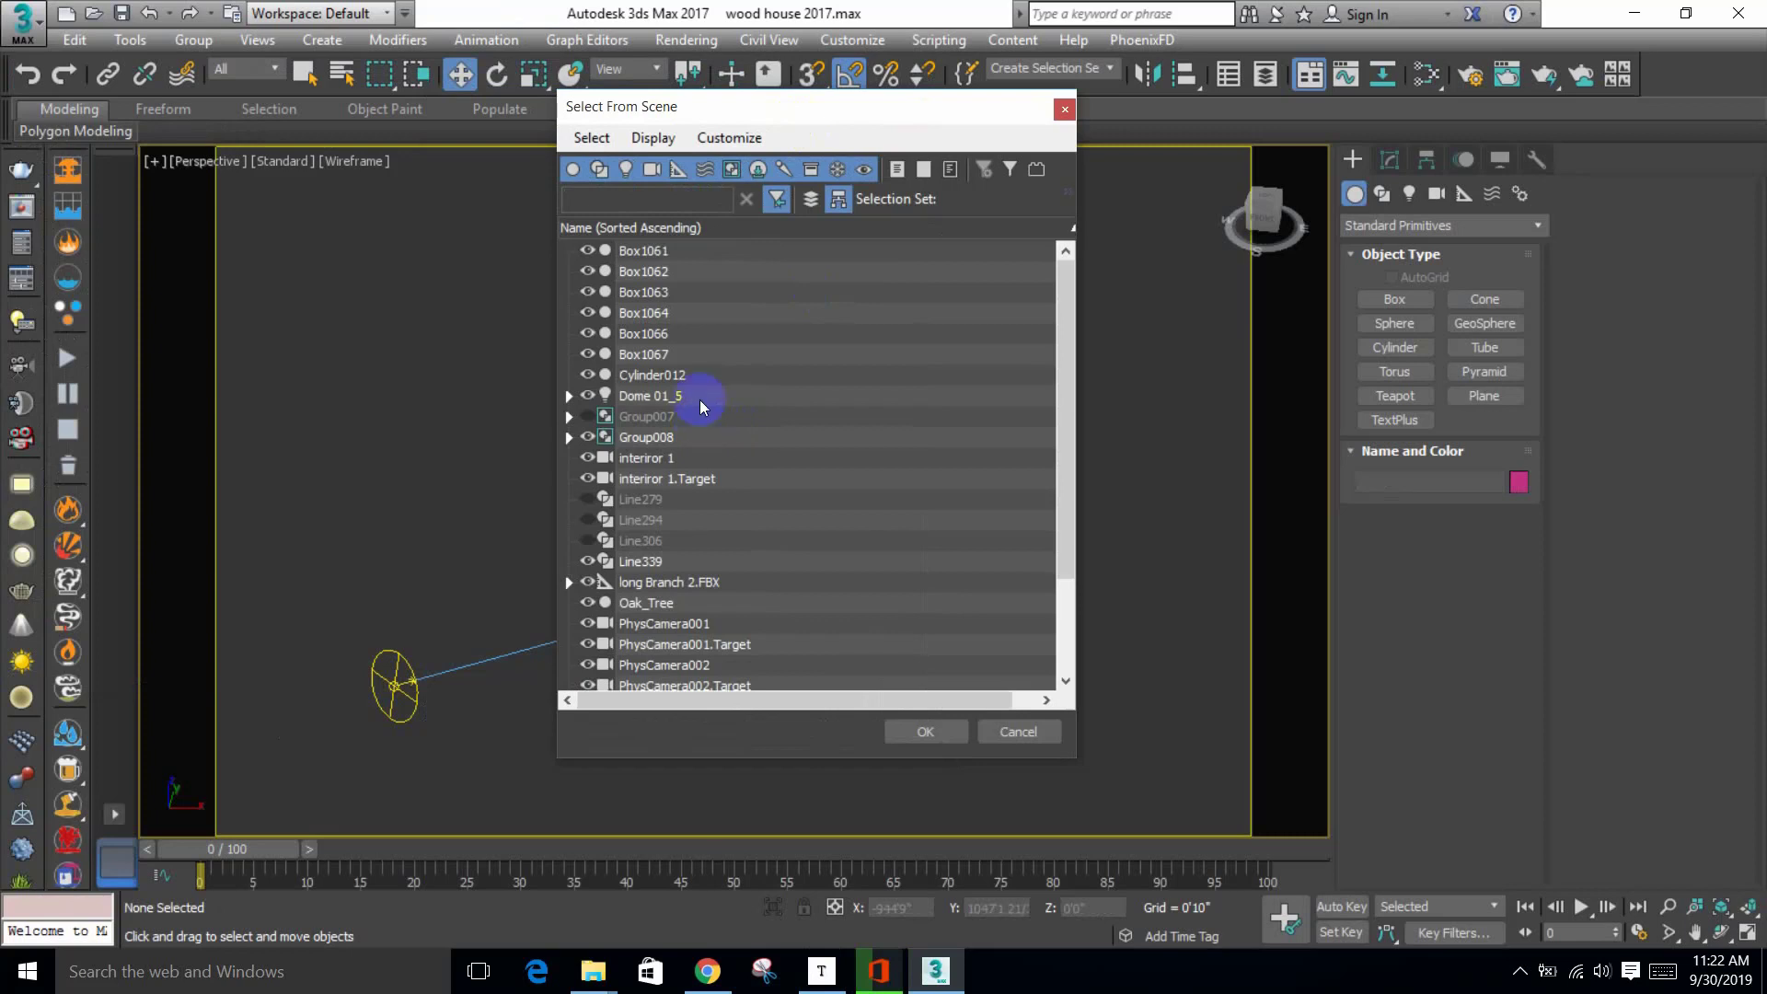
Step: Enable the display of influences and dependents in the Select From Scene list and review its object types
click(706, 139)
mouse_move(708, 172)
mouse_move(648, 140)
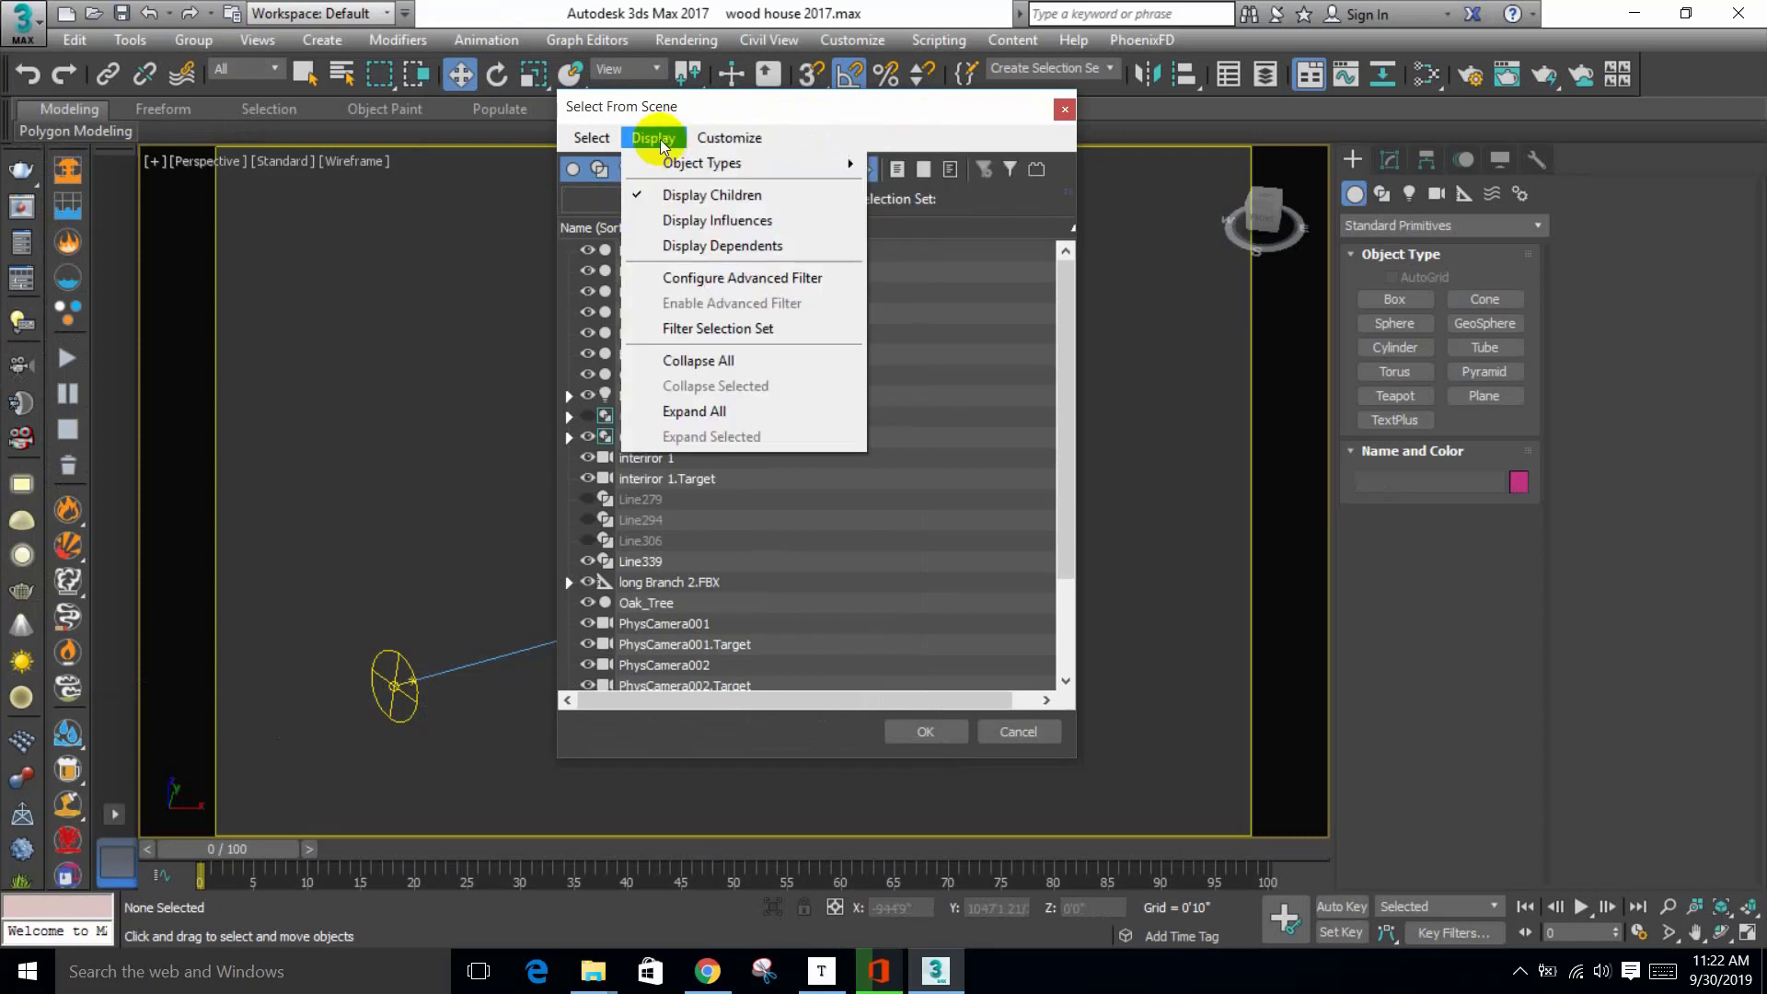
click(776, 224)
click(654, 138)
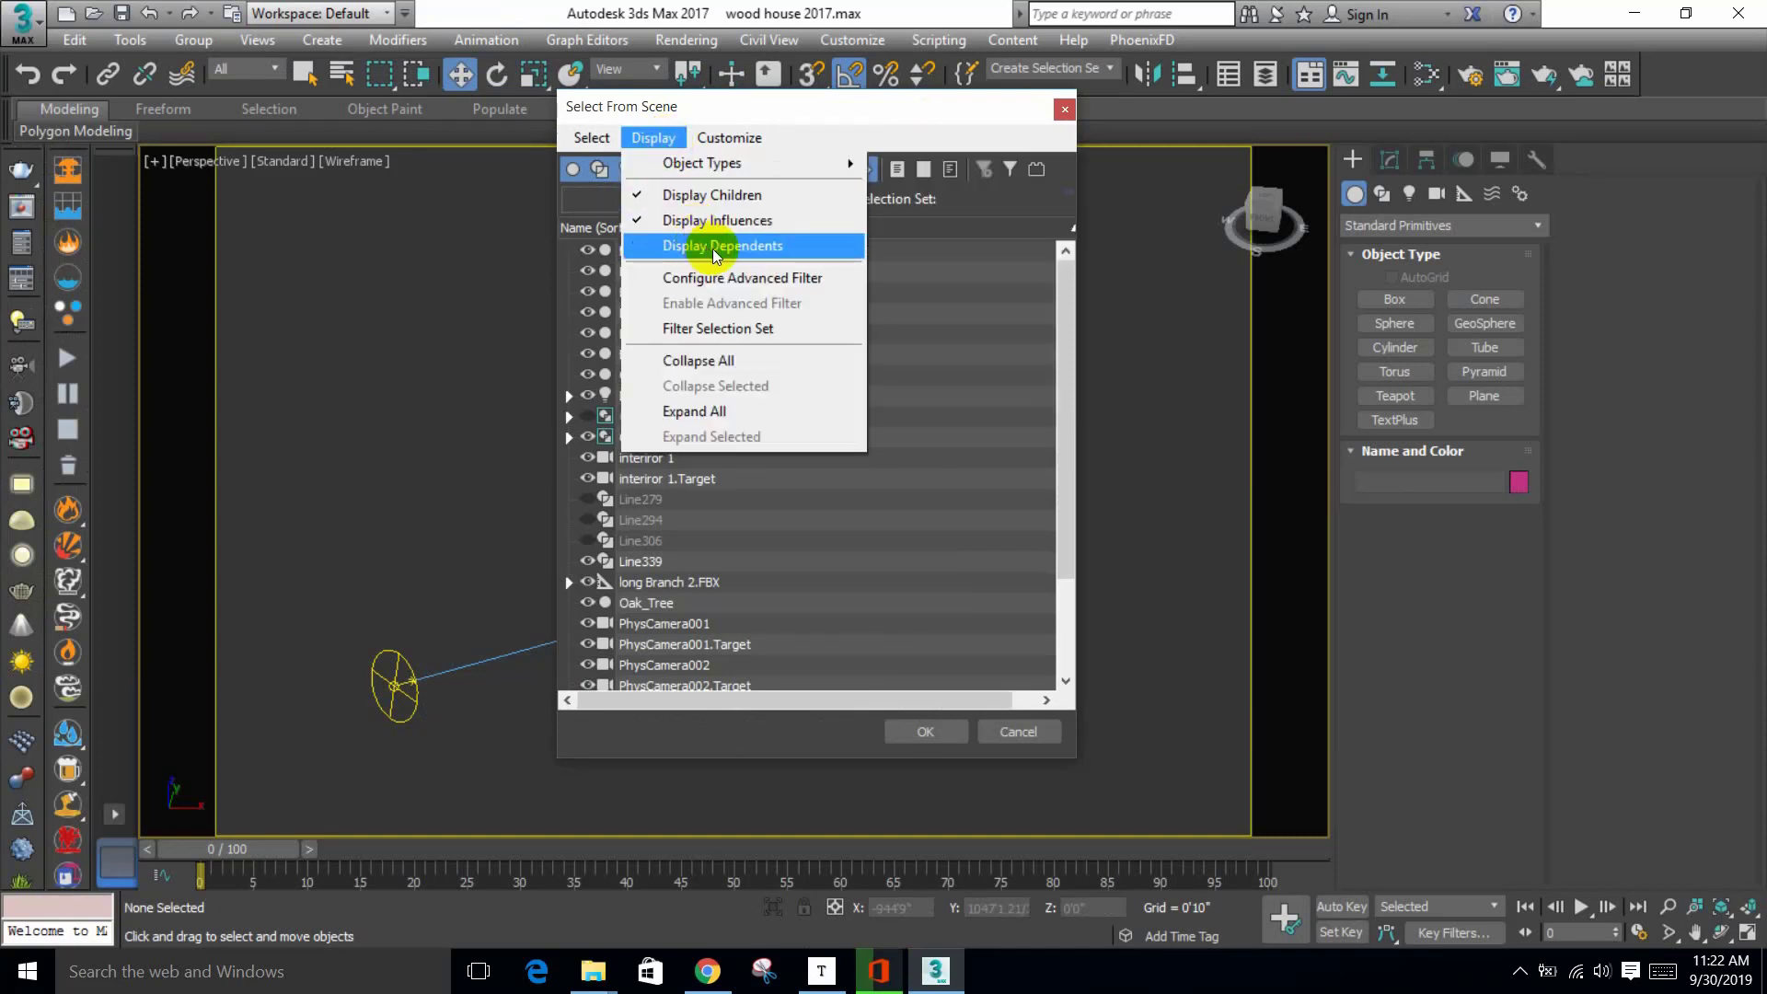
click(761, 247)
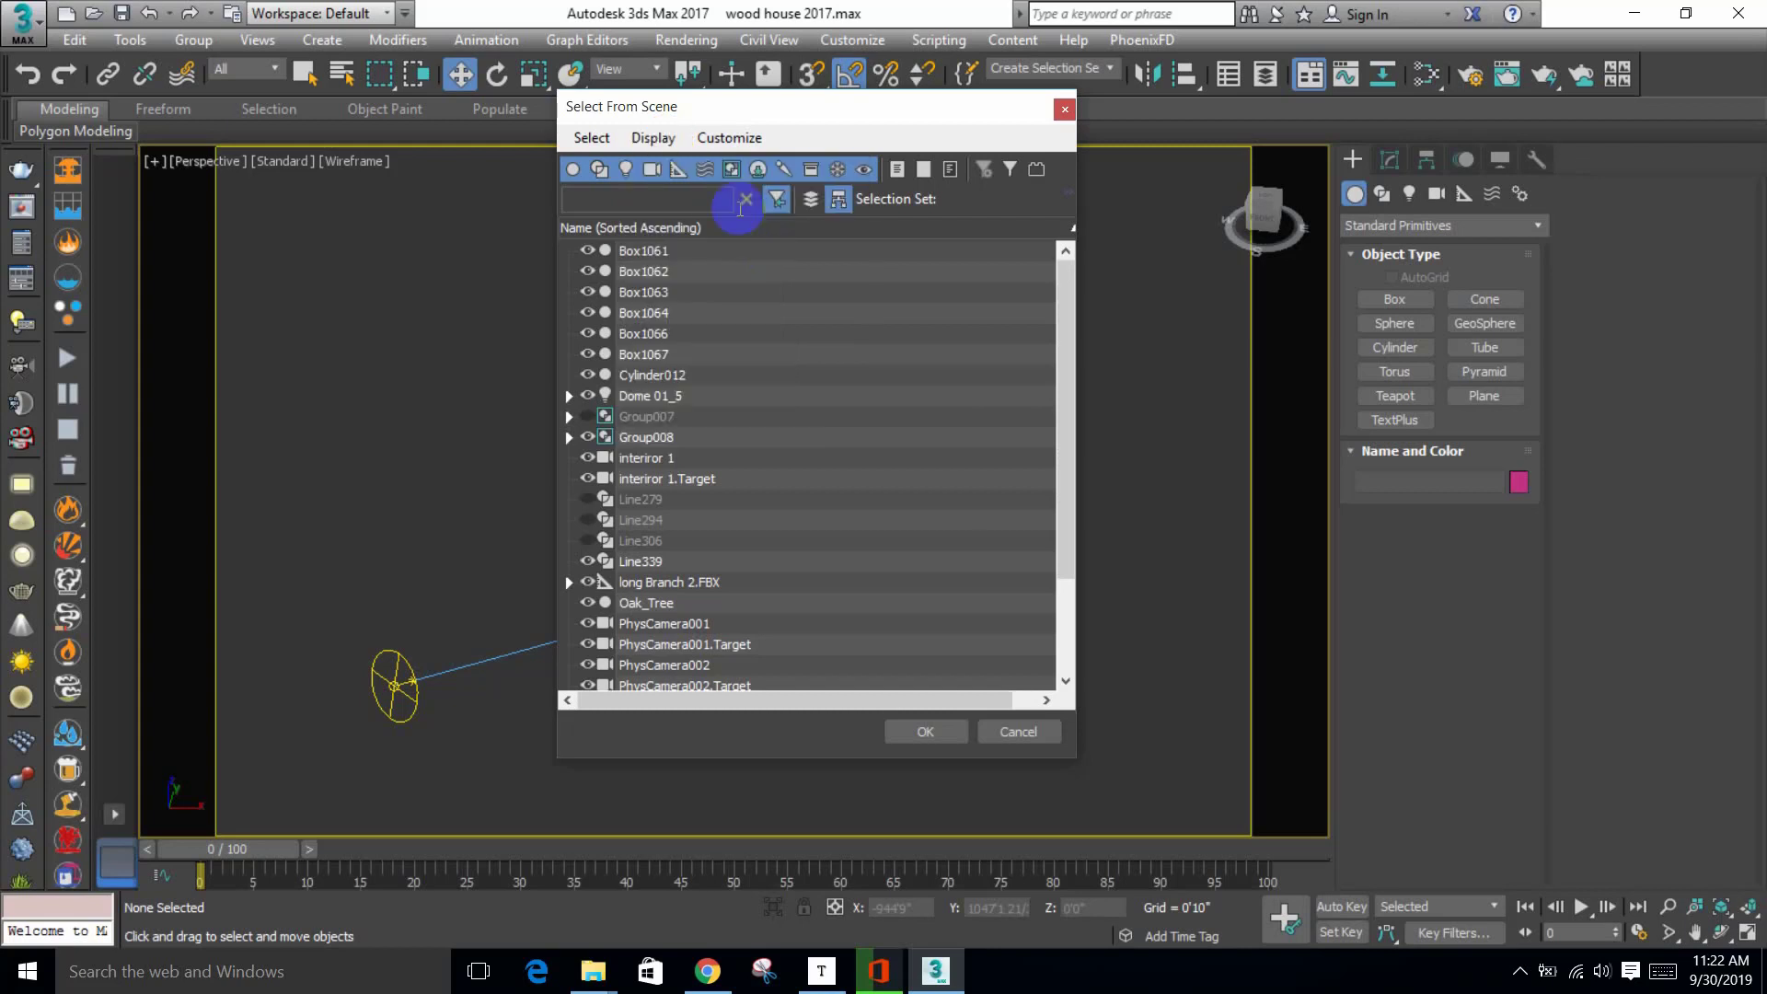
click(663, 139)
mouse_move(799, 175)
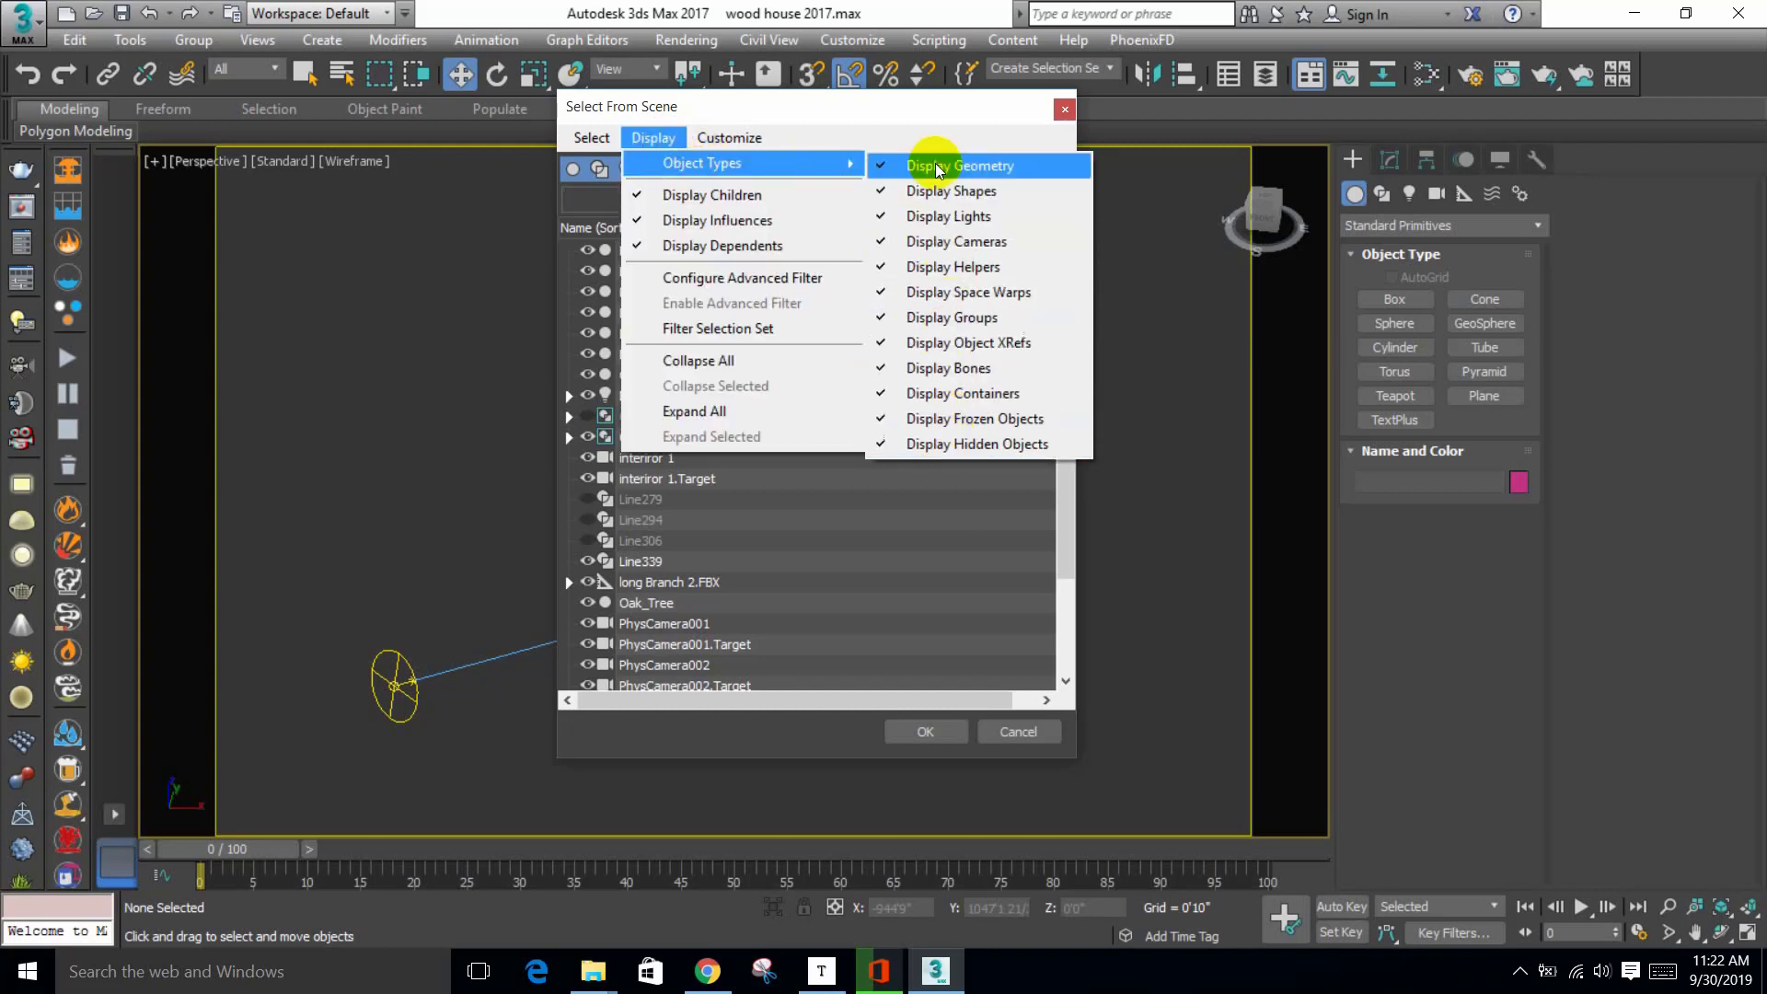
click(827, 488)
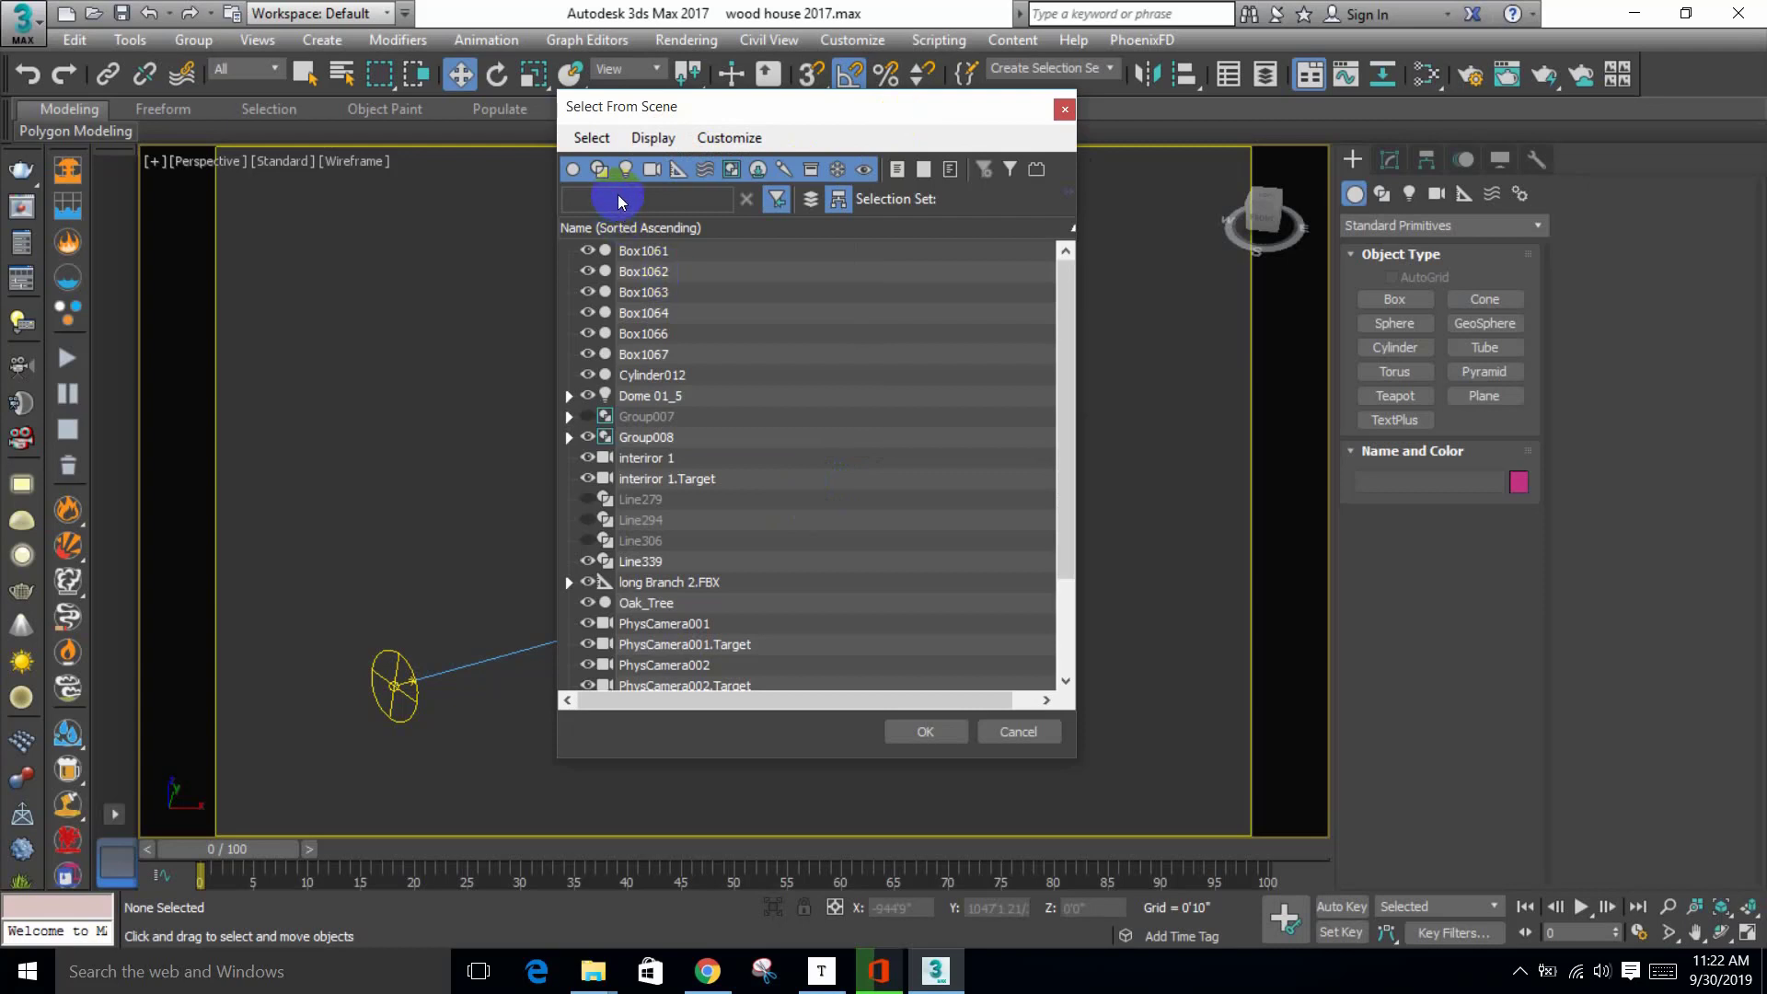
Step: Search the scene object list for names starting with "for", and close the selection dialog
text(l)
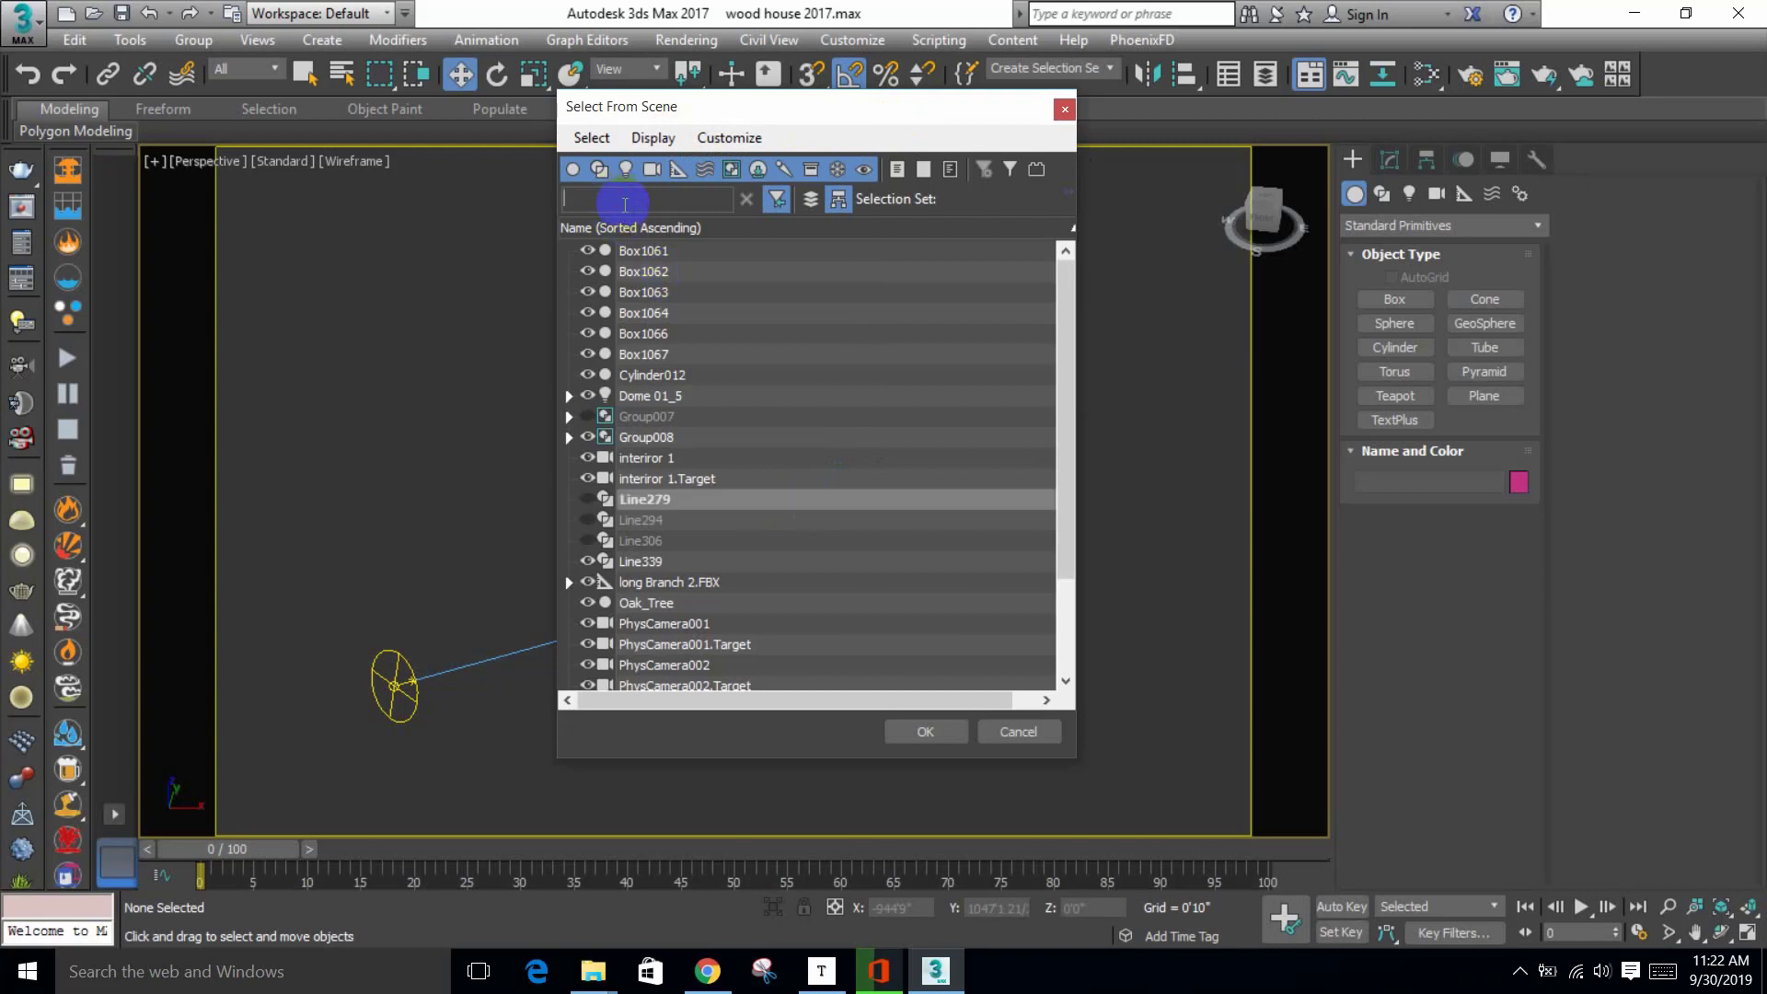
text(ore)
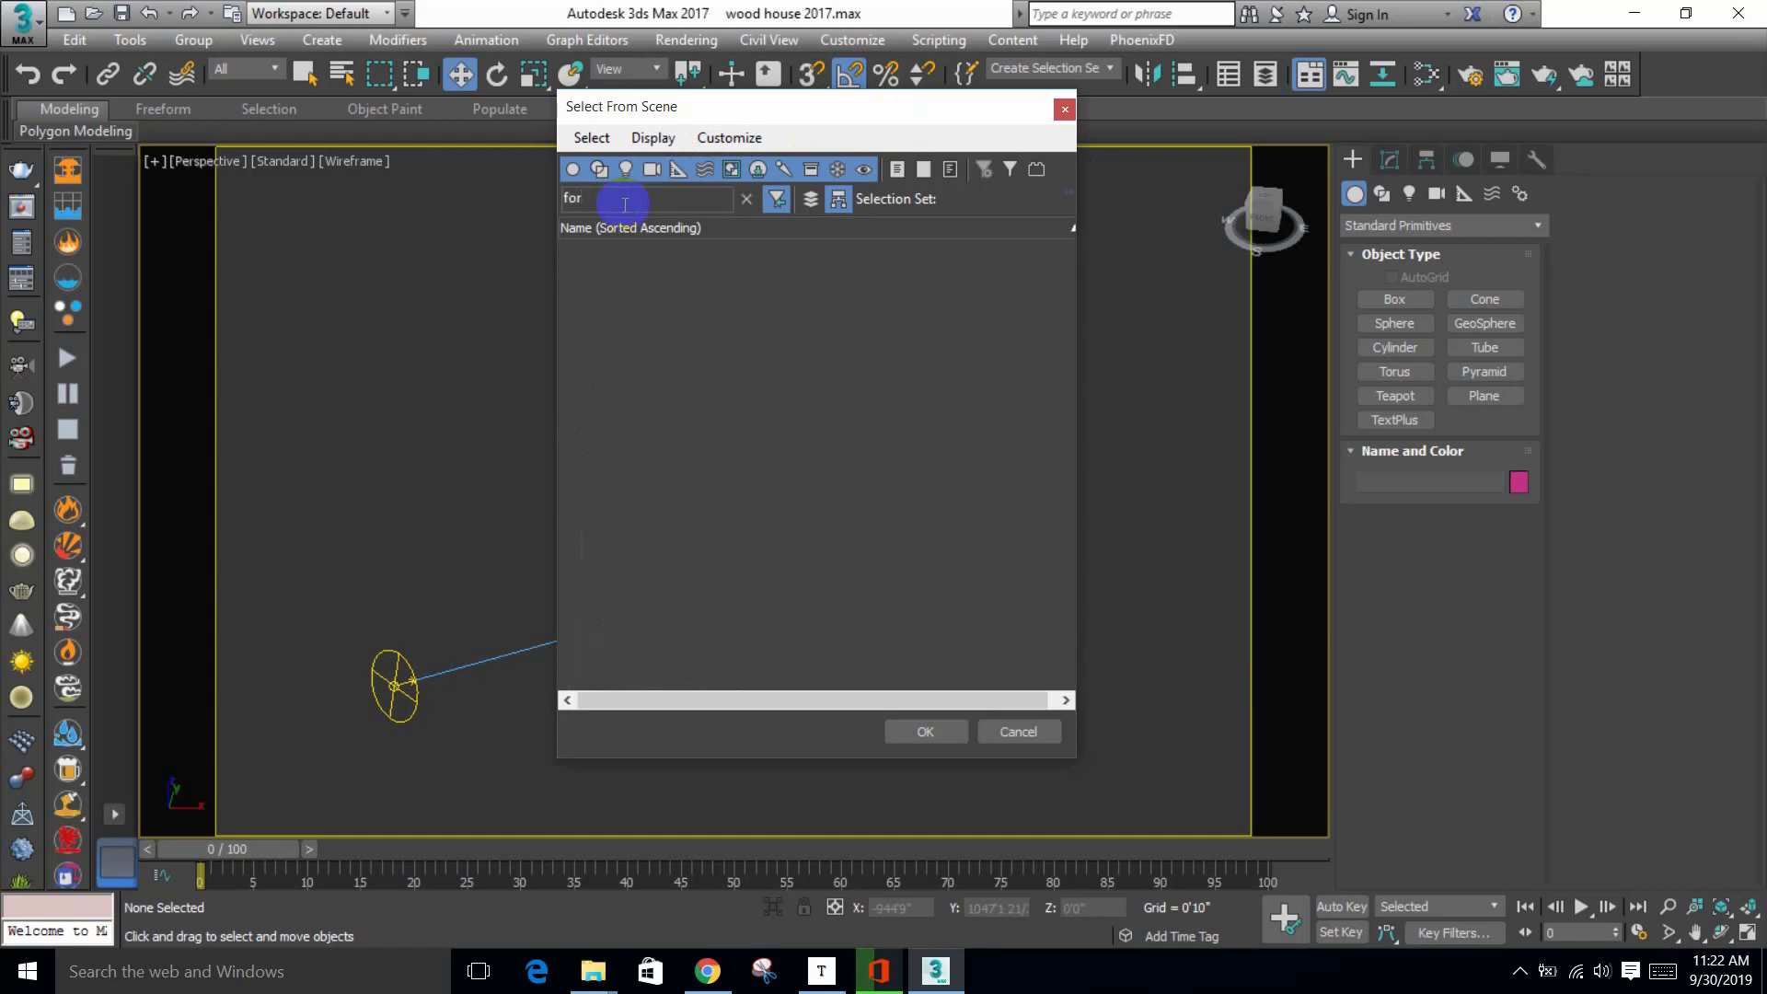
key(BackSpace)
key(BackSpace)
text(ito)
key(BackSpace)
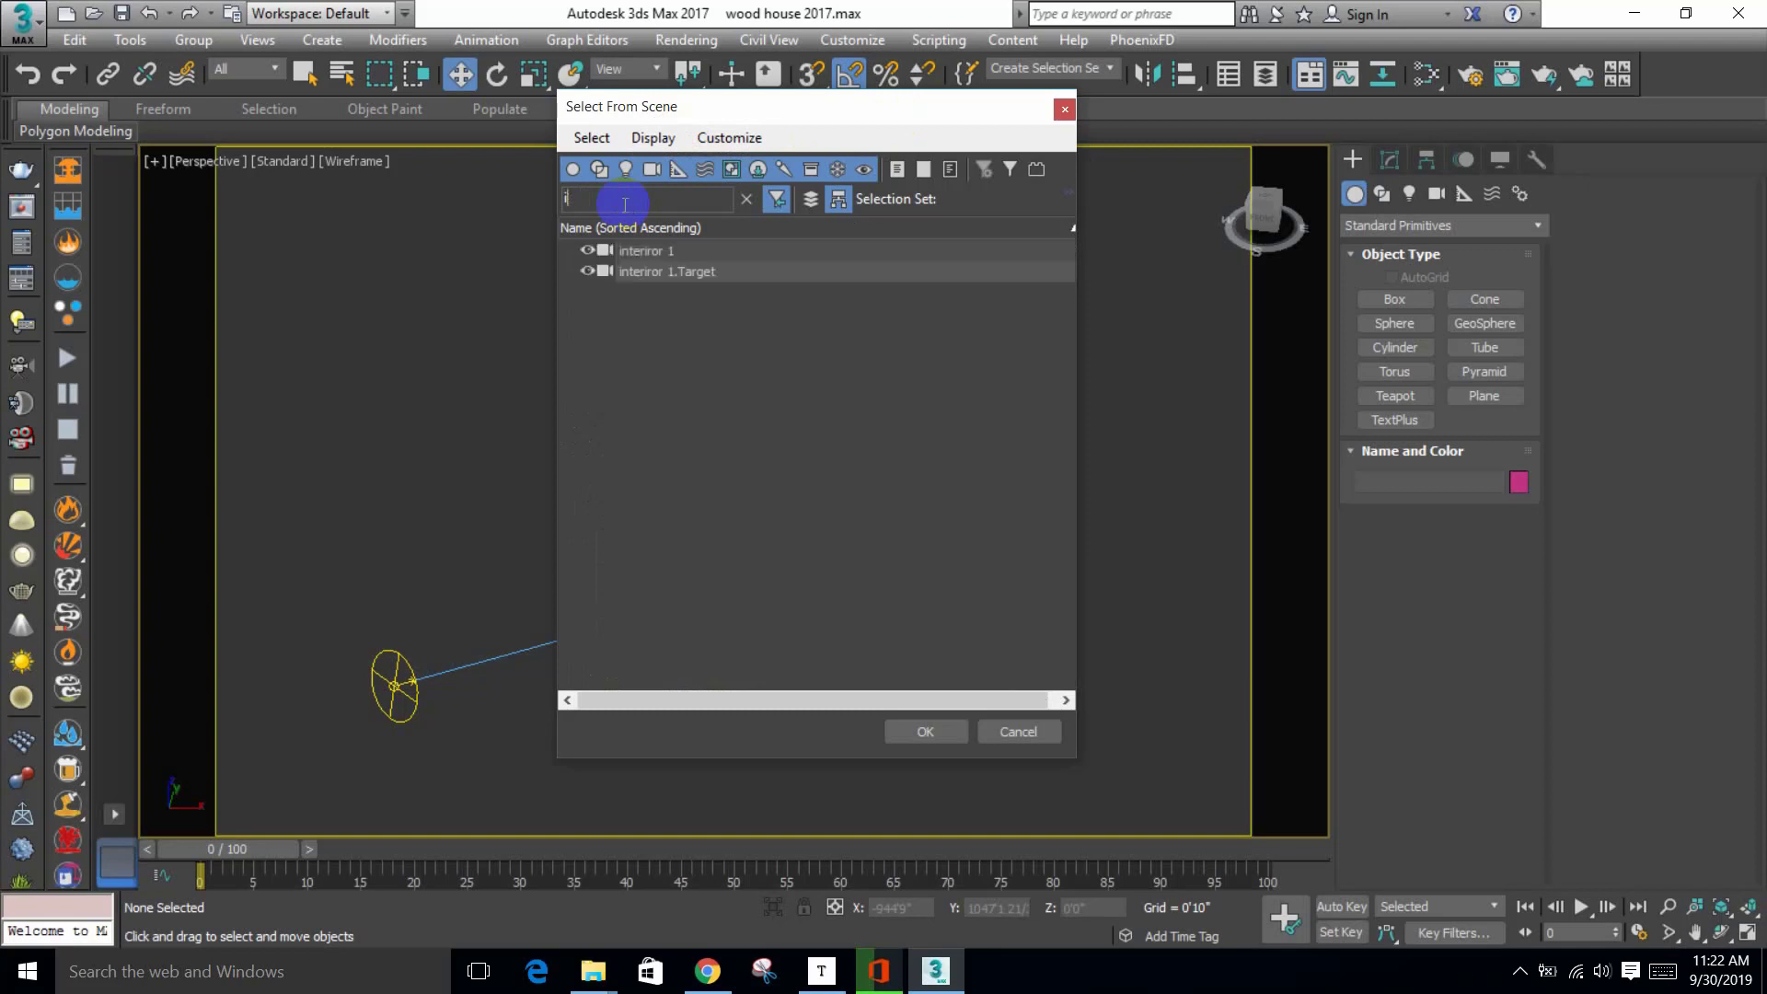
key(BackSpace)
text(fo)
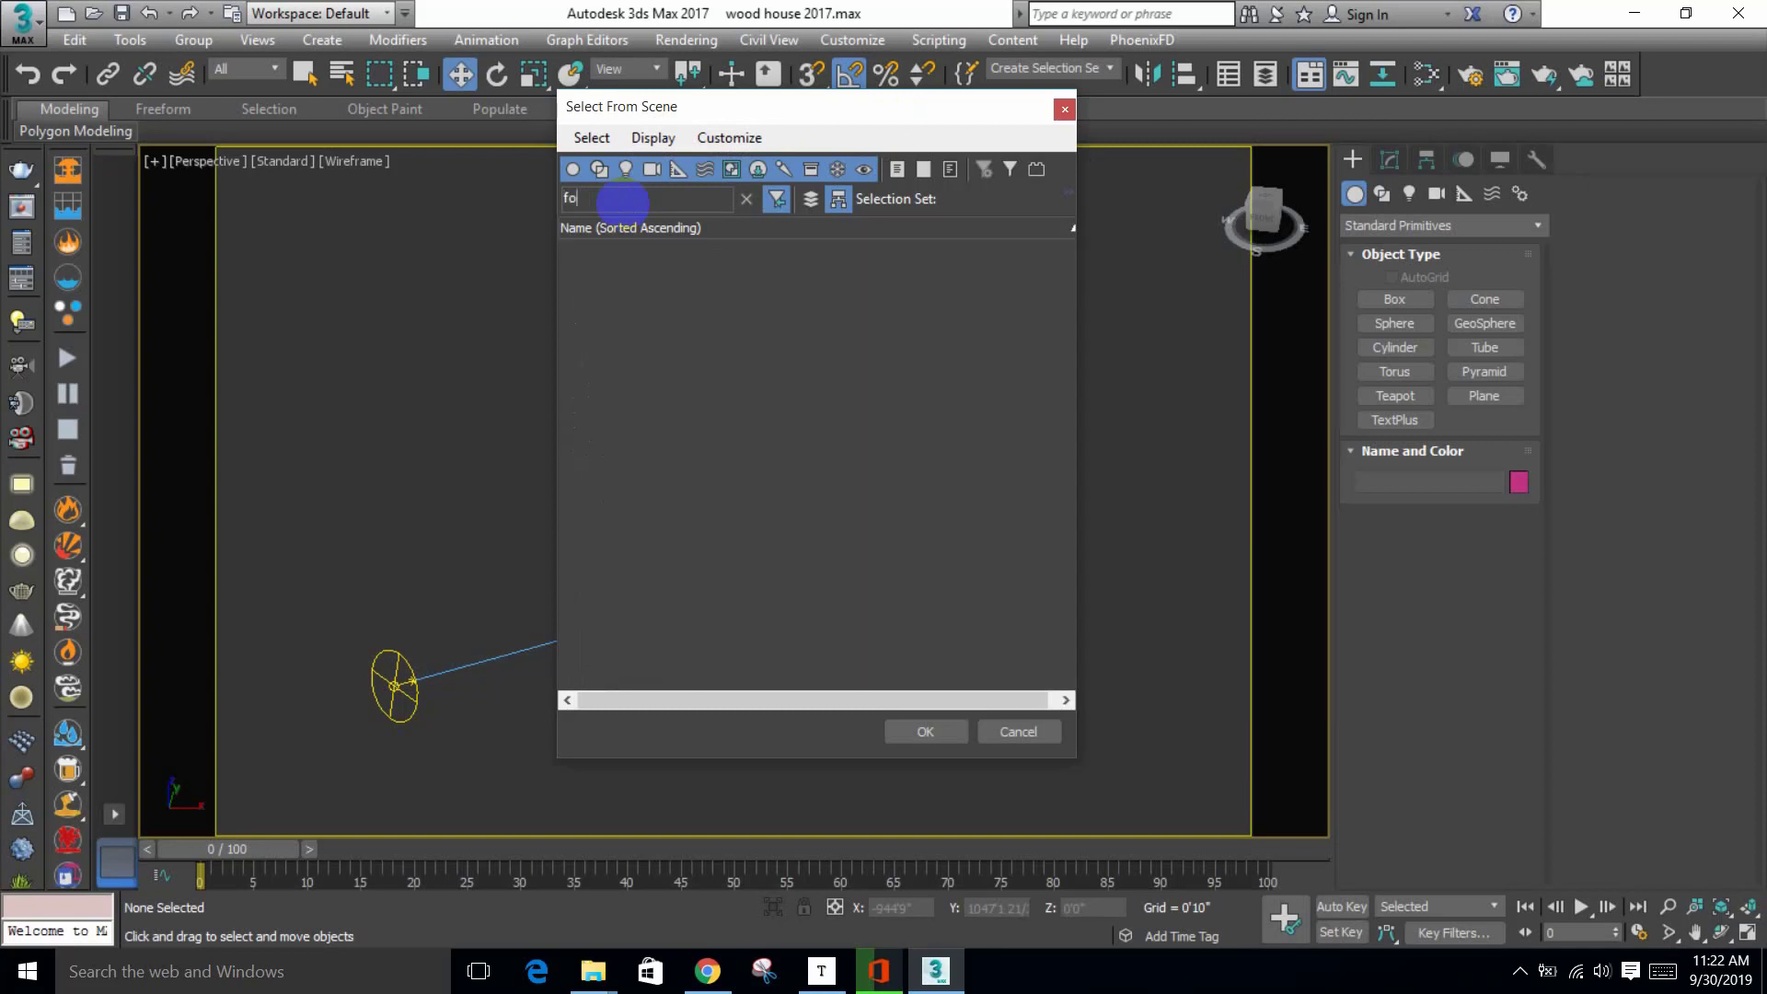
key(BackSpace)
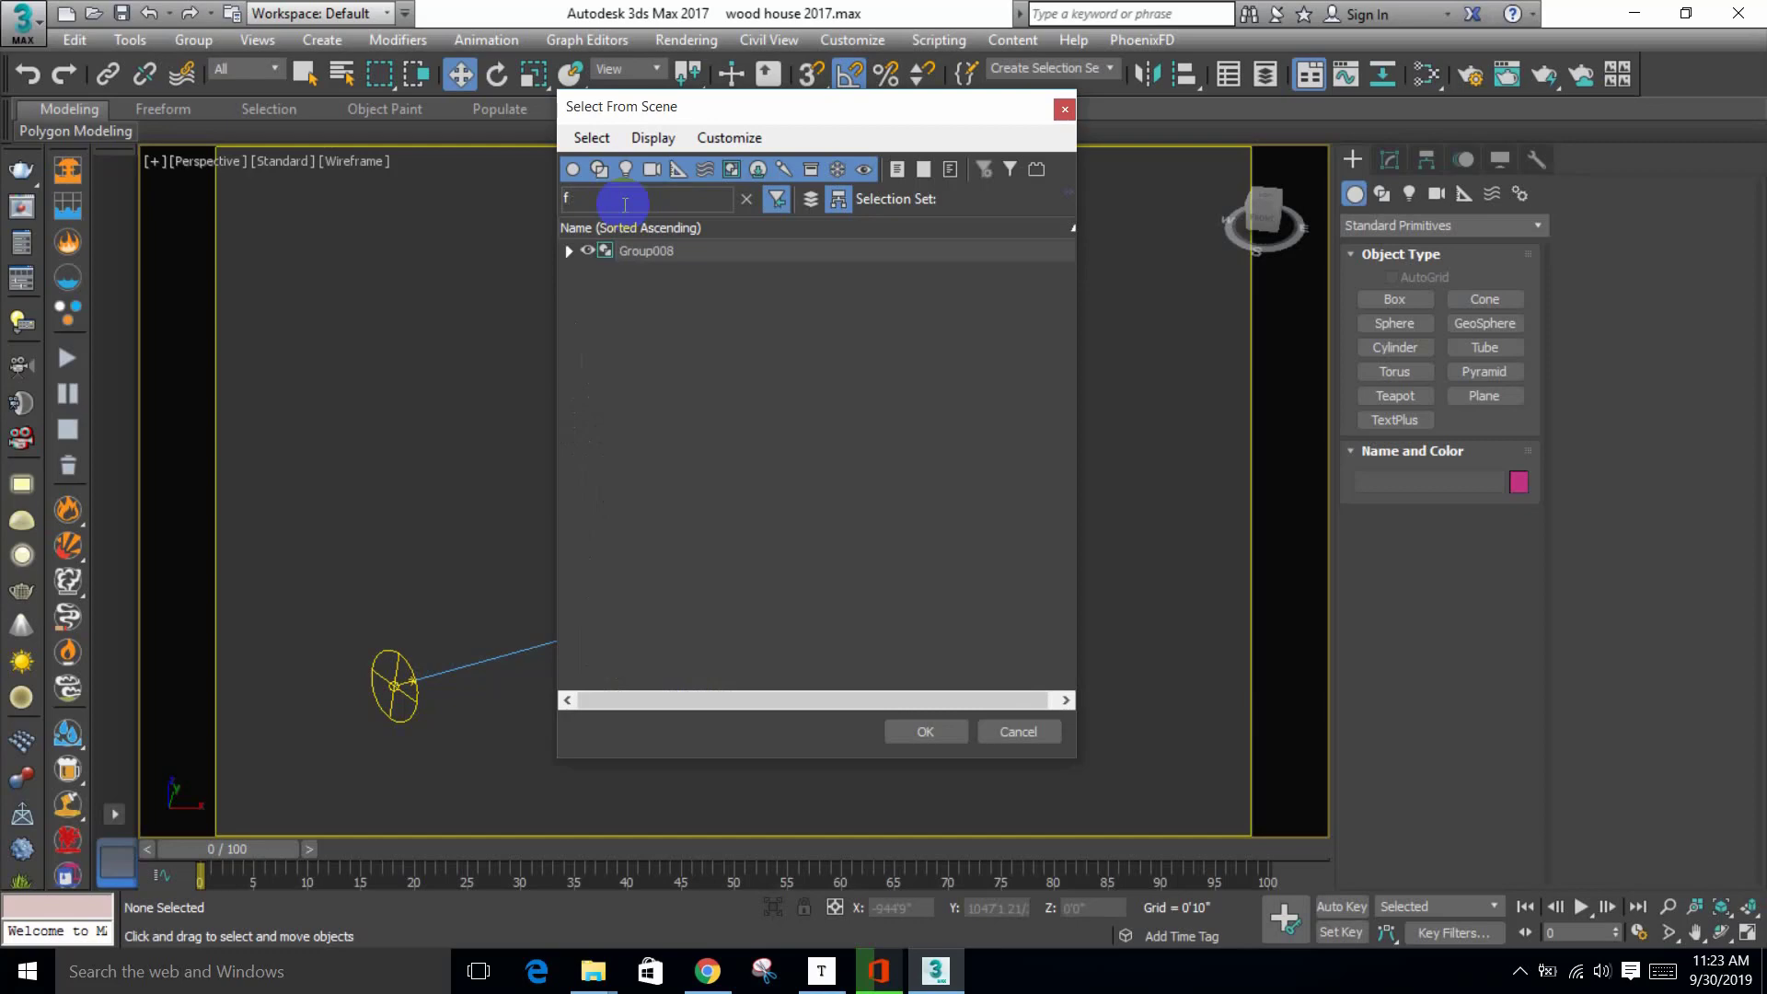
click(1063, 110)
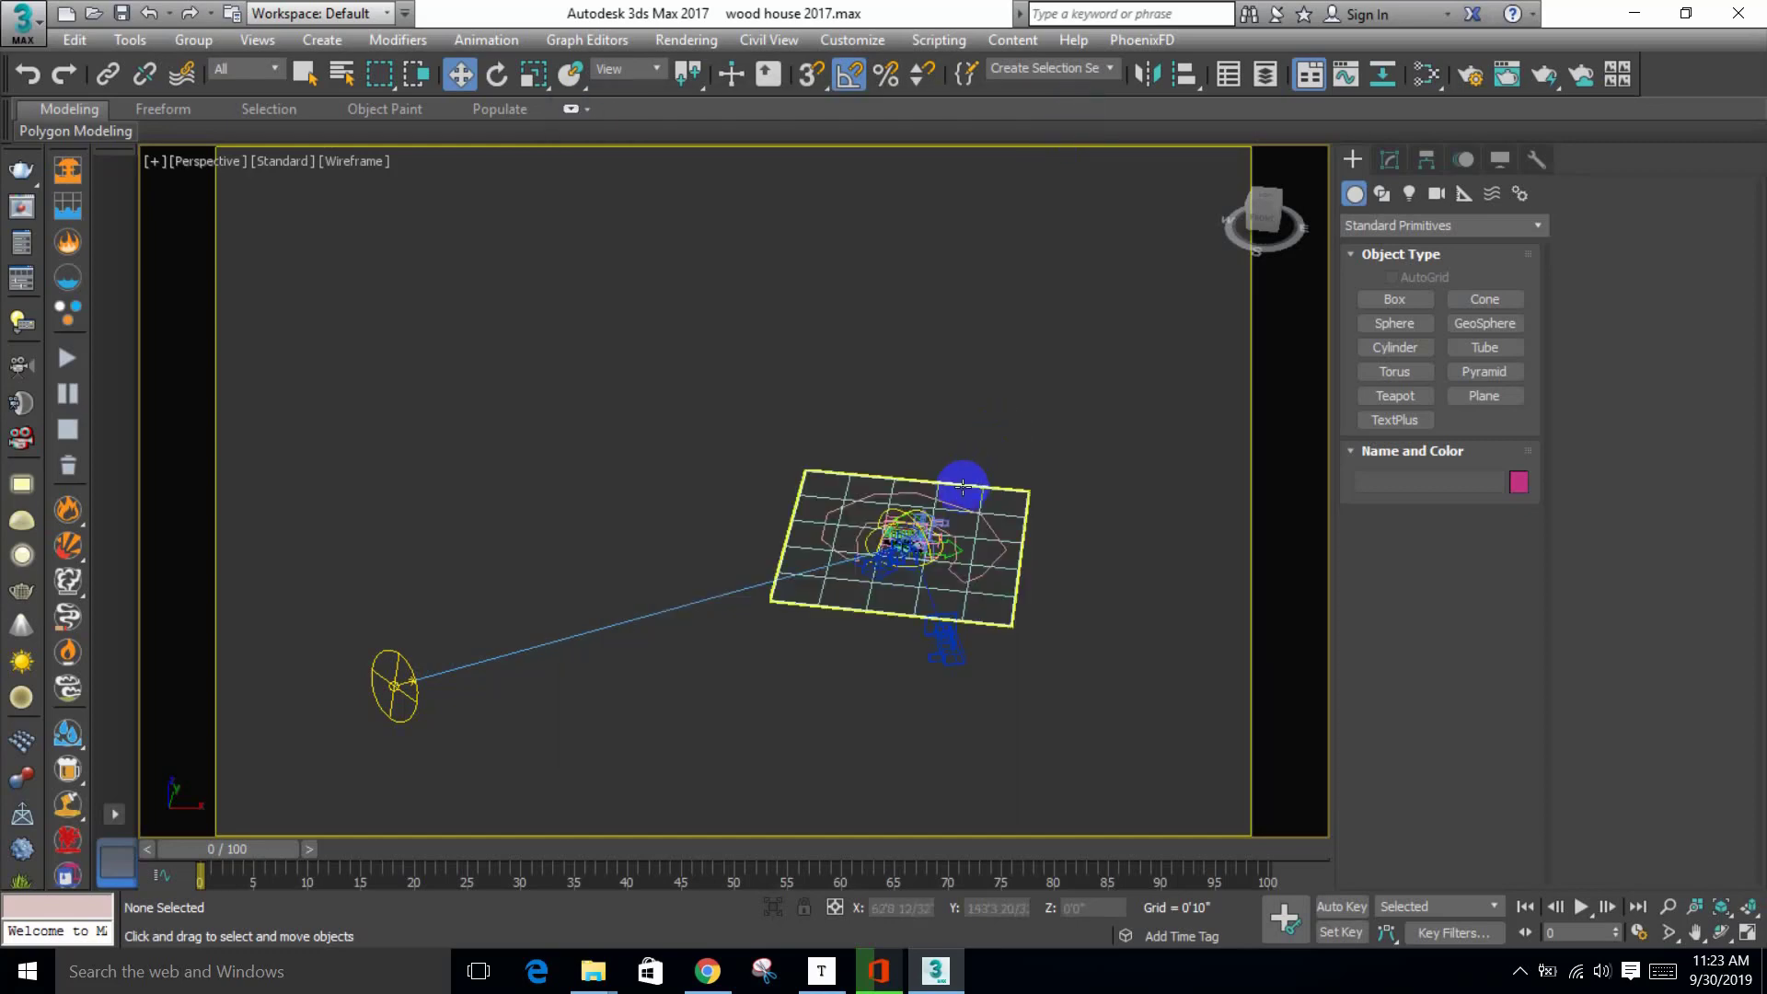
Step: Unhide and unfreeze all objects in the scene
scroll(963, 486, up, 7)
middle_drag(678, 710, 743, 578)
scroll(575, 633, up, 1)
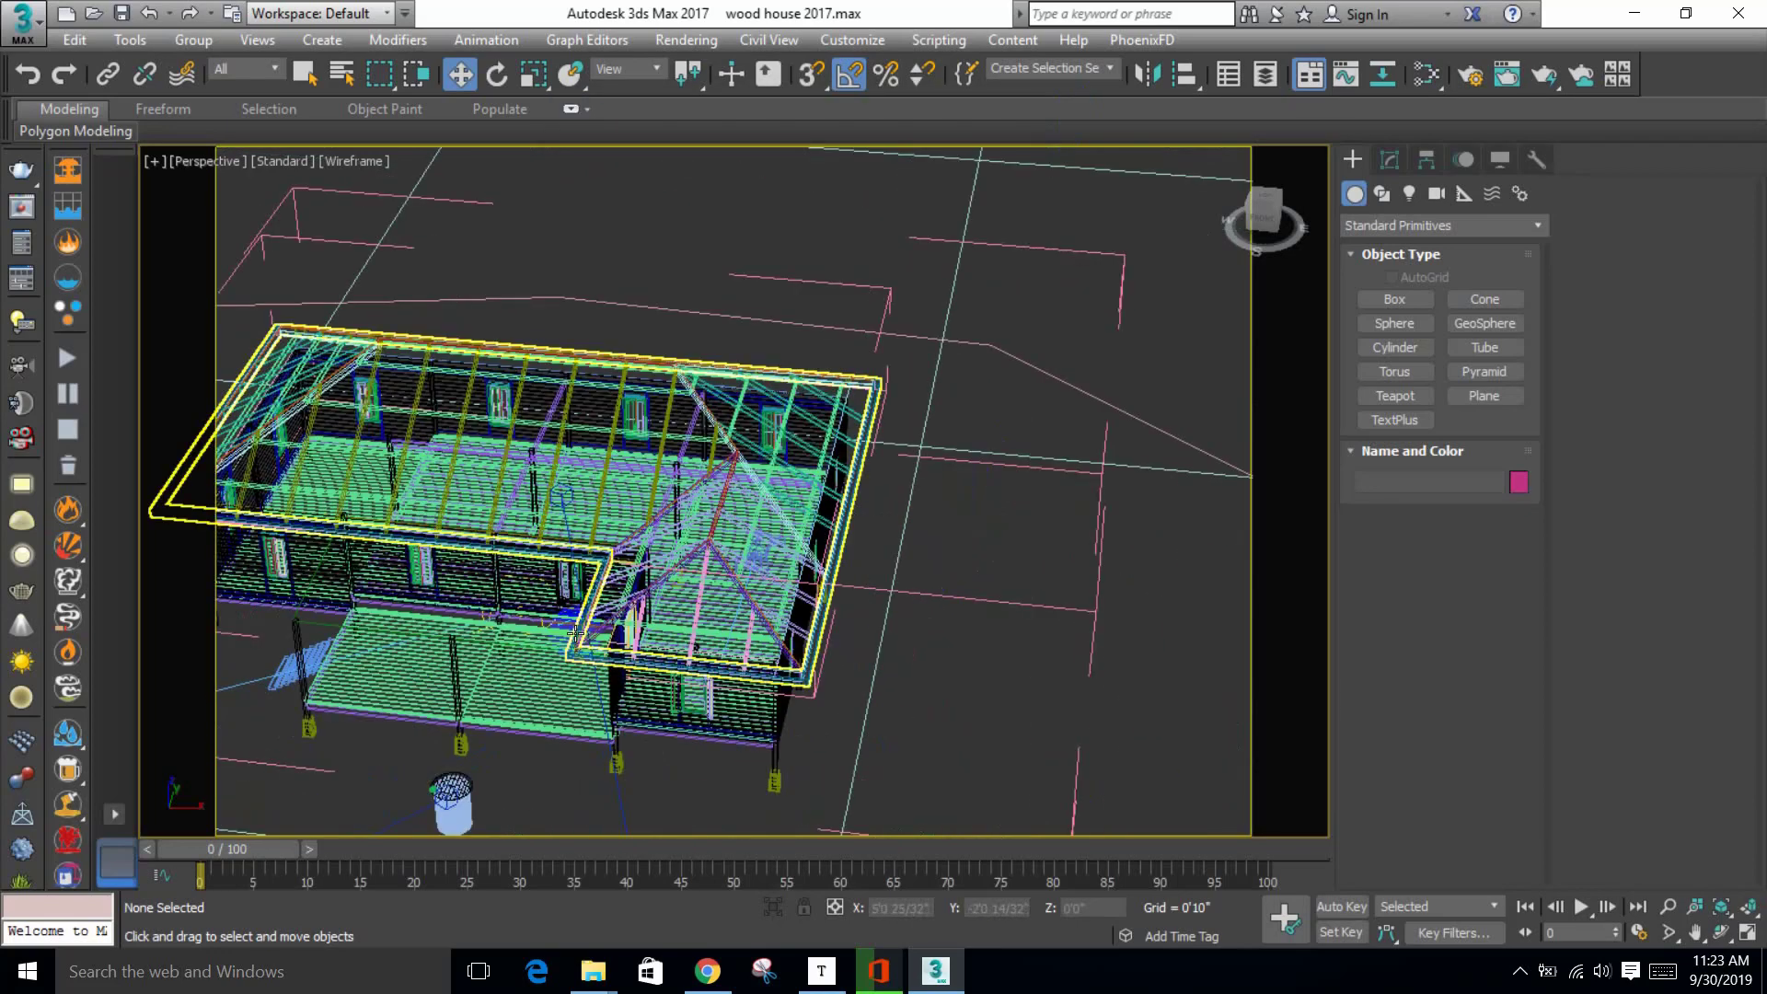
scroll(575, 633, up, 3)
right_click(1111, 324)
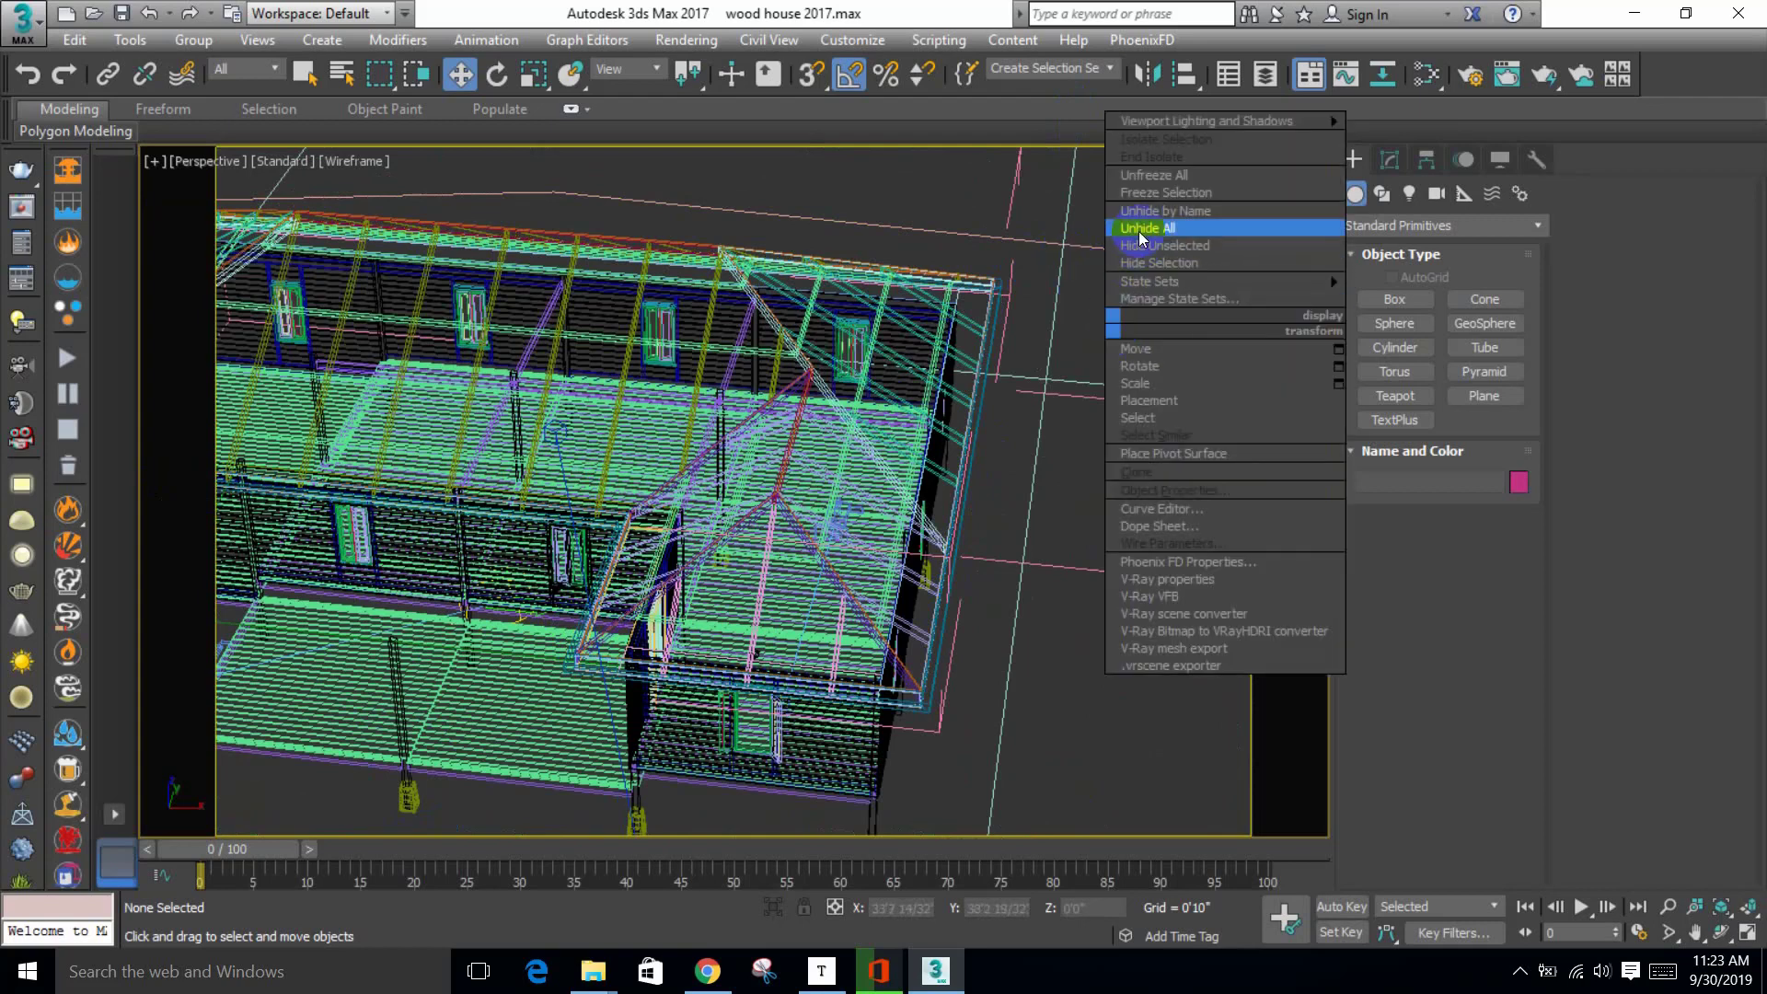
click(1141, 229)
scroll(1002, 395, down, 5)
right_click(1072, 288)
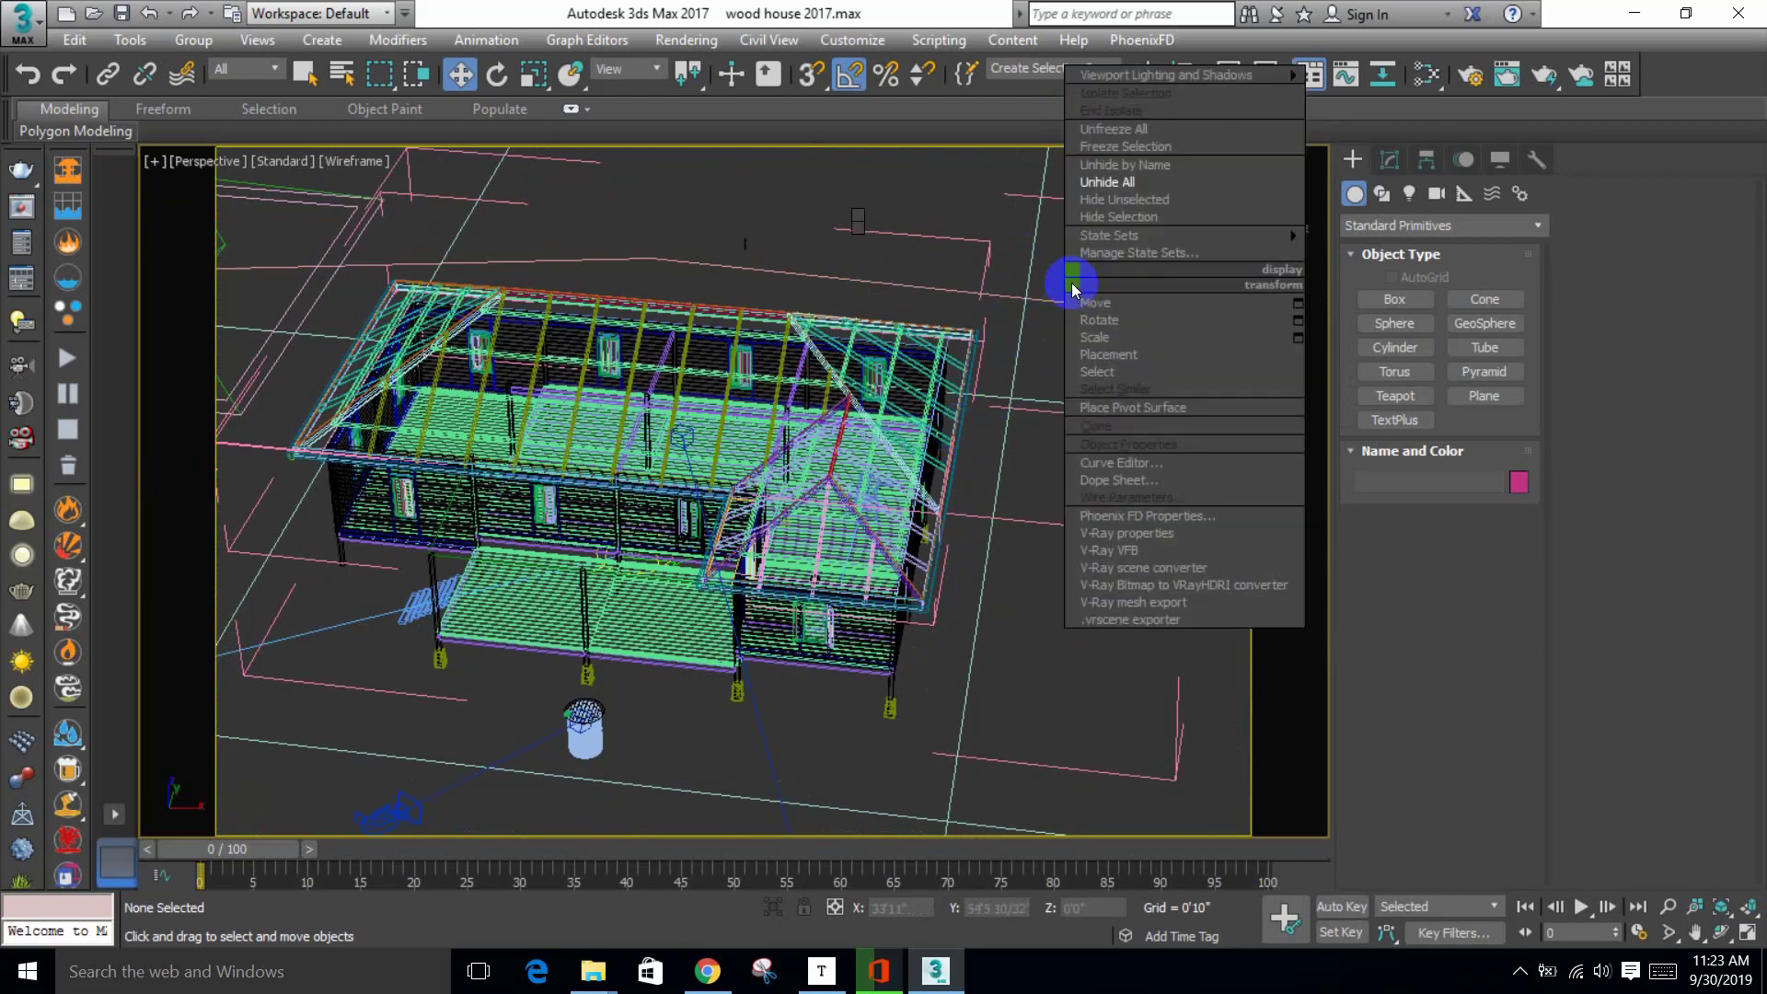
click(1114, 129)
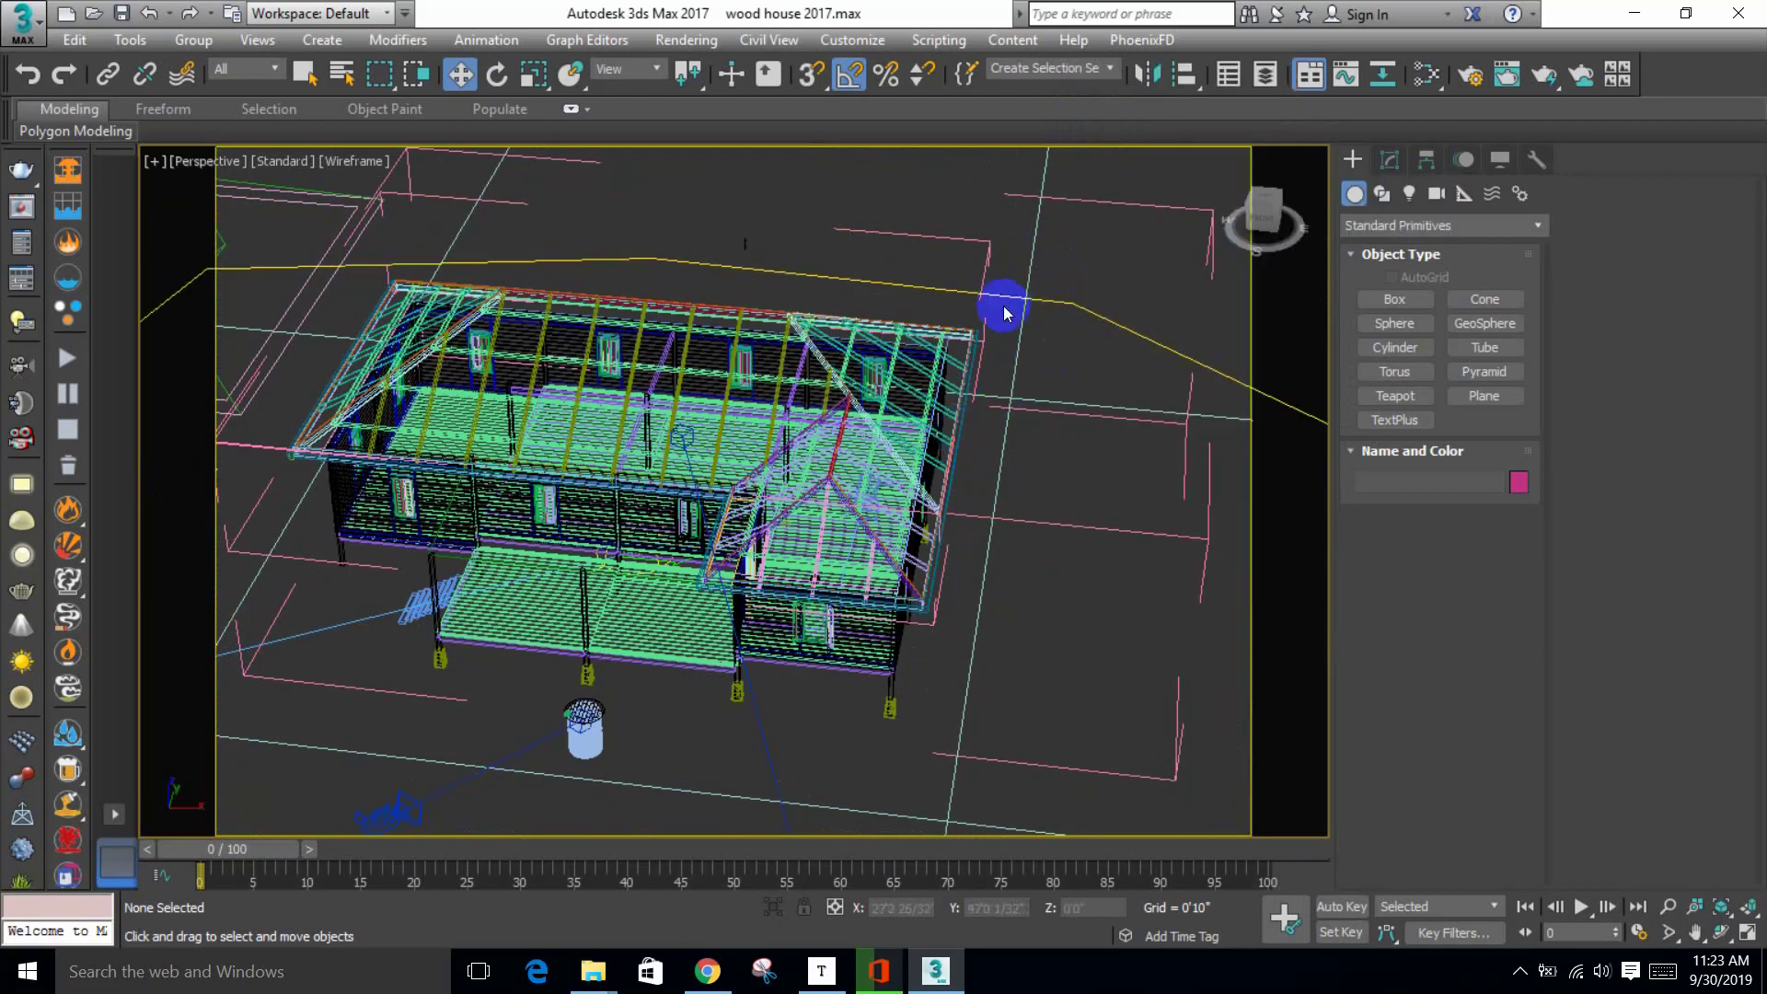
Step: Change the perspective viewport from wireframe to shaded display with the house and ground in view
middle_drag(935, 361, 847, 360)
alt+middle_drag(853, 570, 863, 426)
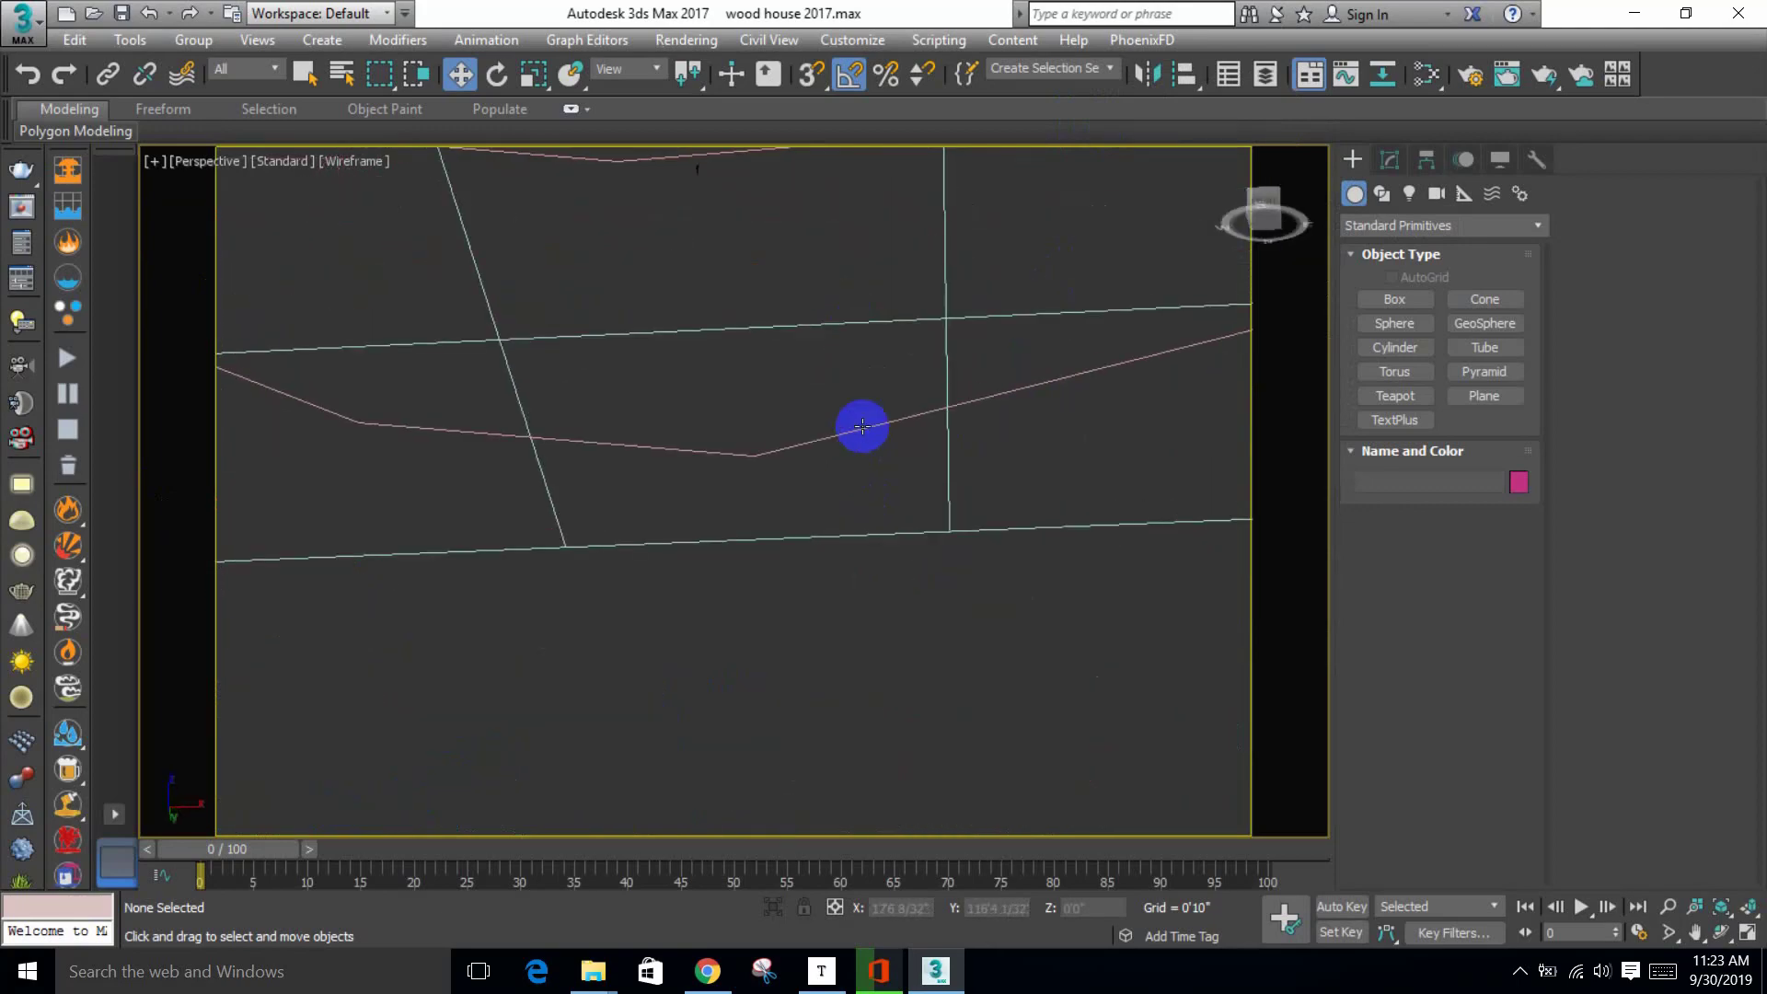
scroll(863, 427, down, 6)
scroll(798, 565, down, 5)
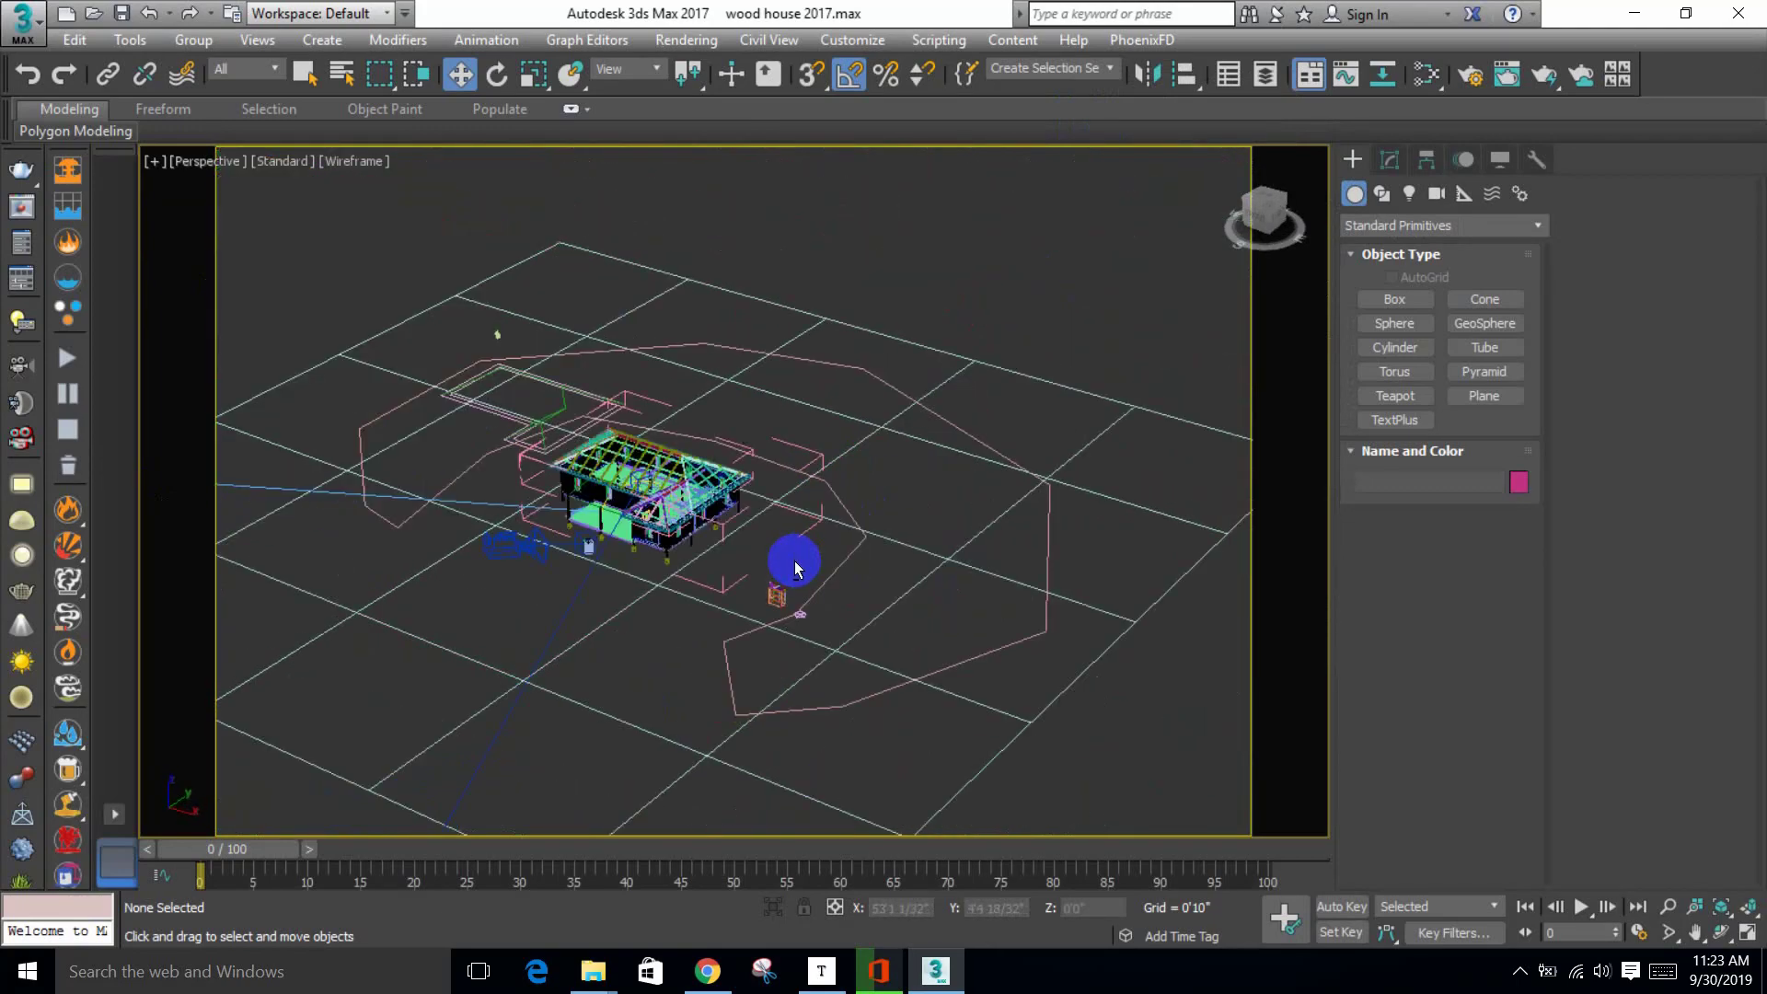
scroll(836, 611, up, 8)
scroll(869, 594, down, 6)
key(F3)
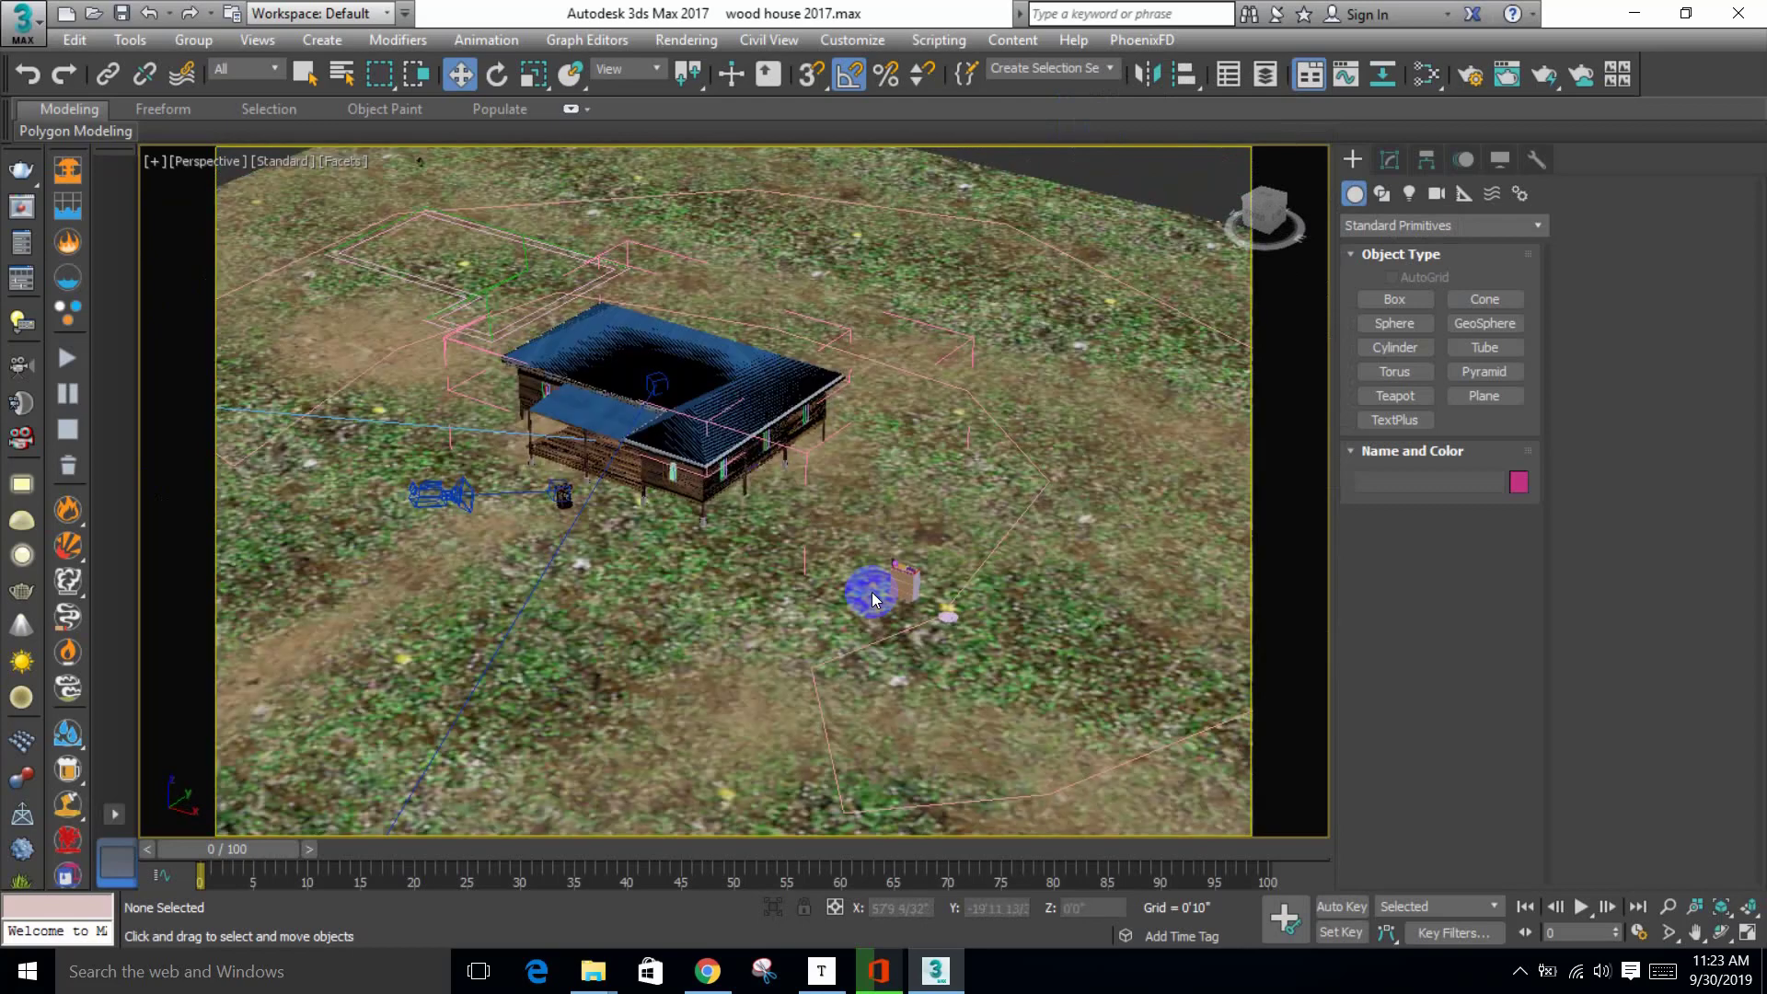
scroll(810, 580, down, 3)
alt+middle_drag(817, 643, 901, 643)
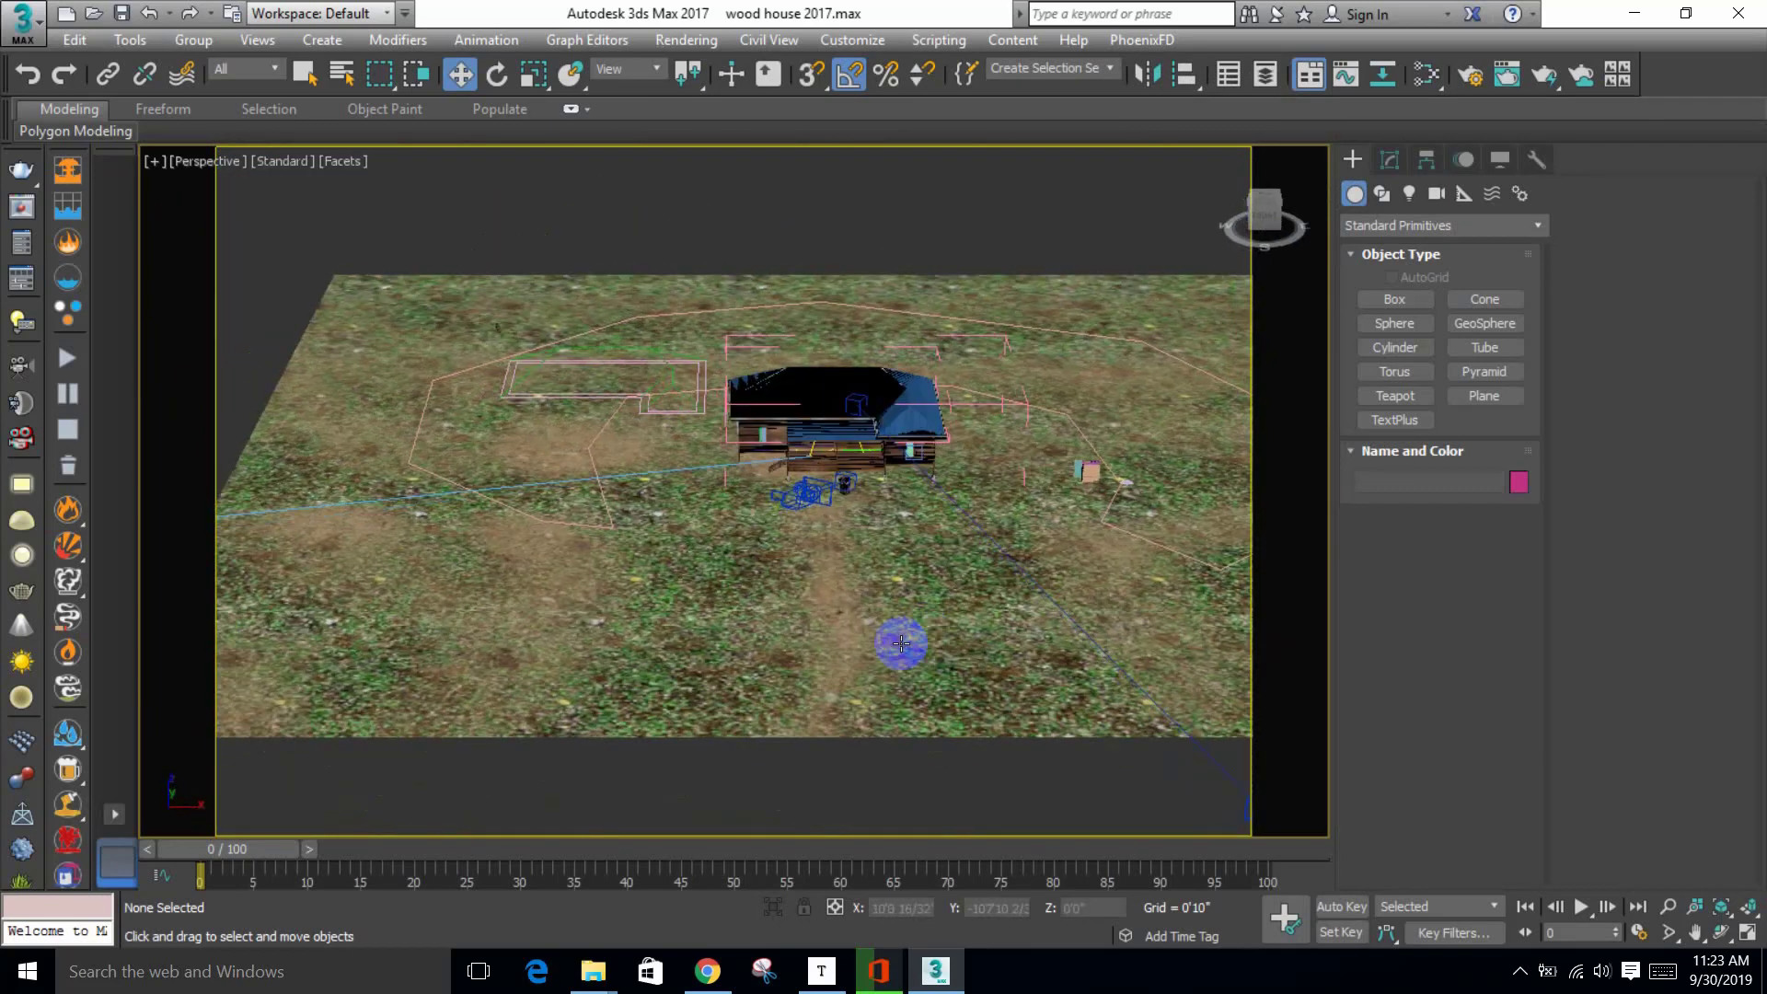
Step: Restore the two-viewport layout, showing PhysCamera001 instead of the perspective view and Top instead of the interior camera view
key(alt+w)
key(c)
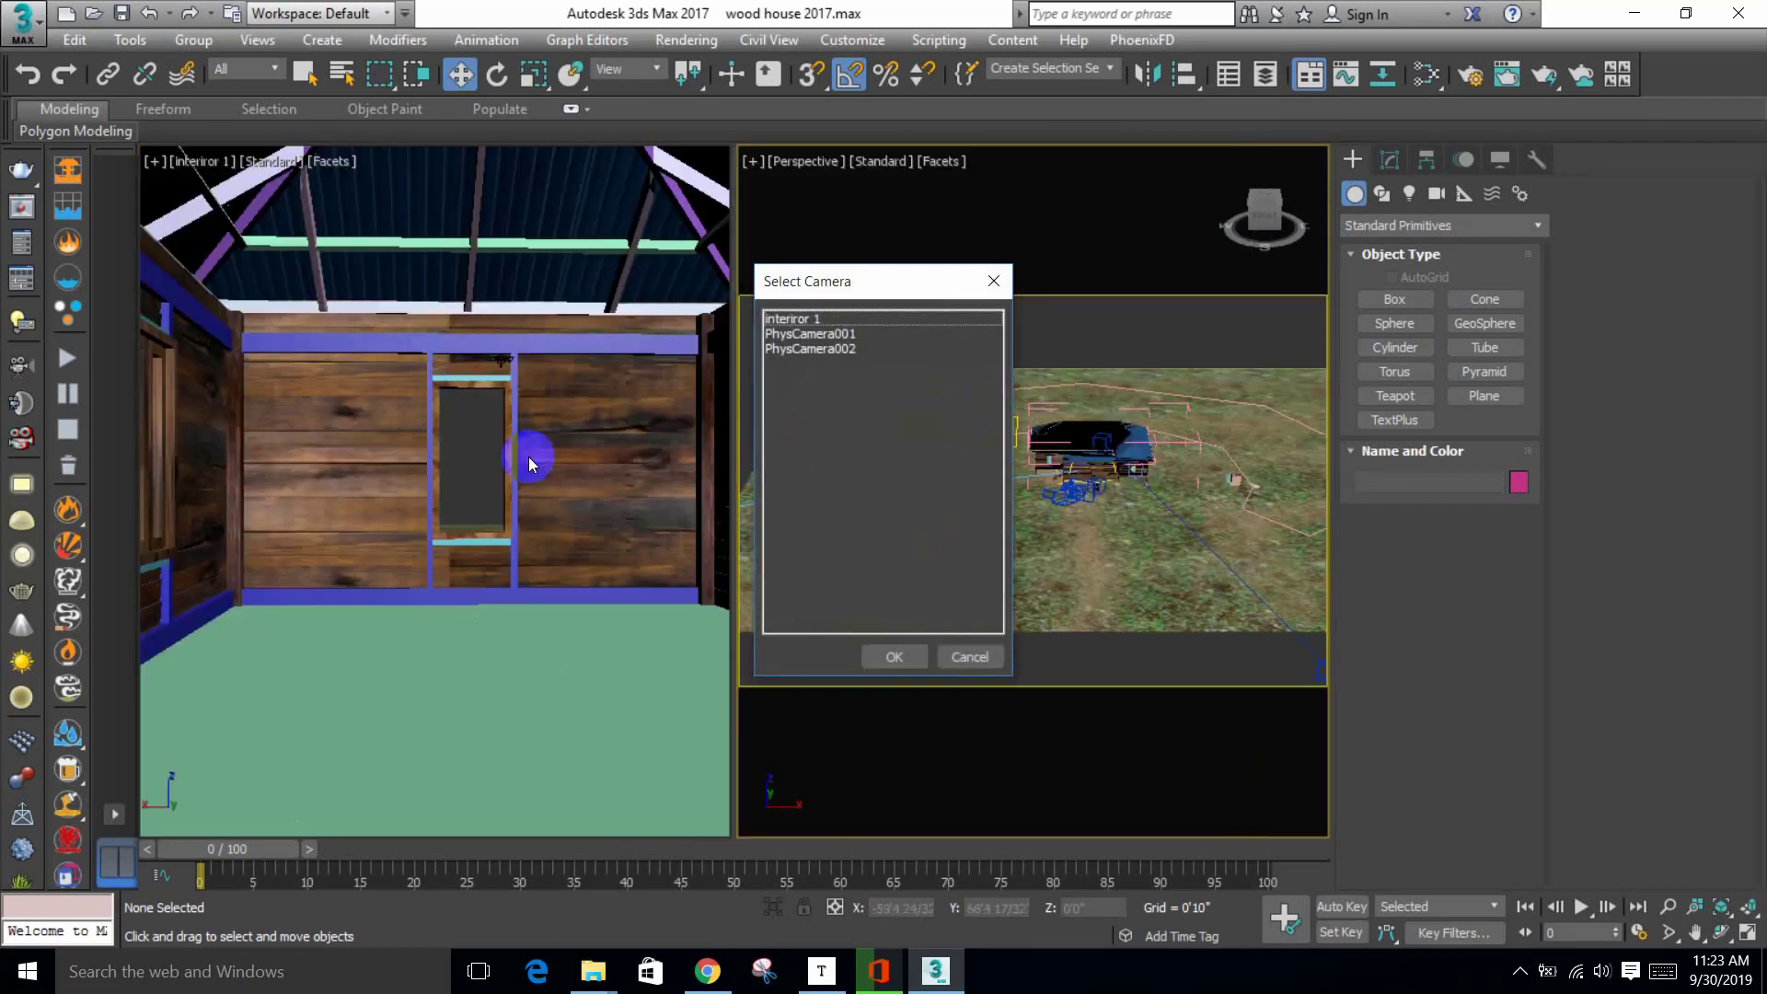
double_click(777, 350)
key(c)
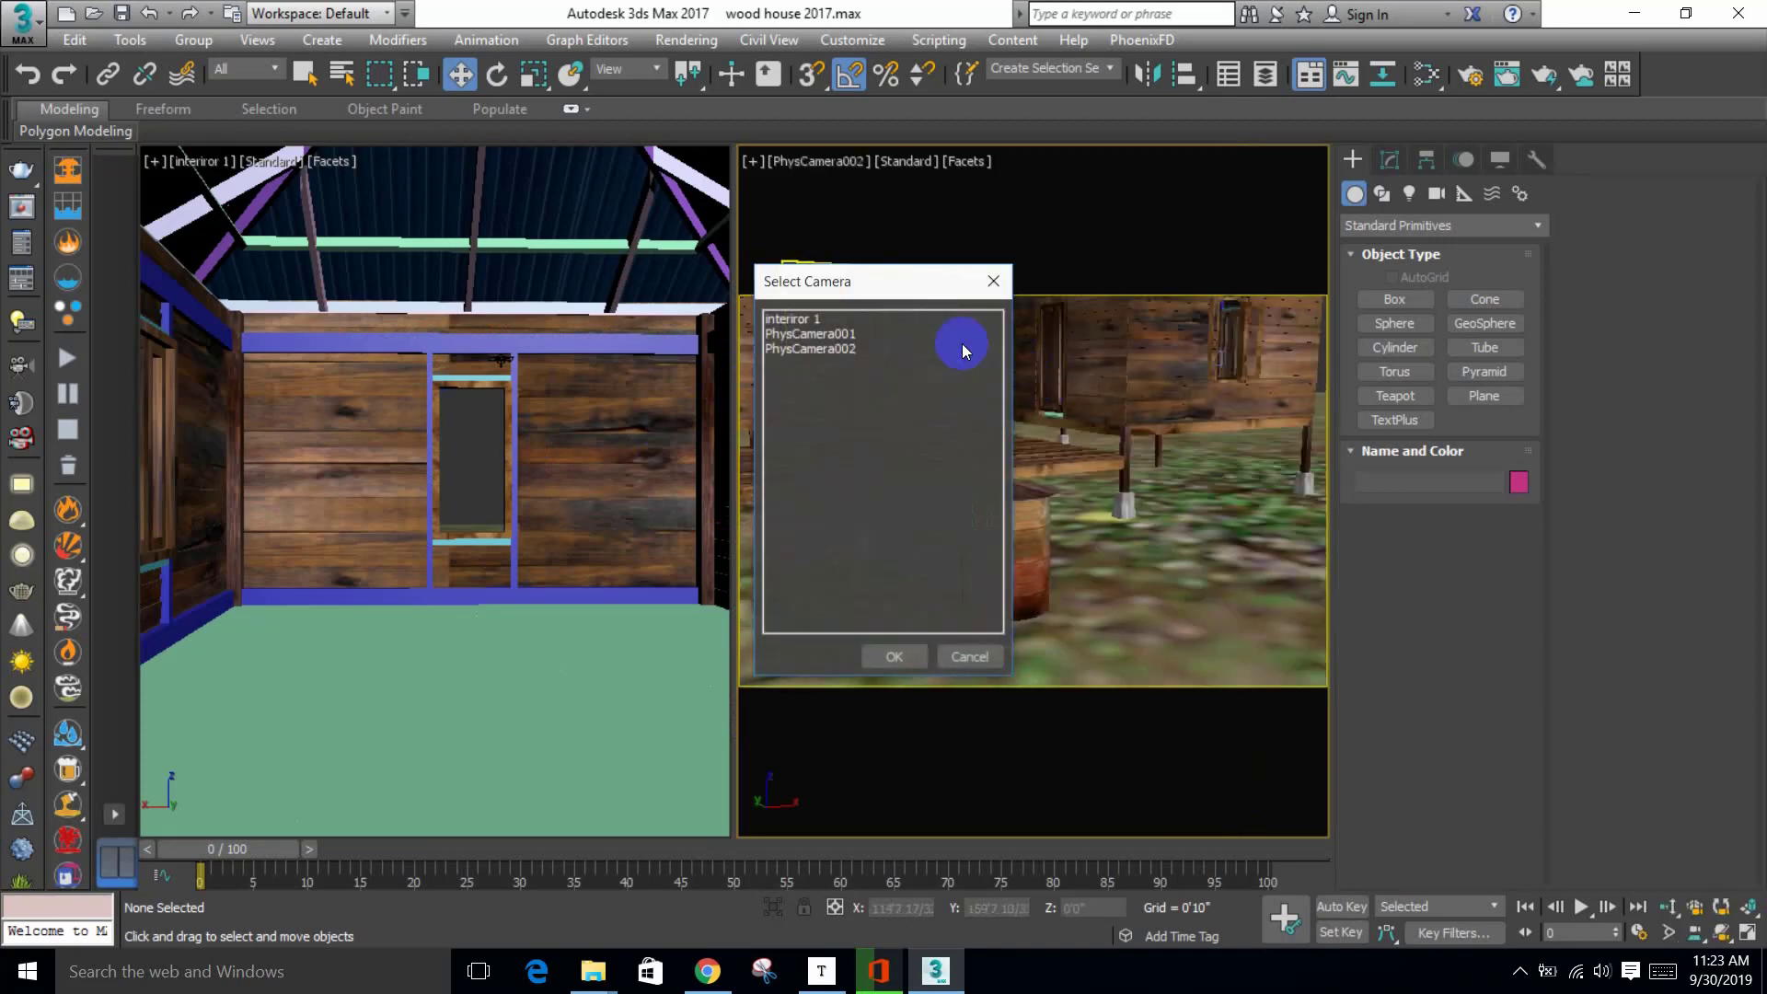
click(856, 335)
double_click(858, 336)
click(515, 377)
key(t)
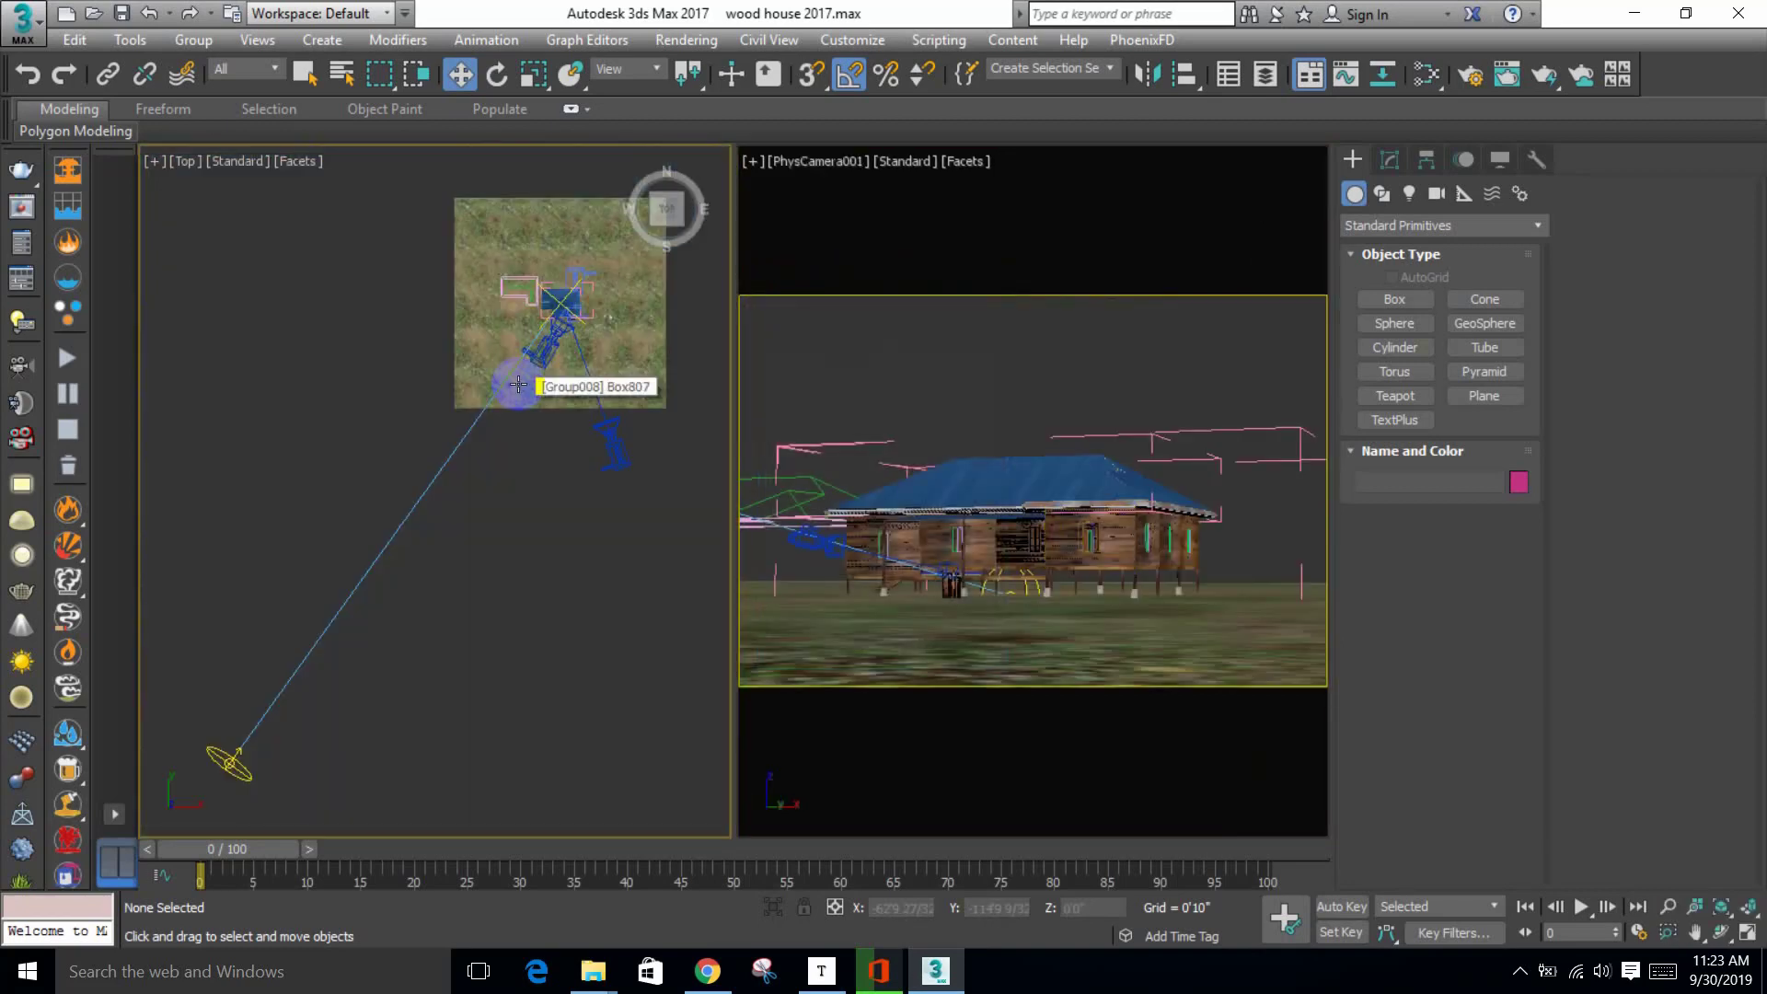
Step: Delete the stray line shapes Line306 and Line279 beside the house
click(815, 491)
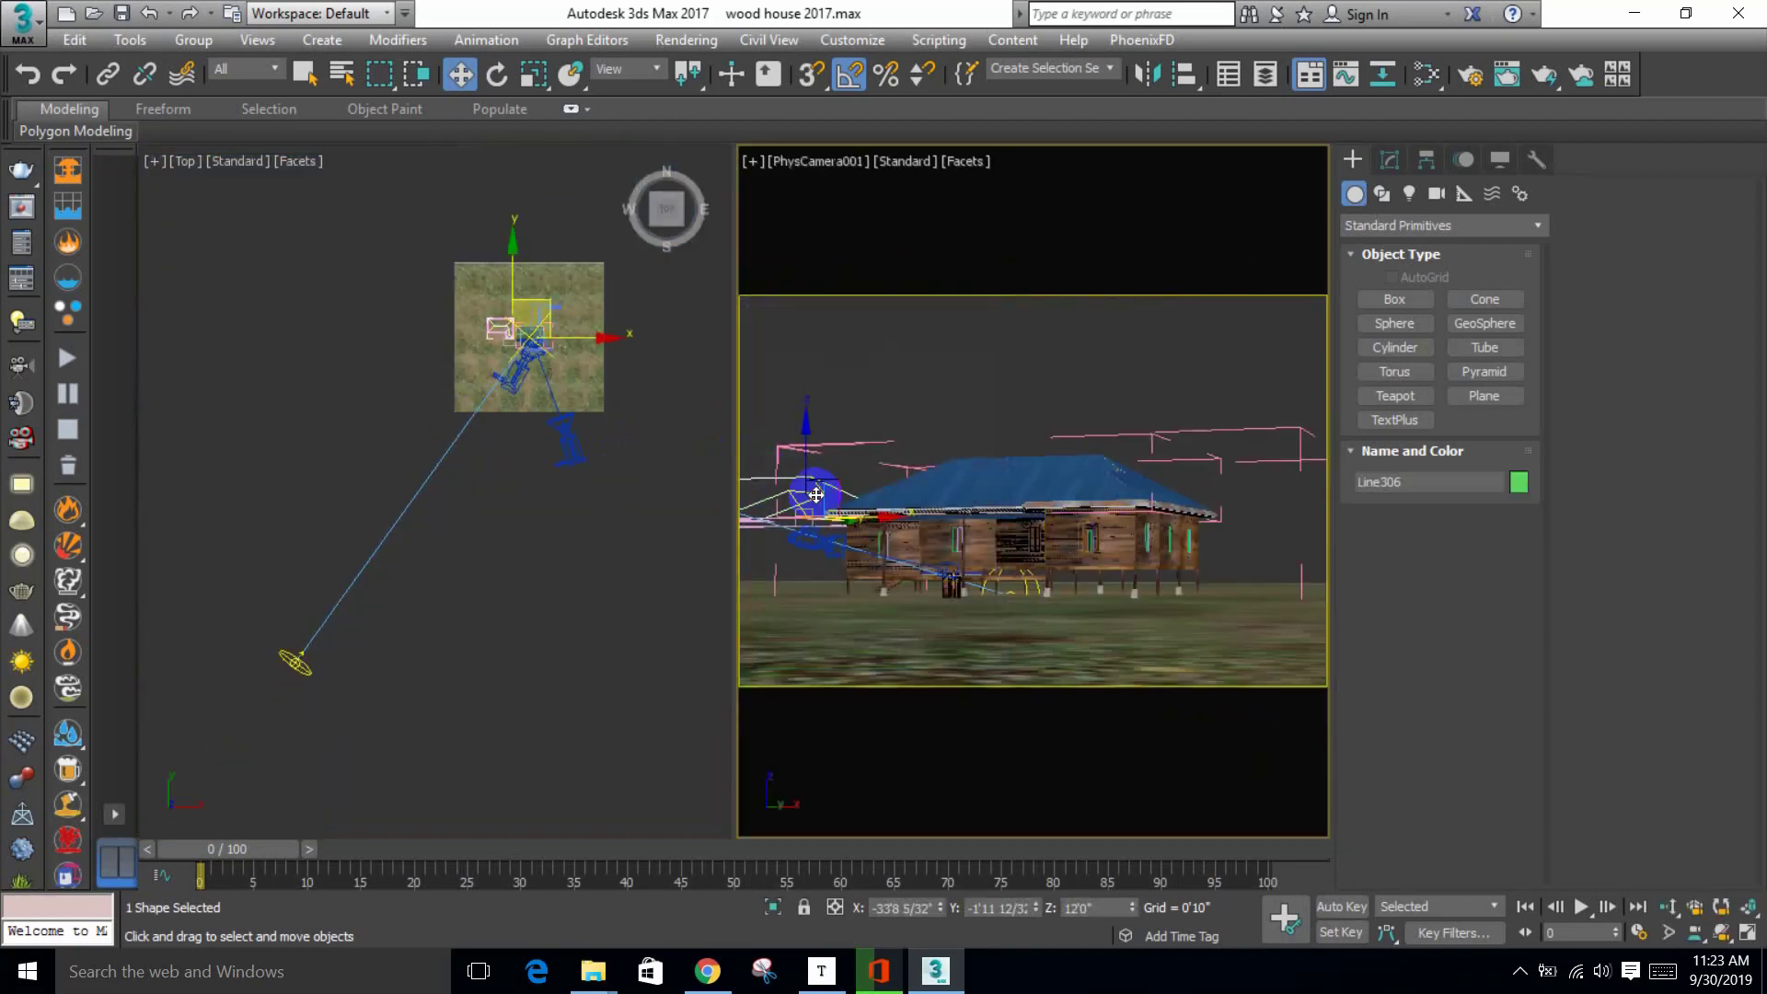
scroll(550, 369, up, 2)
alt+middle_drag(537, 378, 536, 260)
scroll(497, 271, up, 3)
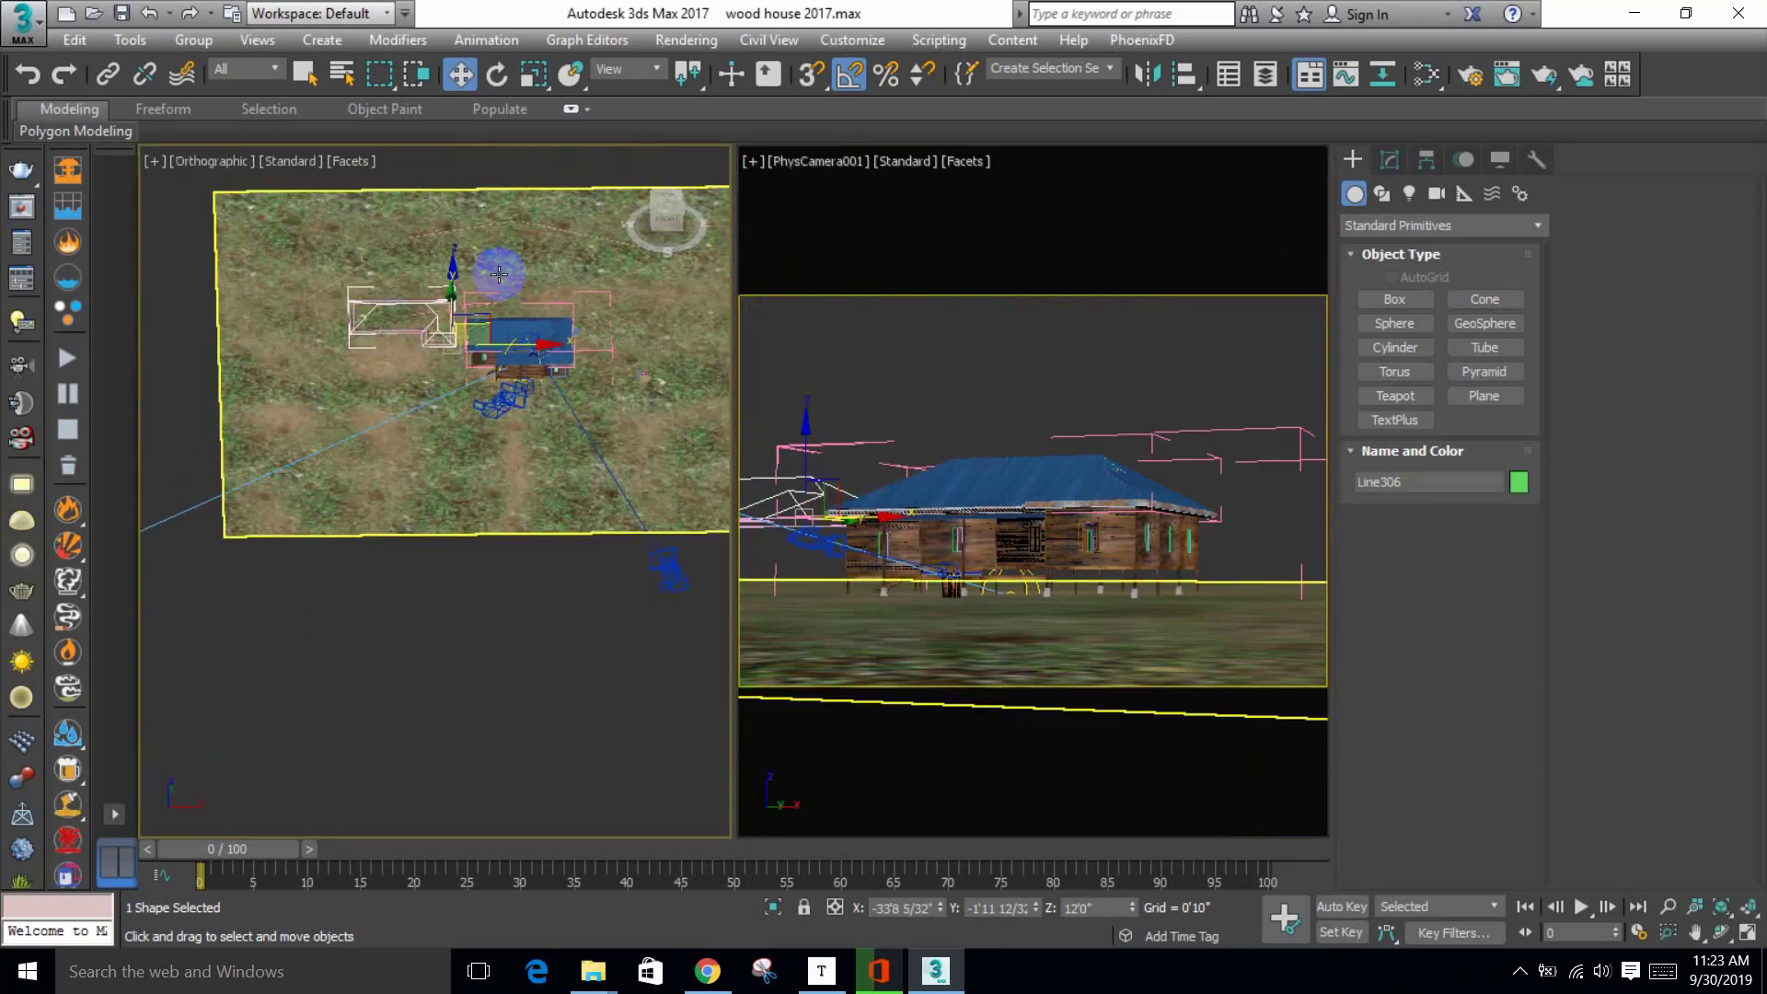
scroll(460, 342, up, 4)
click(442, 347)
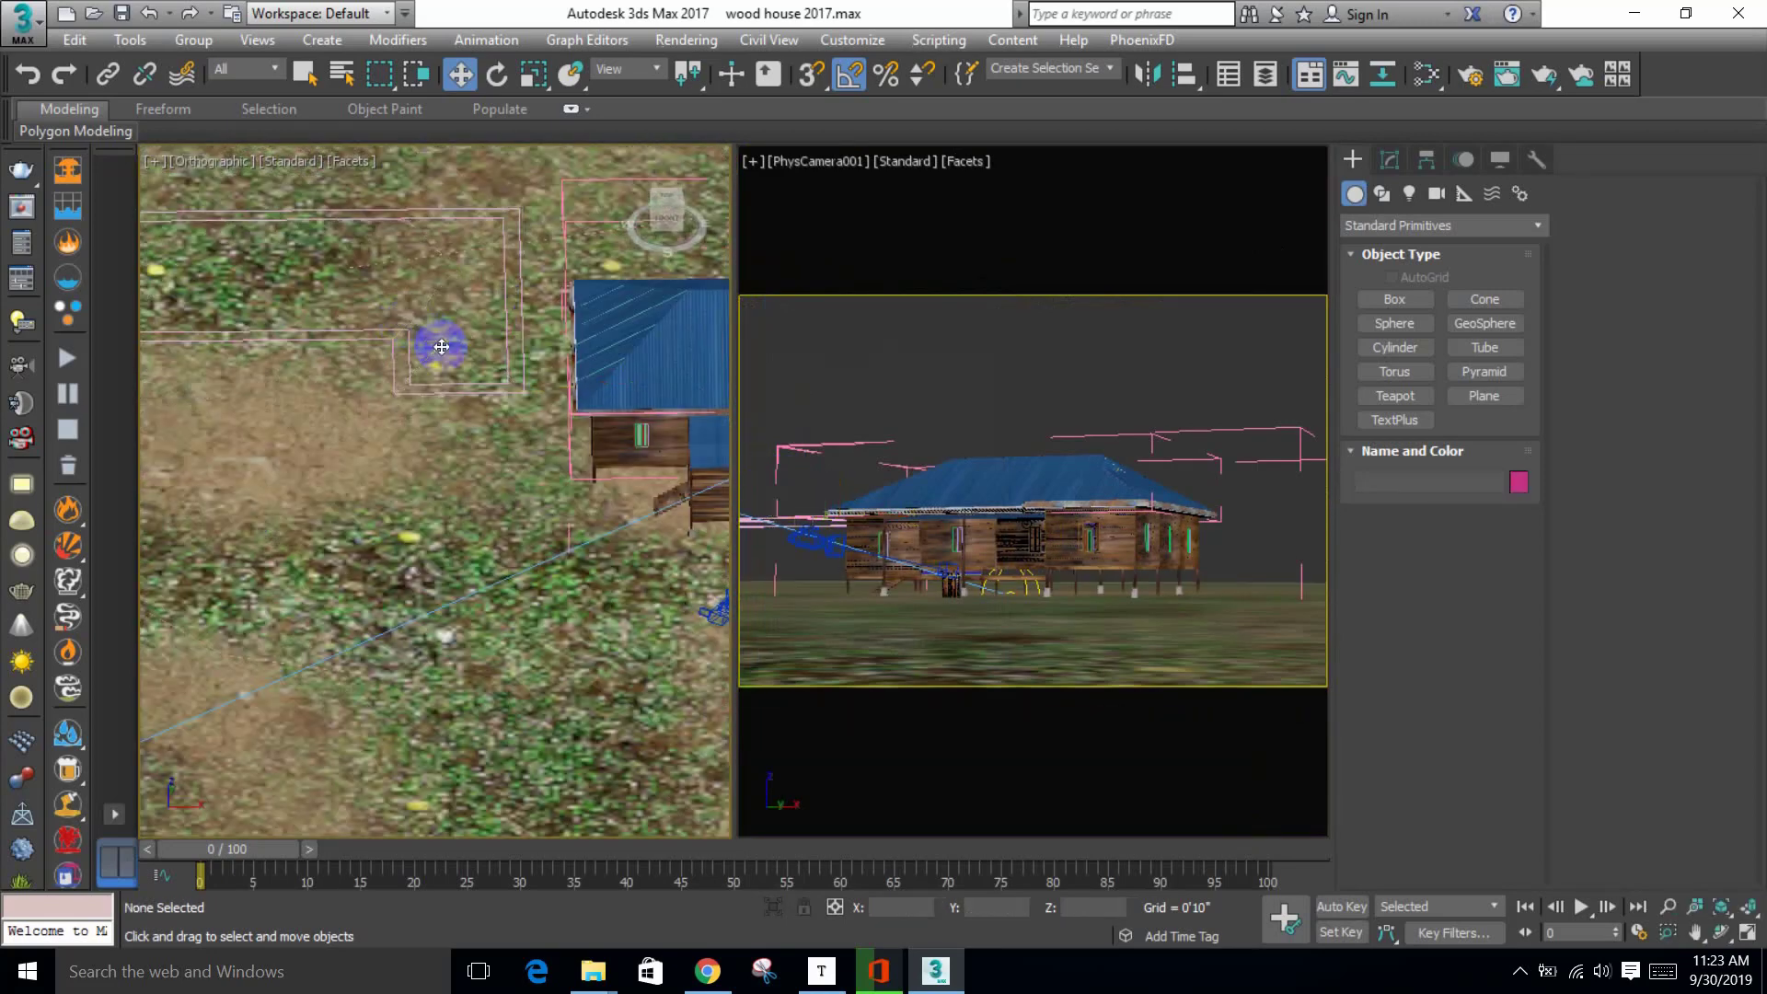
mouse_move(442, 347)
alt+middle_down()
mouse_move(416, 373)
mouse_move(413, 337)
alt+middle_up()
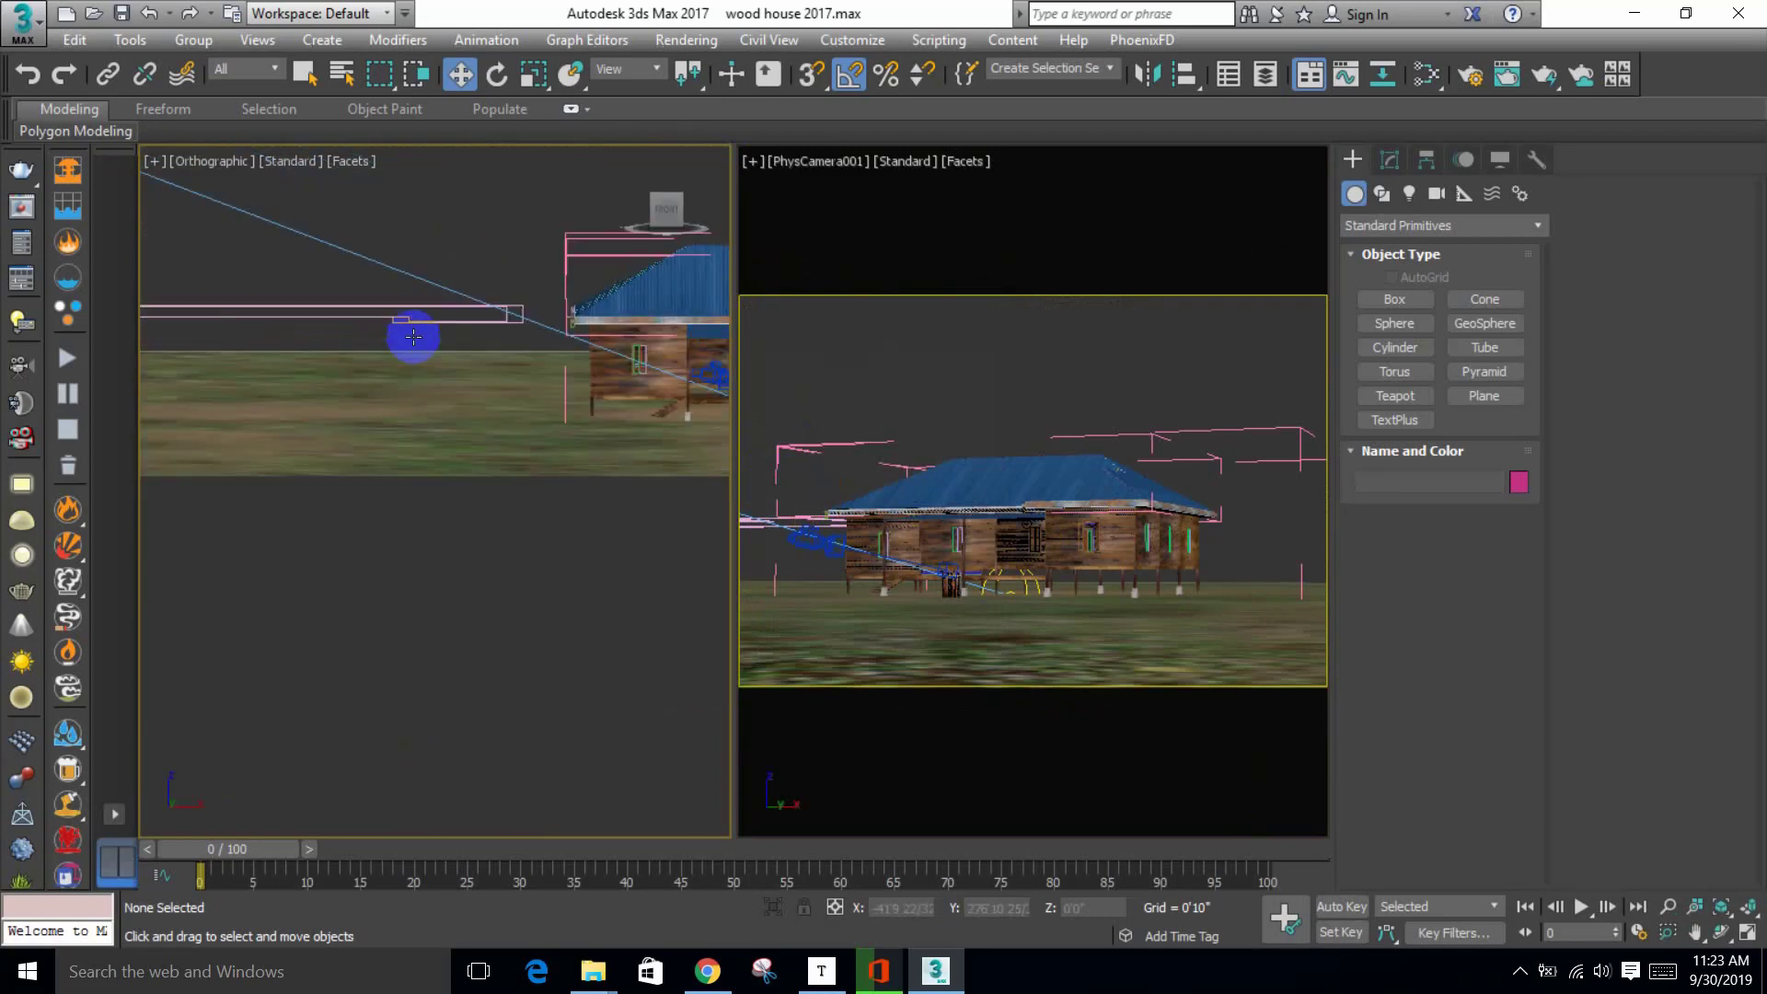
click(346, 321)
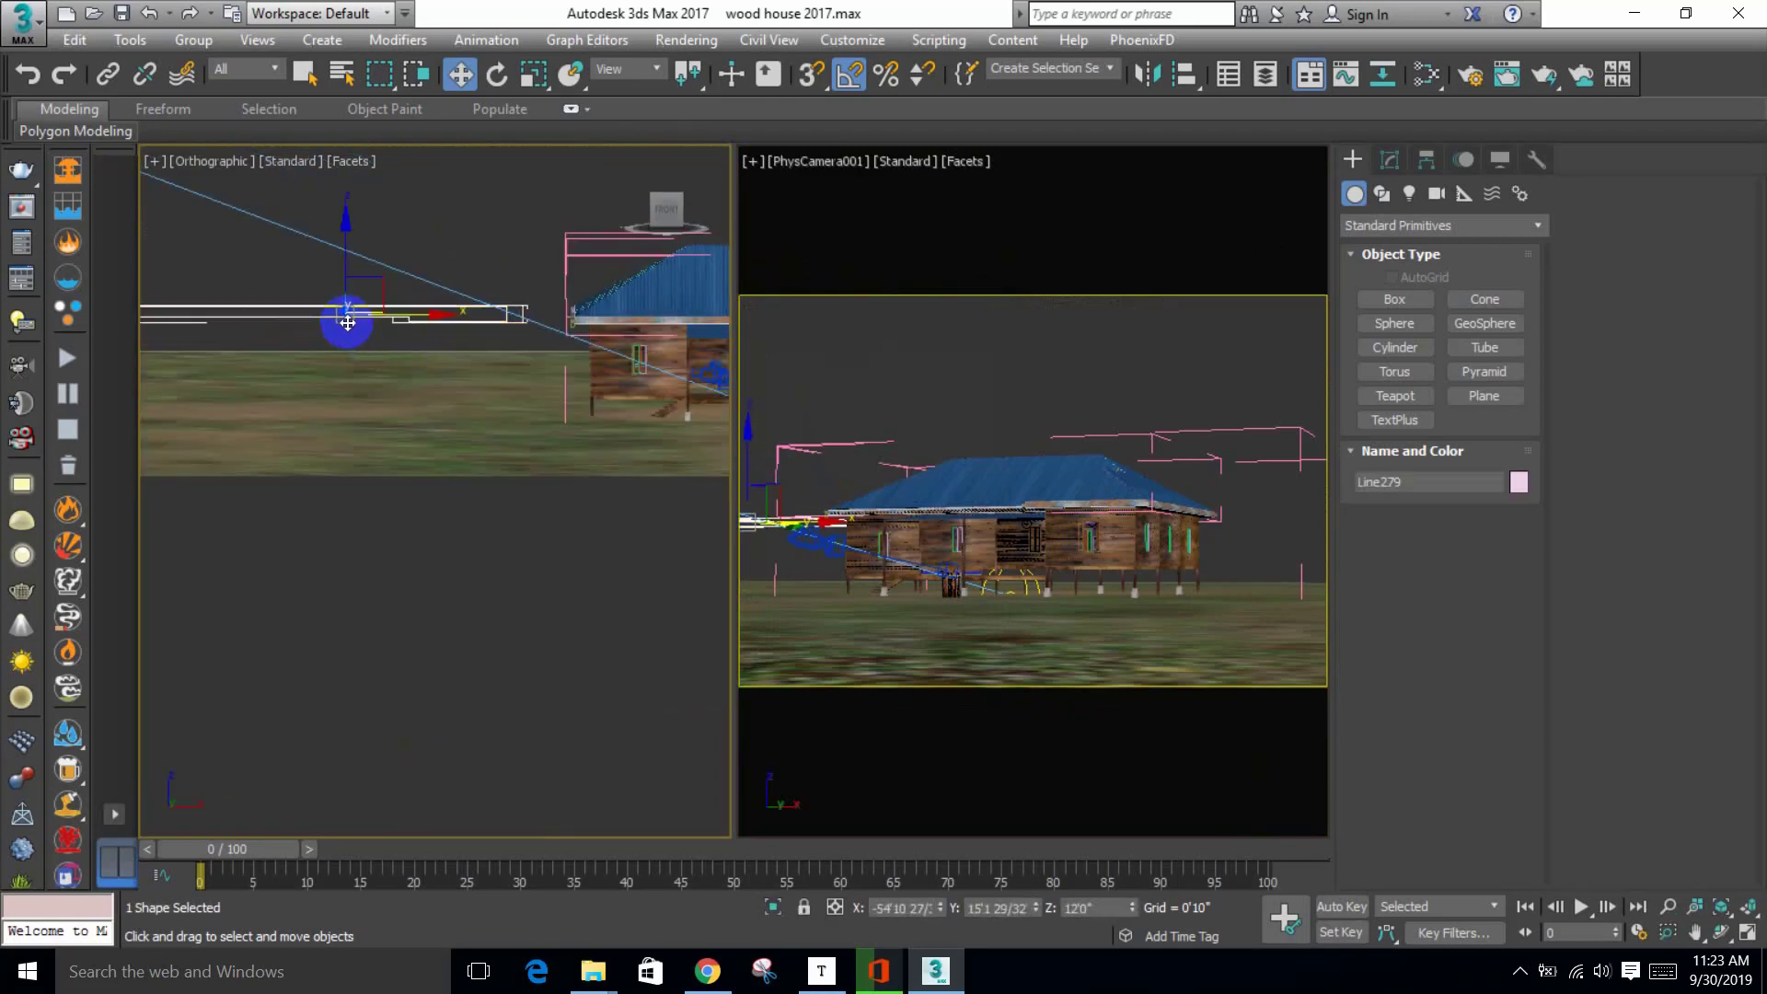
key(Delete)
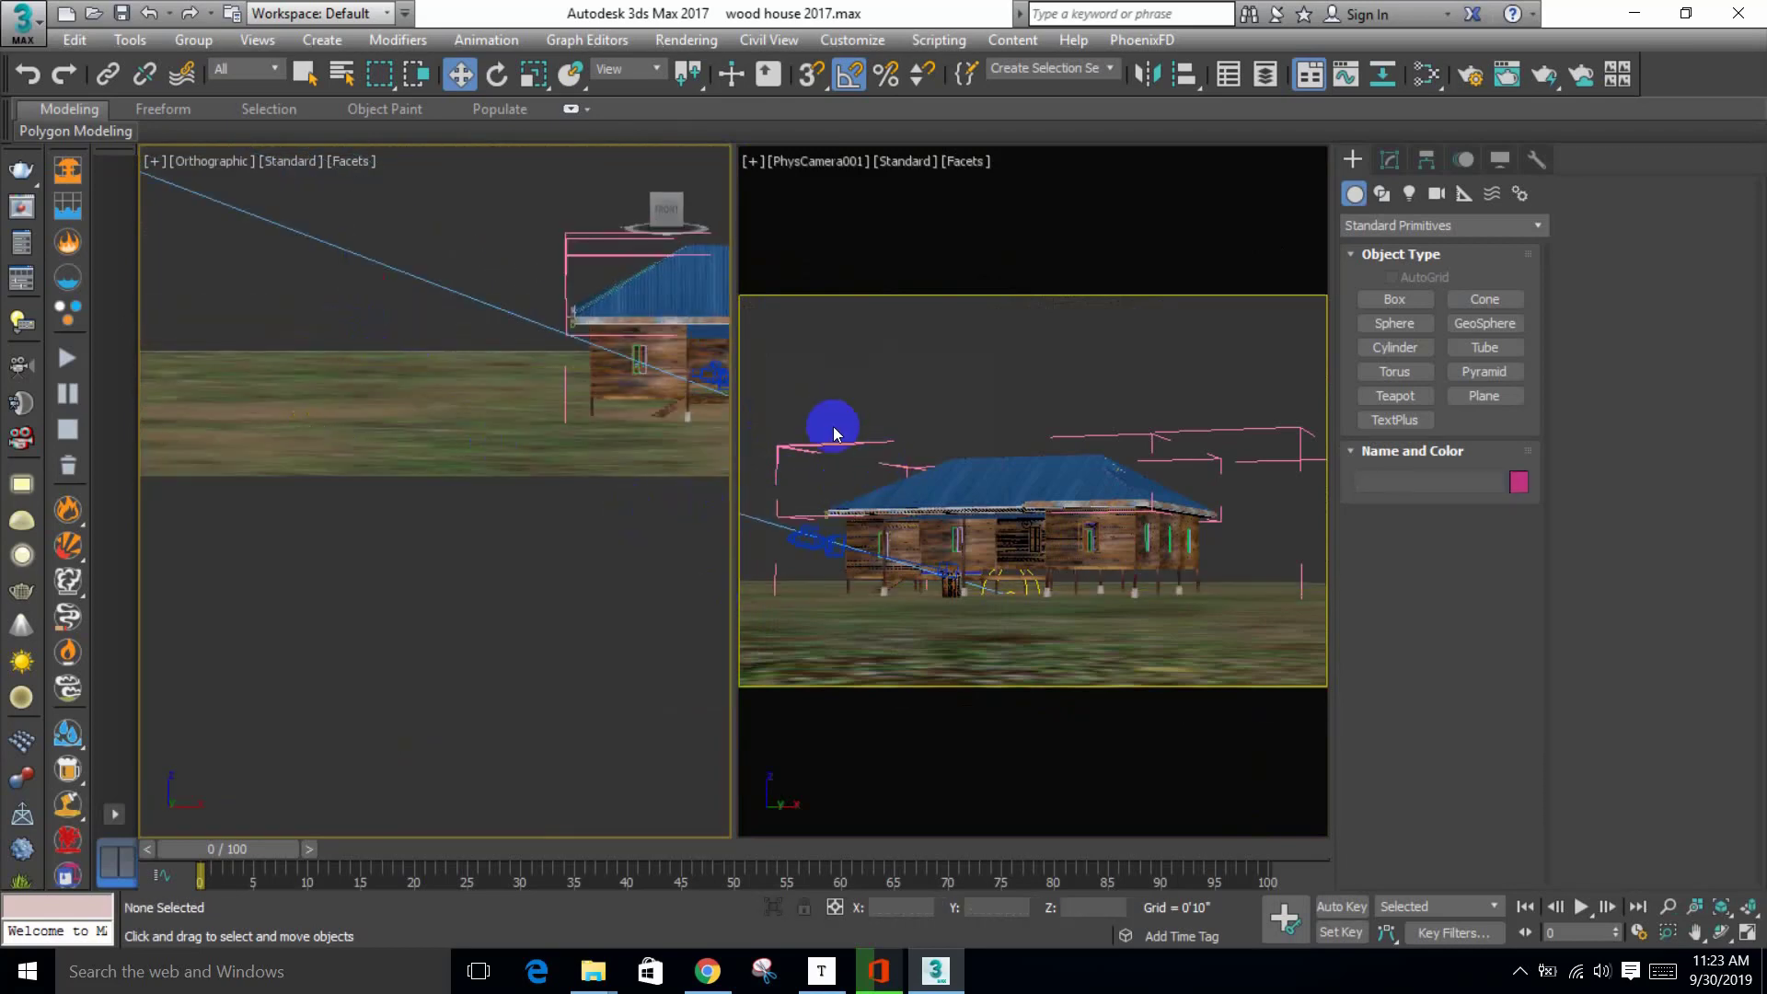
Step: Select the three open group brackets around the house and close the groups
drag(832, 423, 818, 456)
click(193, 39)
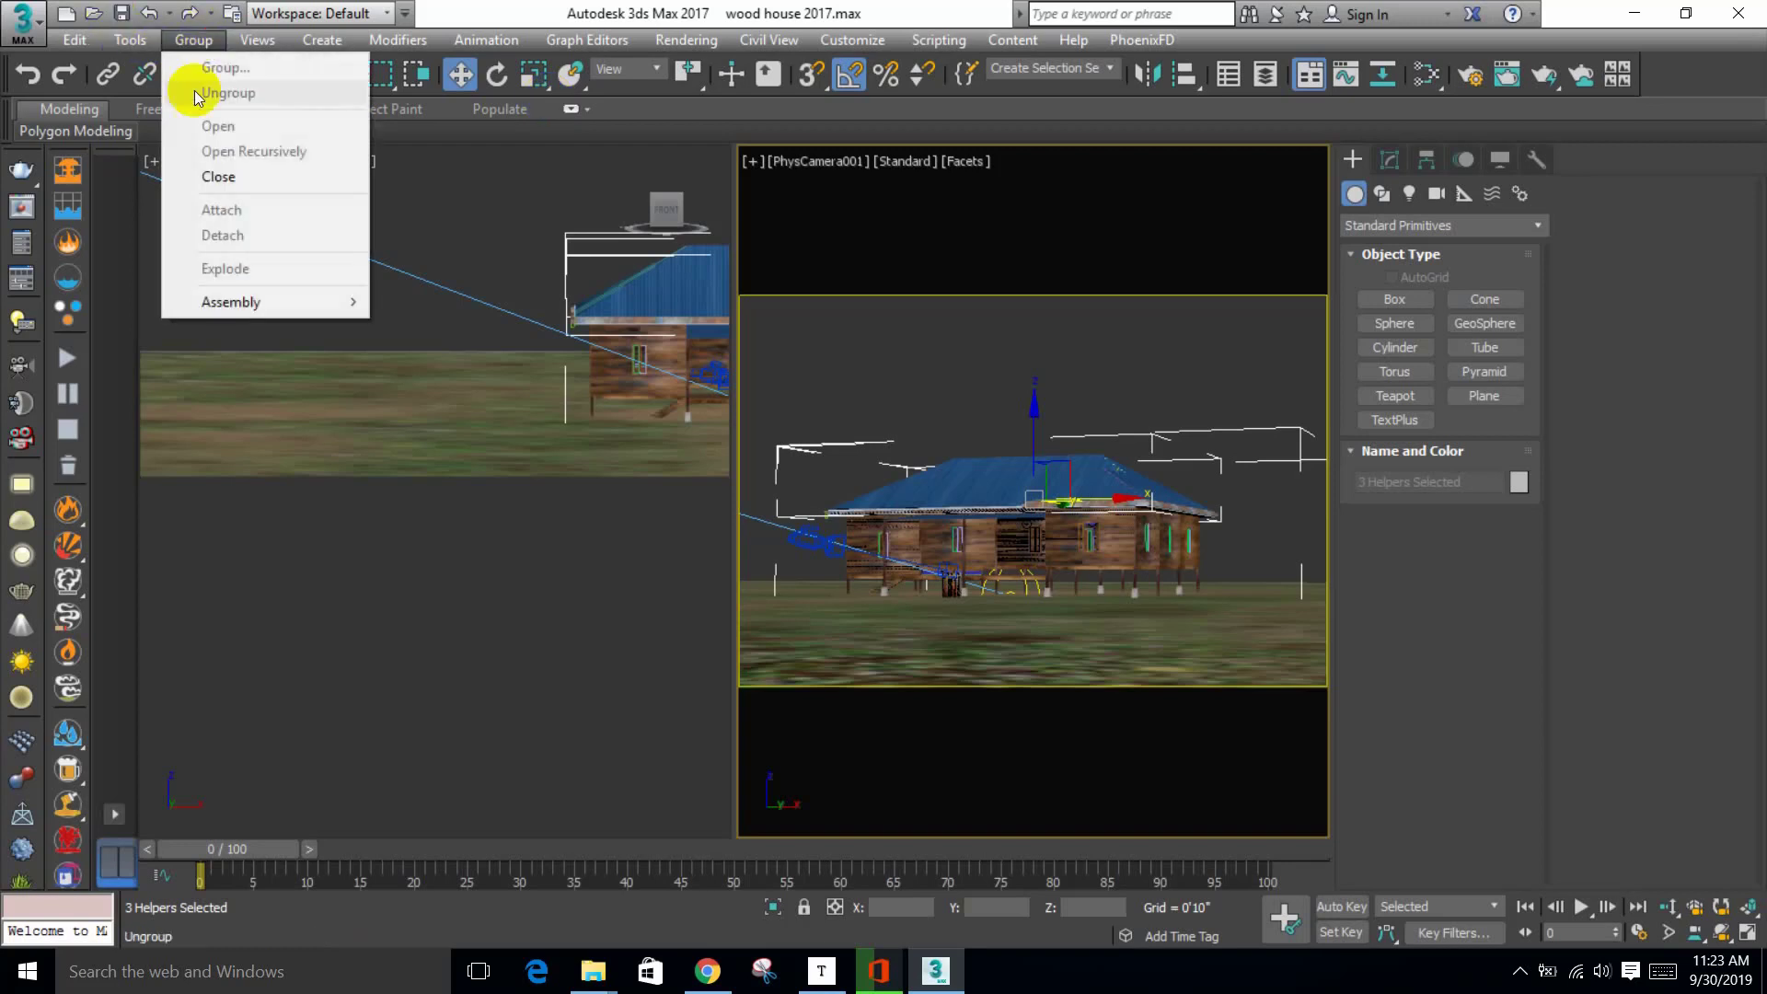
click(276, 175)
Step: Return the orthographic viewport to a perspective view framed on the house
click(383, 221)
alt+middle_drag(383, 221, 319, 219)
key(z)
key(p)
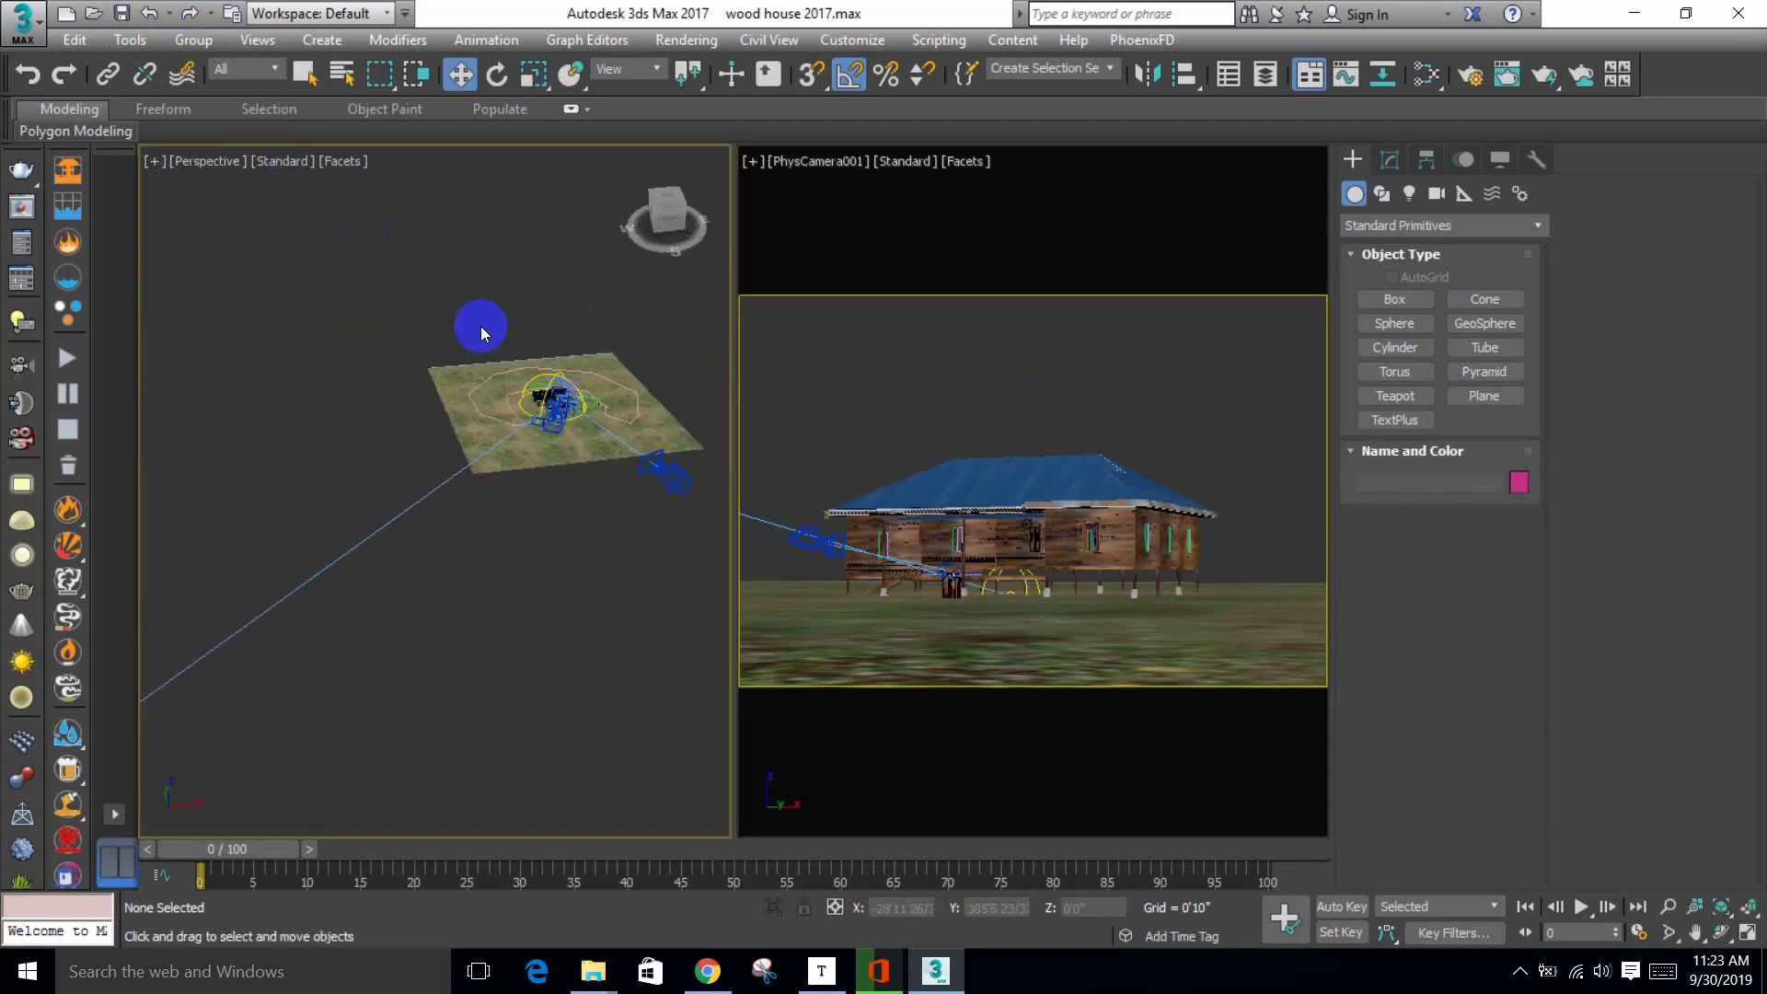
scroll(542, 388, up, 6)
middle_drag(540, 375, 423, 385)
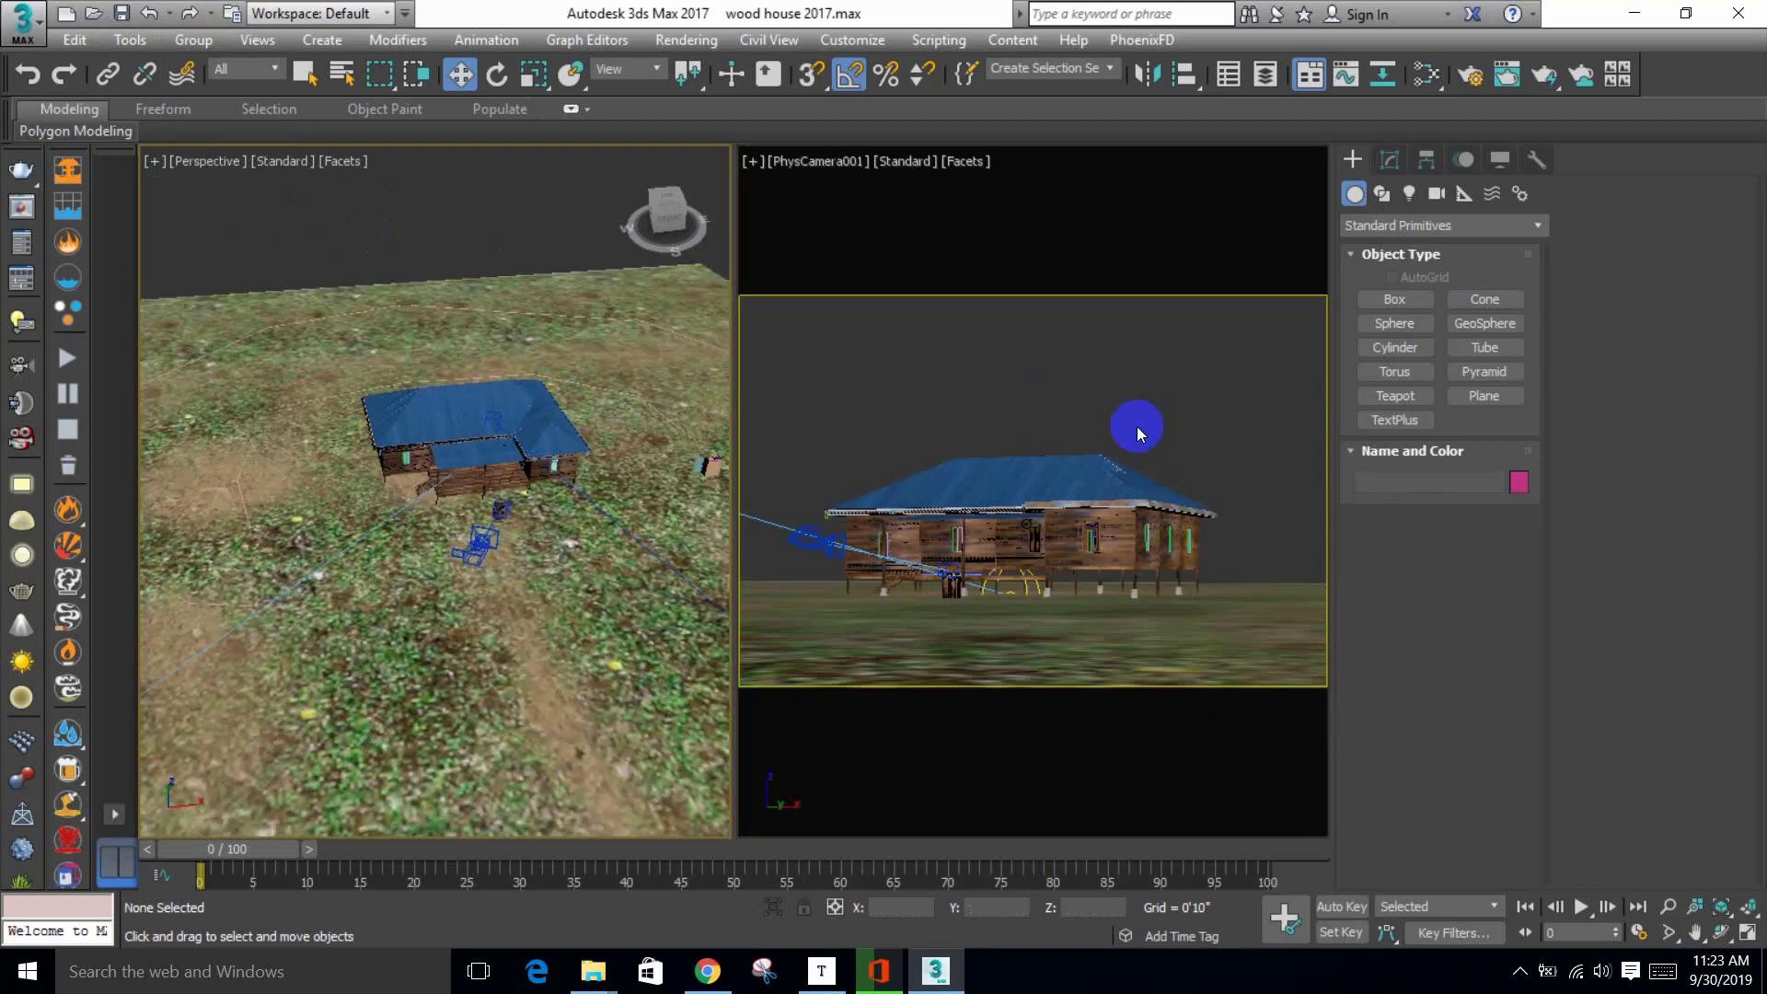
Step: Try to create a Forest Pro object from the Itoo Software object category
click(1367, 232)
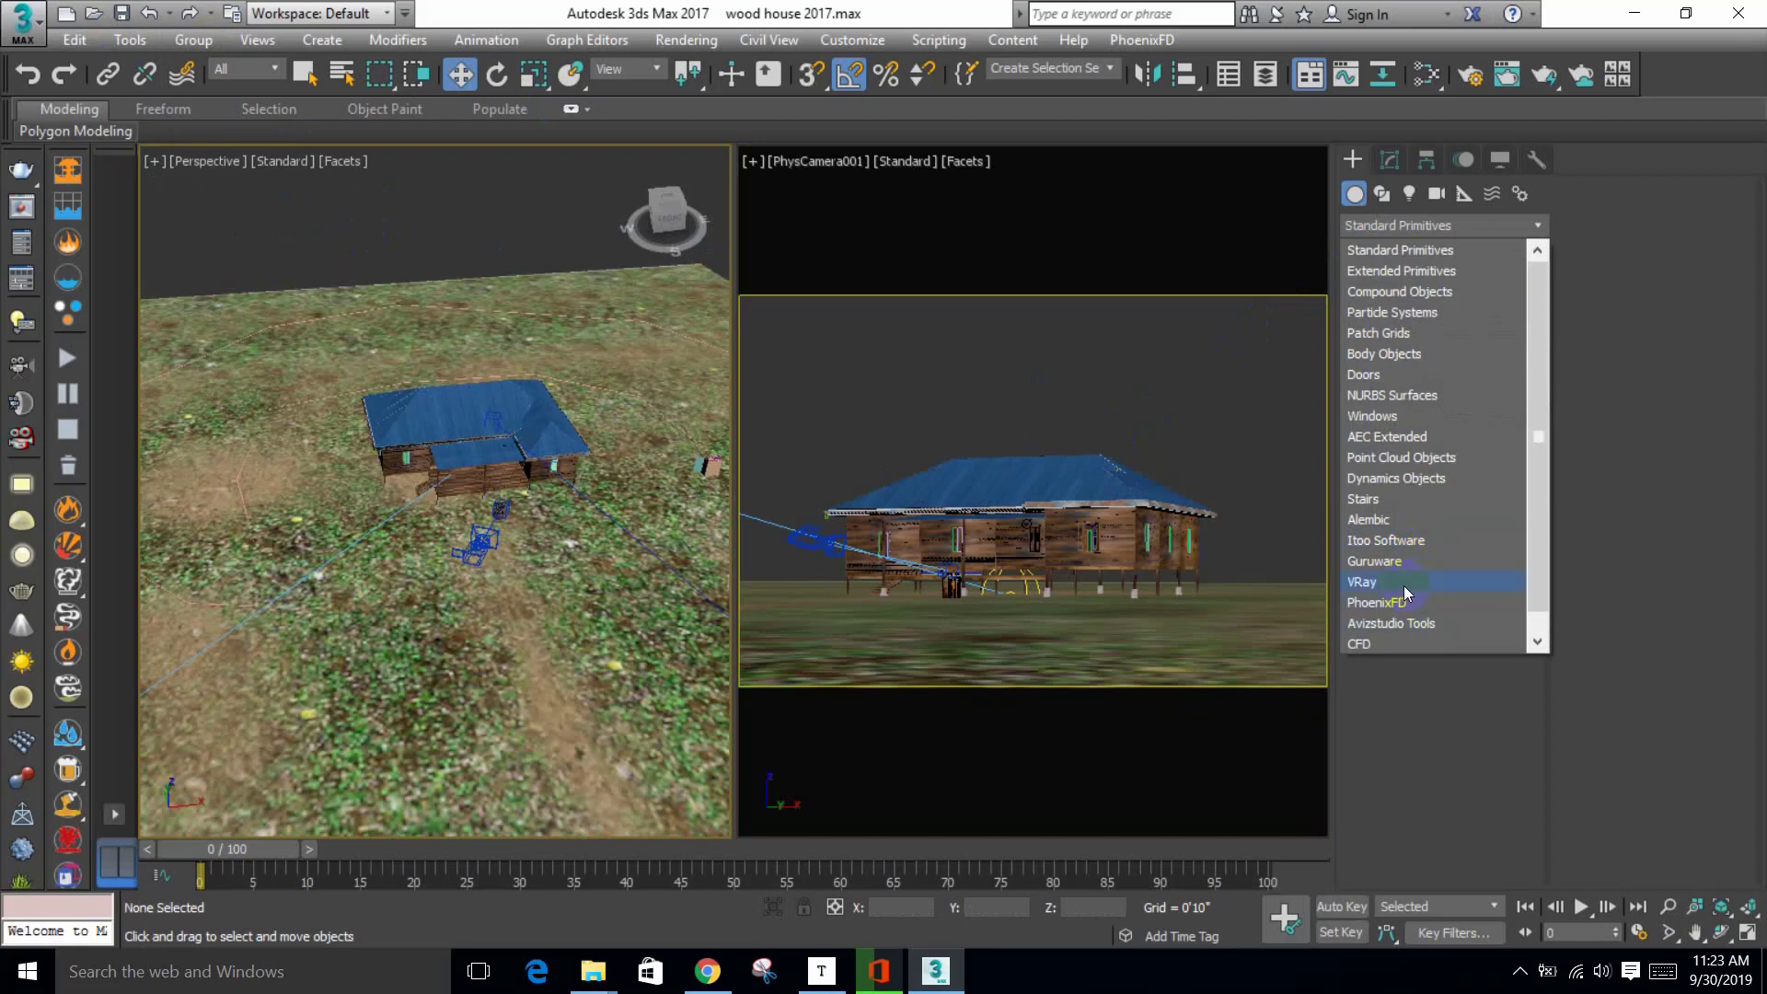
click(1395, 541)
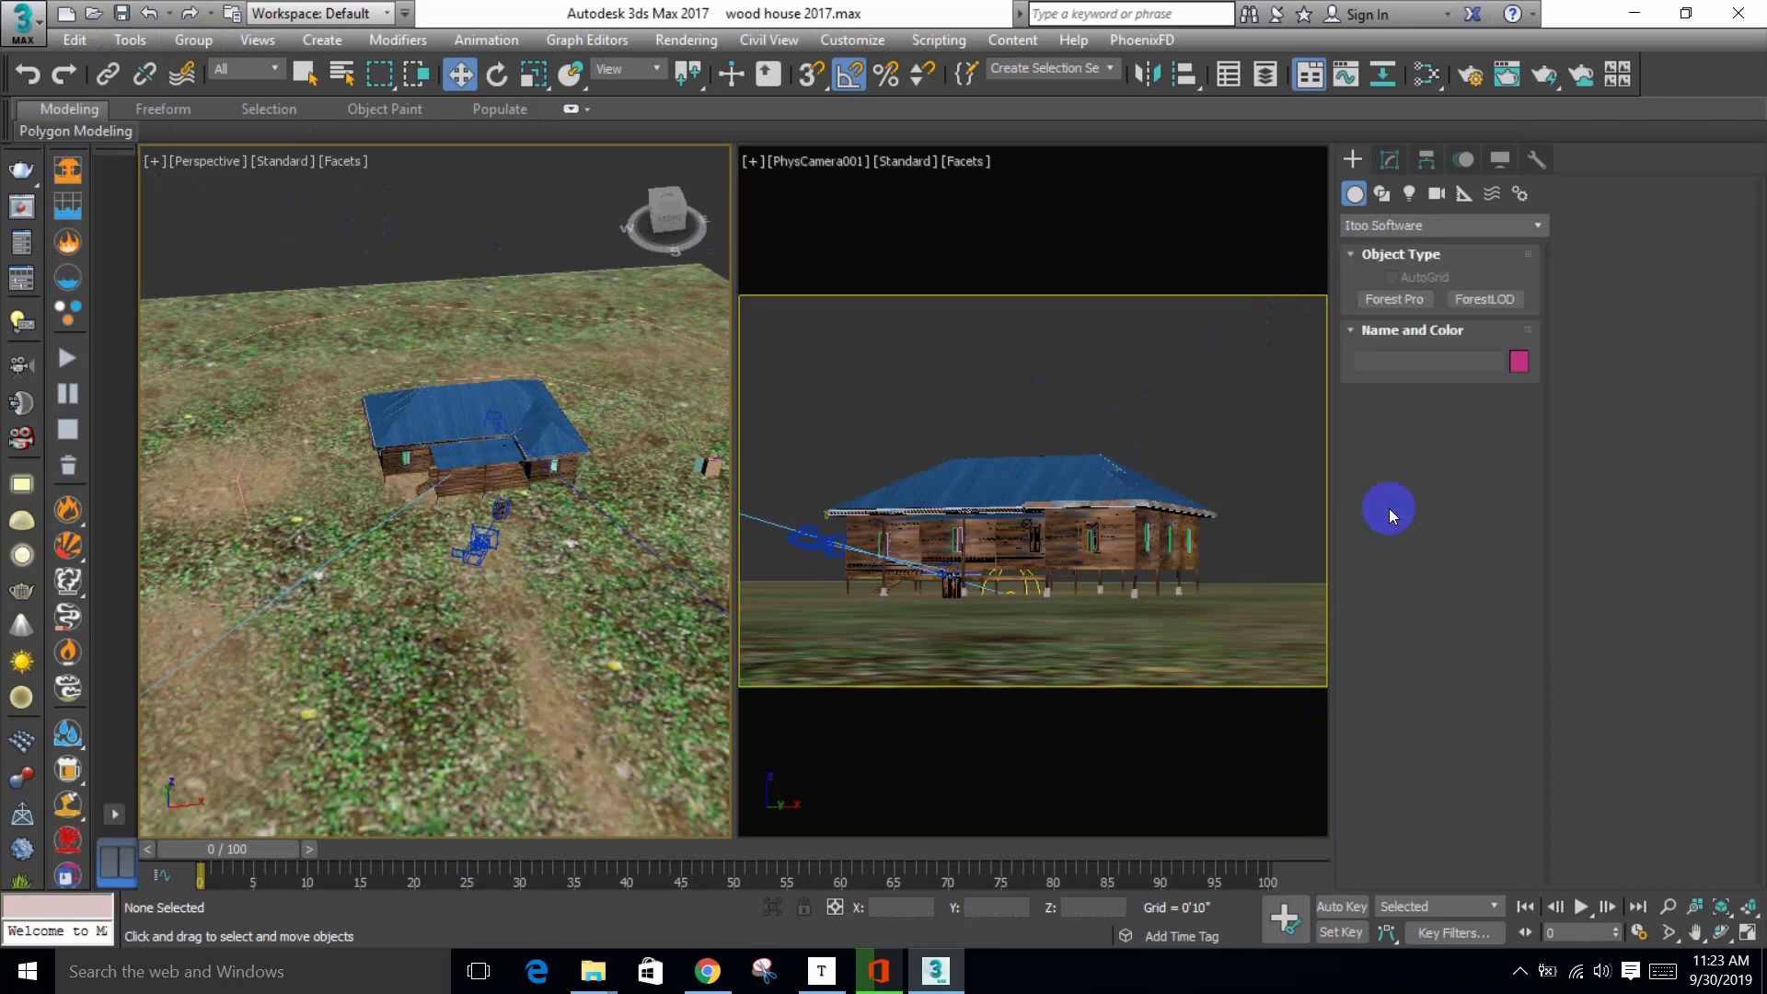
click(1401, 301)
click(430, 475)
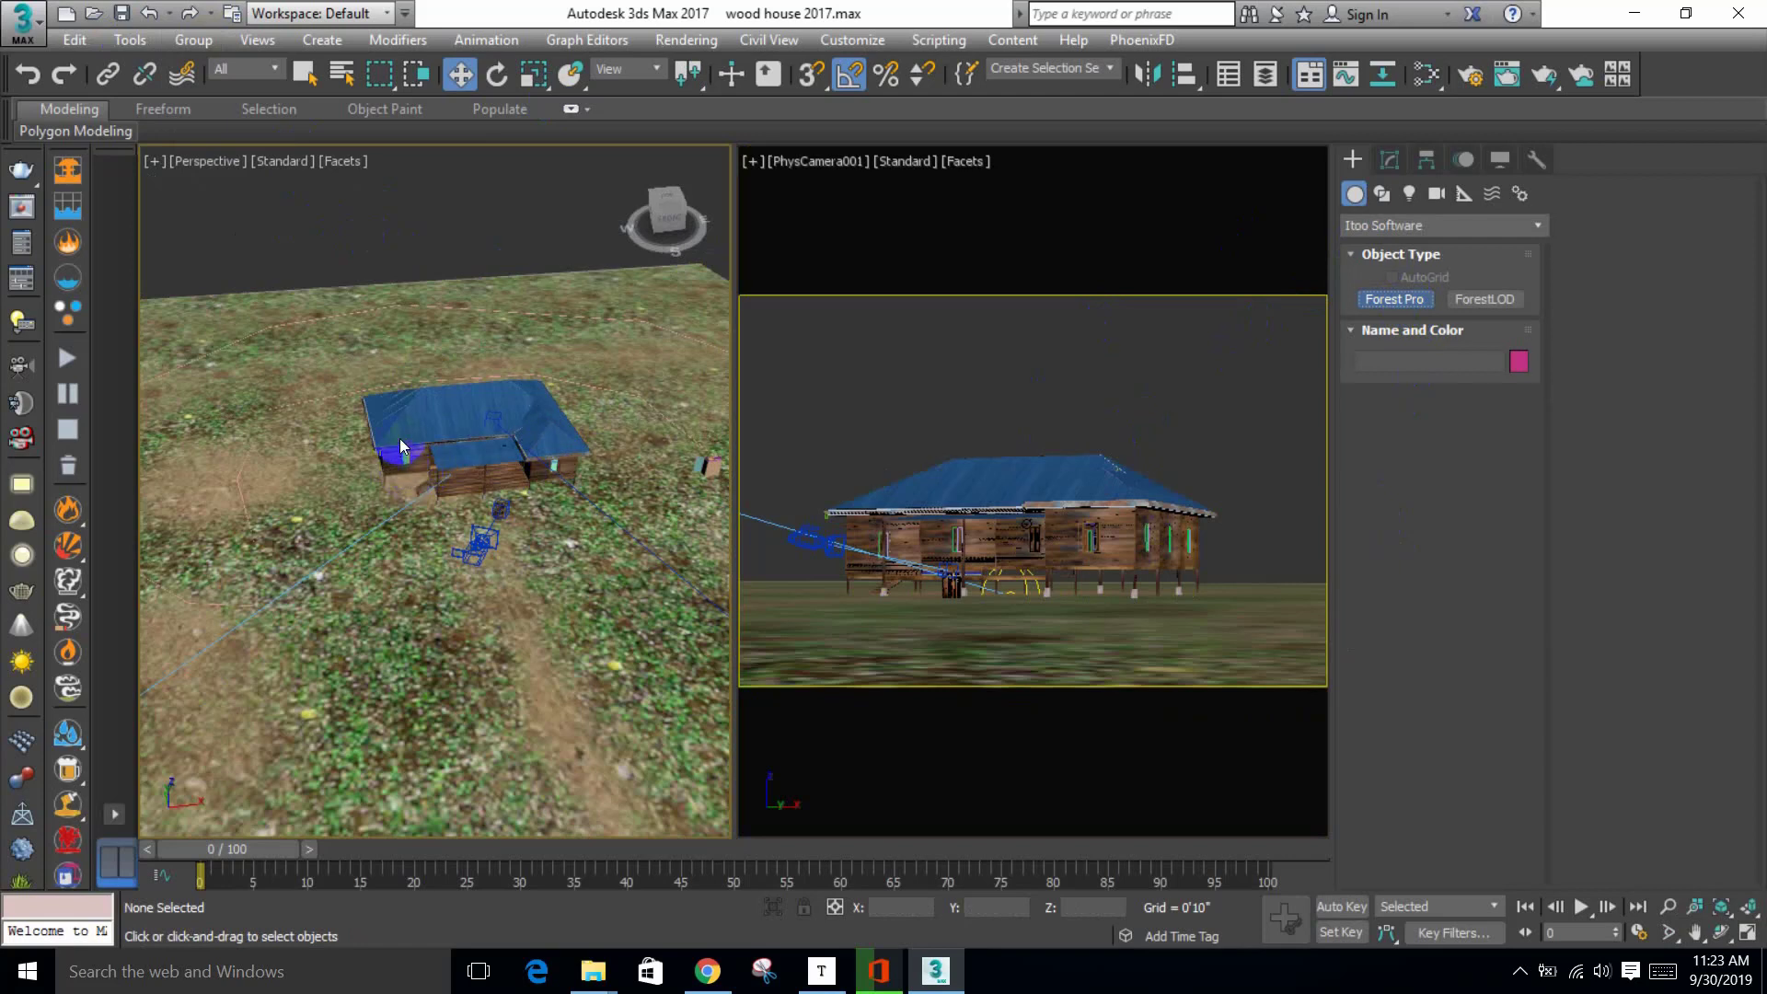
click(408, 436)
drag(946, 396, 920, 362)
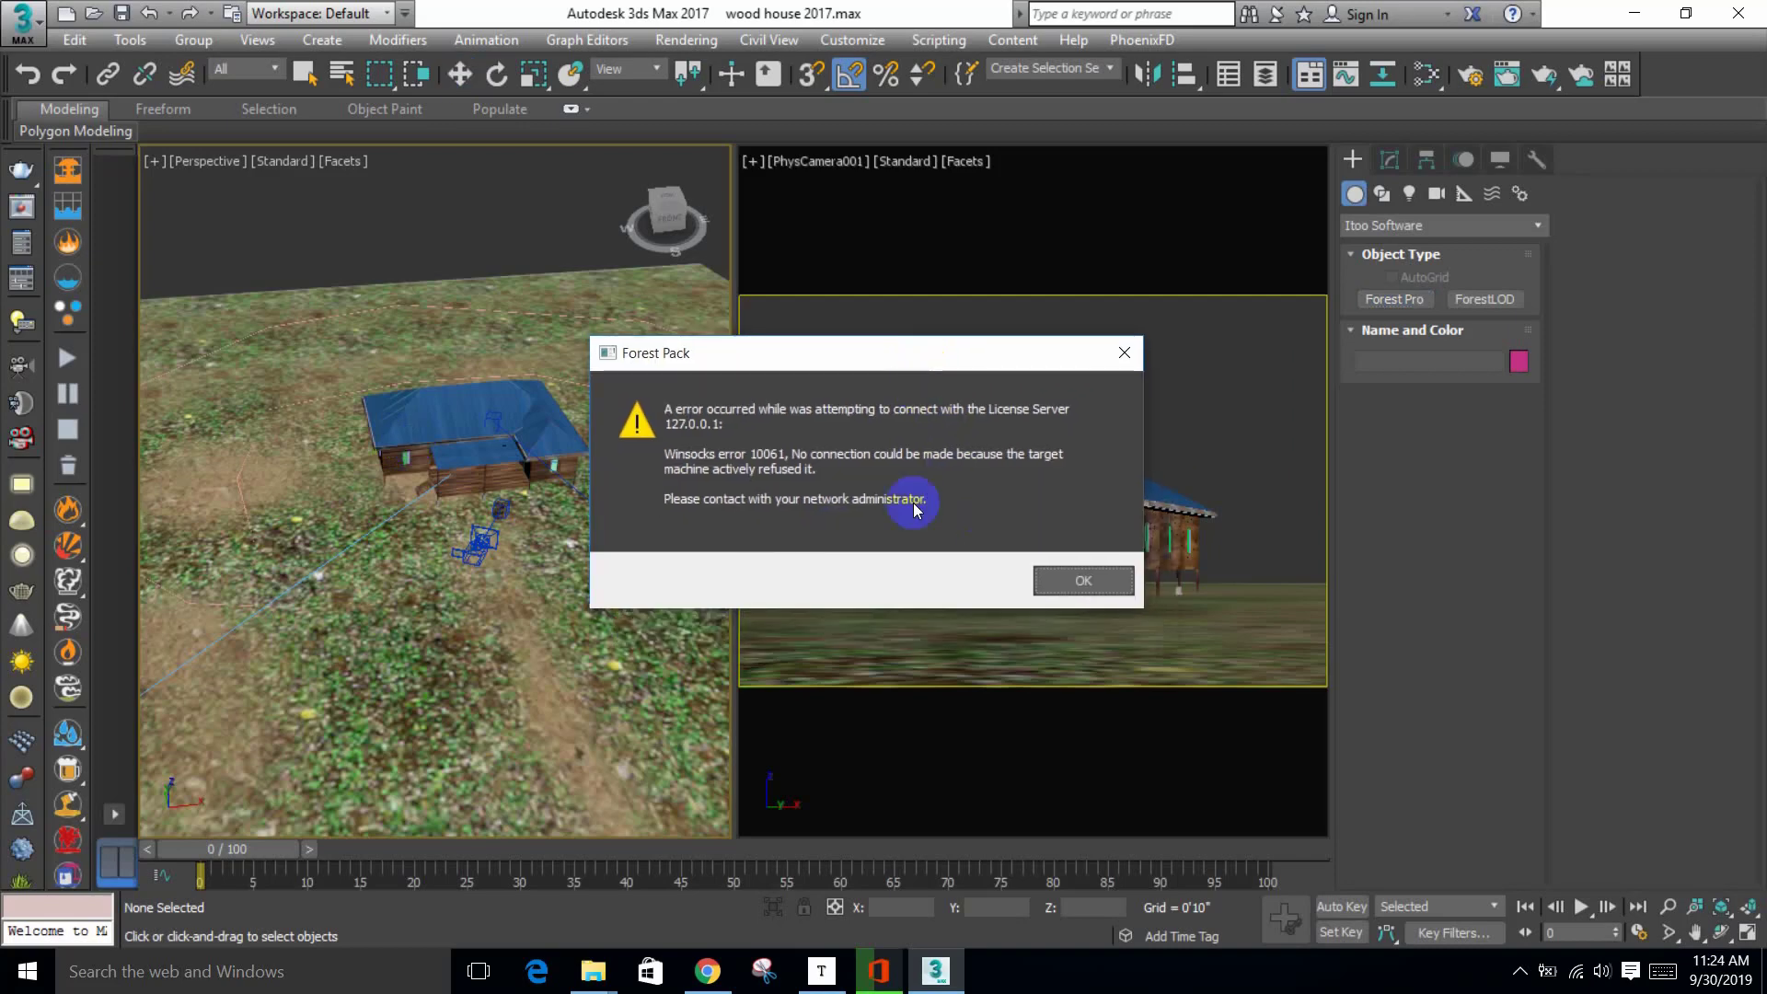
Step: Dismiss the Forest Pack license warnings, leave Forest Pro creation and save the wood house scene
click(1084, 582)
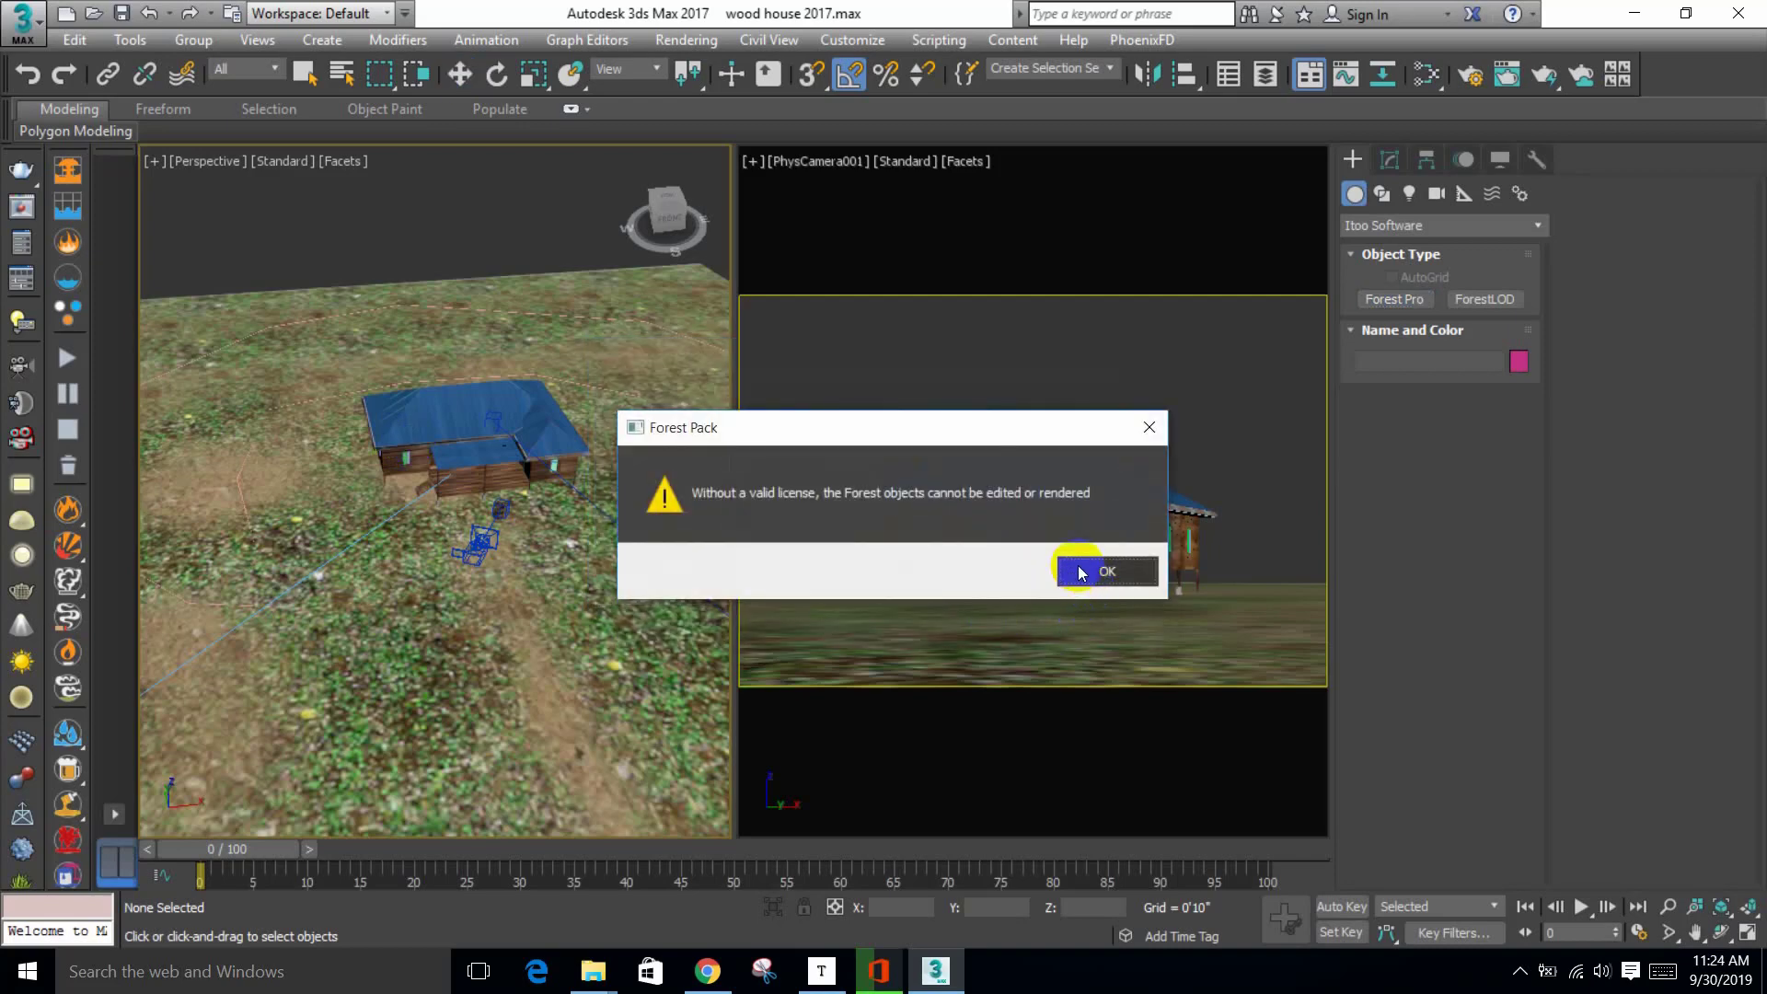
click(1087, 587)
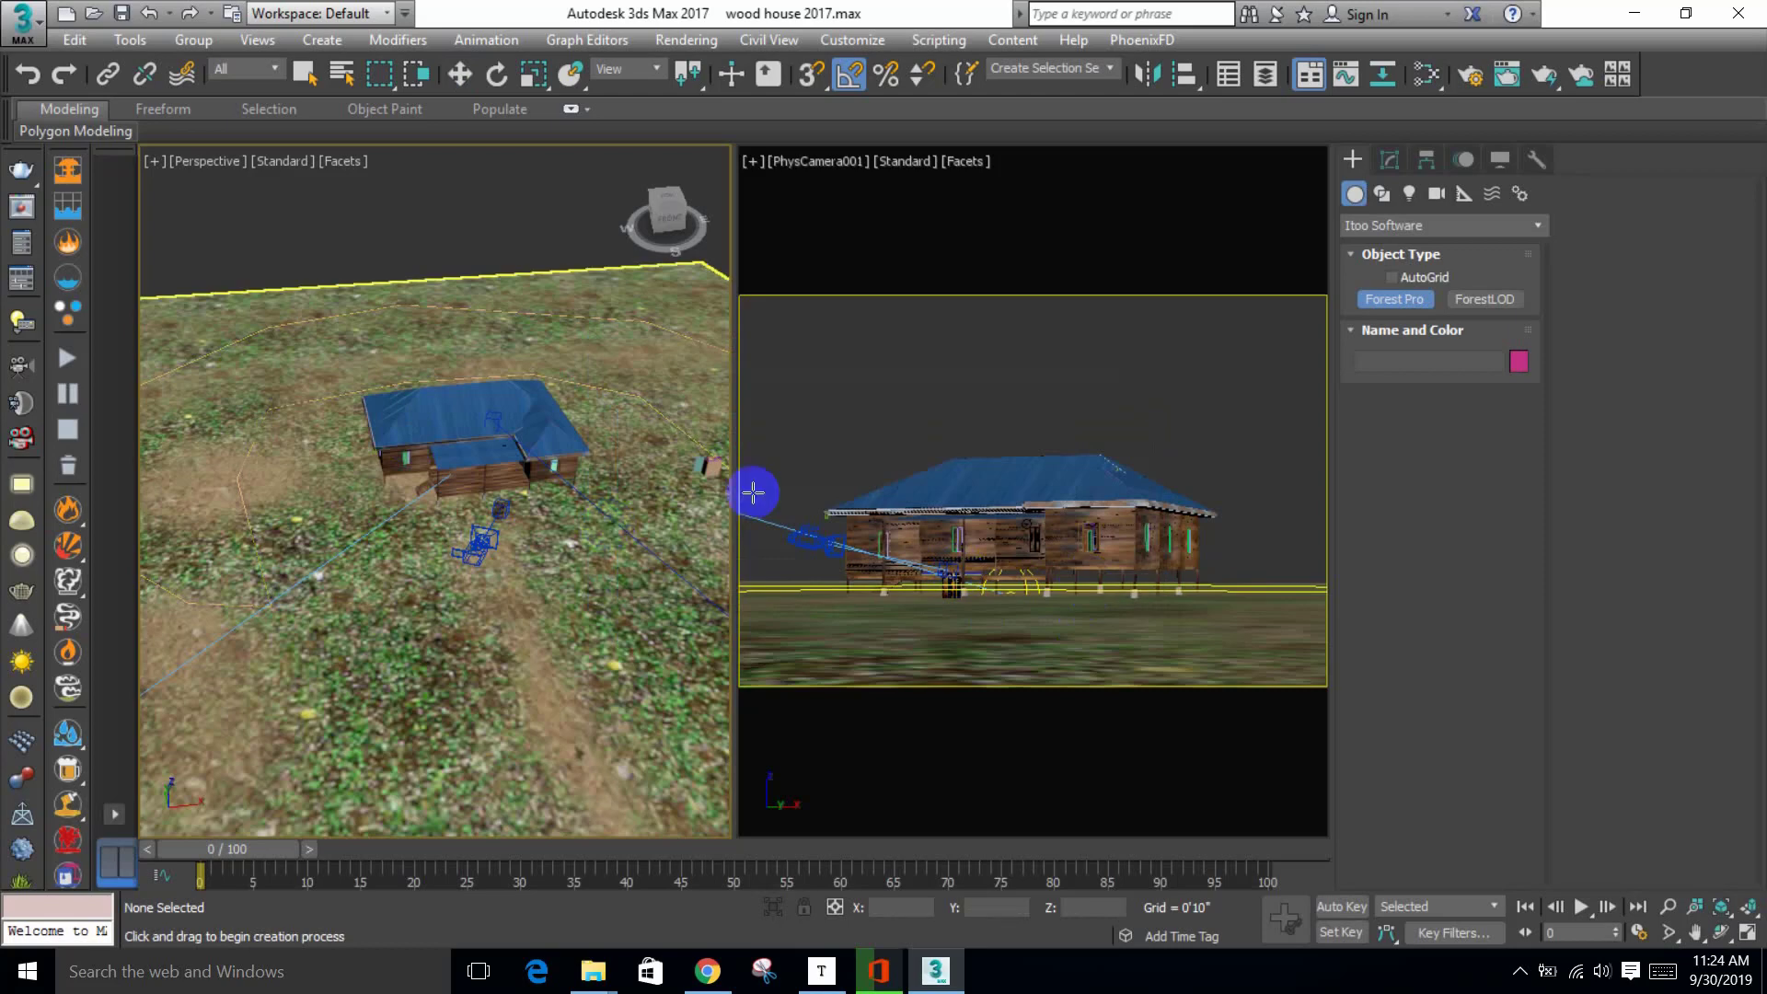
click(1389, 161)
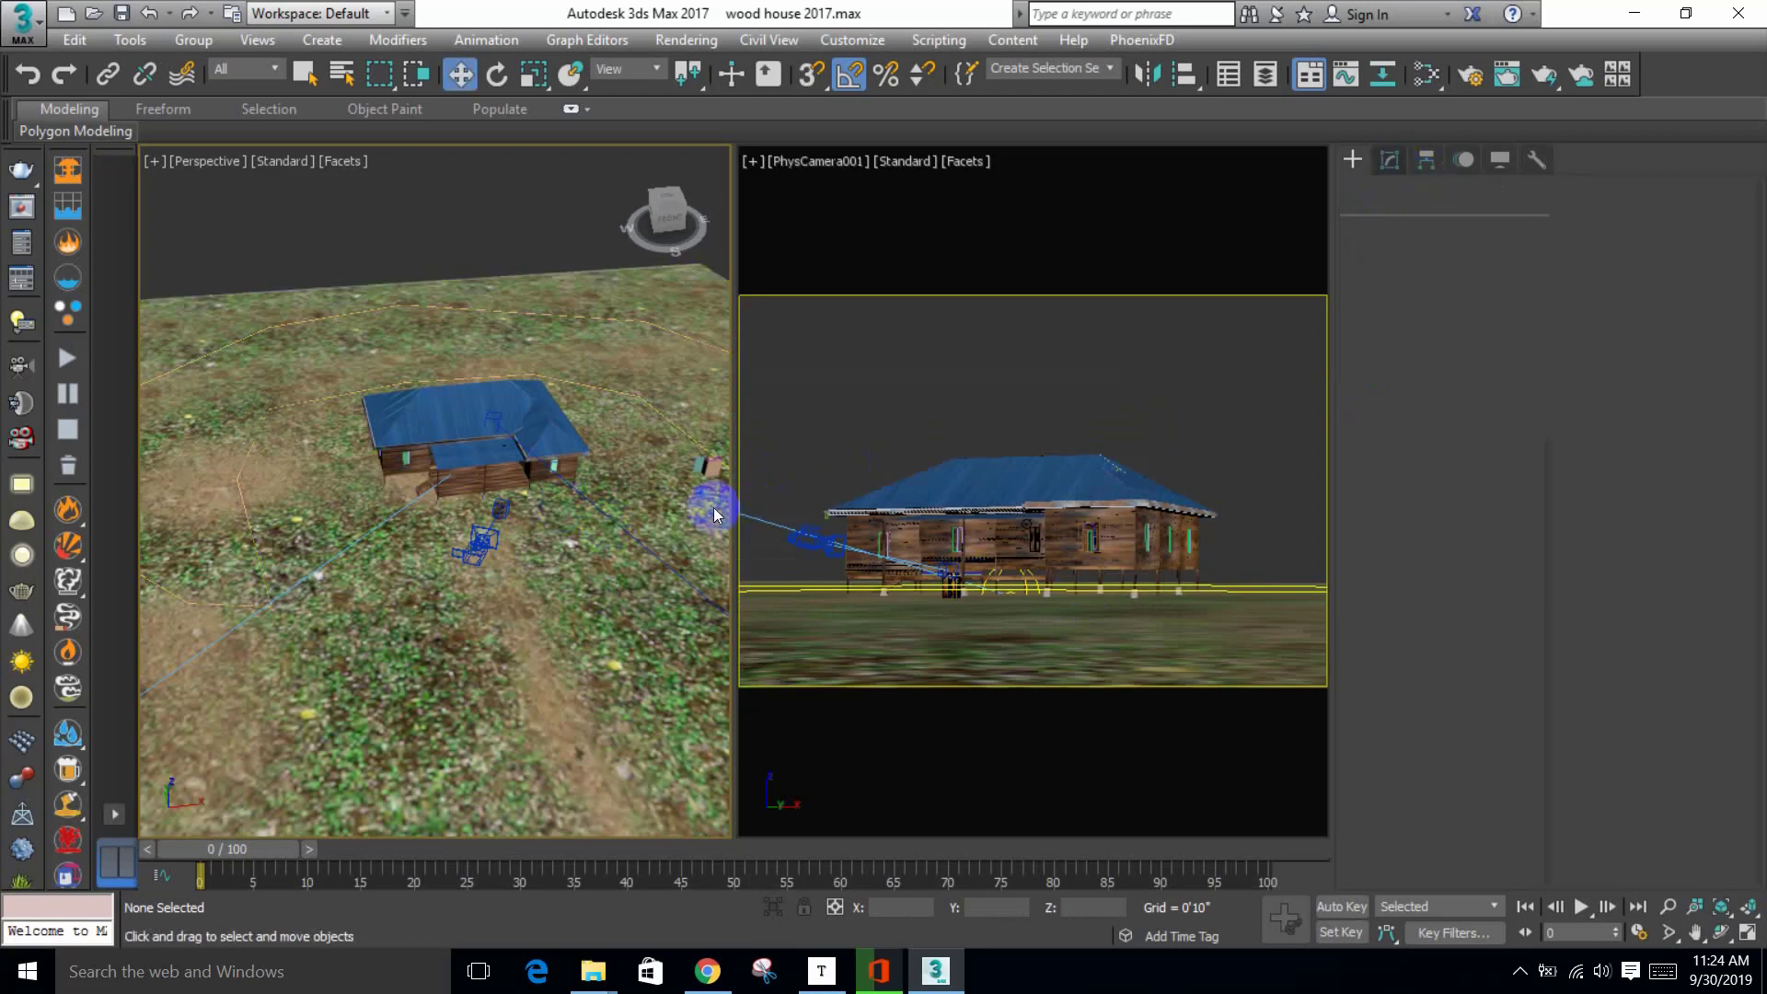
right_click(652, 511)
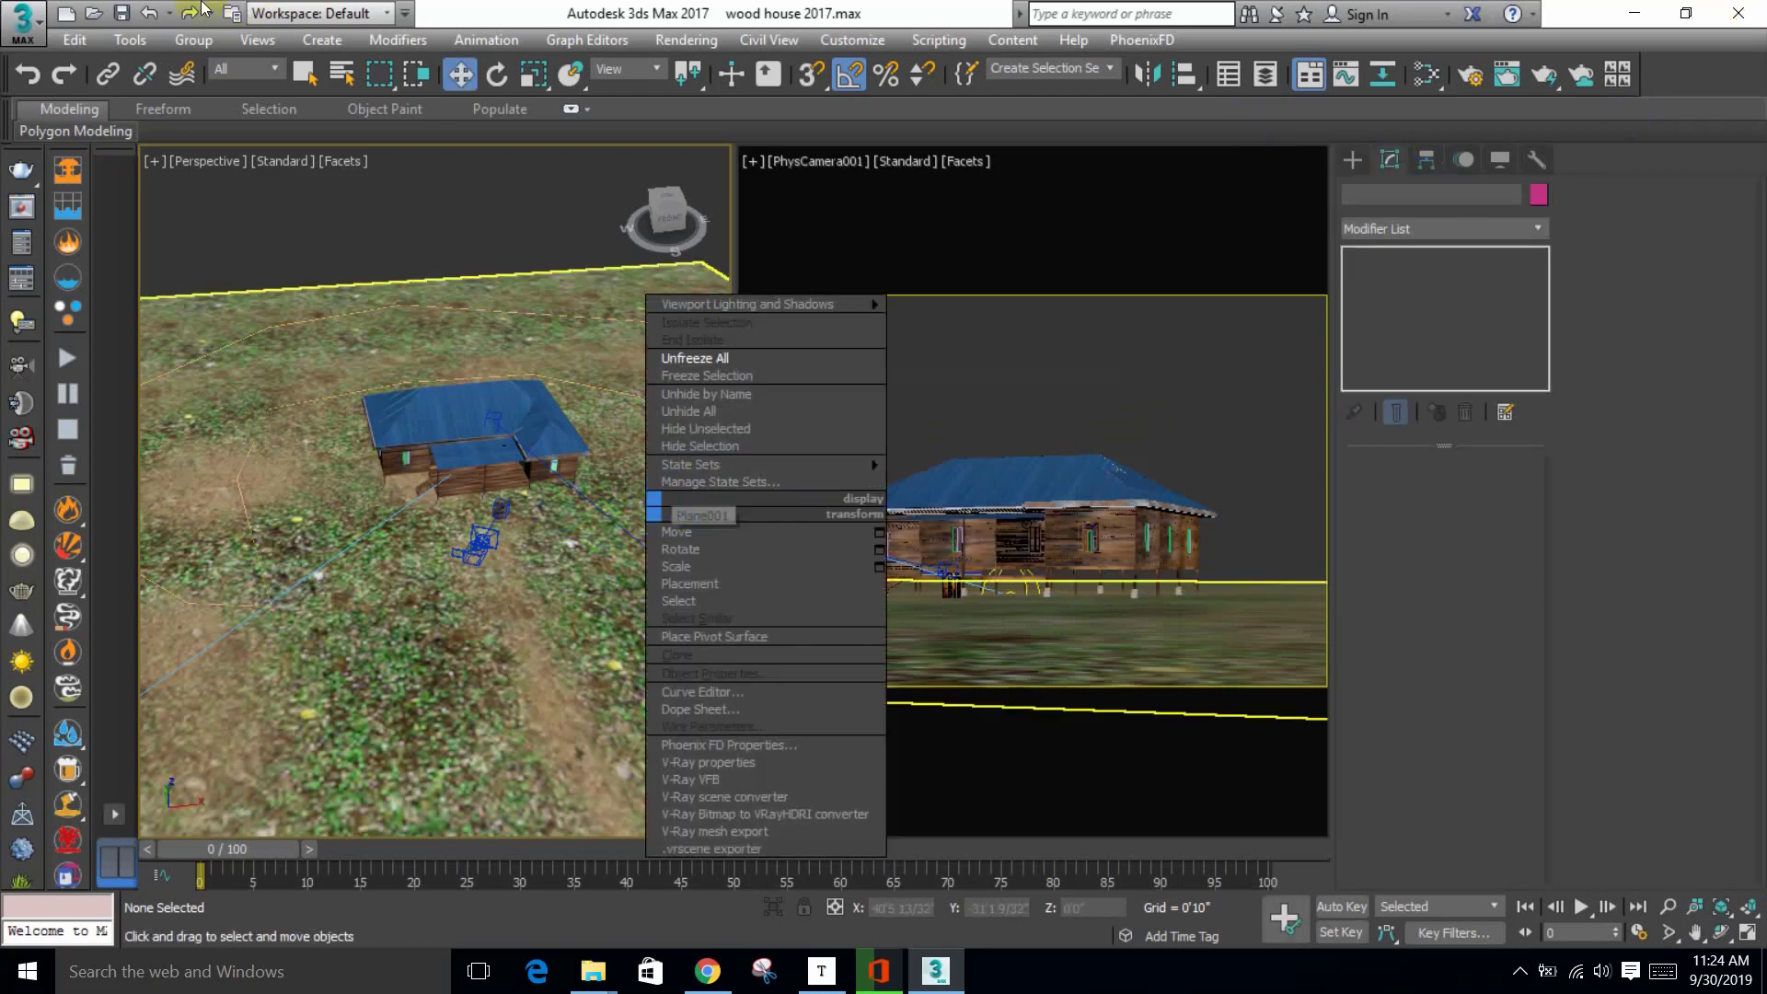
click(122, 15)
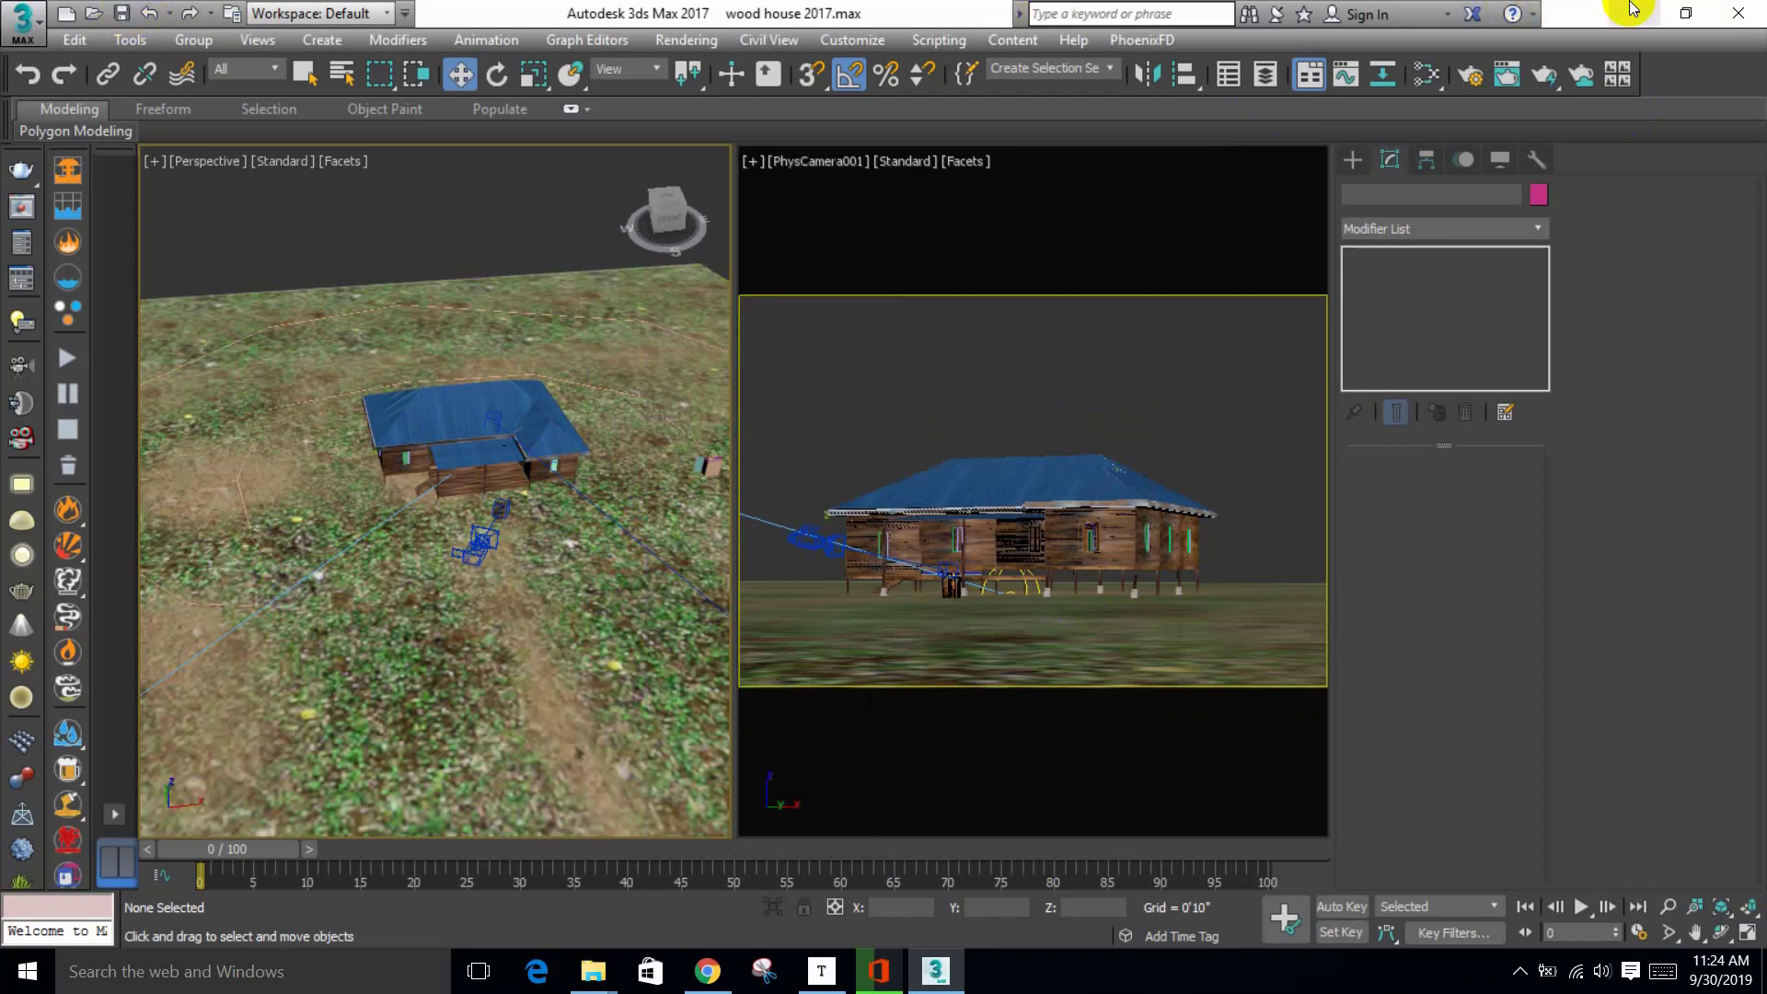
click(121, 13)
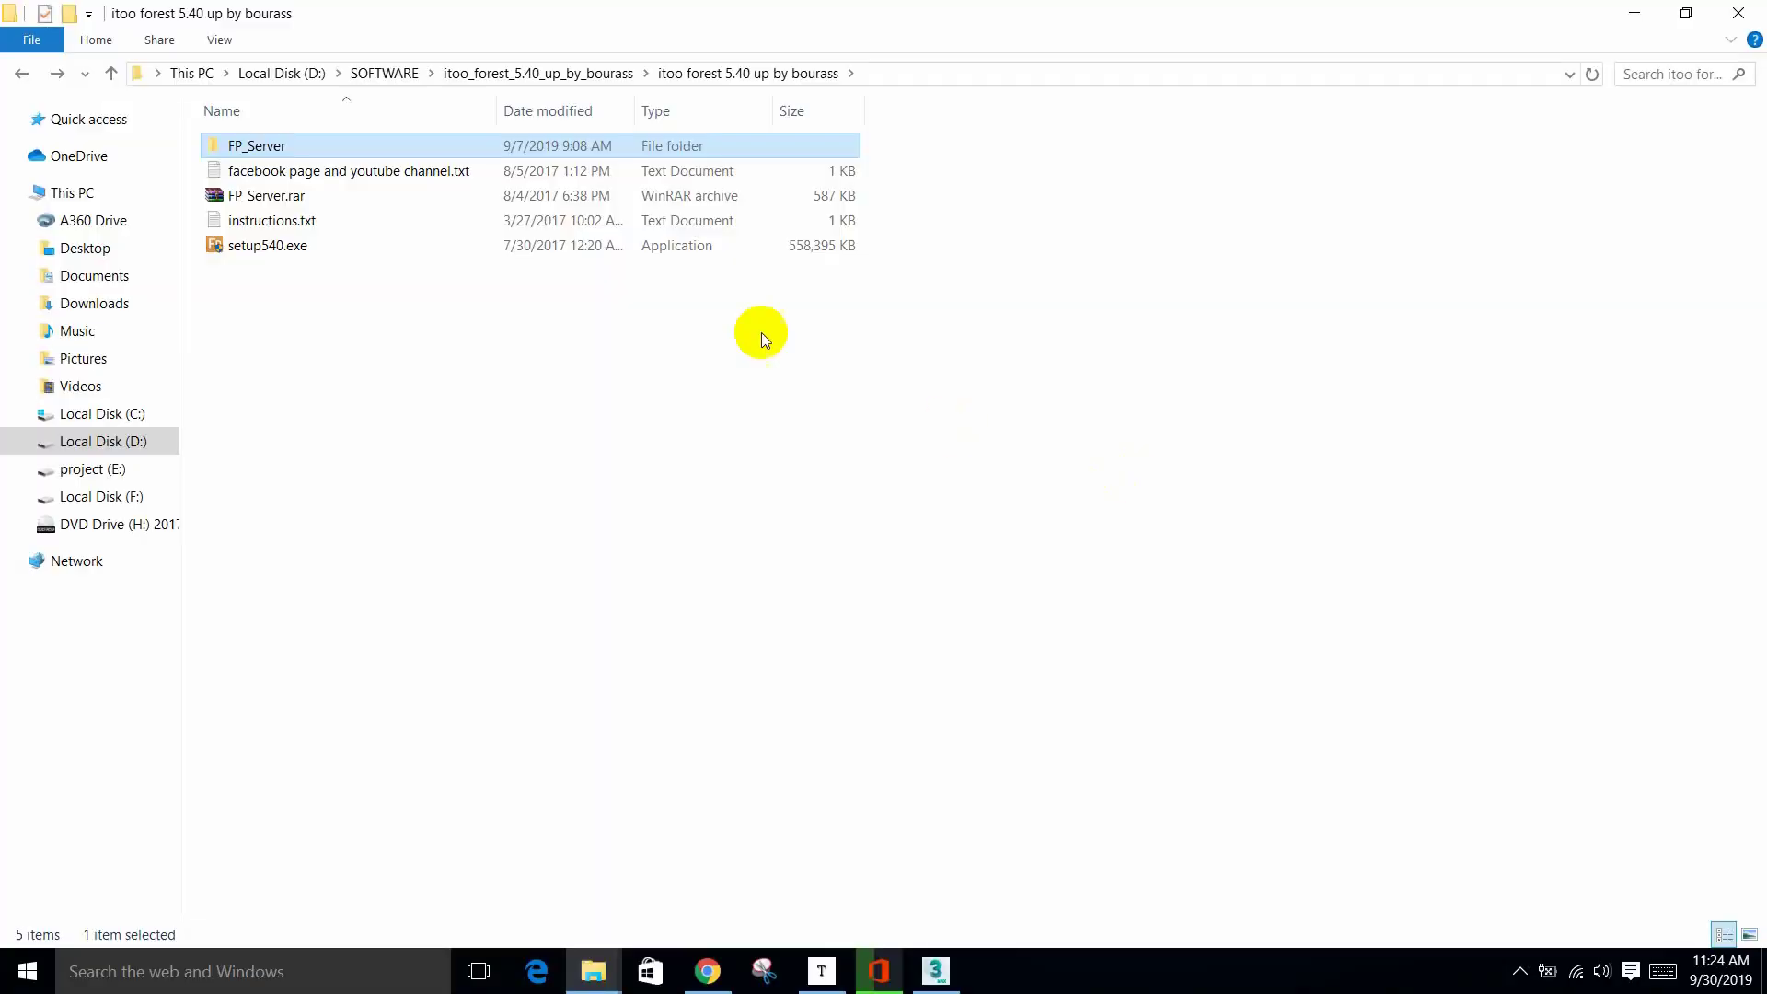
Step: In File Explorer, permanently delete the FP_Server folder and extract FP_Server.rar into a new FP_Server folder
right_click(291, 147)
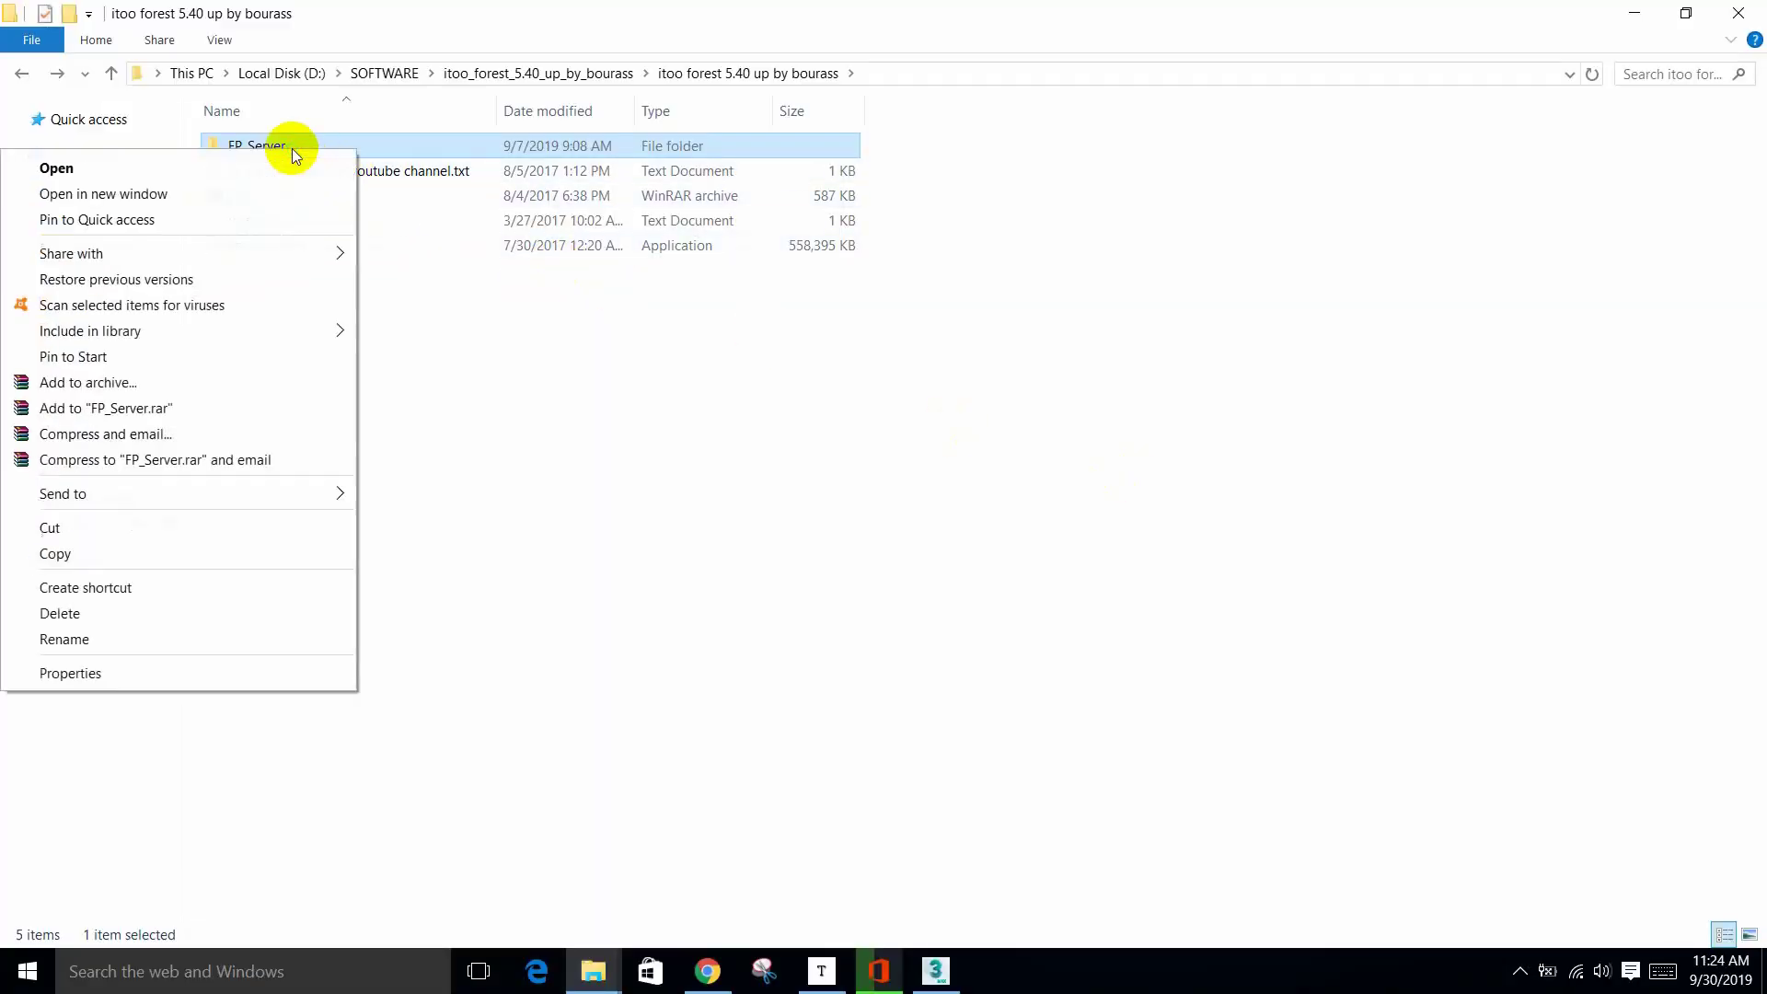
click(156, 613)
click(943, 563)
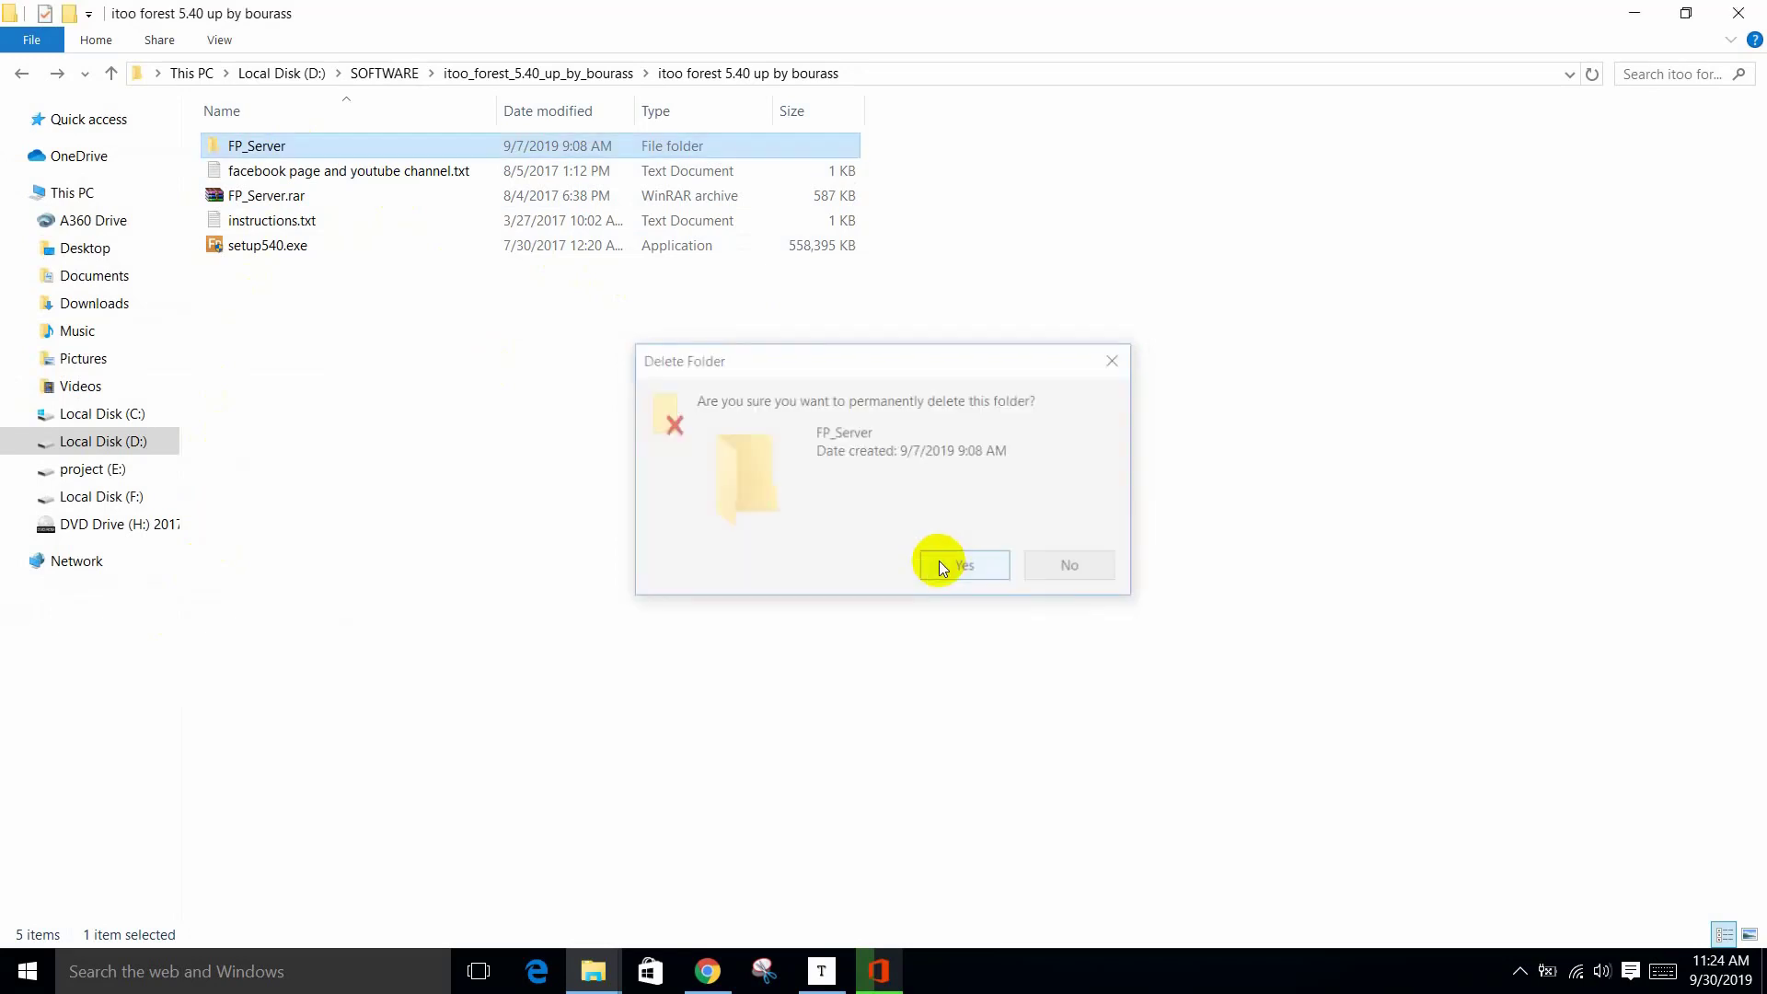
click(261, 177)
right_click(261, 177)
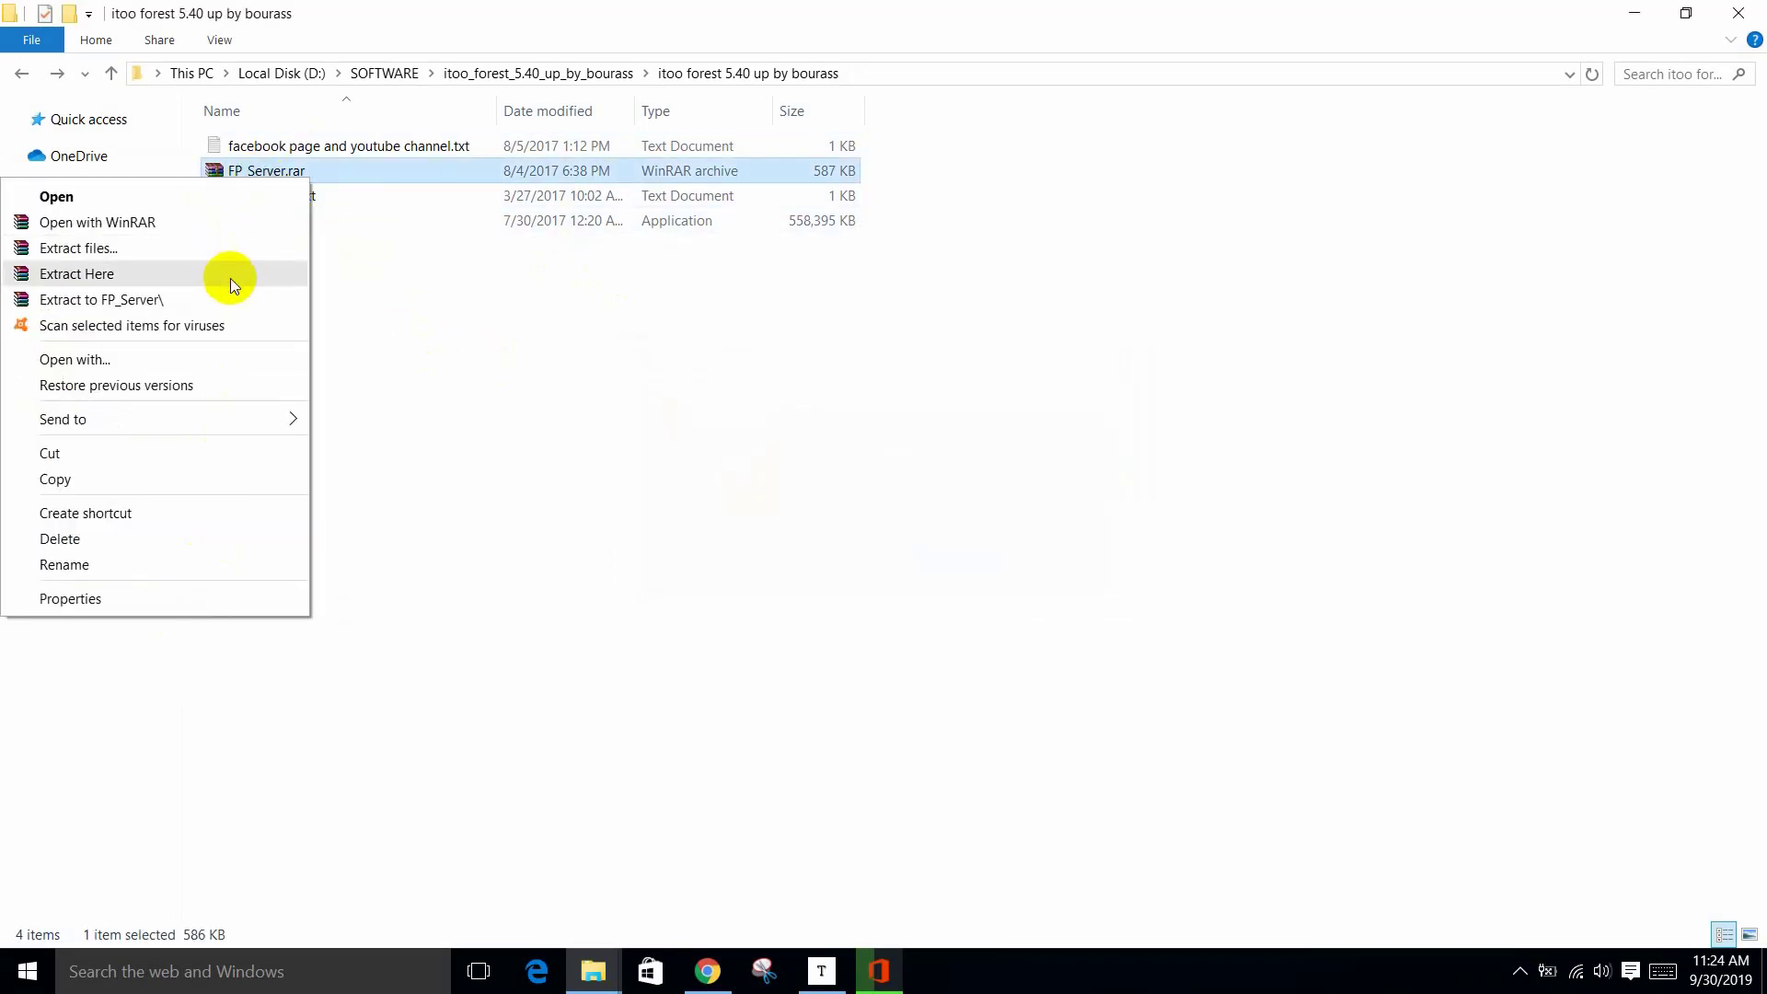
click(183, 300)
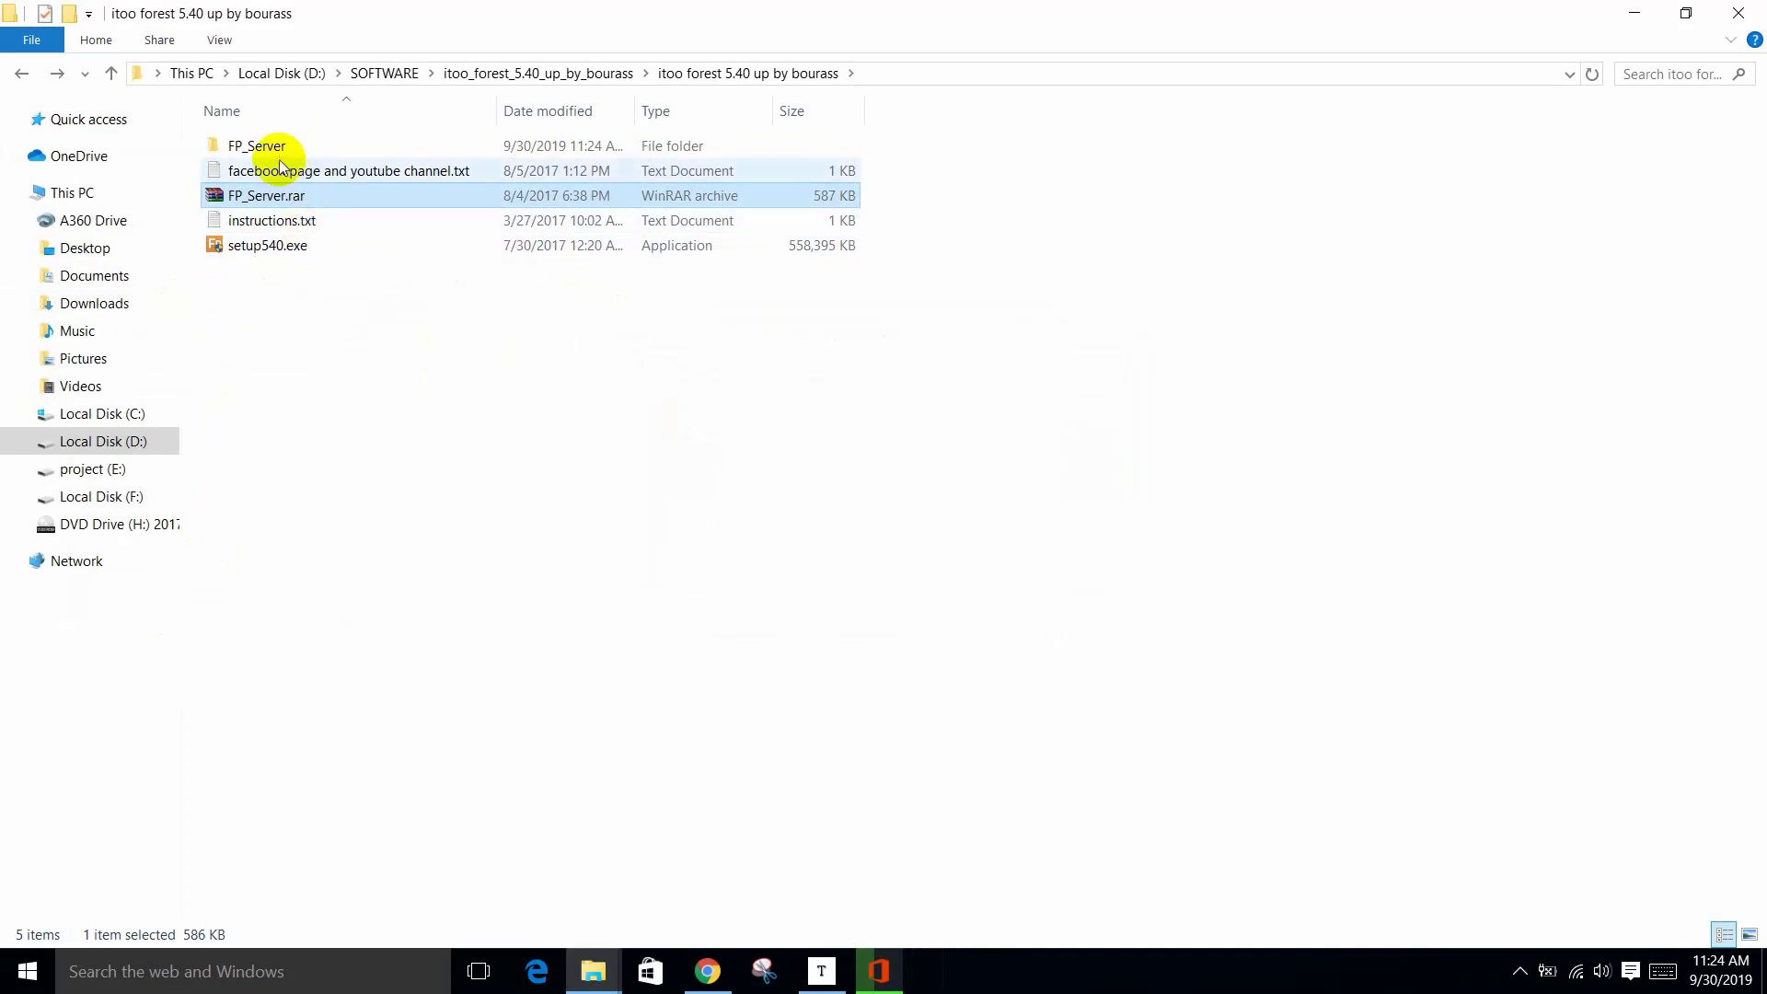
Step: Run Installer.bat from the Server folder inside FP_Server as administrator and allow it to make changes
click(281, 150)
double_click(281, 152)
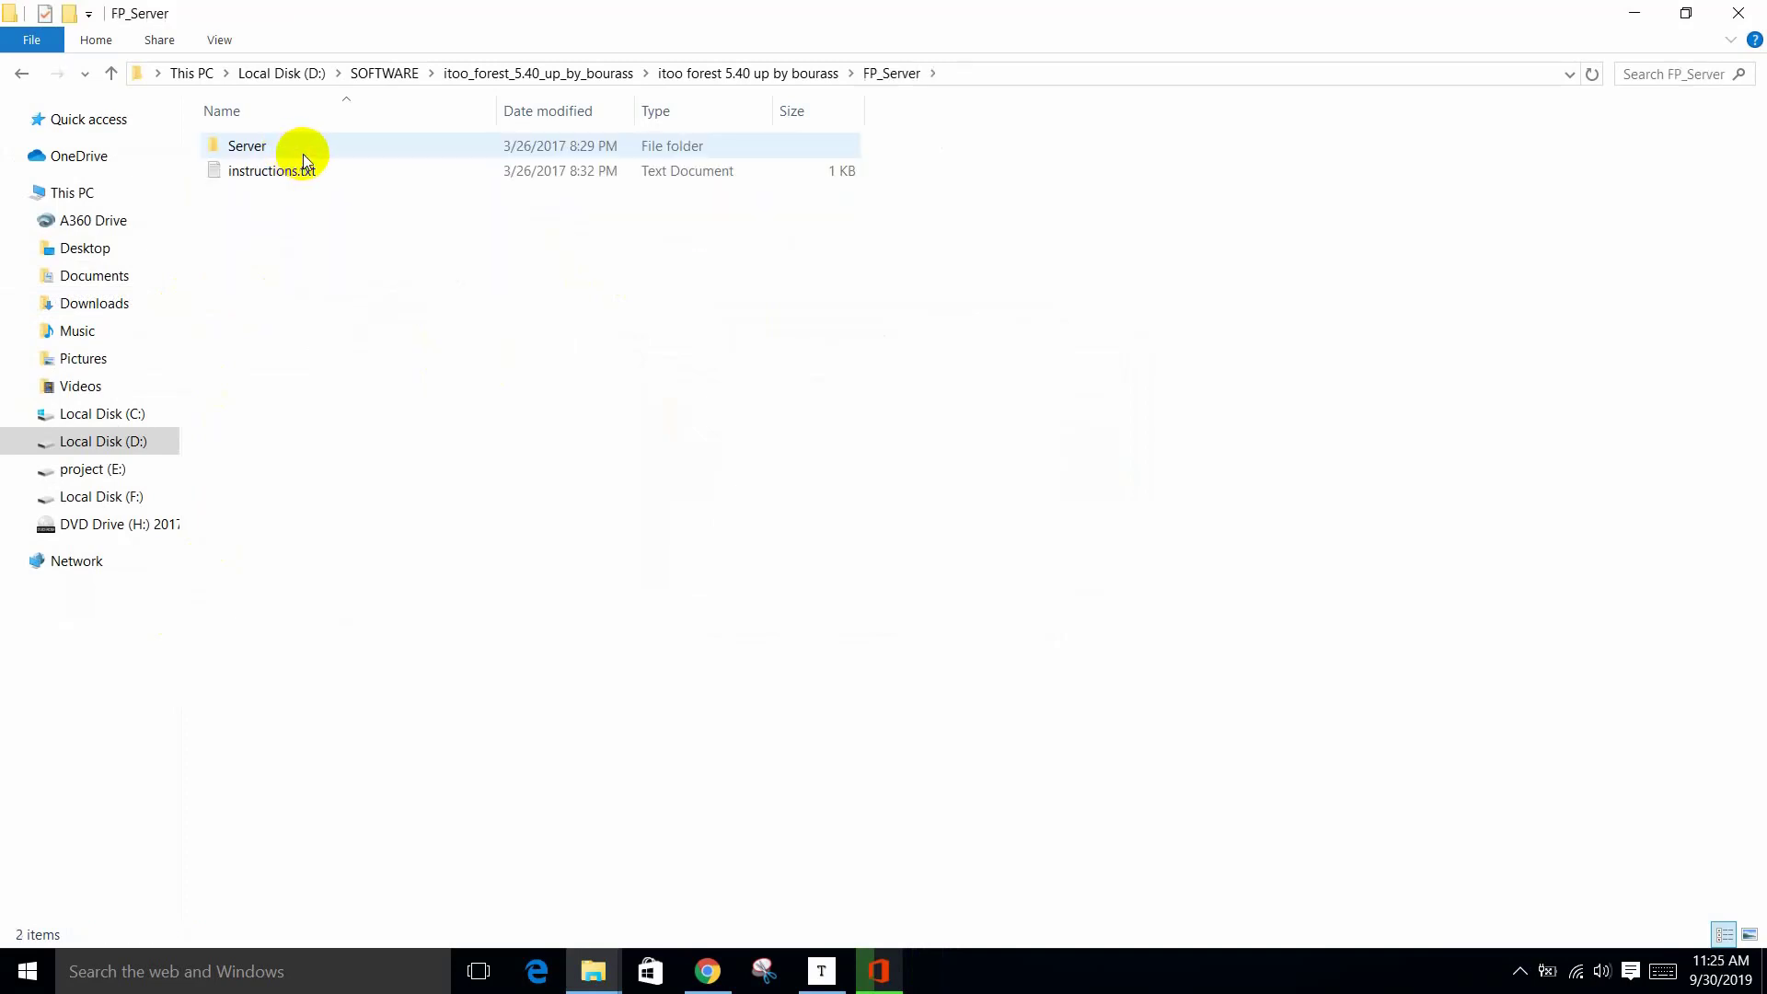
double_click(301, 149)
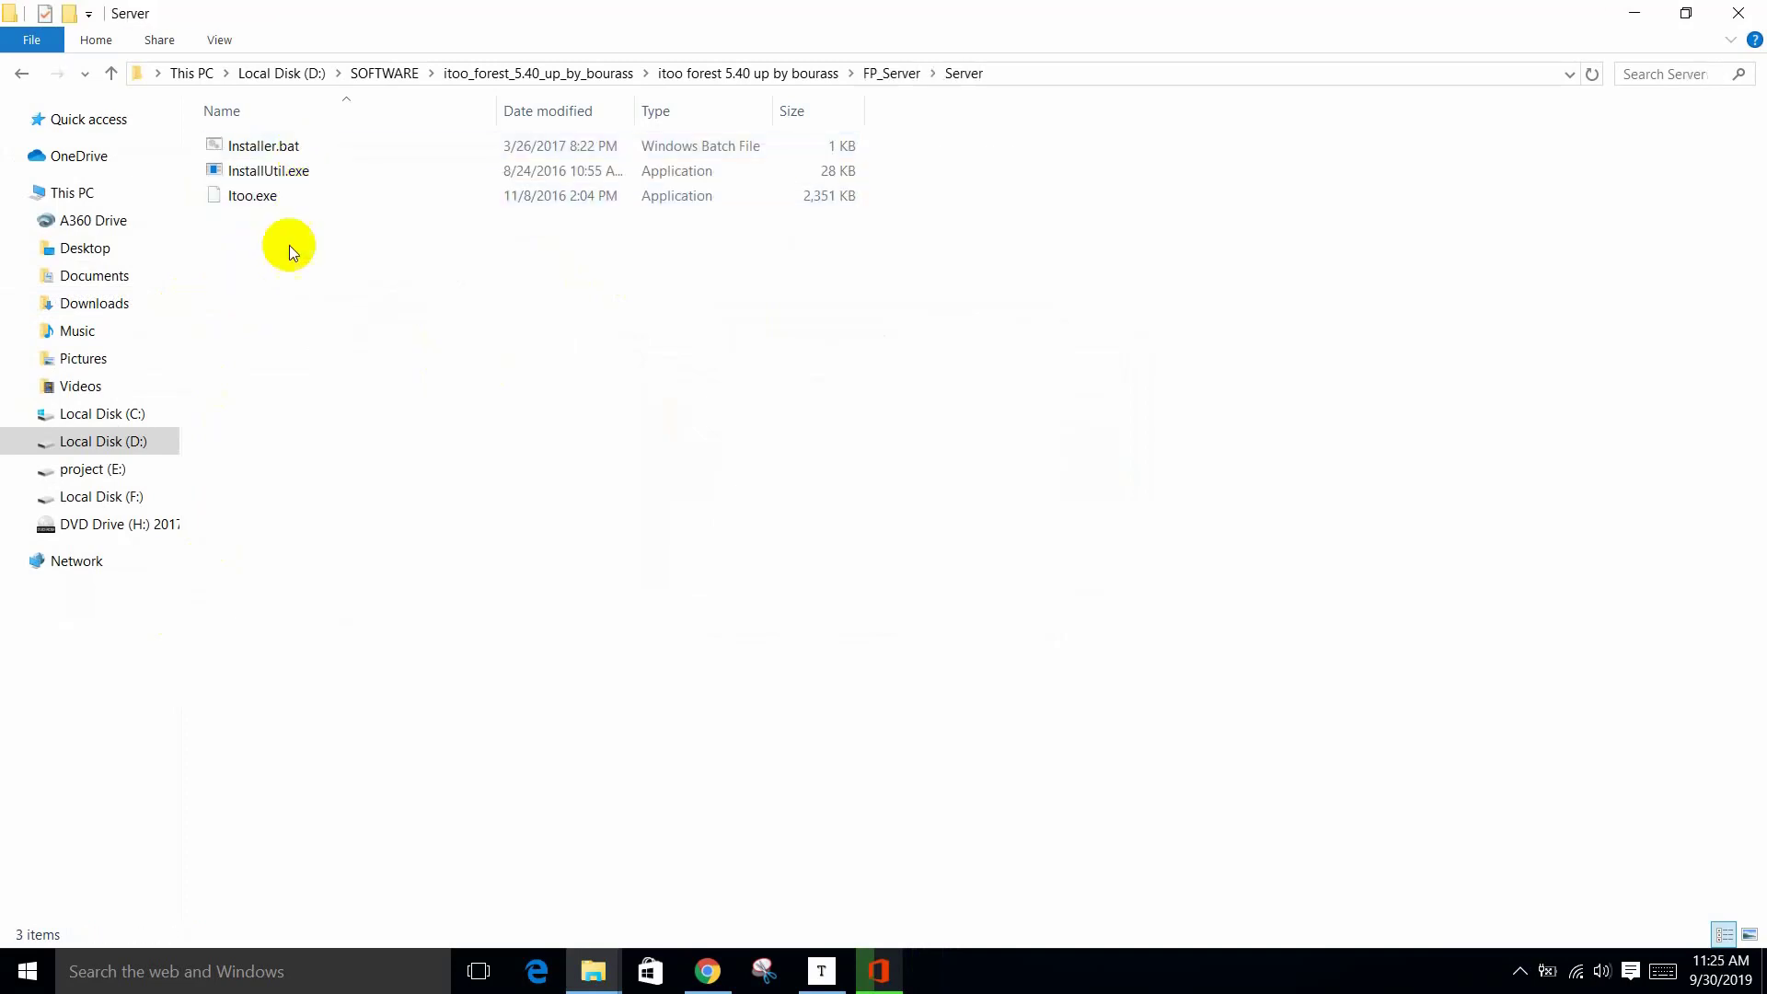
click(258, 150)
right_click(258, 152)
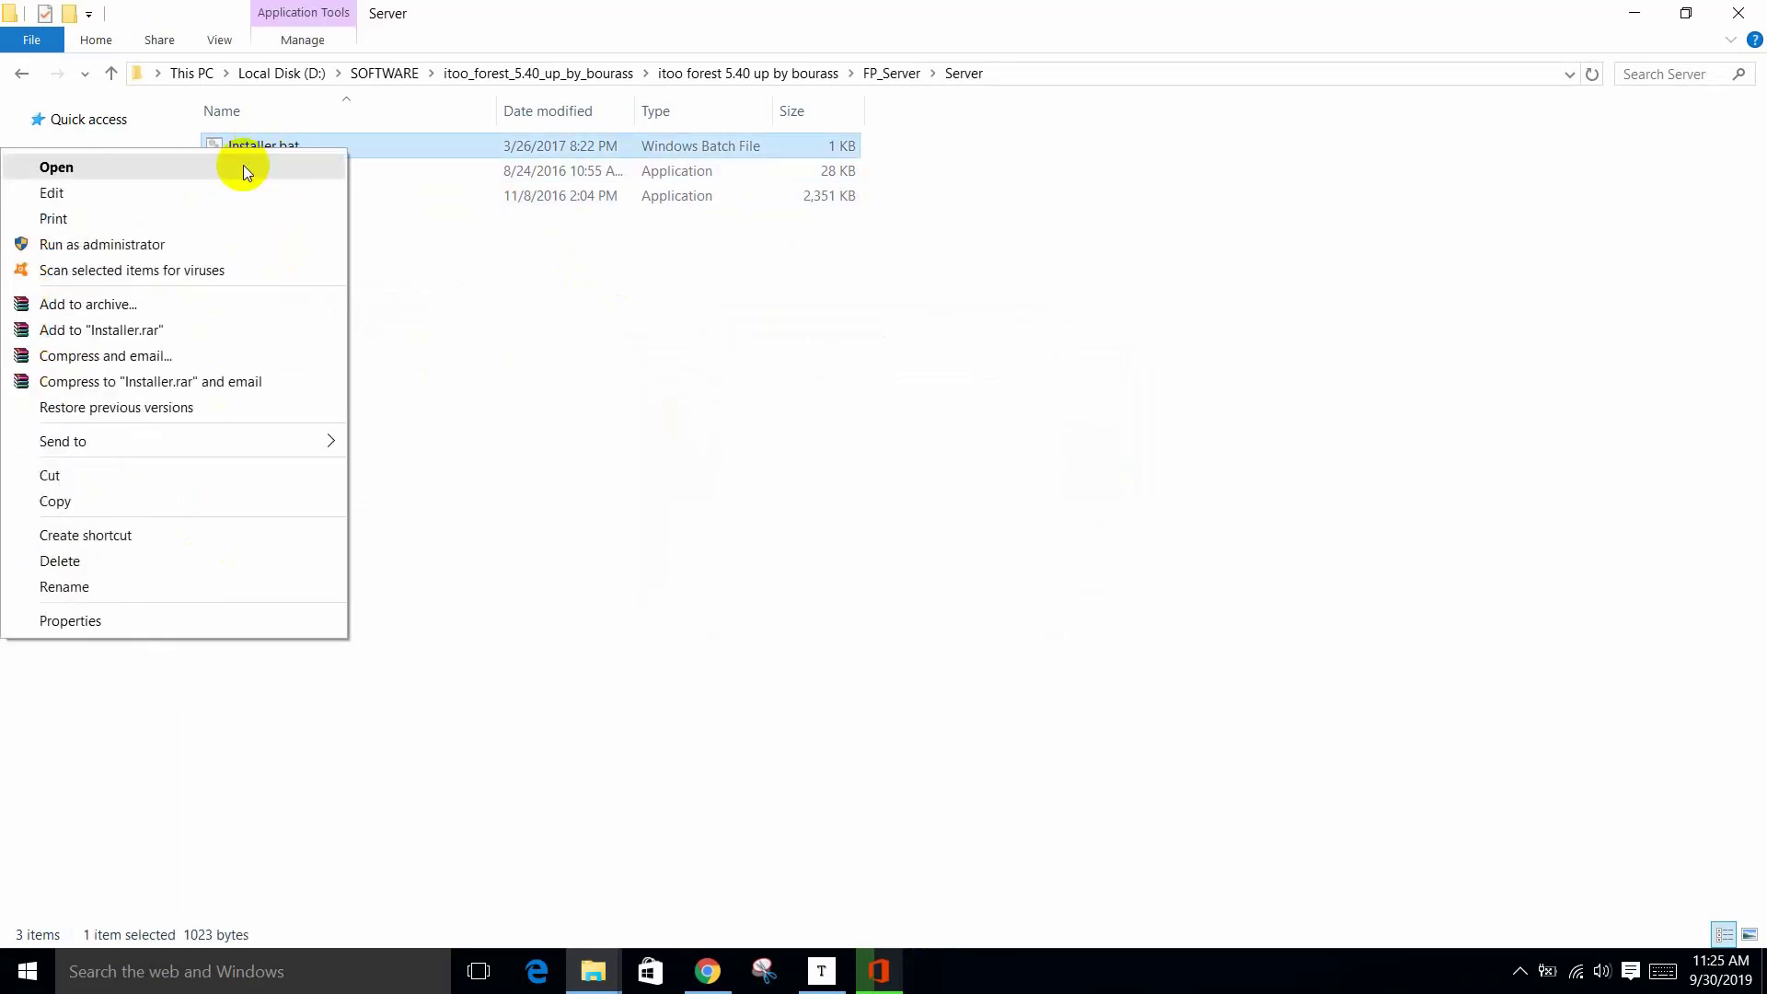
click(209, 242)
key(alt+y)
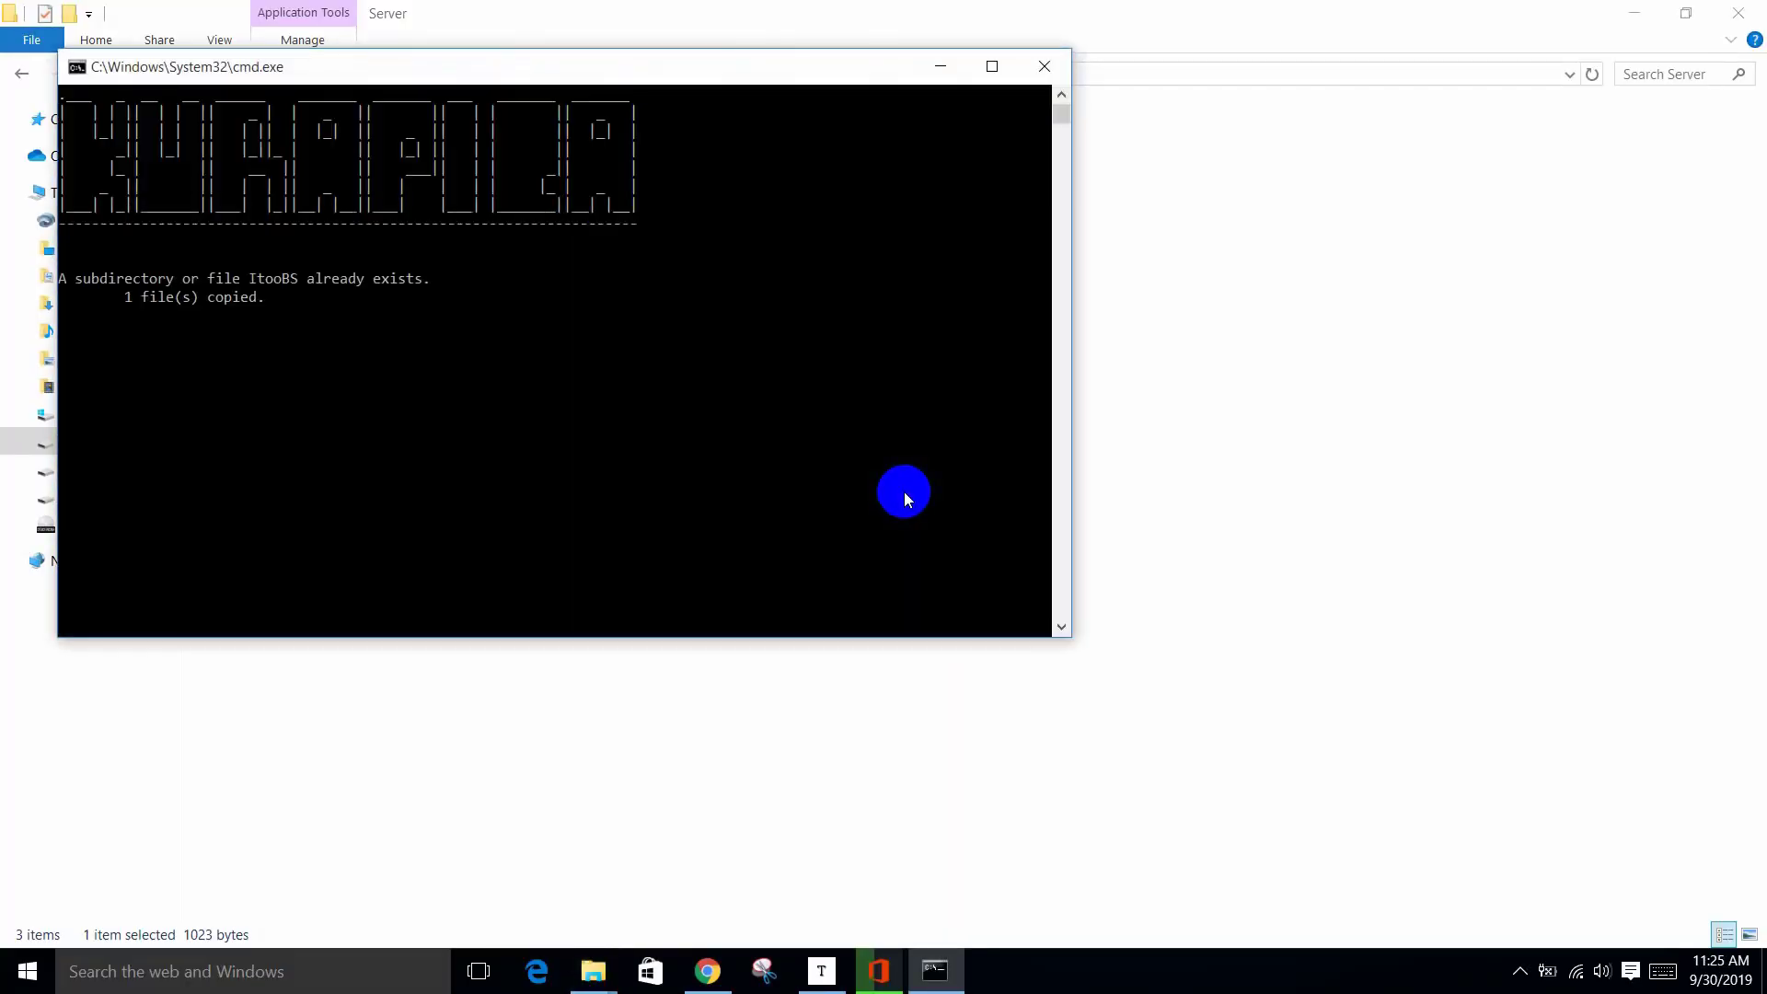
Step: Close the command window of the Forest Pack server installer and the File Explorer window
click(906, 498)
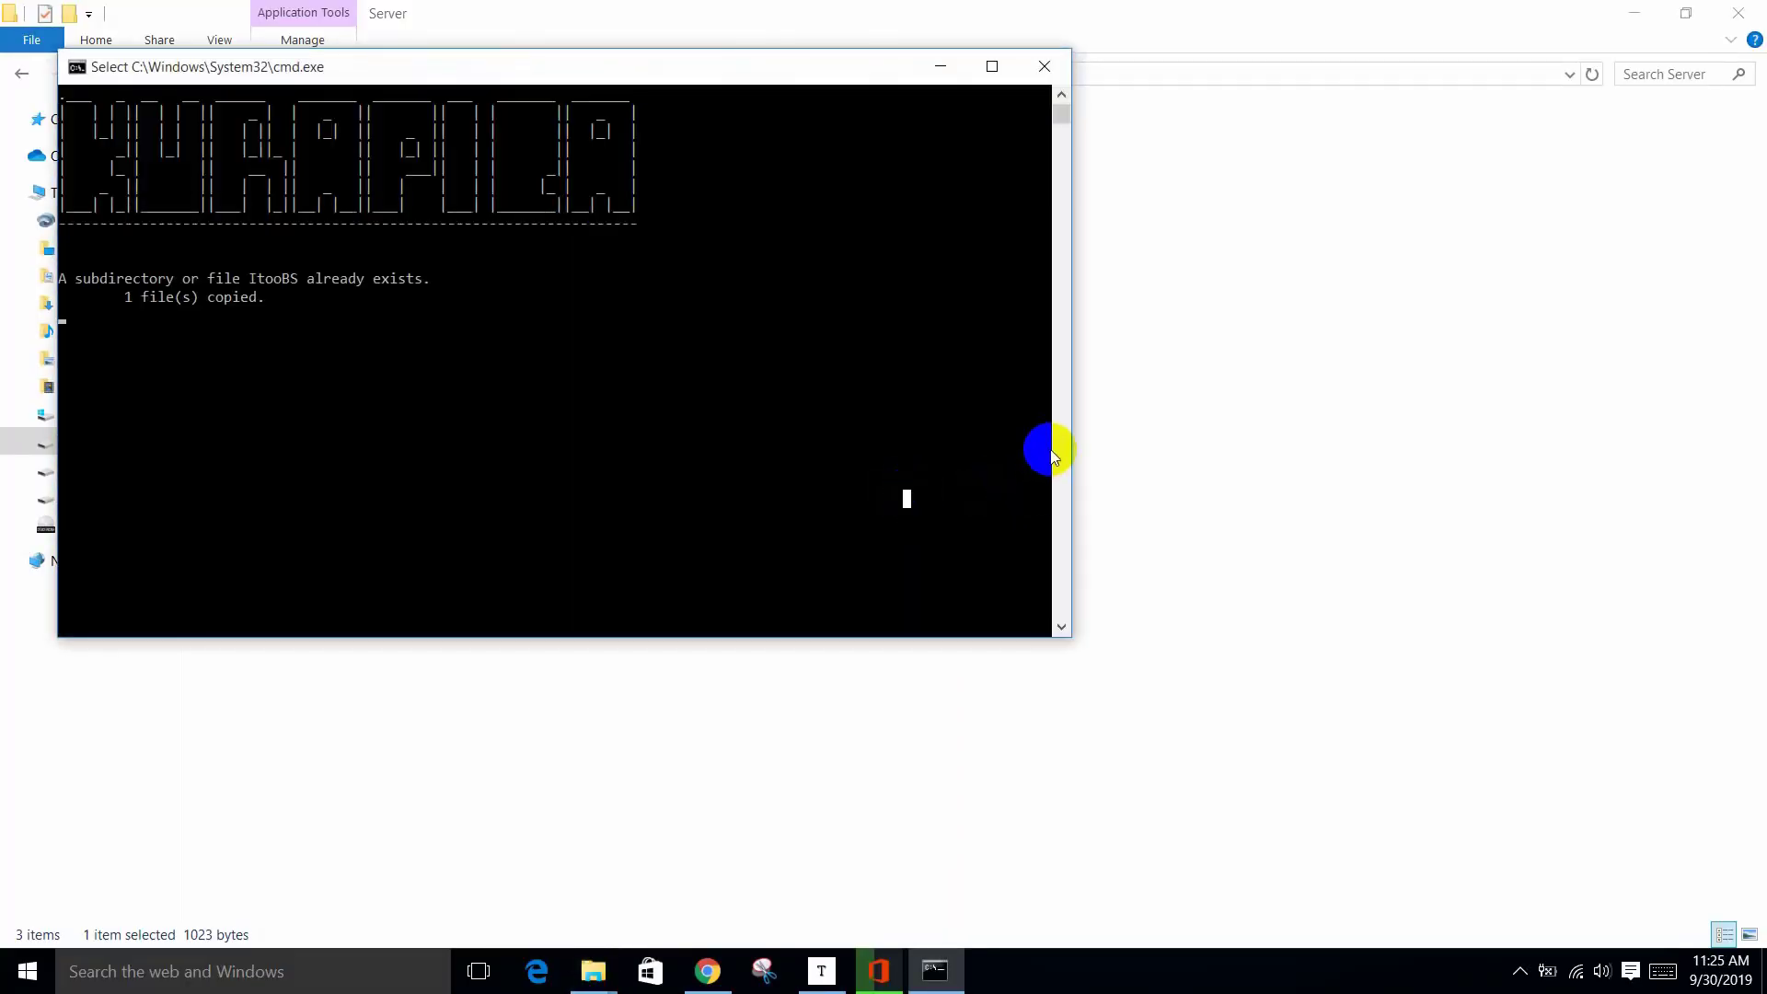
drag(773, 79, 1012, 137)
drag(744, 129, 760, 127)
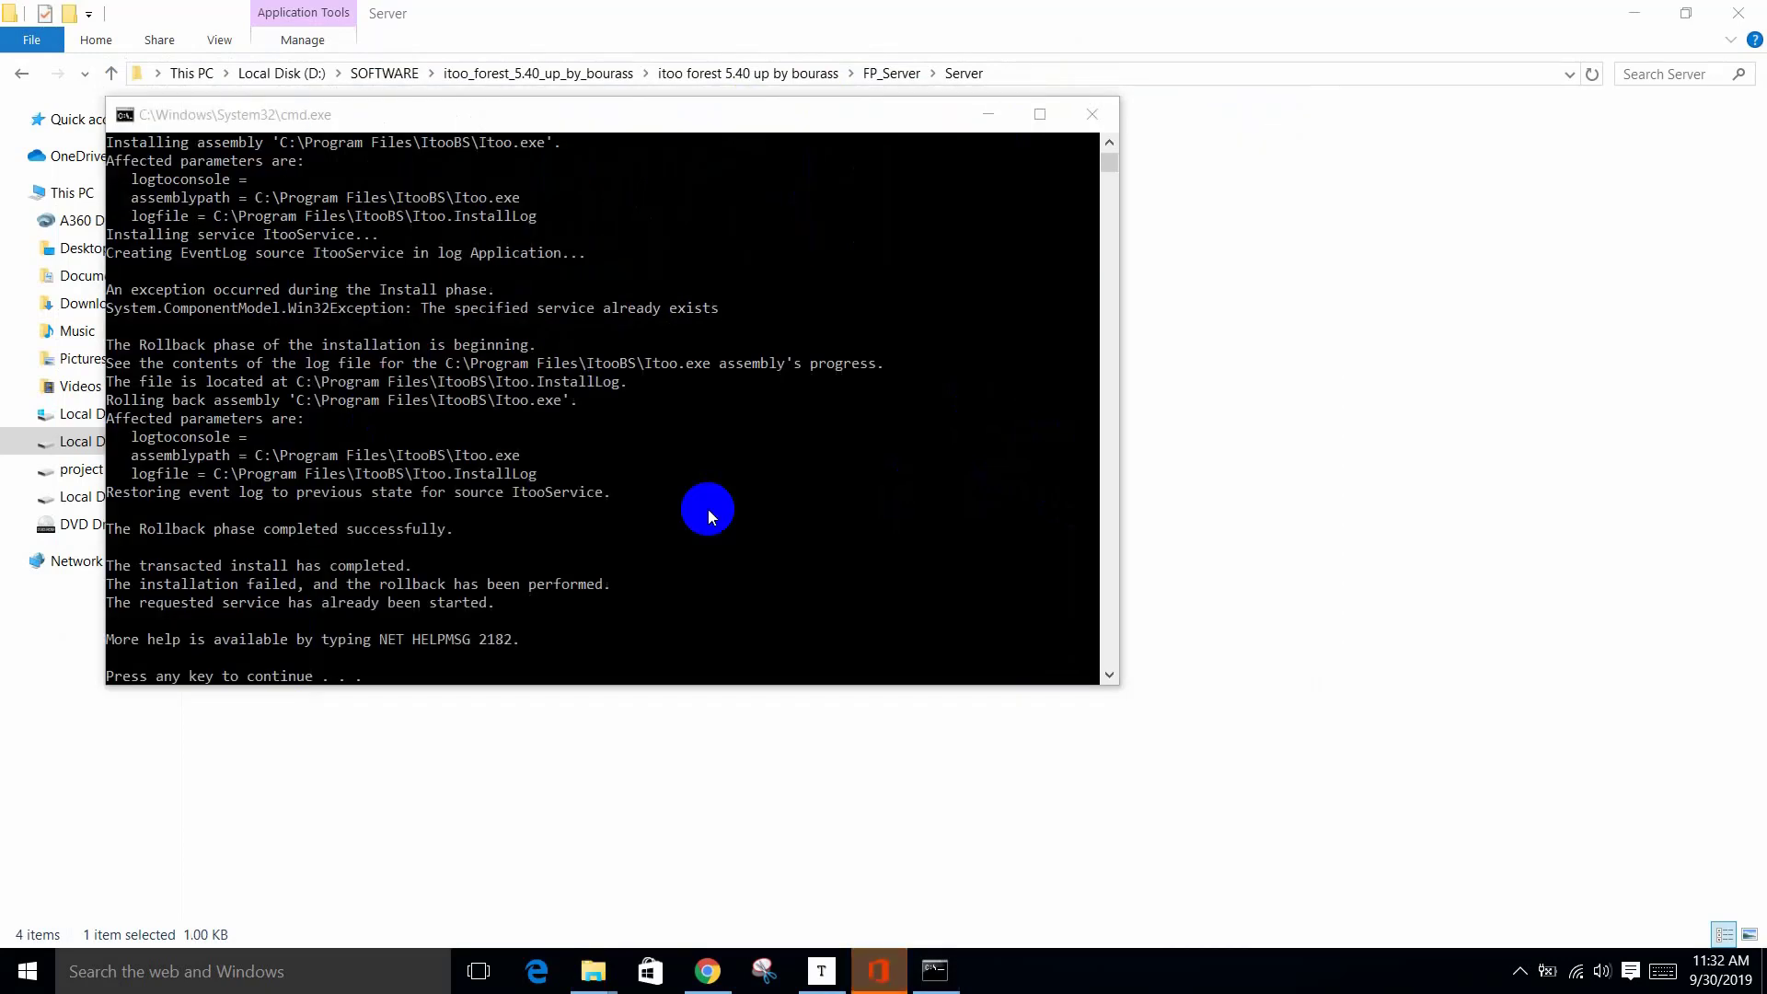
click(1092, 116)
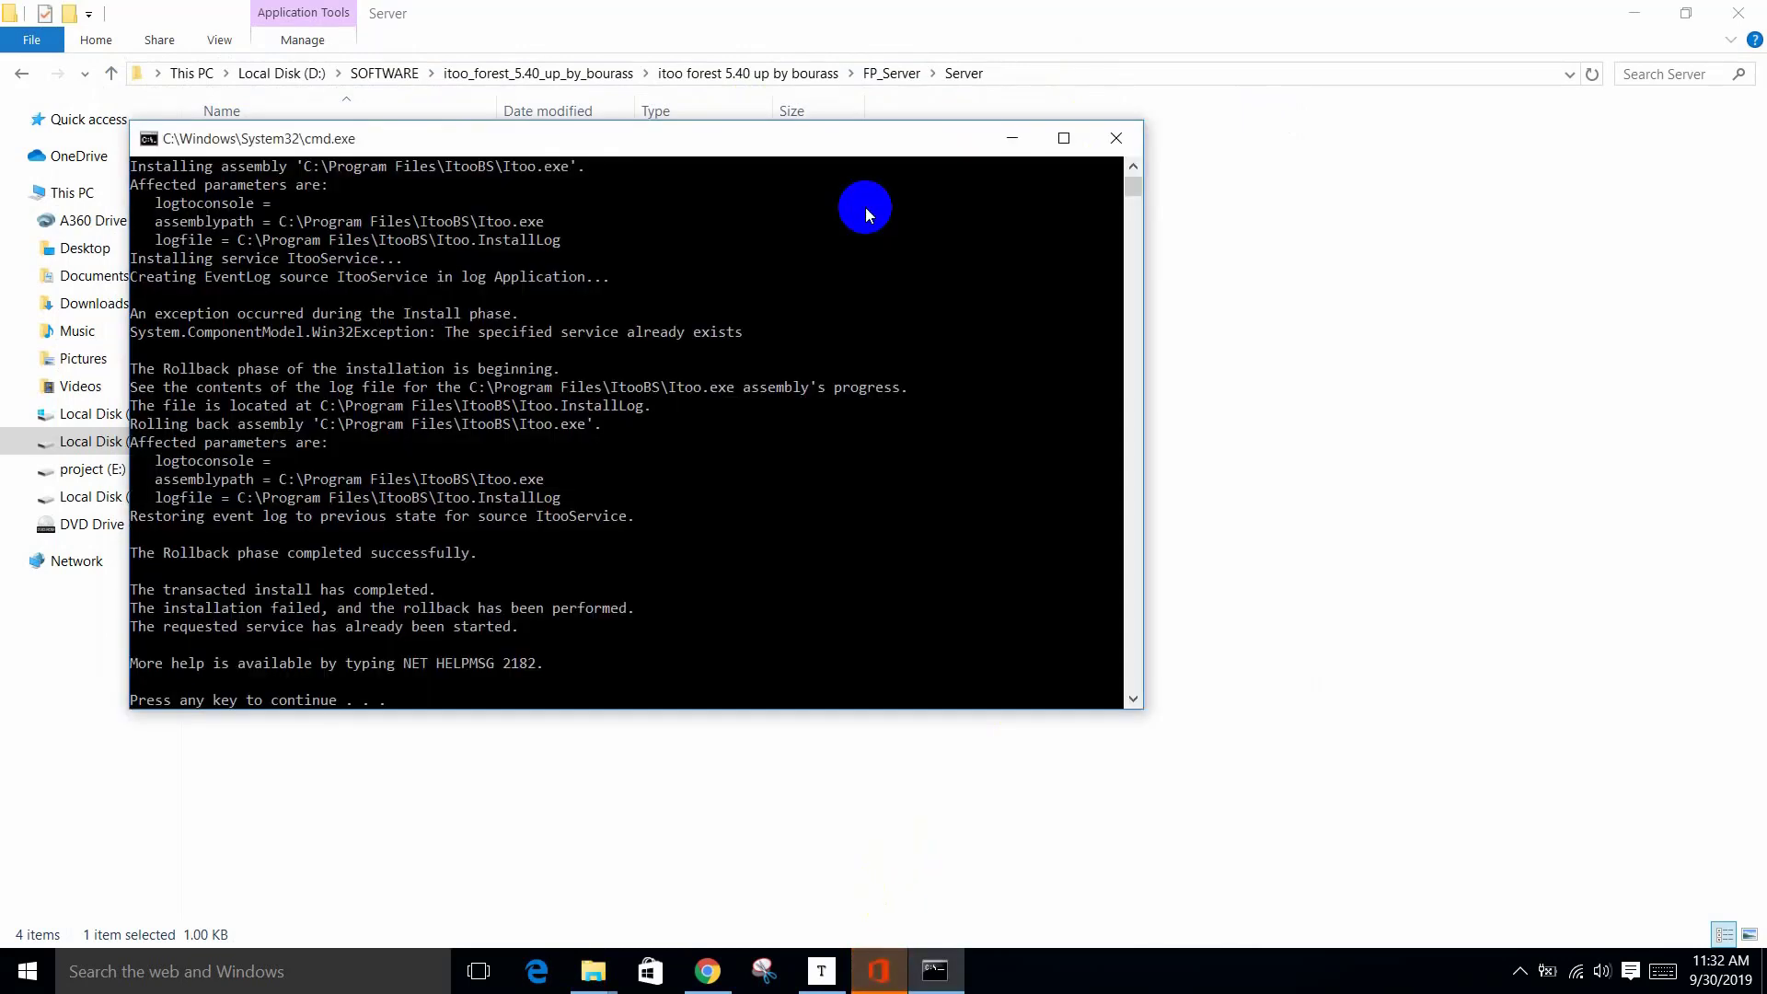
key(Return)
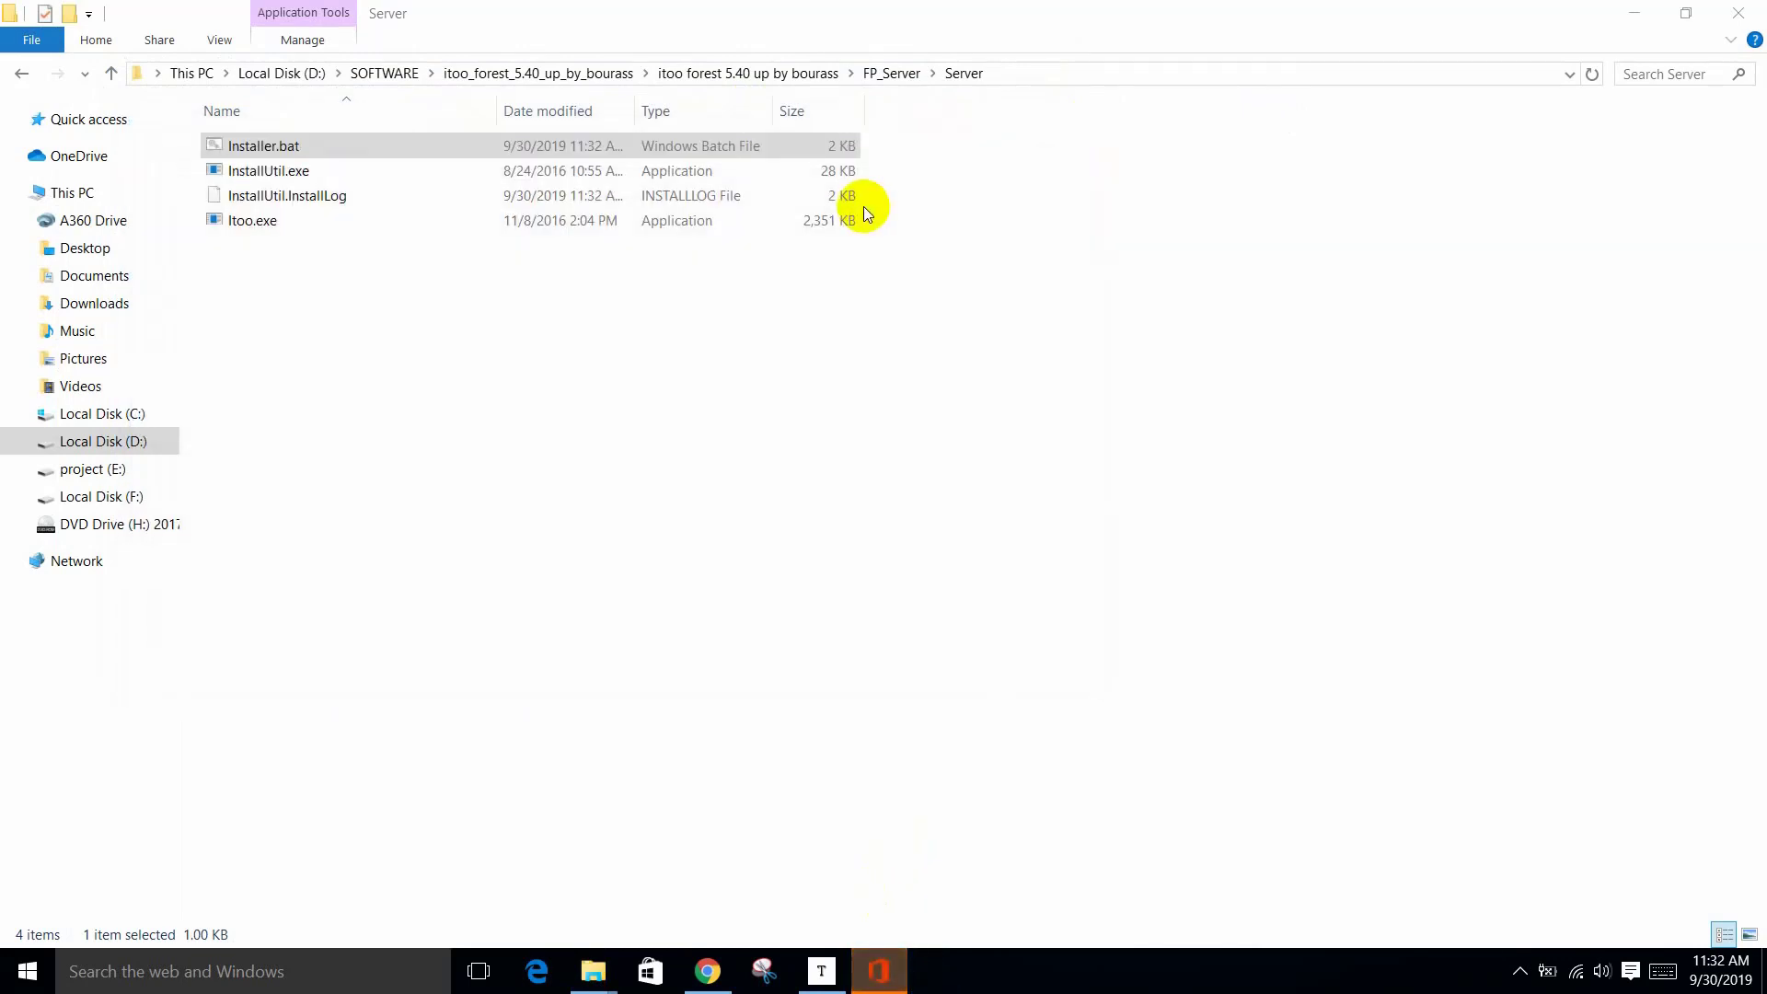
click(1739, 13)
Step: Launch 3ds Max 2017 from the Windows desktop
click(26, 971)
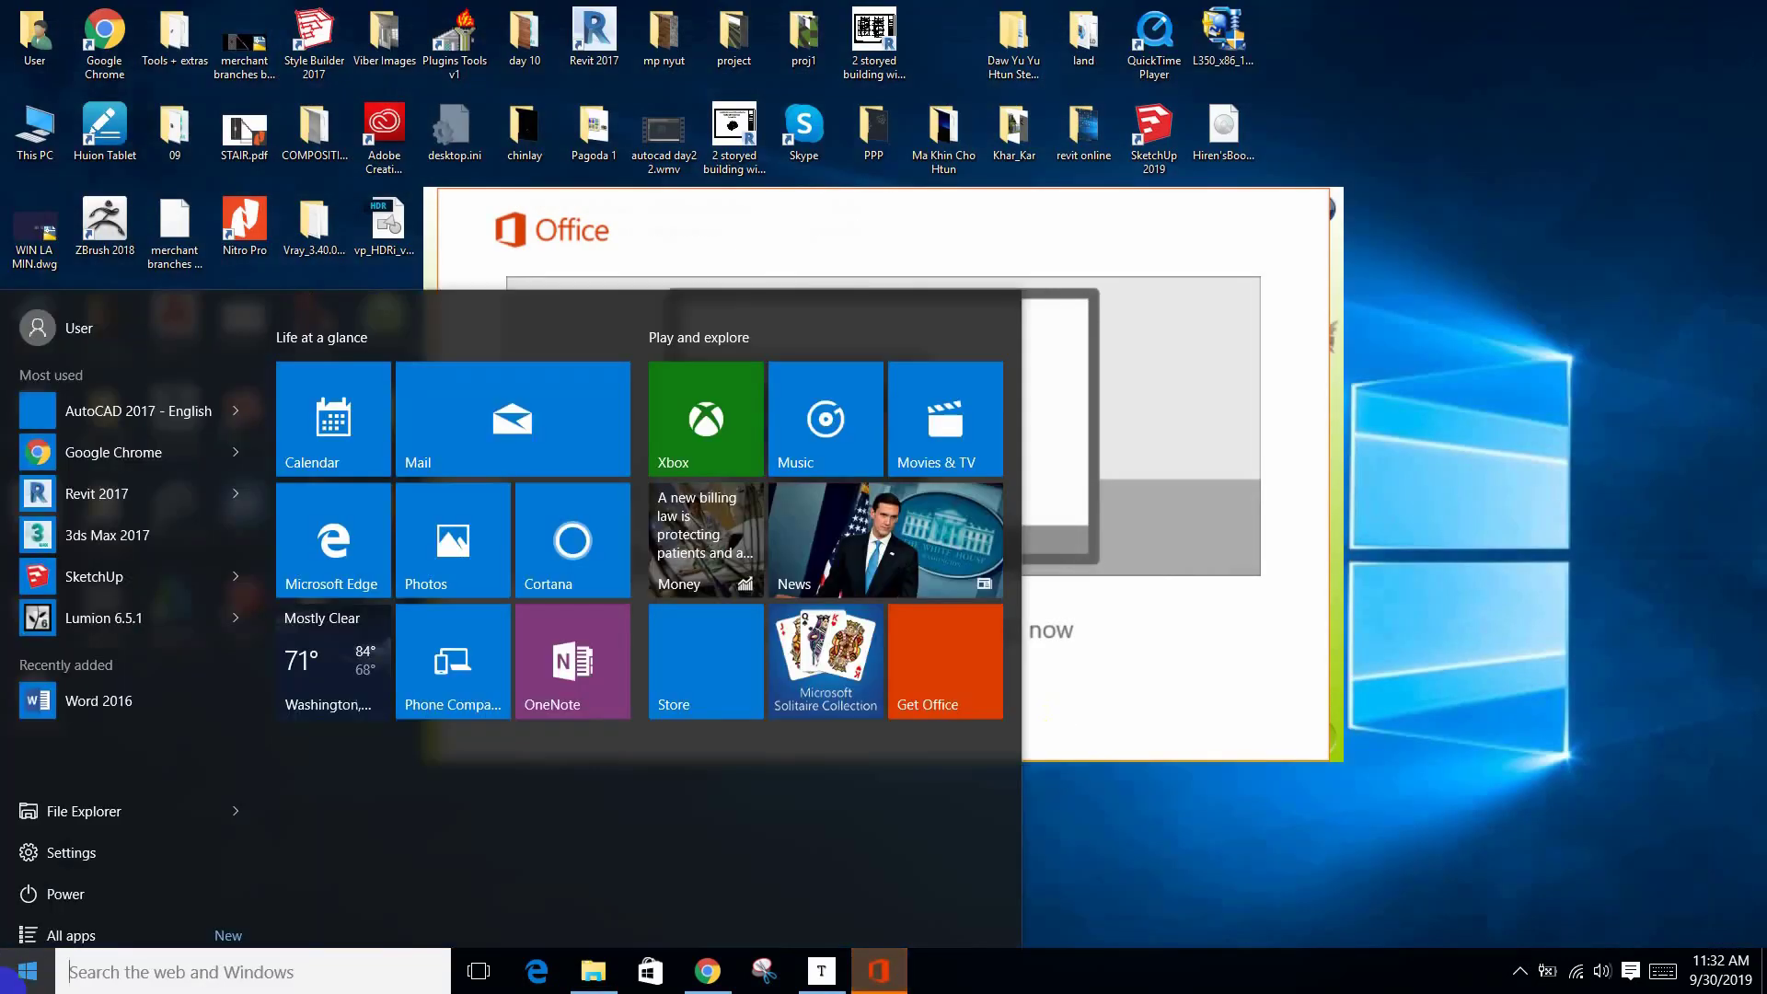
click(109, 531)
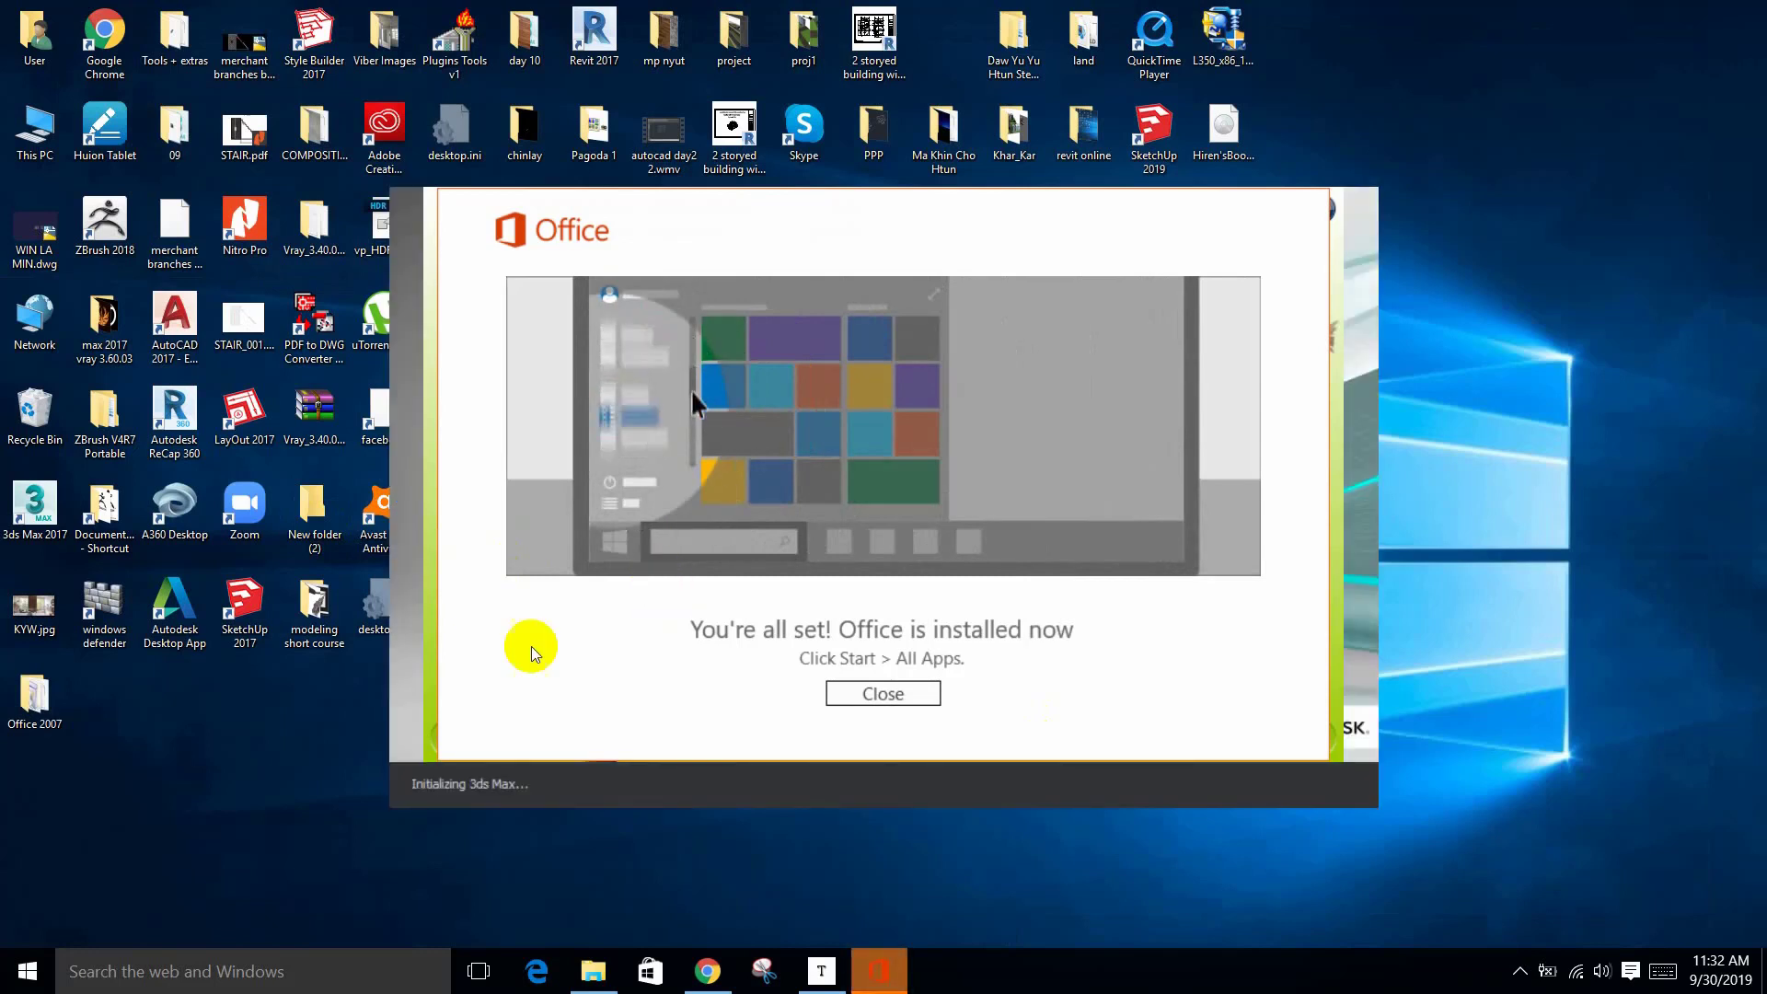
click(413, 751)
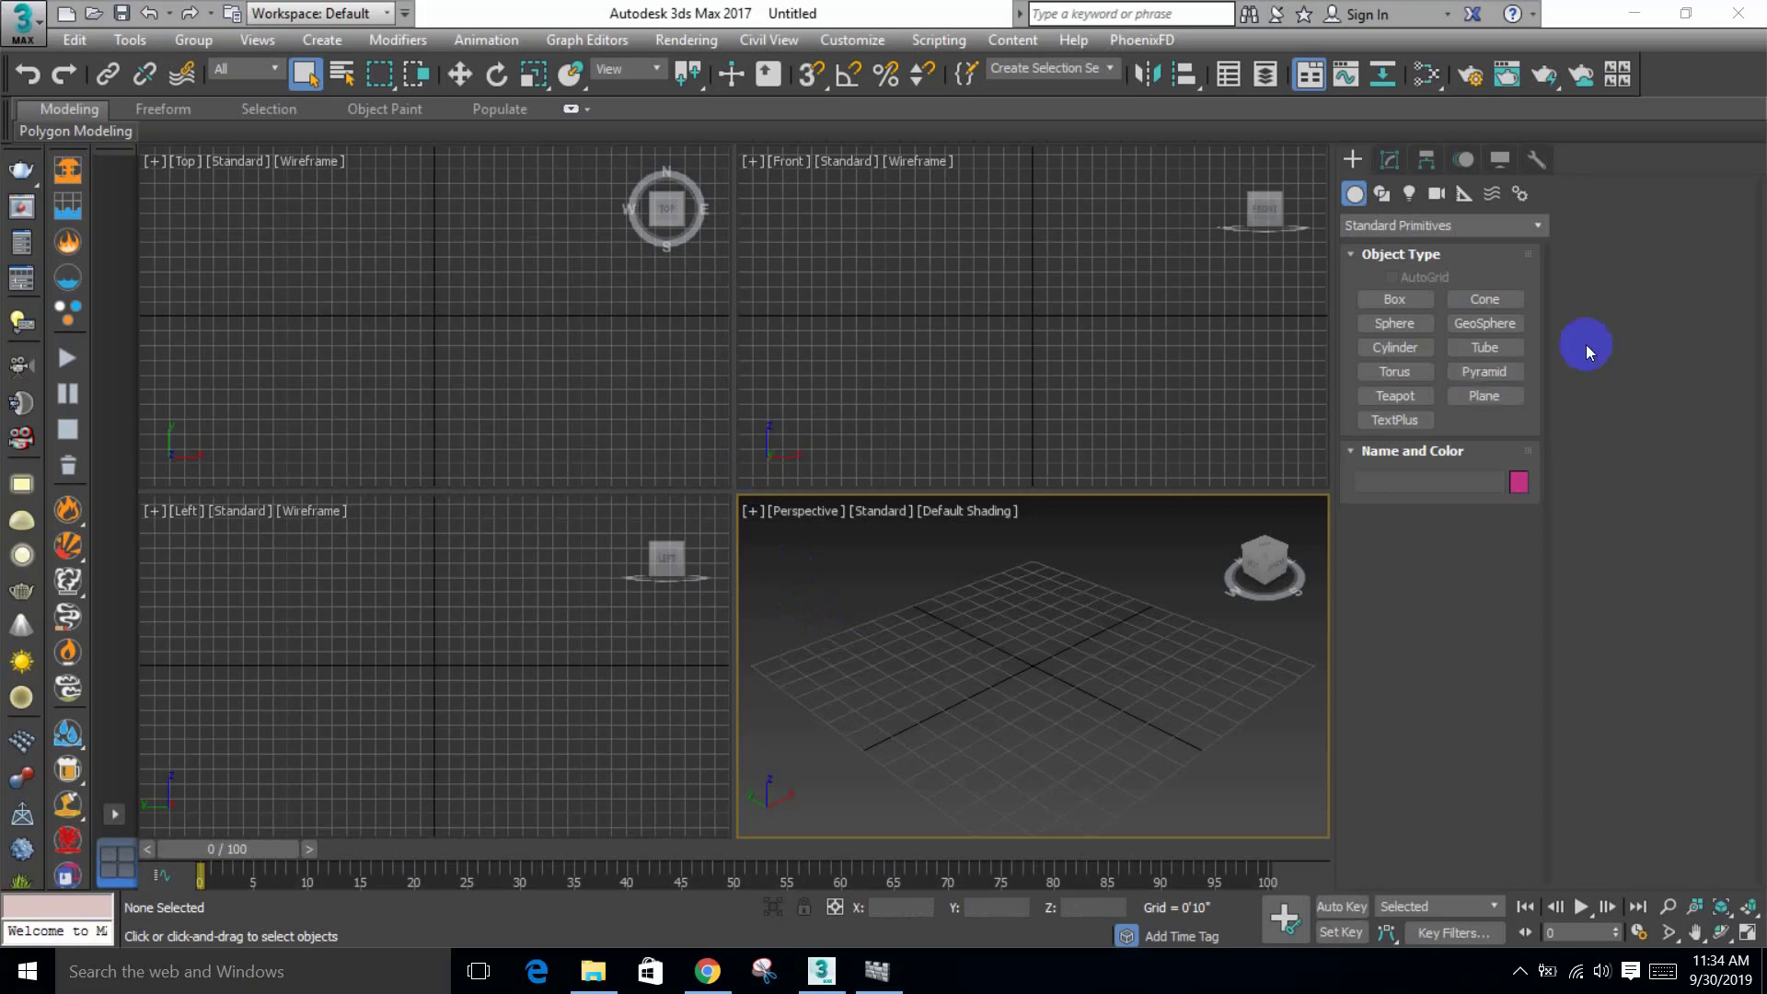
Step: Start a Forest Pro object from the Itoo Software category in the empty scene and dismiss the Forest Pack update notice
click(1395, 224)
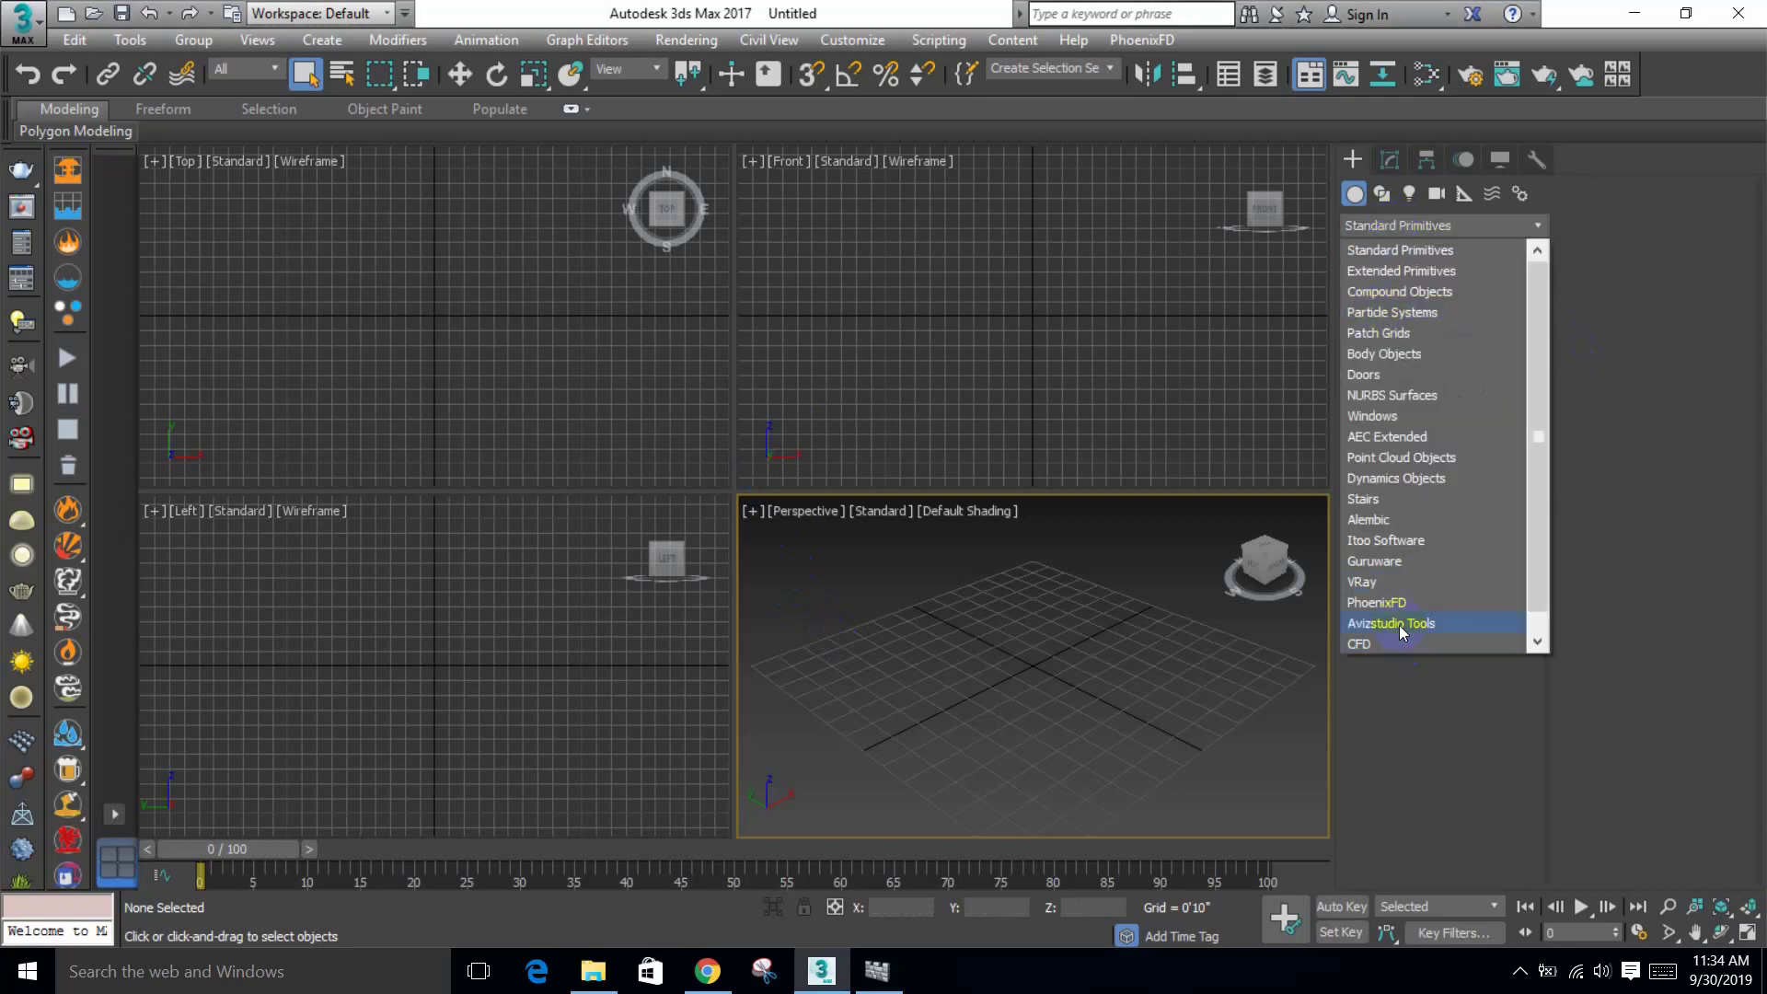
click(1390, 543)
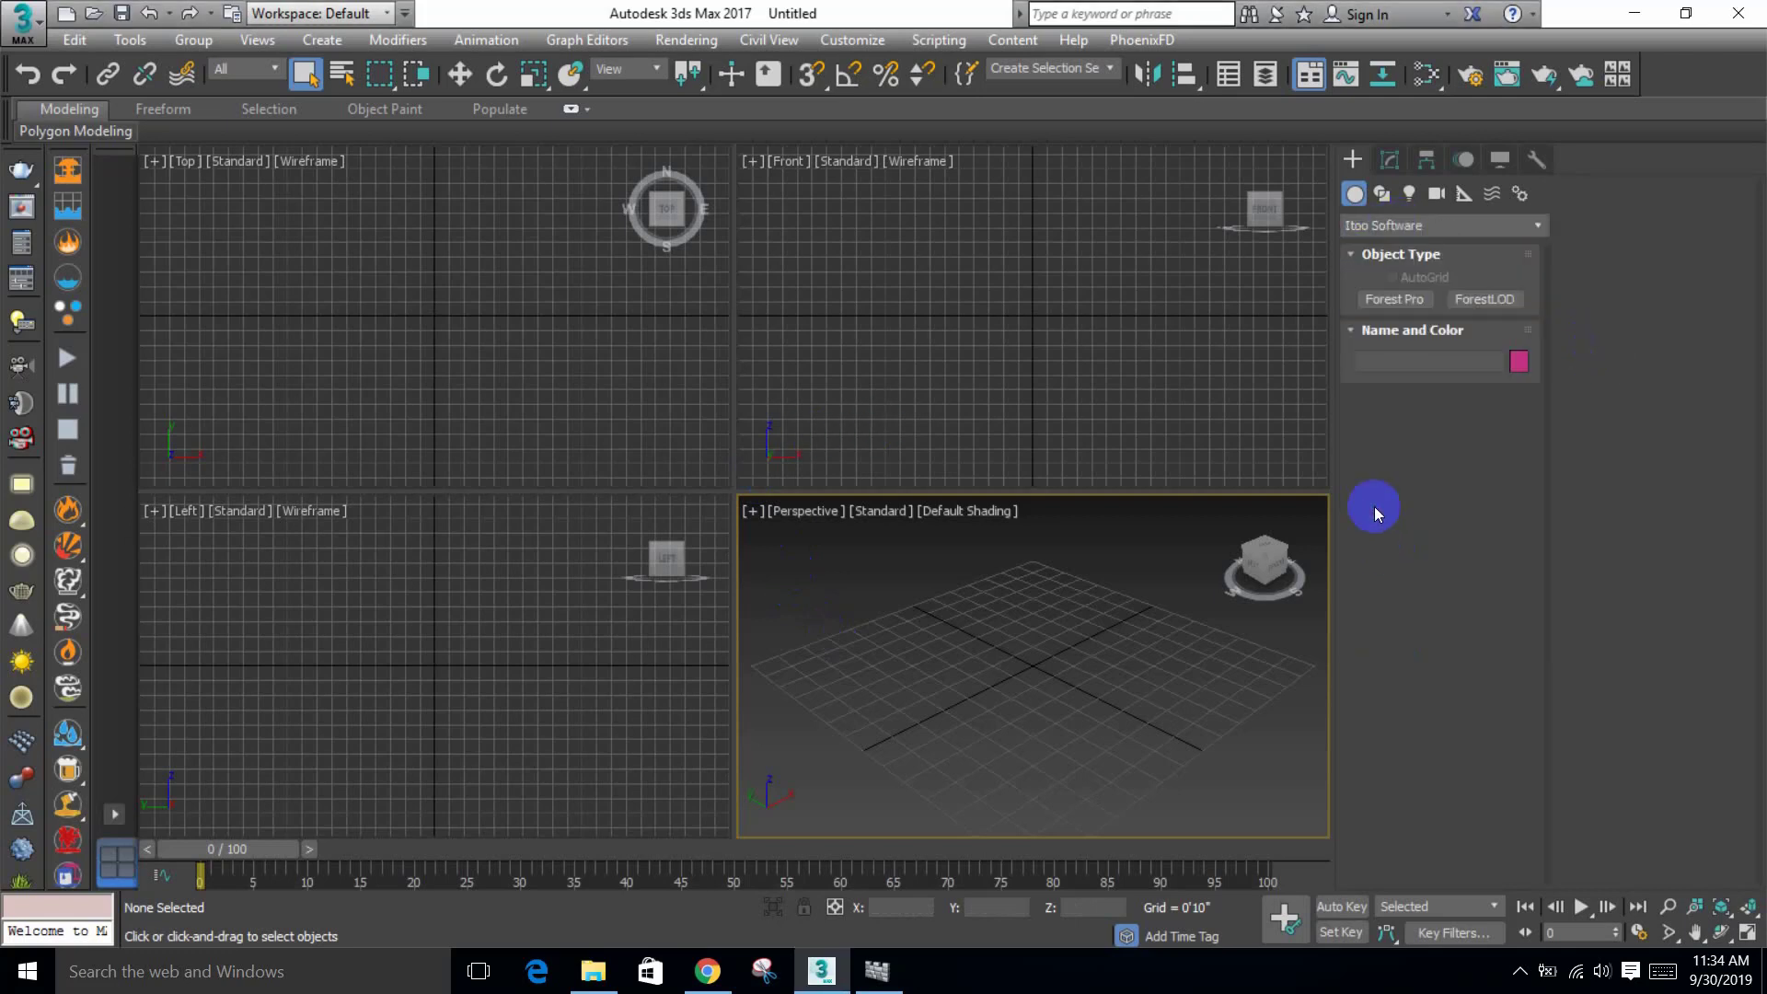
click(1413, 306)
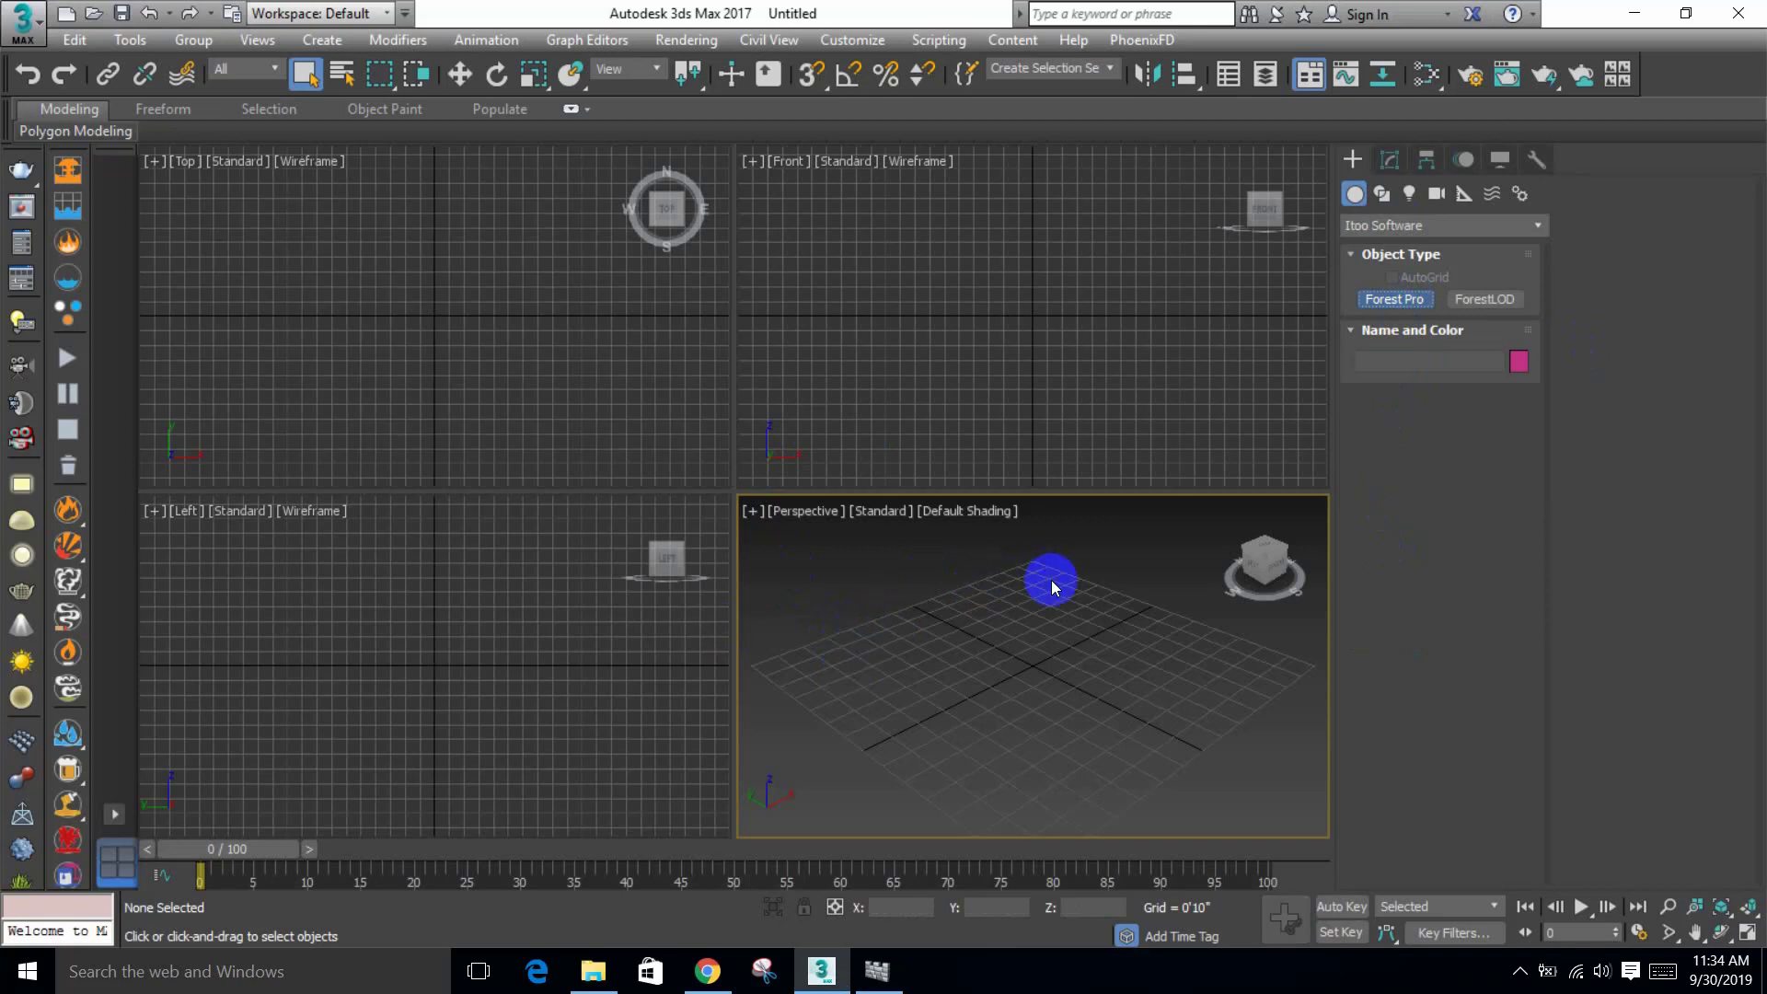
key(alt+w)
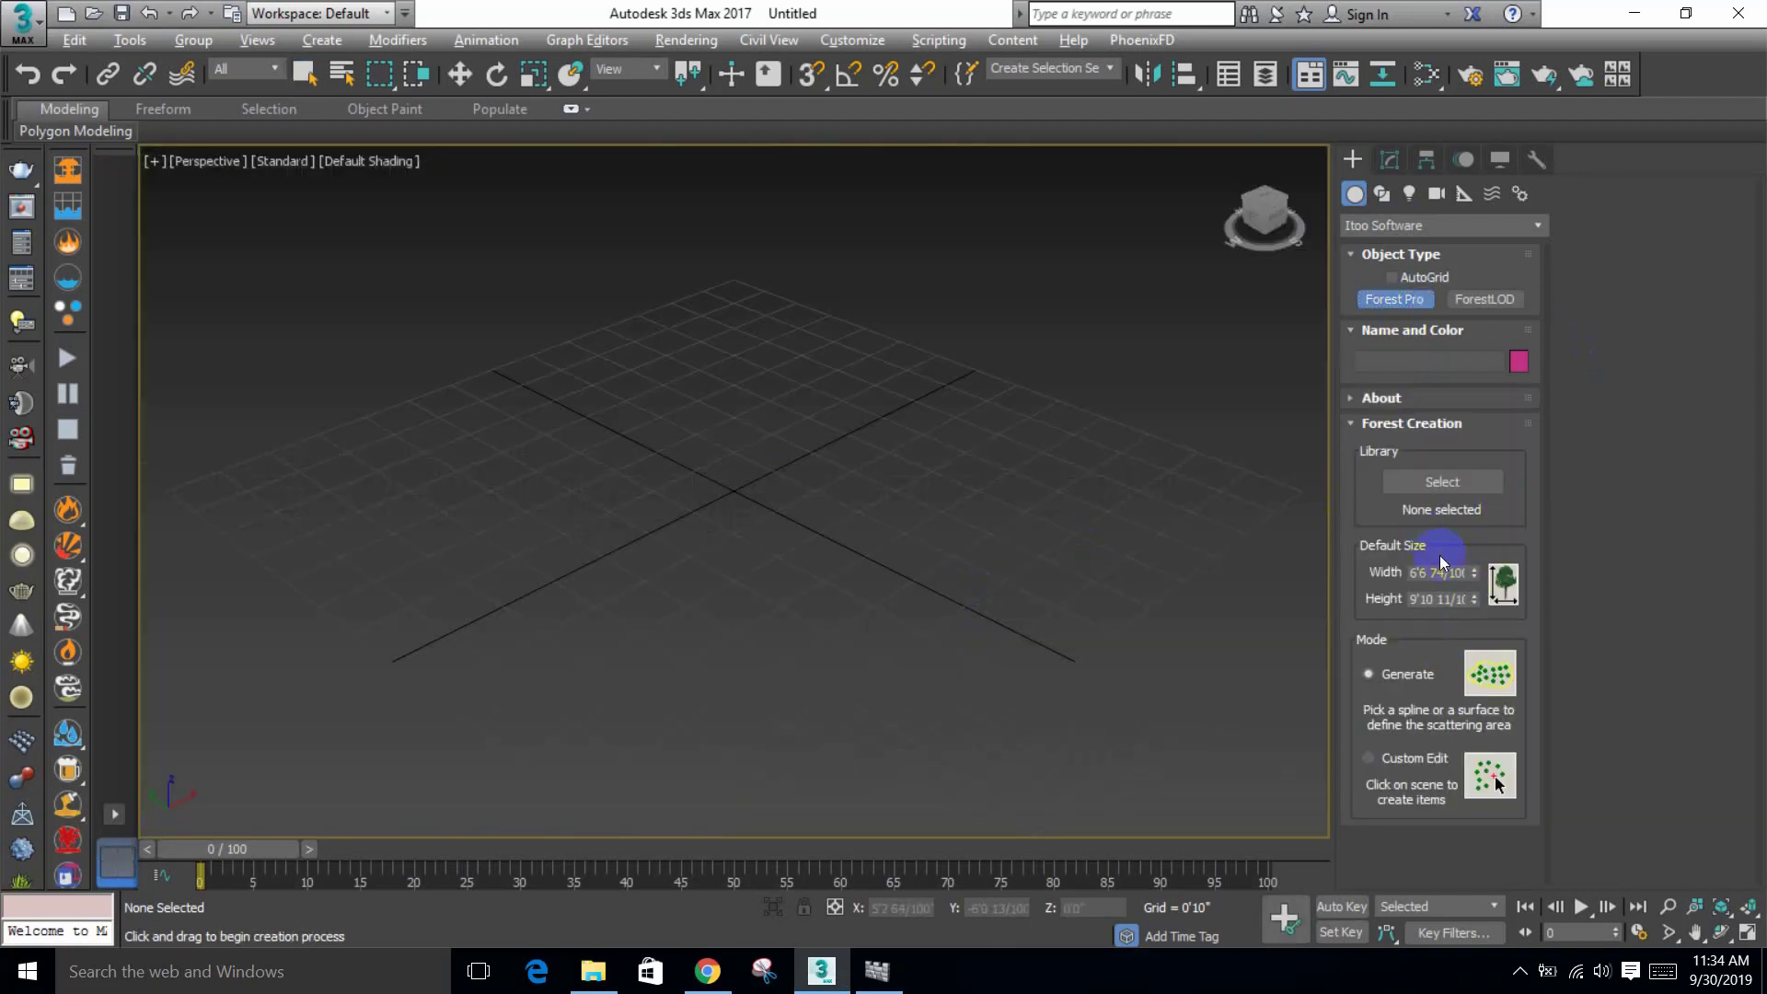
click(1442, 481)
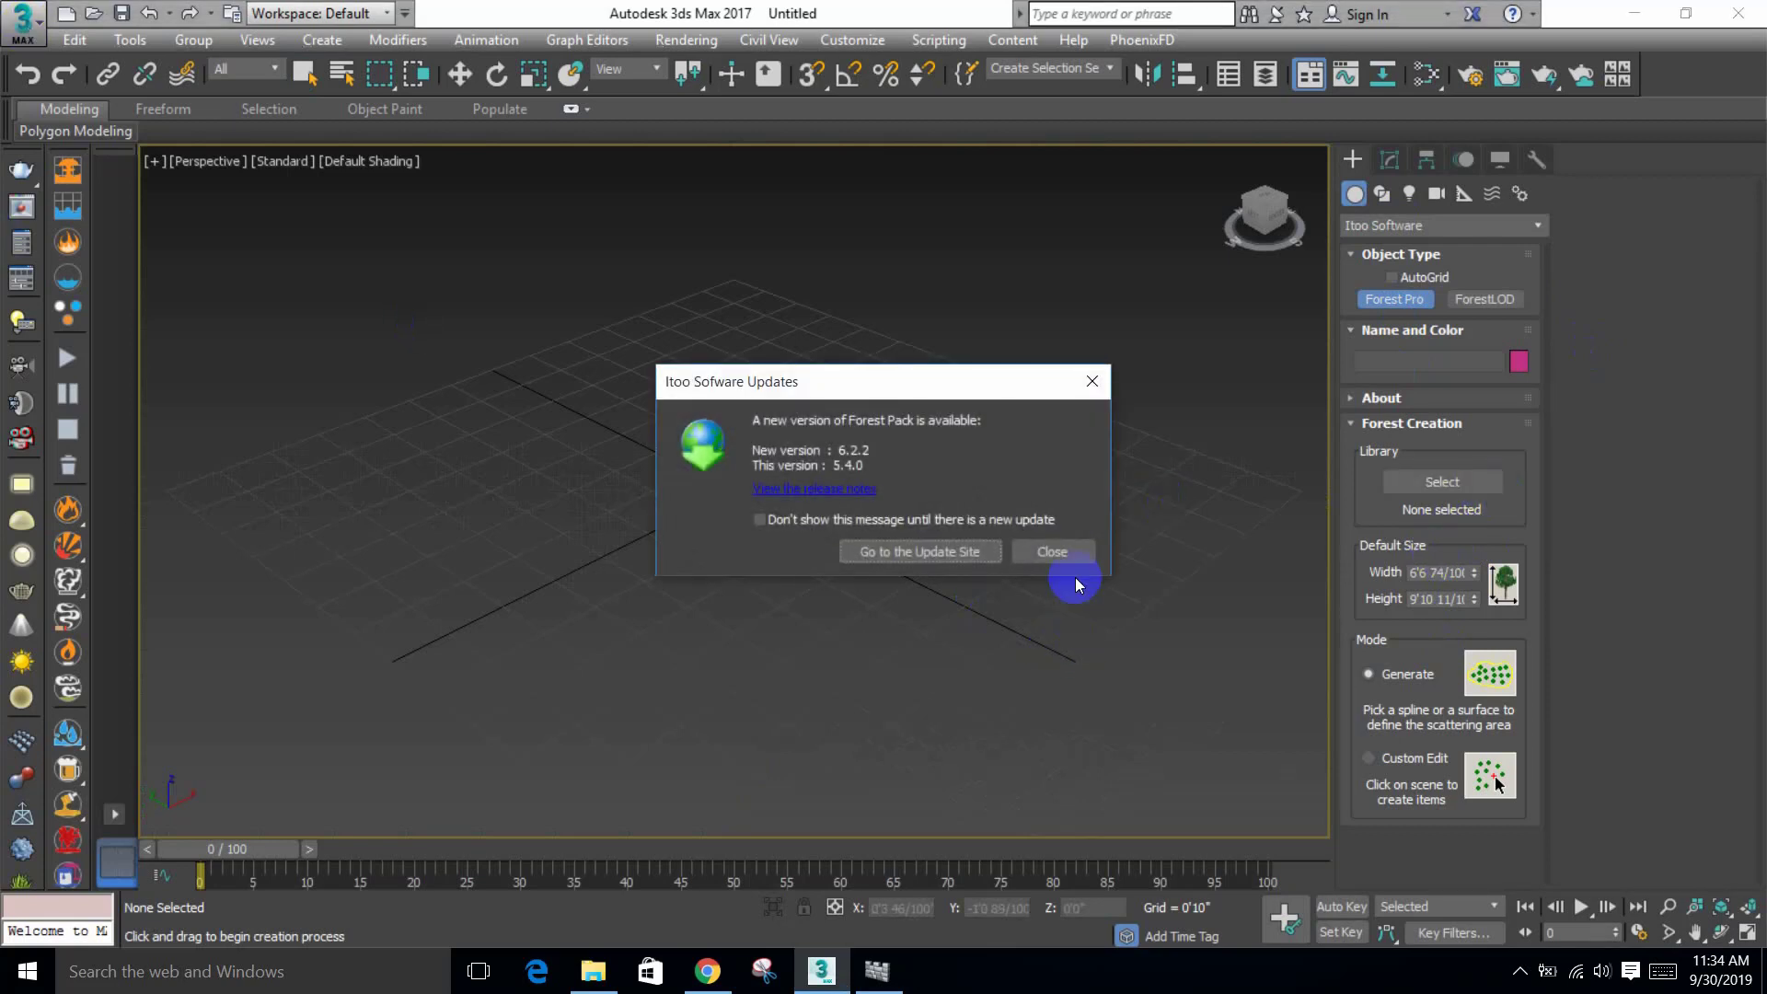
click(1065, 555)
Step: Open the scene wood house 2017.max without saving the untitled scene
click(6, 8)
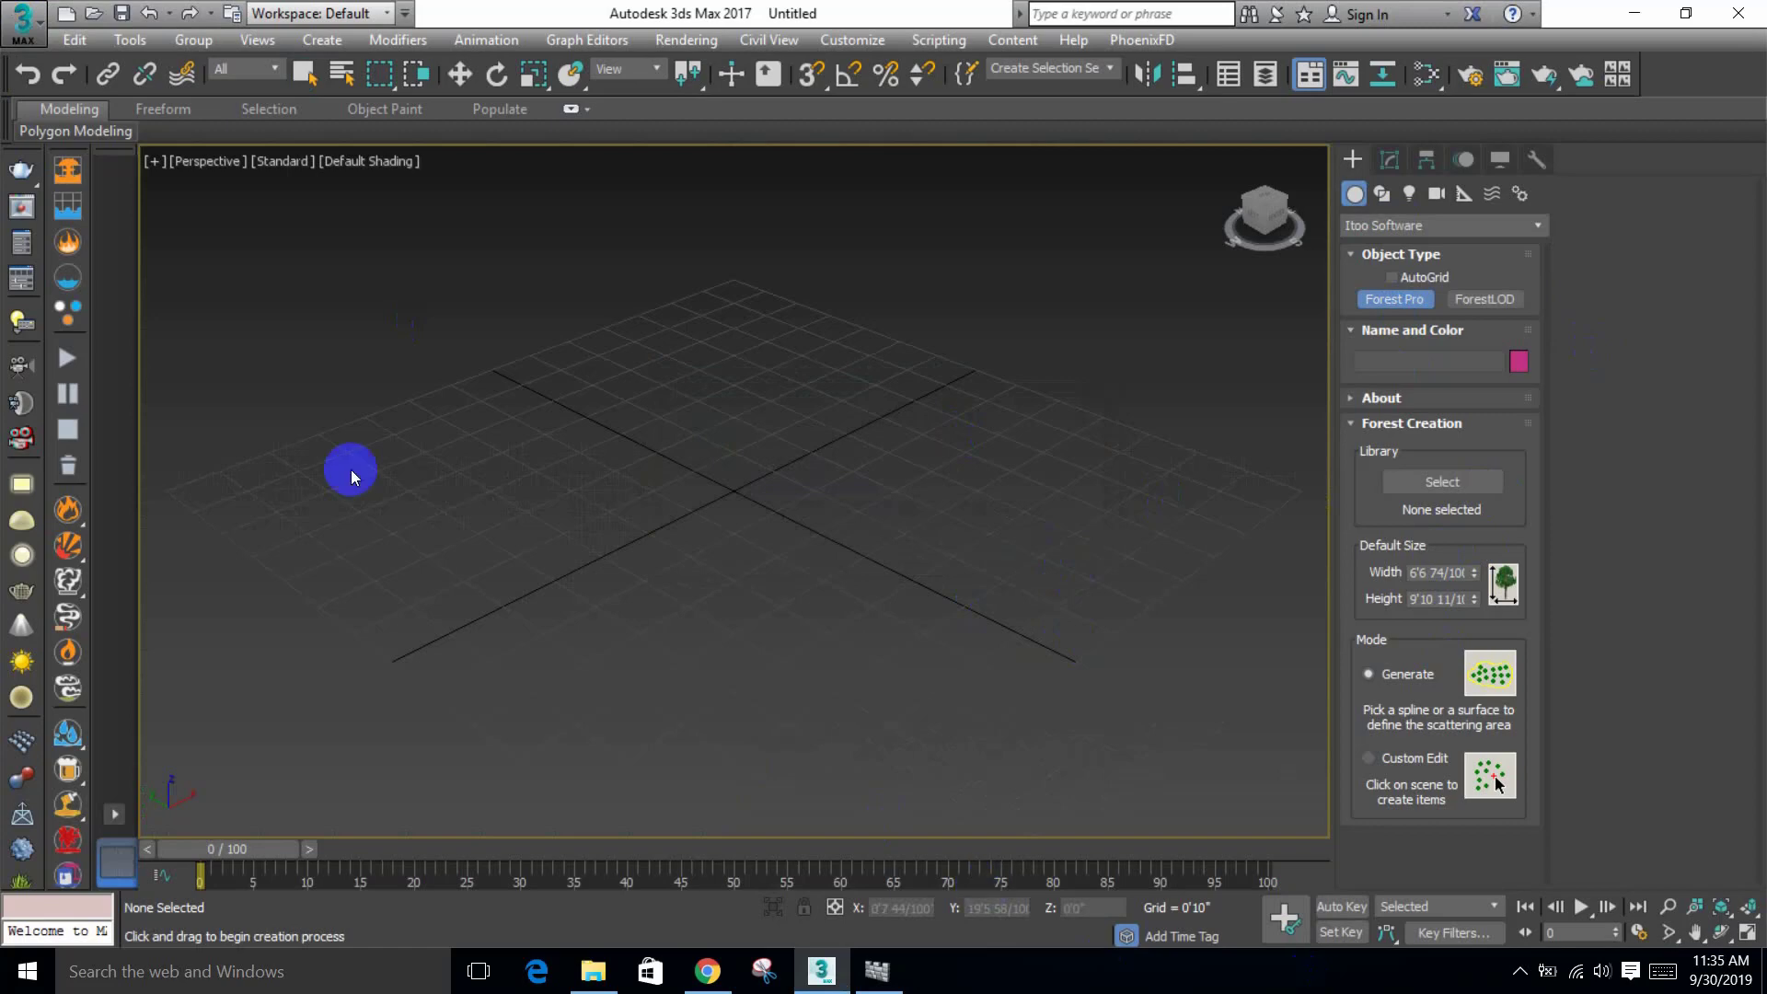
click(367, 140)
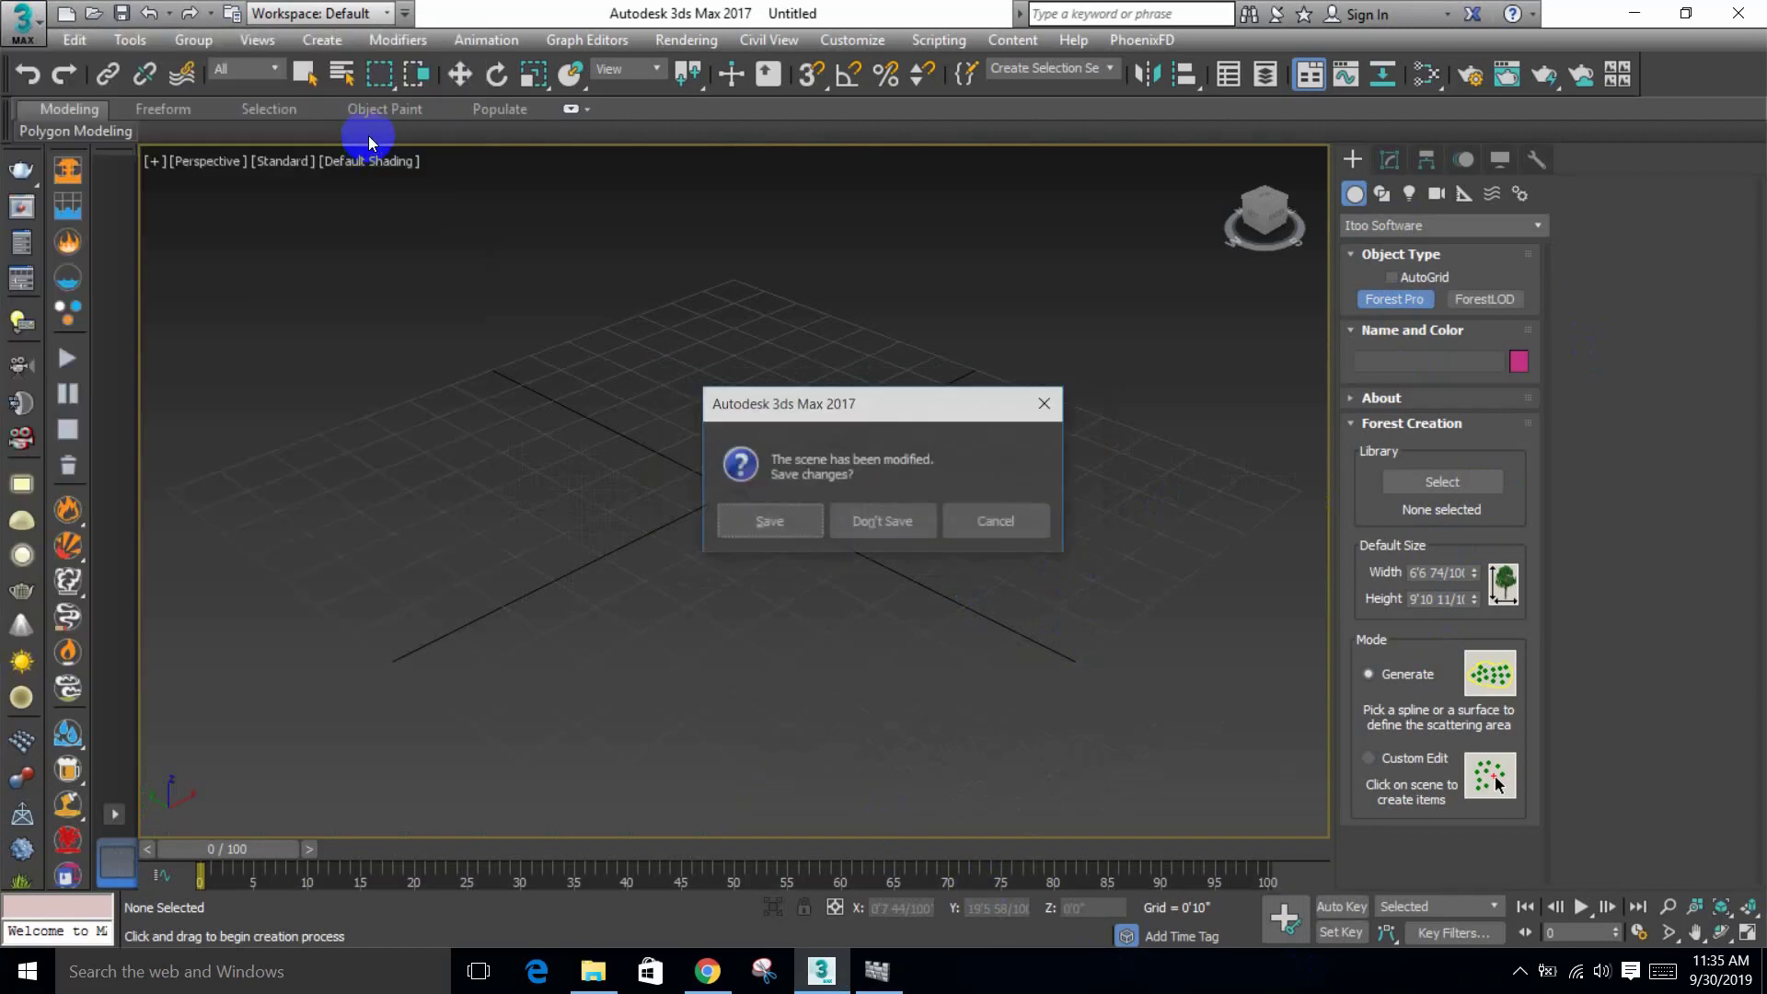
key(n)
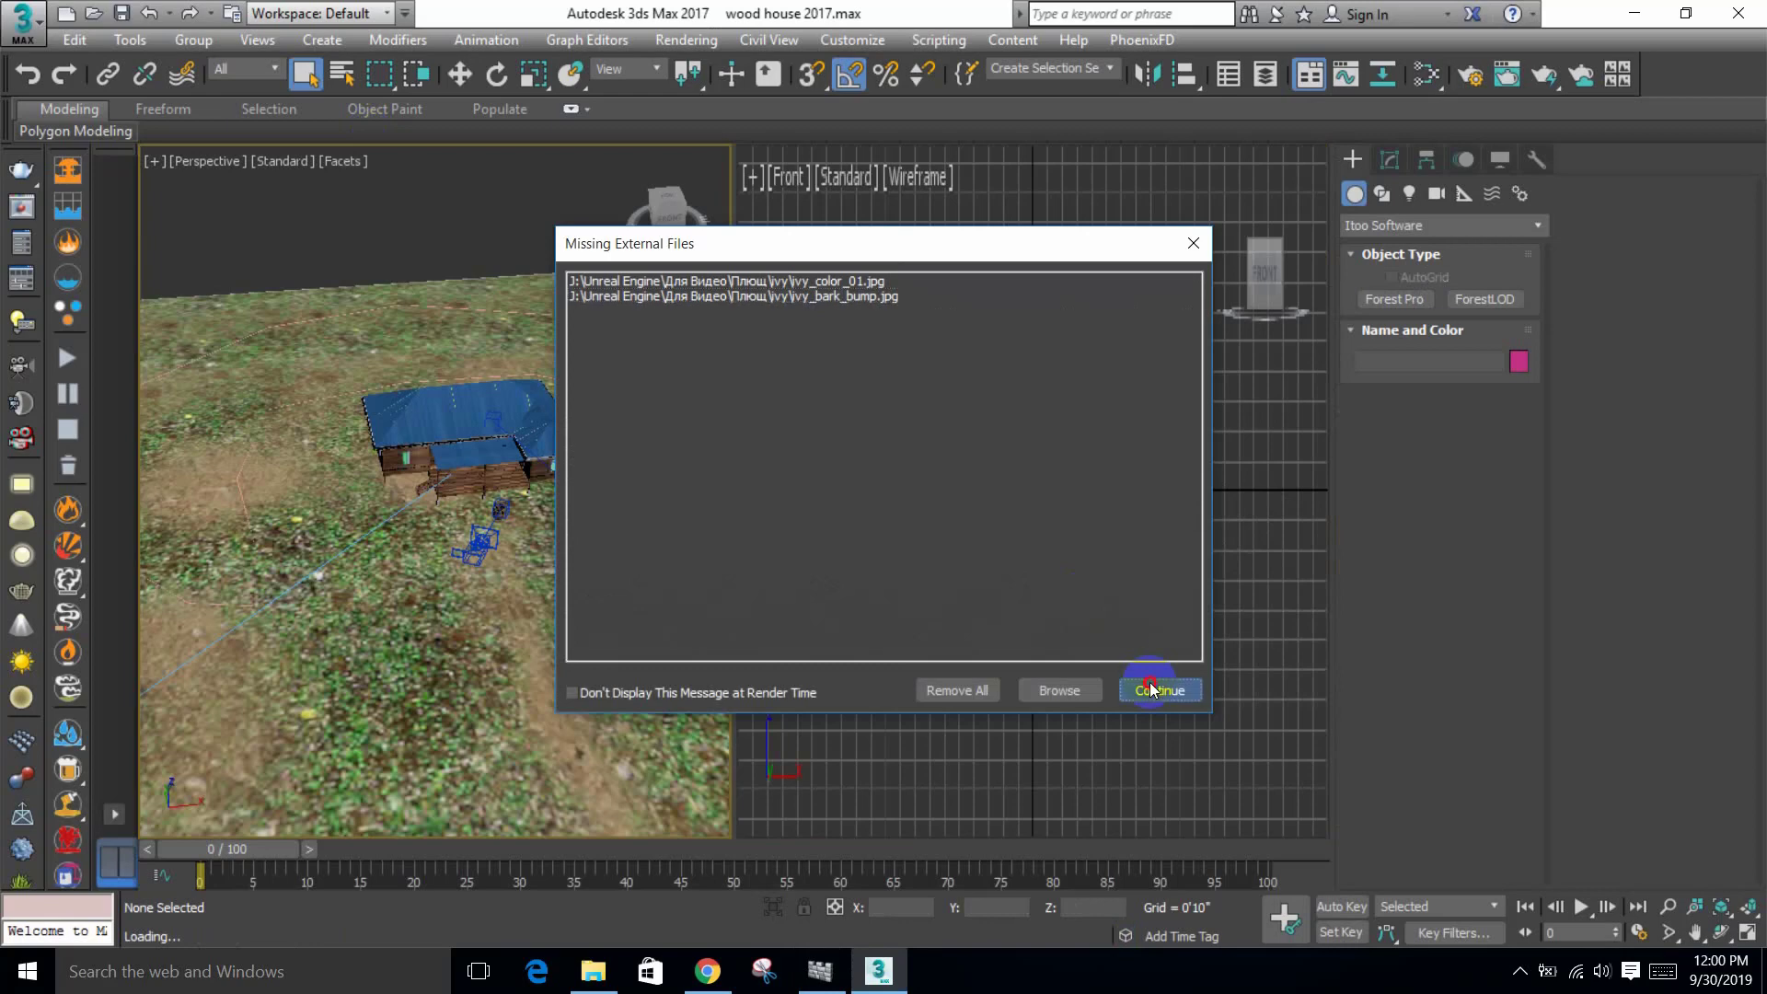
click(1152, 691)
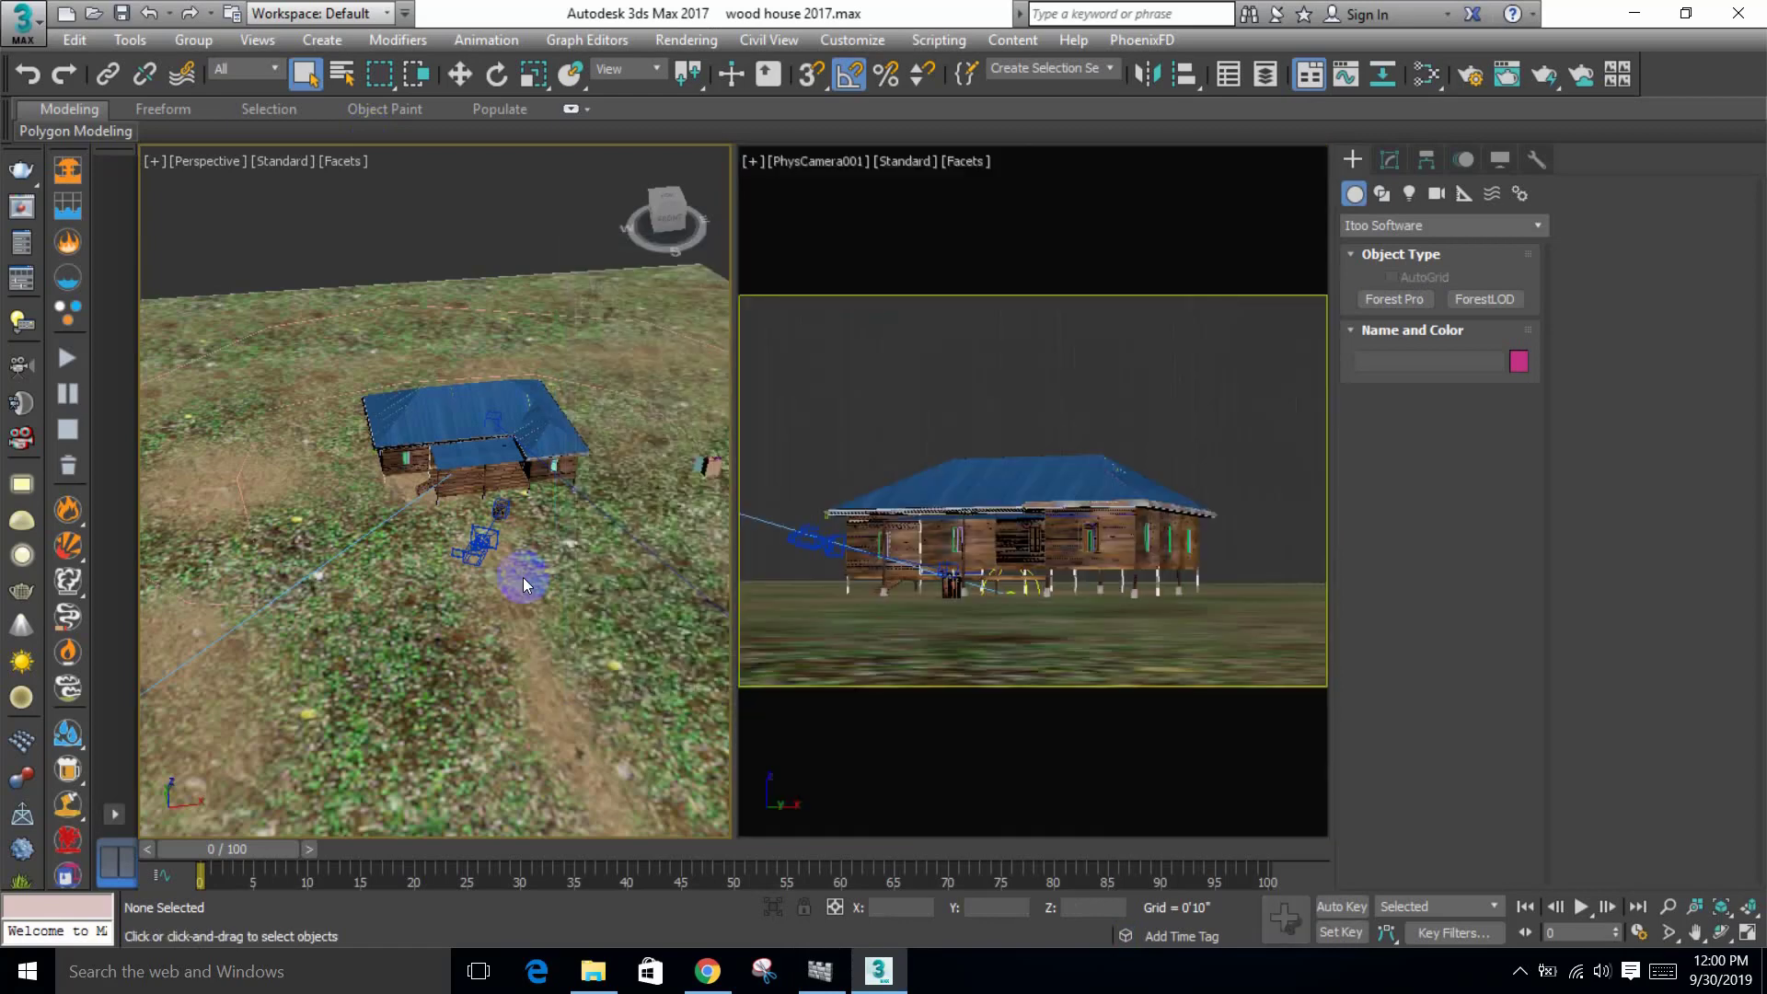
Step: Maximize the Perspective view, start a Forest Pro object and open its library browser
scroll(517, 573, up, 2)
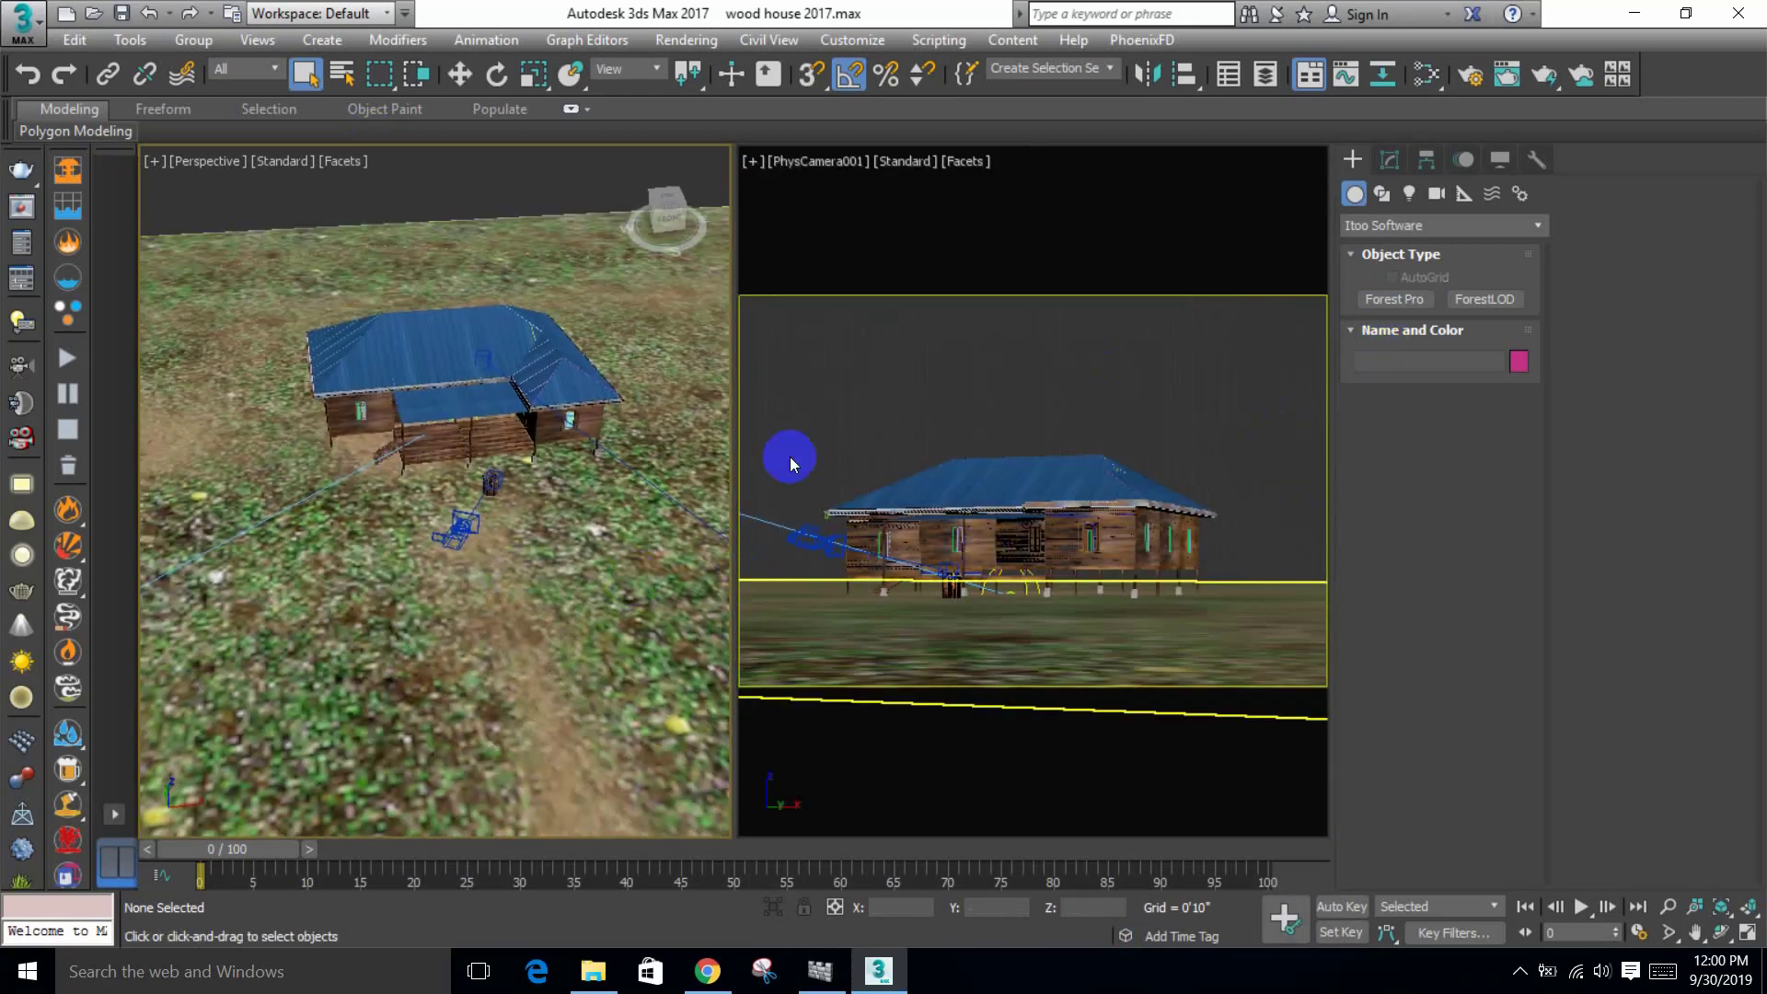
key(alt+w)
click(1394, 299)
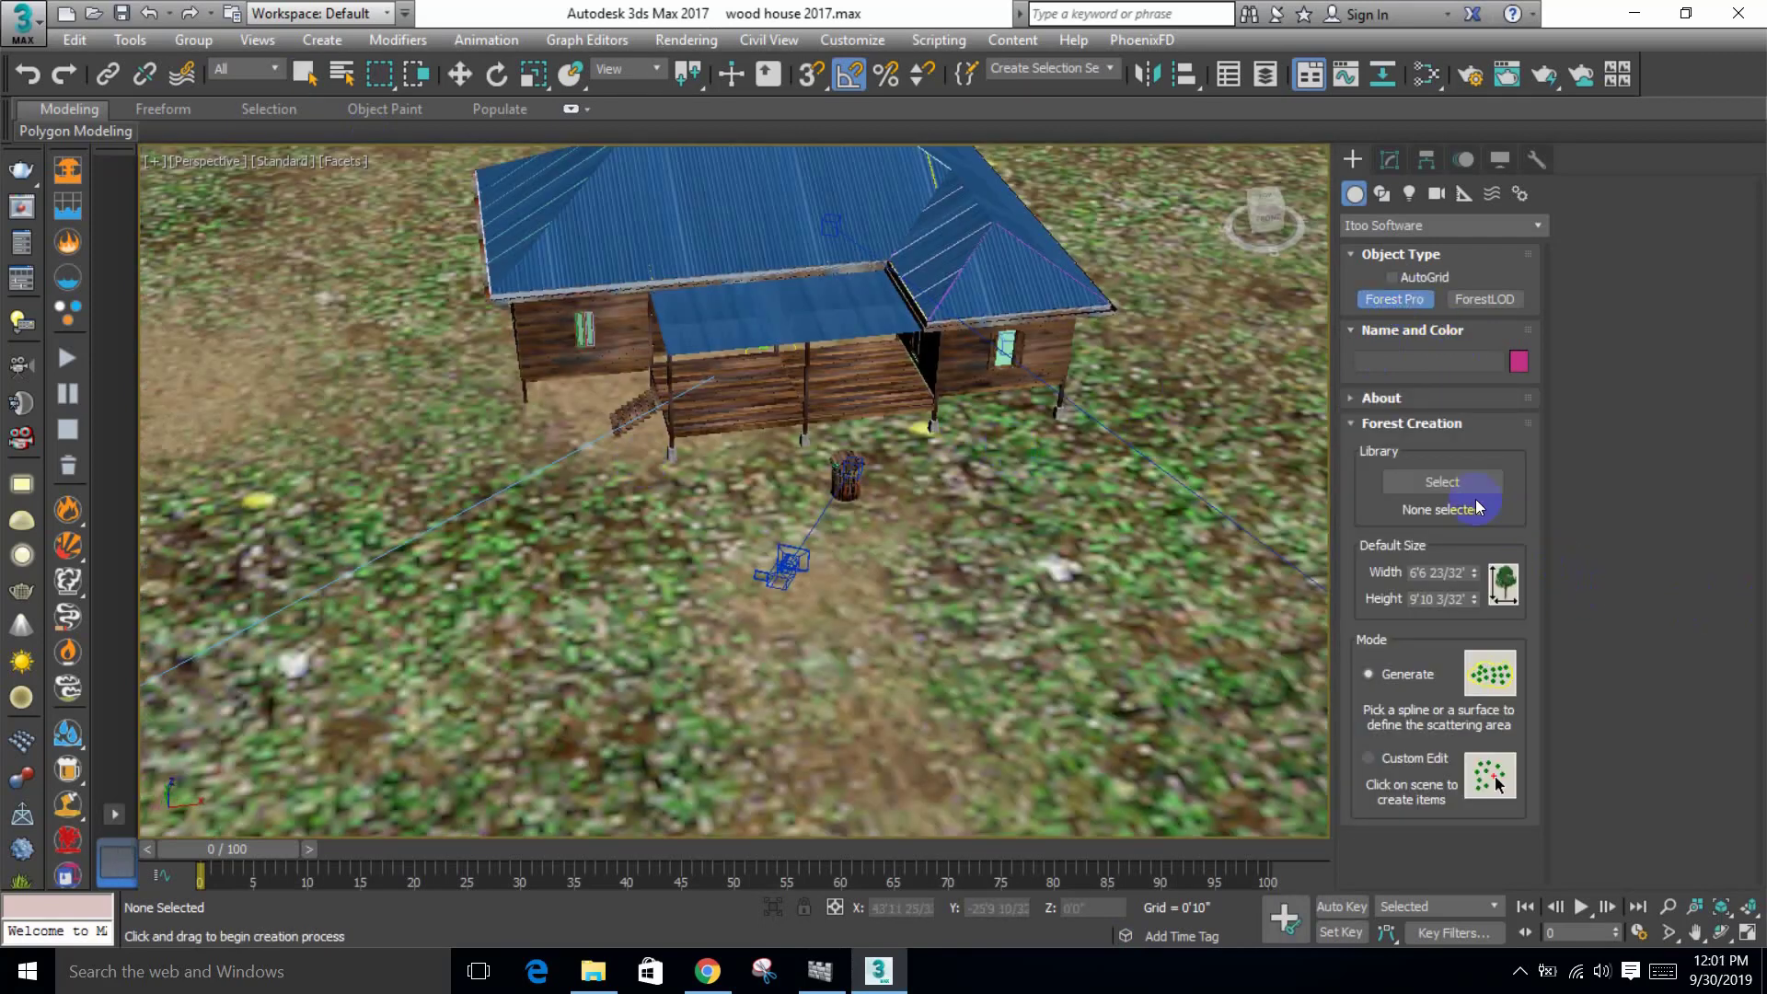
click(1462, 489)
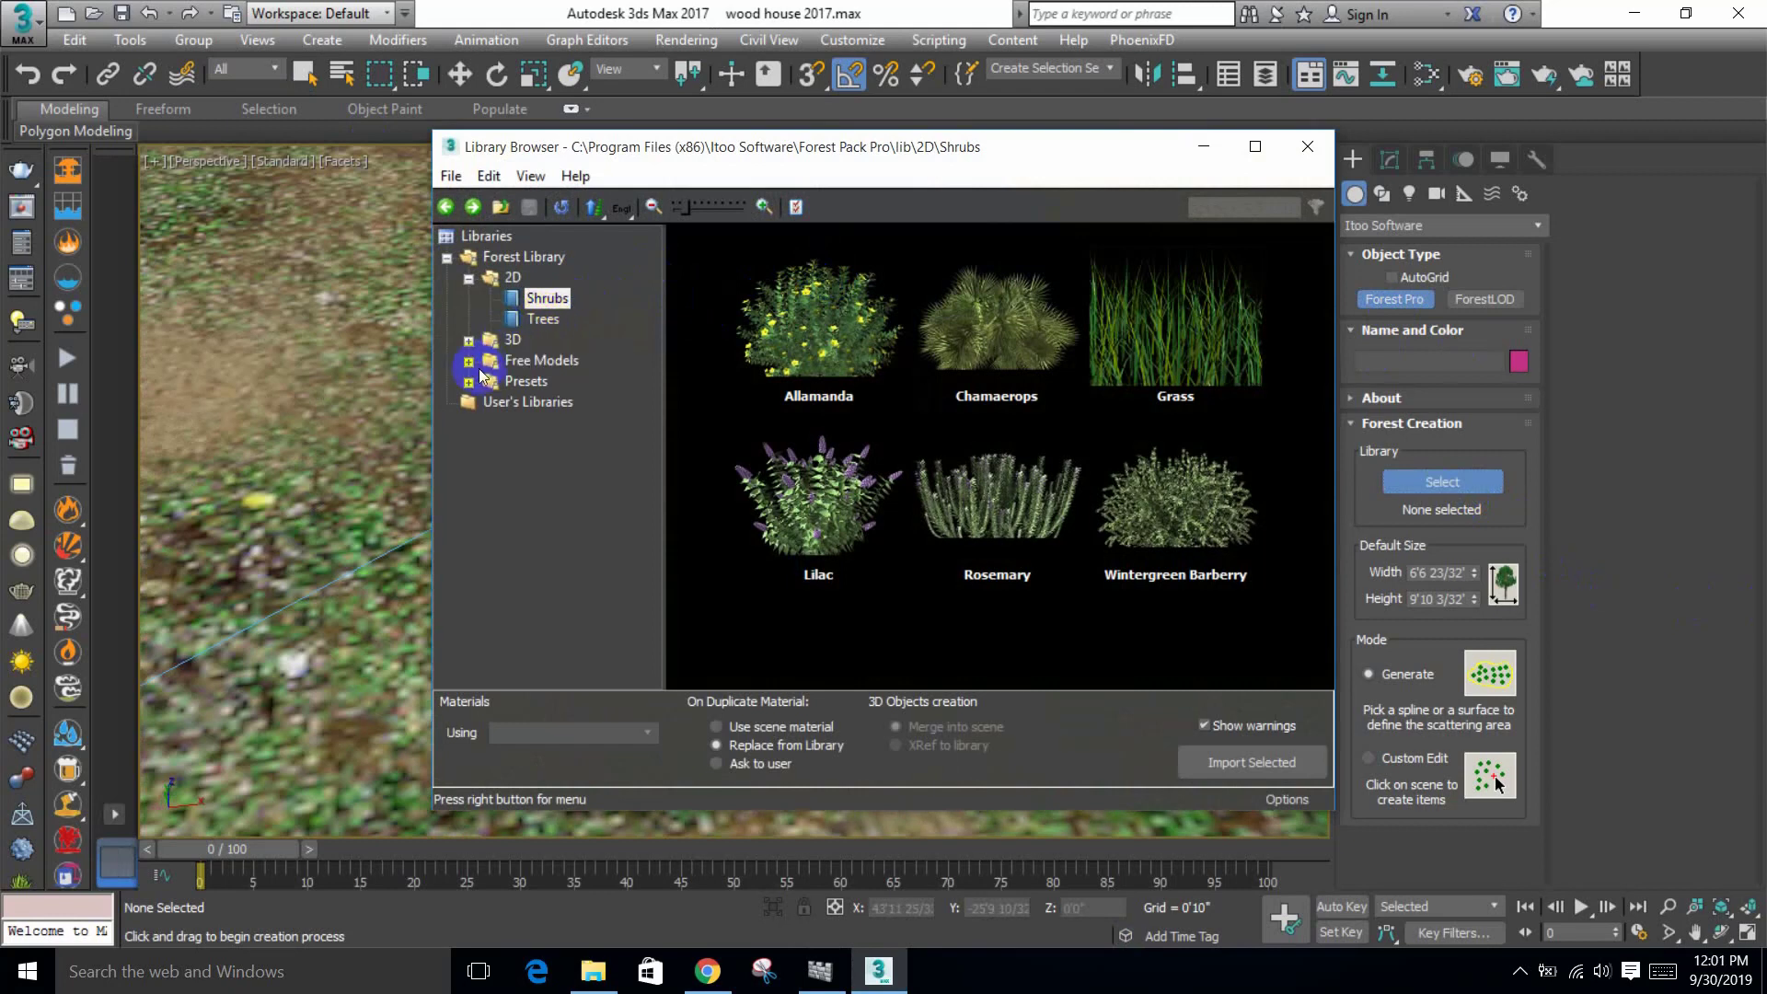
Step: Look through the Forest library's 3D and Free Models categories and choose the Maple model from HQPlants Free
click(468, 341)
click(552, 361)
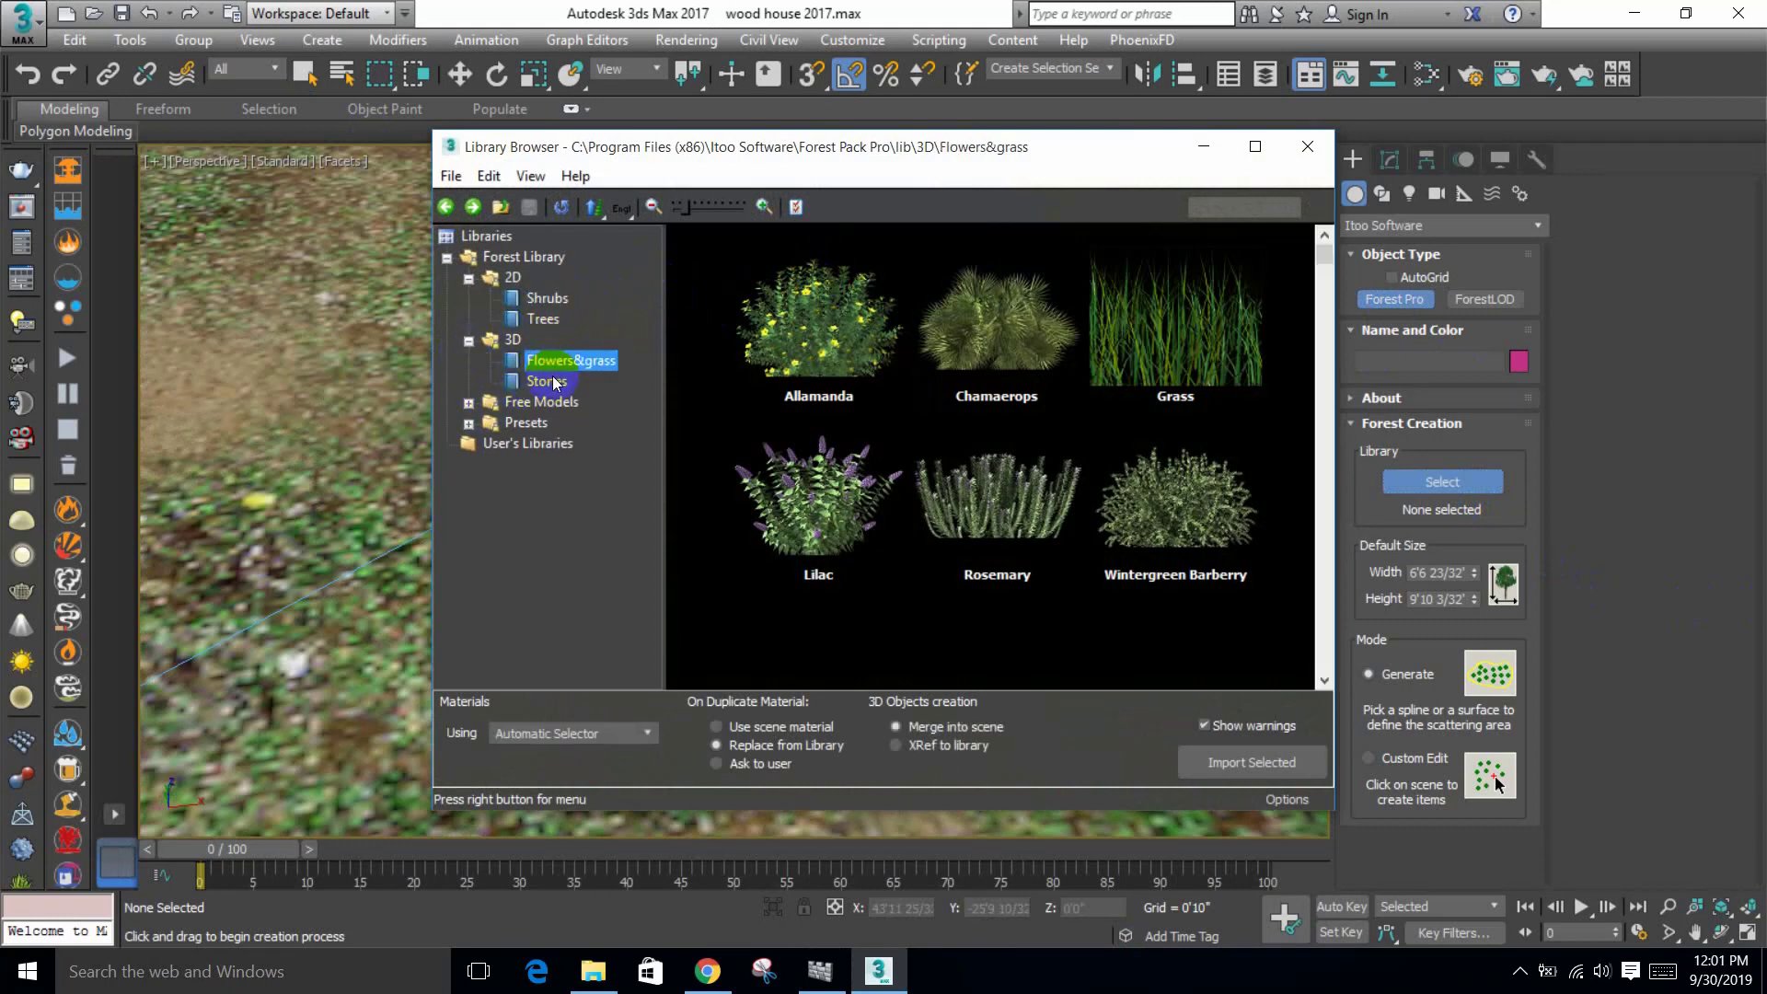
click(536, 402)
double_click(507, 405)
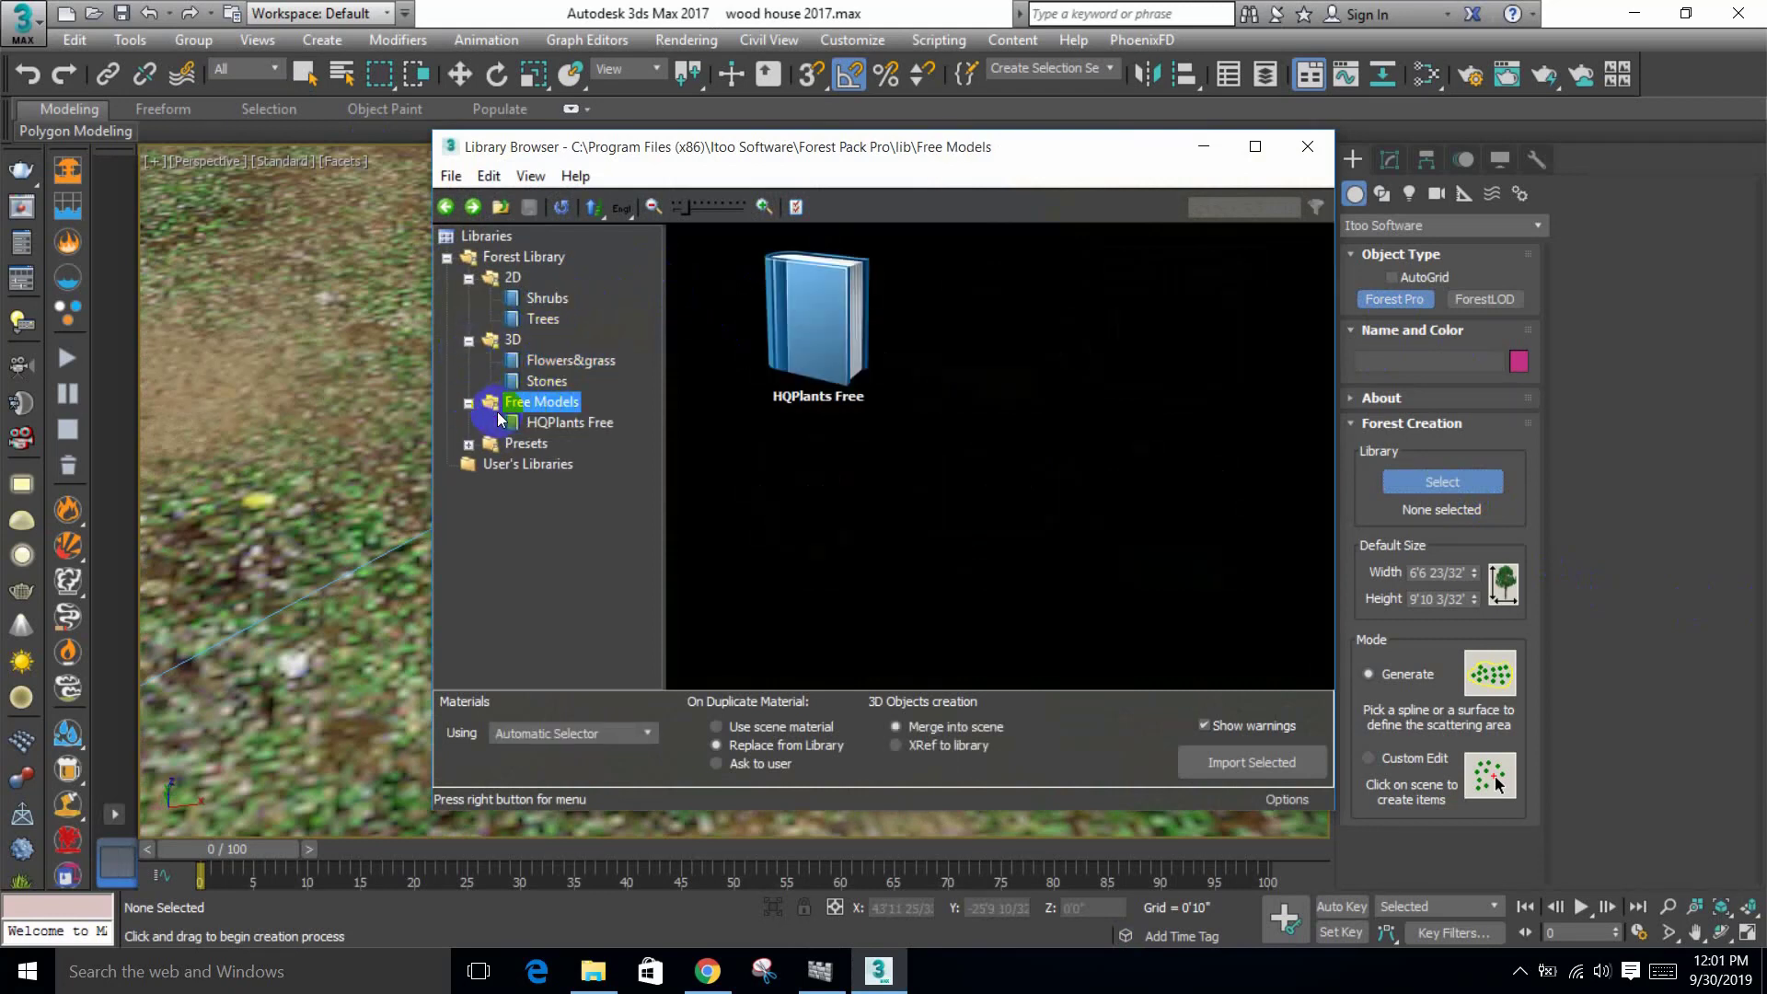
click(545, 426)
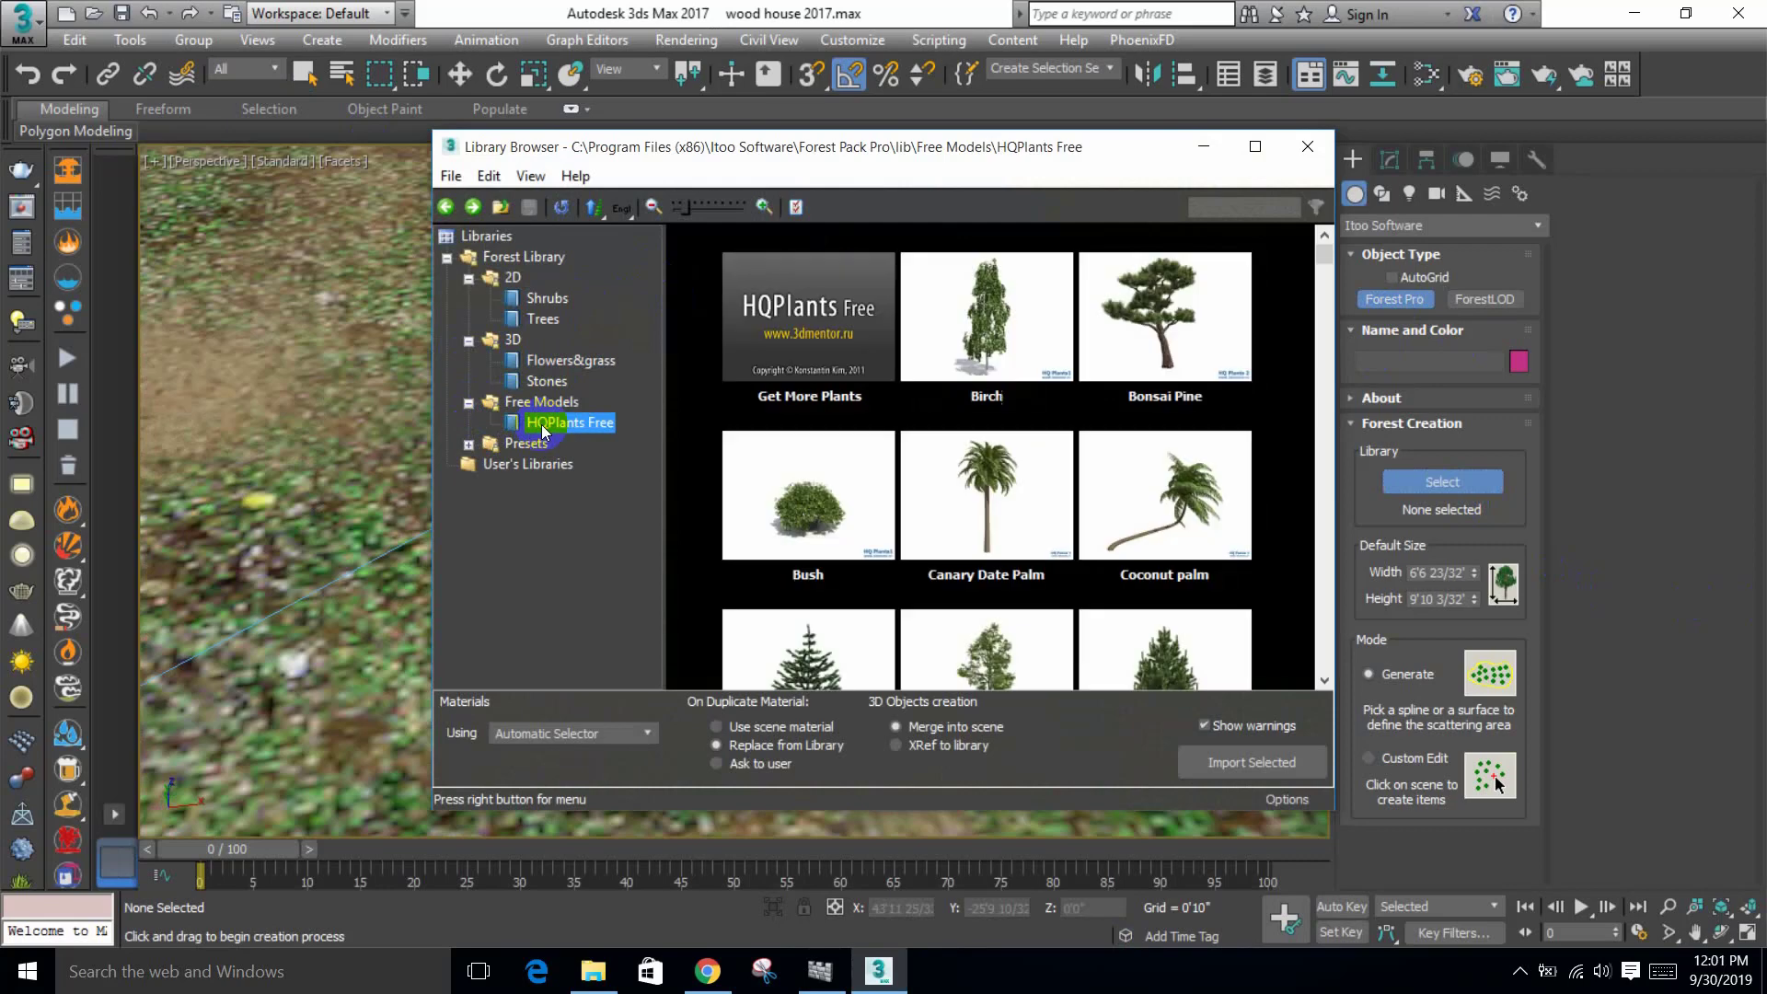
click(1030, 336)
scroll(1030, 355, down, 3)
scroll(1029, 376, up, 1)
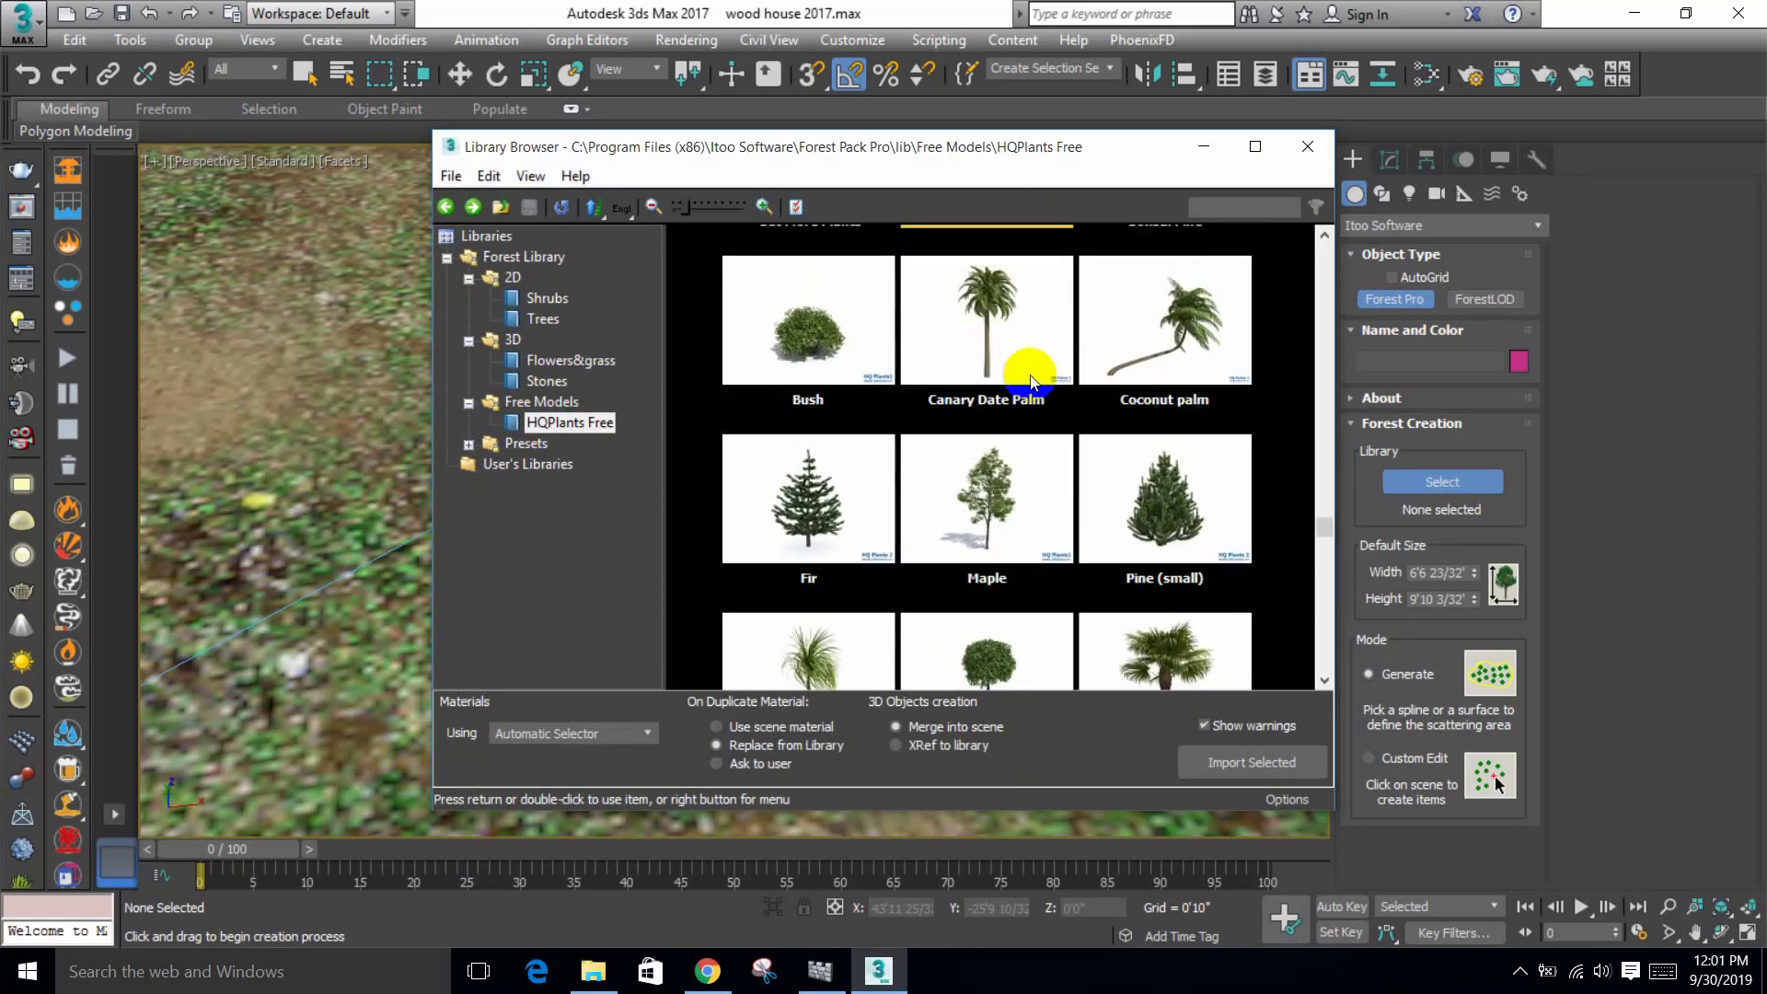
scroll(1042, 351, up, 2)
scroll(1003, 345, down, 1)
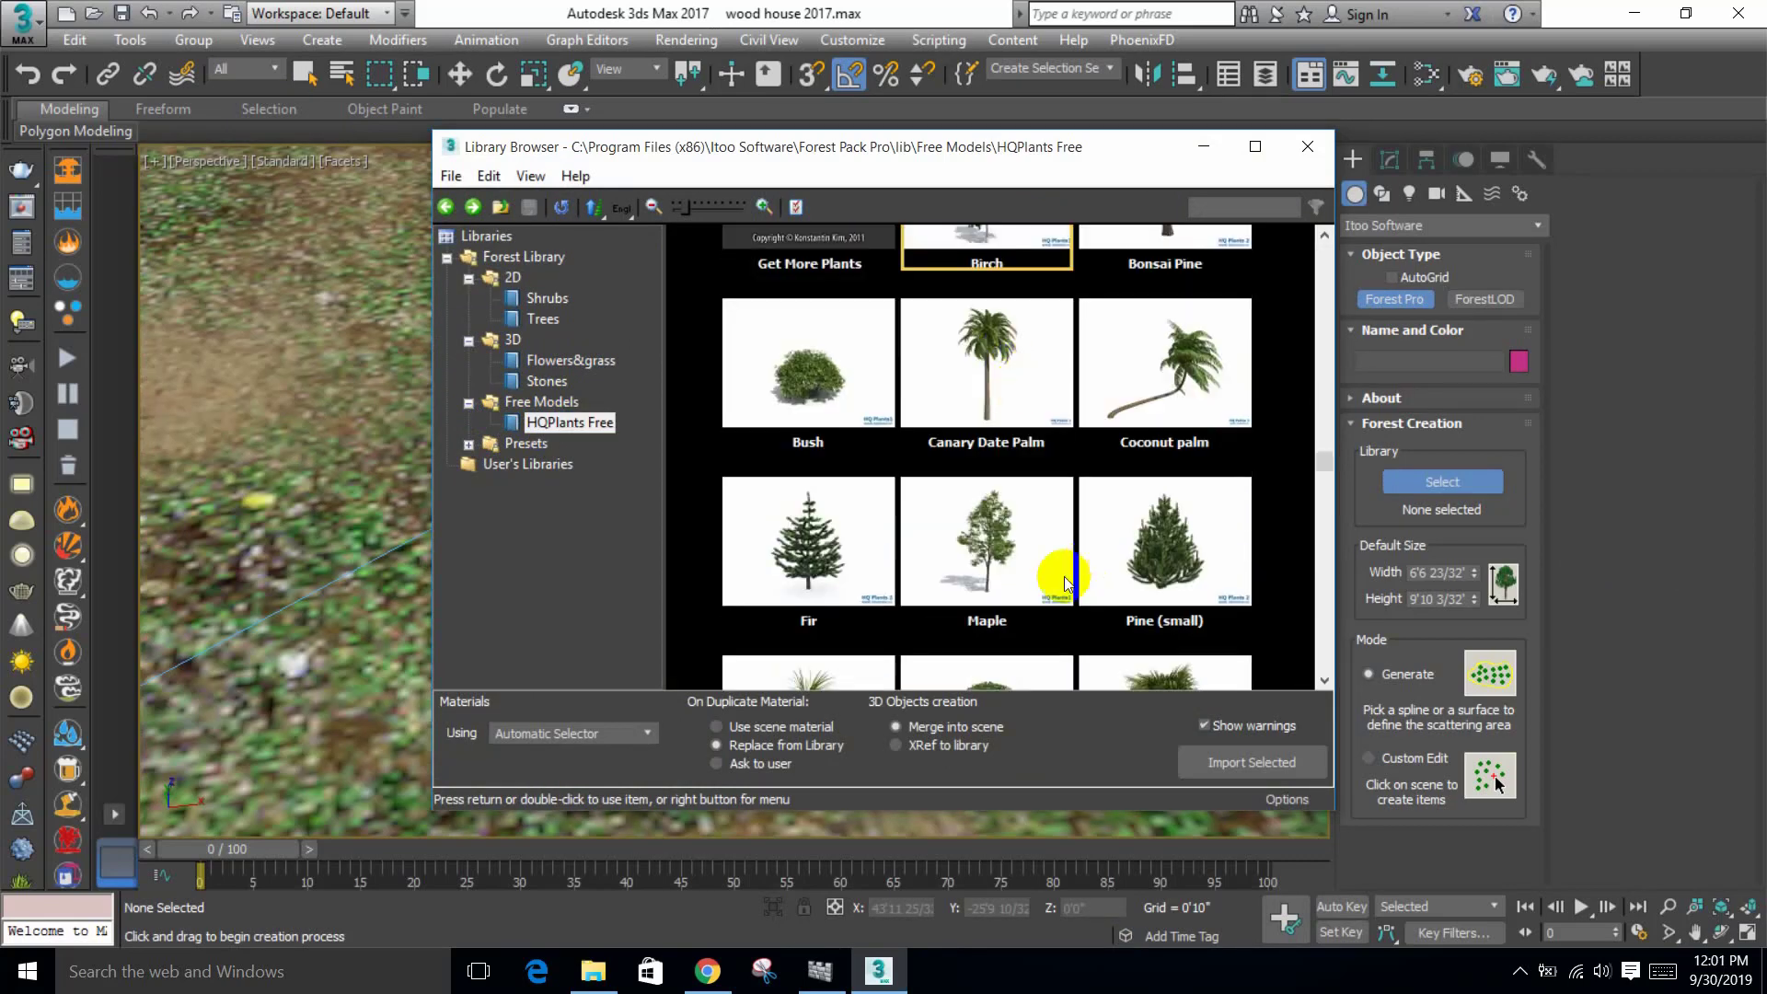
double_click(1010, 556)
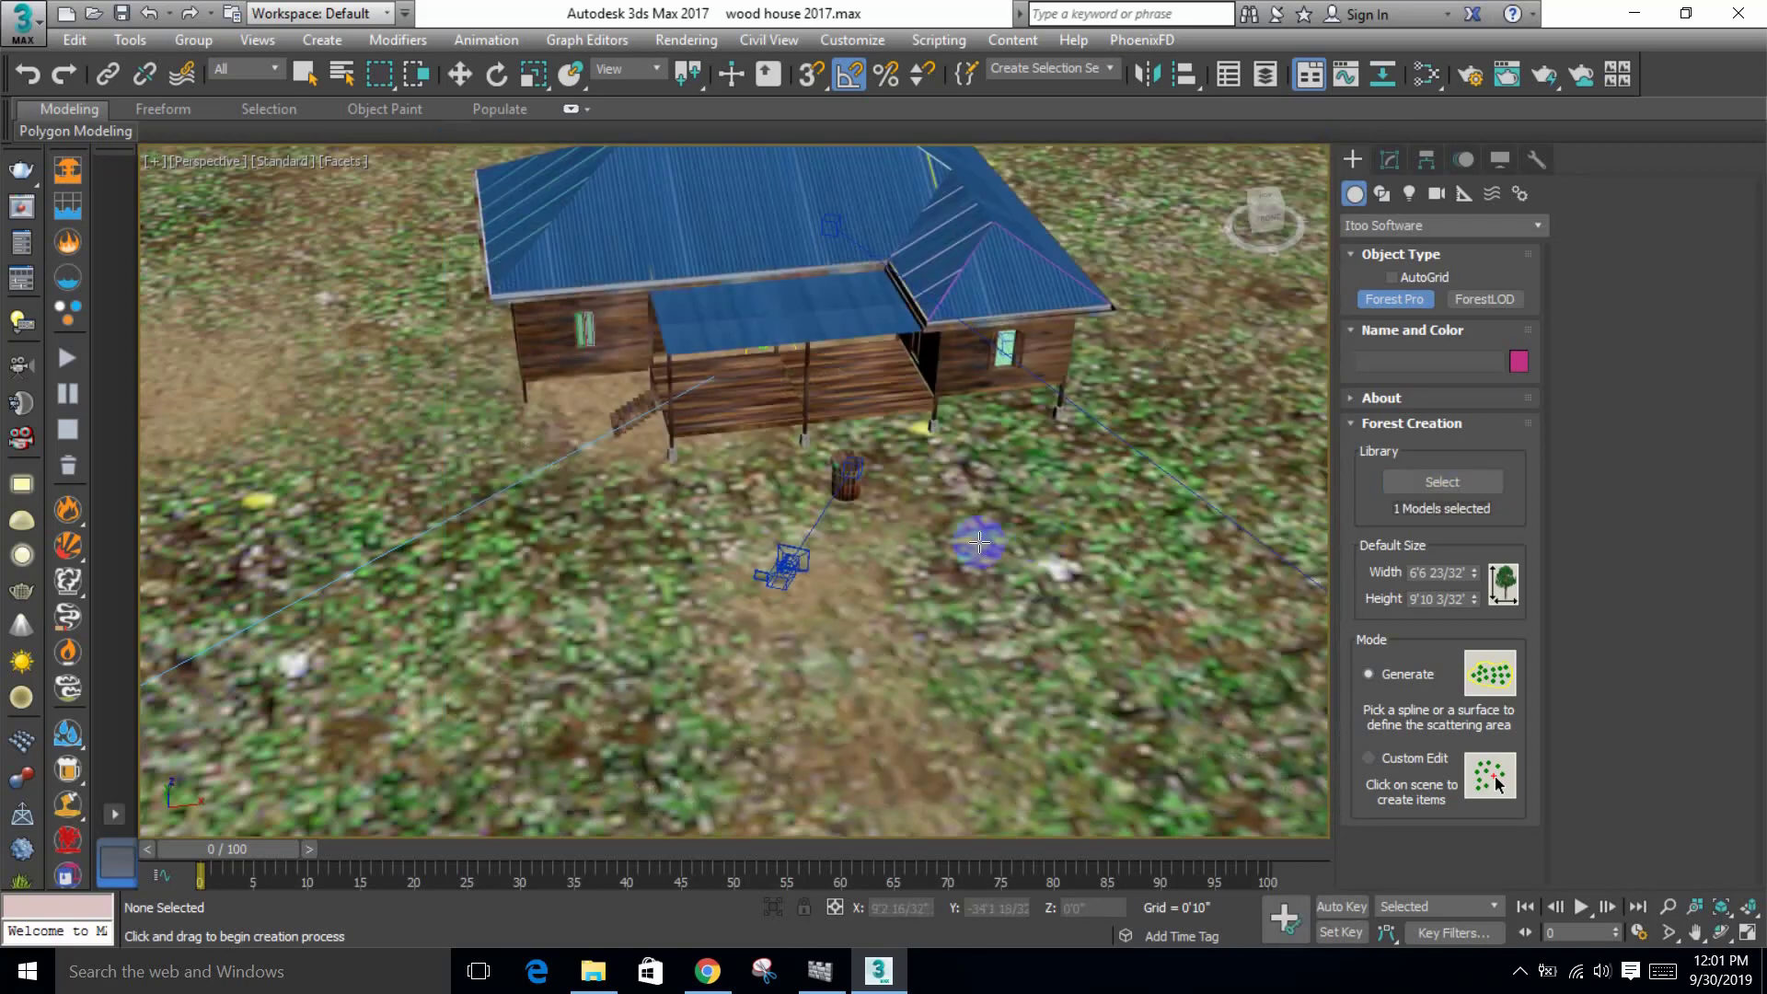
Step: Generate the maple scatter from the closed spline around the house, opening the library file despite missing DLLs and rescaling it to system units
scroll(907, 527, down, 6)
scroll(907, 526, up, 2)
key(F3)
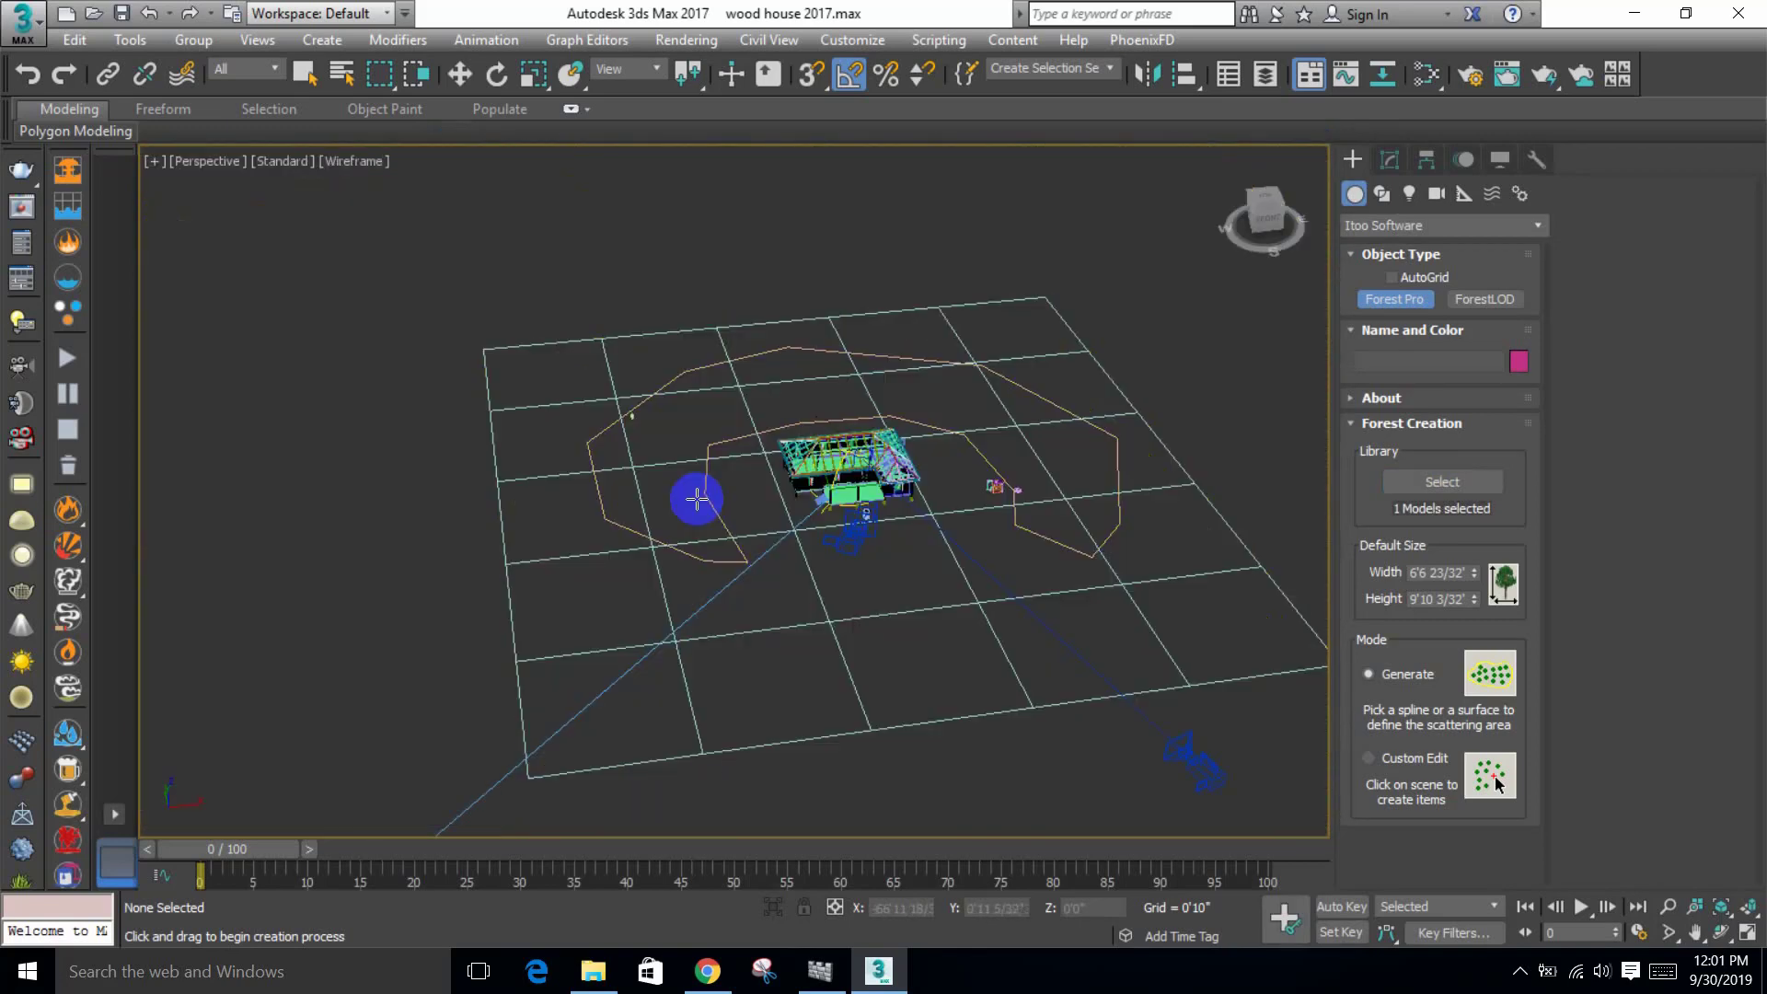
scroll(691, 497, up, 6)
click(572, 557)
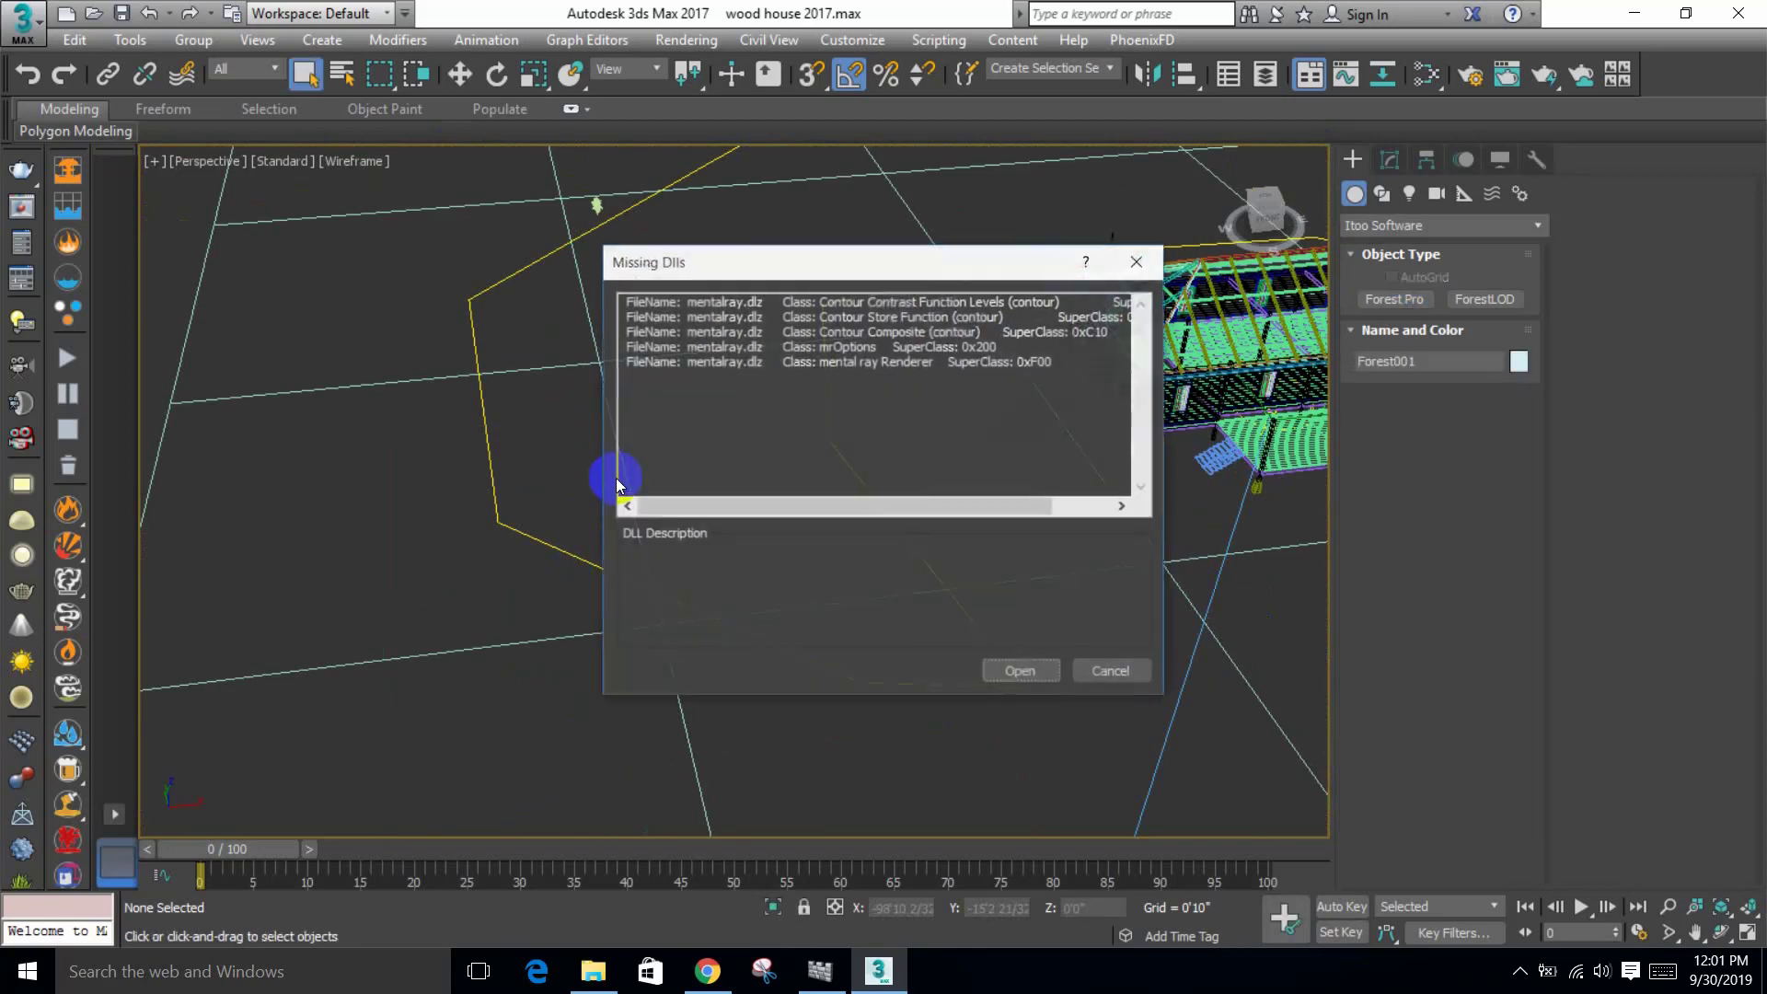
click(1018, 671)
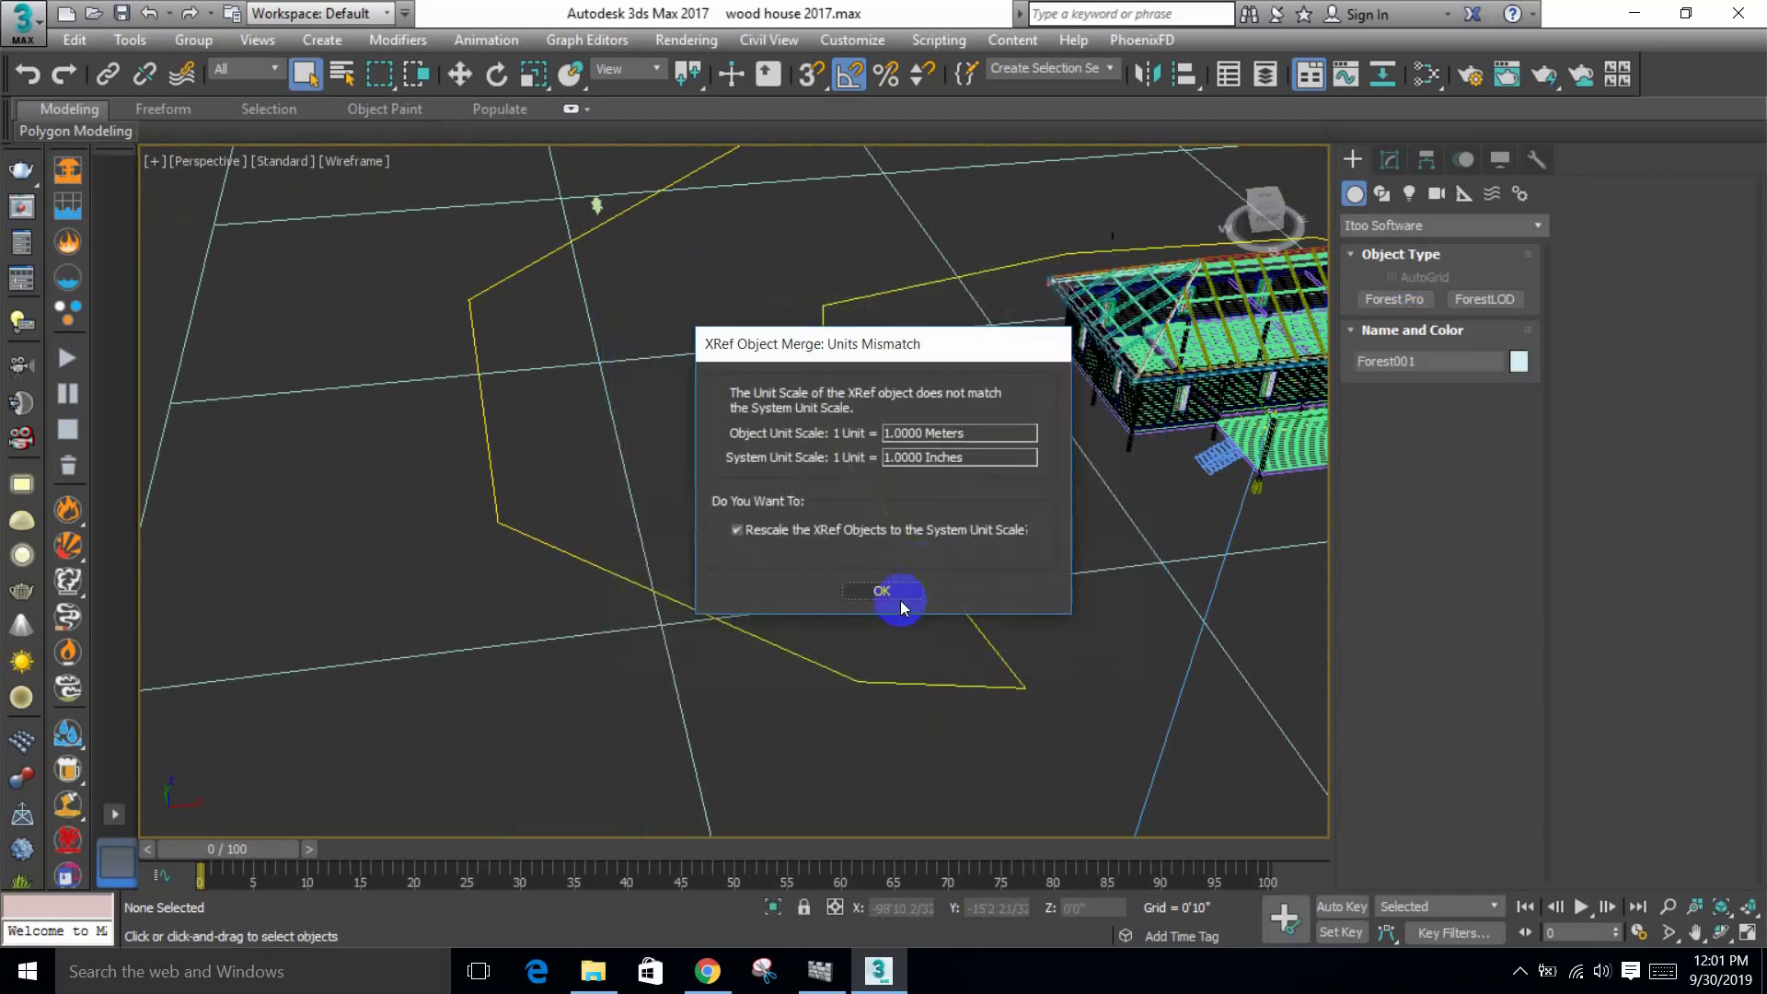
click(898, 591)
Step: Show the Perspective view shaded, restore the side-by-side viewports and activate the PhysCamera001 view
key(F3)
scroll(900, 505, down, 3)
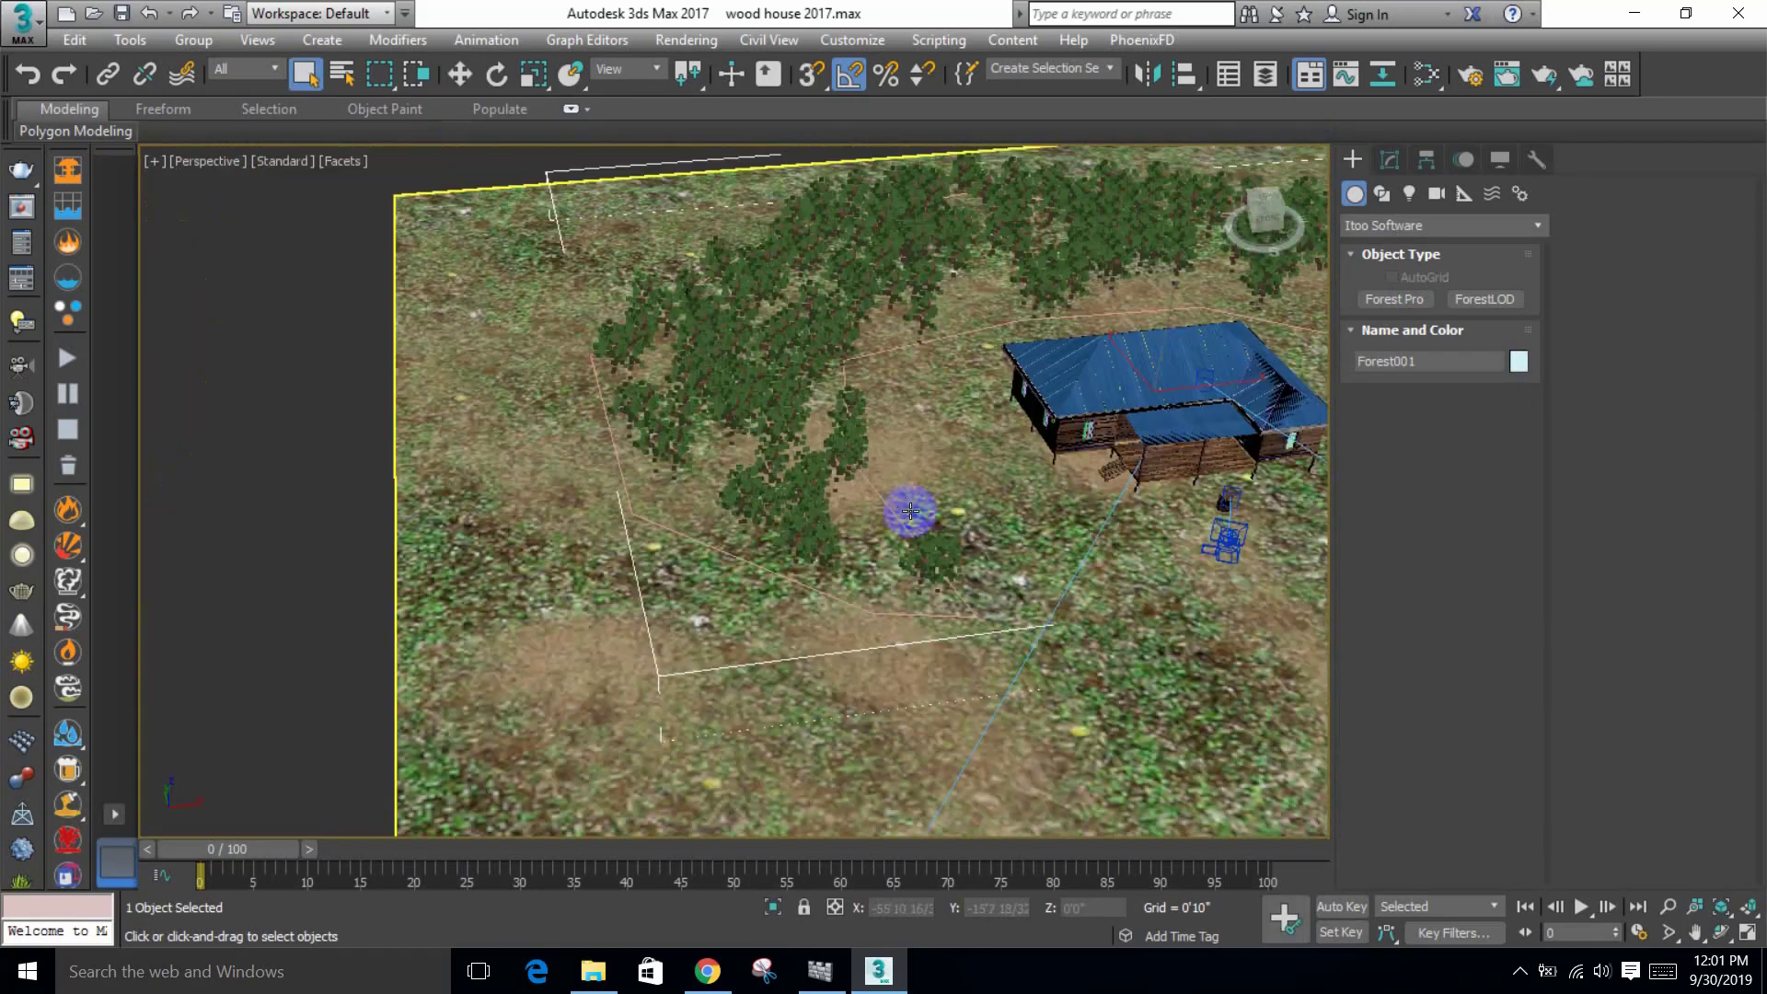
scroll(892, 505, up, 8)
scroll(884, 498, down, 5)
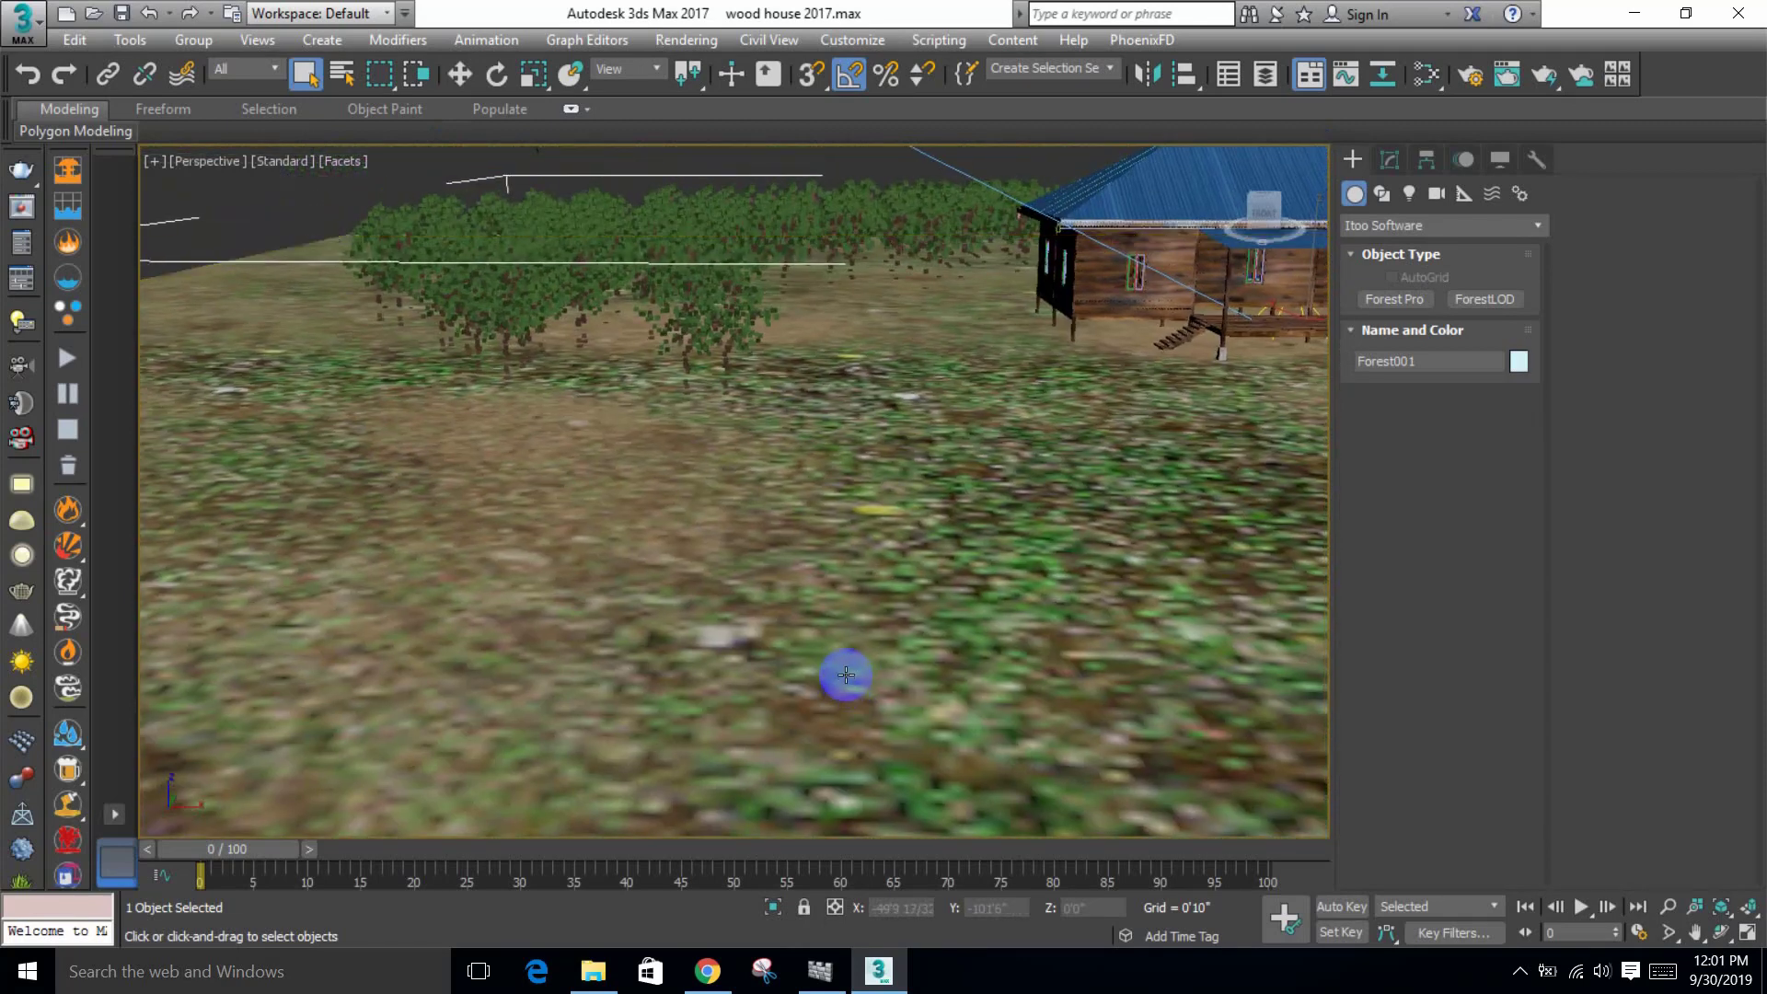
key(c)
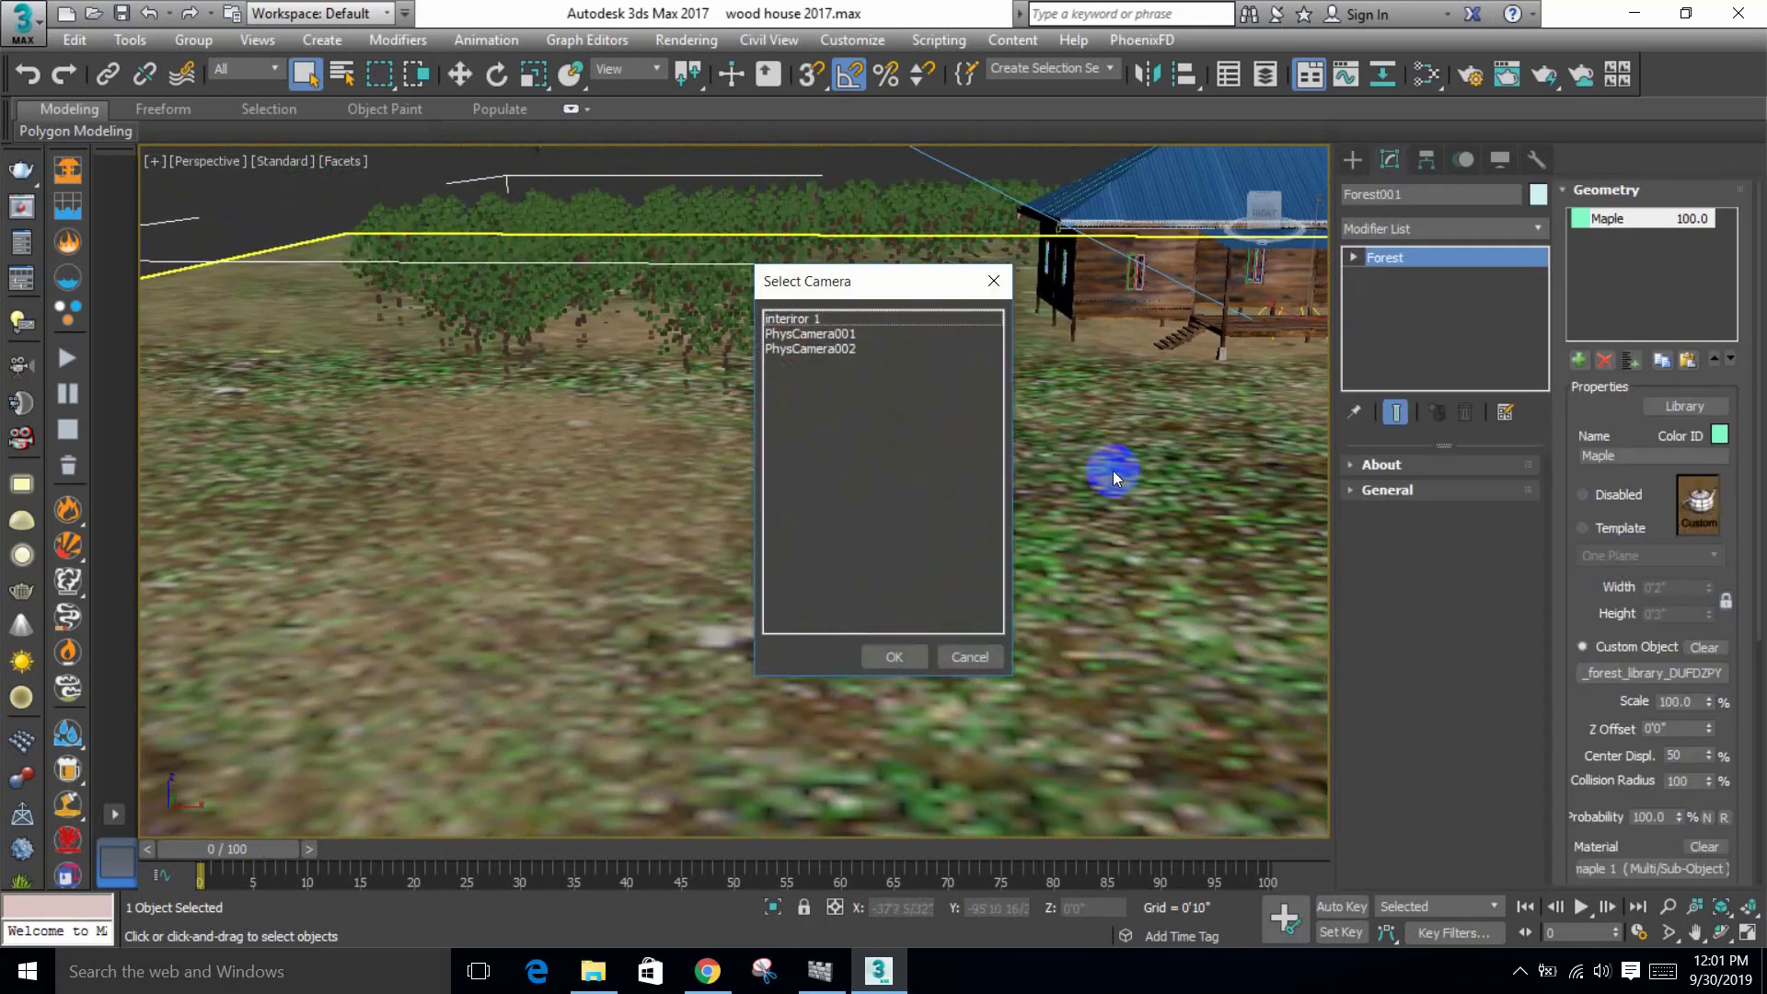
key(Escape)
key(alt+w)
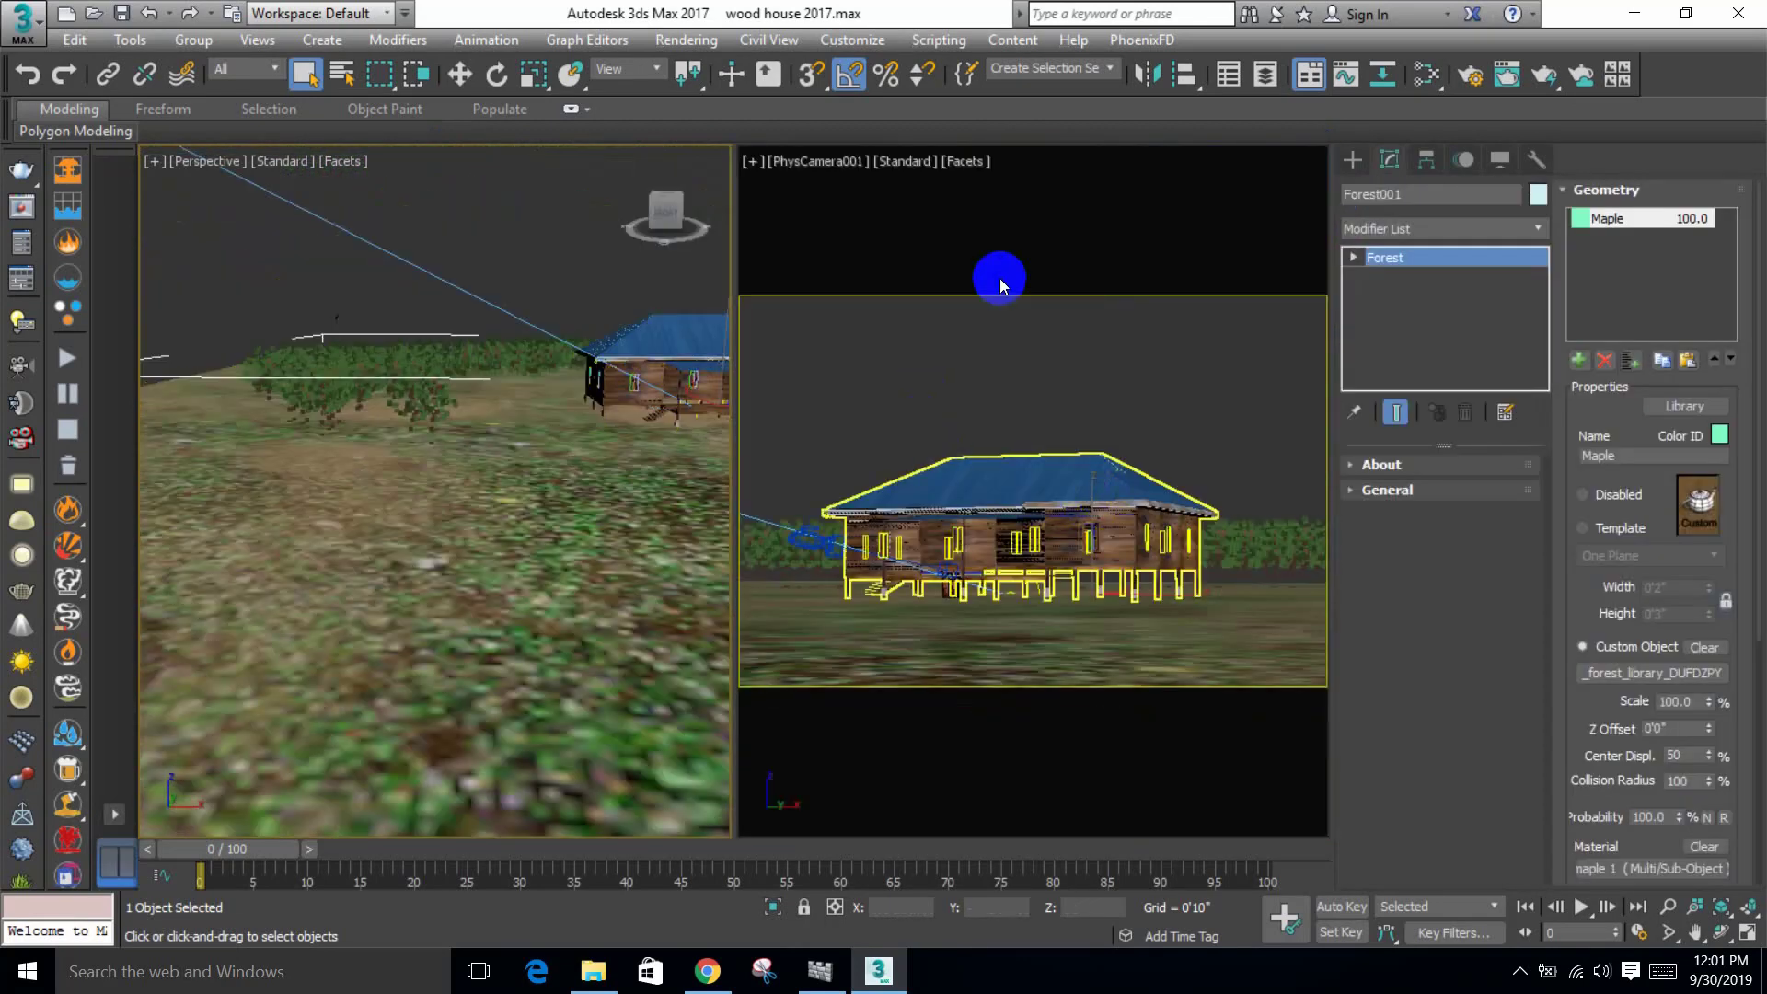
right_click(1000, 280)
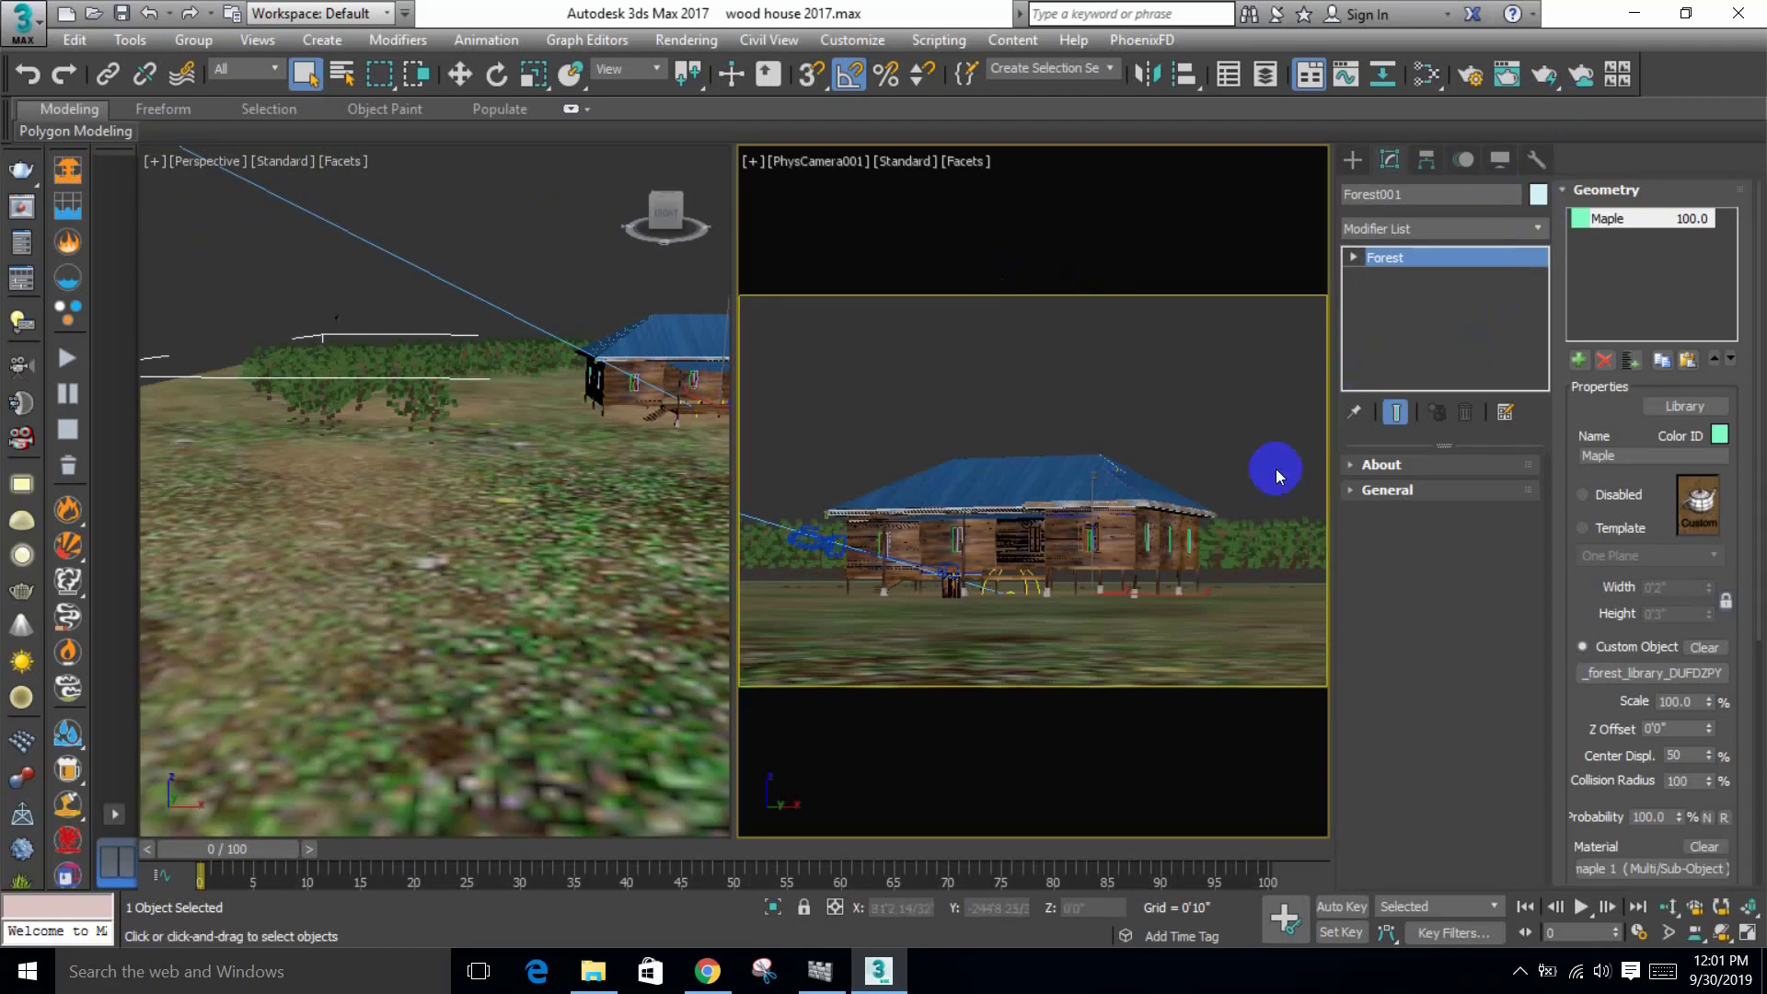
Step: Enable random scale in the Forest object's transform settings, with X from 143 to 320 %
click(1605, 193)
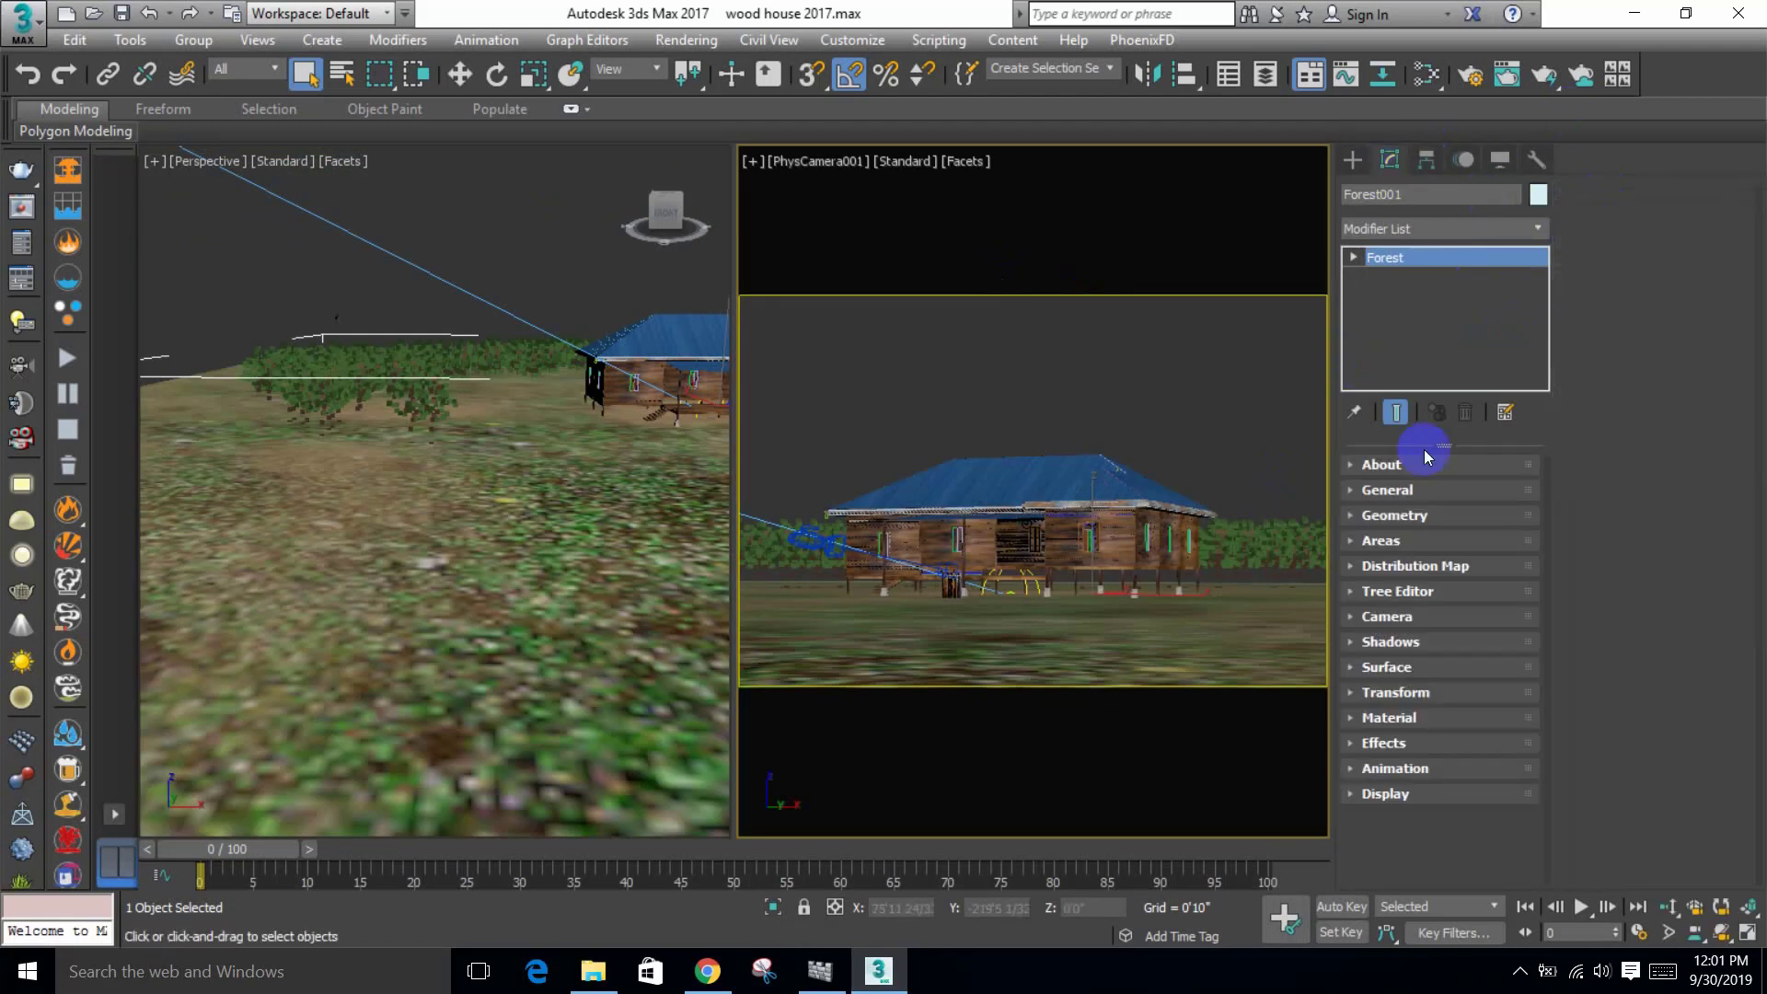
click(1394, 516)
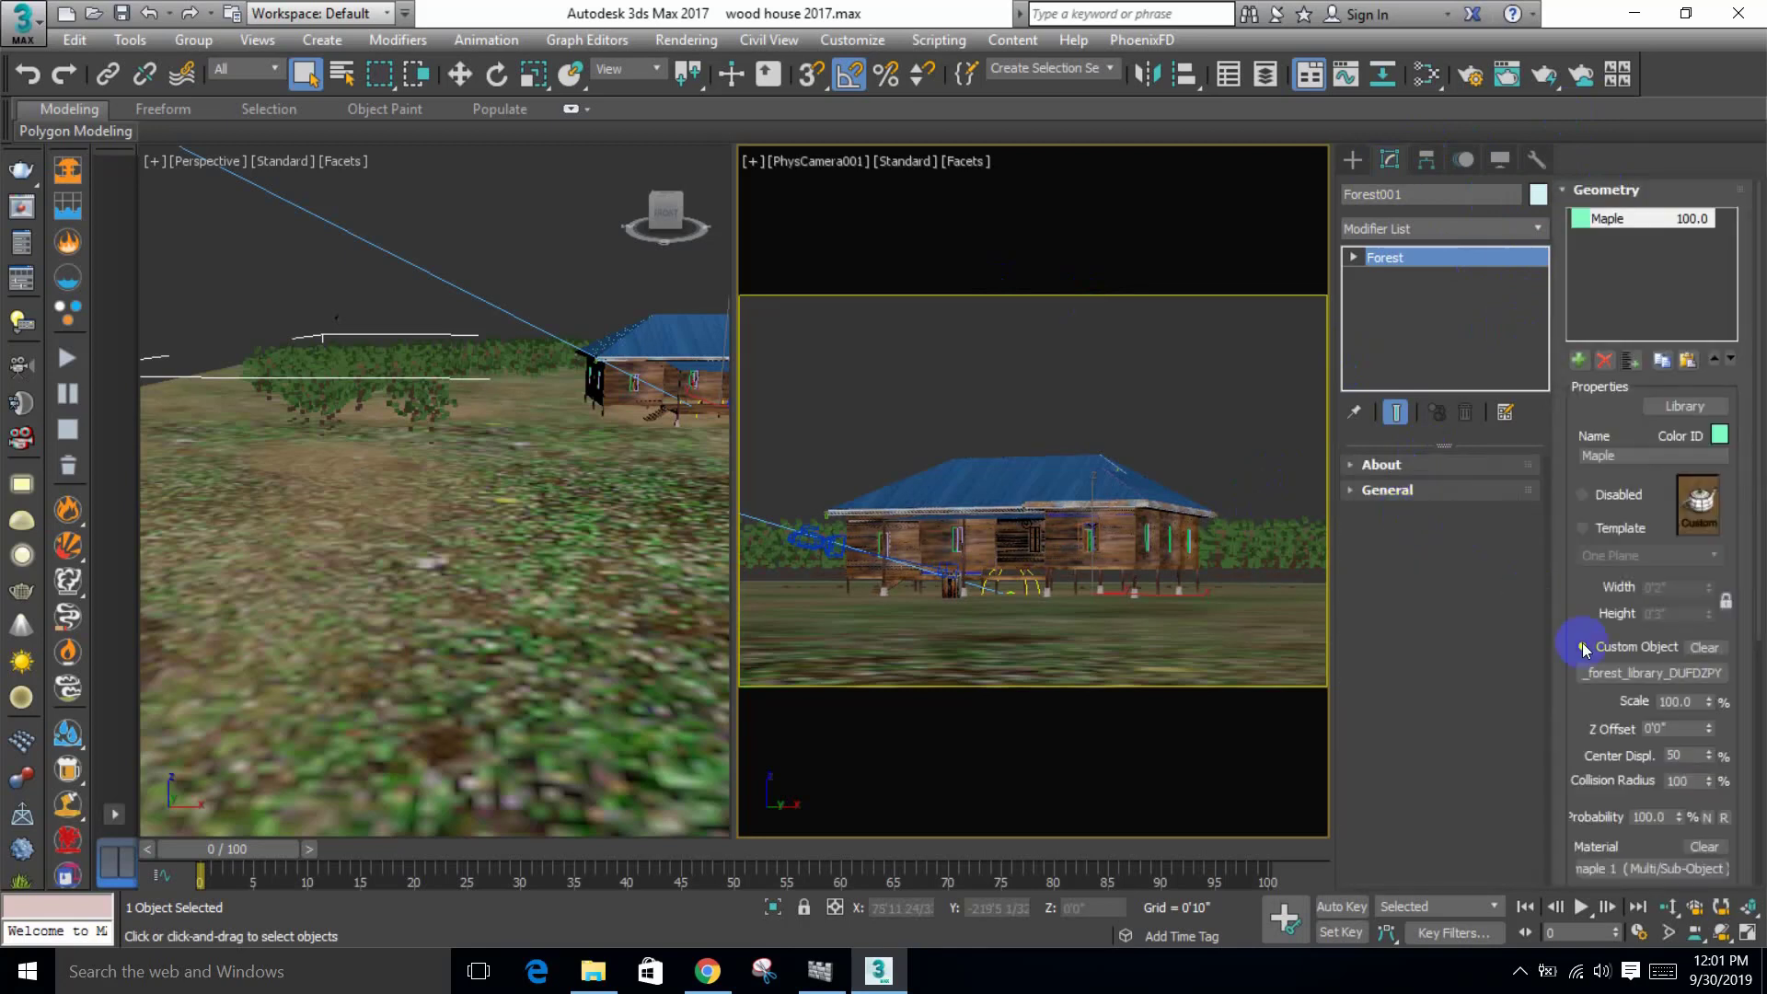
drag(1583, 649, 1644, 805)
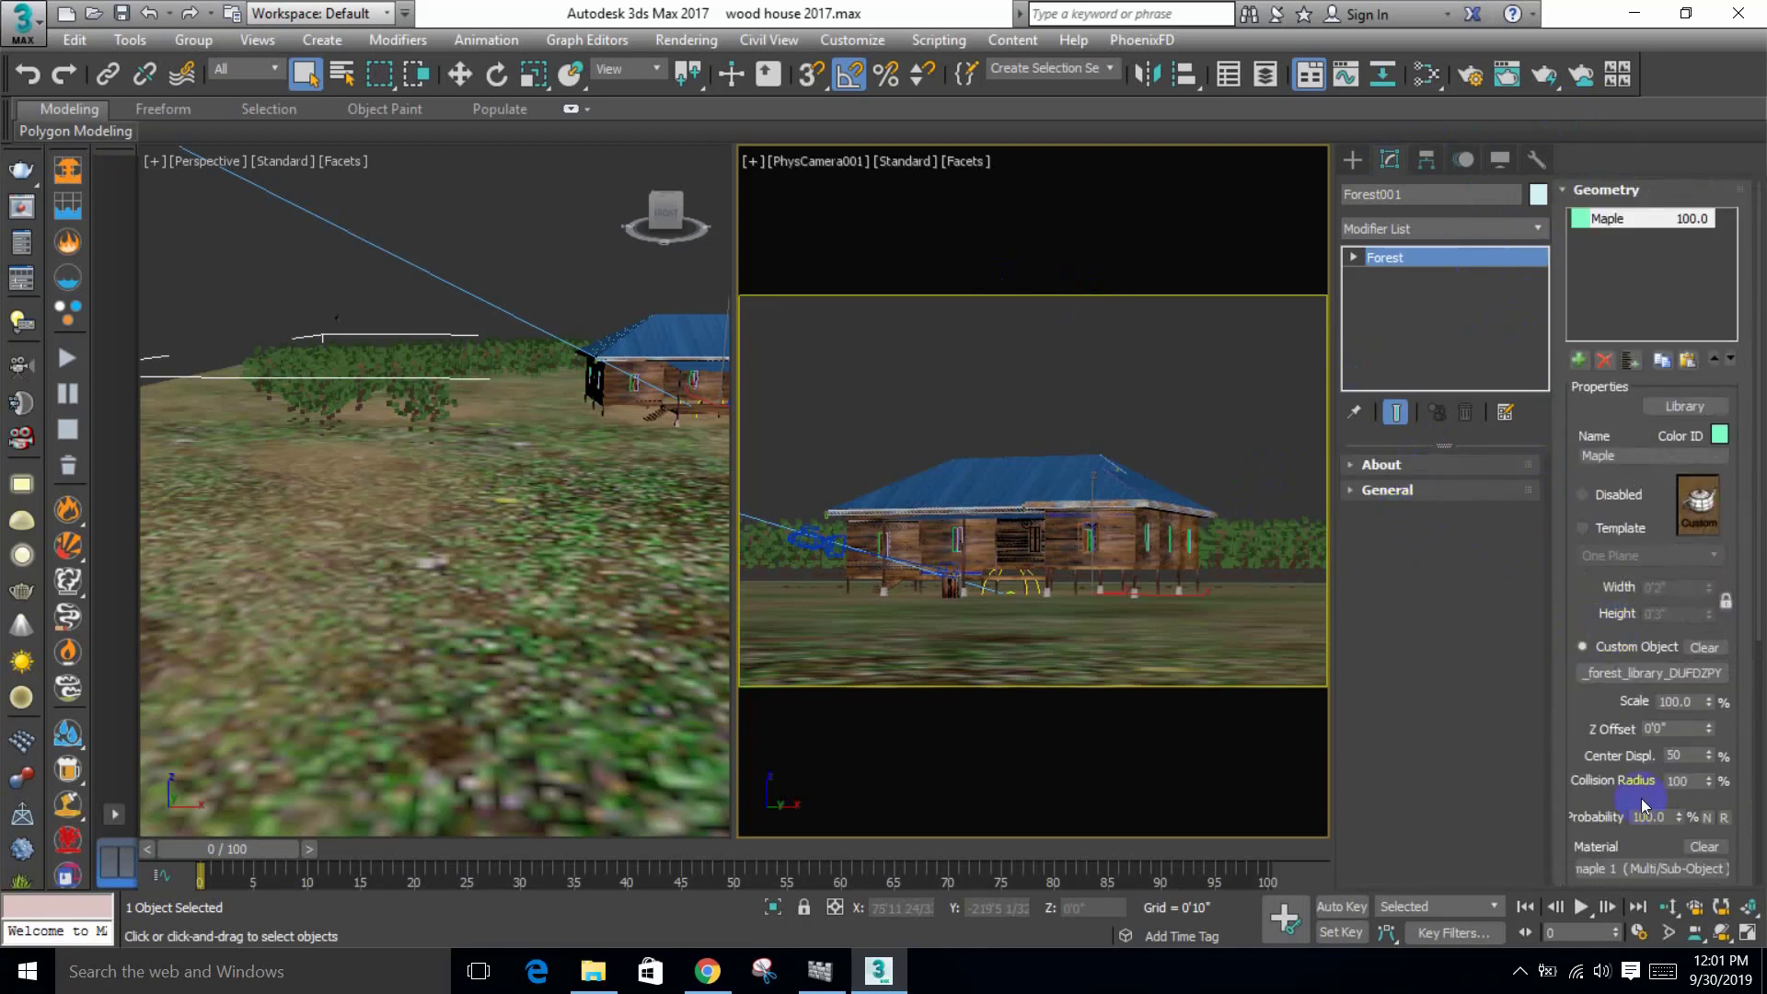
click(1634, 191)
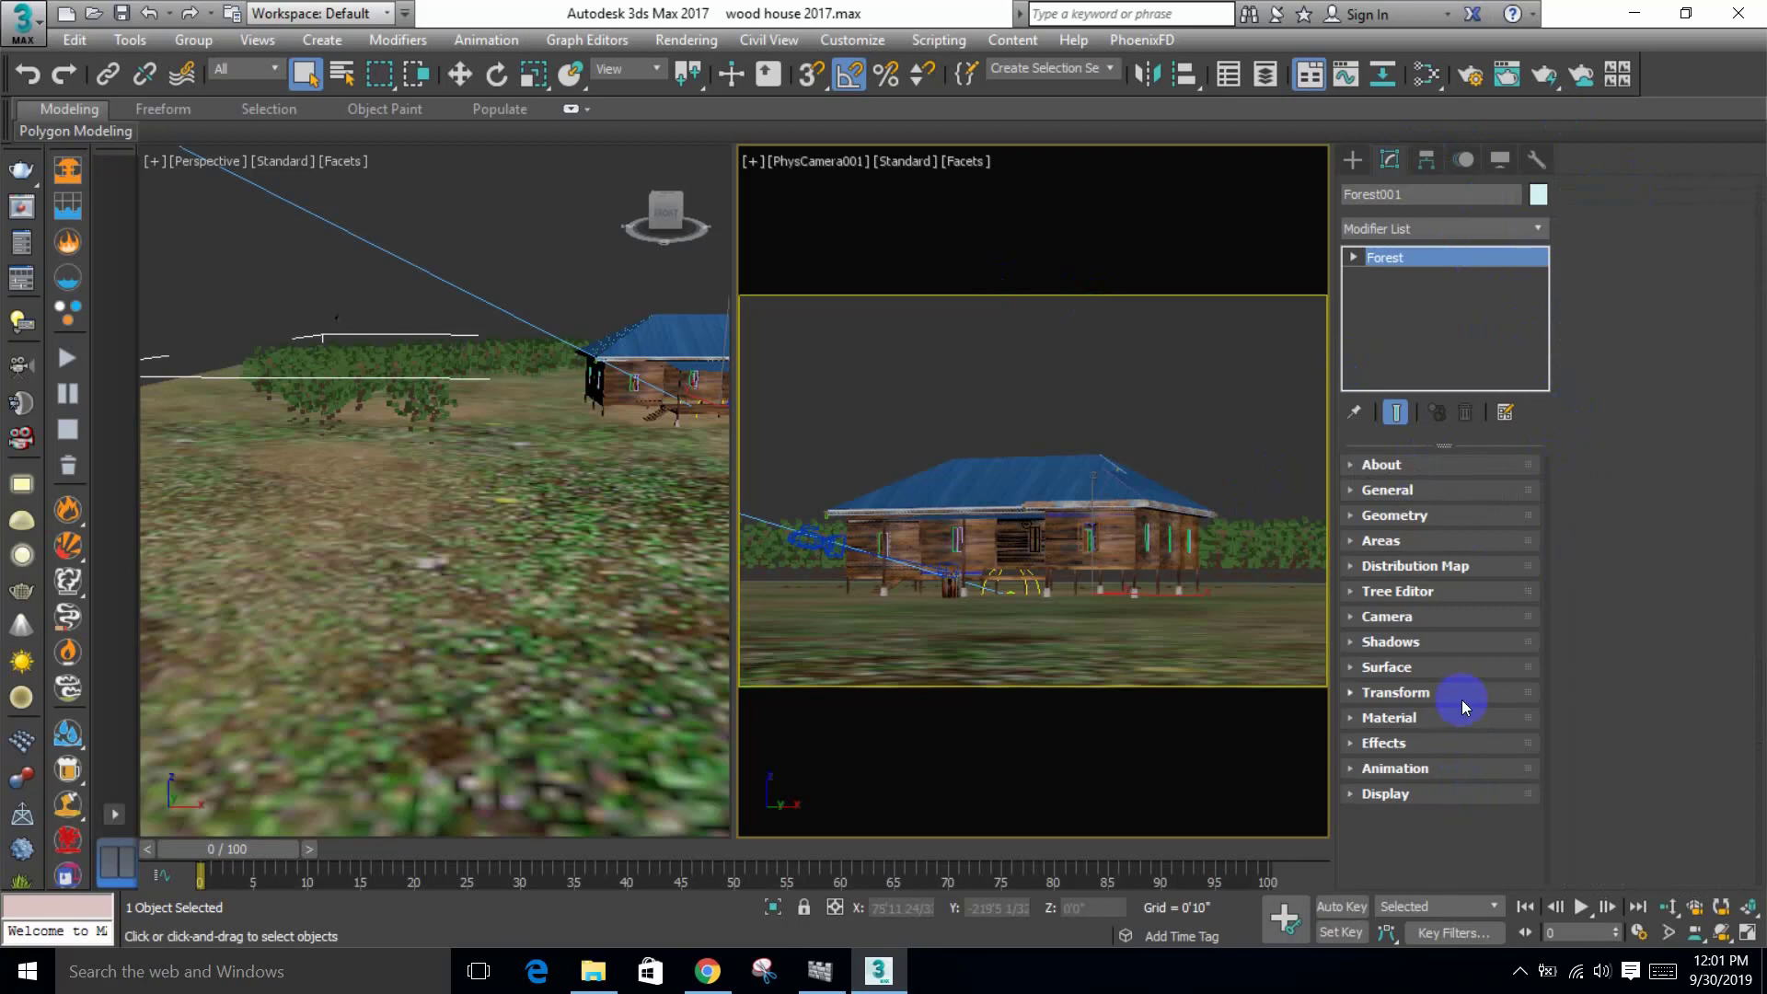
click(1461, 700)
drag(1467, 709, 1548, 513)
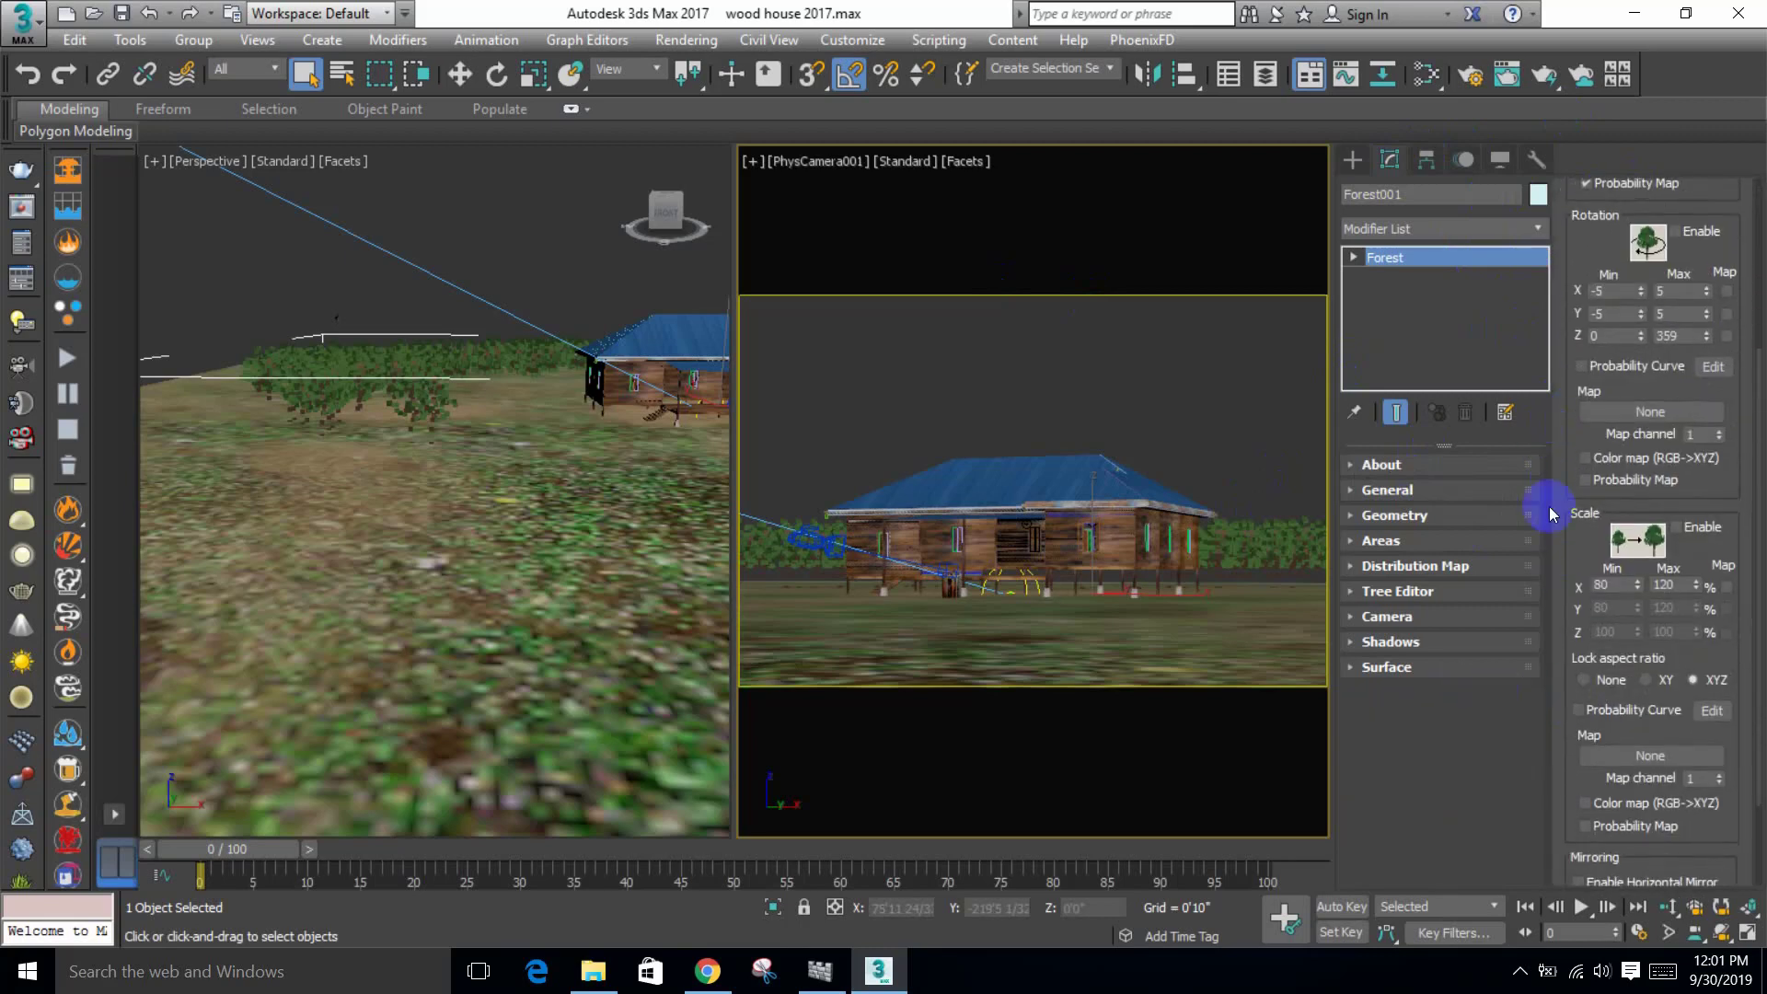
click(1693, 538)
drag(1694, 585, 1634, 513)
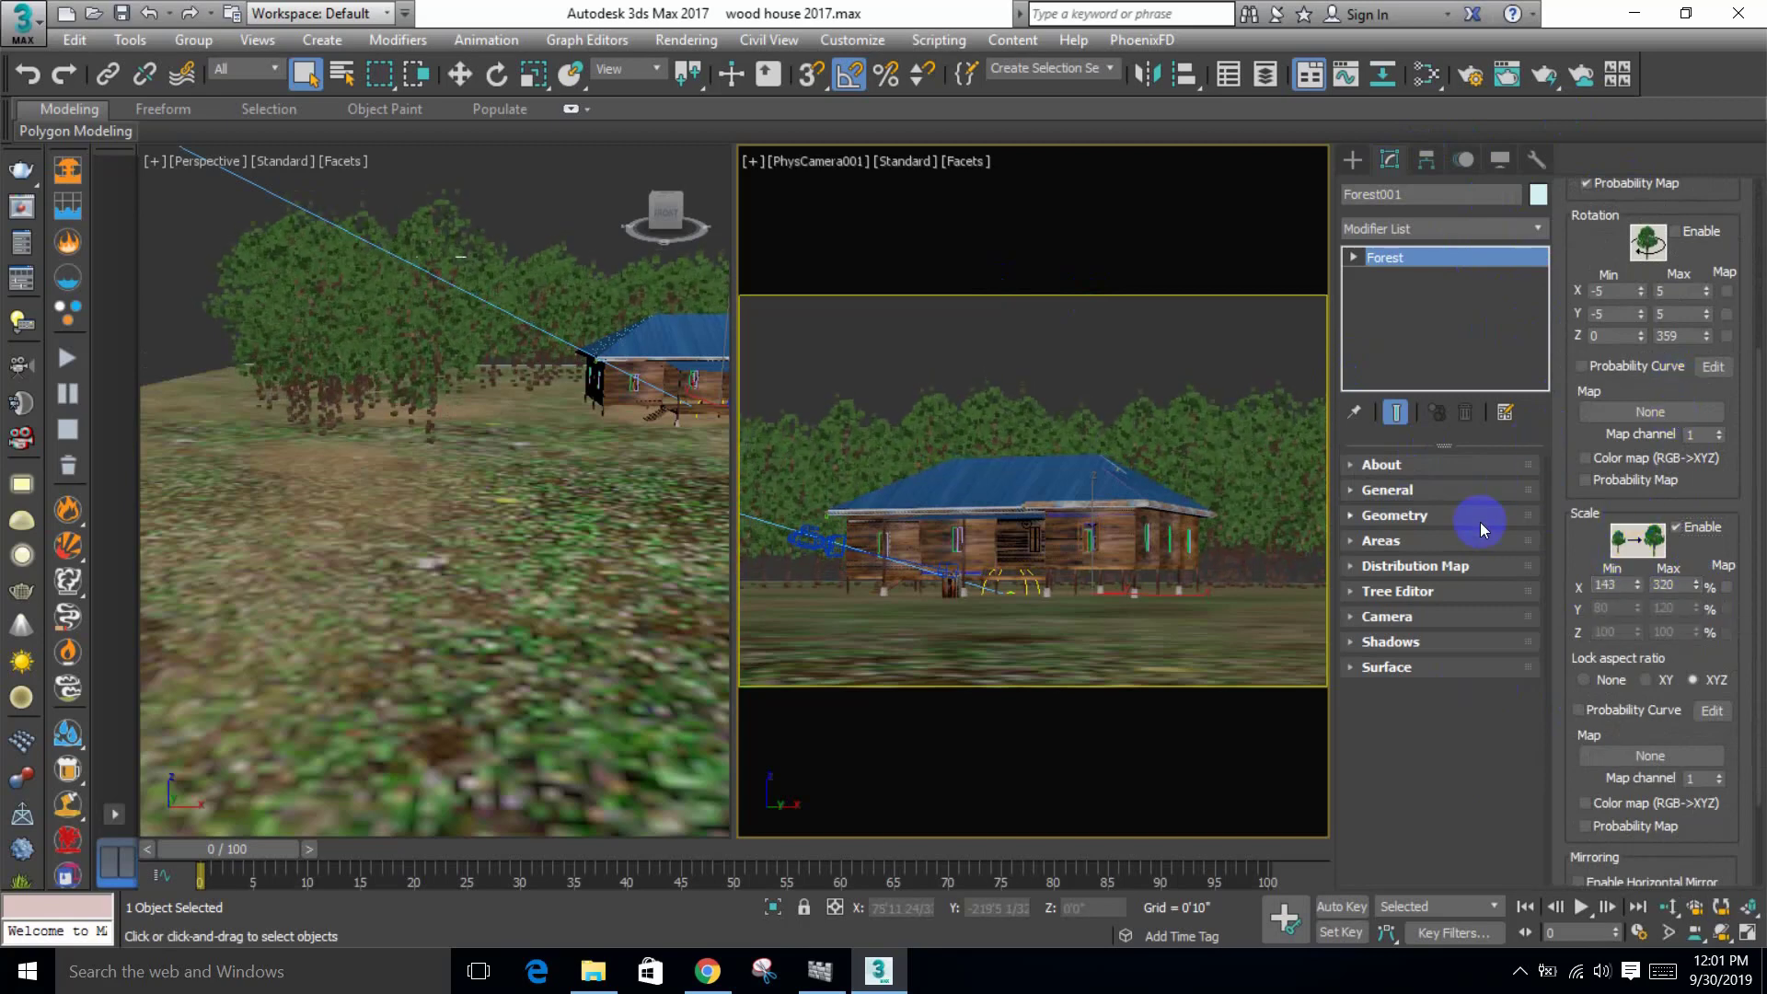
Step: Look over the V-Ray and GI render settings and render the PhysCamera001 view
key(F10)
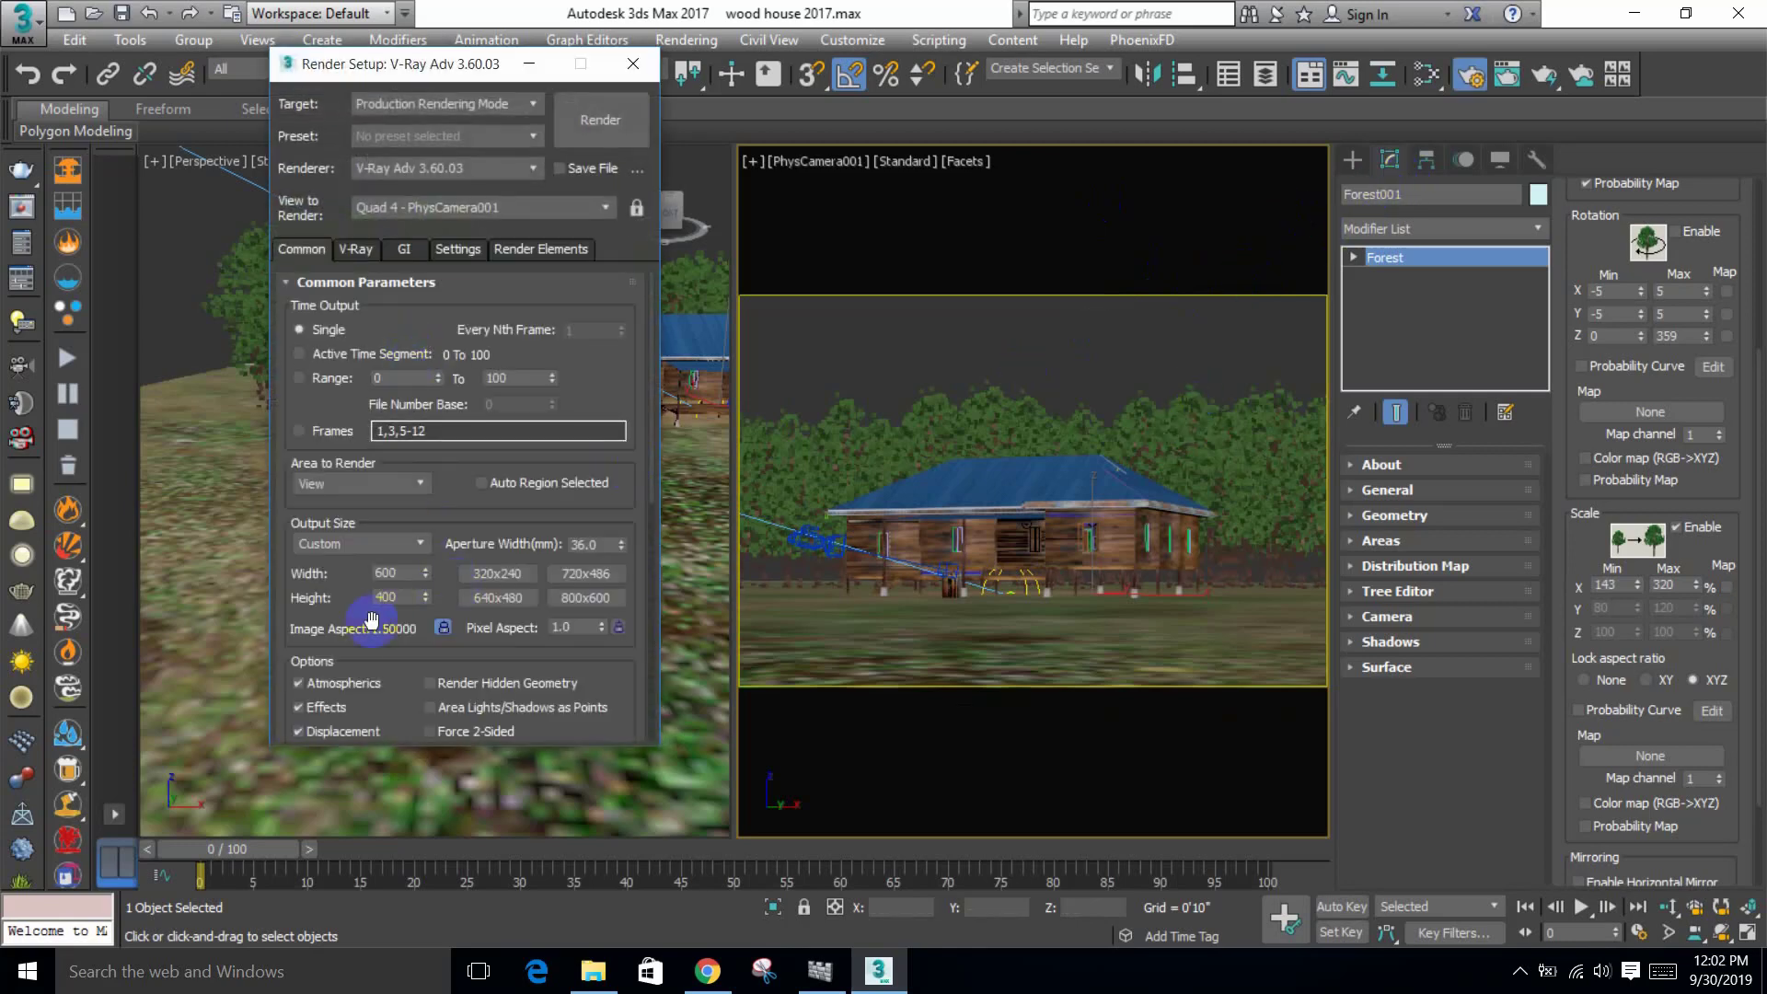
click(355, 248)
click(404, 249)
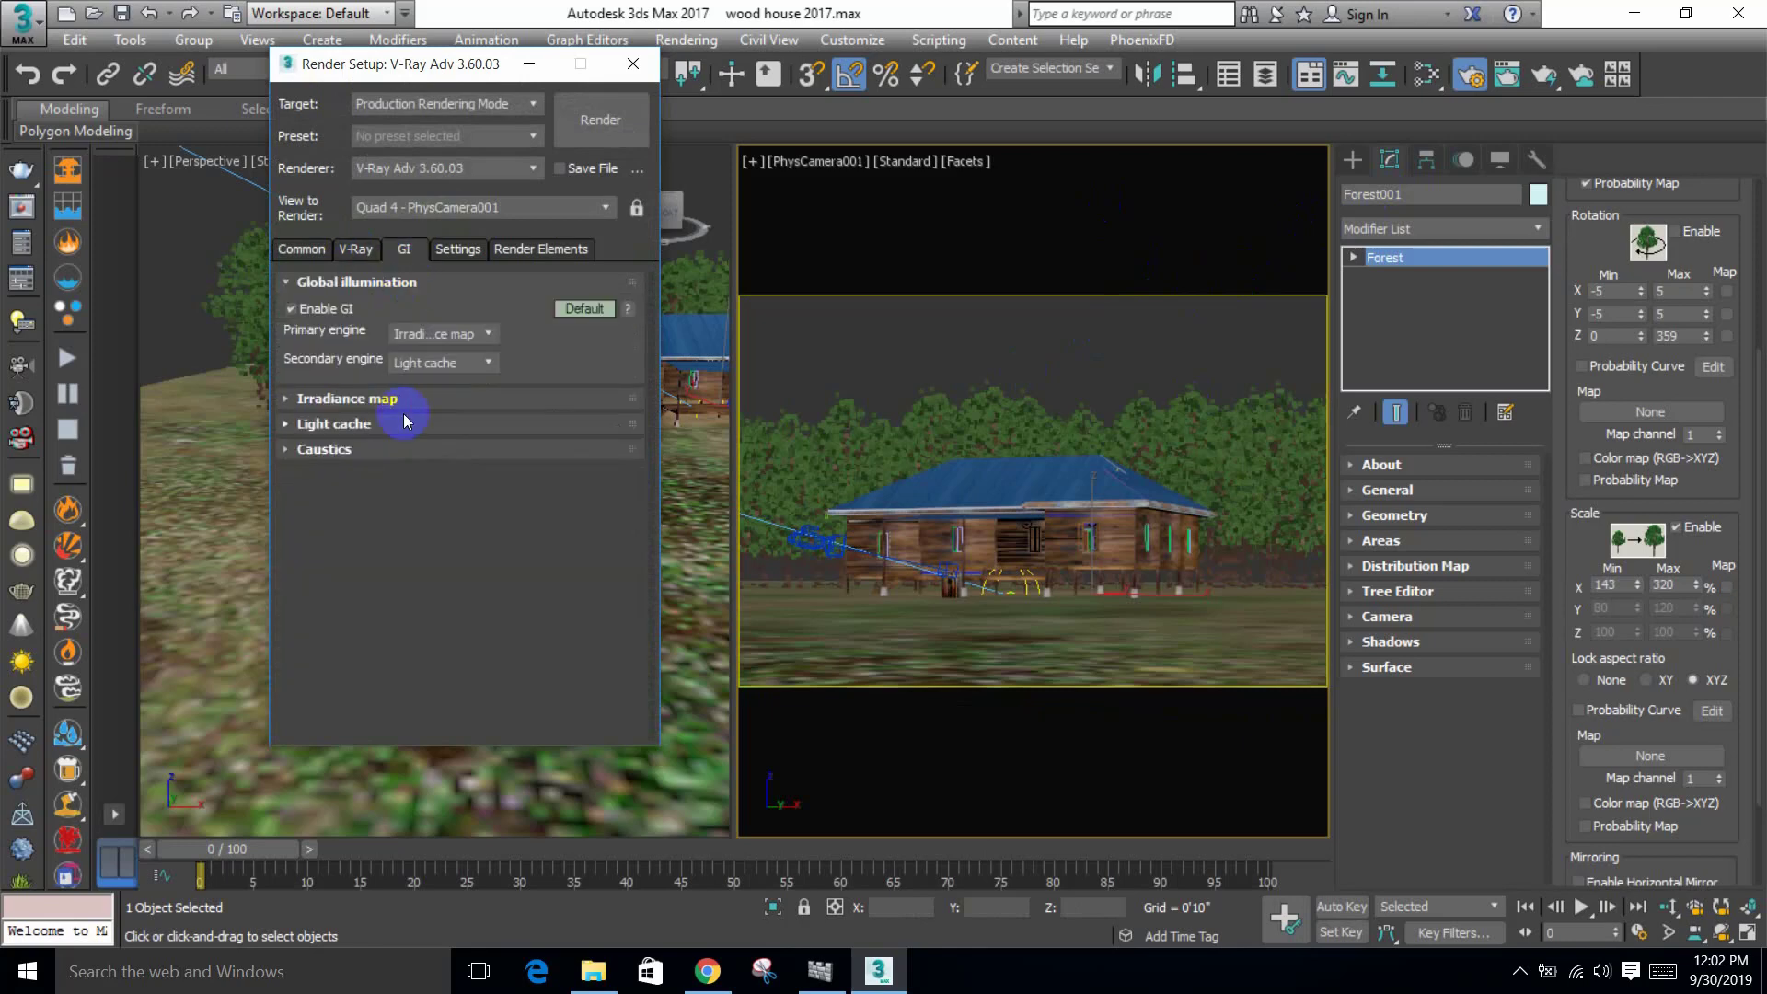
click(578, 128)
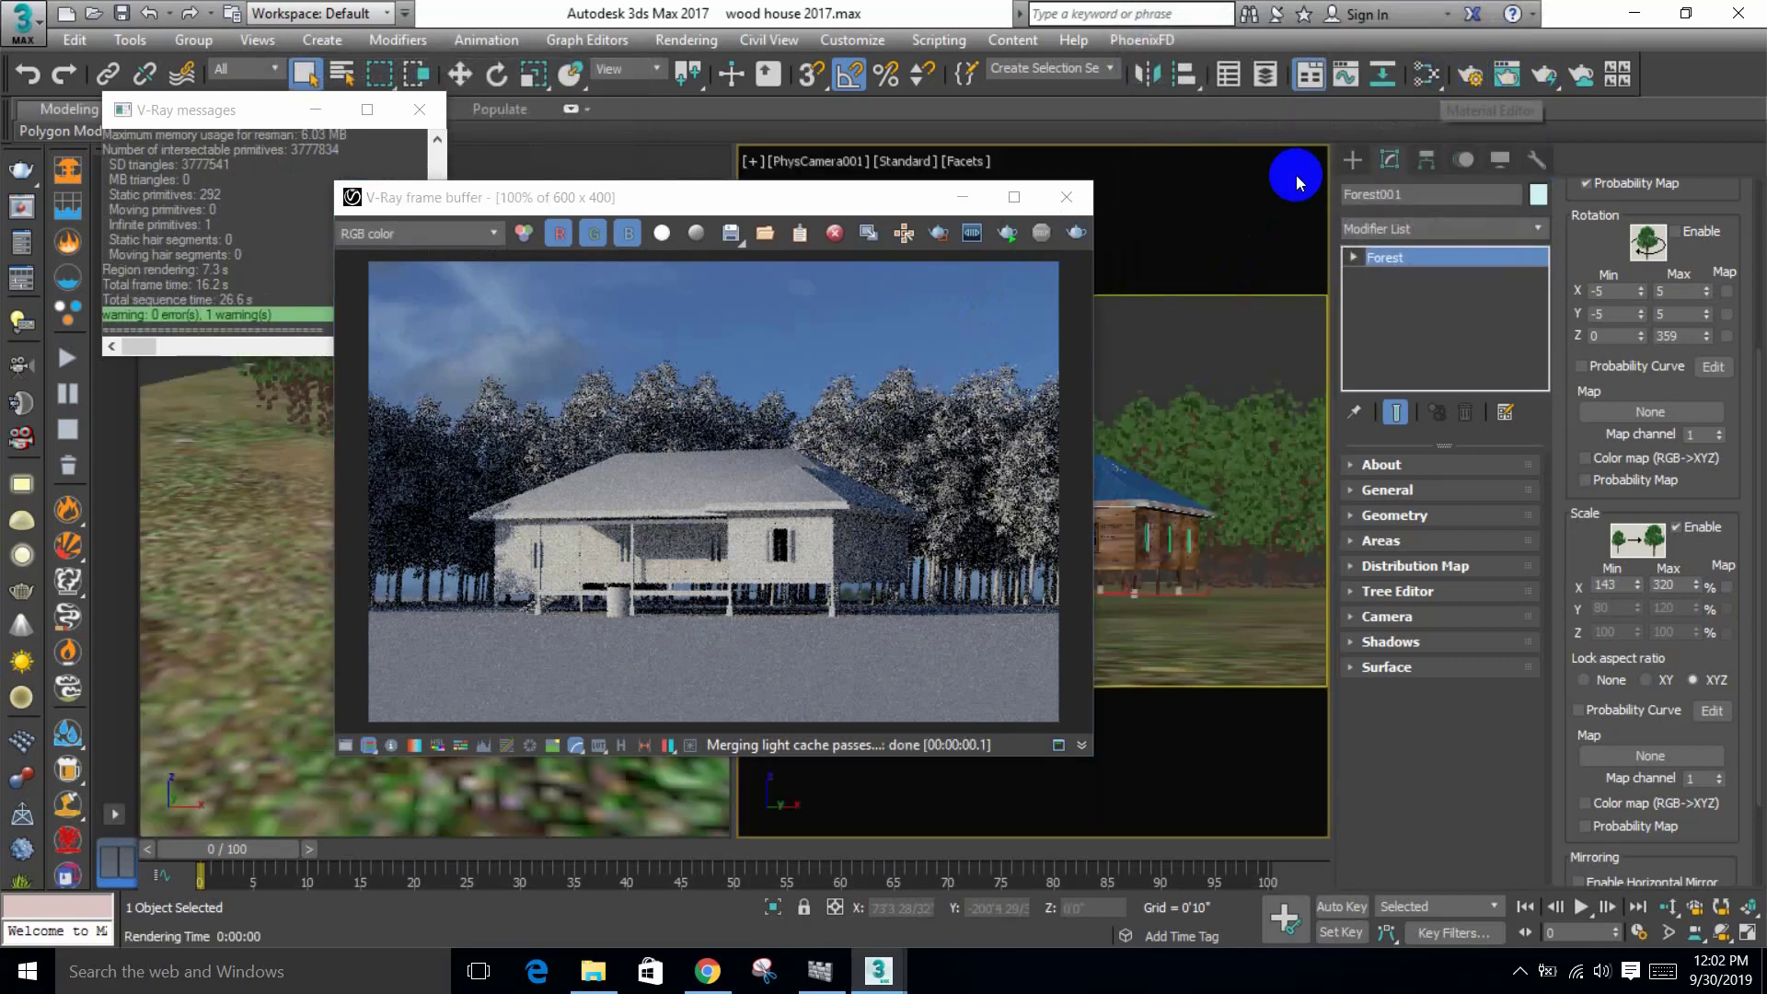
Step: Turn off the material override and hidden lights in the V-Ray global switches
click(1421, 74)
click(356, 249)
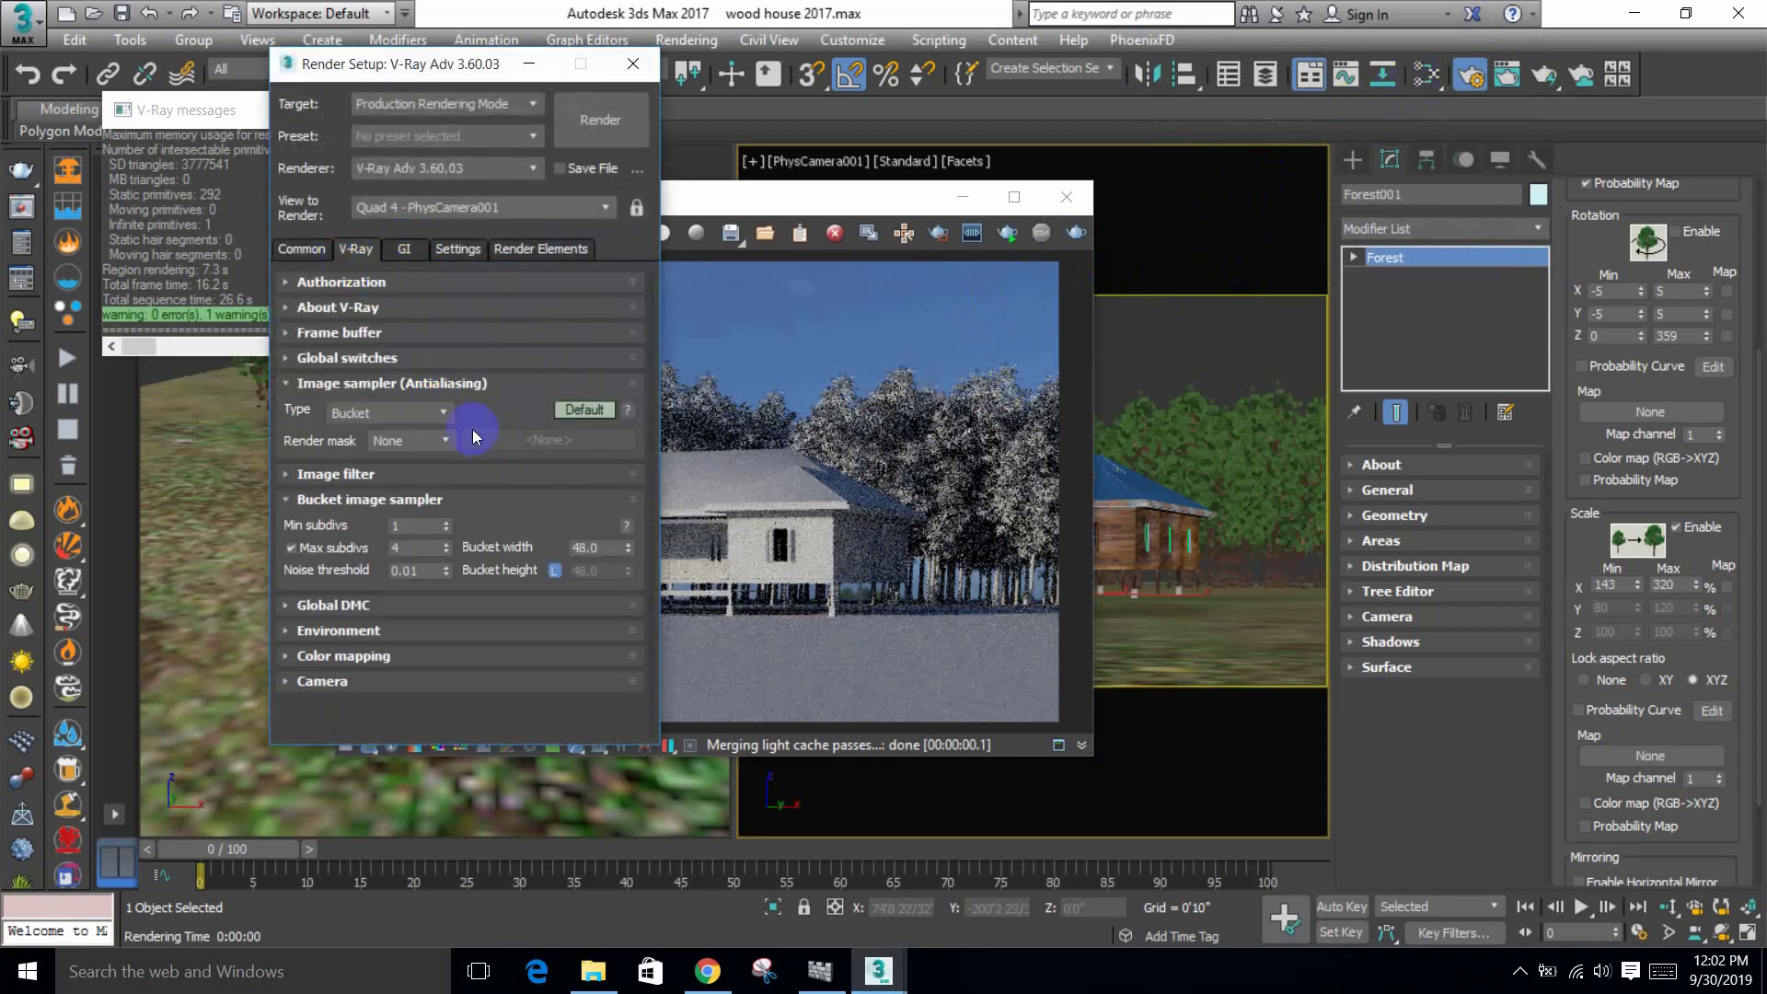
click(355, 362)
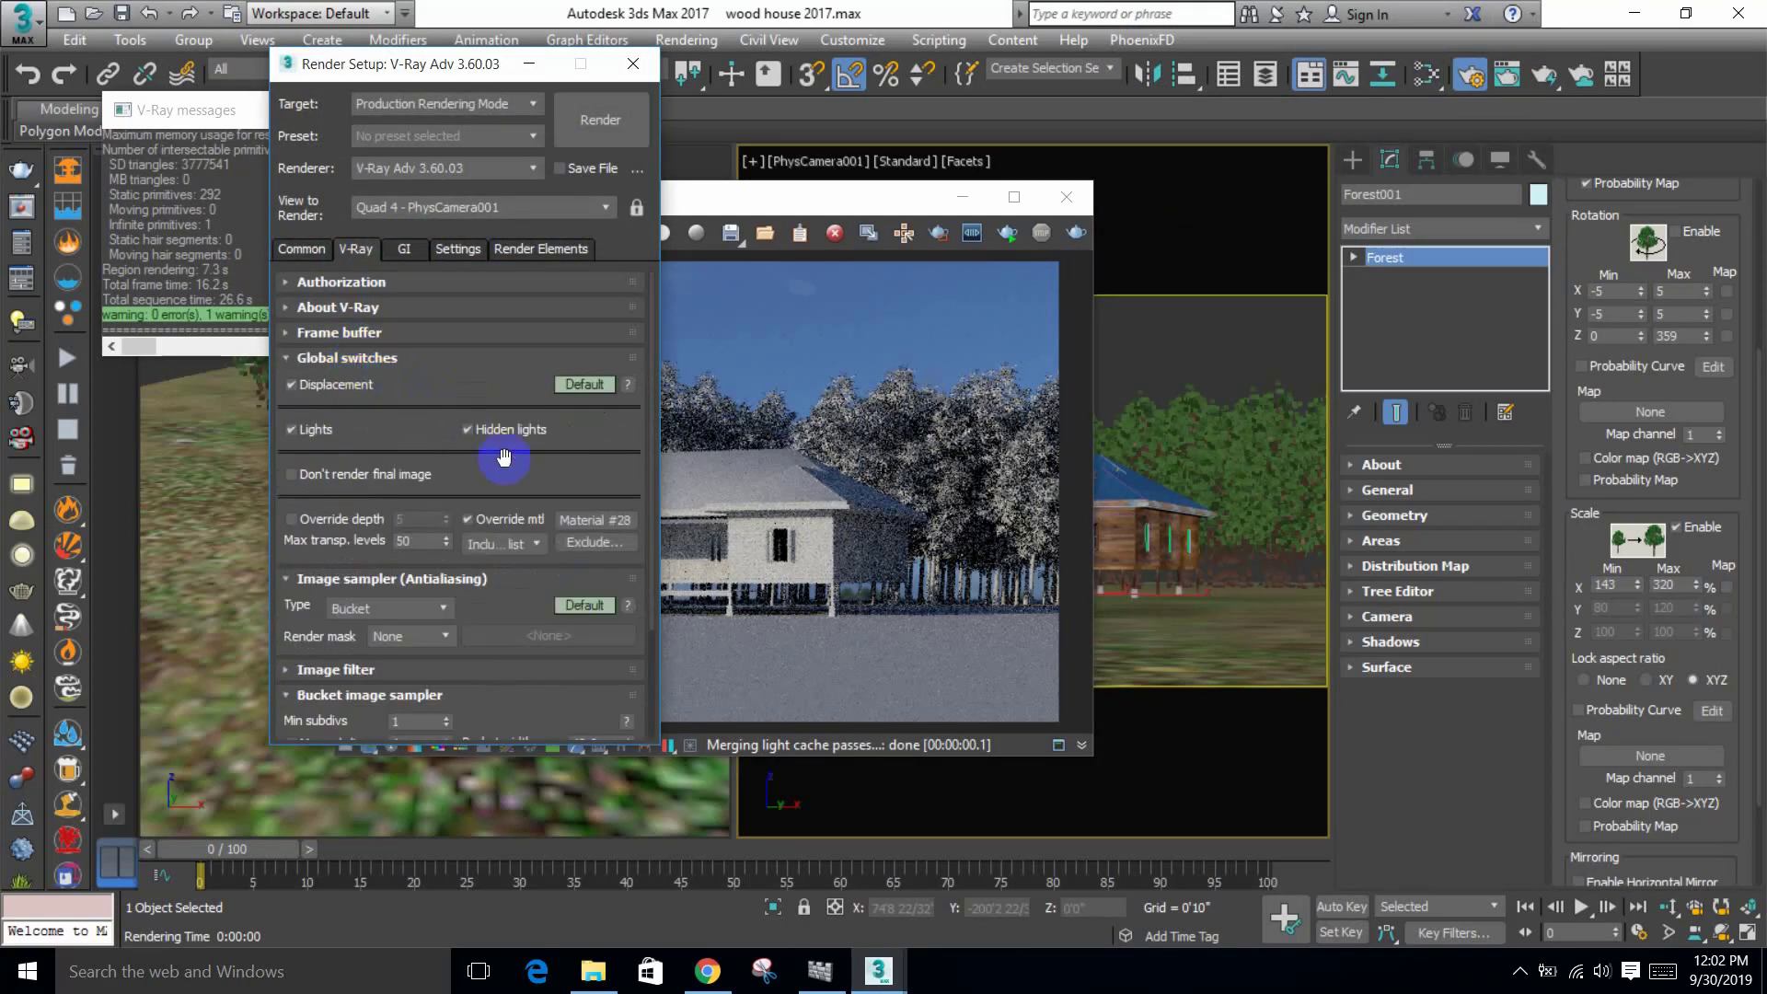
click(525, 519)
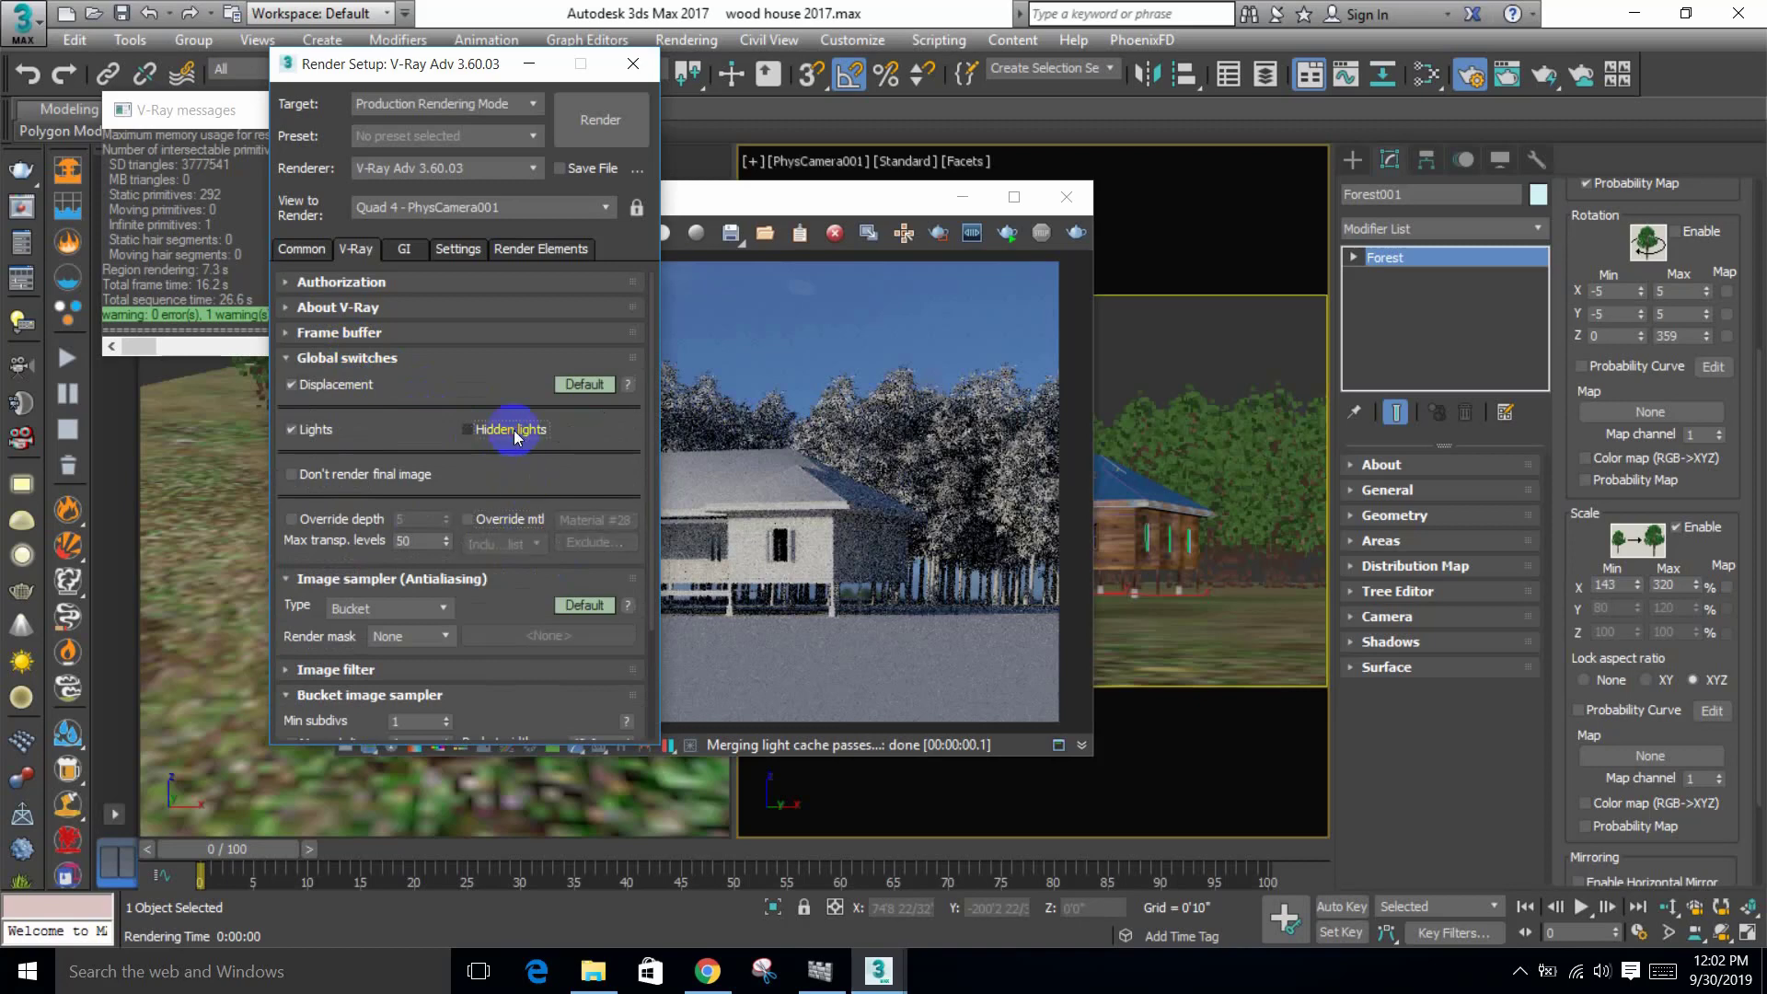
Step: Render the camera view again, stop the render partway and close the V-Ray frame buffer
click(1075, 232)
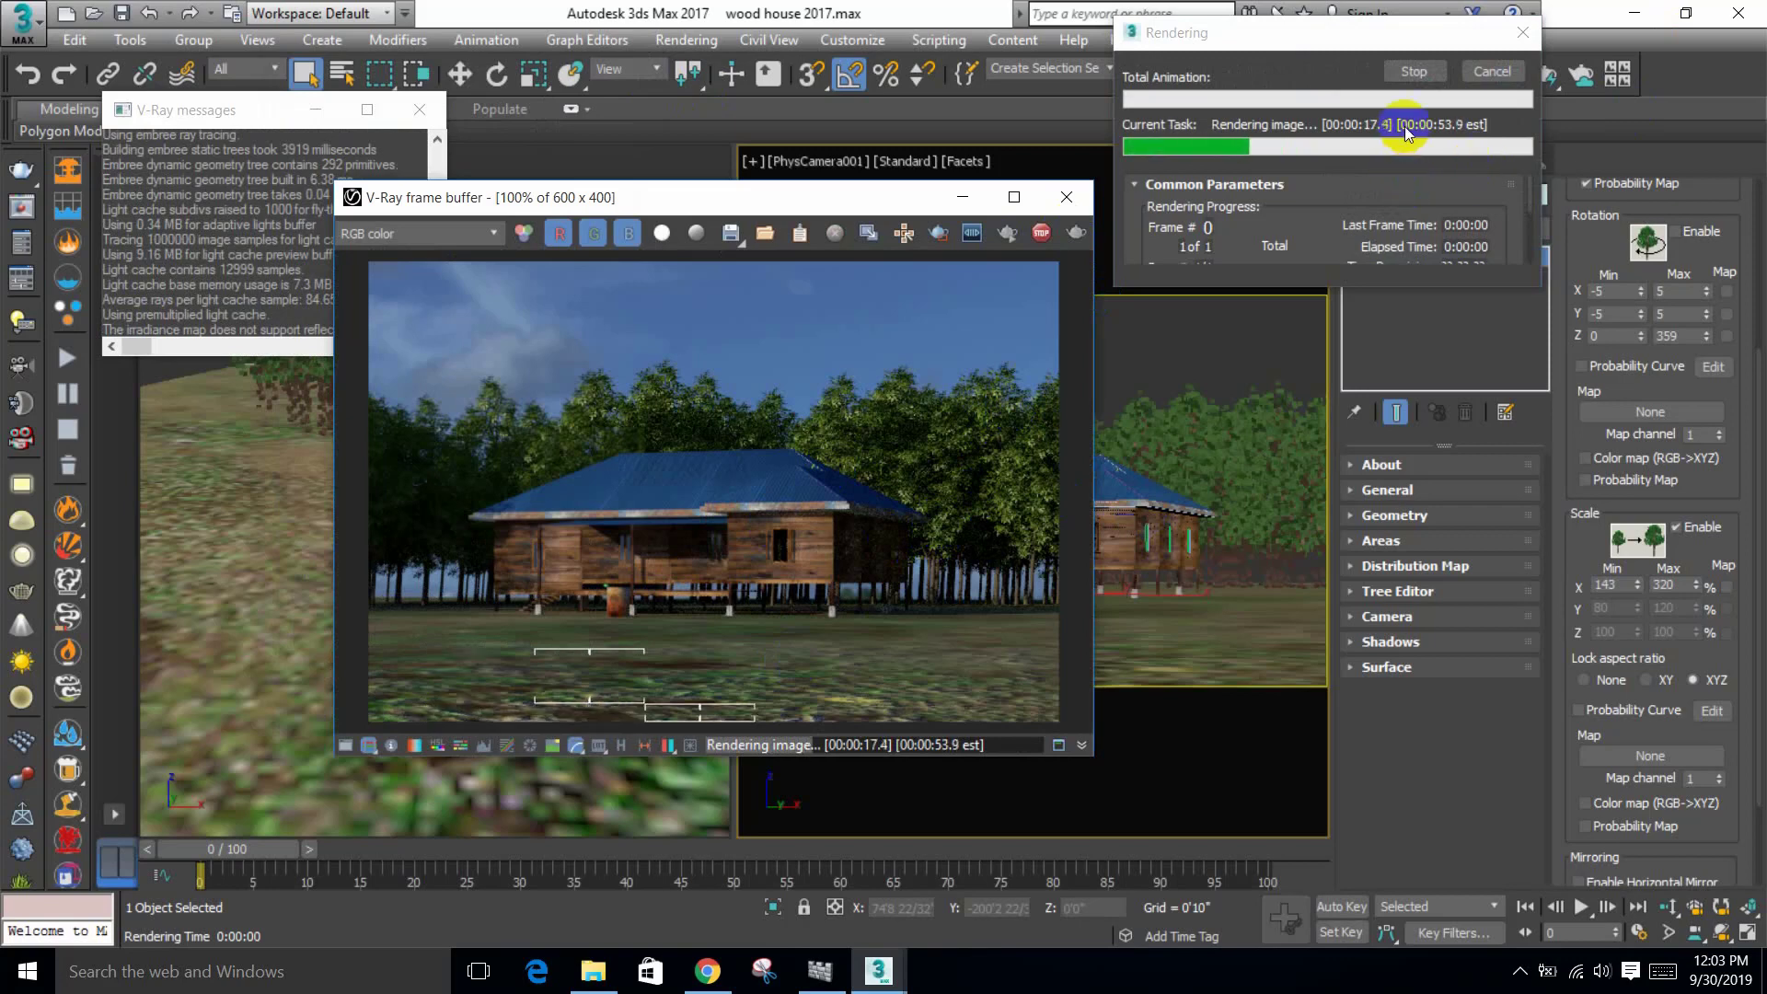
click(1410, 75)
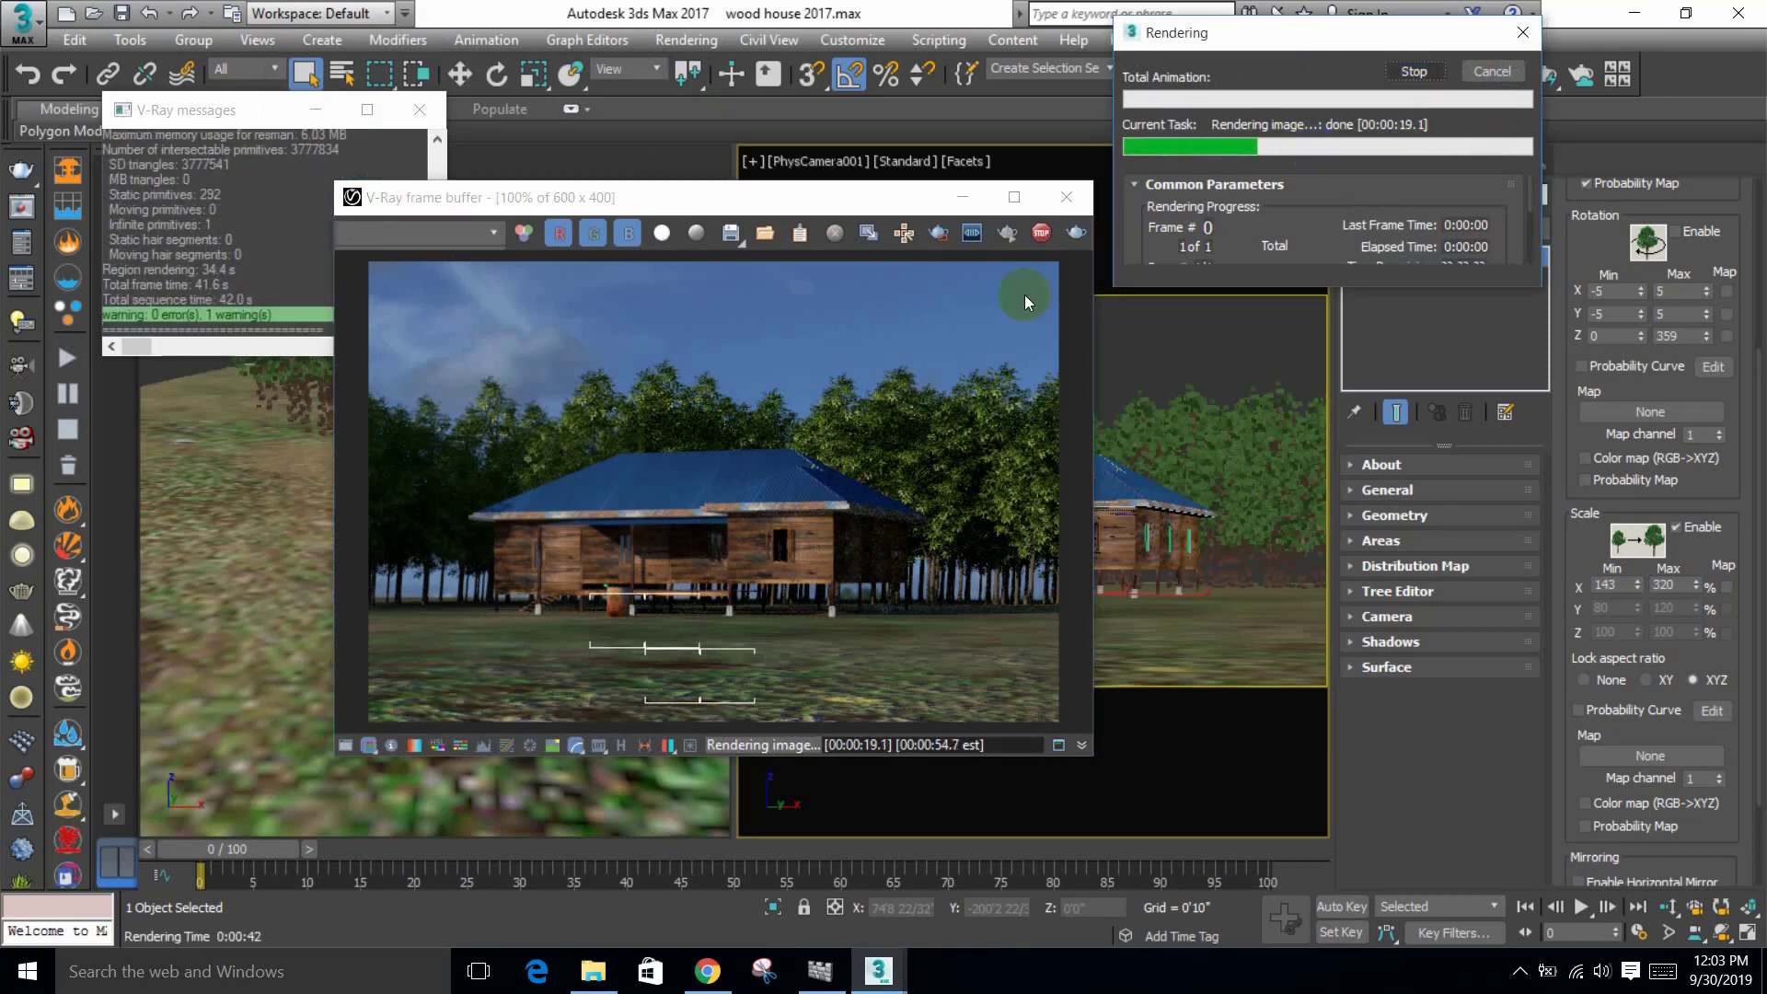
click(1066, 197)
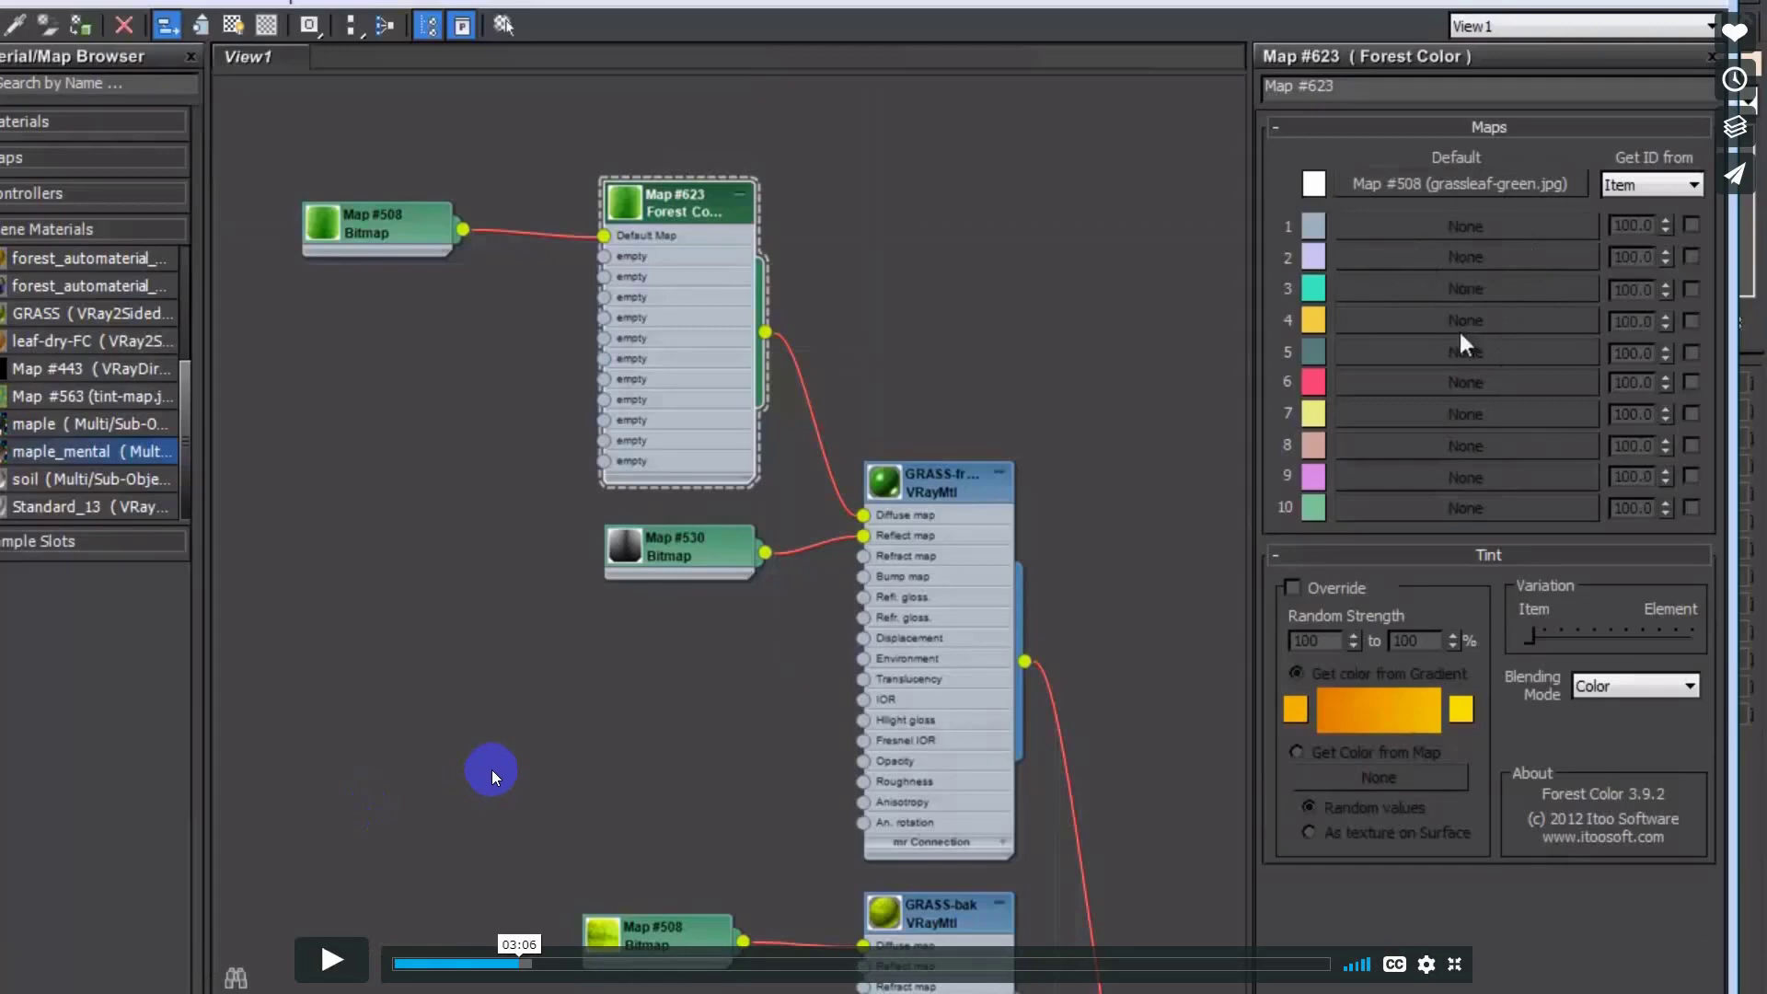
Step: Exit the full-screen Forest Color tutorial video, switch back to 3ds Max and maximize the Perspective view on the scattered maples
key(Escape)
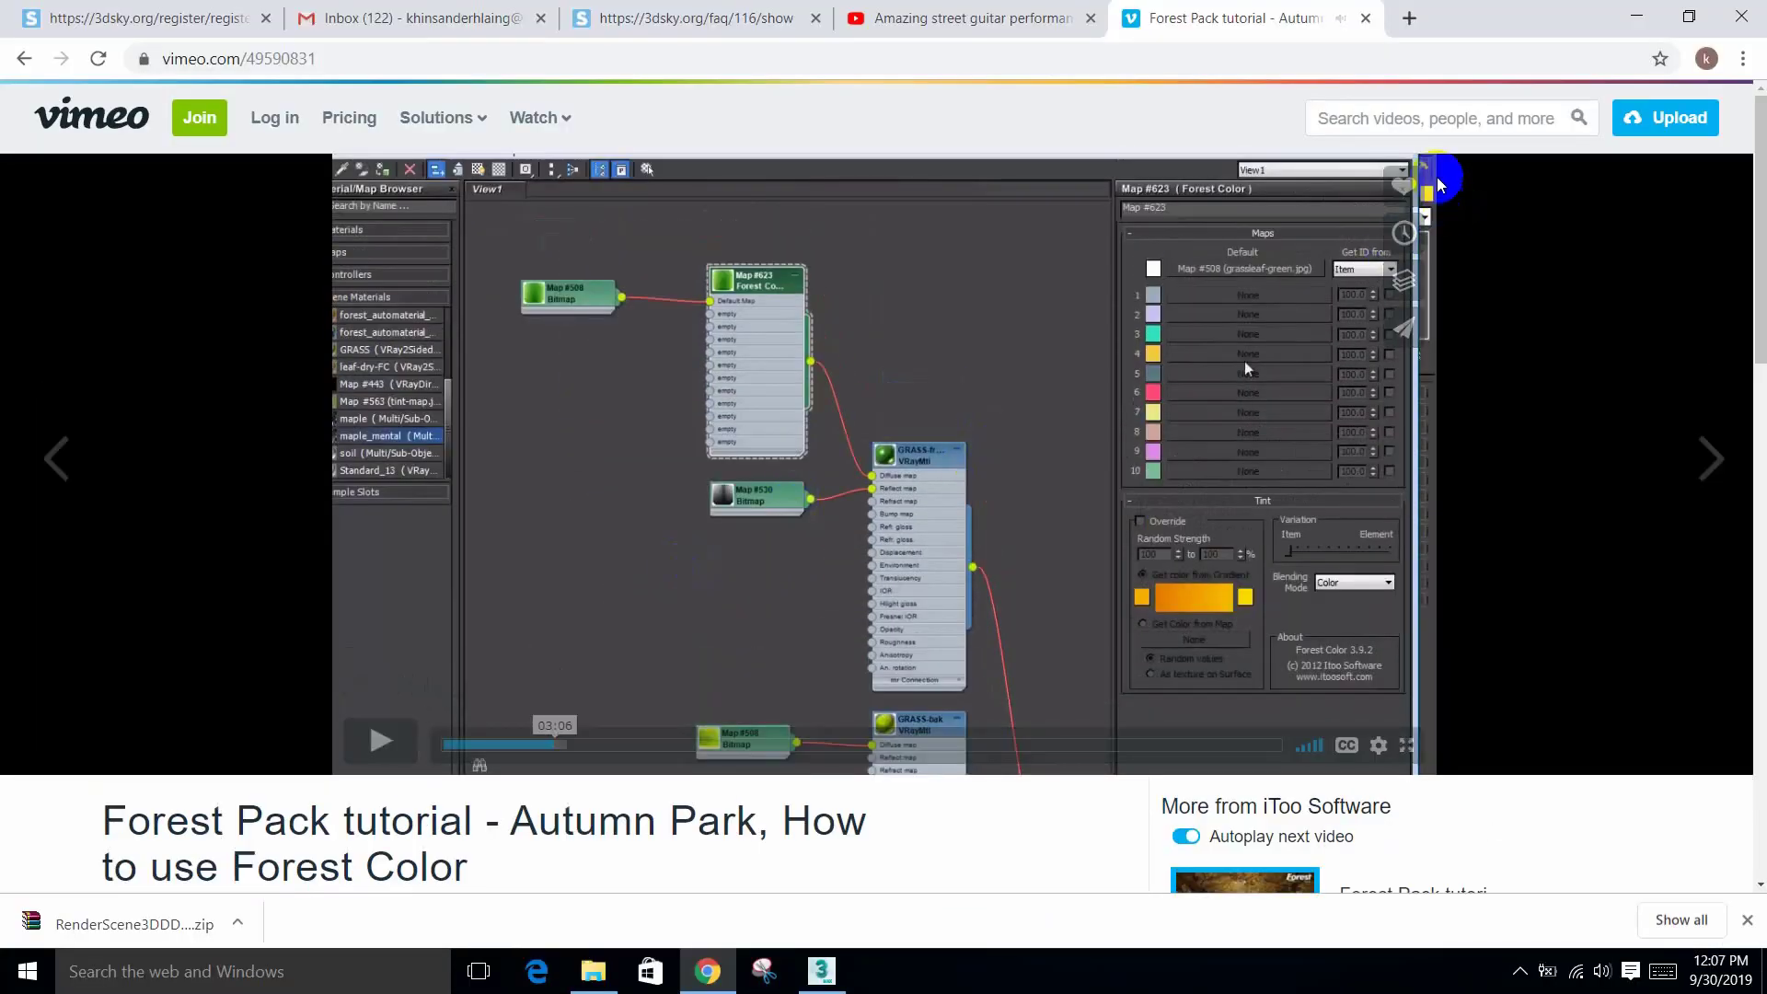
click(1636, 16)
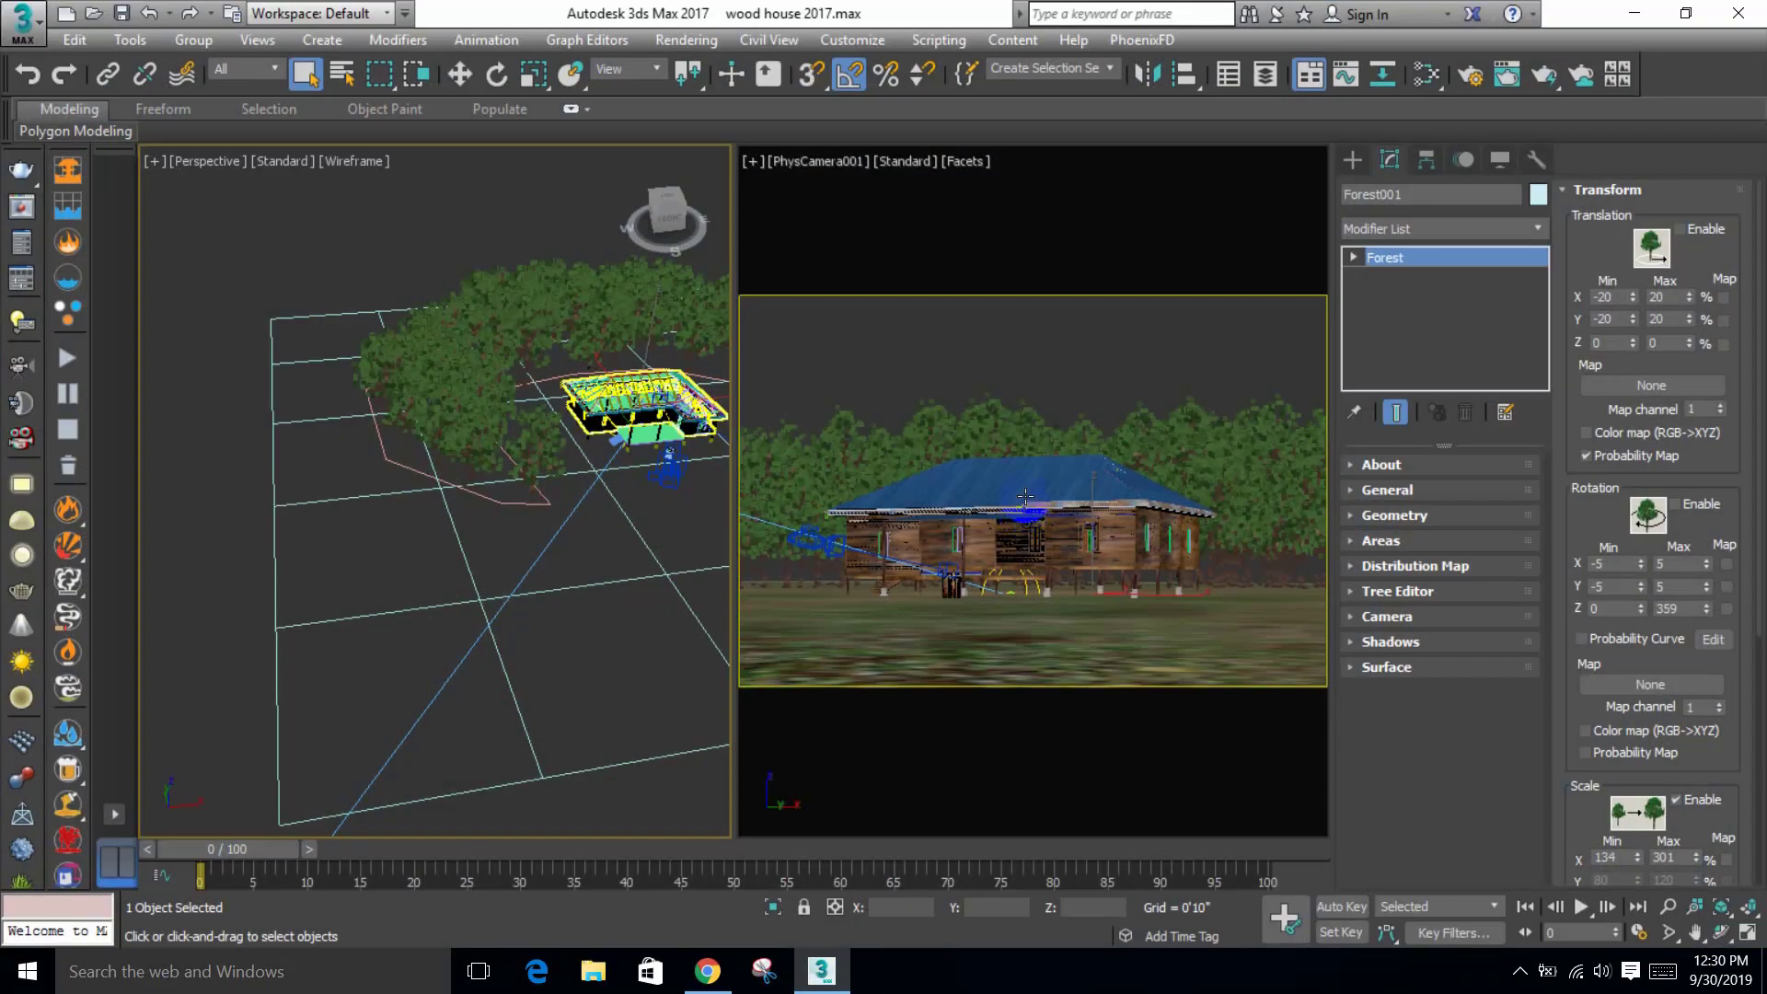
scroll(512, 461, up, 3)
middle_drag(512, 461, 374, 644)
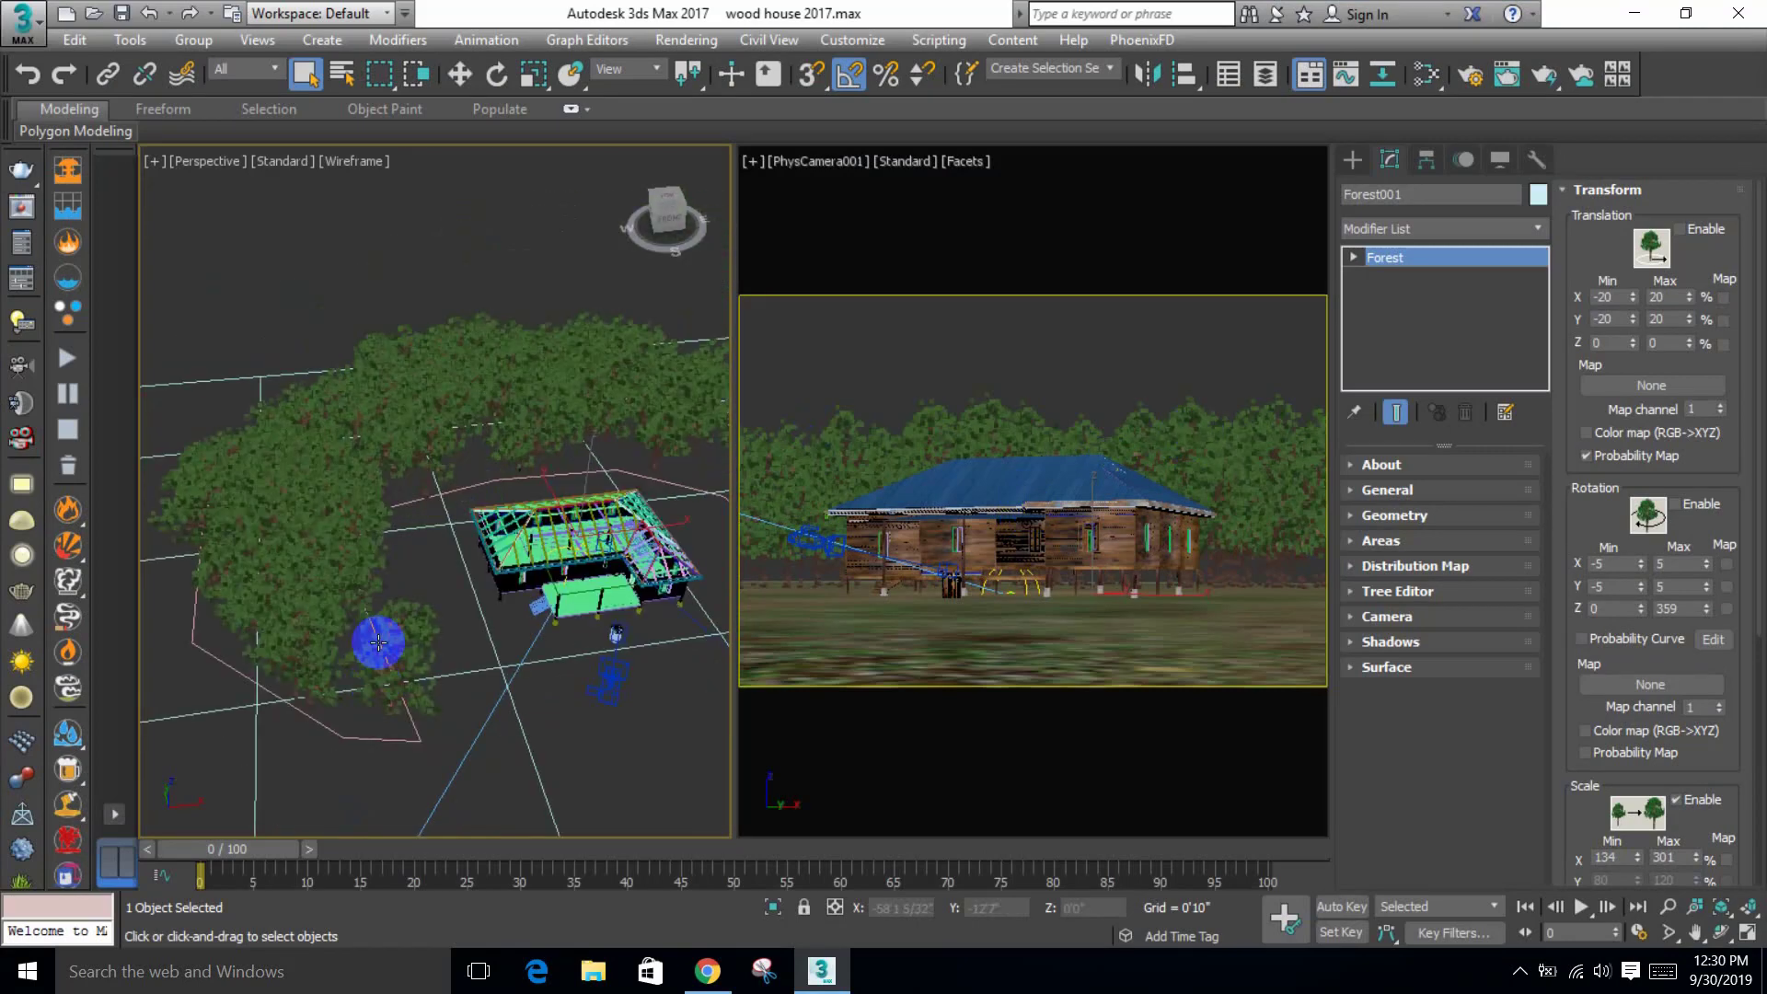
scroll(400, 519, up, 4)
alt+middle_drag(400, 515, 457, 501)
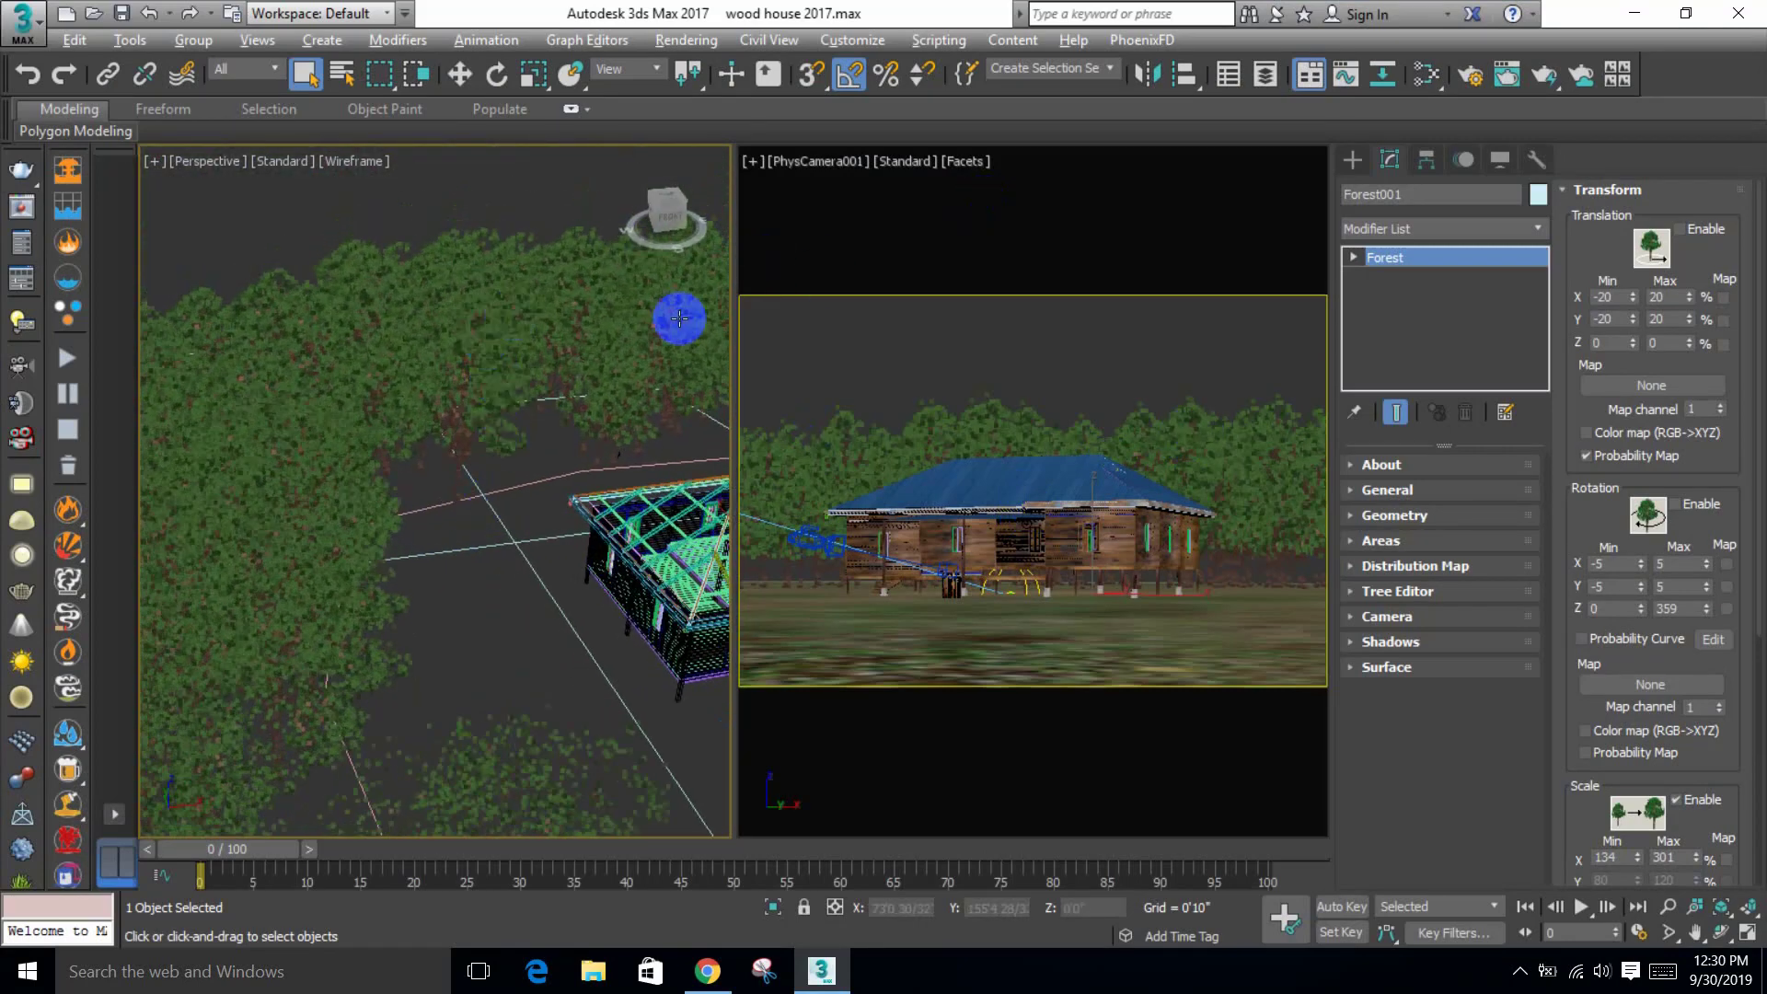
key(alt+w)
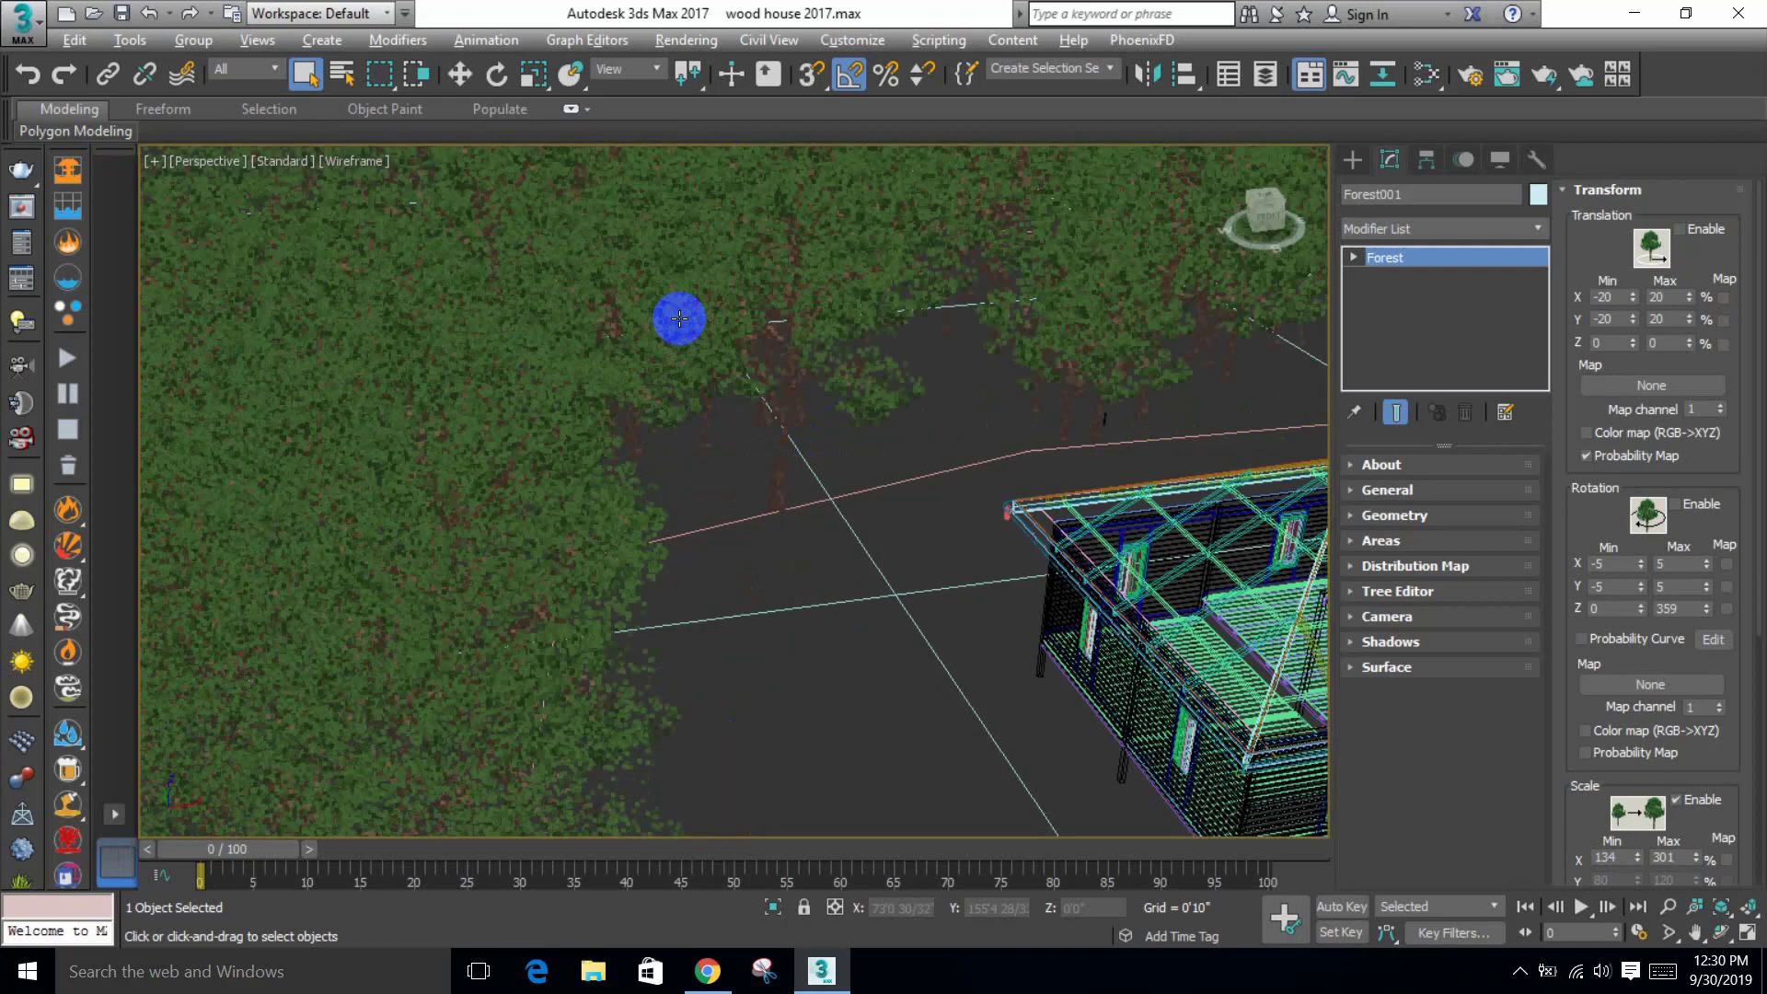
Step: Open the Slate Material Editor and clear all nodes from View1
click(1439, 75)
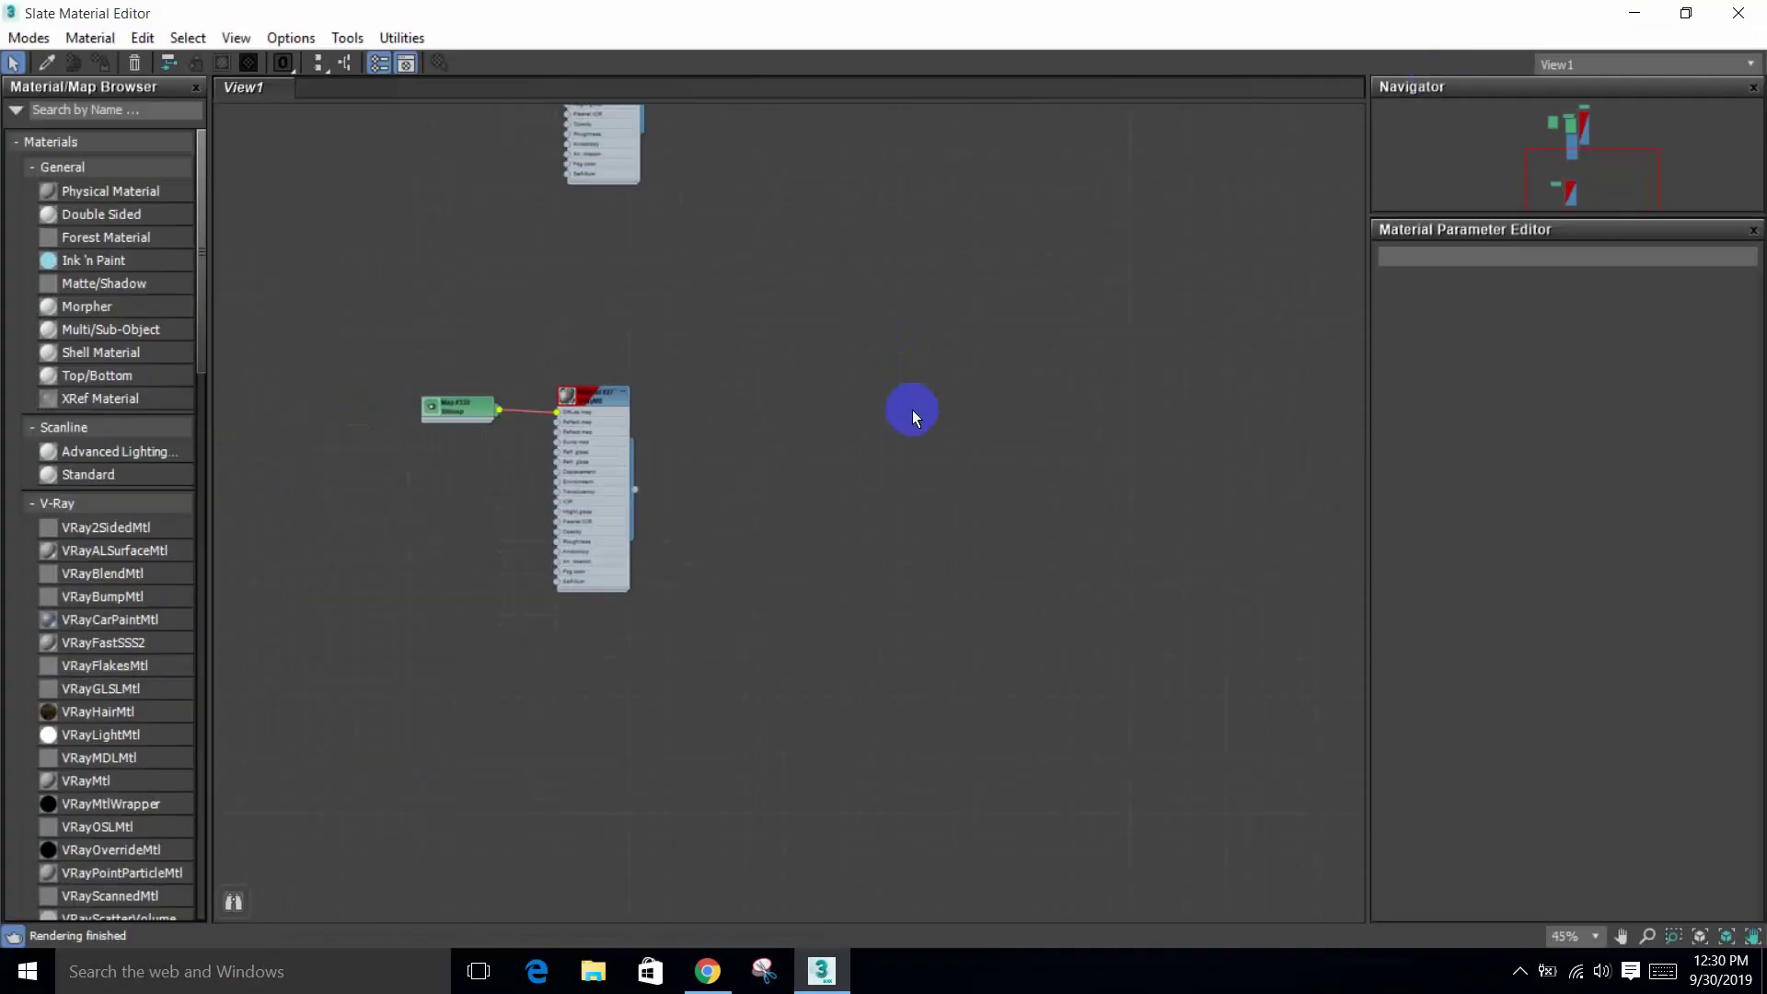
scroll(913, 410, down, 2)
middle_drag(796, 502, 940, 639)
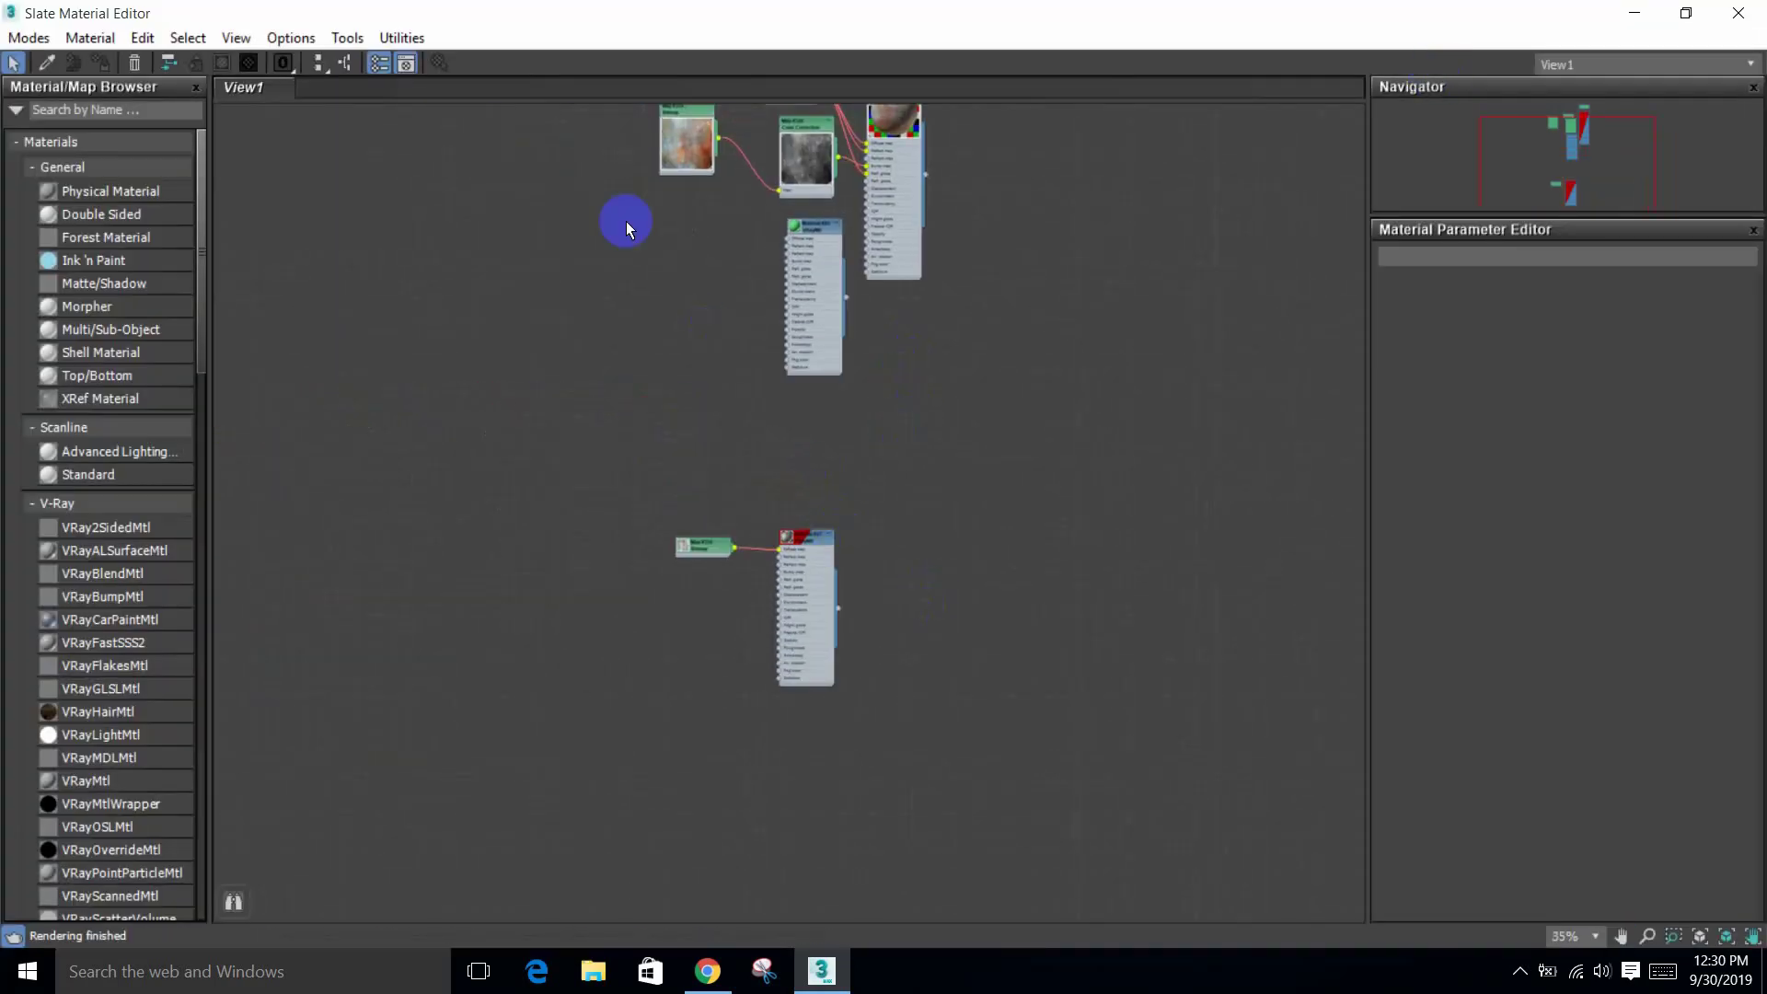
click(131, 43)
click(105, 87)
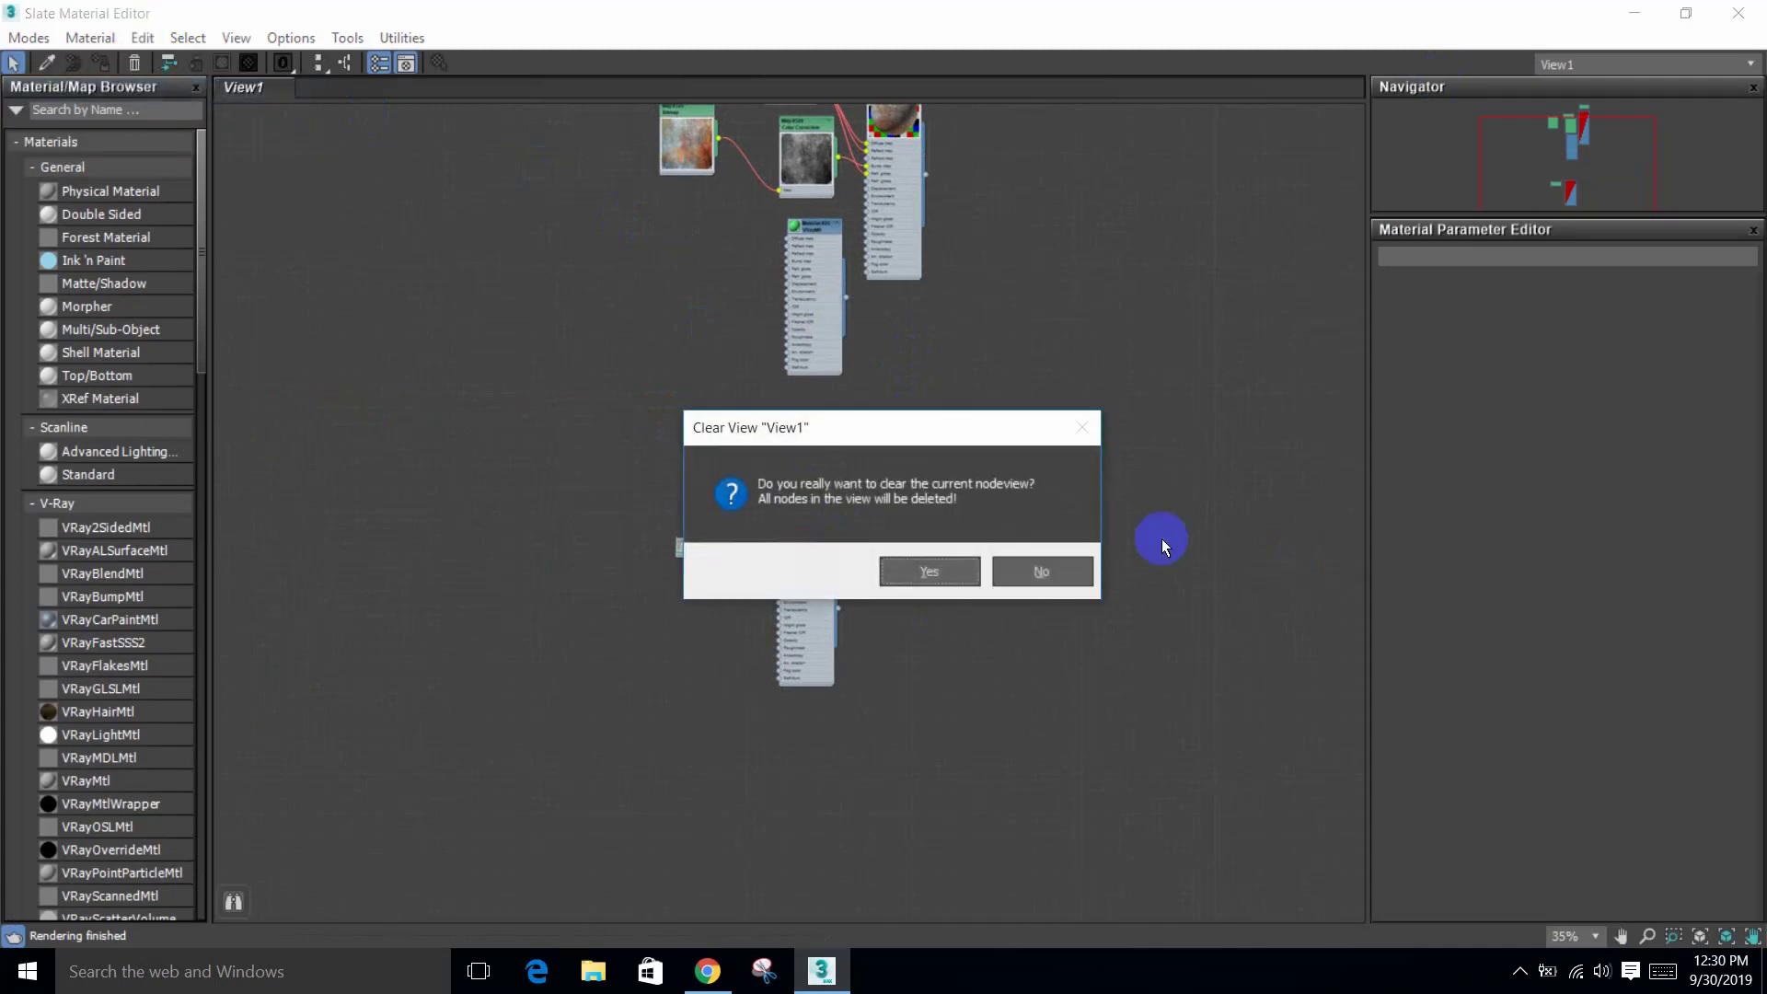
click(915, 573)
Step: Shrink the material editor, sample the material from the scattered maples in the viewport into View1, and maximize the editor again
click(1686, 13)
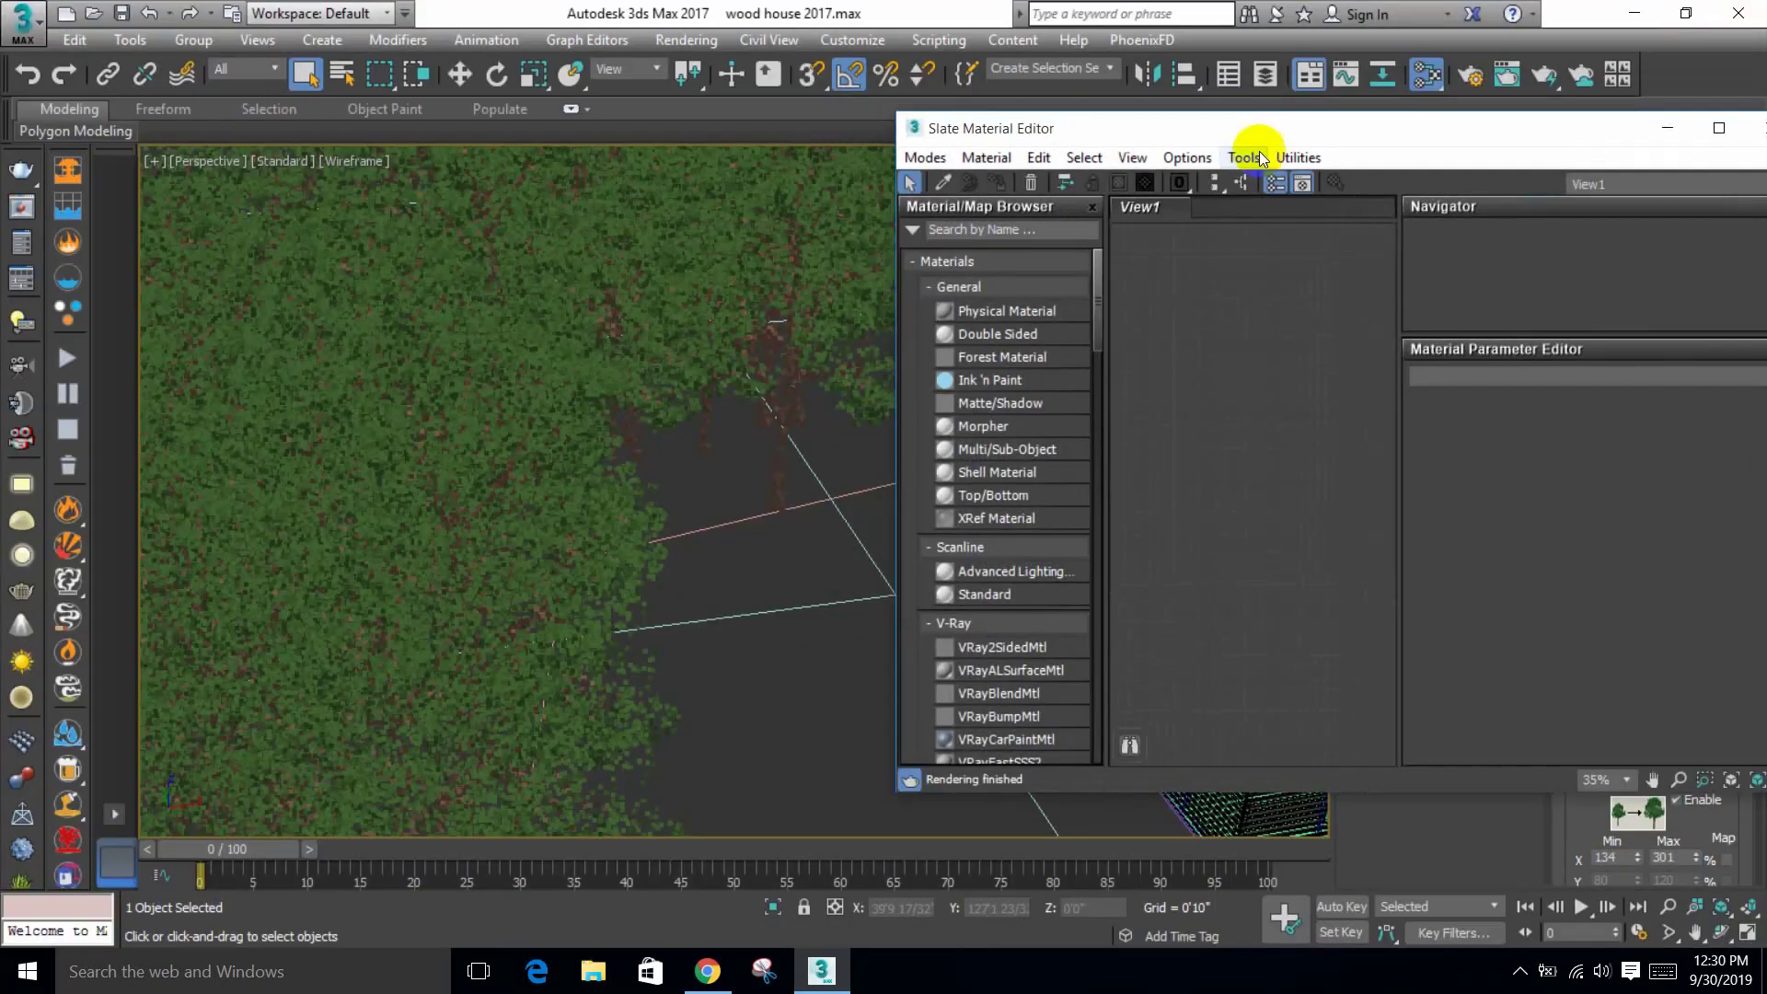
click(946, 184)
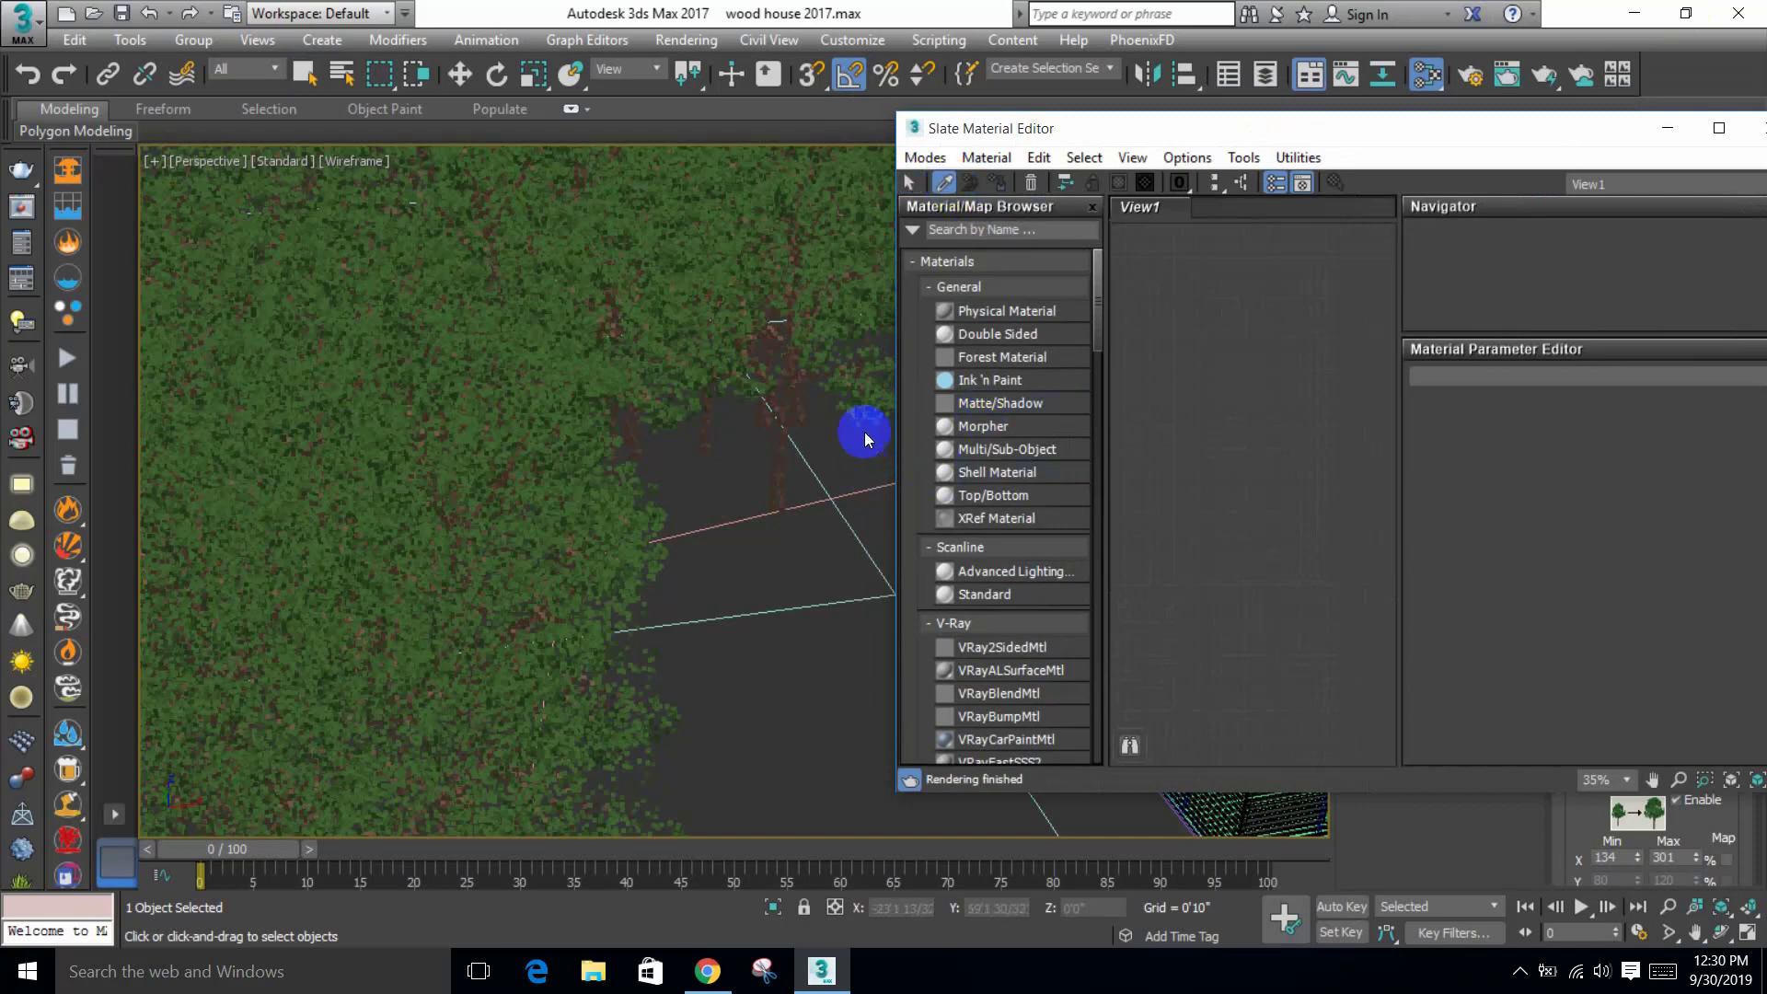
click(600, 458)
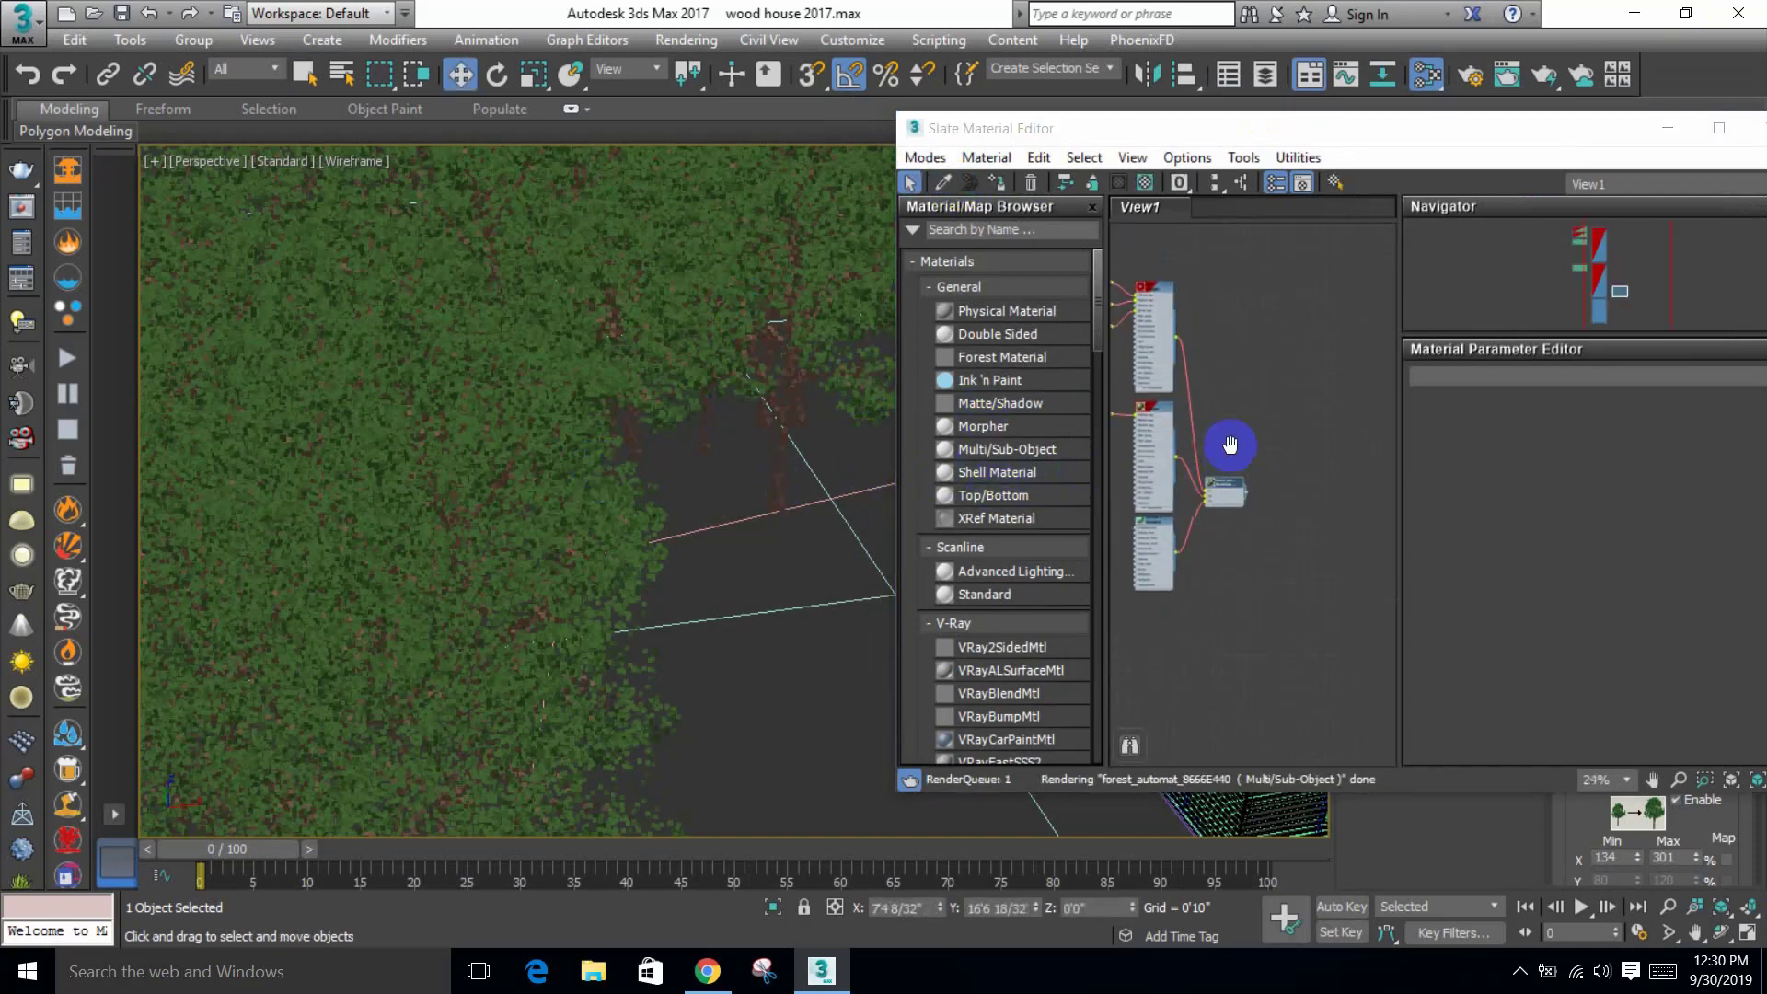
double_click(1246, 133)
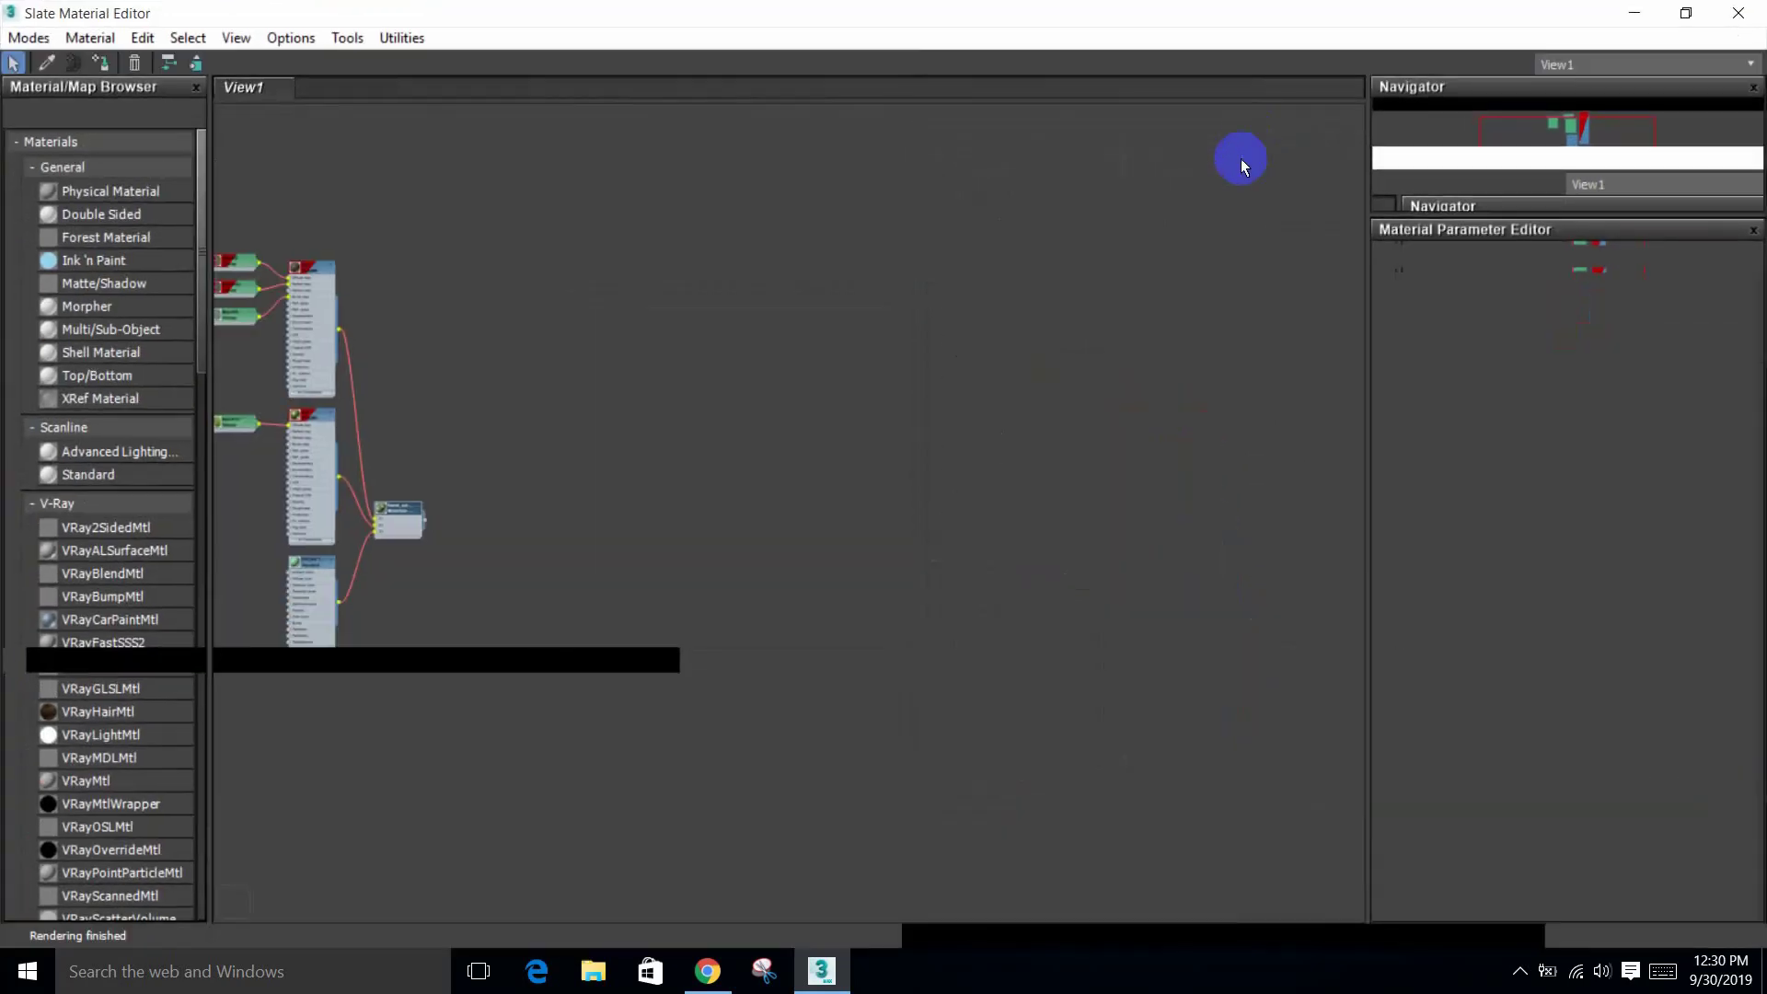
Step: Move the leaf VRayMtl node slightly away from the bark node and open its parameters
scroll(345, 609, up, 10)
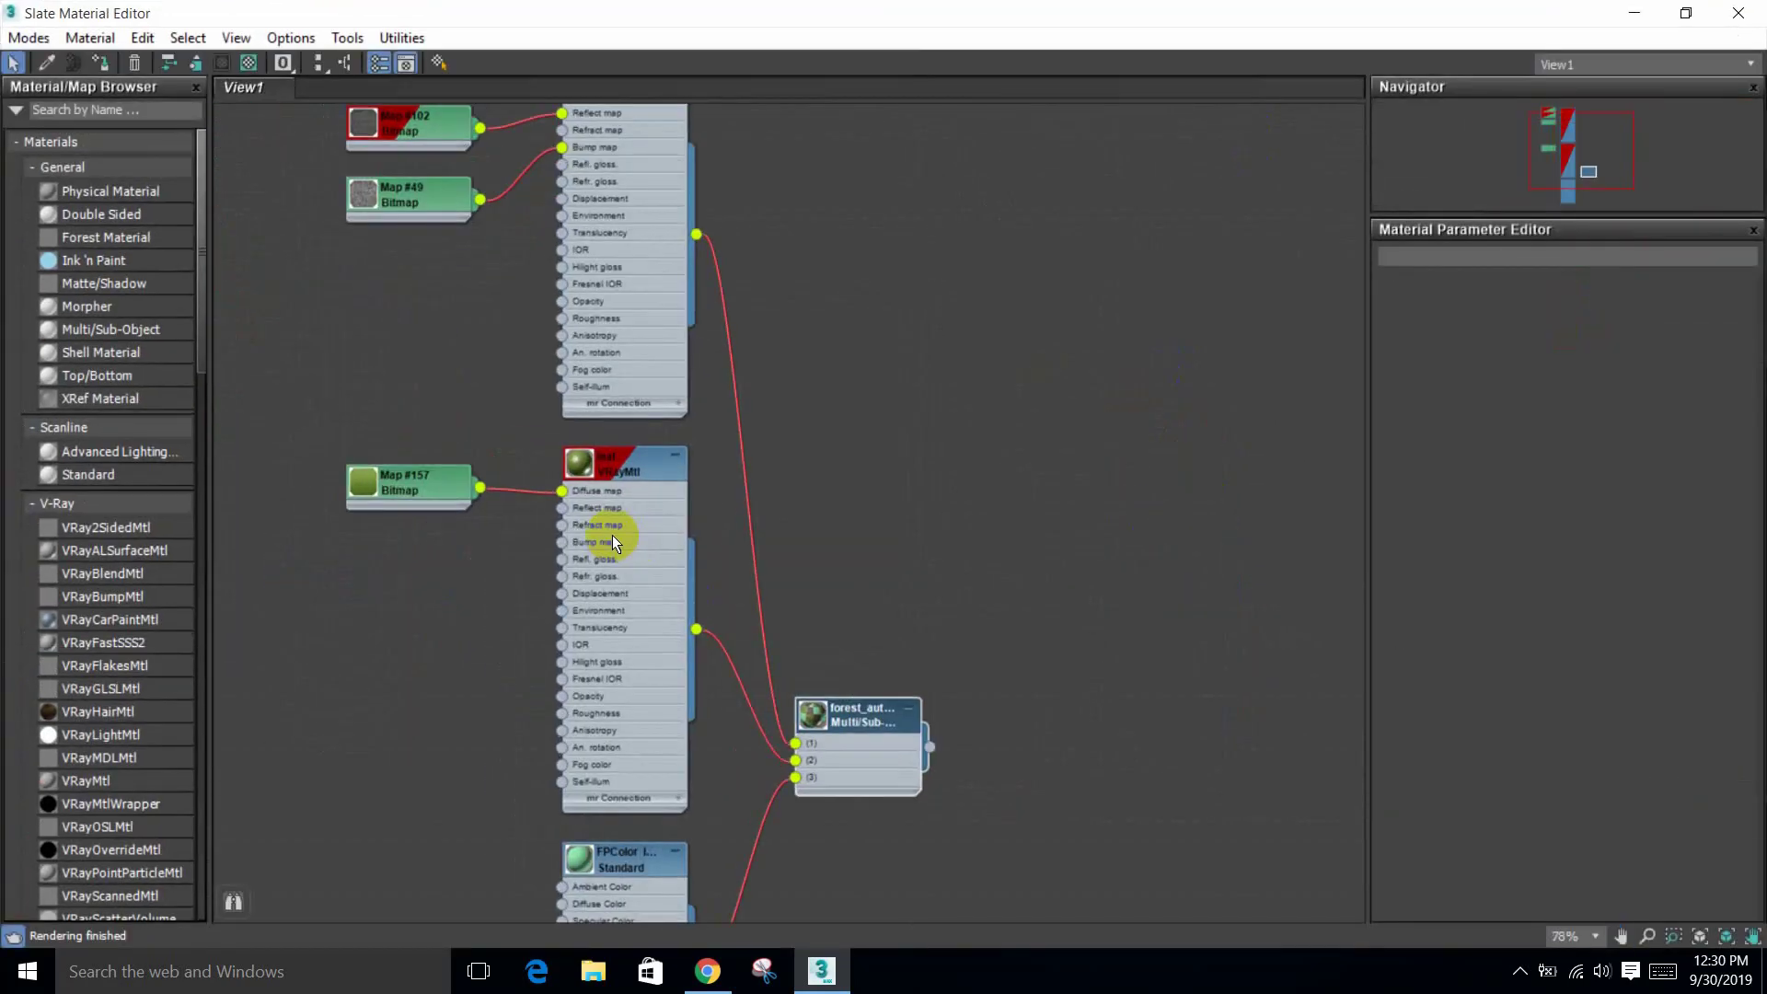
drag(631, 459, 704, 506)
double_click(705, 509)
scroll(690, 539, down, 3)
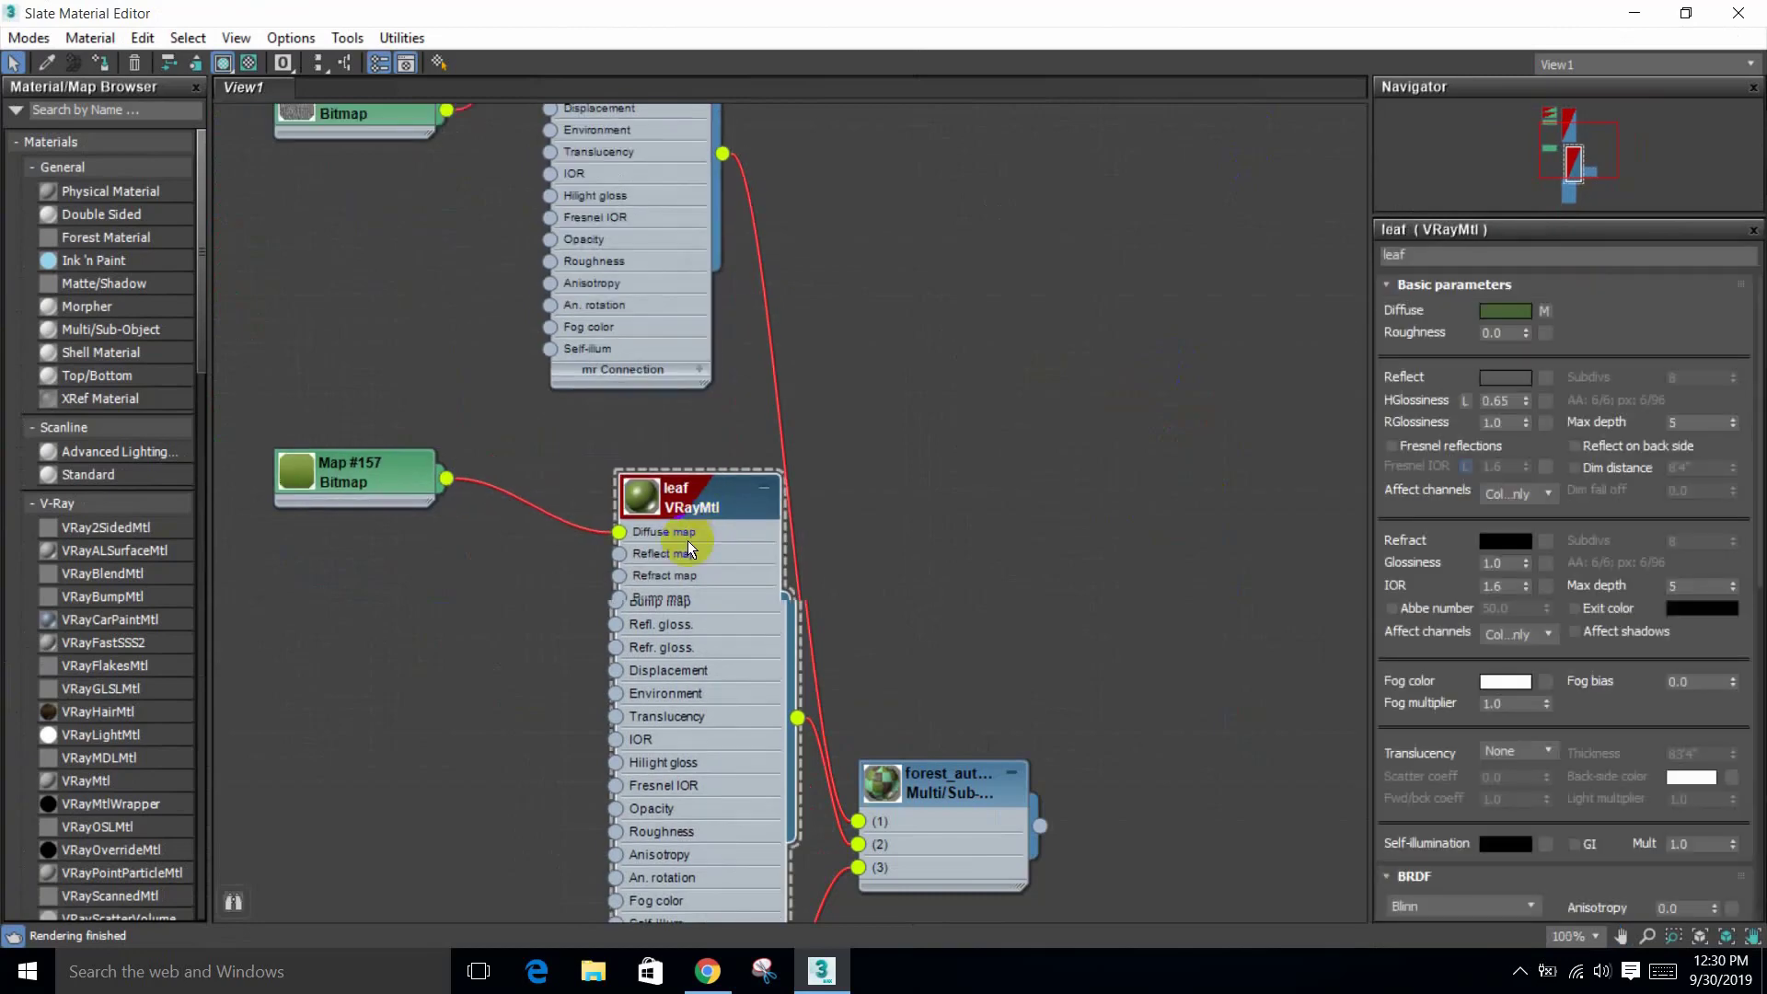
middle_drag(808, 584, 809, 654)
Step: Examine the bark and leaf material nodes and the bitmap feeding the leaf's diffuse map
scroll(681, 466, up, 3)
click(651, 299)
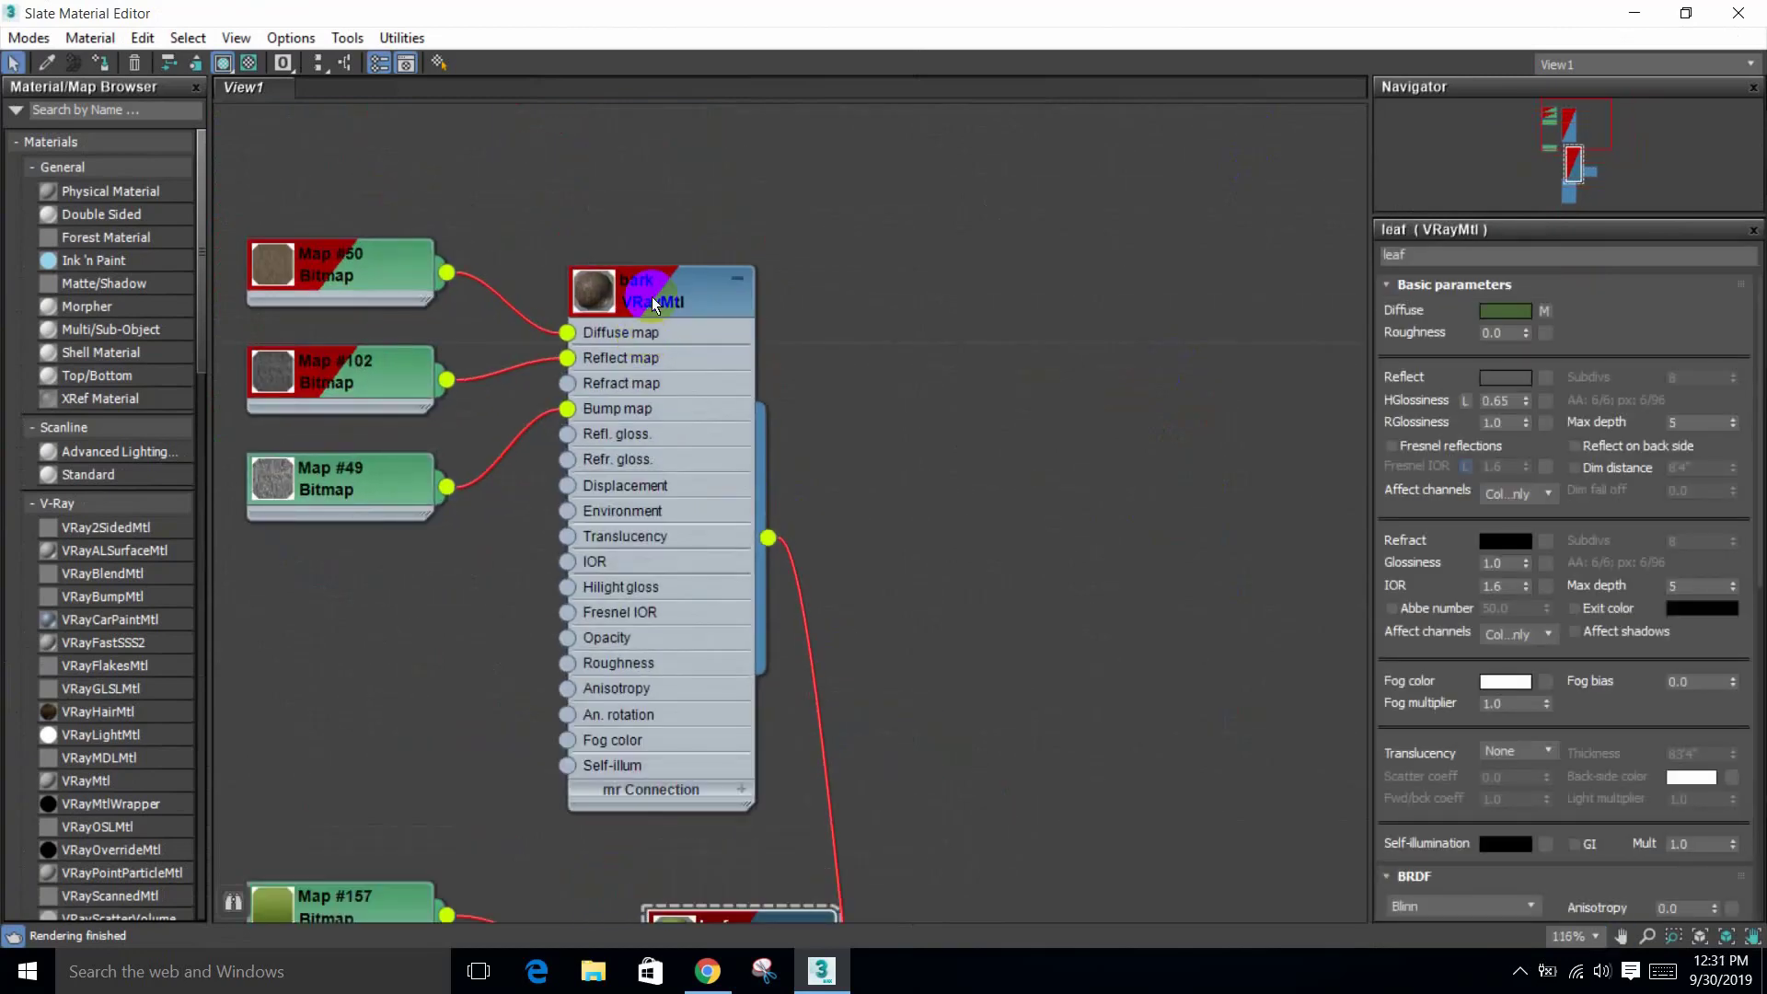
scroll(651, 299, down, 2)
middle_drag(720, 583, 708, 421)
scroll(598, 655, up, 2)
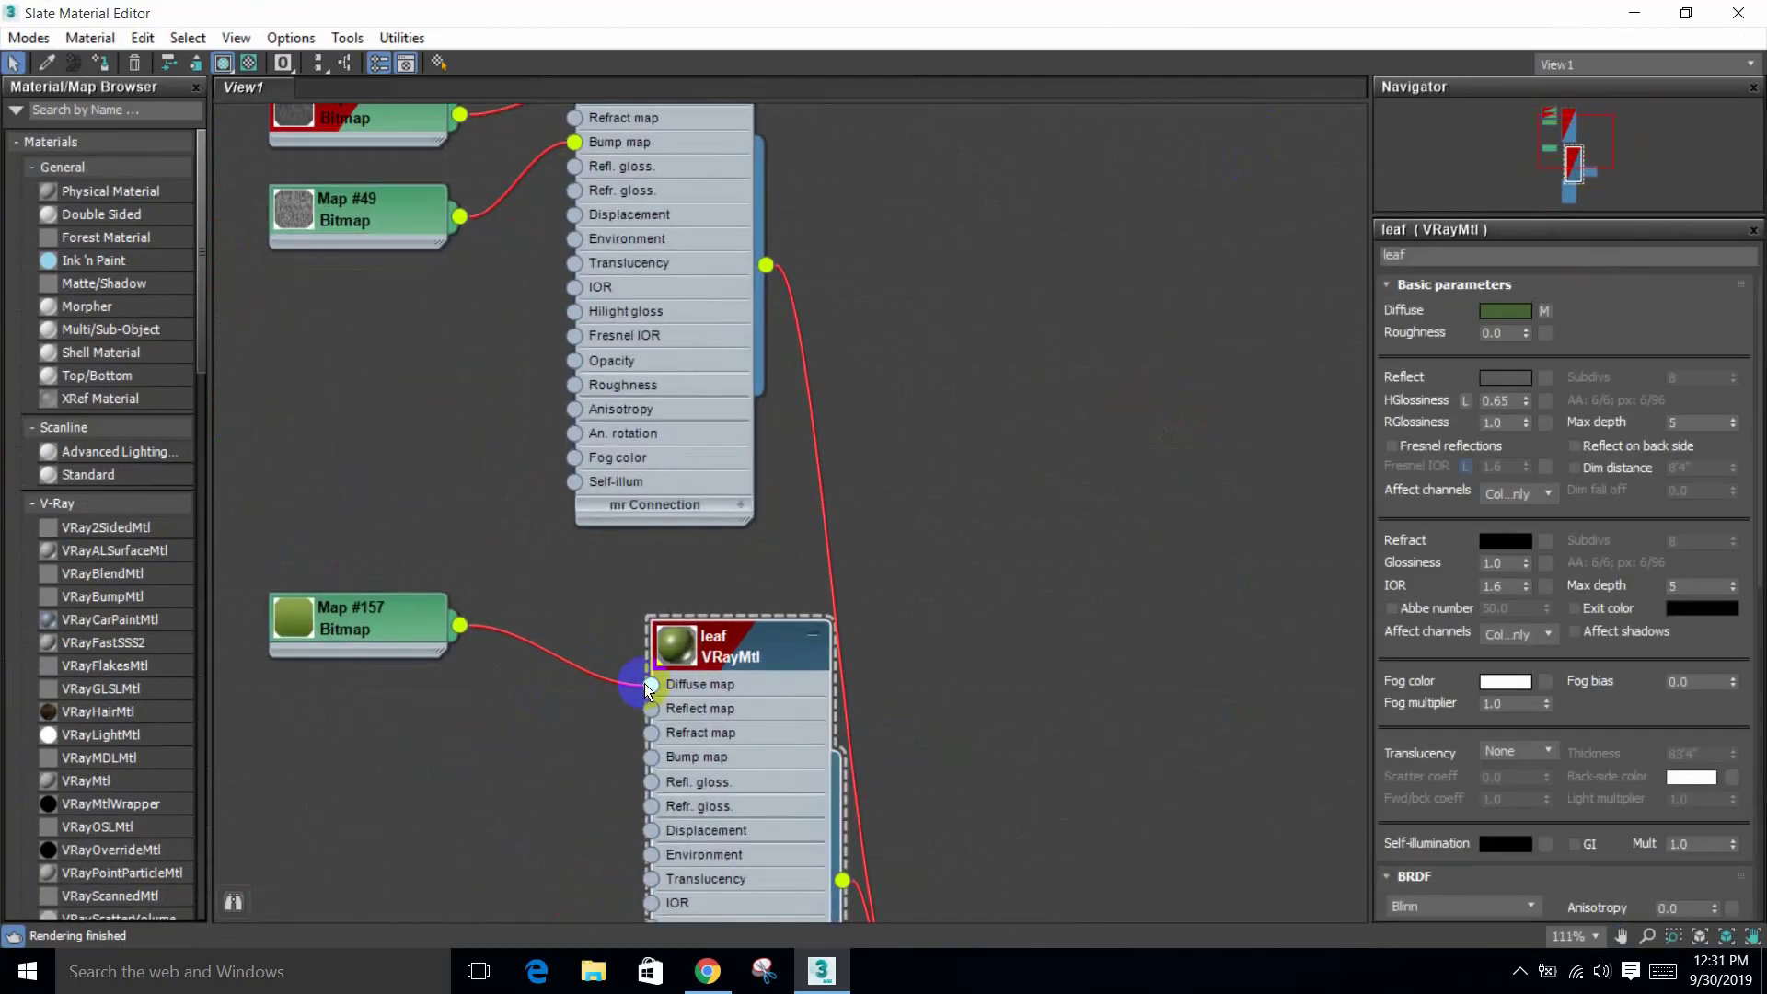
mouse_move(633, 687)
middle_down()
mouse_move(844, 557)
mouse_move(811, 533)
middle_up()
click(865, 514)
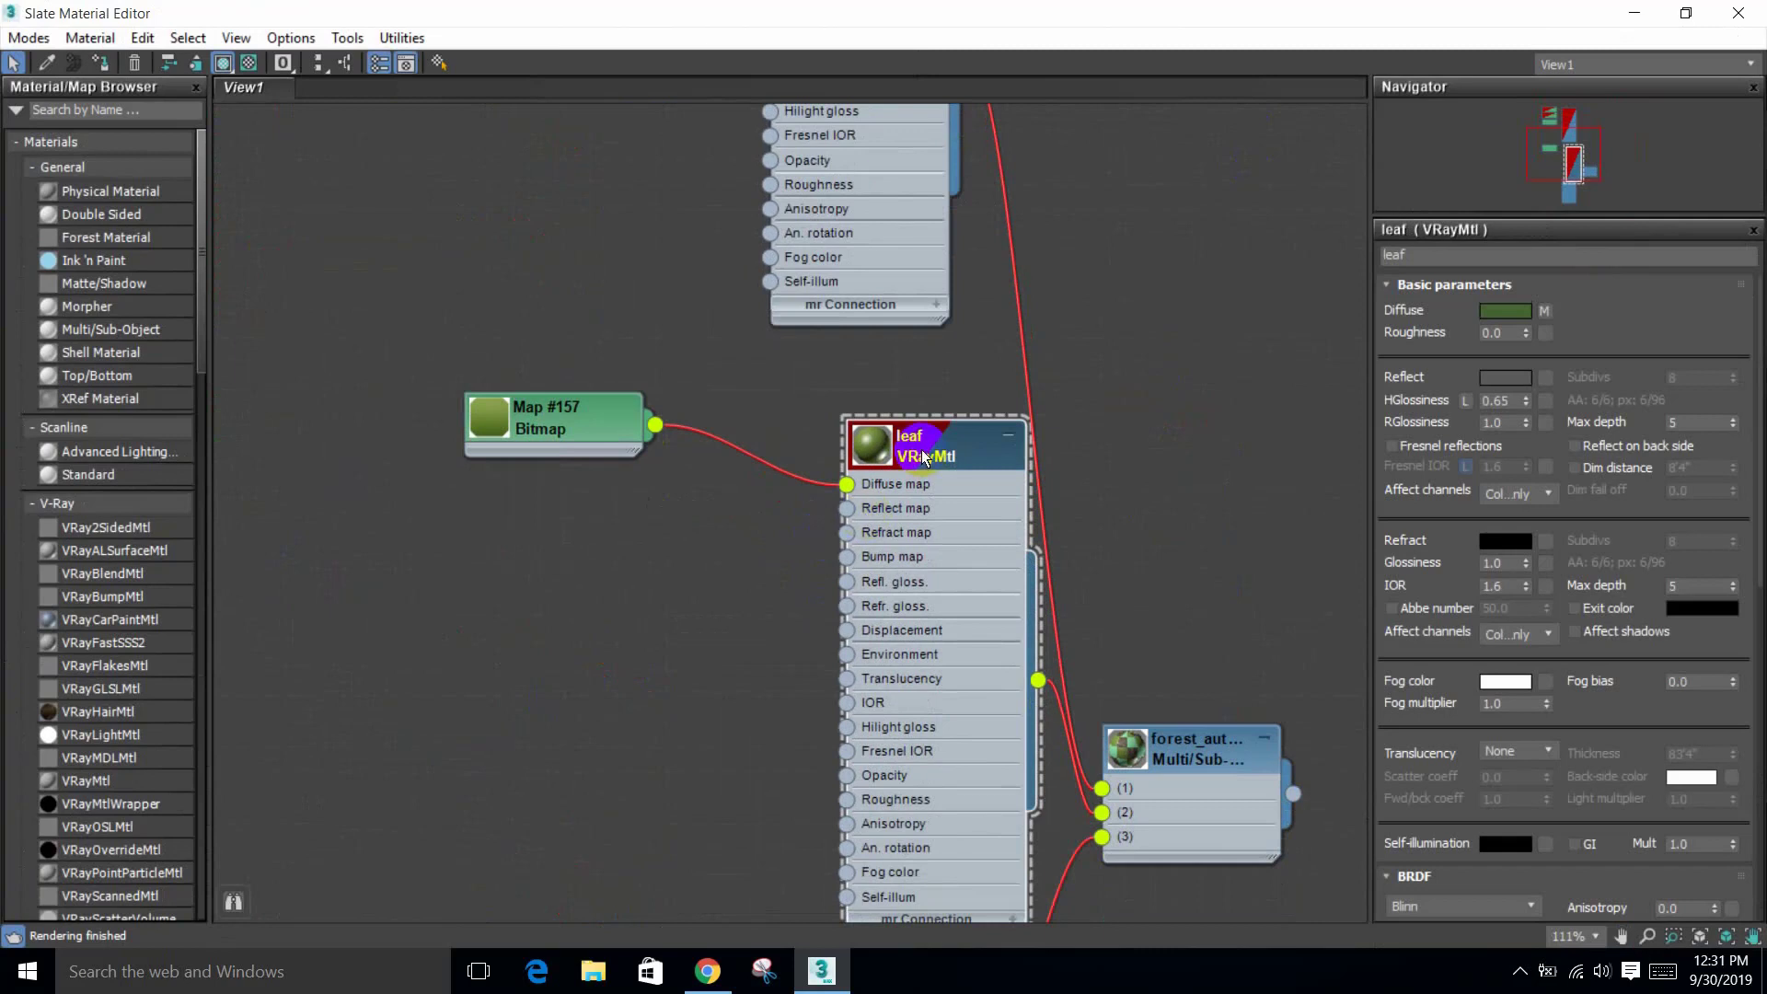
click(716, 559)
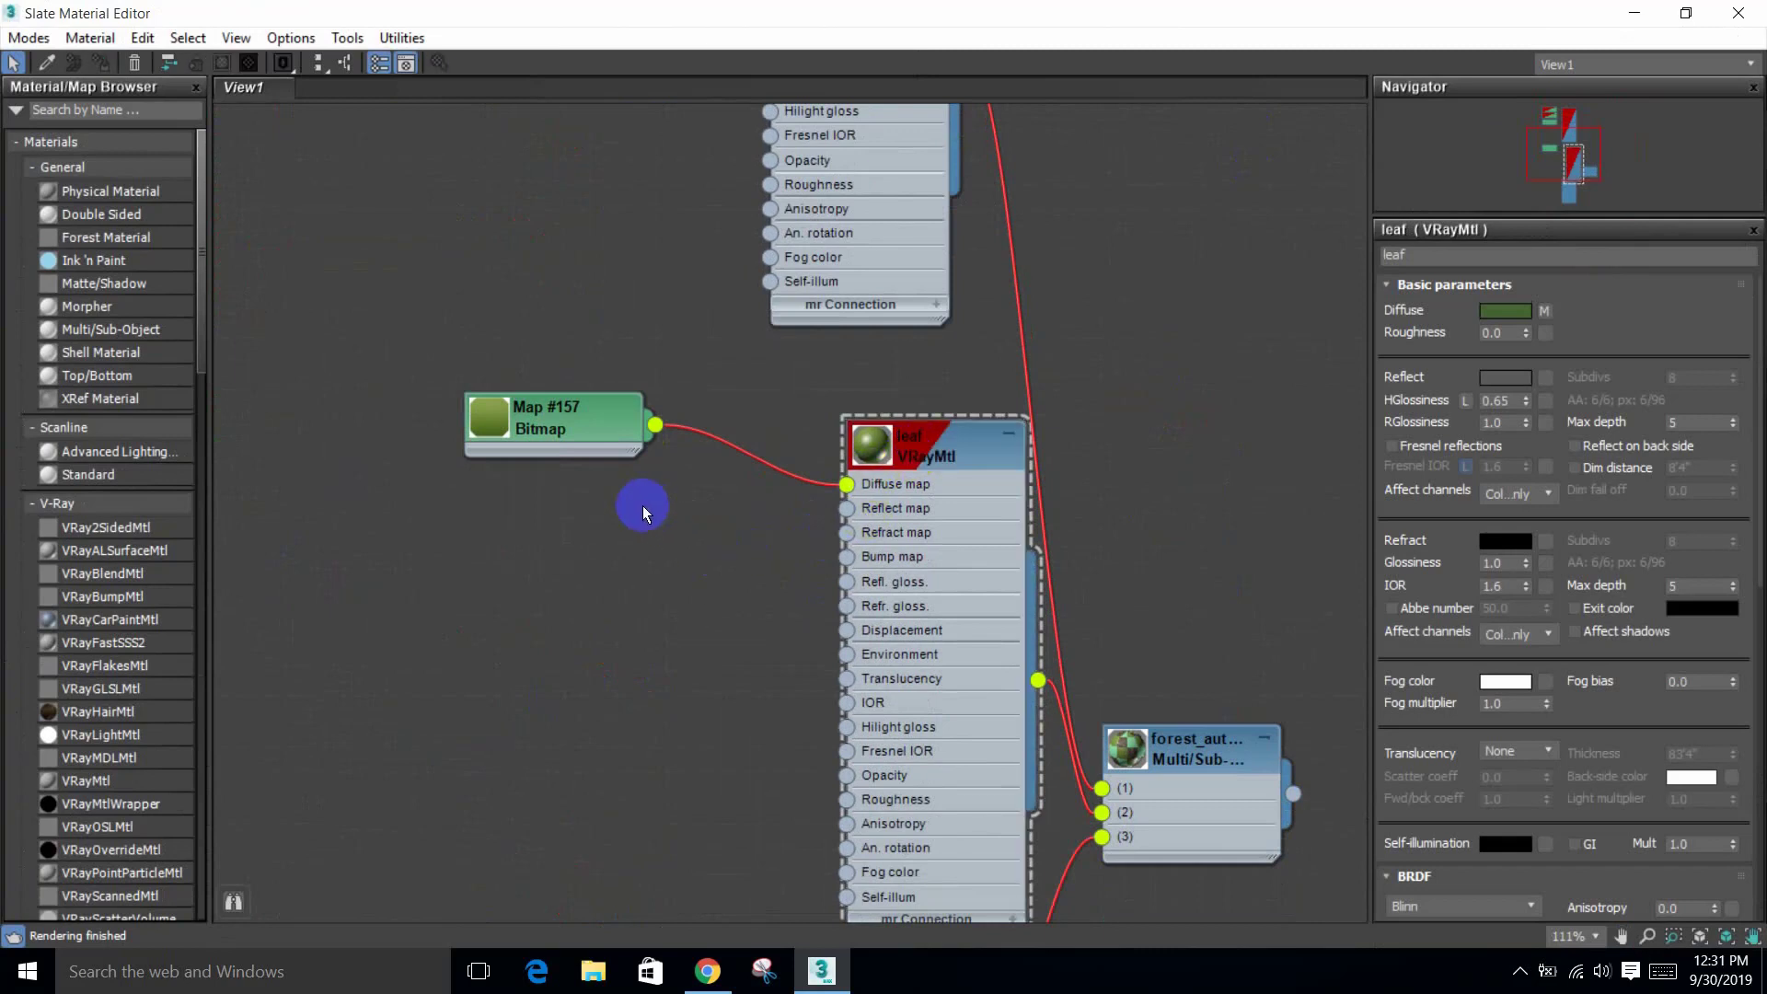
Step: Try to change the leaf's diffuse bitmap into a ForestColor map, searching the map types for "forest"
click(566, 428)
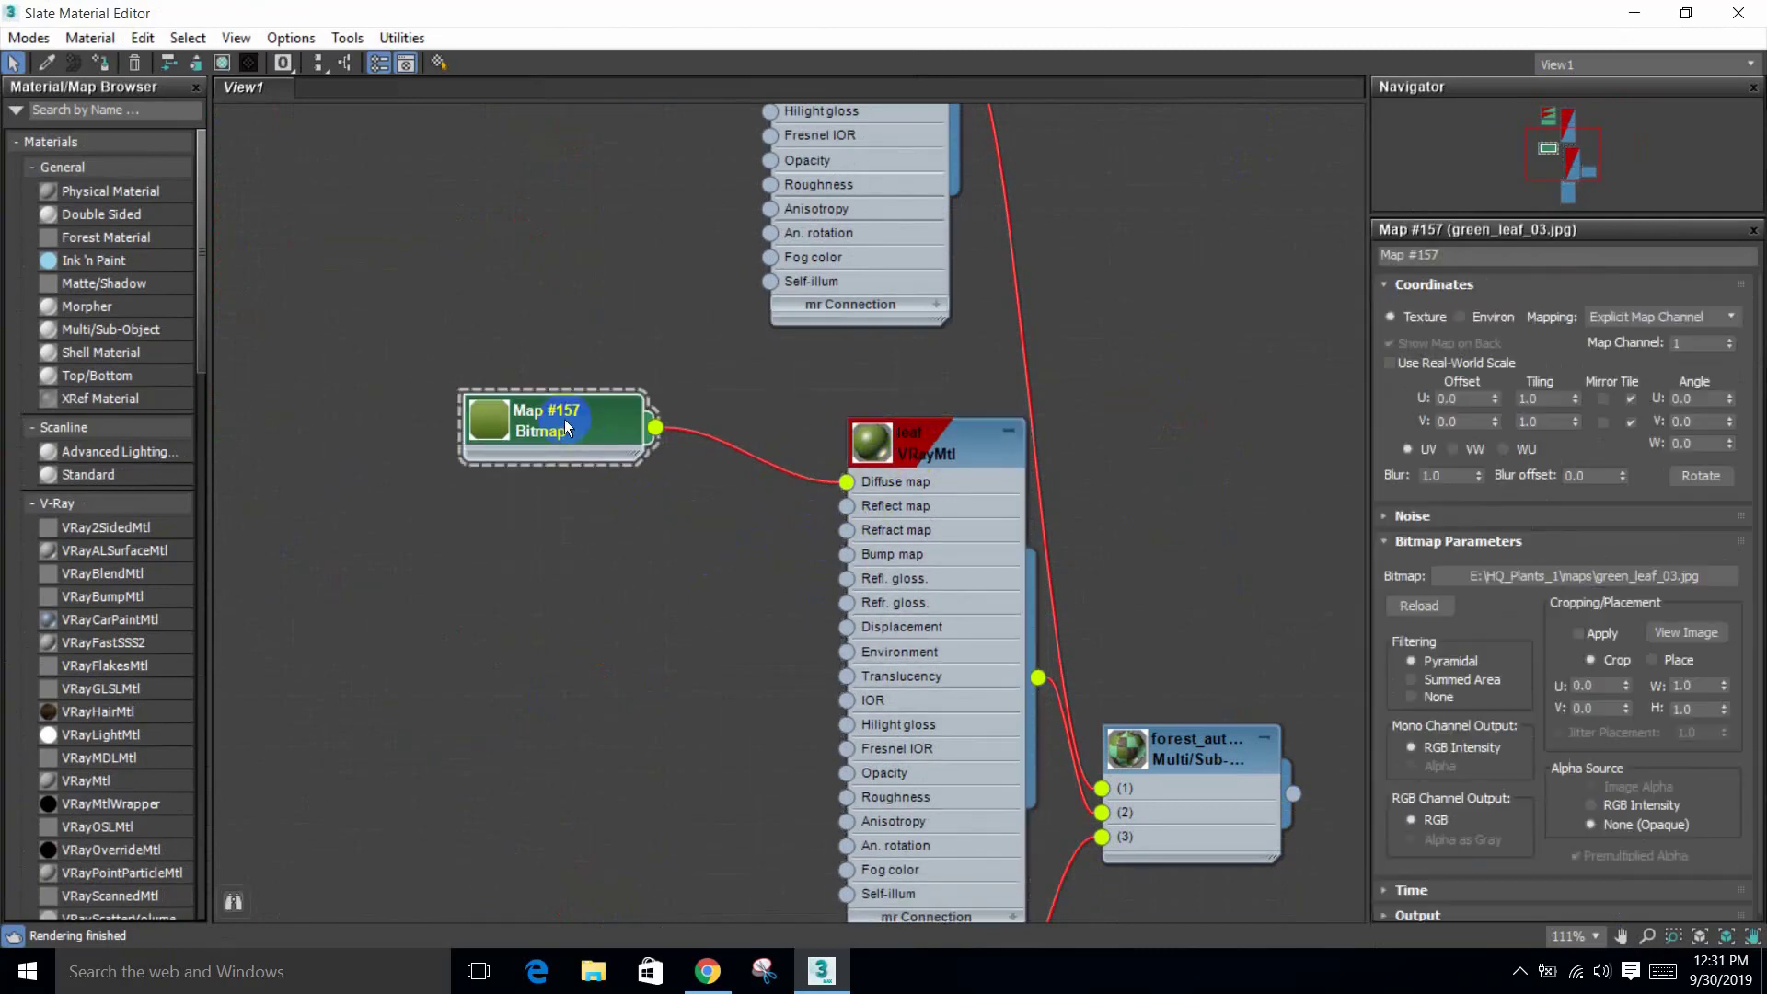
right_click(552, 419)
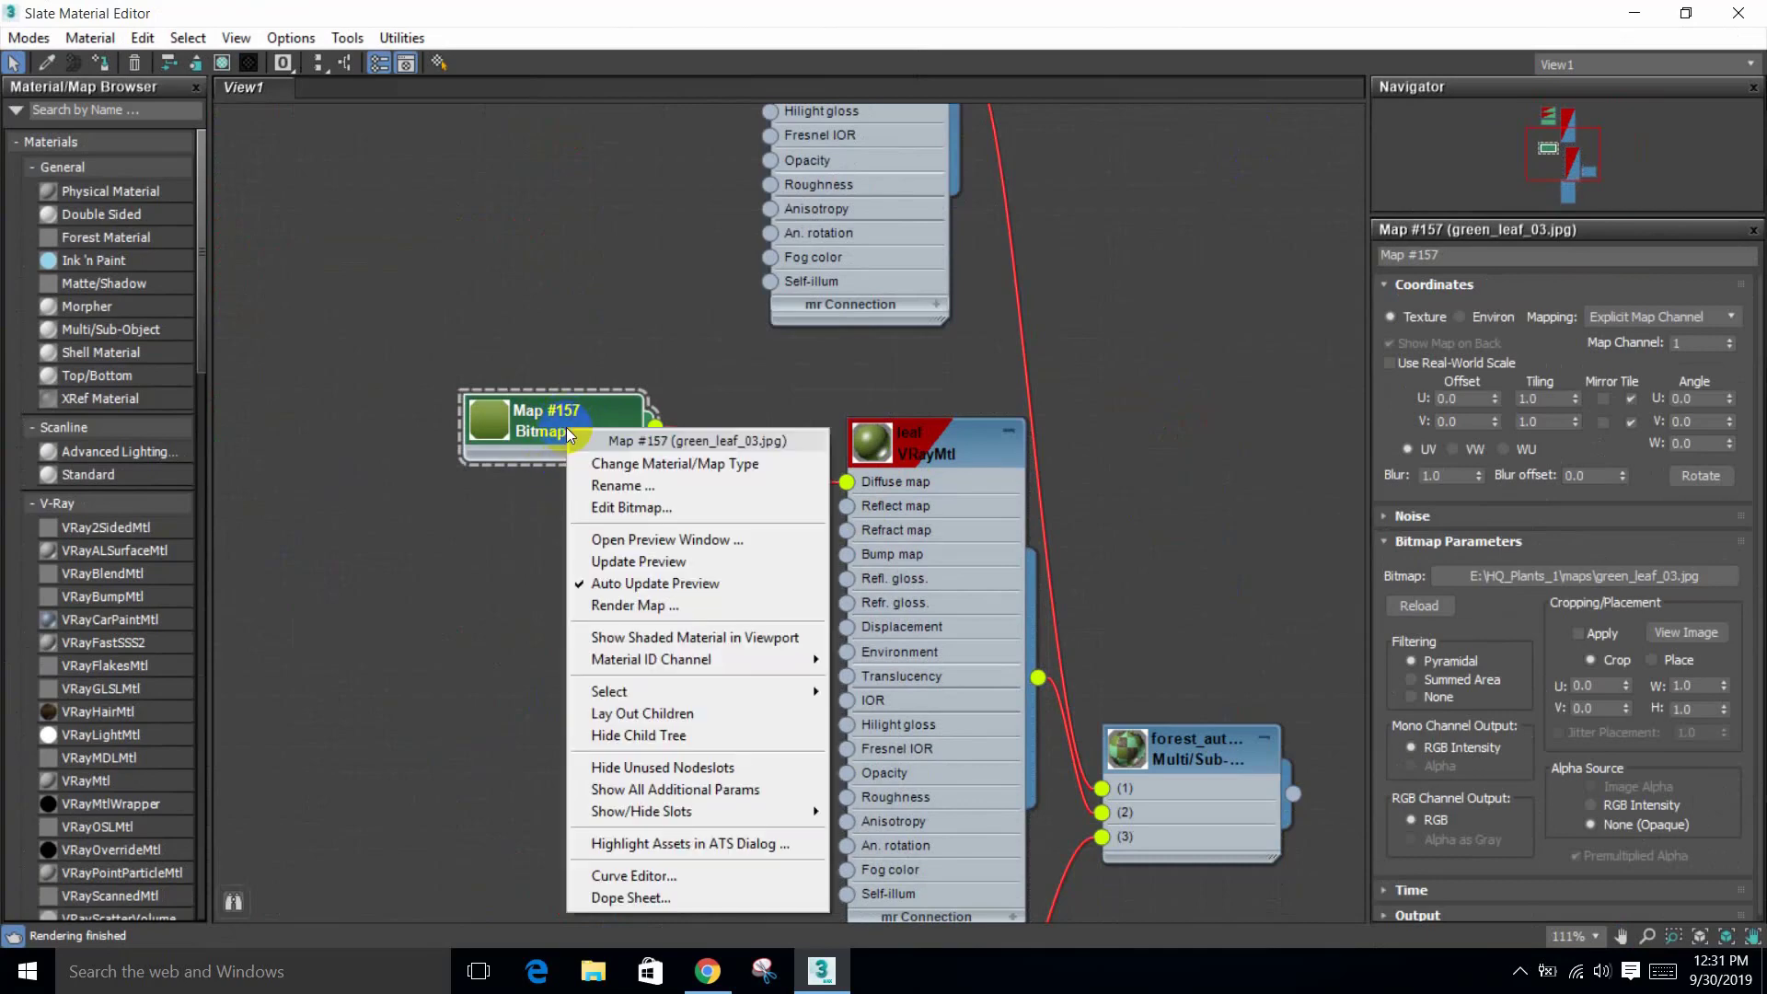
click(591, 466)
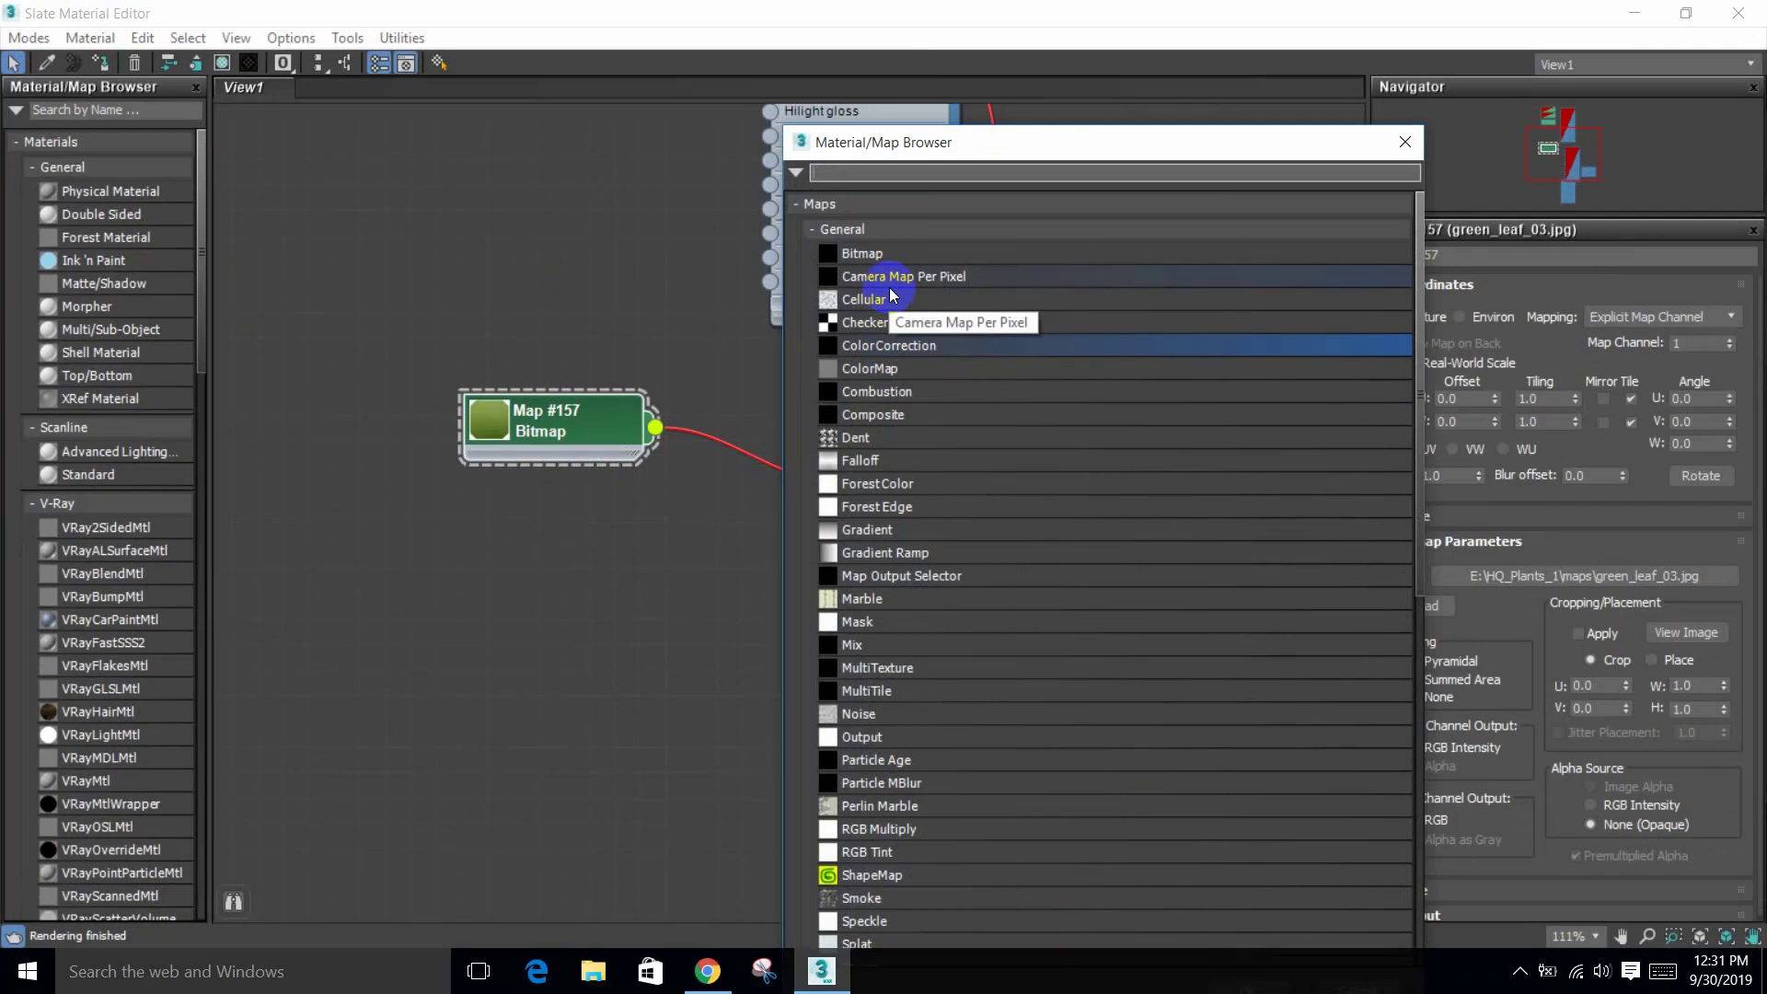
text(f)
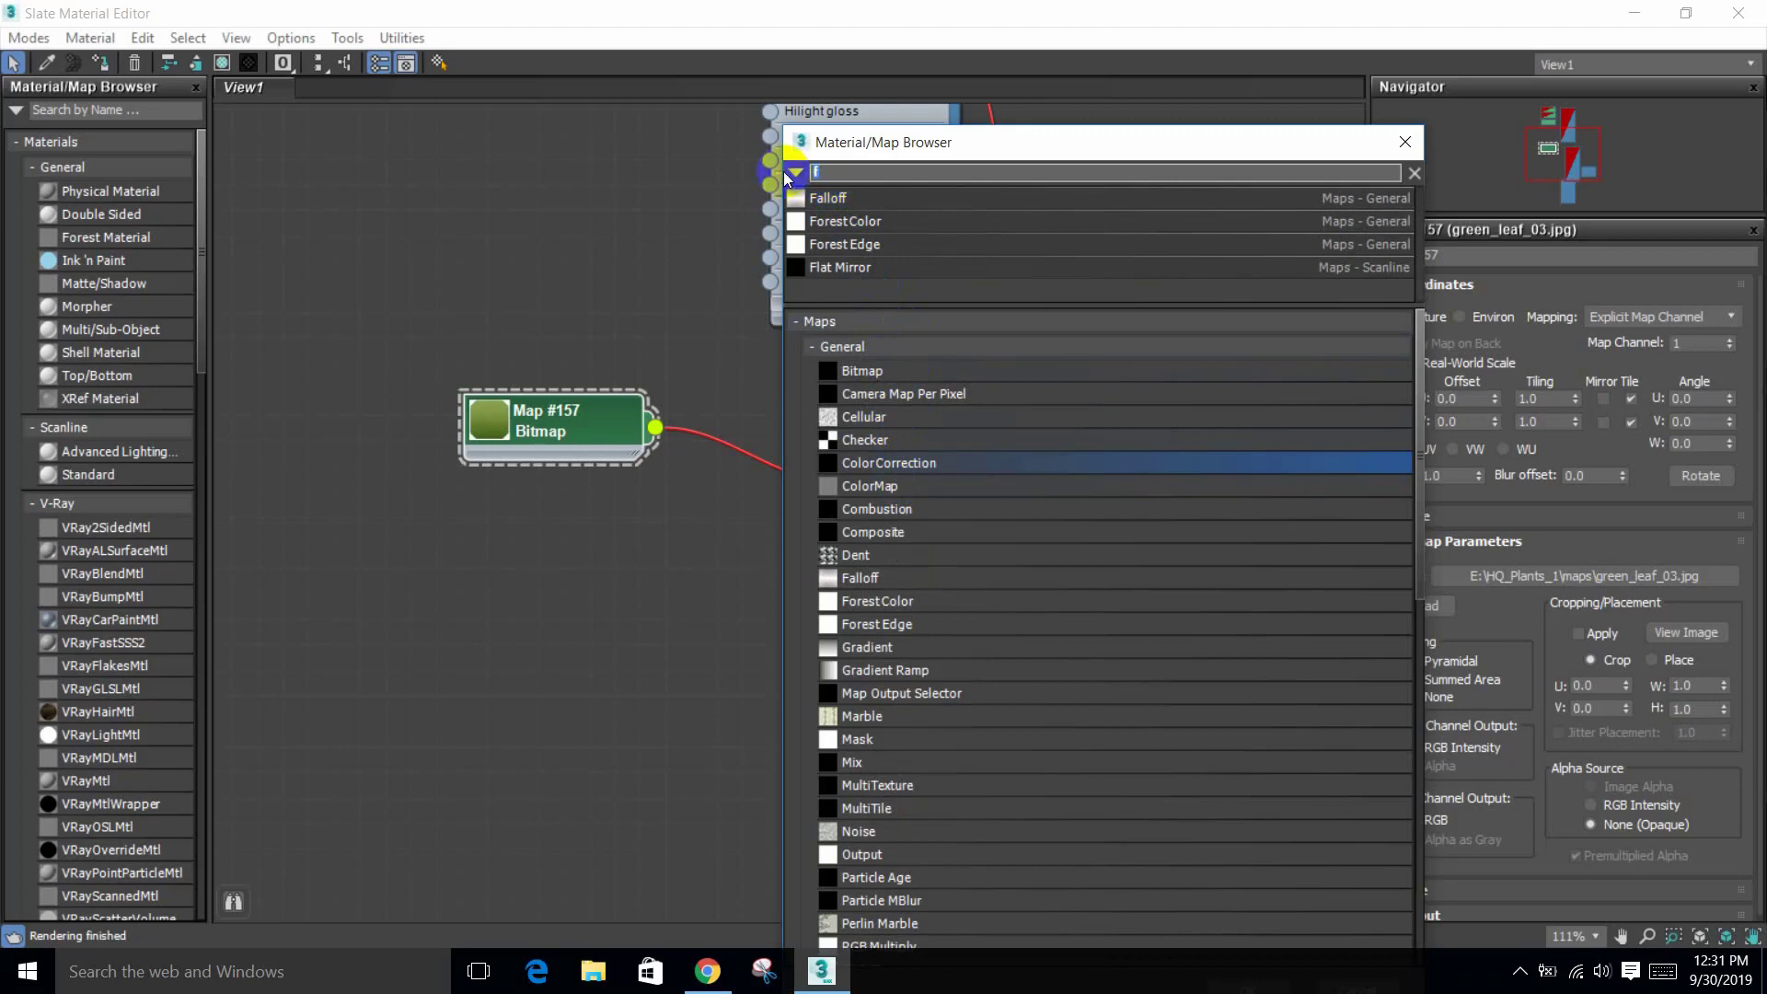
text(oe)
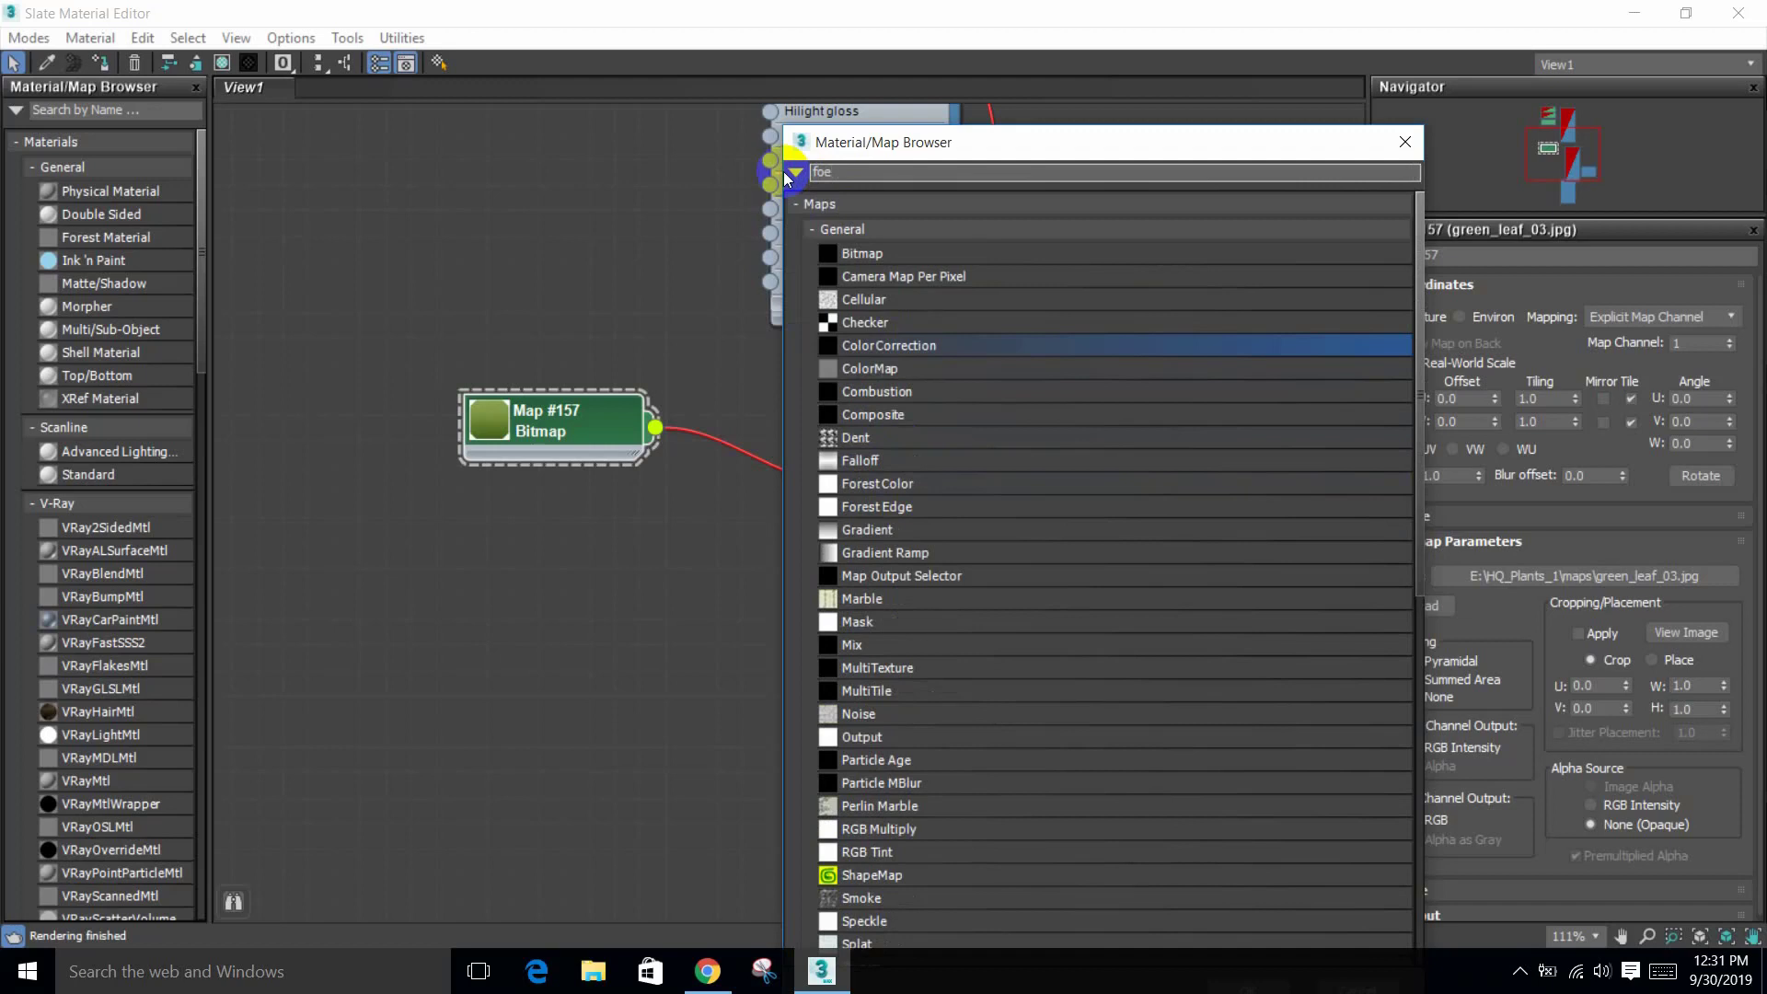
key(BackSpace)
text(rest)
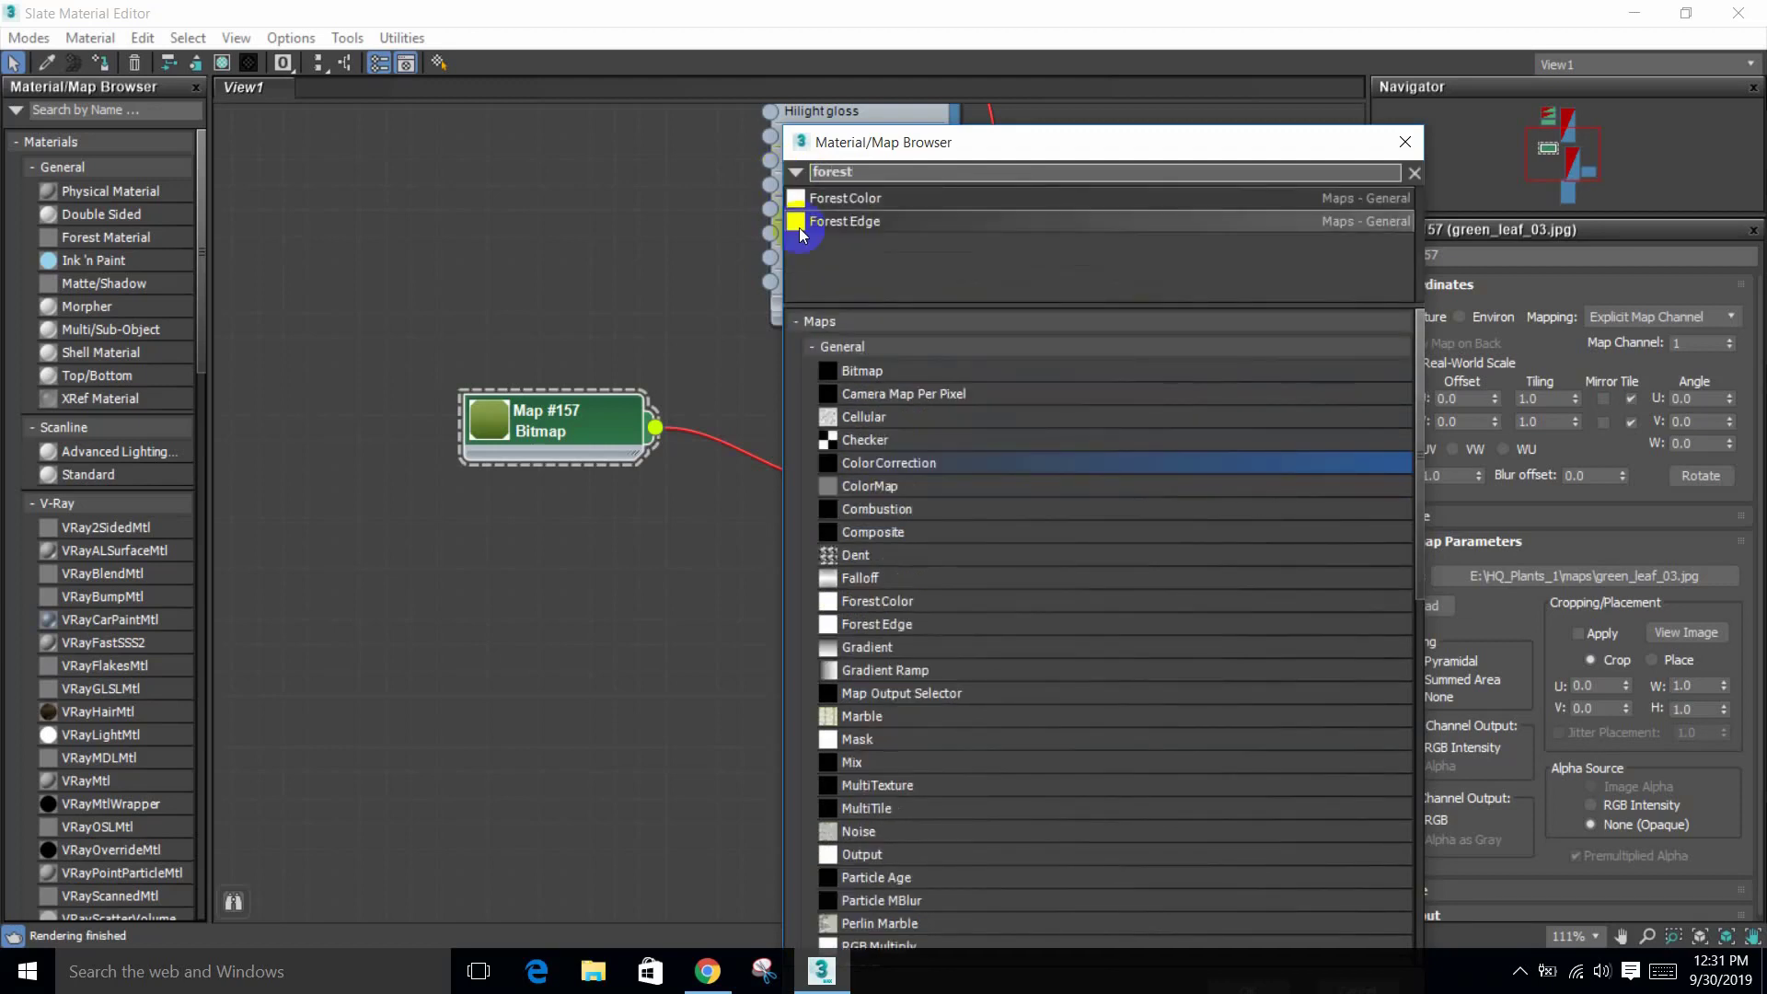
double_click(814, 205)
key(Return)
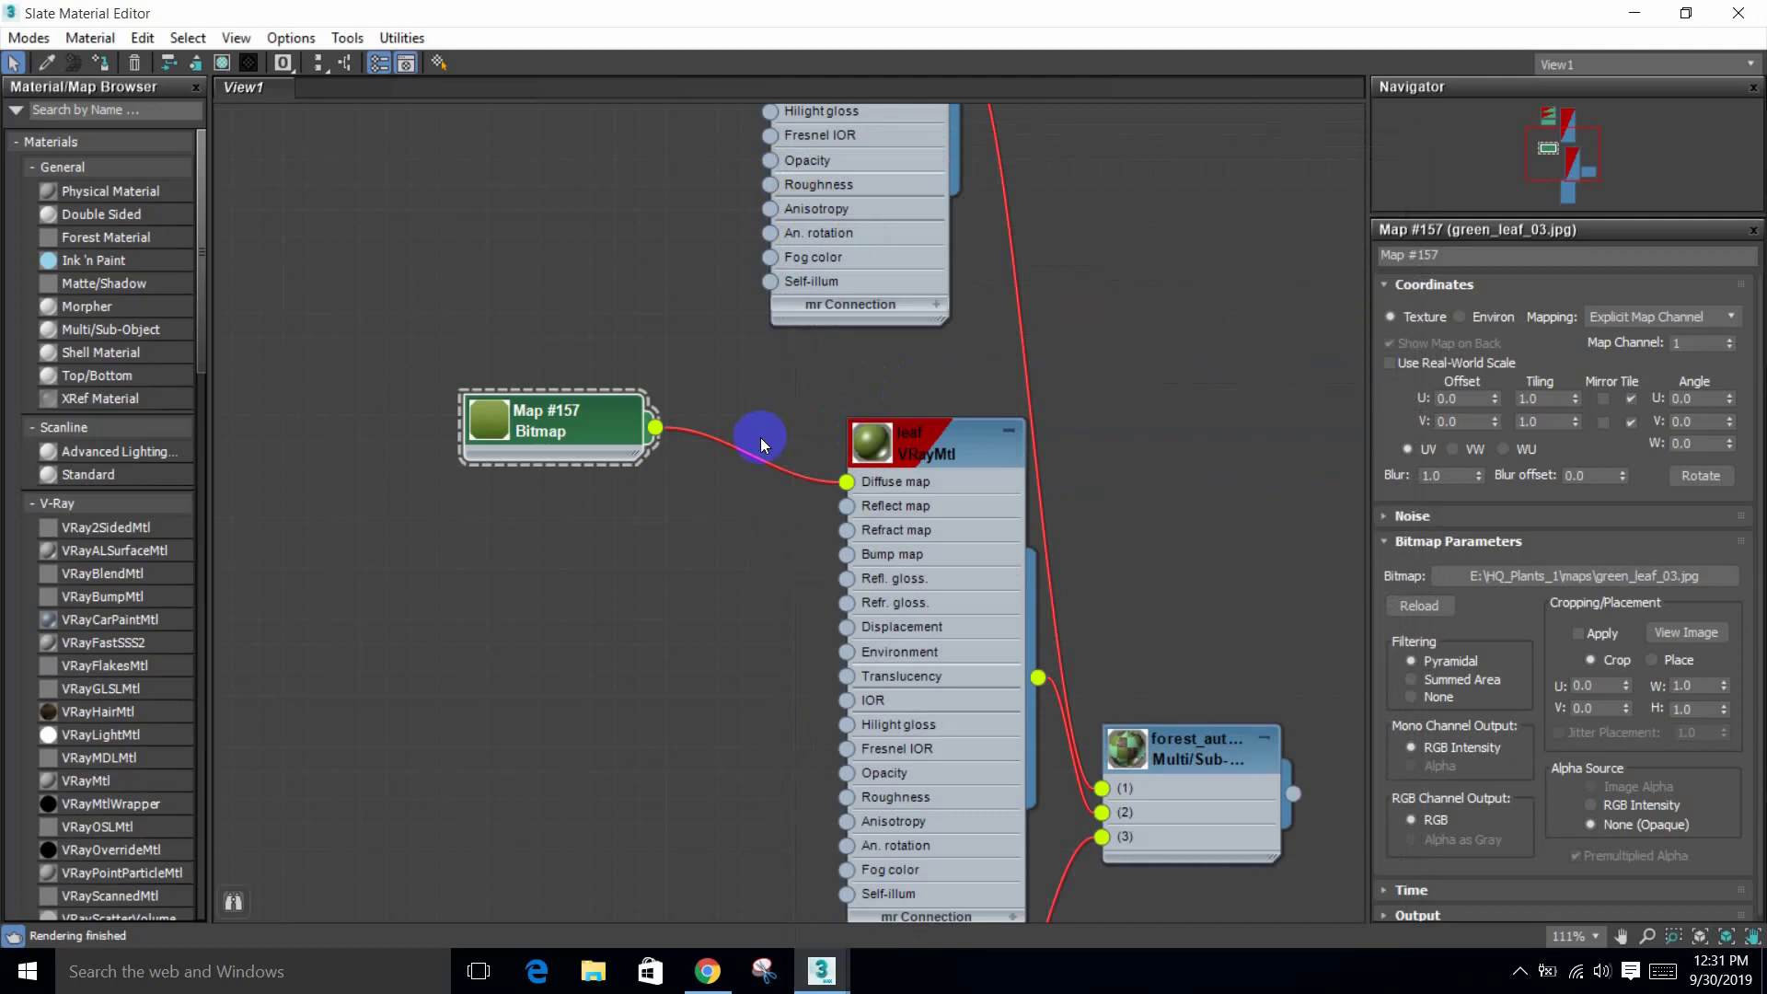
Step: Retry the map type change on the leaf bitmap, searching for "fore" and choosing ForestColor
scroll(760, 438, down, 2)
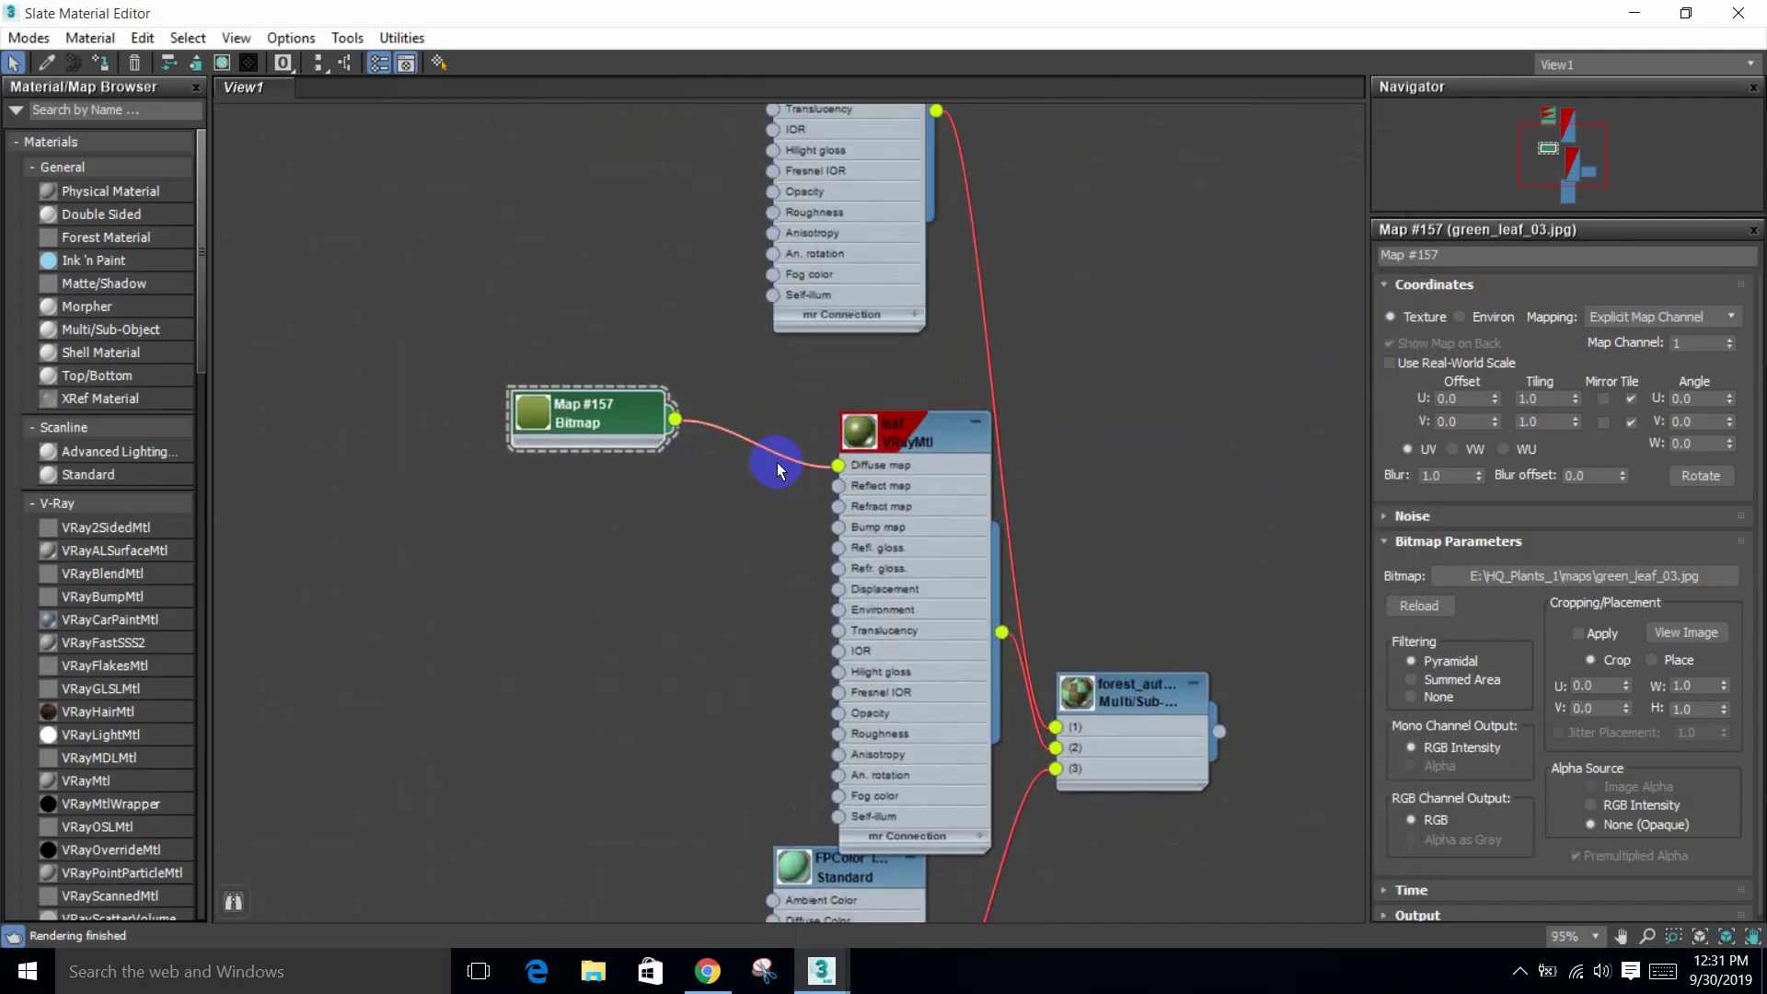
right_click(624, 428)
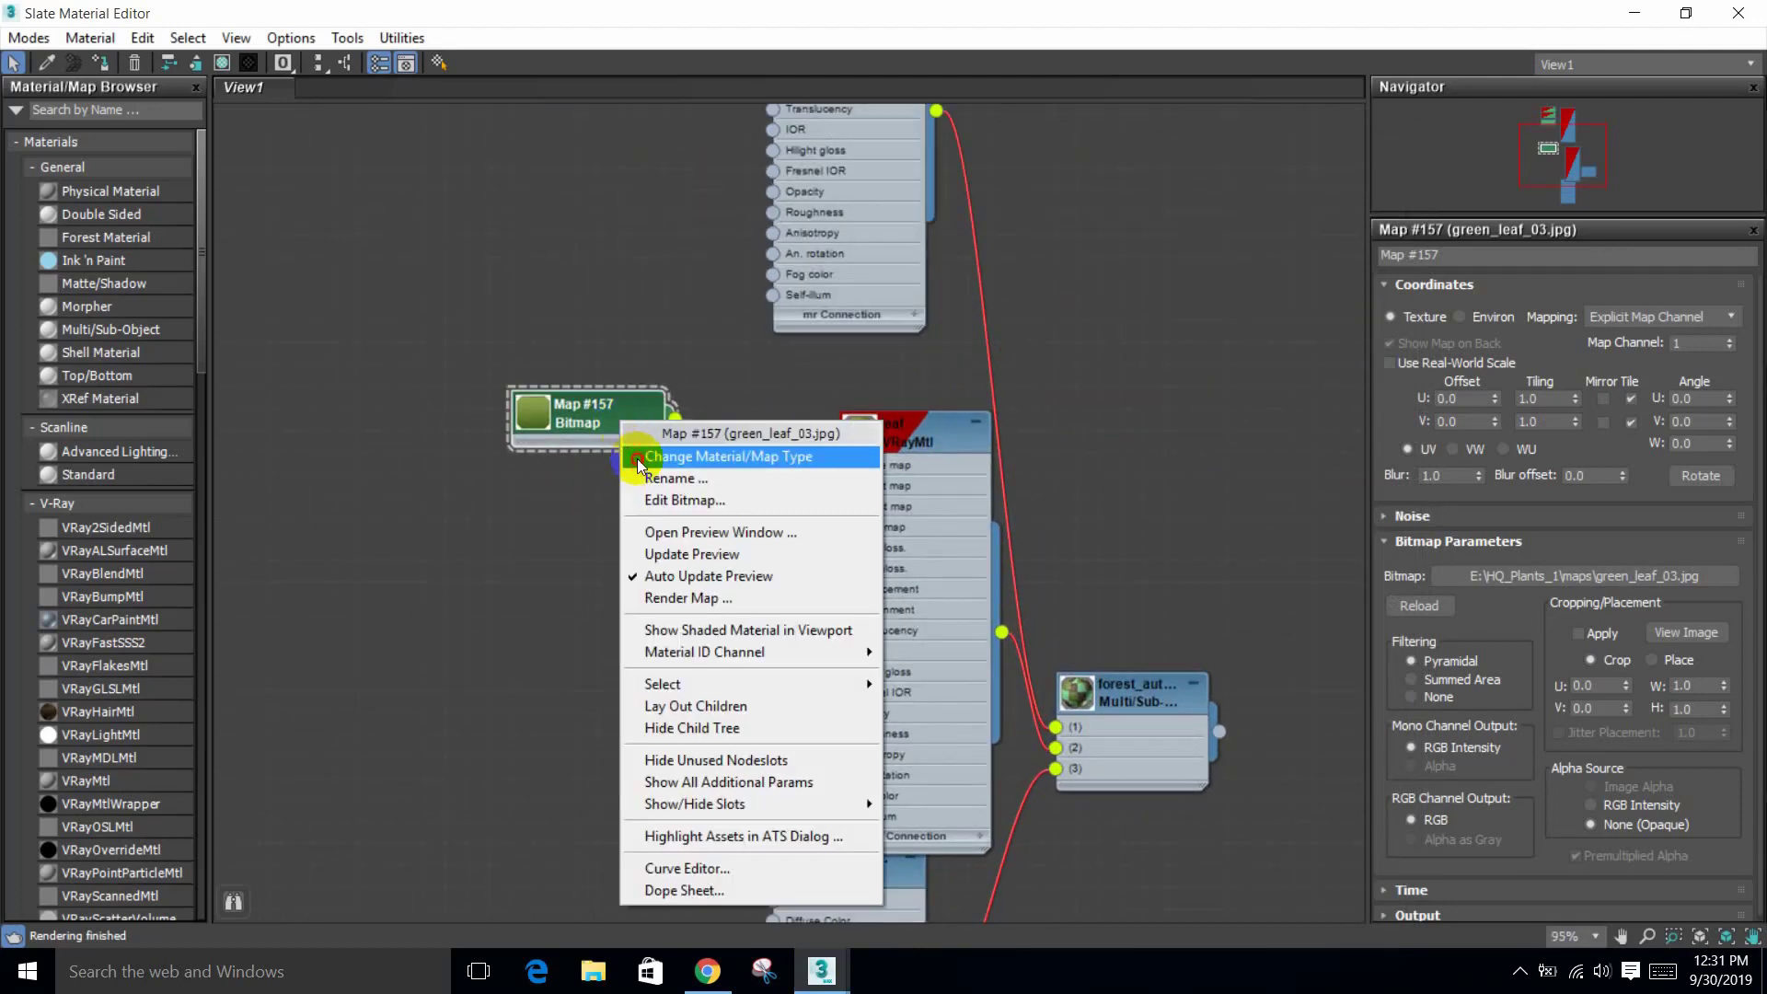
click(636, 457)
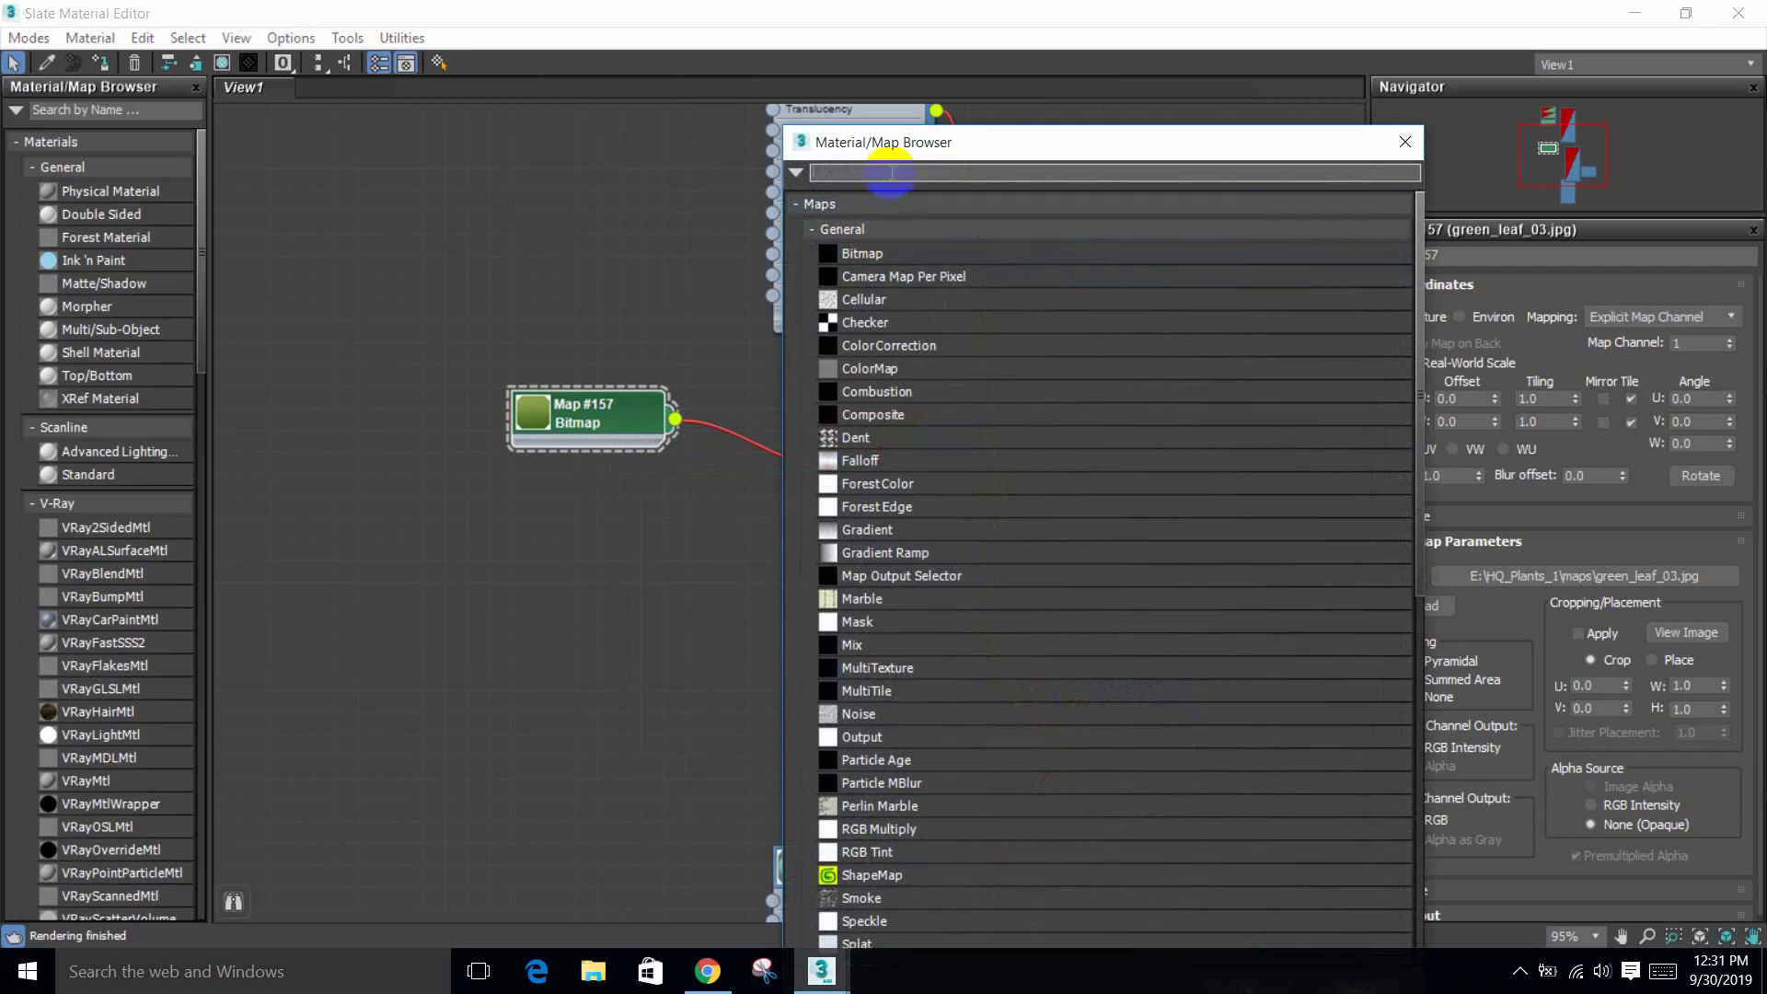
text(fore)
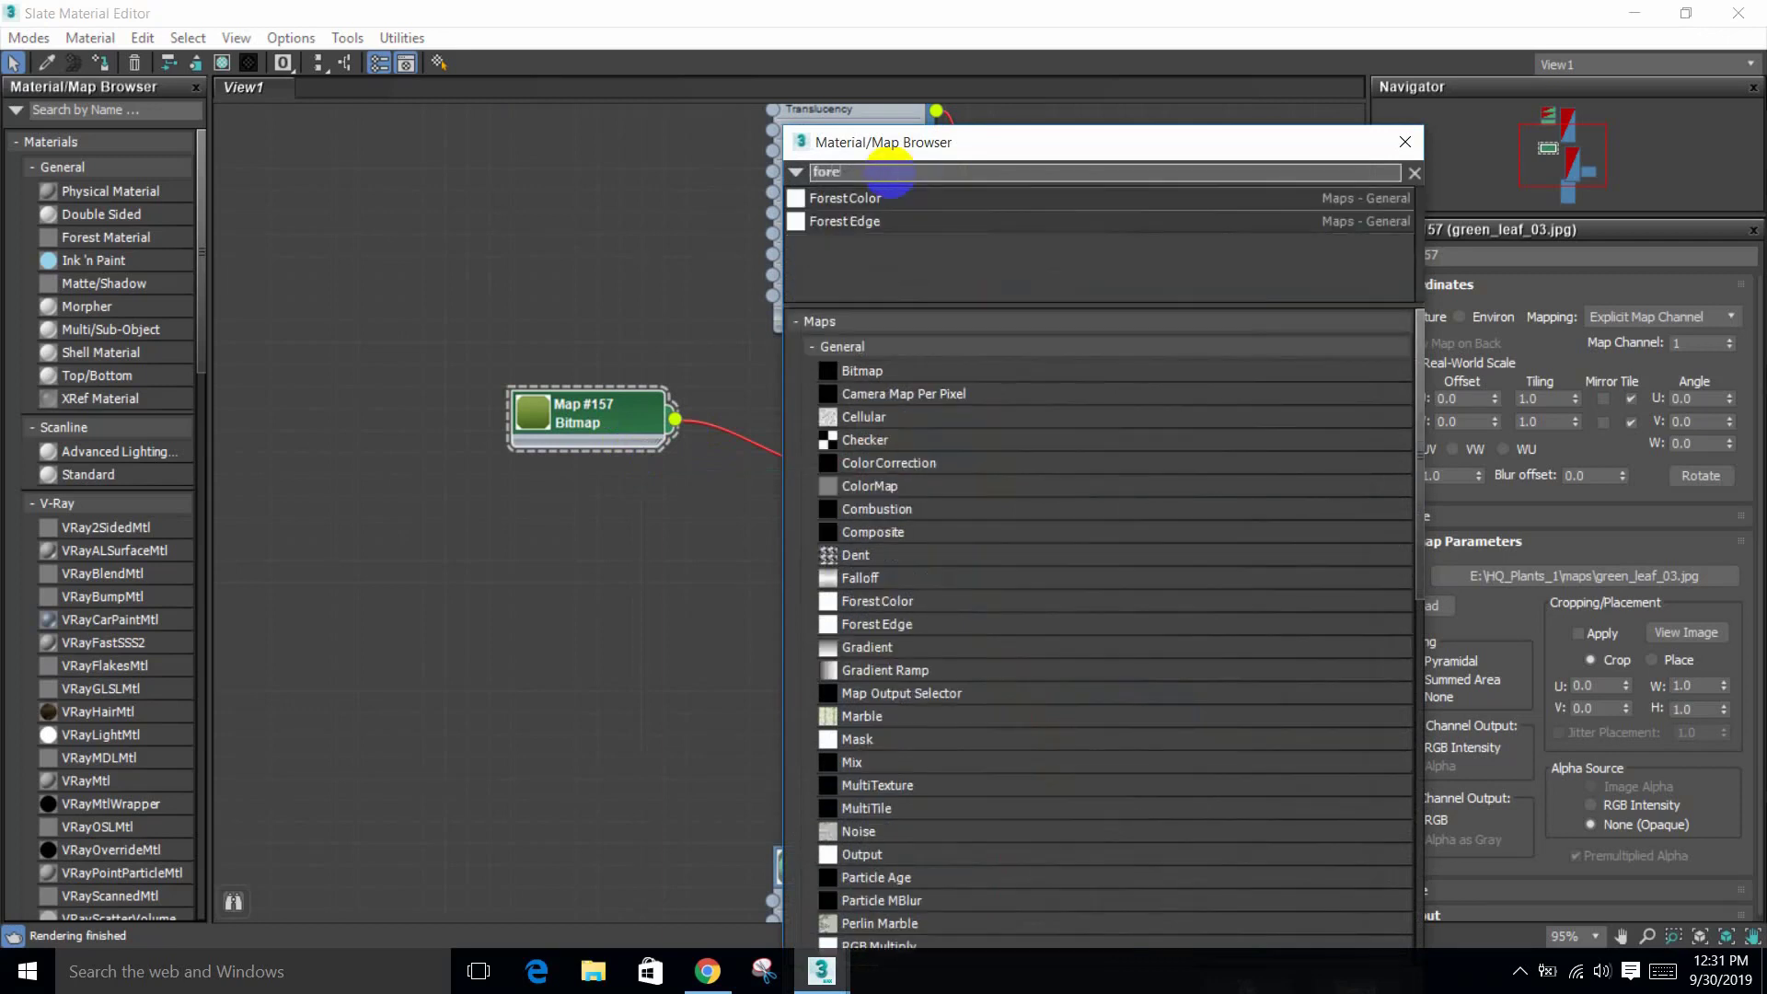
click(837, 204)
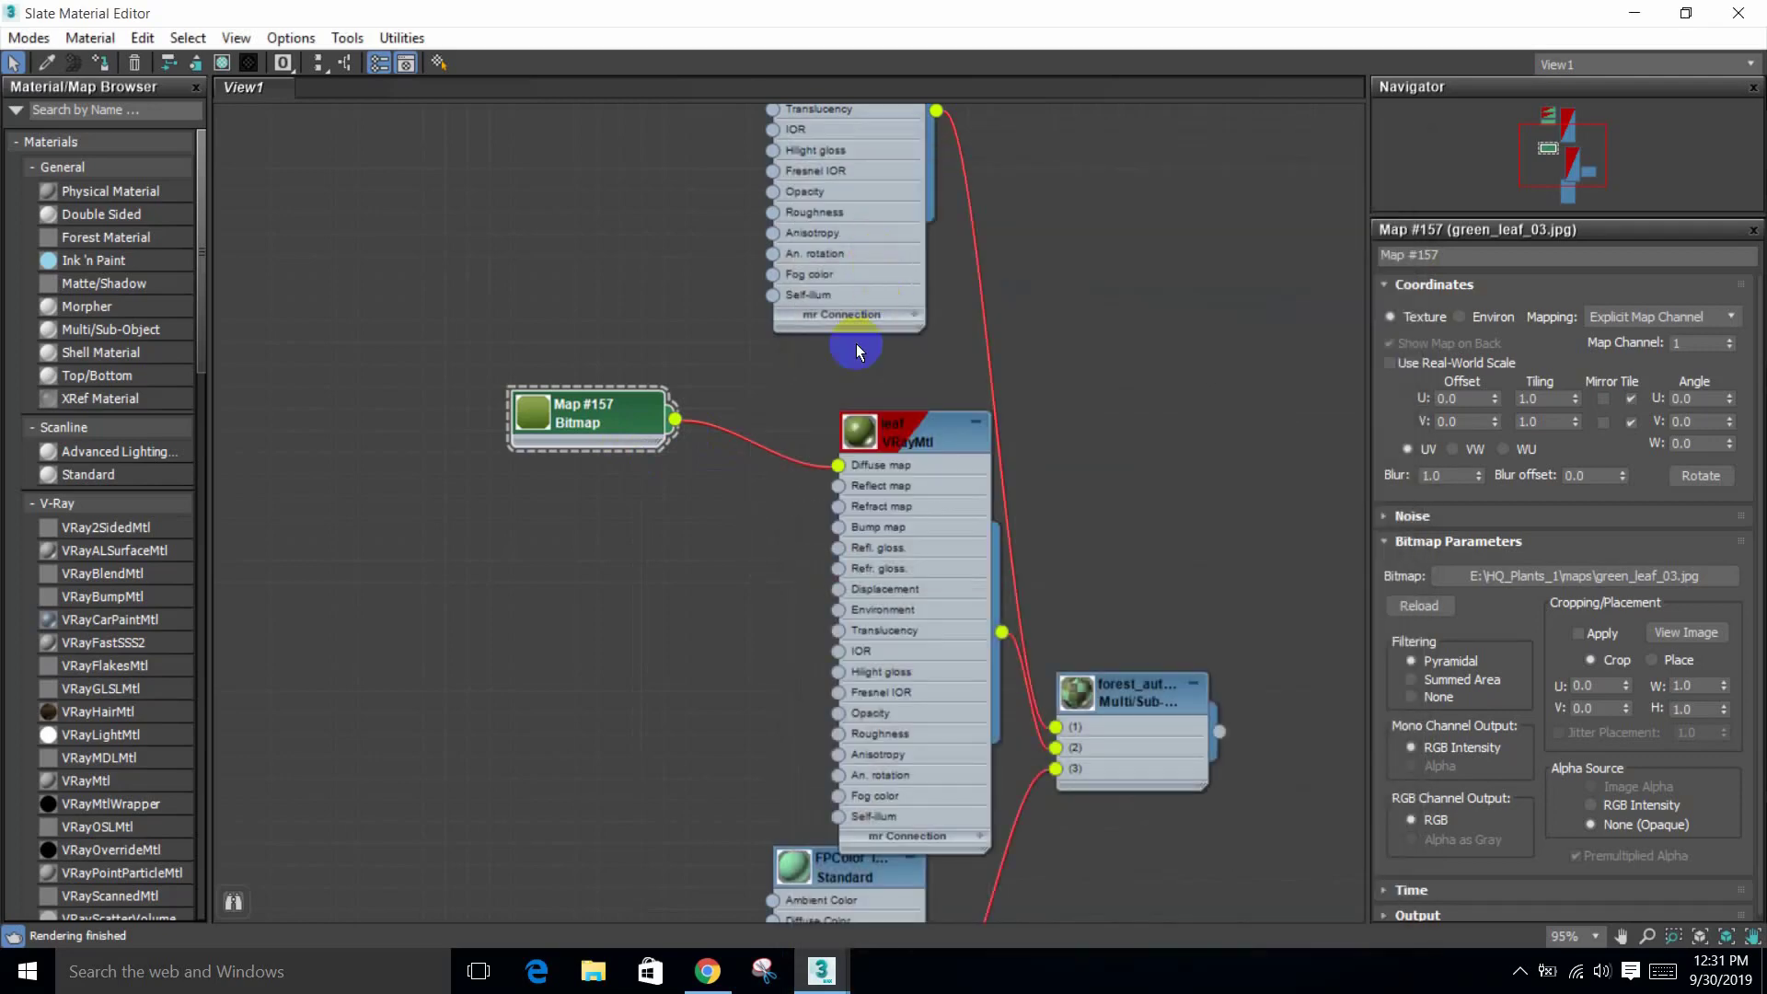
Step: Add a new Forest Color map node between the leaf bitmap and the leaf VRayMtl
scroll(856, 344, down, 6)
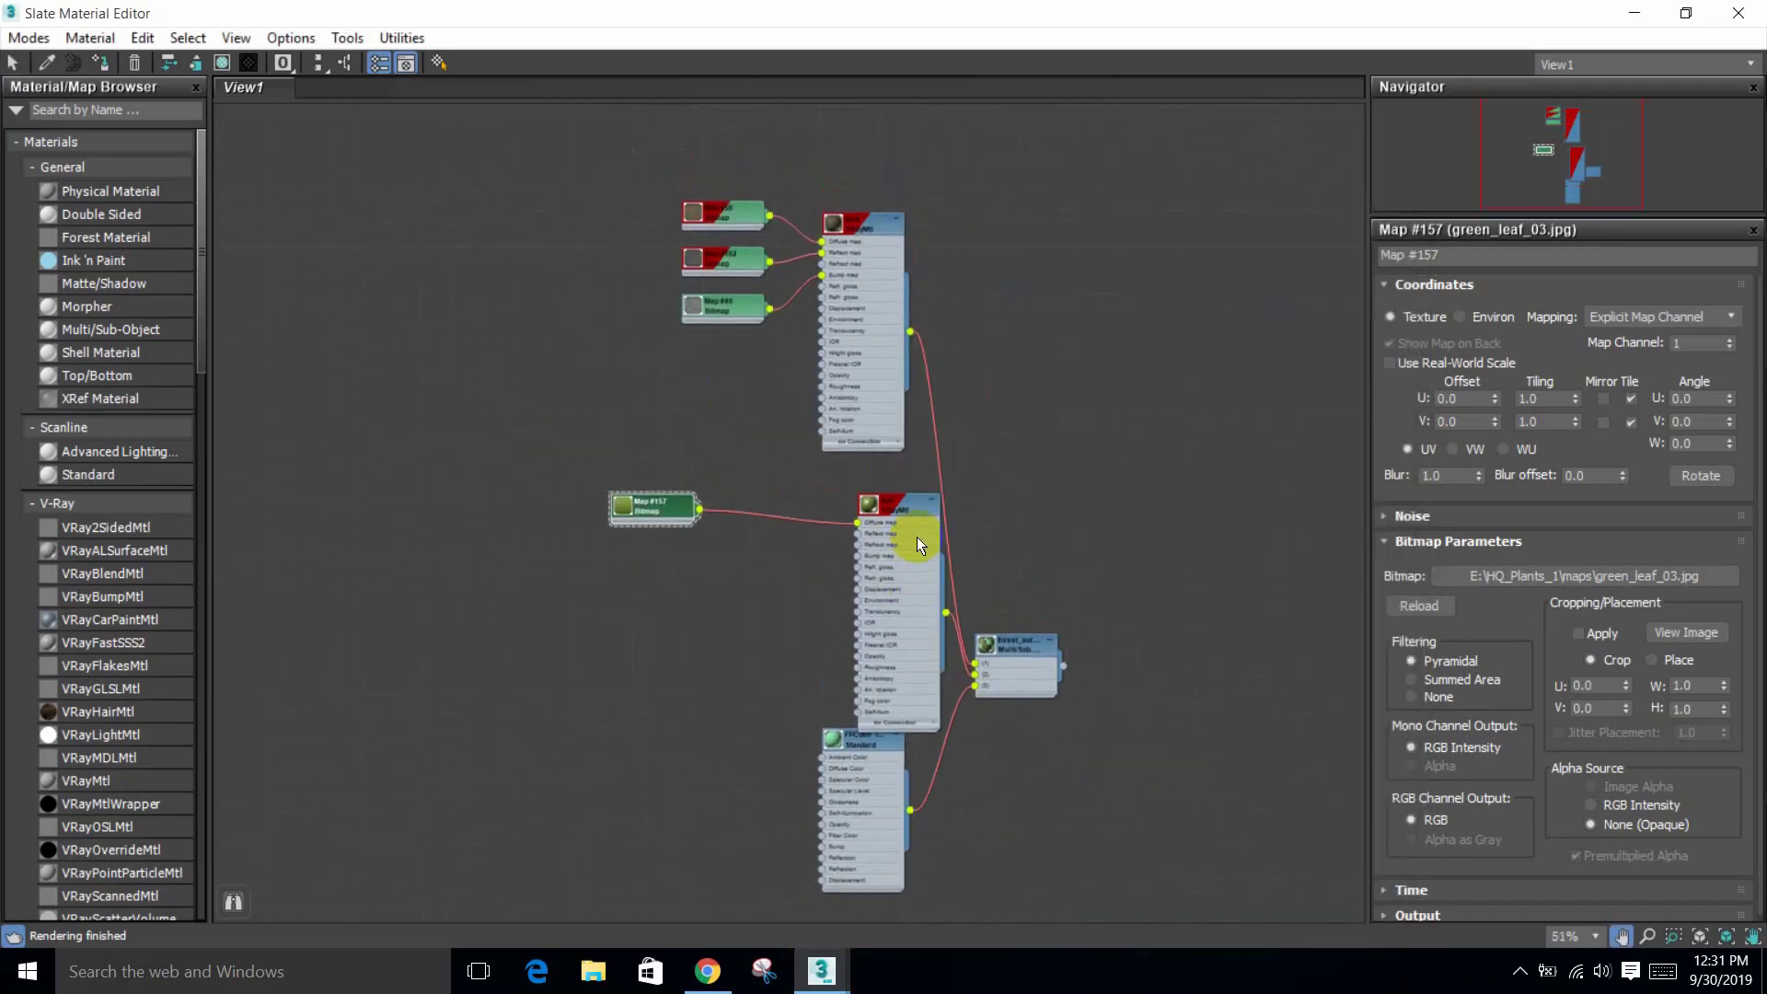
scroll(835, 508, up, 6)
right_click(720, 451)
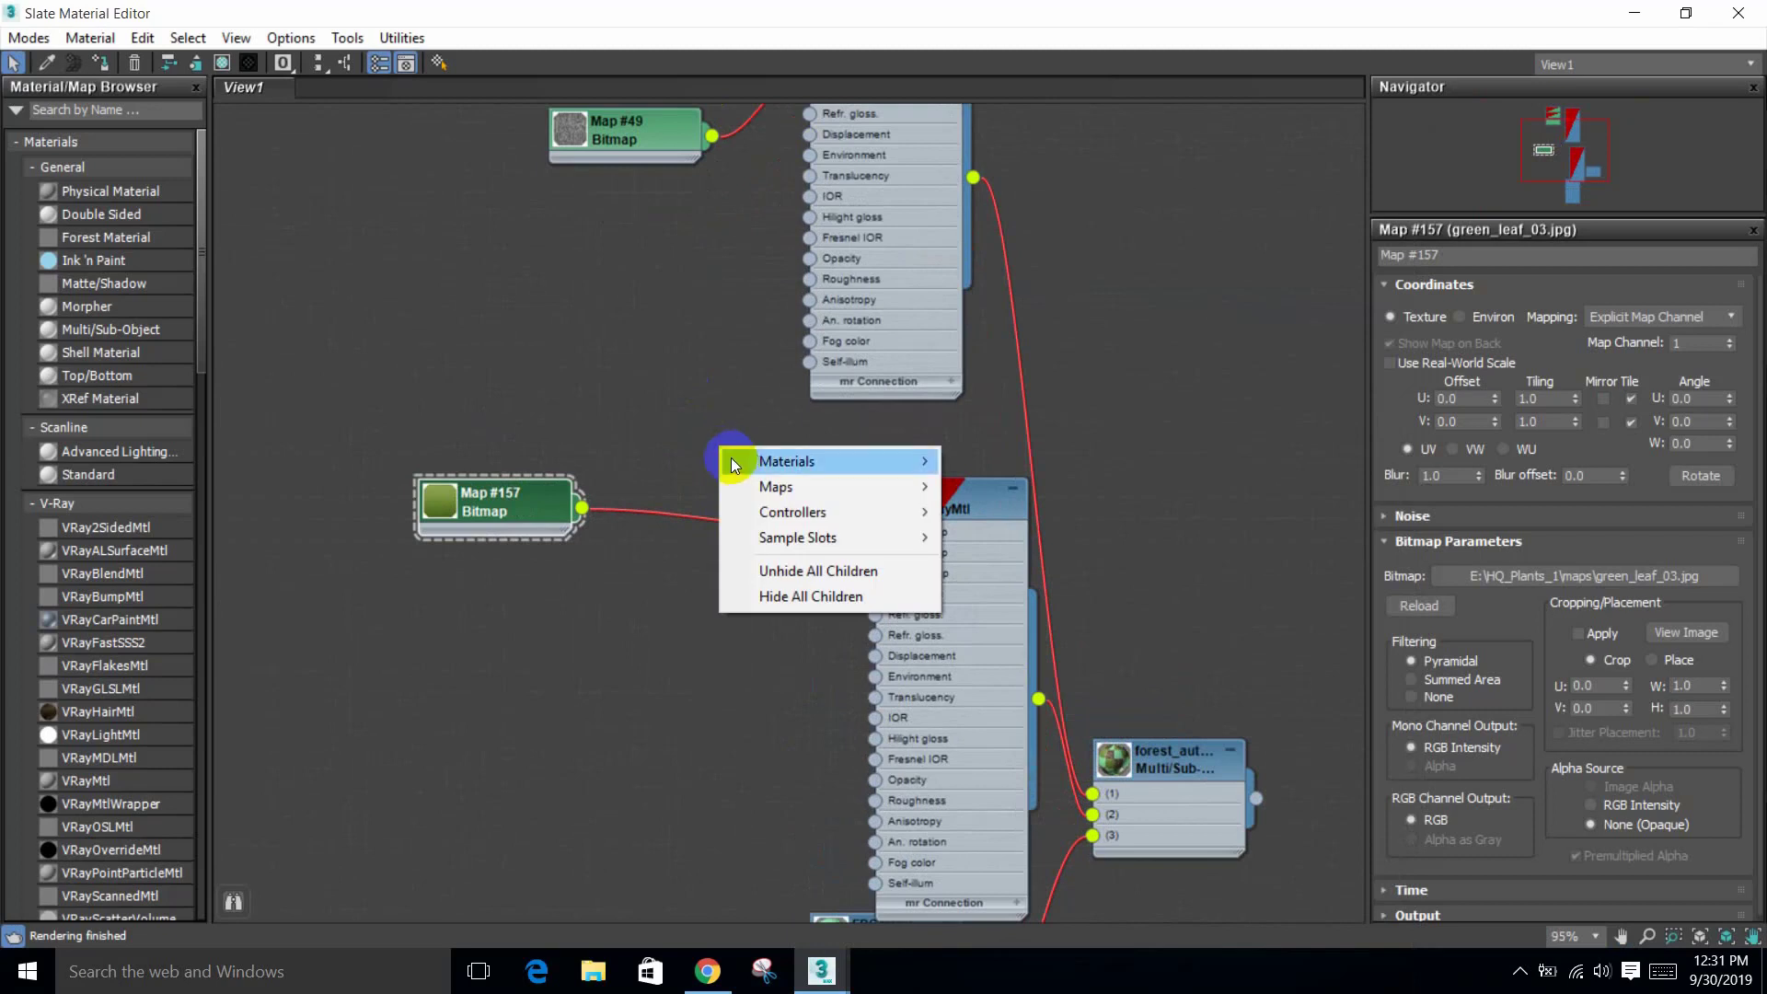
mouse_move(732, 460)
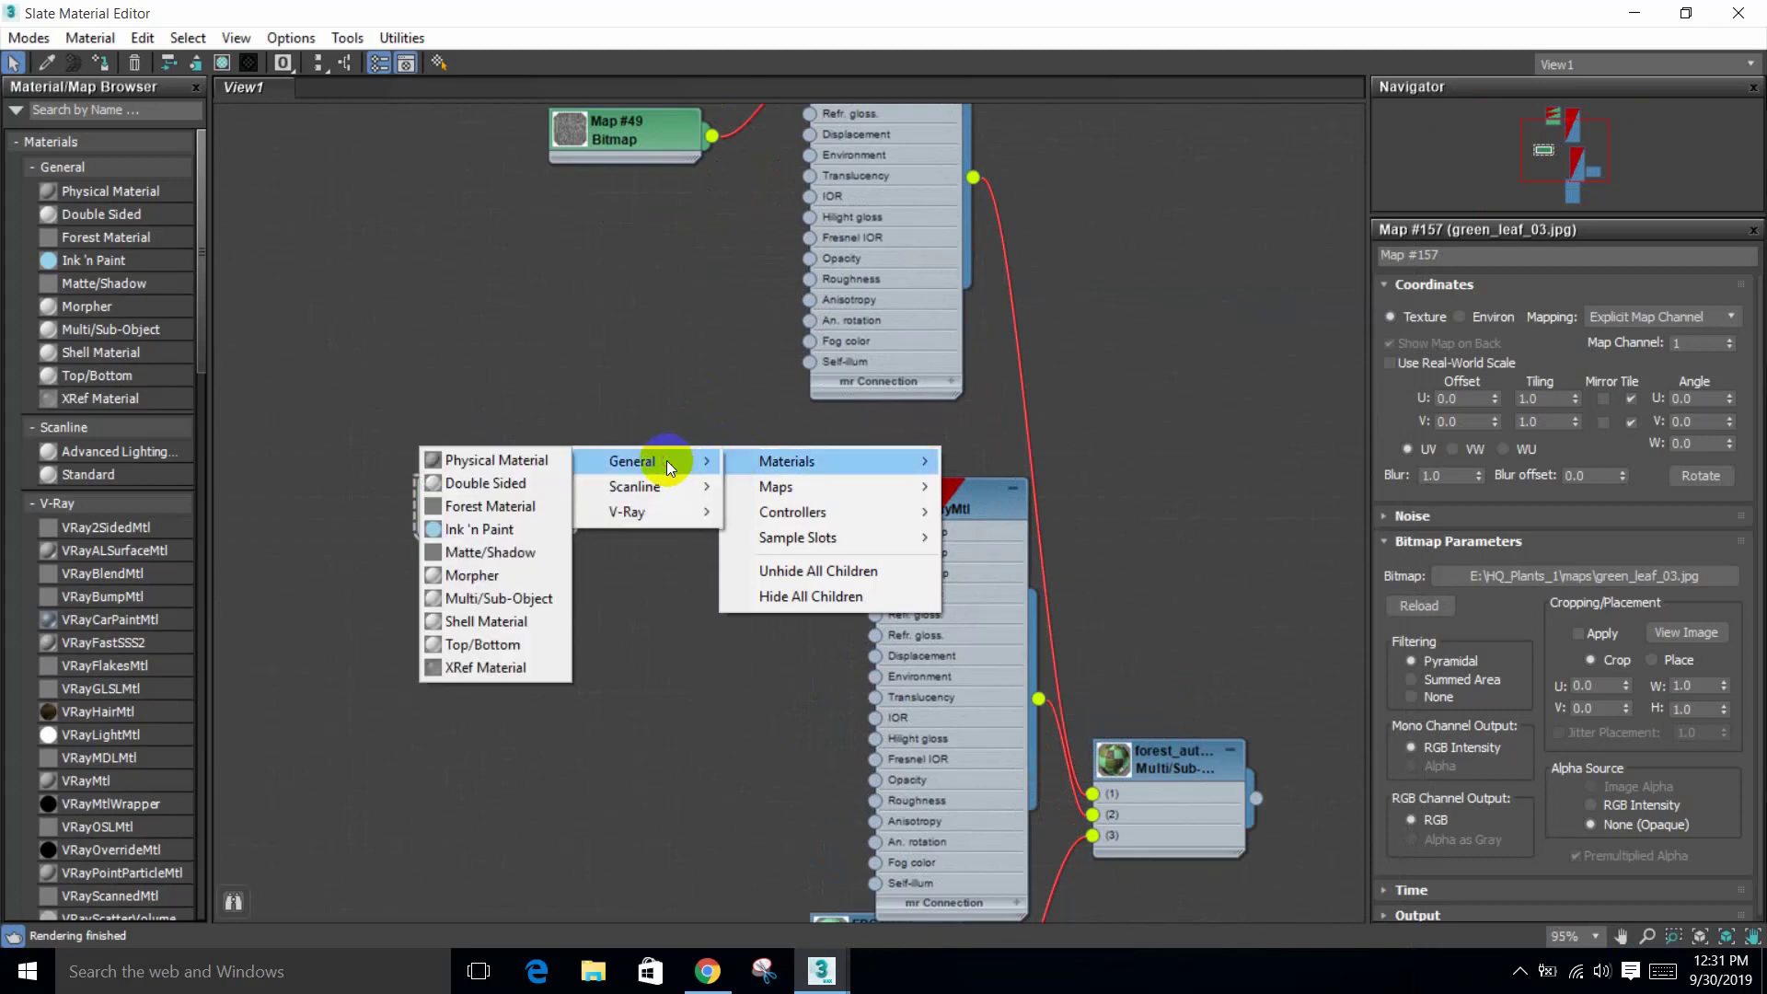
mouse_move(789, 495)
mouse_move(681, 484)
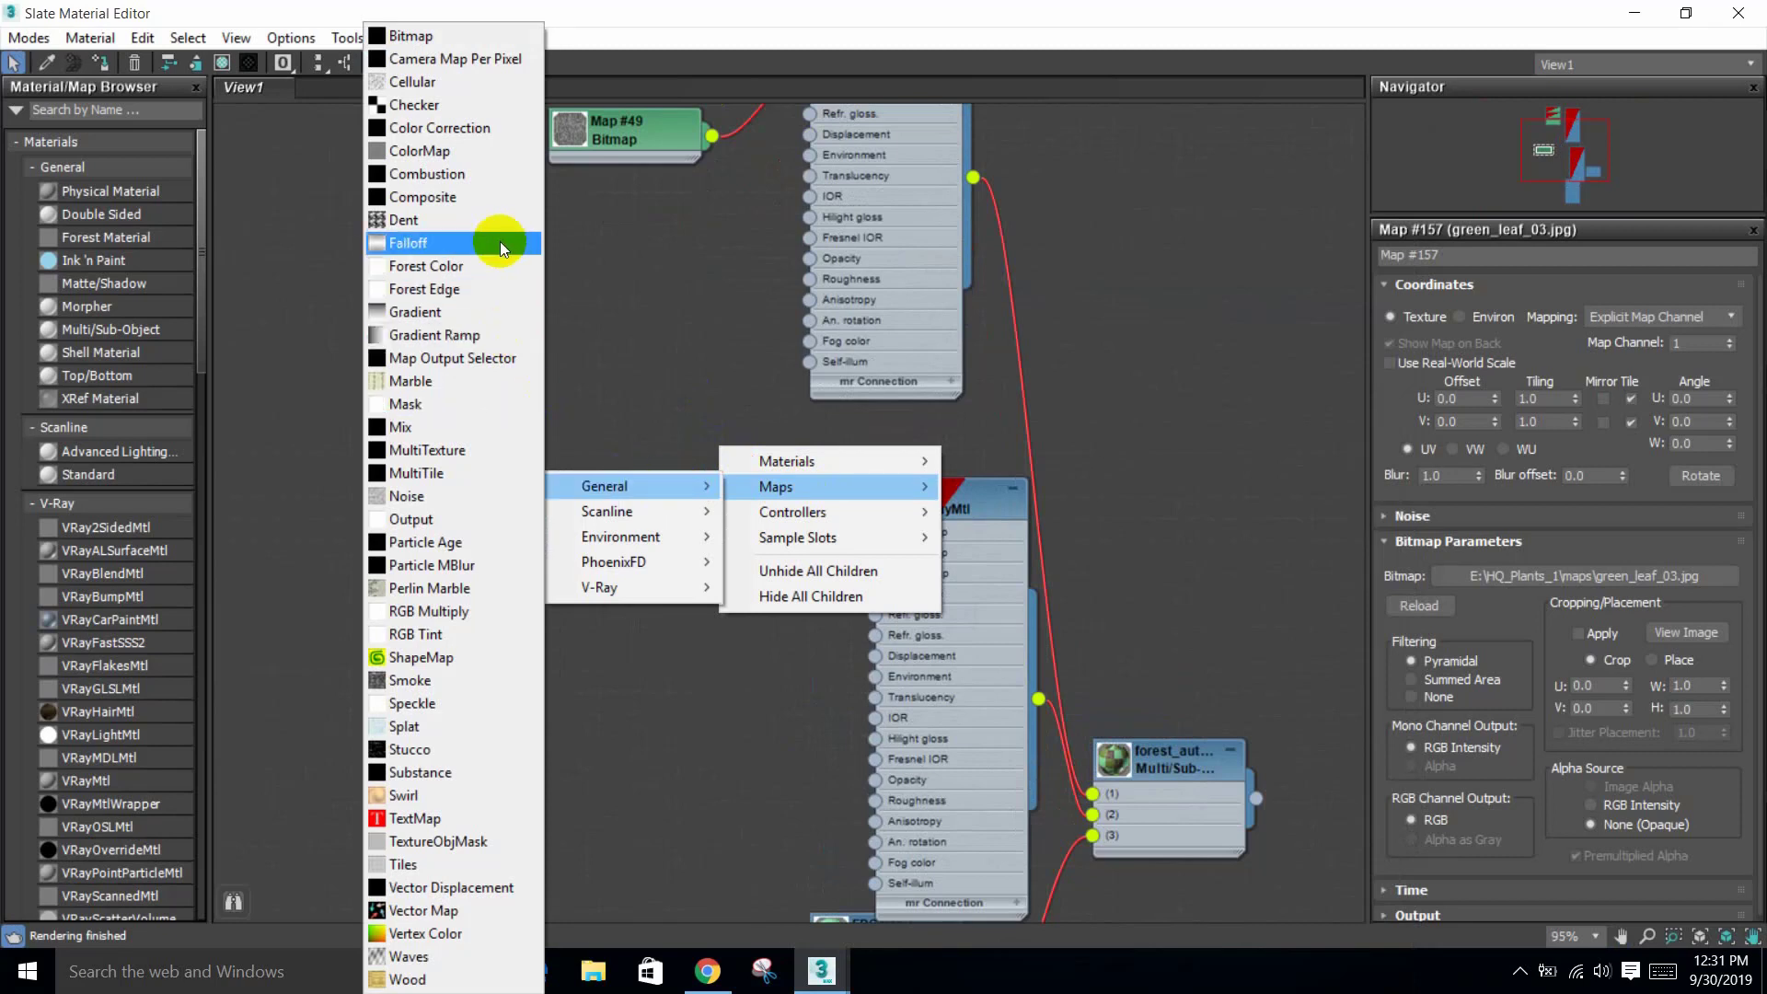
click(446, 267)
scroll(706, 497, up, 1)
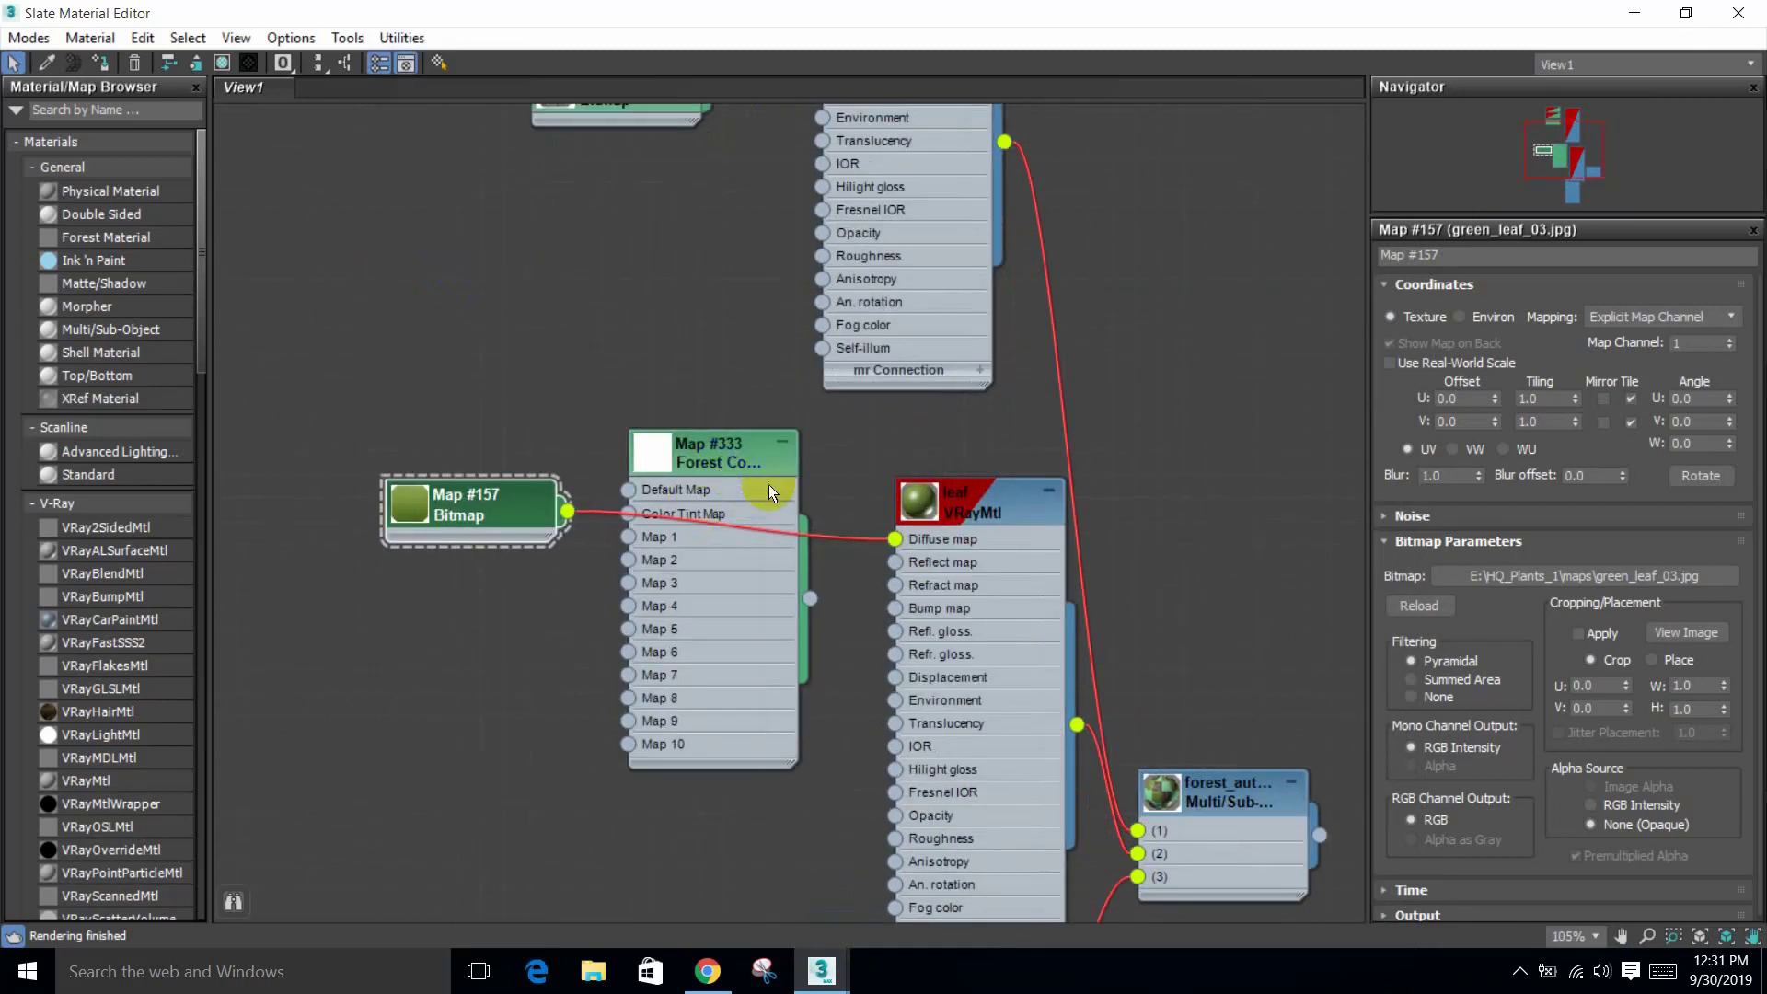
Step: Connect the leaf bitmap to the Forest Color's Default Map and its output to the leaf's Diffuse map, arranging the bitmap node
drag(893, 542, 628, 490)
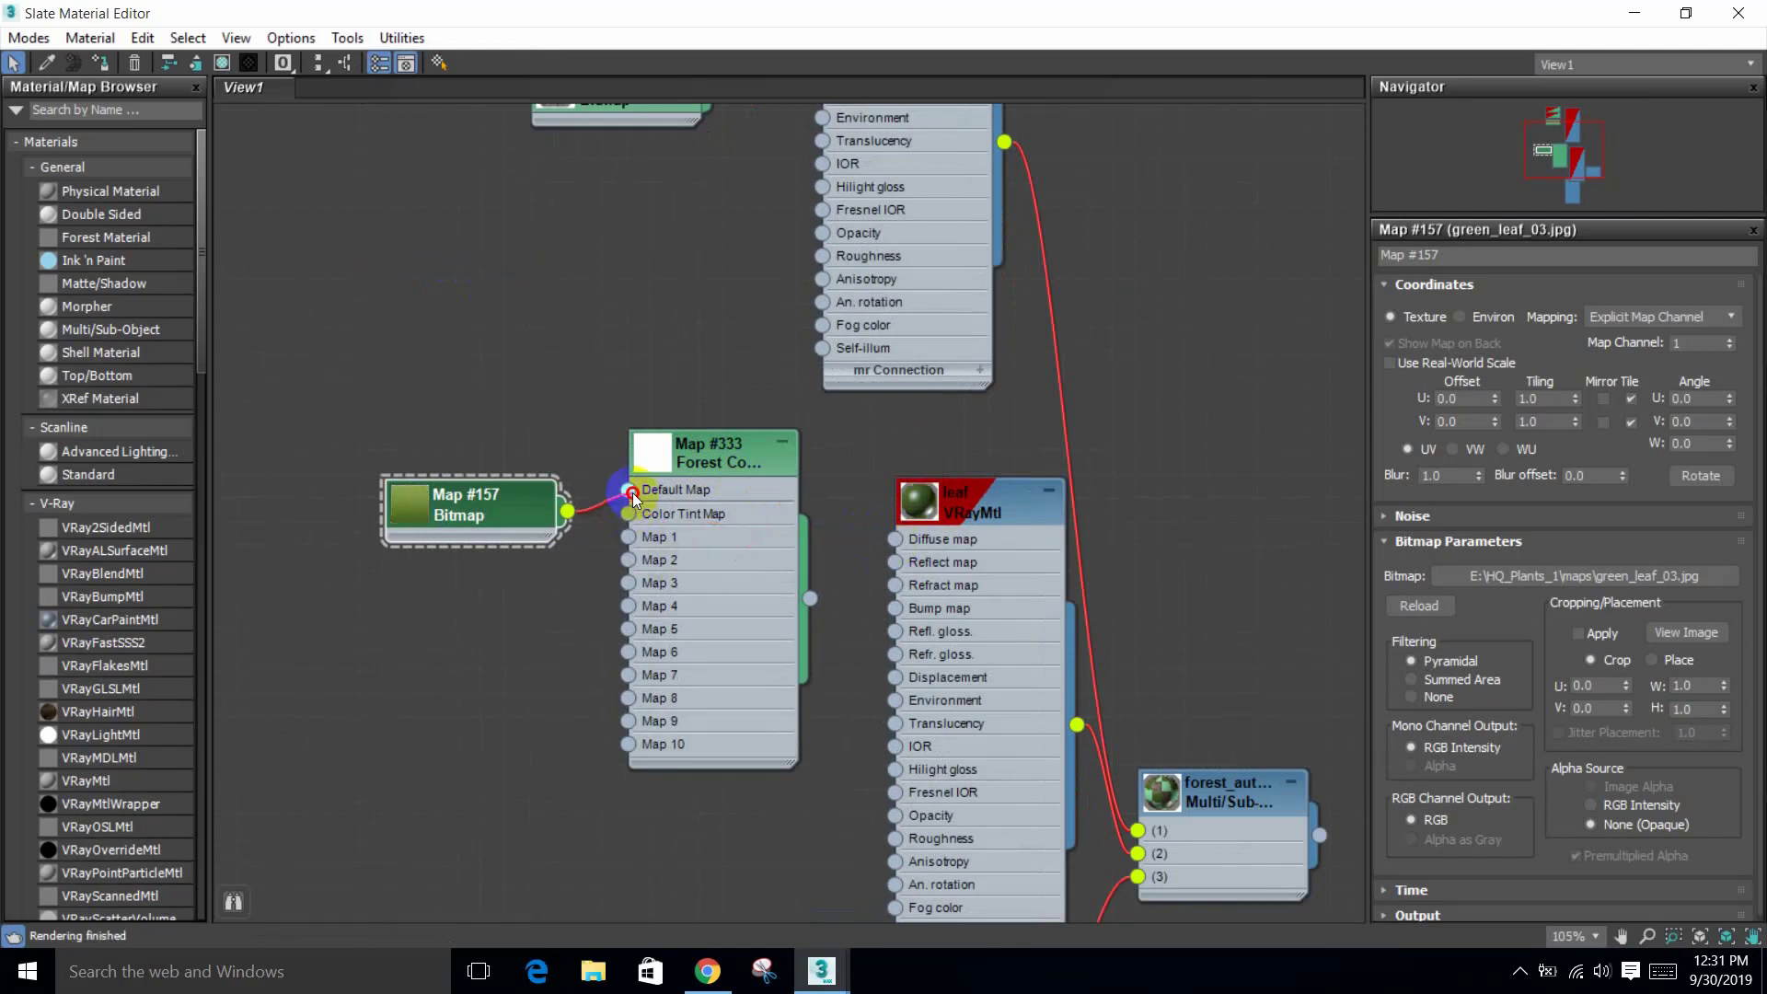
drag(810, 599, 895, 539)
drag(449, 520, 423, 447)
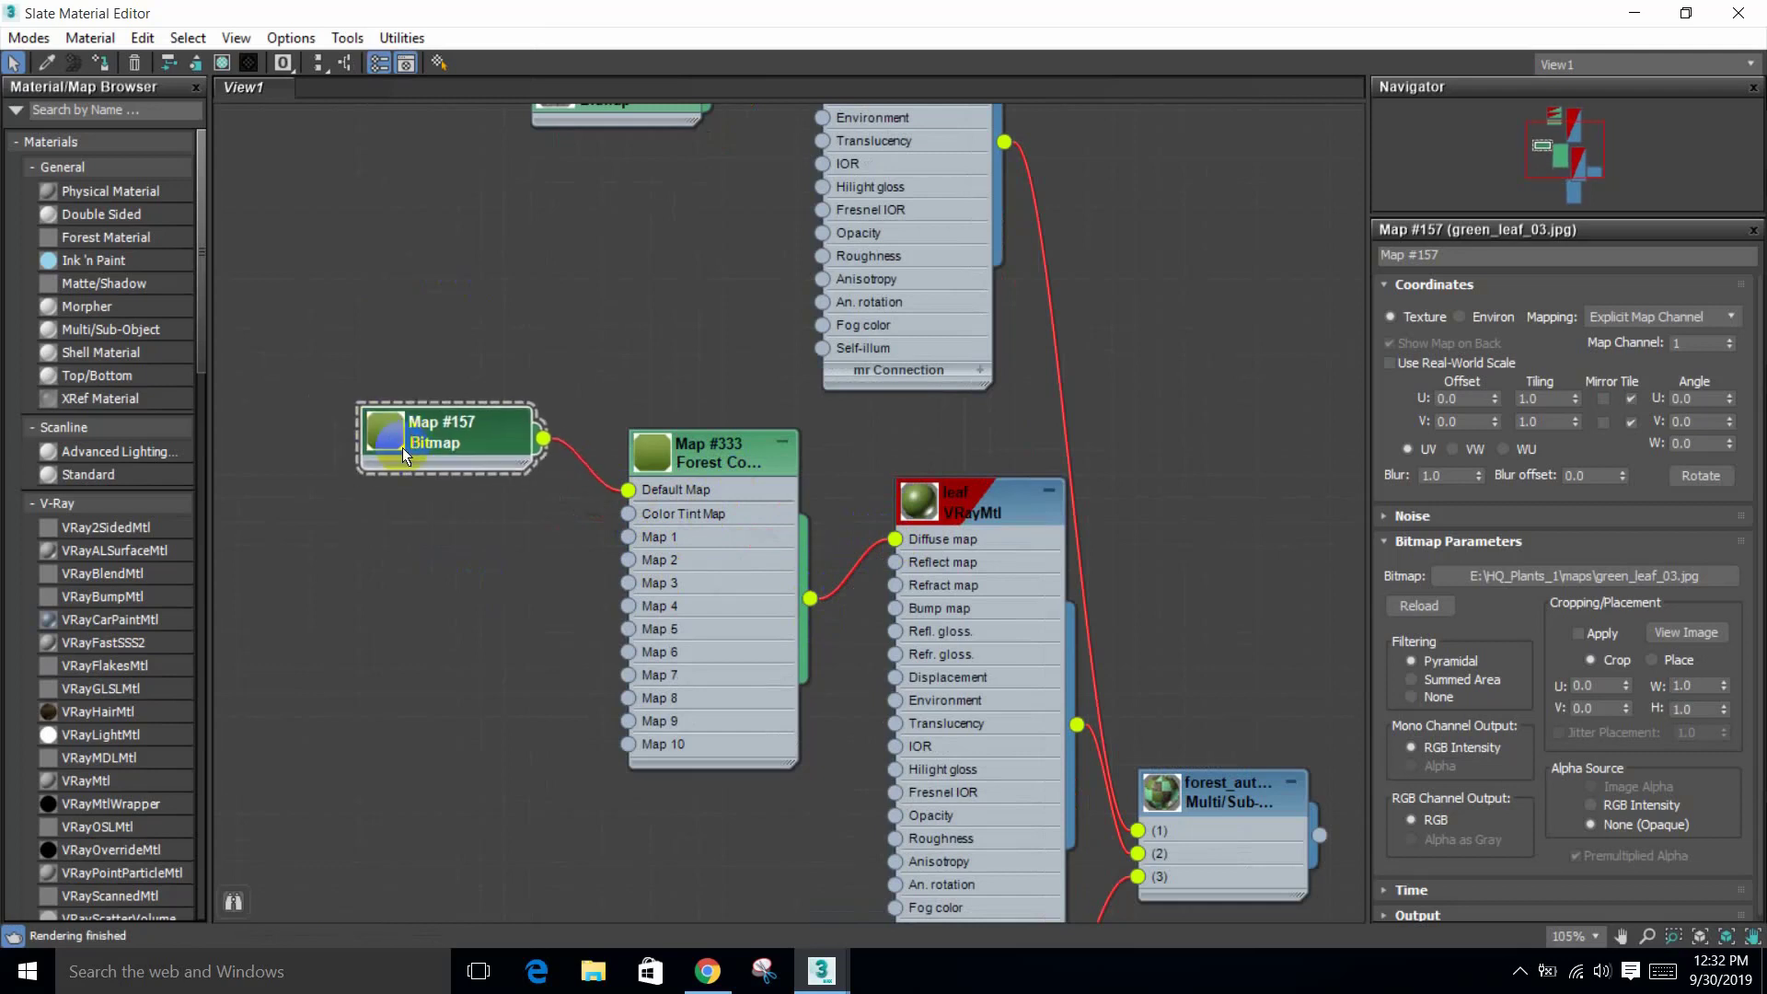
click(734, 451)
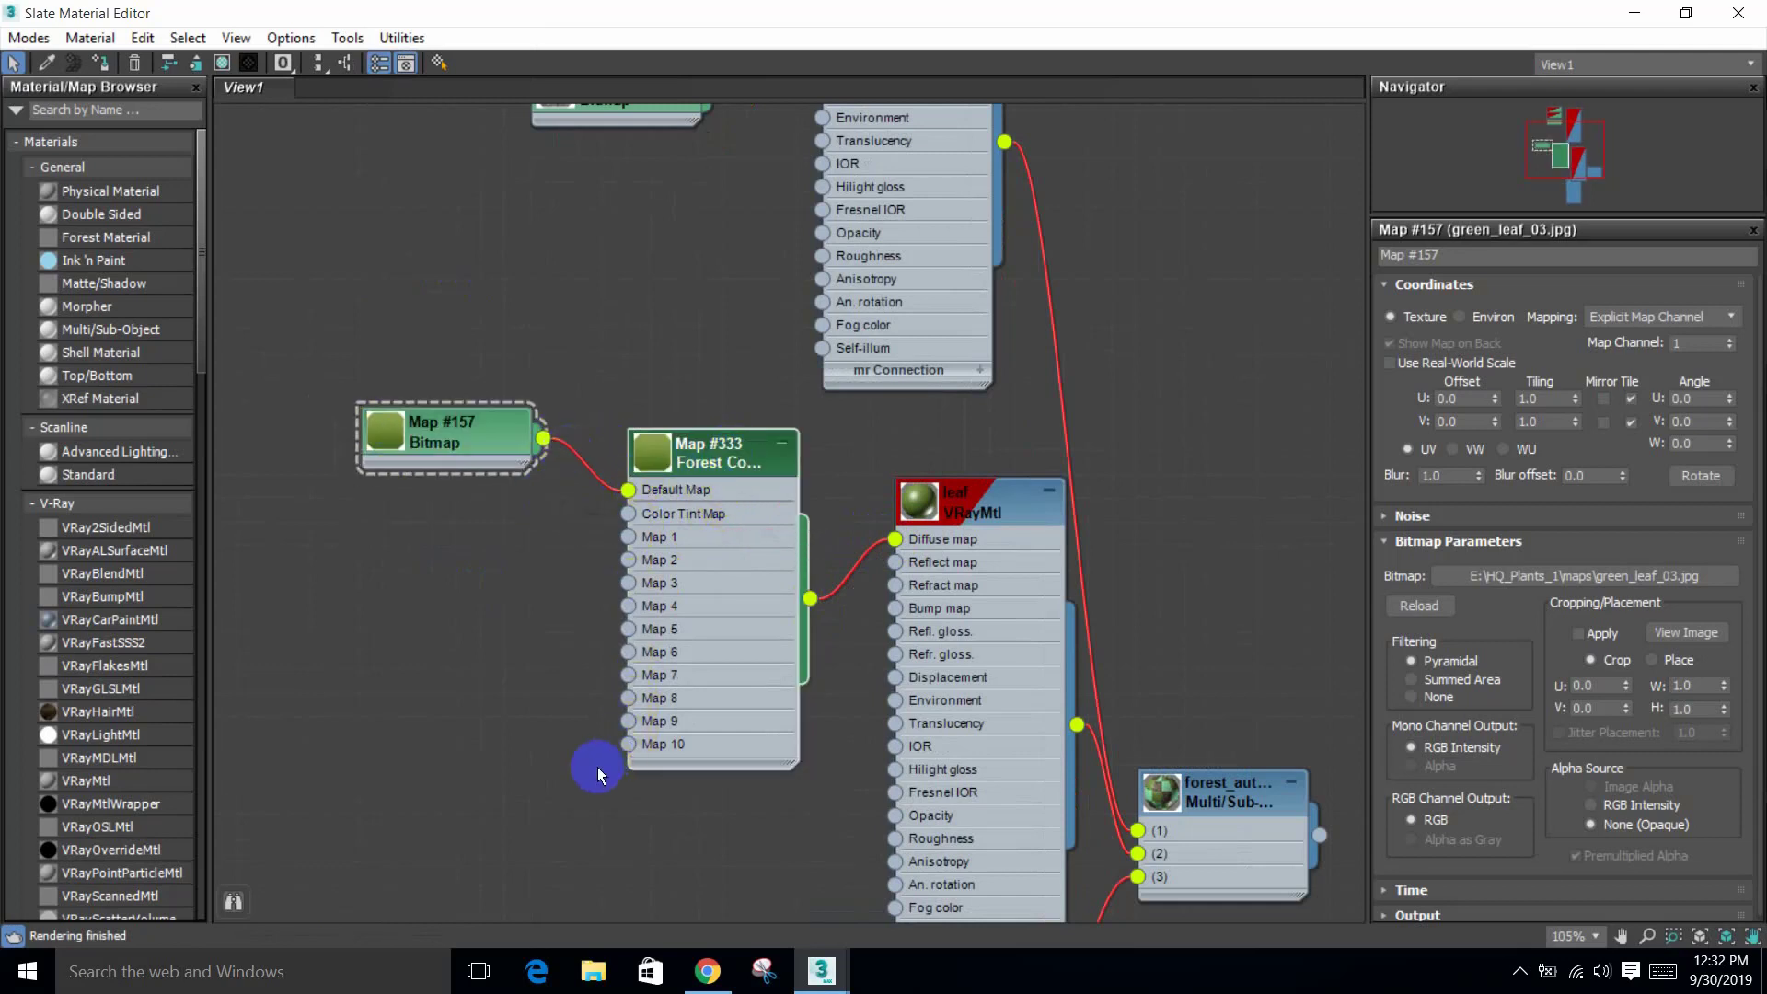
drag(582, 797, 644, 701)
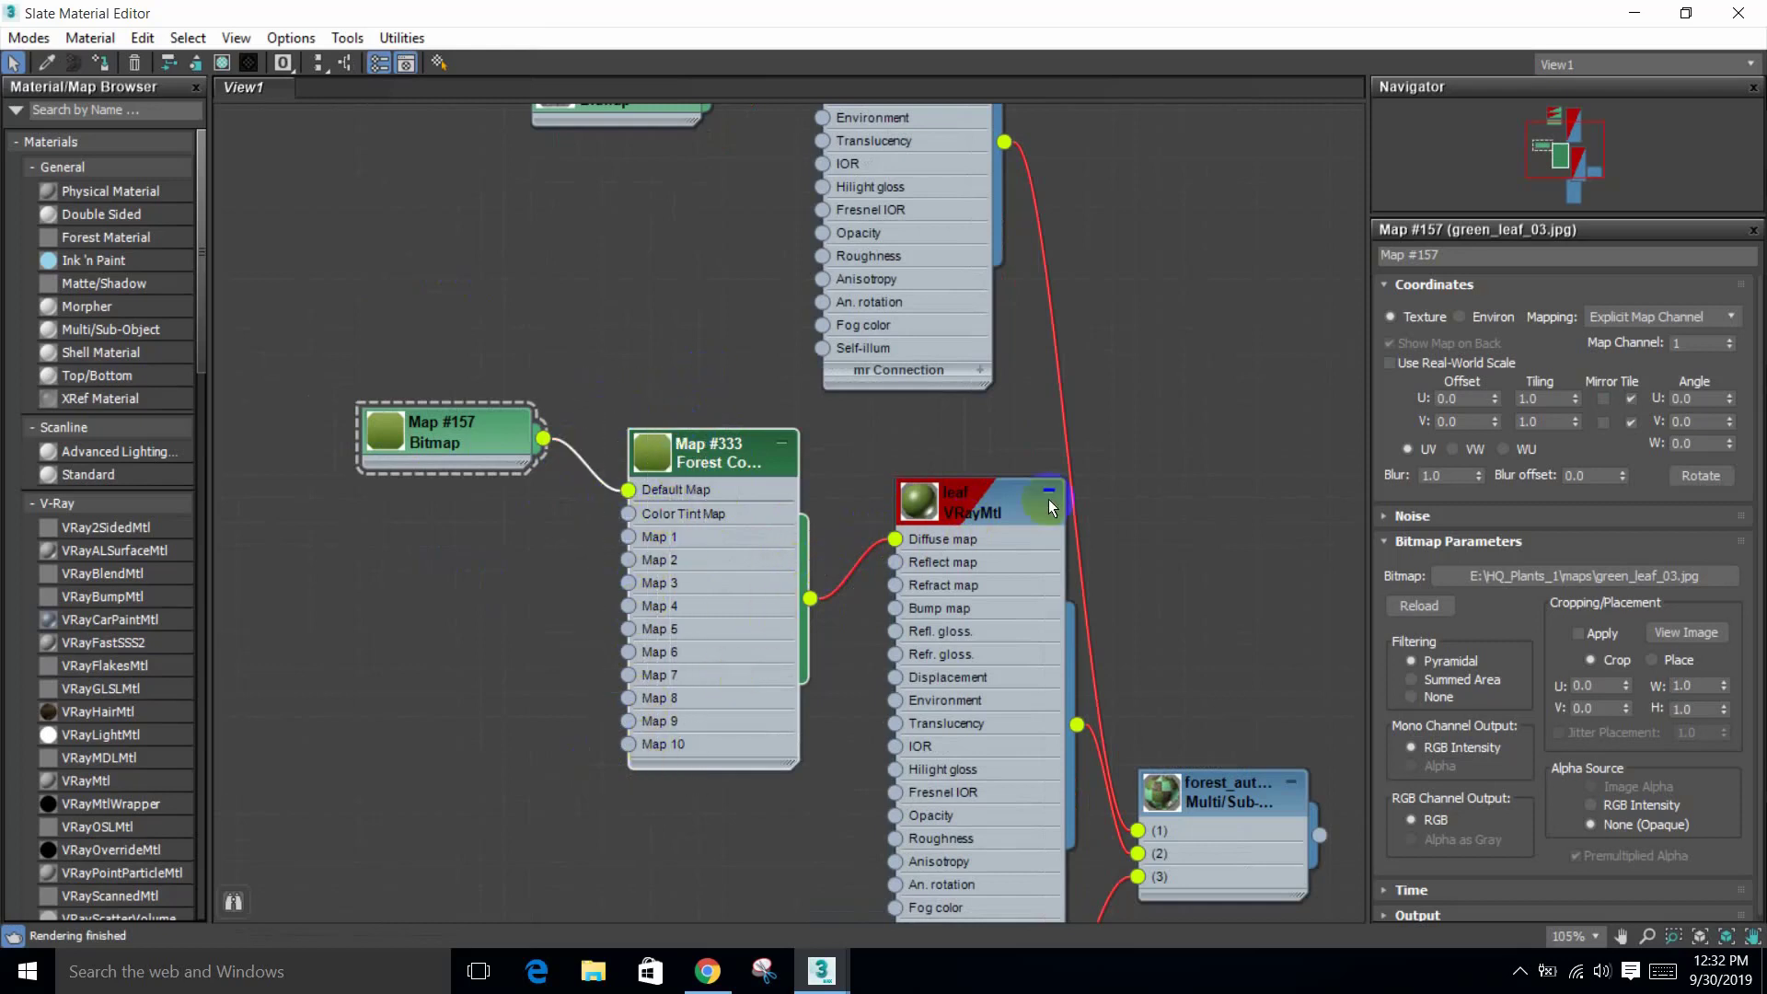
middle_drag(729, 580, 841, 553)
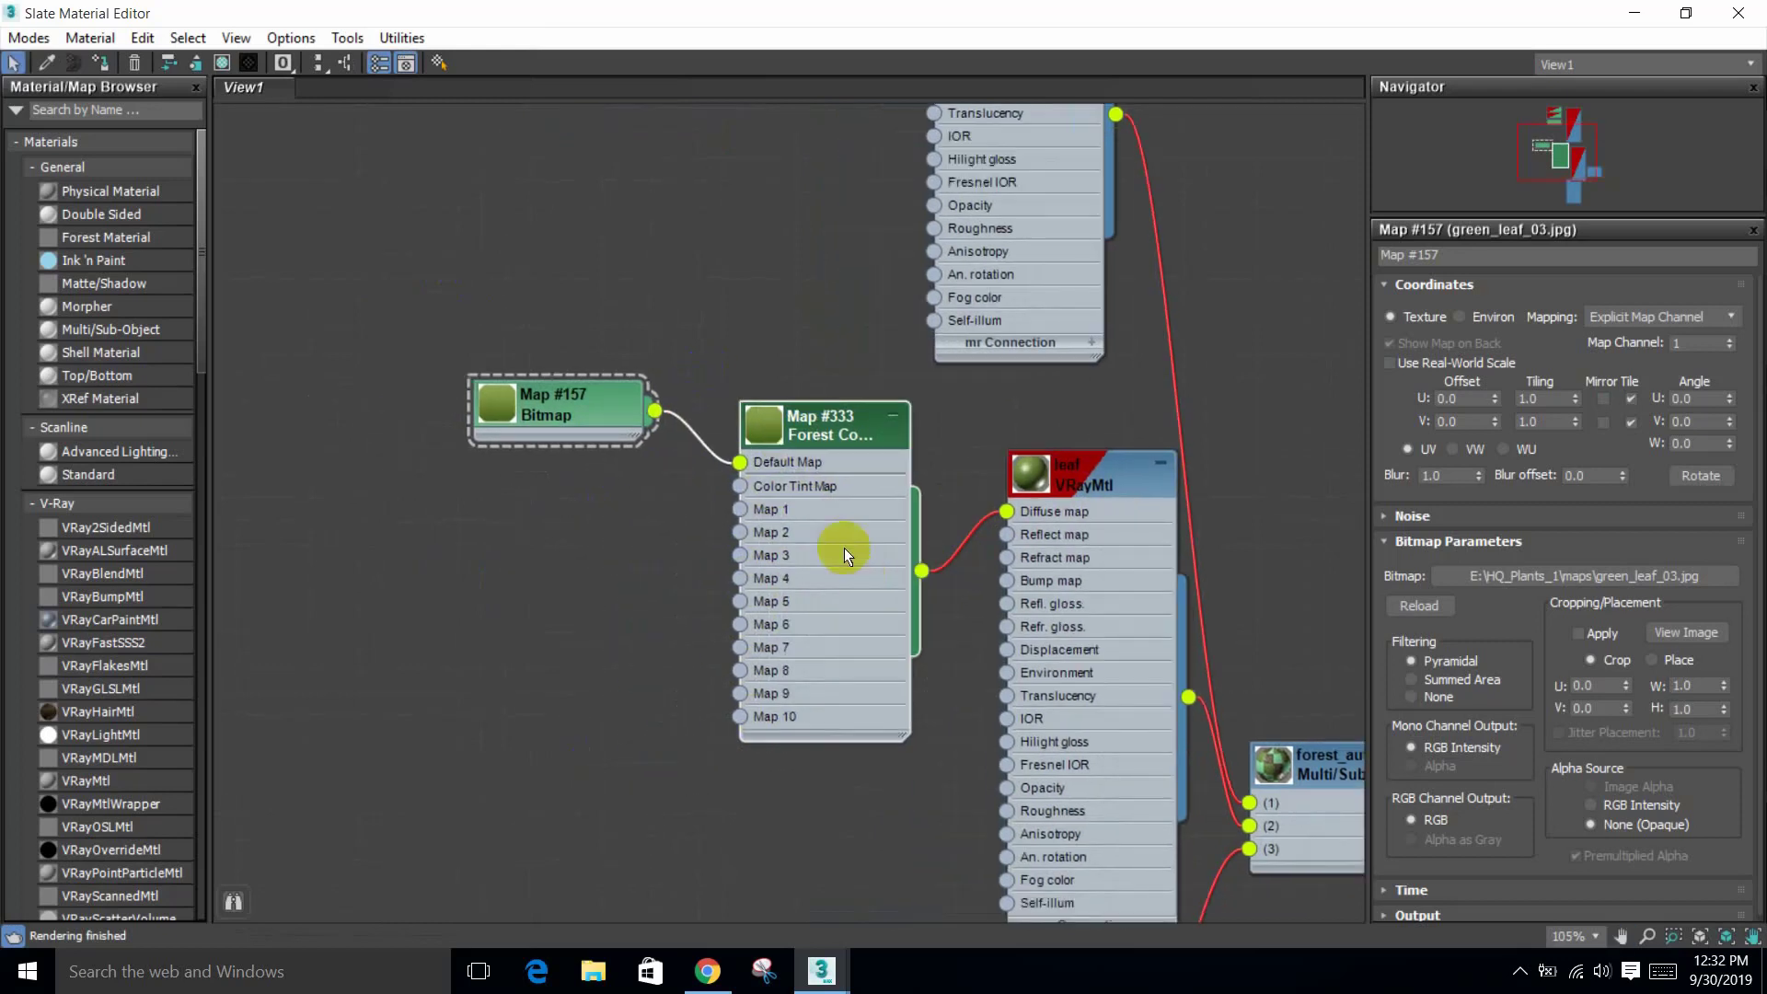
Step: Show the Forest Color map's parameters, duplicate the leaf bitmap below the original, and connect the copy to Map 1
double_click(817, 433)
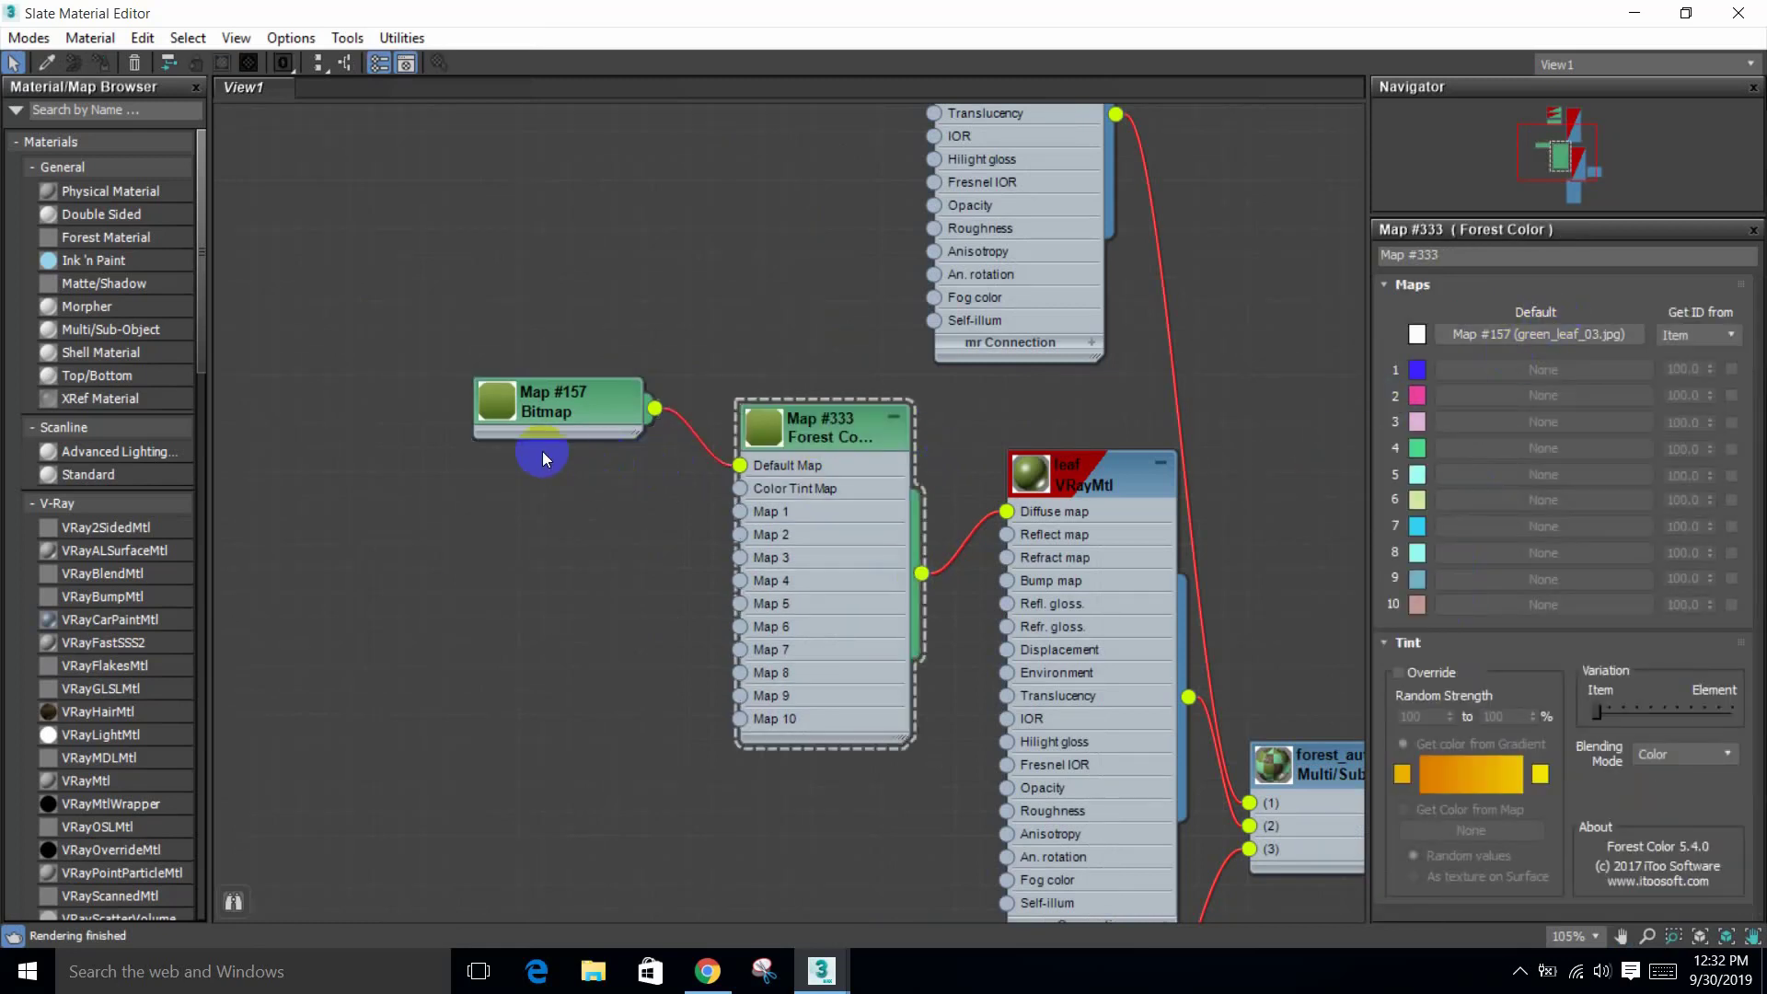
drag(540, 412, 541, 398)
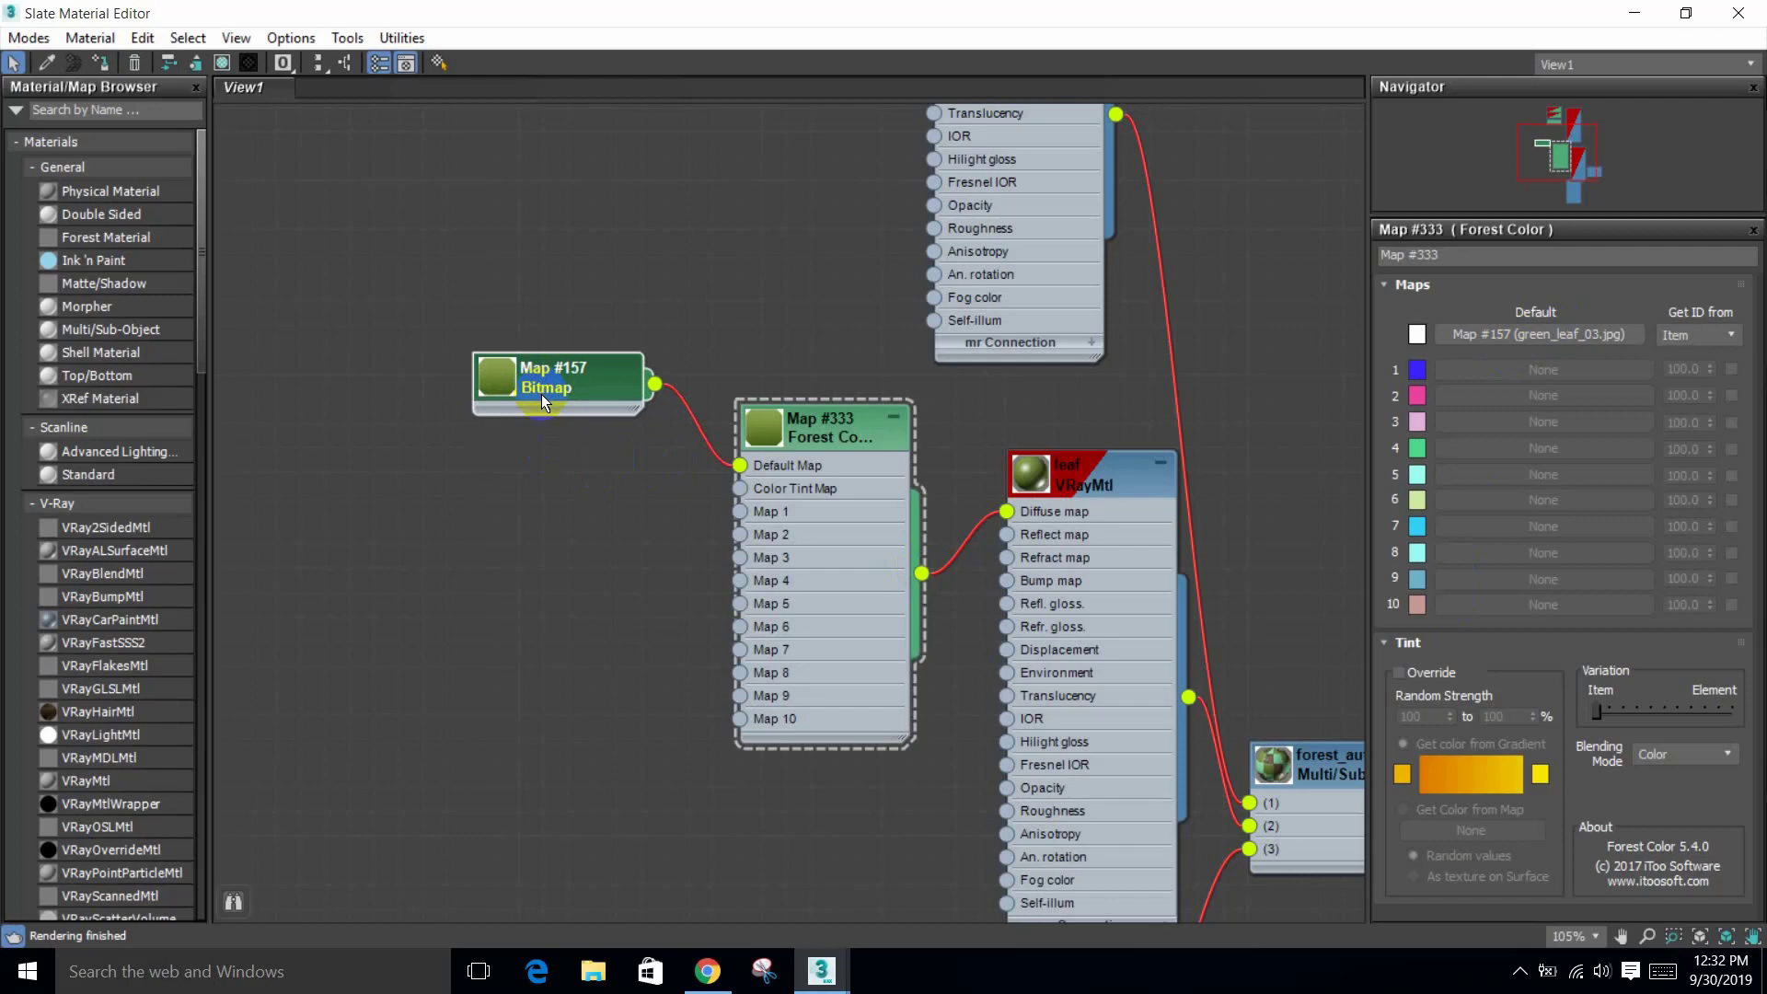
shift+drag(543, 392, 543, 513)
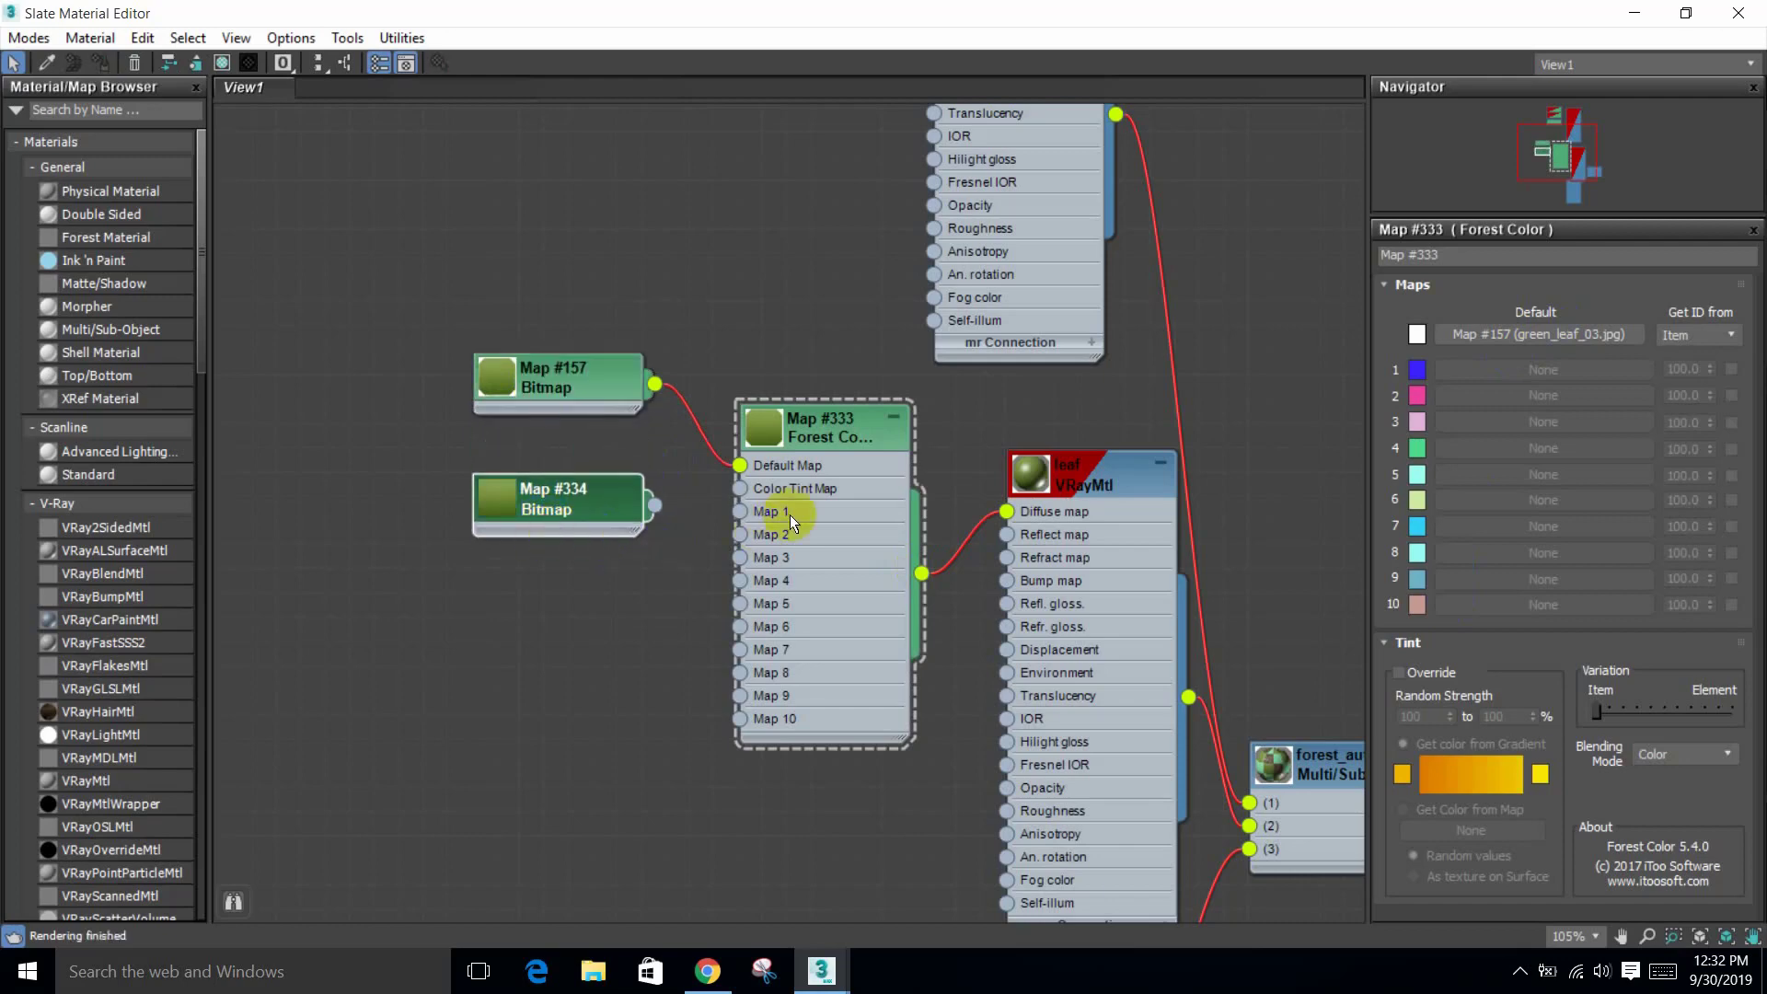
scroll(789, 516, up, 3)
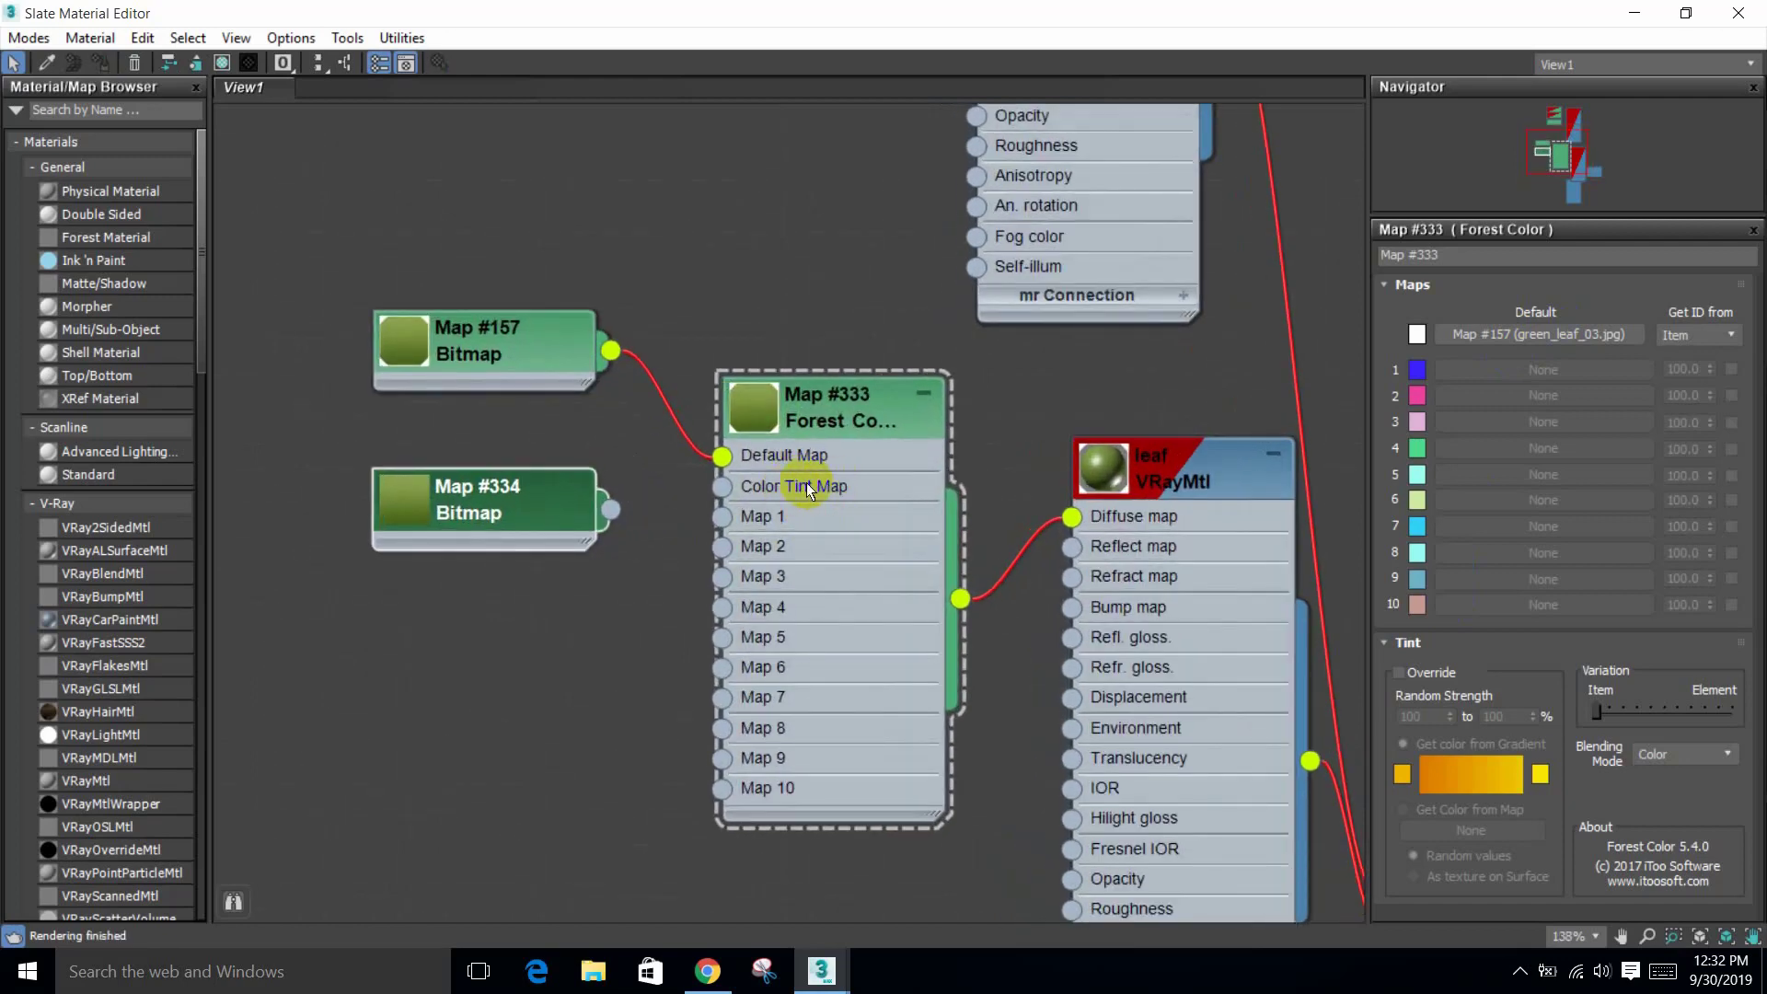
drag(612, 509, 721, 515)
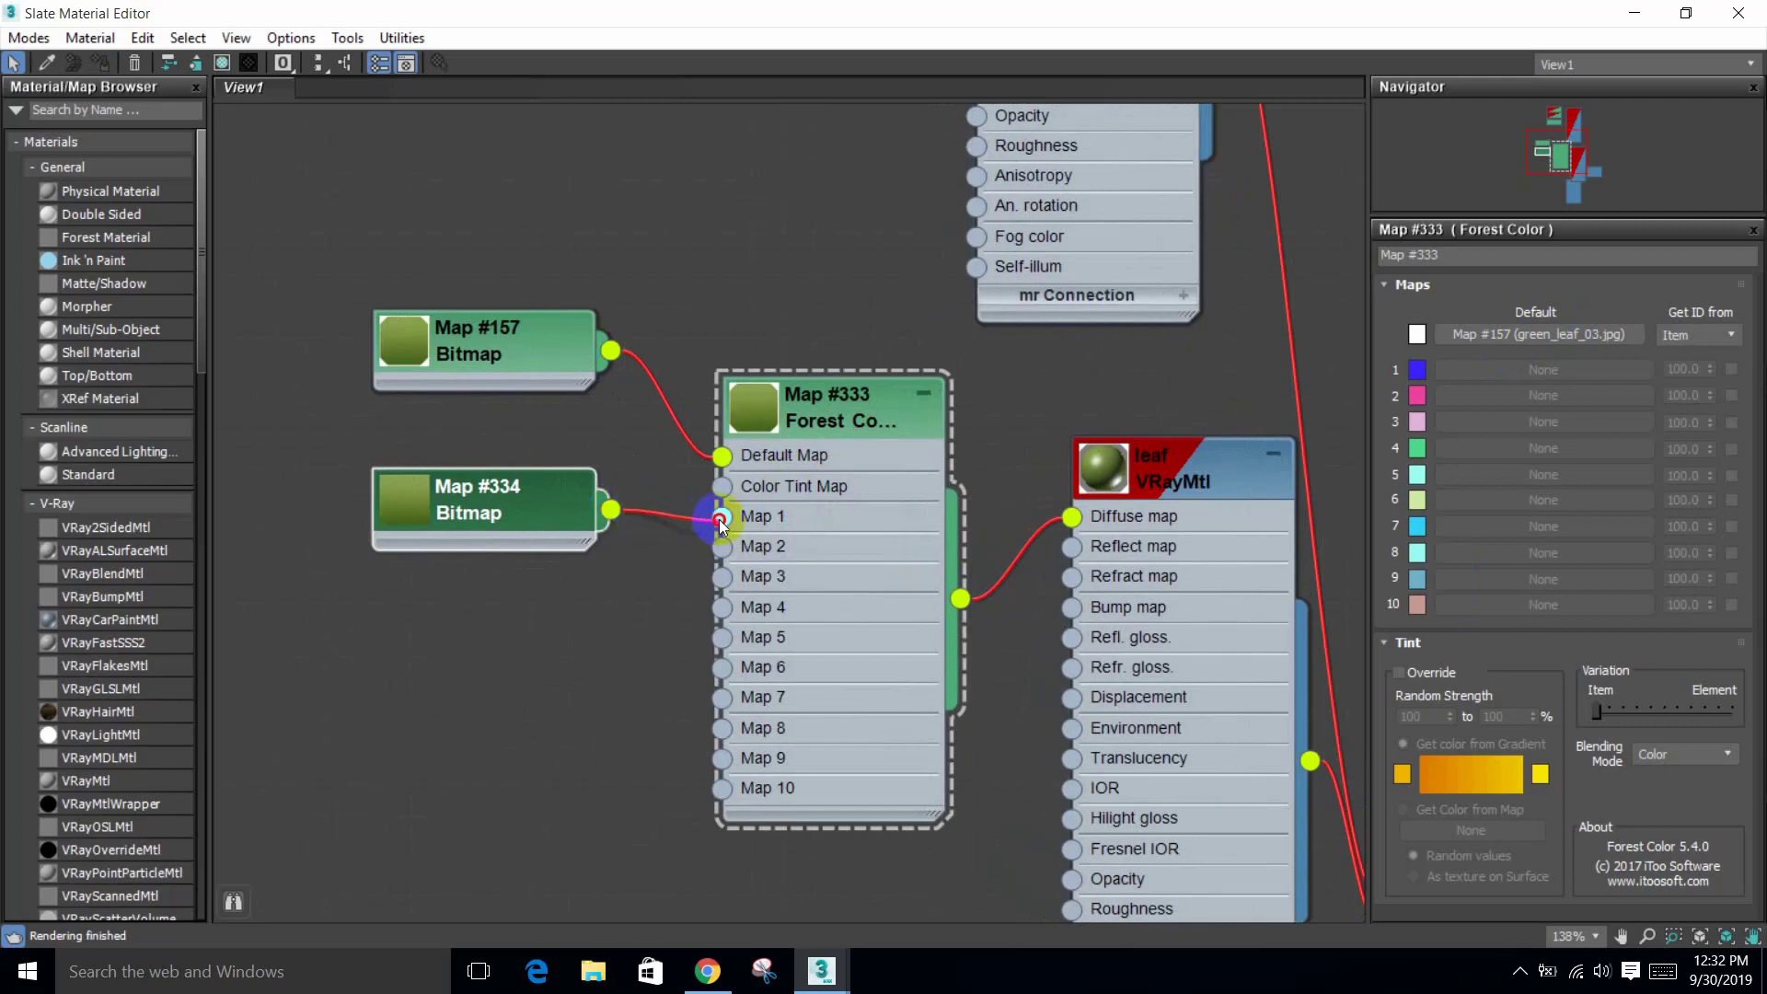
Step: Try to change the copied leaf bitmap into a ColorCorrection map, keeping the old map as sub-map
right_click(529, 506)
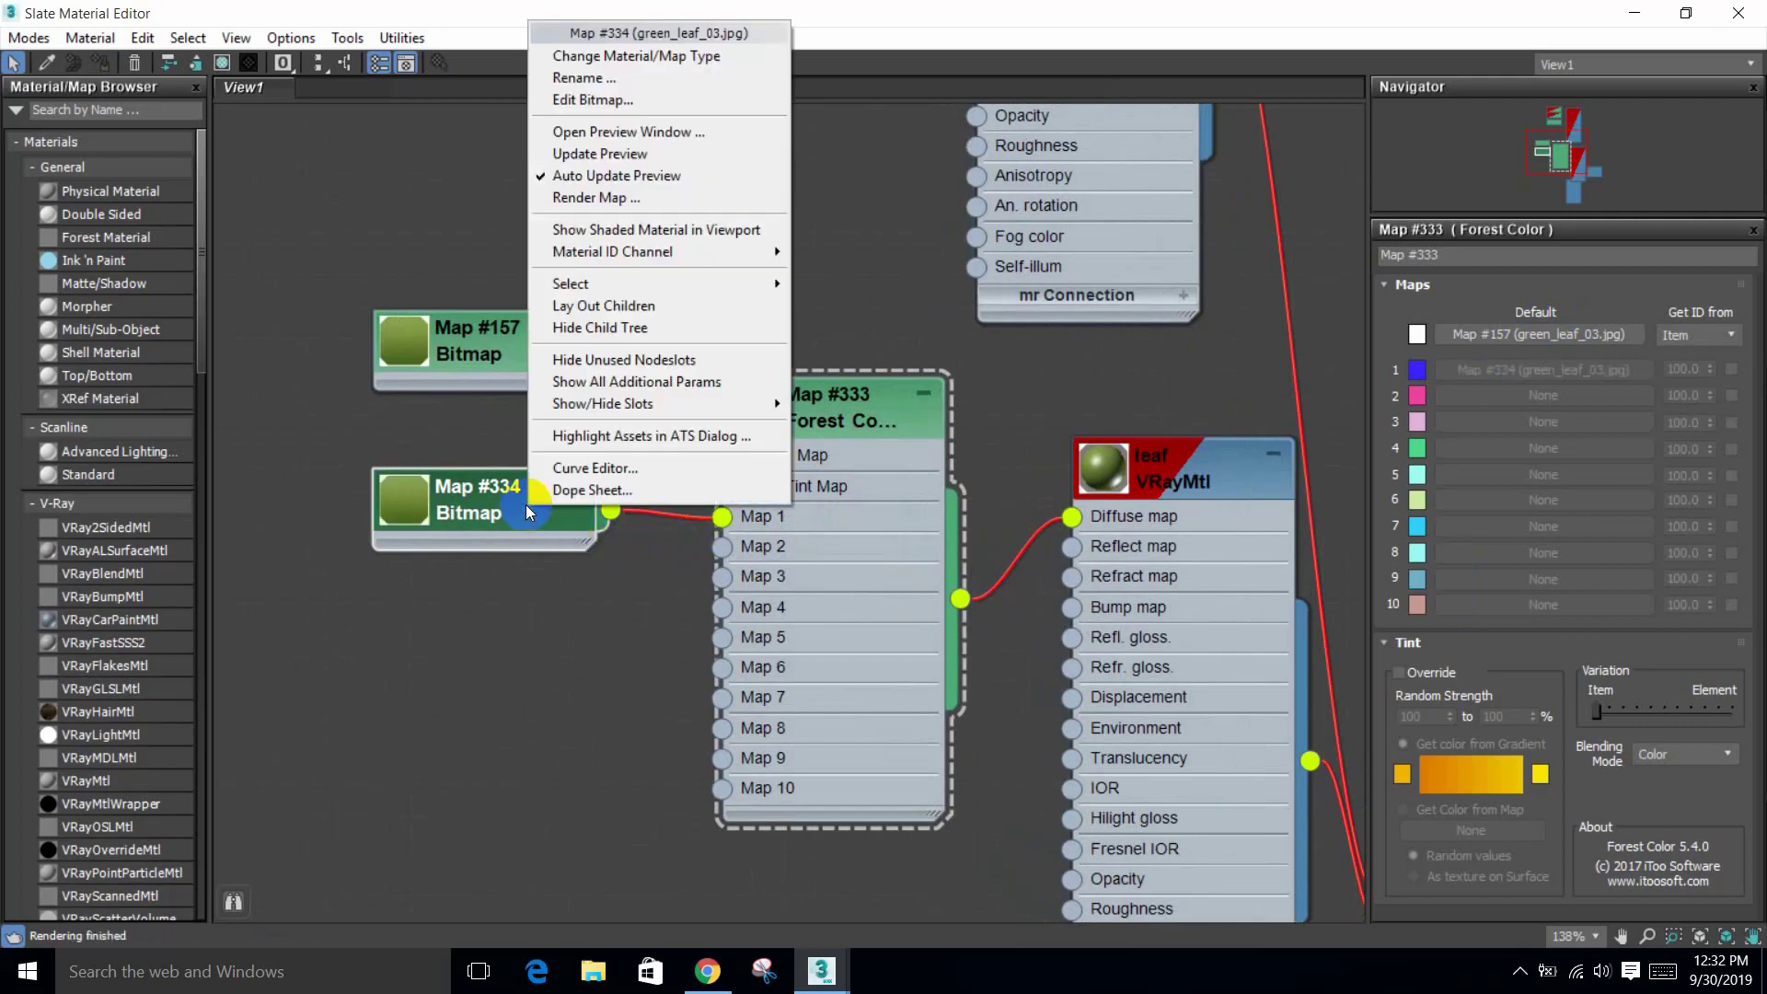
click(598, 56)
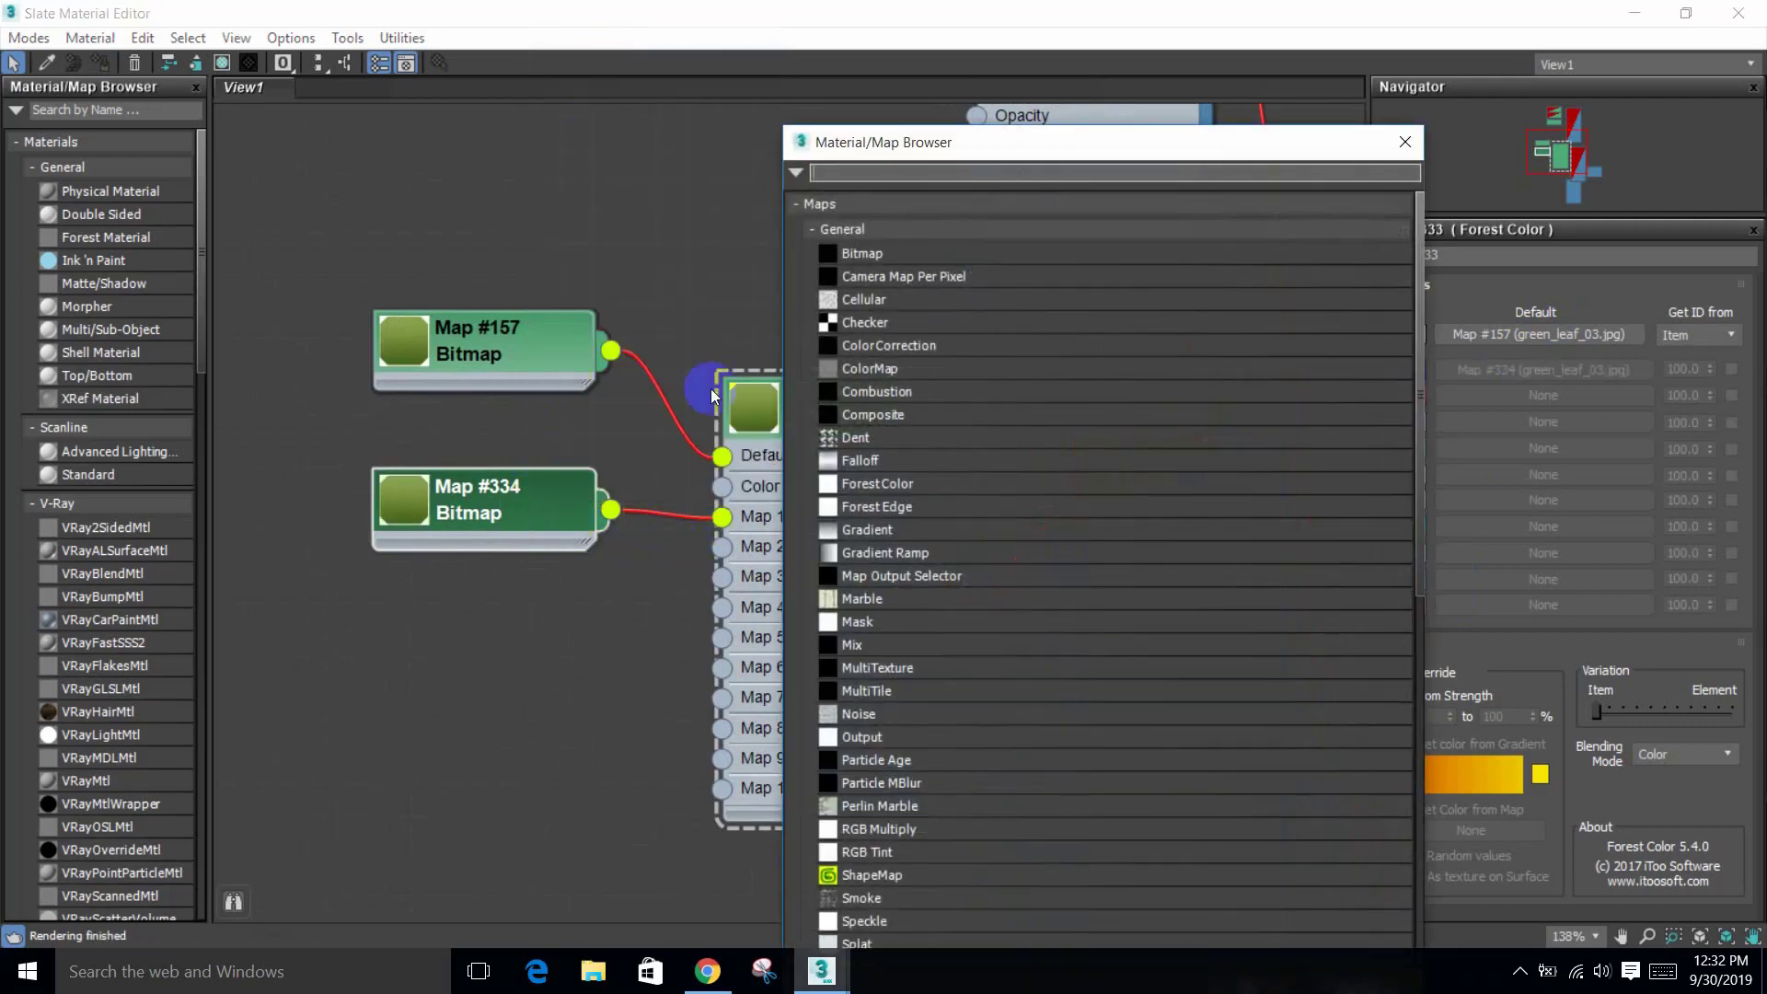
click(890, 354)
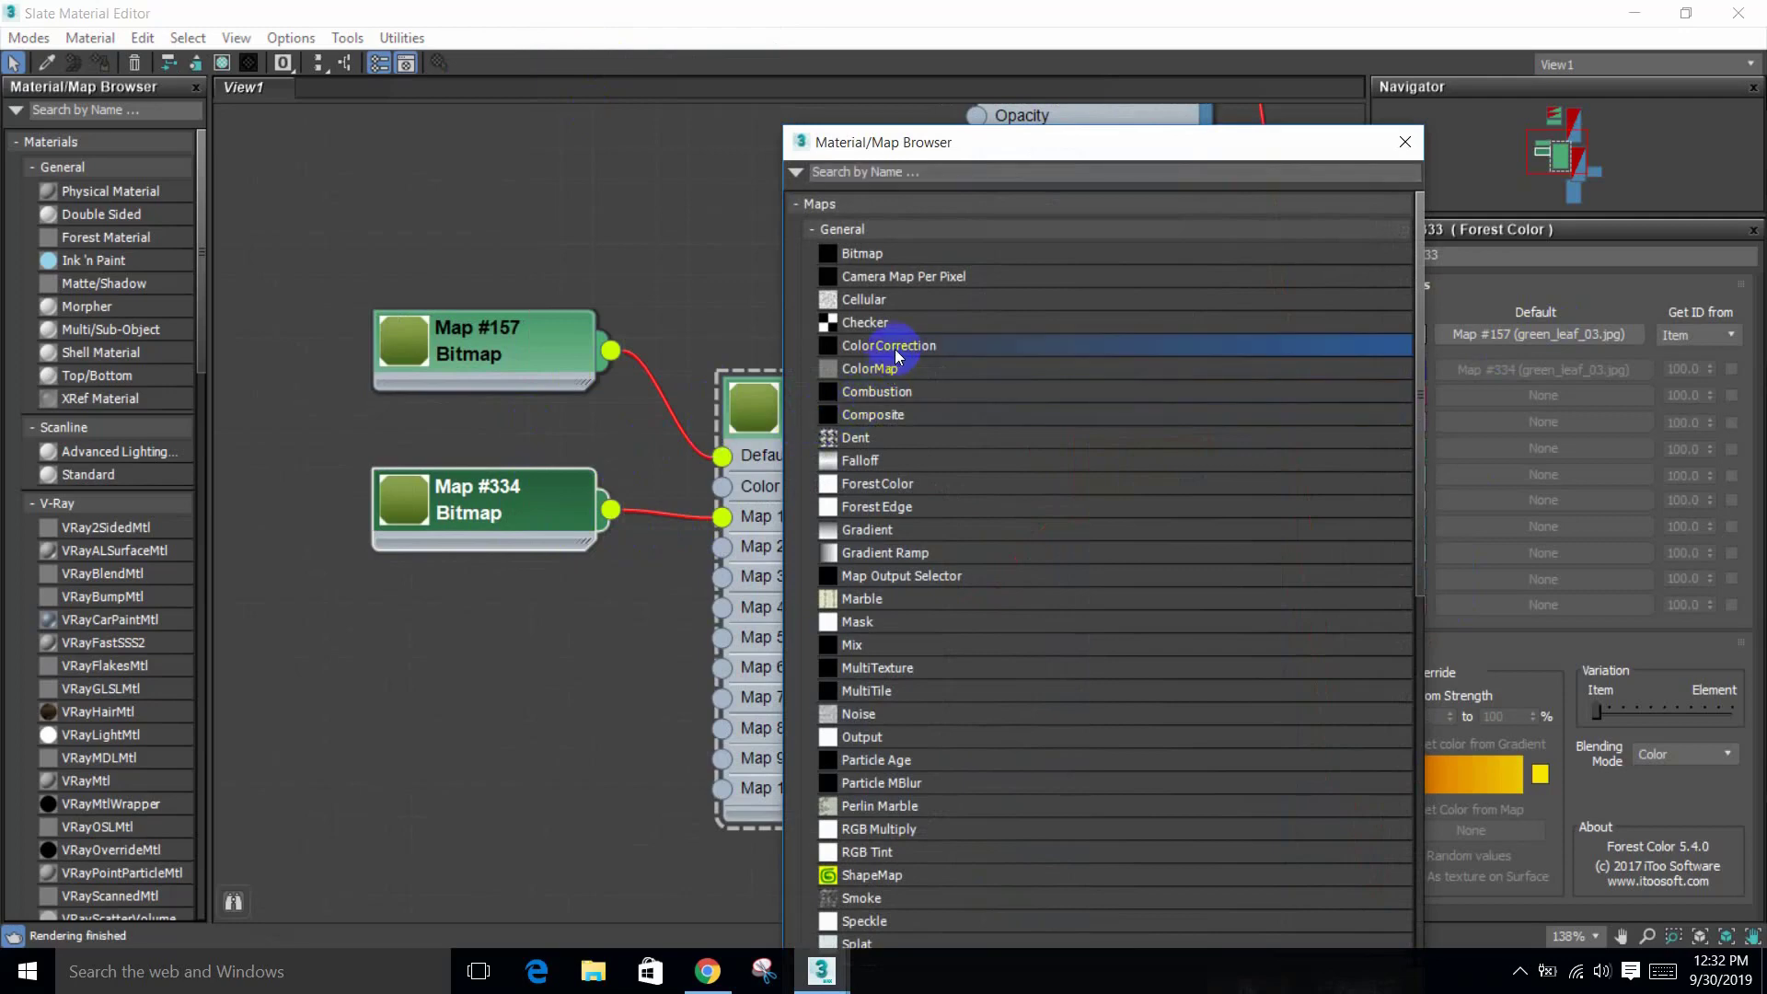
double_click(896, 346)
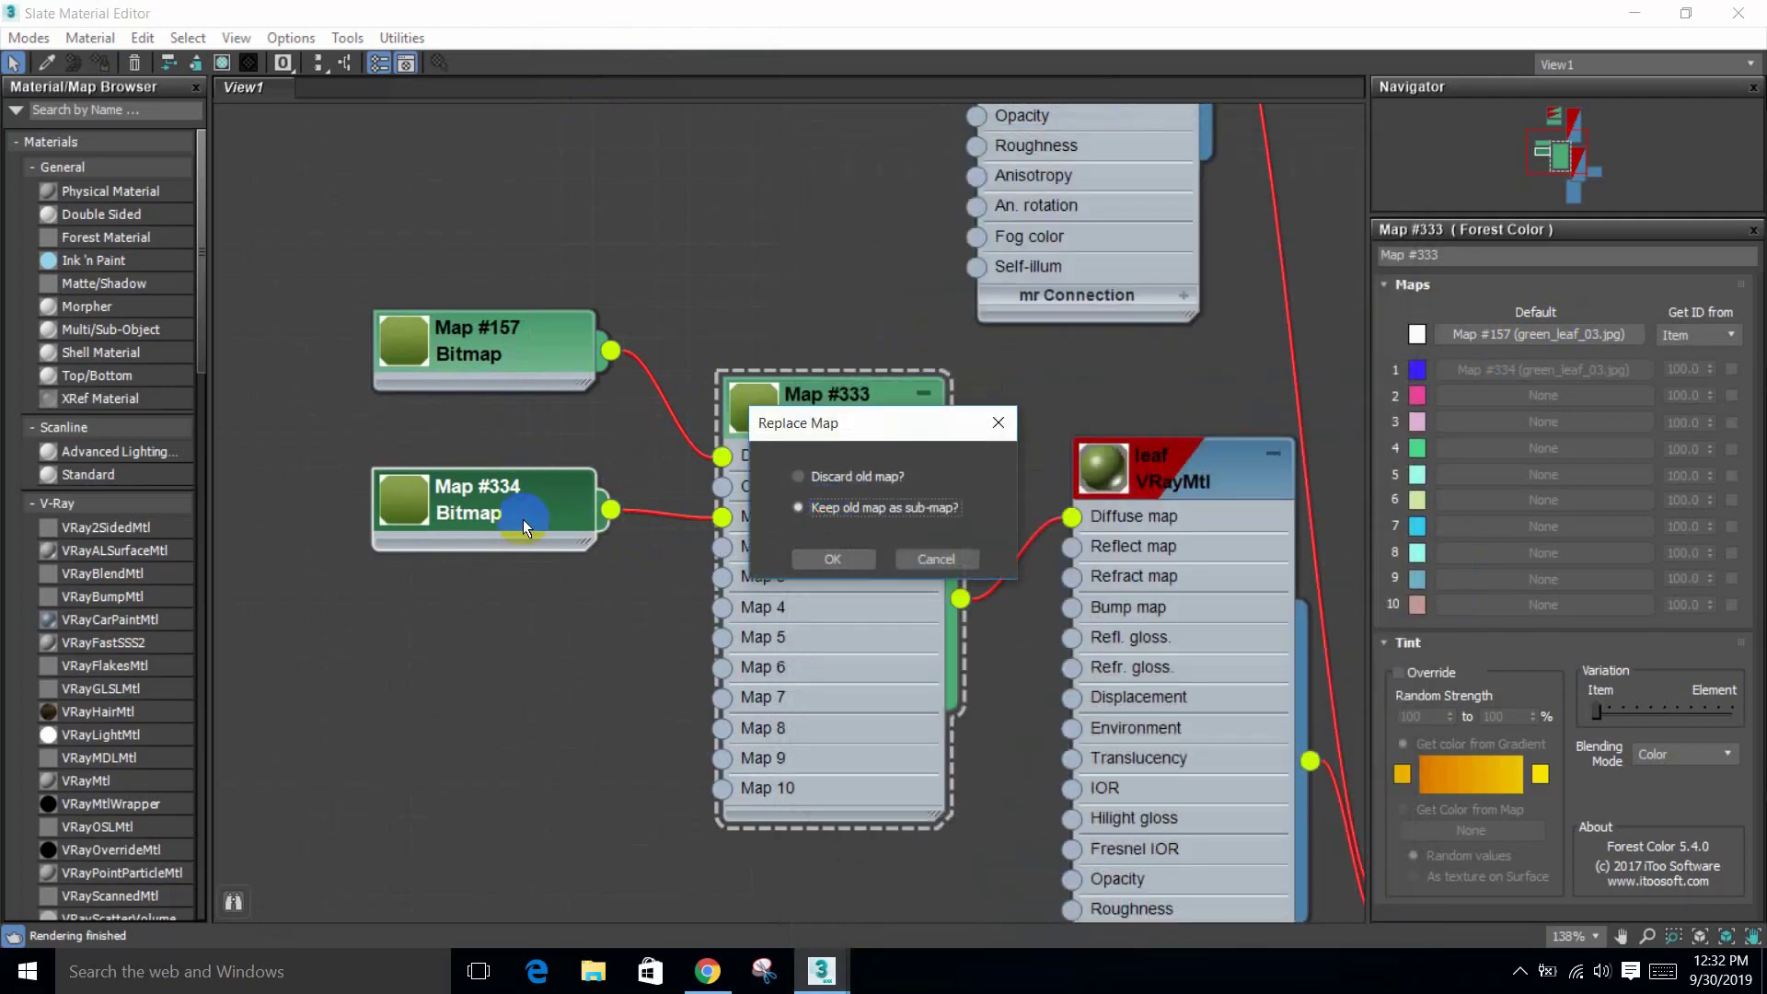
key(Return)
Step: Cancel all the pending Replace Map dialogs
mouse_move(821, 970)
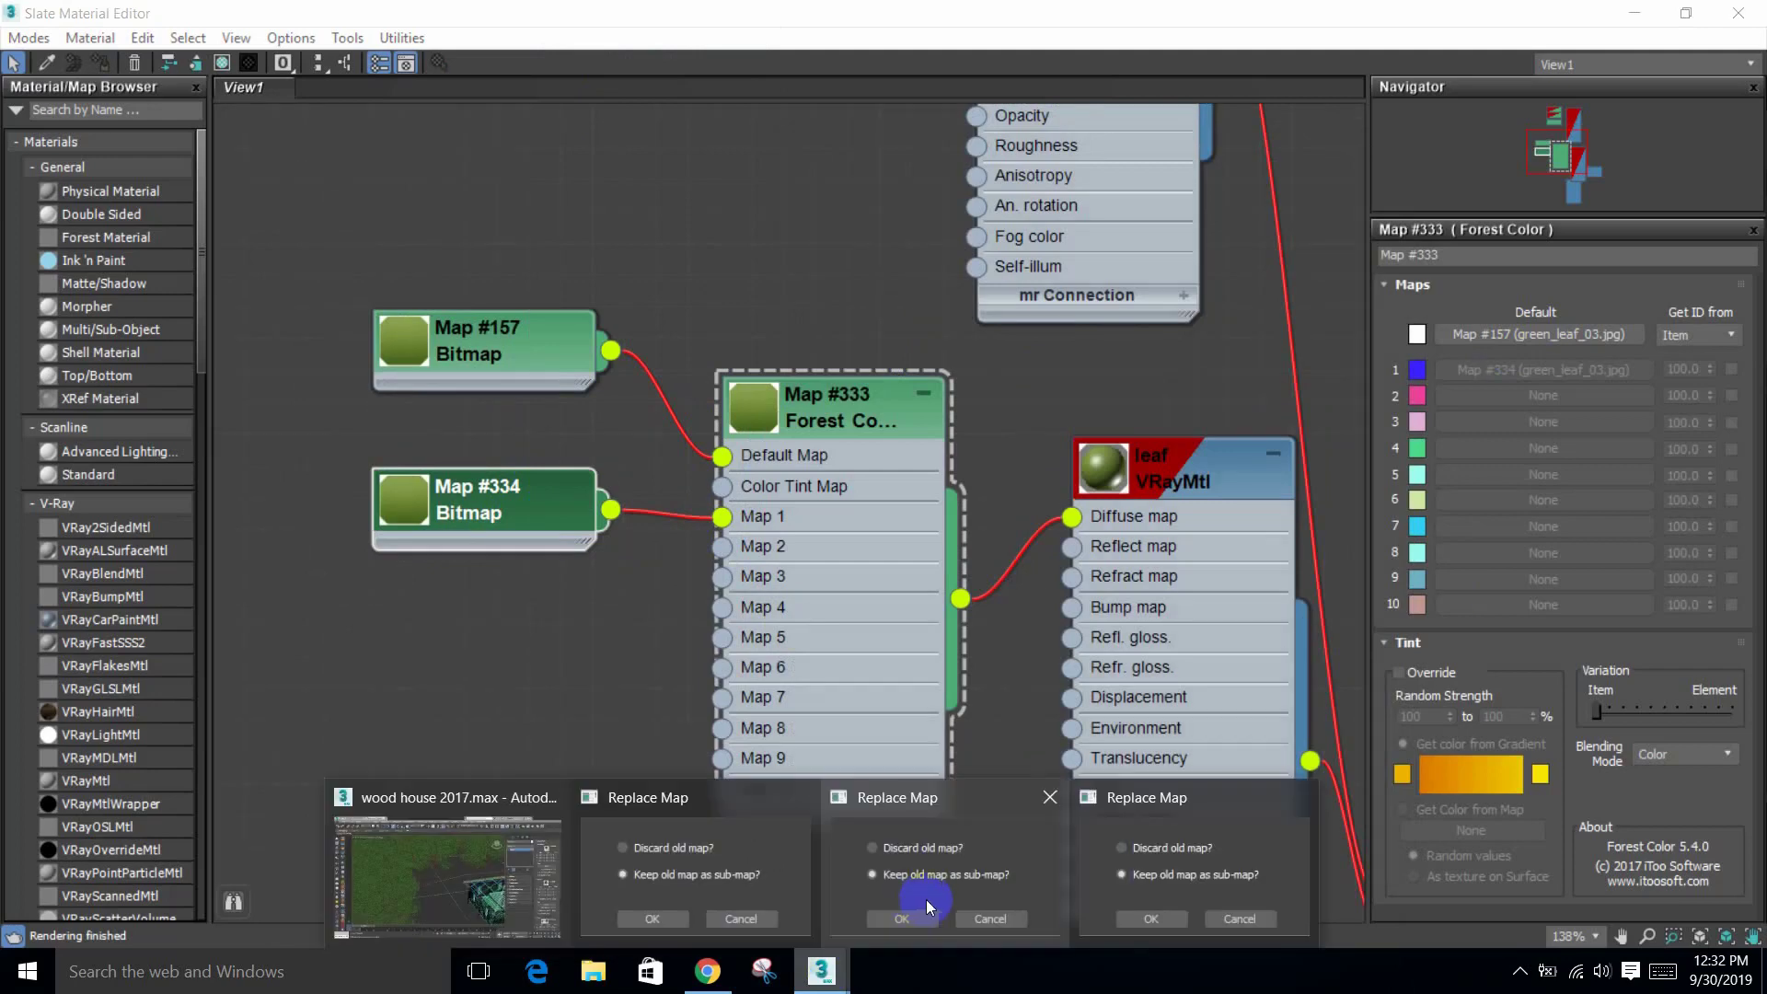
click(779, 915)
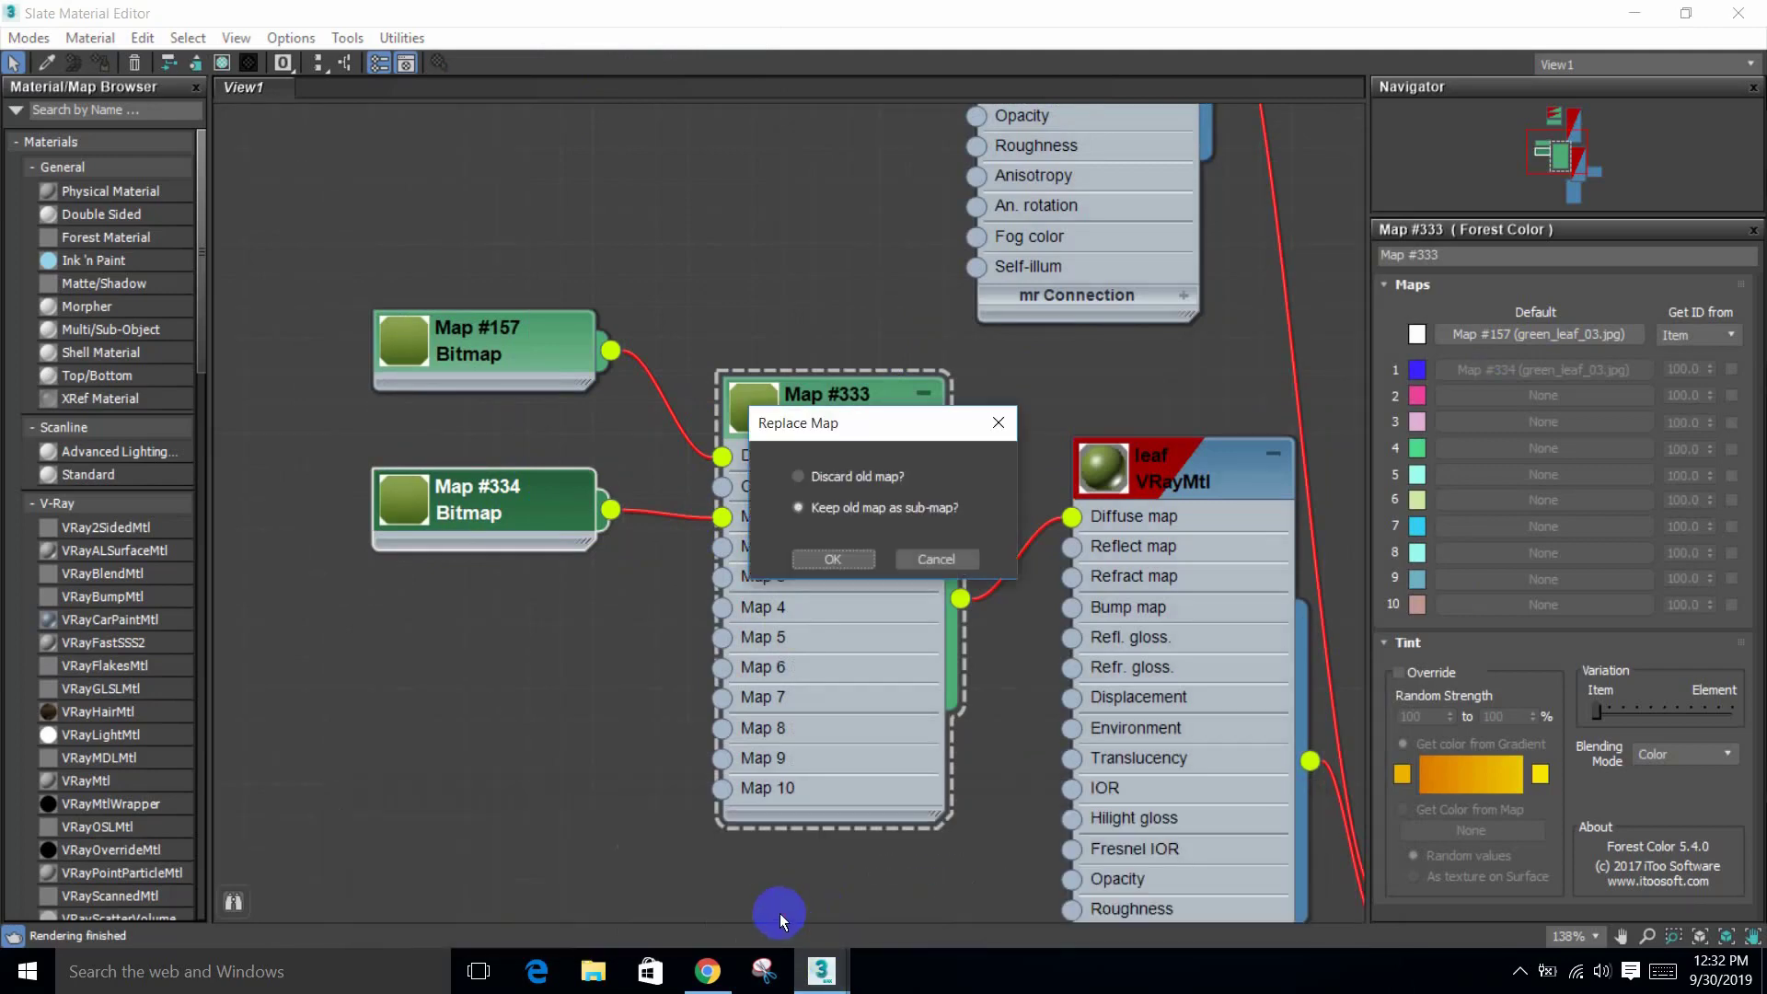
click(928, 558)
mouse_move(828, 968)
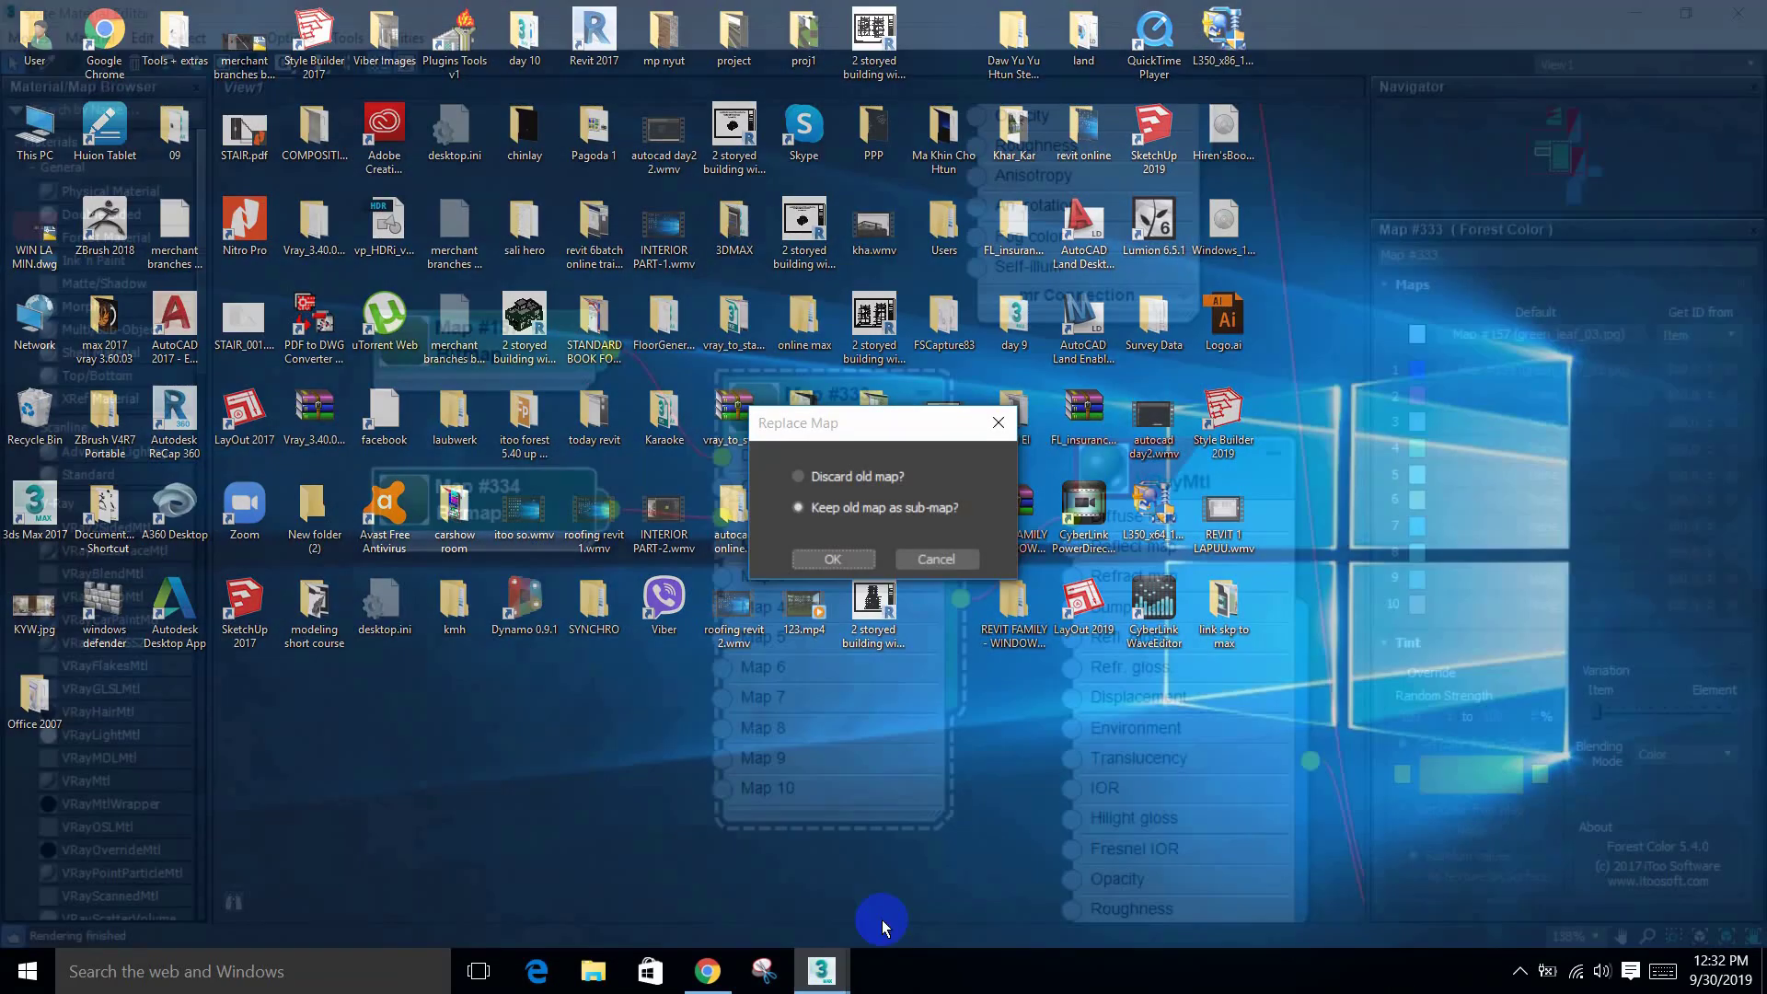
click(882, 919)
click(928, 557)
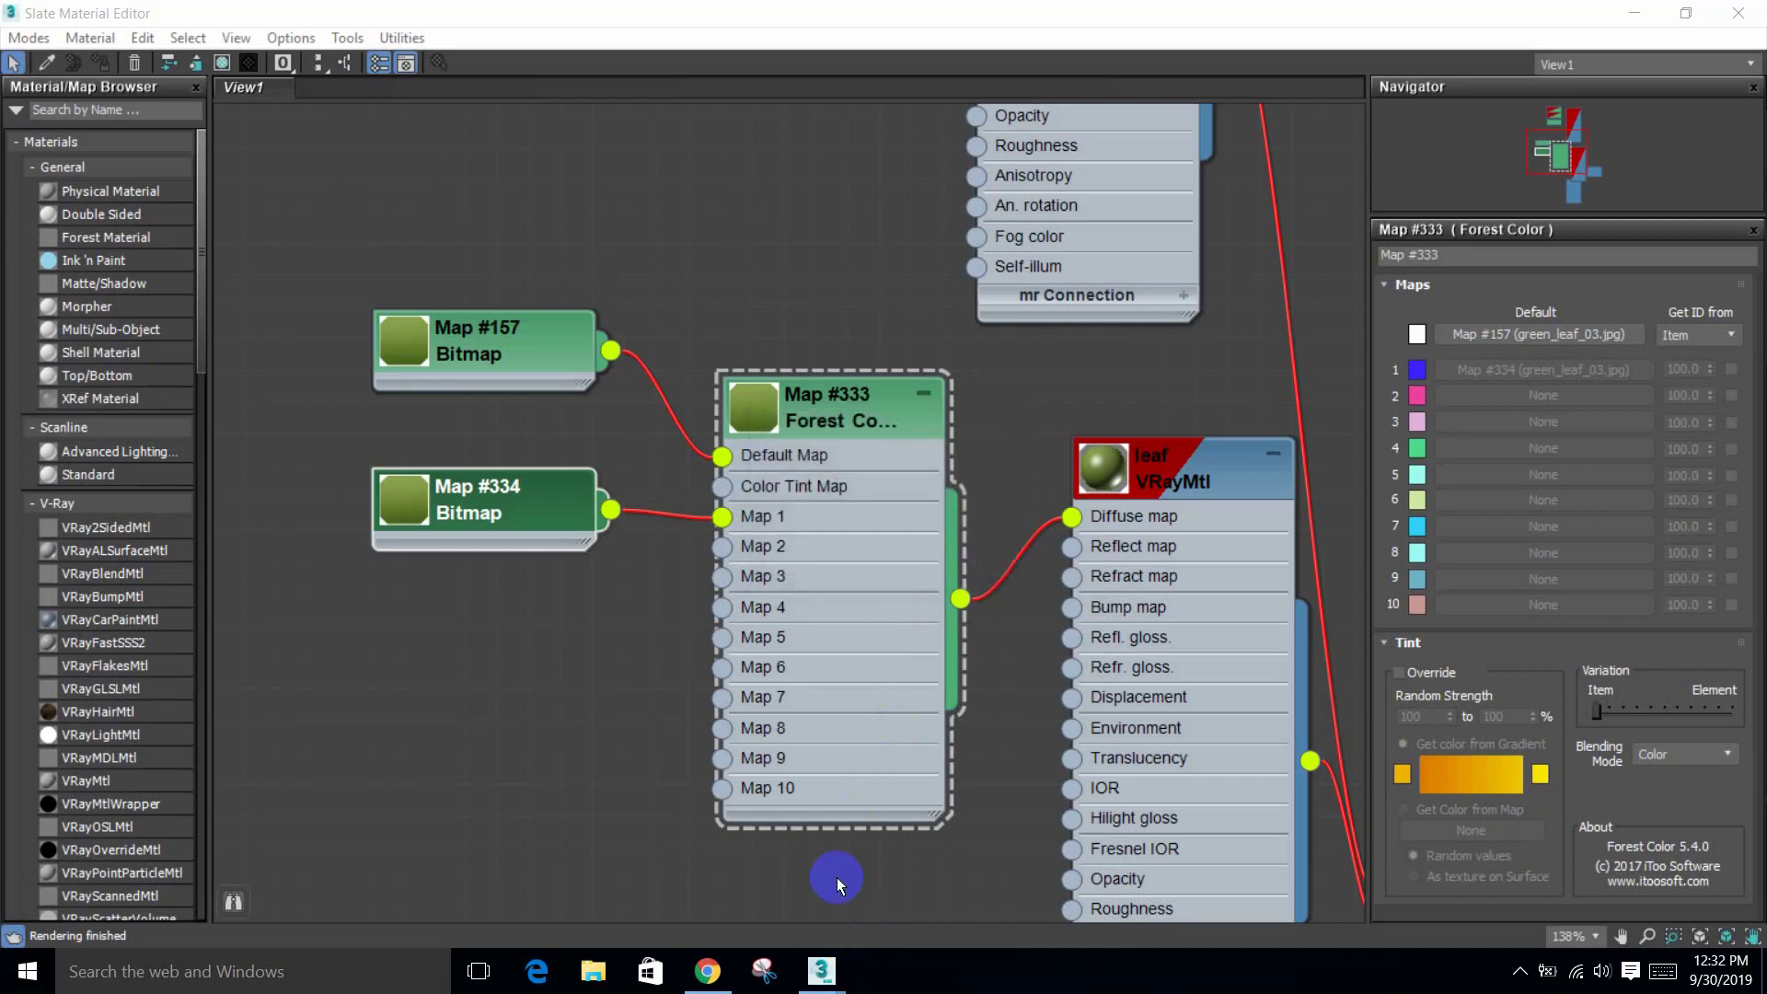
mouse_move(824, 968)
click(924, 882)
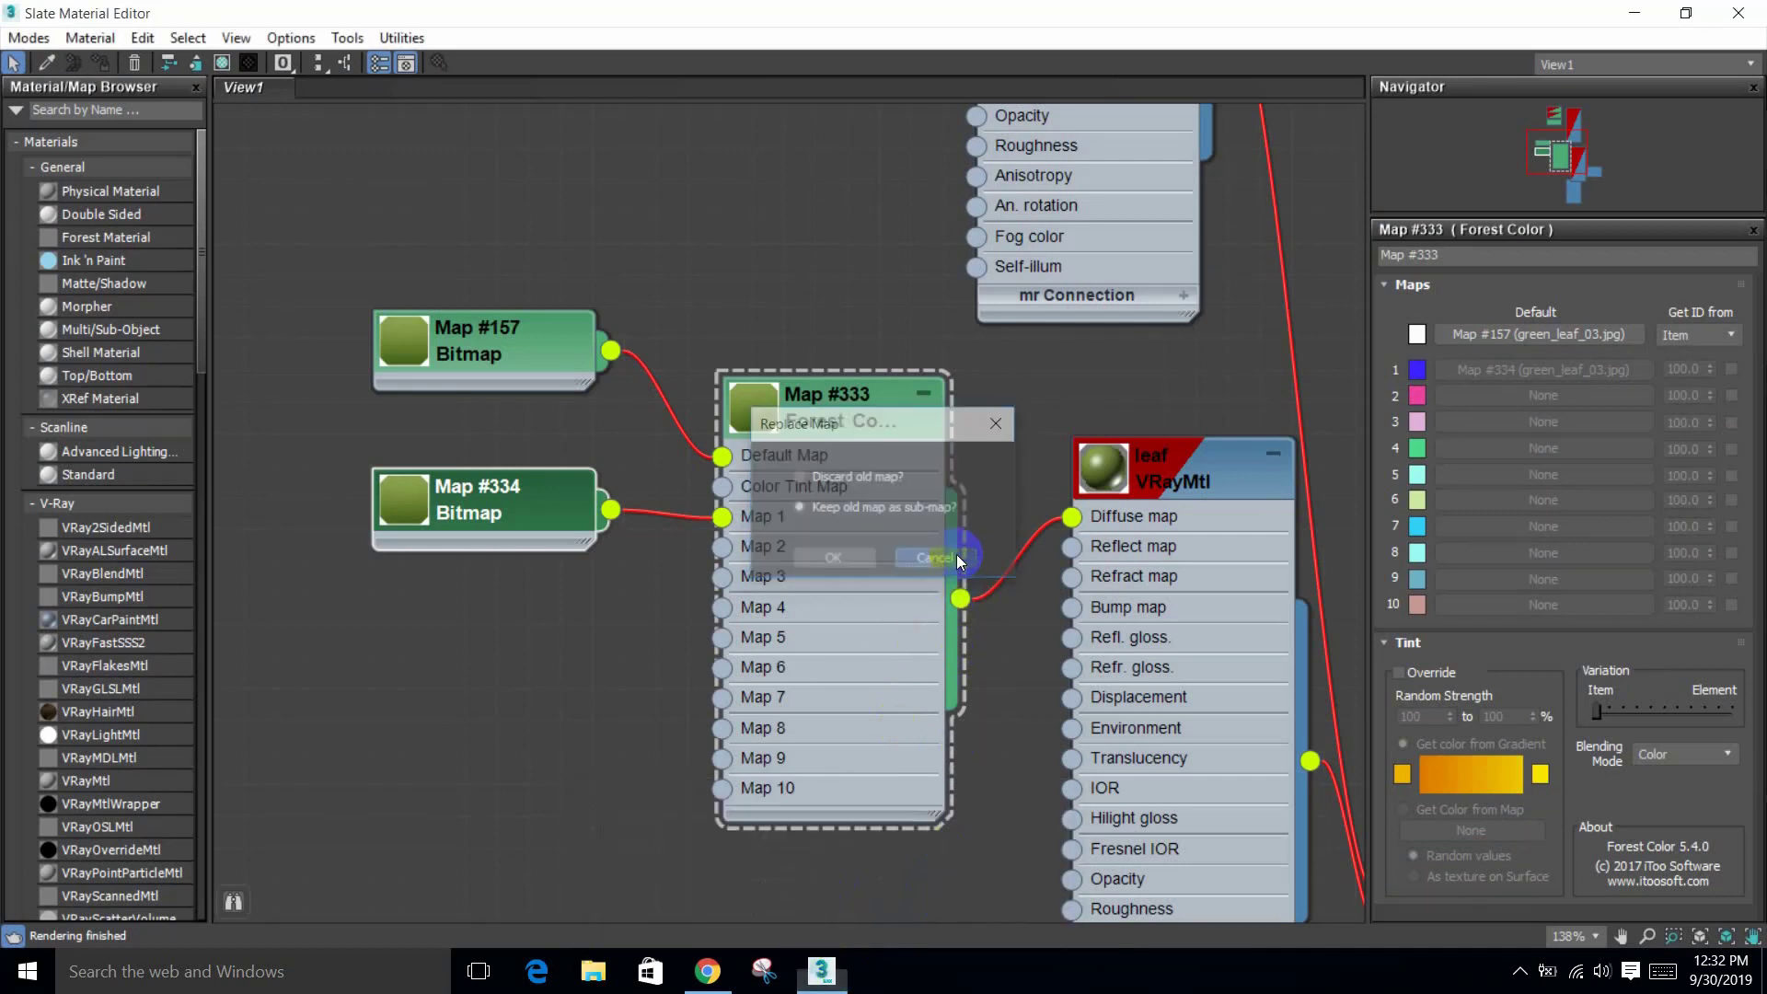
click(957, 554)
Step: Change the bitmap feeding Map 1 into a ColorCorrection map, keeping the old map as sub-map, and arrange its bitmap node beside it
right_click(524, 493)
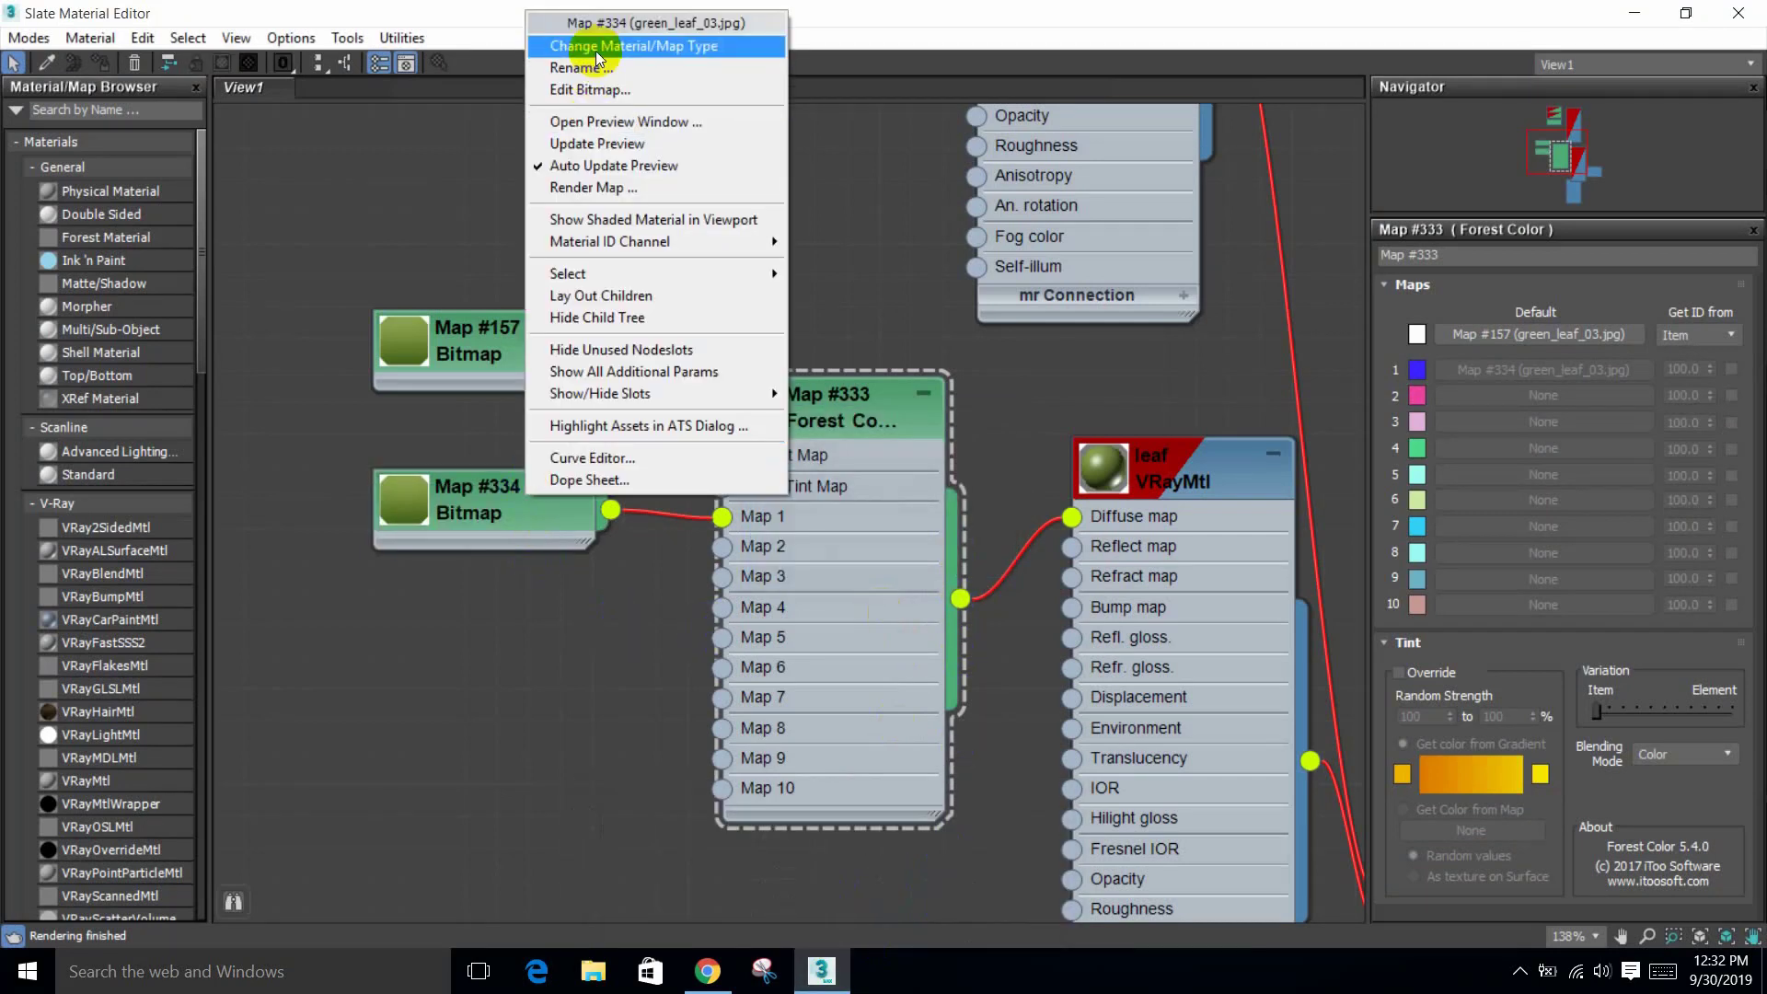
click(626, 45)
click(884, 349)
double_click(885, 353)
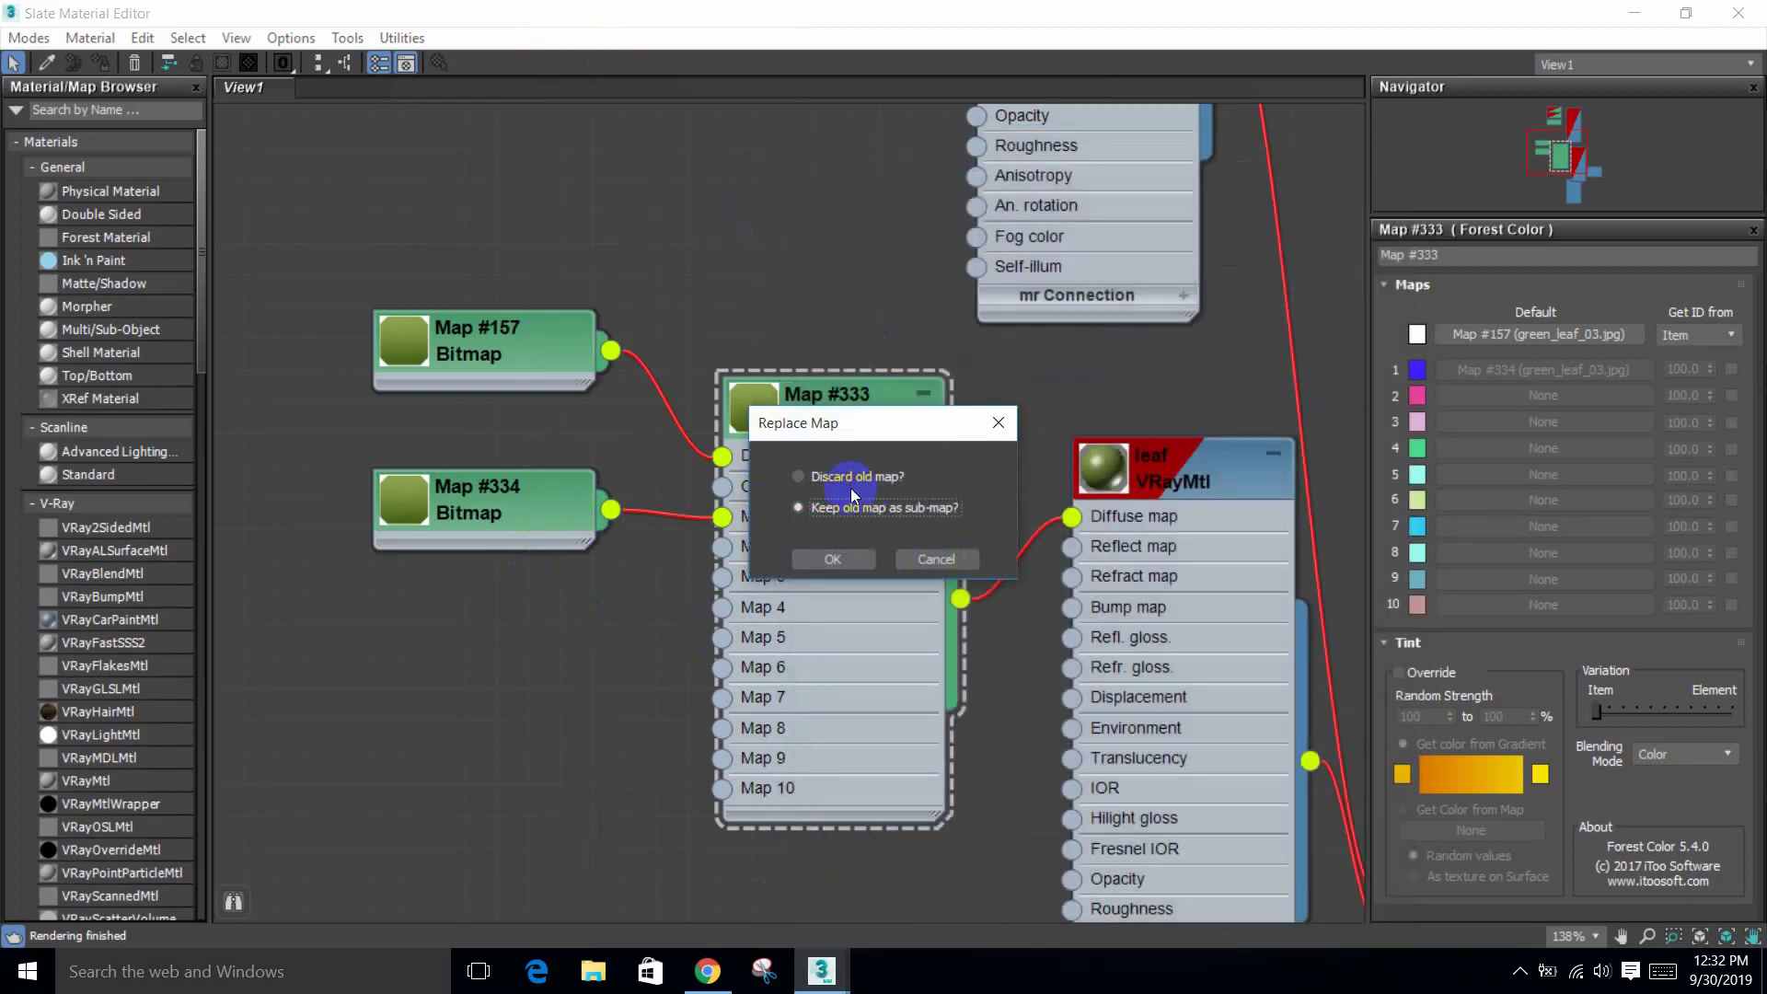
click(837, 559)
middle_drag(625, 573, 906, 616)
scroll(797, 622, down, 1)
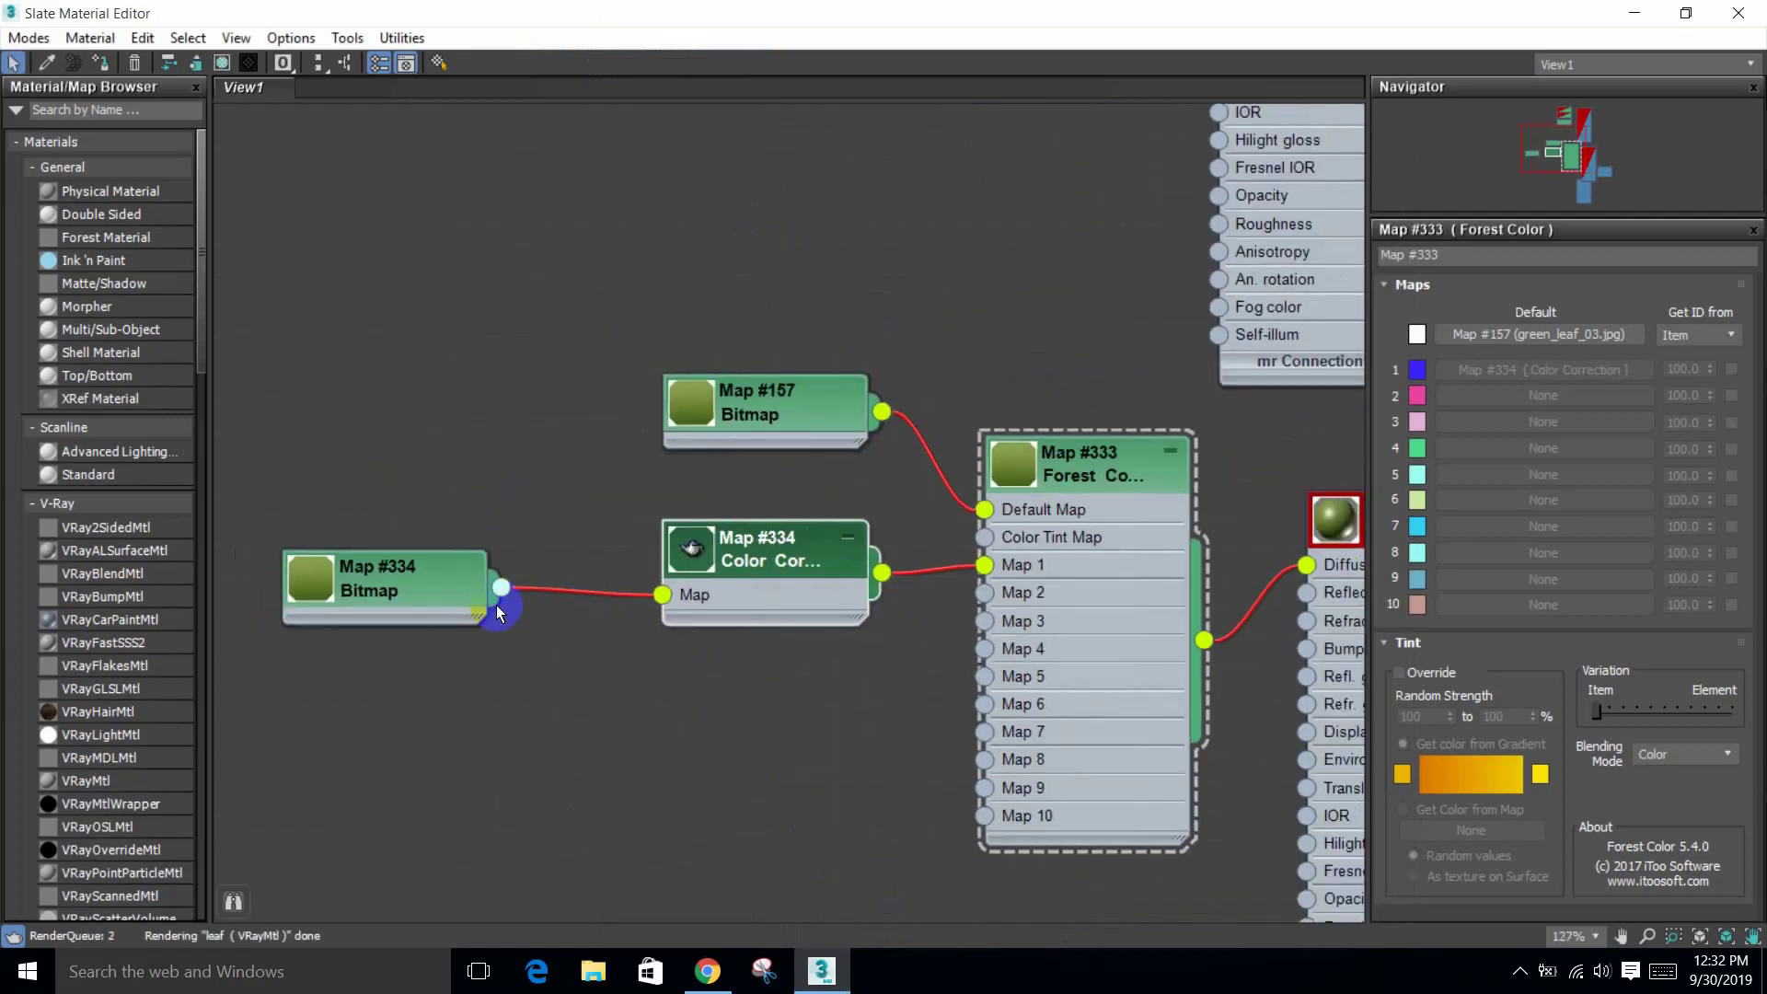
drag(497, 608, 527, 579)
mouse_move(746, 543)
mouse_down()
mouse_move(757, 563)
mouse_move(746, 543)
mouse_up()
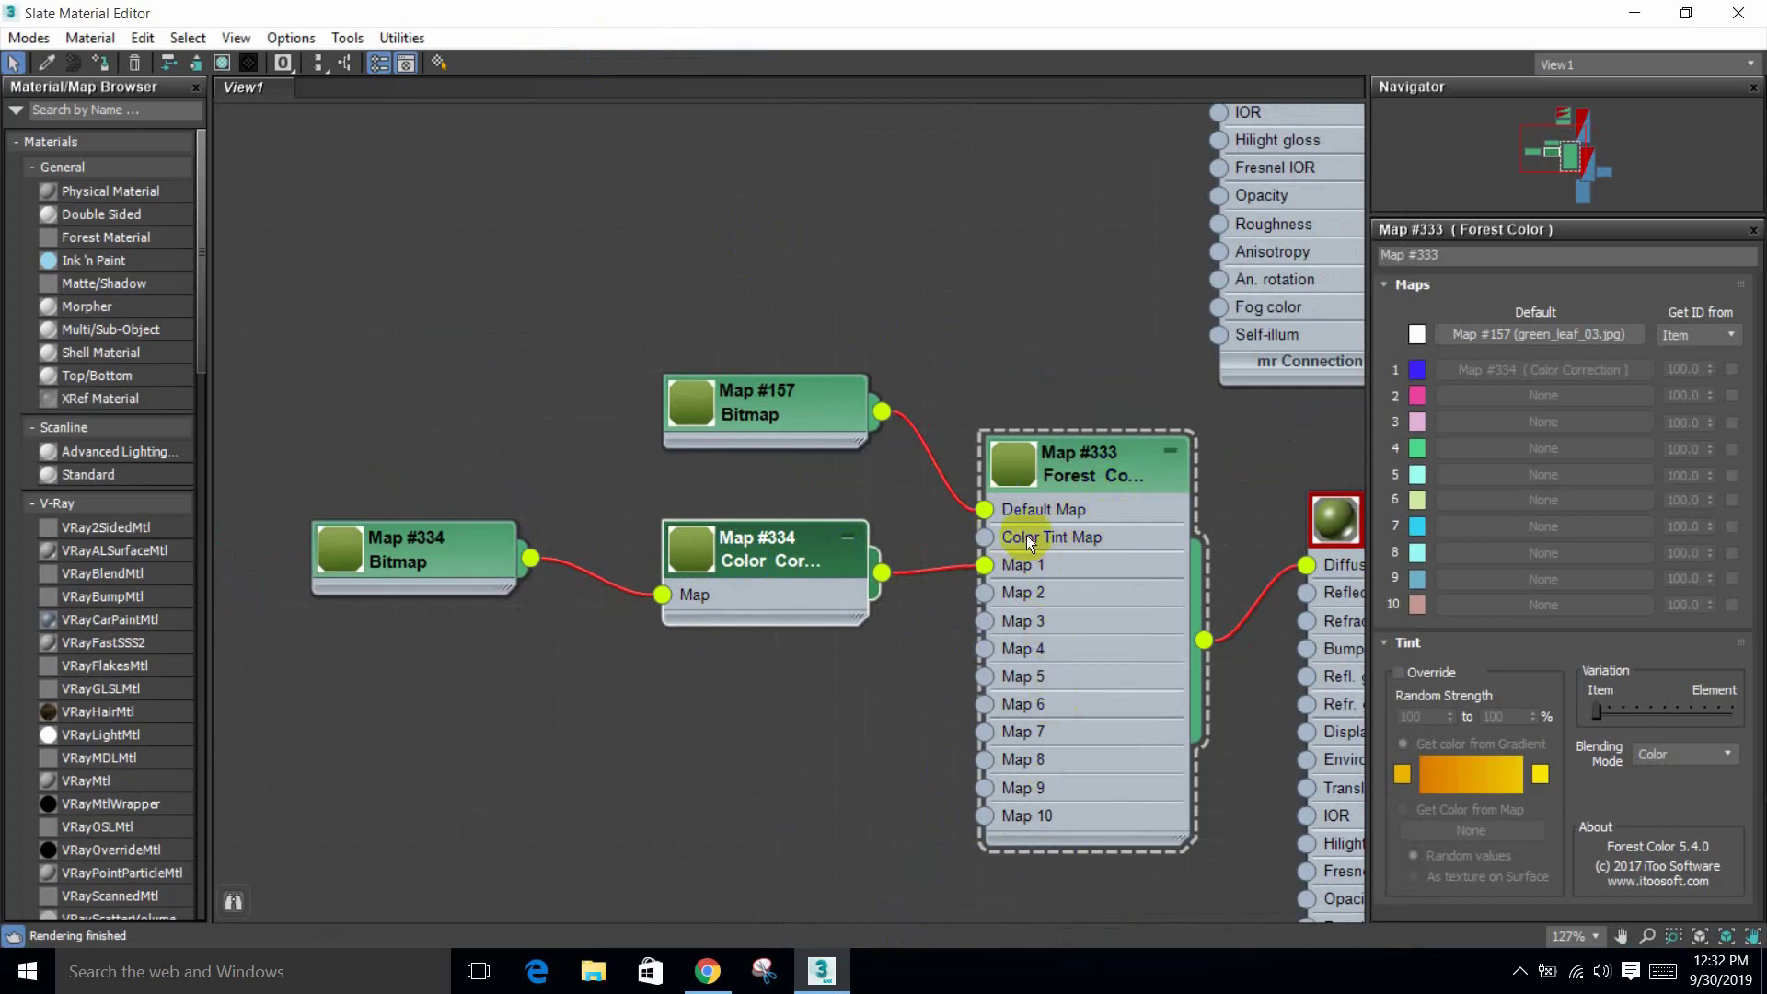
middle_drag(1049, 702, 943, 694)
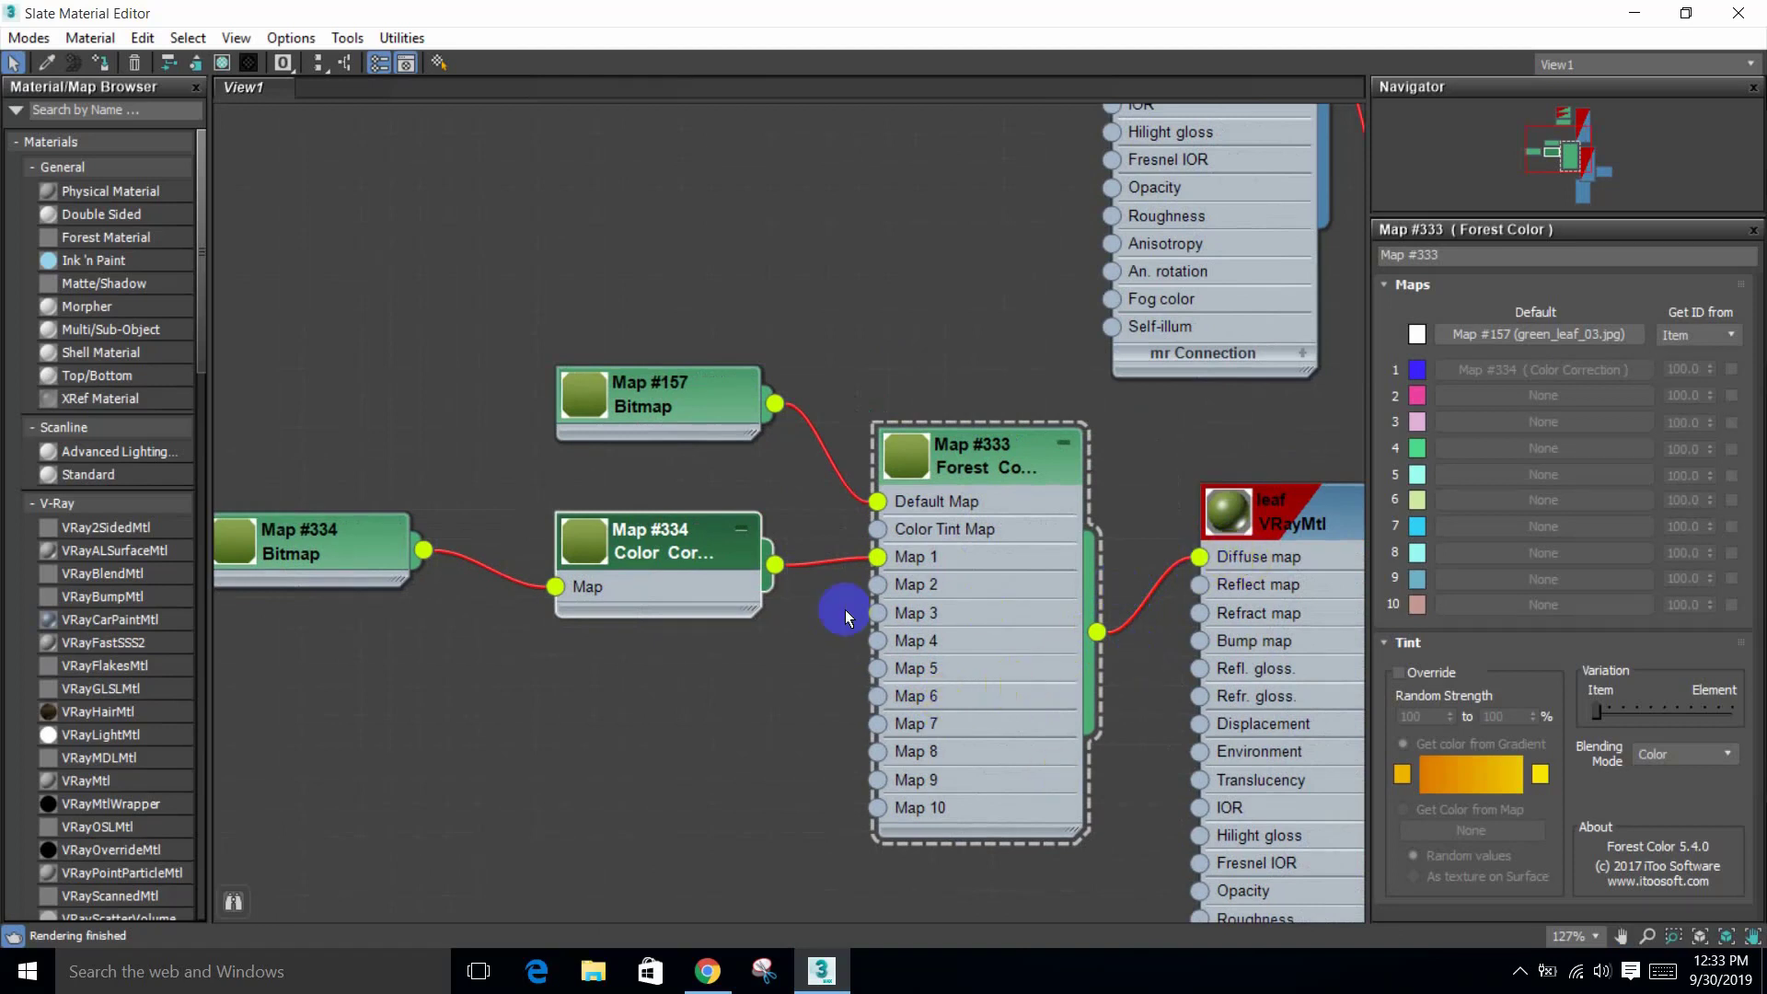
Step: Set the Map 1 Color Correction's saturation to about 26.246 and hue shift to about -32.89, and check its enlarged preview
double_click(673, 558)
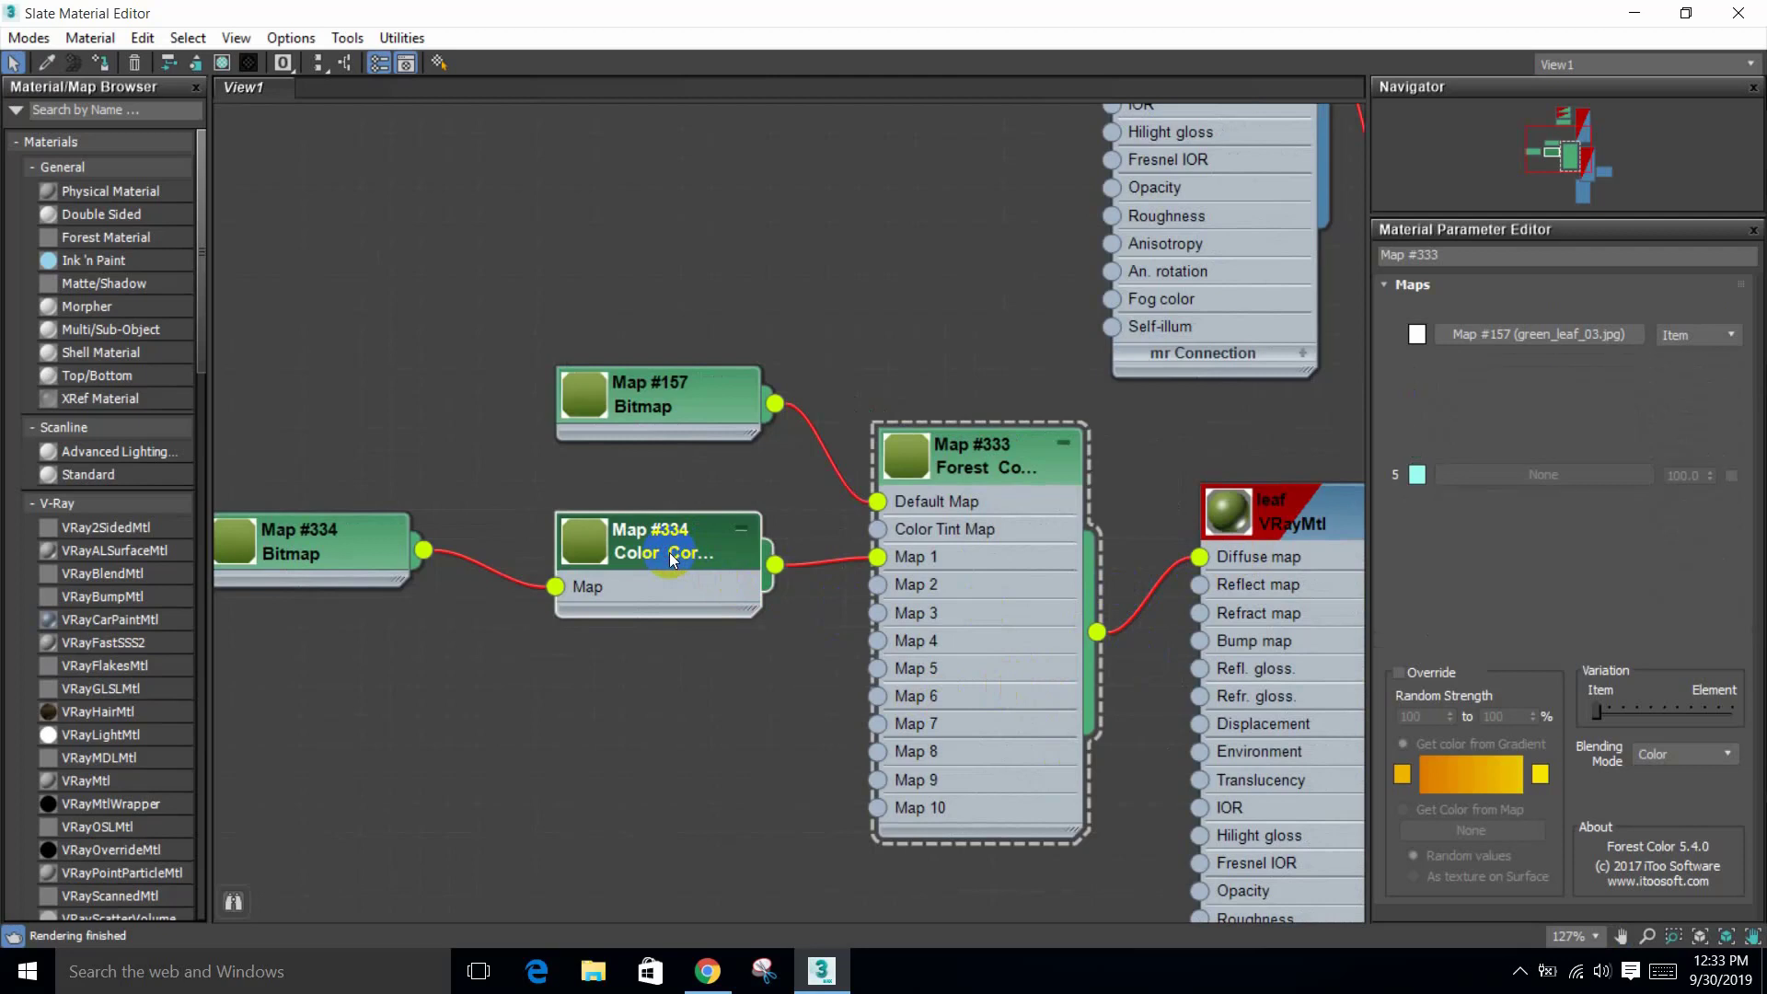
middle_drag(609, 567, 663, 566)
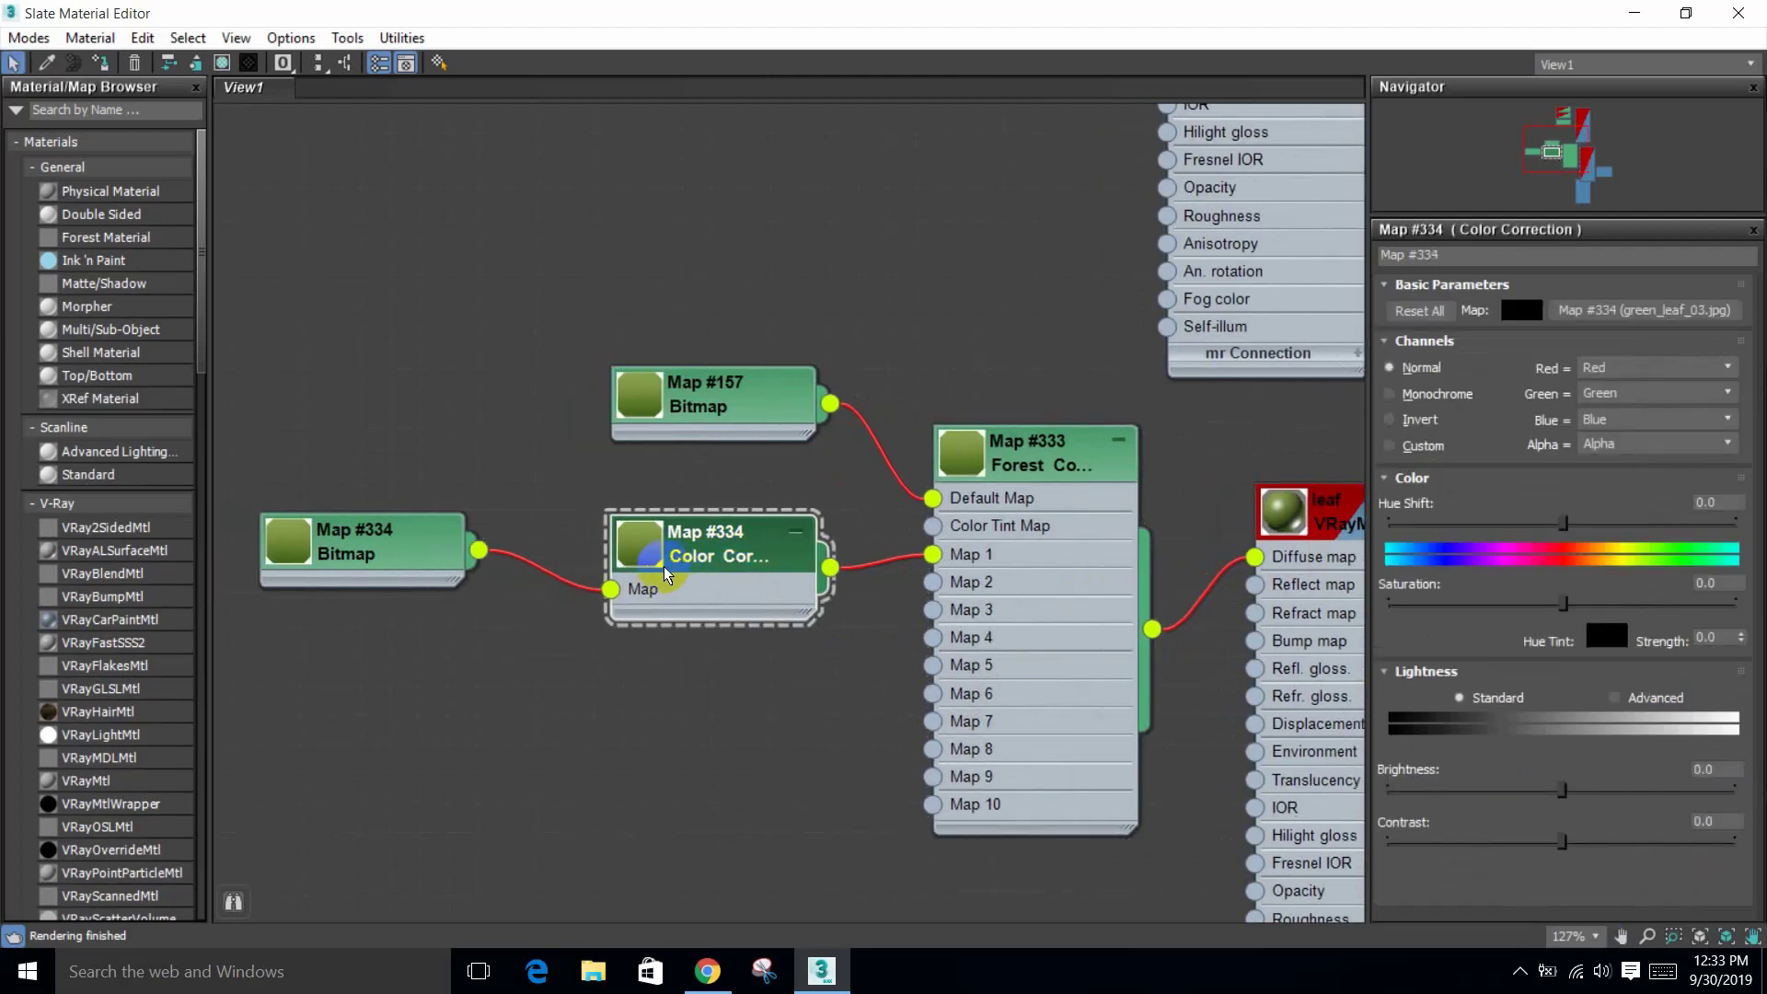
click(727, 561)
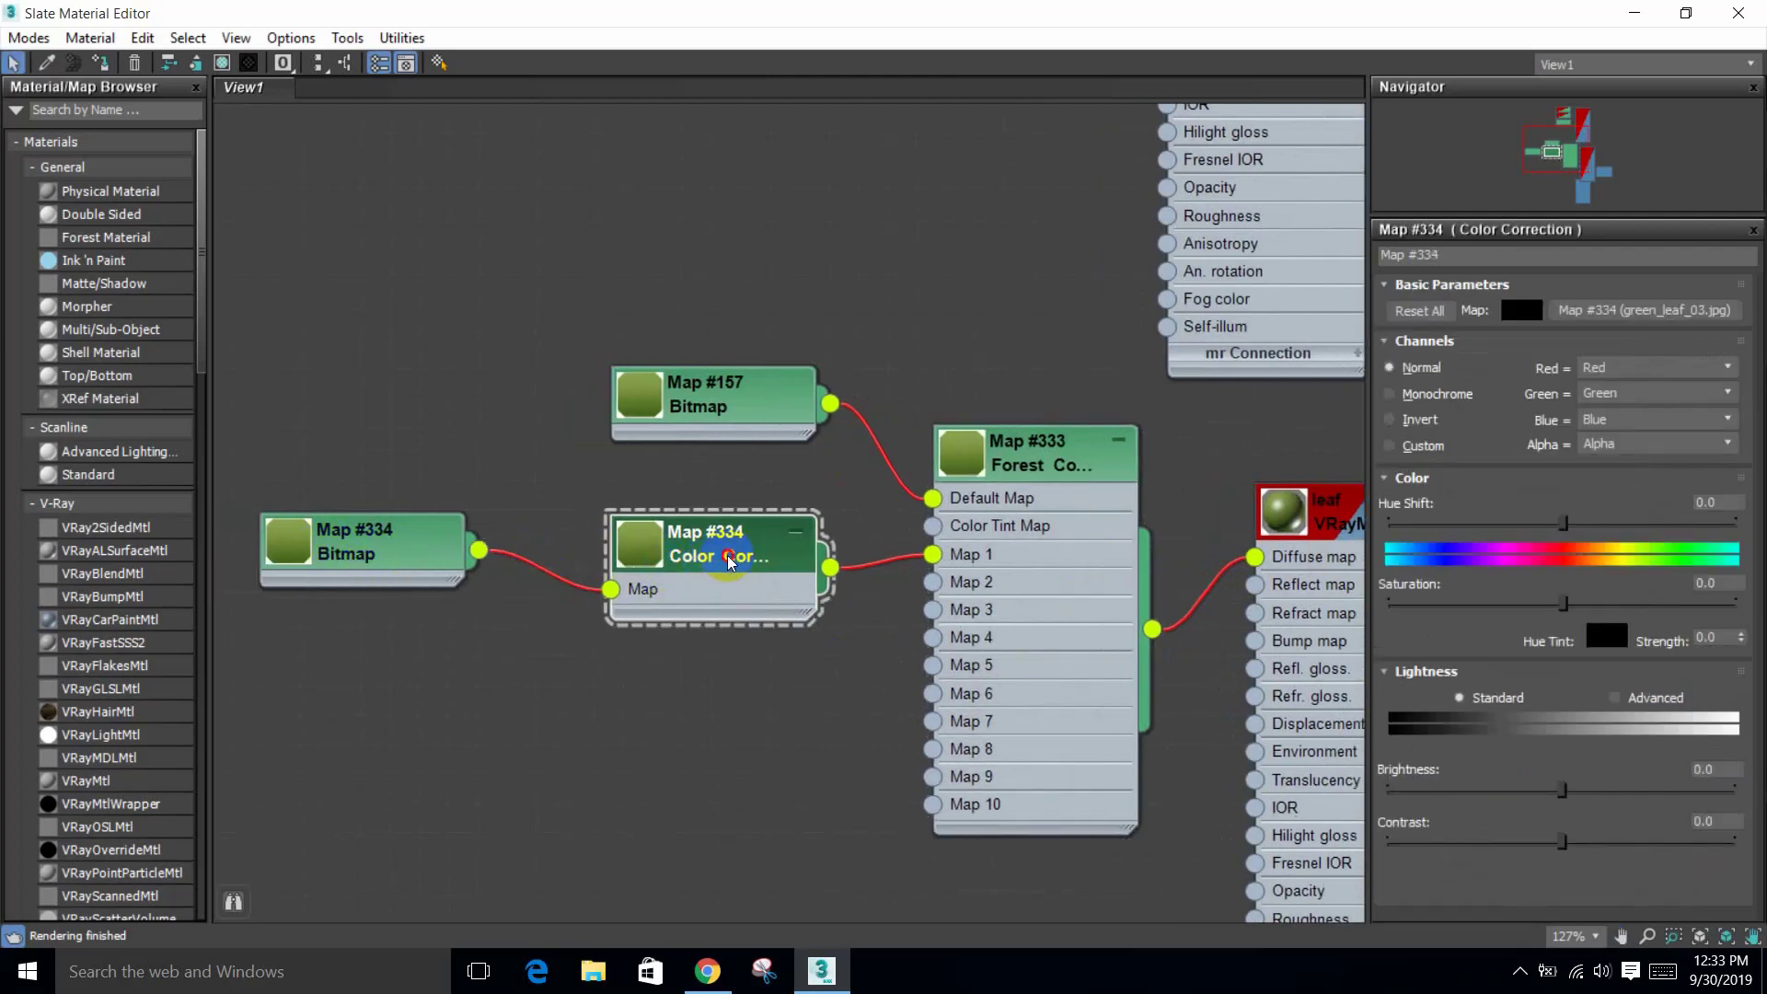
drag(1563, 604, 1606, 605)
scroll(746, 593, up, 2)
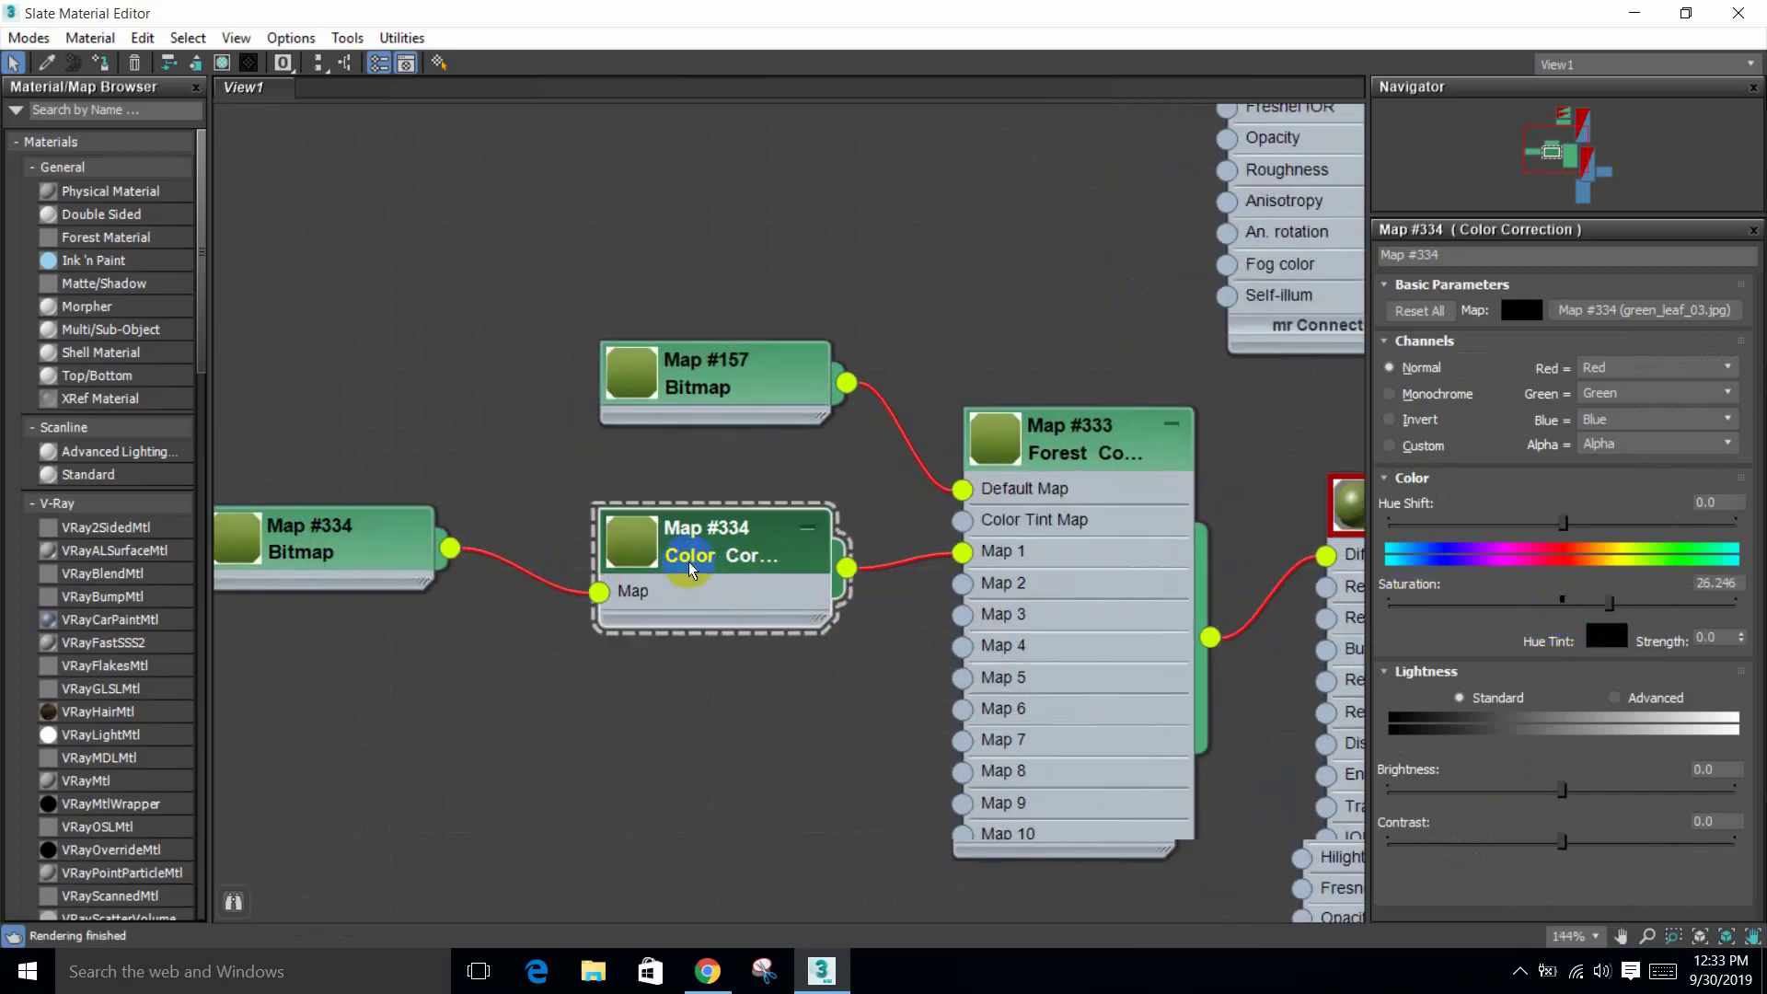
drag(1562, 523, 1532, 531)
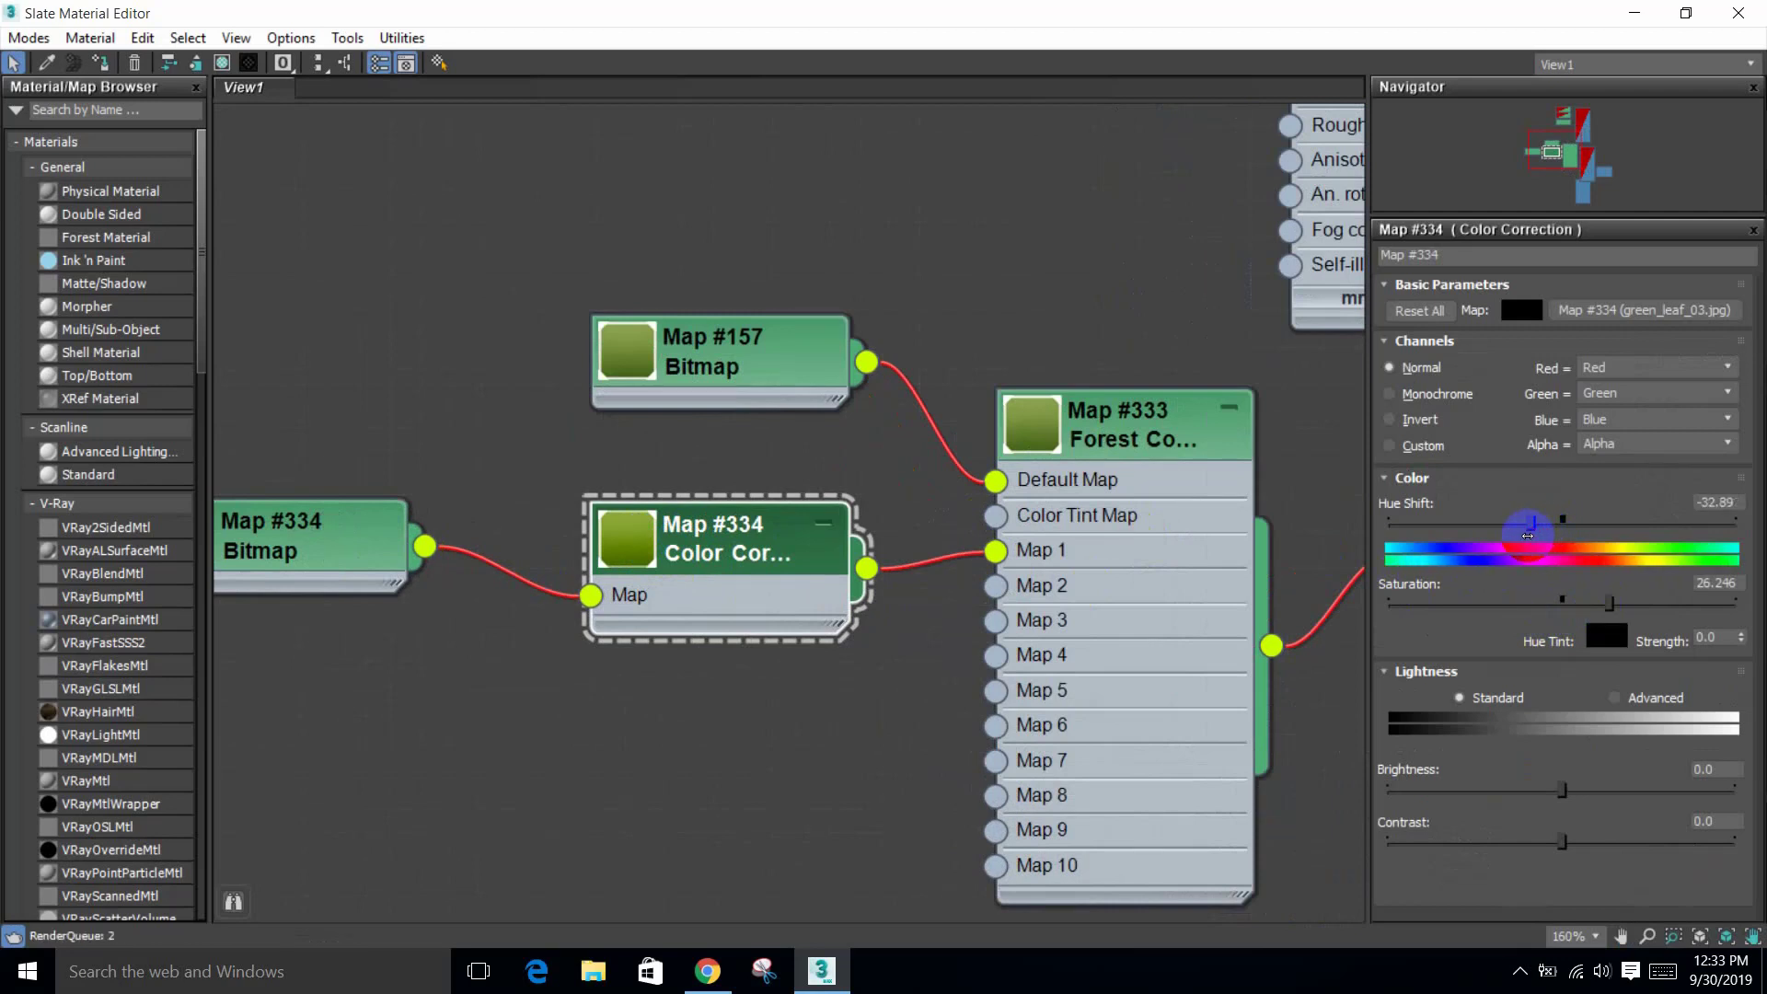
click(784, 559)
double_click(627, 537)
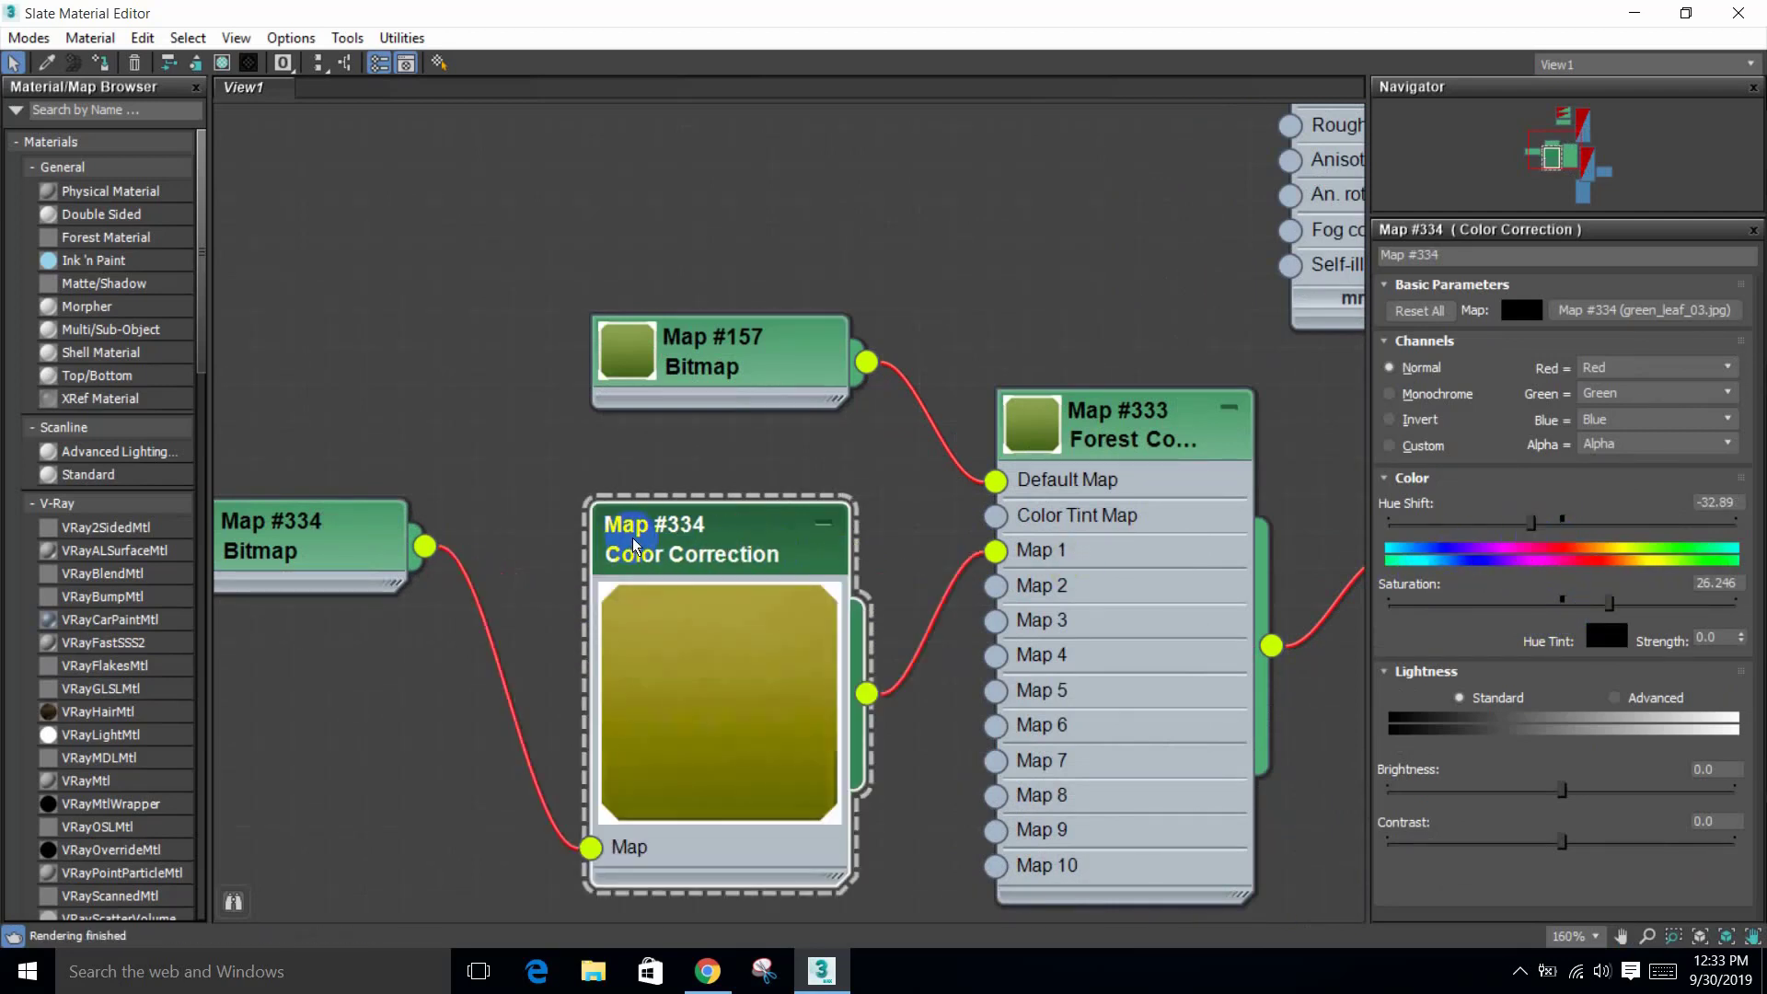
double_click(660, 626)
Step: Duplicate the bitmap and Color Correction pair below the original and connect the copy to the Forest Color's Map 2
scroll(661, 631, down, 2)
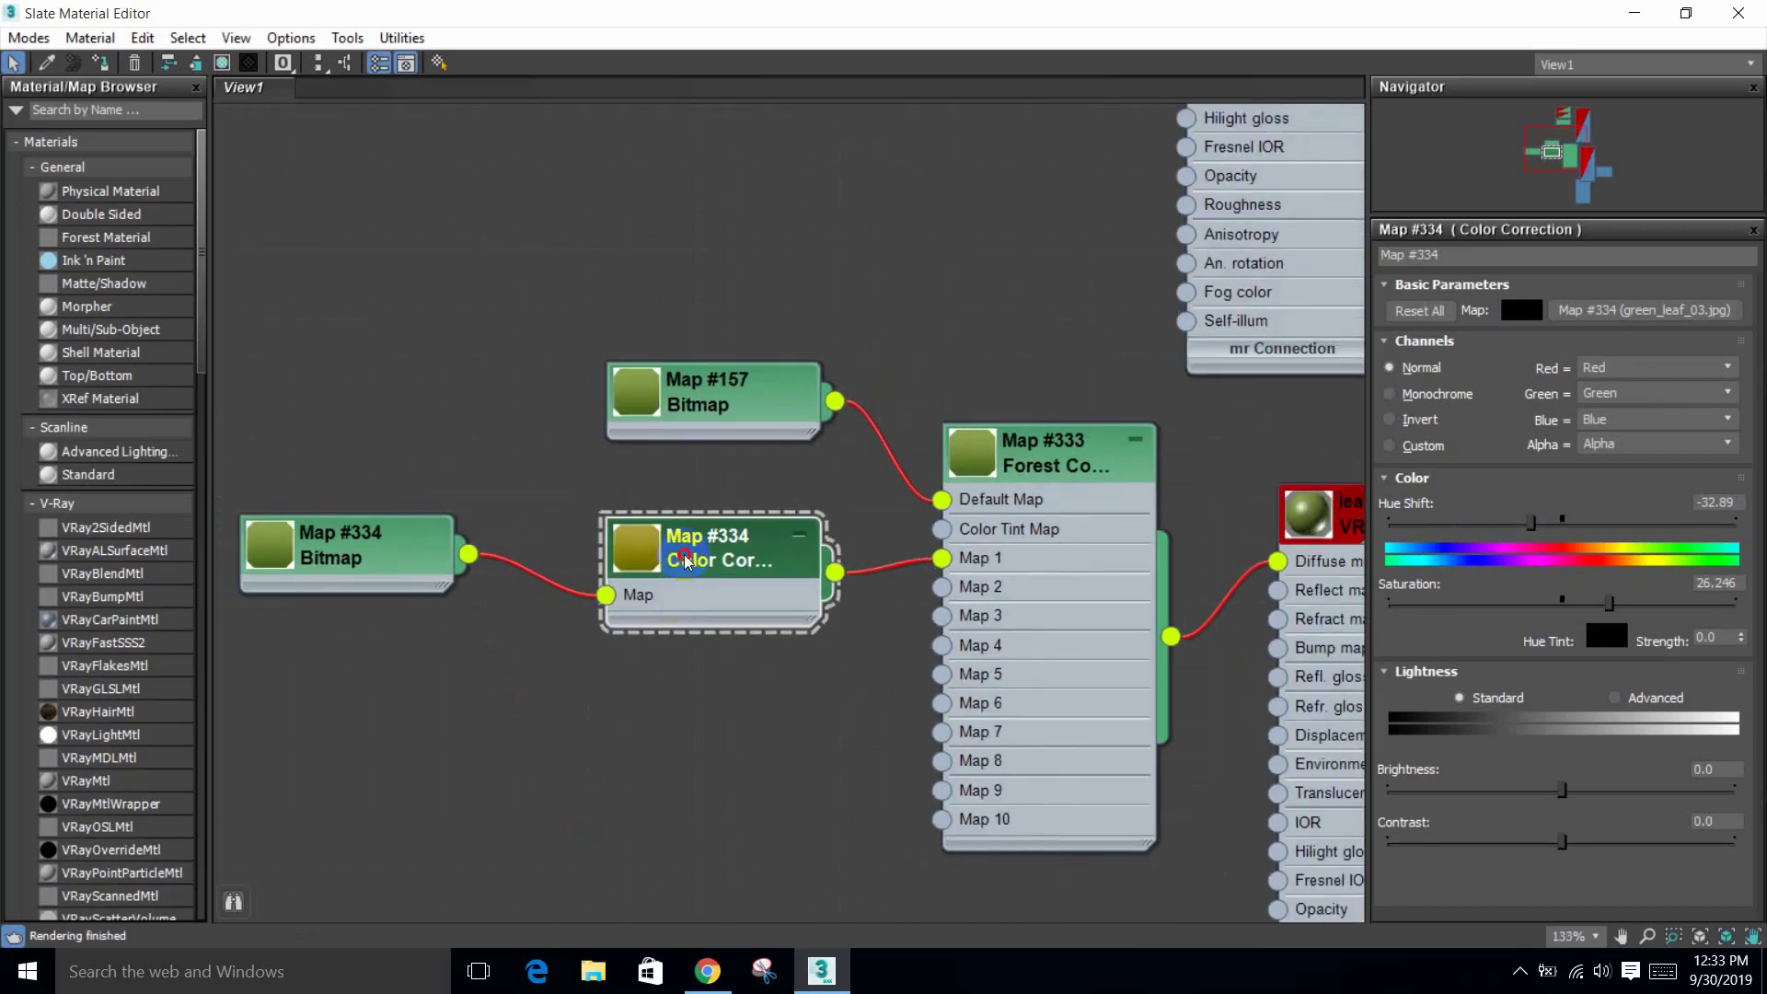
drag(663, 709, 345, 542)
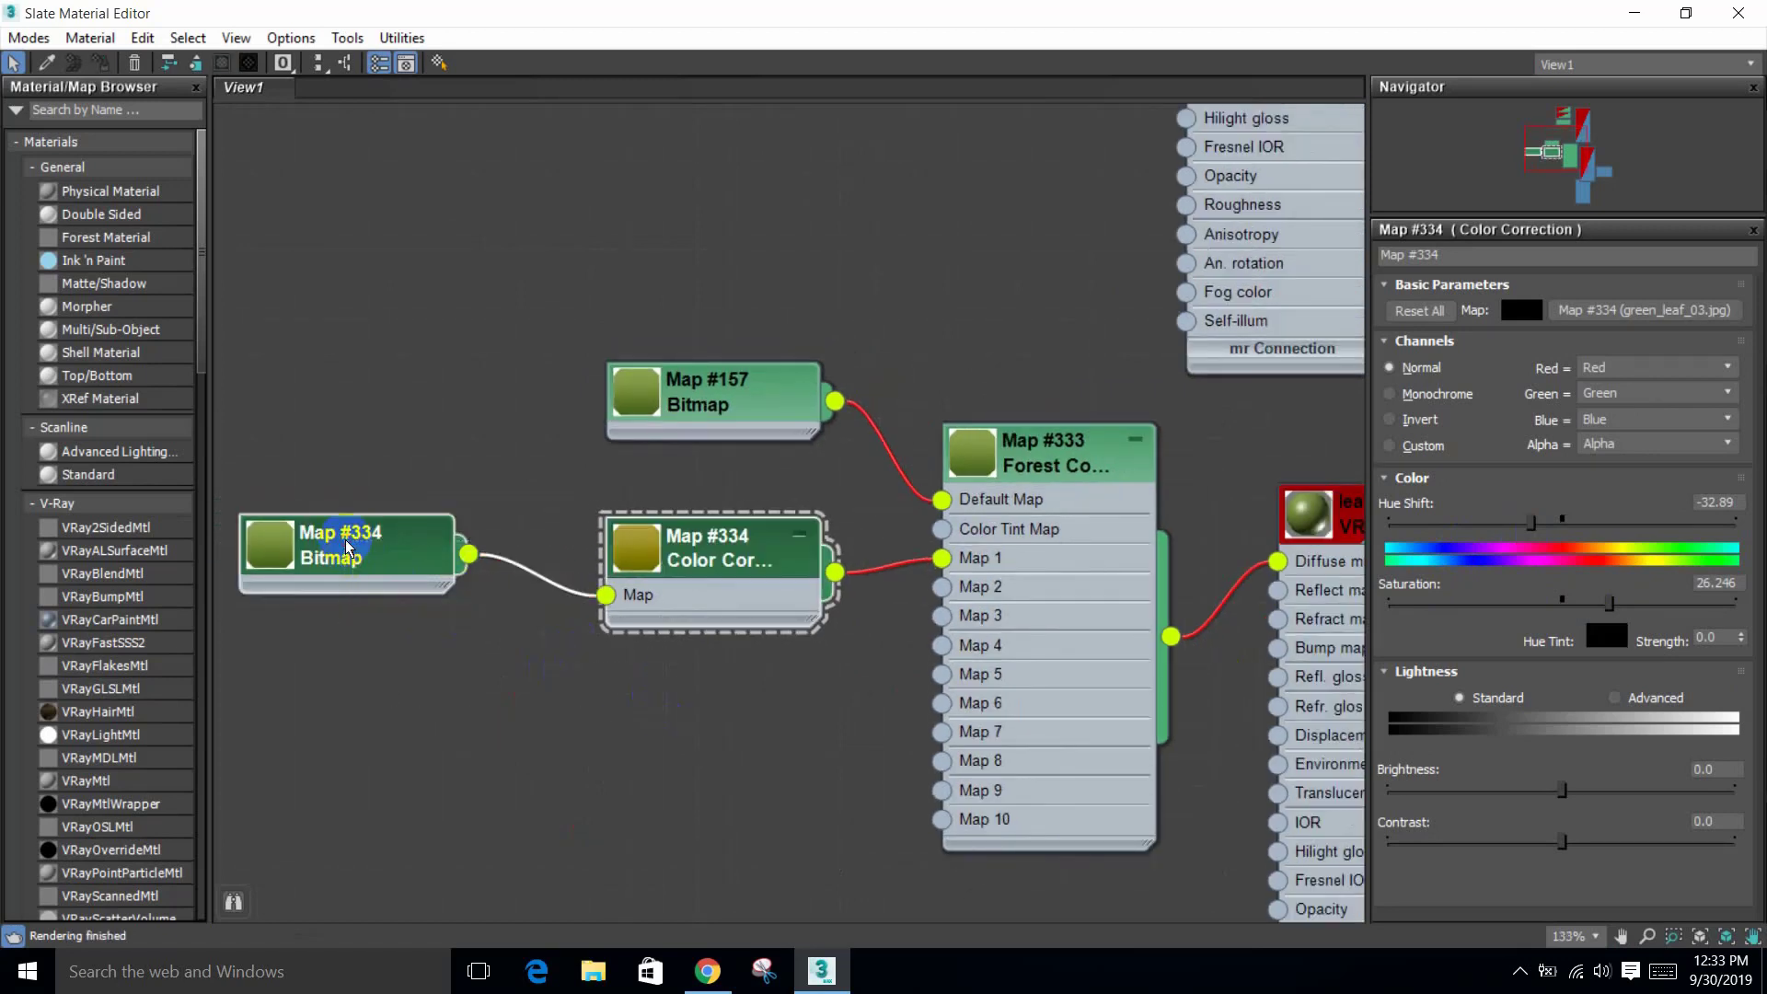
shift+drag(719, 571, 719, 752)
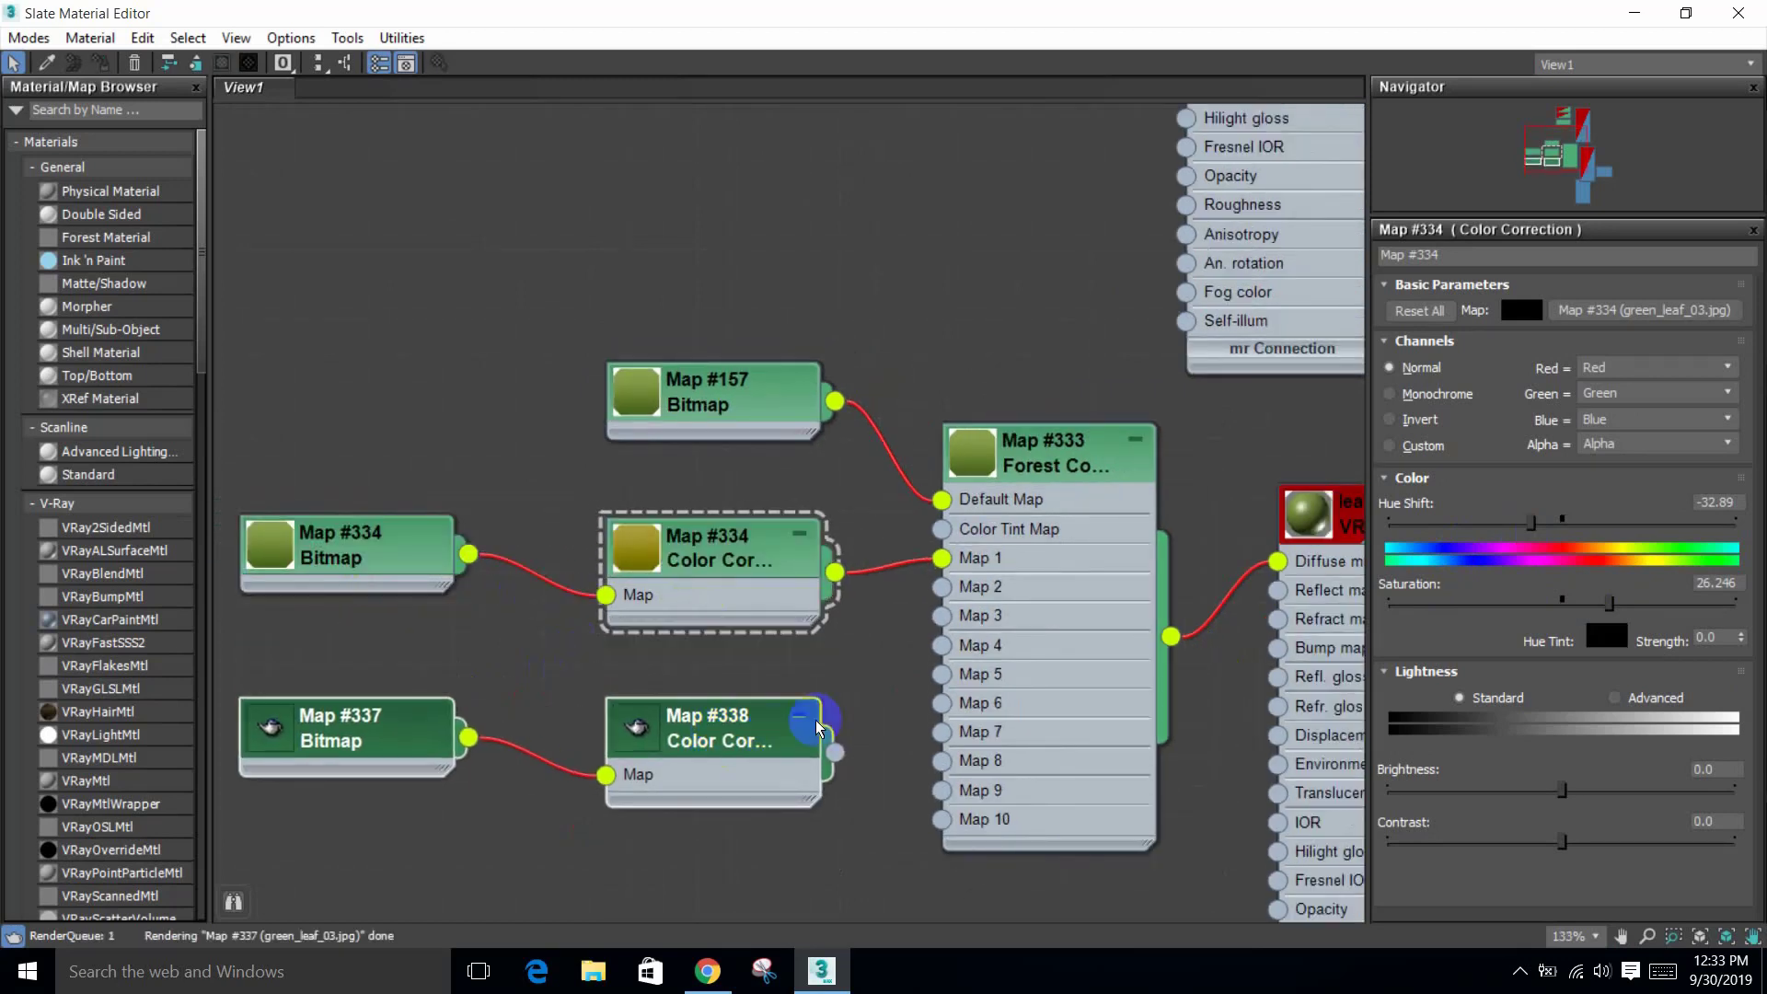
mouse_move(834, 752)
mouse_down()
mouse_move(893, 701)
mouse_move(941, 586)
mouse_up()
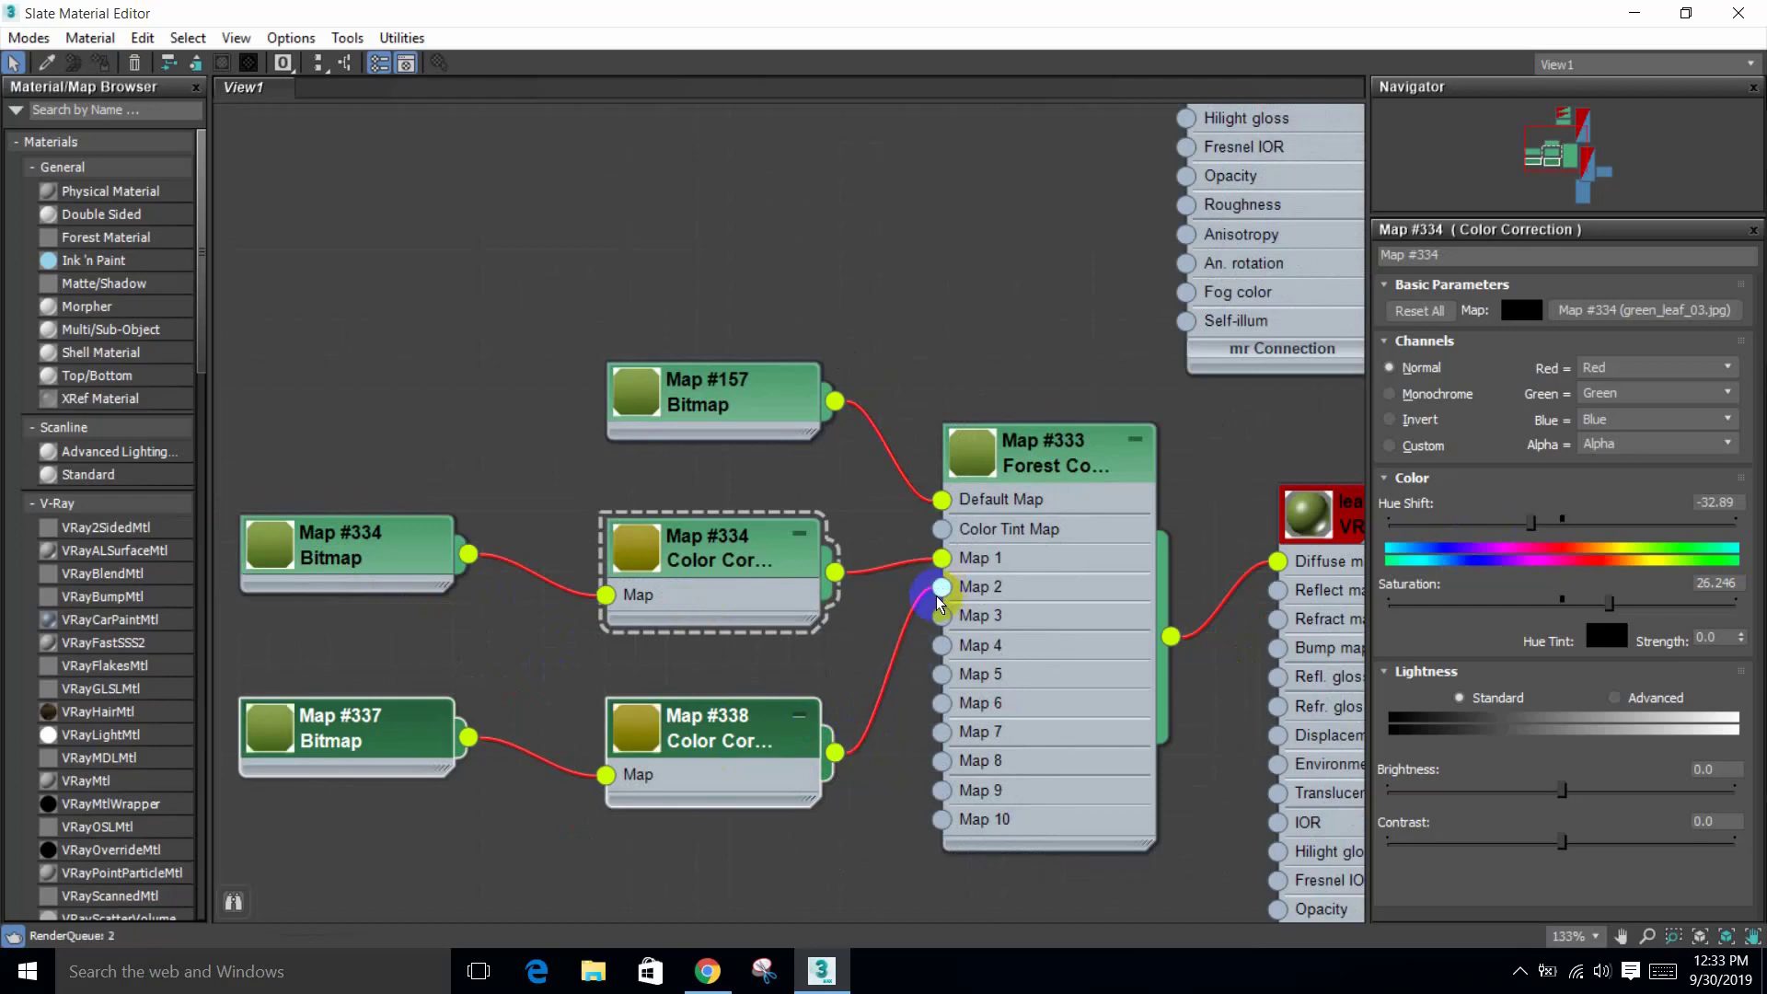
Step: Set the saturation of the Color Correction feeding Map 2 to about -22.924
scroll(754, 632, down, 1)
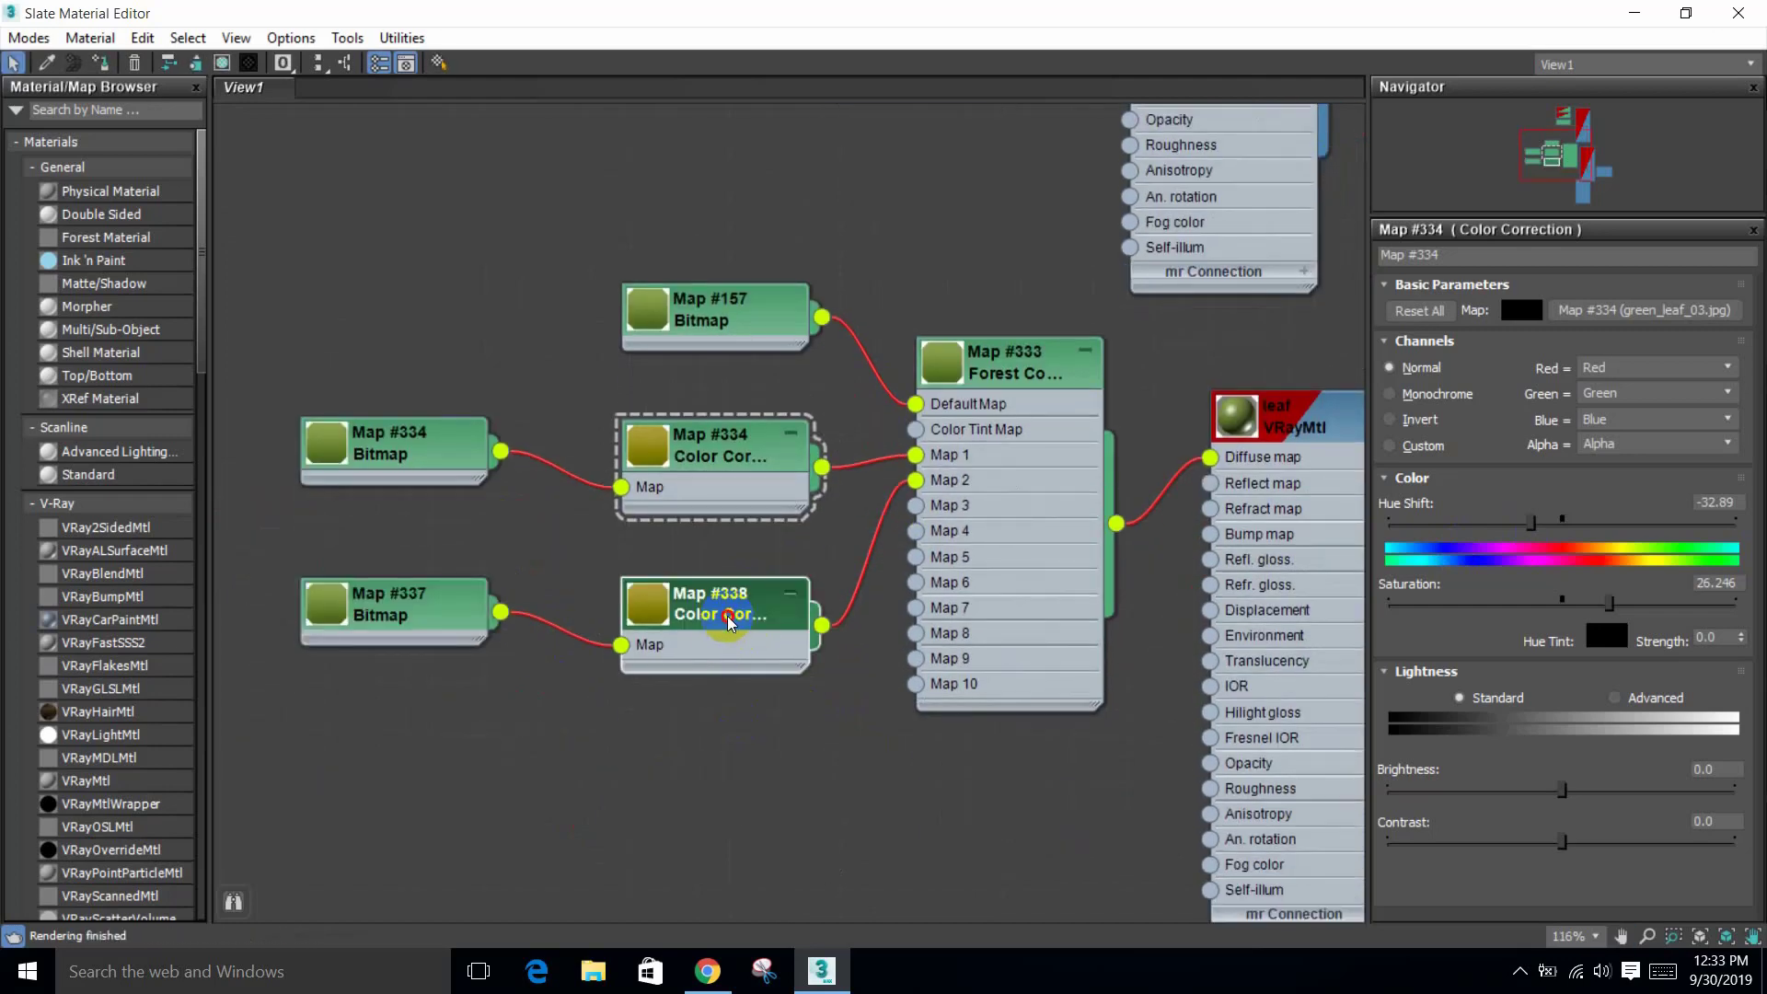
double_click(730, 616)
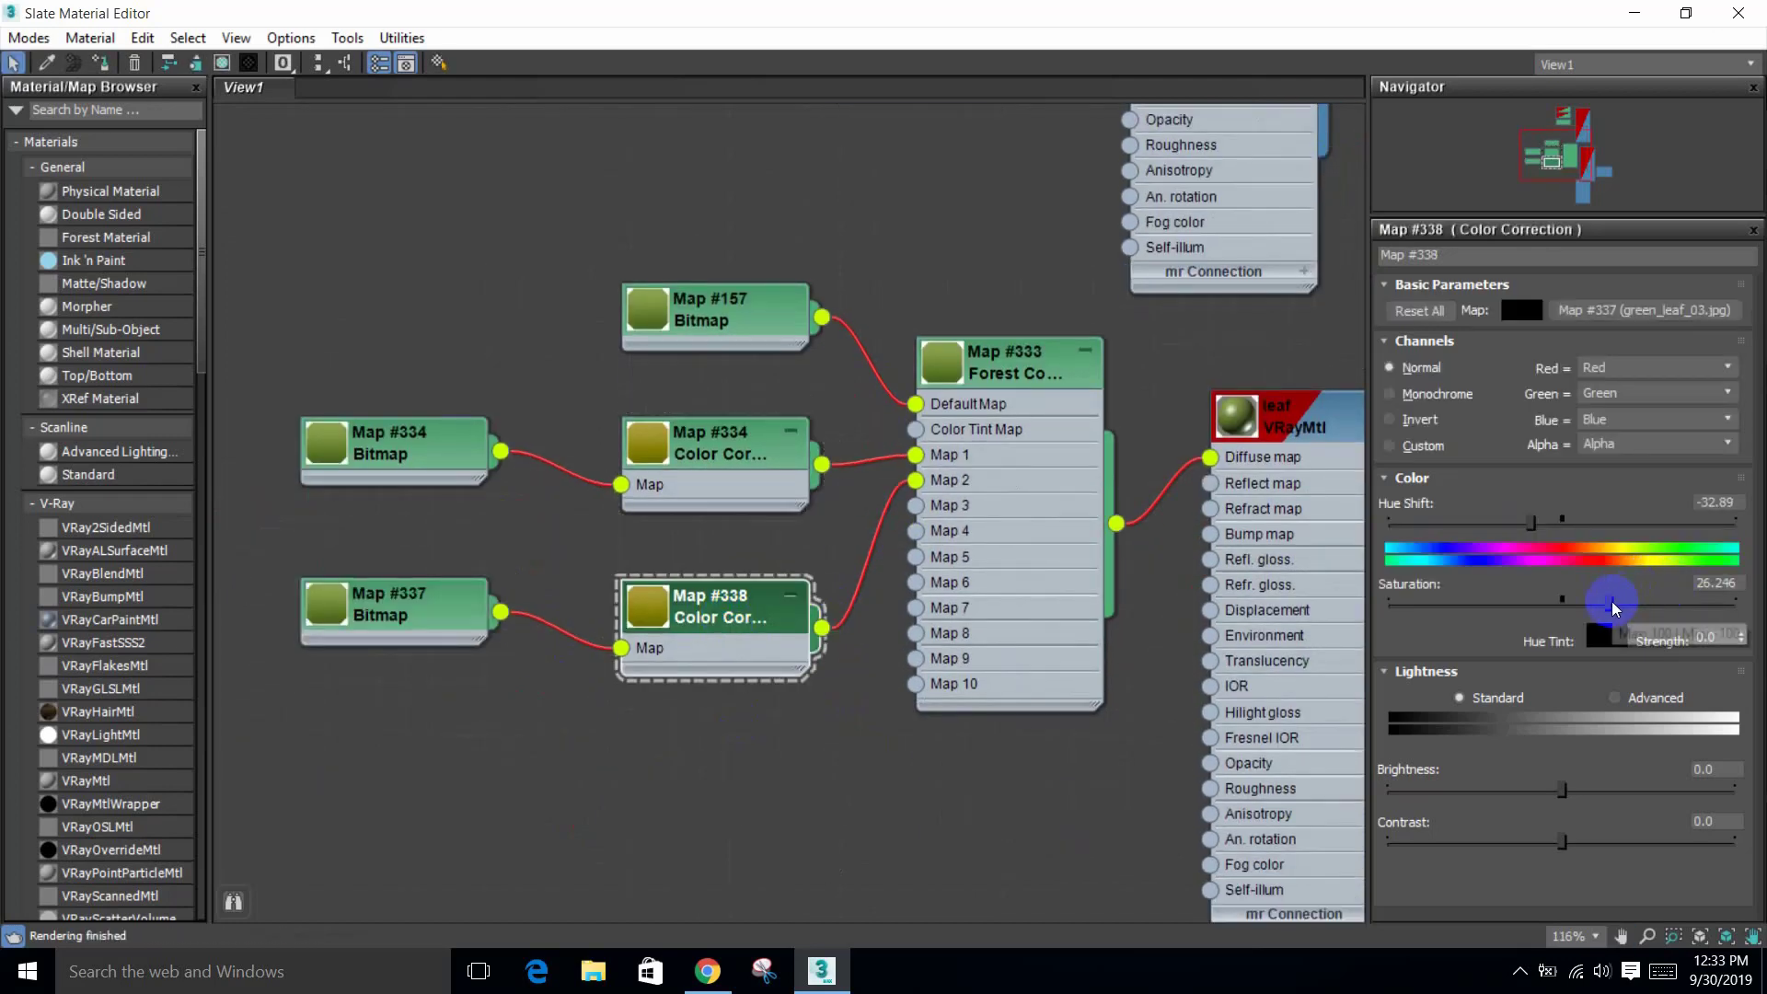
drag(1610, 603, 1641, 601)
scroll(738, 672, up, 2)
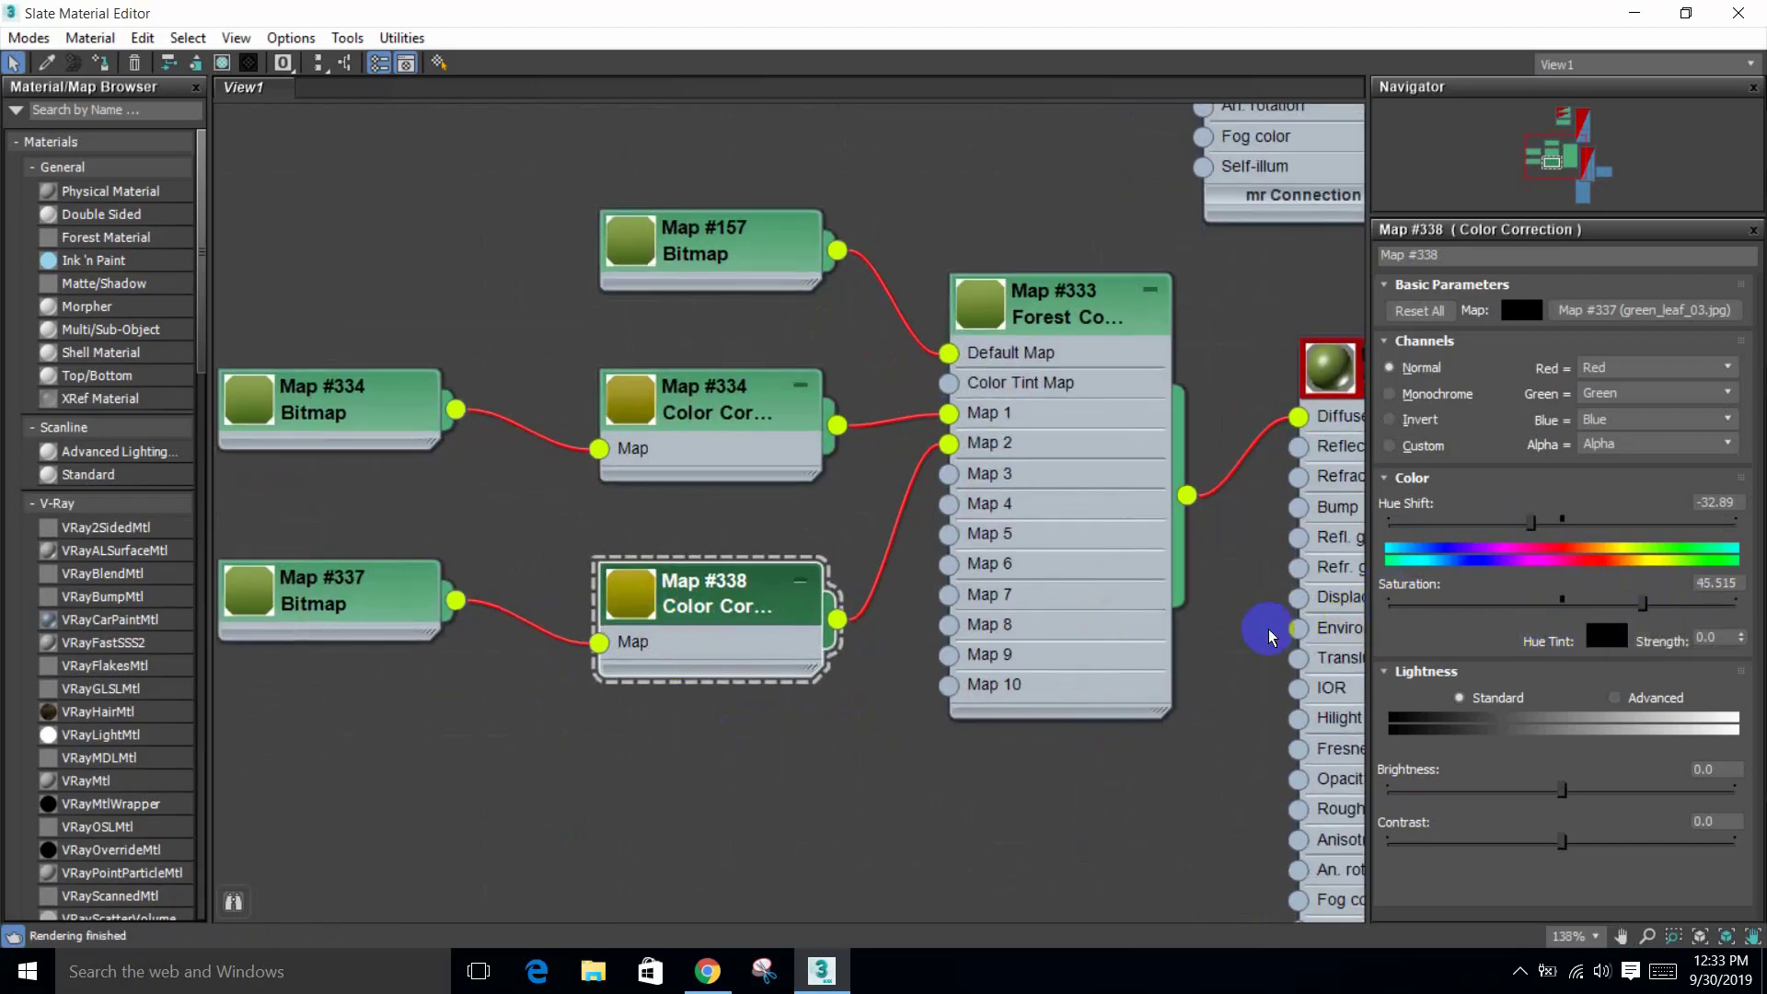
drag(1661, 613, 1524, 615)
Step: Duplicate the Map 1 bitmap and Color Correction pair below the others and connect the copy to the Forest Color's Map 3
scroll(847, 566, down, 1)
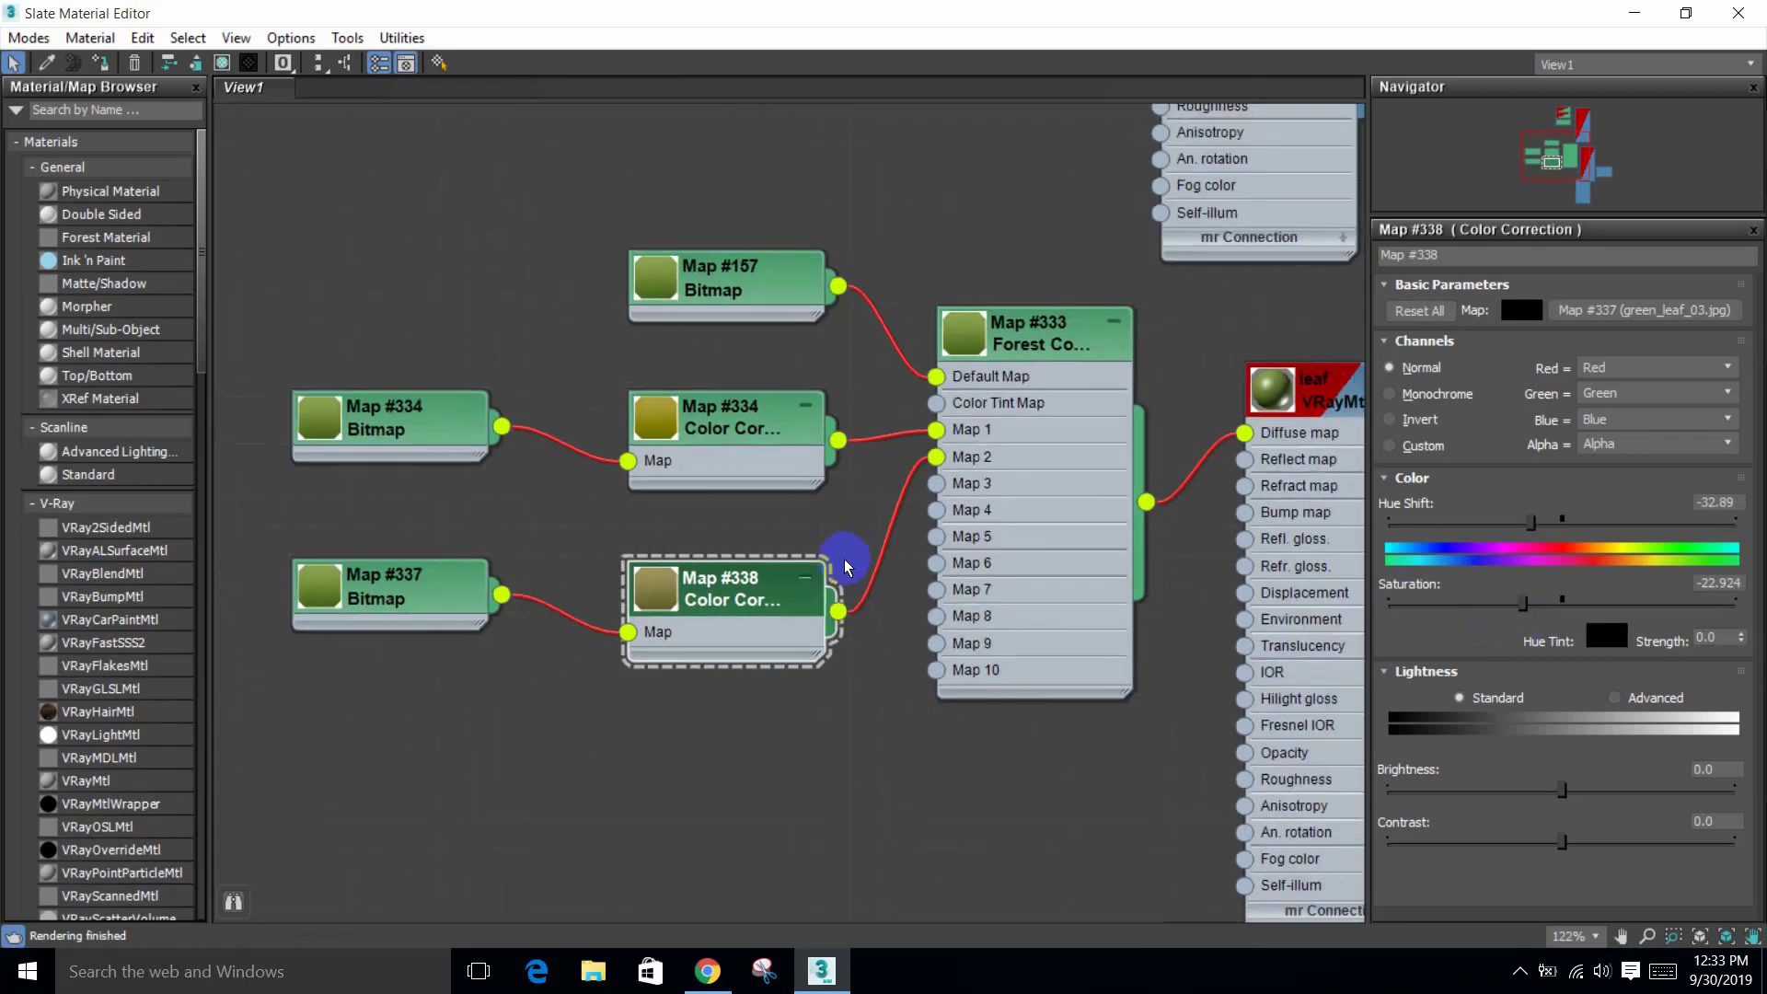
scroll(845, 559, down, 1)
drag(686, 536, 428, 424)
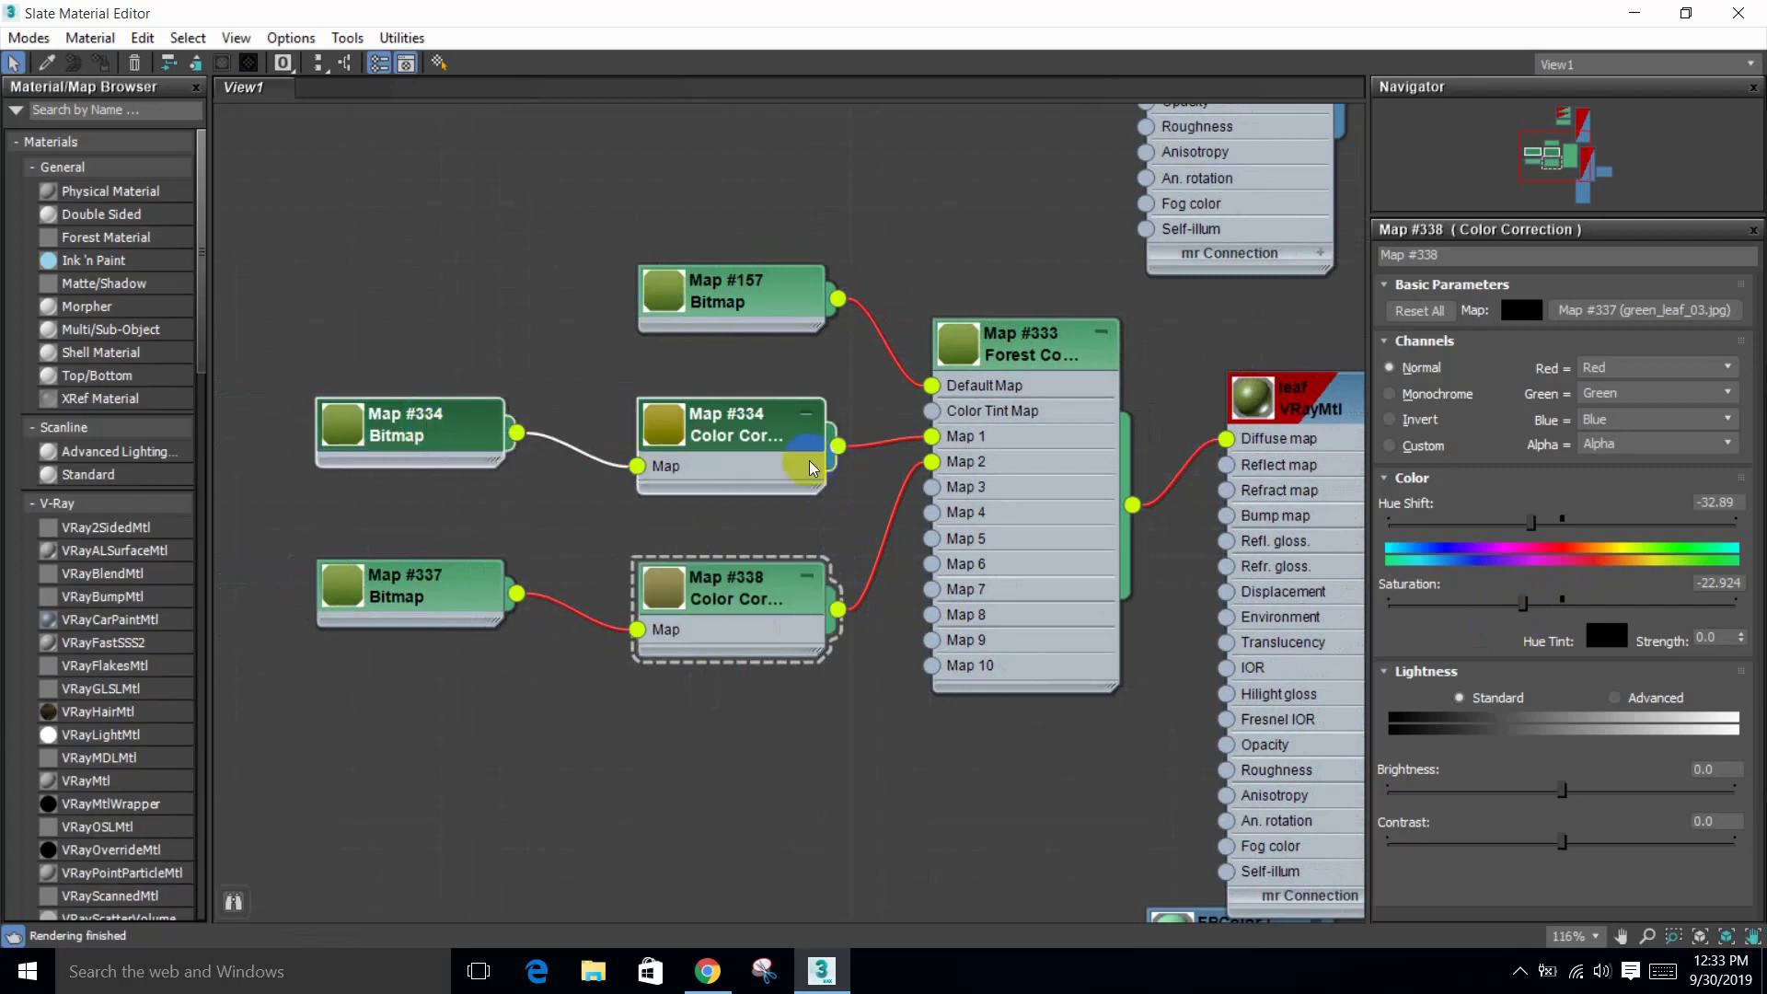
shift+drag(772, 437, 930, 489)
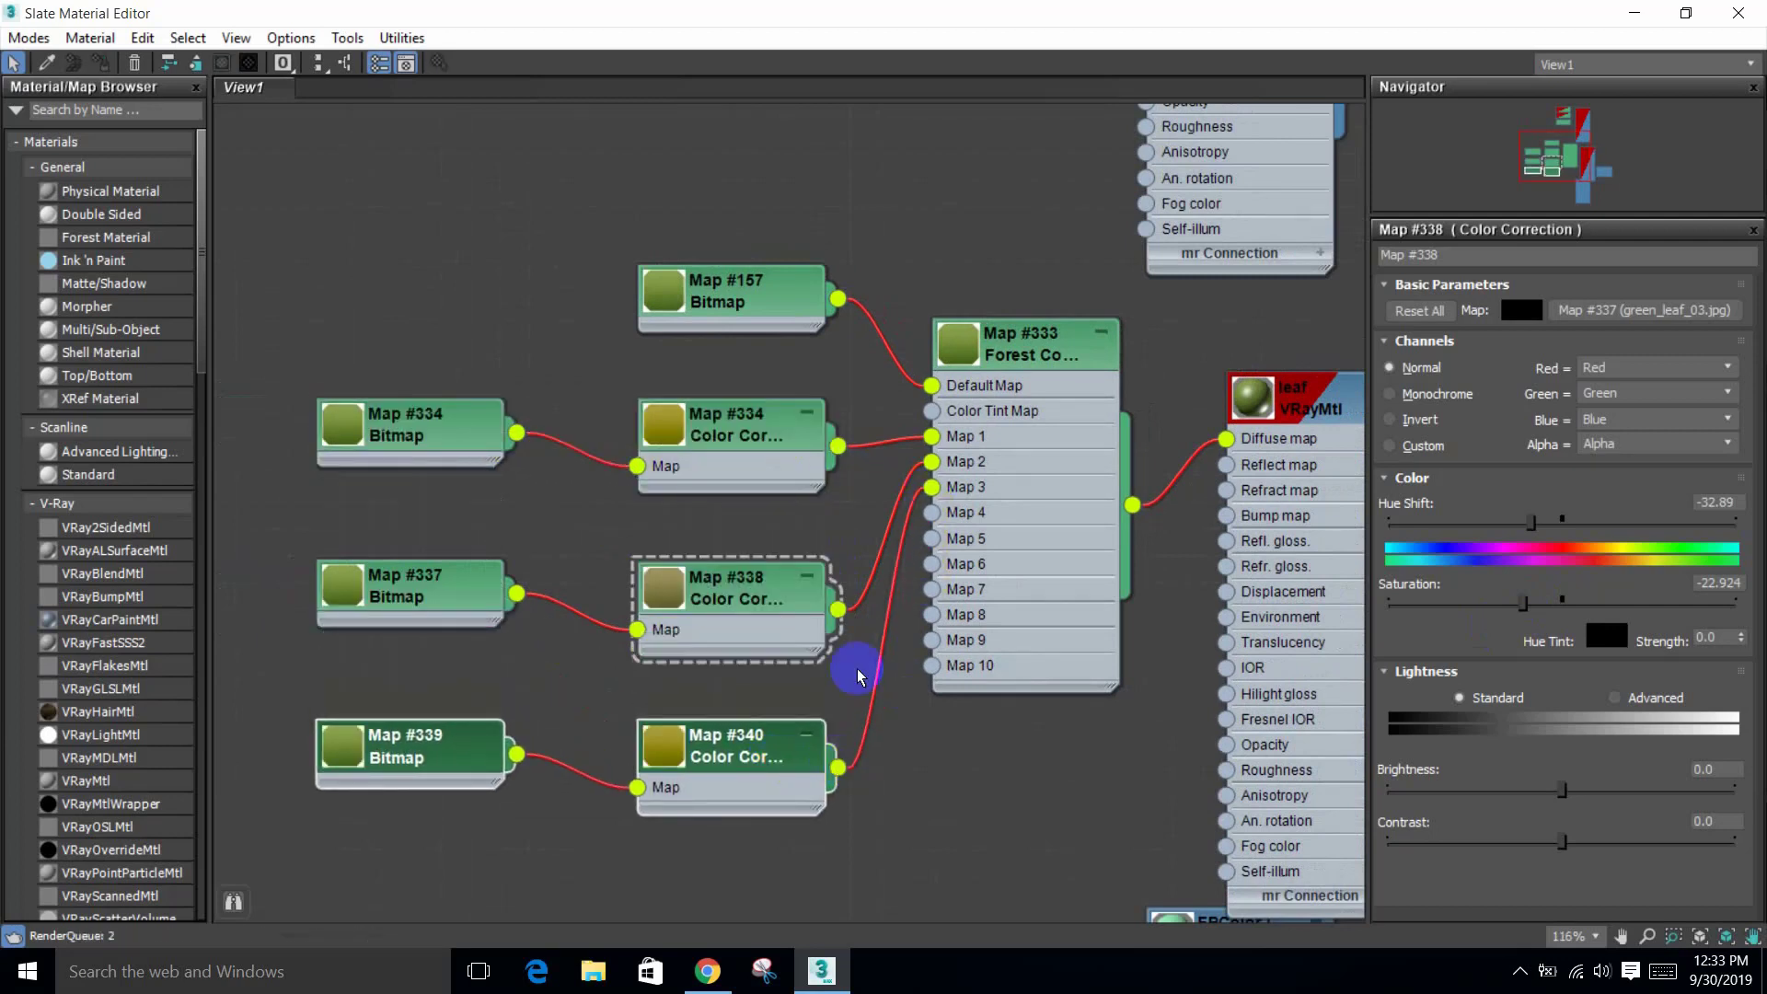
Step: Set the hue shift of the Color Correction feeding Map 3 to about -71.163
double_click(750, 737)
drag(1530, 523, 1493, 522)
scroll(650, 764, up, 3)
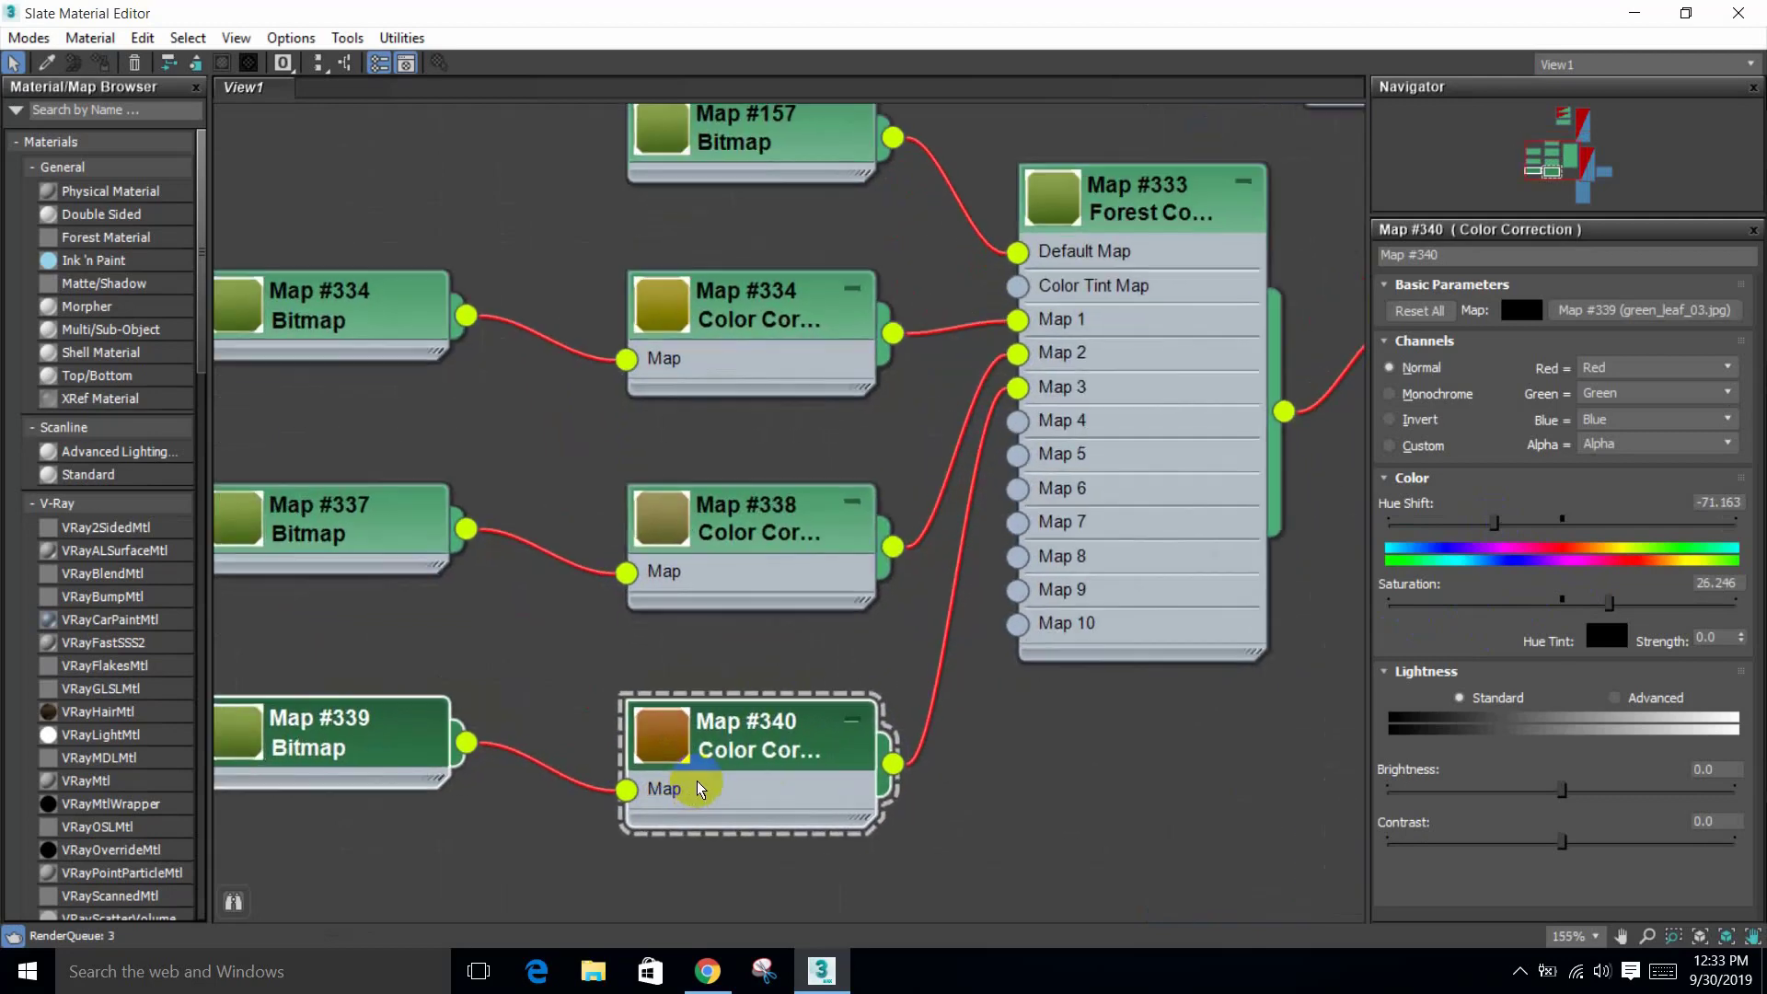
Step: Move the bitmap and Color Correction nodes upward in the graph, making room for another pair below them
scroll(732, 766, down, 3)
drag(748, 606, 746, 578)
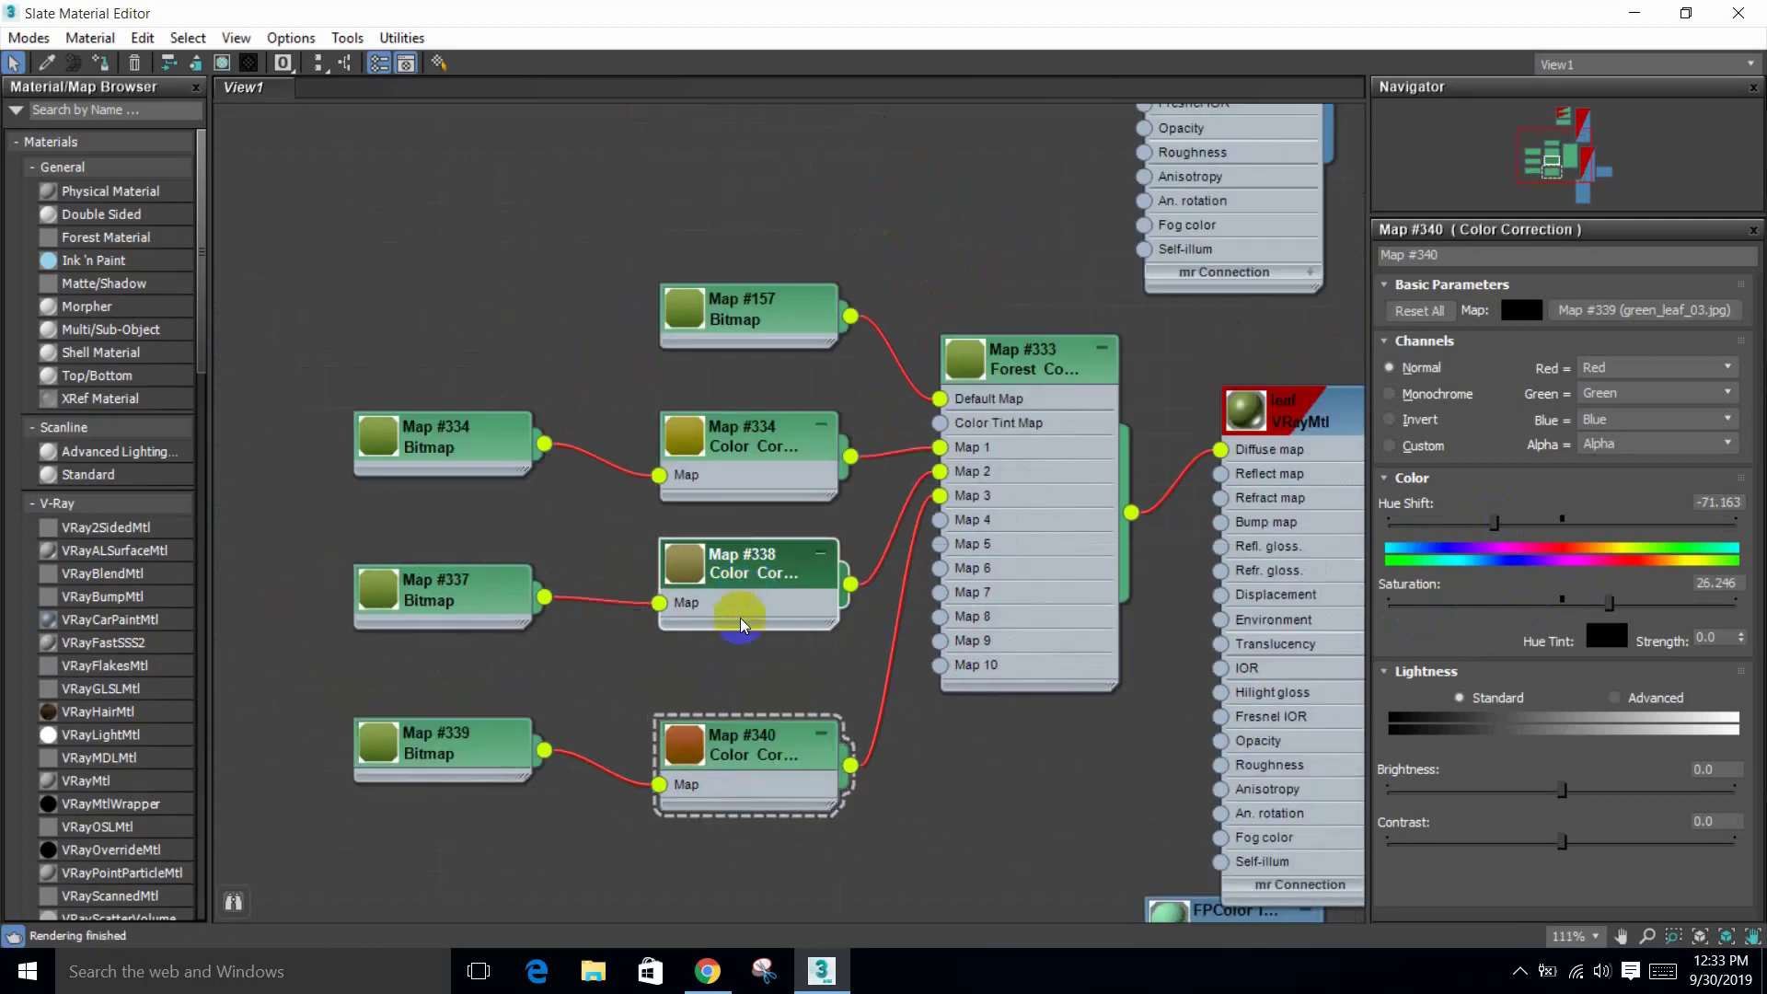
drag(764, 659, 326, 279)
drag(760, 319, 759, 217)
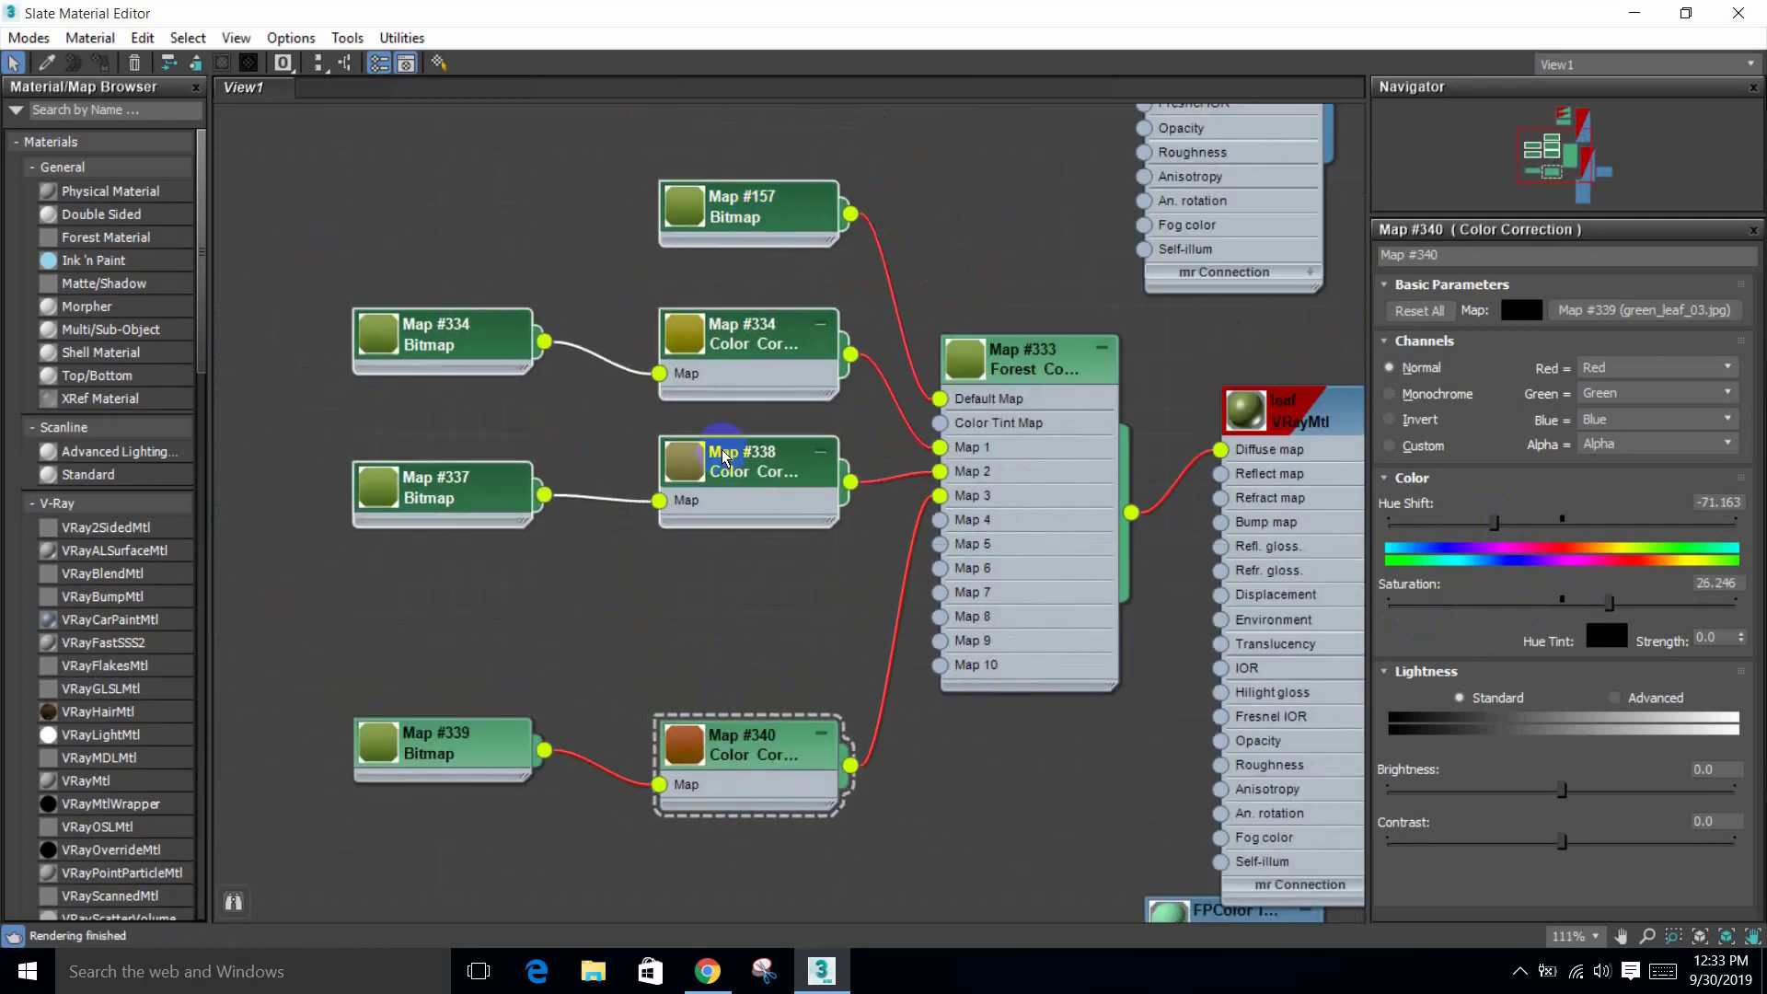
middle_drag(738, 713, 737, 556)
Step: Duplicate the Map 3 bitmap and Color Correction pair below it, and set the original Color Correction's hue shift to about -42.458
drag(766, 725, 322, 518)
mouse_move(757, 596)
mouse_down()
mouse_move(761, 494)
mouse_move(758, 643)
mouse_up()
click(953, 626)
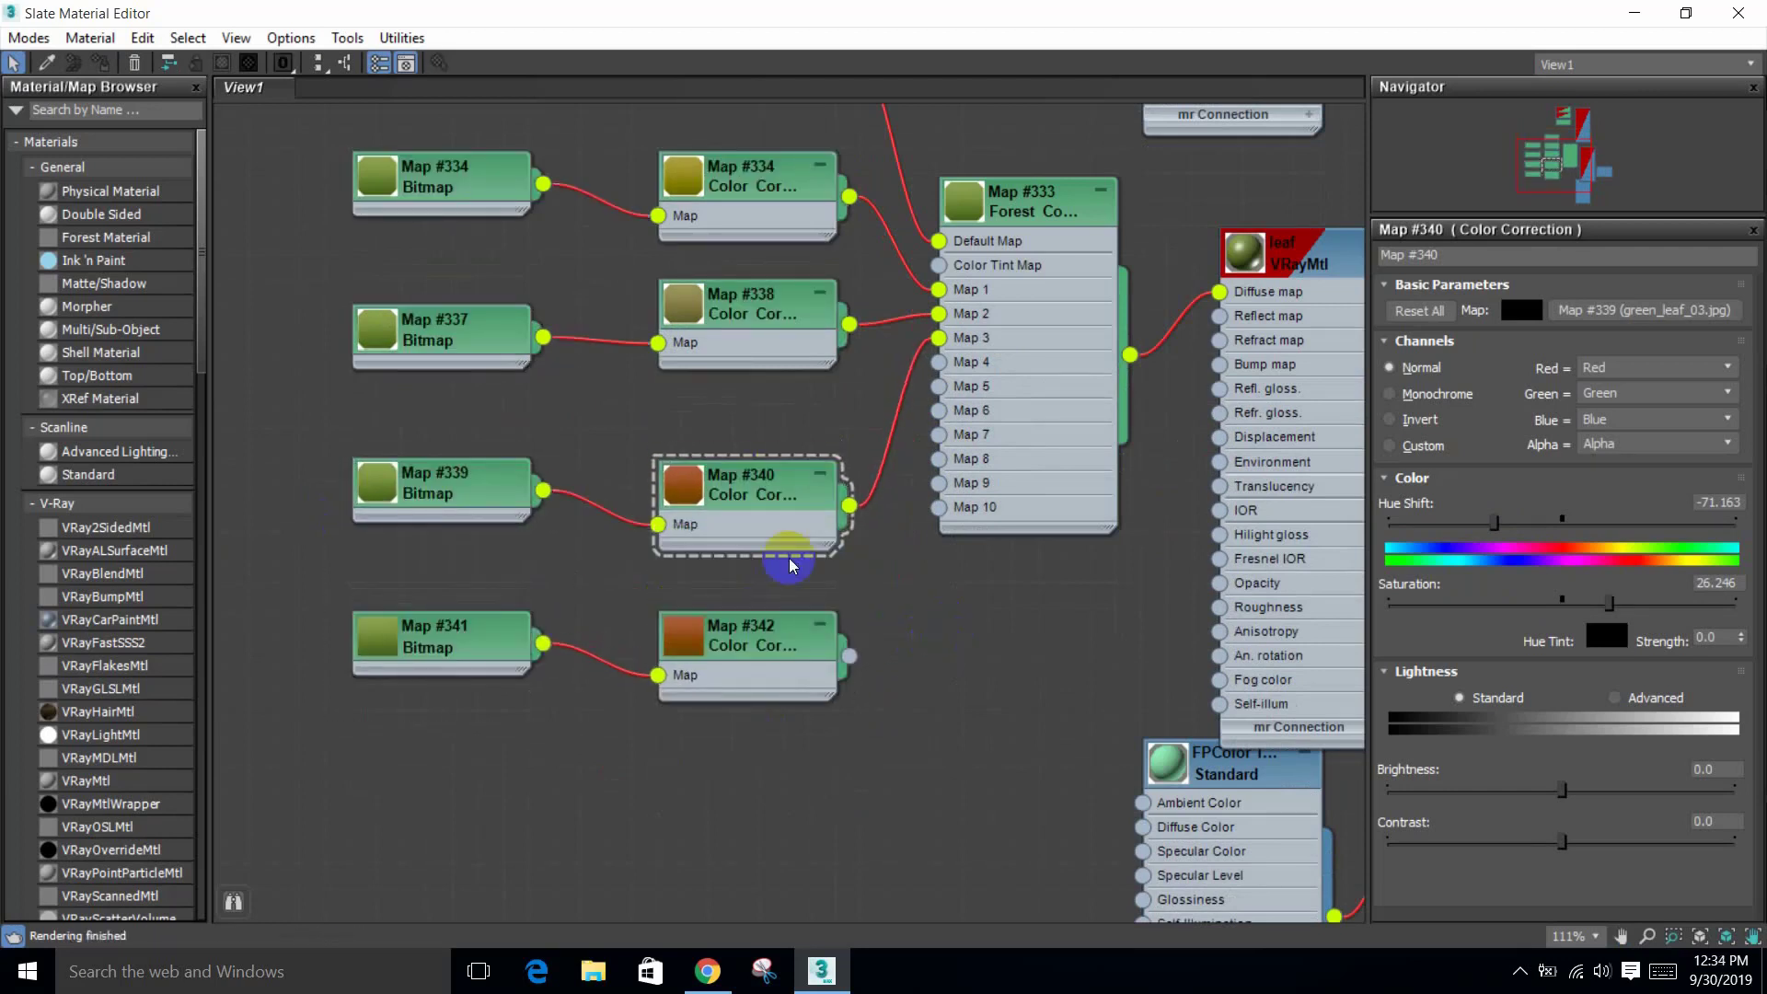
click(765, 505)
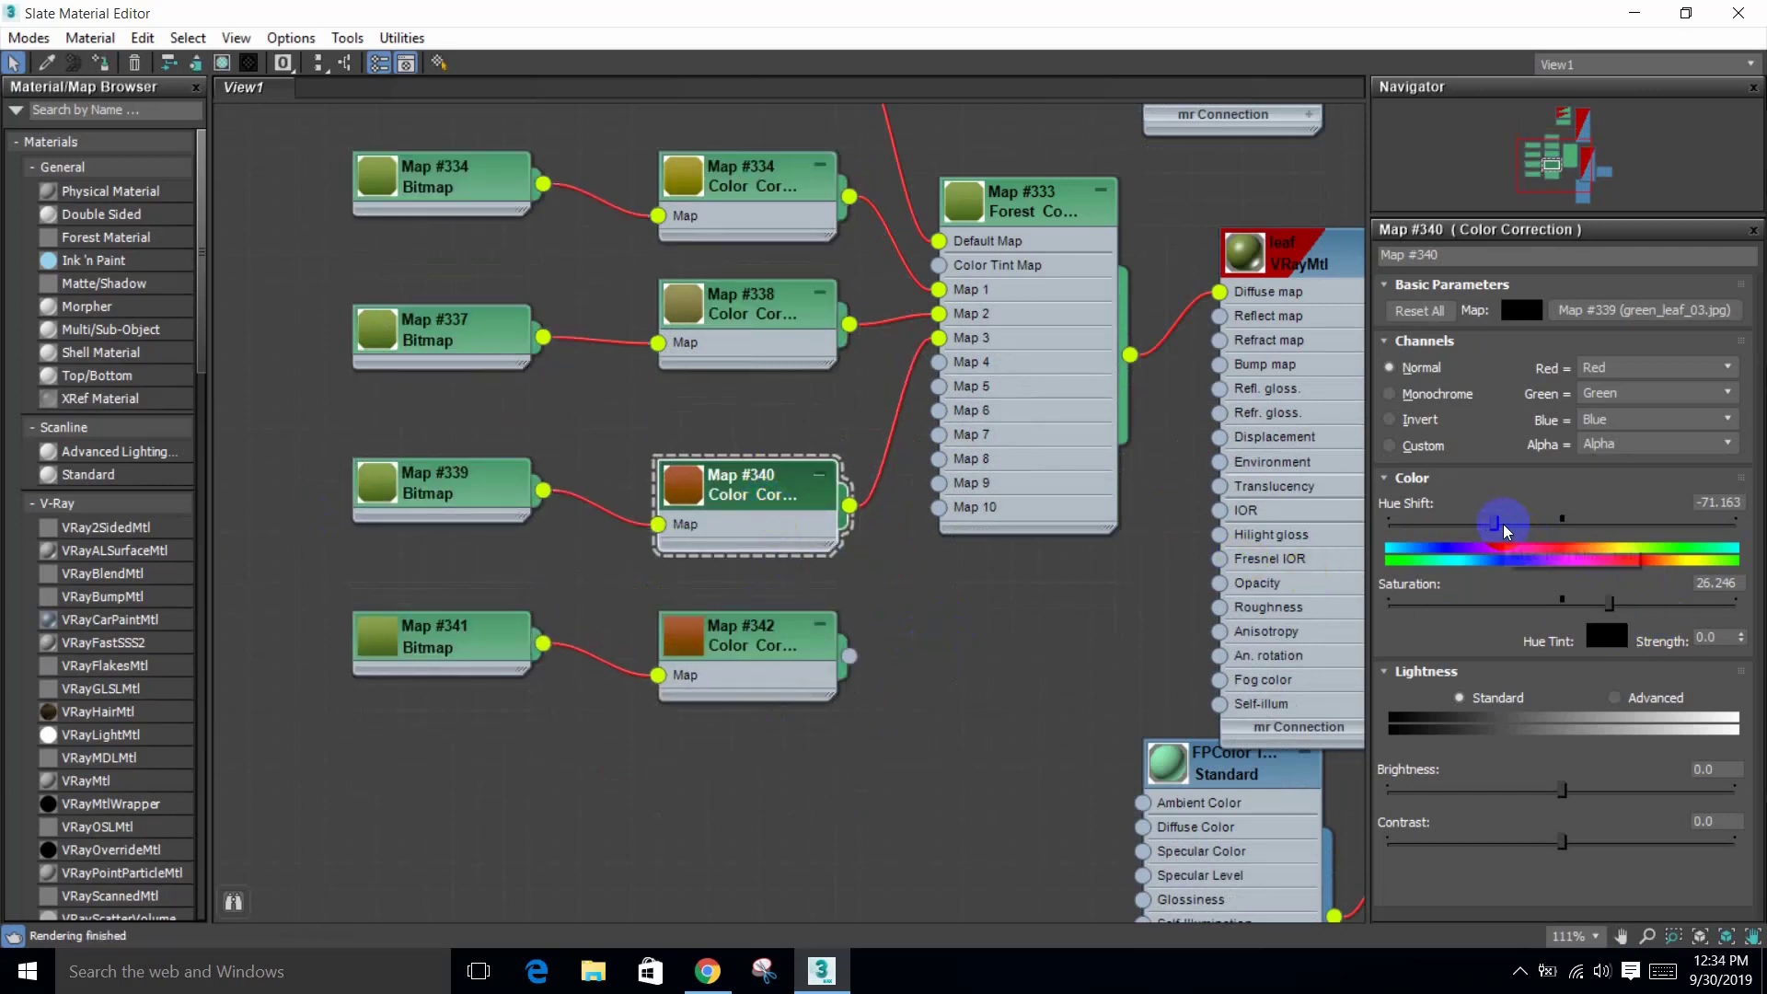
mouse_move(1497, 523)
mouse_down()
mouse_move(1511, 520)
mouse_move(1487, 503)
mouse_move(1522, 518)
mouse_up()
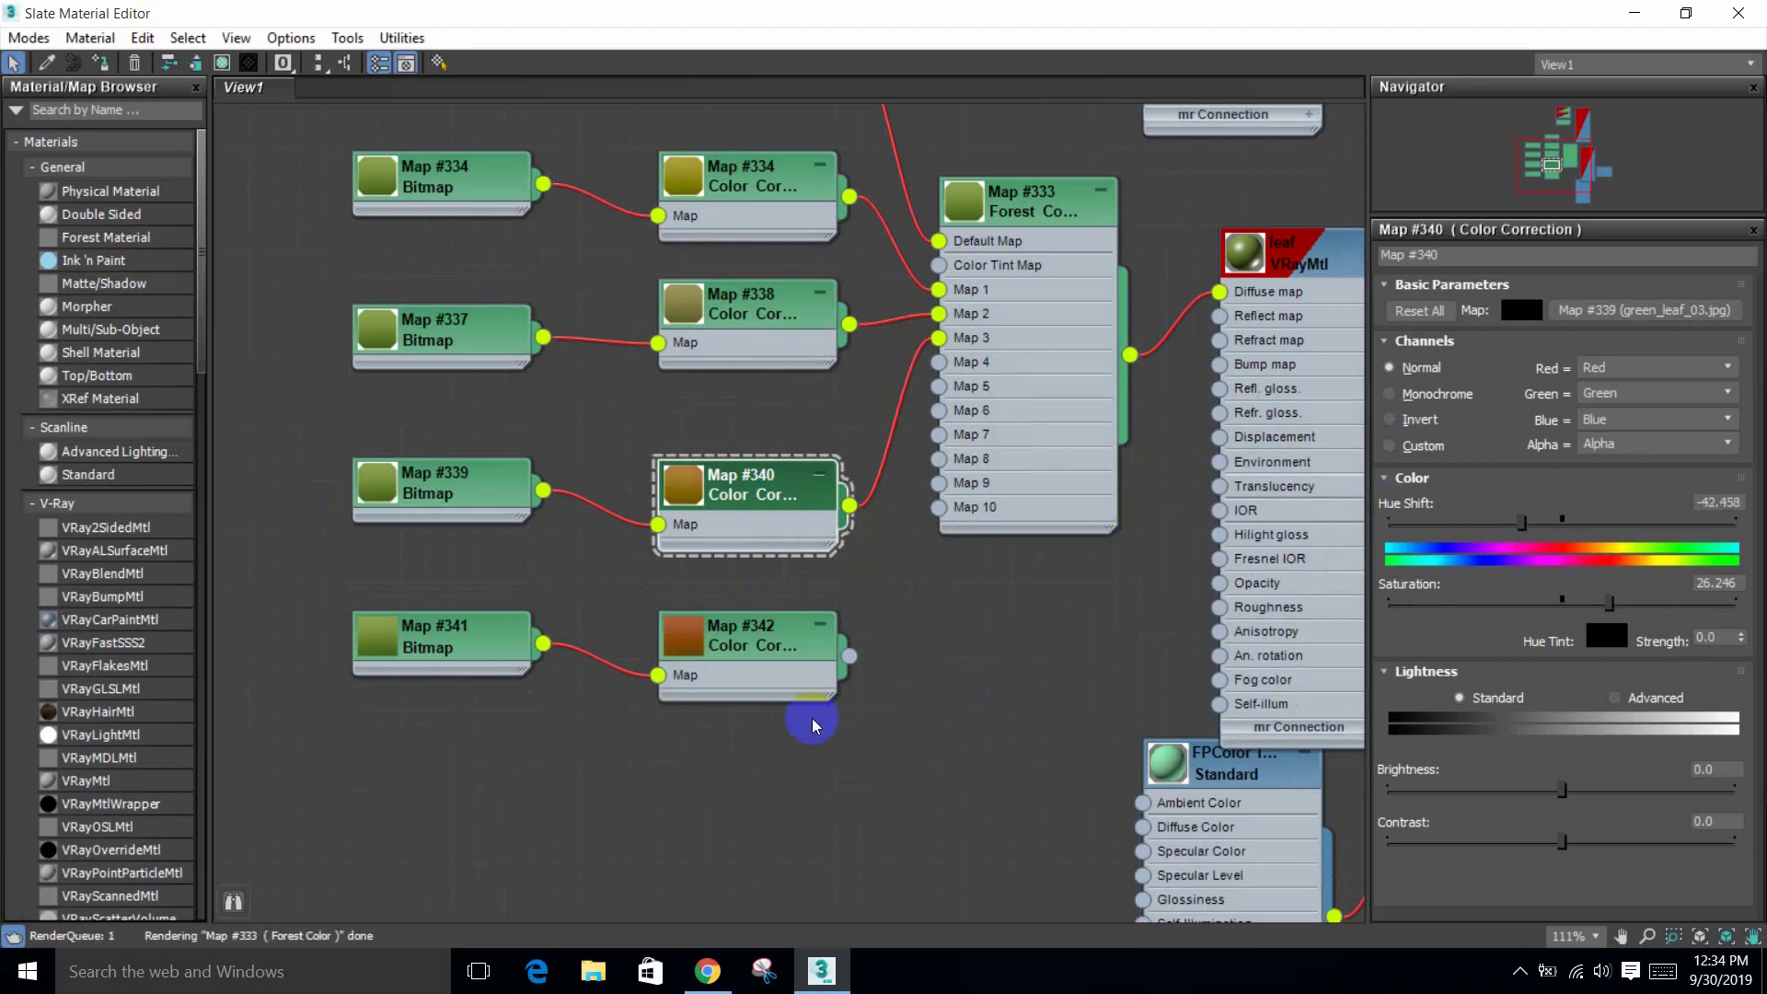
Step: Connect the duplicated Color Correction to the Forest Color's Map 4 and open the copy's parameters
drag(737, 753, 441, 613)
click(871, 703)
drag(848, 657, 939, 375)
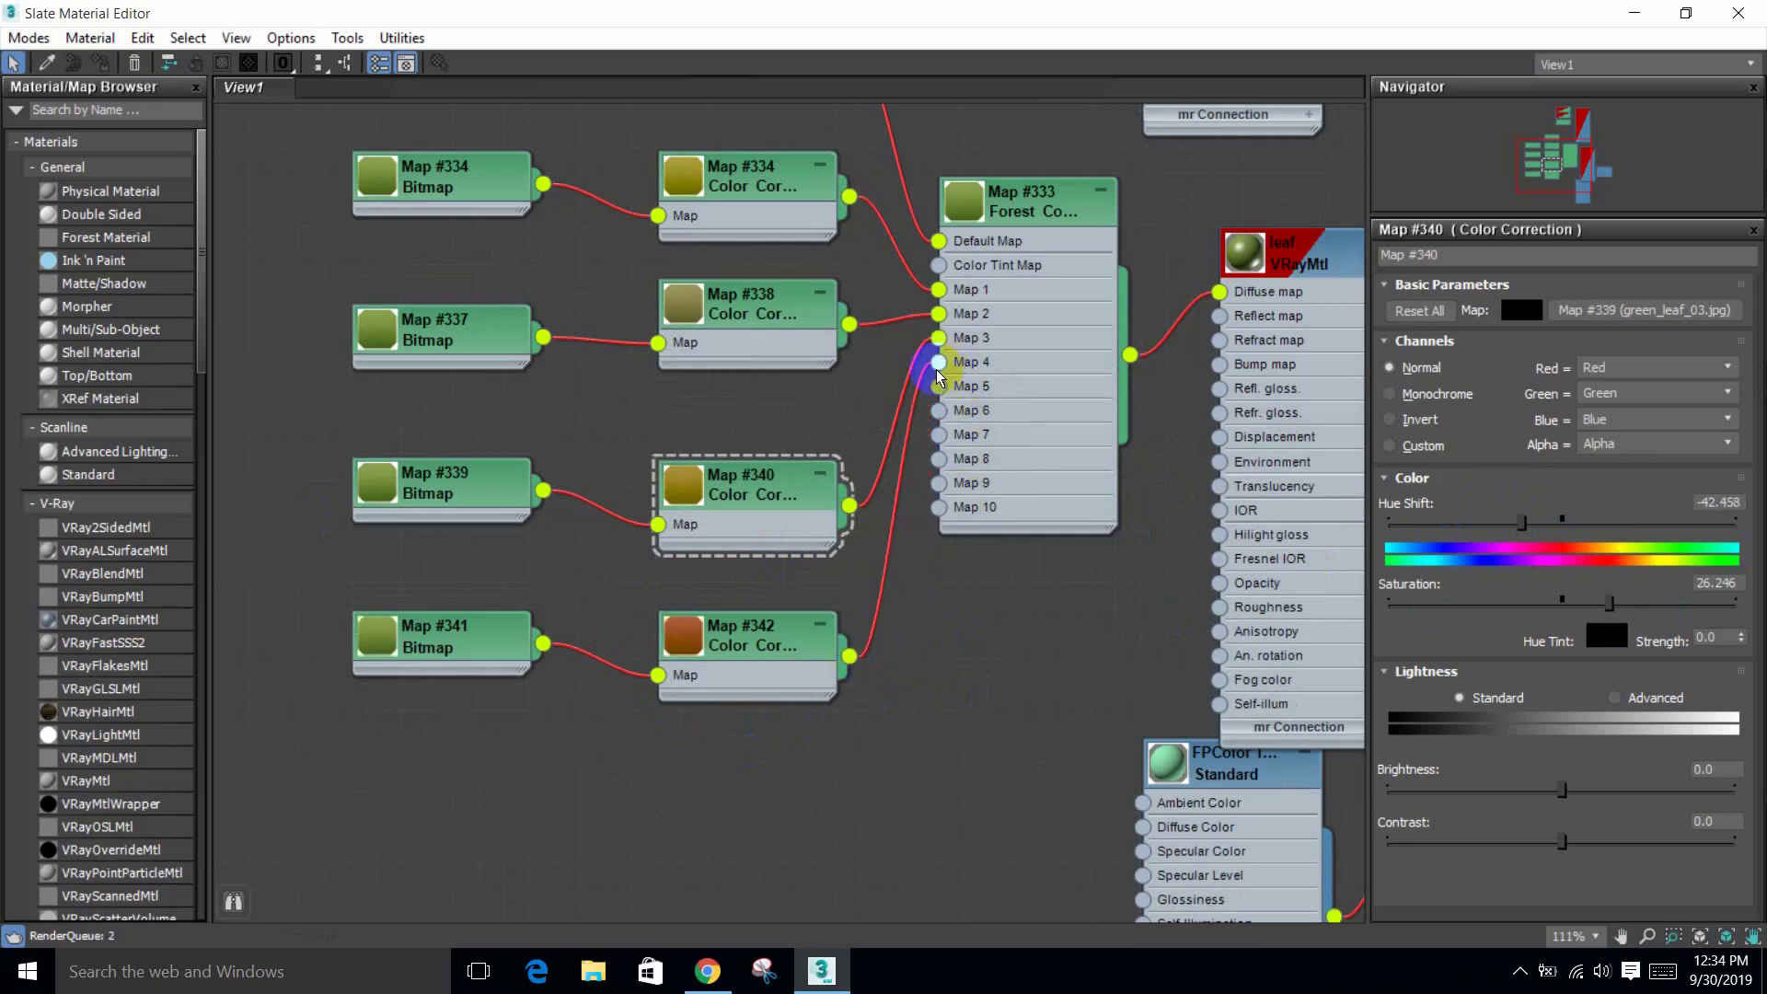
click(745, 635)
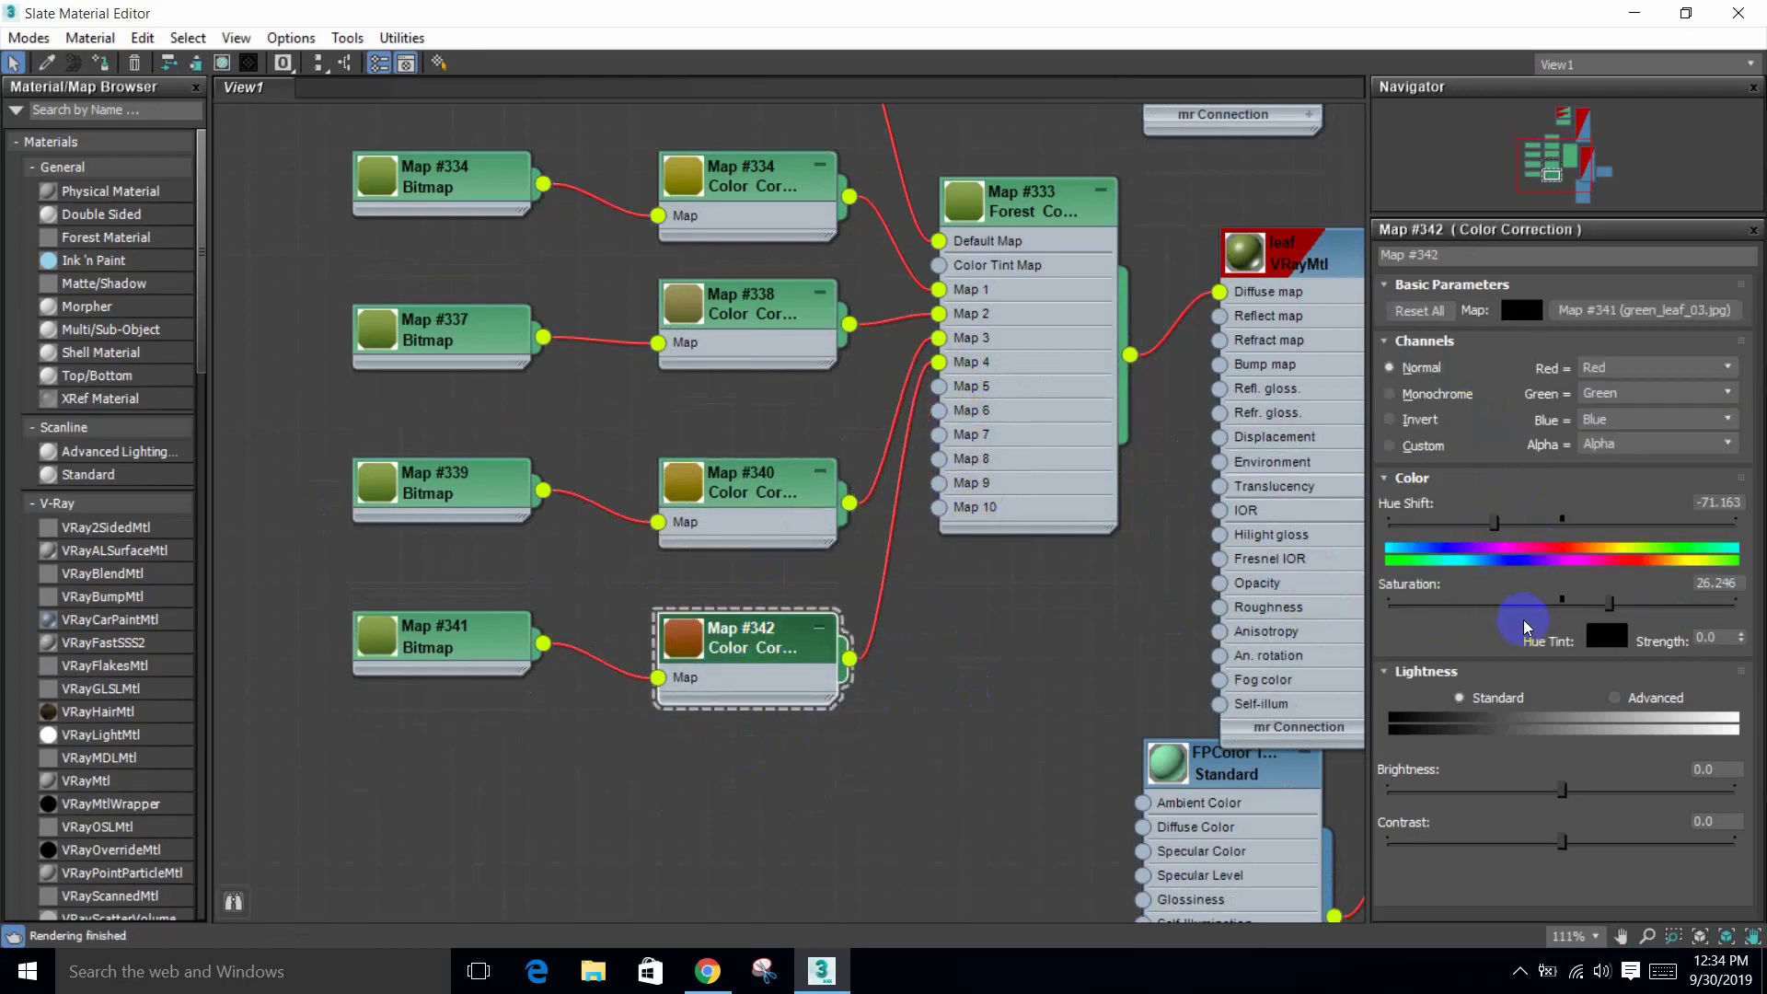
scroll(931, 678, down, 3)
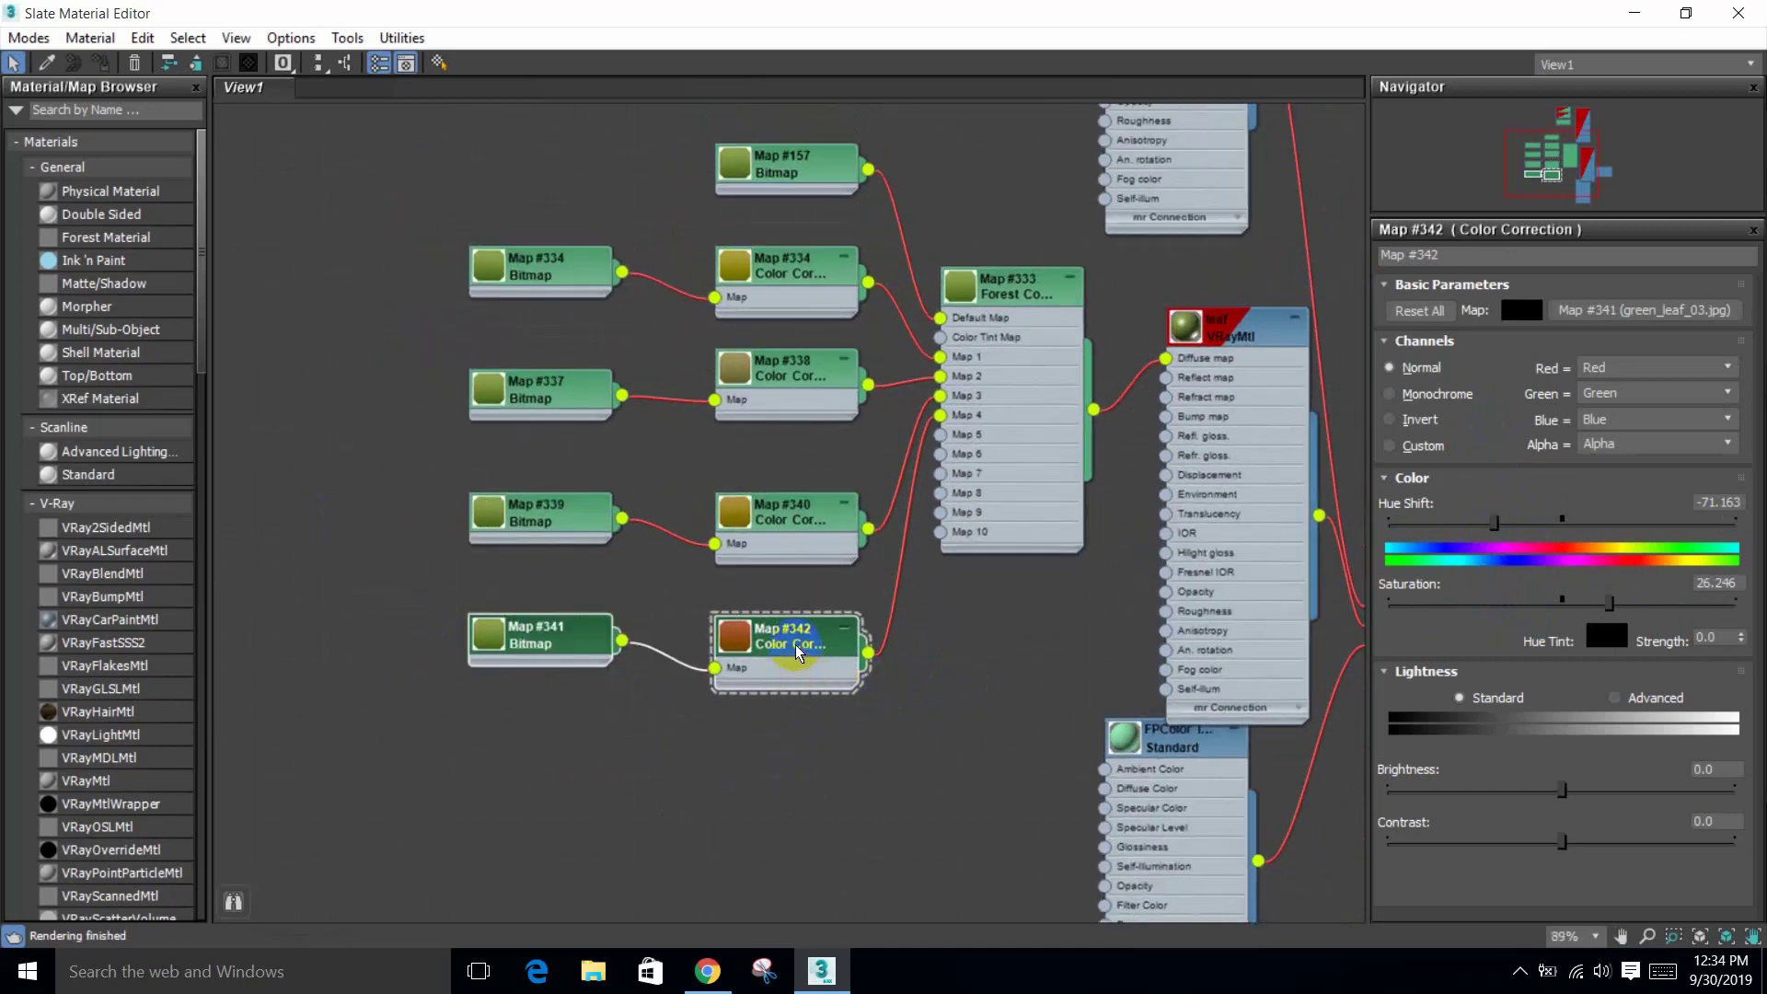
scroll(799, 665, down, 4)
scroll(829, 664, up, 2)
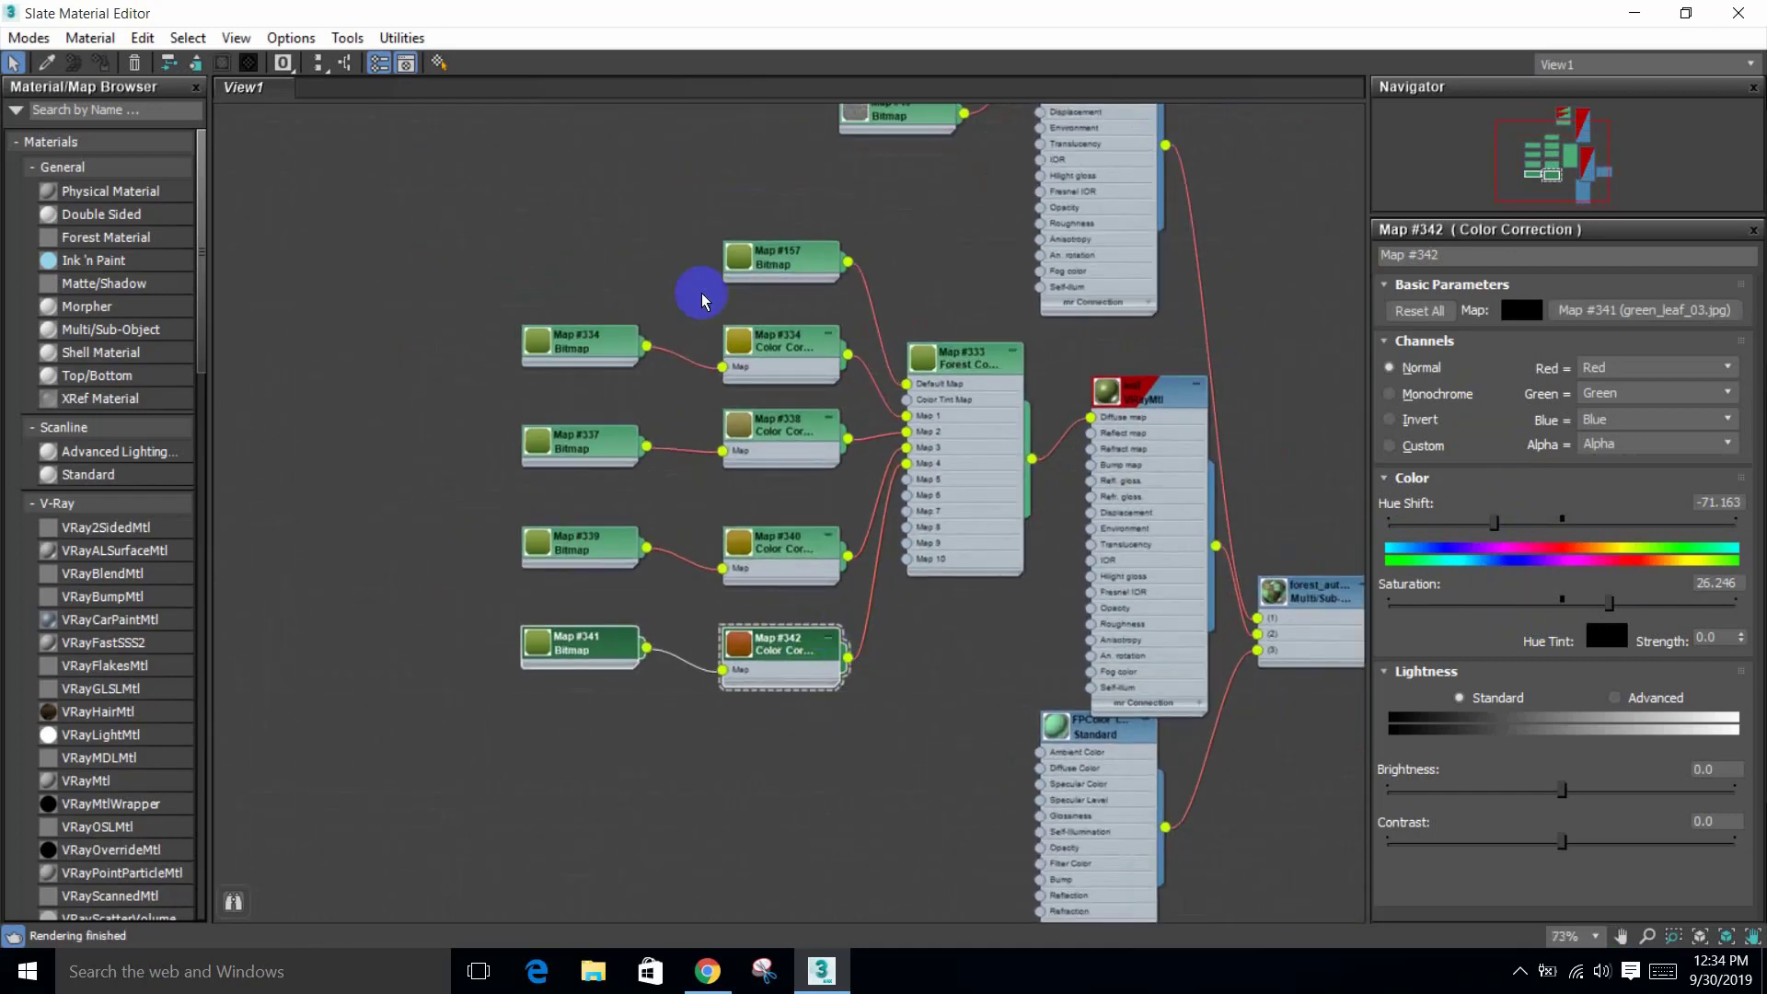
Step: In the Forest Color parameters, get the ID from Element and enable maps 1 to 4
click(960, 369)
scroll(959, 368, up, 1)
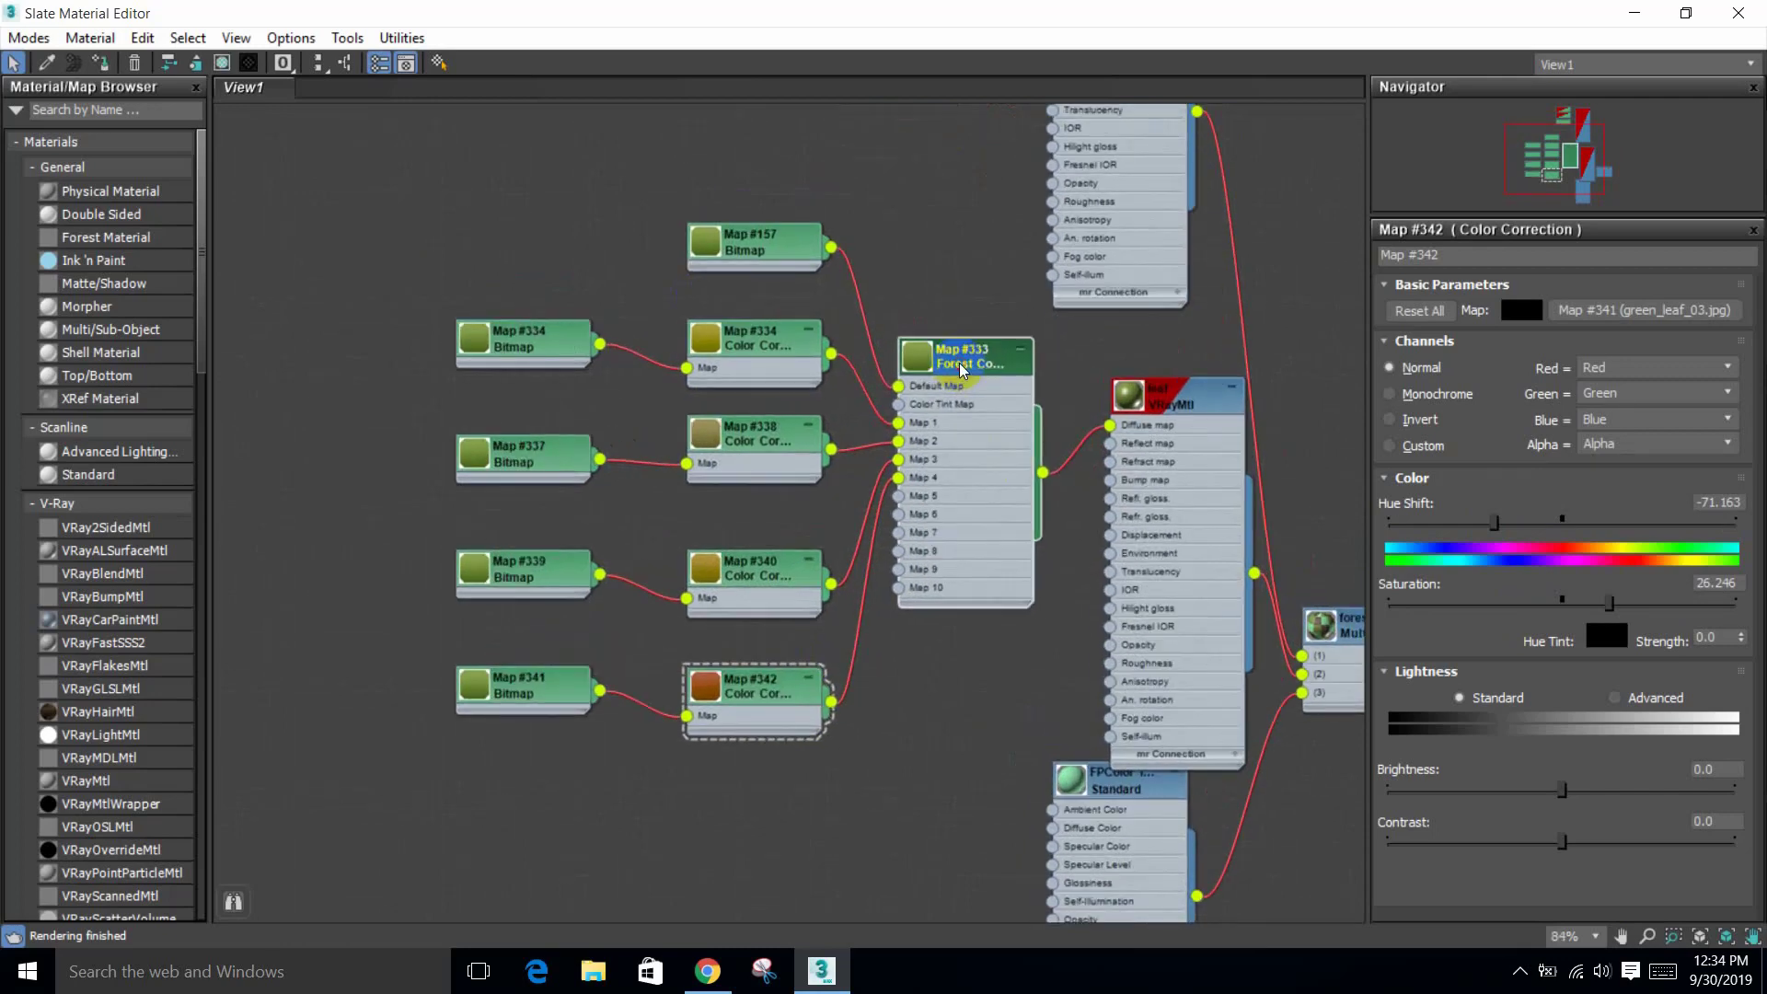
double_click(960, 361)
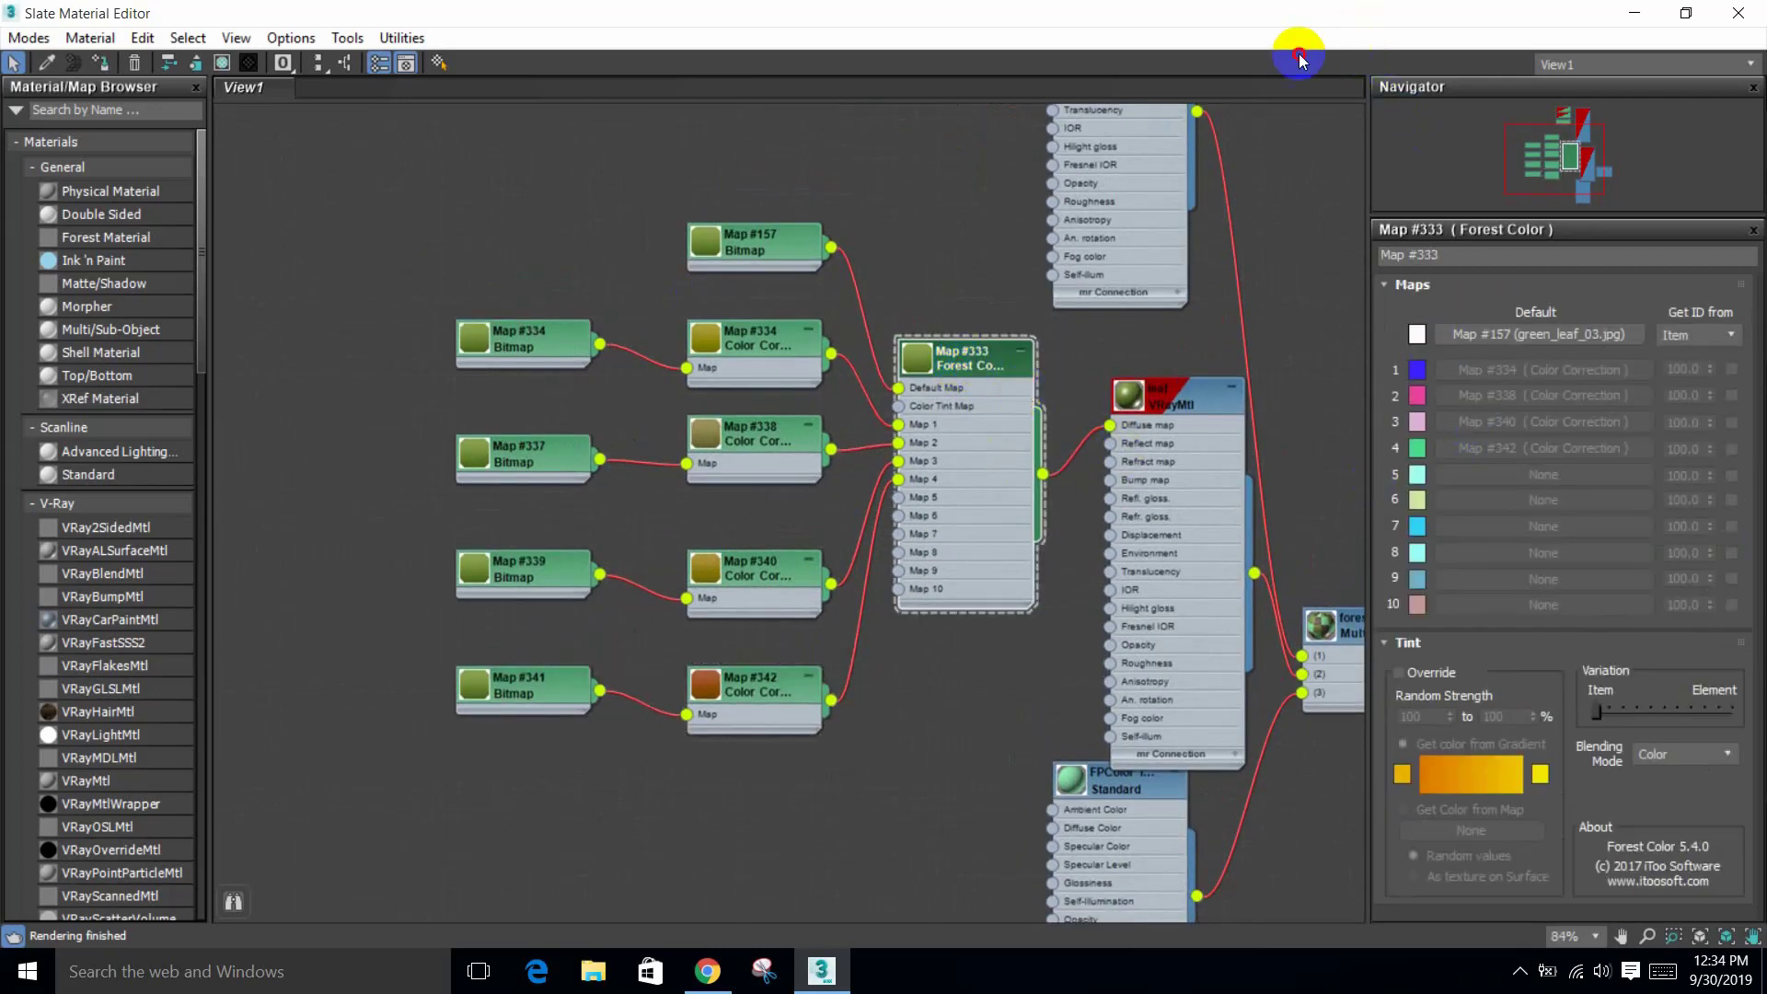
drag(1436, 14, 1229, 110)
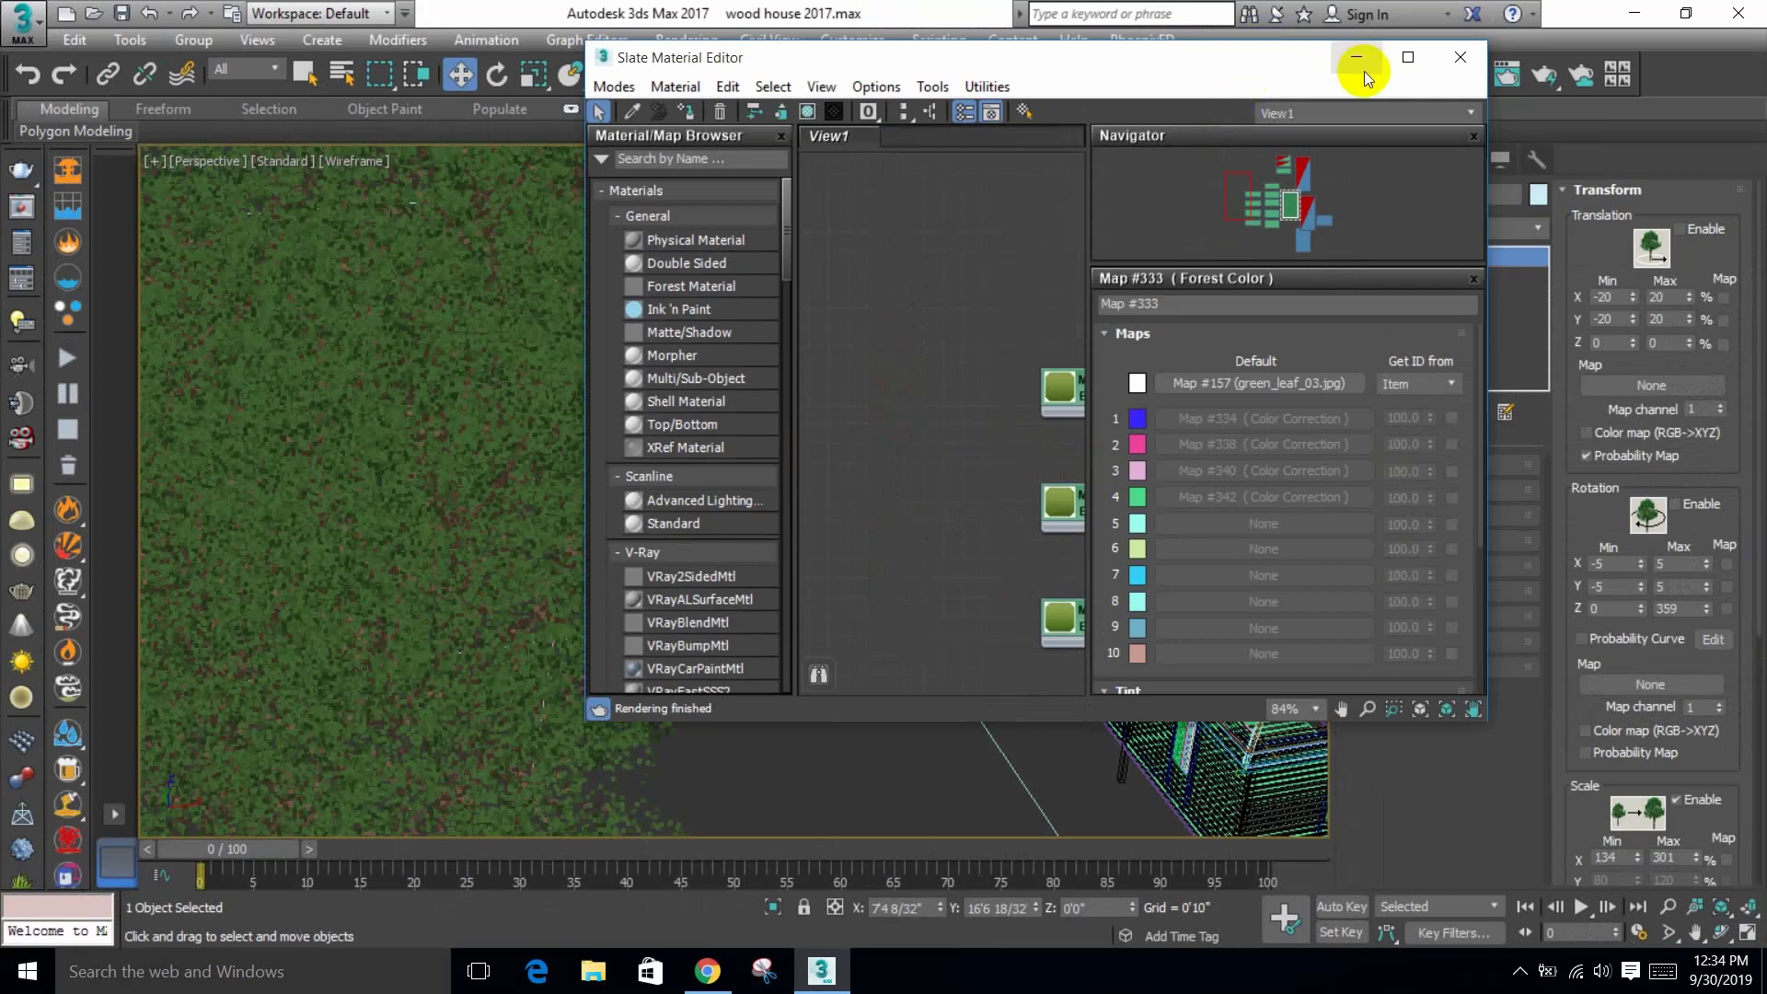
click(1406, 57)
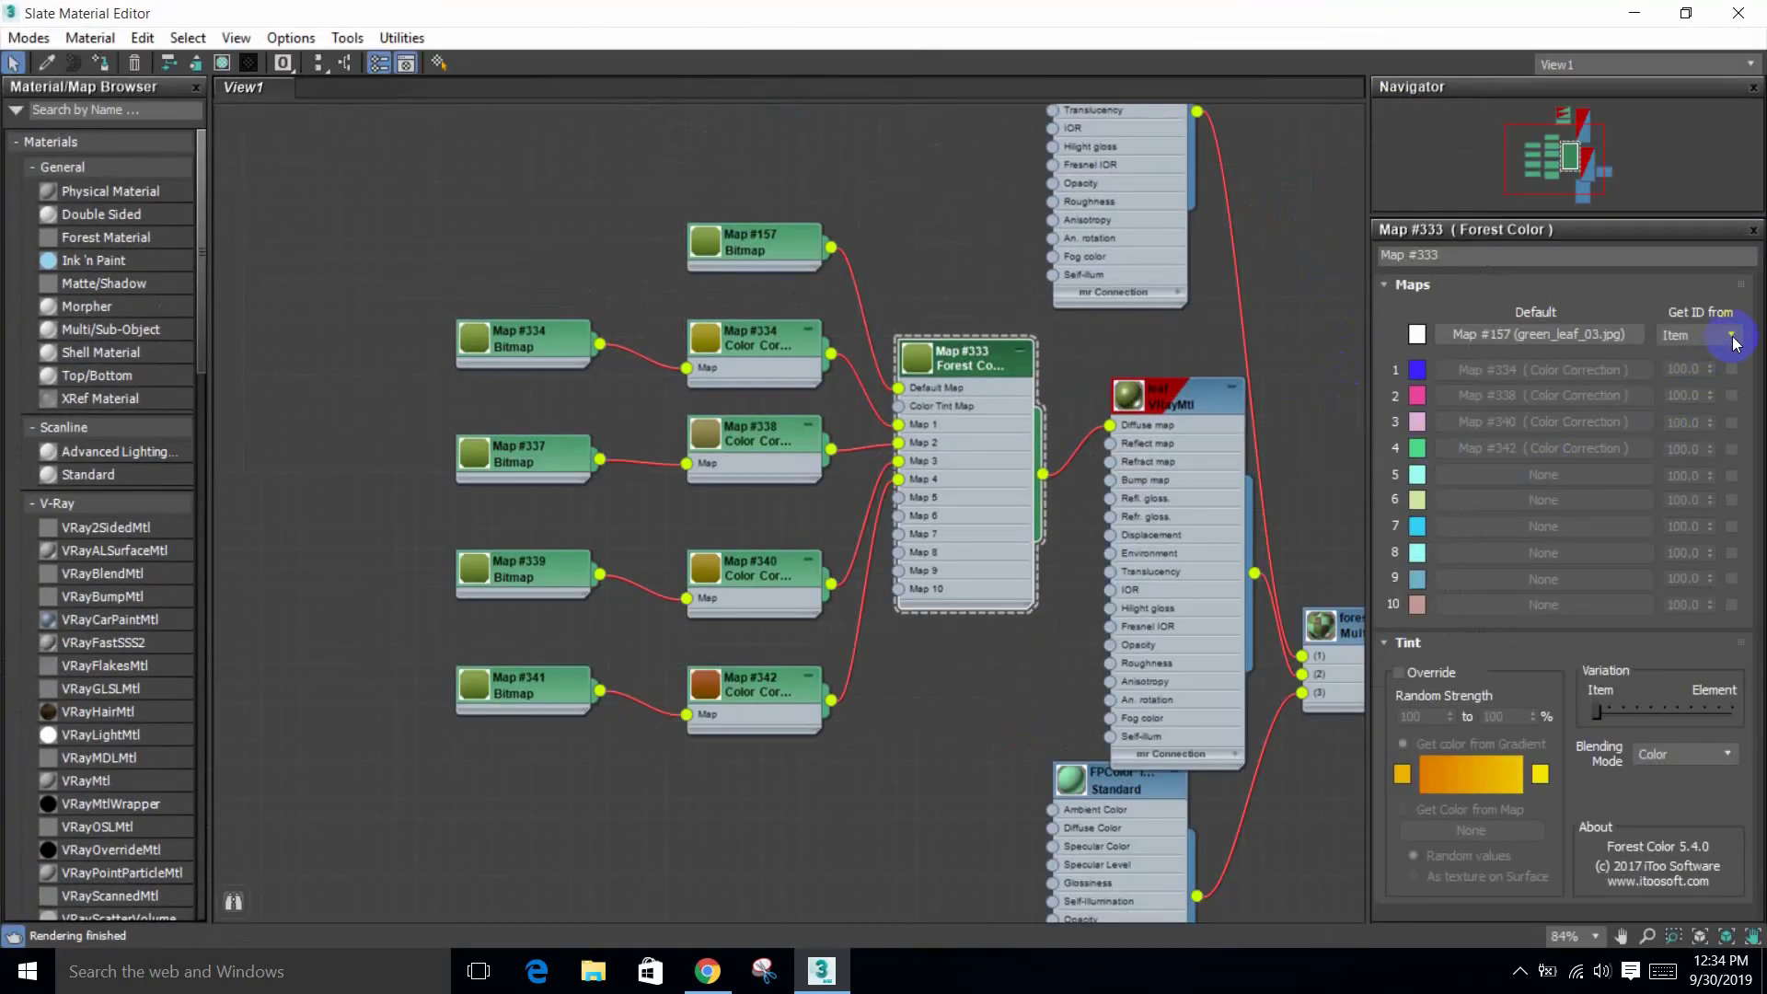
click(1733, 336)
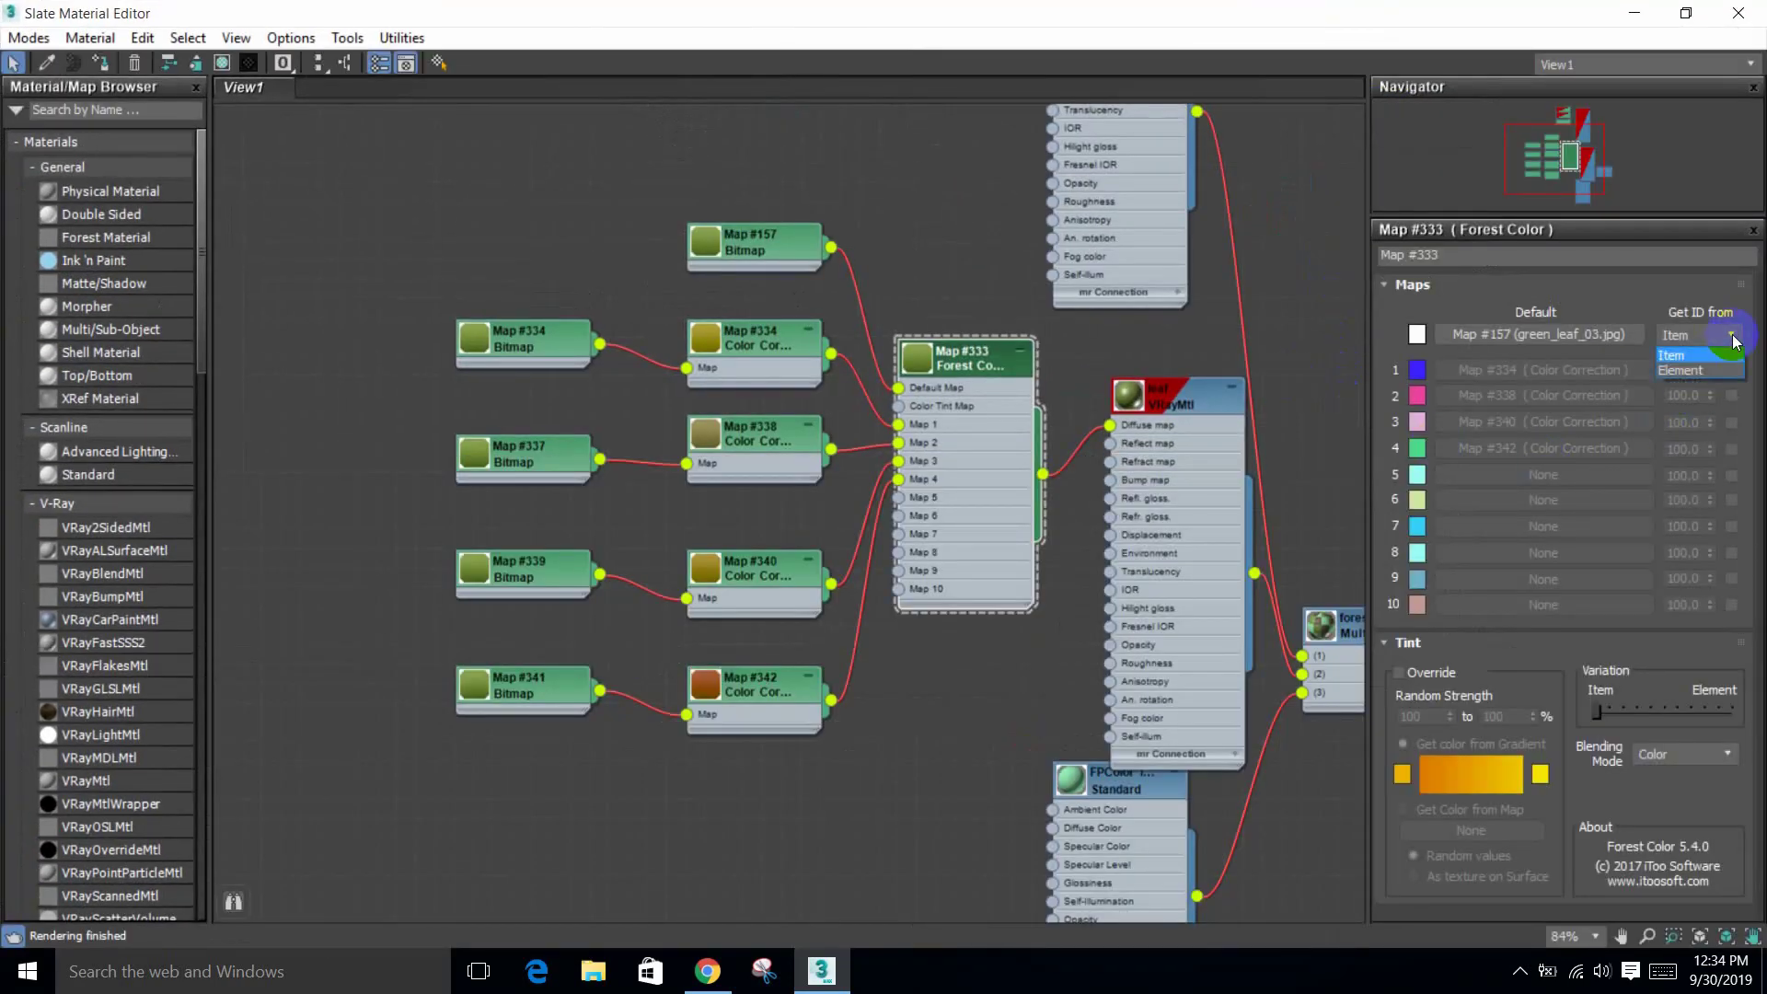
click(1731, 396)
click(1731, 422)
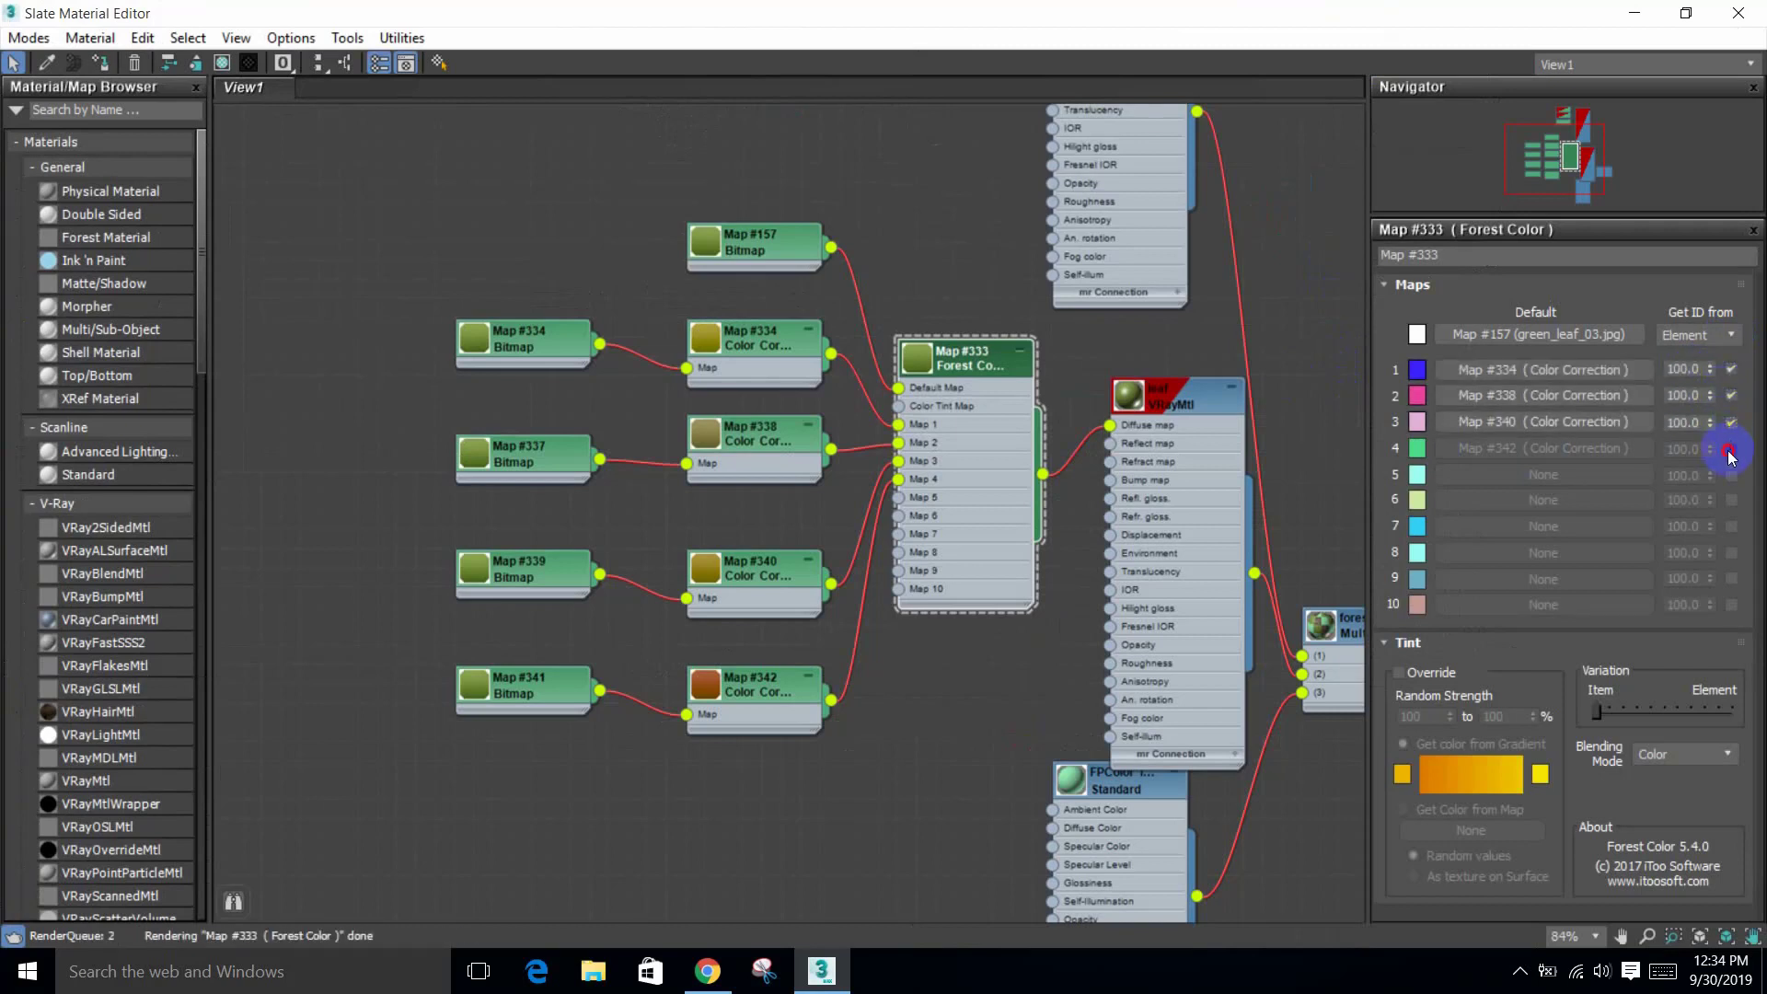
click(1732, 450)
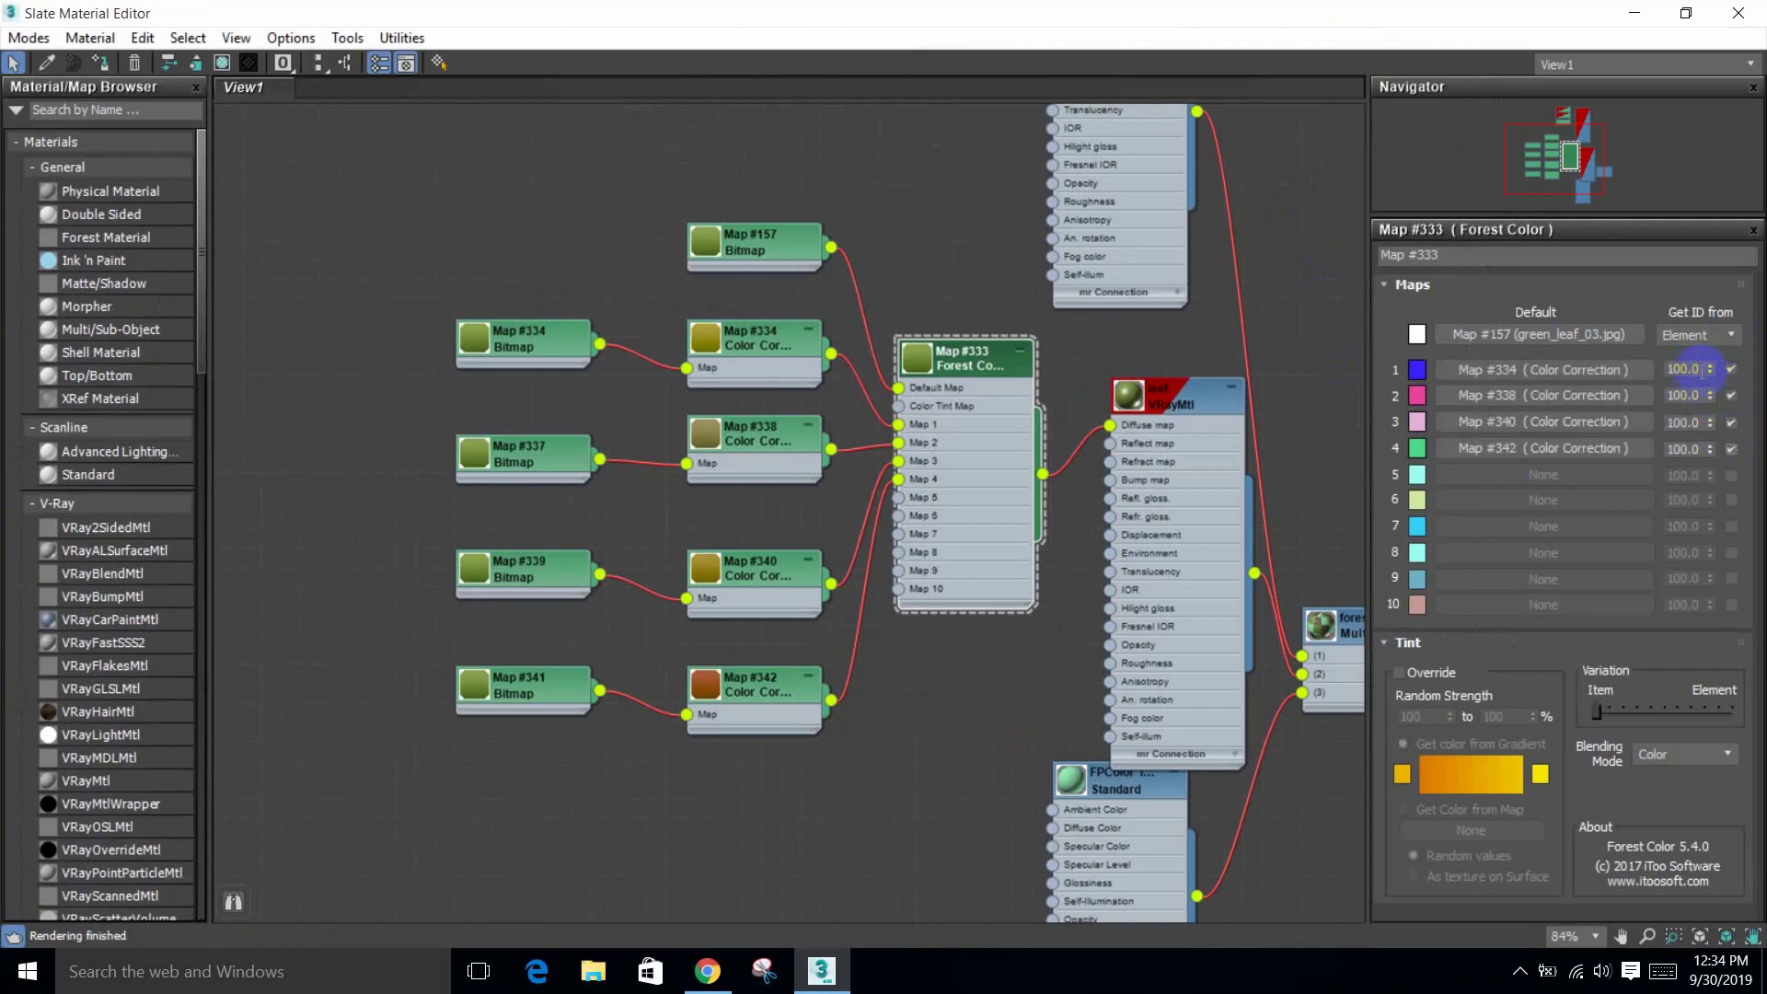
Step: Set the Forest Color probabilities to 20 for map 1, 30 for map 2, 10 for map 3 and 20 for map 4
click(1699, 371)
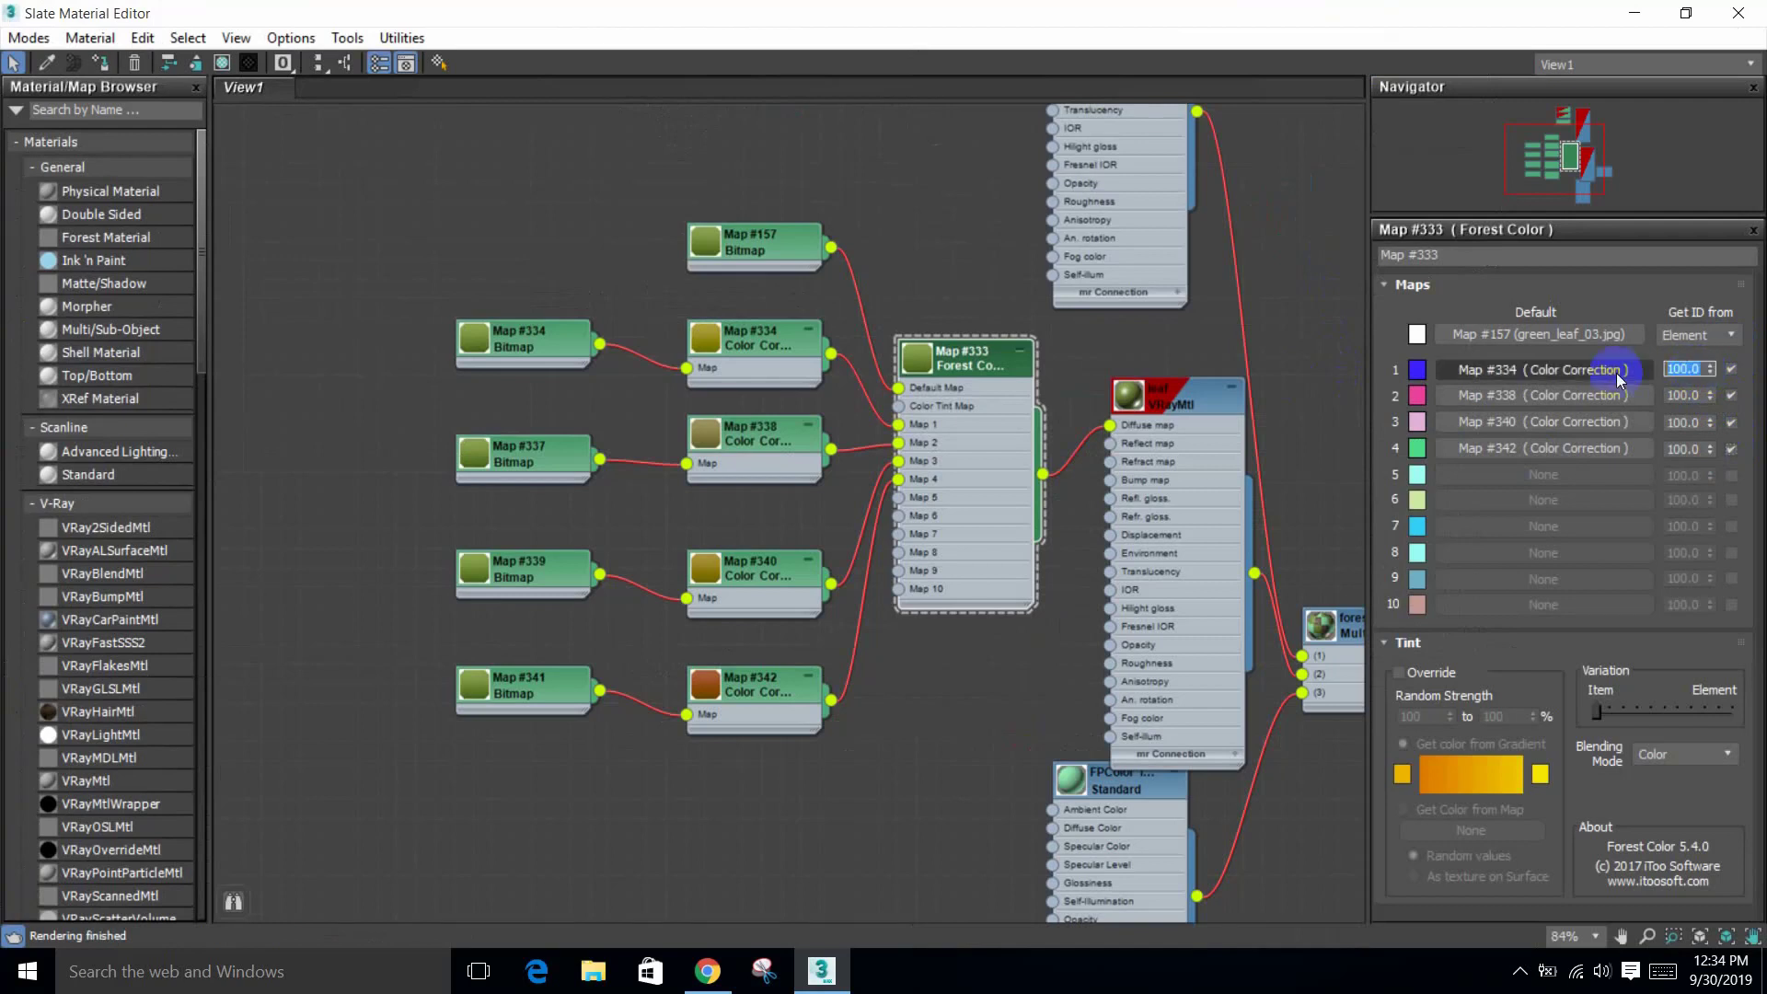
text(20)
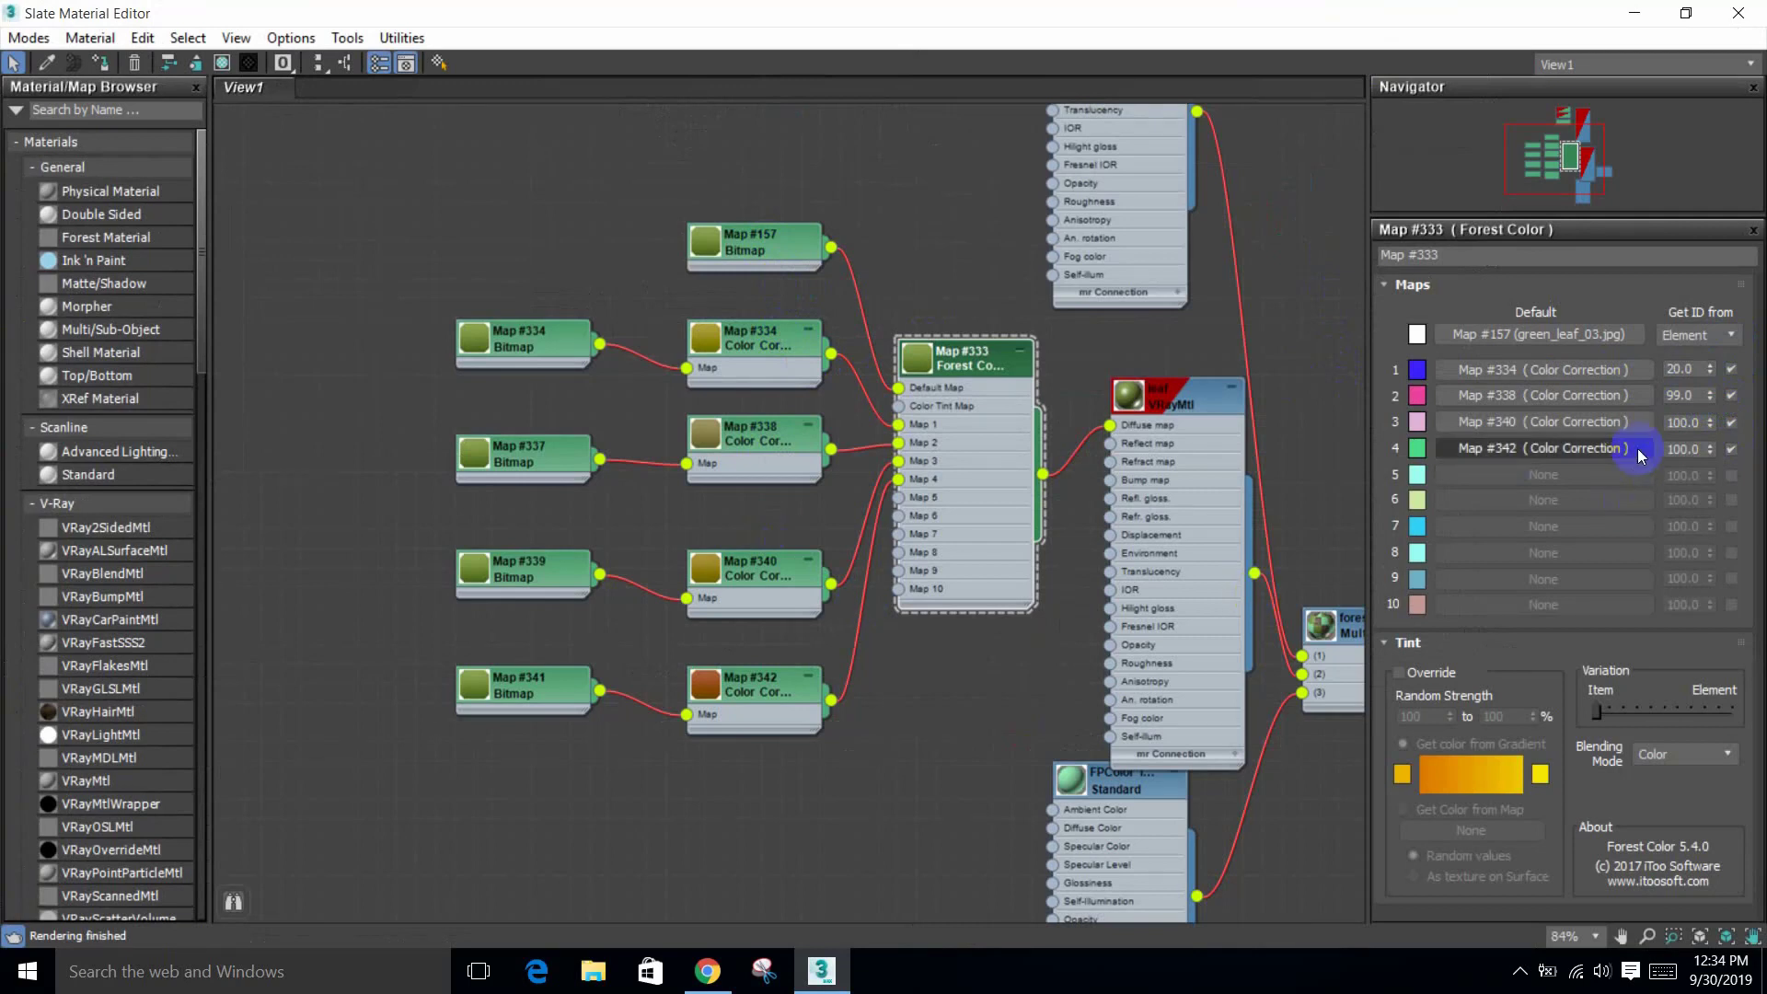
click(1680, 369)
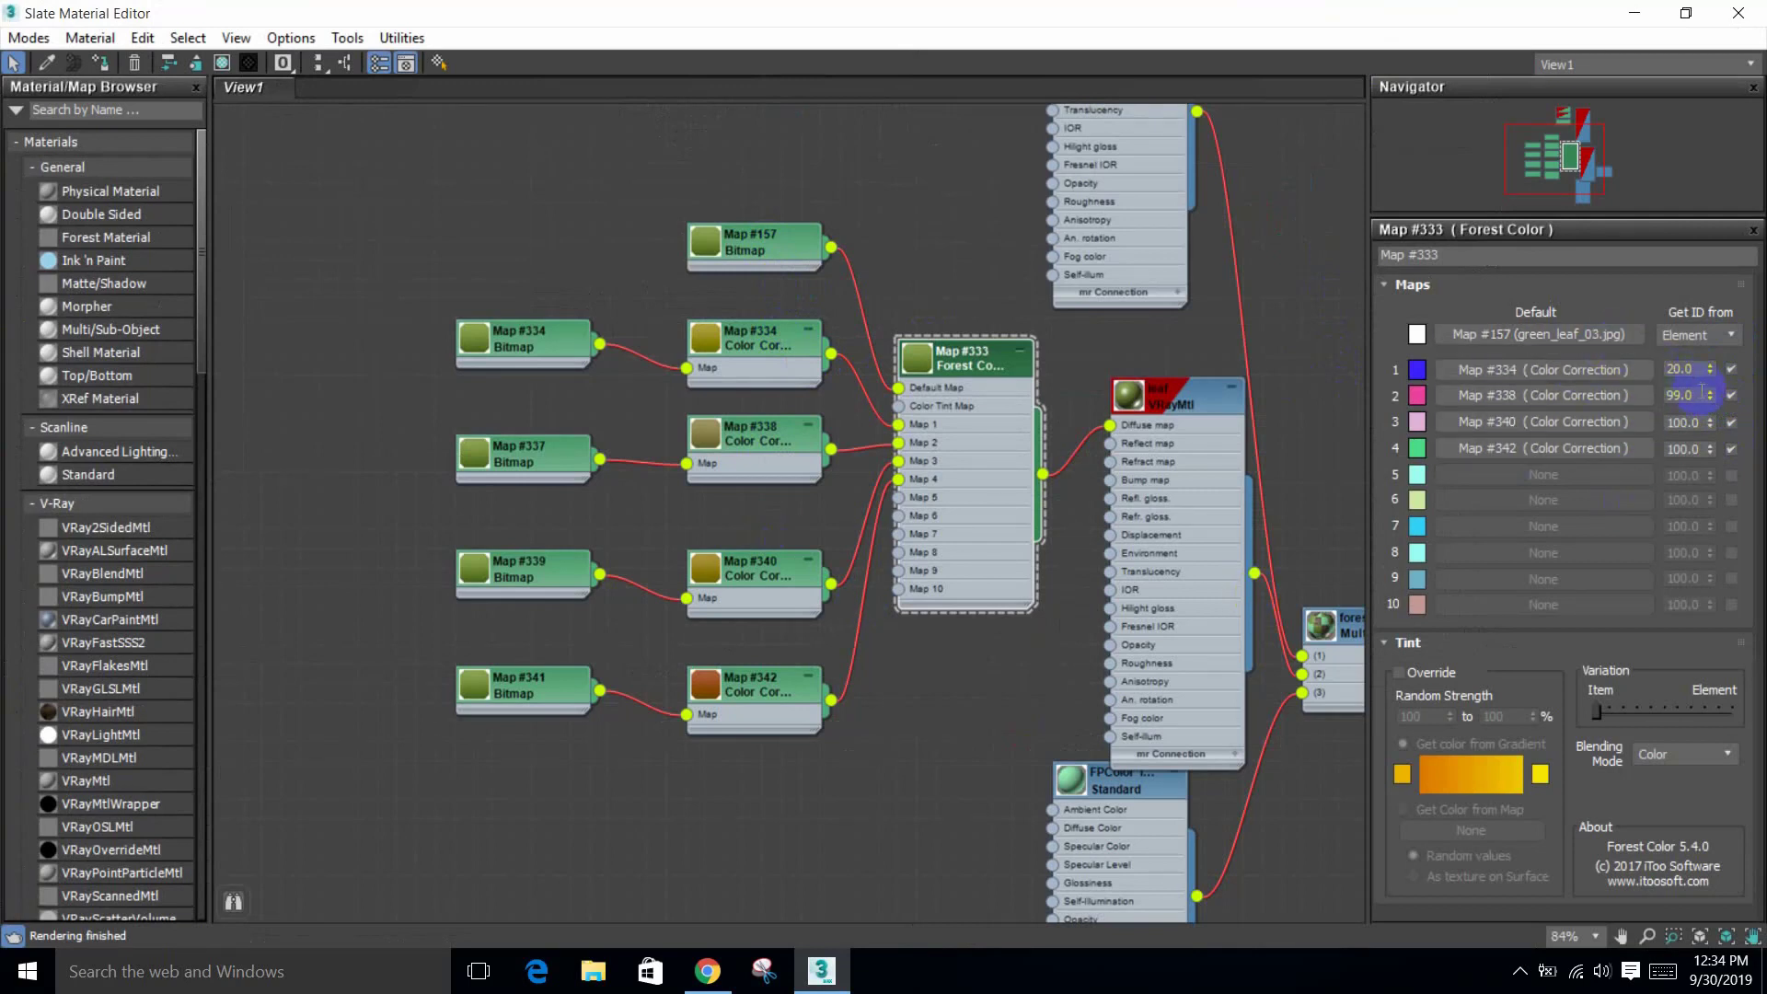
click(1692, 395)
text(3)
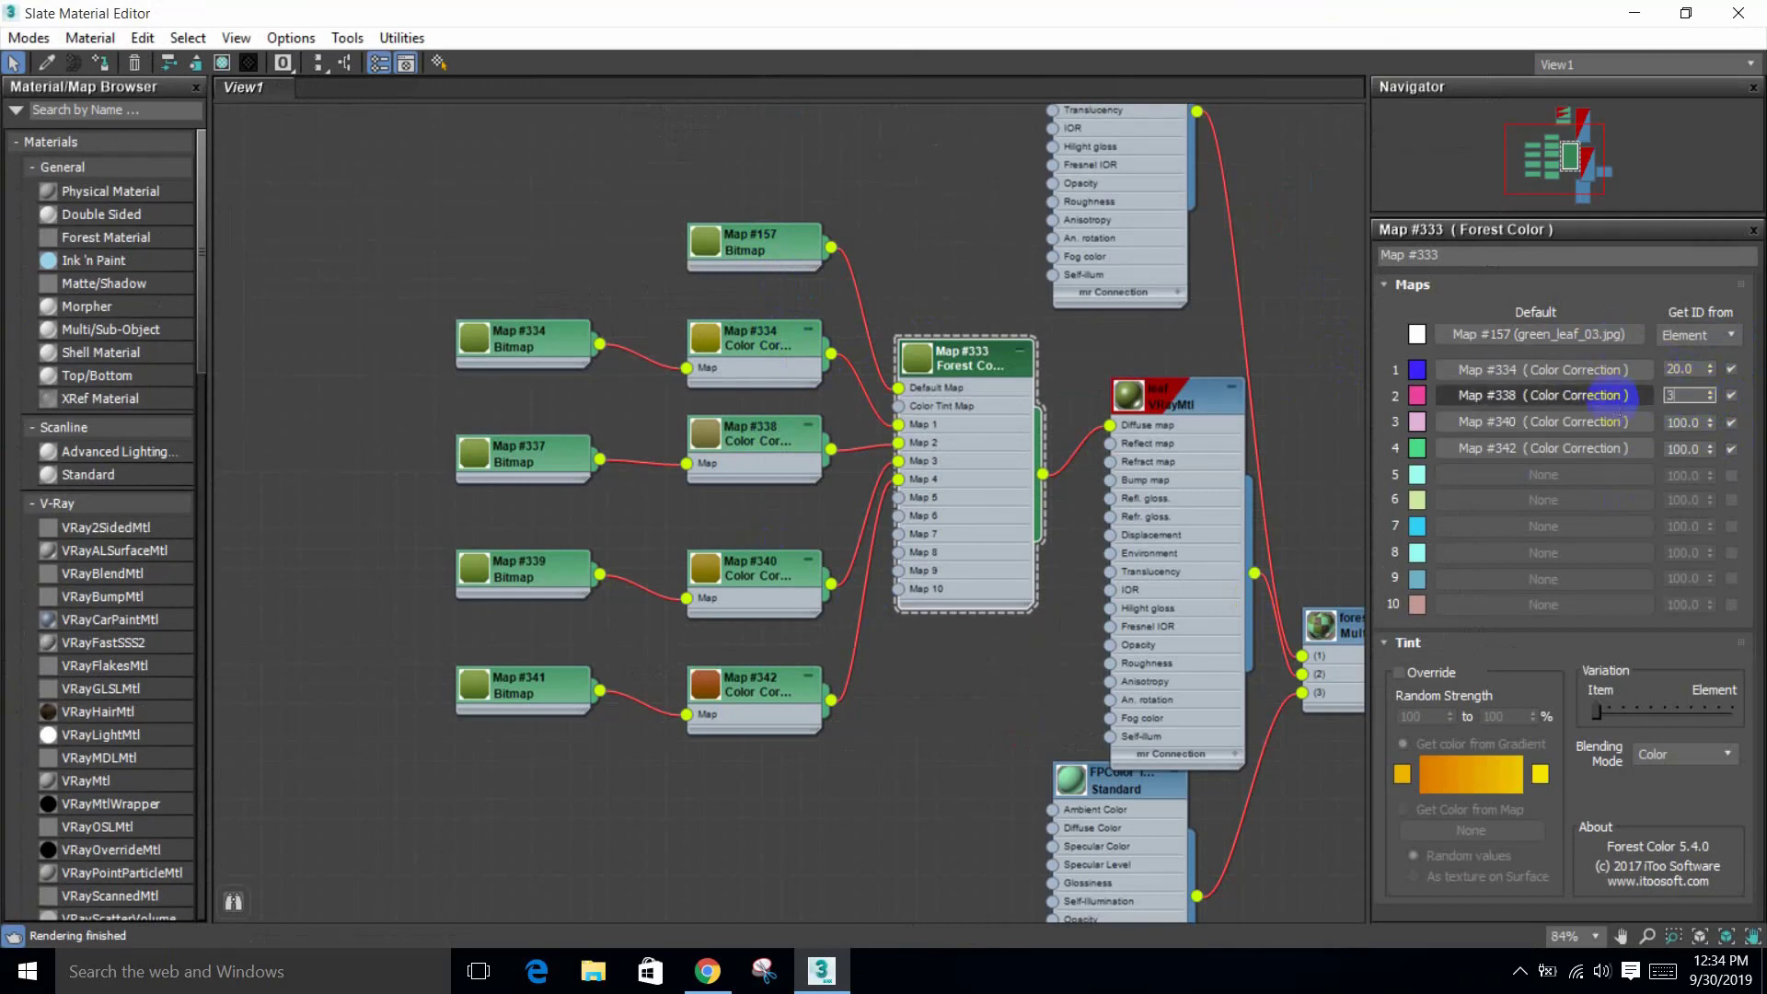
text(0)
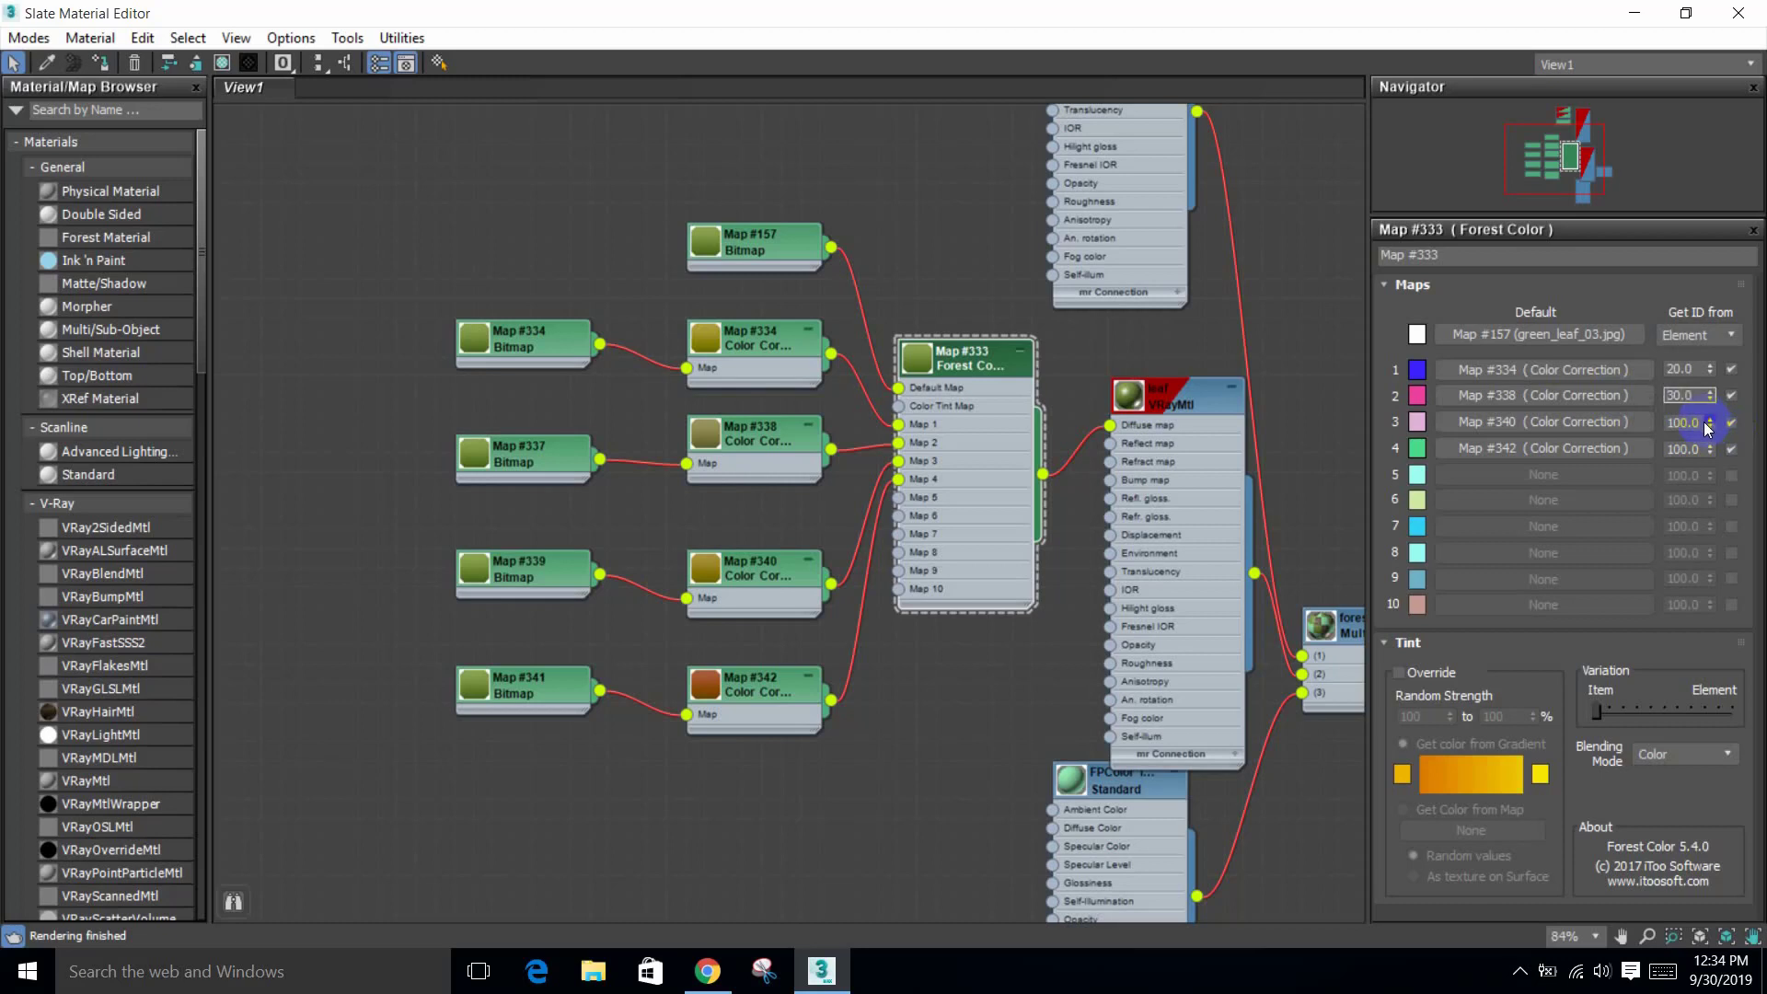
click(1689, 423)
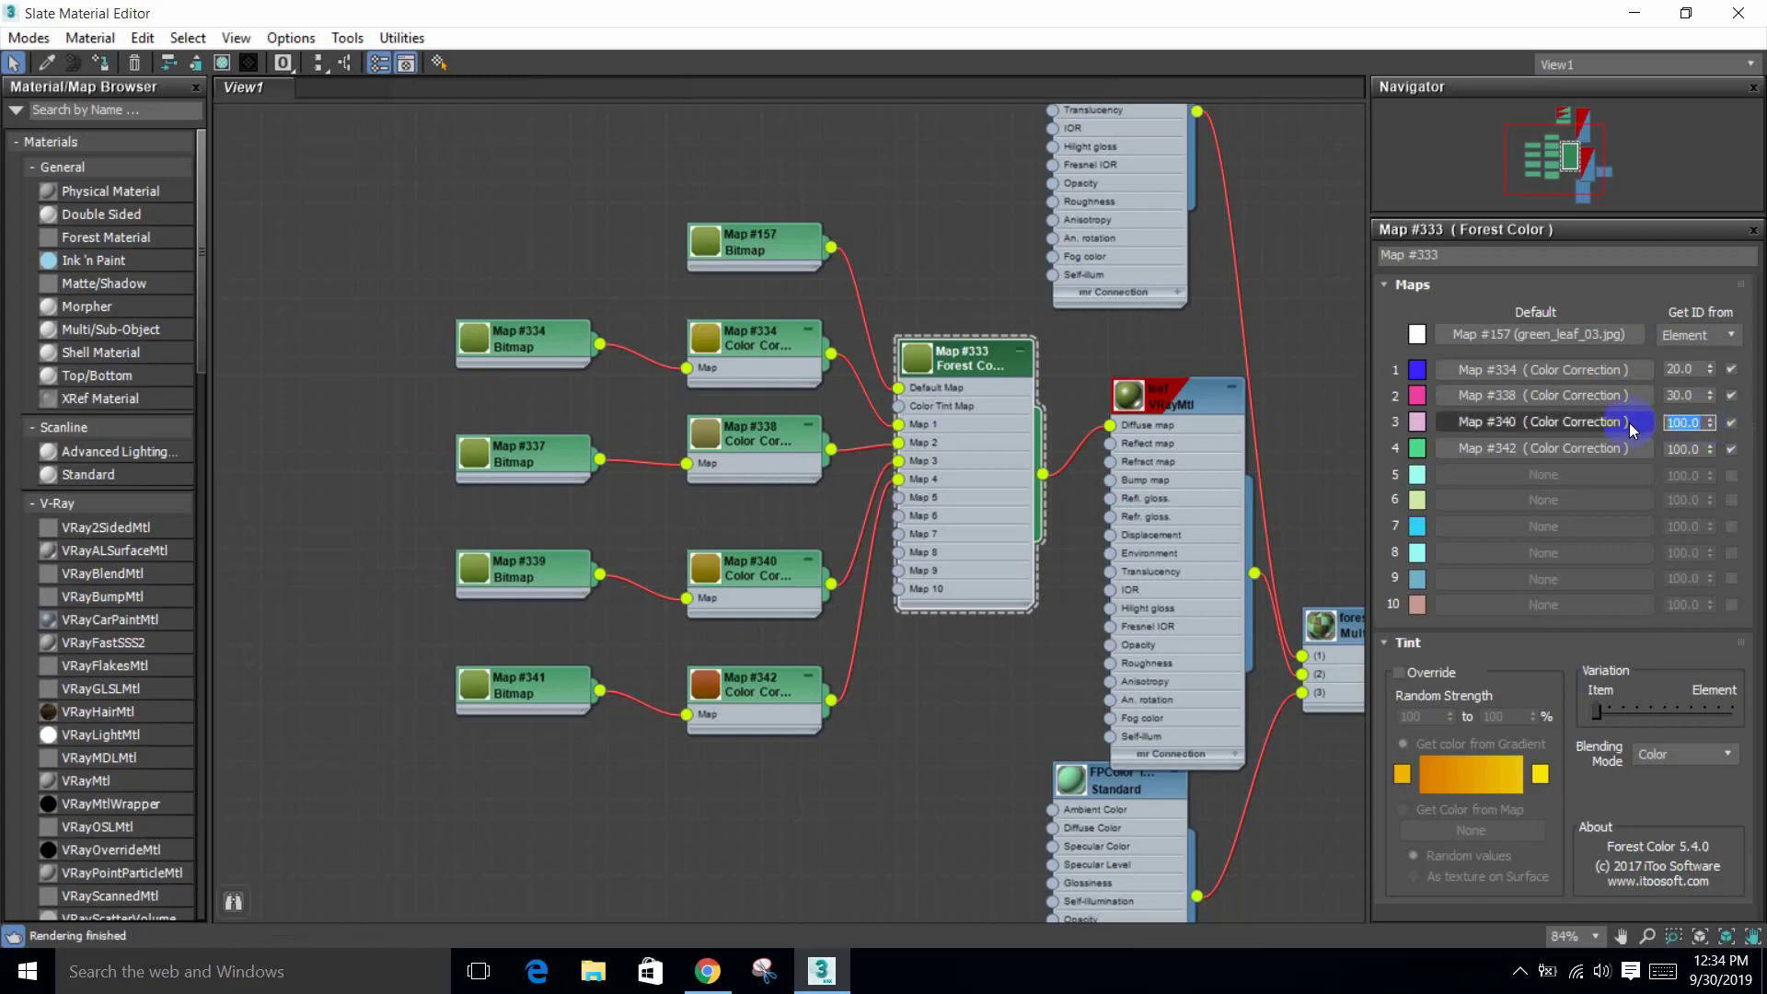
text(1)
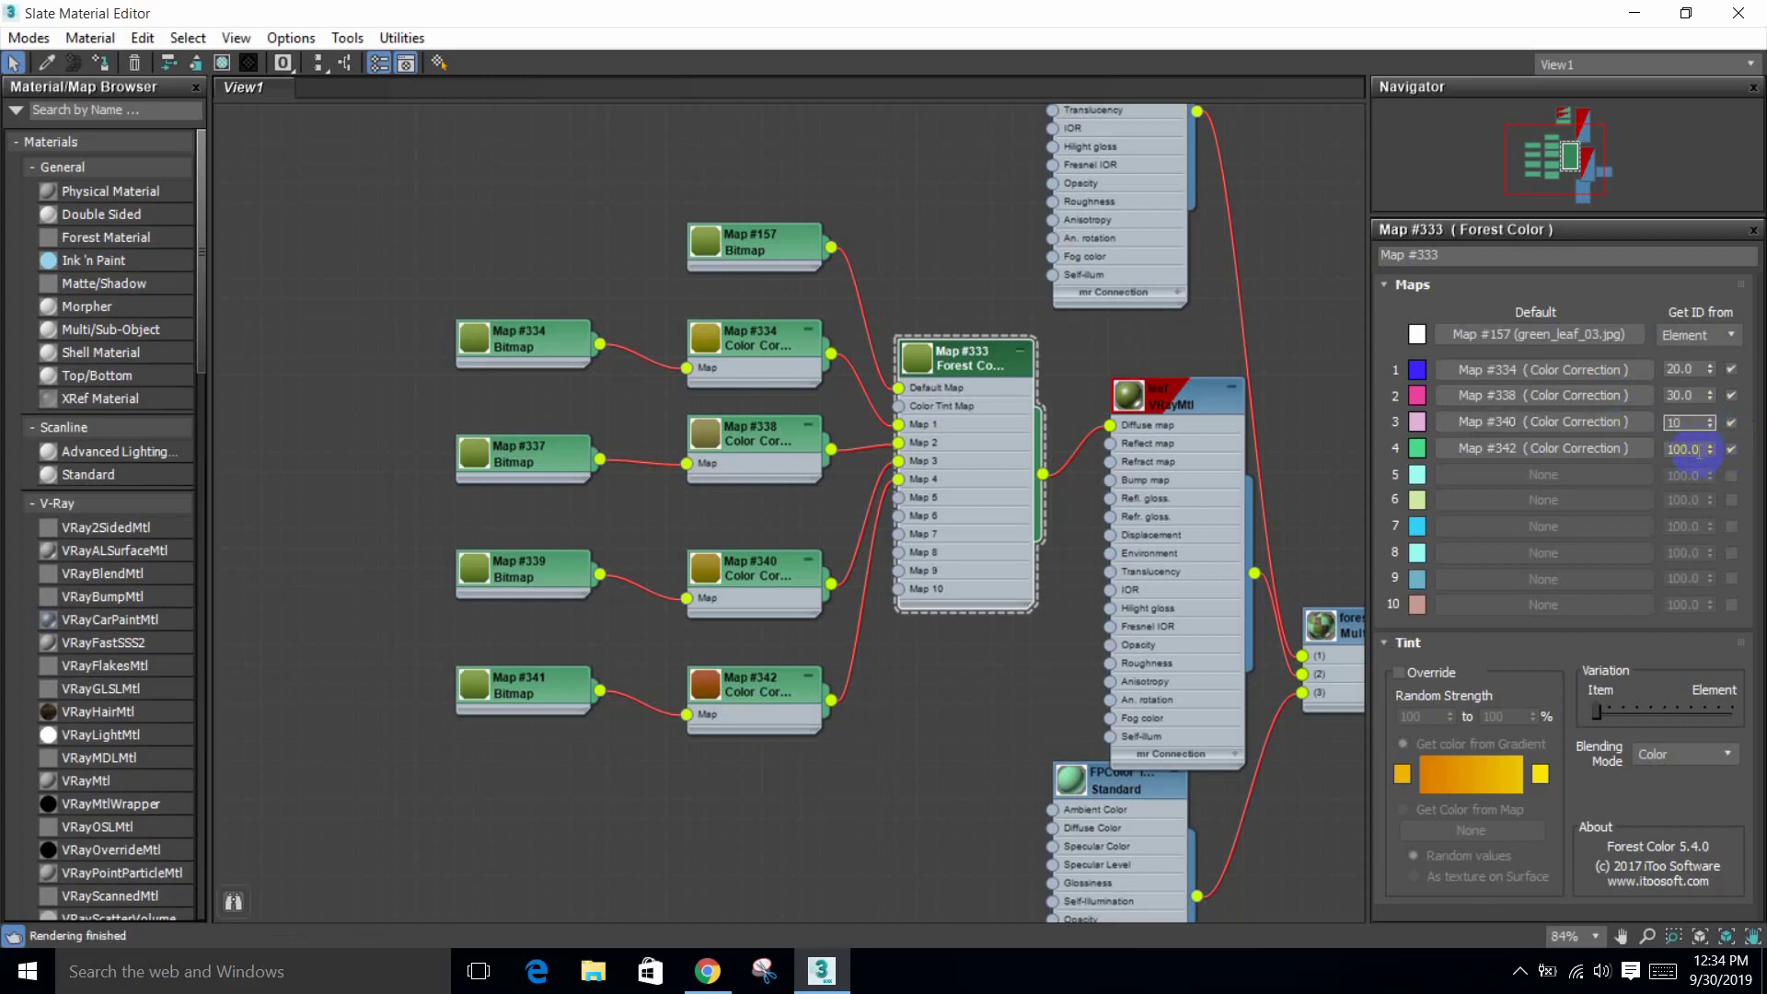
text(0)
click(1691, 450)
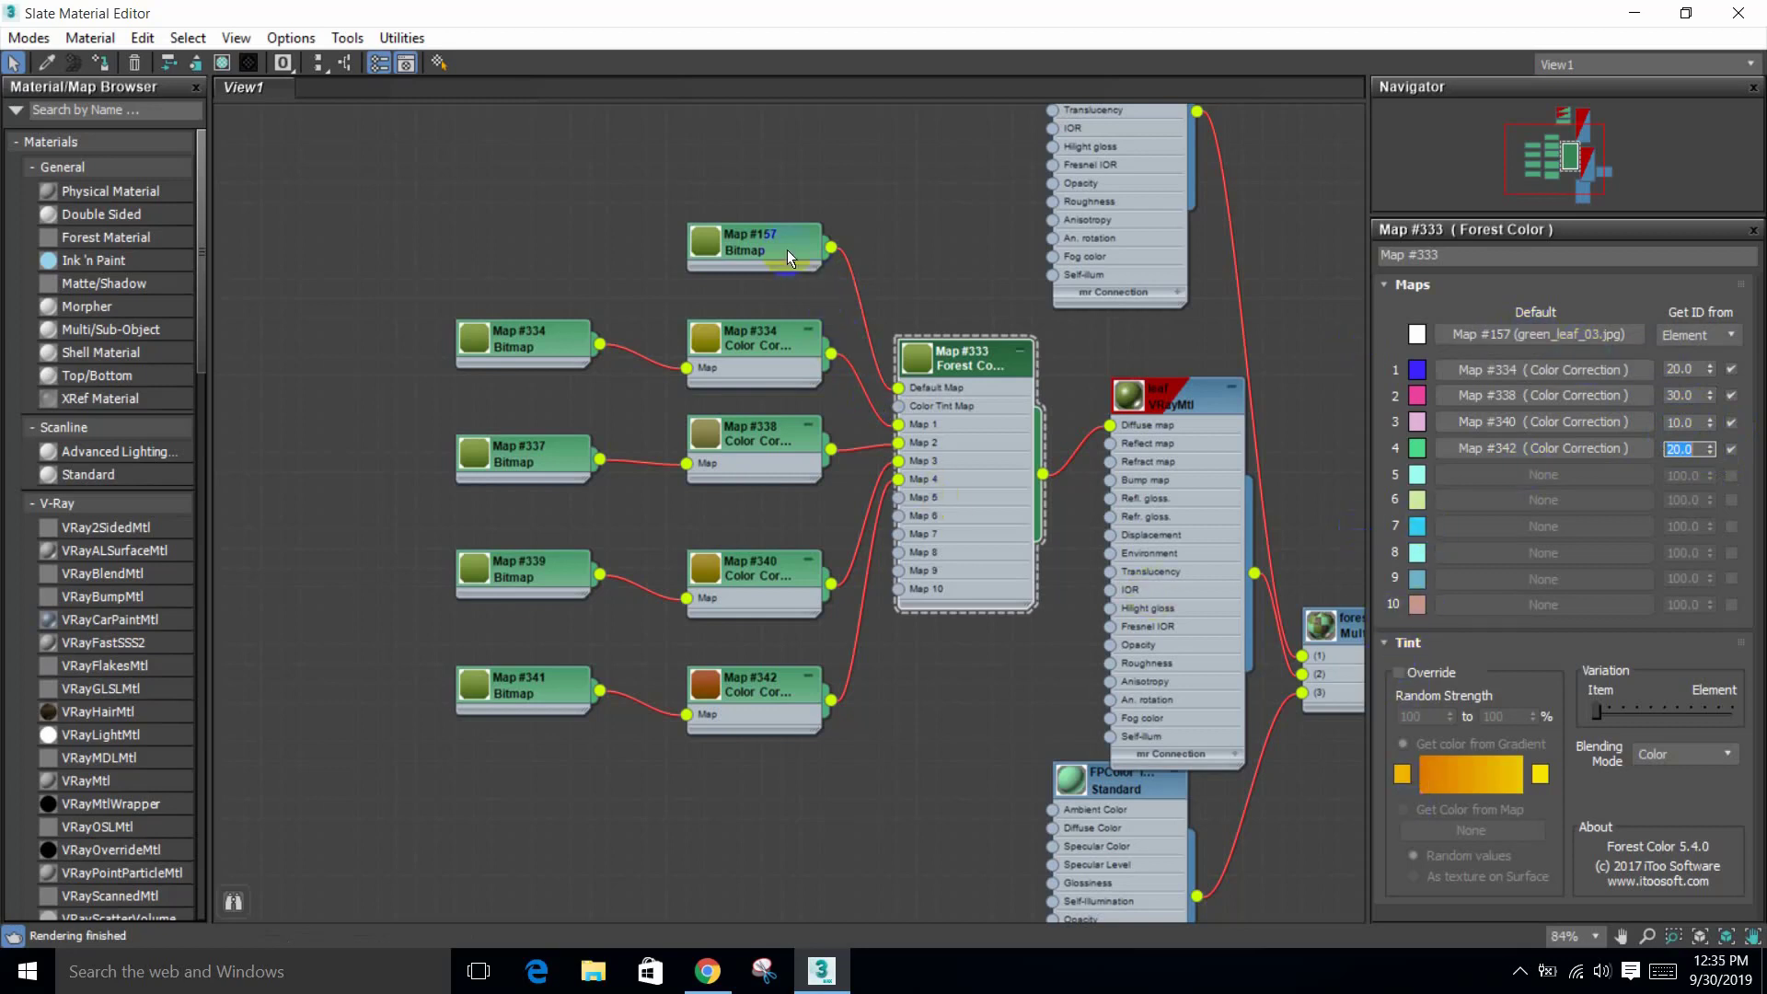
Step: Enable the Forest Color tint override and set the gradient's first colour to RGB 0, 120, 0
click(1419, 678)
click(1402, 774)
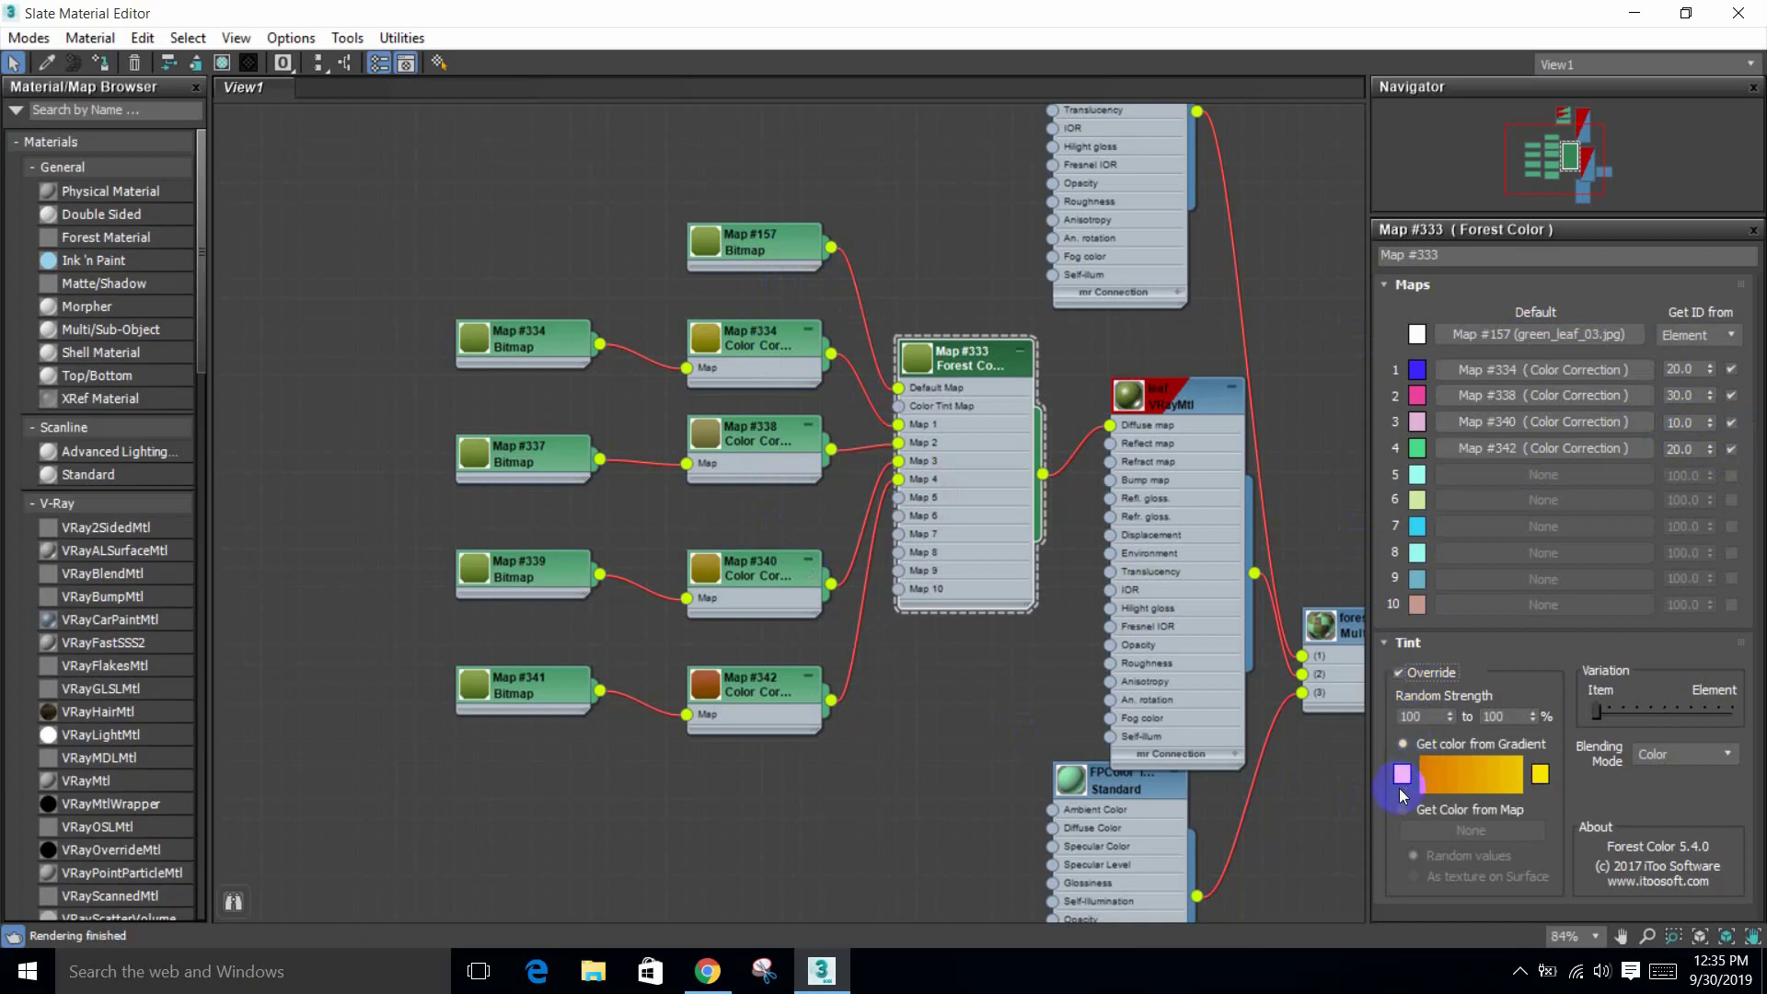
click(1498, 710)
click(1420, 805)
click(1402, 774)
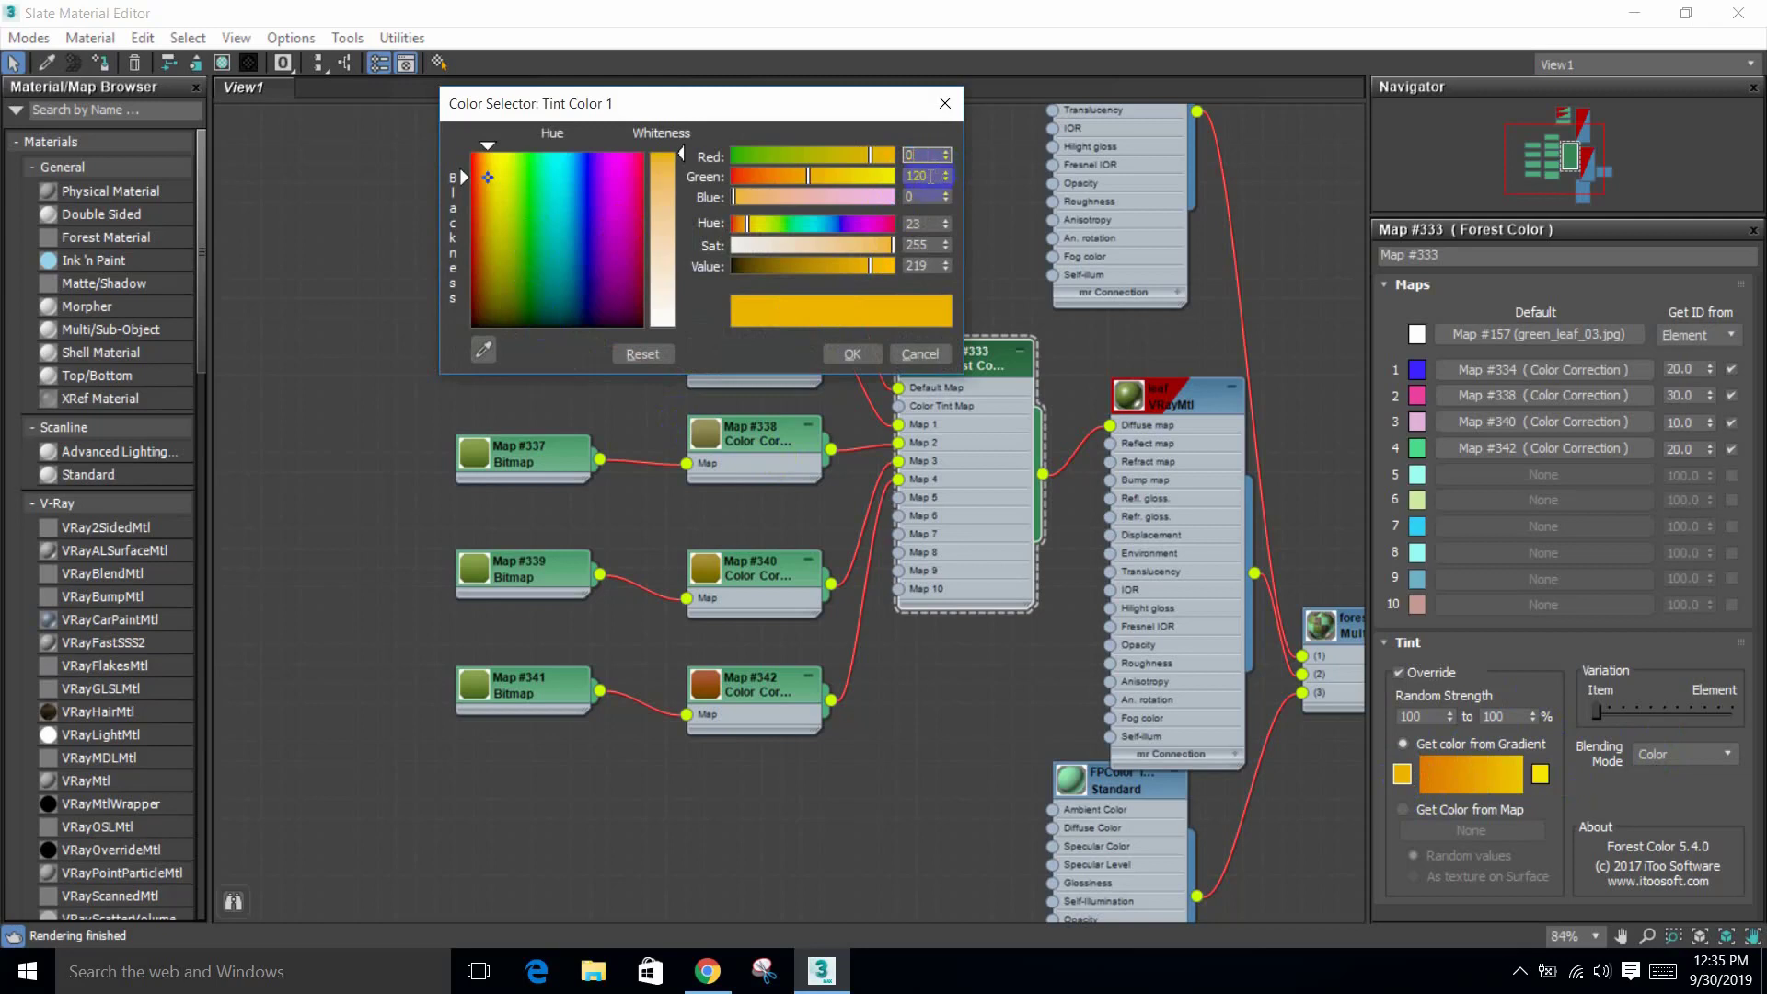
key(Return)
click(913, 329)
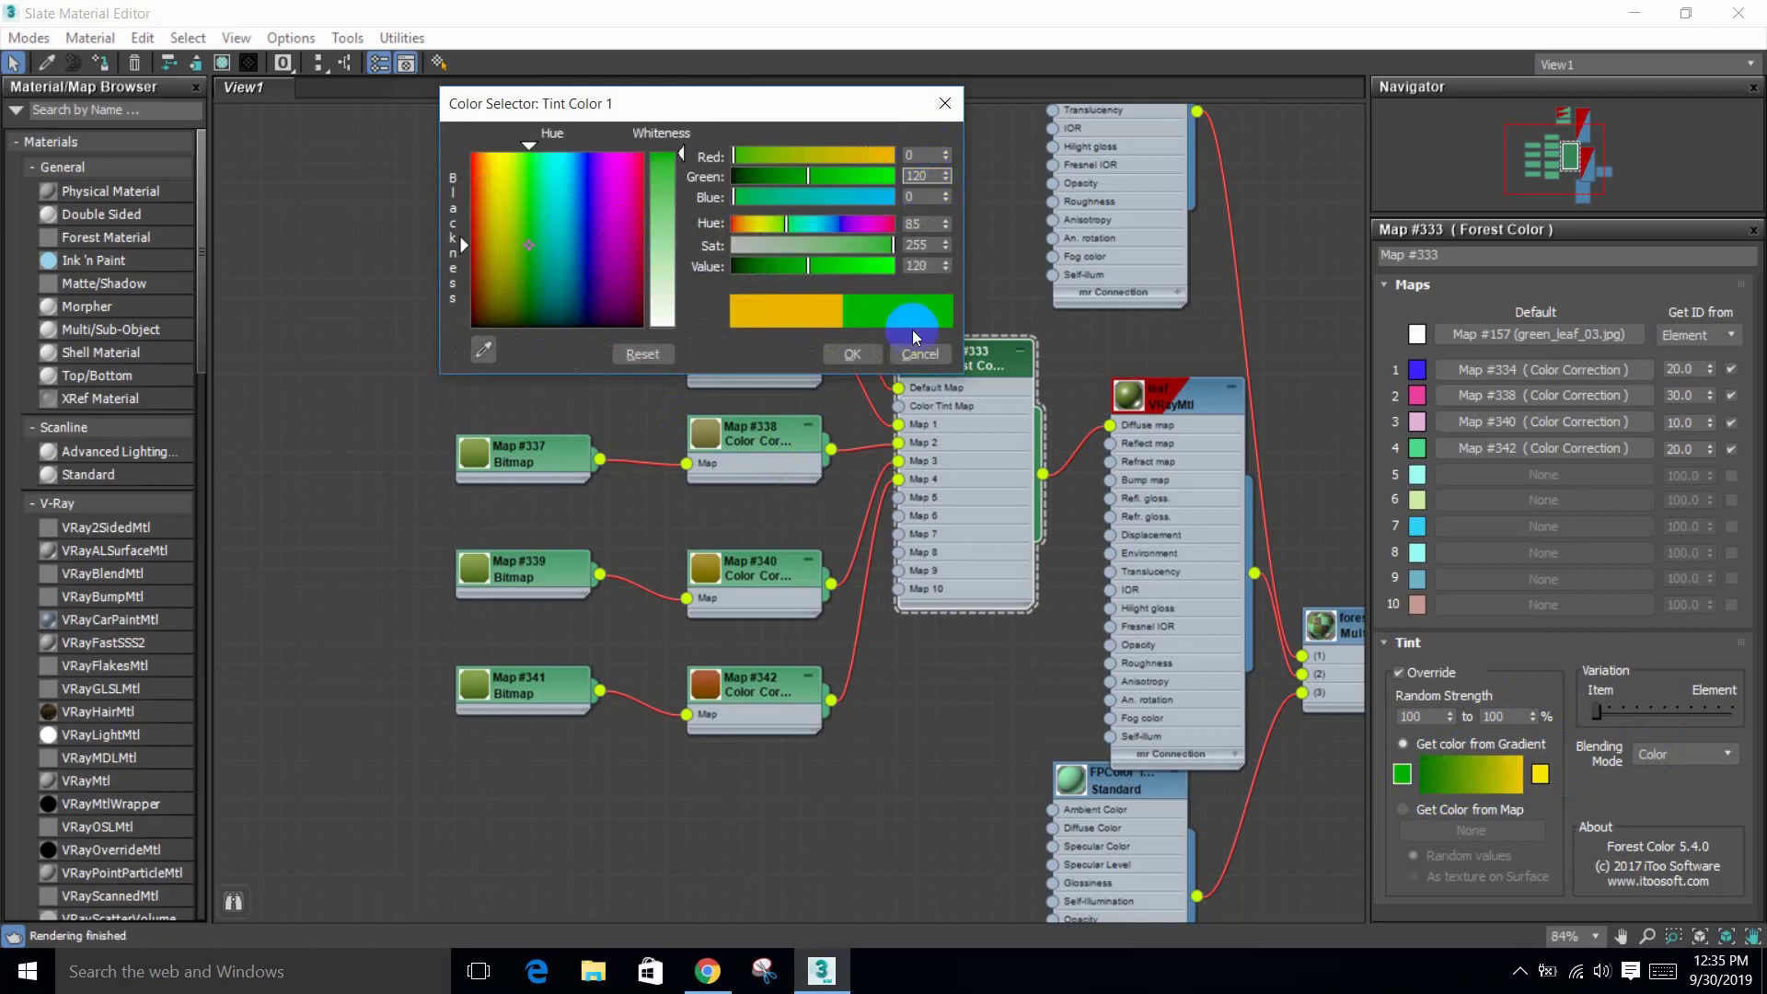
click(852, 355)
Step: Set the tint gradient's second colour to RGB 255, 100, 0
click(1540, 776)
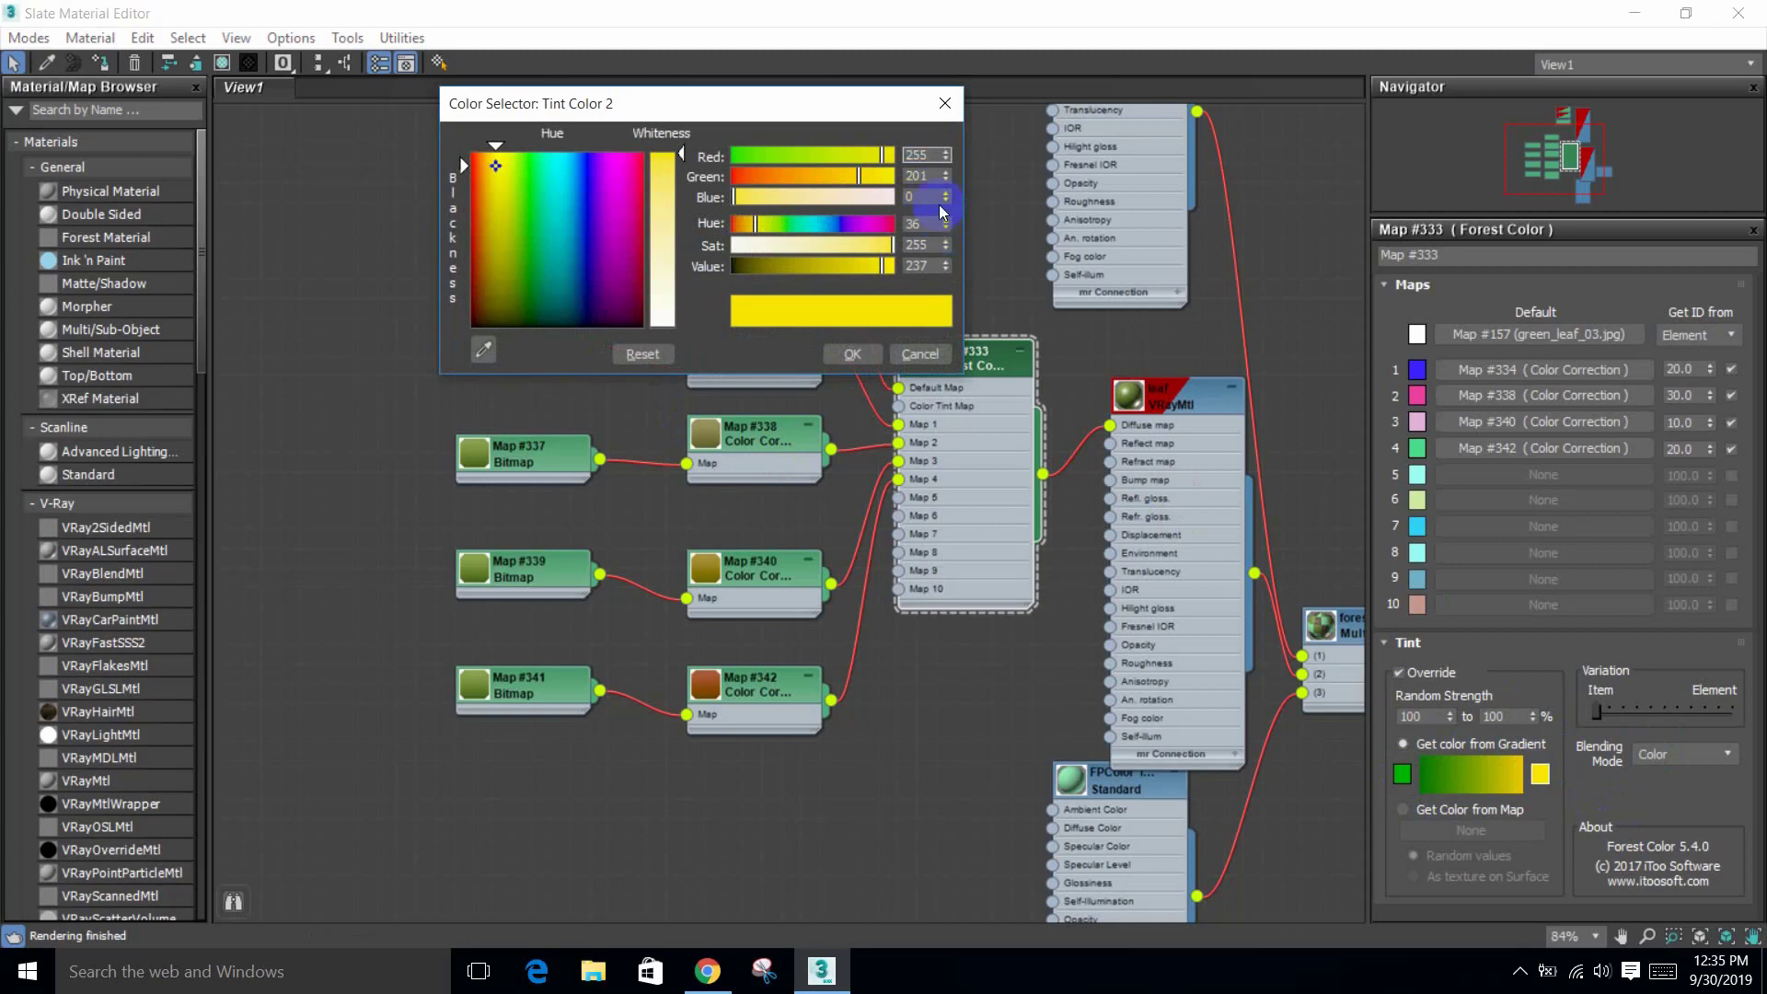
key(Return)
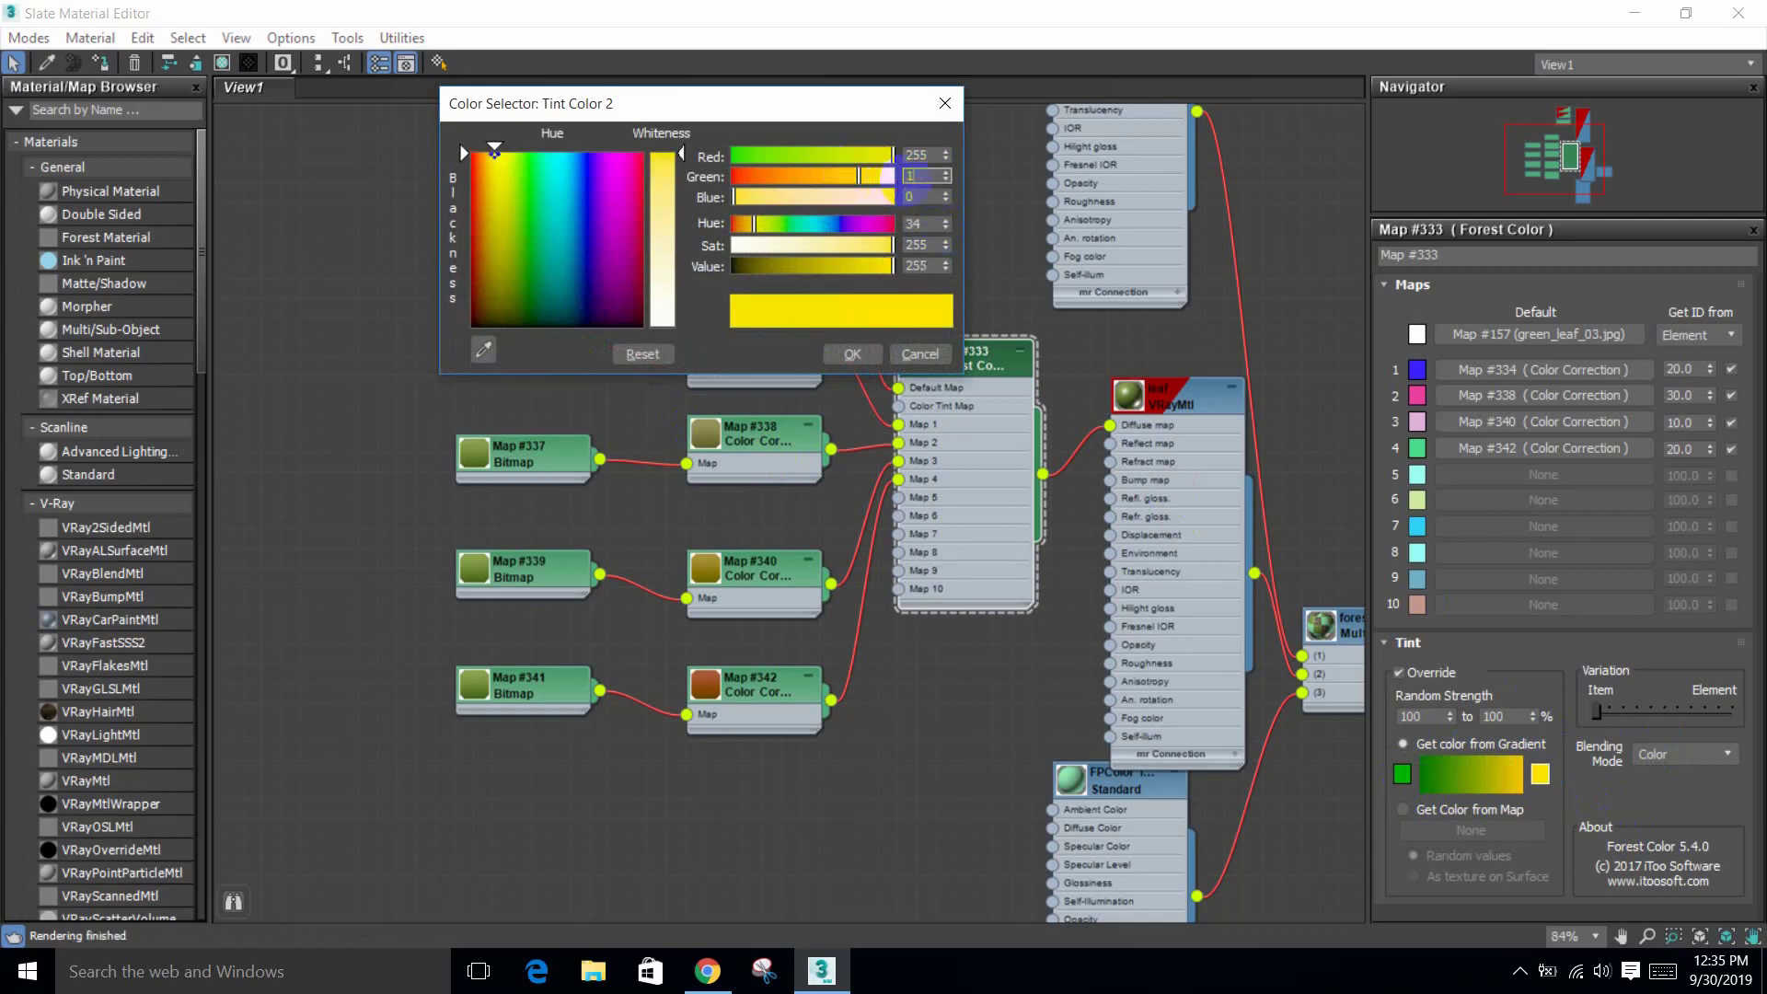
key(Return)
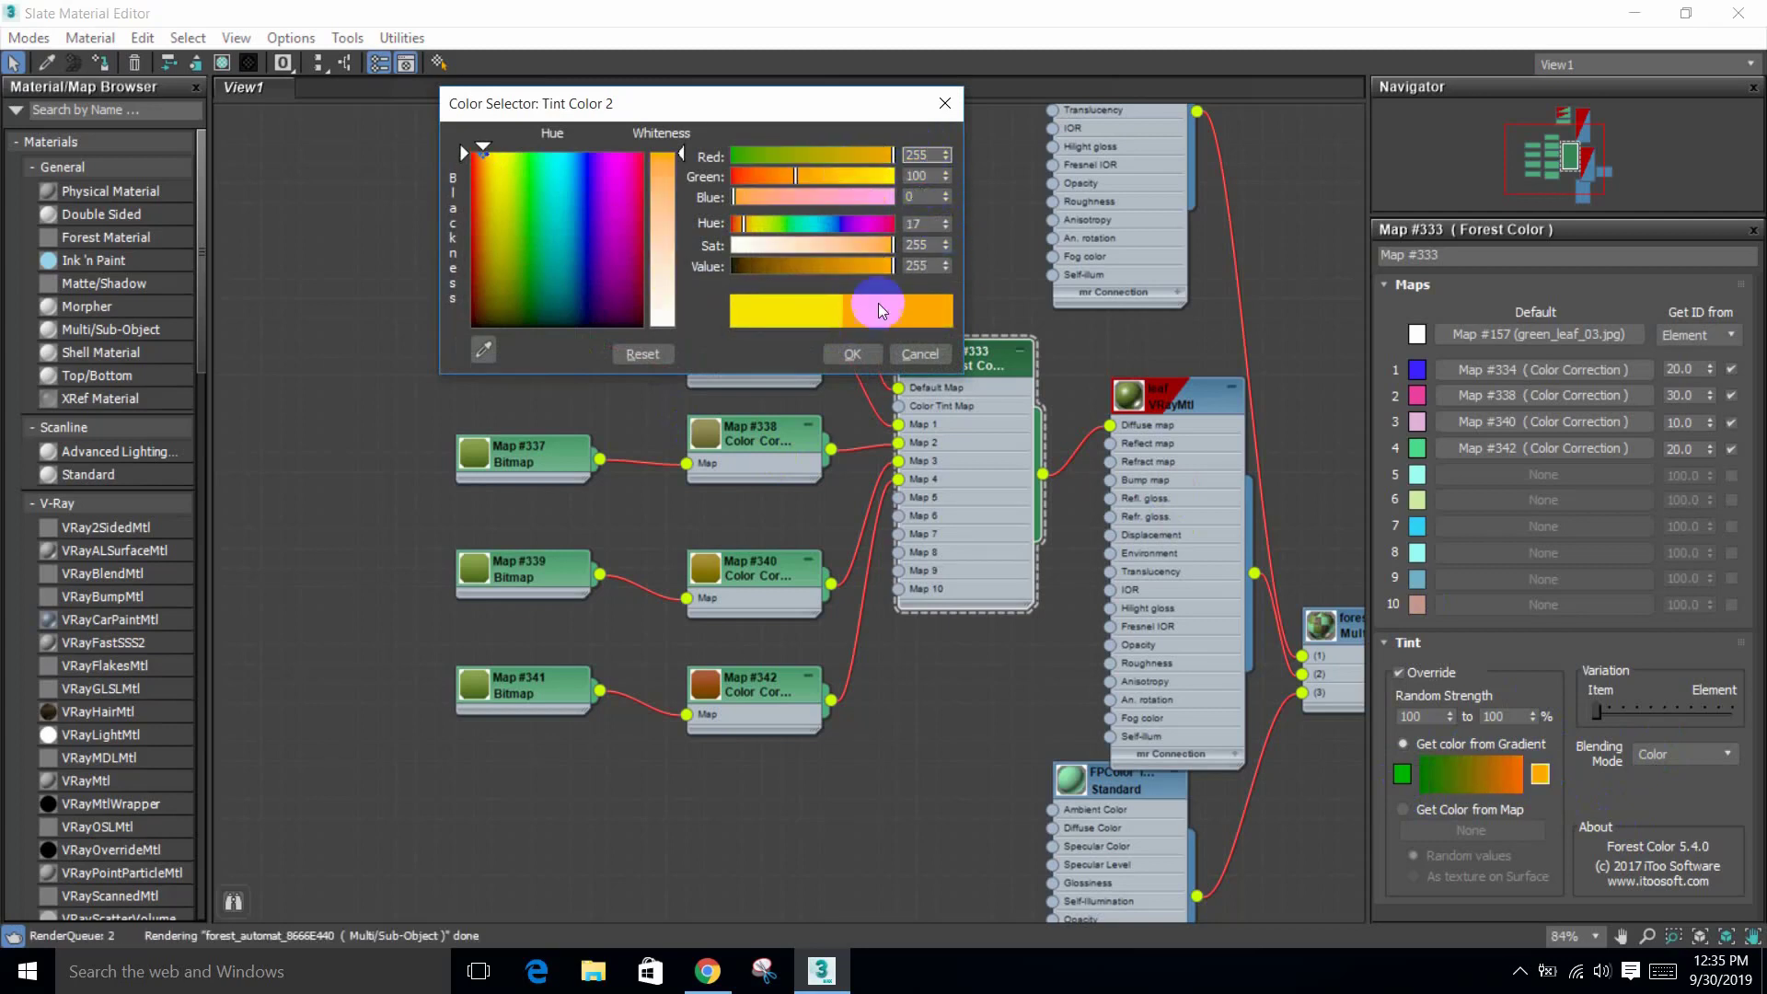
click(838, 354)
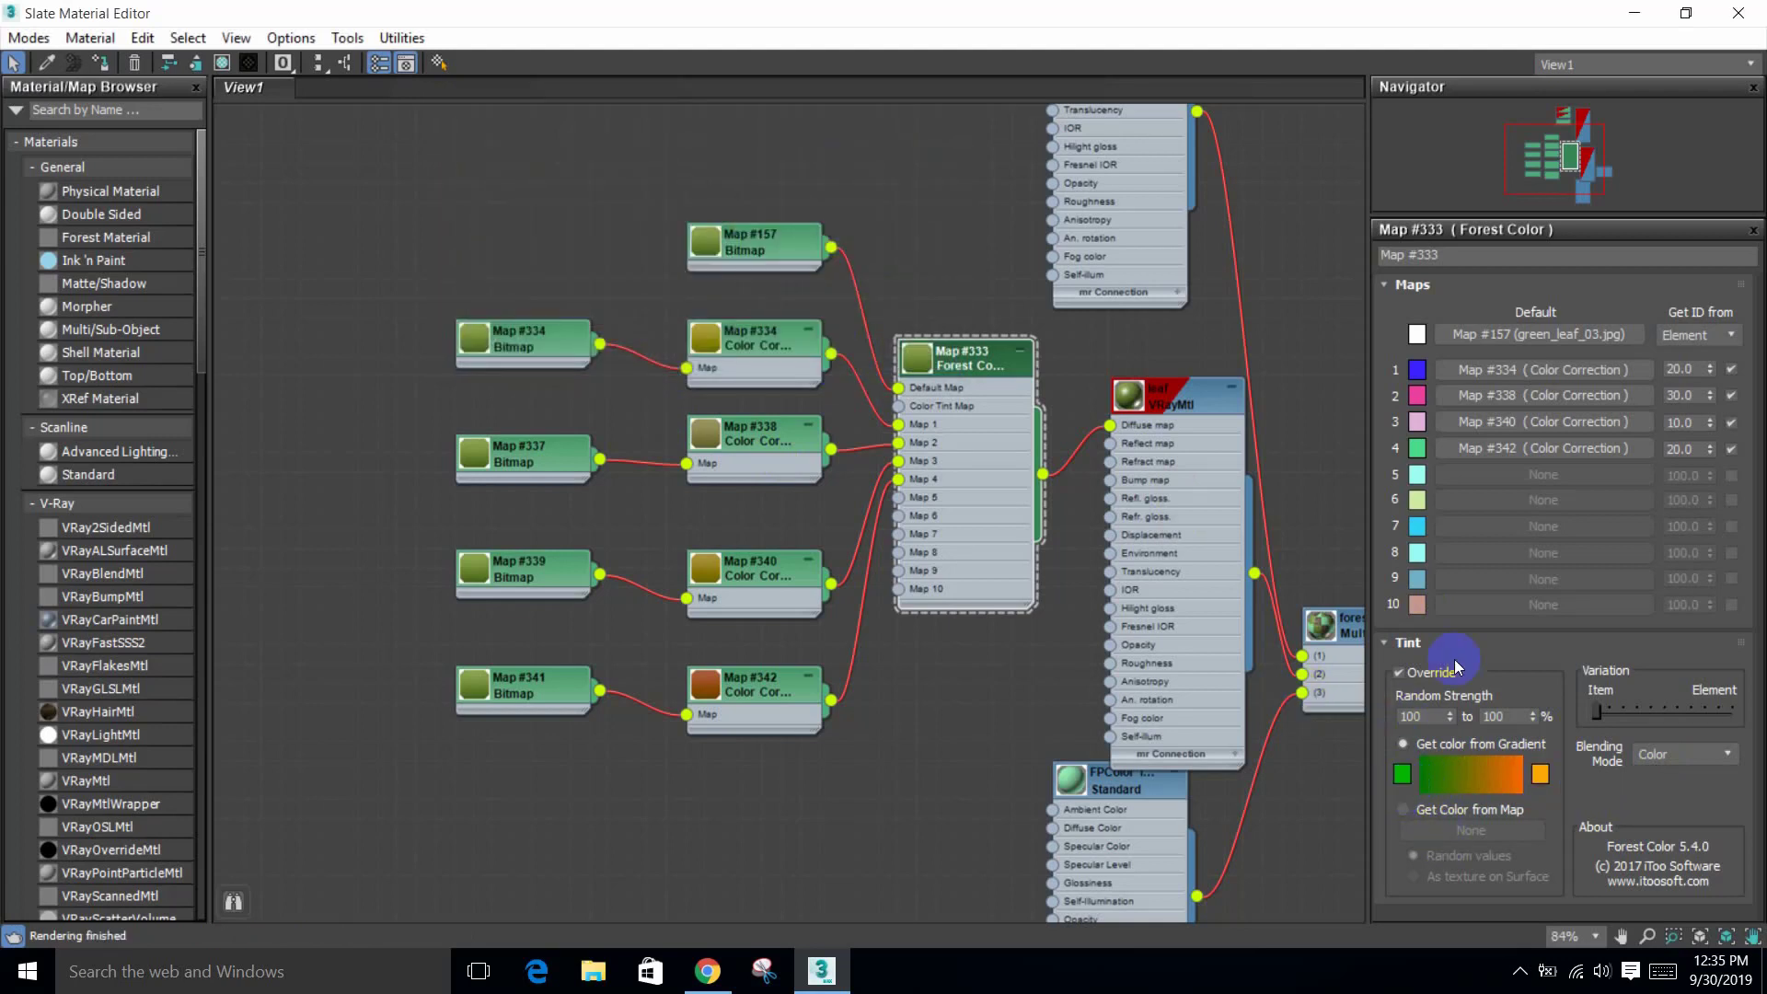
Step: Set the tint's random strength to 0 to 50% and its variation roughly midway between Item and Element
double_click(1430, 716)
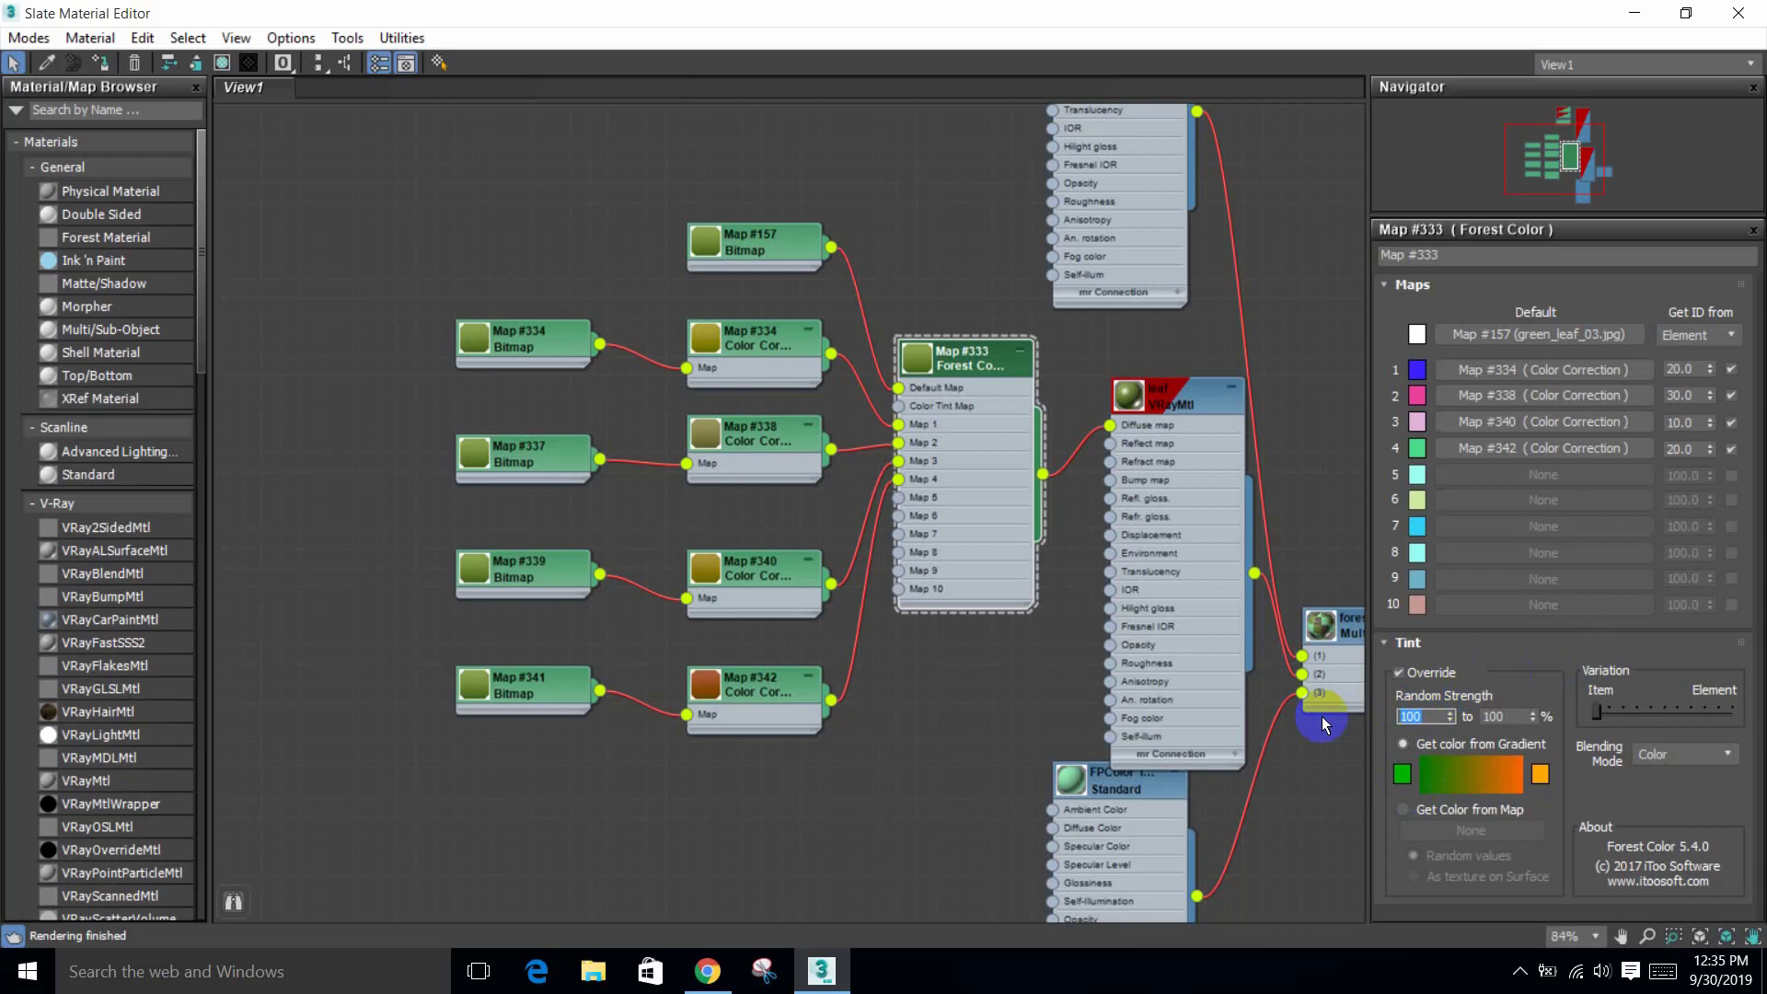
text(0)
double_click(1509, 716)
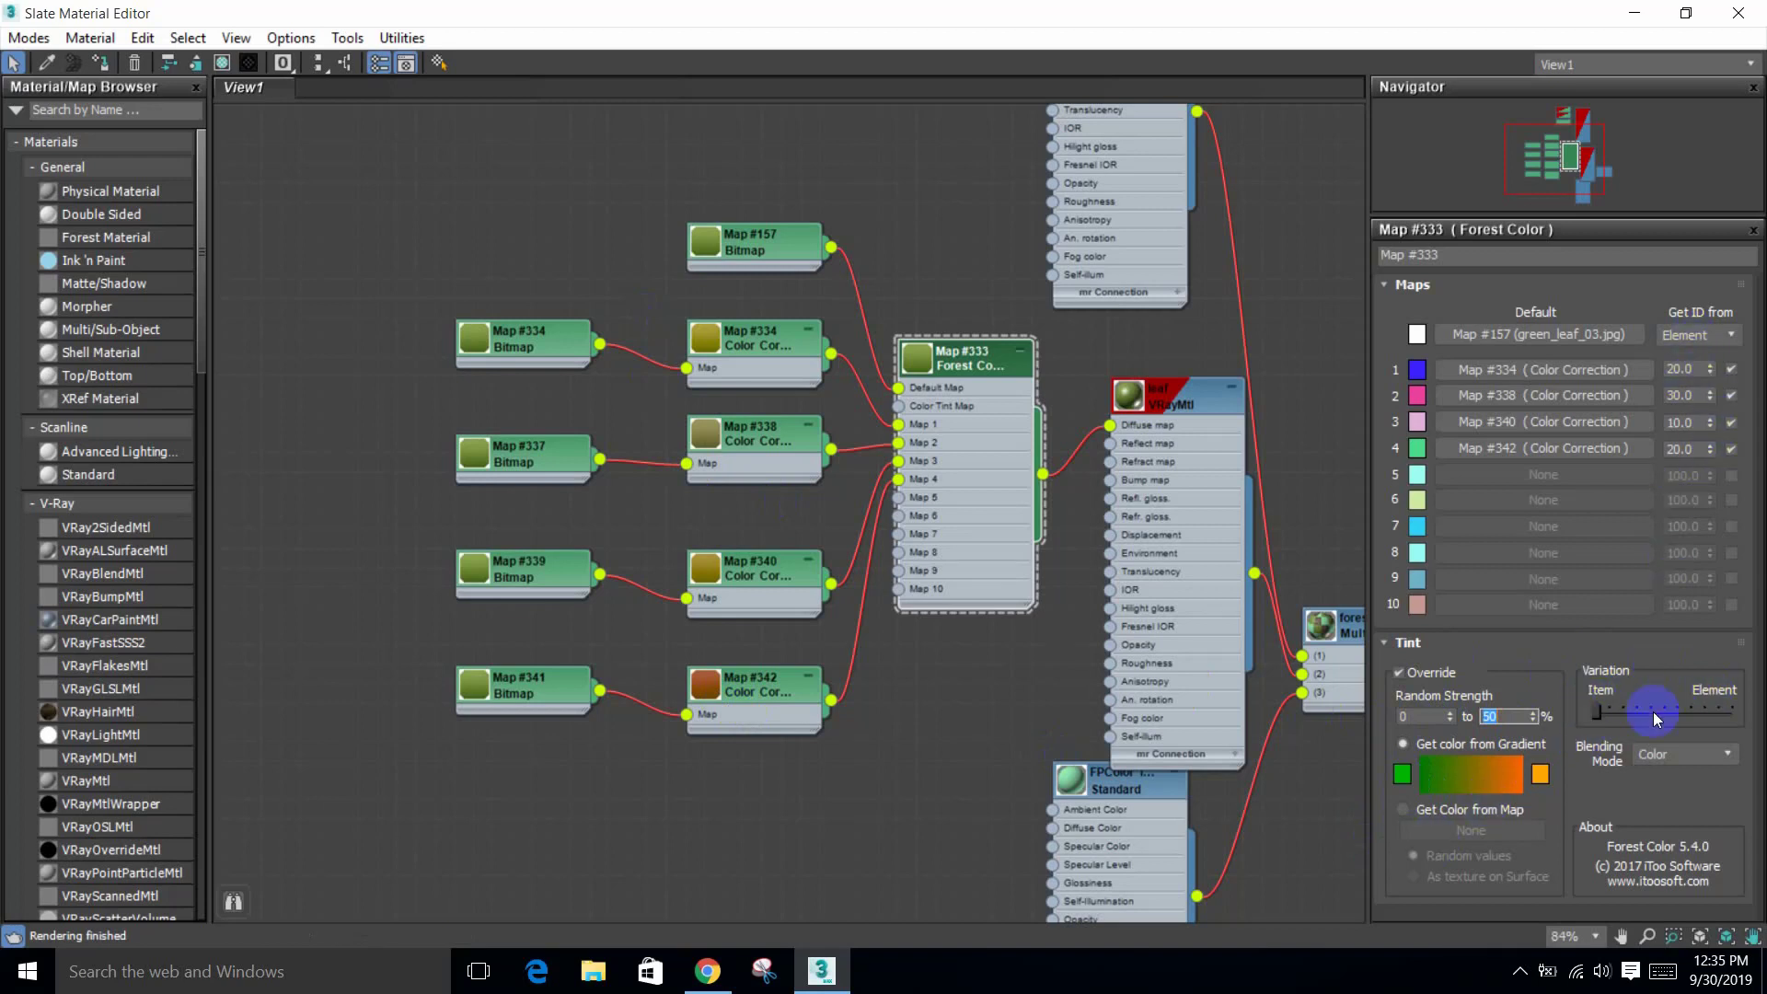
drag(1591, 712, 1649, 711)
Step: Close the Slate Material Editor and save the wood house scene
click(1738, 13)
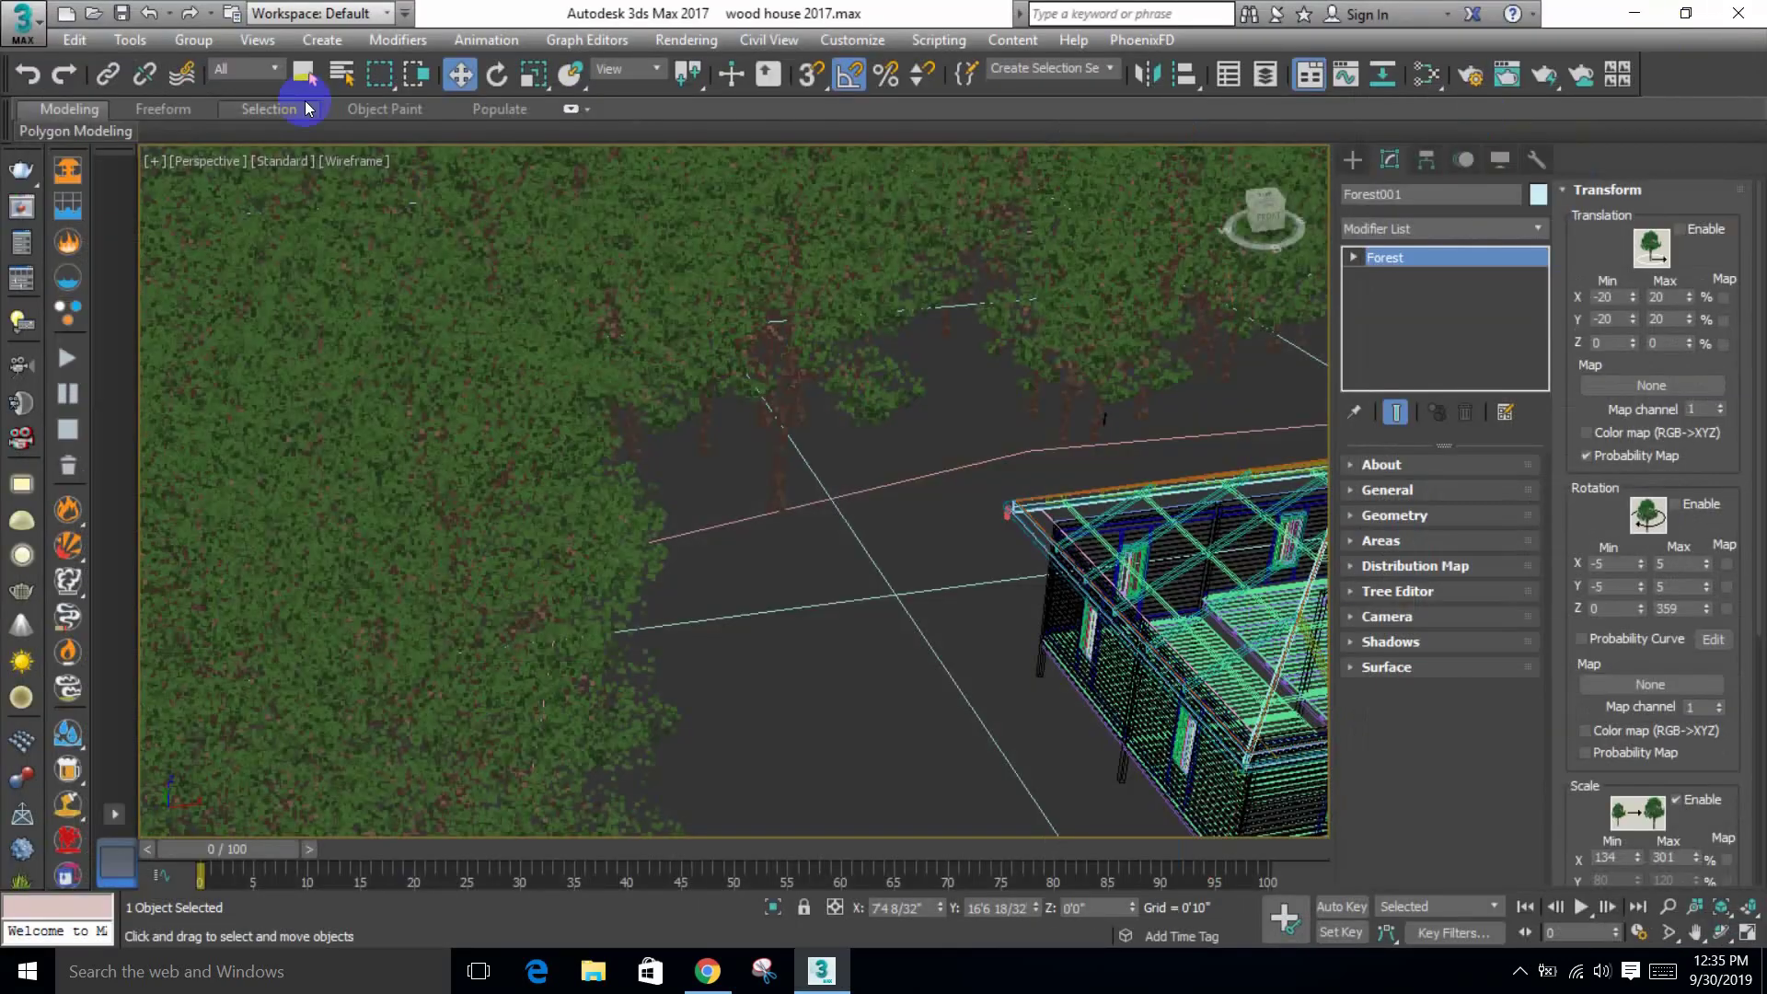
key(ctrl+s)
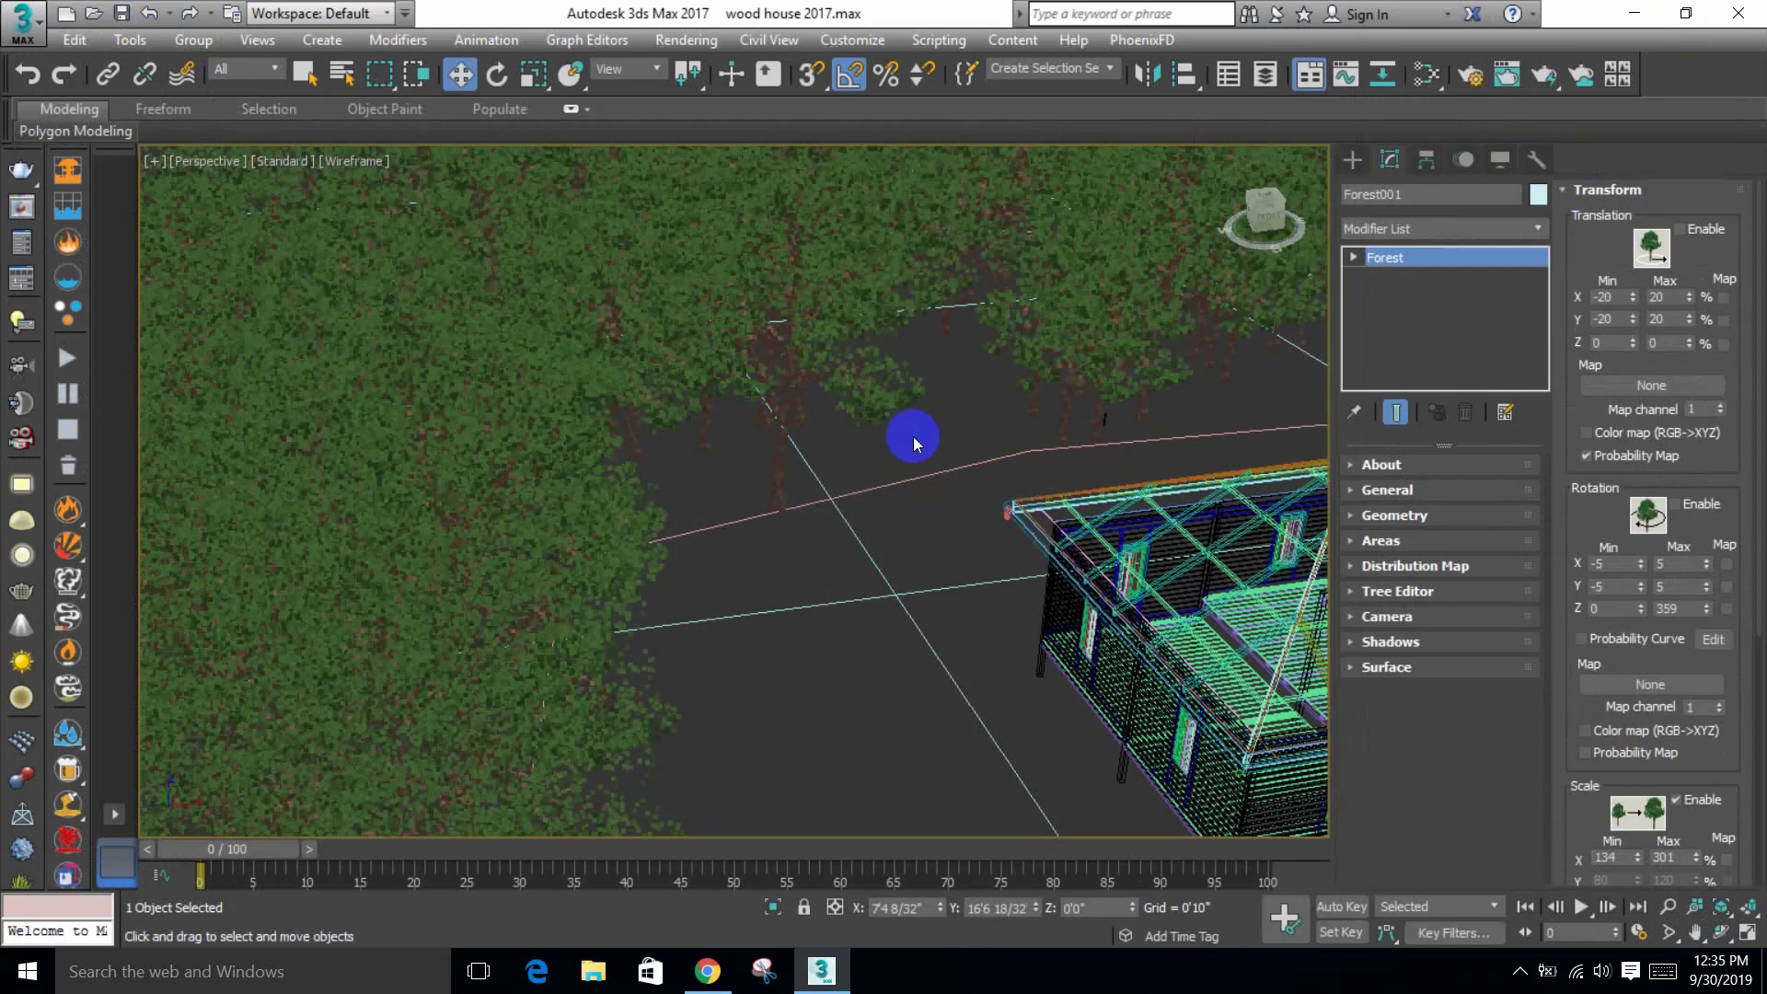
Step: Restore the multi-viewport layout and render the PhysCamera001 view of the house and trees
click(913, 436)
key(alt+w)
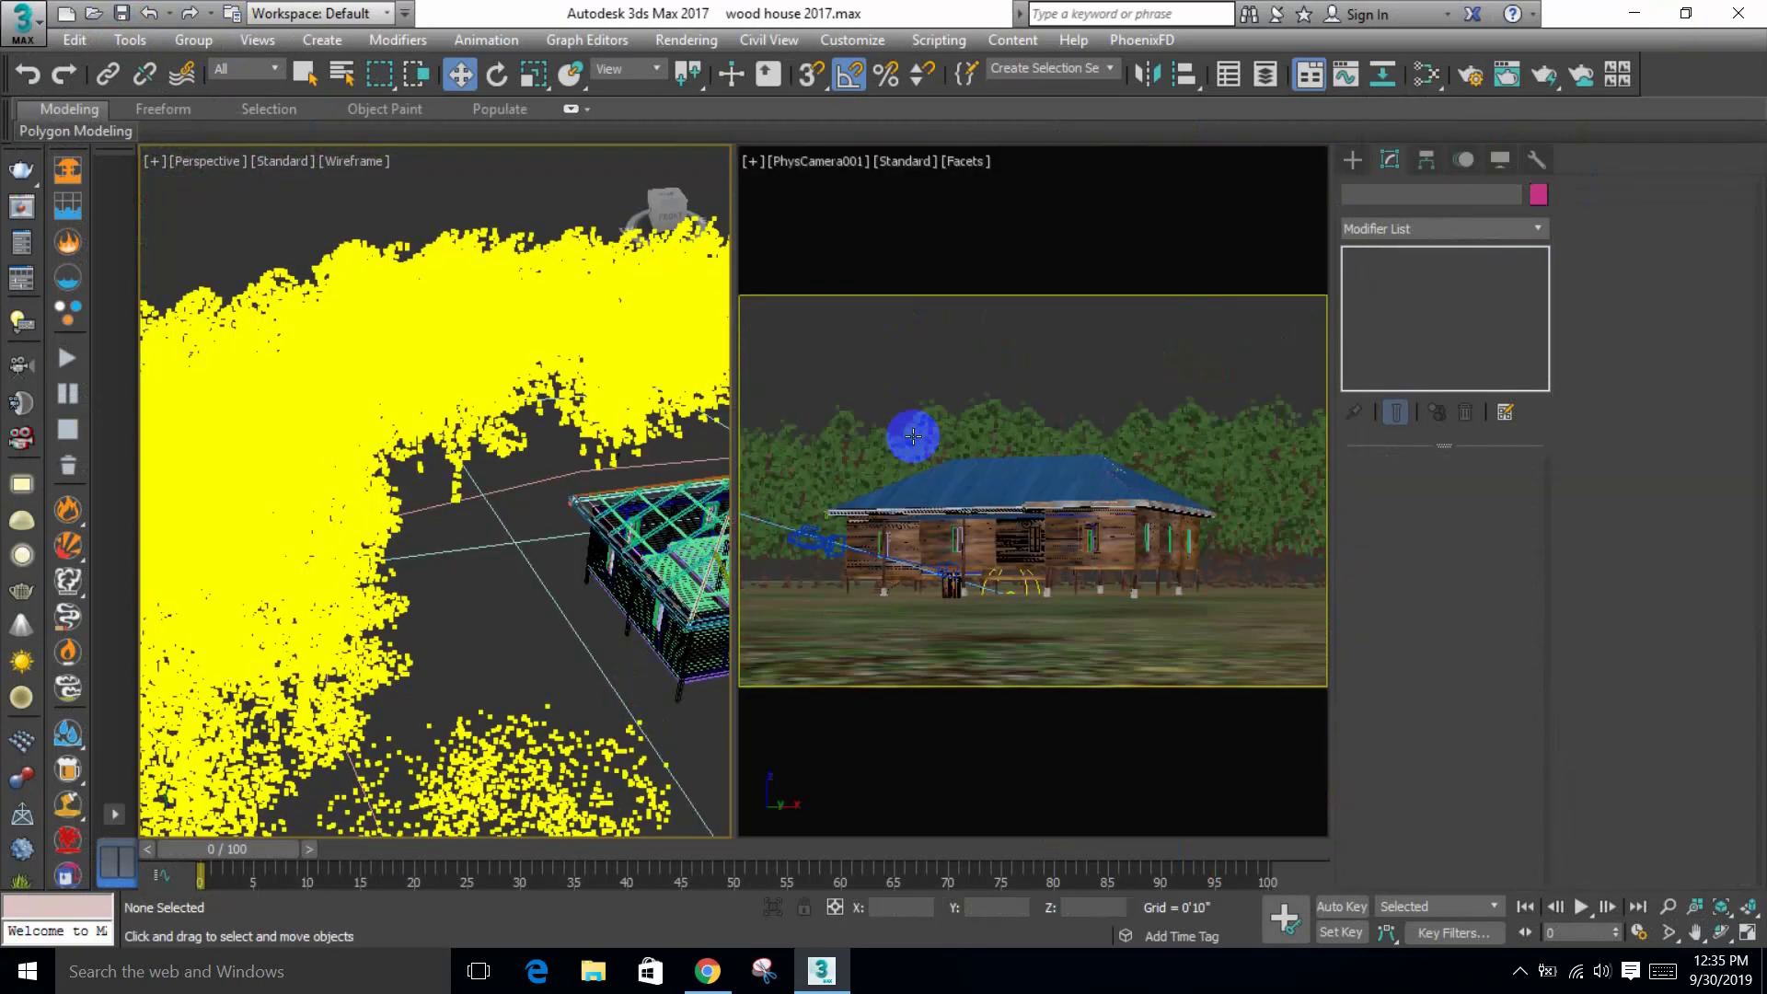
click(913, 435)
click(913, 437)
key(shift+q)
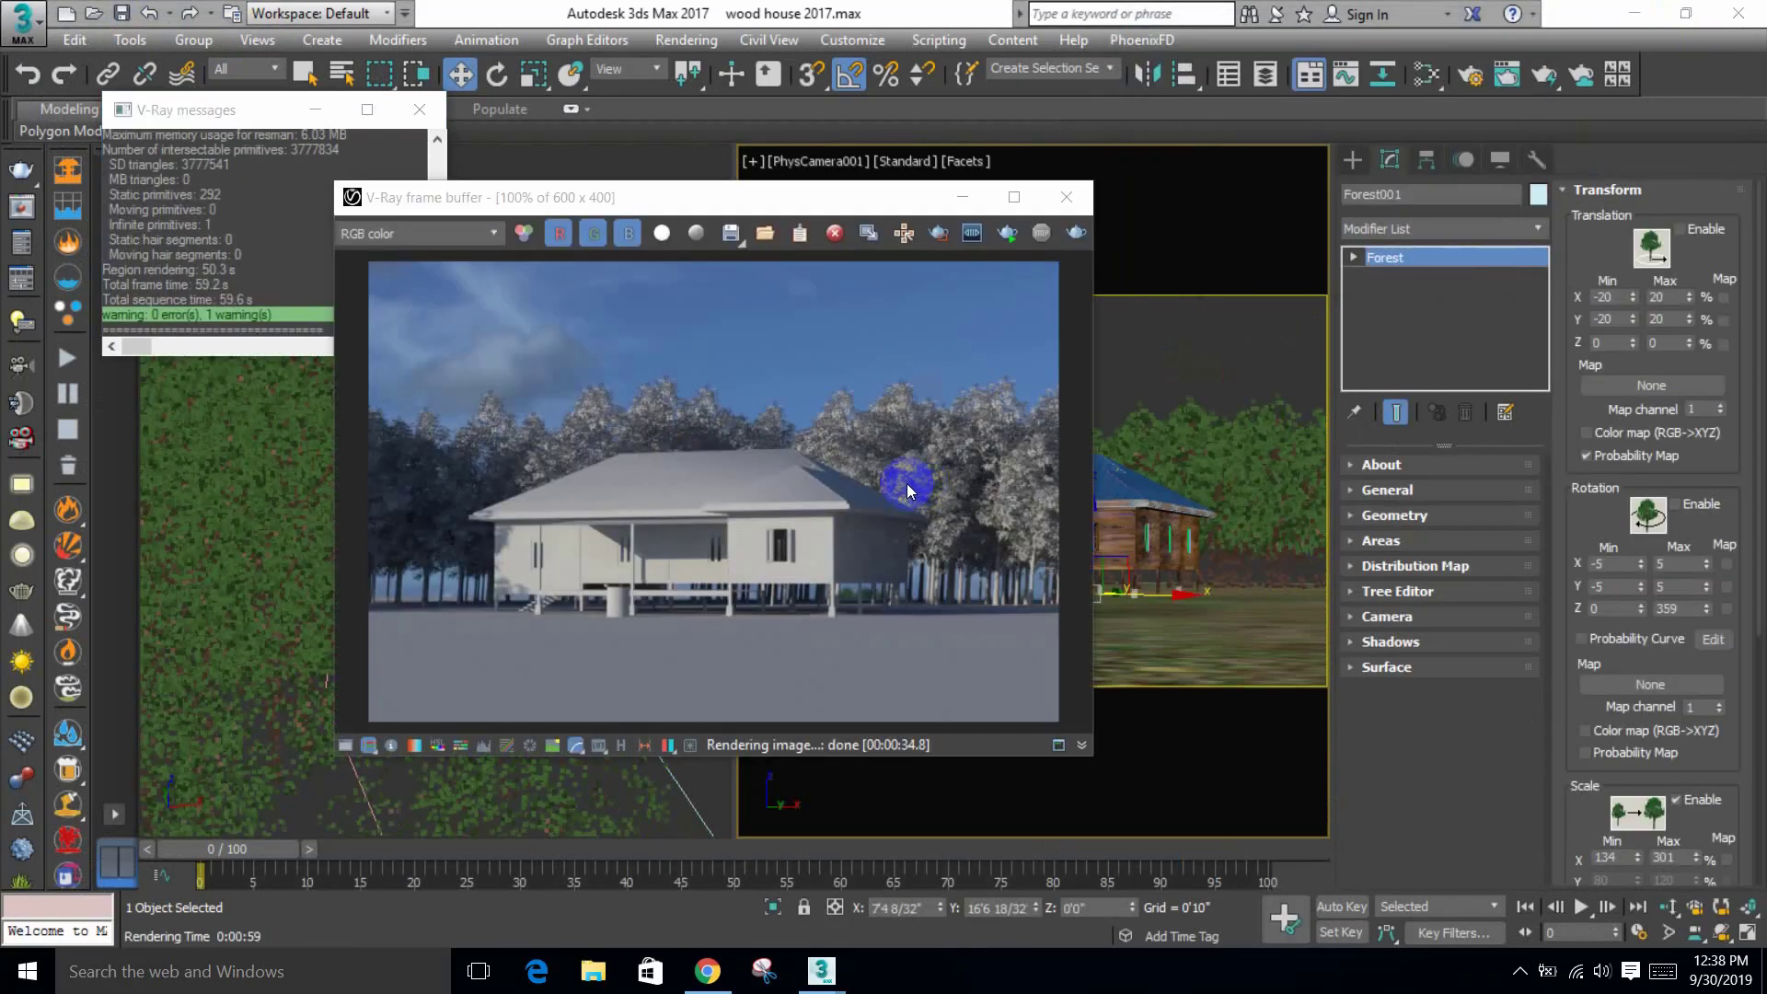
click(893, 476)
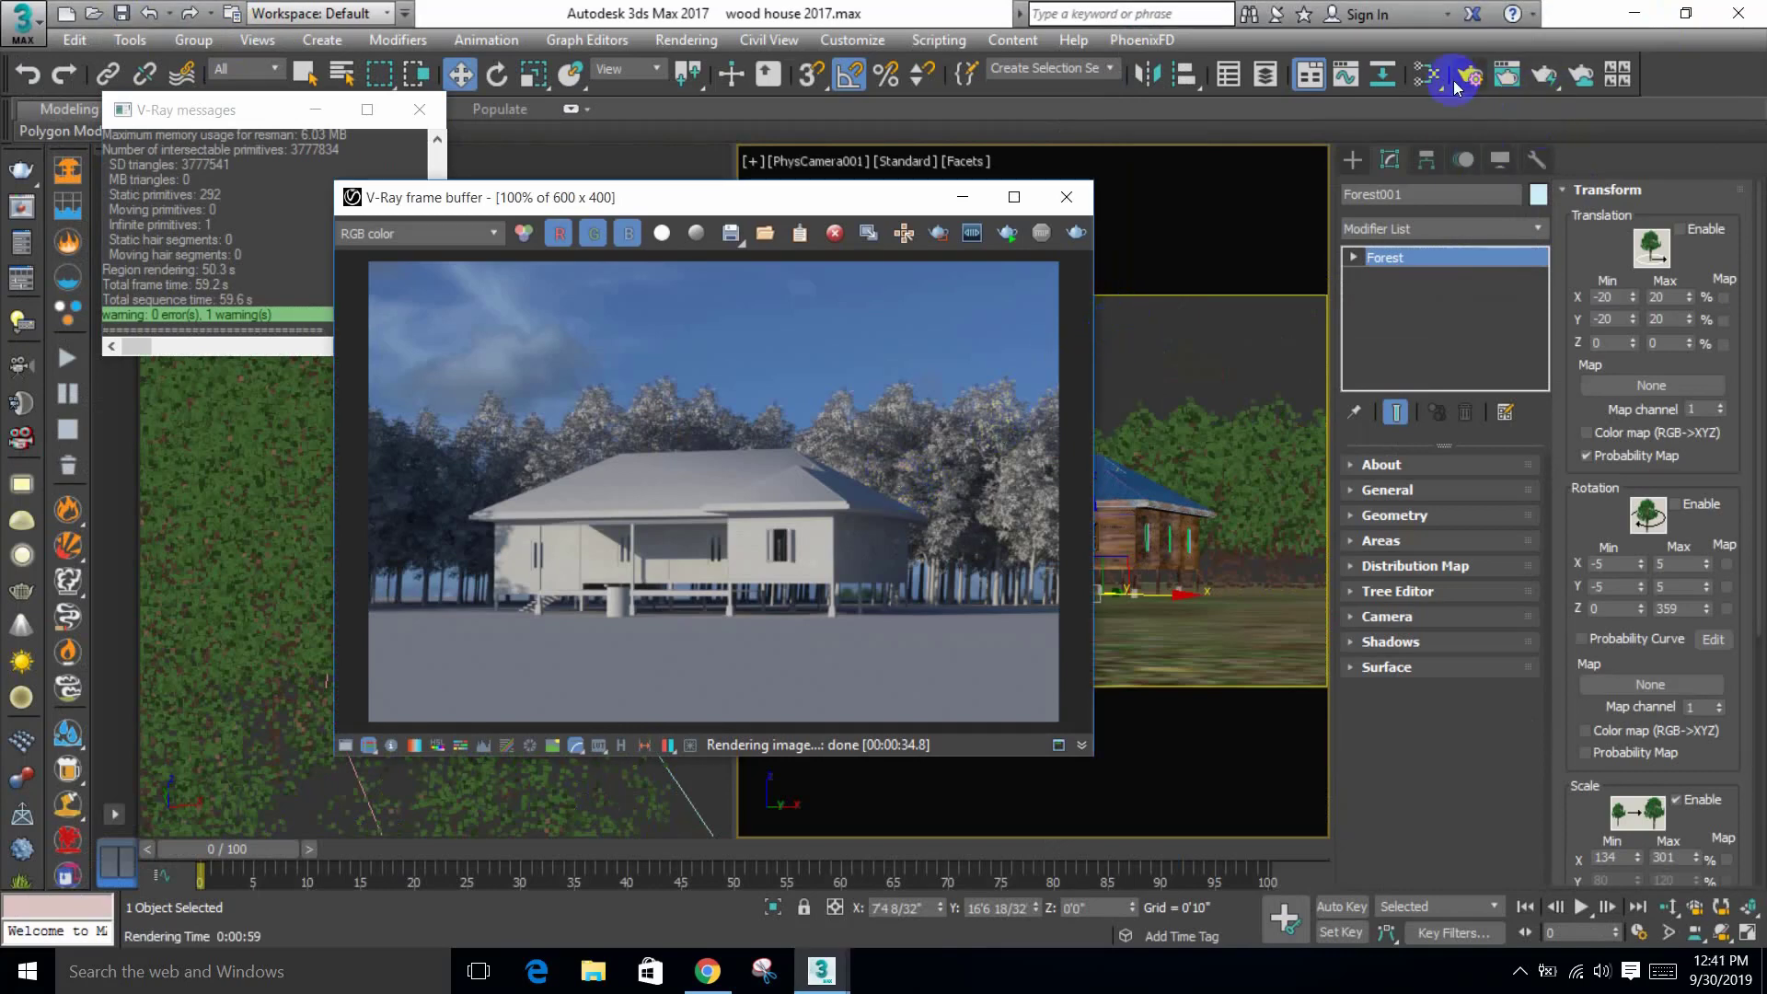
Step: Turn off the material override and hidden lights in V-Ray's global switches, and render the camera view
click(1426, 73)
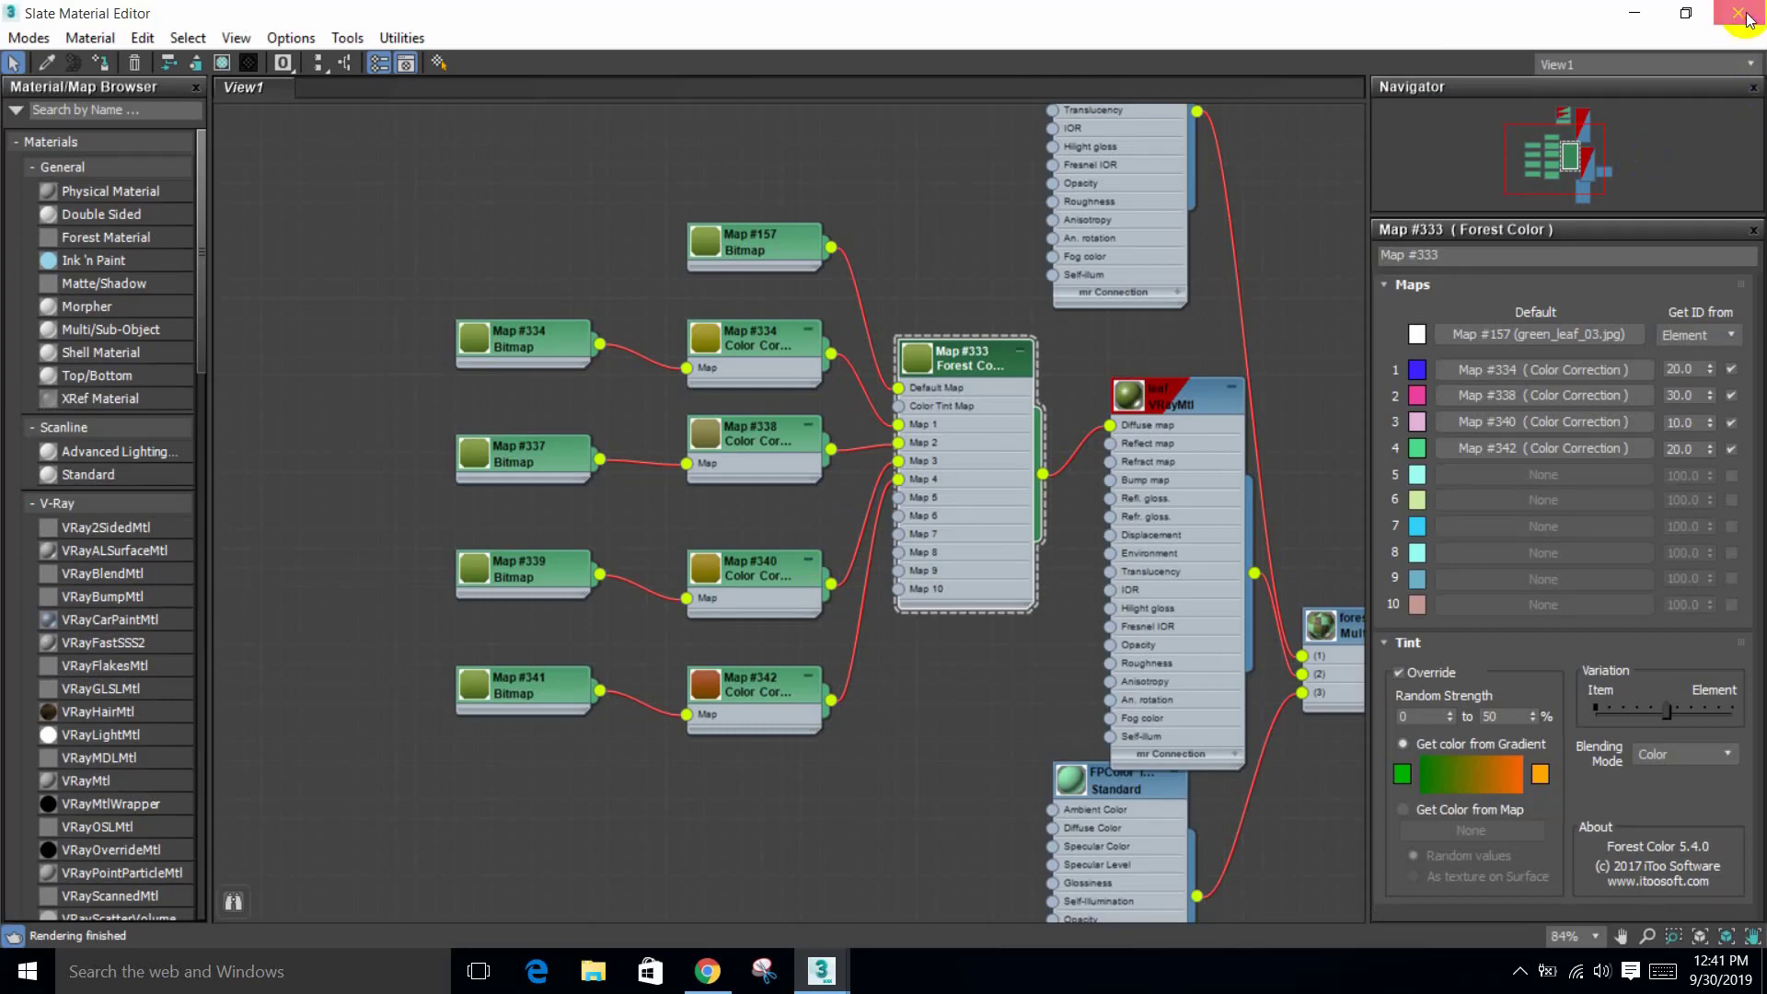
click(1739, 13)
click(1472, 76)
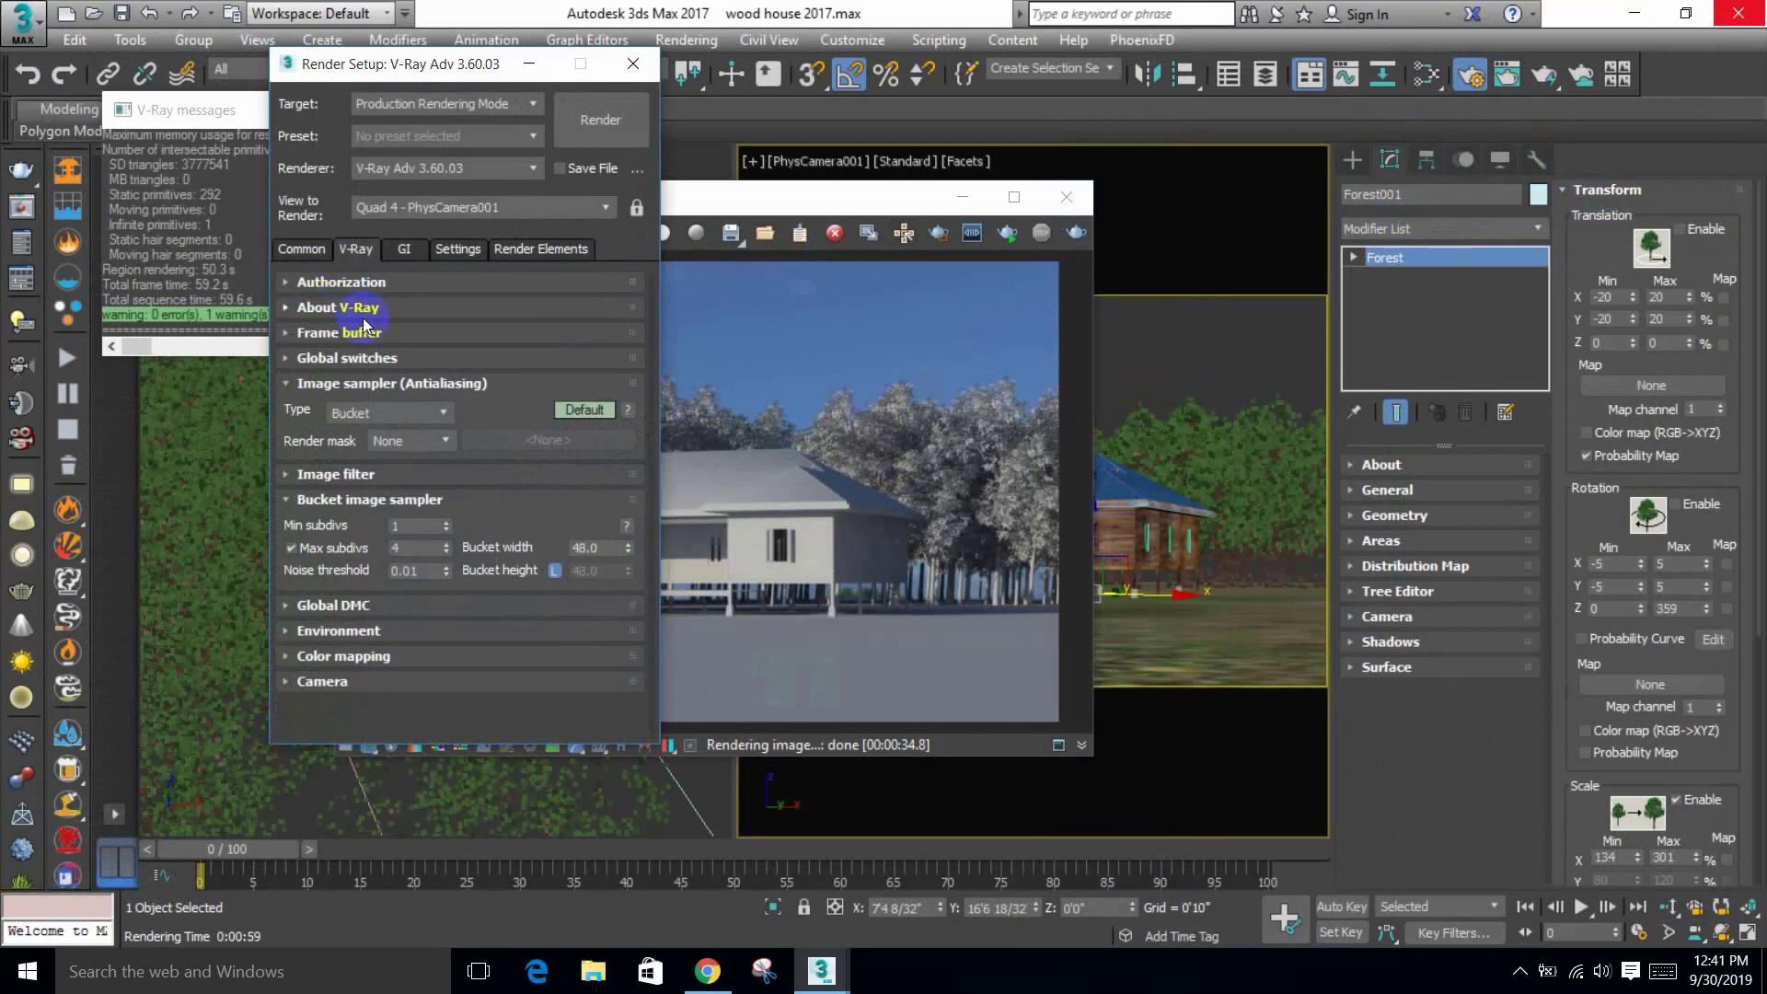
click(359, 359)
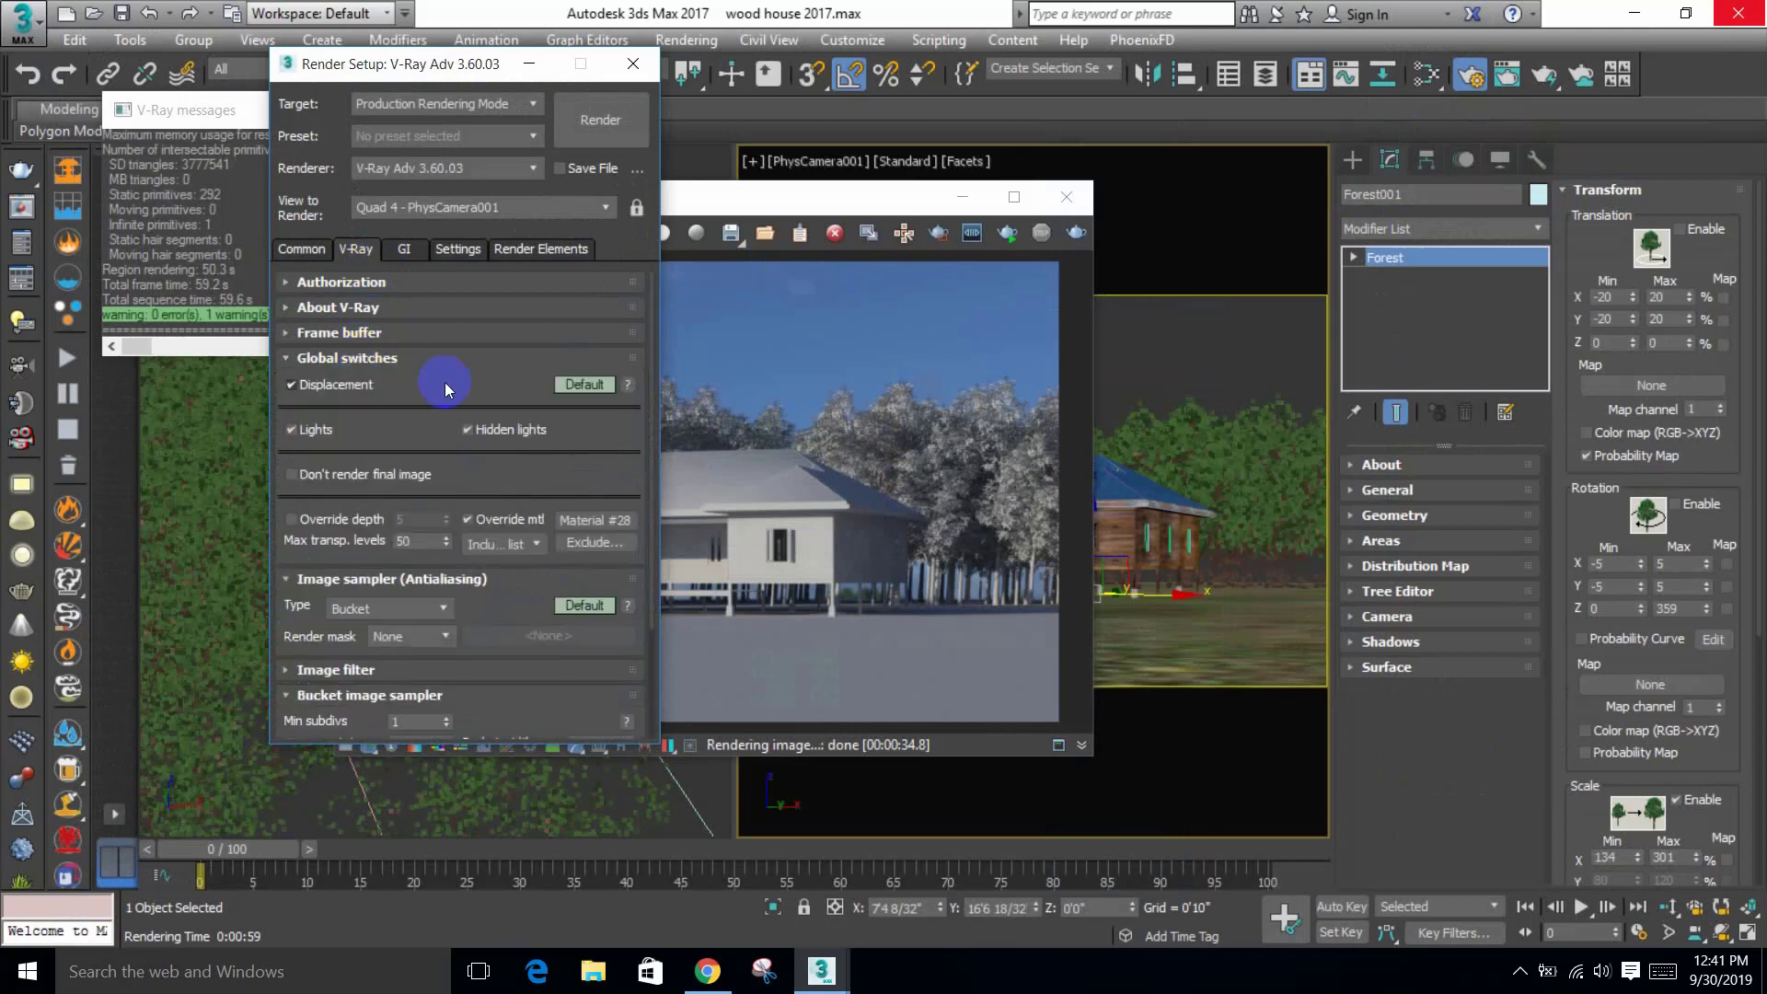
click(492, 524)
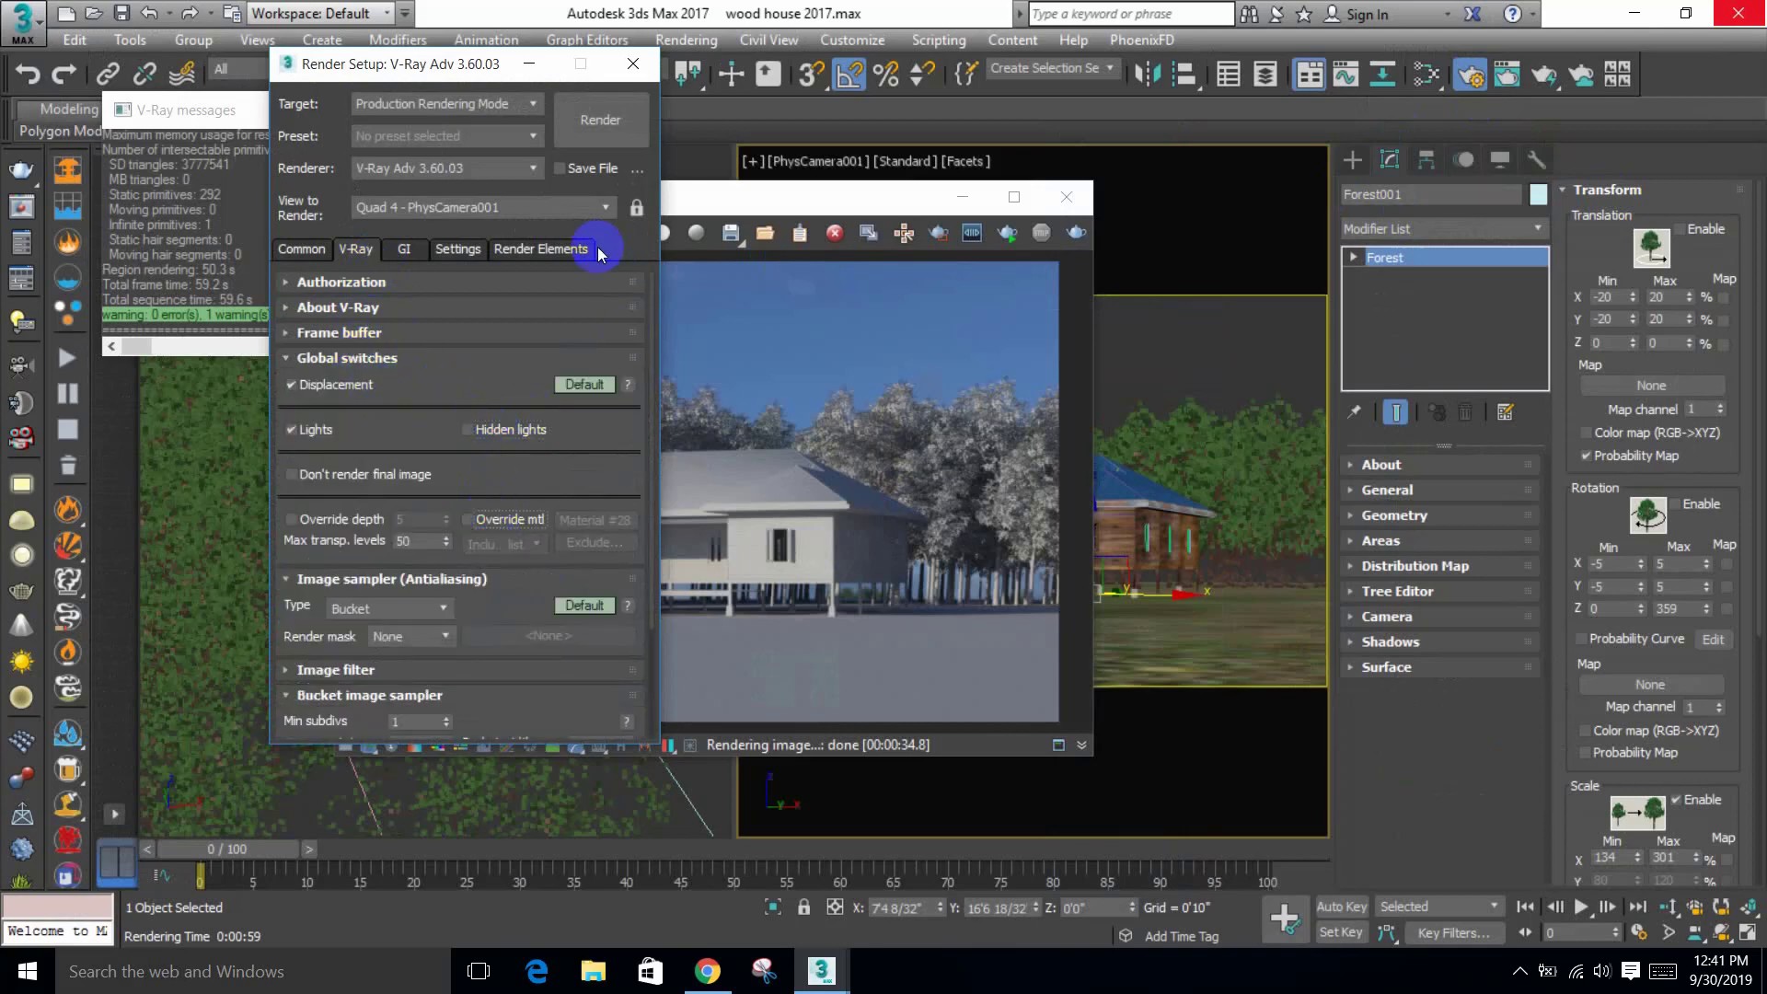
click(590, 136)
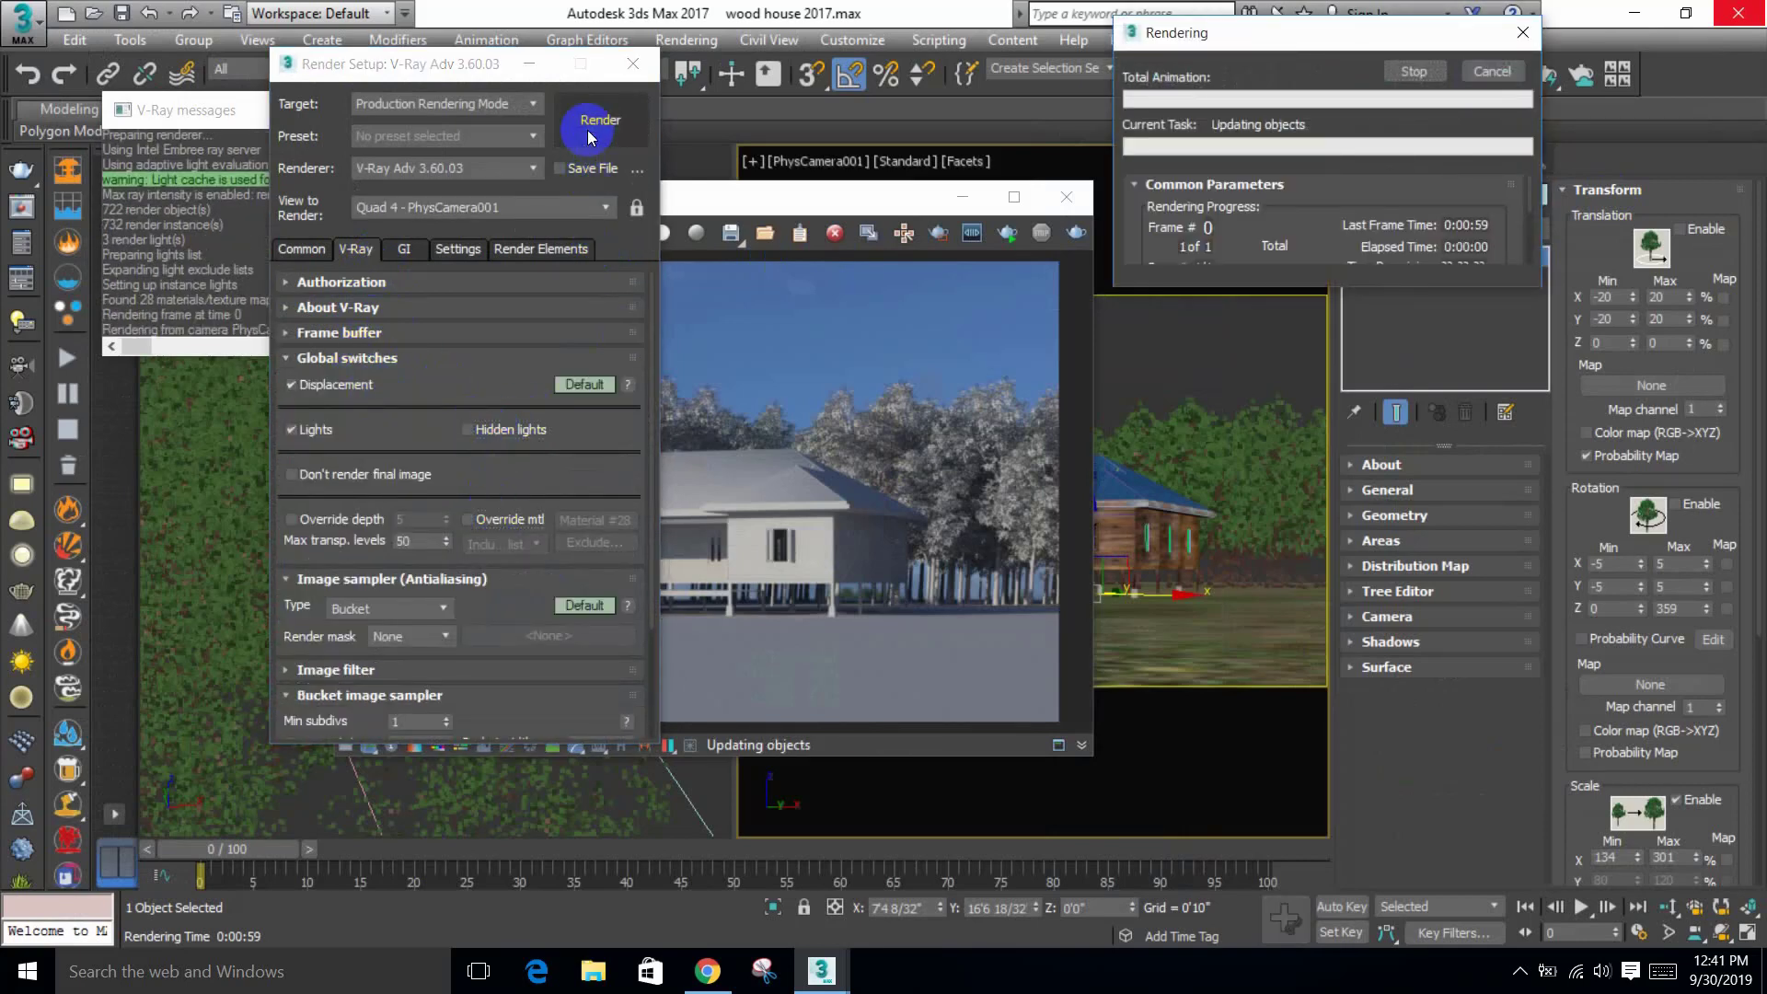
Step: Inspect the house and tree foliage in the render, then close the frame buffer and render settings
click(866, 430)
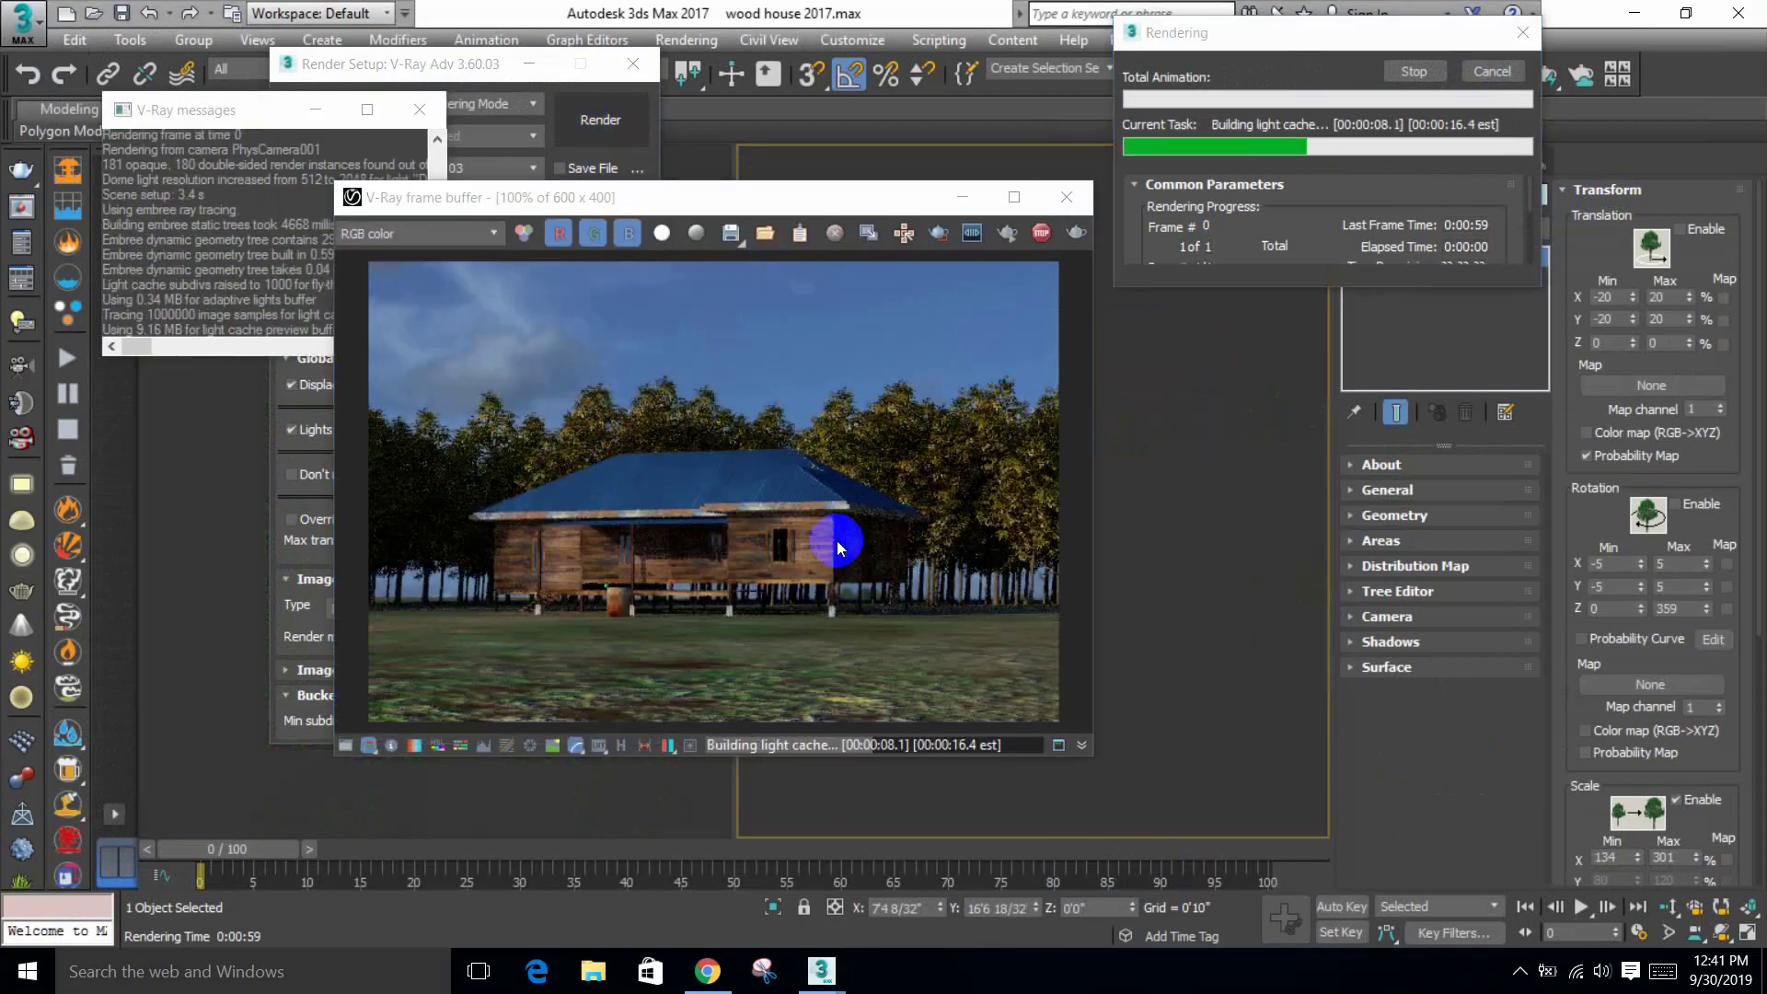
scroll(939, 484, up, 1)
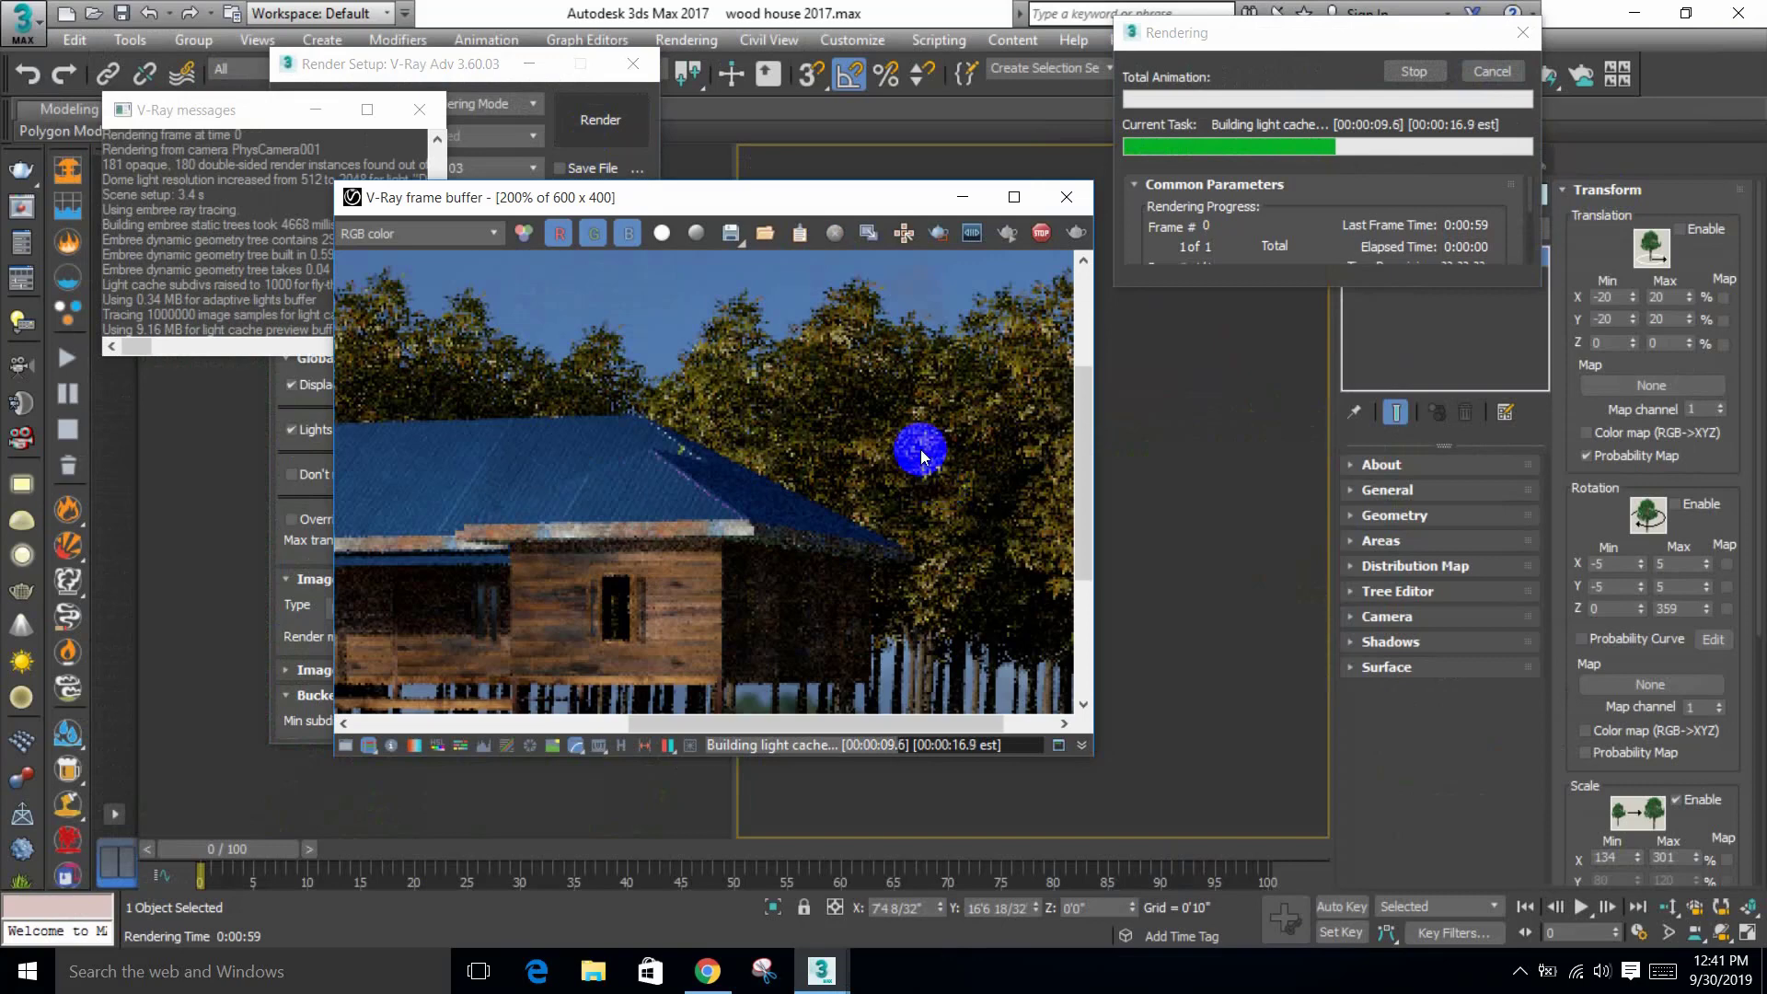
scroll(920, 444, down, 1)
click(820, 461)
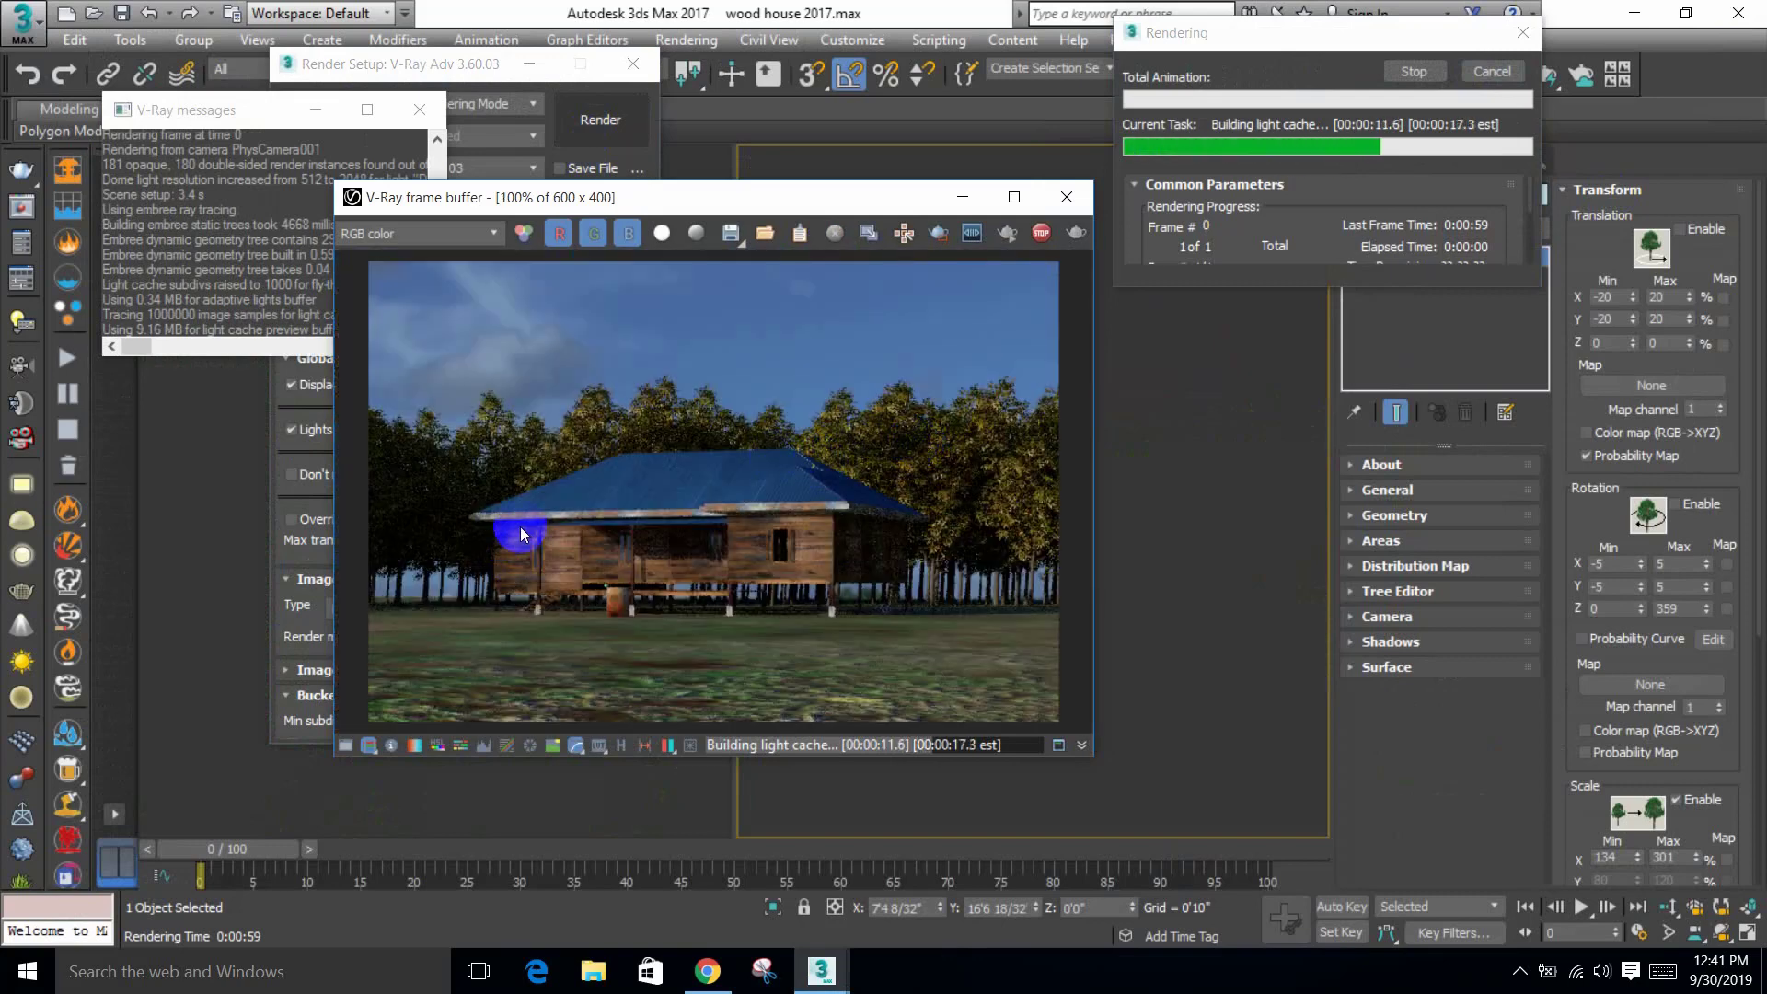
click(1314, 179)
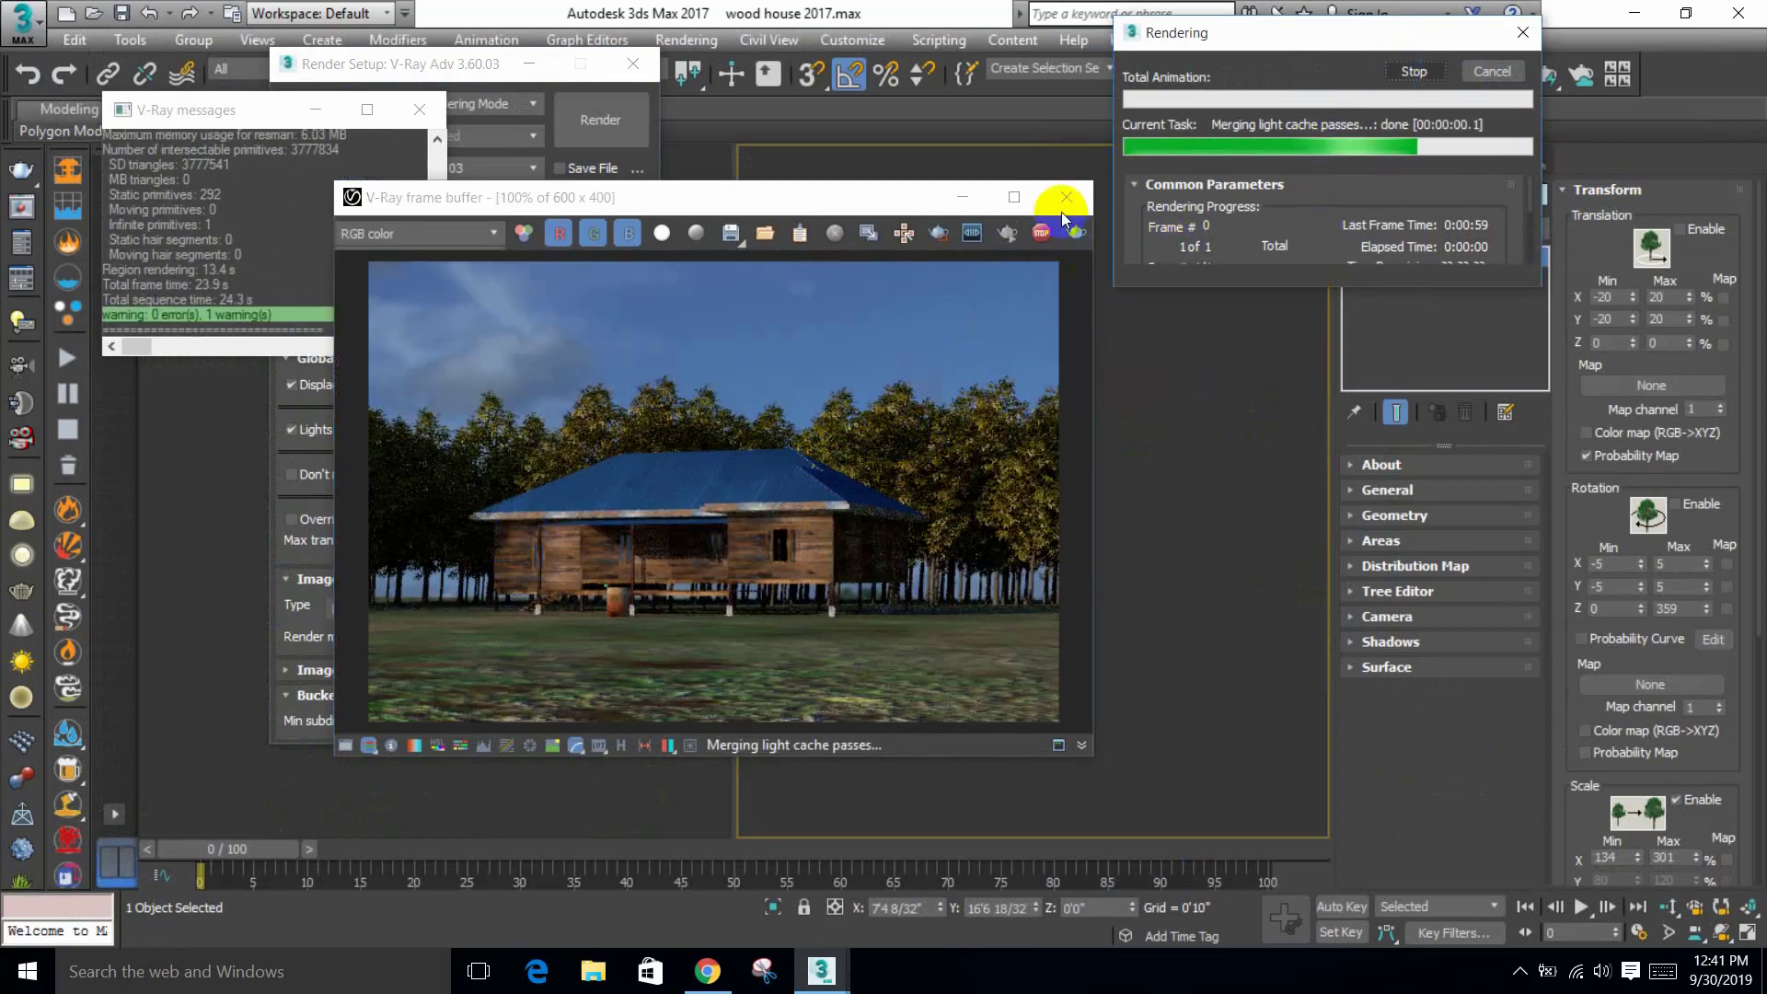
click(1065, 199)
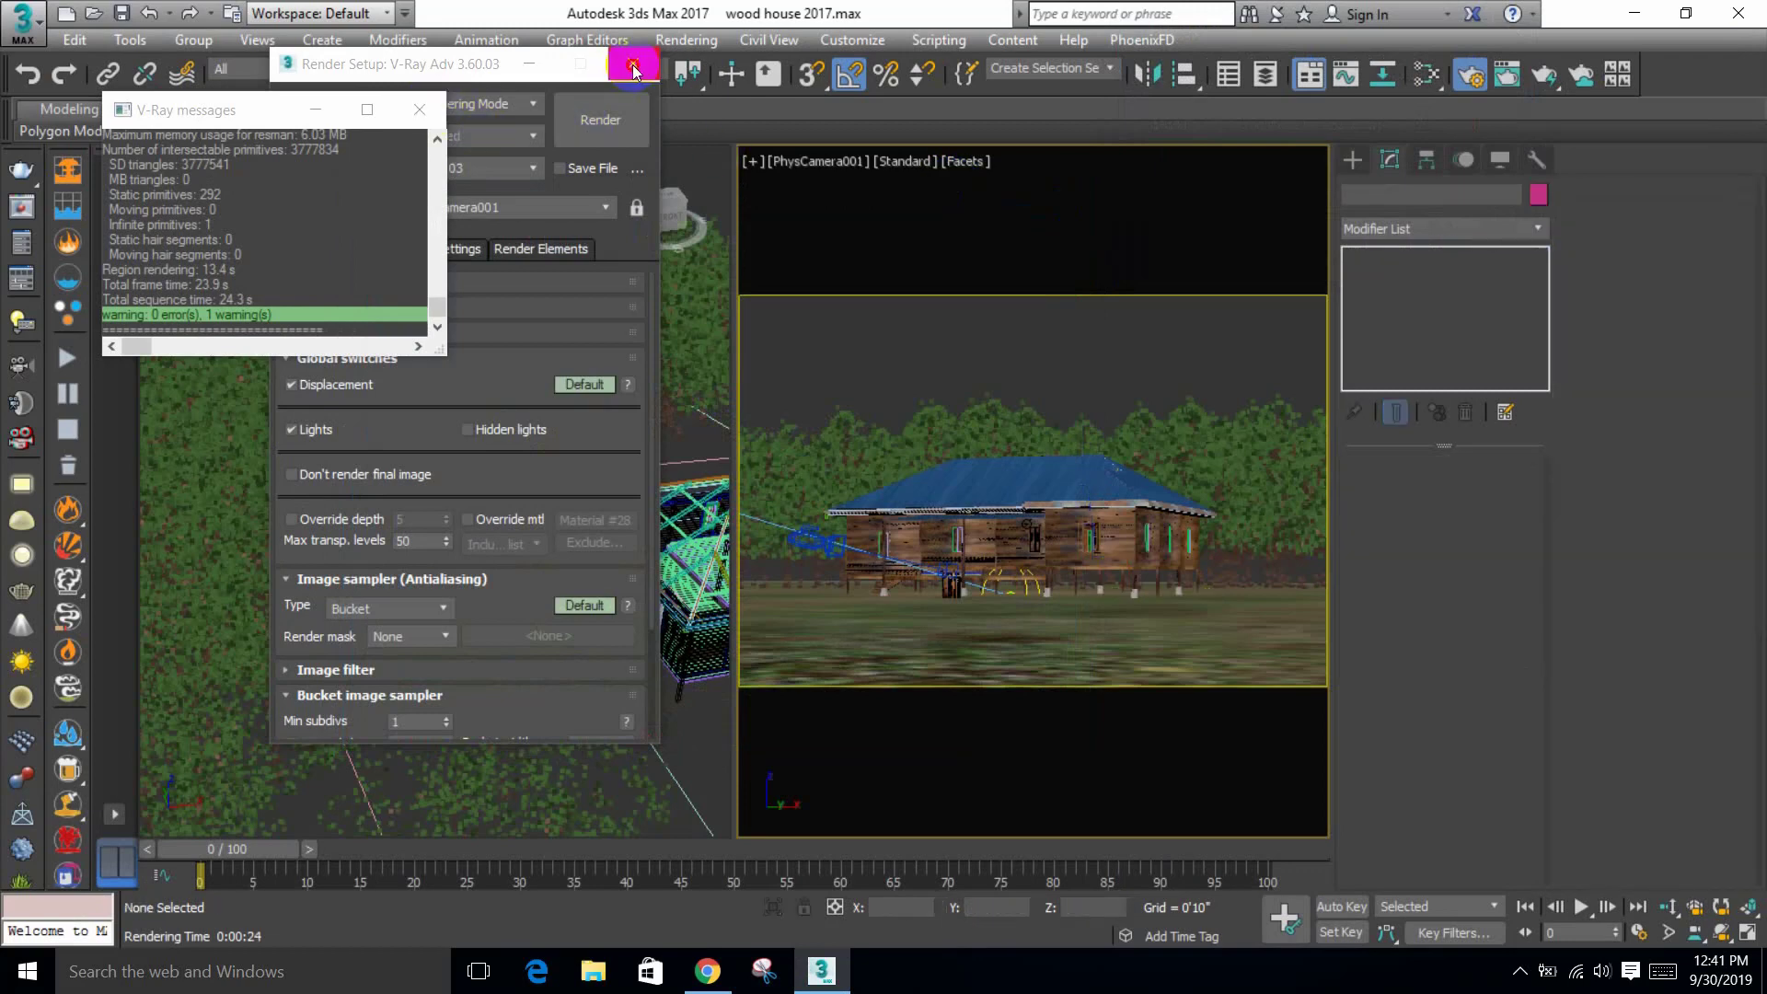
click(633, 66)
Step: Limit the selection filter to Lights and select the dome light at the house
scroll(554, 420, down, 3)
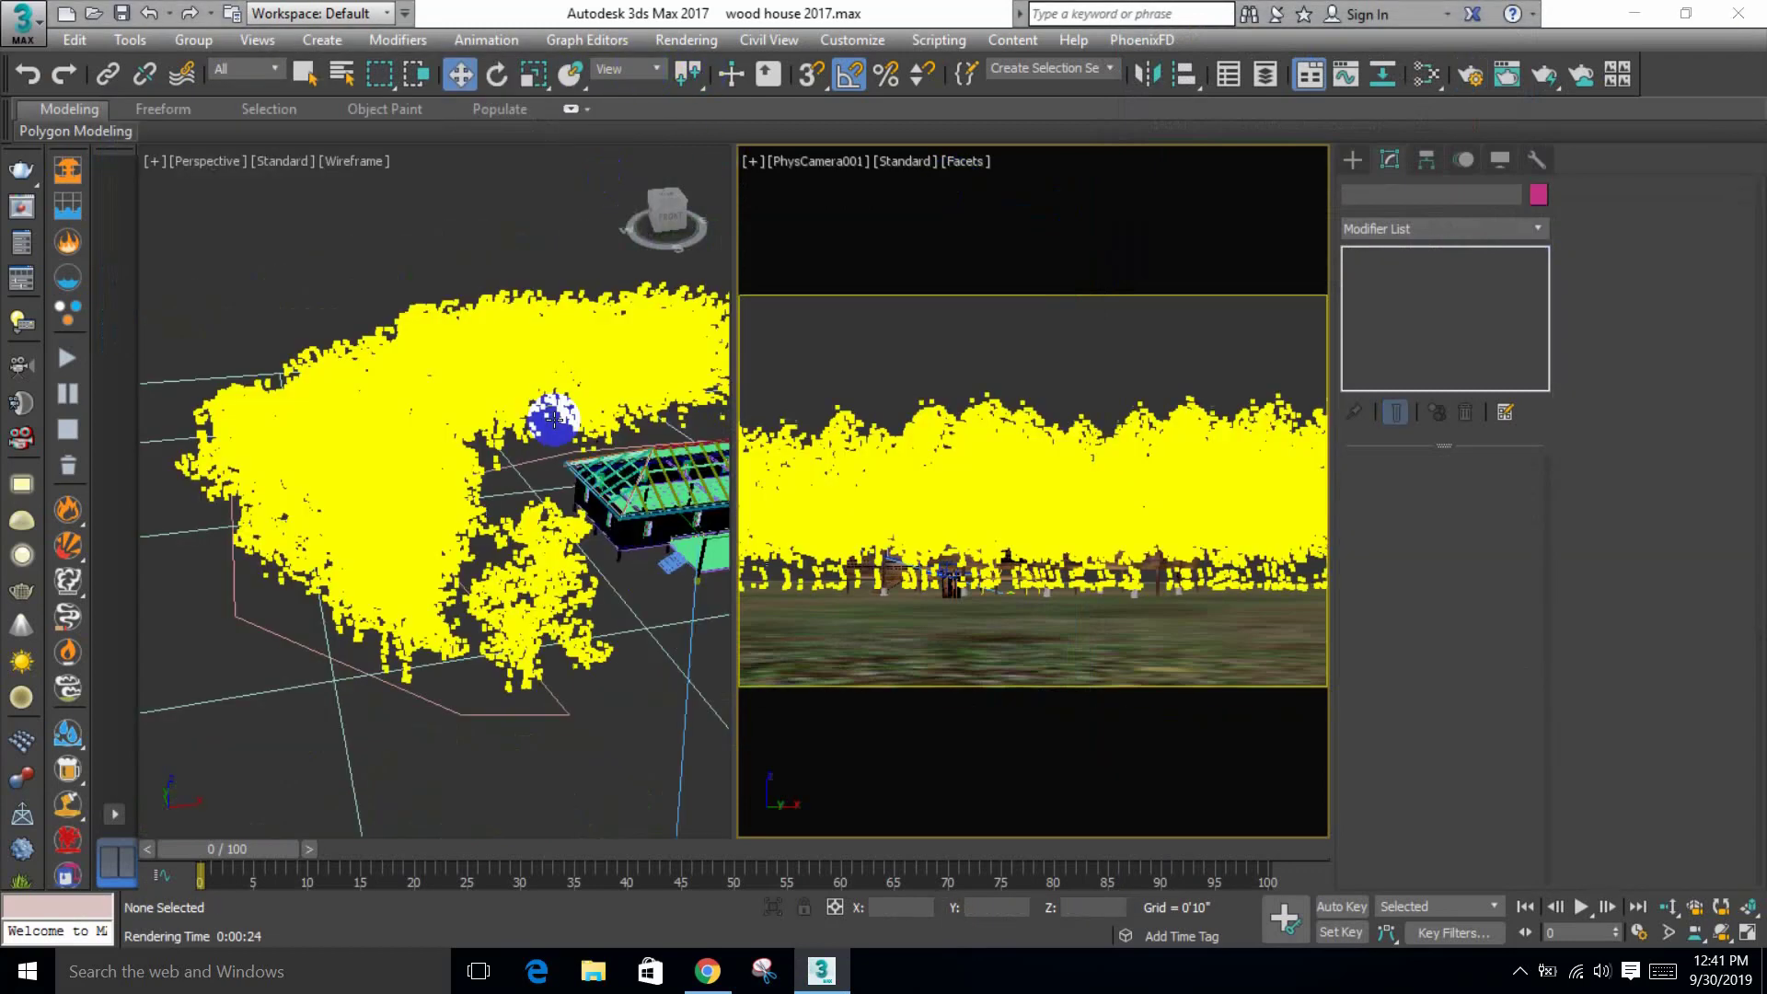
scroll(554, 418, down, 5)
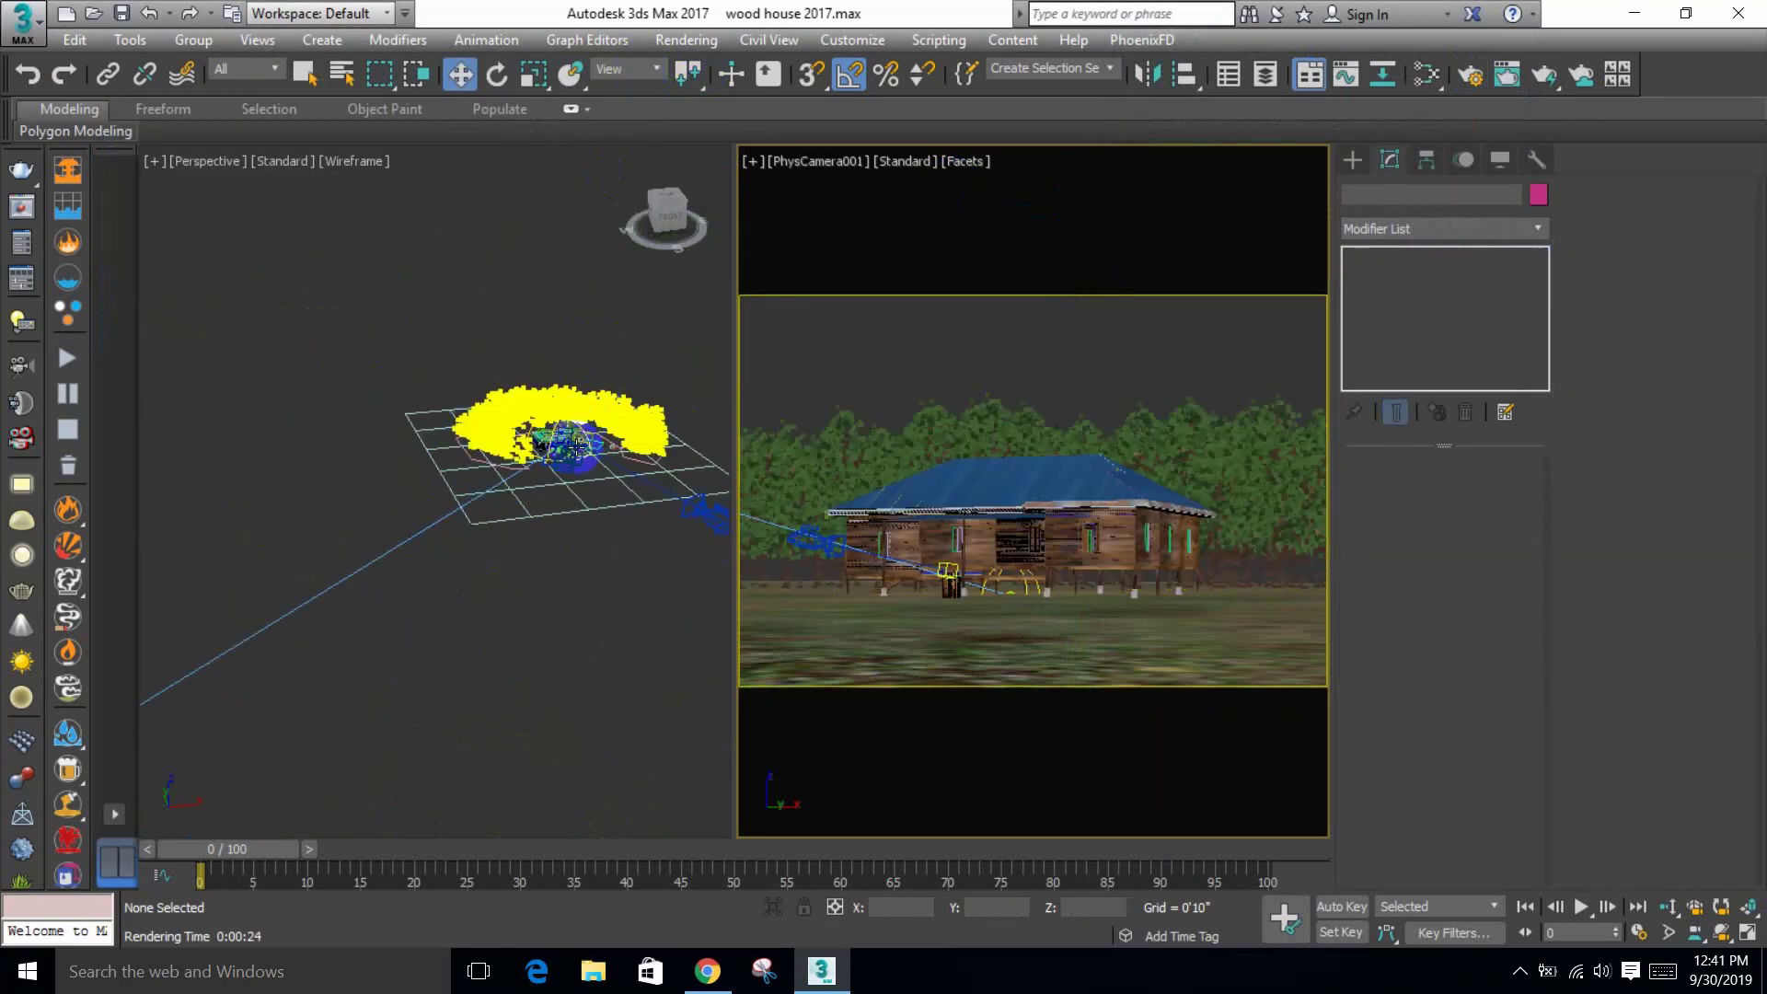
scroll(575, 444, up, 6)
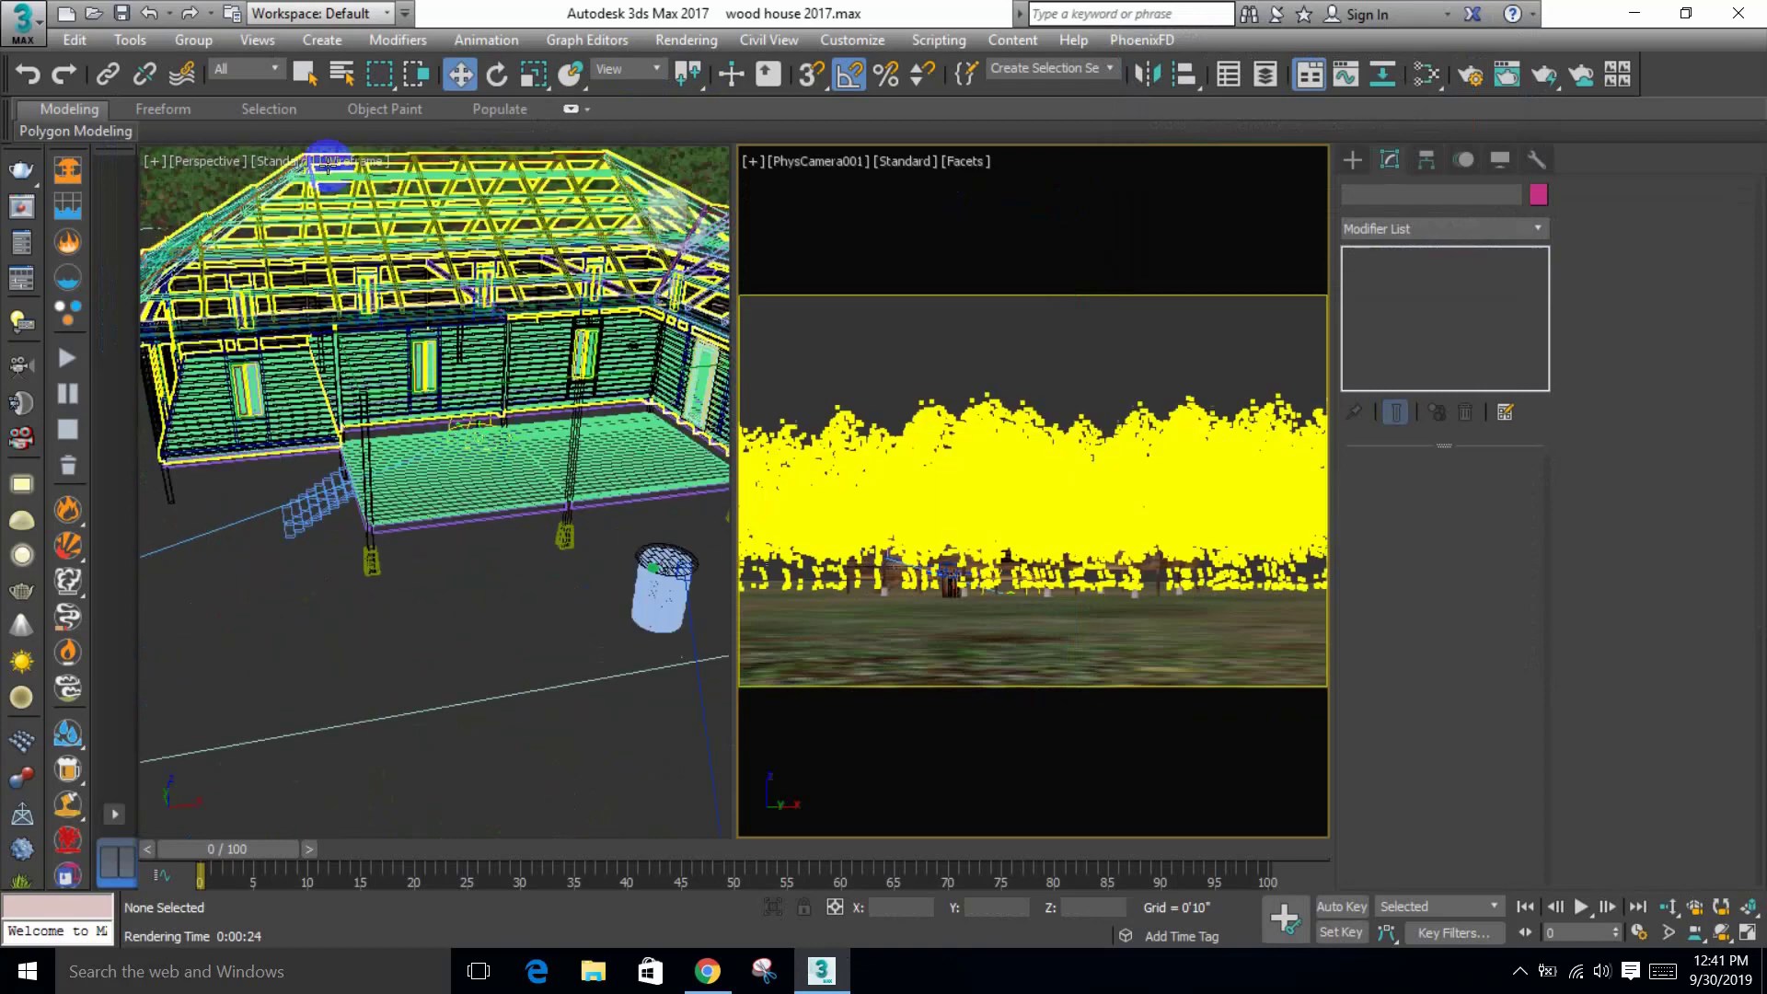
click(268, 70)
click(226, 135)
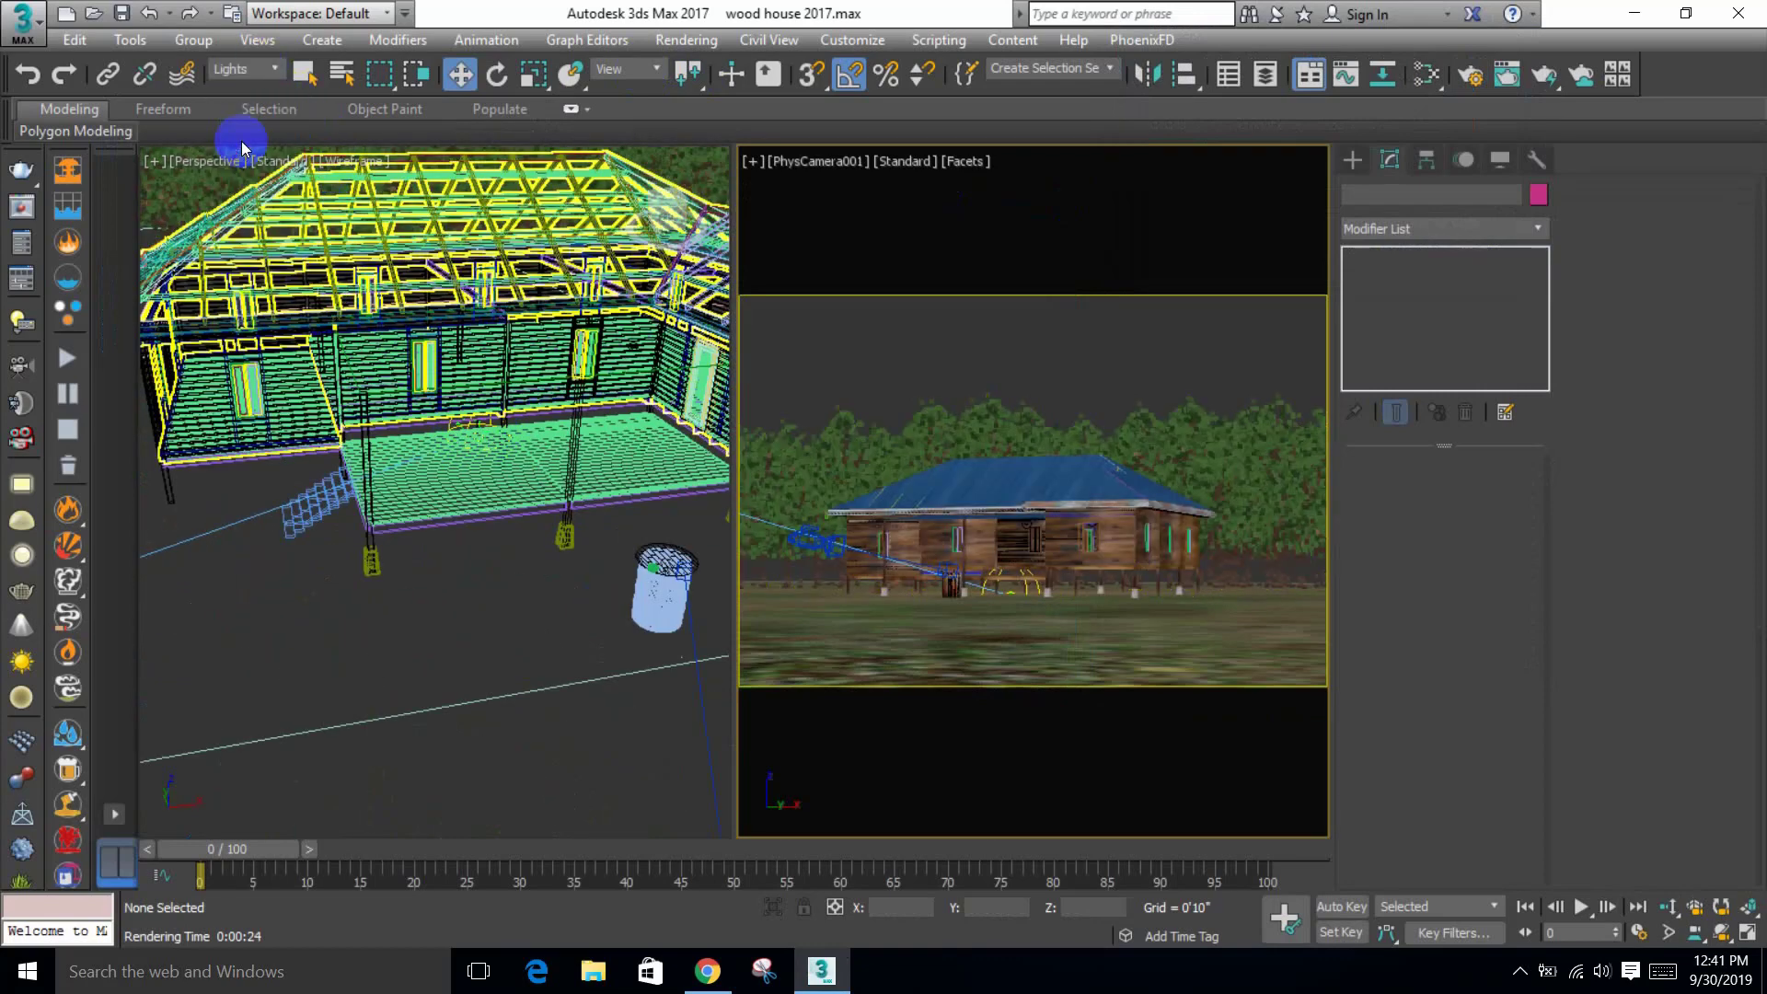
click(475, 432)
Step: Activate the Rotate tool on the dome light and set the light's multiplier to 3
scroll(479, 447, down, 3)
scroll(491, 471, down, 4)
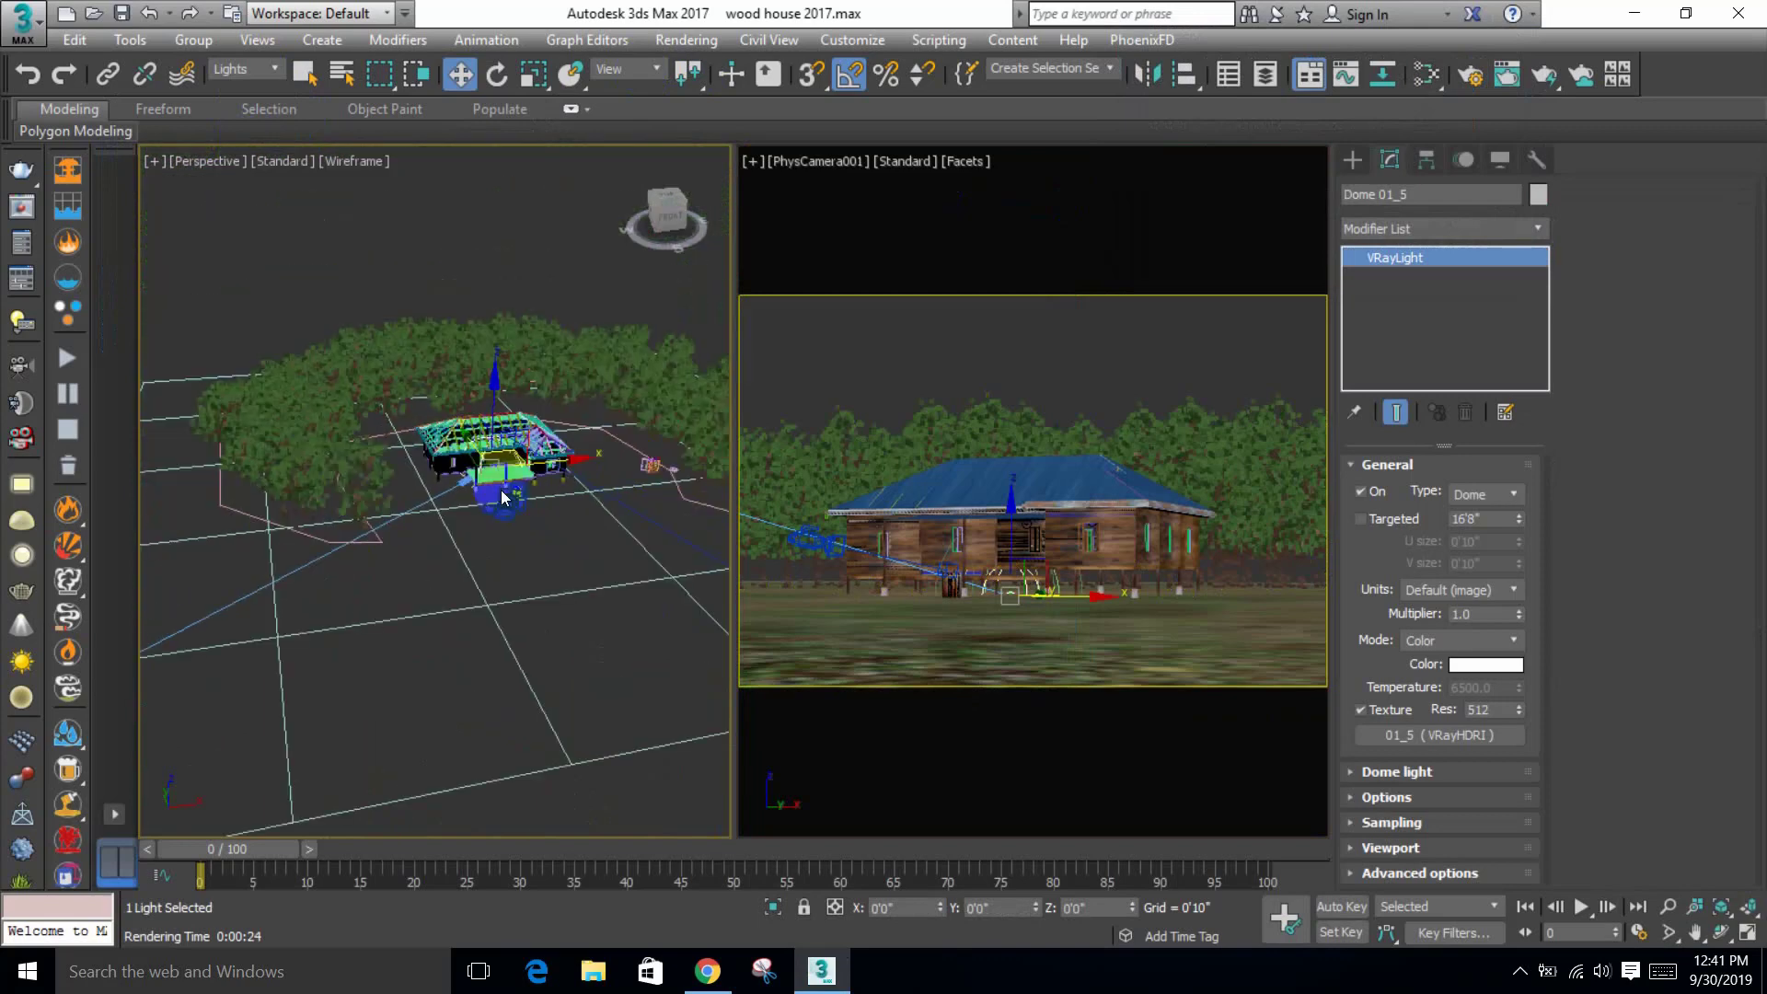
key(e)
drag(487, 505, 484, 509)
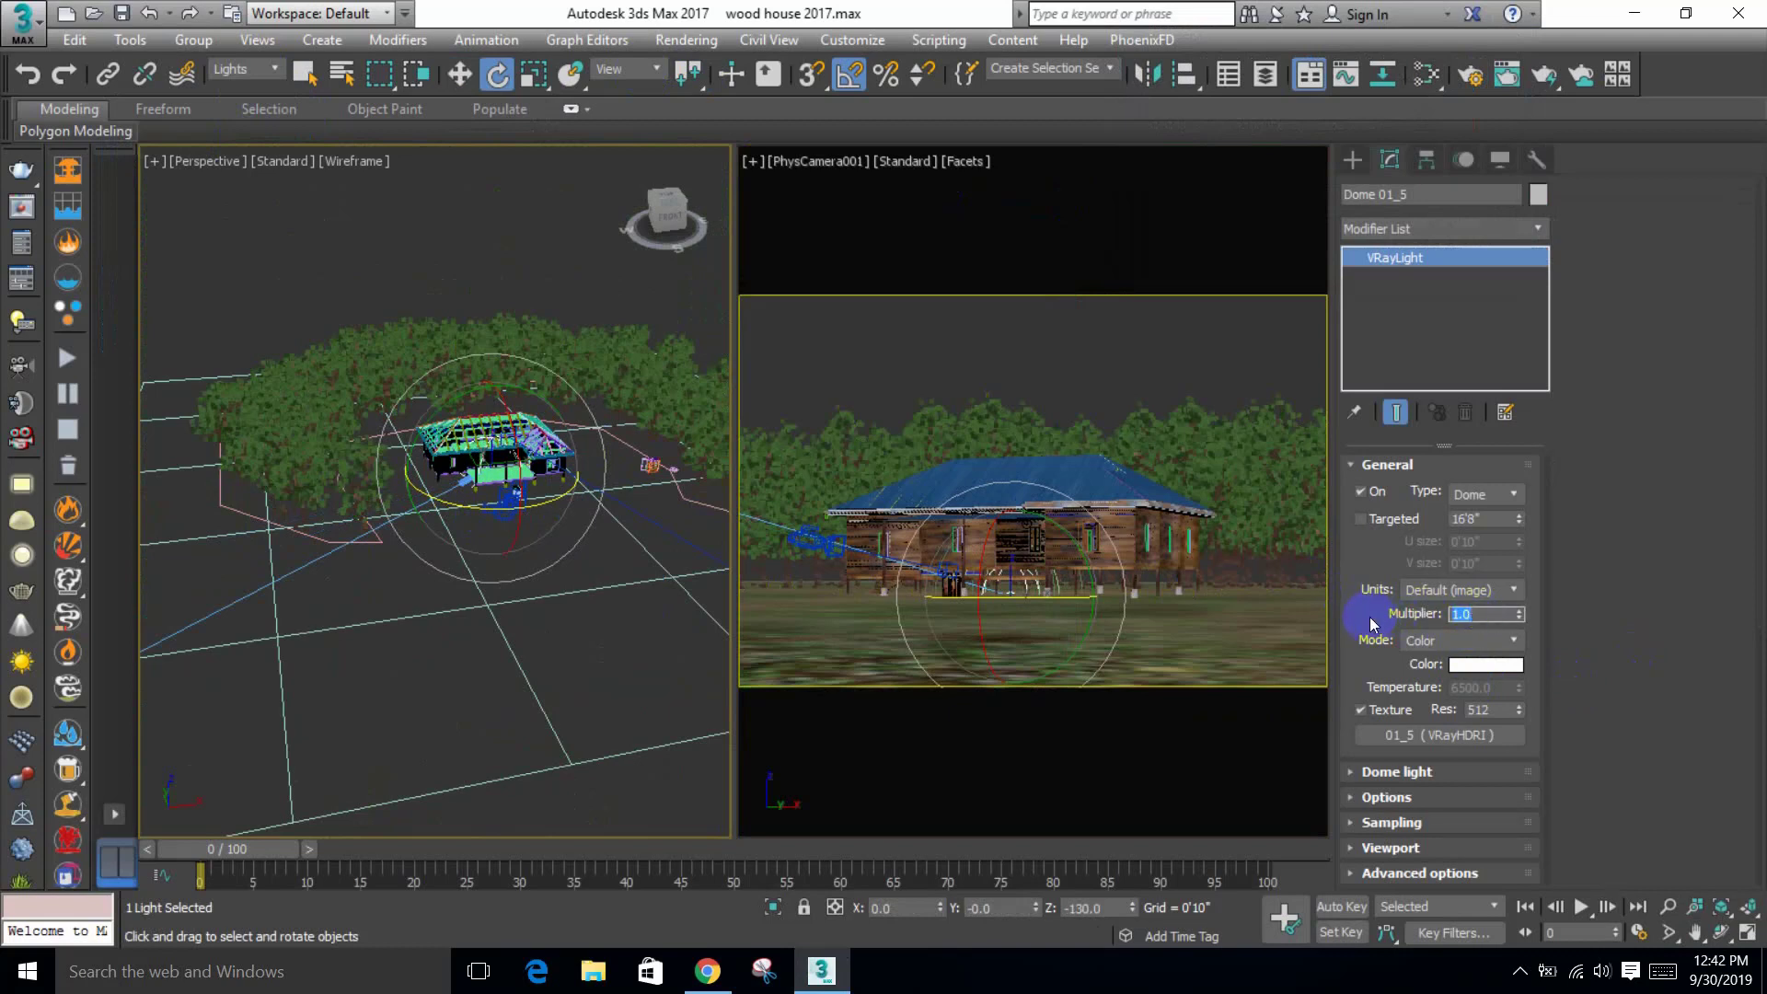
text(3)
key(Return)
Step: Clear the selection, open the Slate Material Editor as a smaller window, and interrupt the autosave
scroll(394, 605, down, 4)
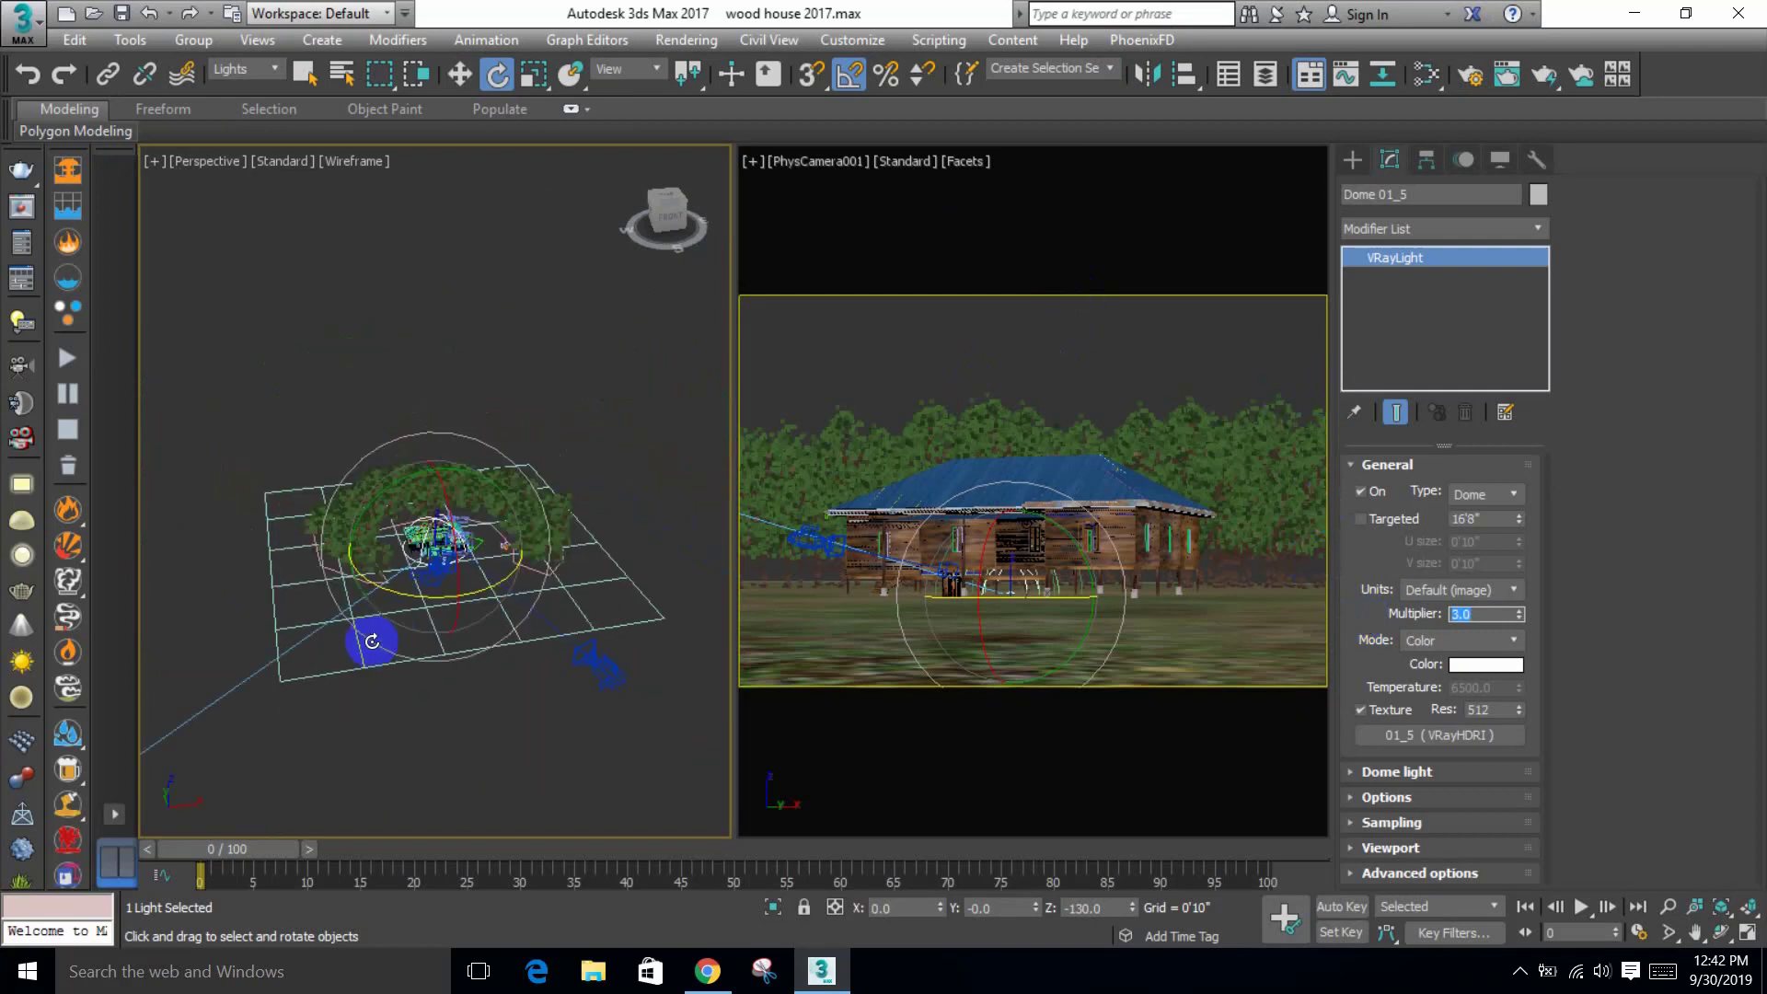
middle_drag(286, 699, 352, 583)
scroll(352, 583, down, 3)
click(985, 265)
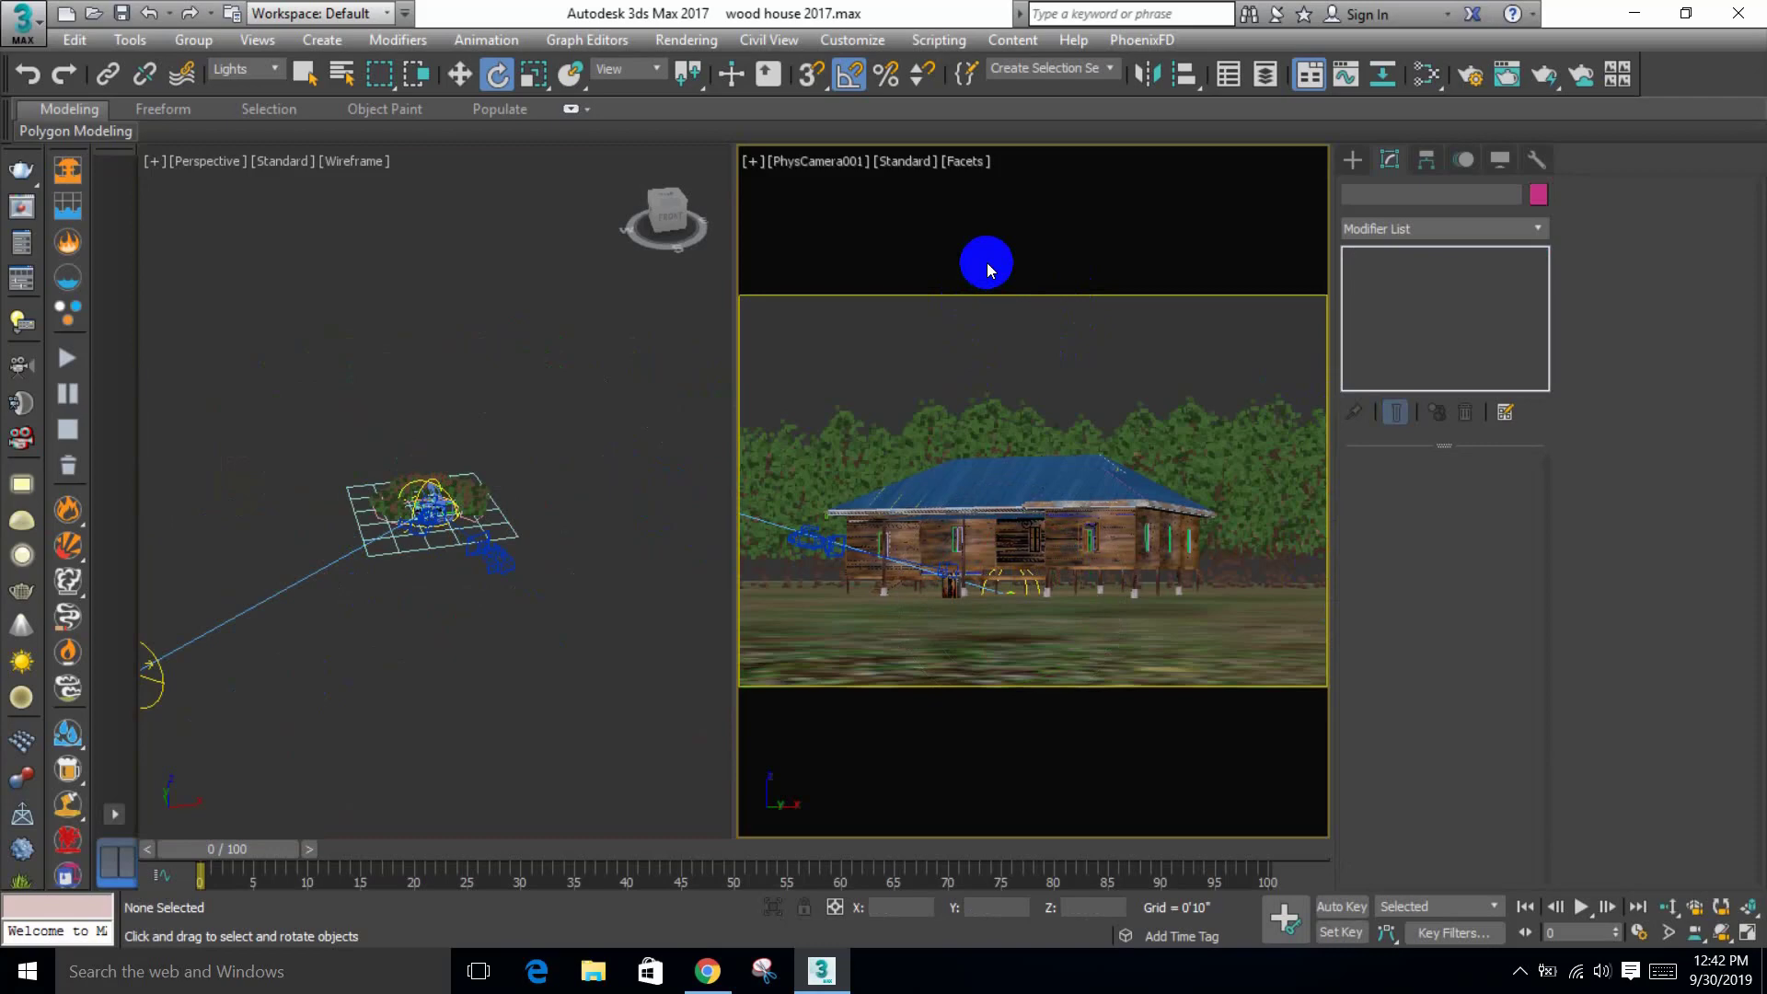
key(m)
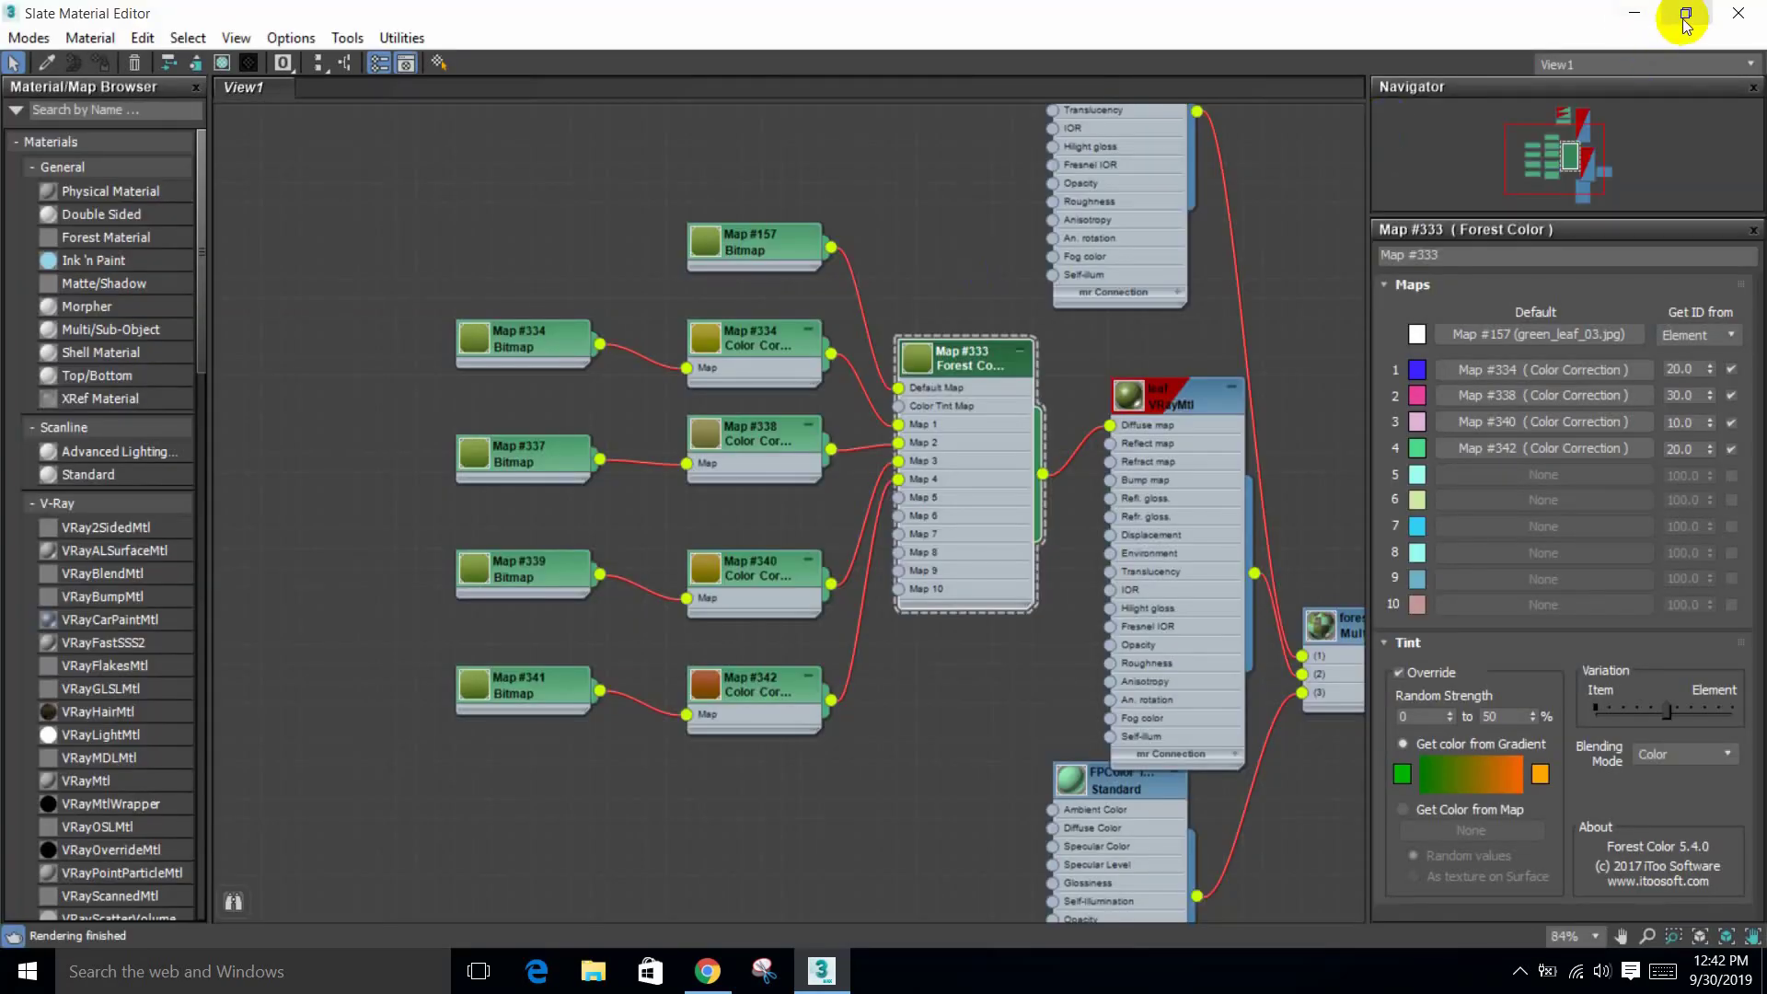
click(1686, 13)
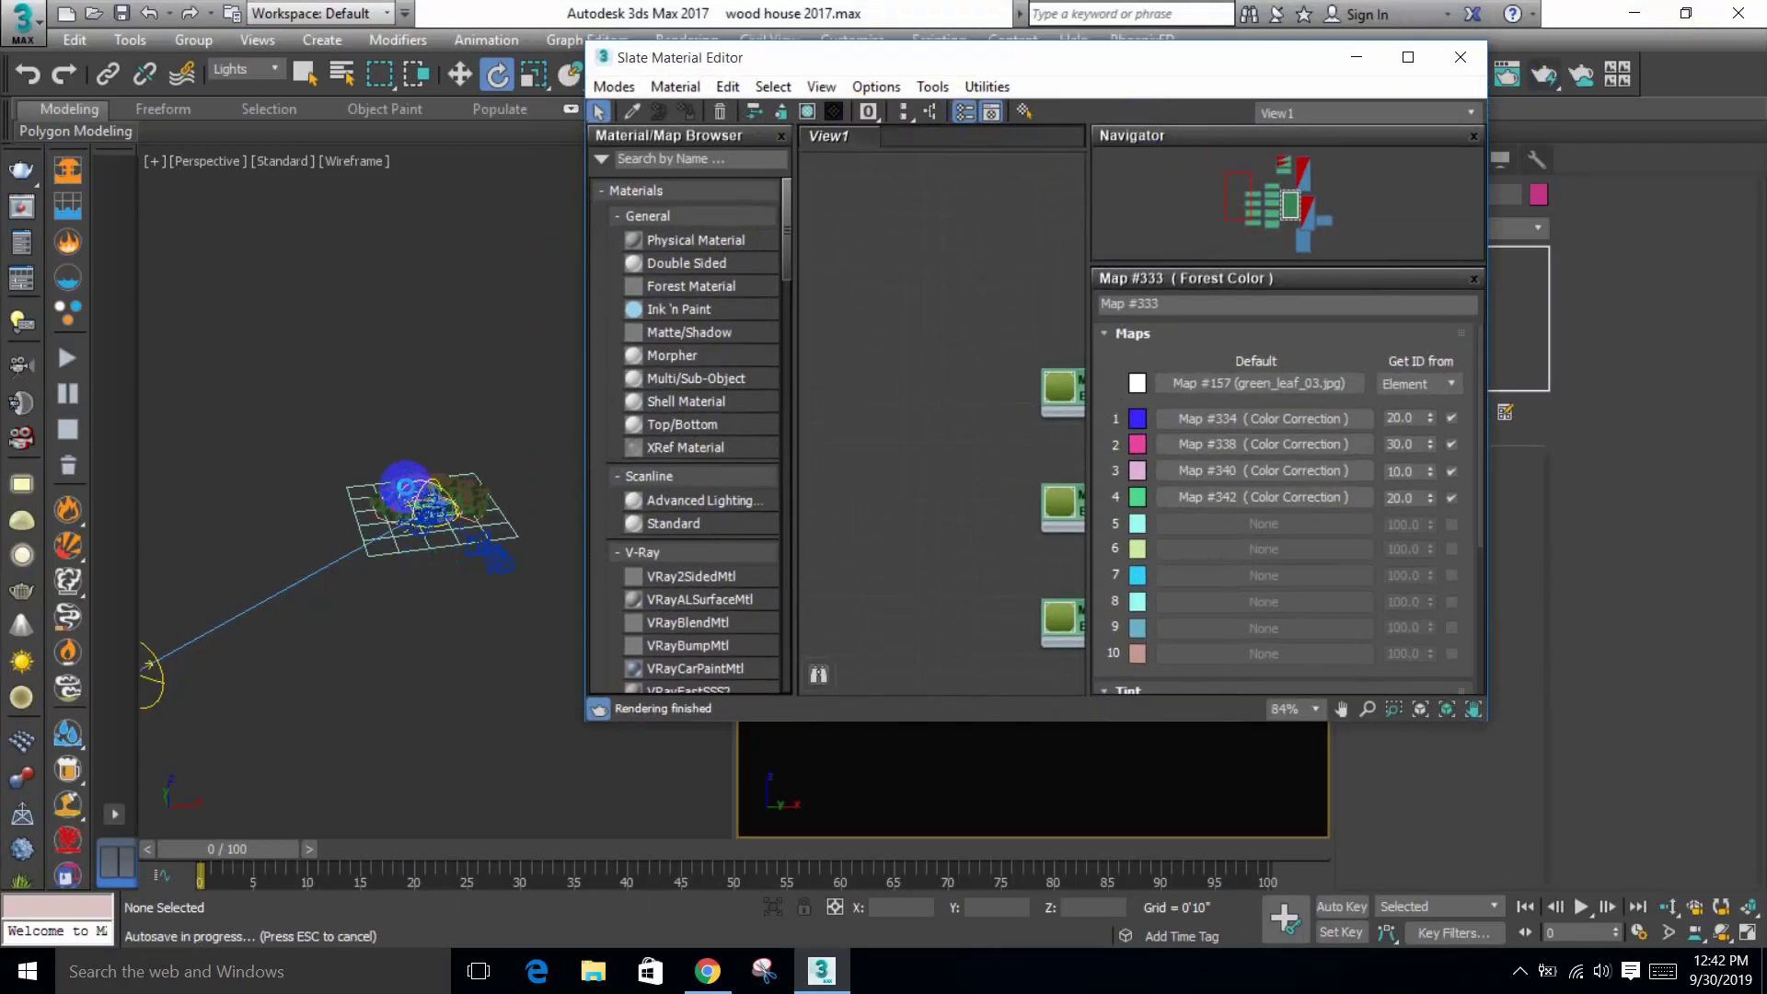
key(Escape)
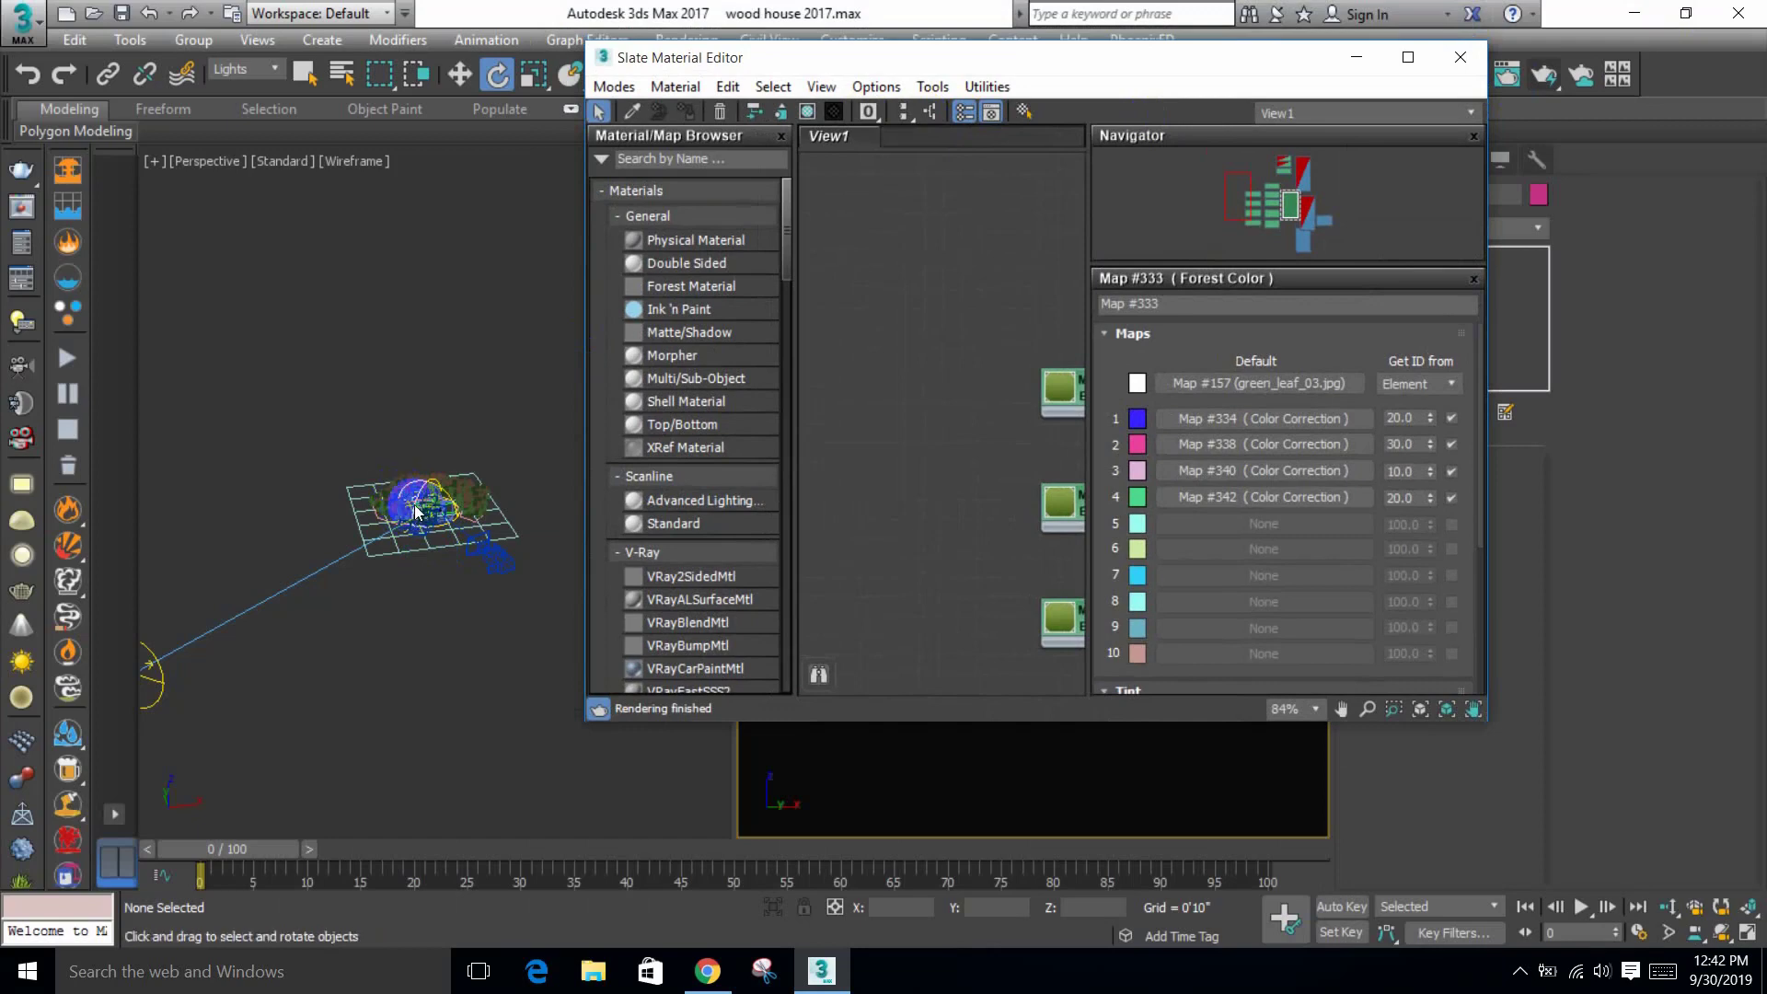
Step: Reselect the dome light and place its 01_5 VRayHDRI texture in the Slate Material Editor as an instance
scroll(437, 552, up, 8)
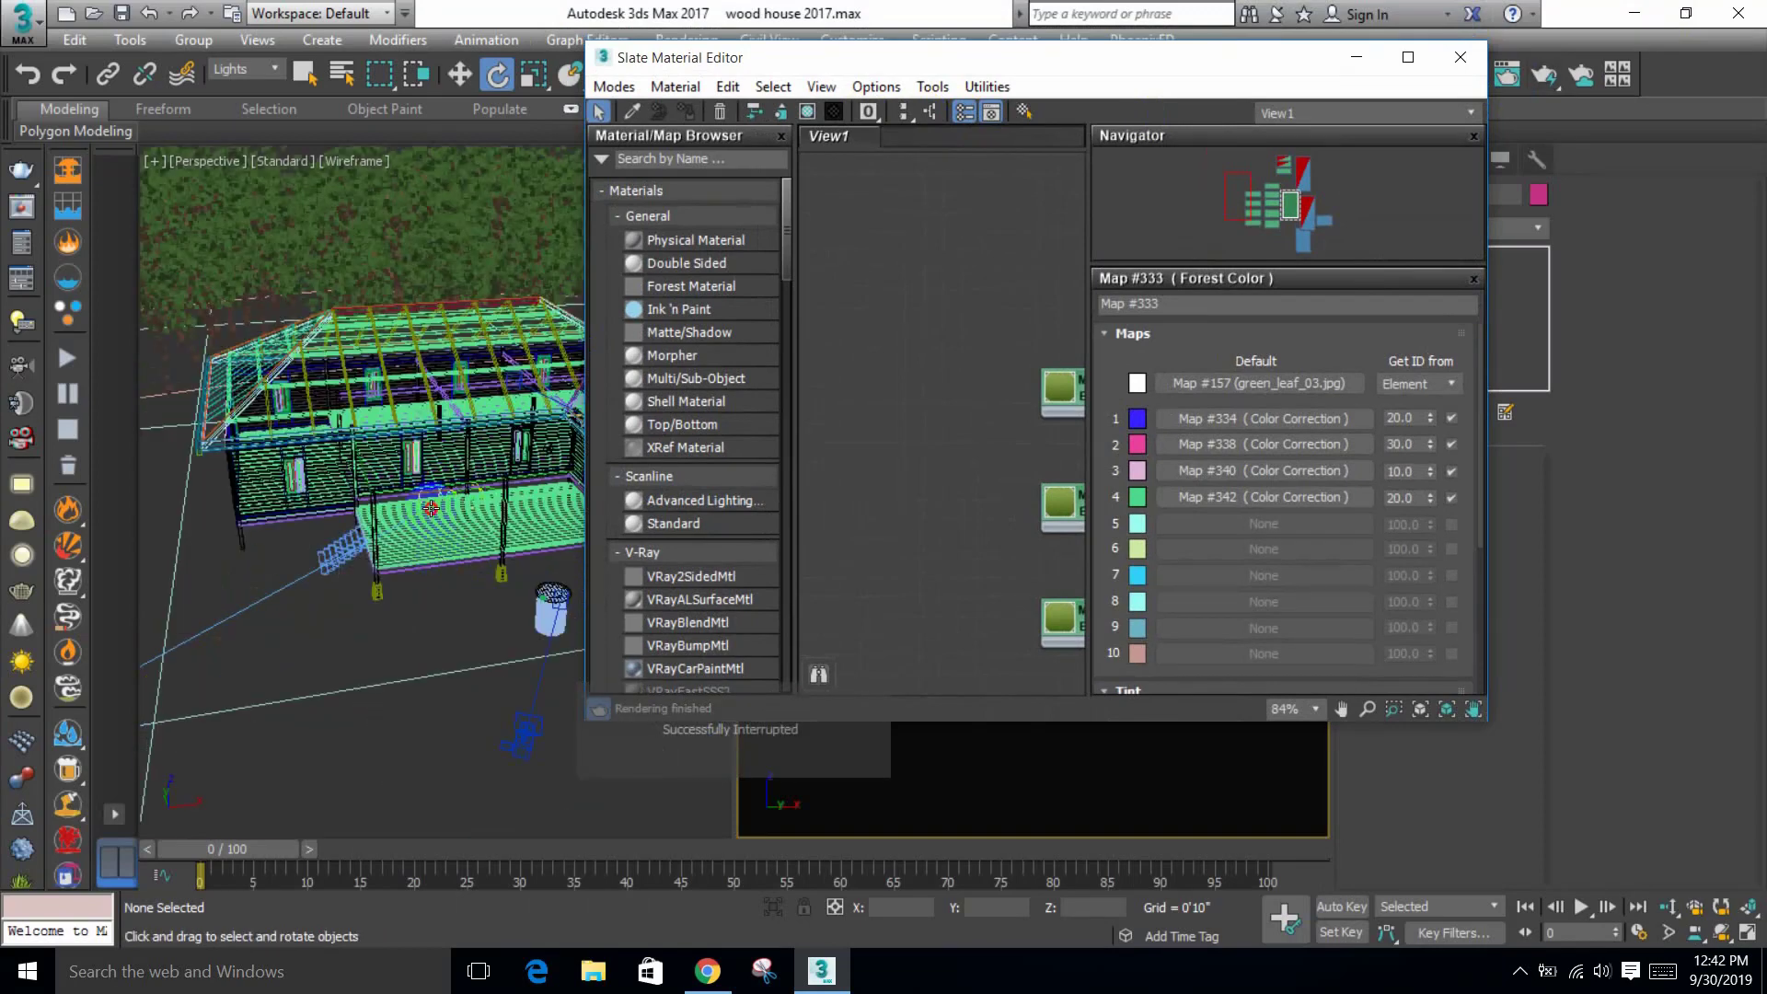
scroll(431, 508, down, 4)
click(504, 572)
drag(1134, 48, 838, 60)
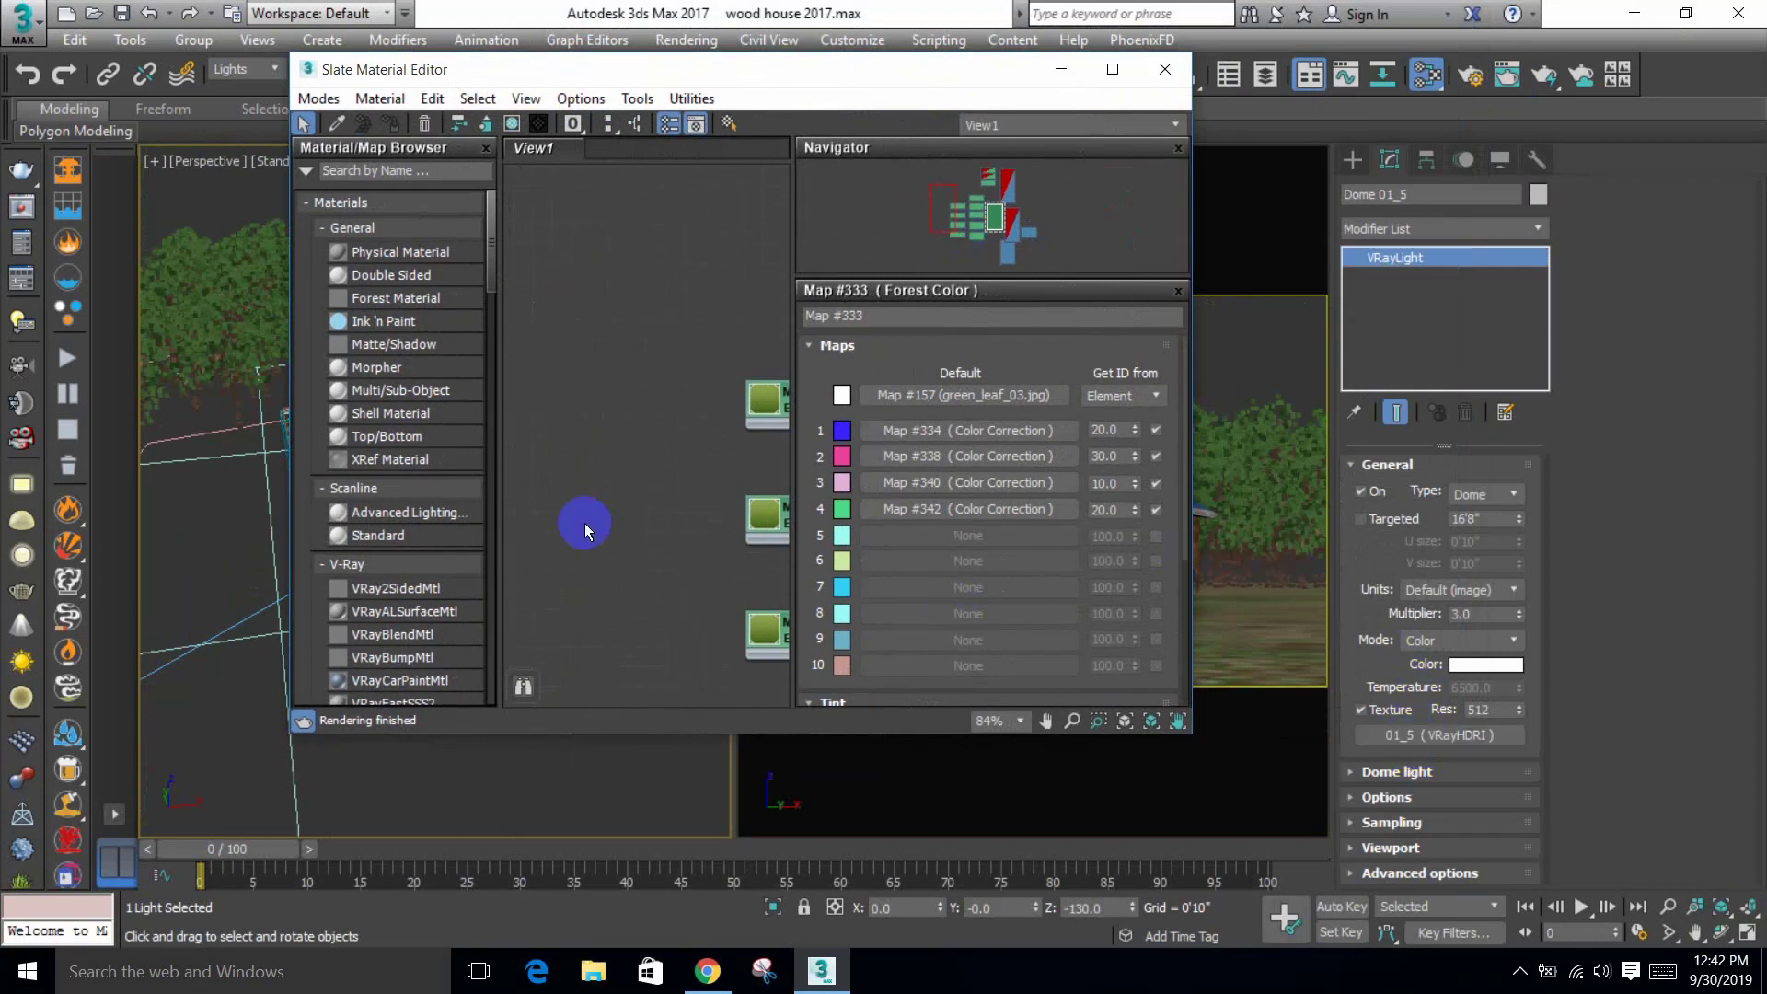
drag(1384, 753, 620, 291)
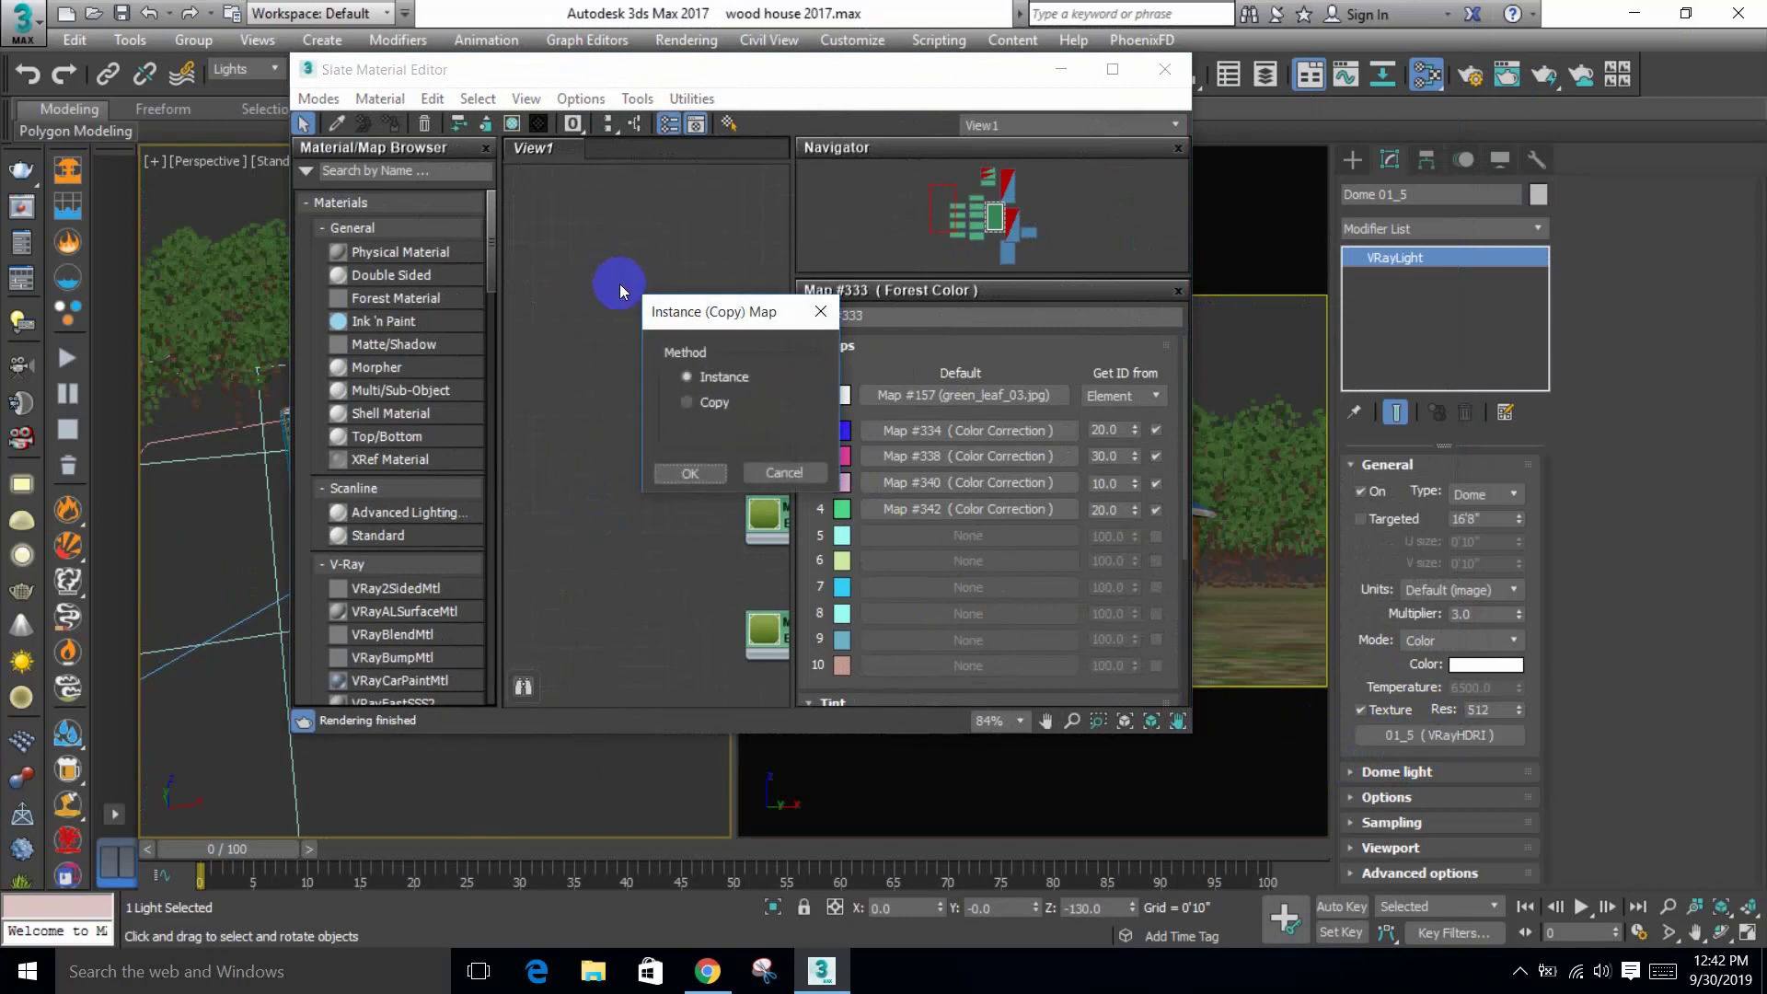
click(690, 474)
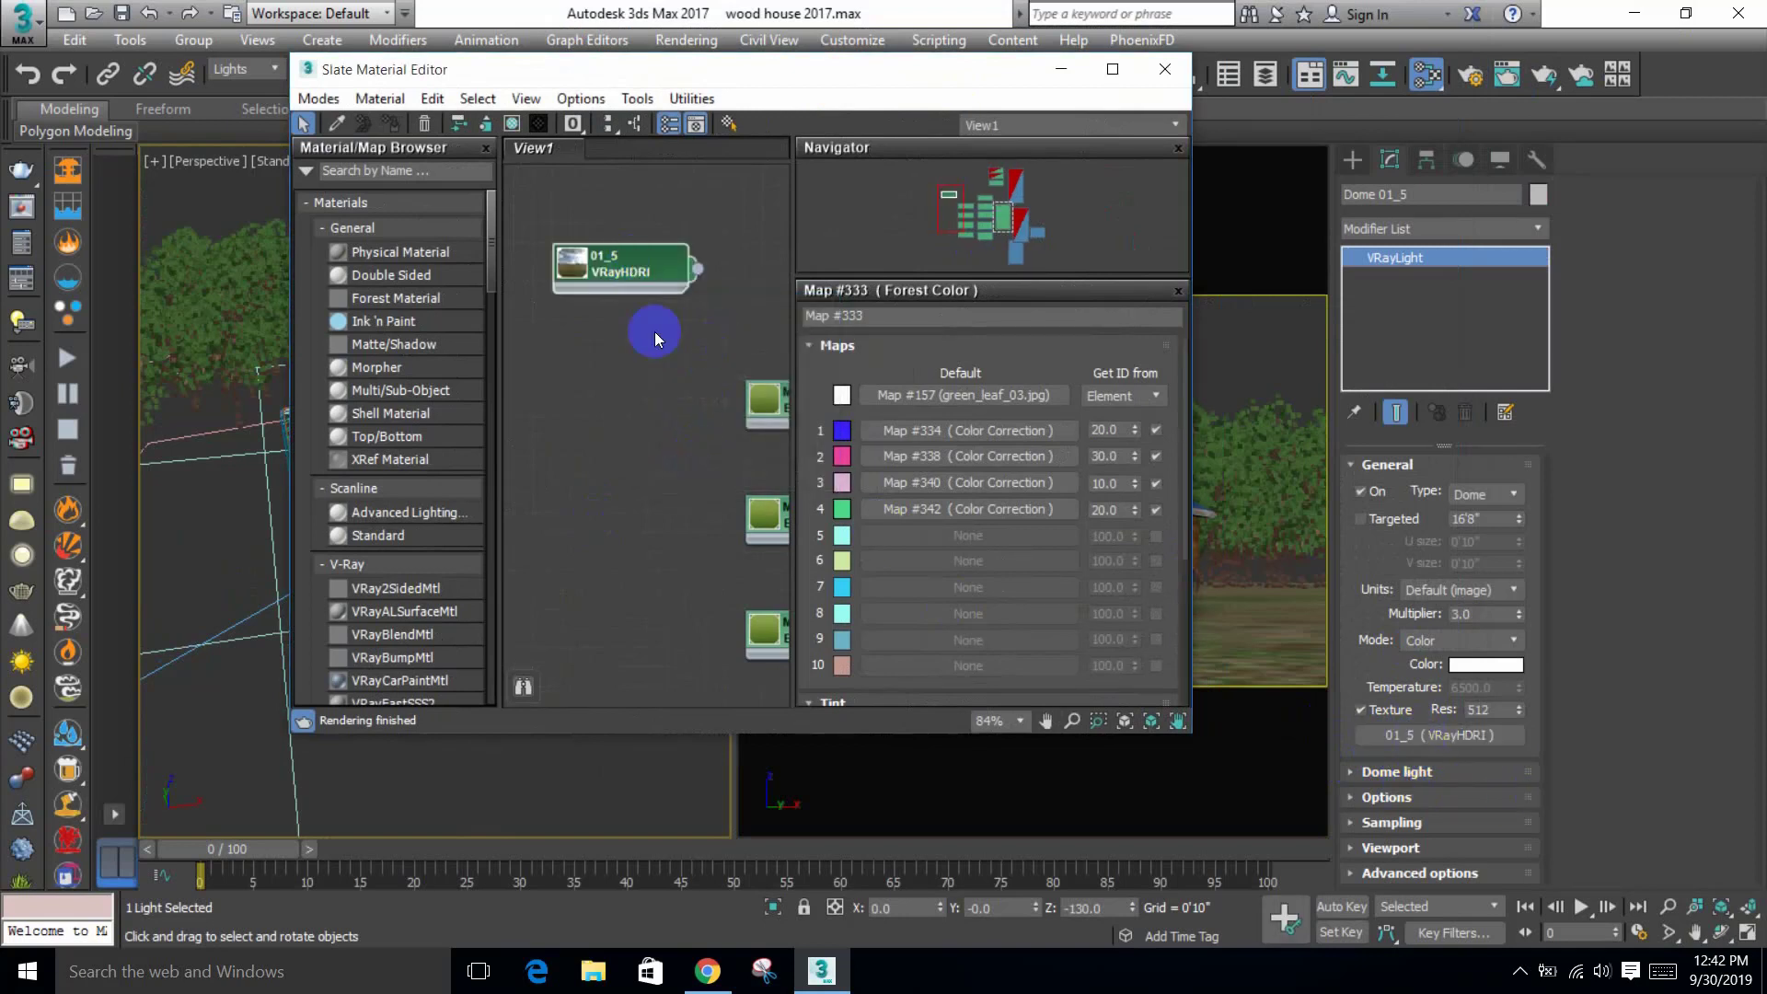
Step: Set the 01_5 VRayHDRI map's overall multiplier to 10 and start a new render of the camera view
scroll(635, 354, up, 4)
double_click(649, 362)
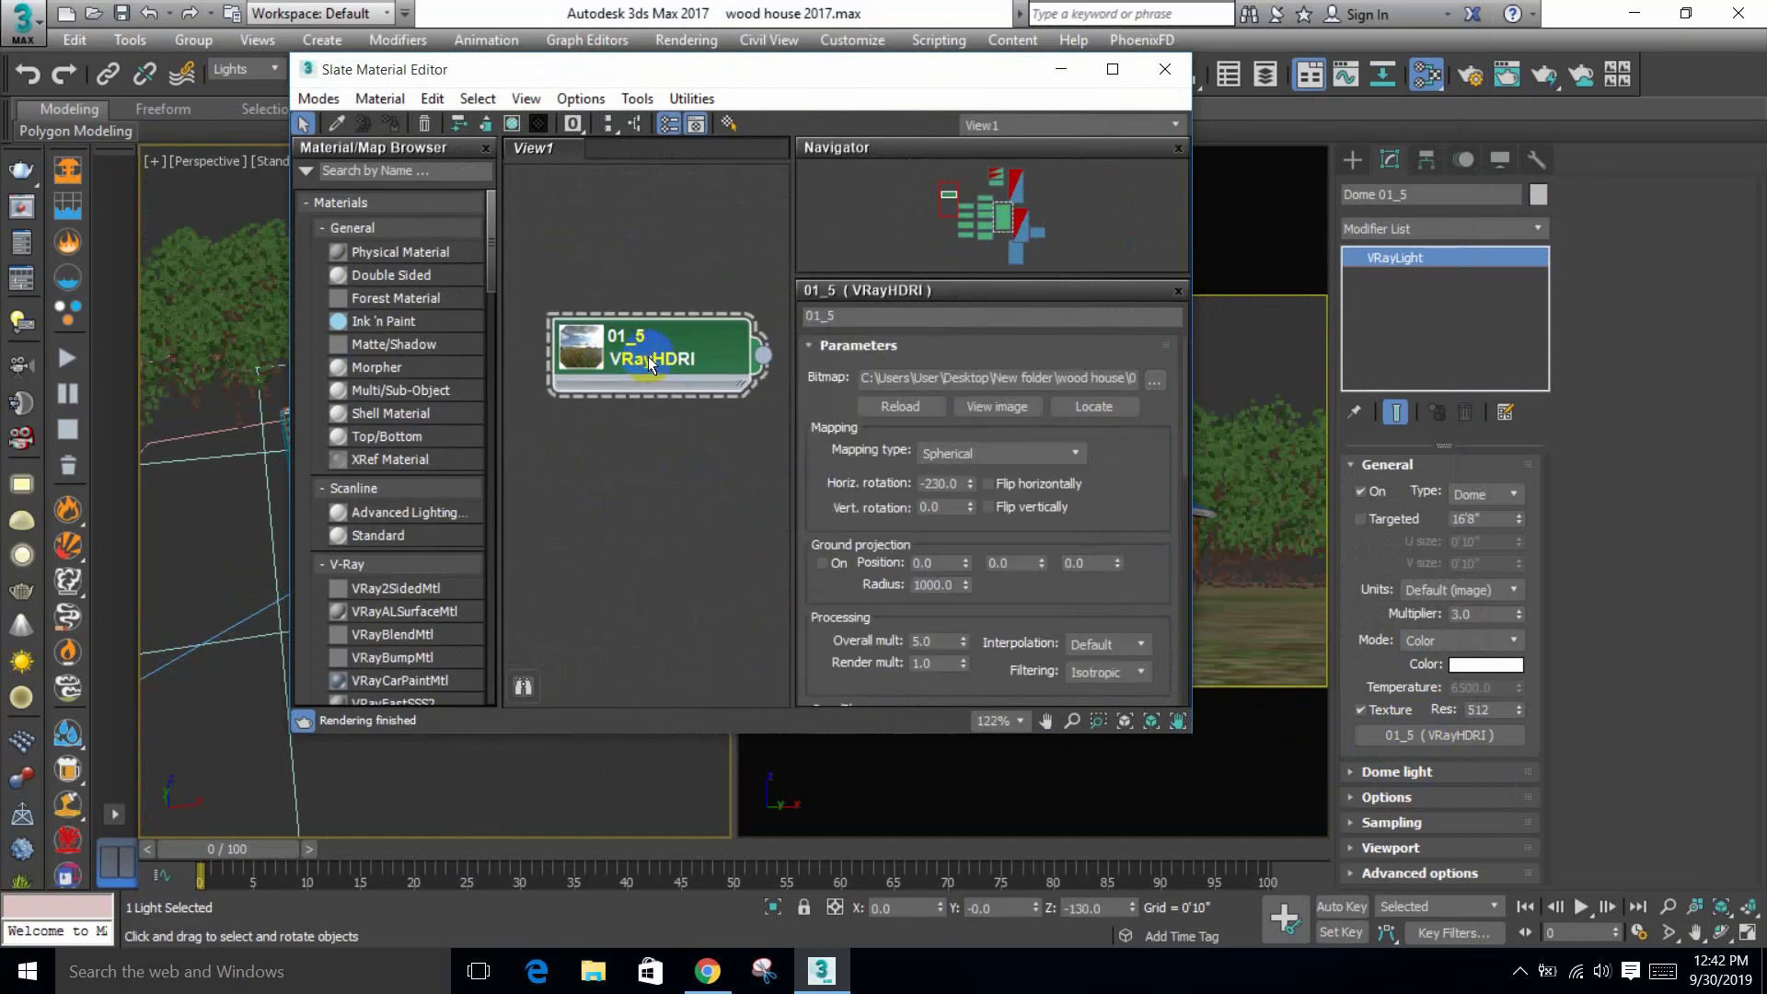
click(914, 491)
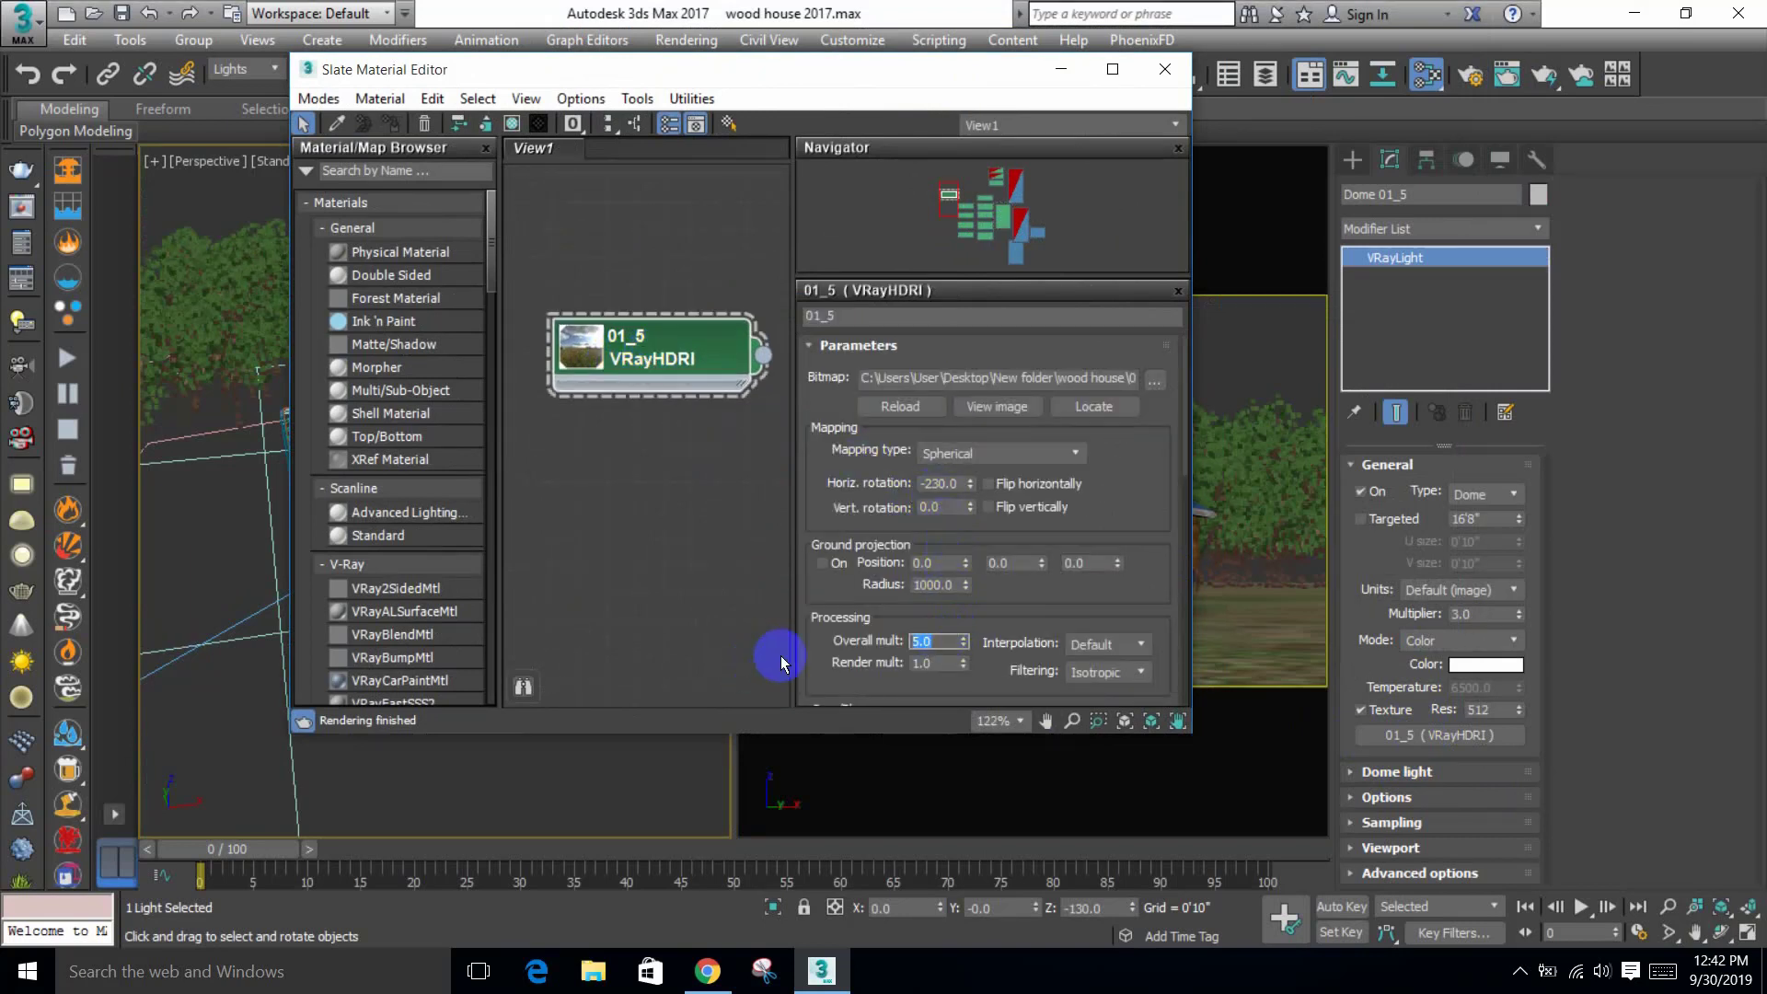
text(10)
key(Return)
click(1289, 239)
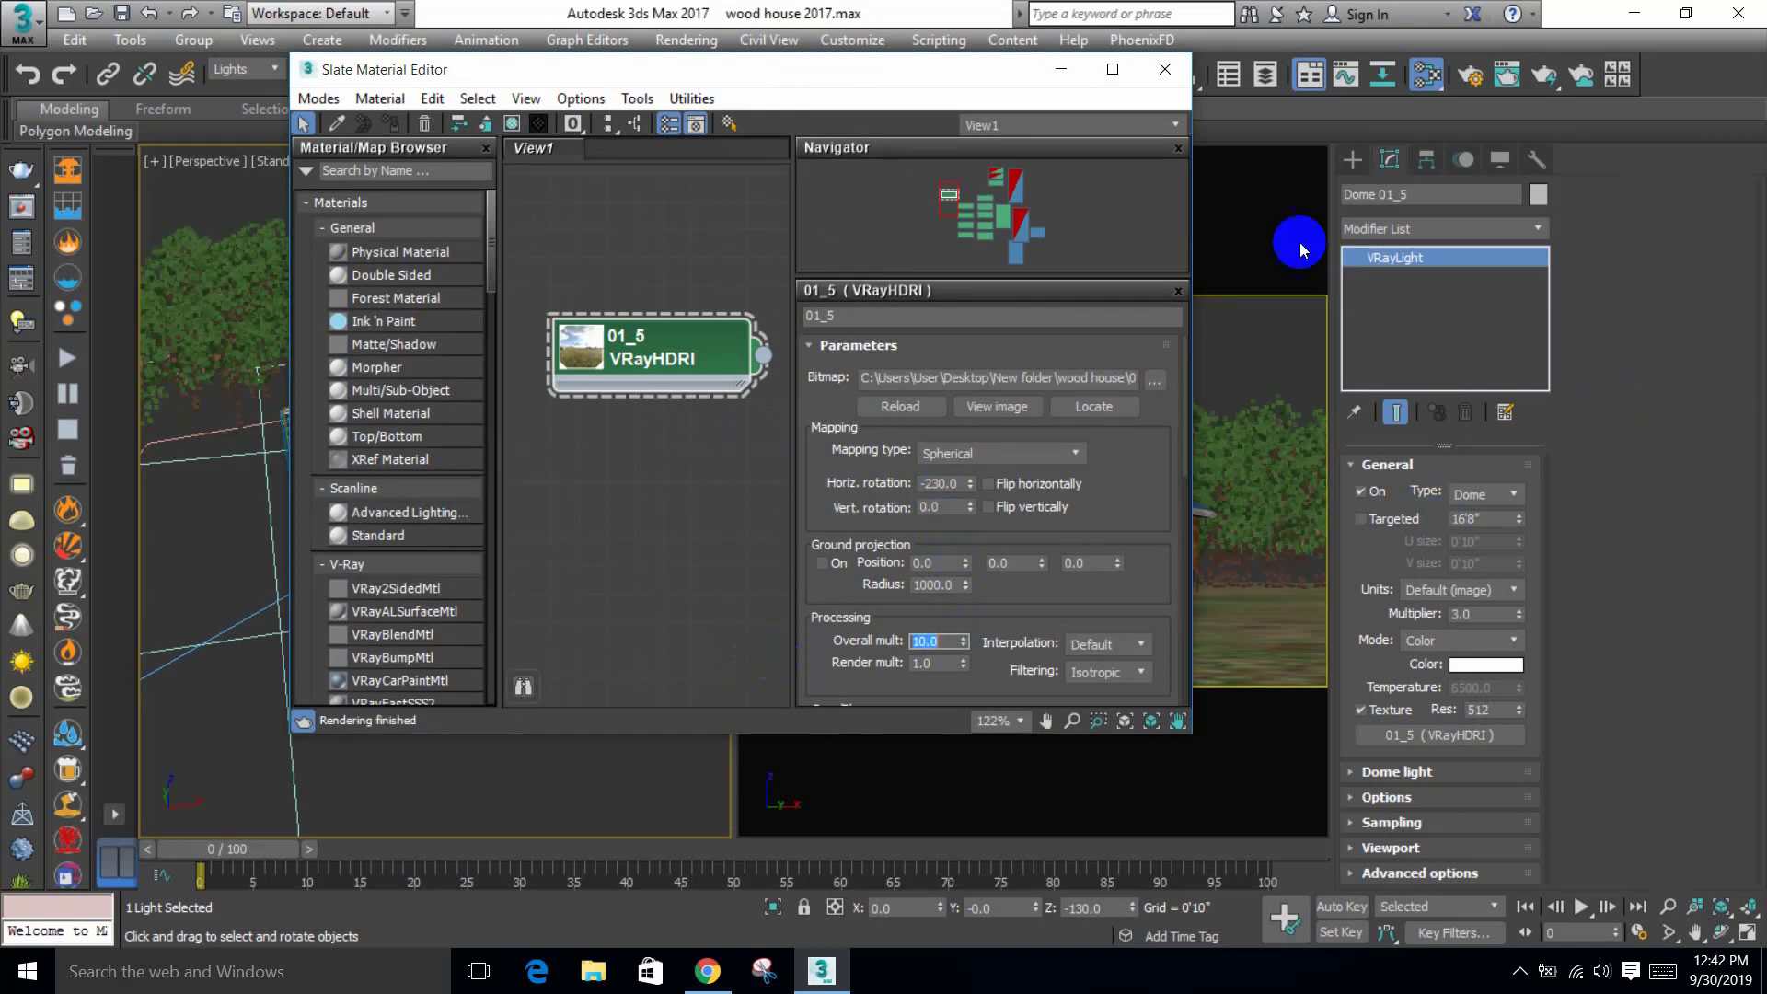
click(1545, 74)
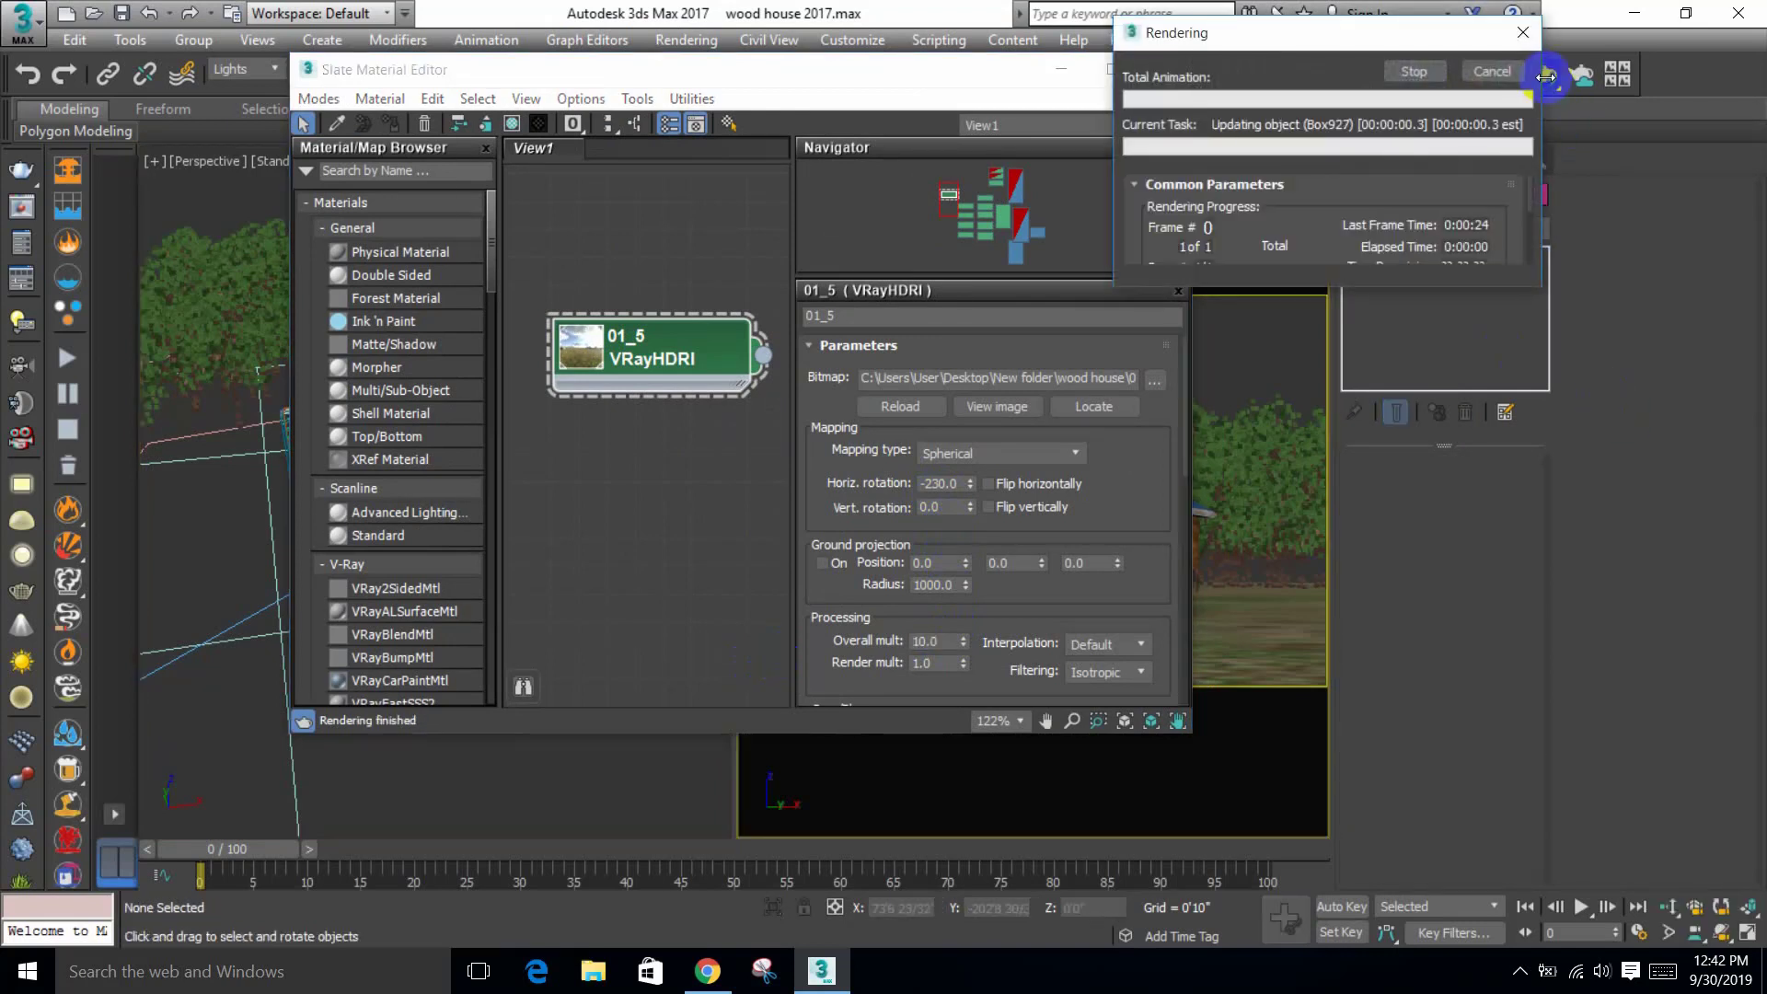
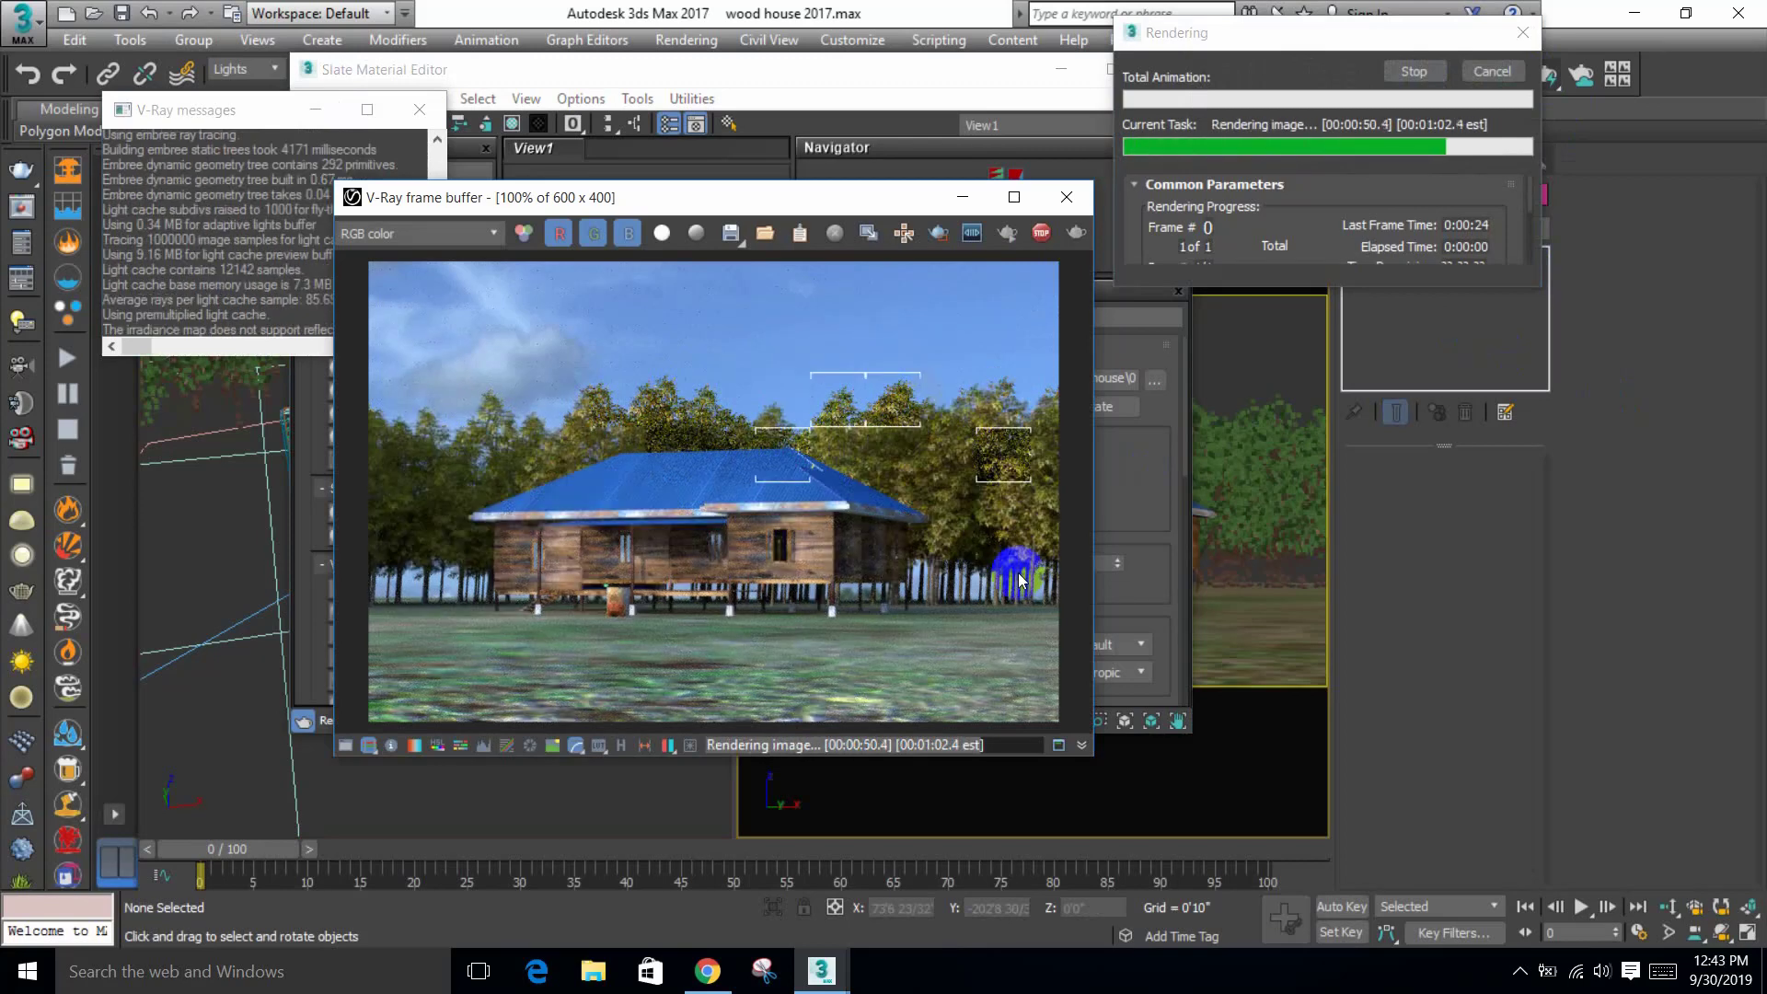
Step: Stop the render in progress and close the frame buffer, Slate Material Editor and V-Ray messages windows
click(1396, 74)
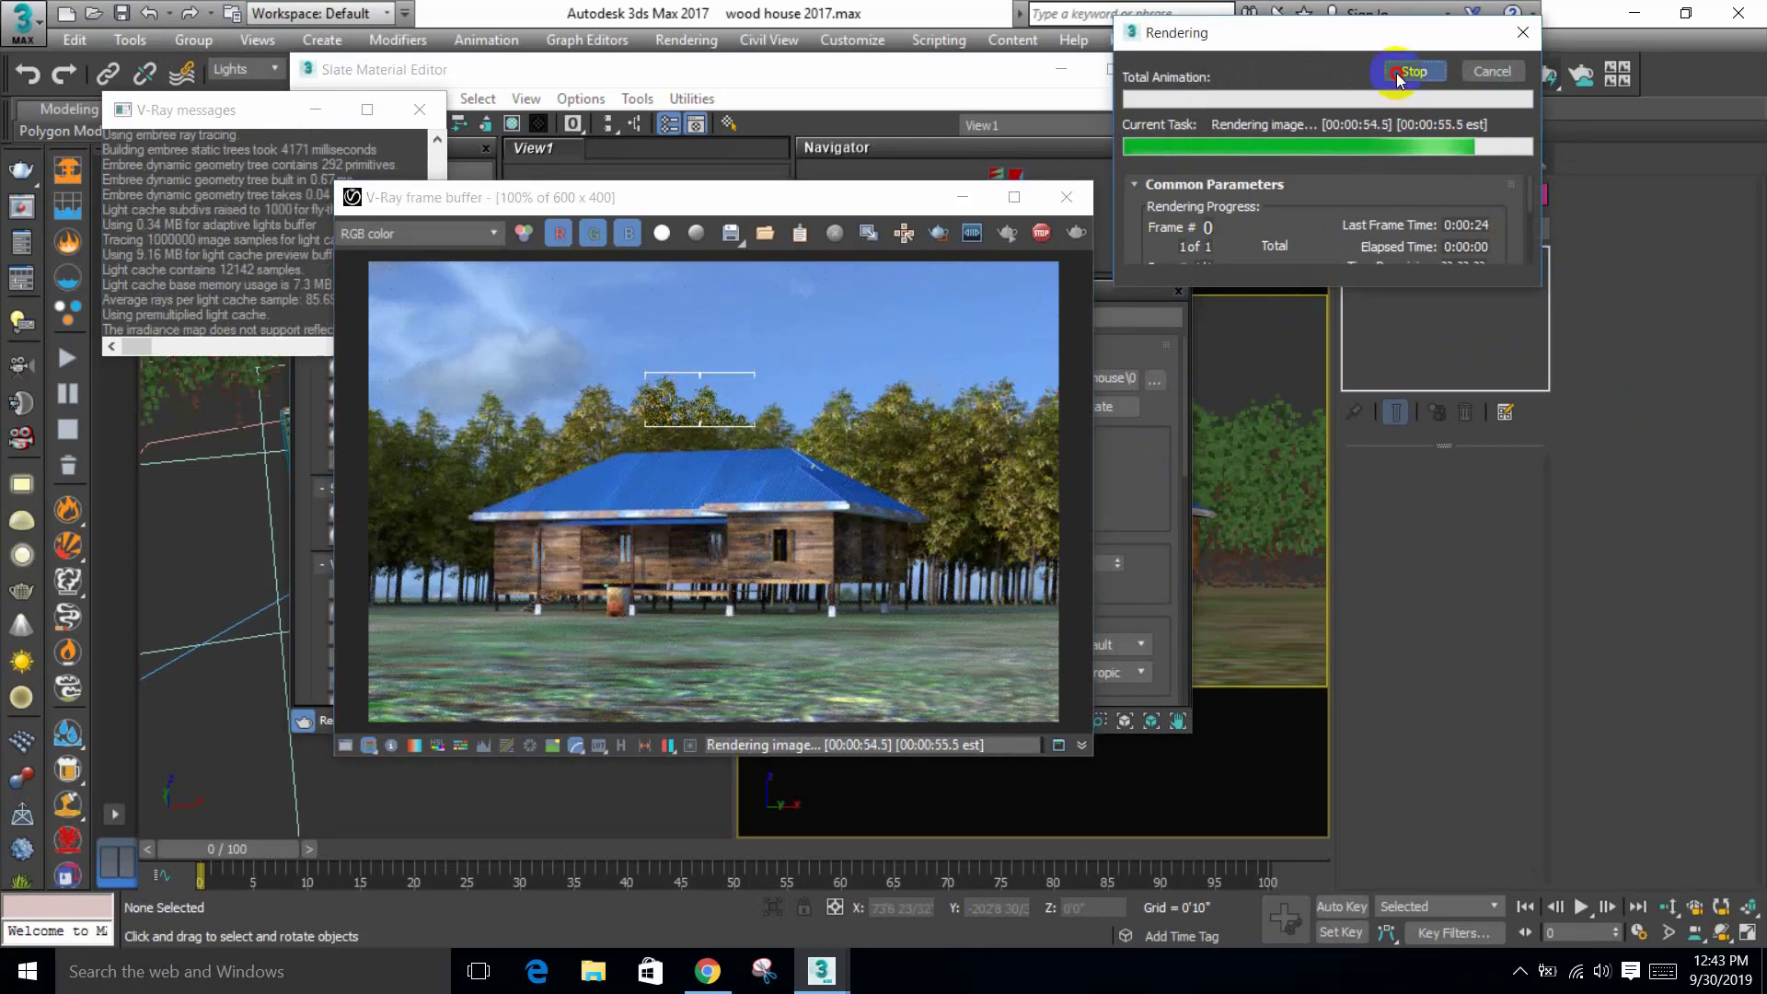
click(1066, 197)
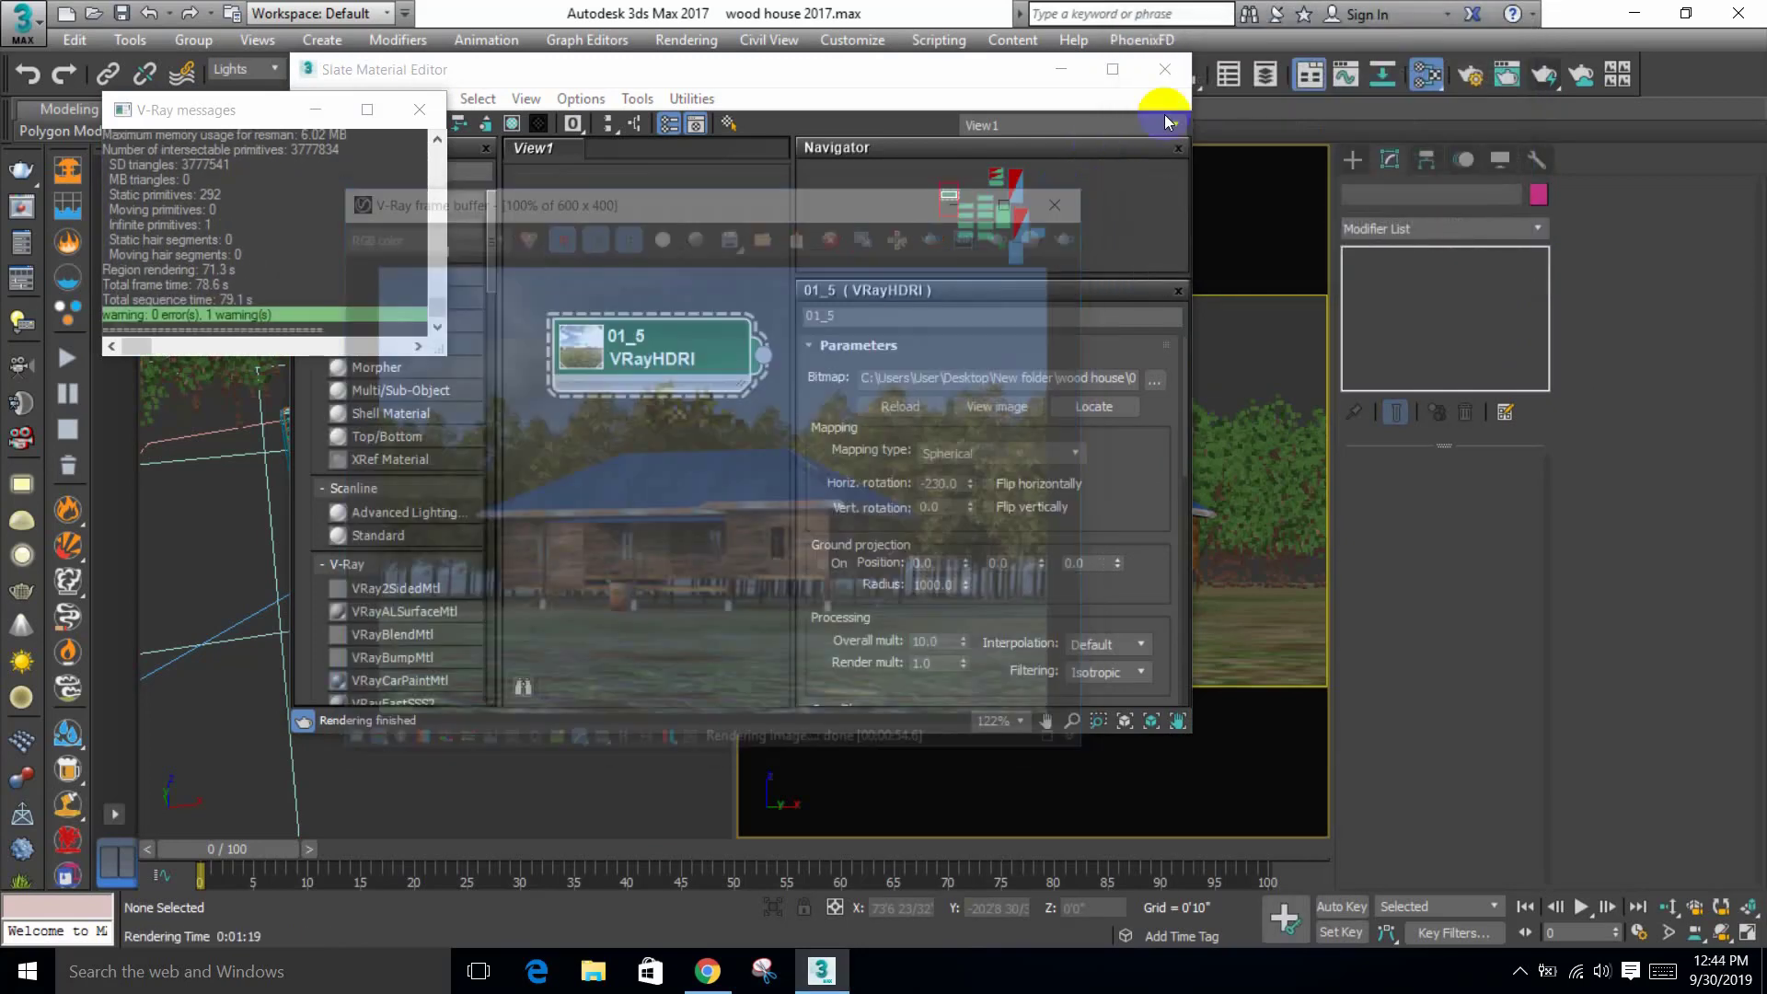
click(1165, 69)
click(419, 110)
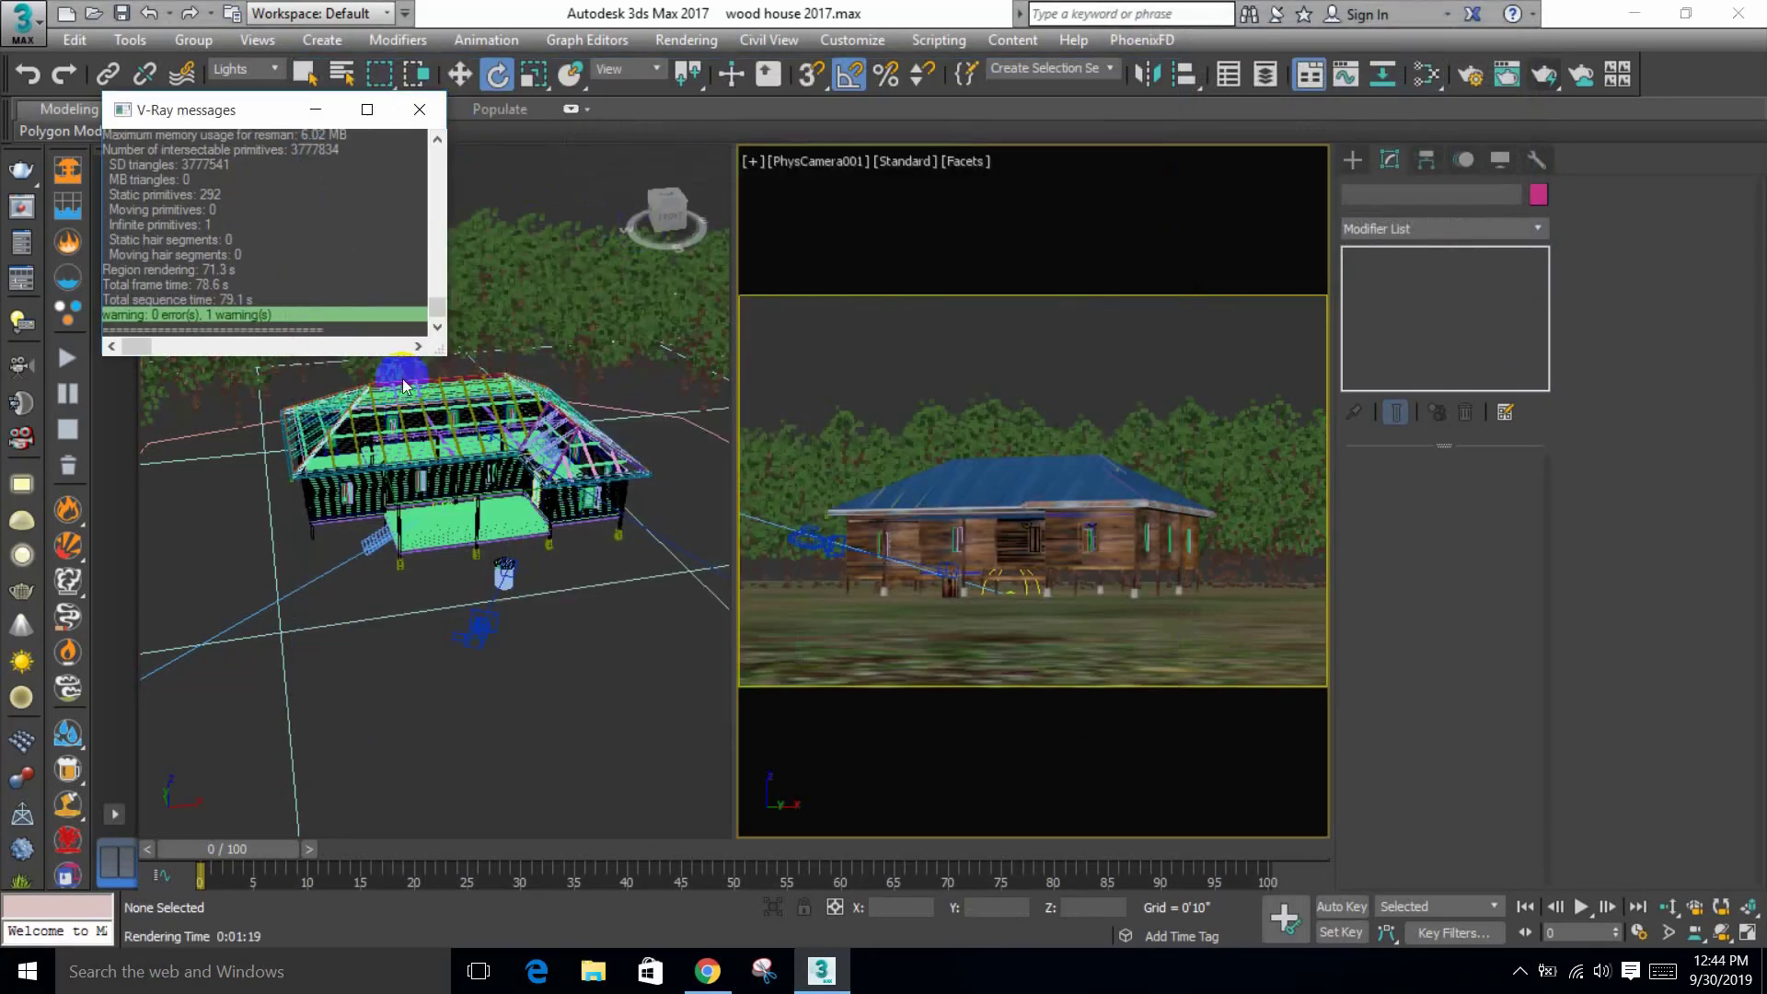
Step: Set the selection filter to All and select the Forest001 tree scatter behind the house
click(268, 71)
click(226, 75)
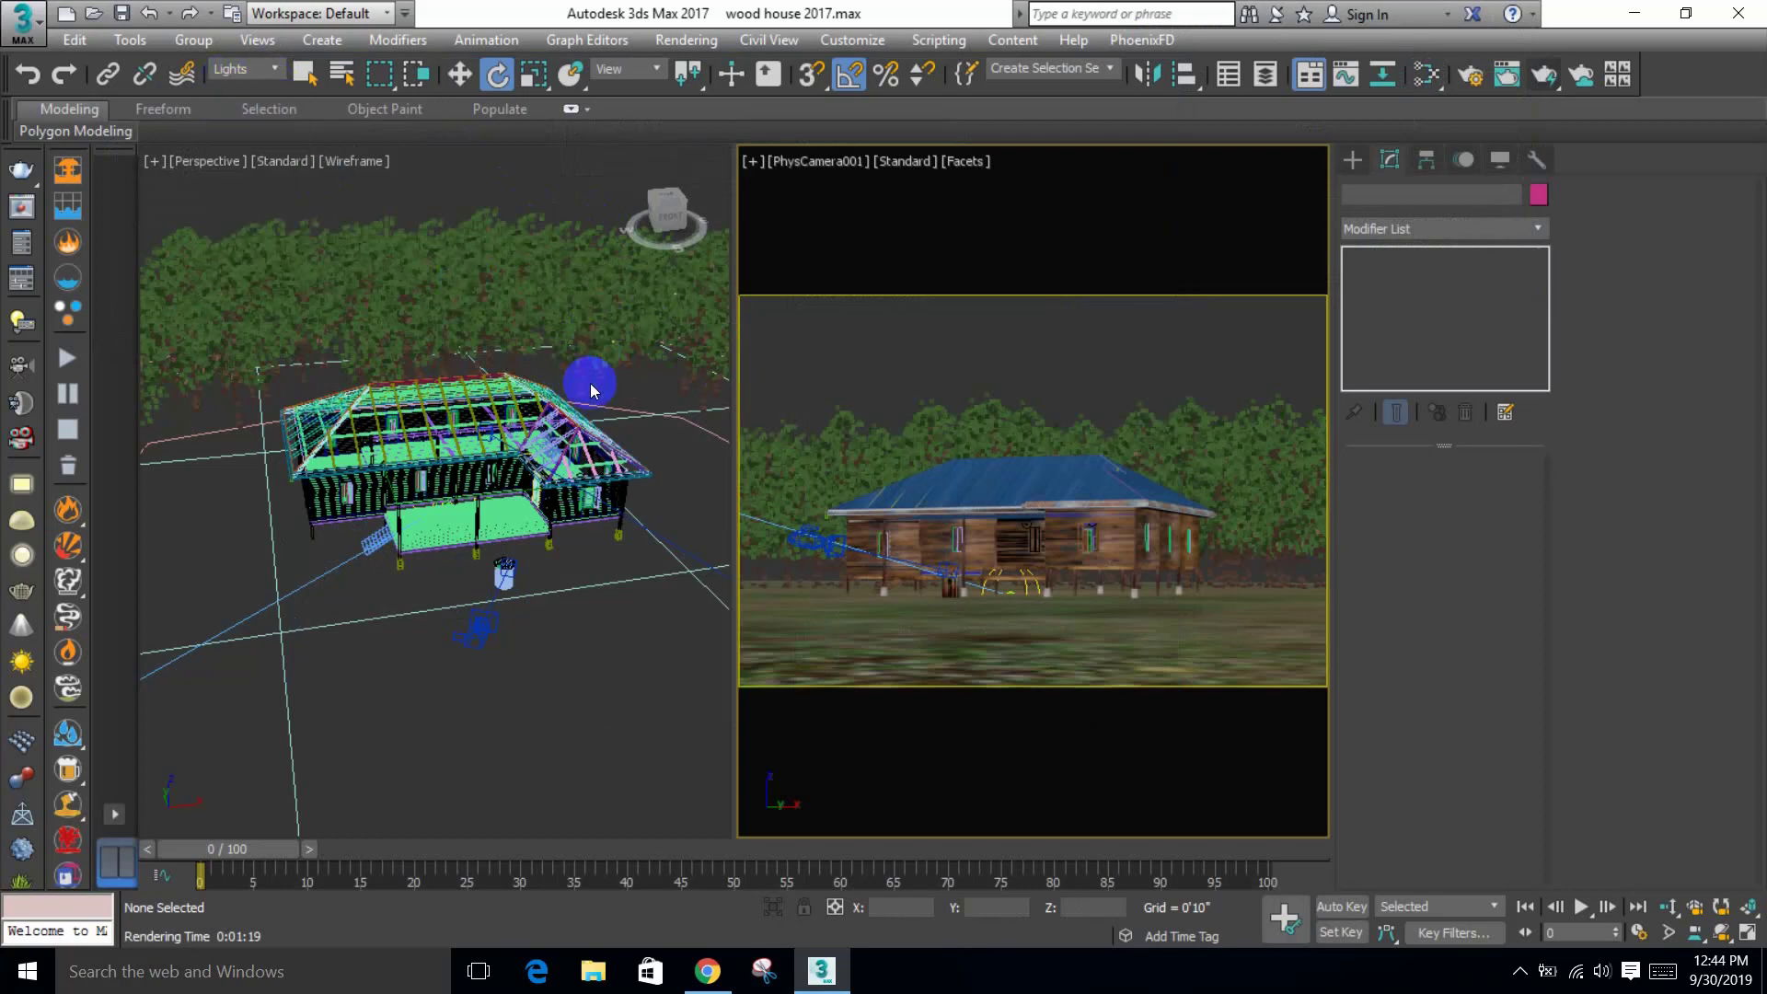
click(260, 70)
click(243, 91)
click(622, 345)
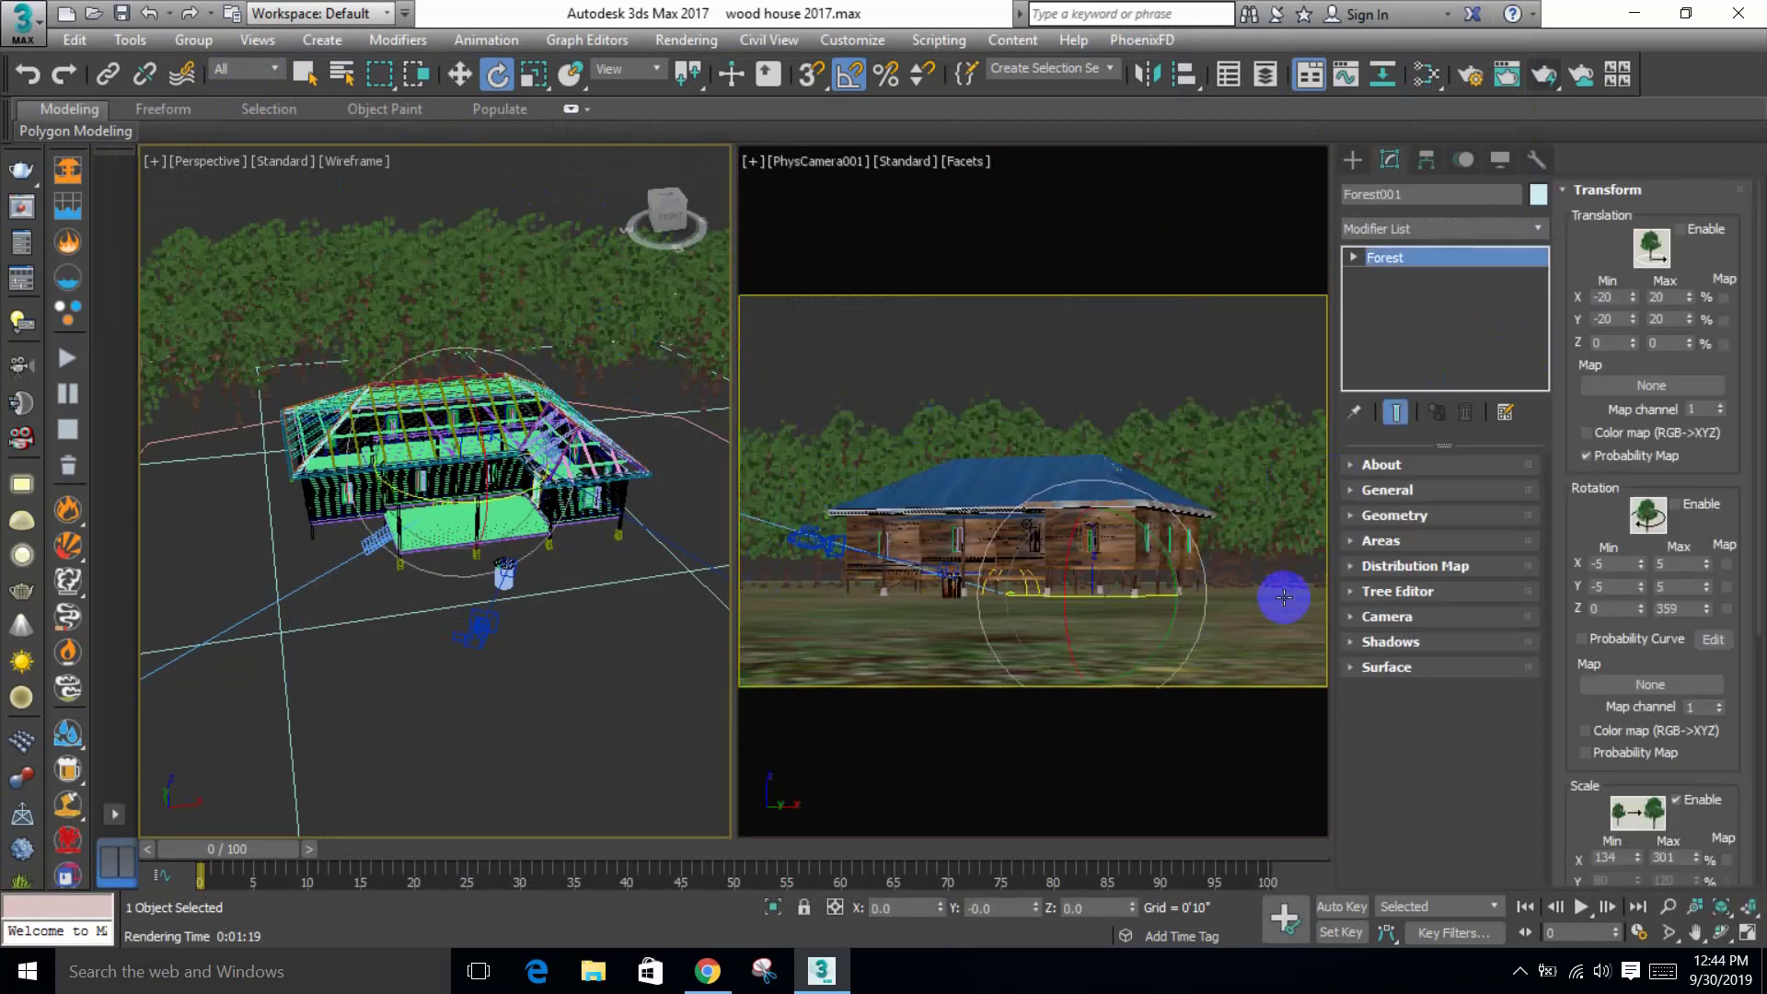
Step: Add a second geometry item to the forest's tree list and open the plant library for it
click(1606, 189)
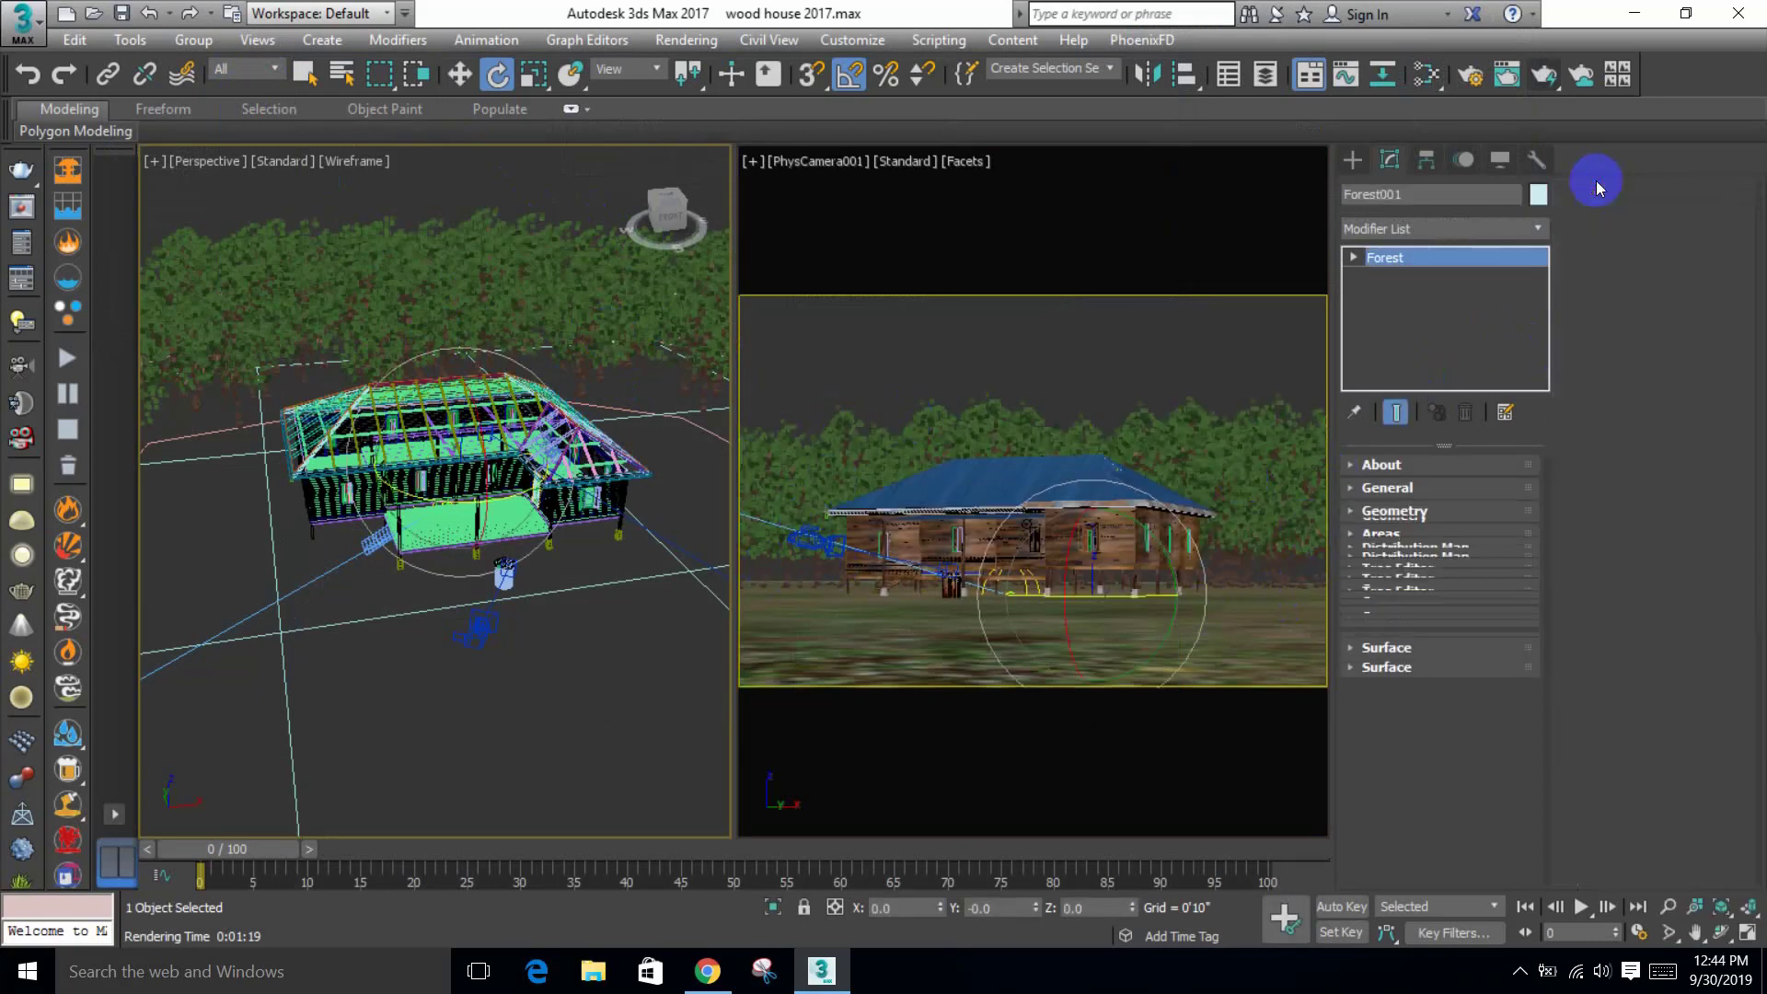
click(1417, 522)
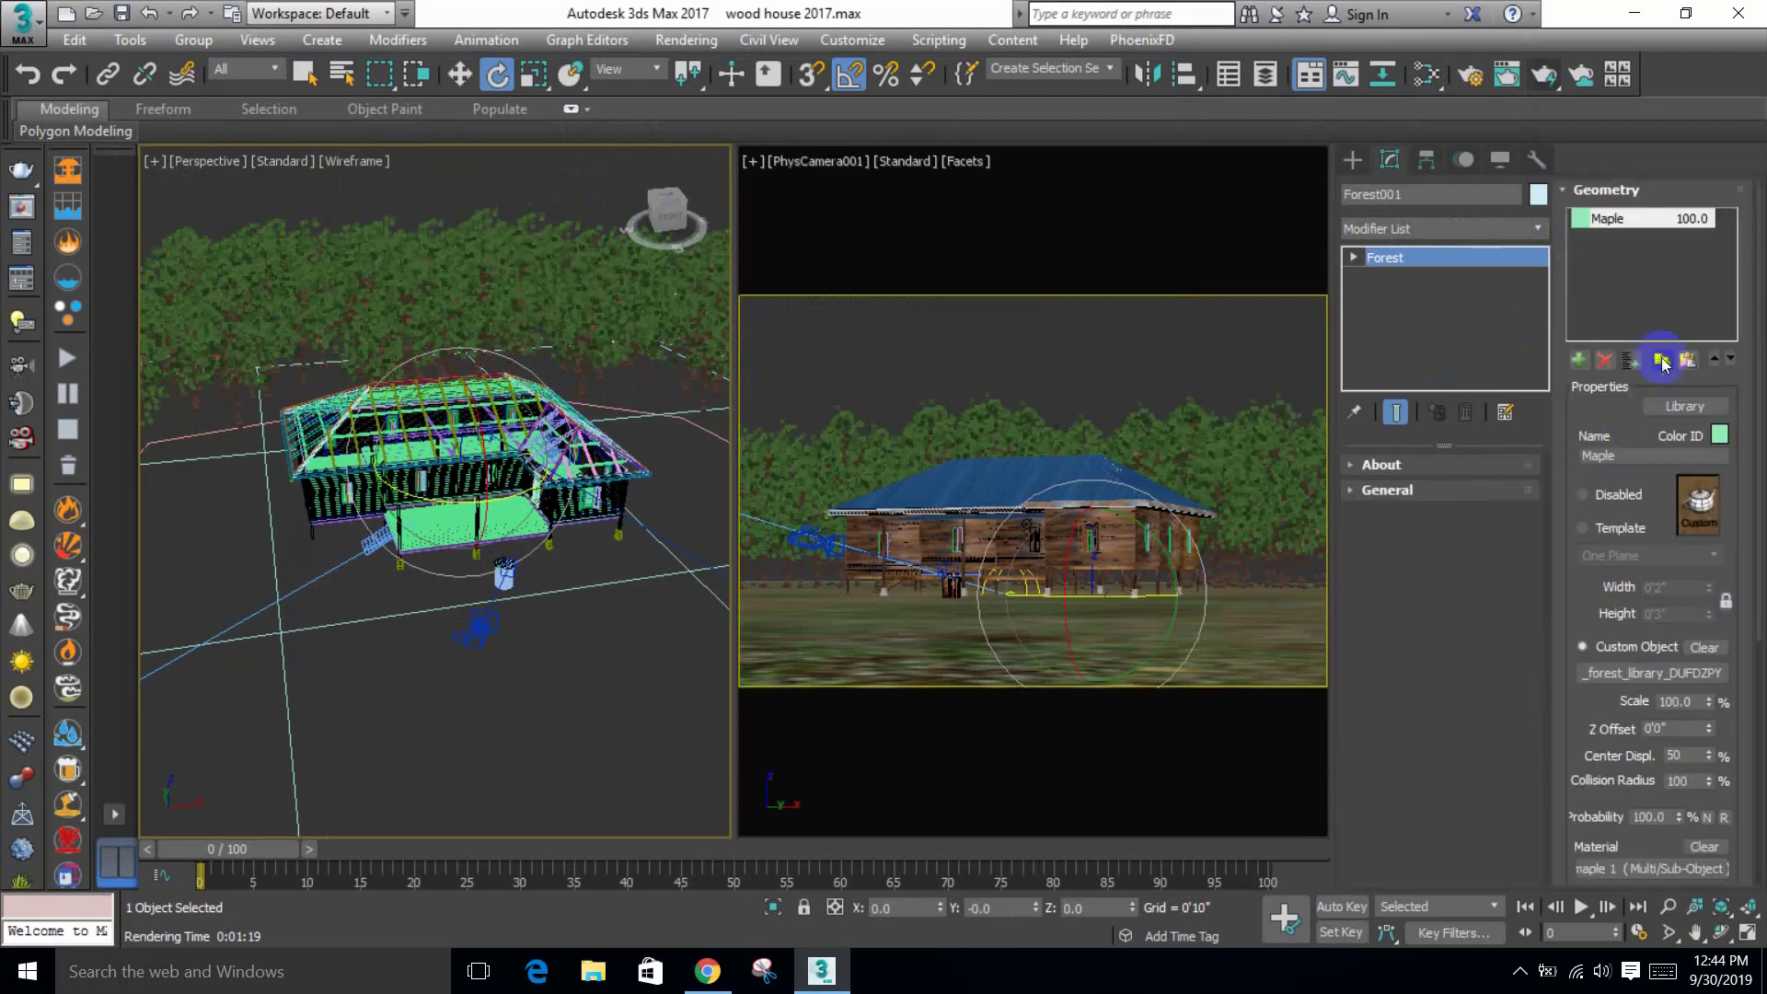
click(1579, 360)
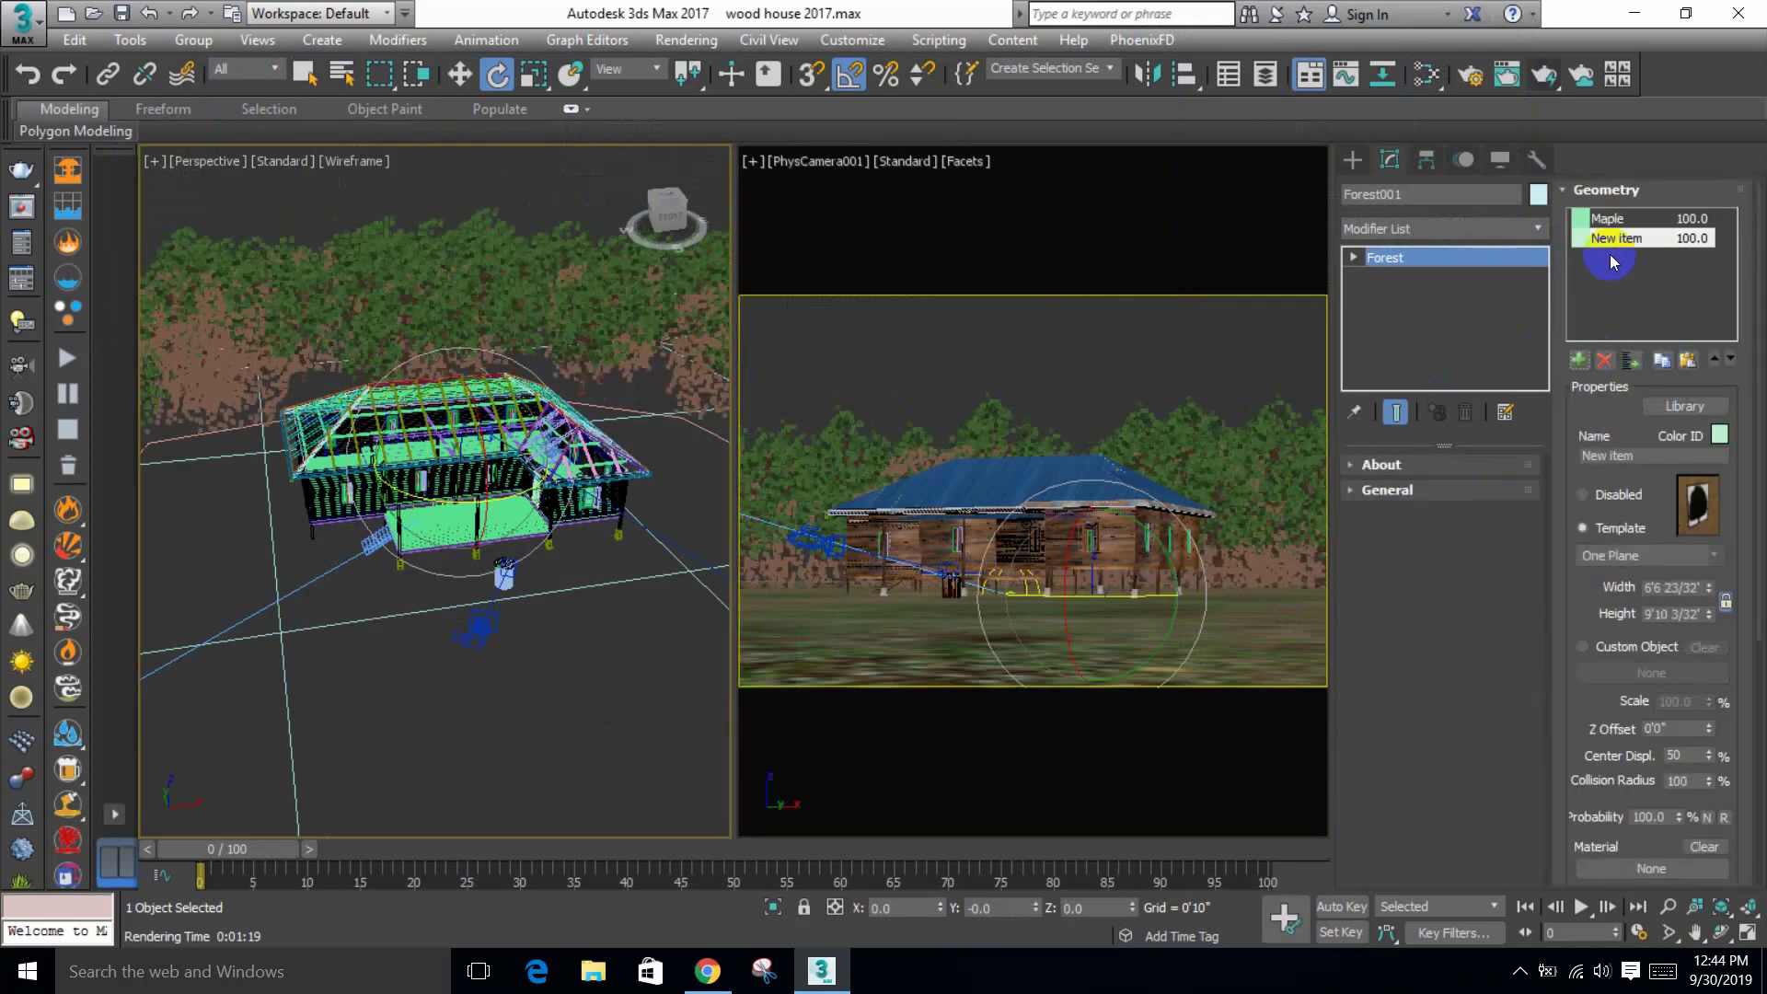
click(1705, 430)
click(1699, 407)
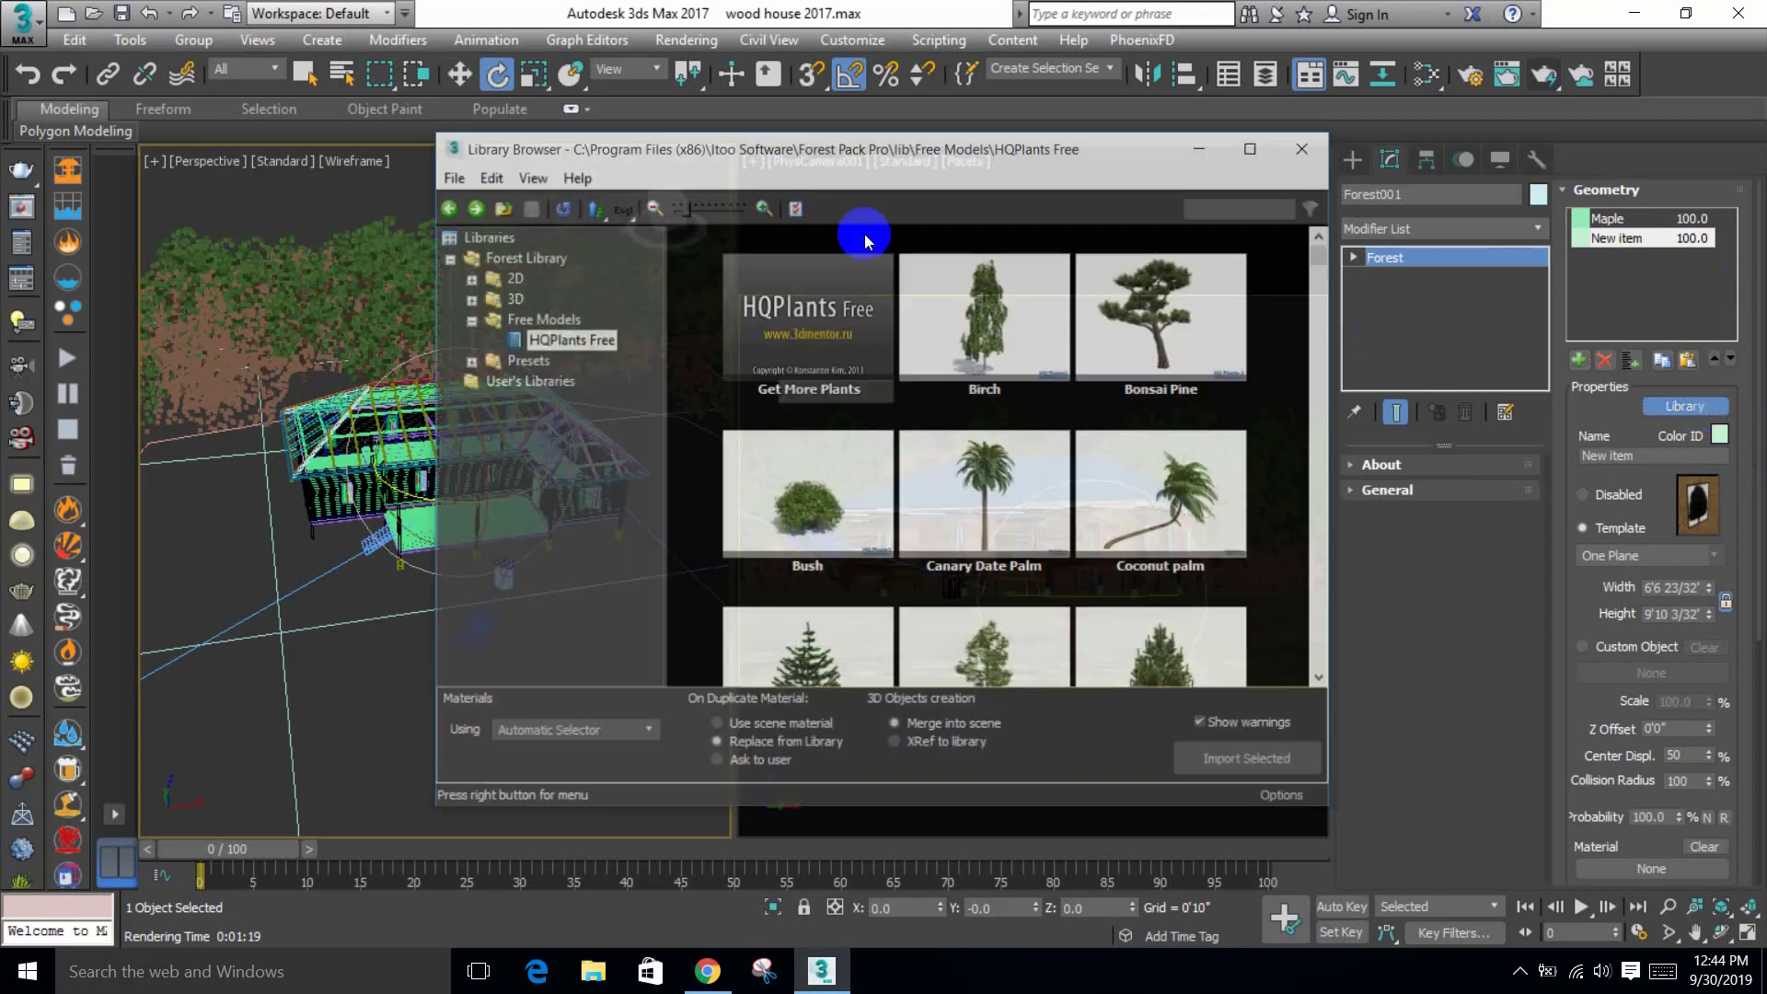
Step: Import the Birch model from the HQPlants Free library, rescaling it to the system units, and close the library
scroll(819, 492, down, 3)
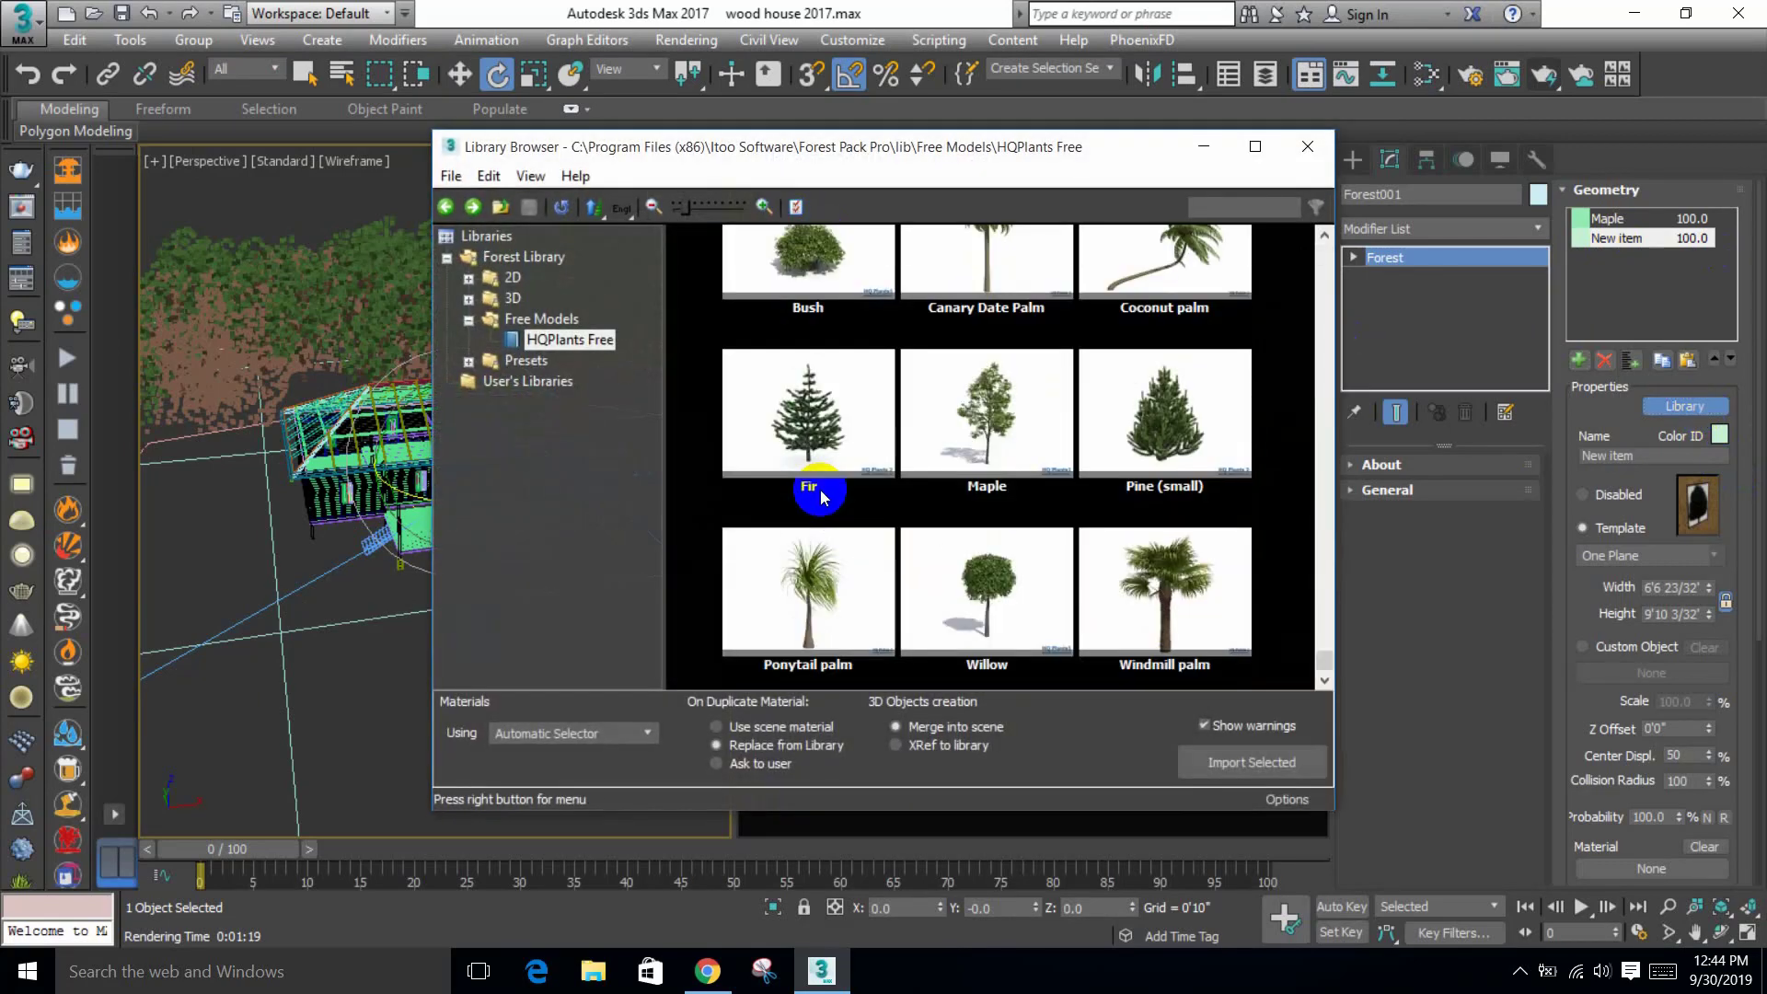
scroll(820, 492, up, 3)
double_click(966, 338)
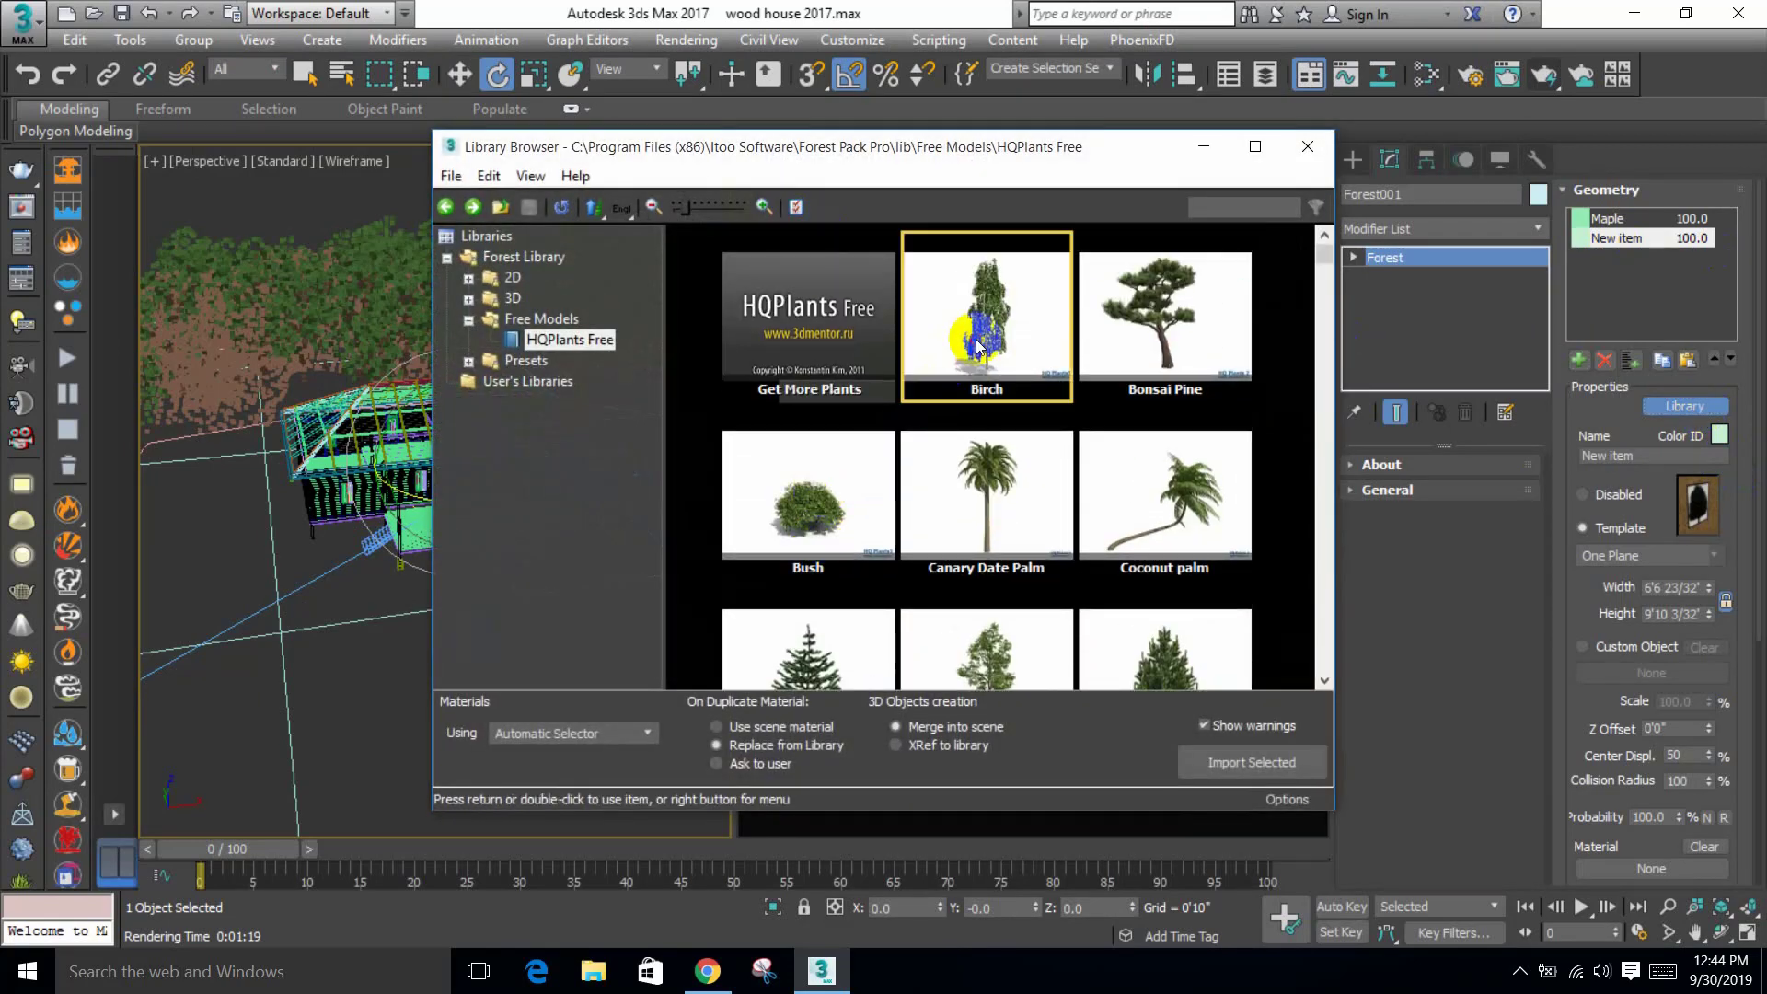
click(1017, 663)
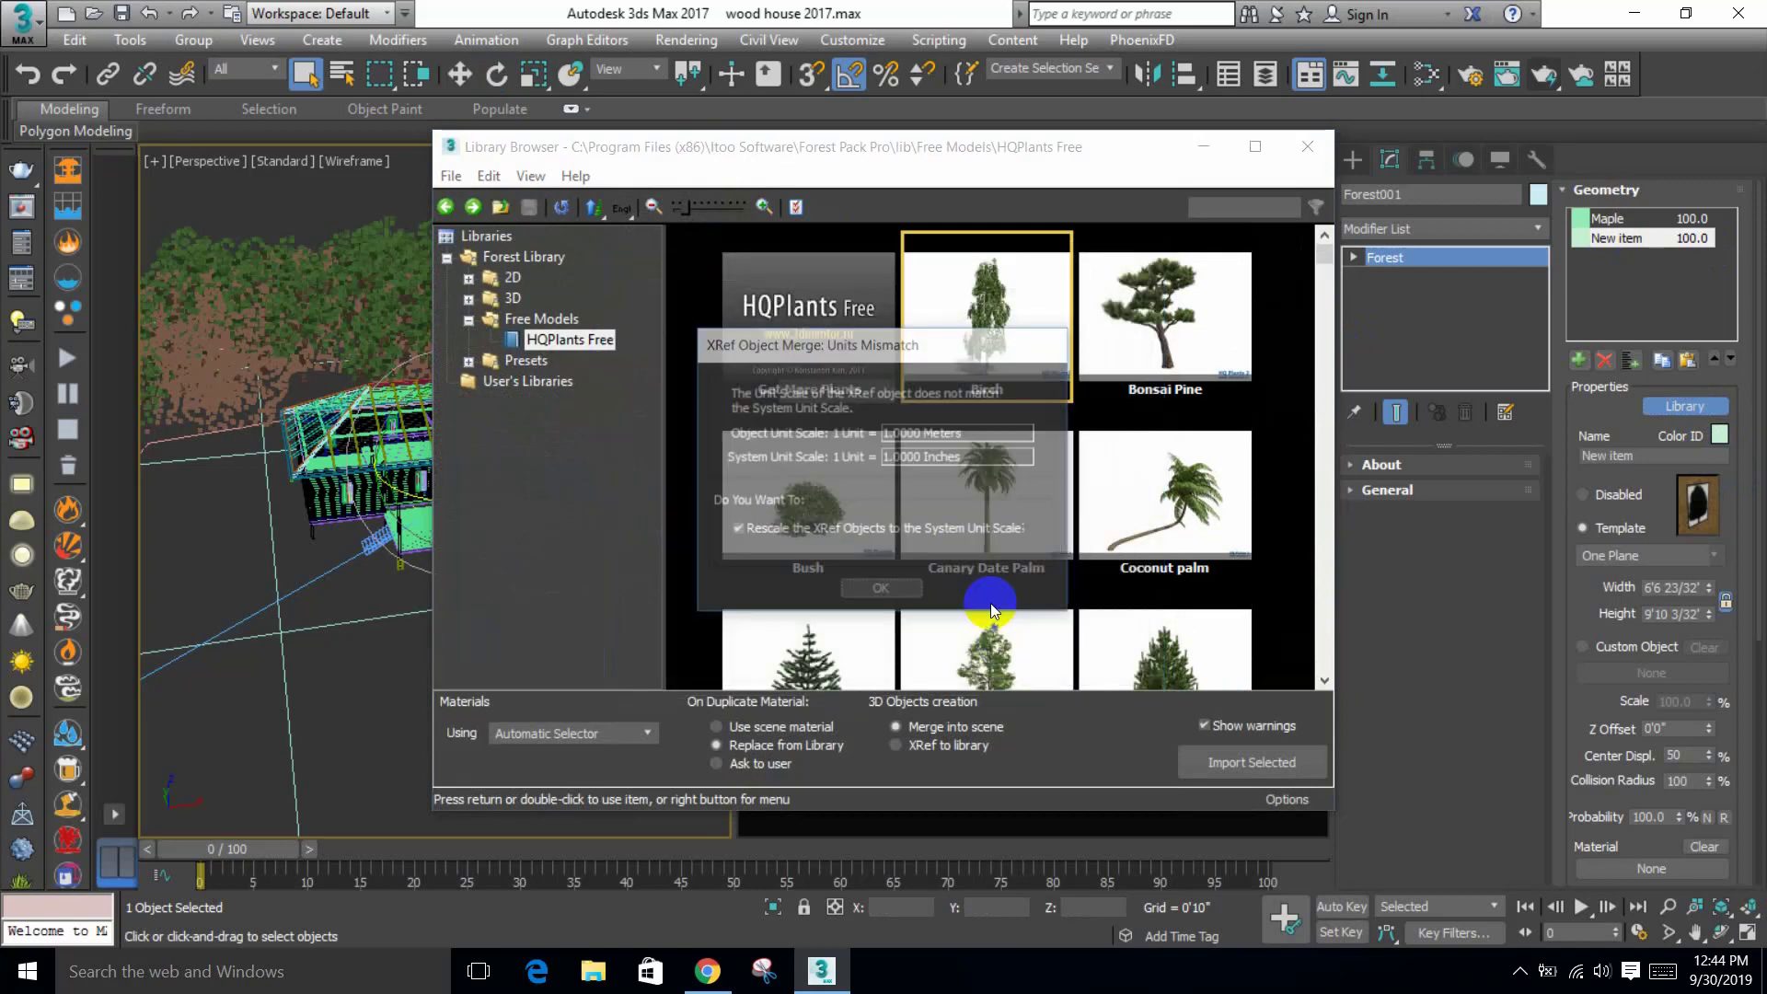
click(879, 590)
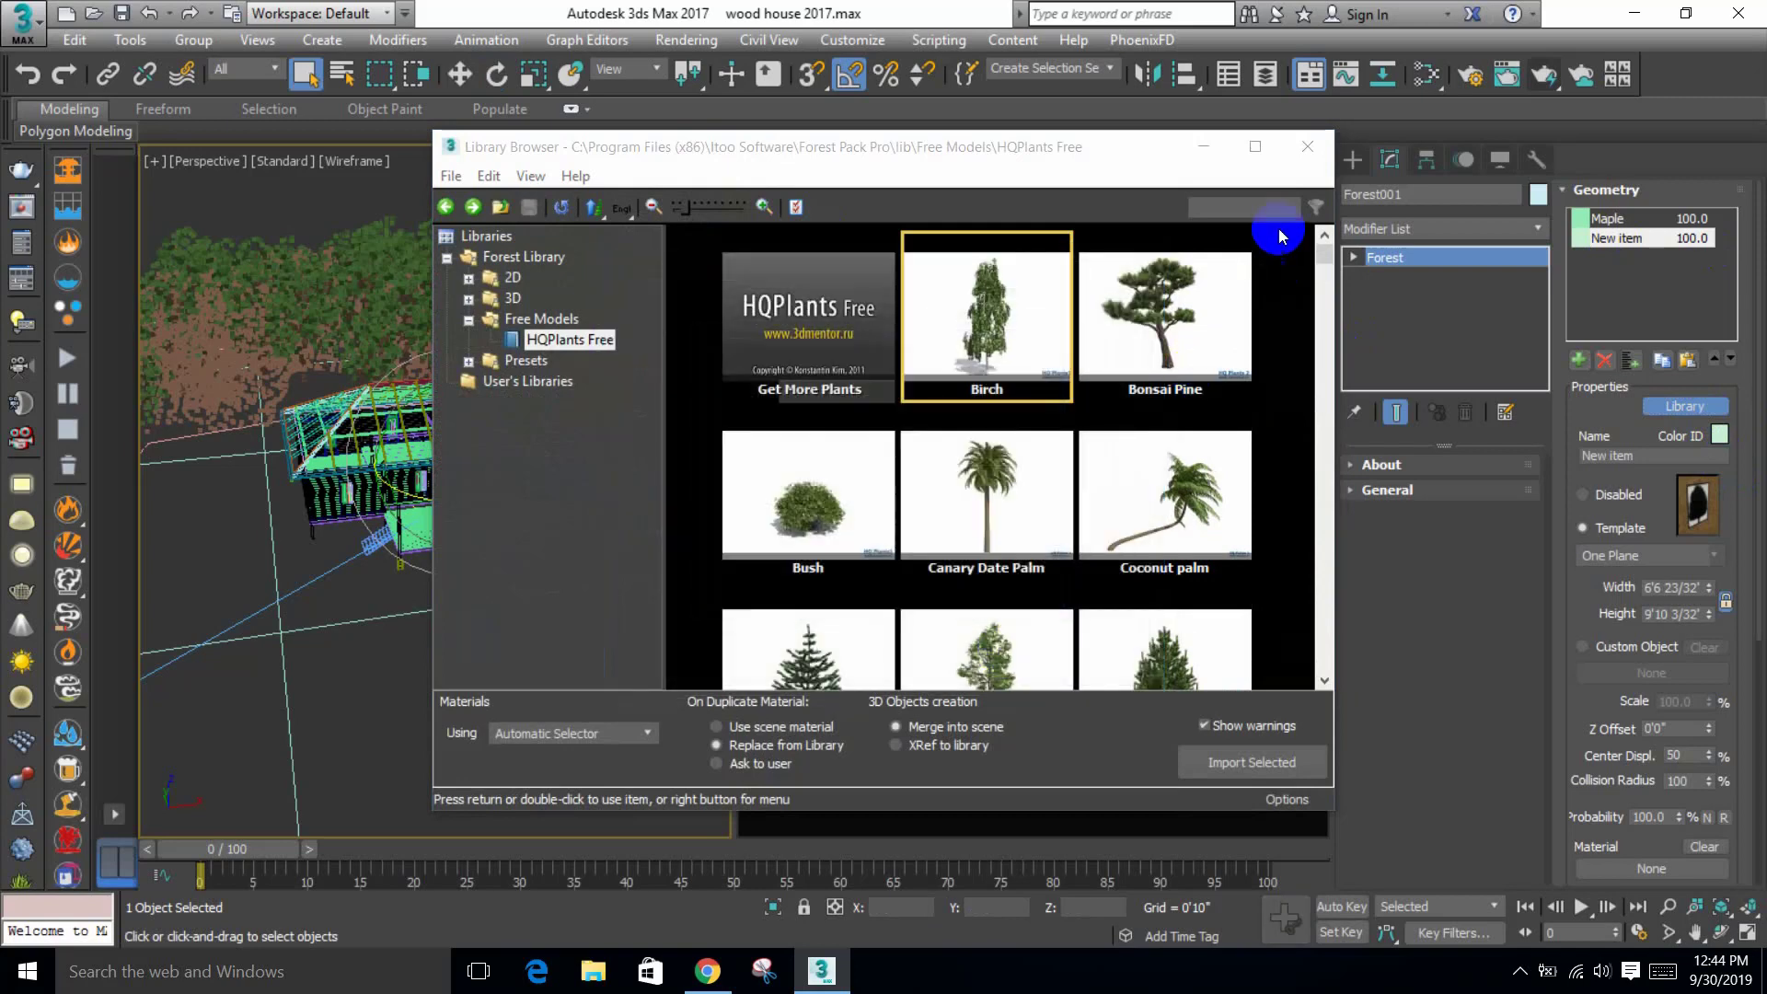
click(1303, 149)
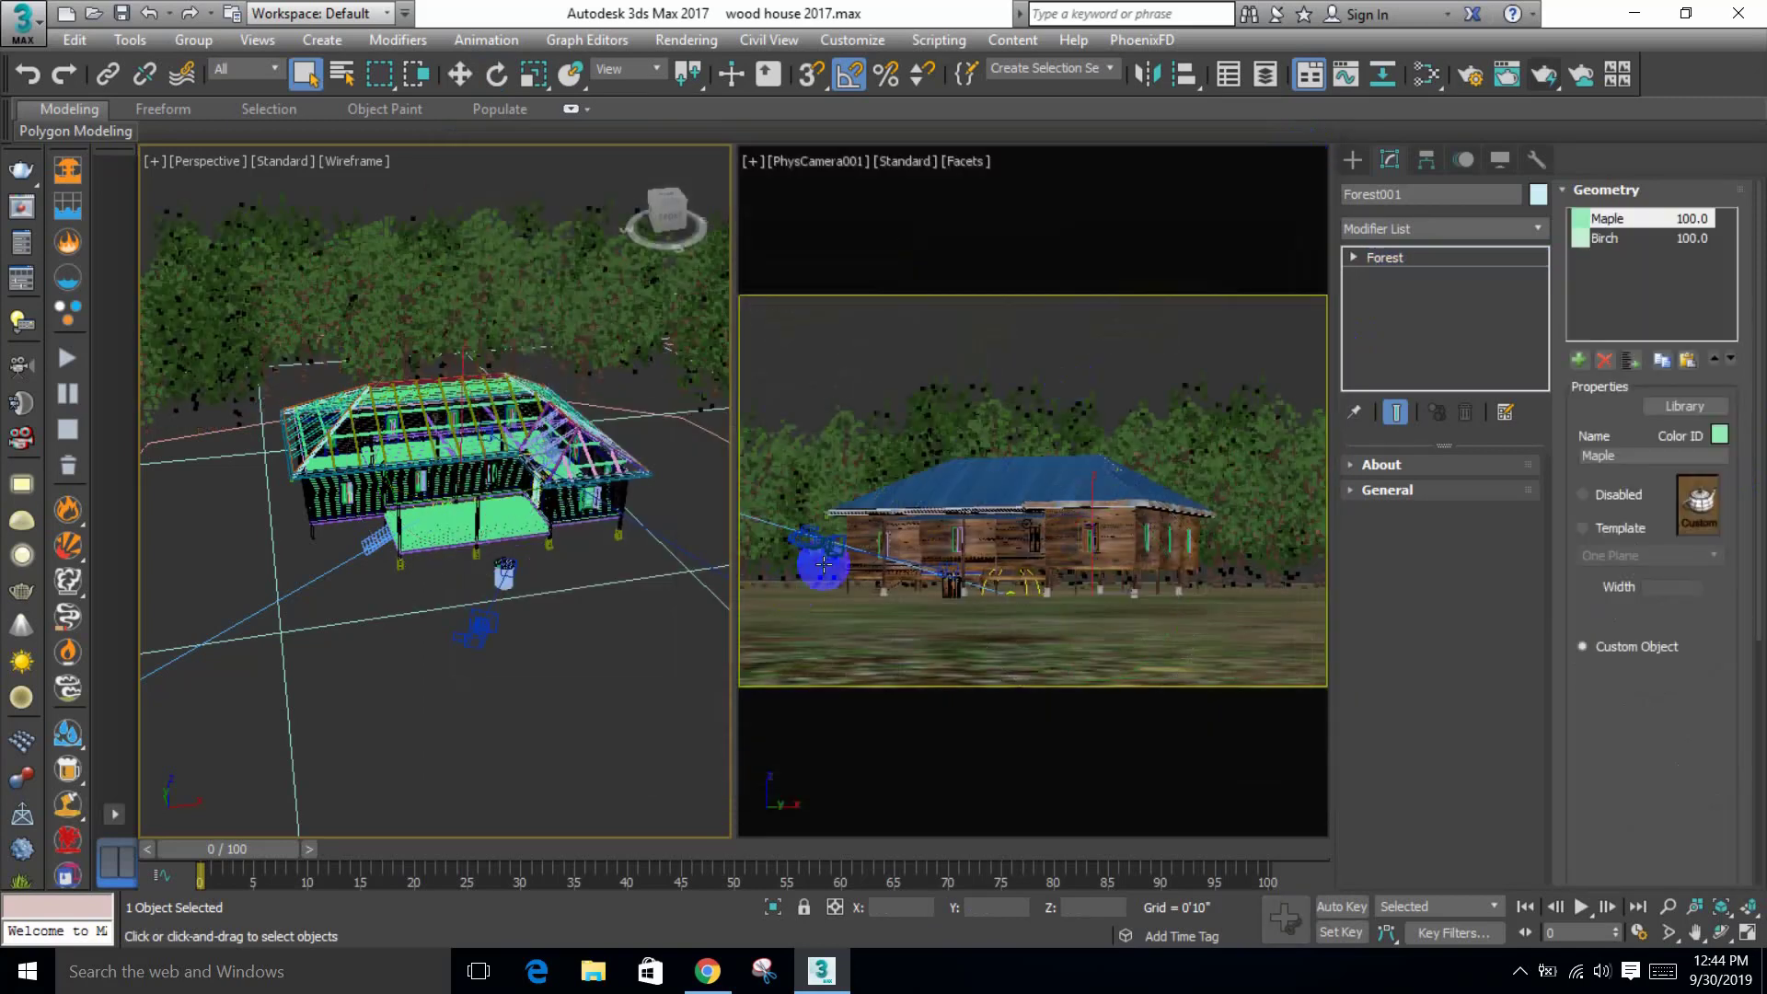
Step: Select the Line339 spline that bounds the forest and activate vertex-level editing
scroll(450, 425, down, 5)
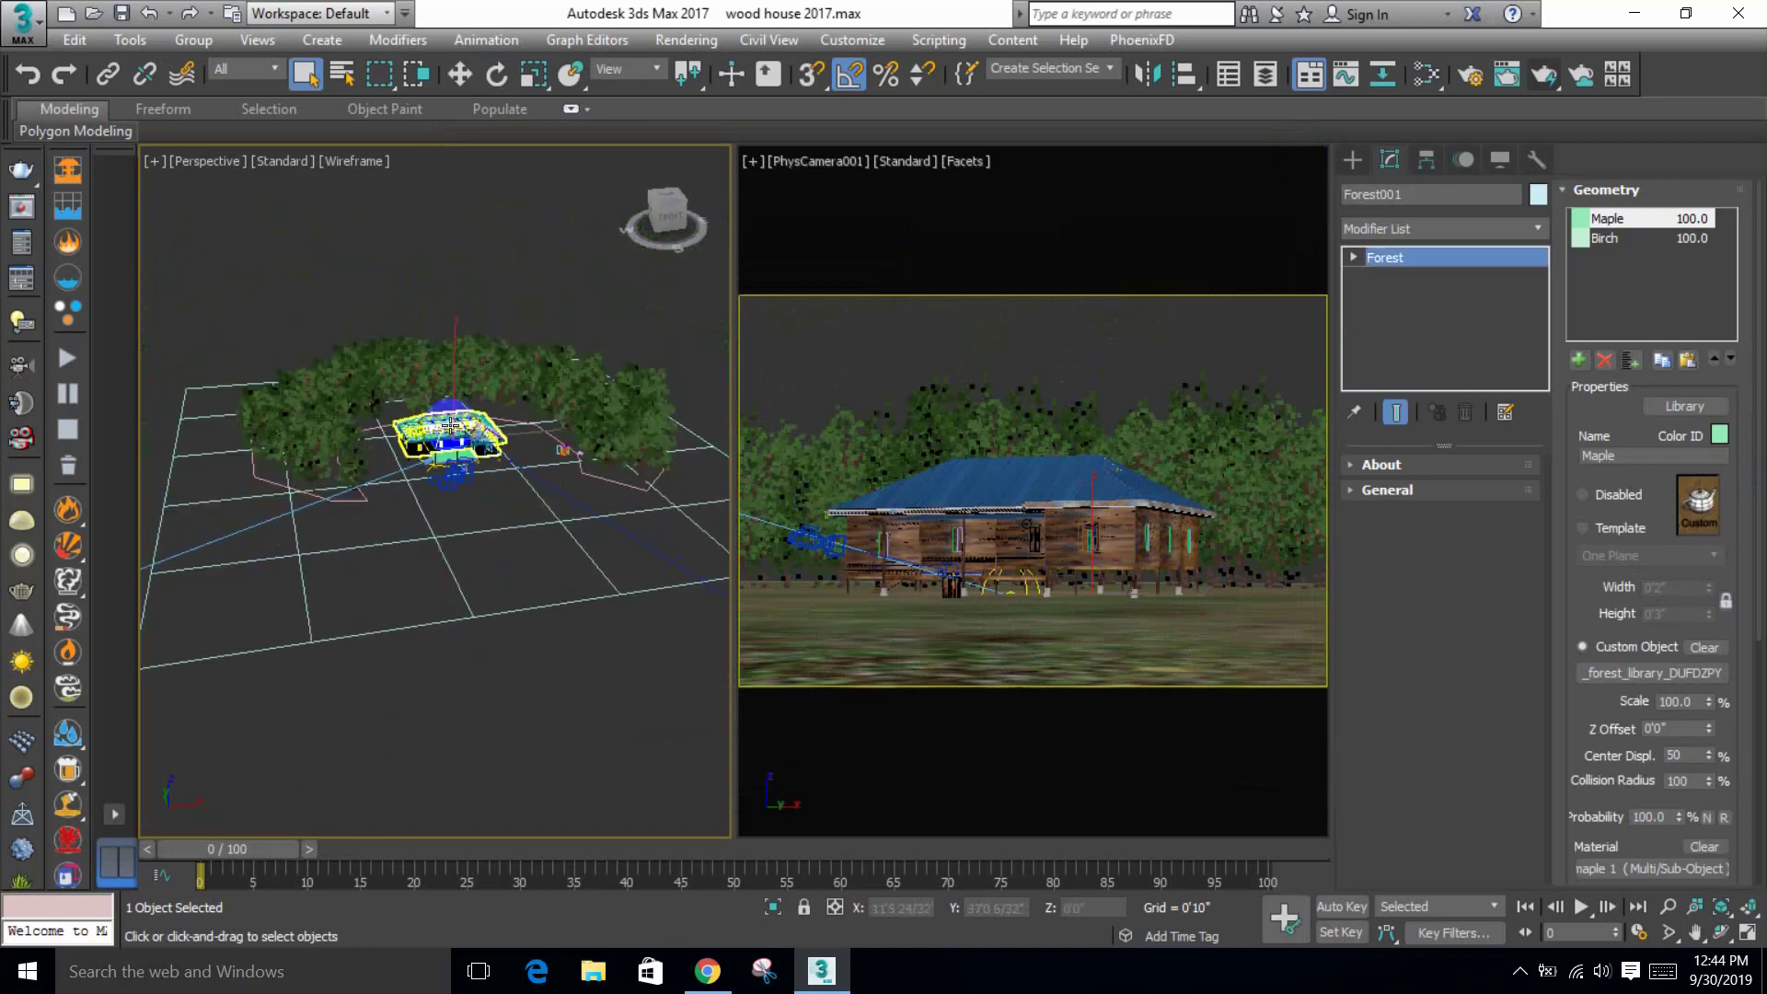
scroll(450, 425, down, 3)
alt+middle_drag(447, 480, 442, 524)
scroll(398, 505, up, 4)
middle_drag(335, 271, 426, 430)
click(425, 425)
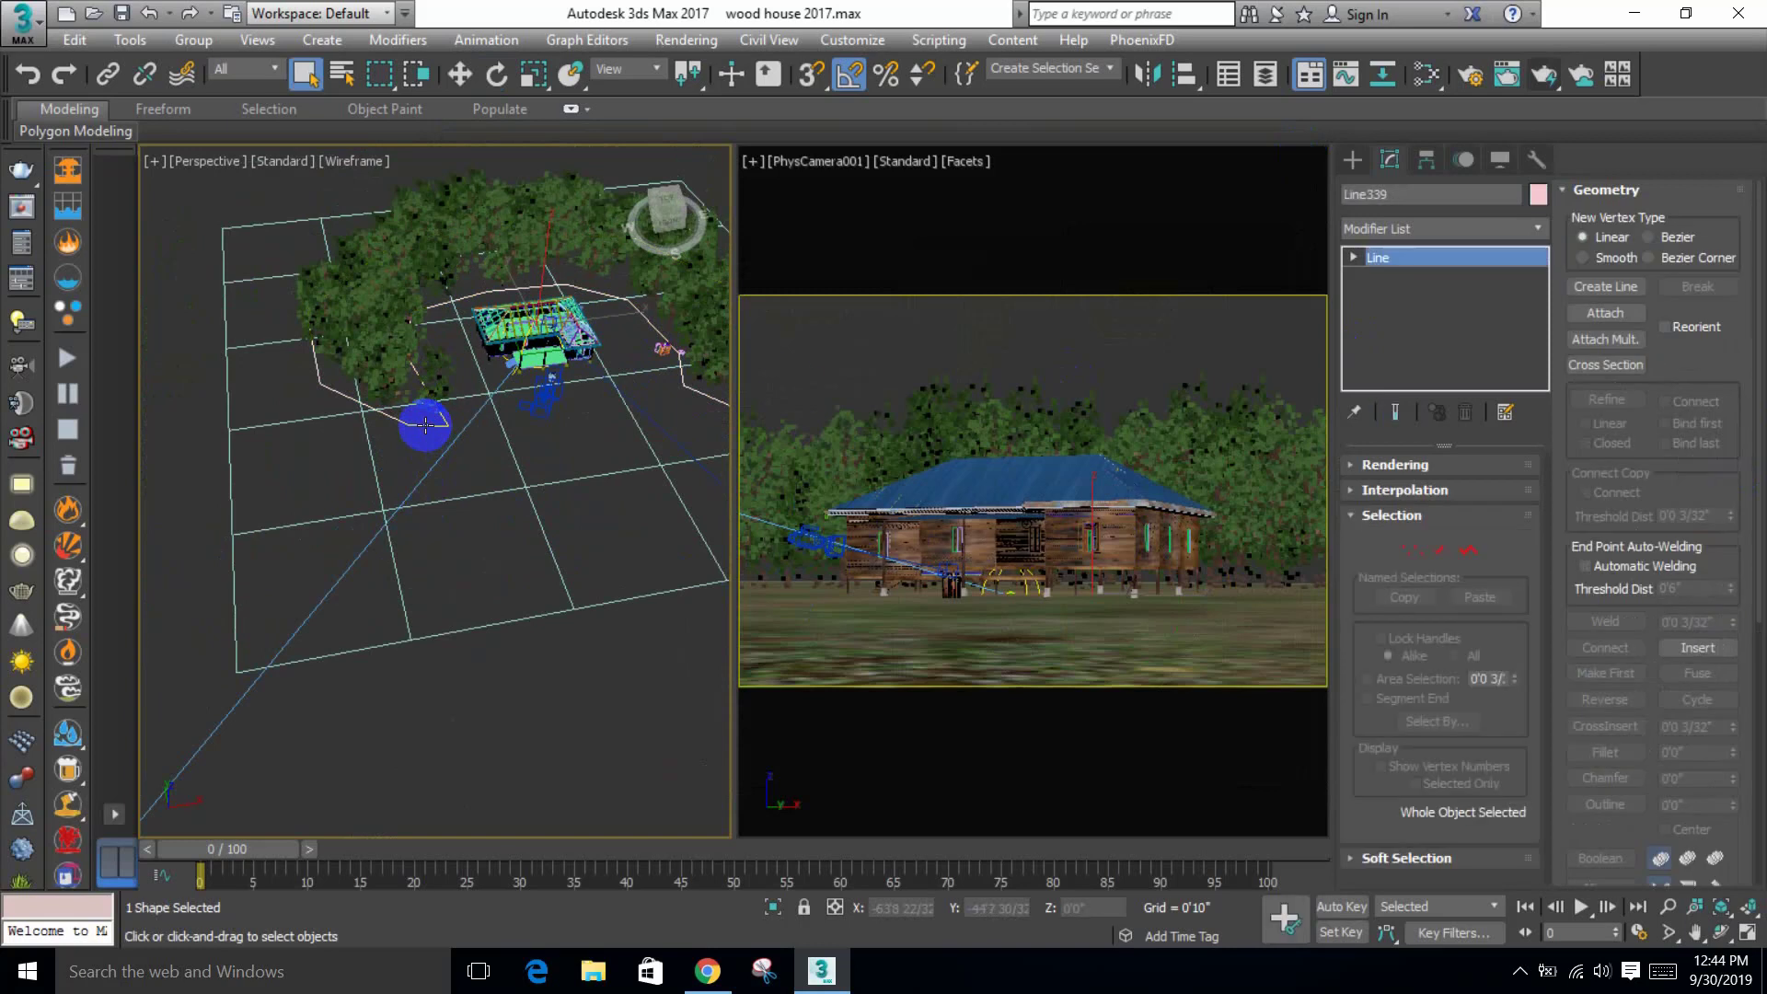
click(1415, 549)
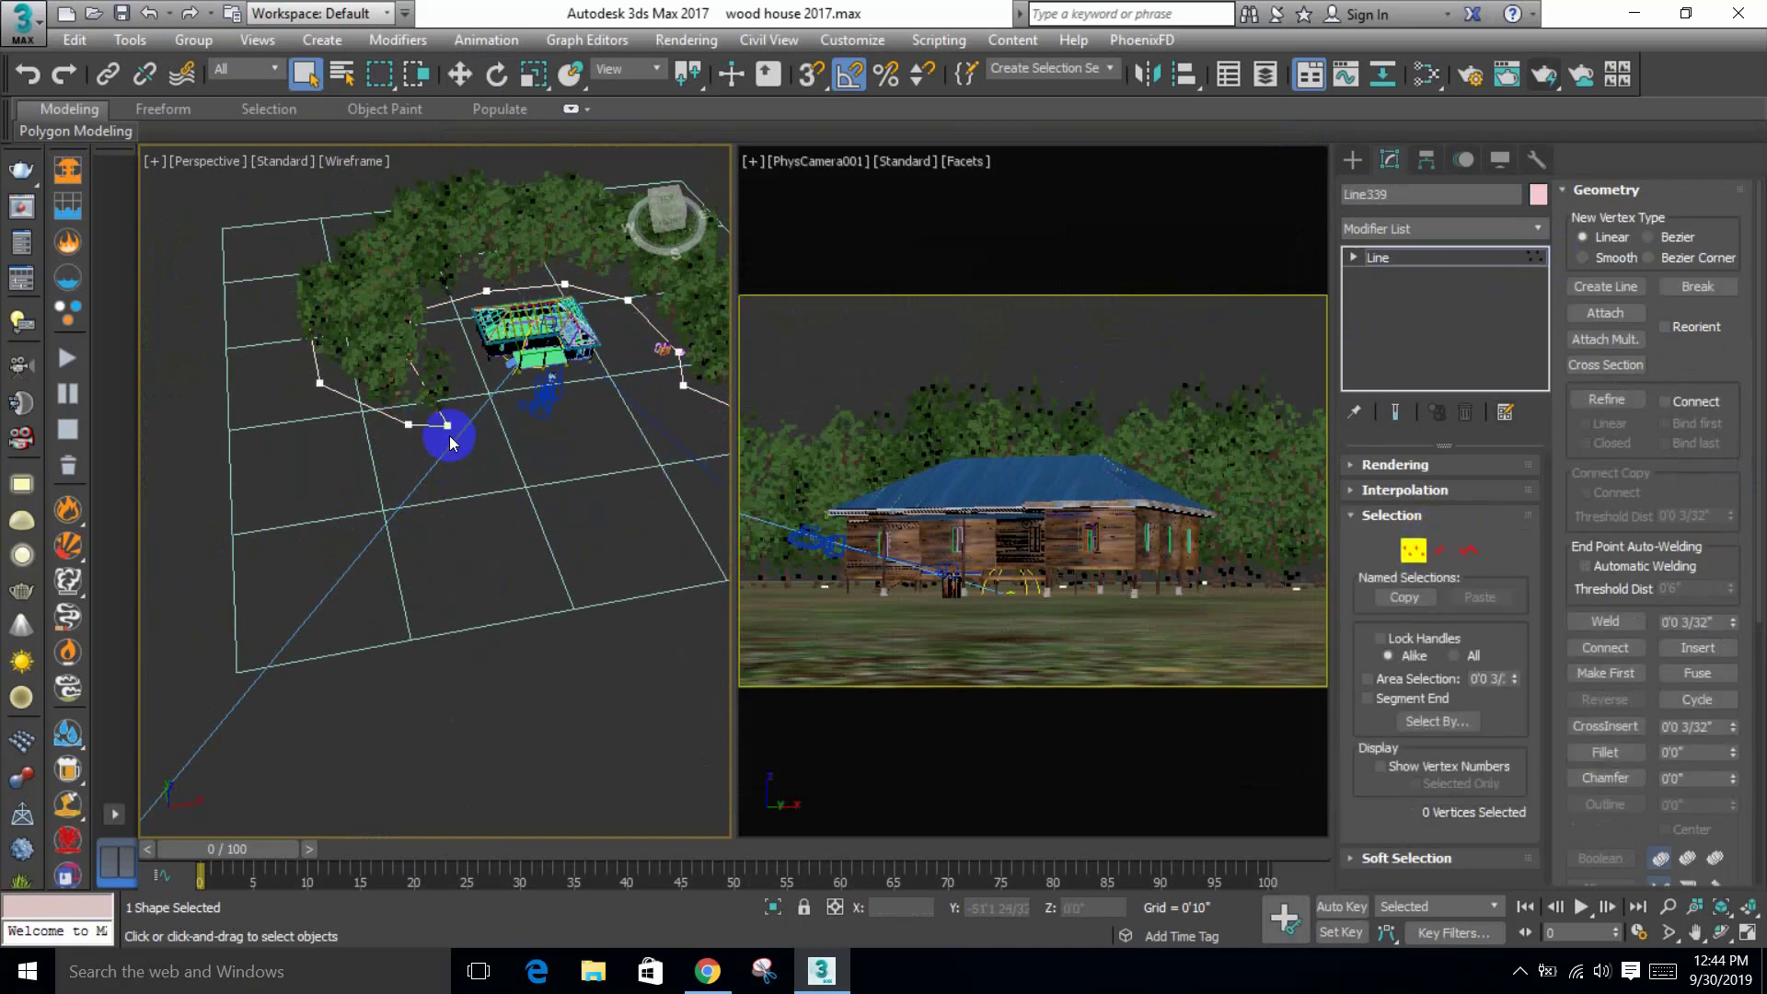
Step: Move the spline's two front end vertices left of the house forward to lengthen the tree strip, and shift the inner one along X
drag(382, 406, 489, 482)
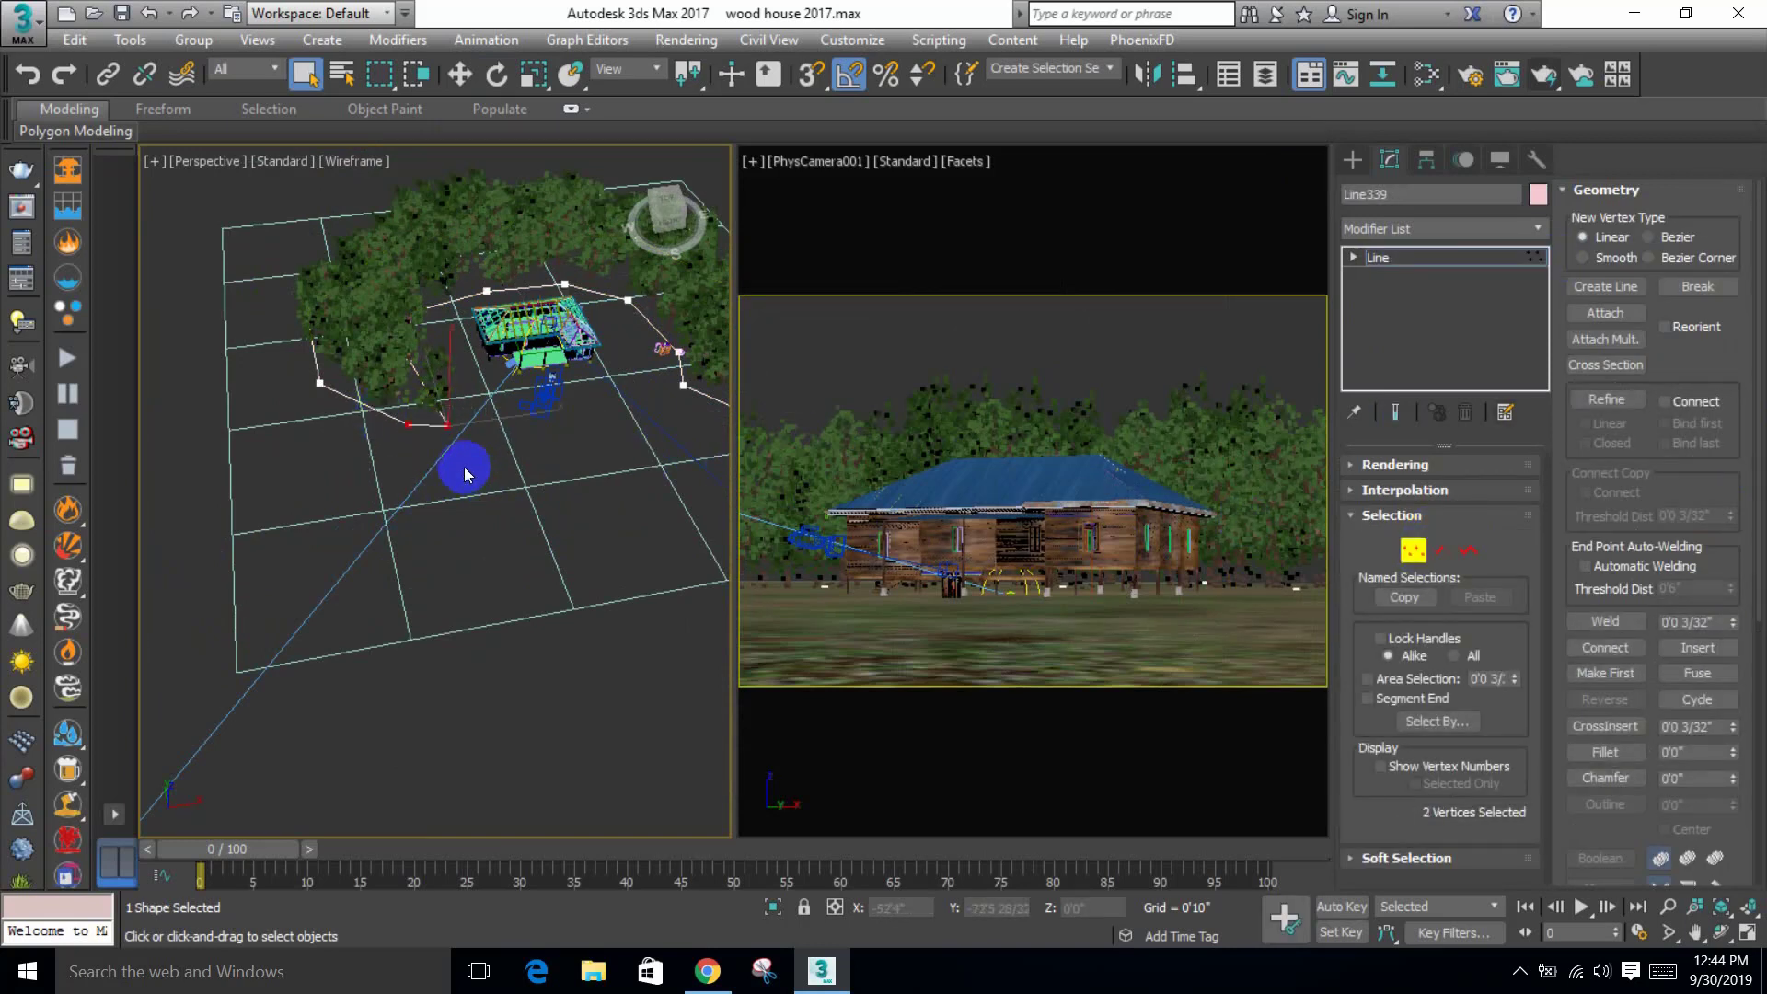
key(w)
drag(428, 371, 477, 457)
alt+middle_drag(476, 457, 458, 478)
drag(450, 302, 540, 380)
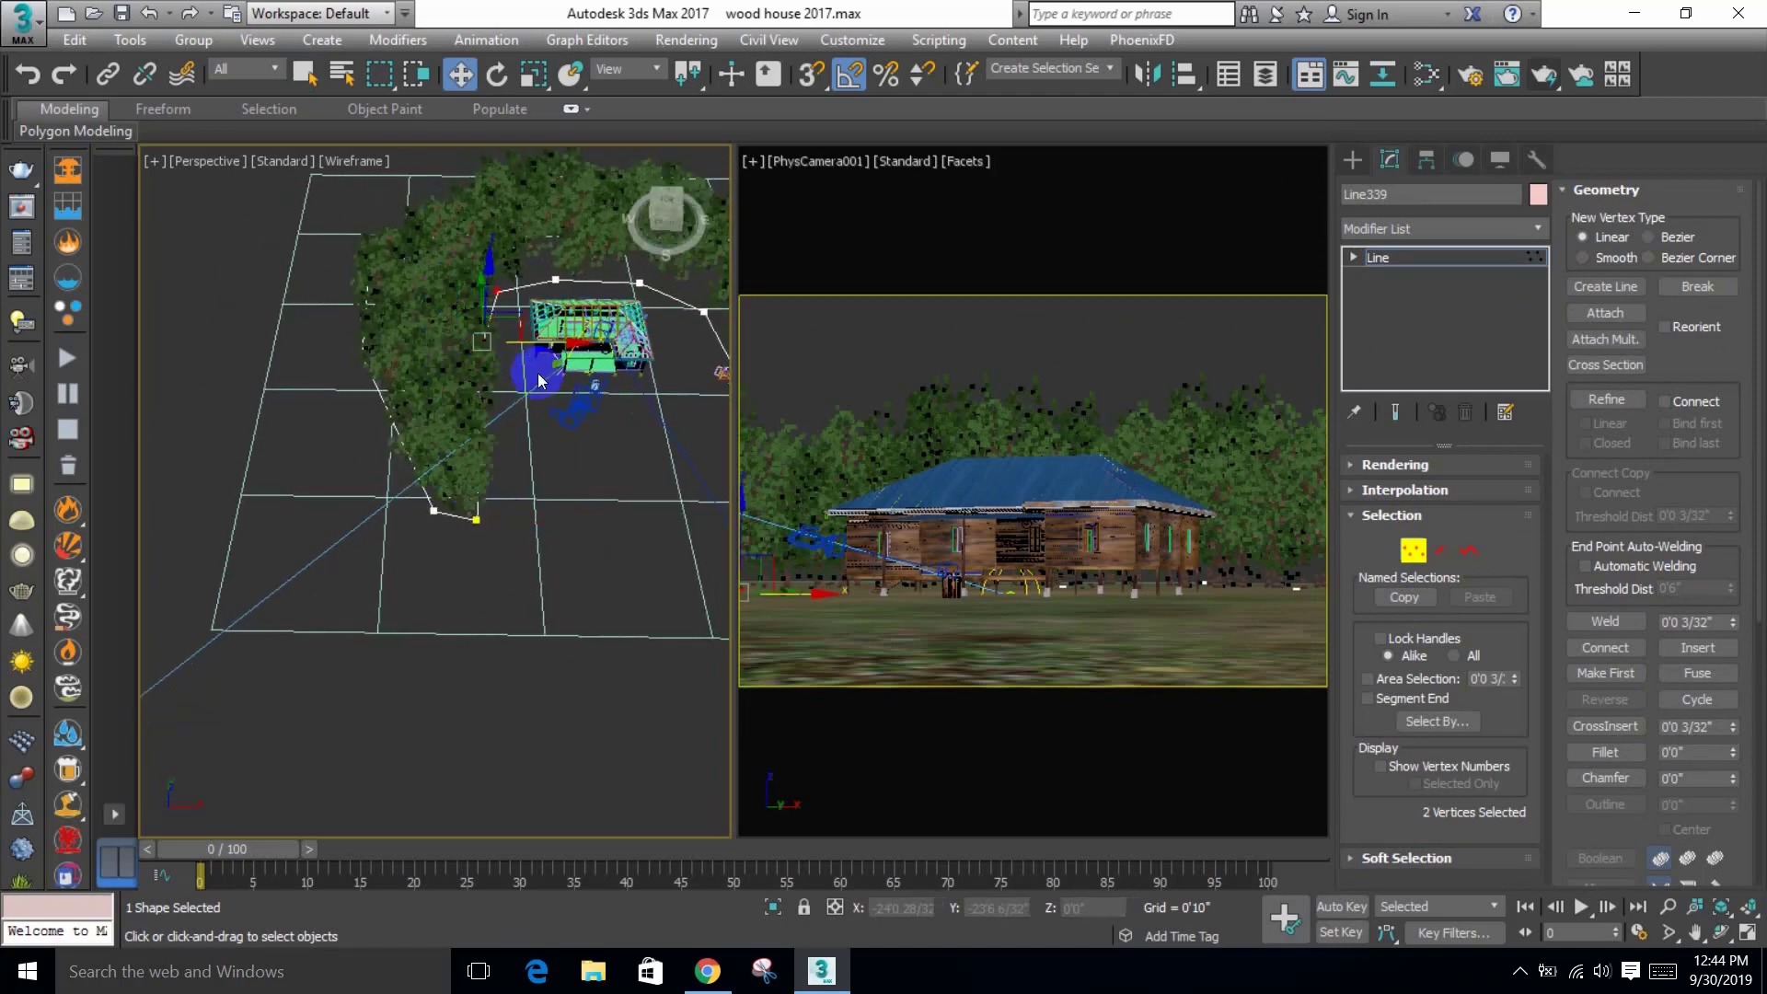
click(476, 519)
drag(551, 525, 560, 526)
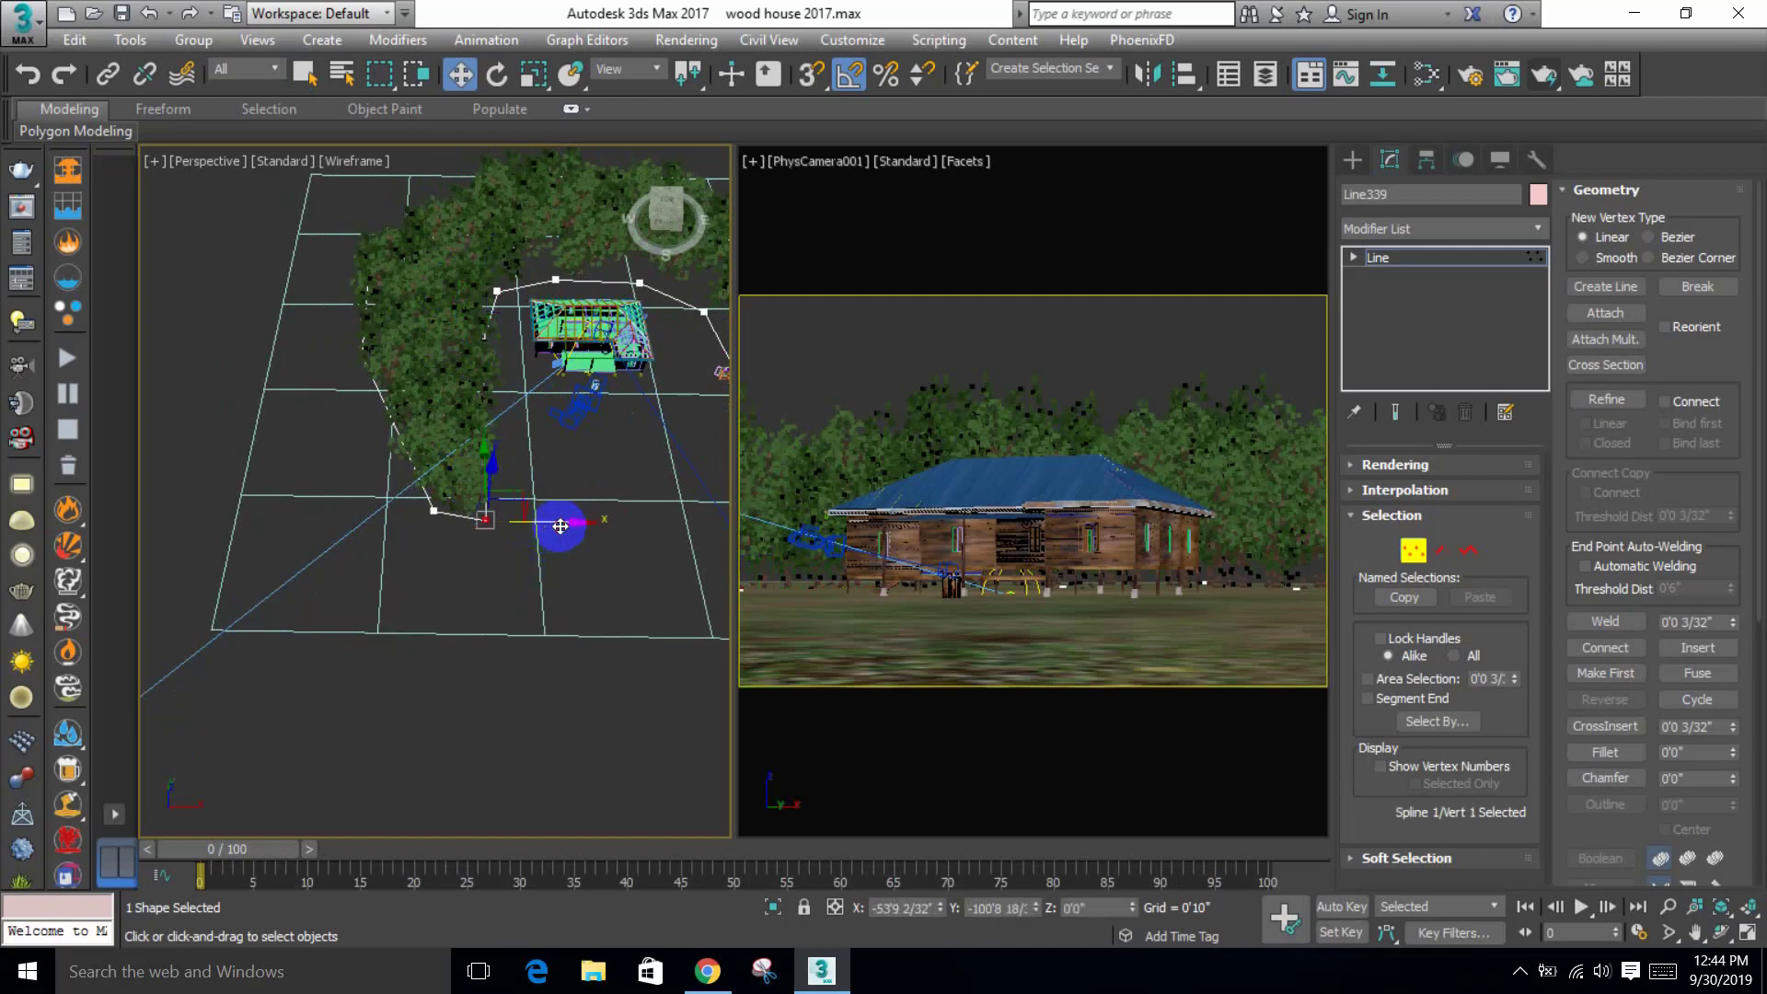
Step: Reposition the inner boundary vertex beside the left wall of the house
scroll(500, 396, up, 2)
drag(457, 355, 512, 407)
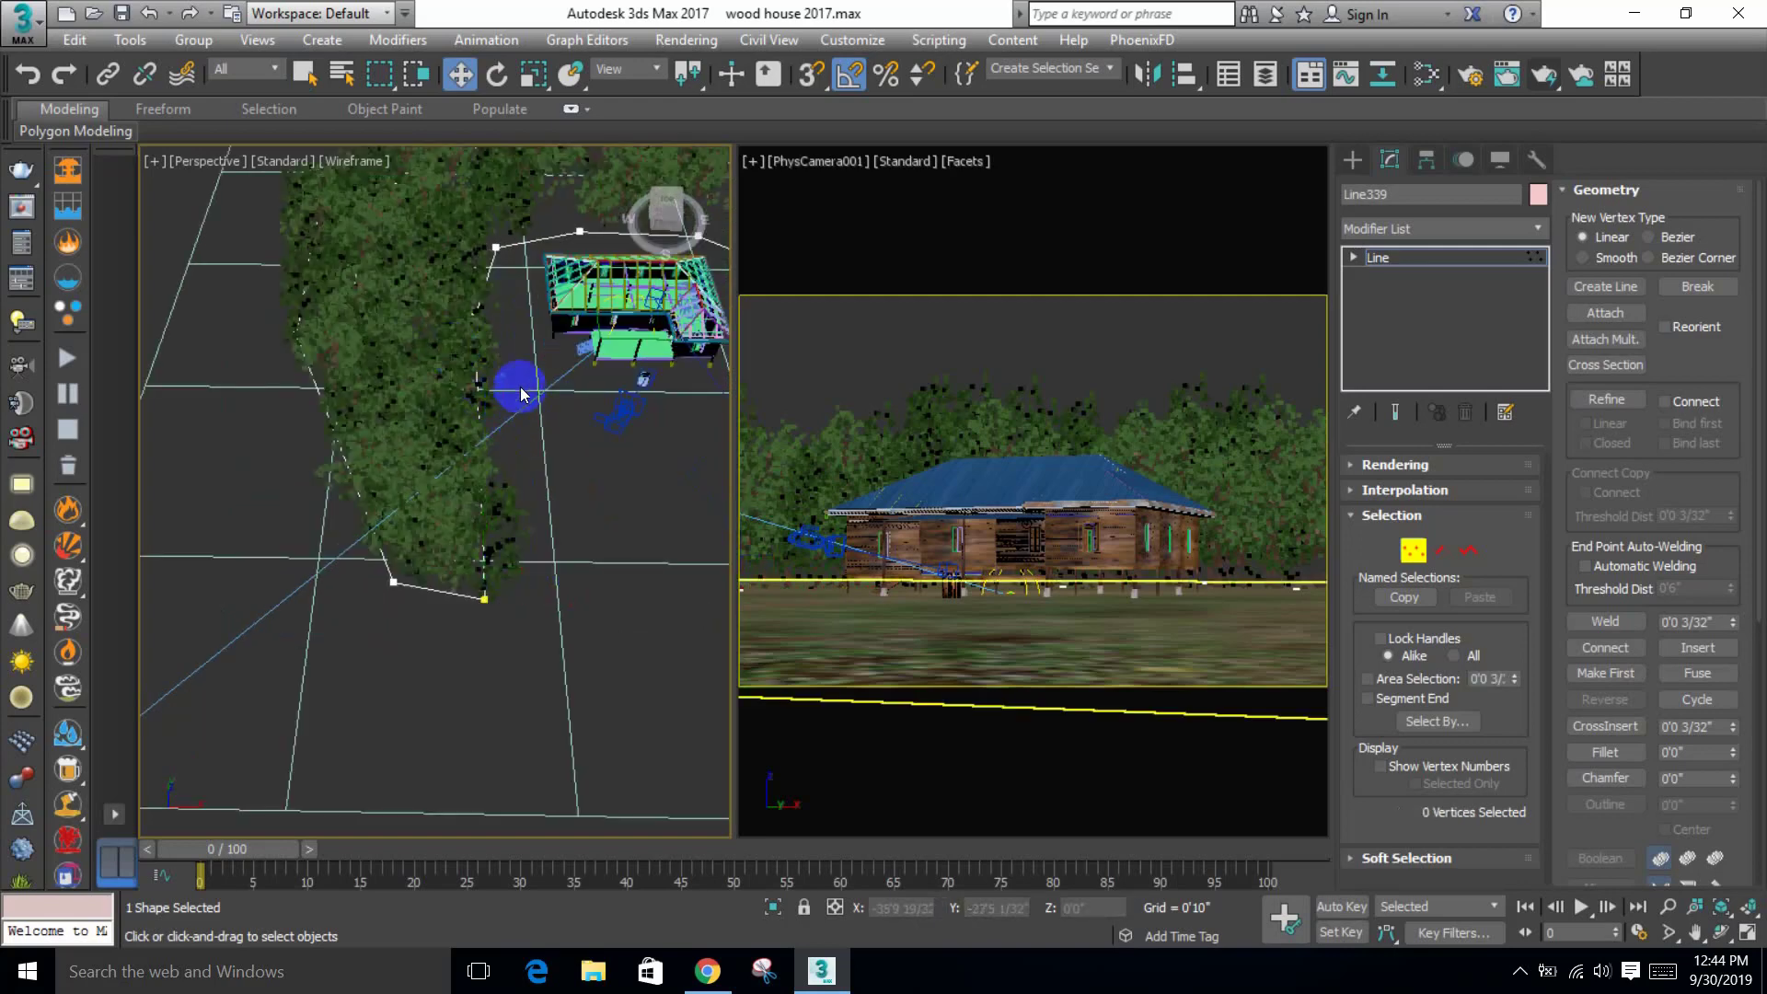
drag(449, 297, 547, 323)
scroll(521, 365, down, 3)
alt+middle_drag(521, 365, 607, 495)
scroll(570, 460, up, 2)
scroll(571, 434, down, 2)
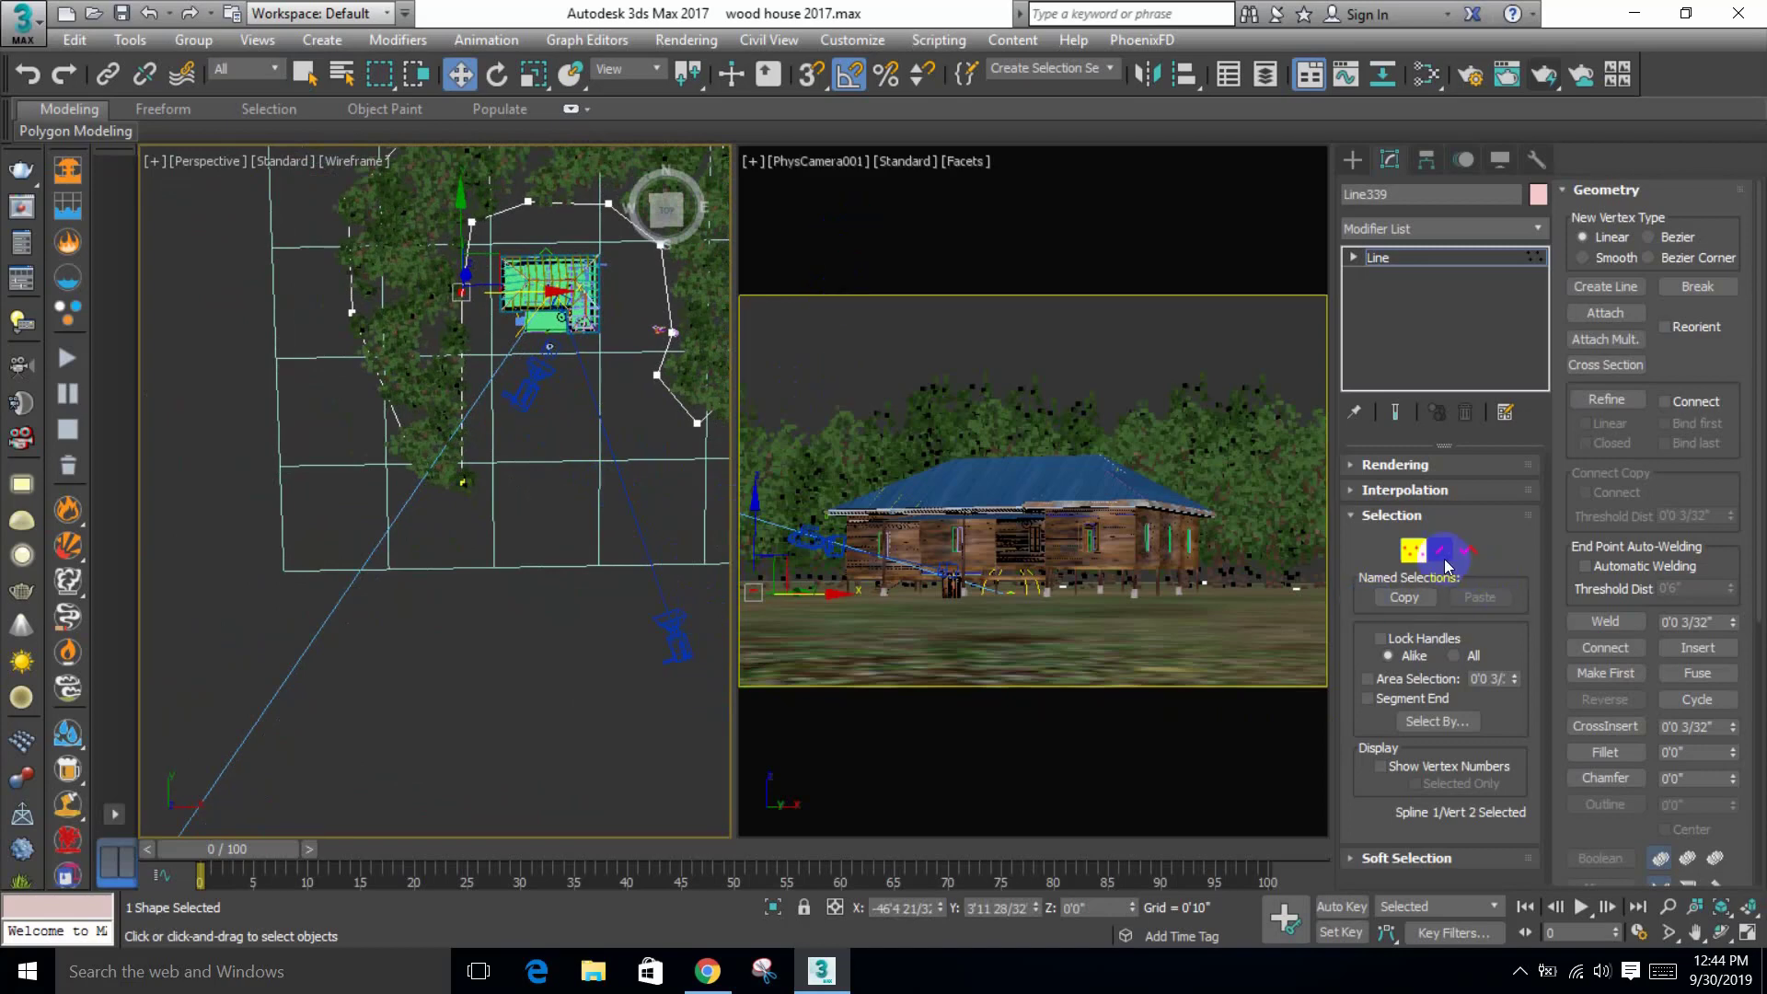
Step: Move the two inner boundary vertices to the right of the house closer to its wall
click(672, 331)
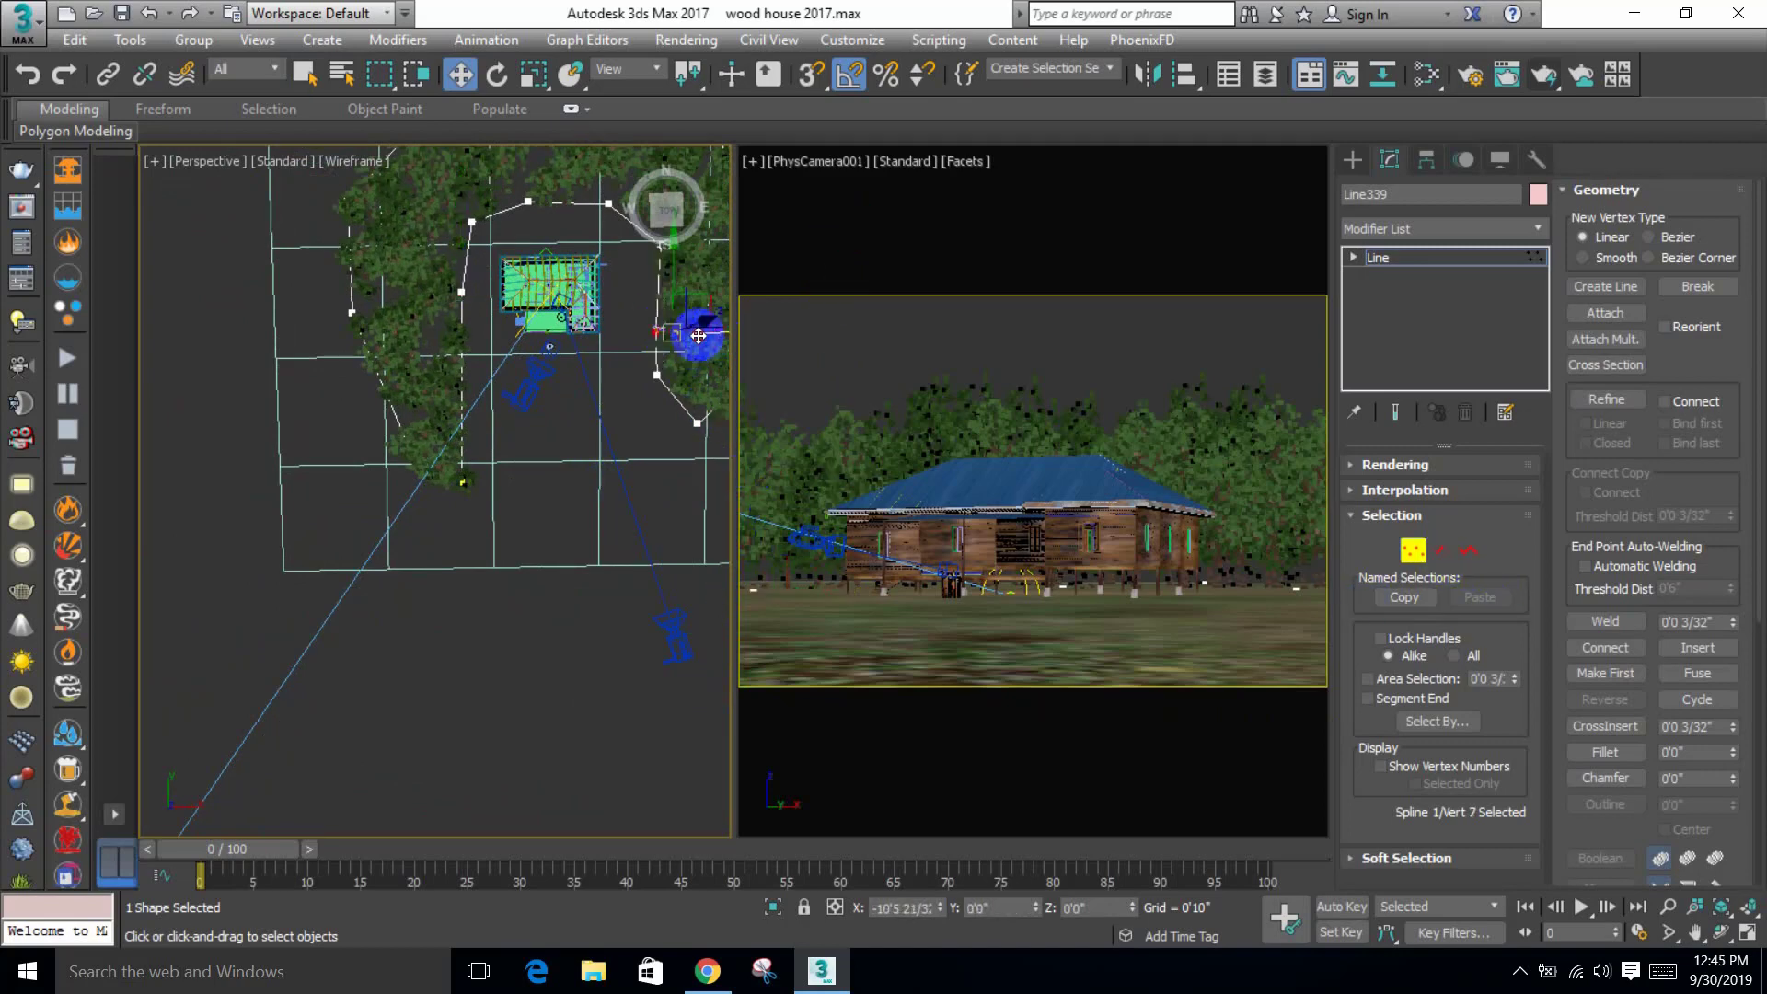
drag(698, 336, 674, 339)
middle_drag(673, 342, 632, 505)
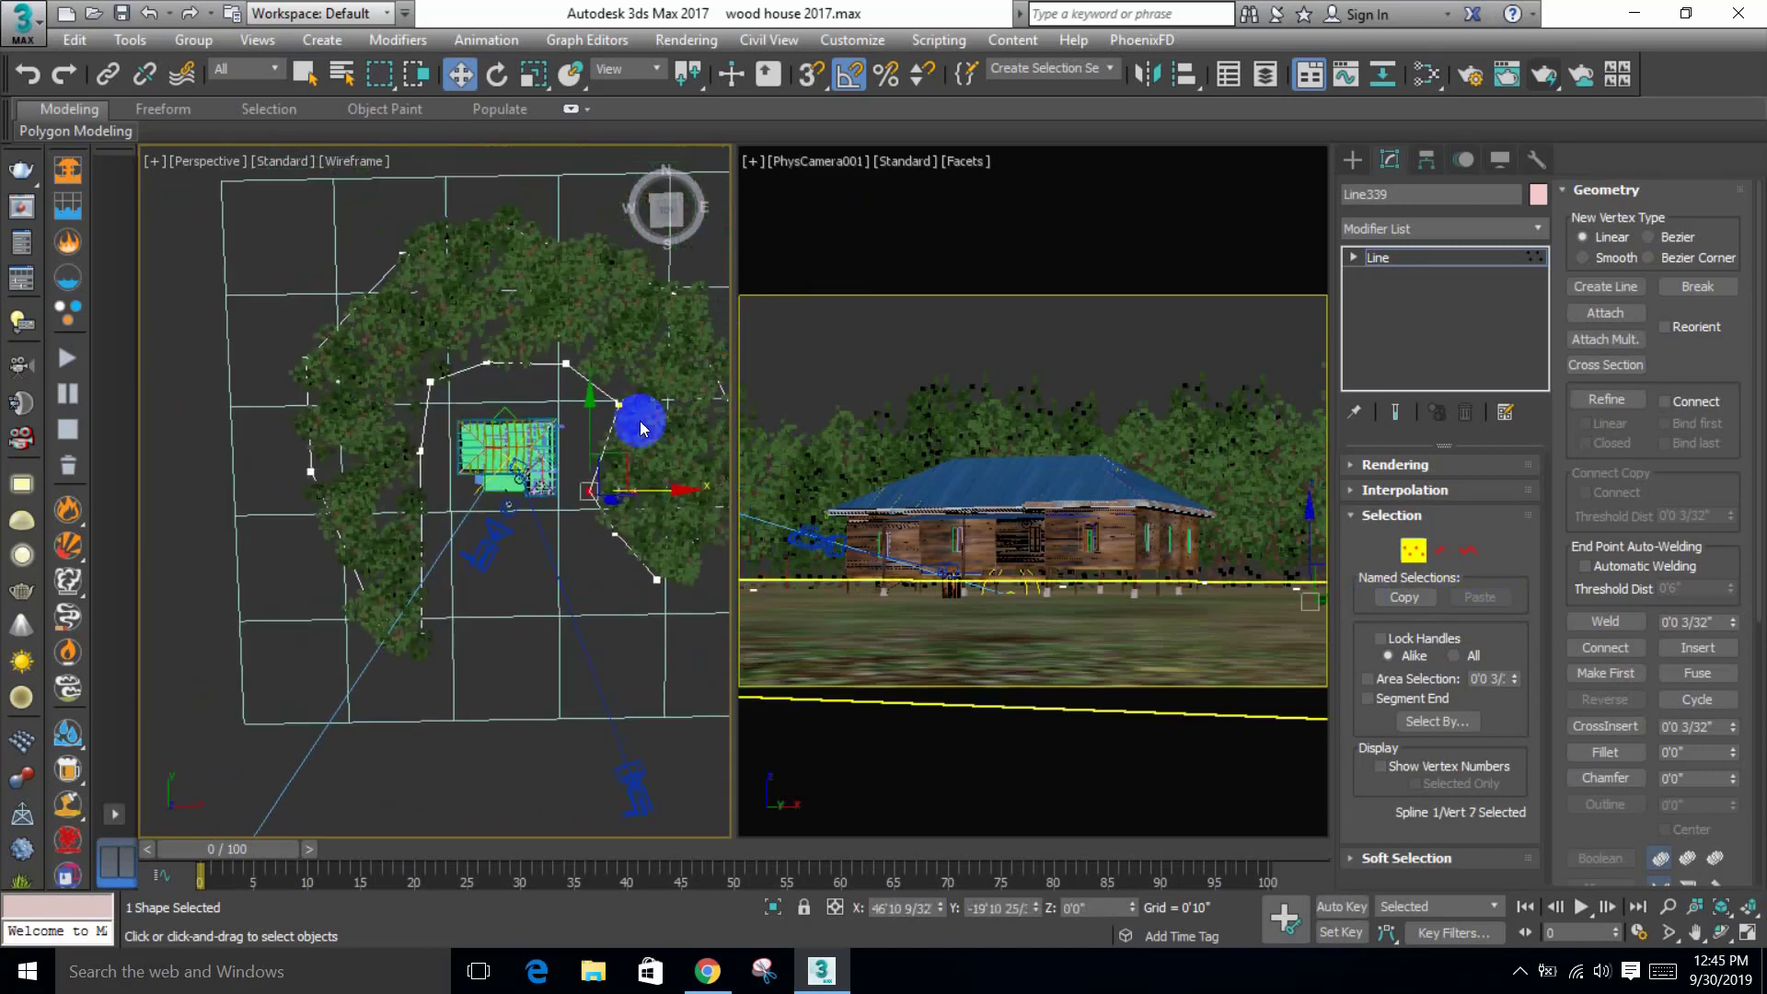
drag(598, 367, 631, 406)
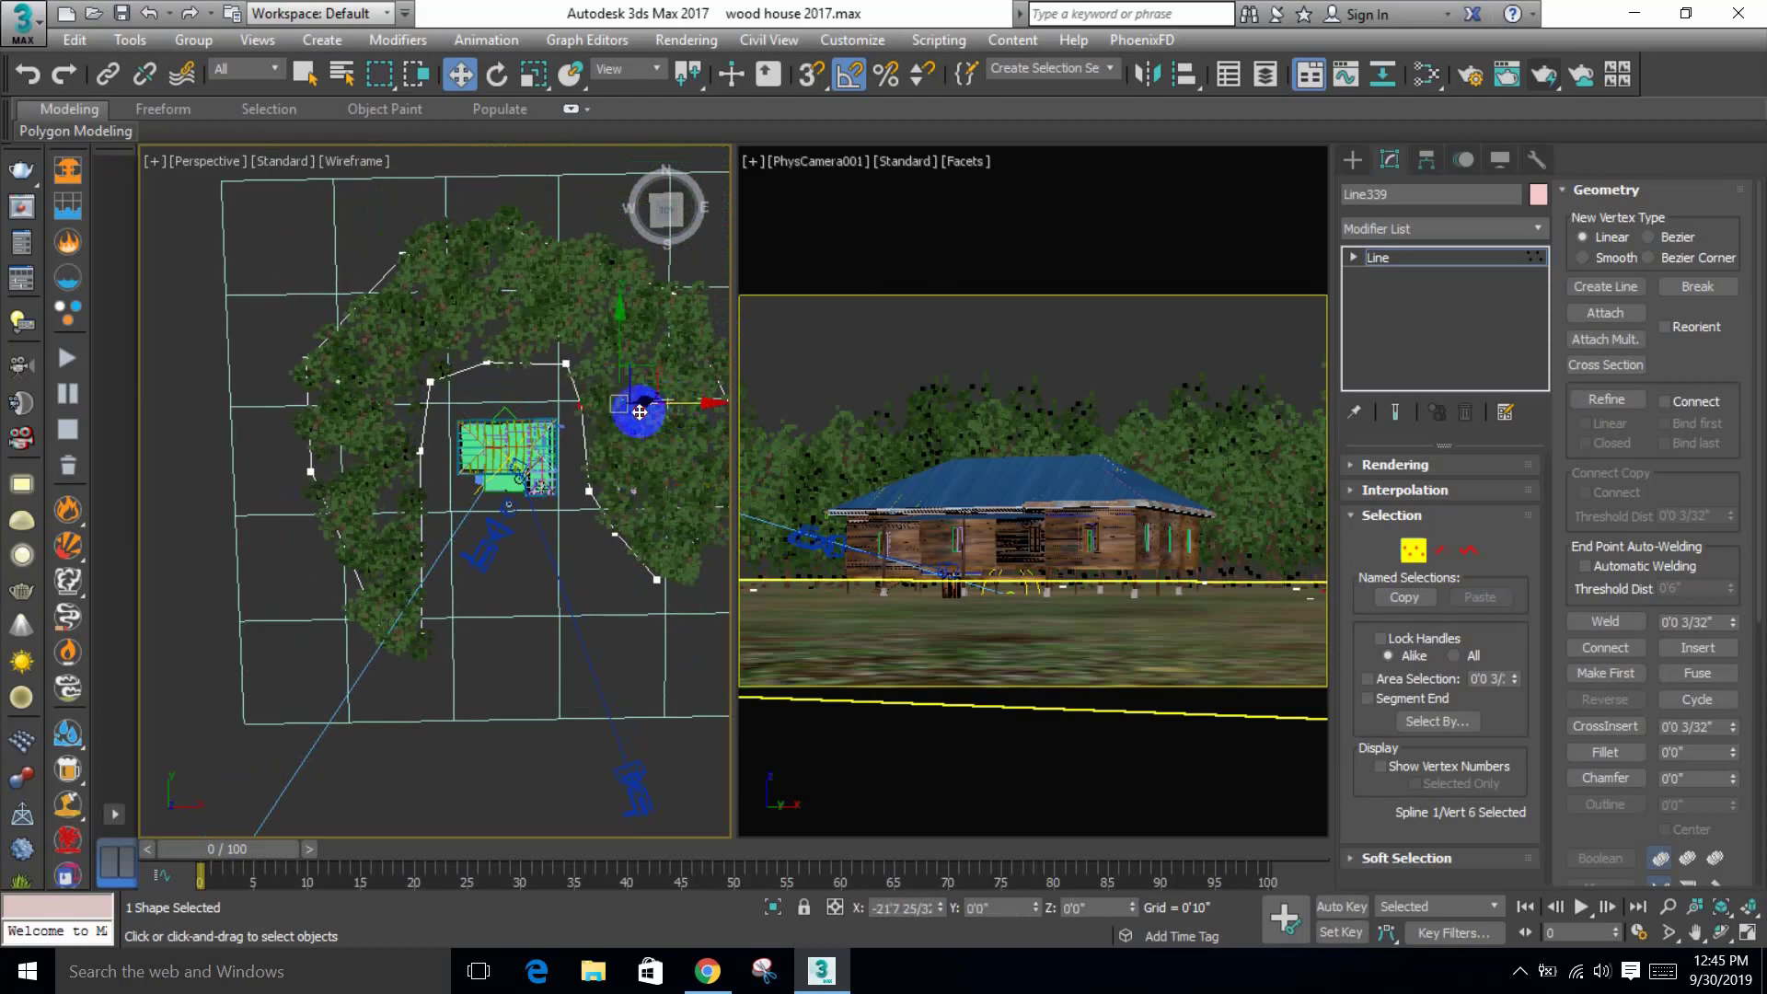
Step: Select the three inner boundary vertices behind the house and move them closer to its rear wall
click(566, 362)
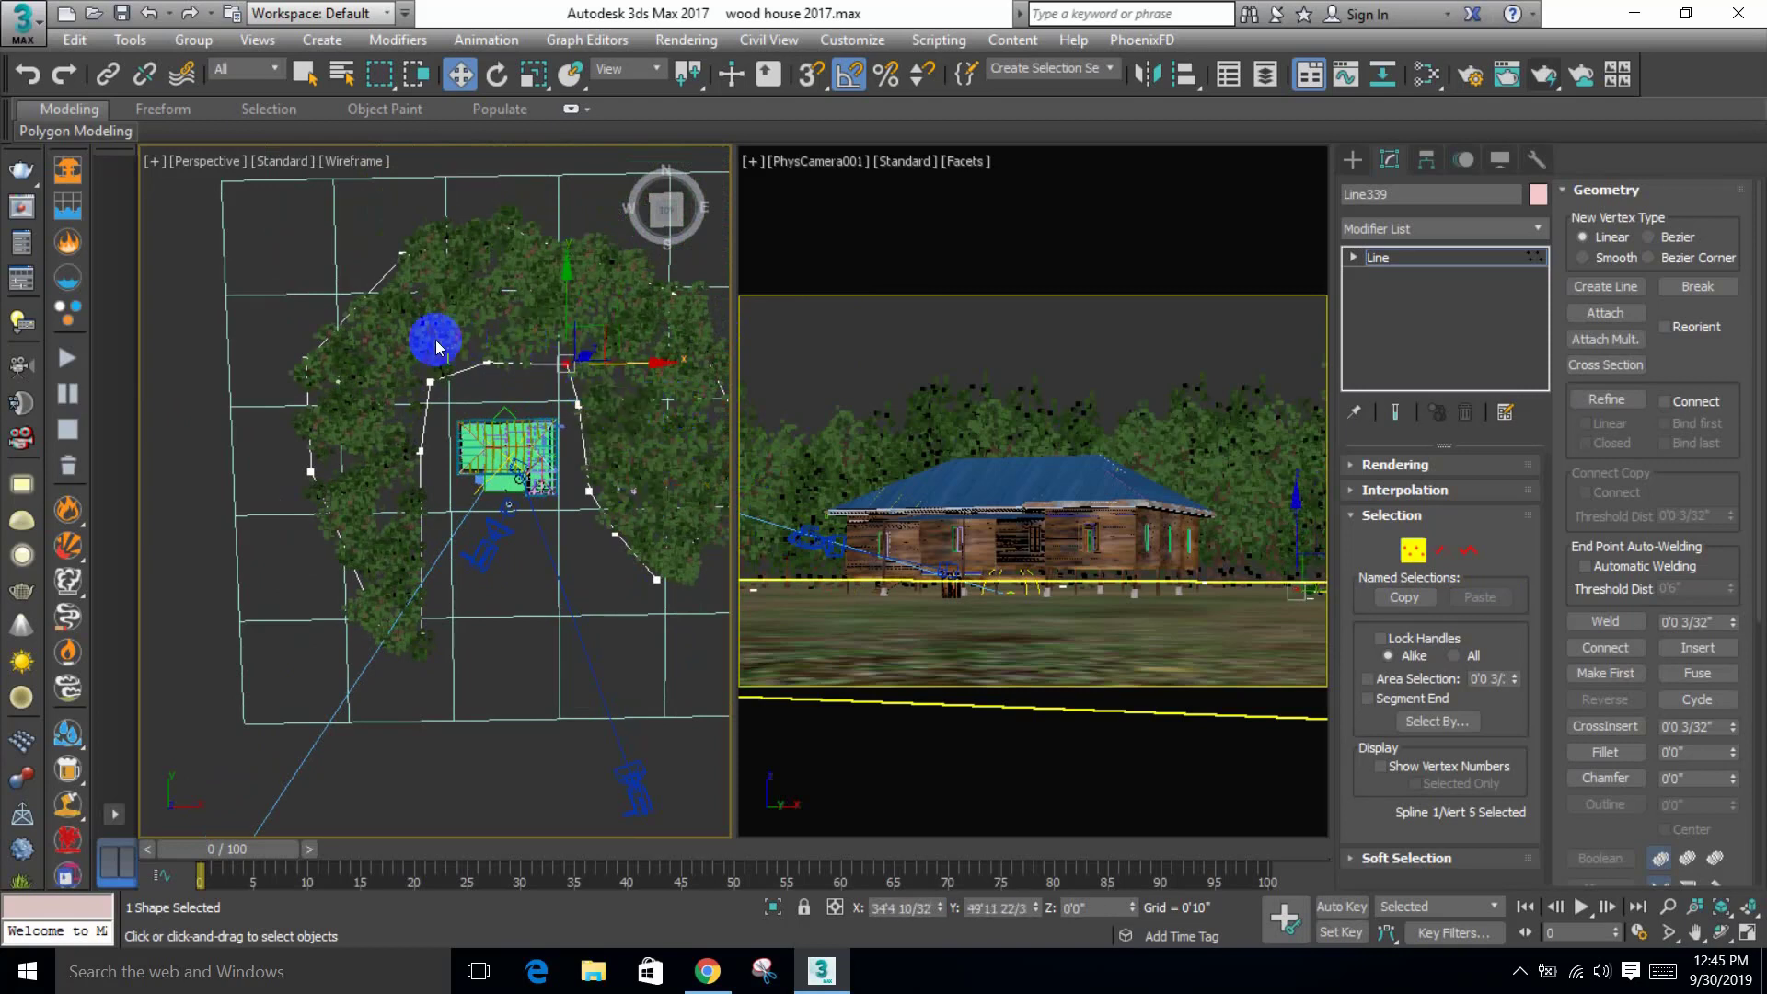
drag(425, 342, 566, 351)
Step: Exit vertex editing and select PhysCamera001 to compare its view cone with the forest area
click(1450, 553)
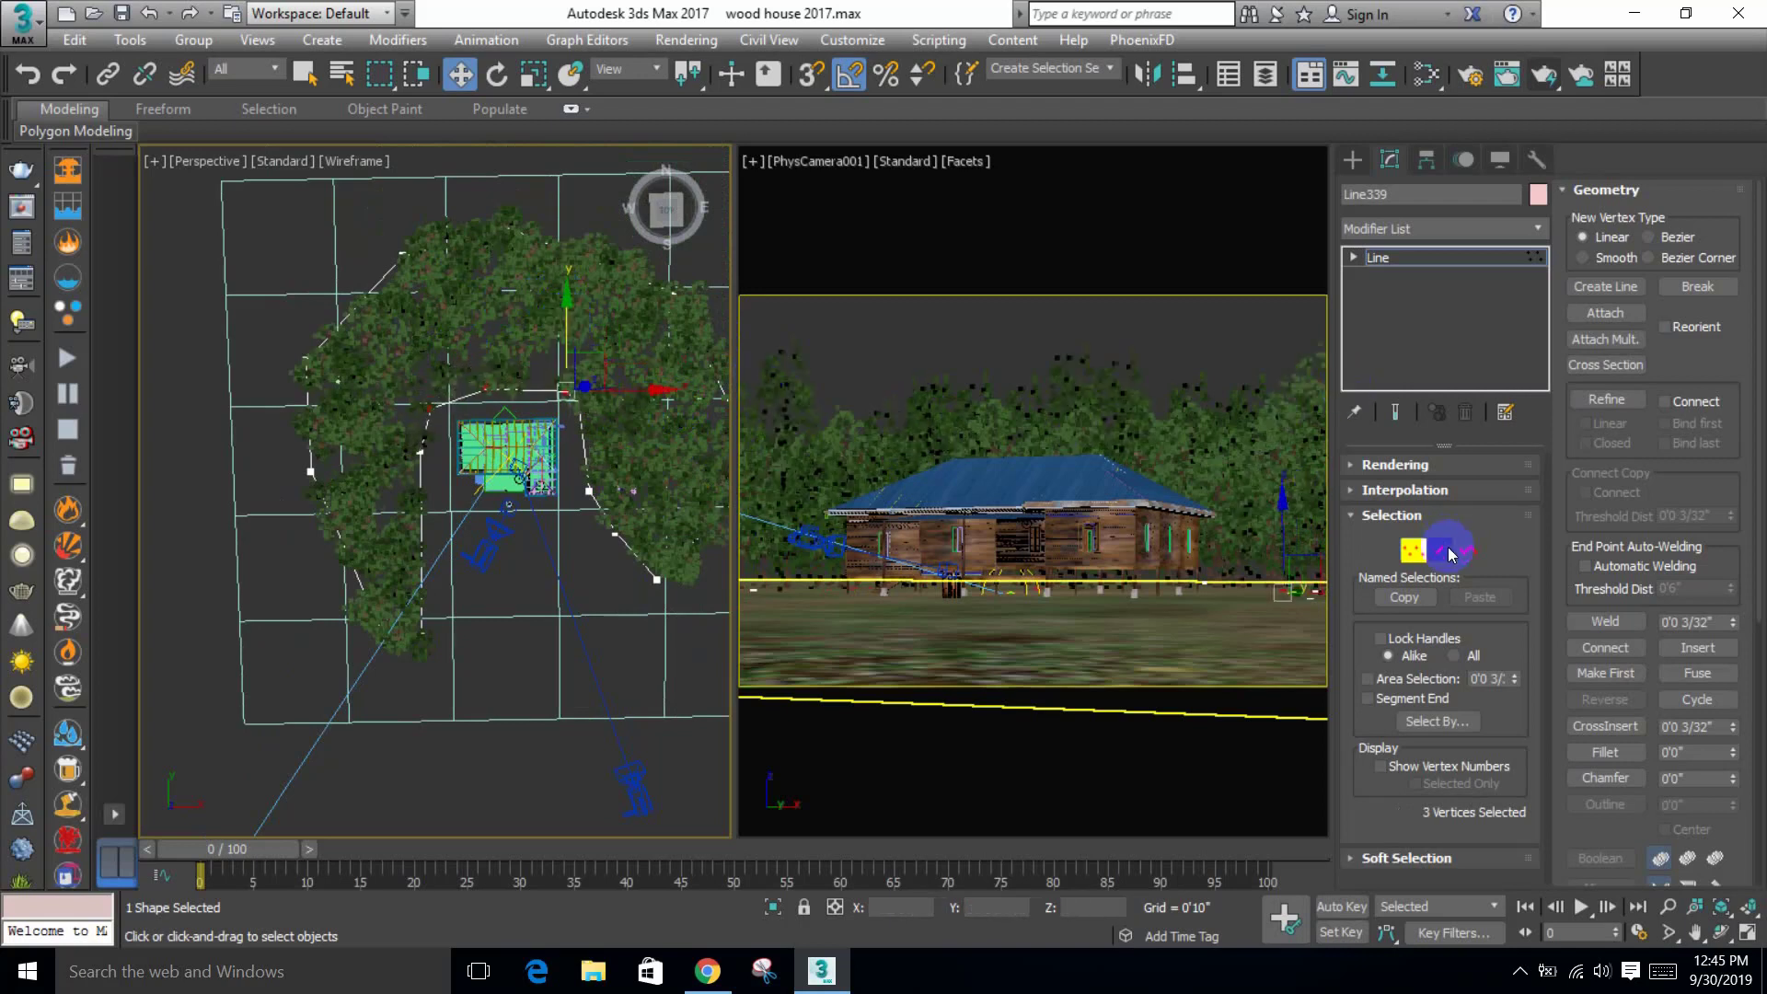
click(1405, 552)
click(505, 584)
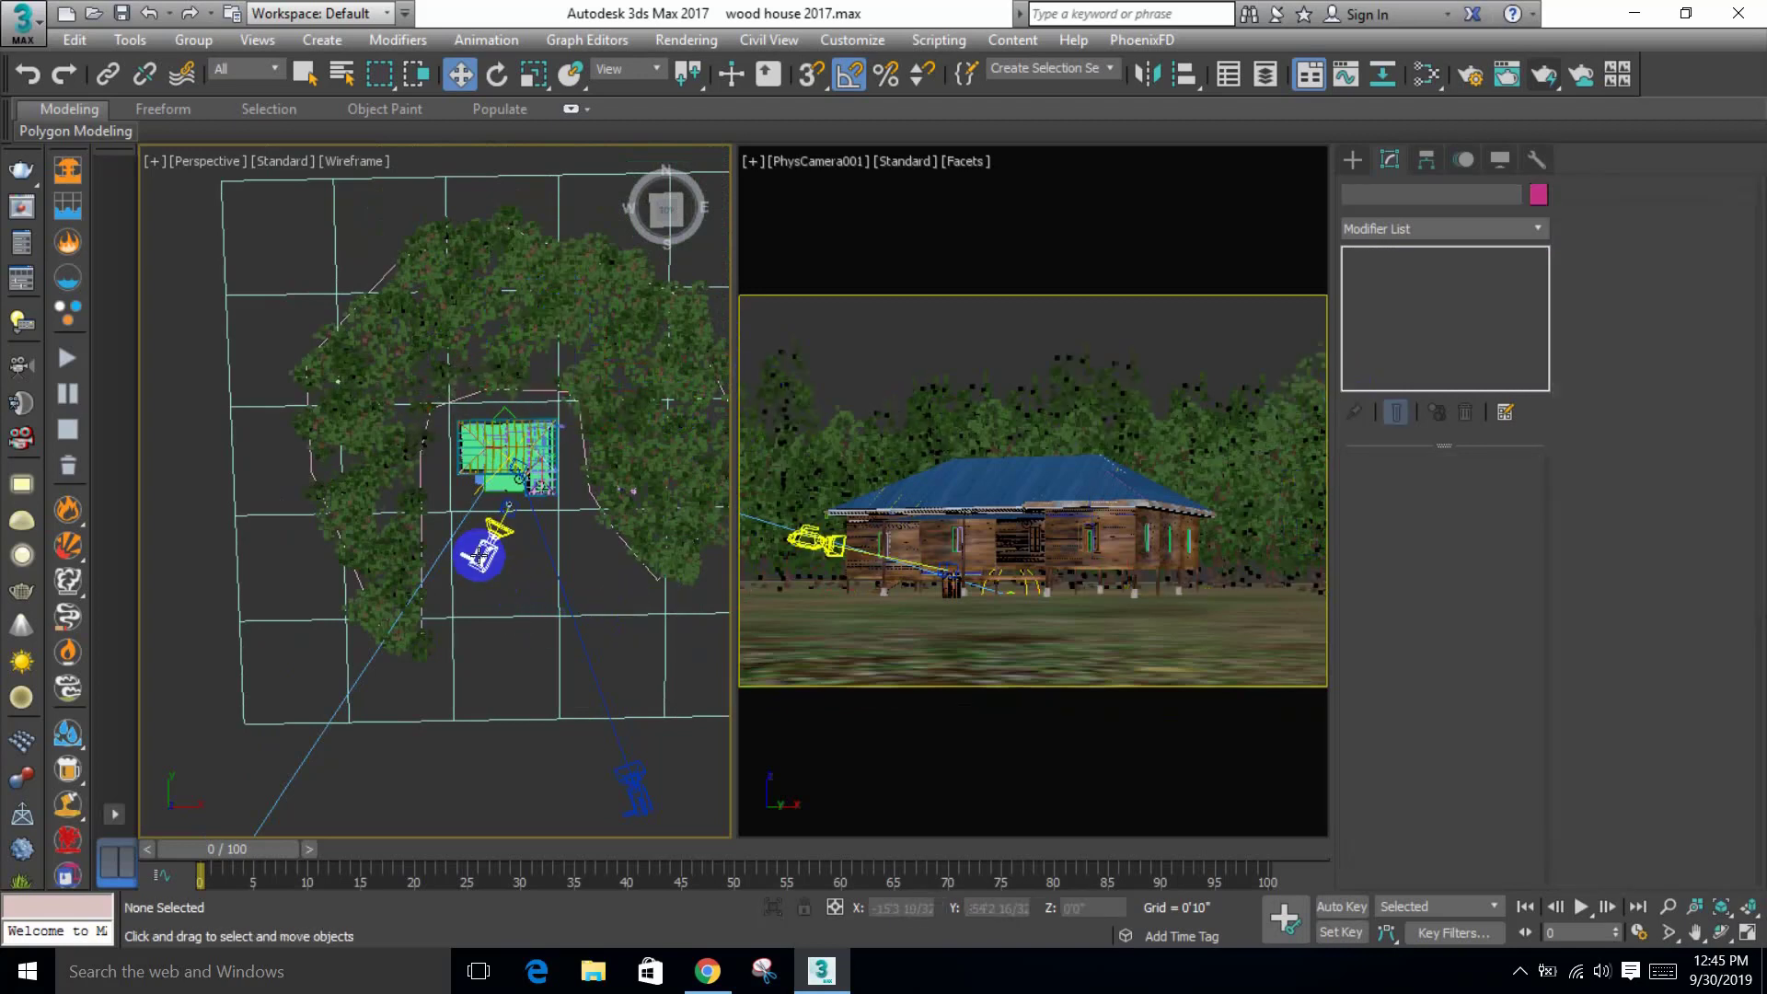
click(647, 812)
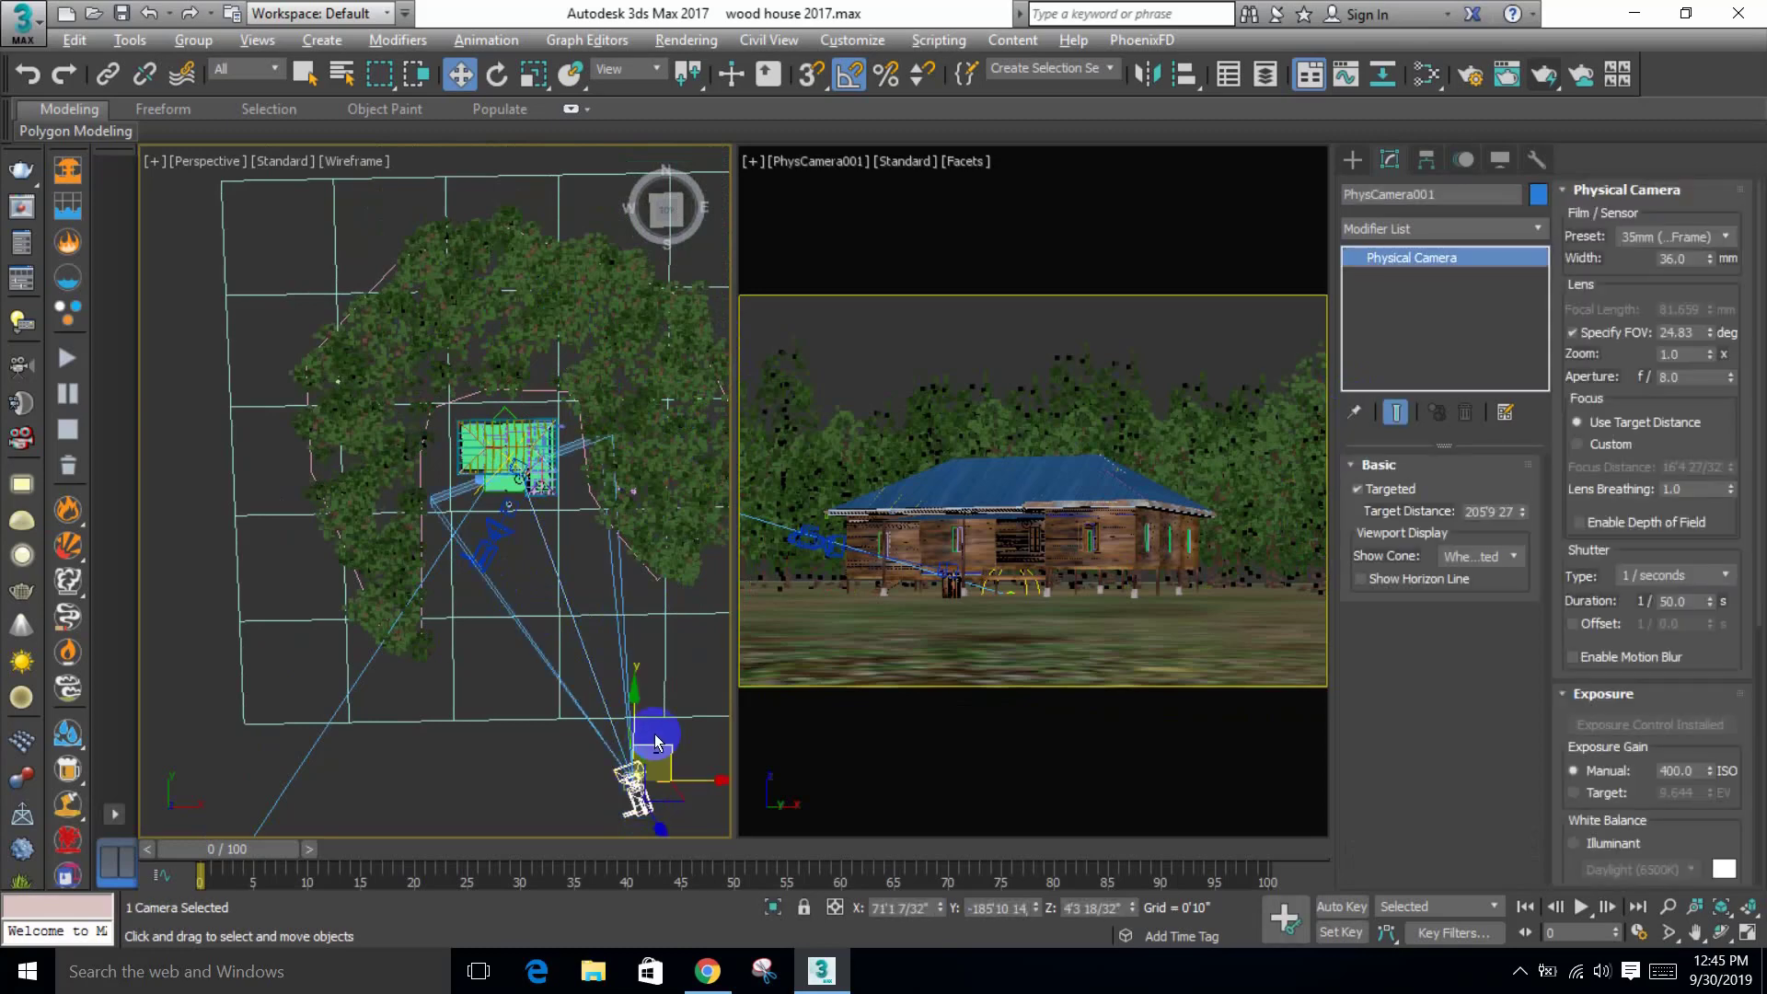
alt+middle_drag(635, 792, 552, 603)
Step: Reselect the forest boundary spline at vertex level and move the inner front vertex of its left arm to extend the trees
click(443, 564)
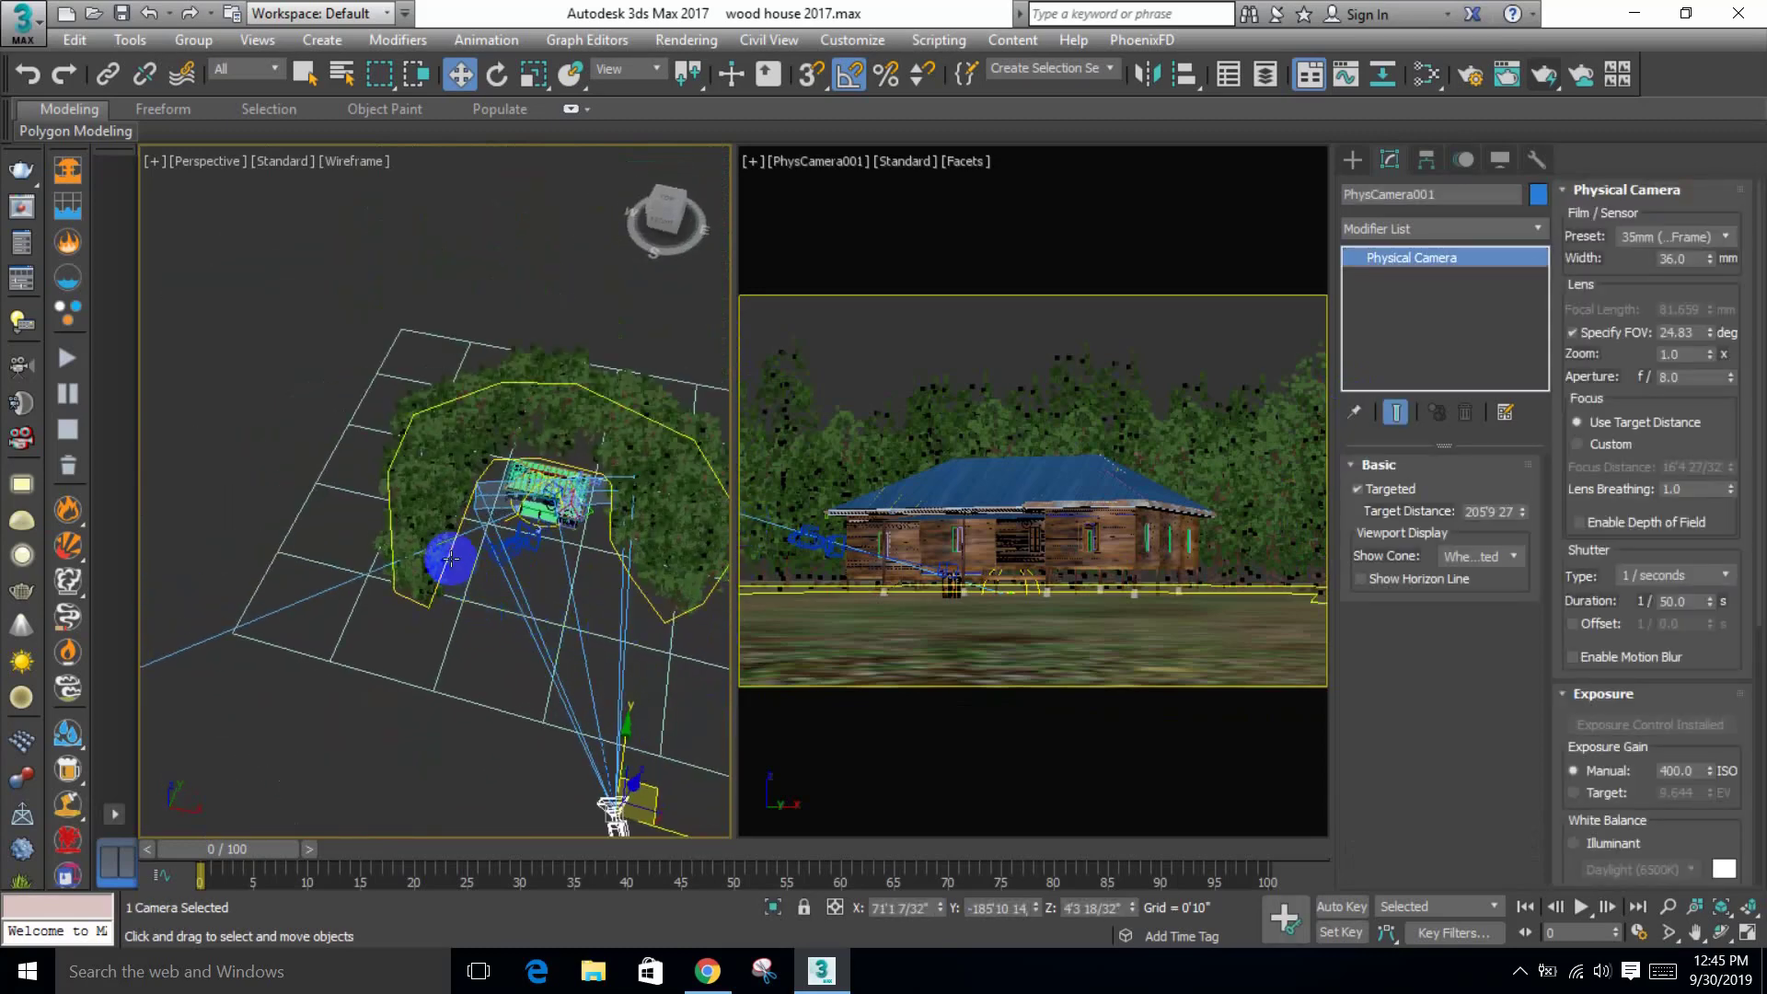
key(1)
click(428, 607)
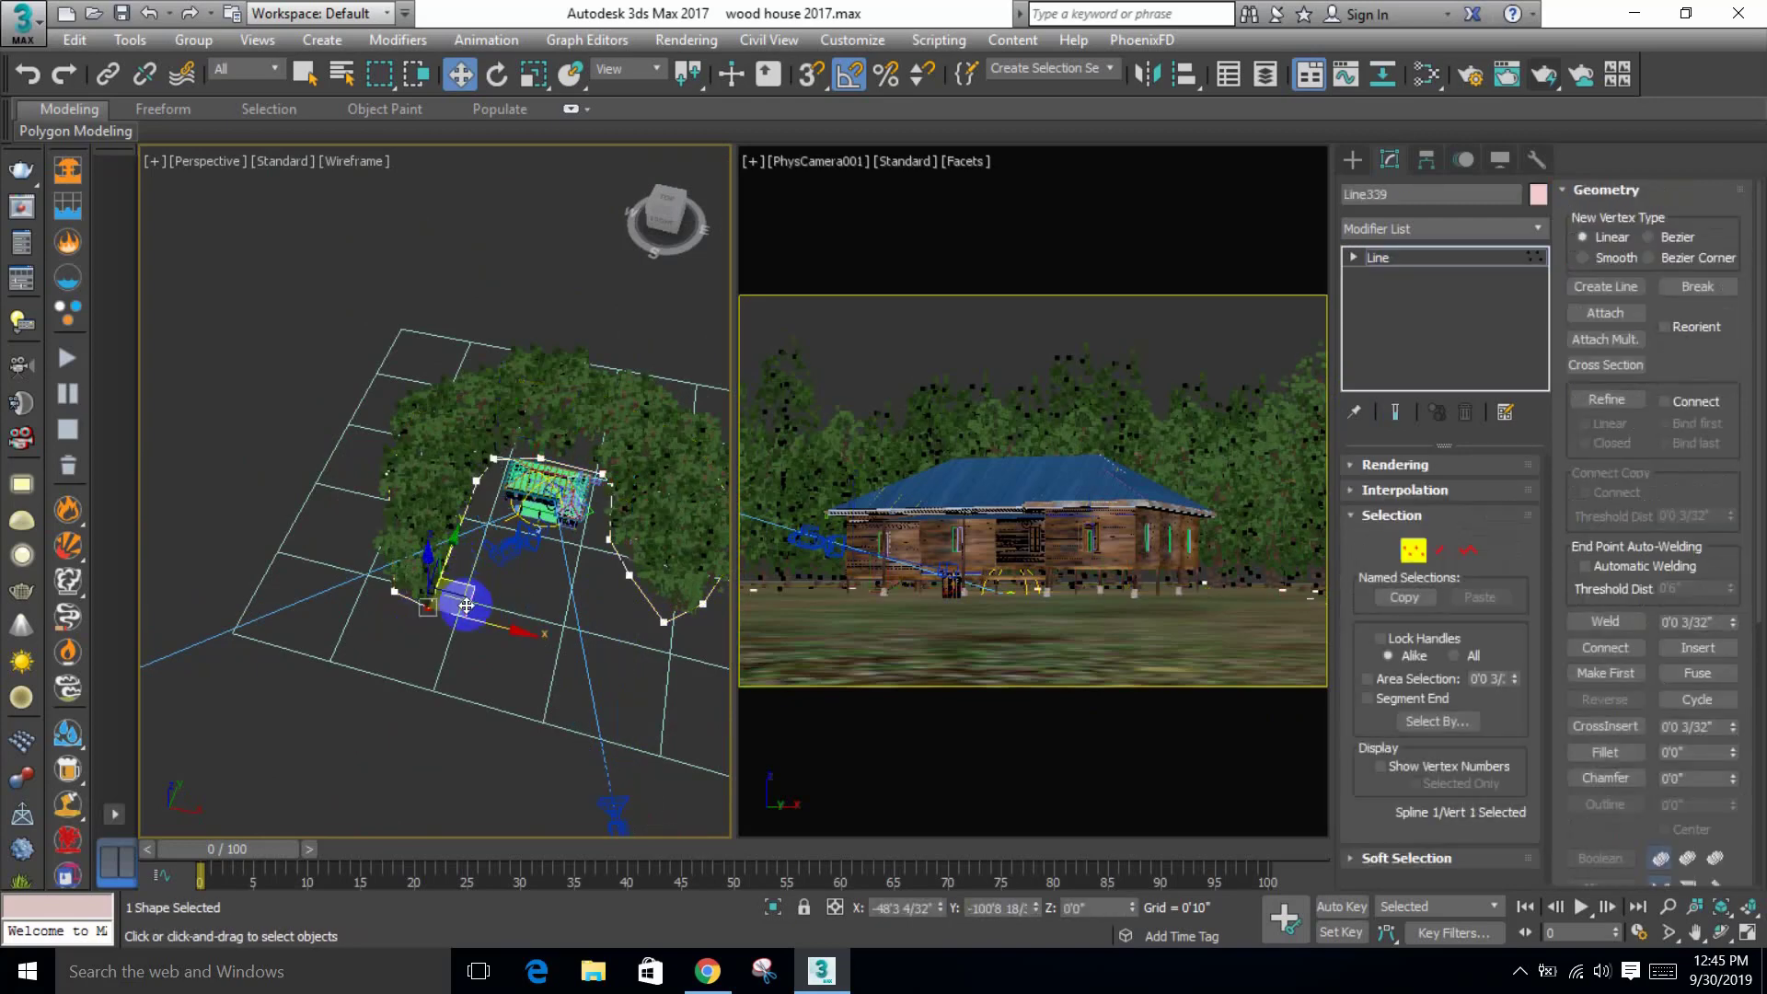
drag(484, 621, 552, 623)
drag(584, 616, 617, 779)
Step: Isolate the boundary spline to examine its vertices, select the inner vertex beside the house, and exit isolation
scroll(570, 659, up, 2)
alt+middle_drag(569, 660, 383, 674)
click(483, 640)
drag(485, 635, 472, 553)
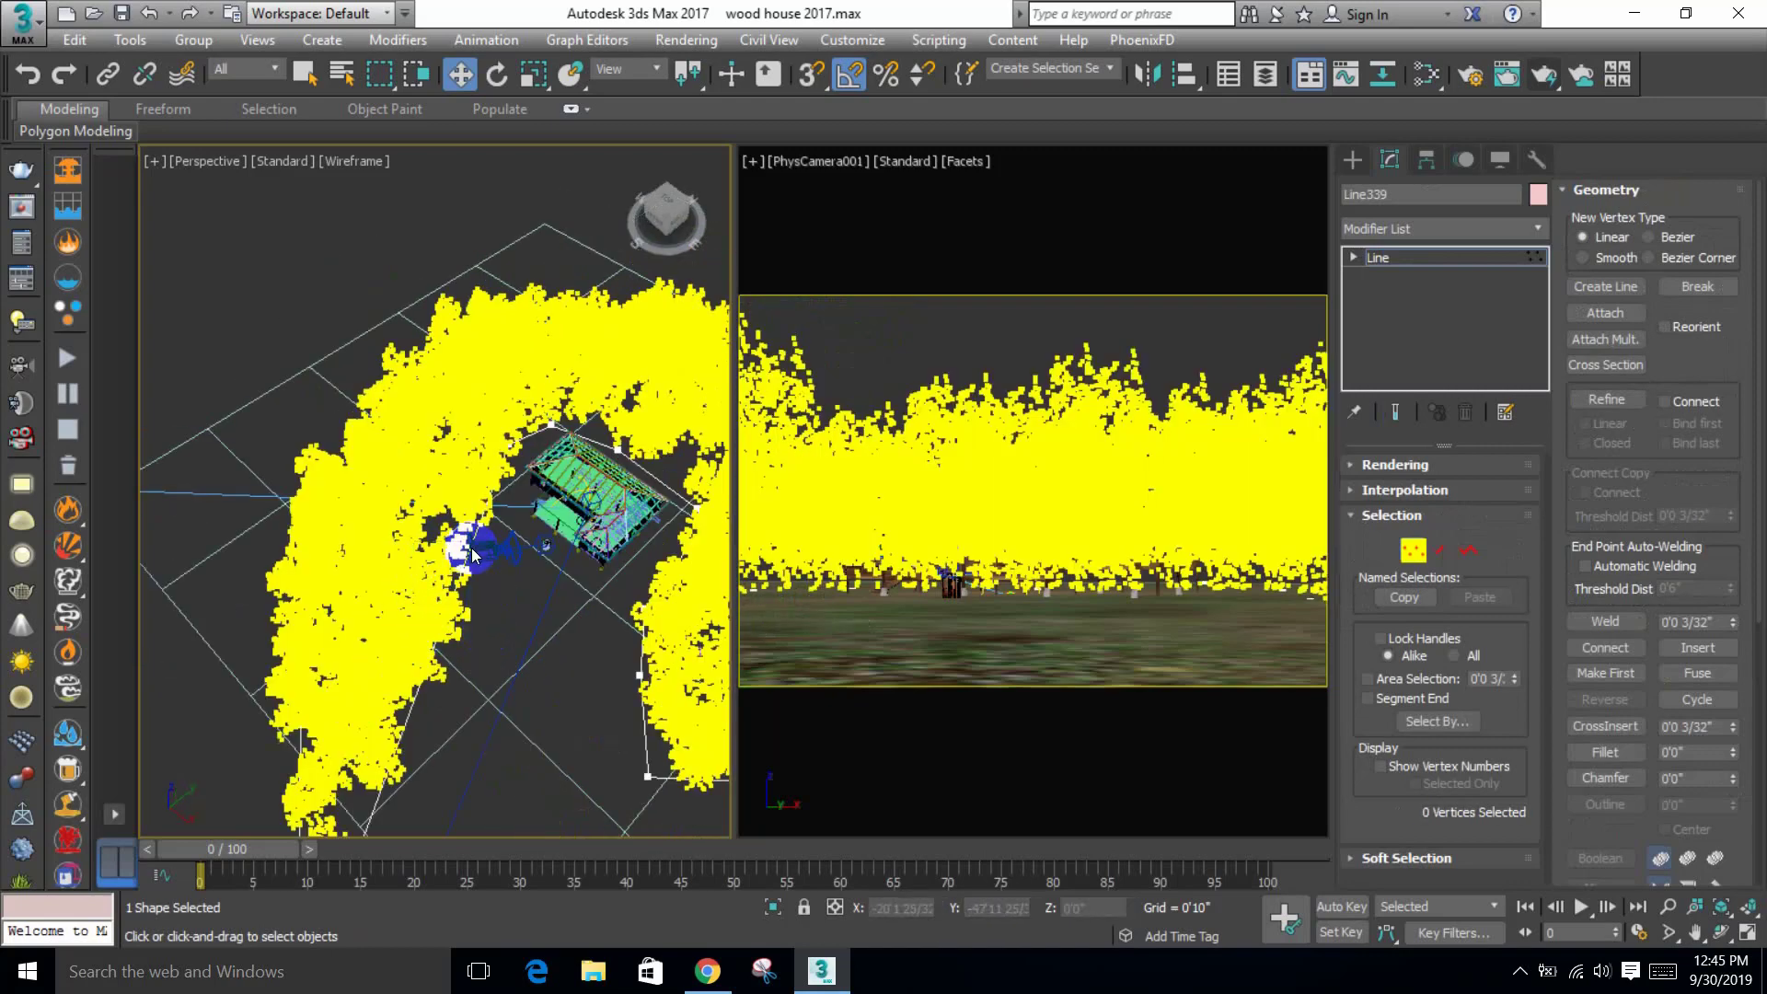
alt+middle_drag(481, 542, 479, 640)
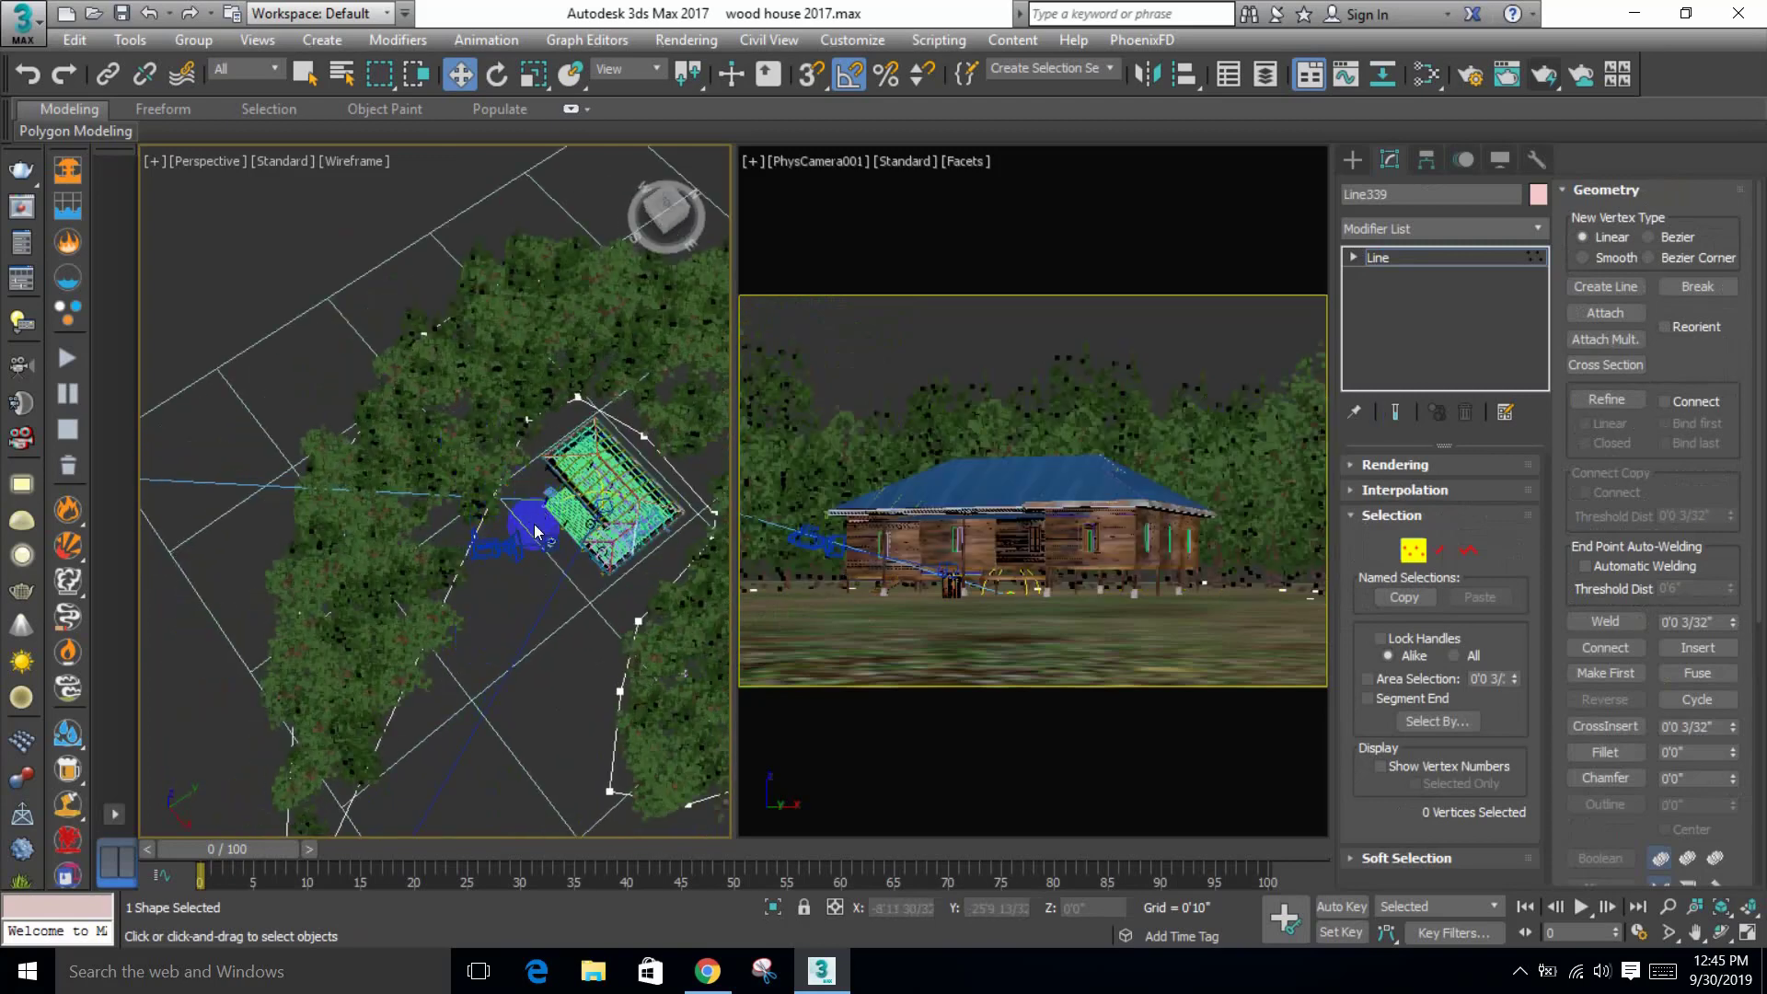
scroll(535, 531, down, 3)
key(alt+q)
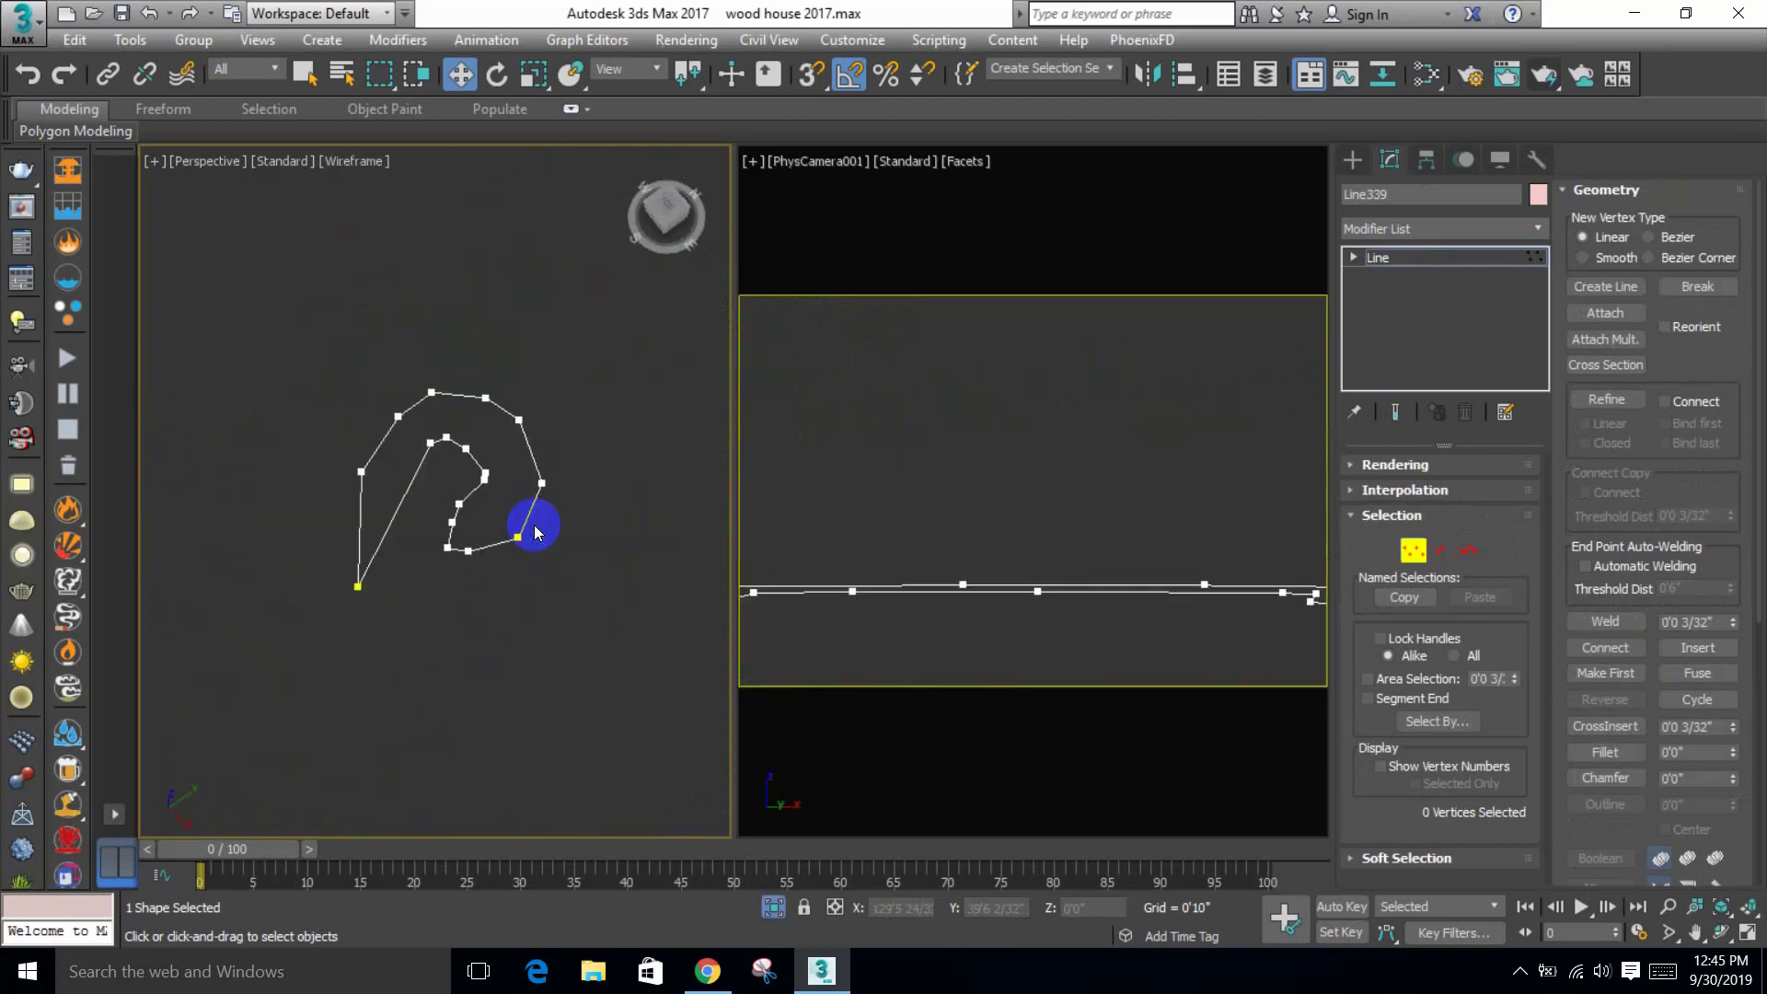
scroll(408, 492, up, 2)
click(443, 424)
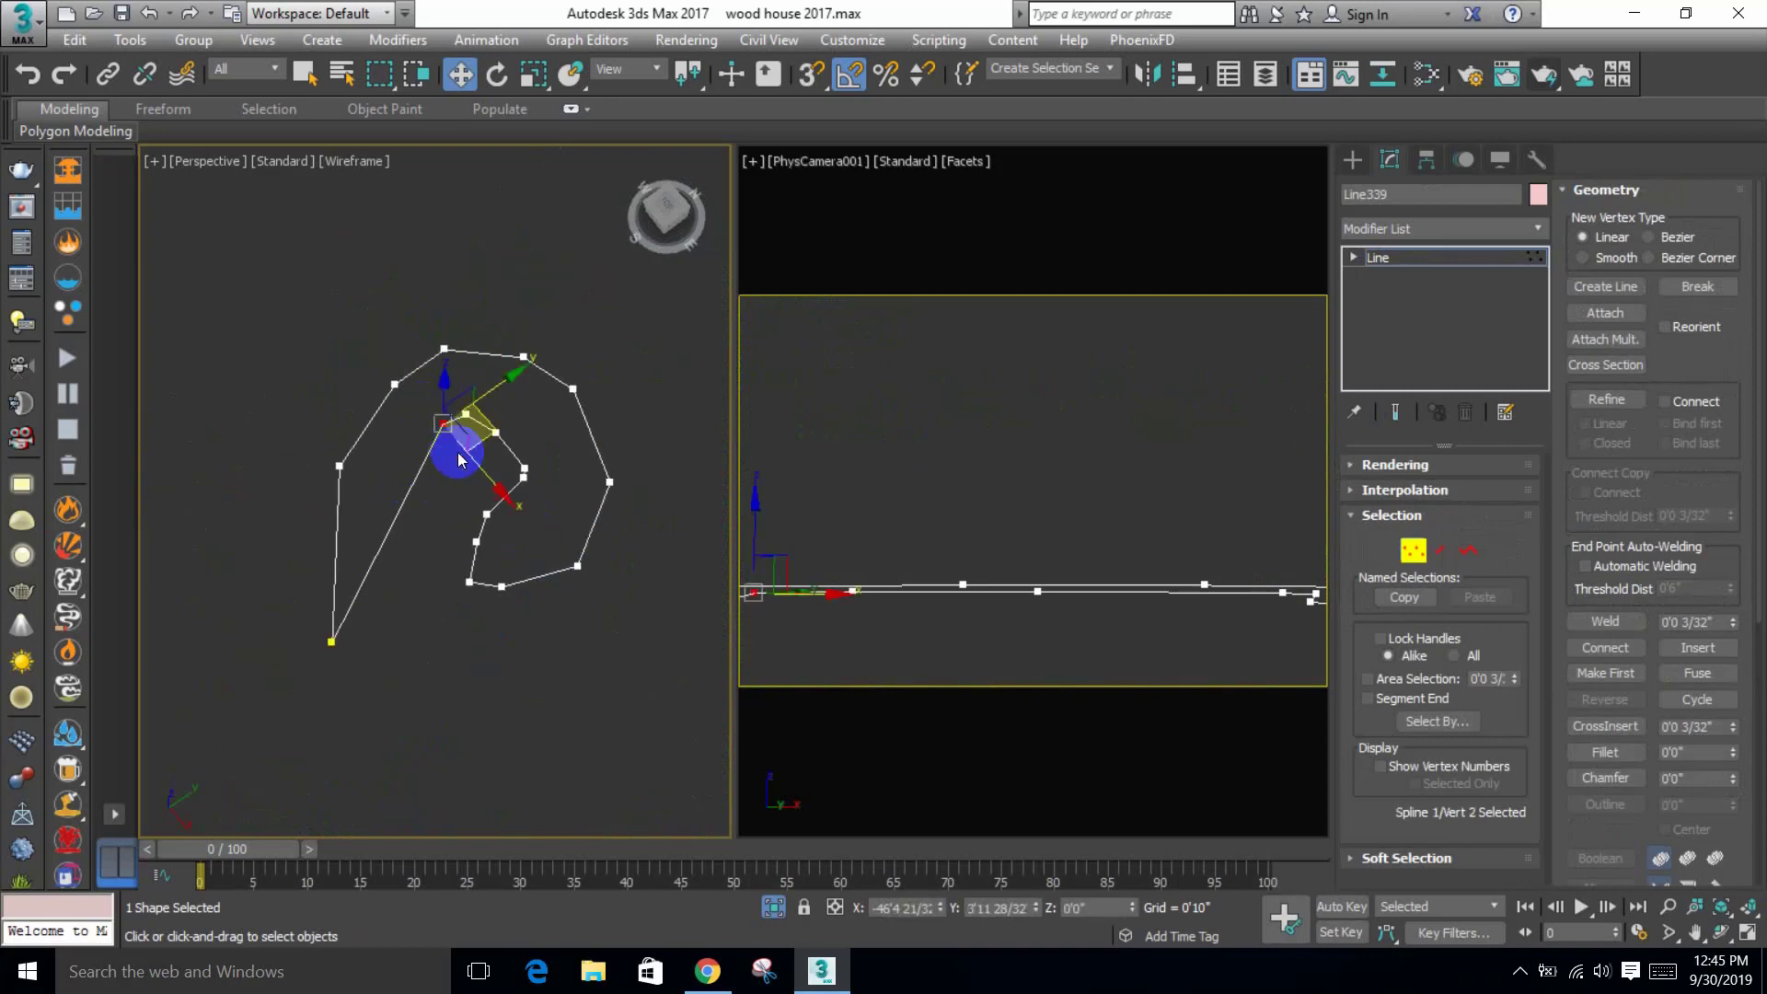
click(774, 910)
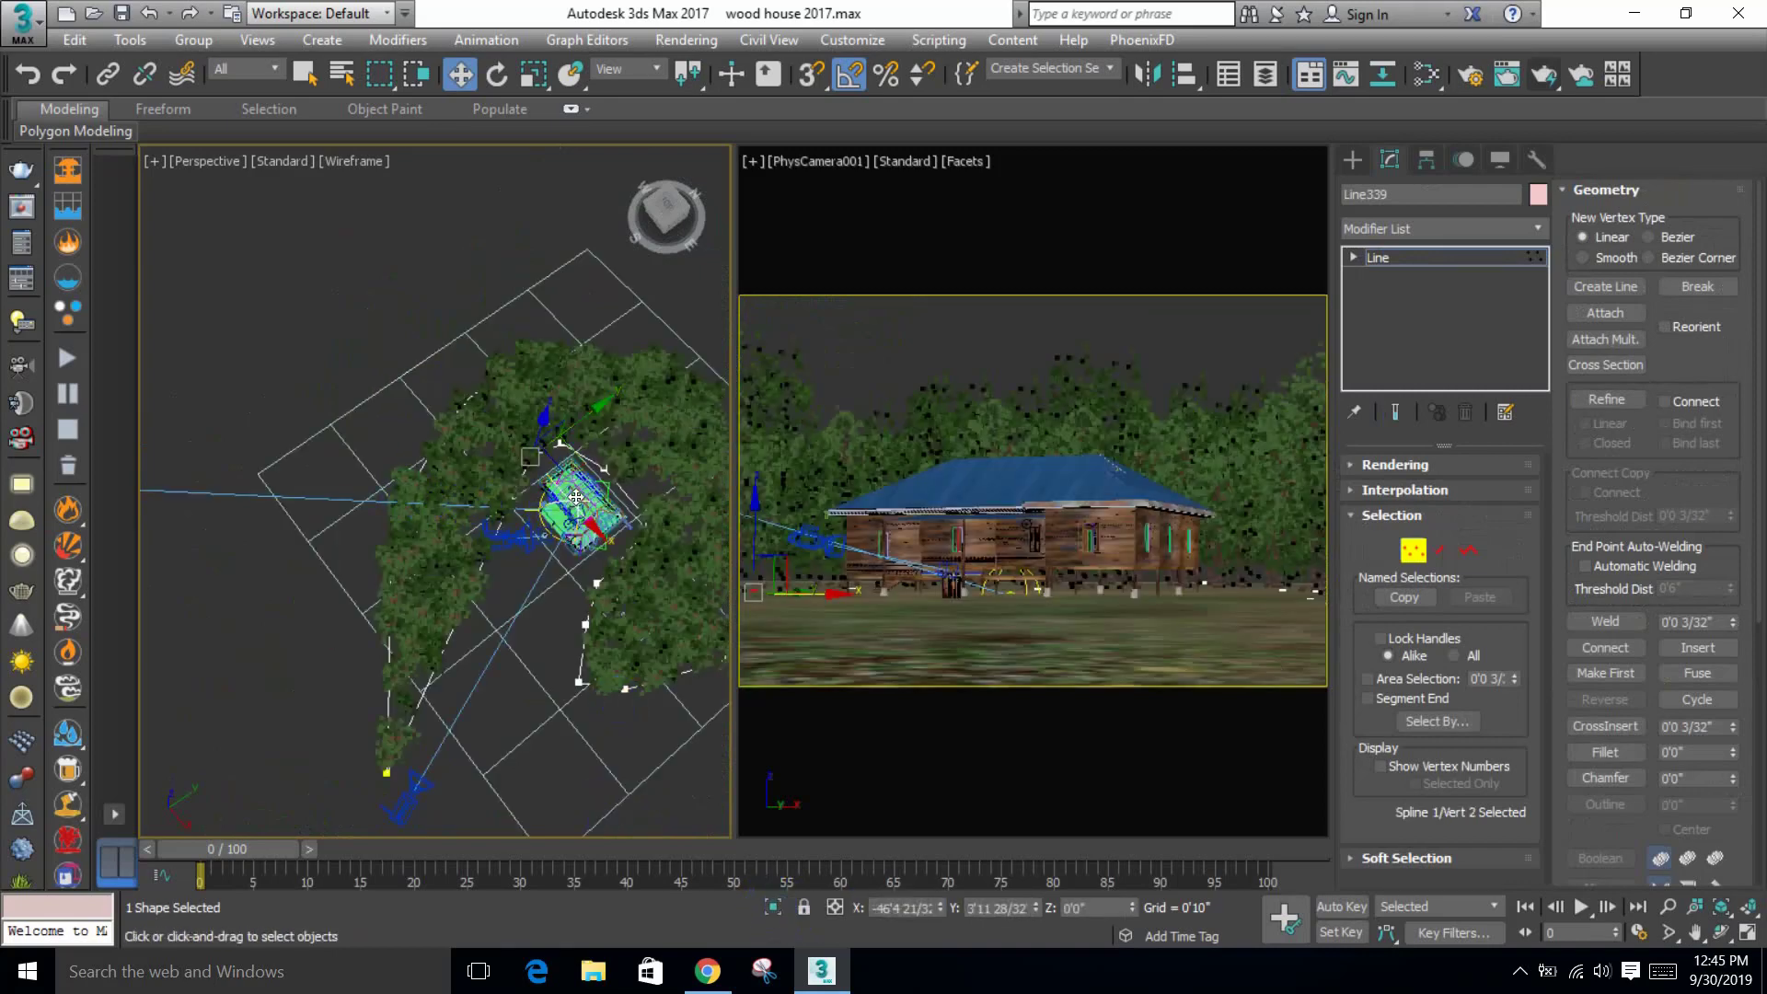
Step: Move the selected inner boundary vertex closer to the front corner of the house
scroll(575, 497, up, 2)
drag(526, 427, 469, 521)
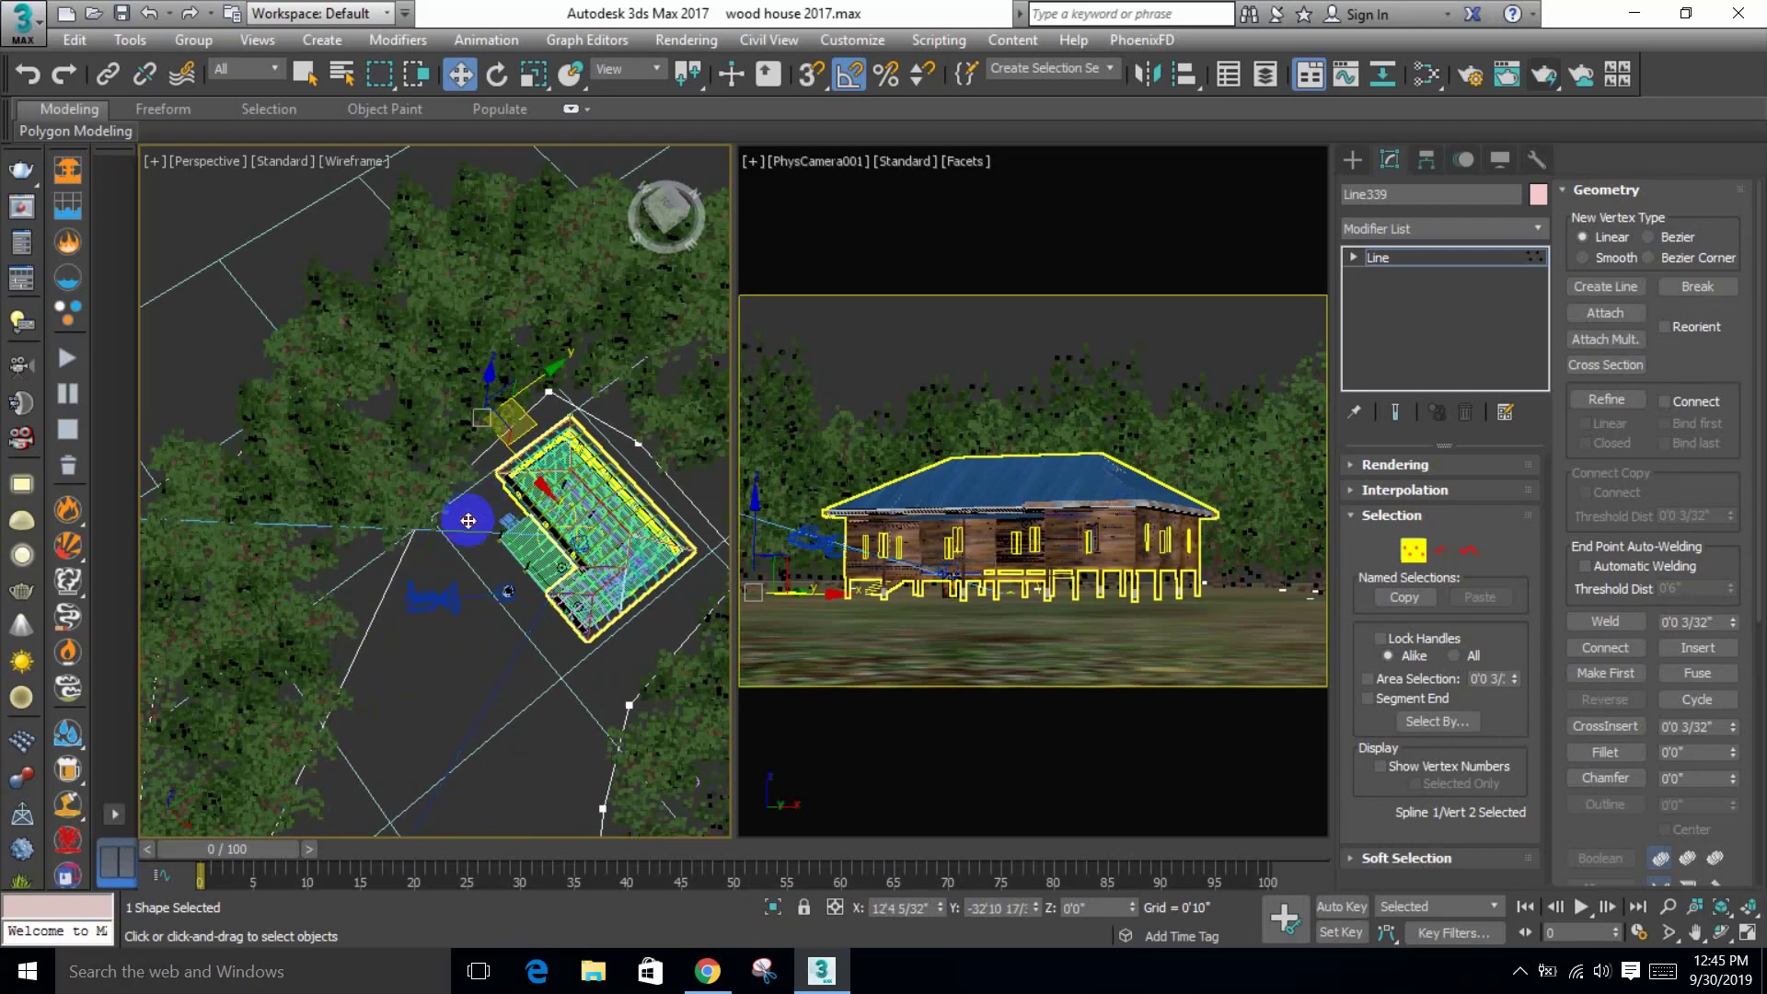
scroll(451, 561, down, 5)
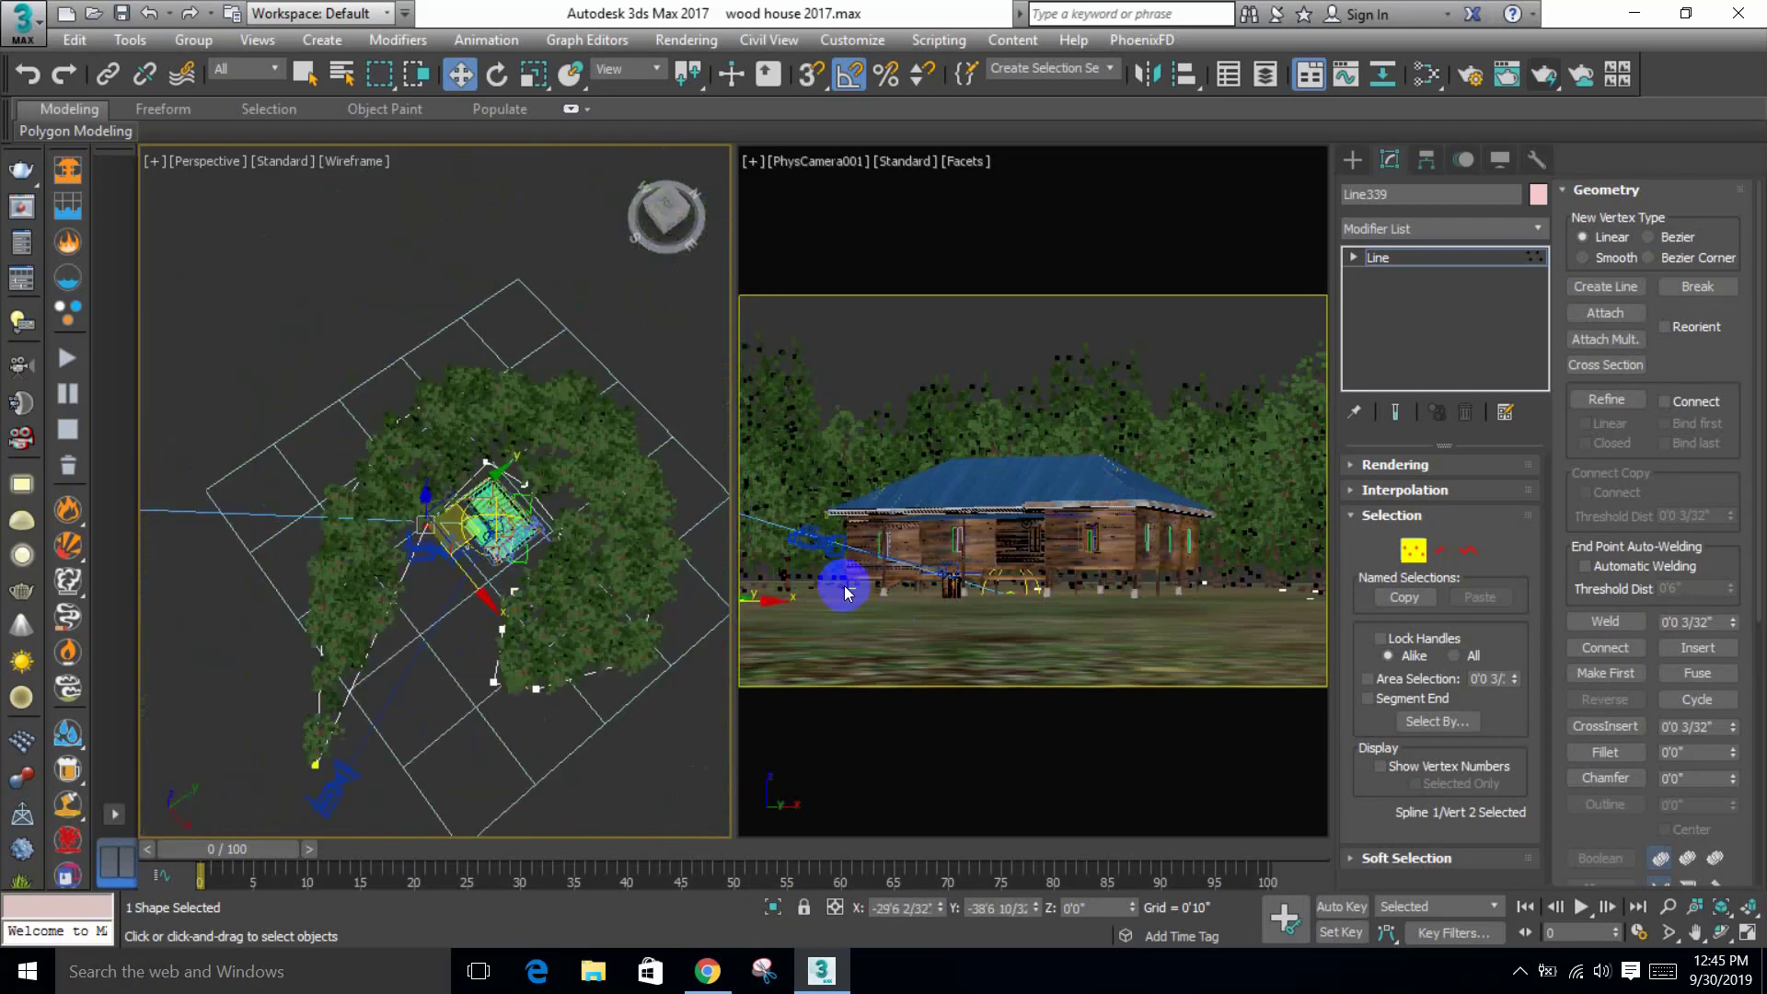
Step: Divide the inner boundary segment along the left forest arm once and return to vertex editing
scroll(405, 594, up, 5)
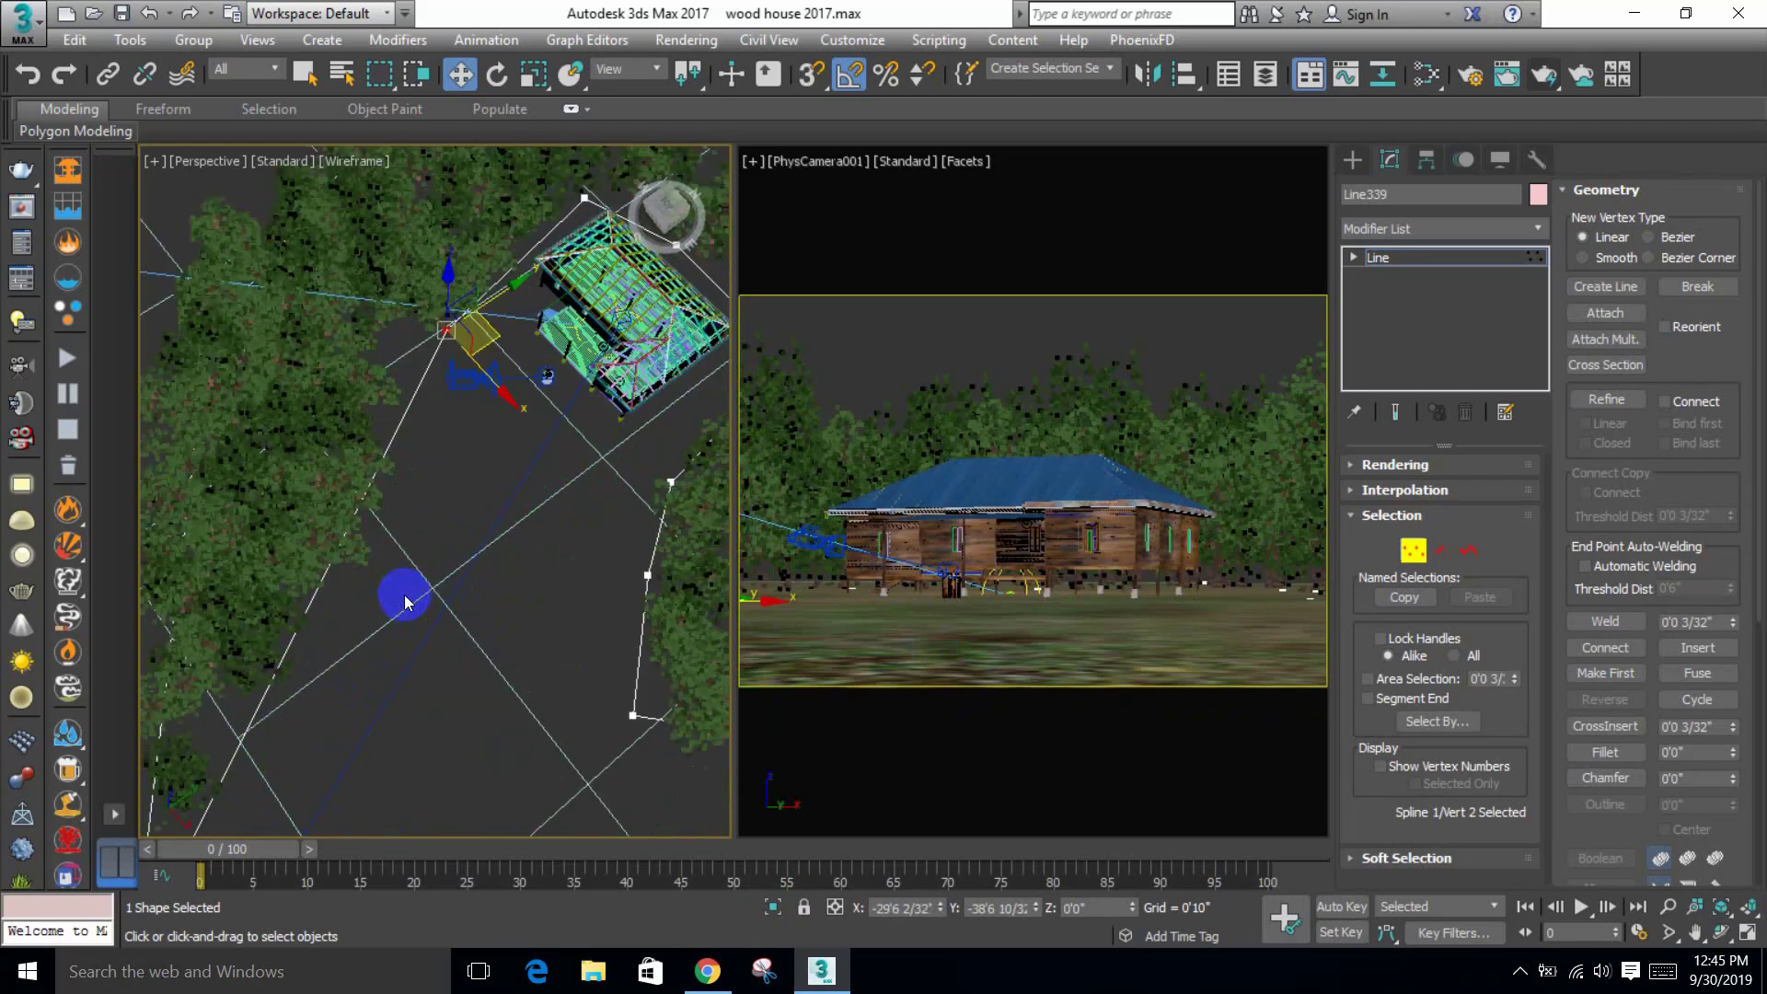
key(2)
click(322, 586)
right_click(426, 492)
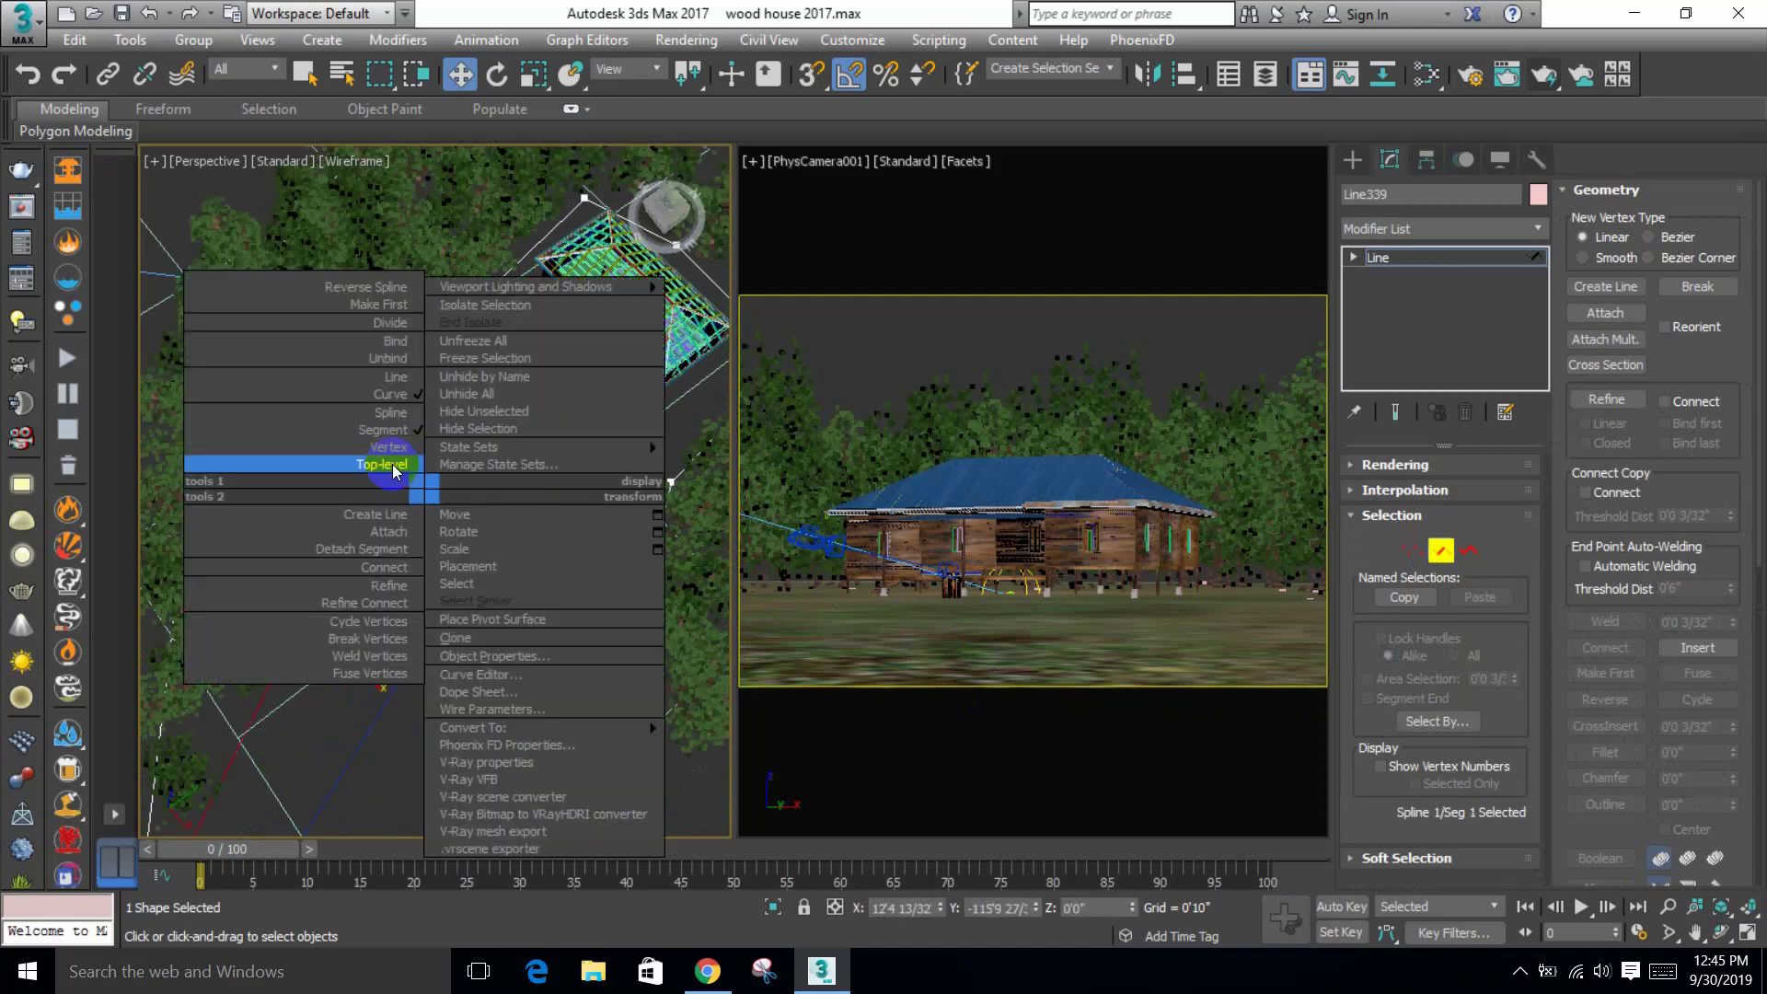
click(355, 324)
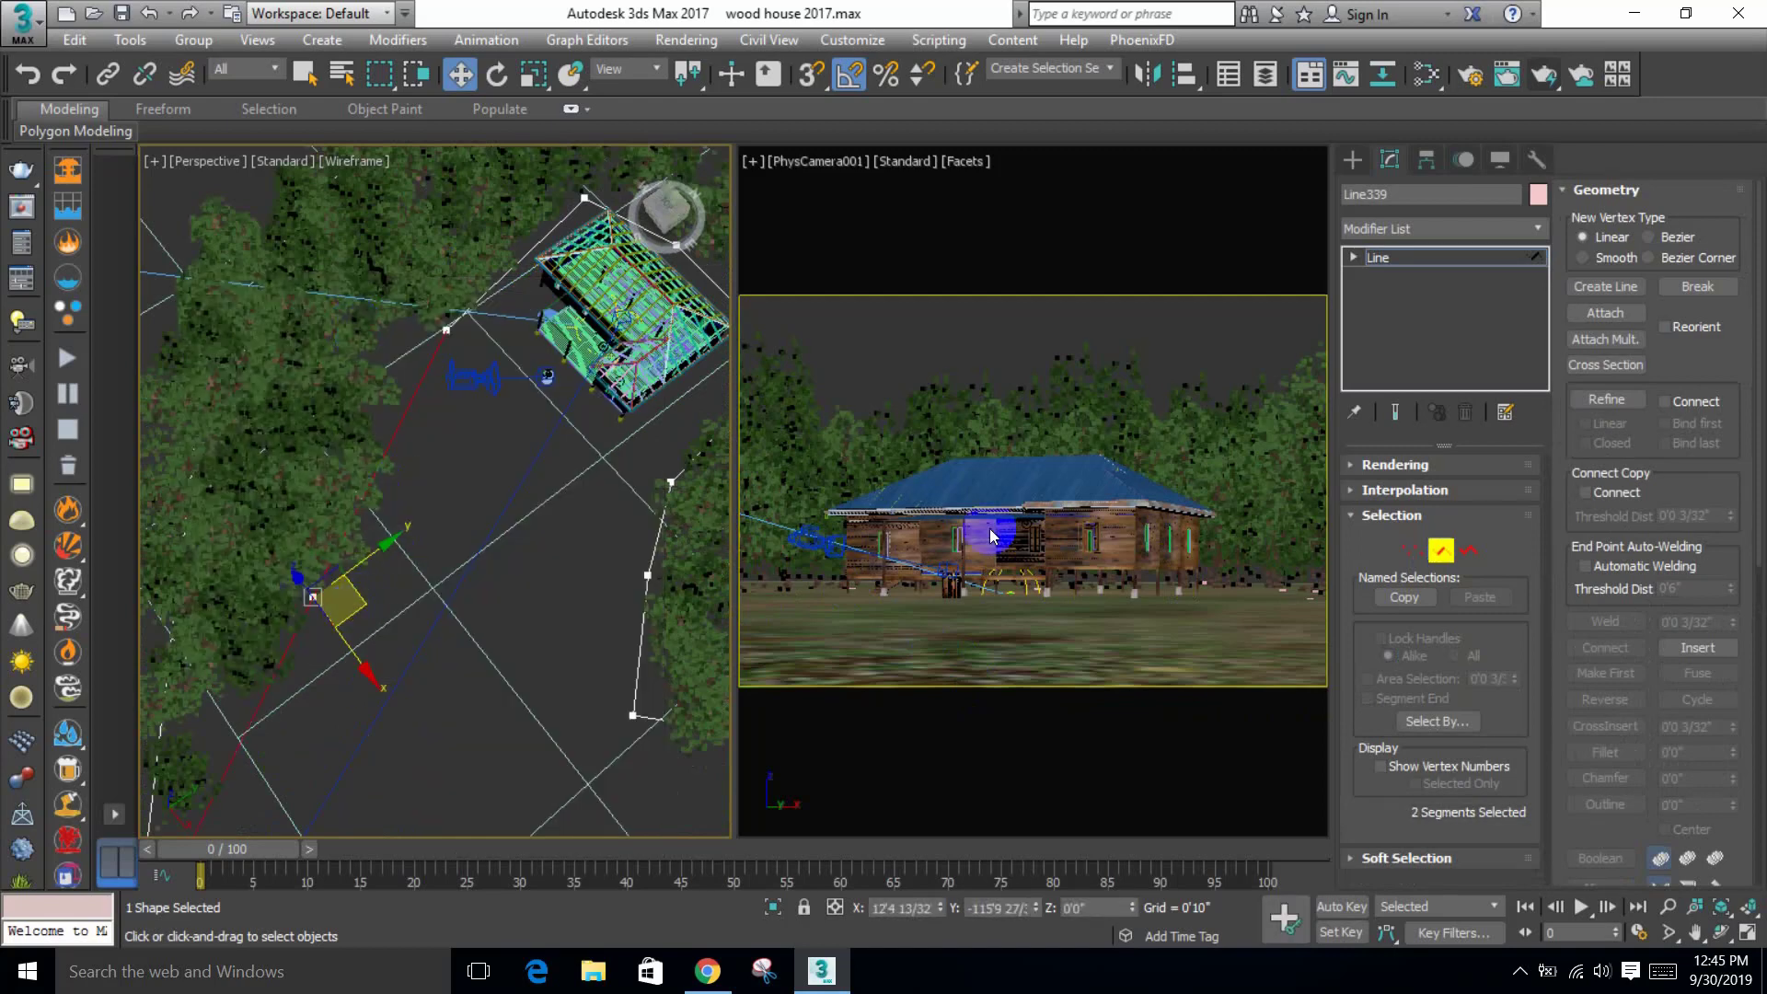
click(1410, 552)
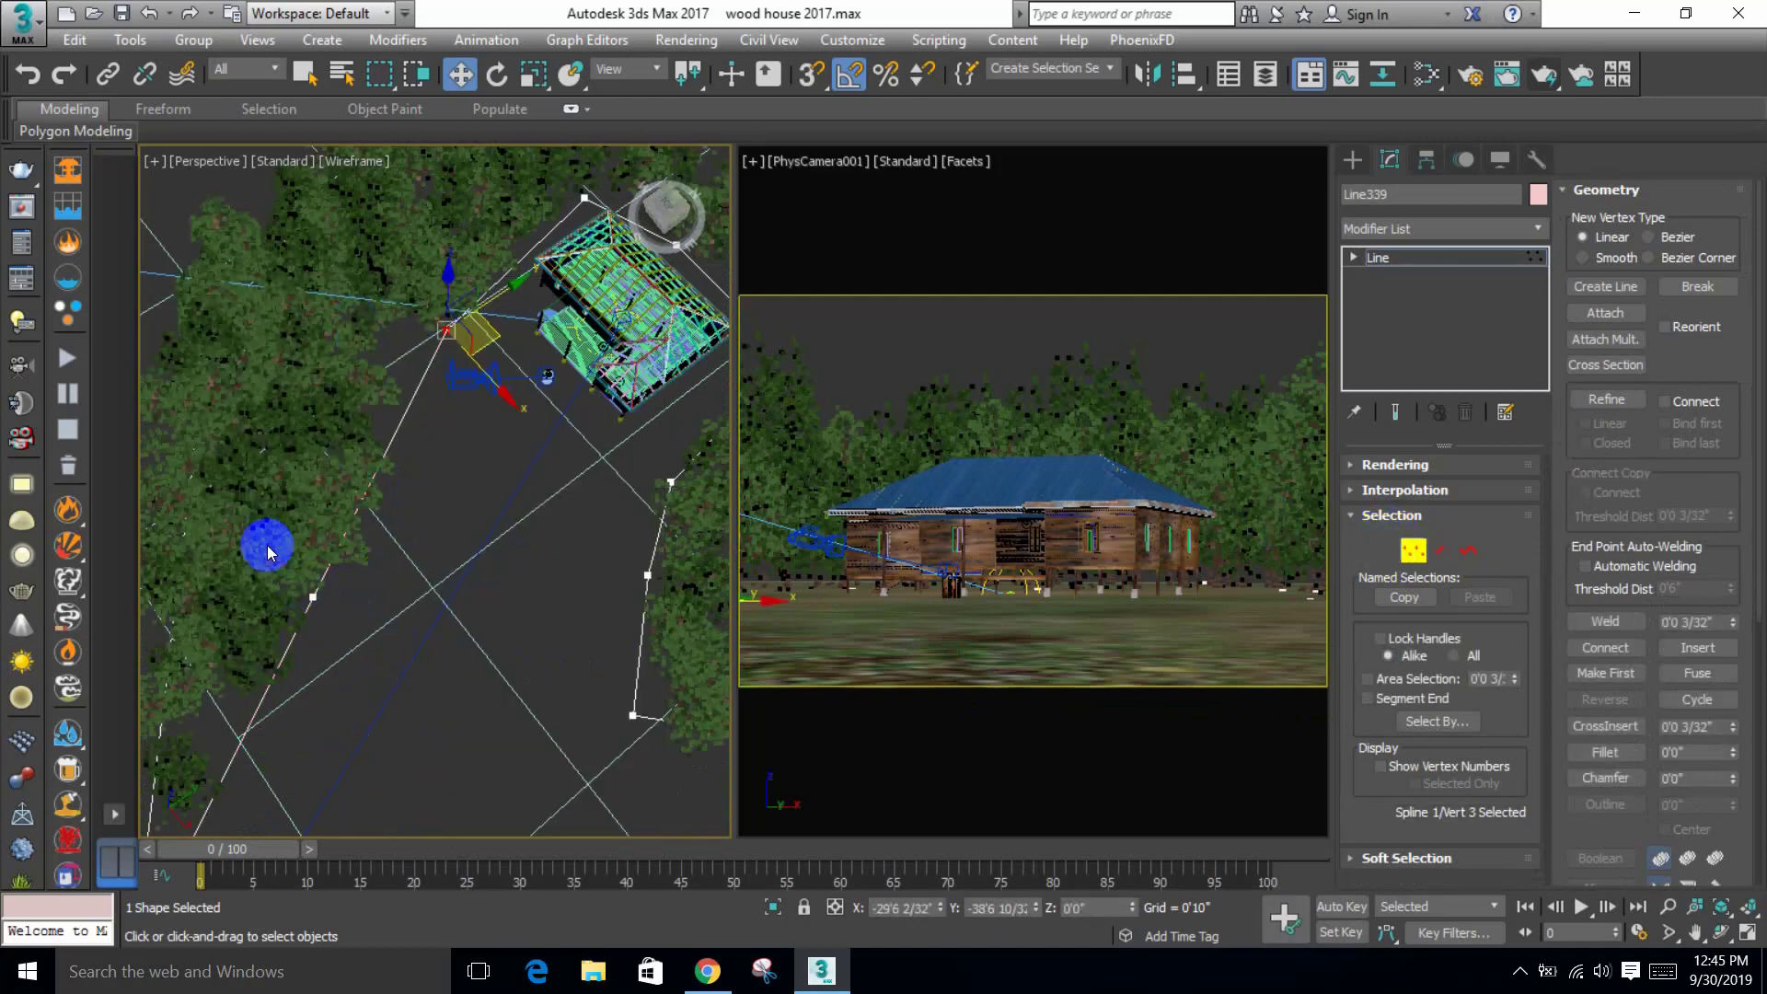
Step: Move the new middle vertex of the left arm inward and up toward the house front to extend the trees
click(371, 615)
drag(372, 615, 430, 643)
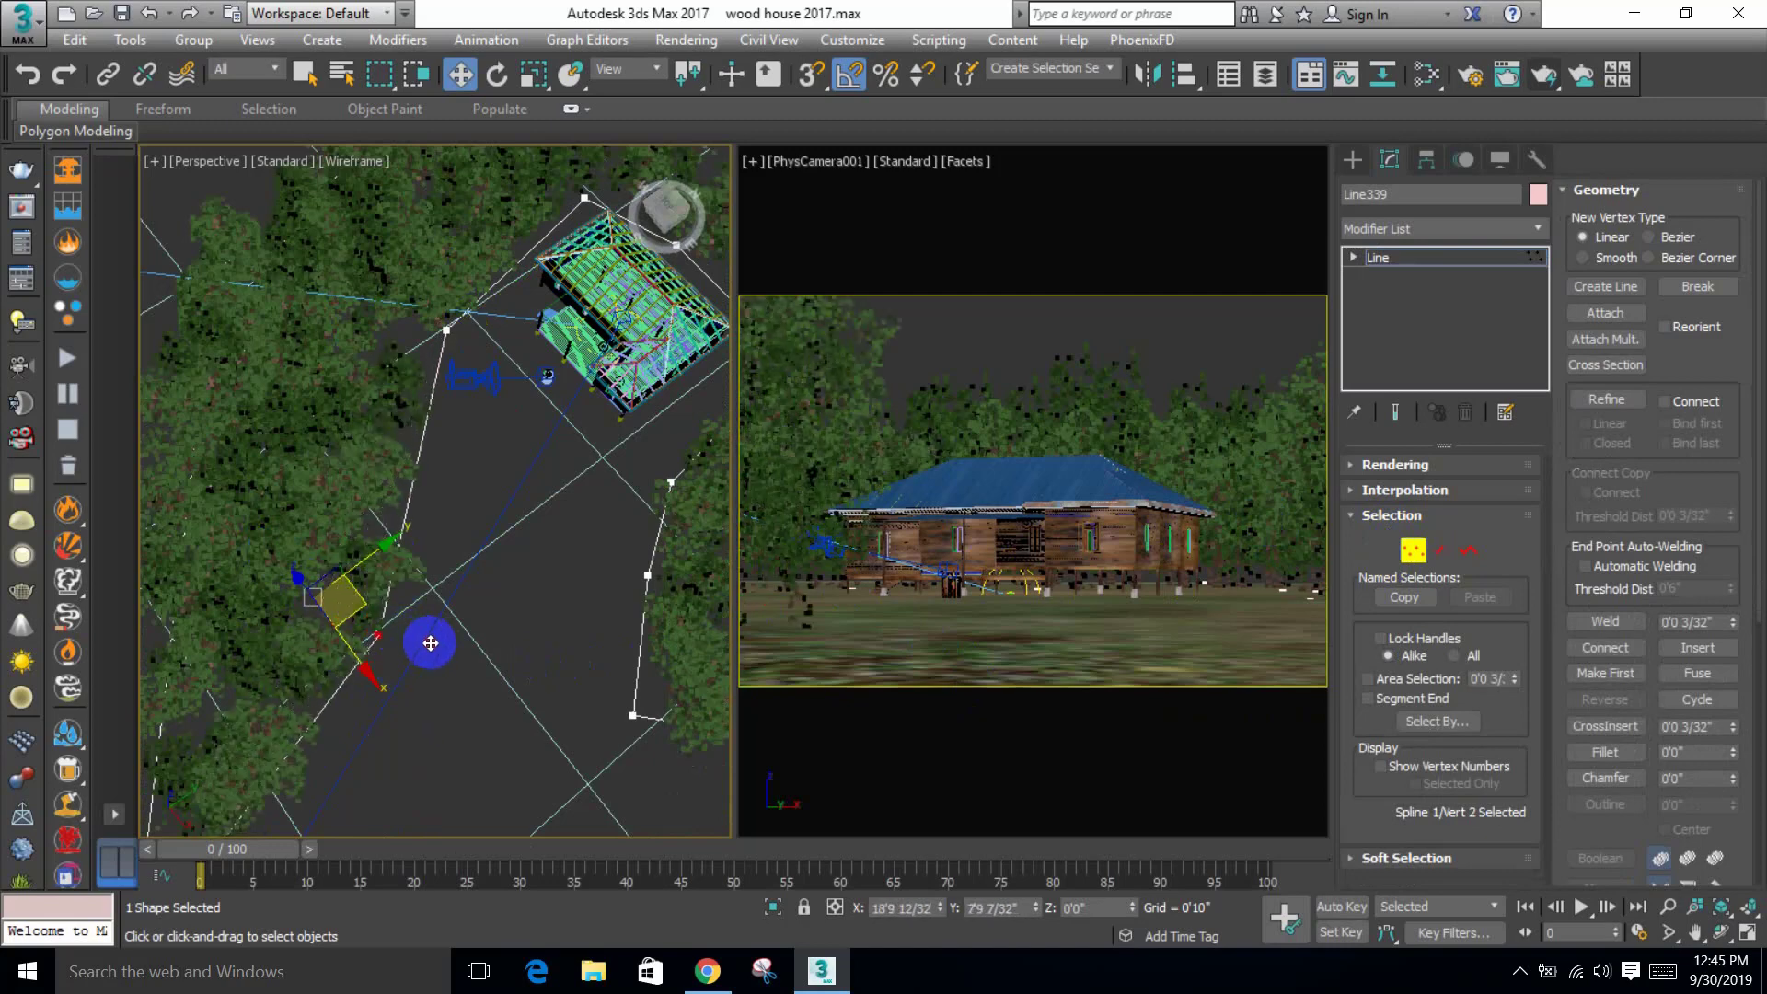
scroll(430, 644, down, 2)
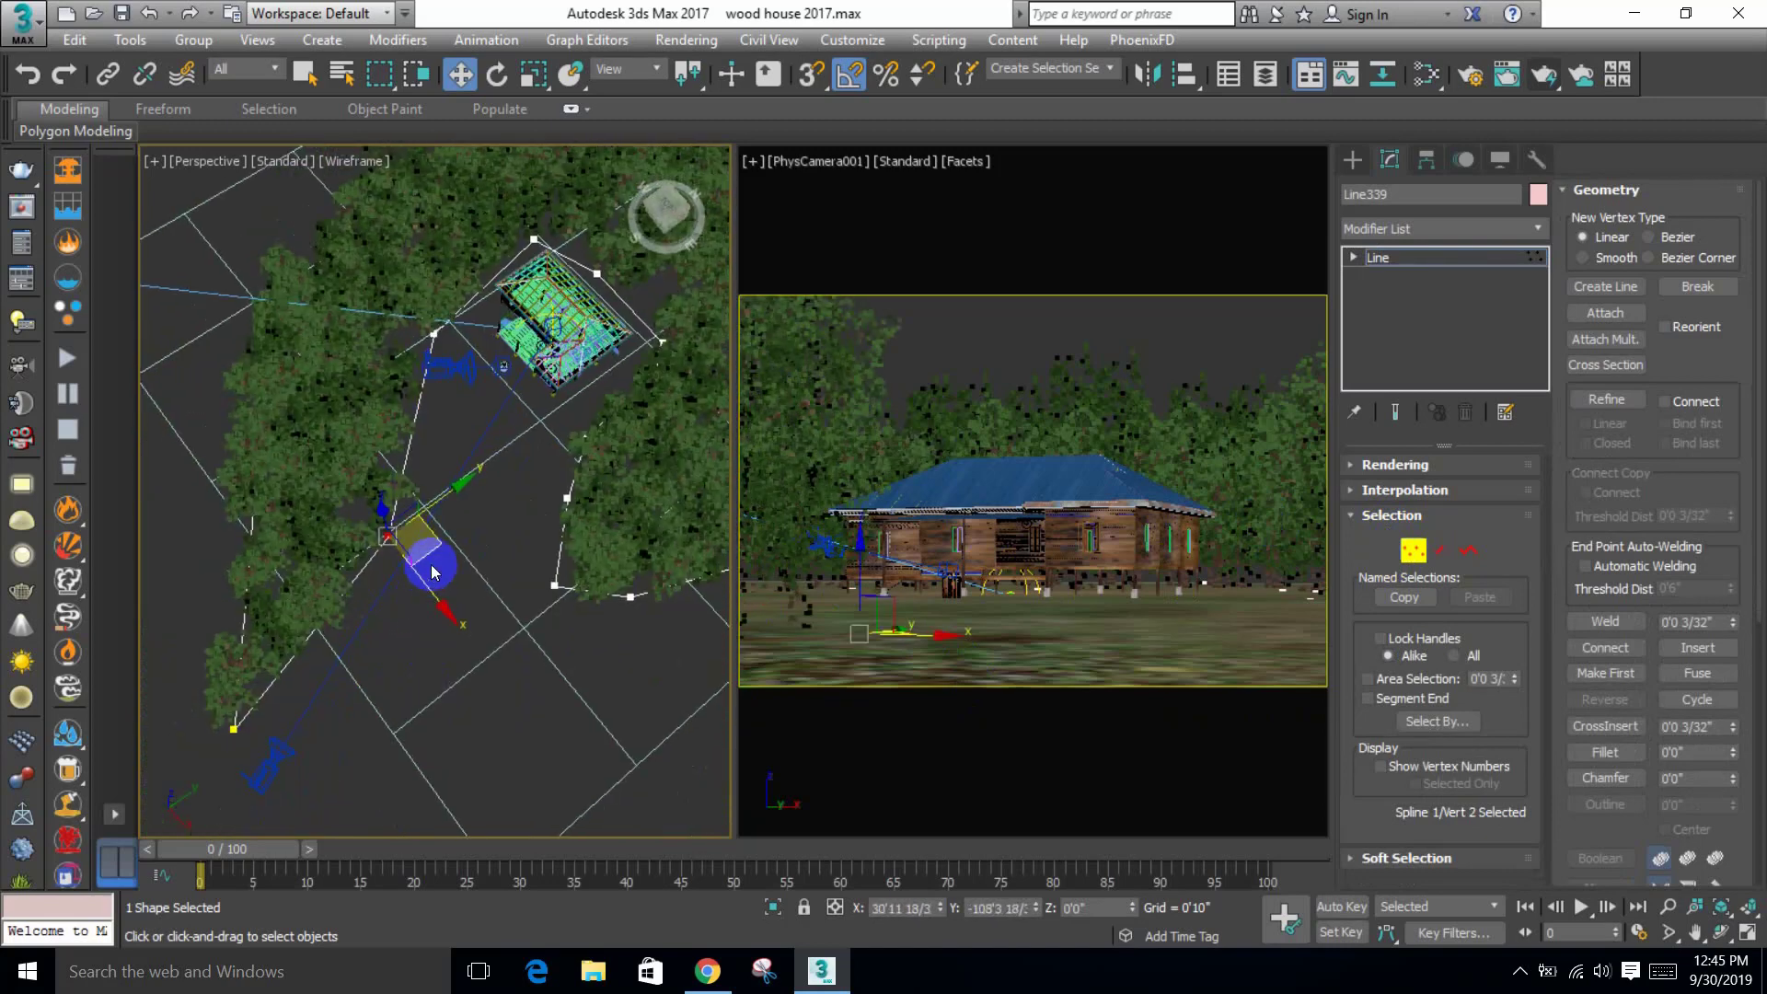
drag(433, 572, 481, 428)
click(283, 734)
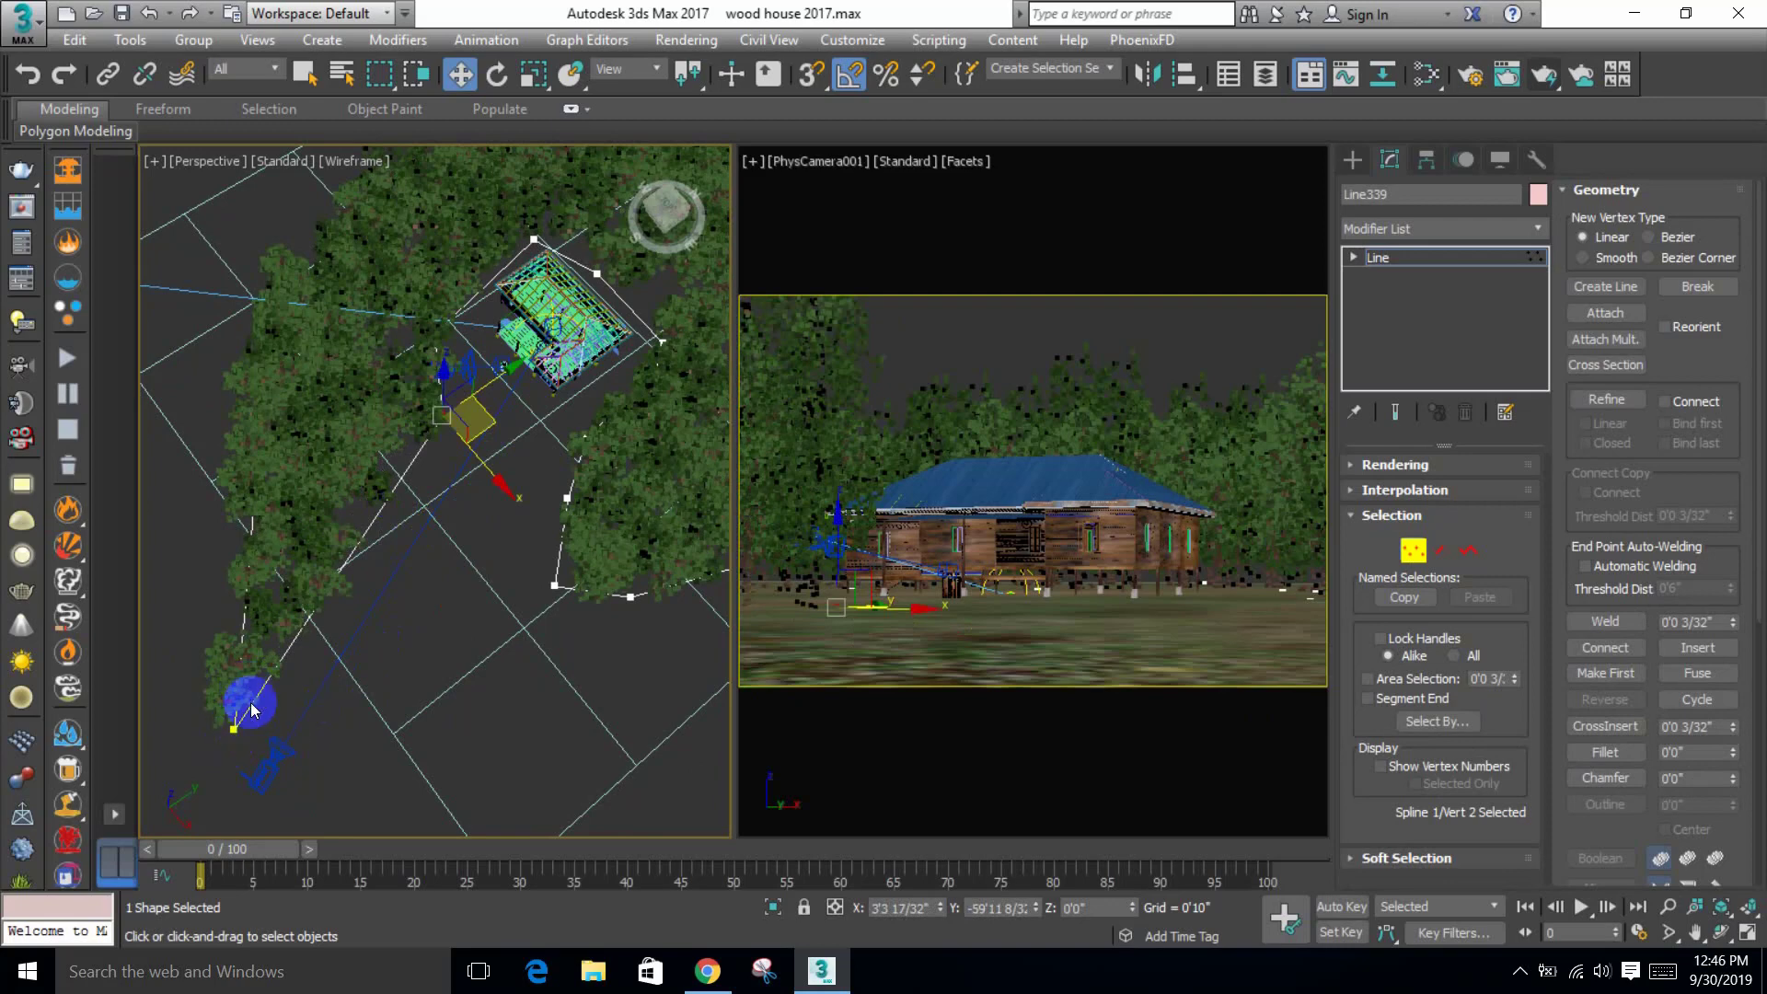
Step: Divide the left arm's front inner segment and move its new vertex inward to widen the trees near the camera
key(2)
click(305, 569)
right_click(306, 569)
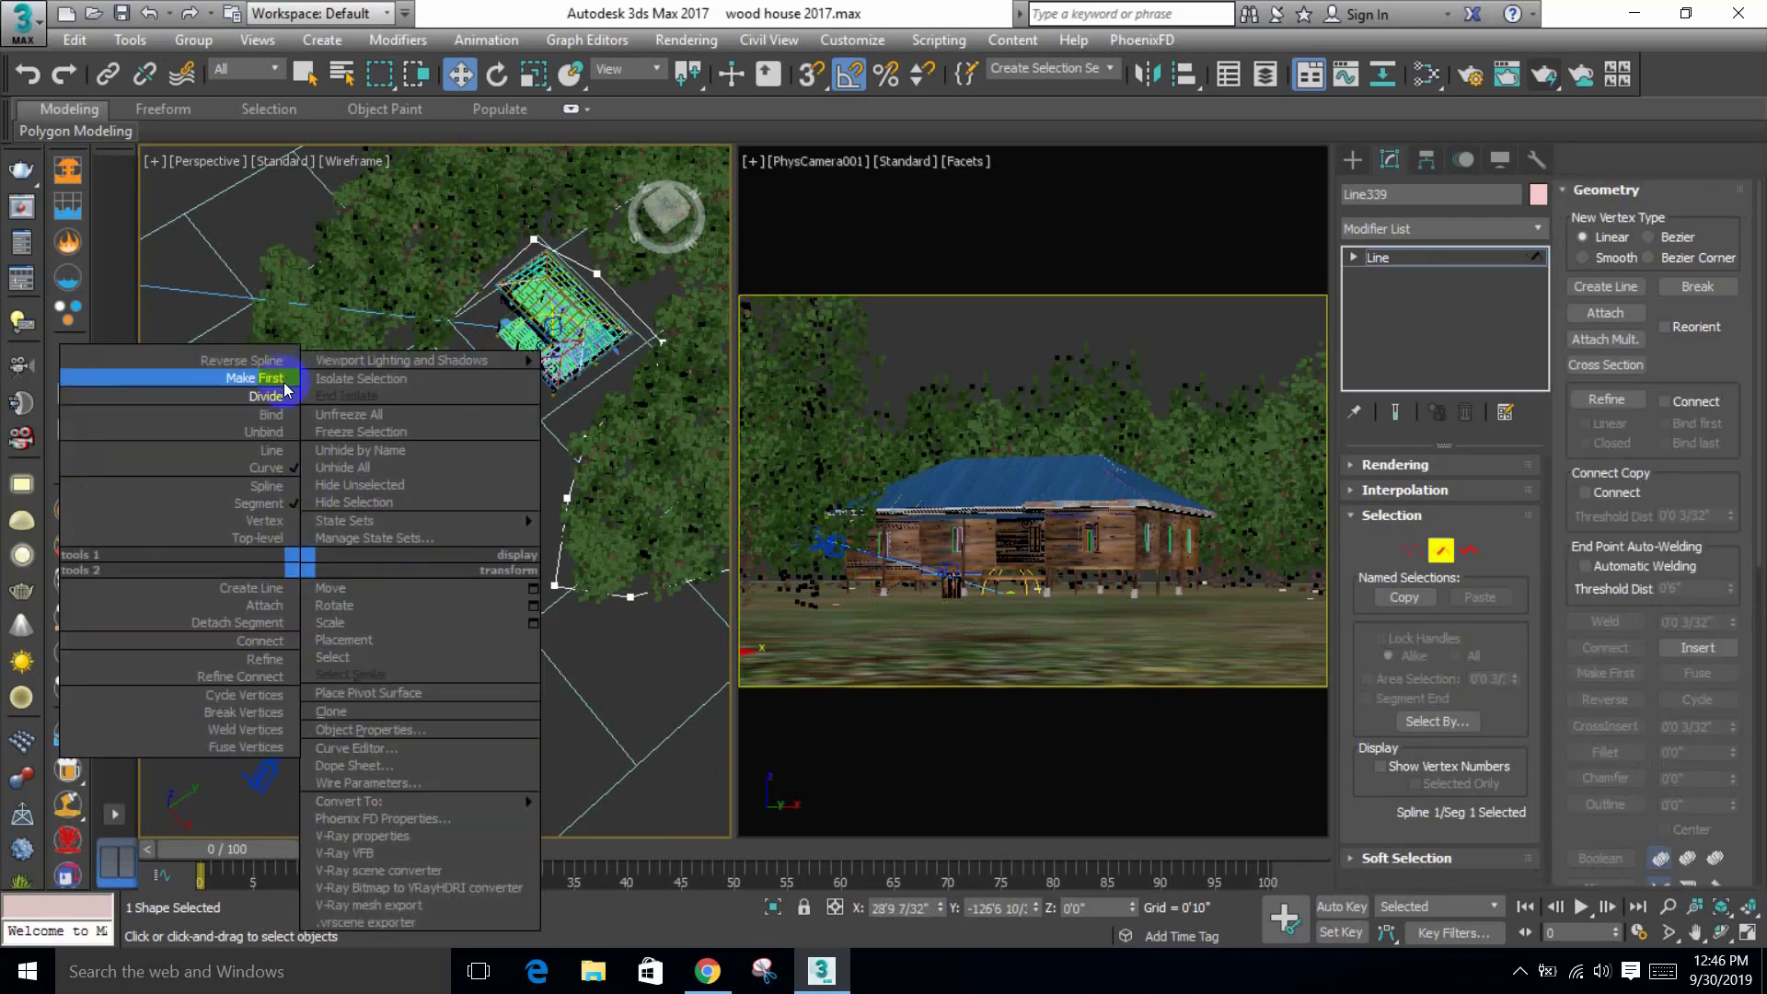
key(1)
click(348, 560)
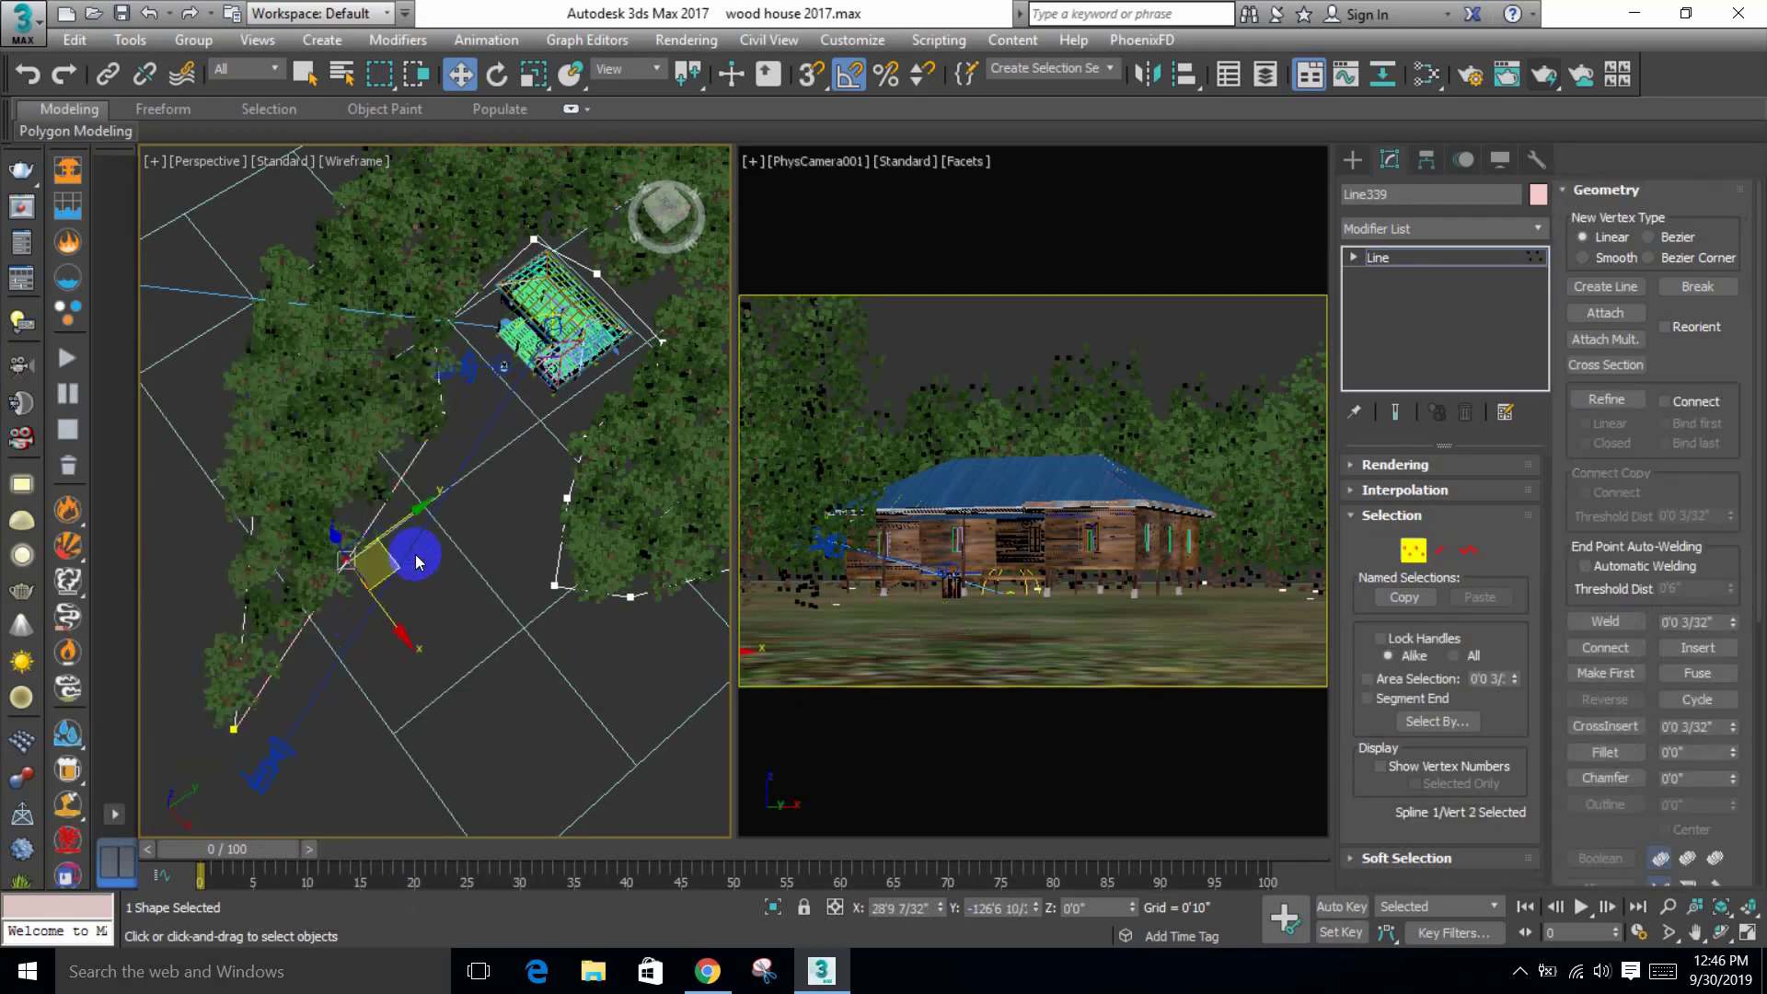
drag(396, 563, 458, 591)
Step: Move the right forest arm's inner vertices toward the camera and the house front so trees frame that side of the view
click(567, 498)
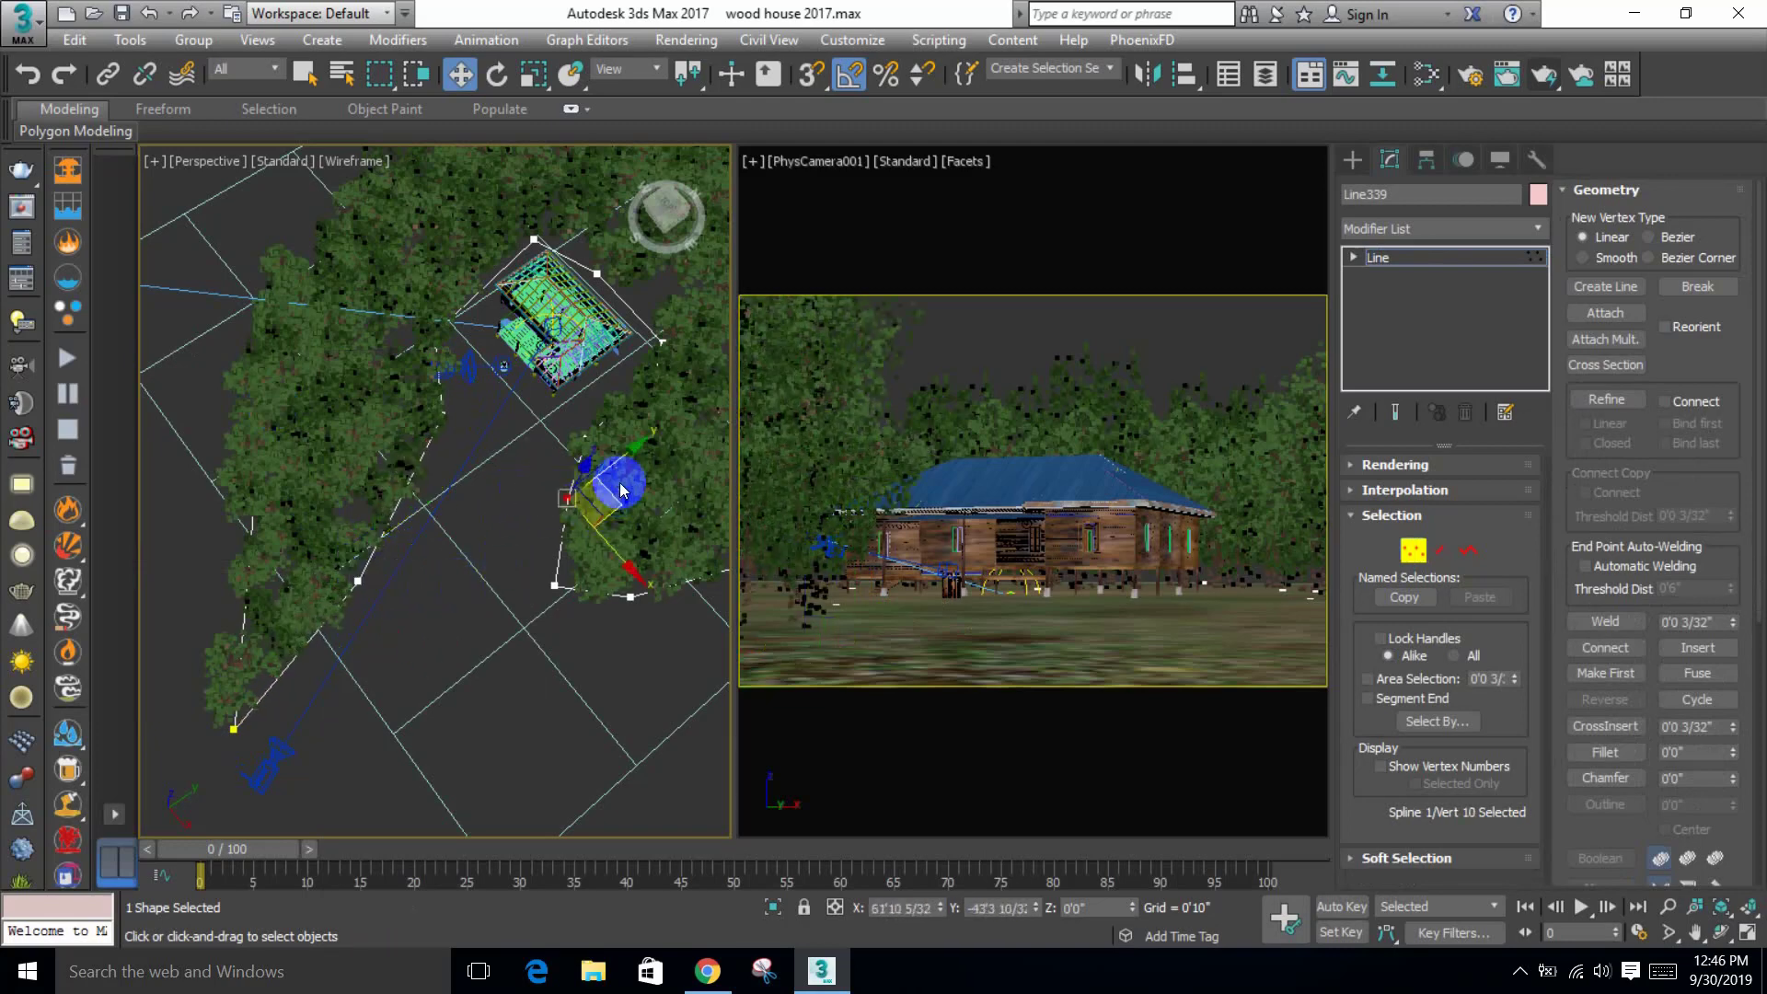
drag(614, 492, 404, 762)
click(594, 433)
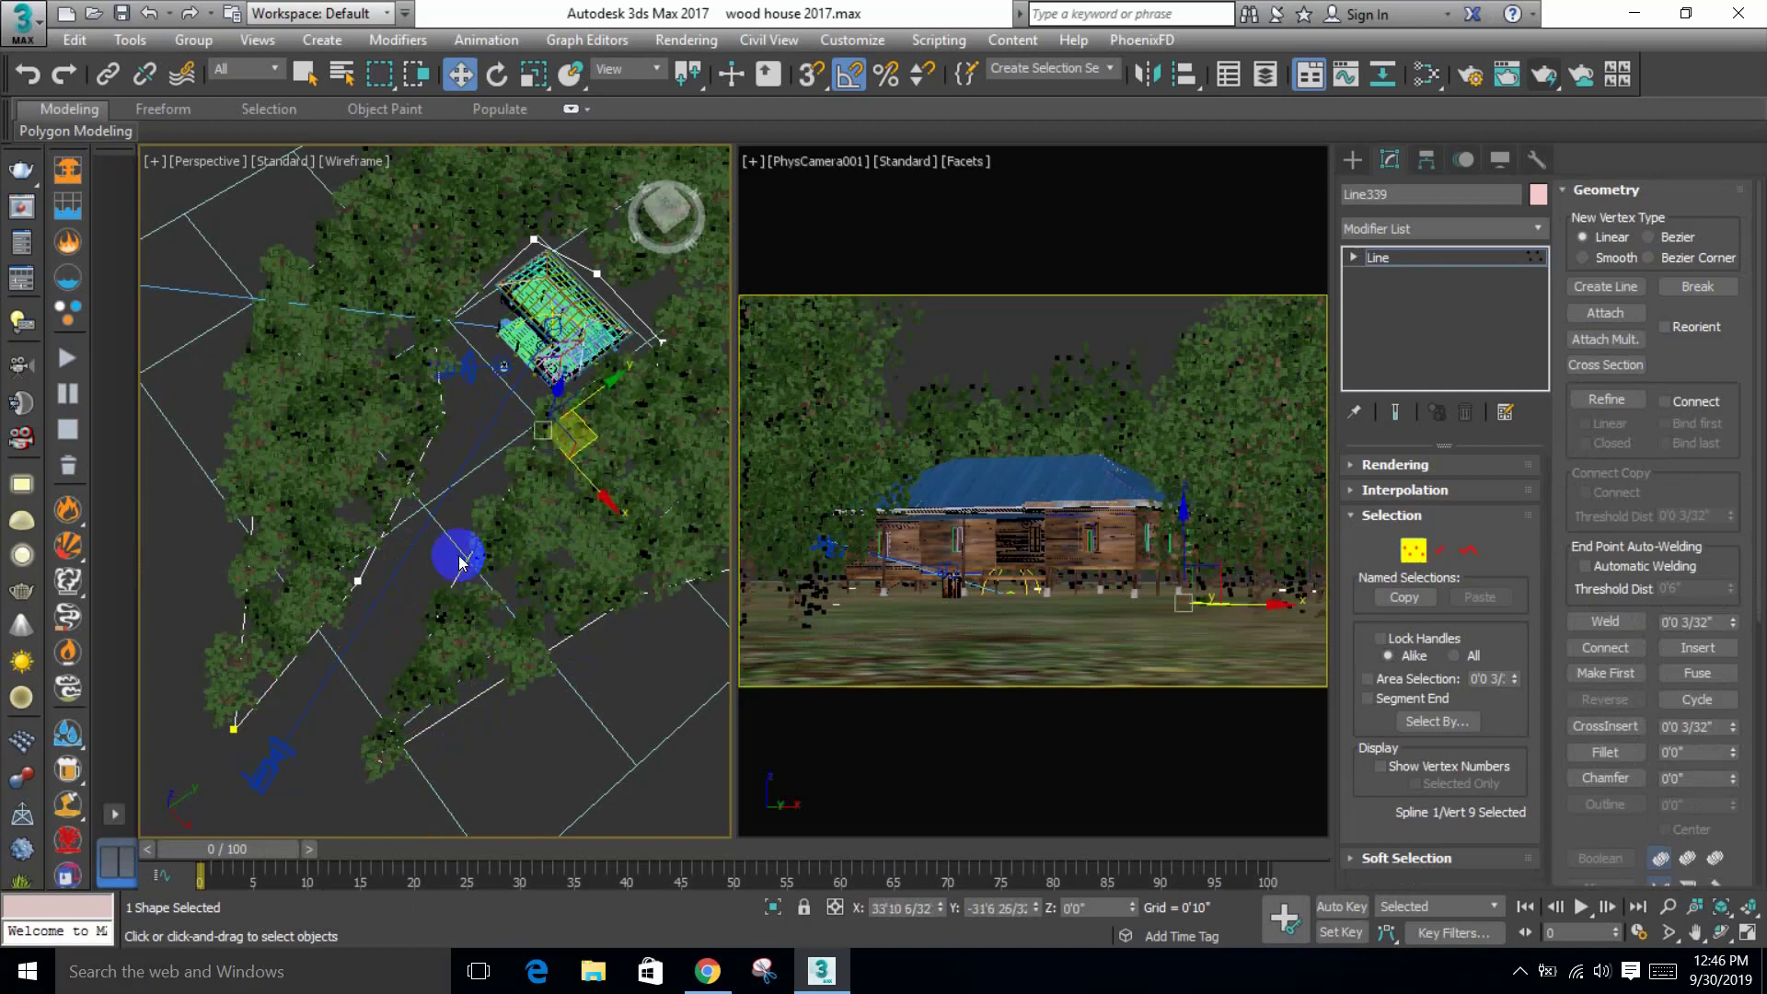
click(520, 538)
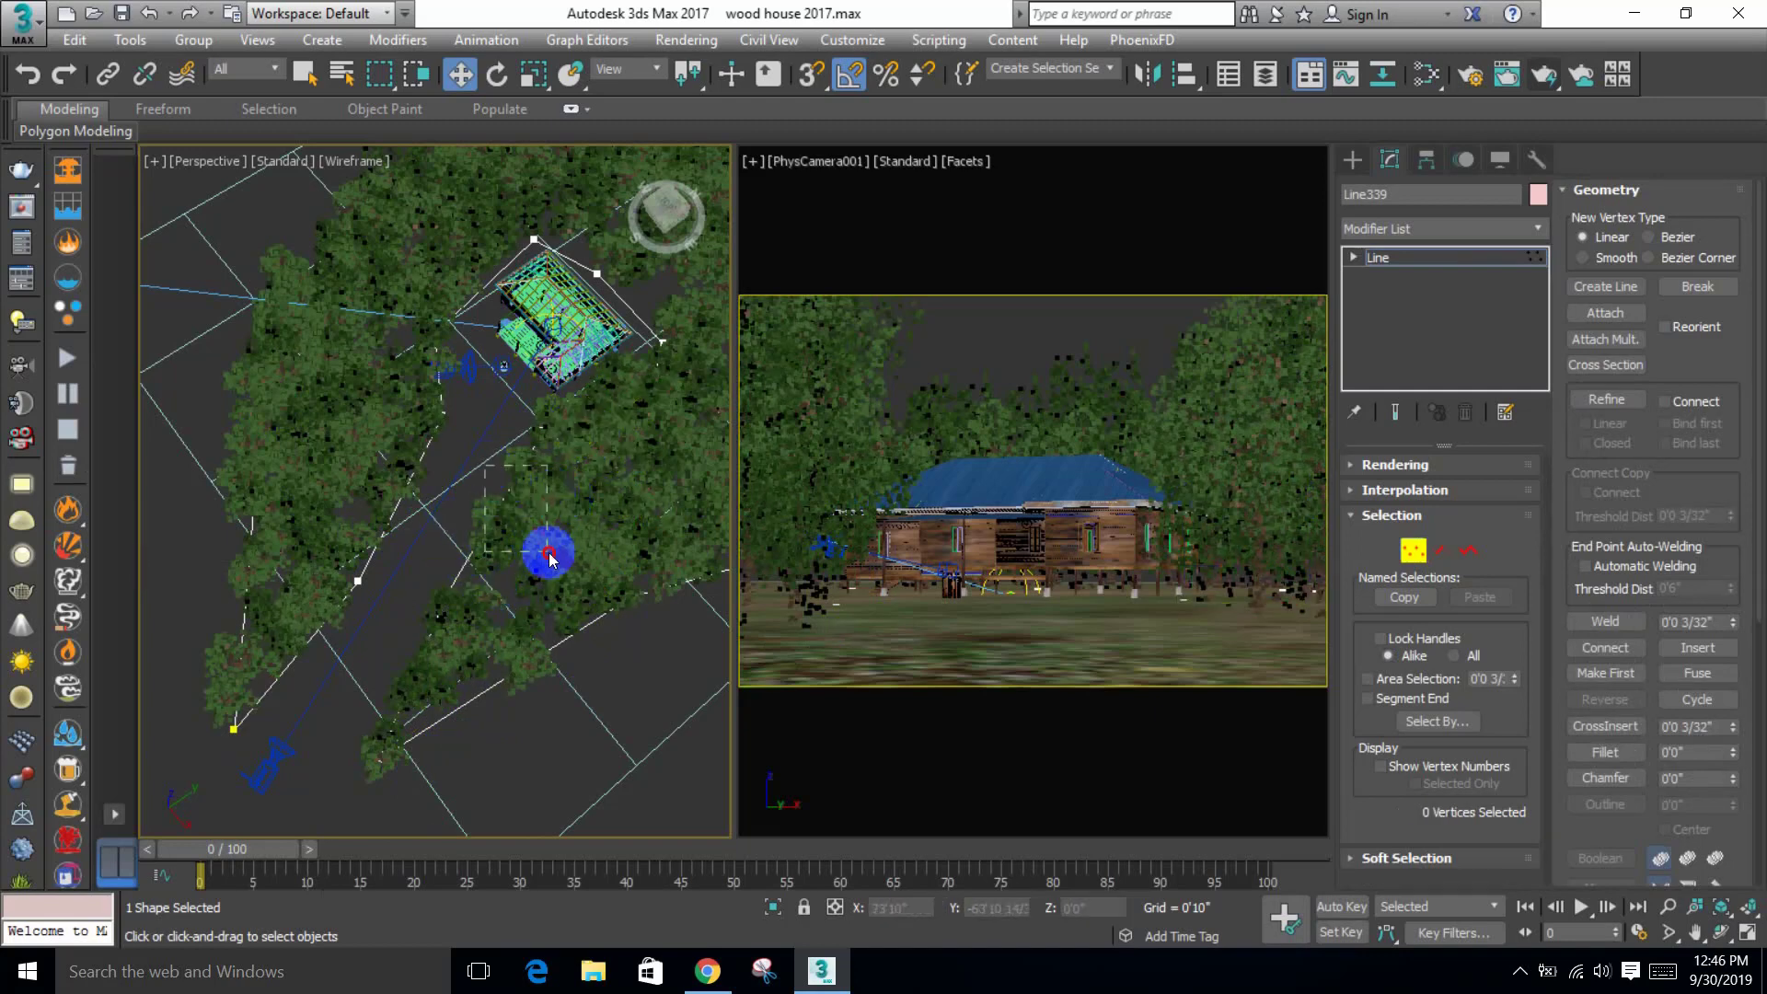
alt+middle_drag(544, 623, 631, 571)
drag(612, 507, 658, 590)
Step: Test render the PhysCamera001 view in V-Ray, stop it partway, and close the frame buffer
click(918, 556)
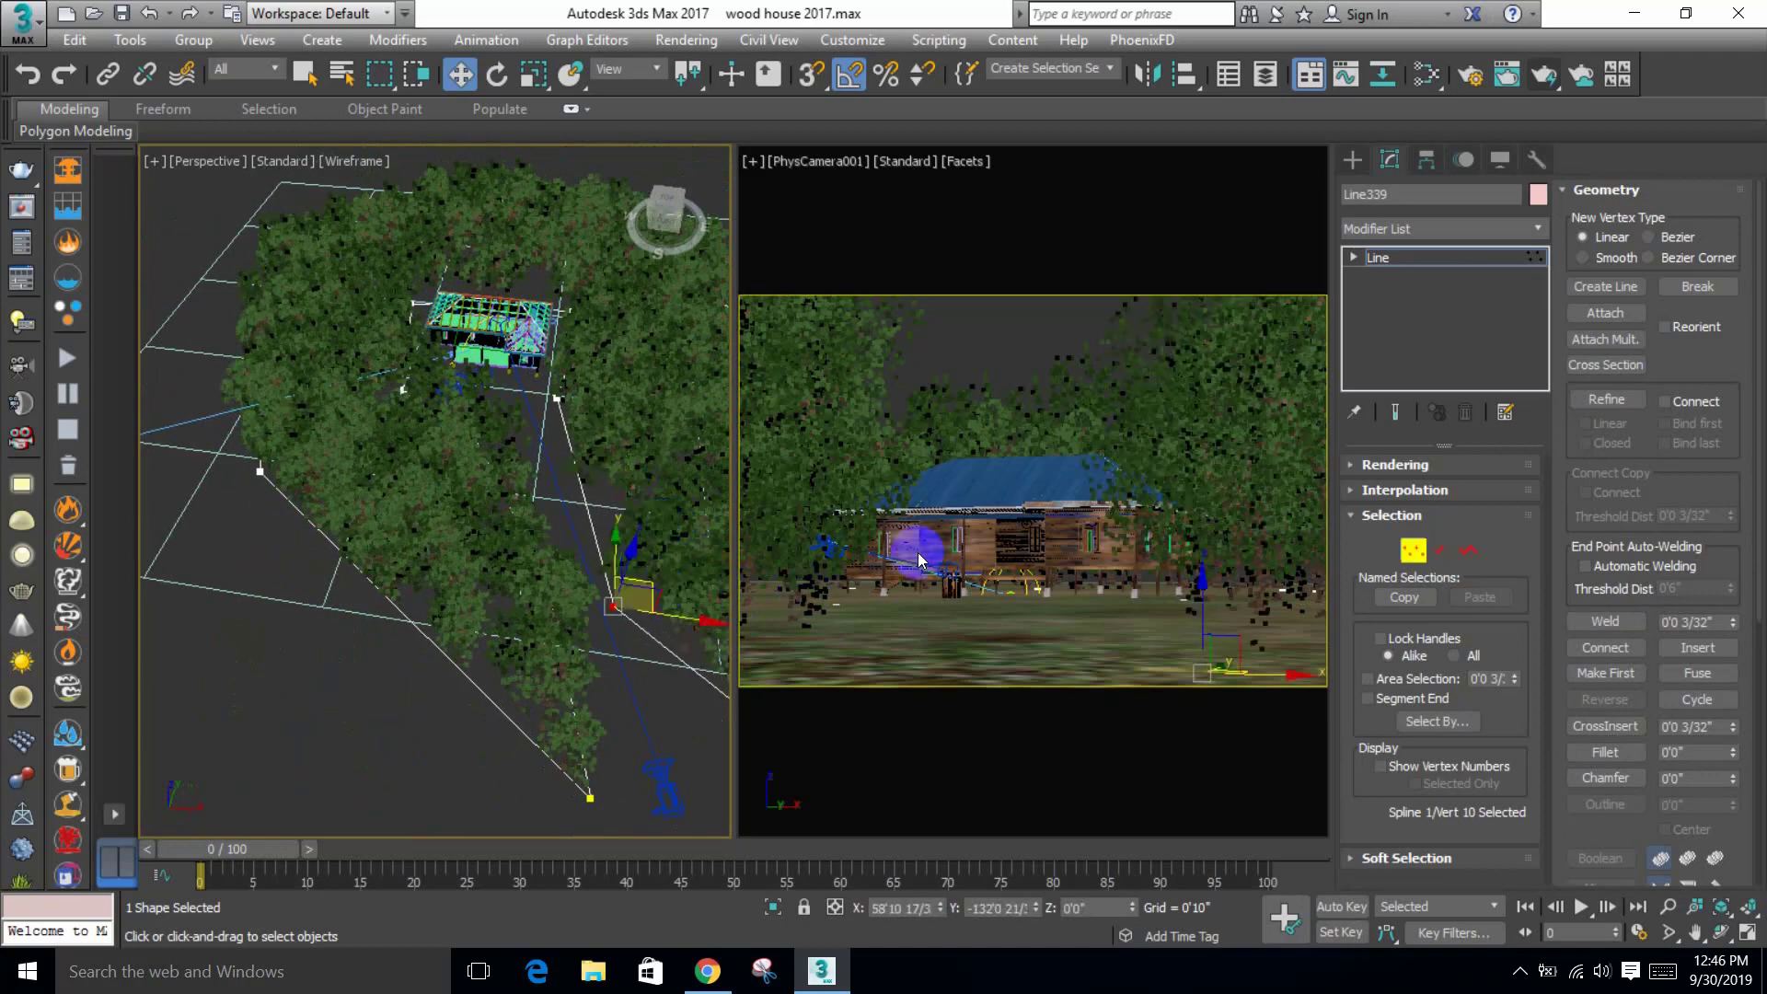
key(shift+q)
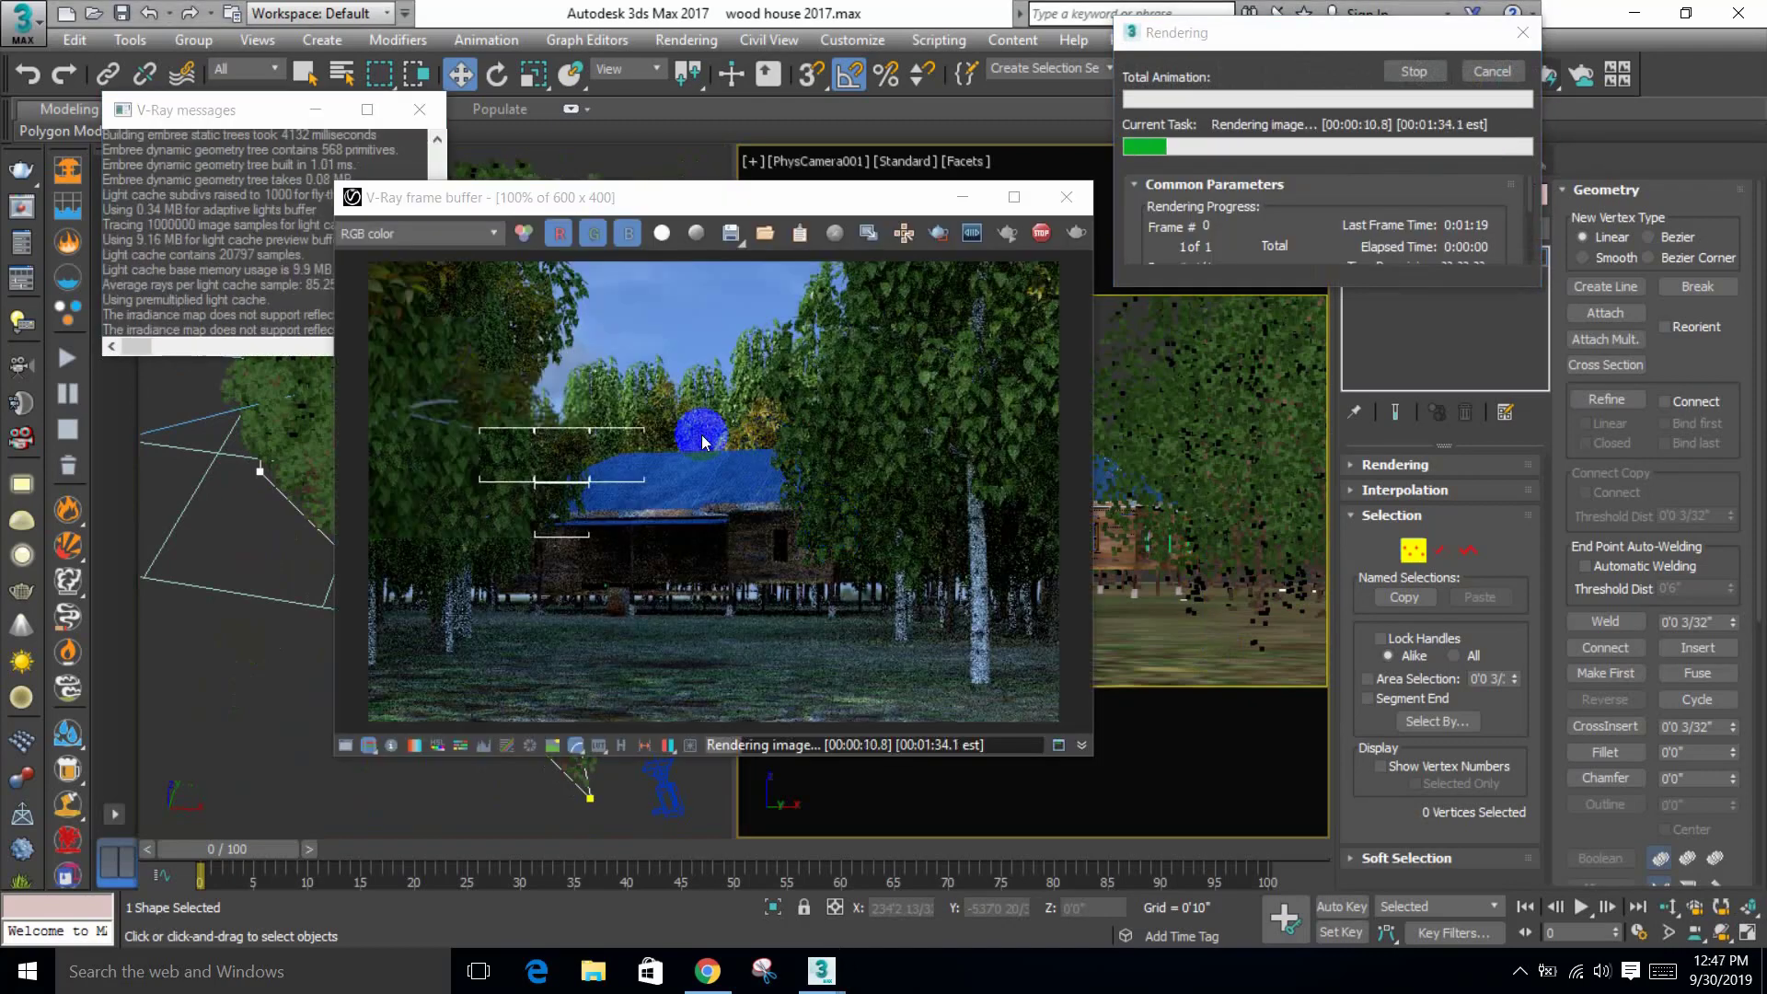
click(1421, 85)
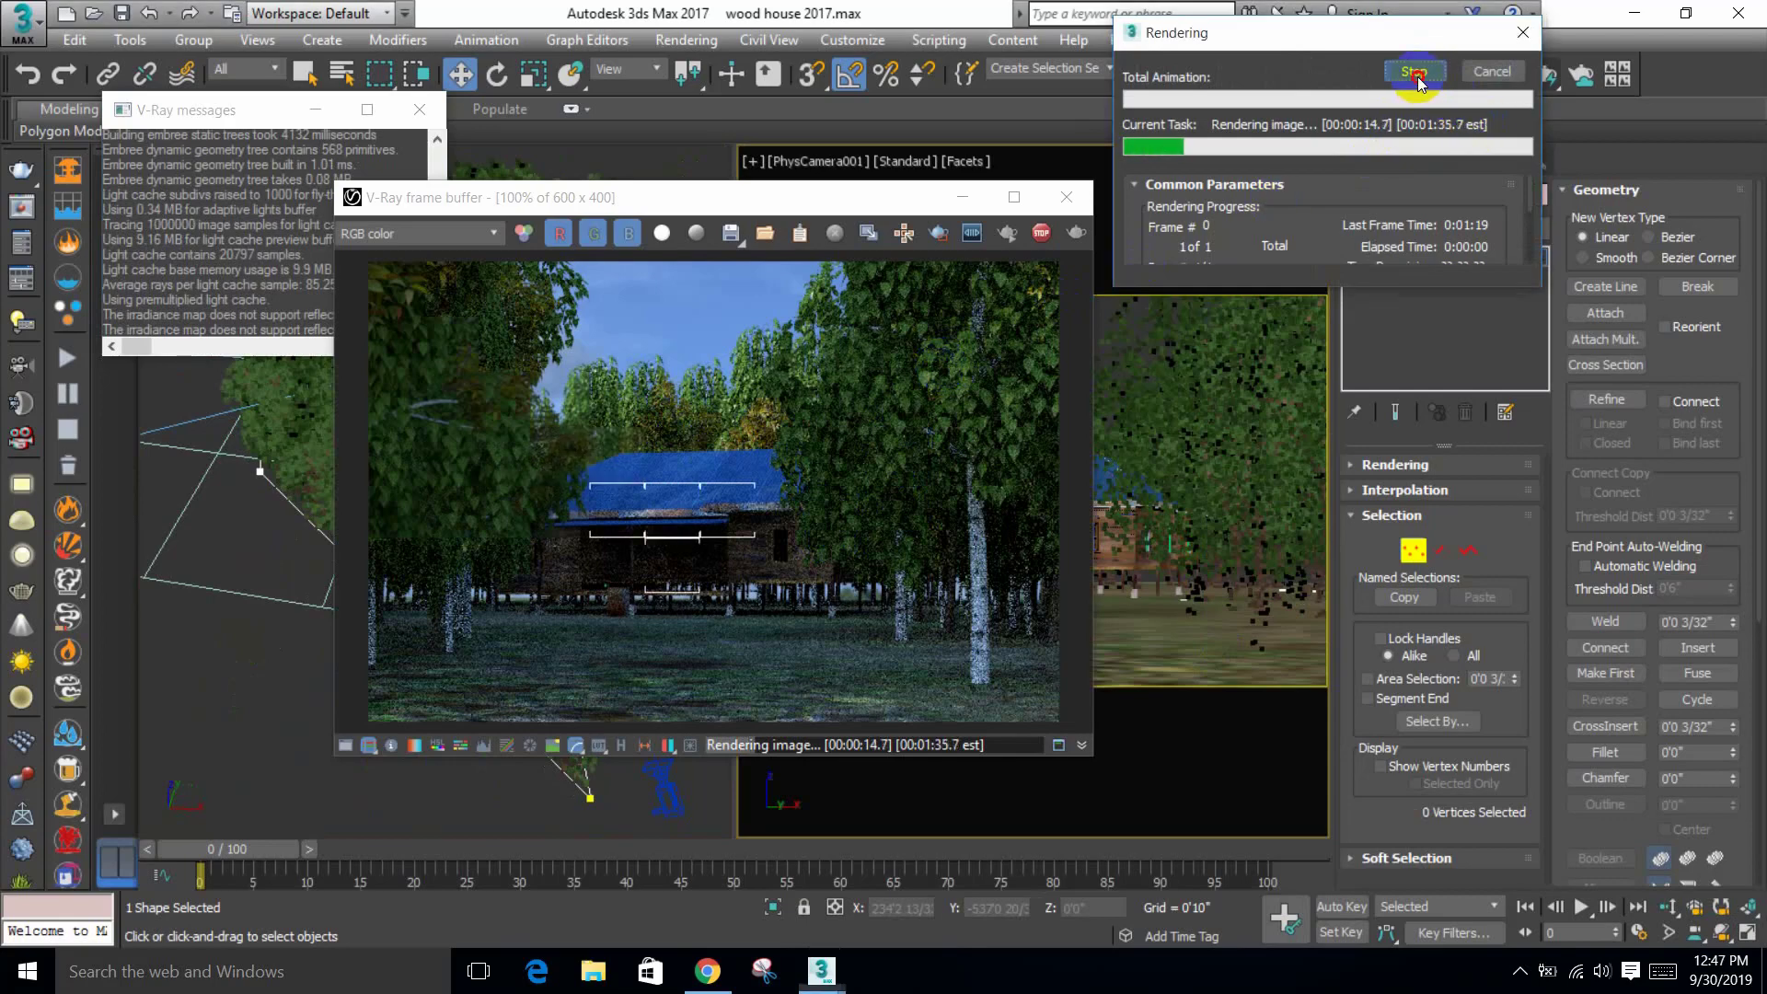
click(1067, 197)
Step: Maximize the Perspective viewport and frame the house with the surrounding forest
scroll(558, 572, up, 3)
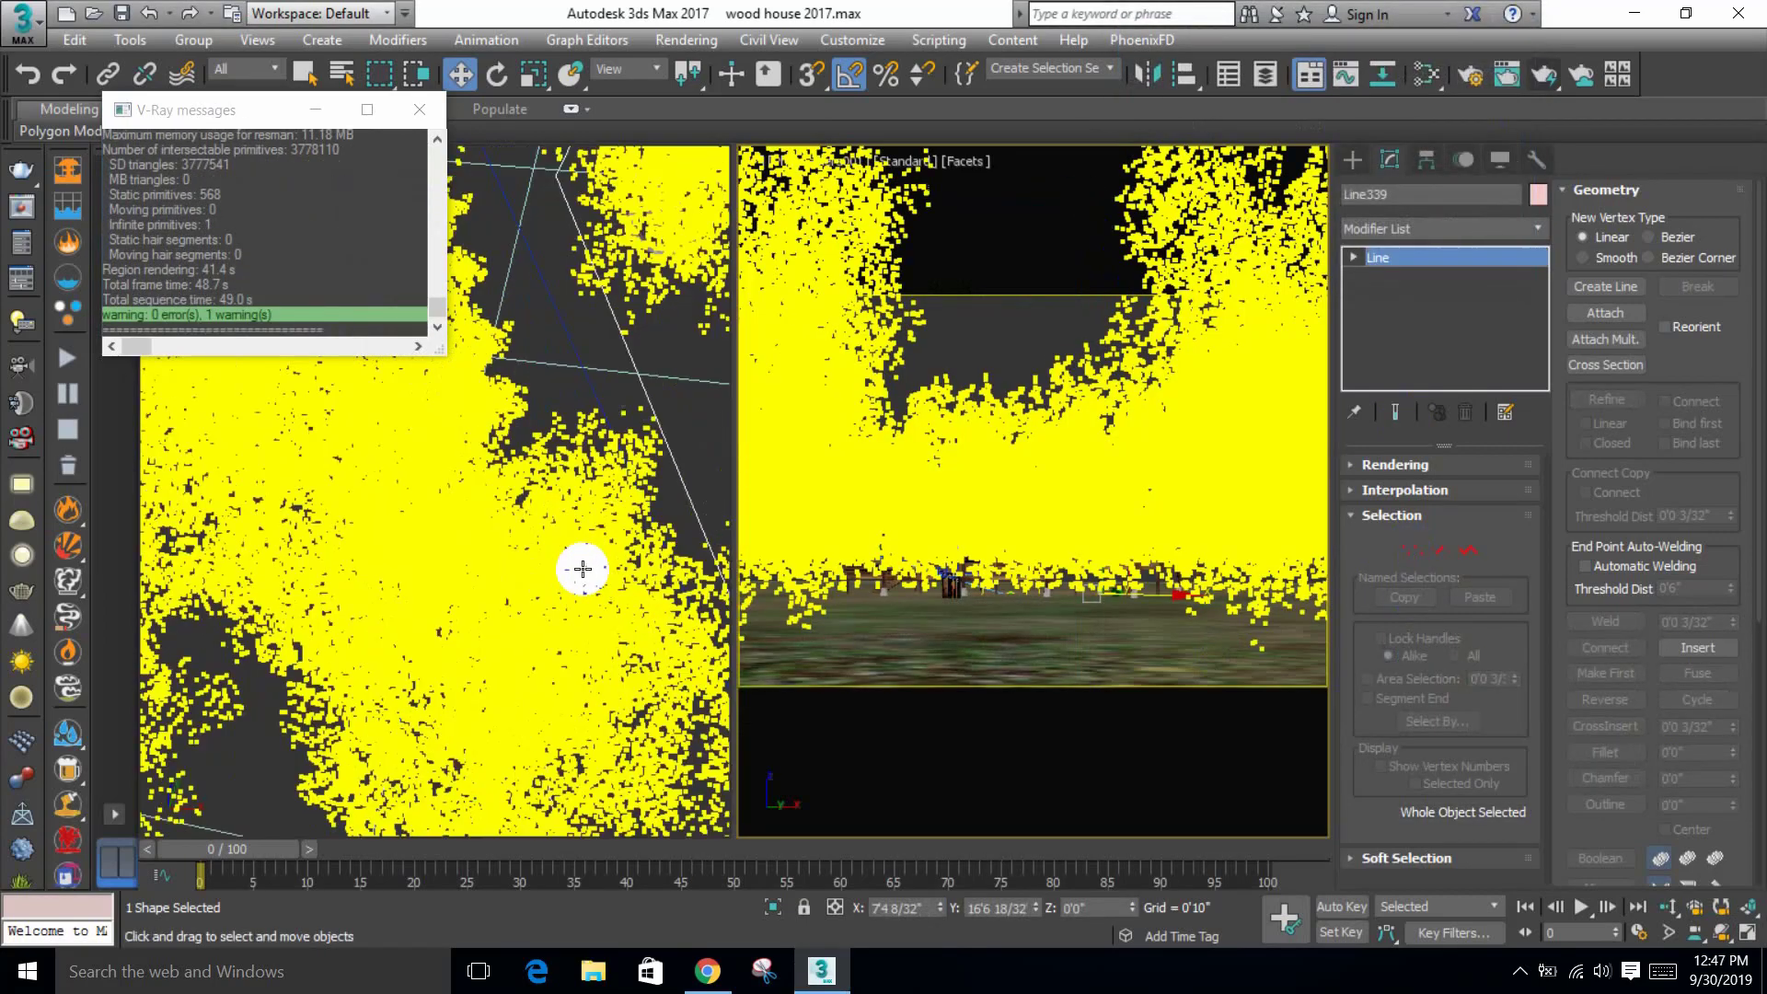
key(alt+w)
scroll(643, 544, up, 3)
scroll(849, 595, down, 8)
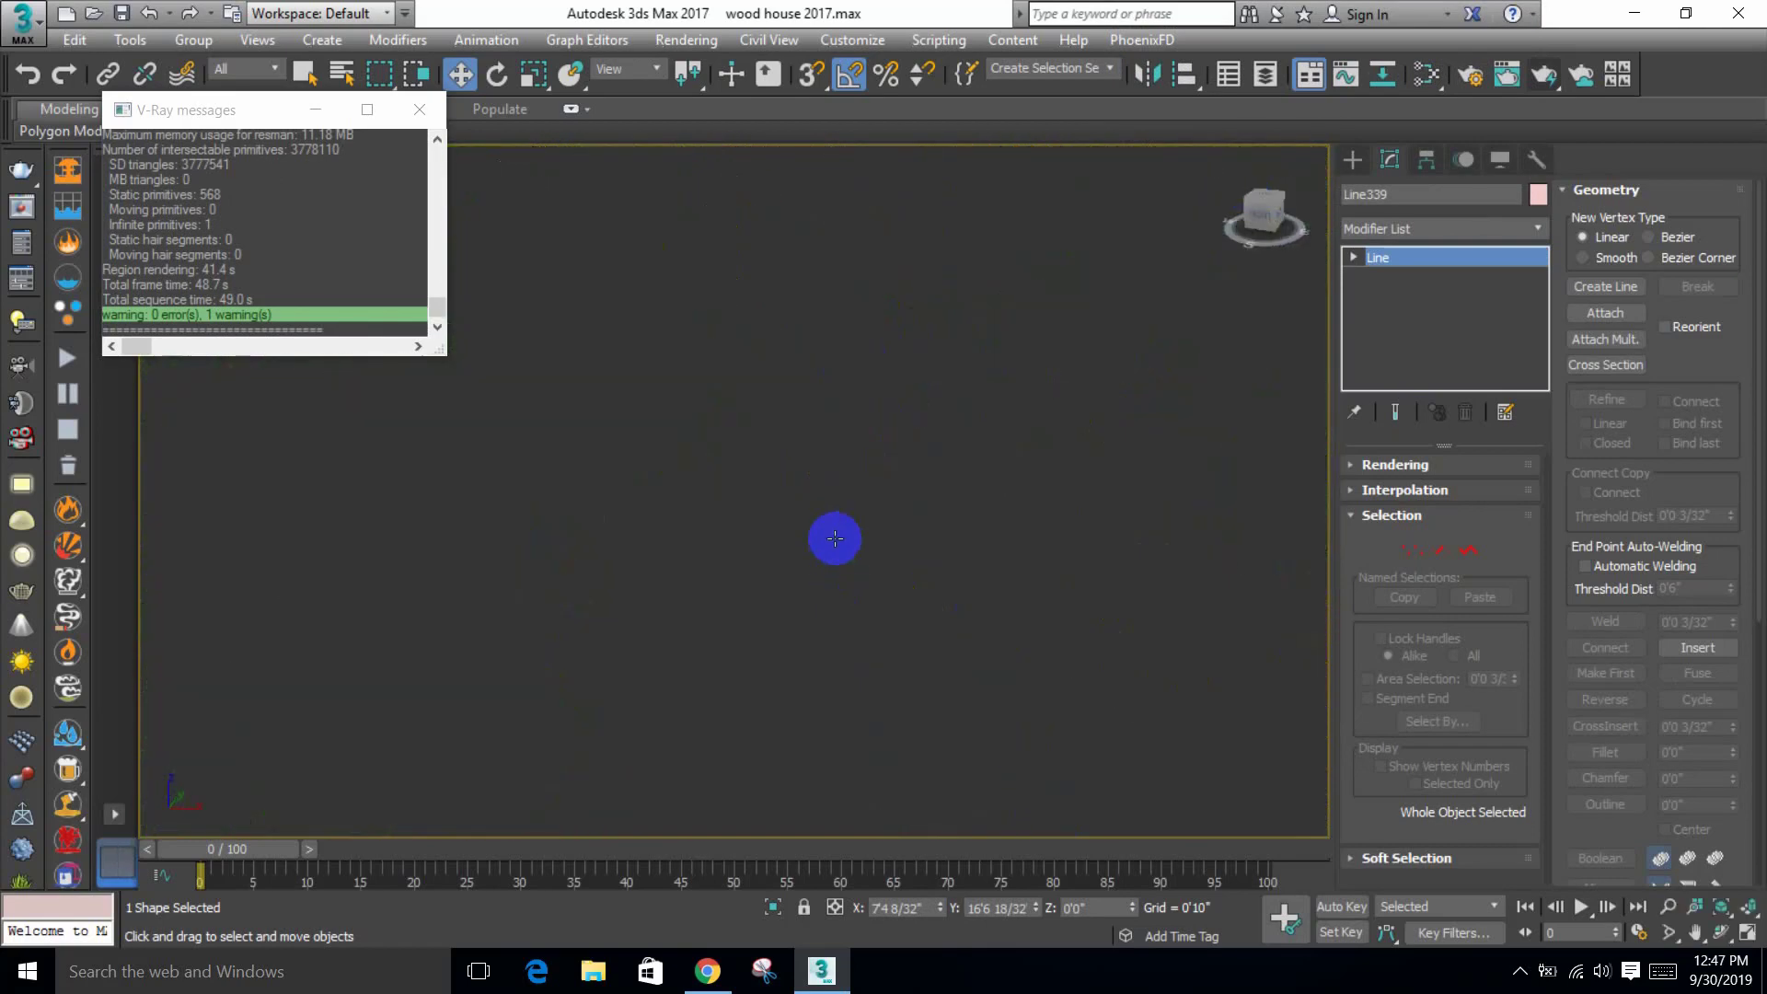
scroll(865, 552, up, 3)
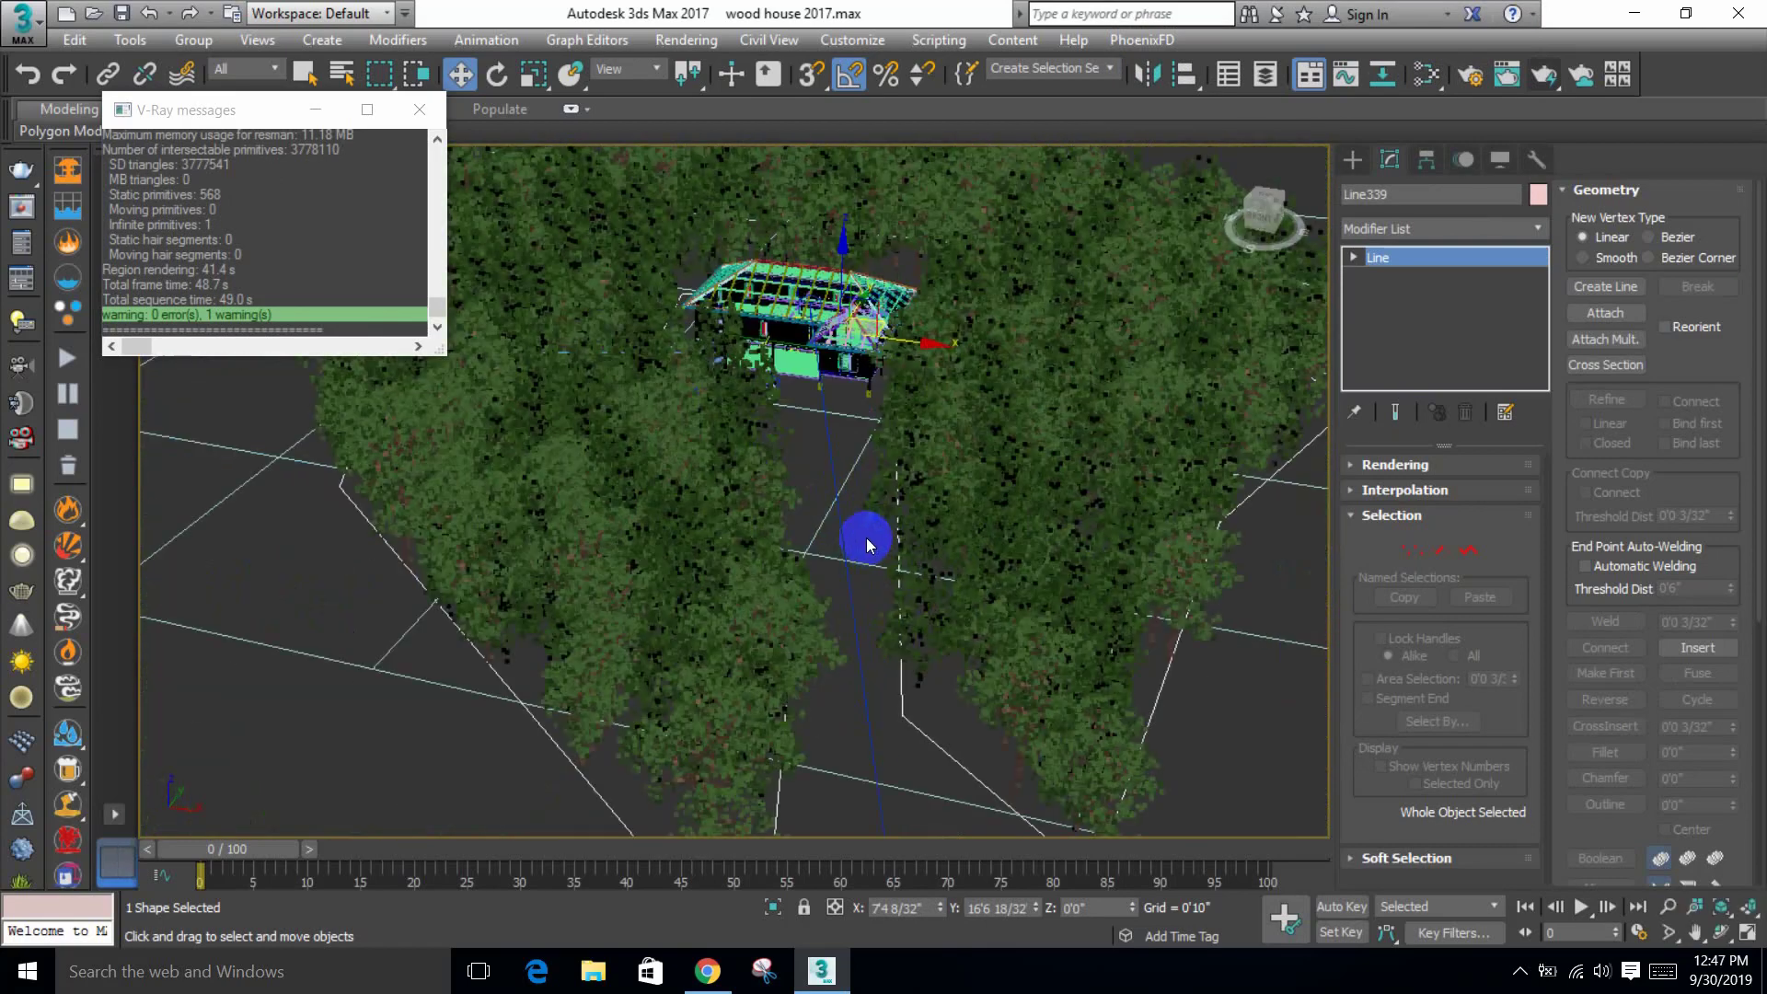
Step: Open the Slate Material Editor, place it beside the trees, and bring a clear area of its node graph into view
key(m)
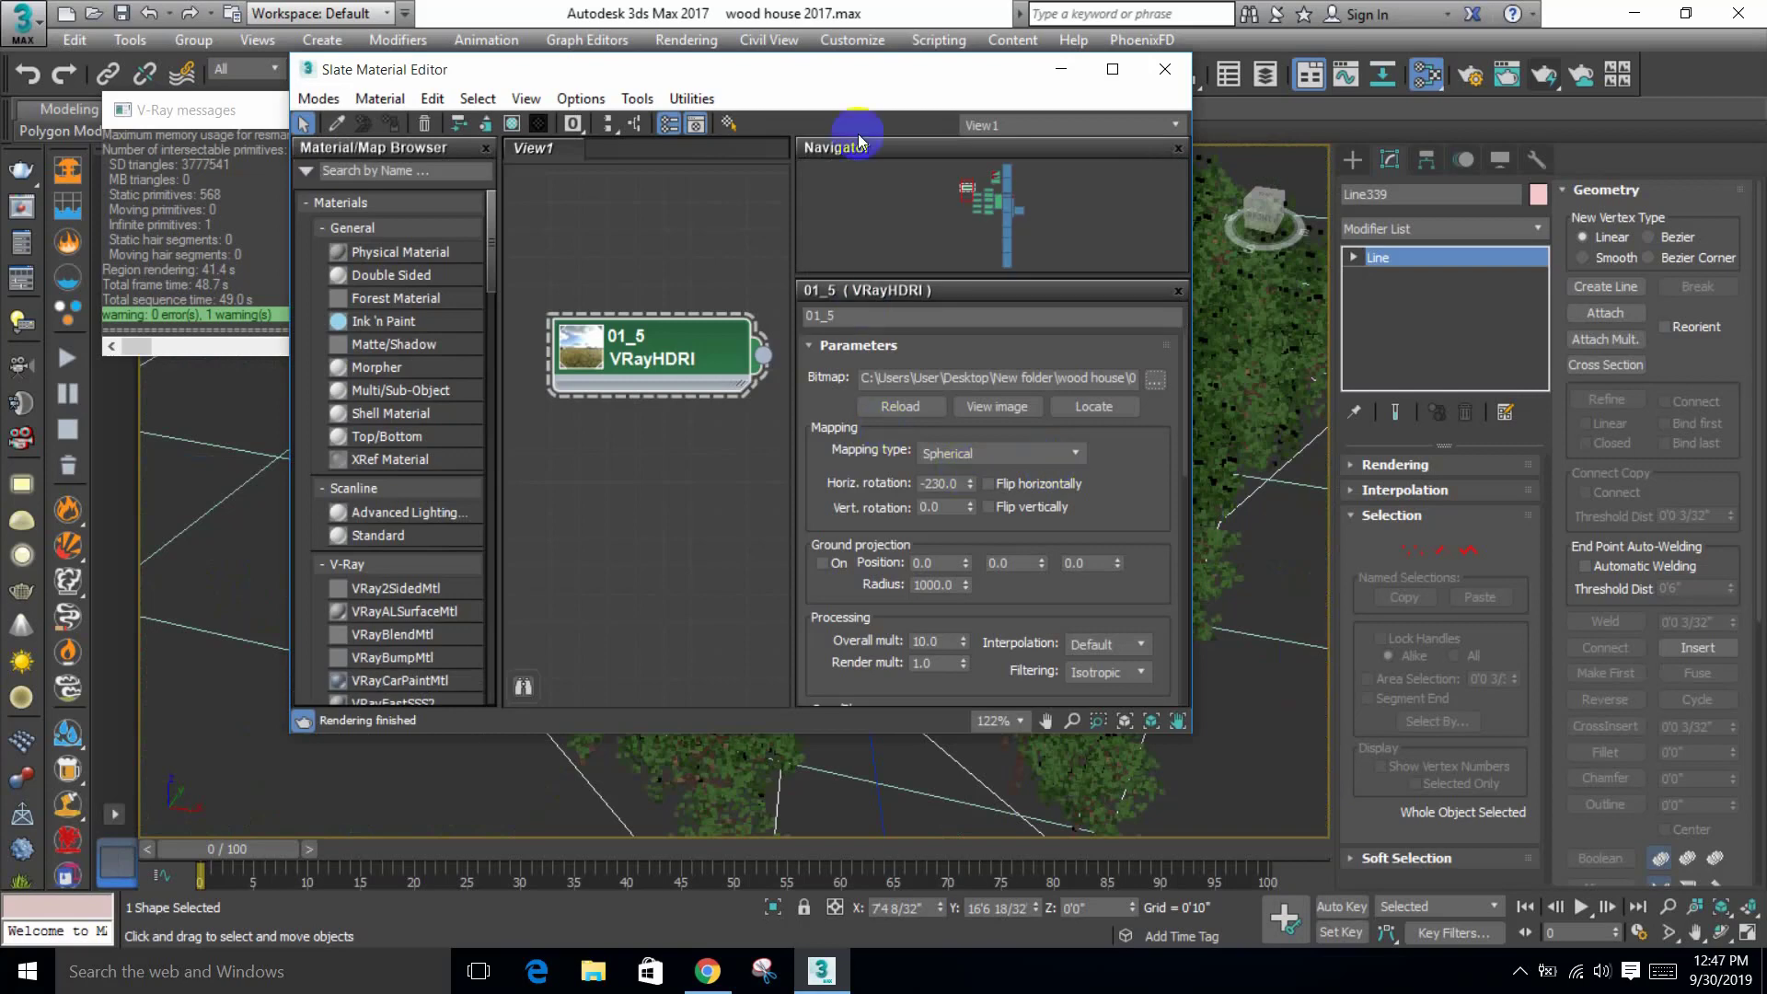
drag(869, 89, 1431, 139)
scroll(1219, 502, down, 5)
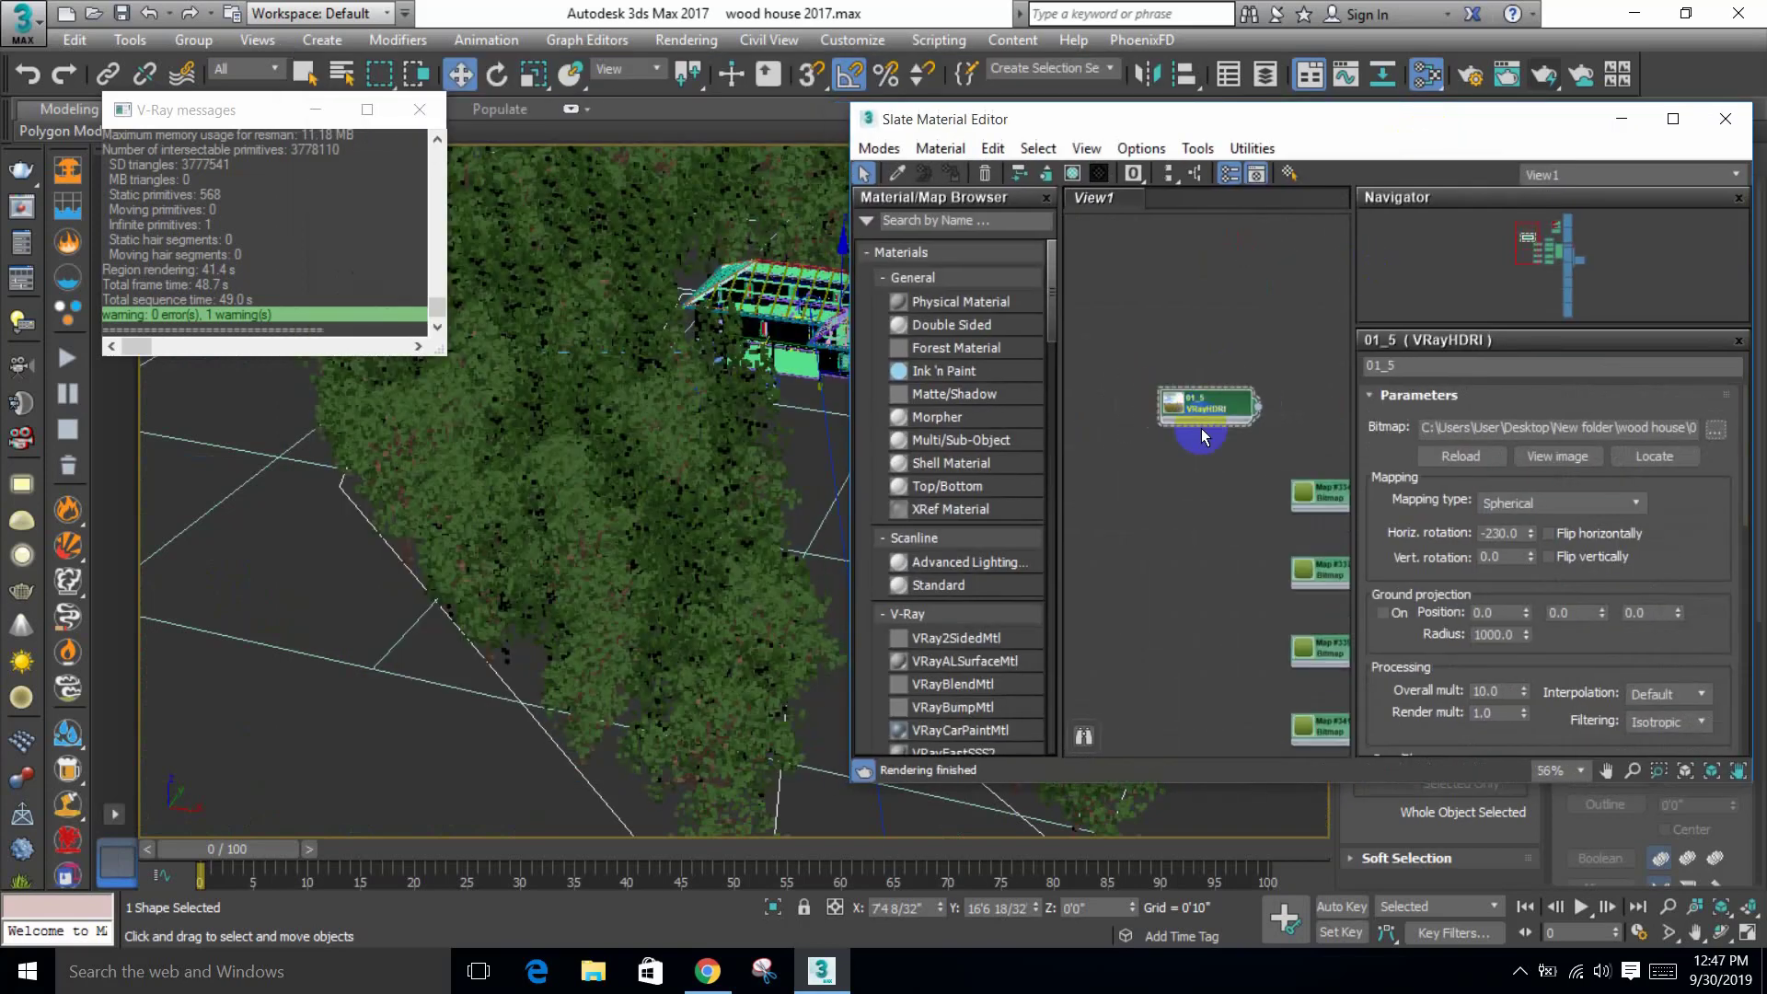
middle_drag(1220, 502, 1100, 396)
middle_drag(1202, 450, 1242, 330)
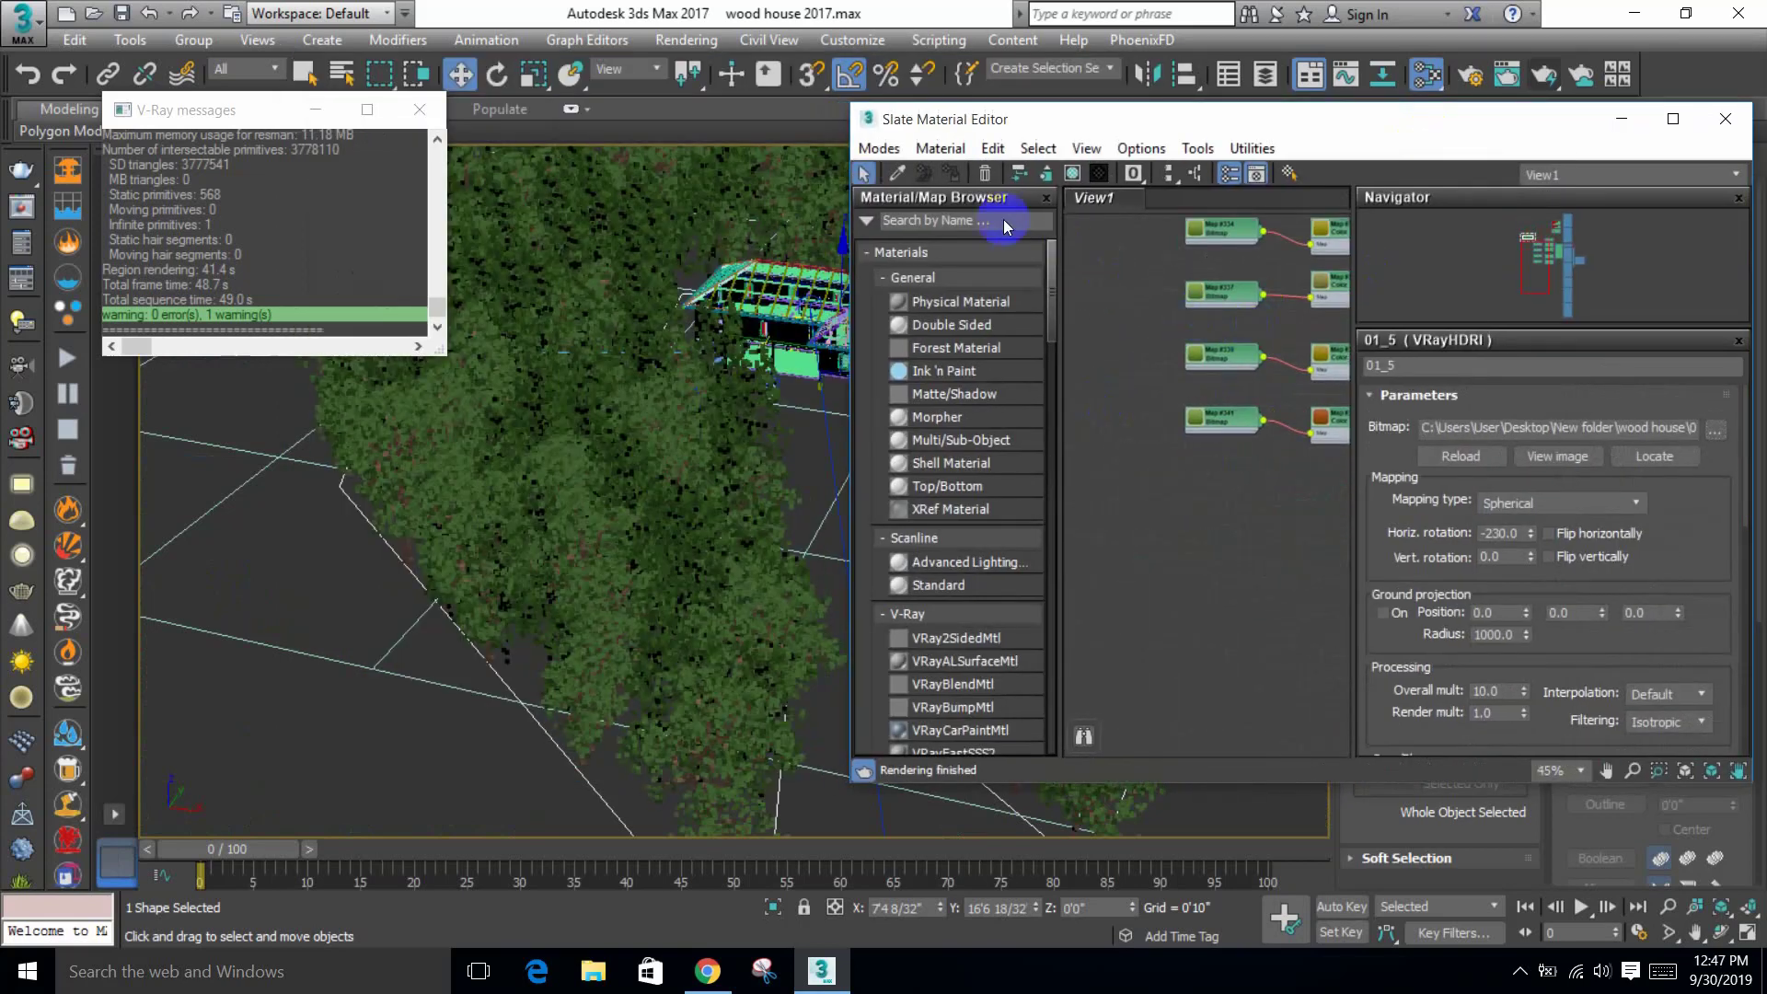
Step: Sample the forest material from the scattered trees into the node graph
click(900, 175)
scroll(770, 580, up, 3)
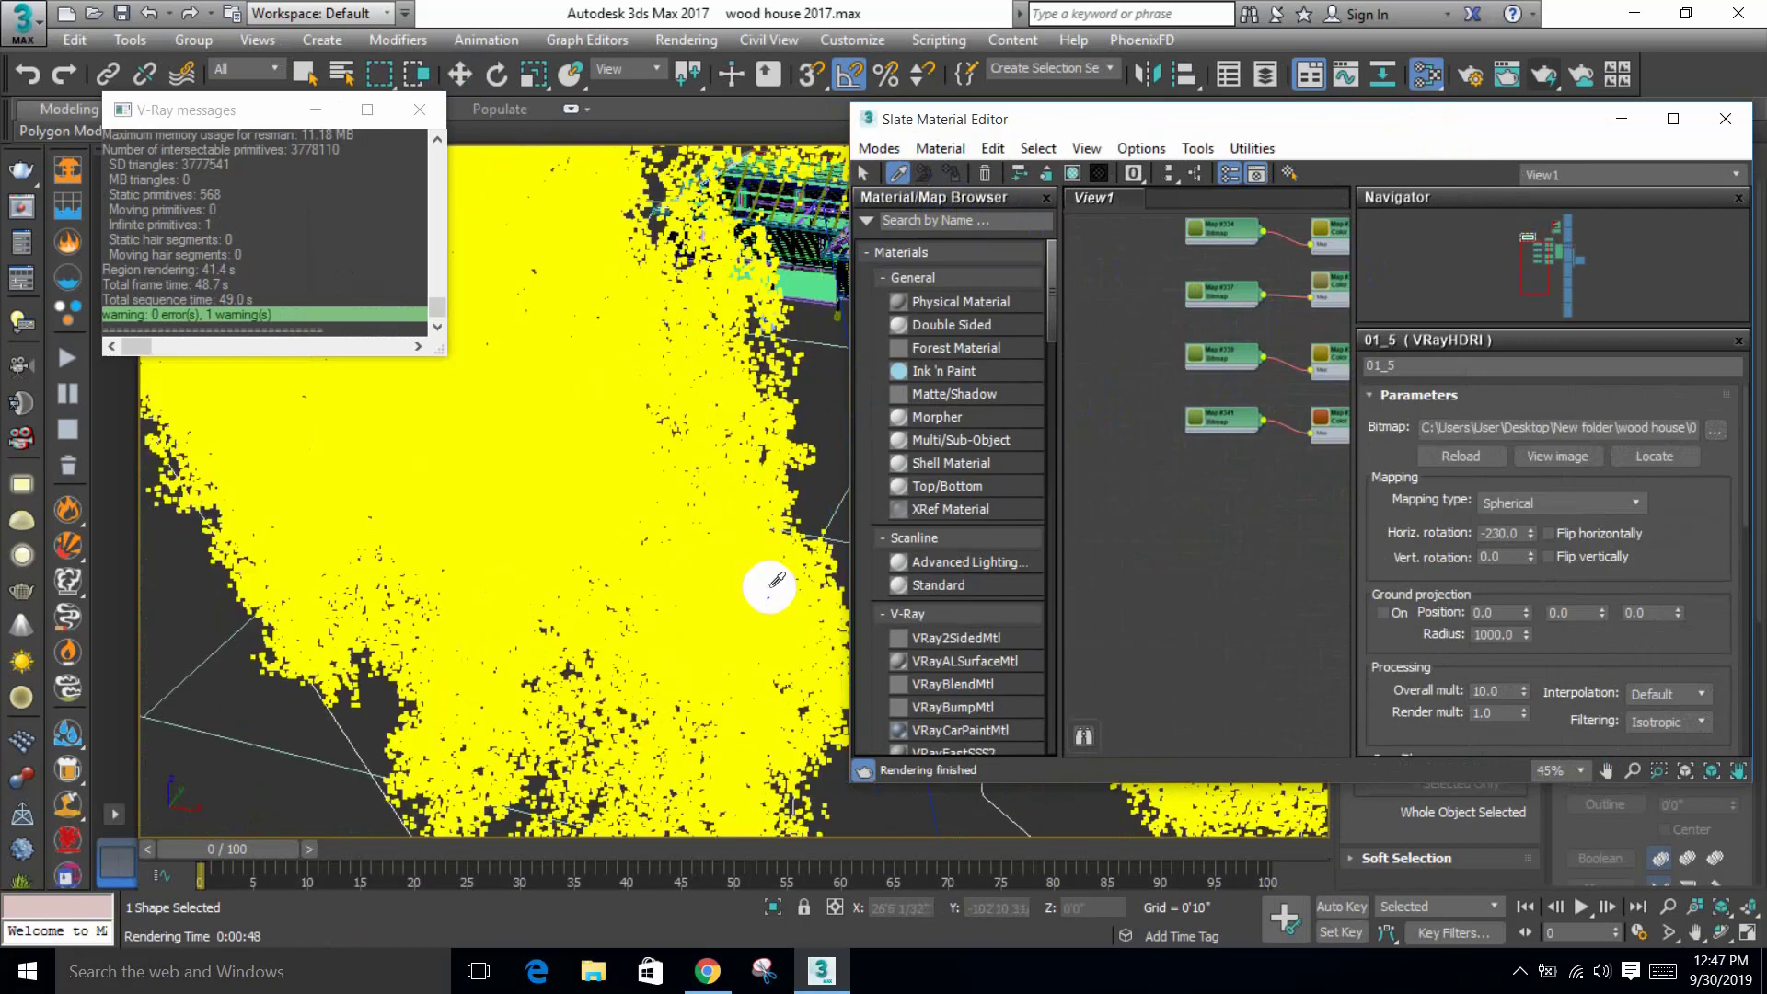
scroll(736, 570, up, 3)
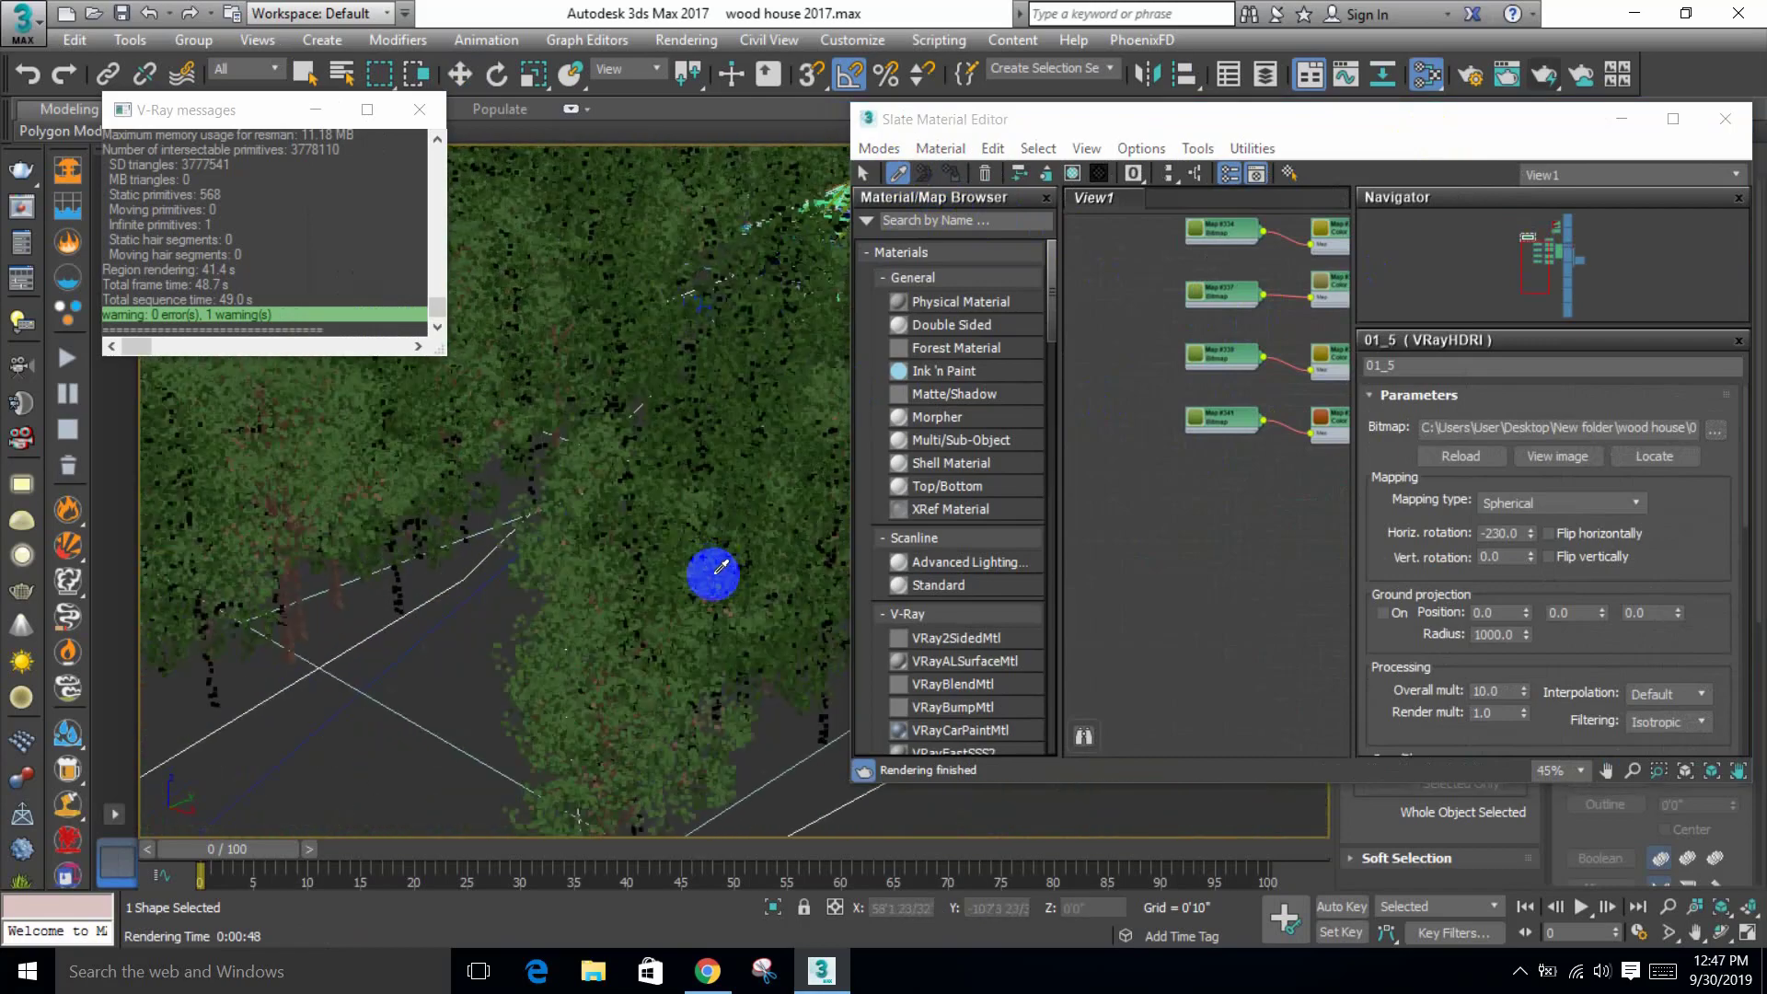
scroll(337, 545, up, 3)
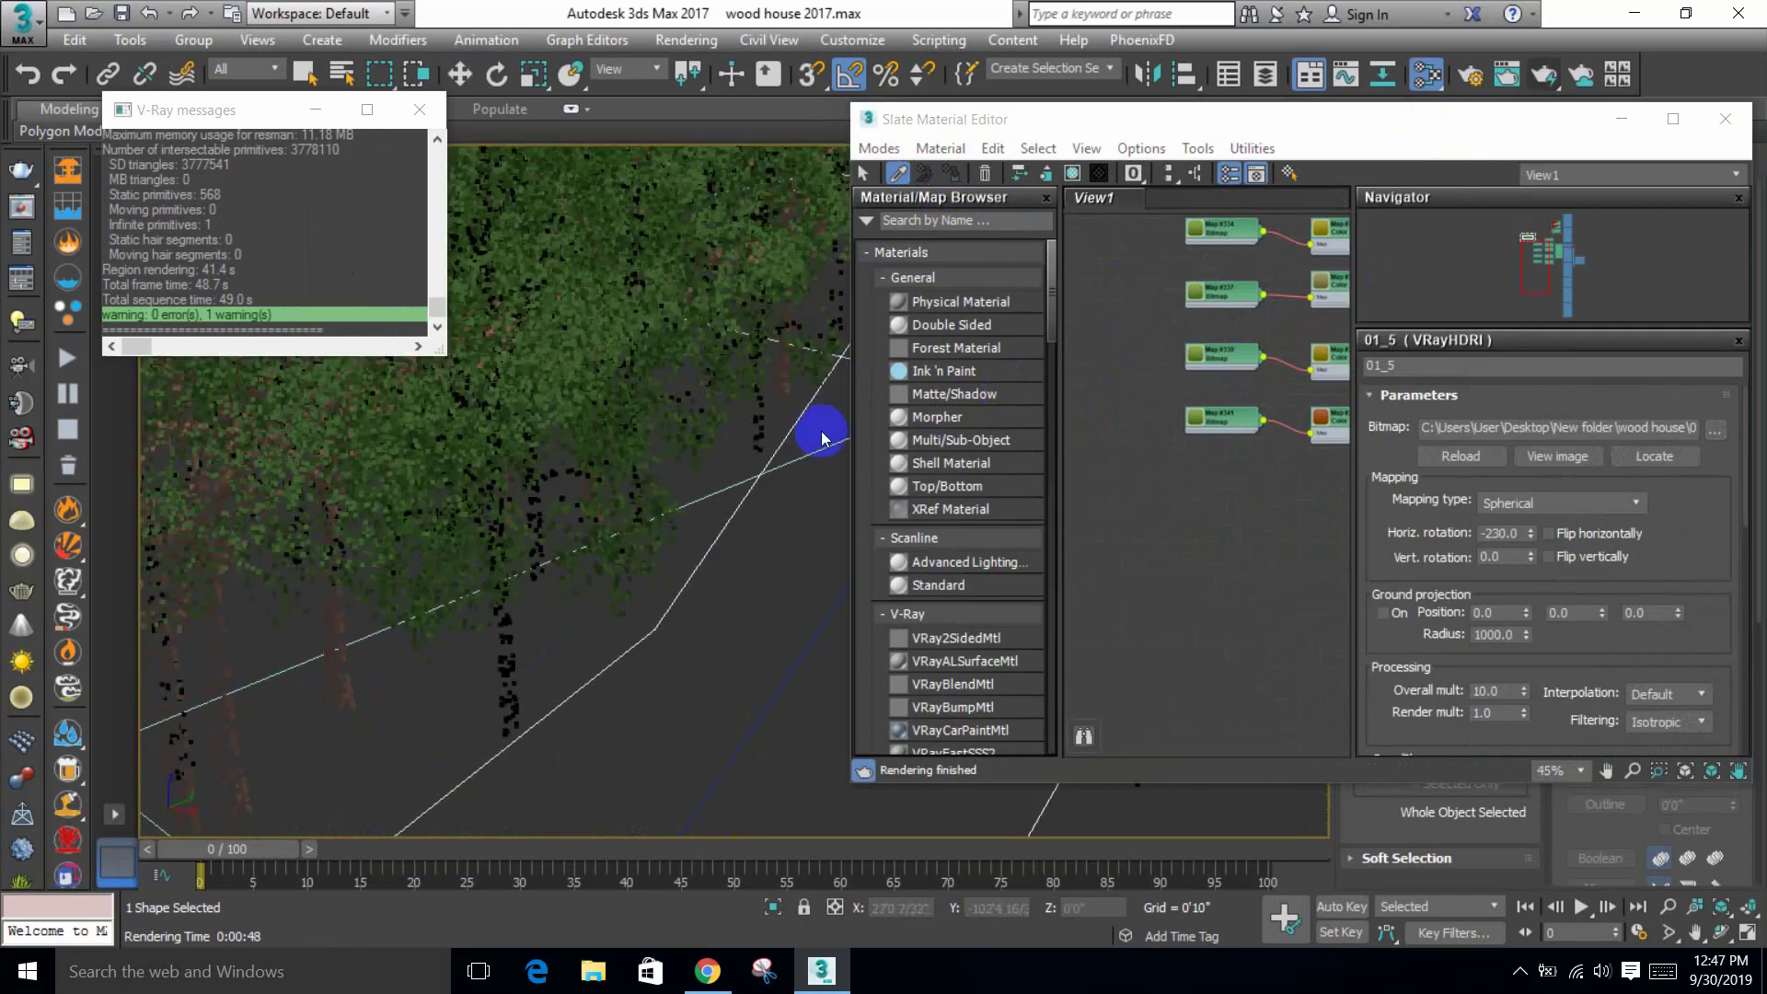
click(652, 493)
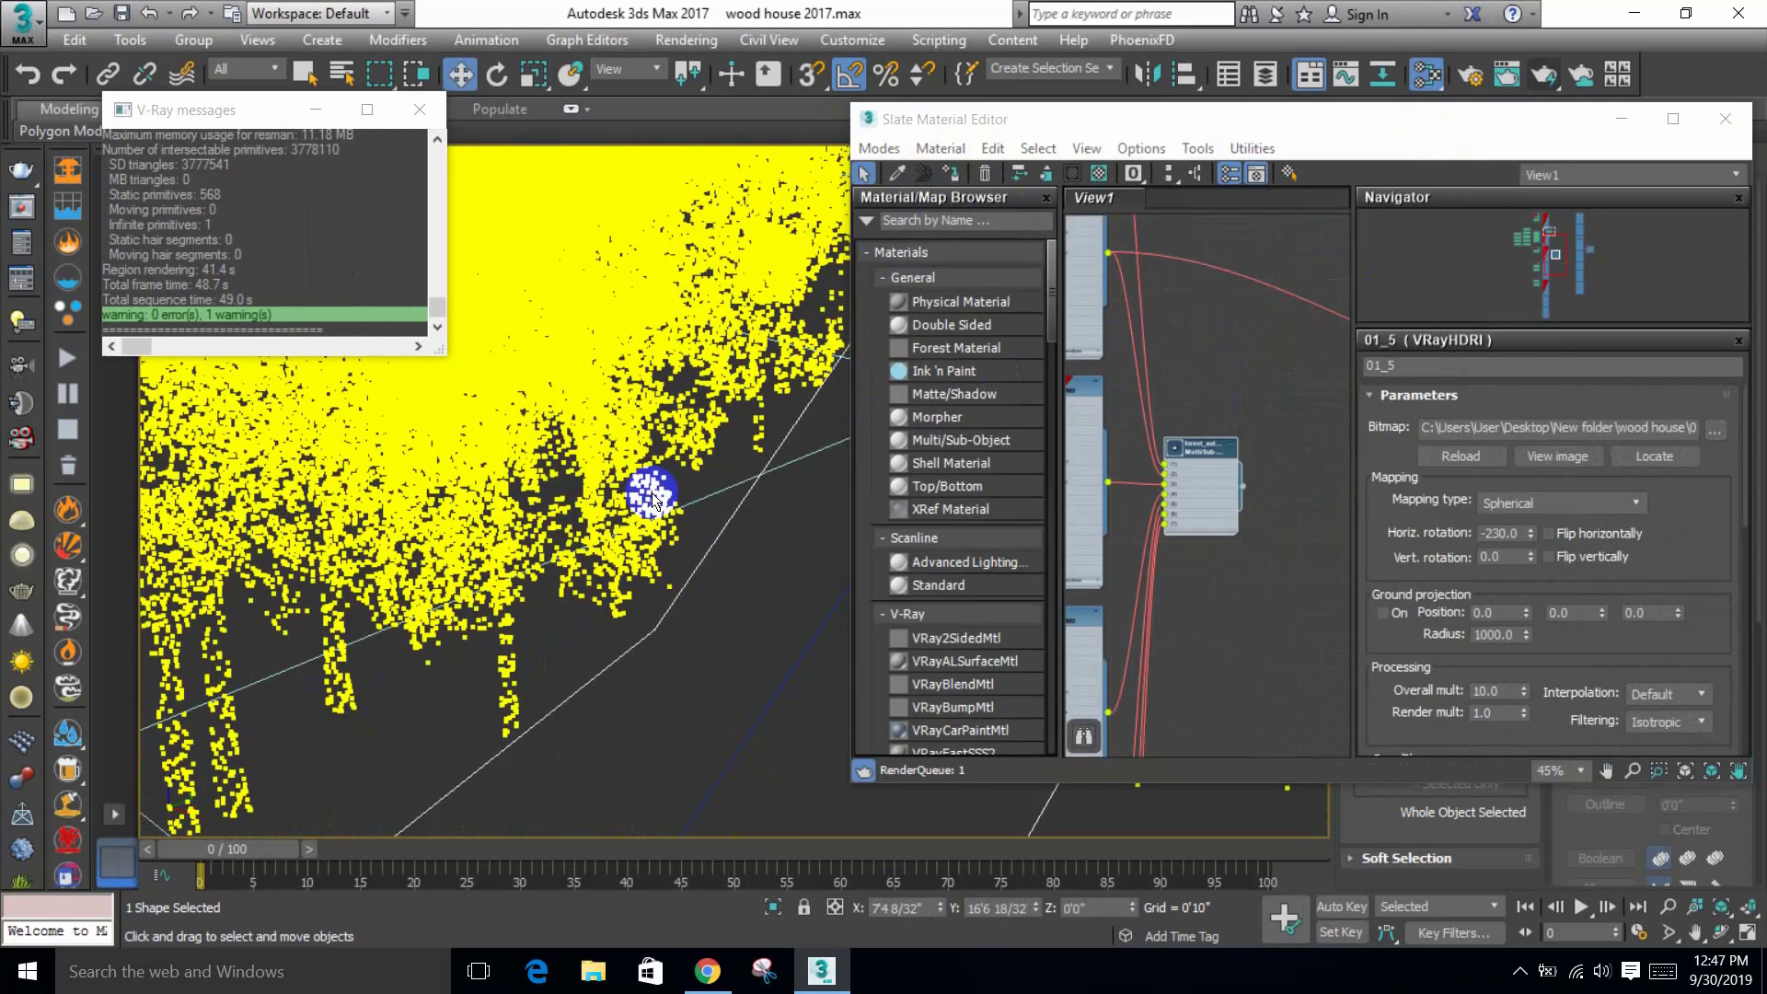
scroll(1238, 481, down, 5)
scroll(1238, 481, up, 3)
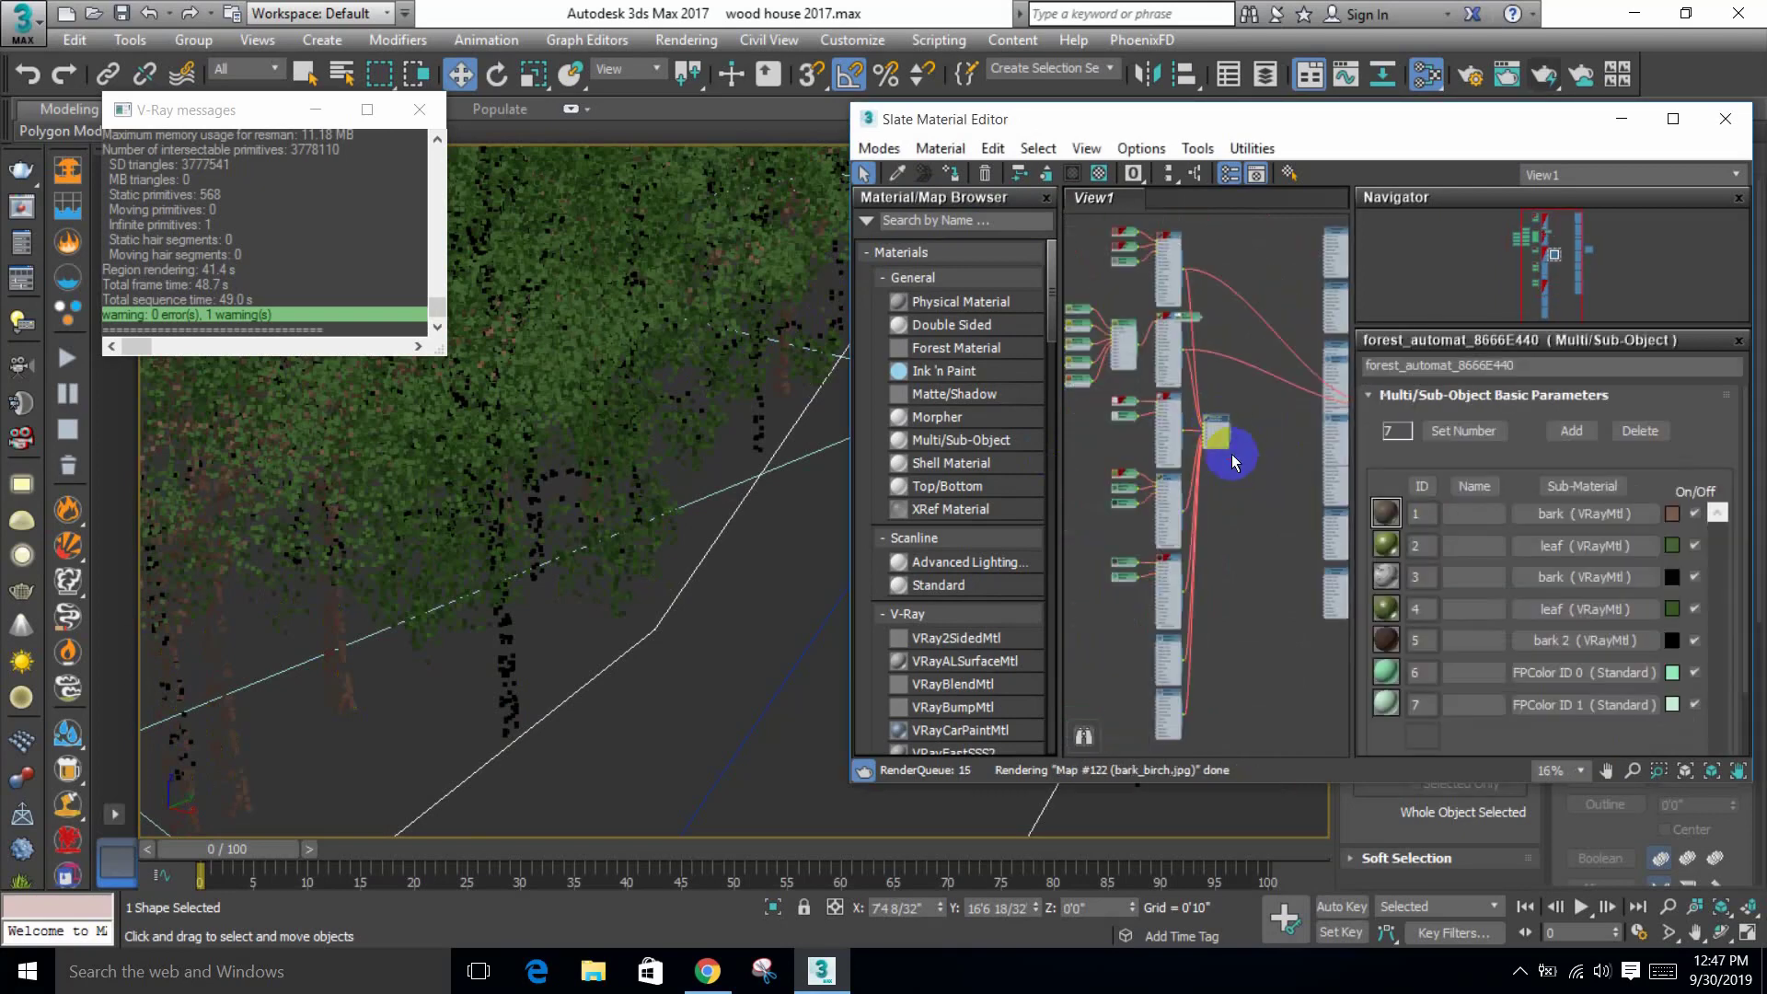
Step: Delete all nodes from the material graph and sample the trees' forest material into the empty view
scroll(1234, 462, down, 3)
drag(1128, 347, 1293, 565)
key(Delete)
click(898, 173)
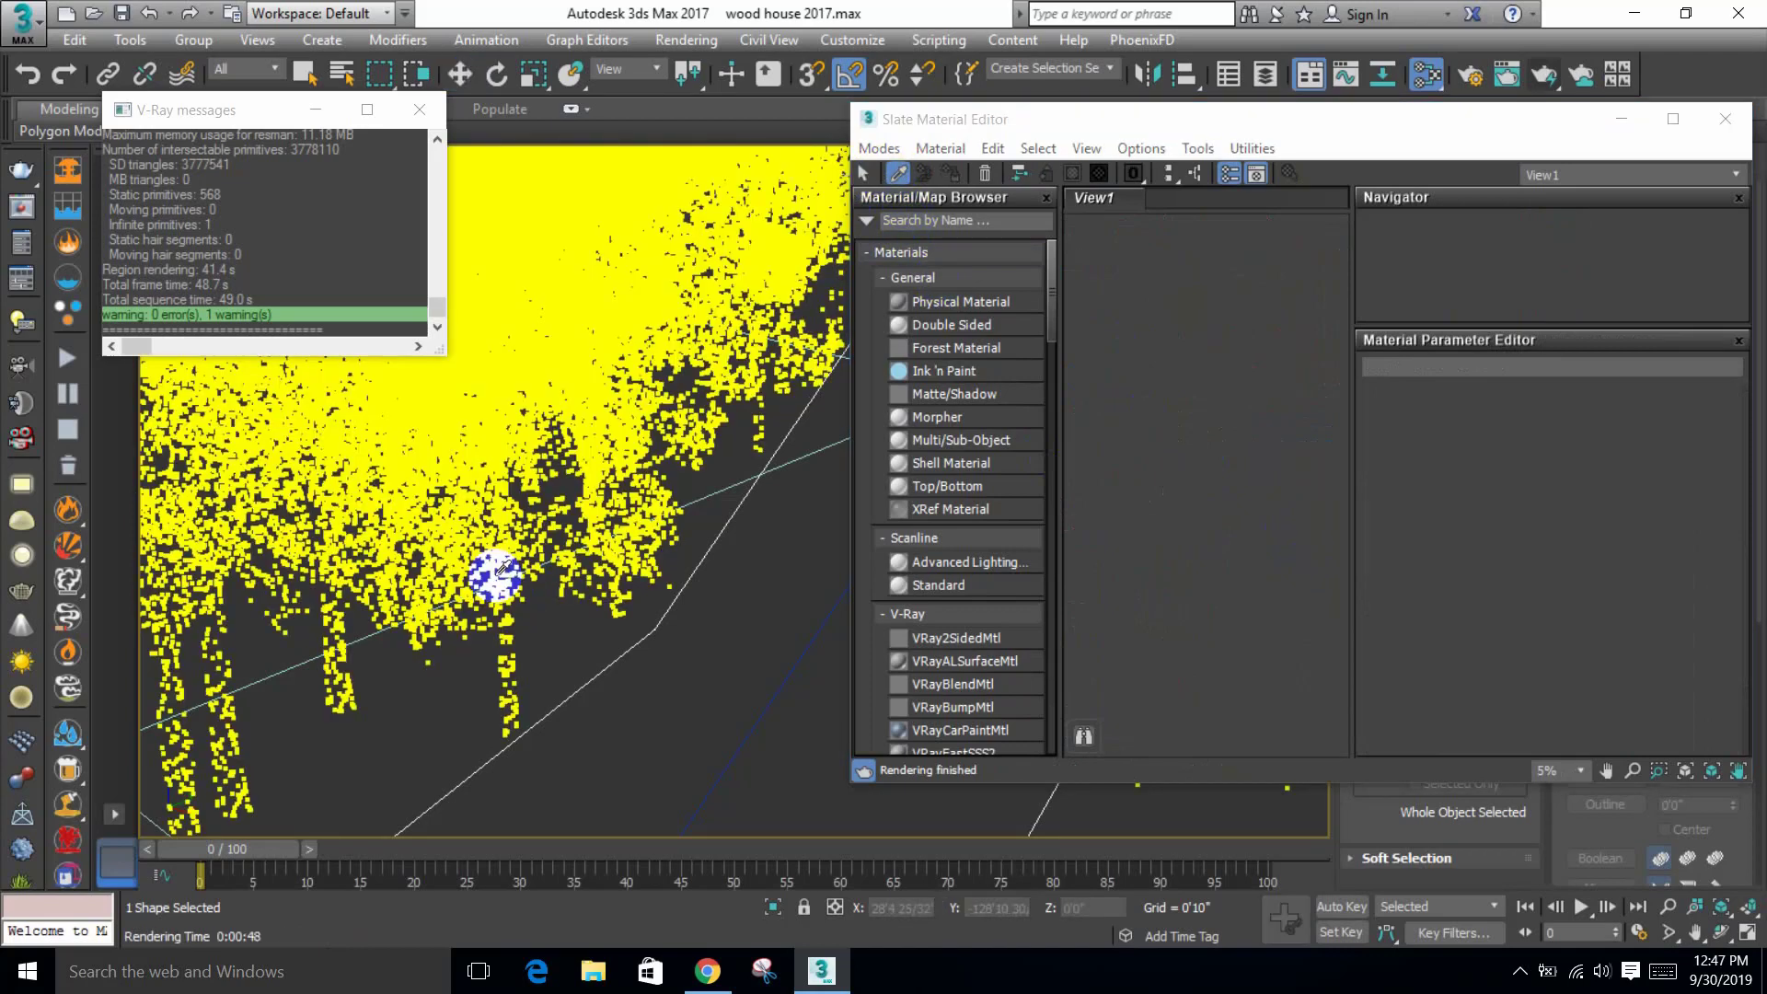
click(681, 526)
scroll(1289, 414, up, 5)
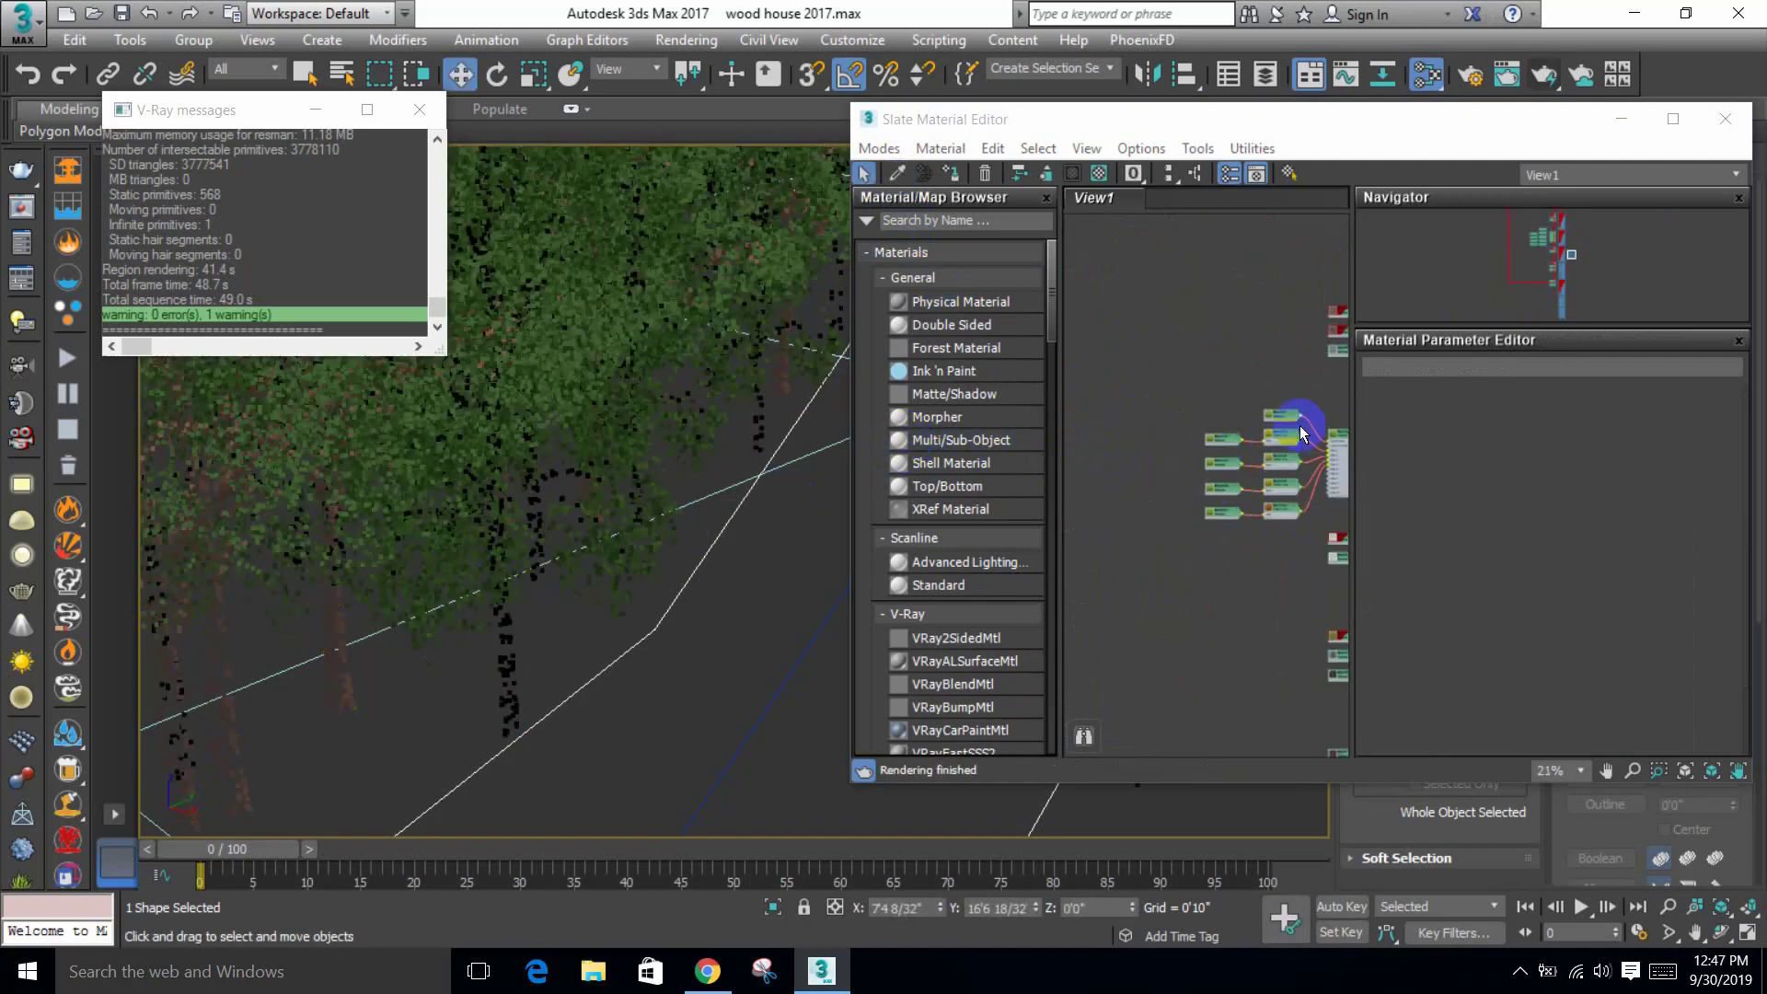
Step: Maximize the Slate Material Editor and examine the maps feeding the bark and leaf materials of the forest material
click(1673, 119)
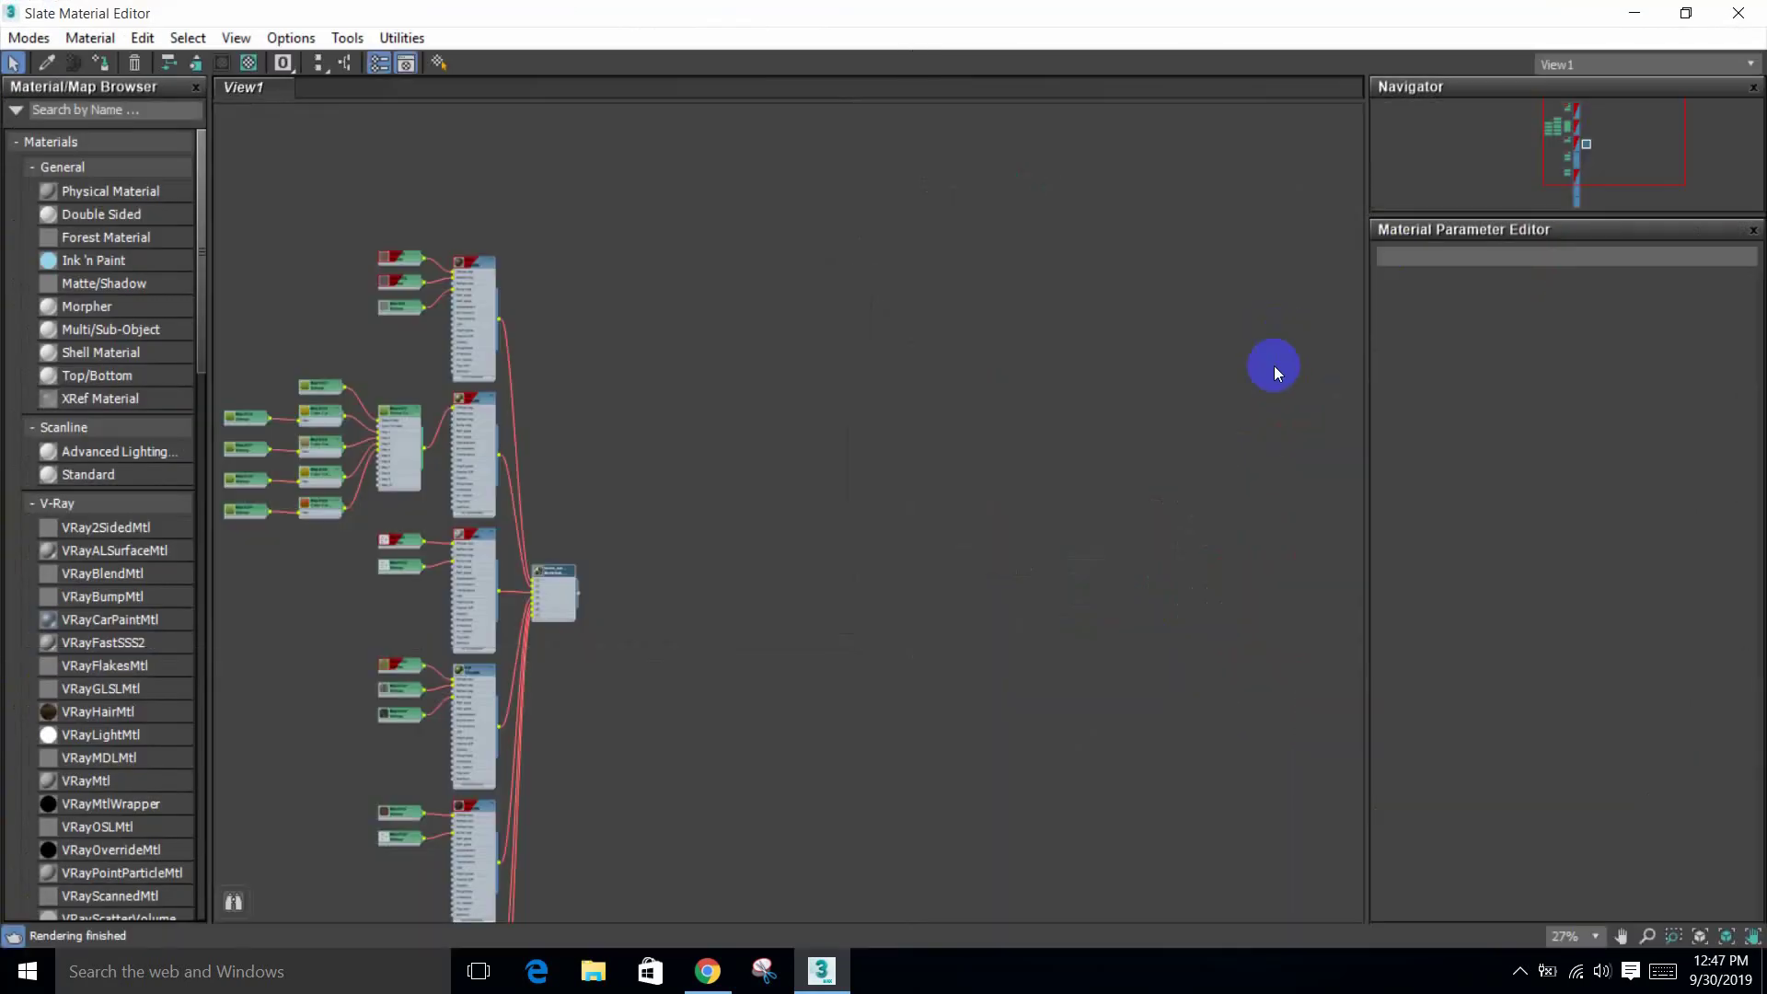
scroll(412, 362, up, 8)
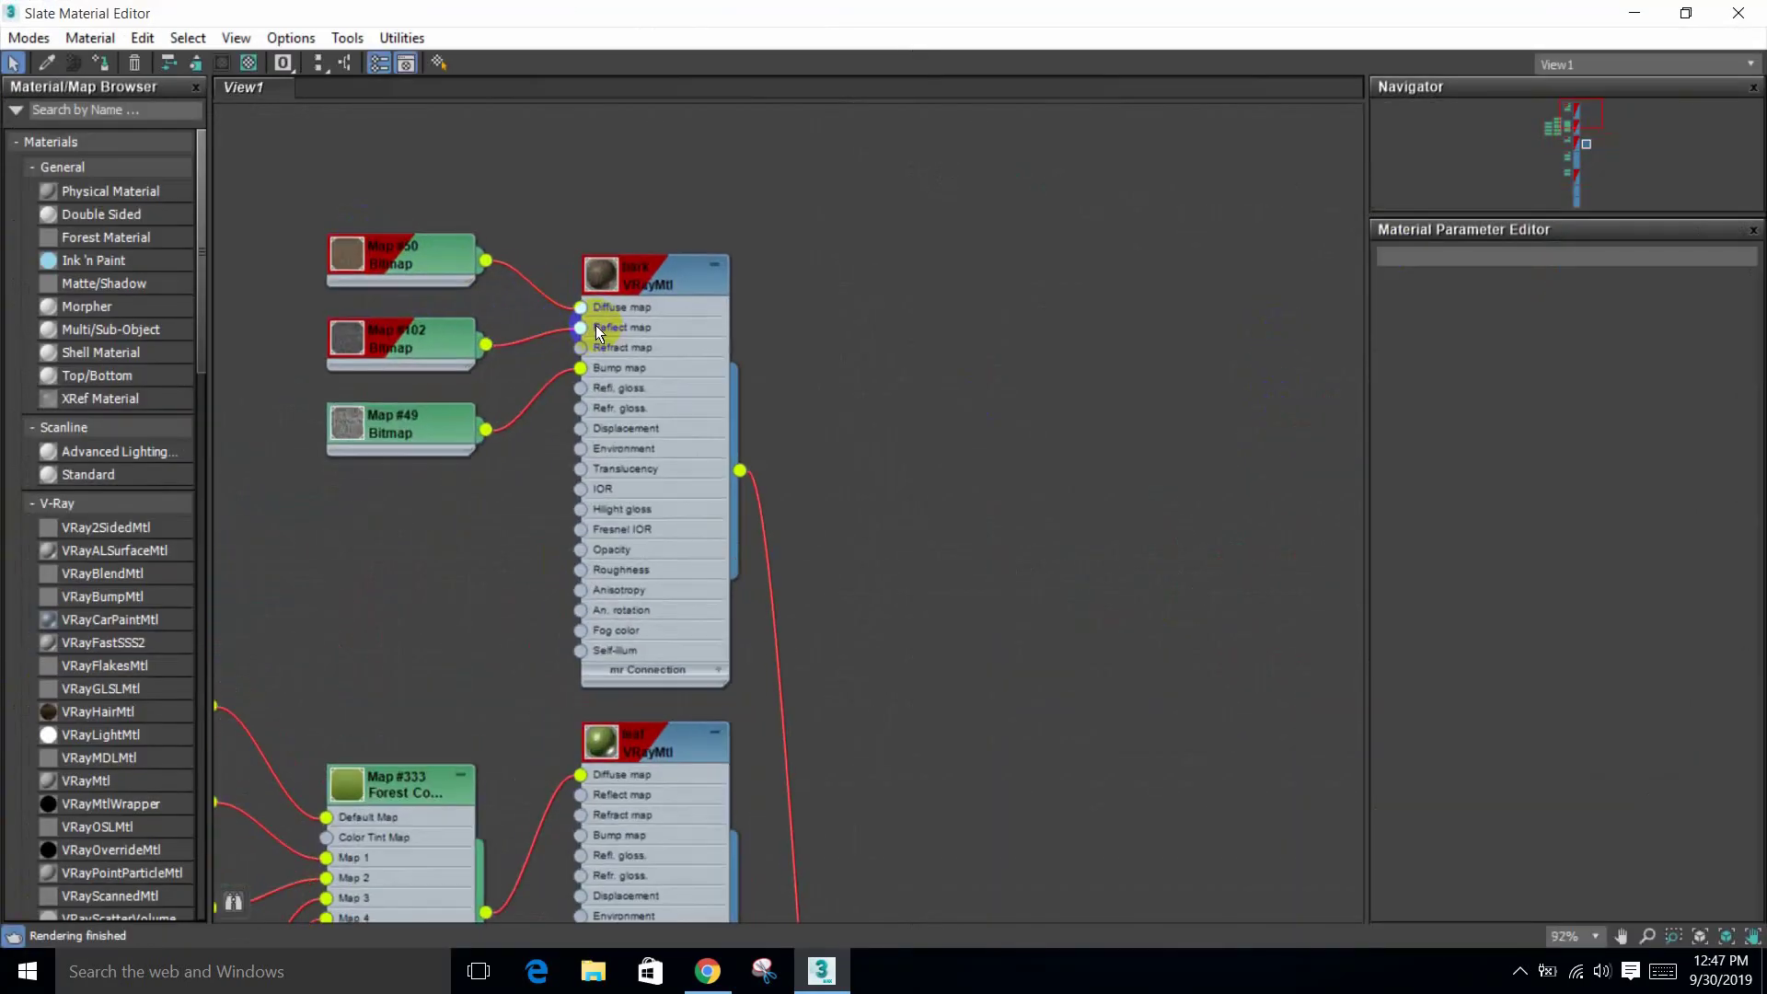
scroll(651, 318, down, 1)
middle_drag(613, 506, 955, 246)
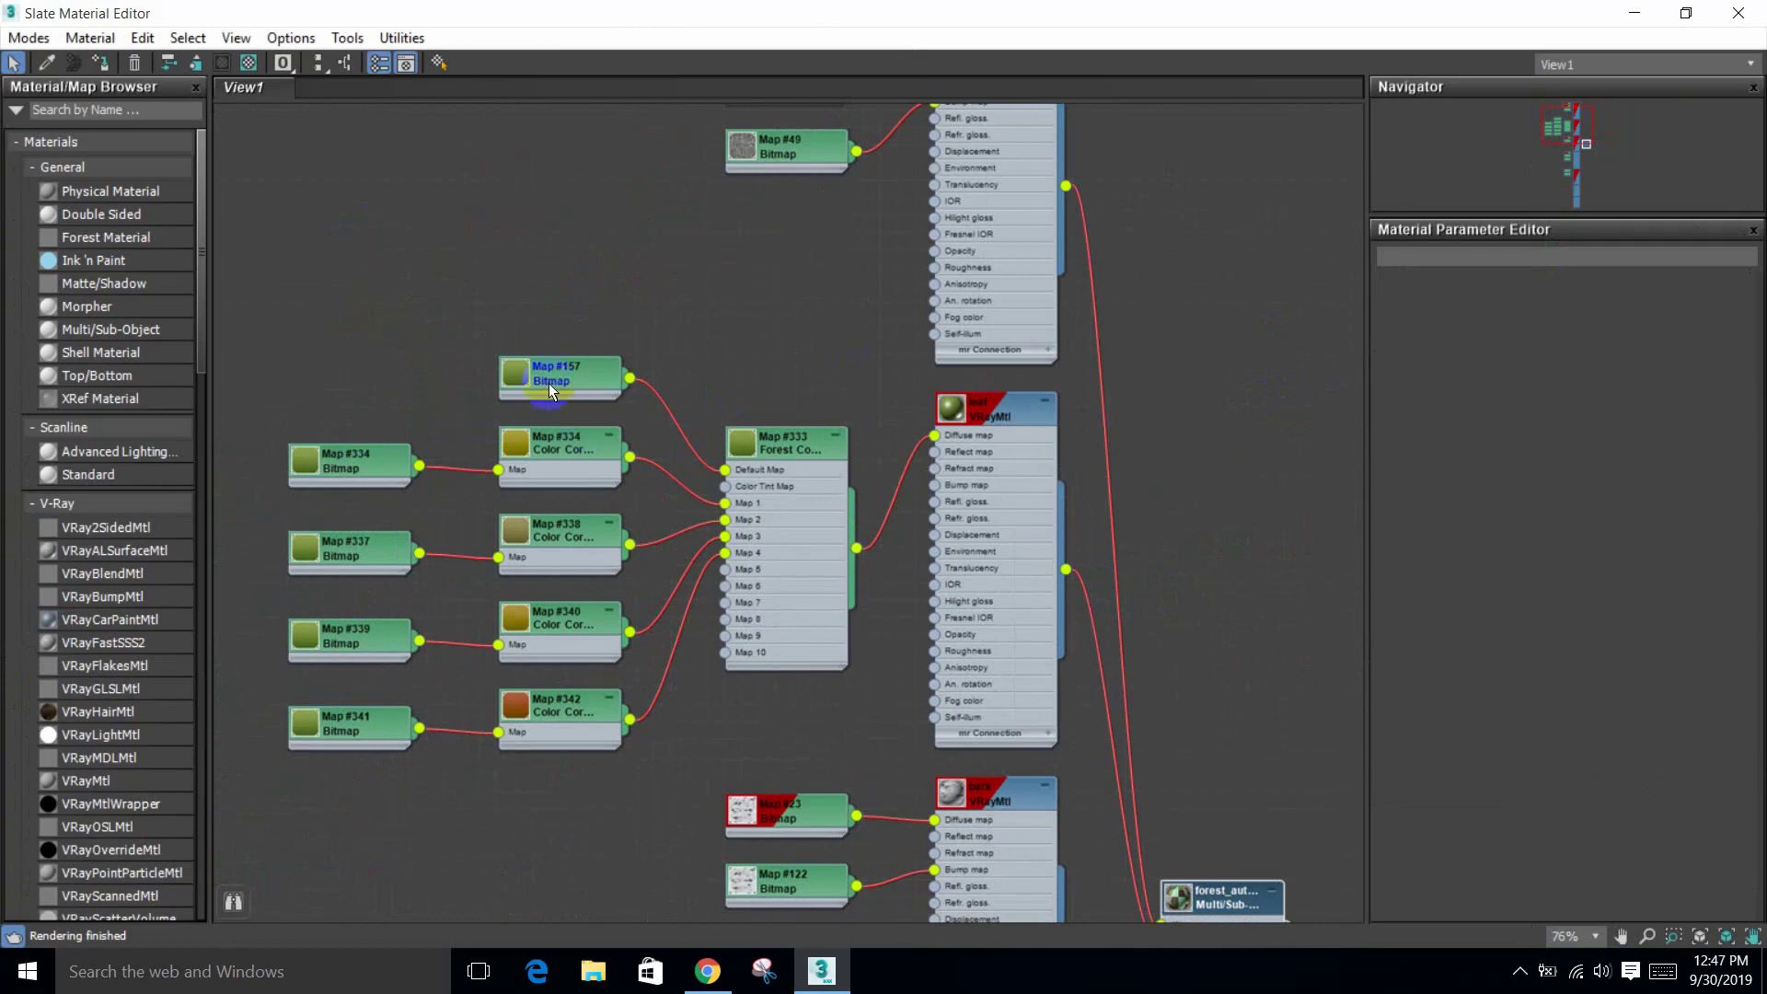
middle_drag(604, 653, 655, 463)
scroll(659, 463, down, 2)
middle_drag(938, 670, 930, 552)
scroll(1088, 648, up, 1)
scroll(812, 455, up, 3)
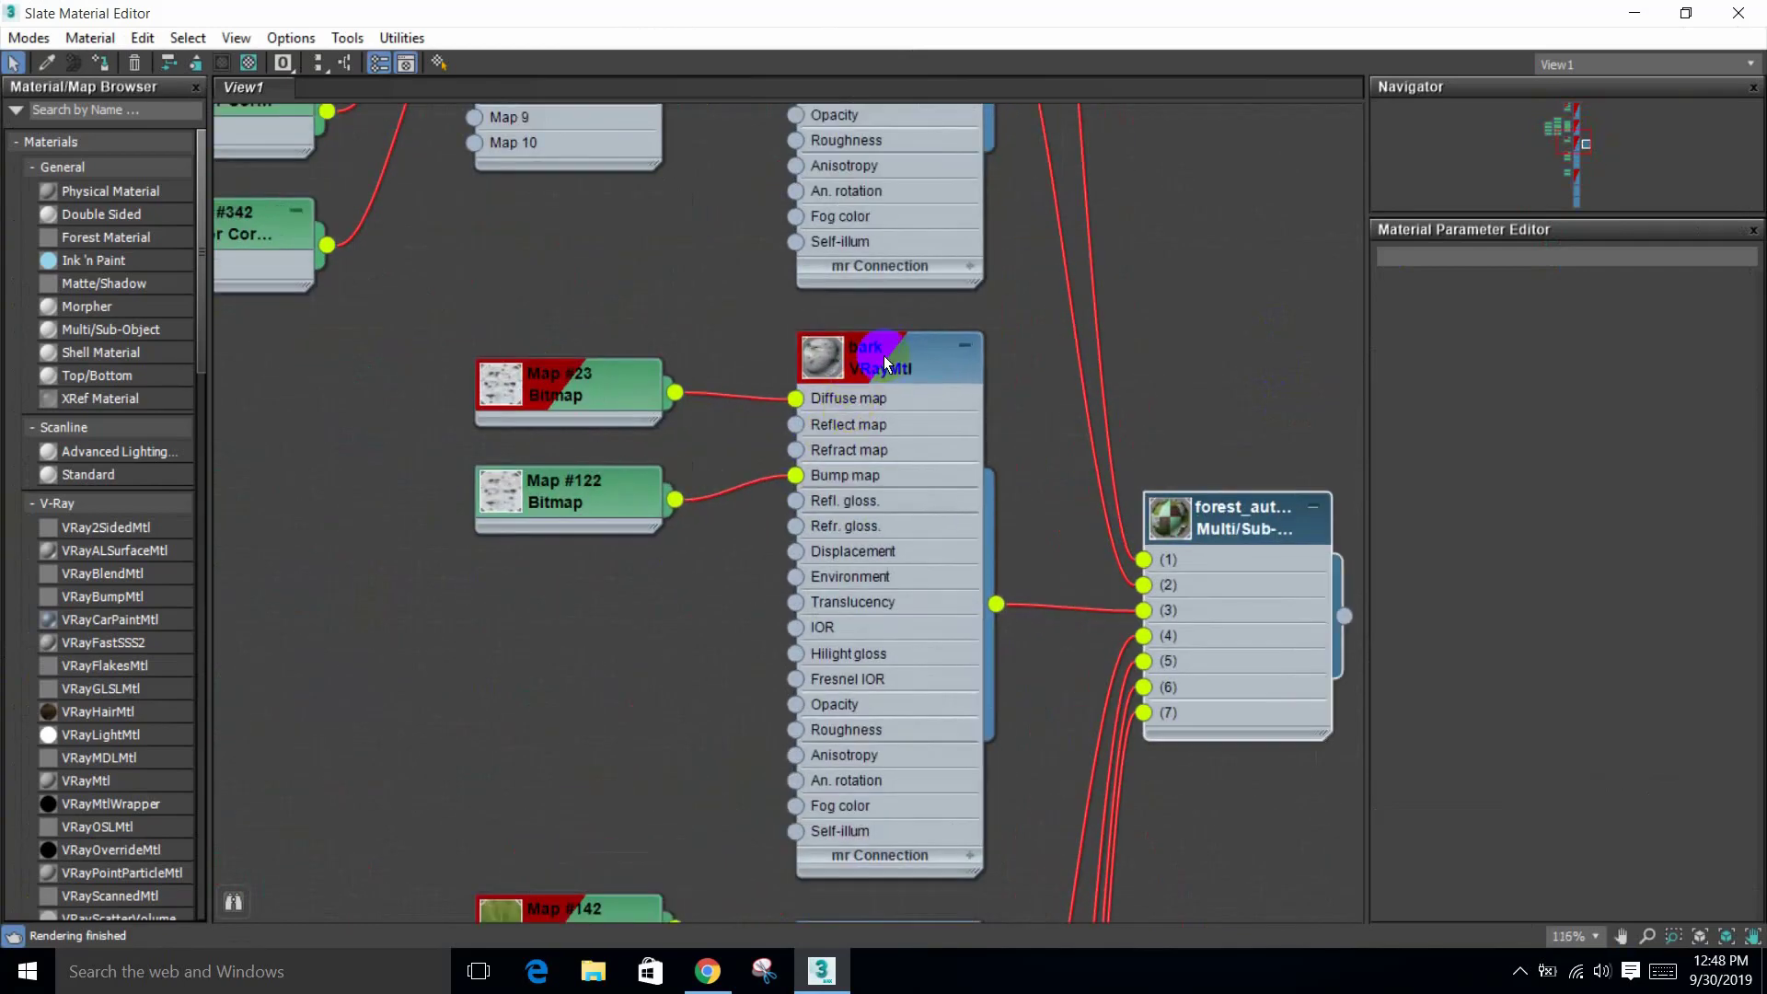
scroll(860, 594, down, 4)
scroll(638, 608, up, 5)
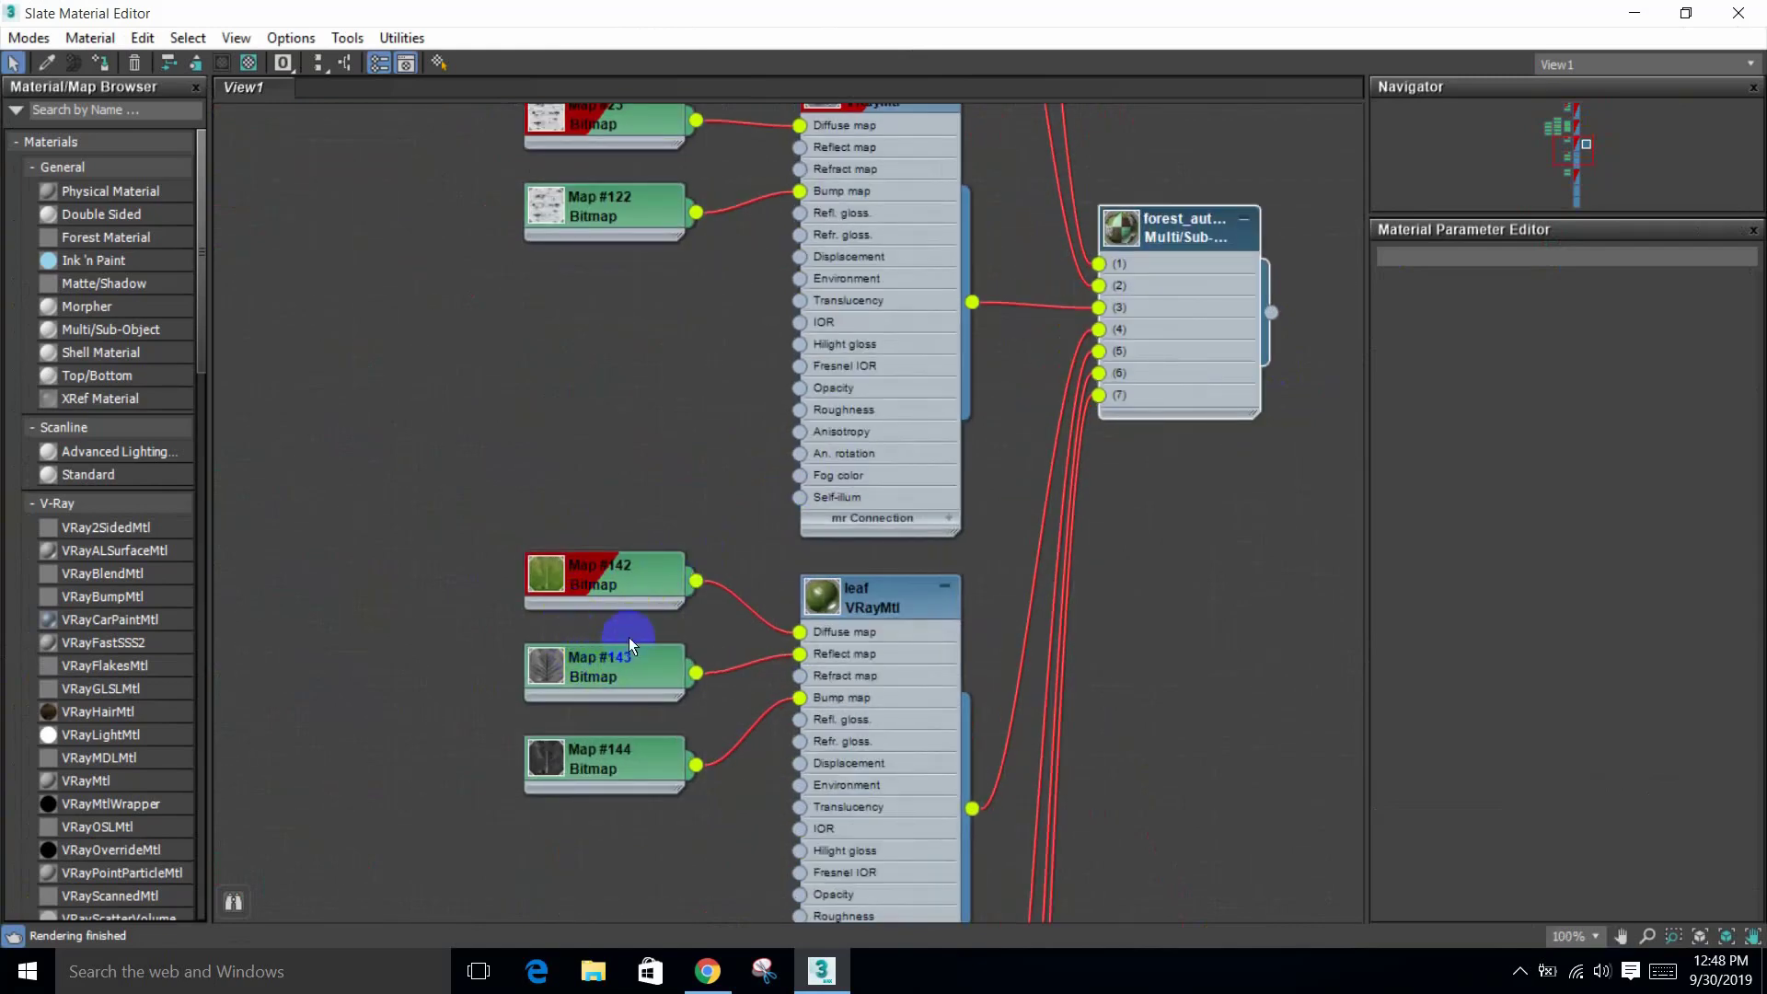
Step: Move the Map #142 bitmap out of the column of maps feeding the lower leaf material
scroll(637, 596, down, 2)
middle_drag(681, 635, 919, 674)
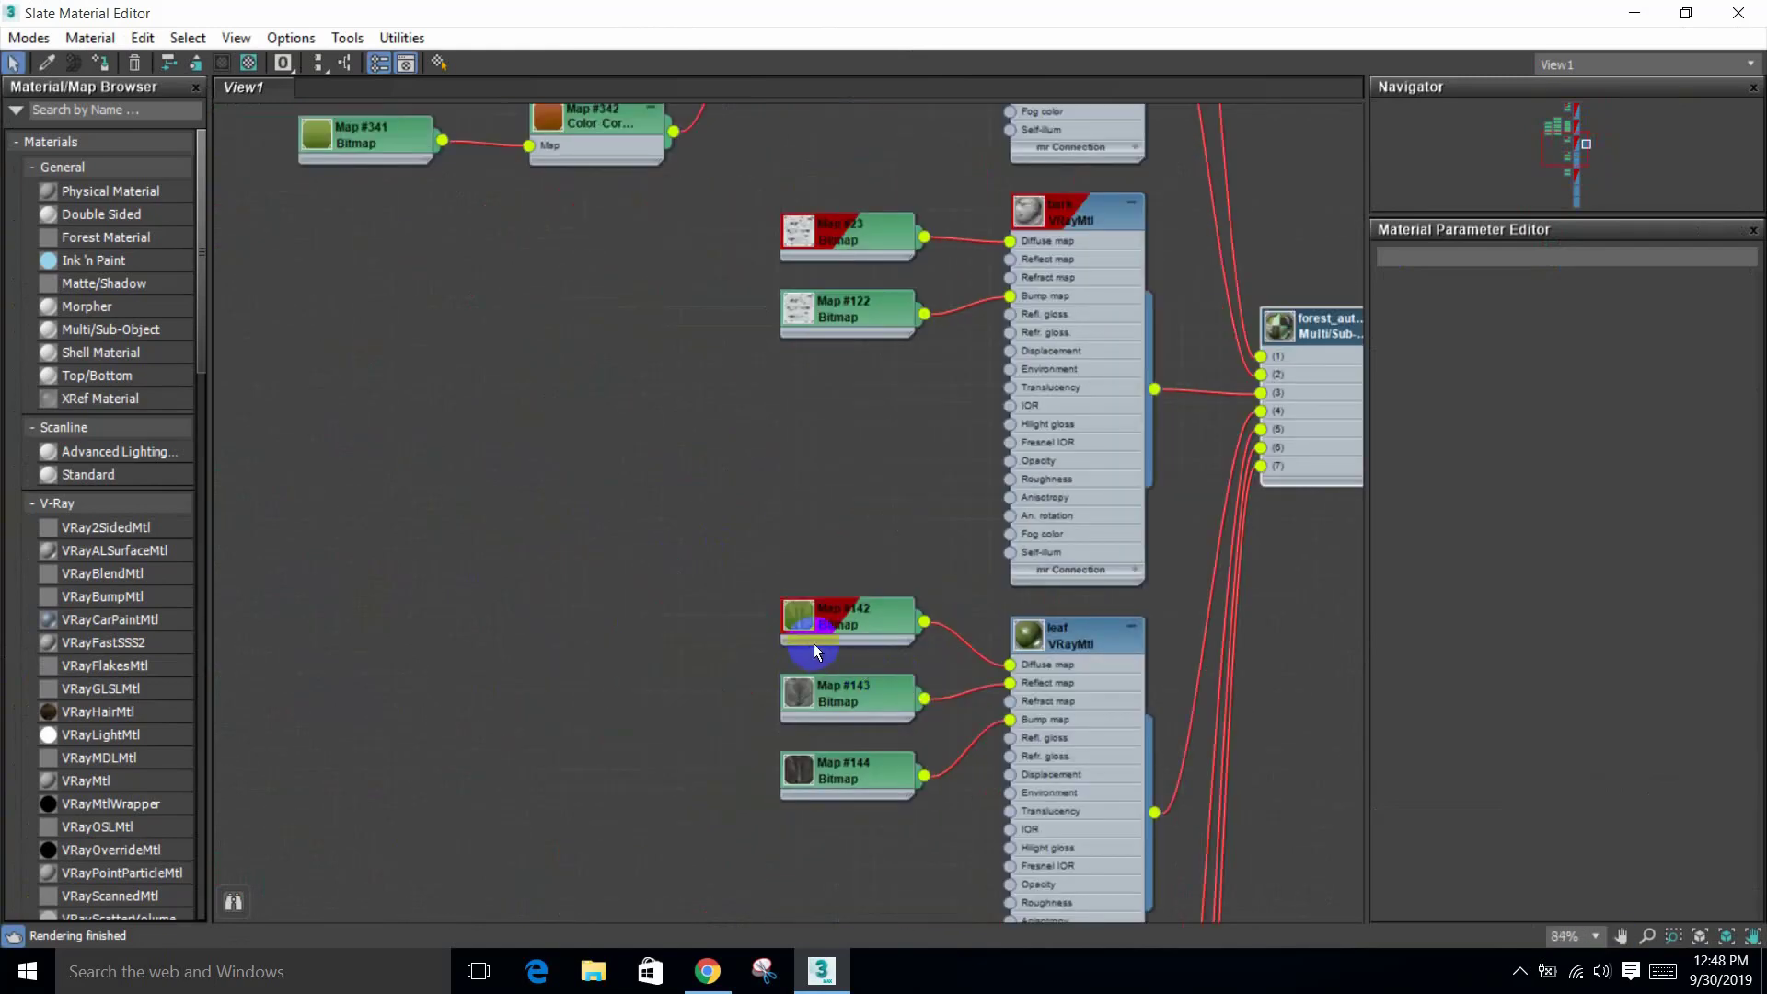
drag(841, 632, 764, 614)
scroll(1083, 657, up, 3)
scroll(975, 703, down, 6)
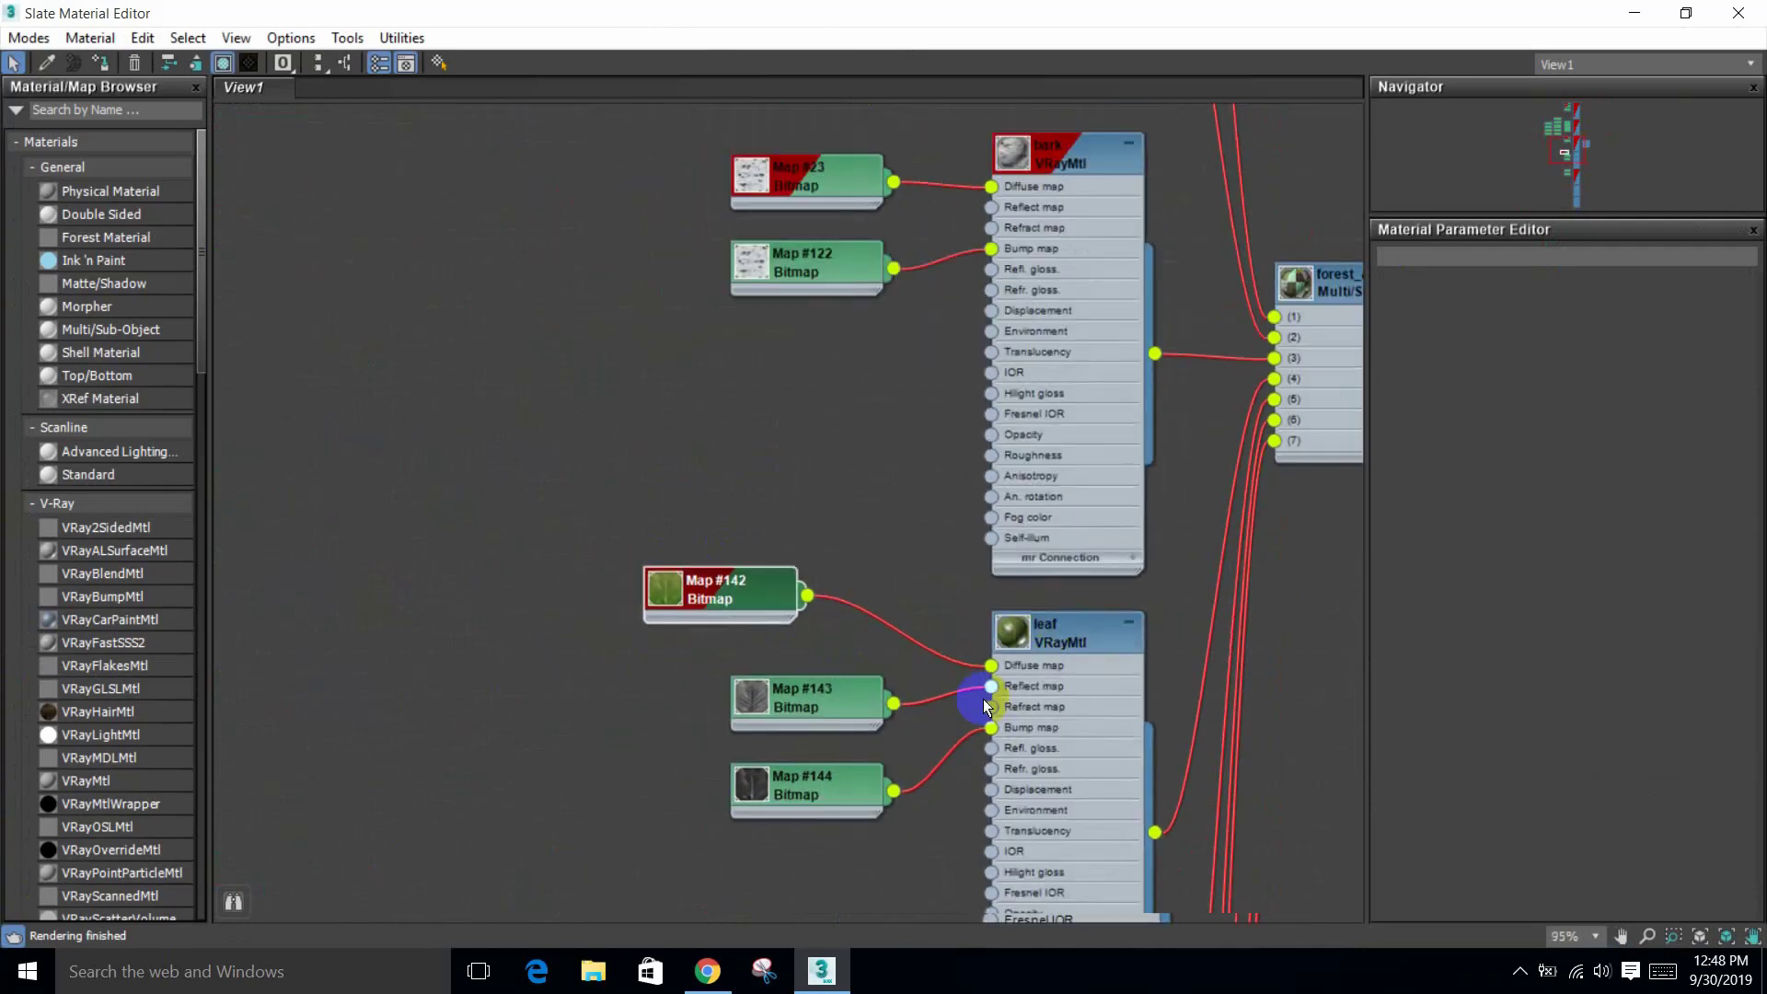
Step: Compare the upper leaf material's Forest Color and Color Correction setup with the maps of the lower leaf and bark materials
middle_drag(951, 515, 935, 704)
scroll(838, 468, up, 4)
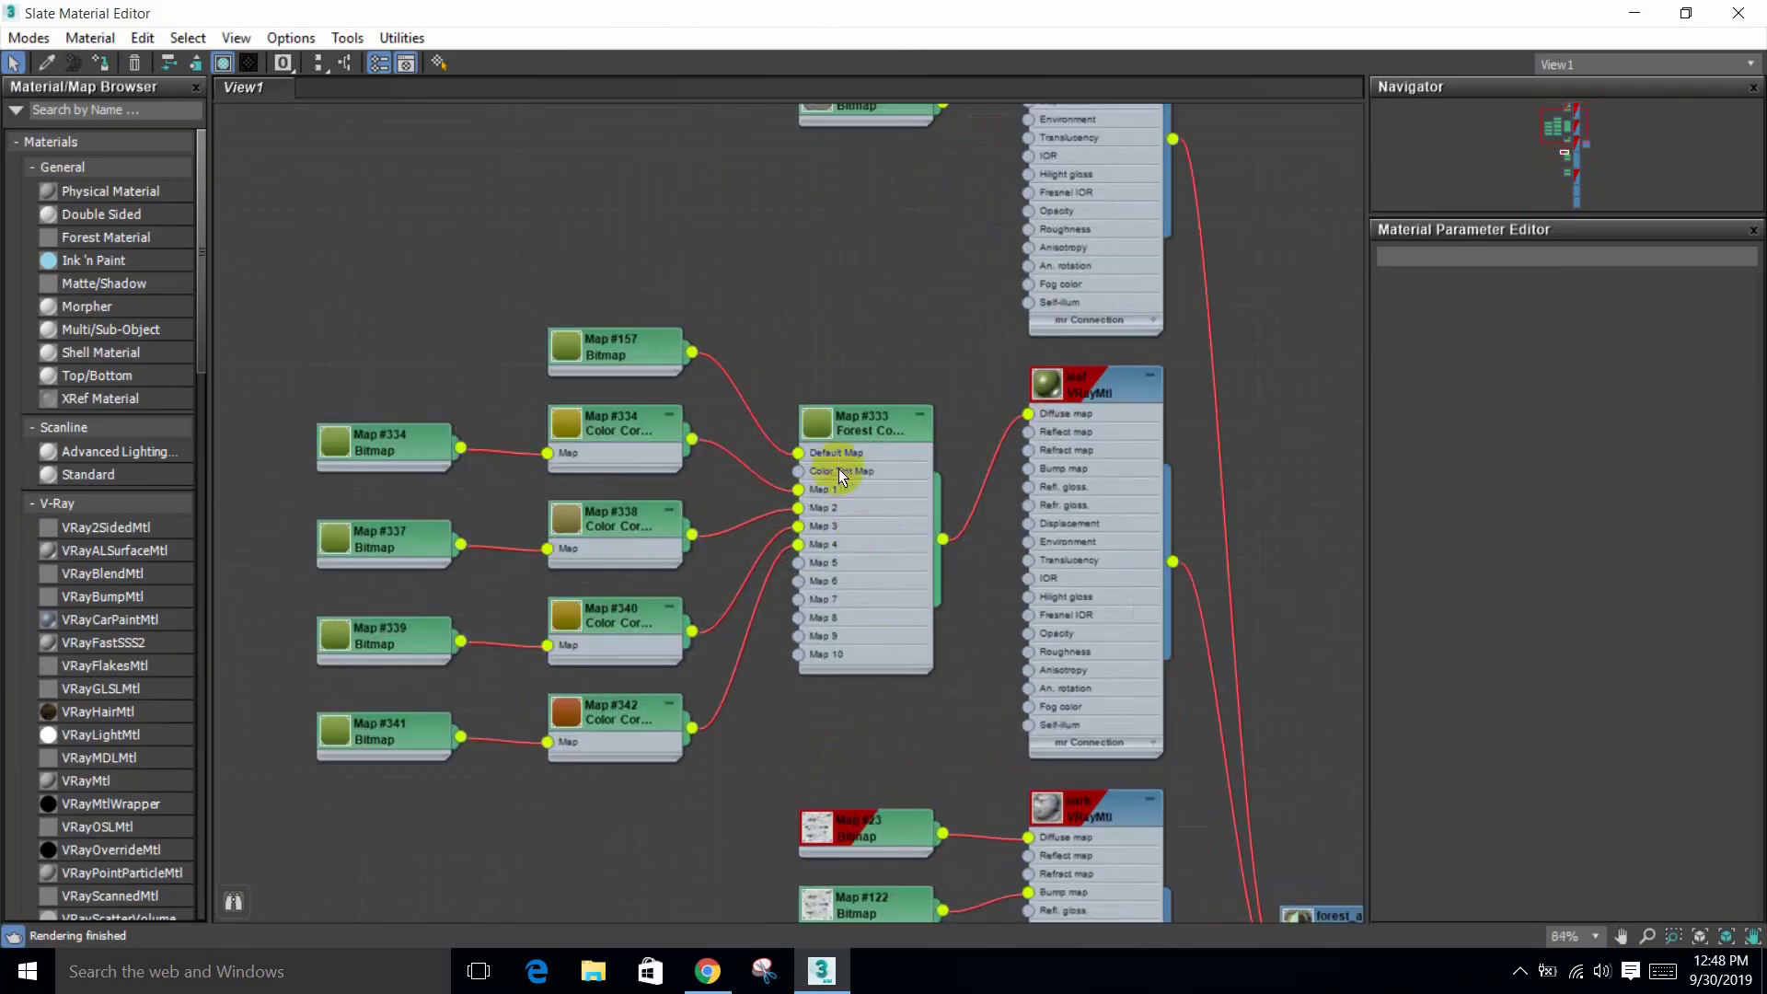
scroll(858, 412, up, 2)
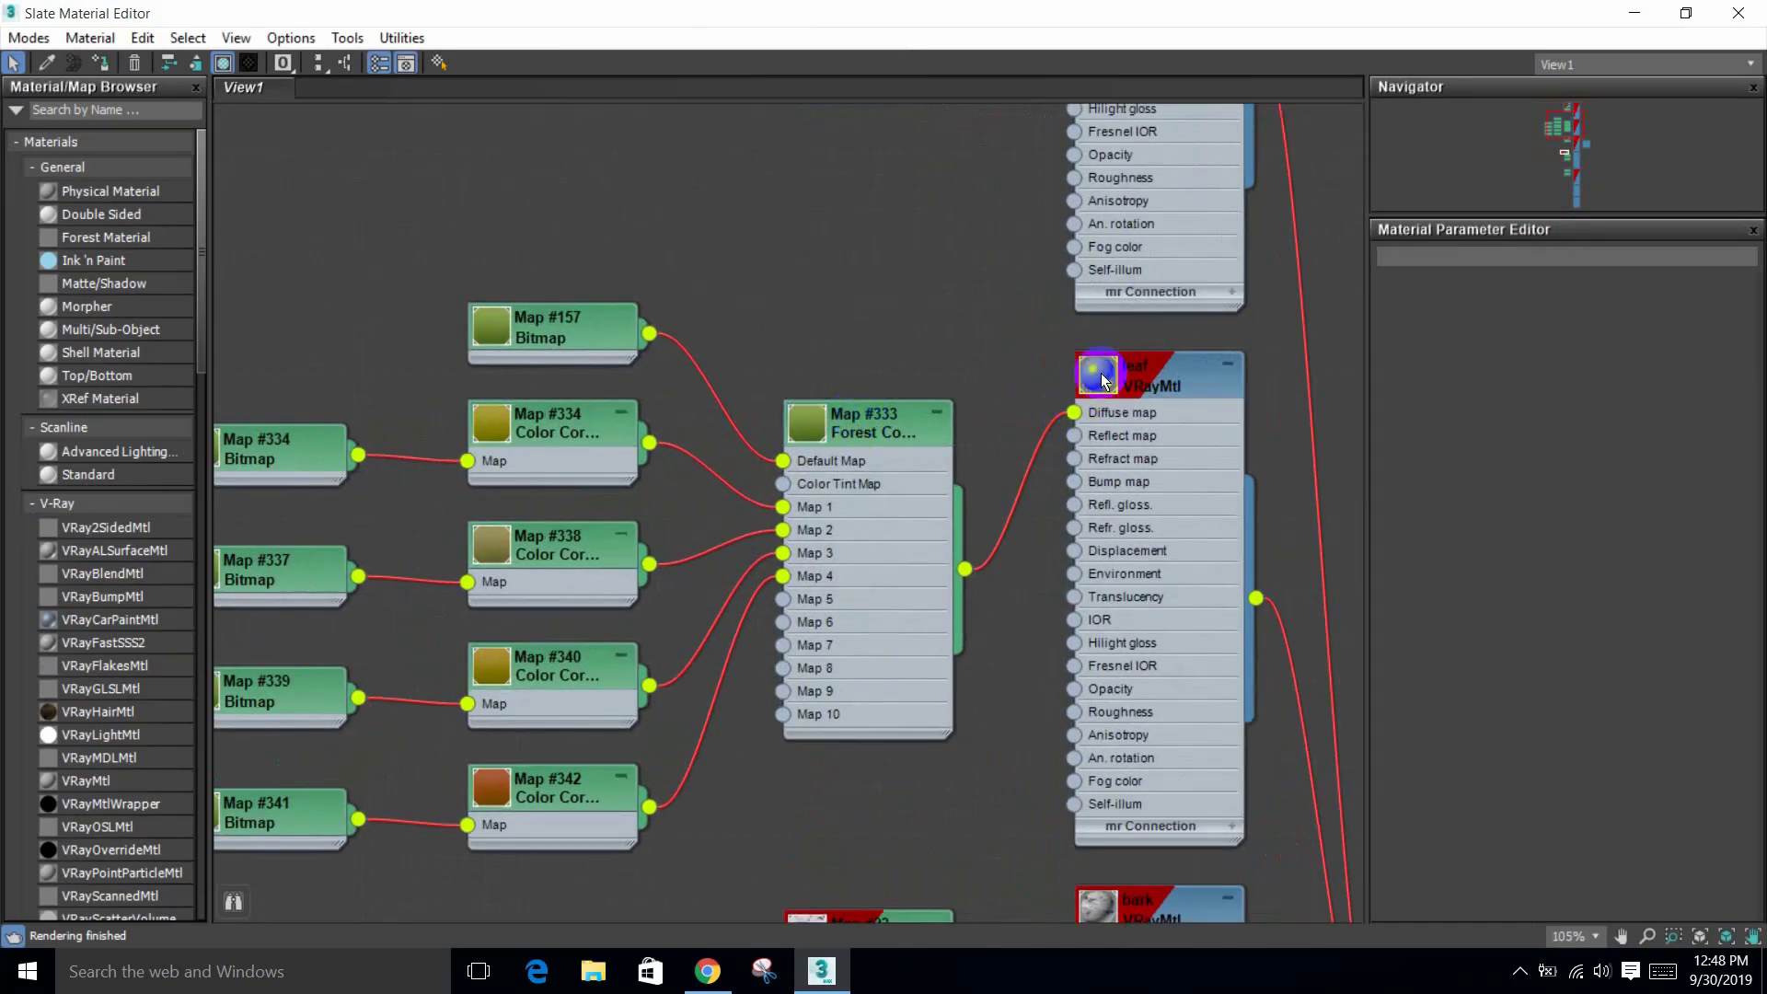
scroll(775, 486, down, 1)
scroll(769, 495, down, 9)
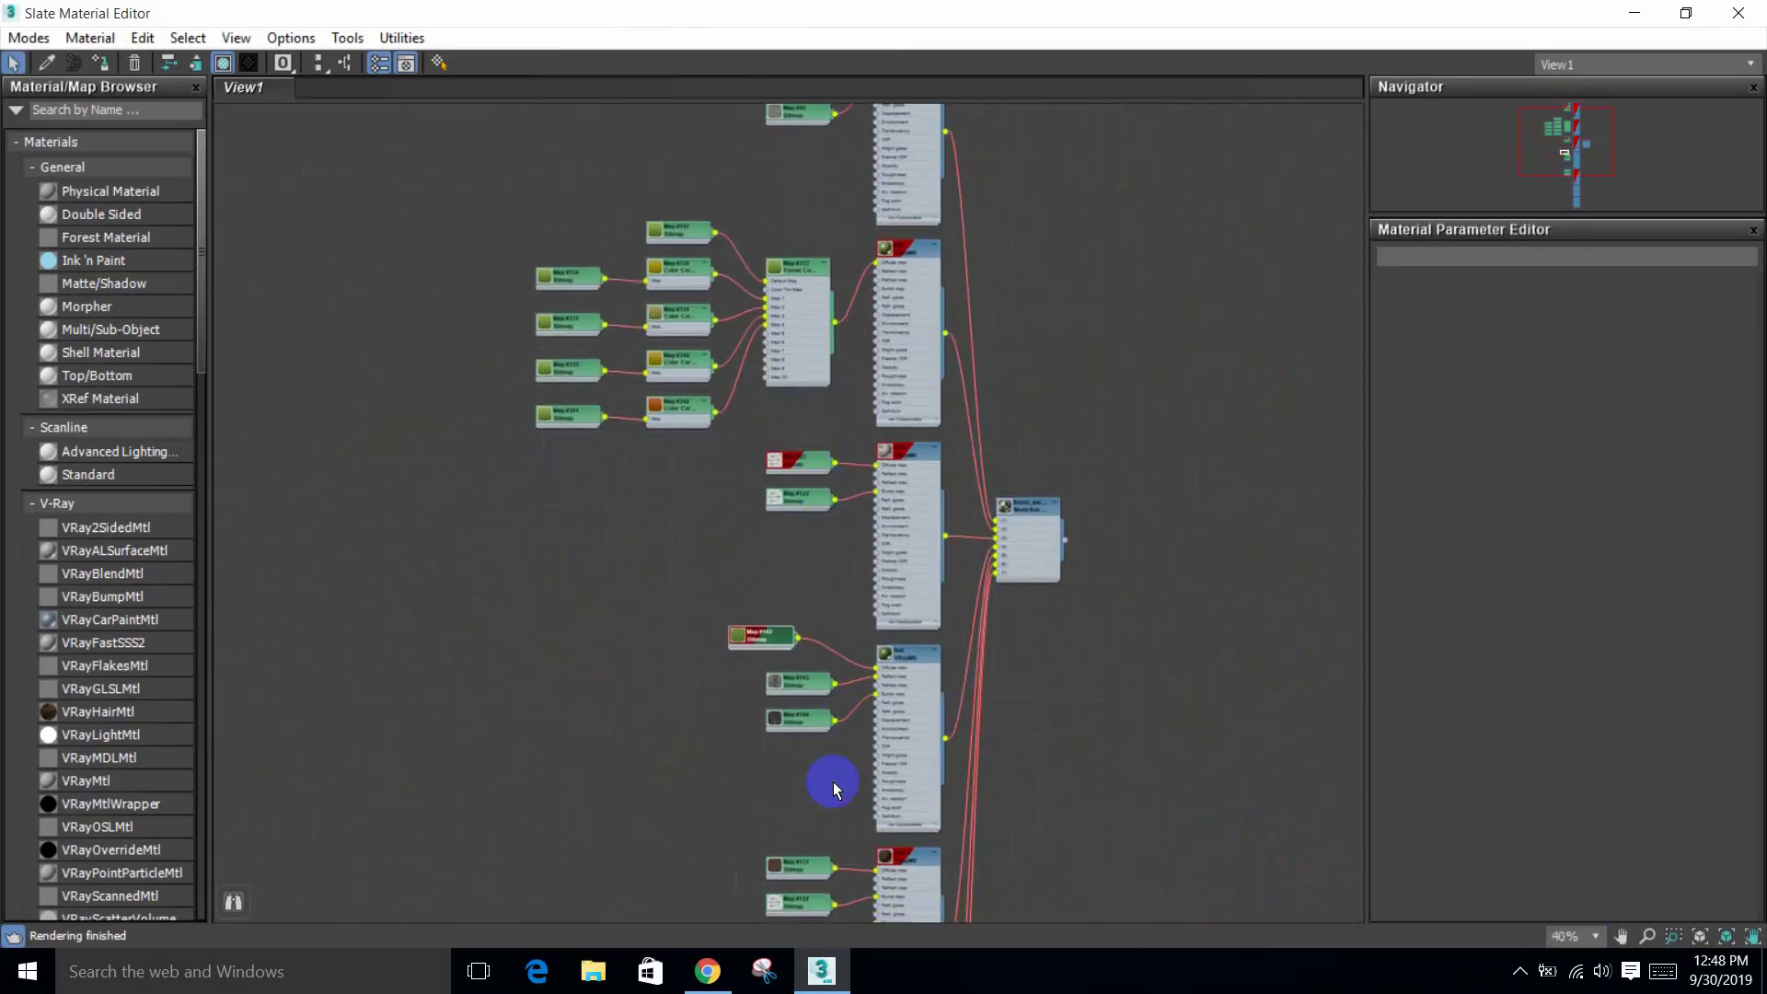
middle_drag(832, 781, 834, 728)
scroll(795, 769, up, 6)
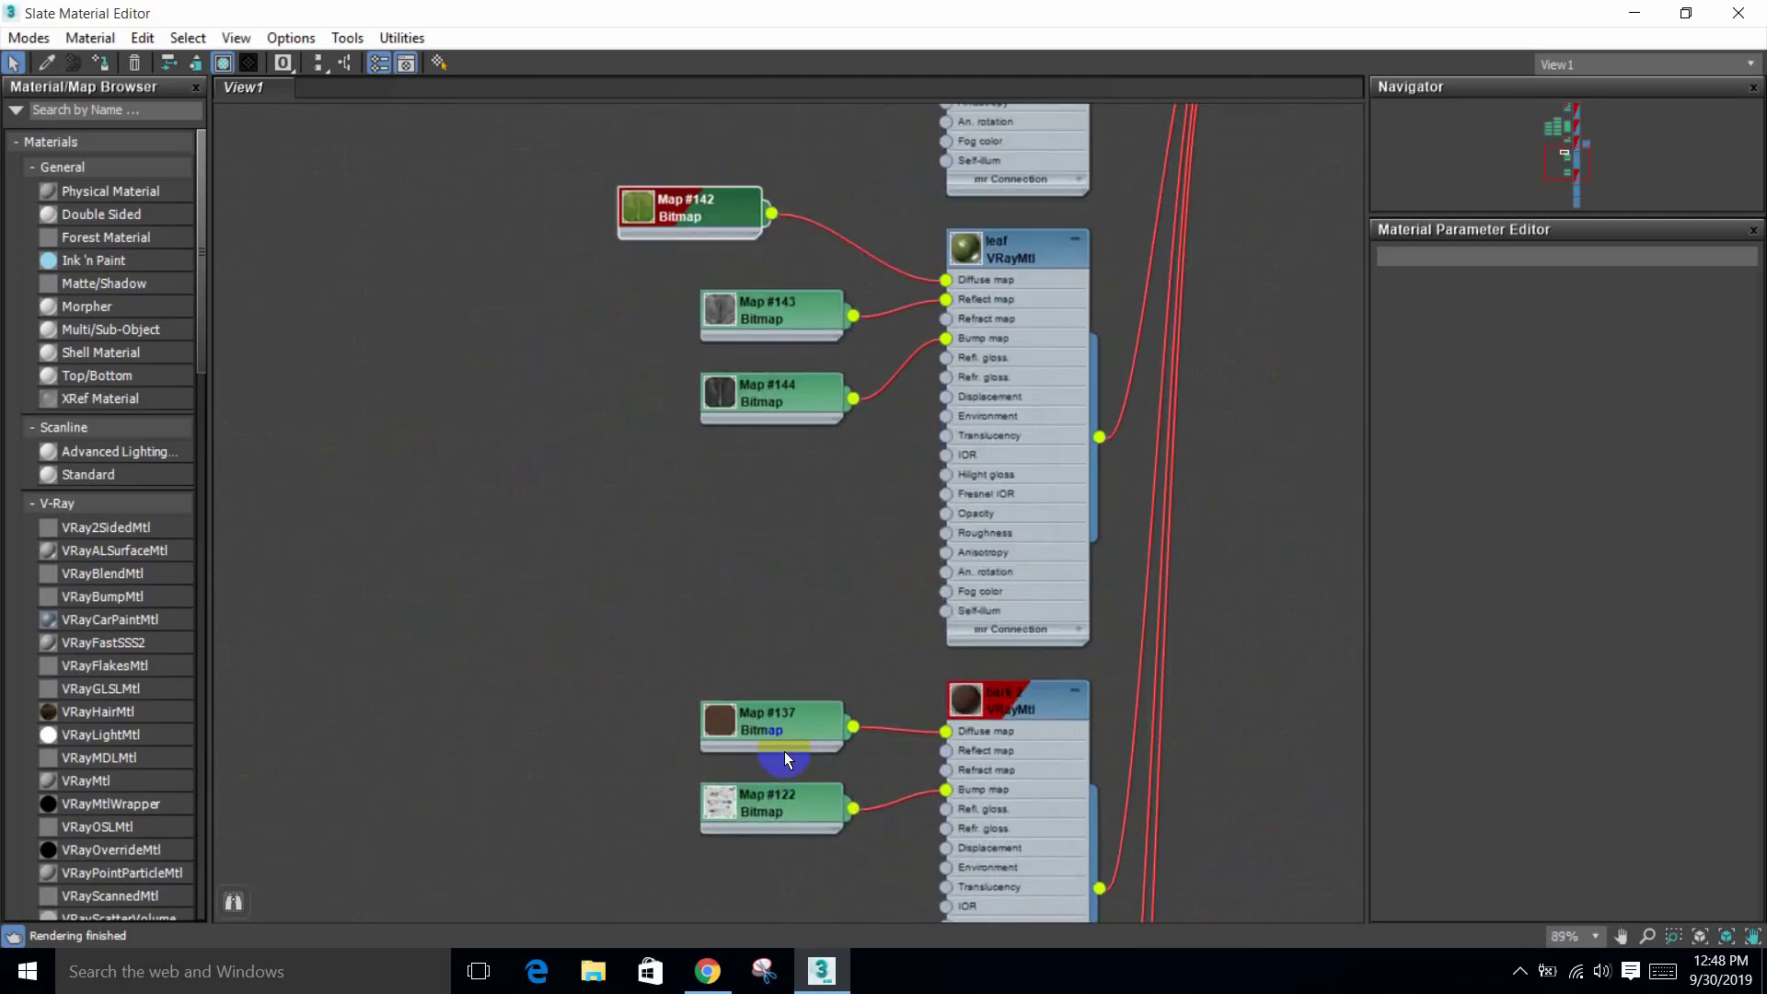
scroll(1035, 245, down, 5)
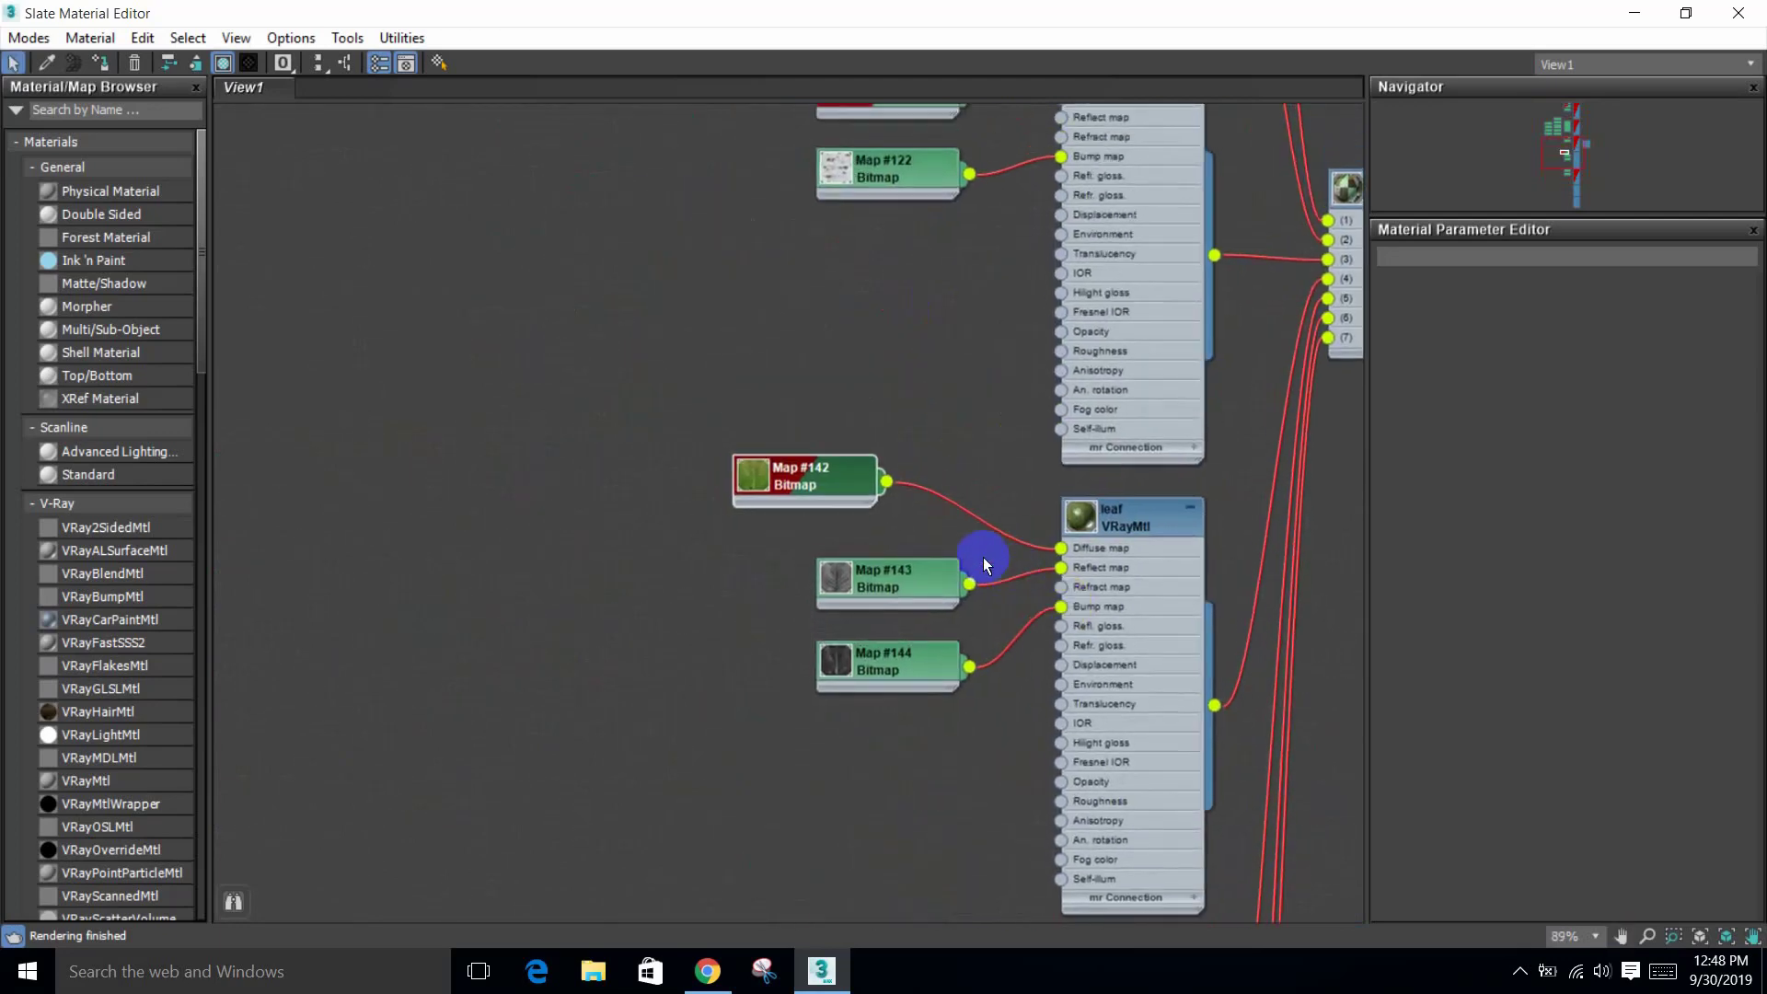
Step: Copy the four Color Correction nodes of the upper leaf material beside the lower leaf material's maps
scroll(937, 567, down, 2)
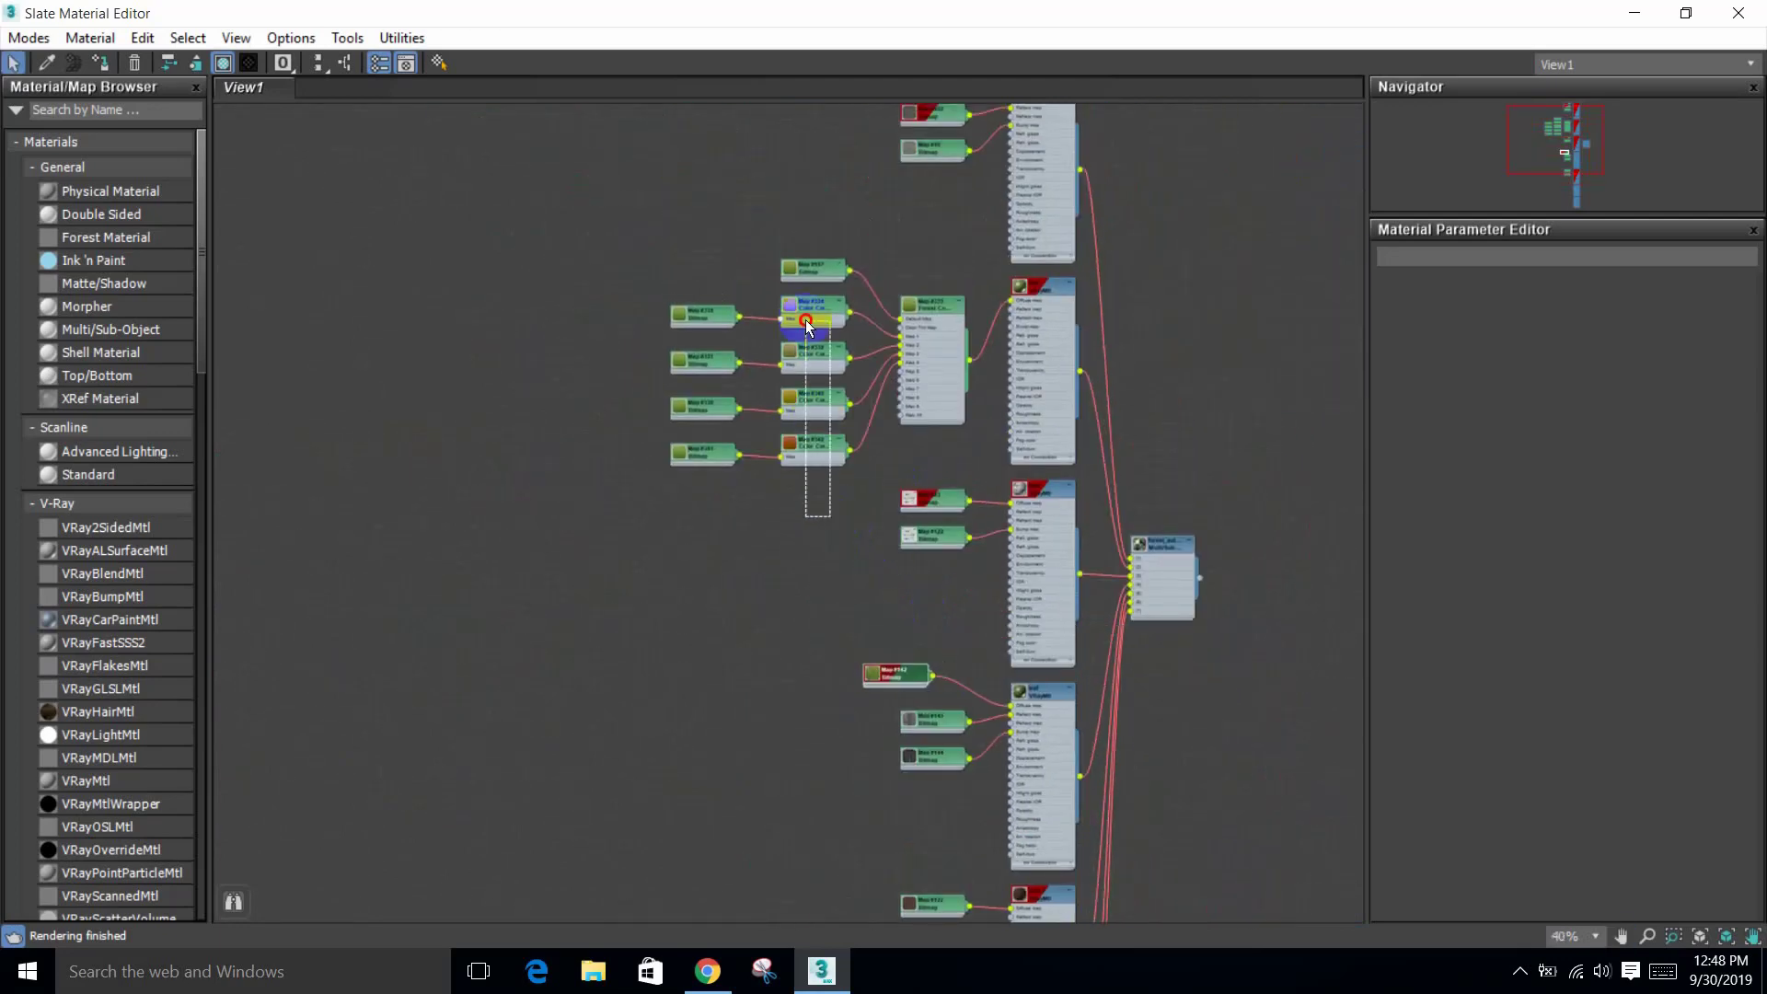
drag(806, 305, 805, 307)
middle_drag(842, 444, 818, 342)
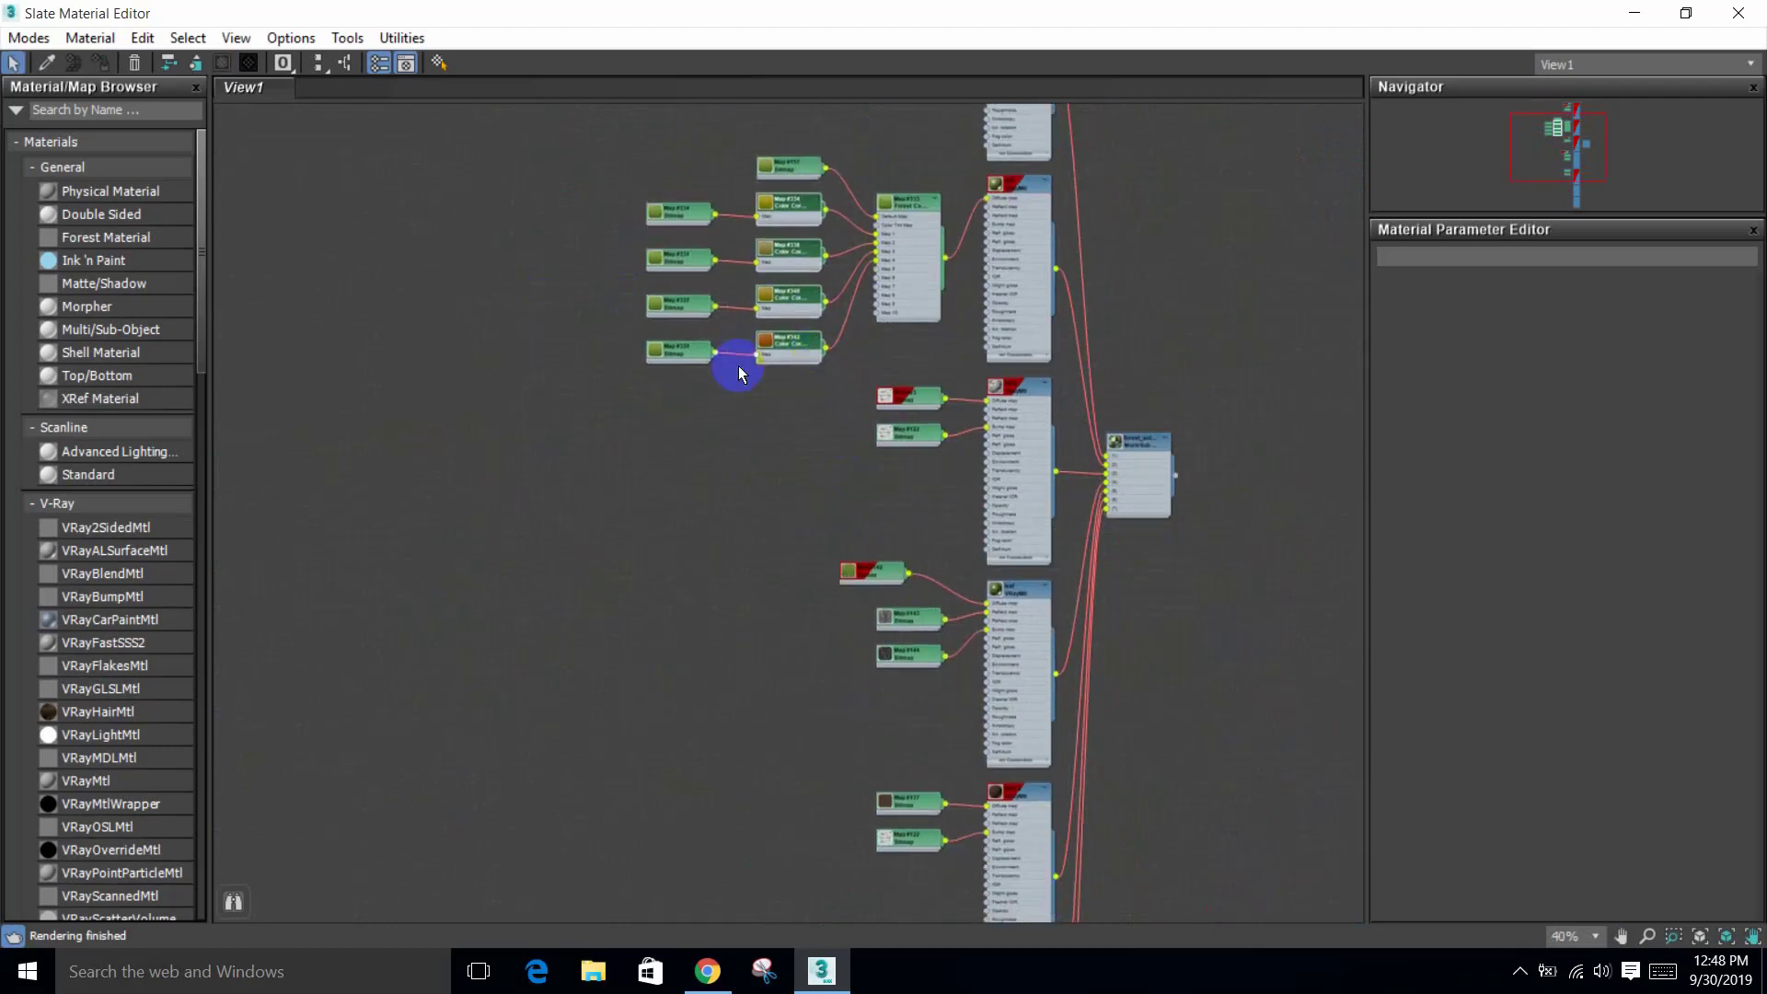
shift+drag(774, 354, 791, 759)
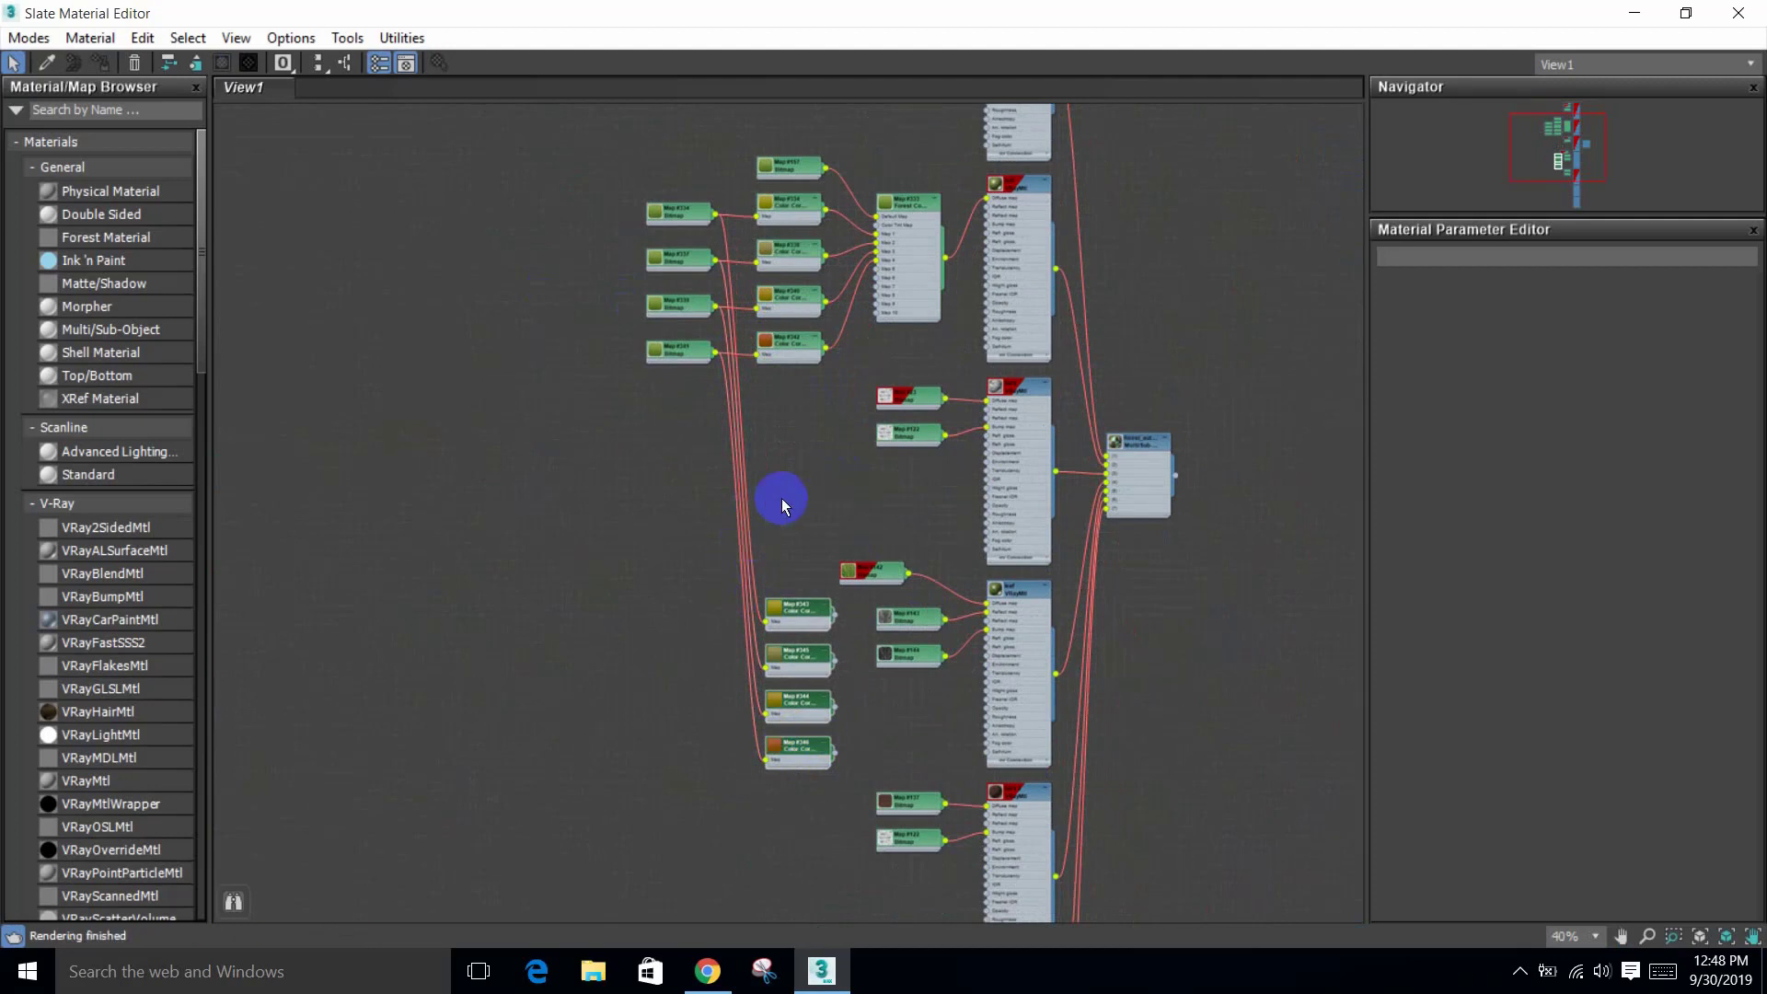
Step: Disconnect the copied Color Correction nodes from their source bitmaps and place the Map #142 bitmap above them
click(681, 516)
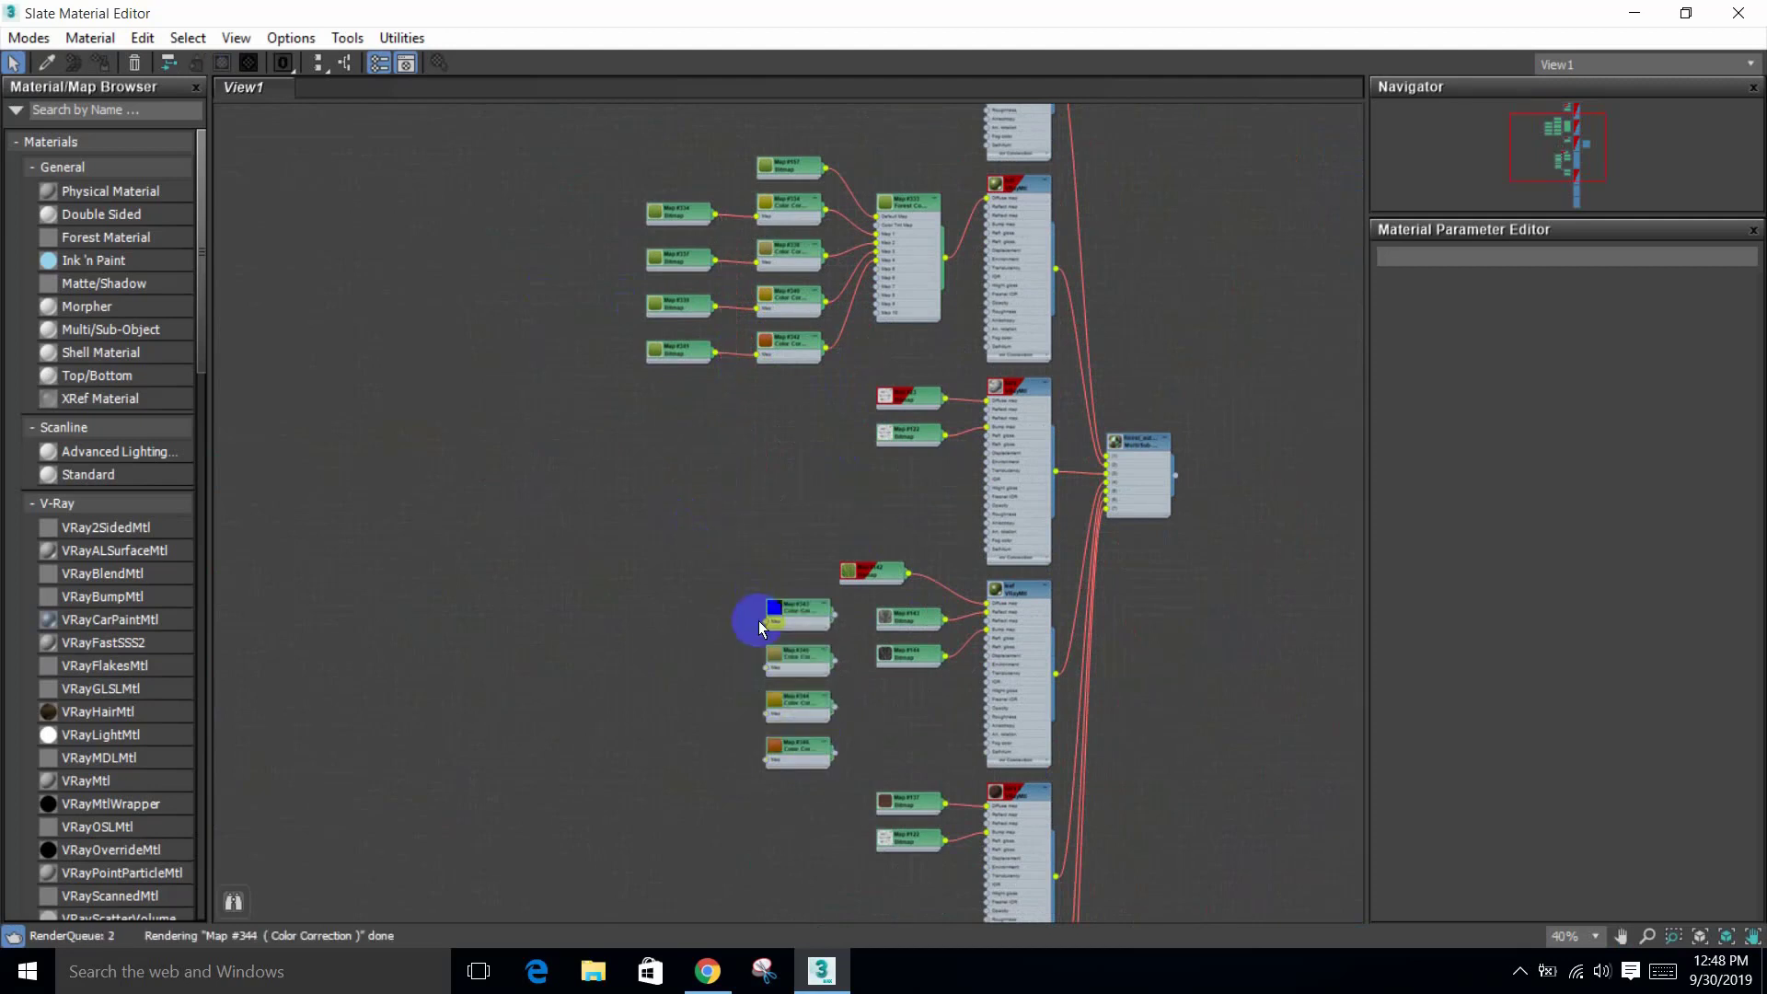
scroll(759, 621, up, 3)
drag(897, 564, 667, 521)
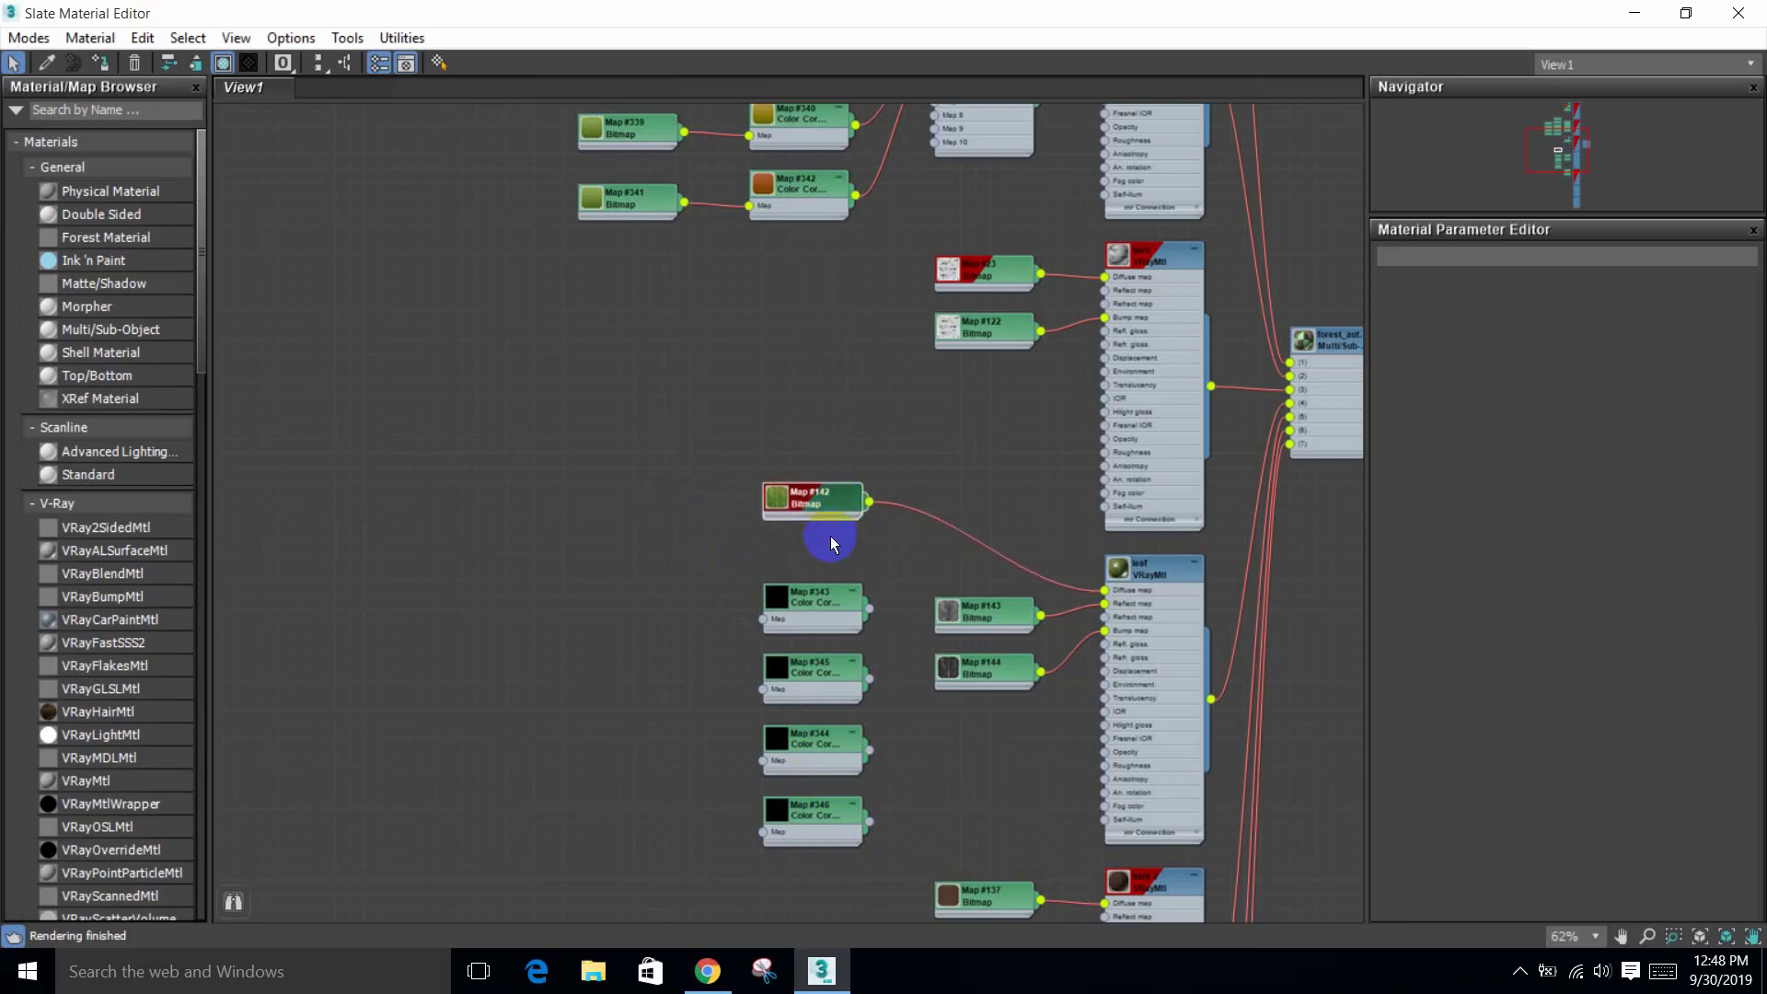
Step: Replace the Map #142 birch leaf bitmap with a Forest Color map, keeping the old map as a sub-map, and place it beside the leaf material
scroll(810, 502, up, 2)
right_click(793, 488)
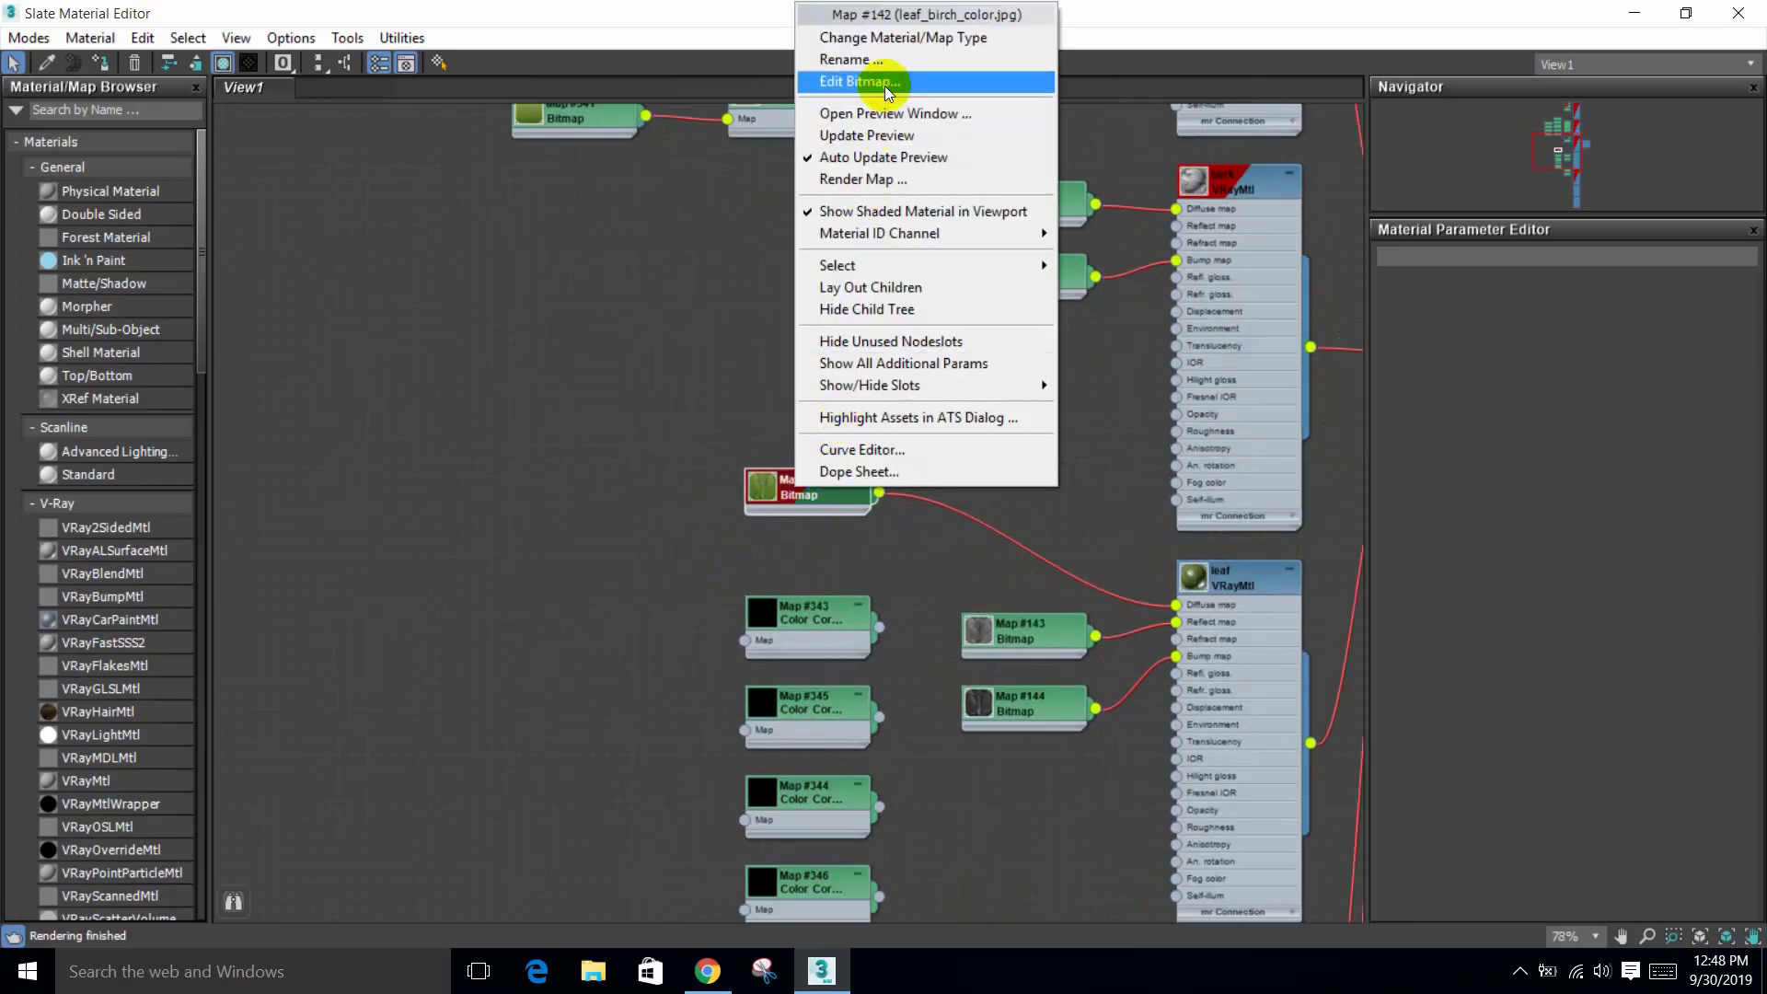
click(865, 37)
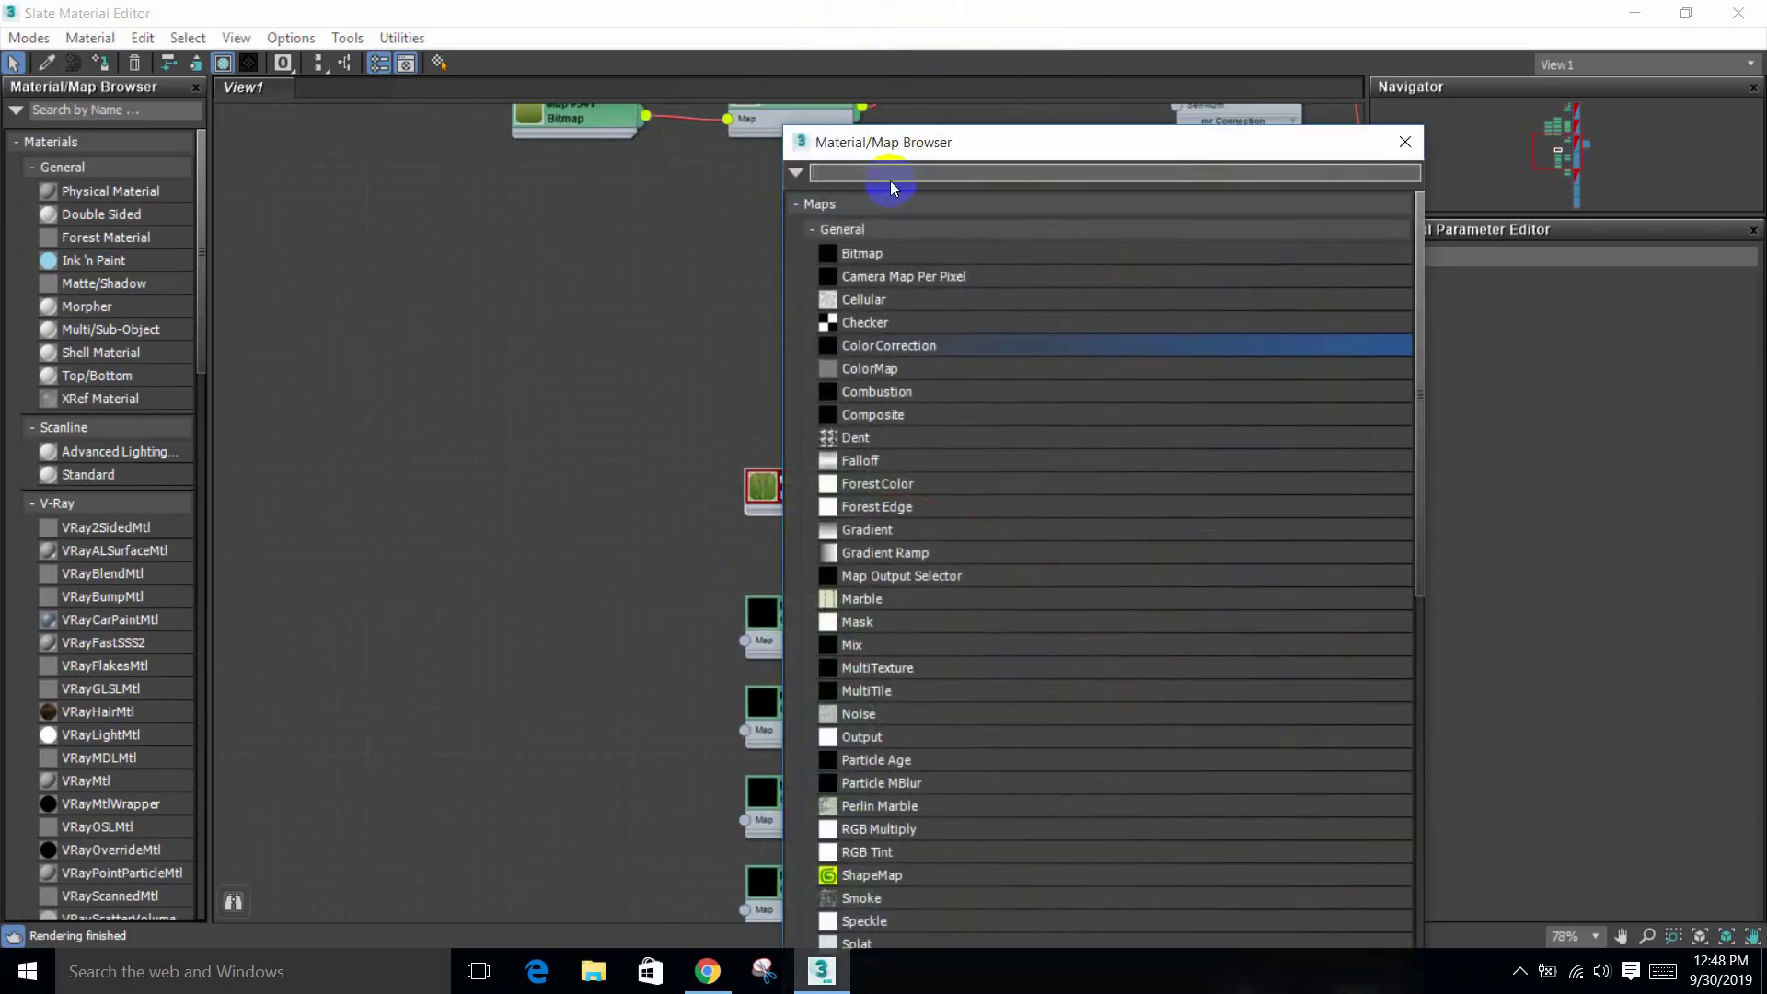
text(fore)
double_click(888, 197)
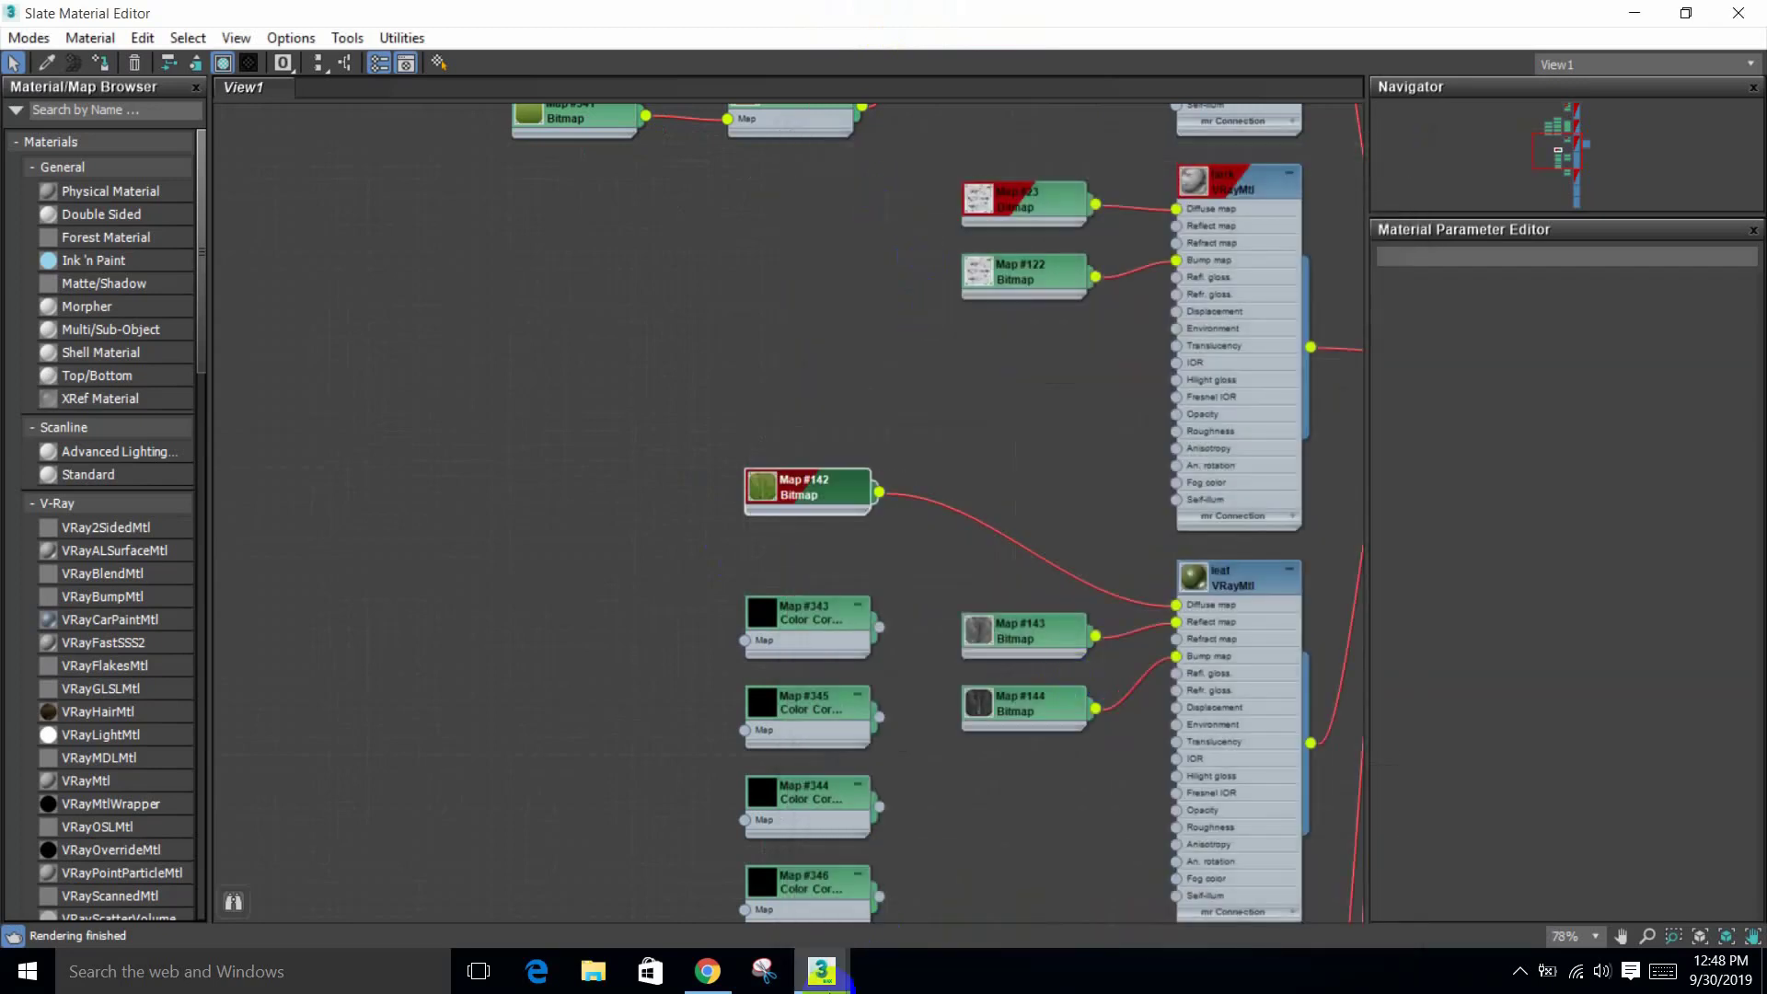
mouse_move(845, 983)
click(931, 883)
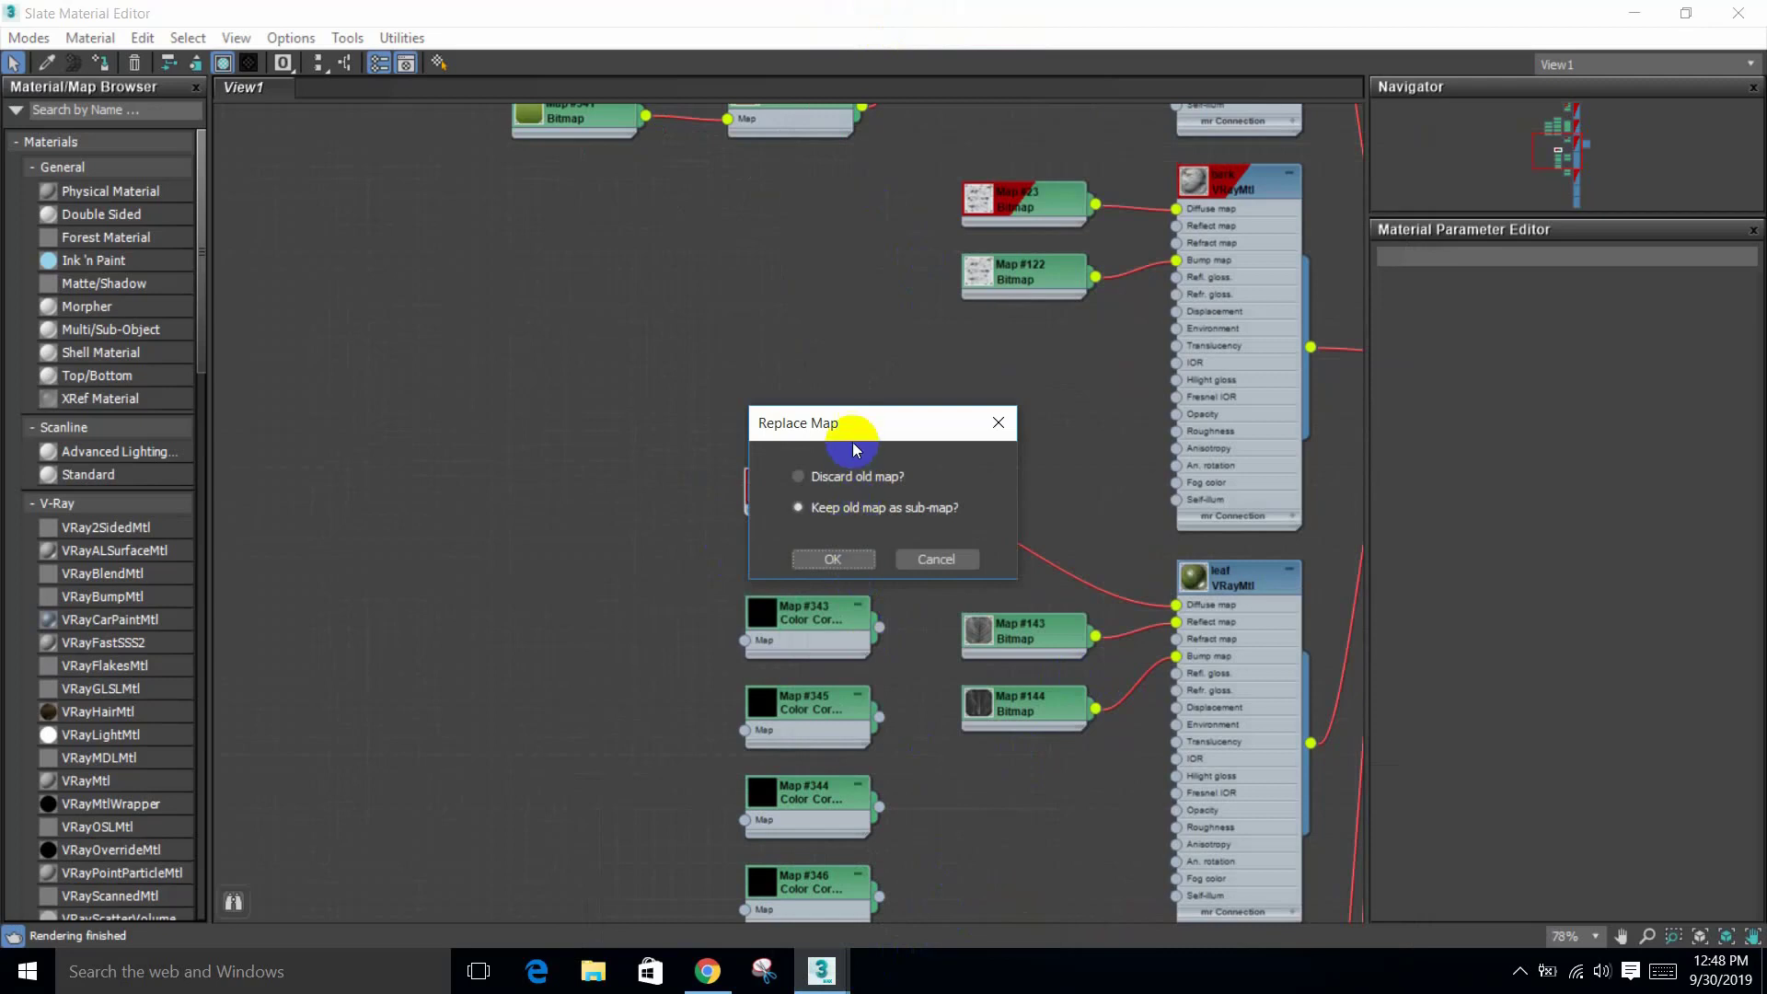
drag(854, 450, 1020, 257)
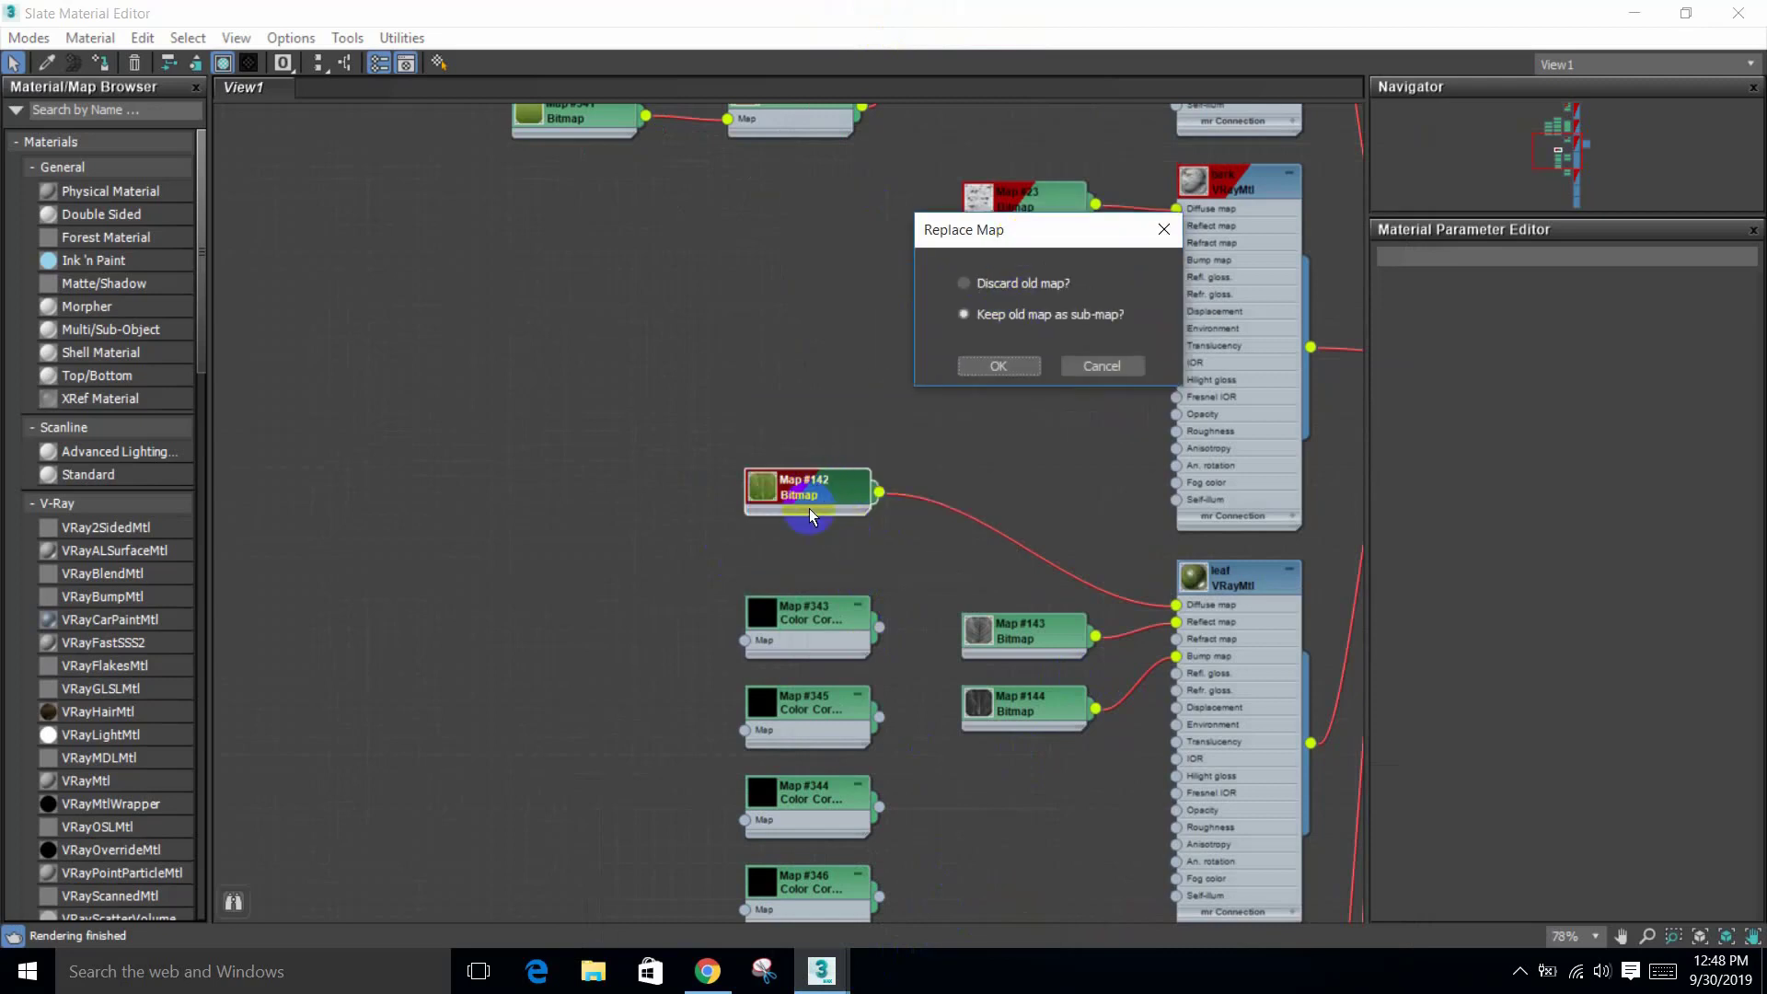
click(1018, 364)
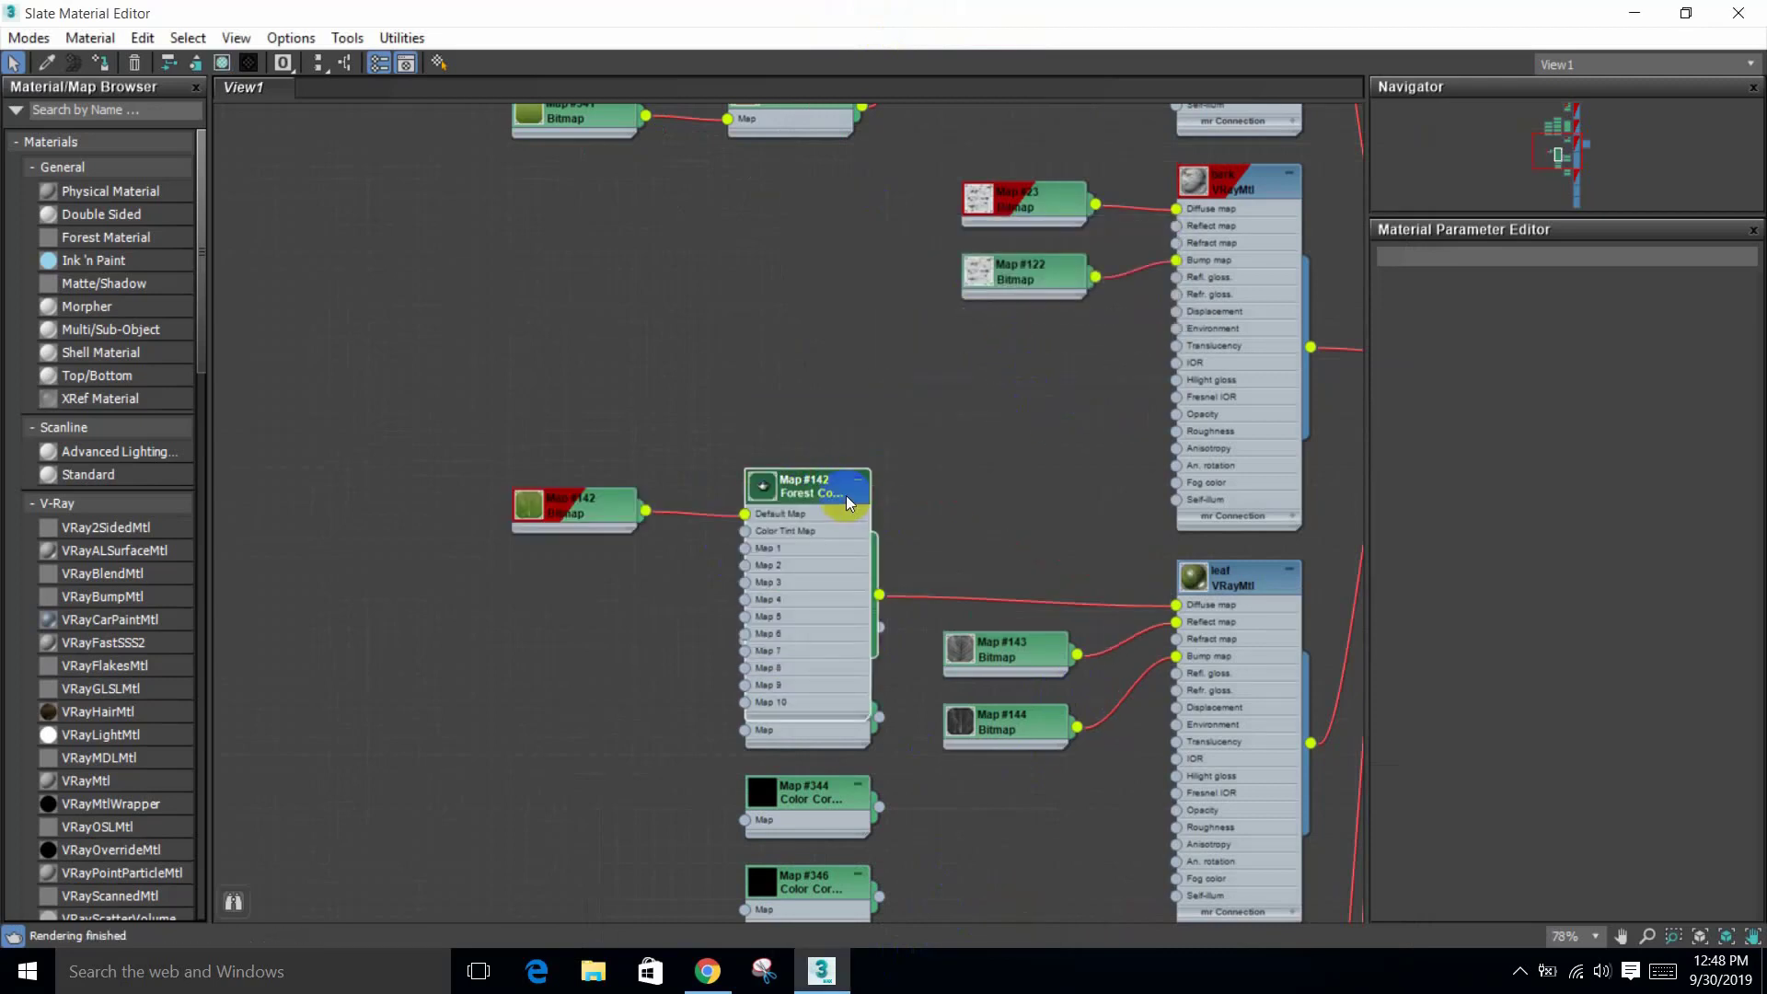
drag(807, 497, 926, 429)
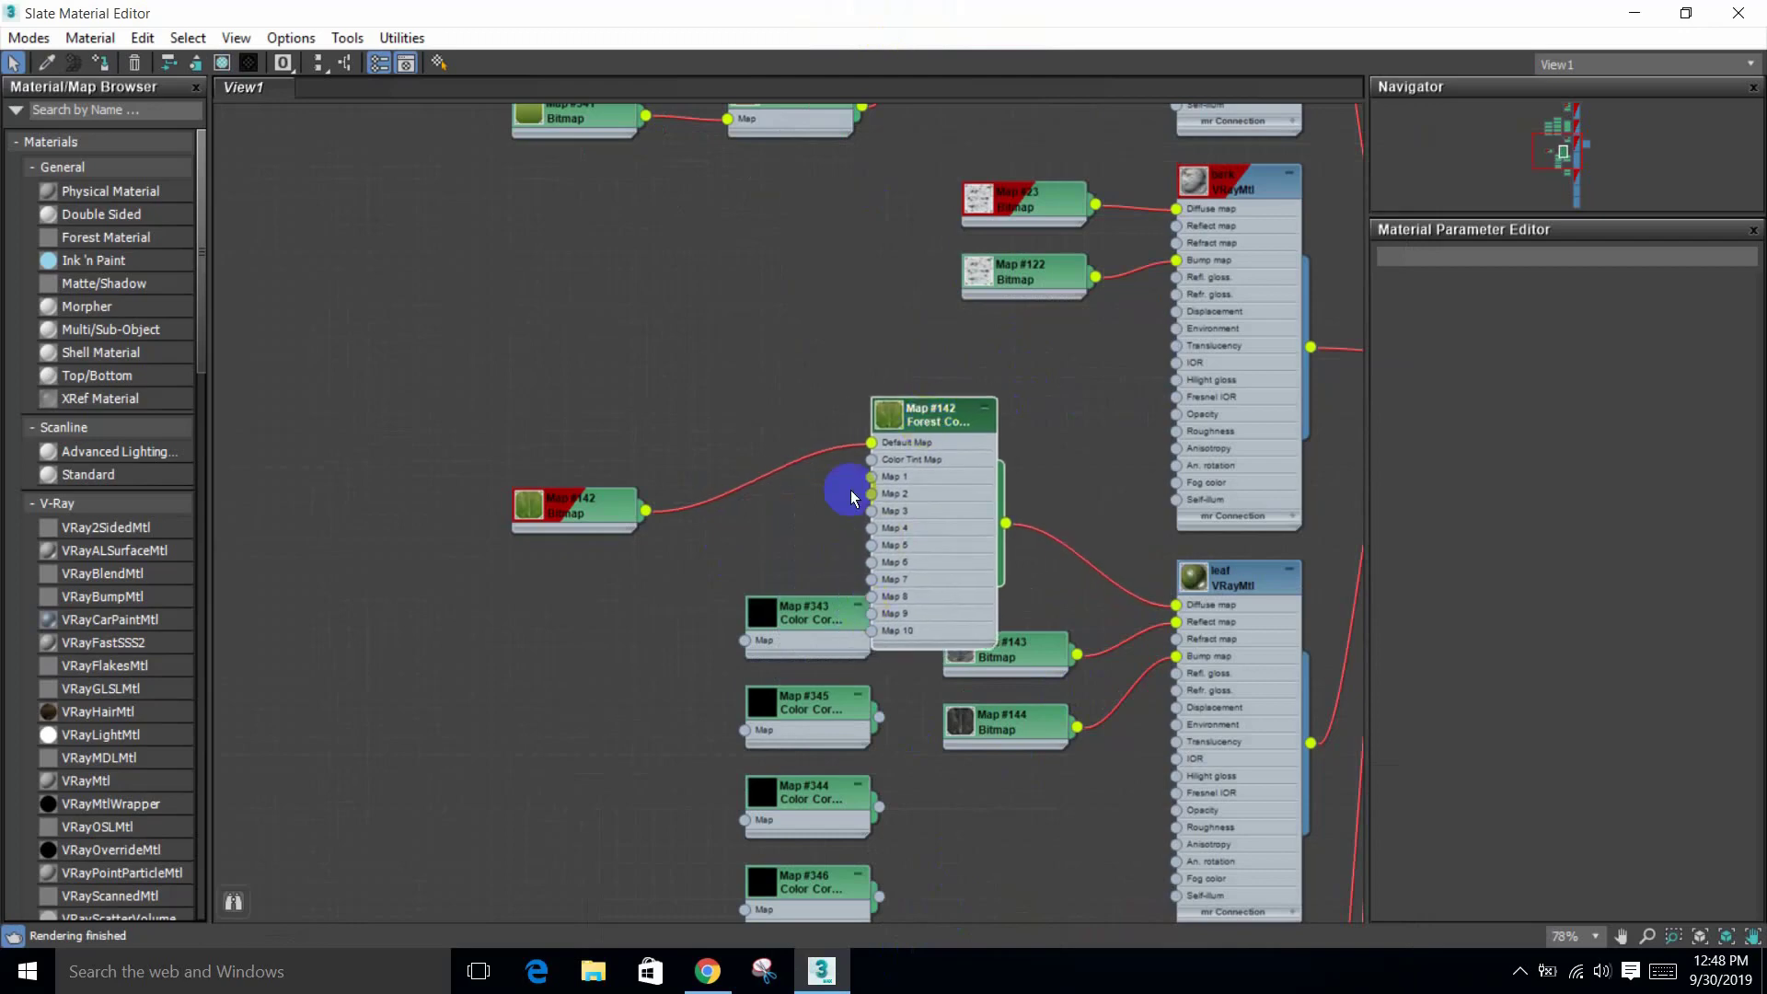
Step: Rearrange the Color Correction and Forest Color nodes and place four copies of the Map #142 bitmap beside the Color Corrections
middle_drag(854, 654, 852, 510)
scroll(820, 705, down, 1)
drag(742, 616, 717, 501)
scroll(717, 506, up, 2)
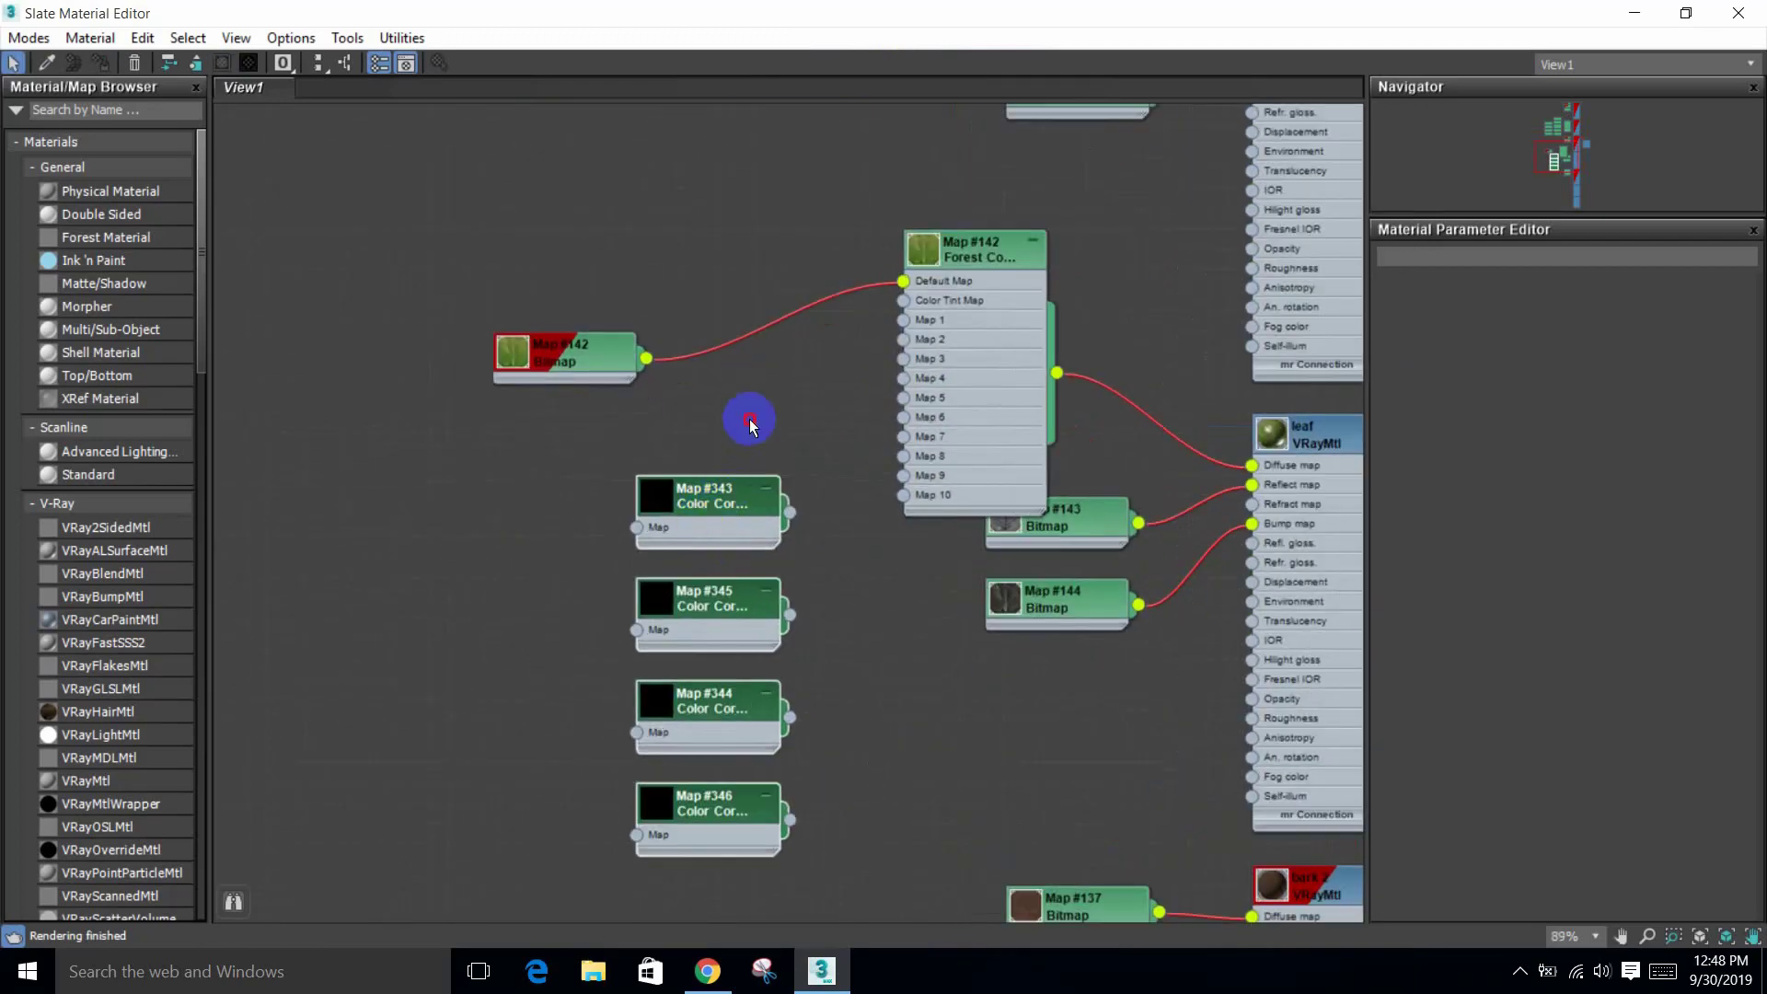
drag(986, 272, 945, 272)
mouse_move(598, 360)
mouse_down()
mouse_move(536, 363)
mouse_move(508, 628)
mouse_move(512, 826)
mouse_up()
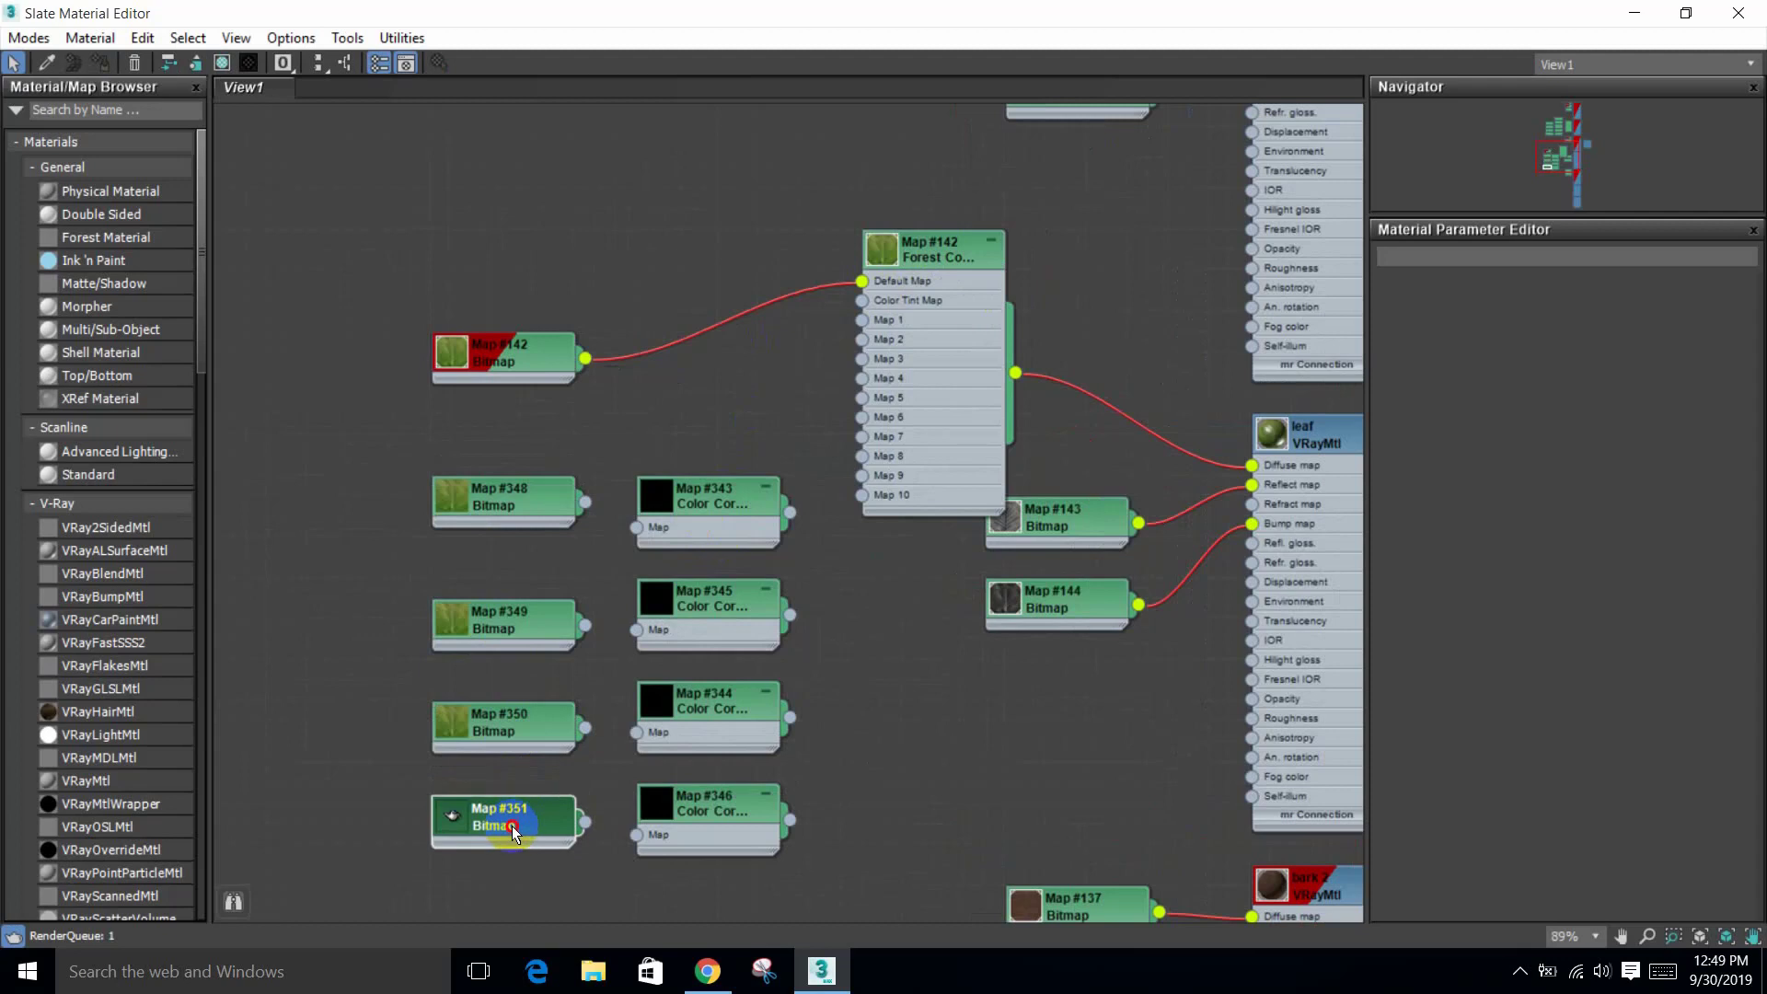
Step: Delete the copied bitmaps, the copied Color Correction nodes and the new Forest Color map, keeping the original Map #142 bitmap
scroll(543, 758, down, 2)
drag(653, 890, 436, 545)
key(Delete)
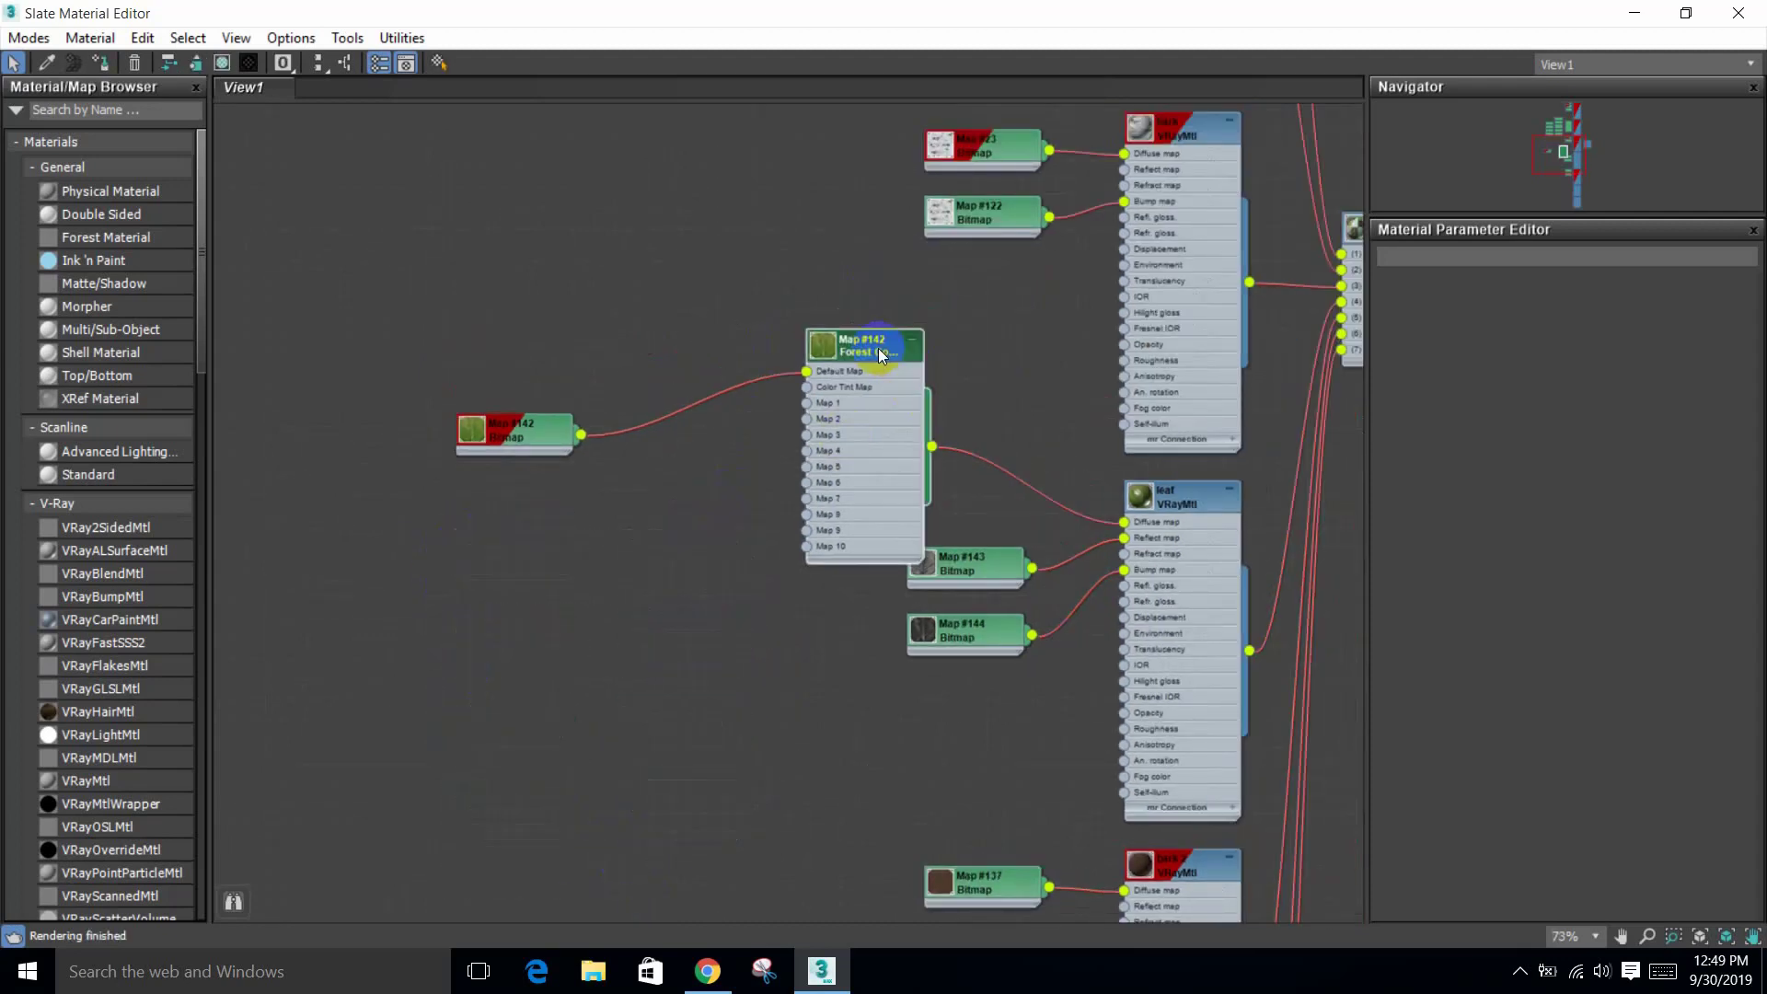
key(Delete)
Step: Copy the Map #333 Forest Color with its default bitmap and four Color Corrections beside the lower leaf material, disconnected from the original bitmaps
scroll(889, 434, down, 3)
middle_drag(887, 466, 891, 498)
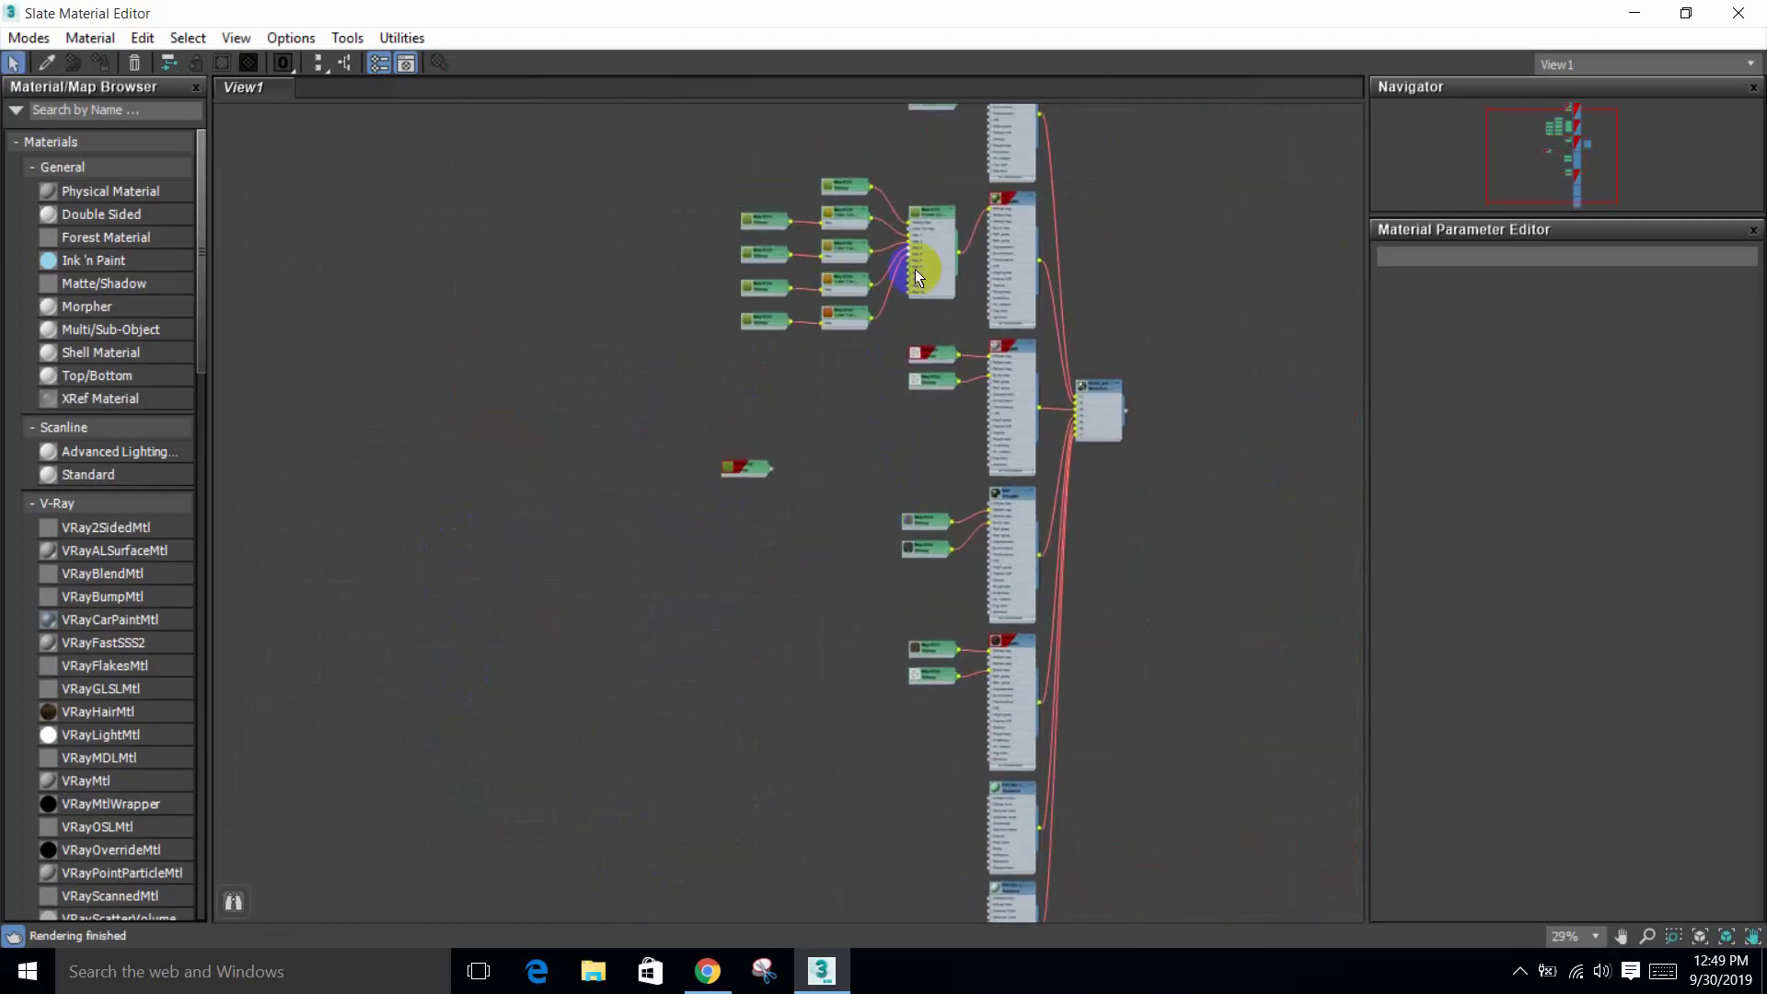
scroll(920, 261, up, 1)
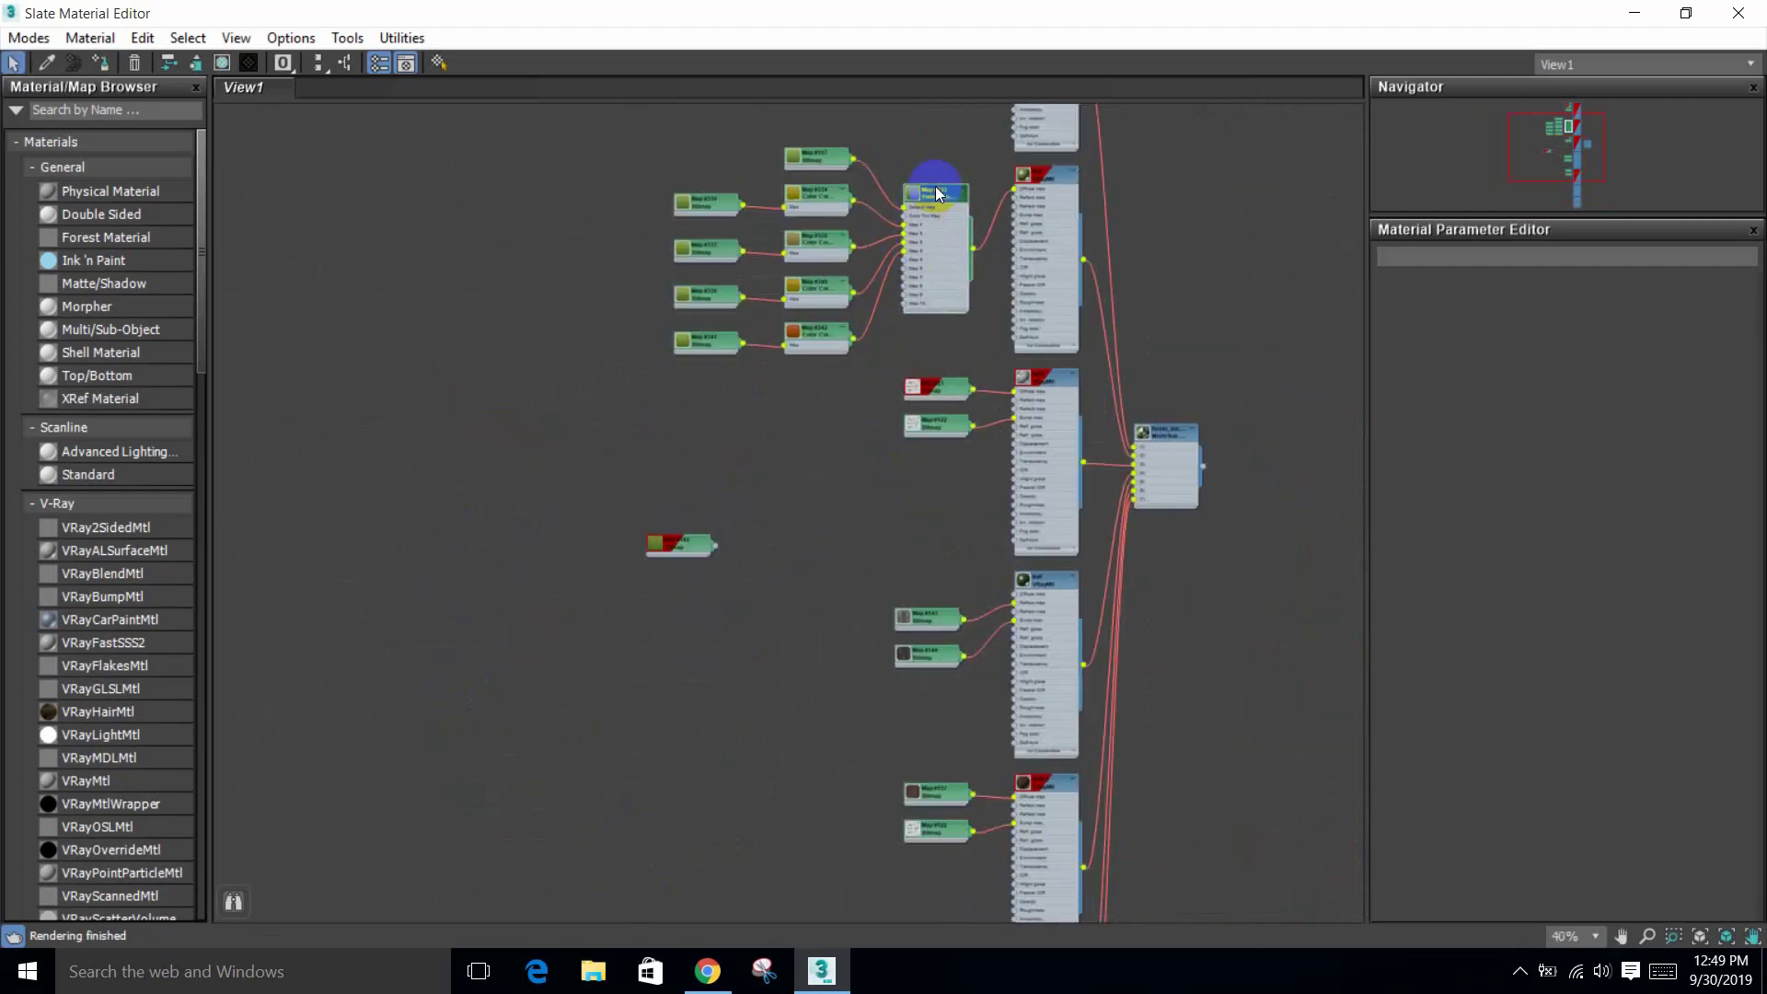
double_click(937, 194)
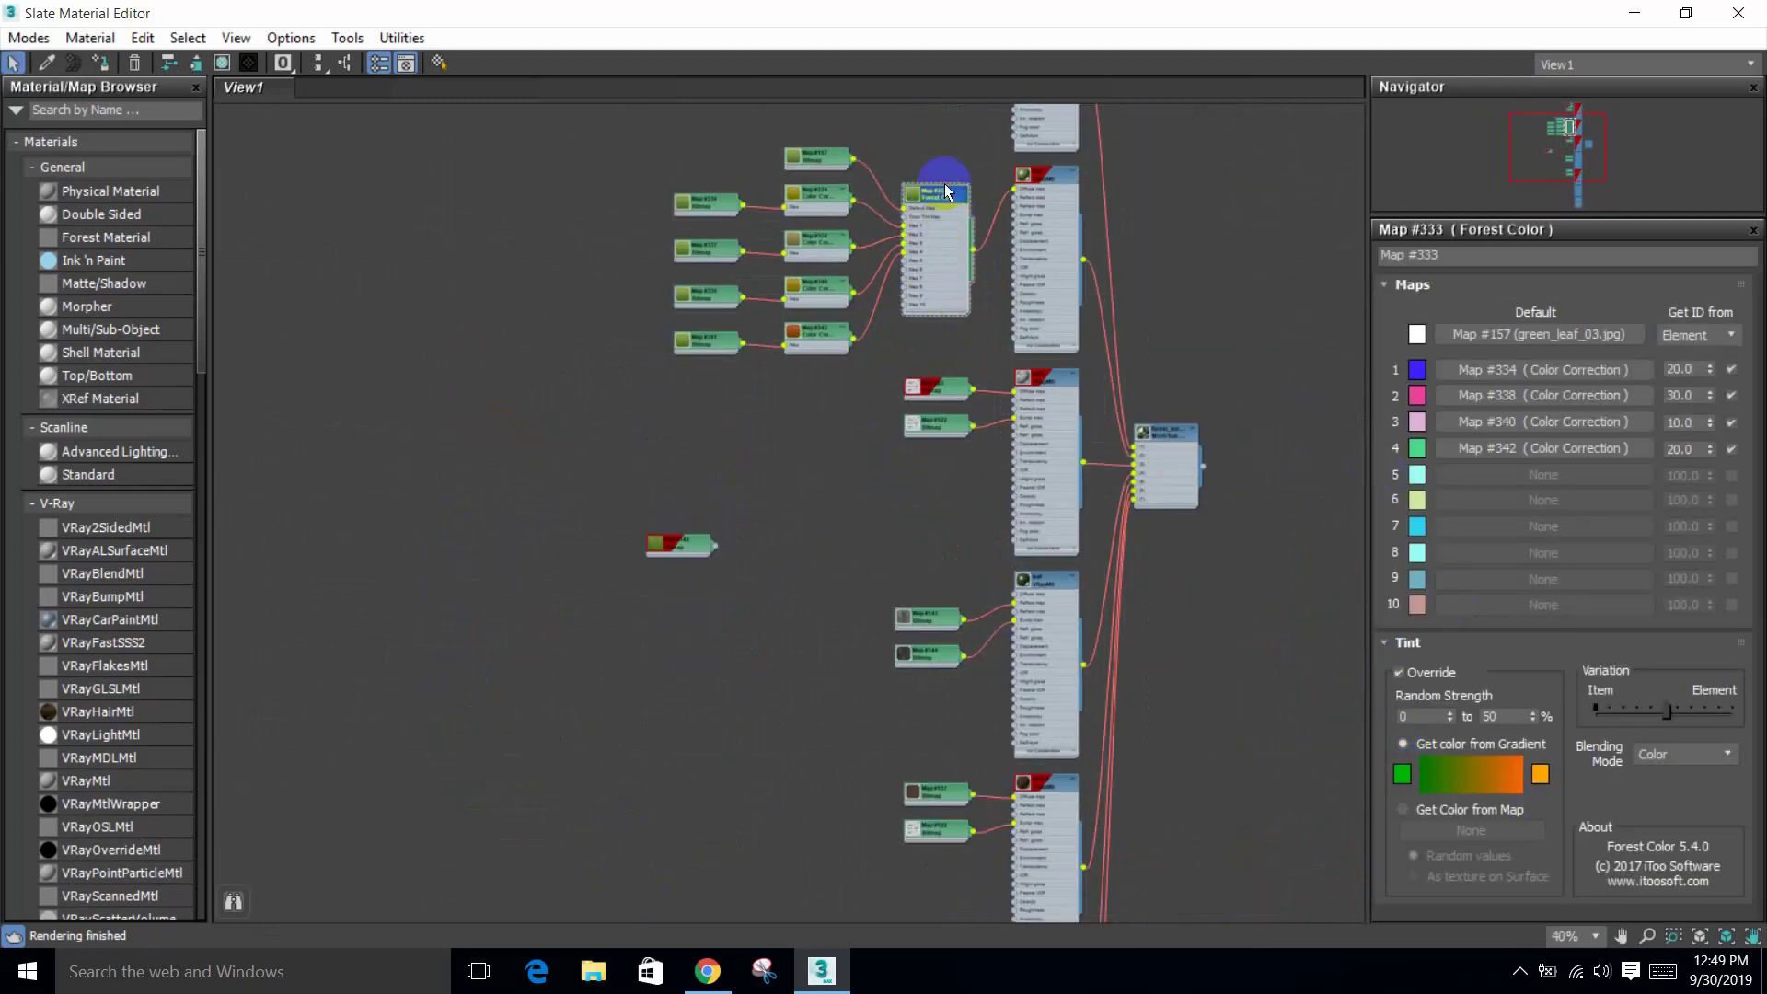
ctrl+drag(820, 149, 817, 139)
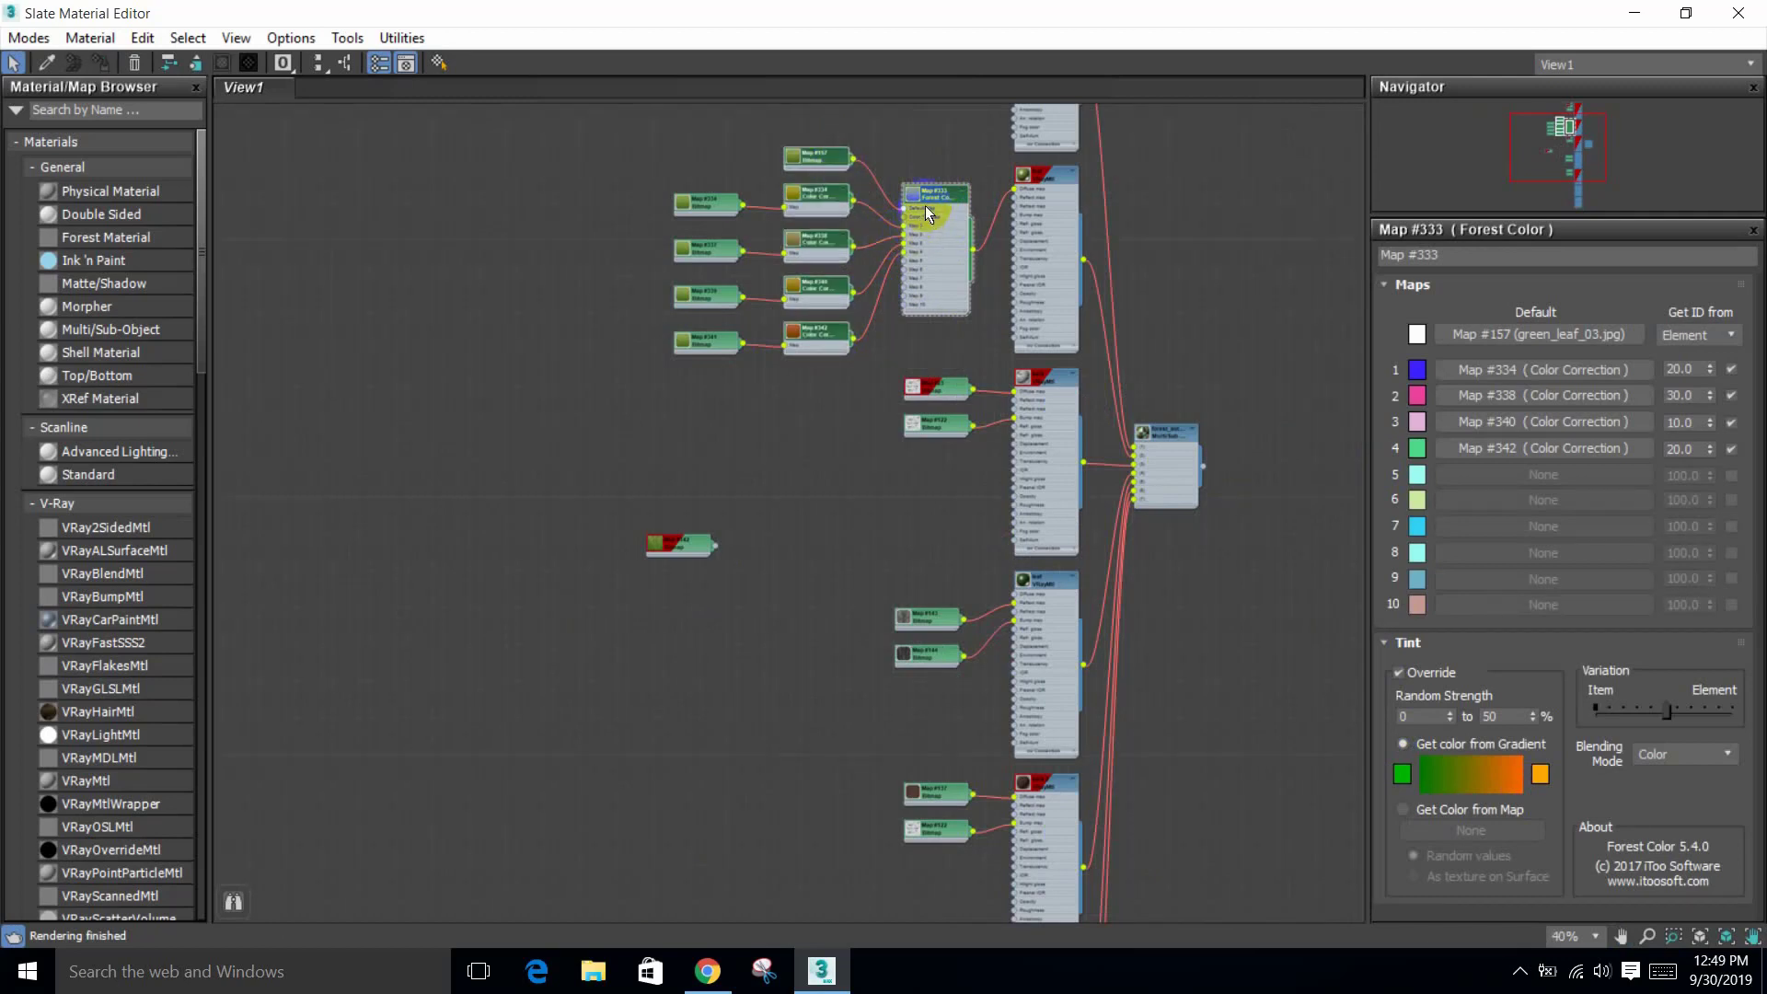
mouse_move(917, 269)
shift+mouse_down()
mouse_move(870, 635)
mouse_move(826, 711)
shift+mouse_up()
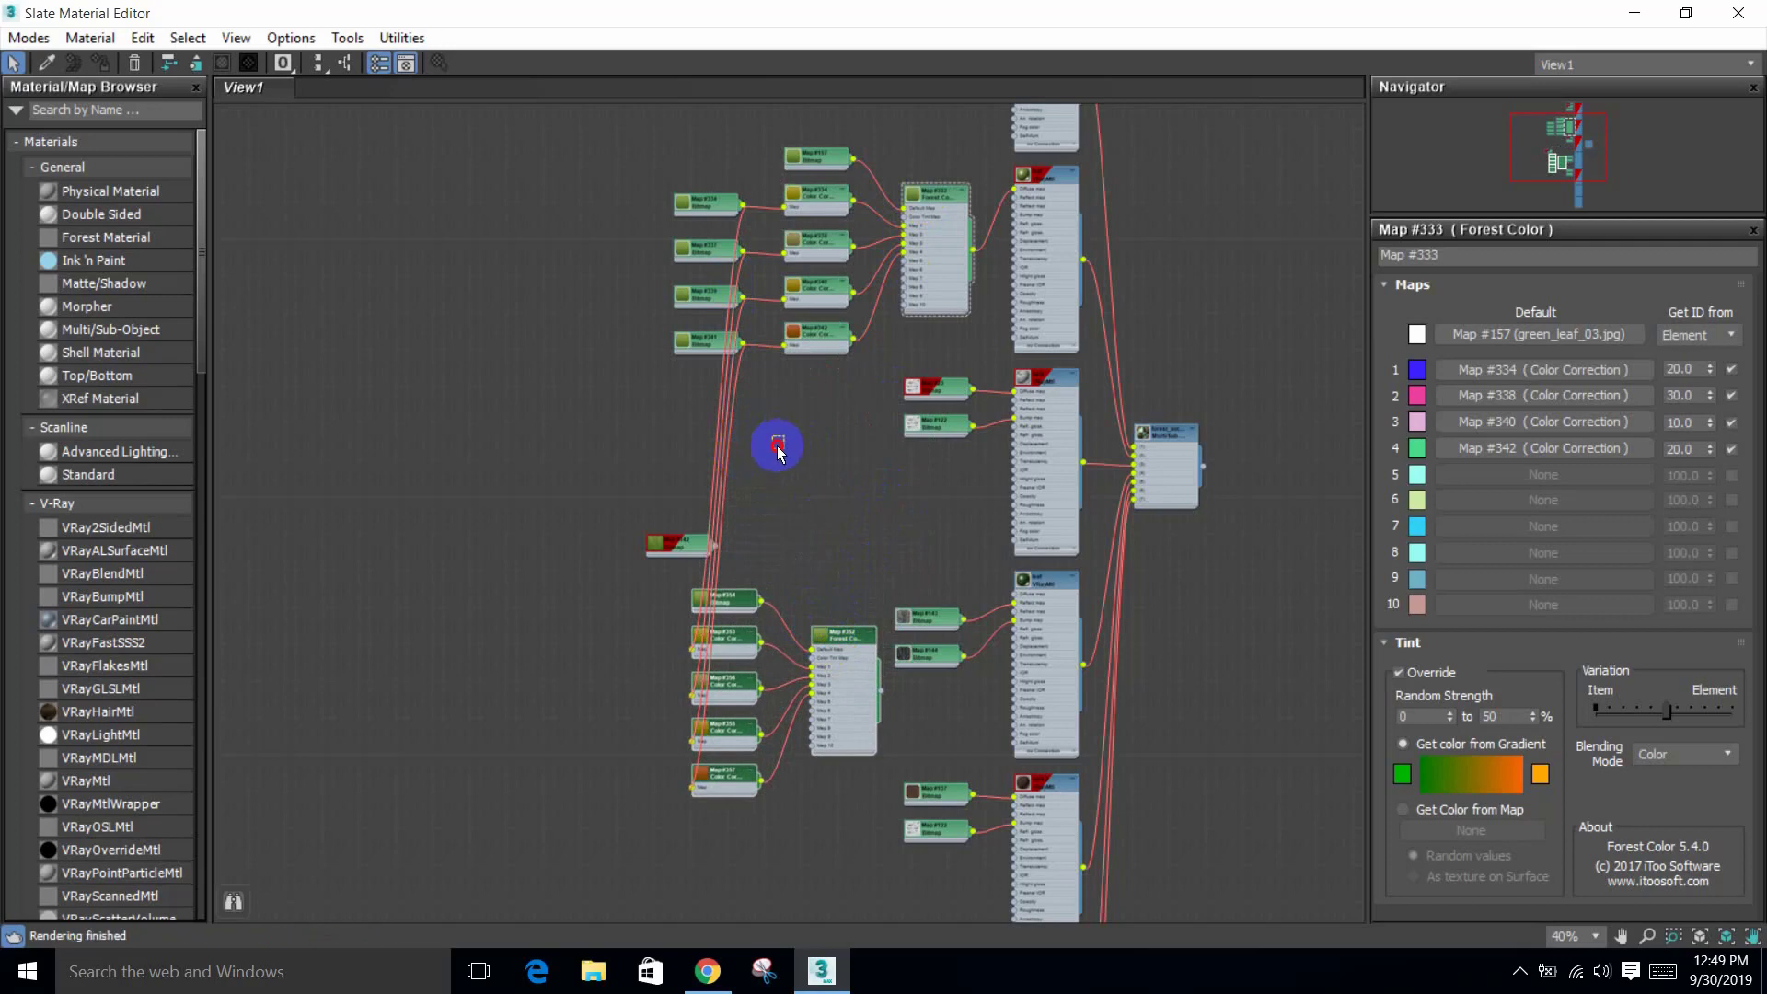
scroll(810, 649, up, 3)
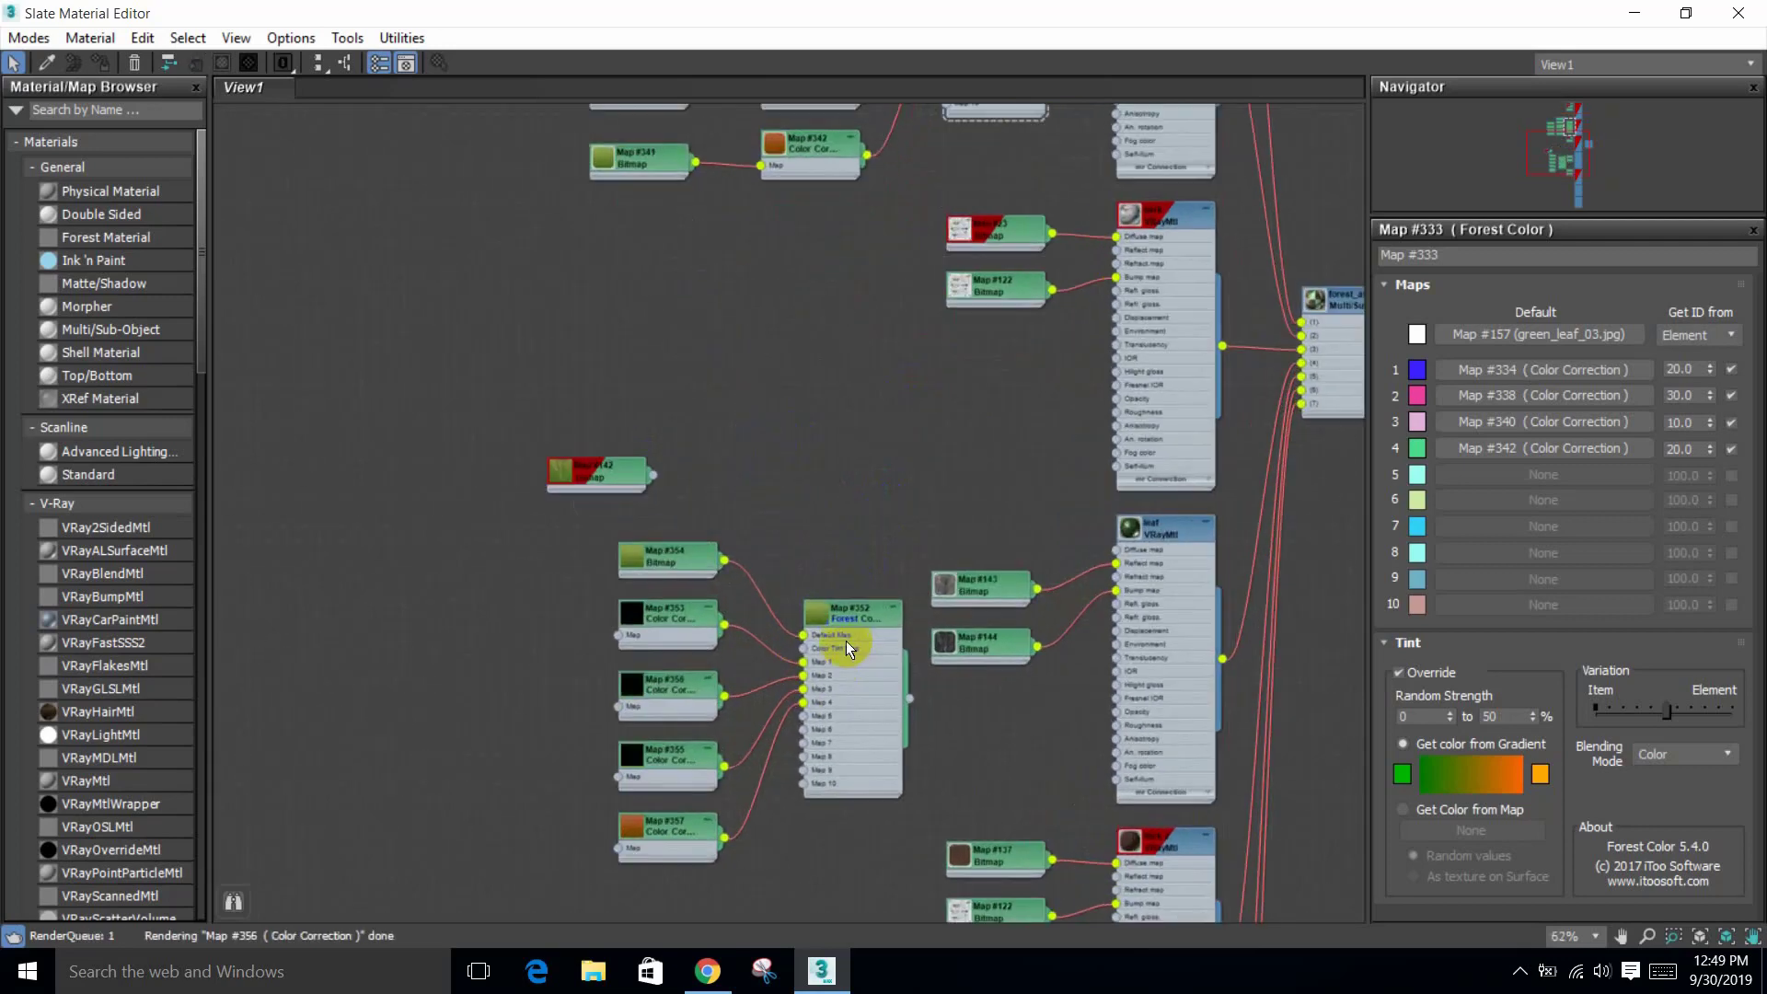
Step: Move the copied Forest Color network closer to the lower leaf material and connect the Forest Color to its diffuse map
click(858, 620)
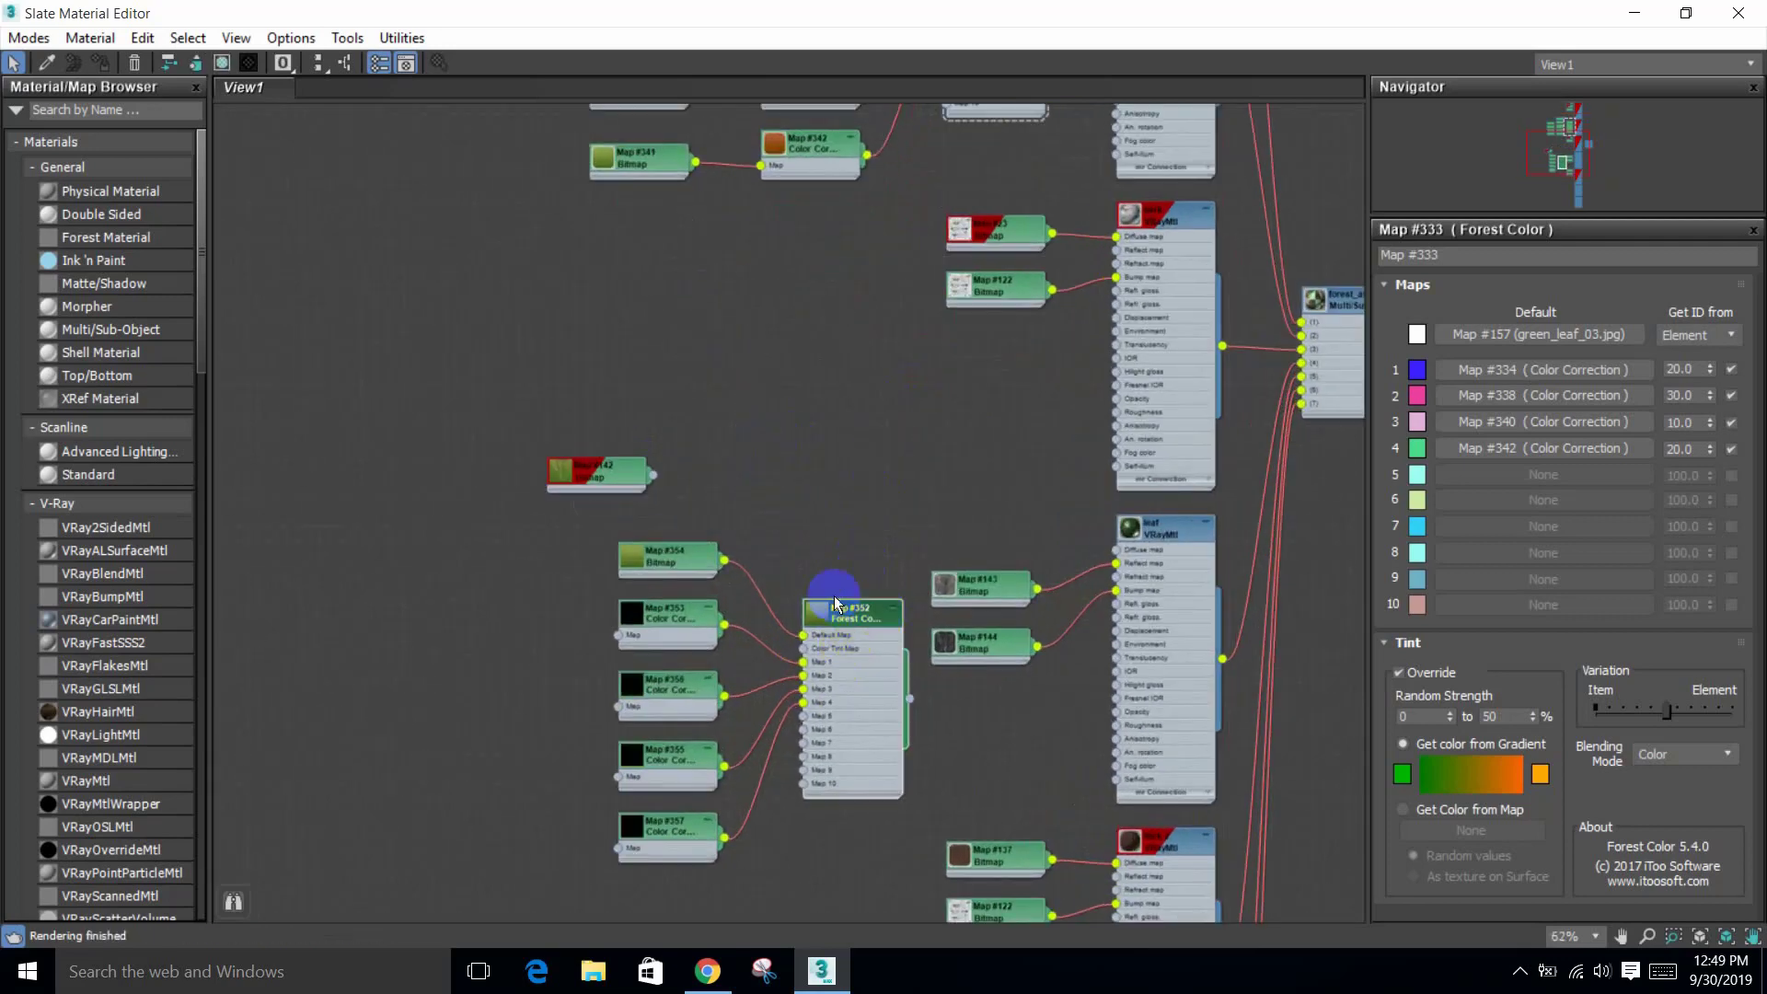
drag(820, 525, 666, 898)
drag(836, 641, 877, 487)
scroll(1003, 515, up, 1)
drag(955, 543, 1144, 557)
middle_drag(636, 500, 709, 481)
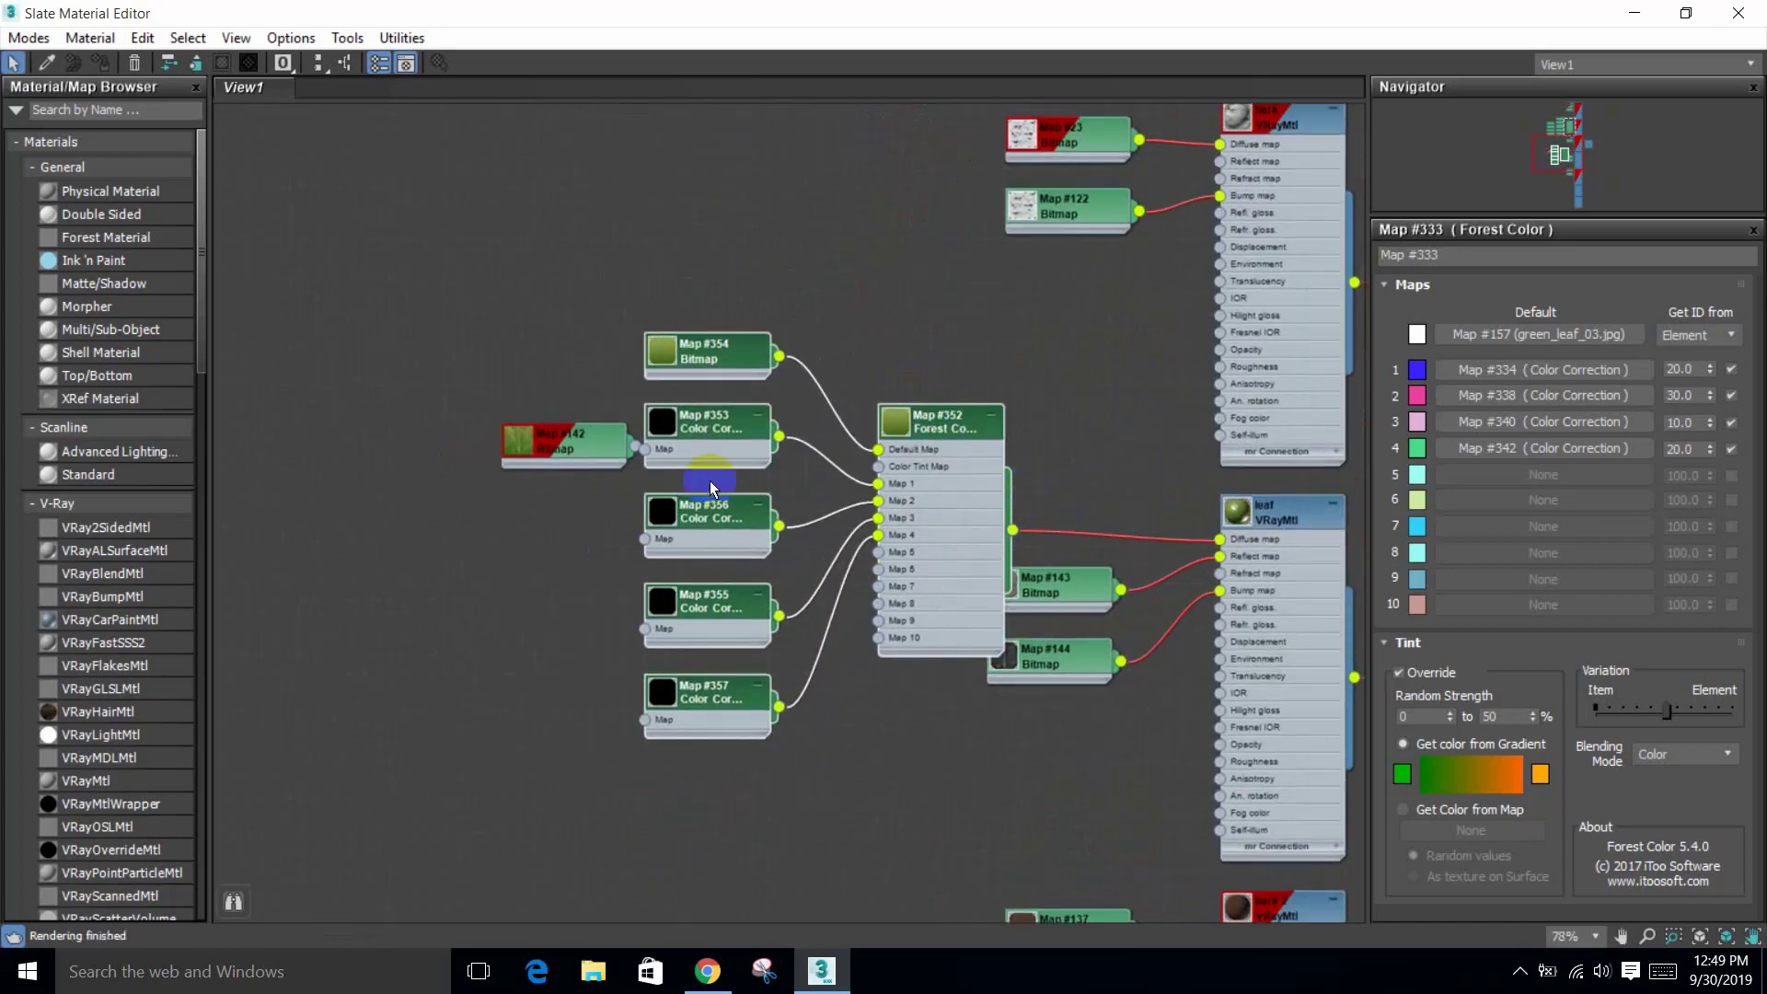
Step: Delete the Map #354 bitmap and connect the Map #142 bitmap to the copied Forest Color's default map instead
drag(604, 461, 550, 335)
scroll(718, 368, up, 3)
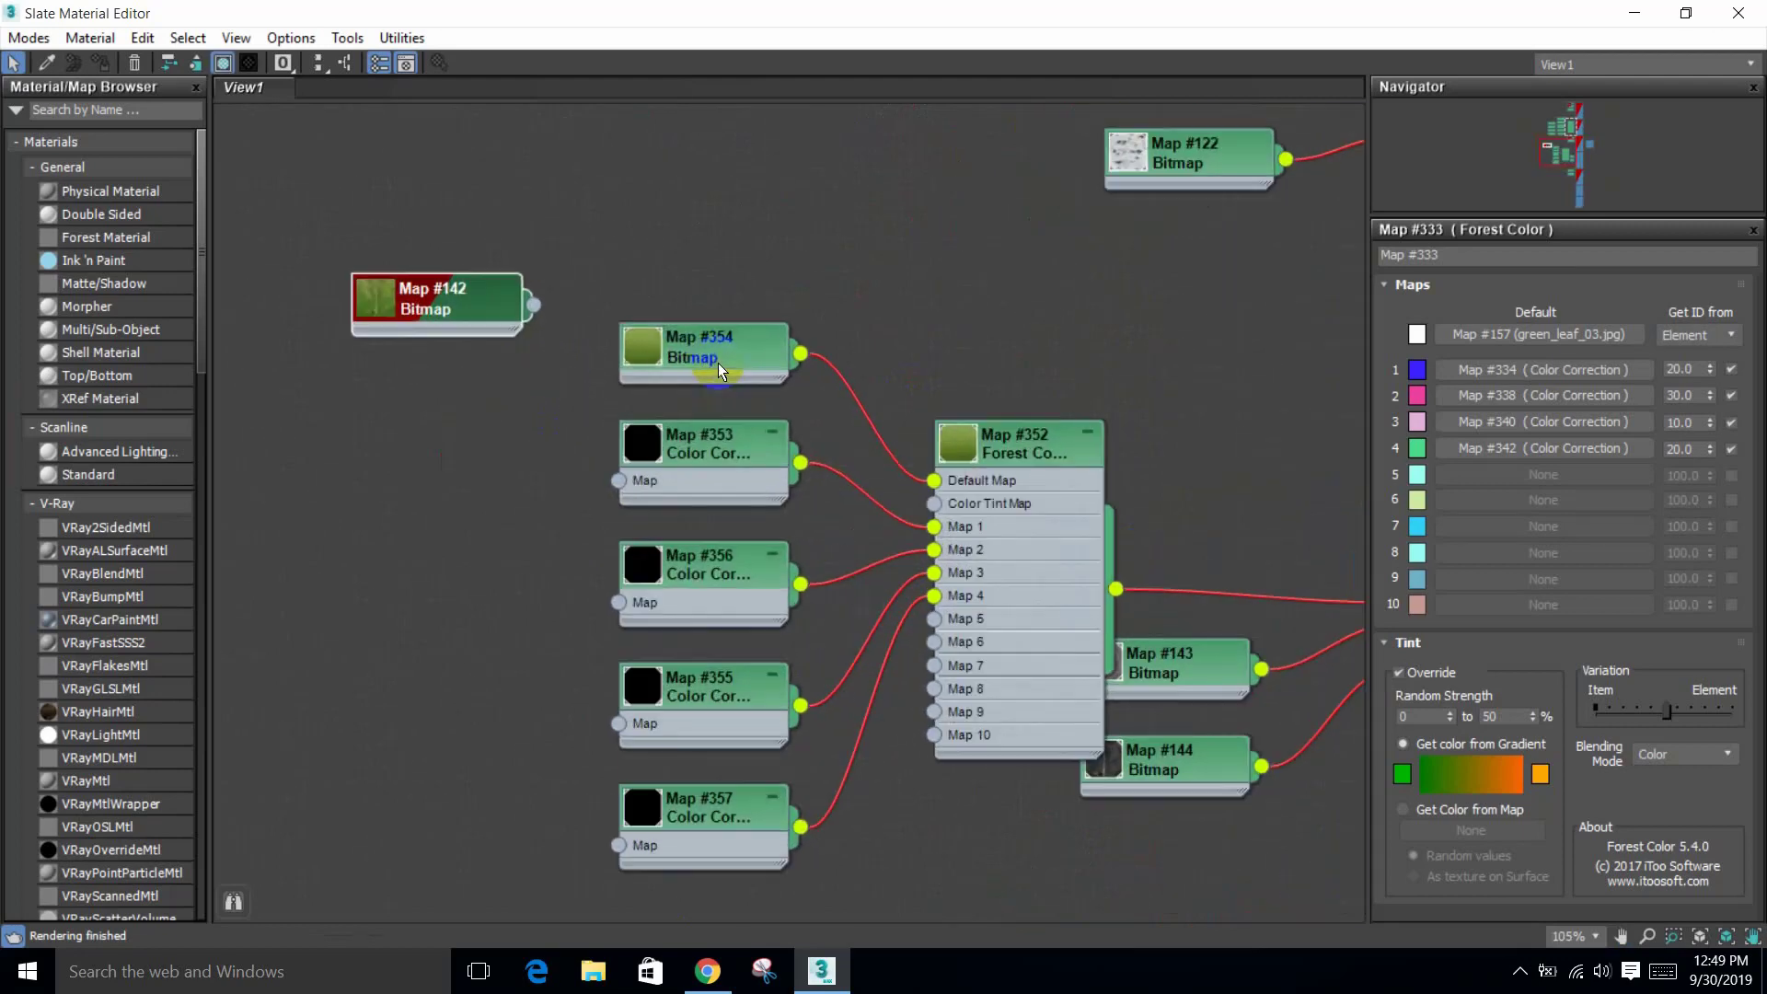
click(719, 371)
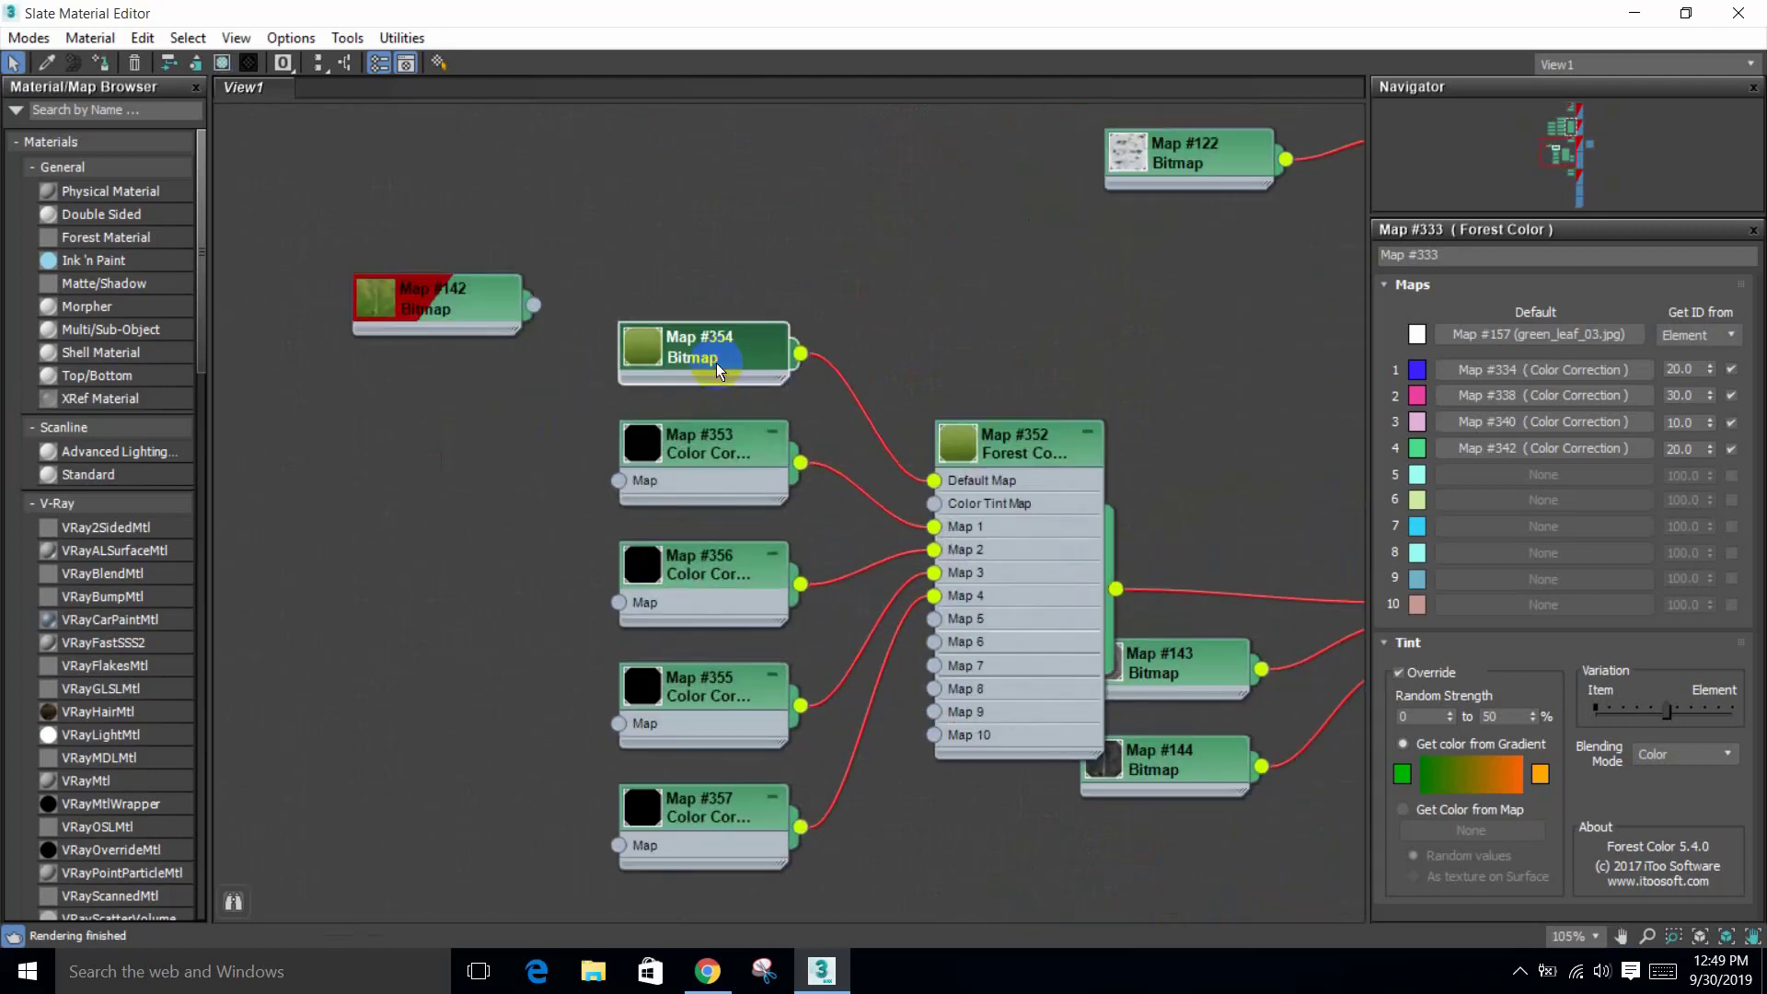
double_click(719, 371)
key(Delete)
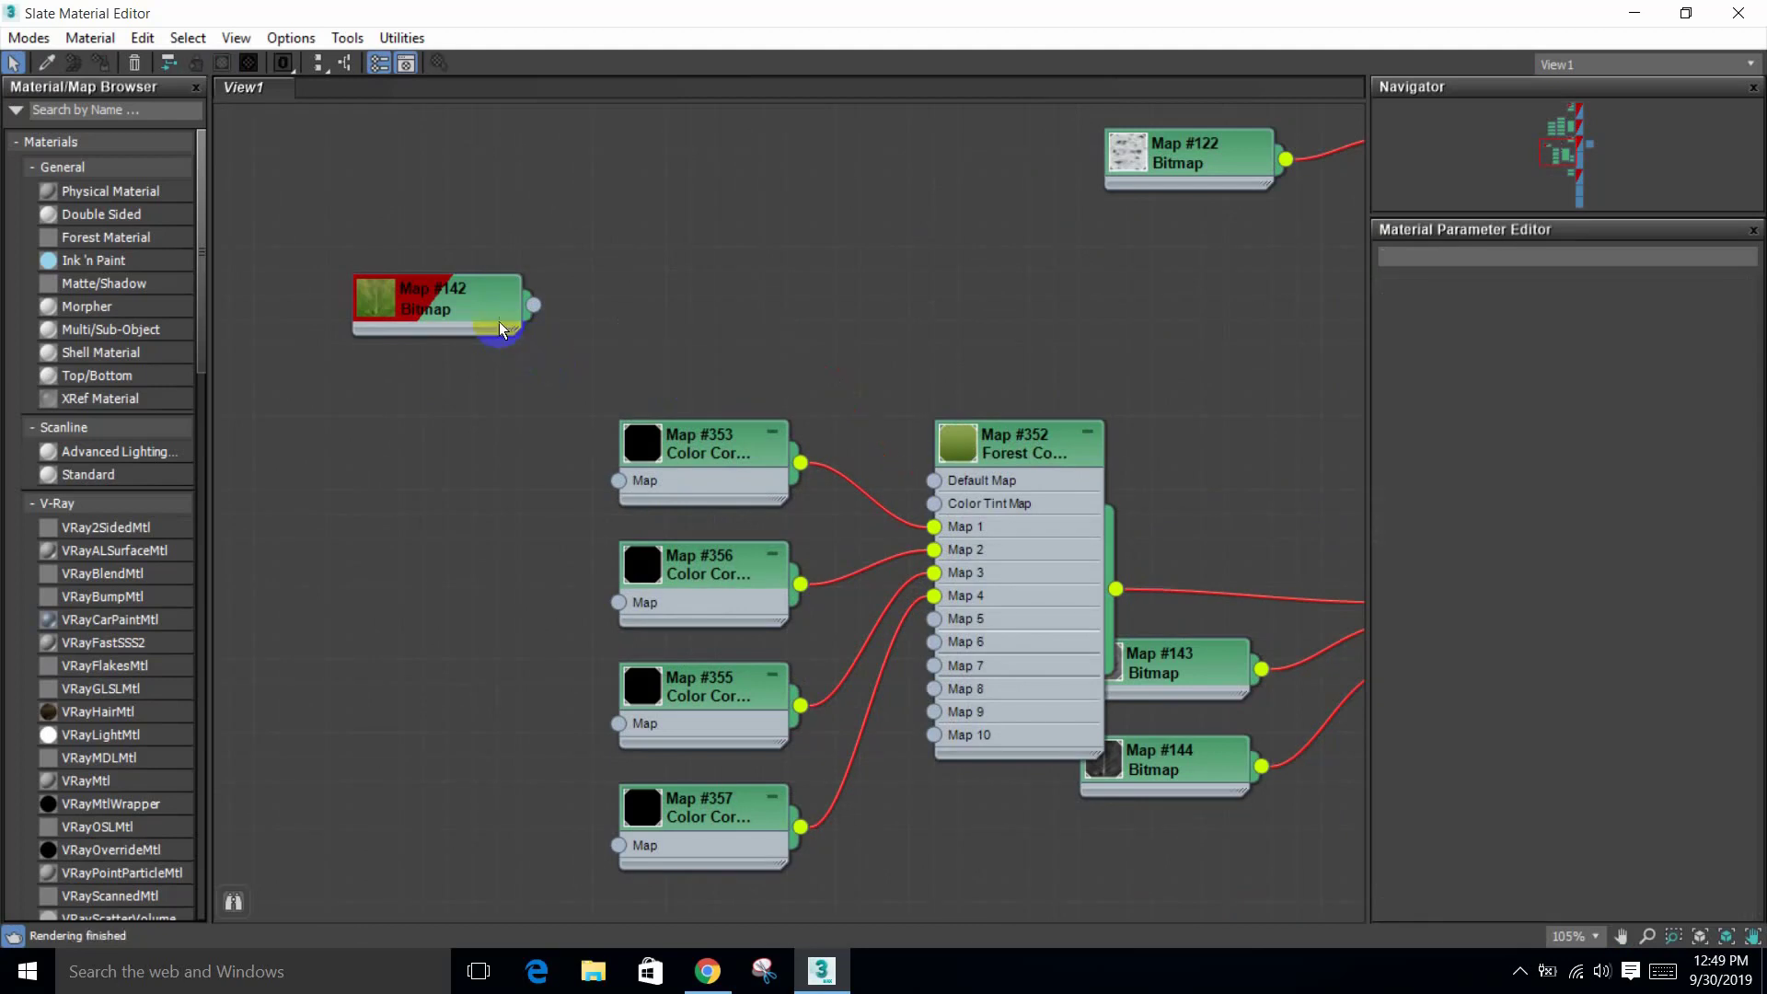
drag(505, 317, 934, 479)
Step: Make four copies of the Map #142 bitmap and connect each one to its own Color Correction node
click(670, 370)
mouse_move(670, 370)
mouse_down()
mouse_move(489, 453)
mouse_move(505, 591)
mouse_move(491, 838)
mouse_up()
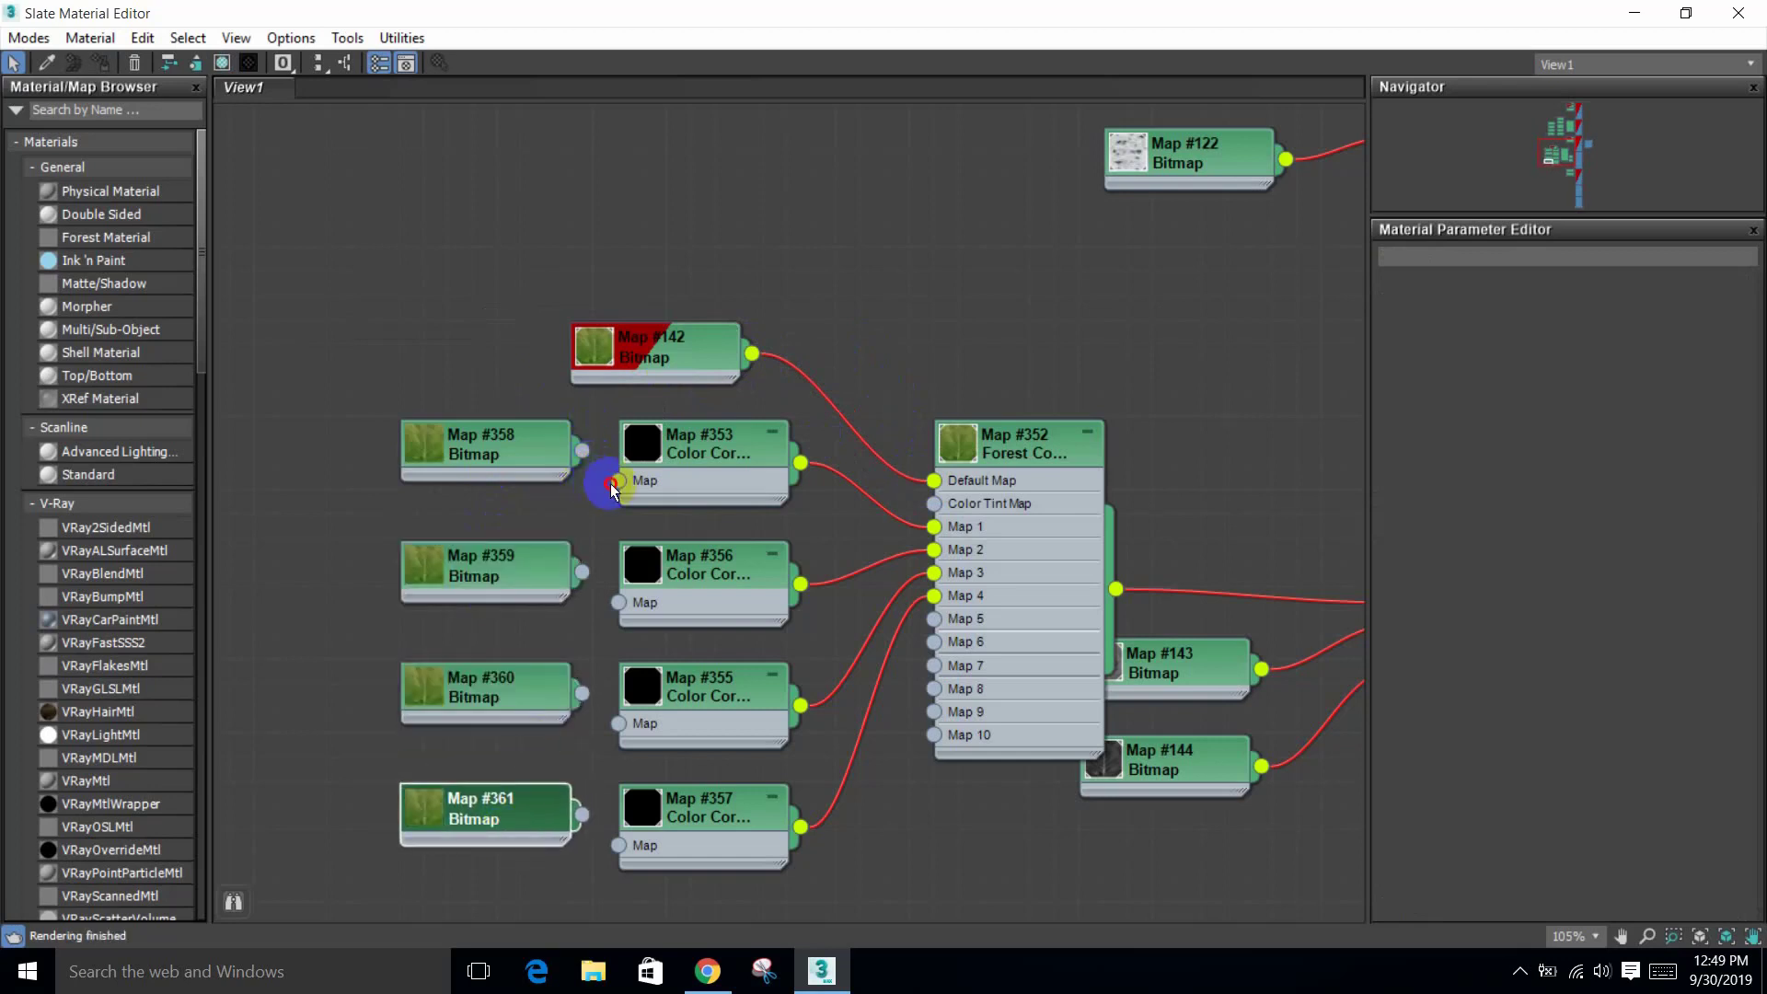
drag(607, 480, 617, 479)
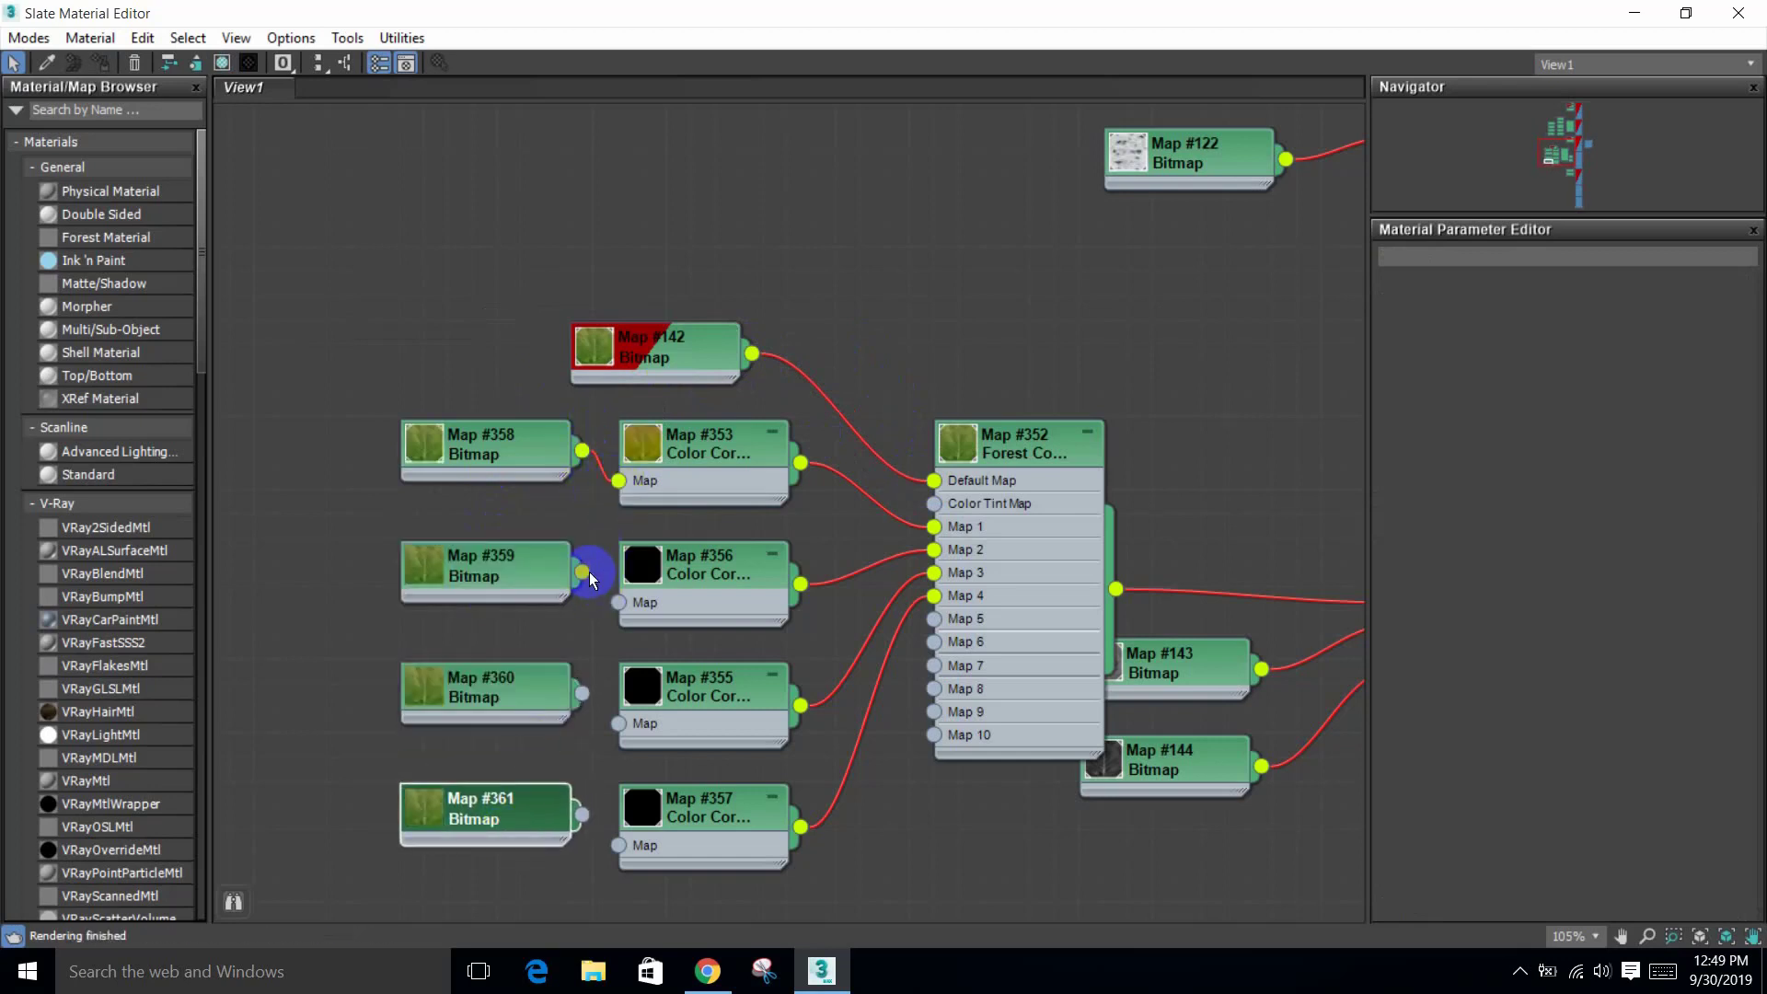
drag(623, 609, 619, 603)
drag(582, 693, 618, 724)
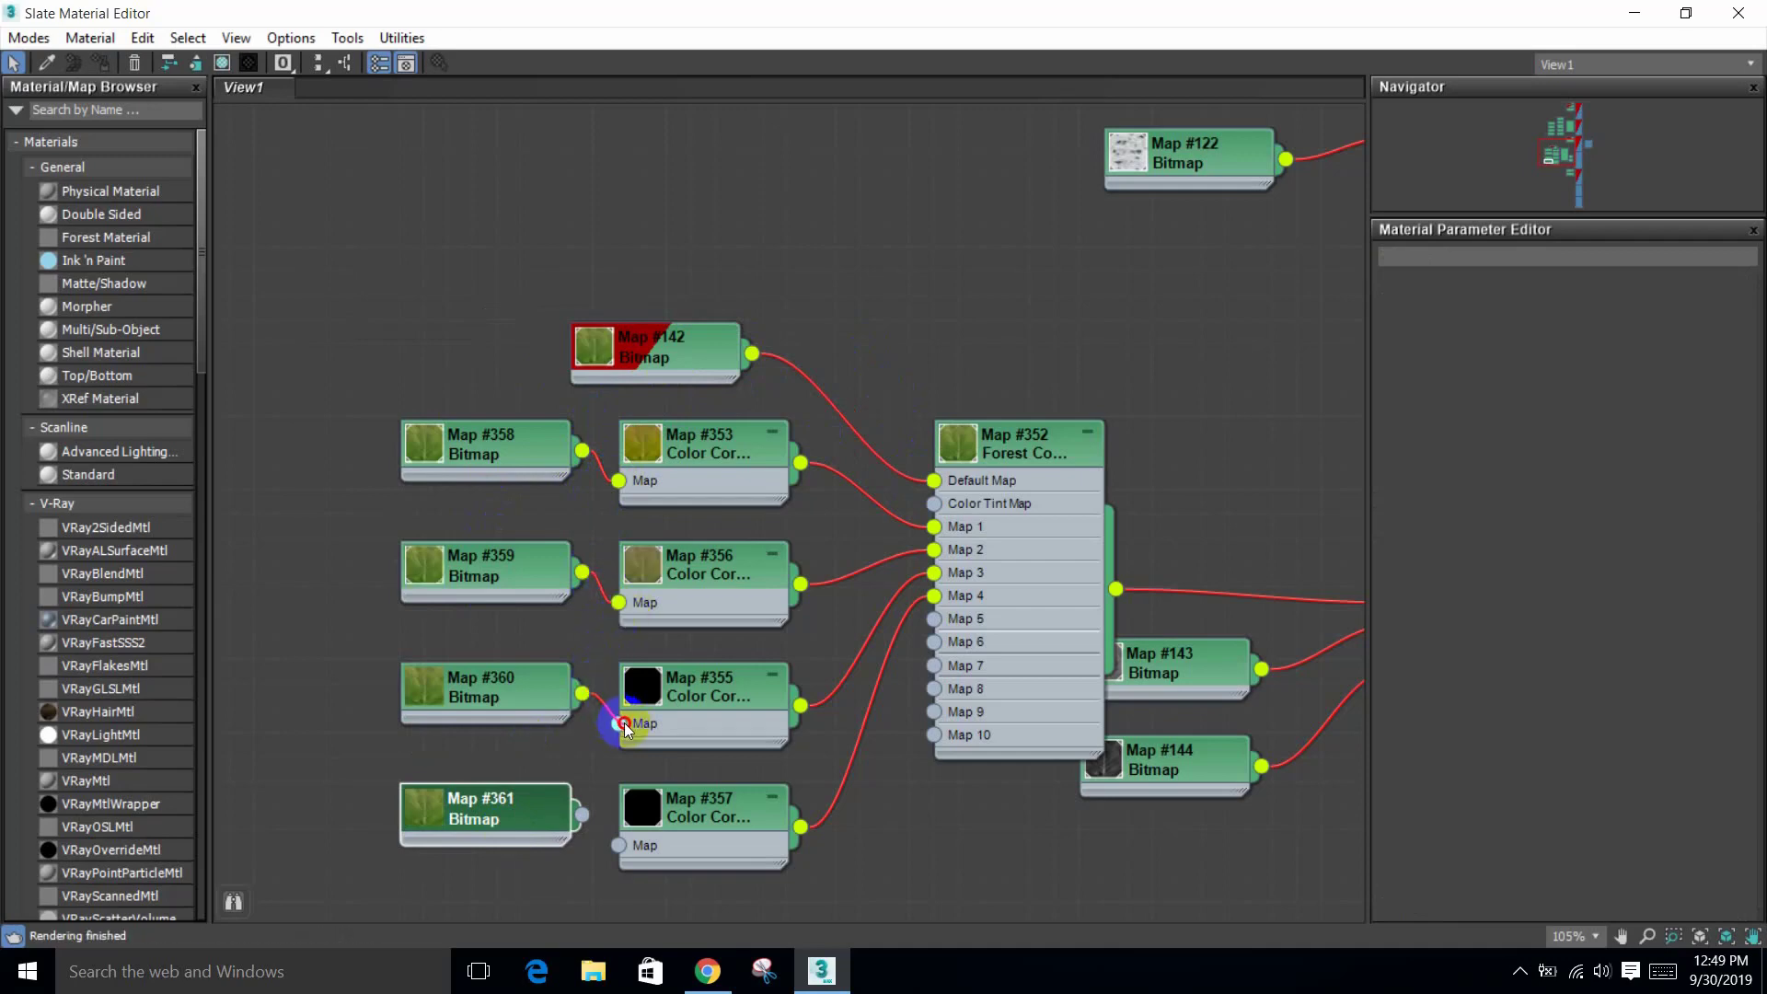
drag(581, 815, 618, 845)
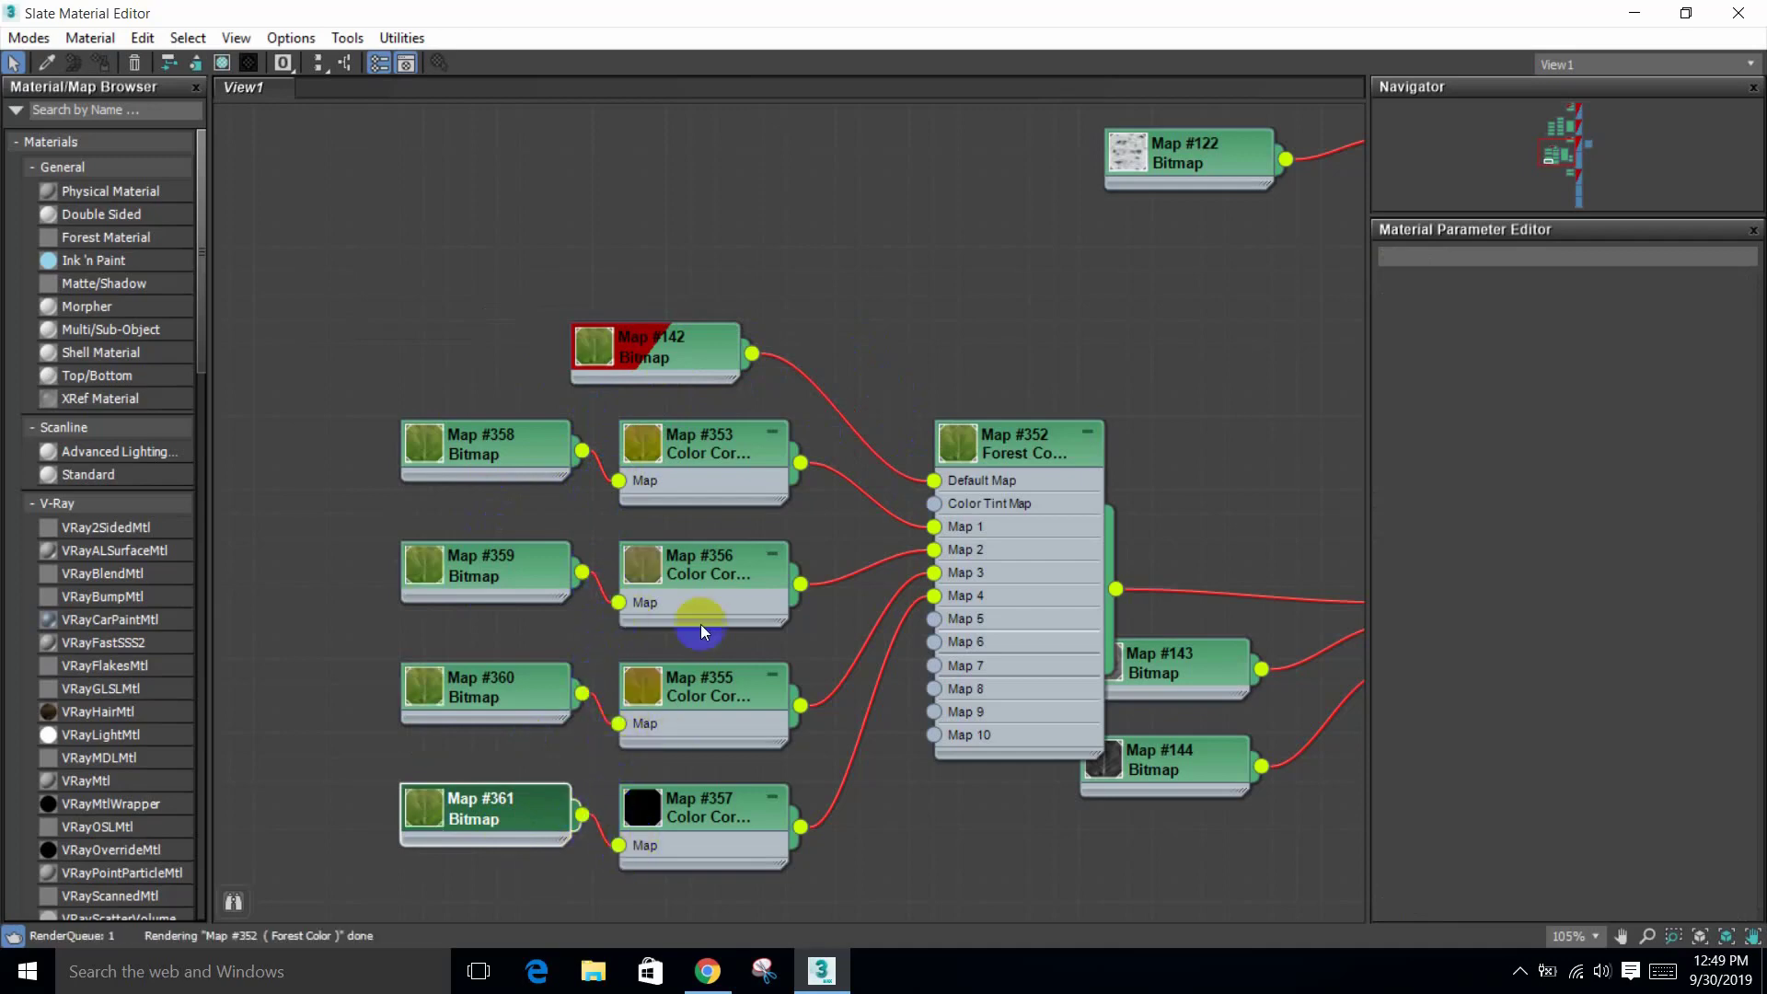
scroll(647, 685, down, 2)
scroll(658, 672, down, 2)
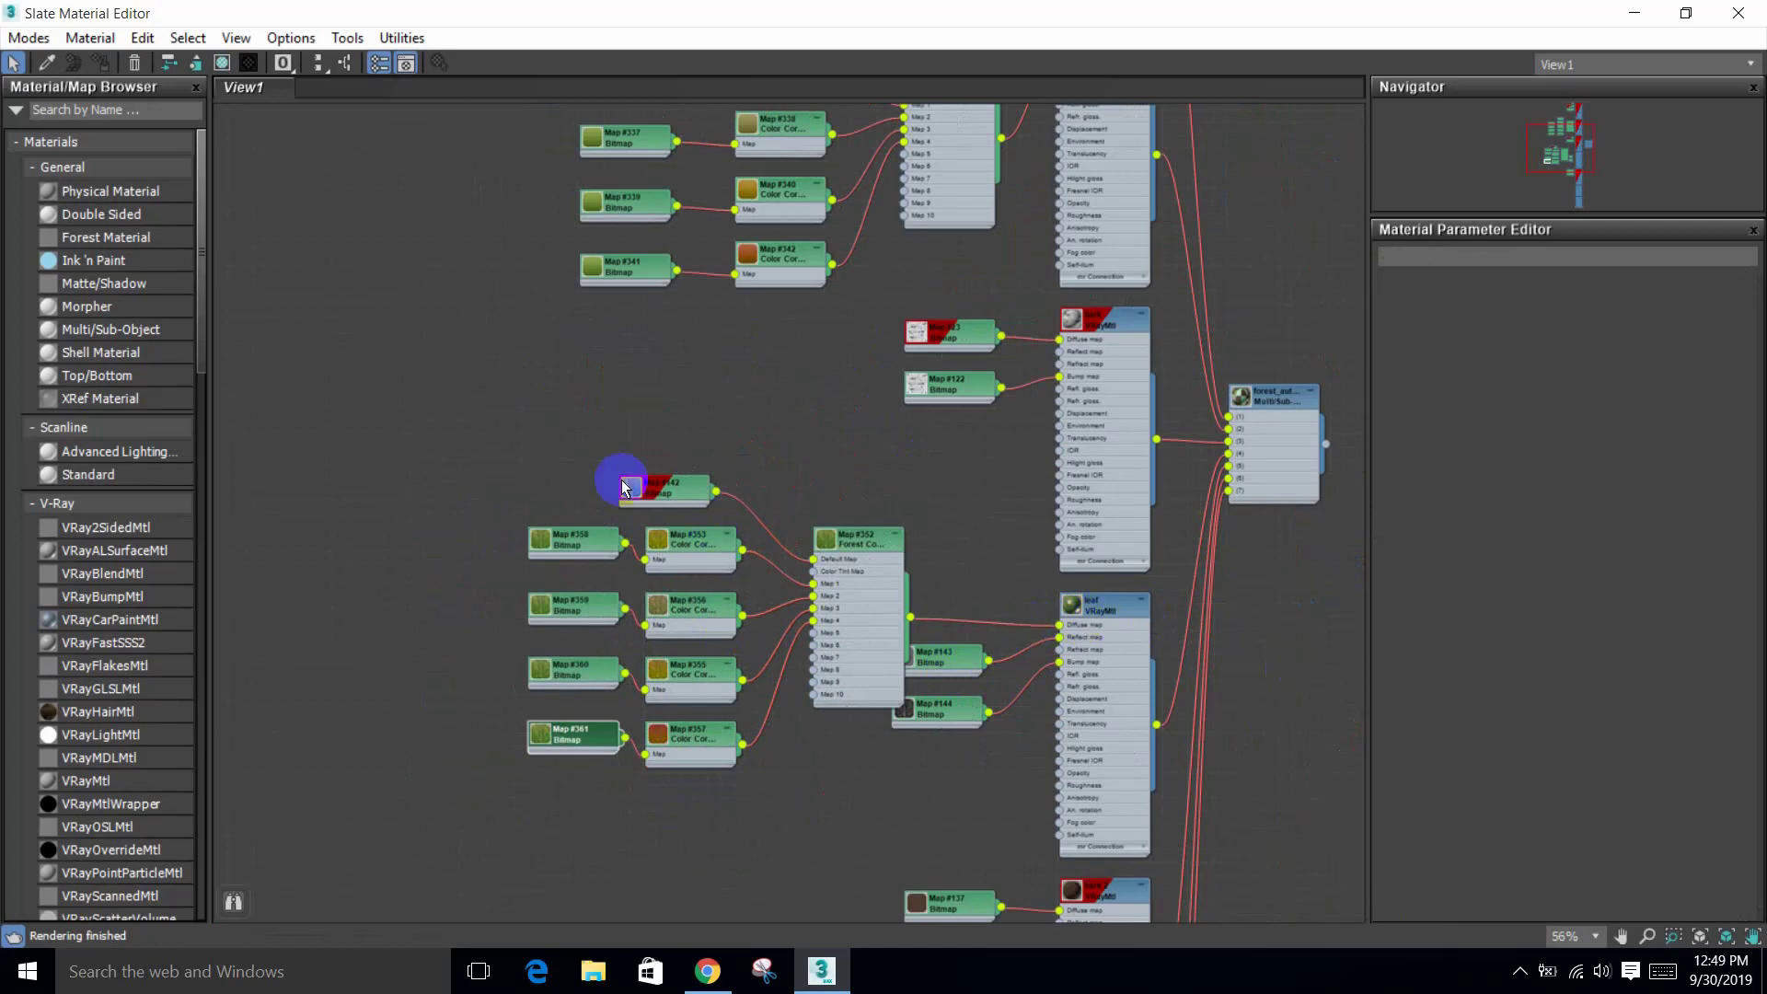
Step: Close the material editor, save the scene and render the PhysCamera001 view
click(1757, 14)
click(990, 524)
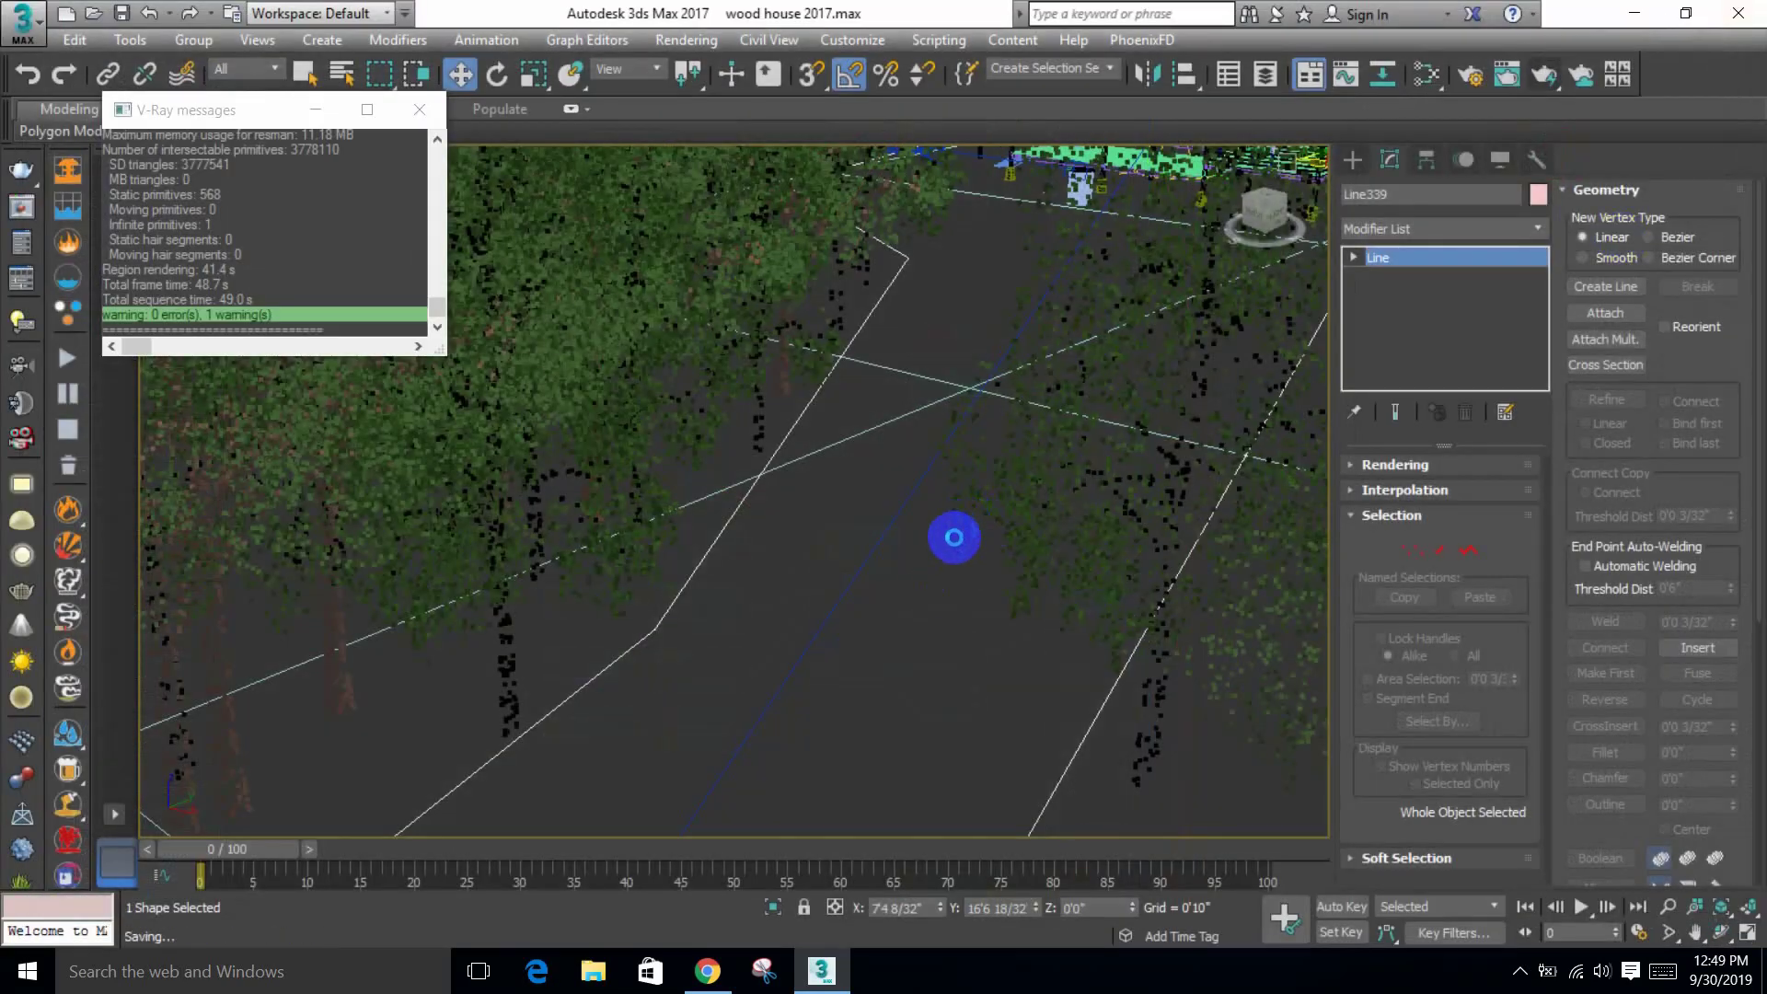
key(alt+w)
click(1013, 377)
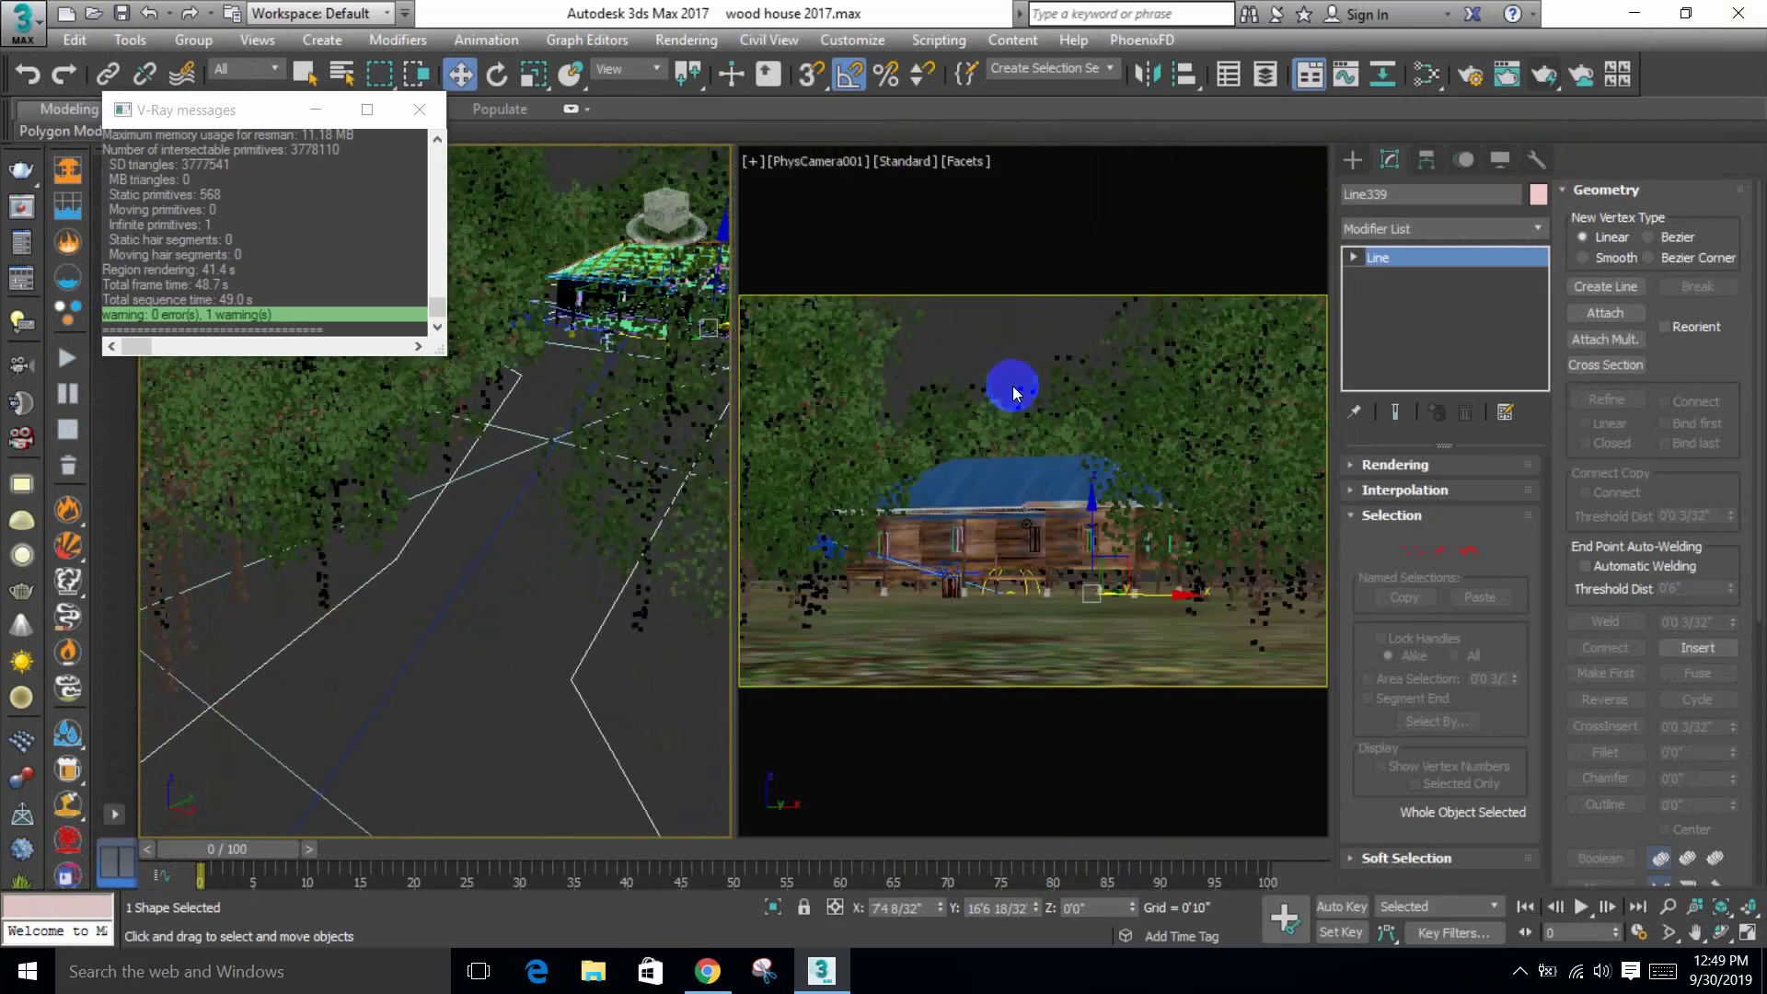
key(shift+q)
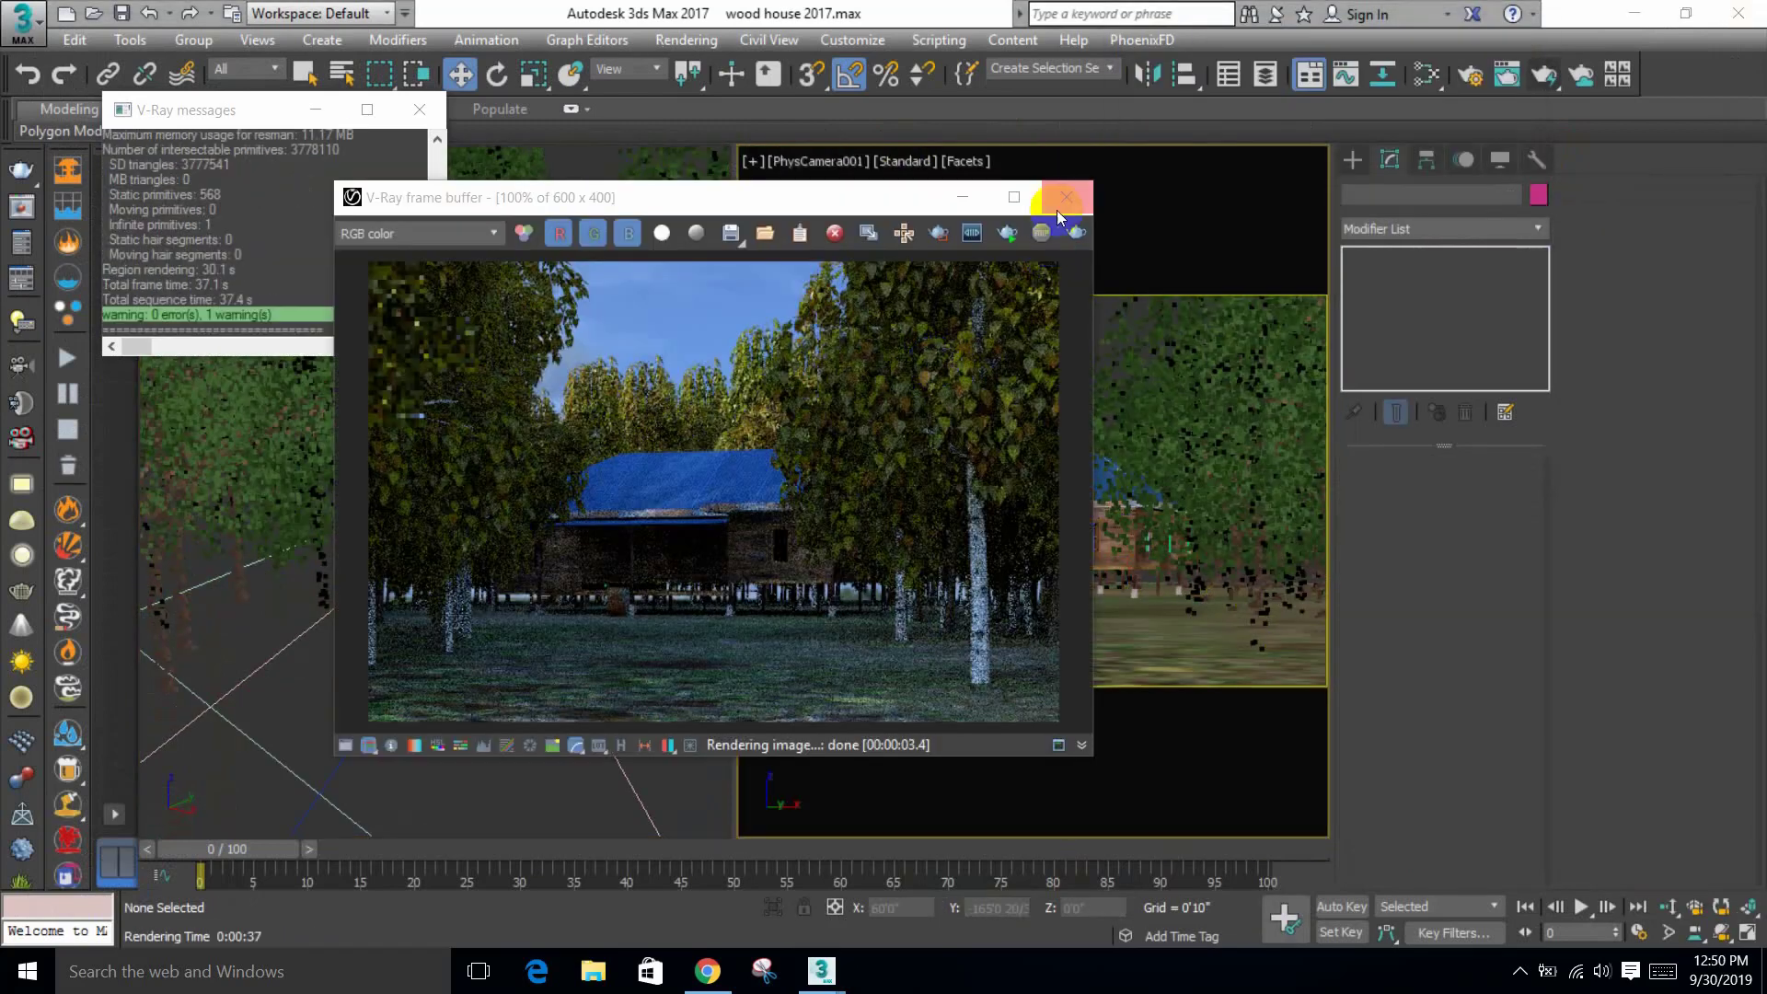
click(1060, 208)
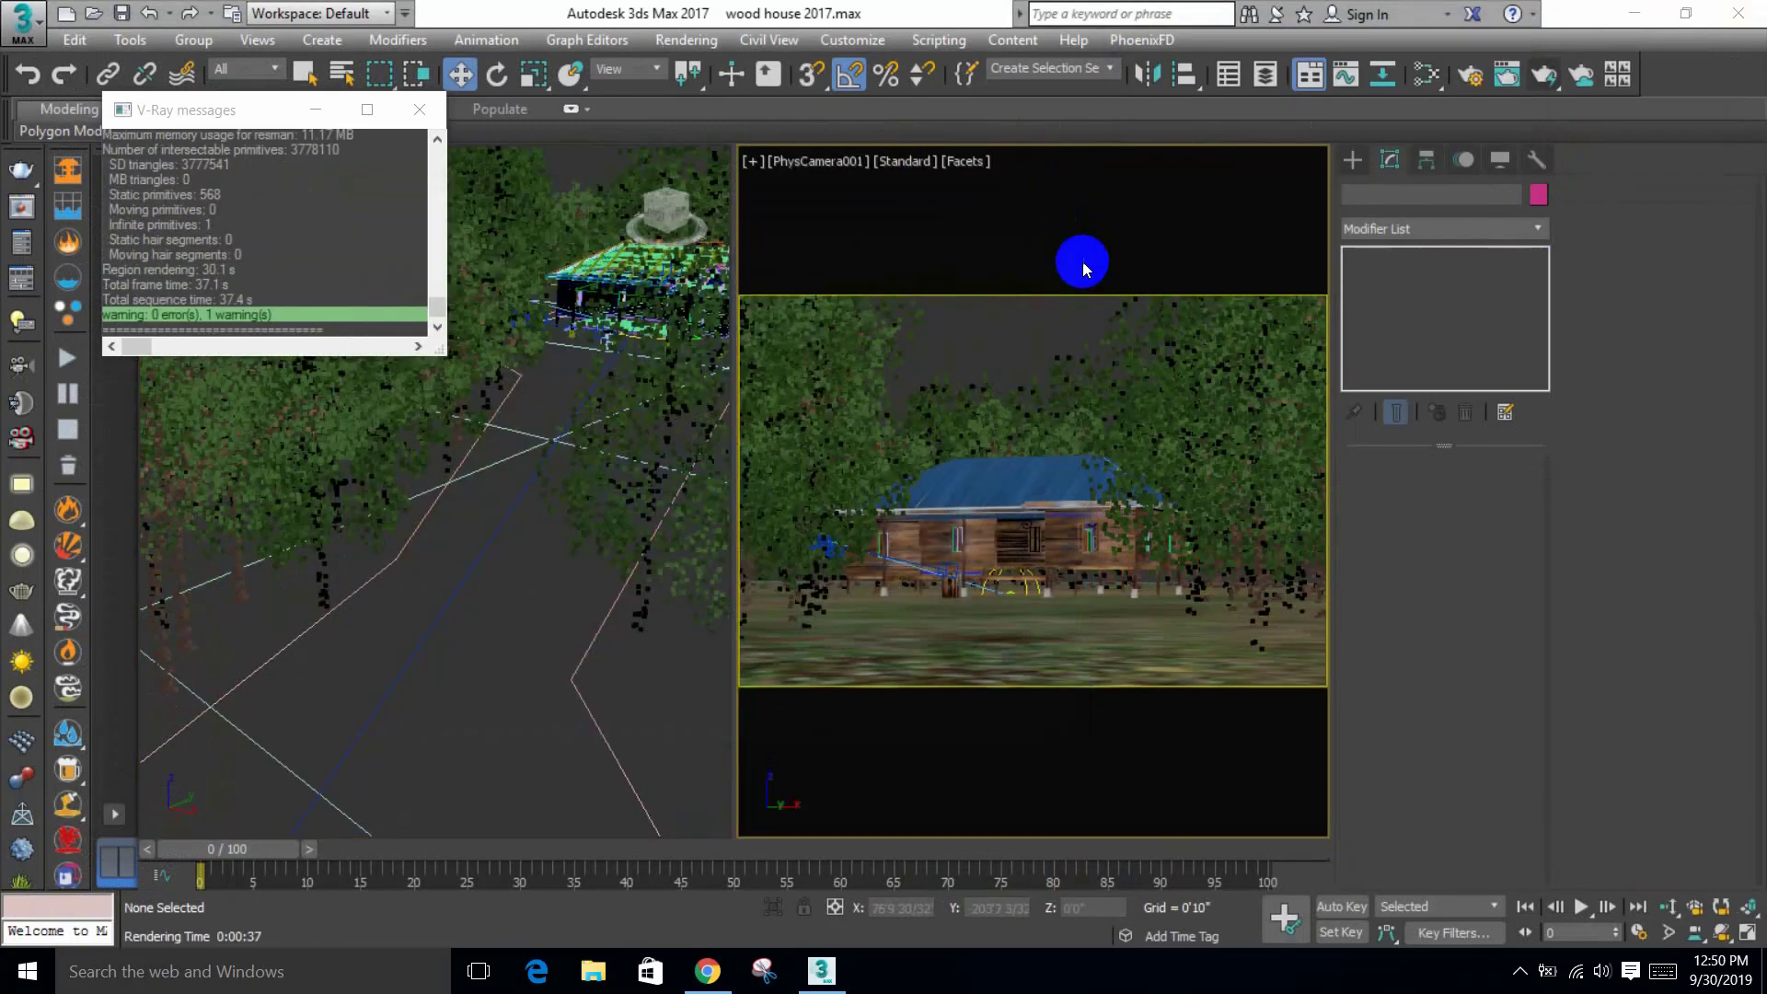
Step: Select the physical camera in front of the house and widen its field of view to 39.83 degrees
scroll(603, 528, down, 5)
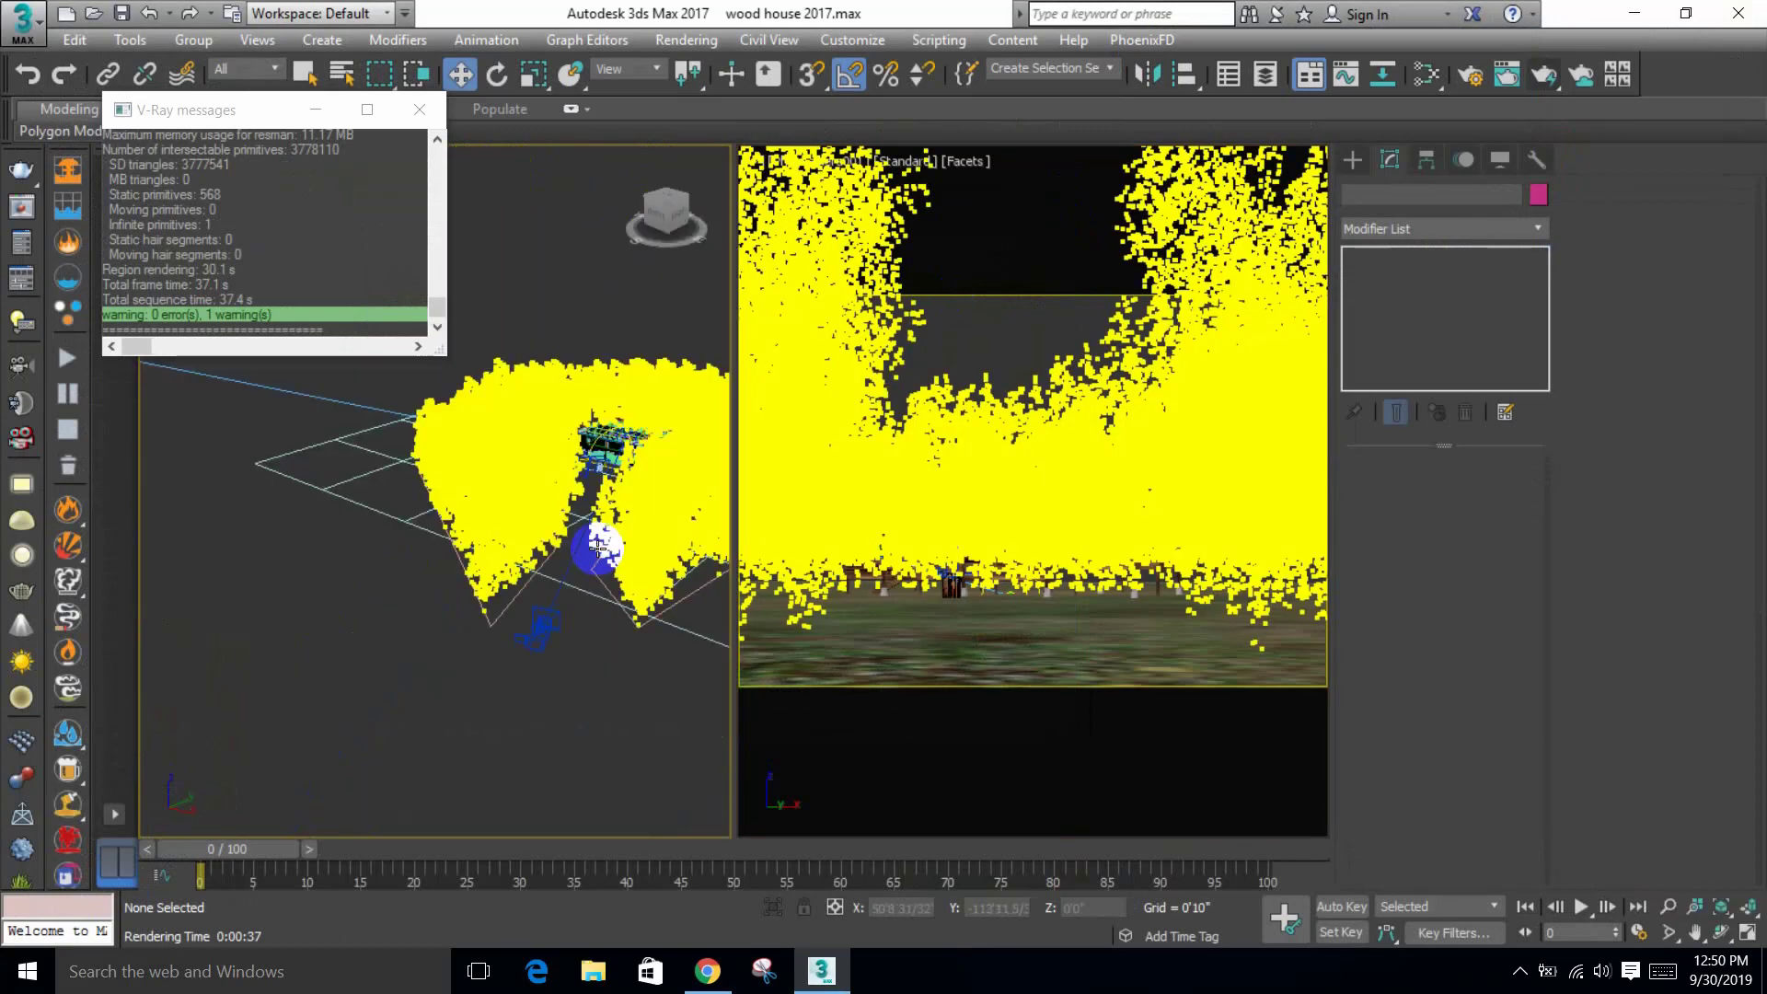
scroll(570, 598, up, 3)
click(432, 547)
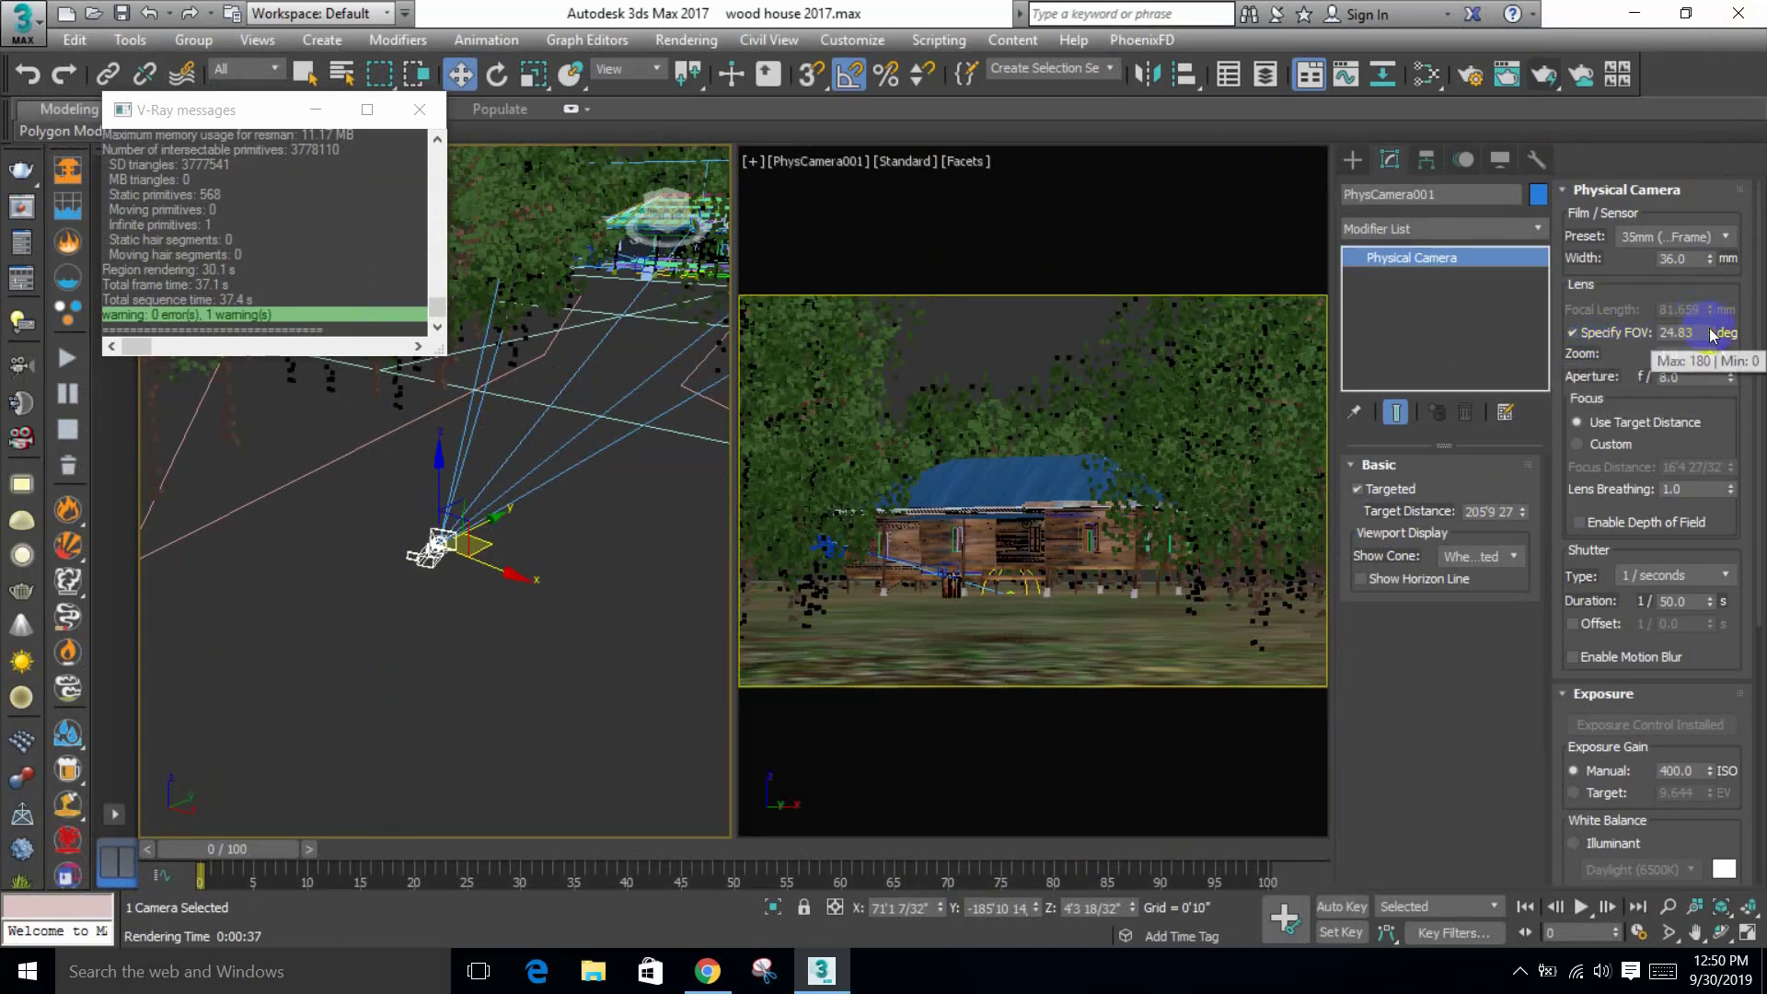
drag(1709, 333, 1711, 313)
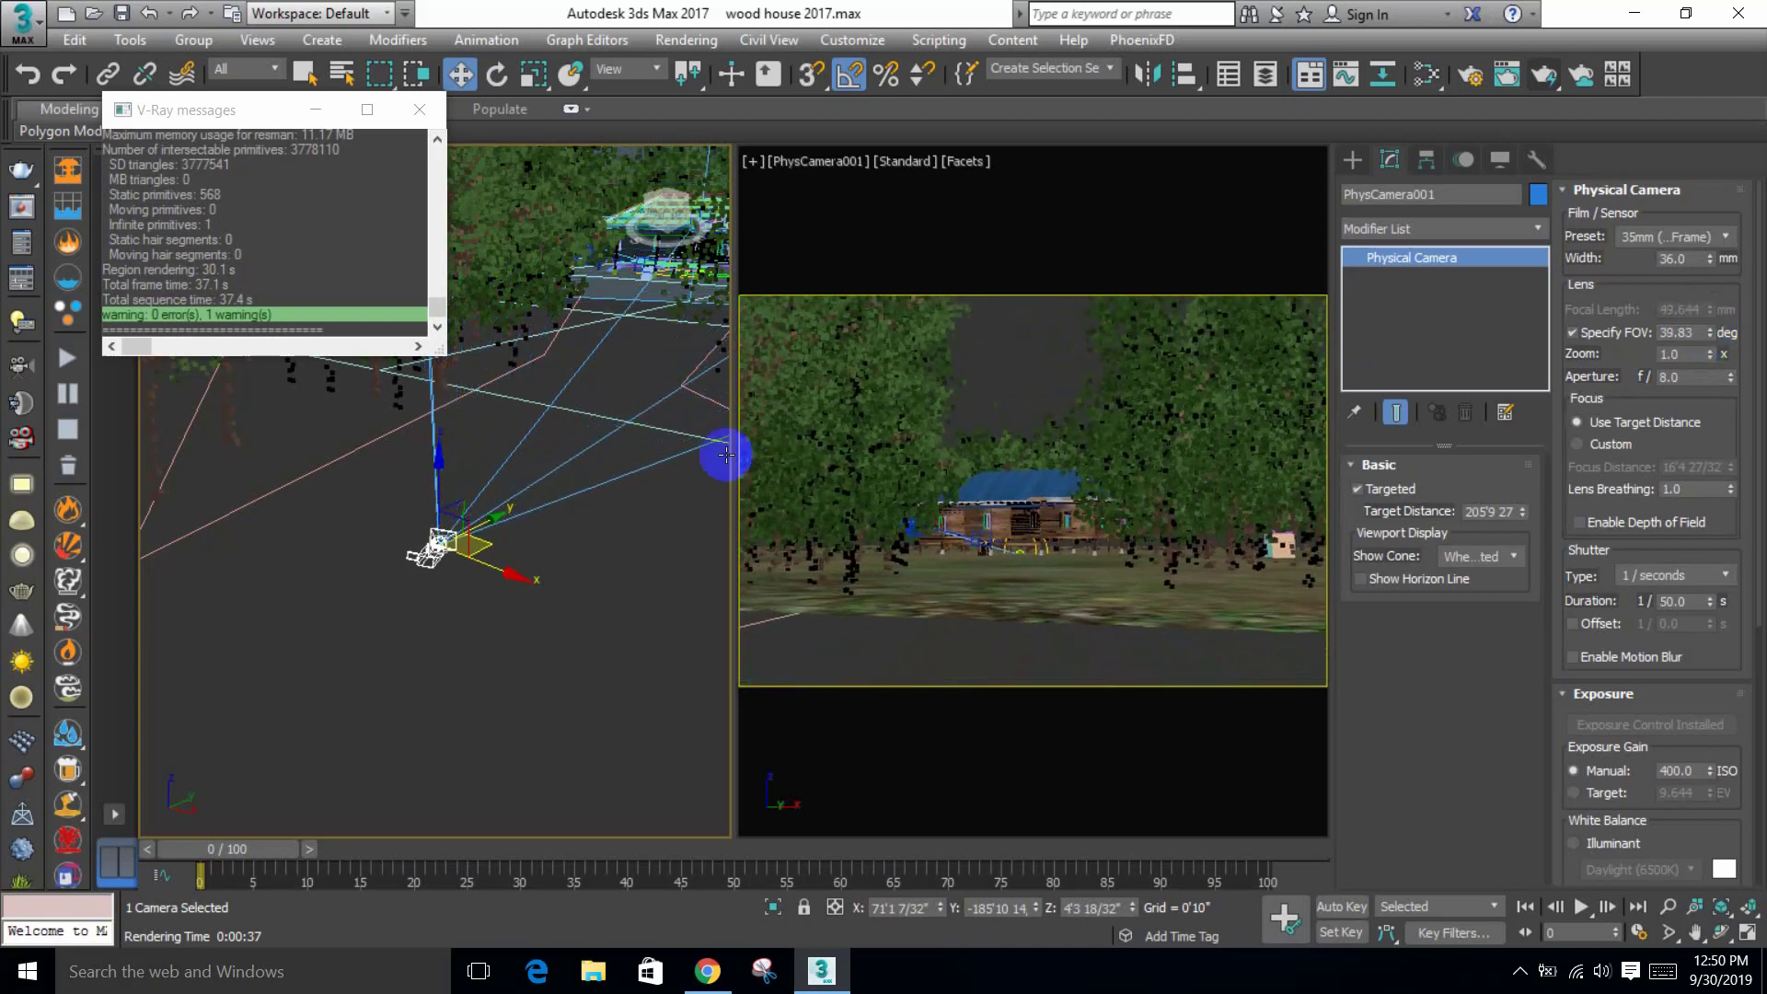
Step: Move the camera closer to the house in plan, to about X 52'4" and Y -139'
key(t)
scroll(576, 515, down, 4)
scroll(618, 549, up, 4)
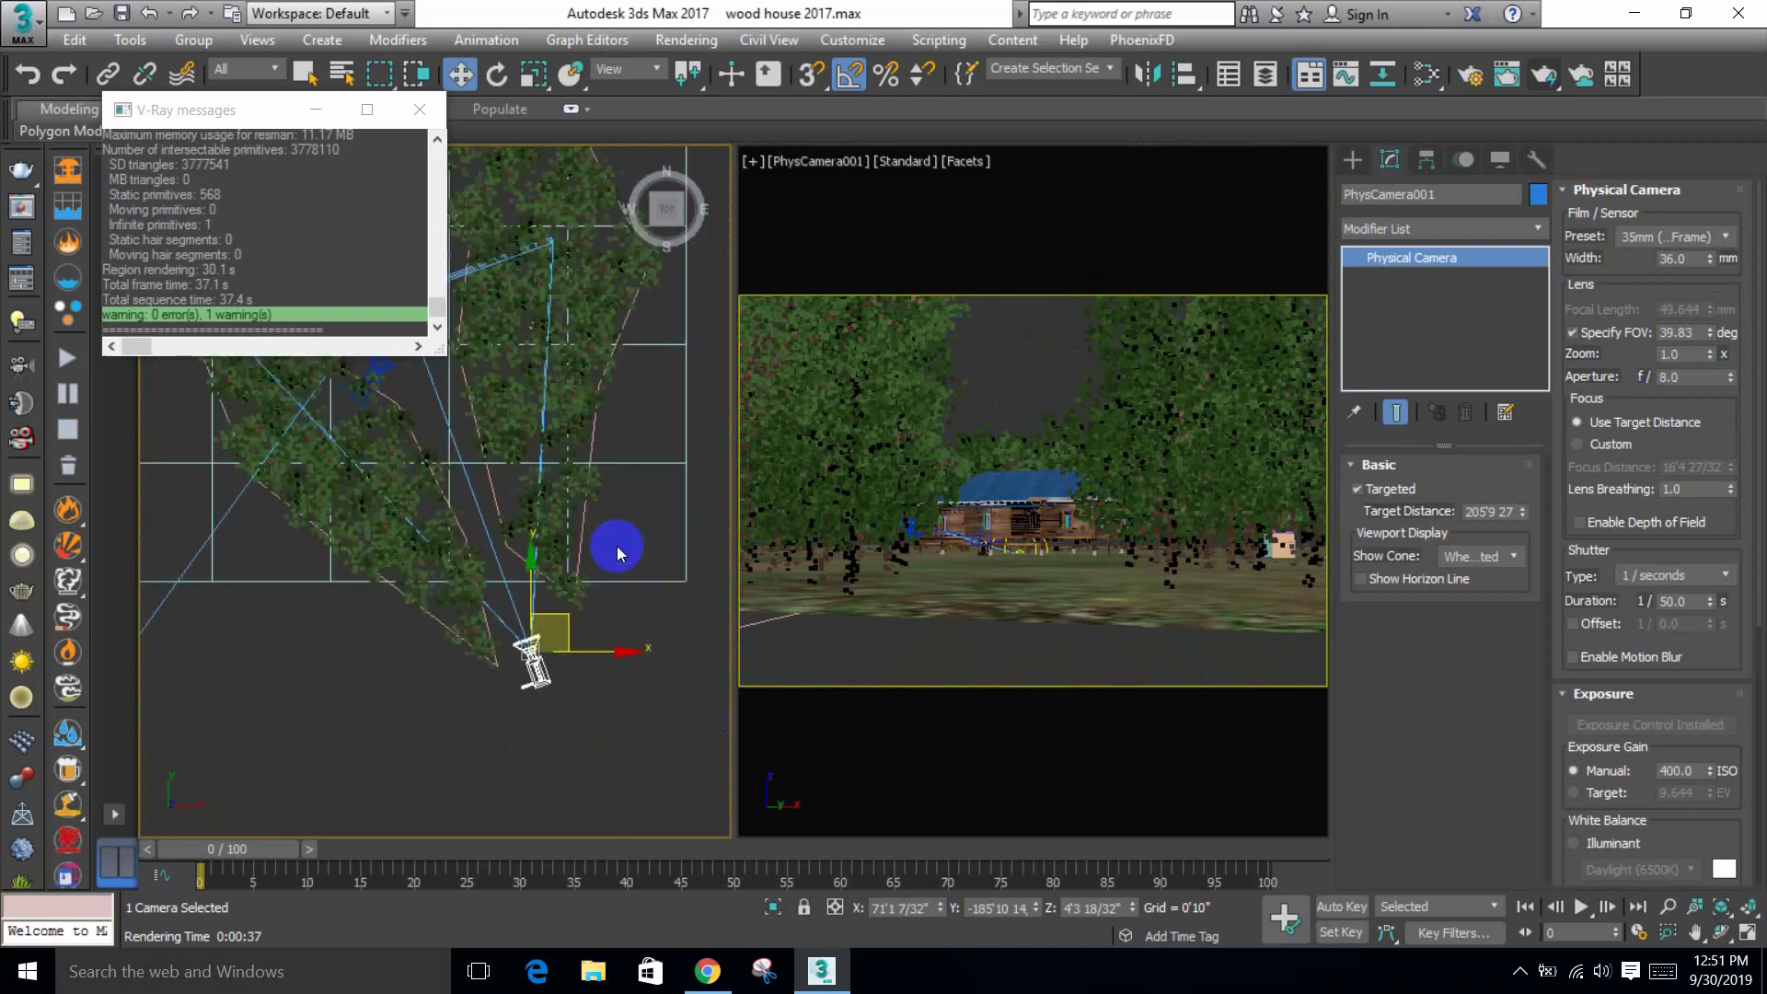
drag(569, 615, 526, 518)
Step: Raise the camera above the ground to a height of about 6'11"
key(f)
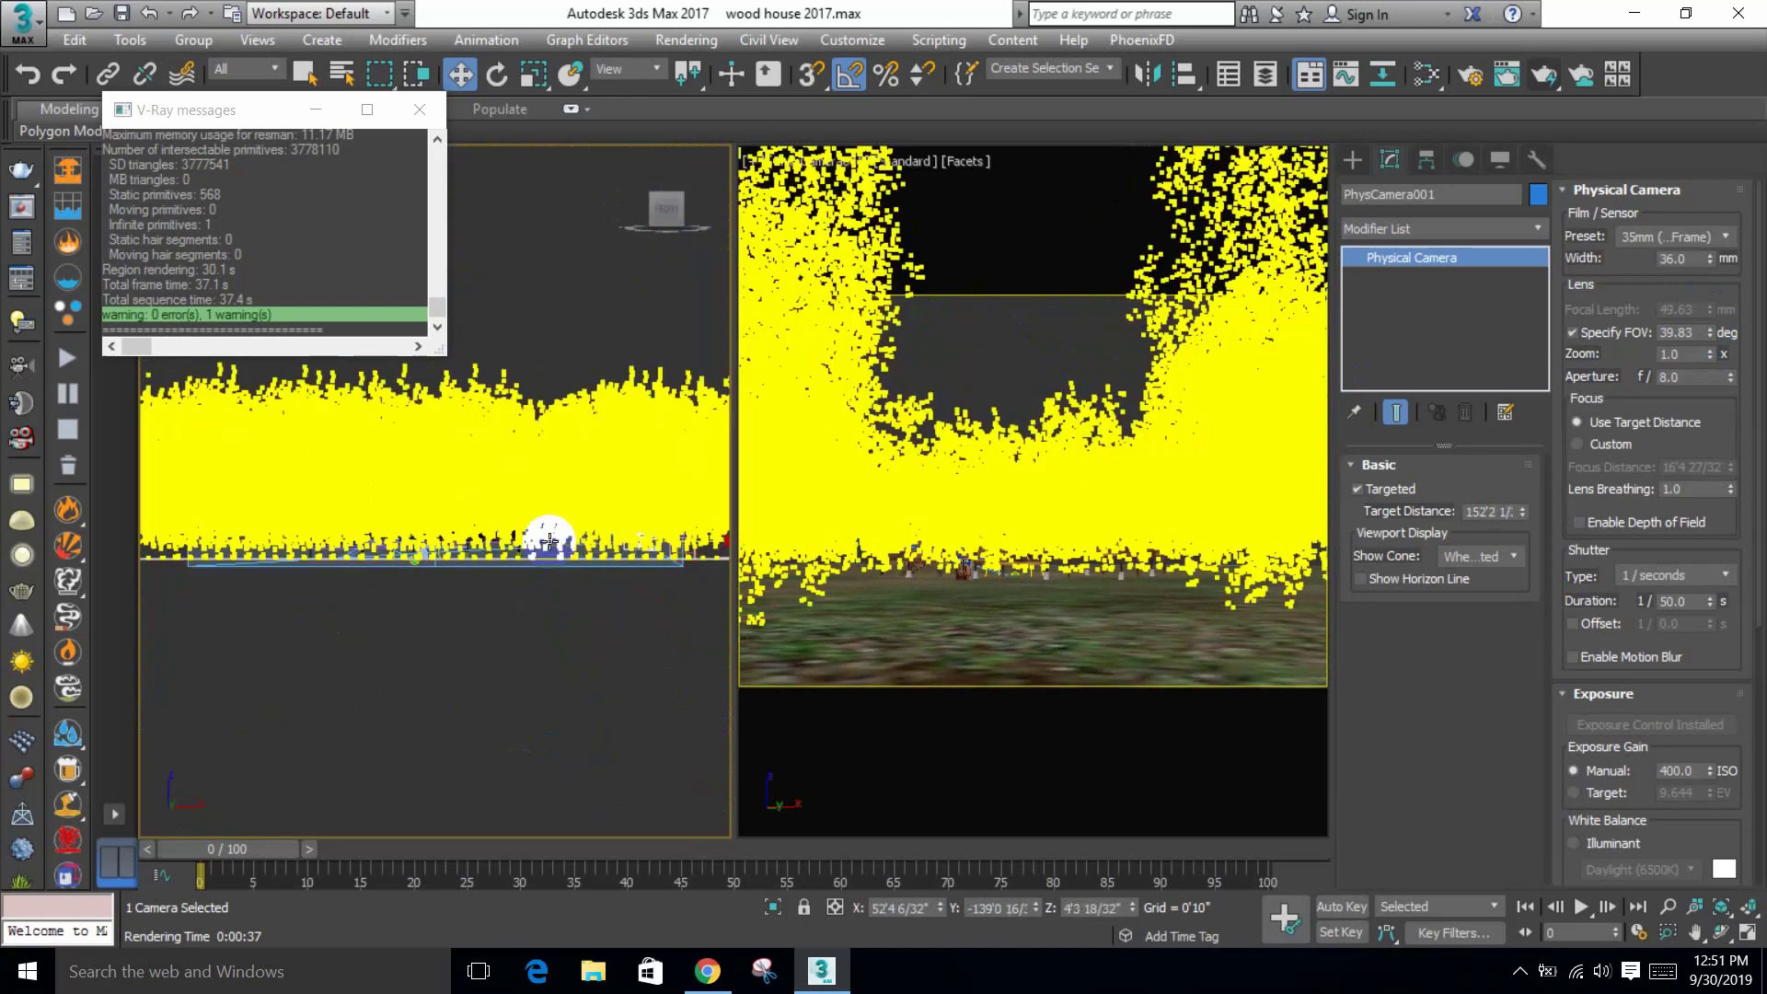
click(1087, 911)
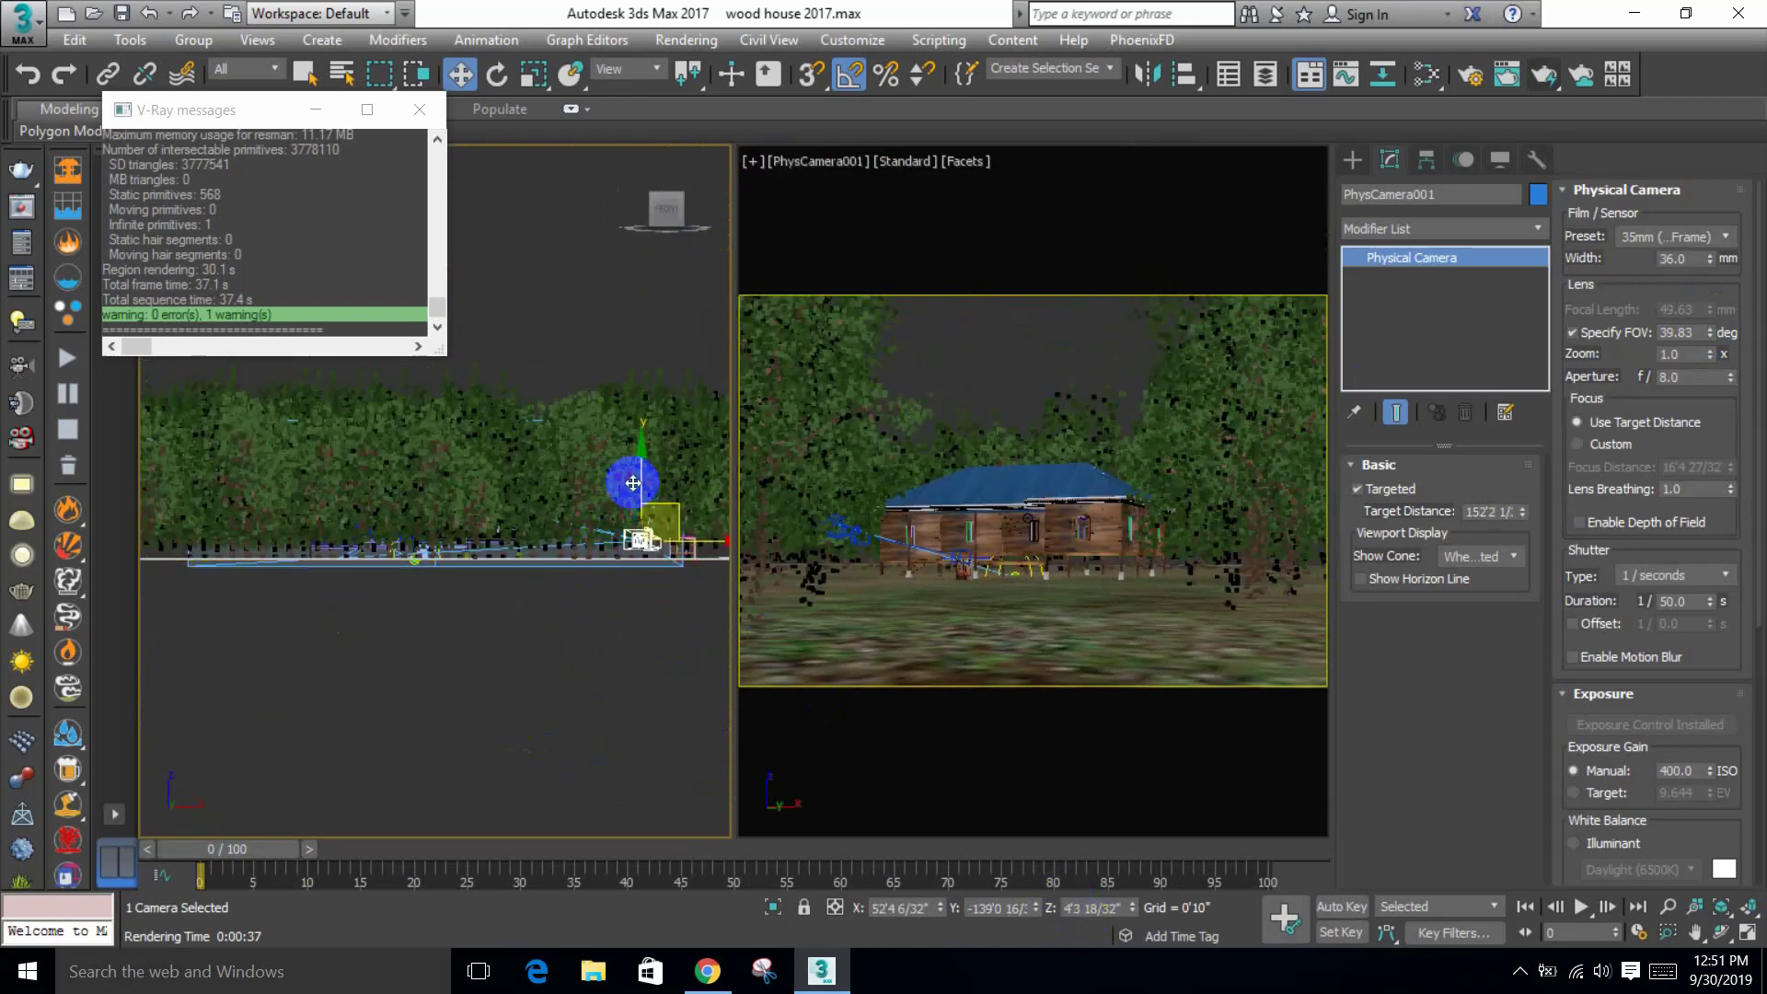
drag(643, 478, 643, 465)
scroll(626, 478, down, 2)
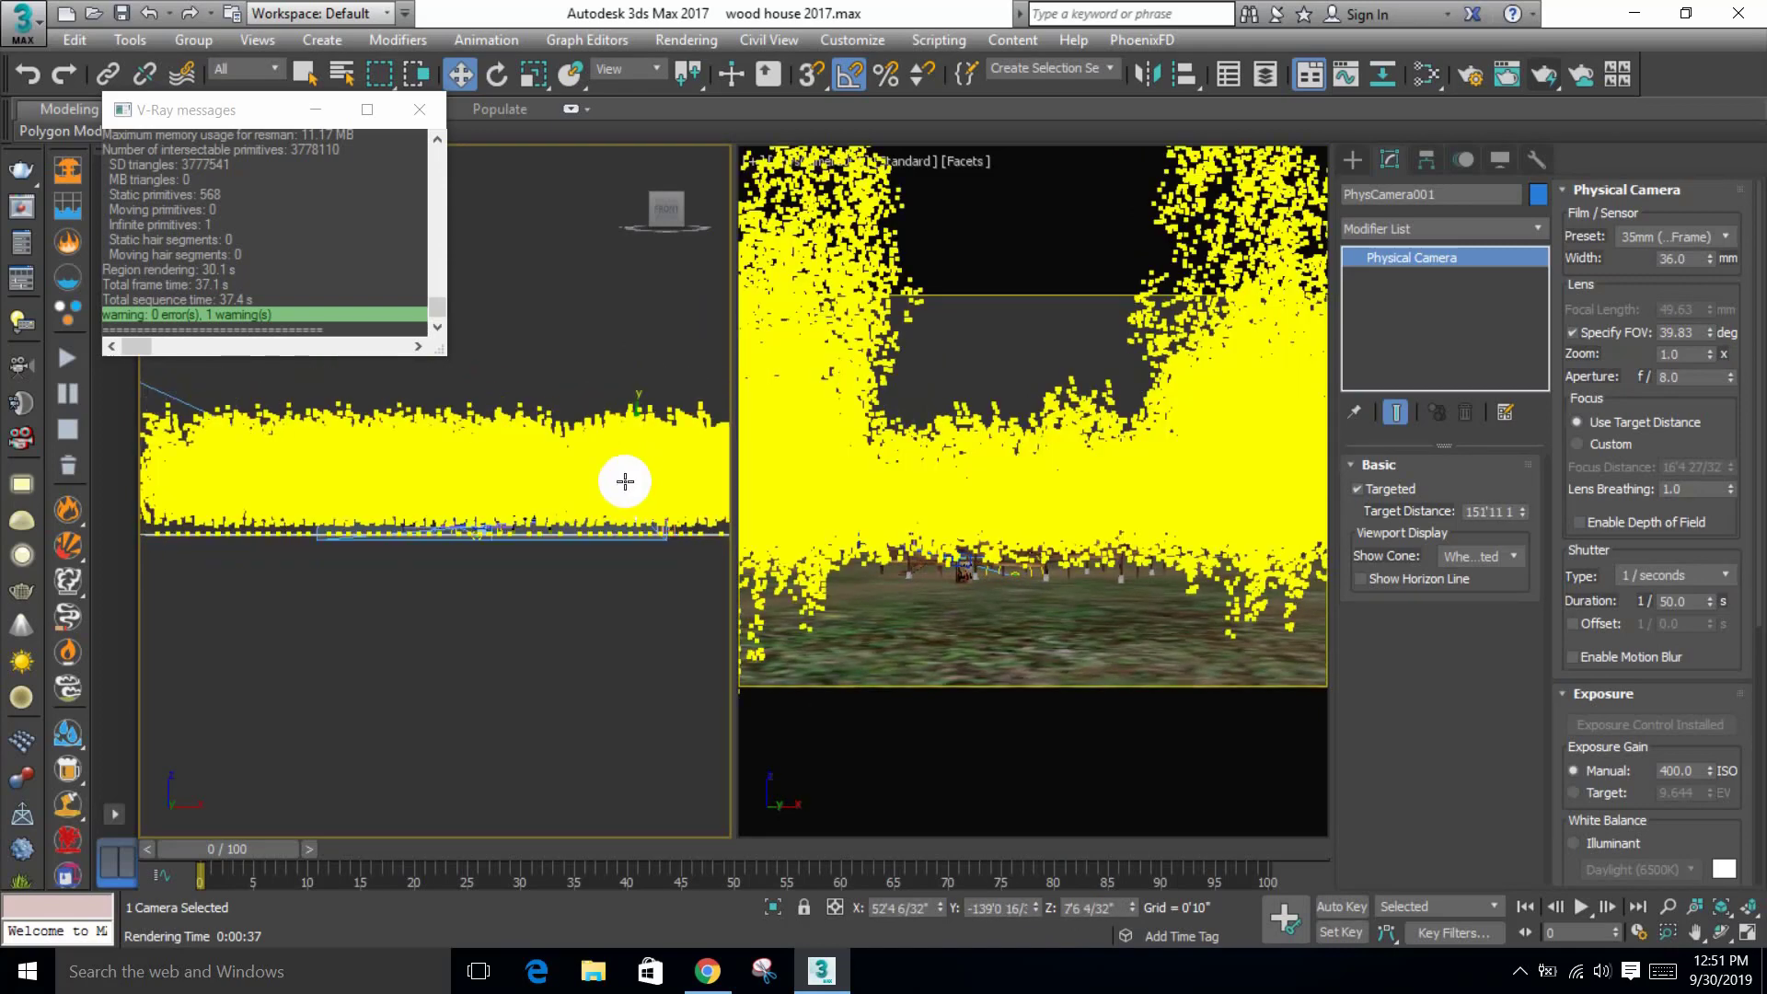
alt+middle_drag(609, 506, 583, 566)
scroll(576, 538, up, 3)
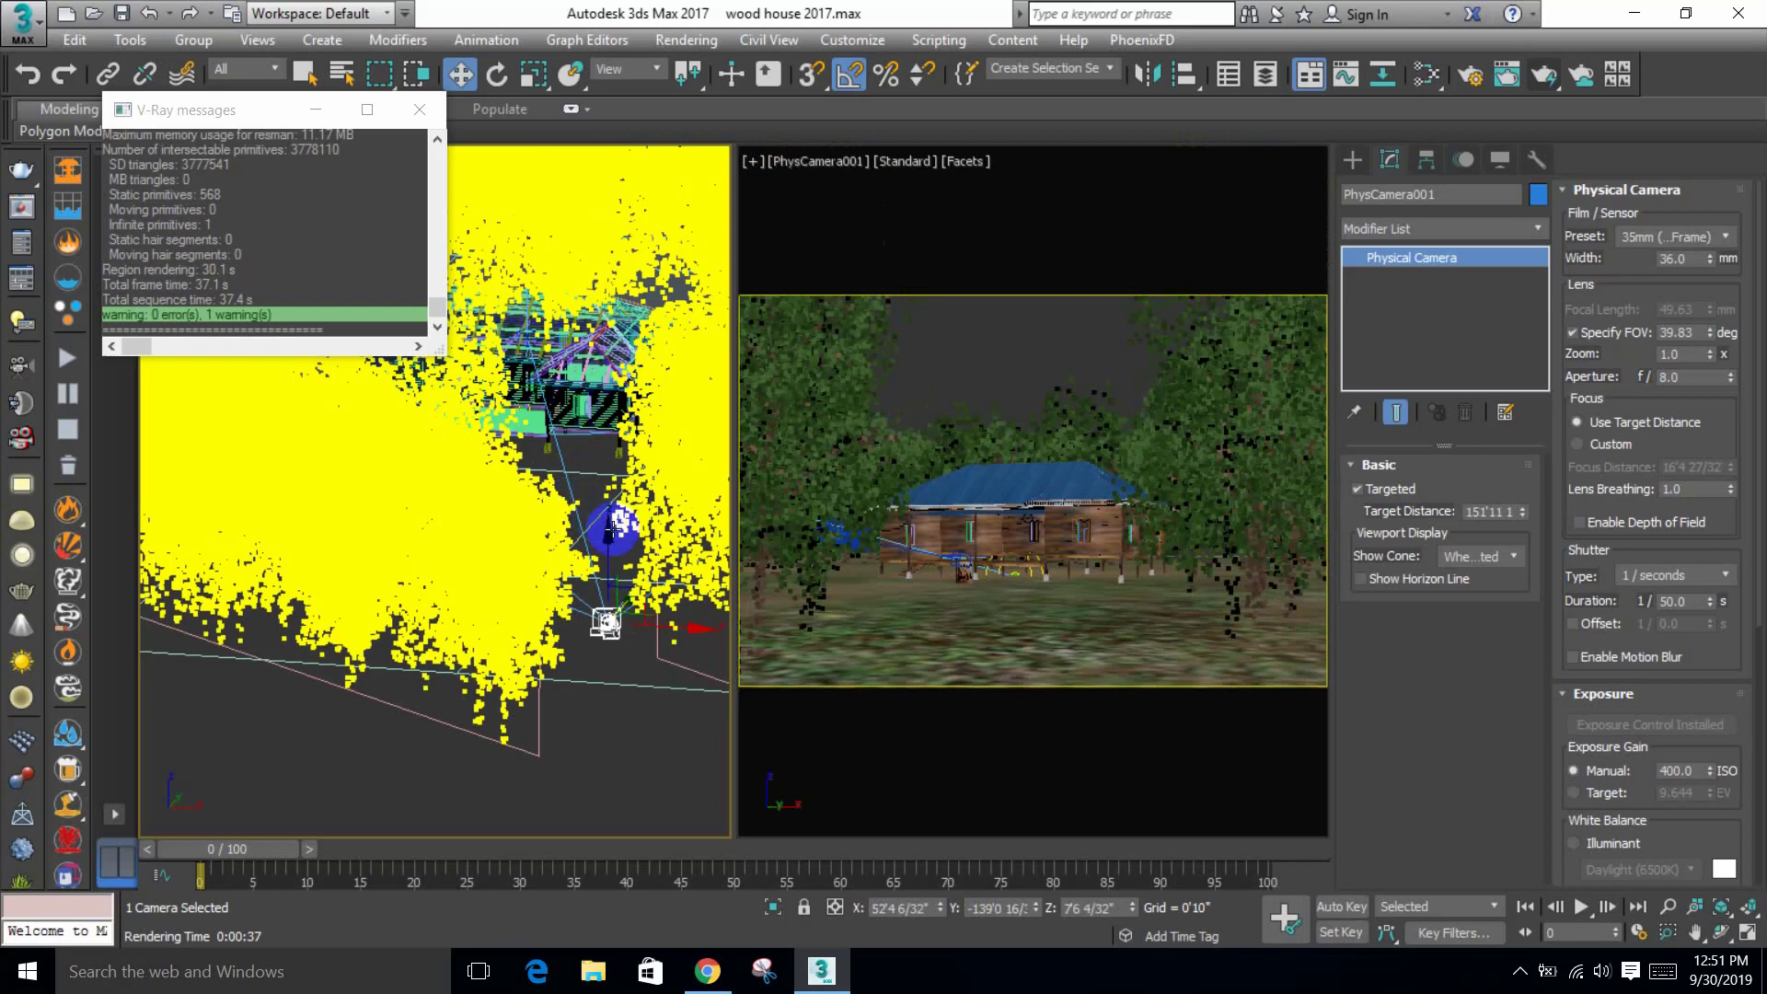
drag(610, 534, 608, 545)
Step: Save the scene, render the repositioned PhysCamera001 view and close the finished render
click(968, 363)
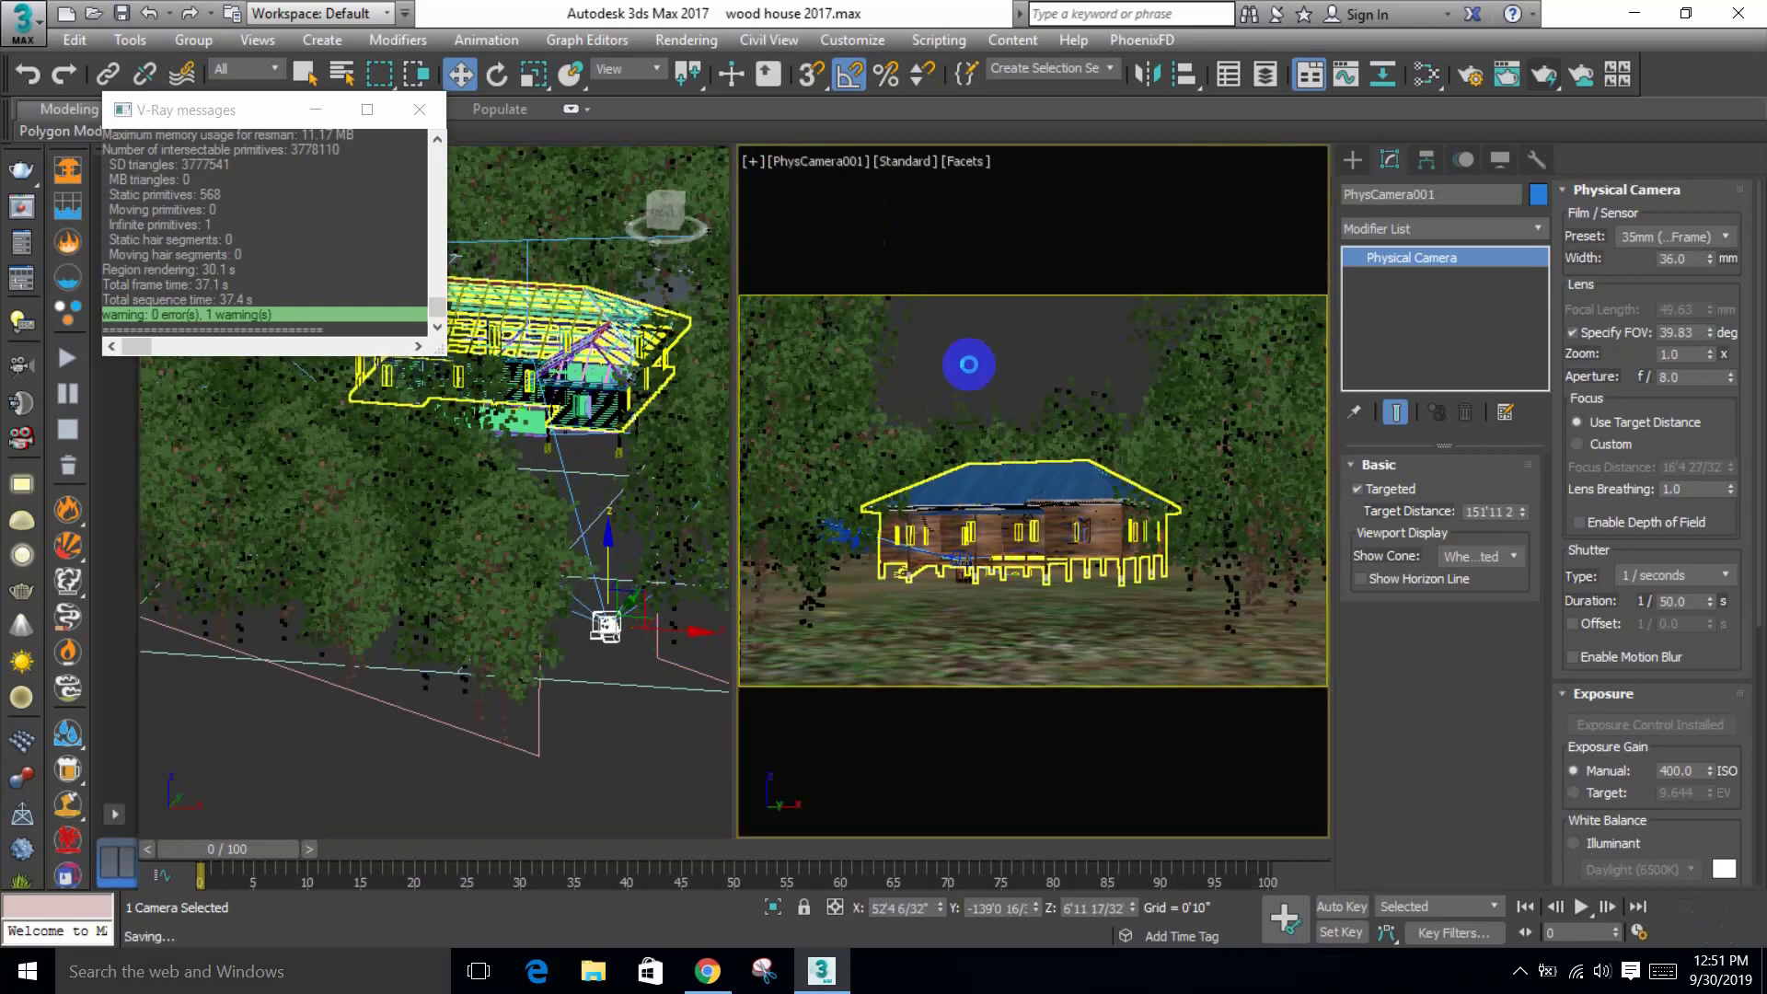
key(shift+q)
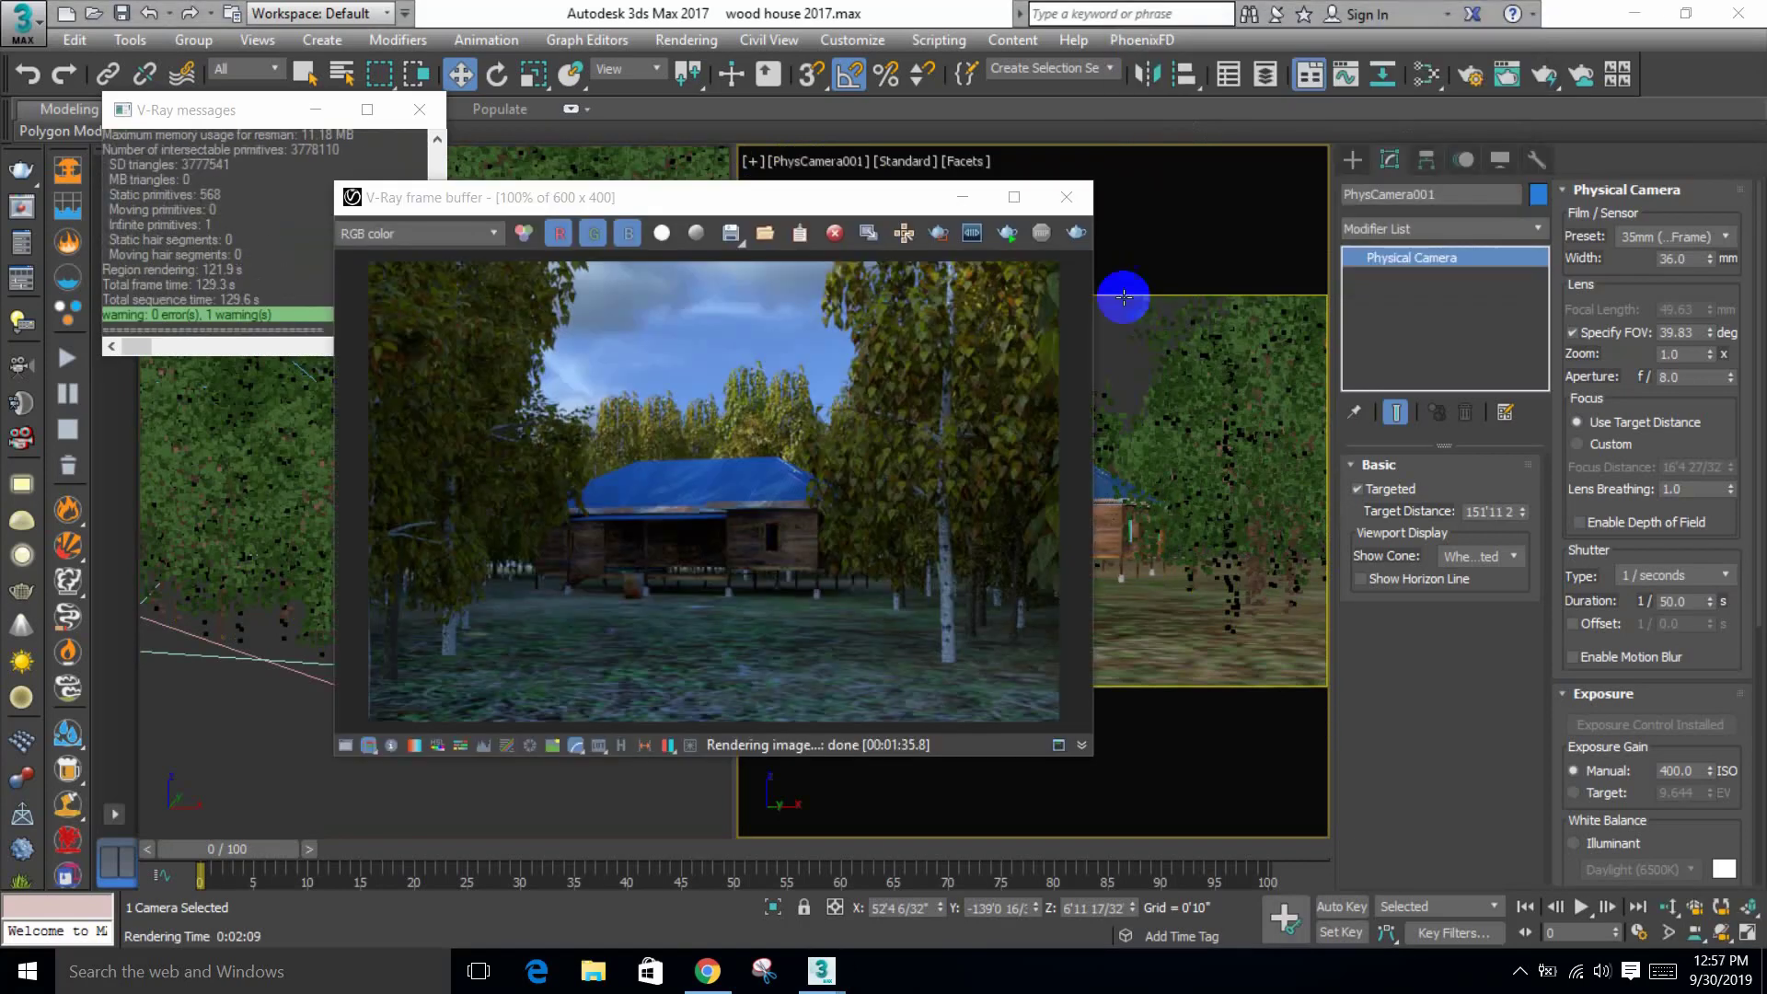
click(1078, 191)
Step: Move the camera farther toward the house, to about X 48'6" and Y -132', and lower it to about 4'8"
drag(632, 496, 633, 570)
key(t)
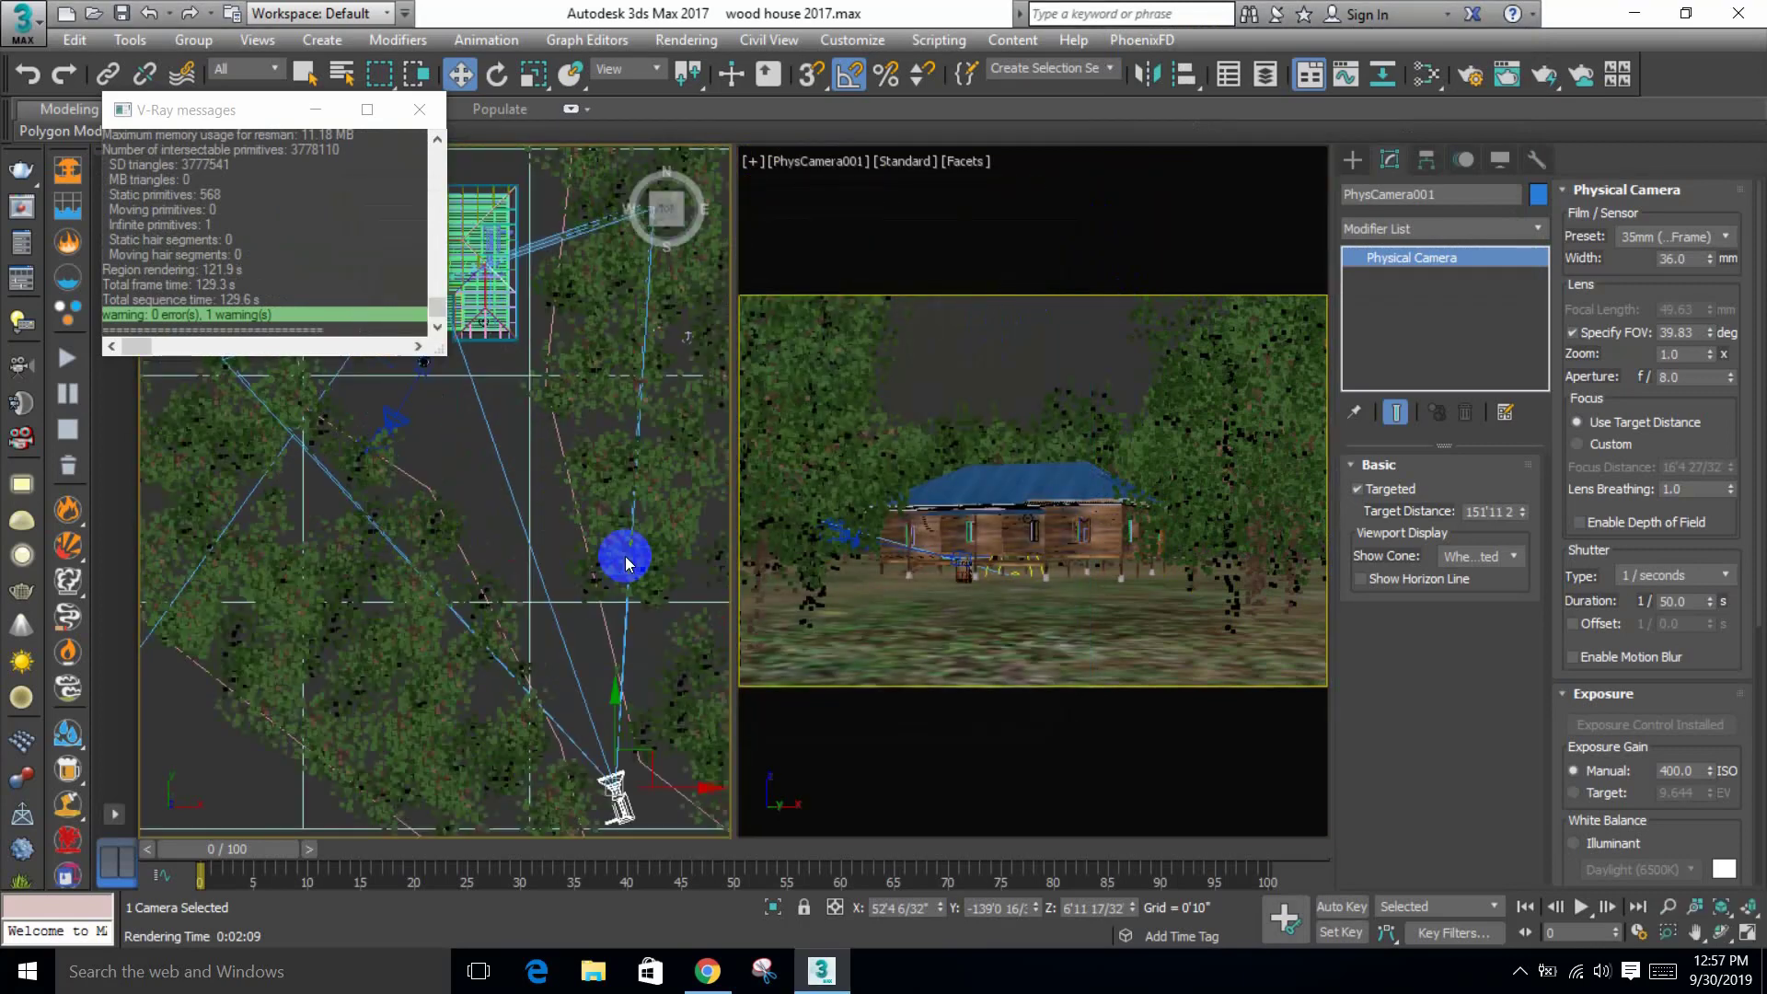
scroll(607, 556, down, 3)
drag(626, 628, 635, 478)
key(f)
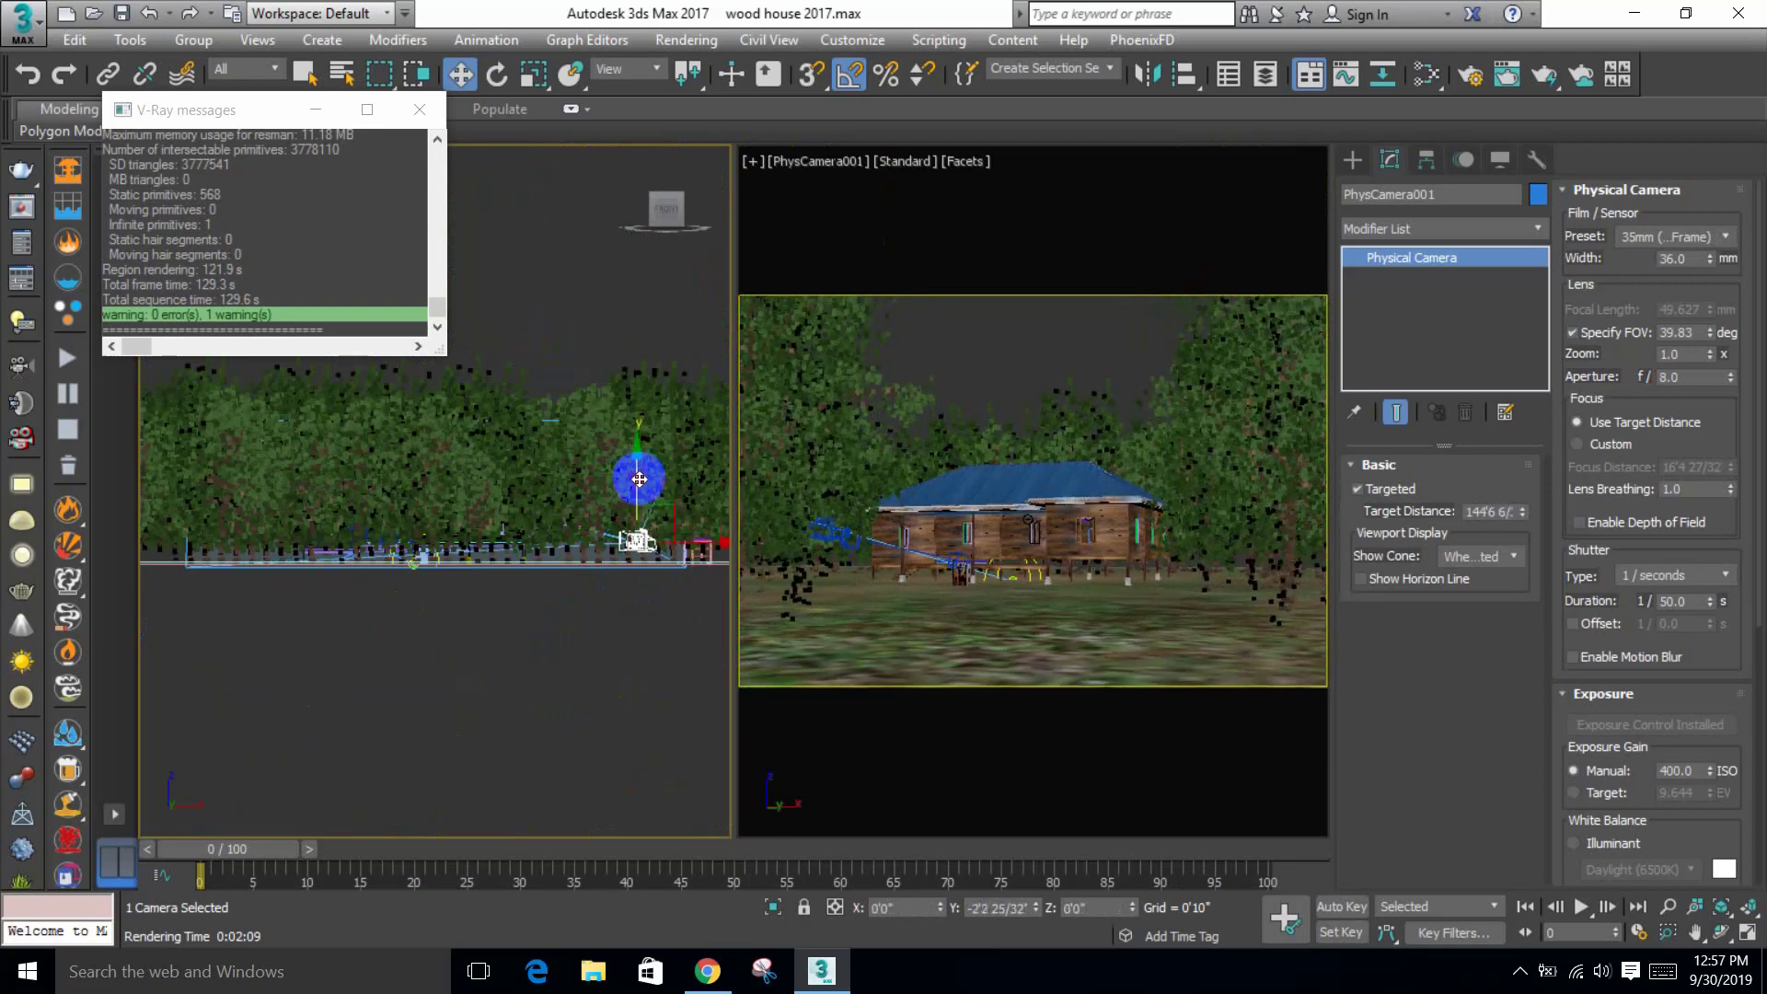
right_click(1244, 405)
Step: Orbit the camera down to a low viewpoint about 2' above the ground and render the view
mouse_move(1022, 774)
mouse_down()
mouse_move(1057, 605)
mouse_move(1054, 626)
mouse_up()
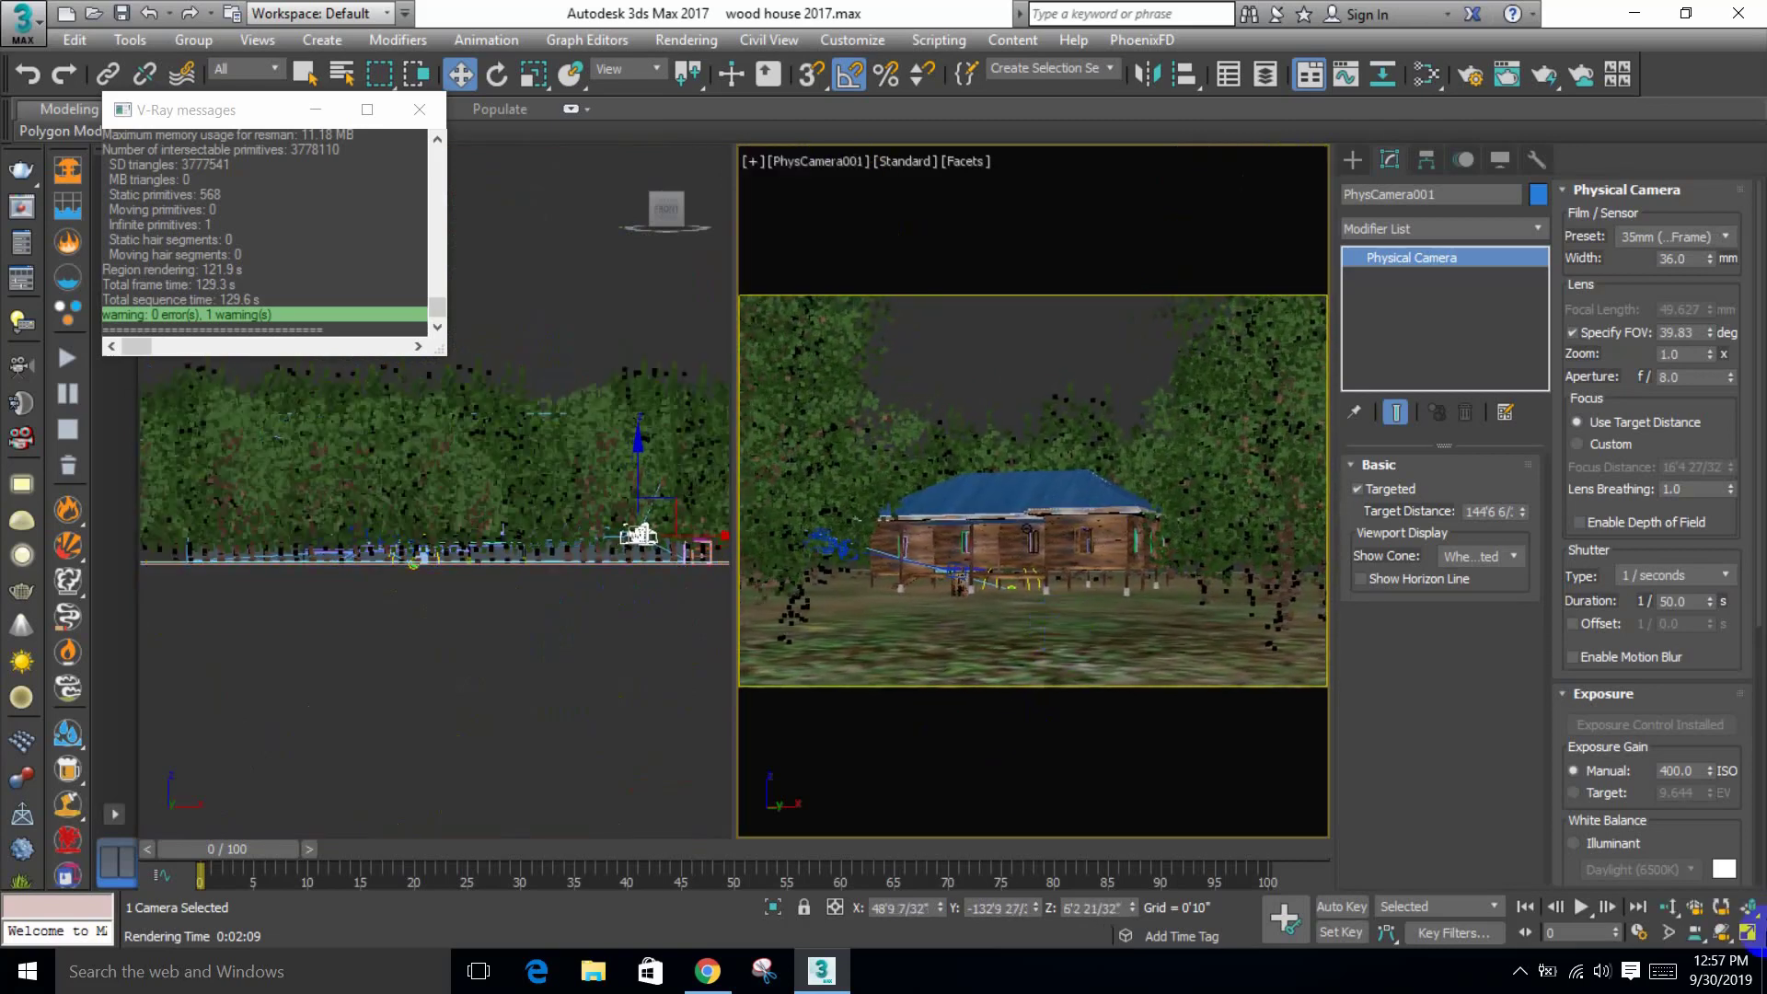
drag(1231, 659, 1202, 665)
middle_drag(1202, 666, 1200, 662)
click(1725, 929)
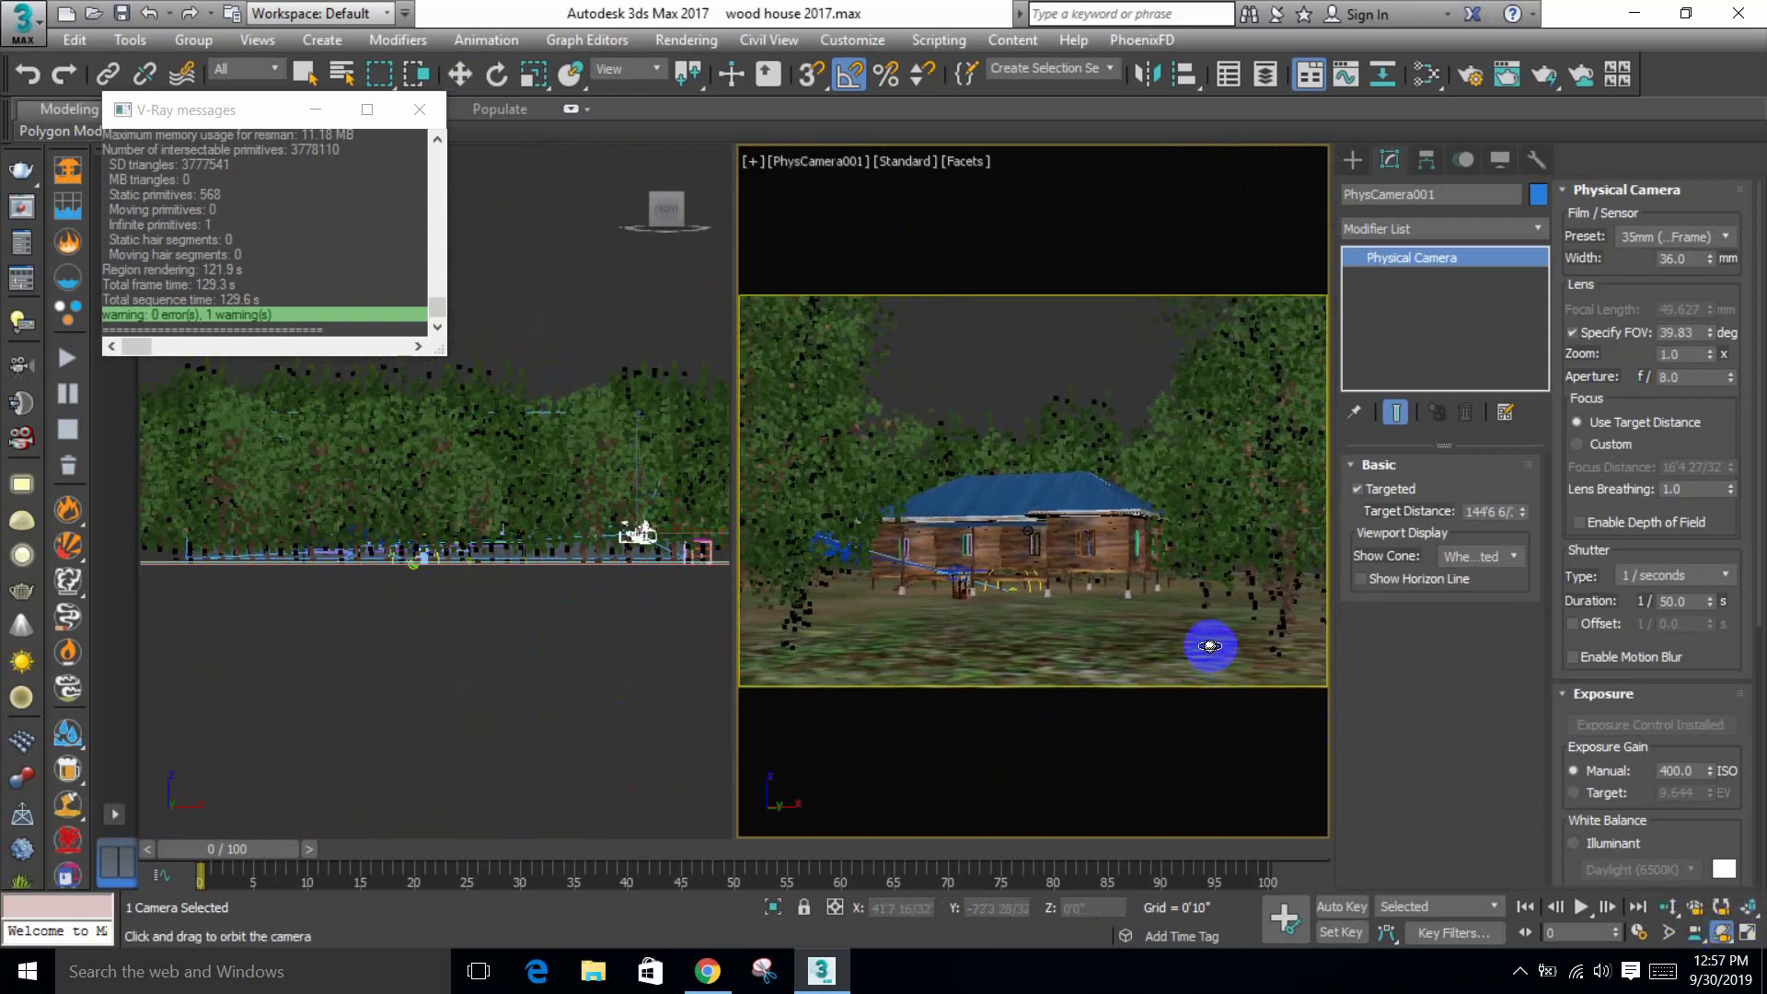
drag(1211, 646, 1191, 659)
key(w)
key(shift+q)
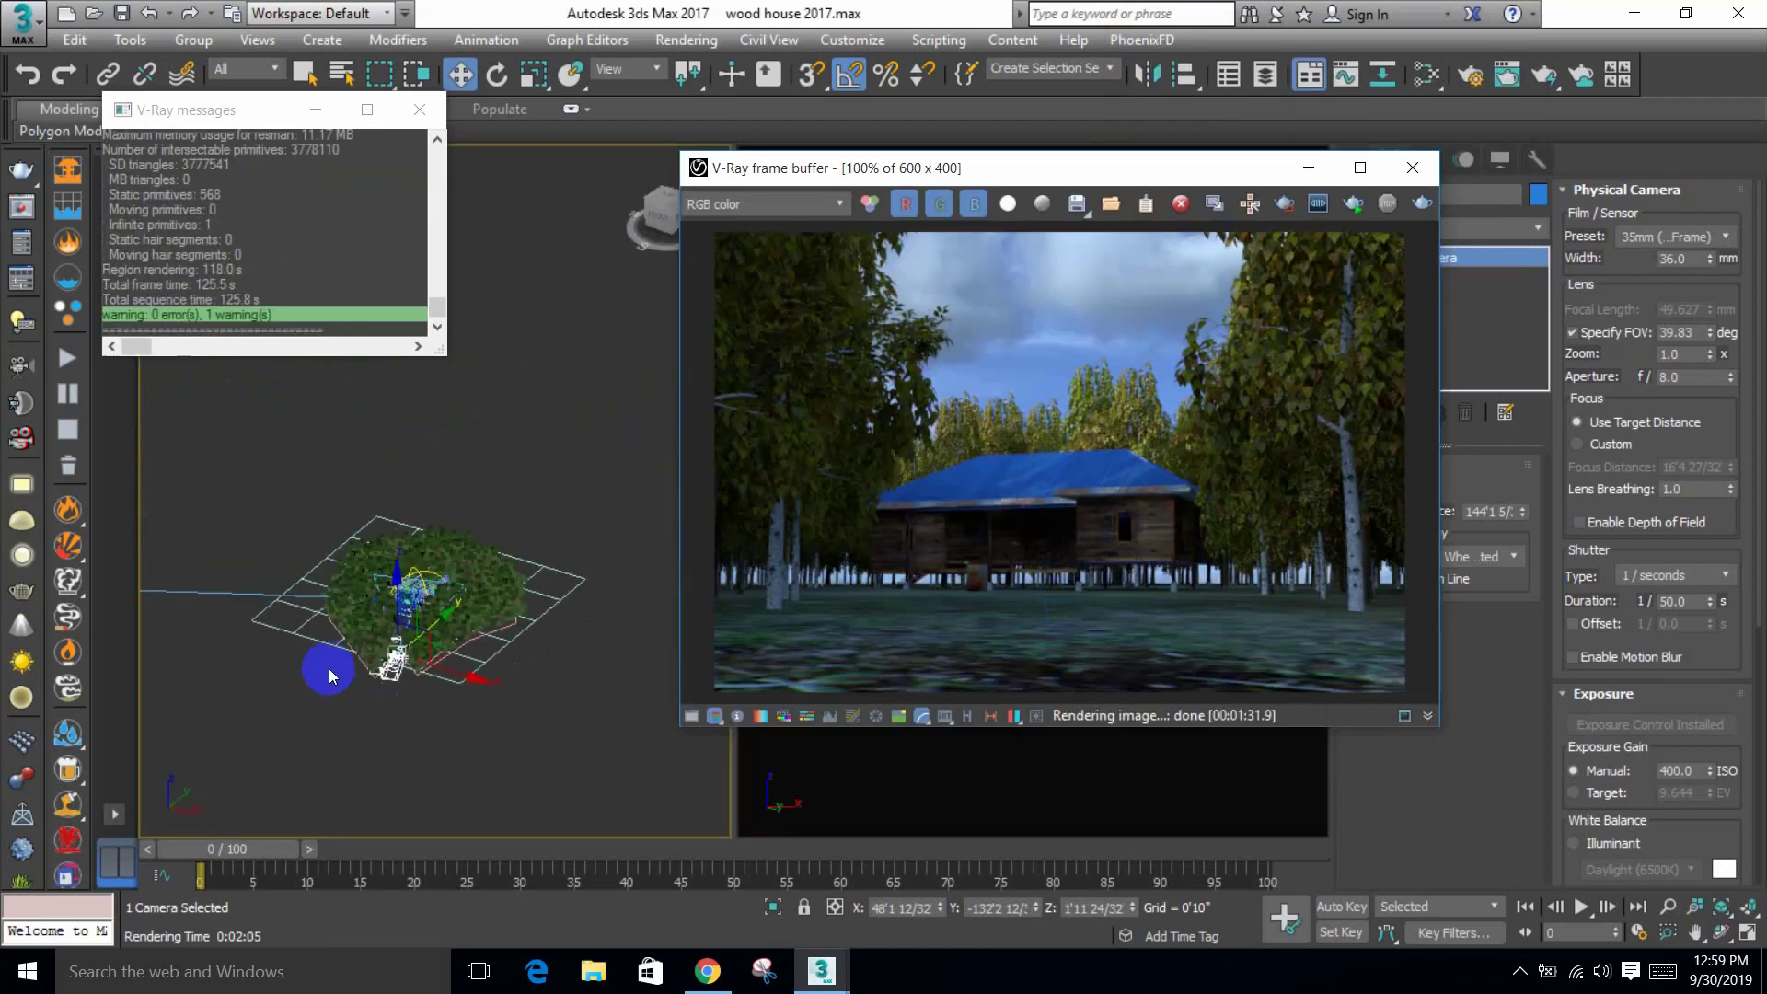
Step: Select the distant sun light and set its intensity multiplier to 0.5
scroll(330, 677, down, 3)
middle_drag(340, 670, 520, 677)
click(252, 643)
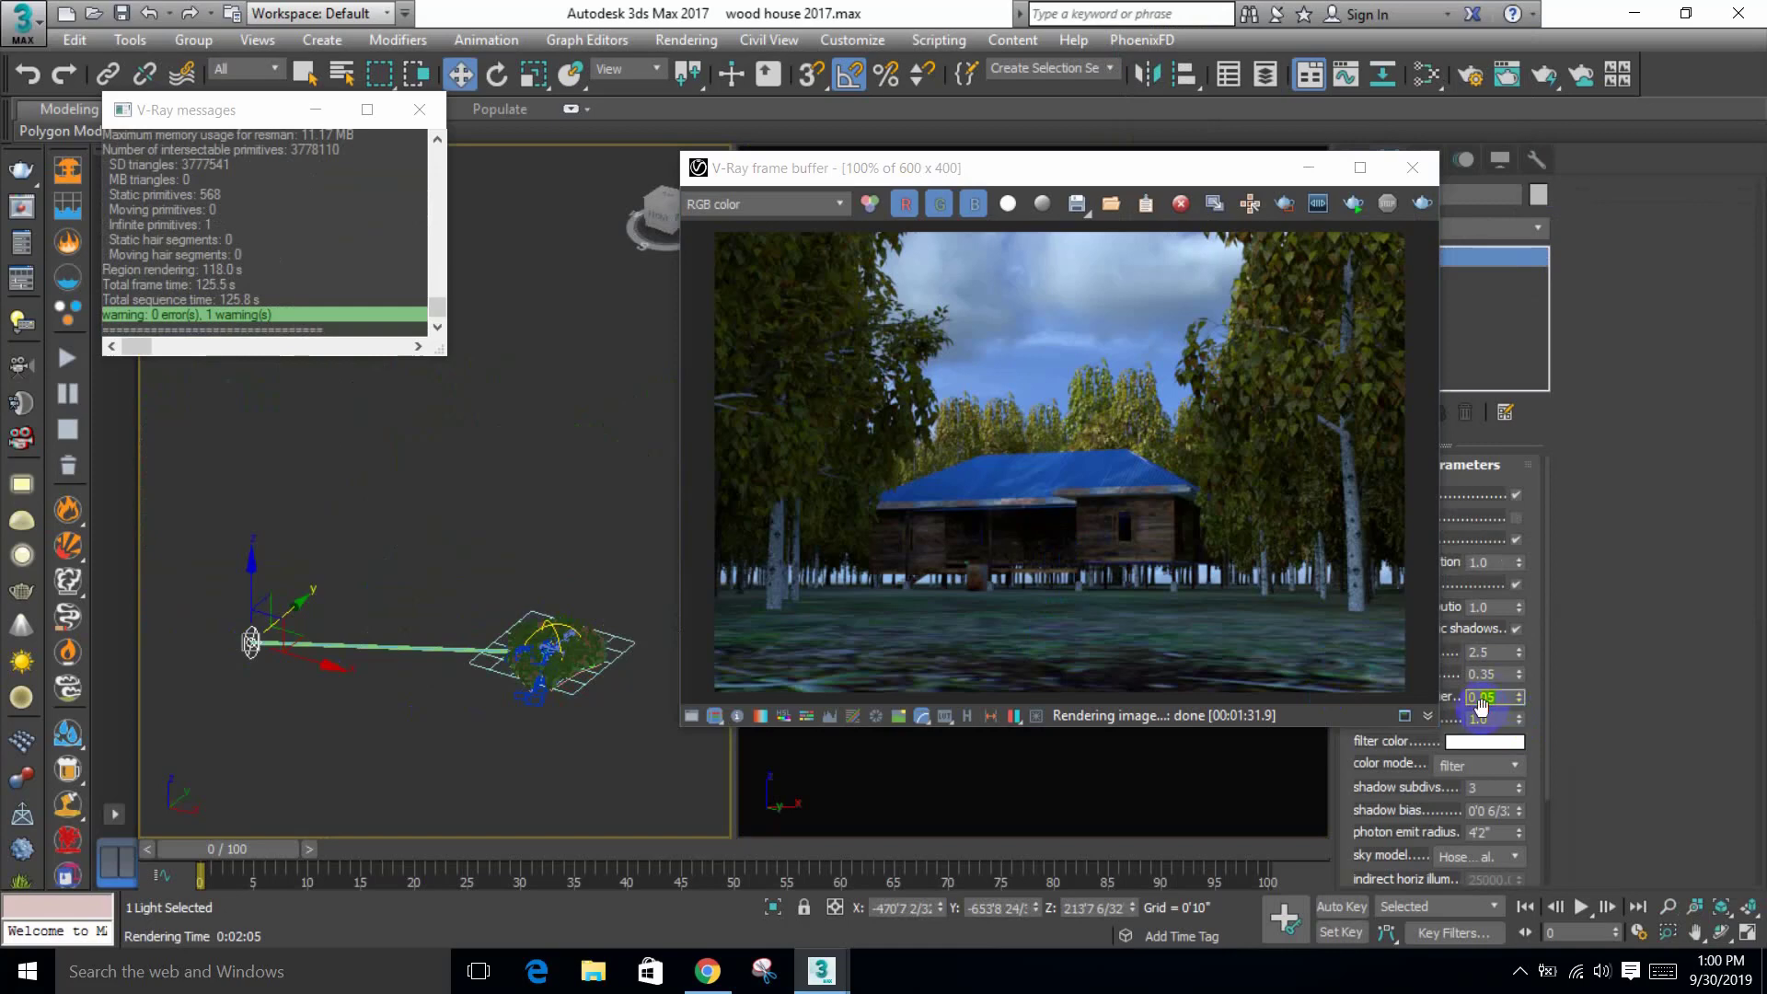
Step: Render the camera view with the brighter sun, stop it during the light cache and move the render window aside
click(1068, 769)
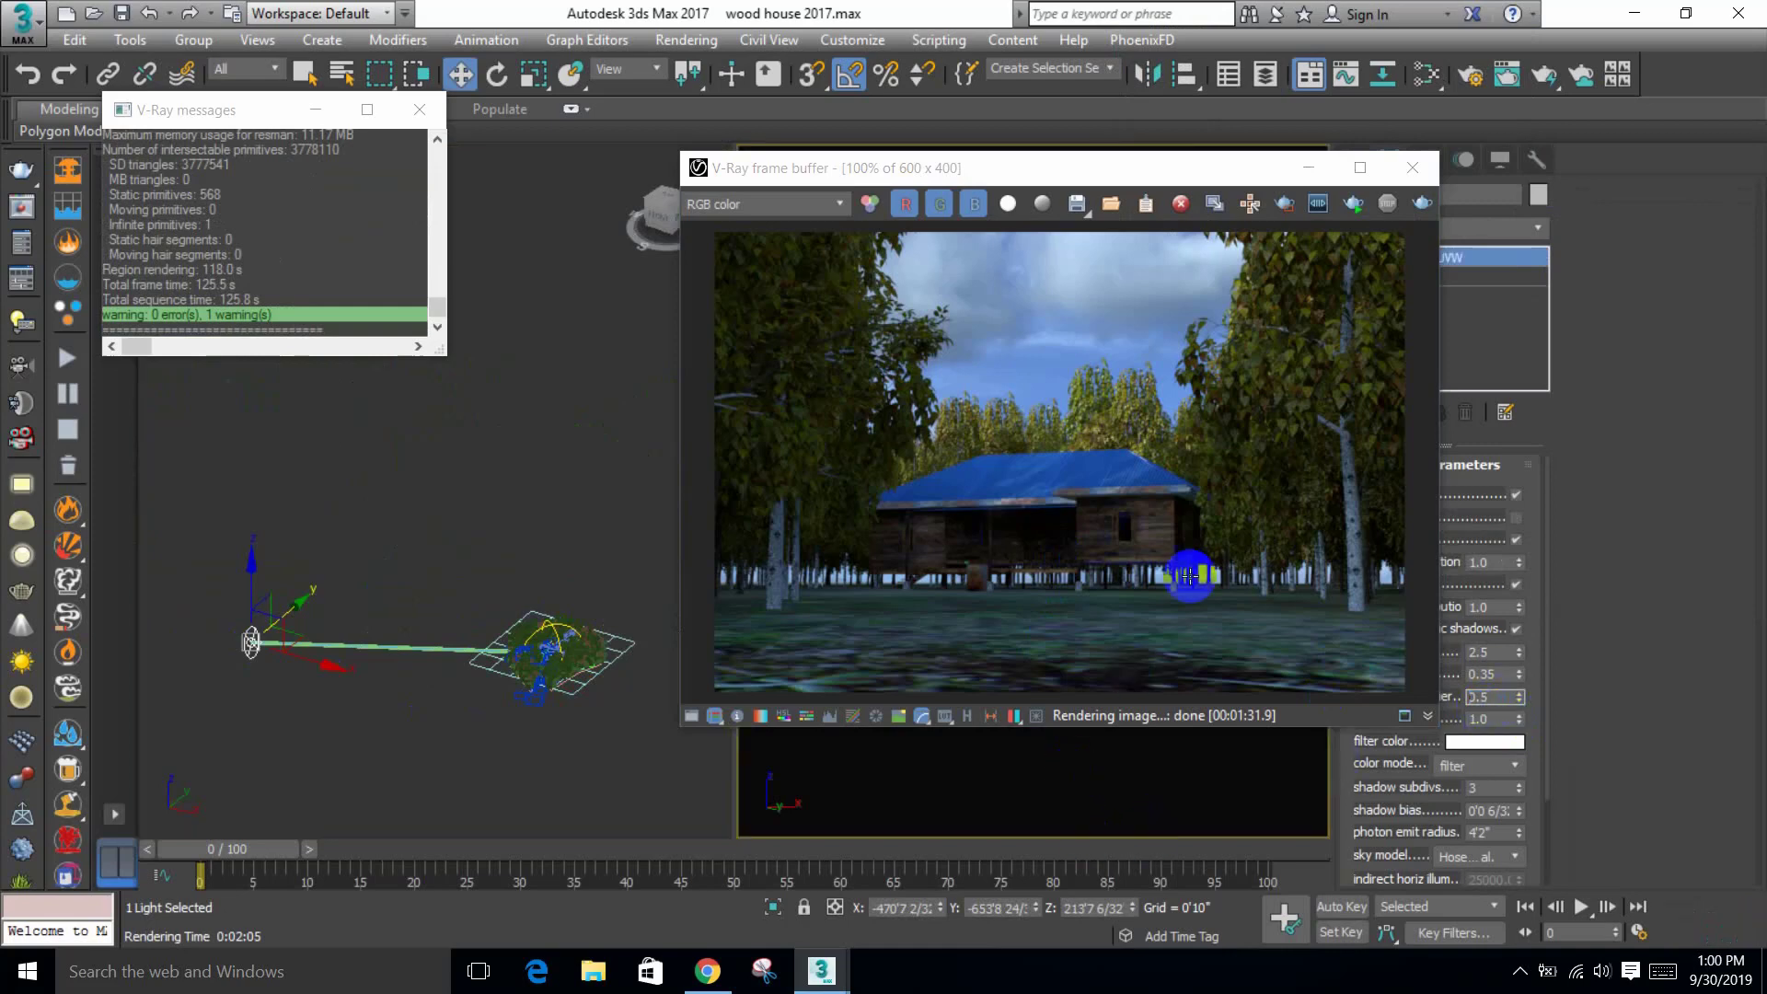
click(1398, 221)
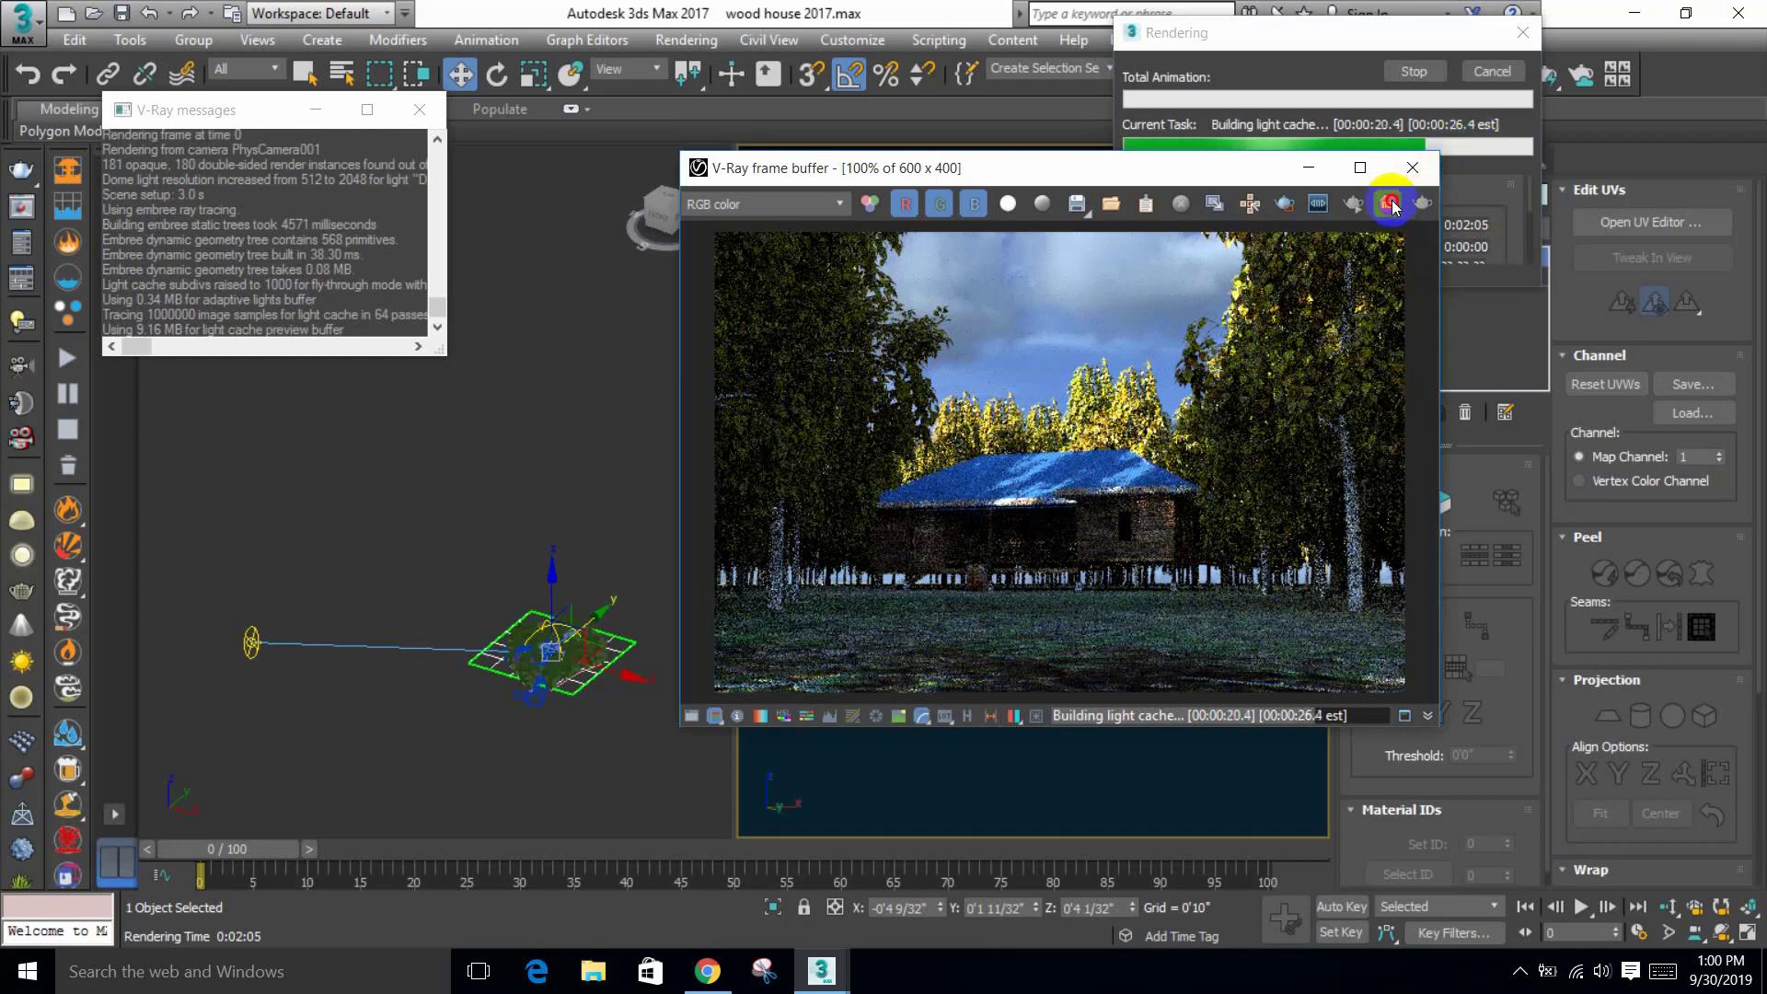
drag(1223, 169, 1018, 268)
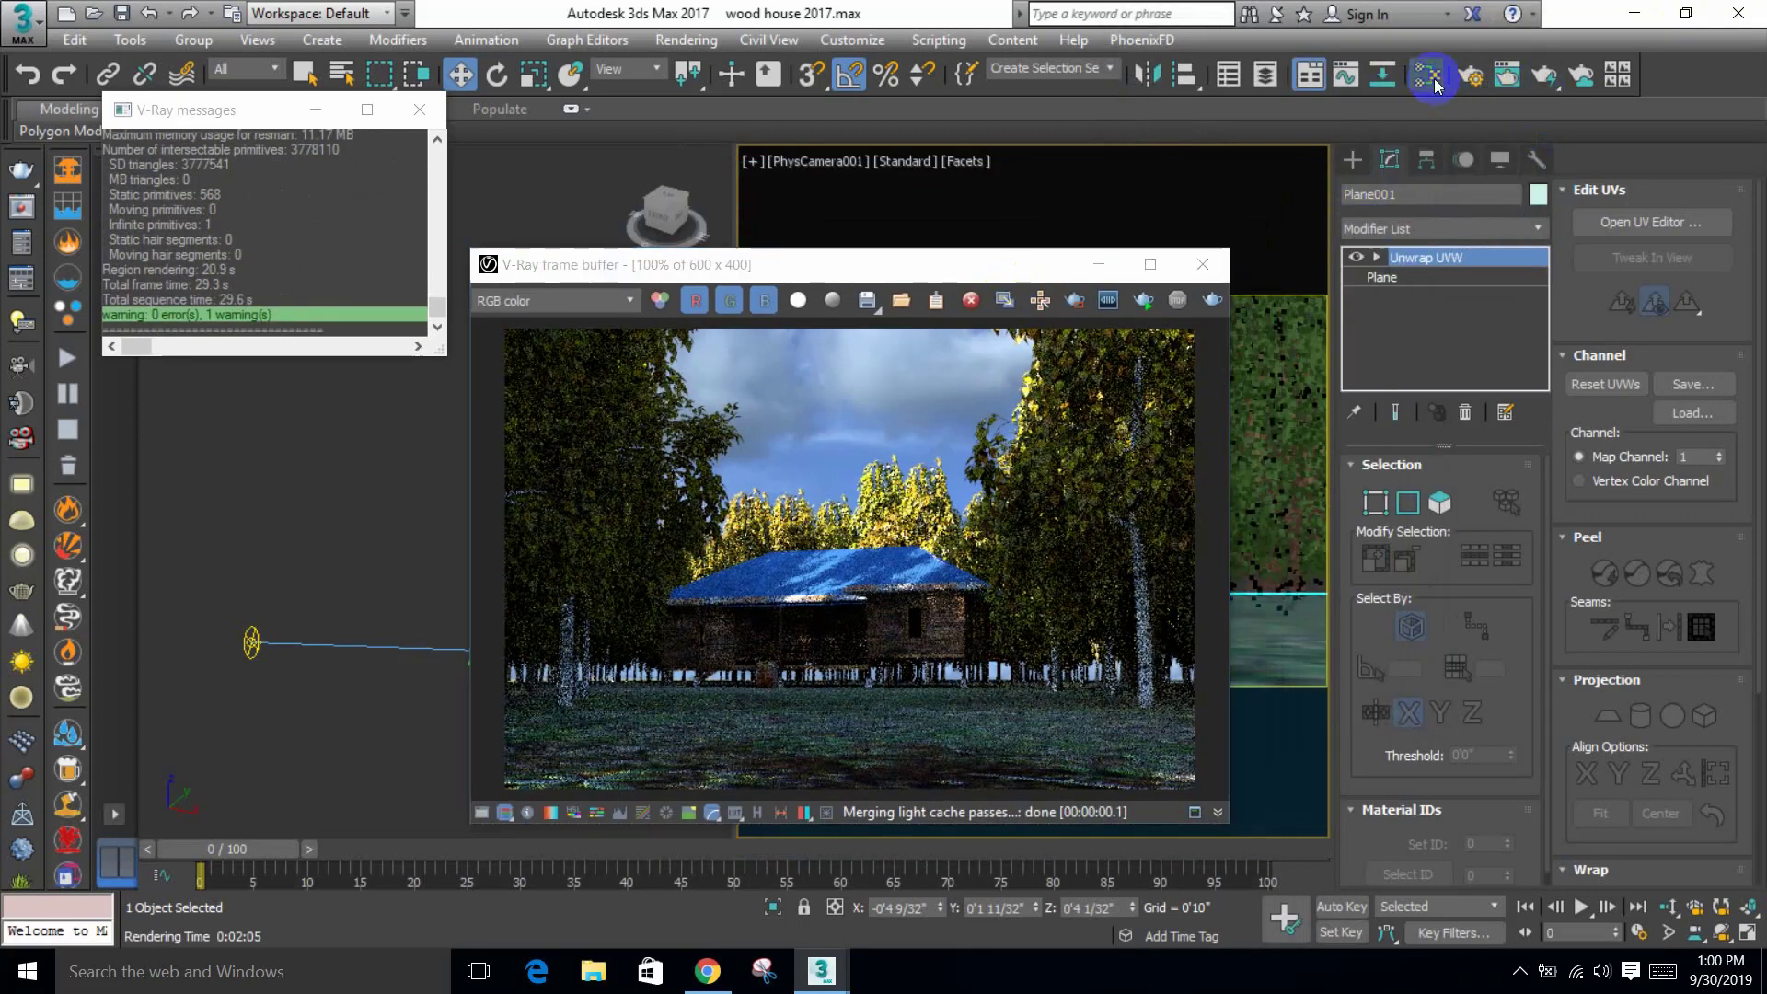
Step: Open the Slate Material Editor, restore it to a smaller window and move it away from the camera view
click(1454, 75)
scroll(951, 481, down, 10)
scroll(947, 446, up, 6)
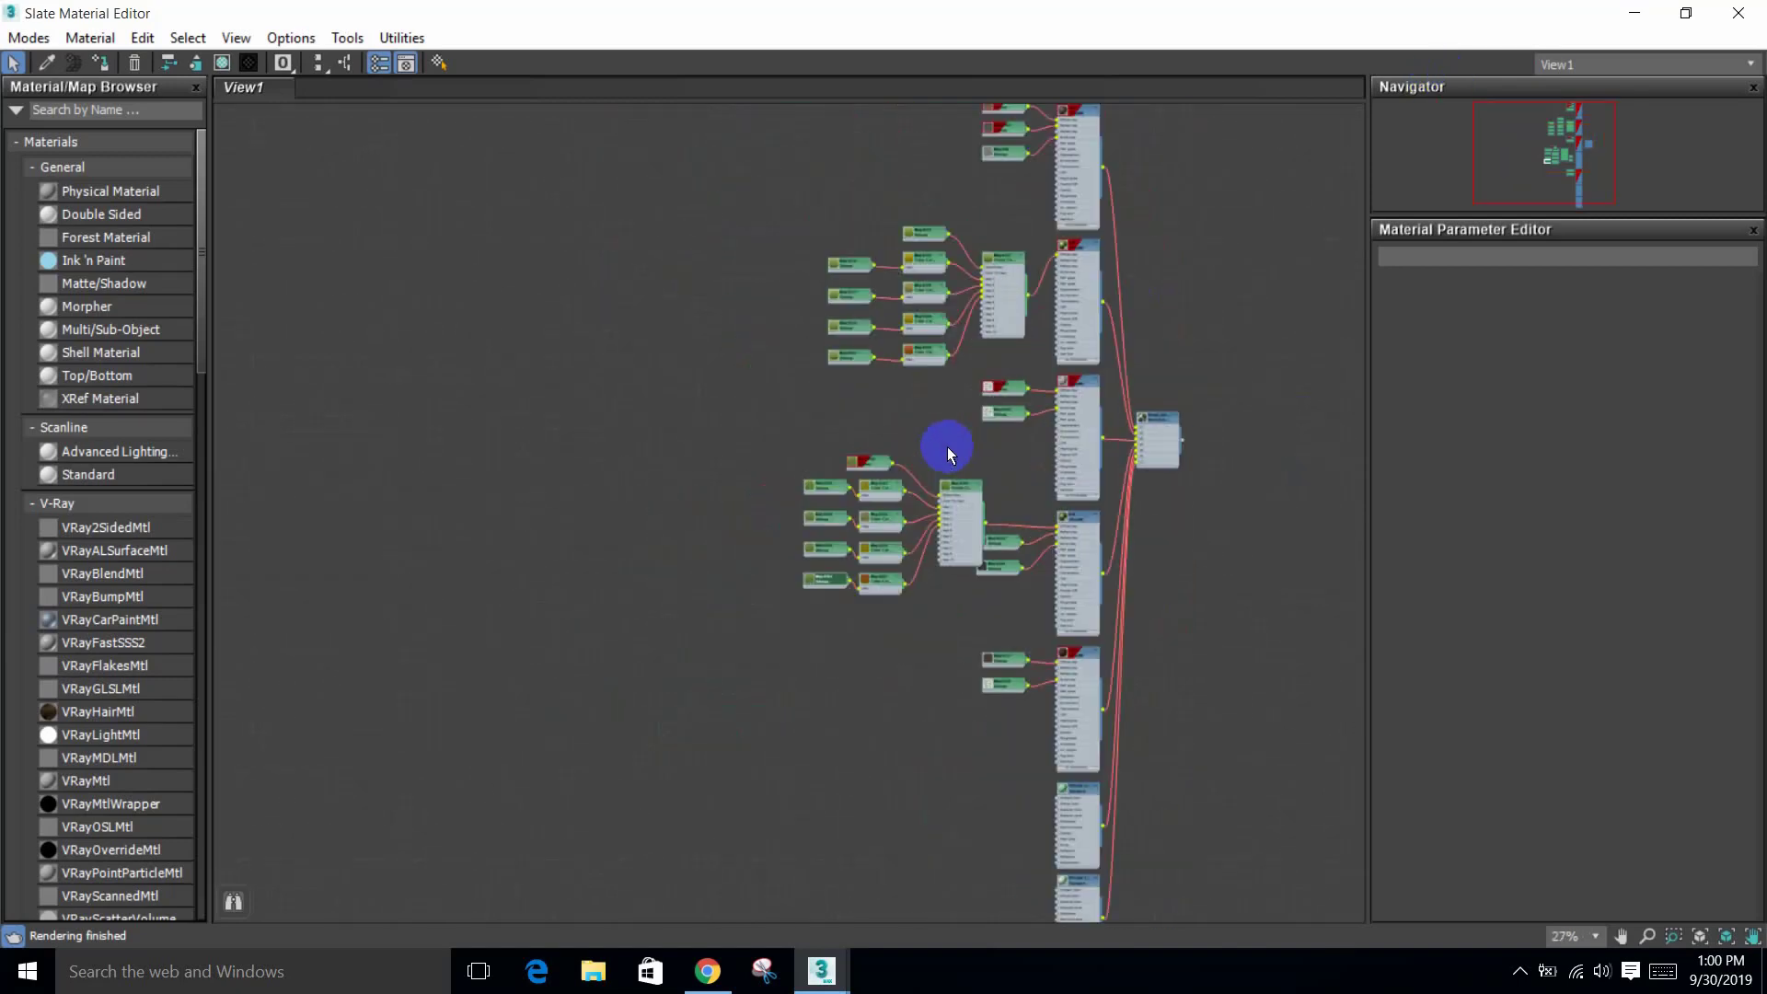
middle_drag(947, 445, 1041, 629)
scroll(1041, 629, down, 4)
scroll(1021, 557, up, 7)
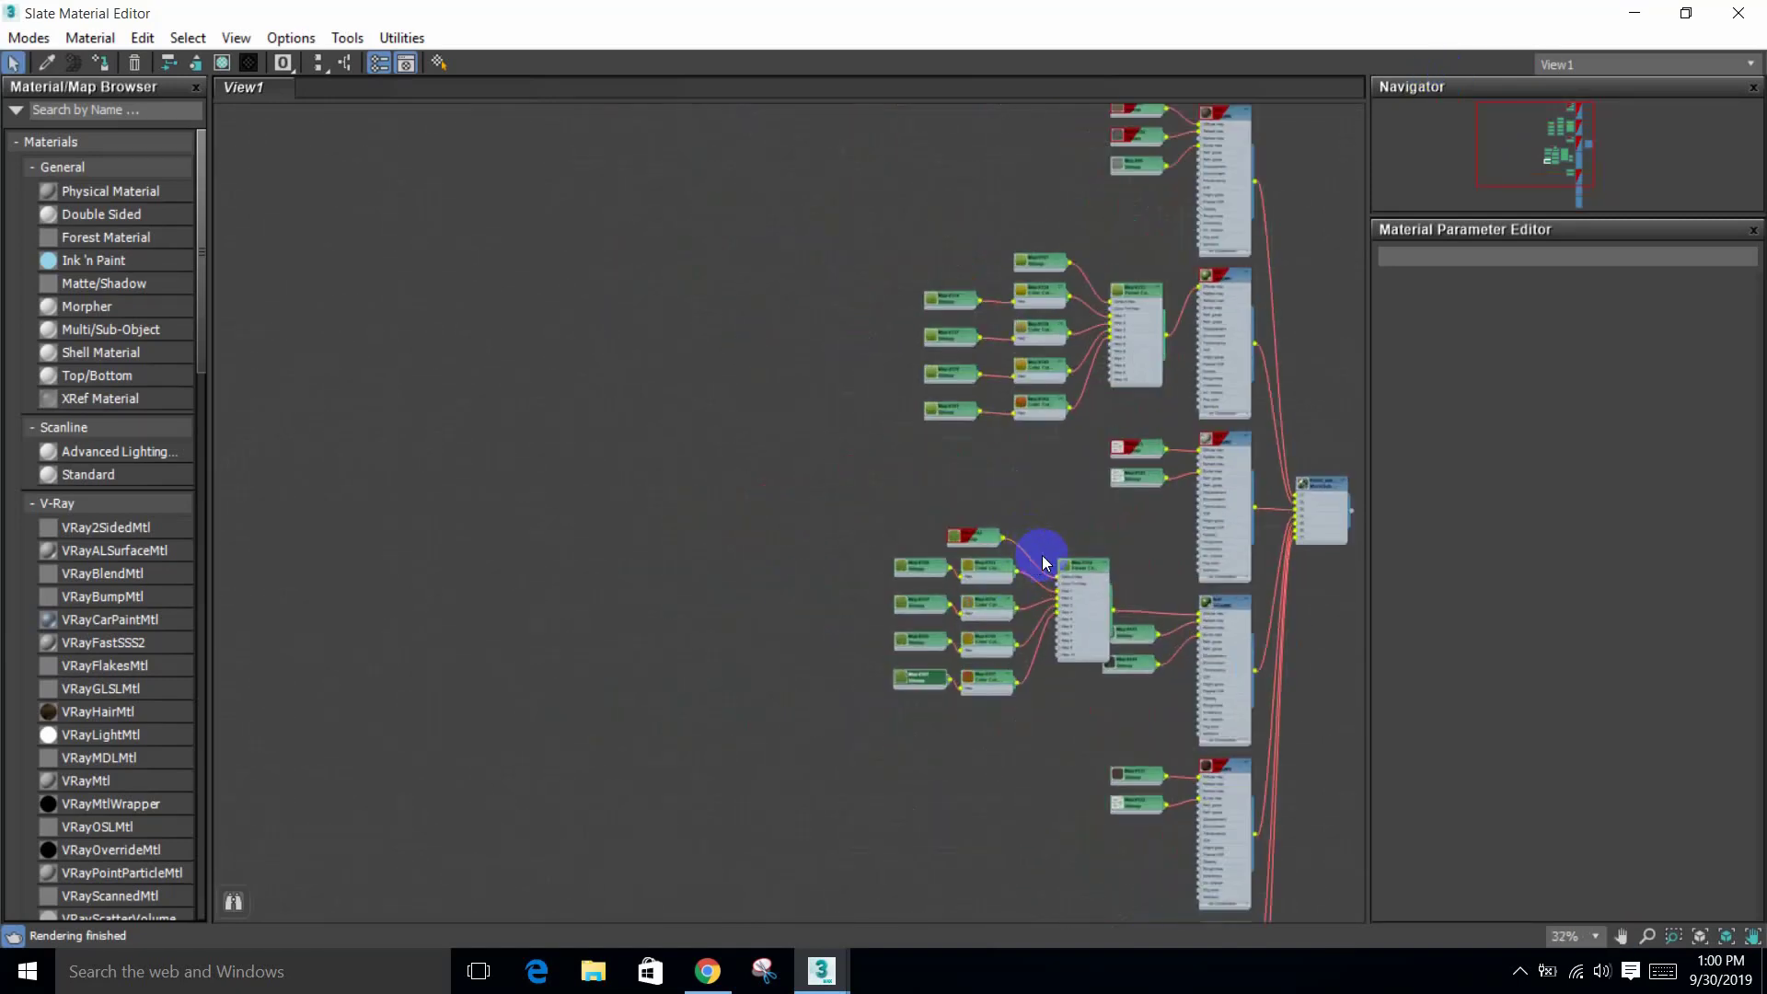
click(1686, 13)
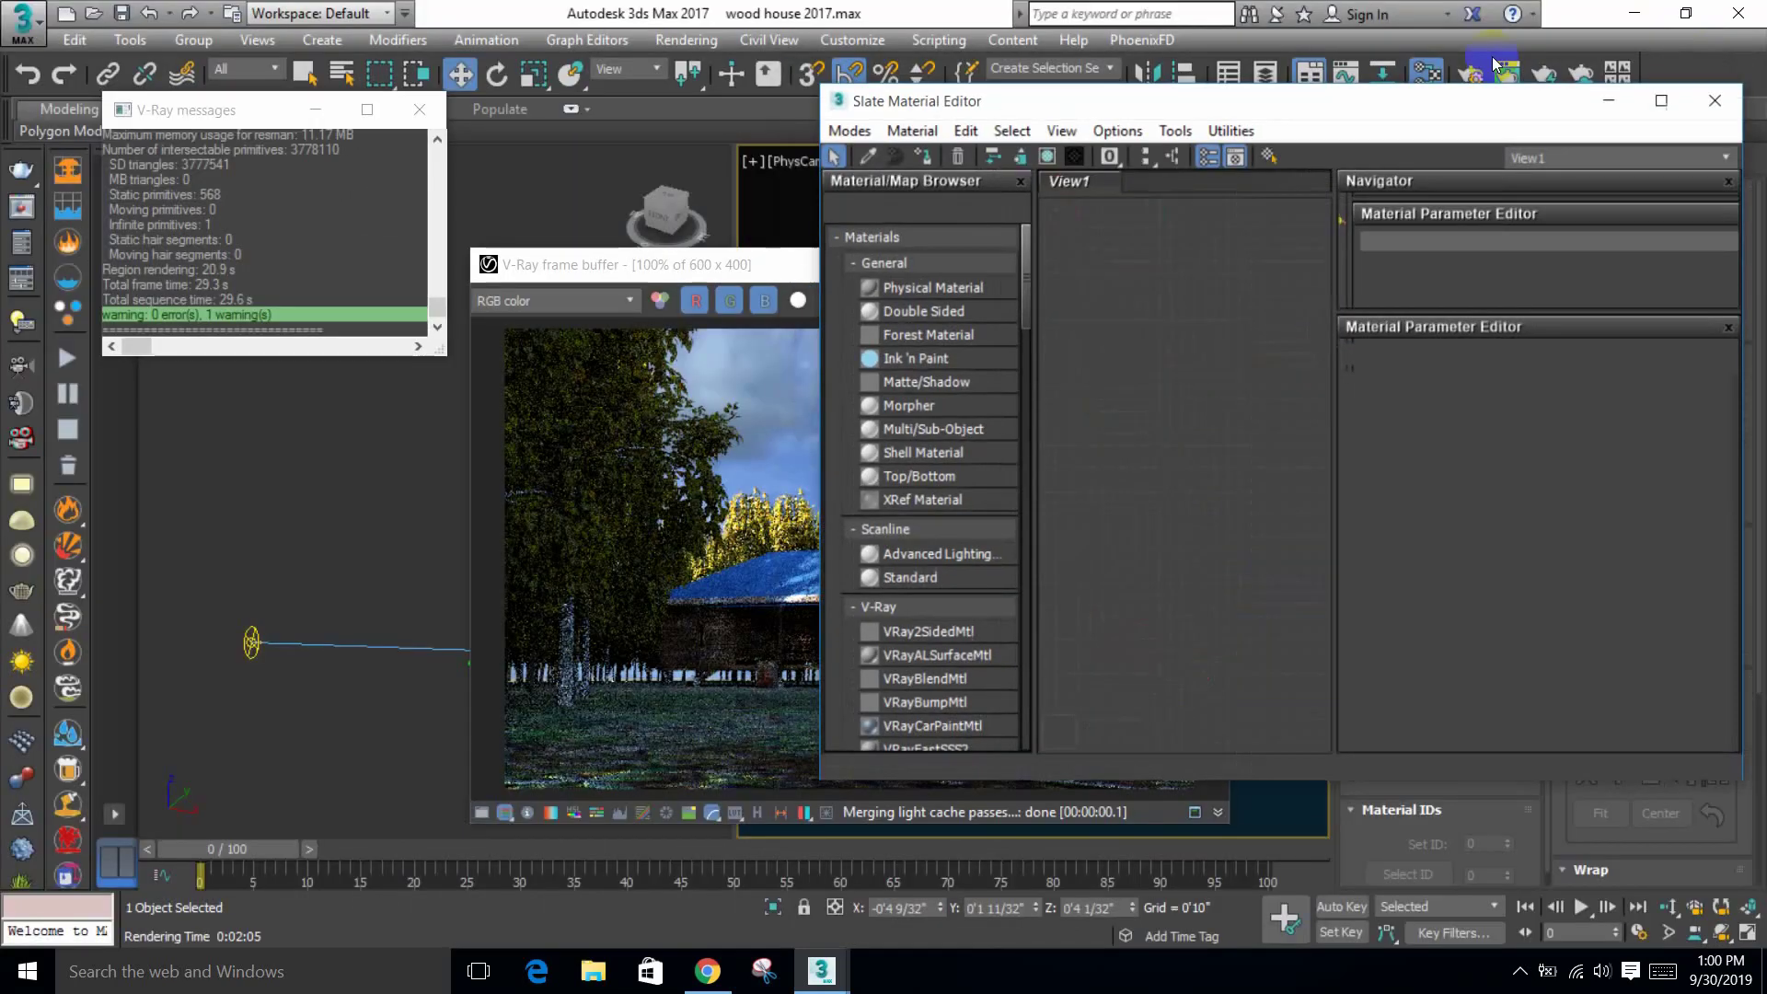
drag(1321, 122, 1538, 433)
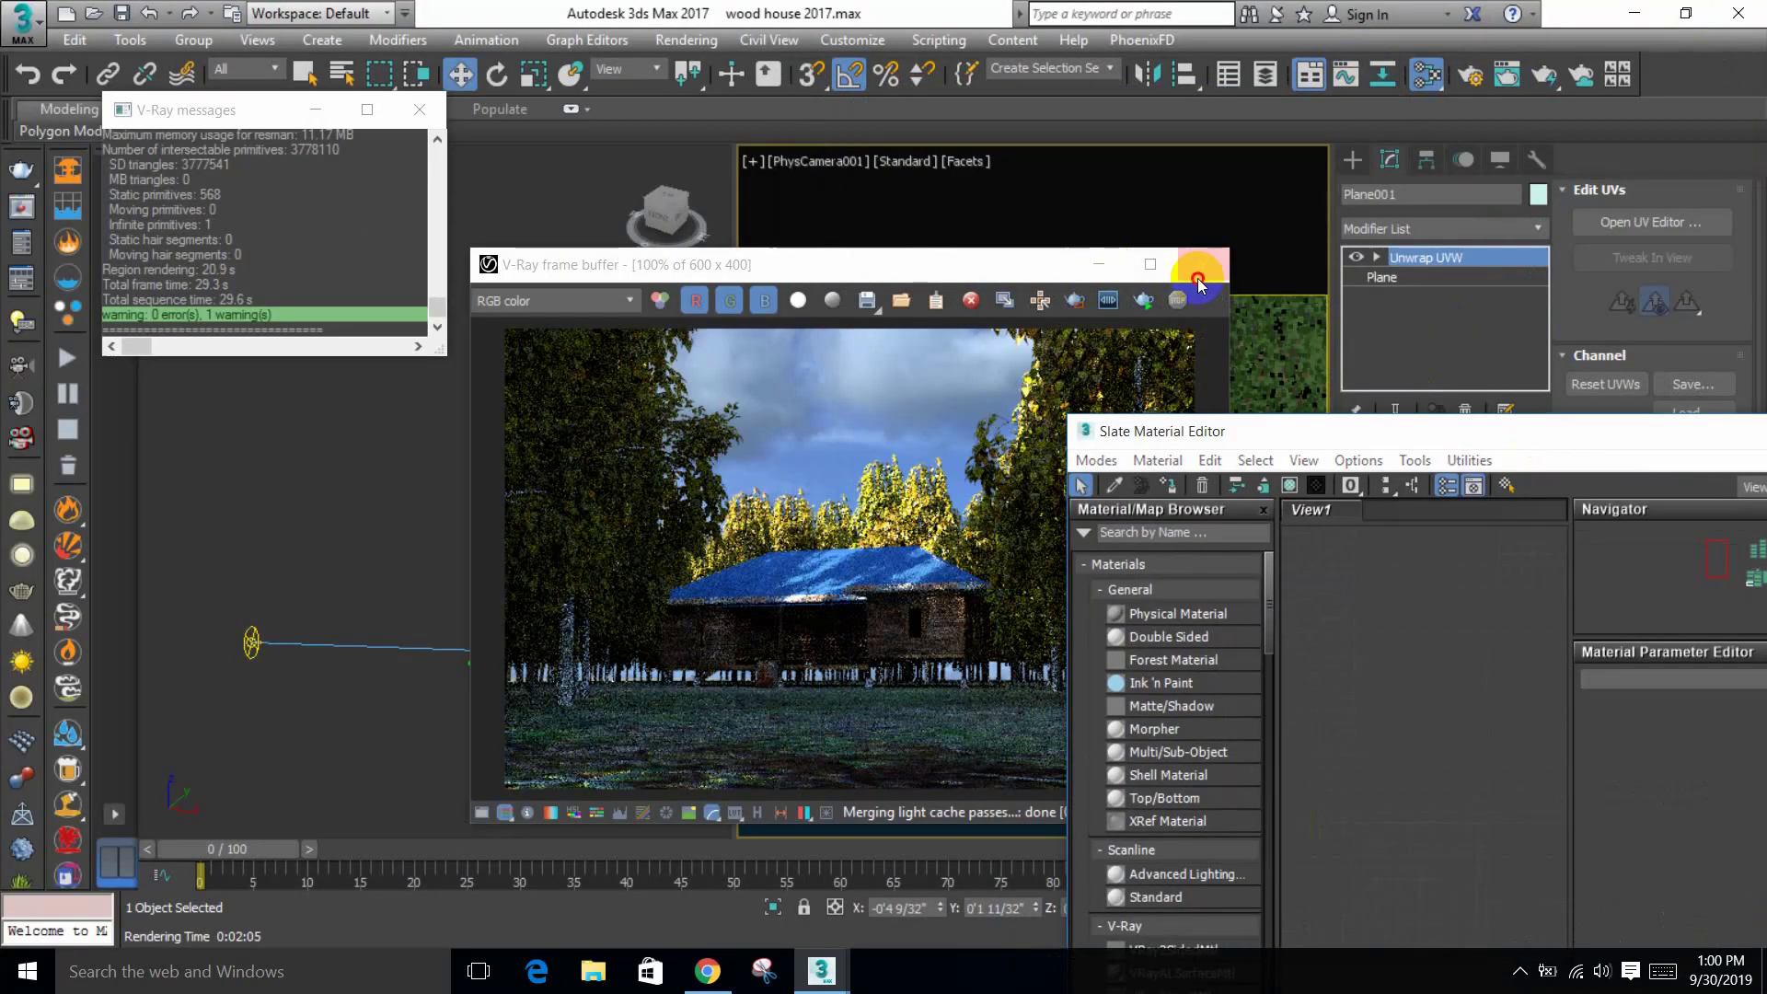
Step: Restrict selection to lights, isolate the four scene lights and select the dome light, moving the Slate Material Editor aside
click(1164, 276)
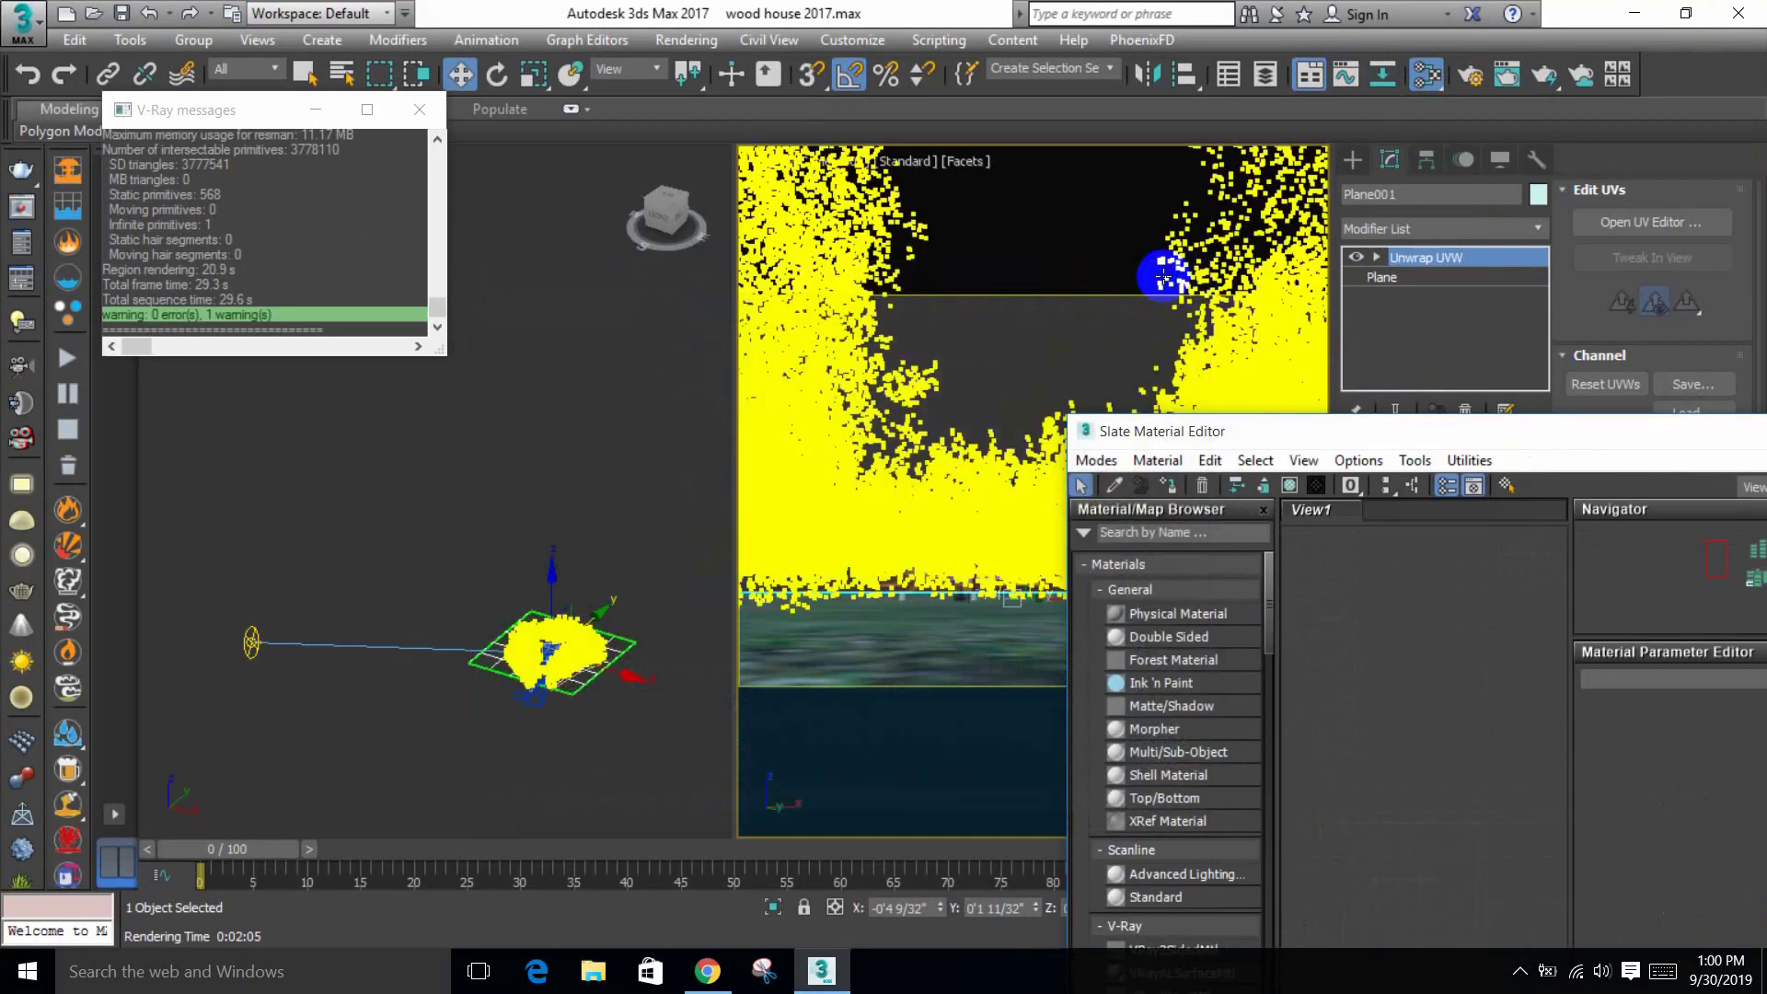
click(245, 69)
click(227, 135)
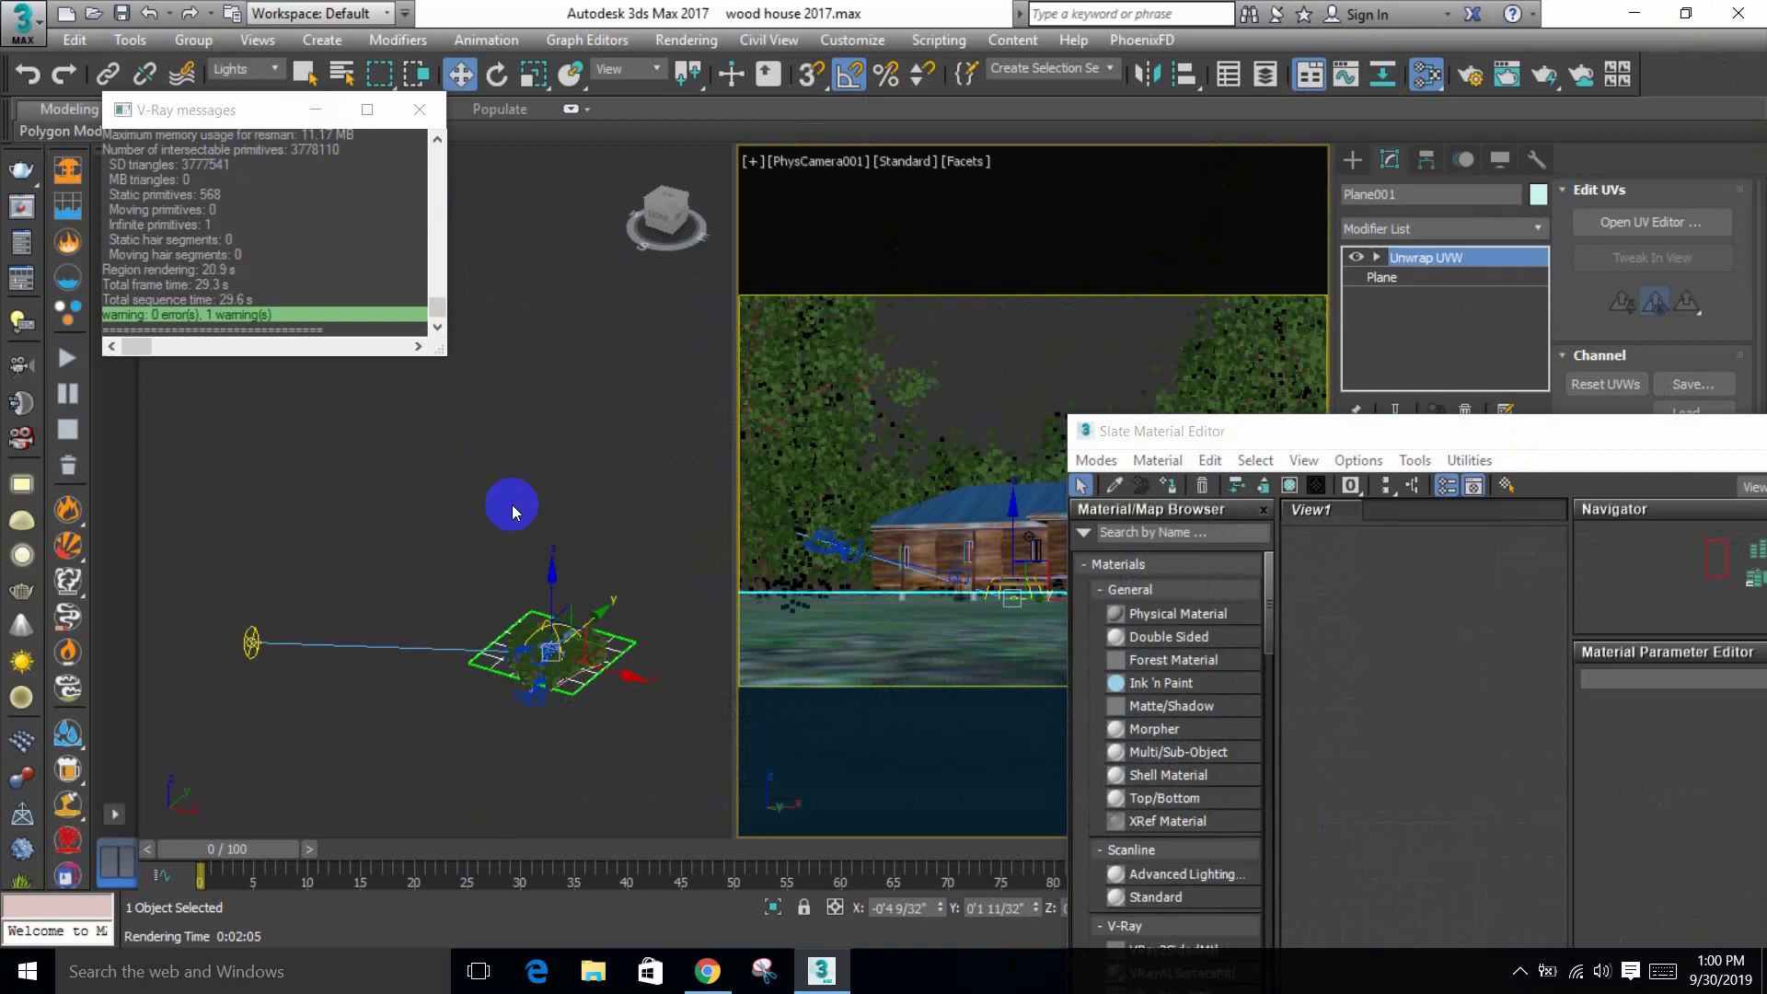
drag(513, 505, 710, 730)
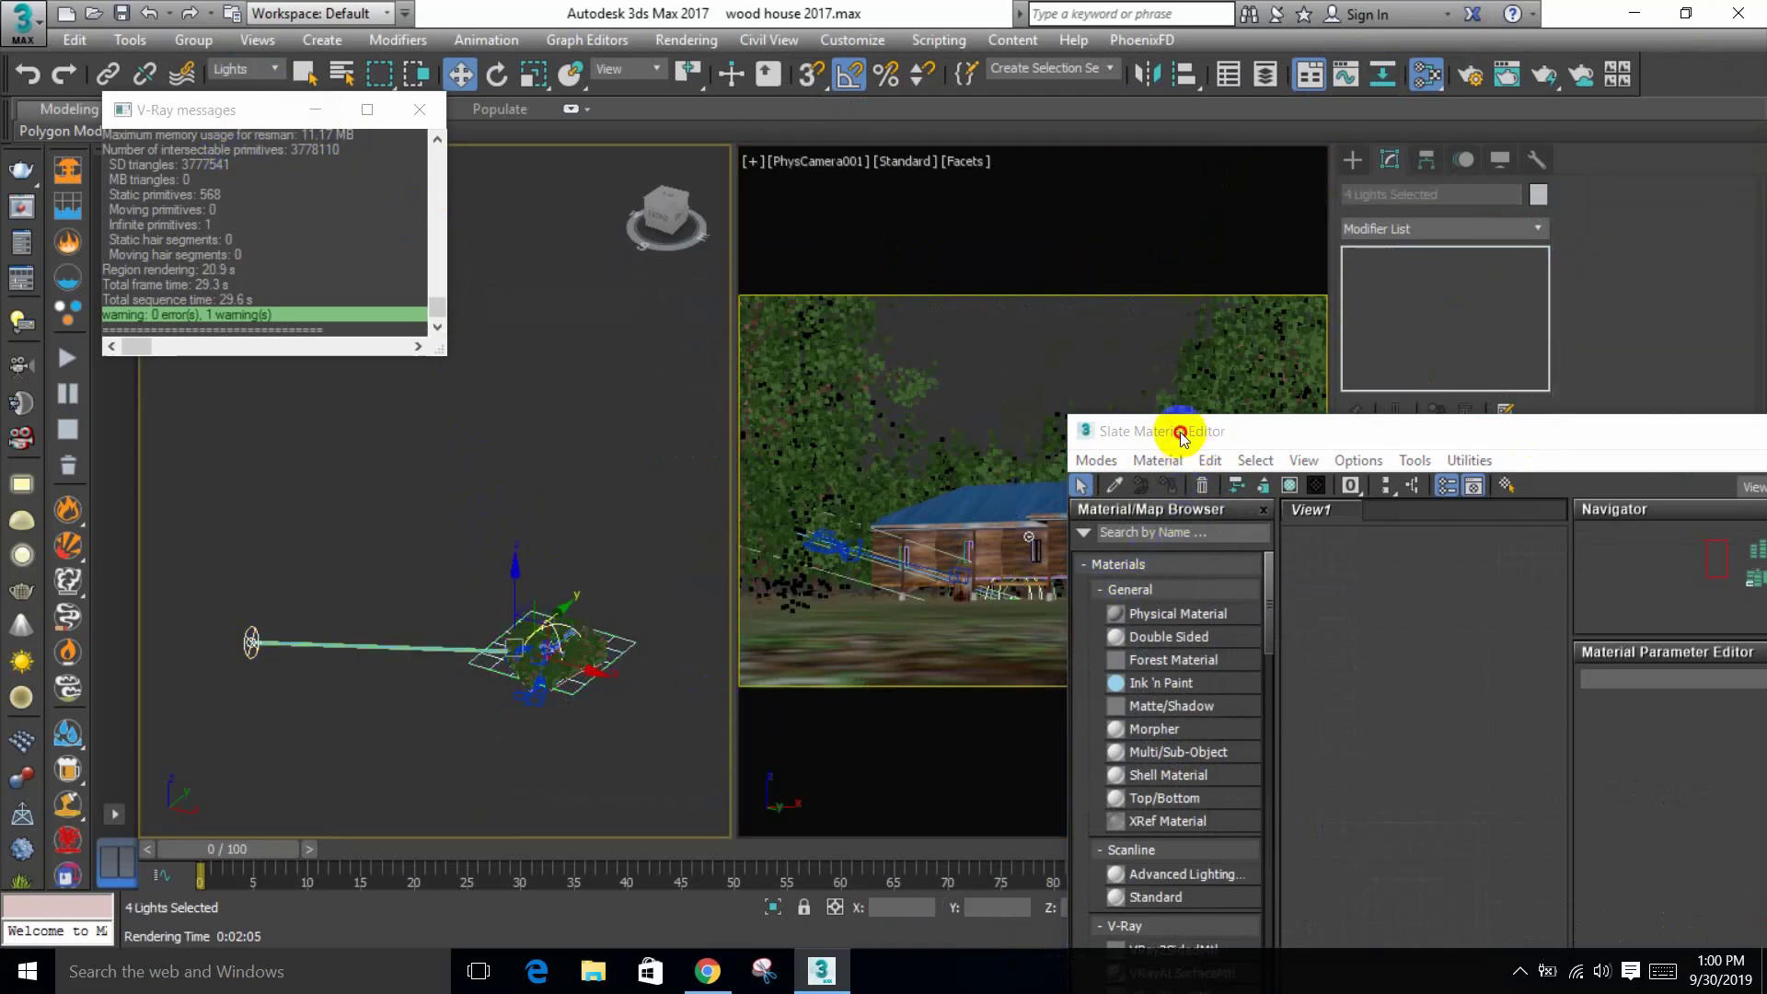
drag(1182, 434, 722, 601)
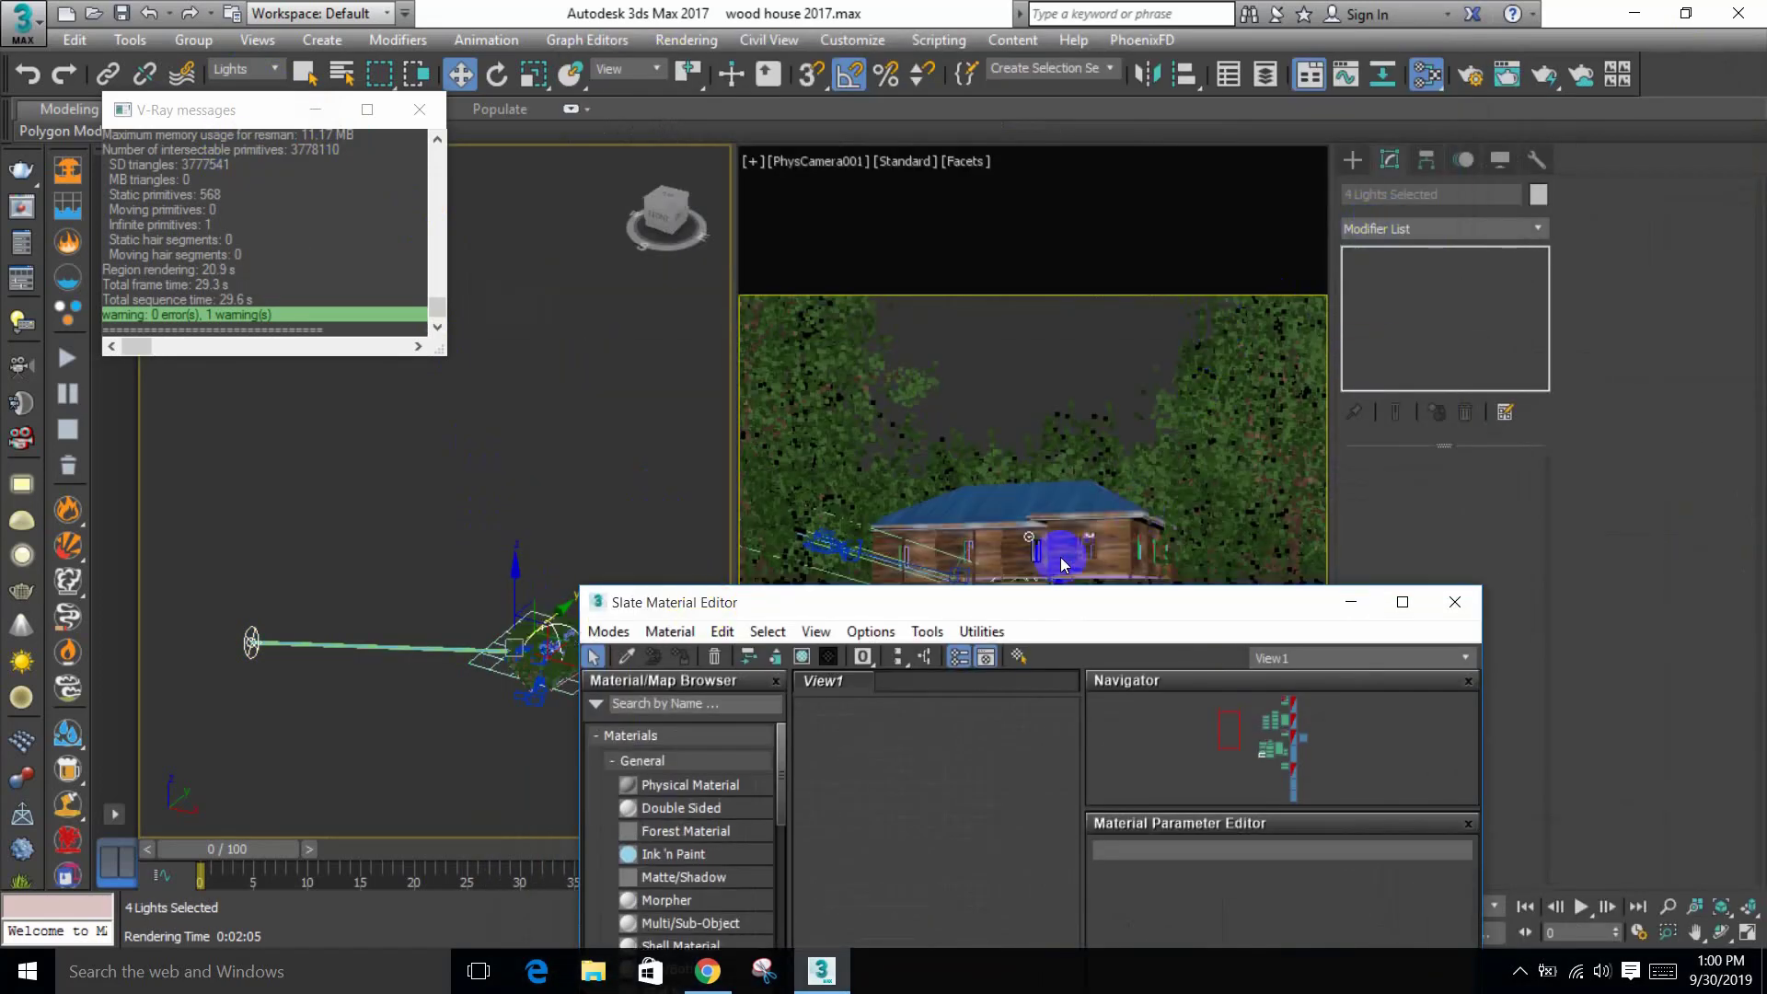
drag(1034, 604, 1161, 595)
key(alt+q)
click(636, 526)
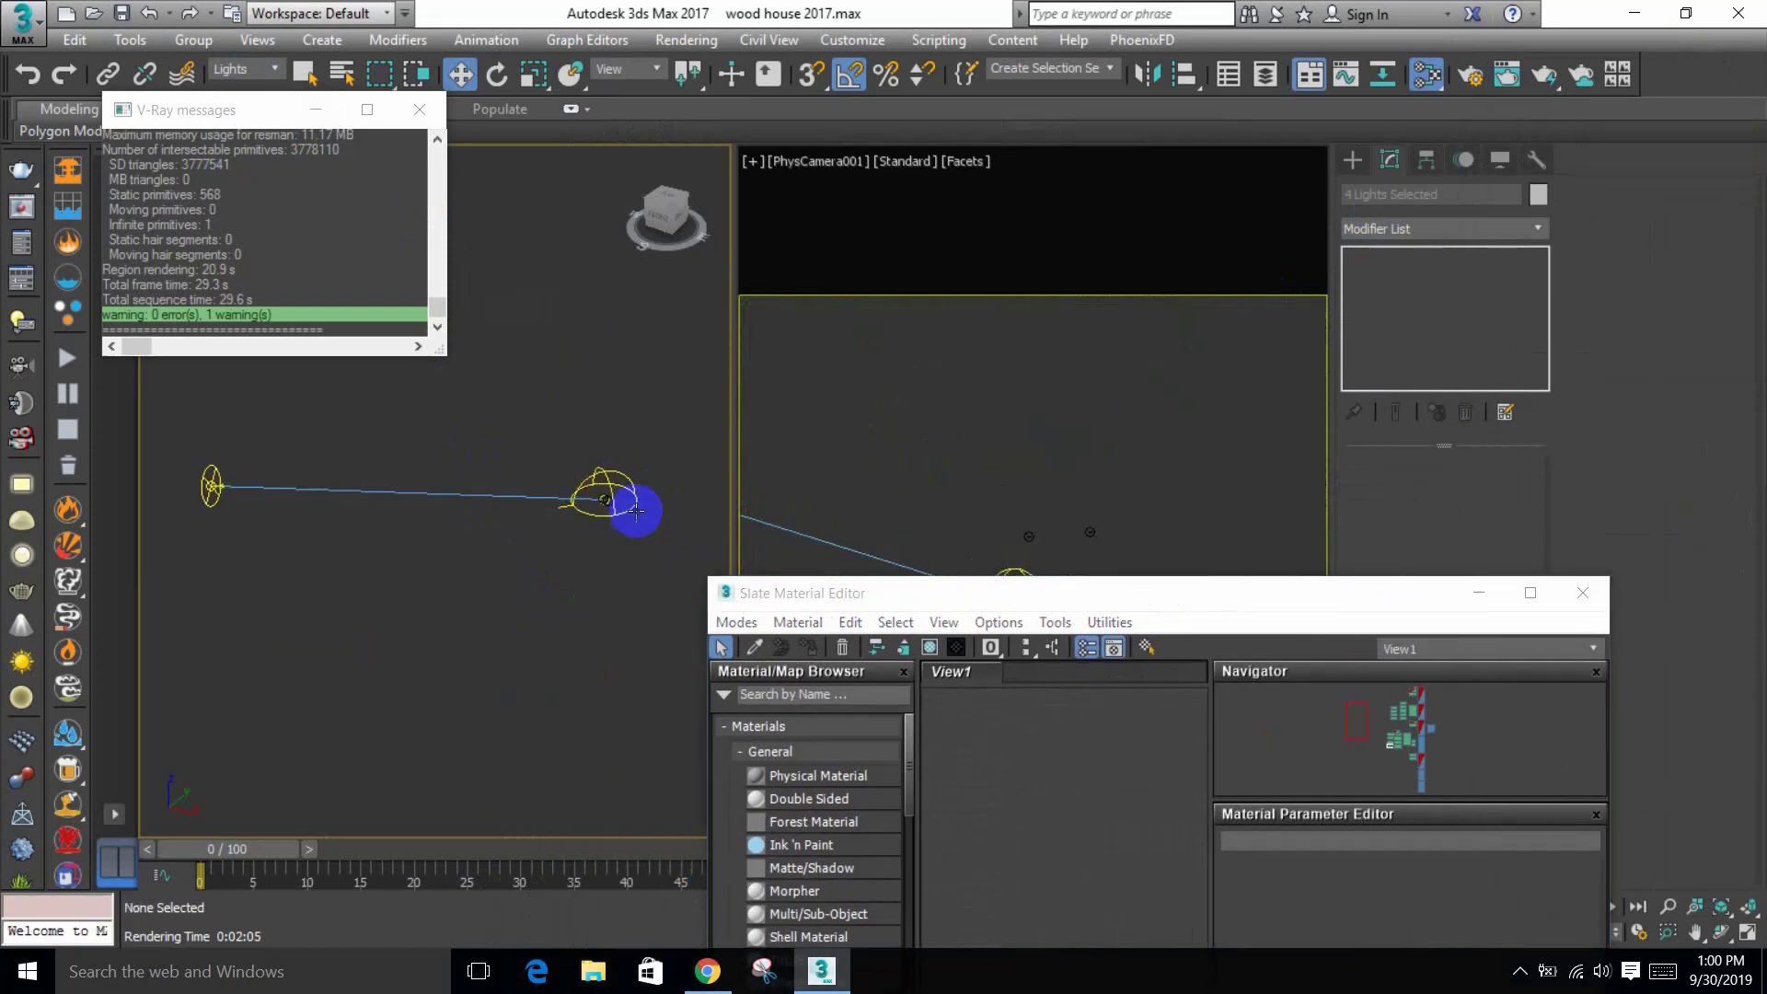
Step: Bring the dome light's VRayHDRI texture into the Slate Material Editor, set its overall multiplier to 20 and minimize the editor
drag(1037, 608, 764, 233)
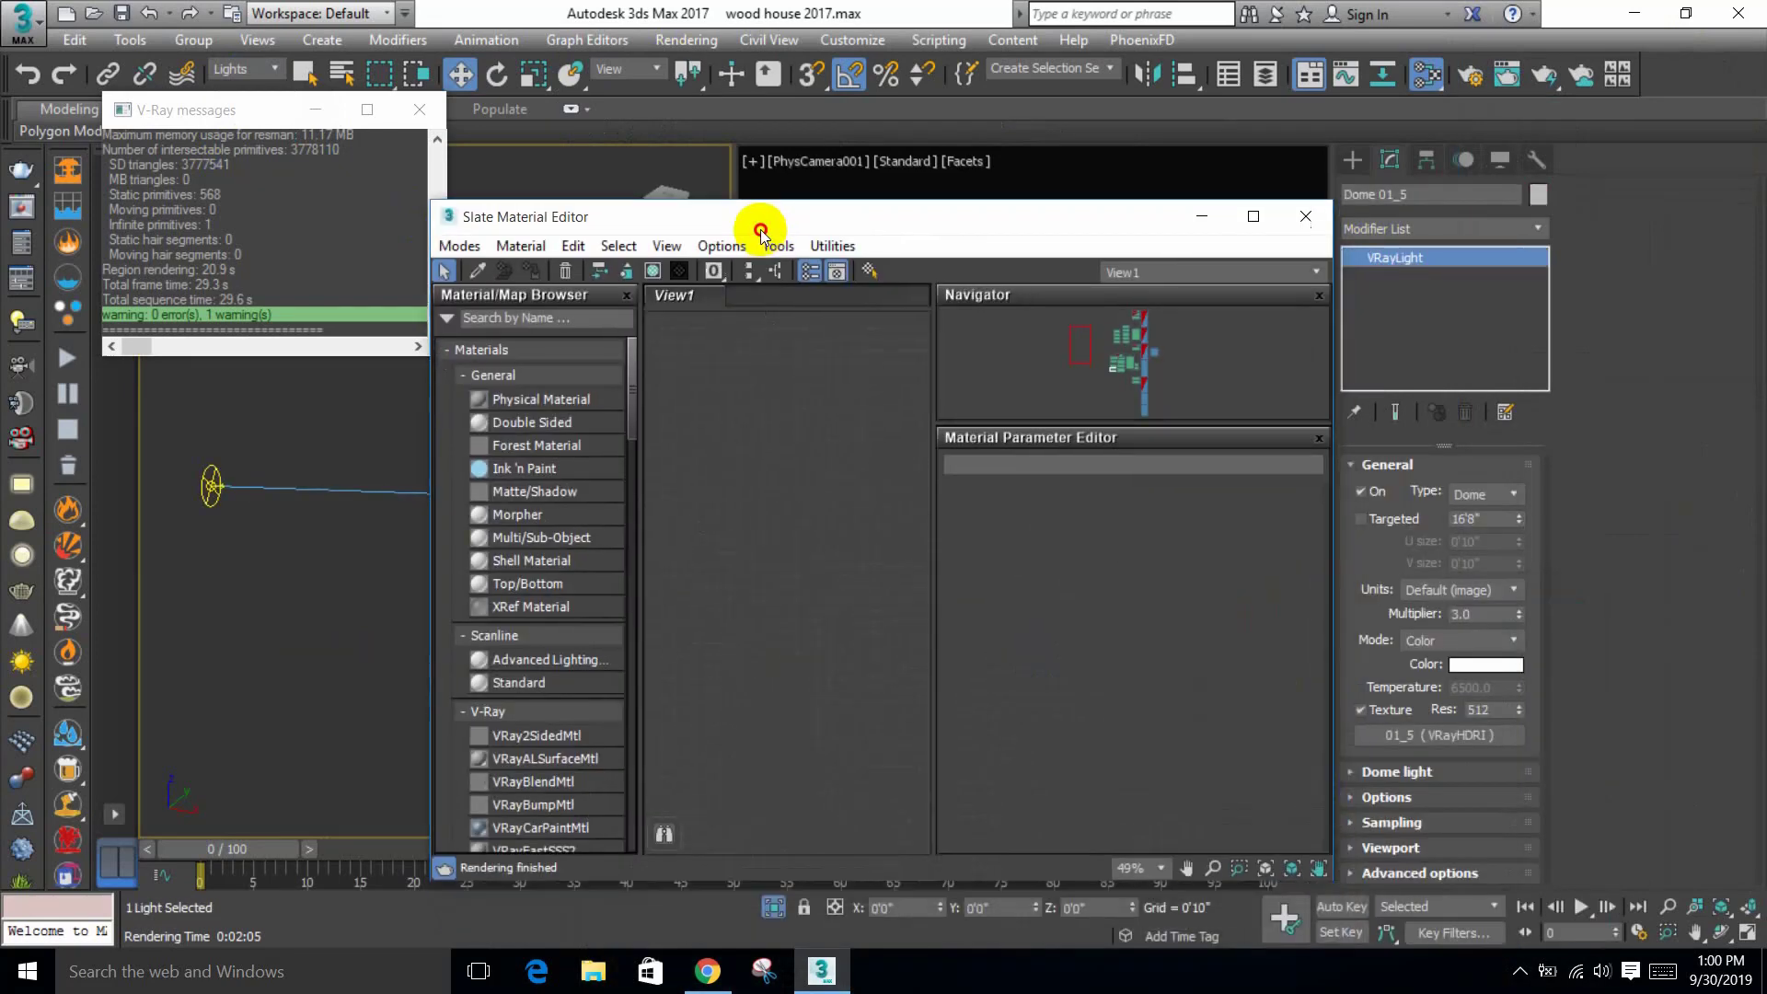
click(1440, 736)
drag(1438, 747, 714, 513)
click(845, 622)
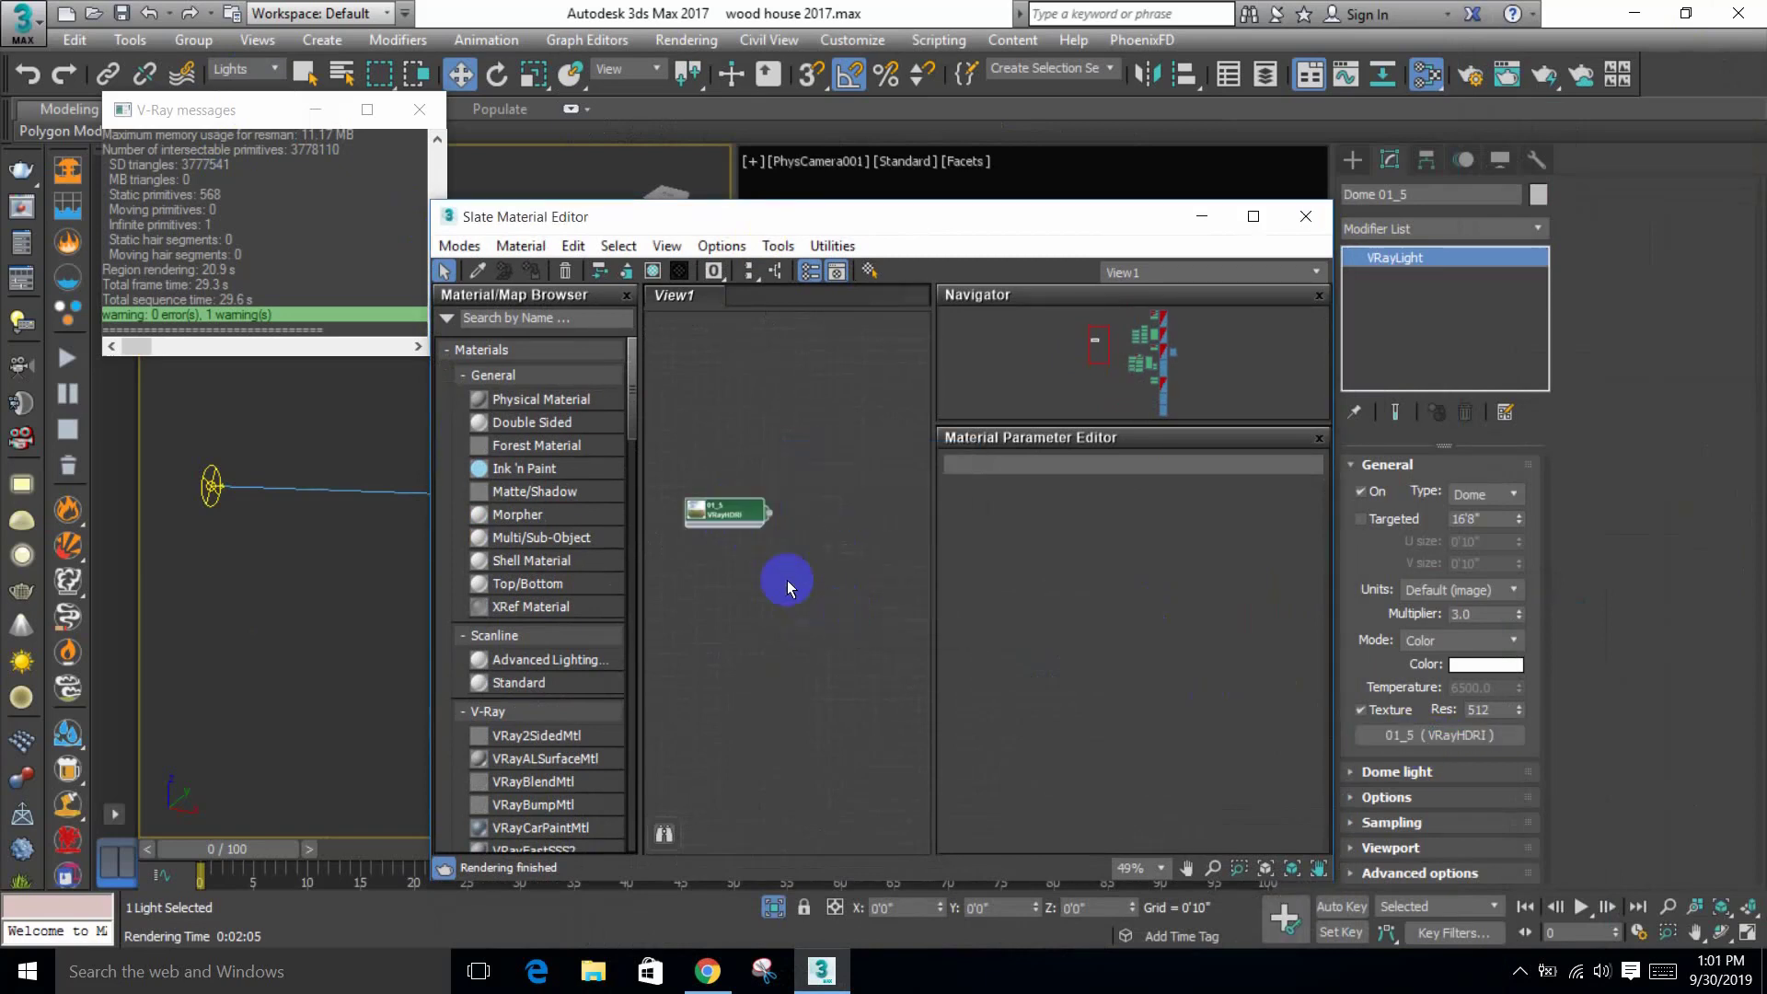
double_click(741, 526)
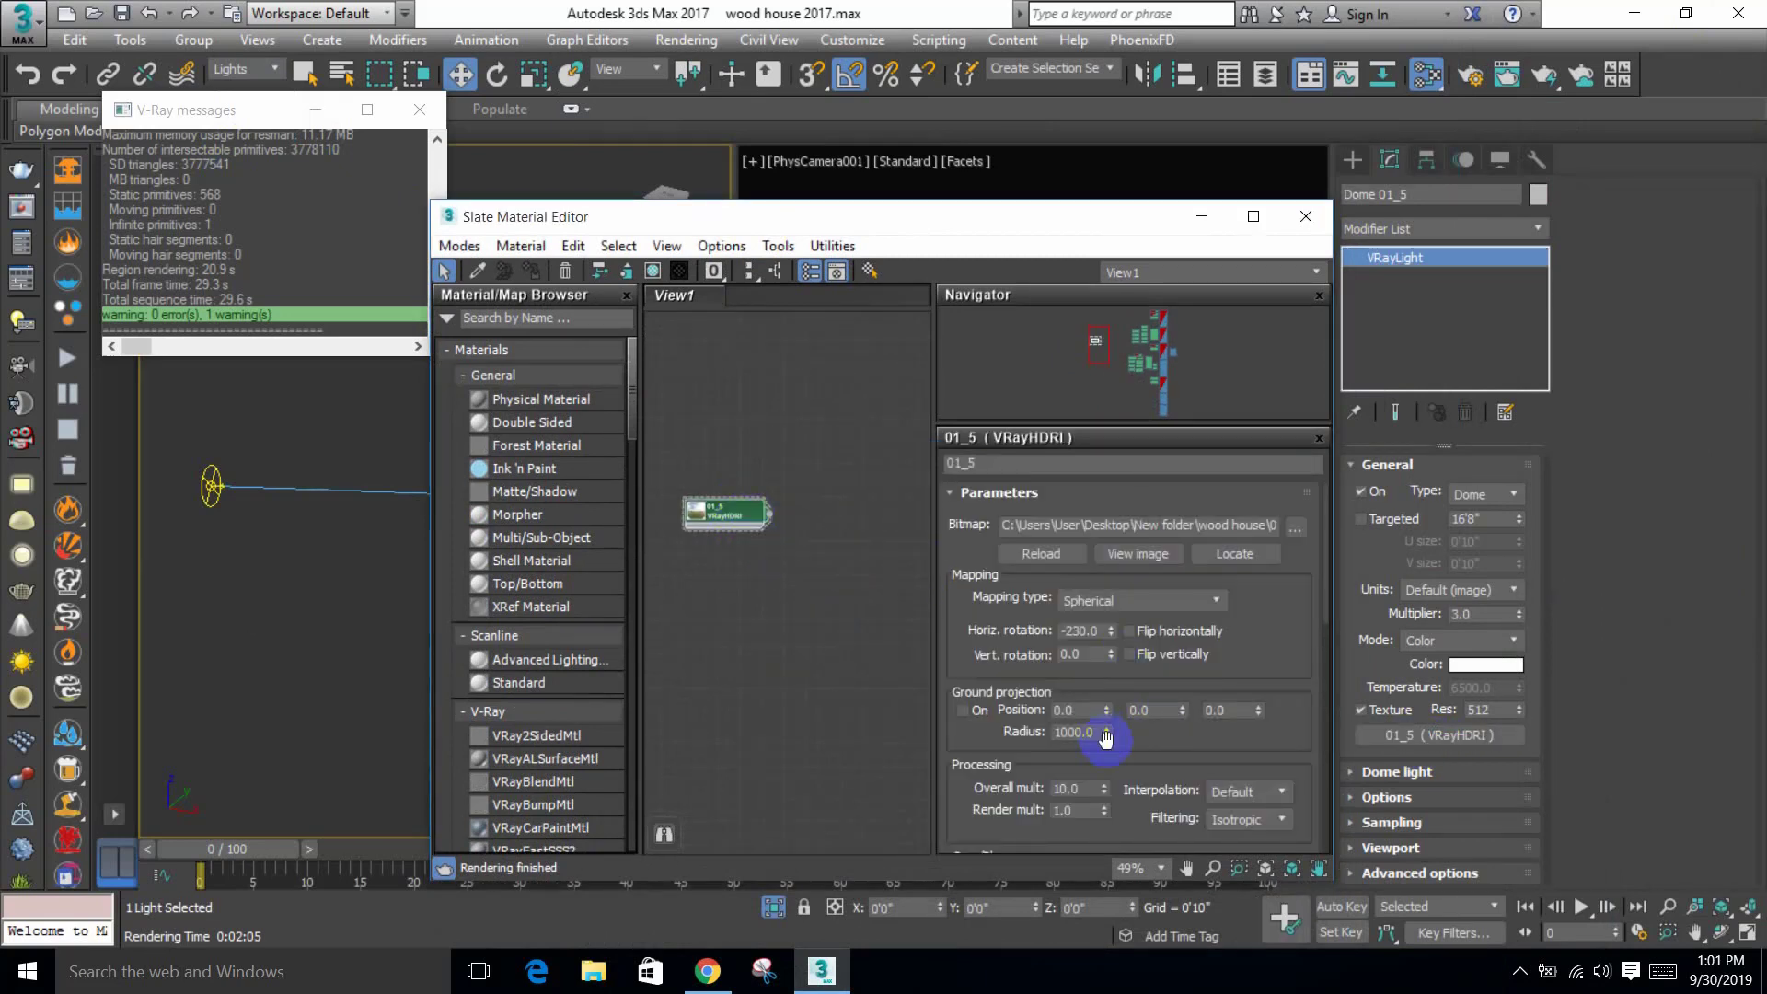
double_click(1075, 788)
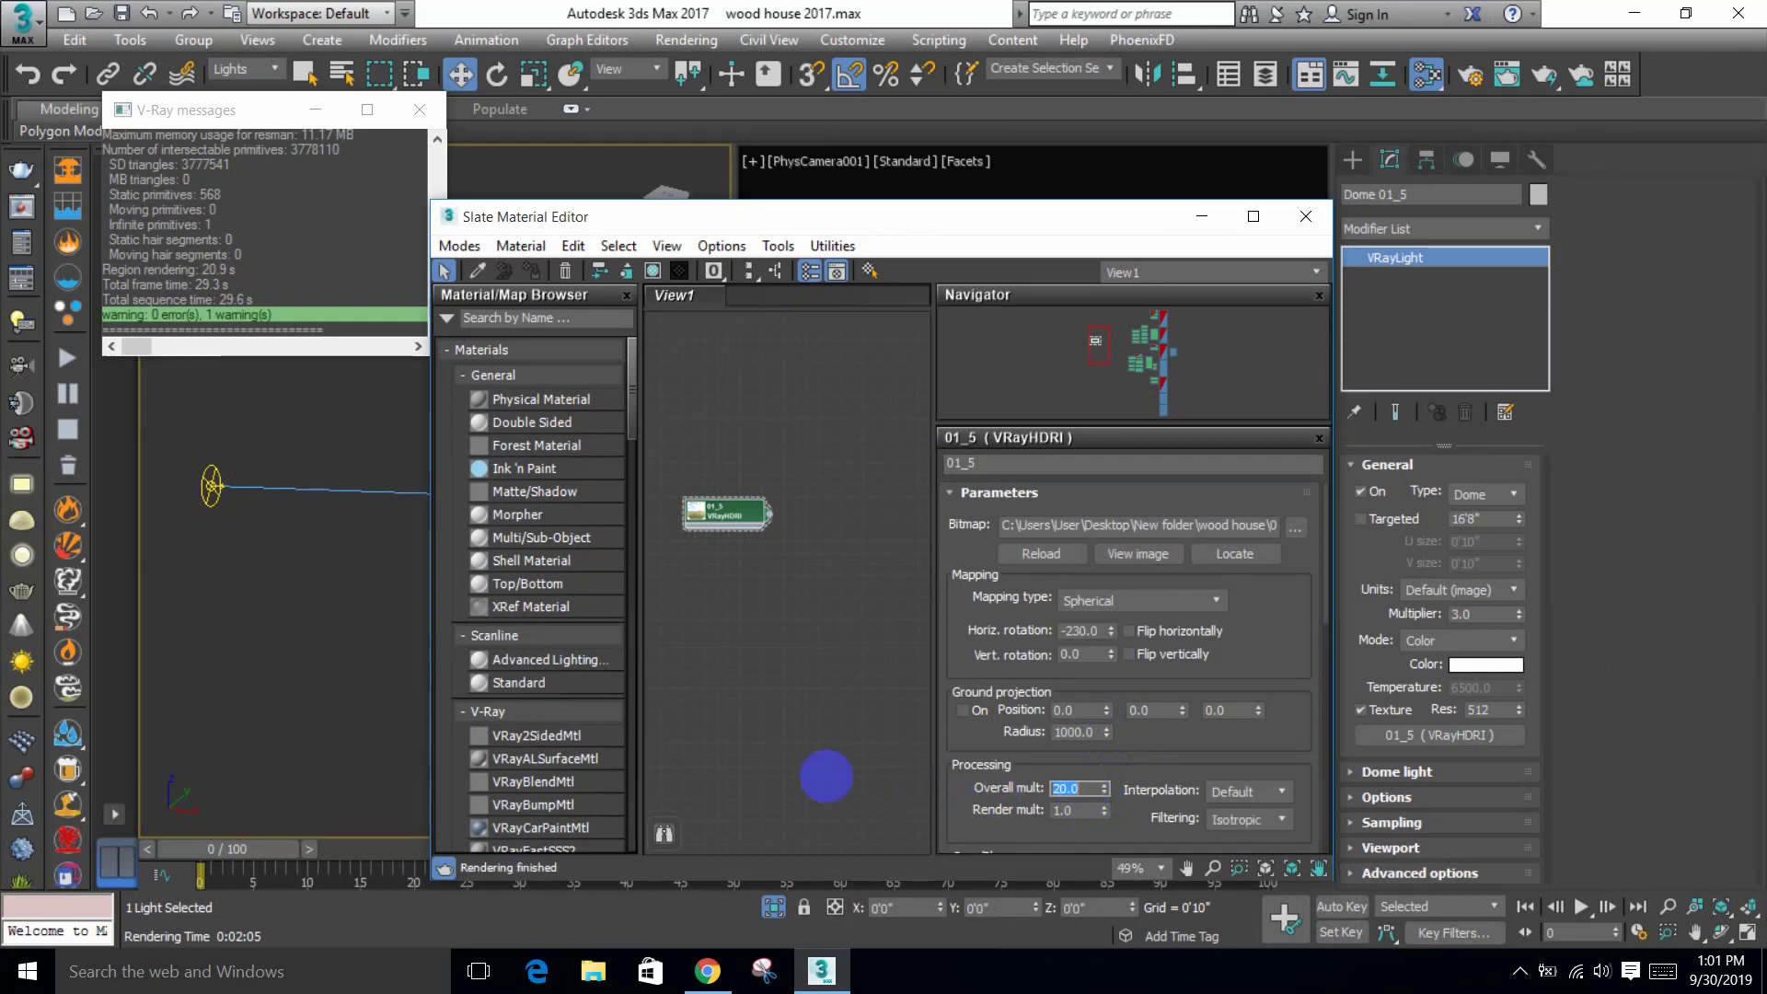
click(1201, 216)
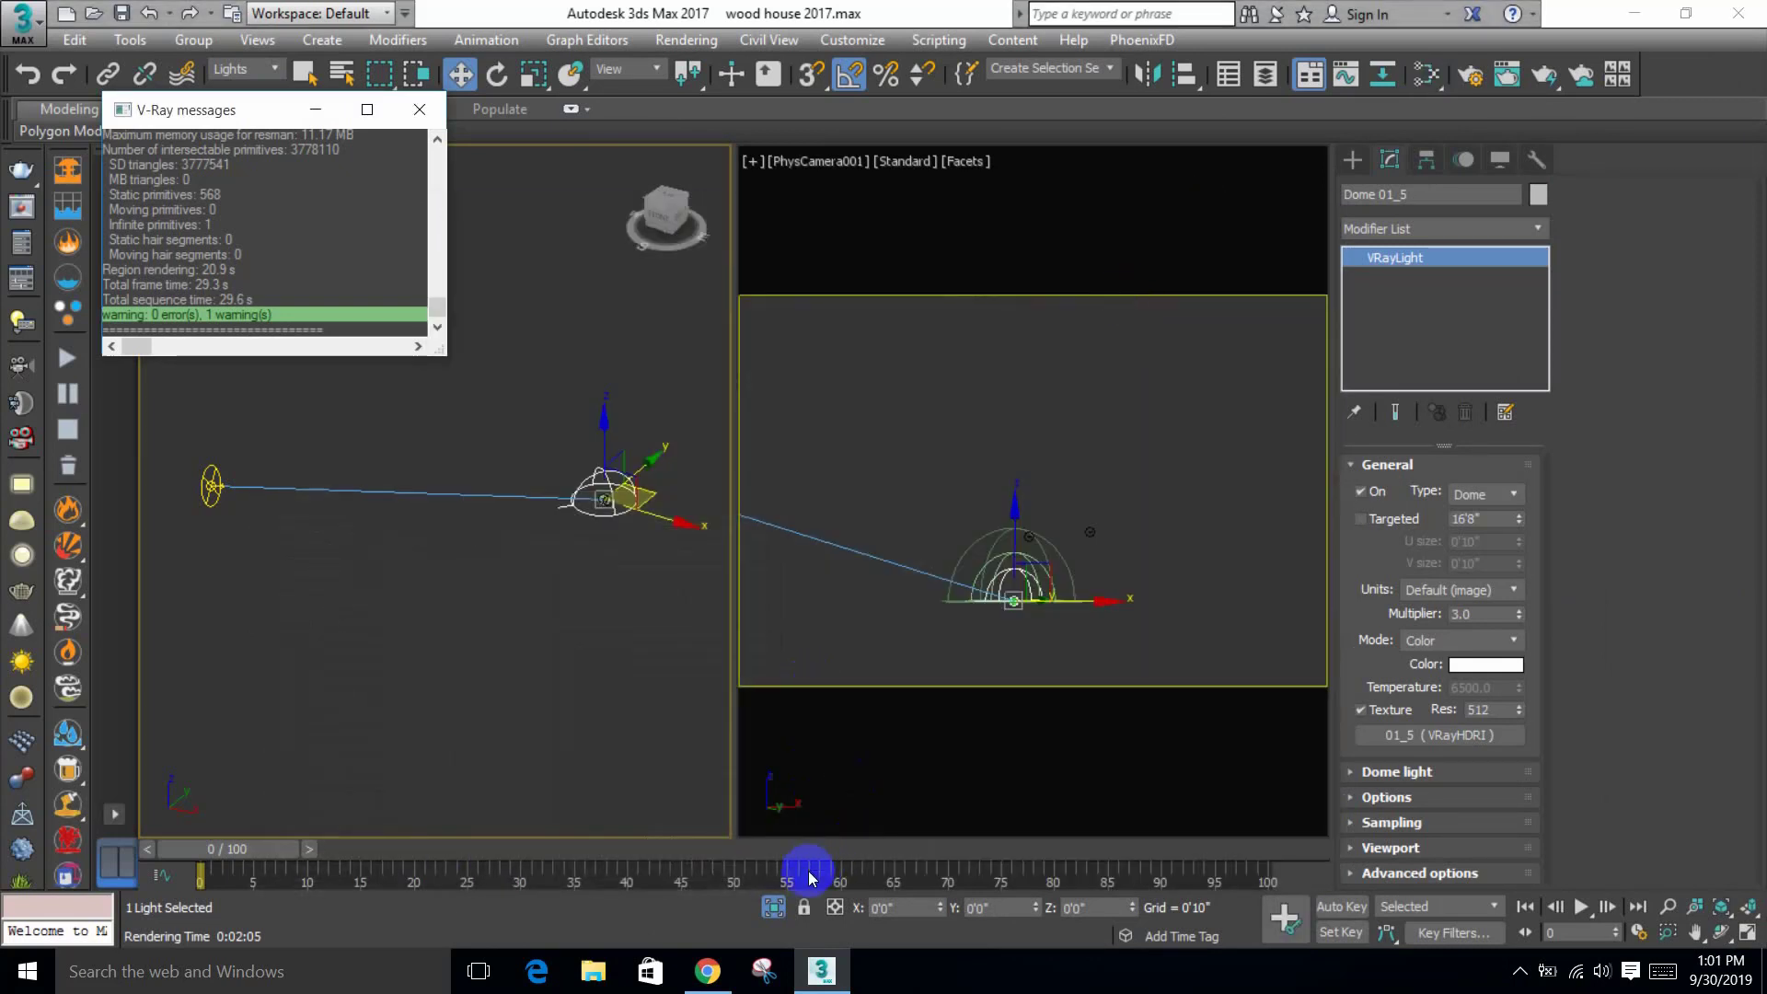
Step: End the isolation and render the camera view with the brighter HDRI, stopping while the final image is being rendered
click(775, 907)
click(986, 459)
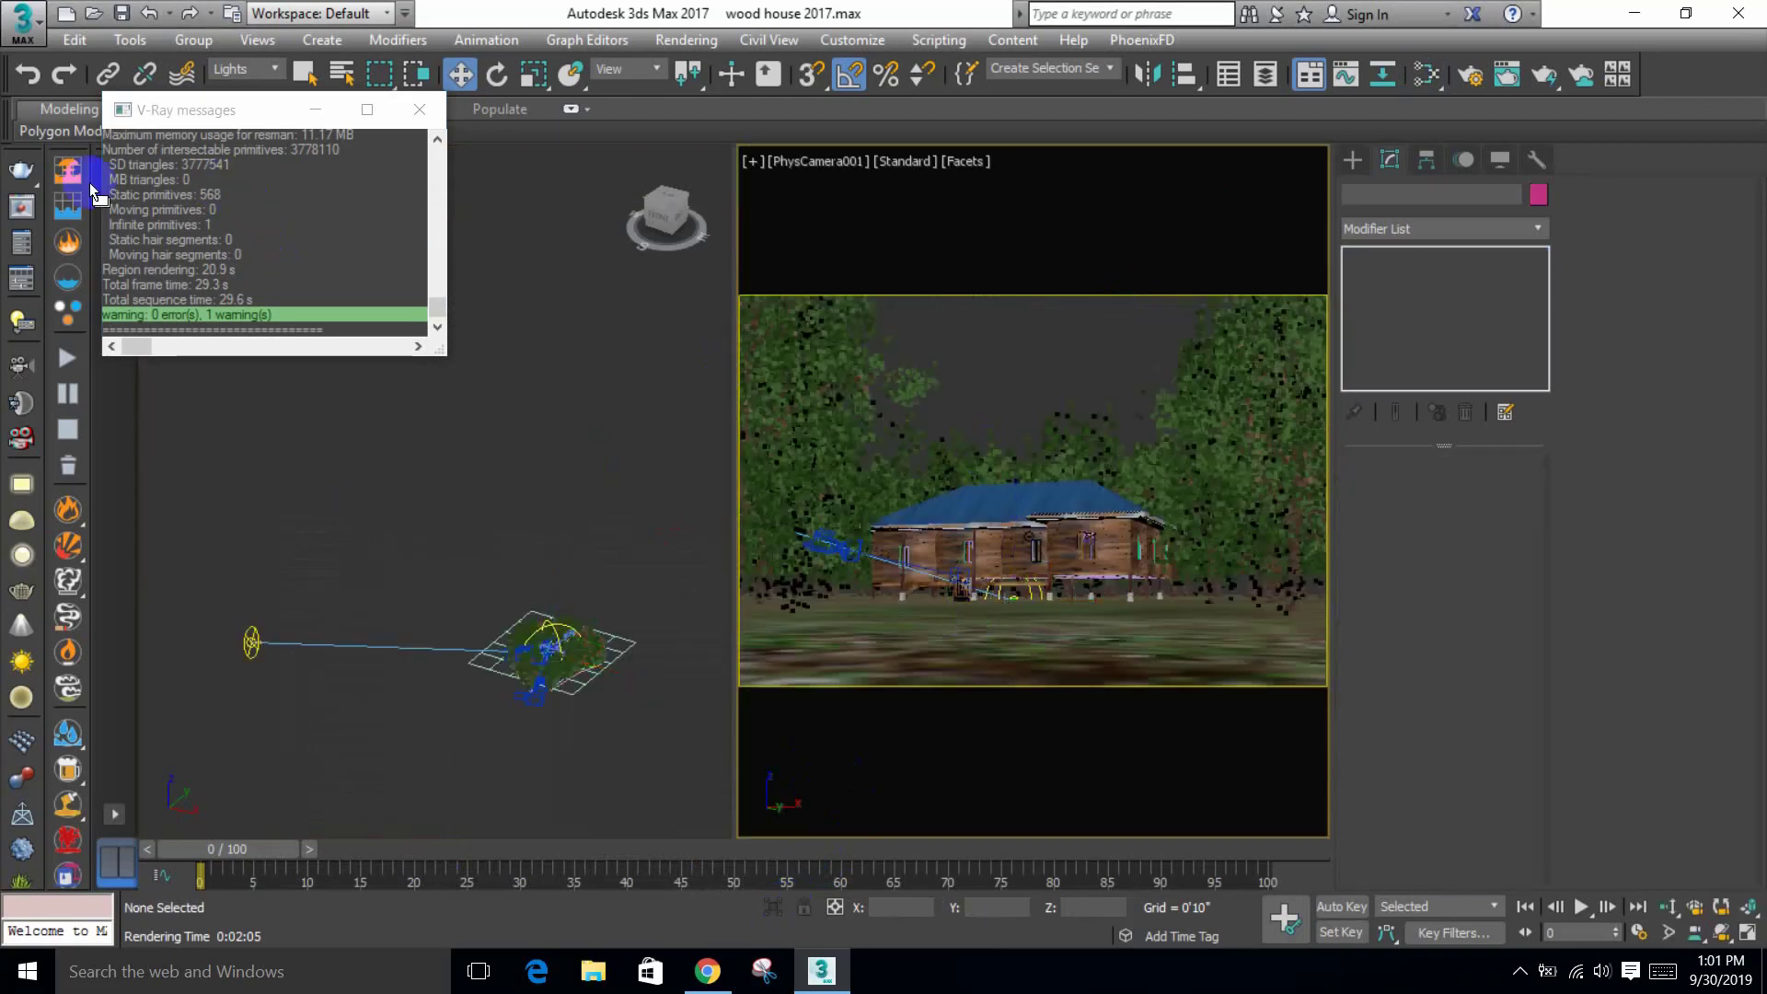
click(21, 171)
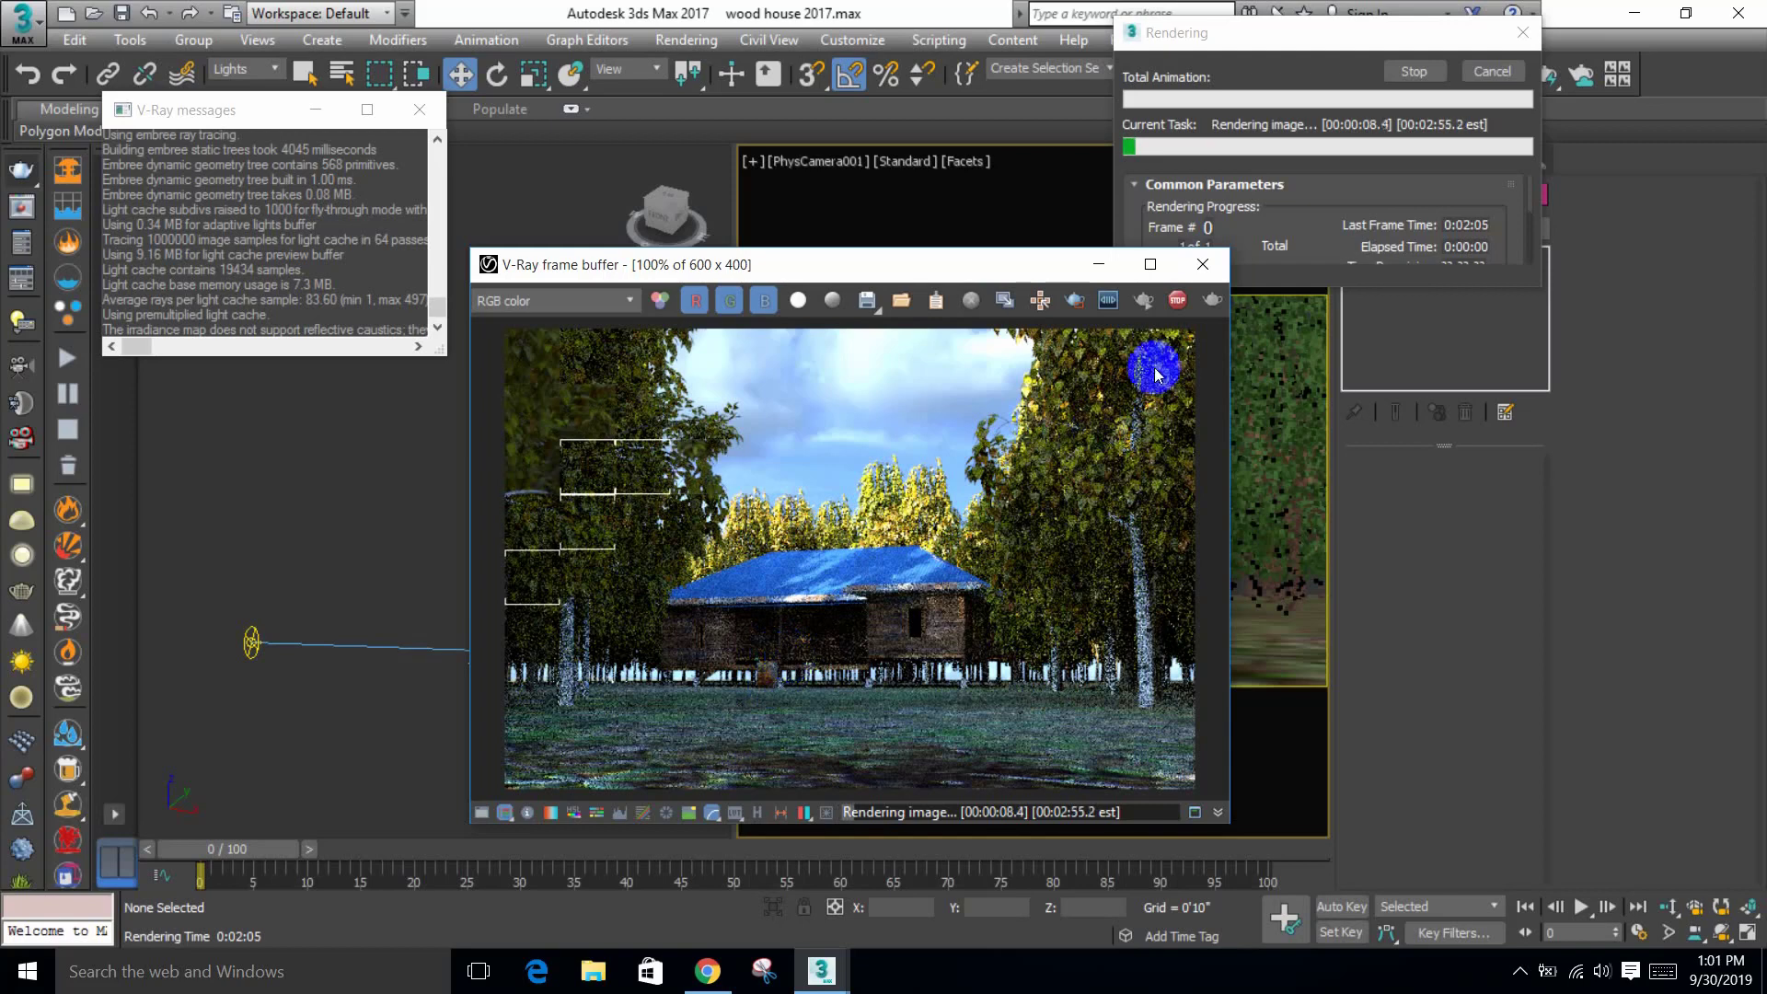
click(1177, 300)
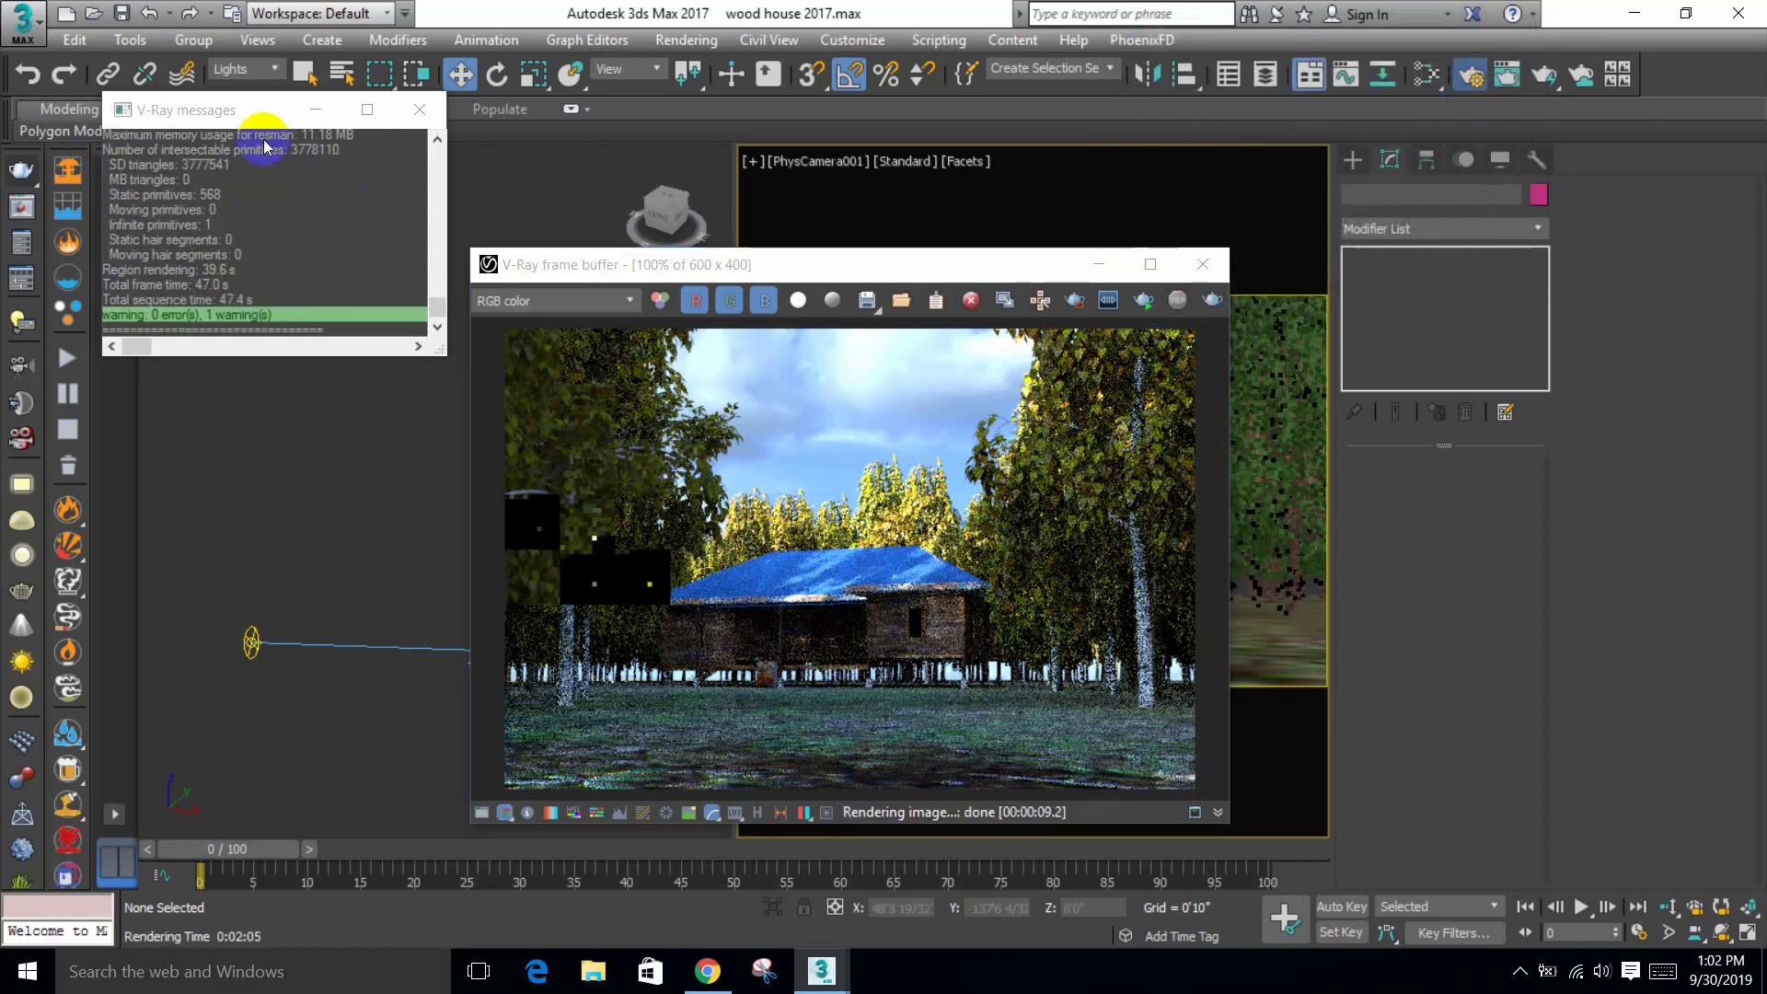
Step: Save the scene and close the V-Ray frame buffer
click(121, 13)
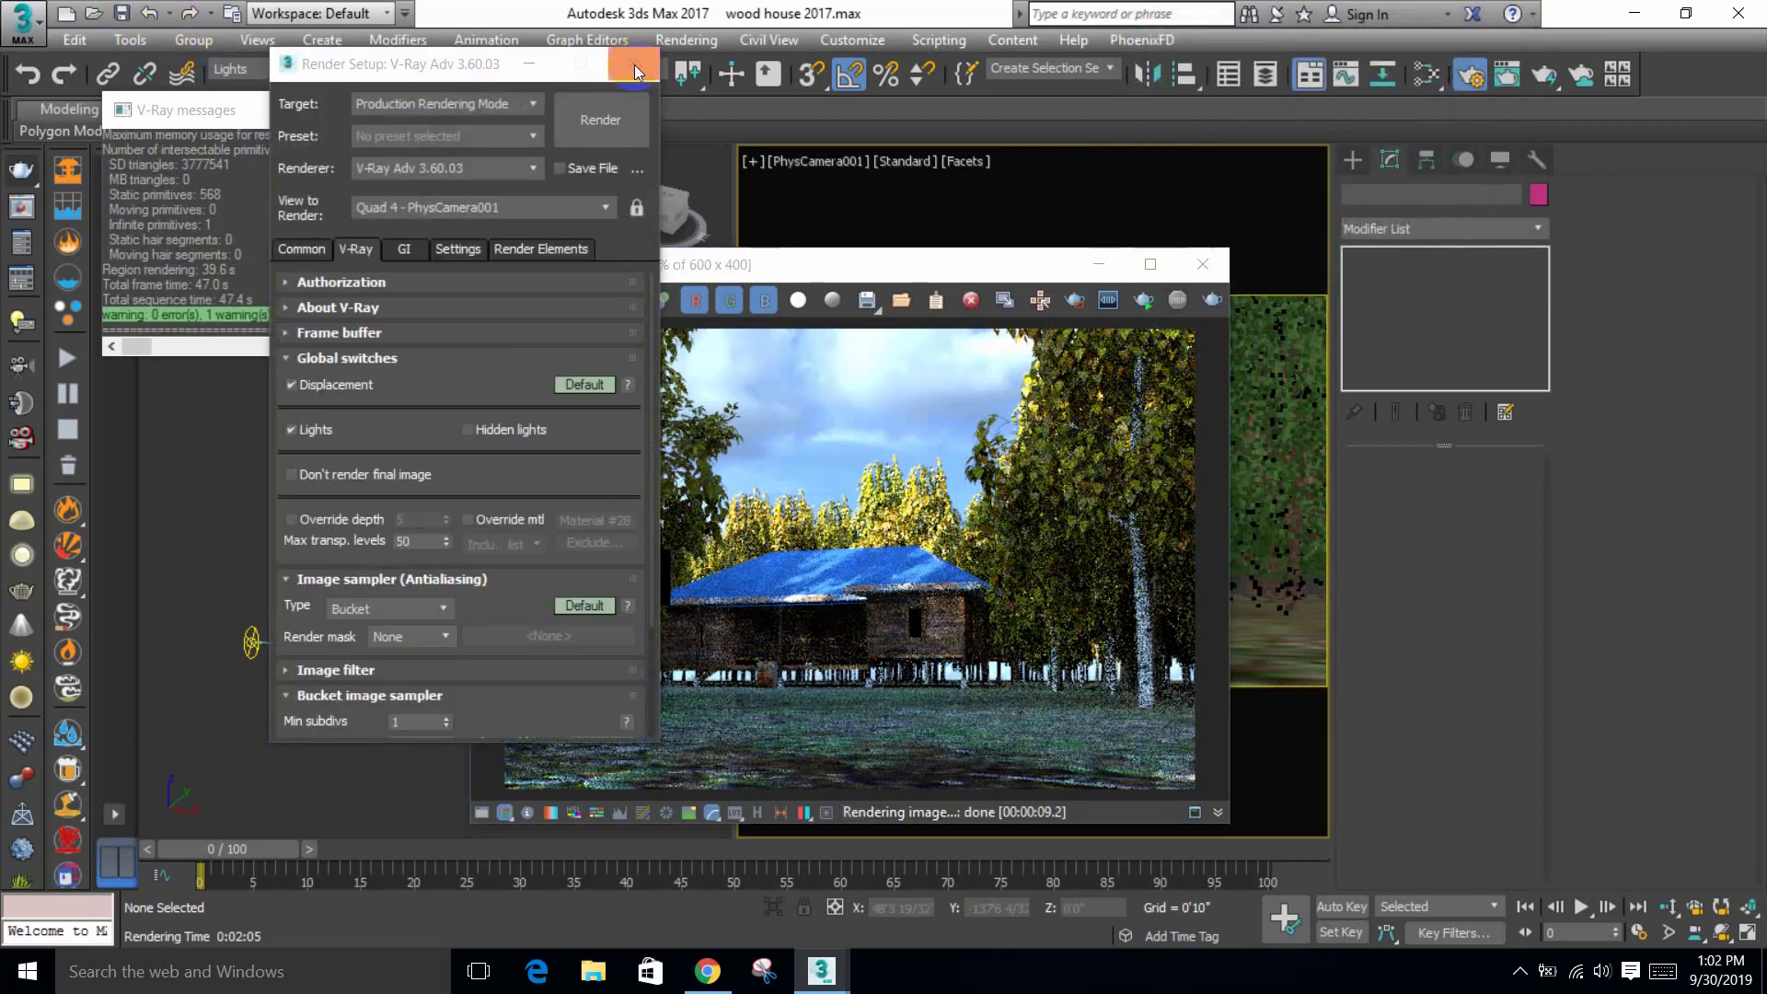
click(119, 14)
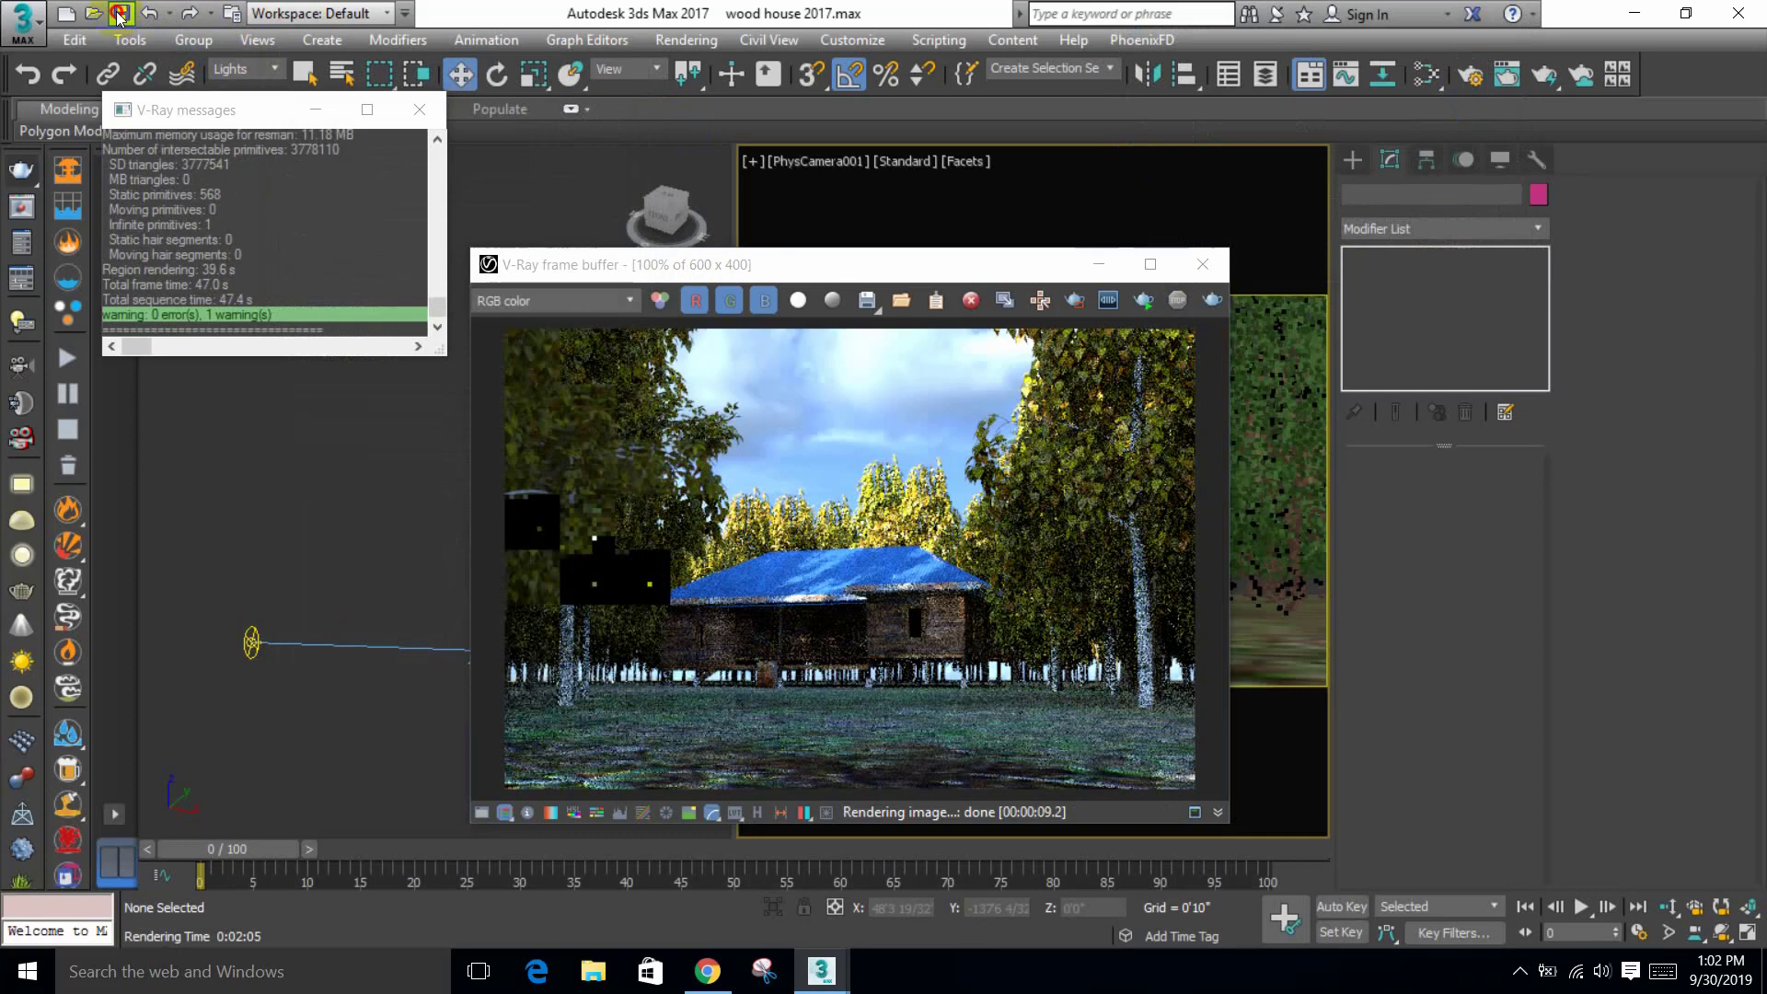
click(1215, 265)
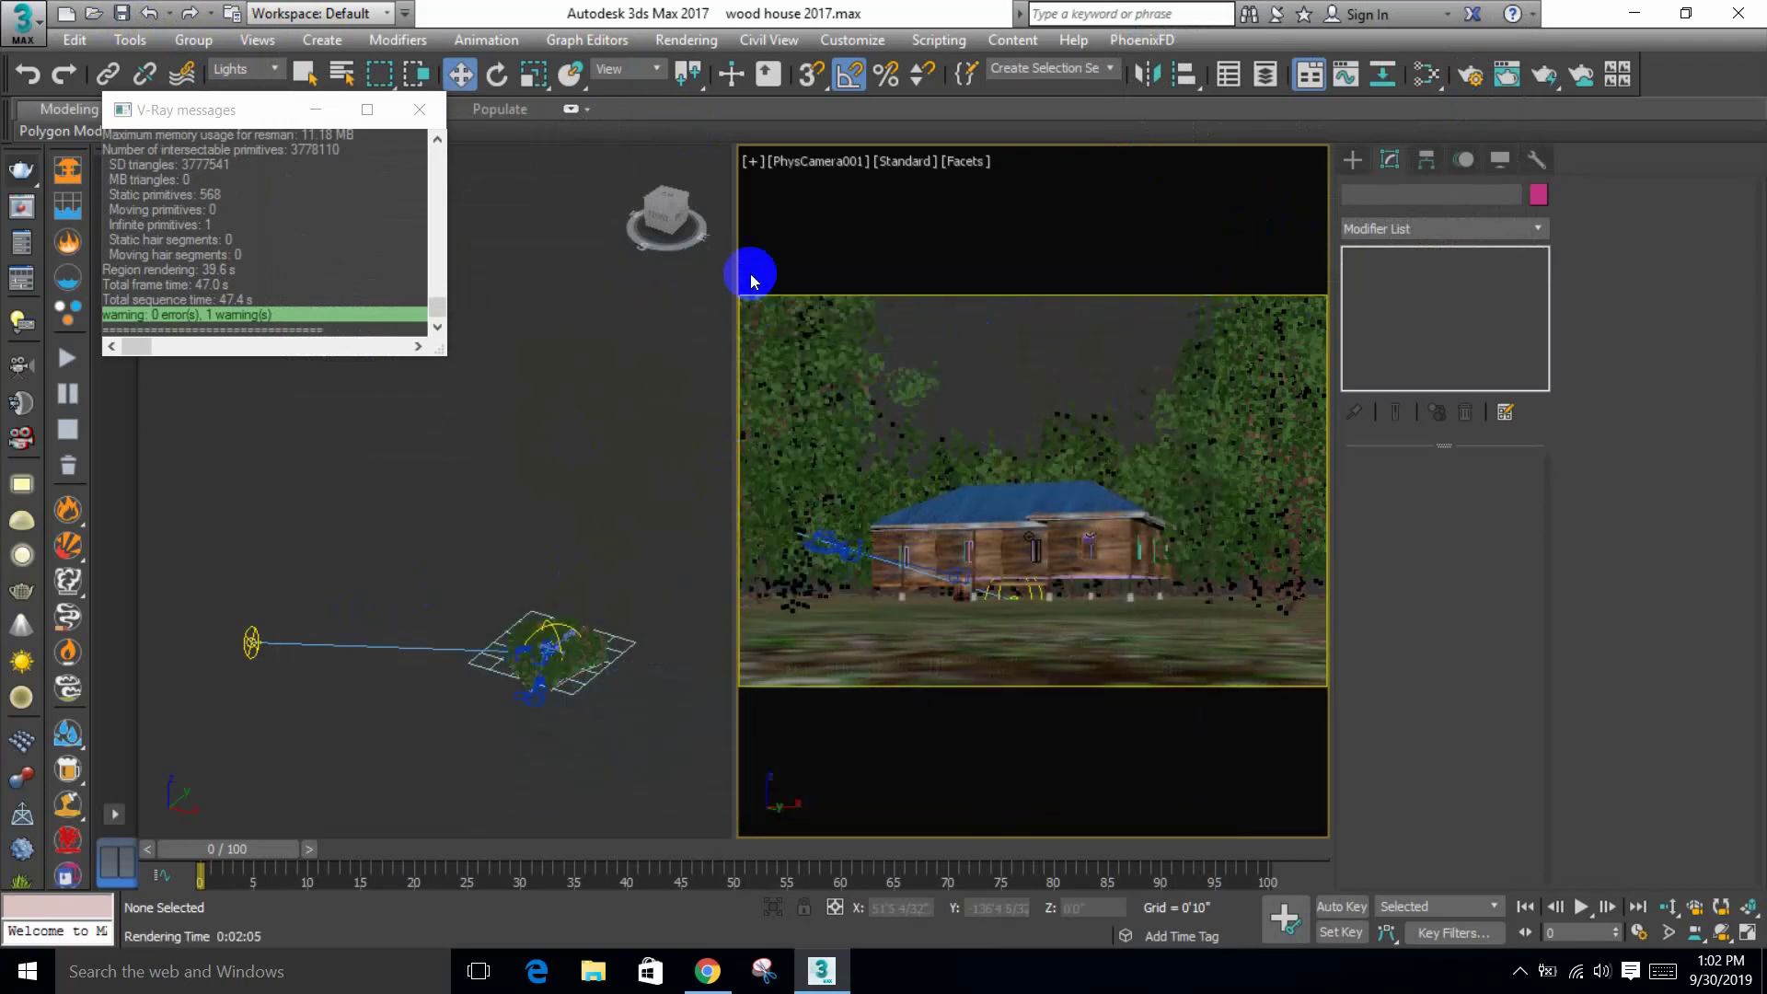
Step: Select the physical camera and raise it in the Left view to about 3'8" above the ground
click(809, 160)
click(900, 593)
middle_click(641, 608)
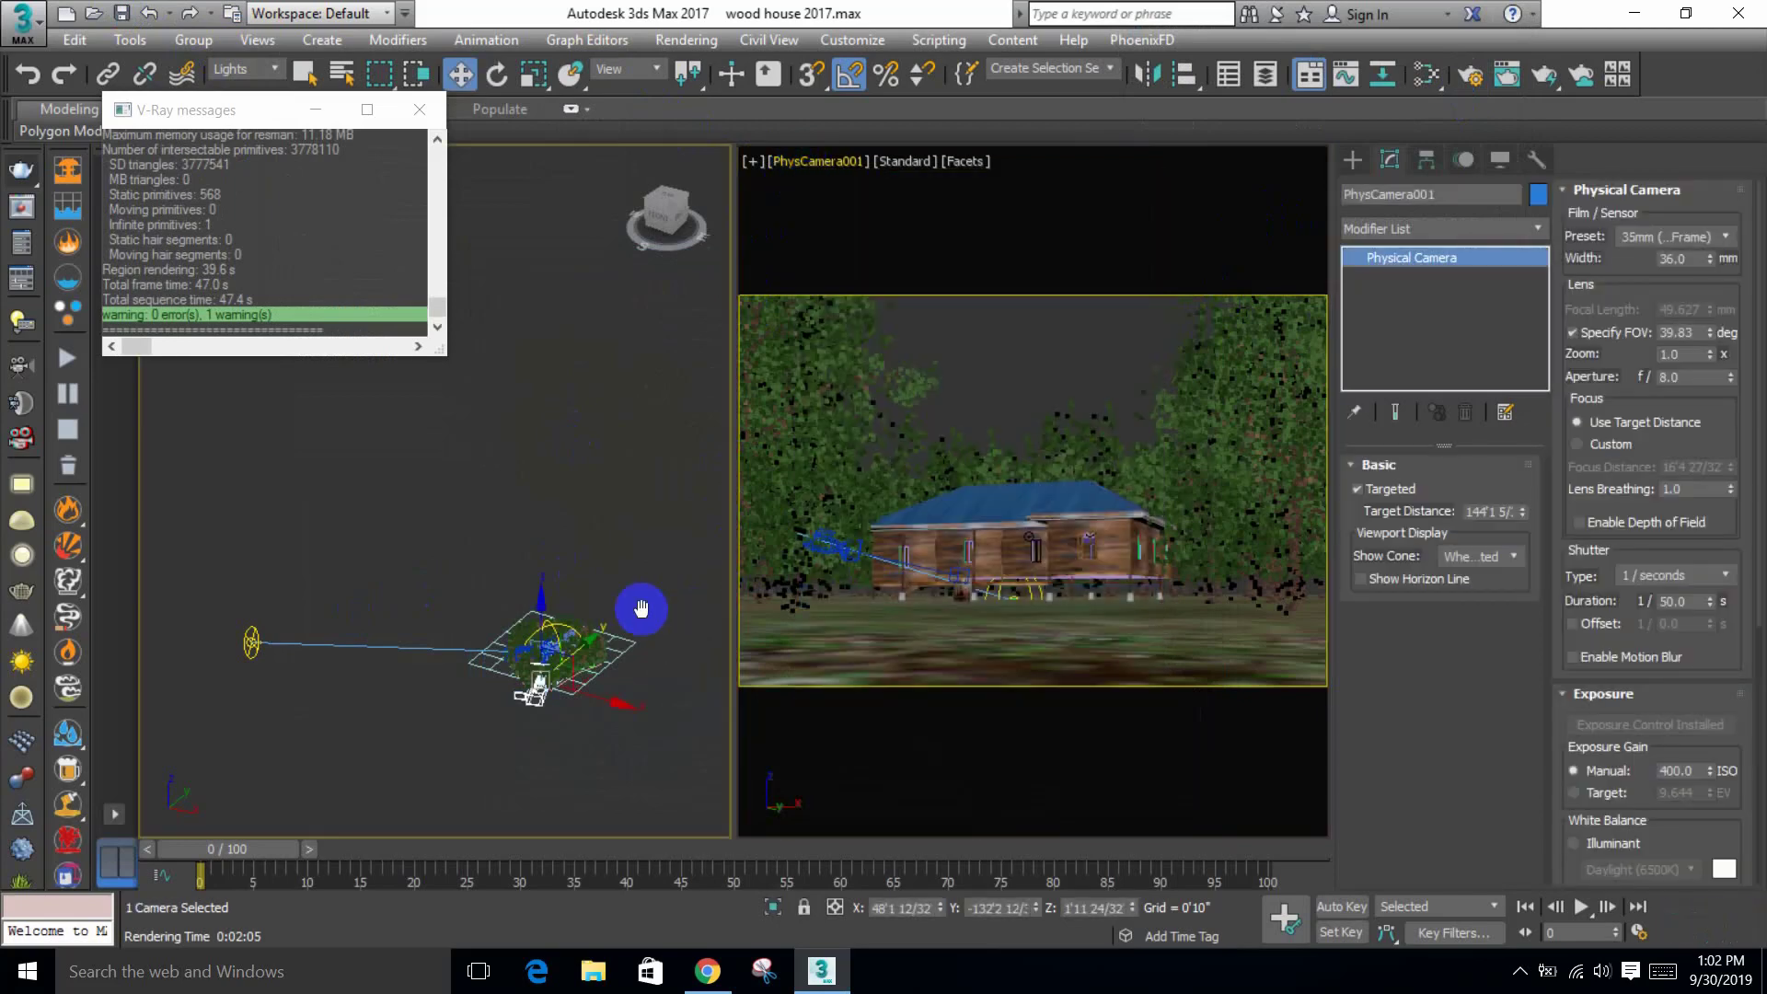
key(l)
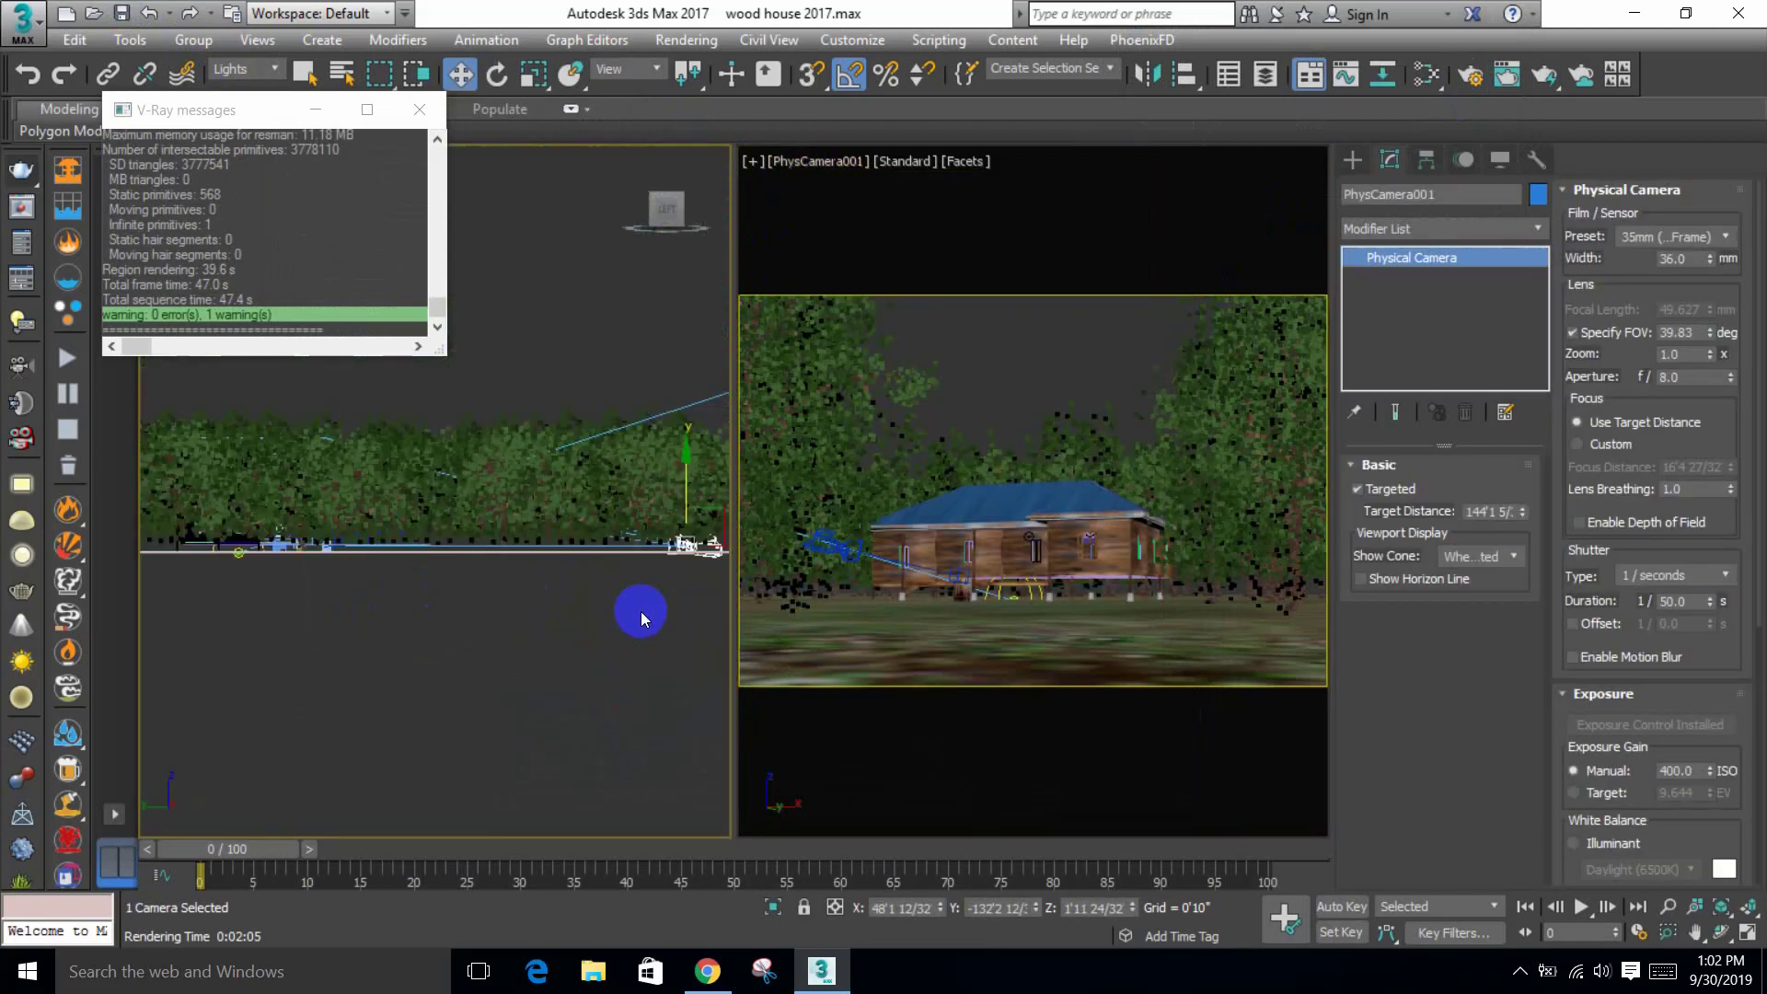
scroll(681, 538, up, 4)
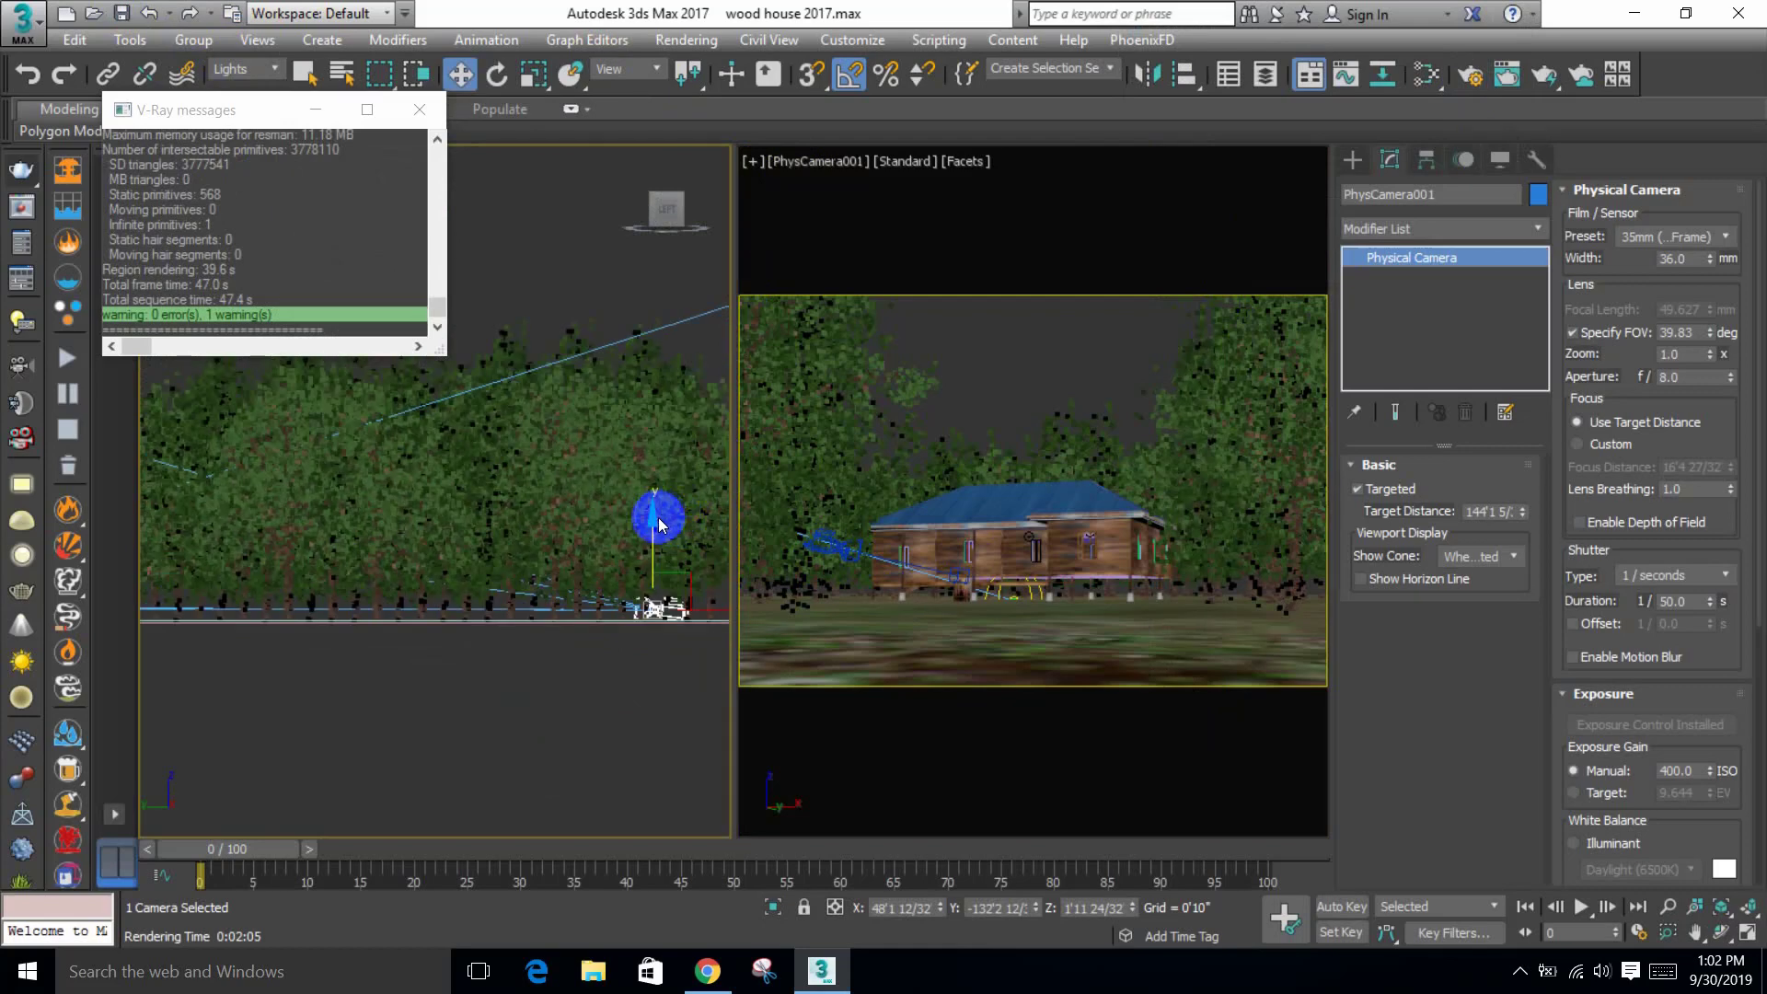
drag(653, 524, 653, 513)
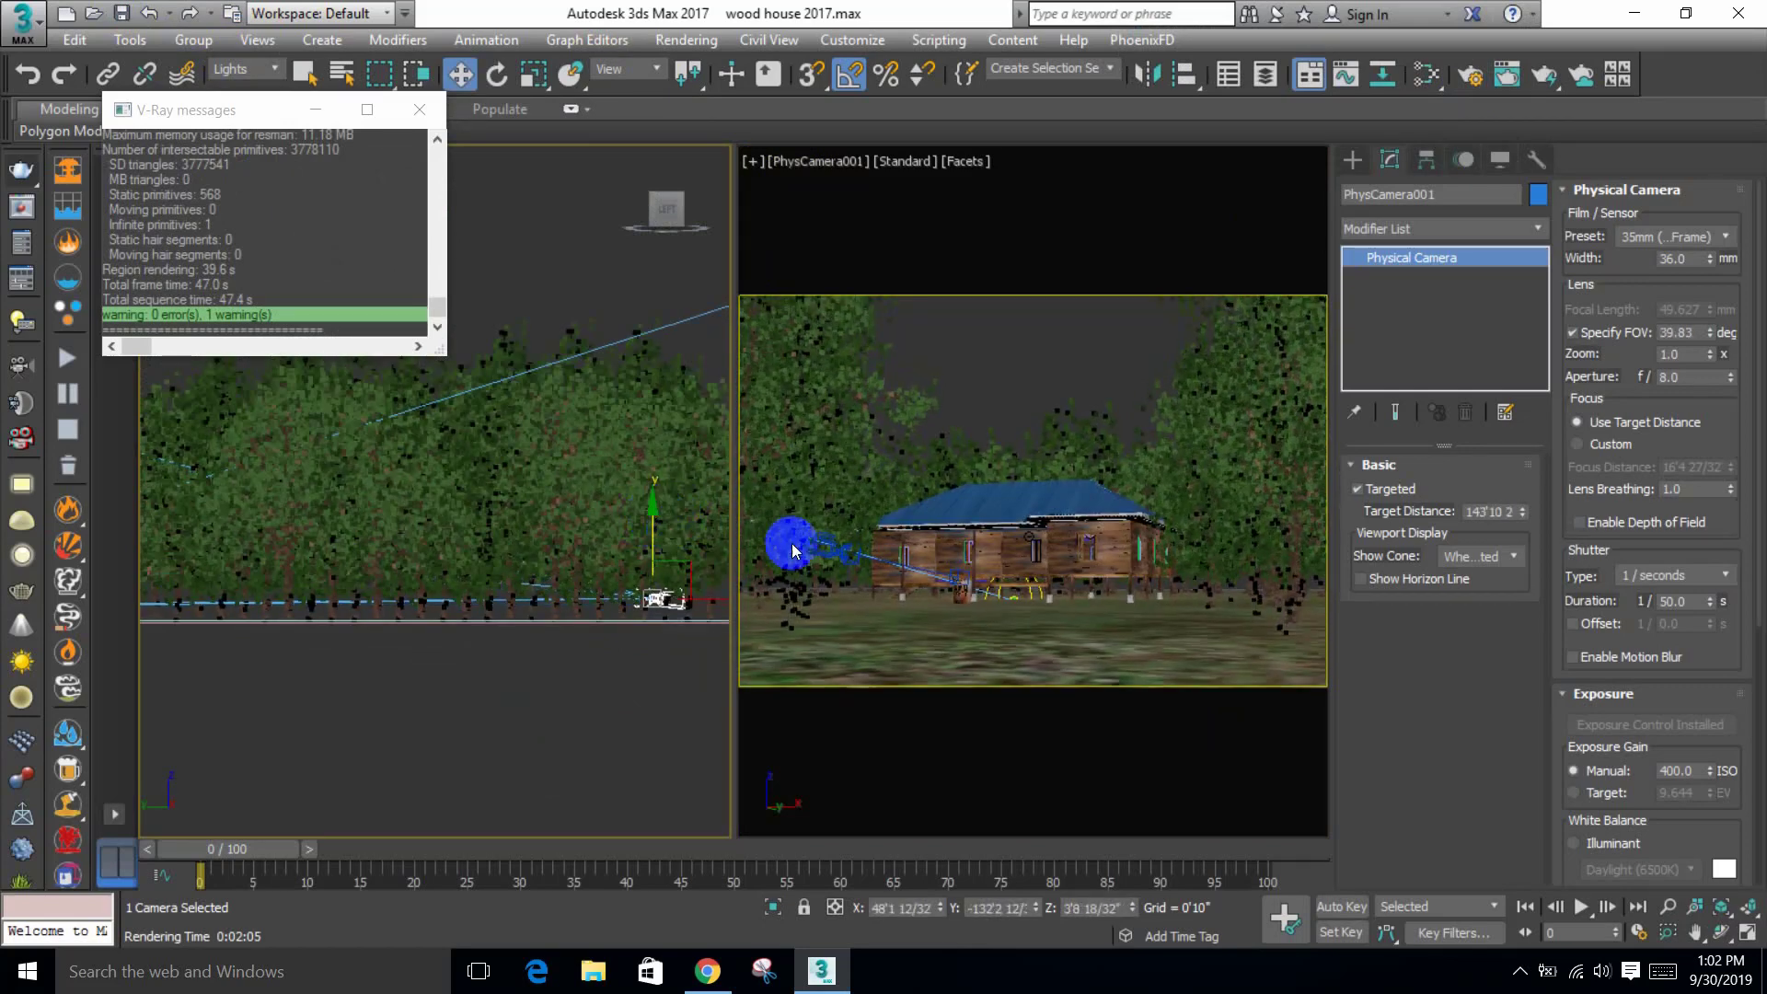
Step: Render from the raised camera, stop during the light cache and close the frame buffer and V-Ray messages
right_click(906, 553)
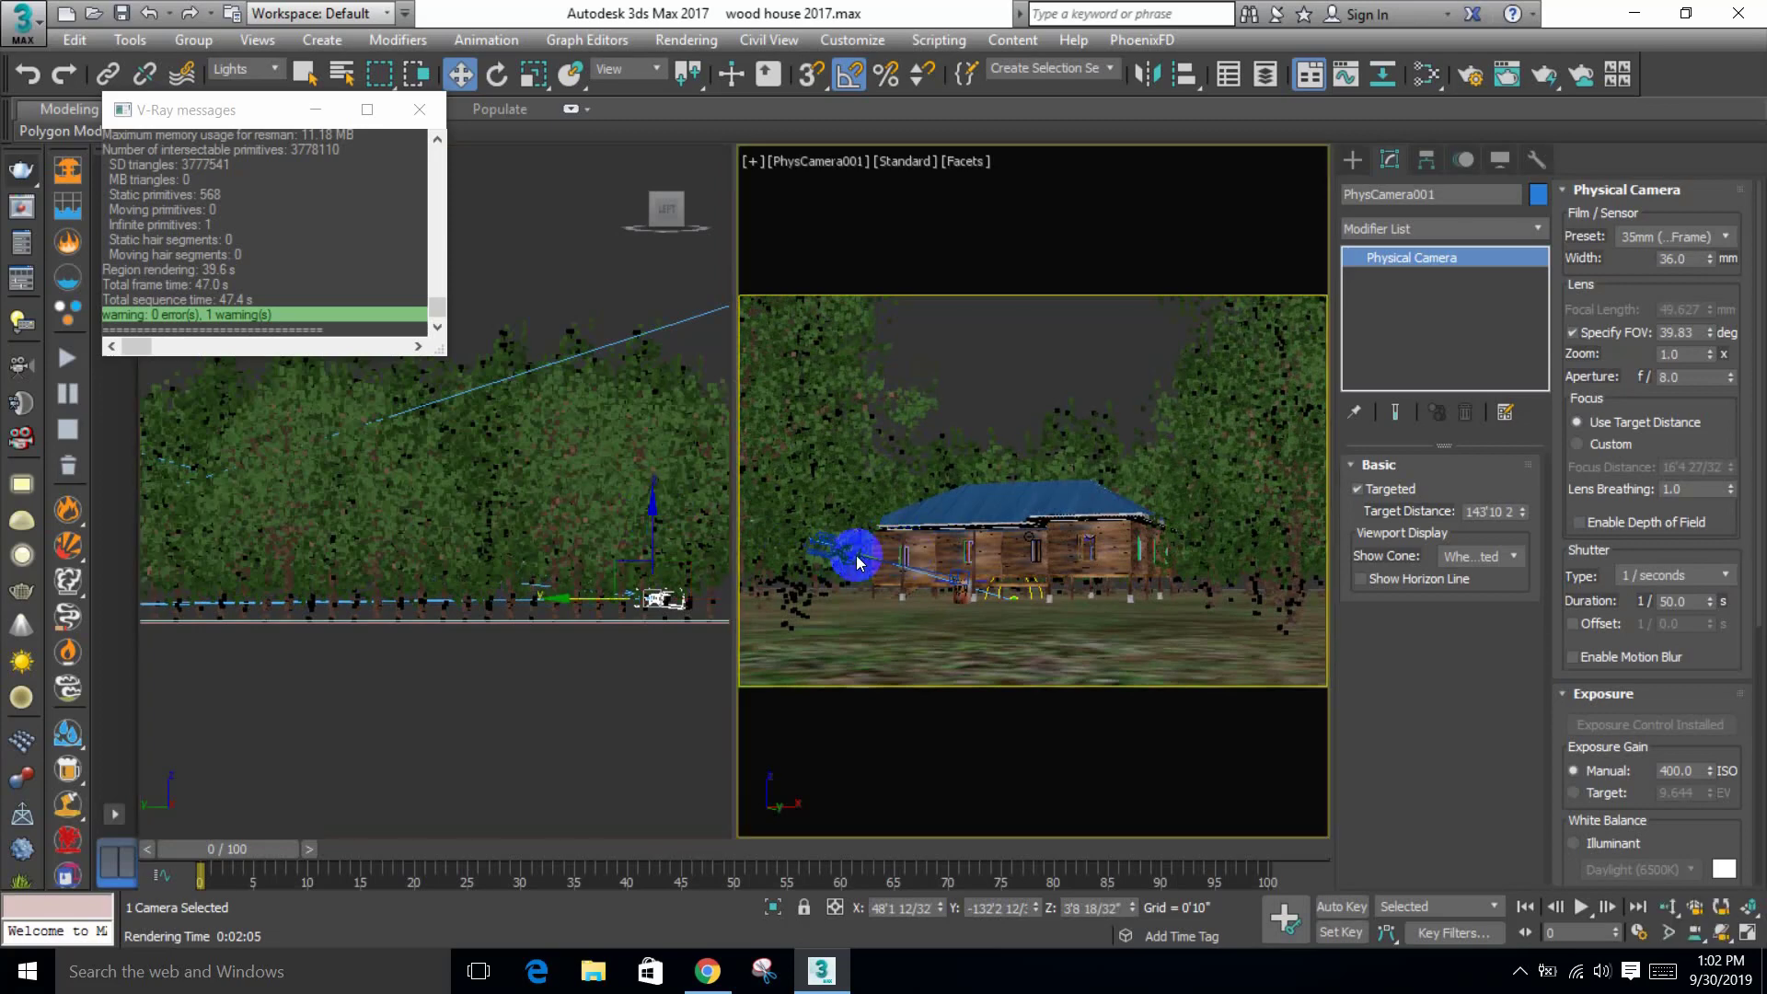
key(shift+q)
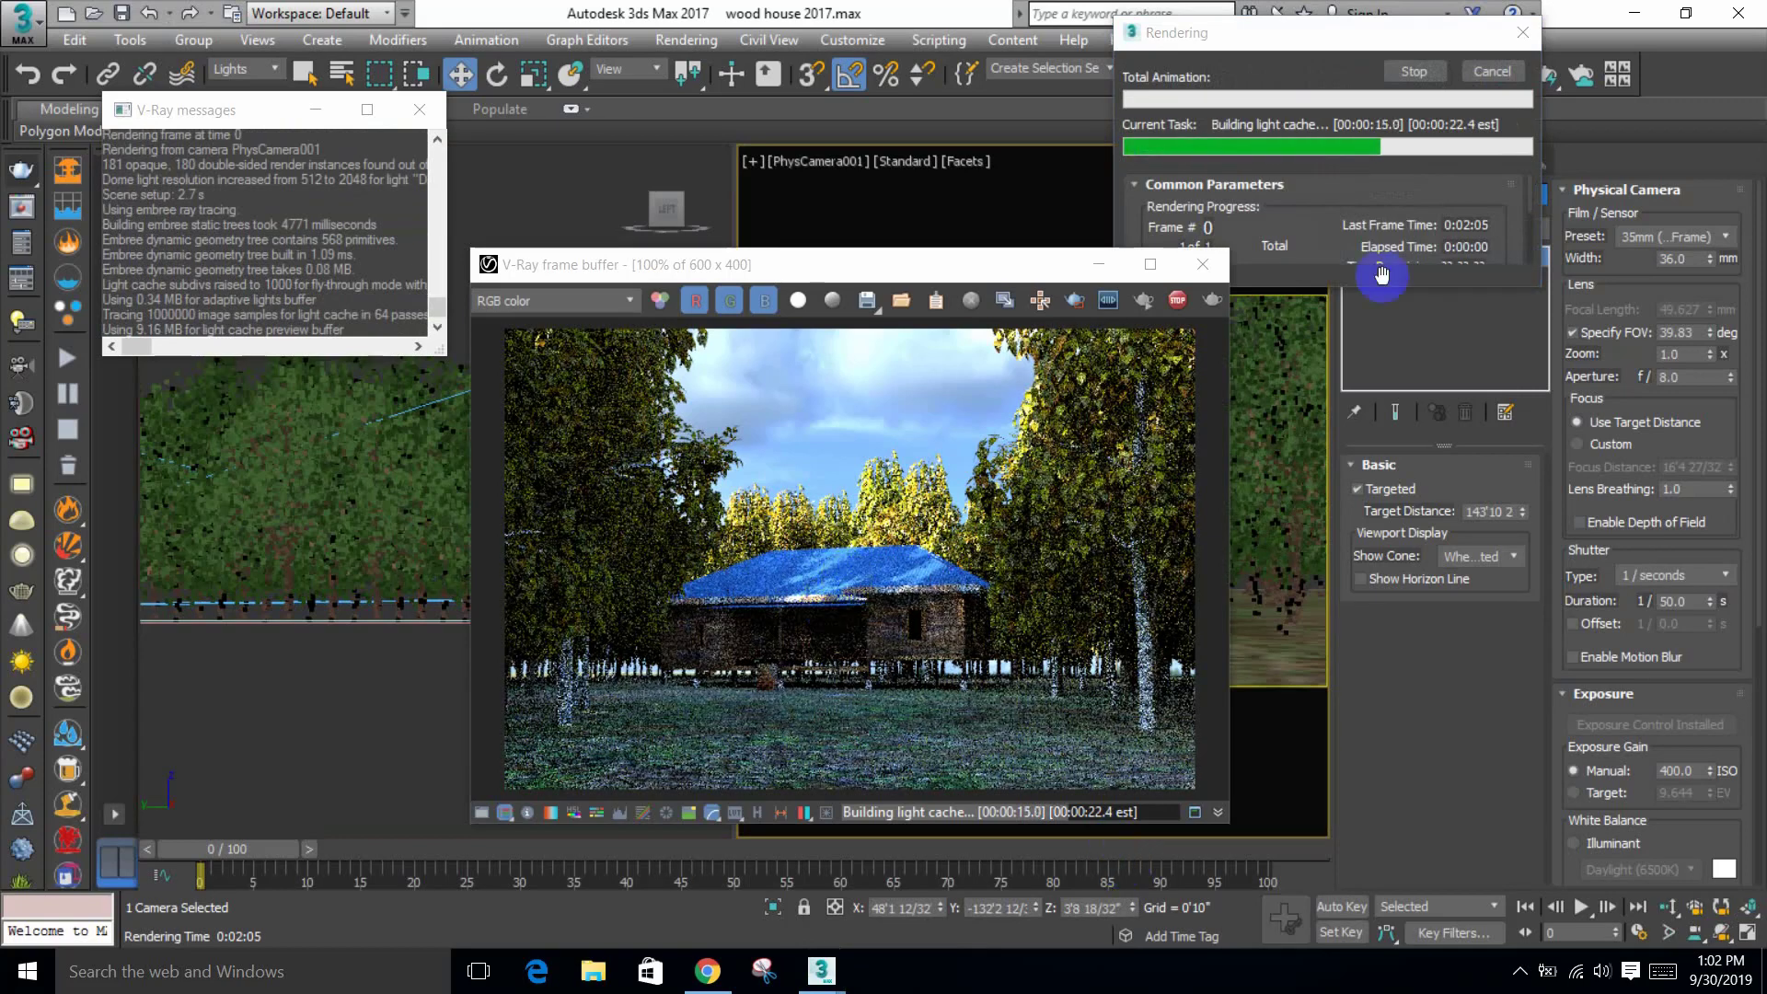
click(1414, 71)
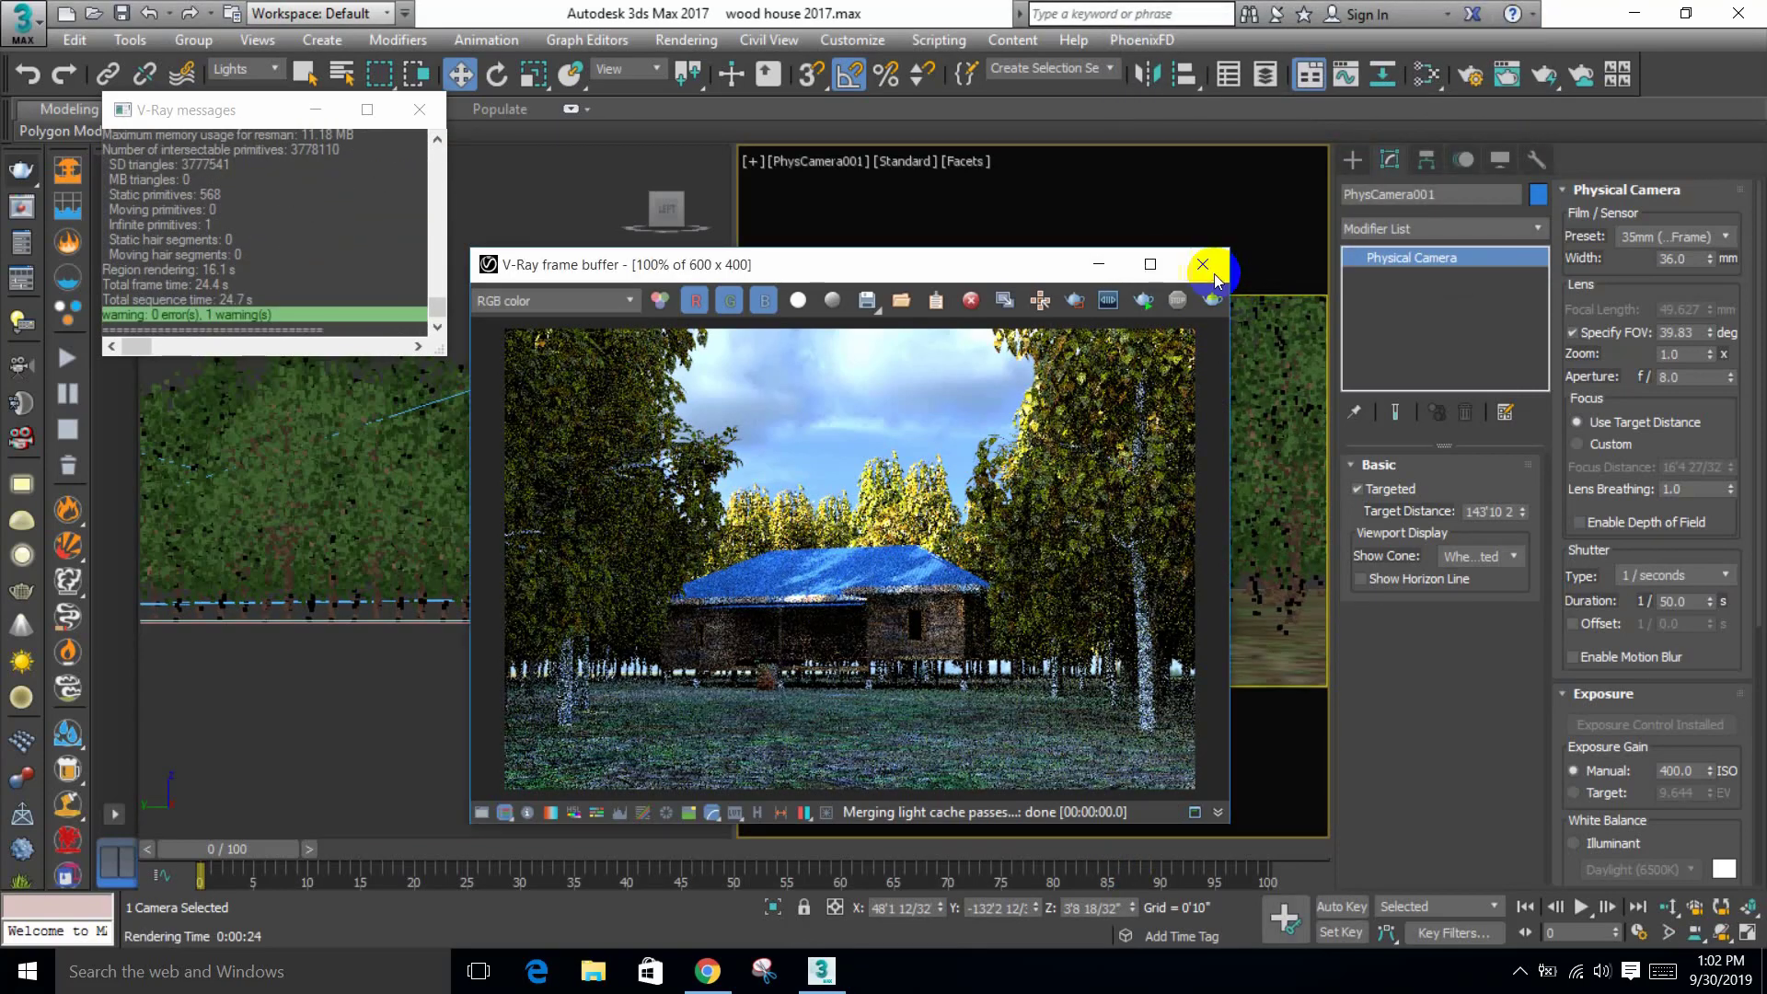
click(1203, 265)
click(425, 110)
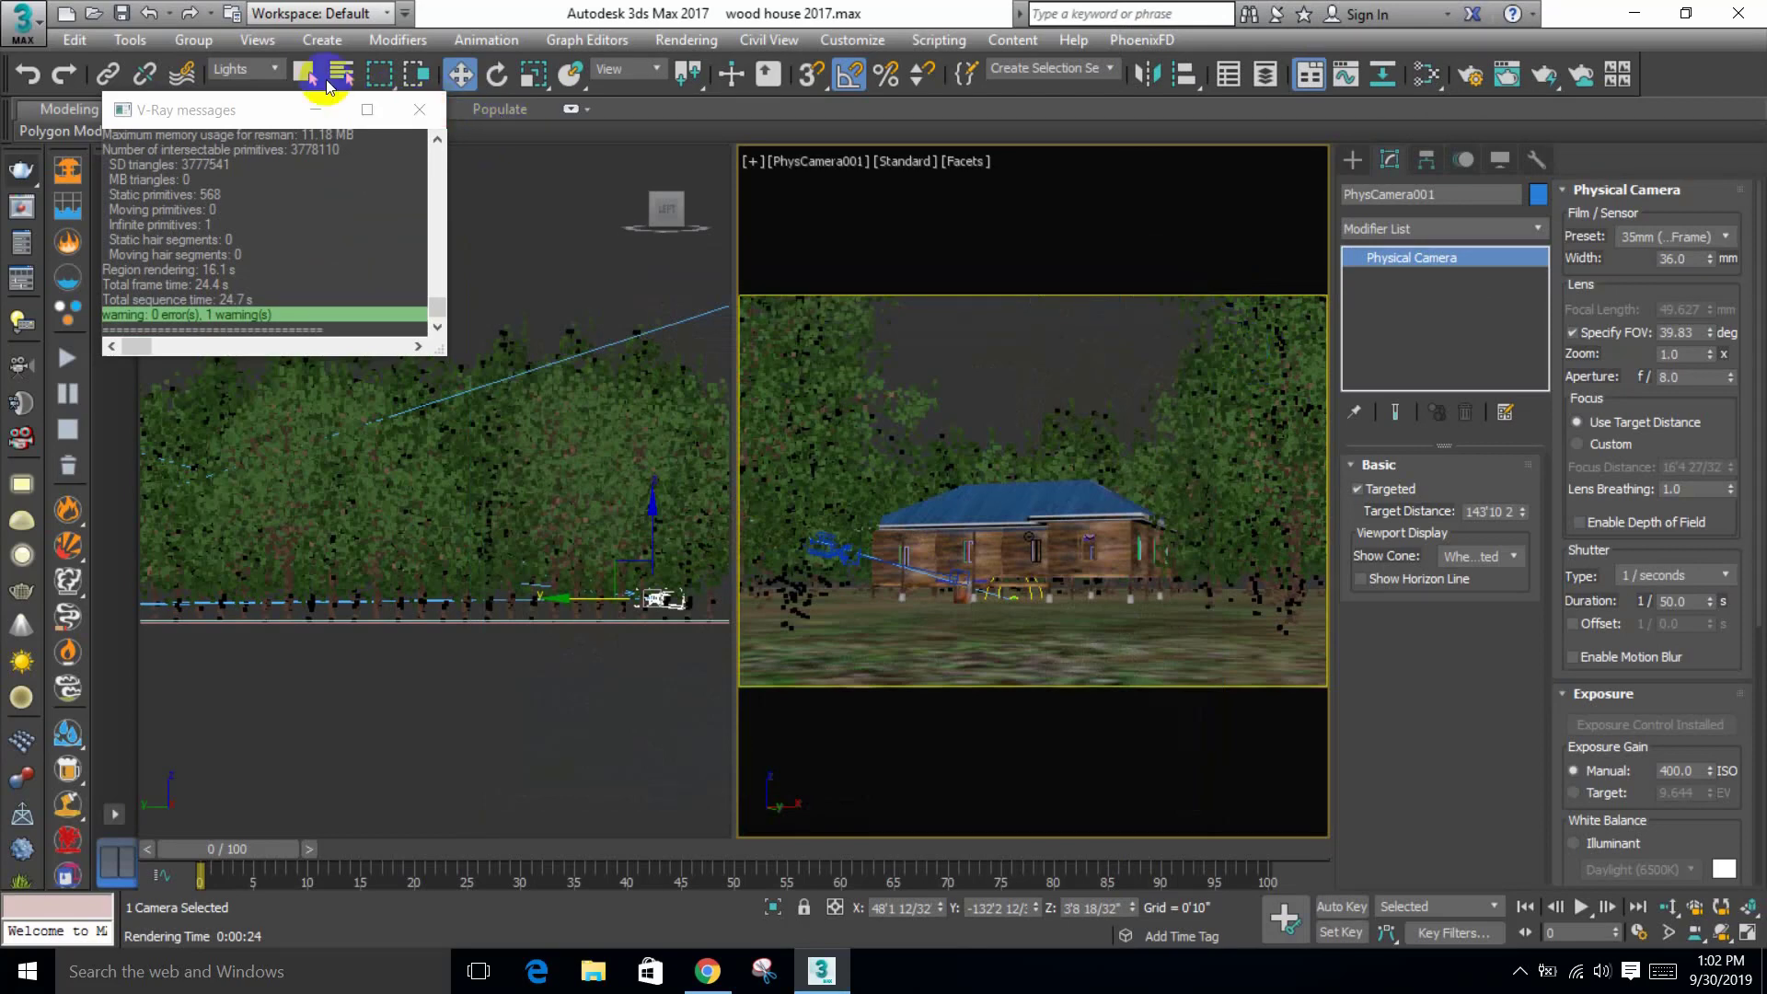
Step: Set the selection filter back to All and select the Forest001 tree scatter for editing
click(265, 70)
click(263, 76)
click(252, 77)
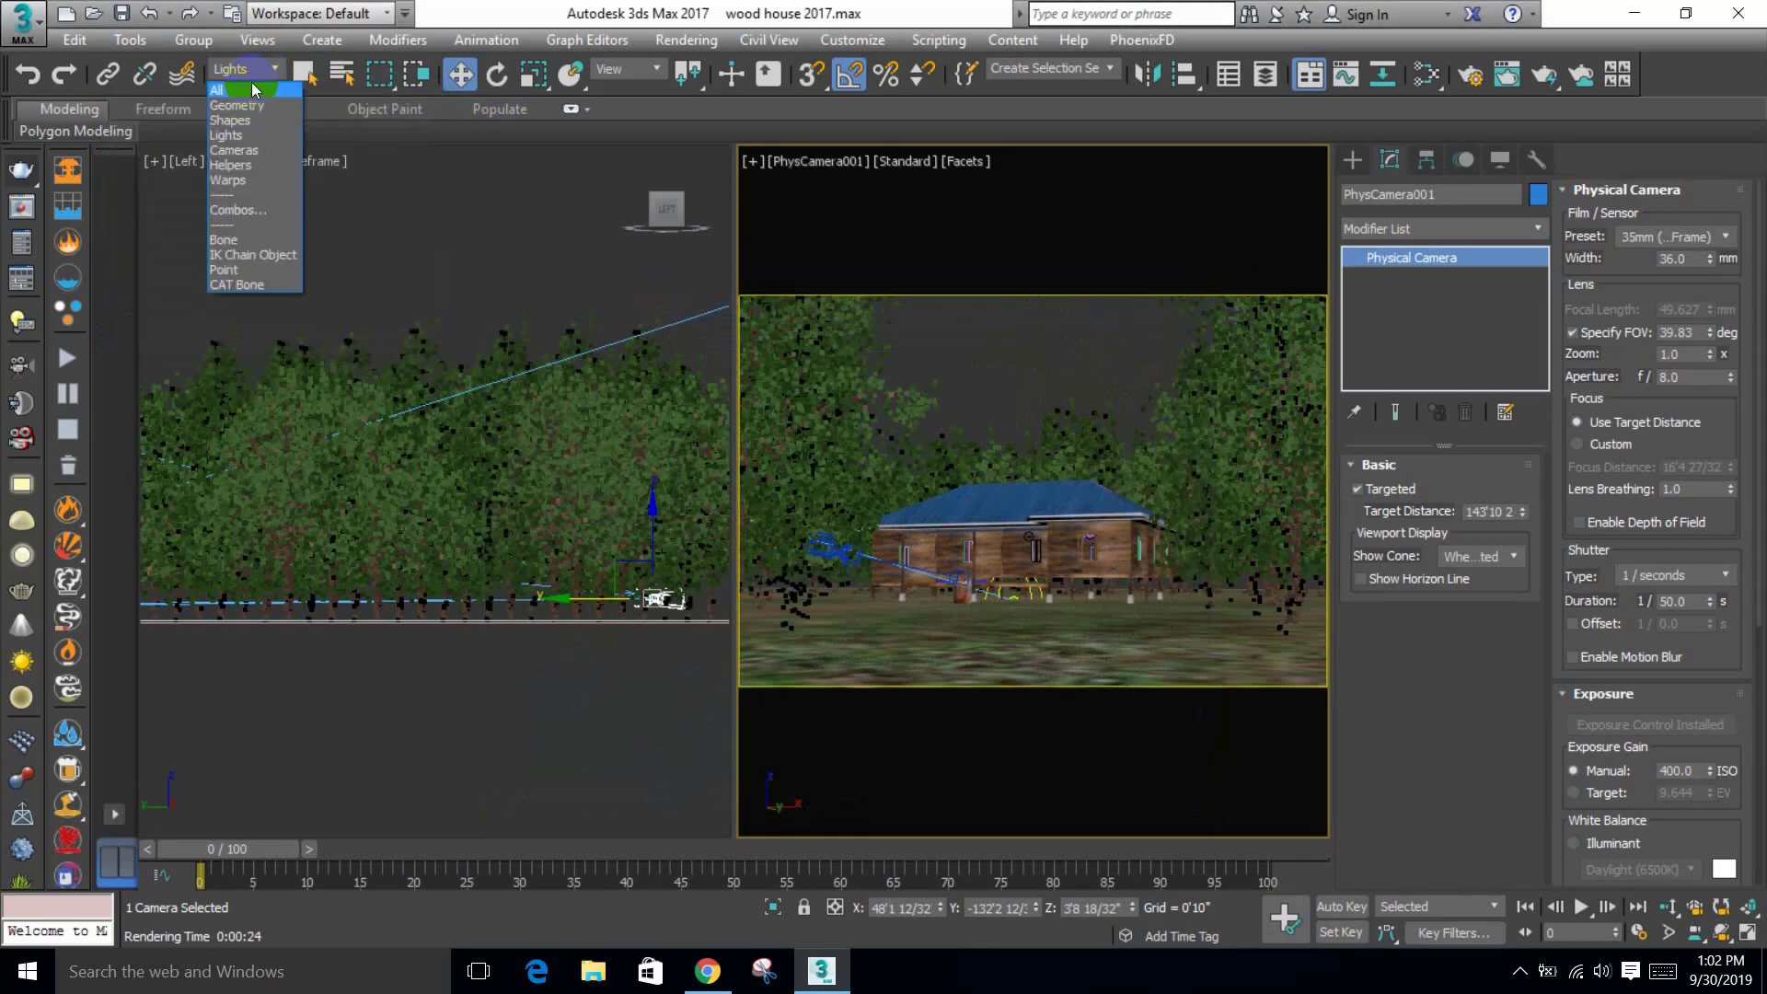
click(249, 88)
click(245, 74)
click(244, 86)
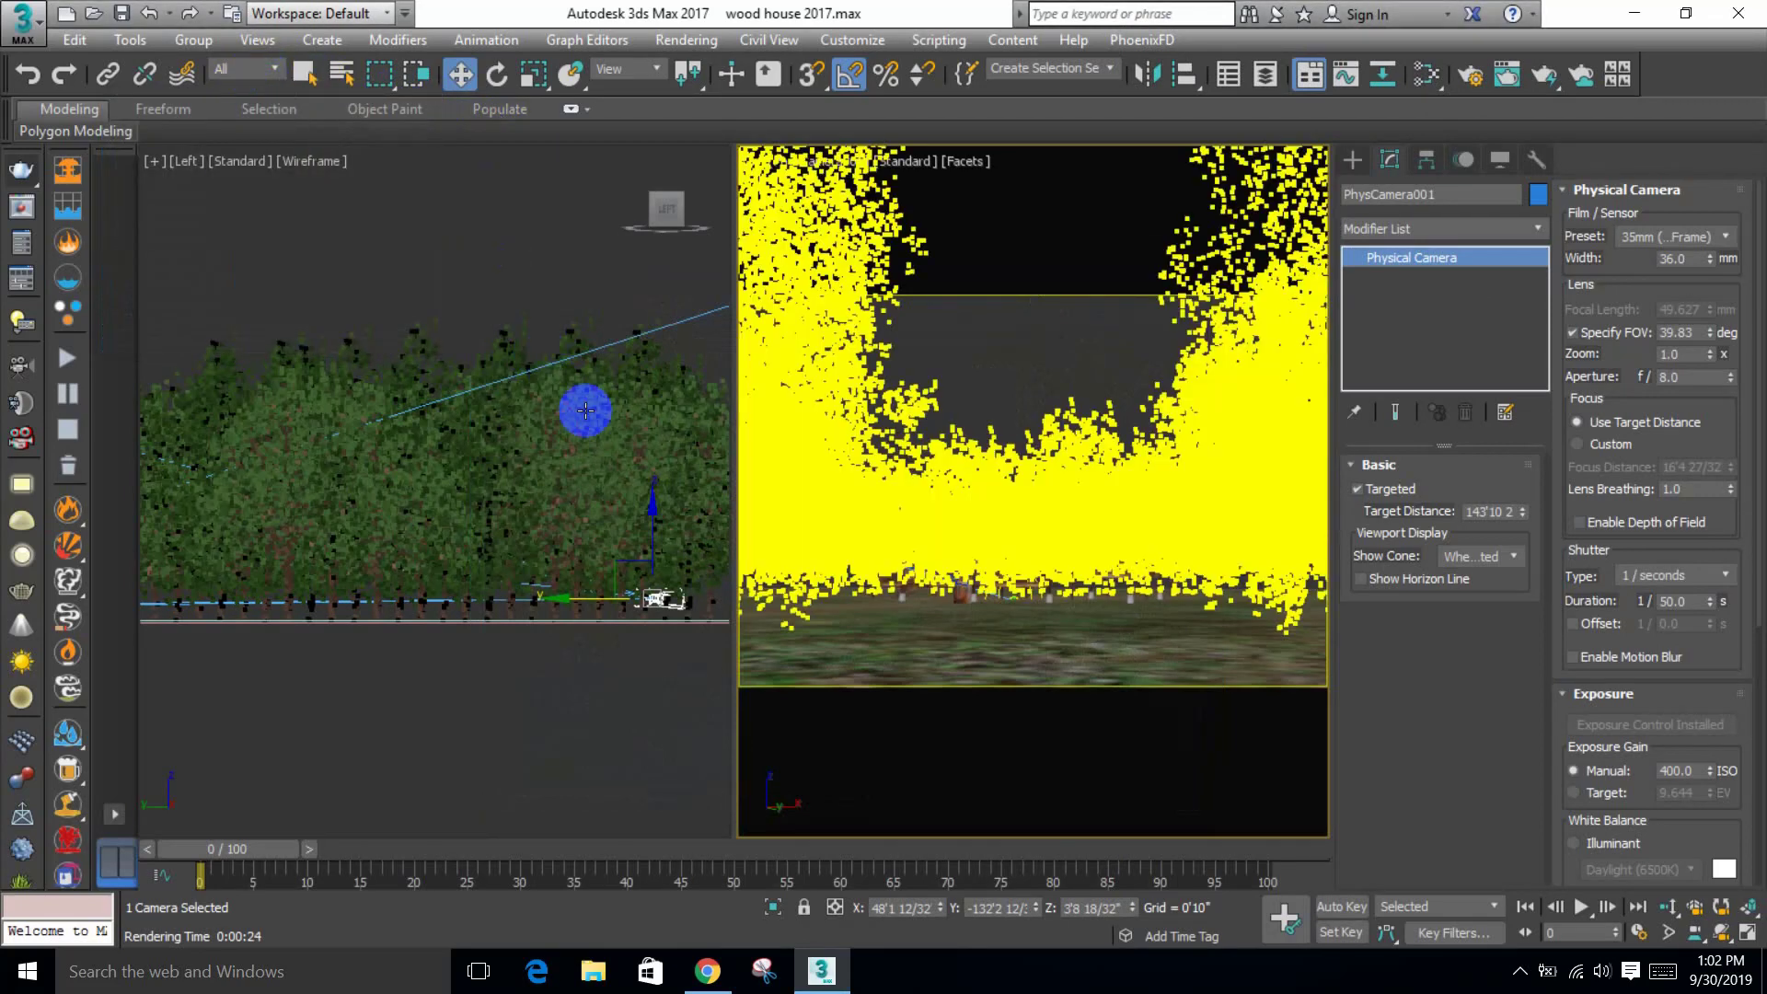
click(617, 434)
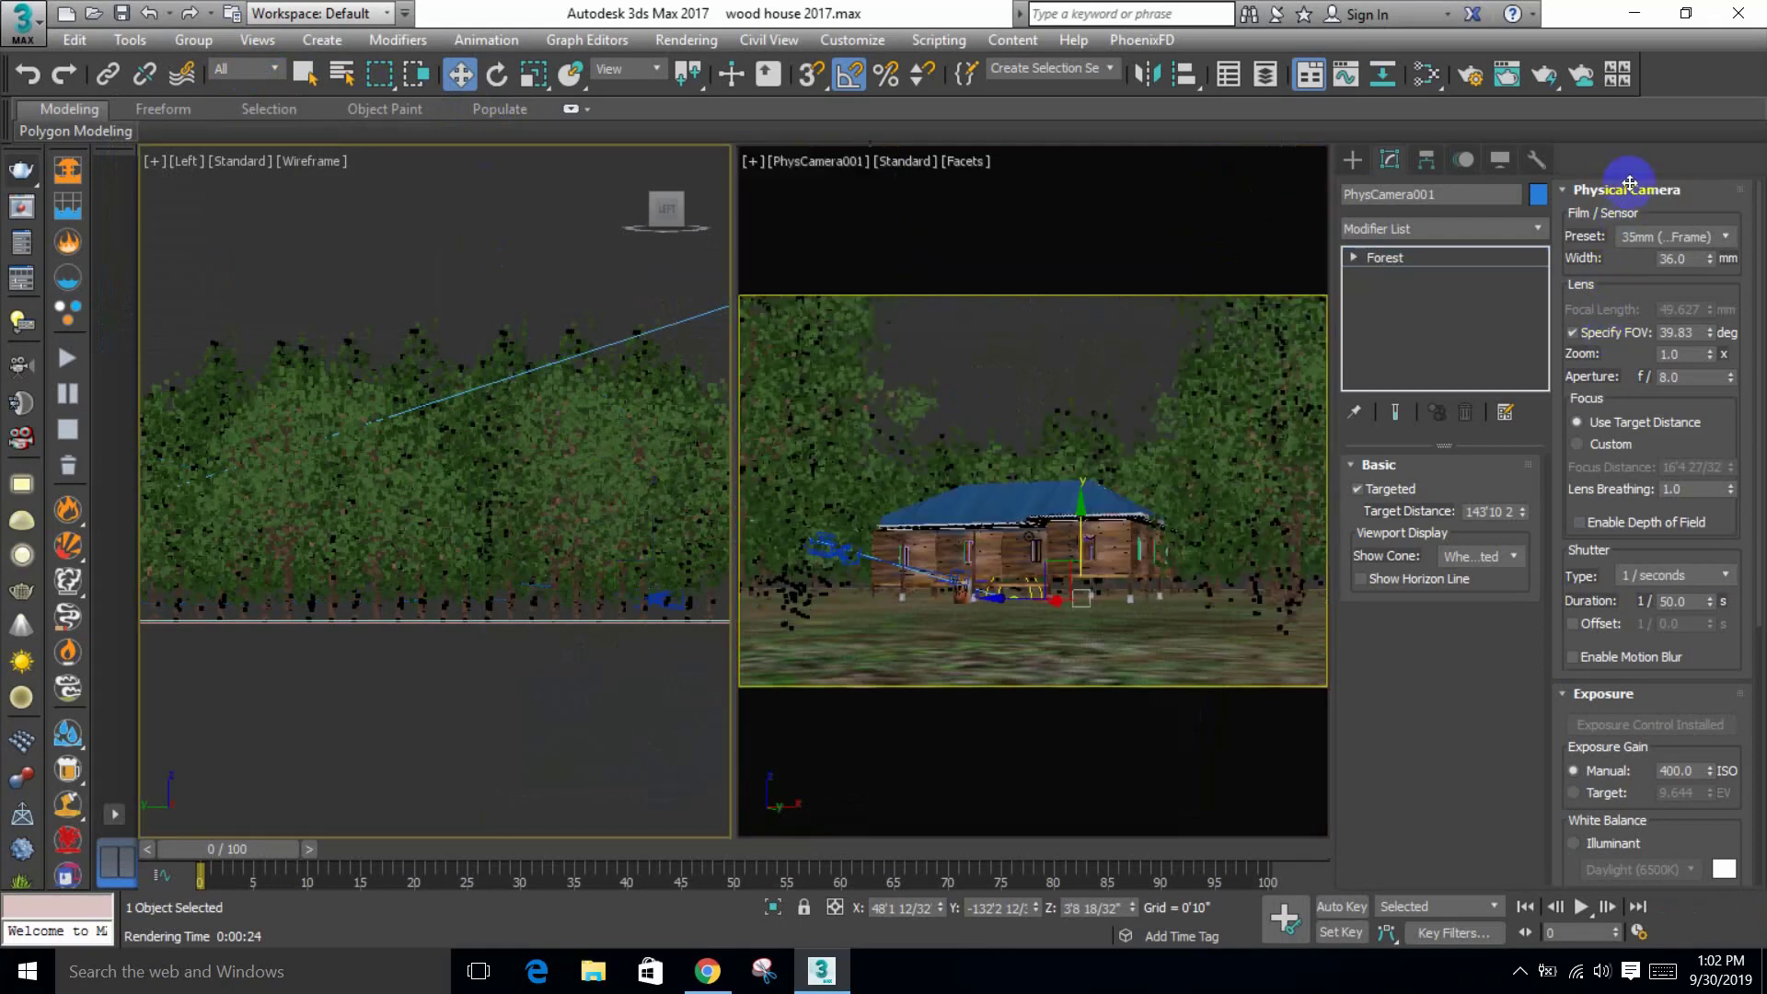
click(1624, 192)
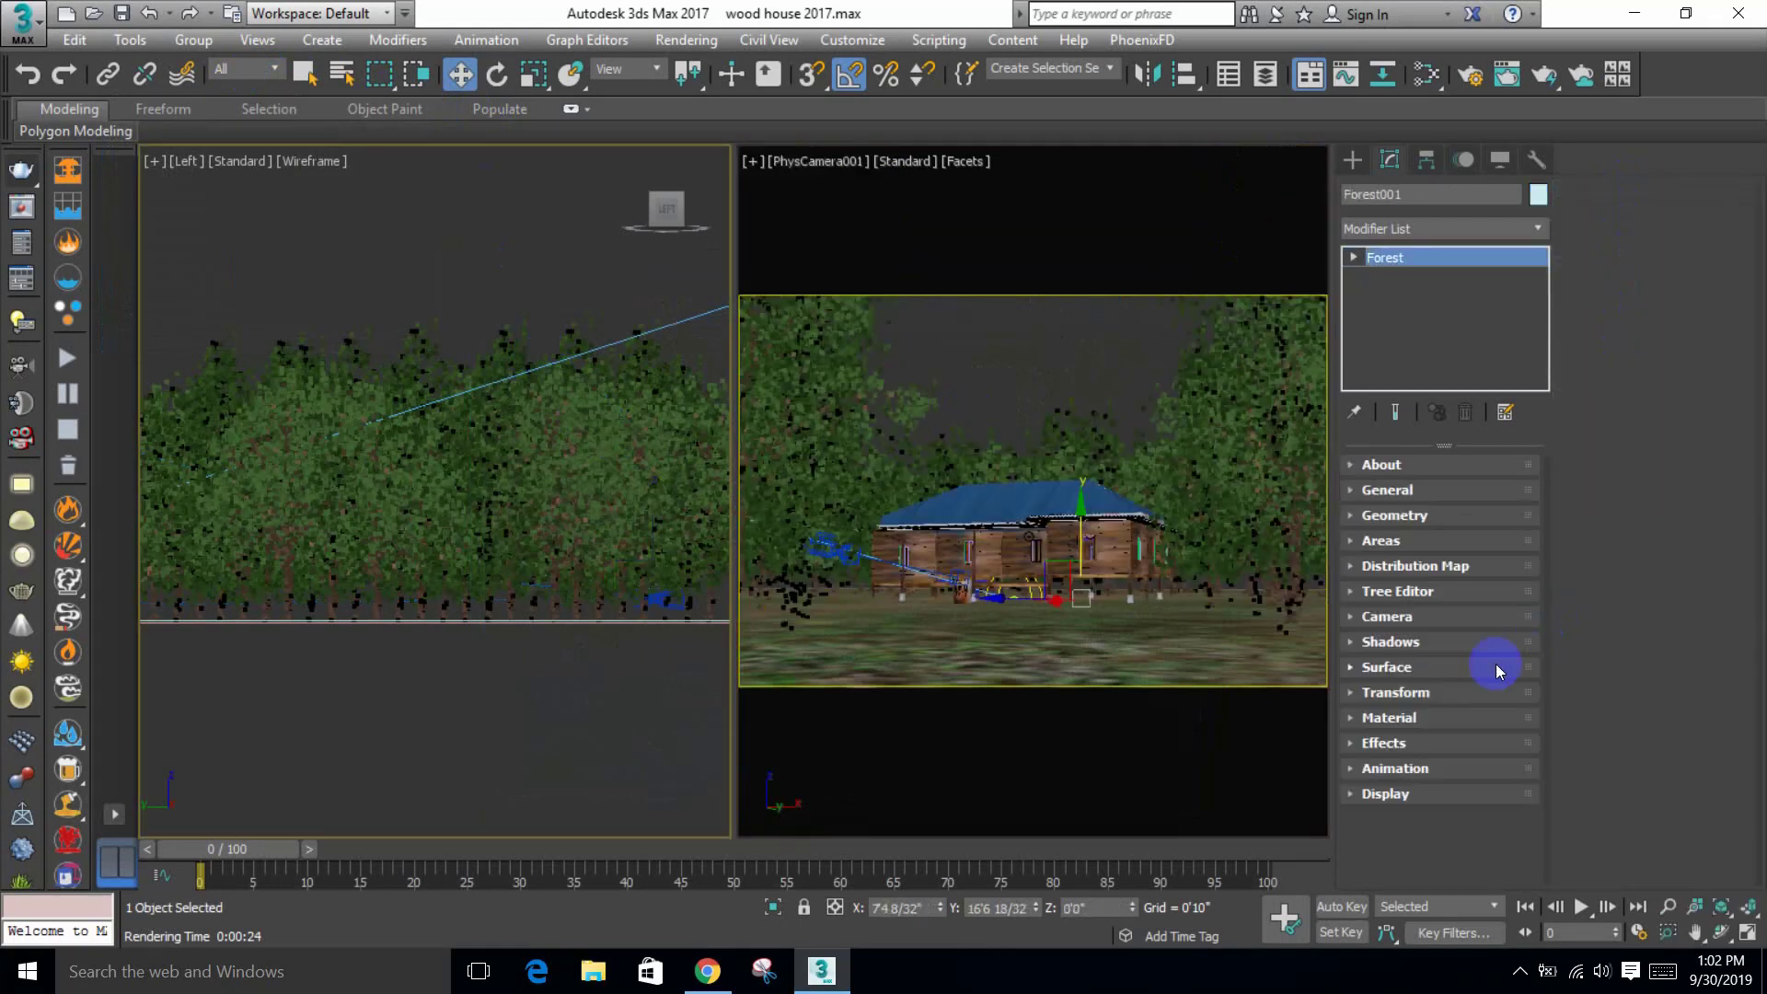
Step: Widen the forest's random scale range to a minimum of 79% and a maximum of 424%
click(1486, 693)
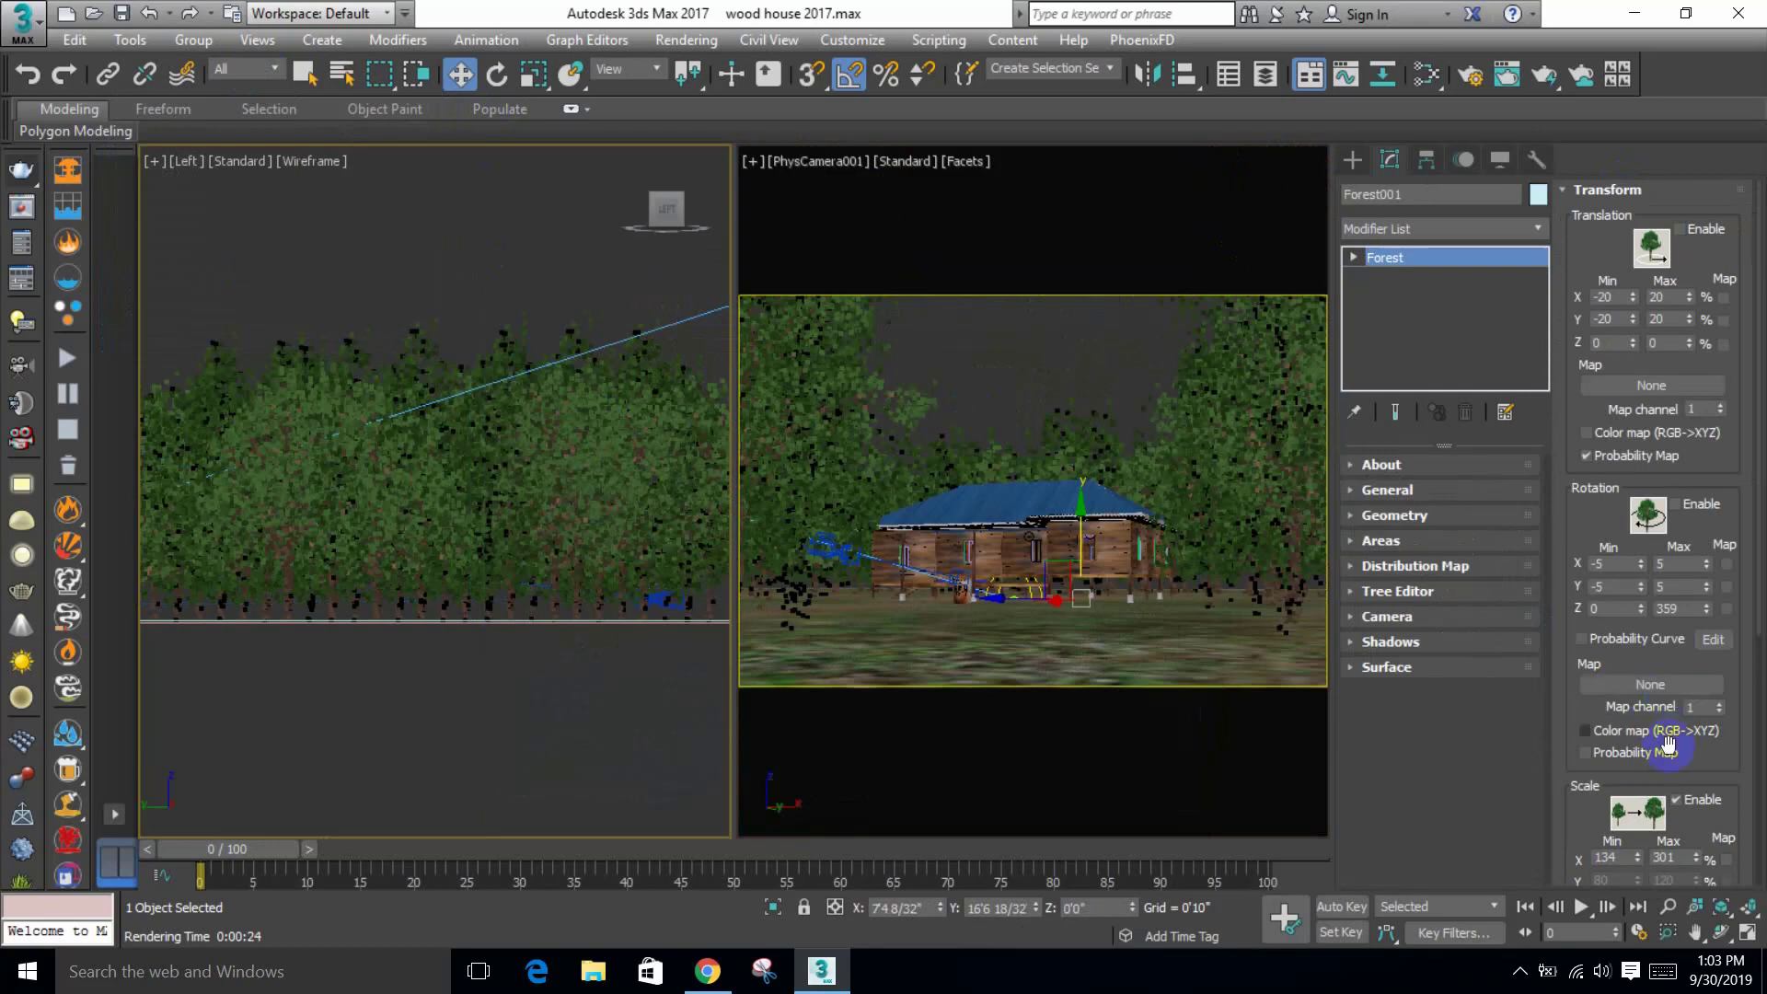
scroll(1747, 778, down, 3)
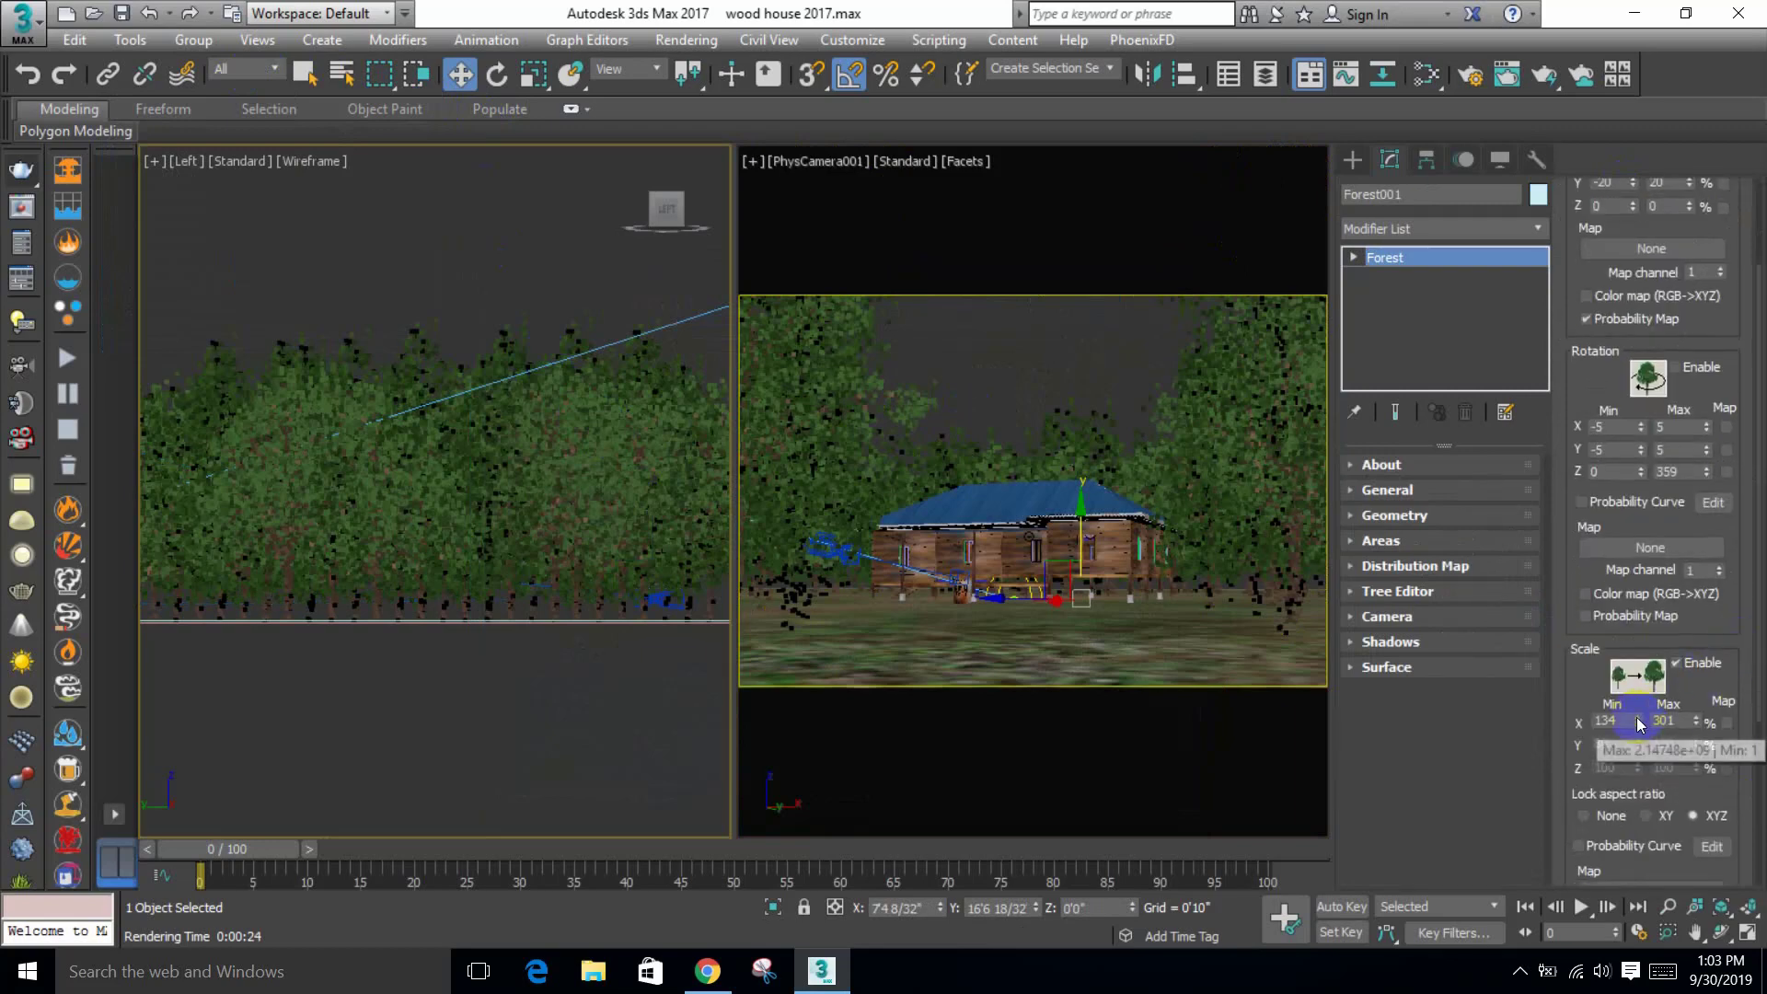
drag(1642, 730, 1700, 672)
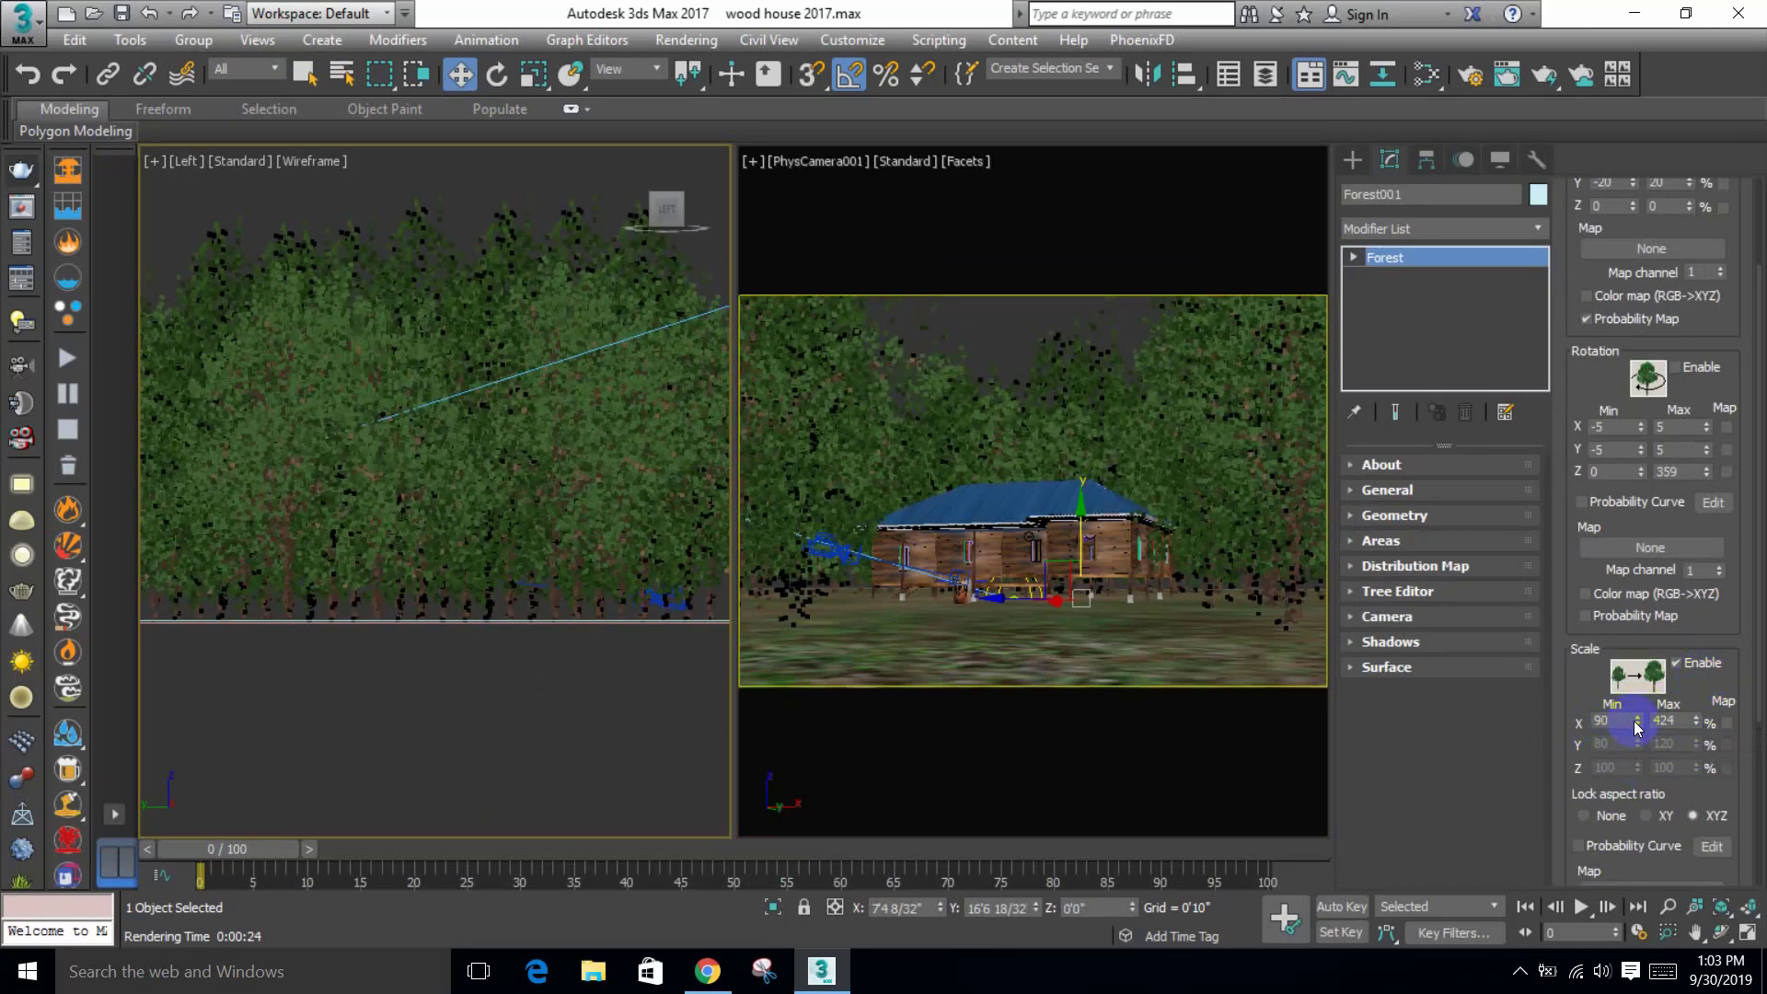
drag(1635, 719, 1635, 733)
Step: Render the camera view with the rescaled trees and switch the Left viewport to a Top view of the whole site
click(1135, 253)
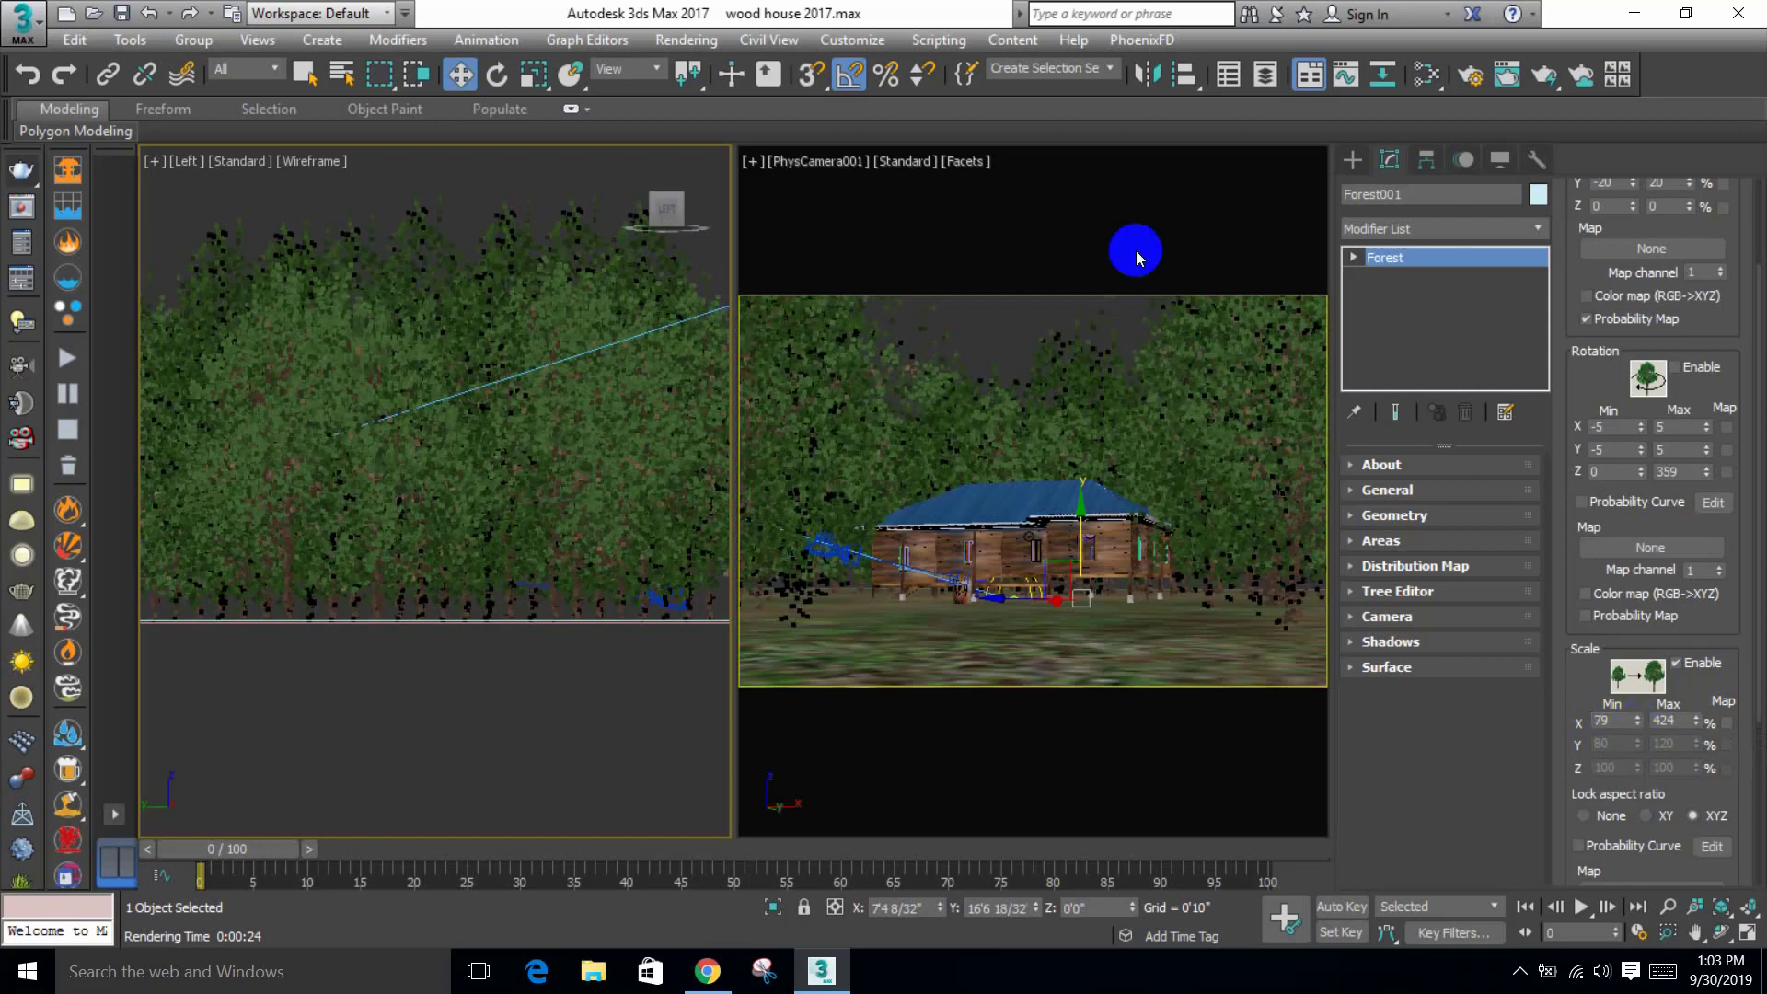
click(1532, 87)
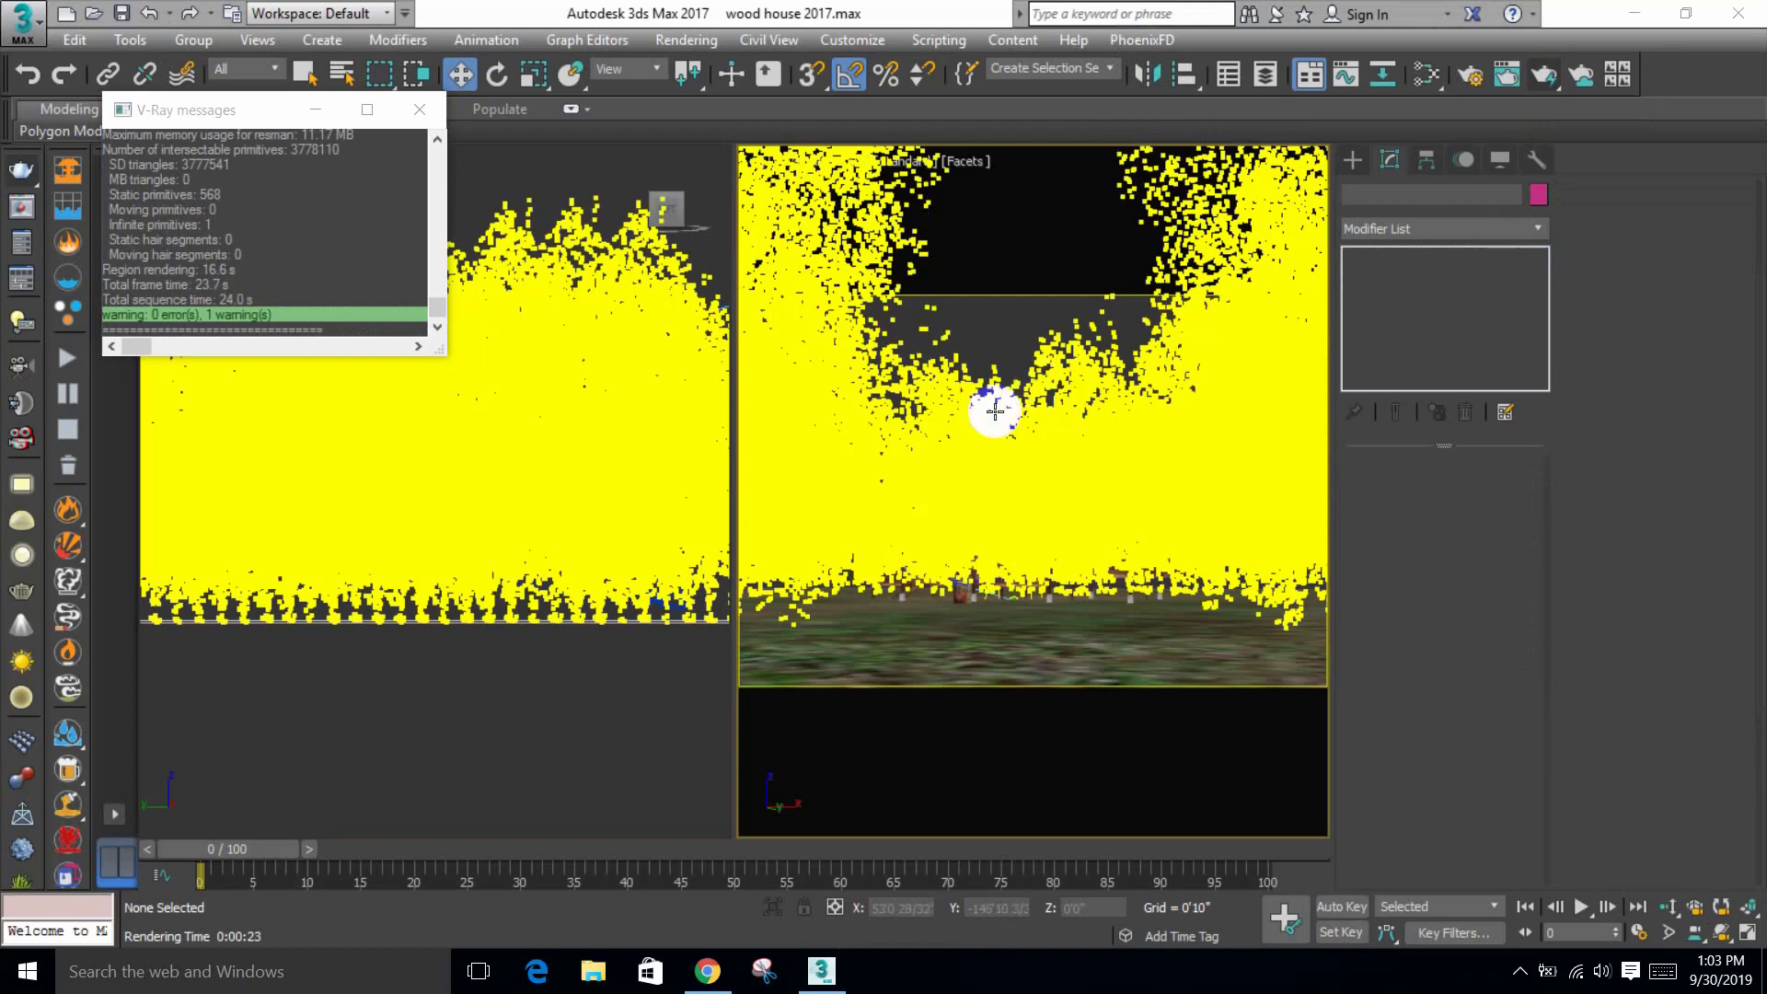
scroll(559, 550, down, 6)
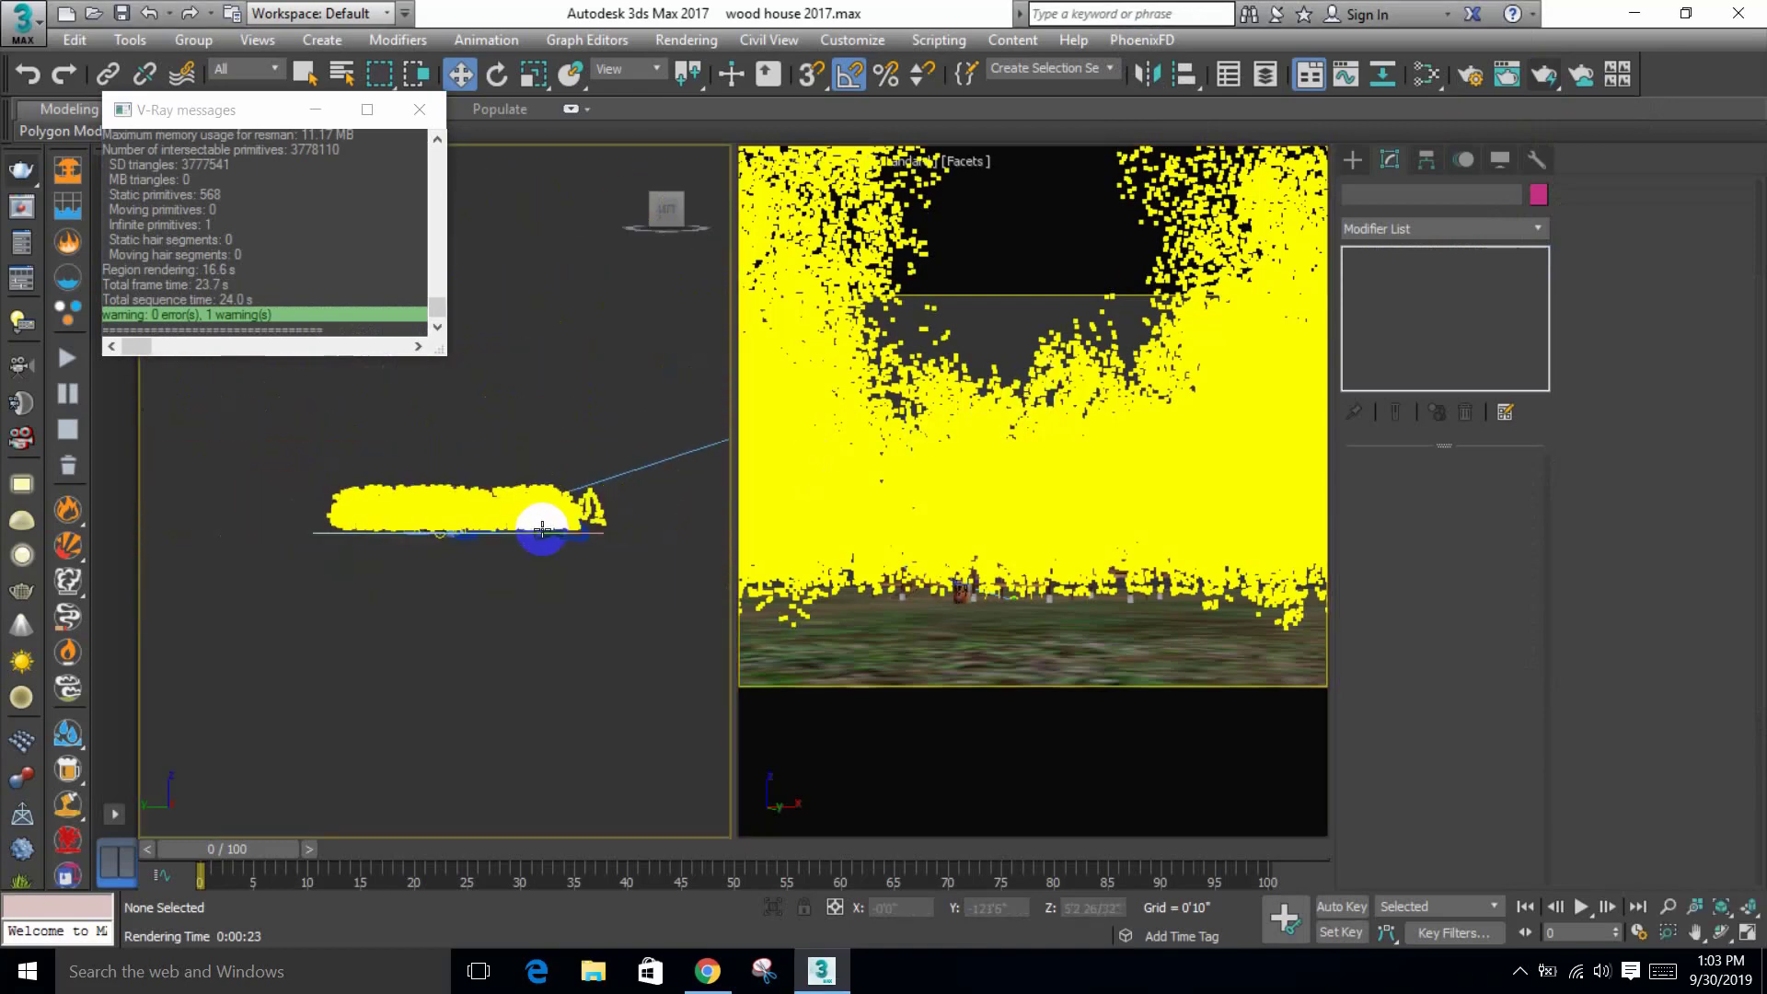
key(t)
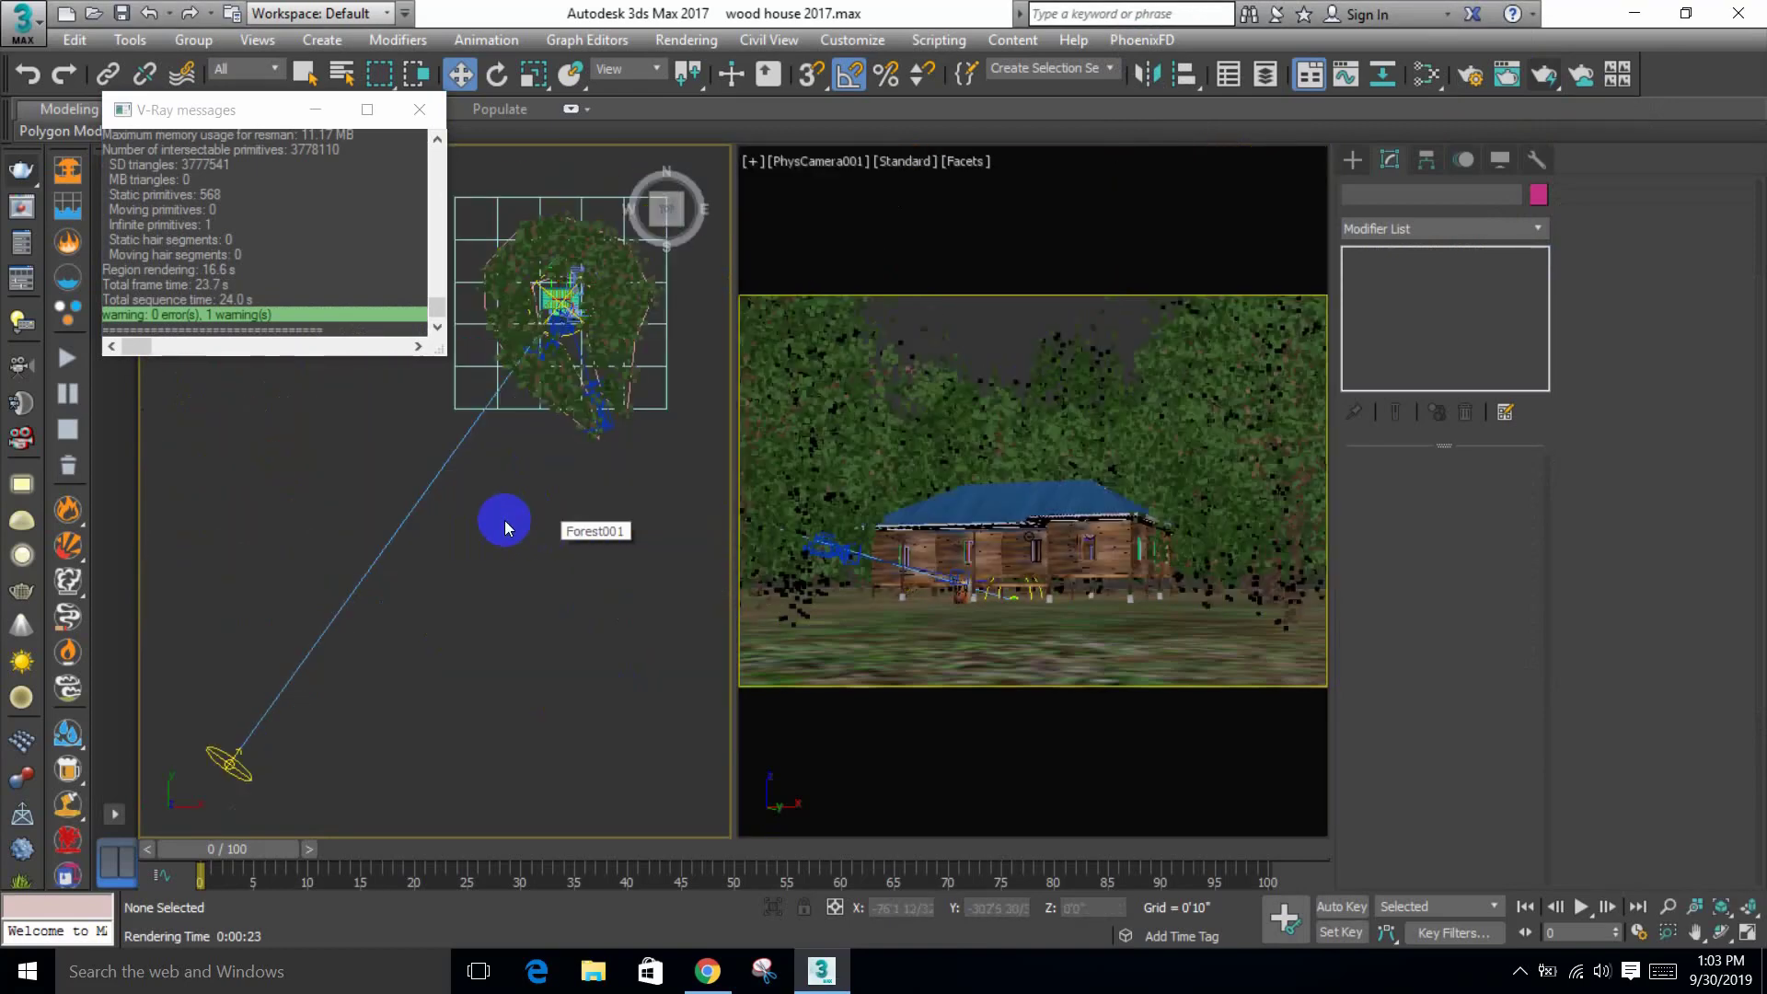
Step: Limit the selection filter to Lights, select all the scene lights and isolate them
click(245, 70)
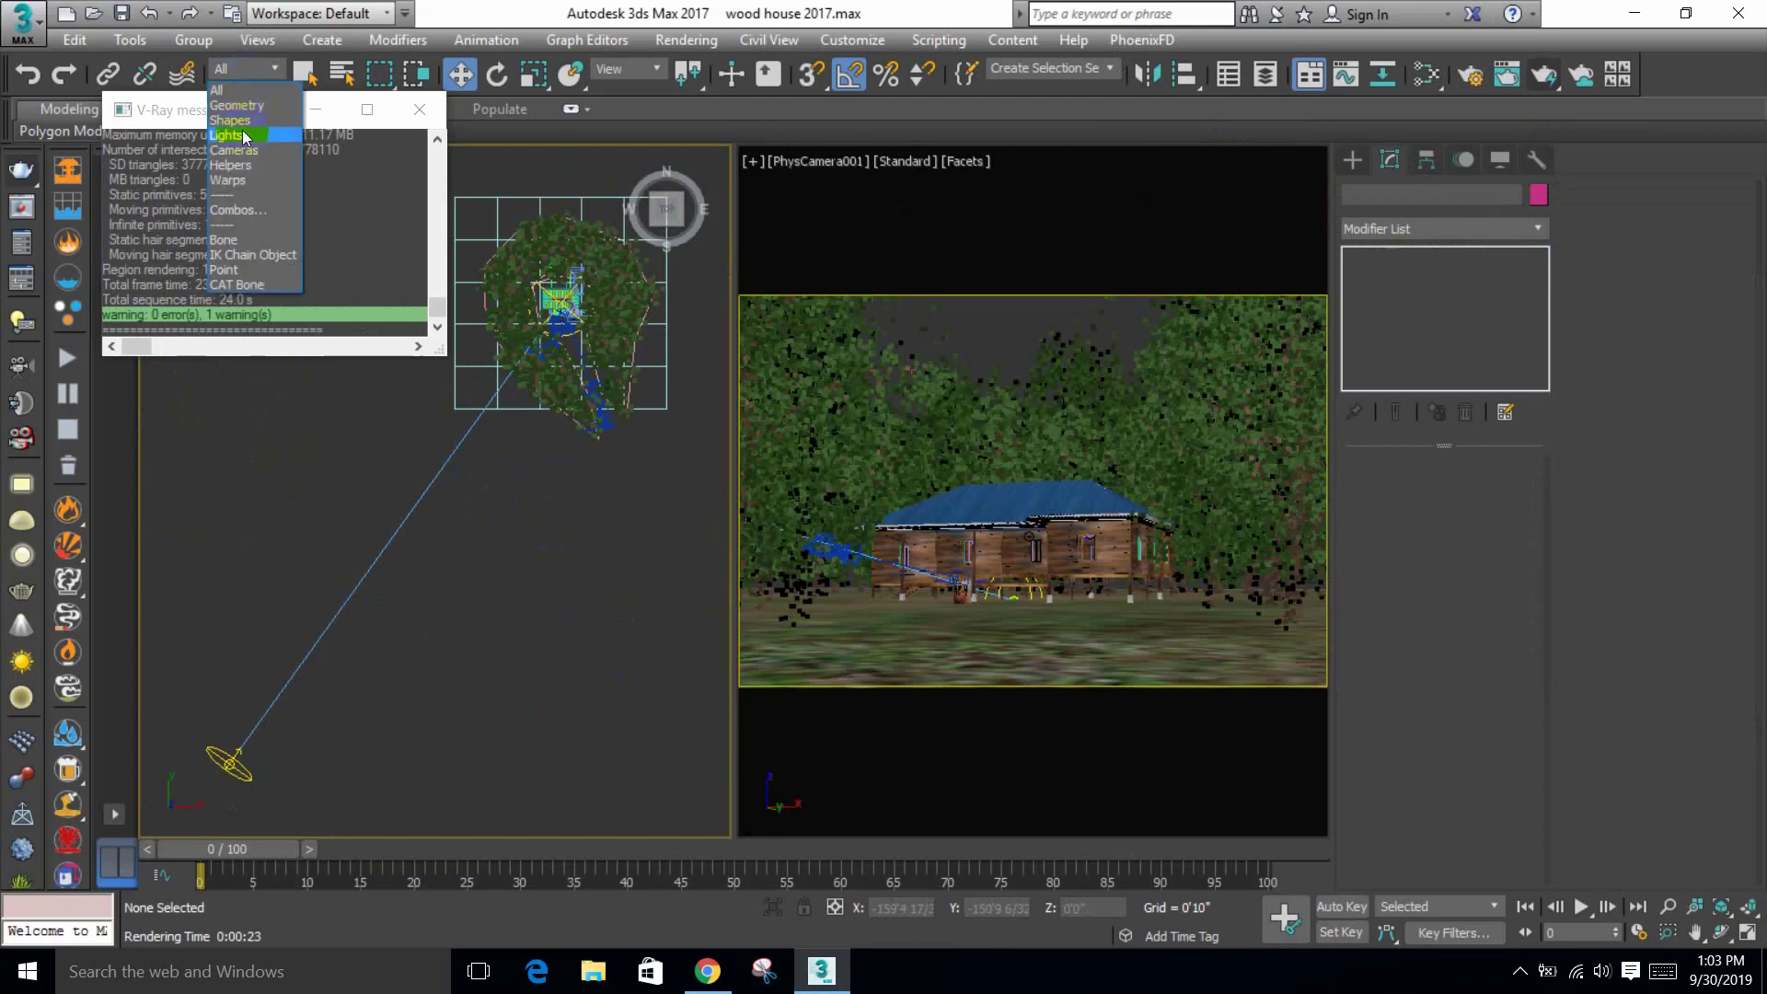
click(241, 130)
scroll(632, 552, down, 5)
drag(460, 702, 686, 403)
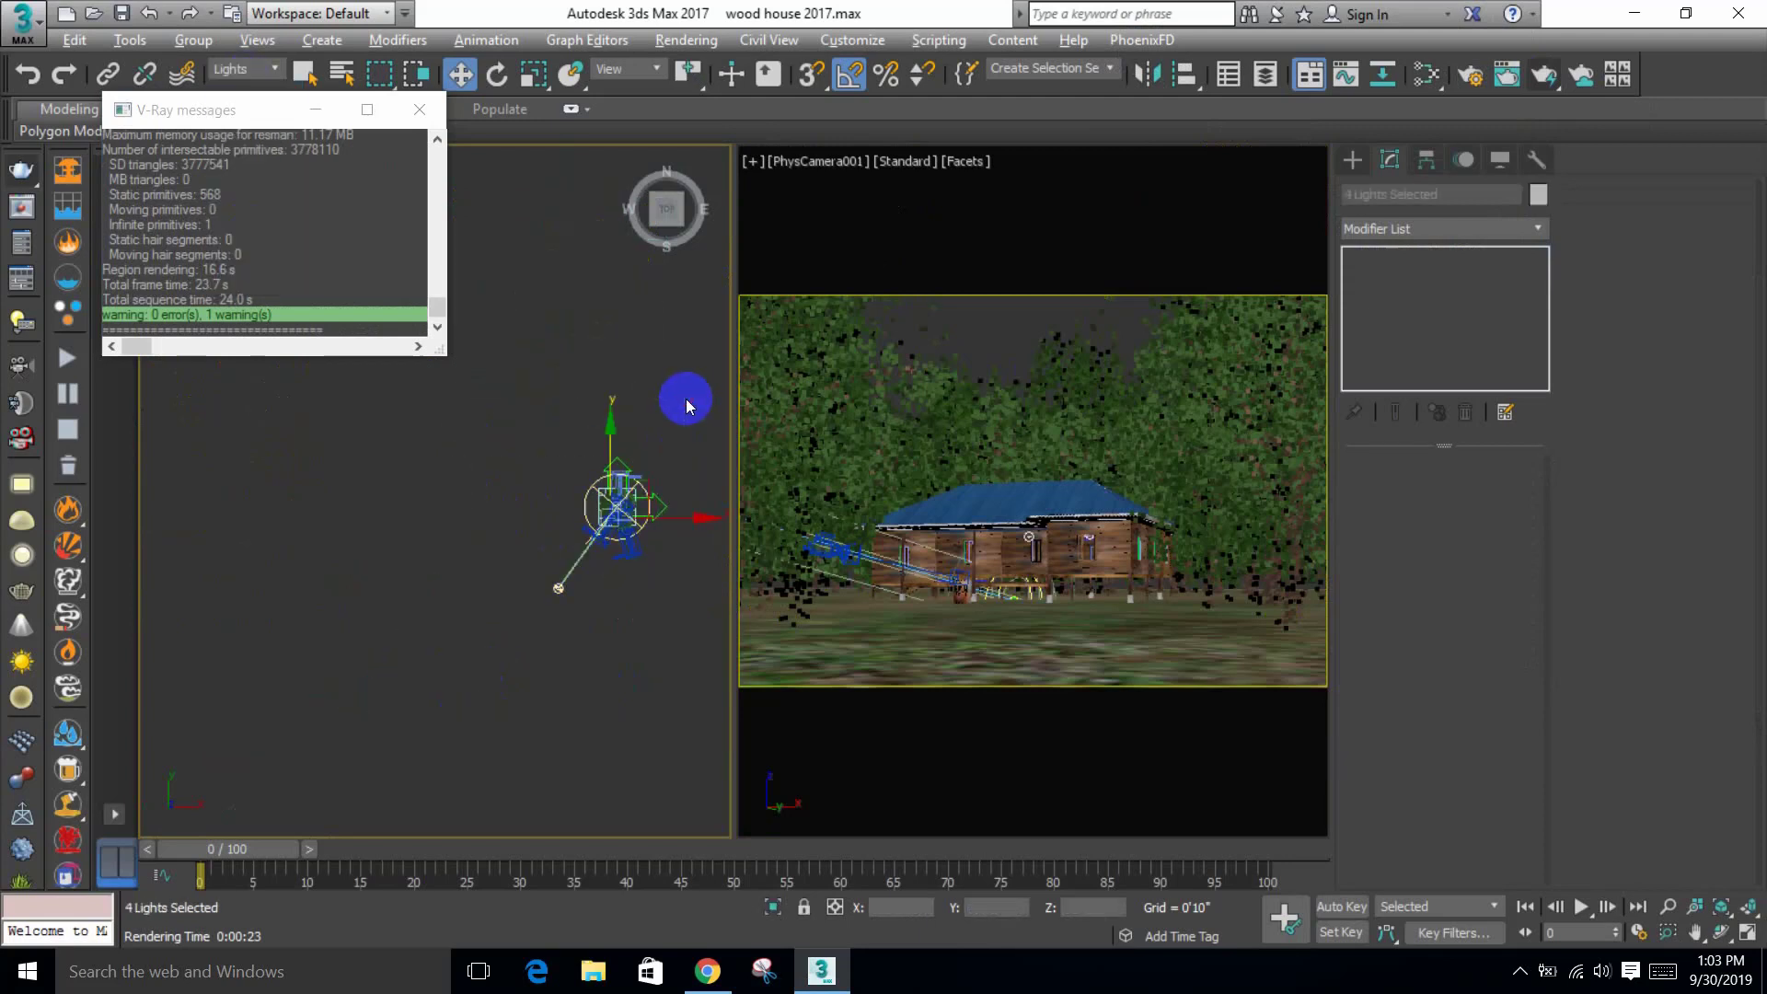
key(alt+q)
Step: Delete the dome light and the existing V-Ray sun, and end the isolation to bring the scene back
scroll(570, 409, up, 1)
click(521, 399)
click(489, 391)
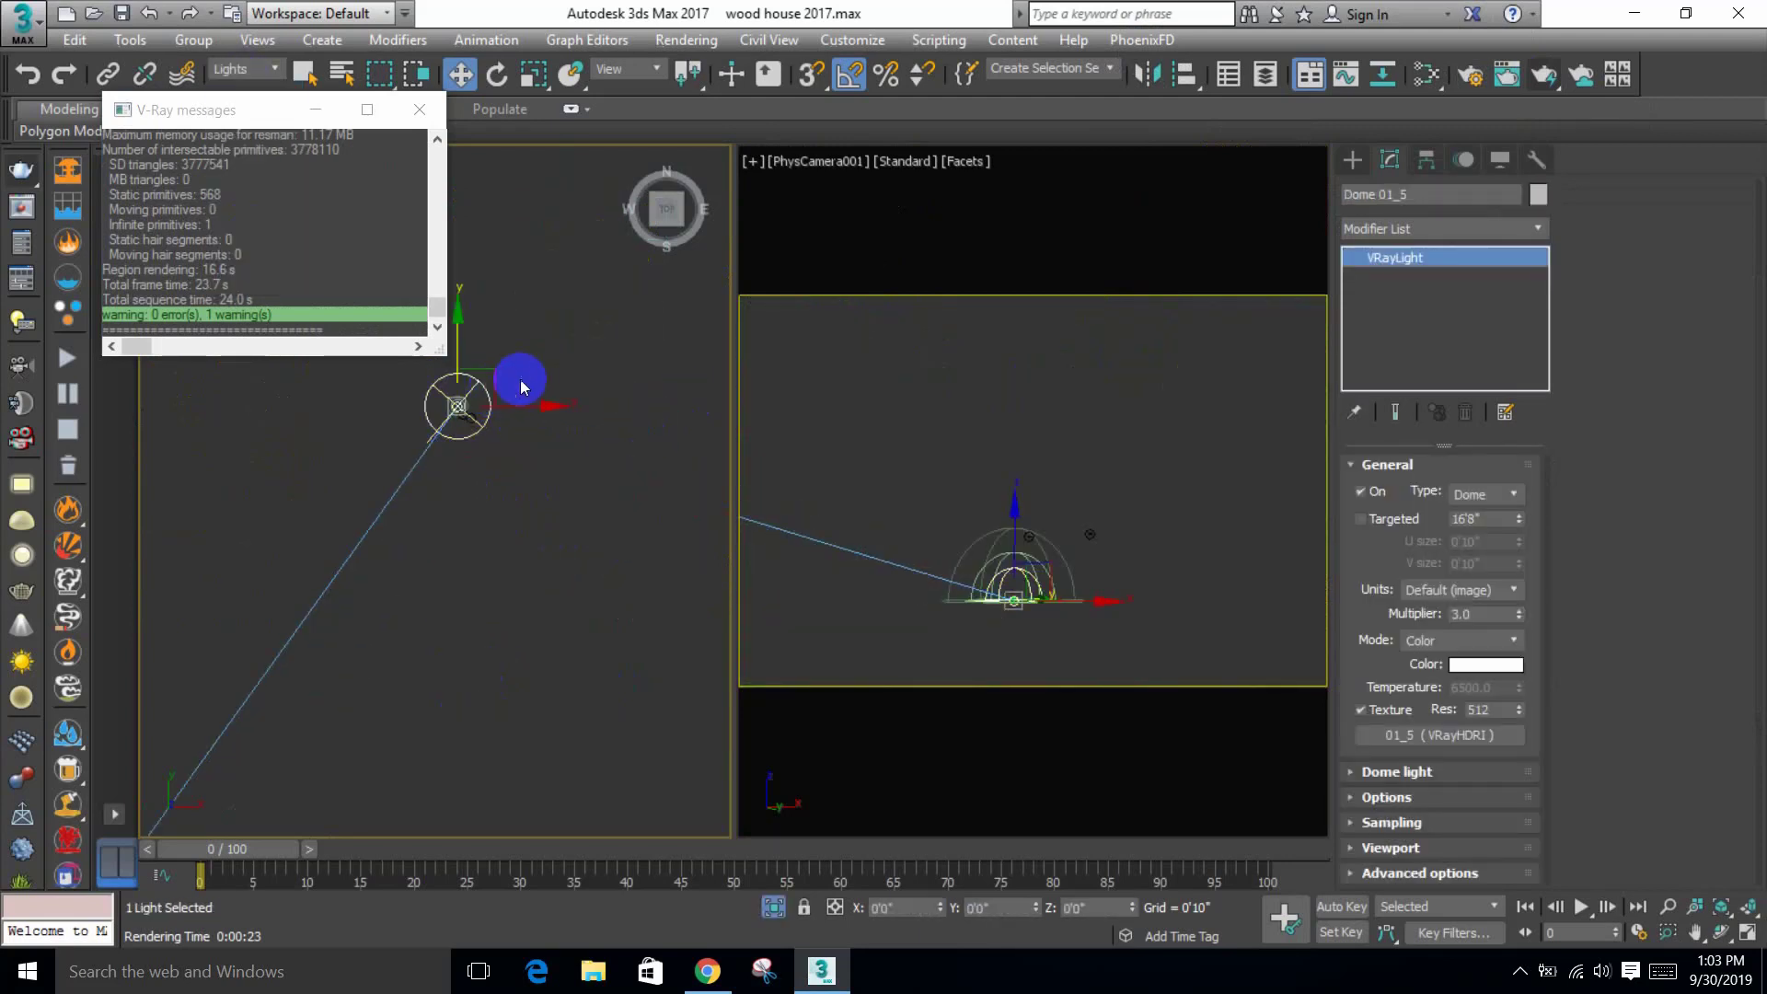
scroll(543, 407, down, 4)
click(488, 512)
drag(483, 517, 318, 602)
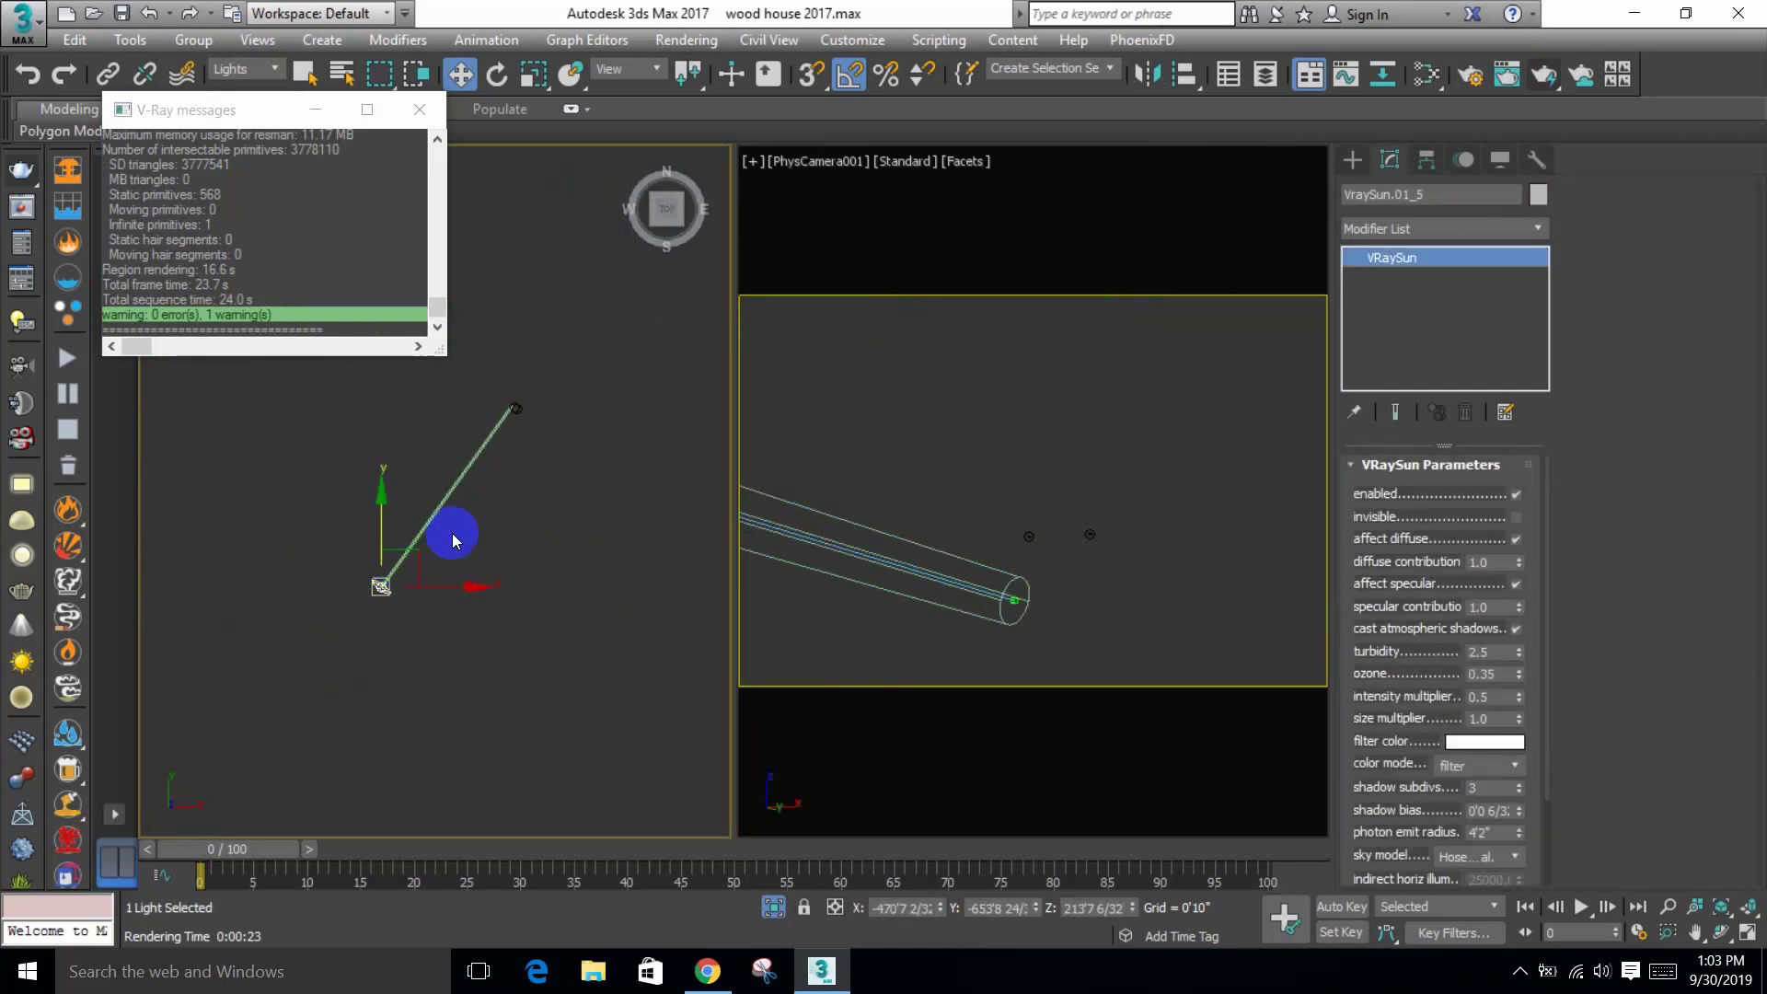
key(Delete)
click(778, 909)
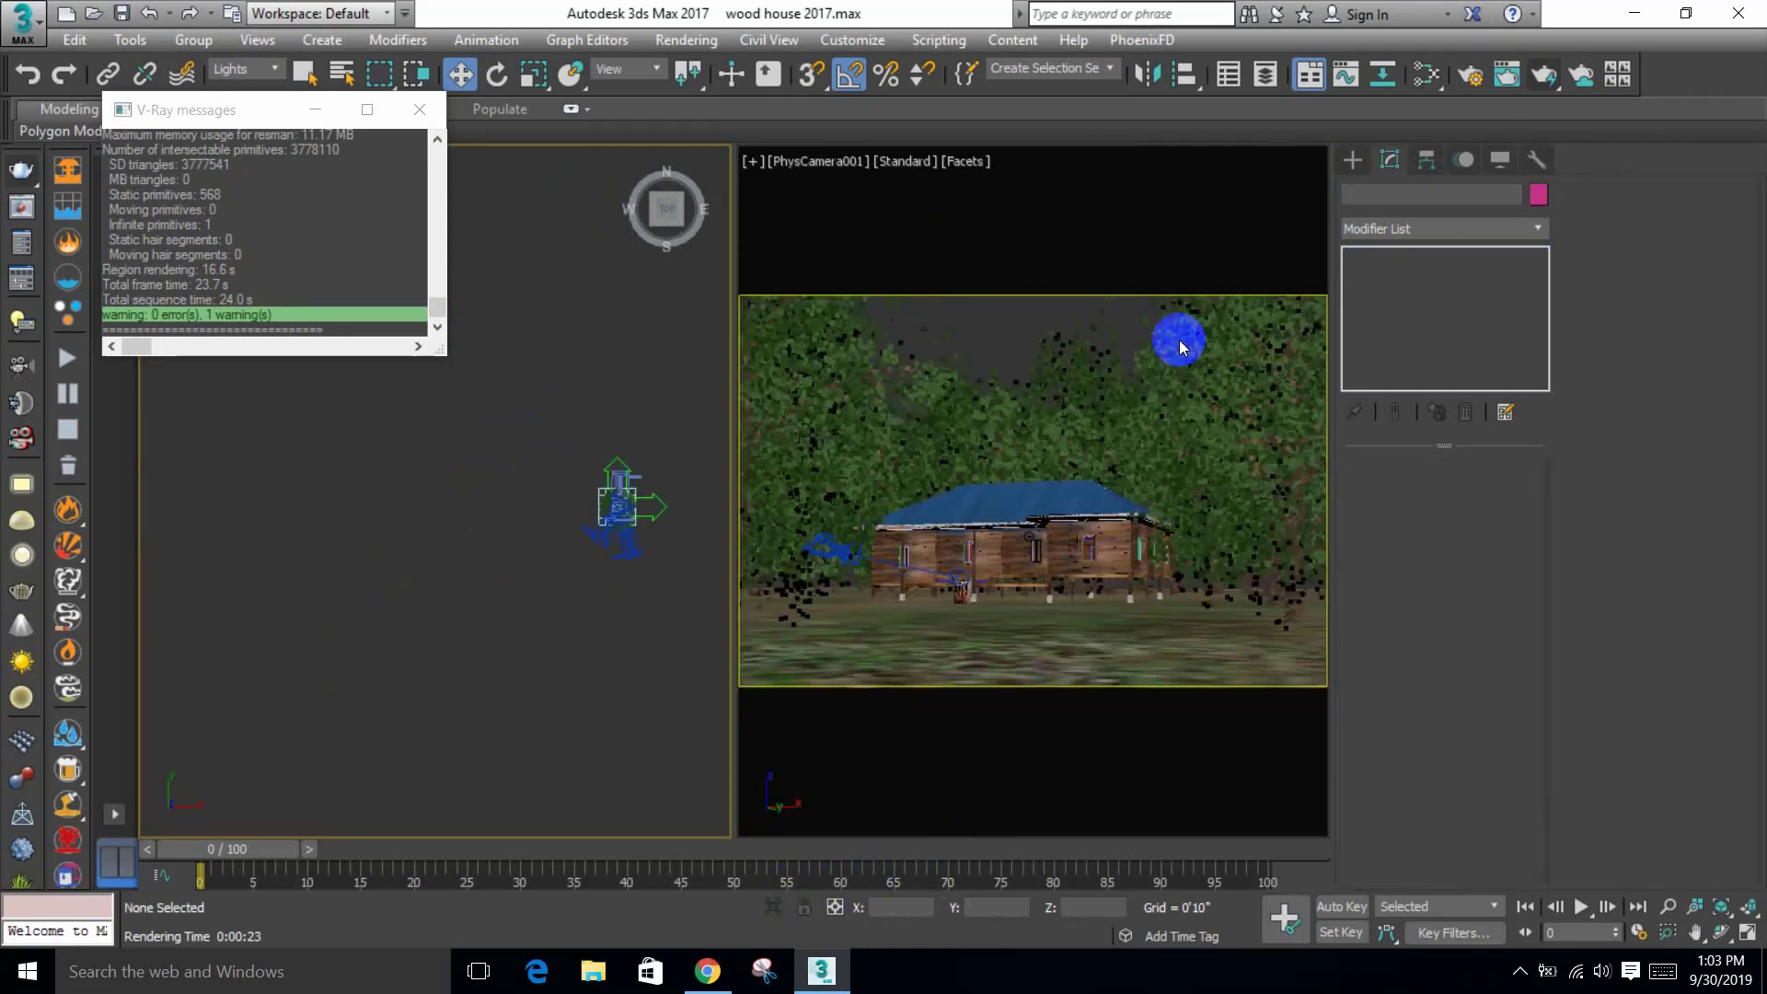
Step: Create a VRaySun in the Top view aimed toward the house and accept the automatic VRaySky environment map
click(1353, 159)
click(1409, 193)
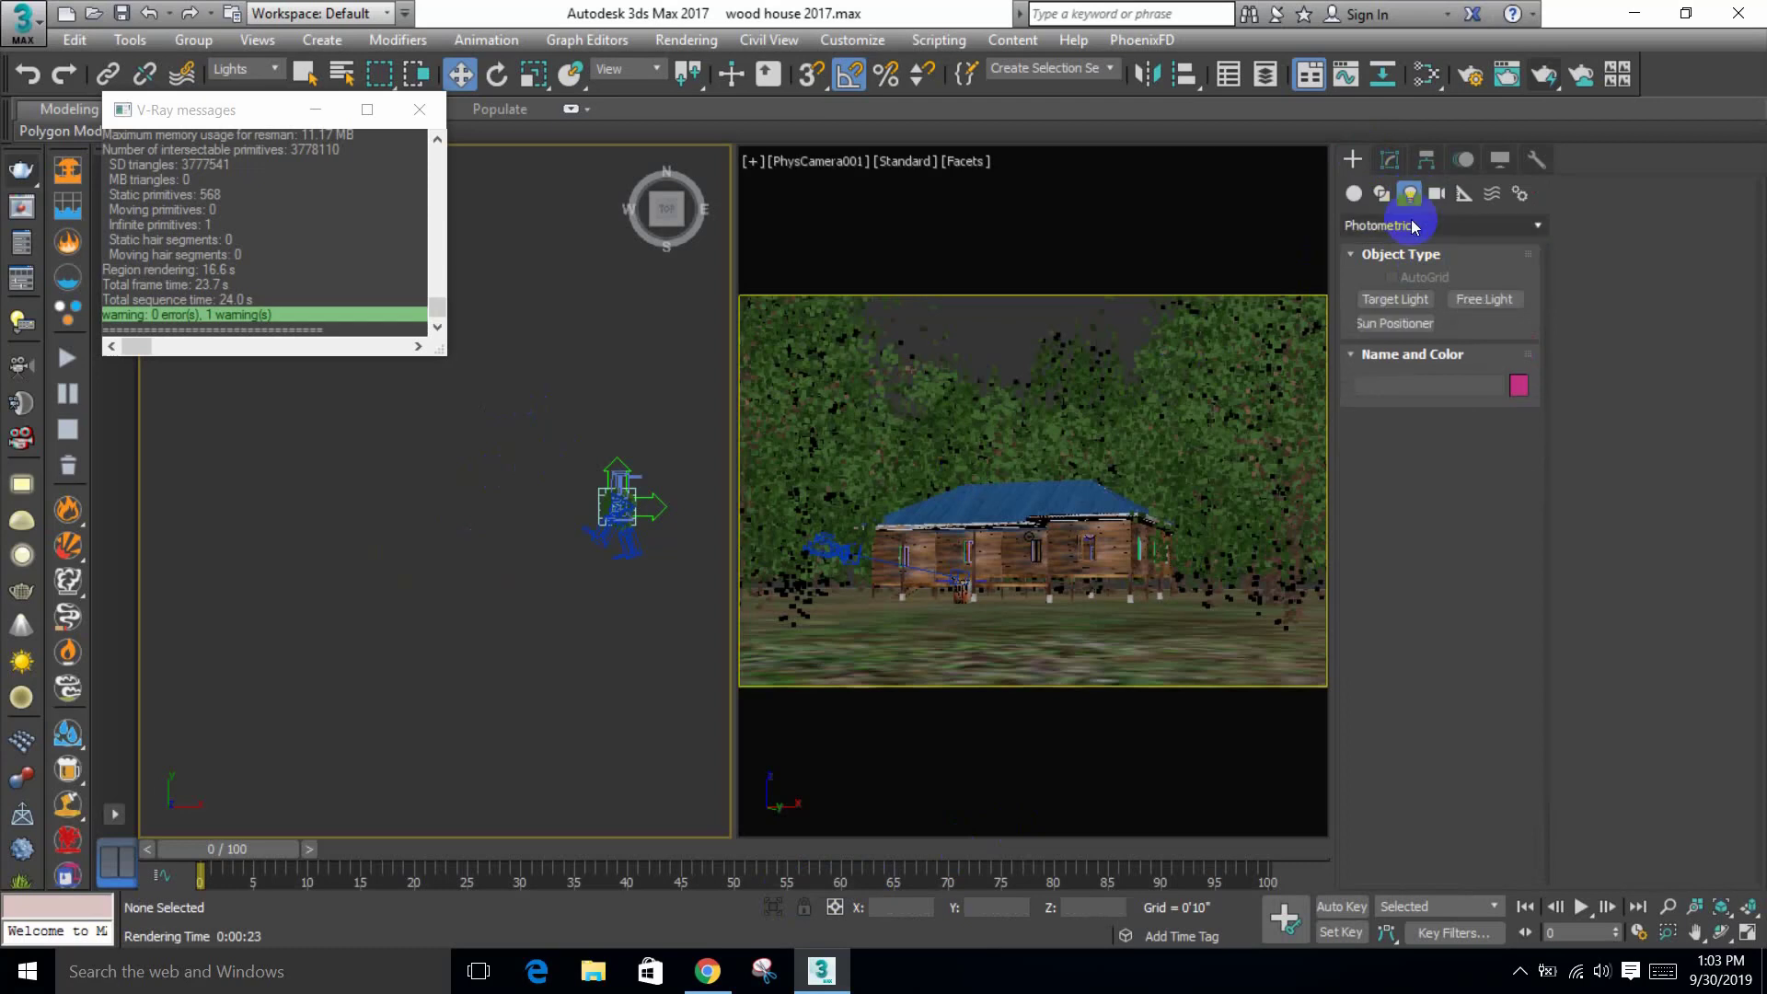
click(1416, 225)
click(1378, 290)
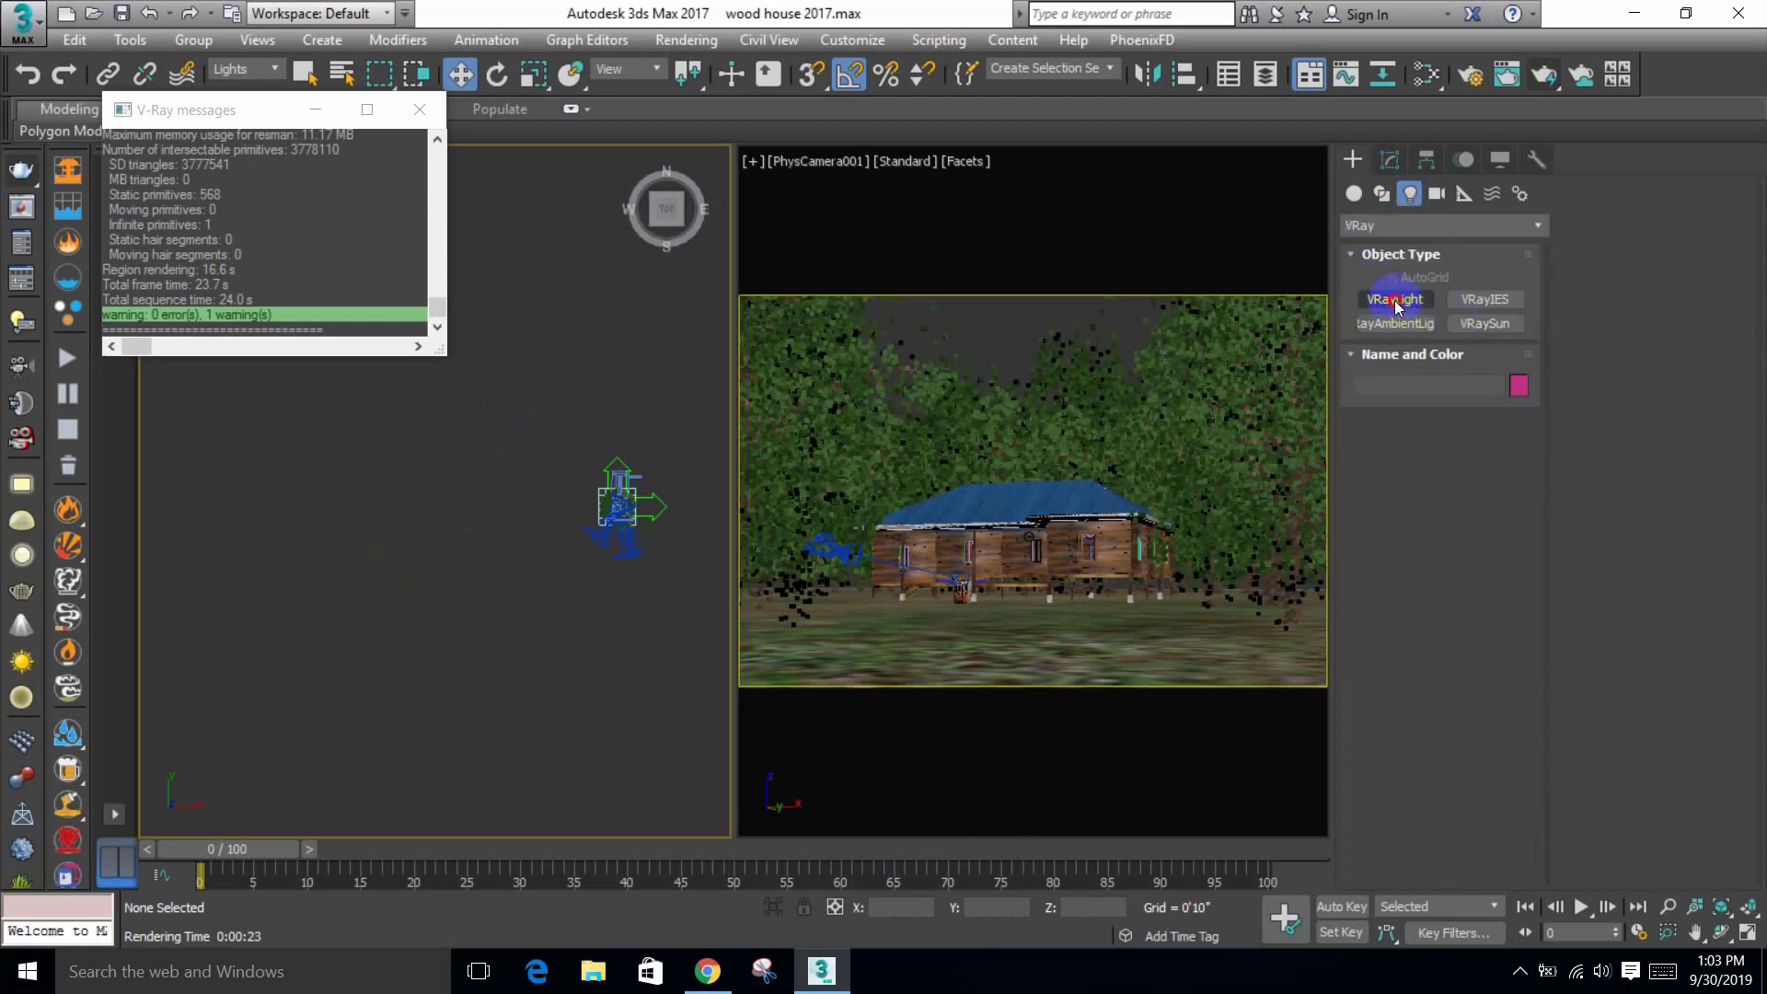
click(1394, 299)
click(1485, 324)
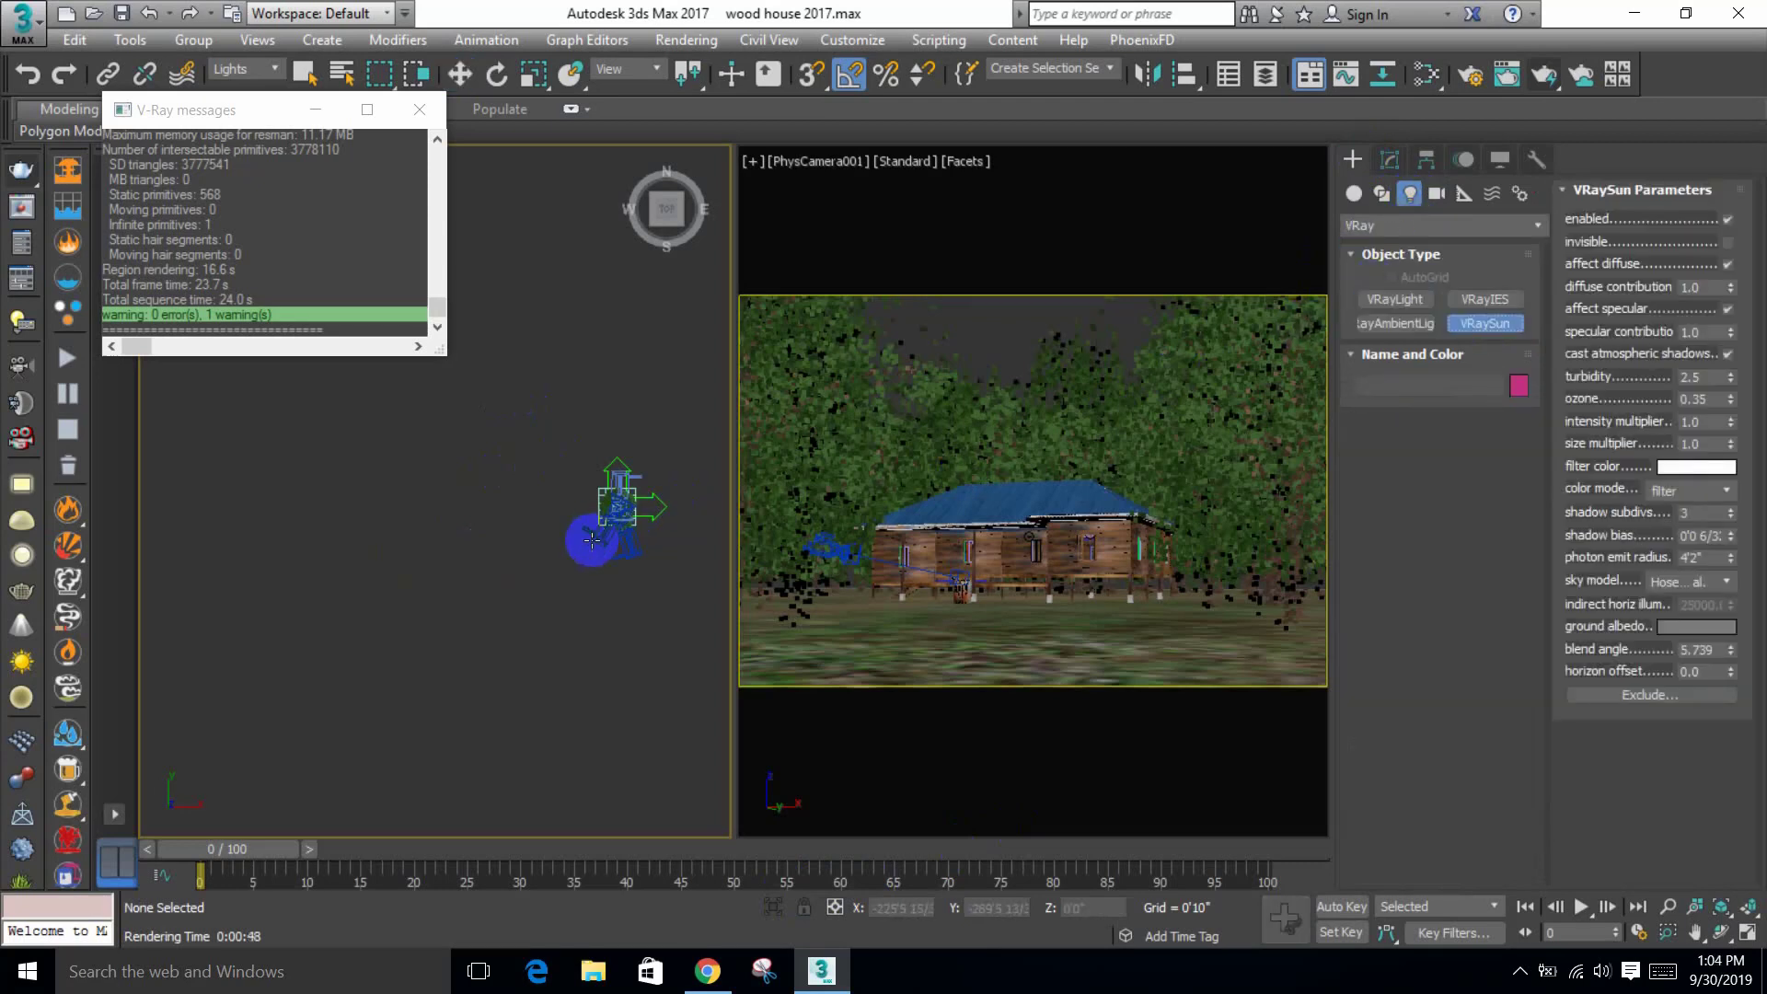
drag(406, 730, 606, 525)
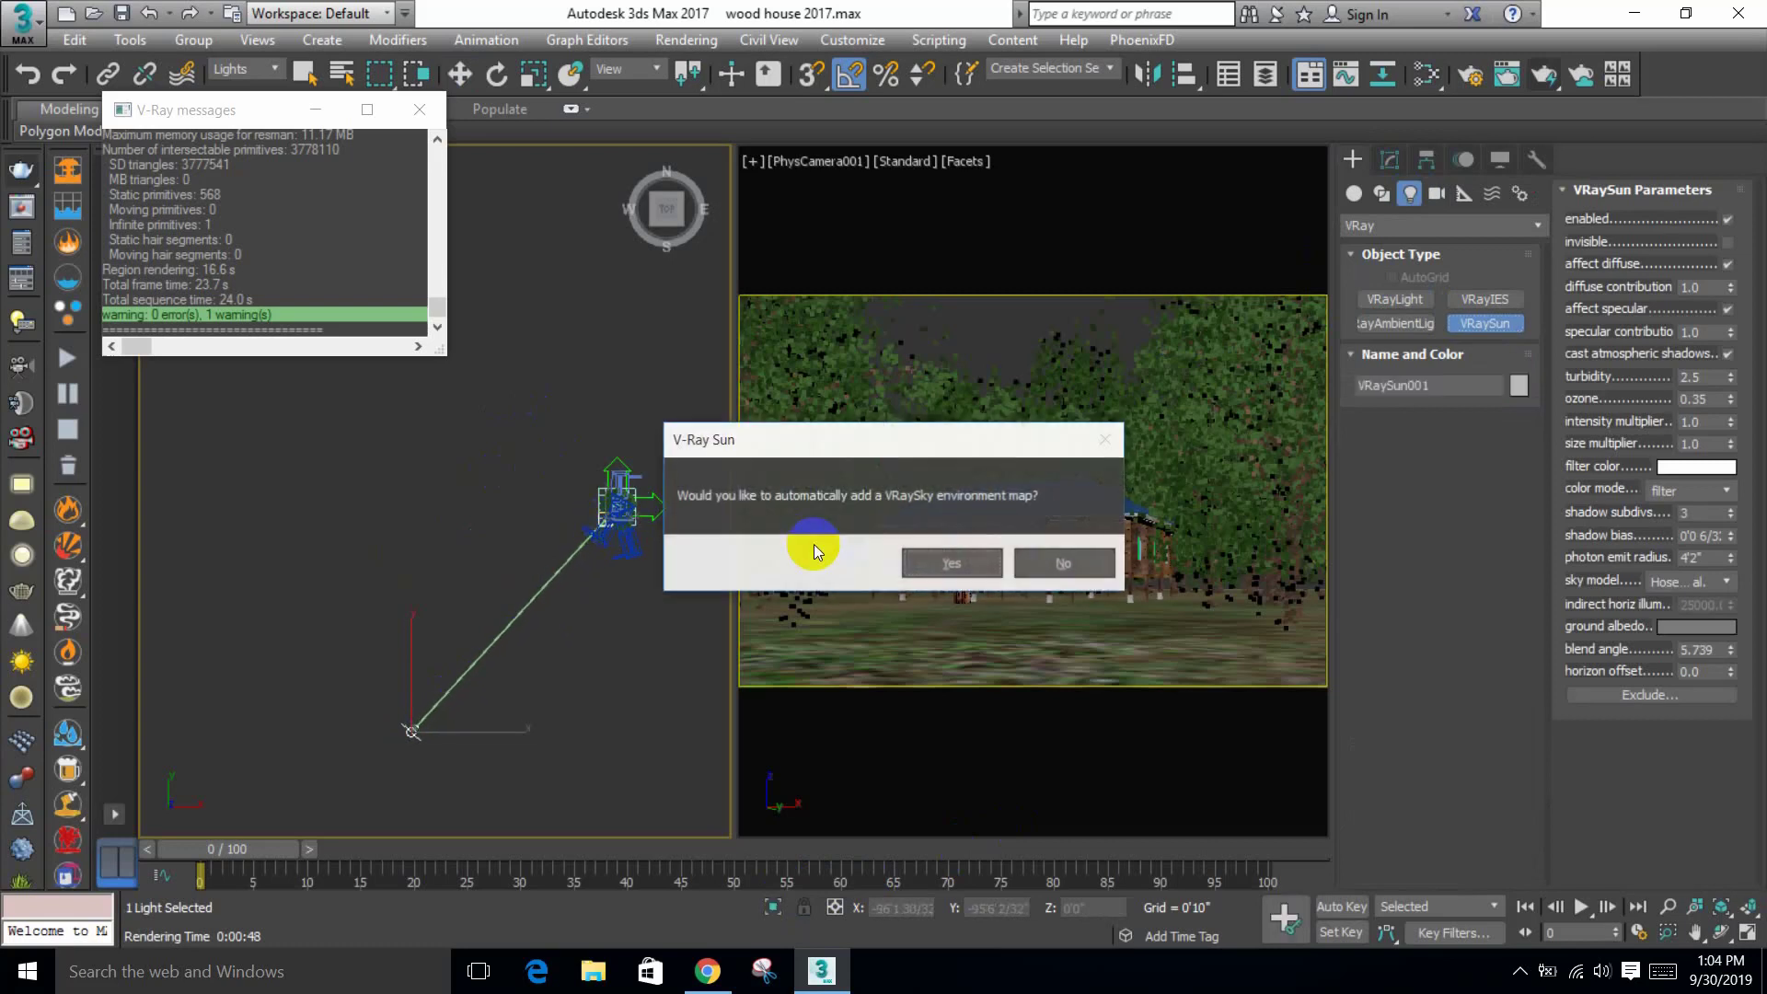
click(942, 567)
click(942, 567)
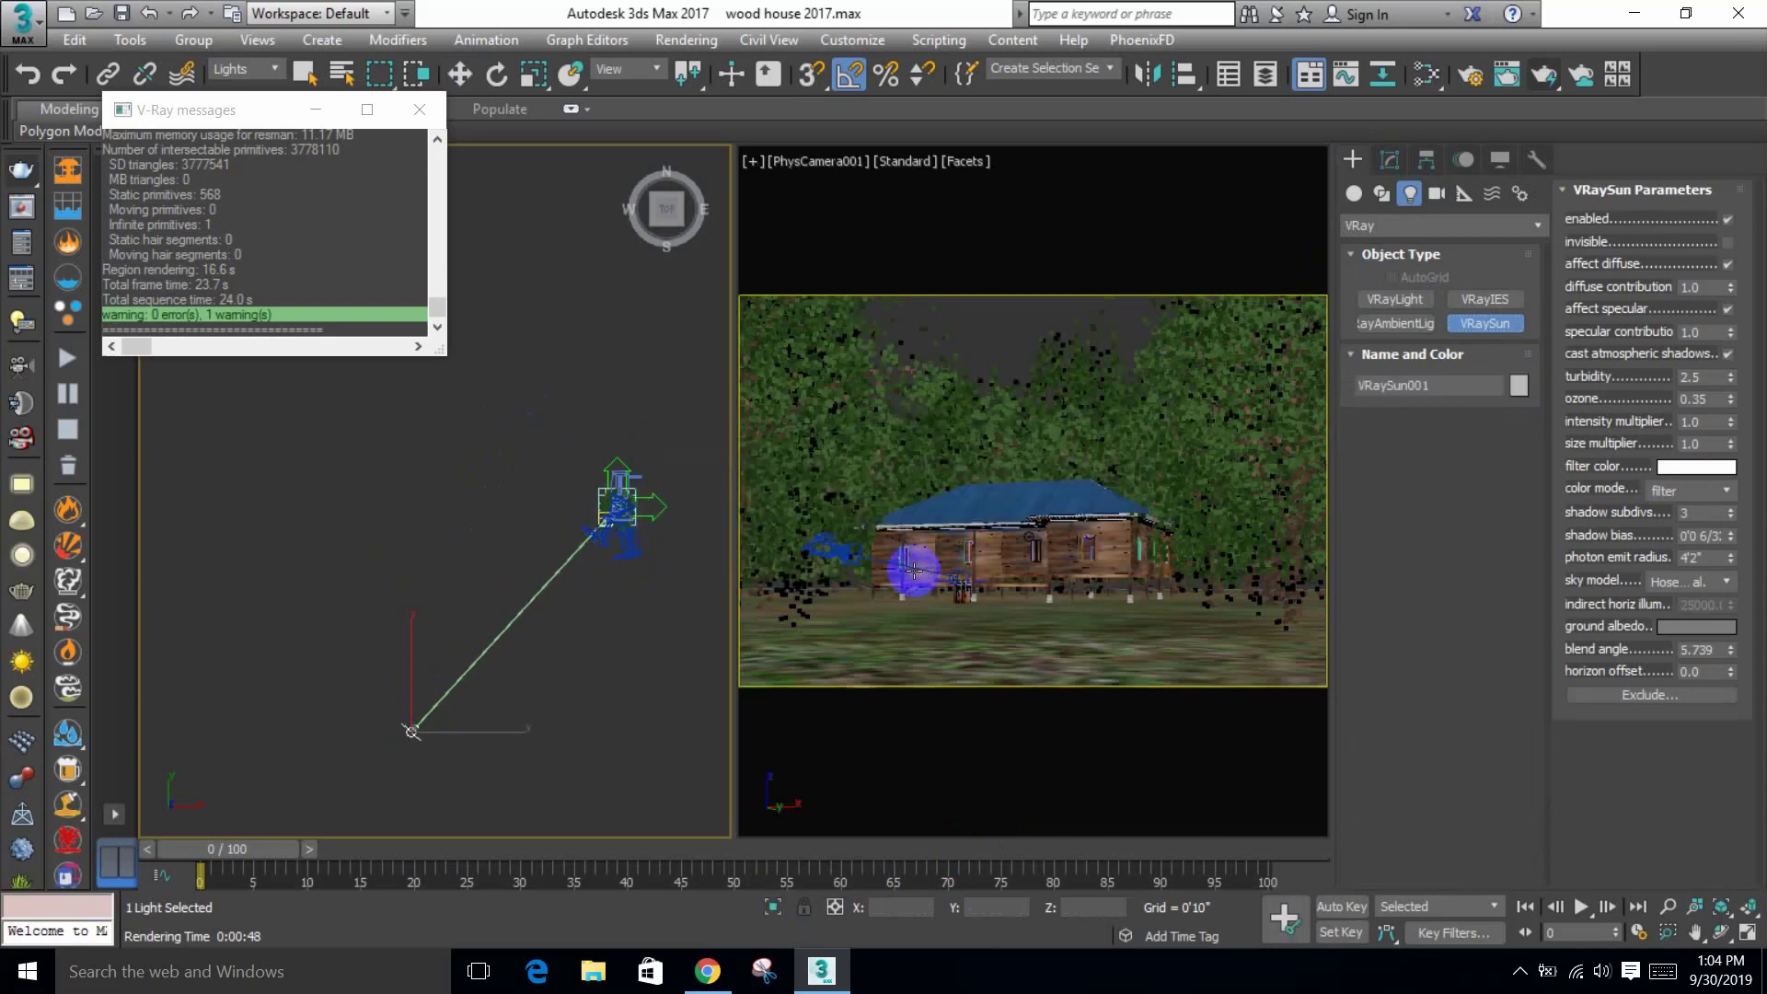
Step: Raise the new sun well above the ground in the Front view, to a height of about 838'
right_click(489, 639)
key(f)
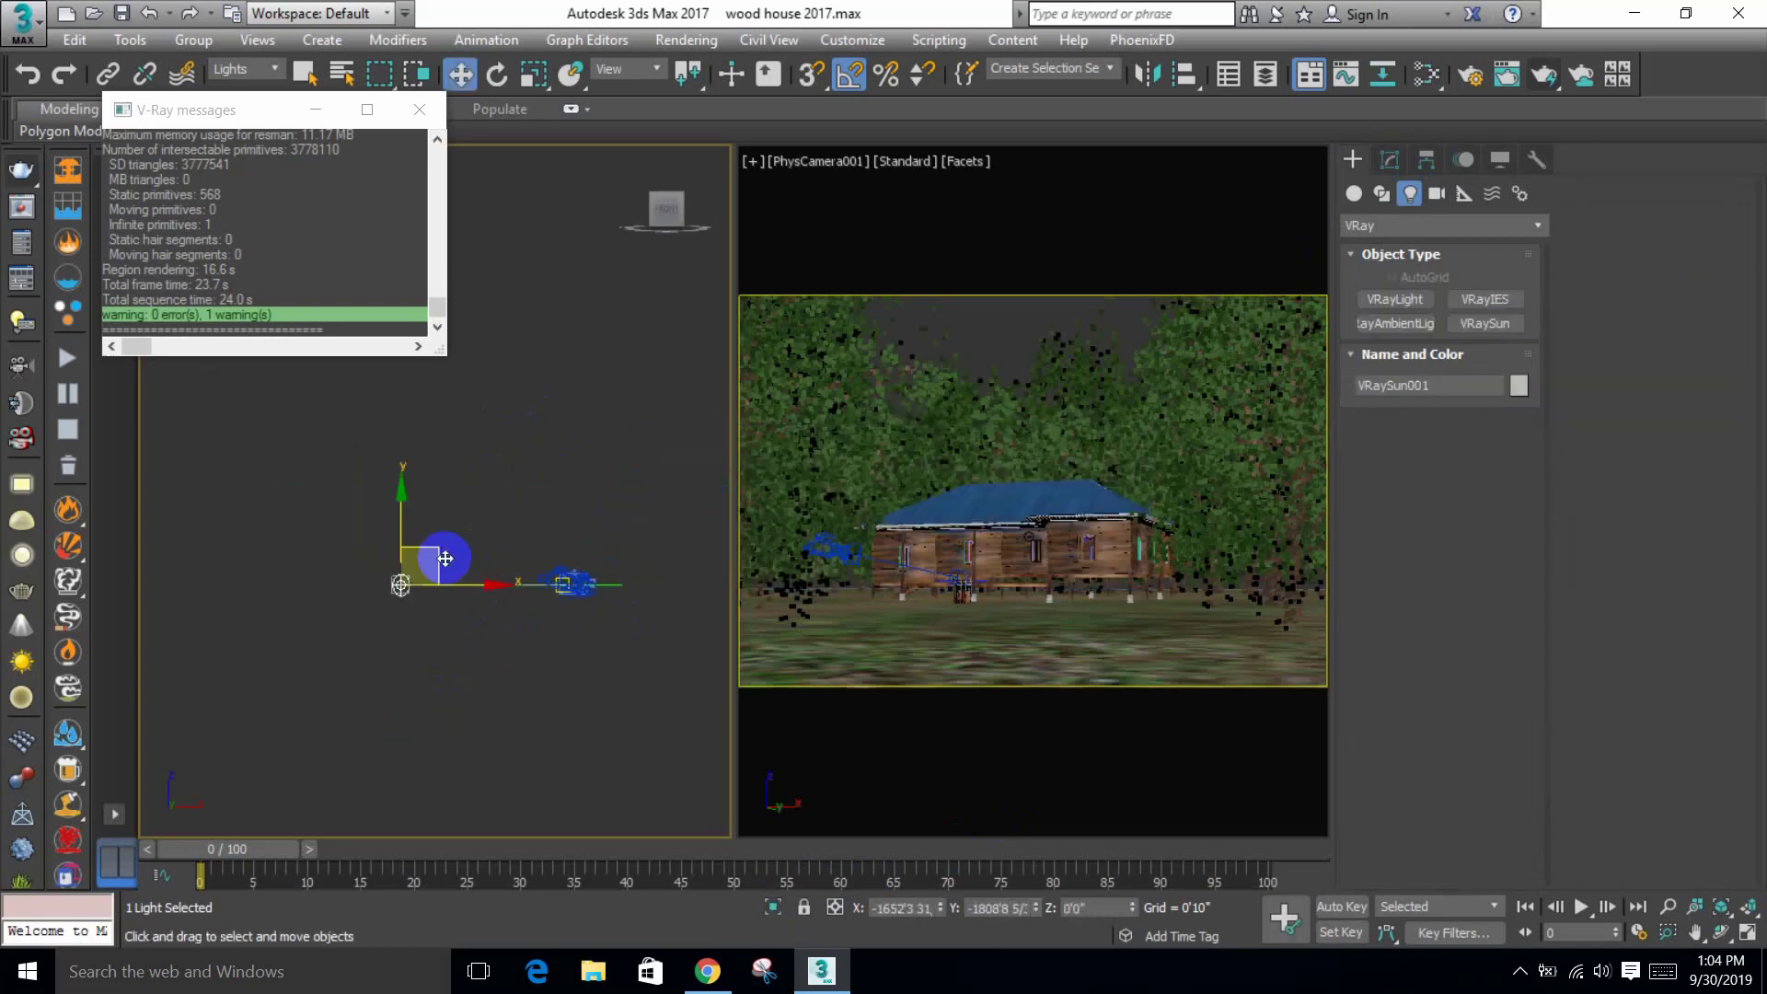
drag(446, 552, 462, 466)
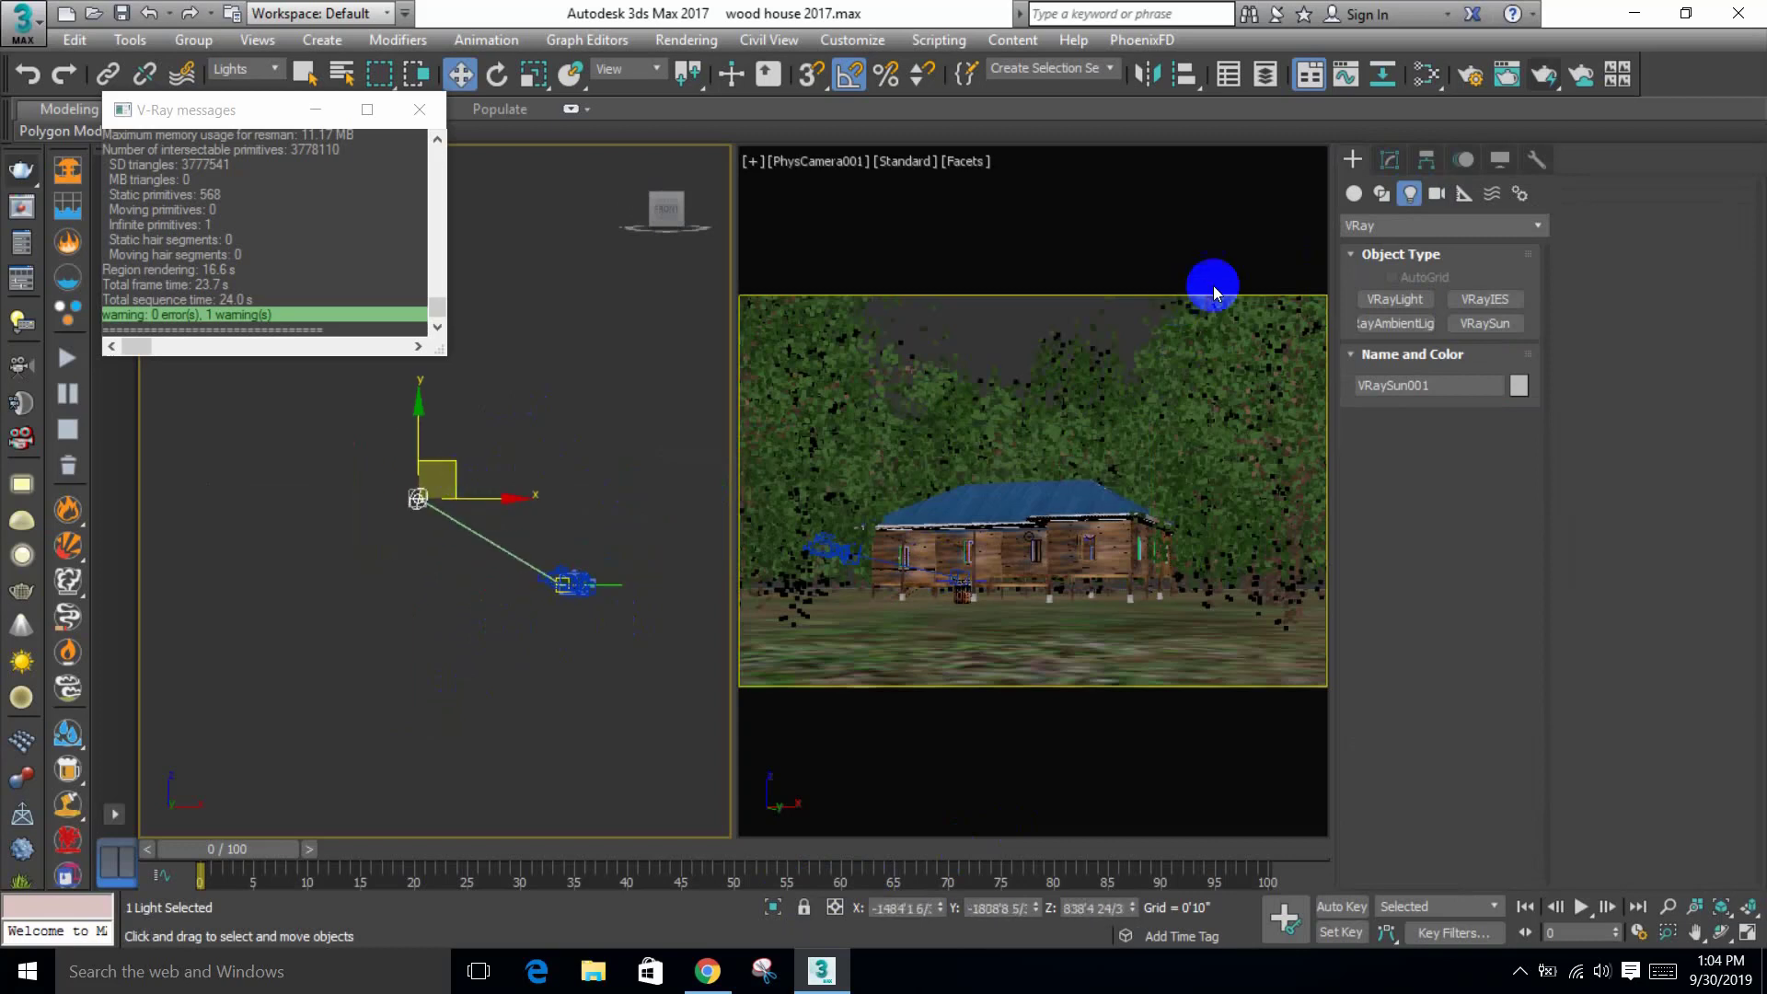
Step: Set the new sun's intensity multiplier to 0.5 and its size multiplier to 5.0
click(1390, 159)
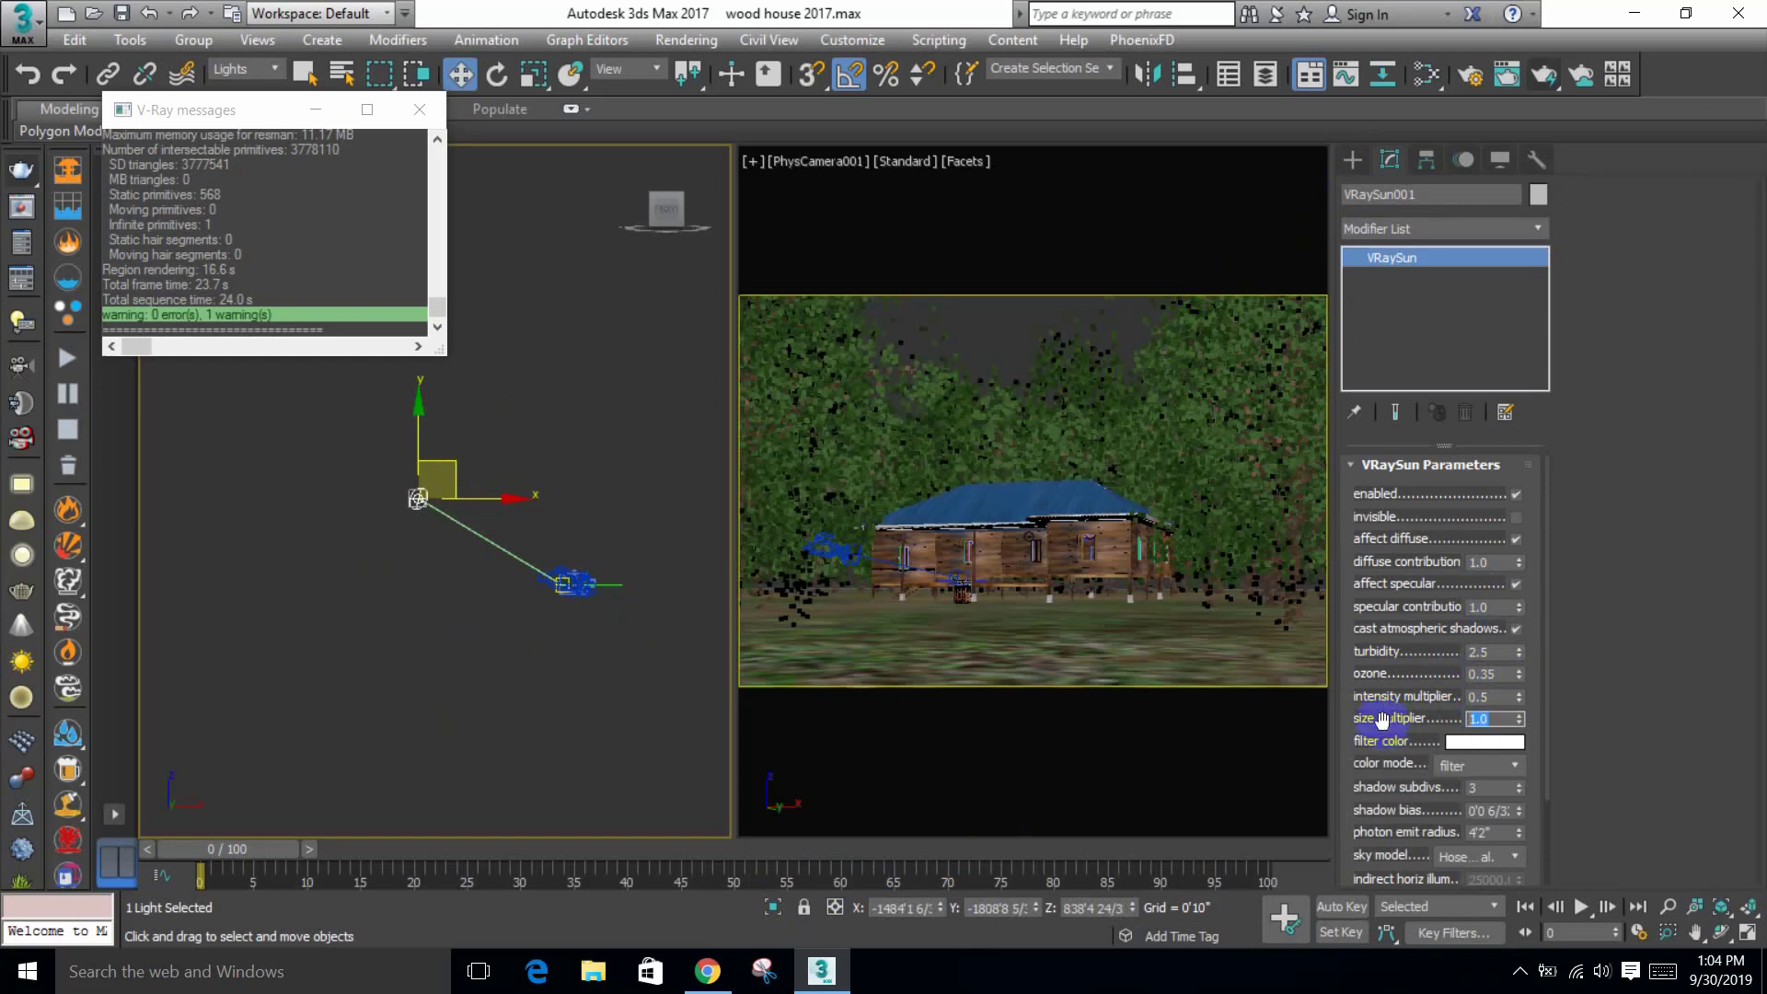
text(5)
key(Return)
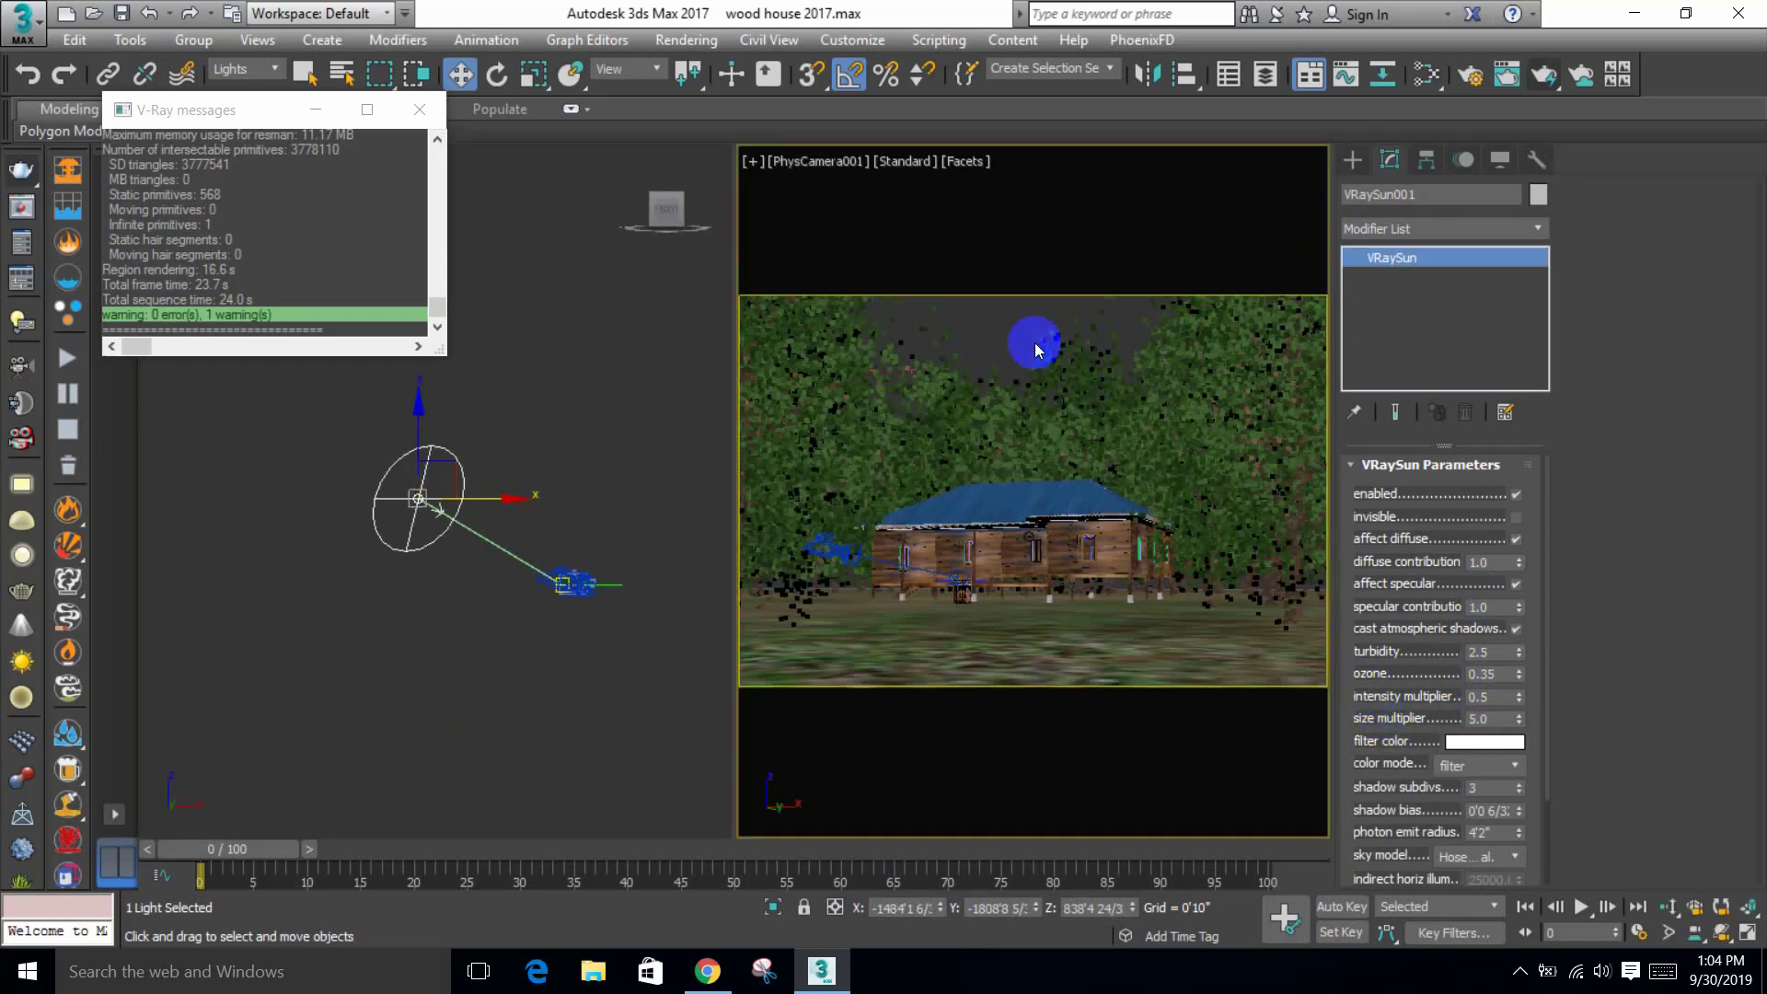
Step: Render the camera view with the new sun, stop during the light cache and close the frame buffer and Render Setup
key(shift+q)
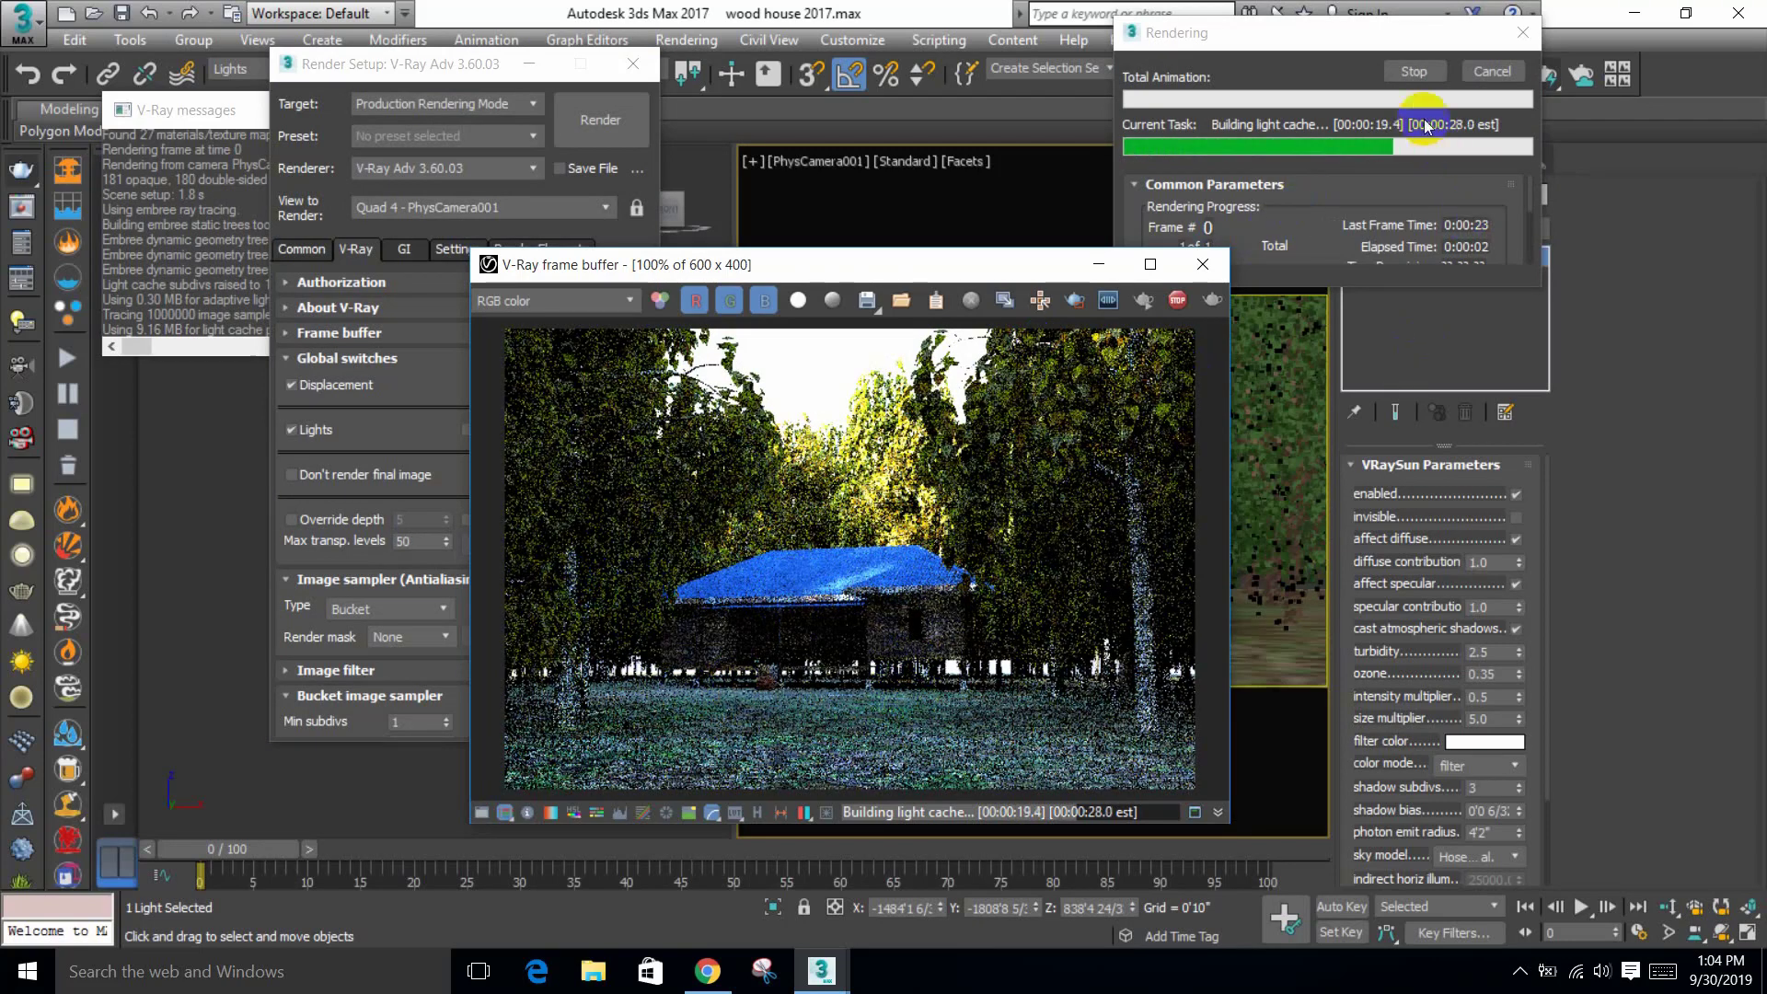
click(1414, 77)
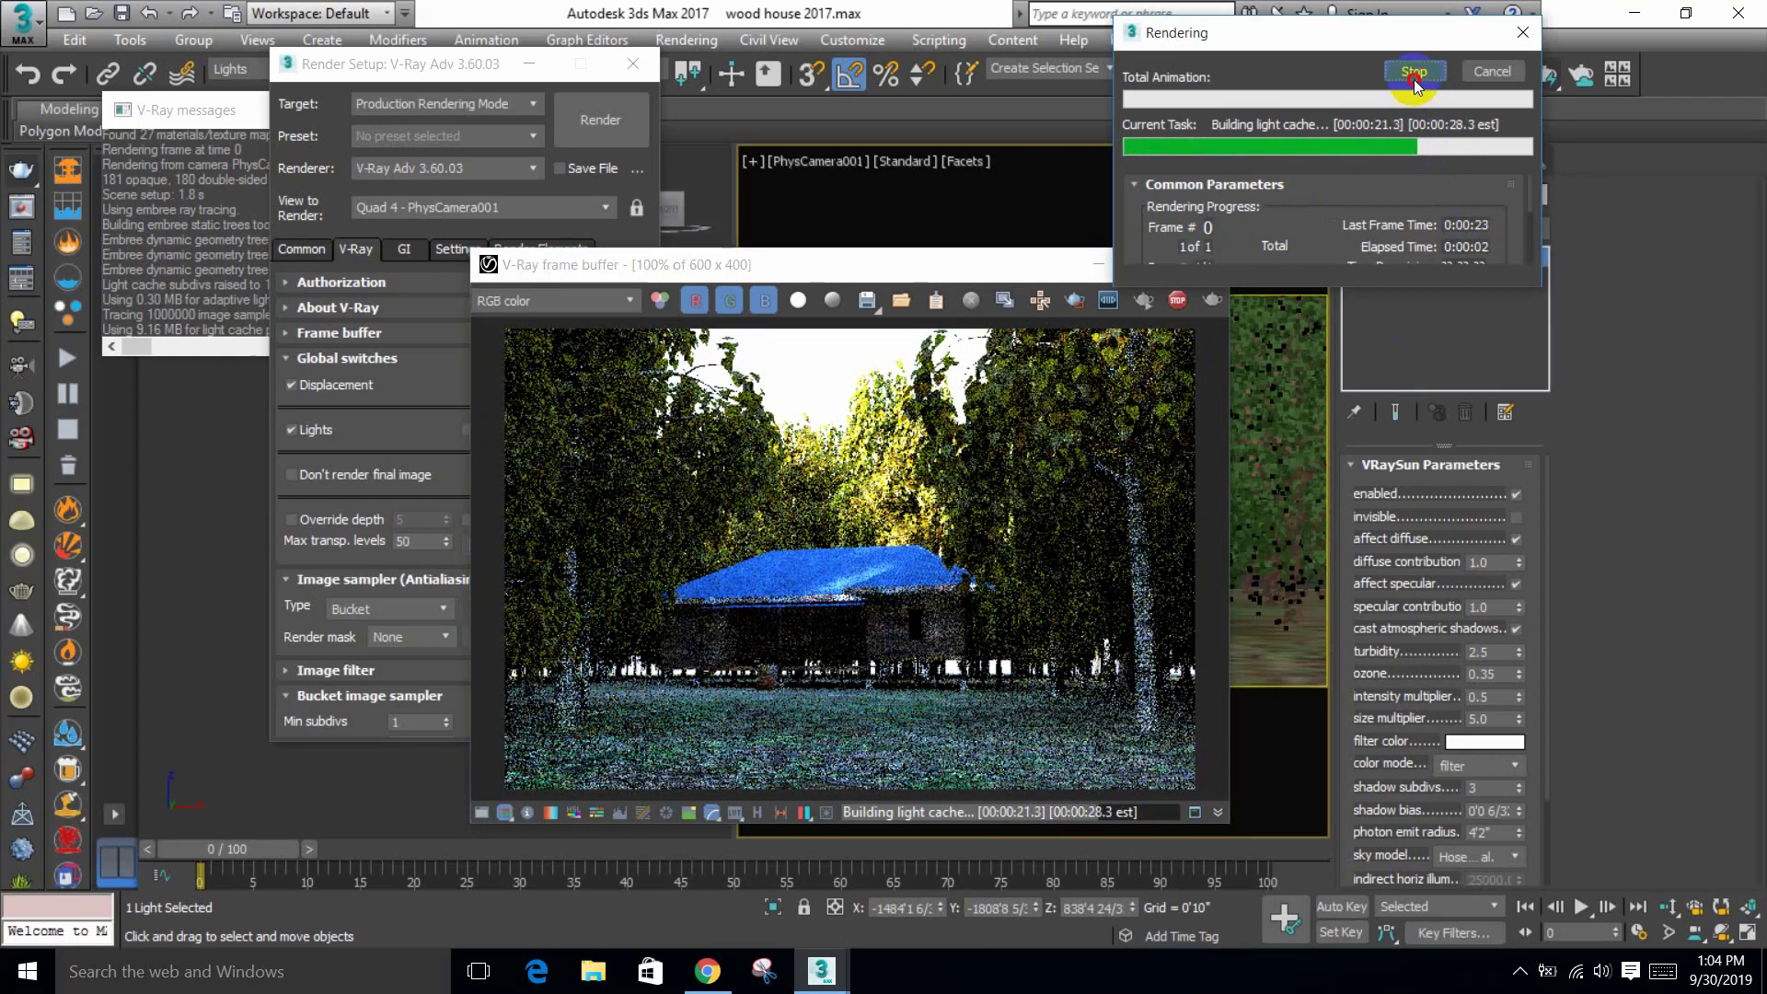
click(1187, 265)
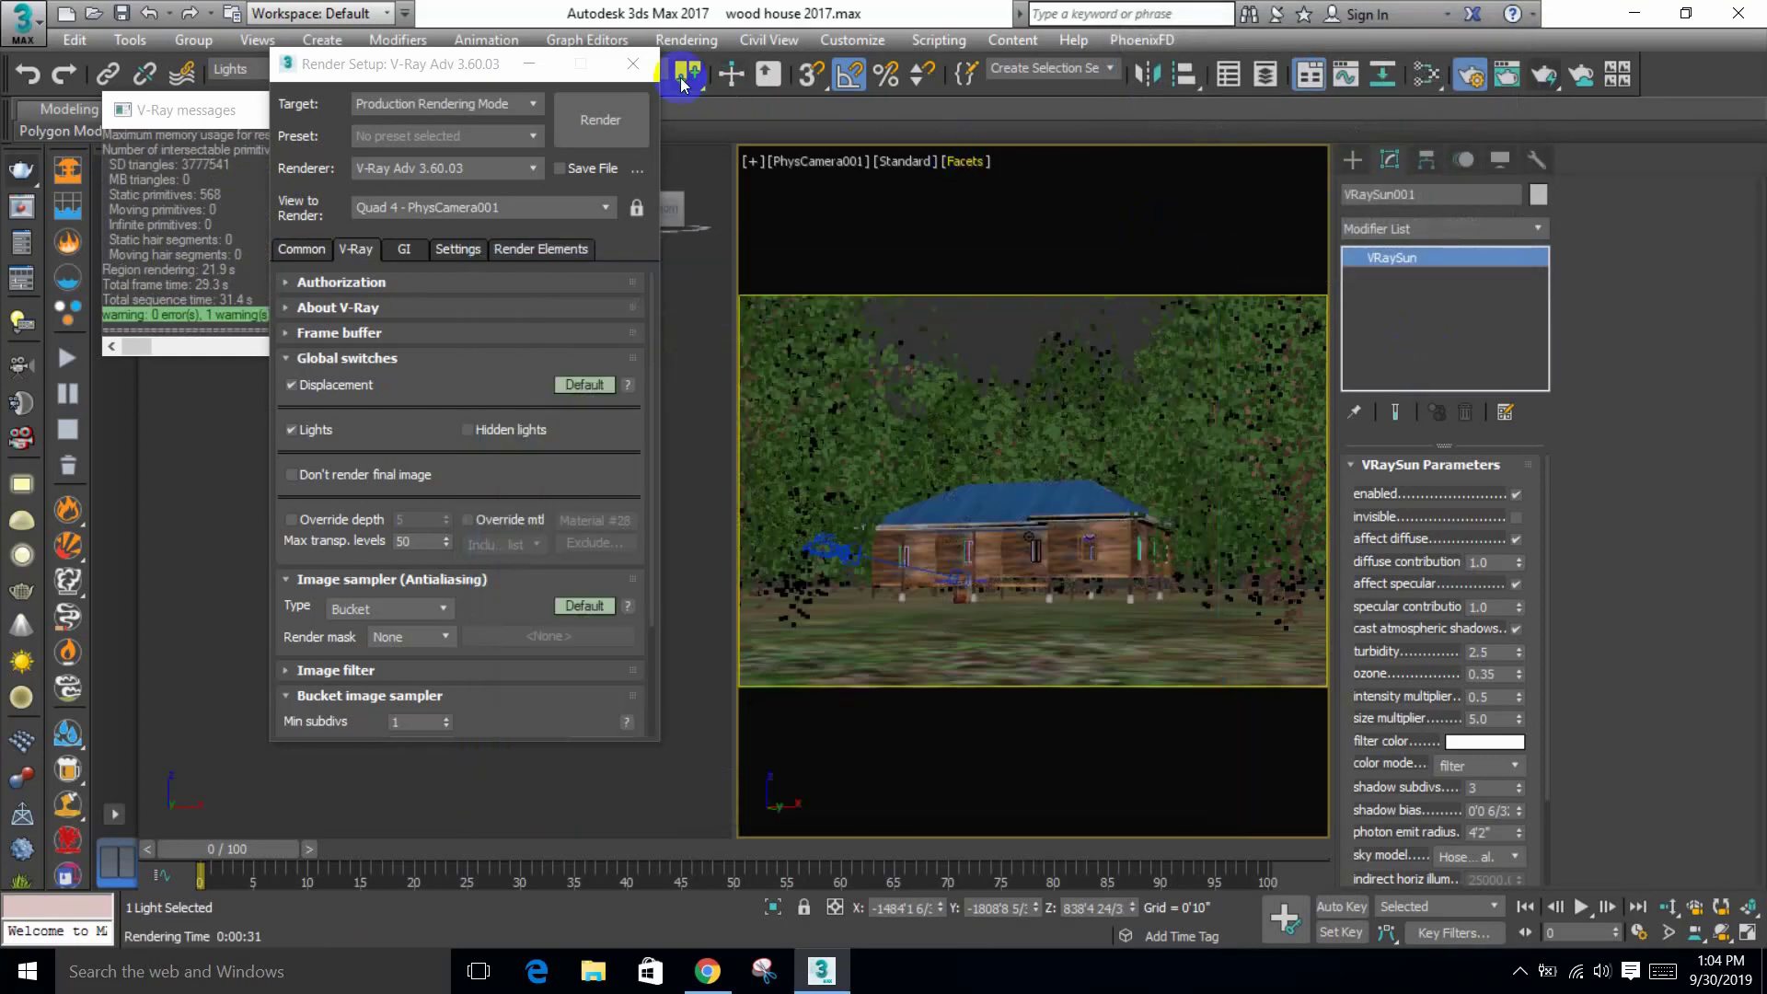
click(644, 67)
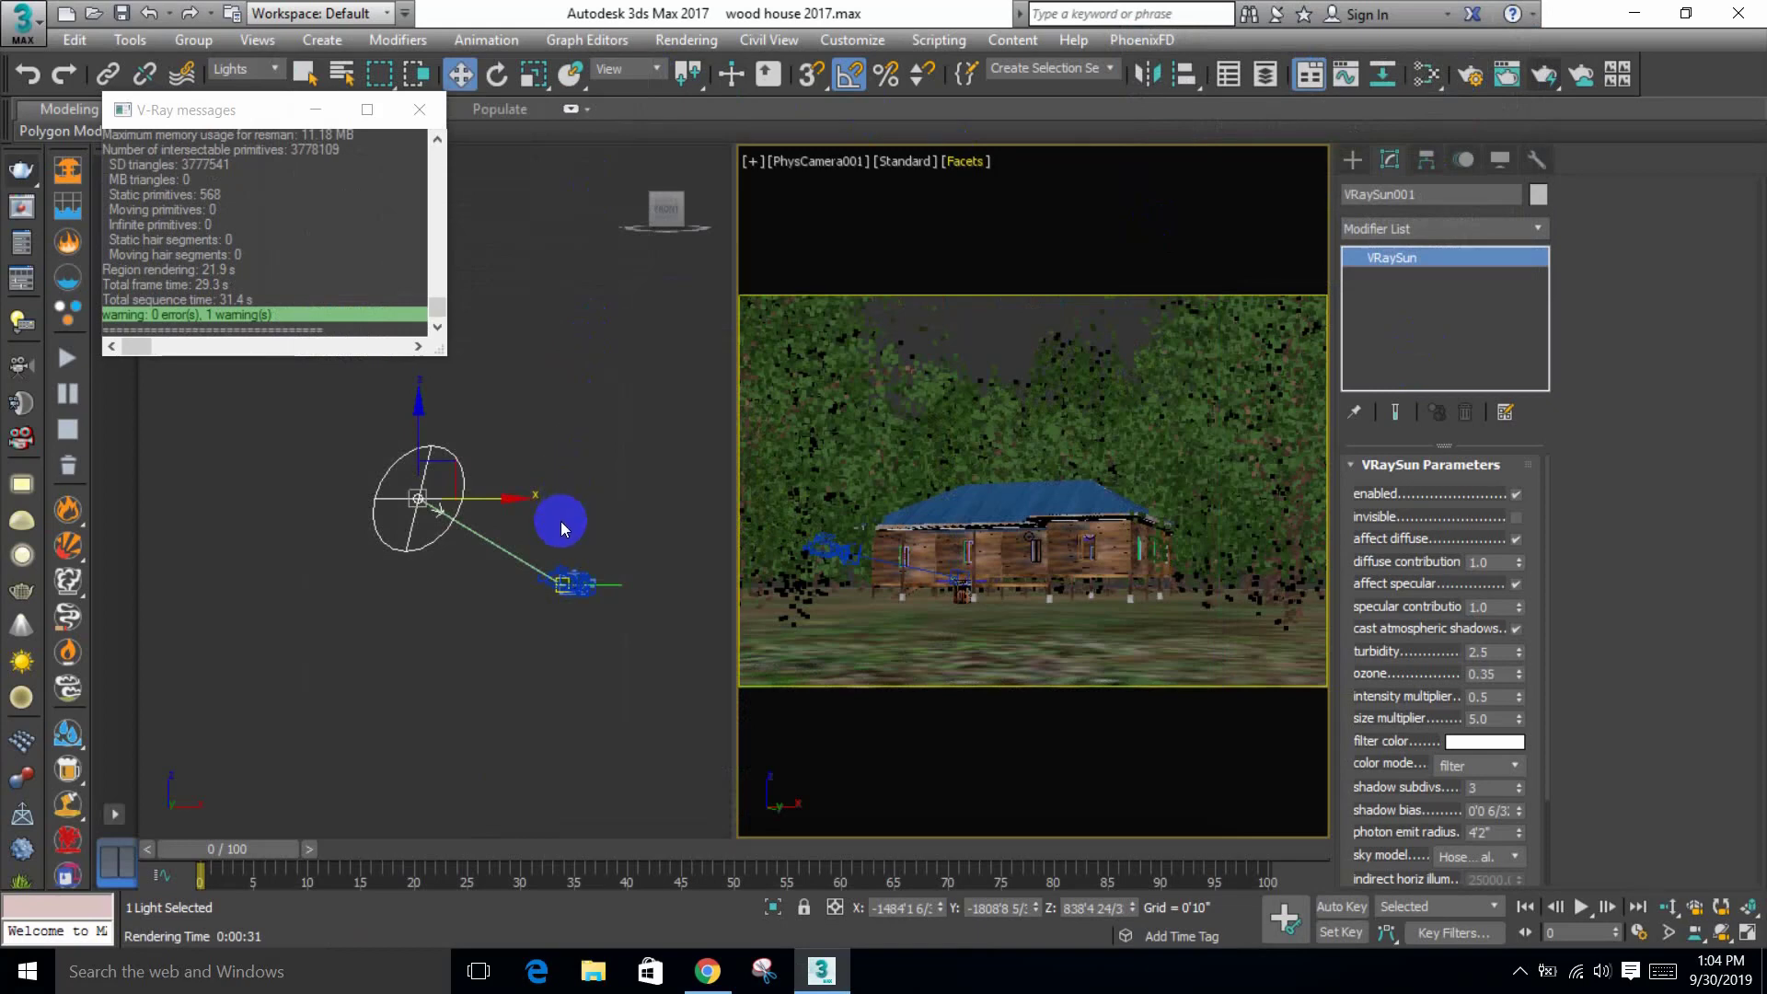
Step: Move the sun's target in the Top view to the front of the house
right_click(560, 521)
key(t)
scroll(571, 335, up, 4)
middle_drag(574, 268, 554, 364)
scroll(554, 365, up, 3)
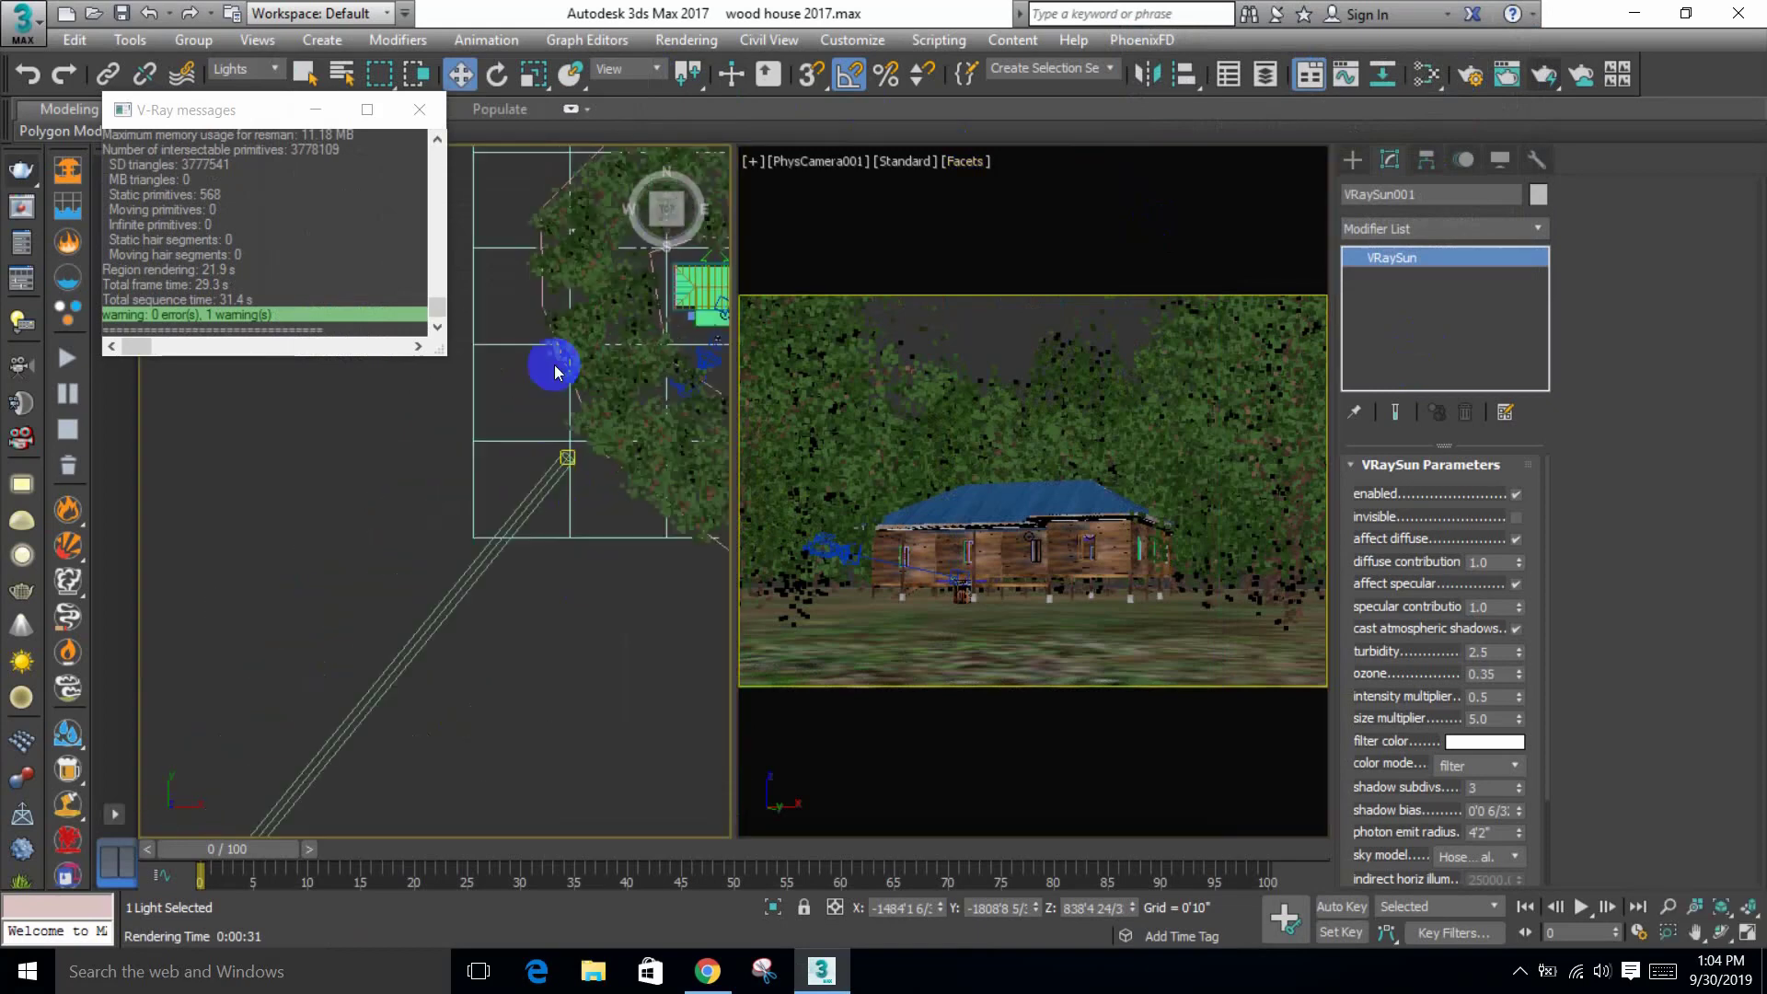
scroll(578, 375, up, 3)
click(555, 537)
scroll(563, 533, down, 3)
middle_drag(561, 533, 505, 595)
drag(534, 563, 663, 440)
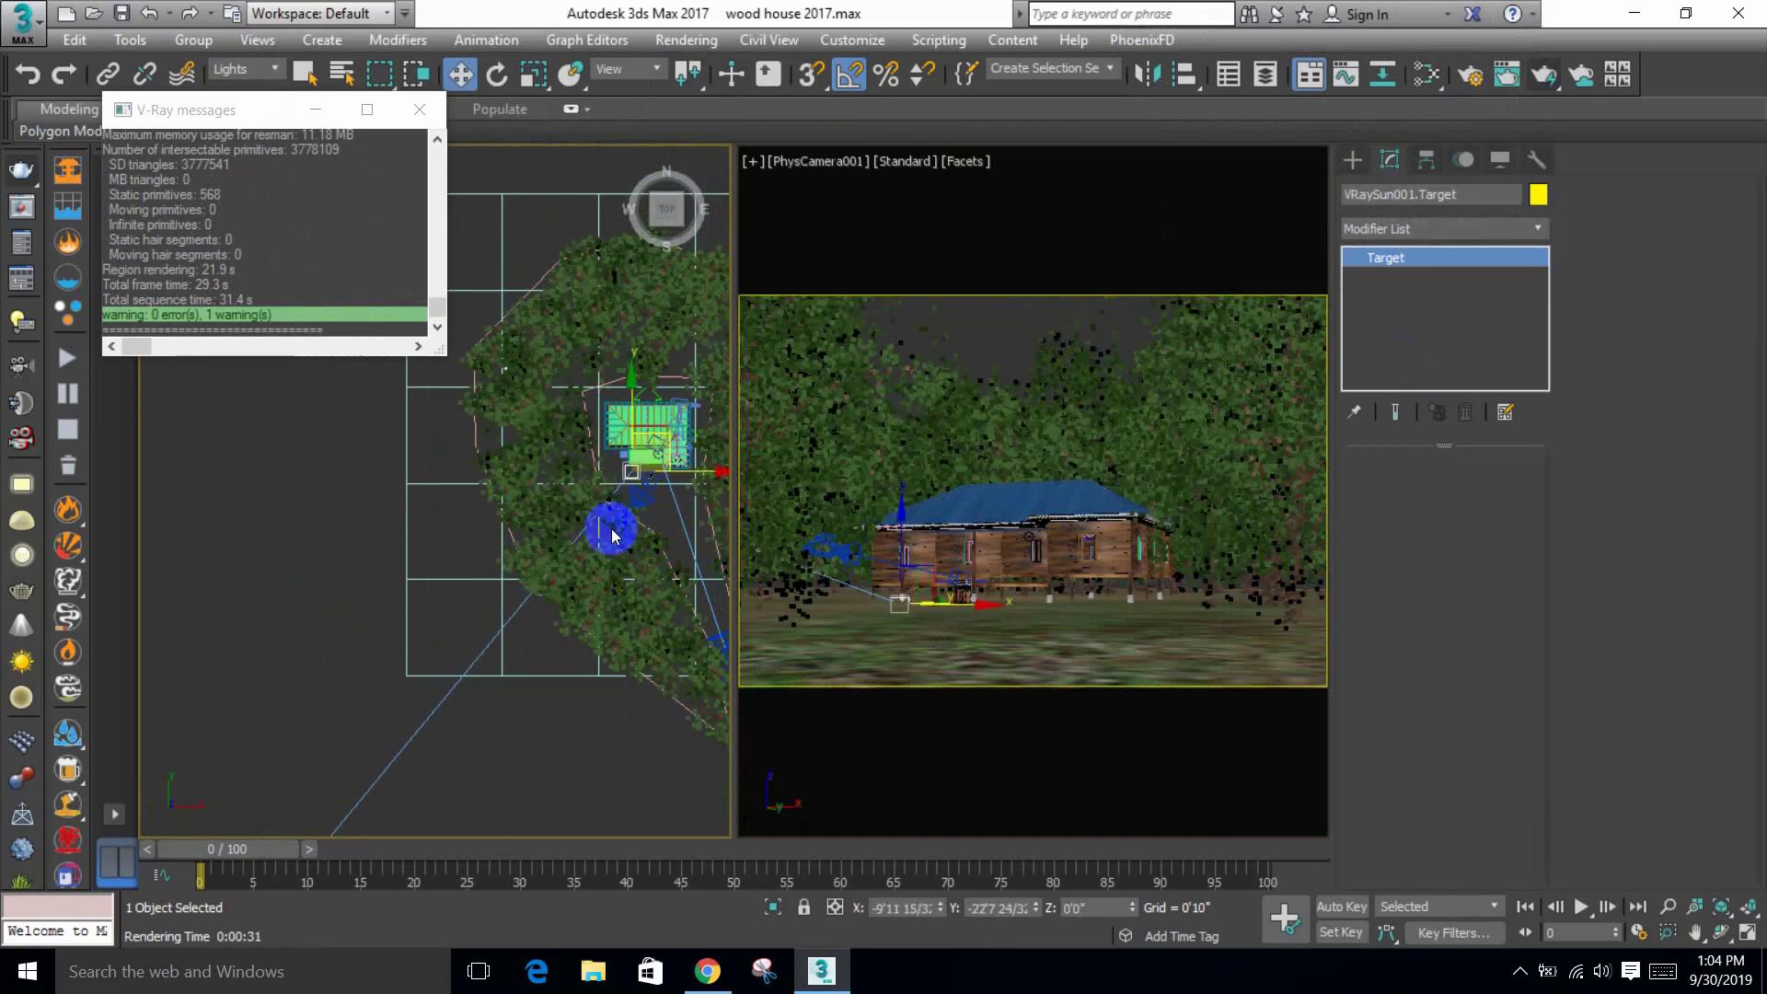
Step: Set the selection filter back to All and open the forest boundary line for vertex editing
scroll(612, 534, up, 6)
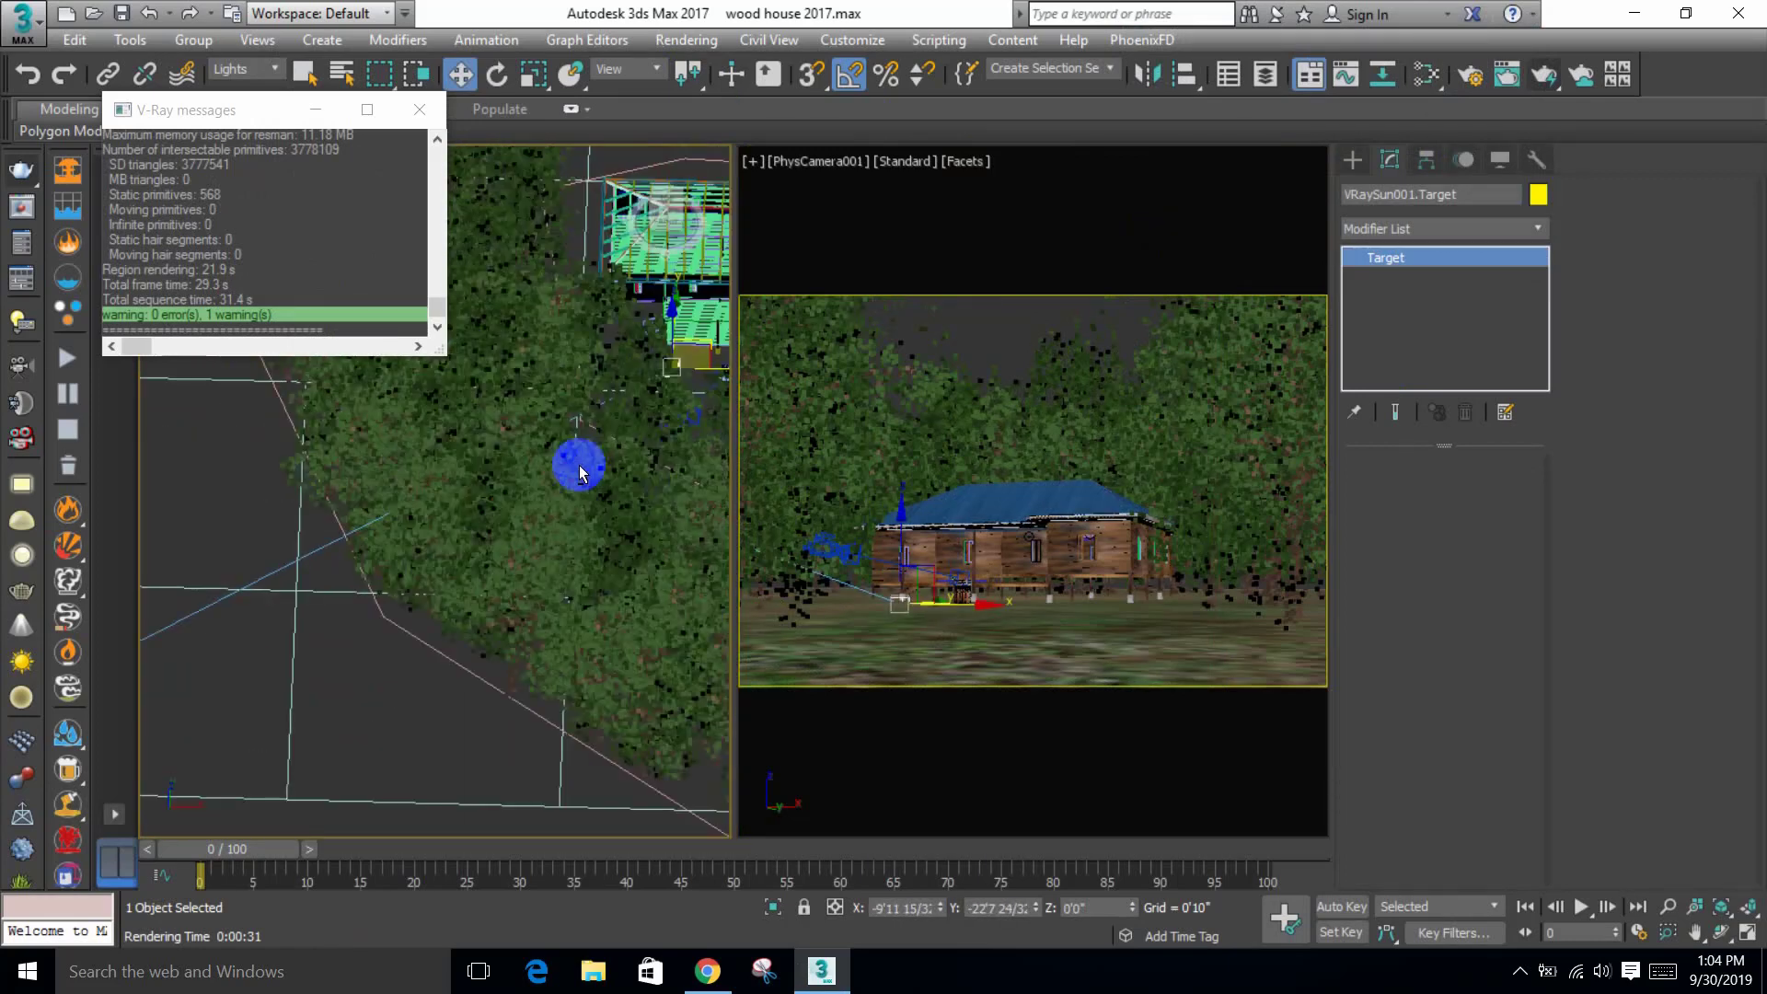
alt+middle_drag(579, 473, 505, 490)
scroll(544, 452, up, 1)
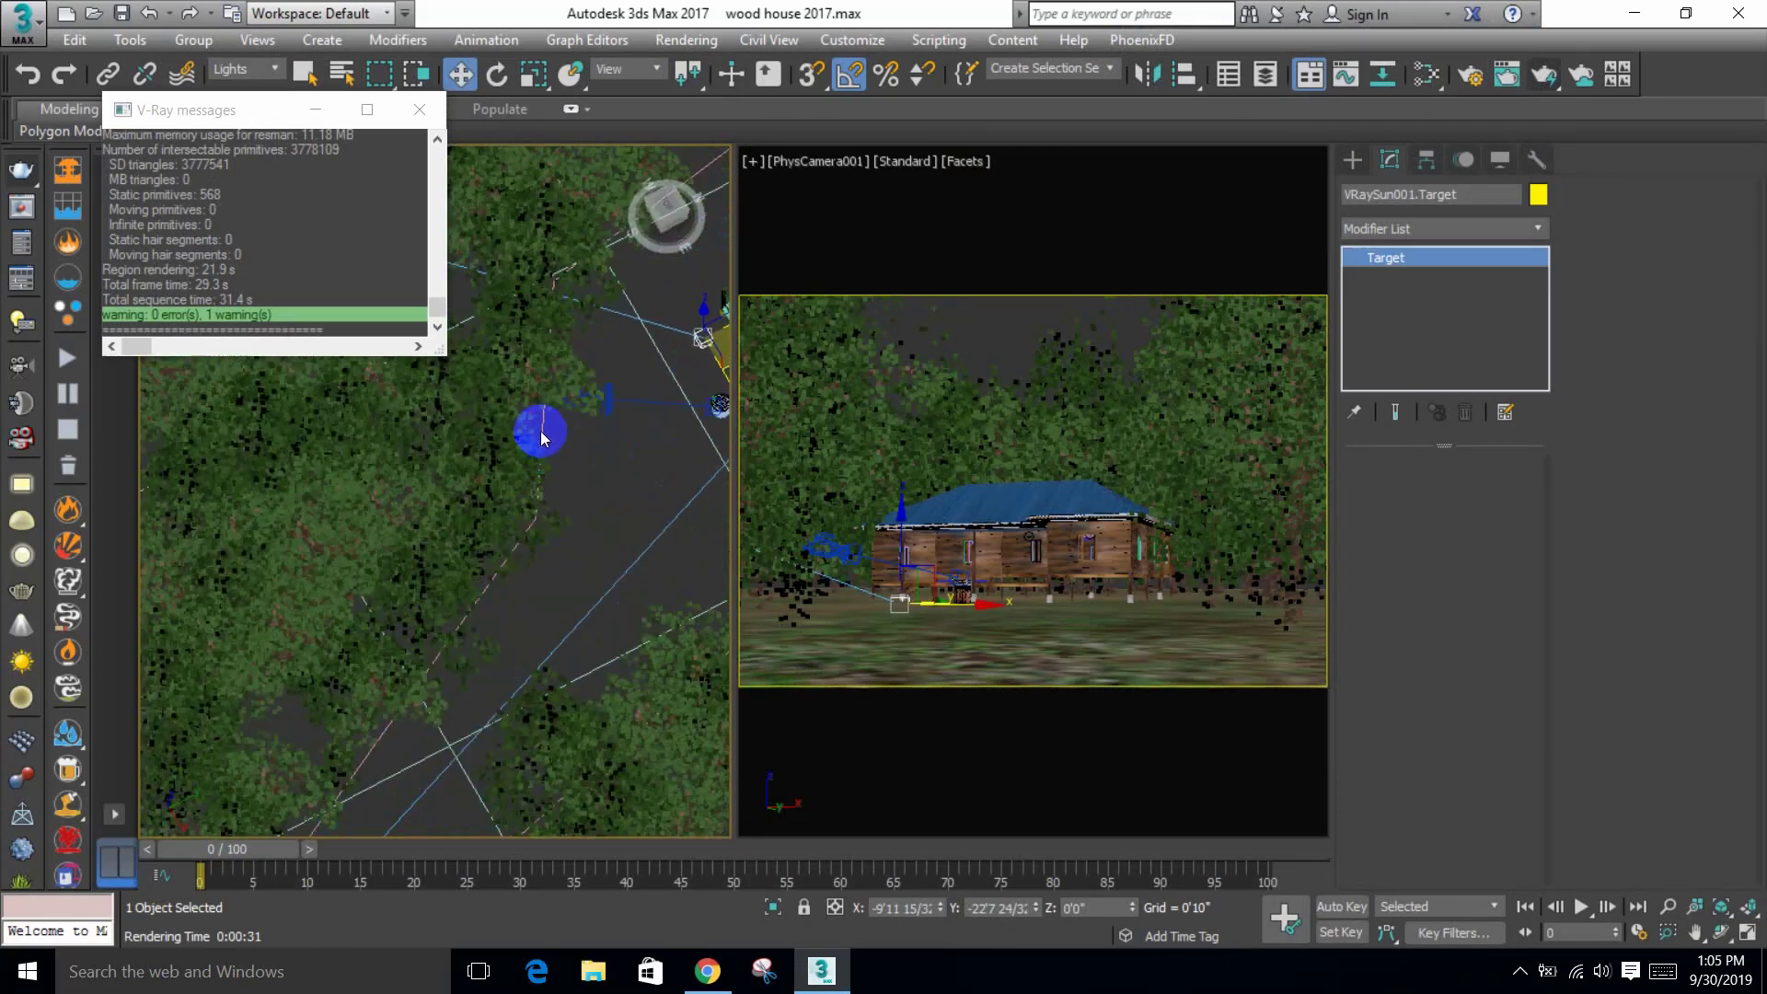
click(245, 69)
click(235, 85)
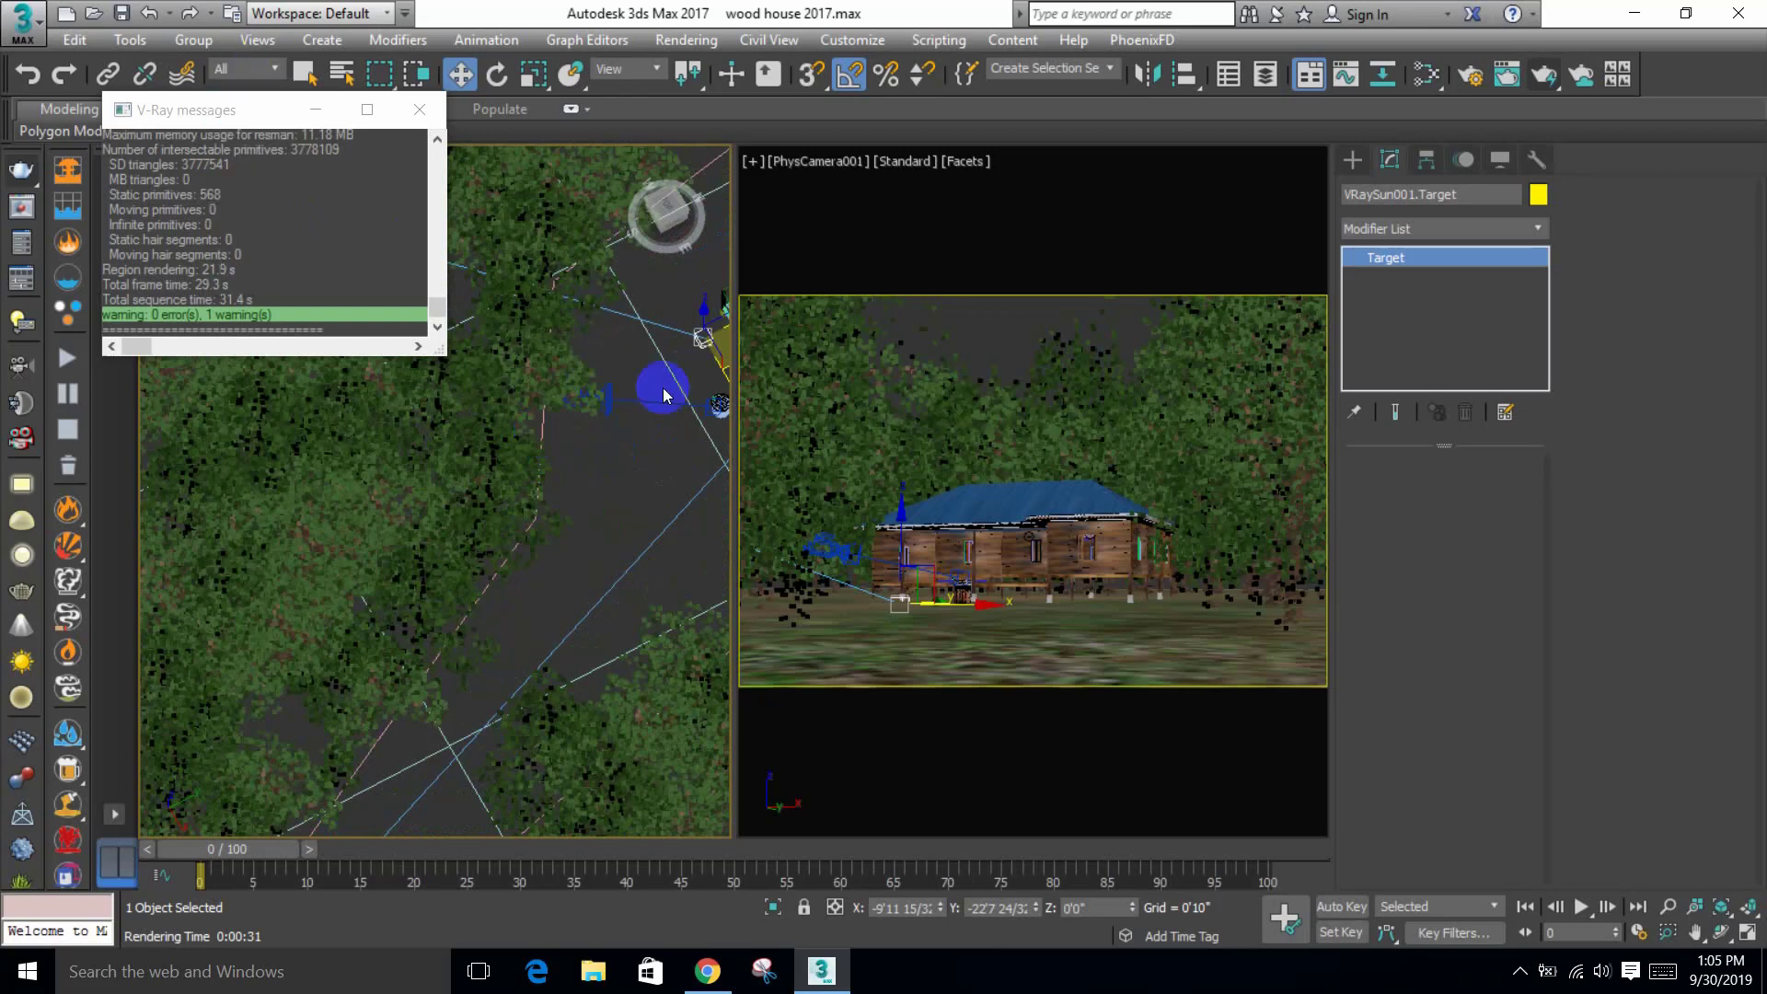
click(536, 418)
alt+middle_drag(560, 473, 569, 494)
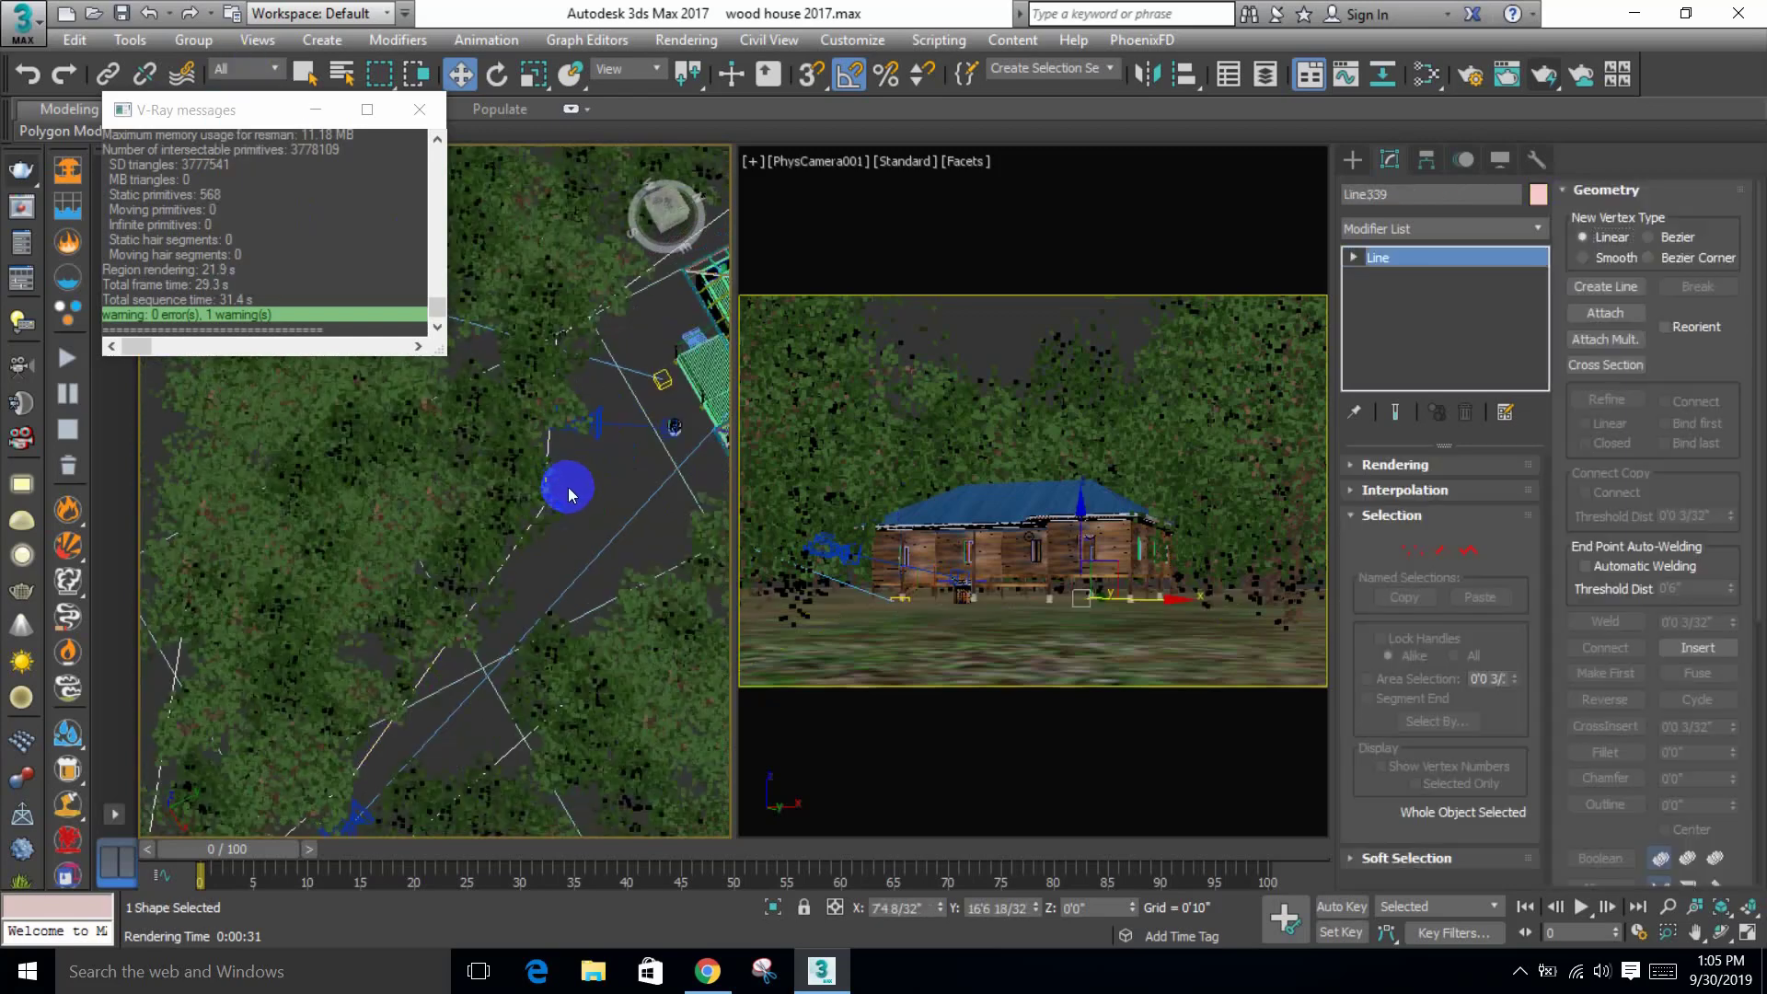
key(1)
Step: Move the outer boundary vertex on the sun side inward toward the house to thin the tree belt
alt+middle_drag(587, 354, 540, 502)
click(423, 519)
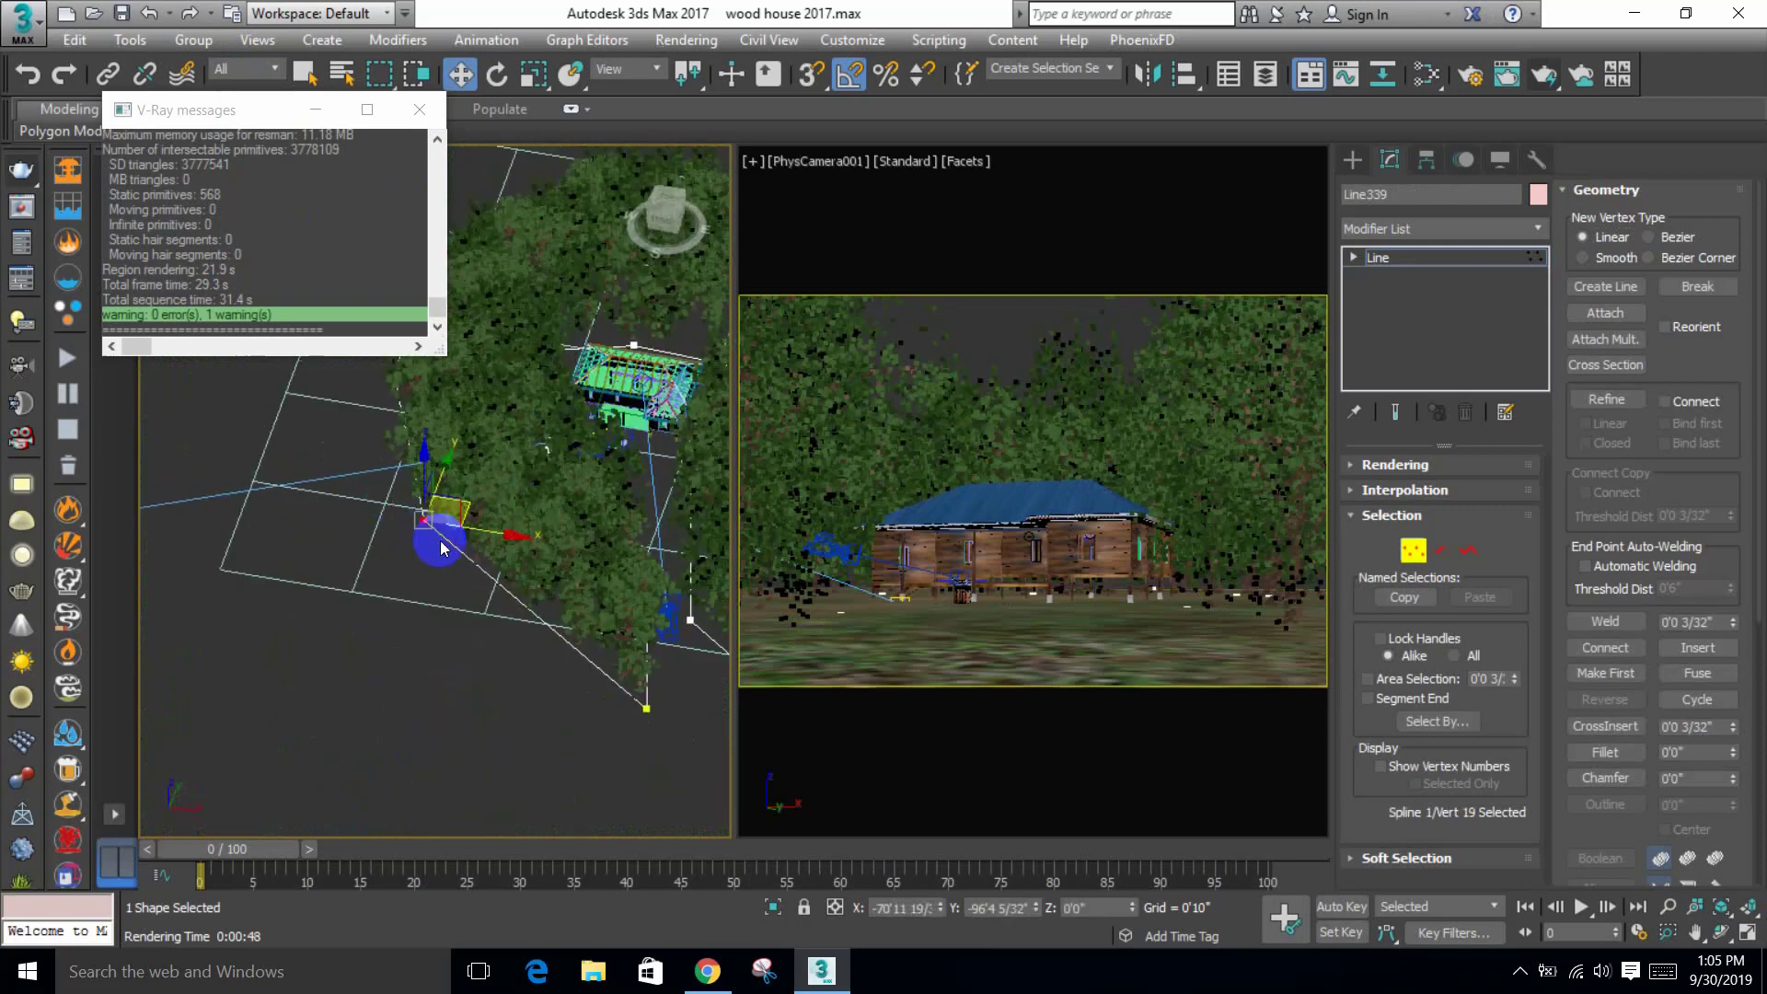
alt+middle_drag(419, 515, 414, 612)
drag(473, 530, 568, 522)
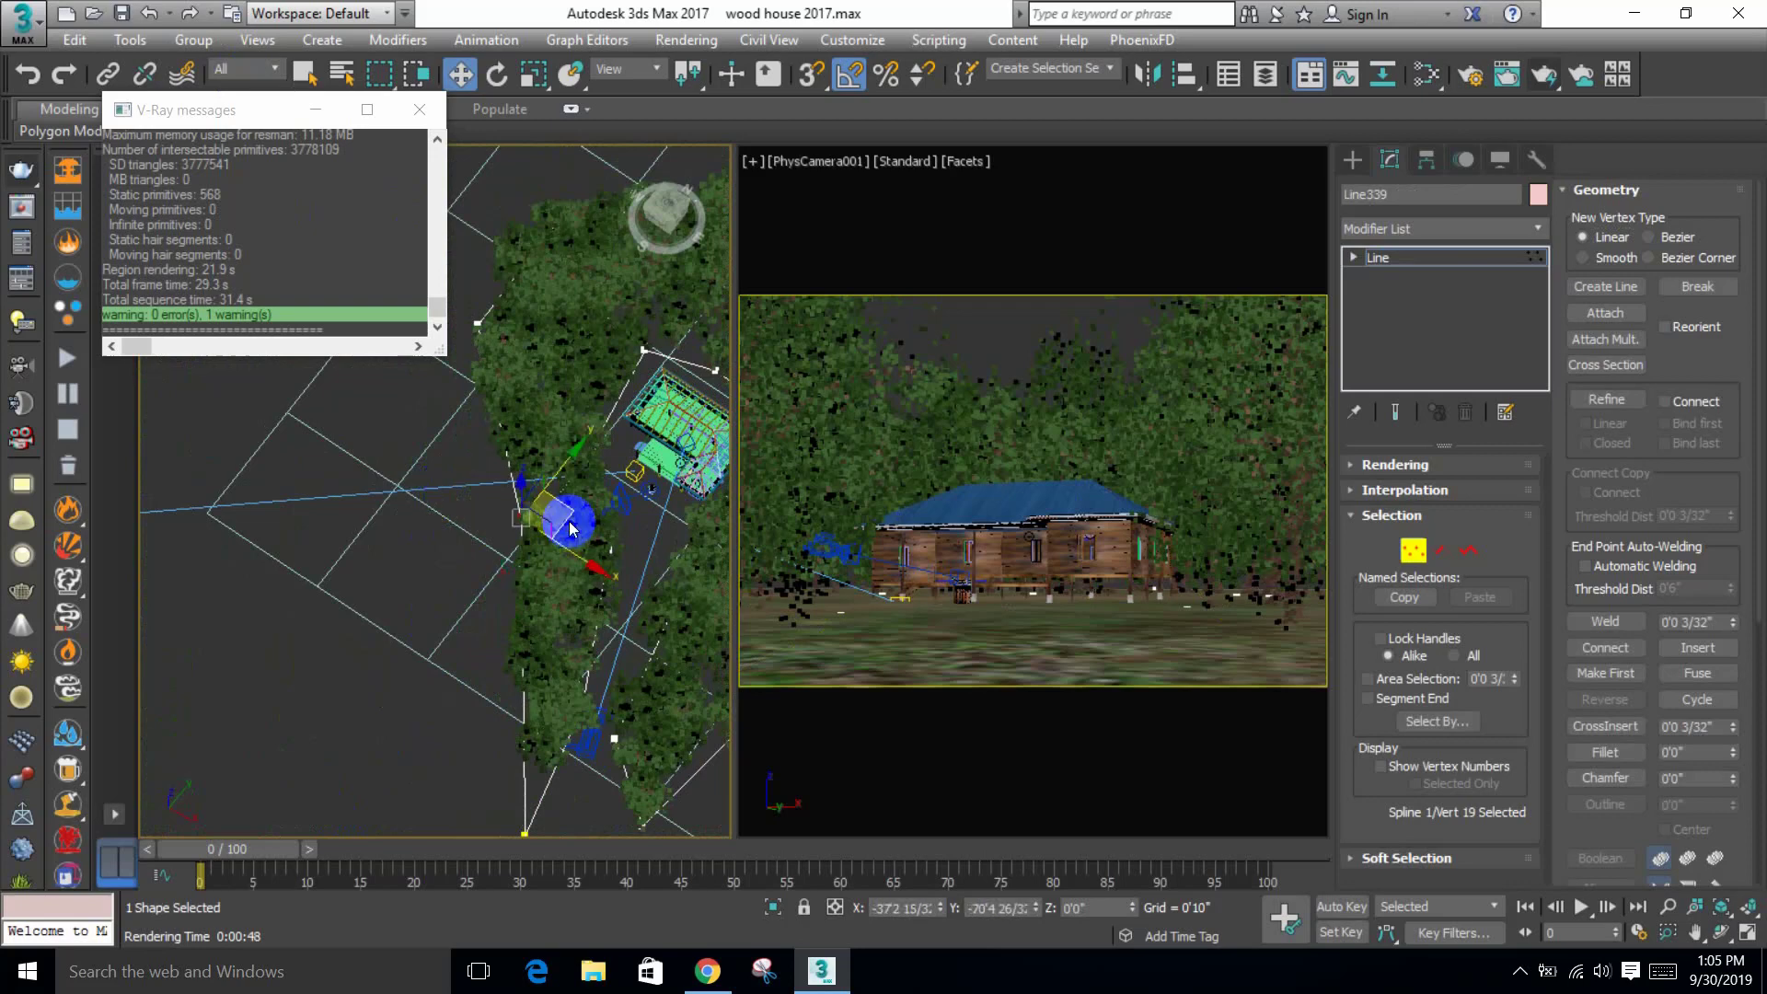
Step: Render the camera view with the narrowed tree area, stop during the light cache and close the frame buffer
right_click(1200, 277)
key(shift+q)
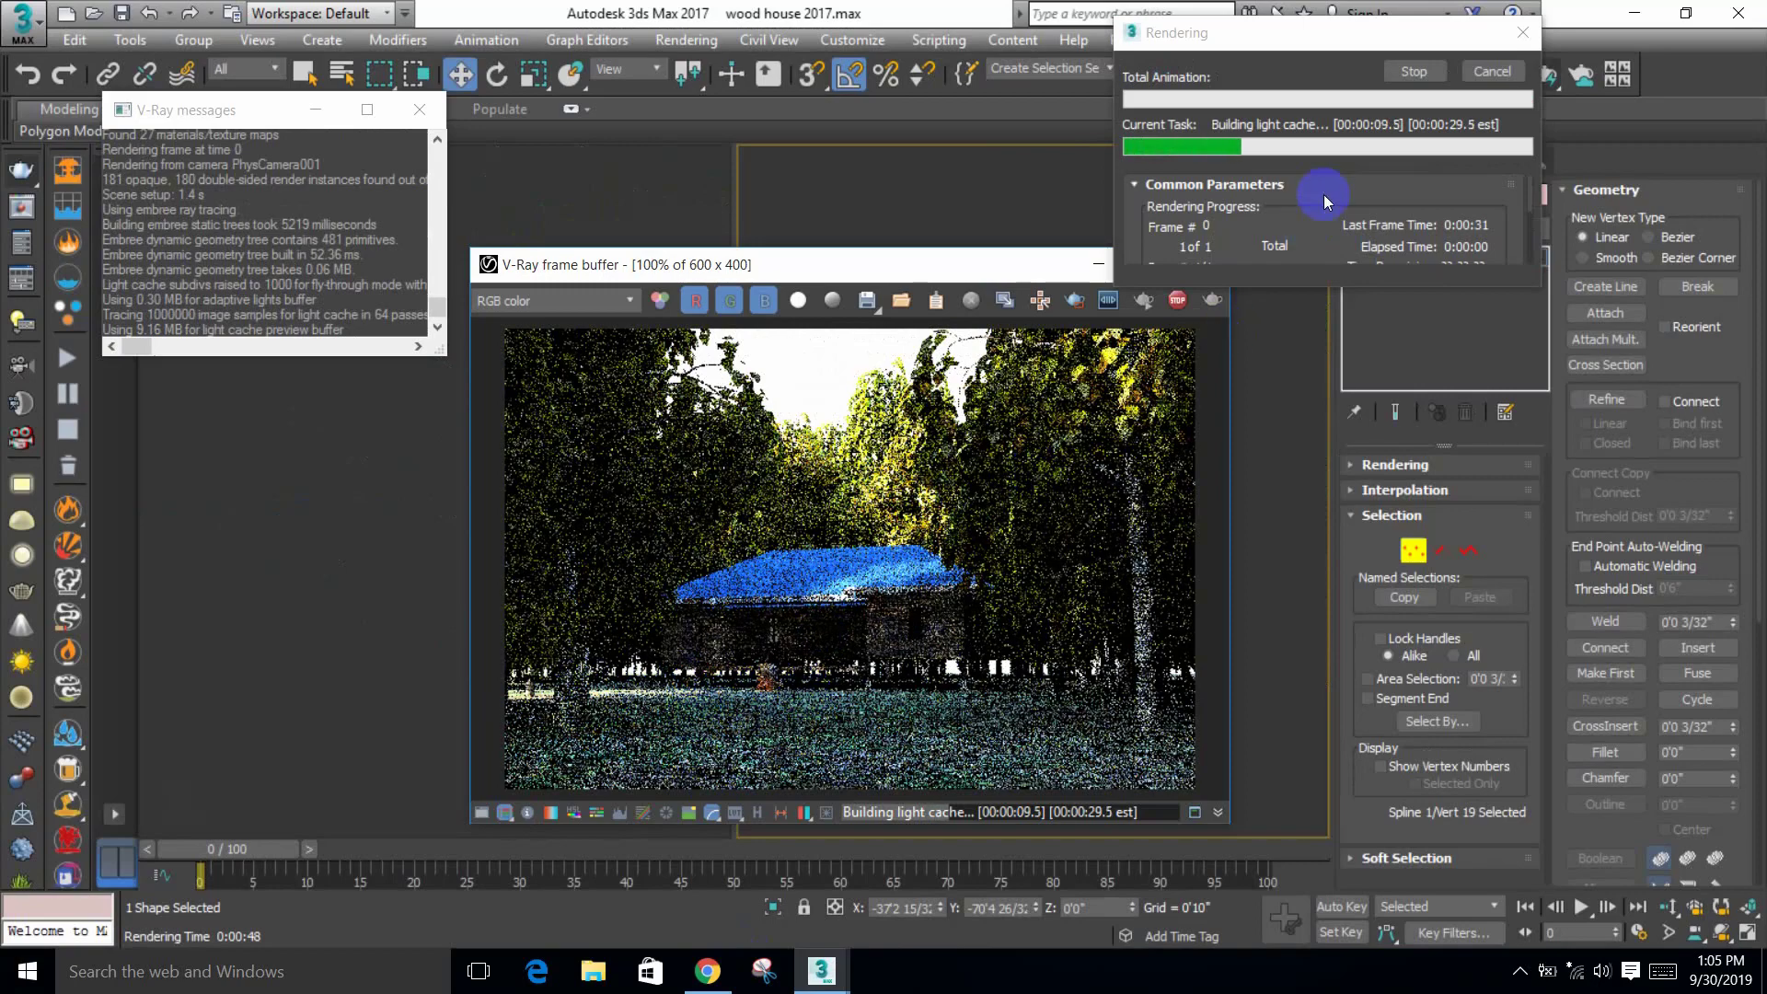
click(1405, 78)
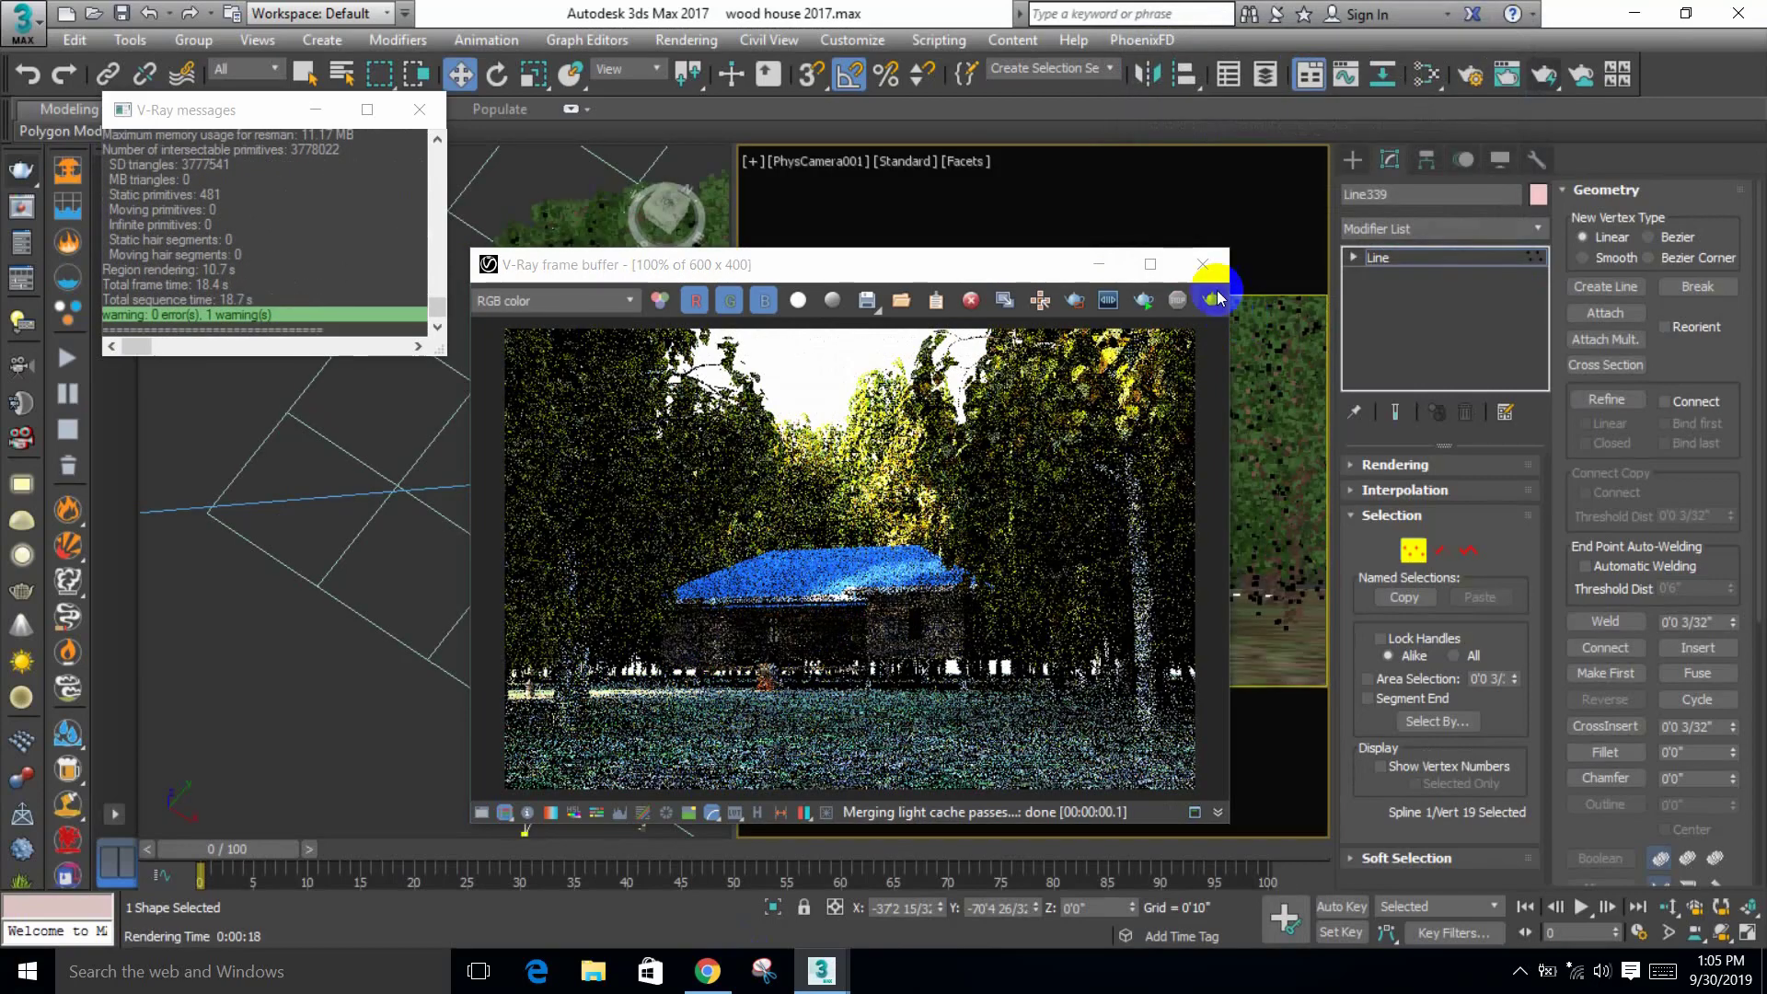
click(1193, 265)
Step: Divide the front outer segment of the forest boundary line on the sun side
scroll(531, 456, up, 2)
alt+middle_drag(540, 473, 622, 470)
key(2)
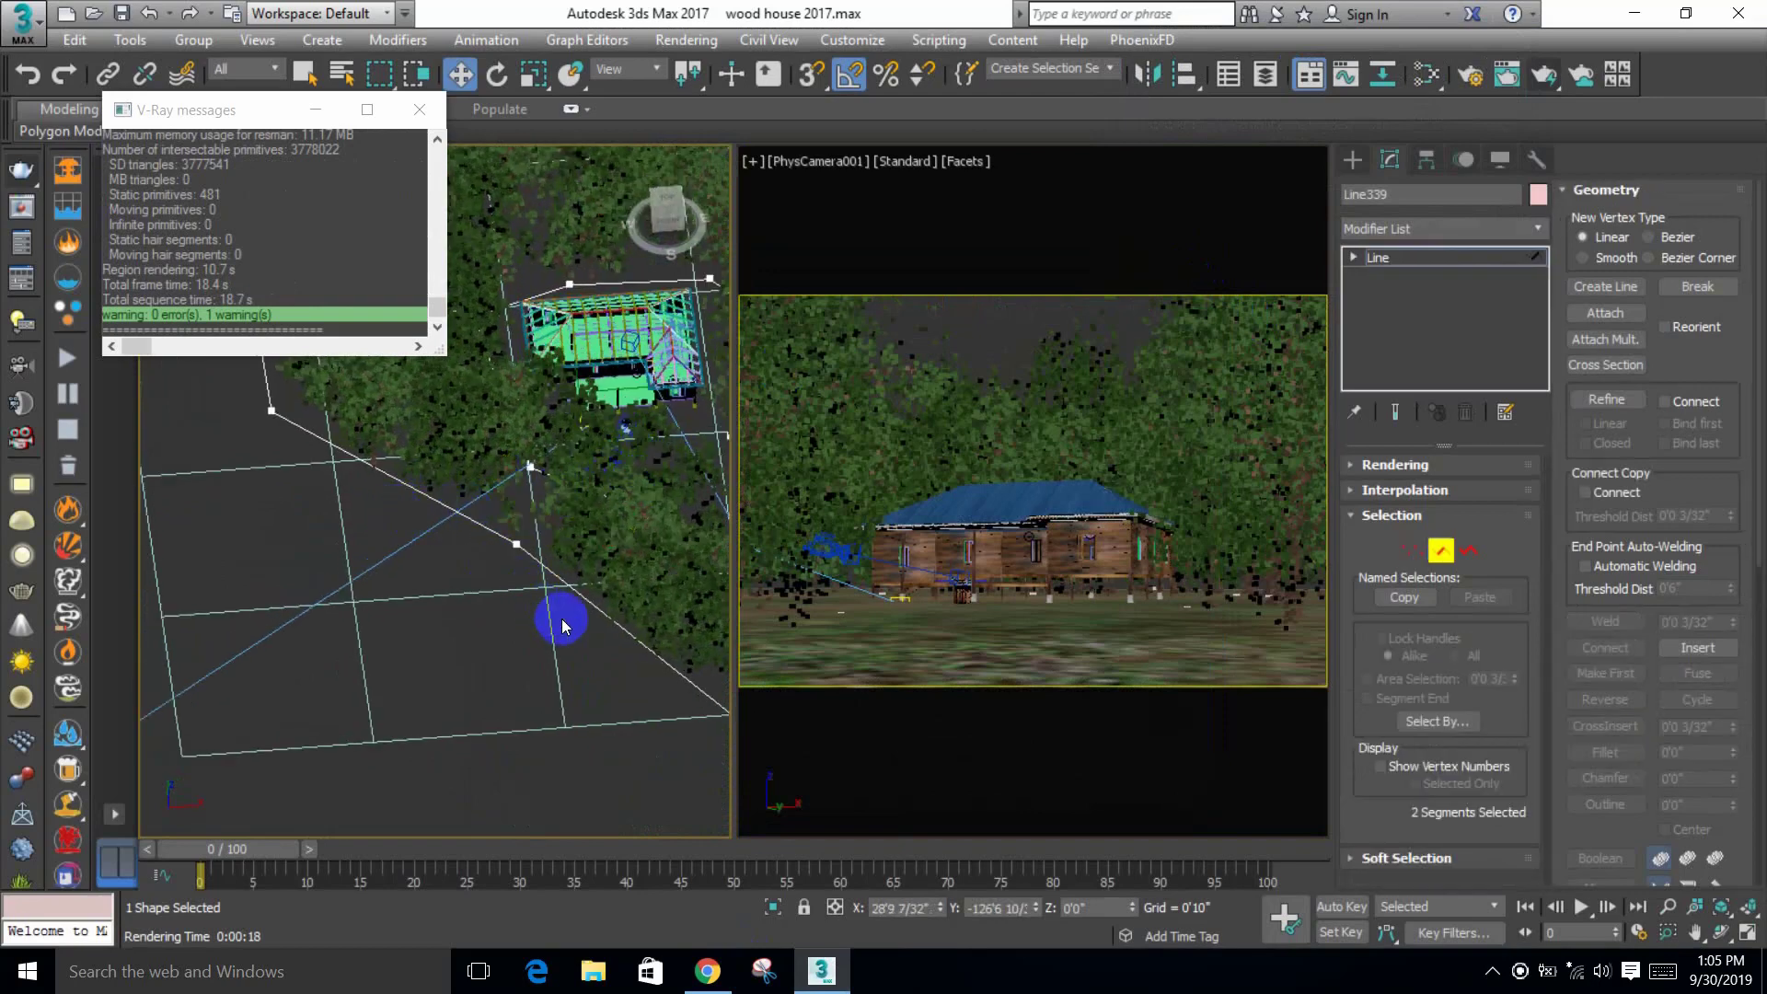
drag(591, 641, 561, 557)
right_click(559, 552)
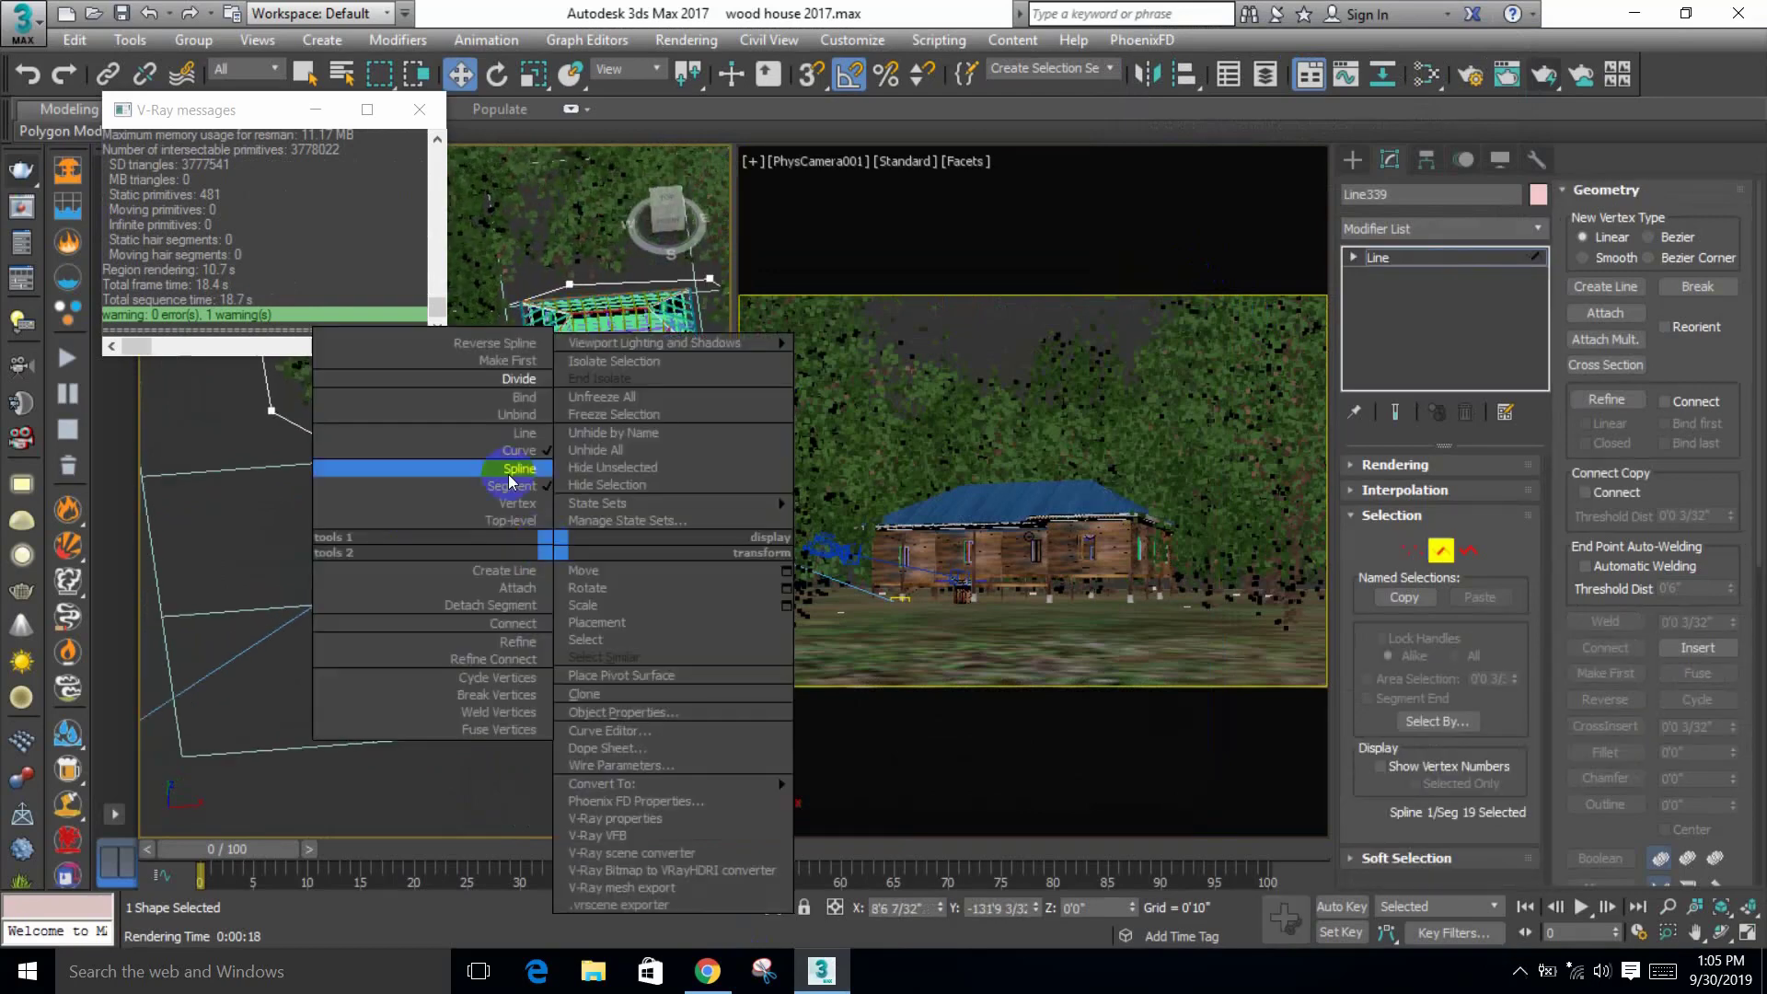
click(500, 379)
Step: Move the dividing vertex and the adjacent outer vertex inward to clear trees between the sun and the house
key(1)
middle_drag(615, 651, 445, 723)
click(518, 635)
drag(563, 642, 560, 544)
alt+middle_drag(560, 544, 417, 584)
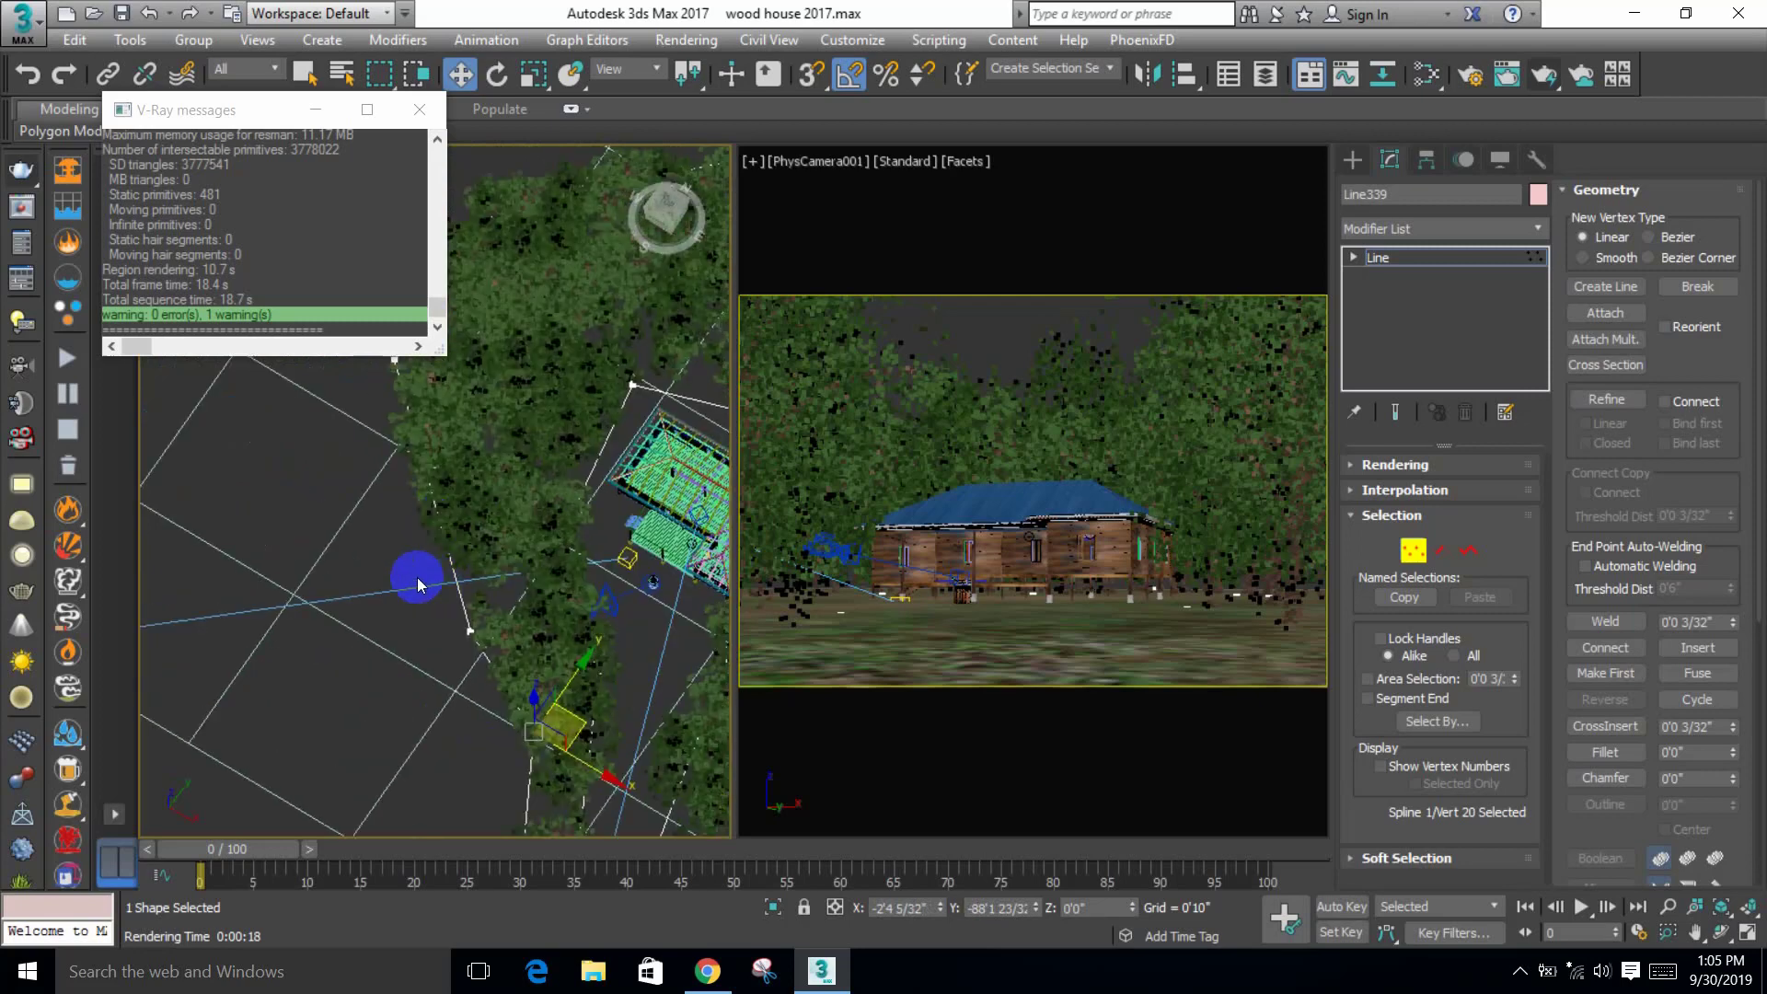
click(470, 631)
drag(528, 588, 544, 537)
Step: Select three vertices at the rear of the forest boundary in the Top view and move them outward, away from the house
scroll(544, 576, down, 2)
middle_drag(674, 467, 536, 583)
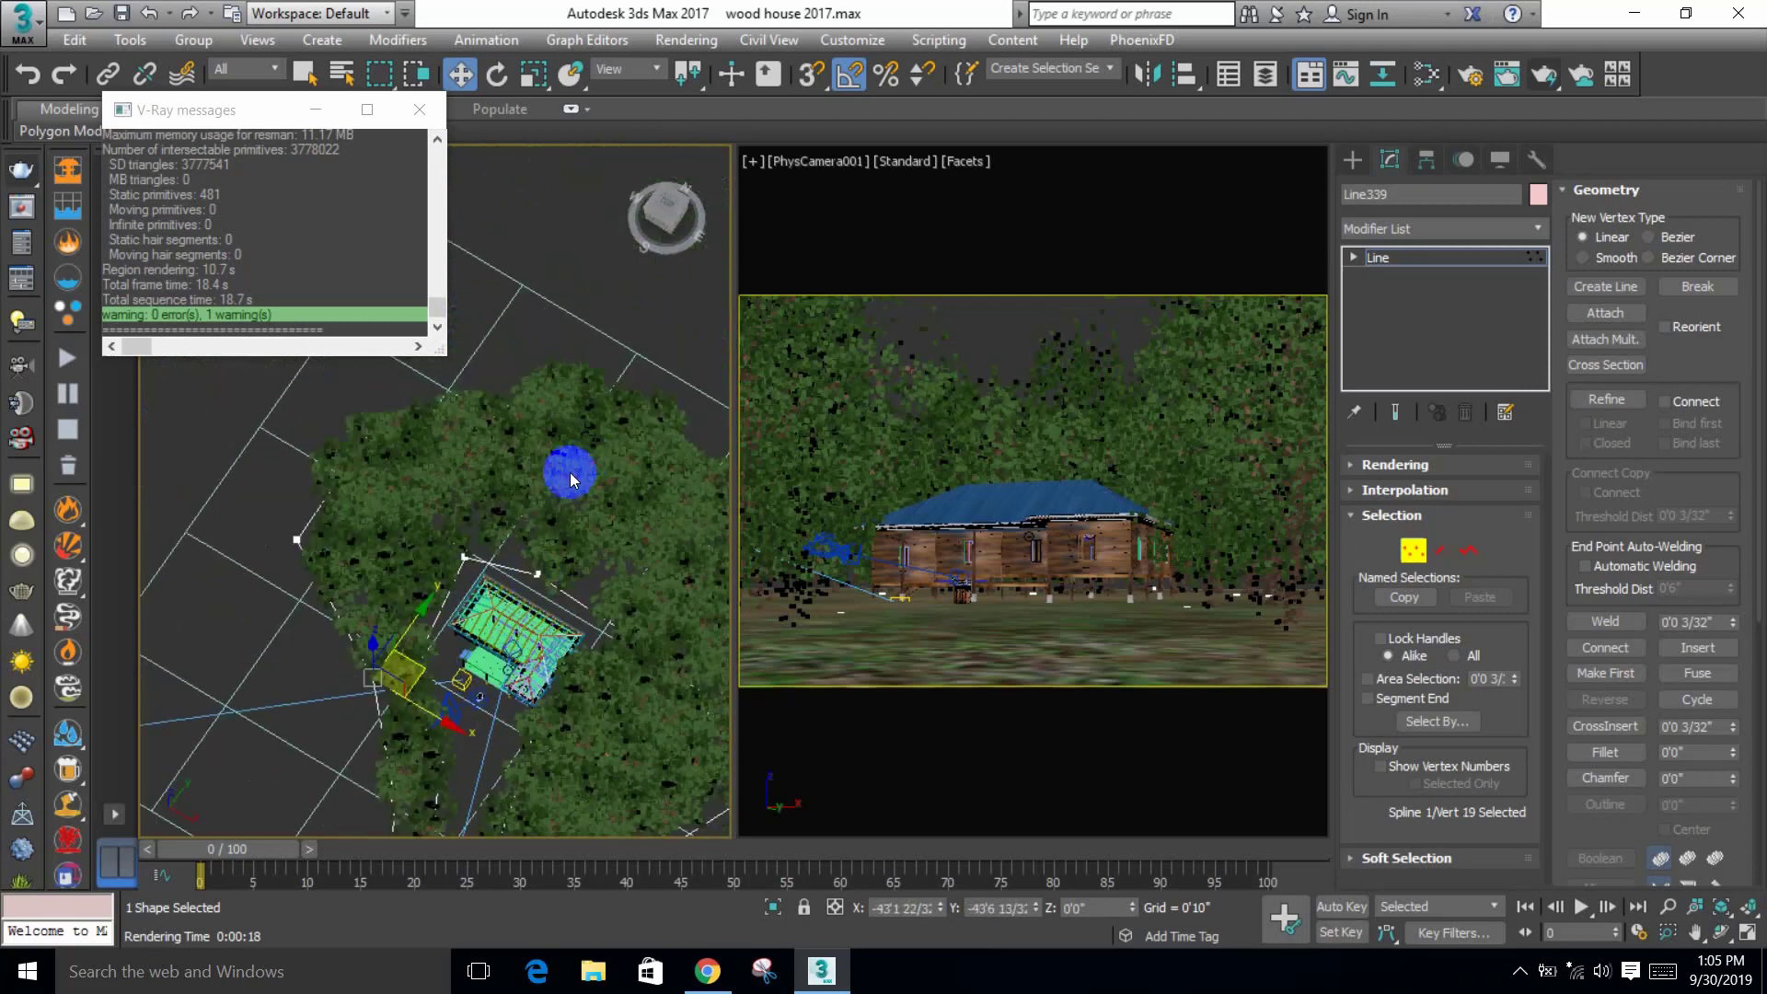
scroll(552, 564, down, 5)
scroll(661, 511, up, 5)
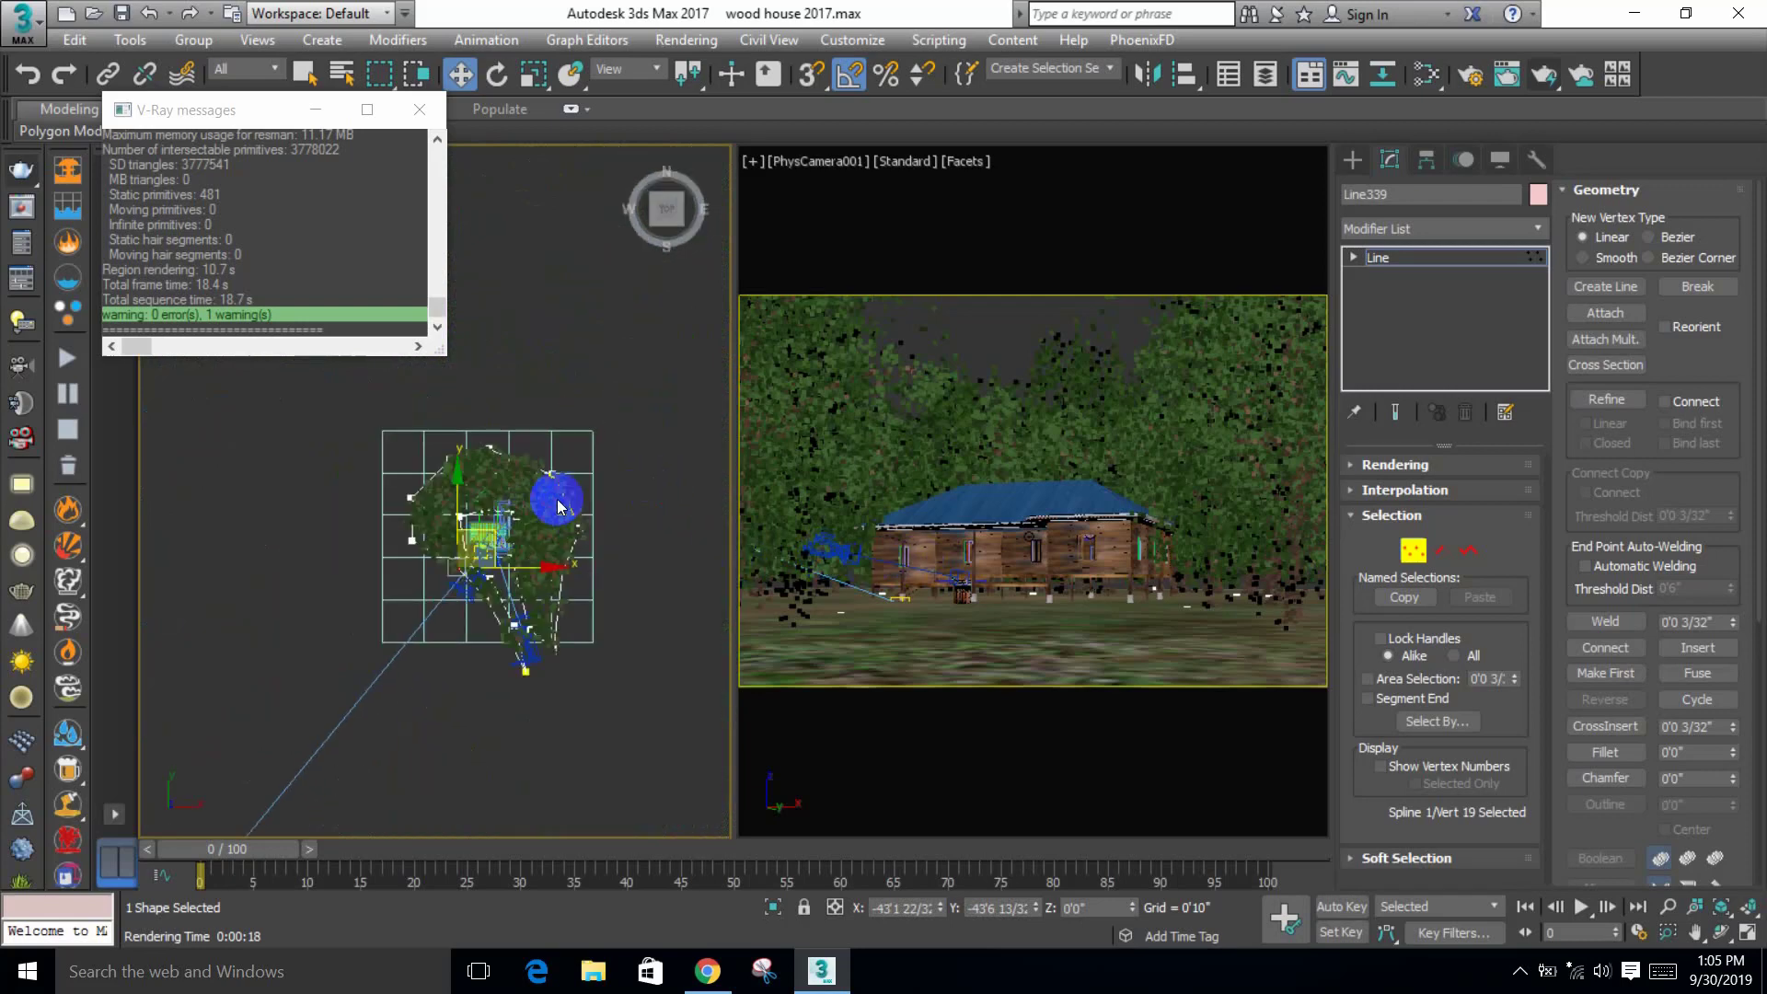
drag(600, 526, 652, 543)
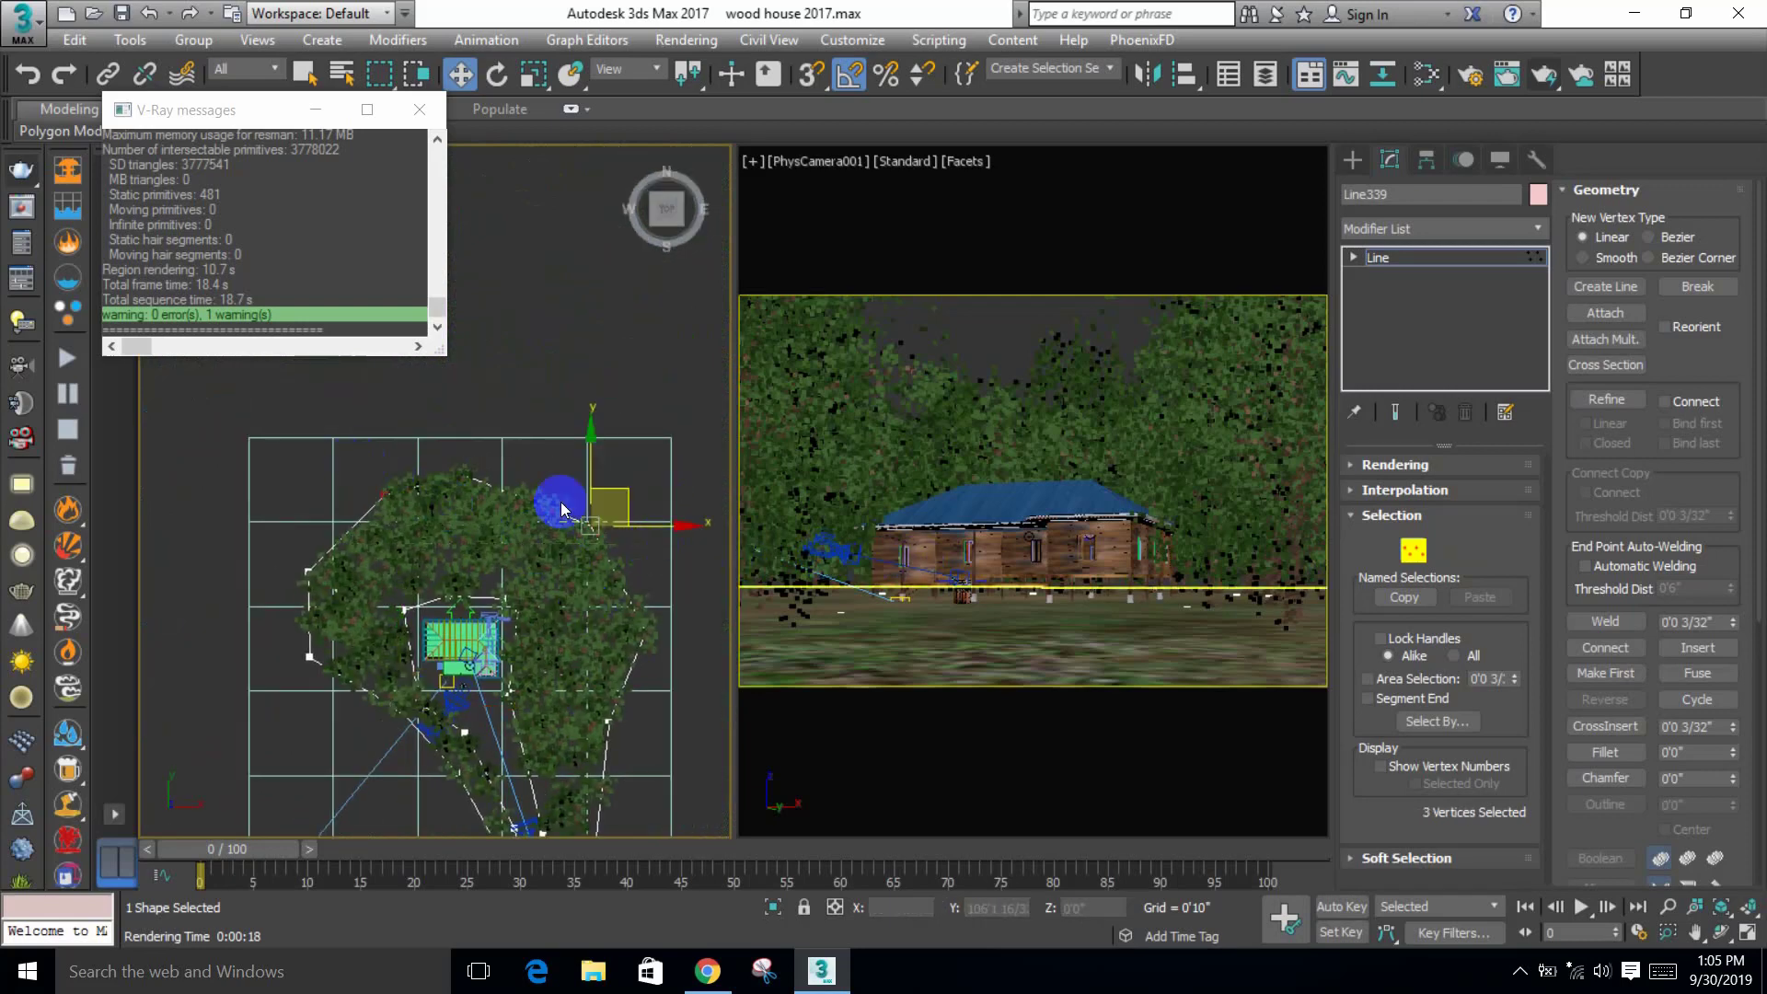
drag(592, 454, 599, 347)
Step: Render the camera view with the tree area extended behind the house, stop during the light cache and close the frame buffer
click(1033, 329)
key(shift+q)
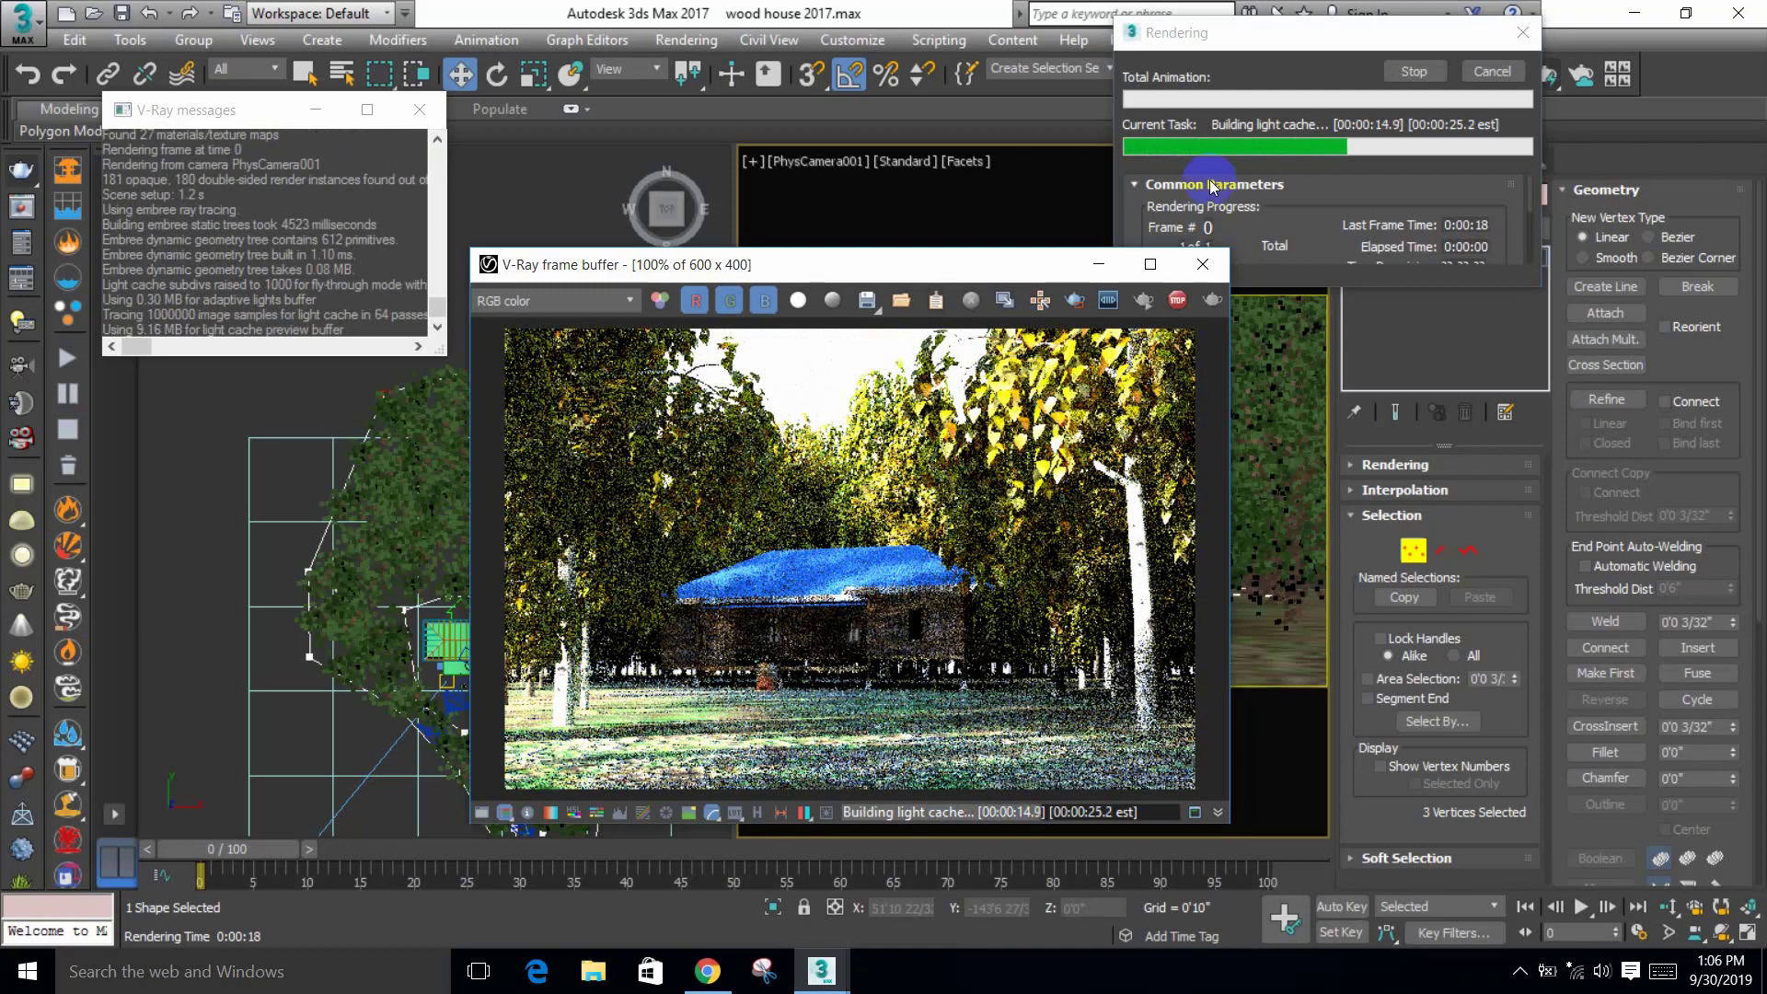
click(1411, 74)
click(1199, 264)
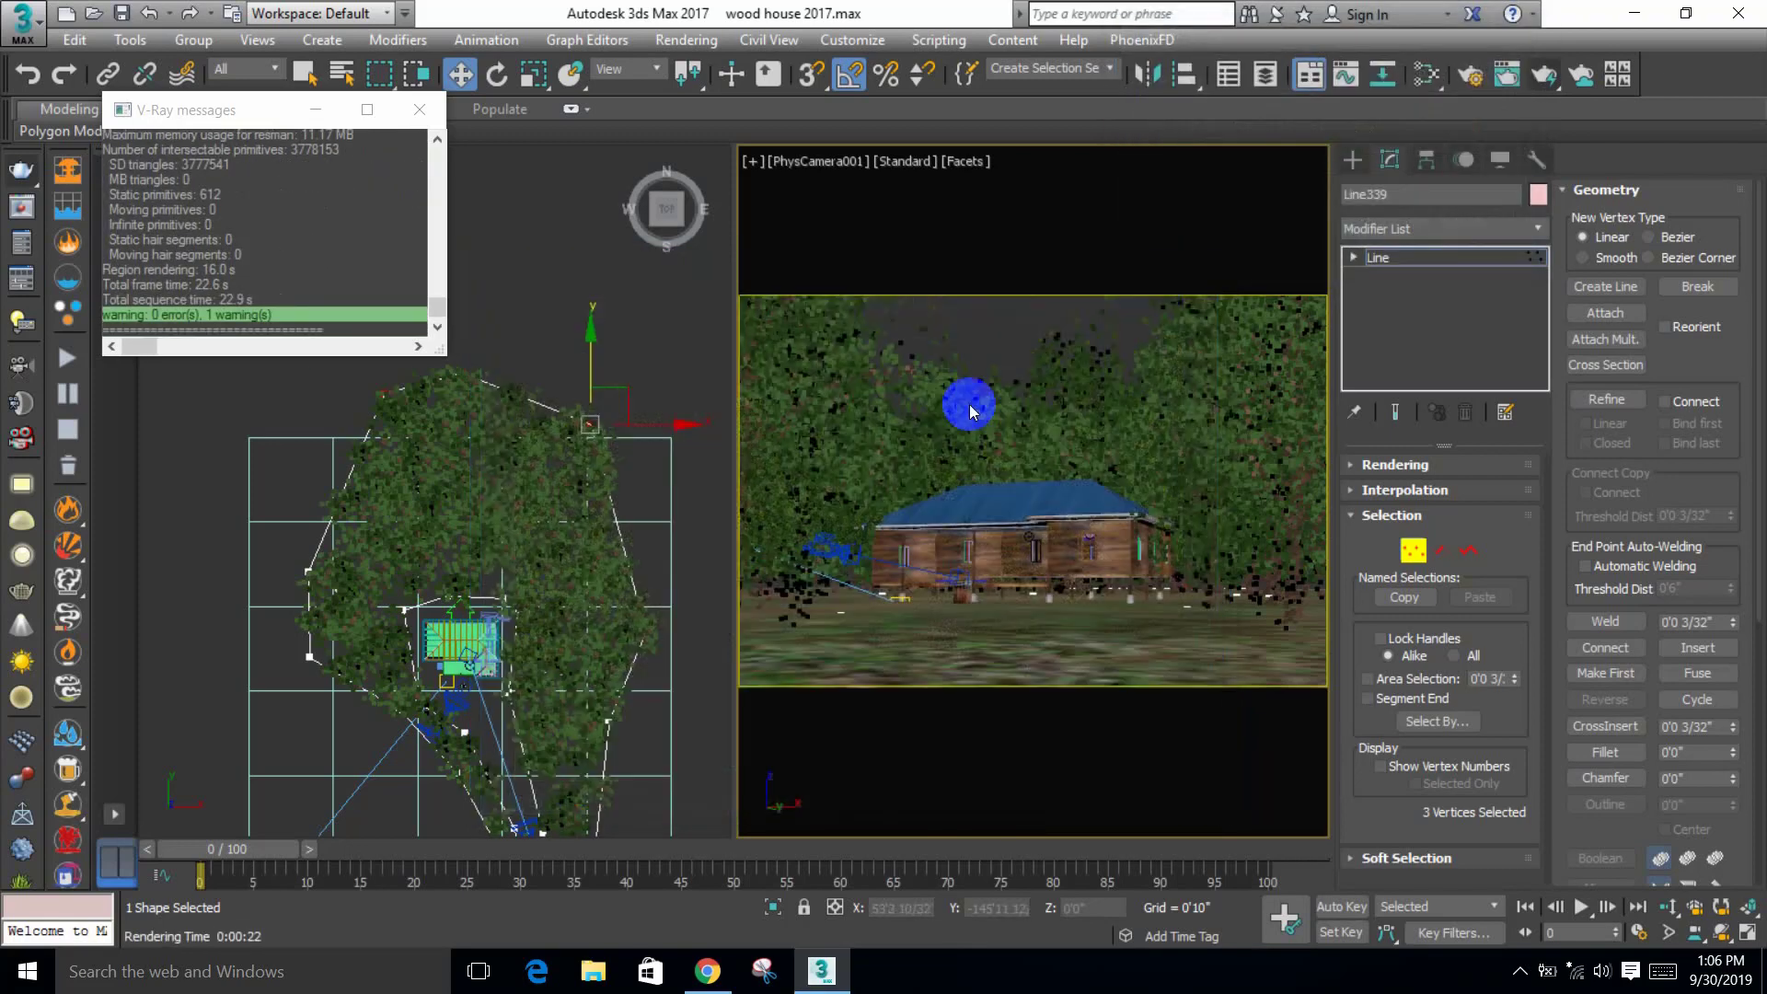
Step: Select the outer vertex at the front of the forest boundary in the Top view and move it farther from the house
scroll(291, 817, up, 4)
scroll(504, 607, up, 3)
drag(493, 547, 578, 633)
drag(580, 532, 643, 730)
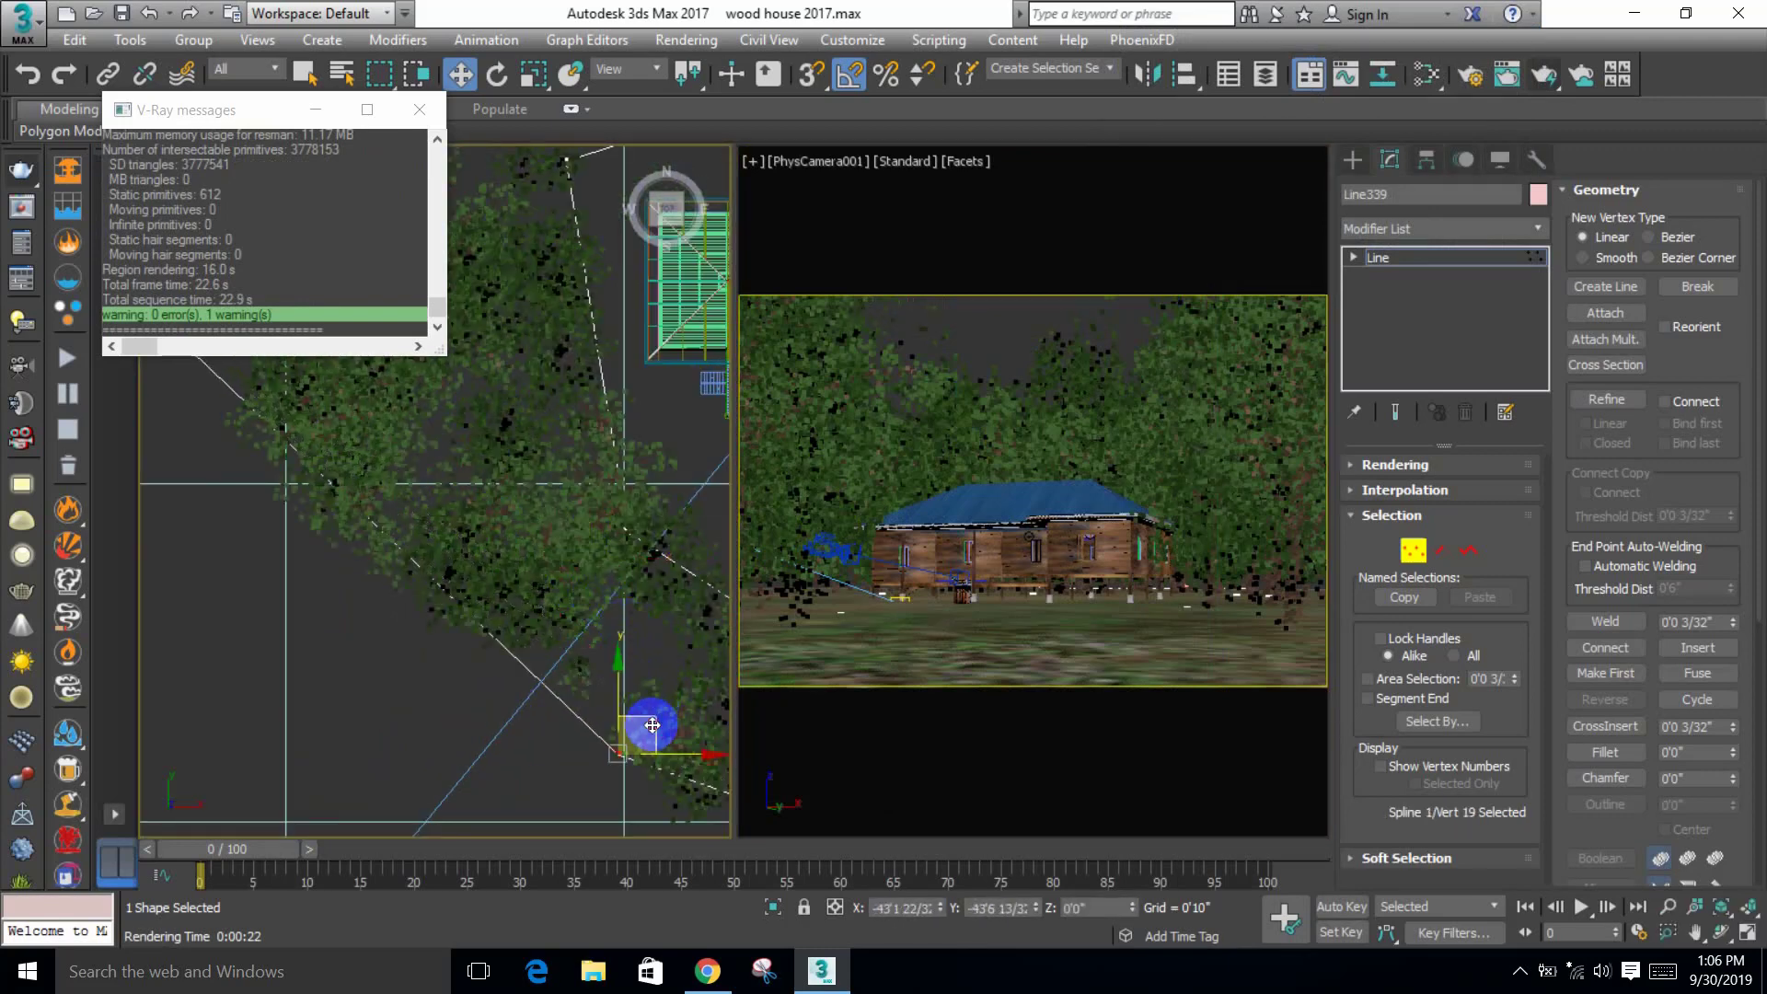
Step: Render the camera view with the moved front vertex, leave vertex editing of the boundary line and close the finished render
click(946, 324)
key(shift+q)
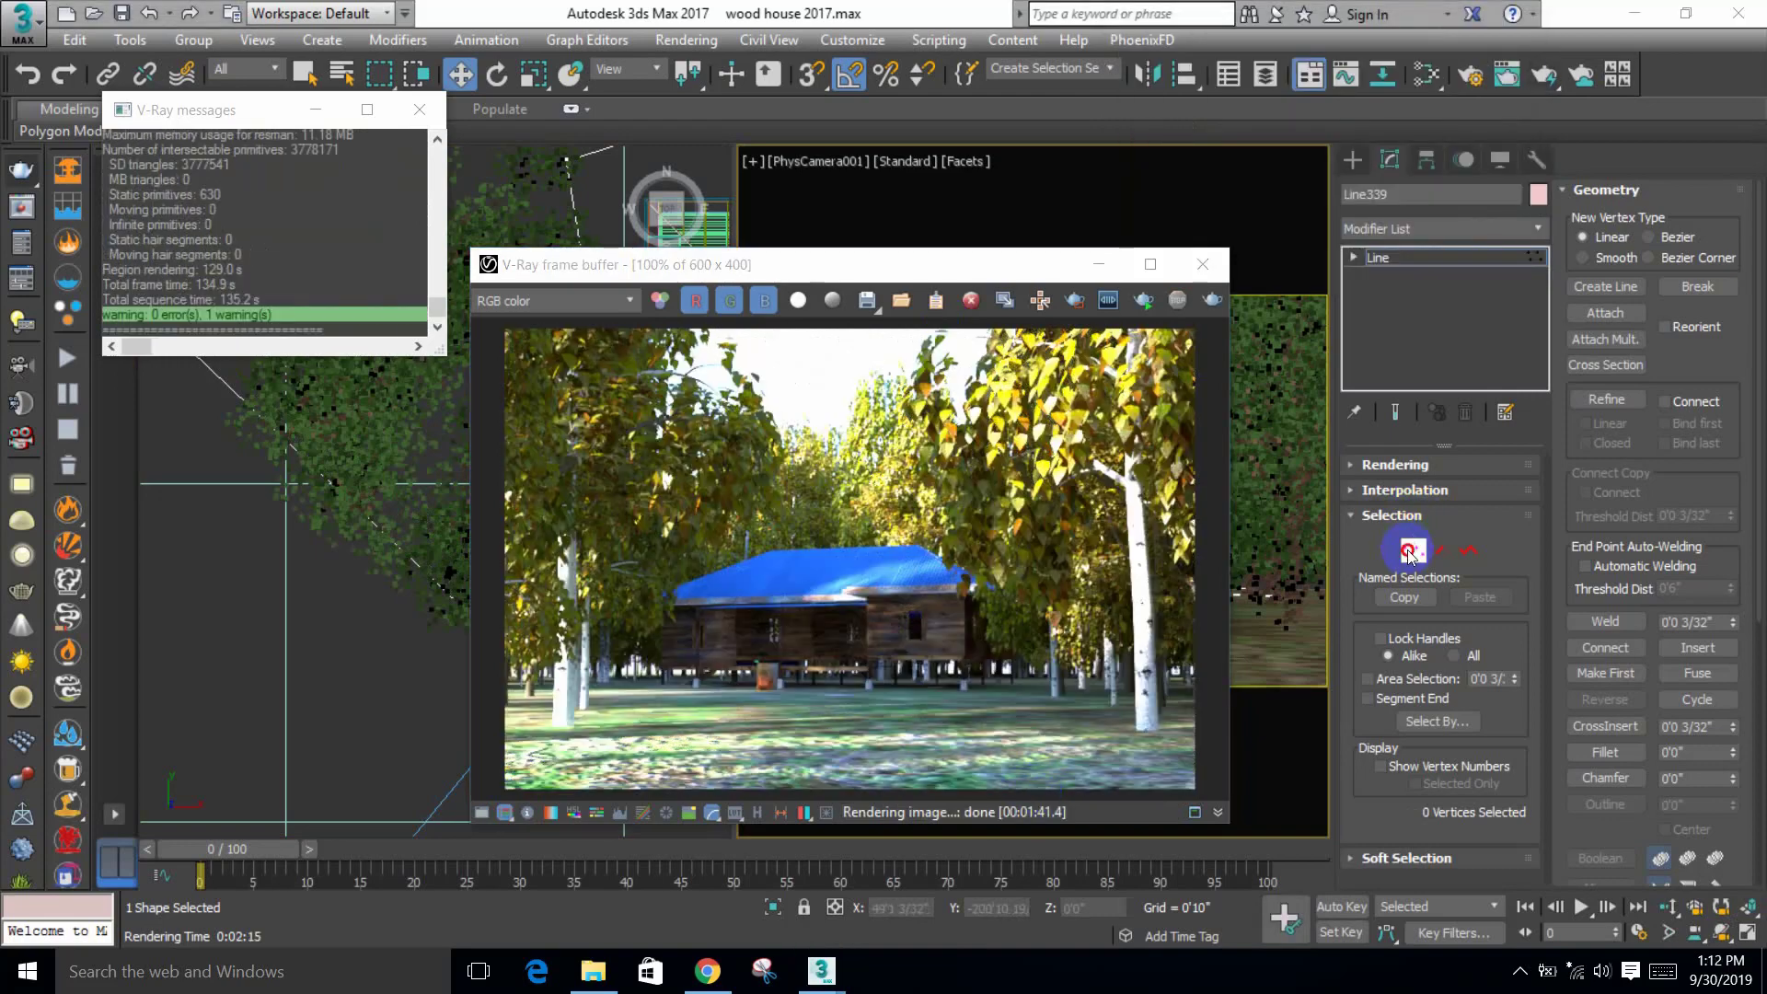
click(1408, 552)
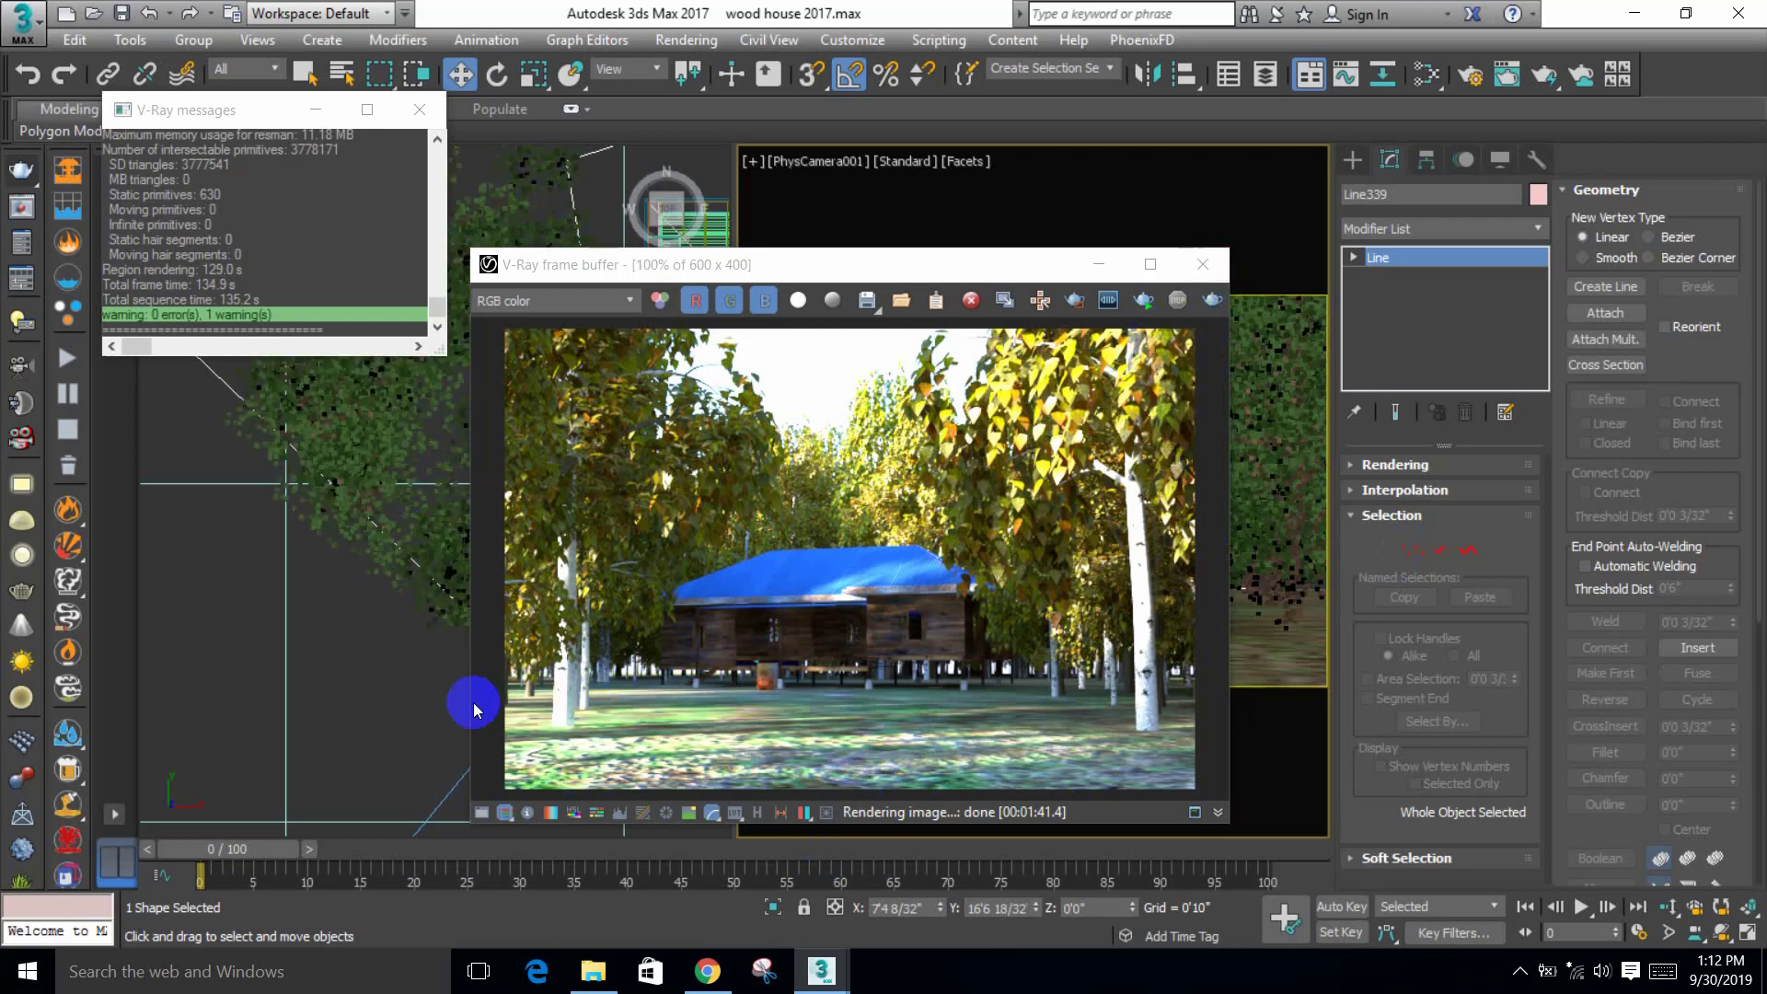
click(1205, 266)
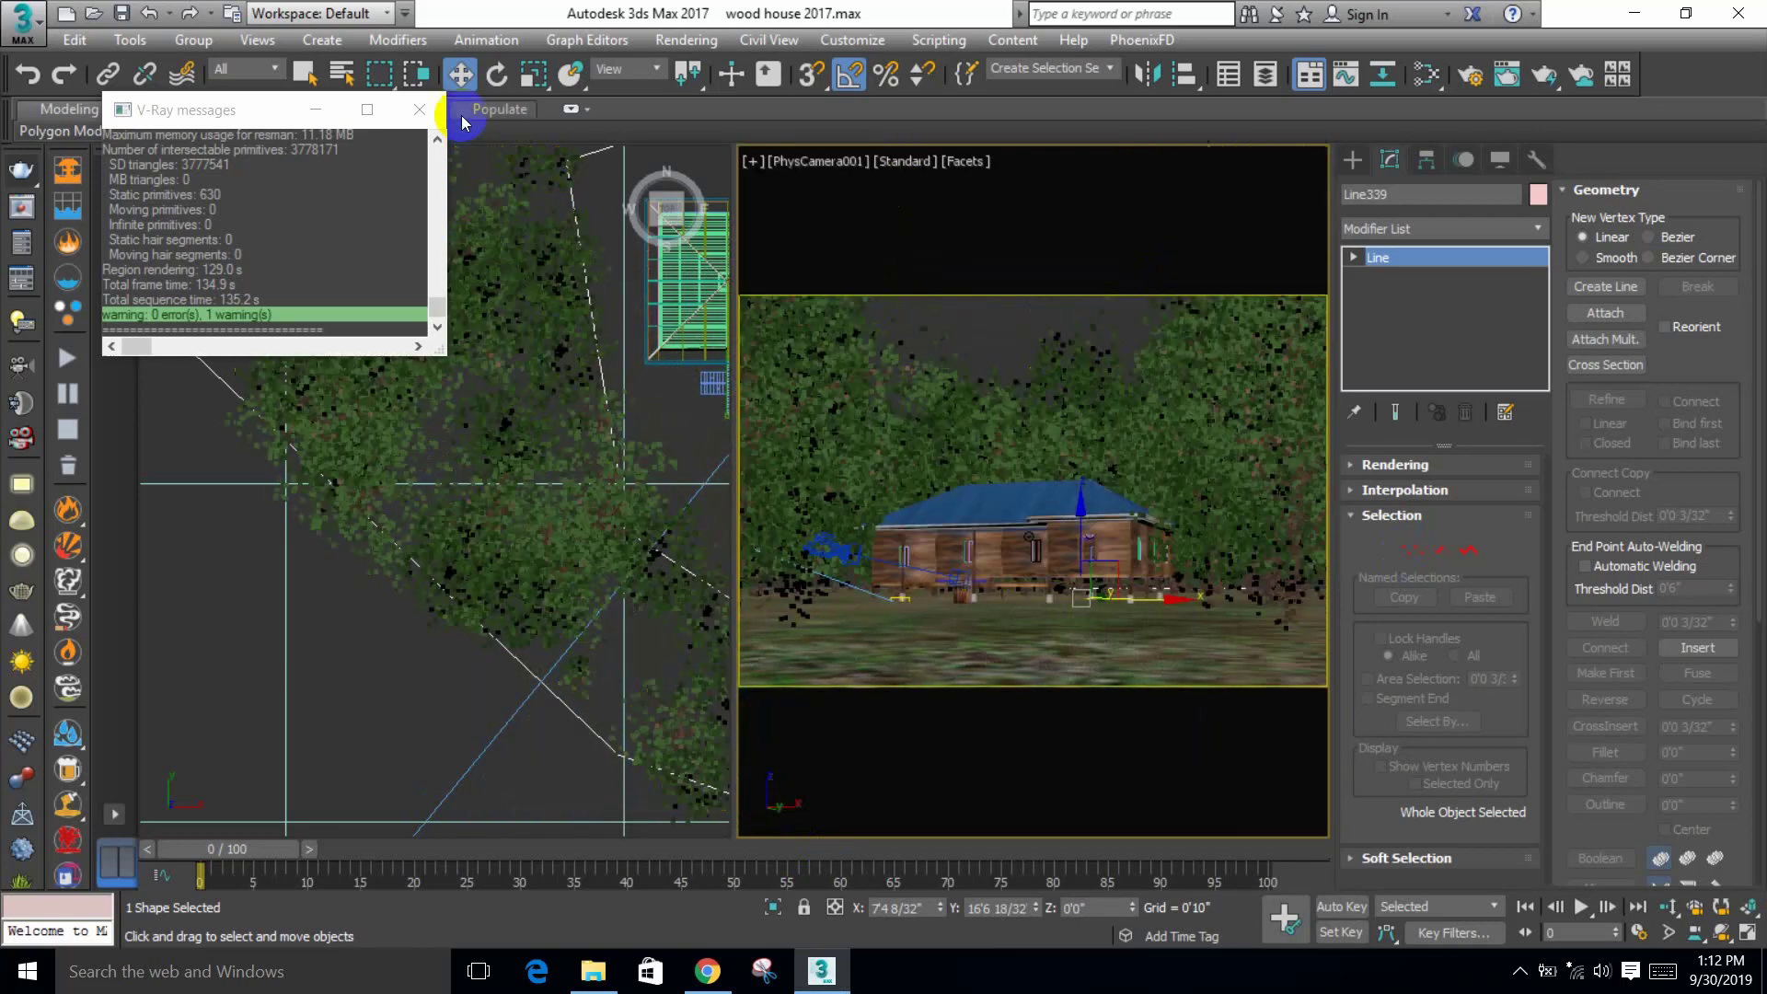
Step: Show the Top view shaded and maximized, select the ground plane and convert it to an Editable Poly
right_click(537, 528)
key(F3)
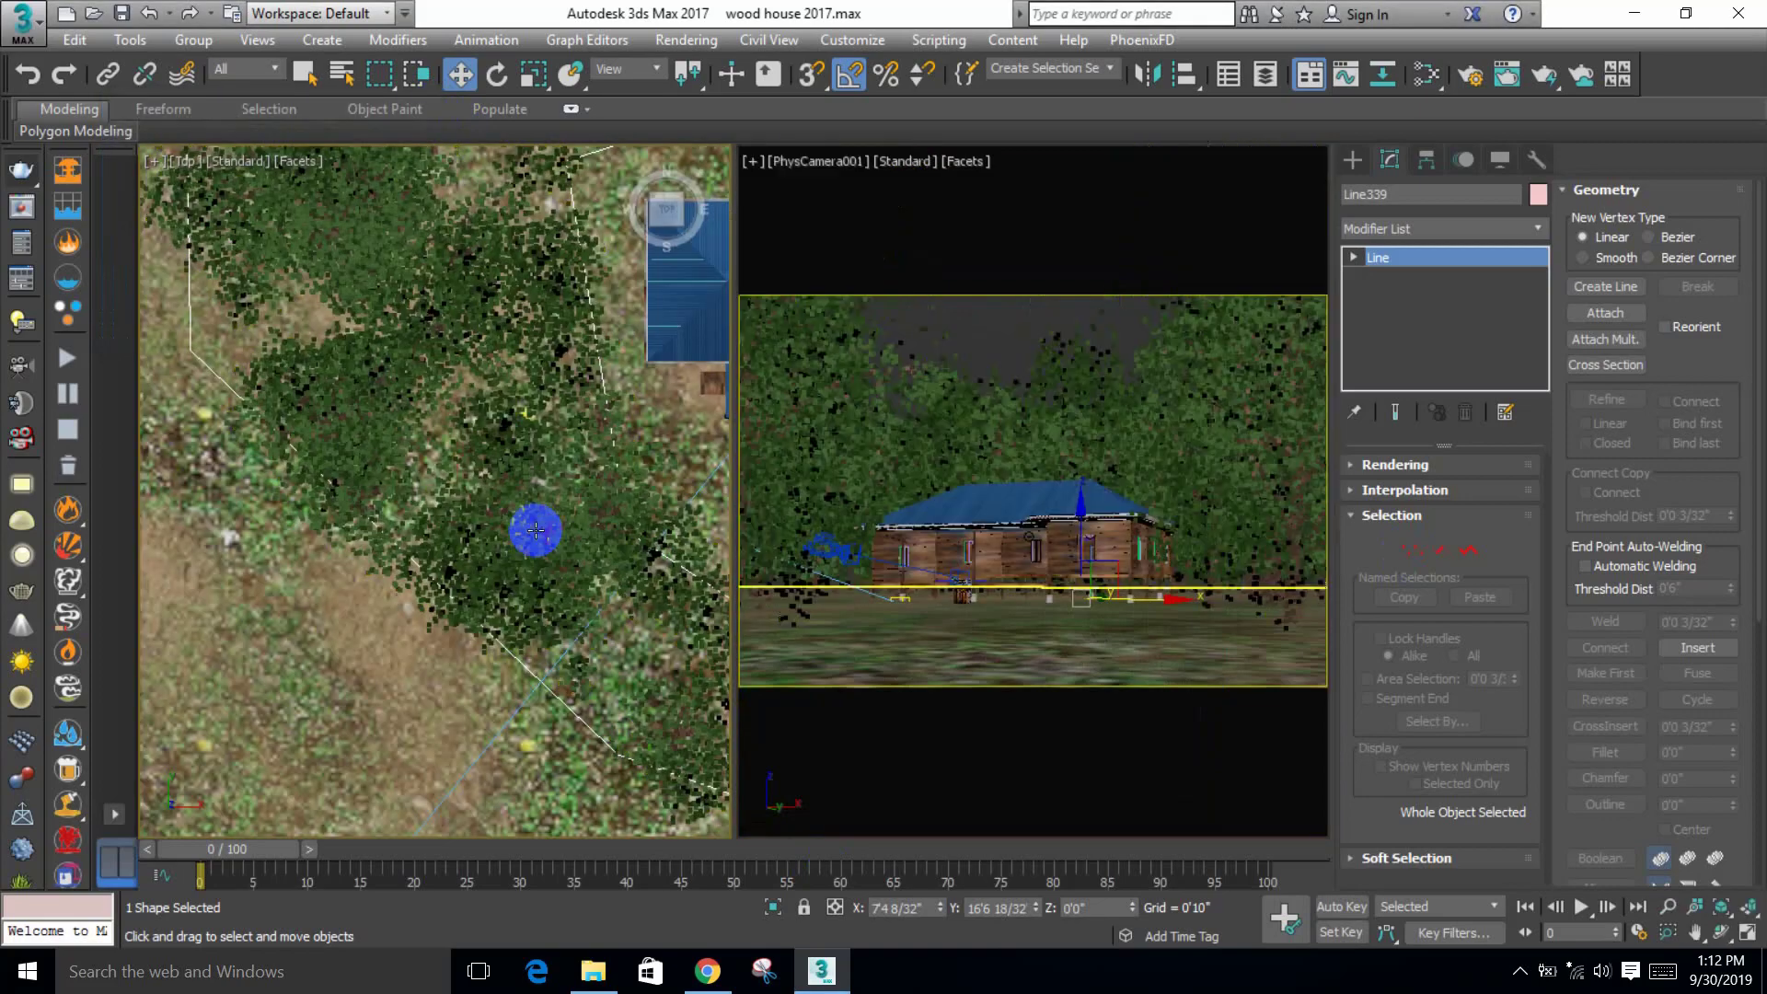
key(alt+w)
scroll(553, 517, down, 7)
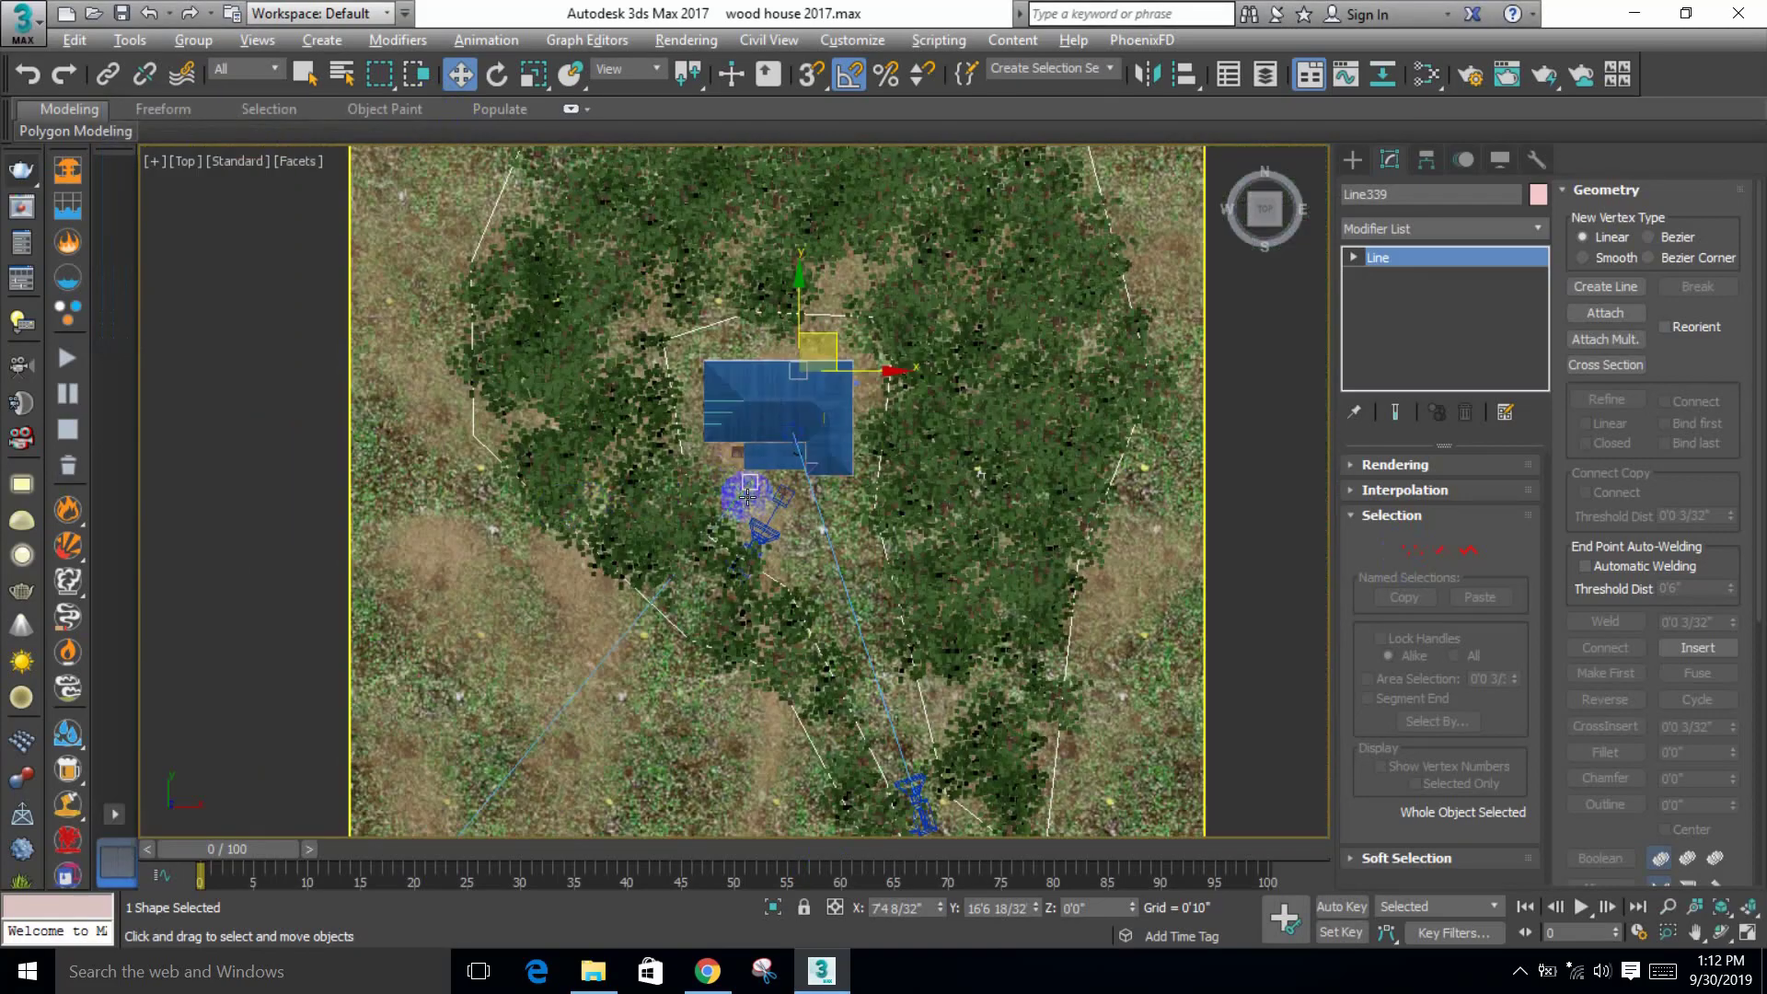
click(407, 535)
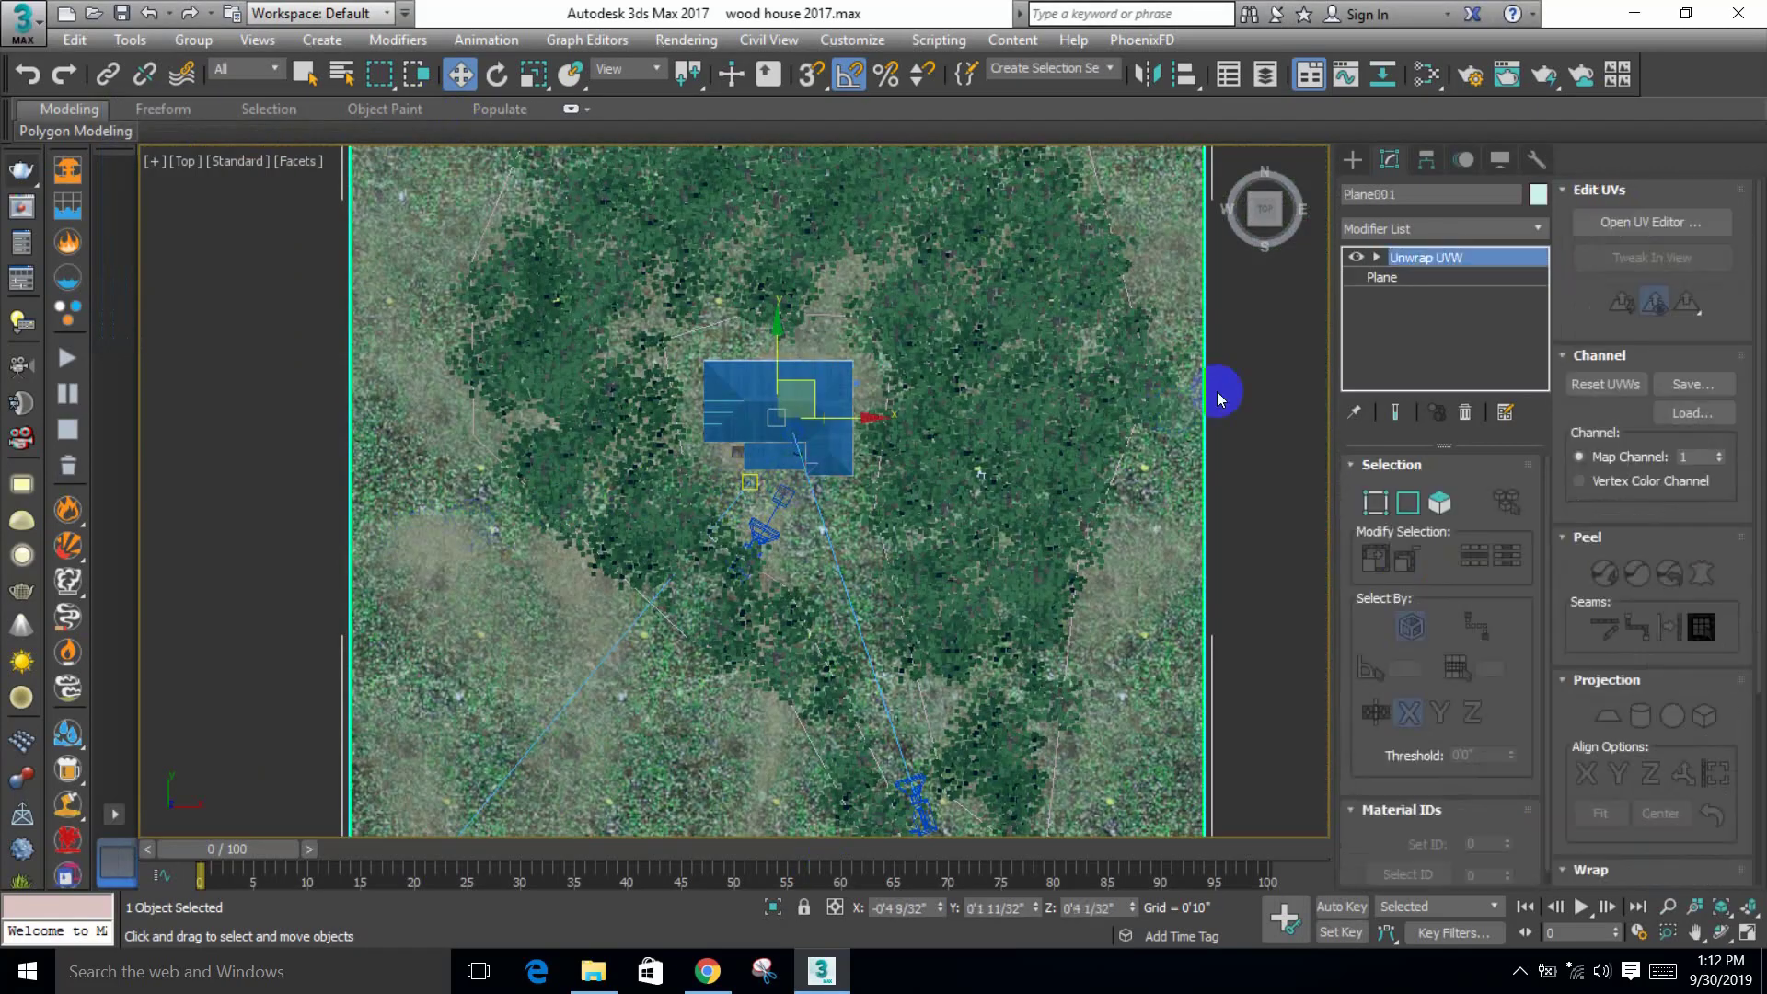
right_click(1406, 262)
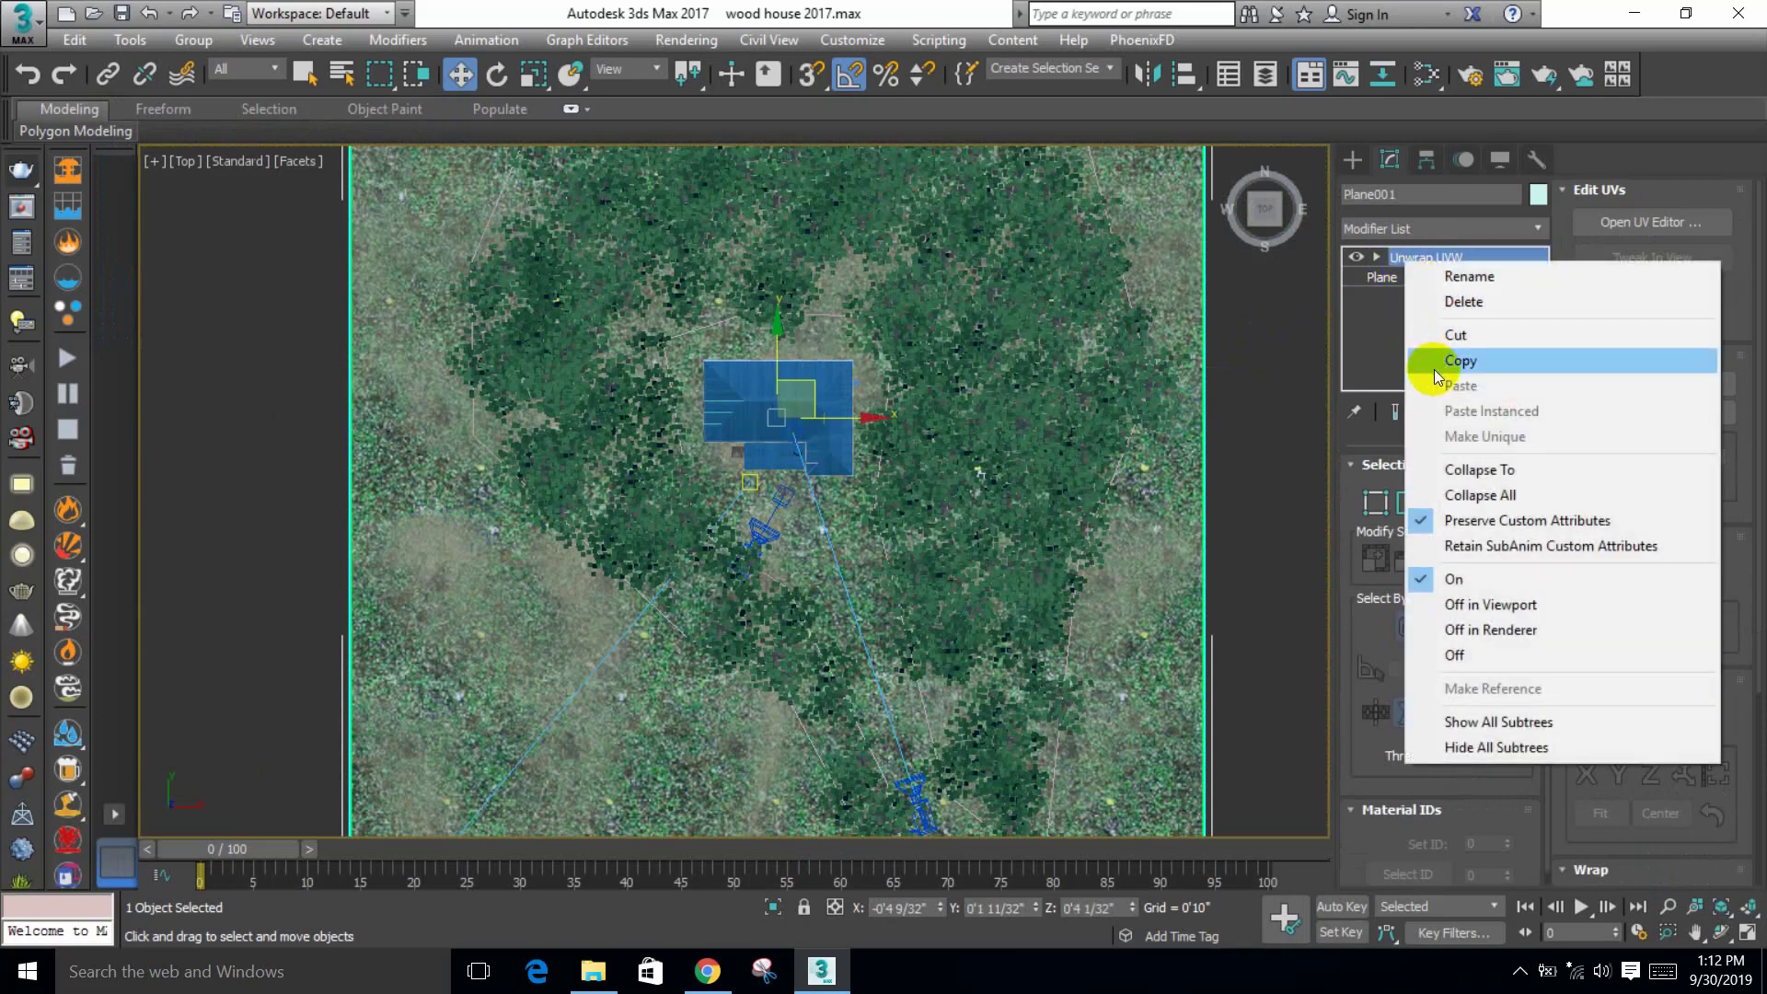
right_click(1116, 411)
mouse_move(1310, 647)
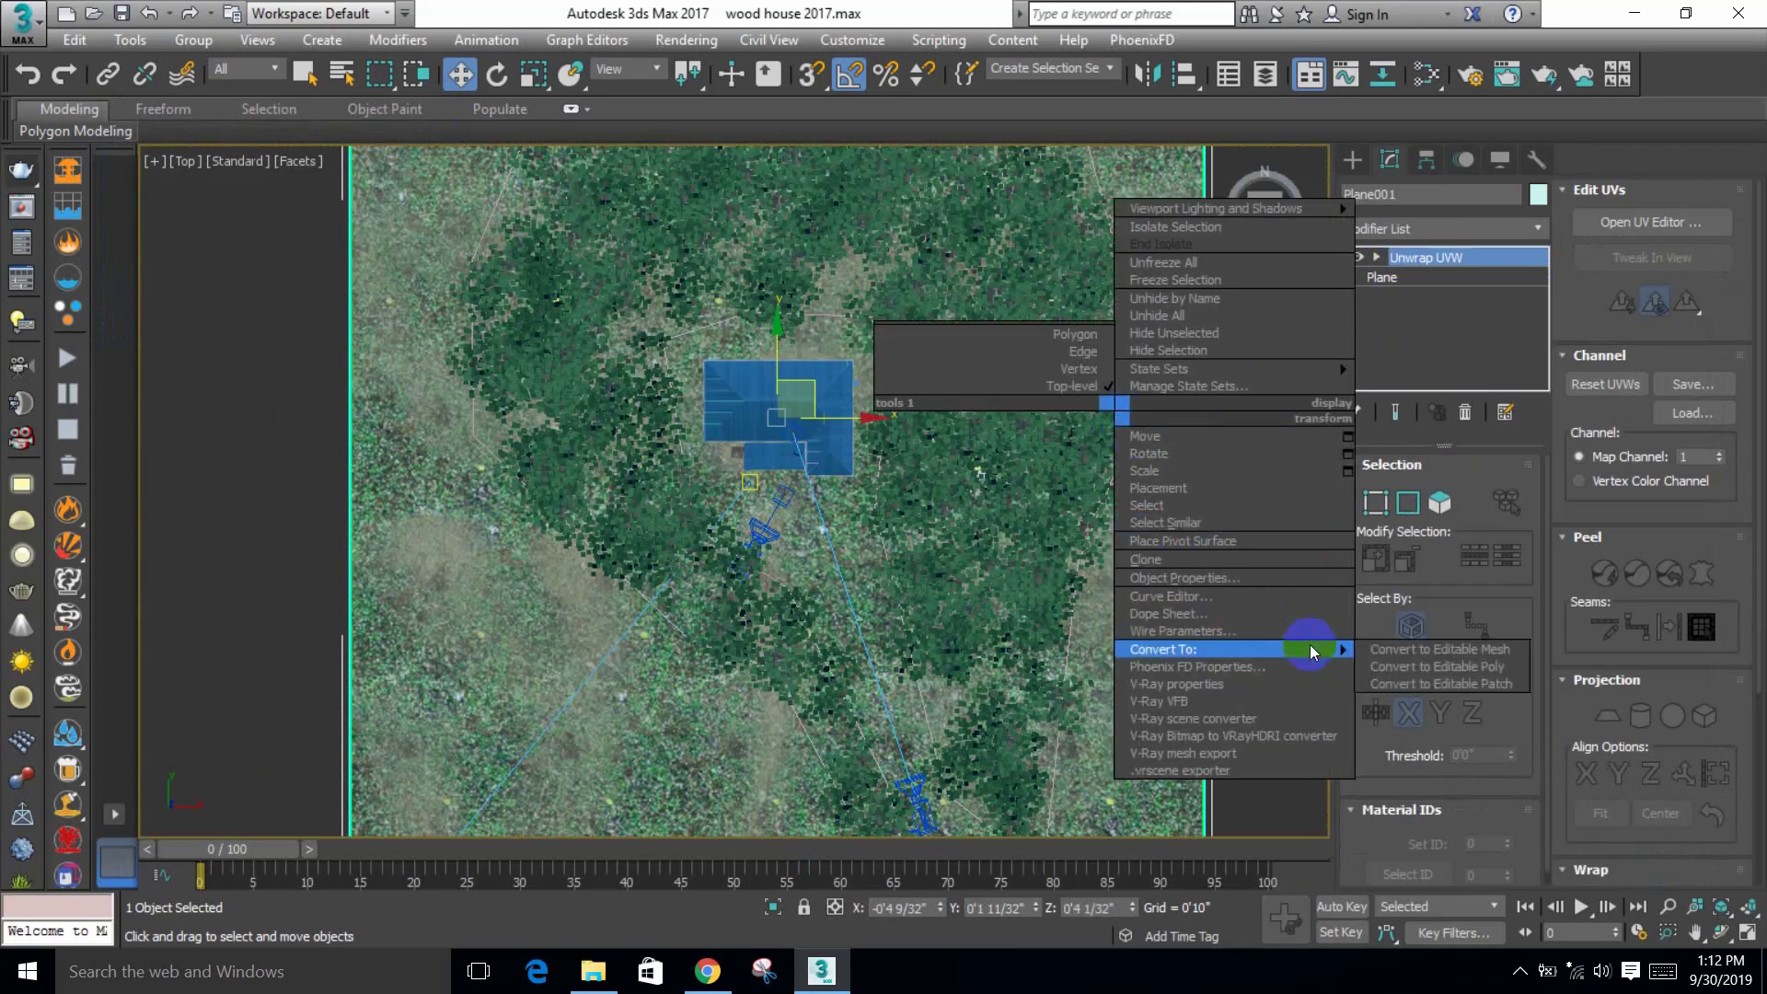
click(1418, 668)
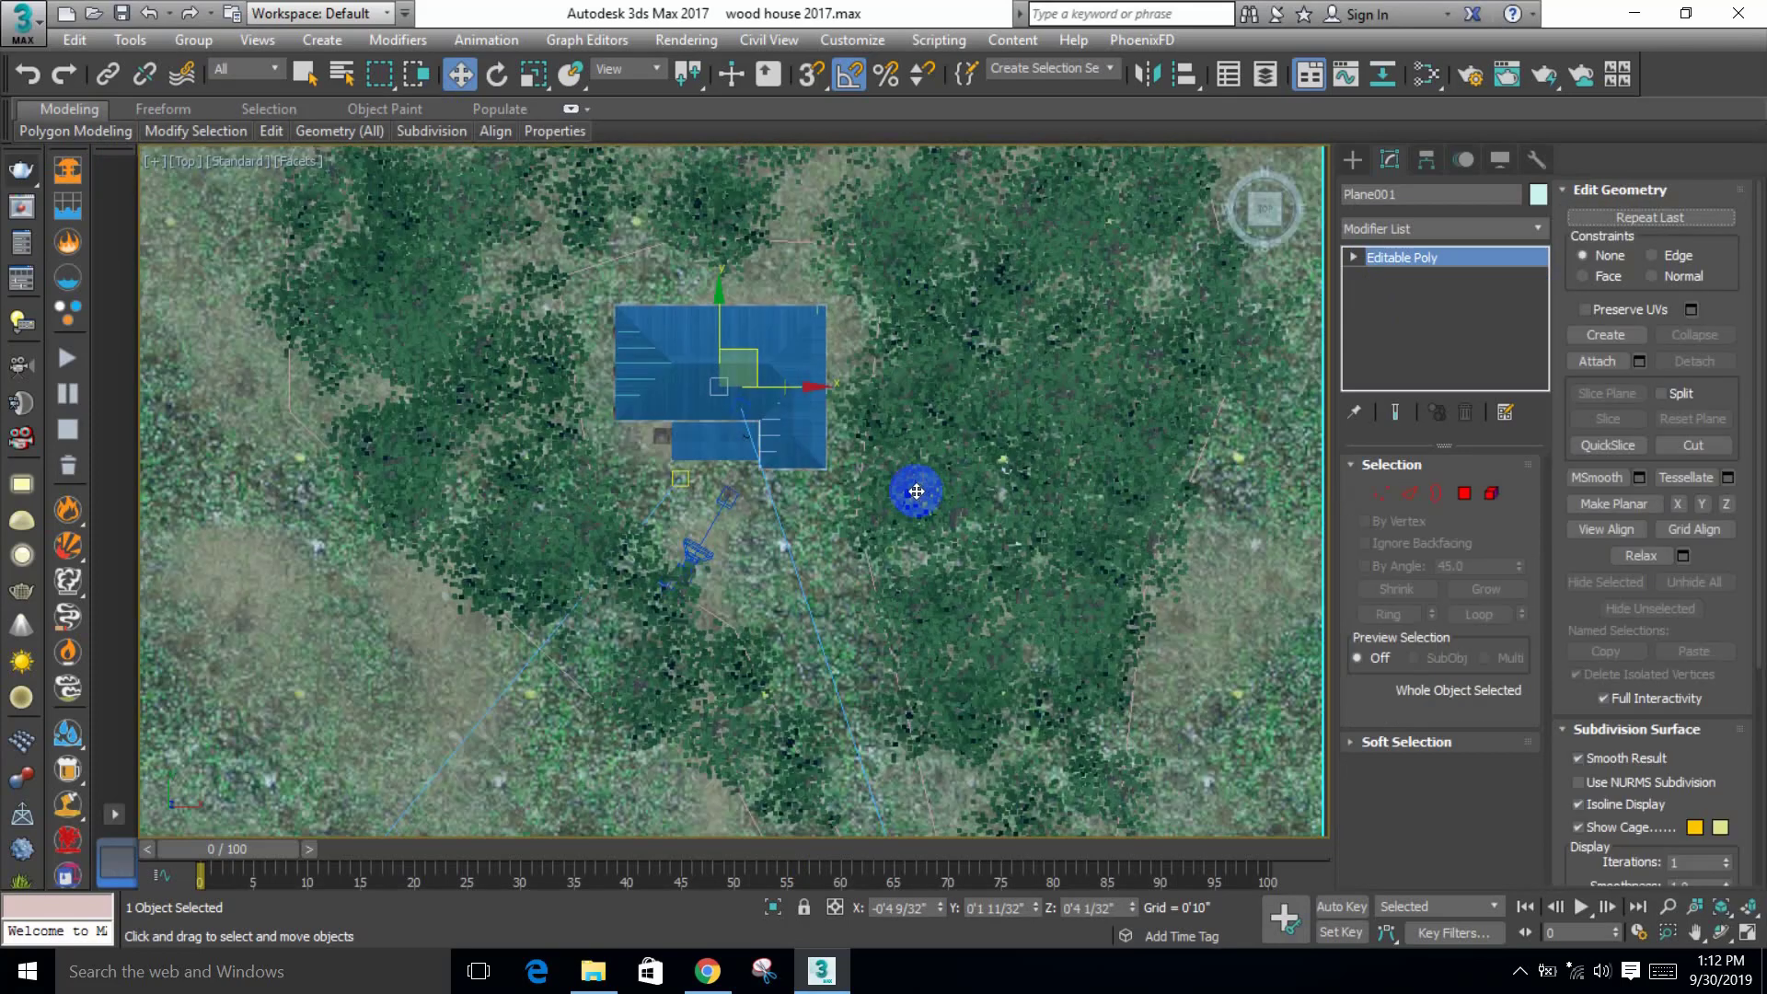
Step: Select a band of edges across the middle of the ground plane and turn on edged faces to show its segments
scroll(916, 492, down, 3)
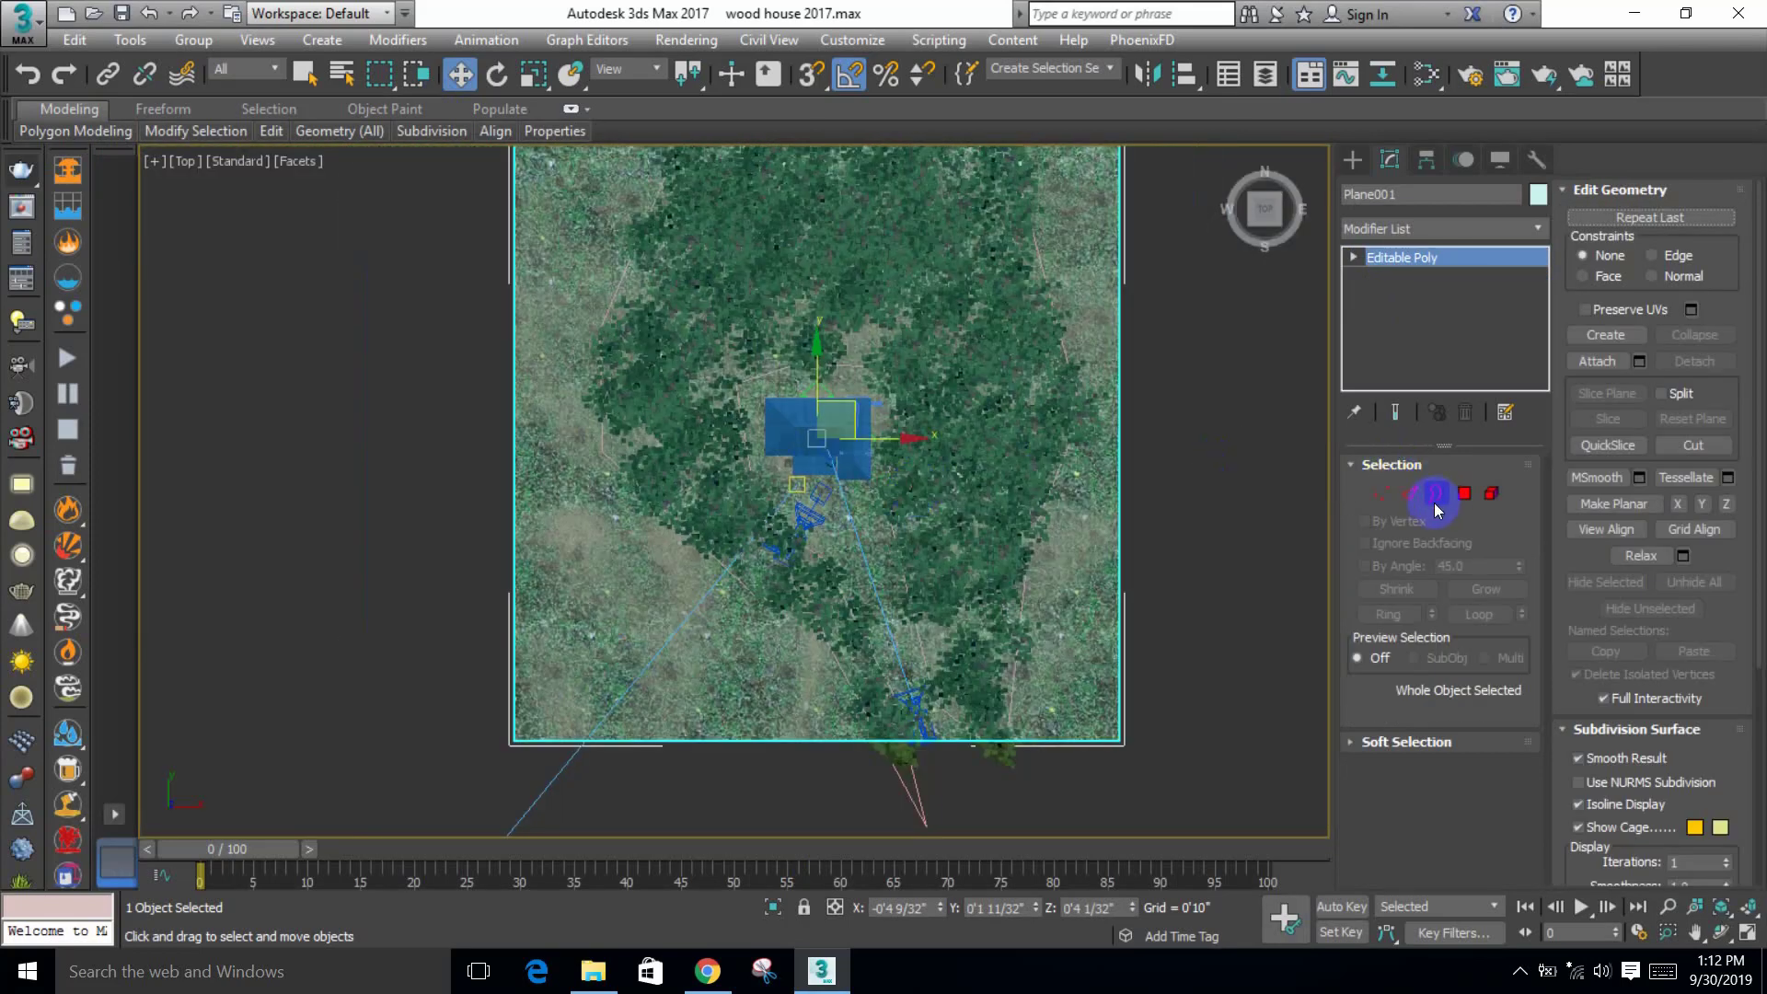
click(1411, 497)
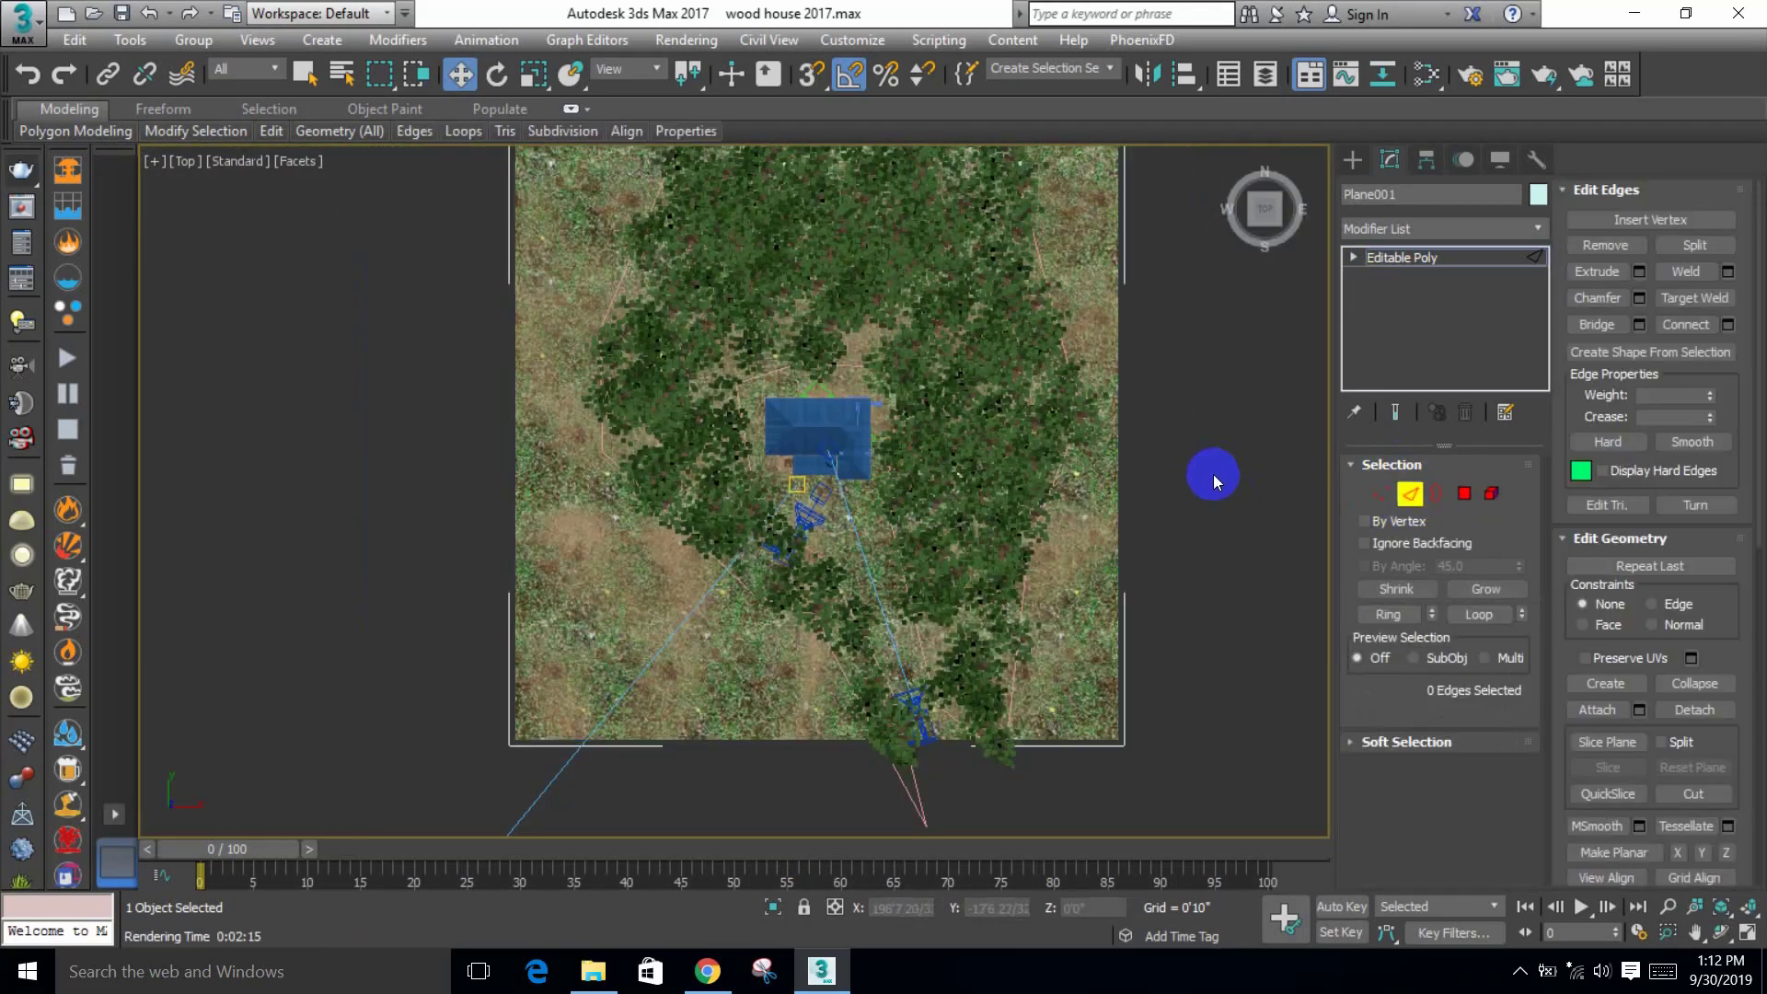
drag(1213, 473, 411, 511)
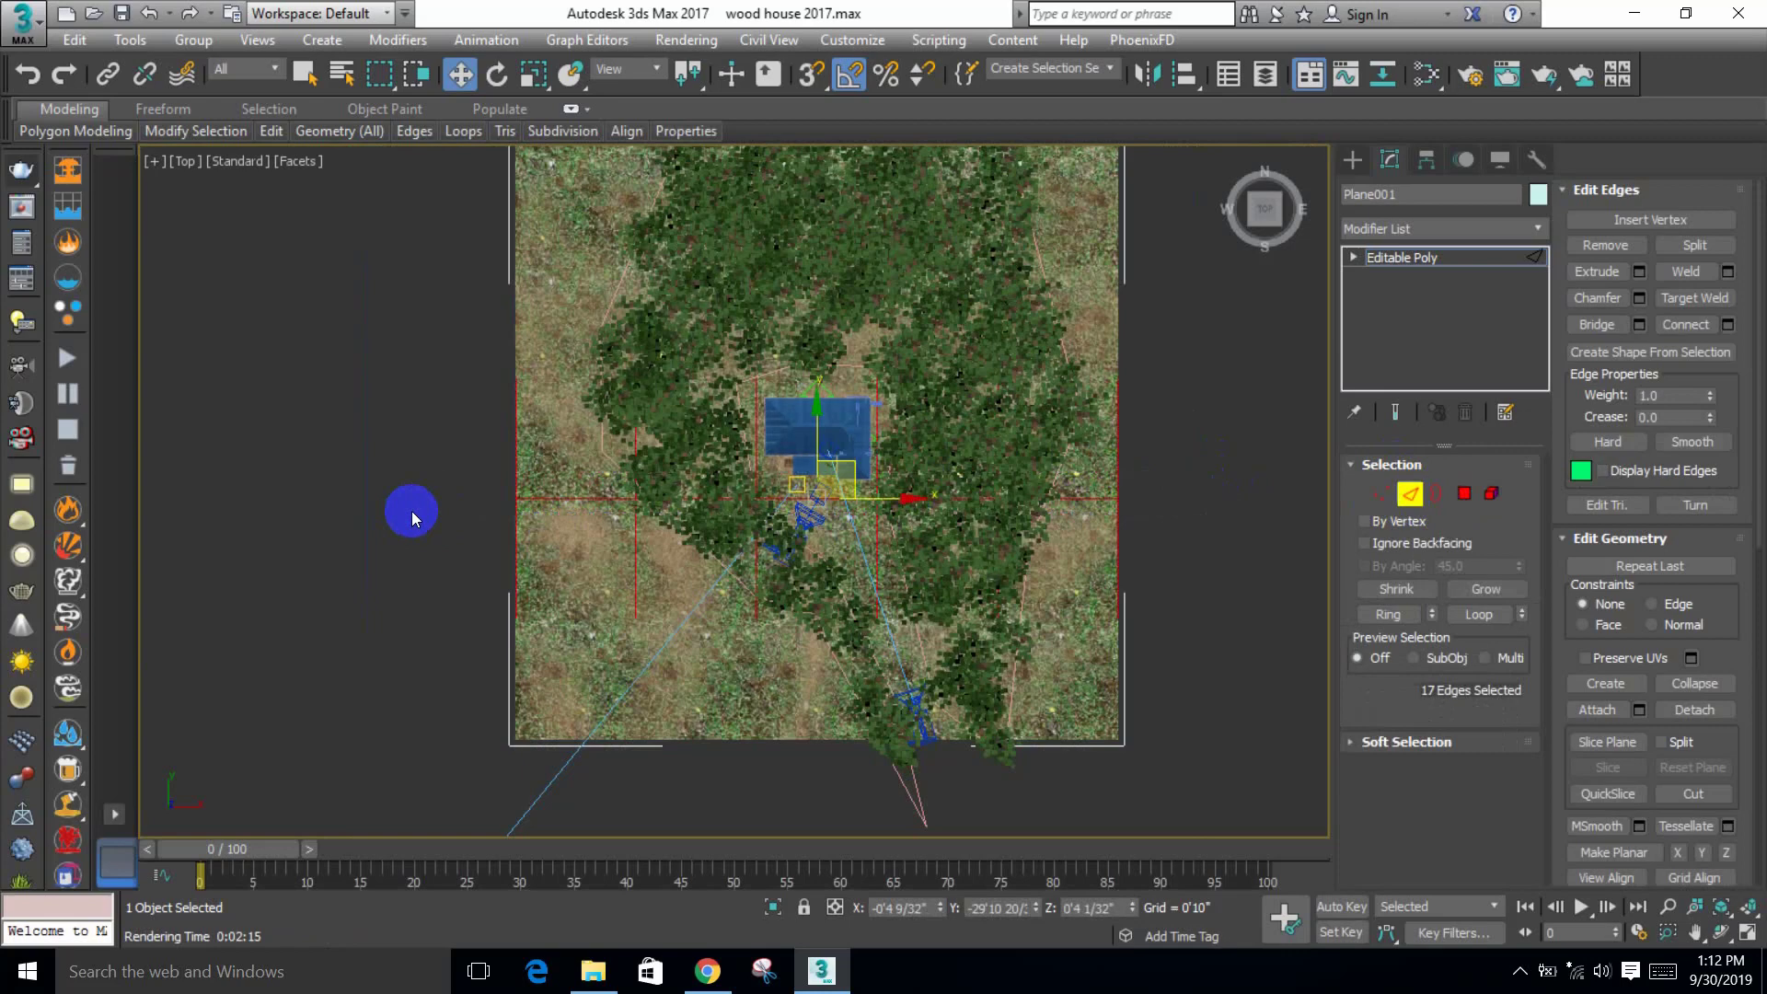
key(F4)
scroll(900, 526, up, 3)
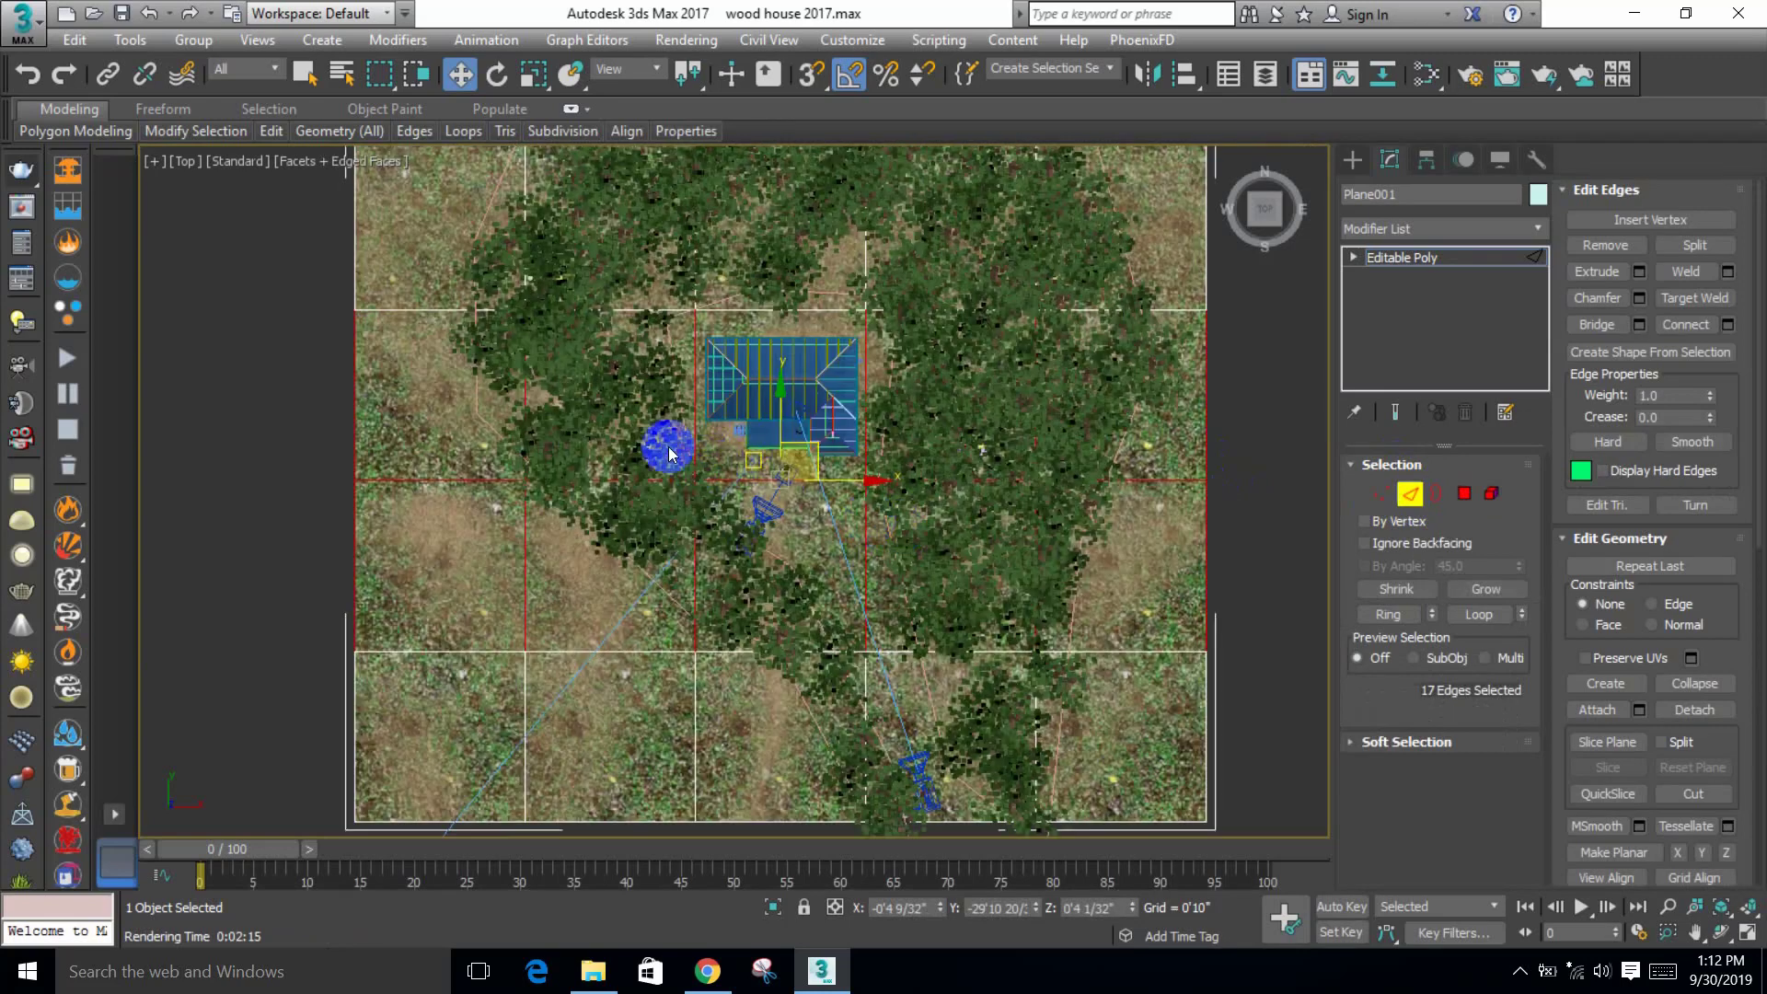
Step: Detach the nine ground polygons under and in front of the house as a separate object named new ground
click(1475, 502)
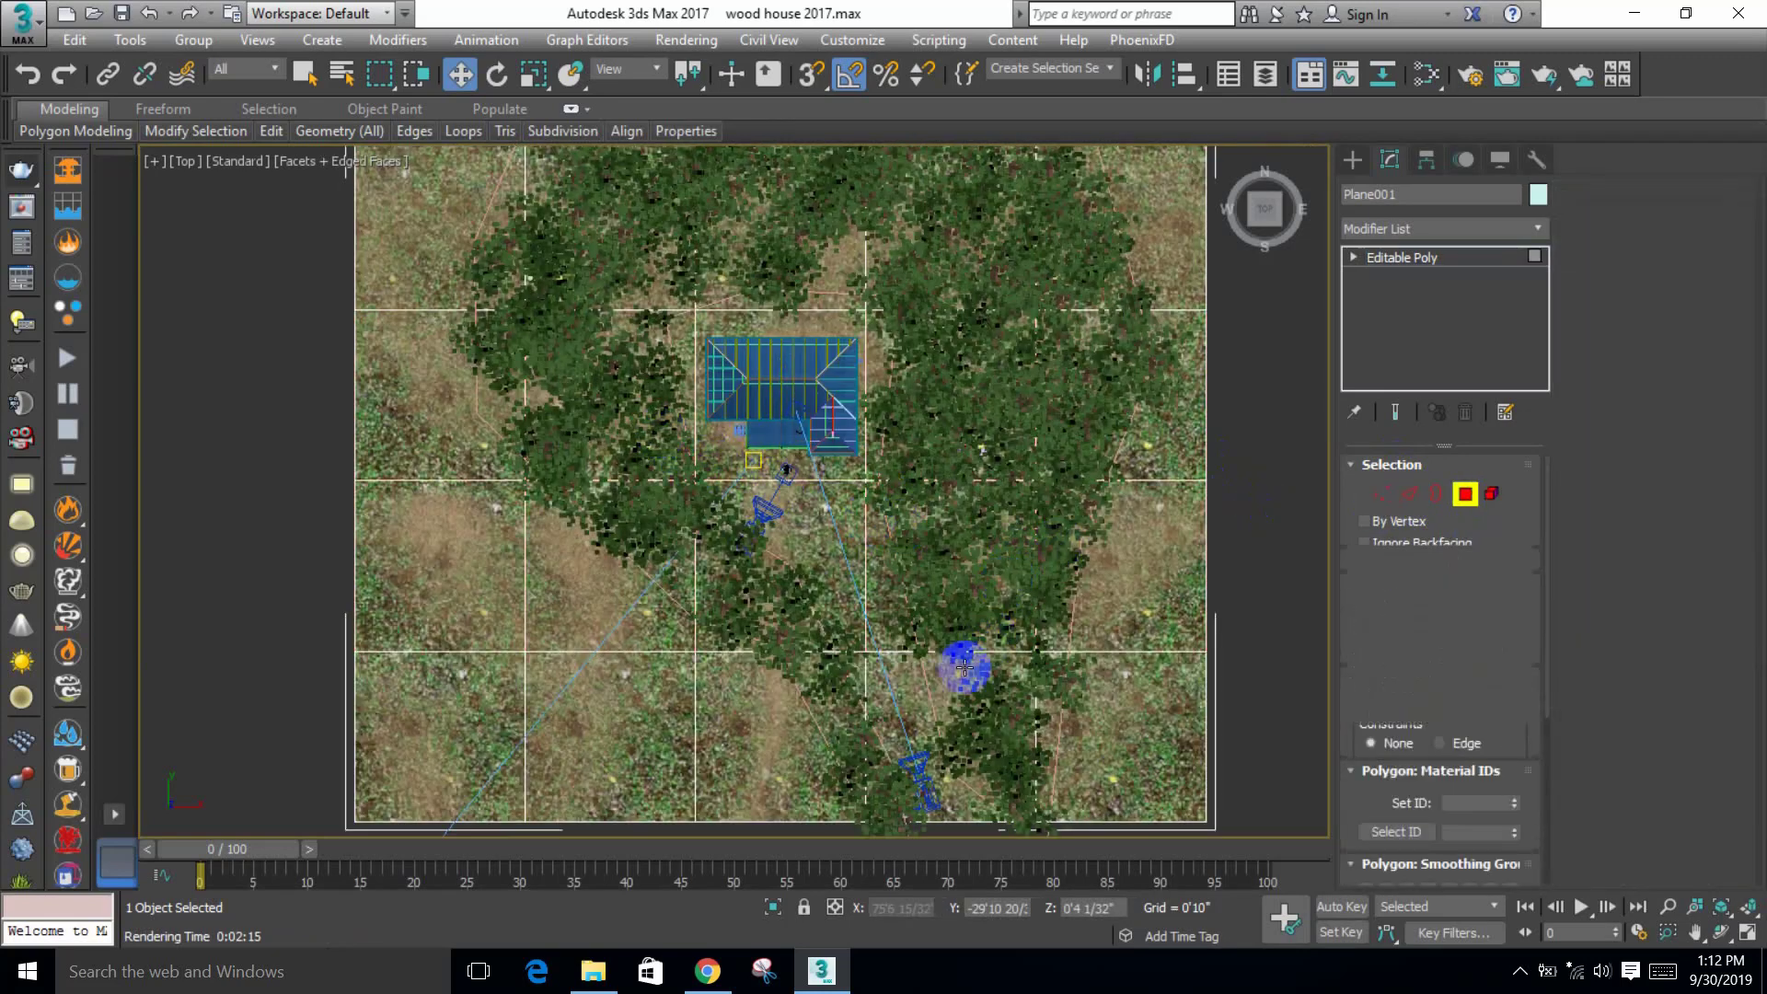
click(958, 661)
mouse_move(938, 594)
mouse_down()
mouse_move(904, 460)
mouse_move(655, 465)
mouse_move(635, 557)
mouse_move(726, 564)
mouse_move(748, 699)
mouse_move(747, 660)
mouse_move(1130, 686)
mouse_up()
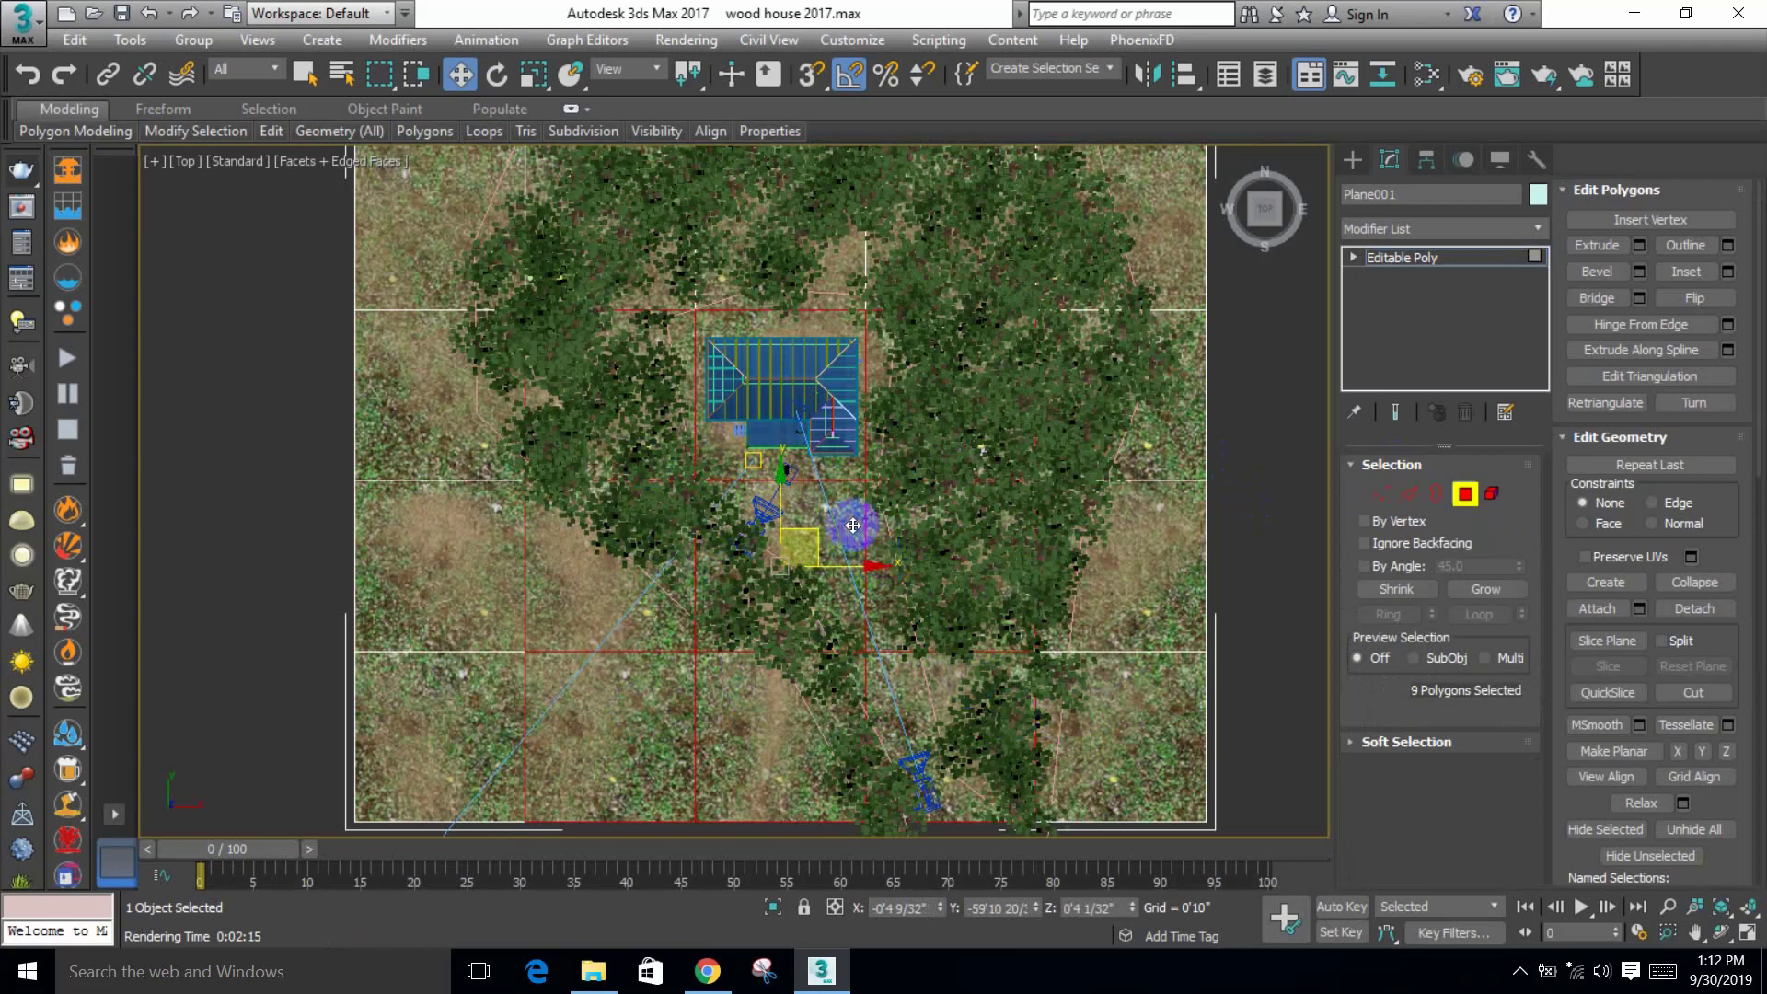
click(1694, 609)
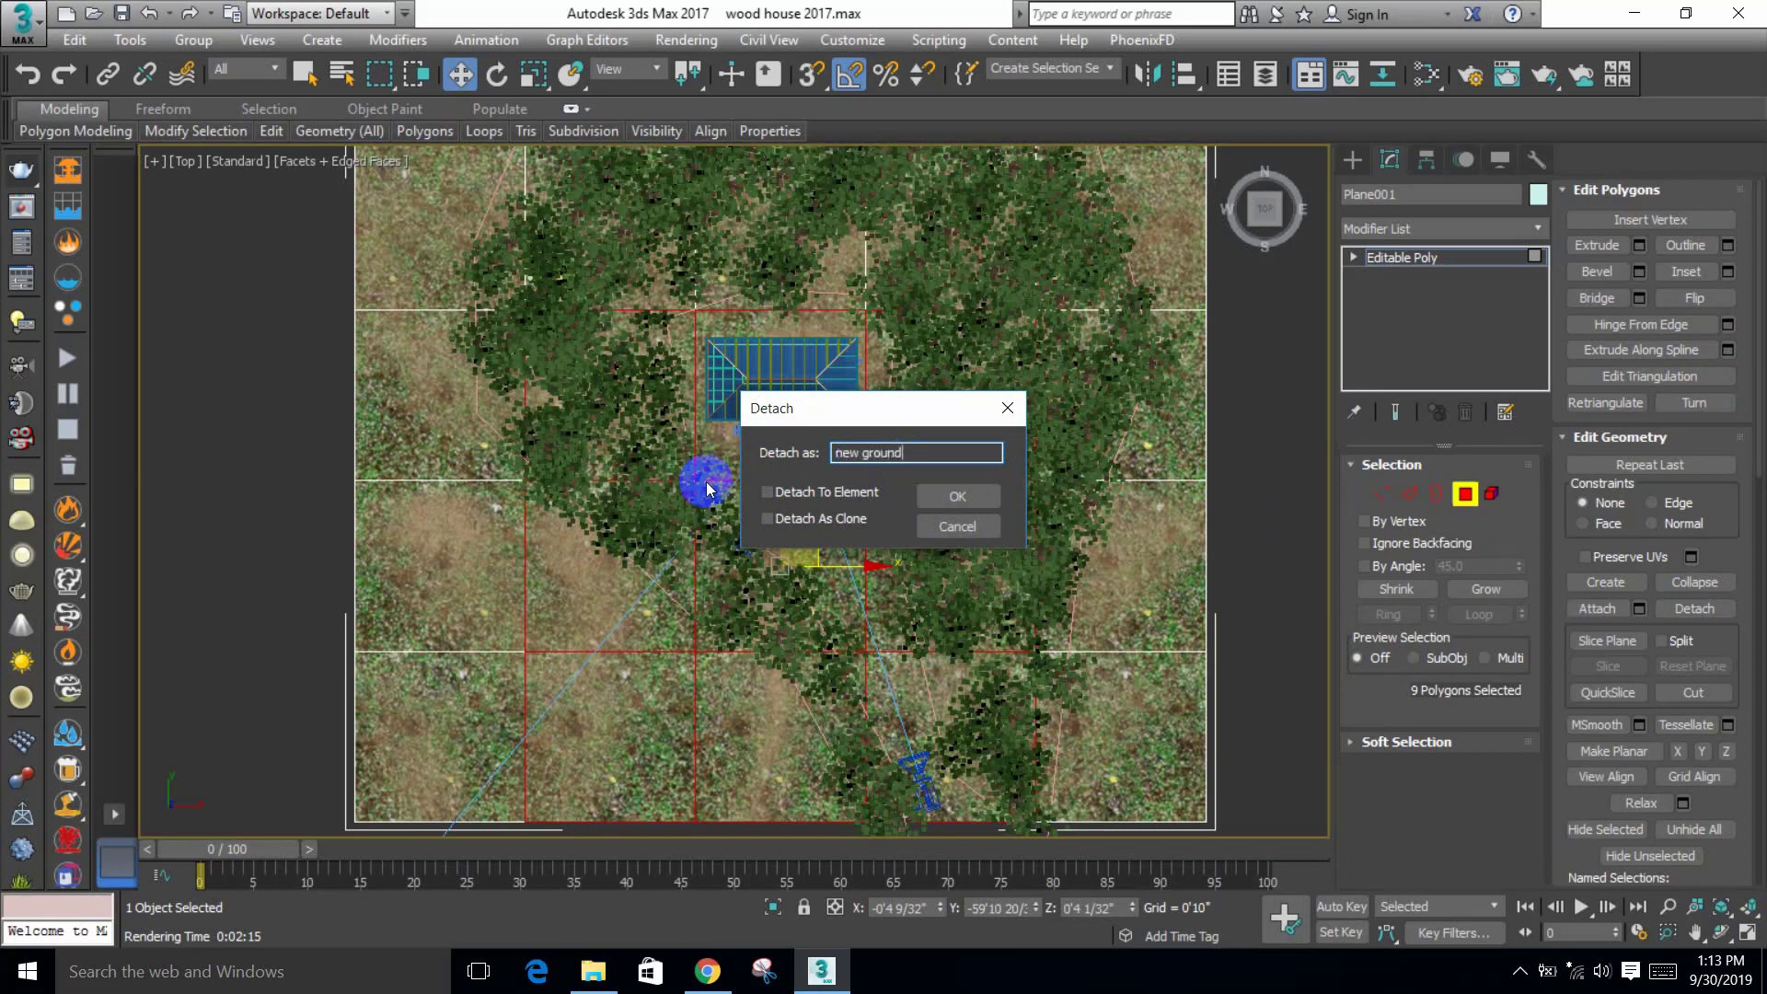
text(new ground)
key(Return)
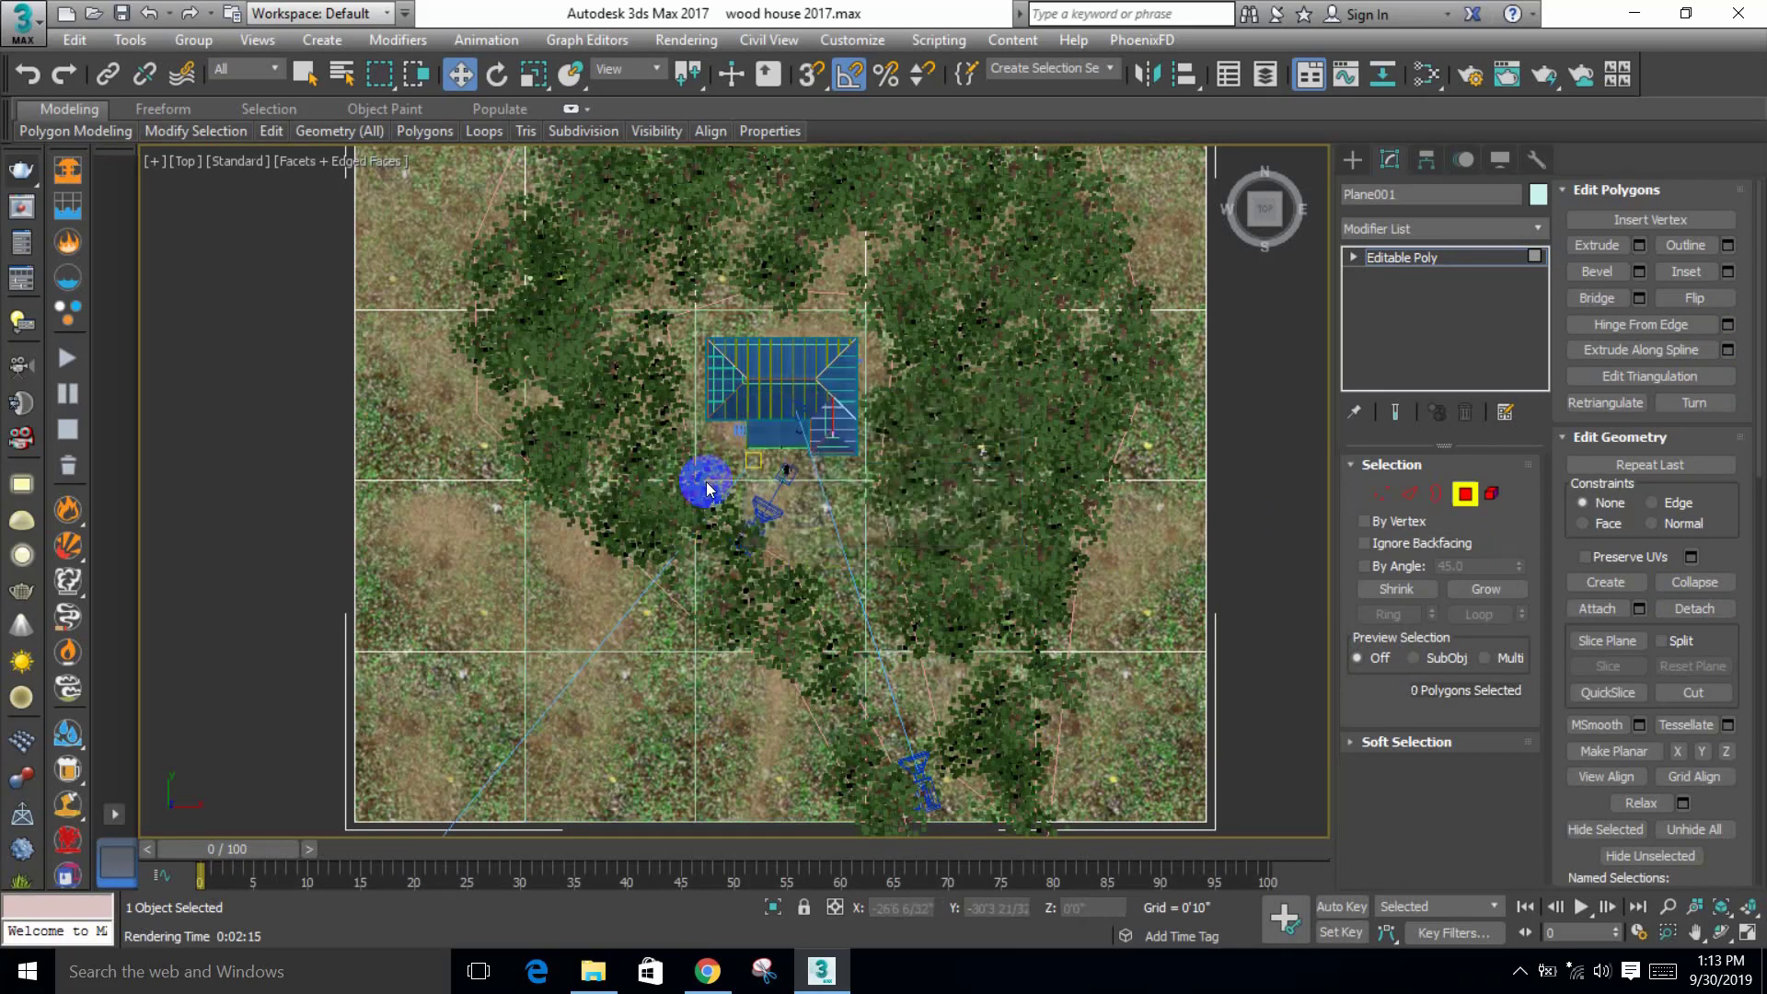
click(1464, 495)
Step: Select the detached new ground object and isolate it from the rest of the scene
middle_drag(1170, 563, 1111, 418)
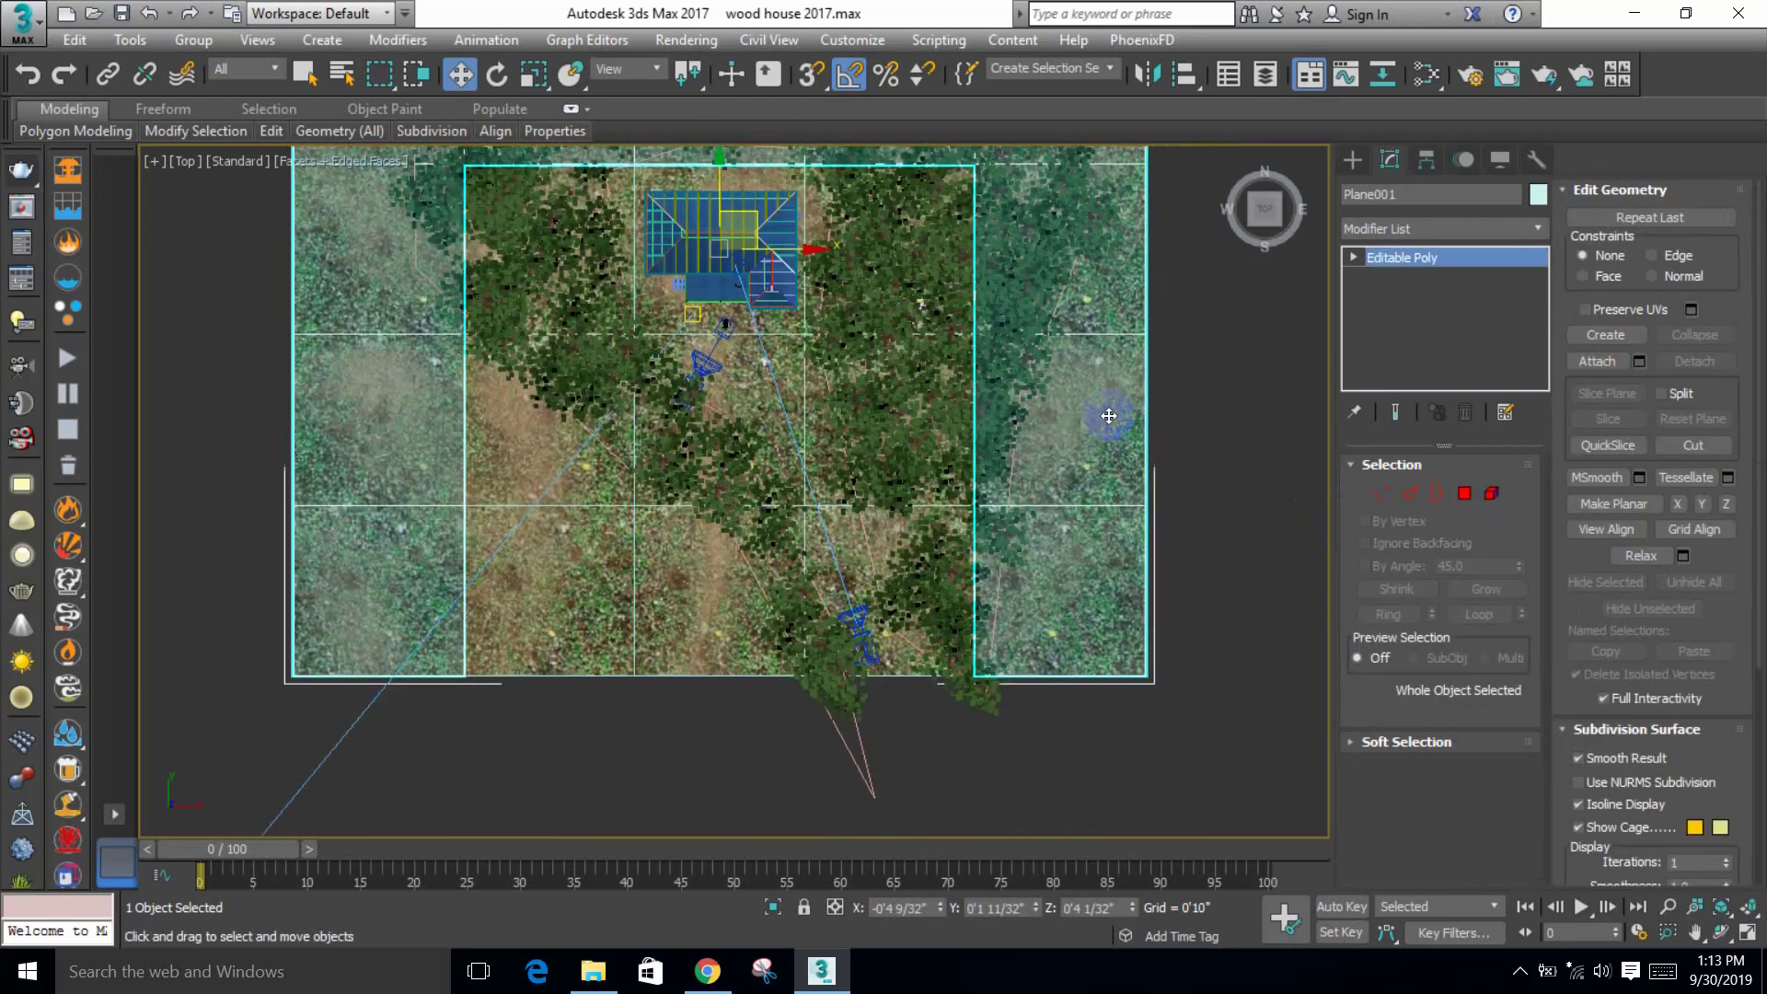
click(1234, 499)
click(640, 629)
key(alt+q)
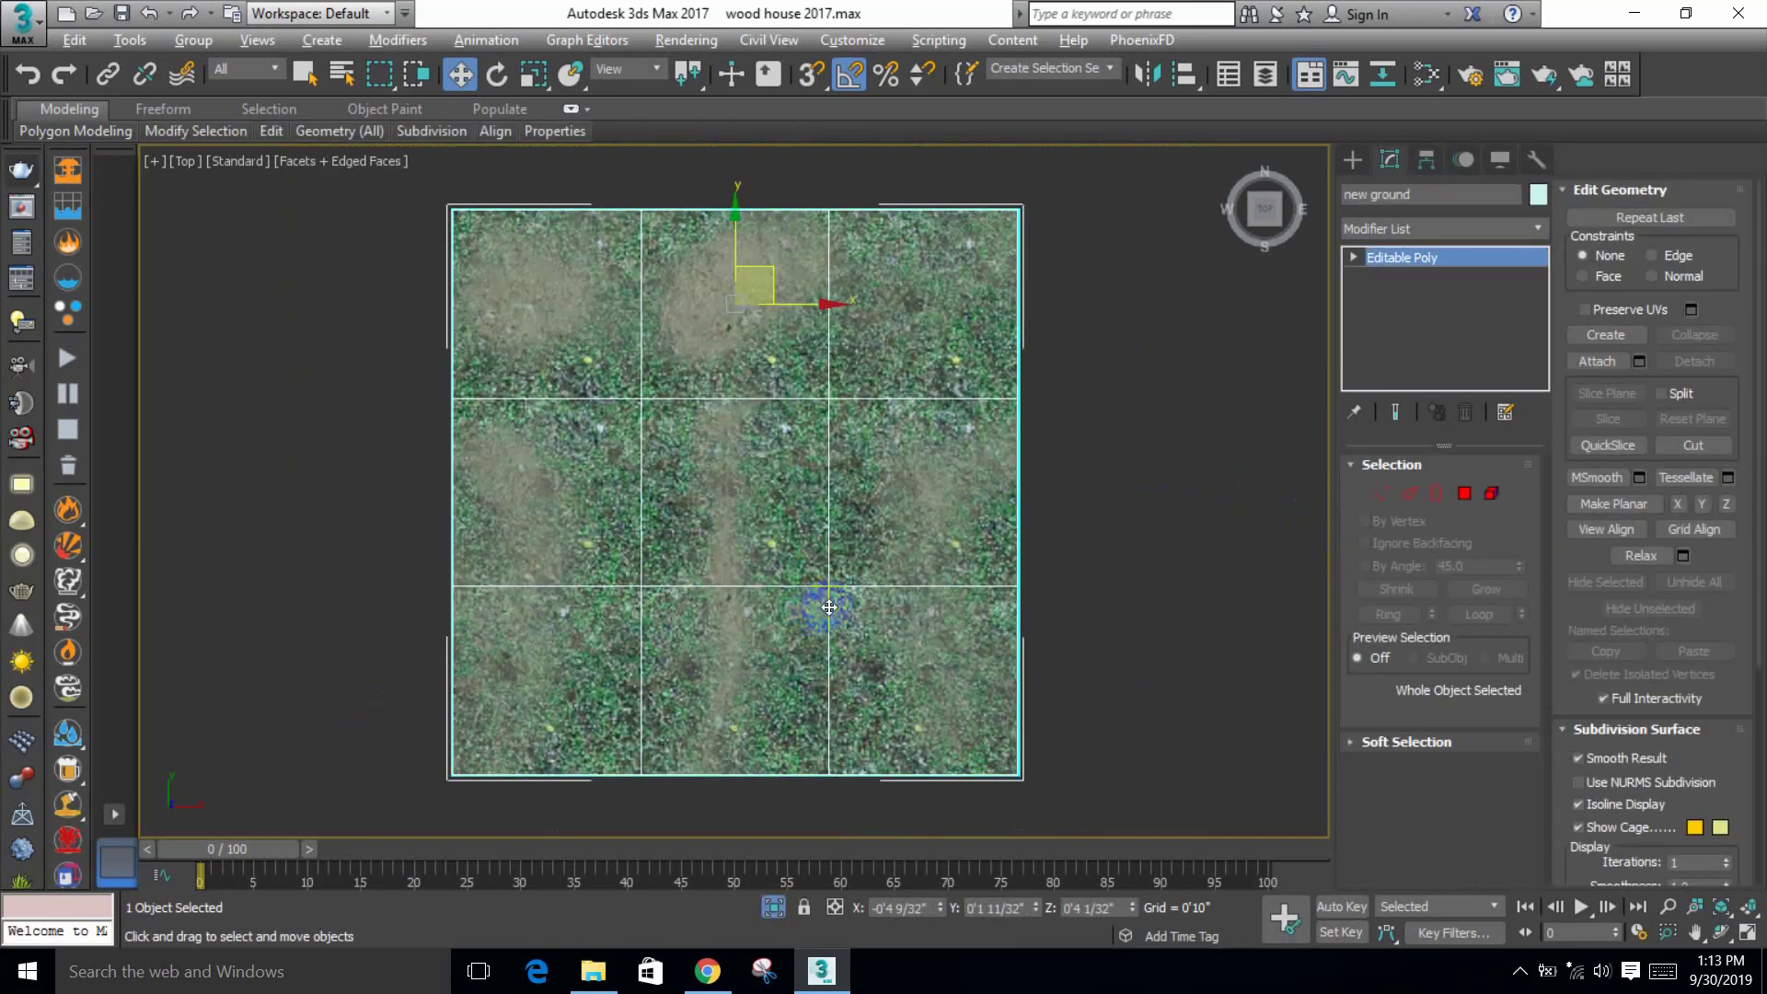
alt+middle_drag(820, 609, 885, 534)
Step: Add an Unwrap UVW modifier to new ground and open its UV editor
click(1397, 228)
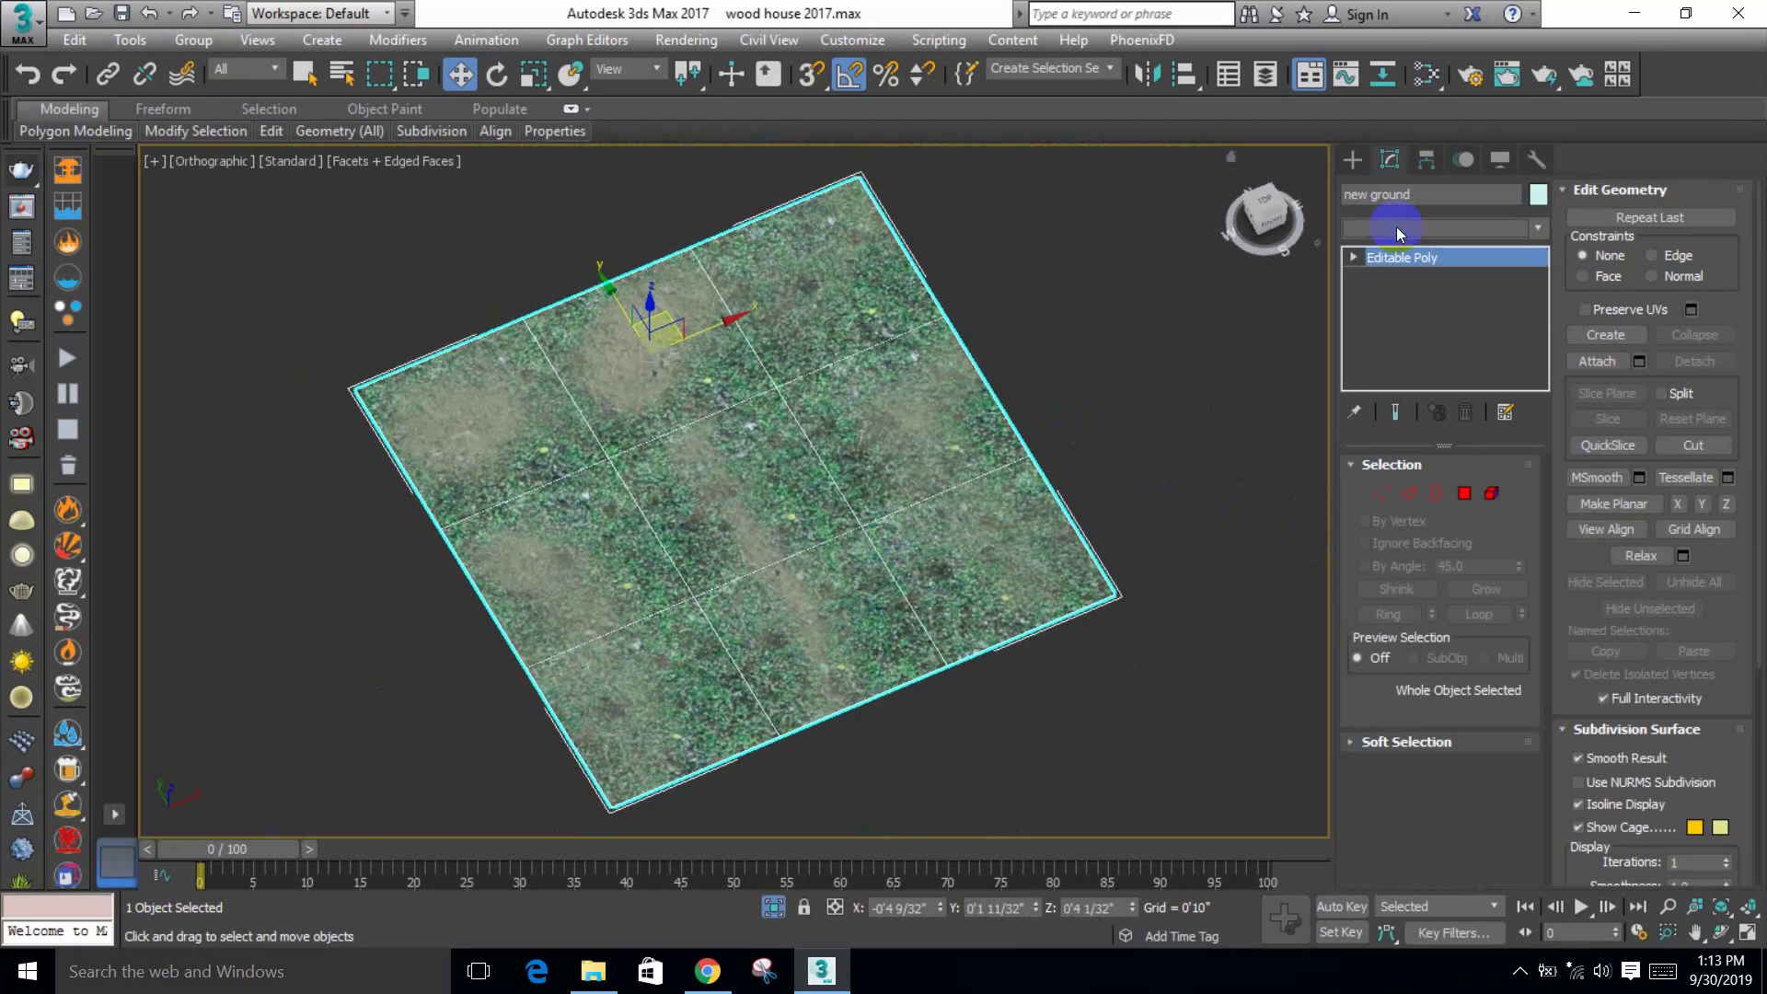
key(u)
key(Return)
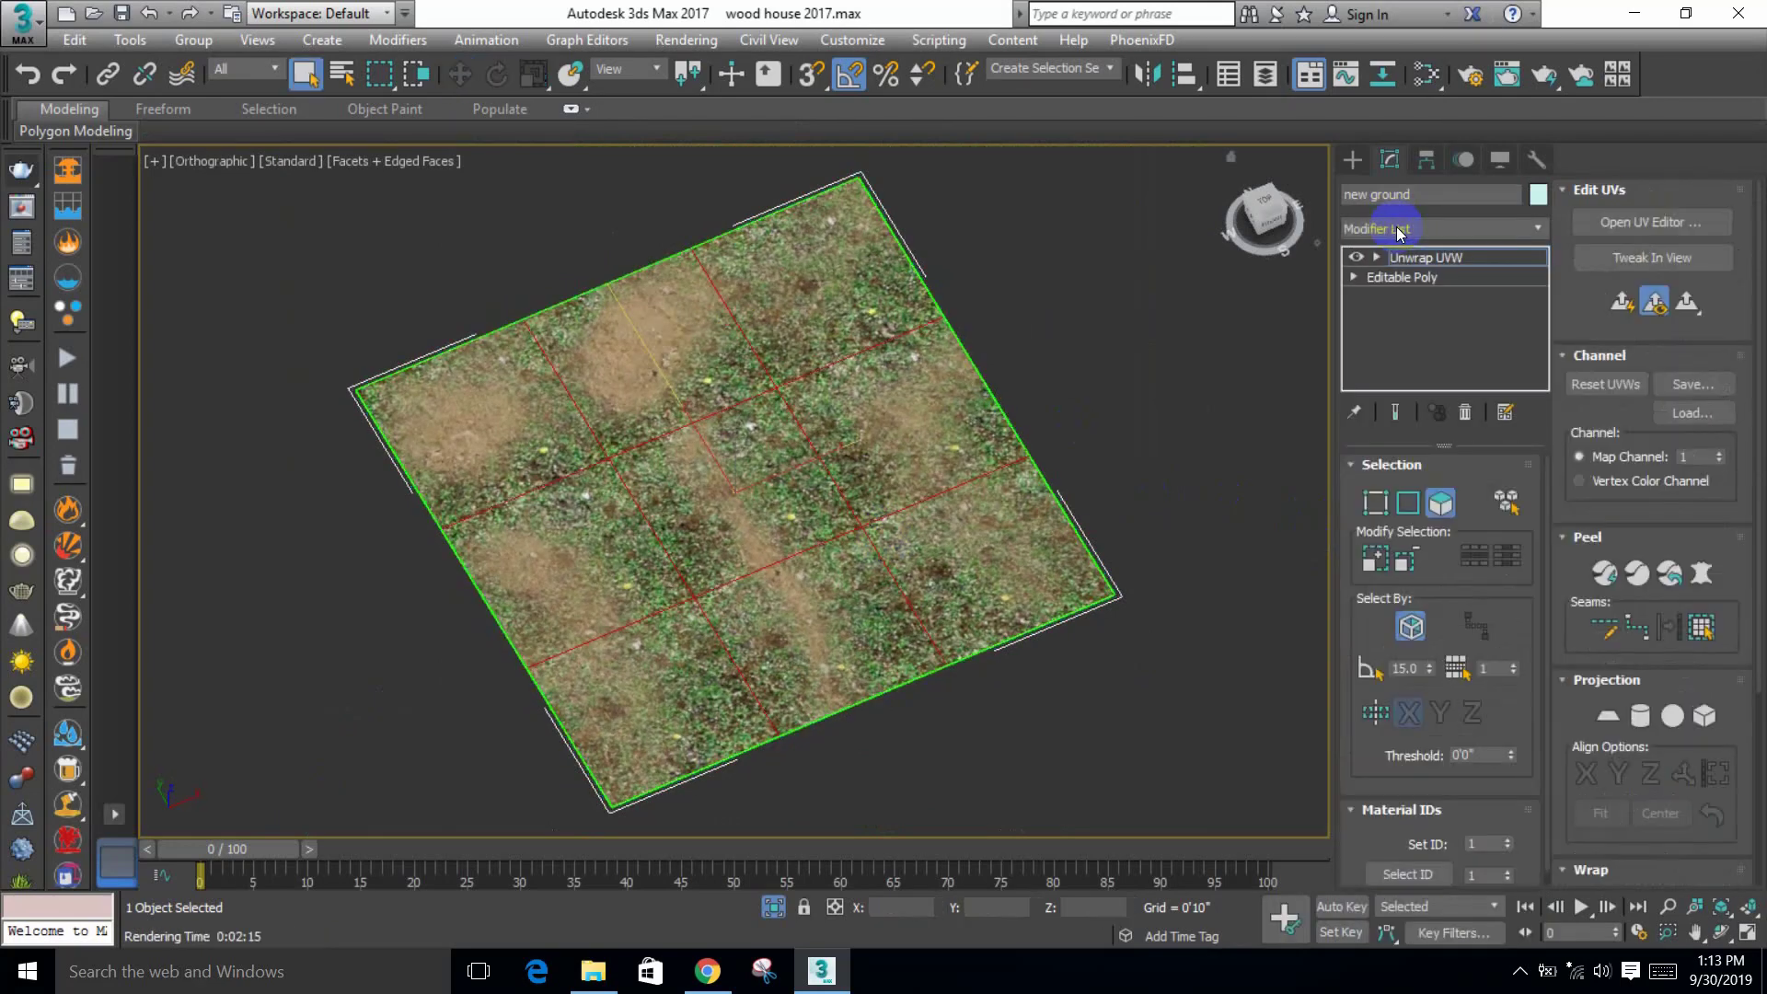
click(1650, 230)
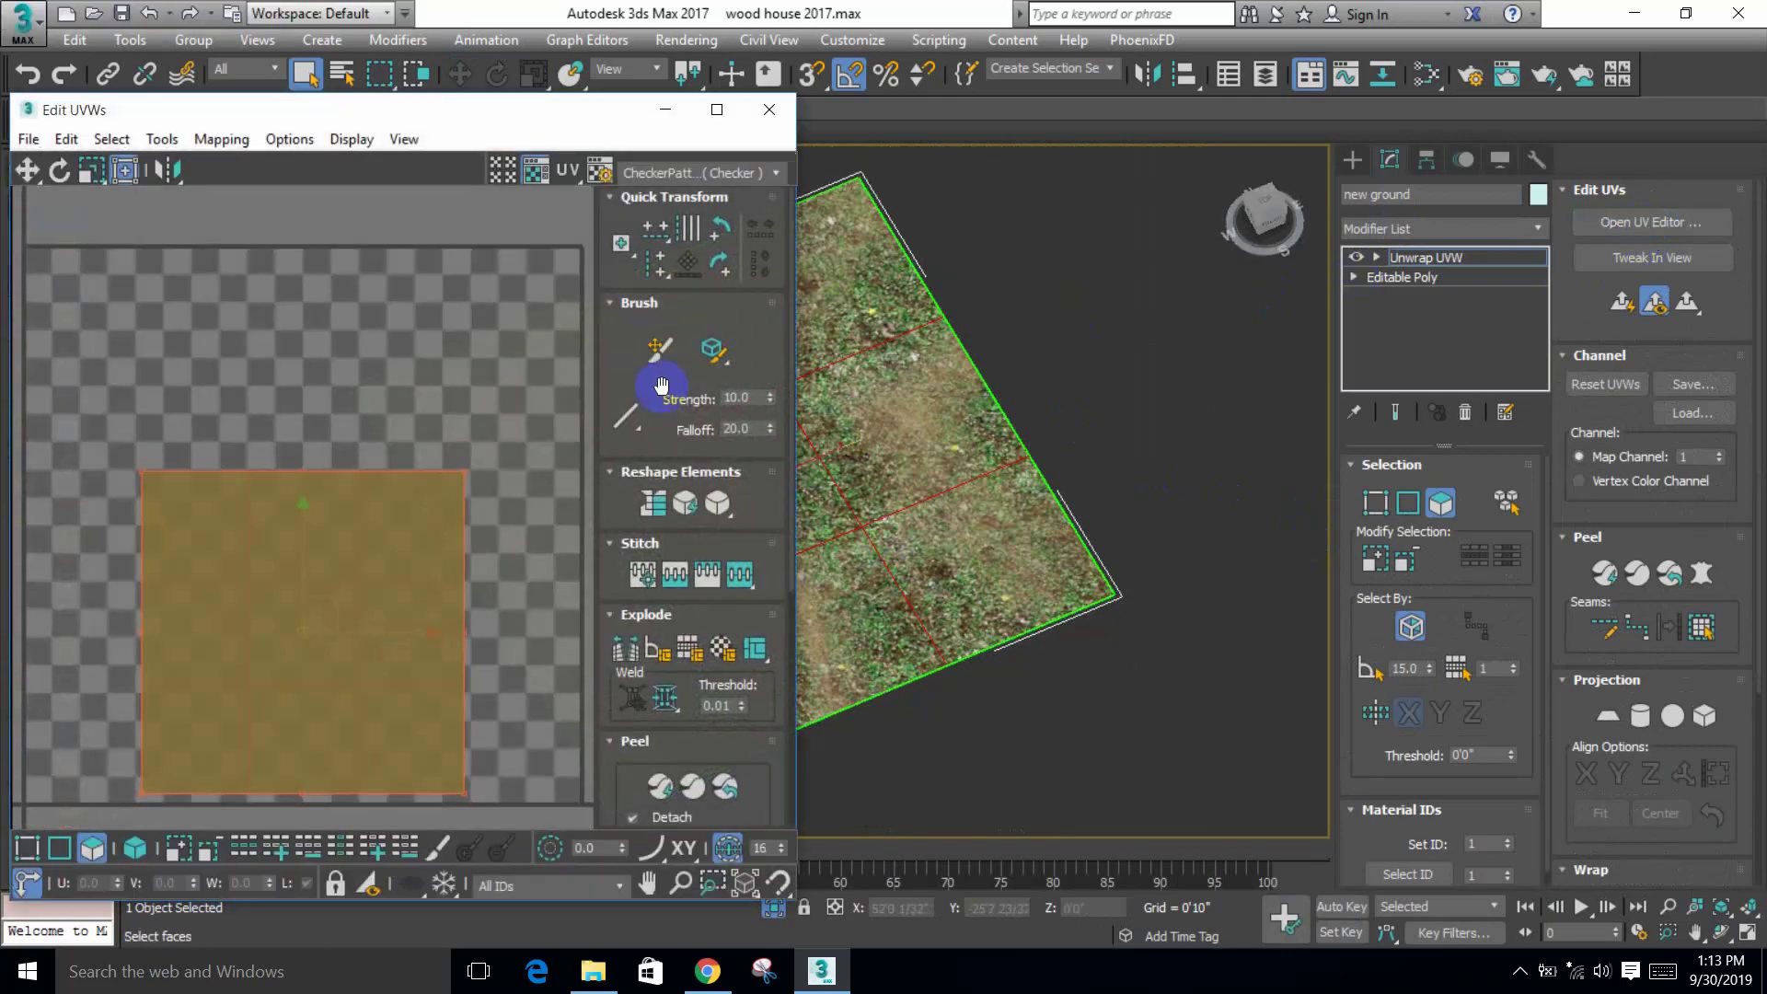
Step: Apply a planar map projection to all faces of new ground so its UVs fill the texture square
click(426, 454)
scroll(433, 383, down, 3)
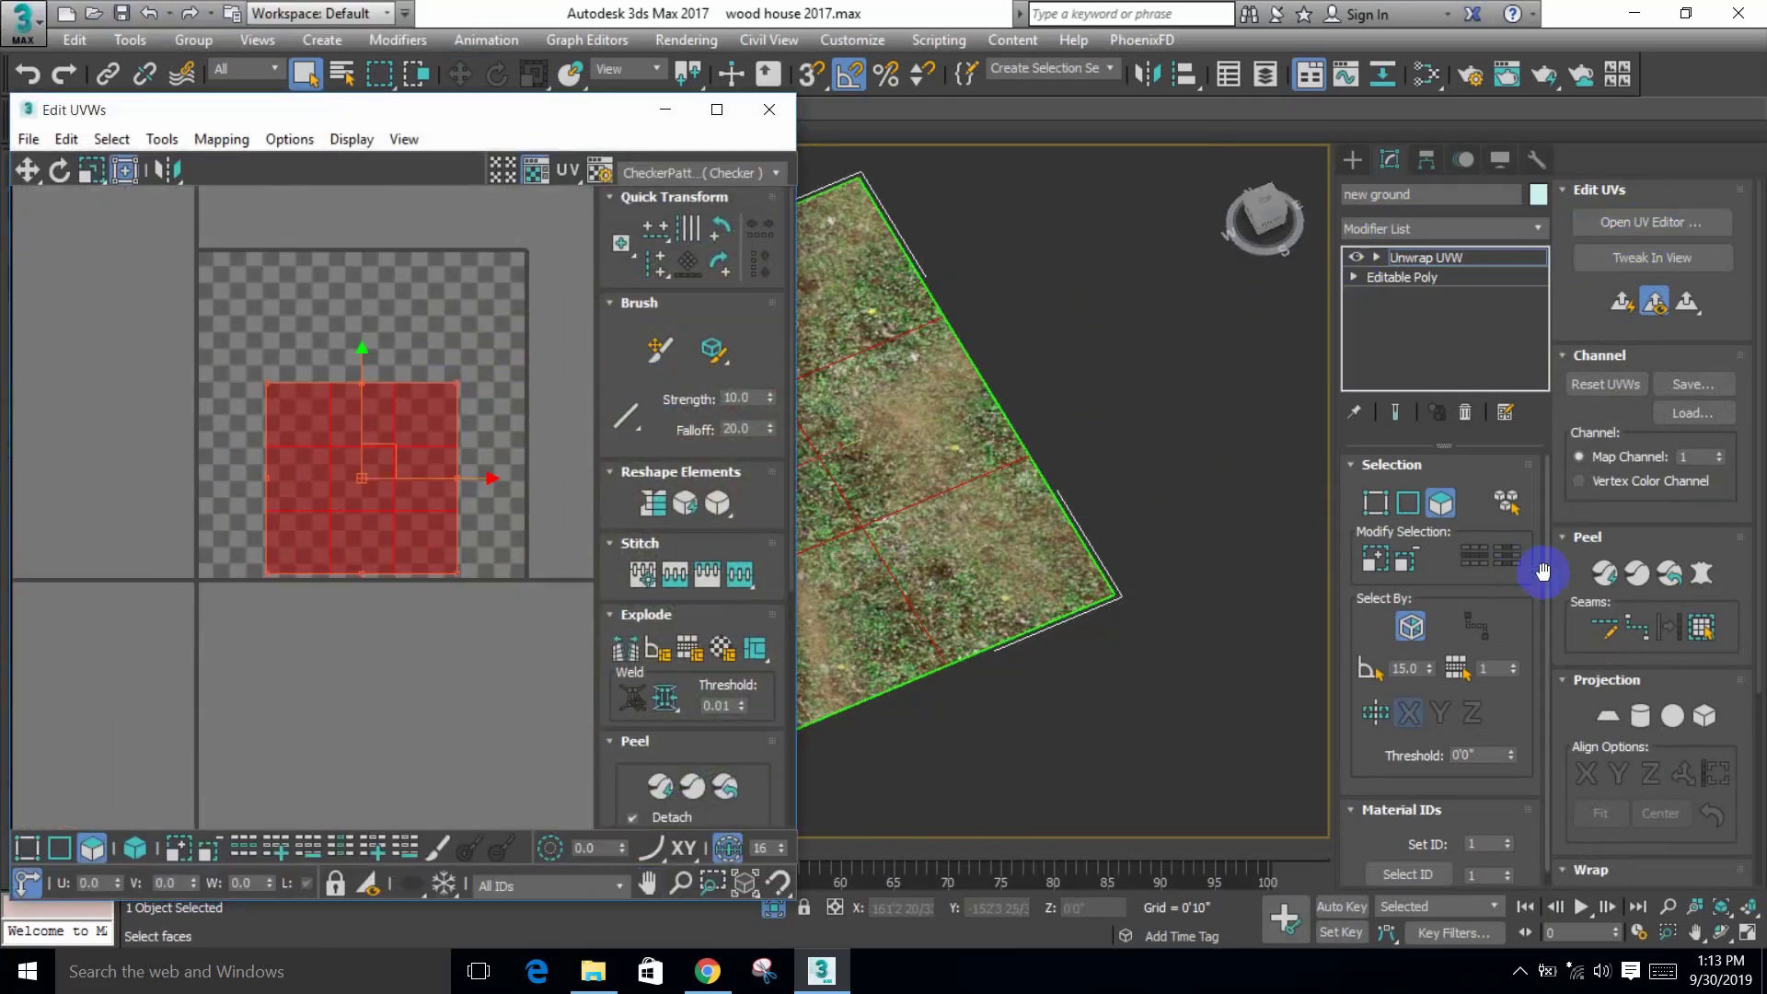
click(1609, 727)
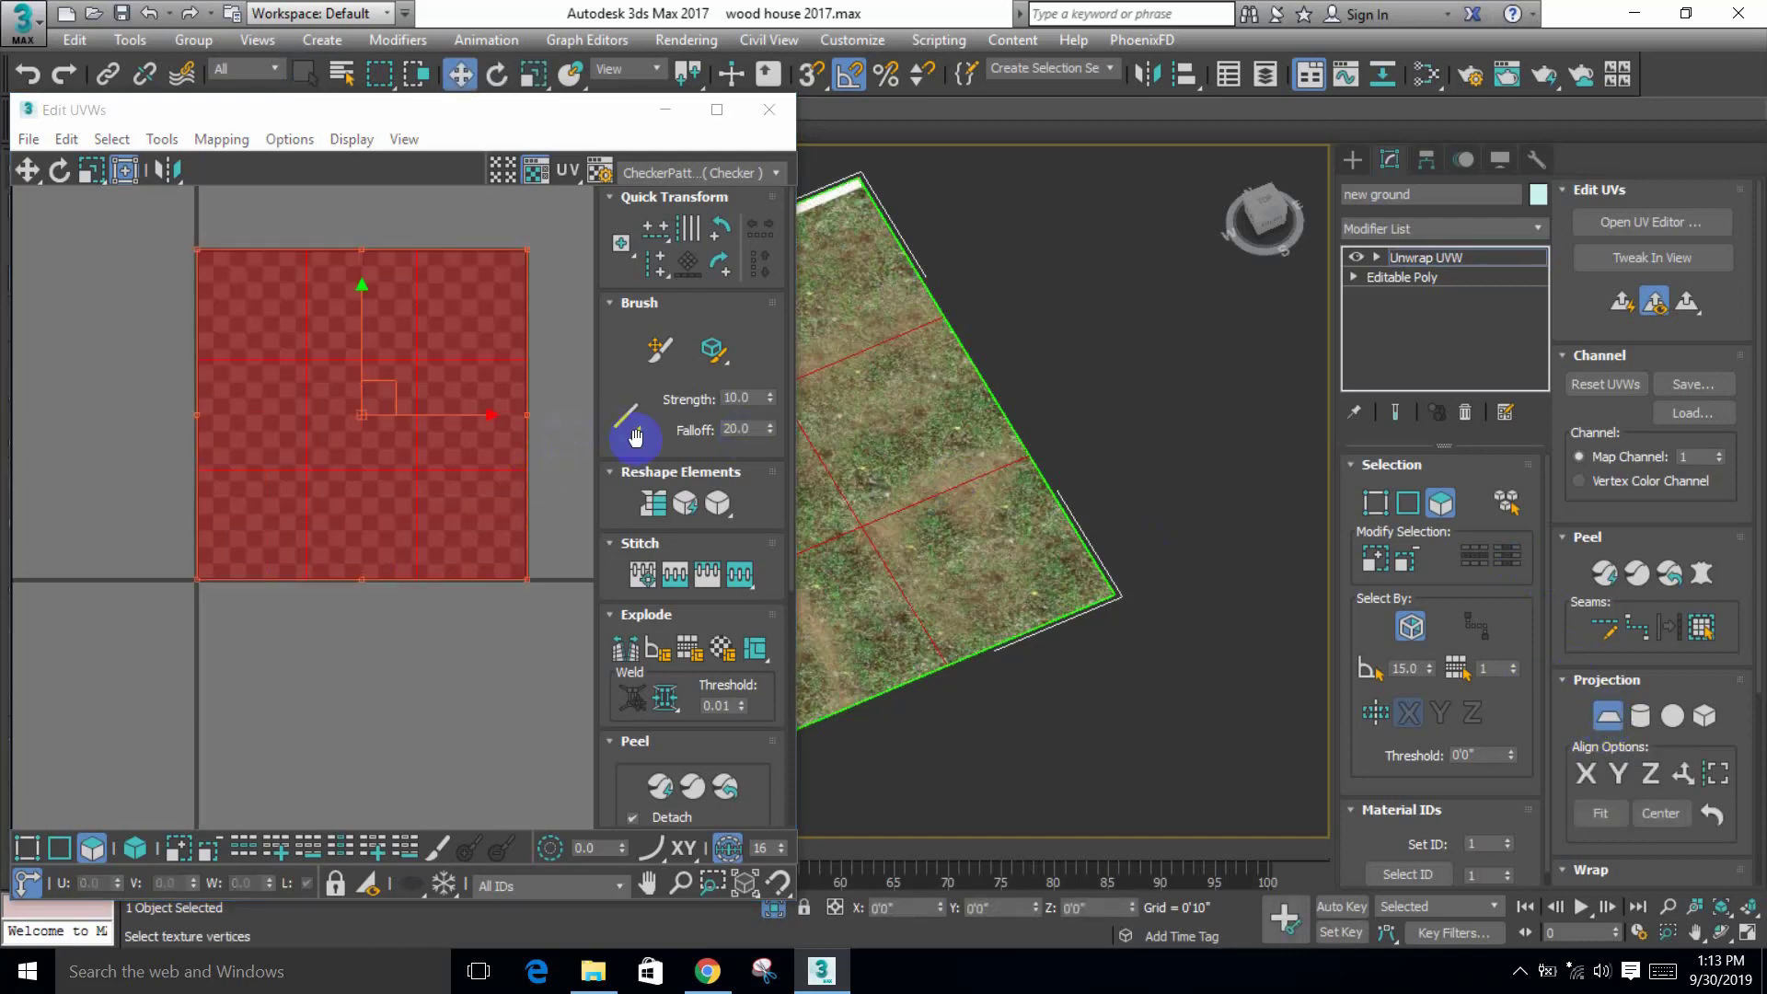
click(476, 627)
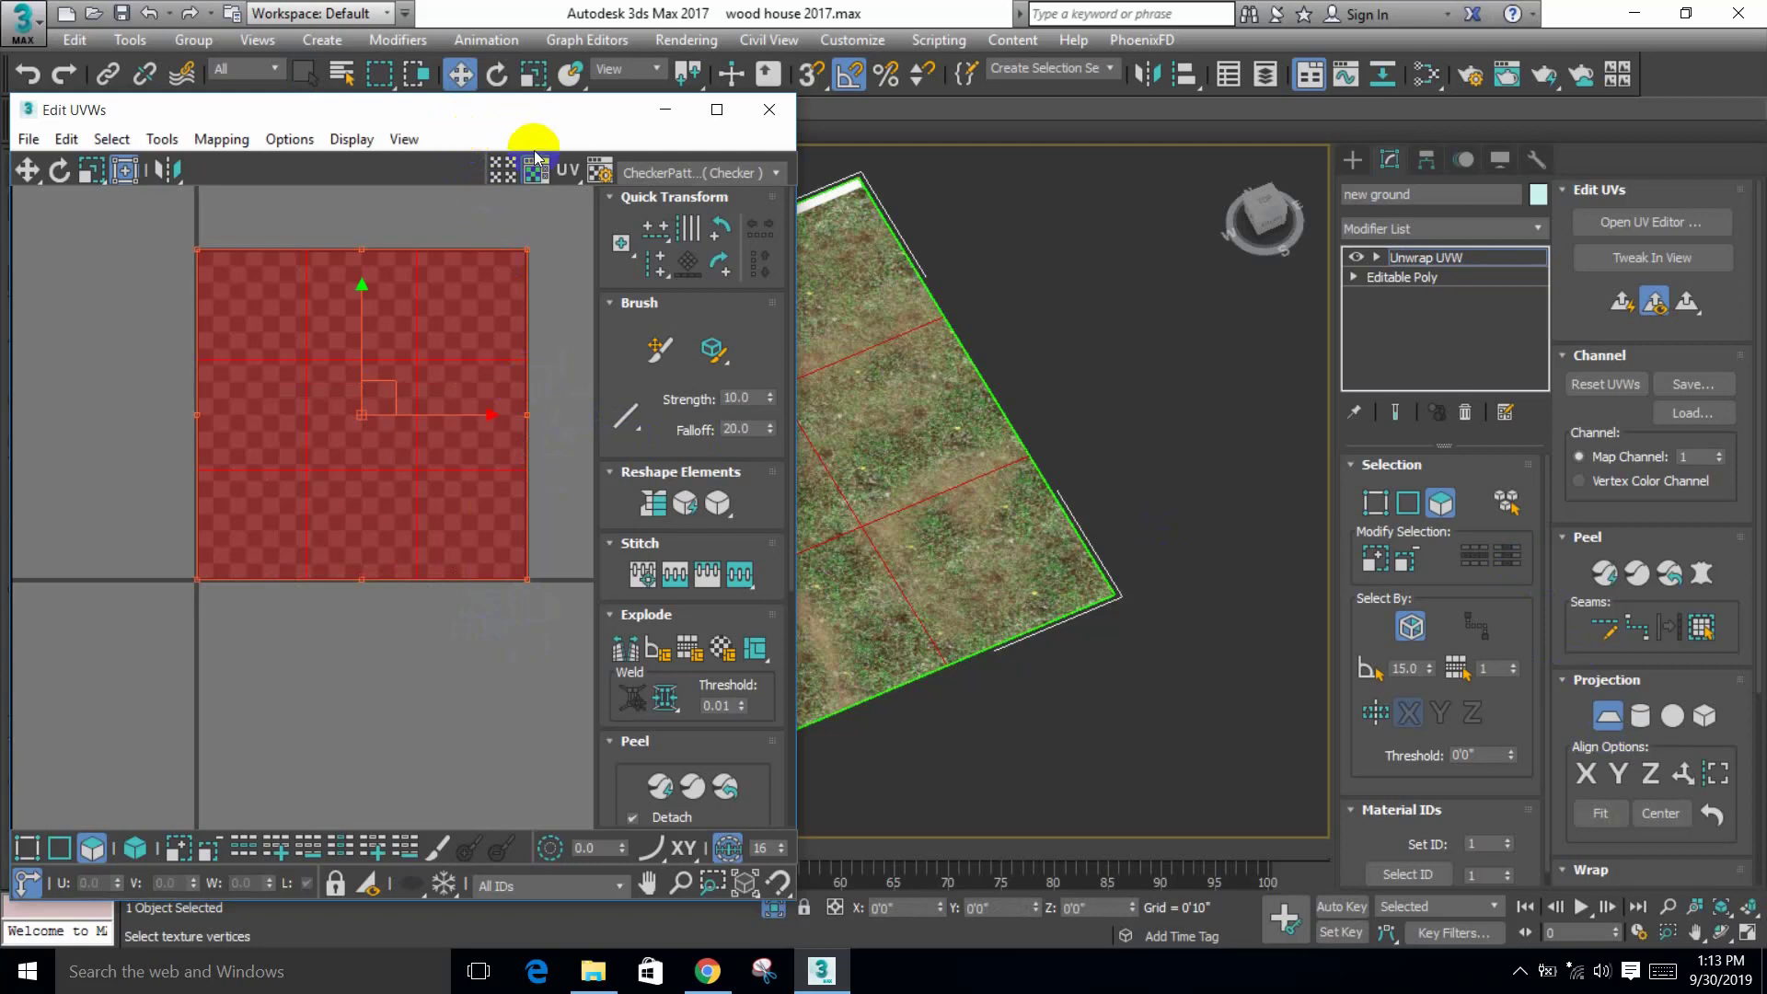
click(1609, 715)
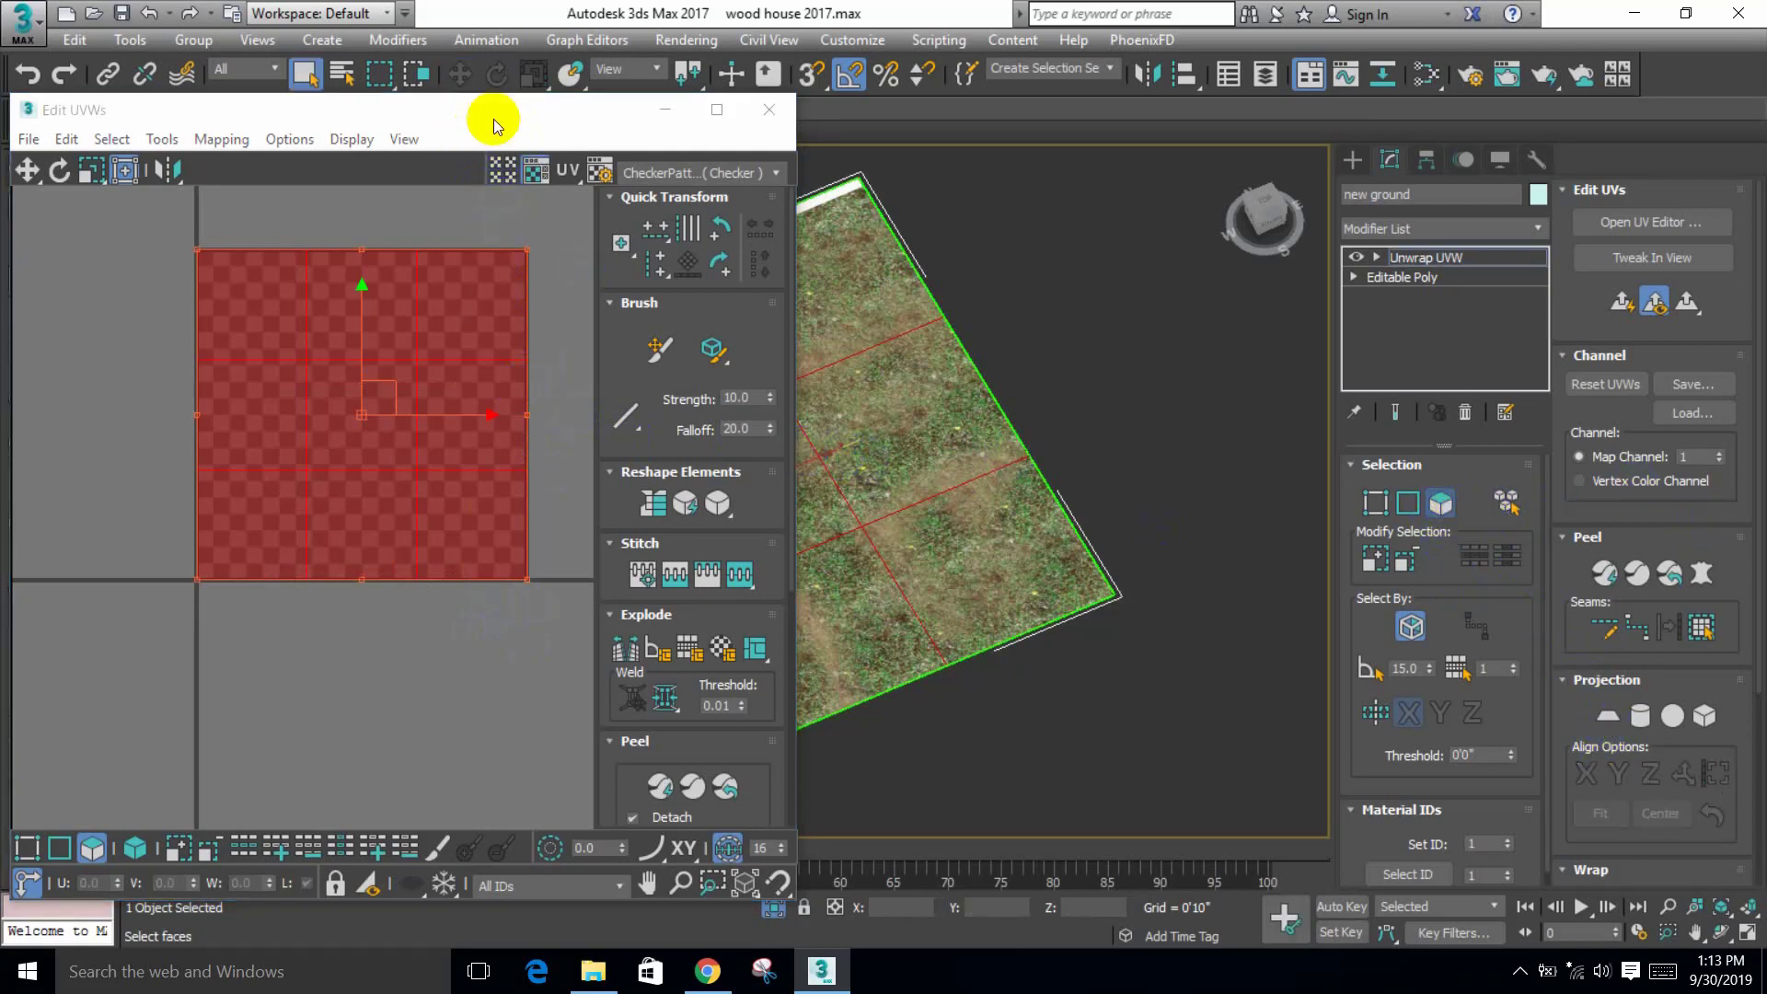
click(308, 362)
click(719, 237)
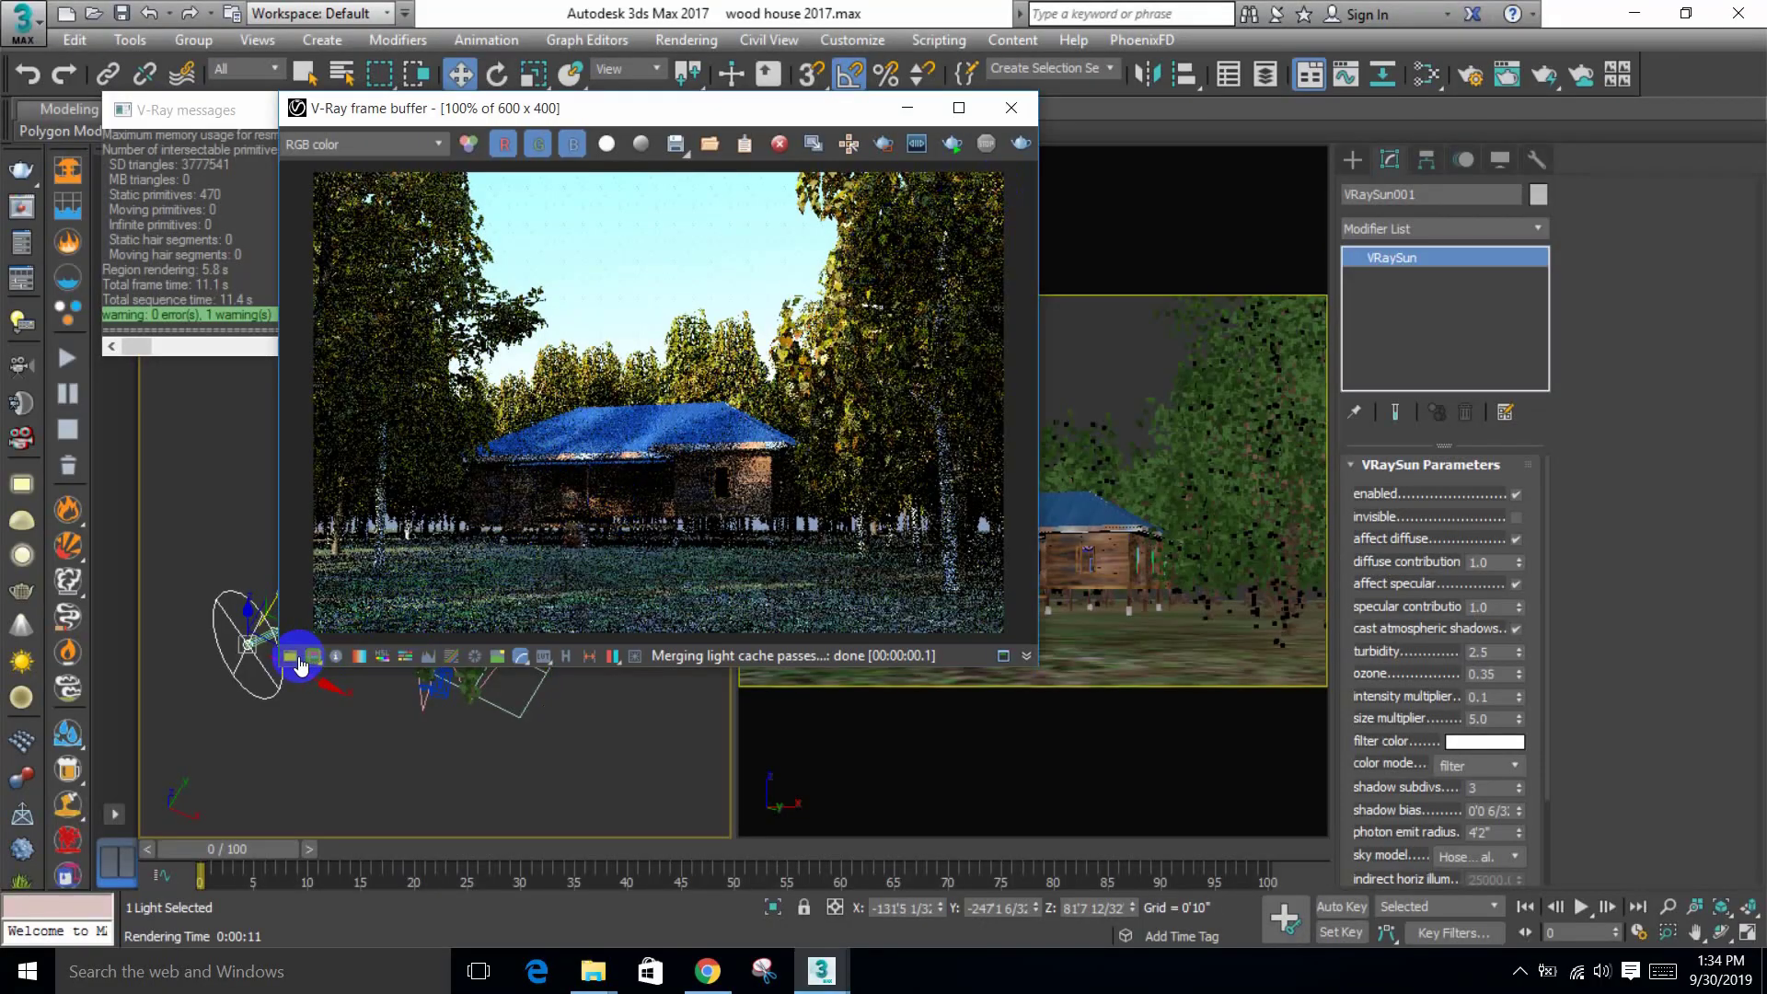
Step: Open the frame buffer's color corrections and raise the render's exposure to 2.58
click(292, 657)
click(1149, 180)
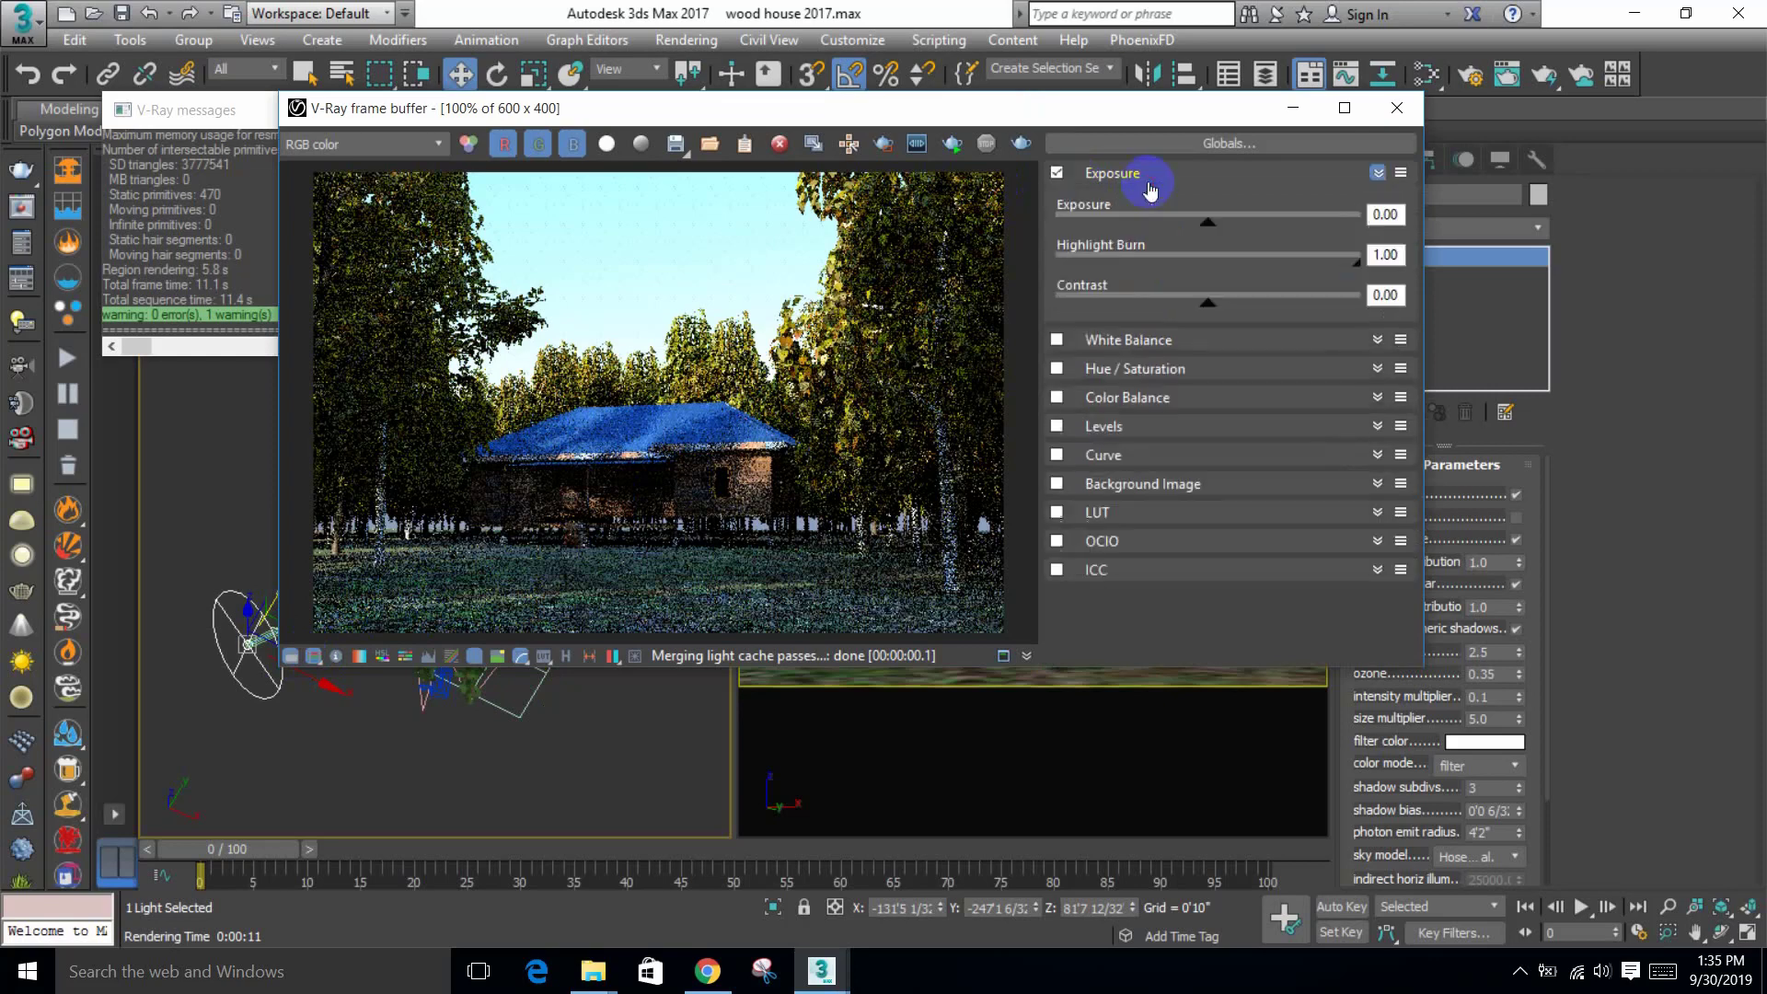
drag(1212, 228, 1286, 222)
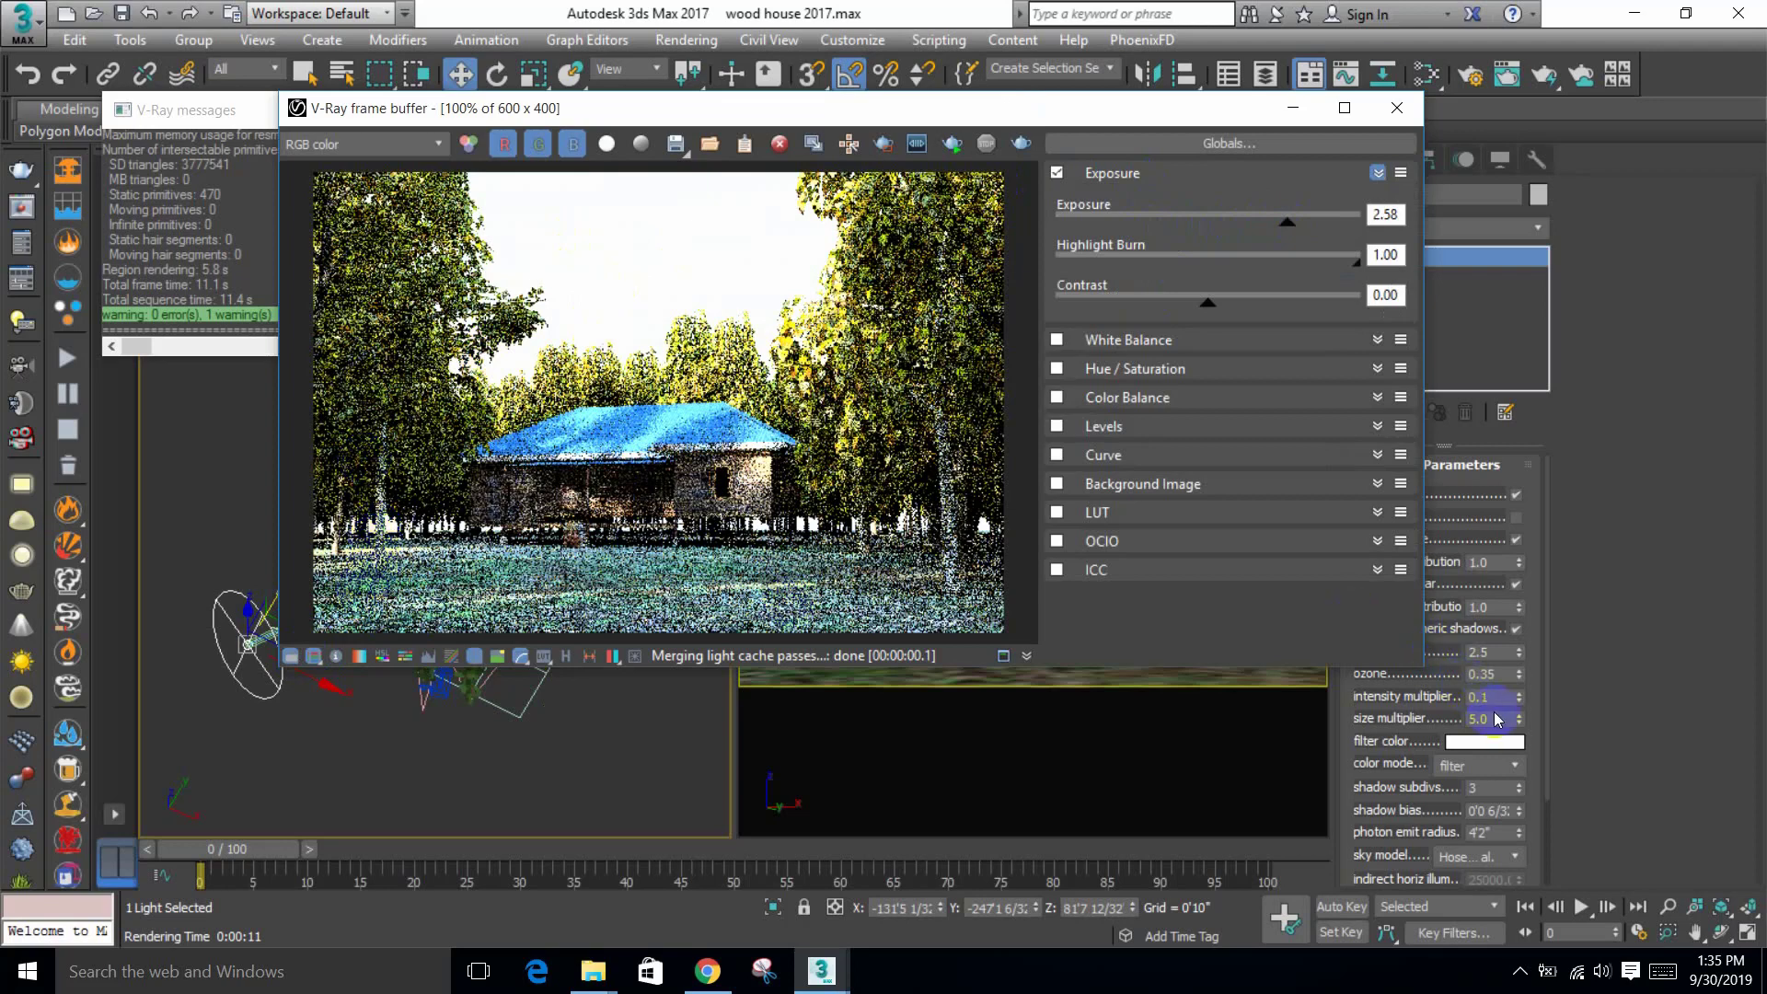
Step: Set the V-Ray sun's intensity multiplier to 0.05 and start a new render of the camera view
click(1498, 698)
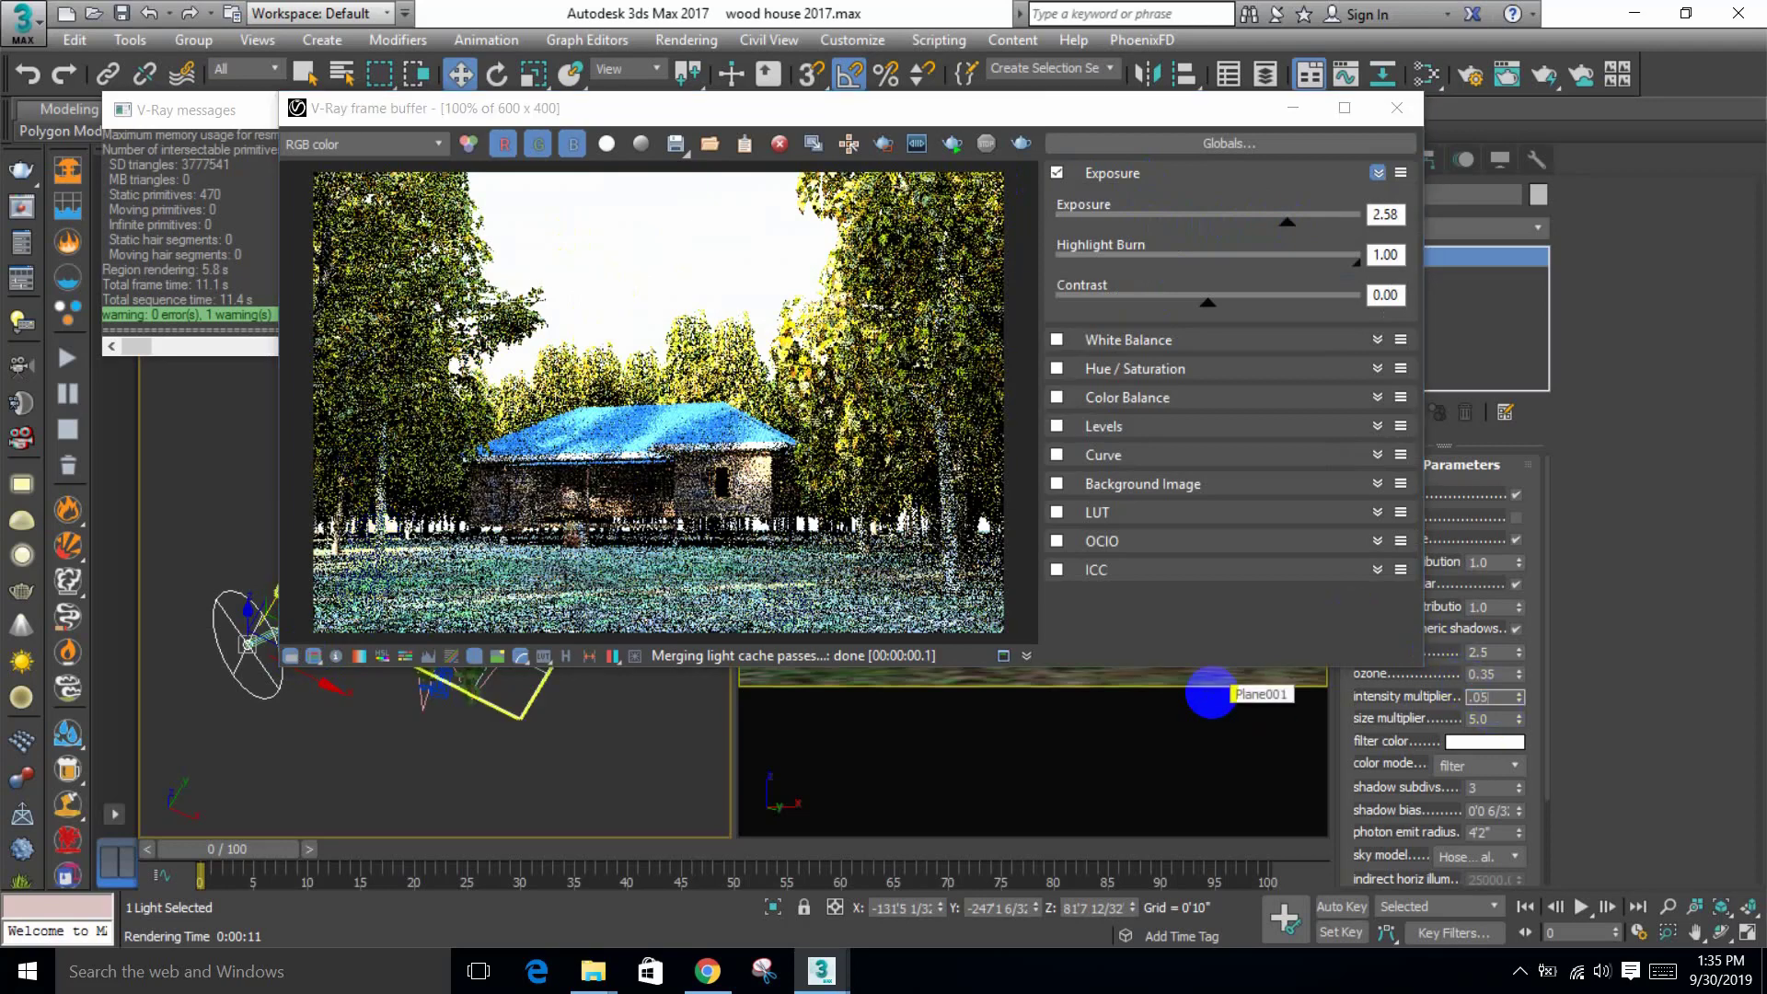
click(1022, 144)
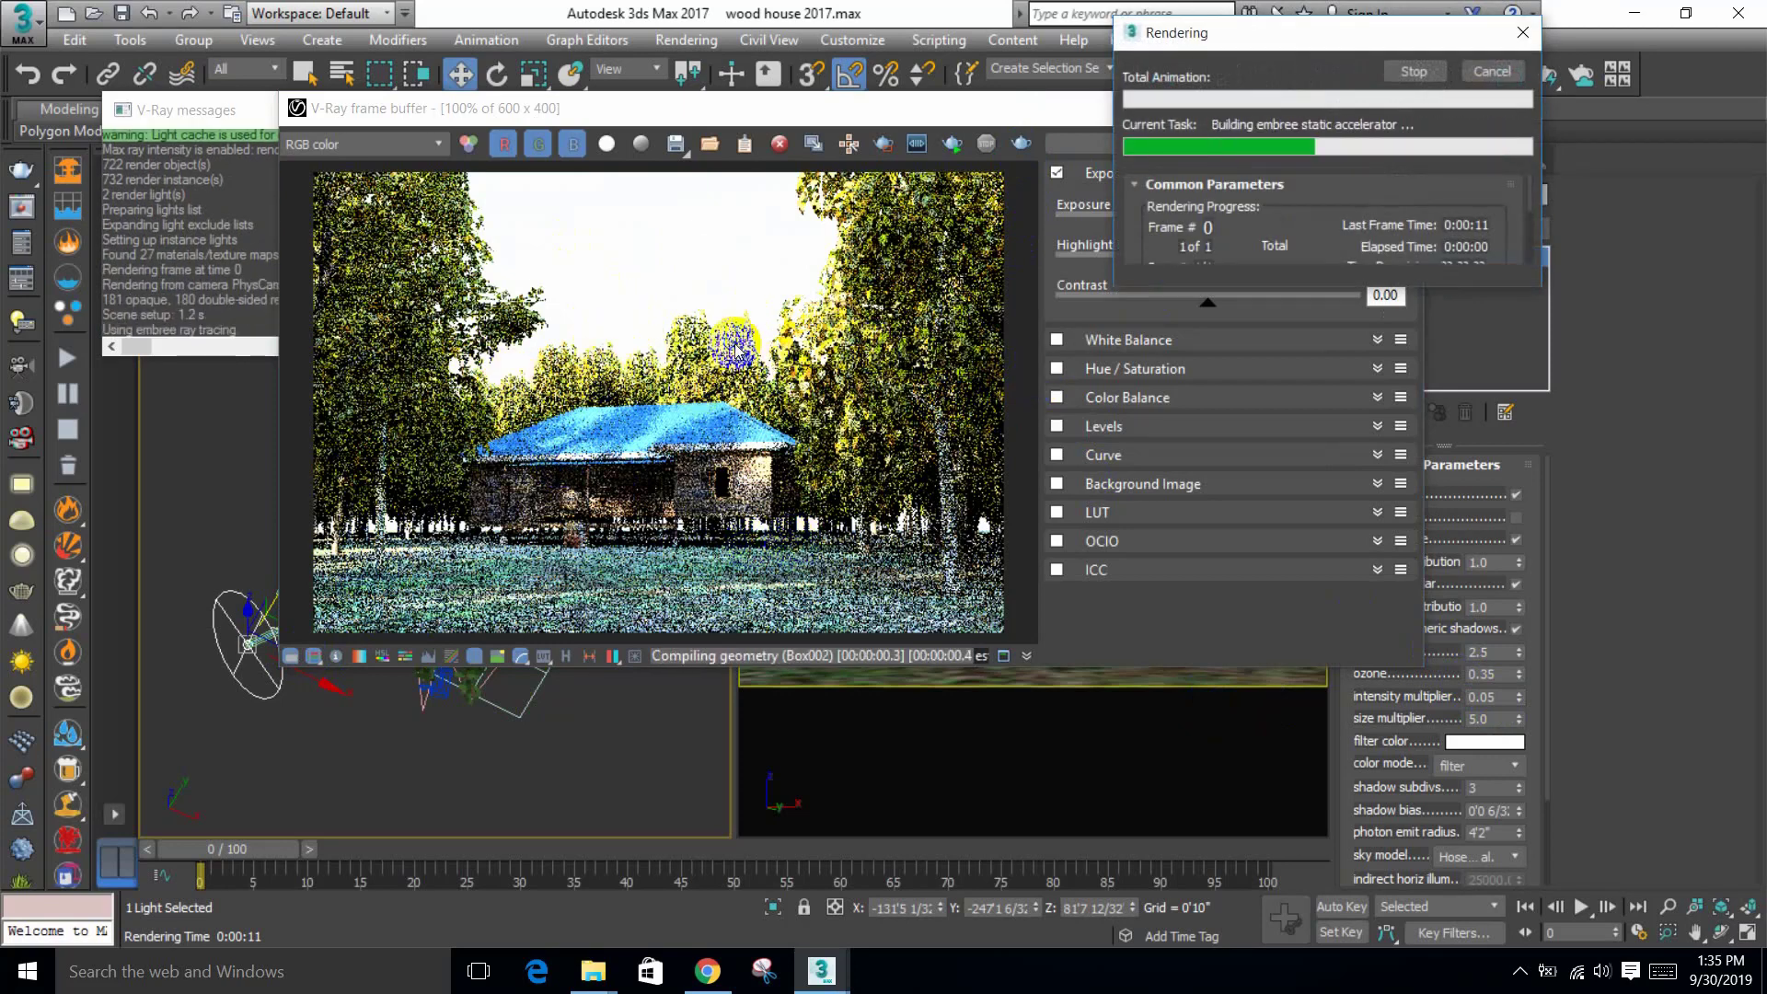
click(629, 283)
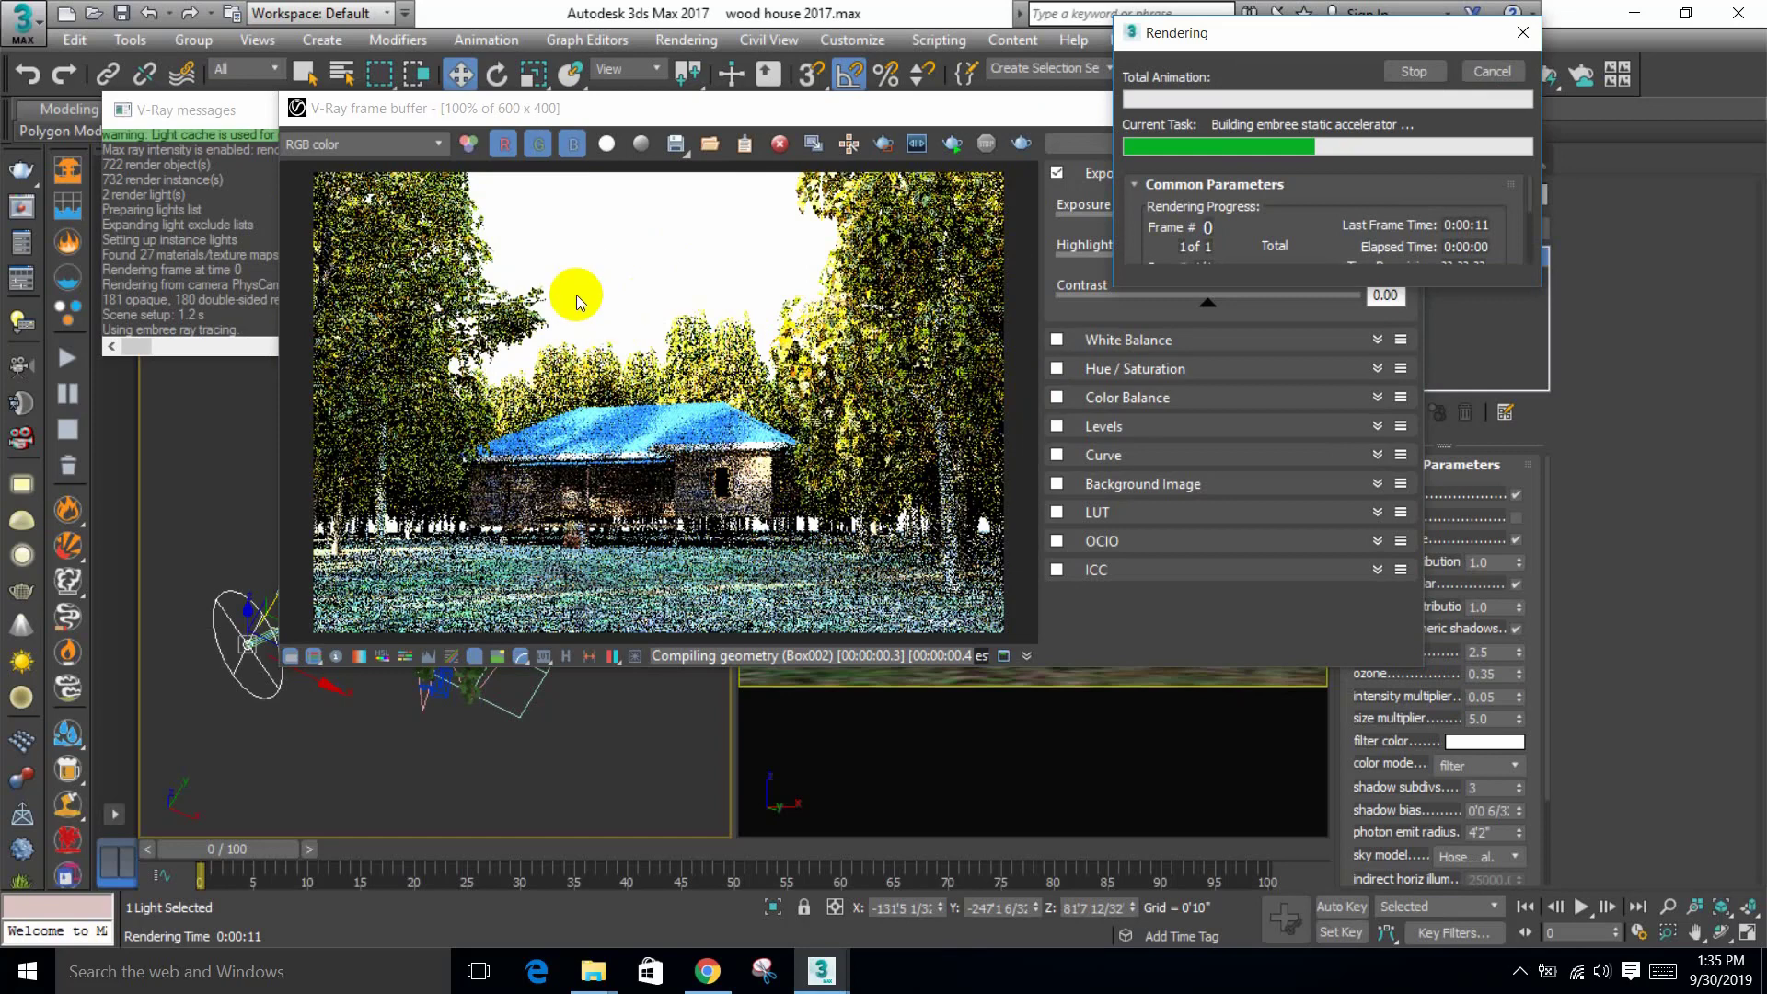
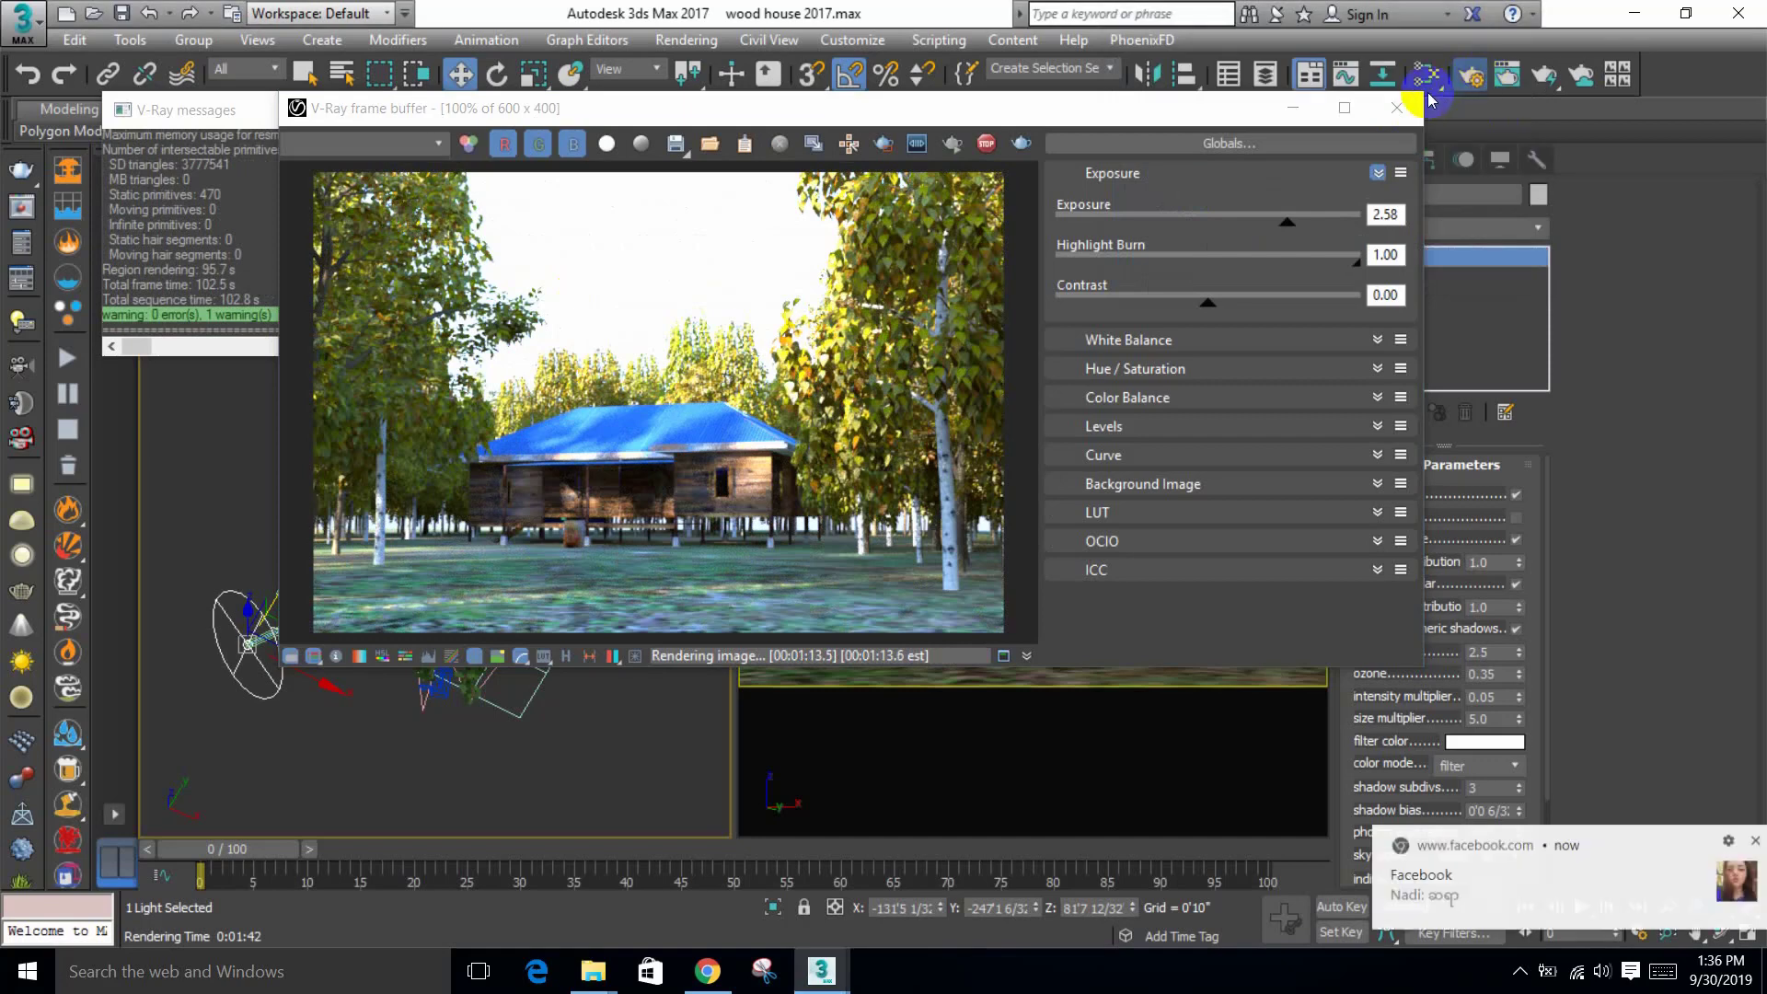
Step: Close the frame buffer, set the hue shift of leaf Color Correction Map #334 to -49.635 and raise its saturation in the Slate Material Editor
click(1396, 112)
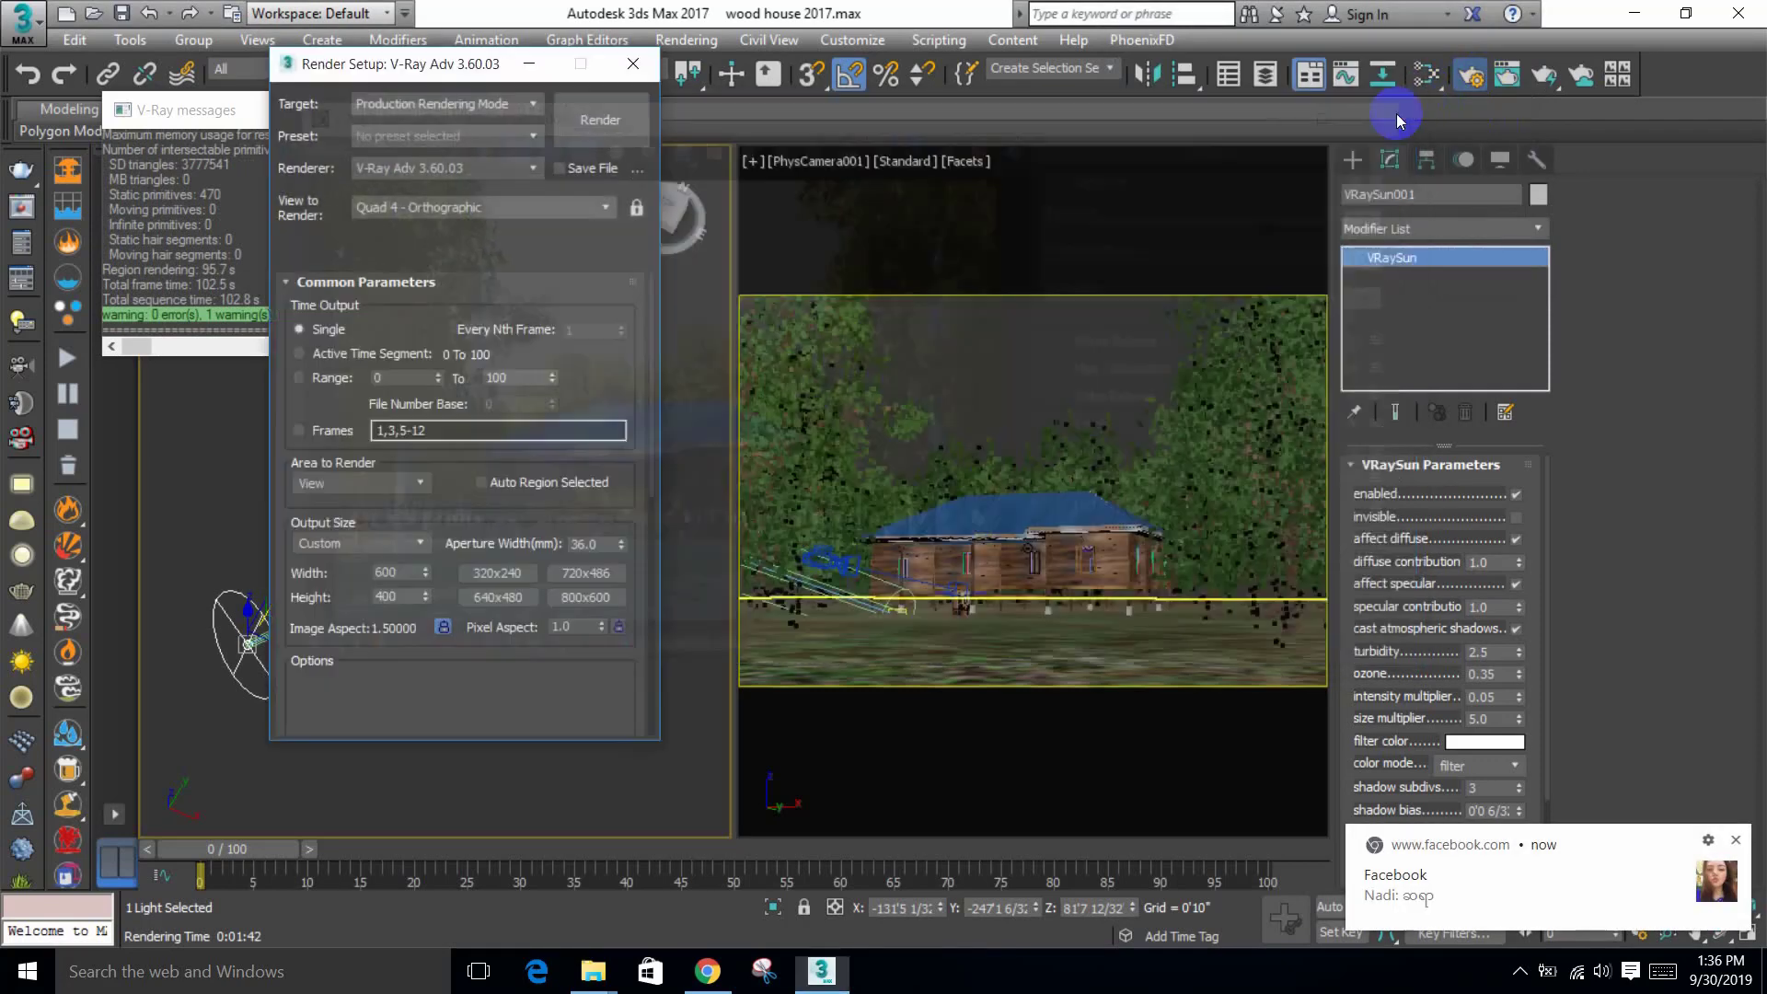
click(1427, 74)
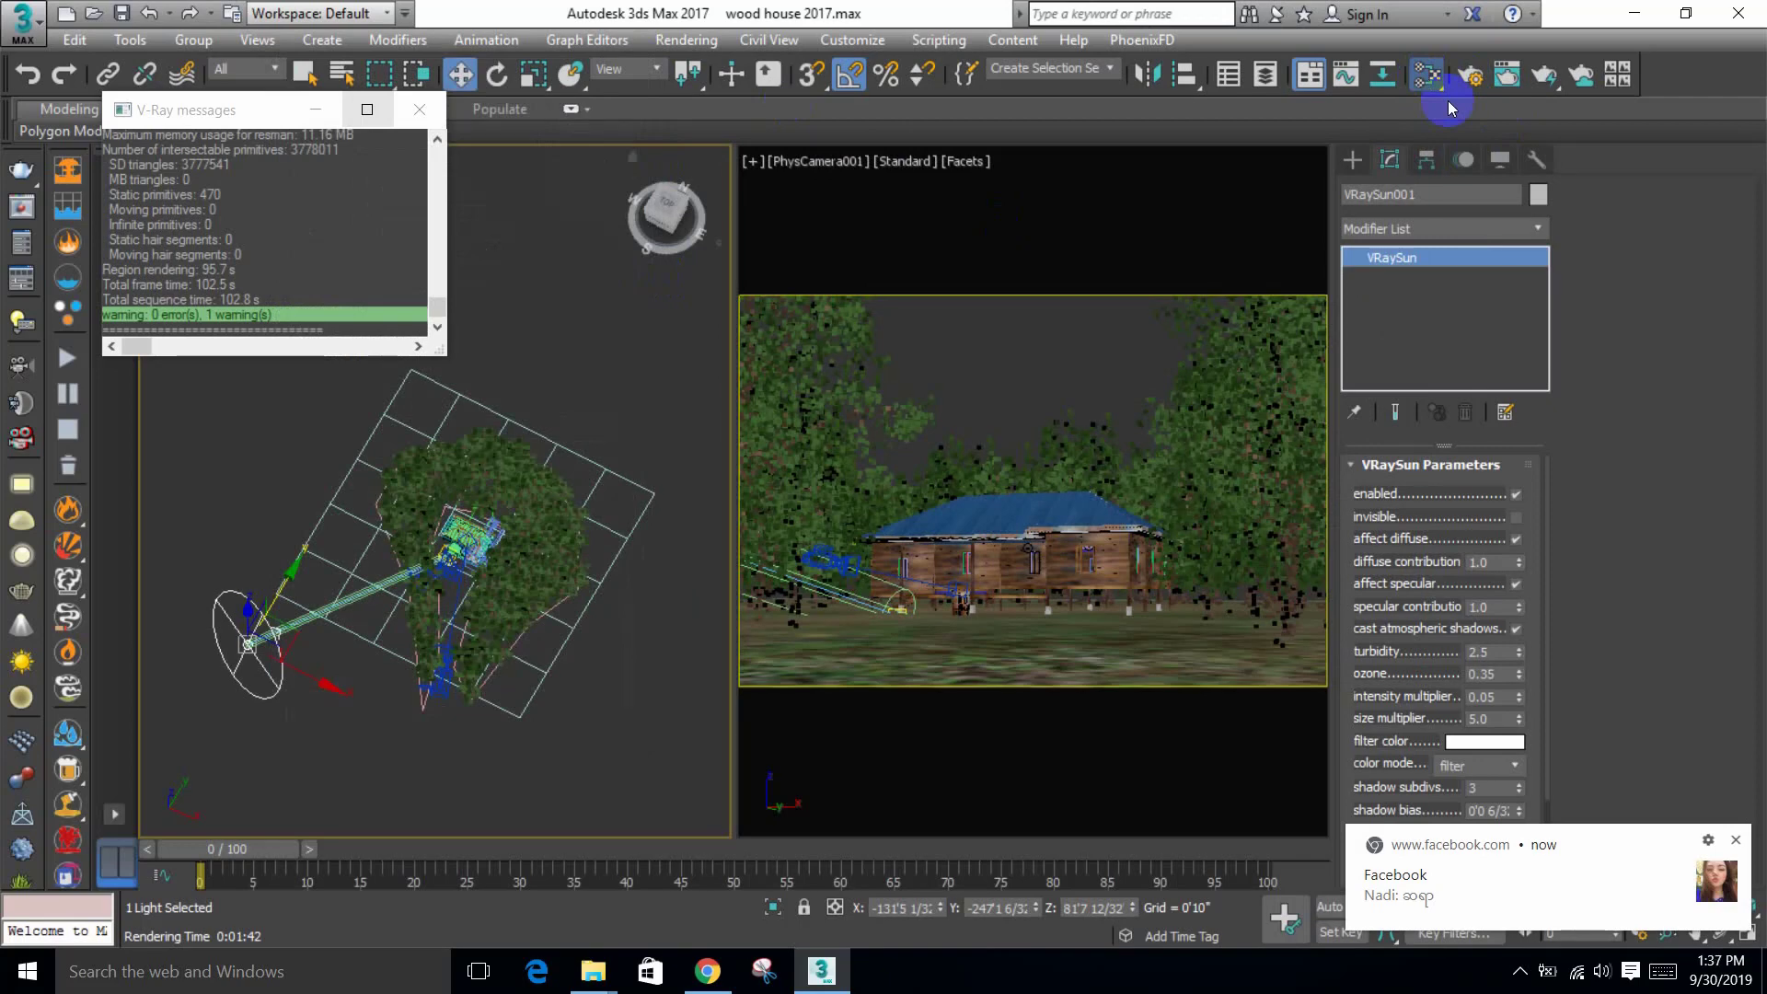
scroll(842, 504, down, 6)
middle_drag(974, 543, 903, 489)
scroll(865, 454, up, 6)
scroll(821, 375, up, 1)
middle_drag(821, 375, 941, 490)
scroll(928, 453, up, 1)
double_click(903, 446)
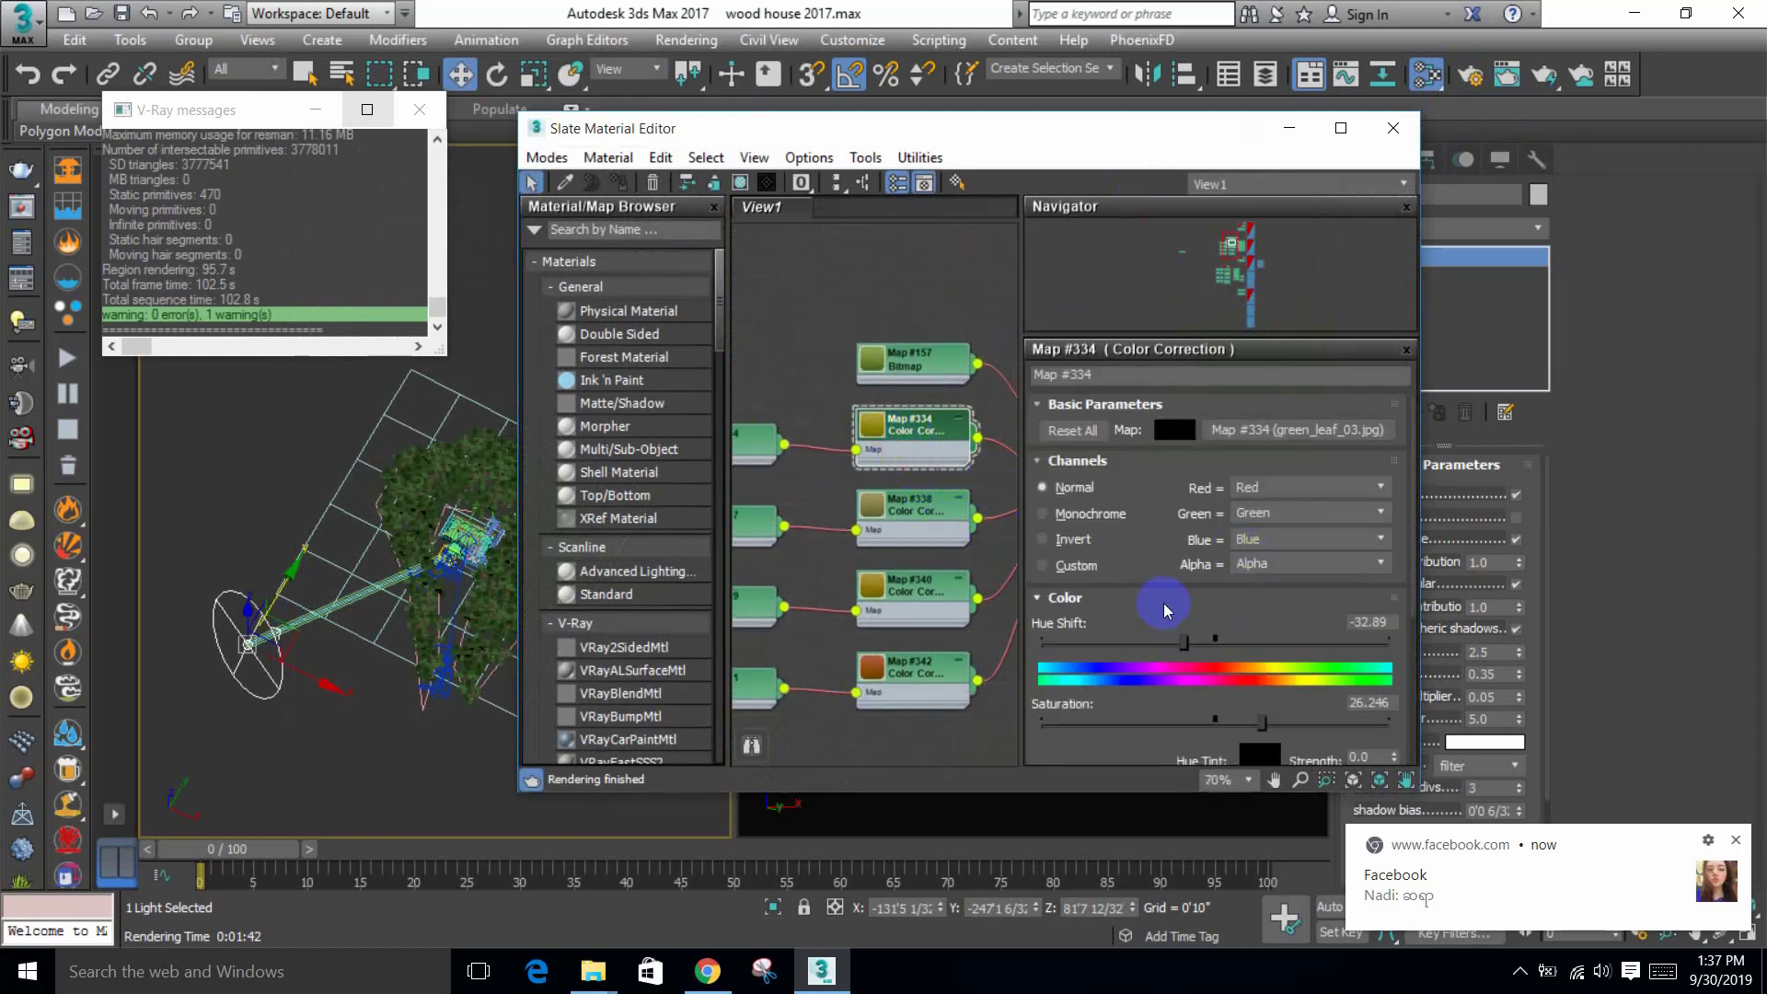
drag(1158, 576, 1151, 469)
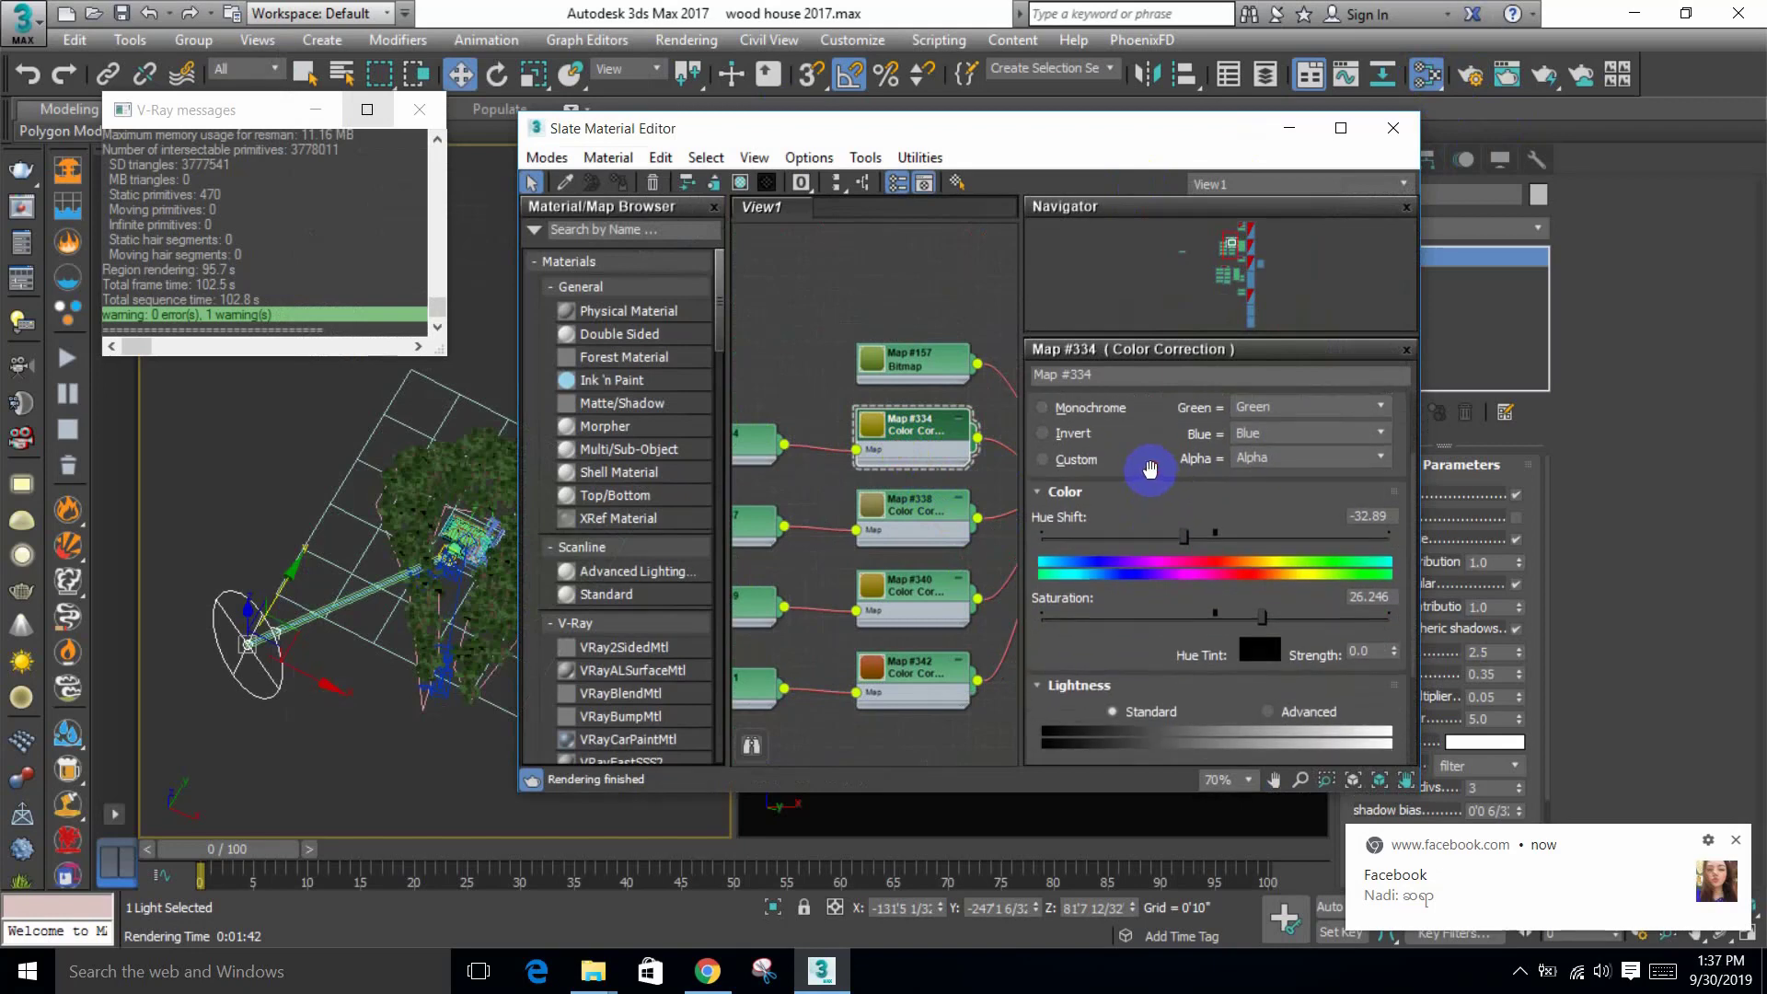
drag(1184, 536, 1167, 540)
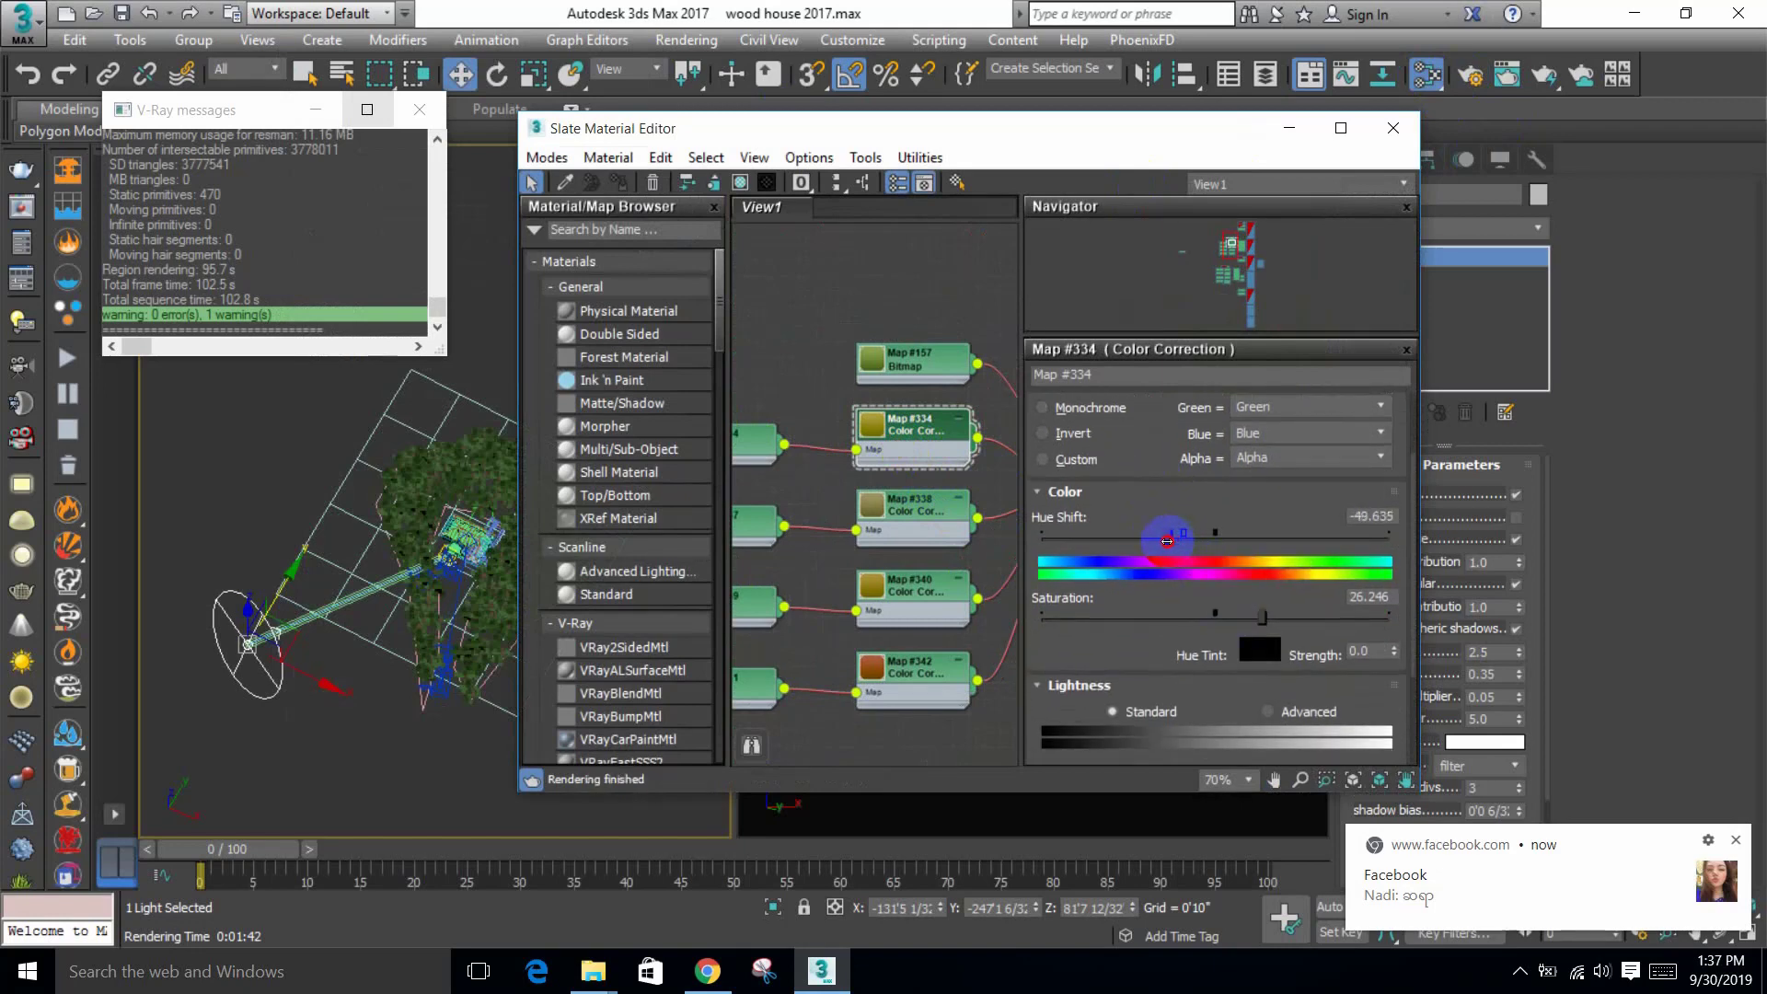
drag(1262, 615, 1280, 612)
Step: Set the hue shift of Color Correction Map #338 to -69.967 and its saturation to 36.877
double_click(912, 506)
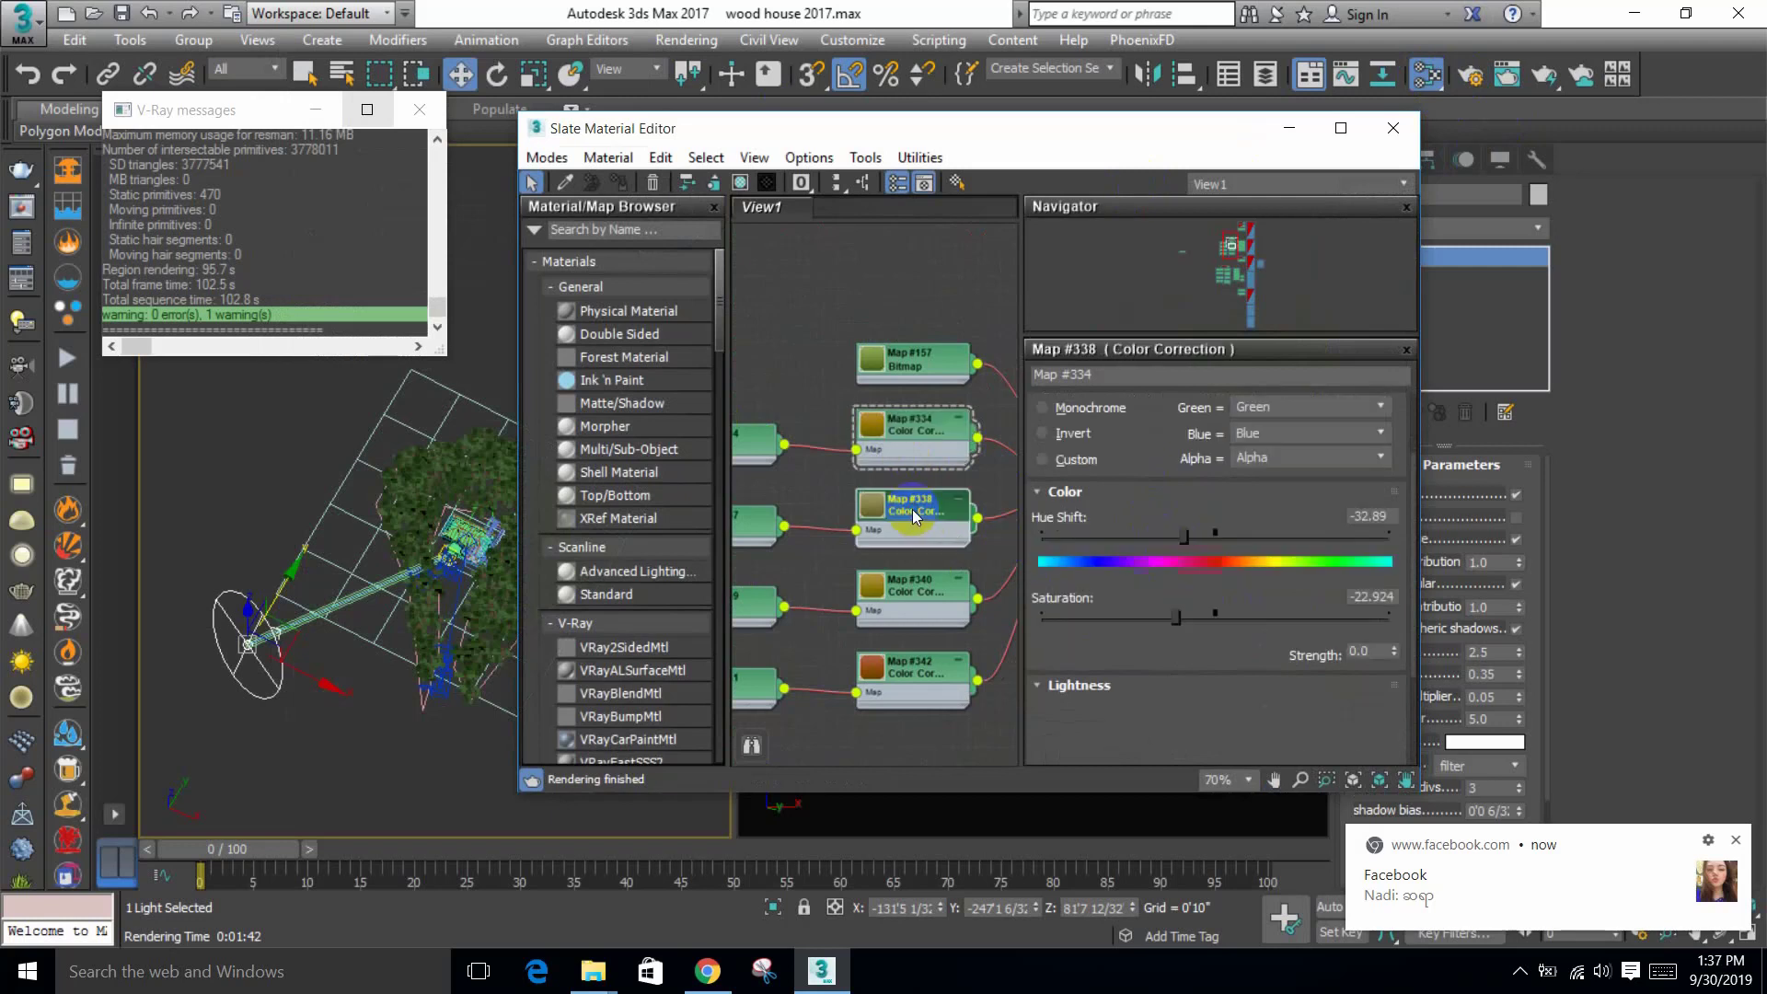
drag(1155, 539, 1147, 536)
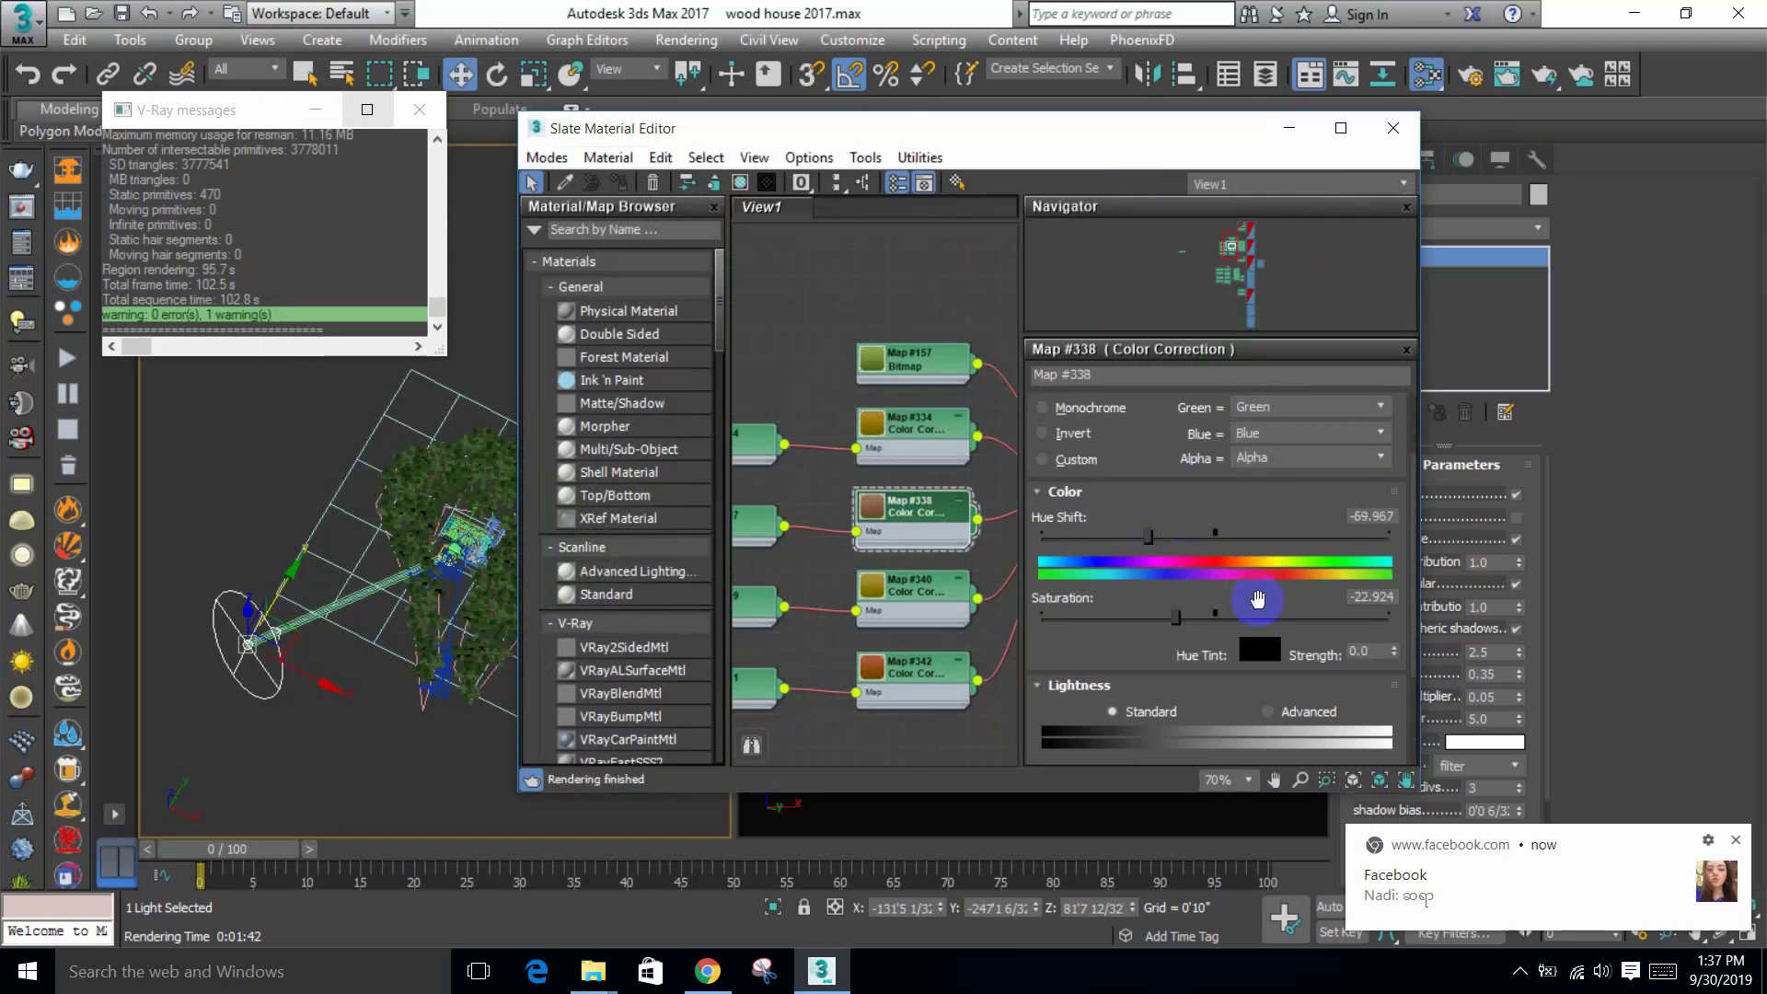
drag(1175, 617, 1217, 614)
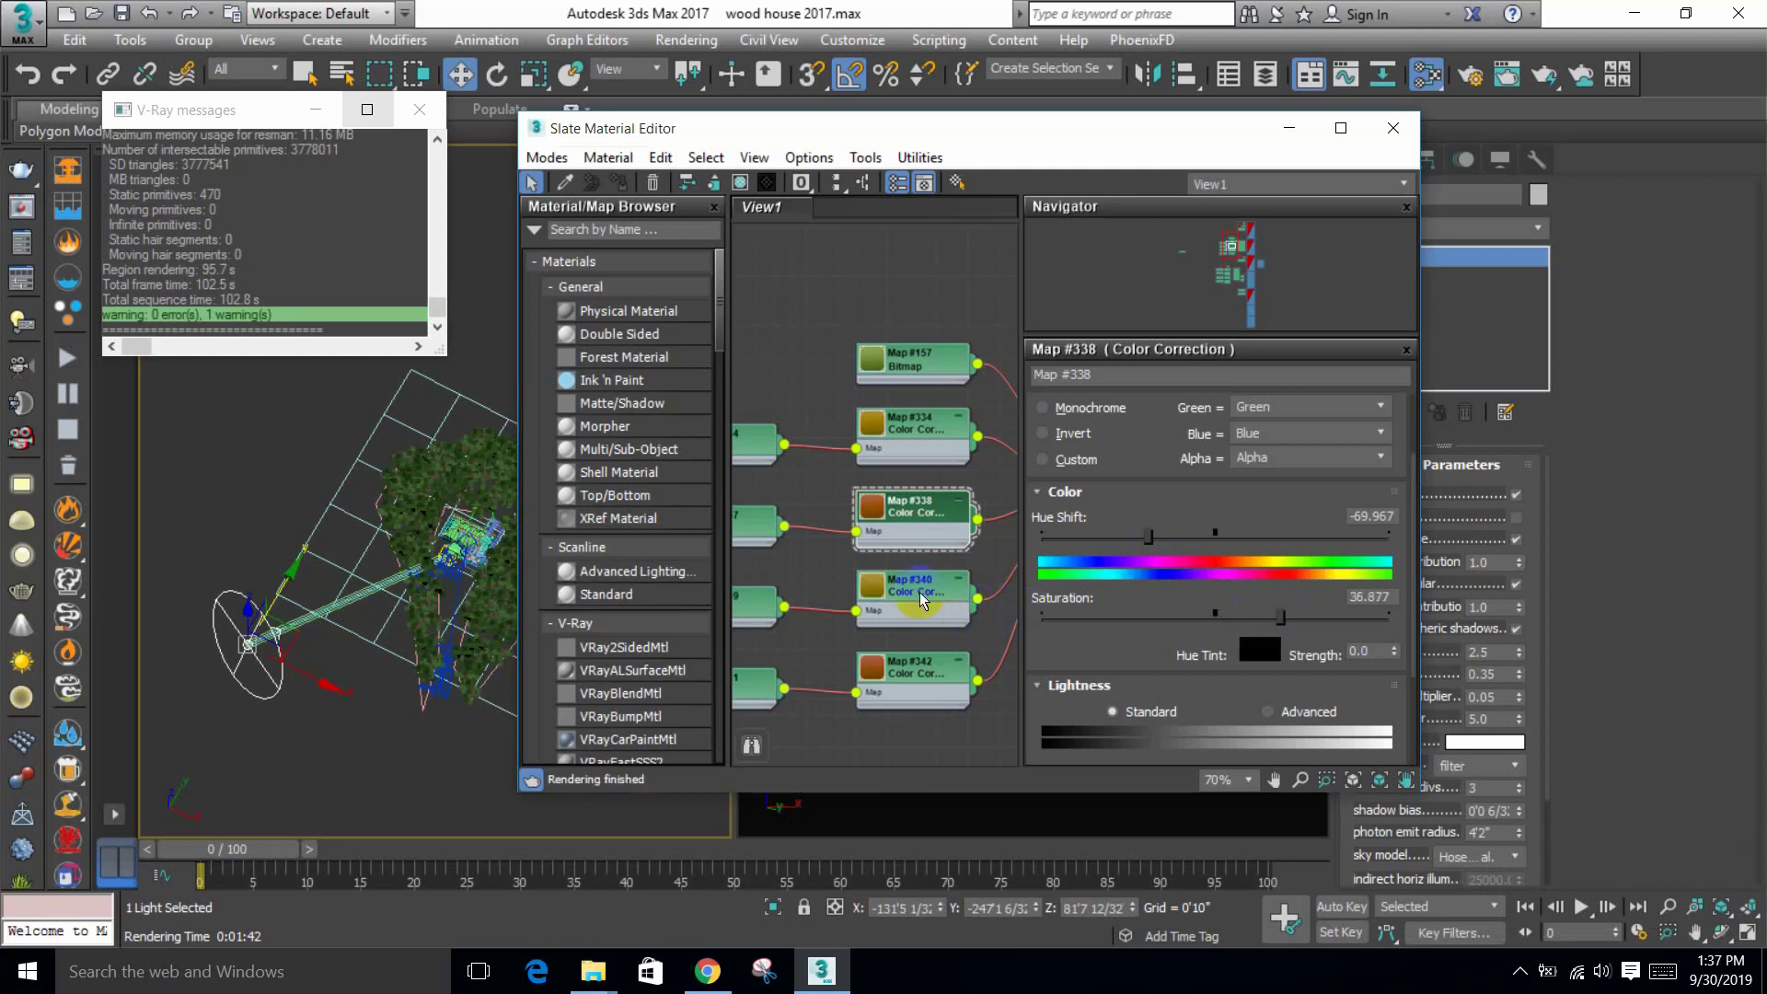
Step: Set the hue shift of Color Correction Map #340 to -59.203 and its saturation to 44.85
click(923, 600)
drag(1274, 617, 1292, 627)
mouse_move(1175, 536)
mouse_down()
mouse_move(1183, 550)
mouse_move(1157, 552)
mouse_up()
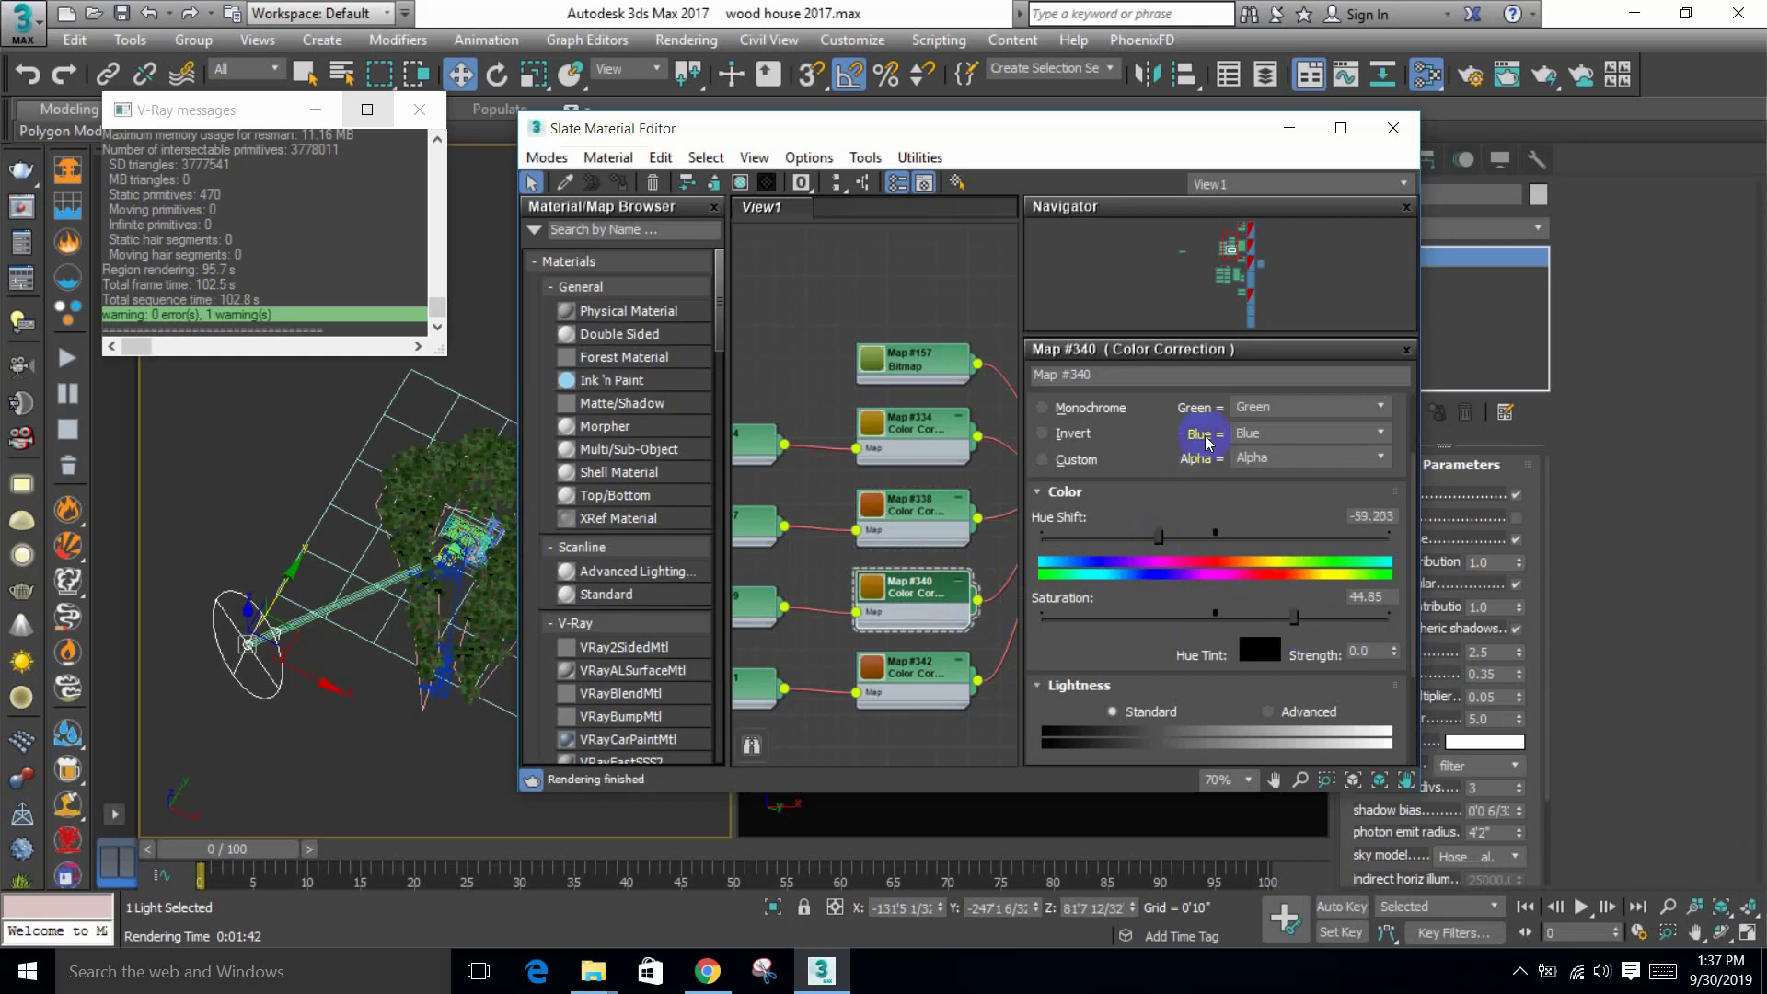
Step: In the second tree's leaf maps, set the hue shift of Map #353 to -53.223 and of Map #356 to -78.339
scroll(1007, 503, down, 3)
scroll(900, 555, up, 6)
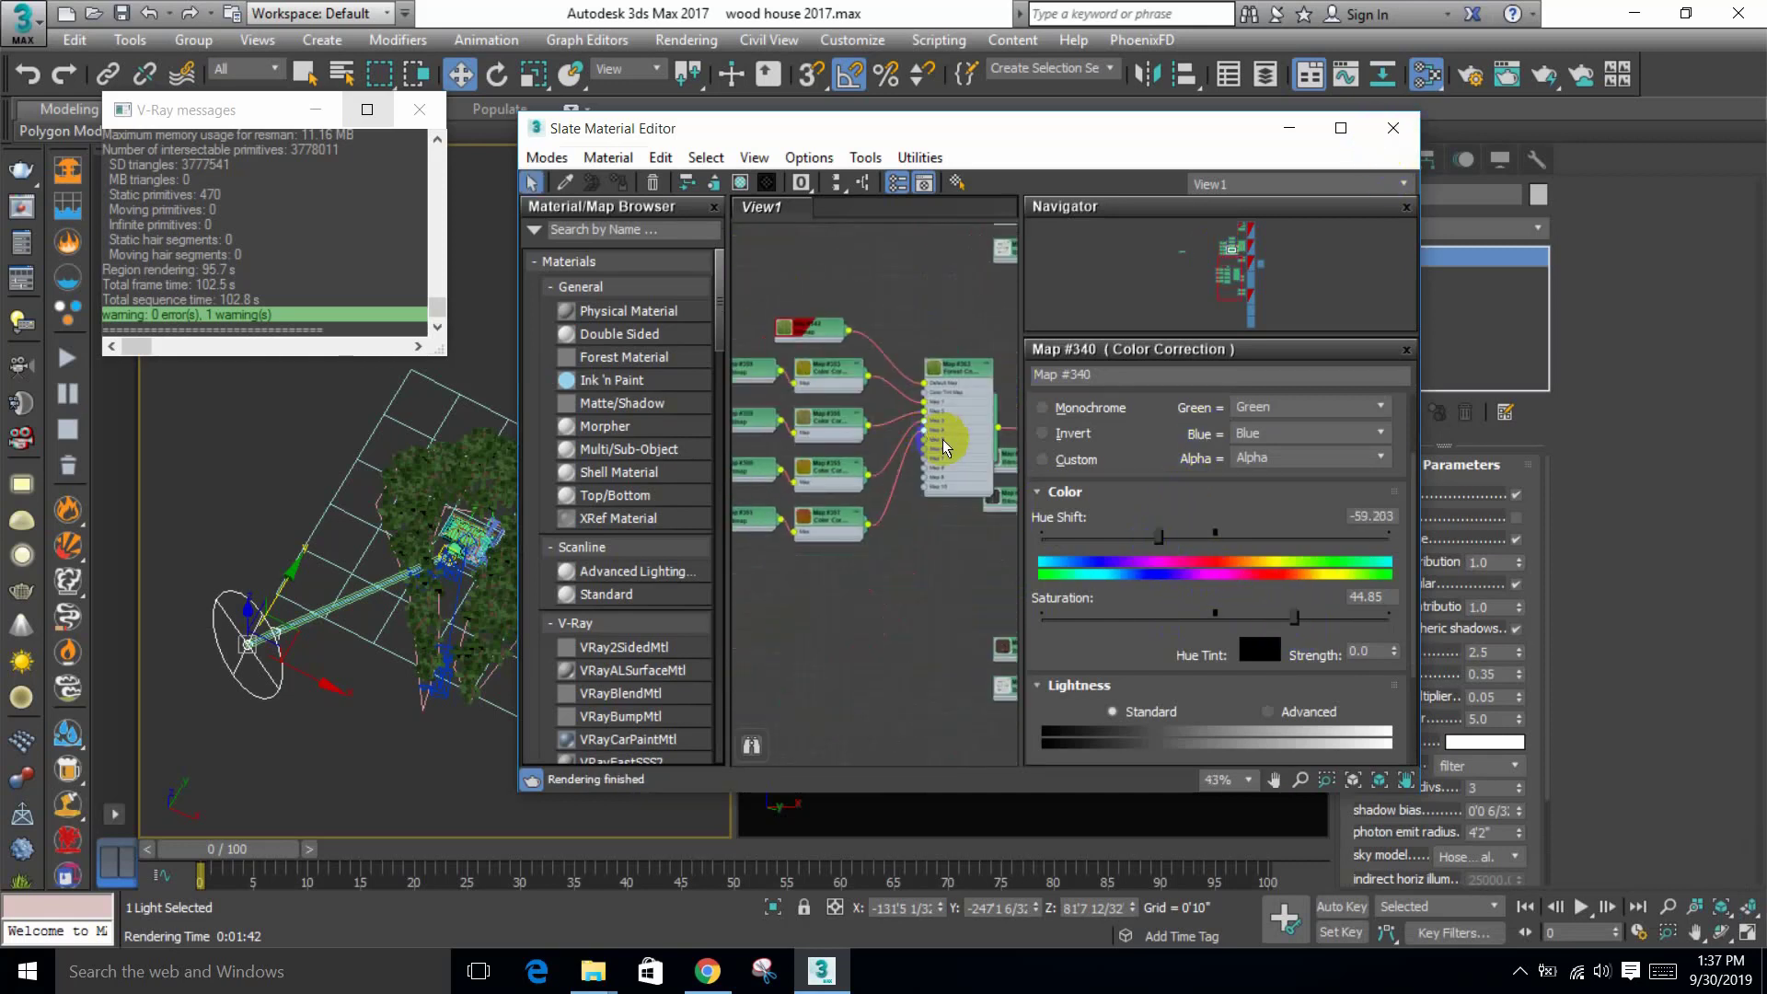
scroll(900, 555, down, 1)
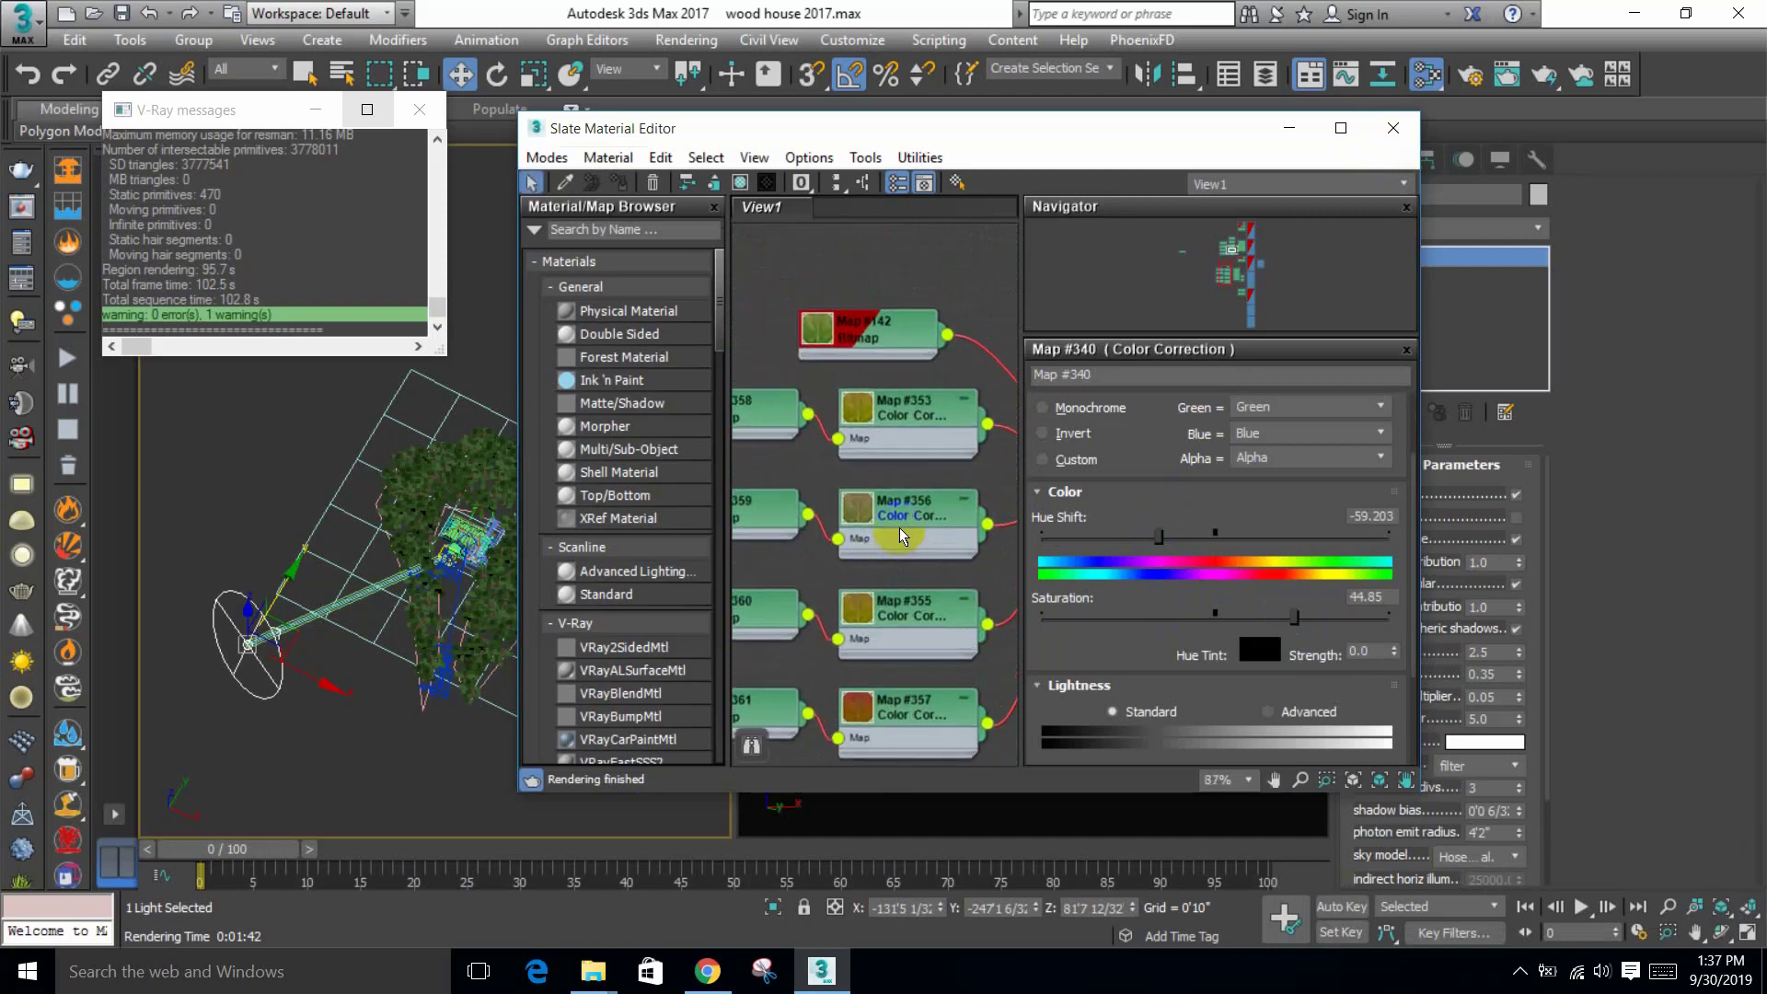
double_click(904, 423)
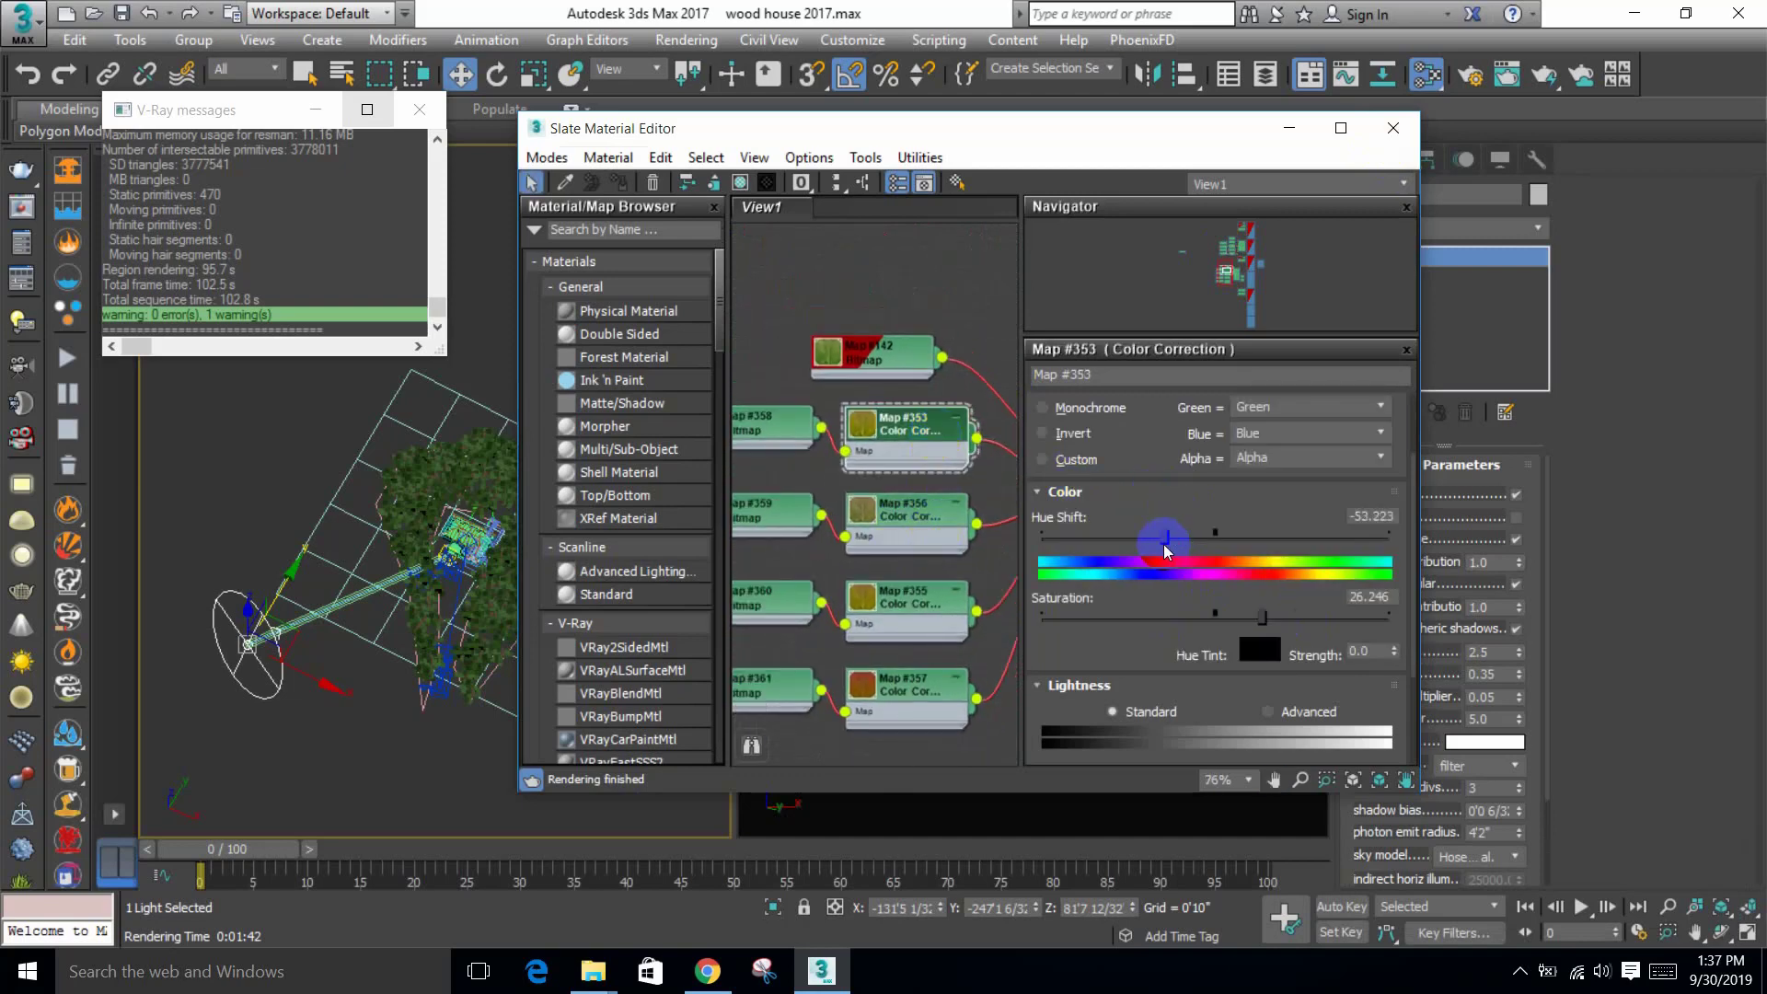
double_click(906, 515)
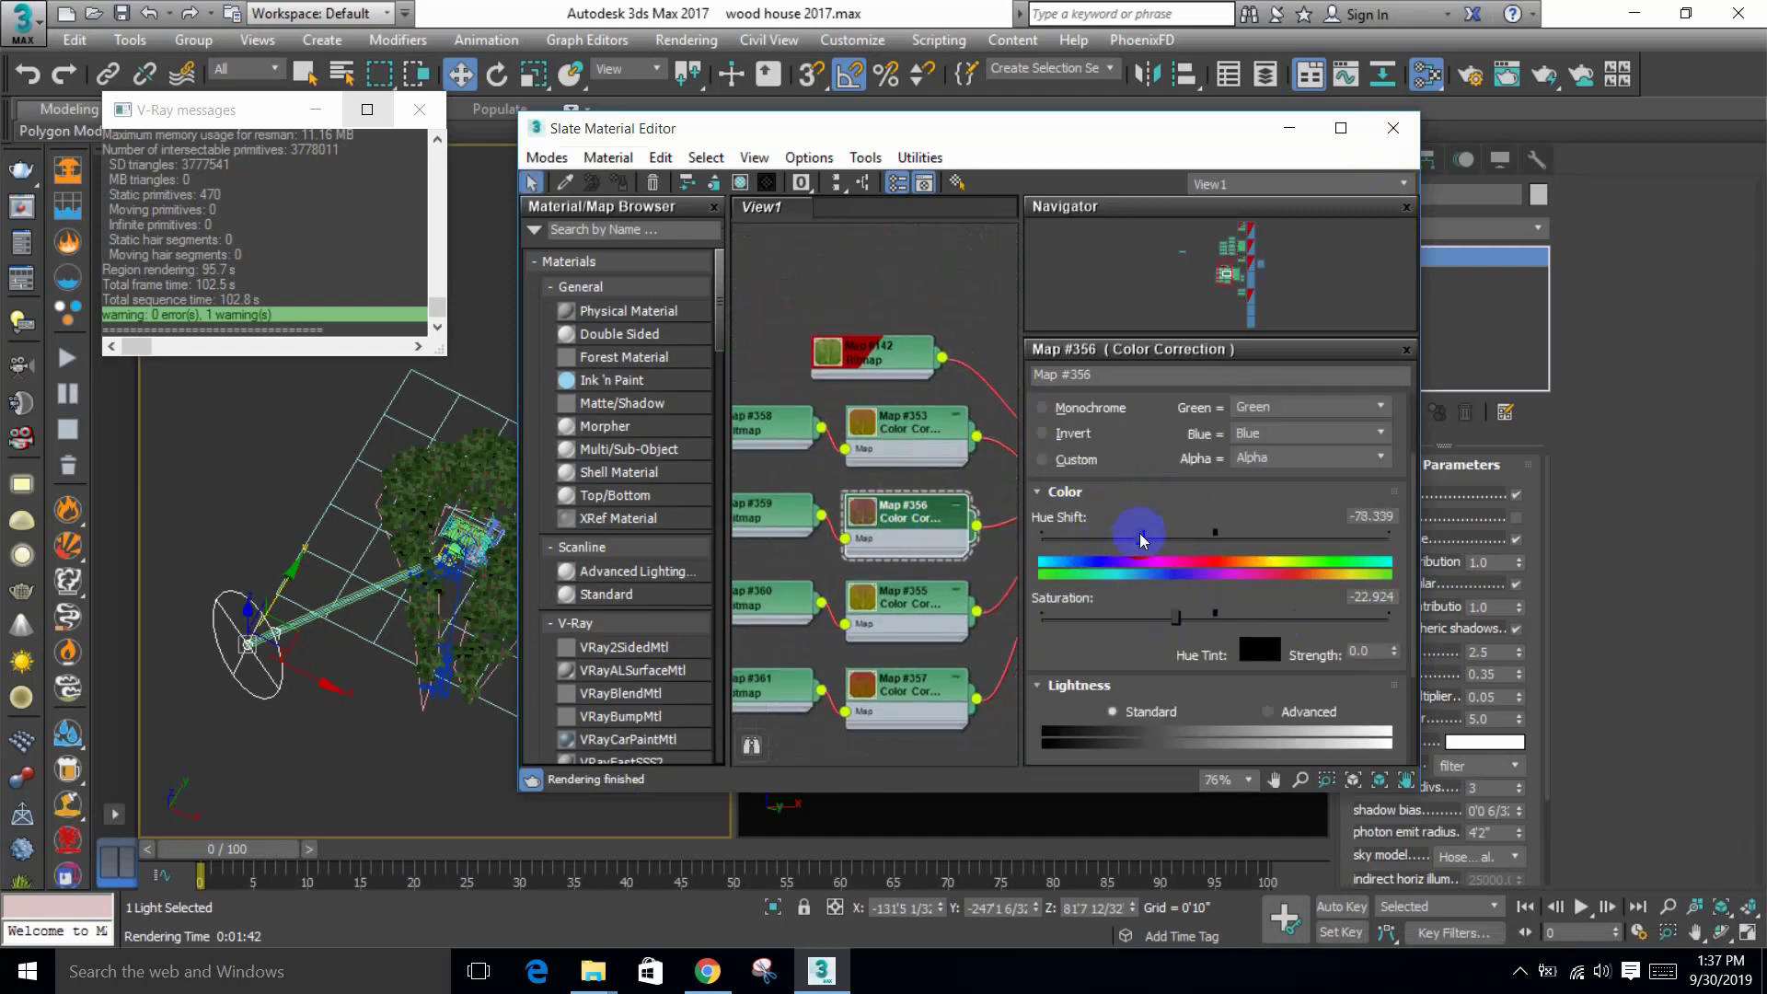
Step: Set the hue shift of Color Correction Map #355 to -86.711 and save the scene
double_click(921, 609)
click(1117, 558)
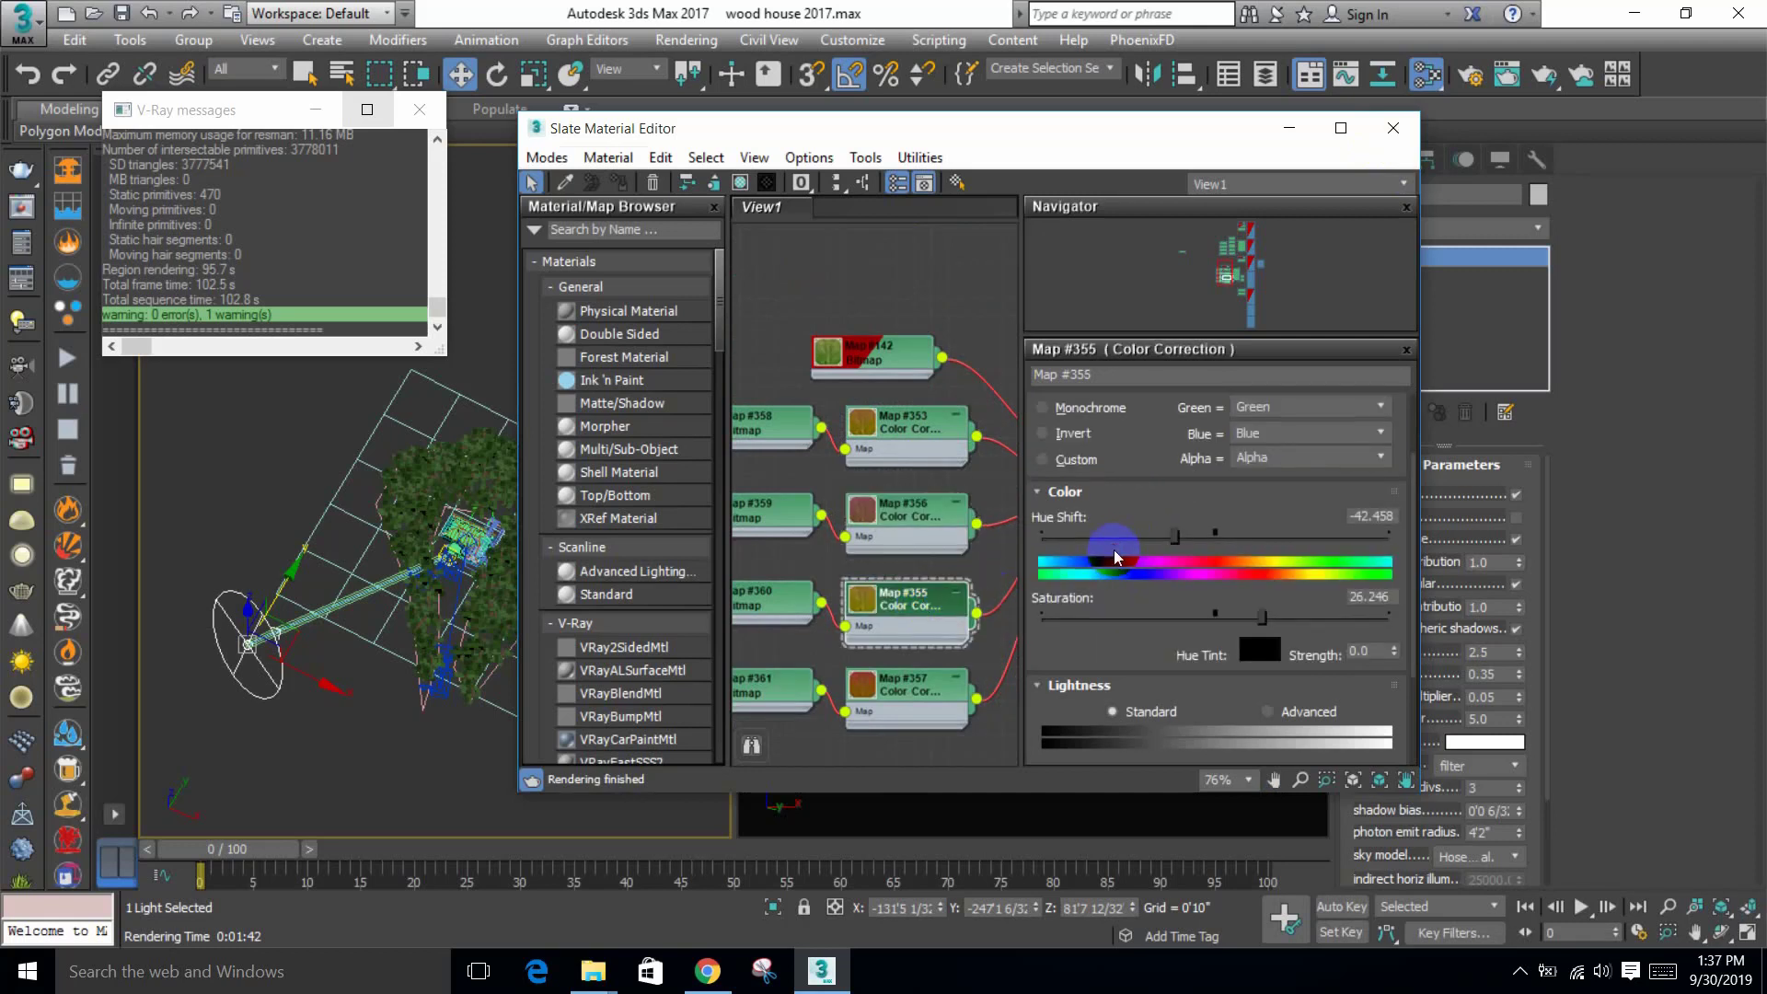
drag(1121, 555, 1135, 548)
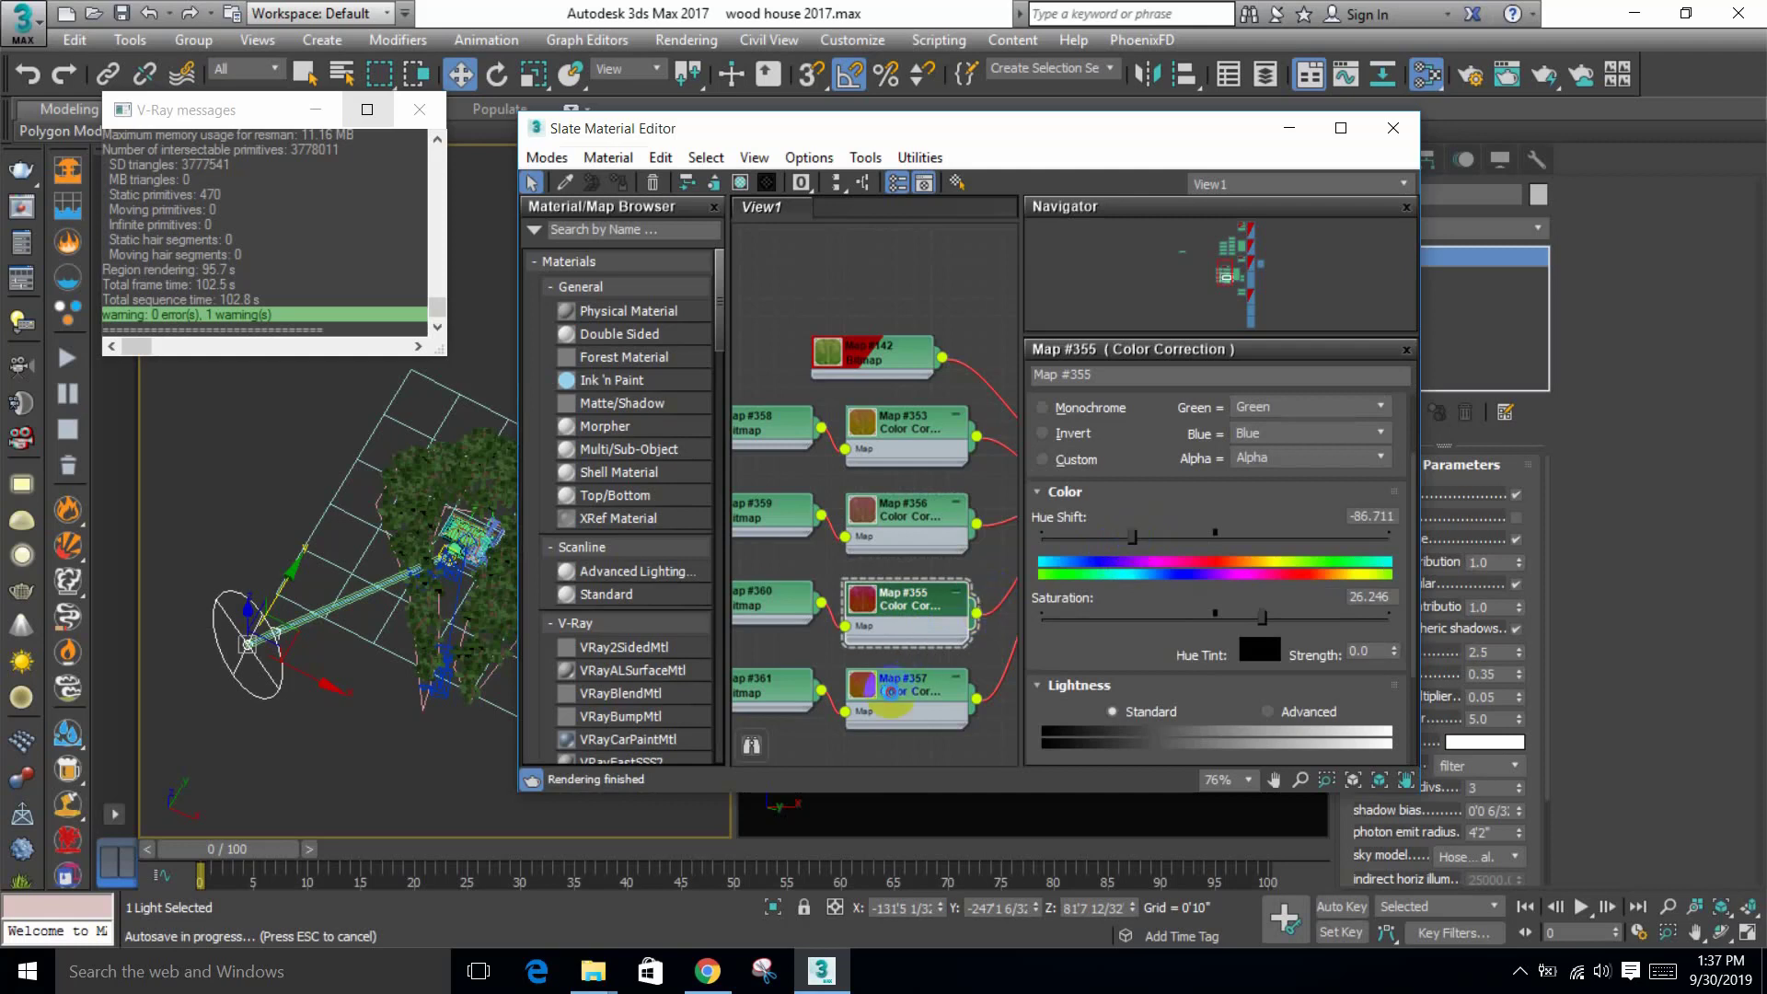
click(1393, 136)
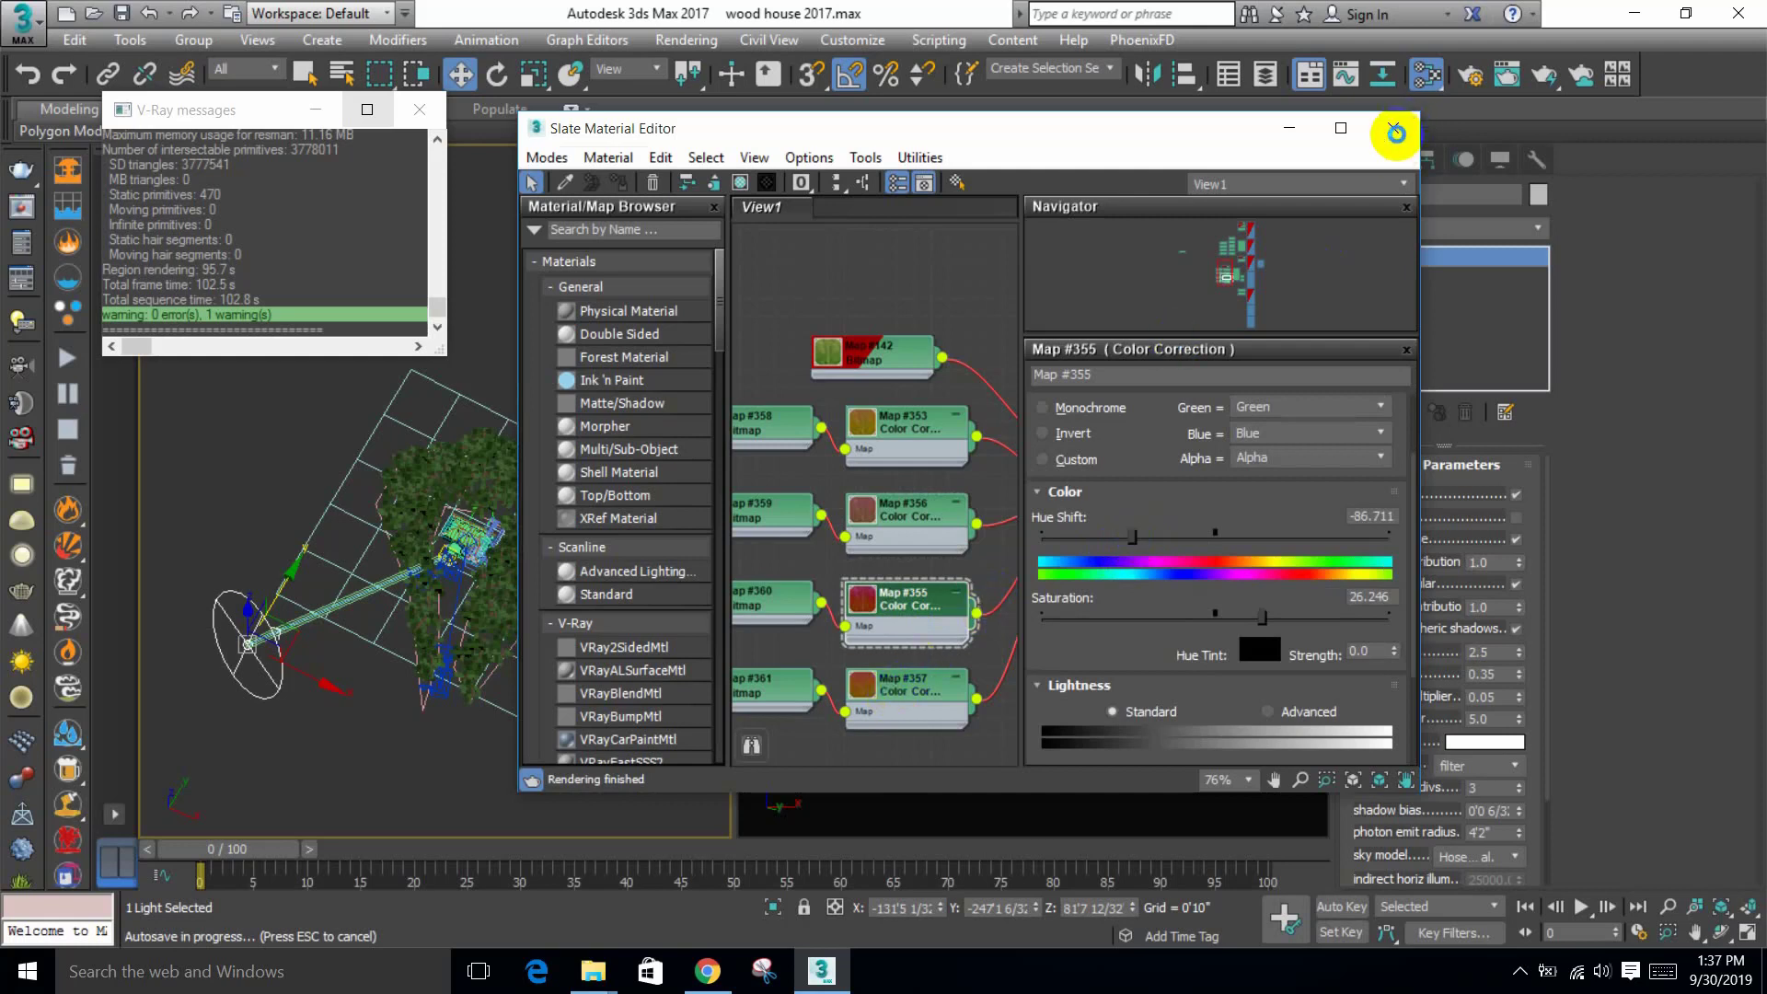
click(173, 13)
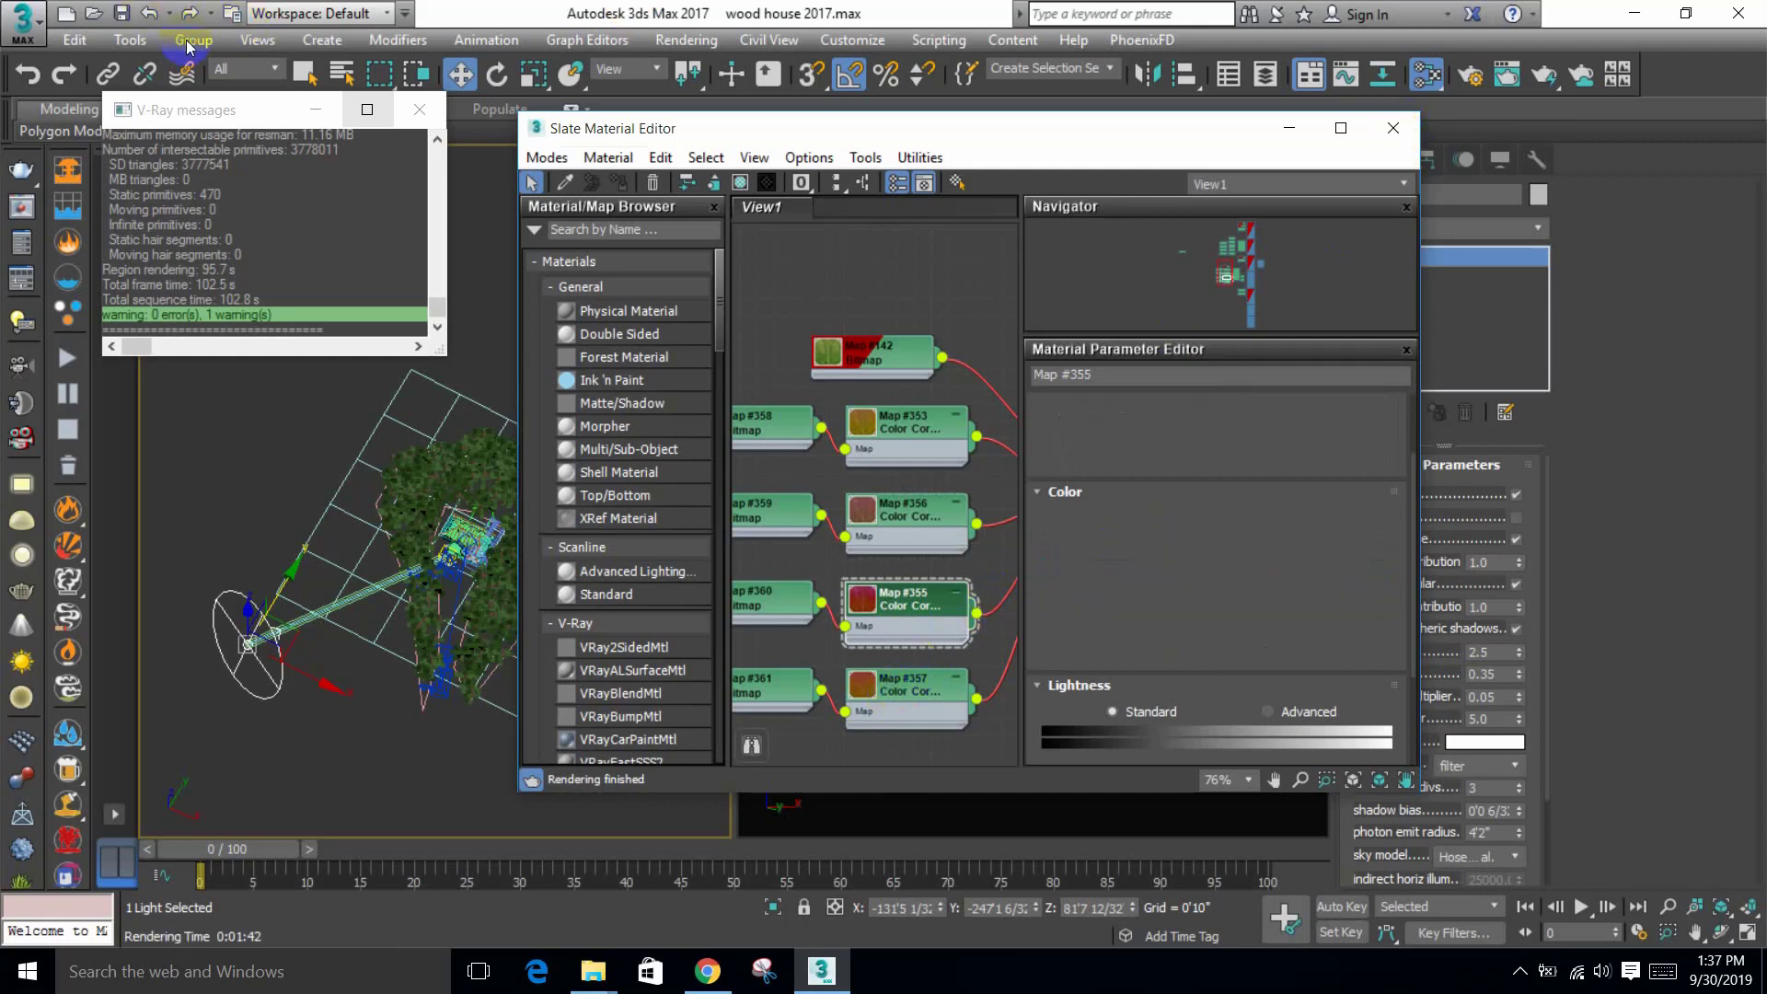
click(121, 13)
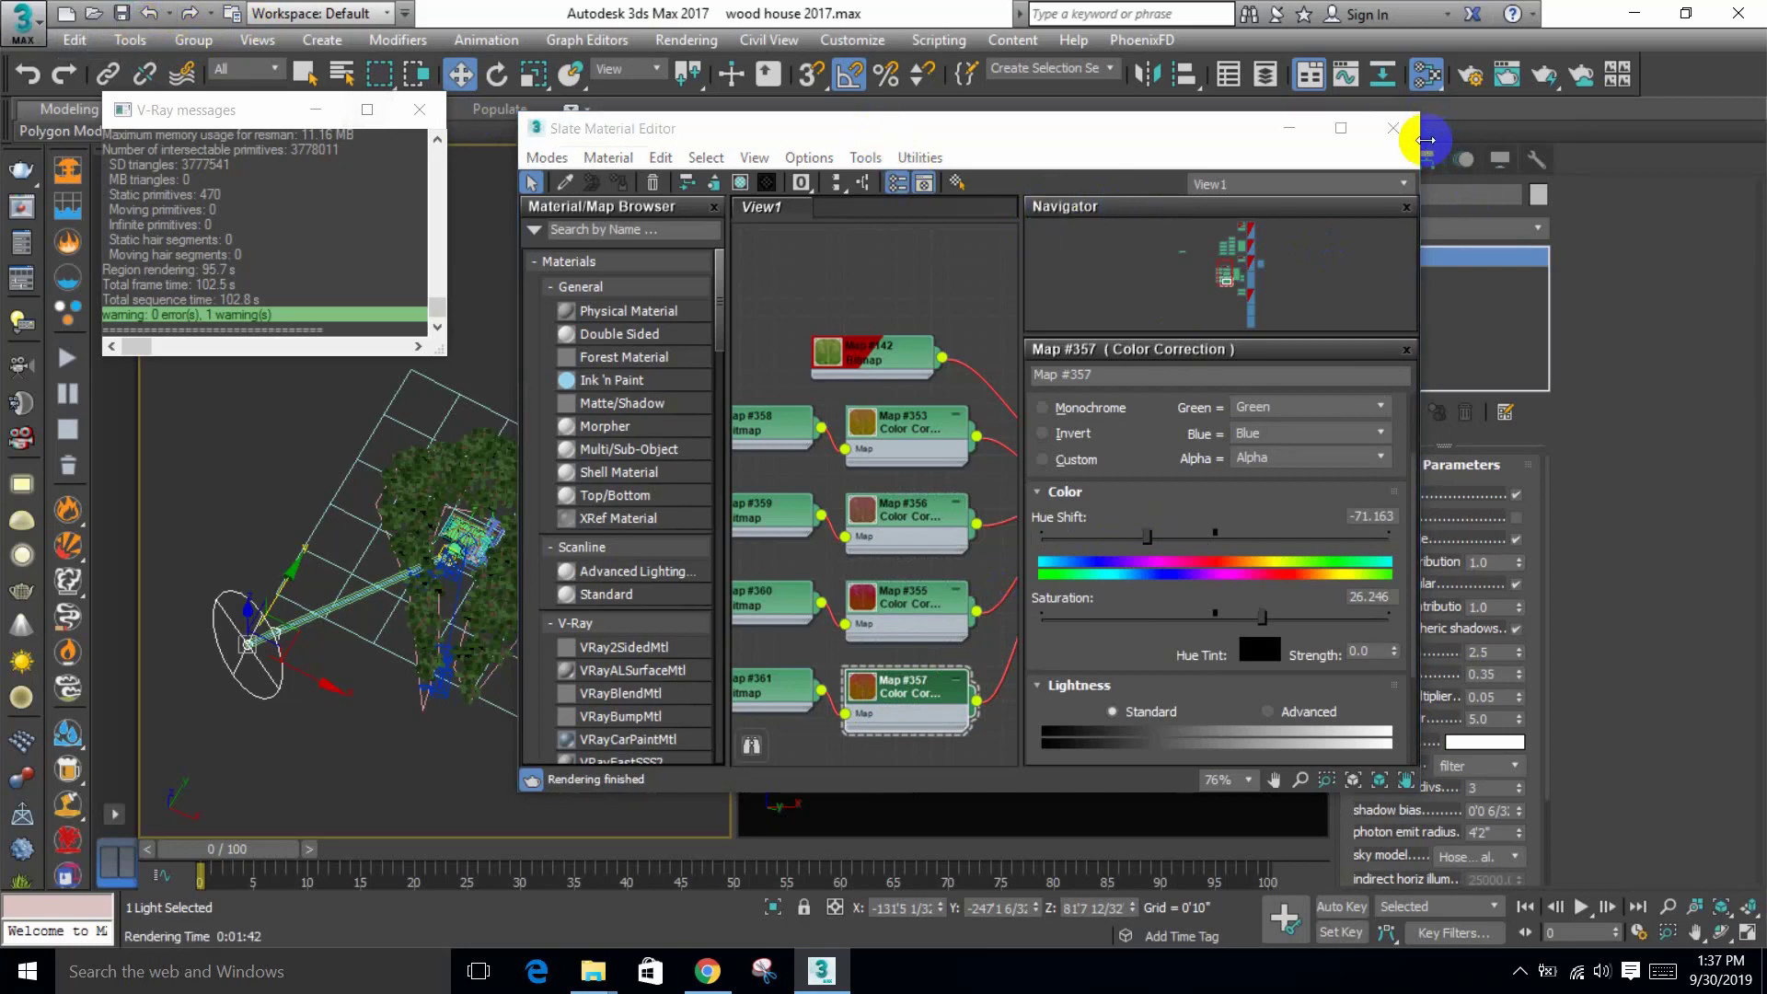
Step: Close the Slate Material Editor and start a new render of the PhysCamera001 view
click(1394, 130)
click(1098, 224)
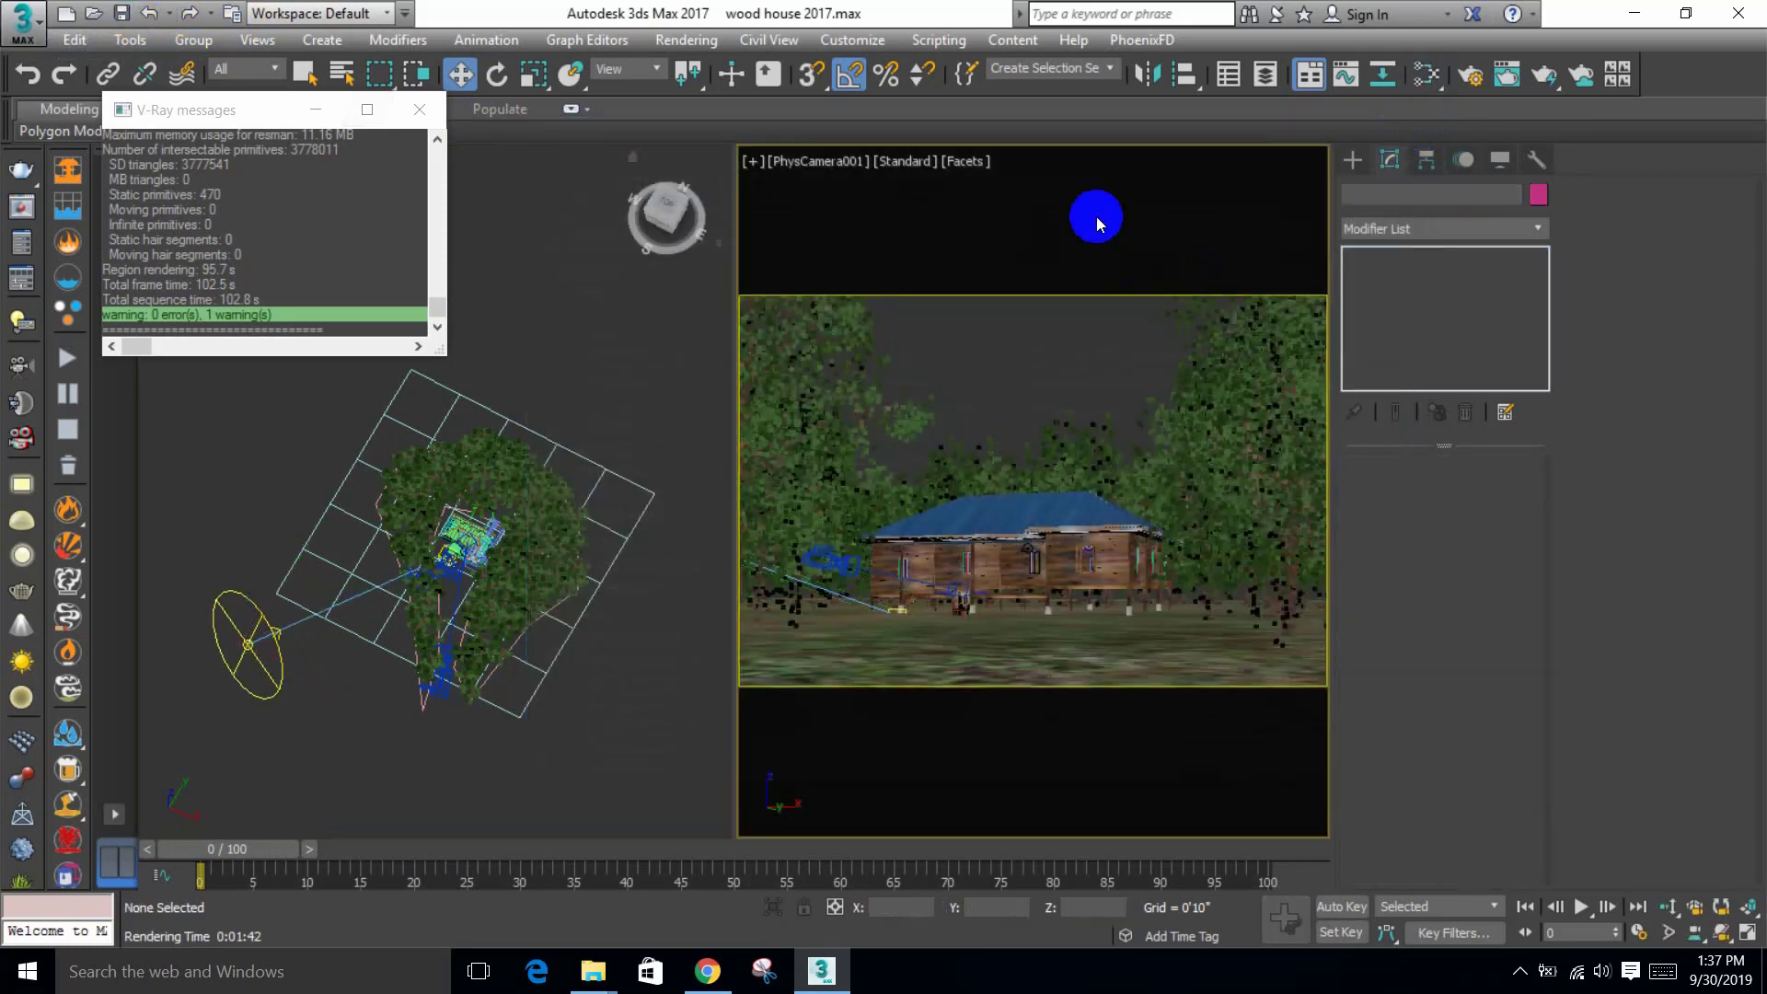
key(shift+q)
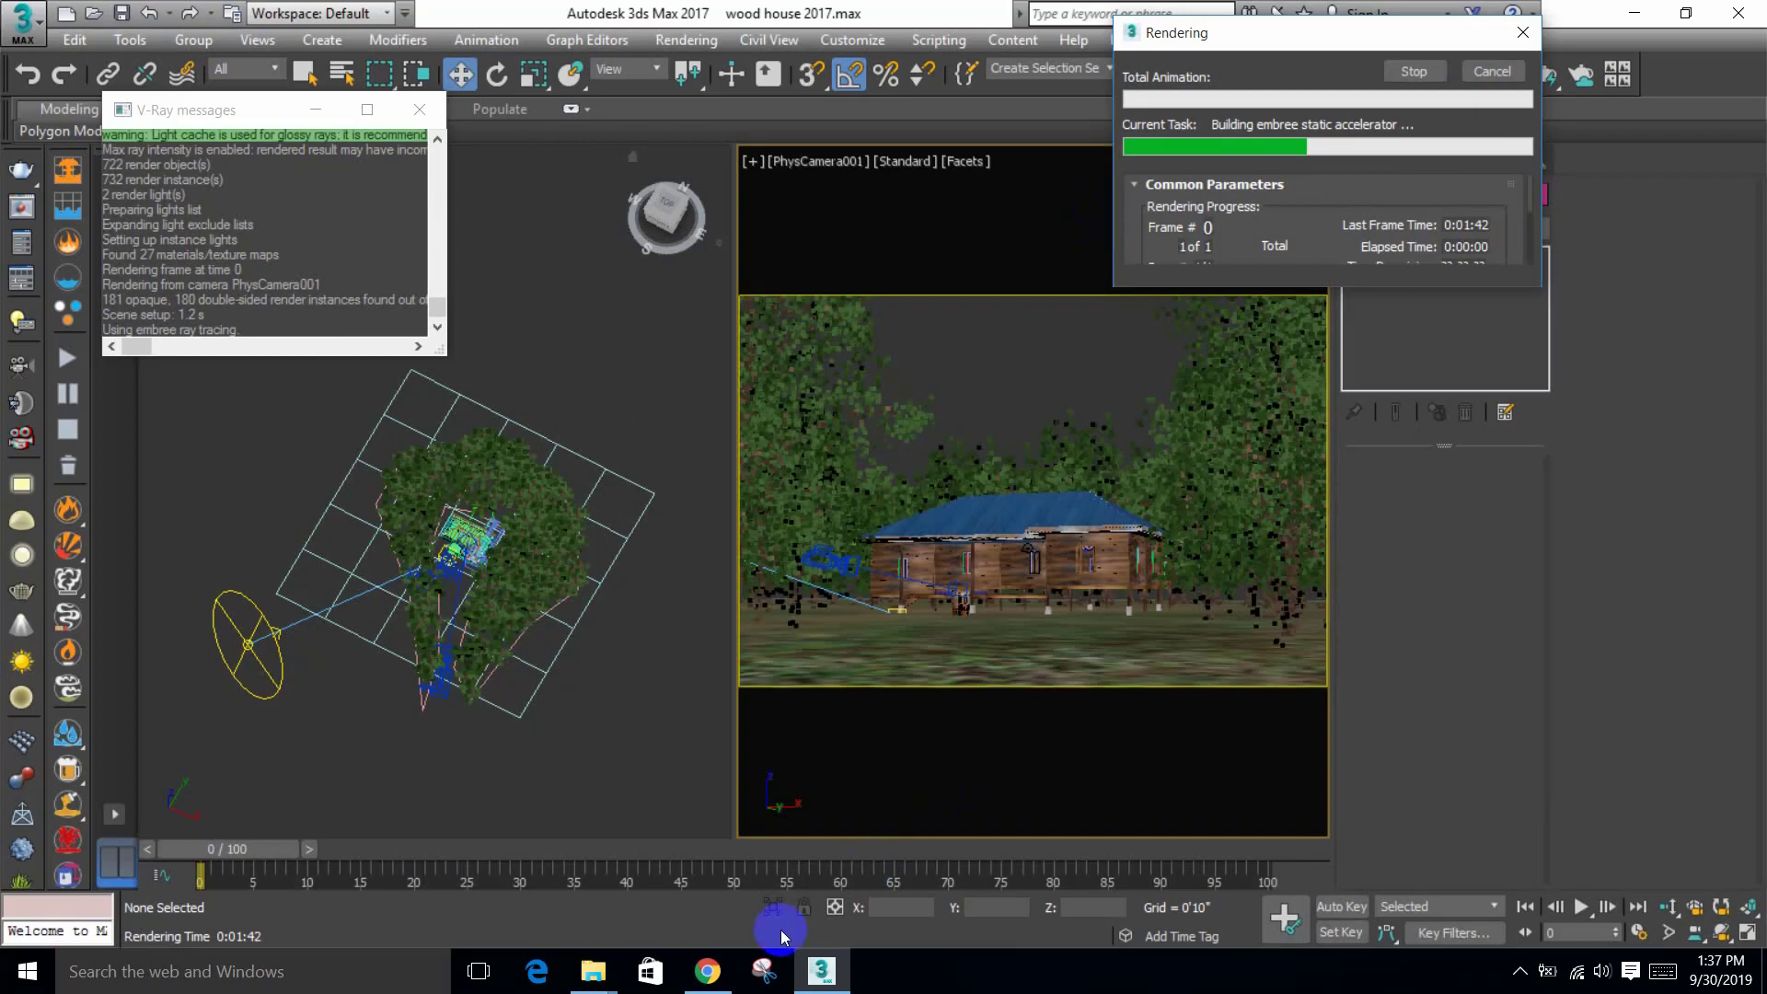
Step: Compare the autumn wood house reference picture in Chrome with the finished V-Ray render
click(706, 971)
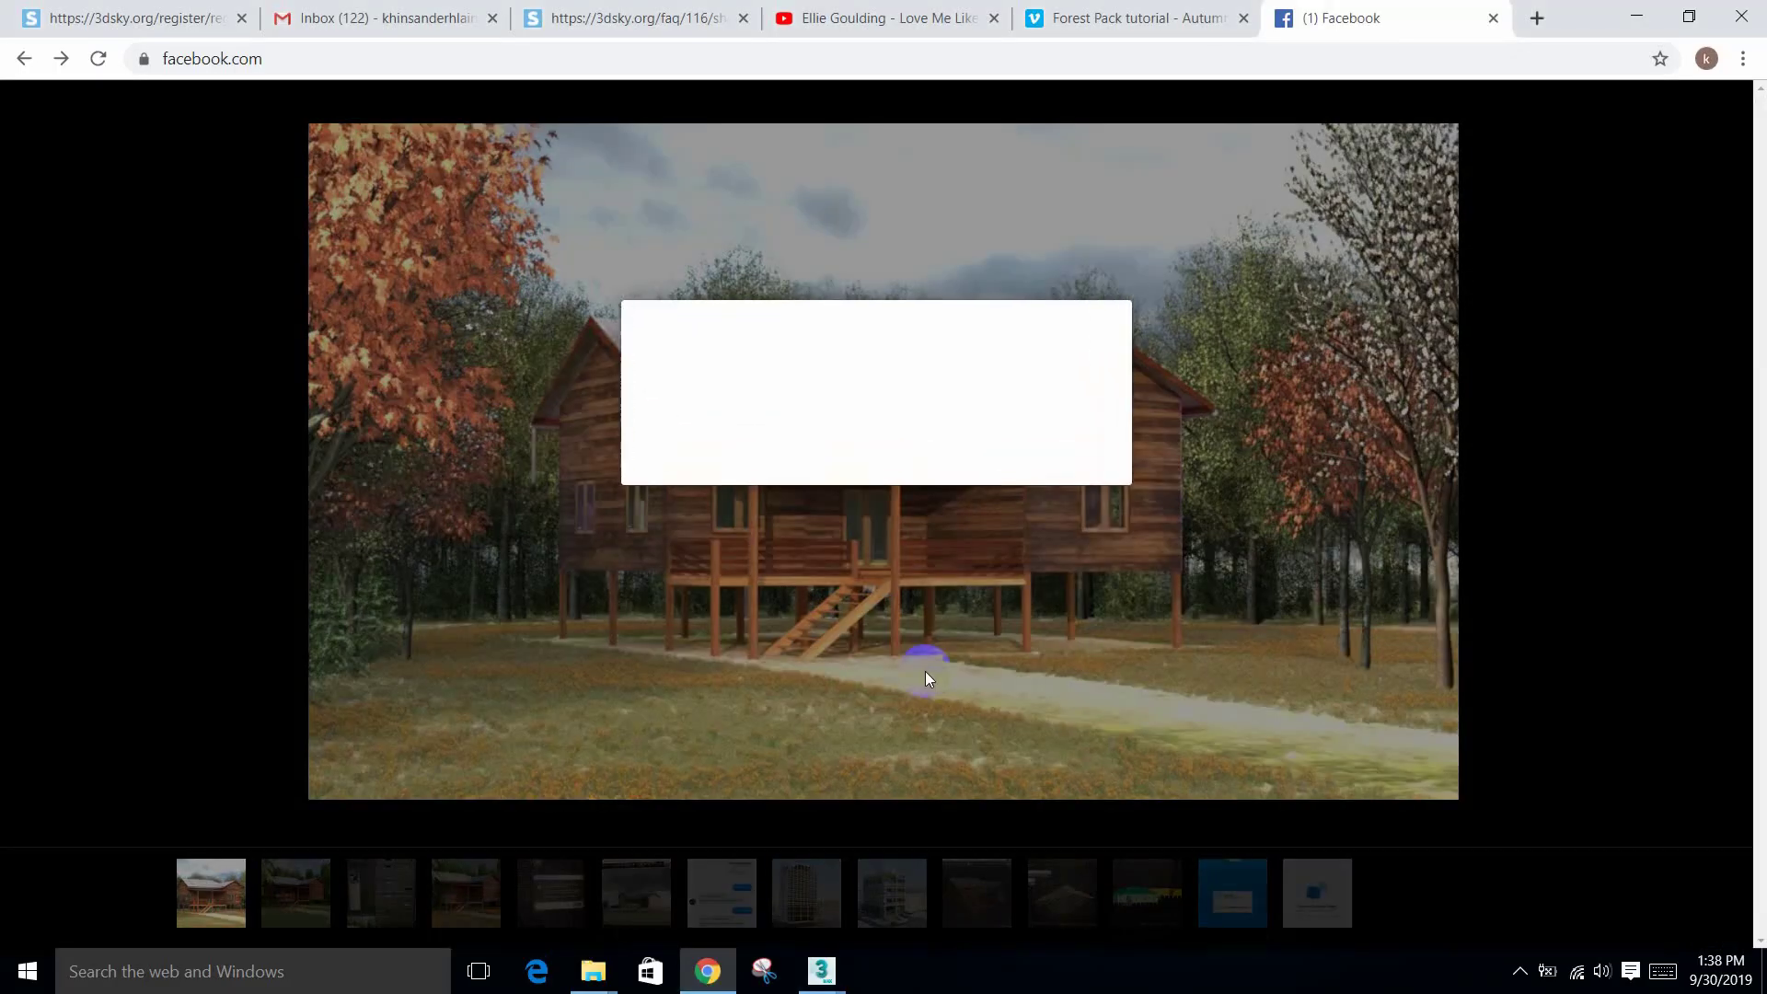
click(1083, 459)
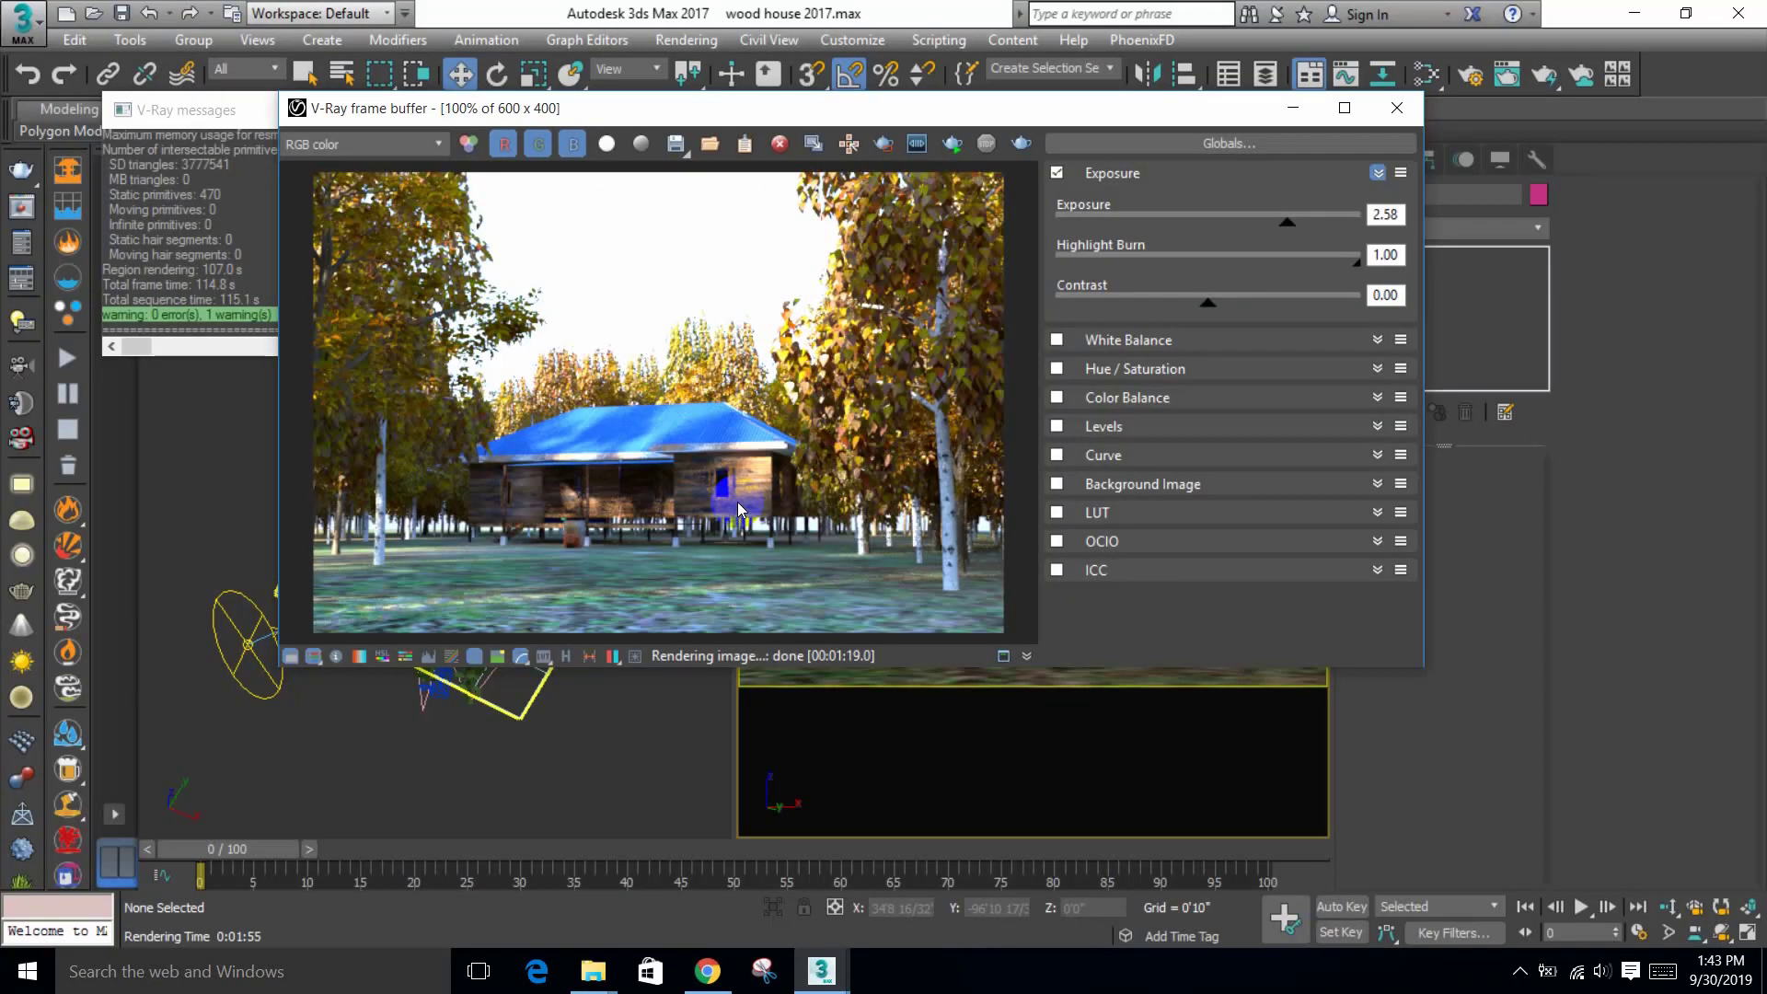
scroll(737, 500, down, 2)
scroll(727, 534, up, 2)
Step: Close the frame buffer and convert the ground plane with its Unwrap UVW modifier to an Editable Poly
click(1396, 108)
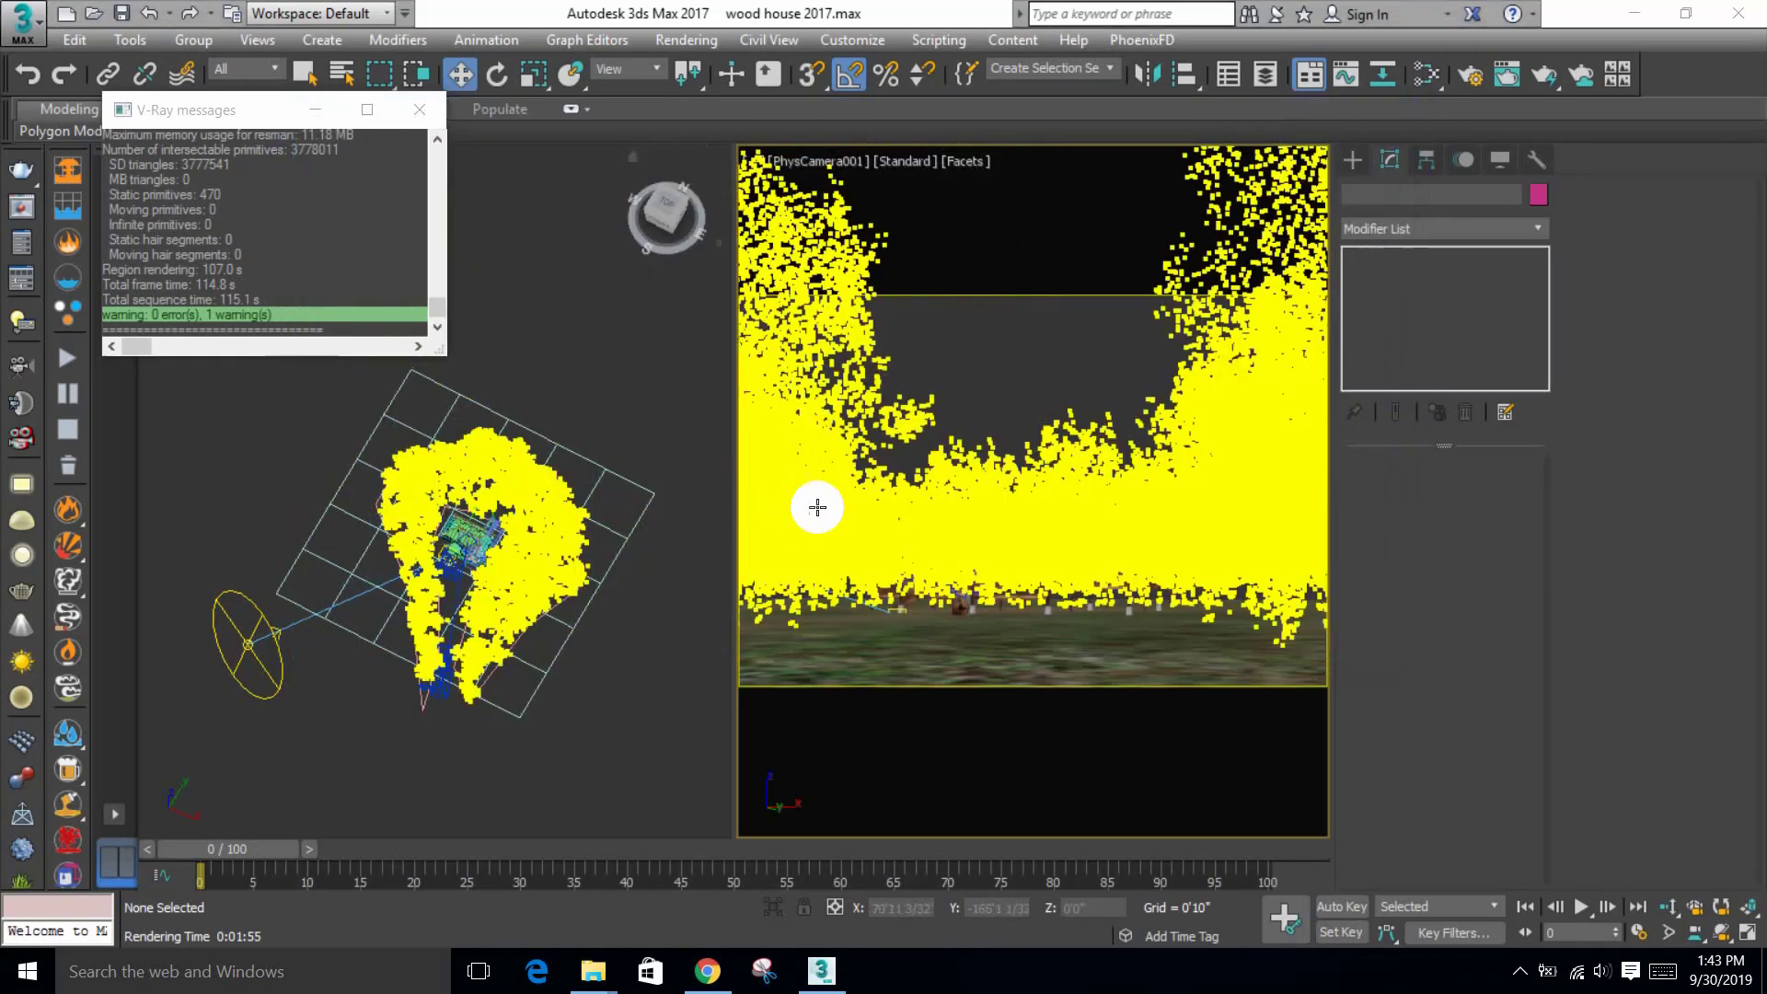
click(658, 457)
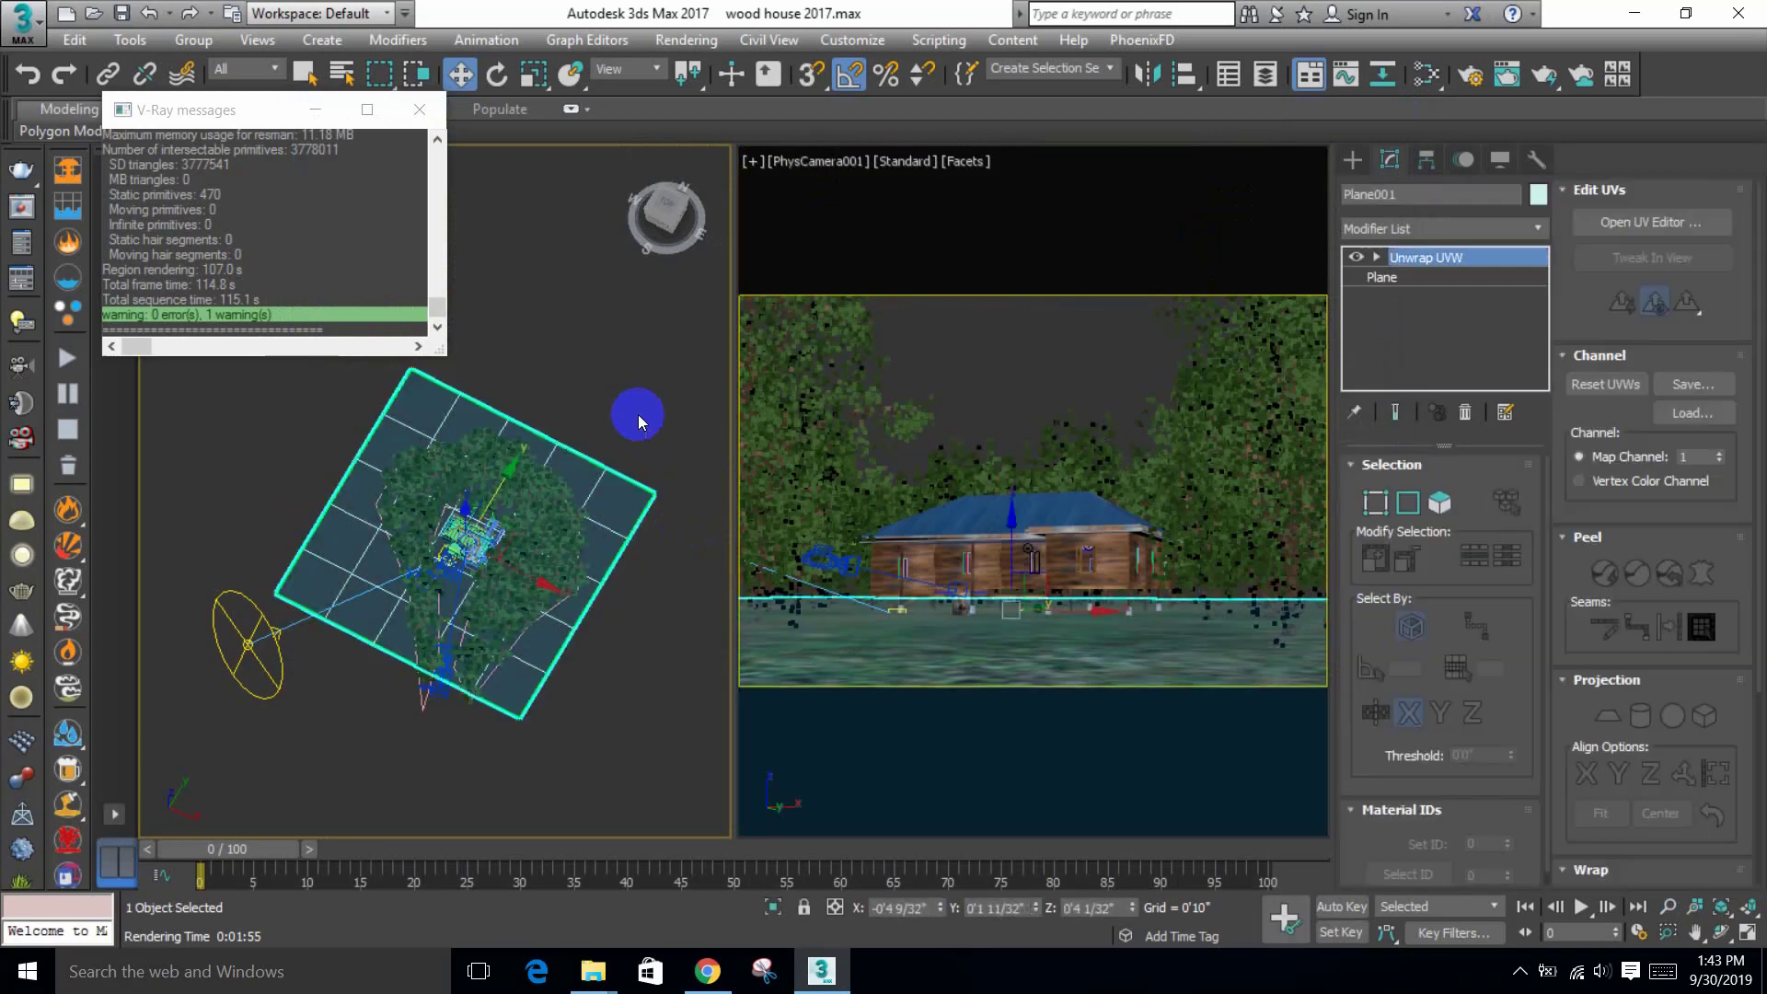
click(776, 910)
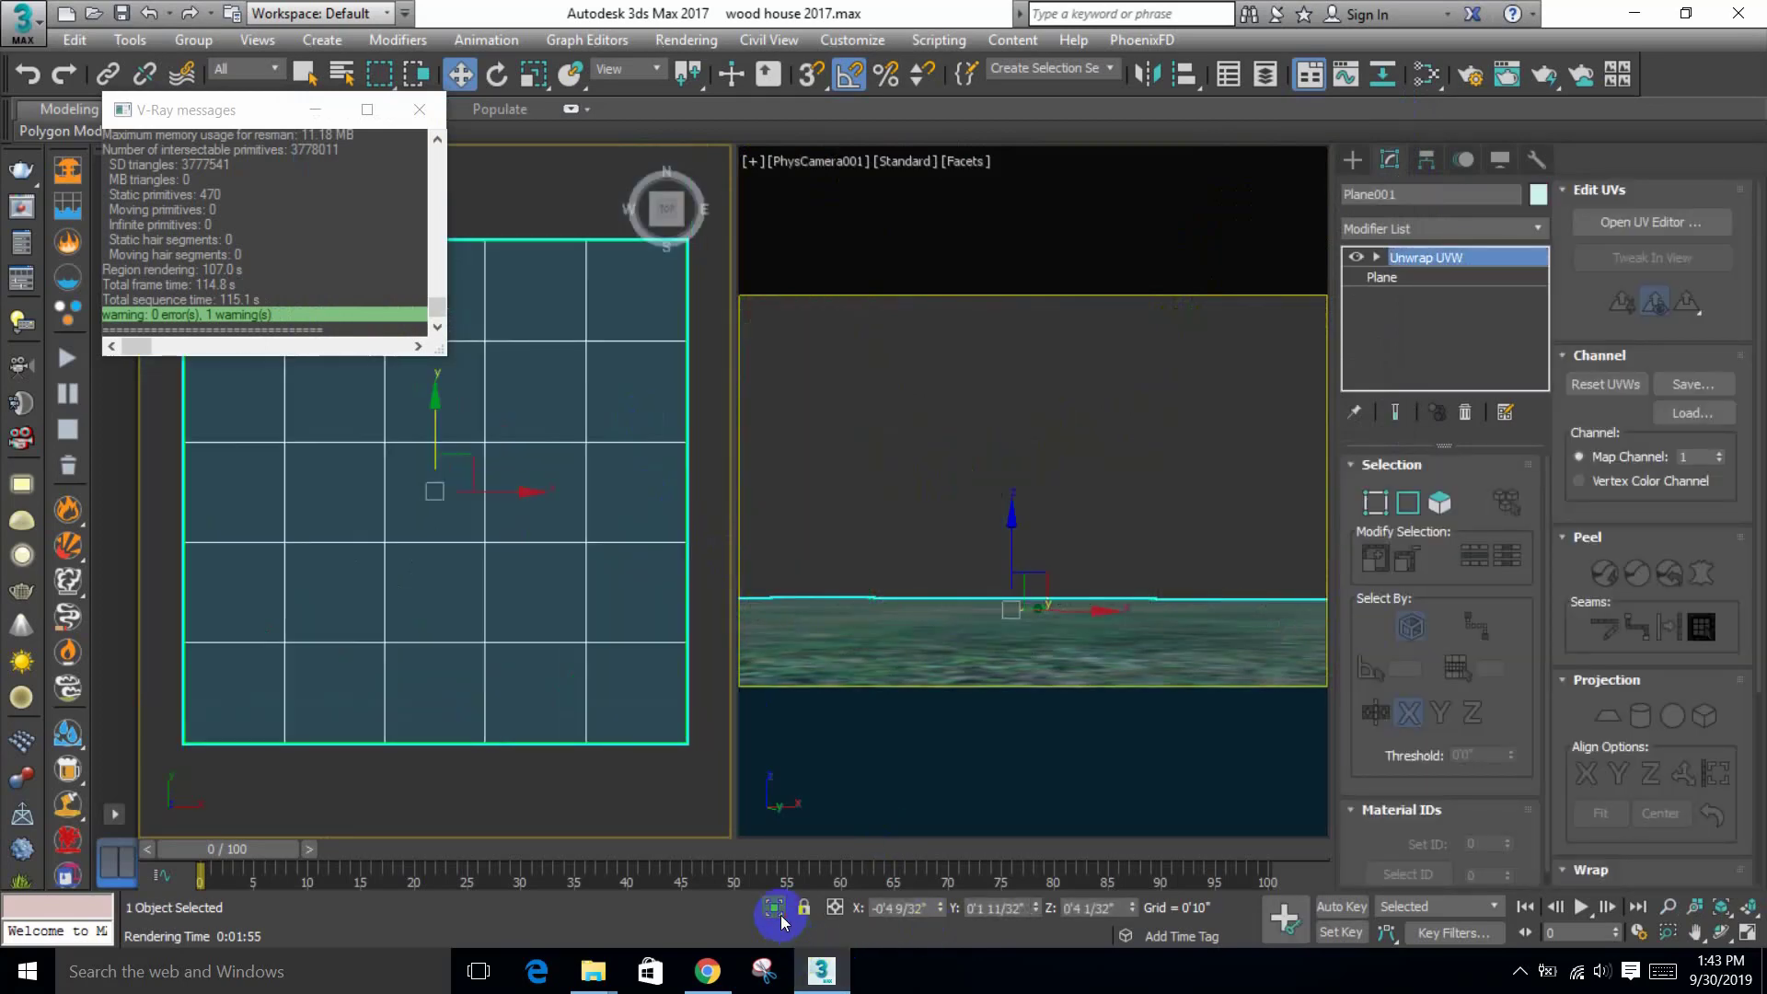
scroll(833, 533, down, 3)
click(1030, 480)
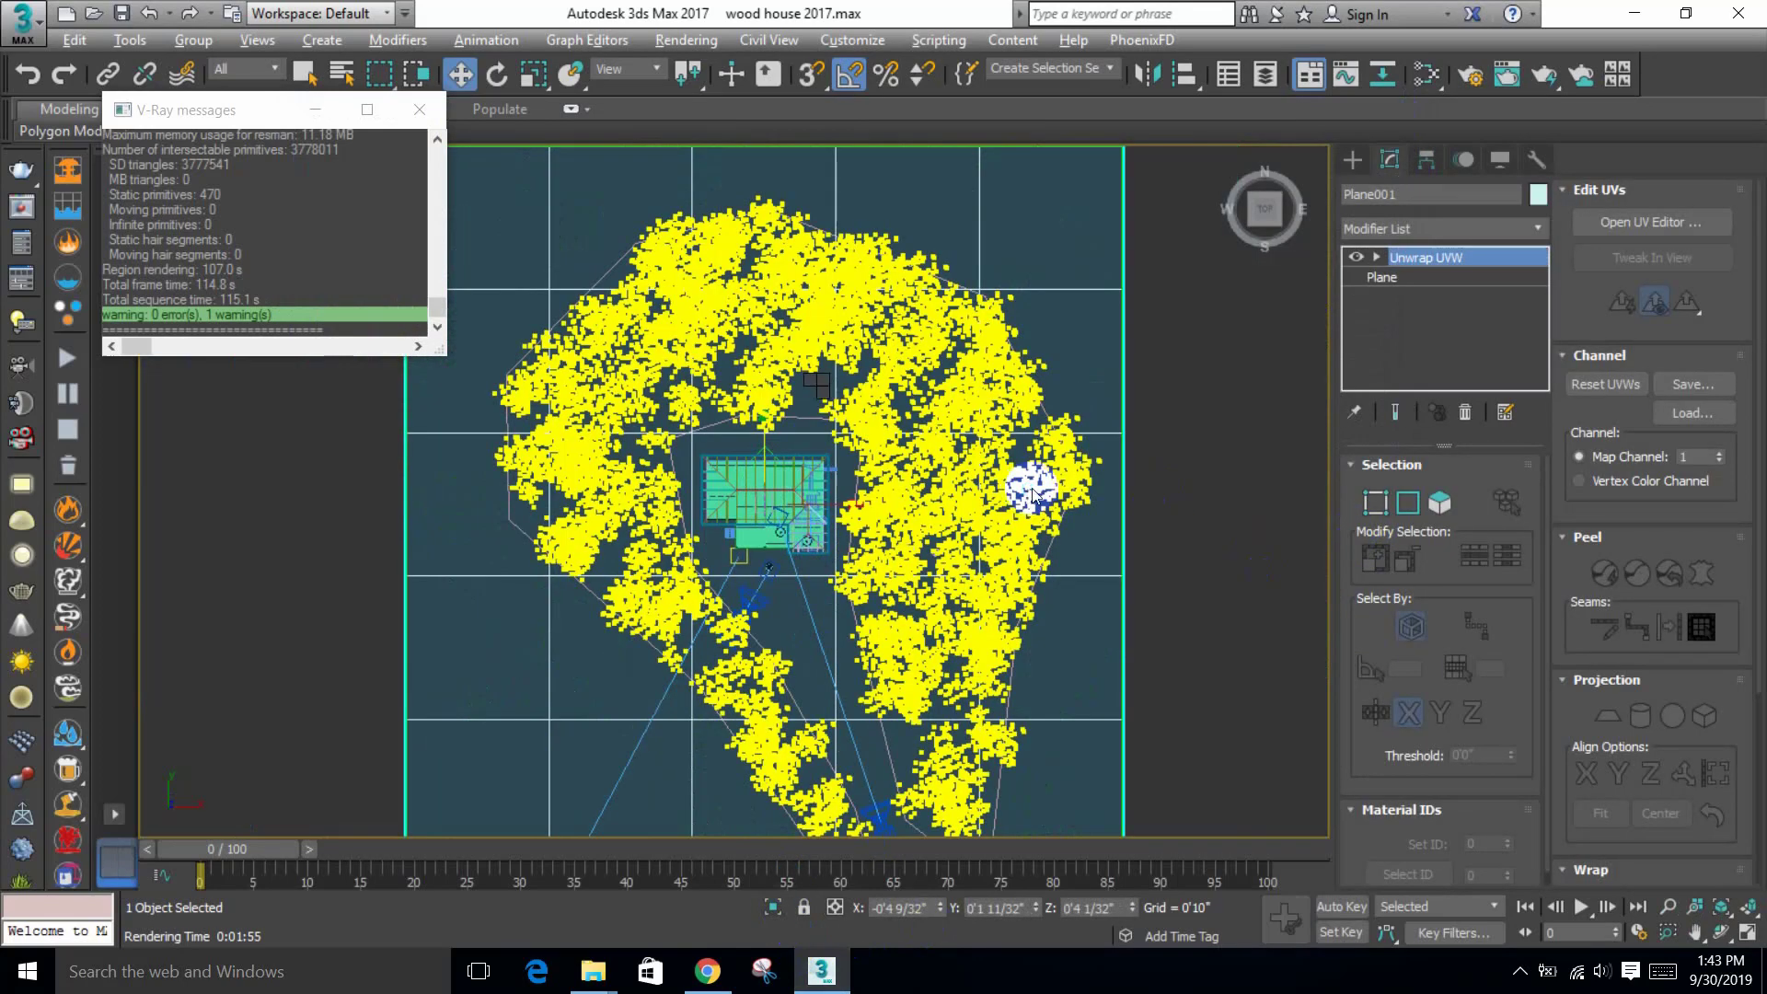
right_click(1024, 477)
mouse_move(1234, 727)
click(1344, 739)
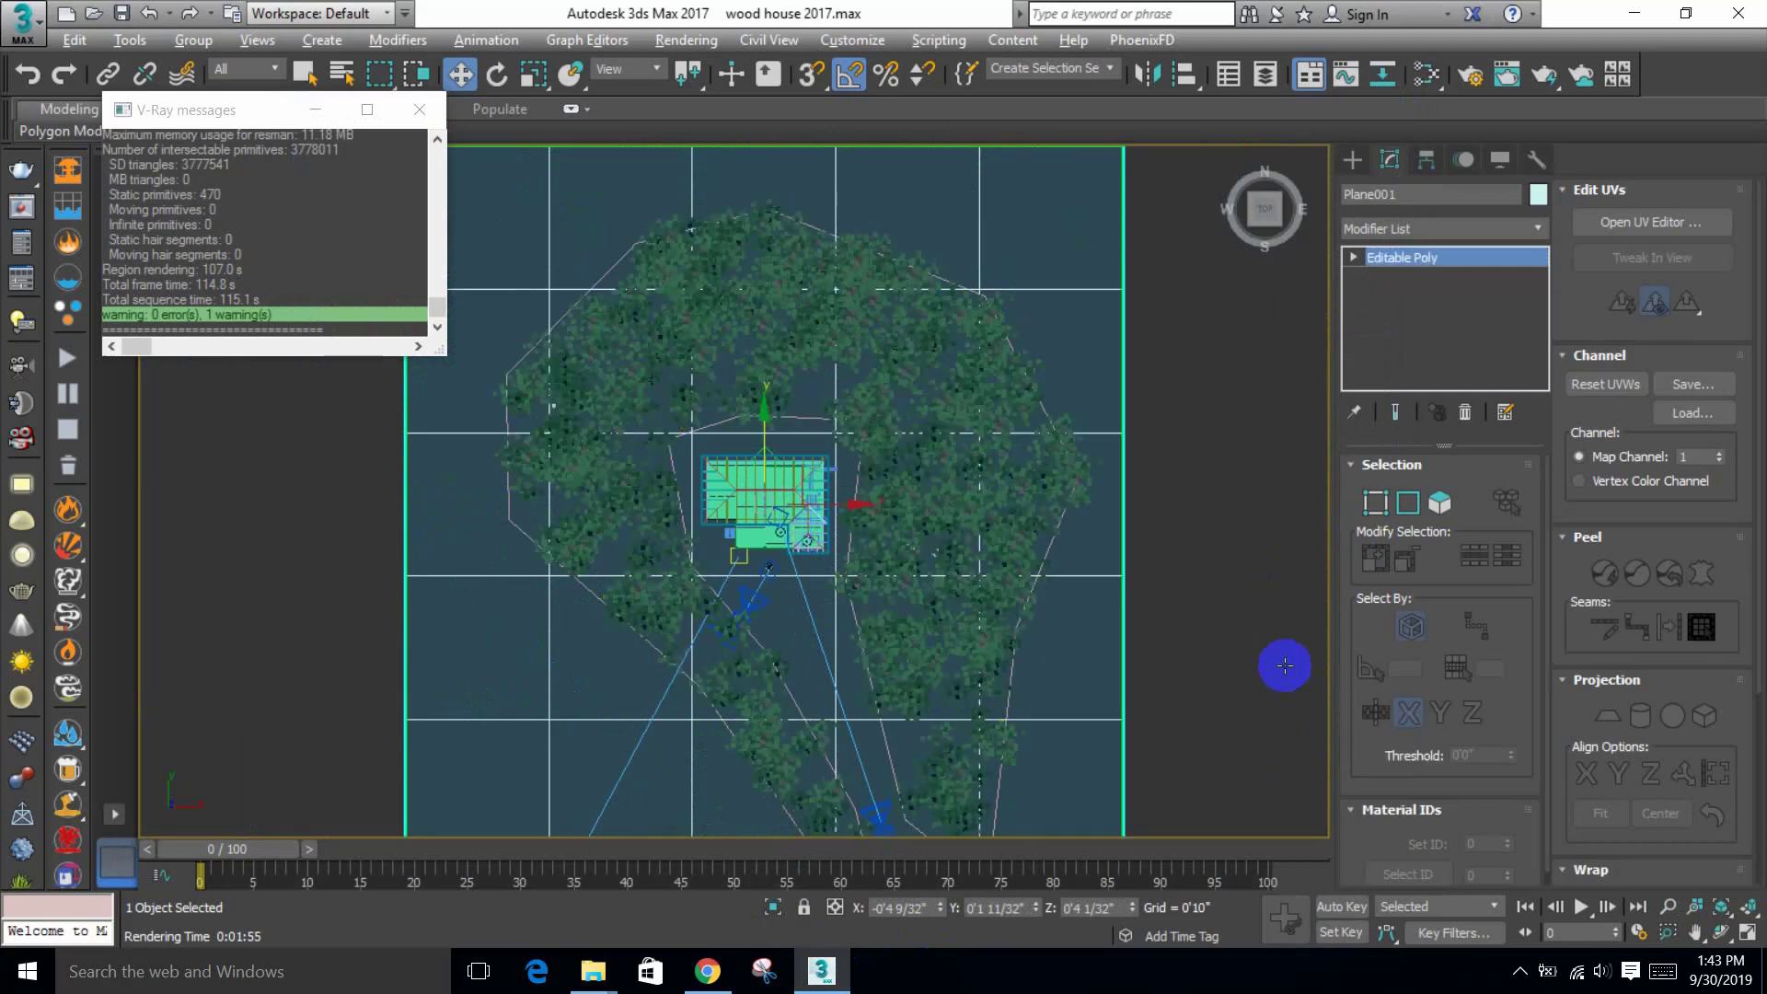
Step: Detach the six ground polygons under the house and along the open path toward the camera as a separate object
click(1304, 638)
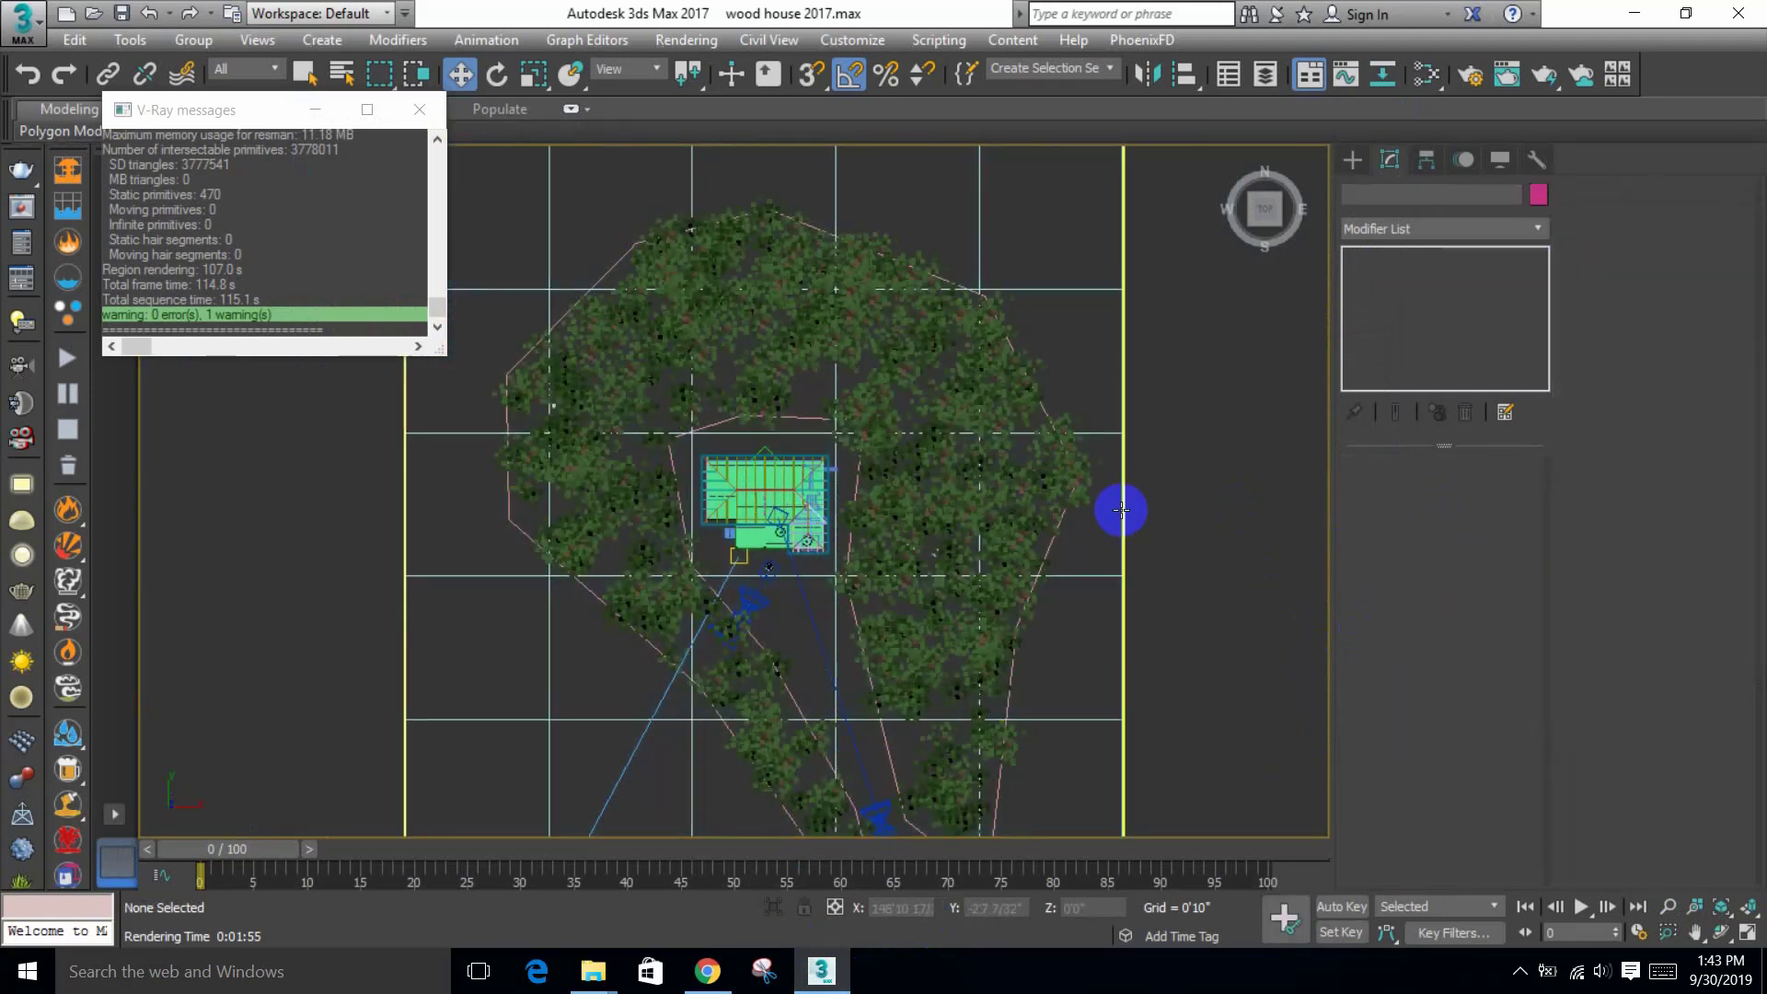
drag(1153, 561, 1100, 579)
click(1464, 497)
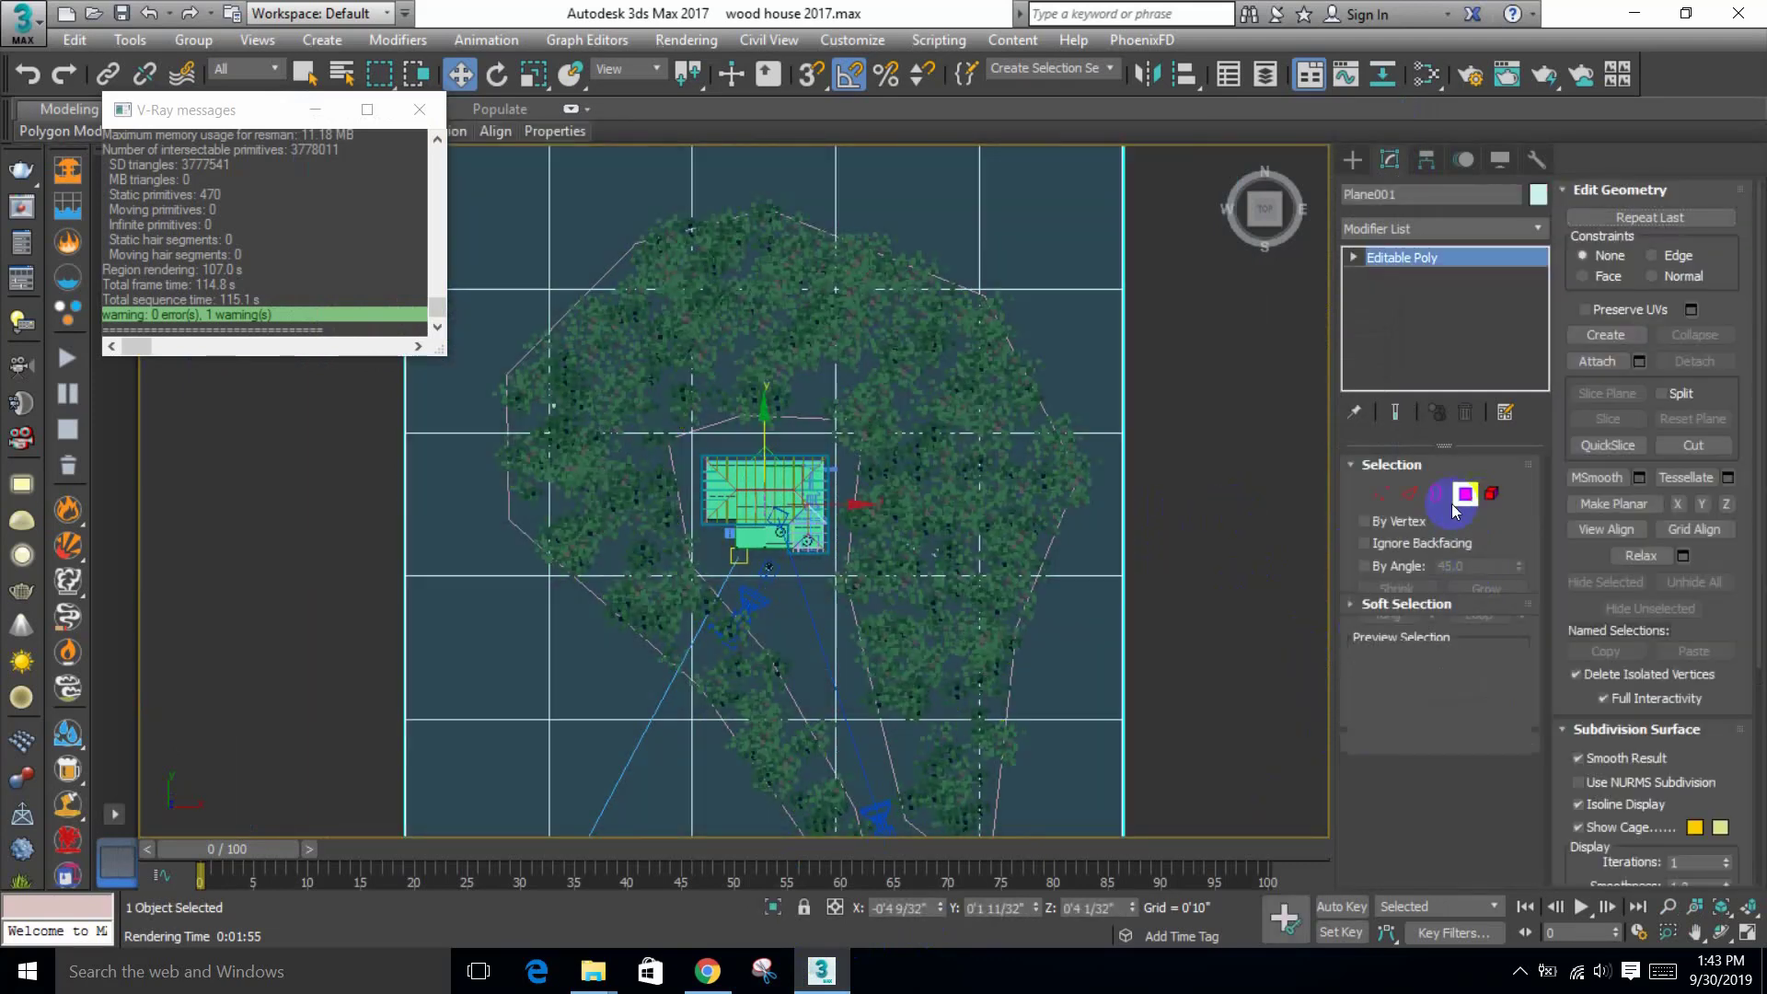
middle_drag(967, 653, 963, 611)
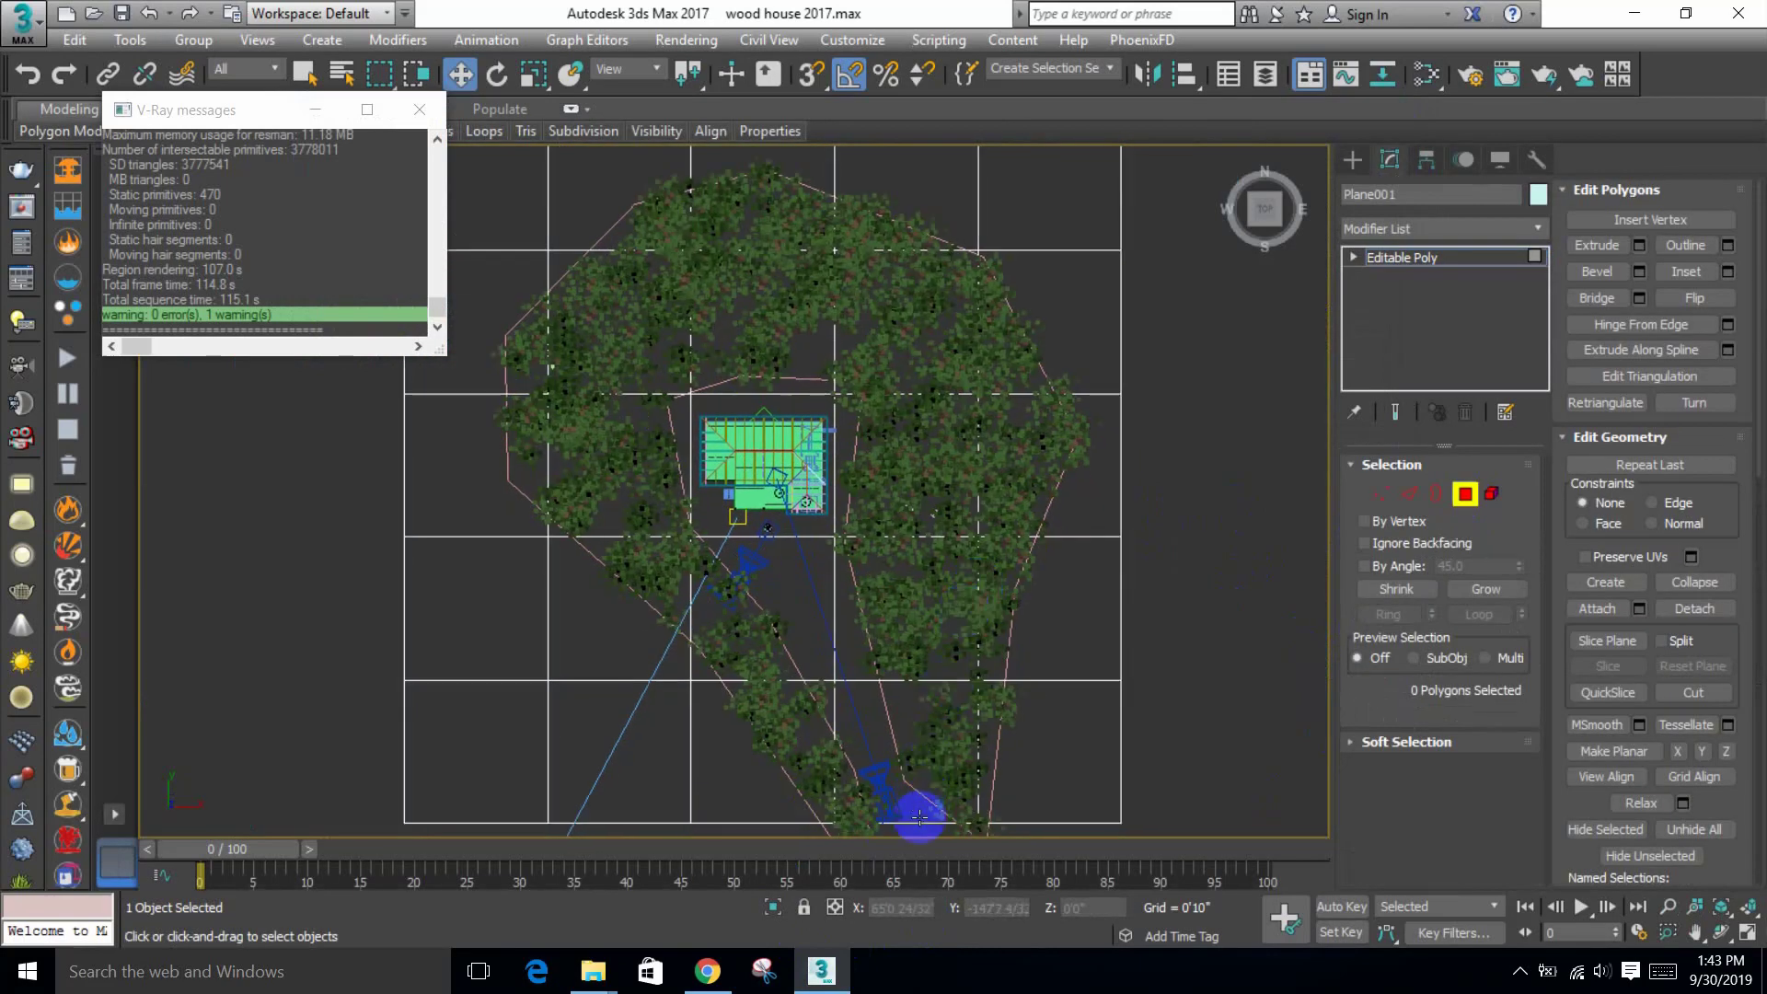
middle_drag(917, 829, 913, 753)
drag(911, 794, 794, 373)
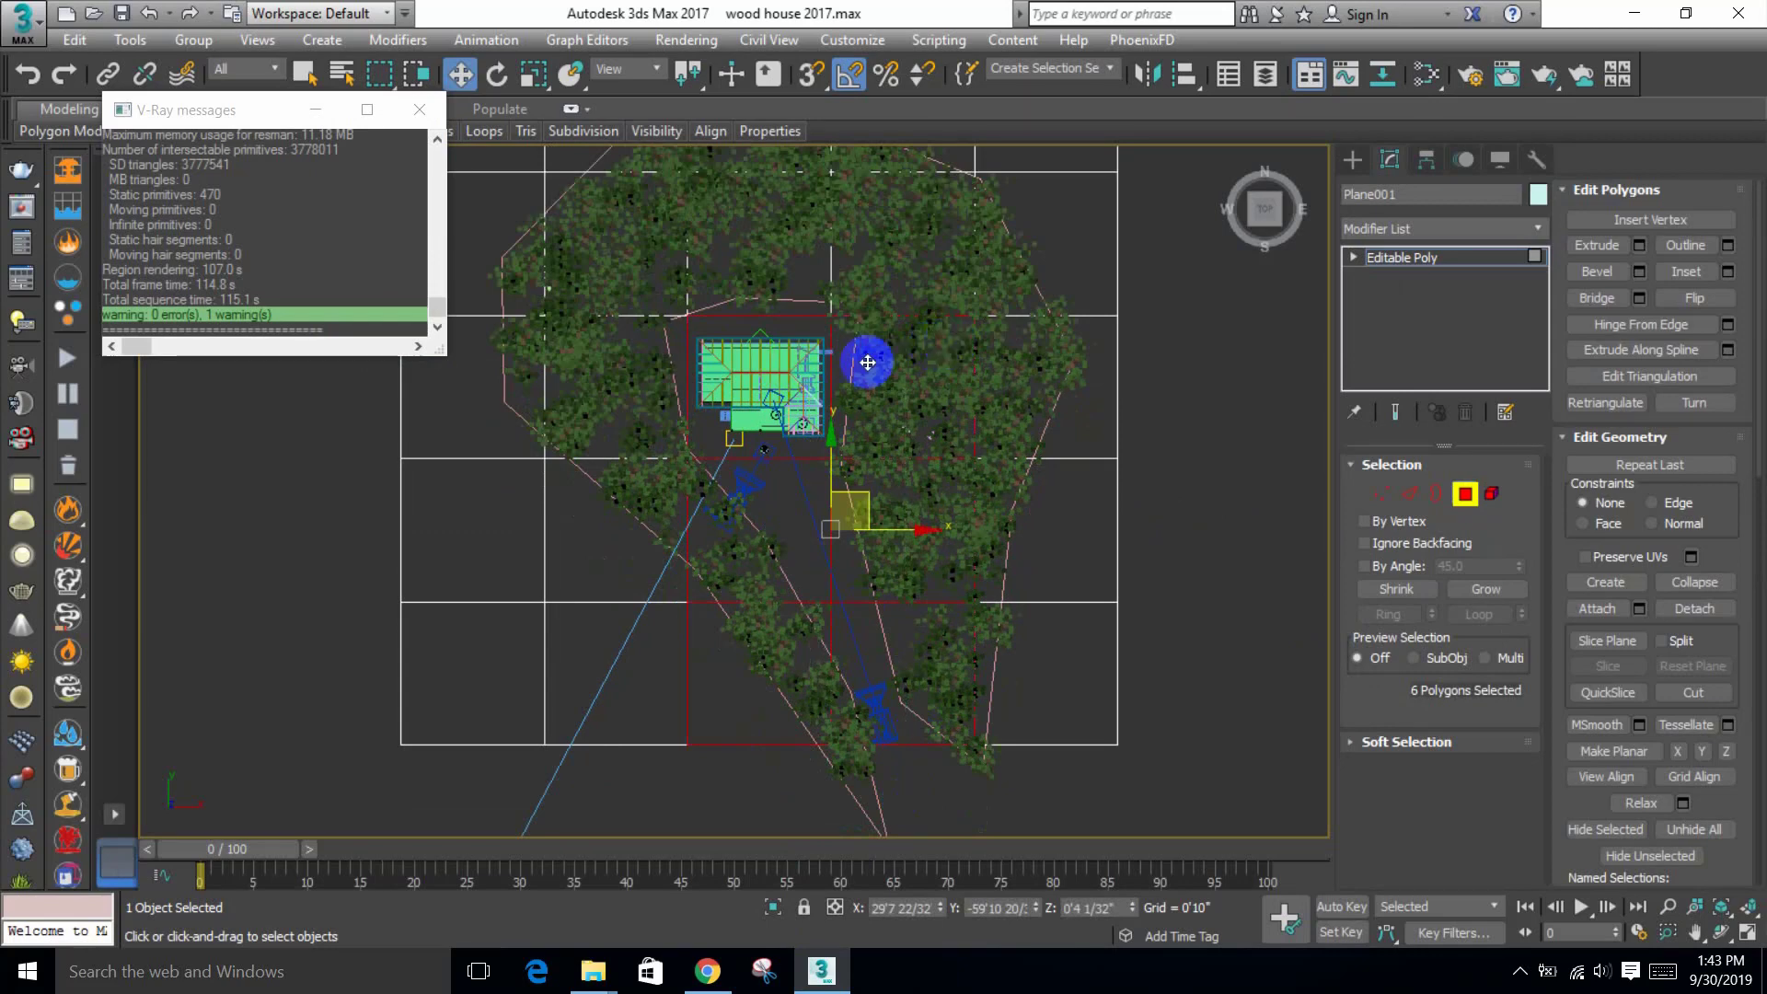
click(1690, 608)
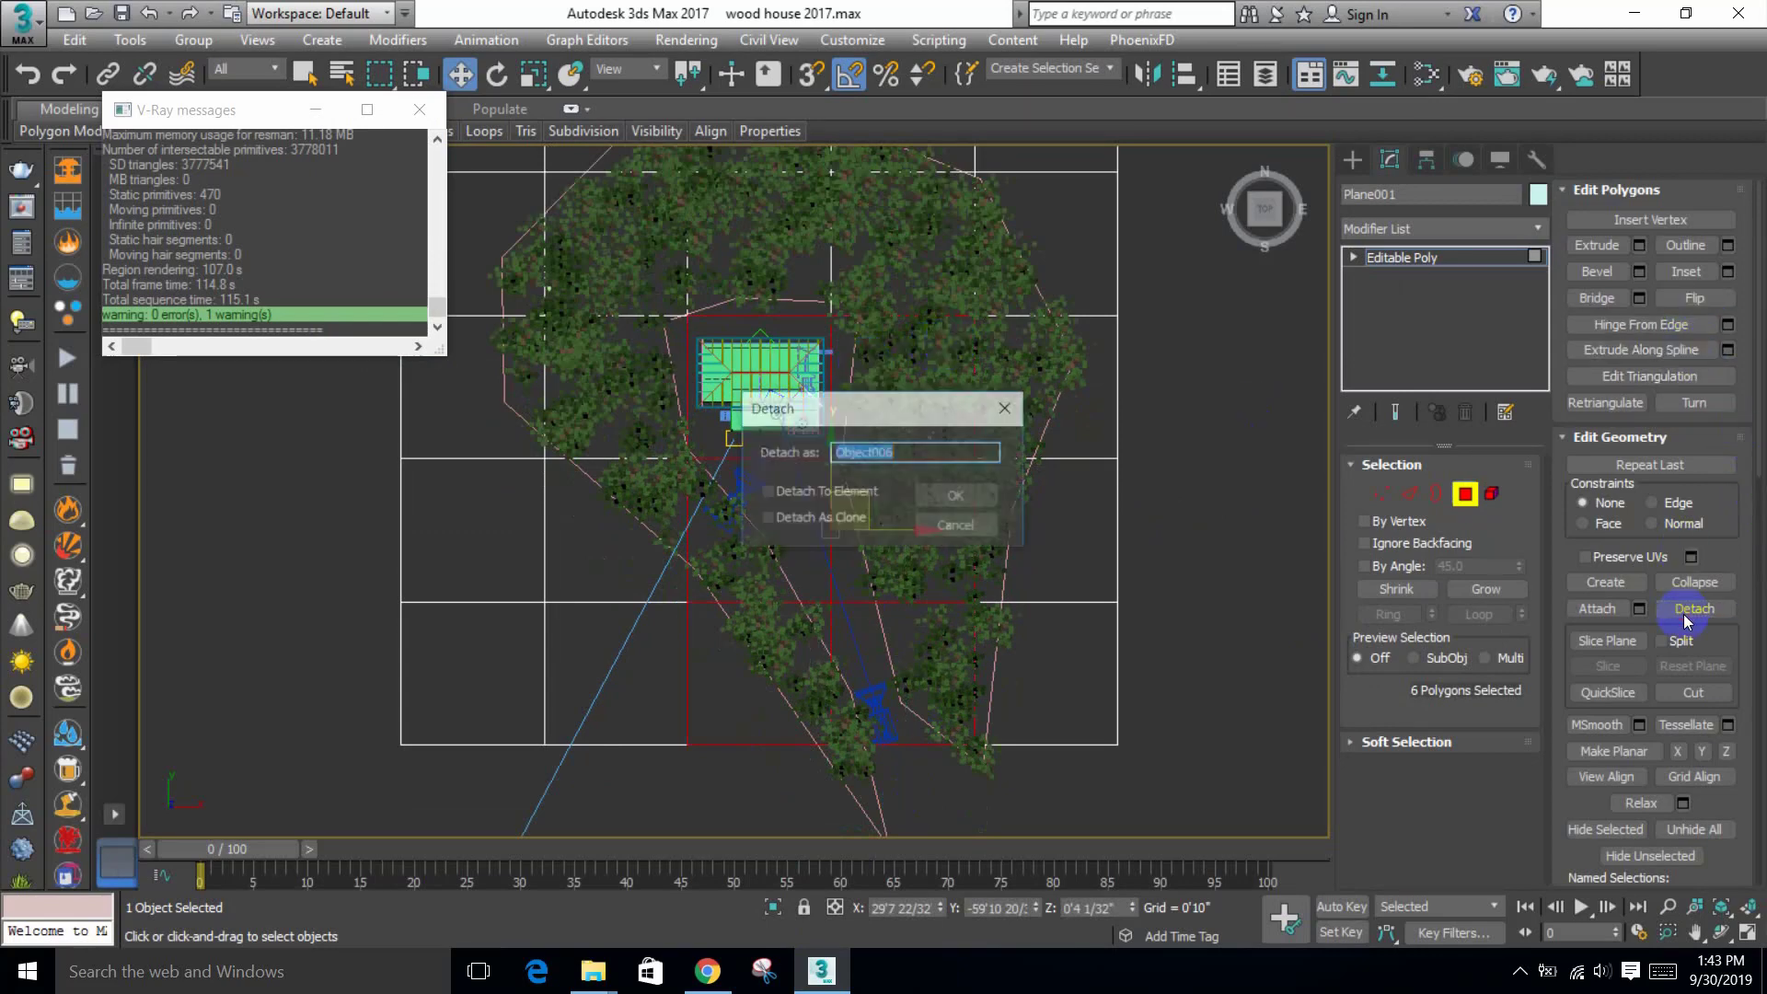
key(Return)
click(1467, 497)
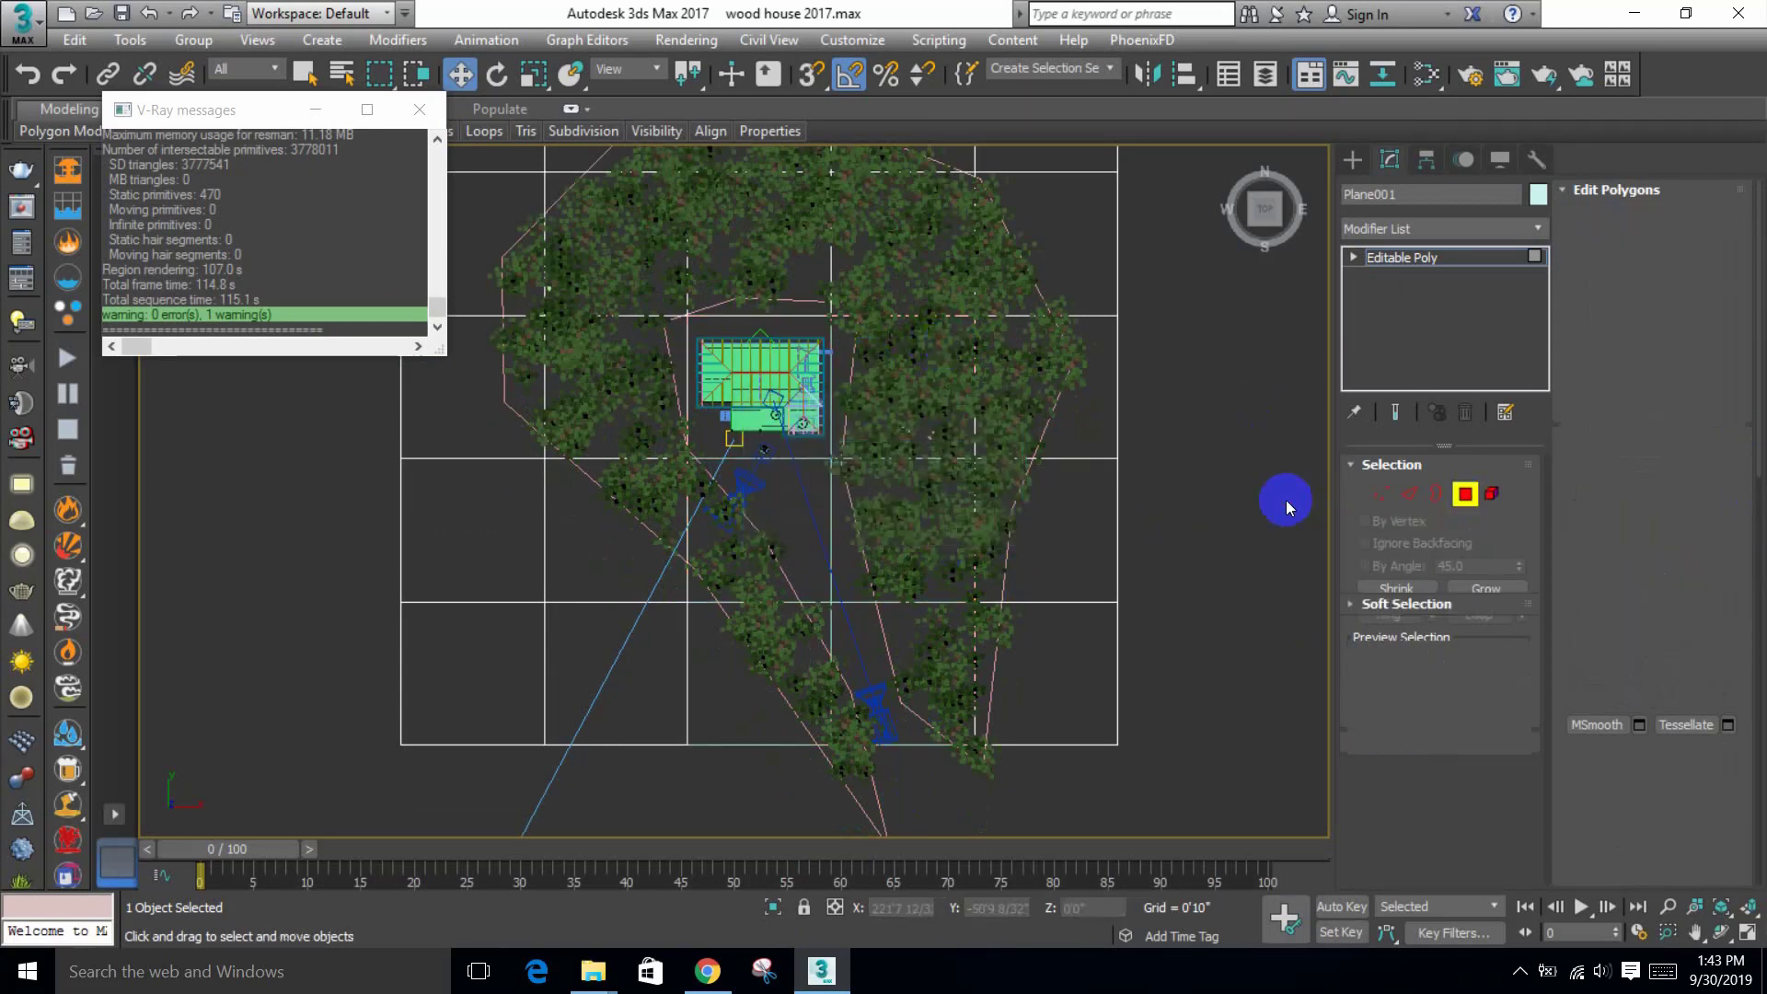
Step: Try to isolate the detached ground piece and add an Unwrap UVW modifier, and dismiss the crash report
click(771, 738)
click(765, 742)
key(alt+q)
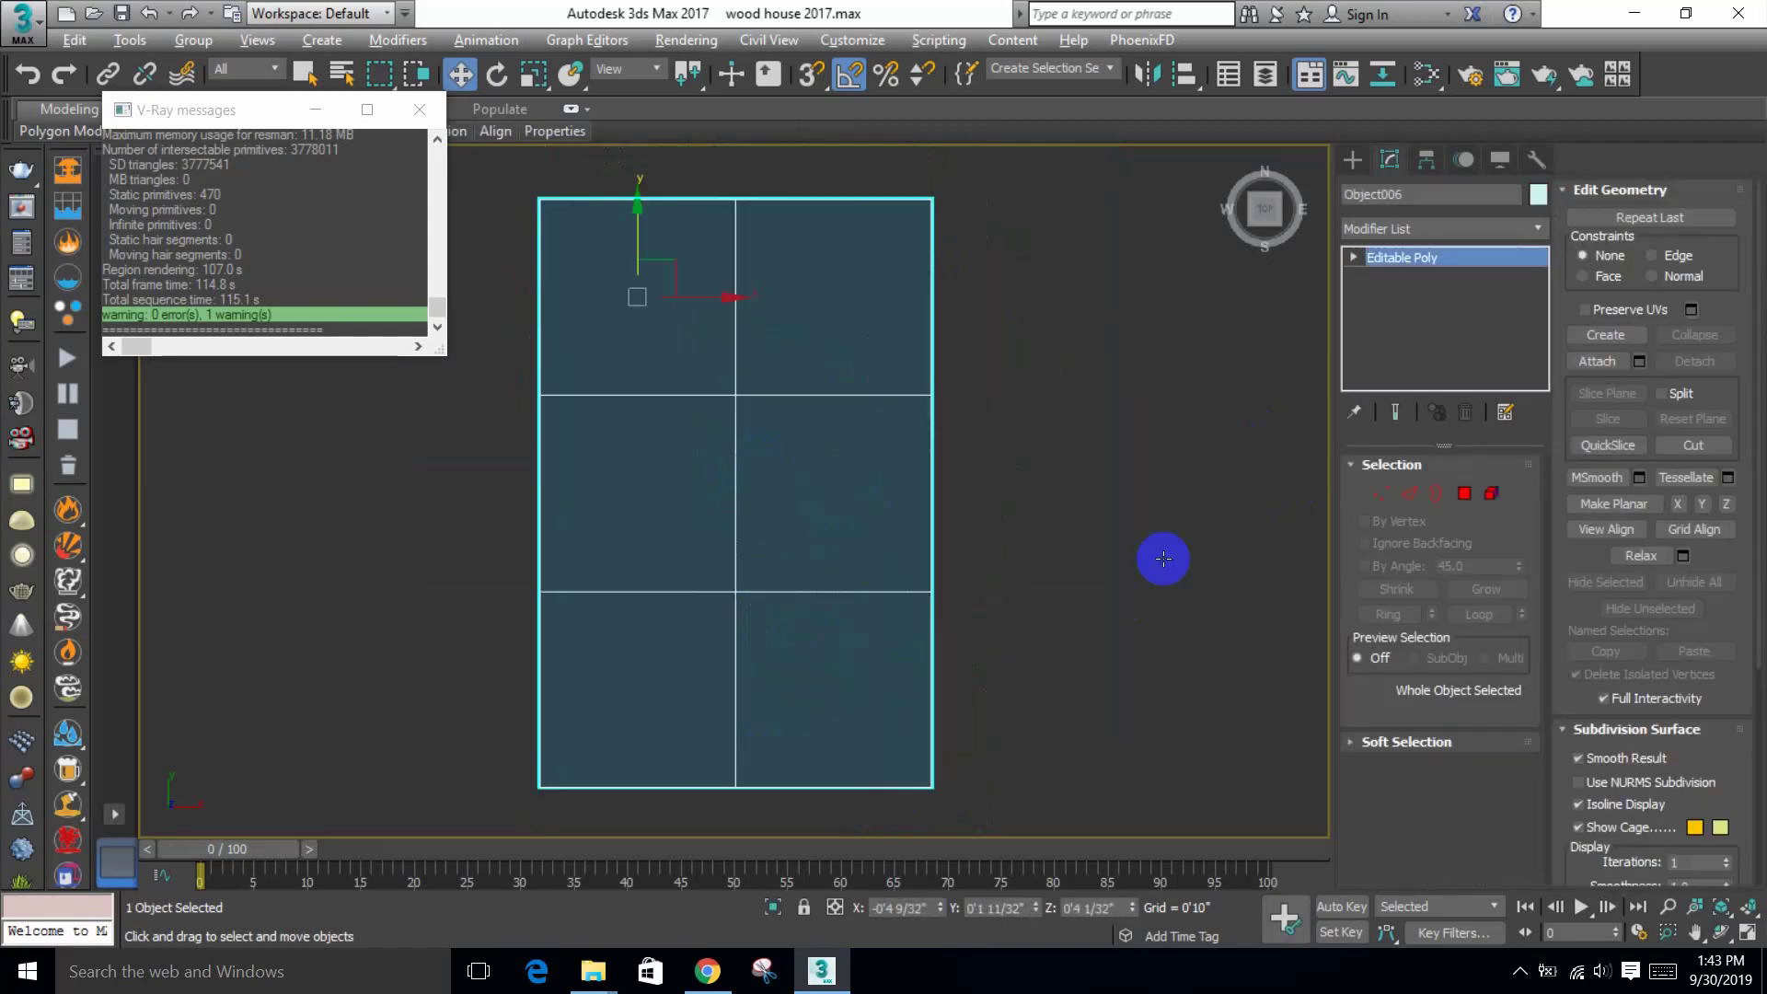
click(1416, 263)
click(1422, 232)
key(u)
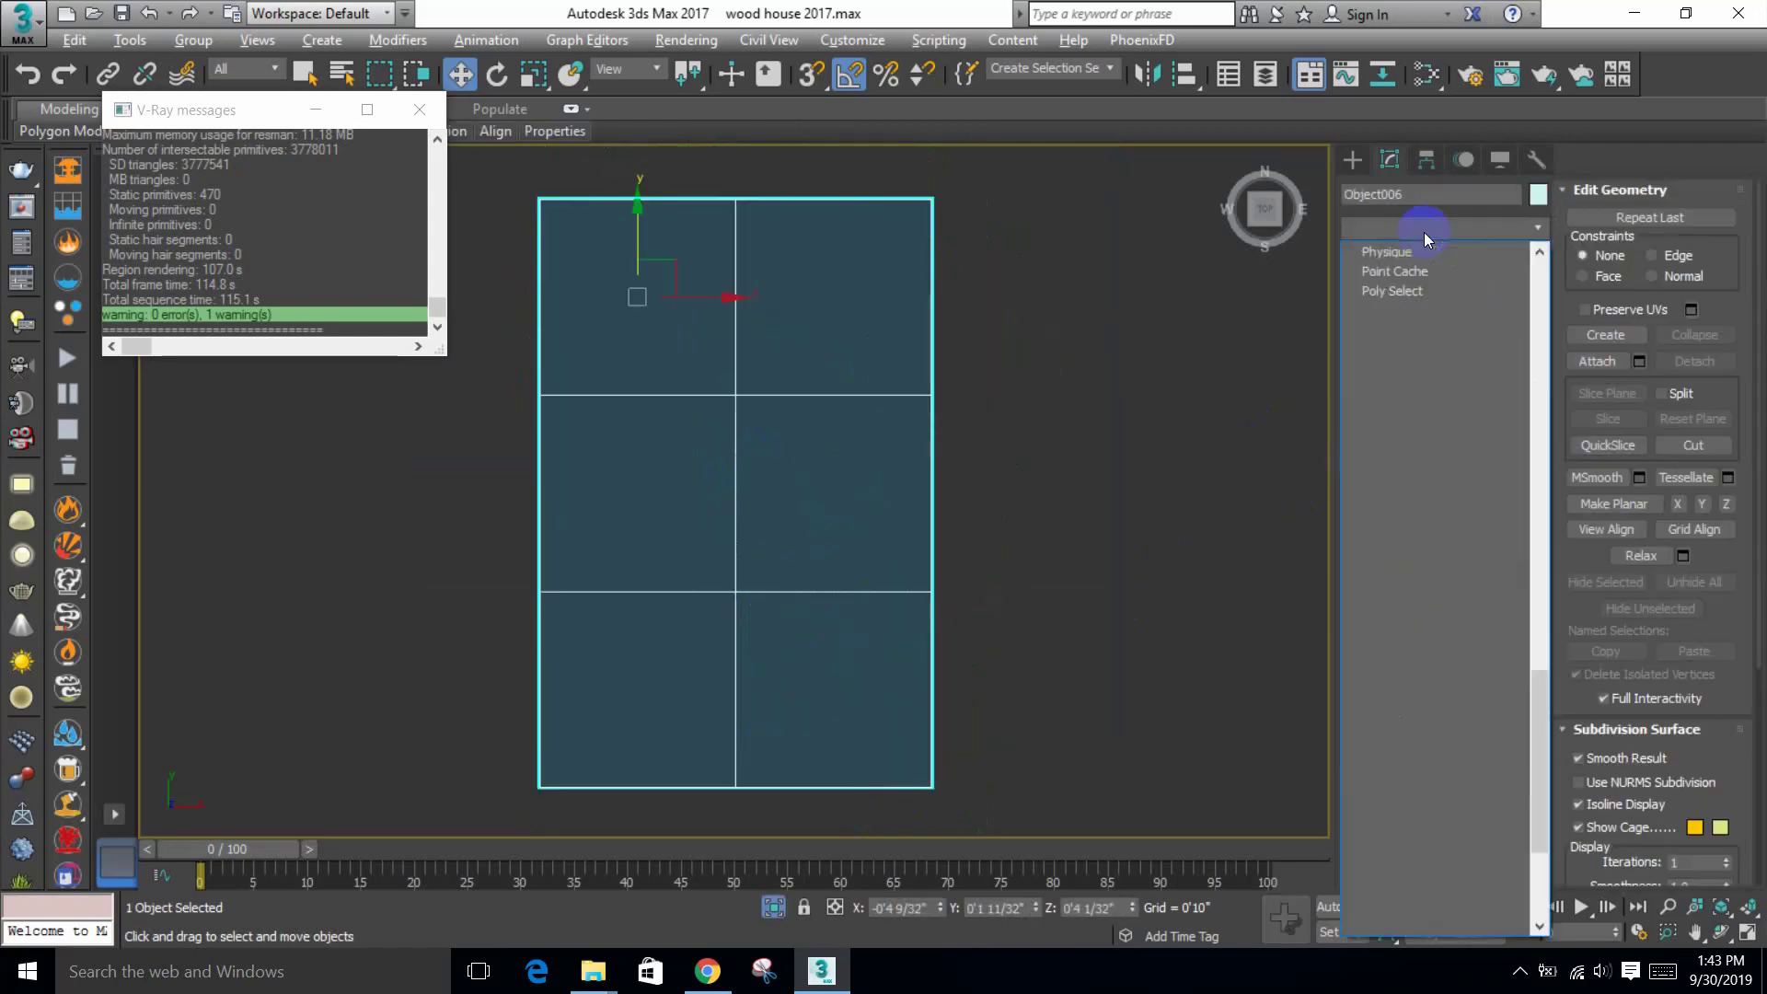
key(Return)
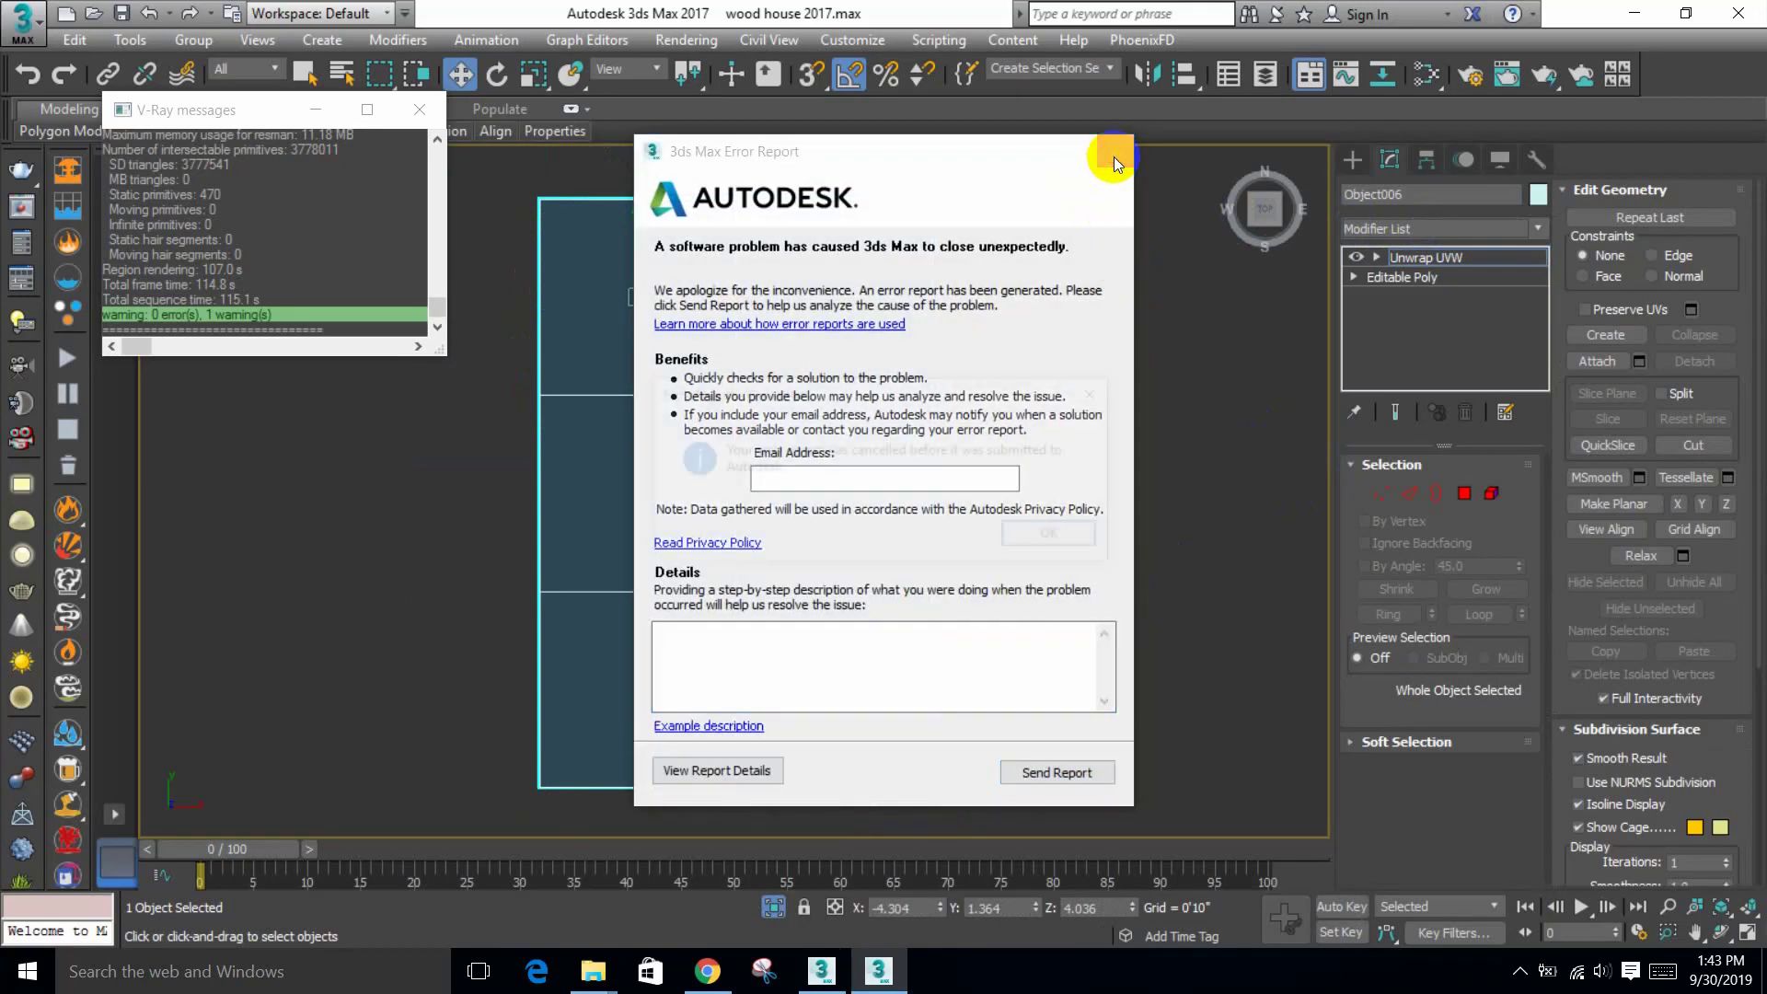
click(1111, 157)
click(1058, 532)
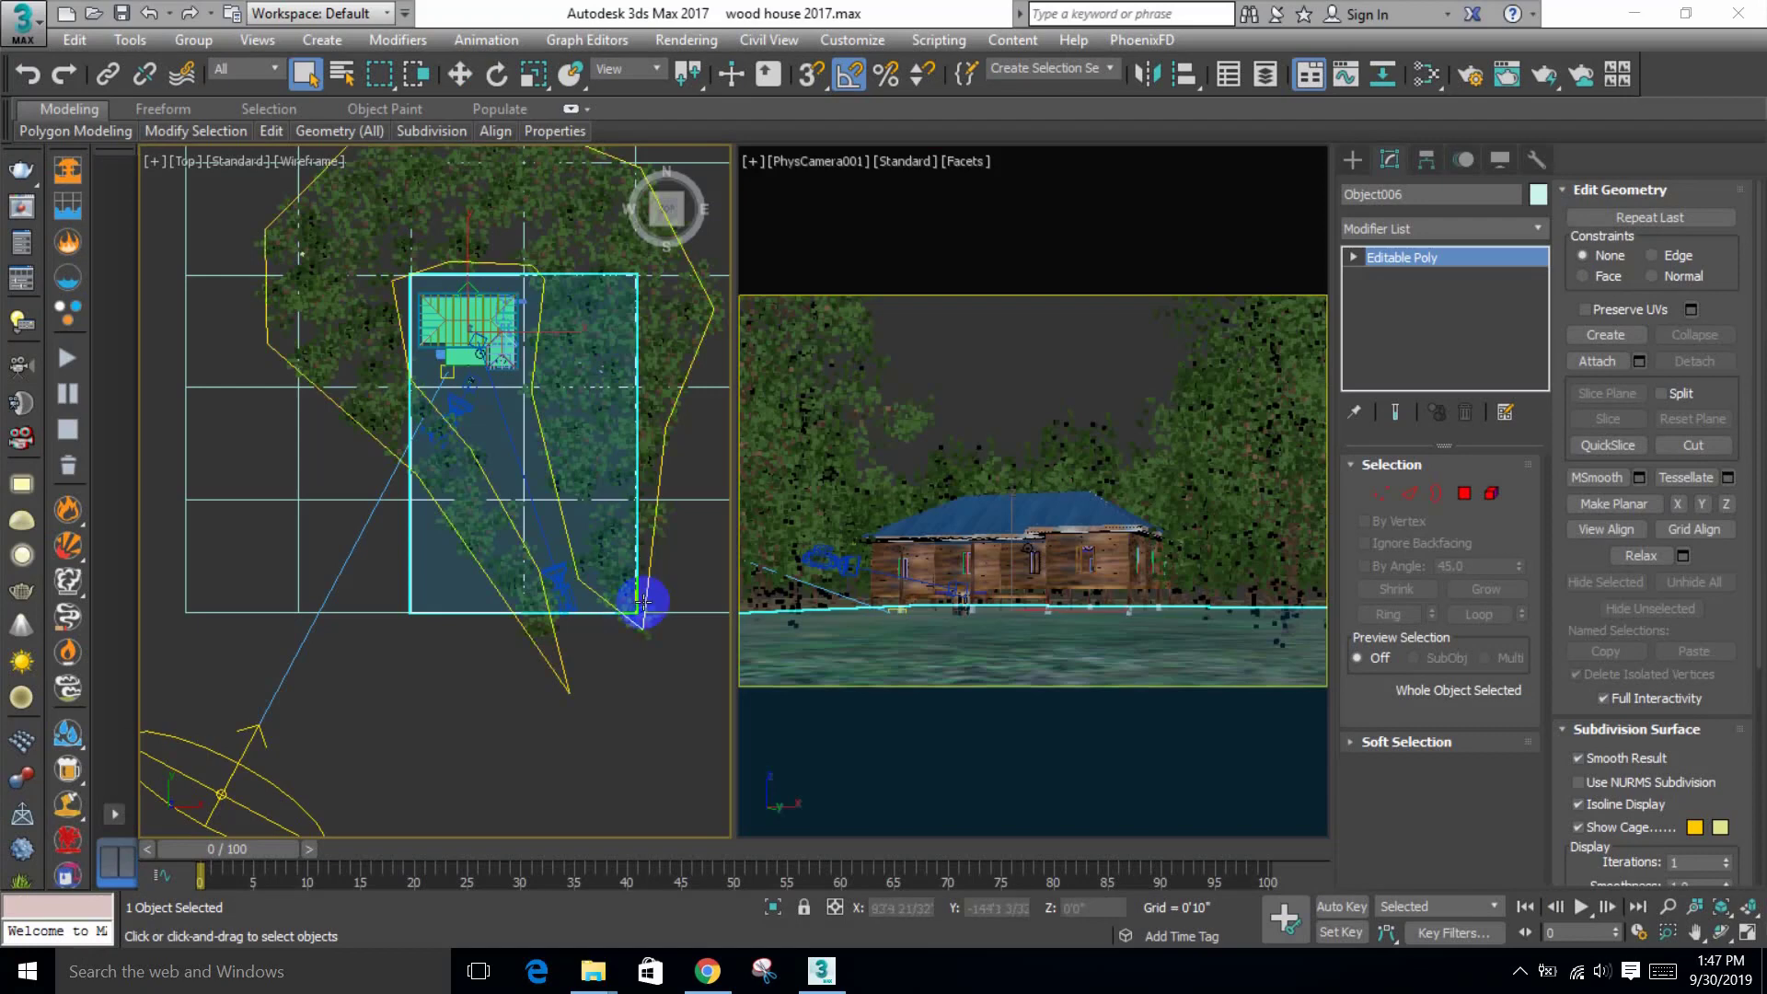
Step: Isolate the detached ground piece in a shaded top view and open its UVs for editing with an Unwrap UVW modifier
key(alt+q)
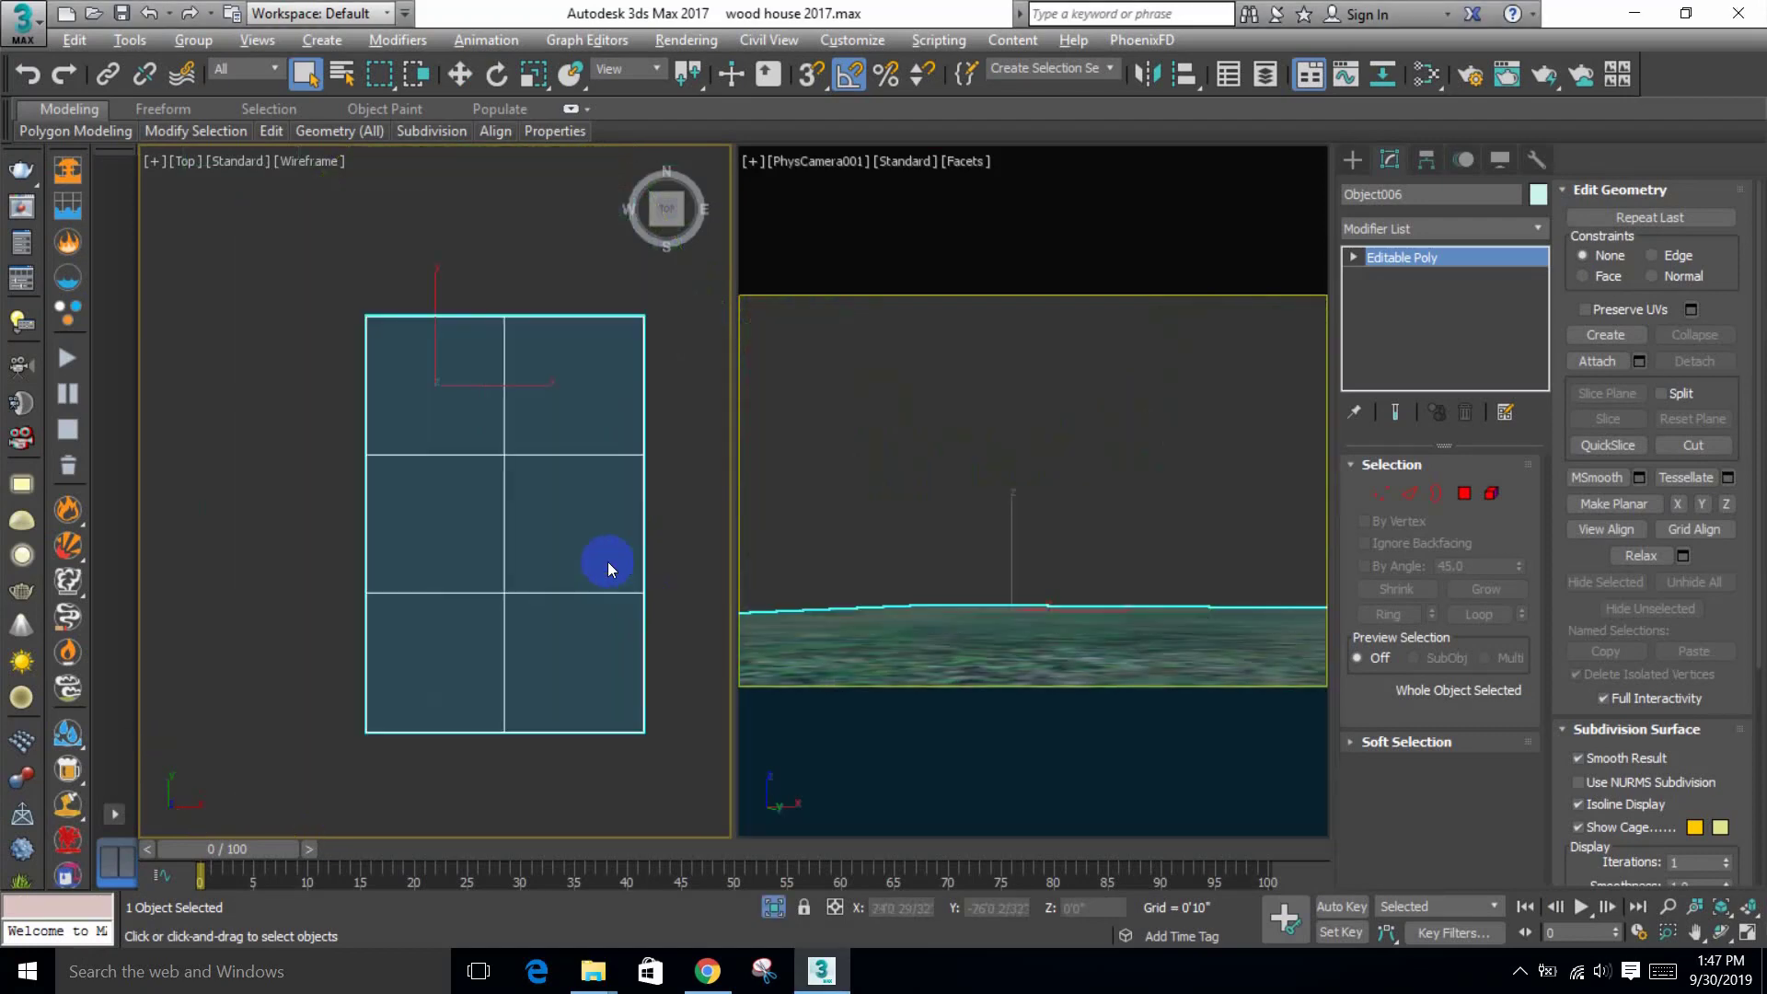
key(F3)
click(1490, 230)
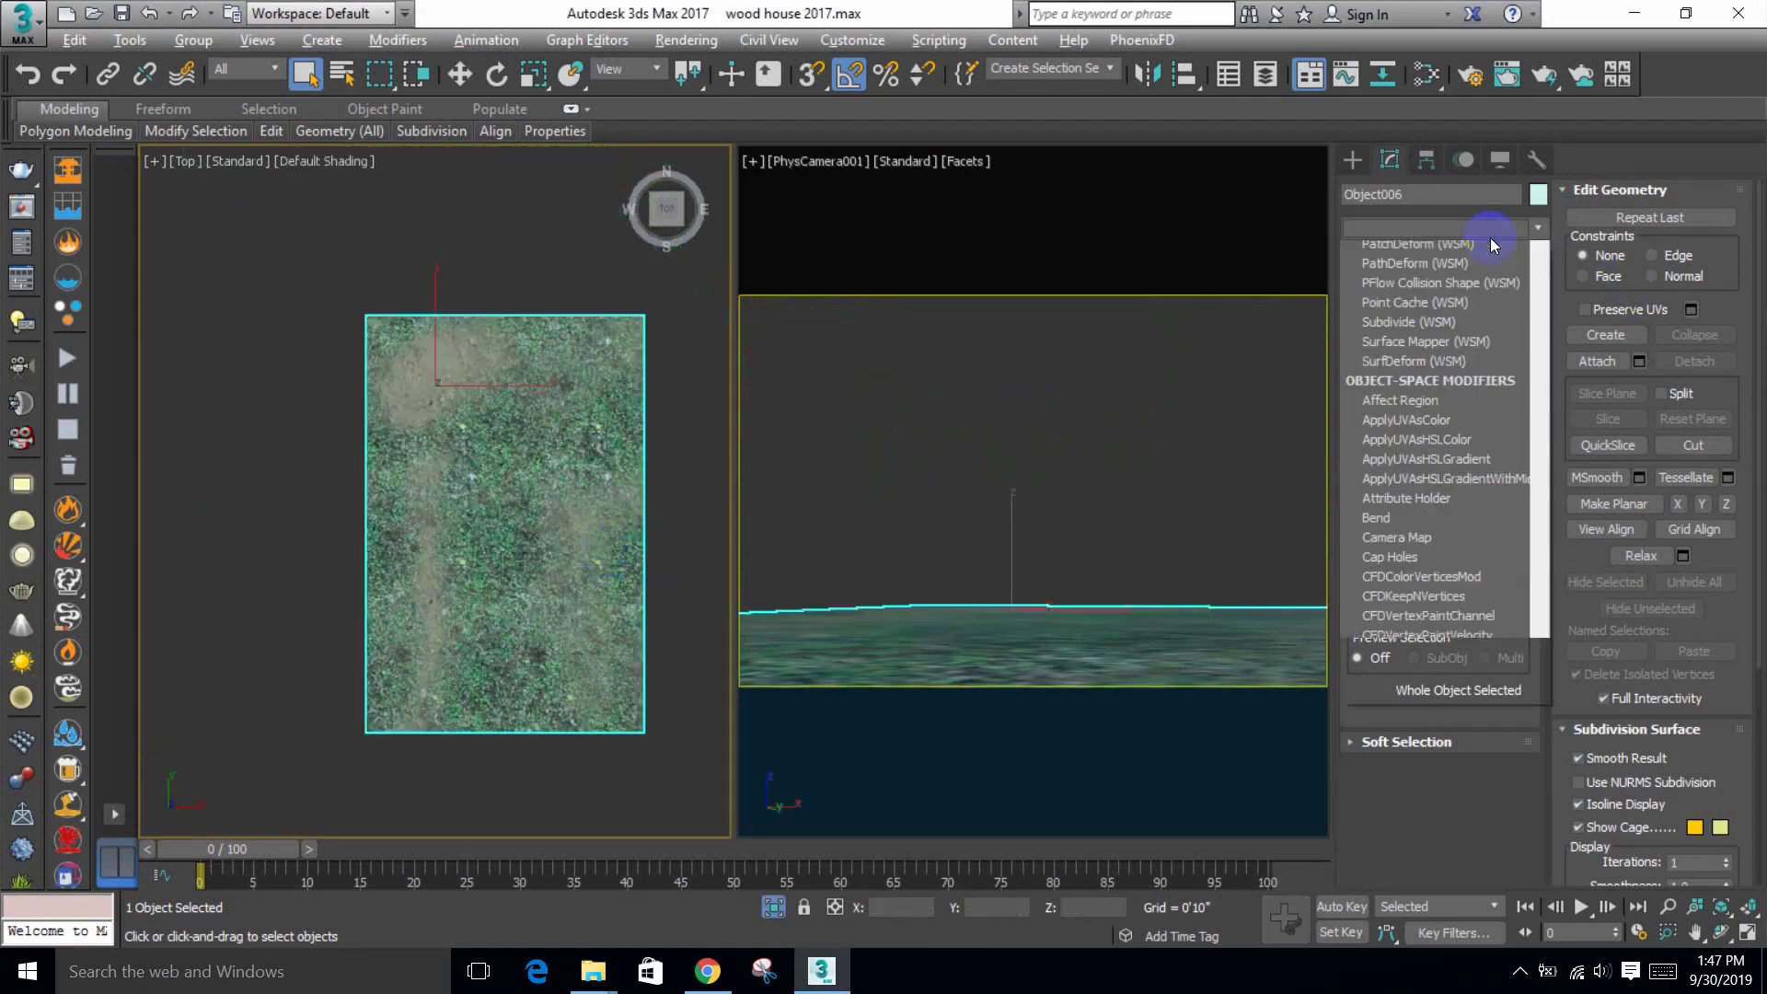
key(u)
key(Return)
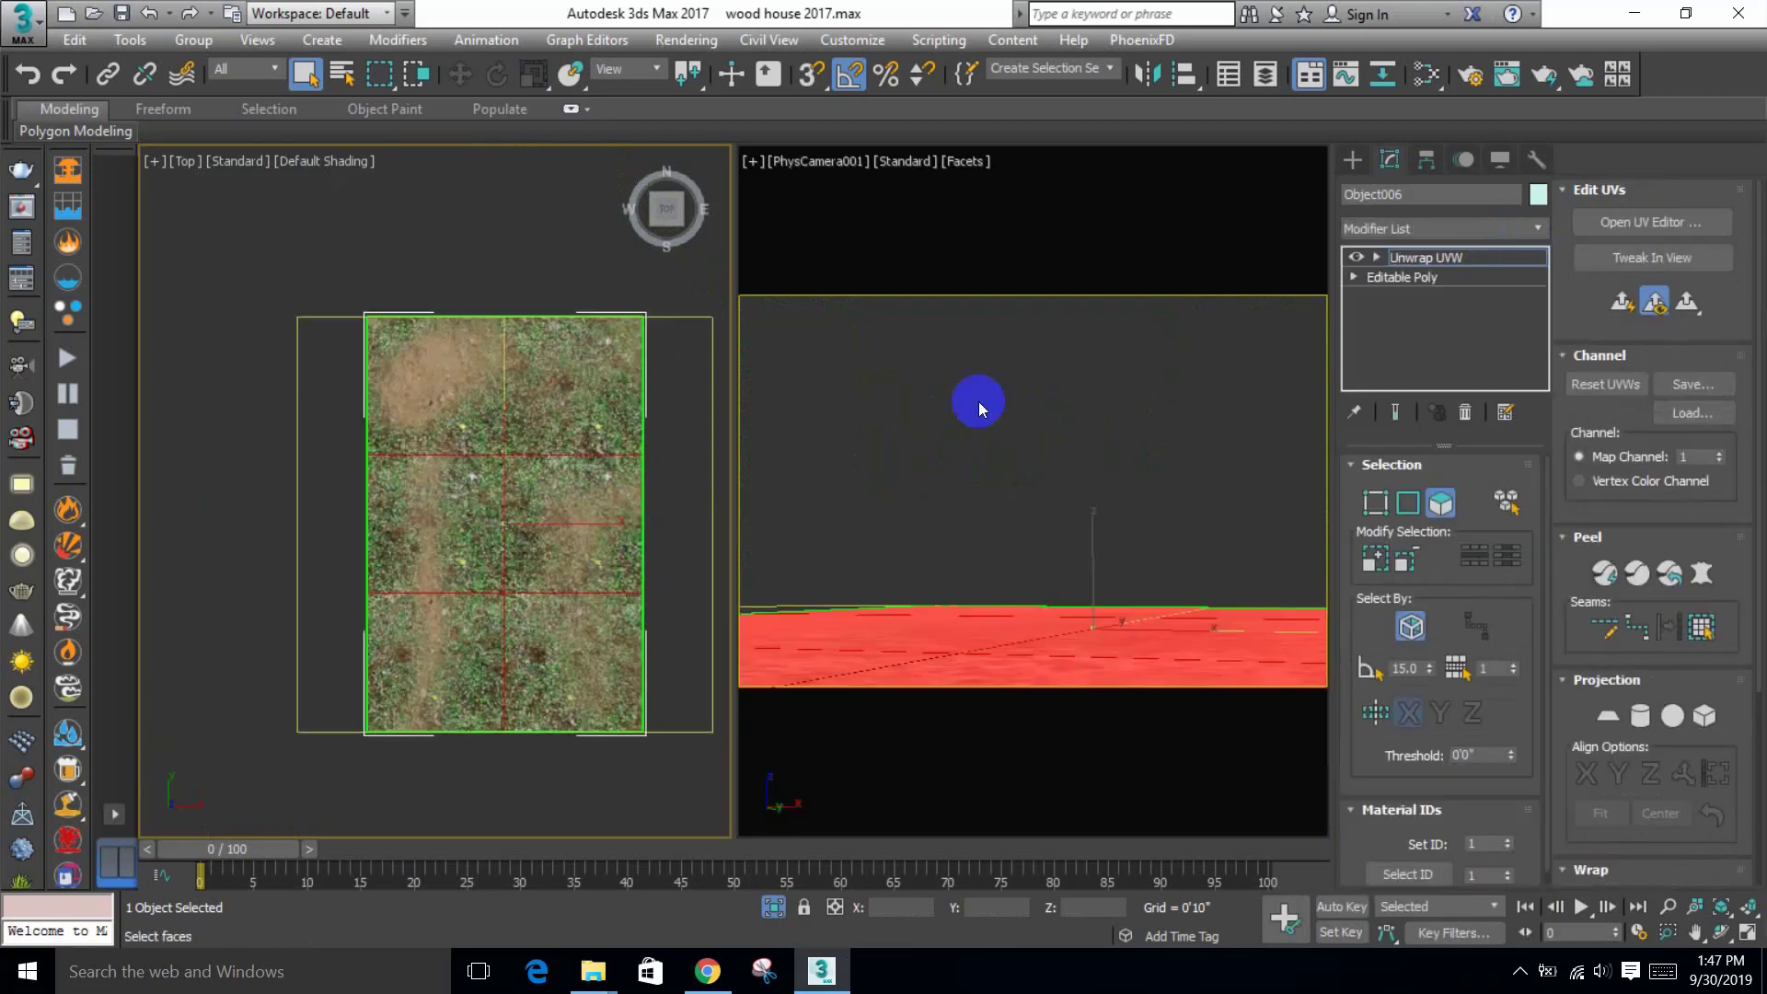
key(alt+w)
click(1642, 221)
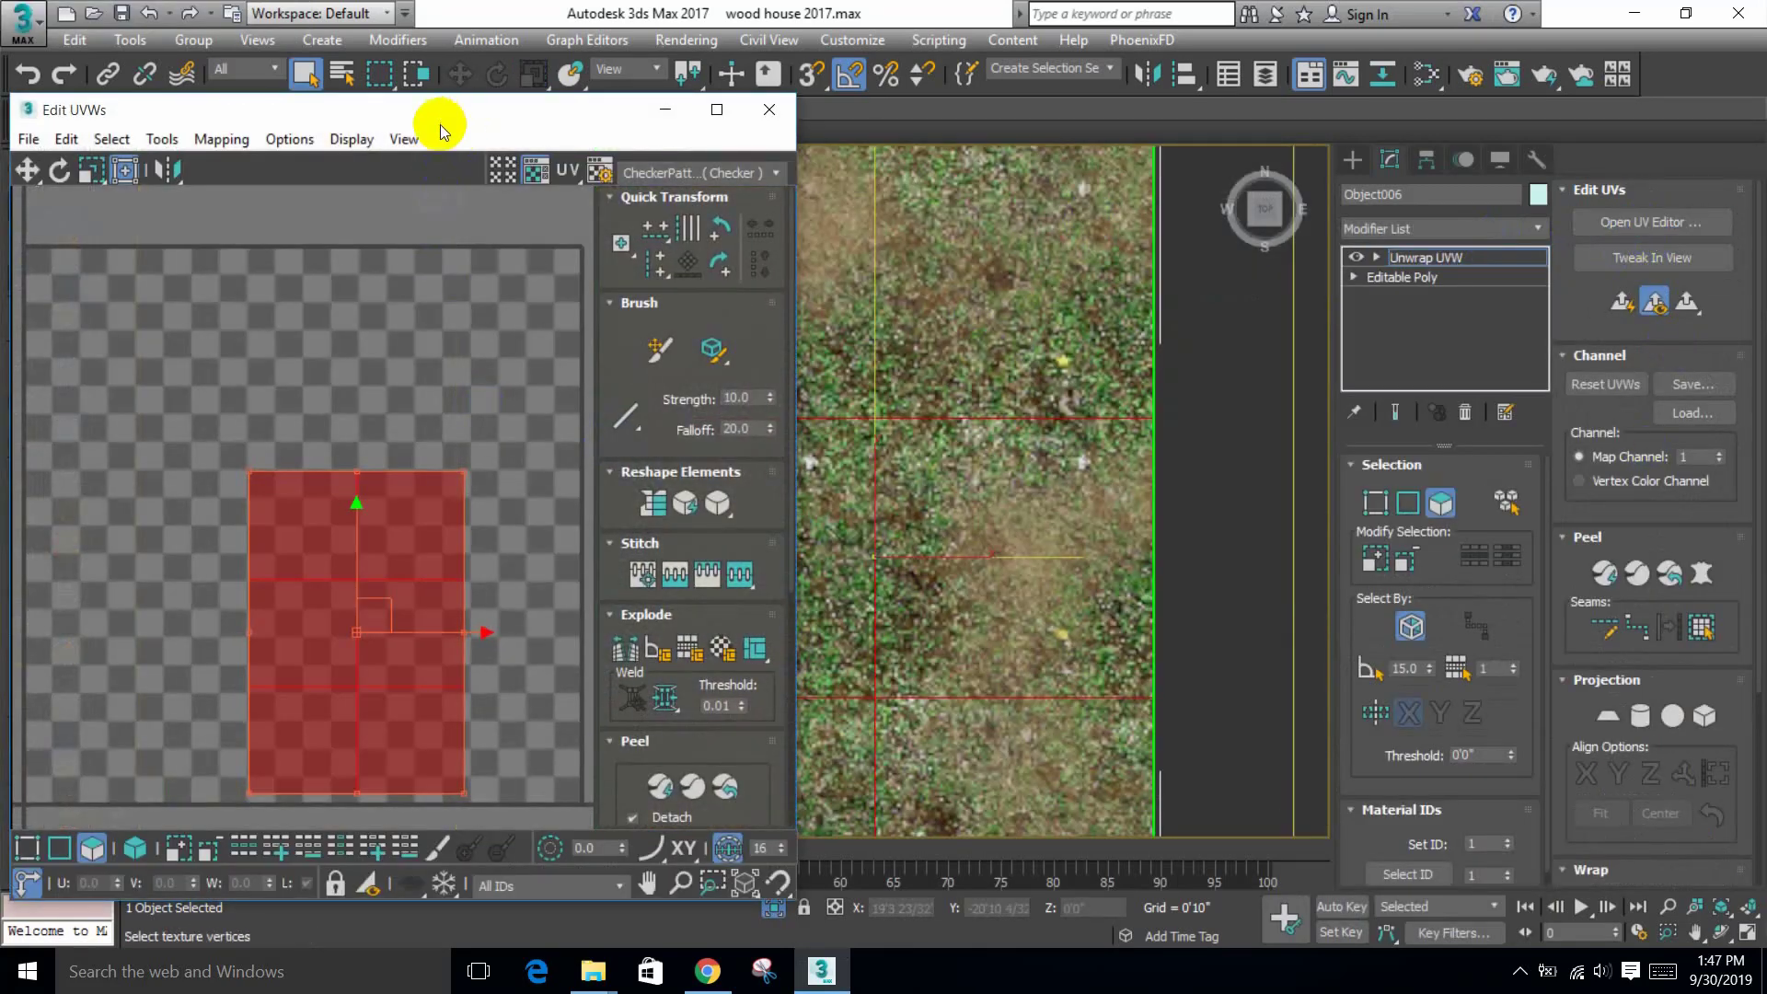
Step: Set the Auto Backup interval to 30 minutes in the file preferences
click(852, 39)
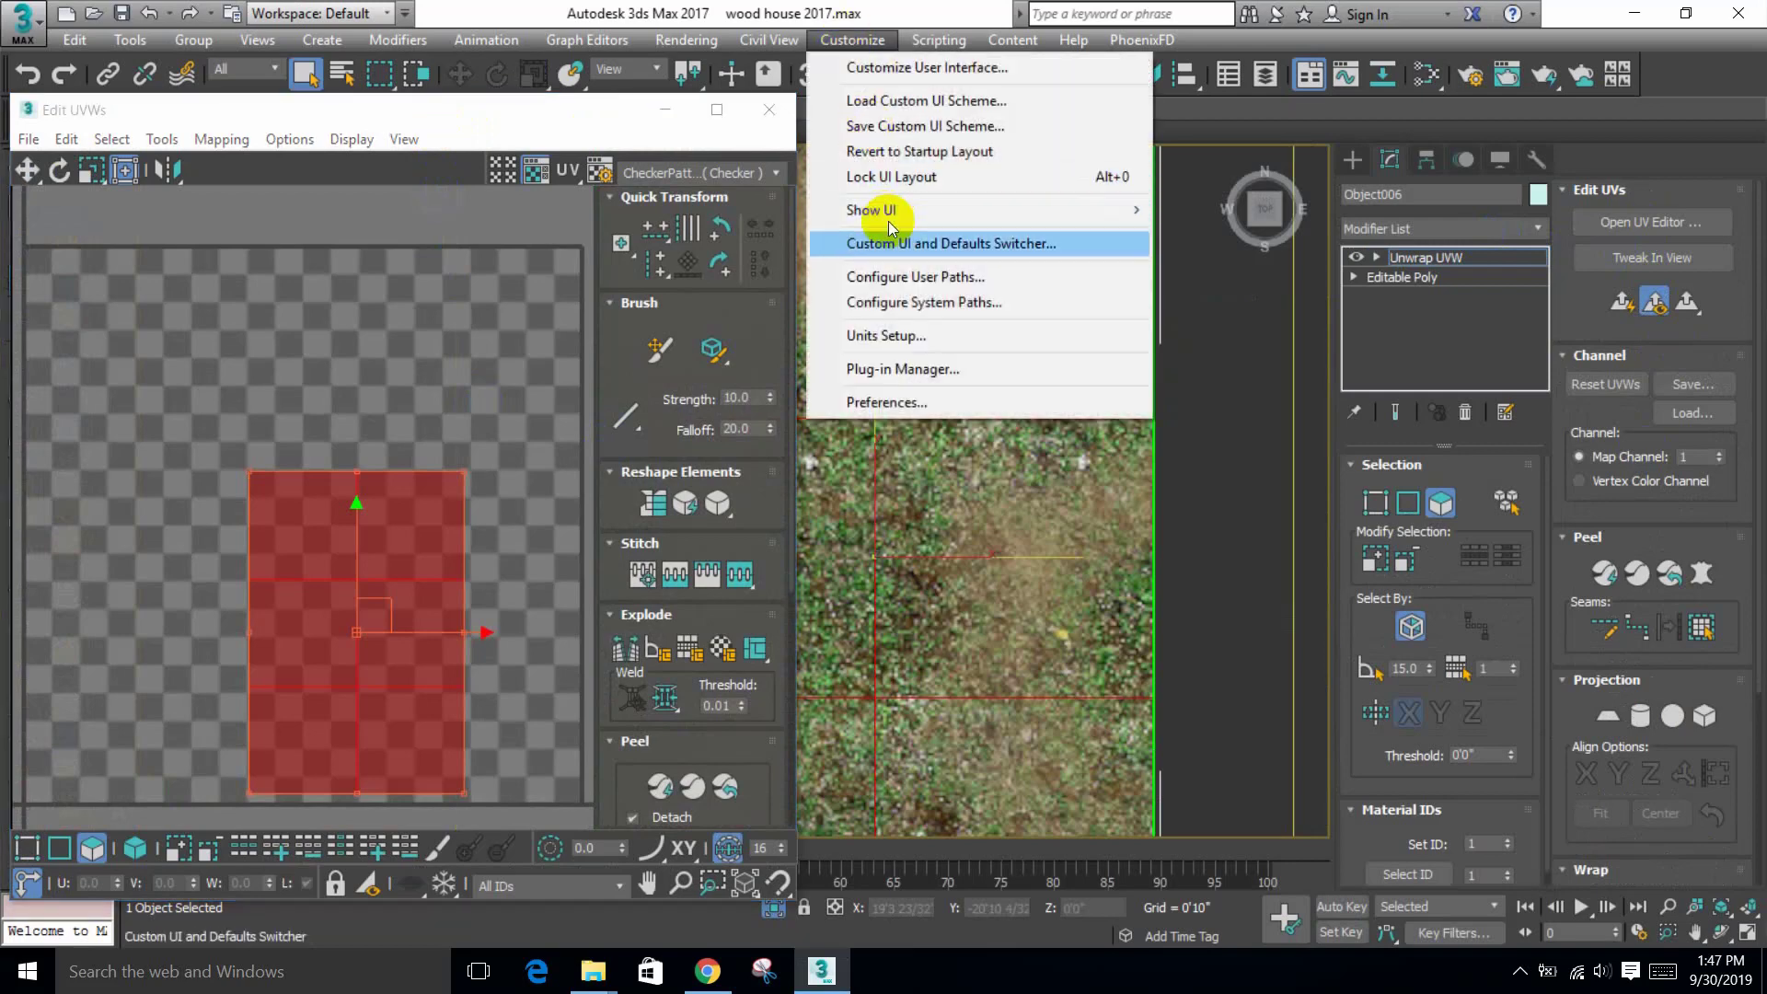
click(925, 402)
click(678, 174)
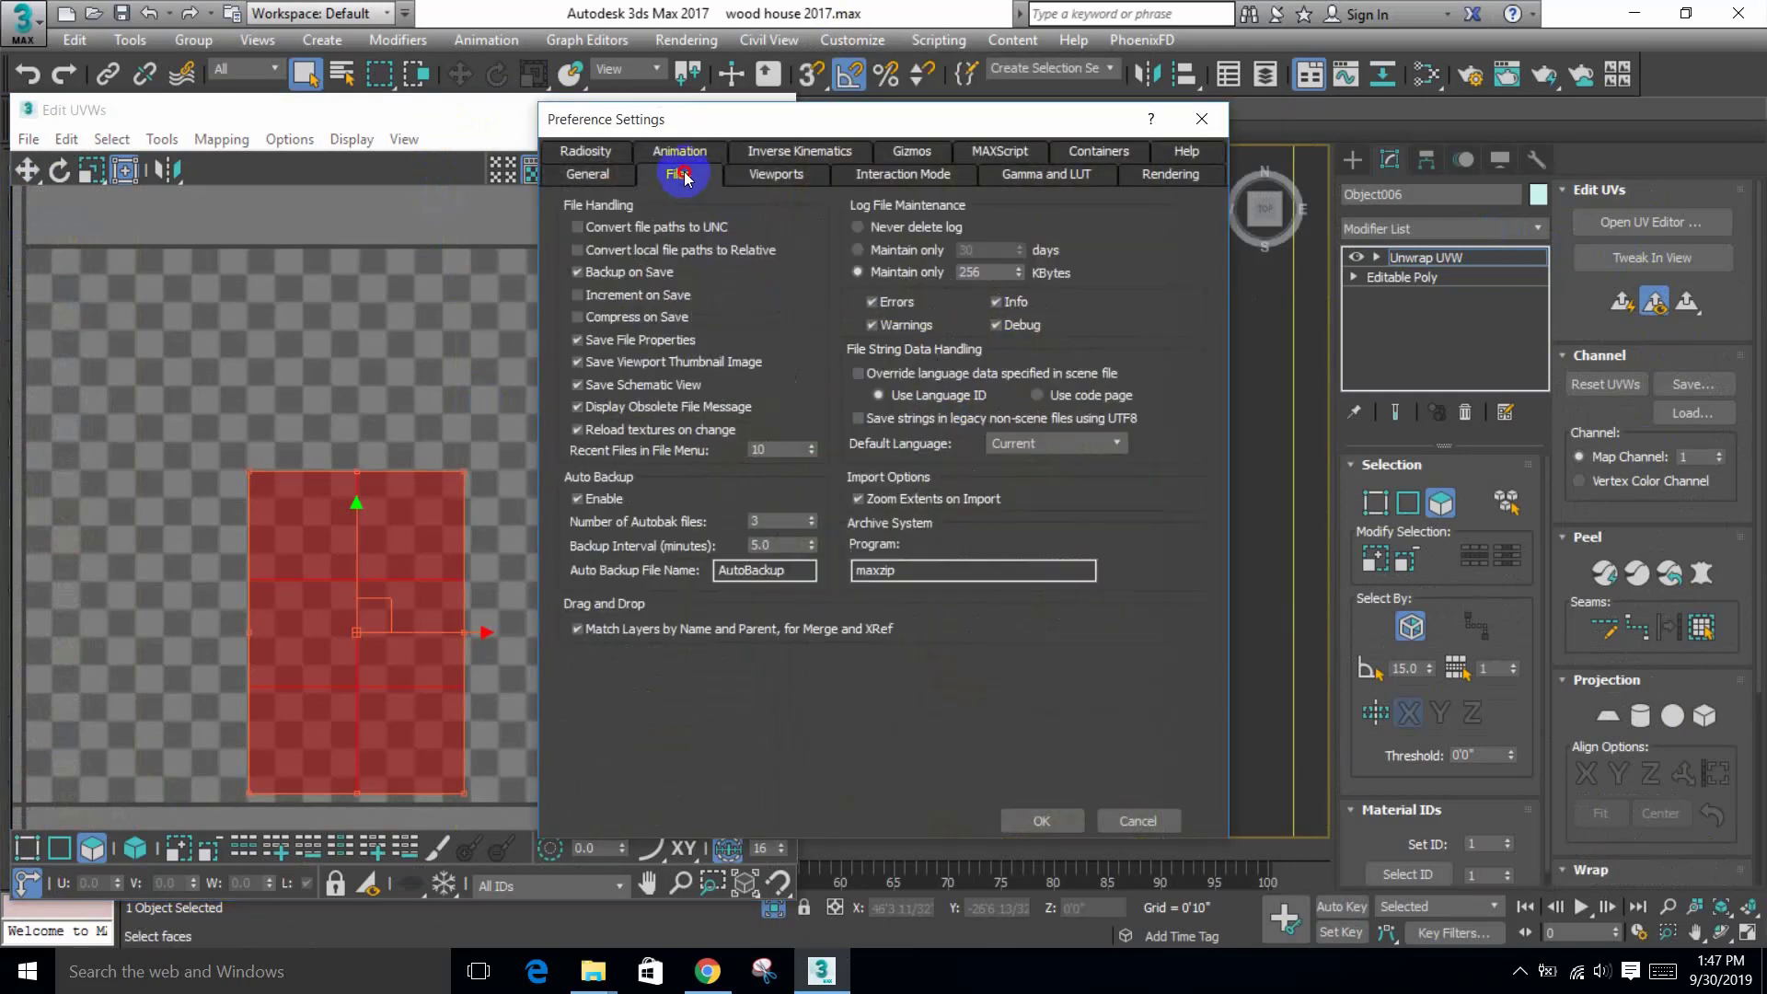
double_click(776, 448)
double_click(782, 544)
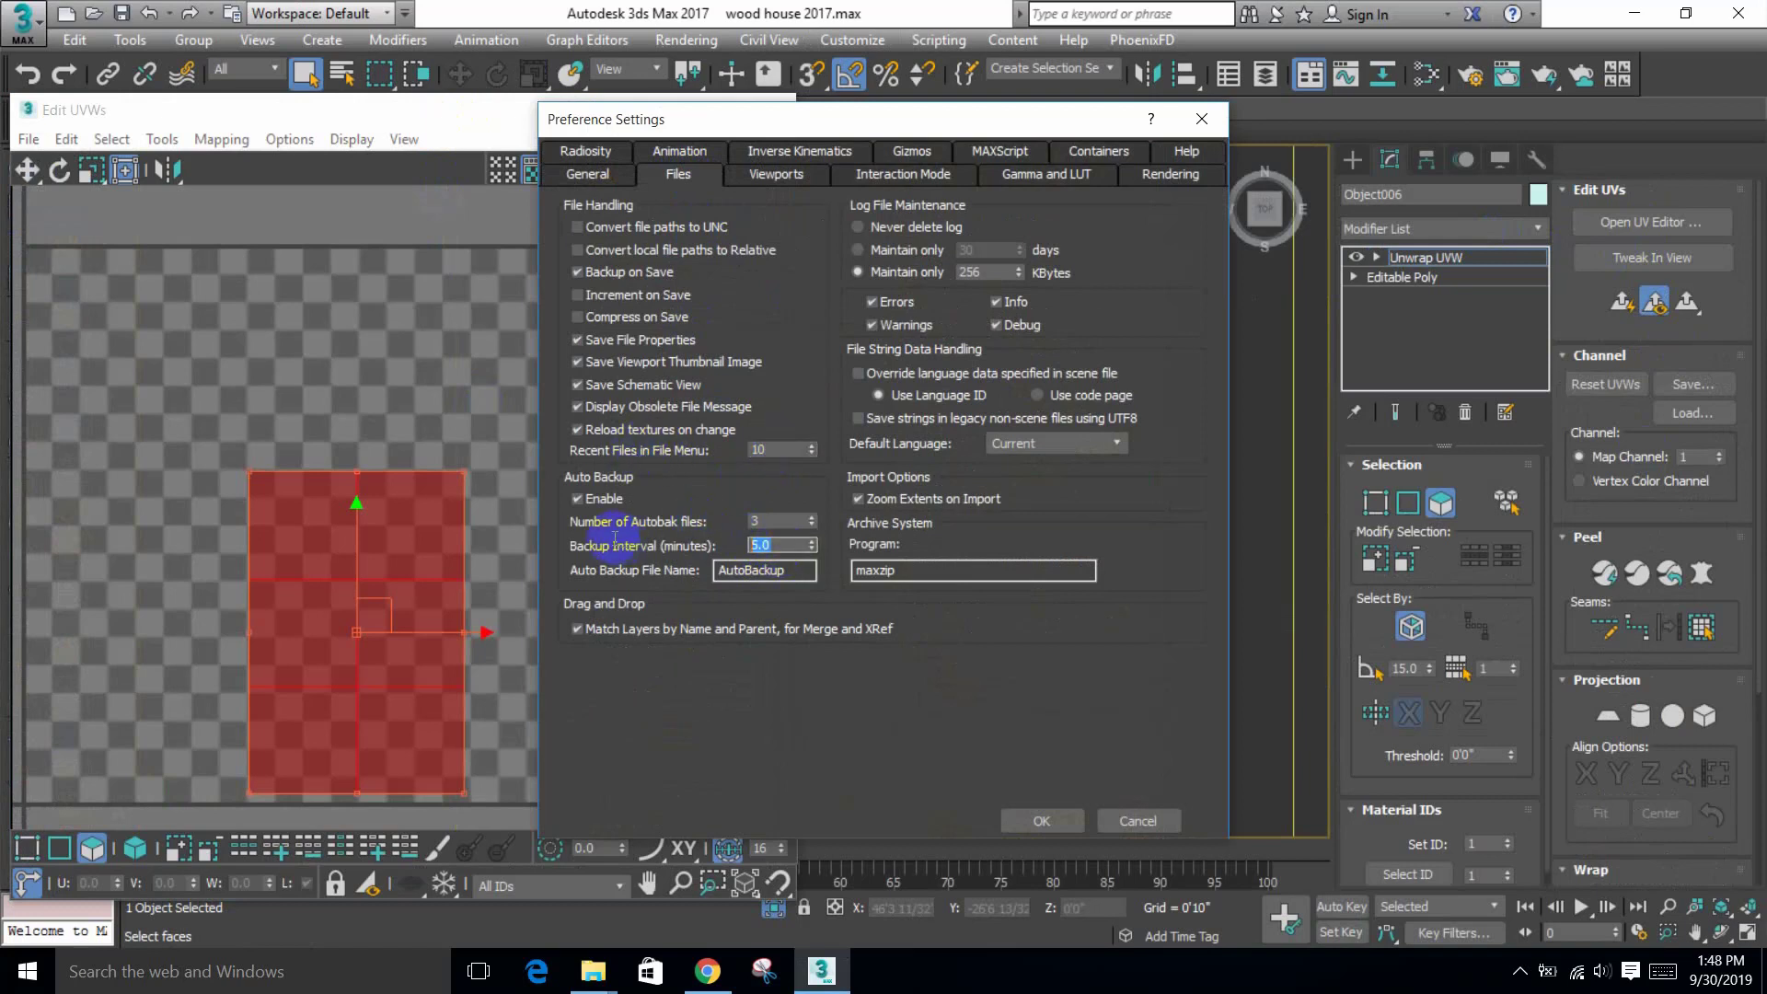
key(Return)
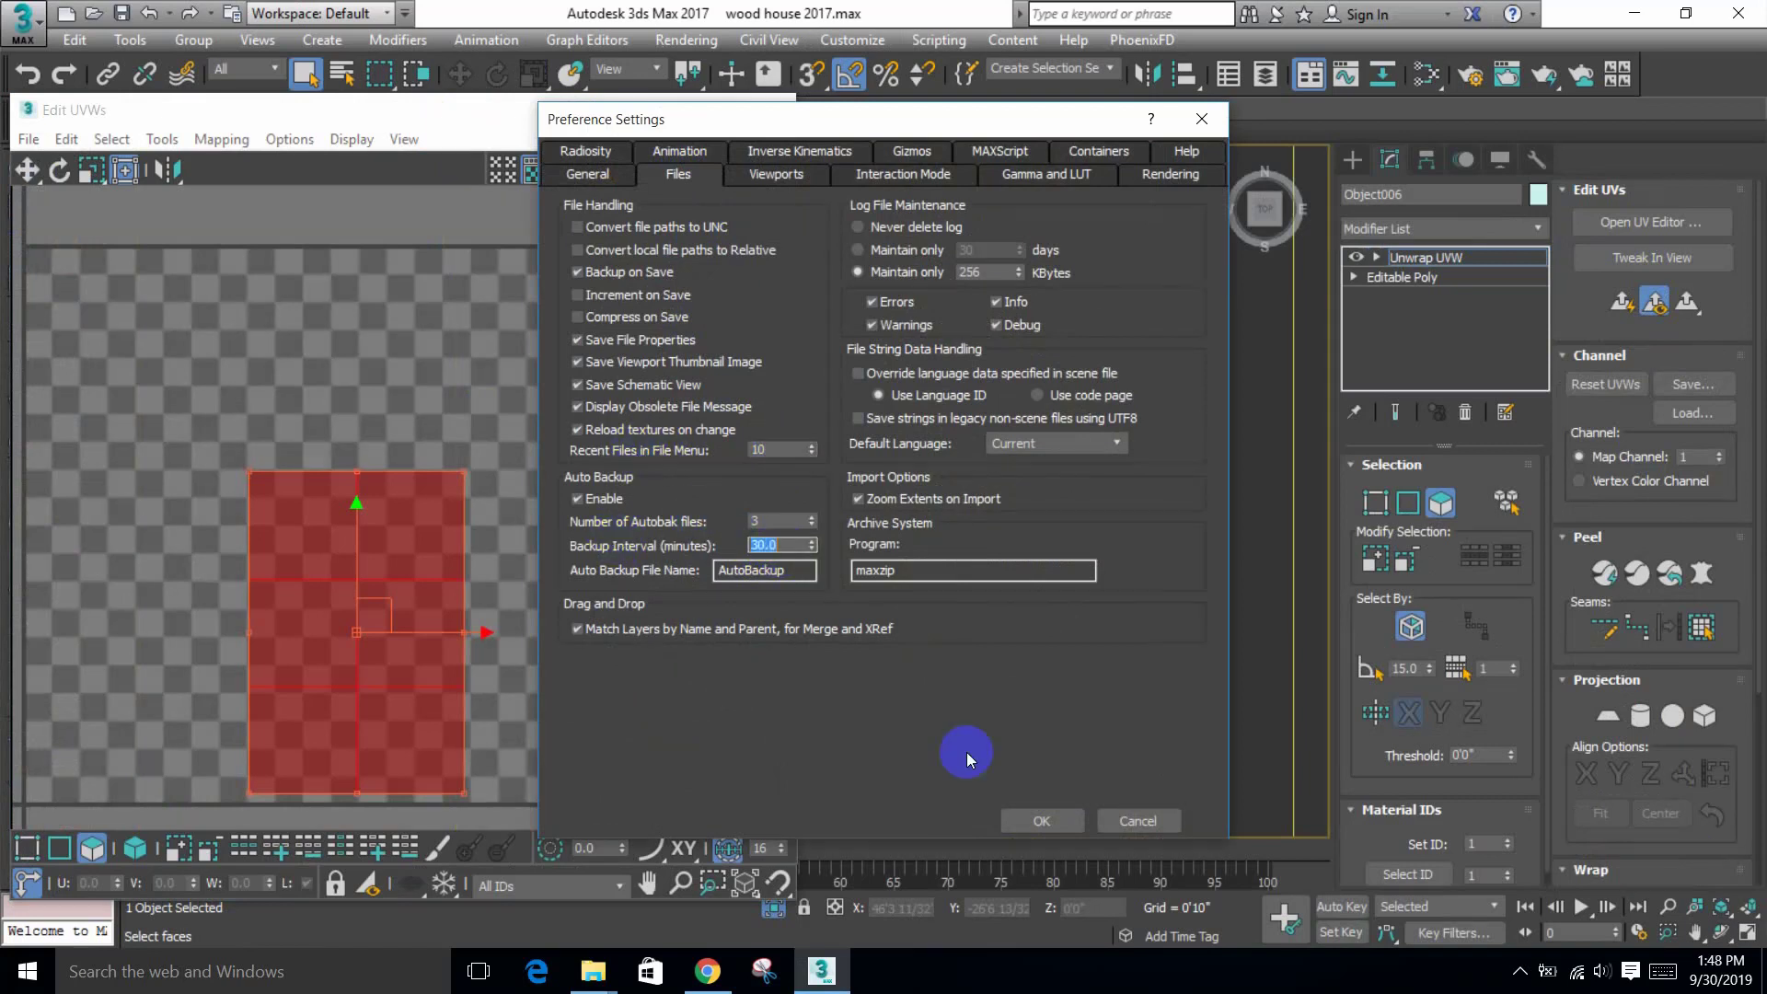
click(1054, 825)
key(Return)
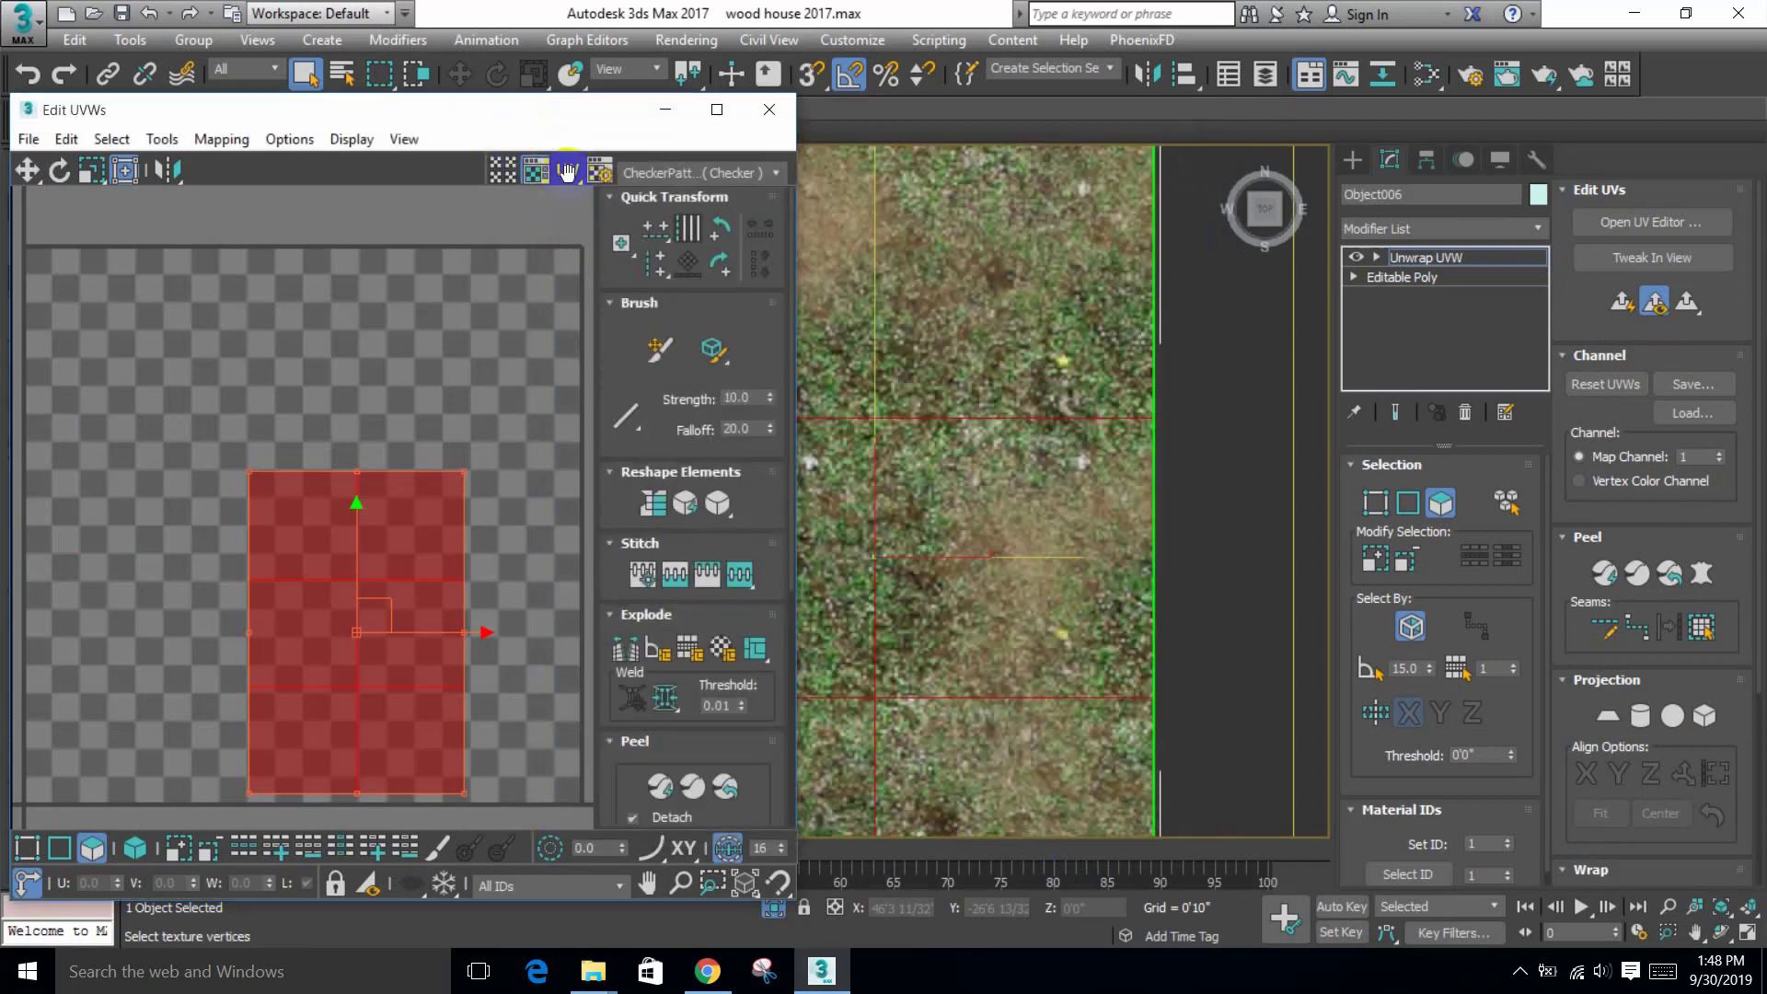
Step: Apply Flatten Mapping to all the UV faces of the ground piece
drag(501, 129, 765, 88)
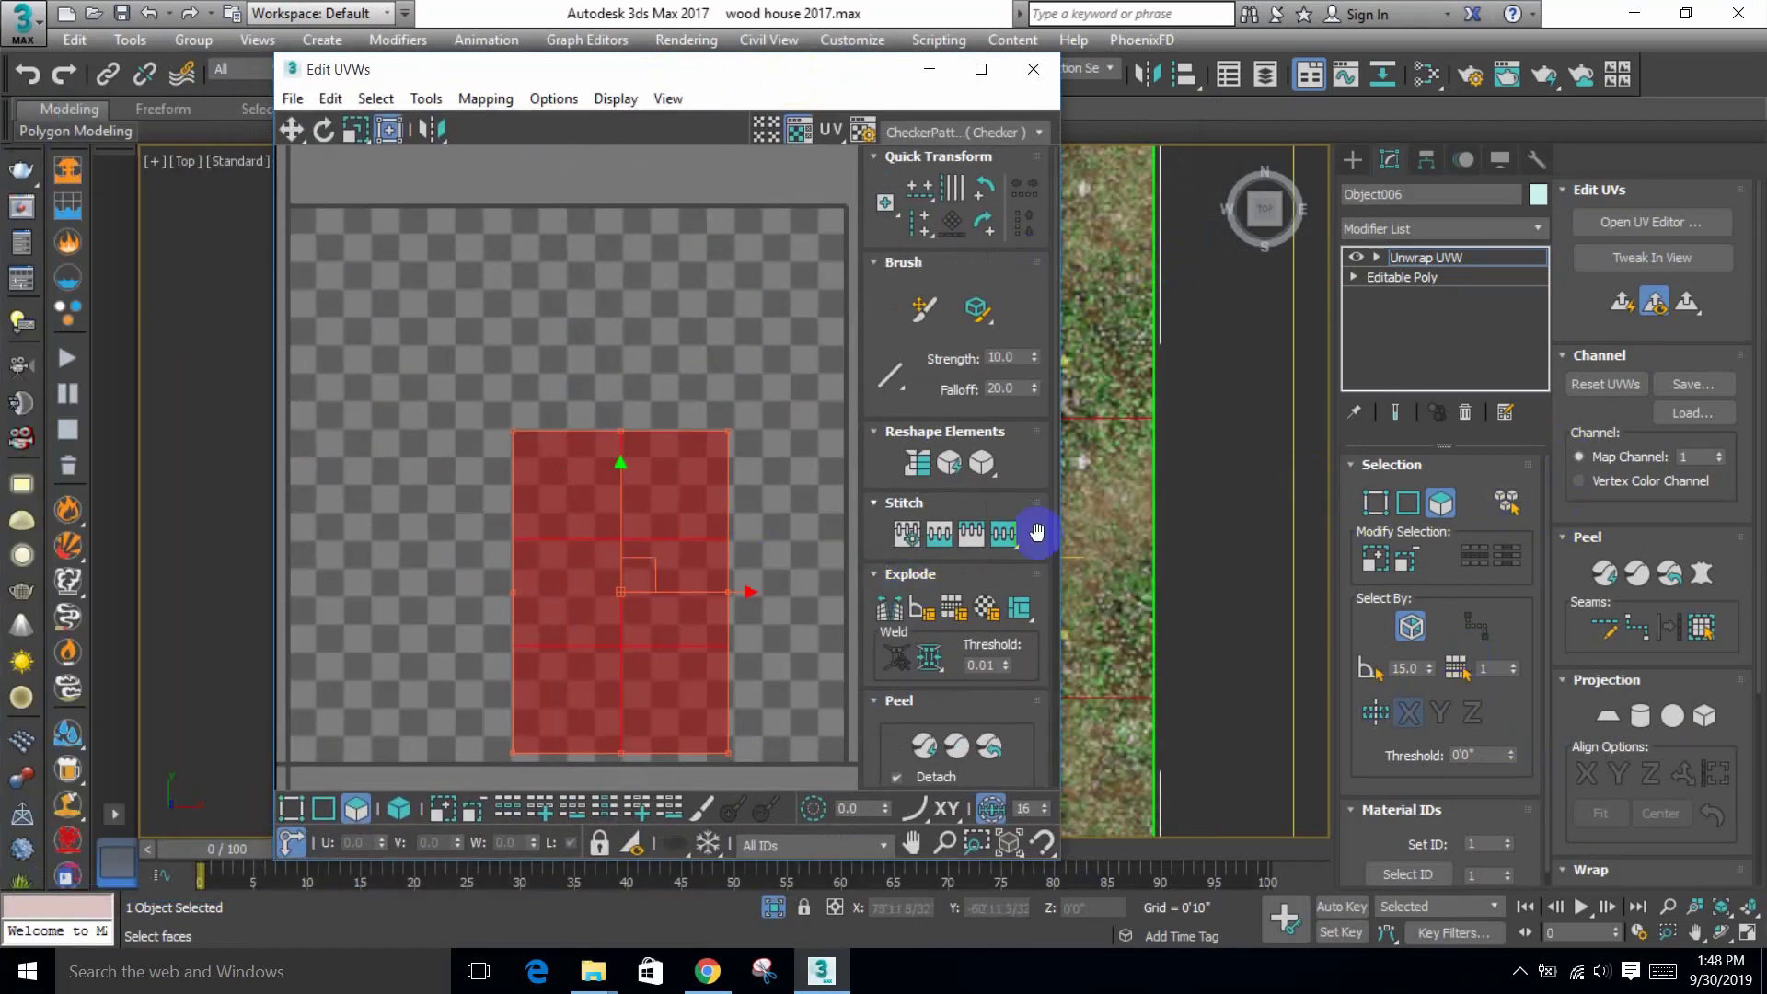
click(488, 98)
click(488, 124)
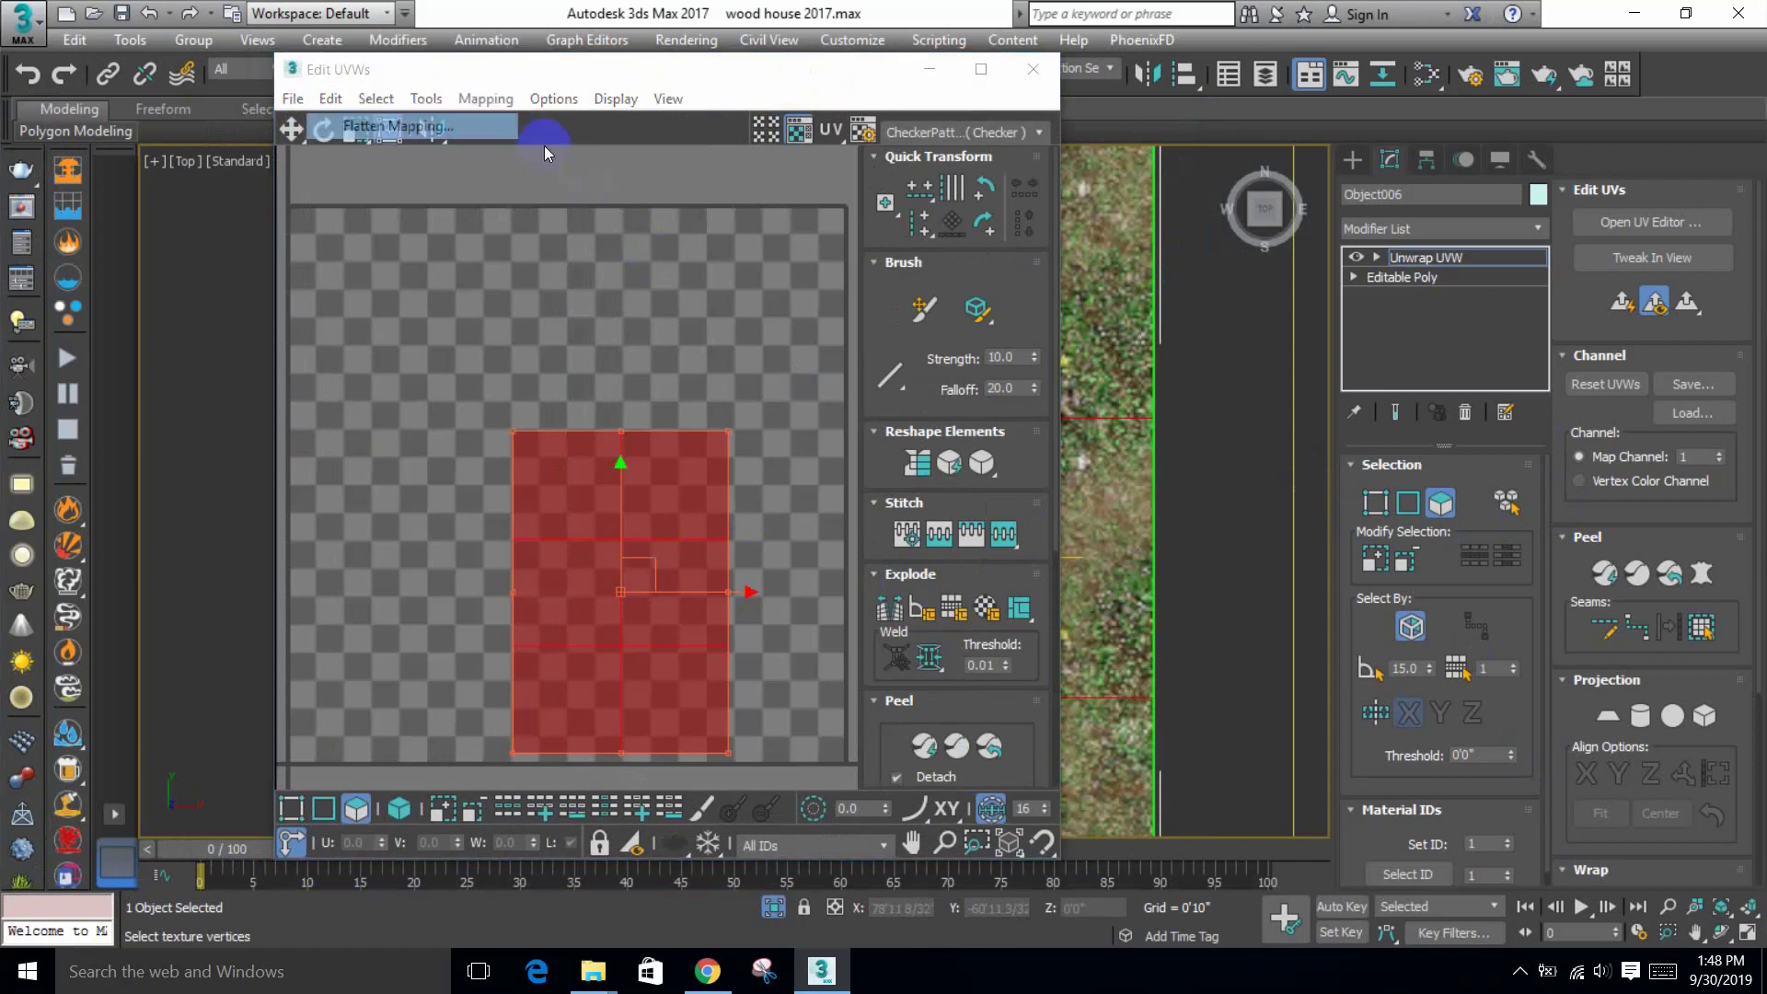
click(318, 163)
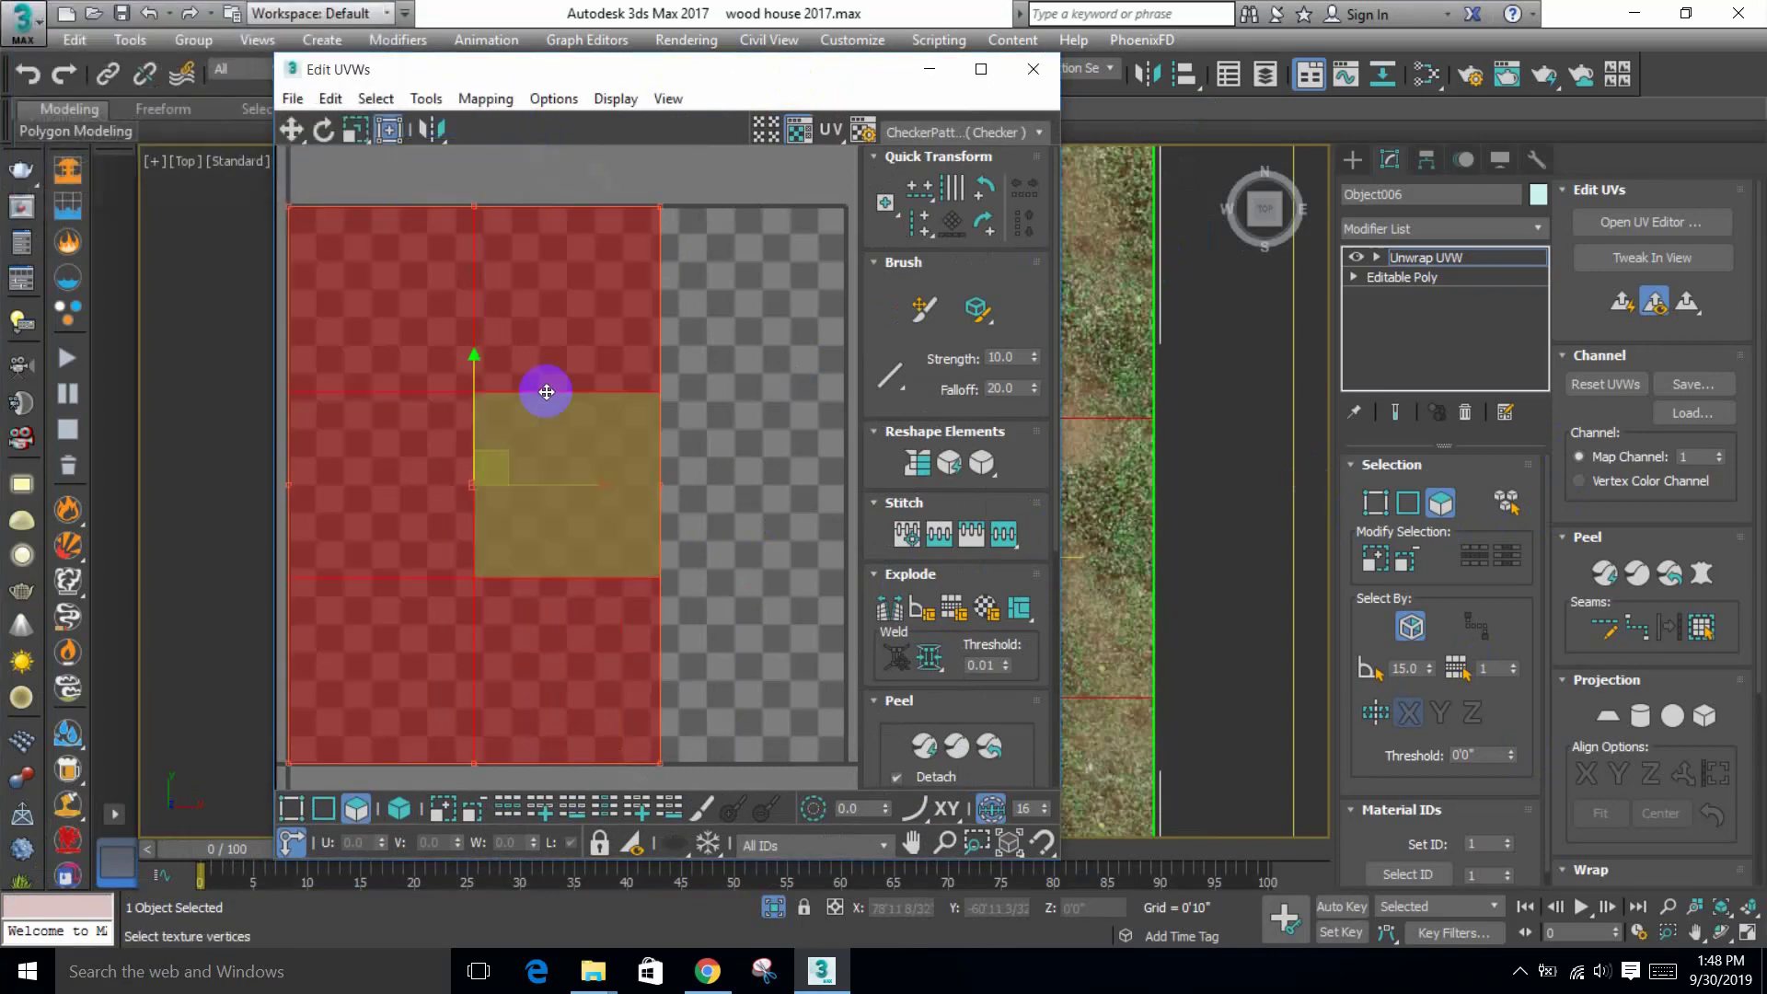
scroll(599, 533, down, 3)
scroll(539, 414, up, 2)
middle_drag(539, 414, 568, 426)
Step: Select the ground polygons one by one to check which face of the flattened UV layout each corresponds to
click(1474, 630)
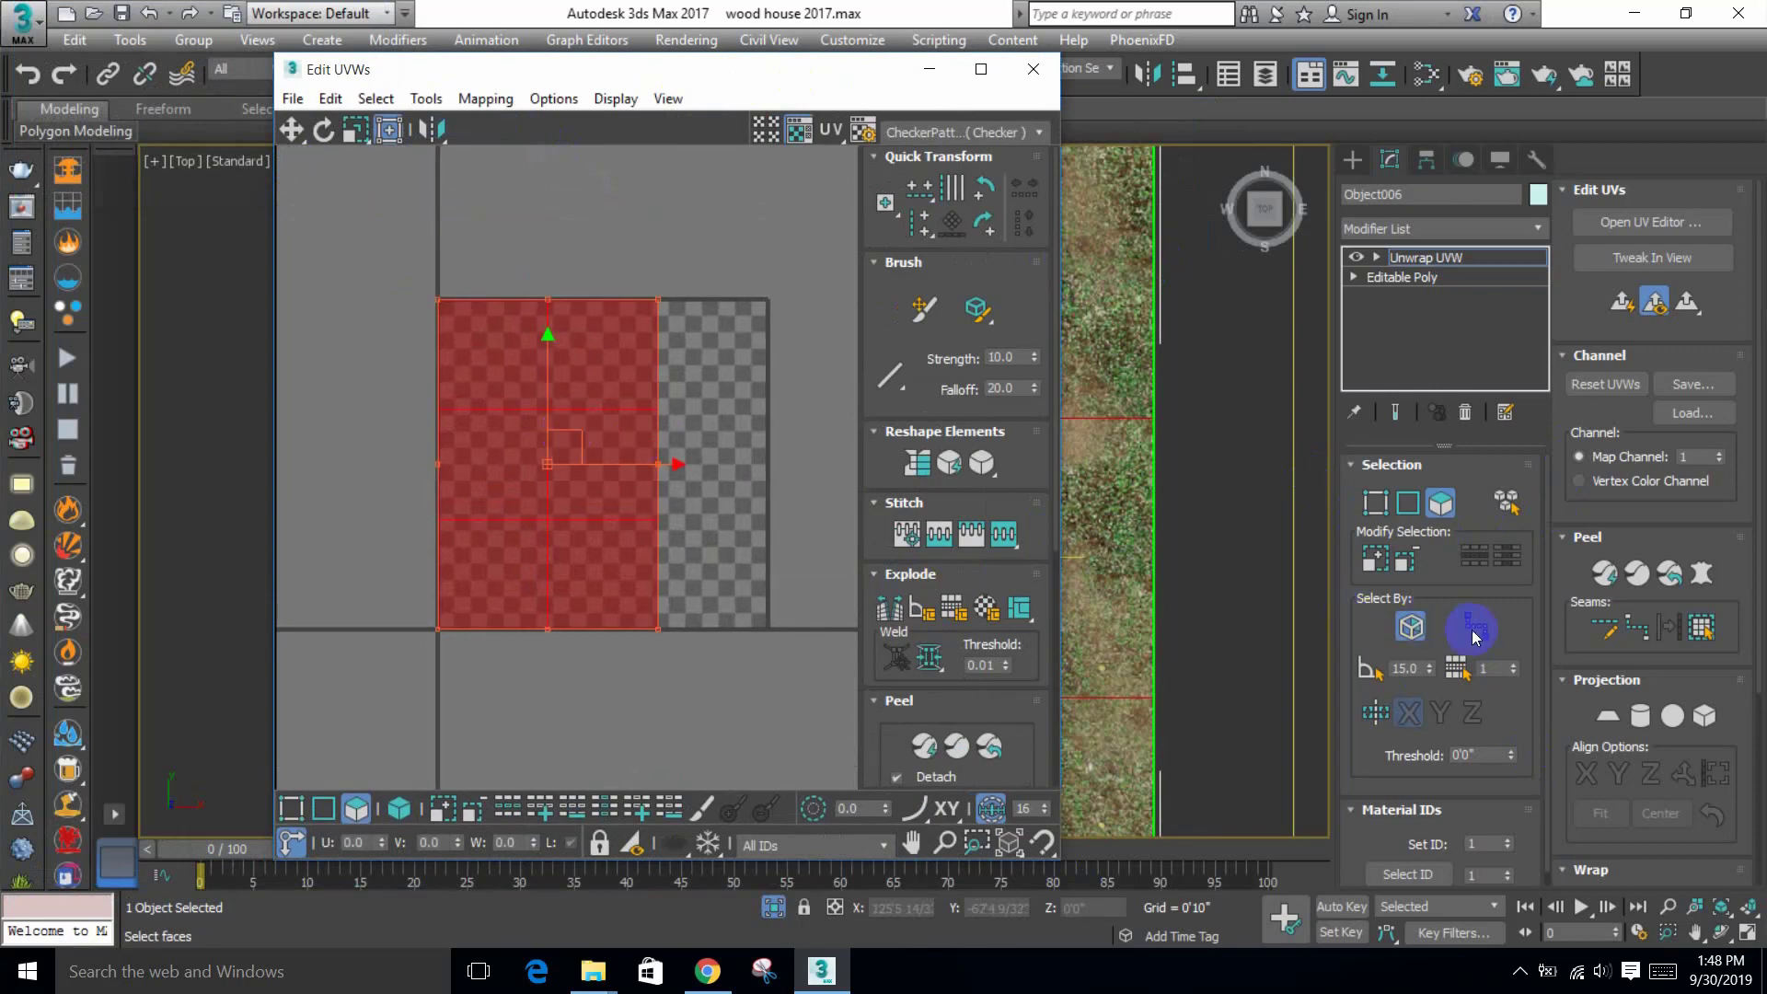
click(775, 432)
click(512, 383)
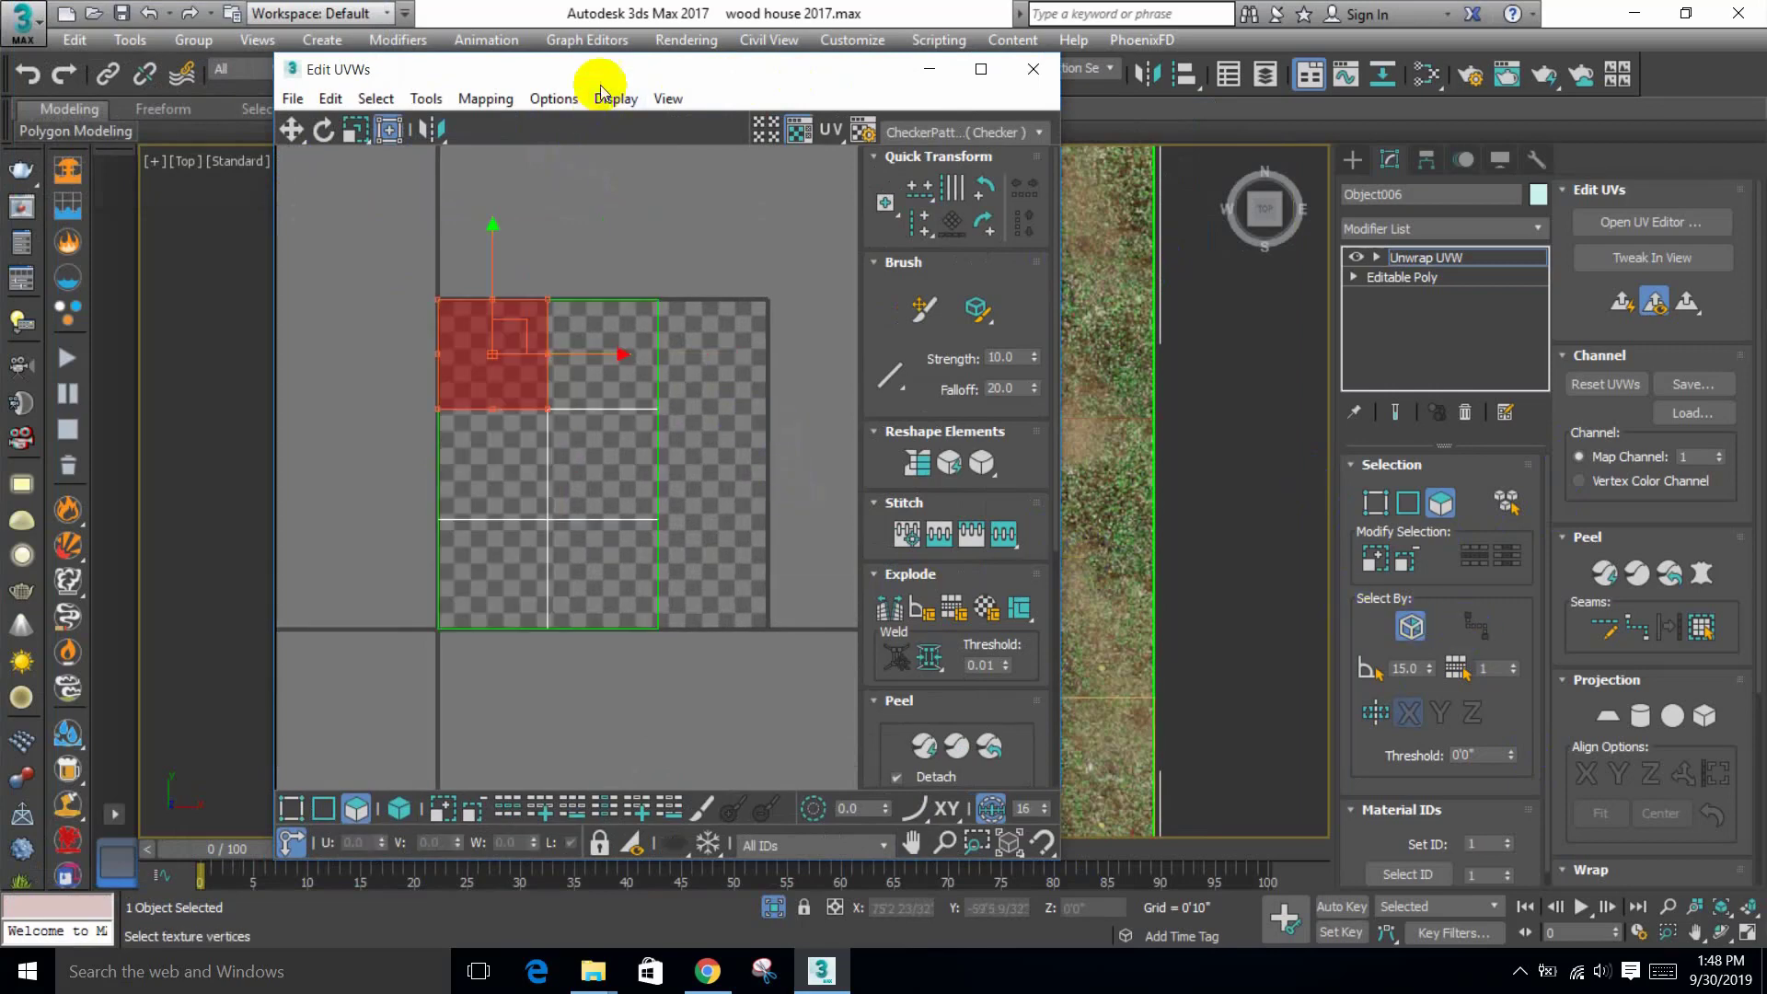
drag(645, 79, 1336, 92)
scroll(860, 327, down, 3)
middle_drag(797, 359, 655, 406)
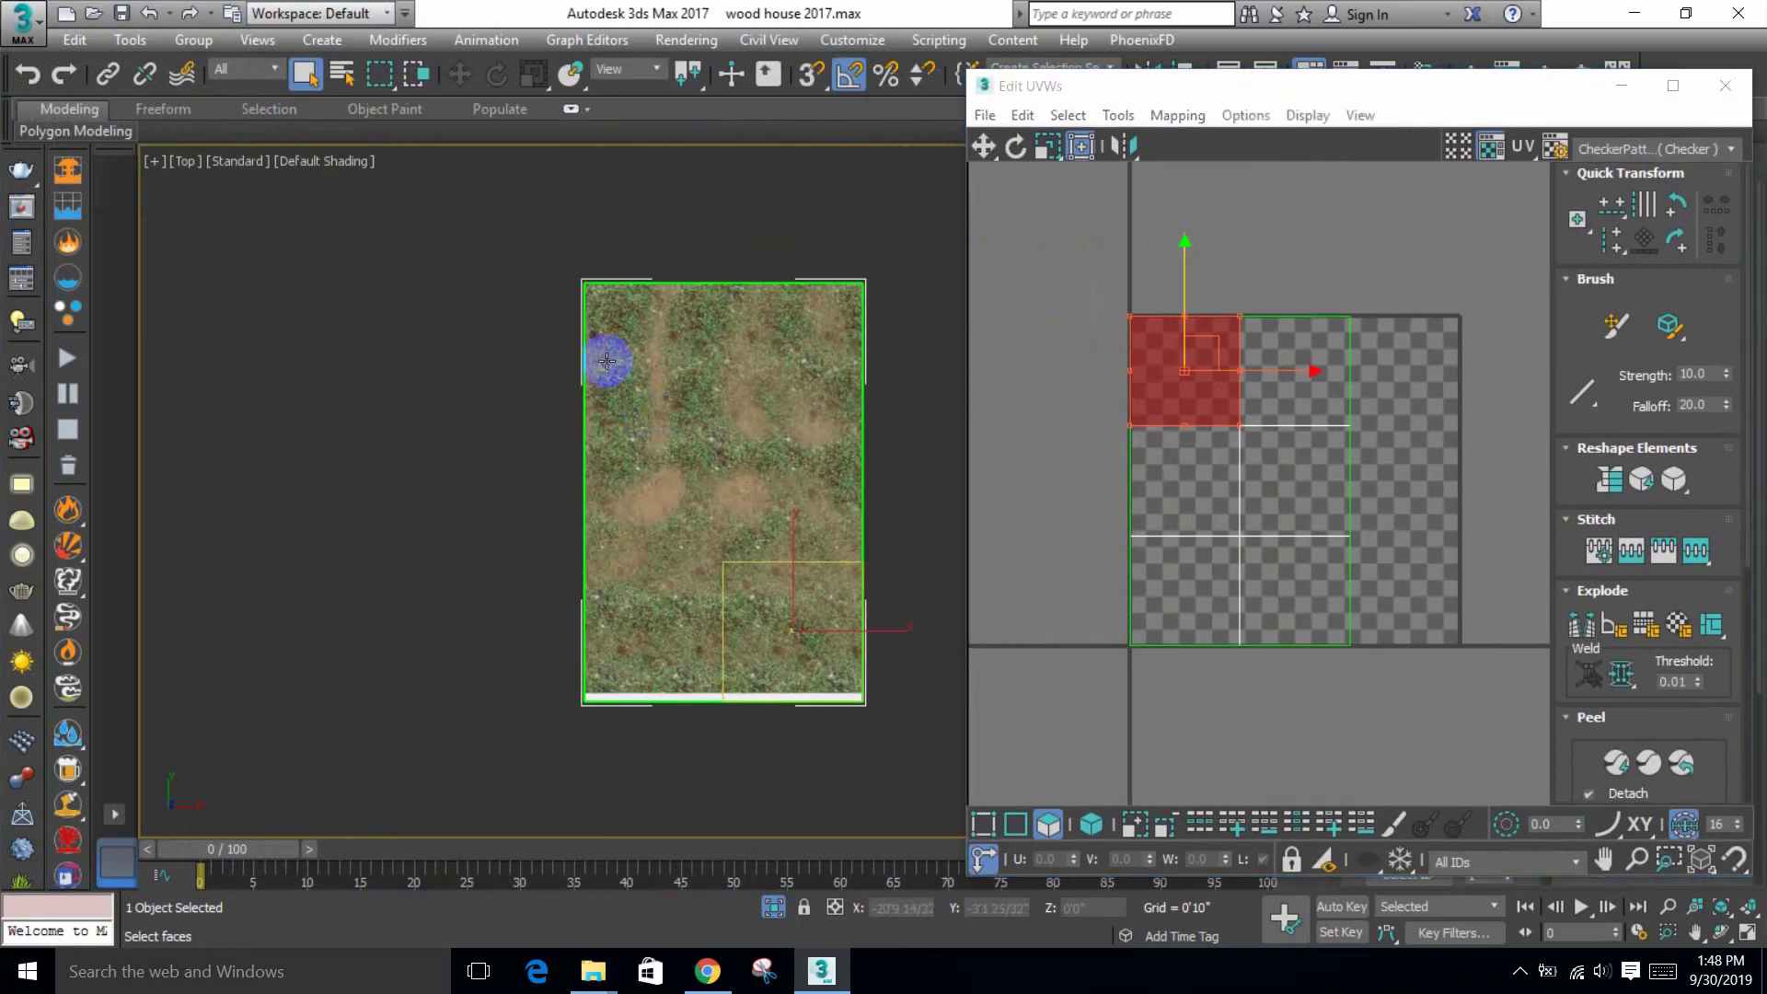
click(606, 360)
click(734, 340)
click(608, 450)
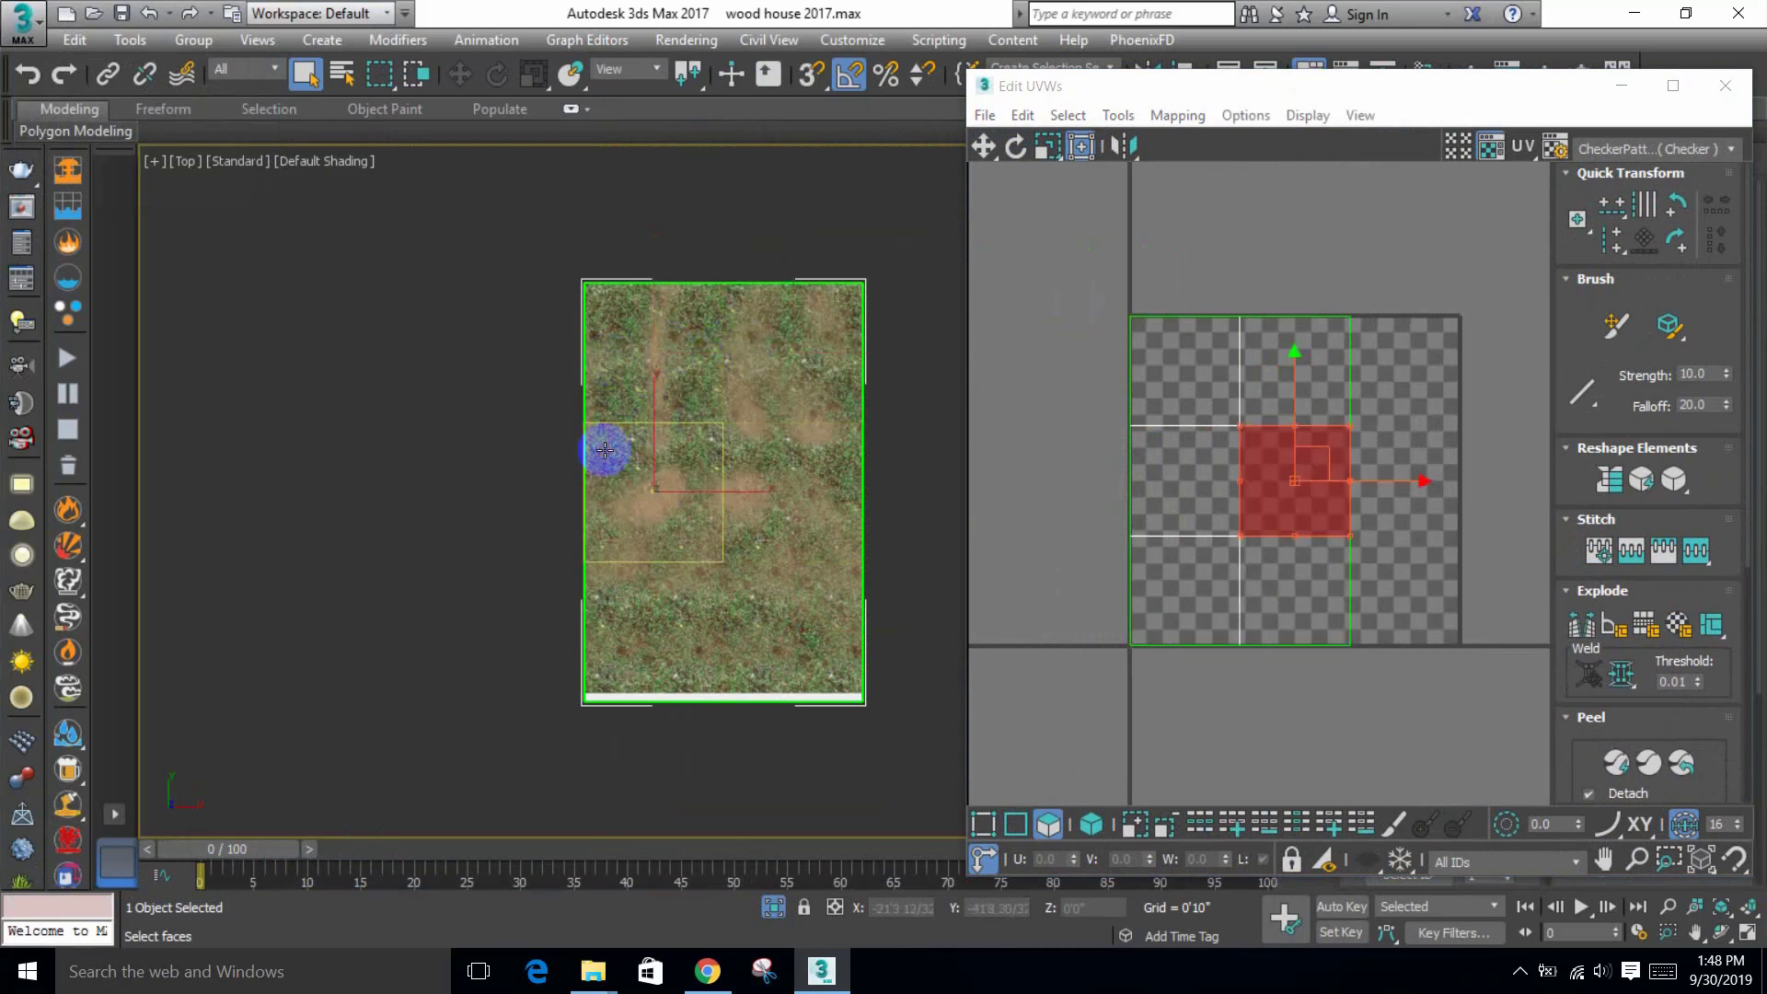
click(785, 473)
click(682, 580)
click(814, 593)
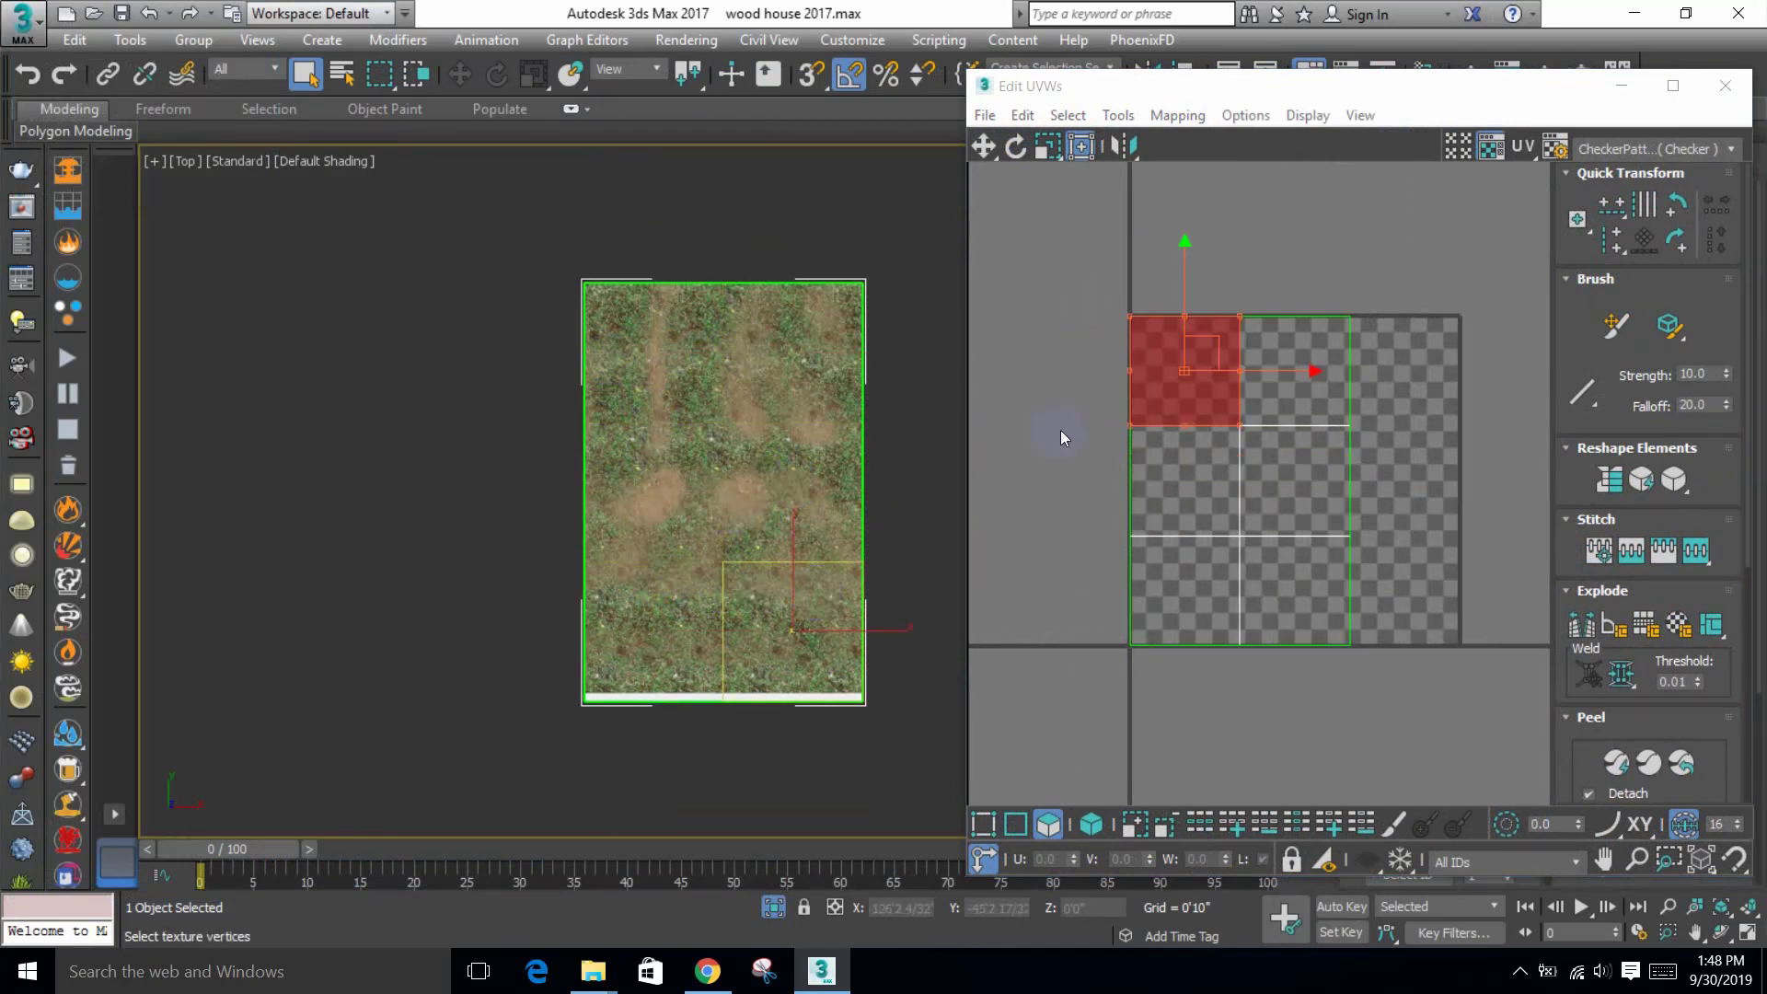
Step: Undo the individual face selections and the flatten mapping of the ground piece
scroll(1060, 430, down, 1)
key(ctrl+z)
key(ctrl+z)
key(ctrl+z)
key(ctrl+z)
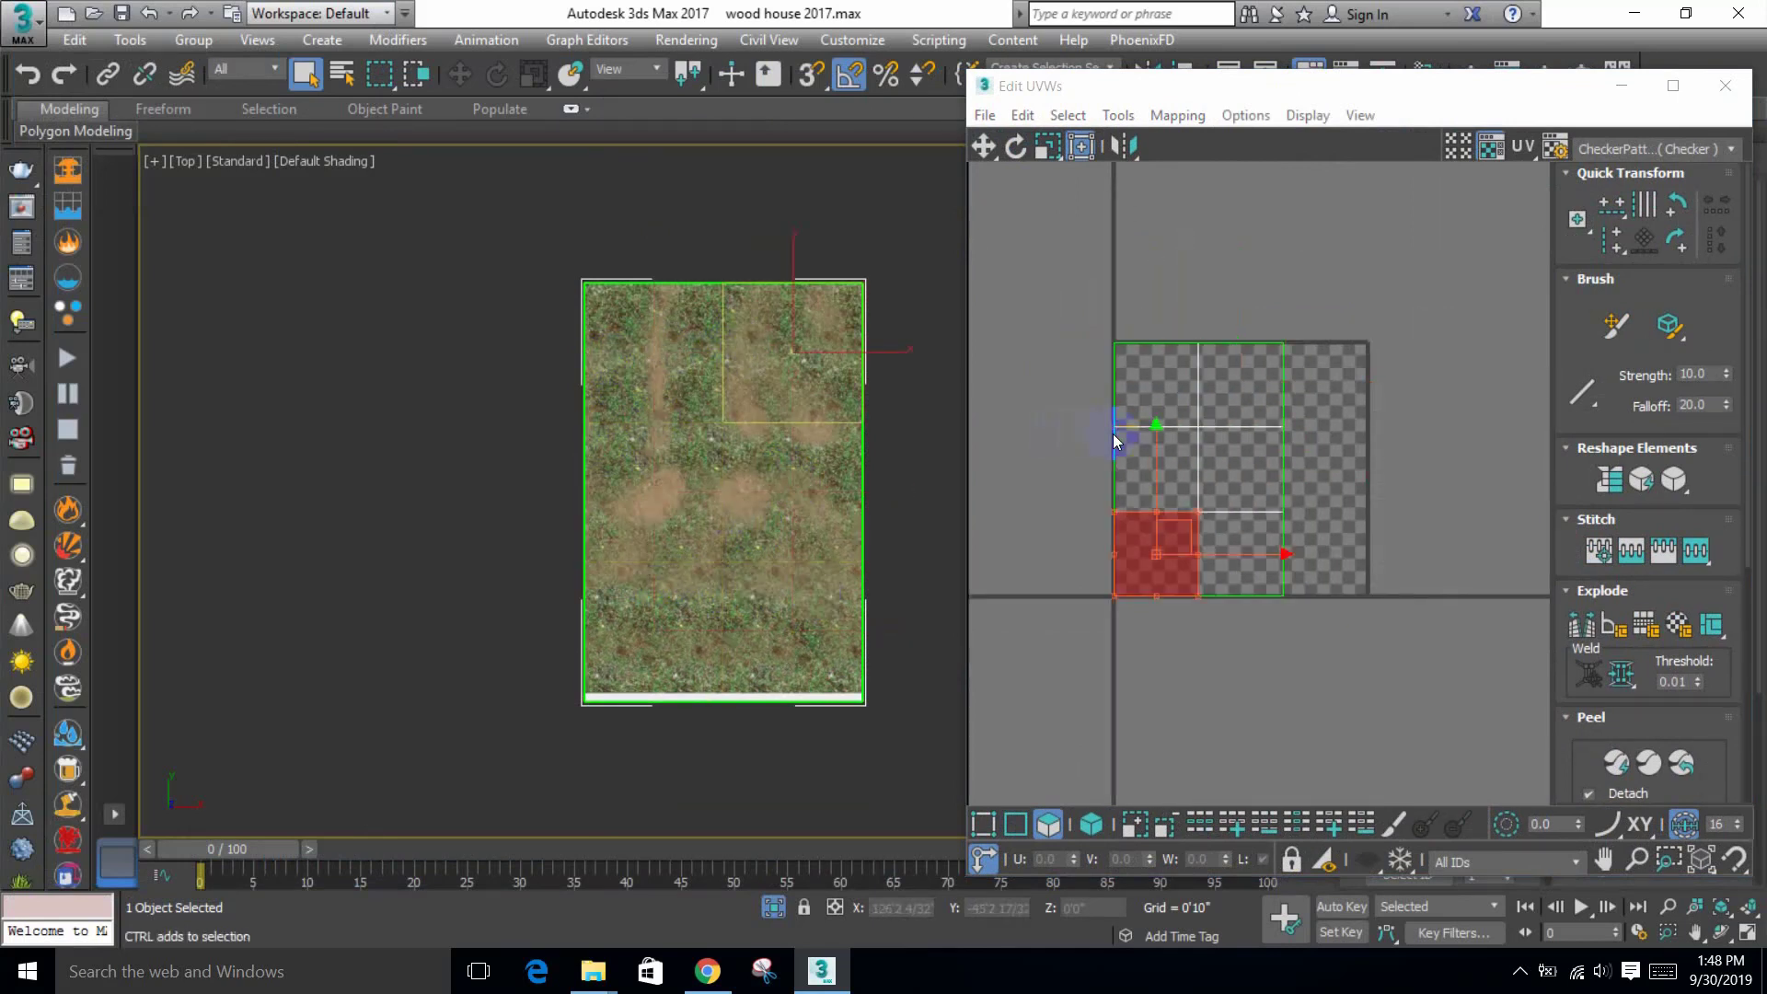
key(ctrl+z)
key(ctrl+z)
key(ctrl+z)
key(ctrl+z)
key(ctrl+z)
key(ctrl+z)
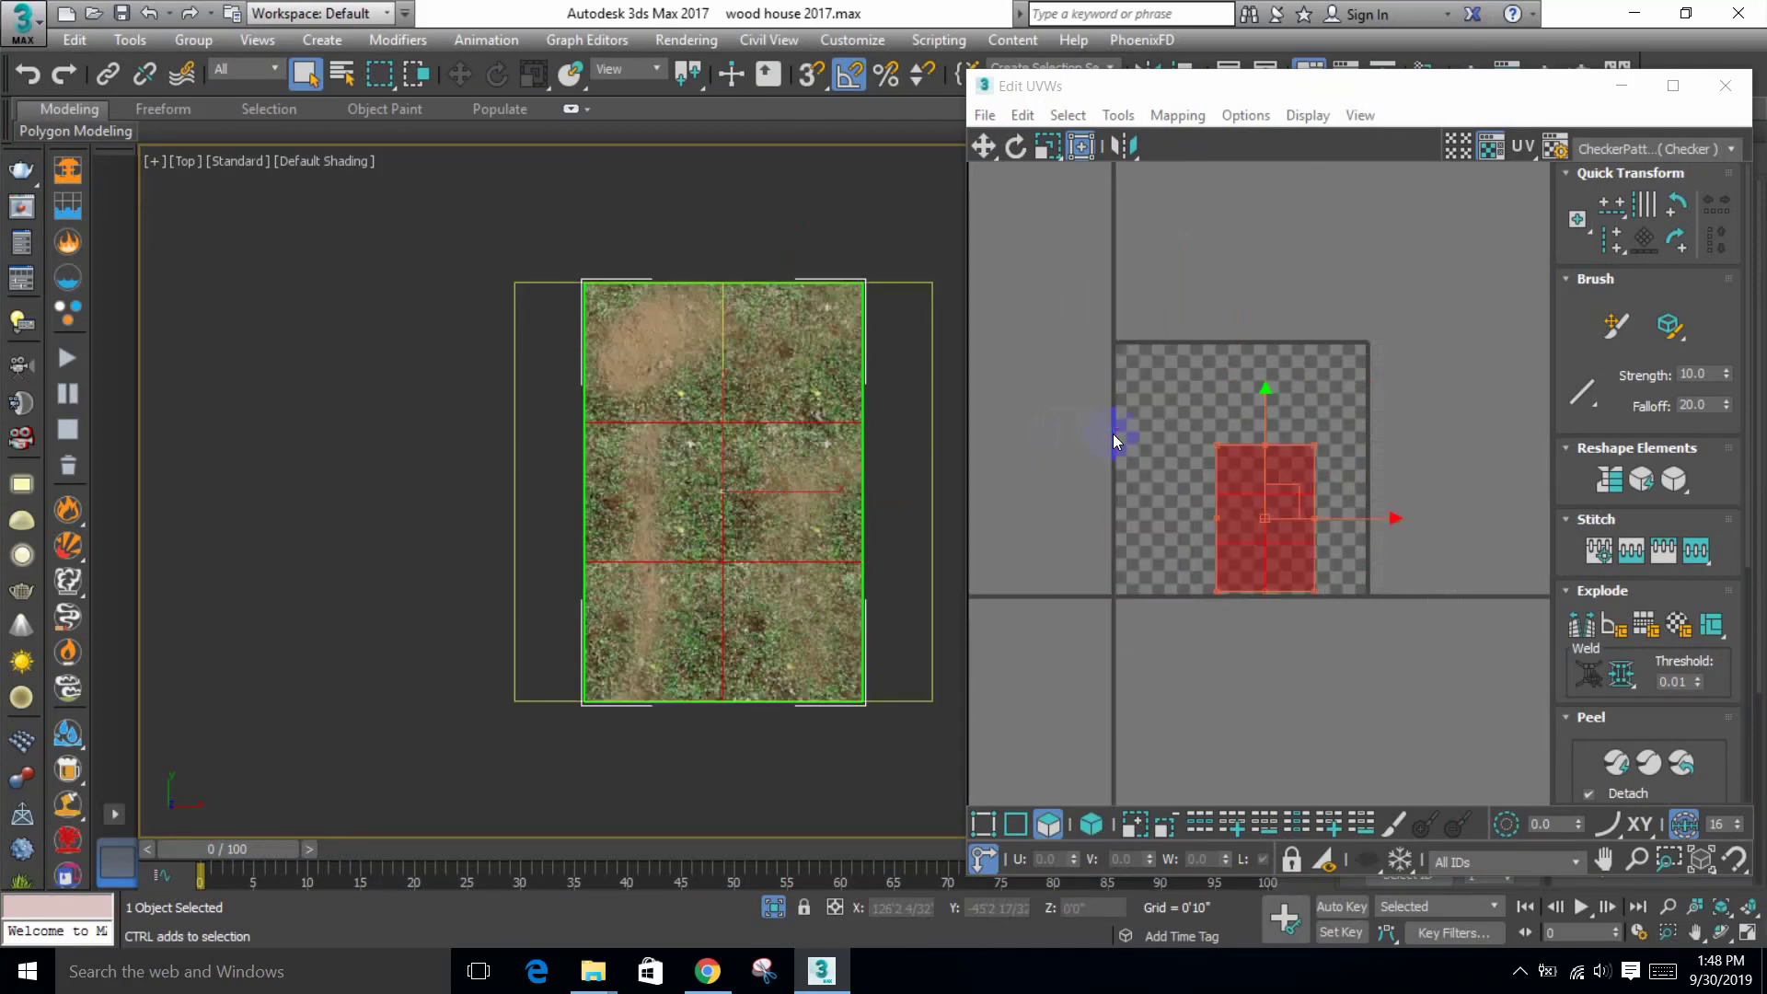
Step: Try a planar projection on all faces of the ground piece, and undo it
drag(1279, 96, 918, 159)
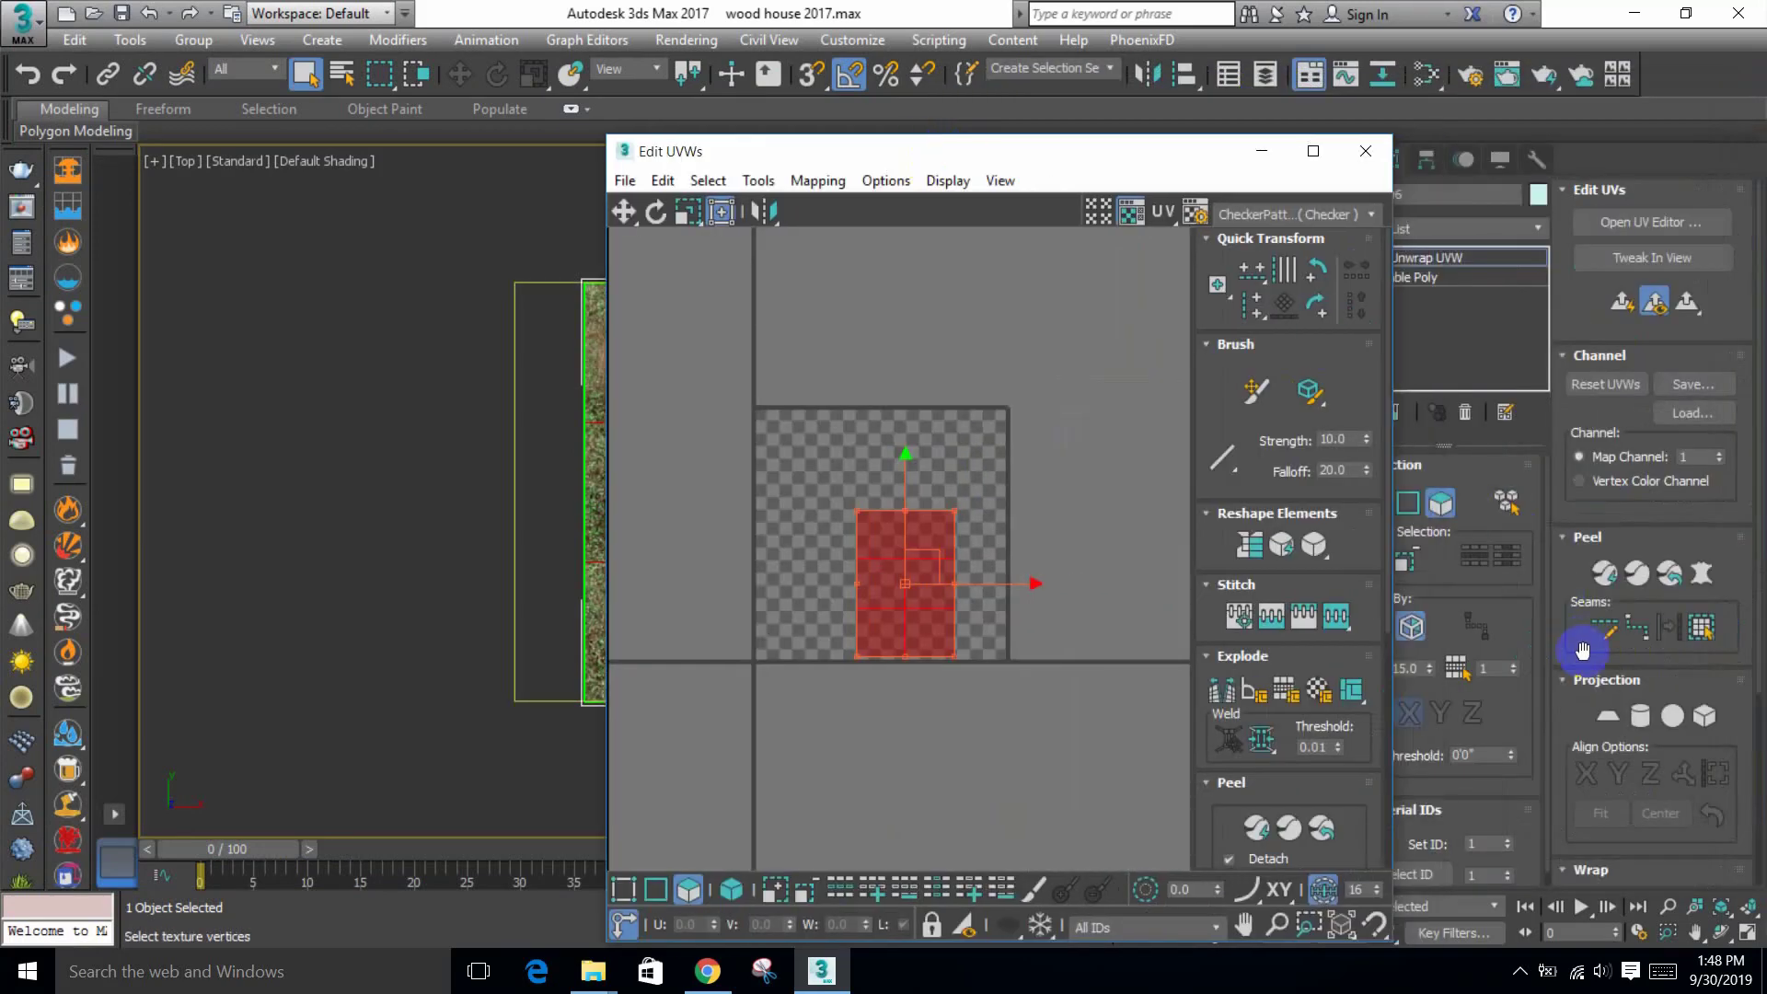
click(1607, 715)
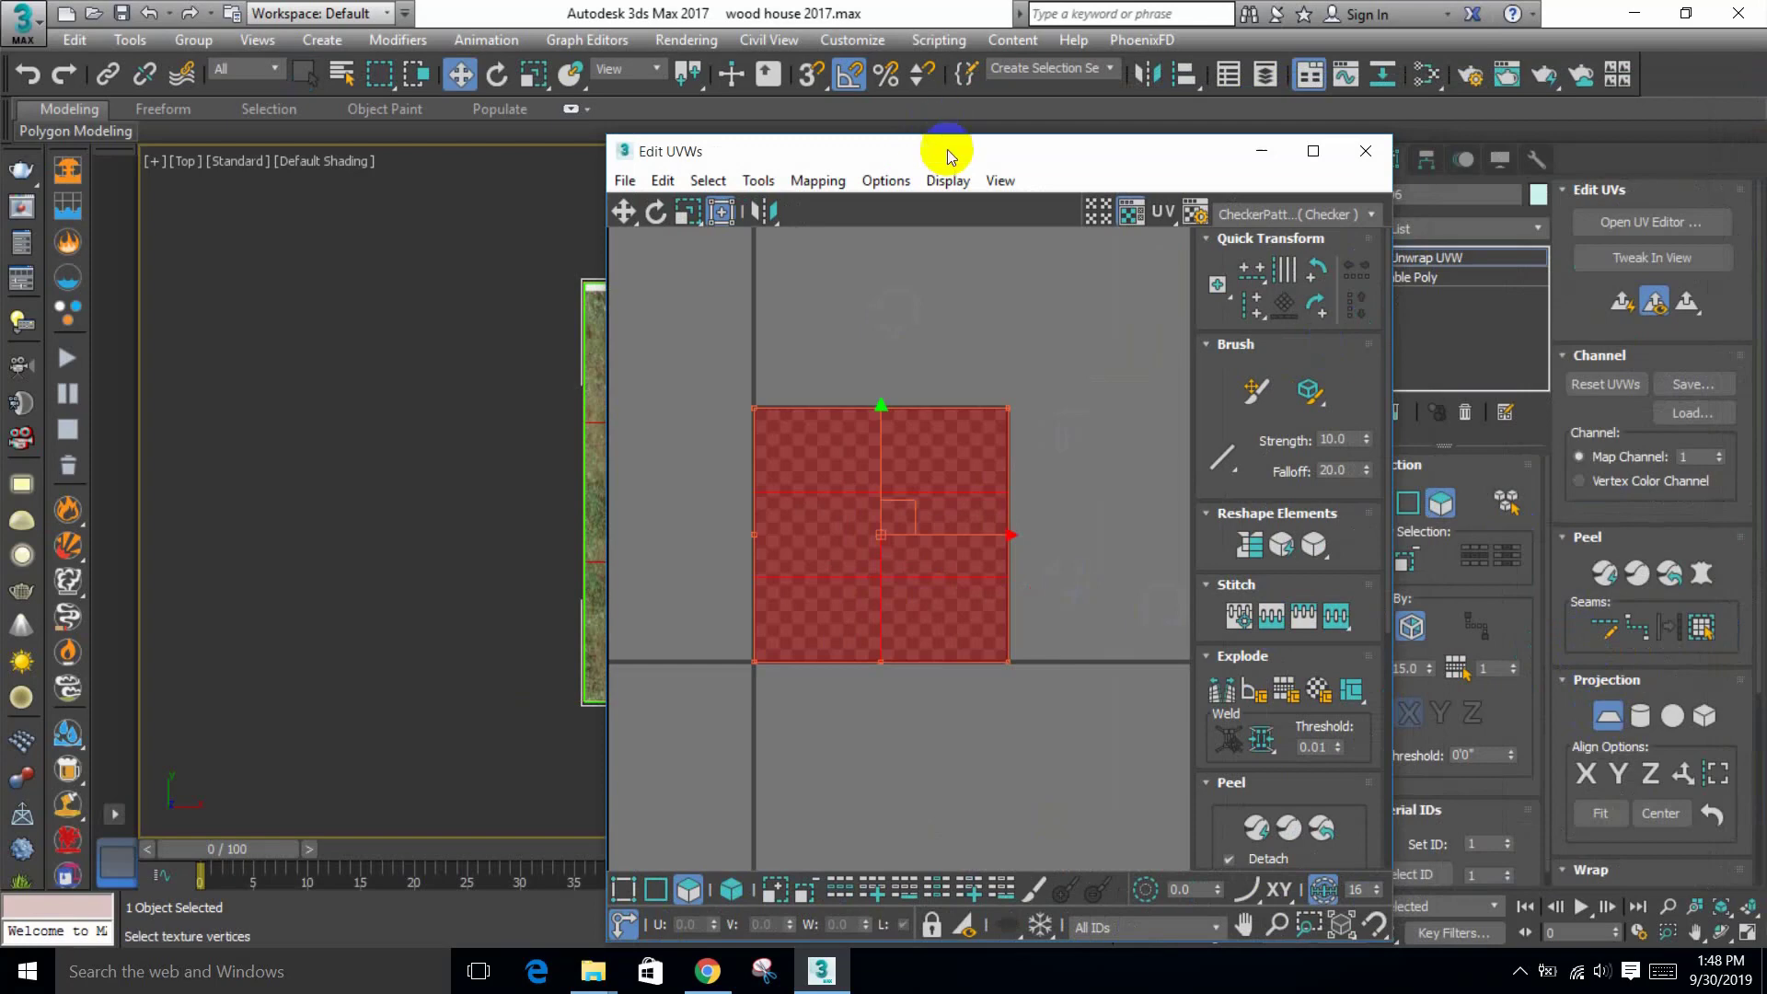
drag(949, 157, 307, 141)
key(ctrl+z)
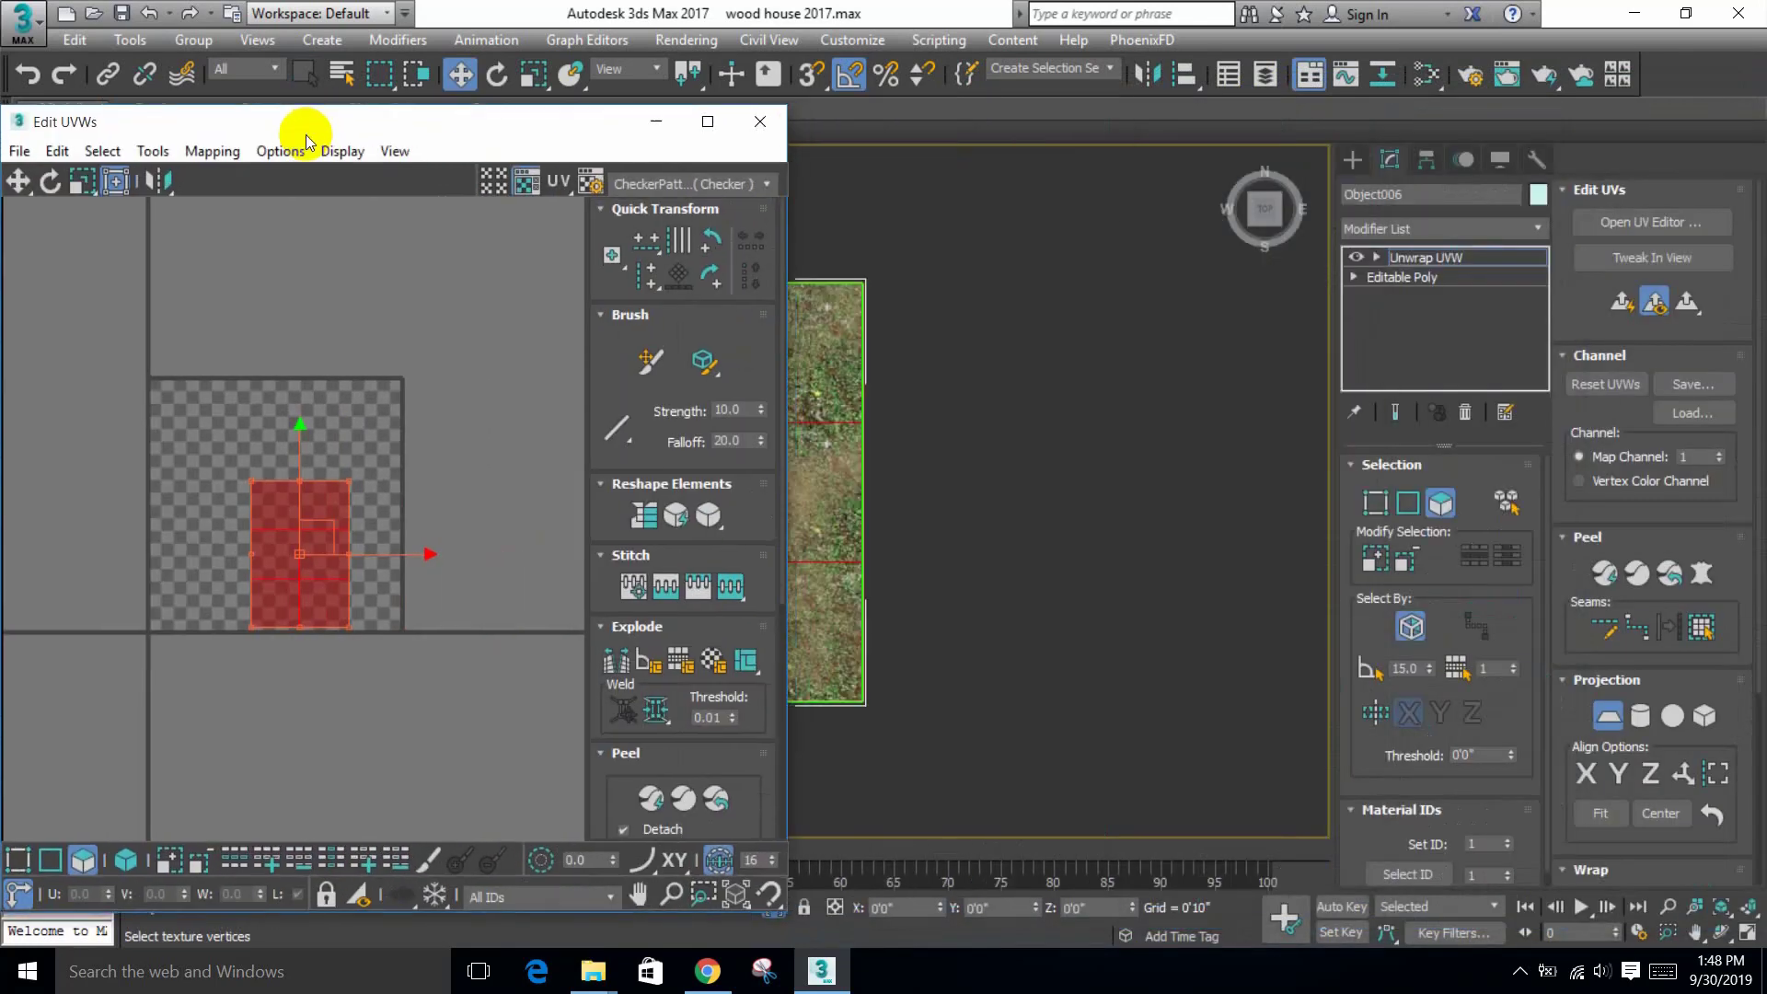
Step: Try Quick Planar Map and the planar projection on all faces of the ground piece
click(1592, 719)
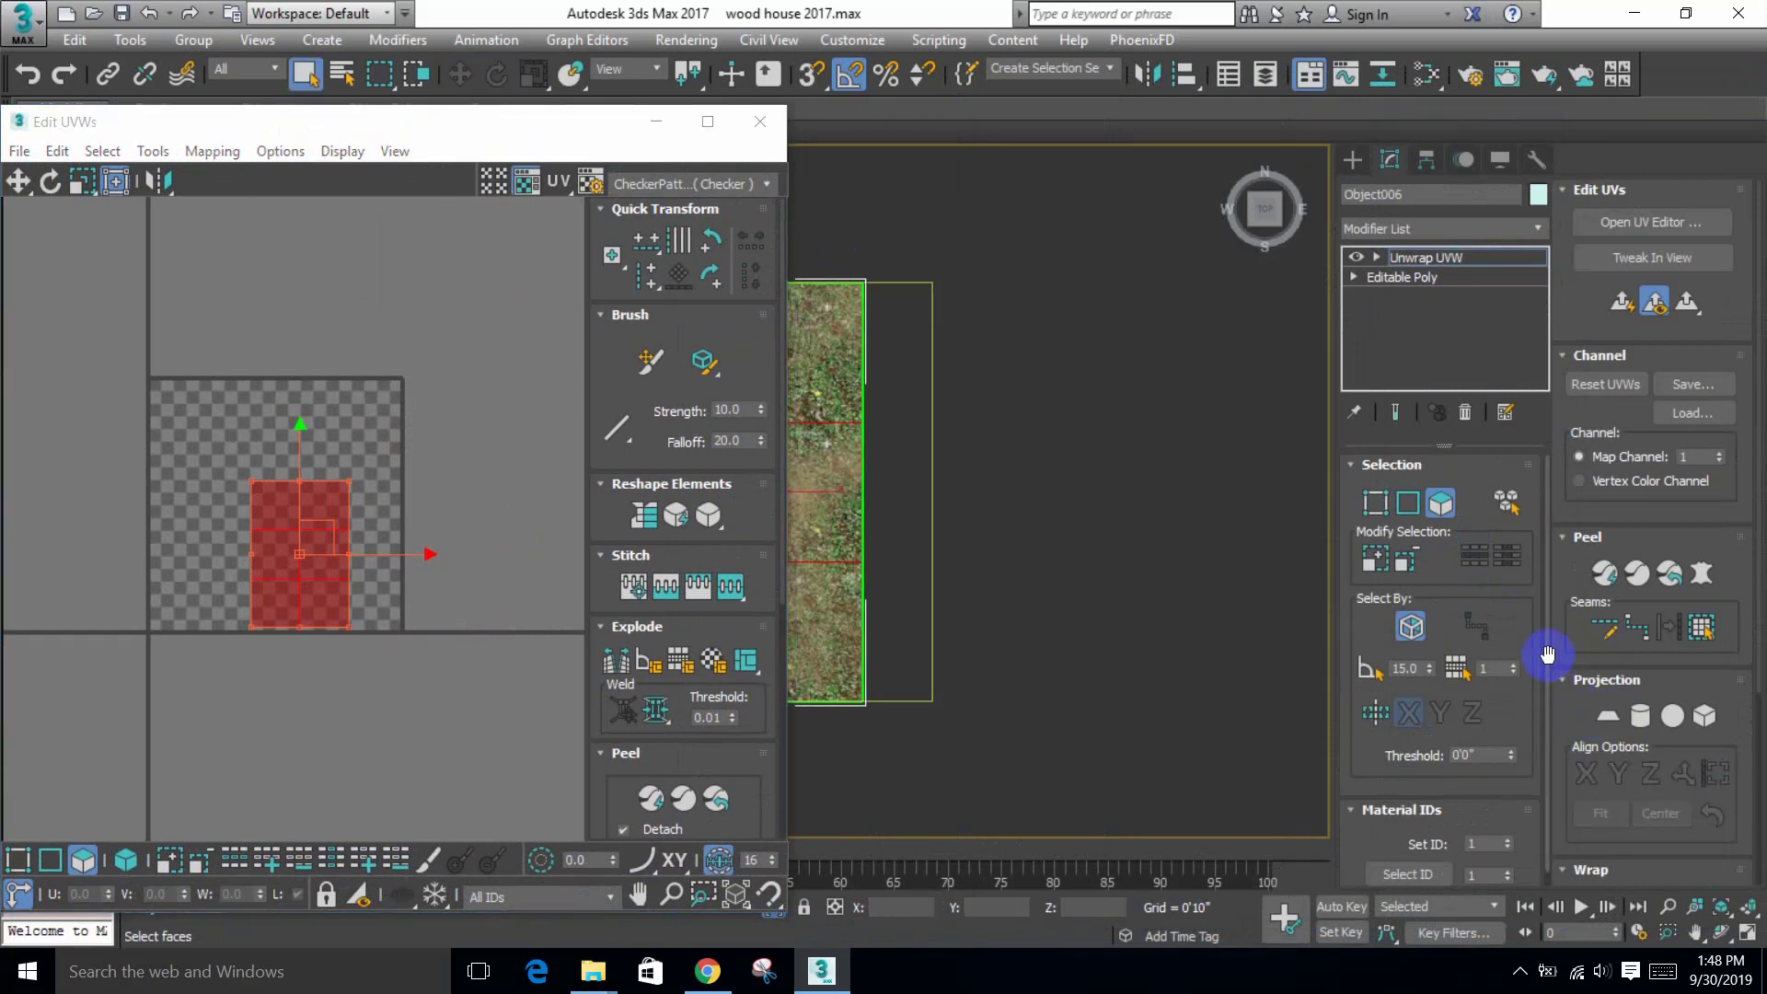
click(1620, 304)
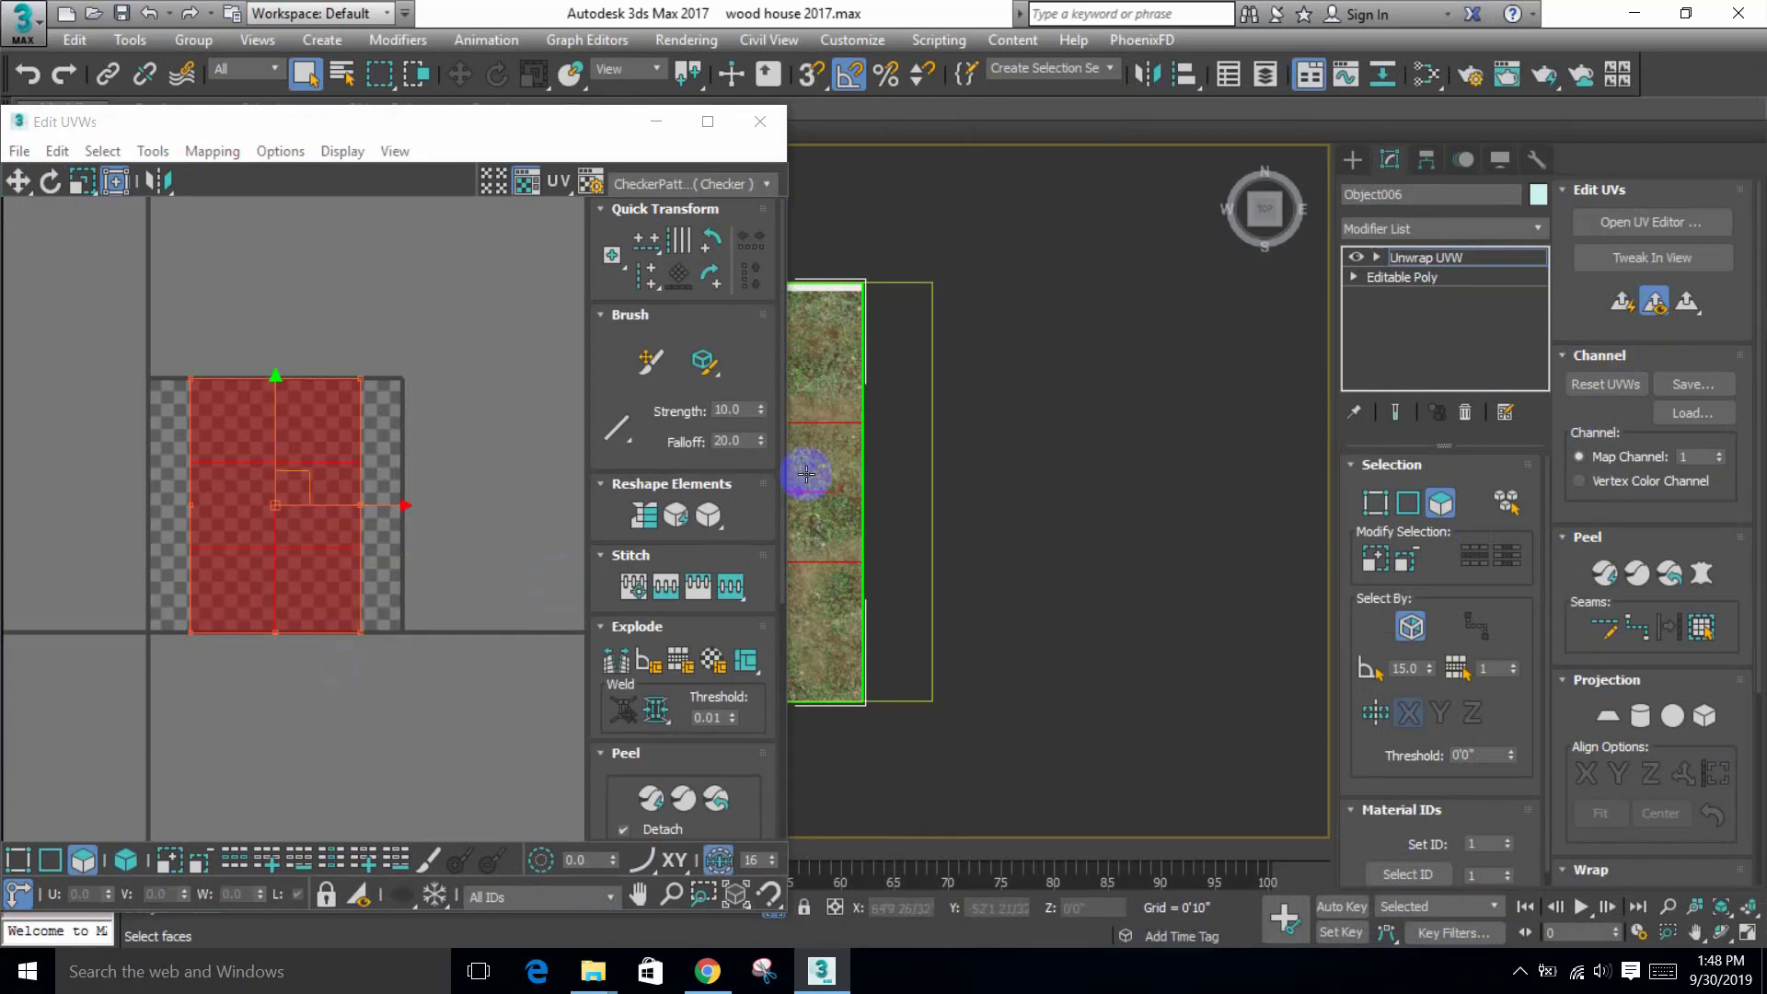
middle_drag(949, 650, 1149, 631)
middle_drag(882, 465, 954, 469)
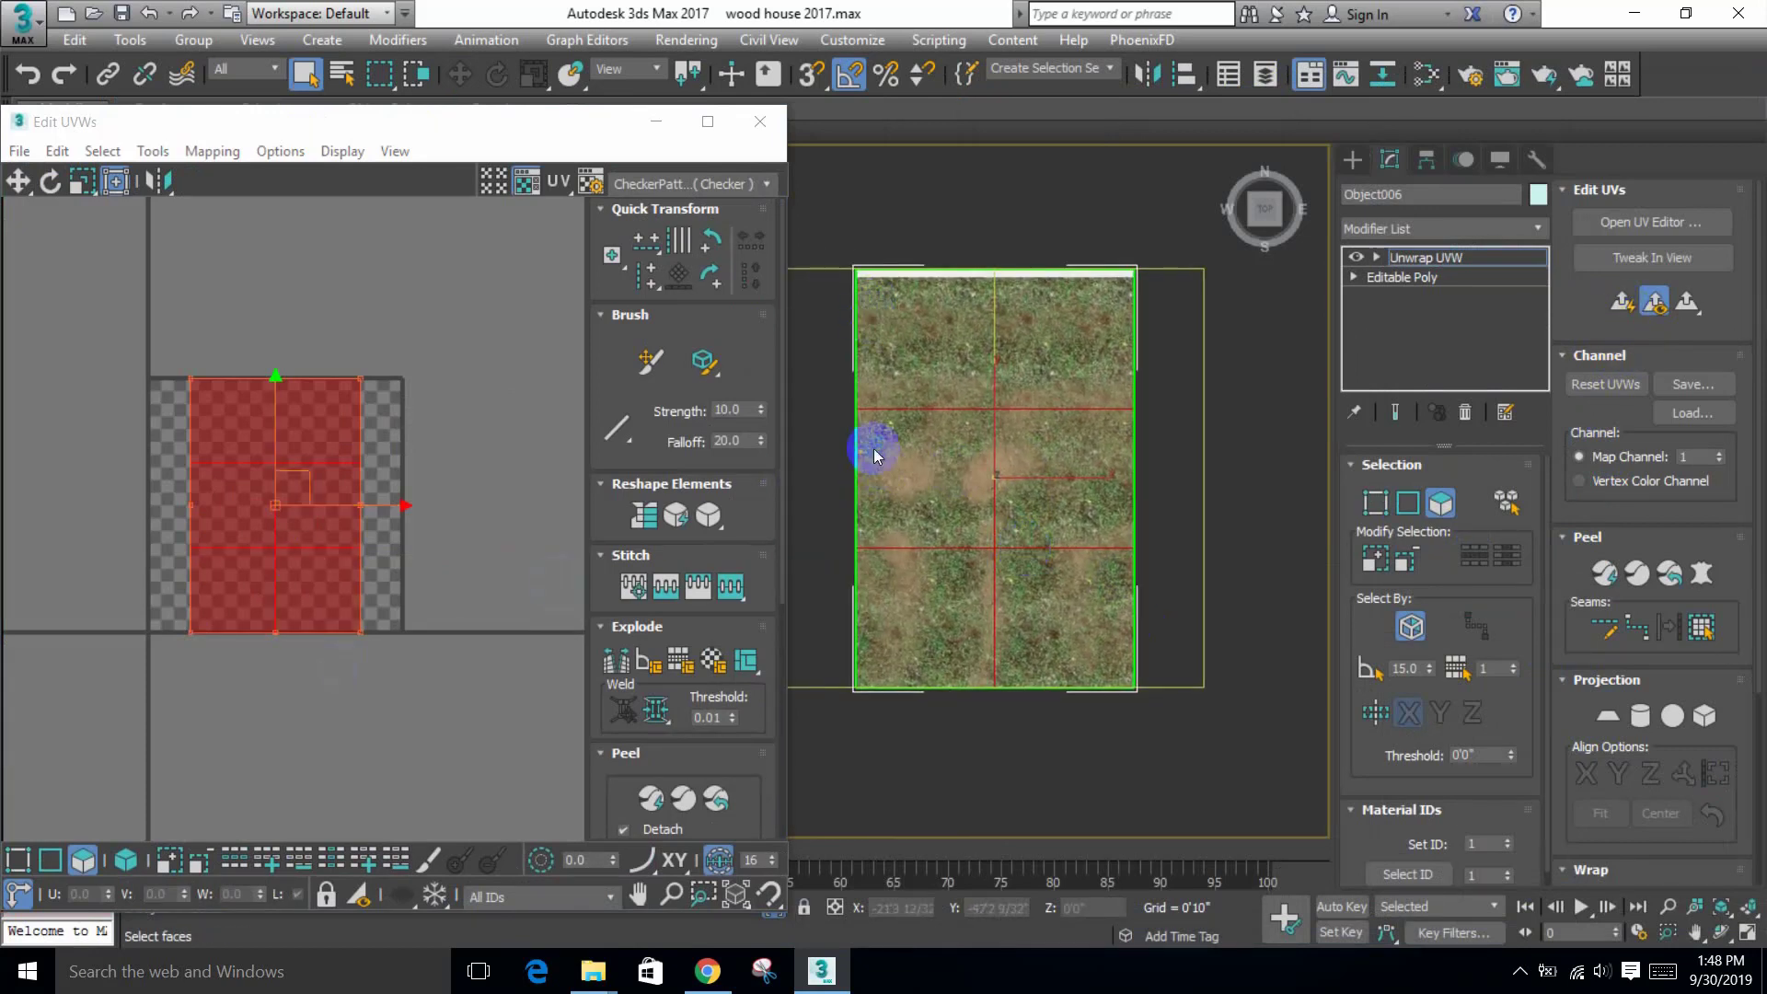
click(1607, 722)
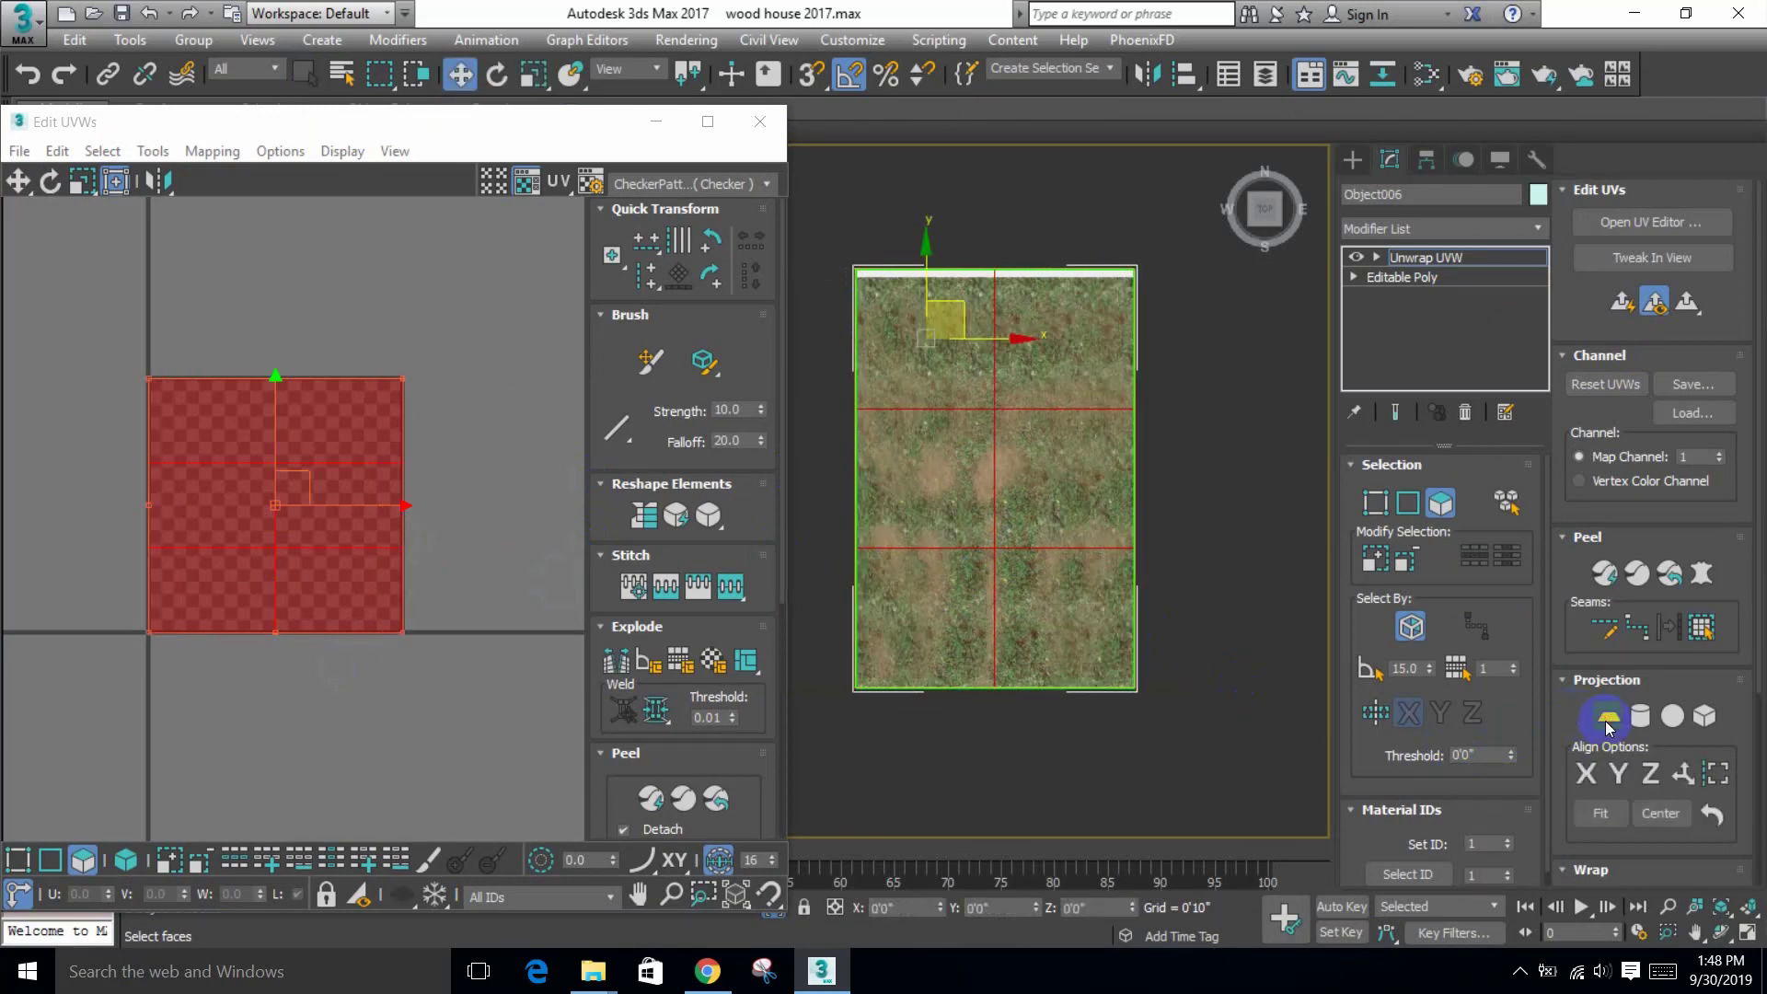
click(1620, 304)
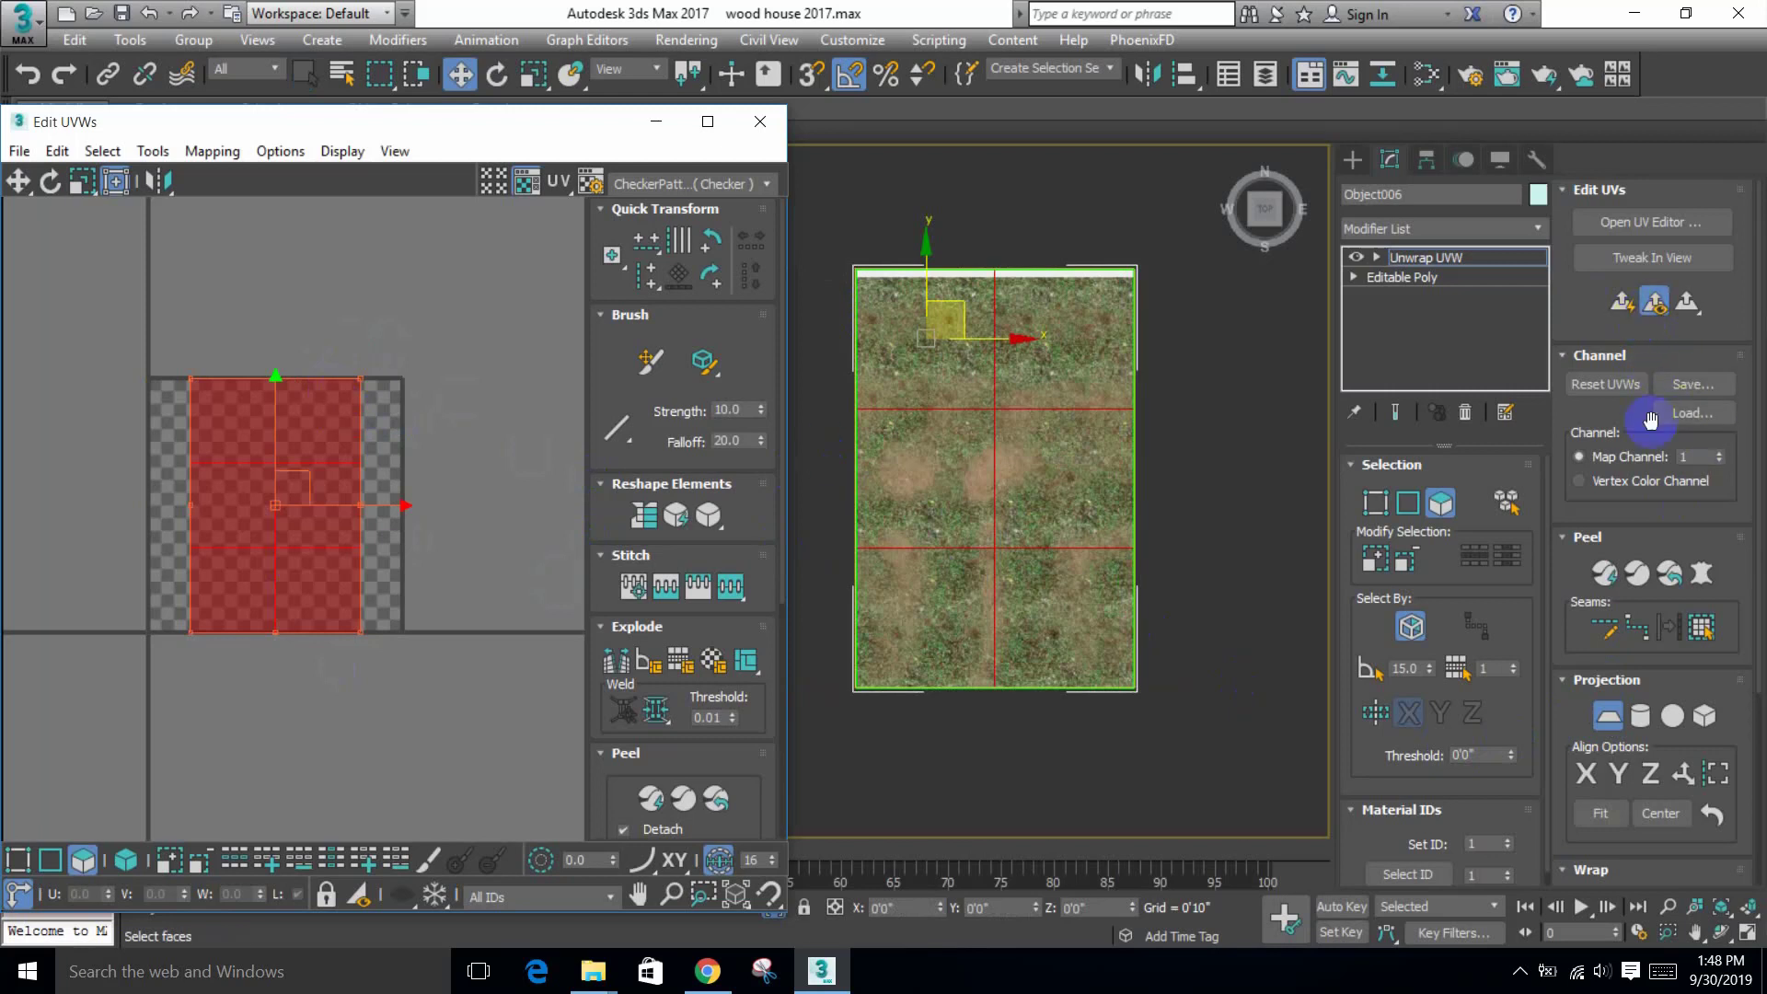
click(1607, 715)
Step: Select individual faces of the planar UV layout to check which ground polygons they match
click(346, 432)
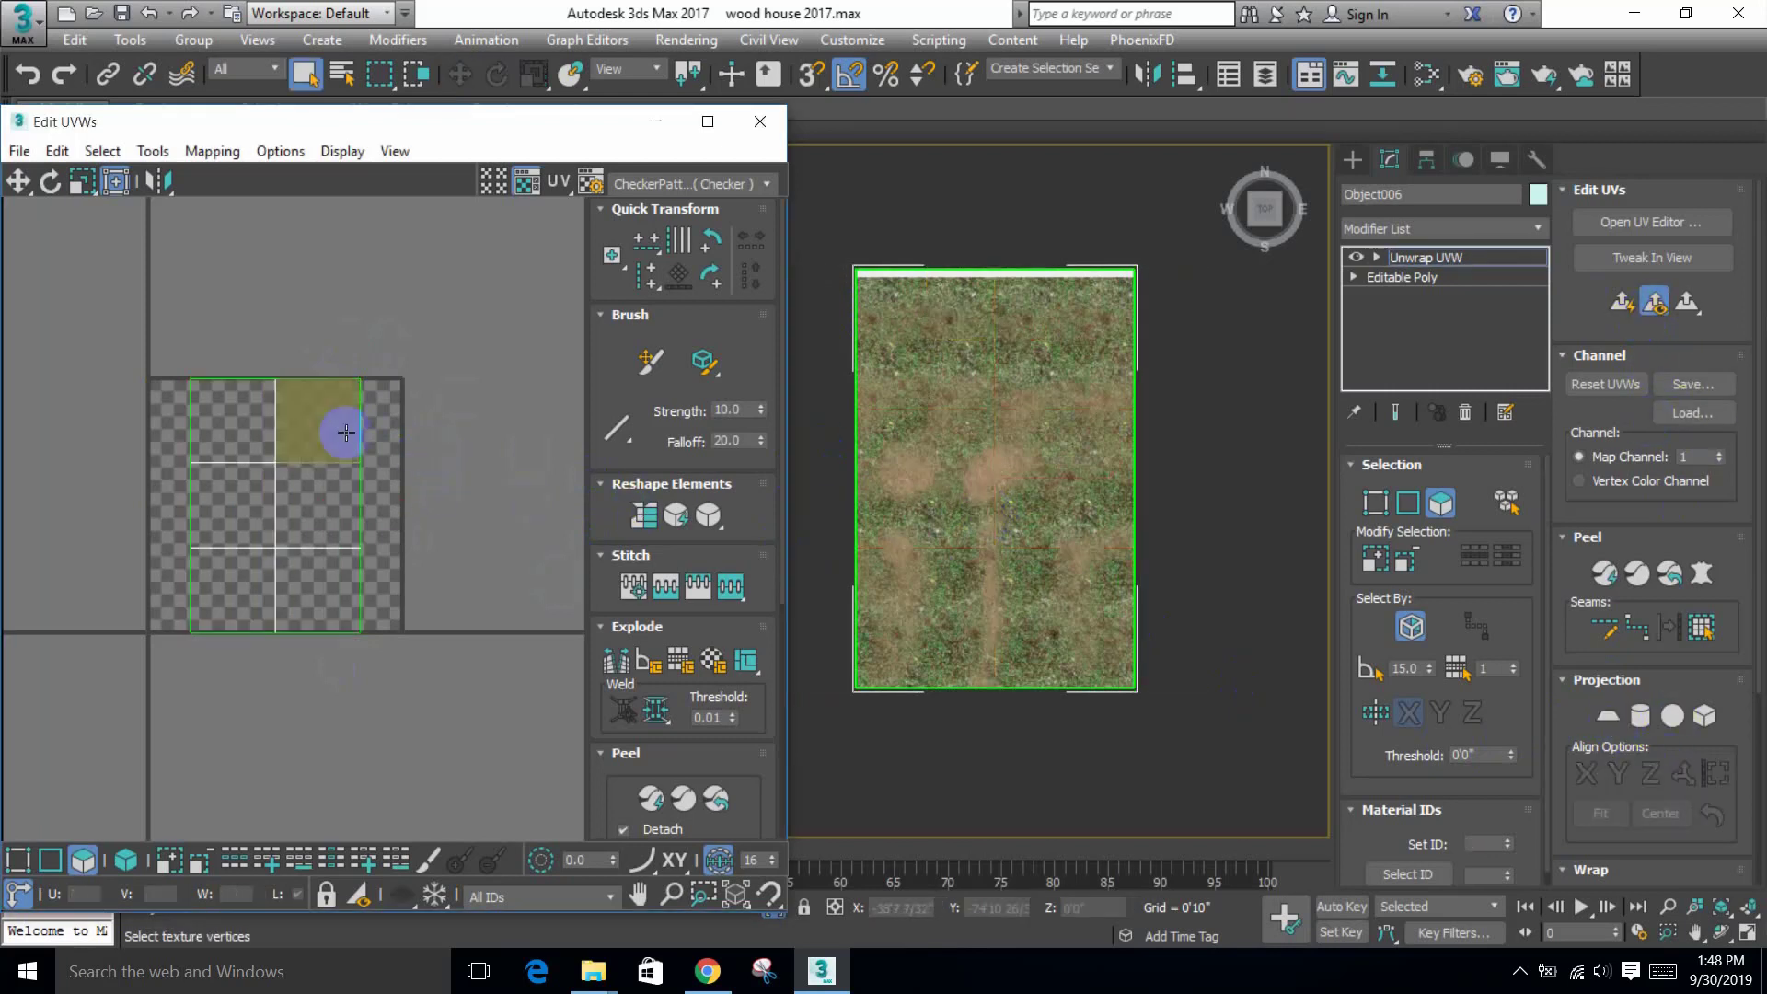
click(327, 425)
click(245, 422)
click(243, 505)
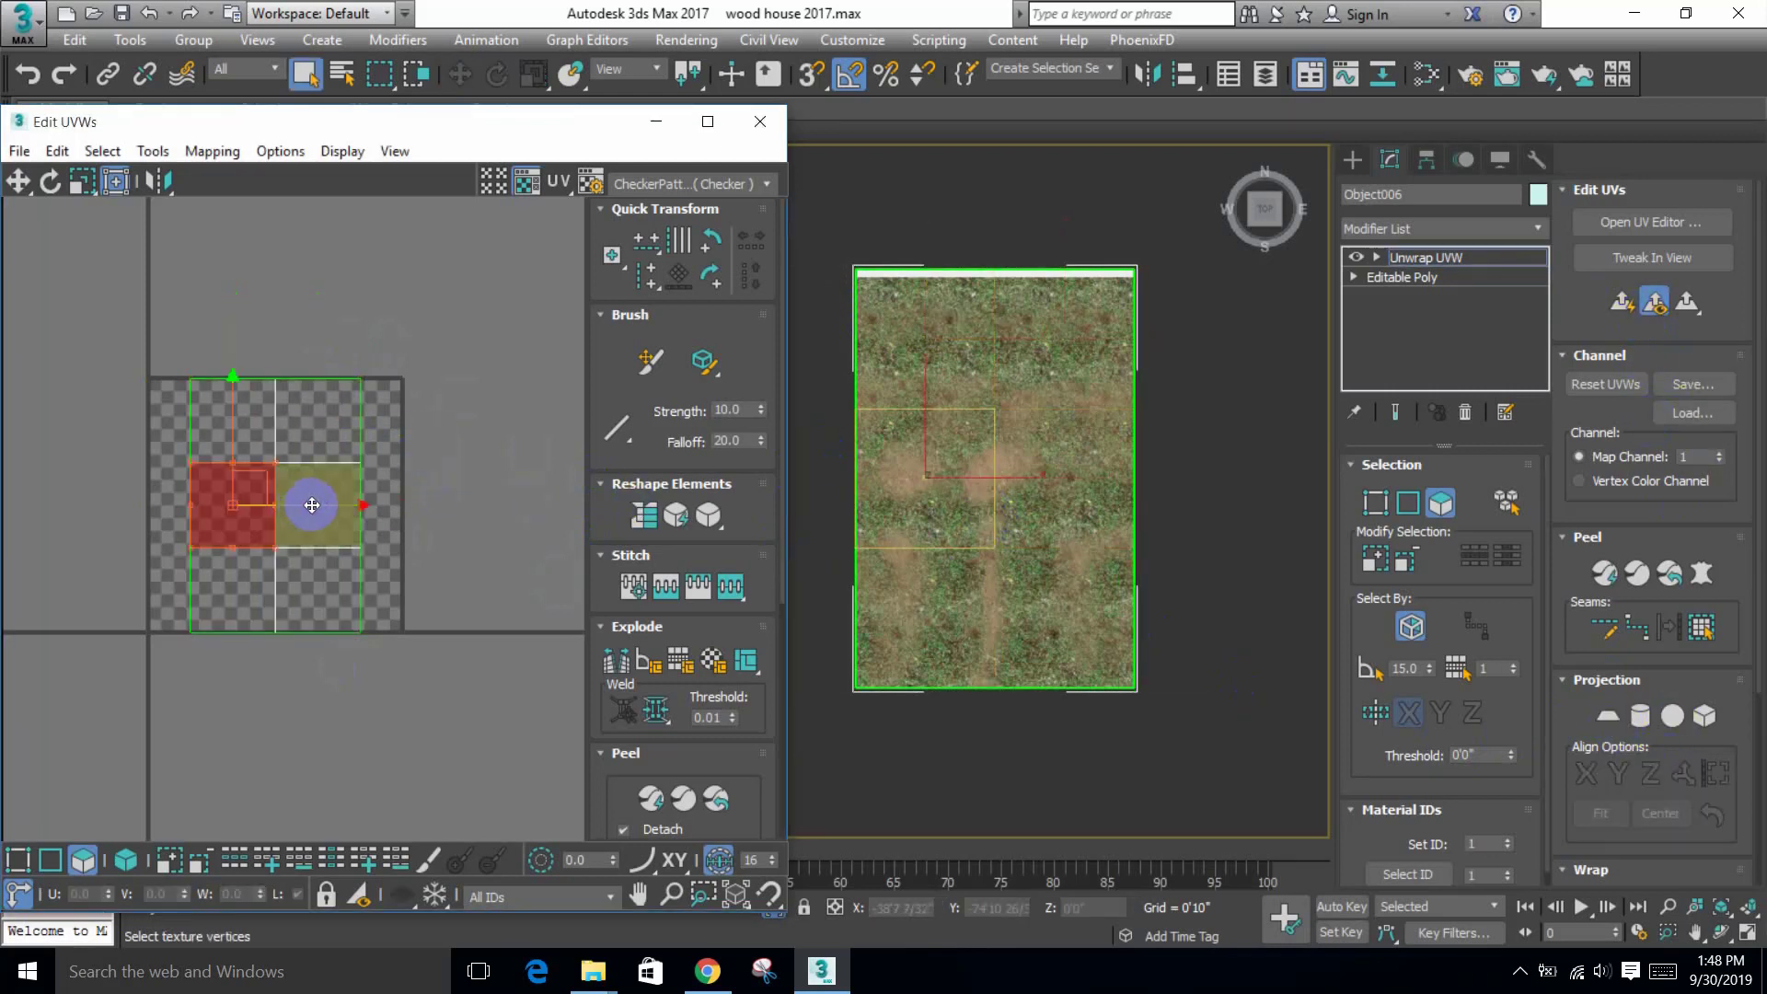
Step: Delete the ground piece's Unwrap UVW modifier and add a fresh one above the Editable Poly
click(1469, 413)
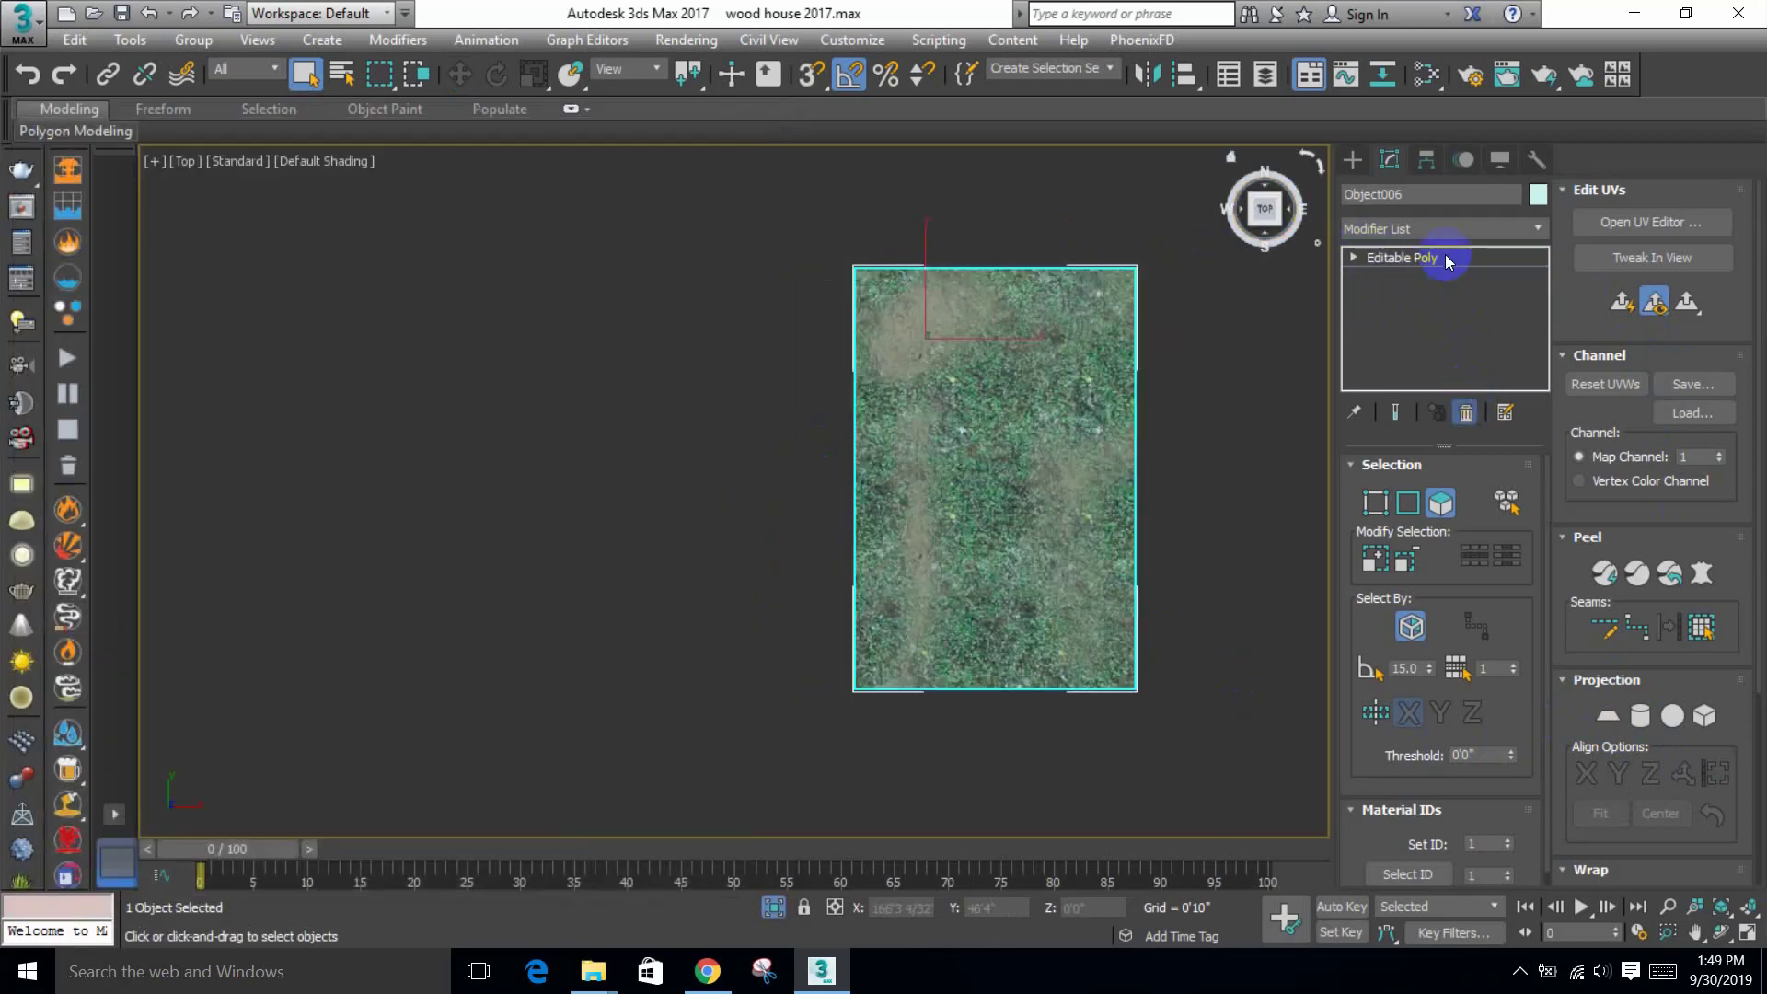
click(1445, 229)
key(u)
key(Return)
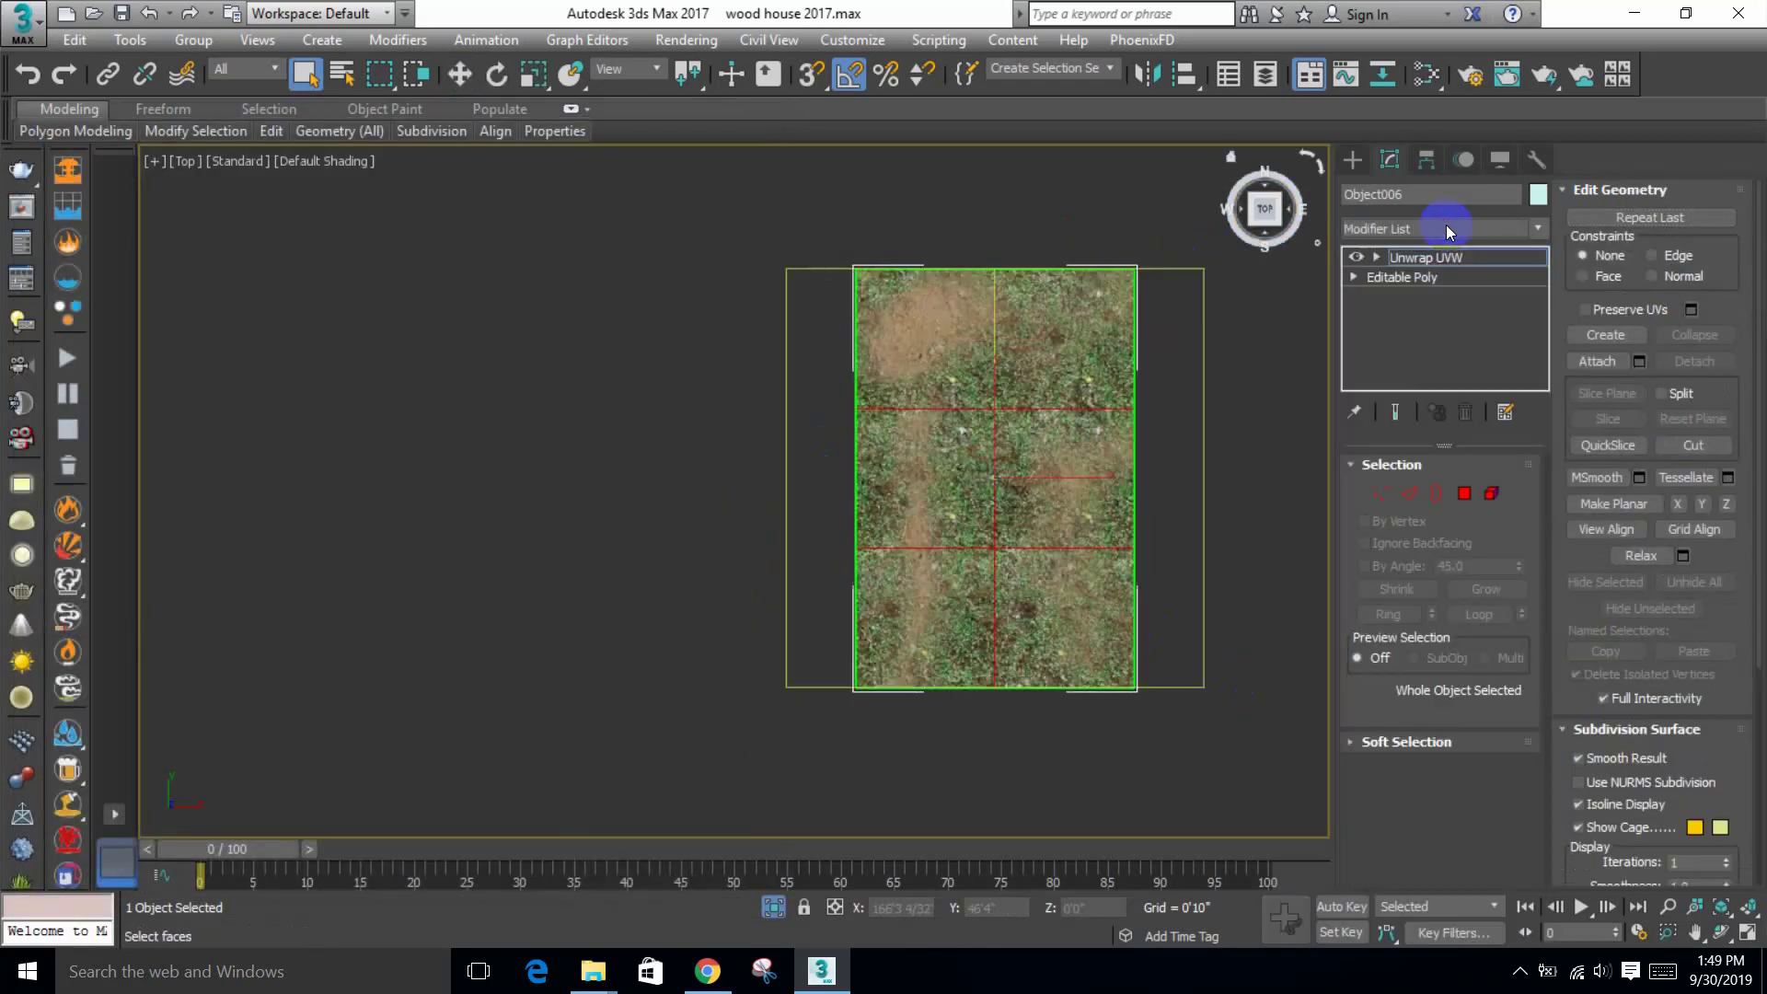
Step: Open the ground piece's UV layout at face level and apply Quick Planar Map to all its faces
click(1440, 501)
scroll(1158, 760, down, 3)
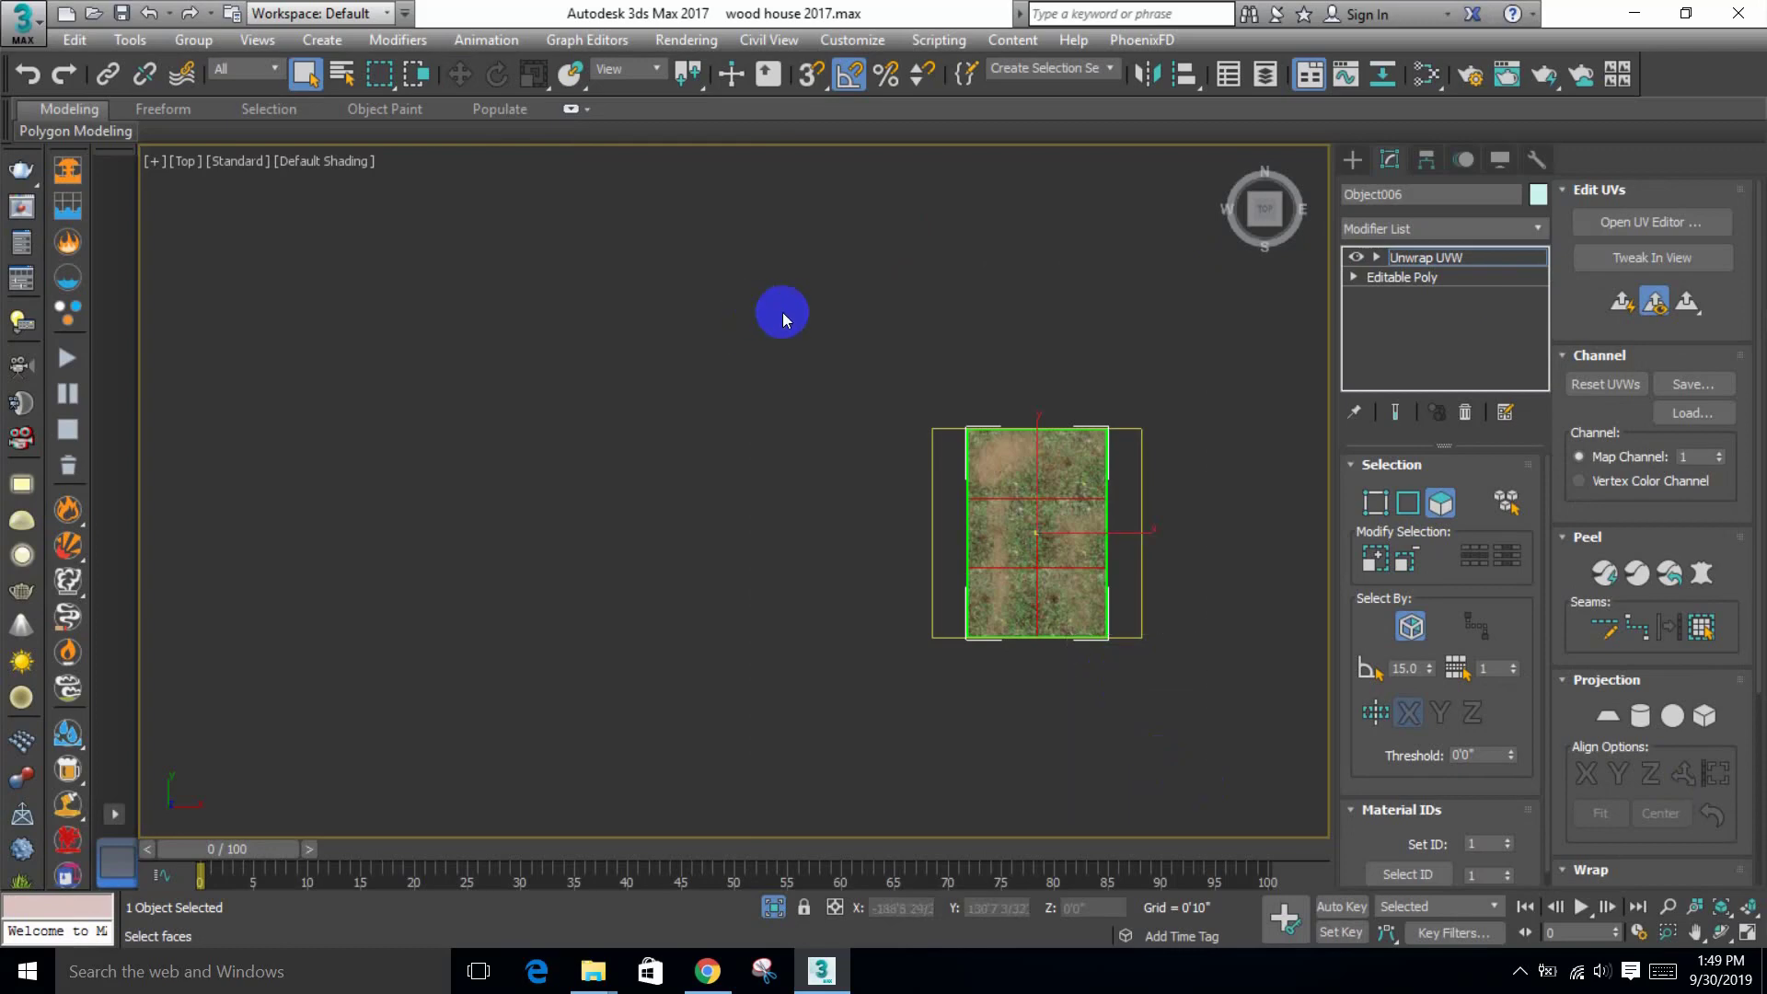
click(1634, 233)
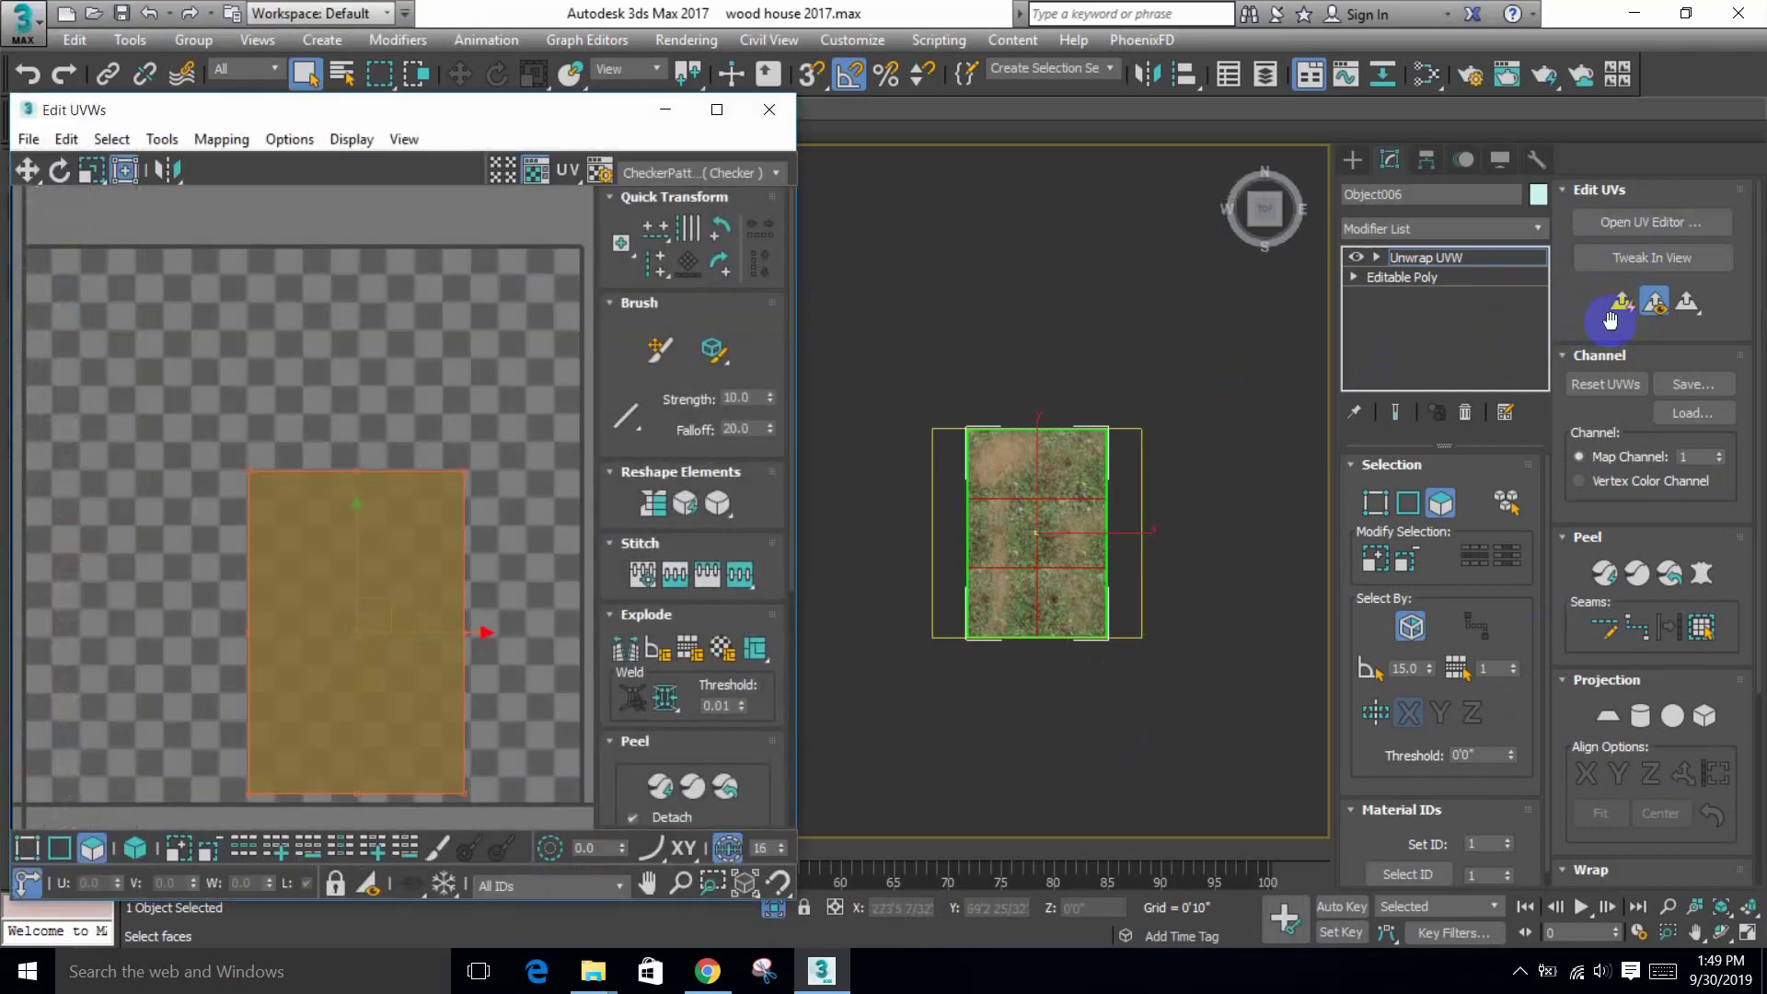
click(1621, 304)
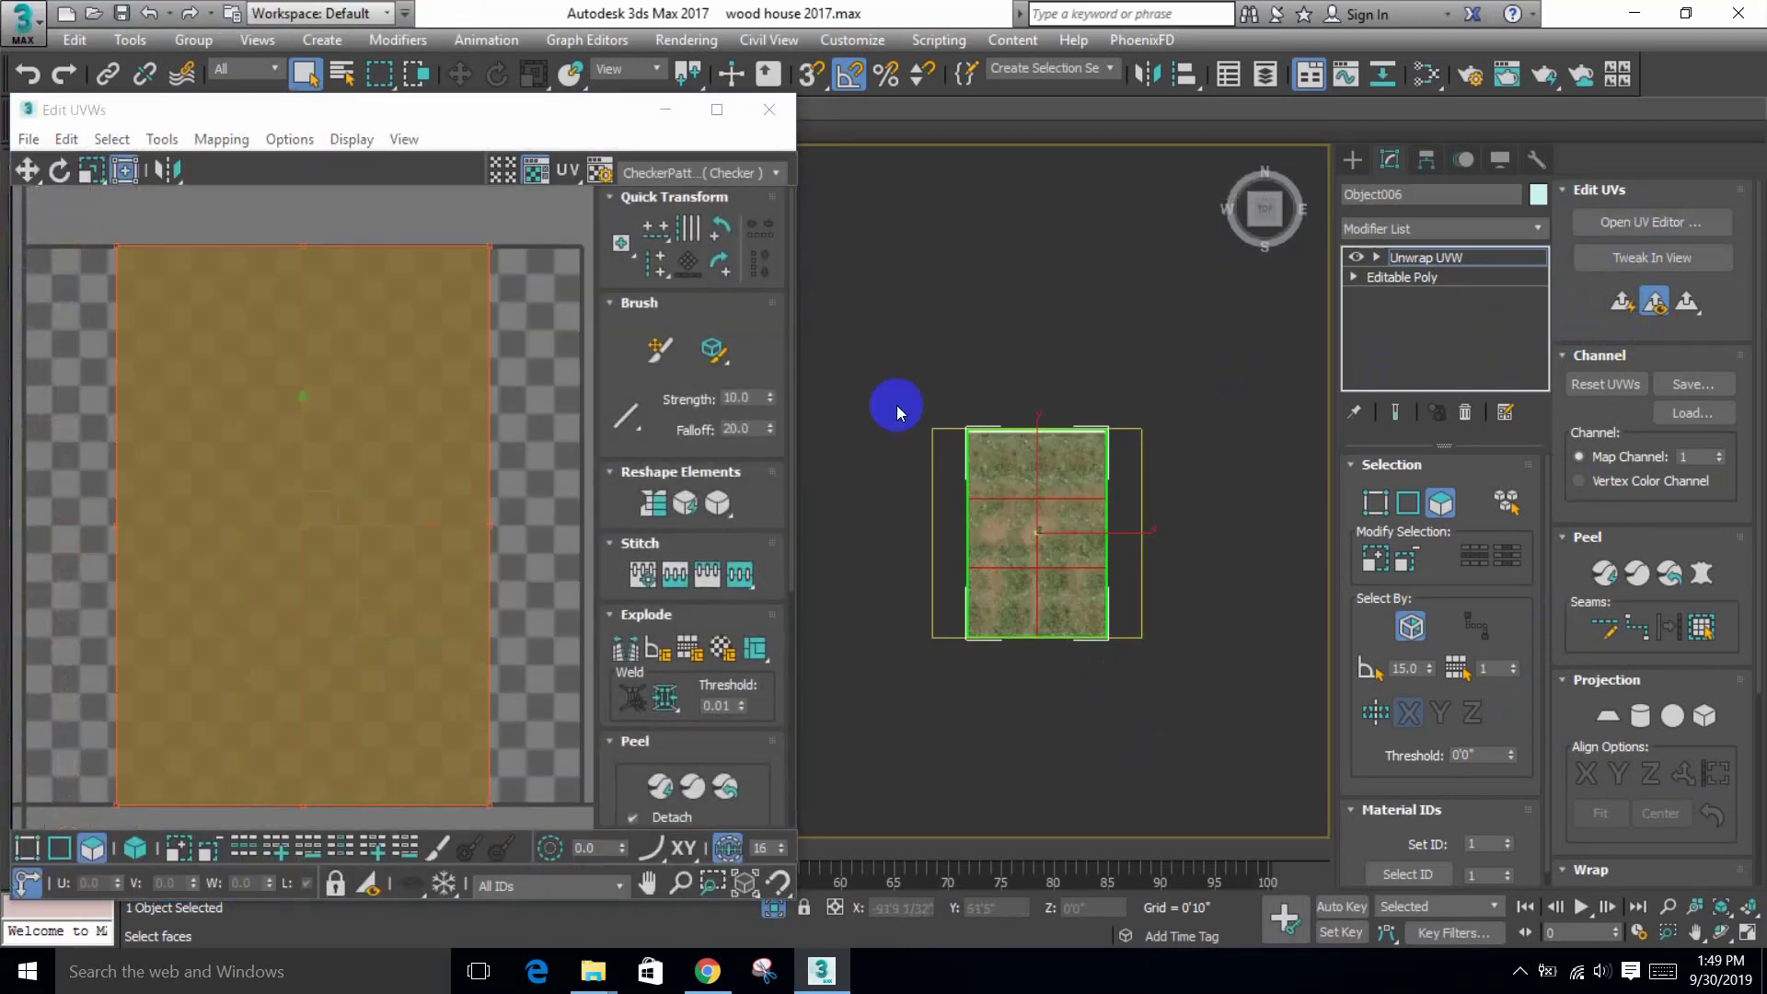
Step: Select a single corner face of the ground piece to check its place in the planar UV layout, and clear the selection
middle_click(528, 456)
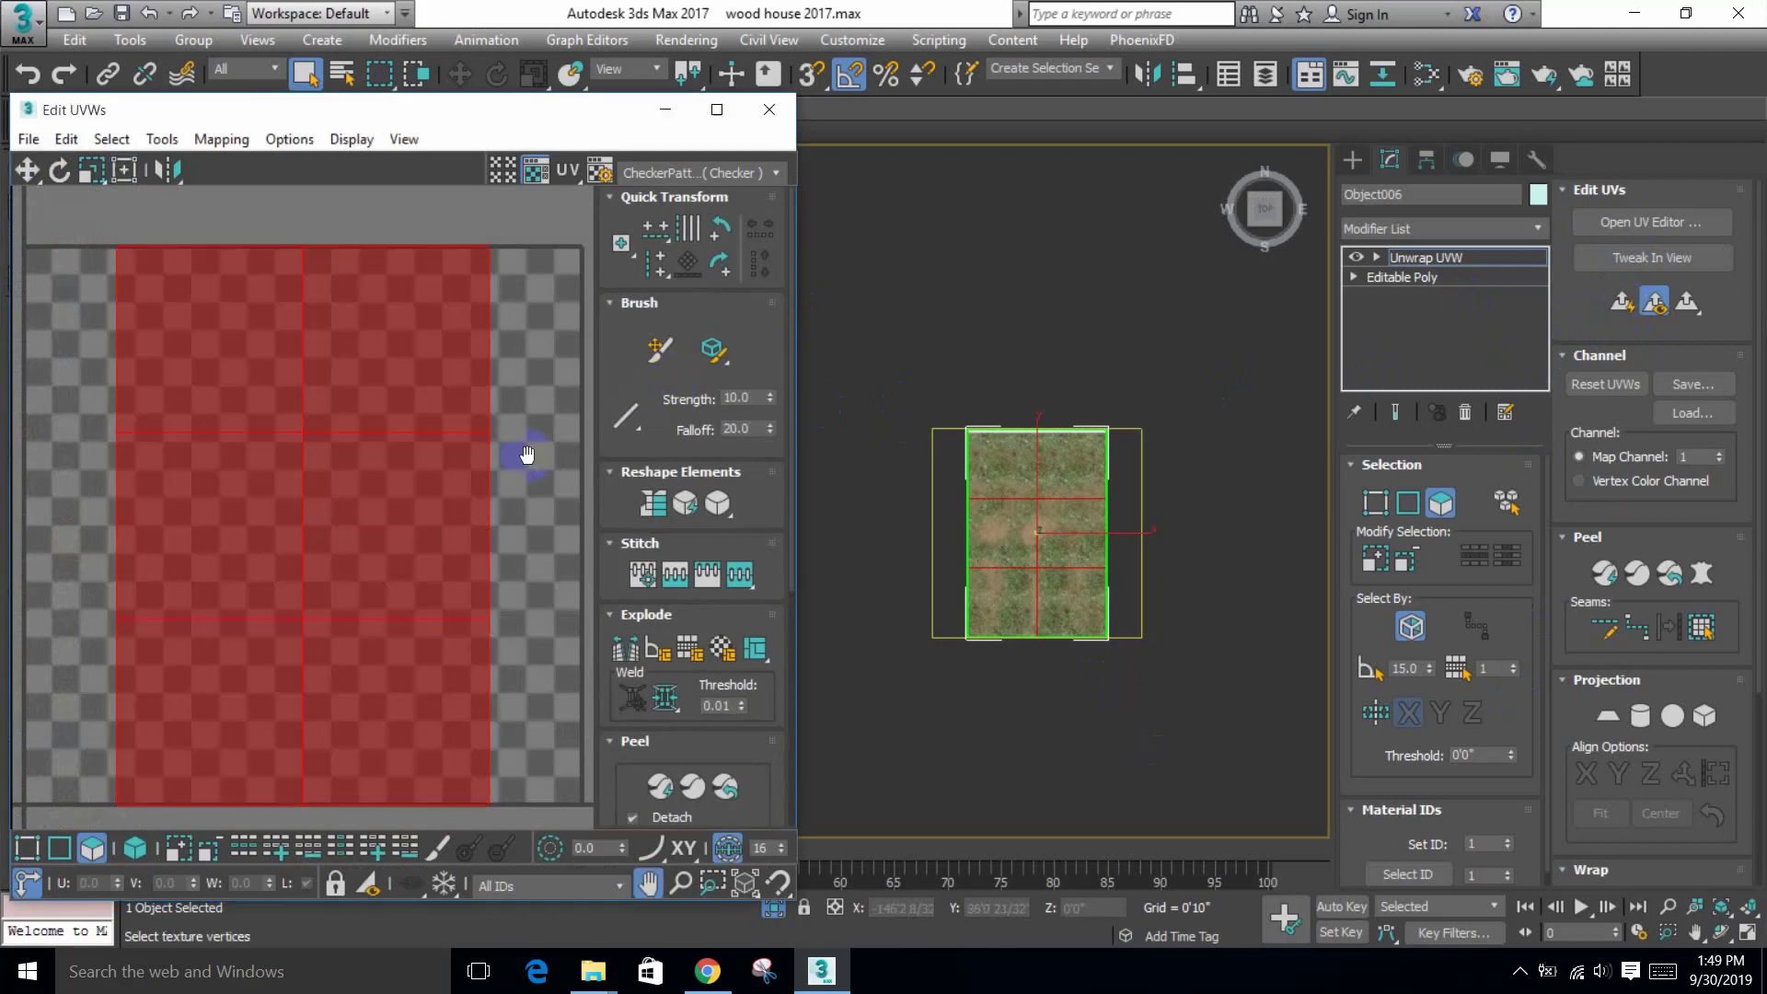
scroll(528, 455, down, 1)
click(911, 531)
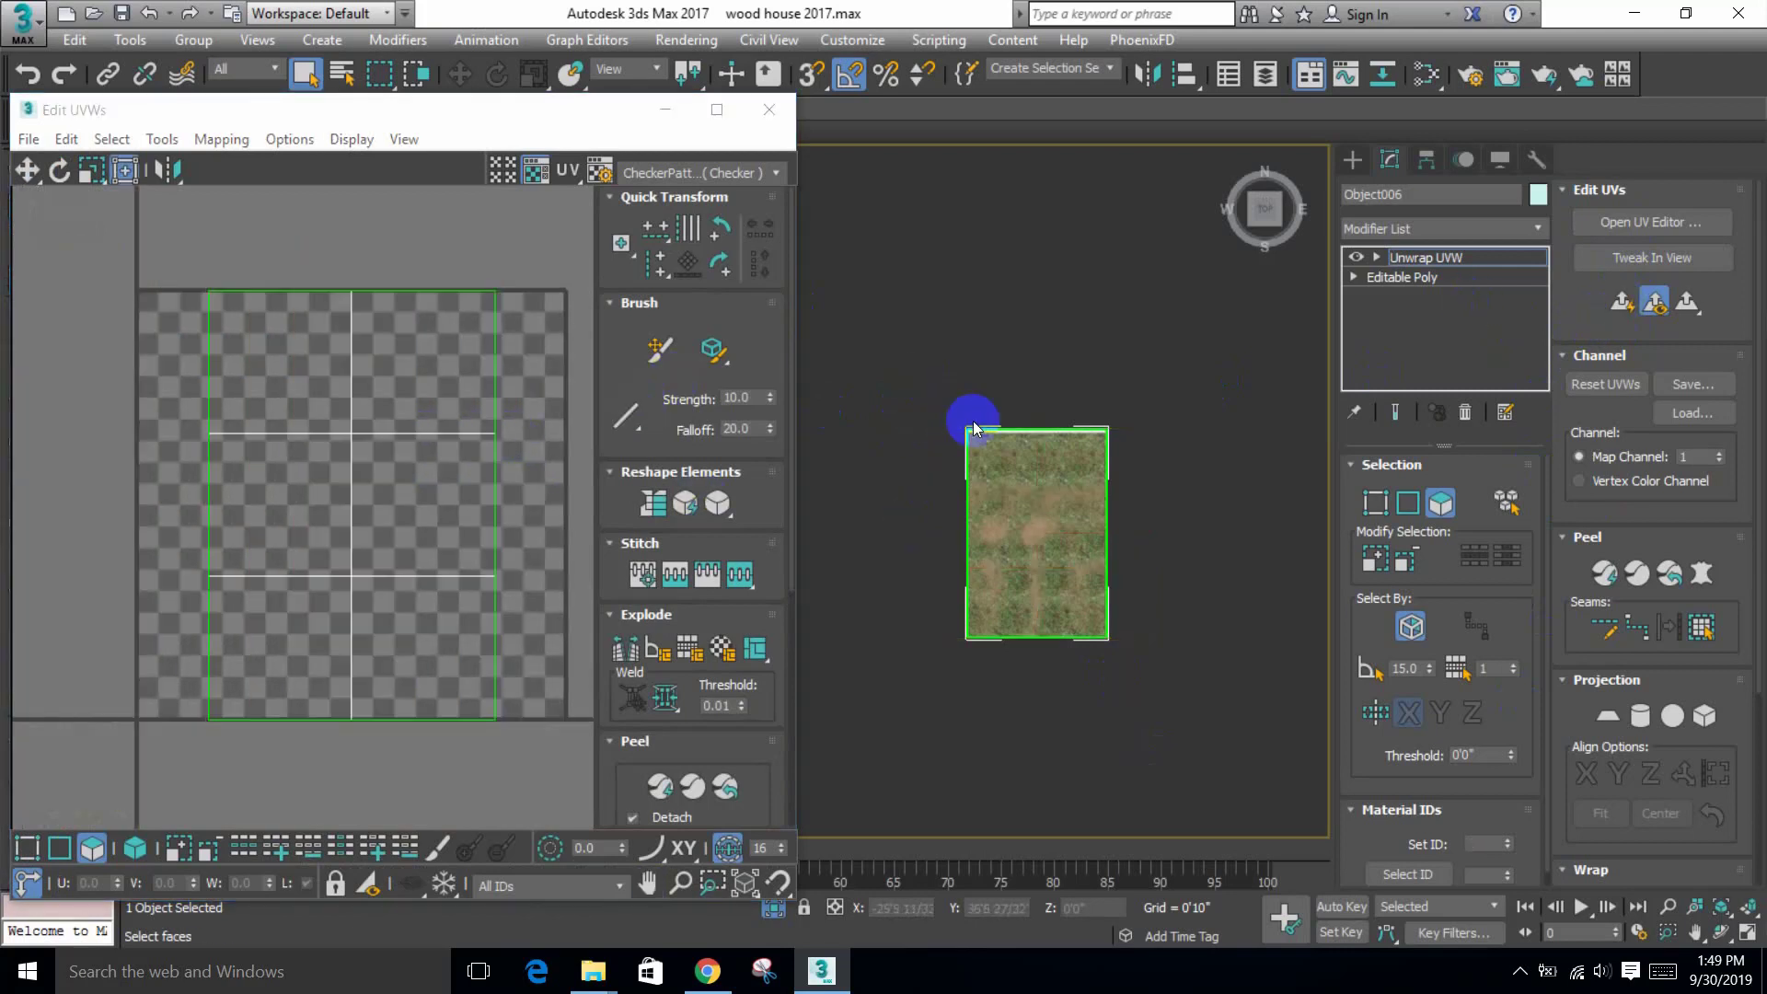
click(1006, 481)
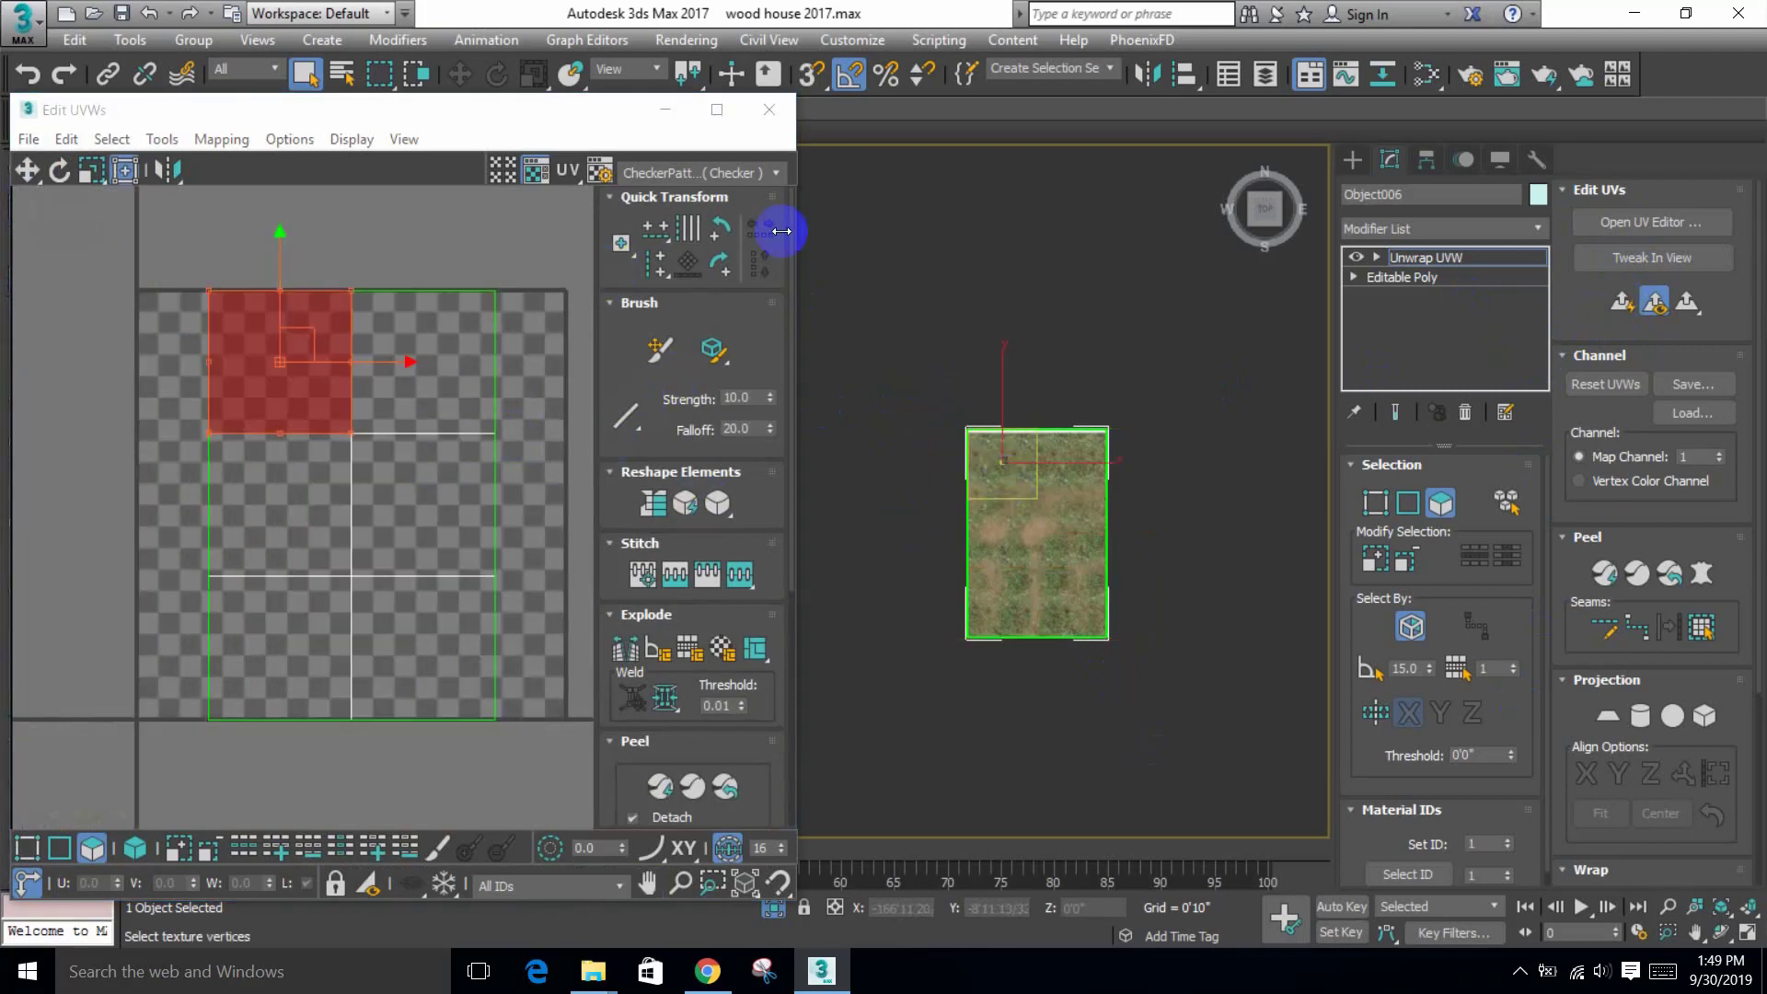
click(1591, 285)
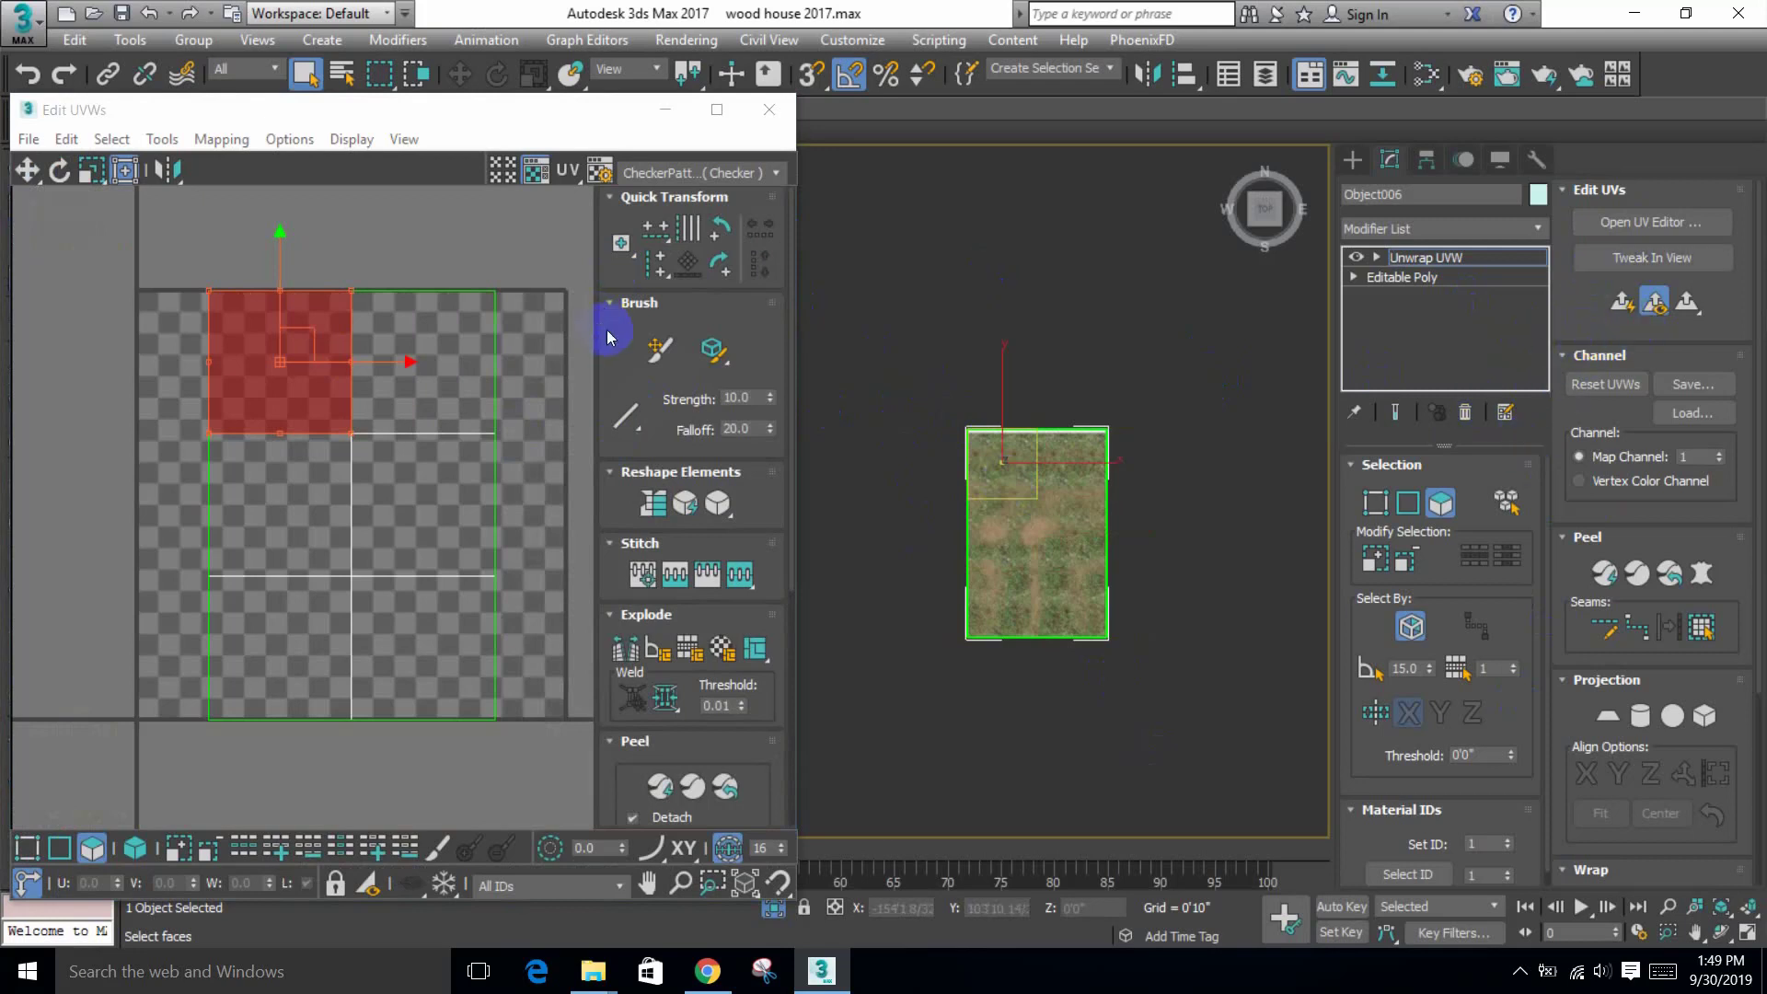
click(627, 429)
click(296, 275)
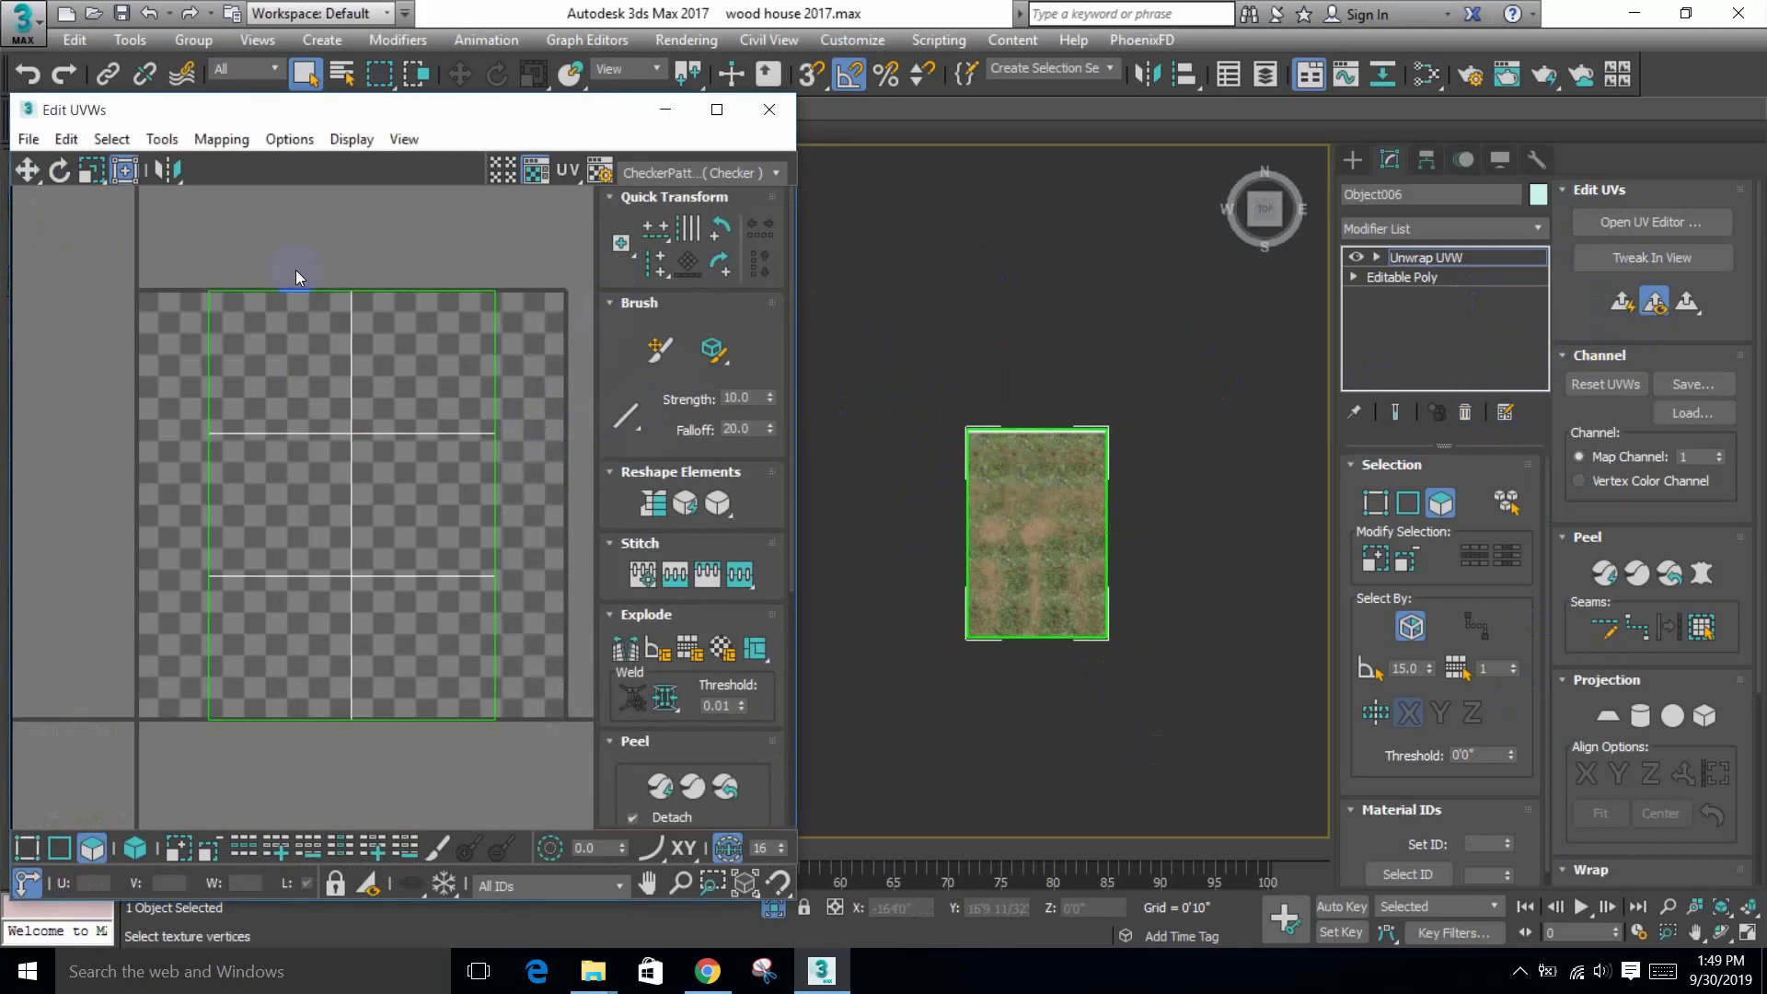
click(163, 140)
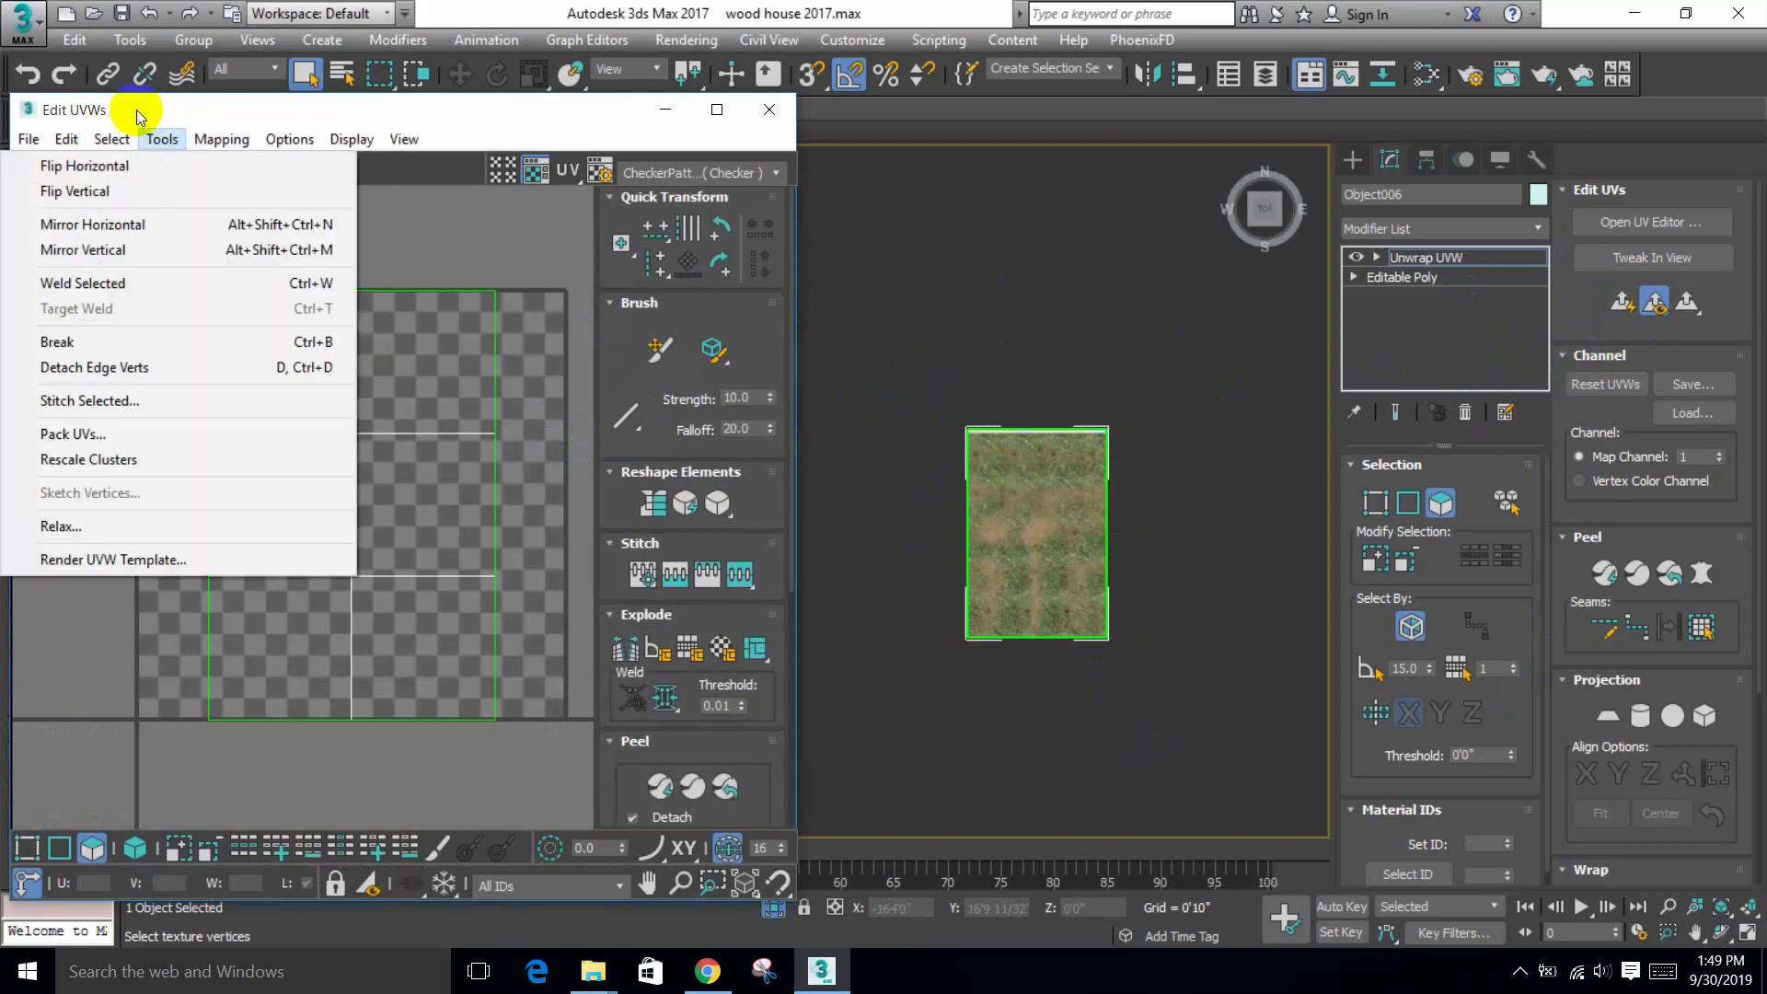
drag(137, 111, 224, 110)
click(154, 138)
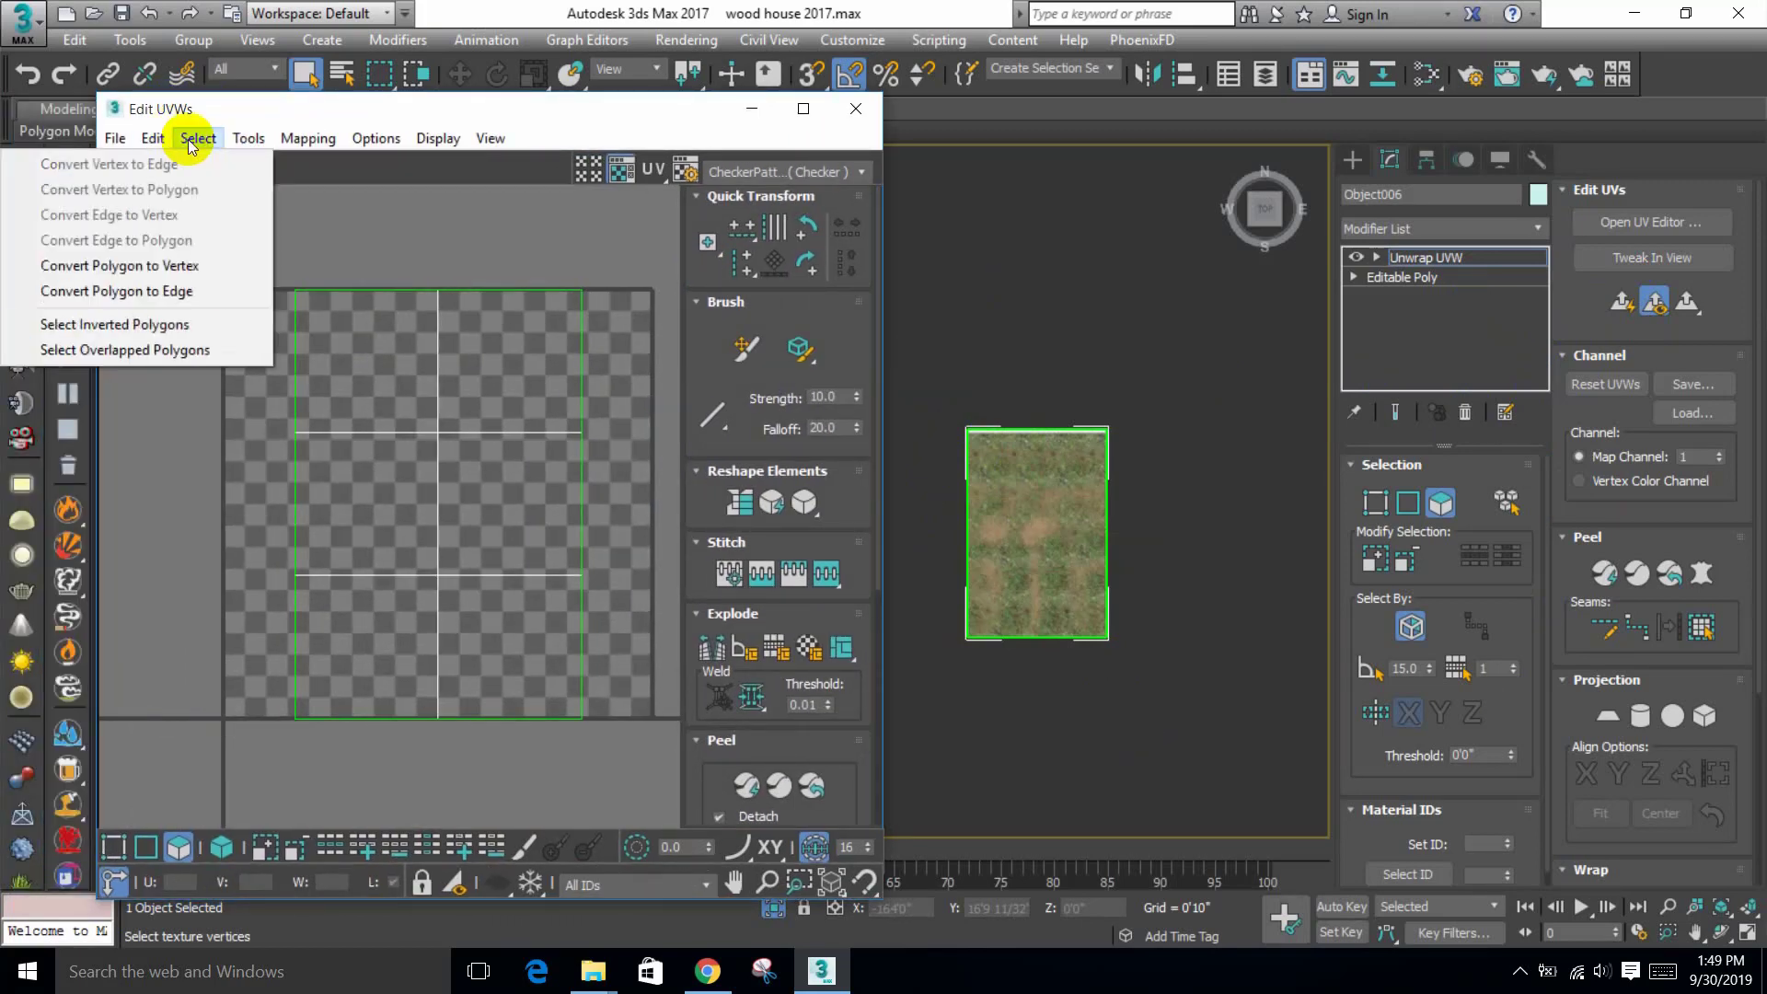
click(189, 140)
click(228, 140)
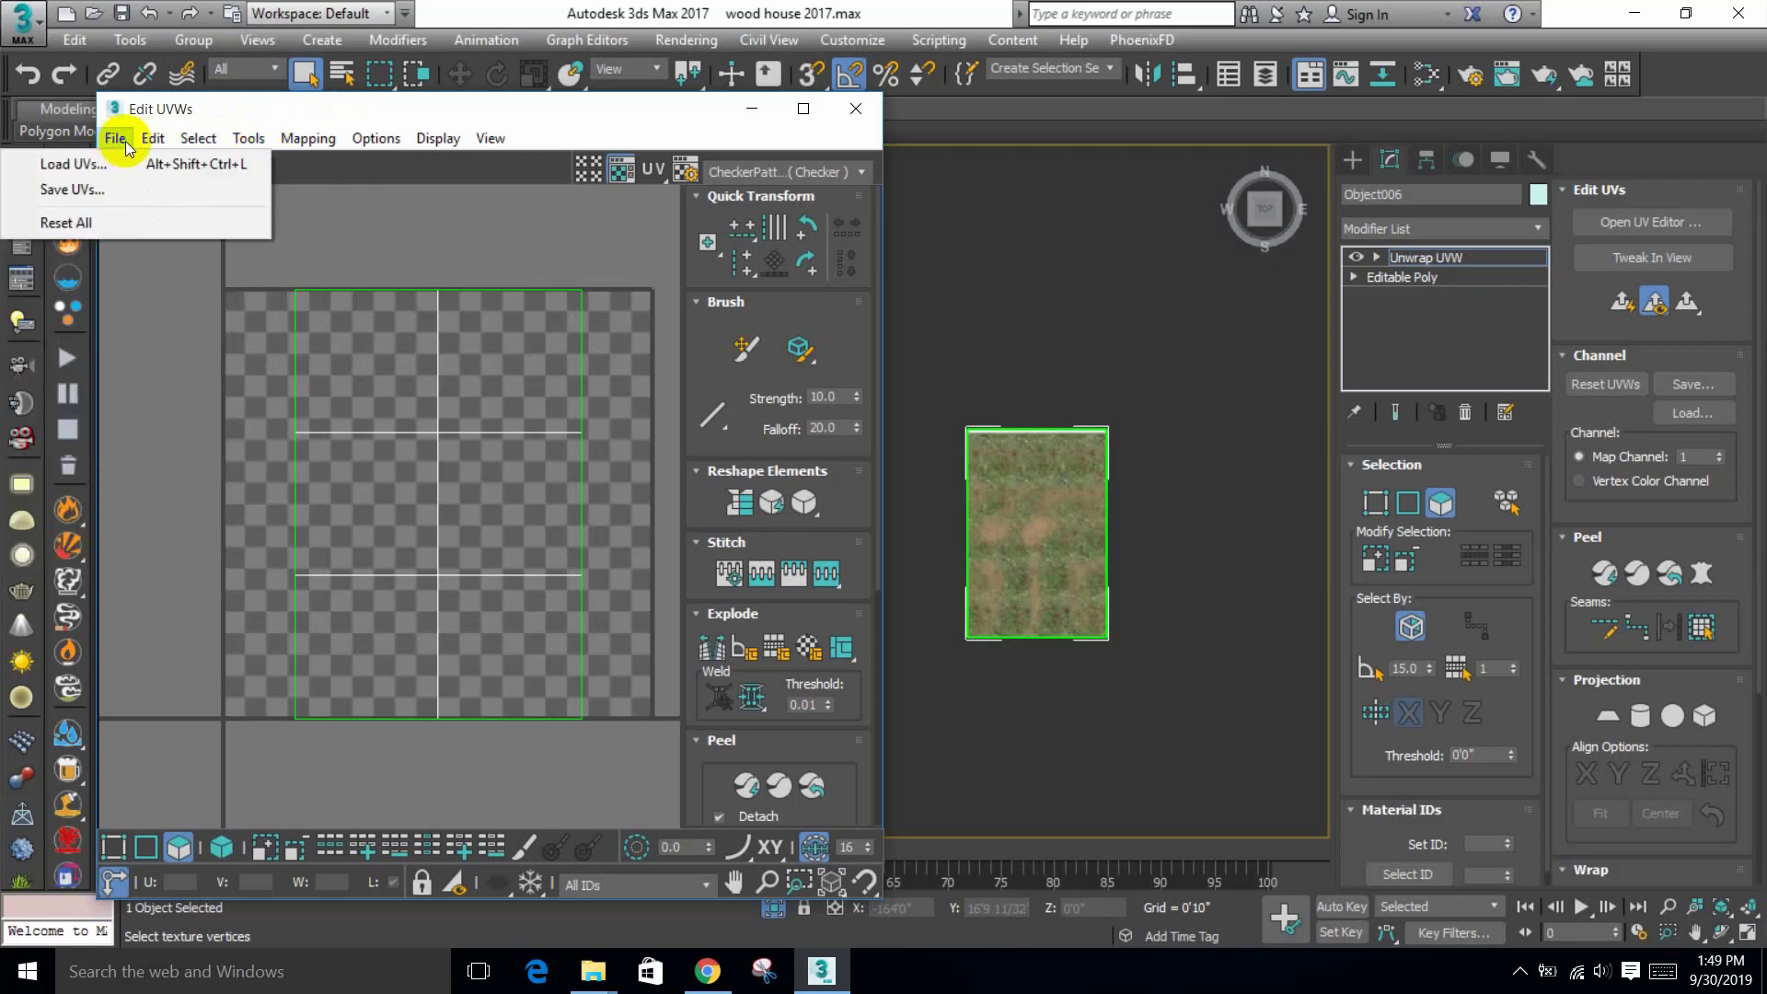
drag(364, 107, 675, 97)
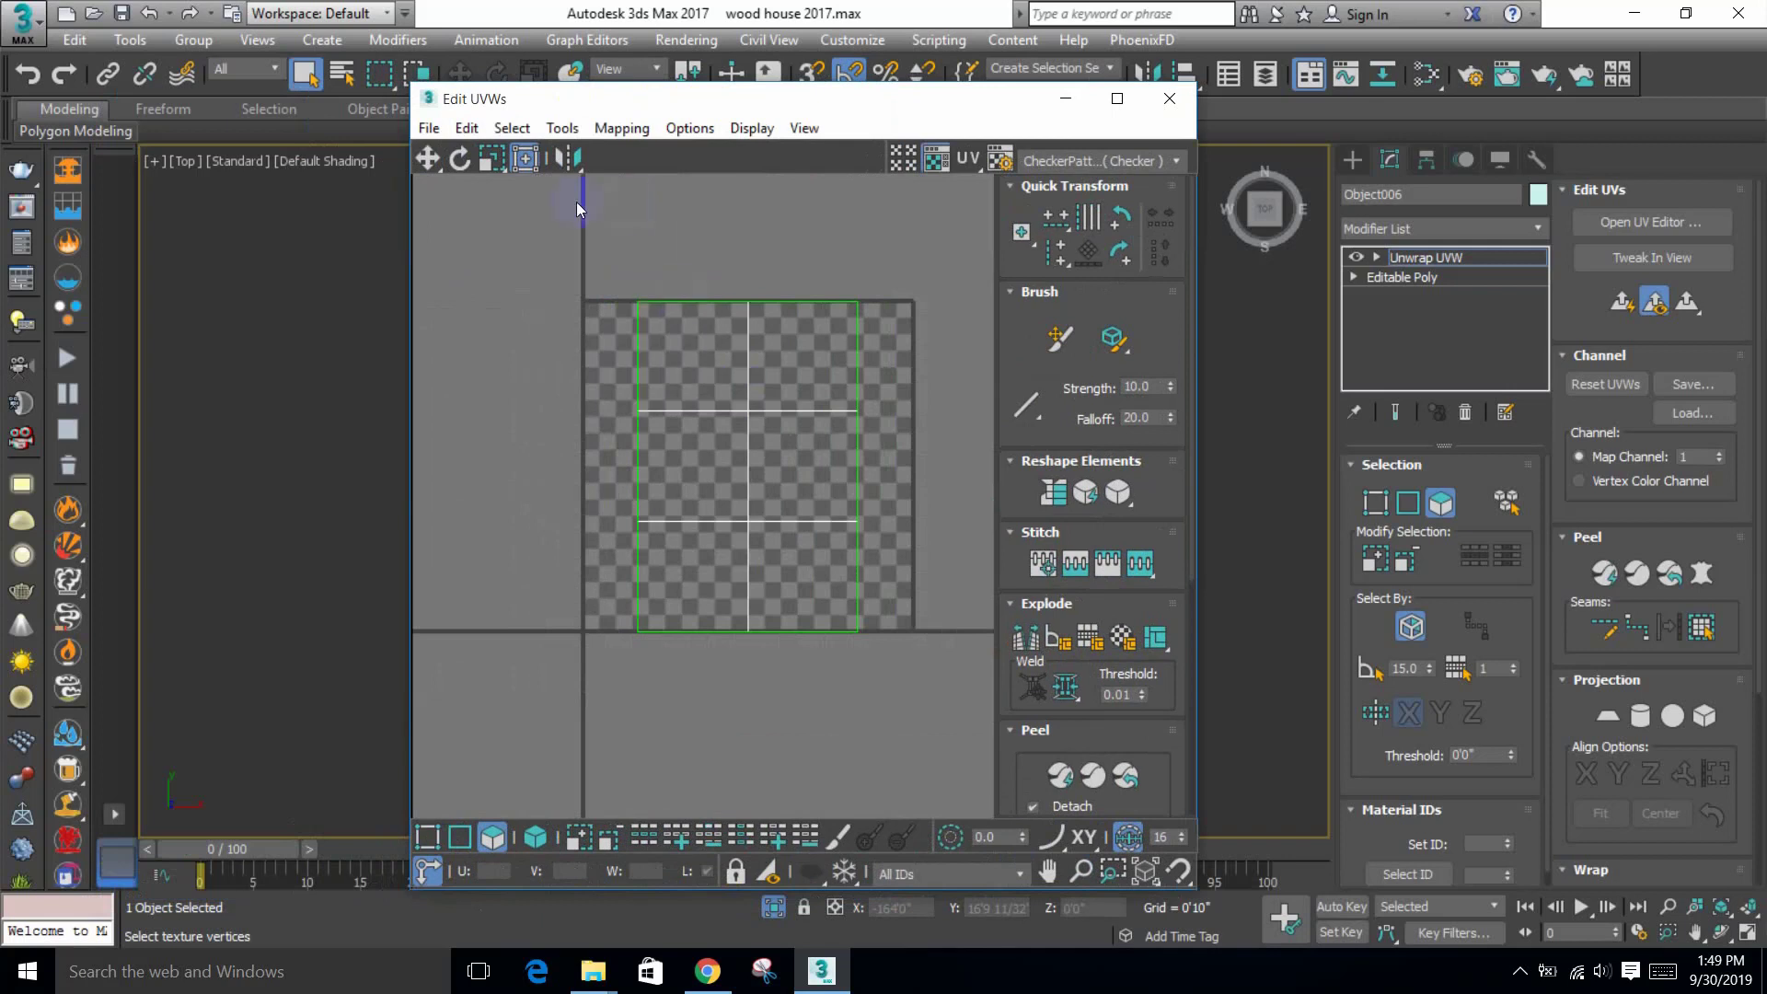
key(ctrl+a)
click(622, 129)
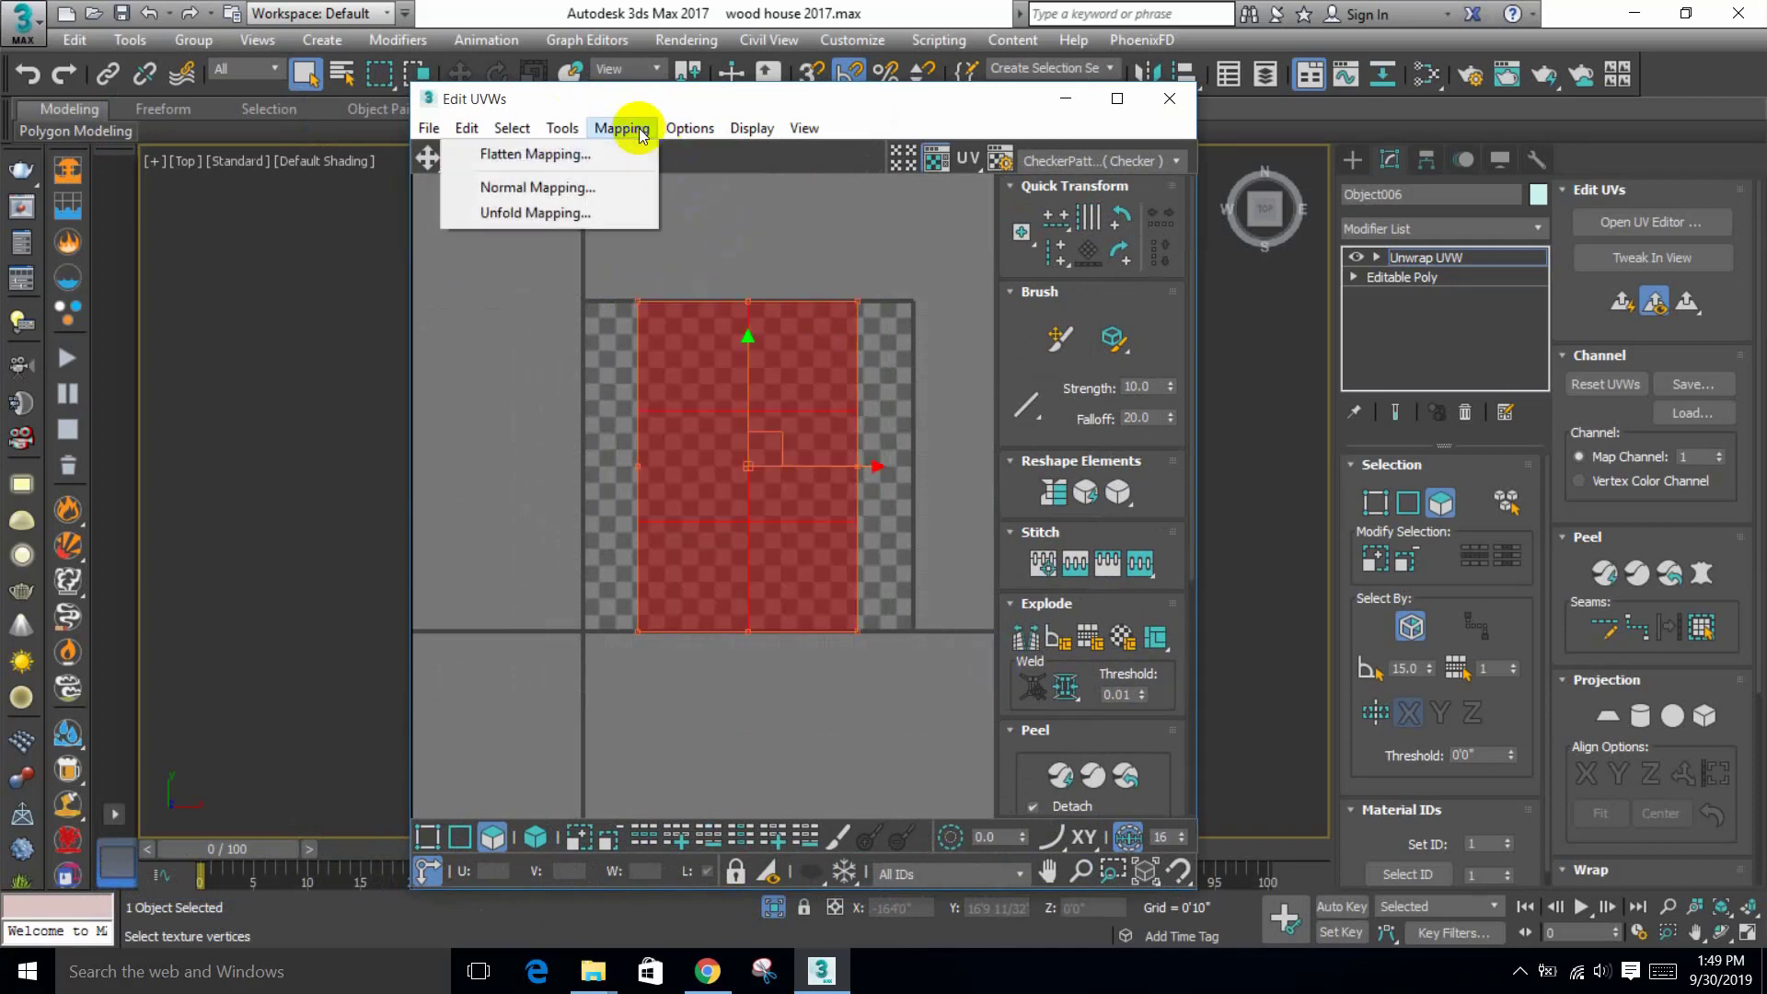
mouse_move(744, 133)
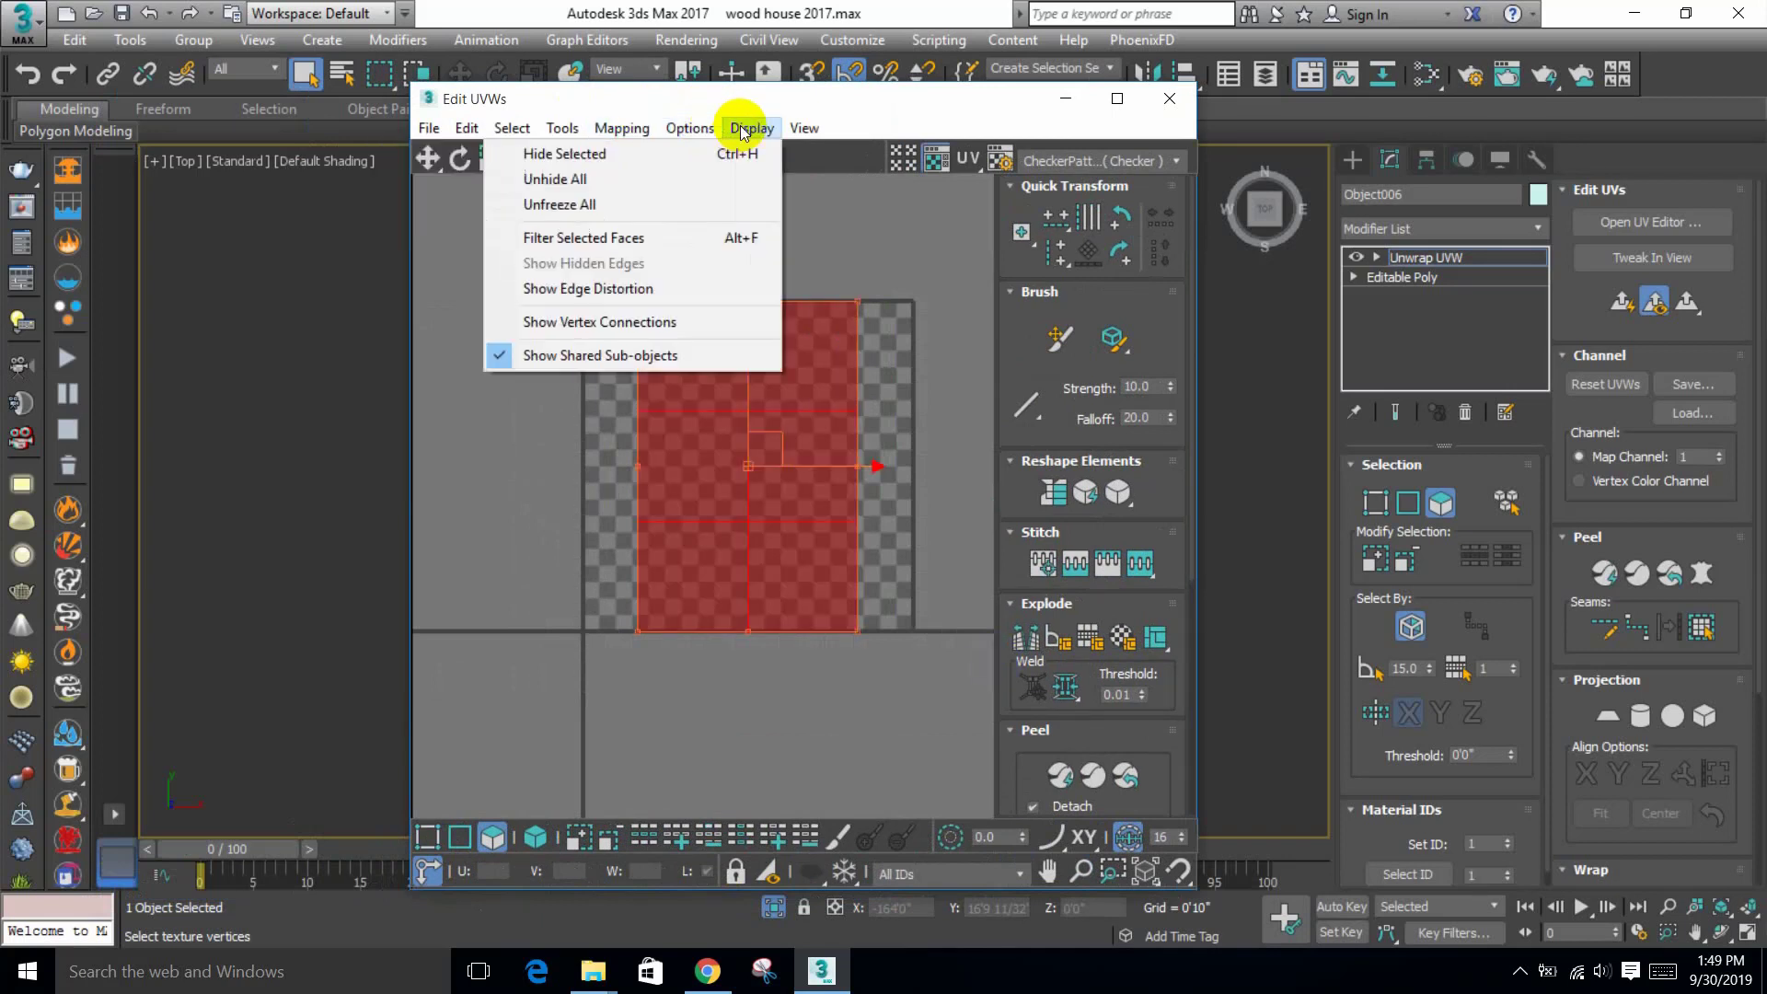
mouse_move(812, 133)
mouse_move(564, 134)
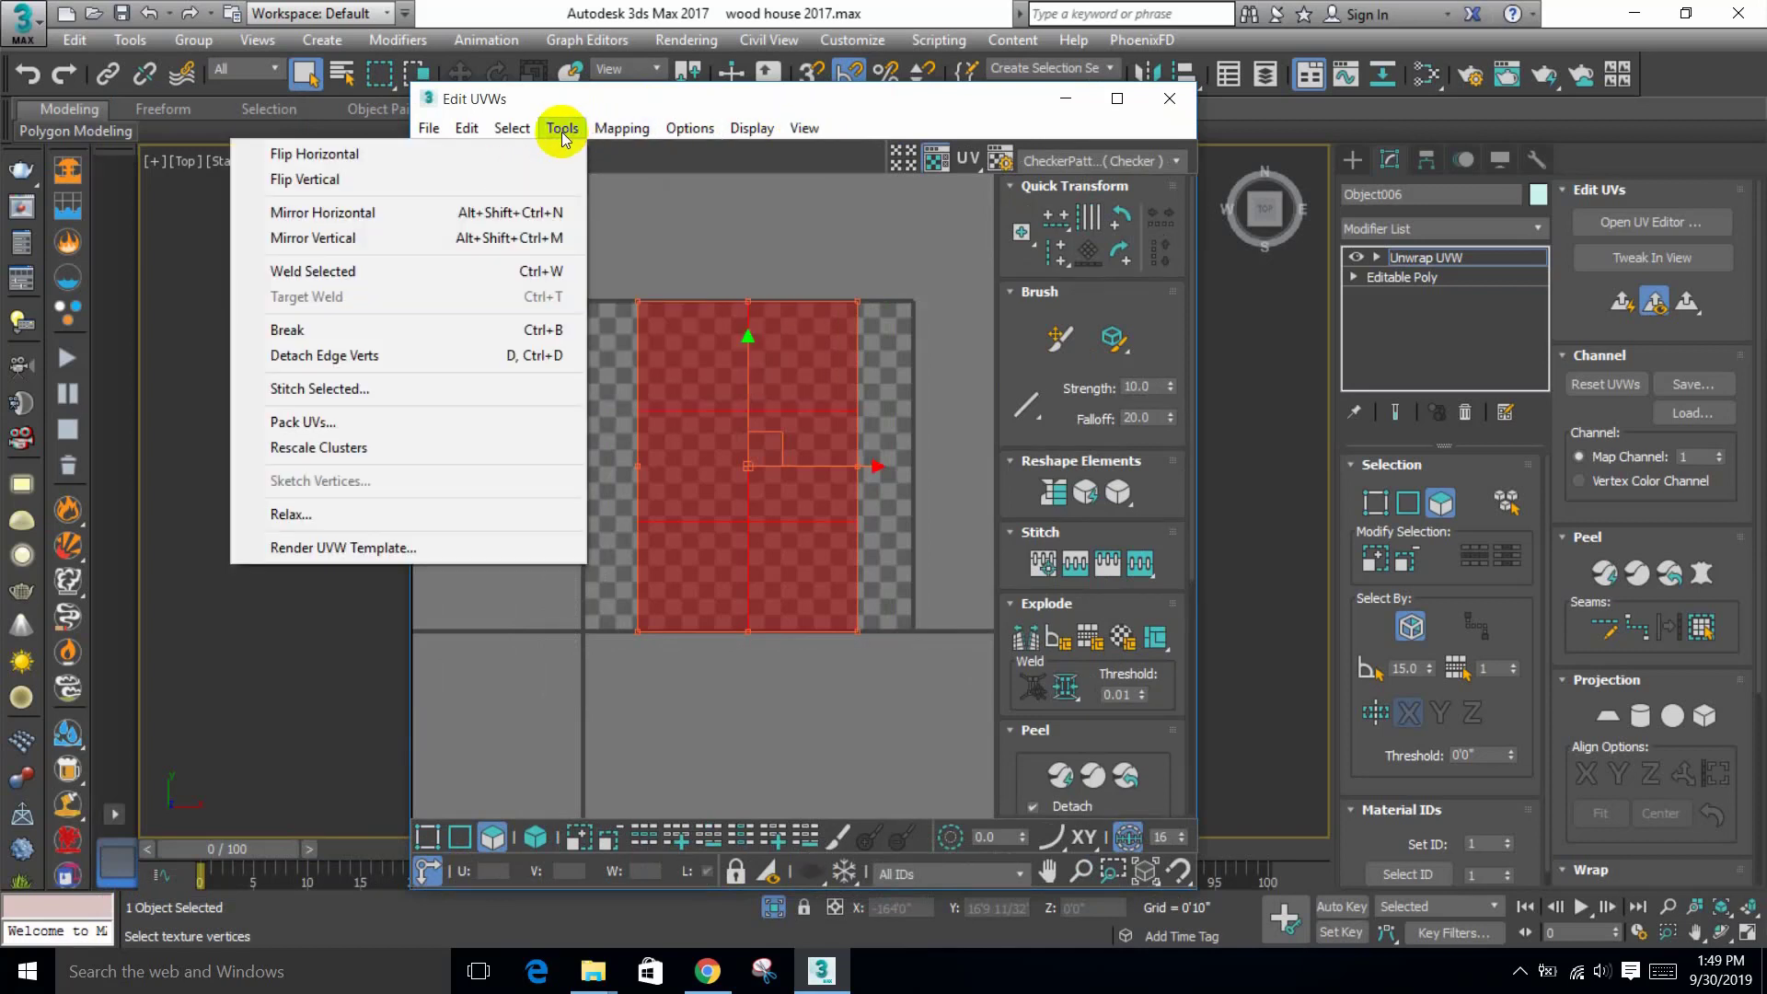
mouse_move(474, 134)
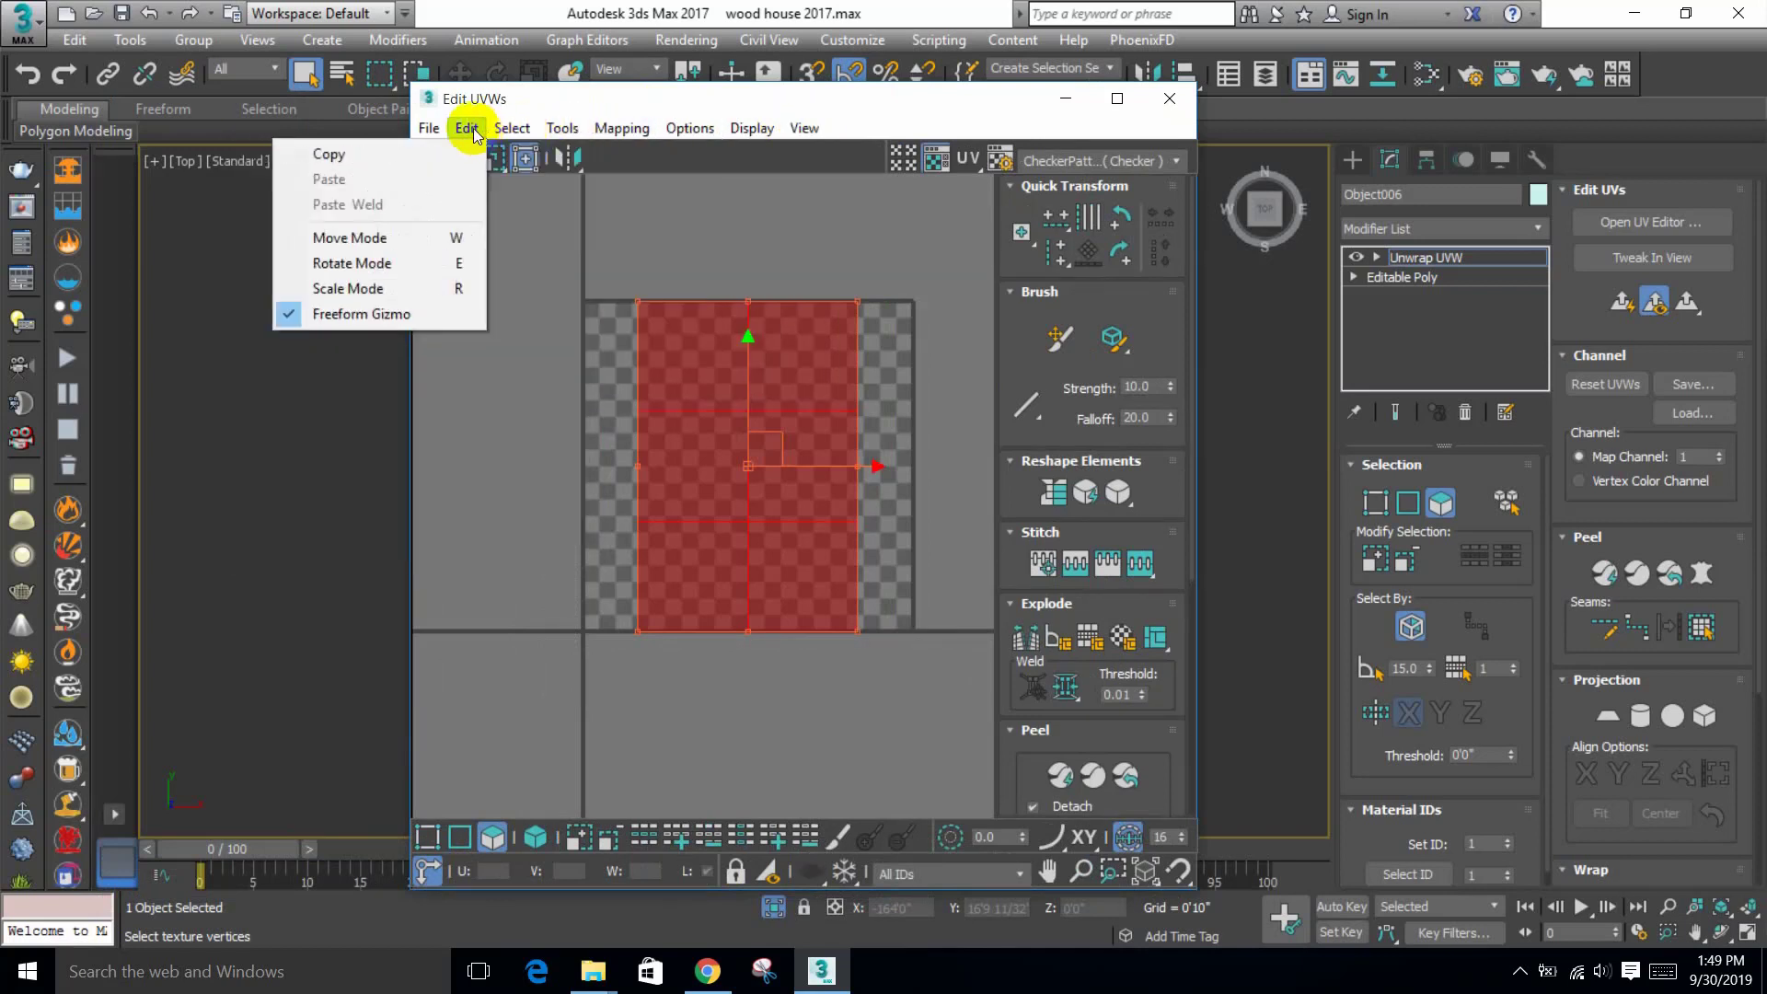
click(748, 285)
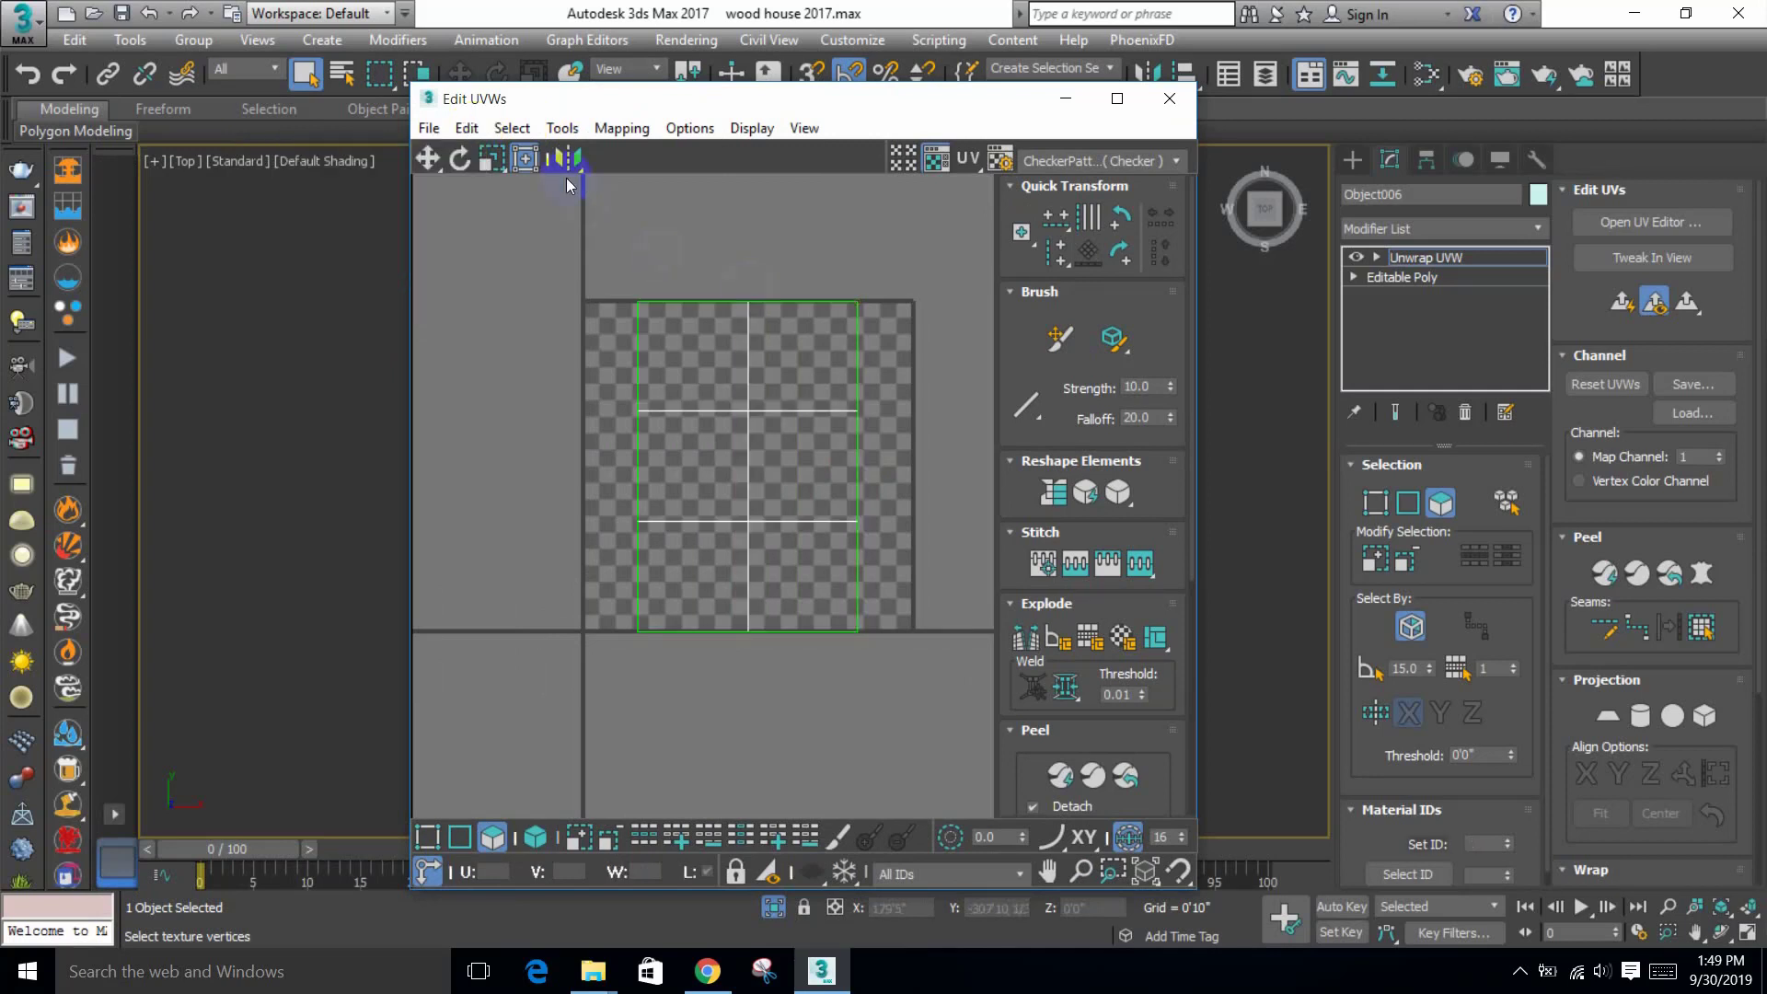
Step: Render the UVW template at 2048 × 2048 with Solid fill mode and with visible edges and seam edges turned off
click(562, 128)
click(471, 547)
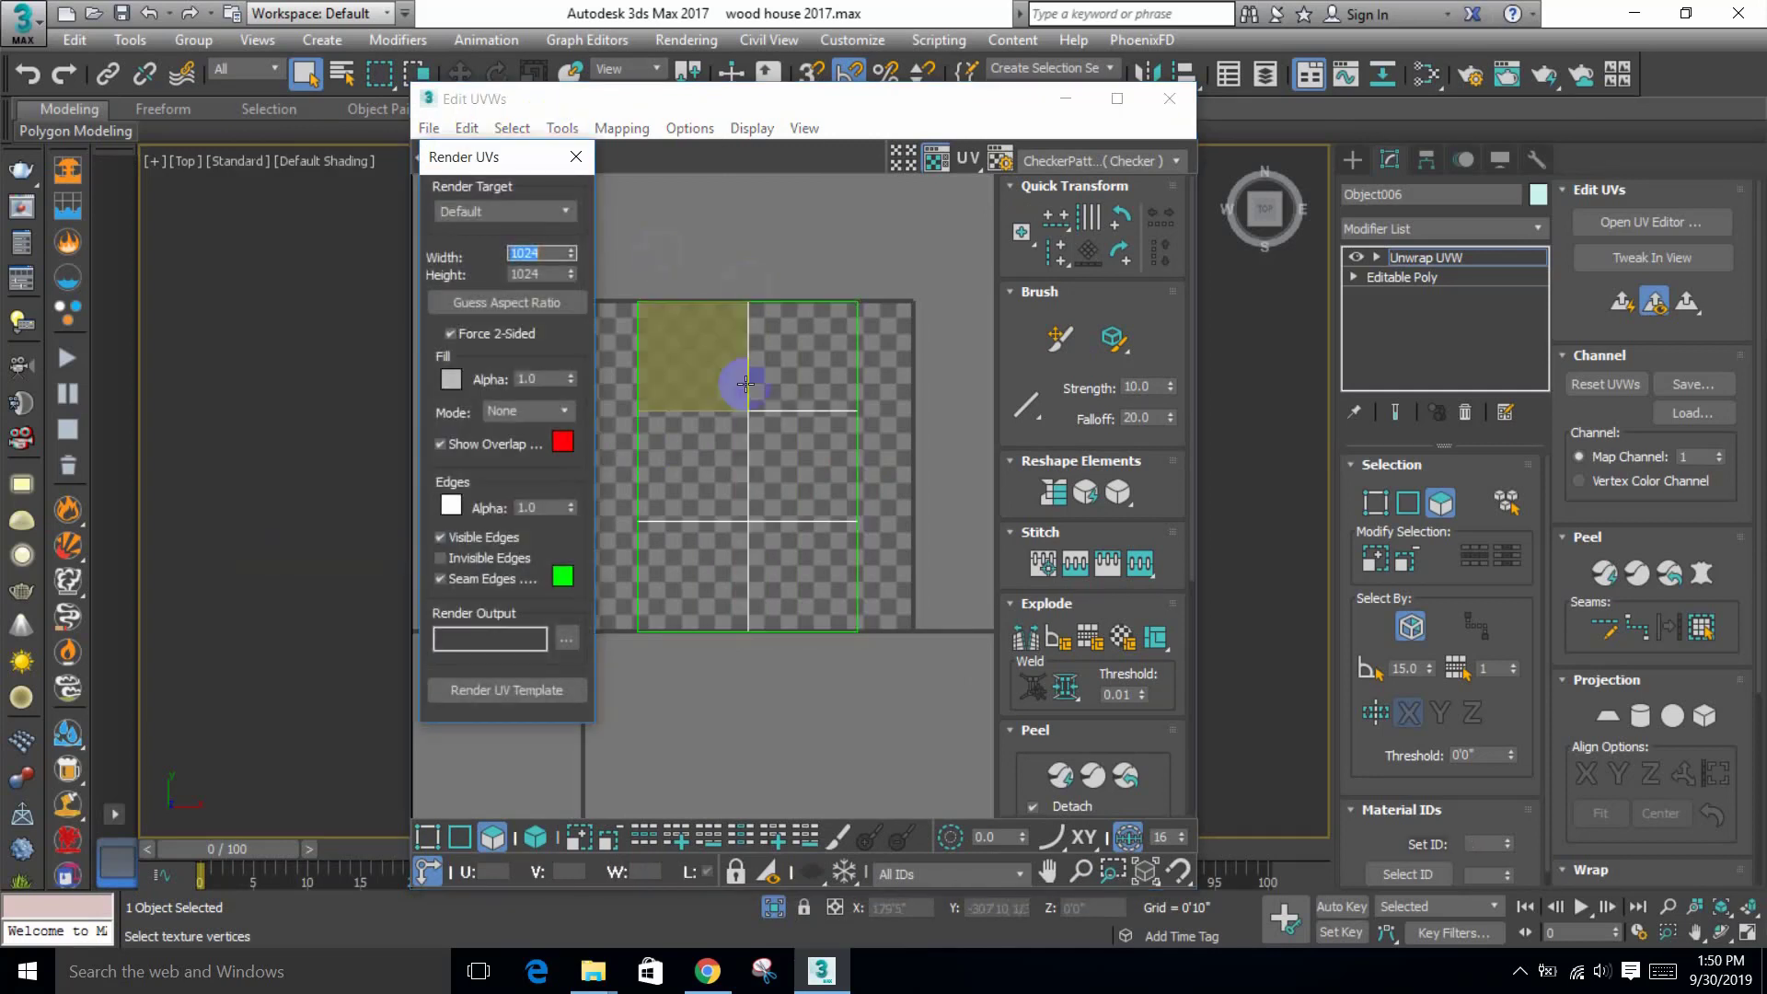
text(2048)
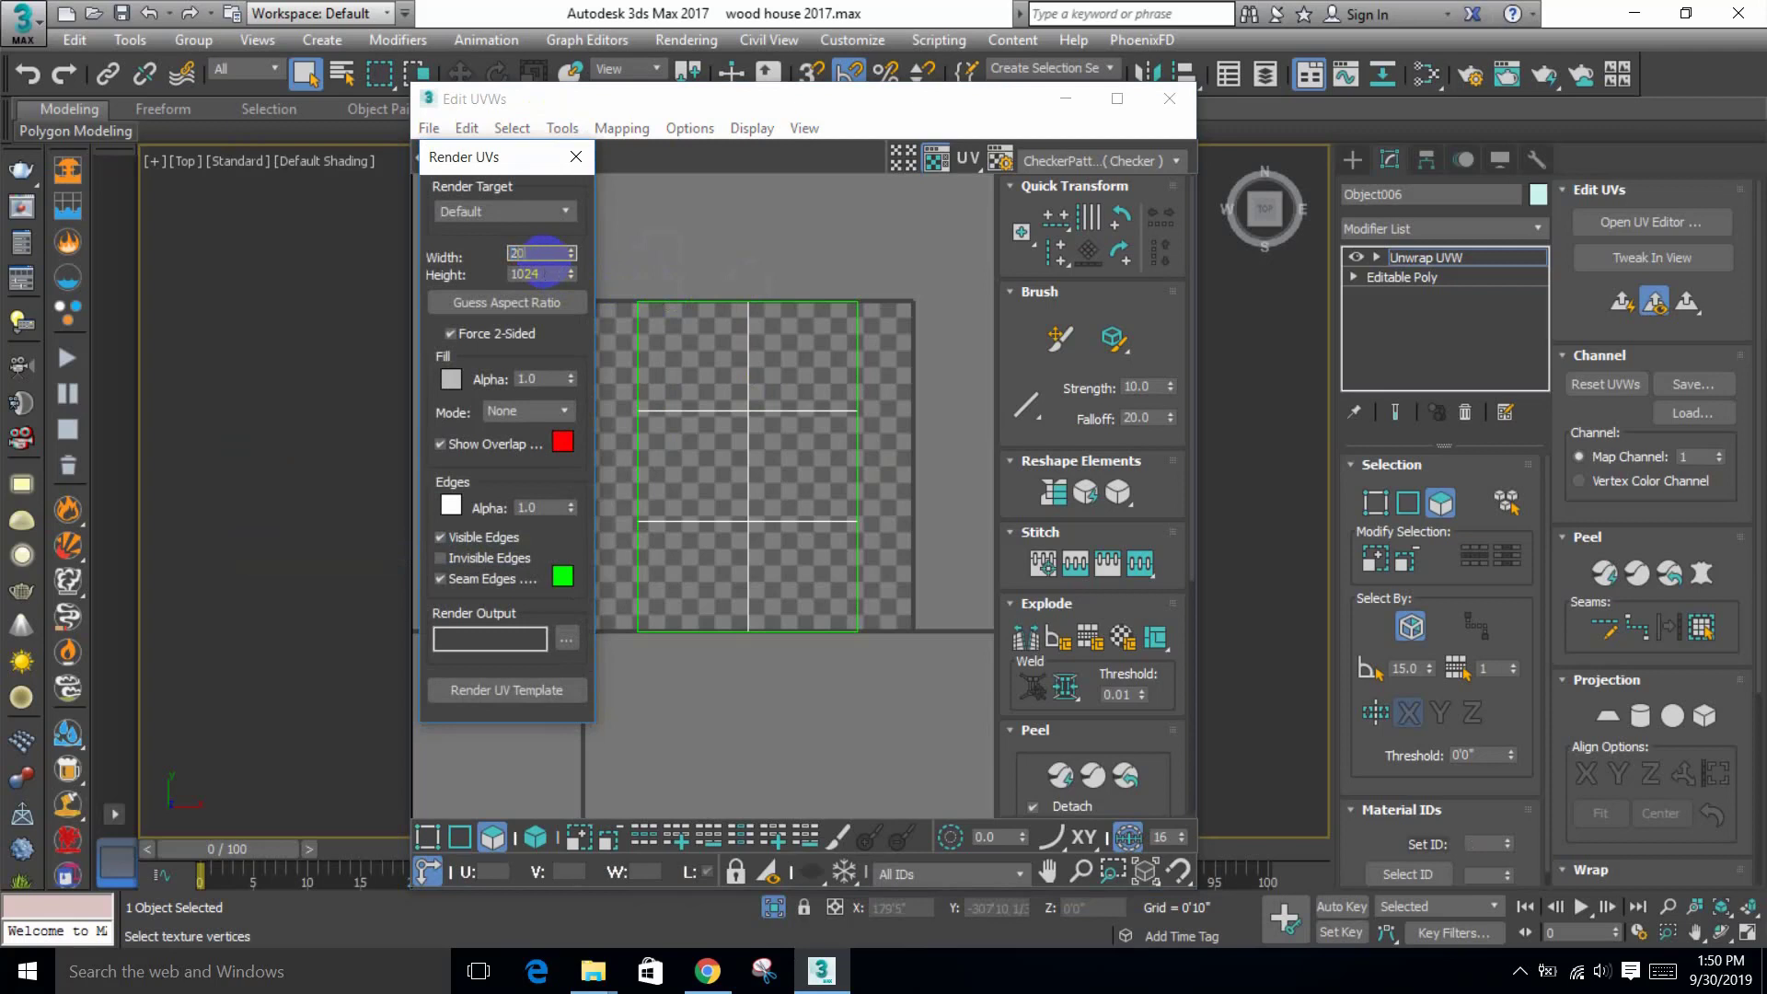
text(2048)
click(561, 412)
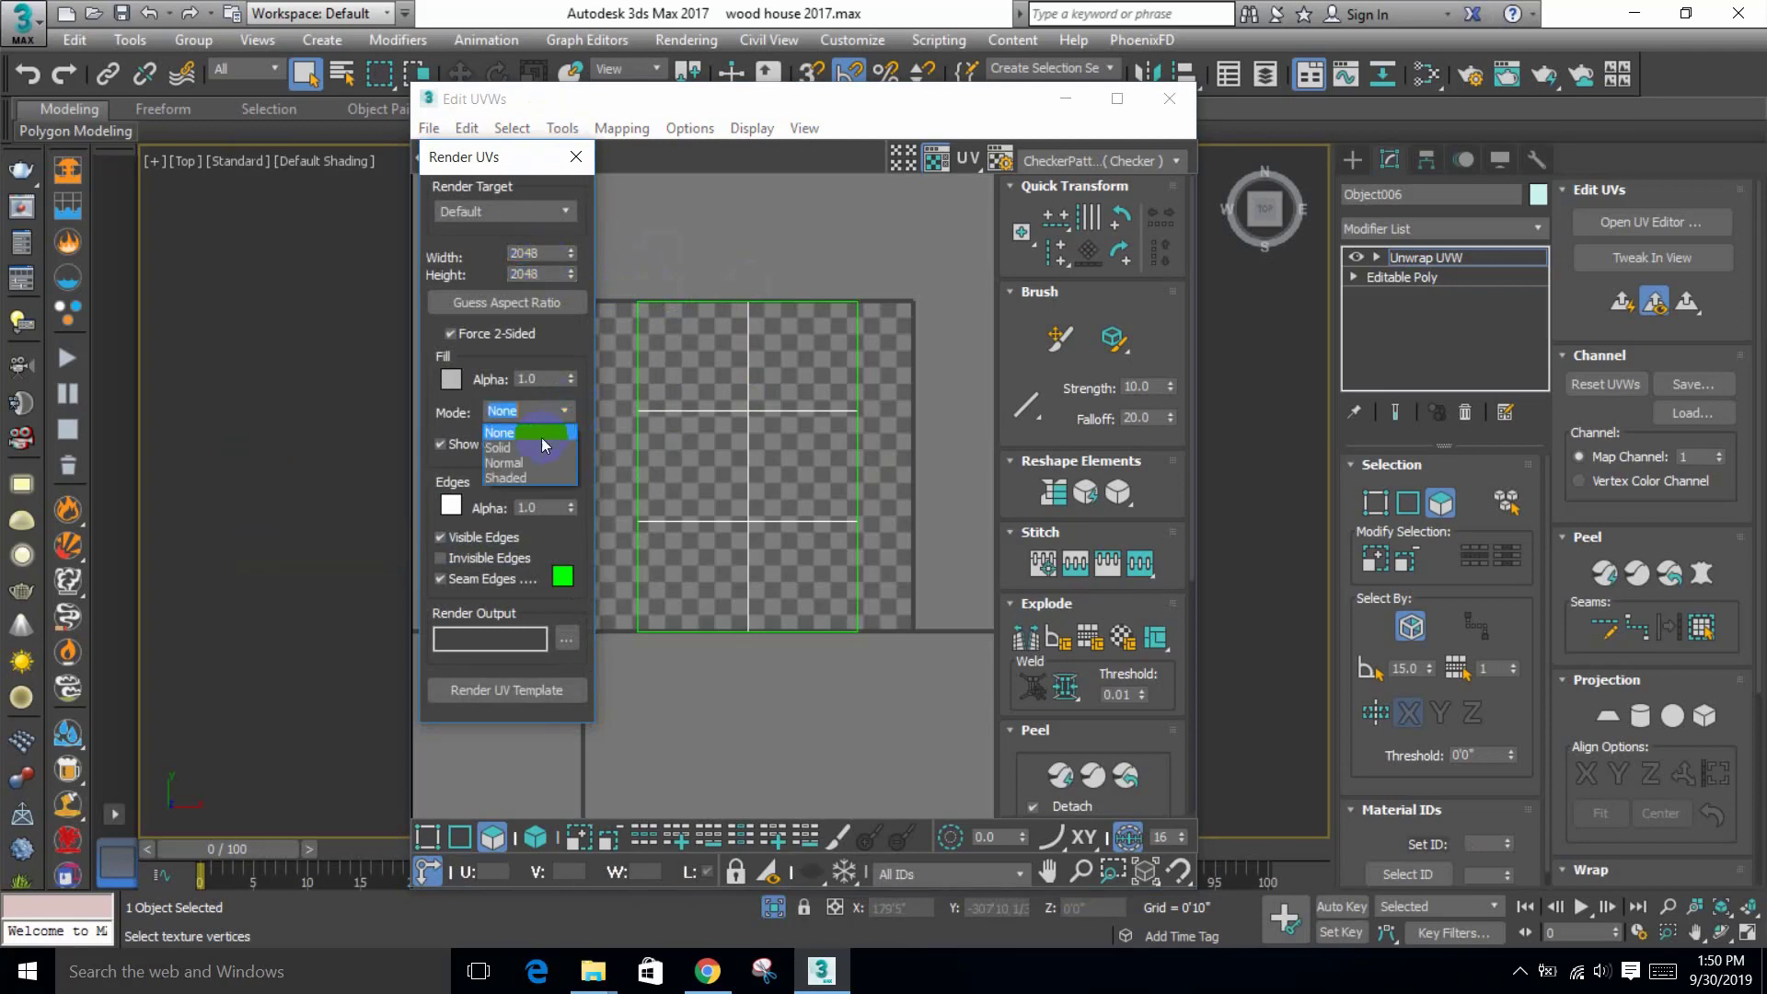
click(552, 438)
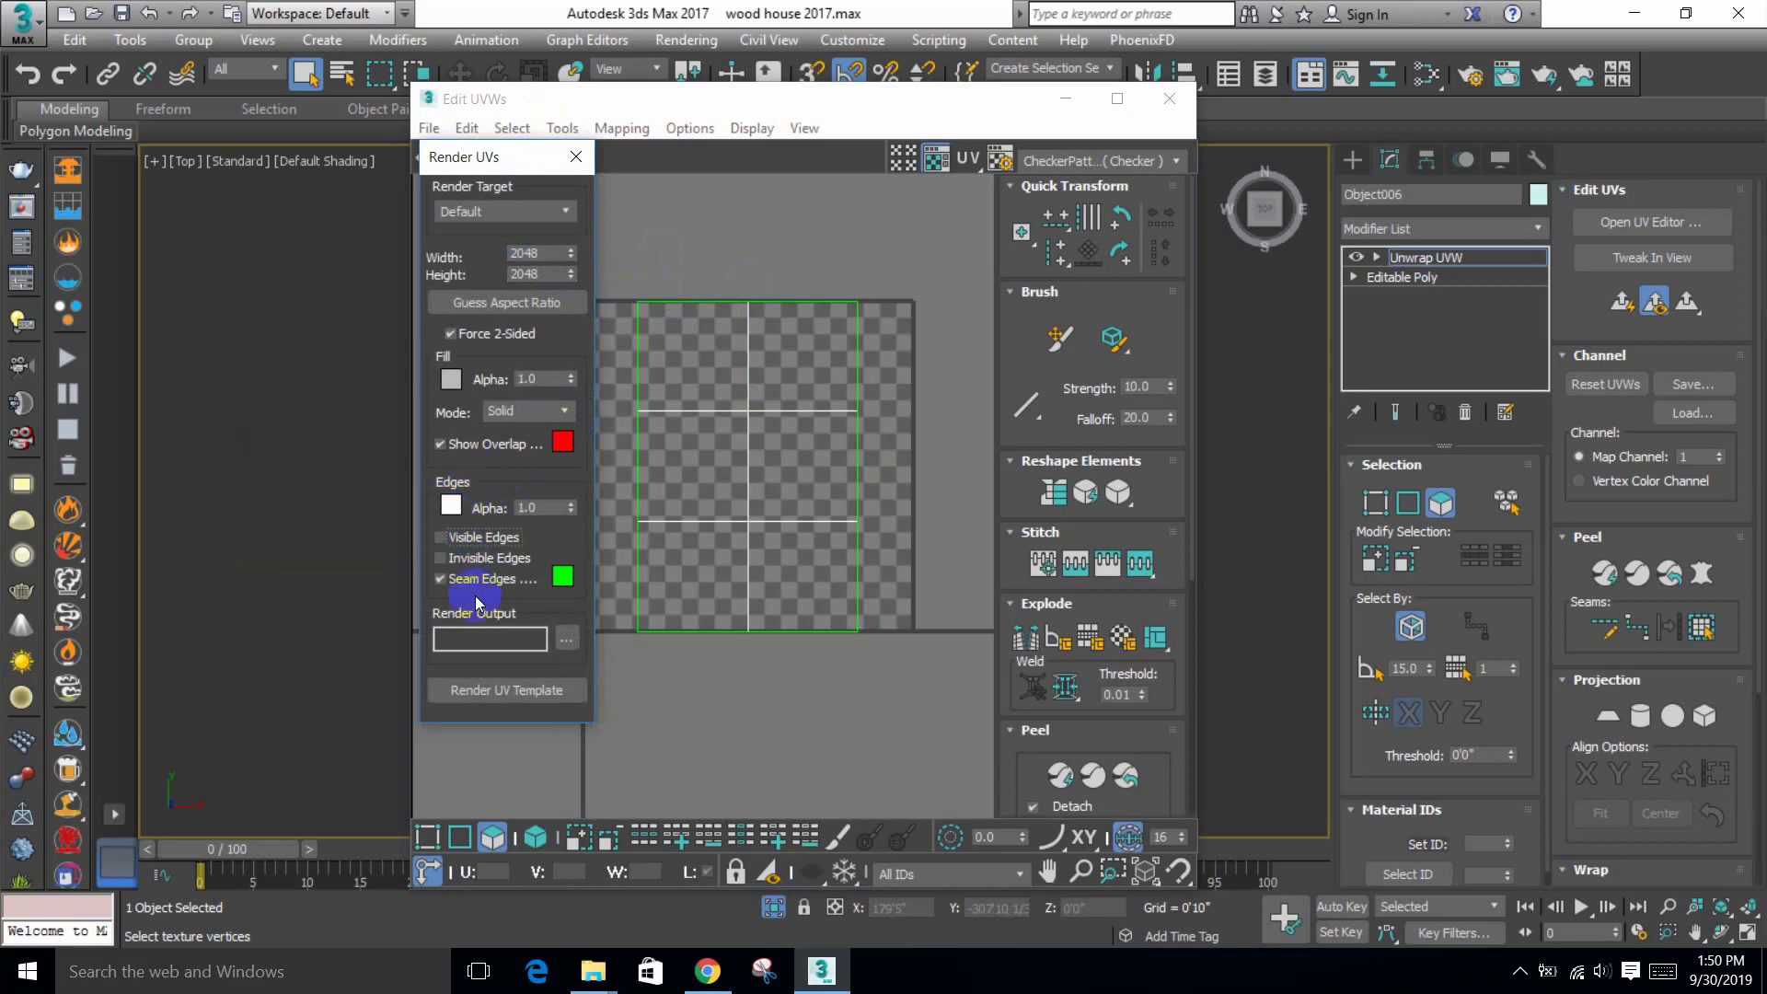
click(553, 700)
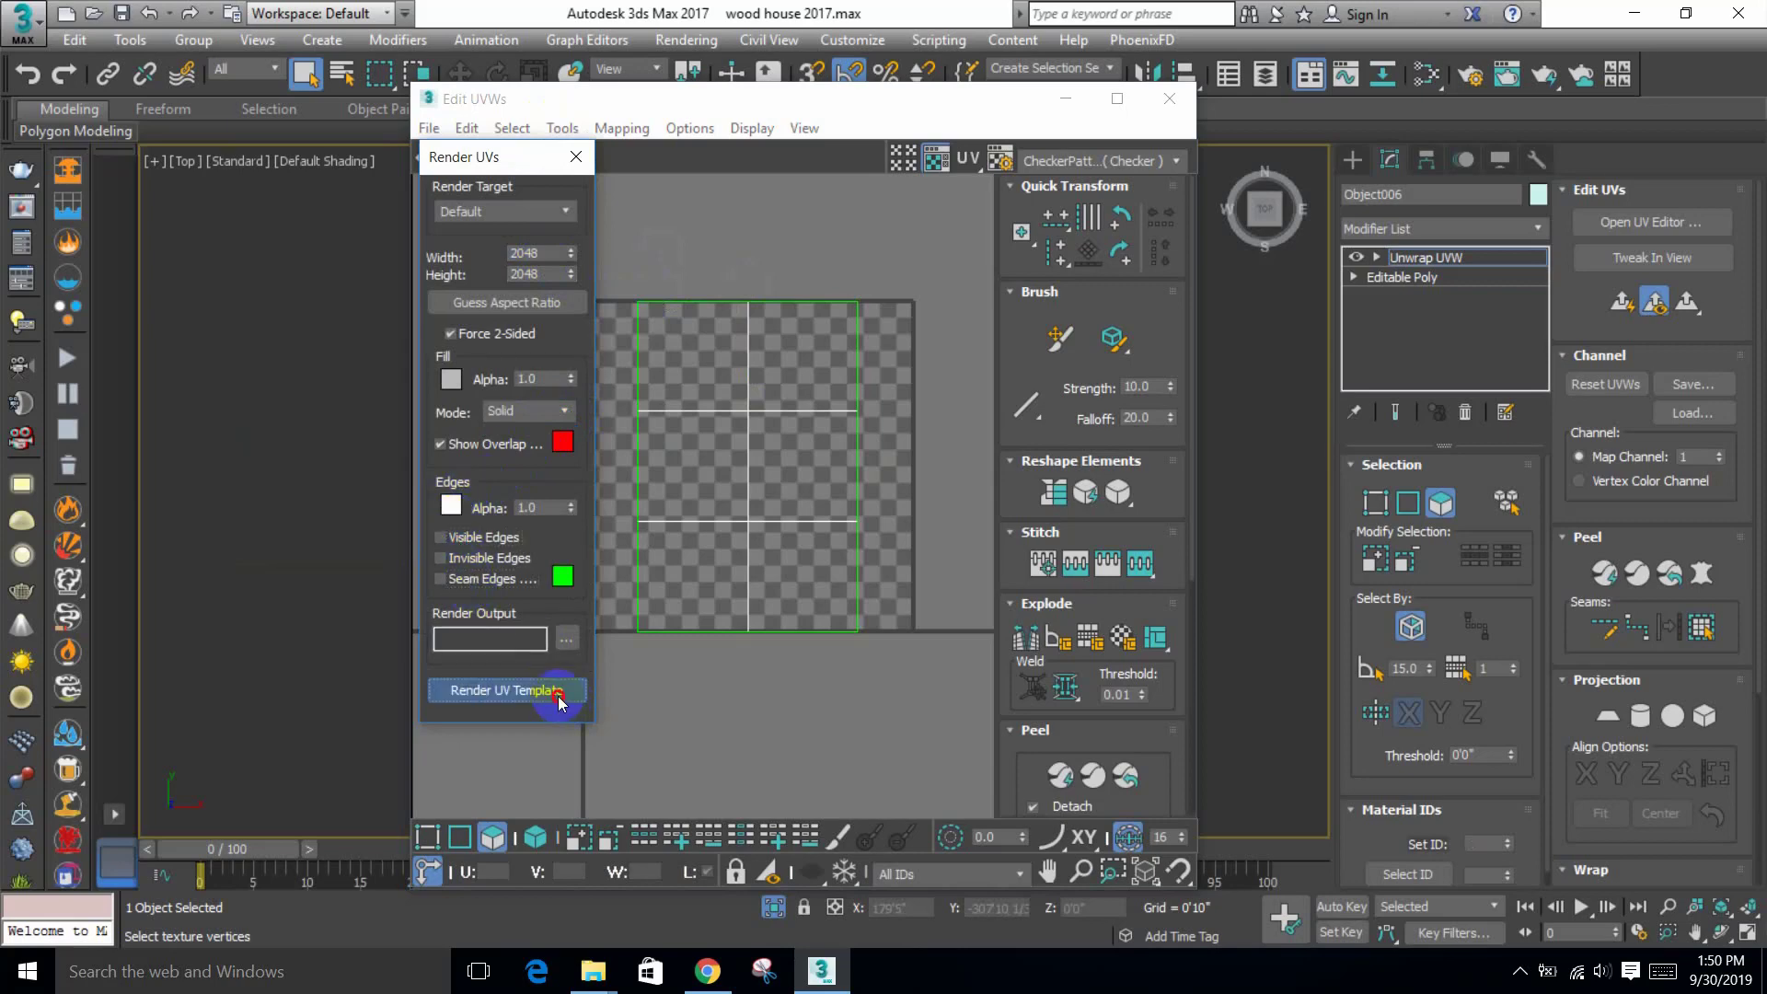
Step: Start saving the rendered UV template image and choose the wood house folder inside online max on the Desktop as its location
click(605, 232)
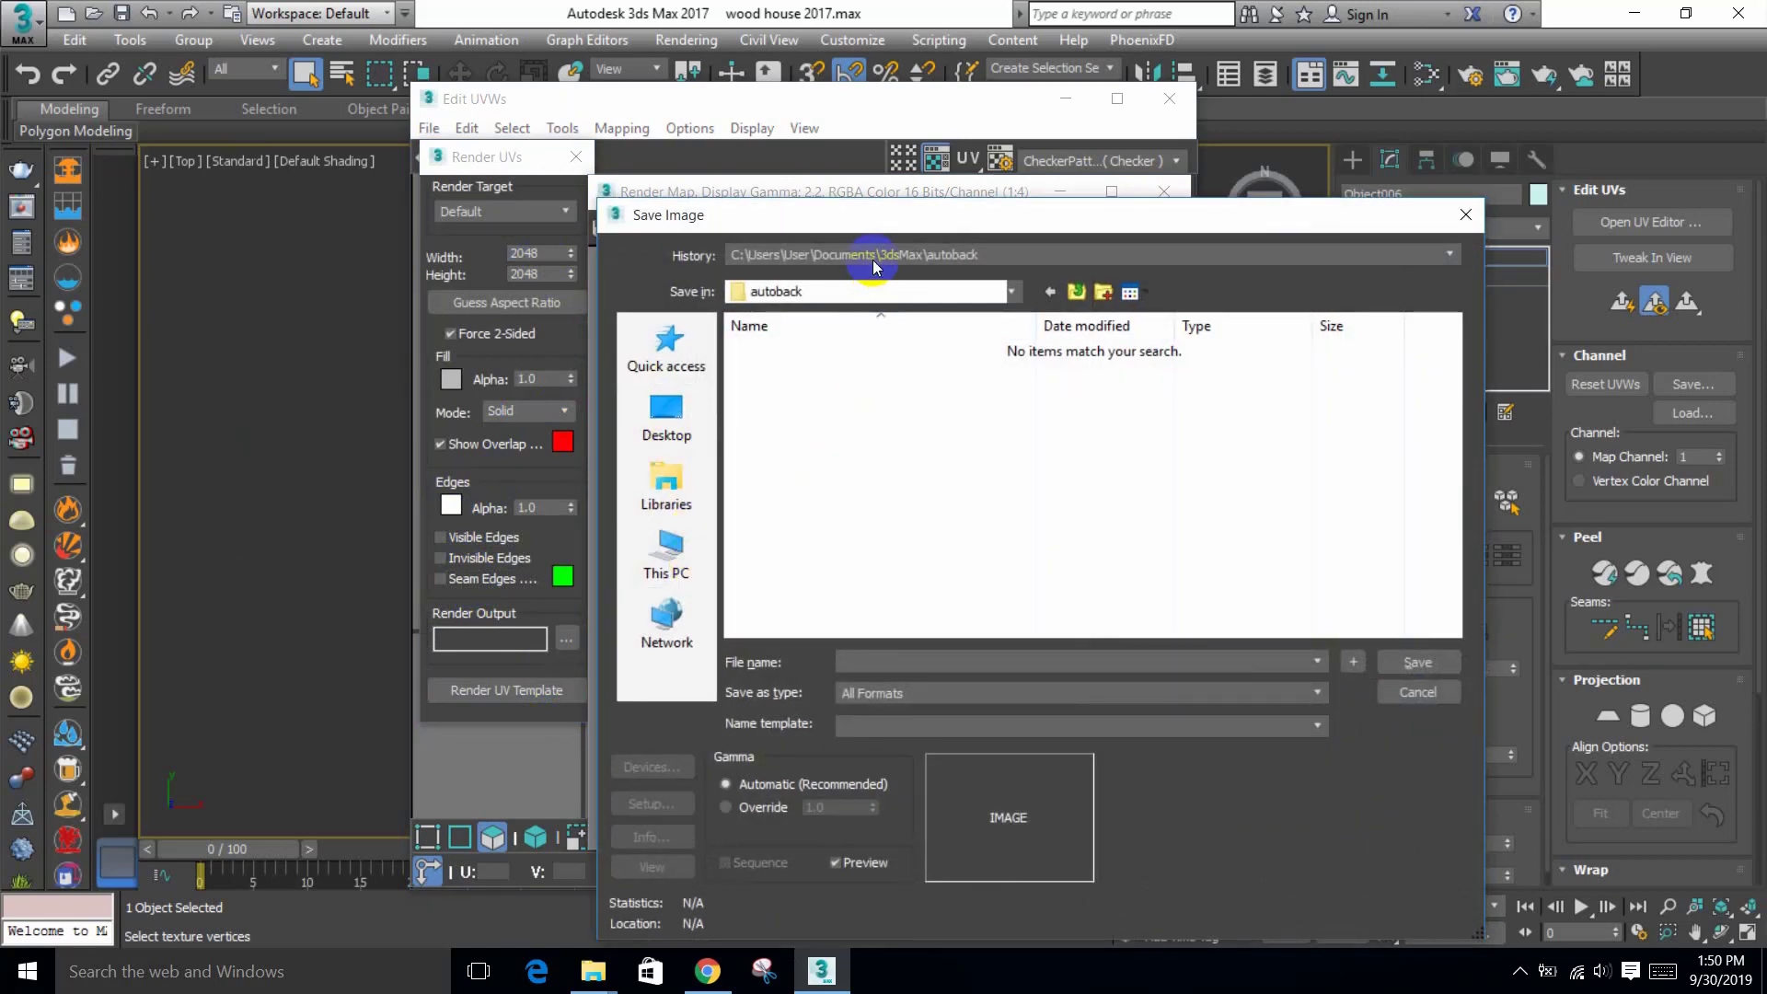
click(872, 257)
click(883, 322)
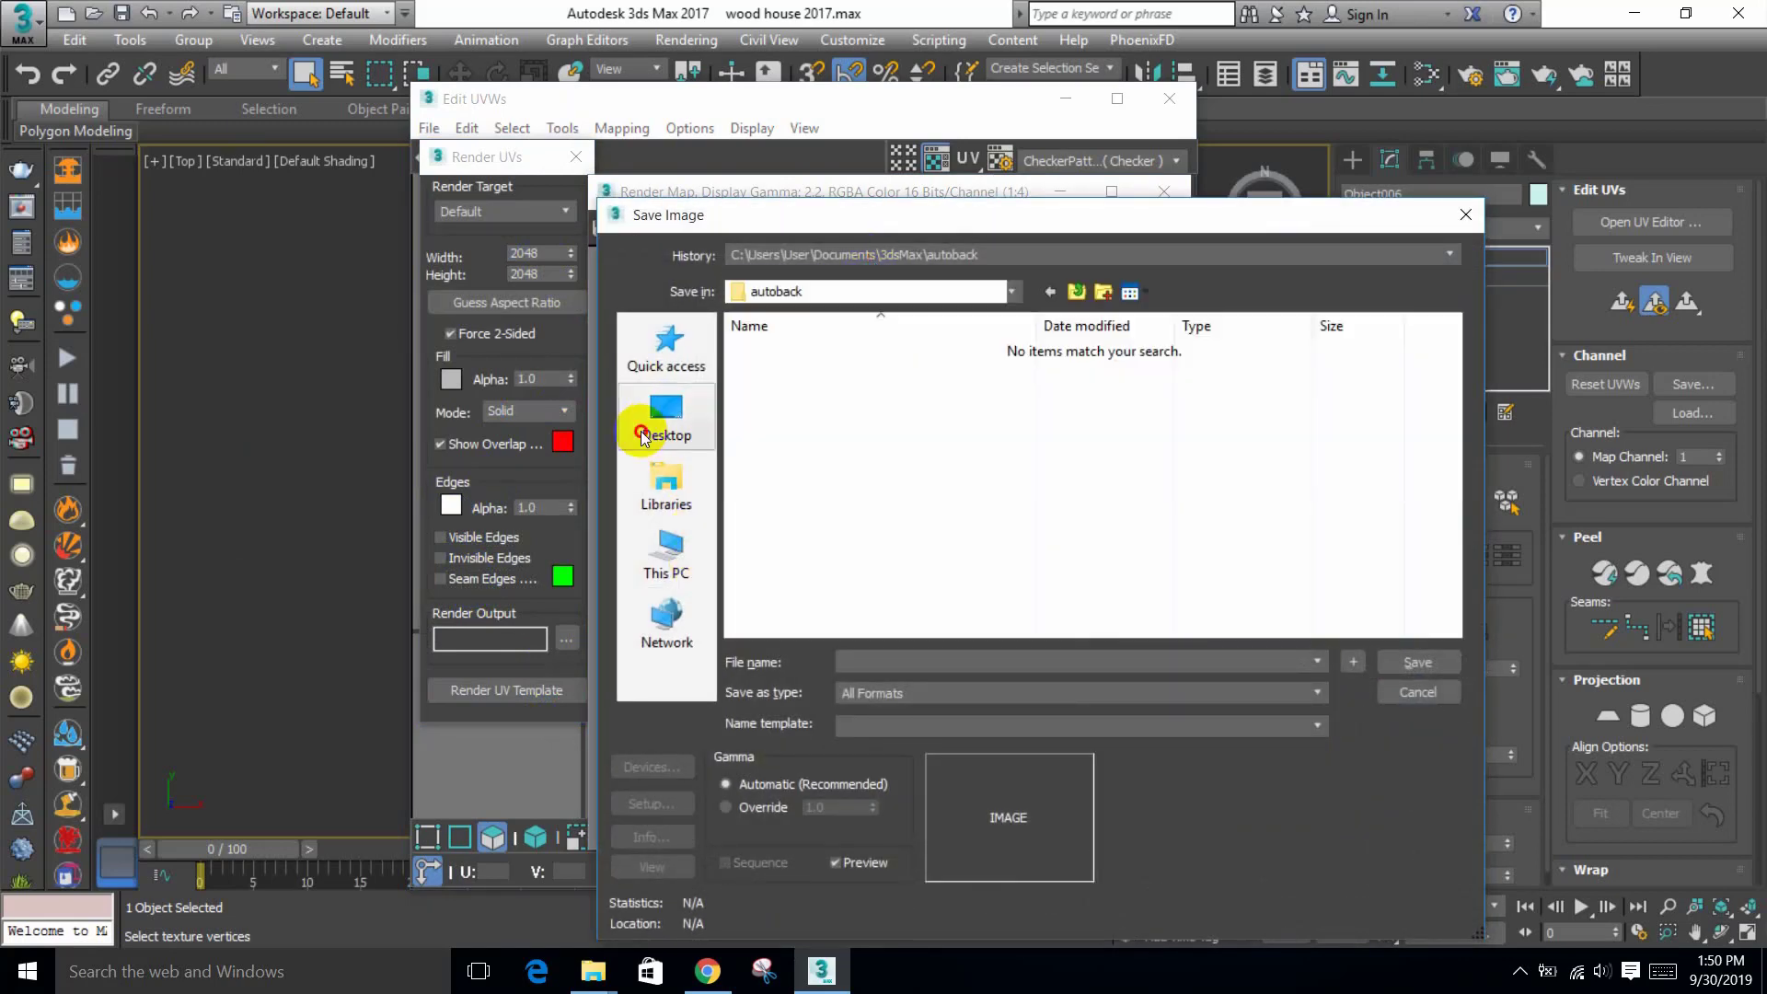
click(664, 416)
click(819, 398)
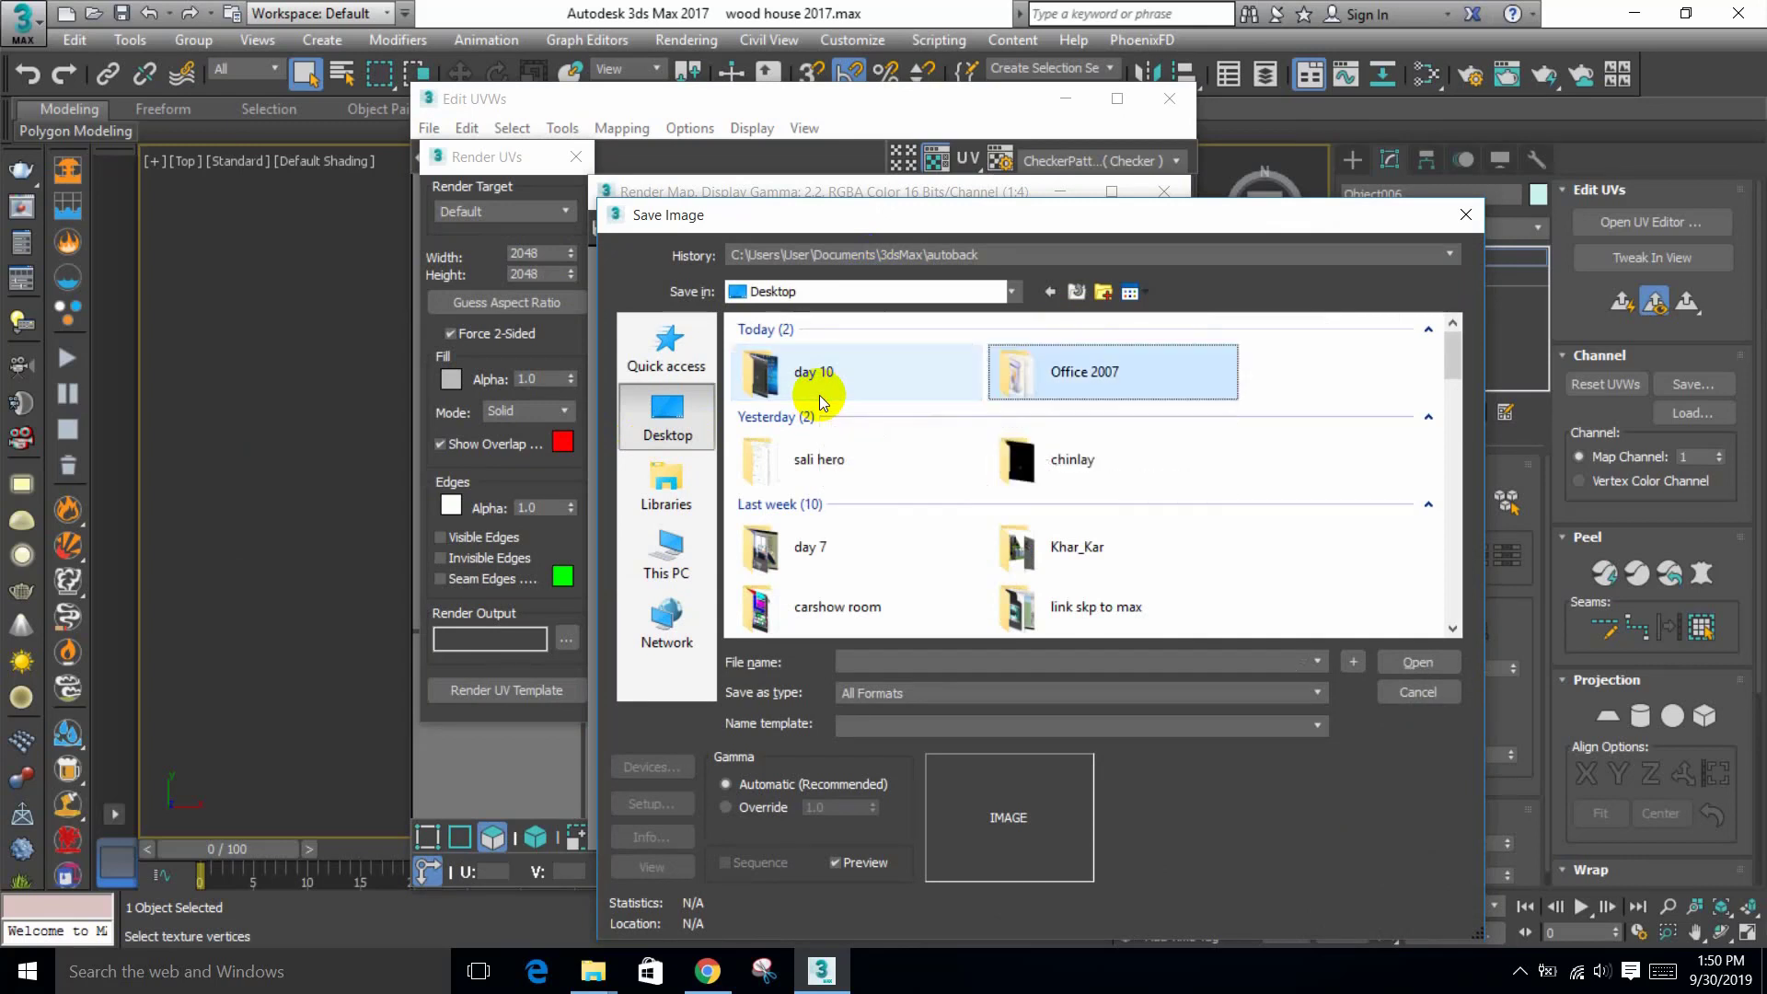
scroll(943, 357, down, 5)
scroll(1030, 451, down, 5)
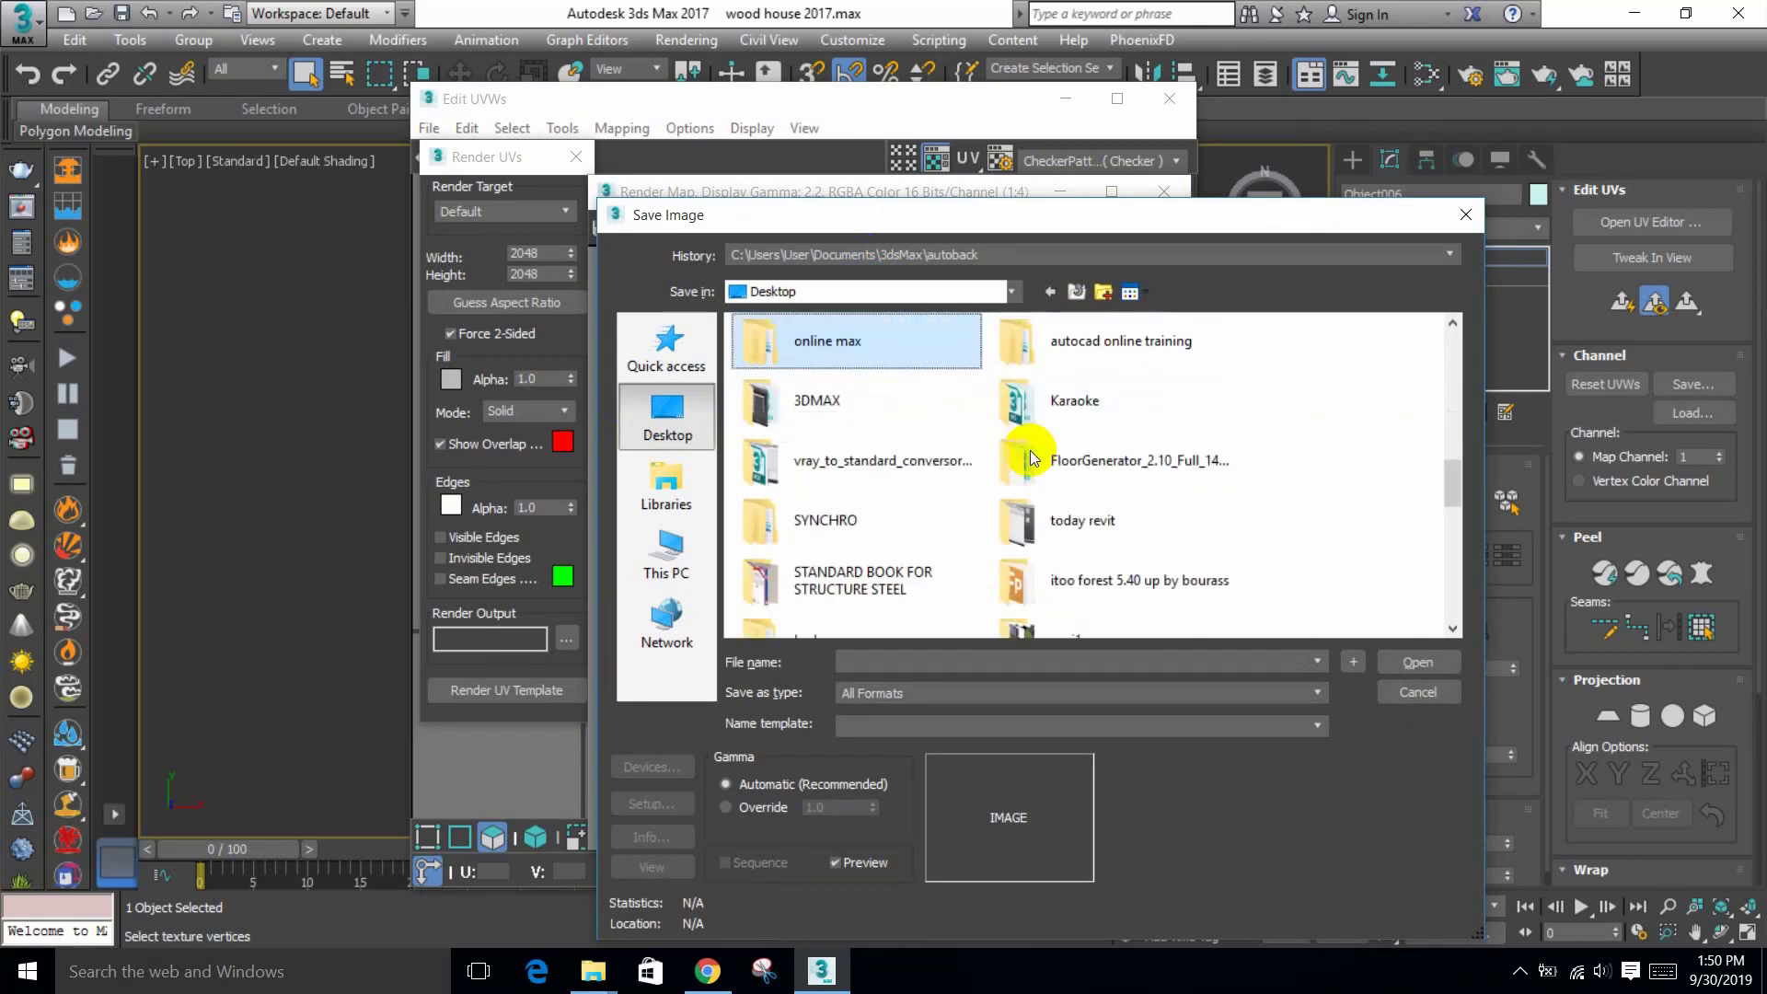
double_click(911, 356)
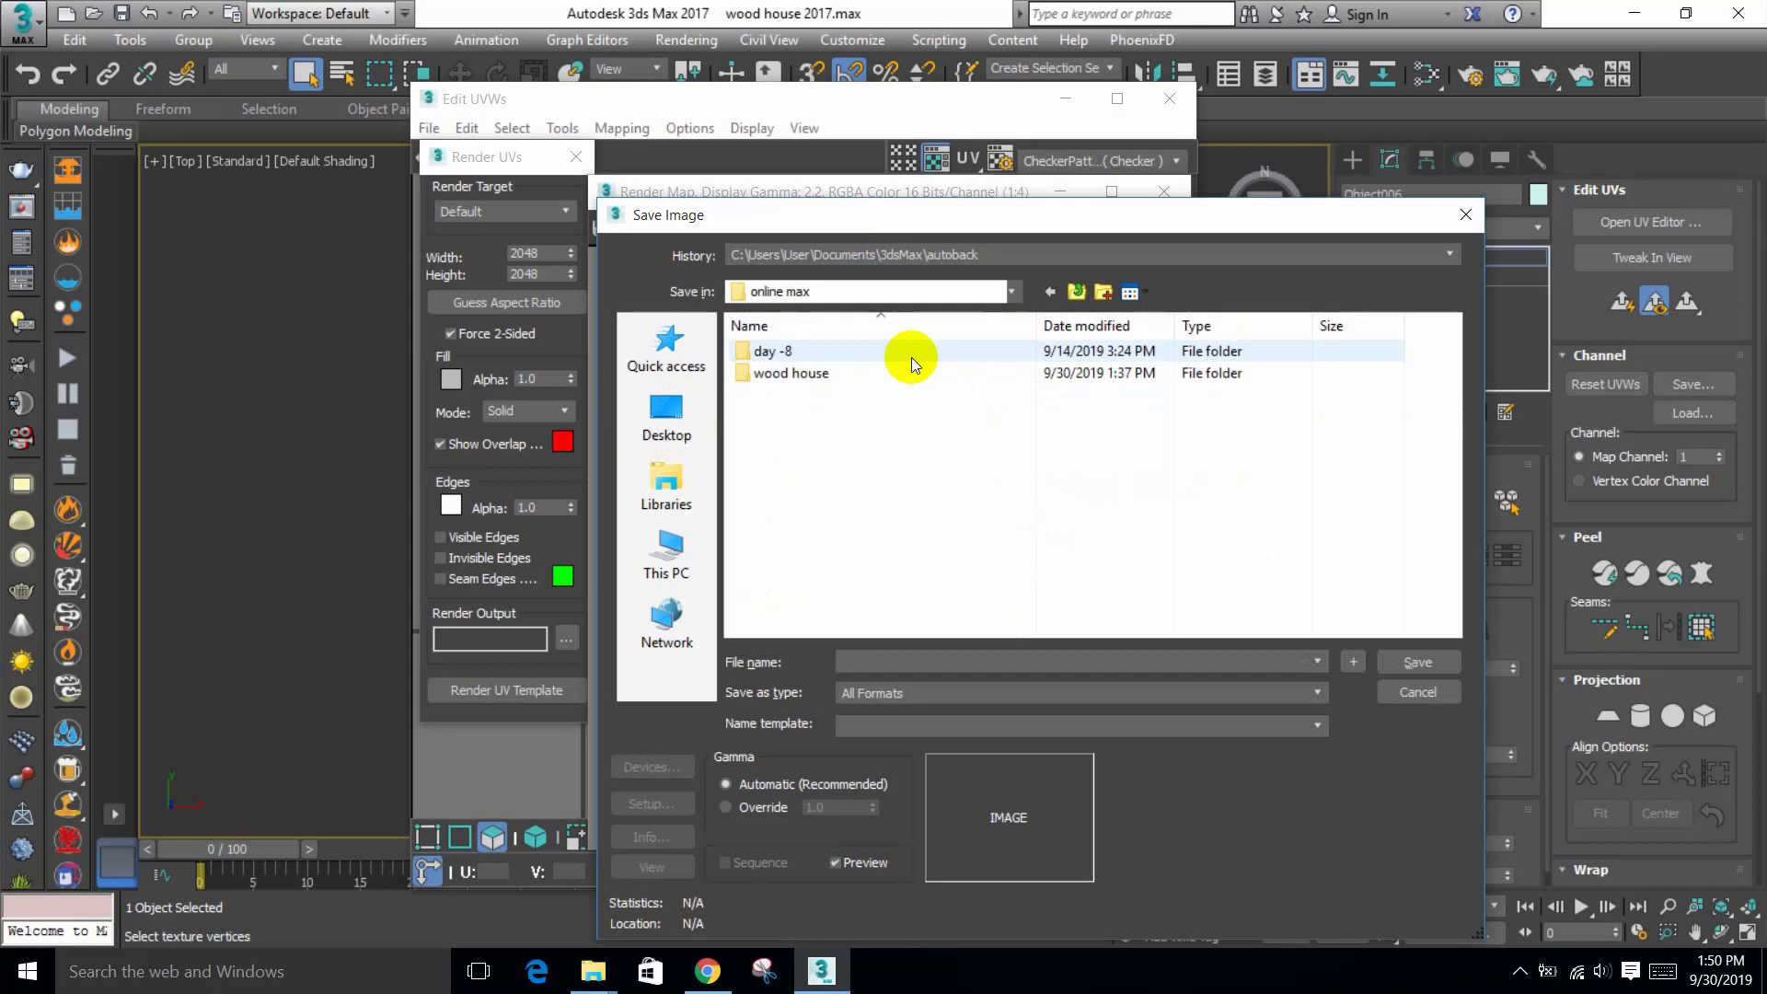
click(862, 357)
double_click(827, 381)
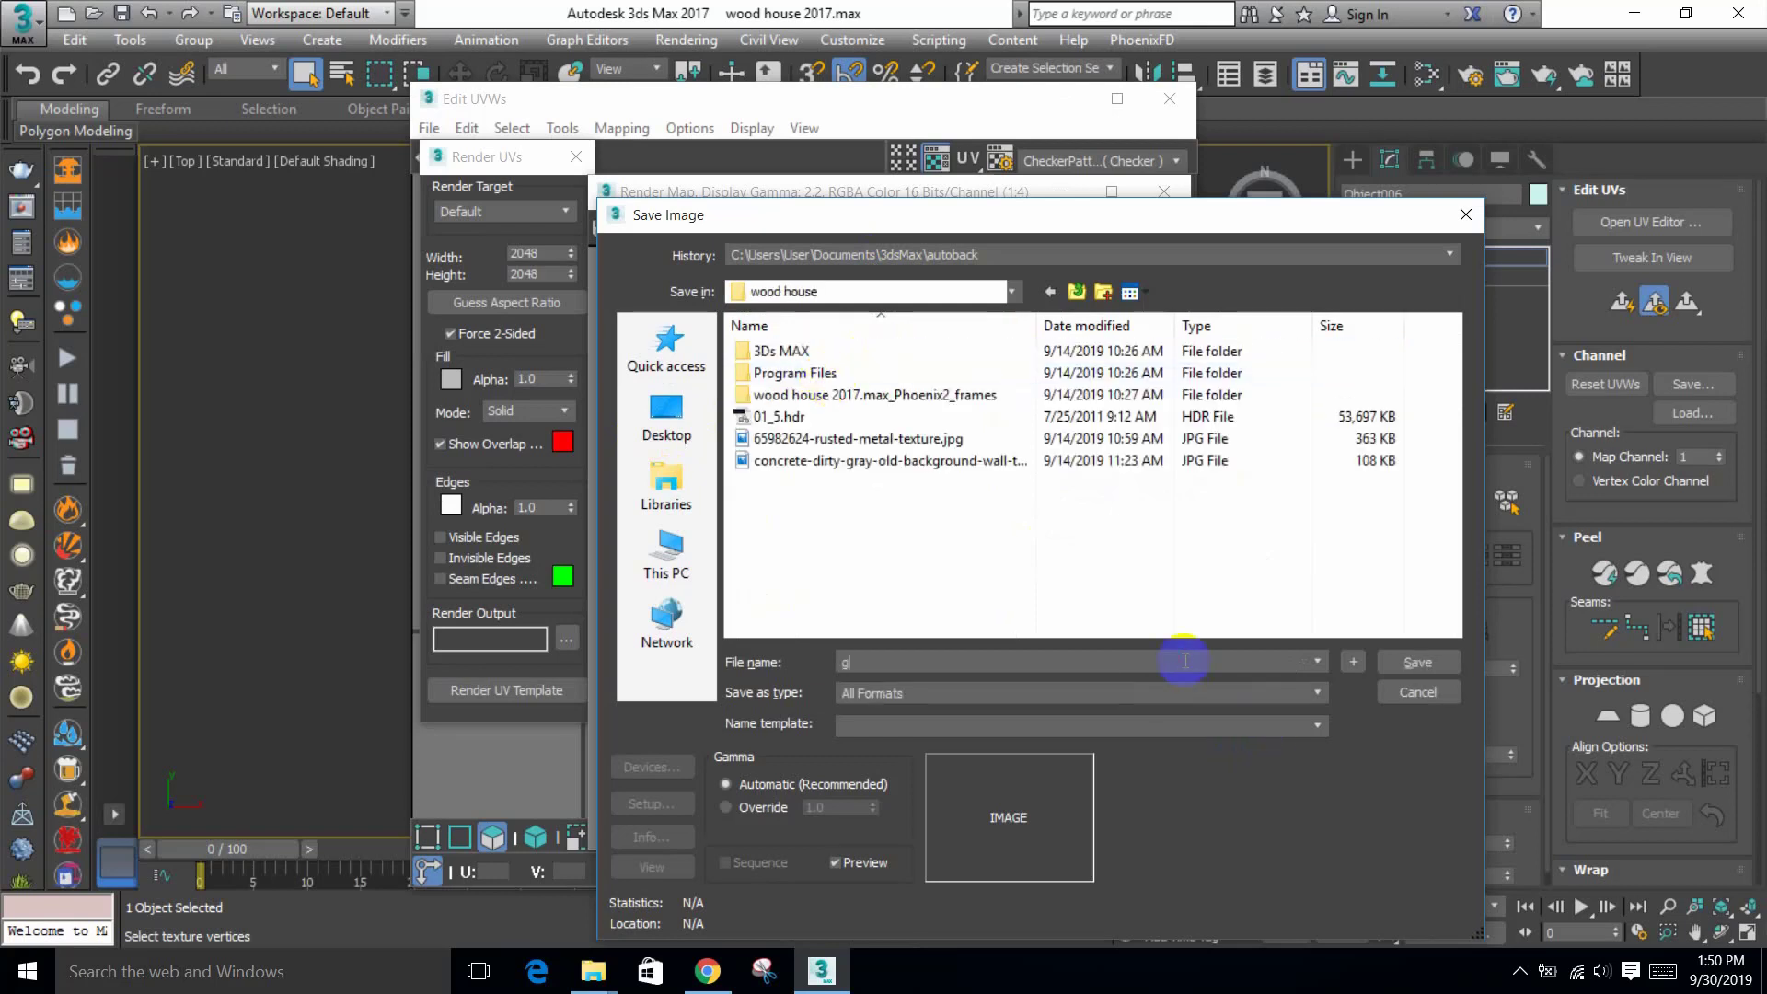
Step: Save the UV template as a PNG image named ground, using RGB 48 bit colors with the alpha channel
key(p)
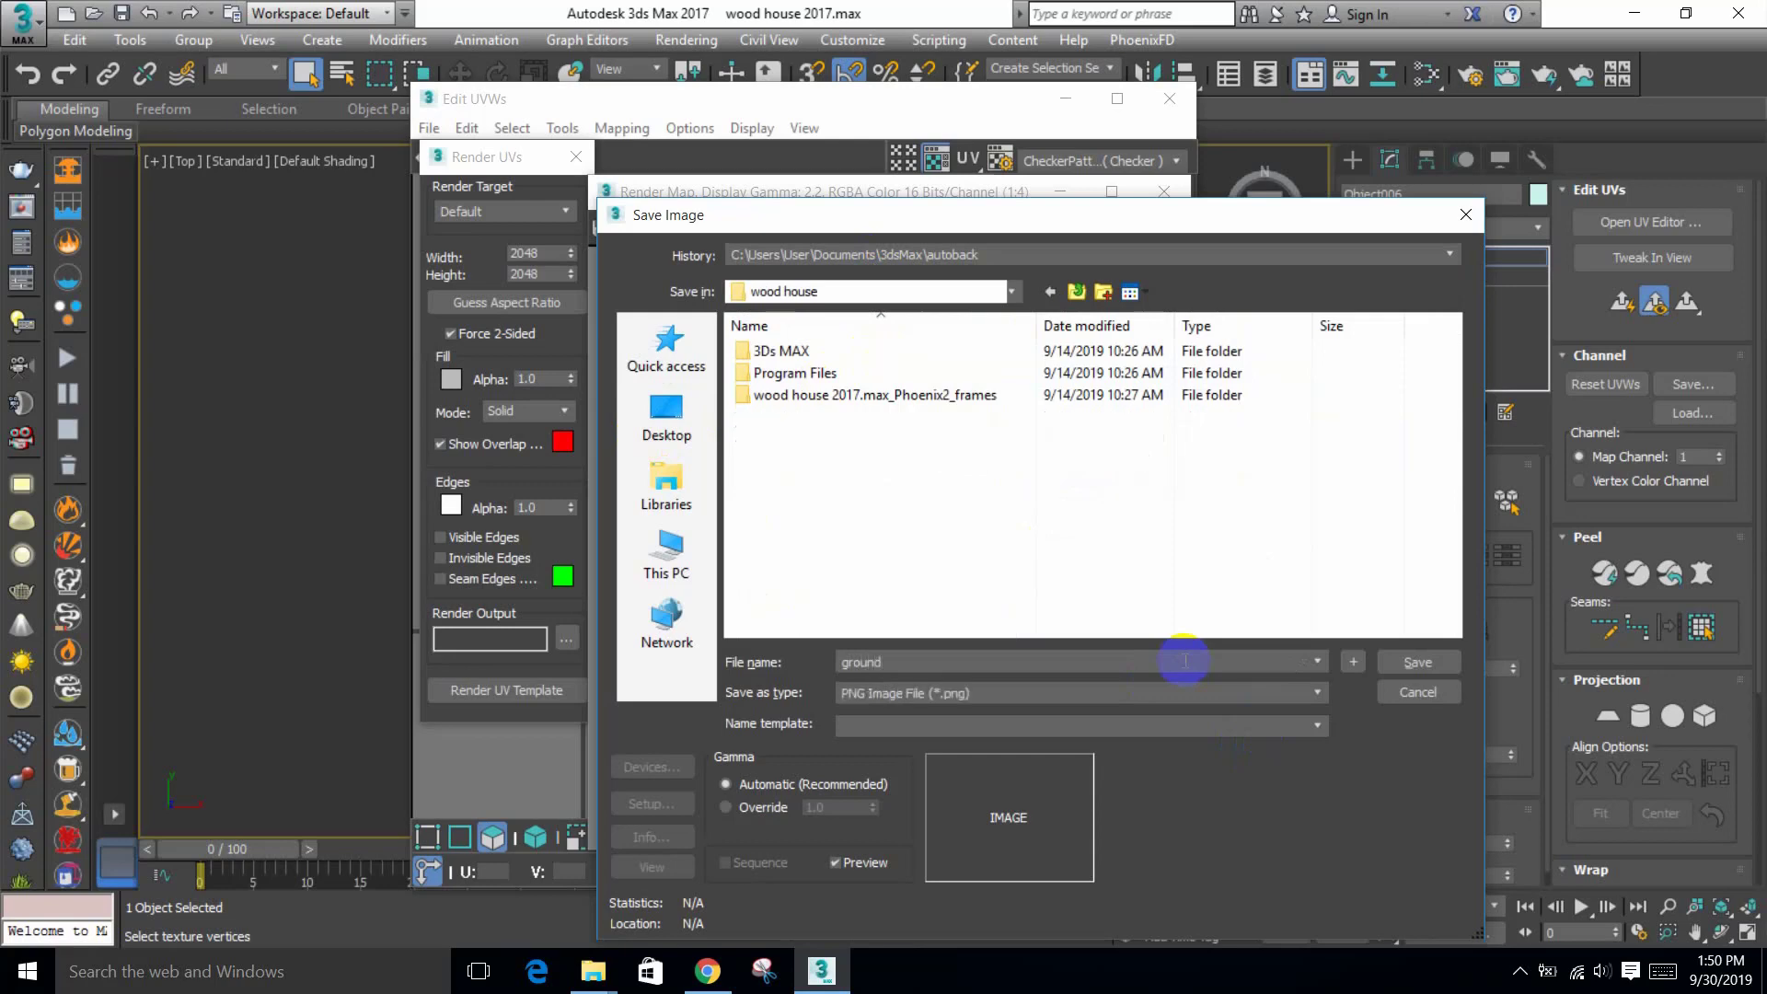
key(Return)
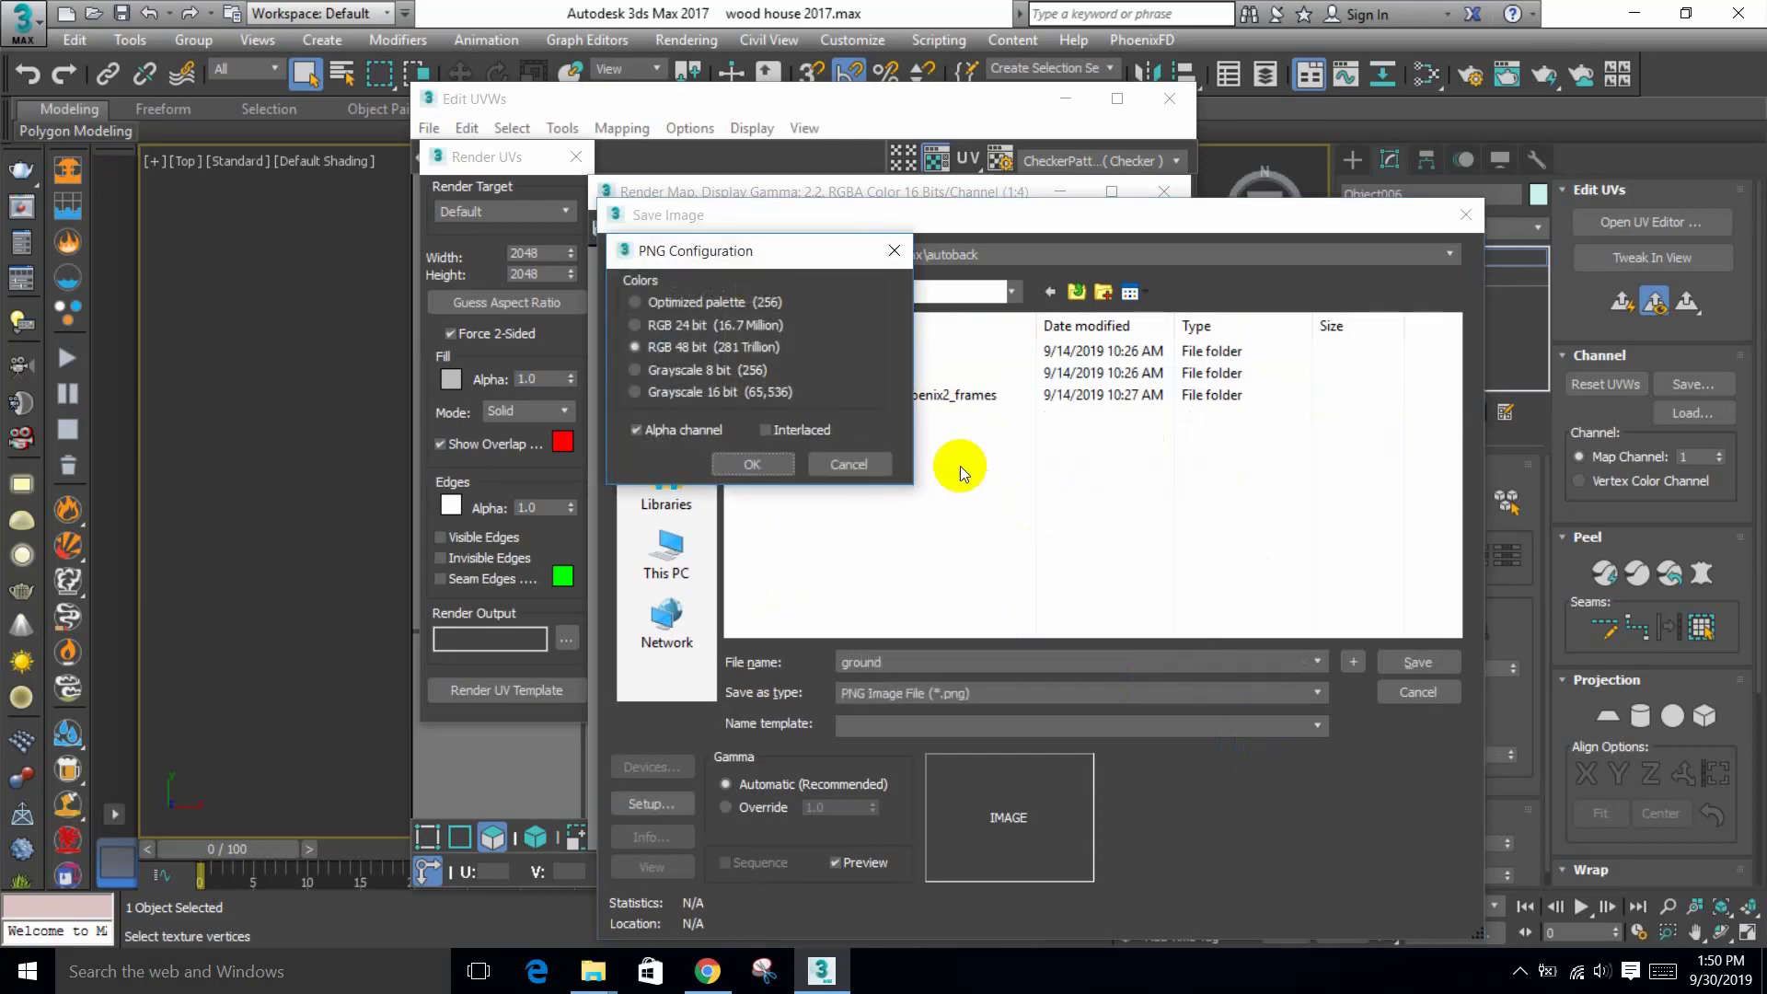
click(751, 464)
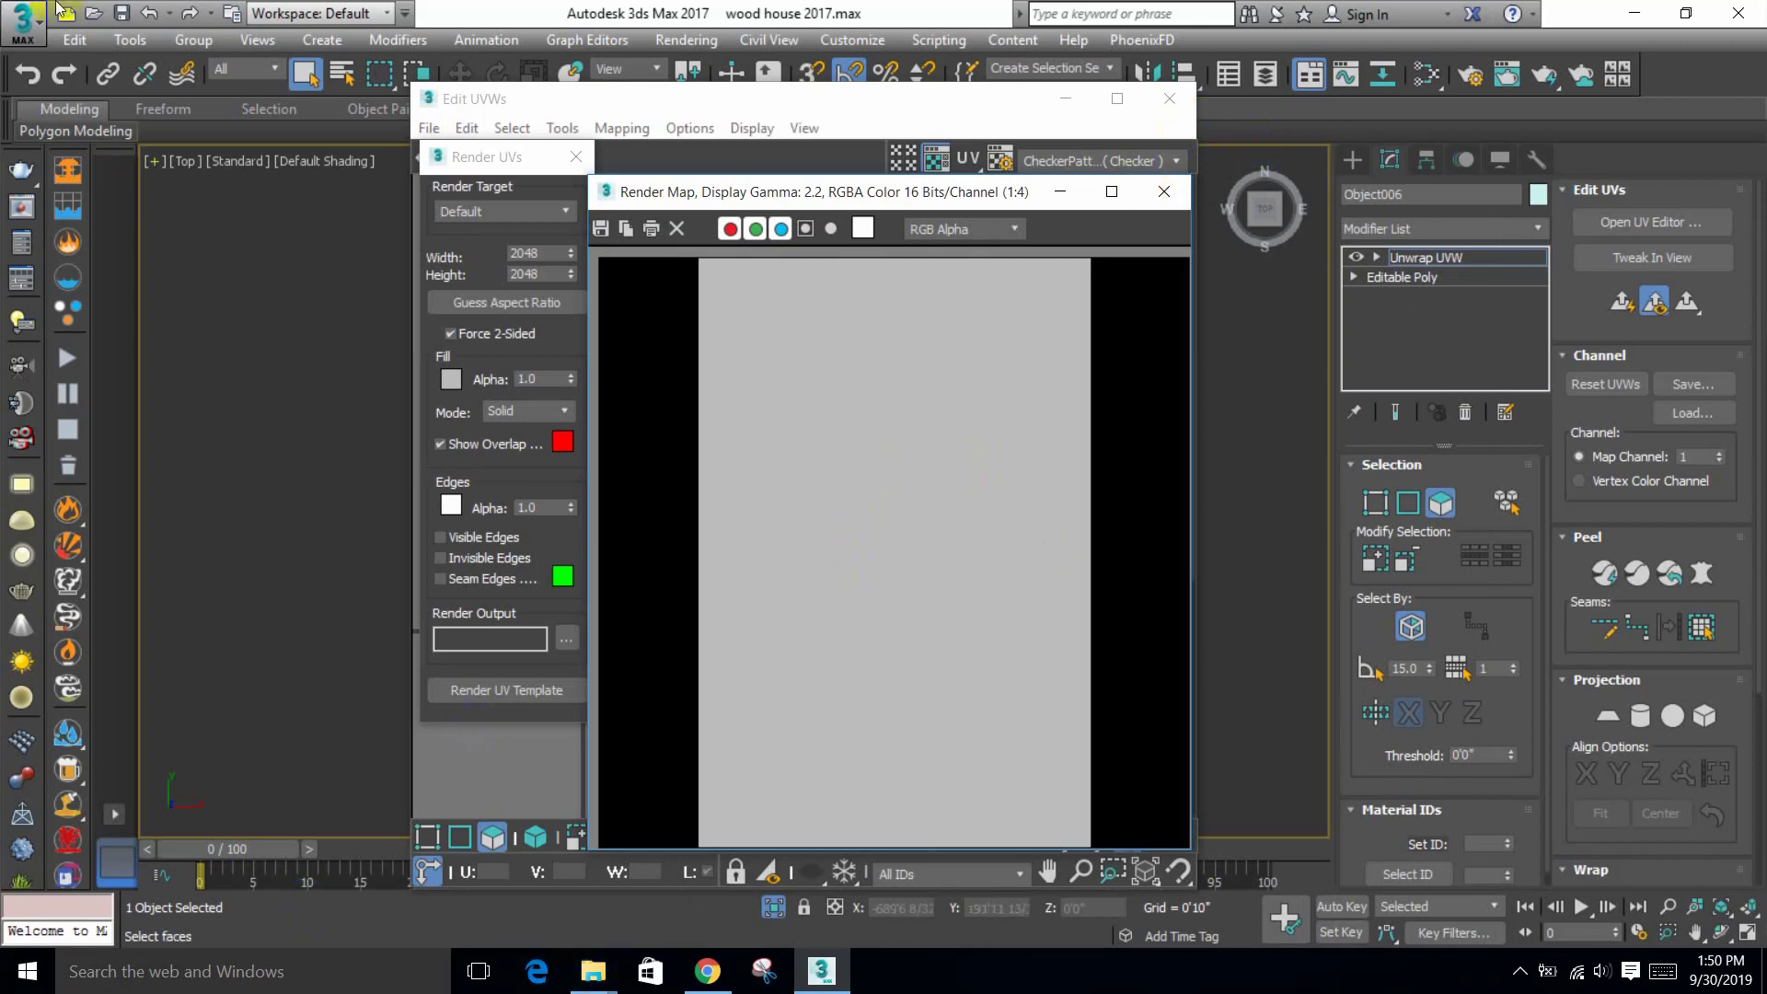
Step: Switch to File Explorer and go up from the ground texture folder to the wood house folder containing ground.png
click(593, 971)
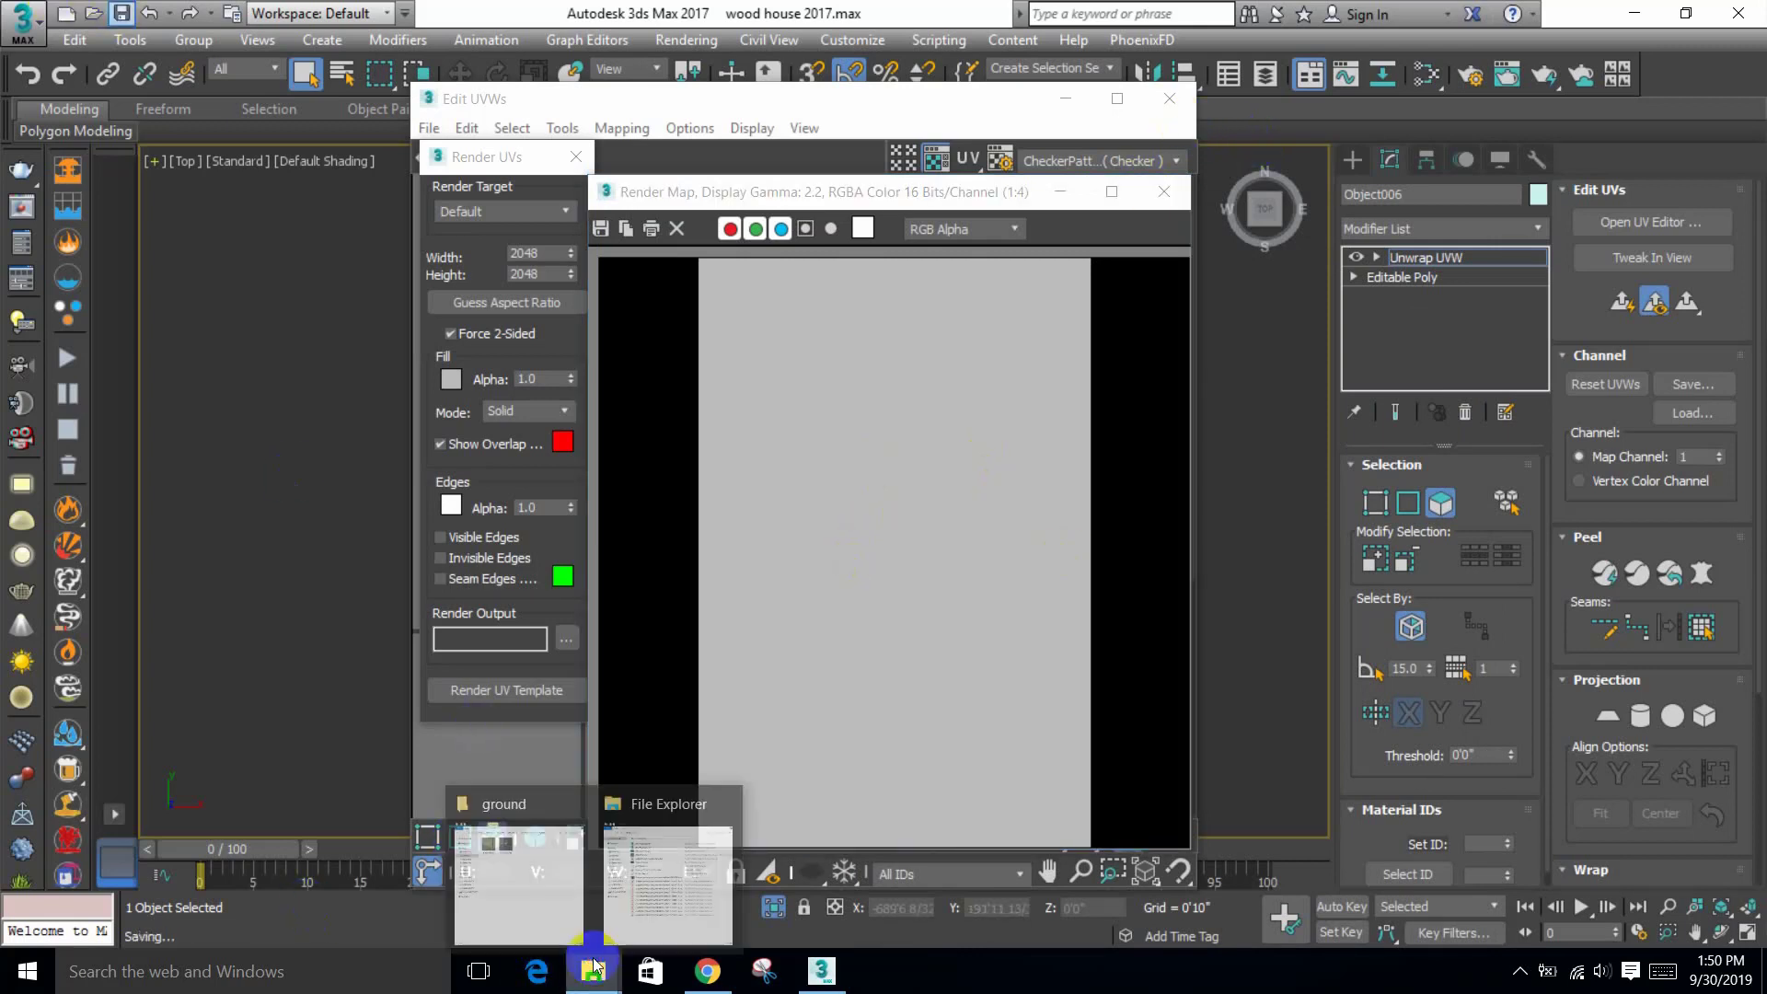
click(724, 797)
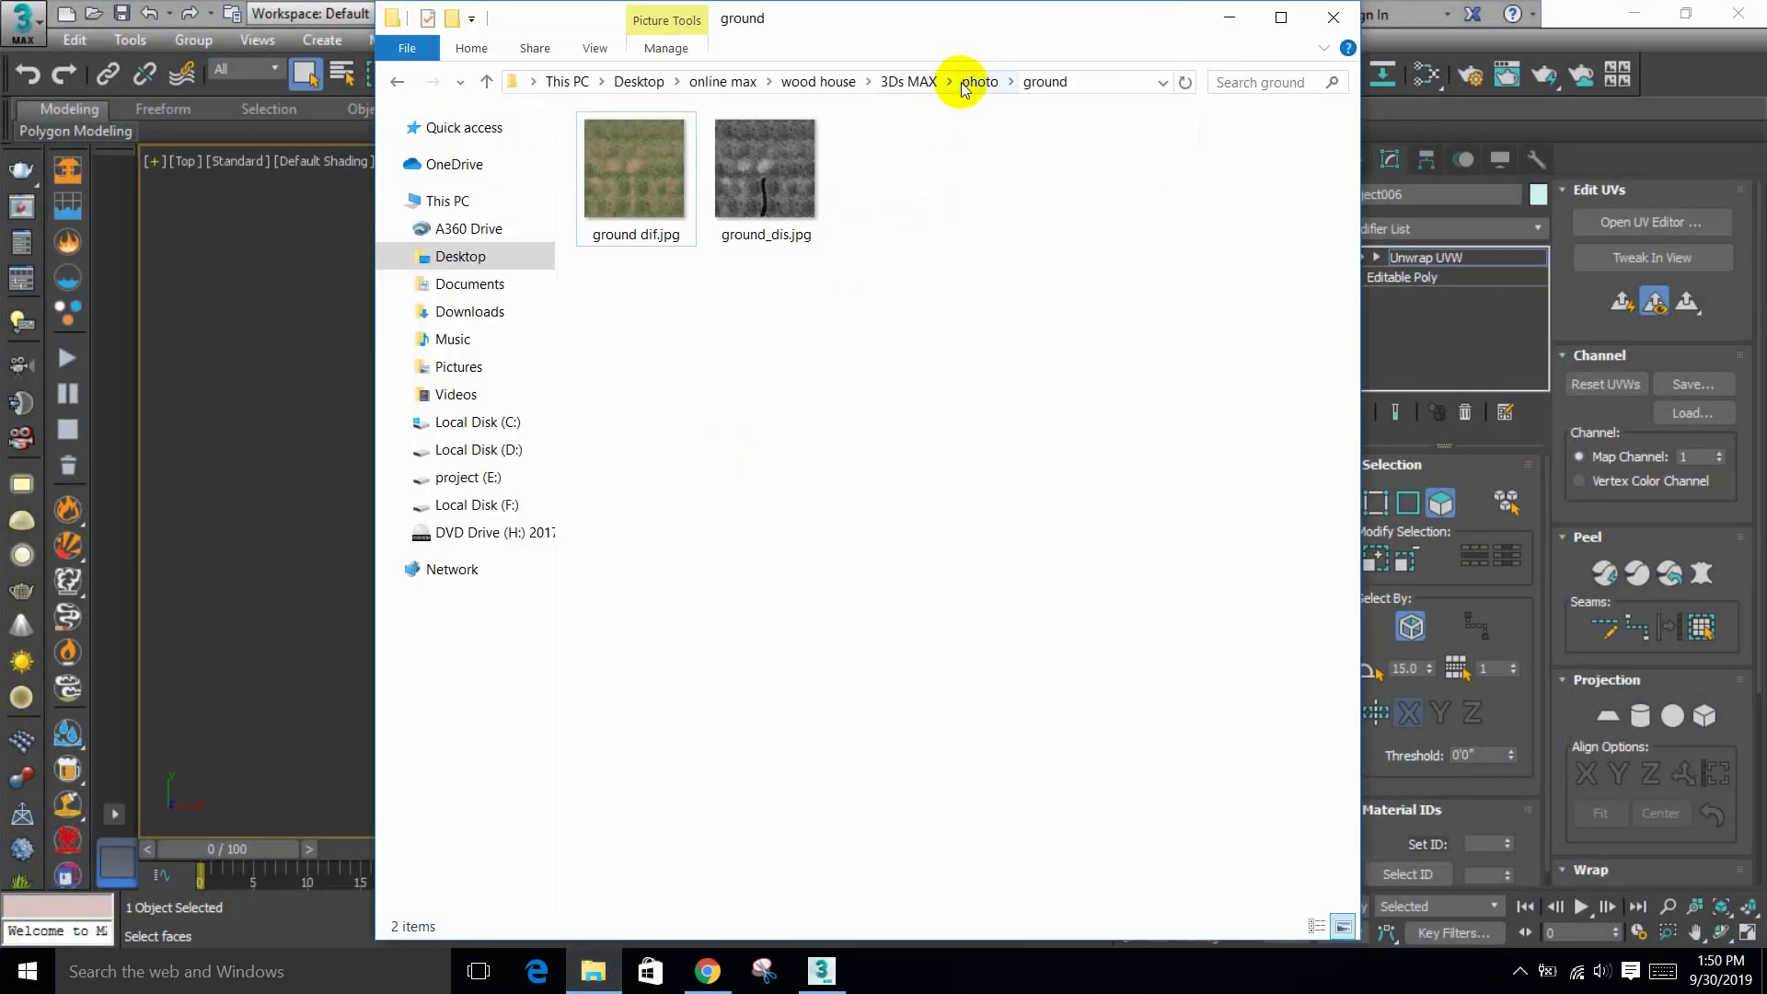
click(904, 81)
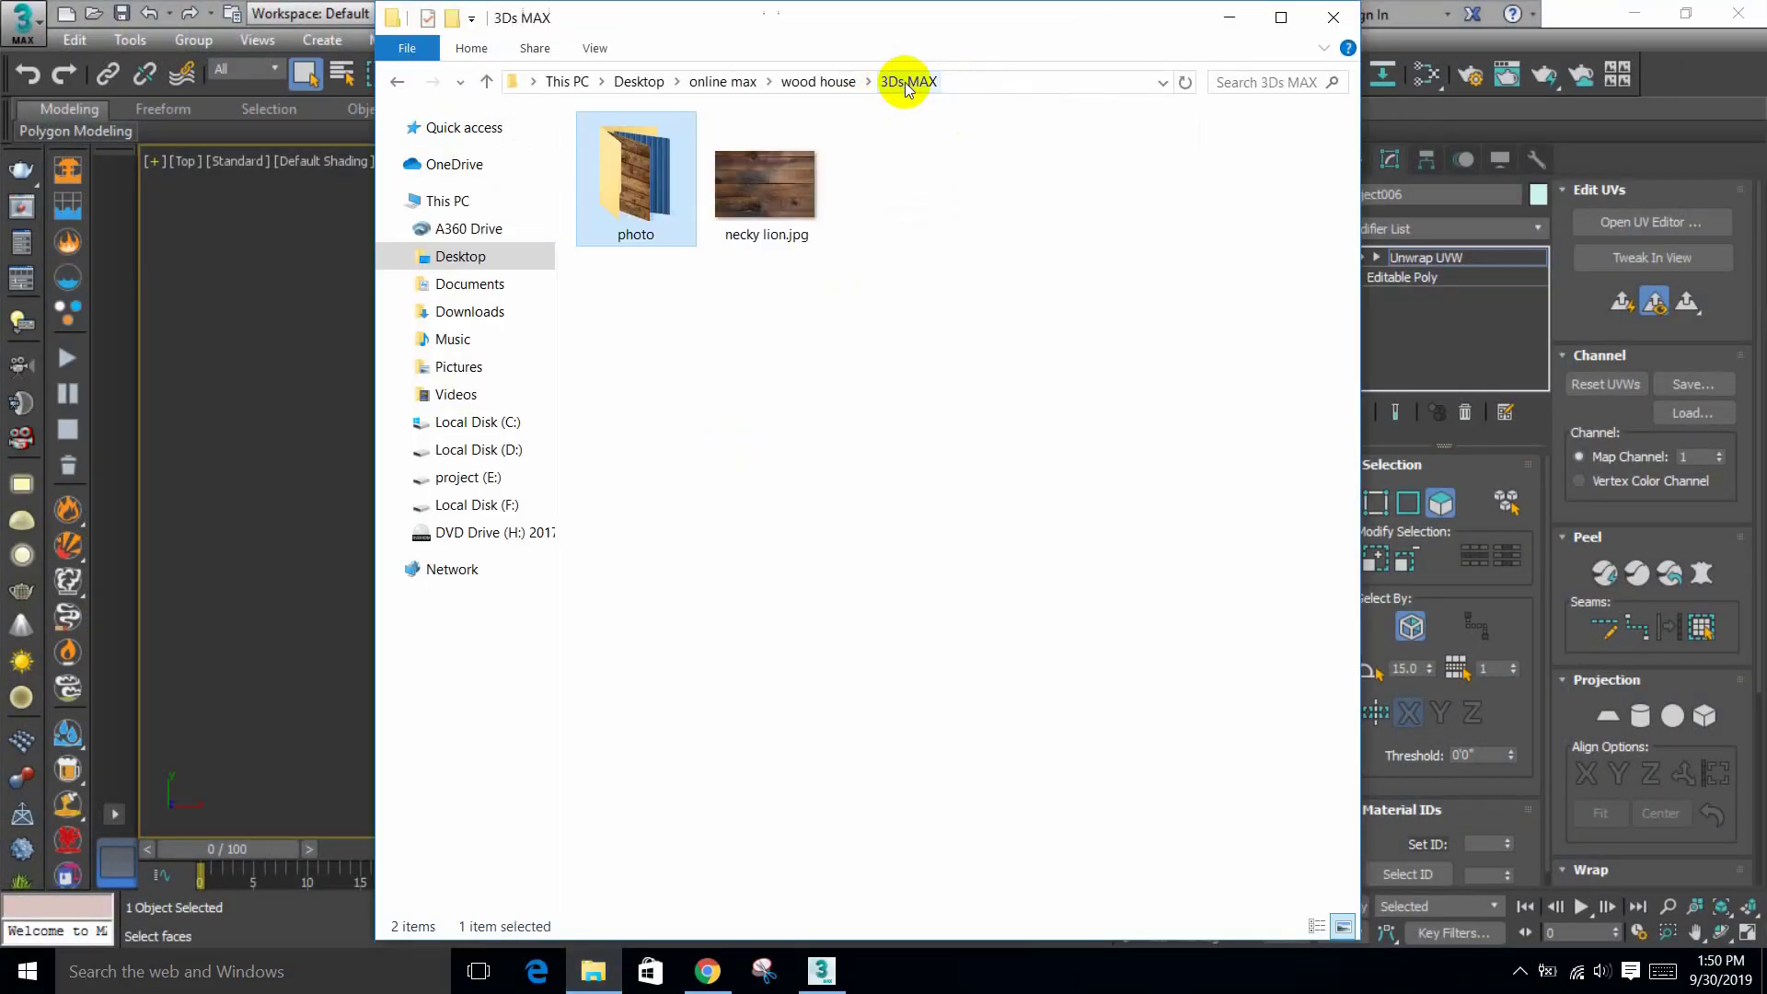
click(845, 83)
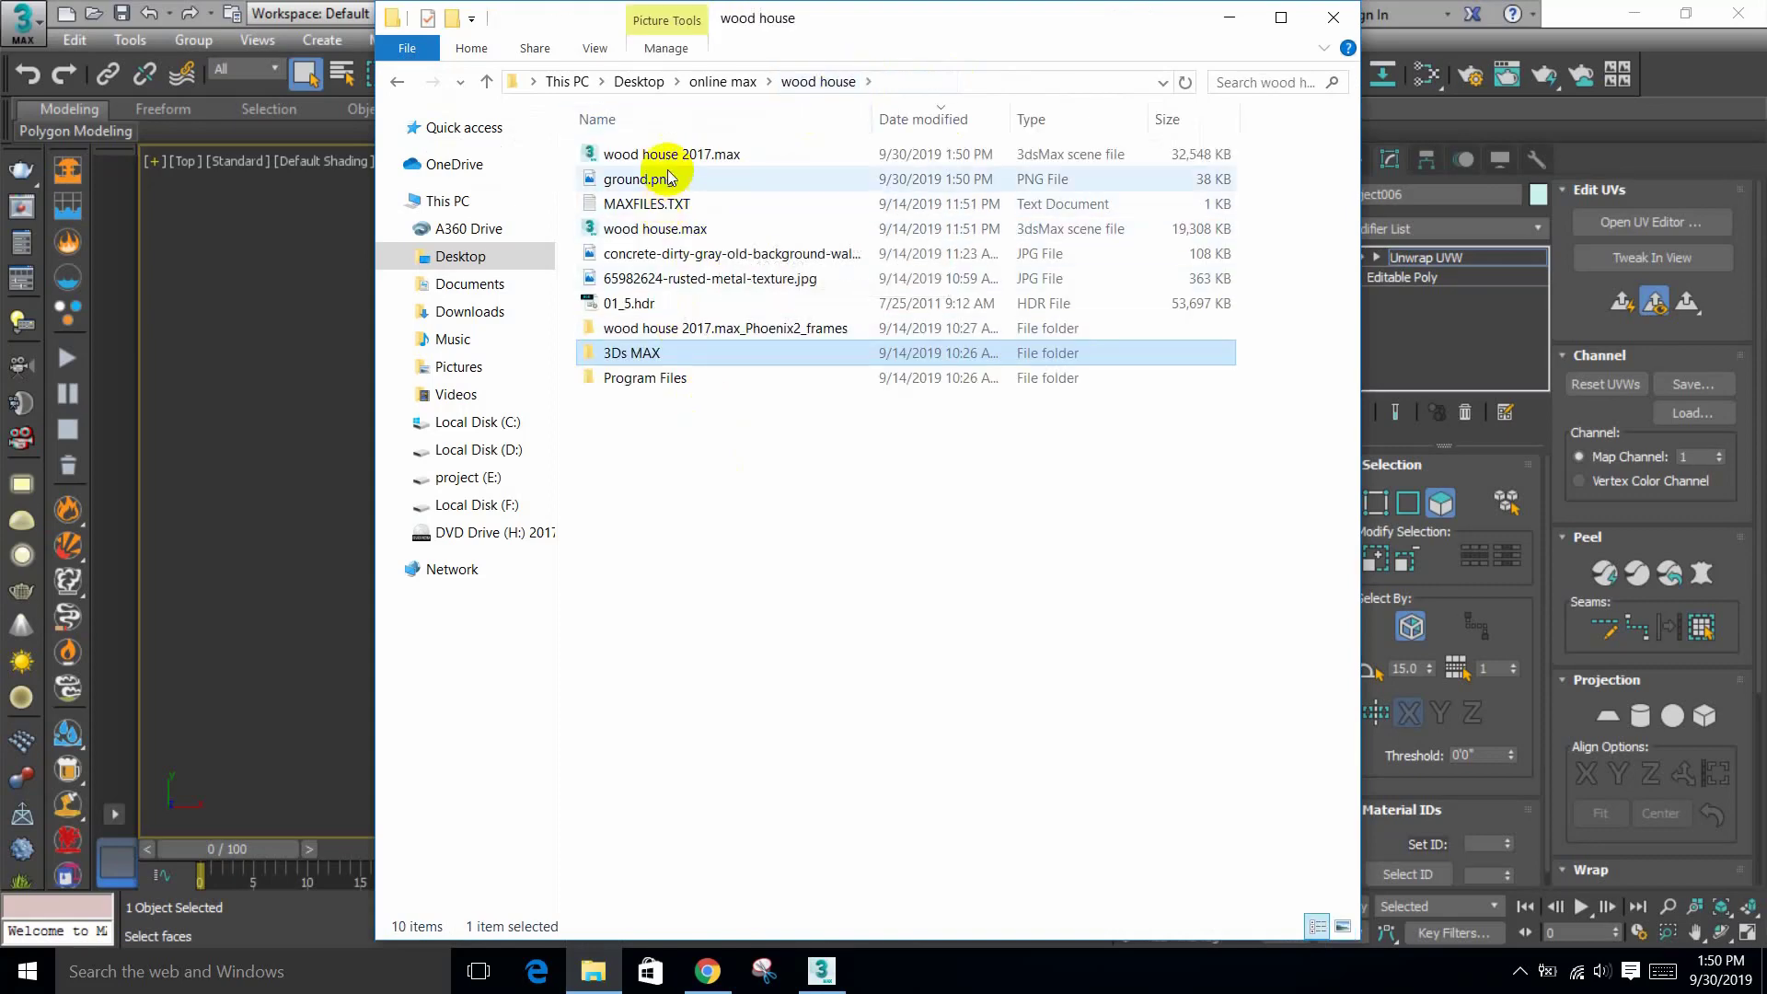
Step: Open the ground.png UV template from the wood house folder with Adobe Photoshop
click(667, 183)
right_click(668, 183)
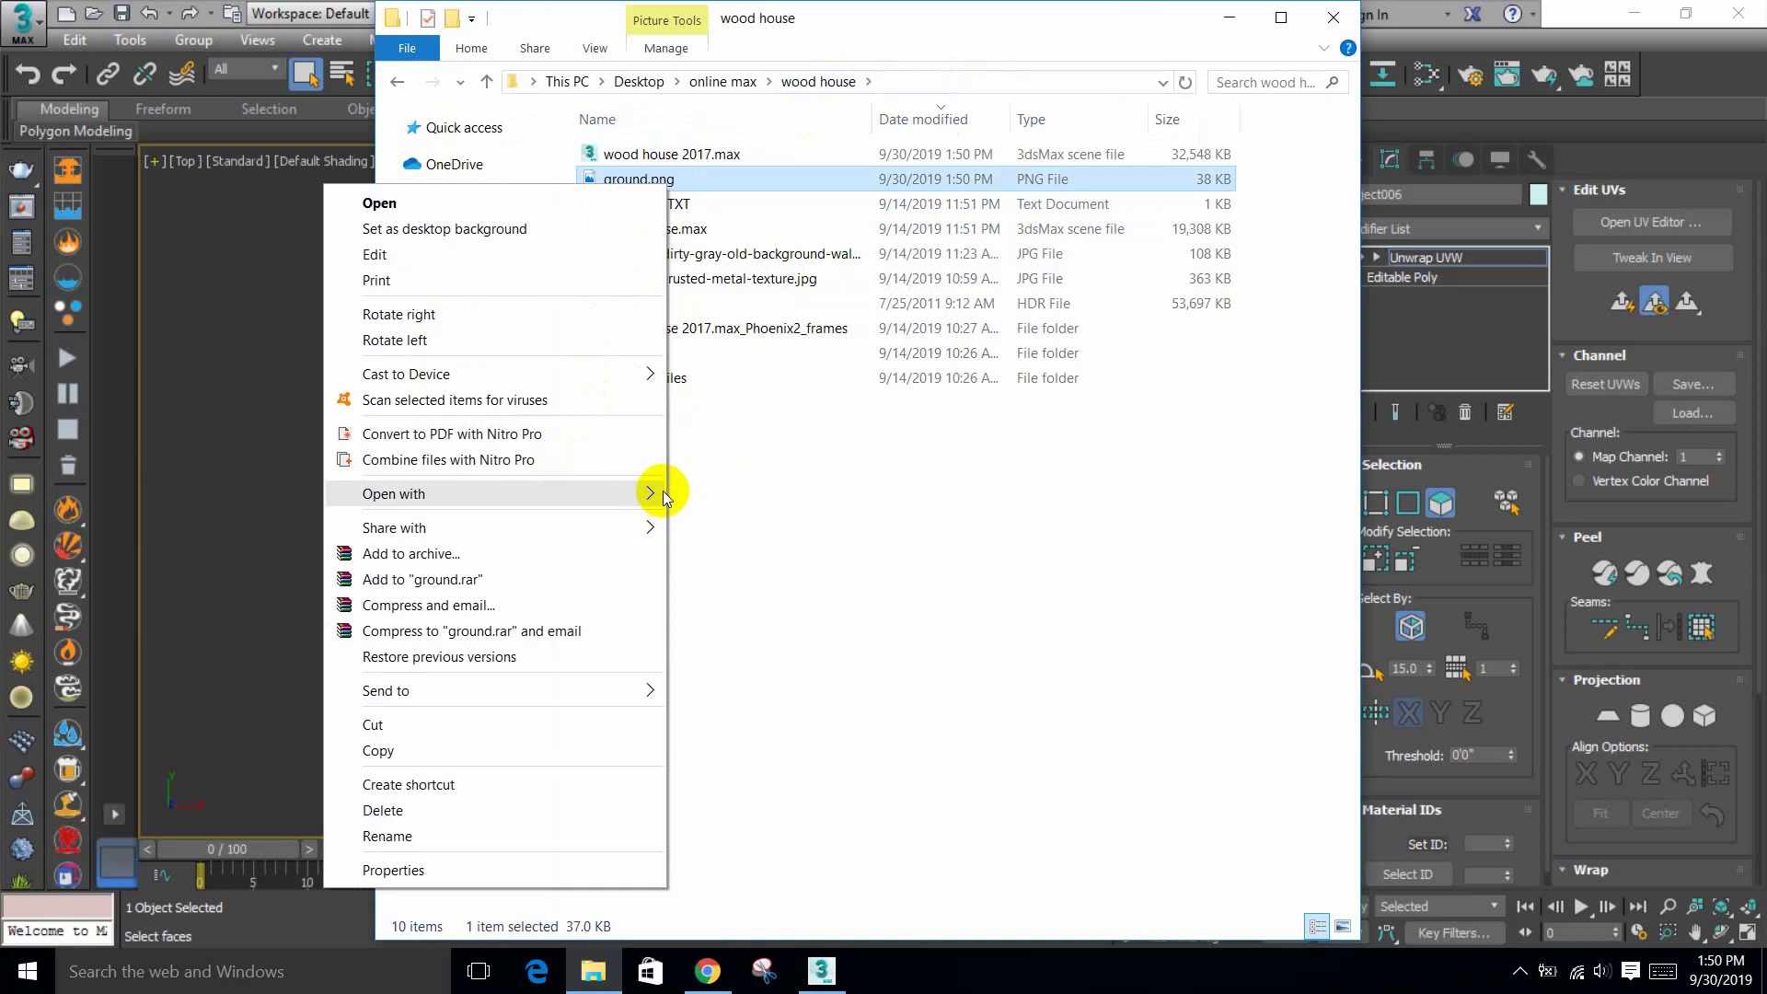
mouse_move(587, 499)
click(837, 494)
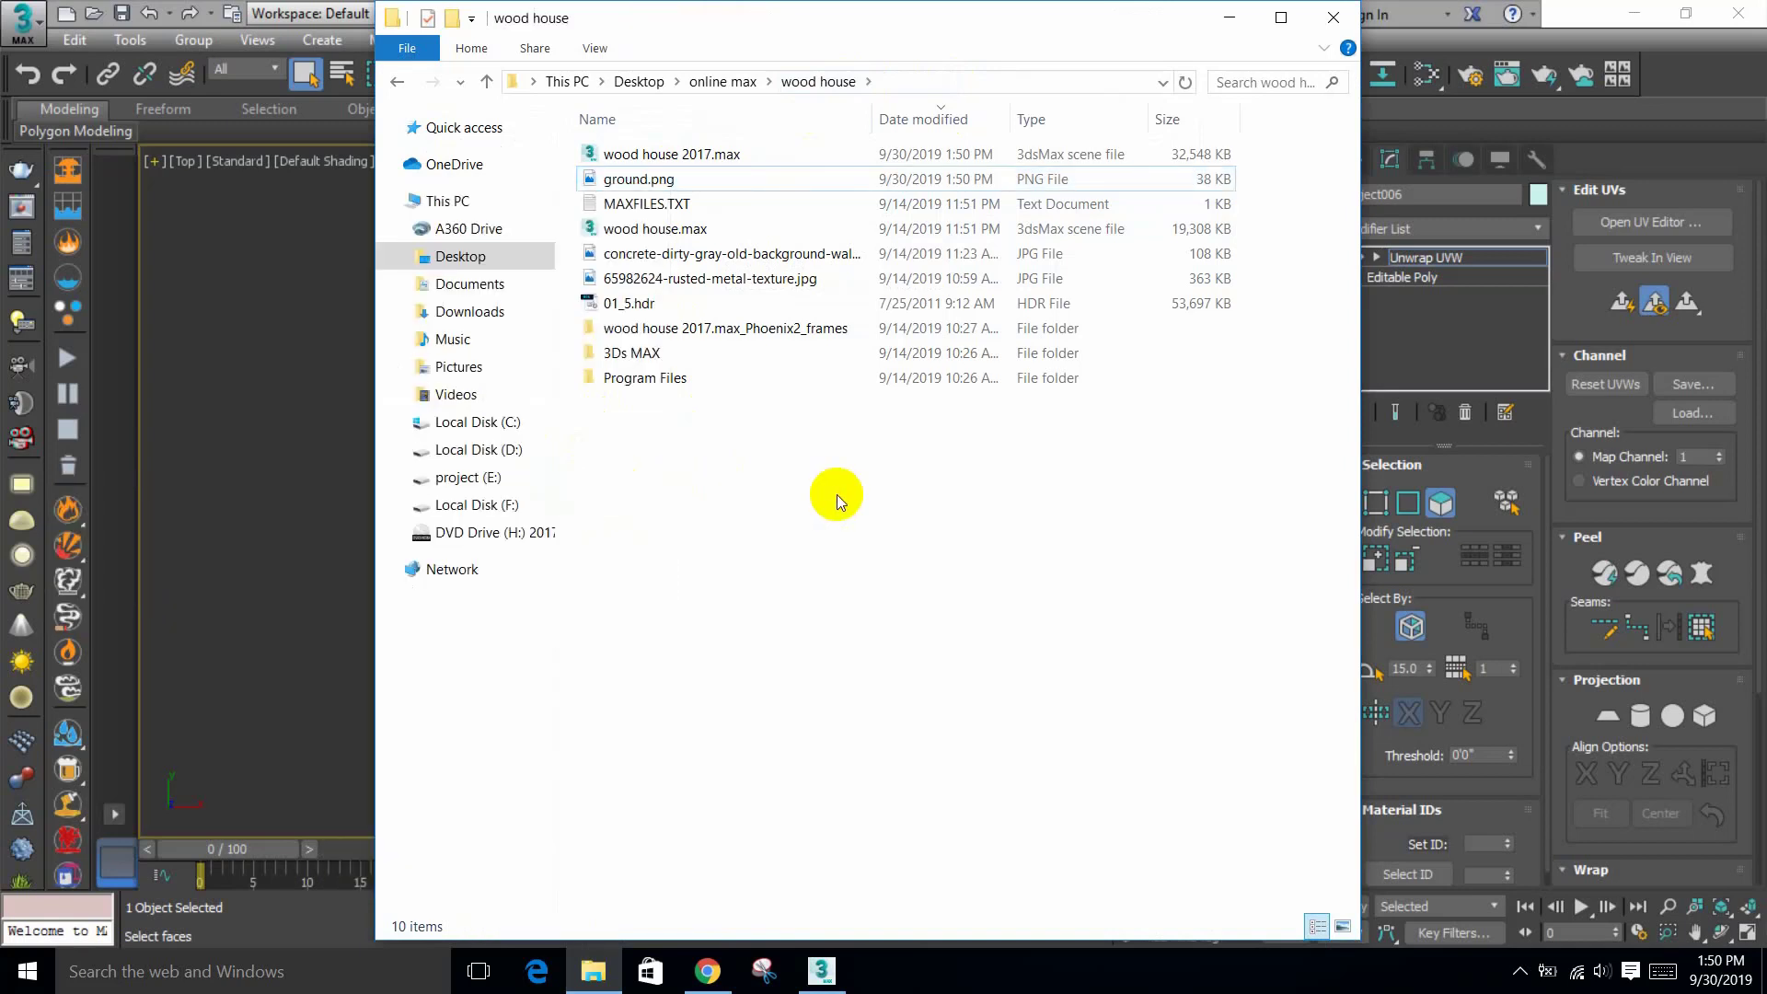
click(837, 494)
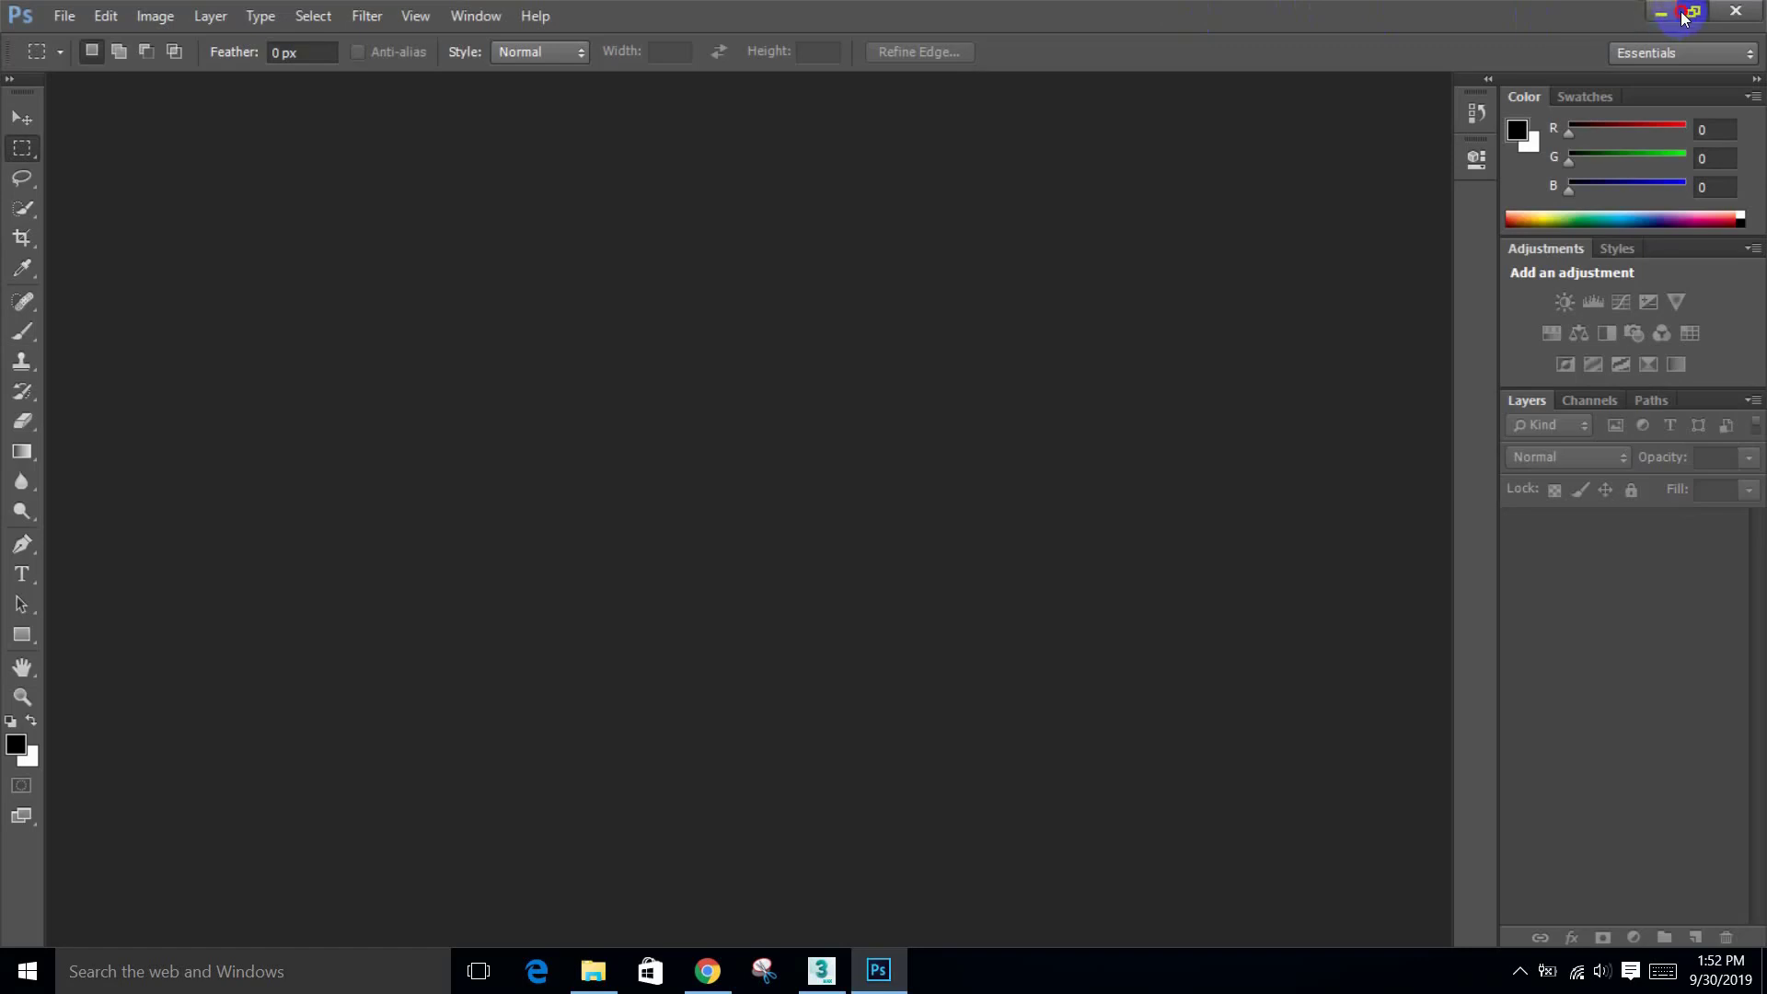
click(1683, 16)
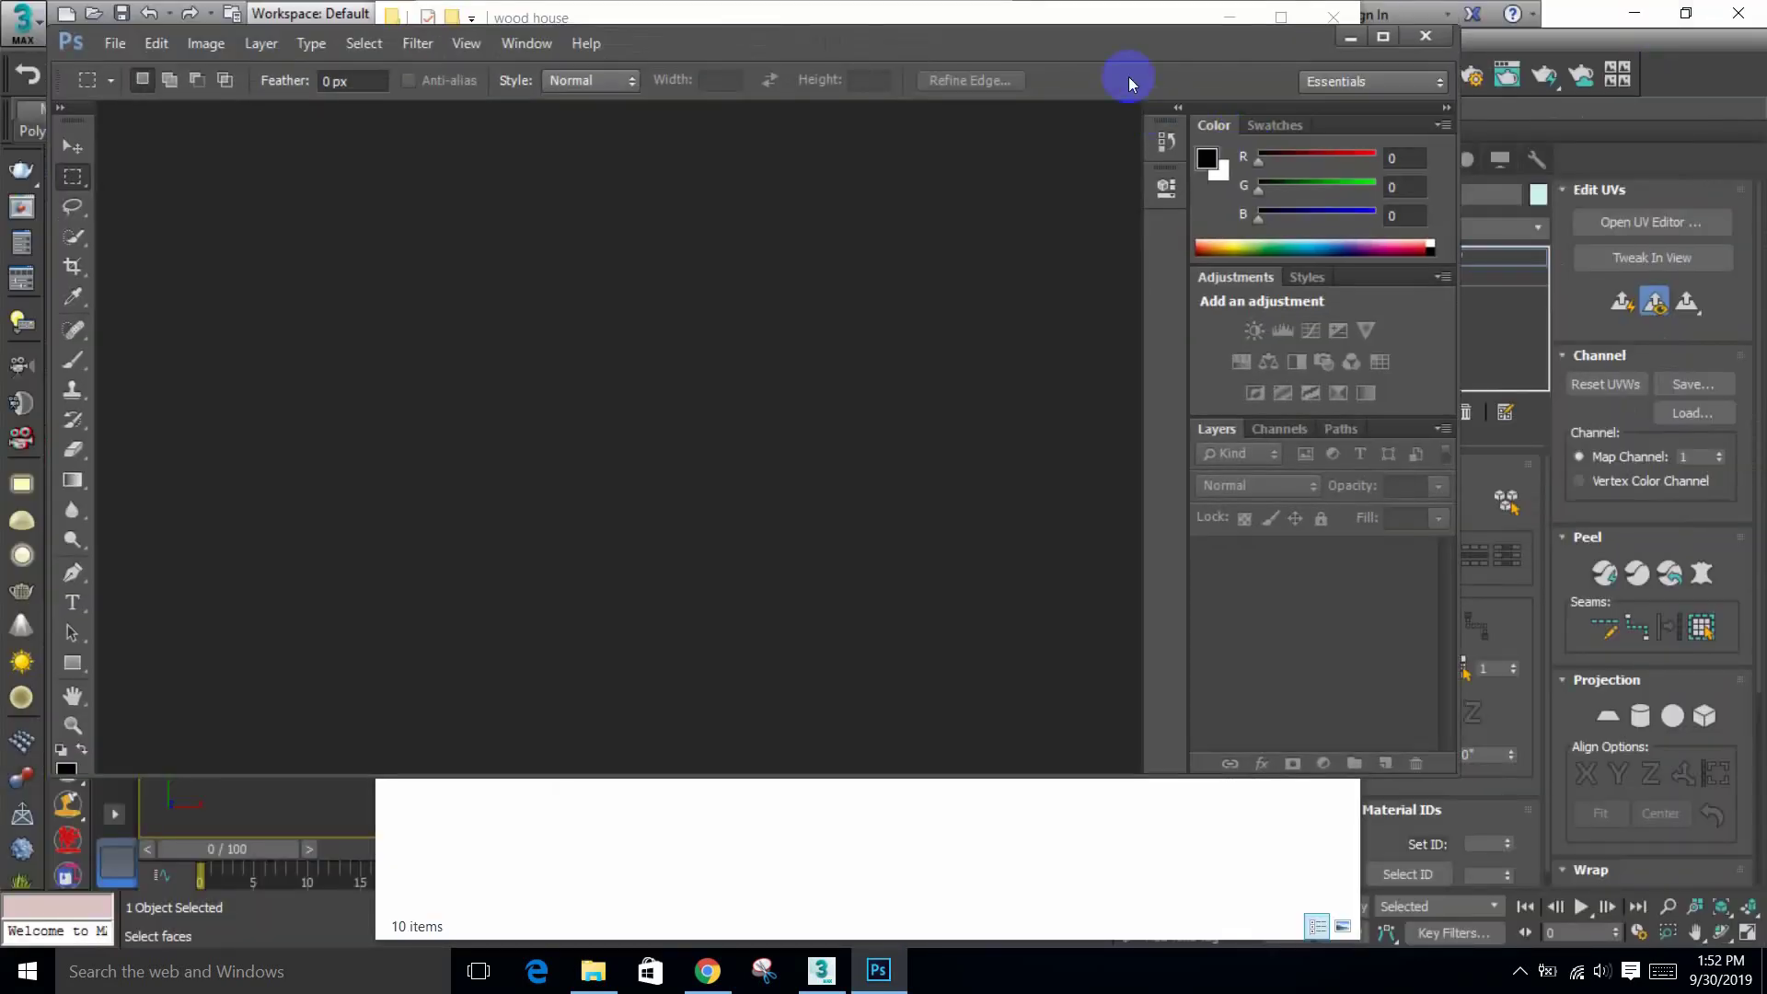
Step: Move the Photoshop window clear of the file list, load ground.png into it and maximize the window
drag(1085, 46, 1469, 480)
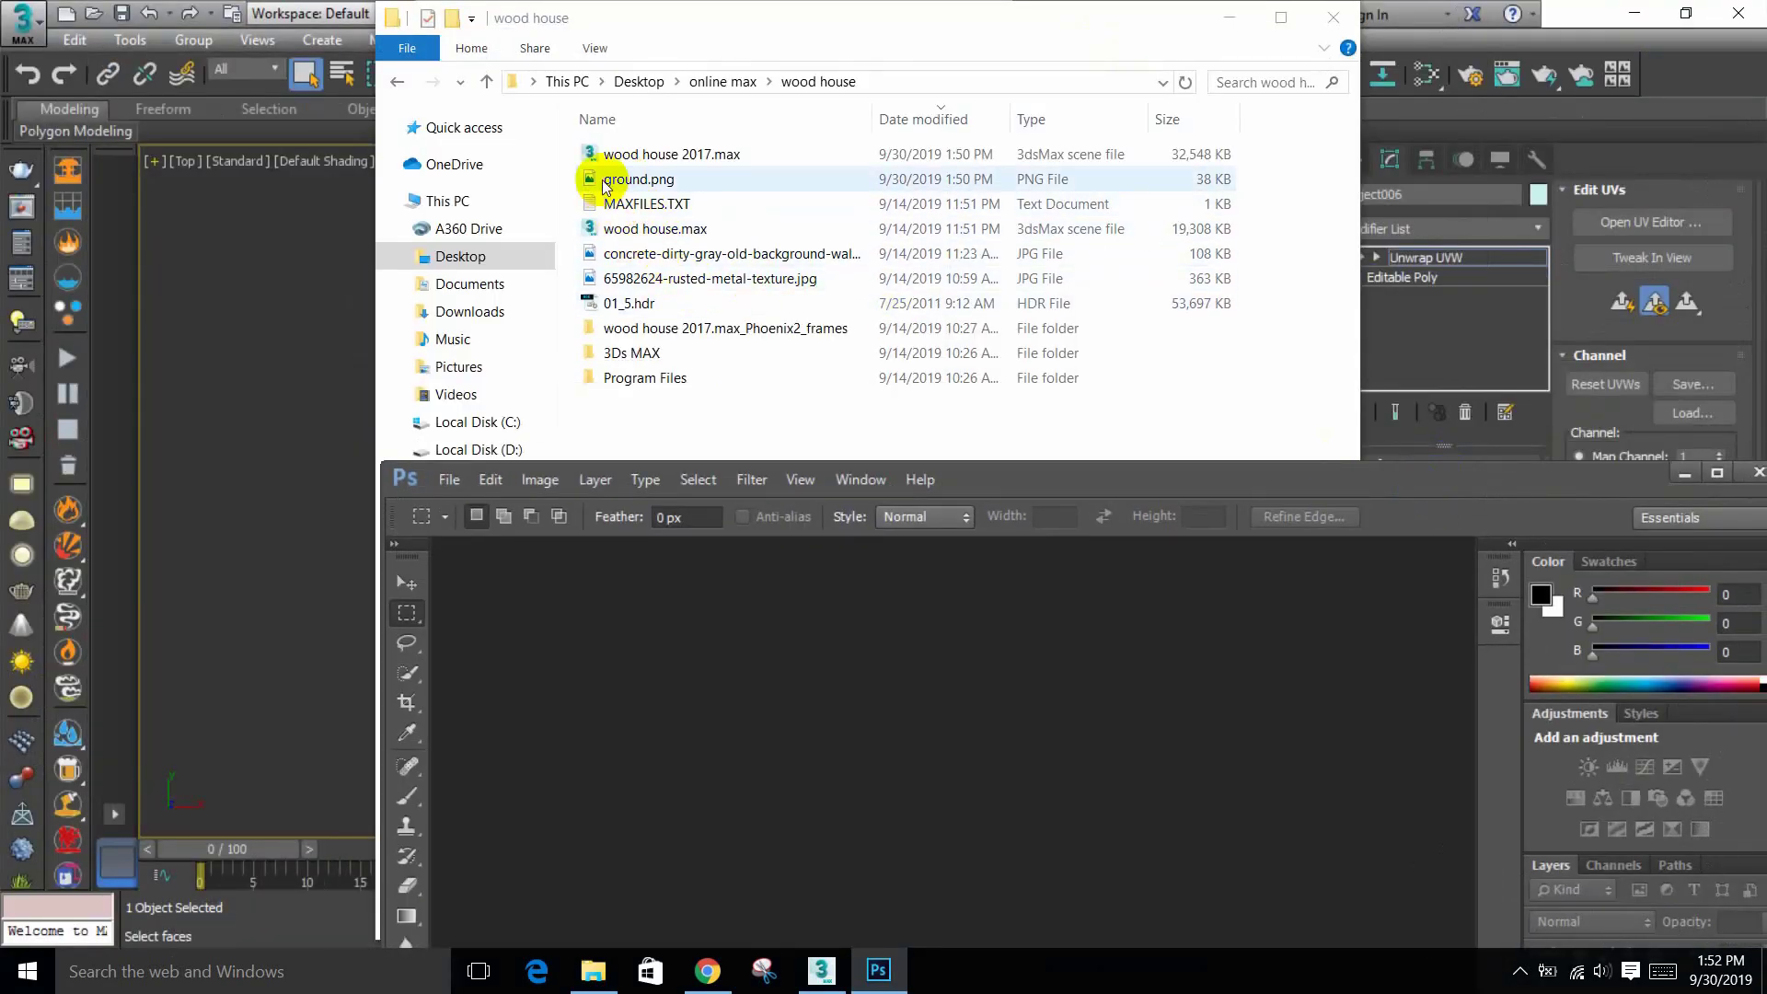
drag(594, 179, 776, 642)
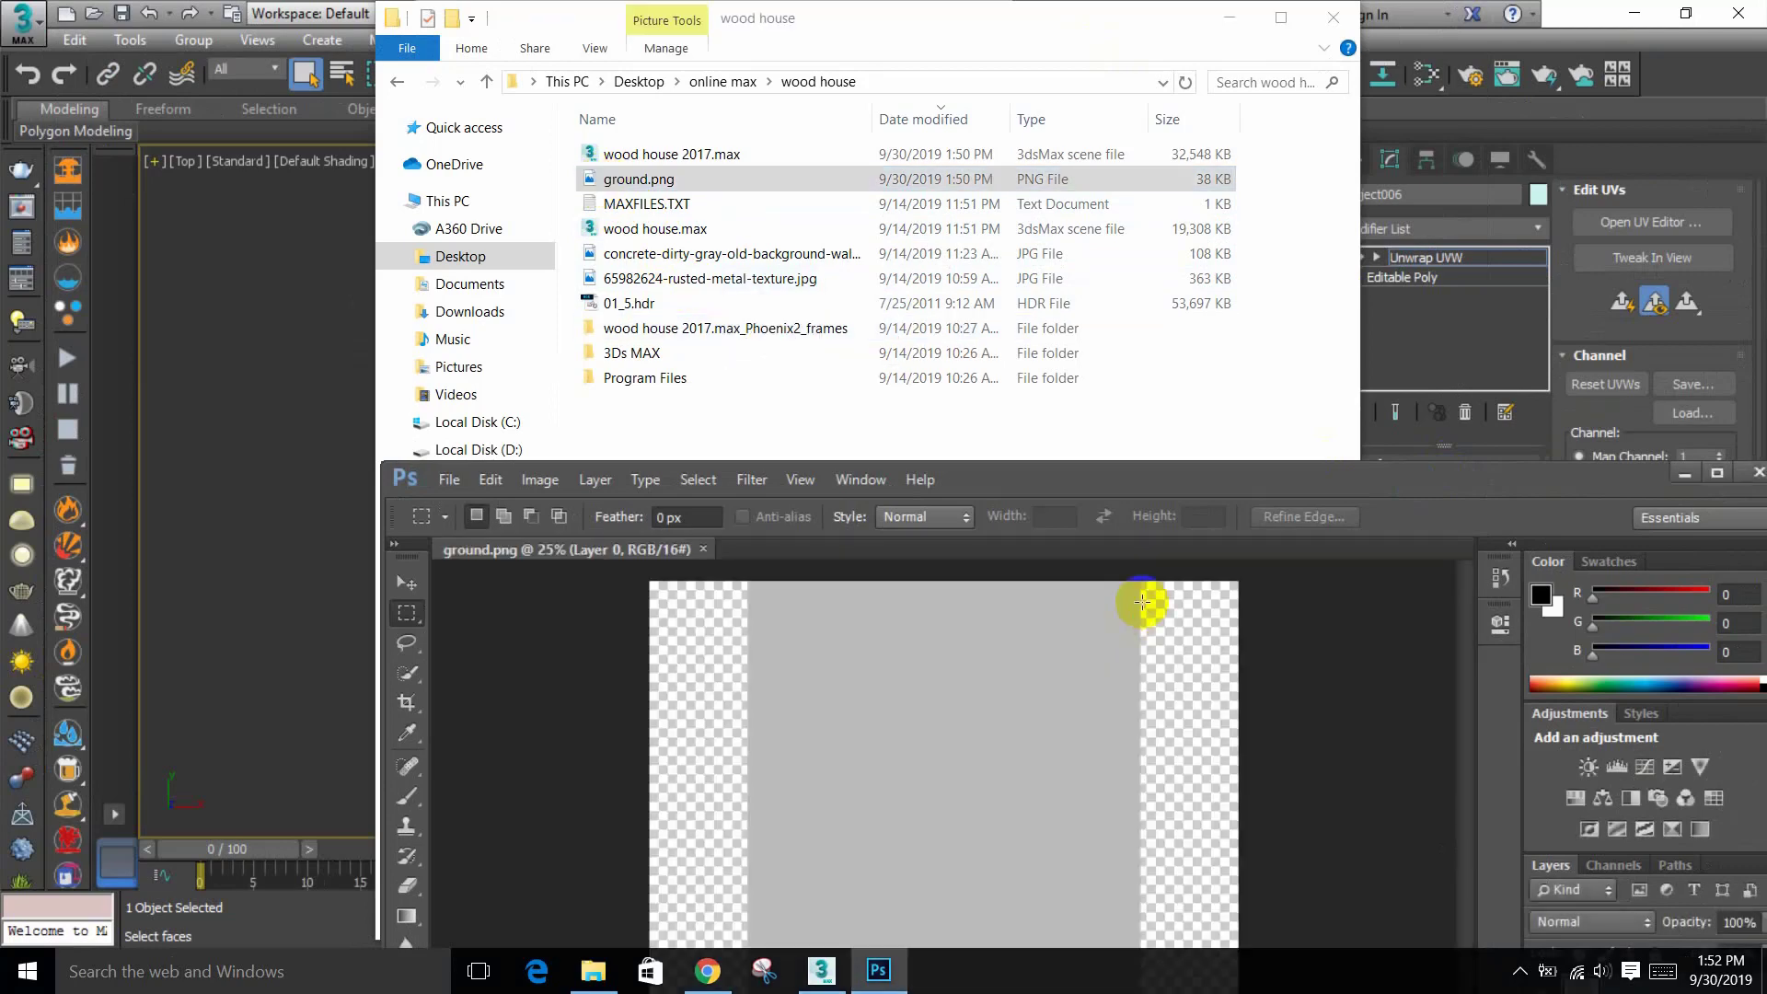
drag(1353, 481, 1167, 221)
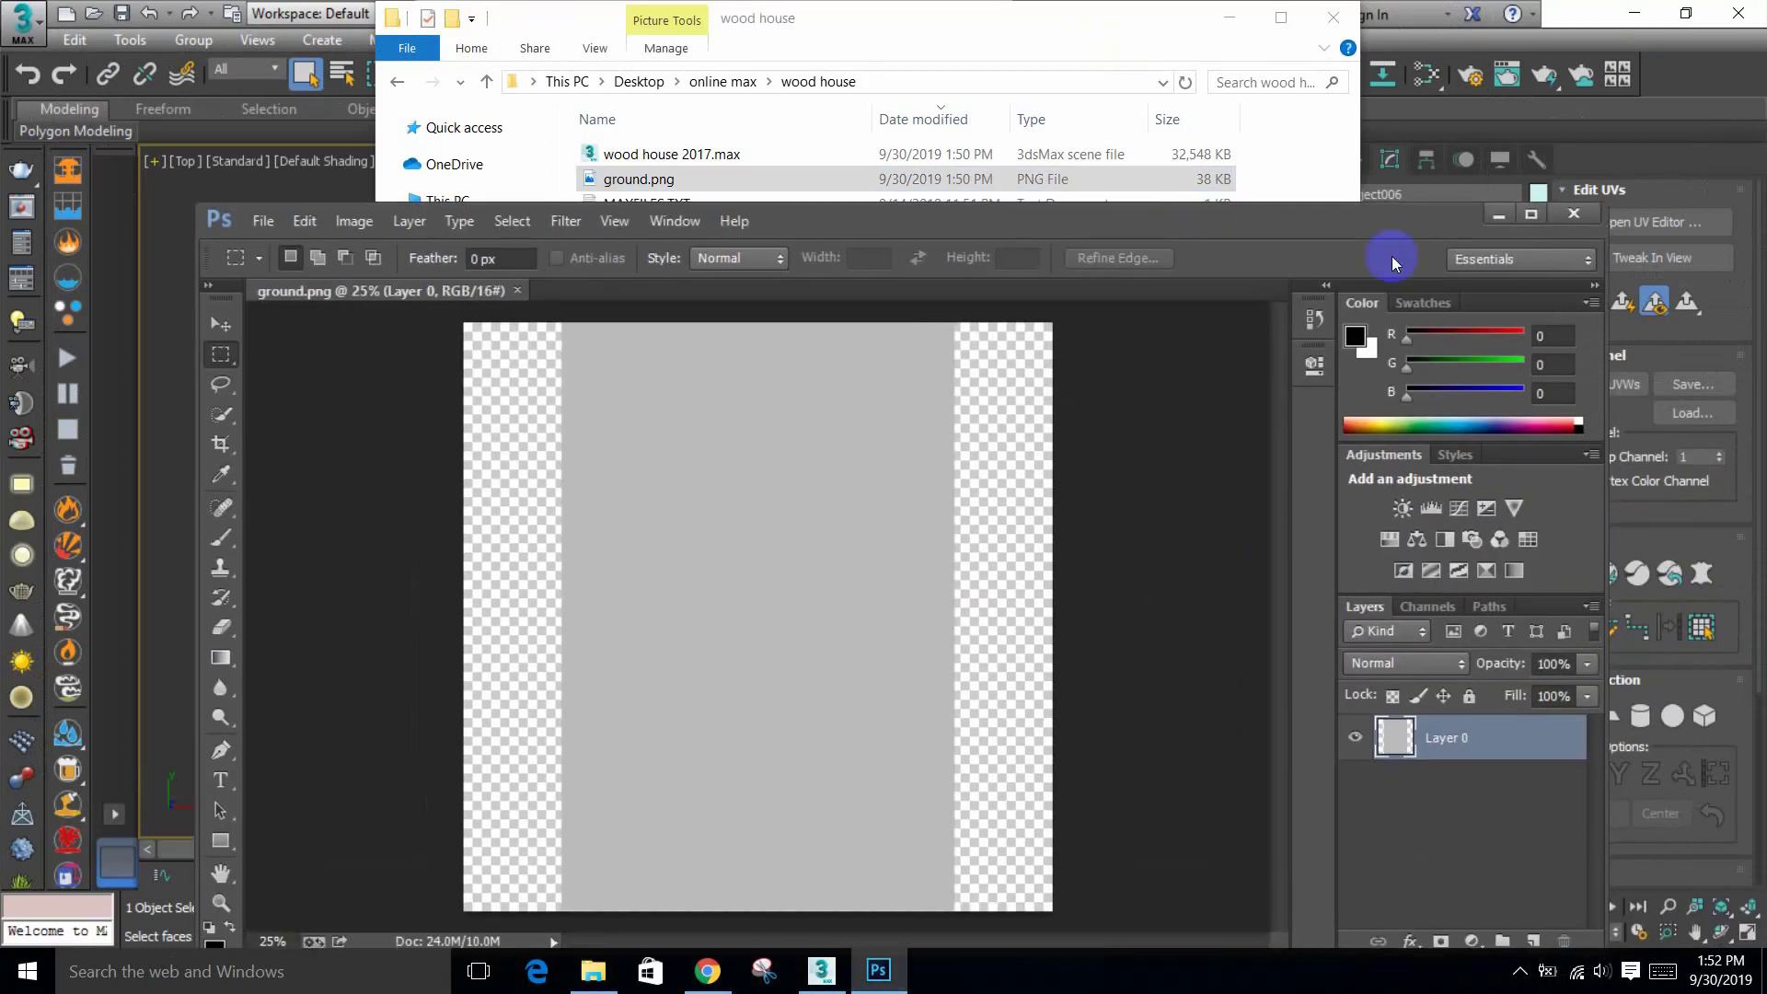
click(1531, 216)
Step: Switch to Chrome and open the Glitter Autumn Leaves Cutouts result from the autumn leaves image search in a new tab
click(594, 971)
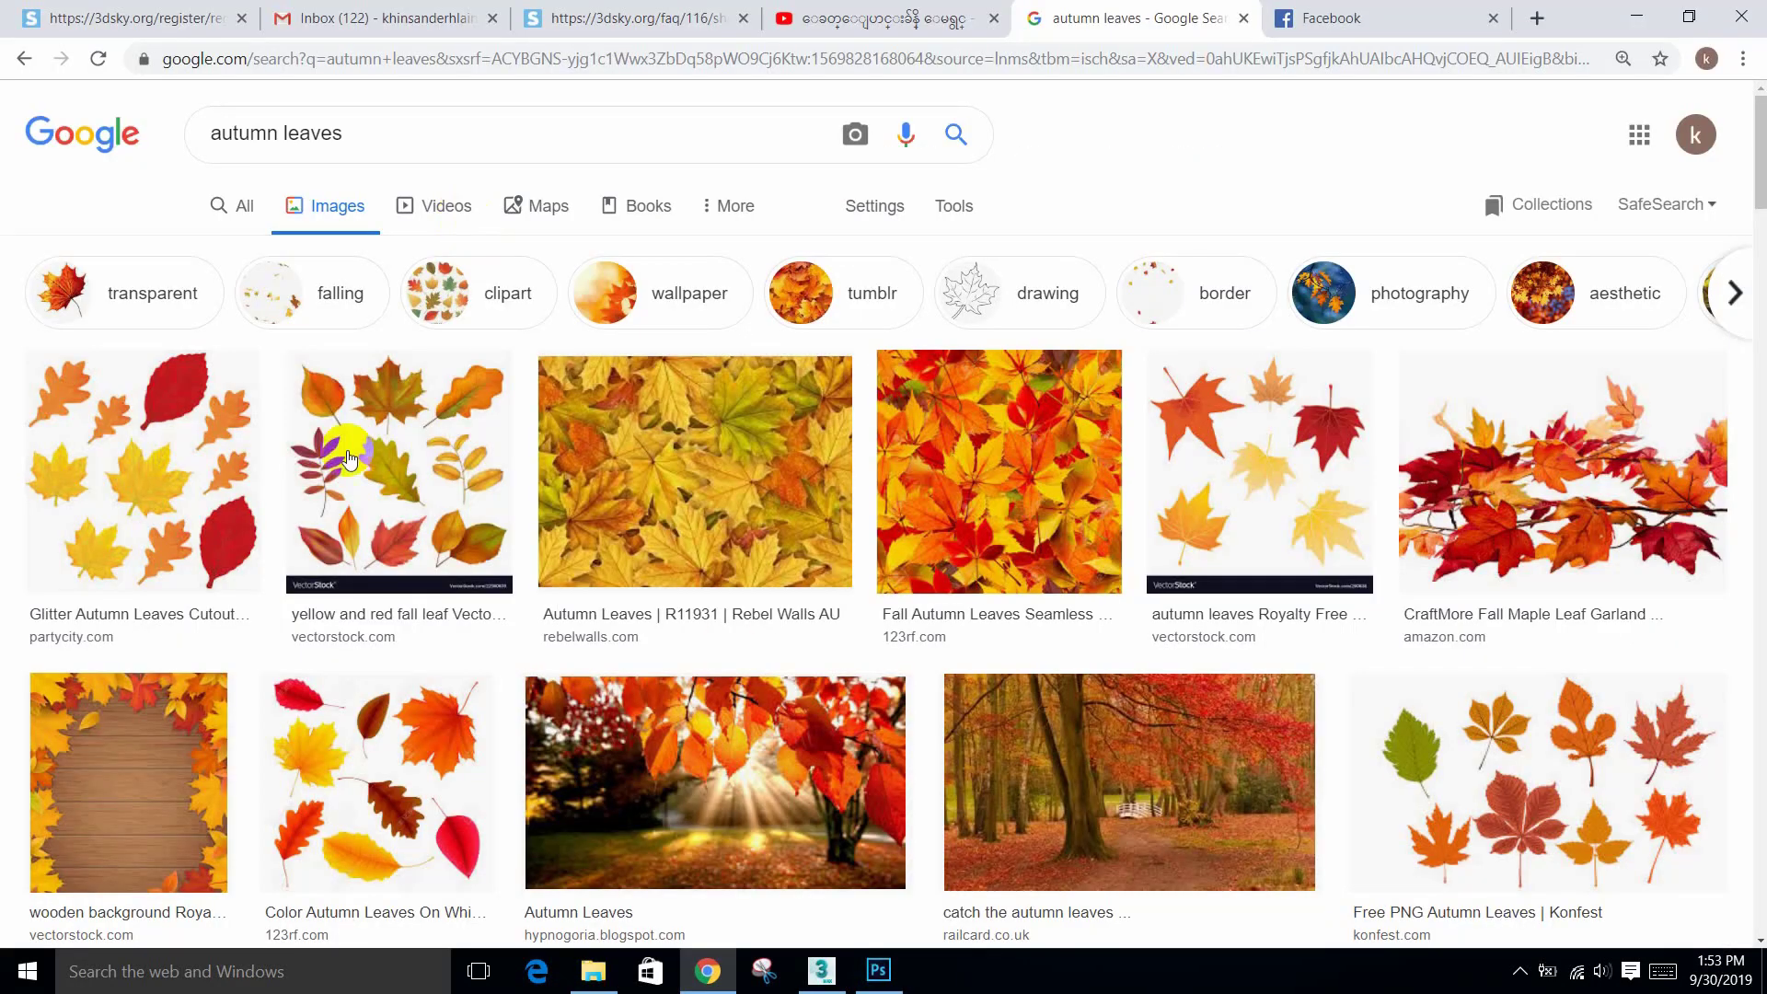
right_click(186, 480)
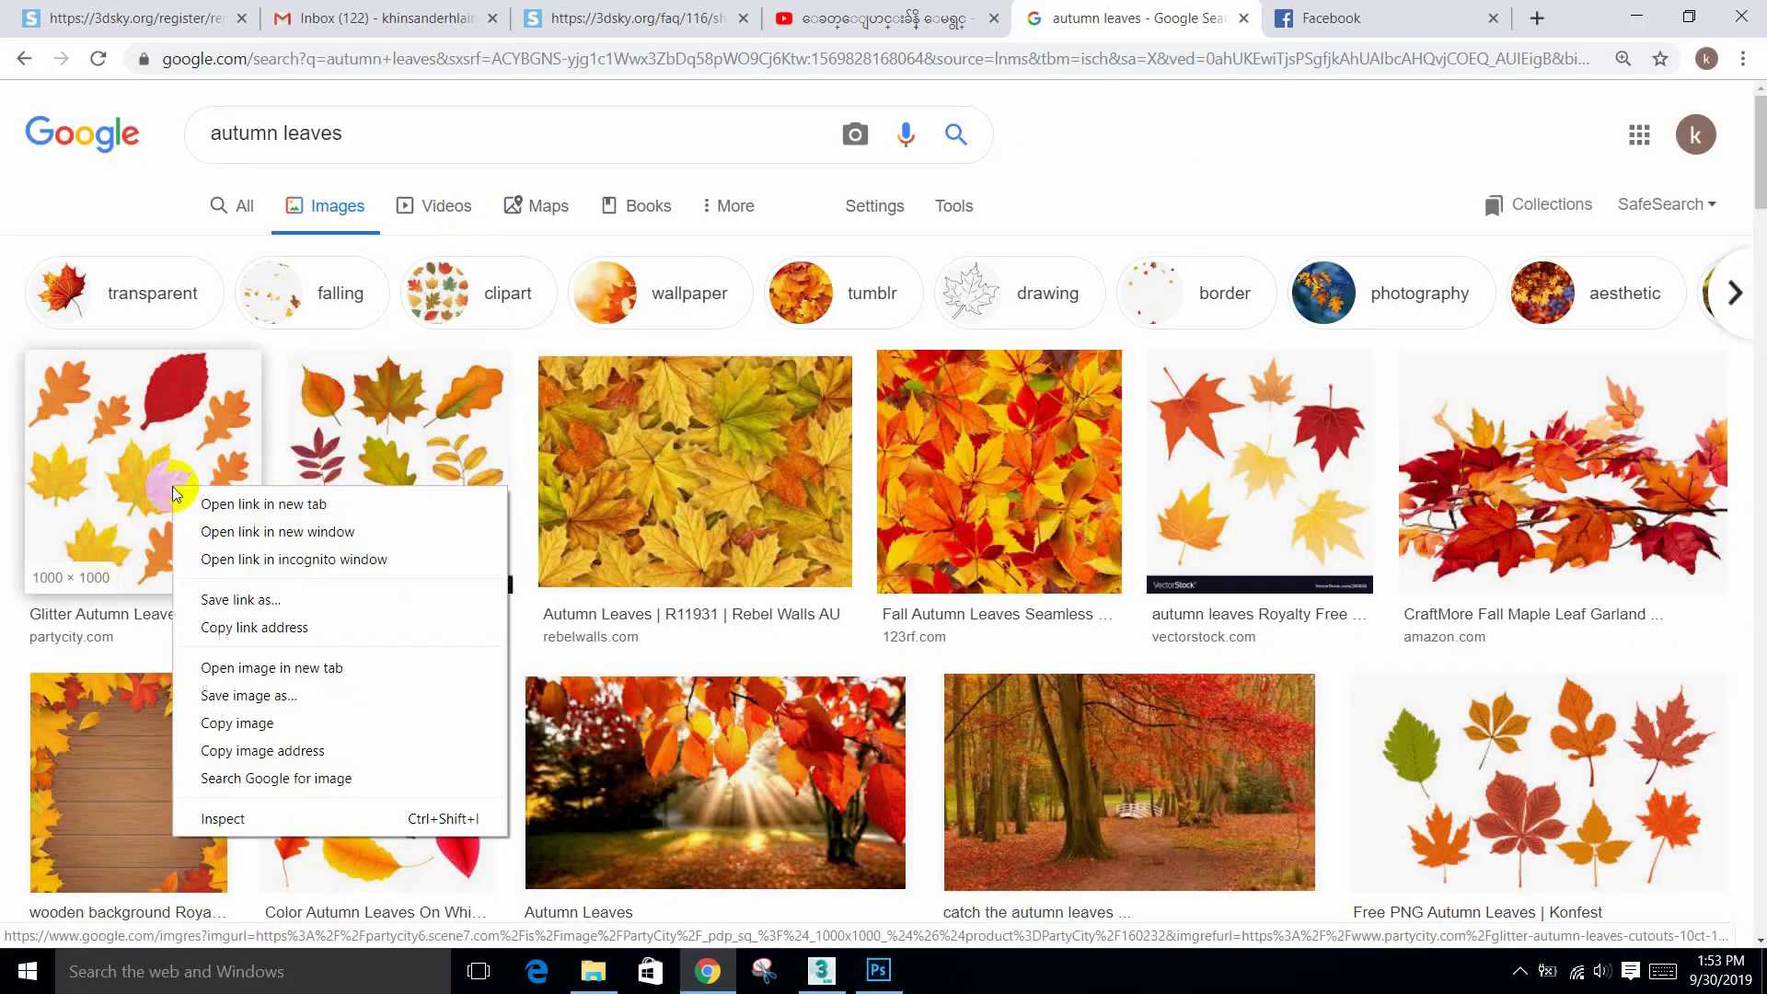
click(225, 503)
scroll(278, 480, down, 9)
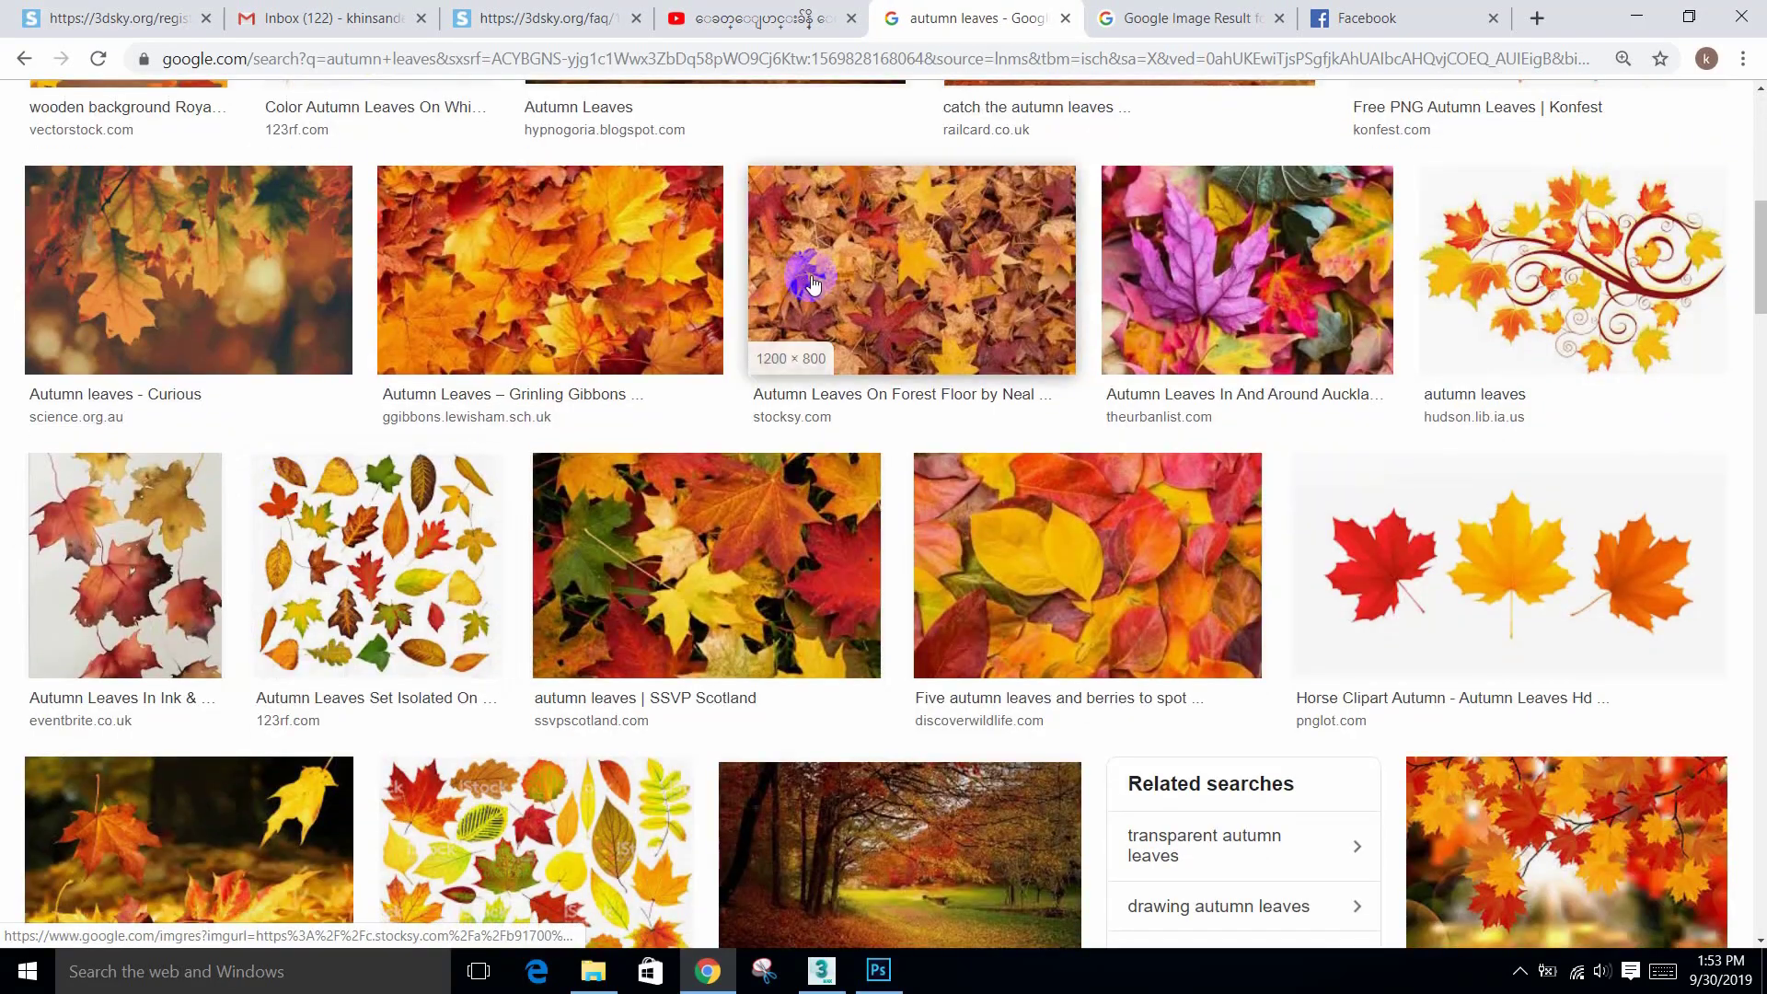
scroll(845, 285, down, 4)
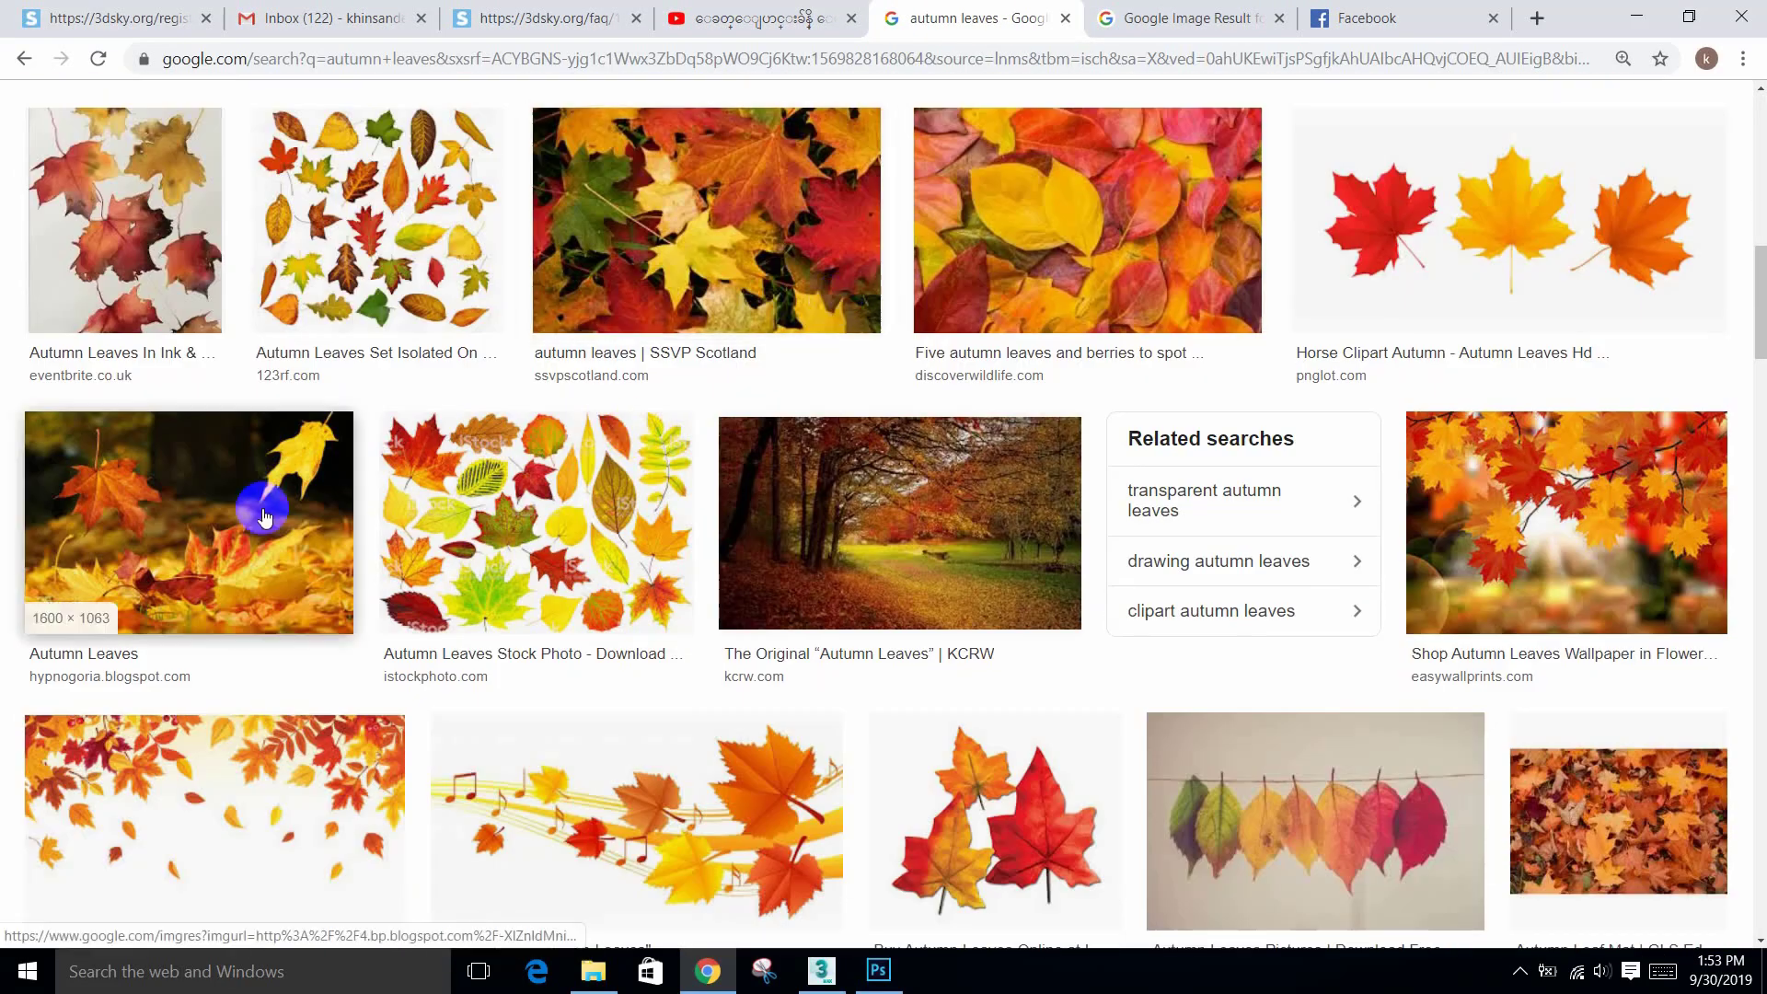
click(1182, 18)
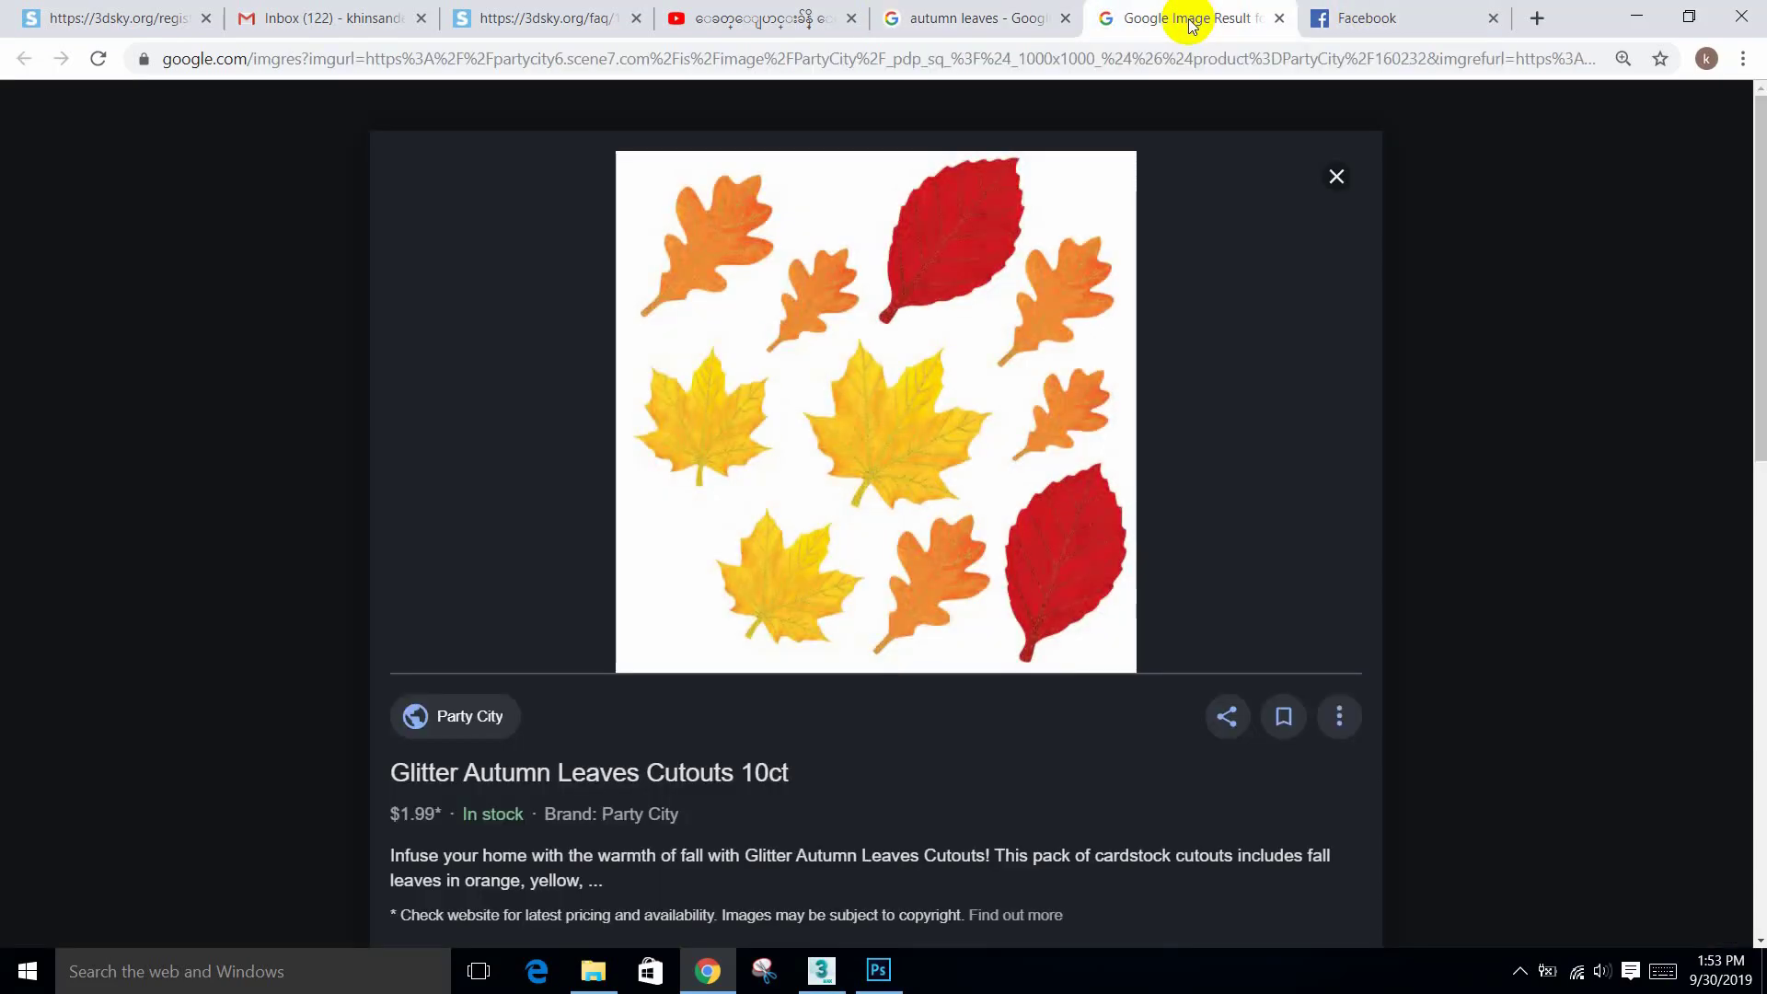
scroll(907, 359, down, 5)
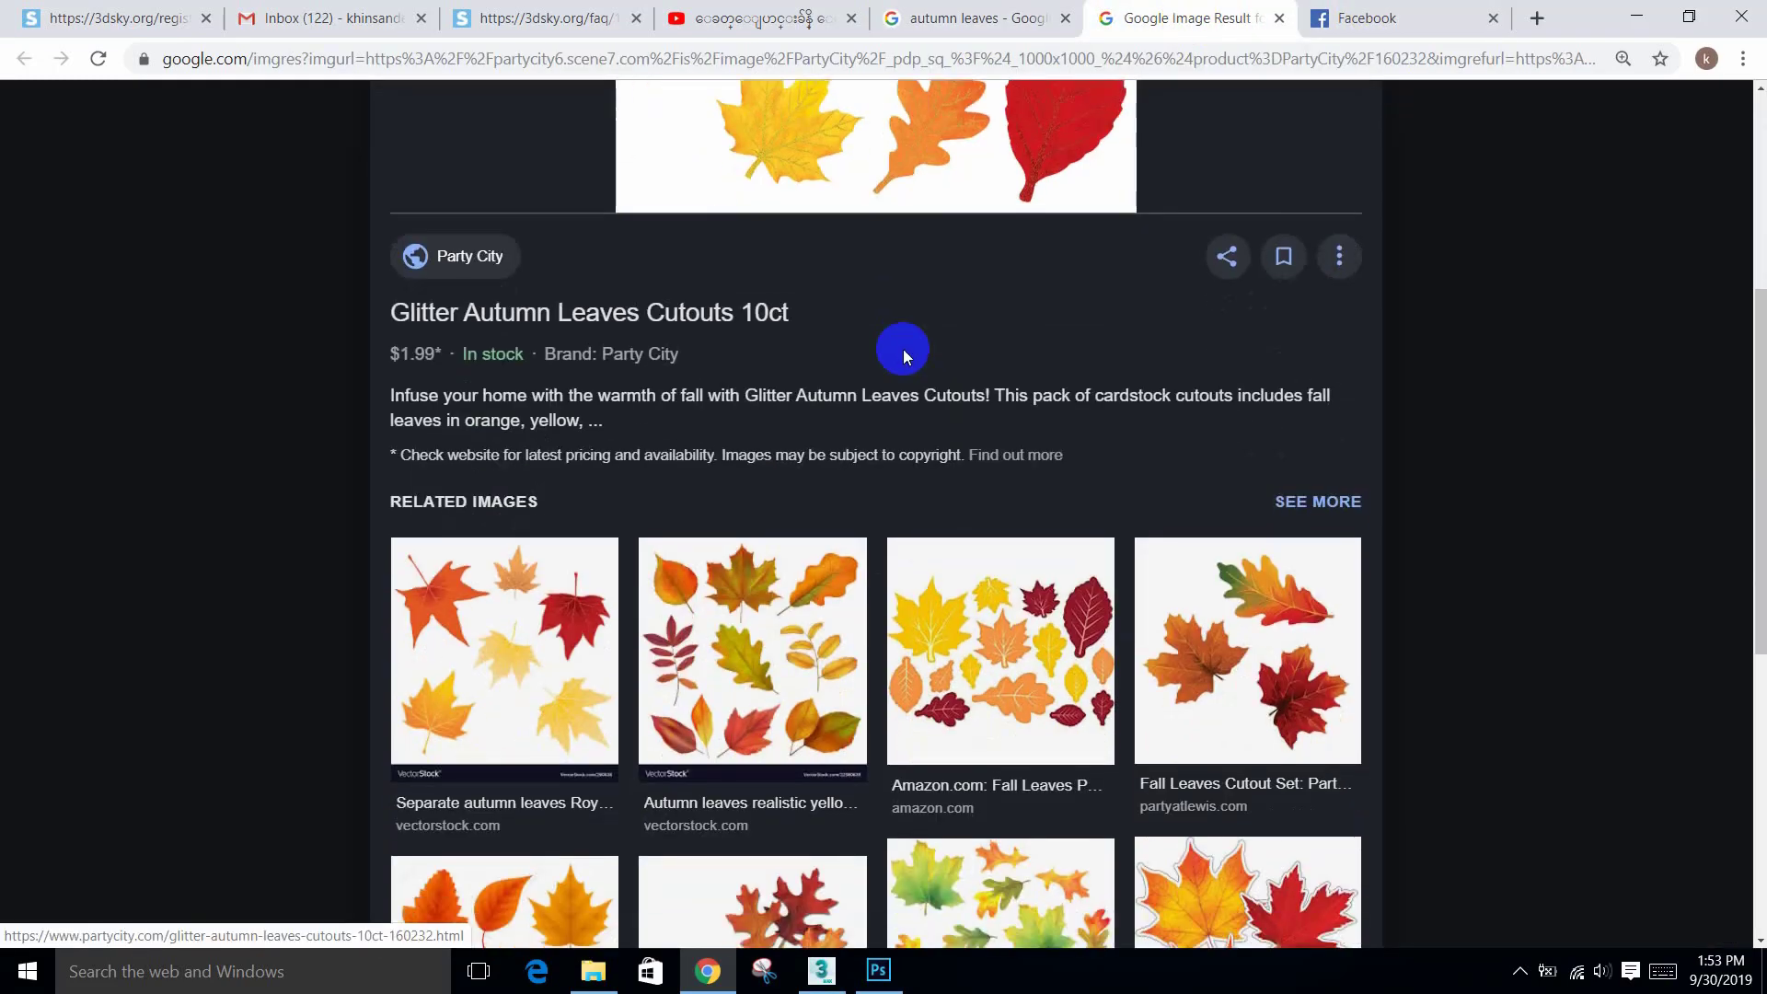
scroll(906, 357, up, 2)
click(904, 356)
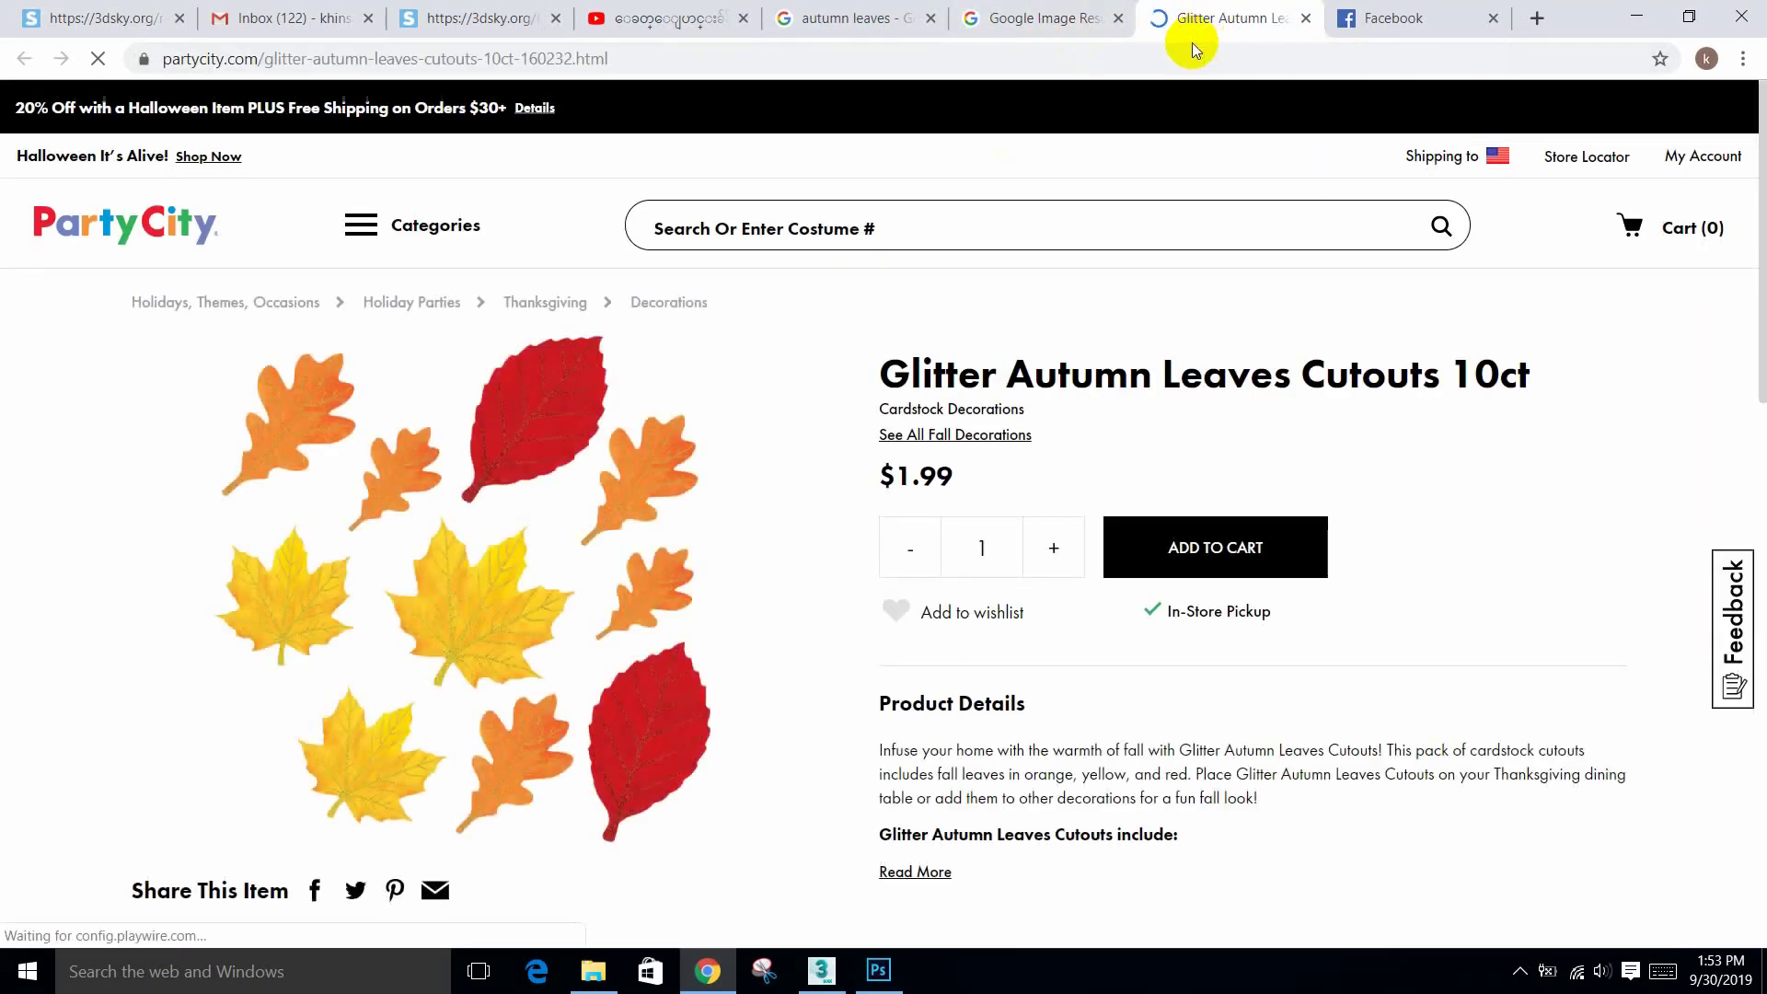
scroll(613, 780, down, 3)
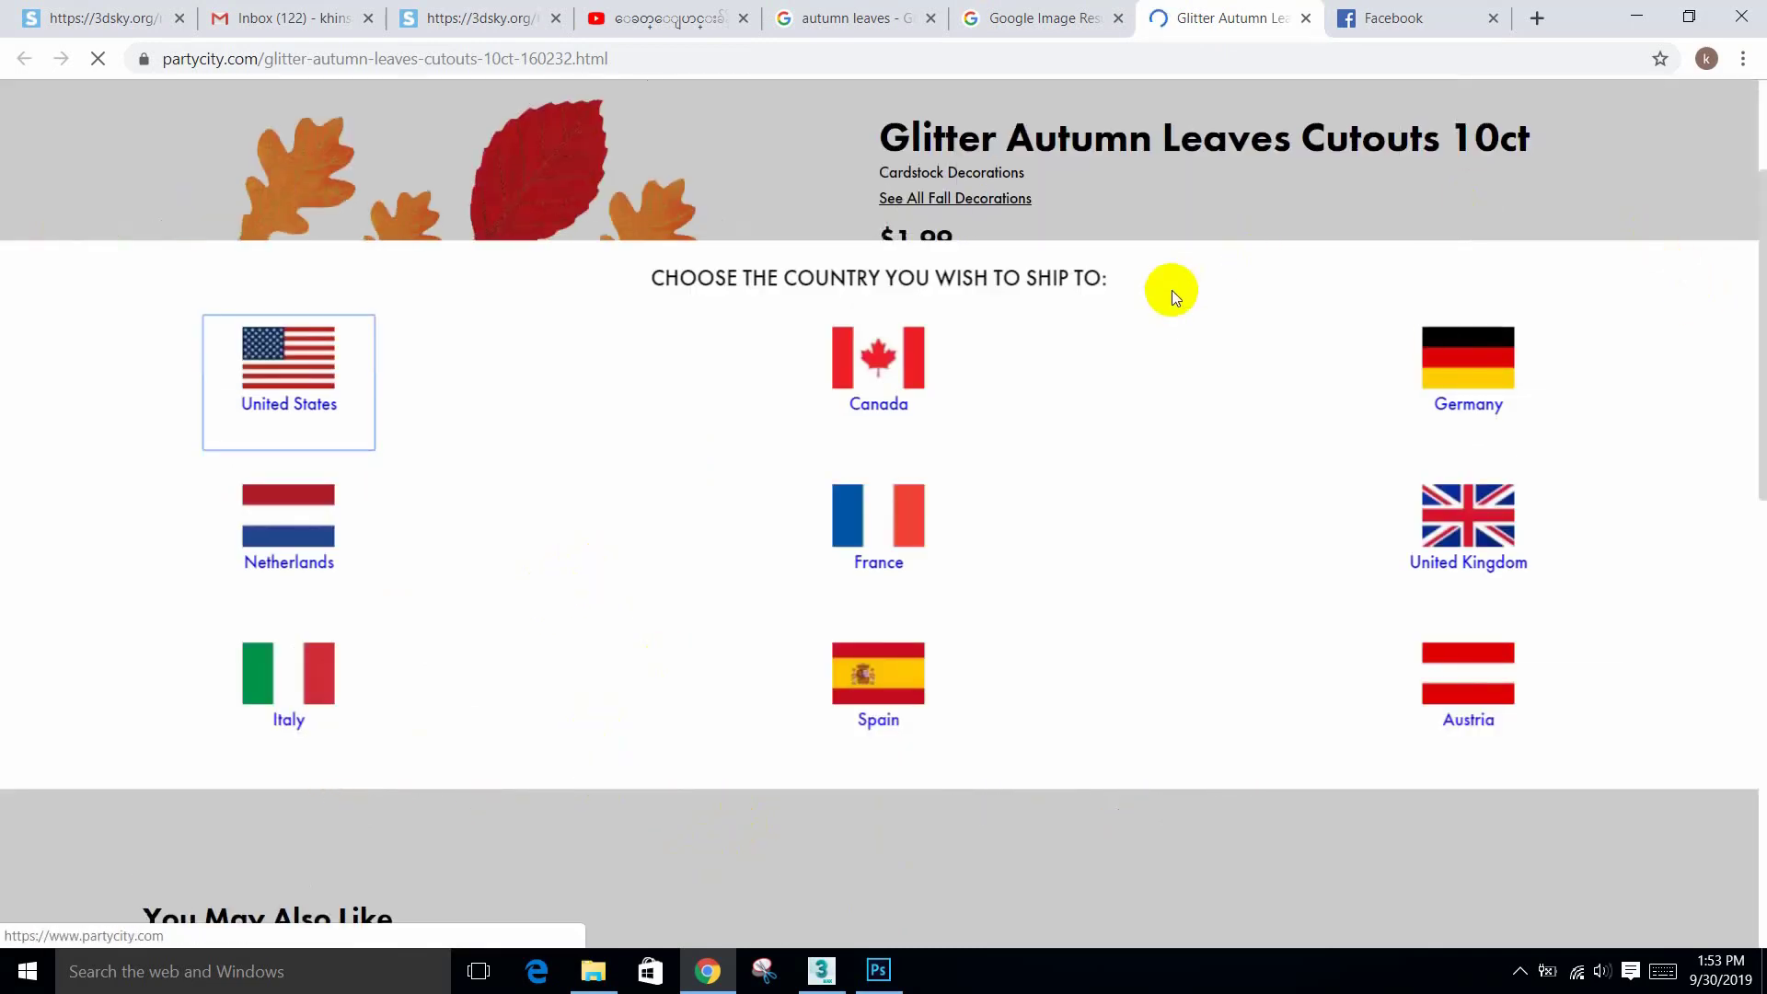
scroll(1172, 290, down, 6)
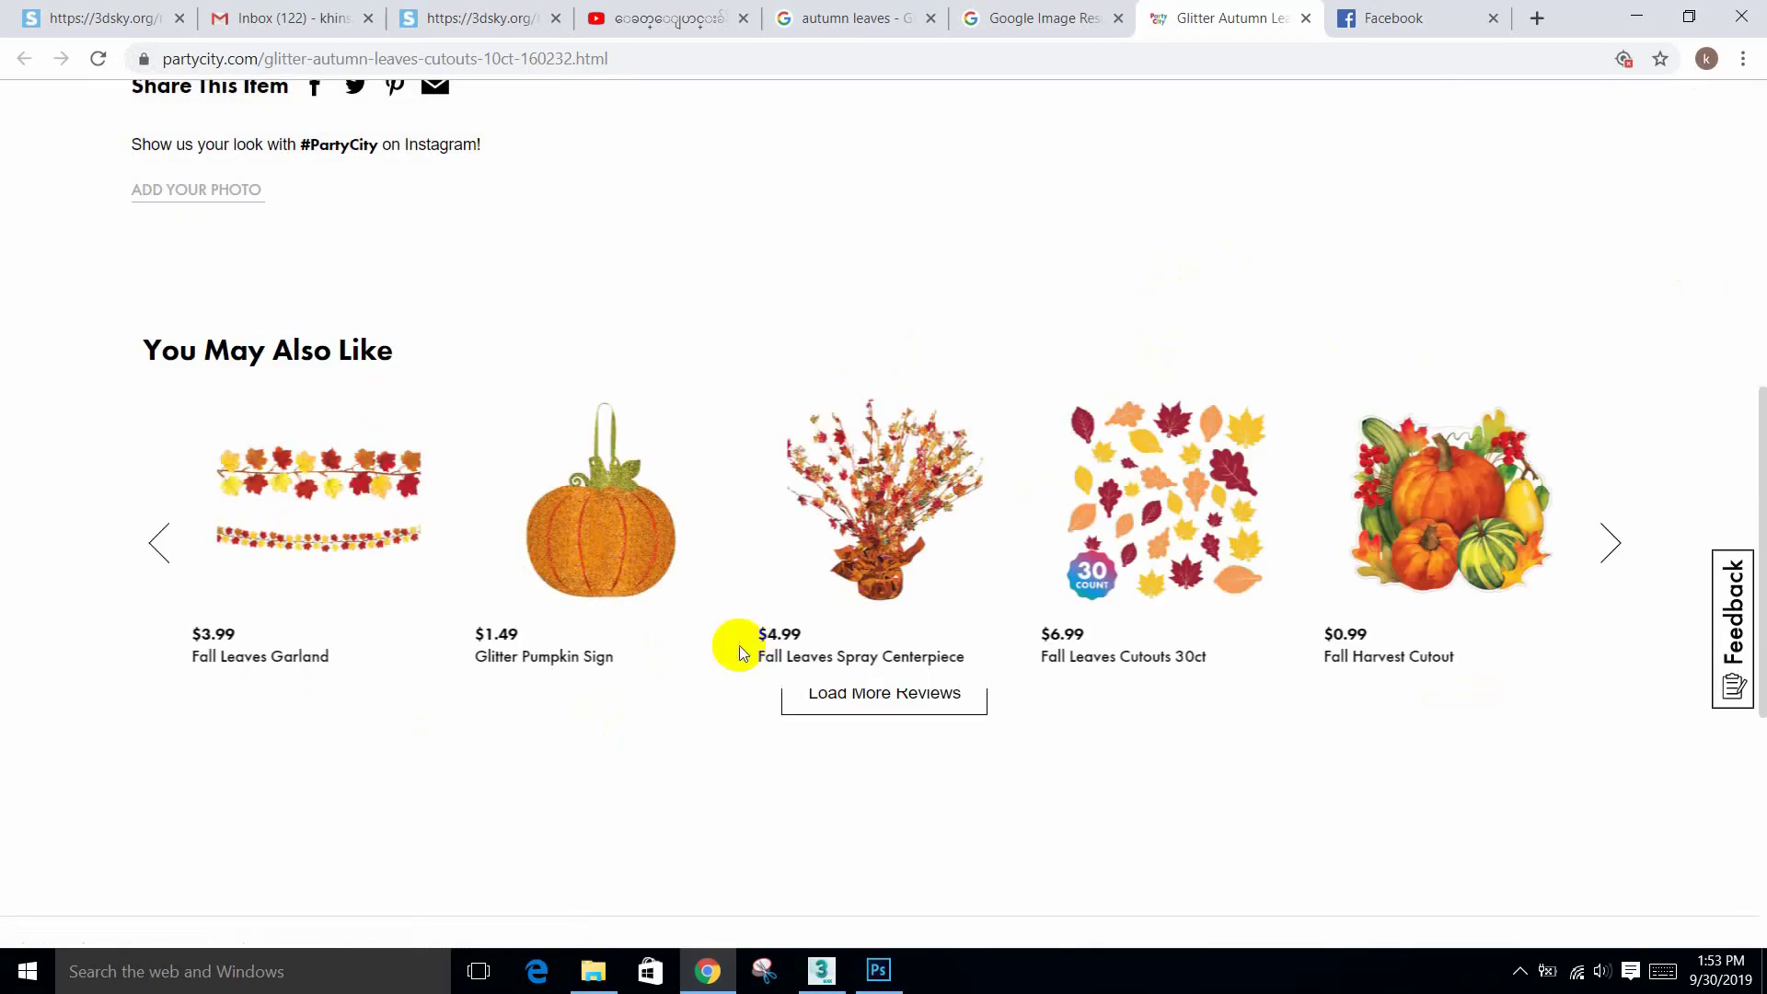
click(1306, 19)
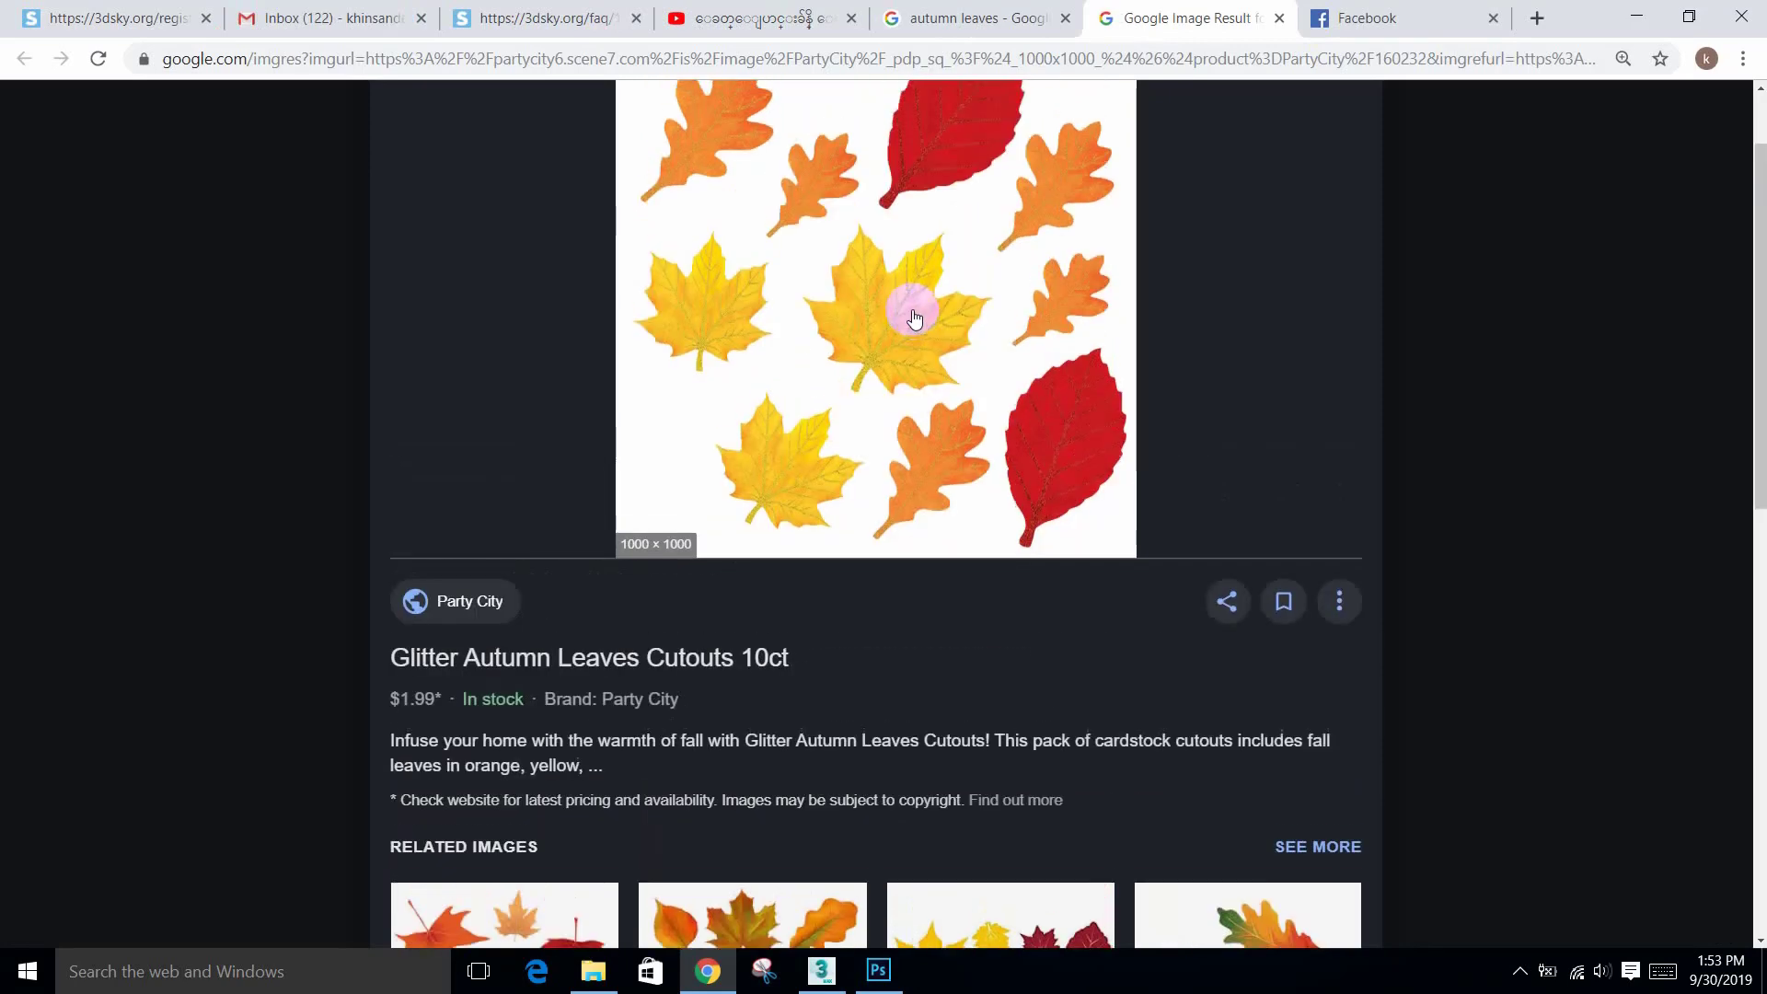
Step: Open the 1000 × 1000 leaf cutouts image on its own in a new tab
right_click(909, 318)
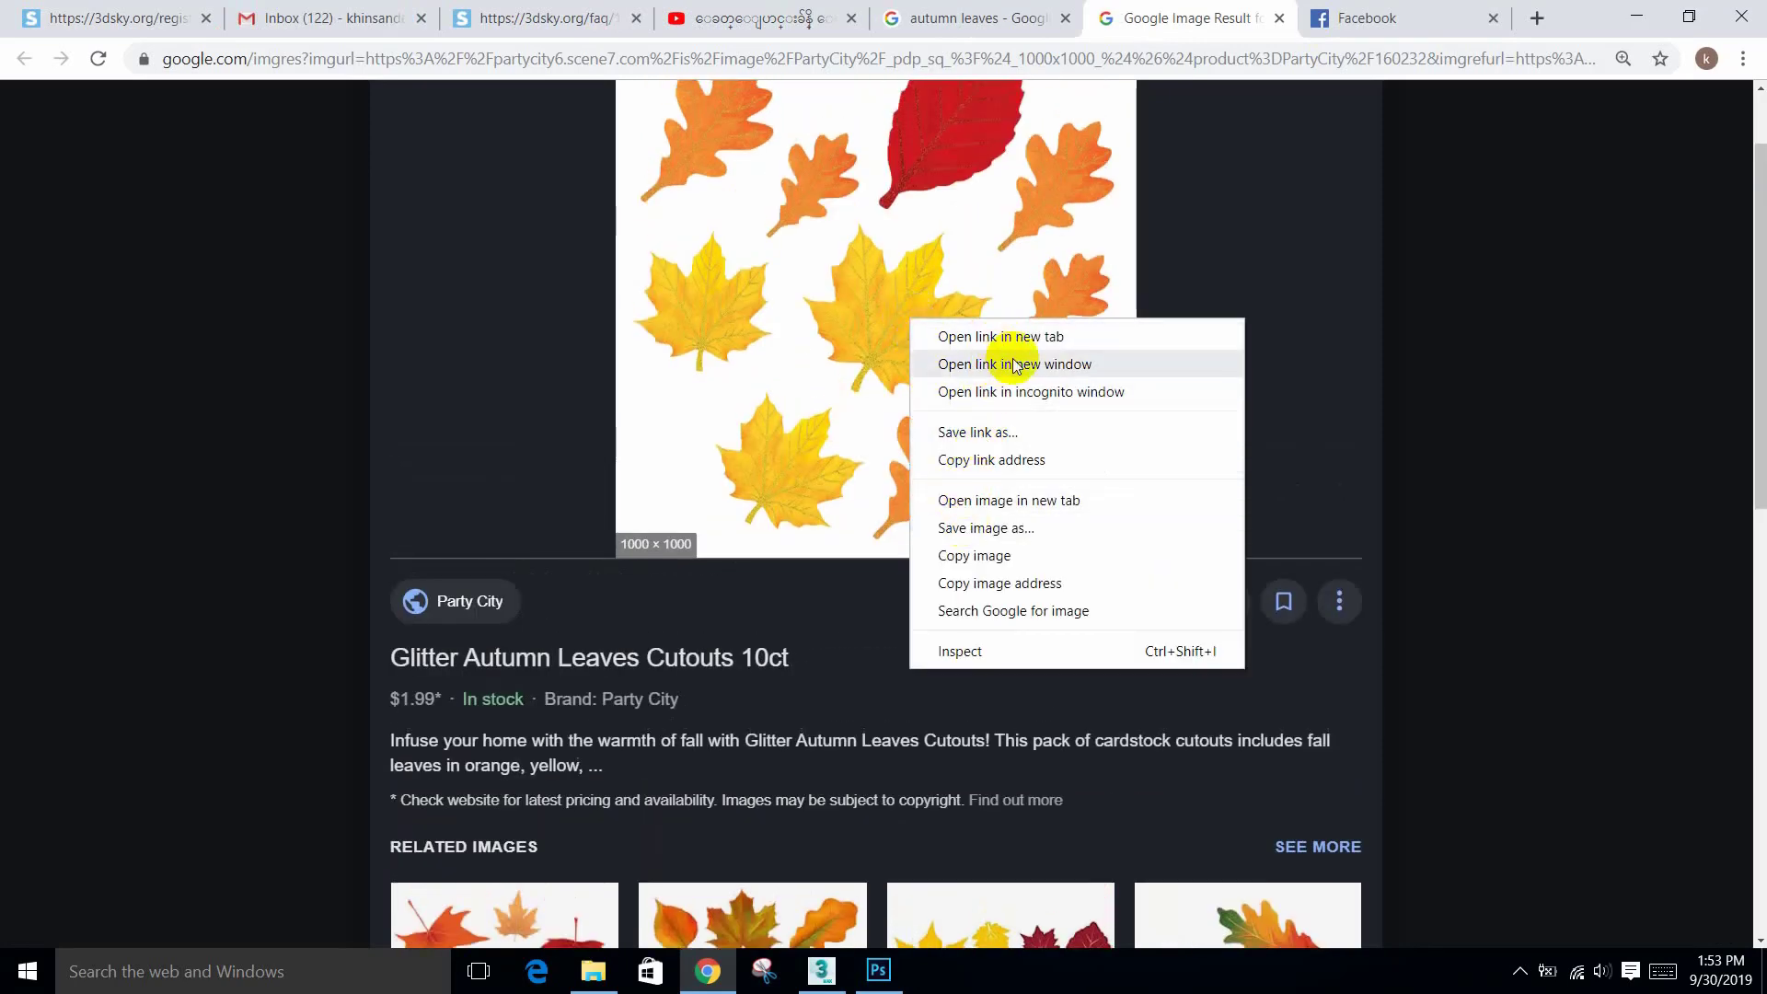
click(1043, 504)
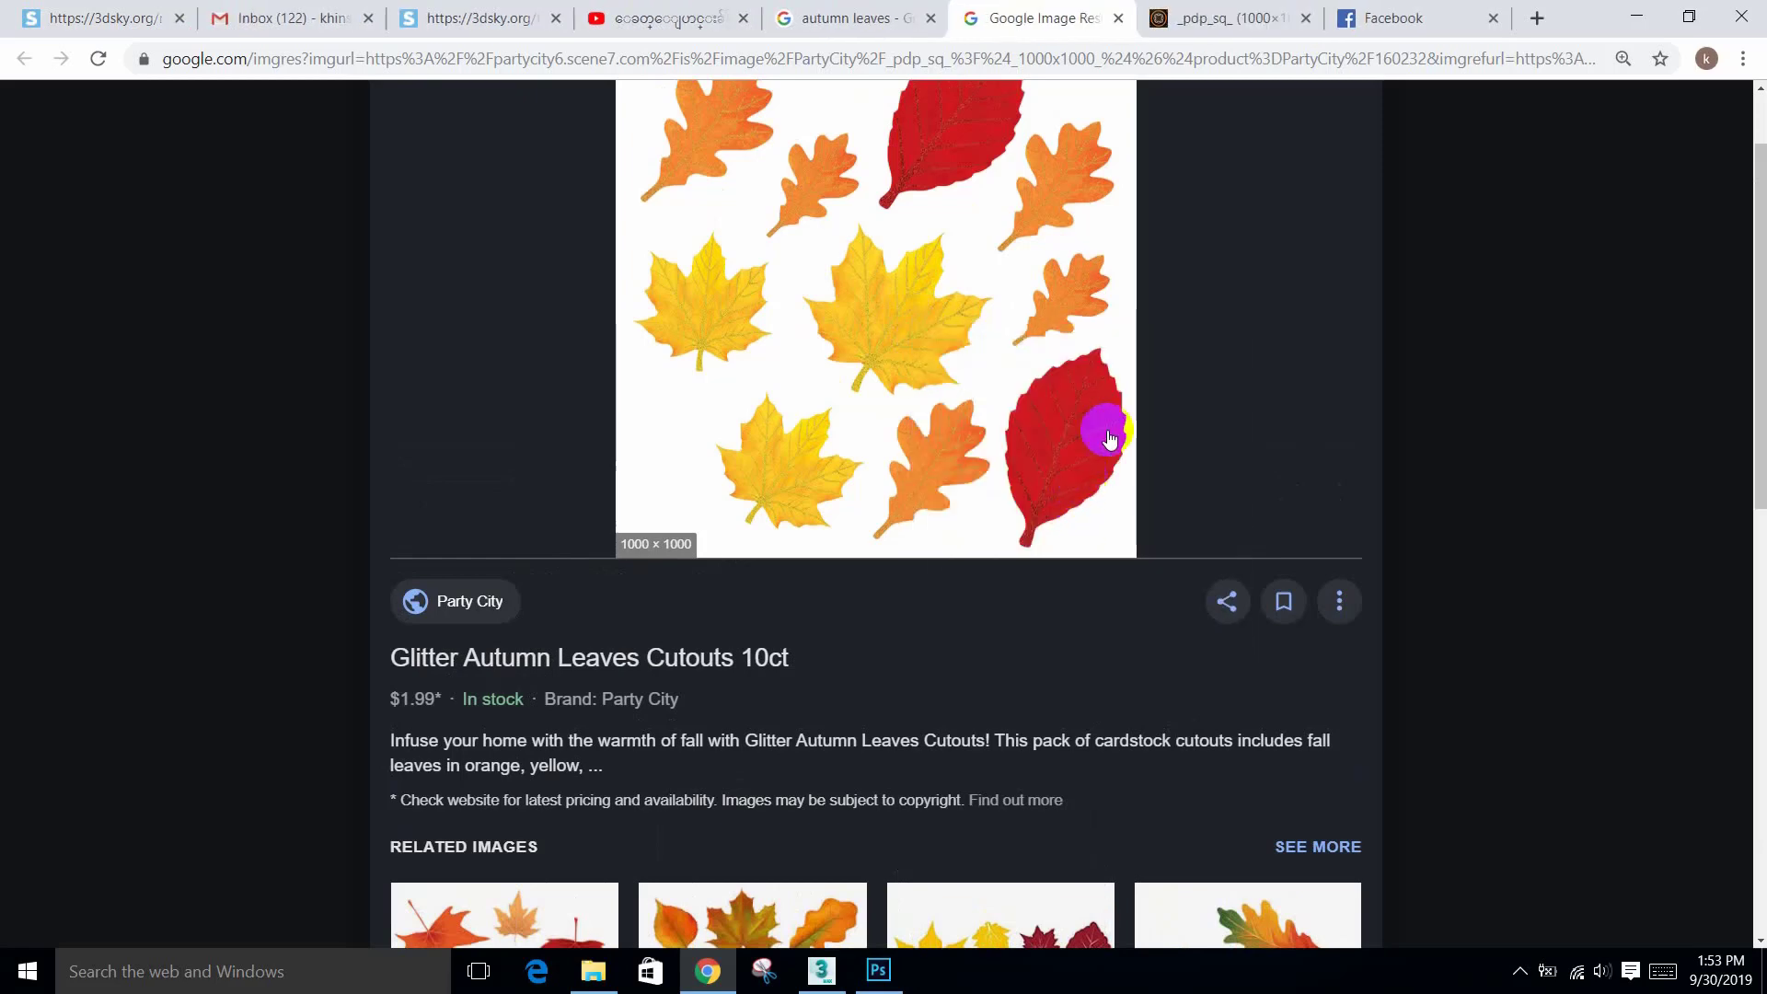
click(1225, 21)
Step: Start saving the leaf cutouts image and choose the wood house folder inside online max on the Desktop as its location
right_click(979, 291)
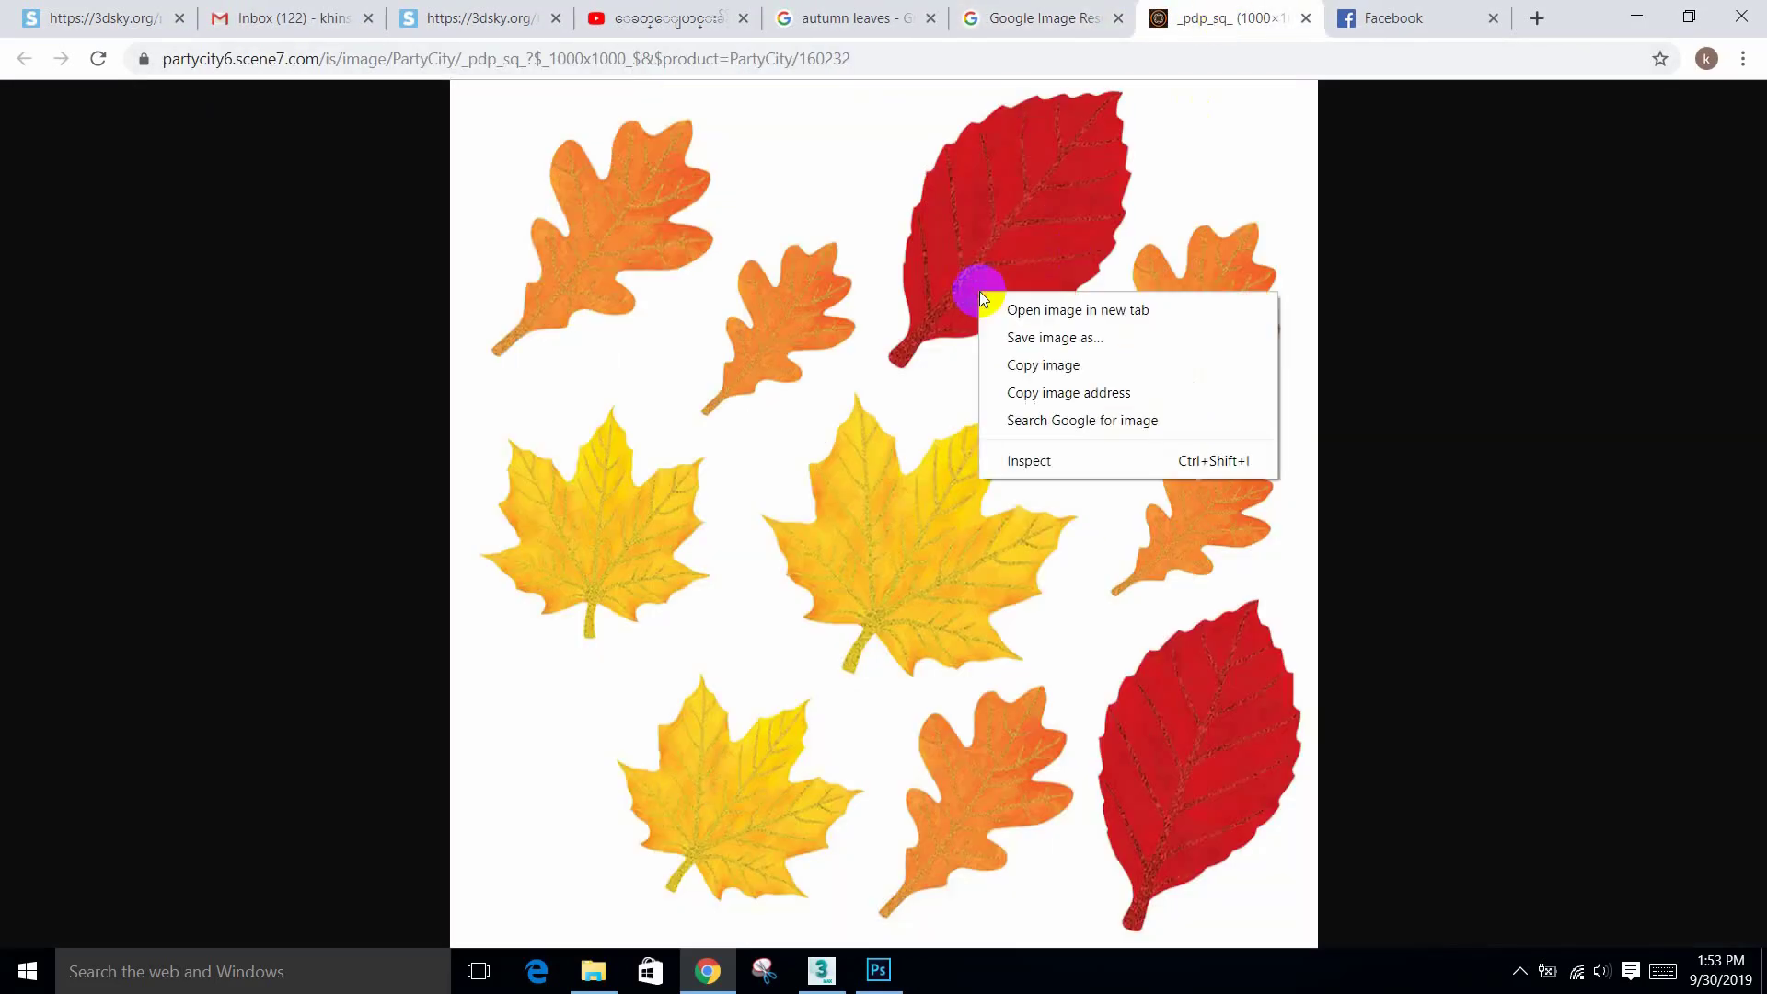
click(1010, 338)
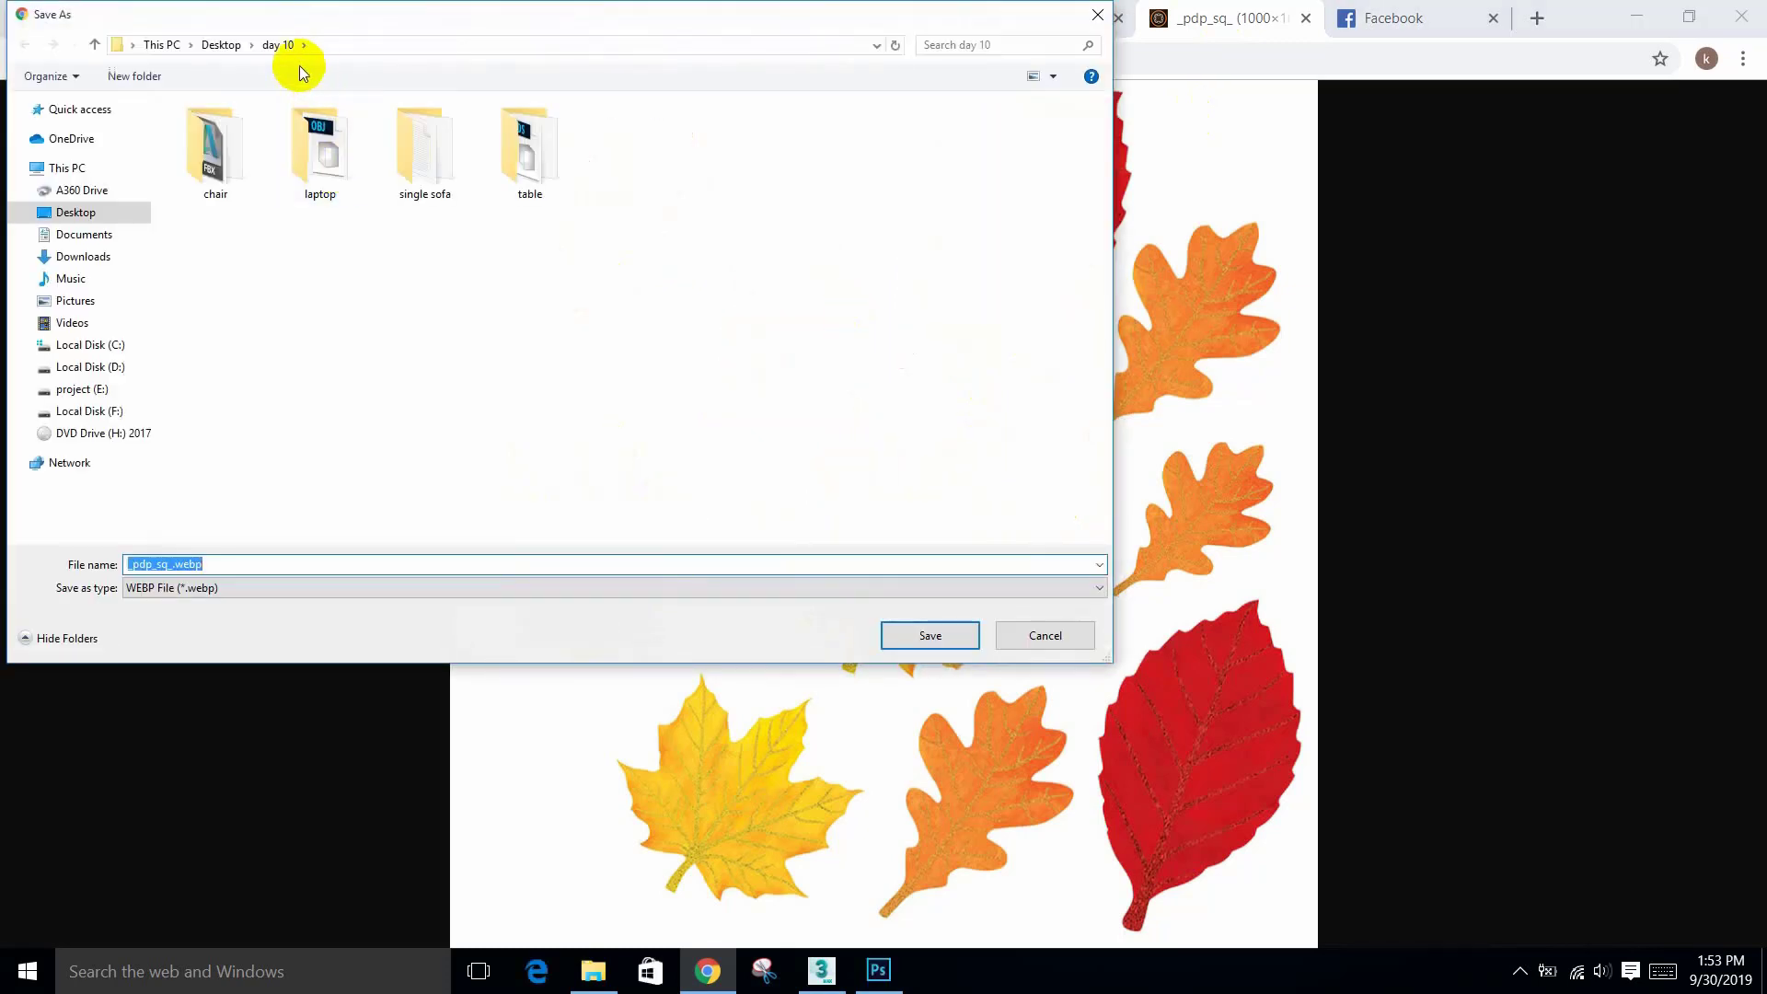
click(119, 214)
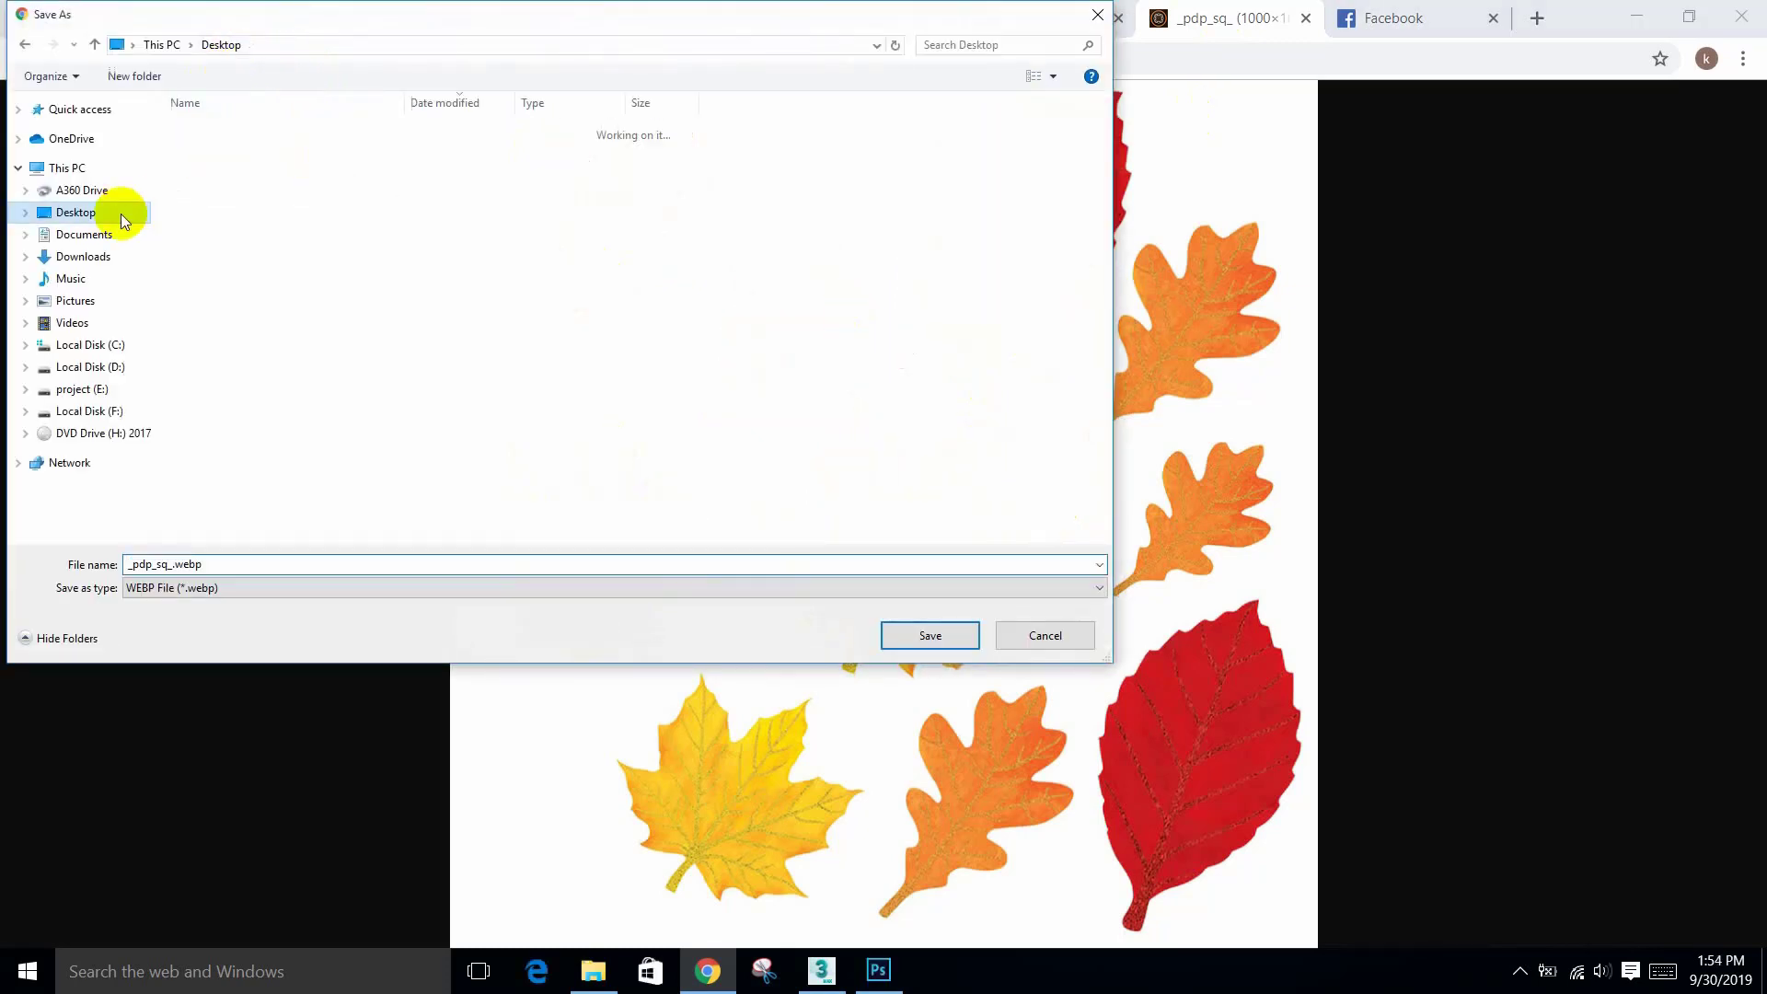
click(245, 216)
scroll(237, 221, down, 7)
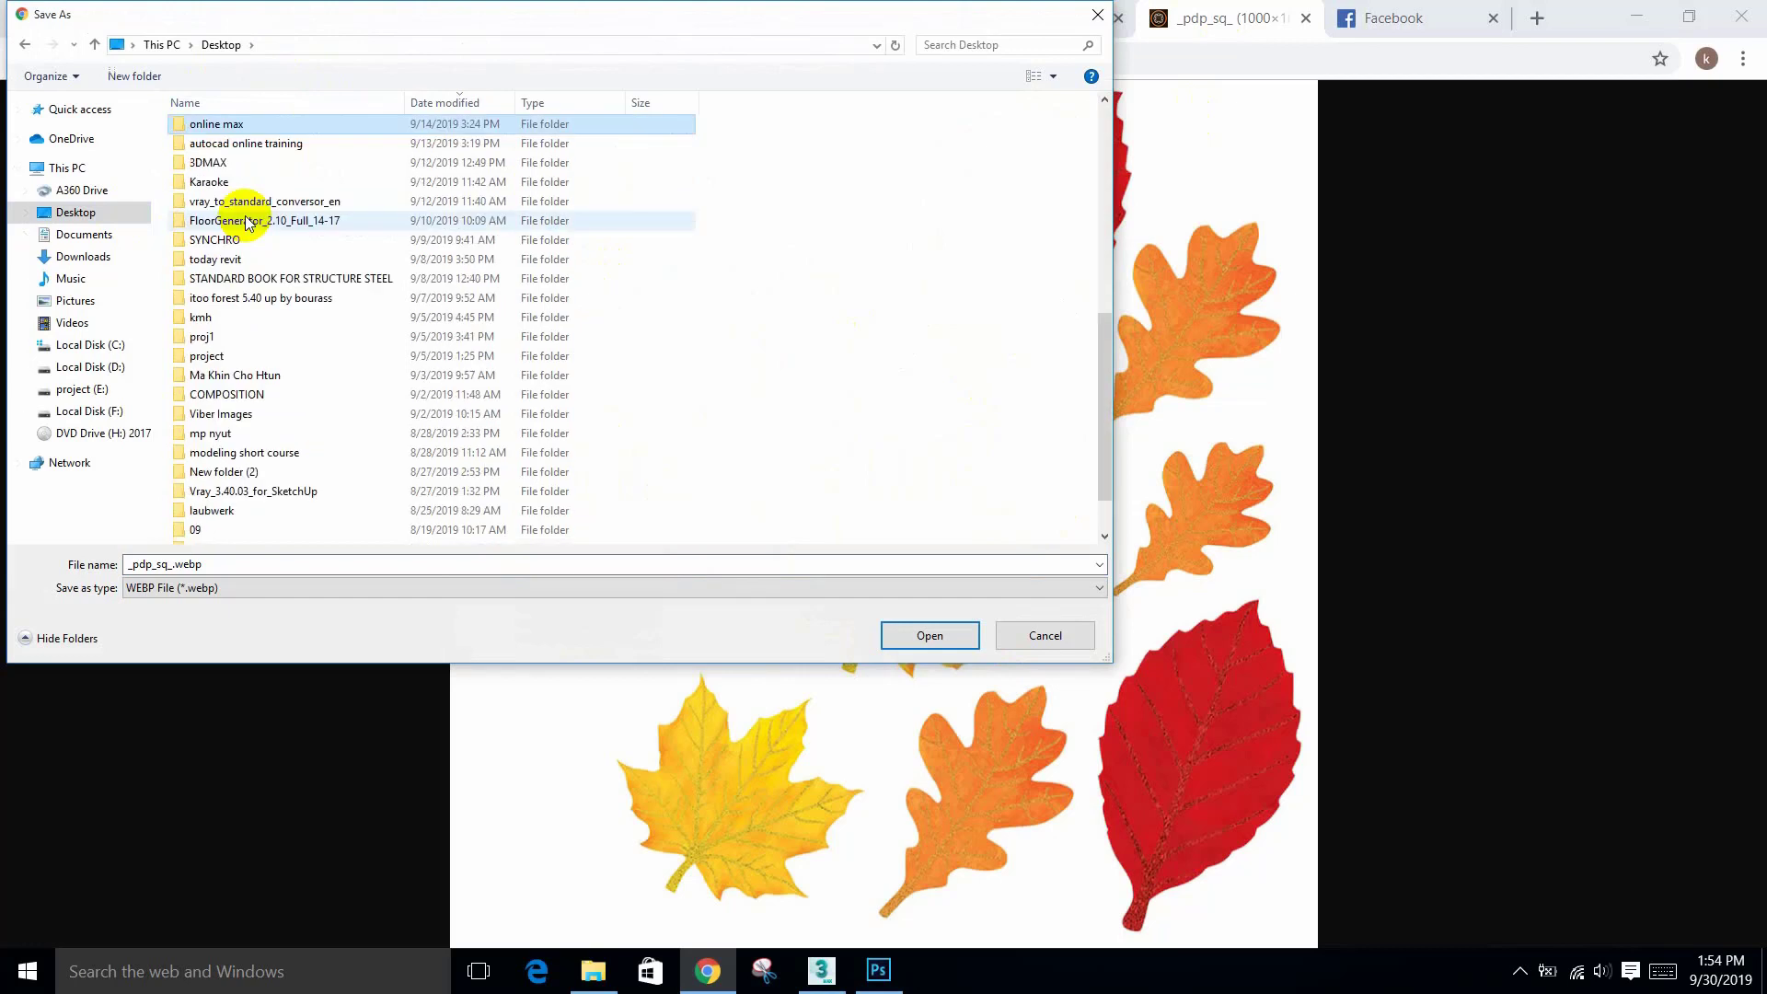
double_click(200, 133)
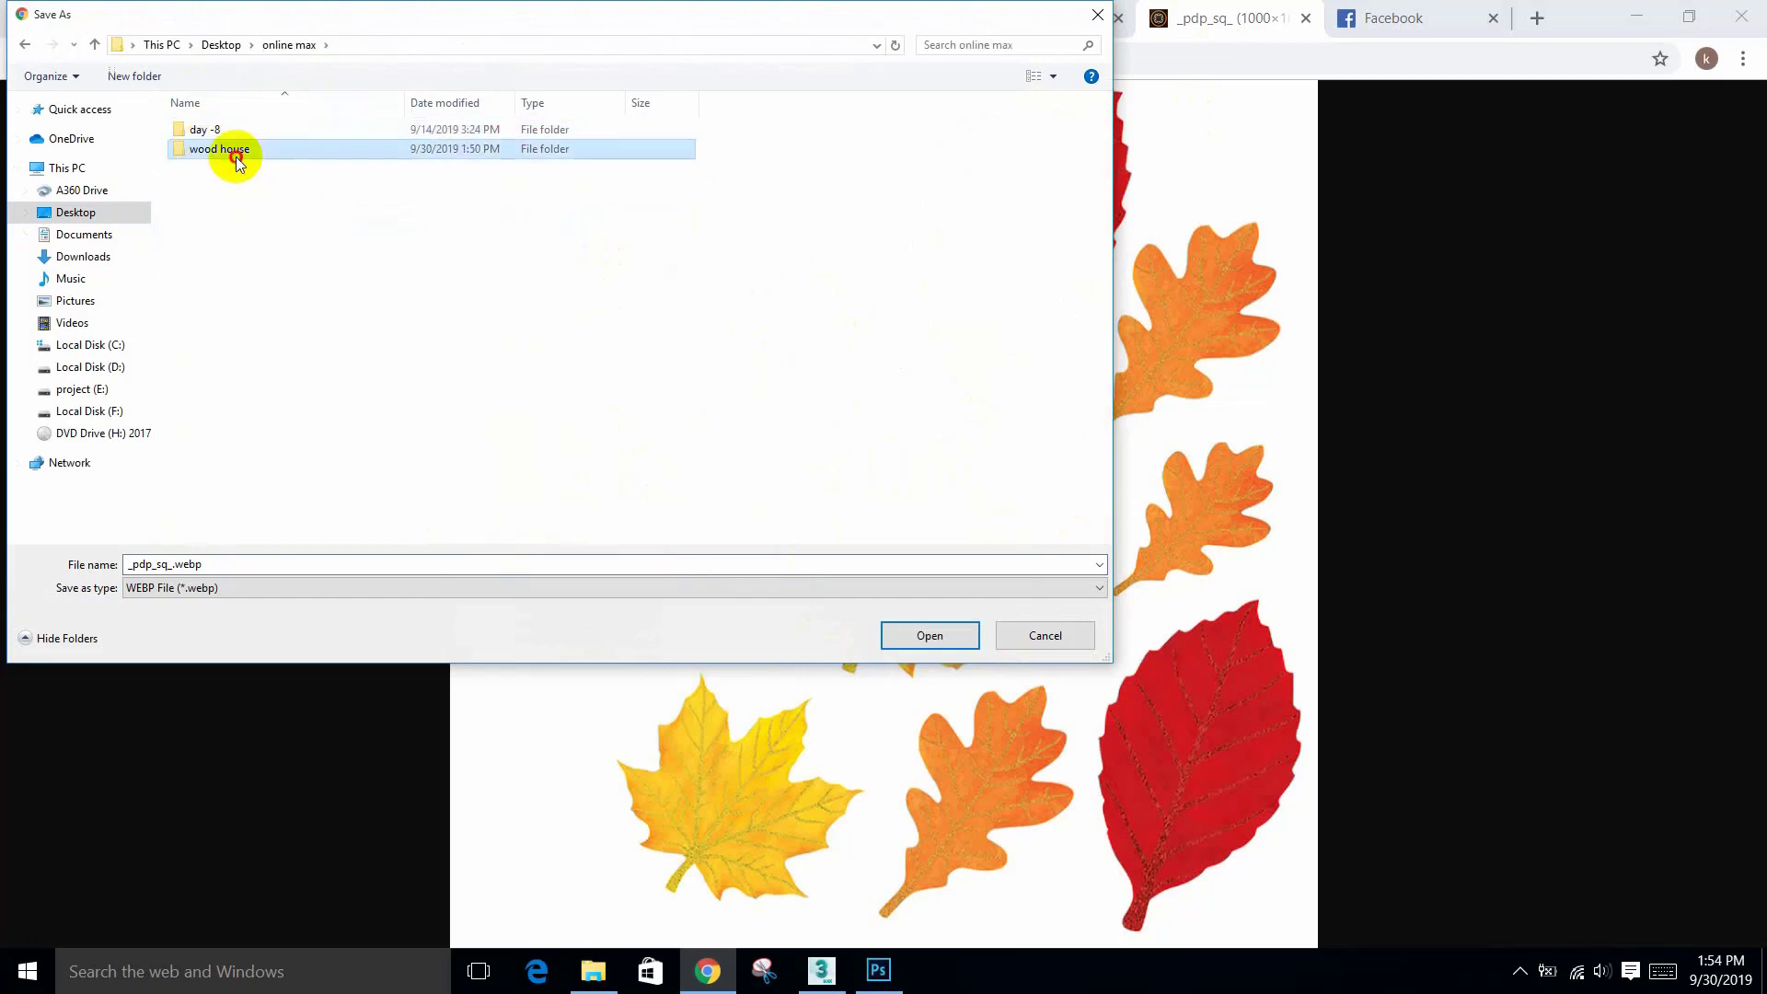
double_click(225, 149)
Step: Save the leaf image under the name "leve png" with the file type set to All Files
click(354, 564)
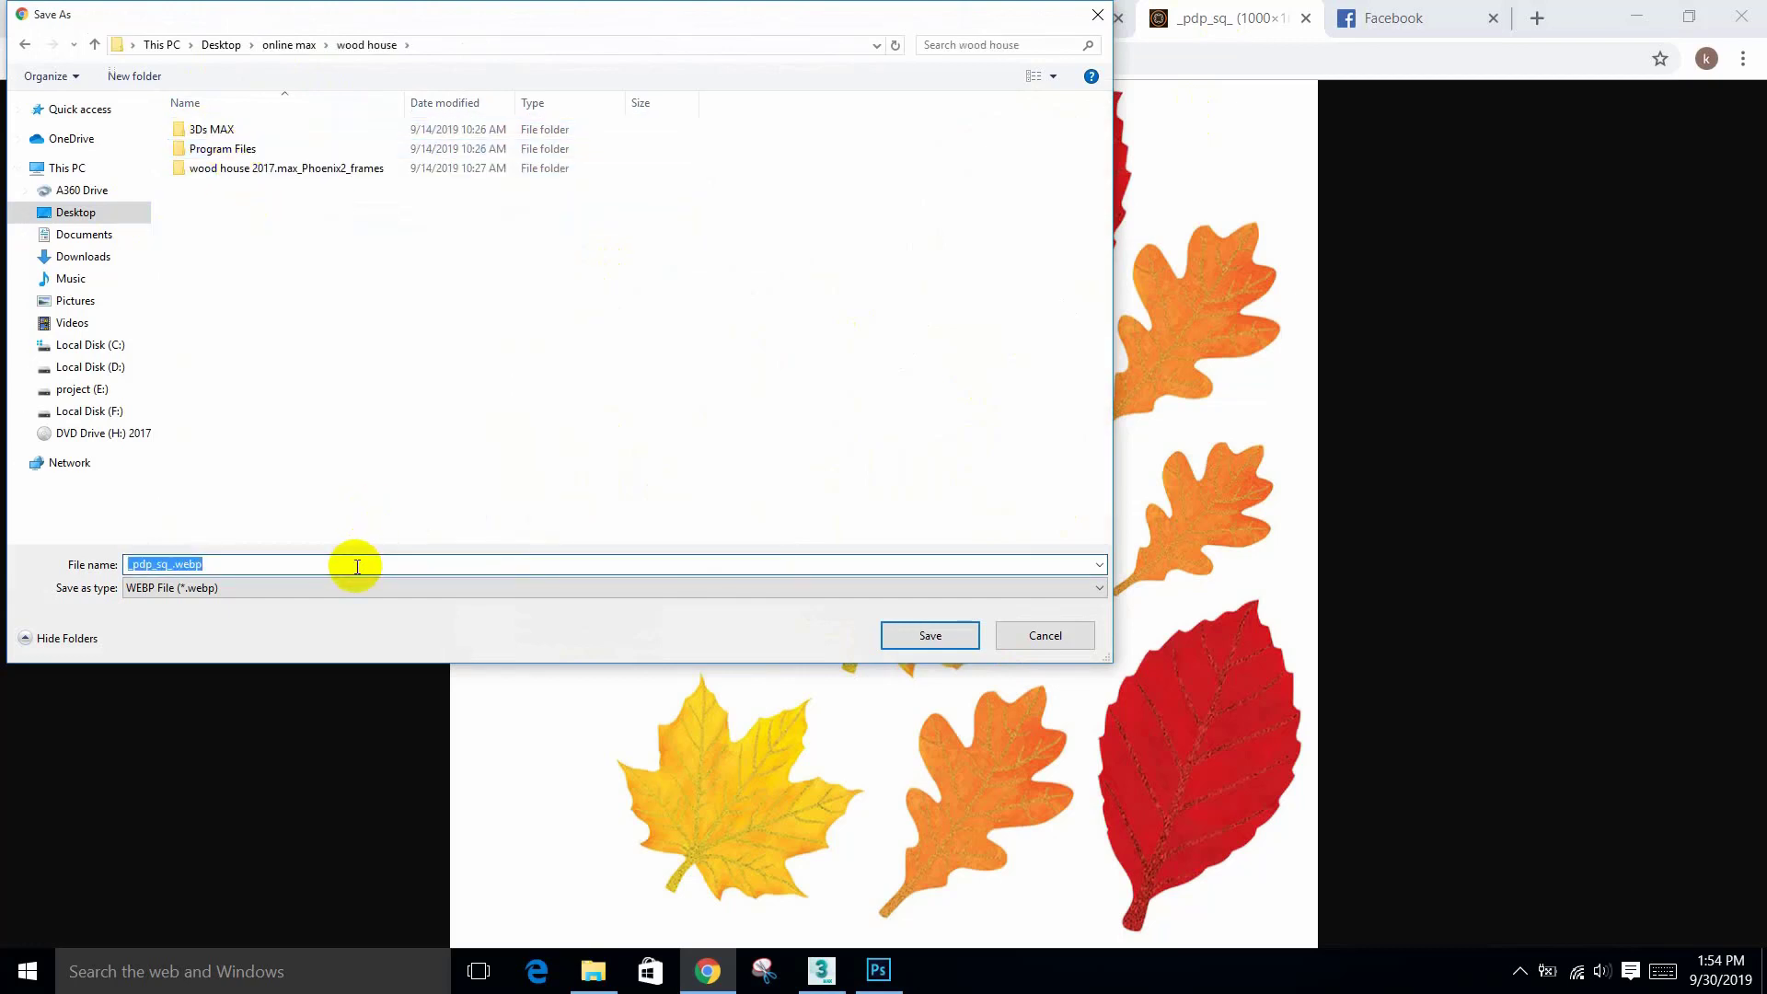
key(Tab)
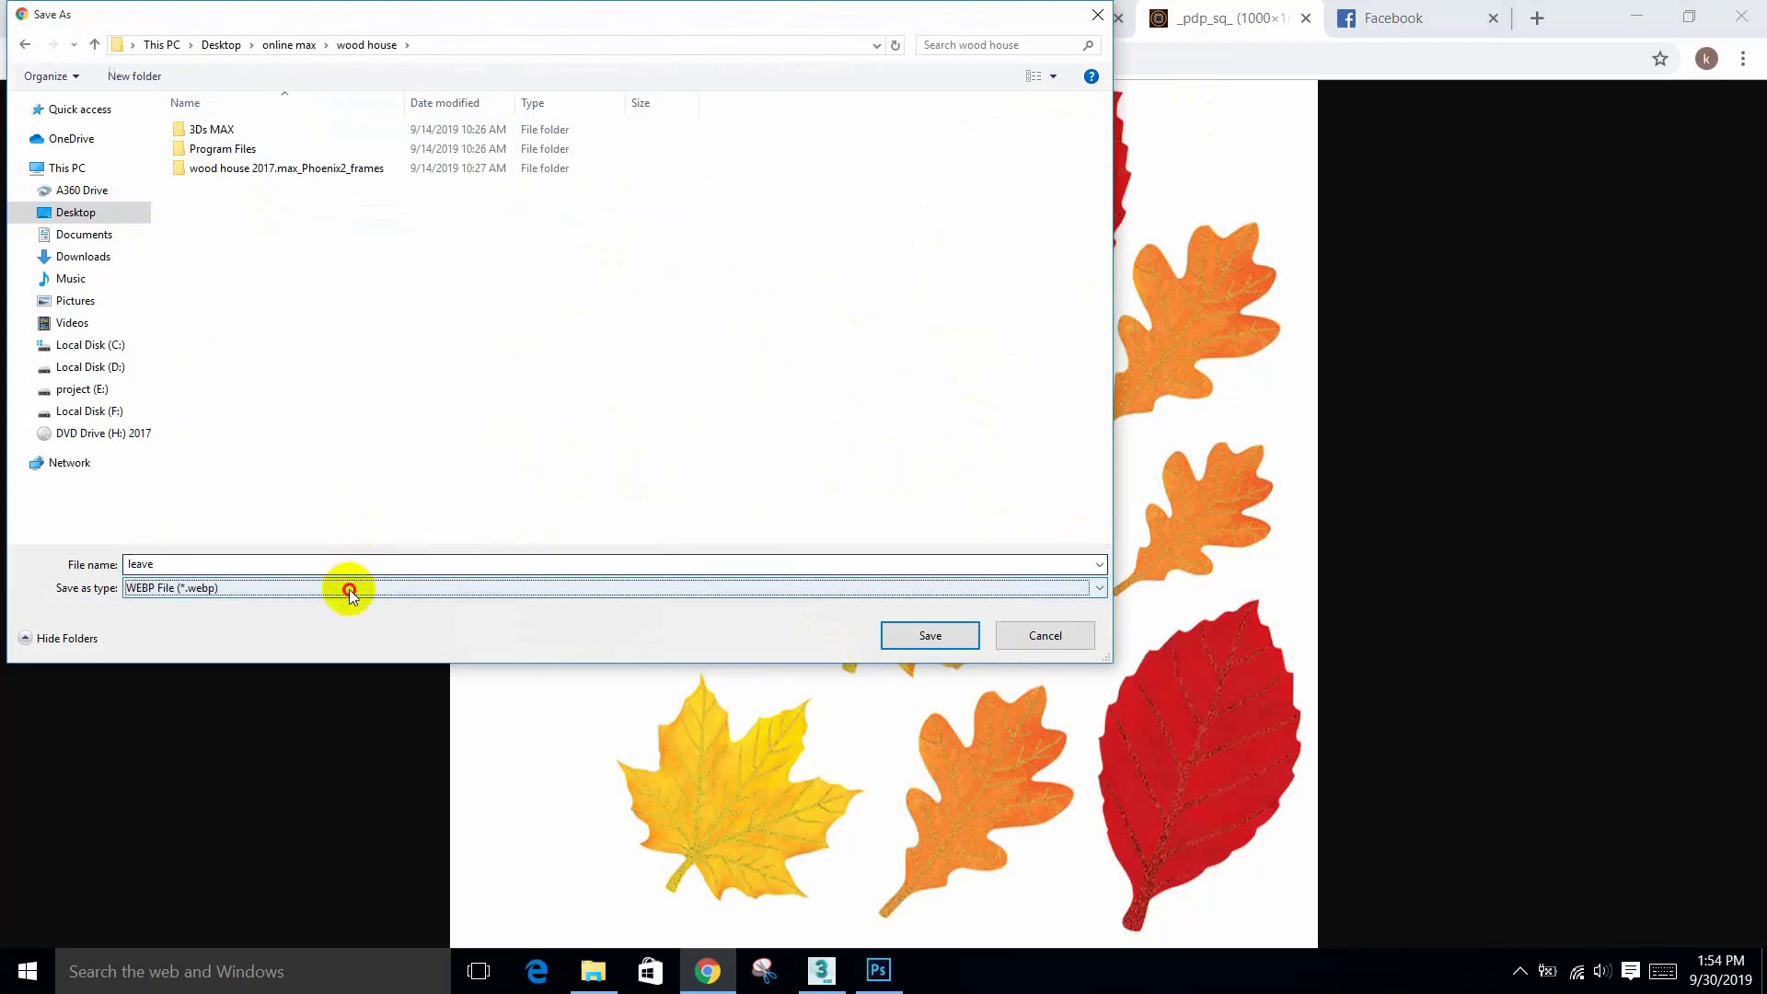
click(350, 589)
click(349, 591)
click(350, 589)
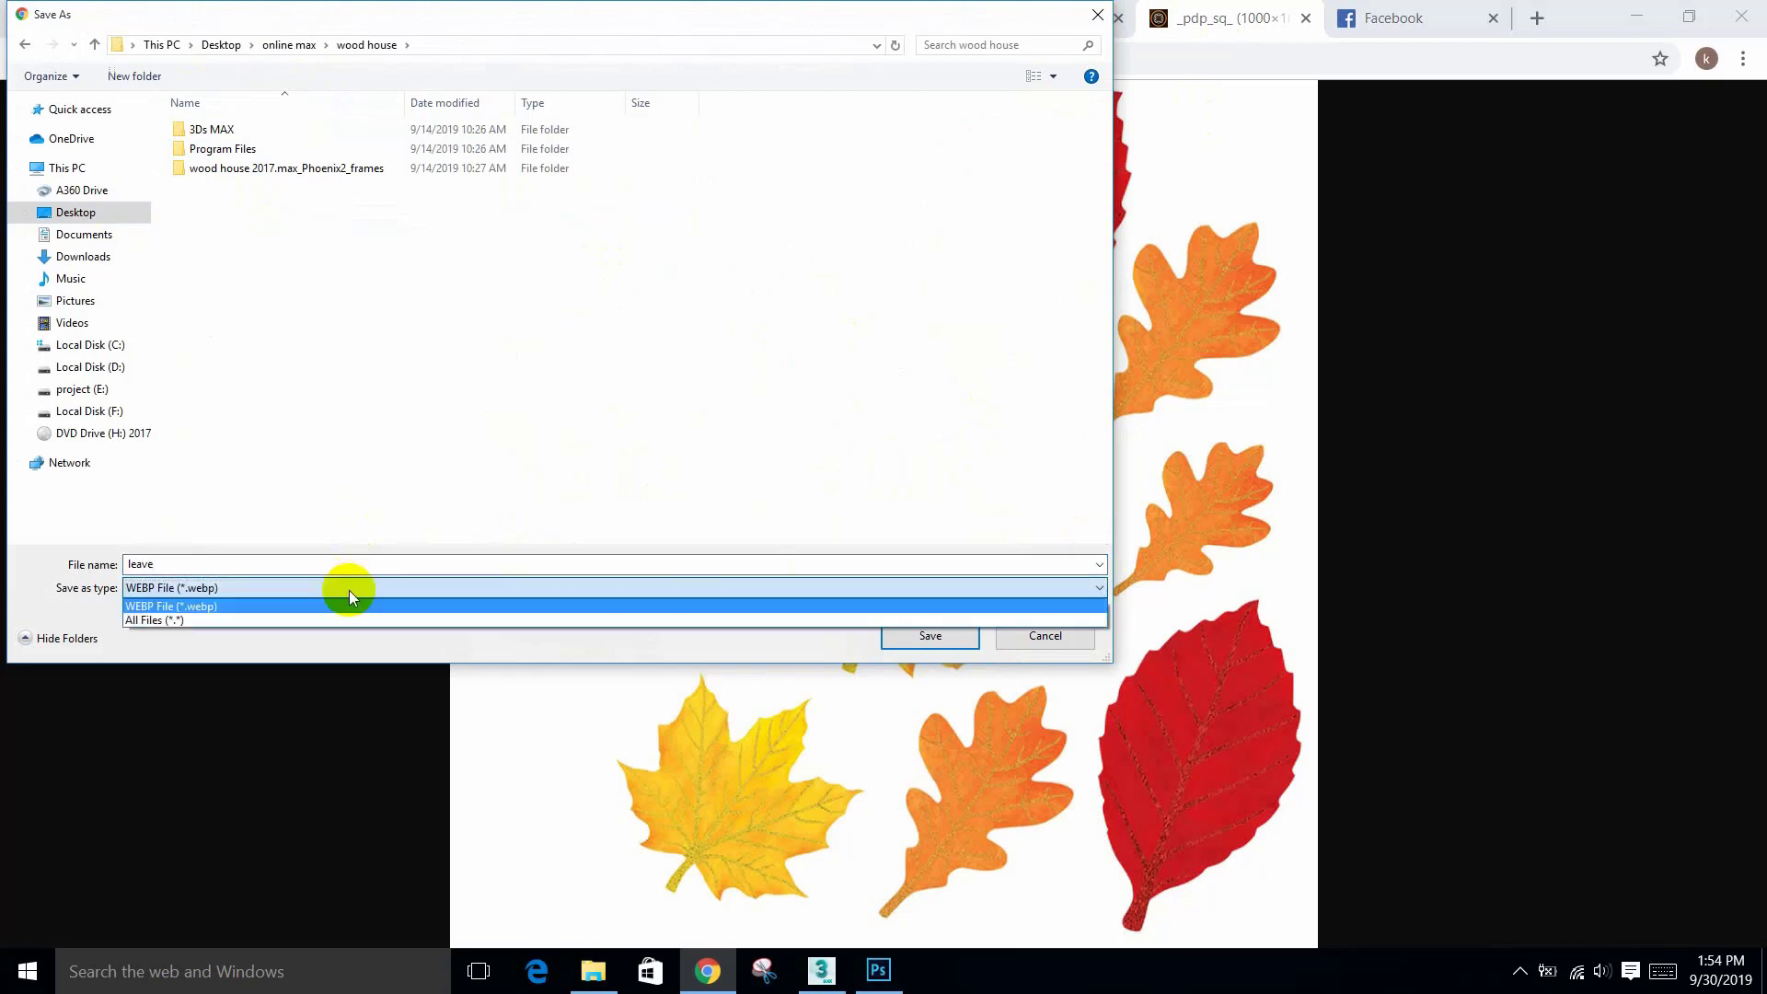
click(332, 615)
click(288, 568)
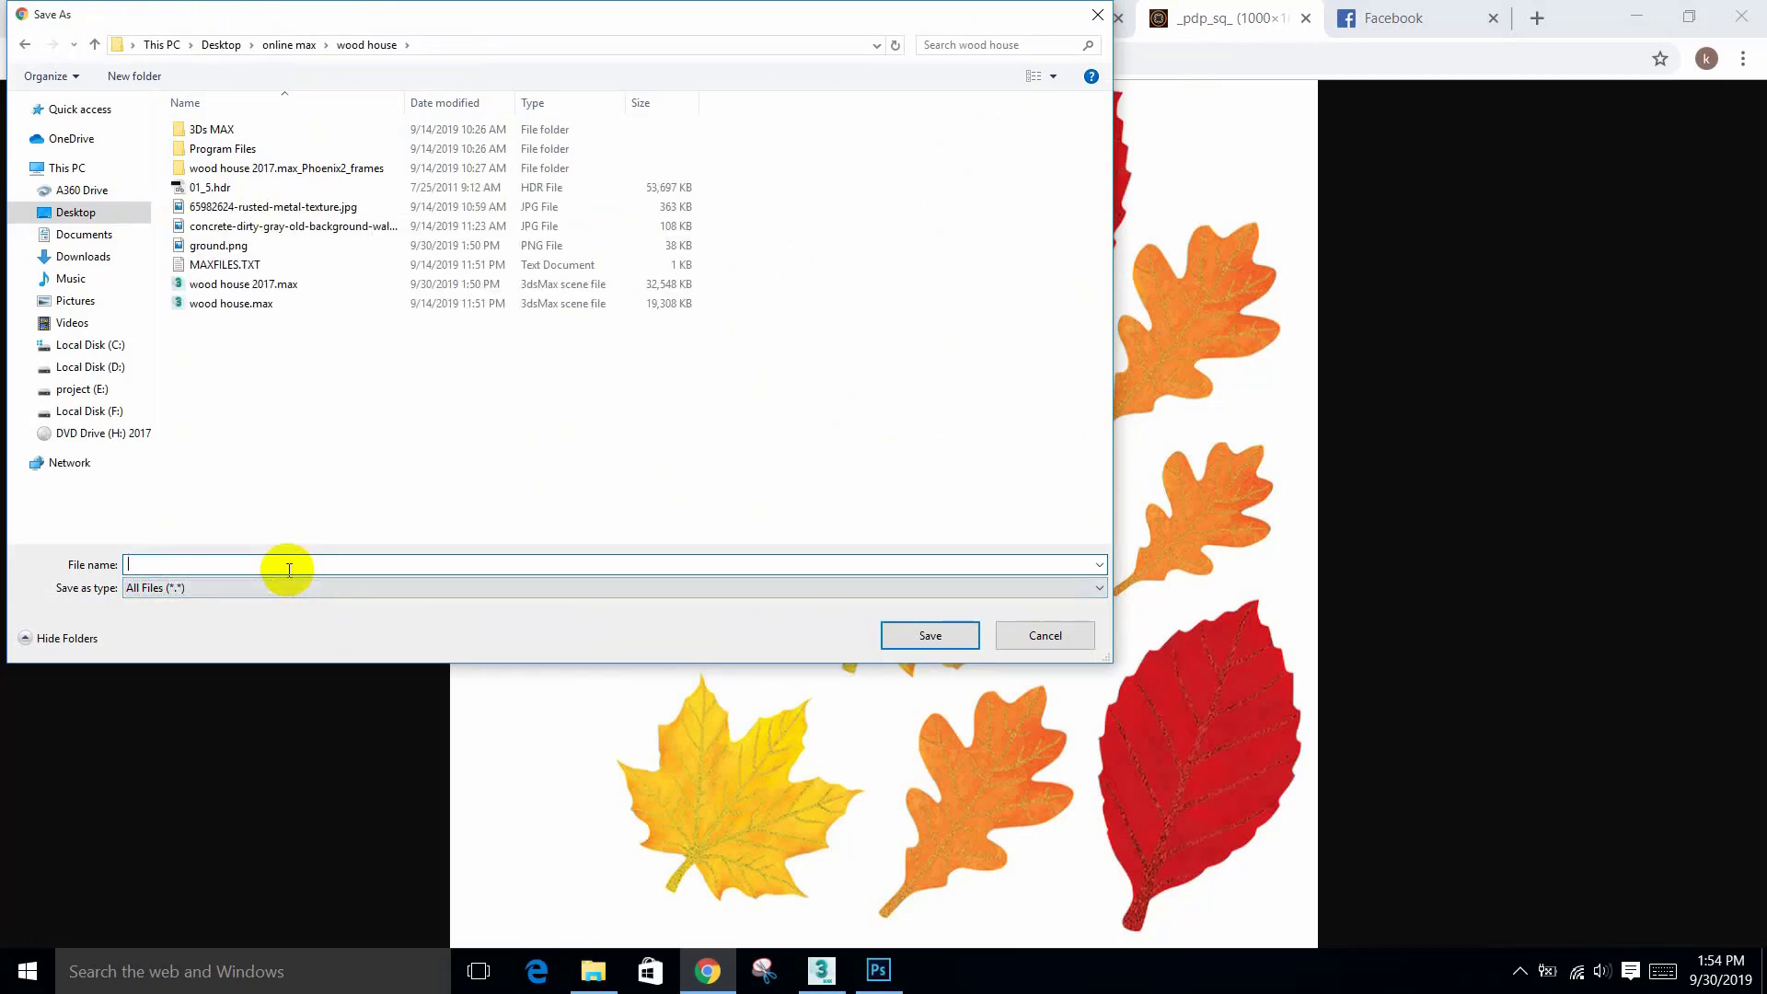
text(leve png)
key(Return)
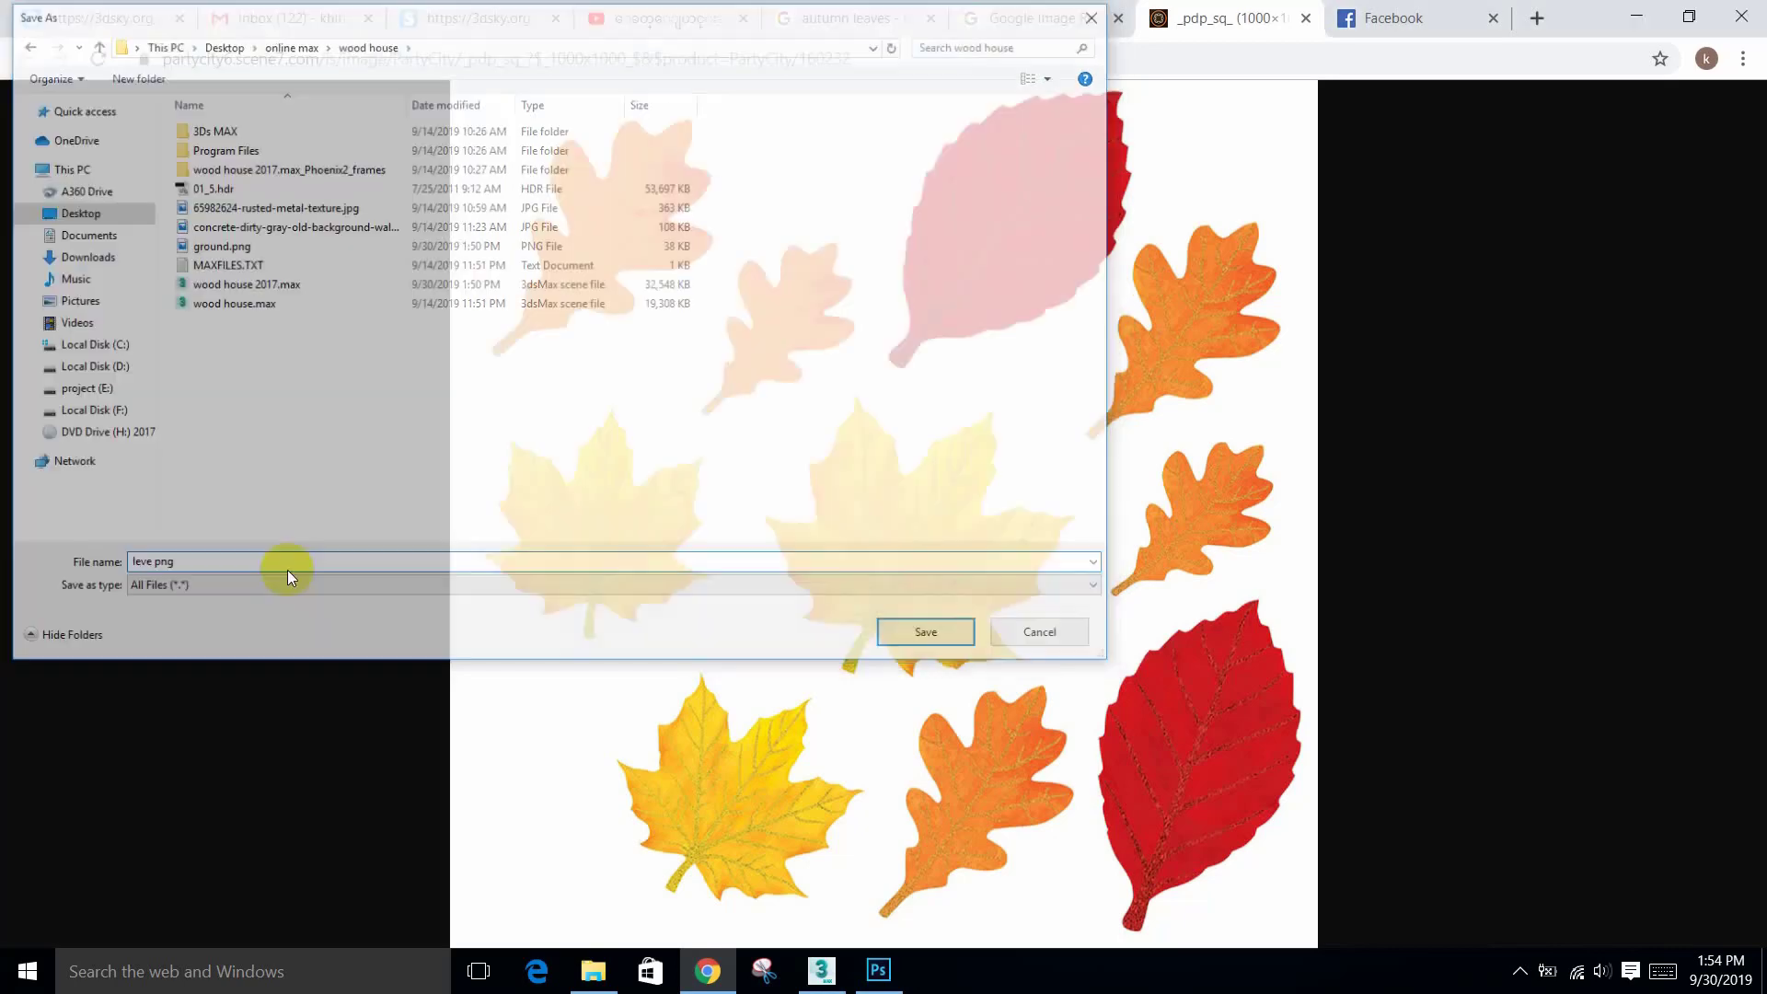
click(114, 925)
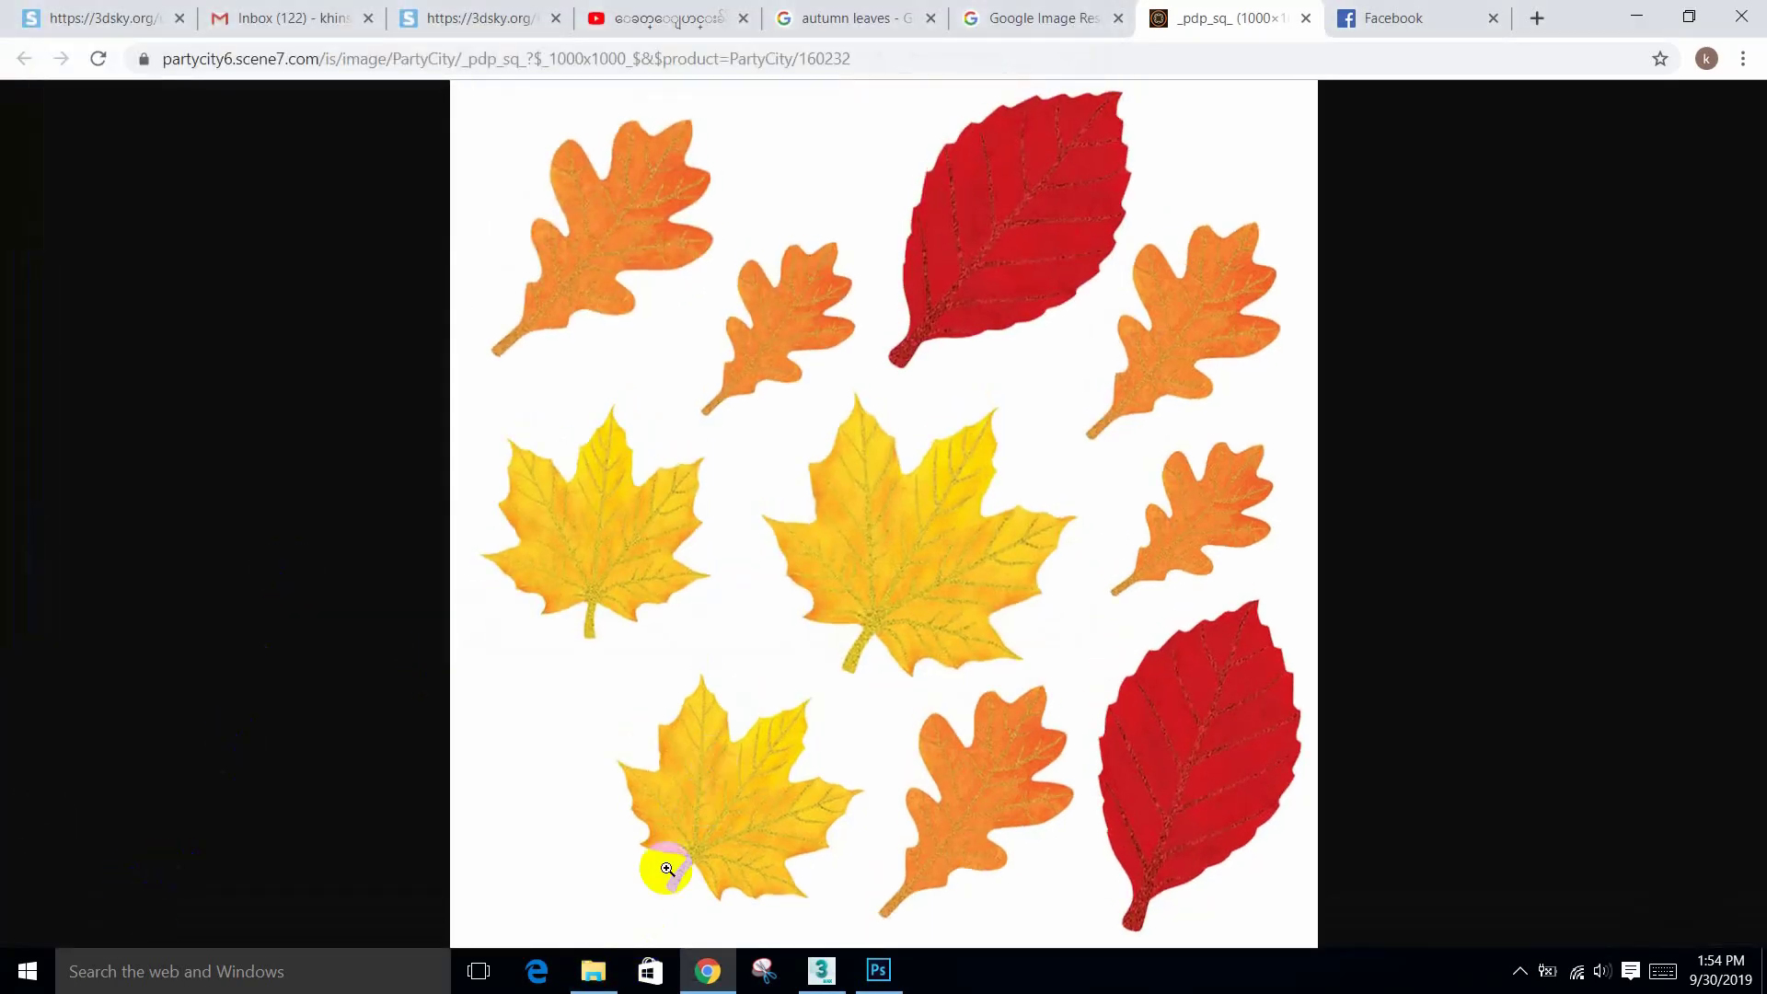
Step: Switch to File Explorer and try to open the saved "leve png" file from the wood house folder in Paint
click(607, 978)
click(749, 575)
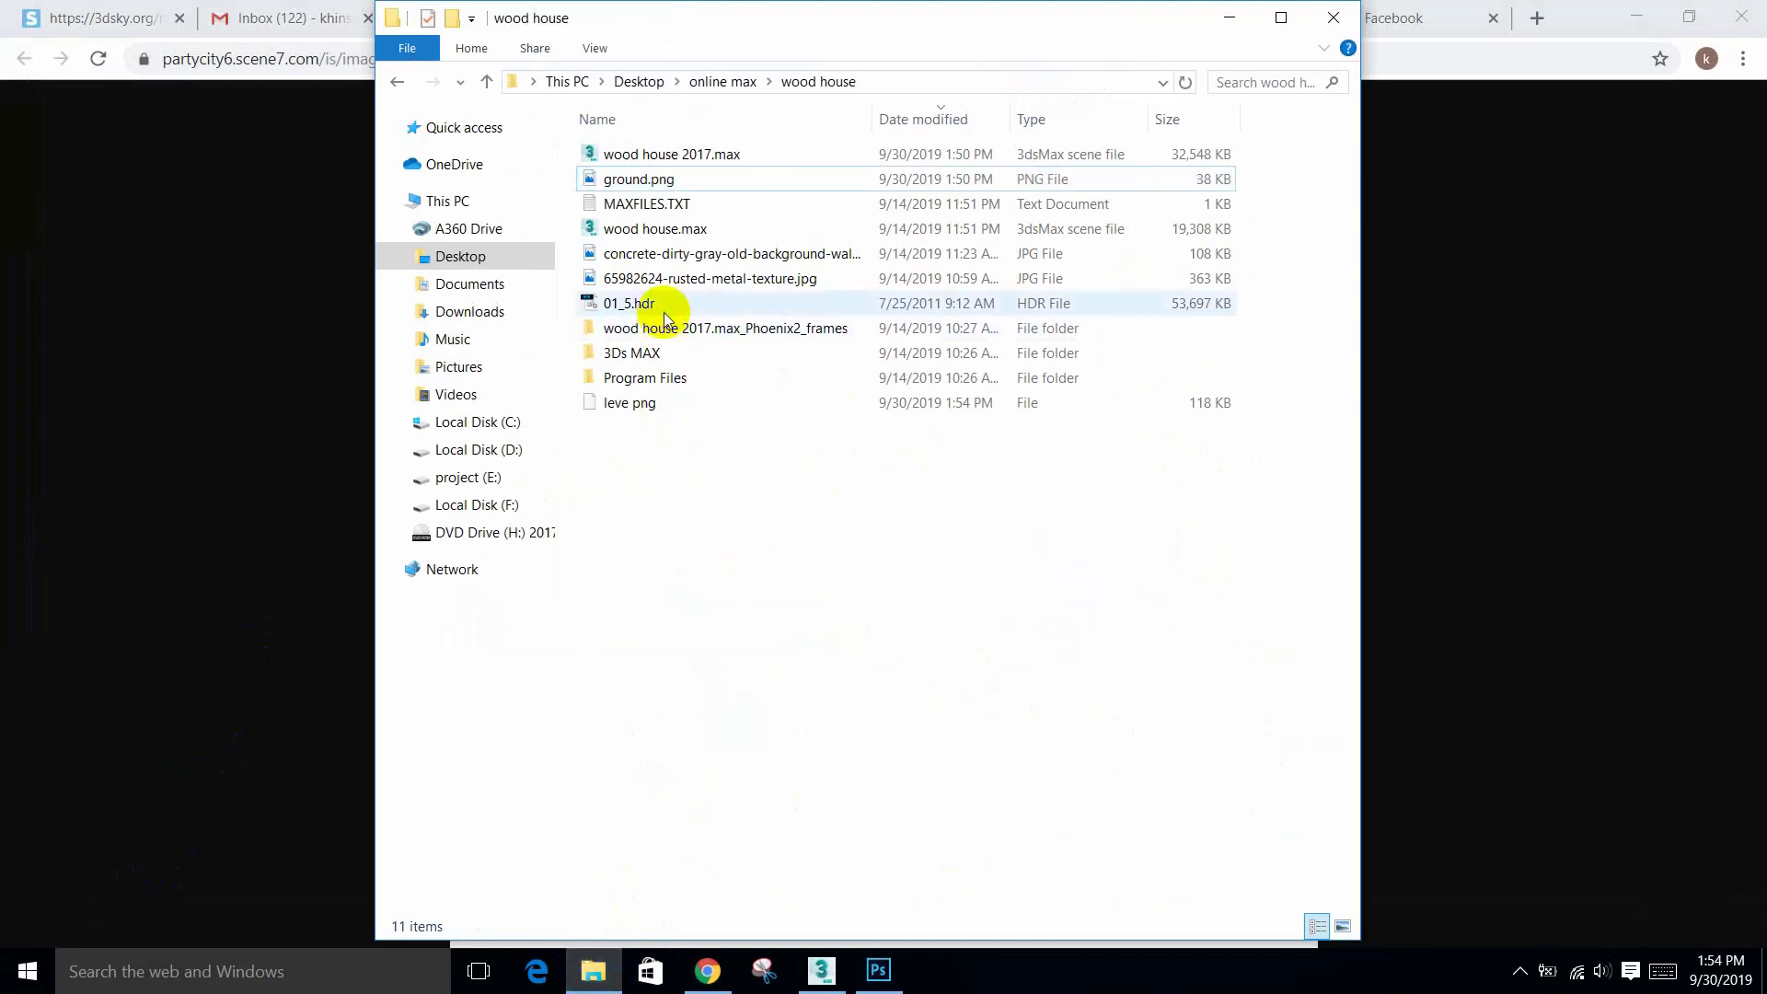
click(682, 181)
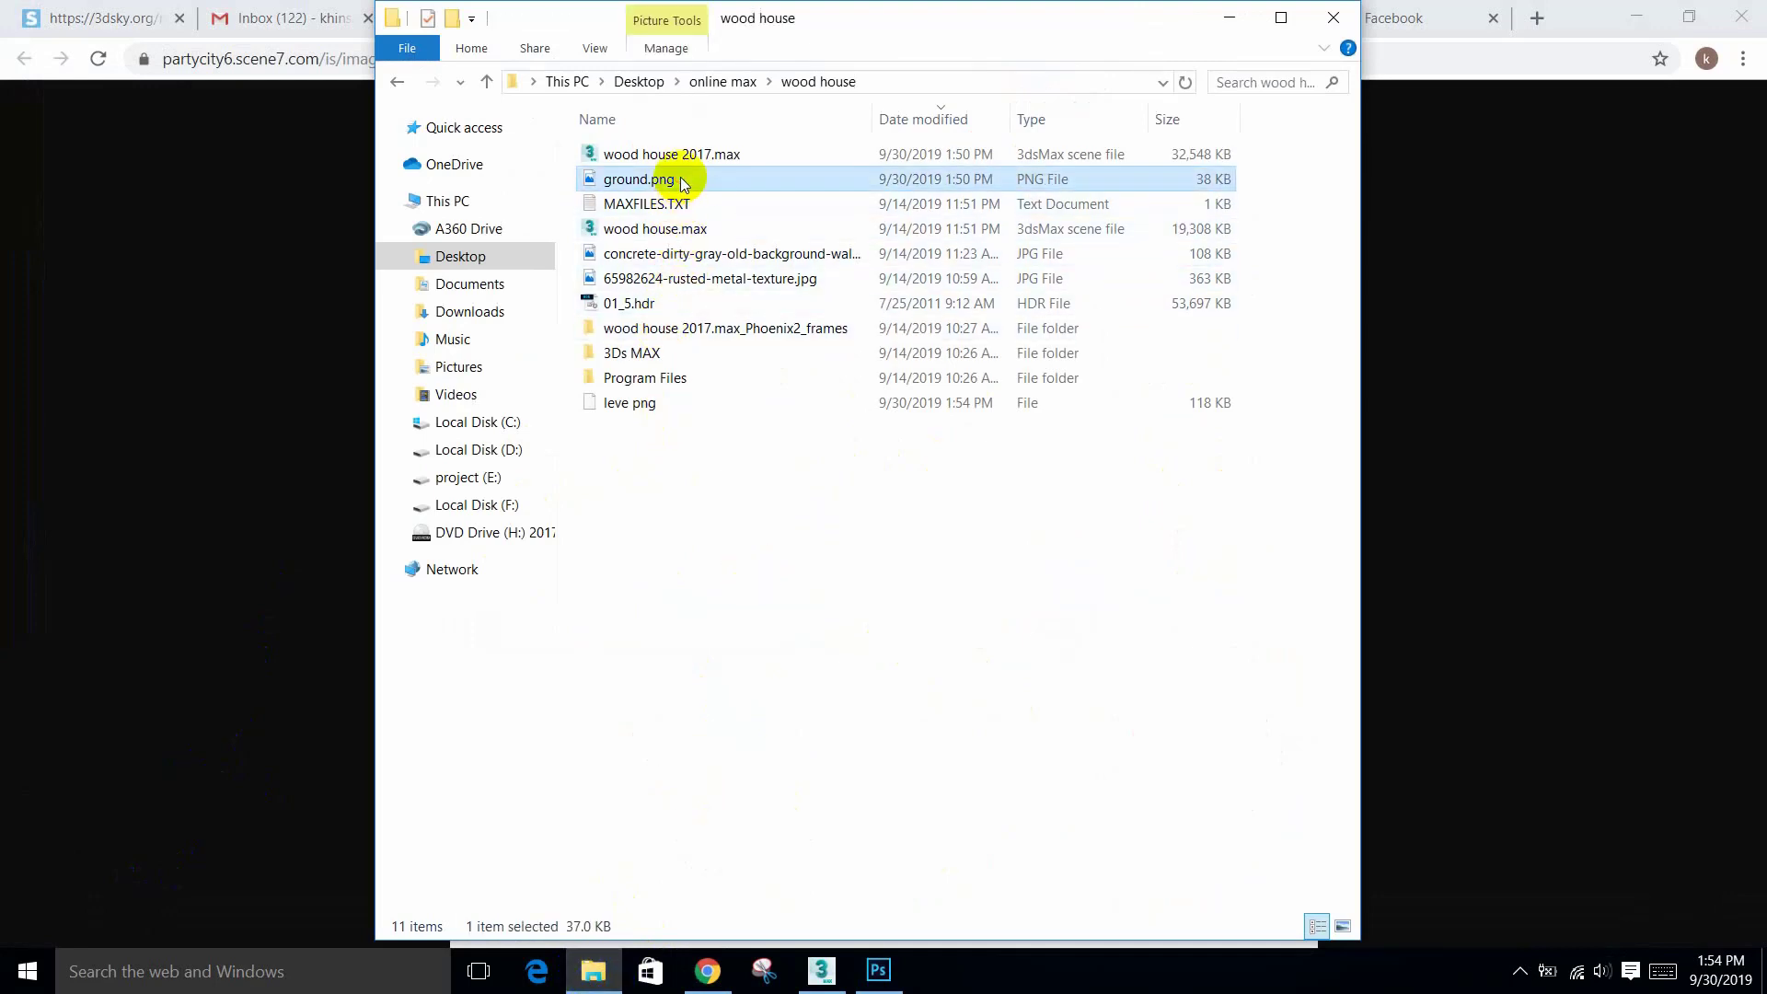
key(l)
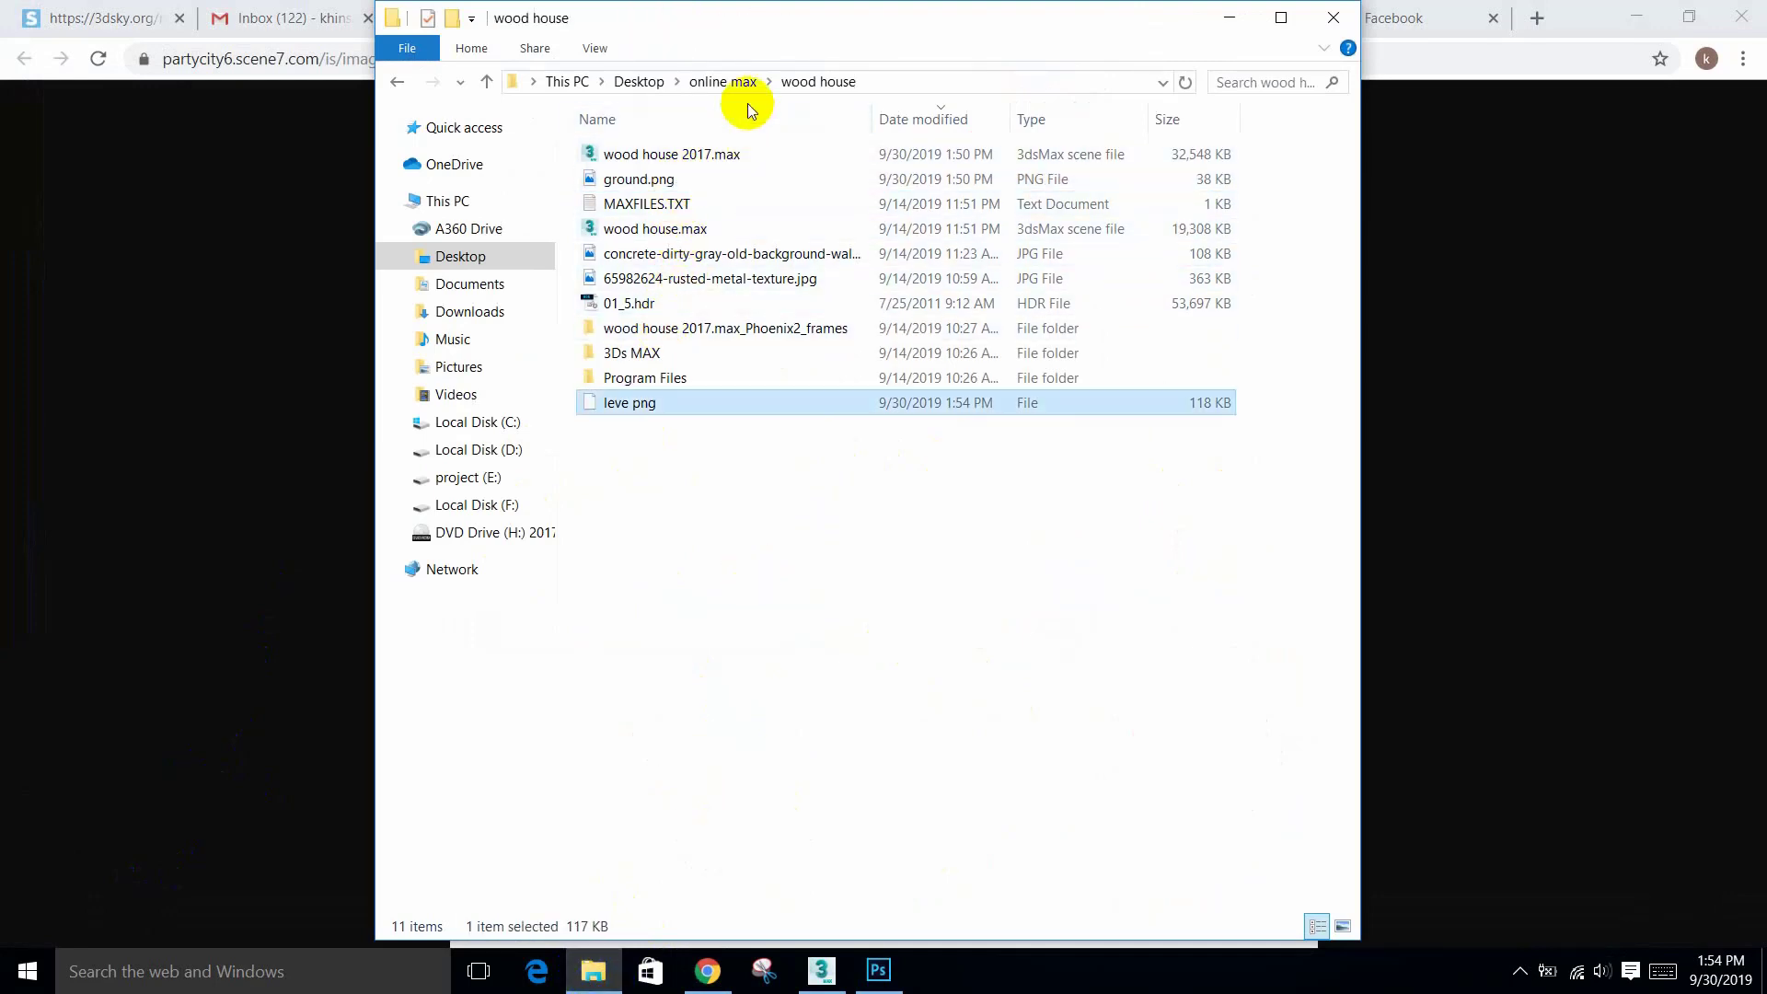
double_click(643, 406)
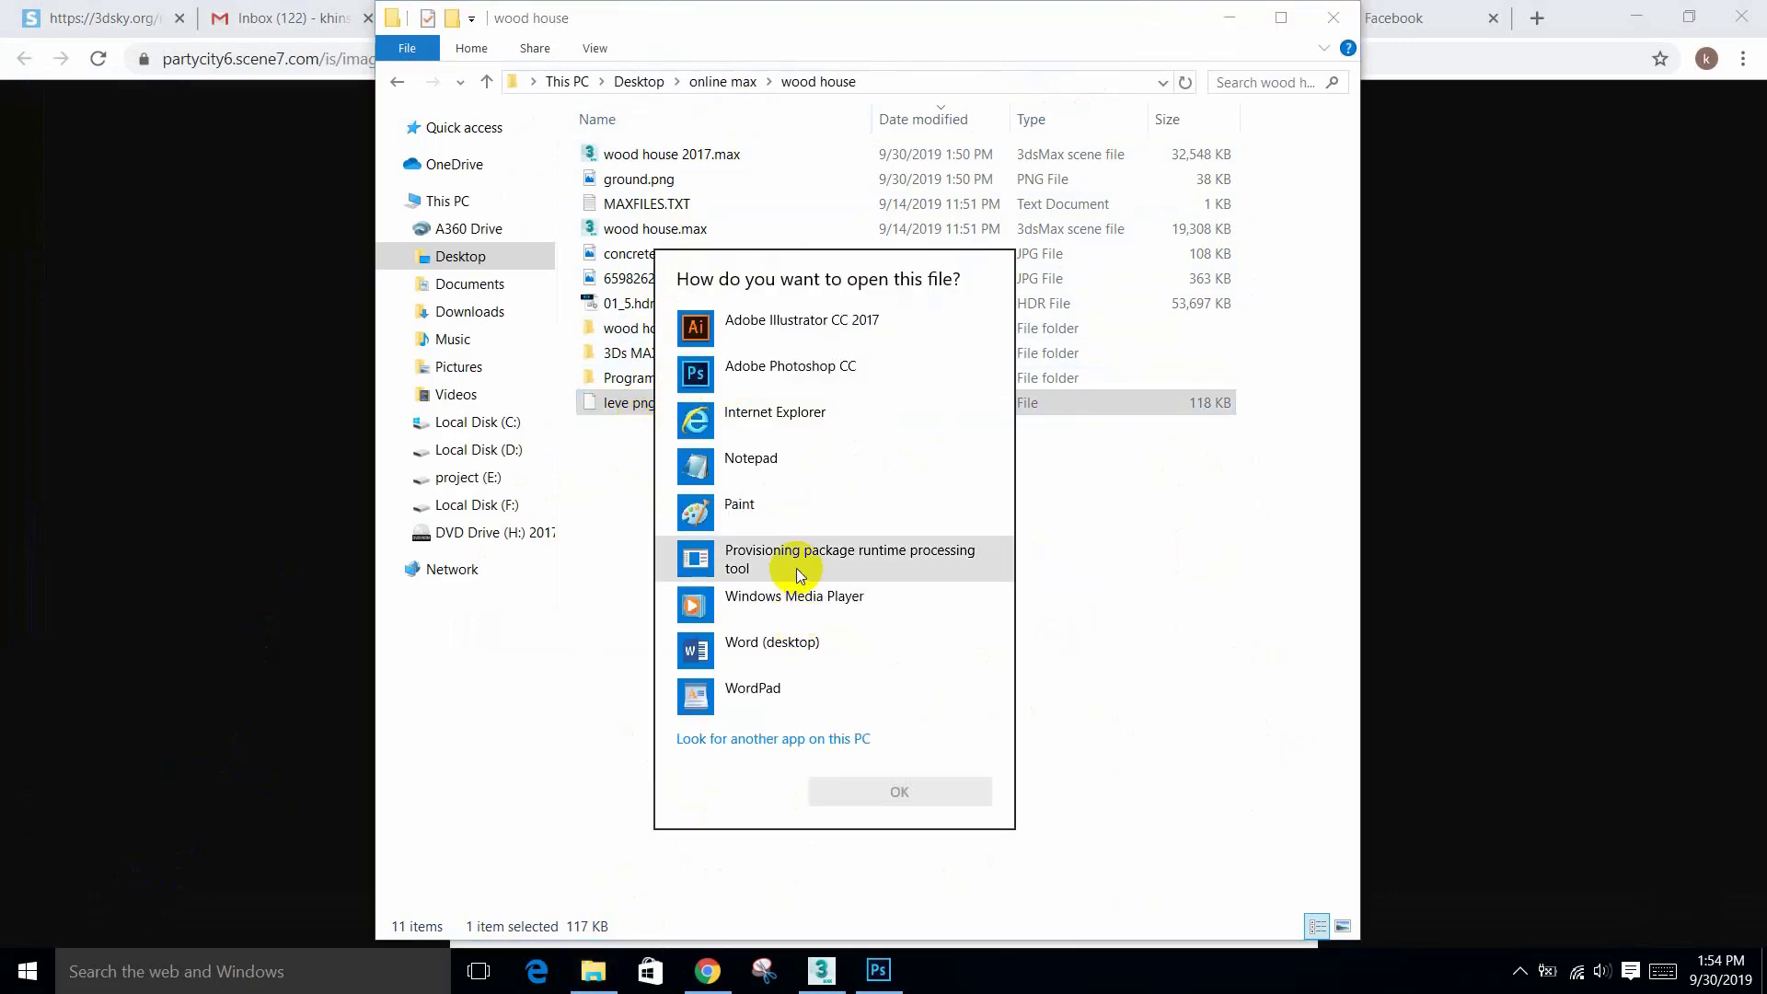
click(797, 501)
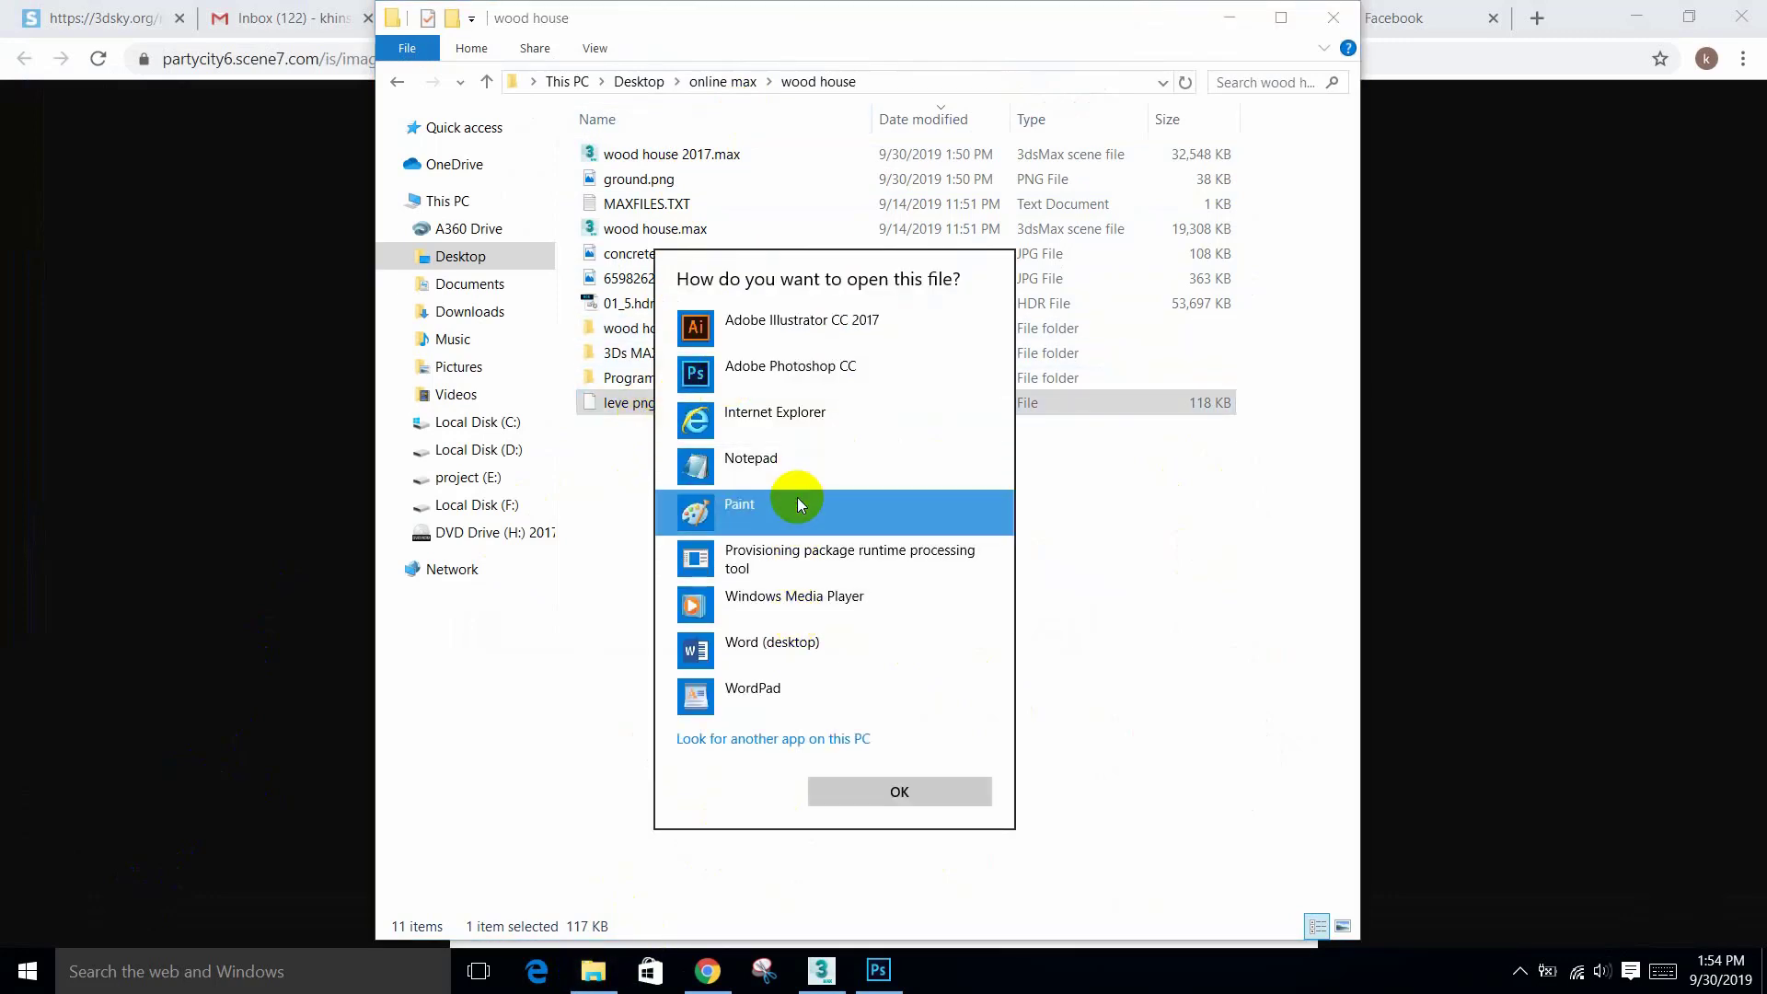
click(870, 788)
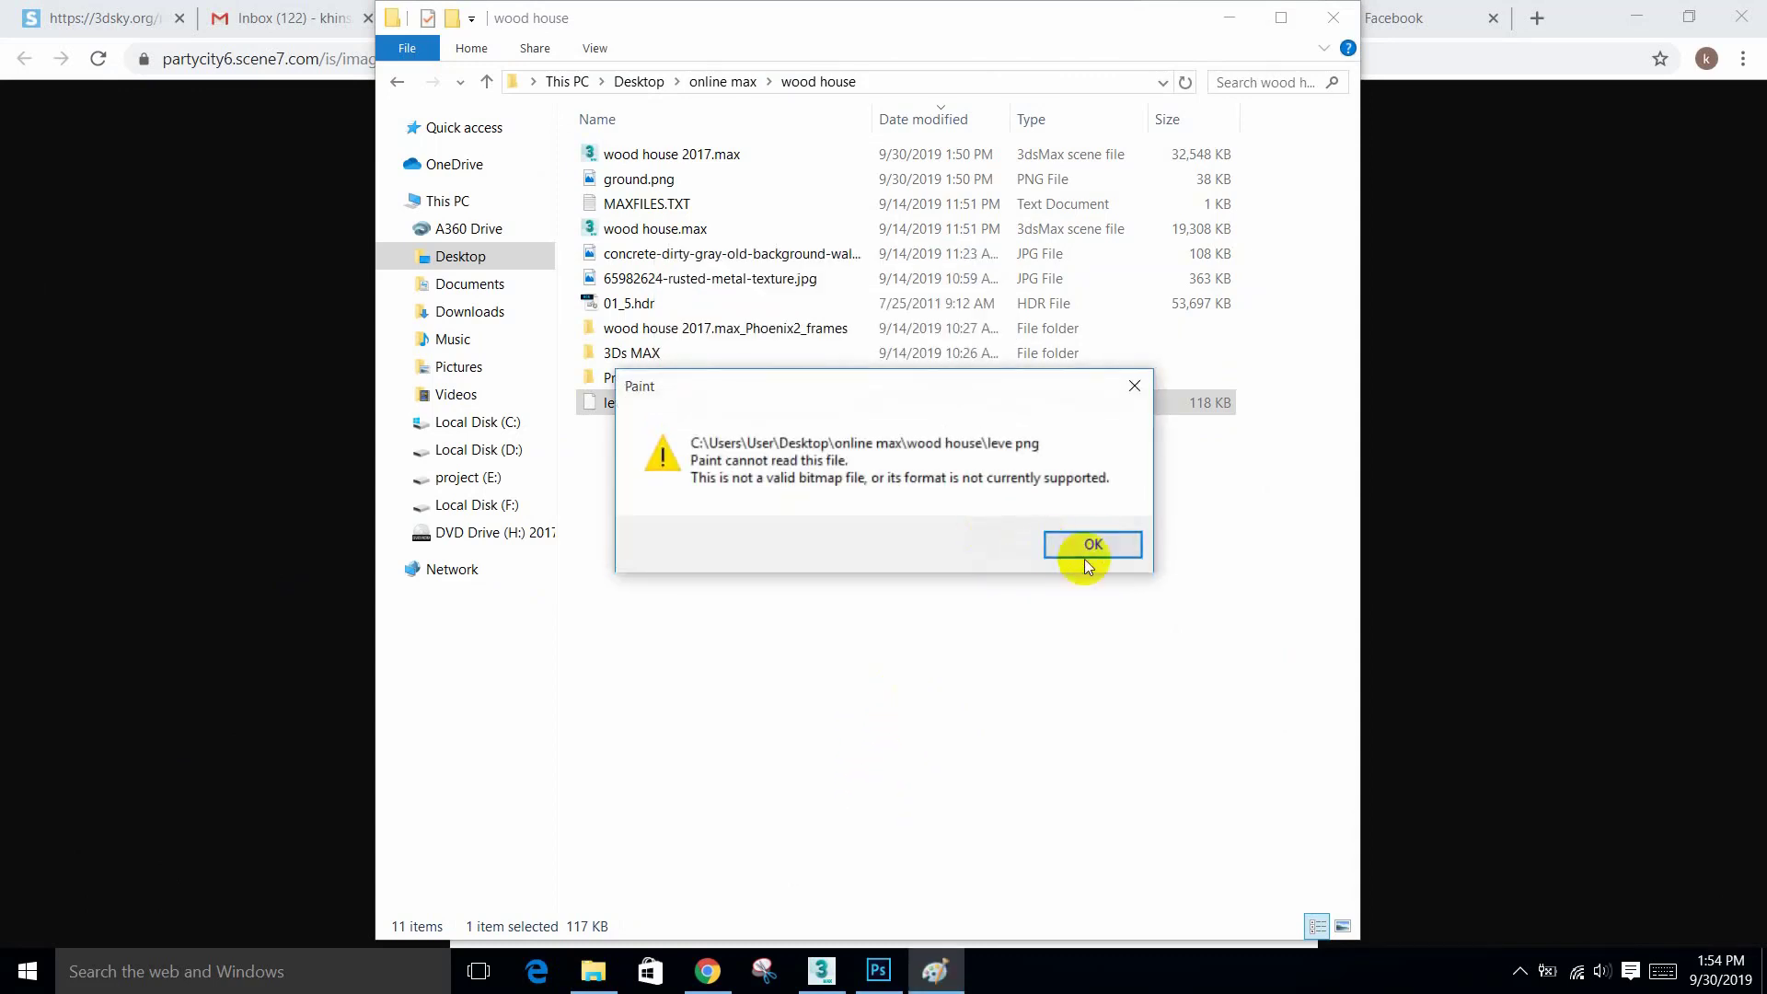
click(1084, 550)
Step: Copy the leaf cutouts image from Chrome, paste it into ground.png in Photoshop, and move it slightly up on the canvas
click(1471, 346)
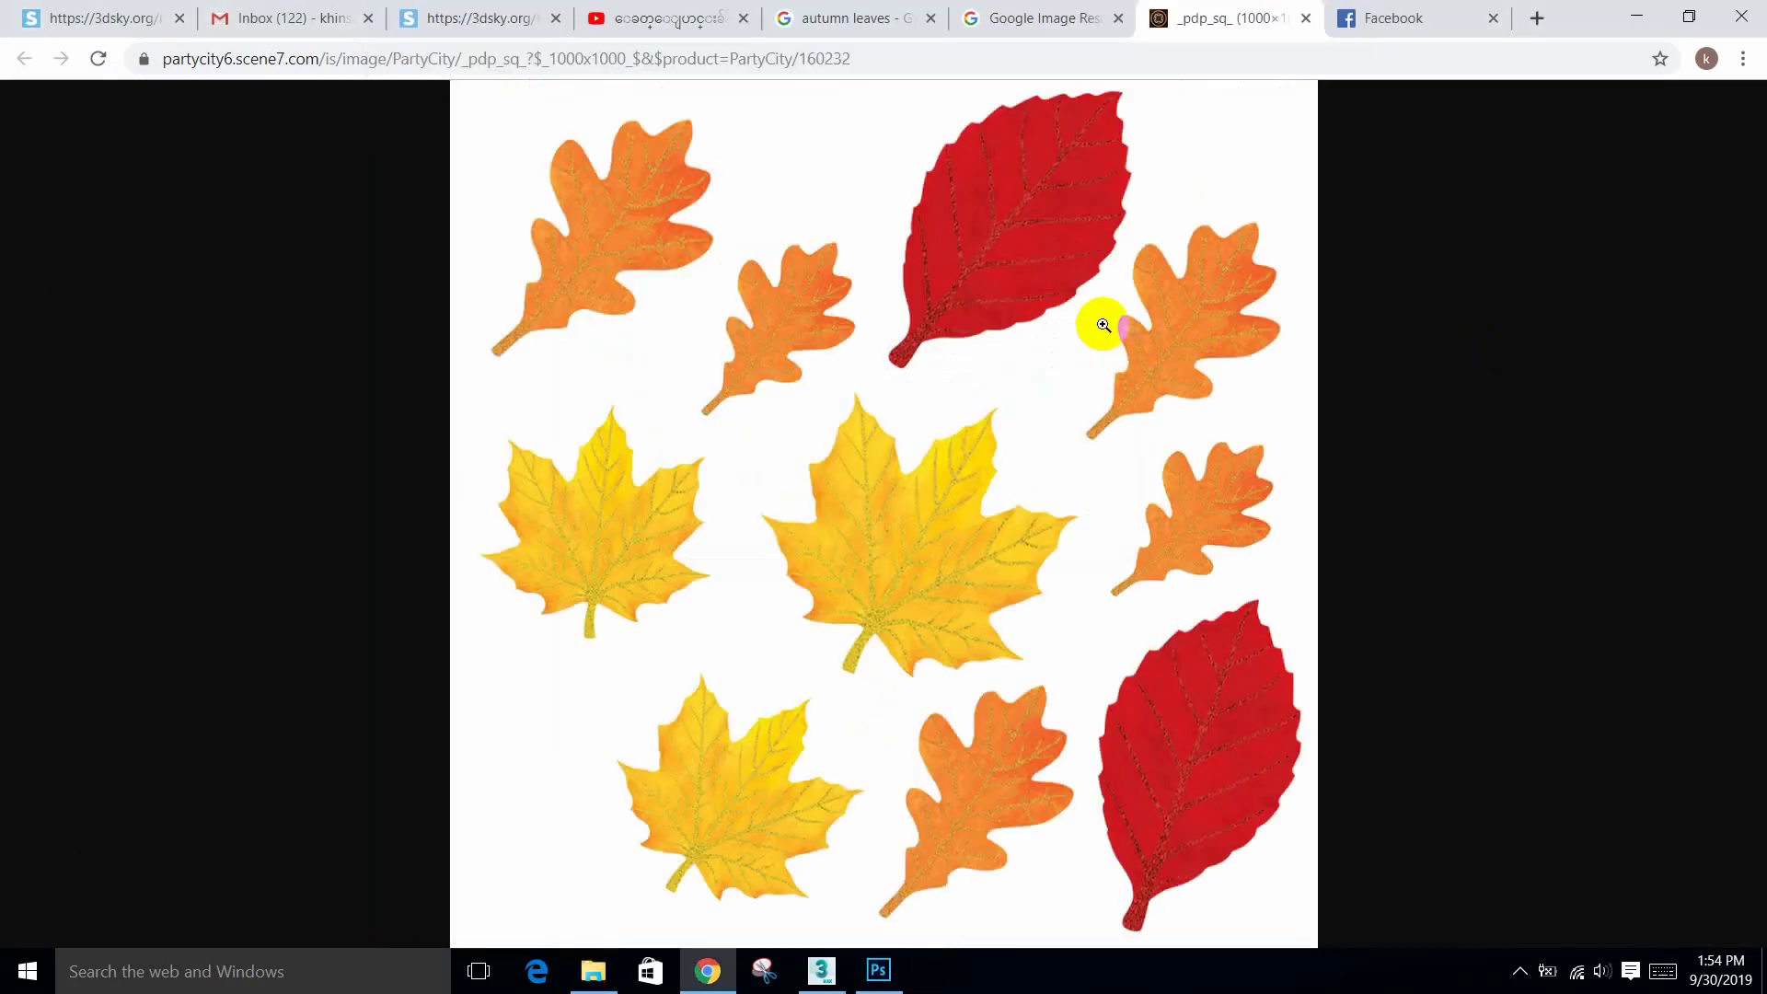
right_click(1040, 401)
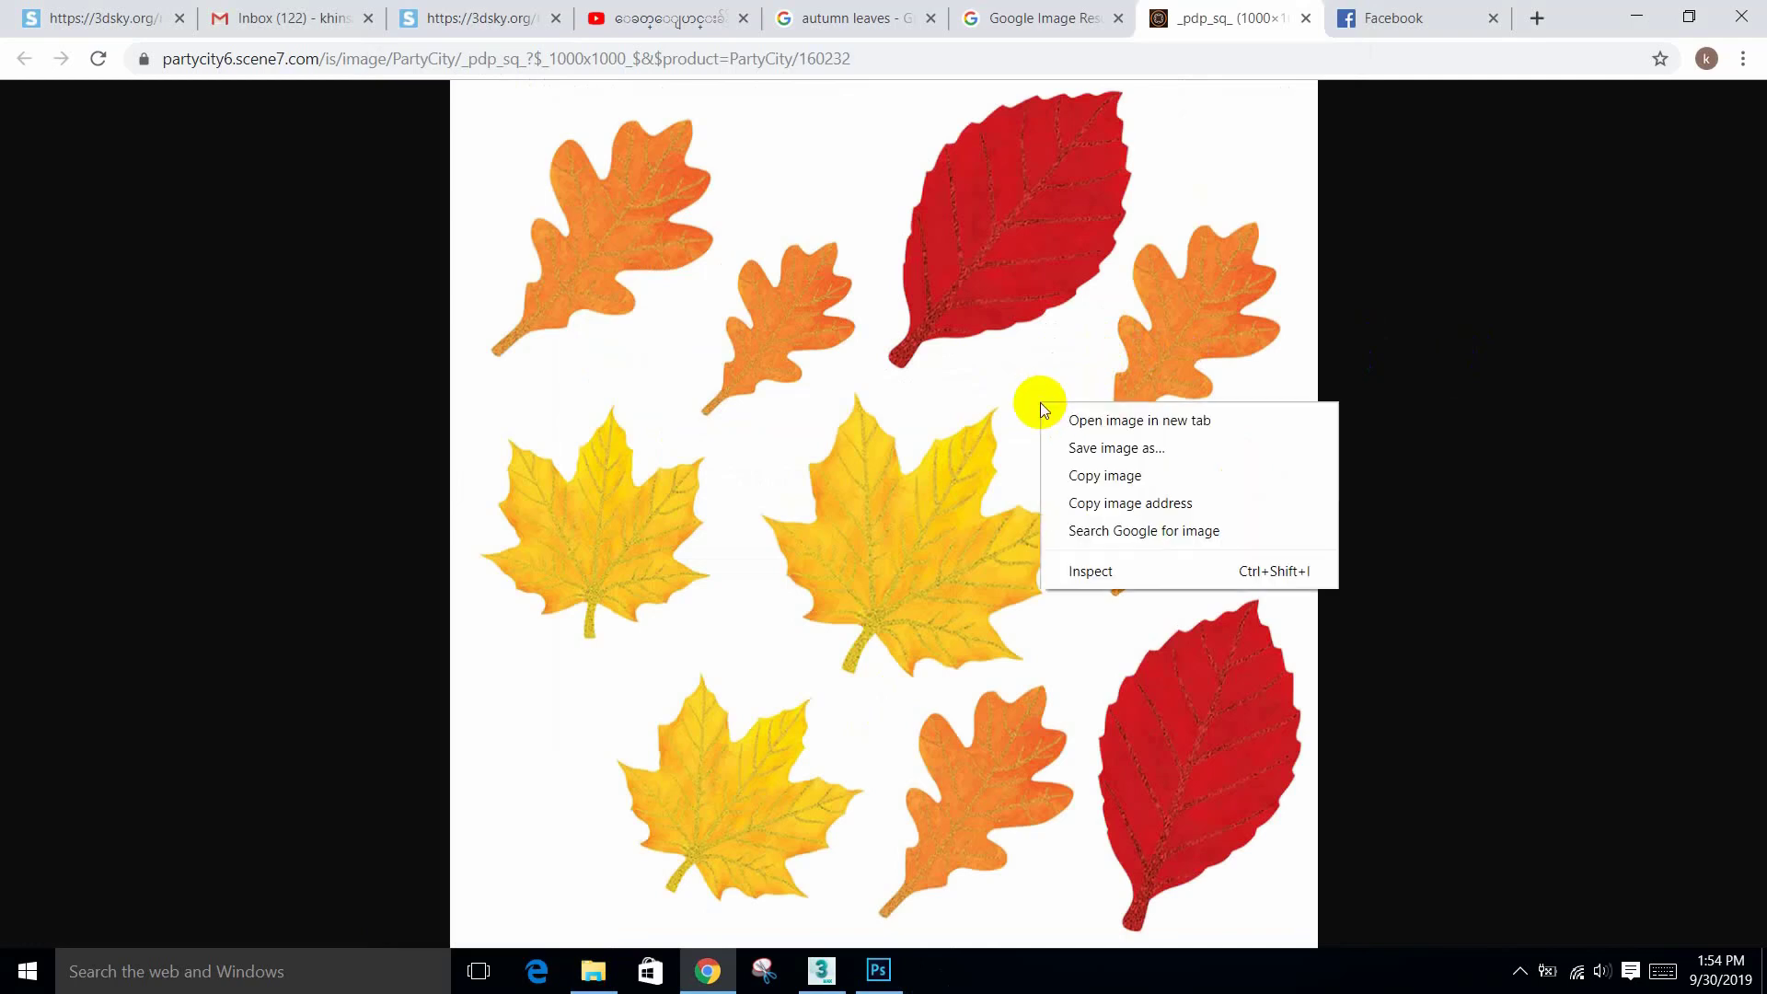
click(1090, 474)
click(878, 970)
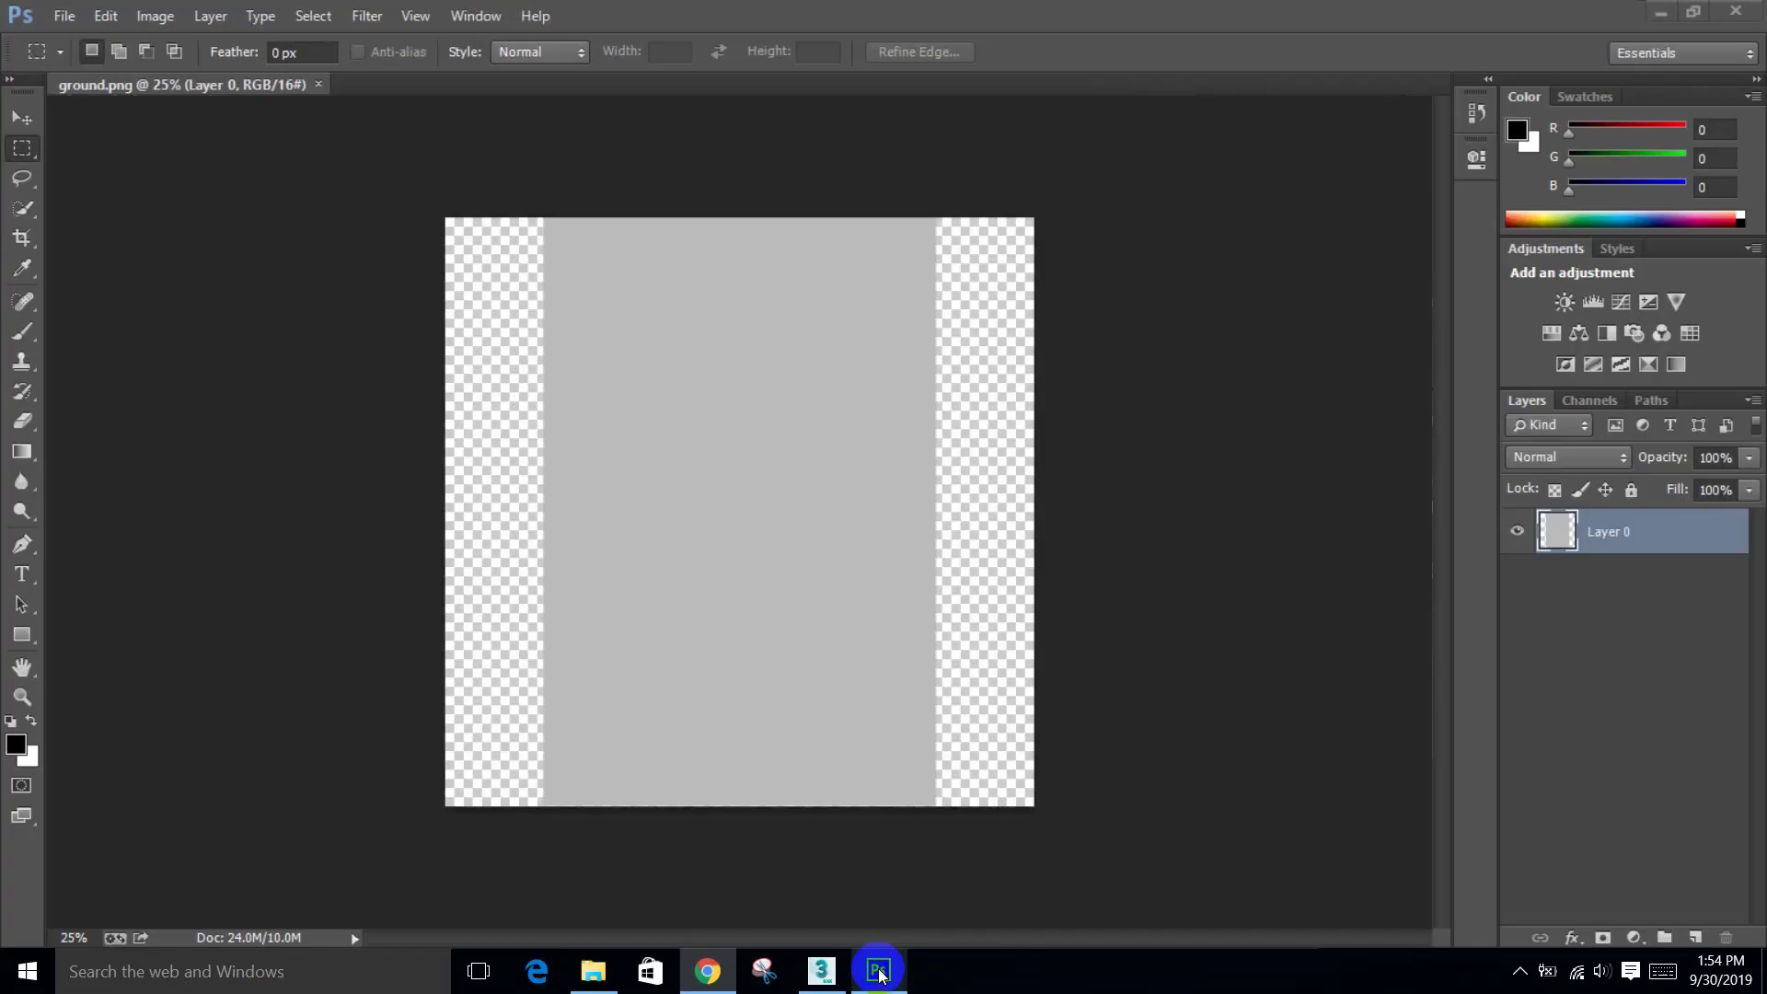
key(ctrl+v)
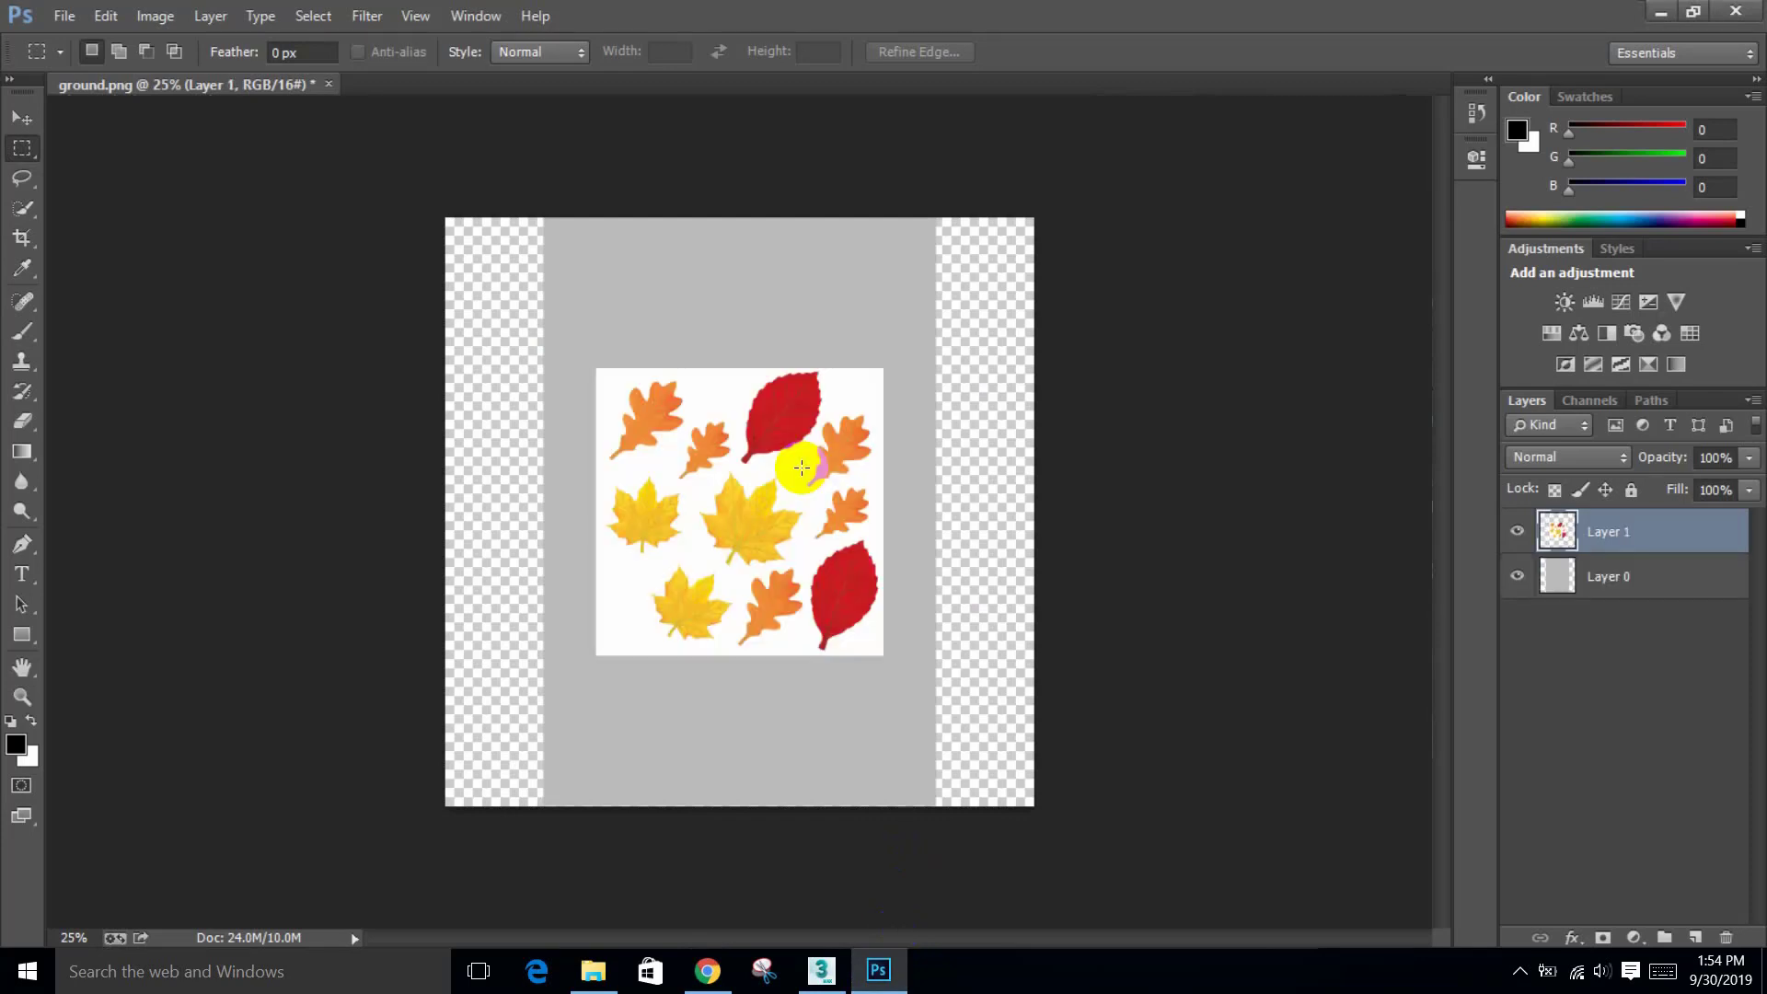
click(22, 118)
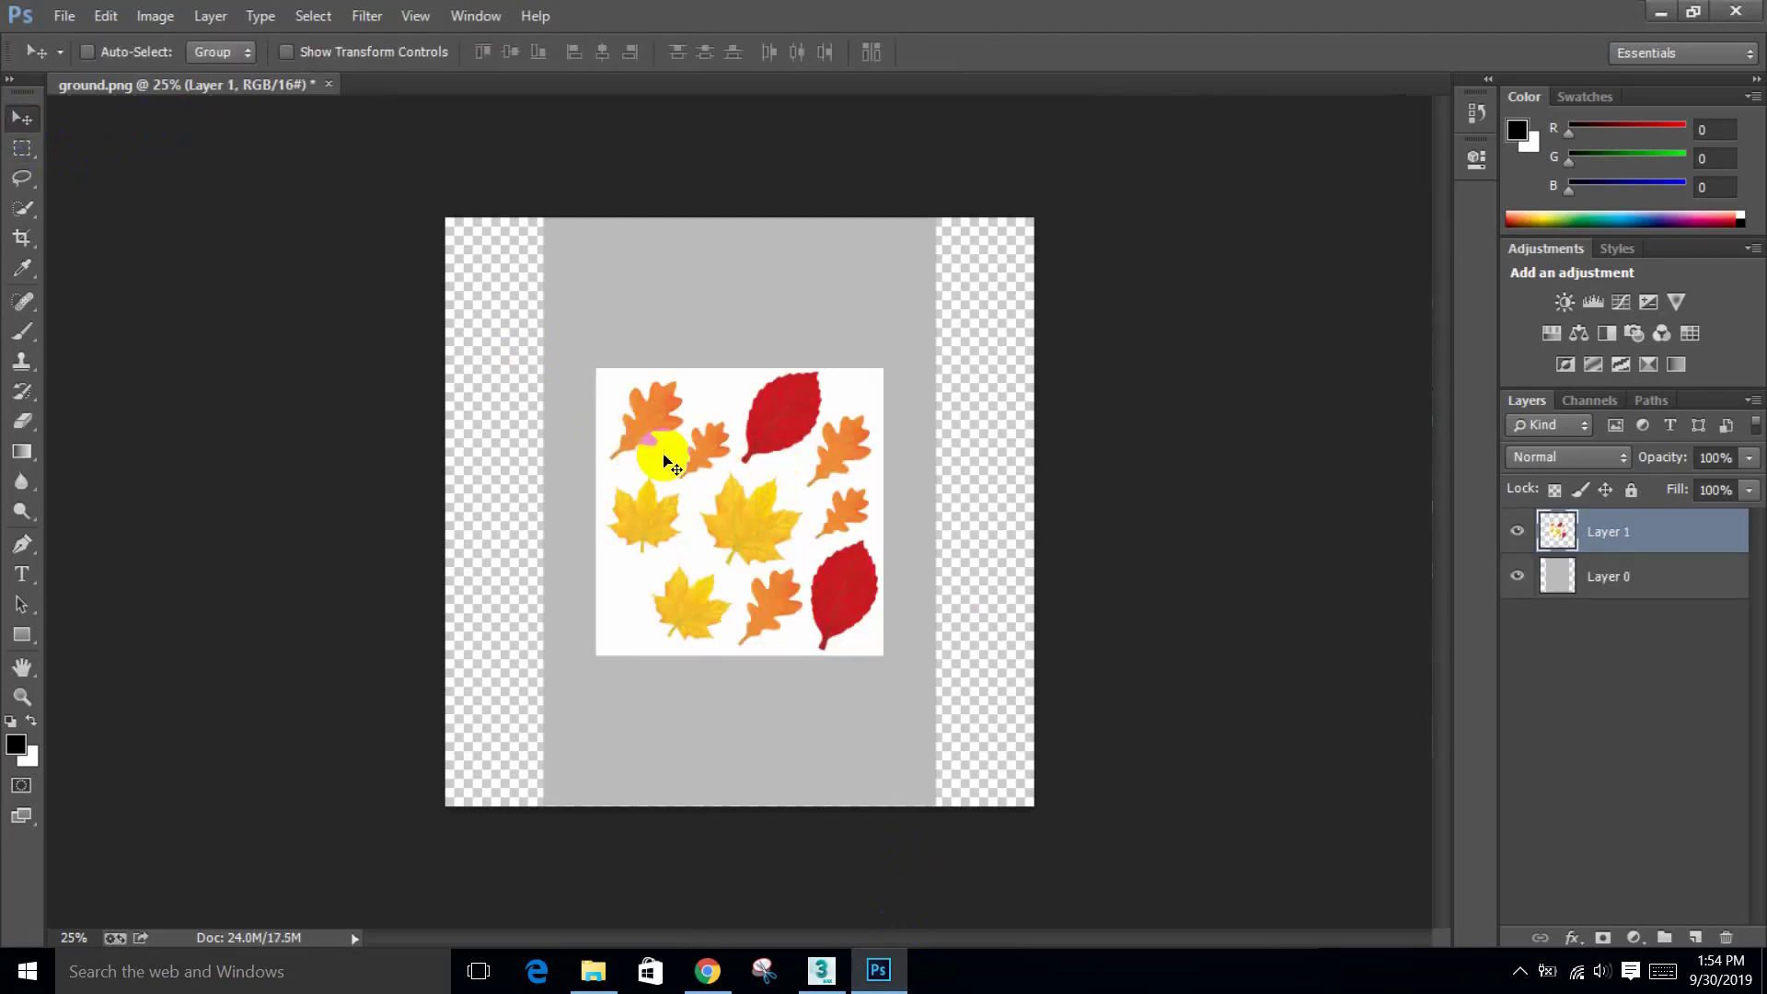
drag(663, 457, 635, 367)
Step: Back in Chrome, close the cutouts image tab and open the related 123rf Autumn Leaves Set image in its own tab
key(alt+Tab)
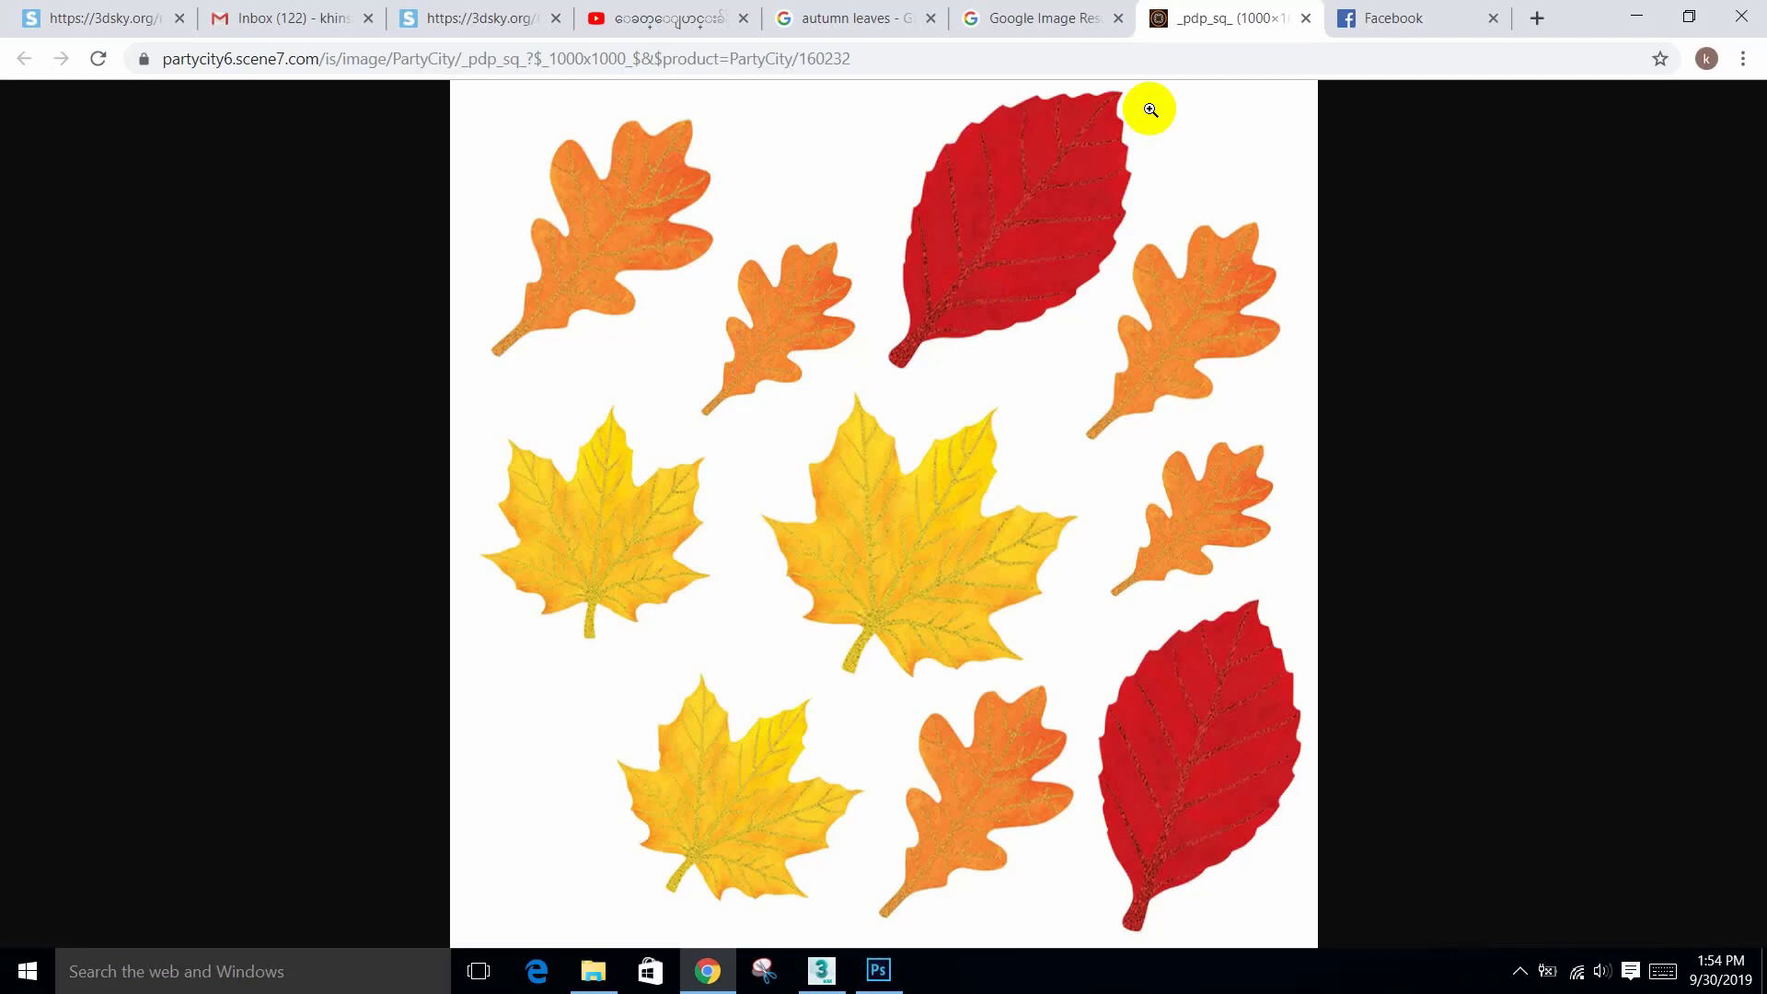
click(1306, 17)
scroll(888, 462, down, 5)
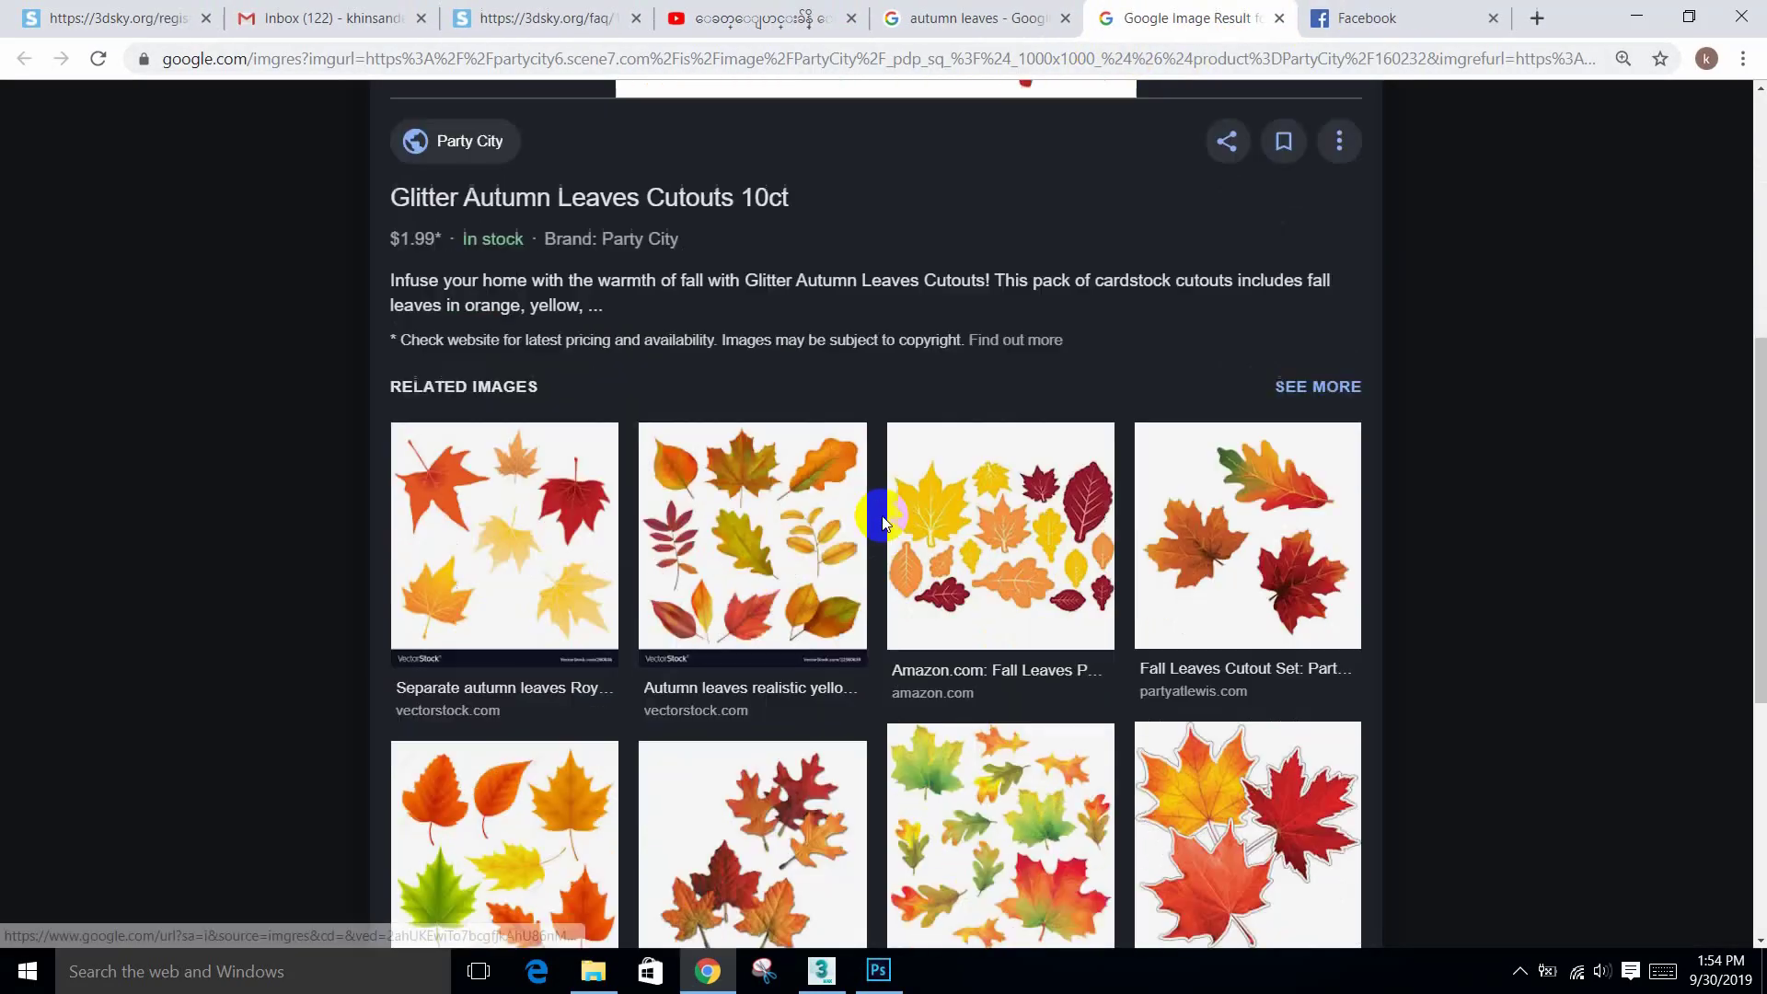
scroll(883, 522, down, 4)
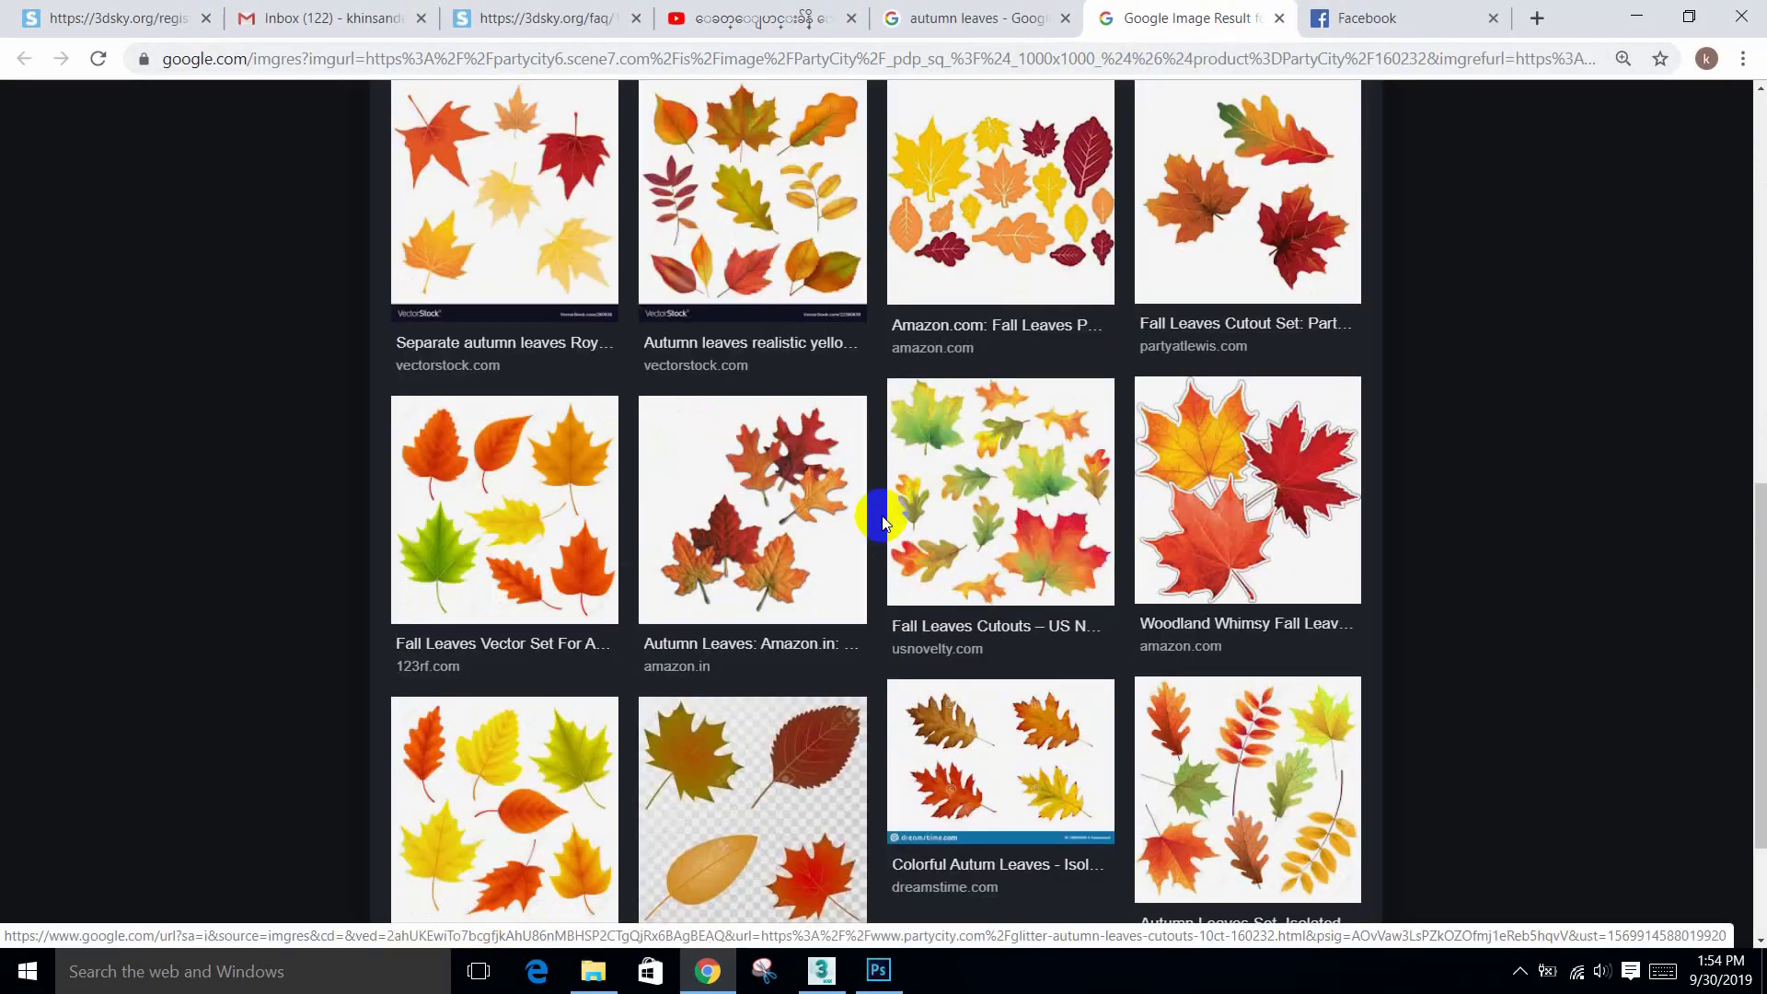
scroll(884, 522, down, 2)
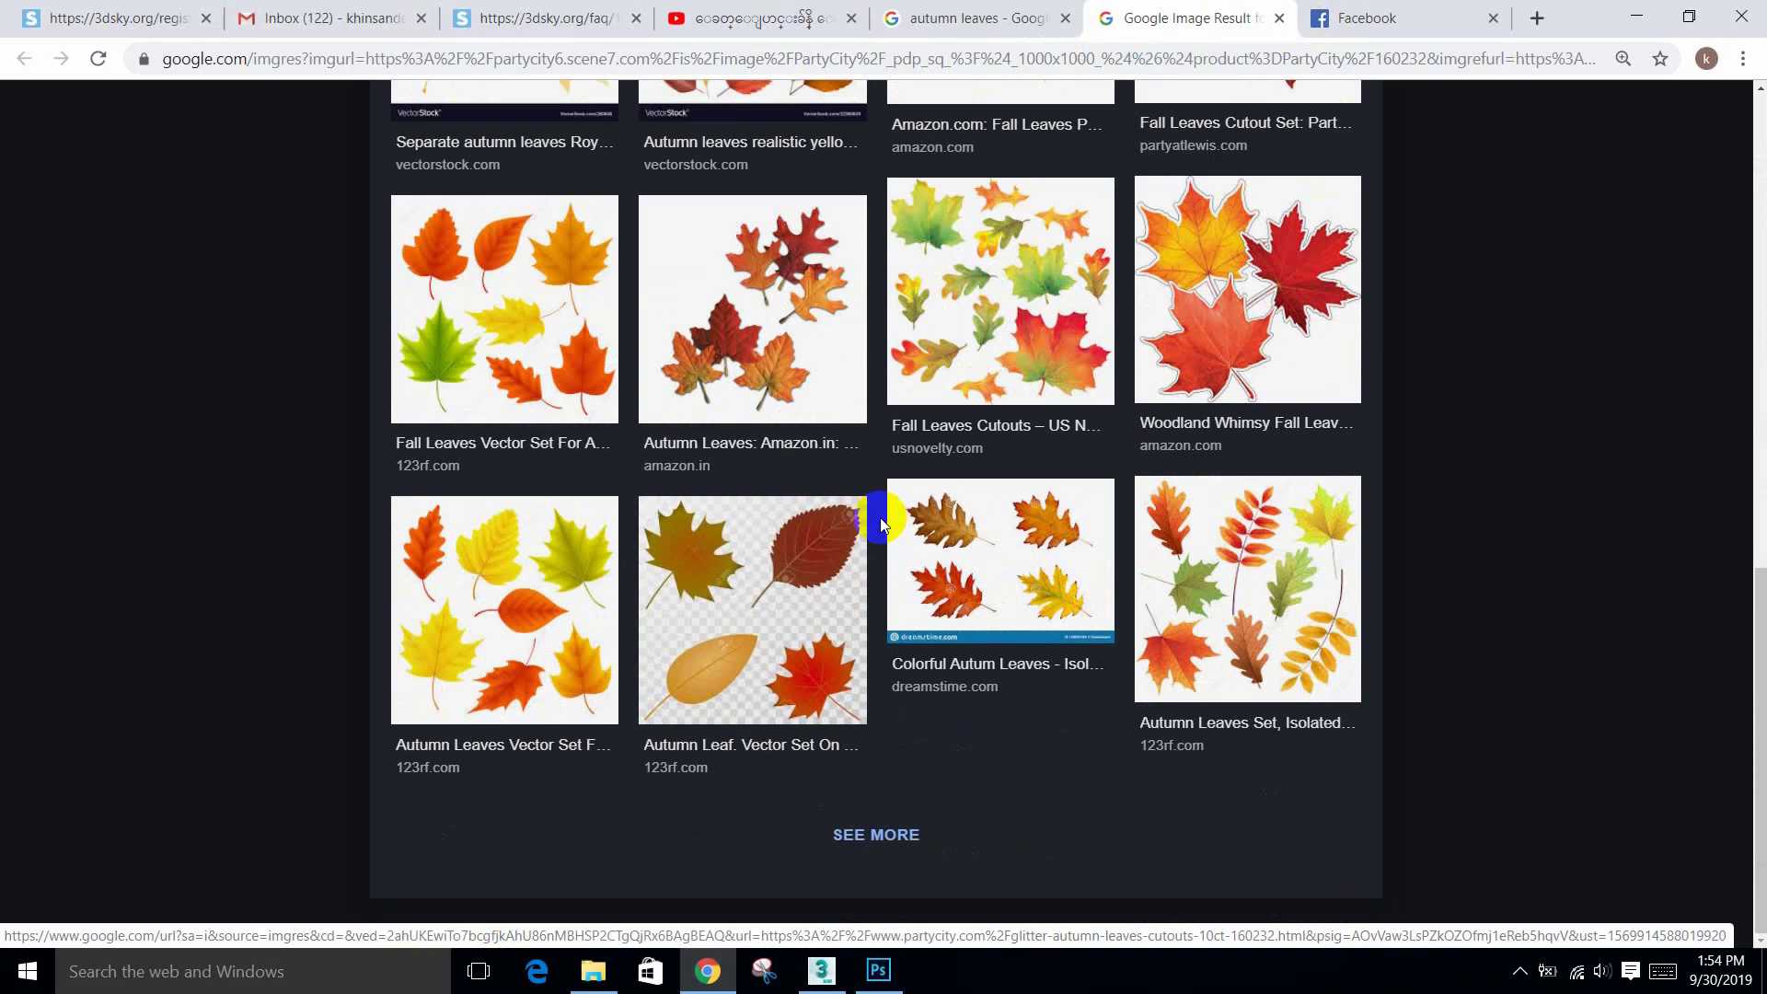
click(1243, 598)
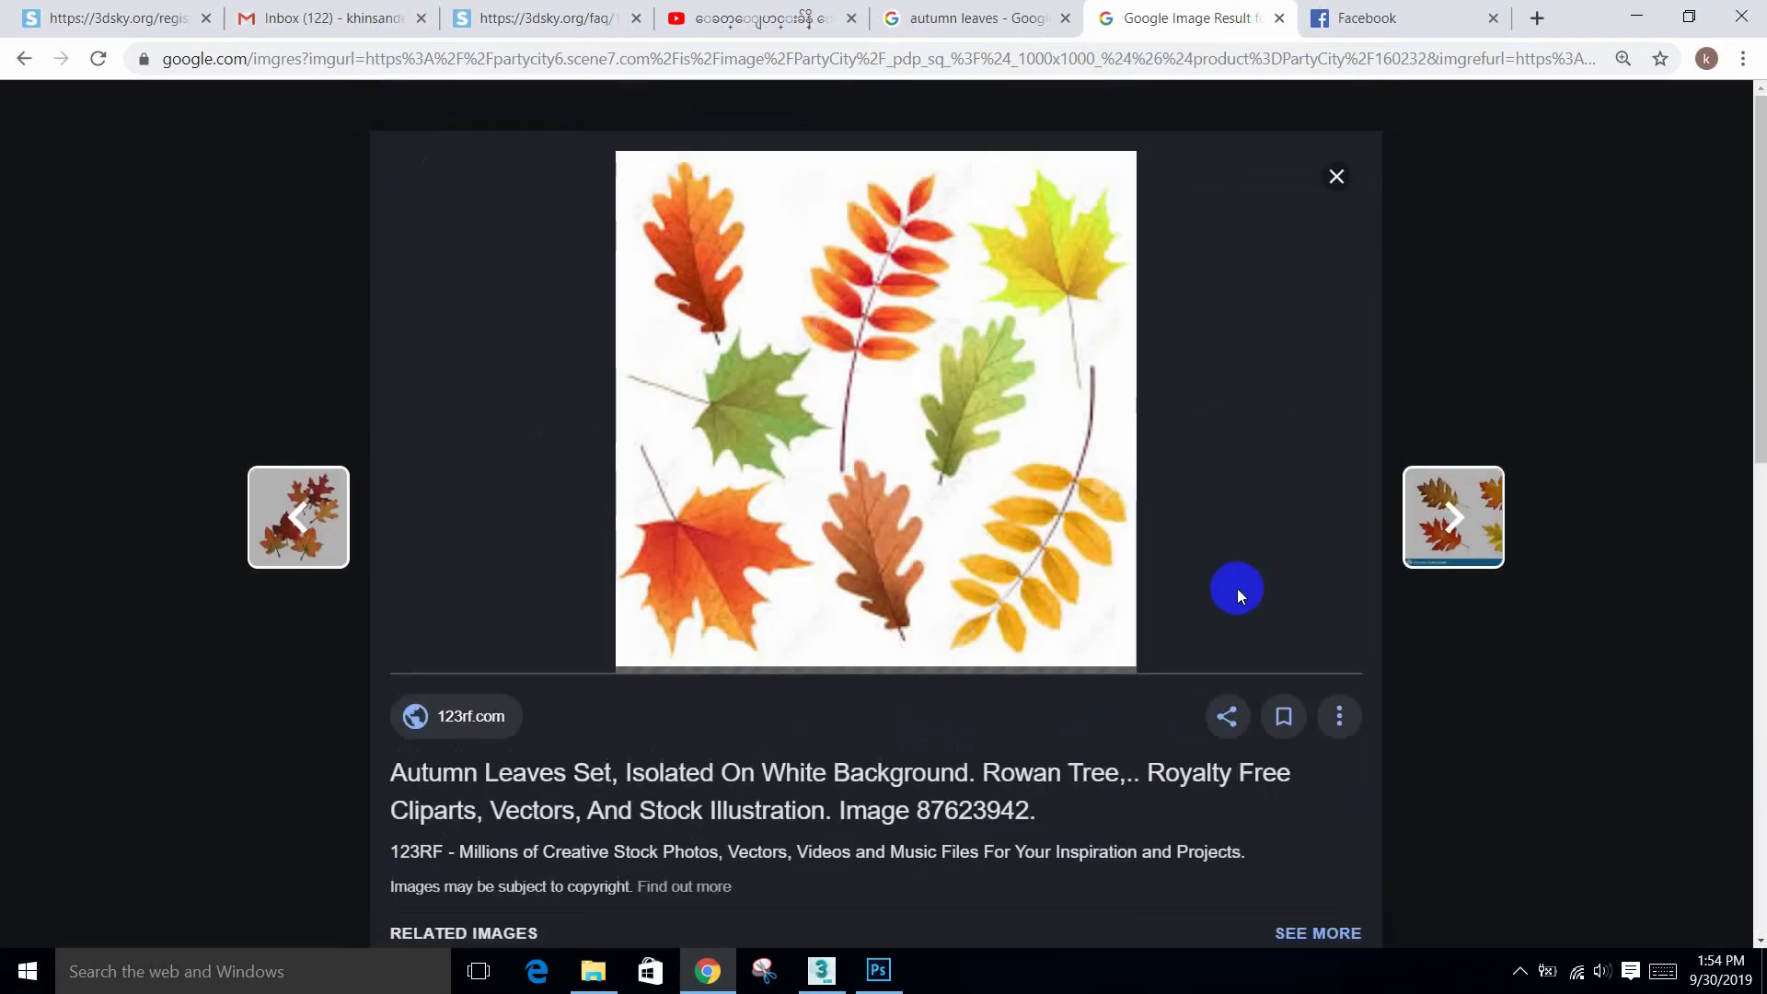
right_click(899, 427)
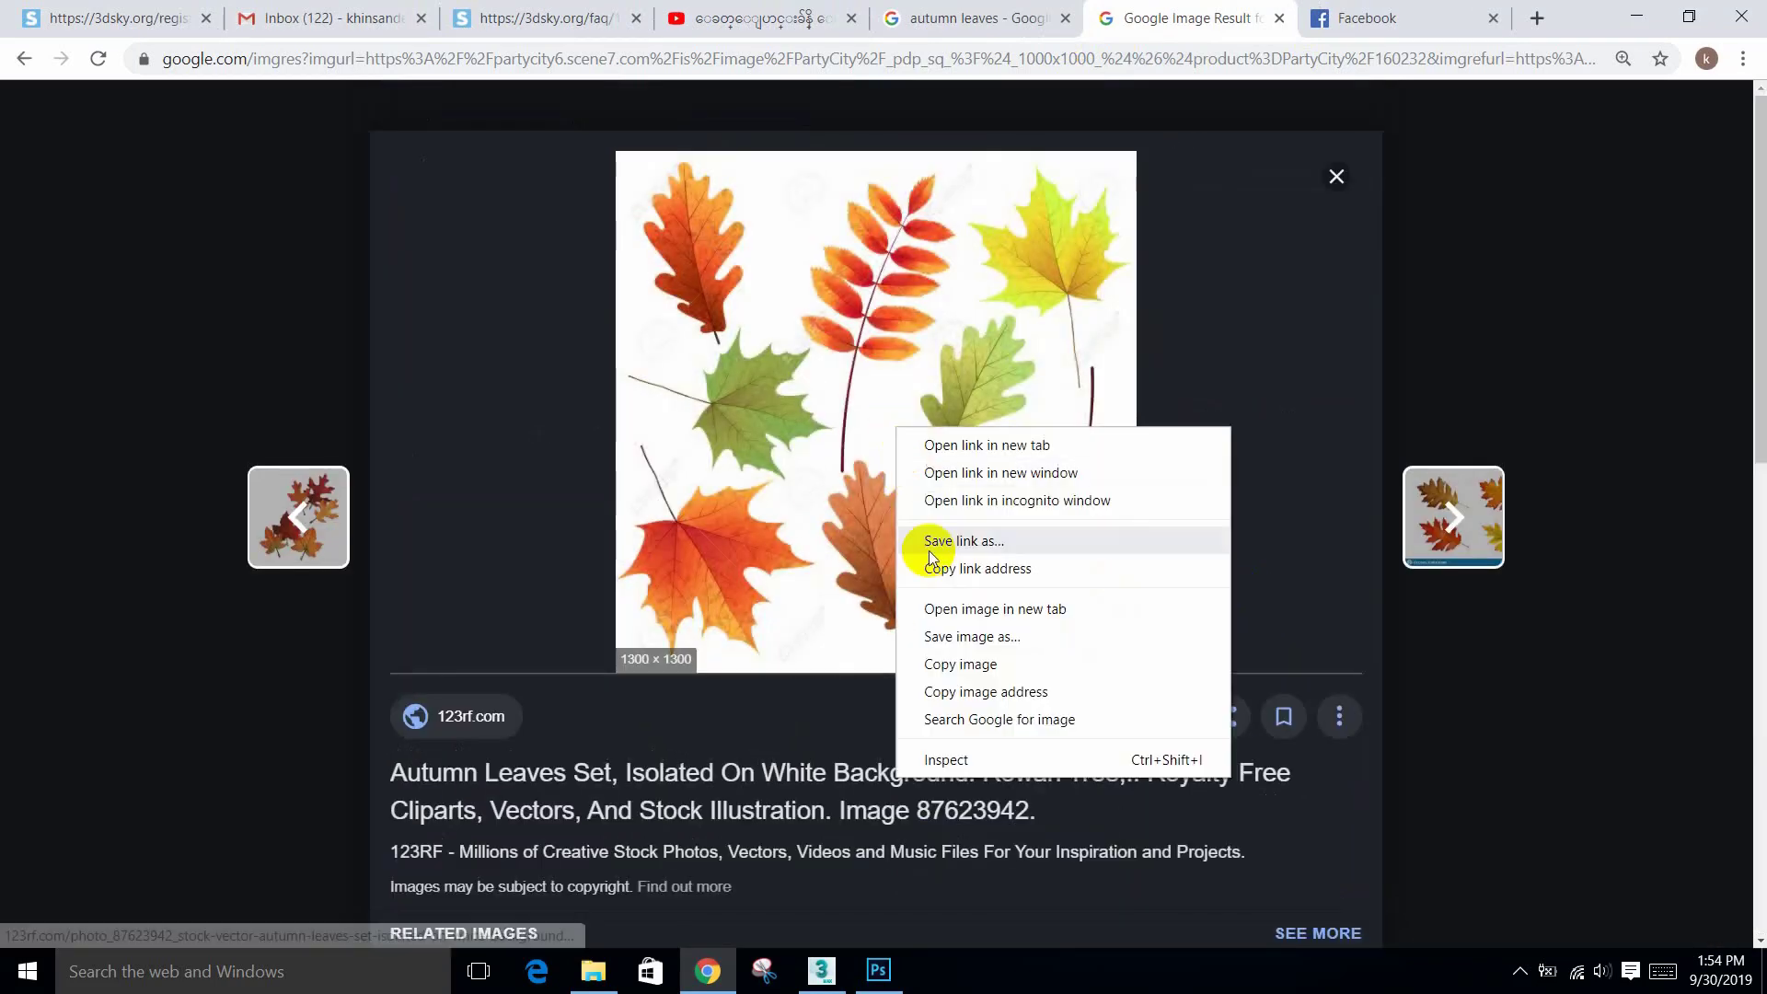
click(945, 611)
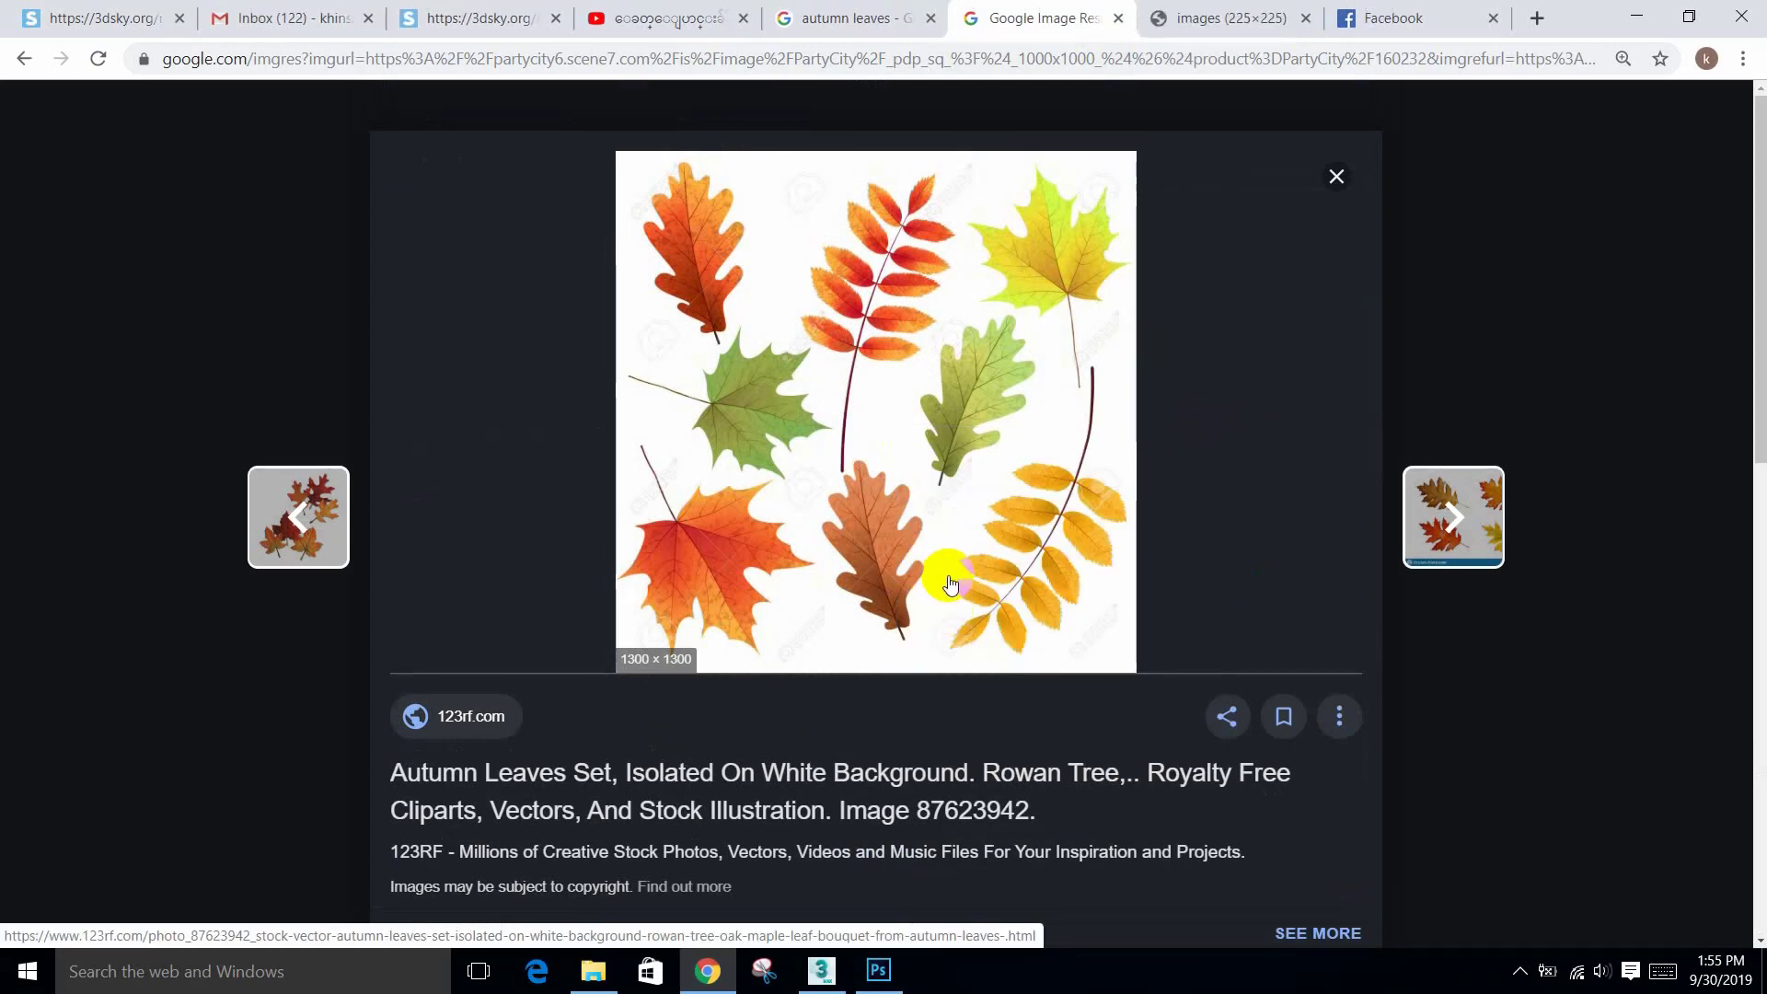
click(1174, 17)
Step: Copy the 123rf autumn leaves set image and paste it into ground.png in Photoshop
right_click(925, 428)
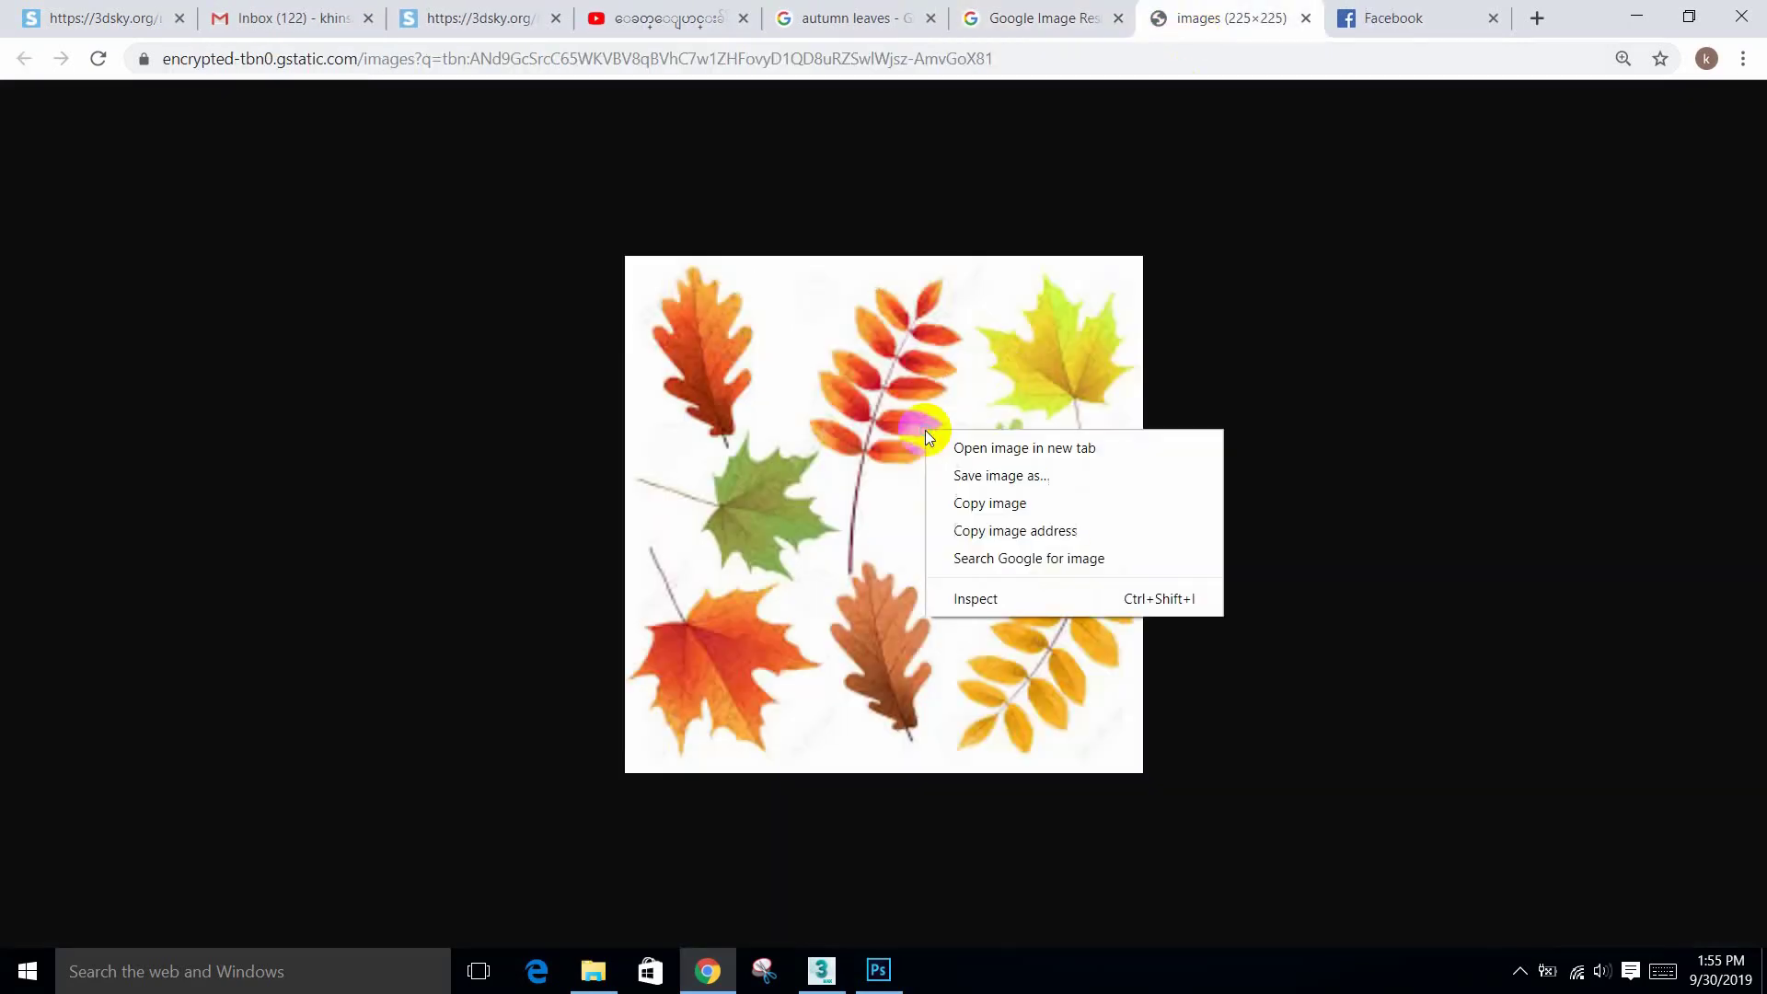
click(947, 476)
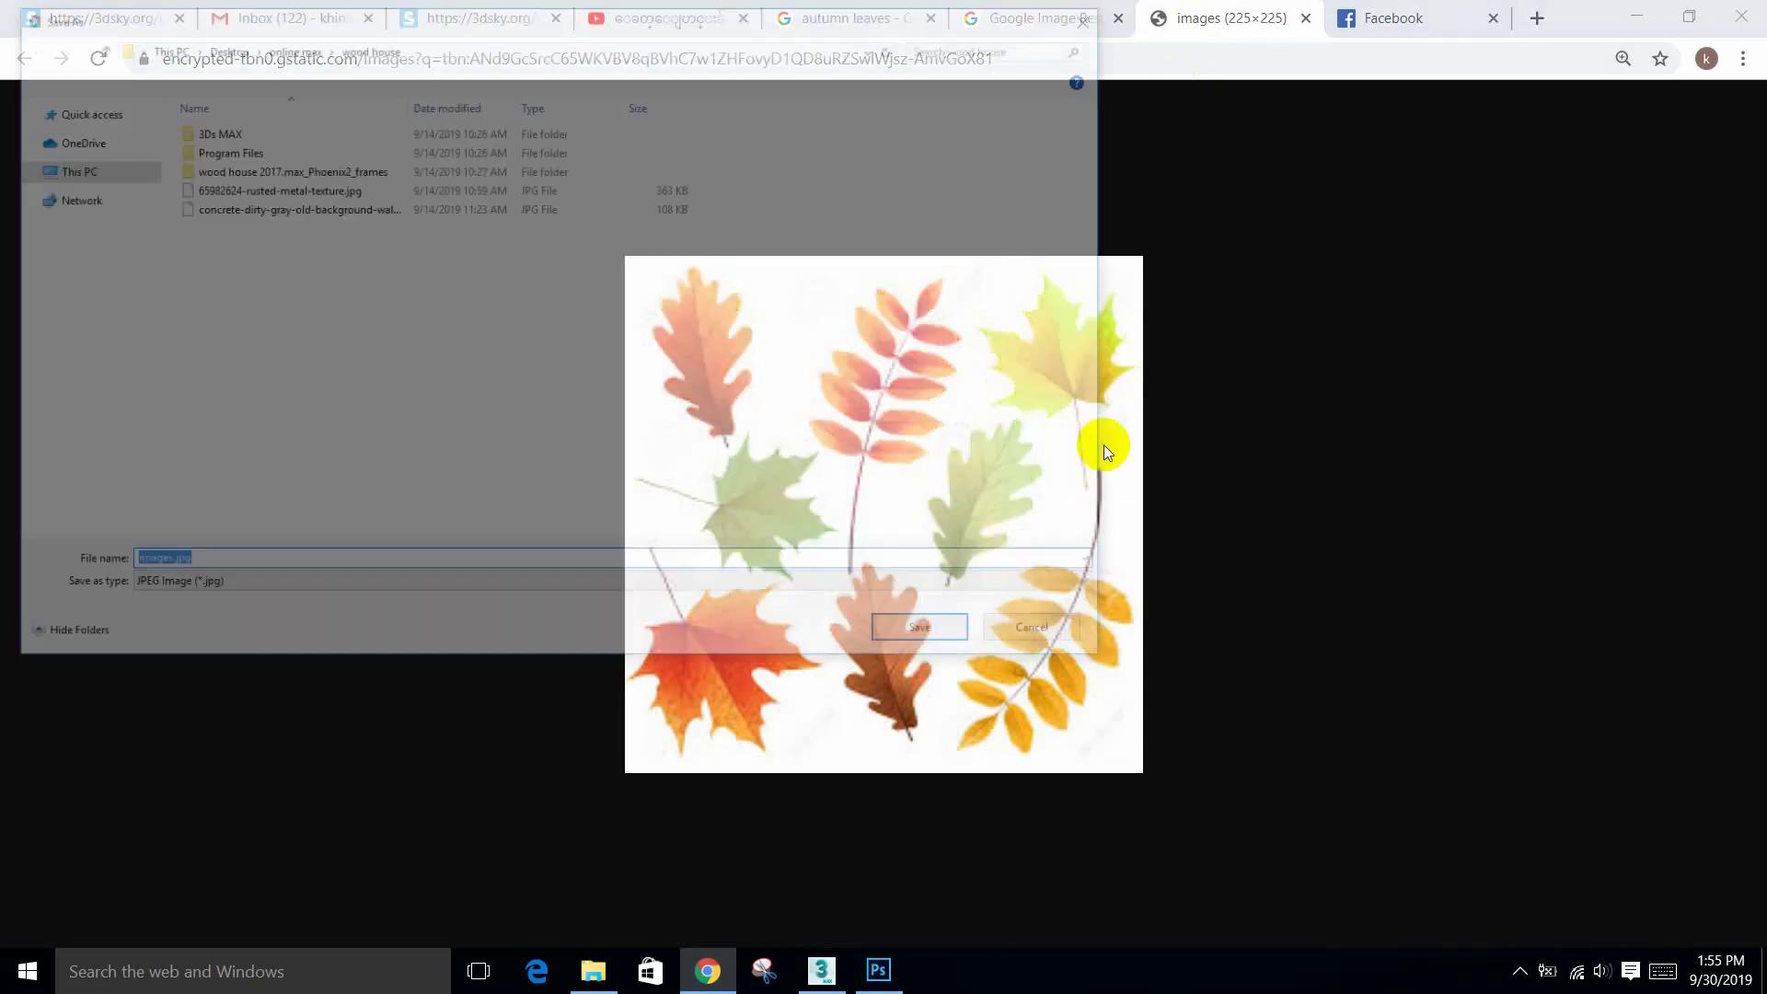
click(1057, 642)
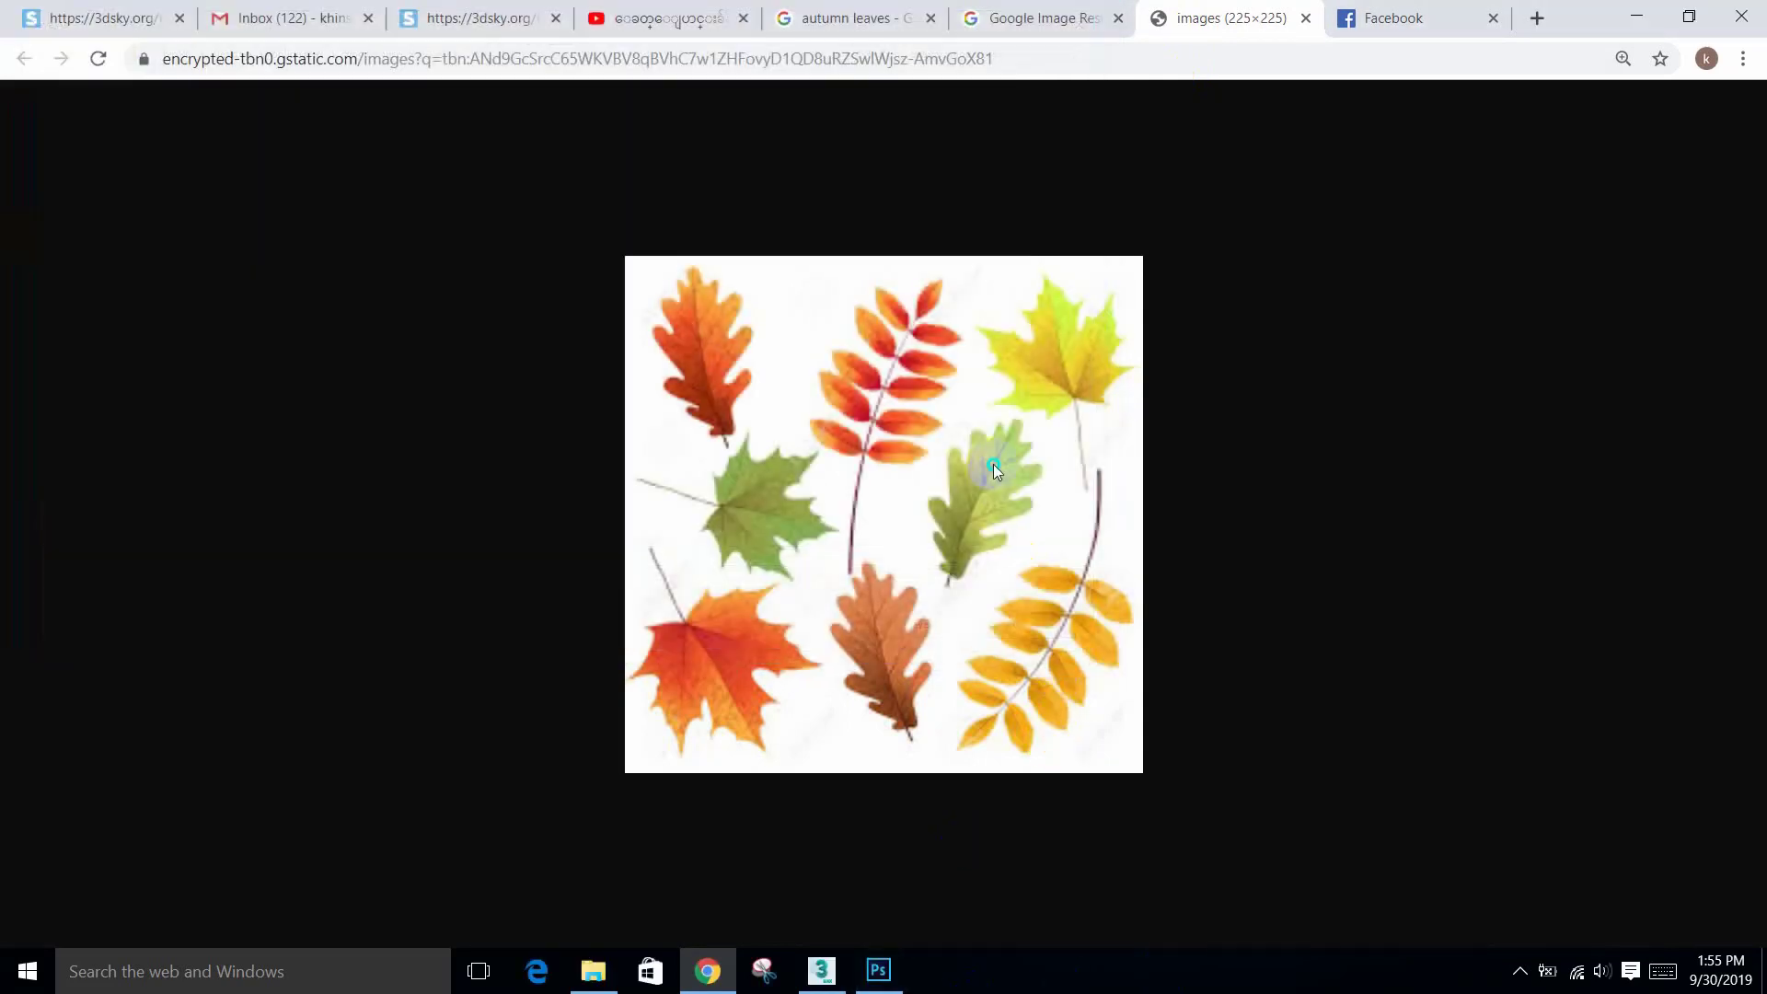
right_click(992, 463)
click(1007, 543)
click(879, 969)
key(ctrl+v)
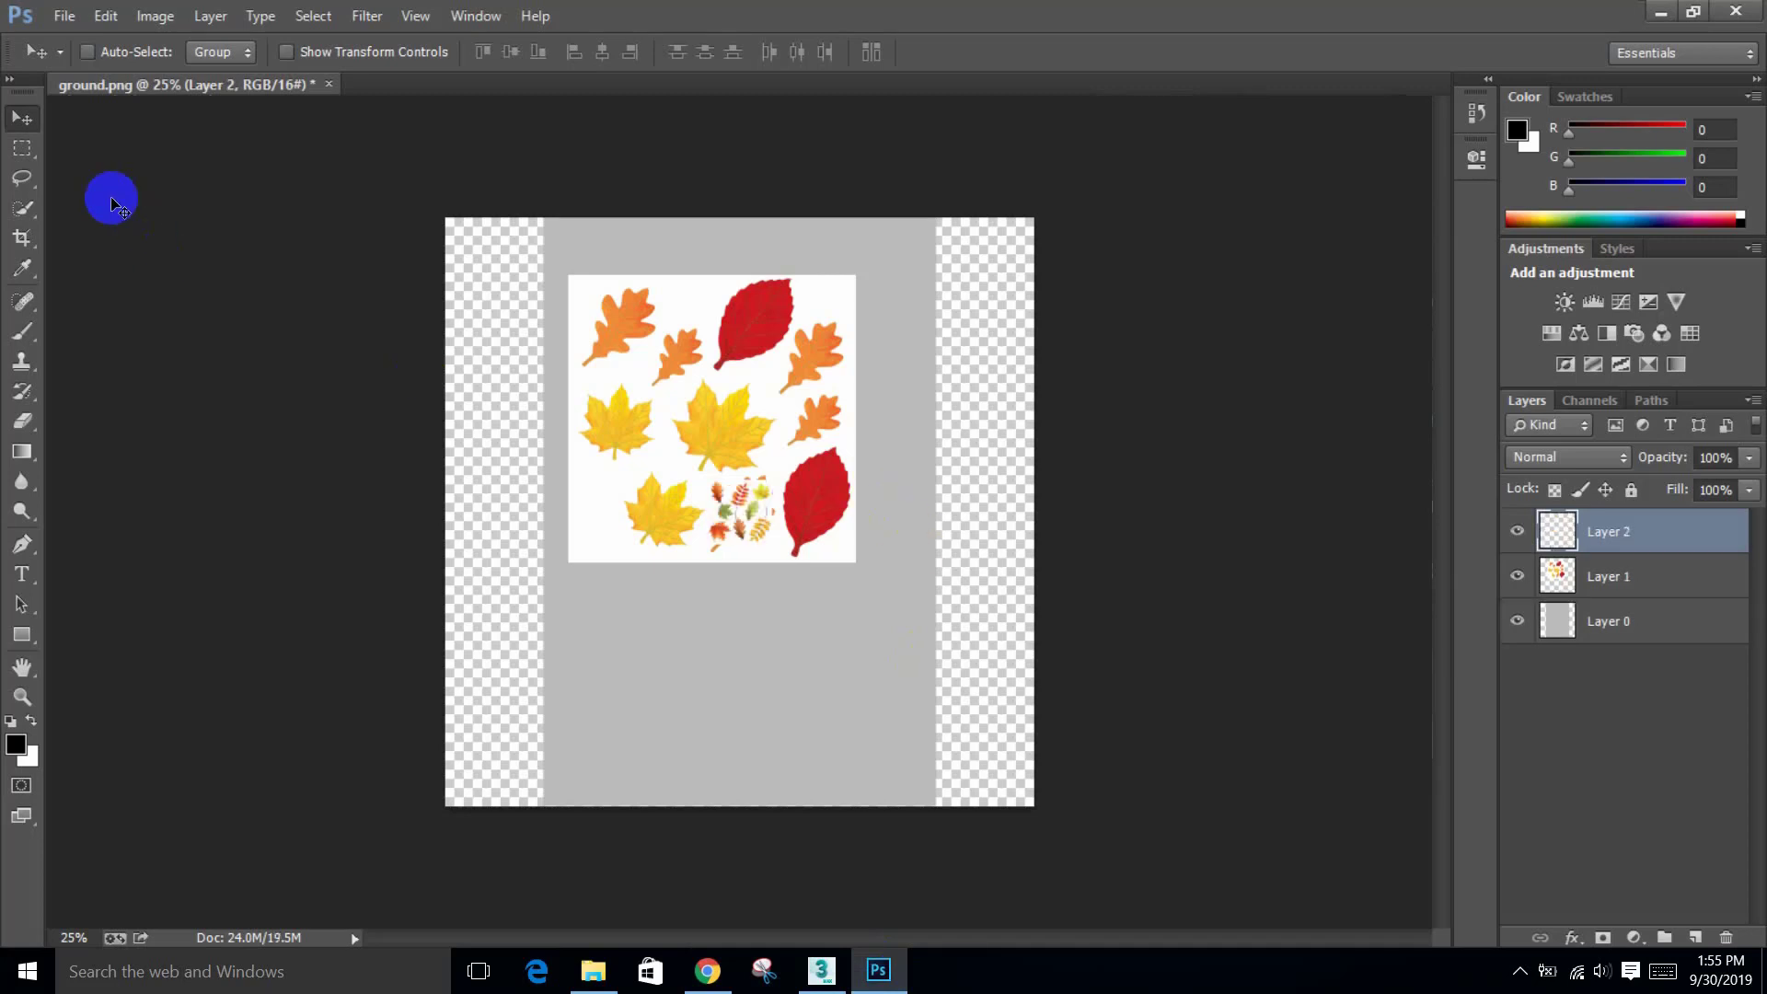
Step: Delete the pasted small leaf set, Layer 2, and close its image tab in Chrome
drag(732, 492, 848, 657)
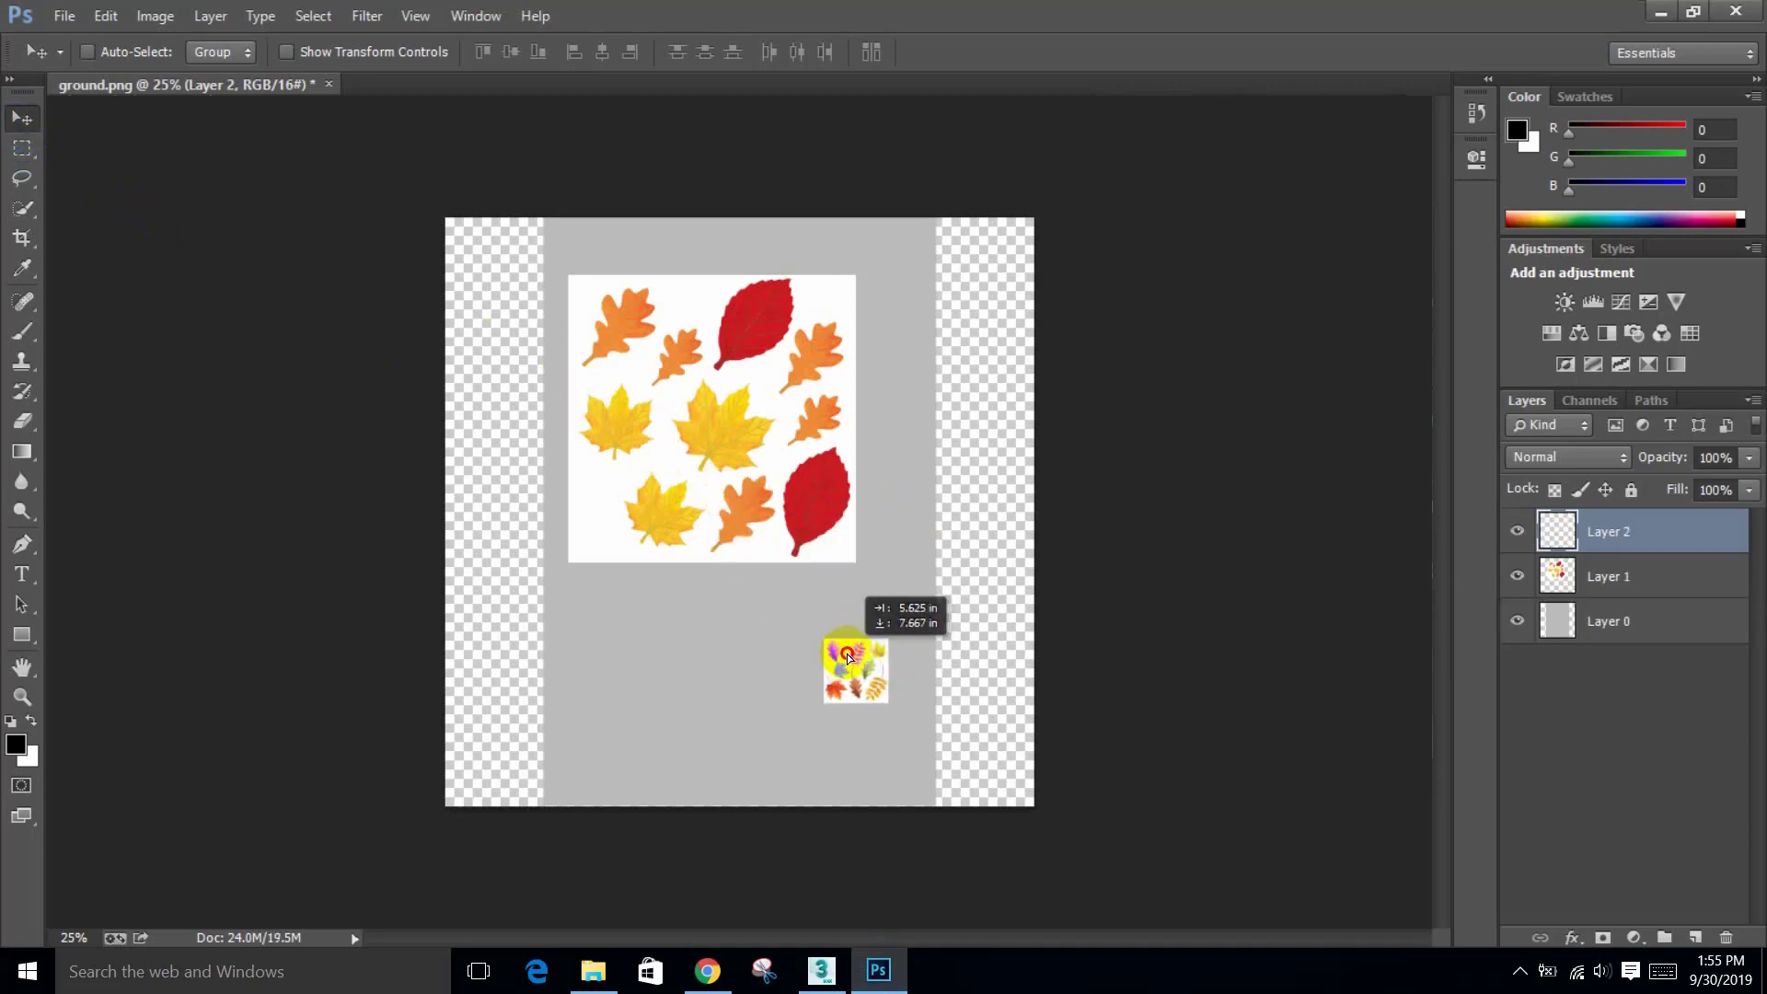
key(Delete)
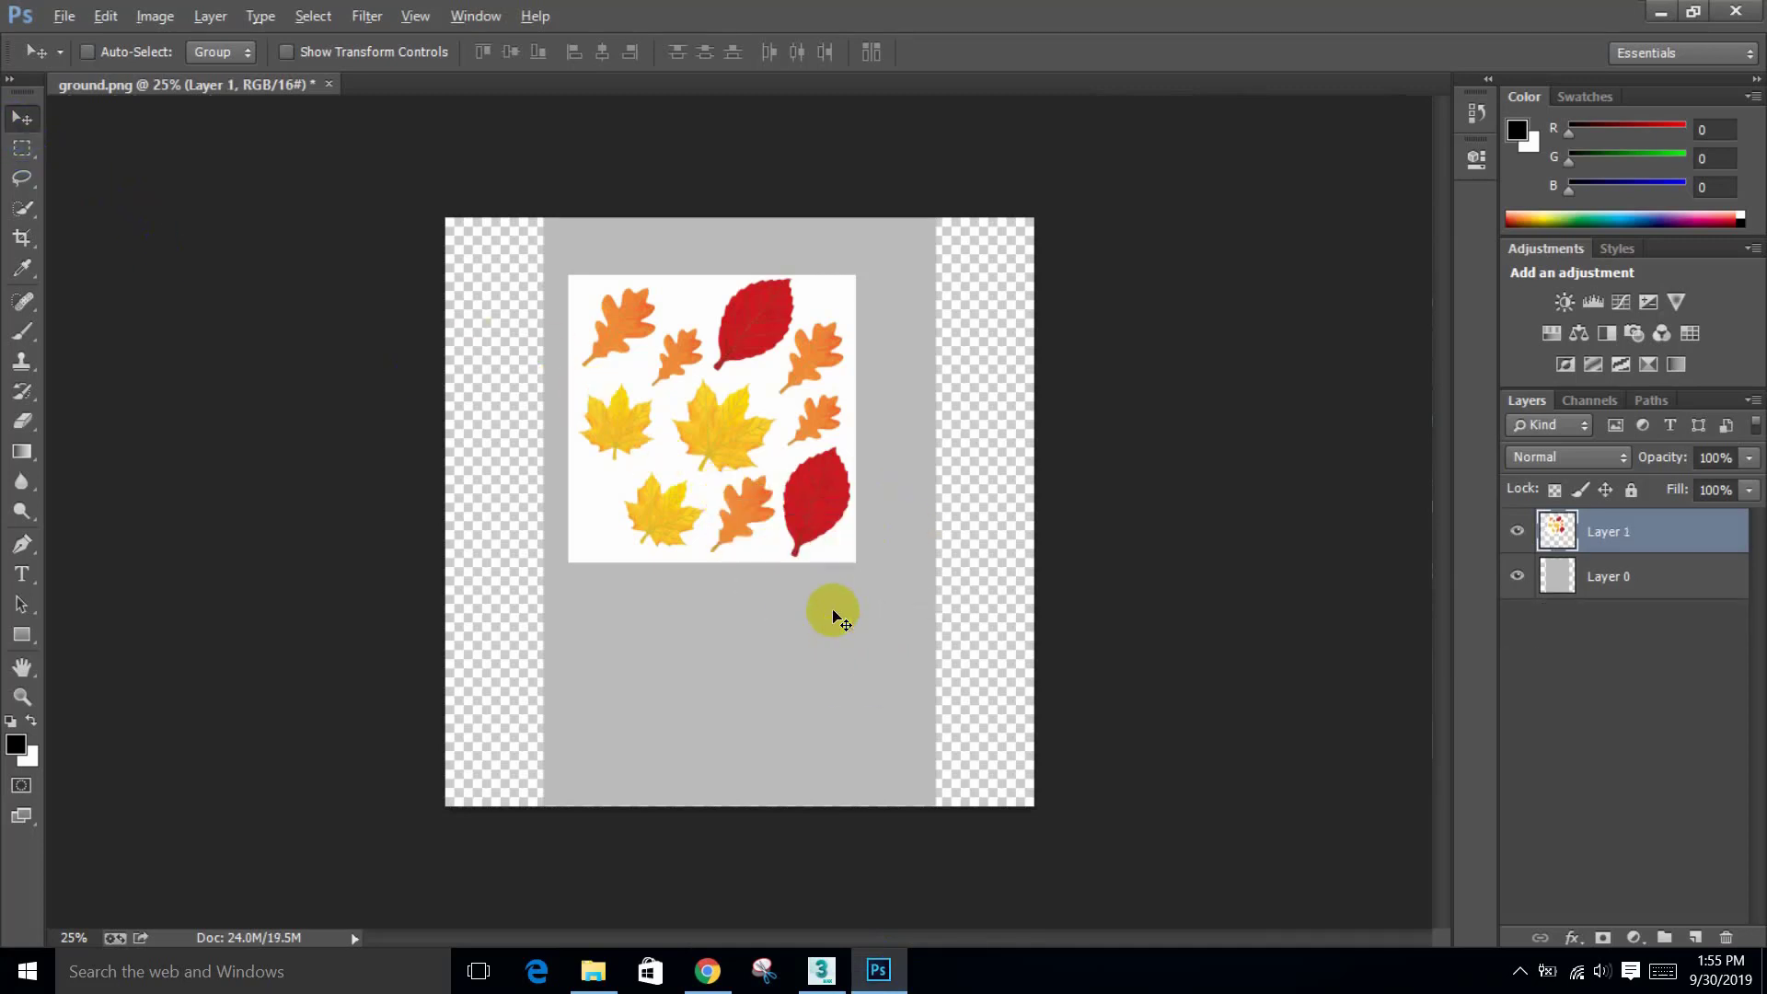
key(alt+Tab)
click(1307, 22)
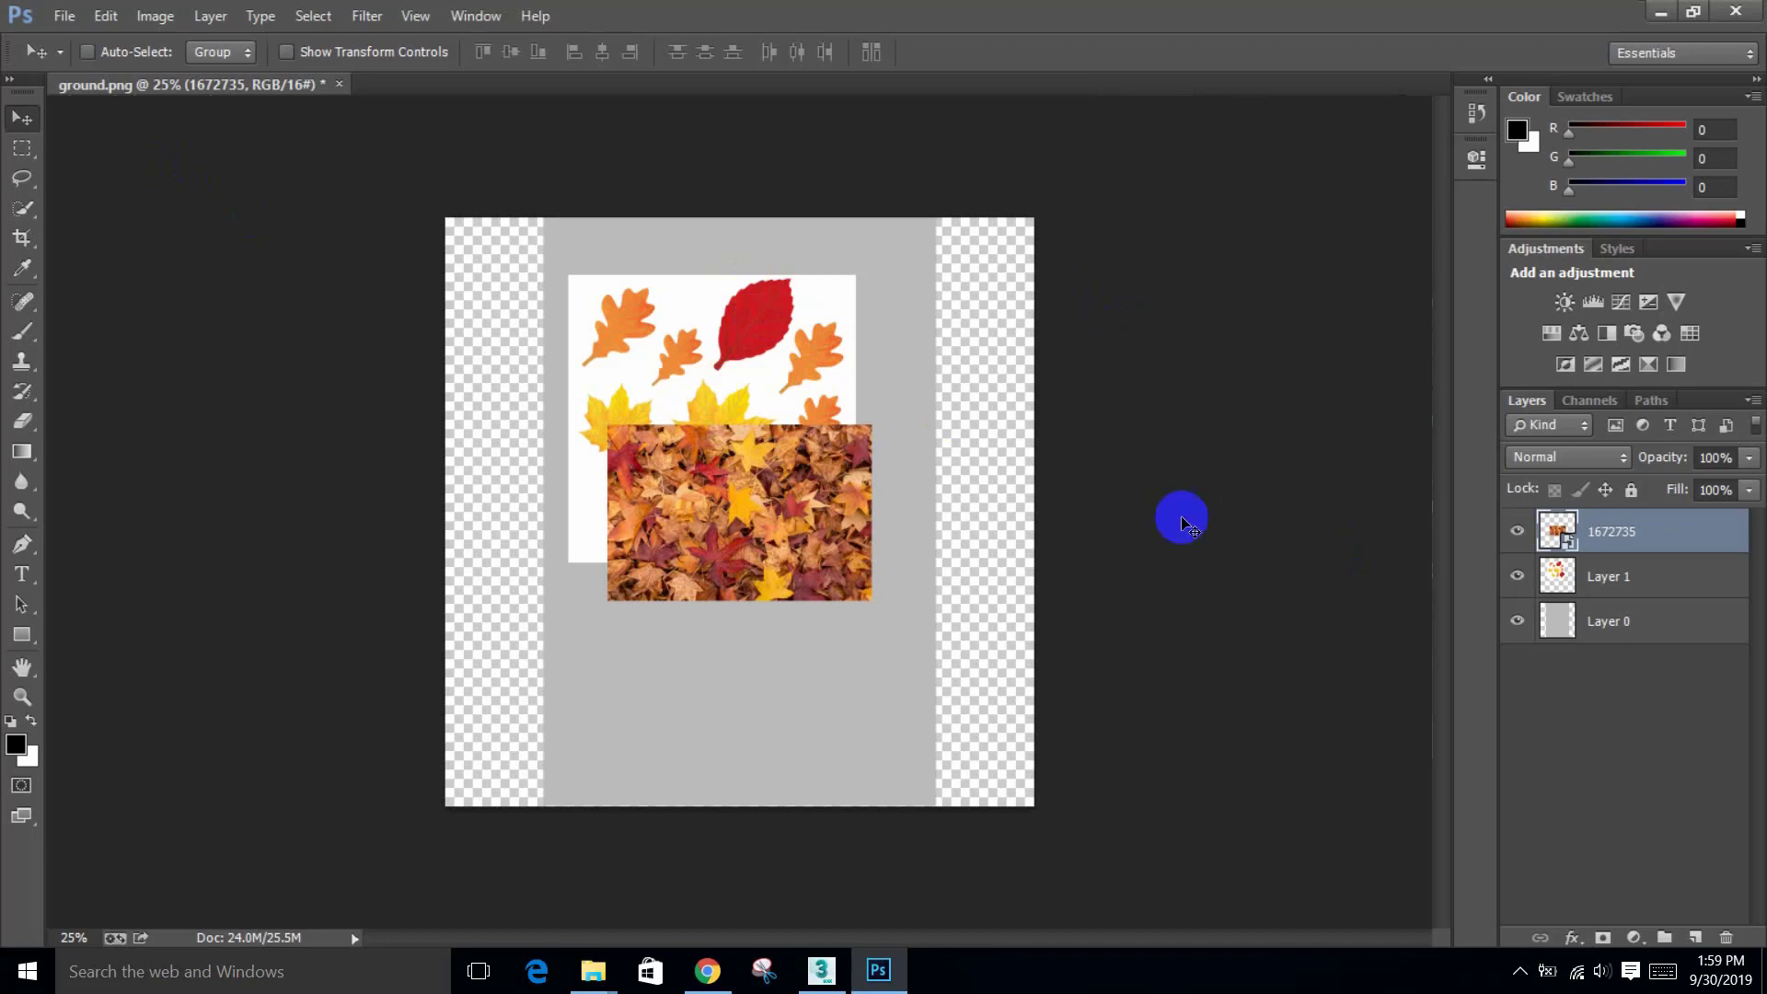
Step: Move the 1672735 autumn-leaf photo to the right of the leaf cutouts and select the cutouts' Layer 1
drag(841, 497, 1112, 496)
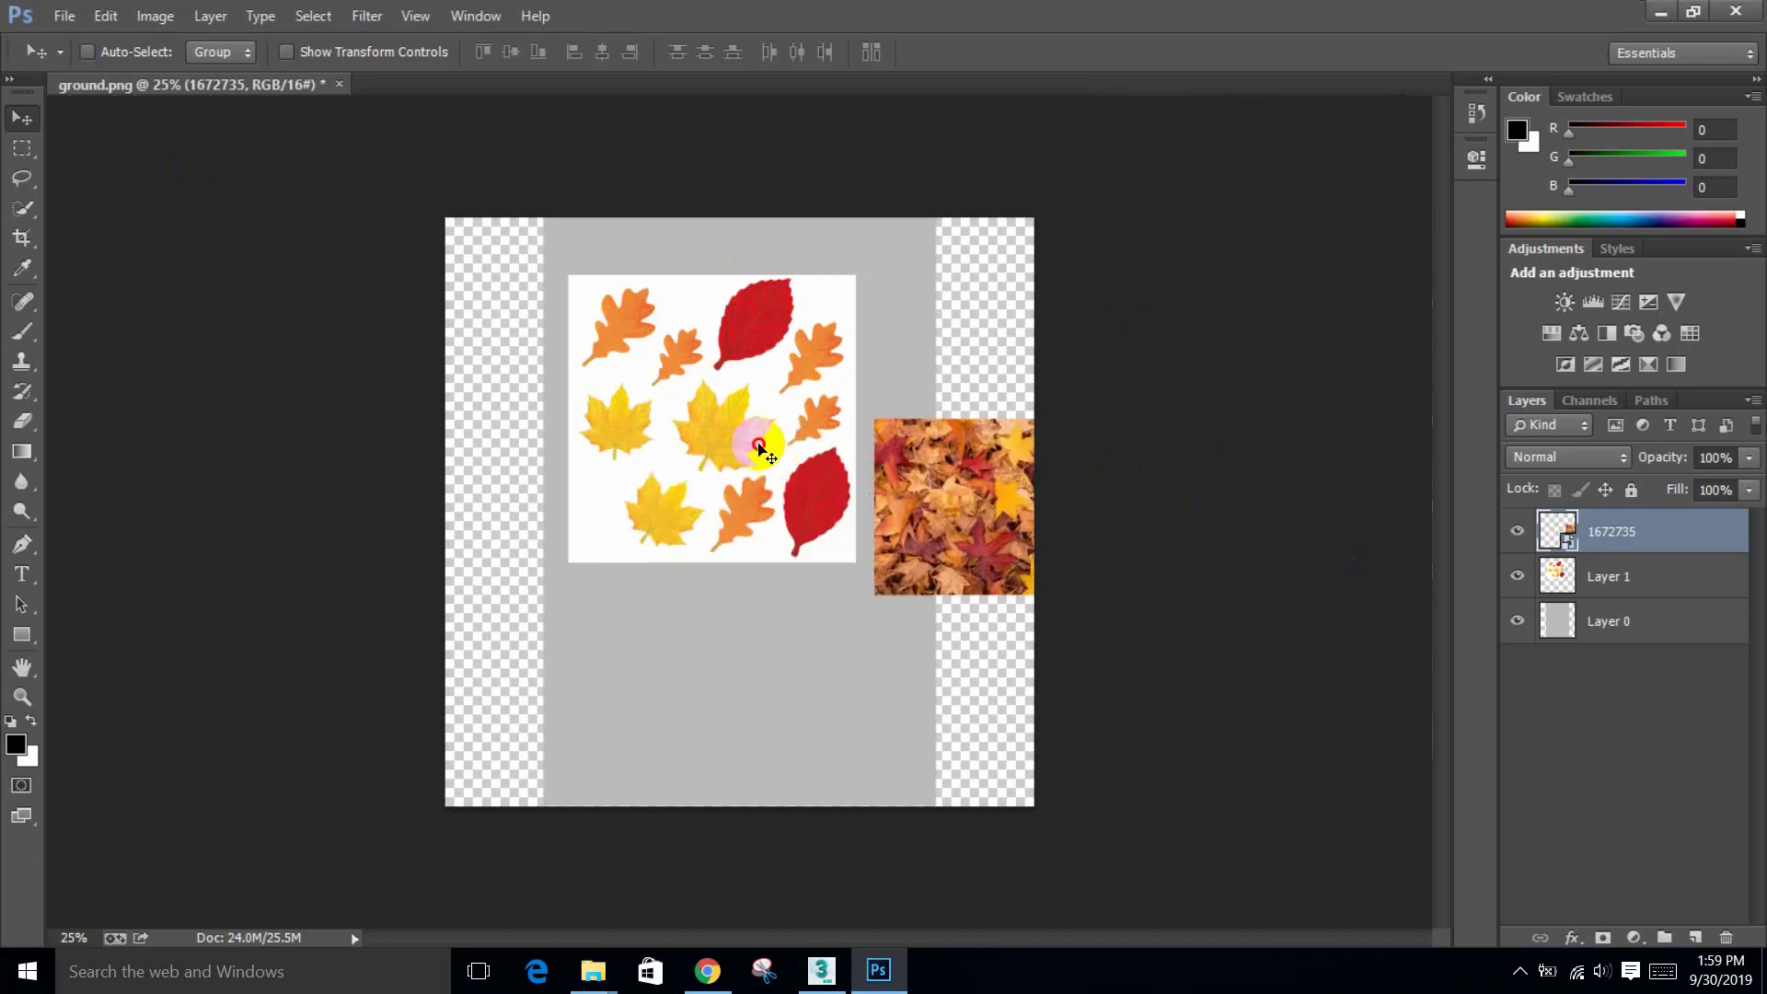
mouse_move(736, 418)
mouse_down()
mouse_move(596, 514)
mouse_move(665, 453)
mouse_move(576, 440)
mouse_up()
right_click(636, 388)
click(653, 402)
Step: Select the white background around the leaf cutouts on Layer 1 with the Magic Wand, delete it and deselect
key(w)
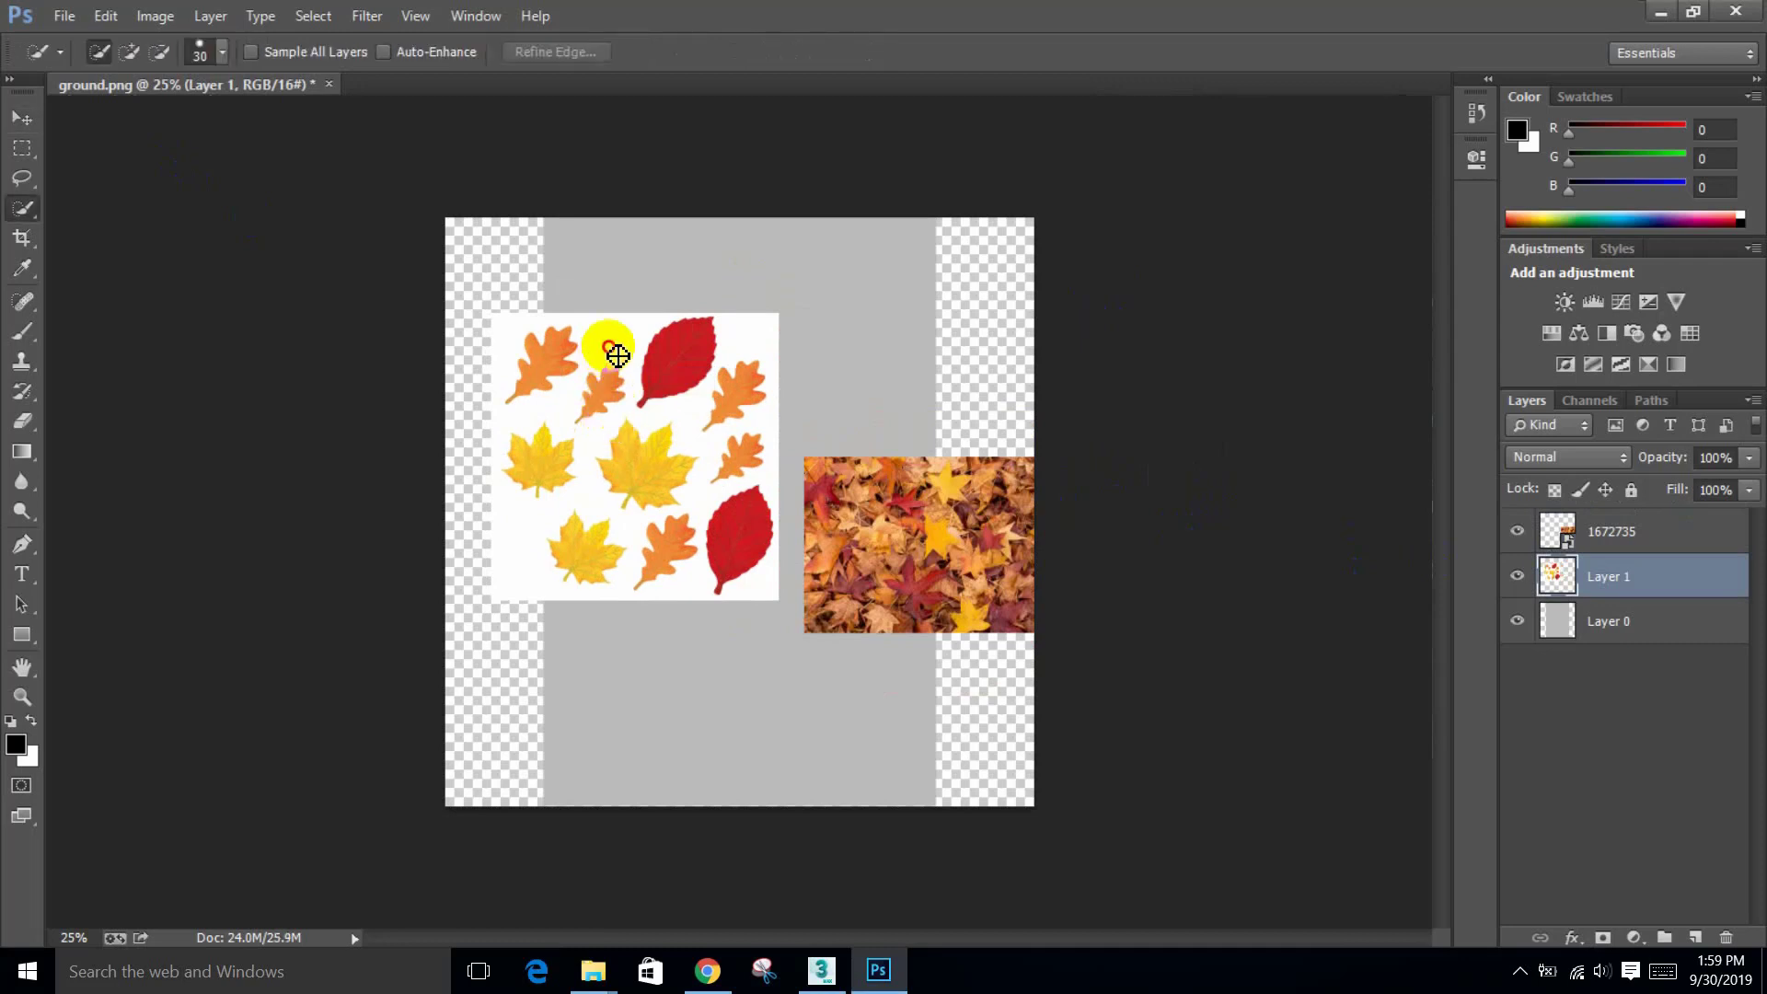
click(631, 344)
key(ctrl+plus)
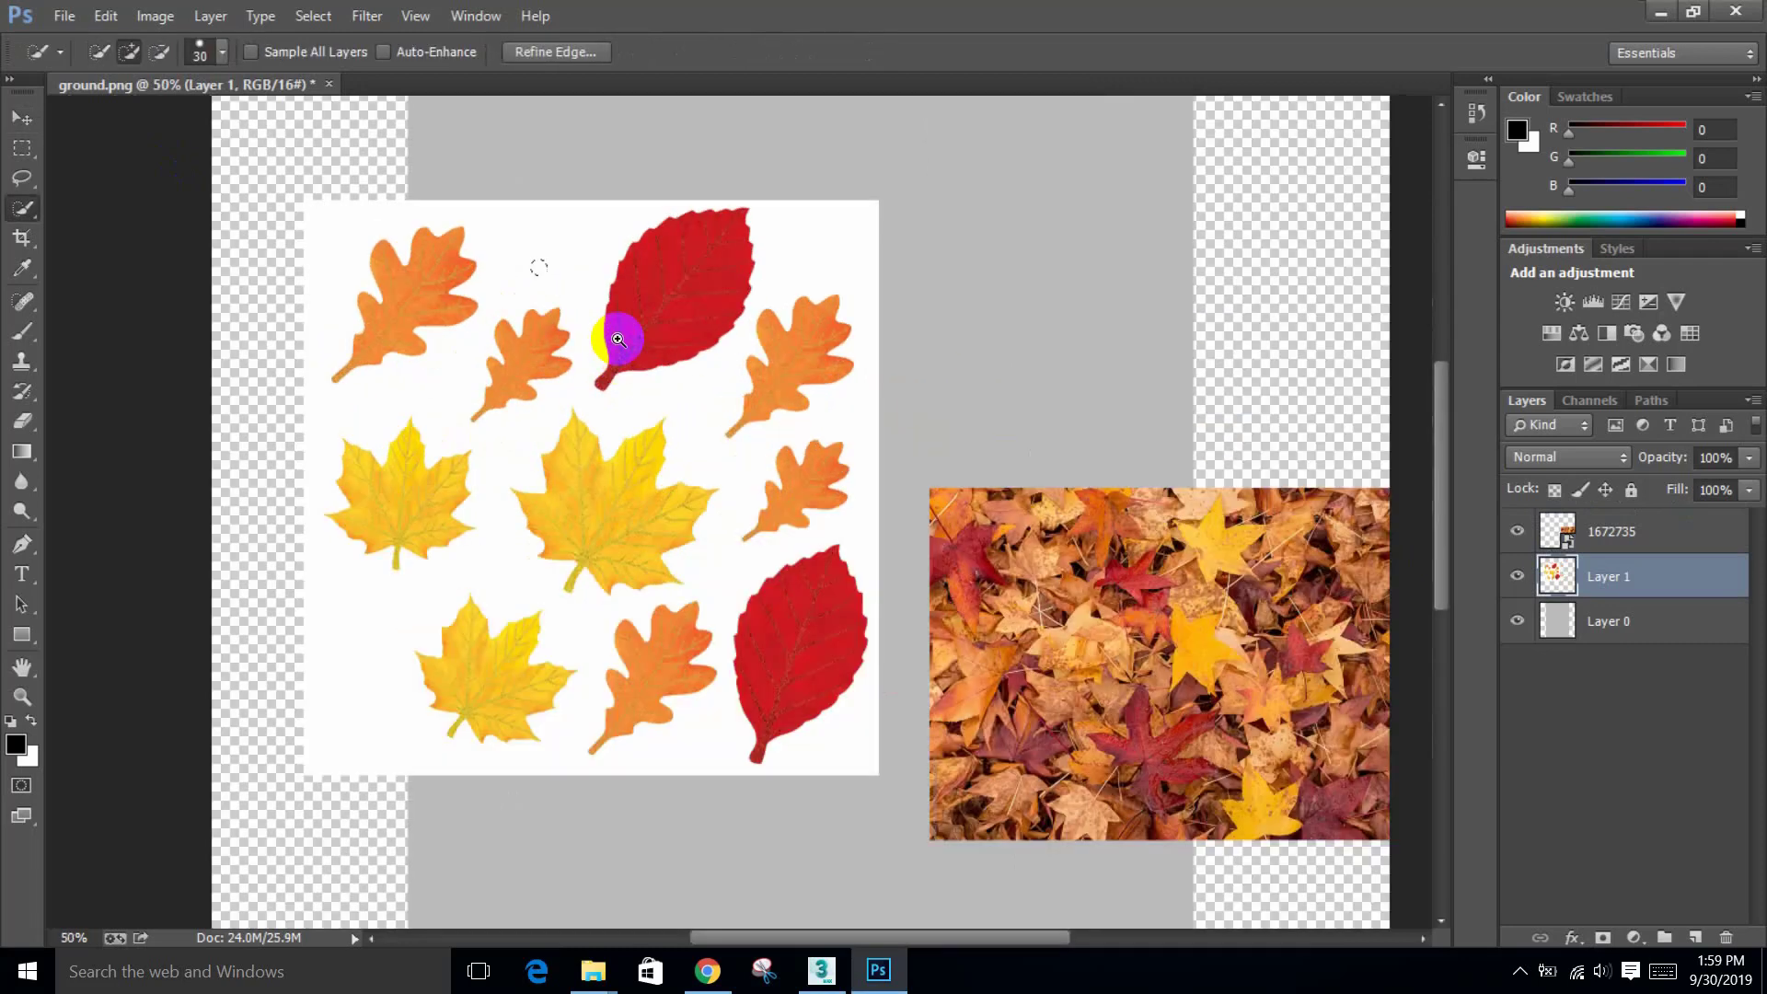
click(39, 209)
click(83, 235)
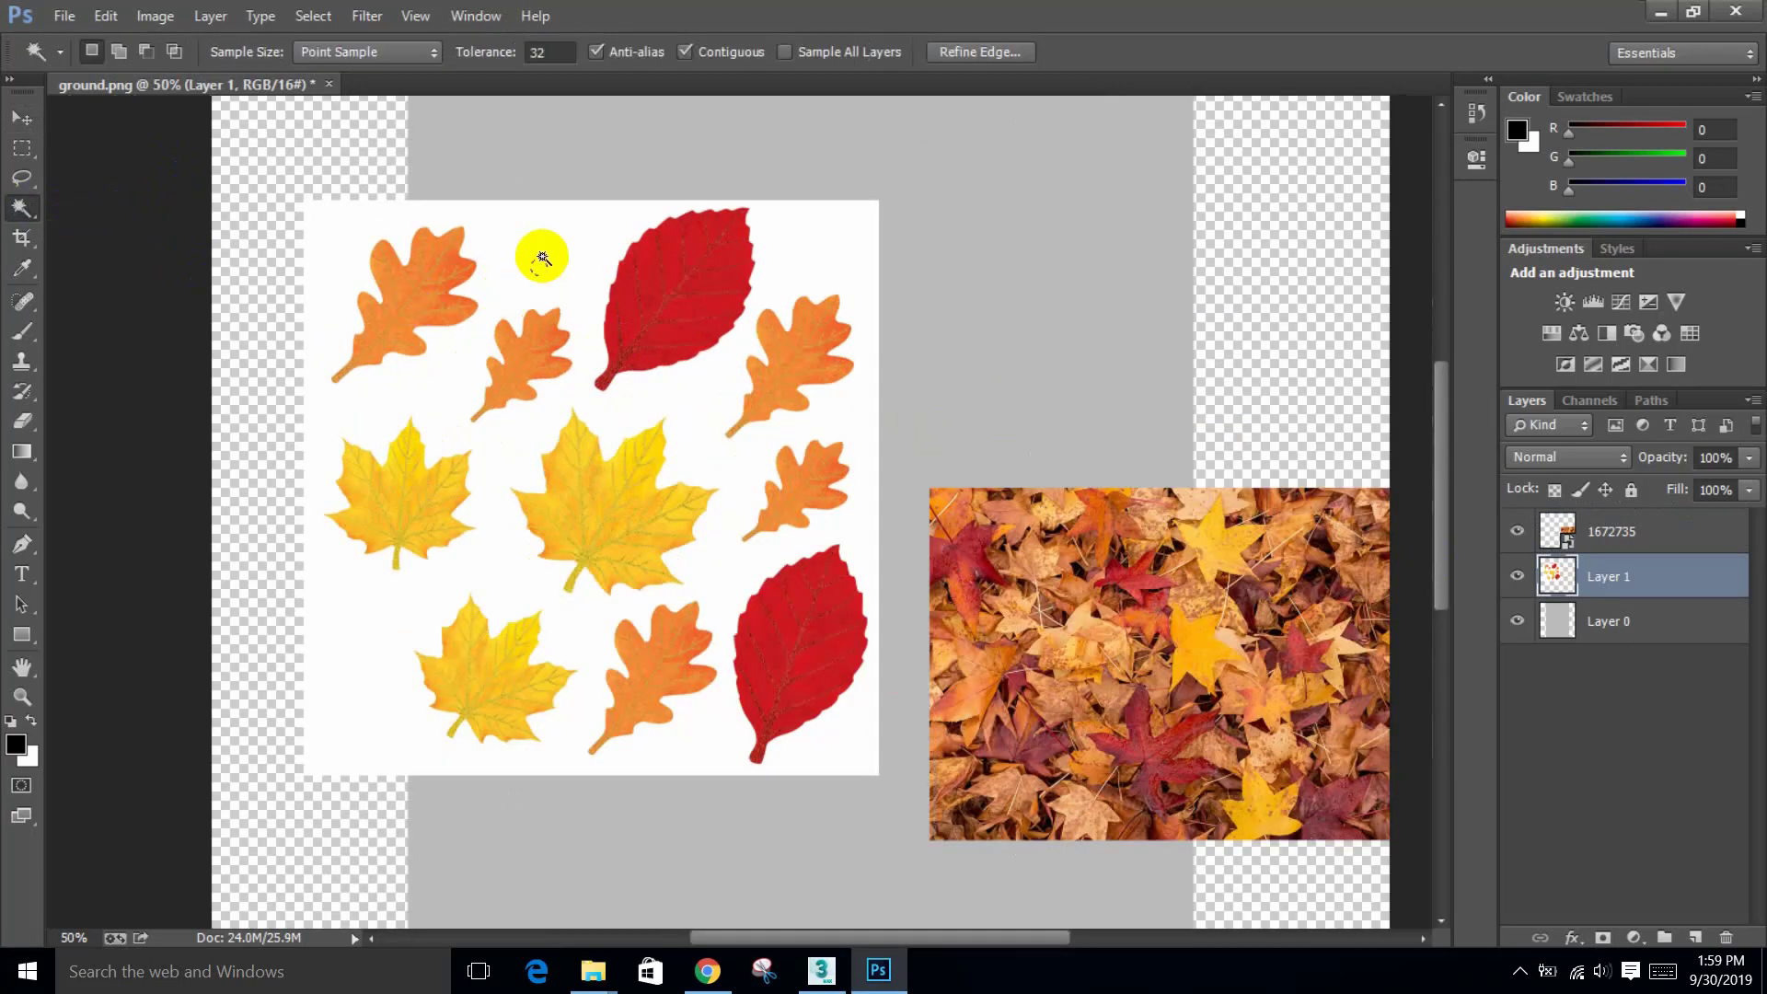
click(554, 241)
key(Delete)
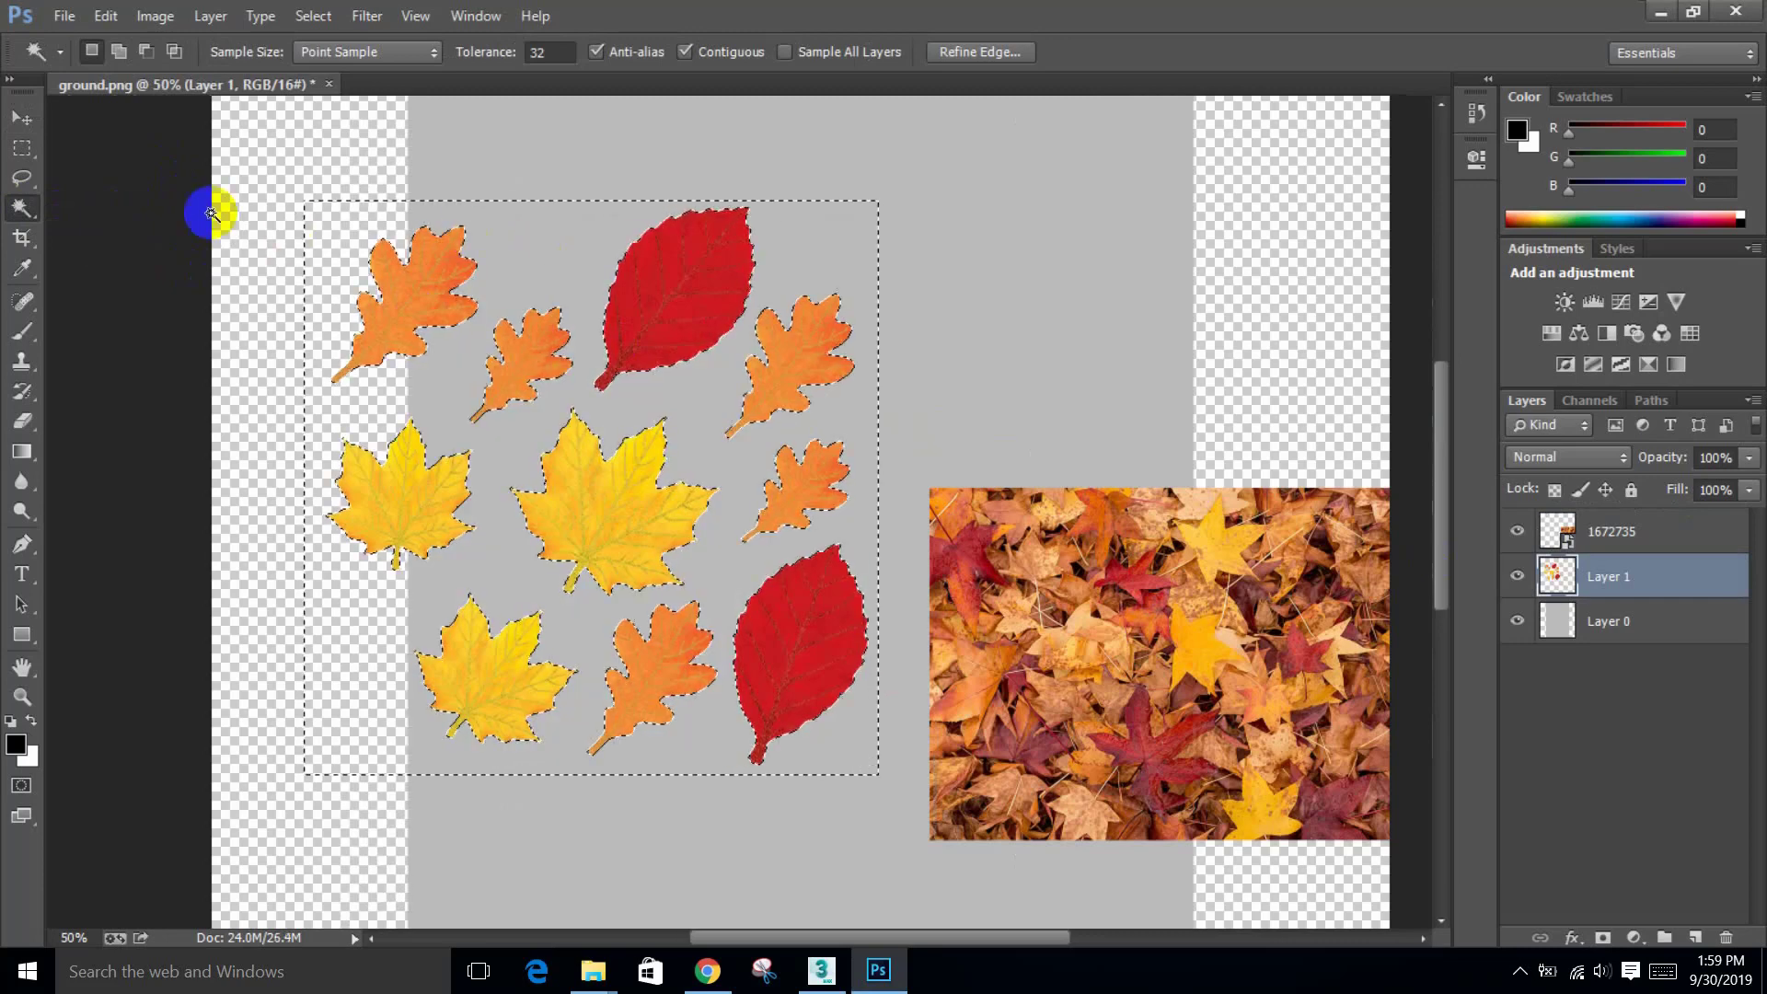
key(ctrl+d)
Step: Move the isolated leaves slightly down on the canvas and convert Layer 1 to a smart object
key(v)
drag(665, 311, 616, 423)
key(ctrl+minus)
key(ctrl+minus)
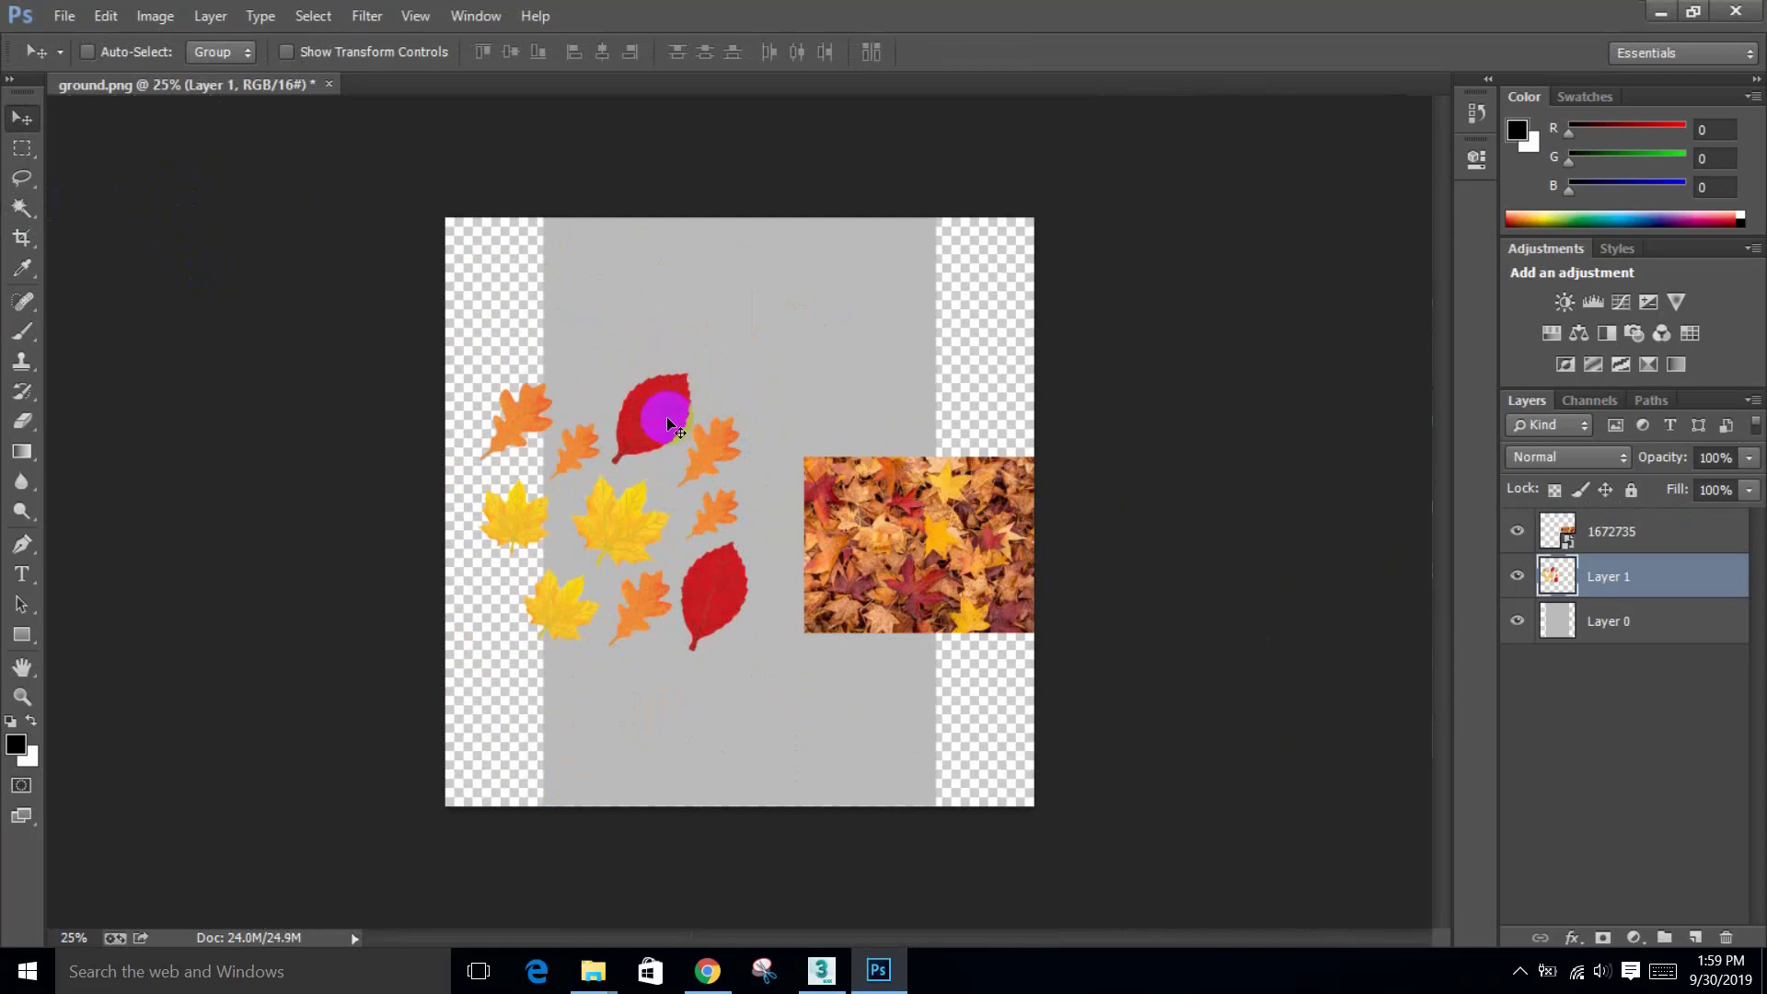
click(1597, 589)
right_click(1597, 589)
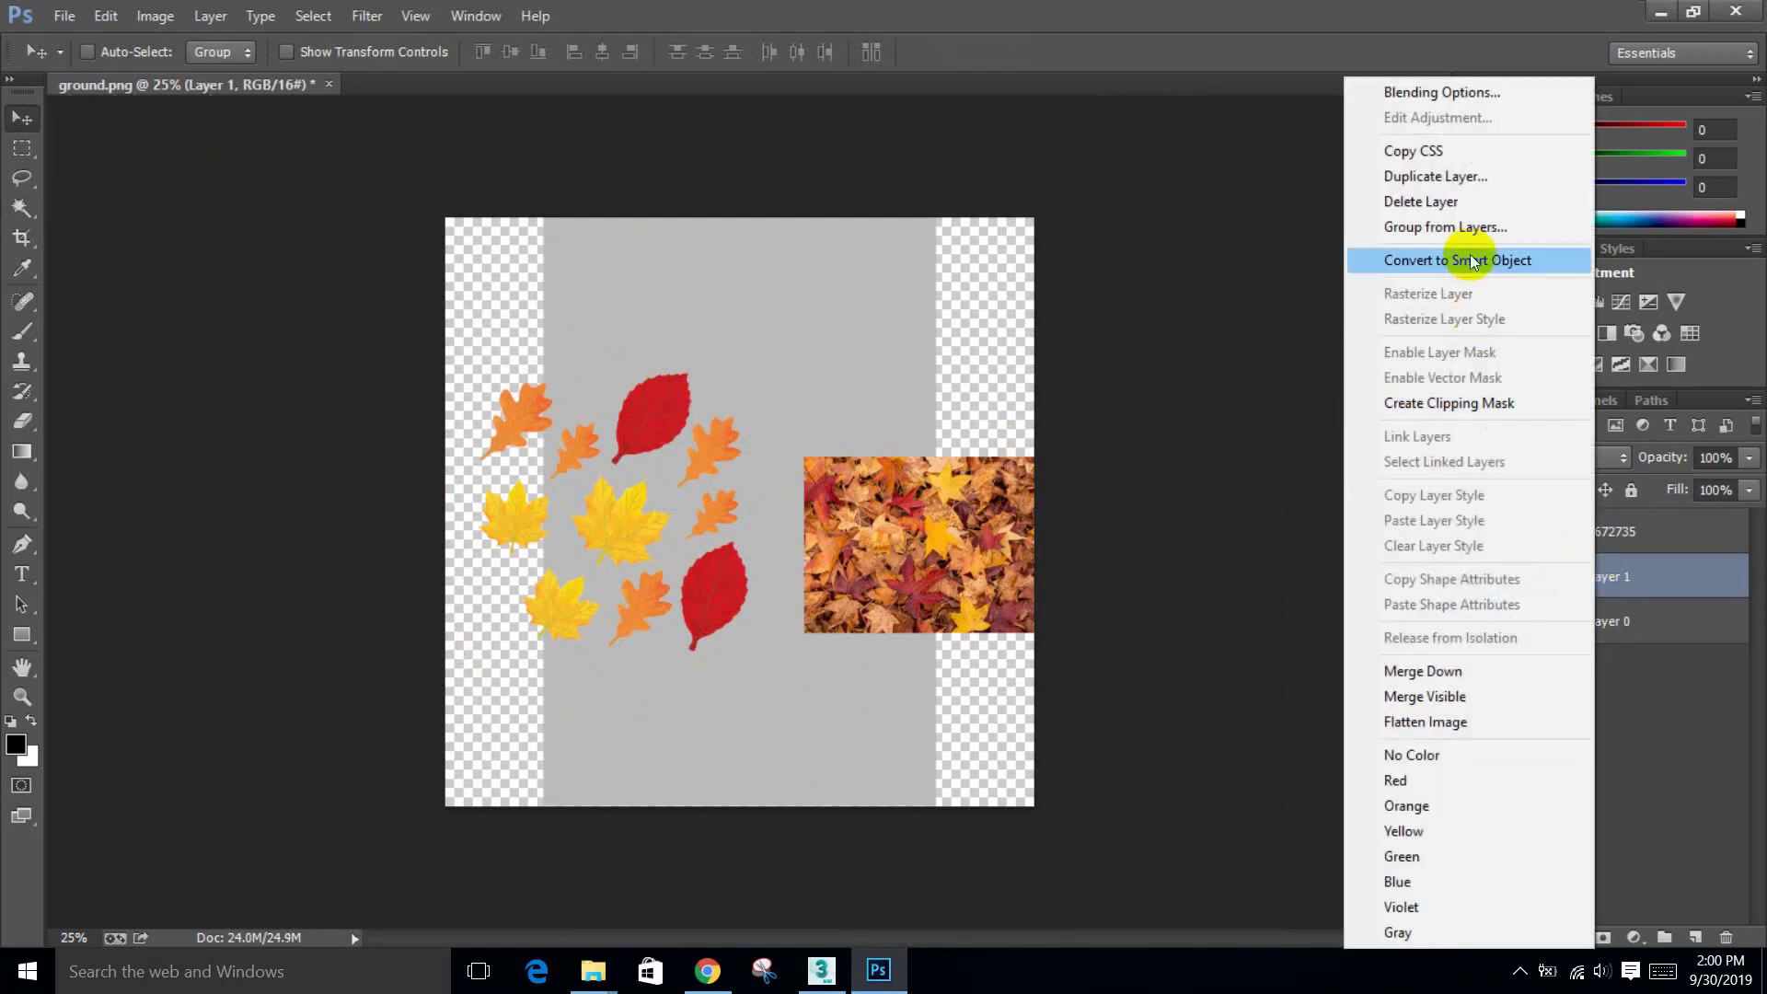
click(1473, 252)
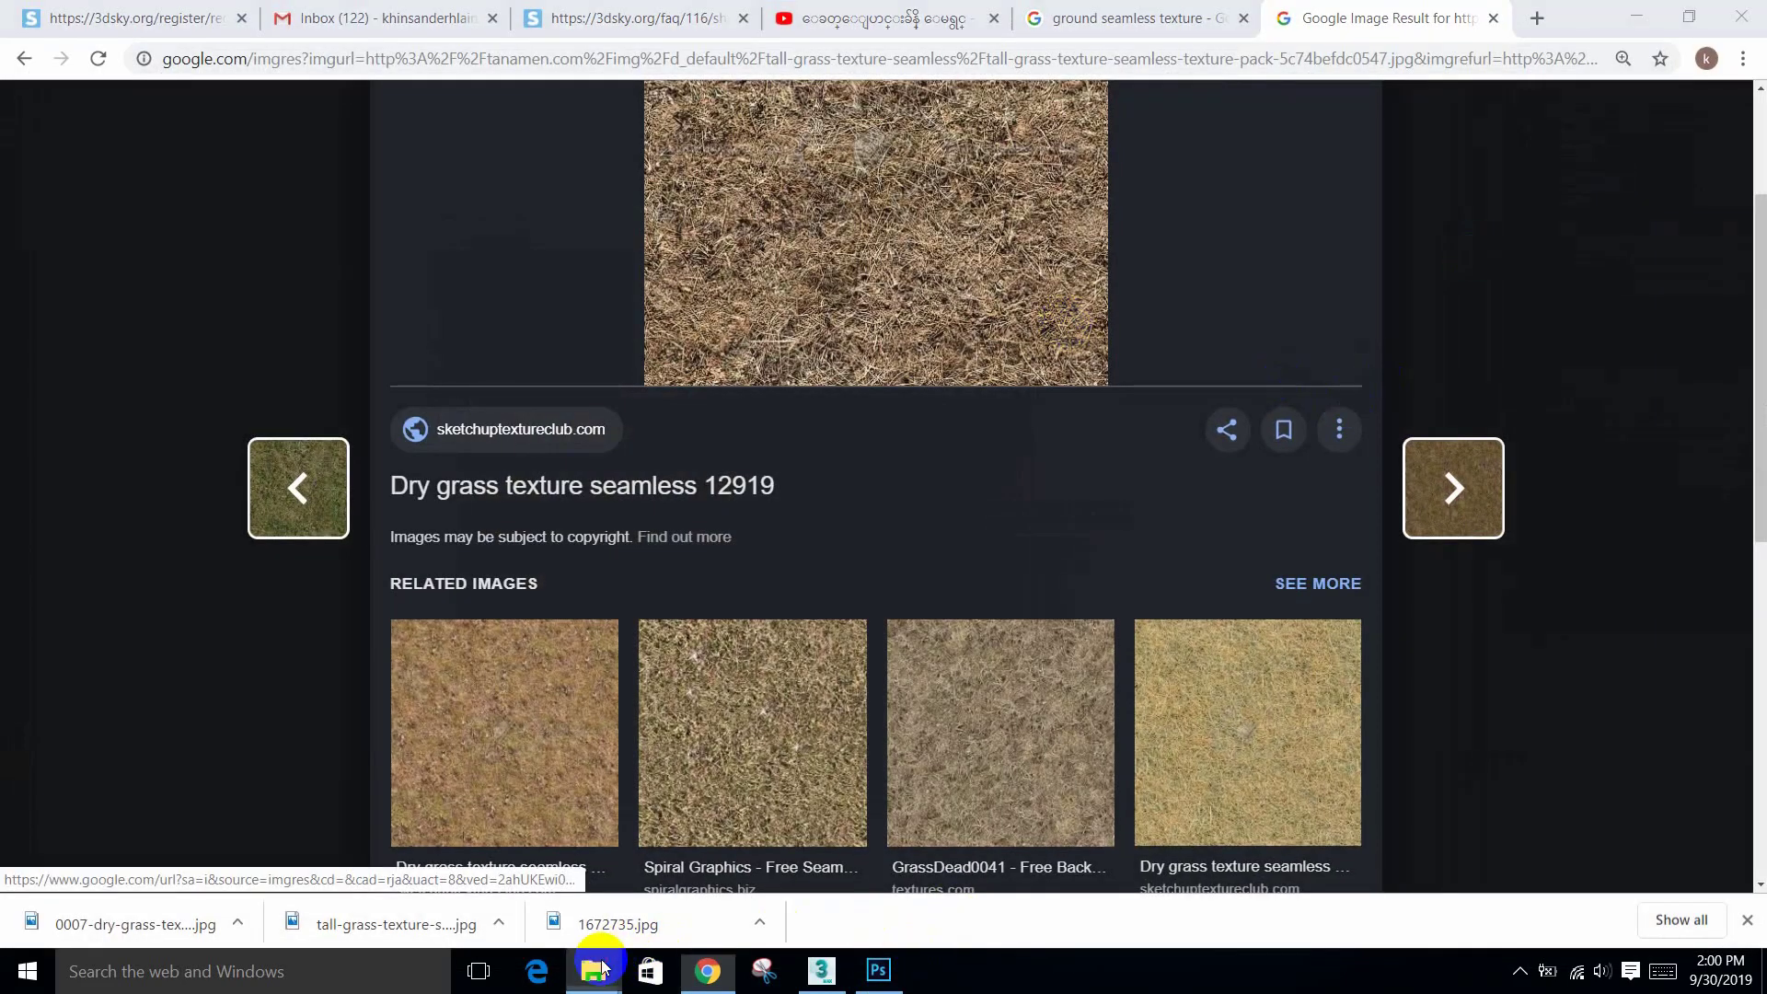
Step: Place the tall-grass and 0007-dry-grass seamless textures from the wood house folder into the ground.png document
mouse_move(594, 971)
click(686, 846)
ctrl+scroll(836, 538, up, 3)
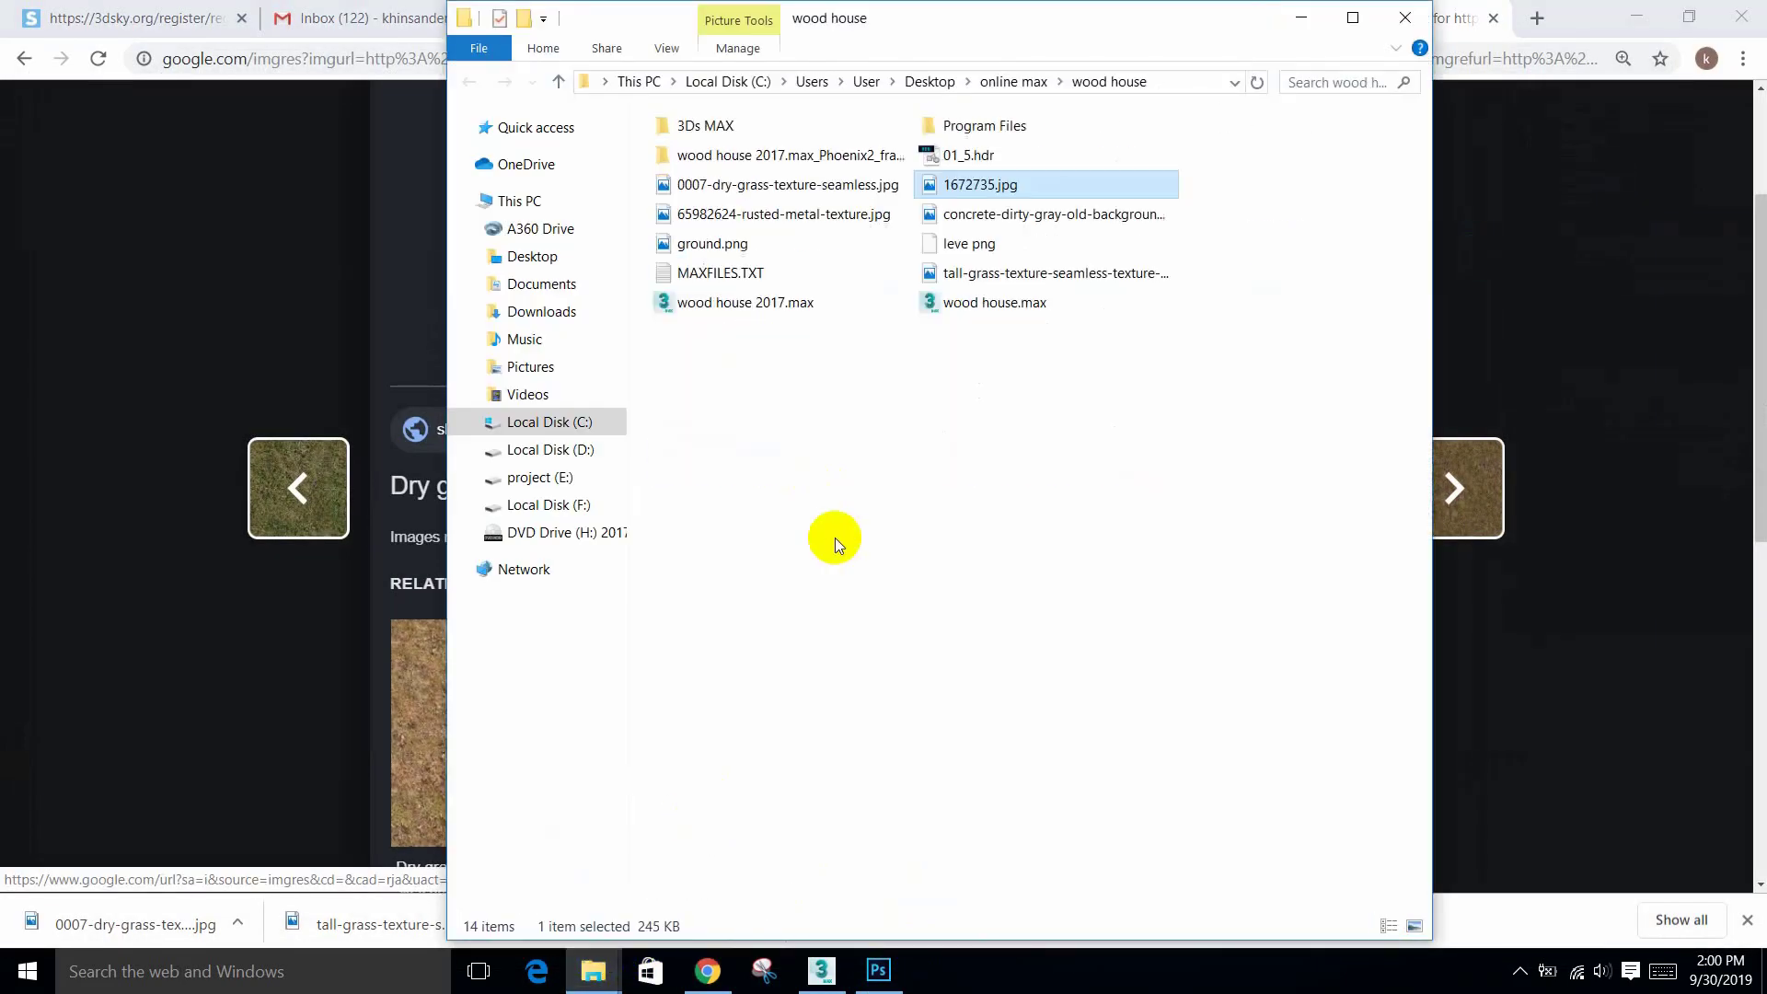
ctrl+scroll(836, 537, up, 2)
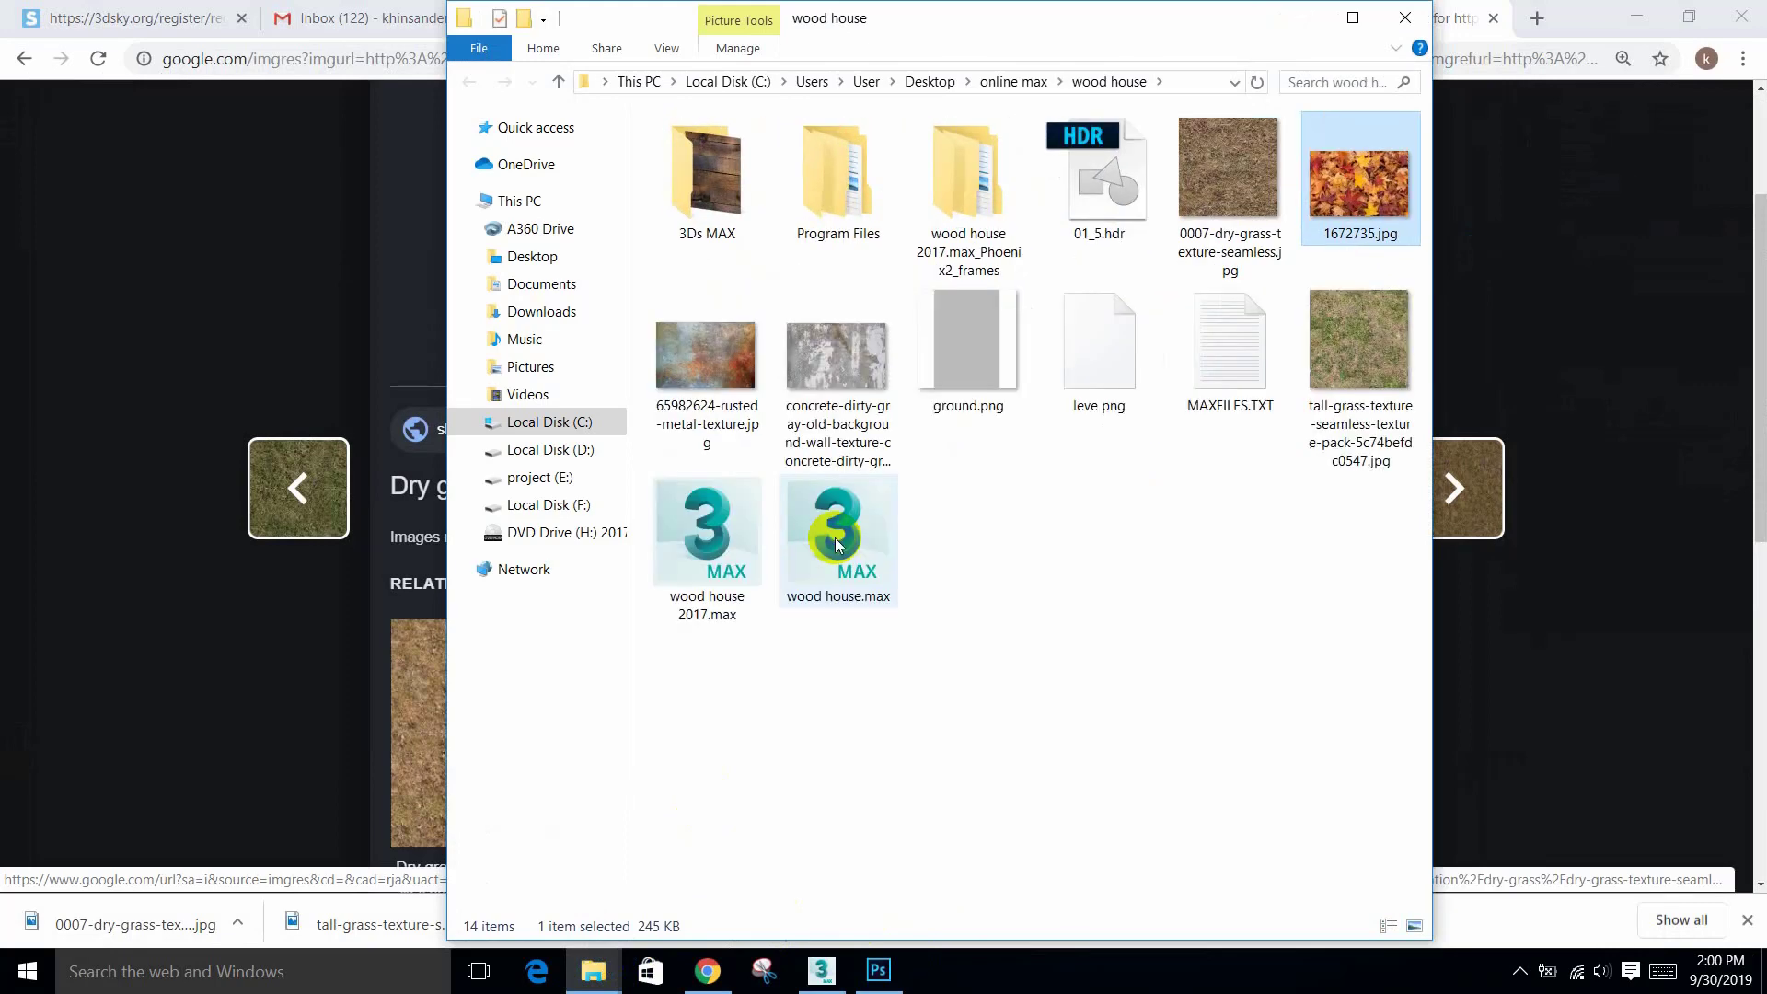
click(1342, 367)
ctrl+click(1230, 184)
drag(1229, 184, 1336, 372)
key(alt+Tab)
key(alt+Tab)
key(Tab)
drag(857, 414, 855, 402)
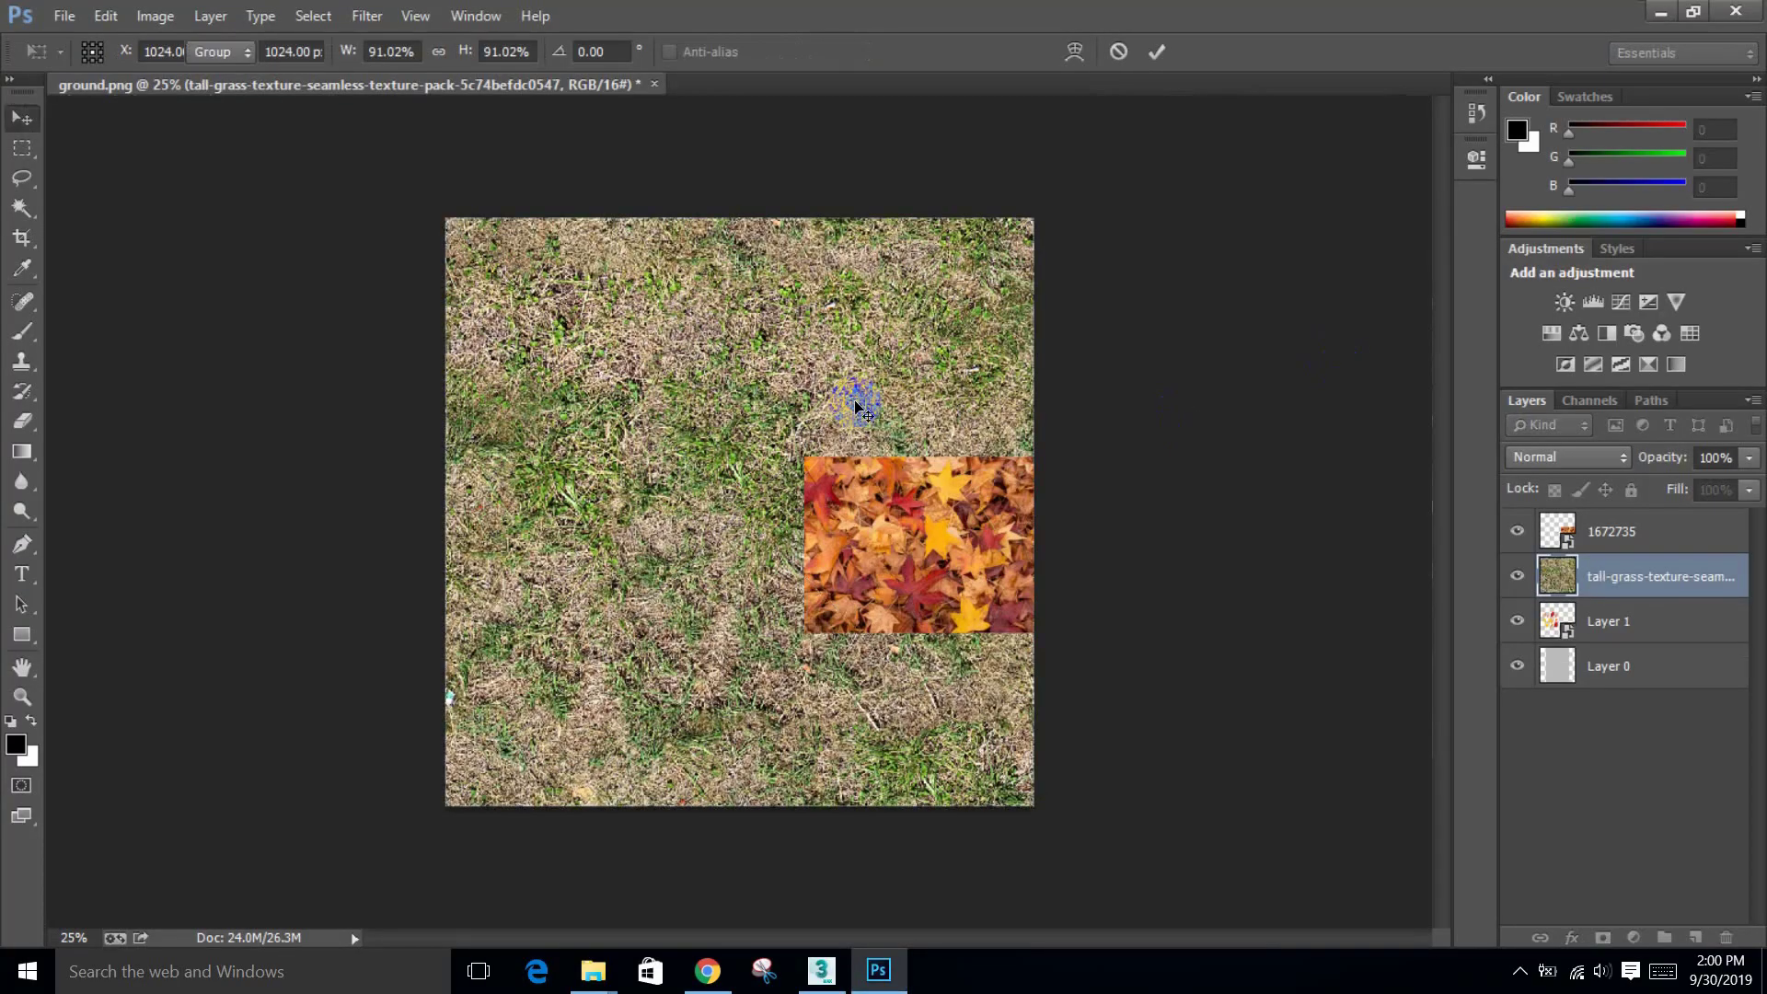
key(Return)
key(Return)
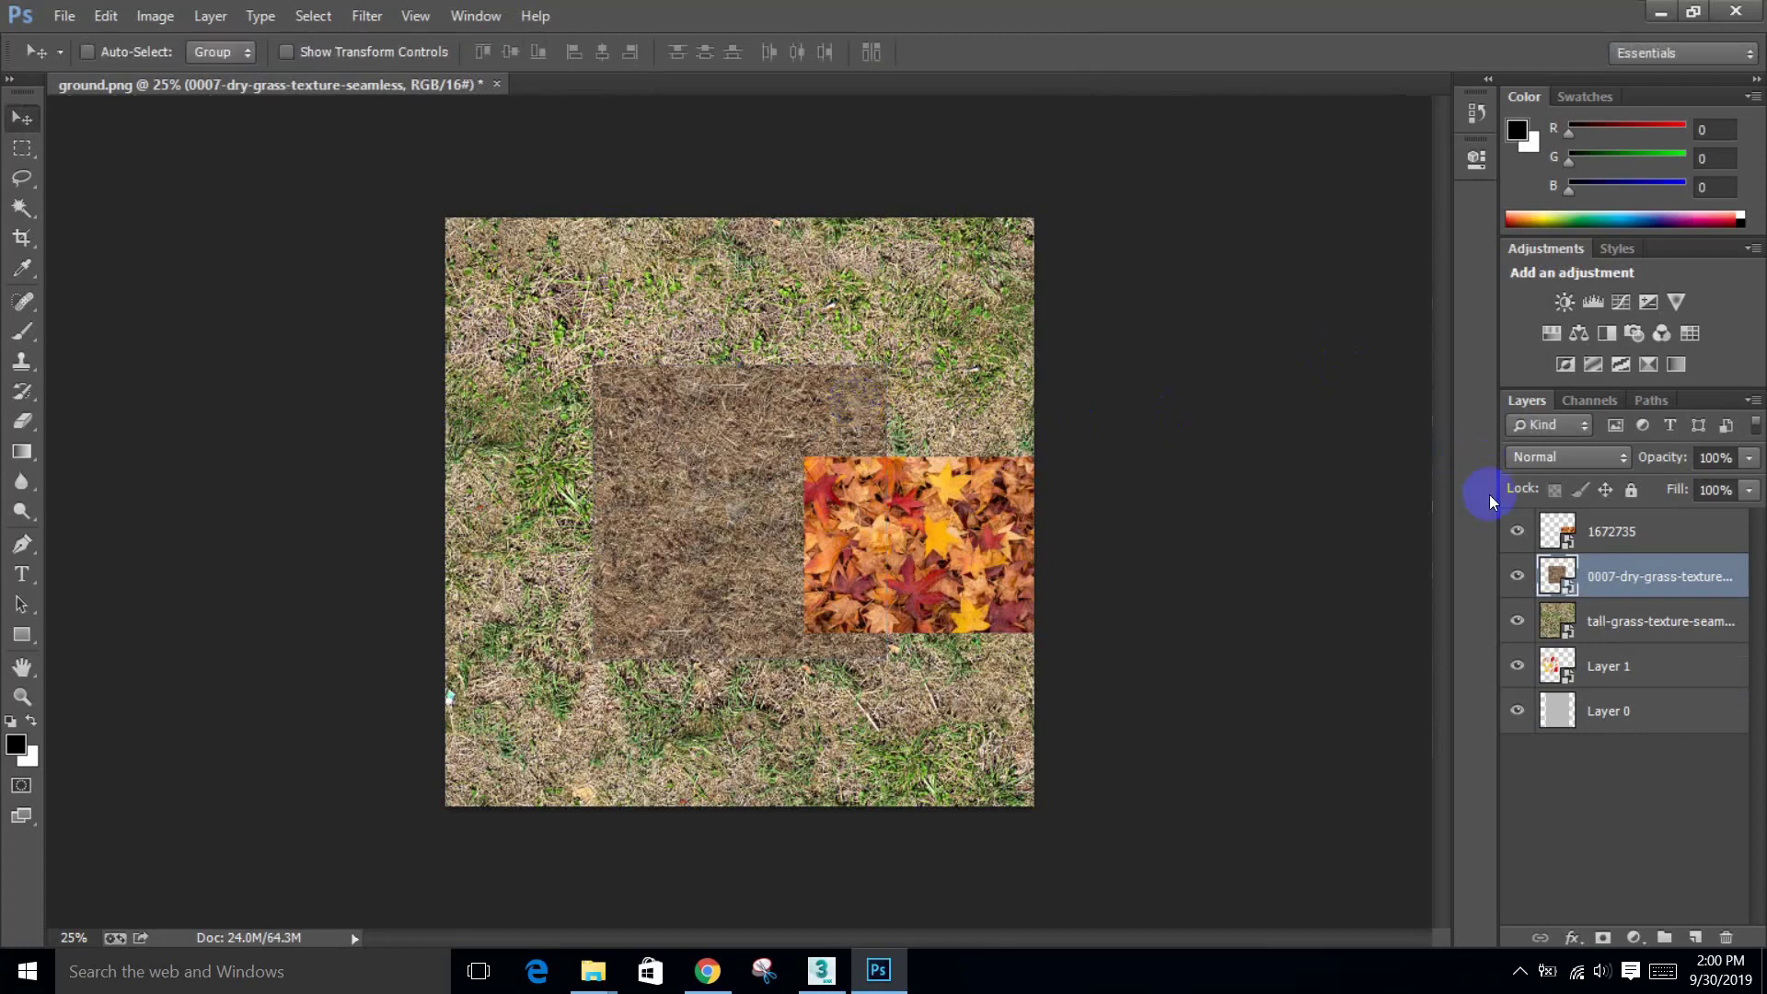
Step: Hide the tall-grass, Layer 1 and 1672735 layers so only the dry grass and grey base remain
click(1517, 622)
click(1517, 664)
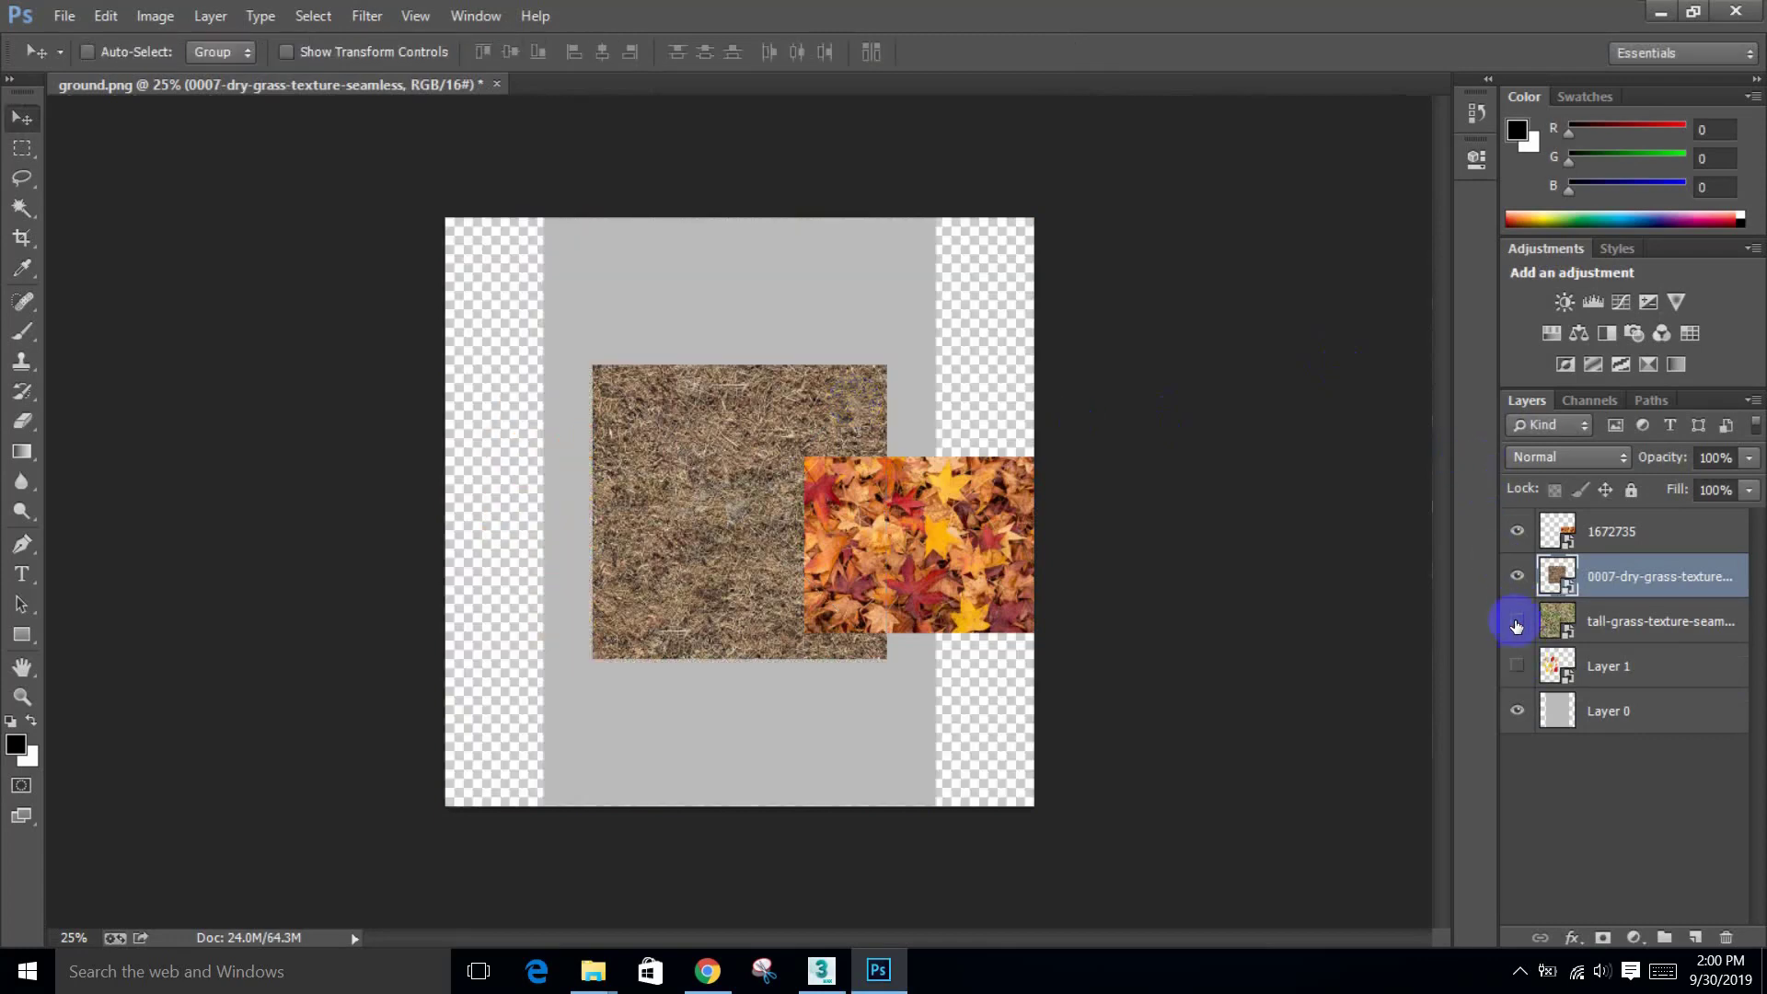
click(1517, 531)
Step: Scale down the dry-grass texture and align it with the upper-left corner of the grey base area
drag(750, 525, 739, 508)
key(ctrl+t)
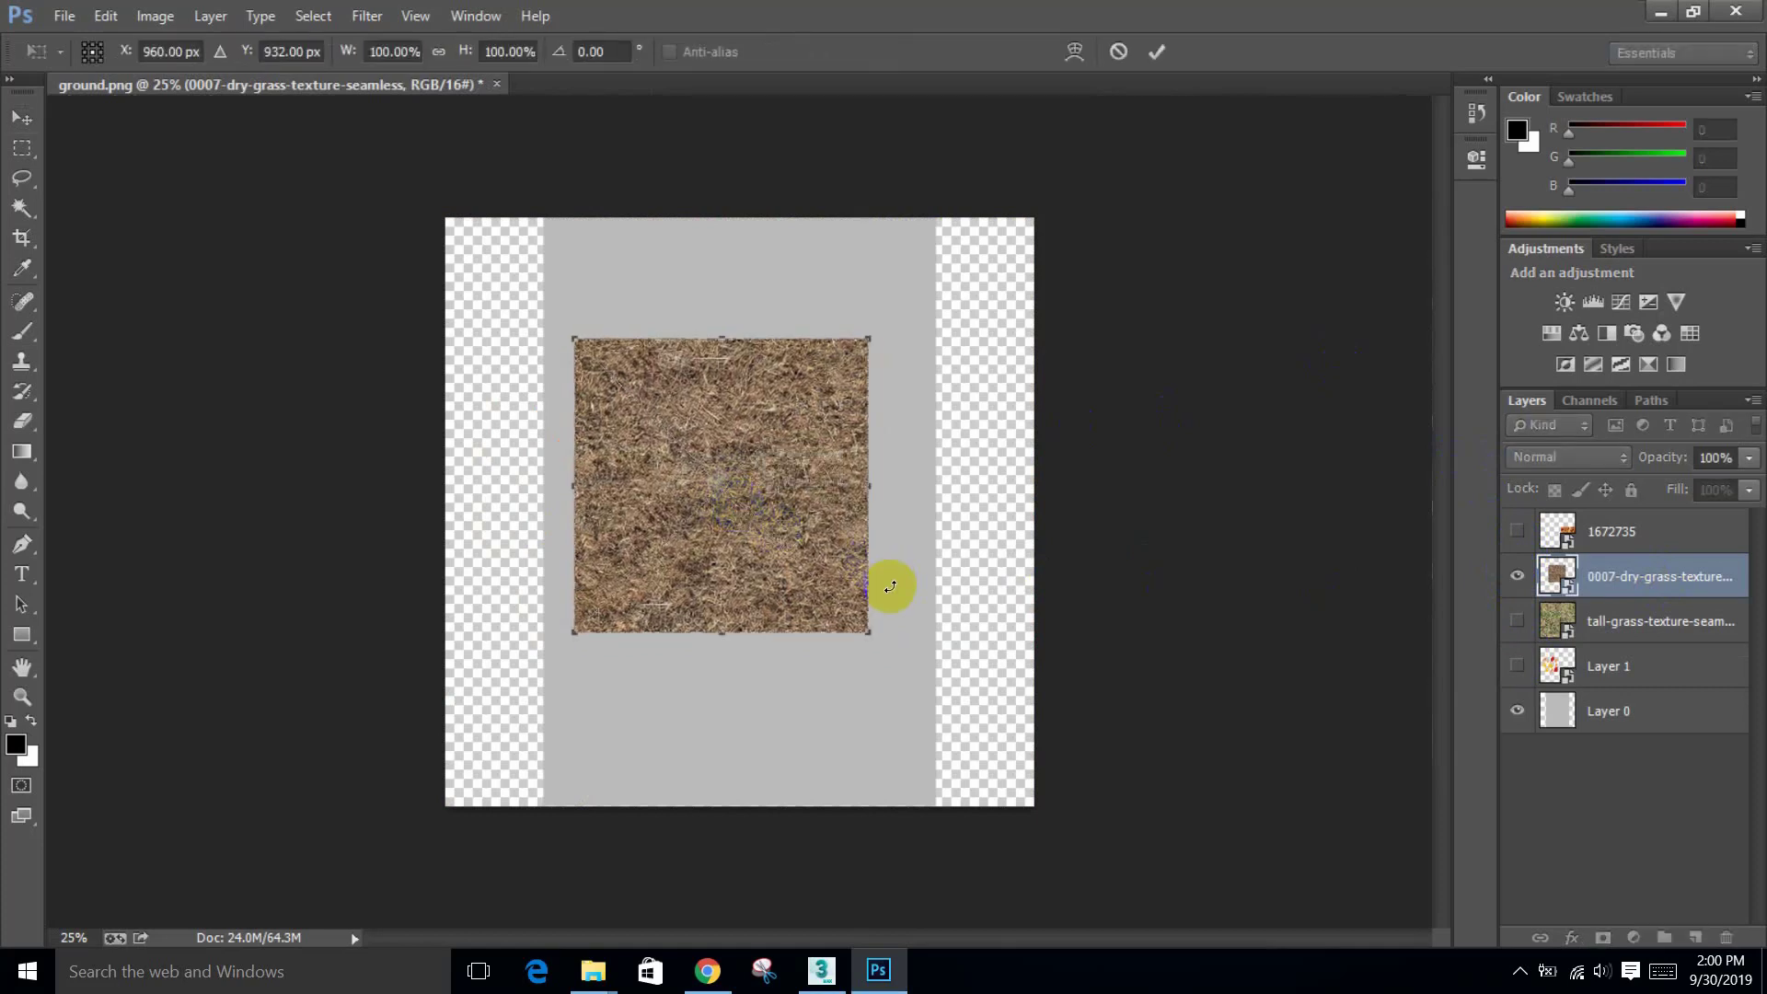
shift+drag(865, 621, 609, 289)
key(Return)
Step: Duplicate the dry-grass tile directly to its right so the two tiles touch edge to edge
ctrl+click(587, 289)
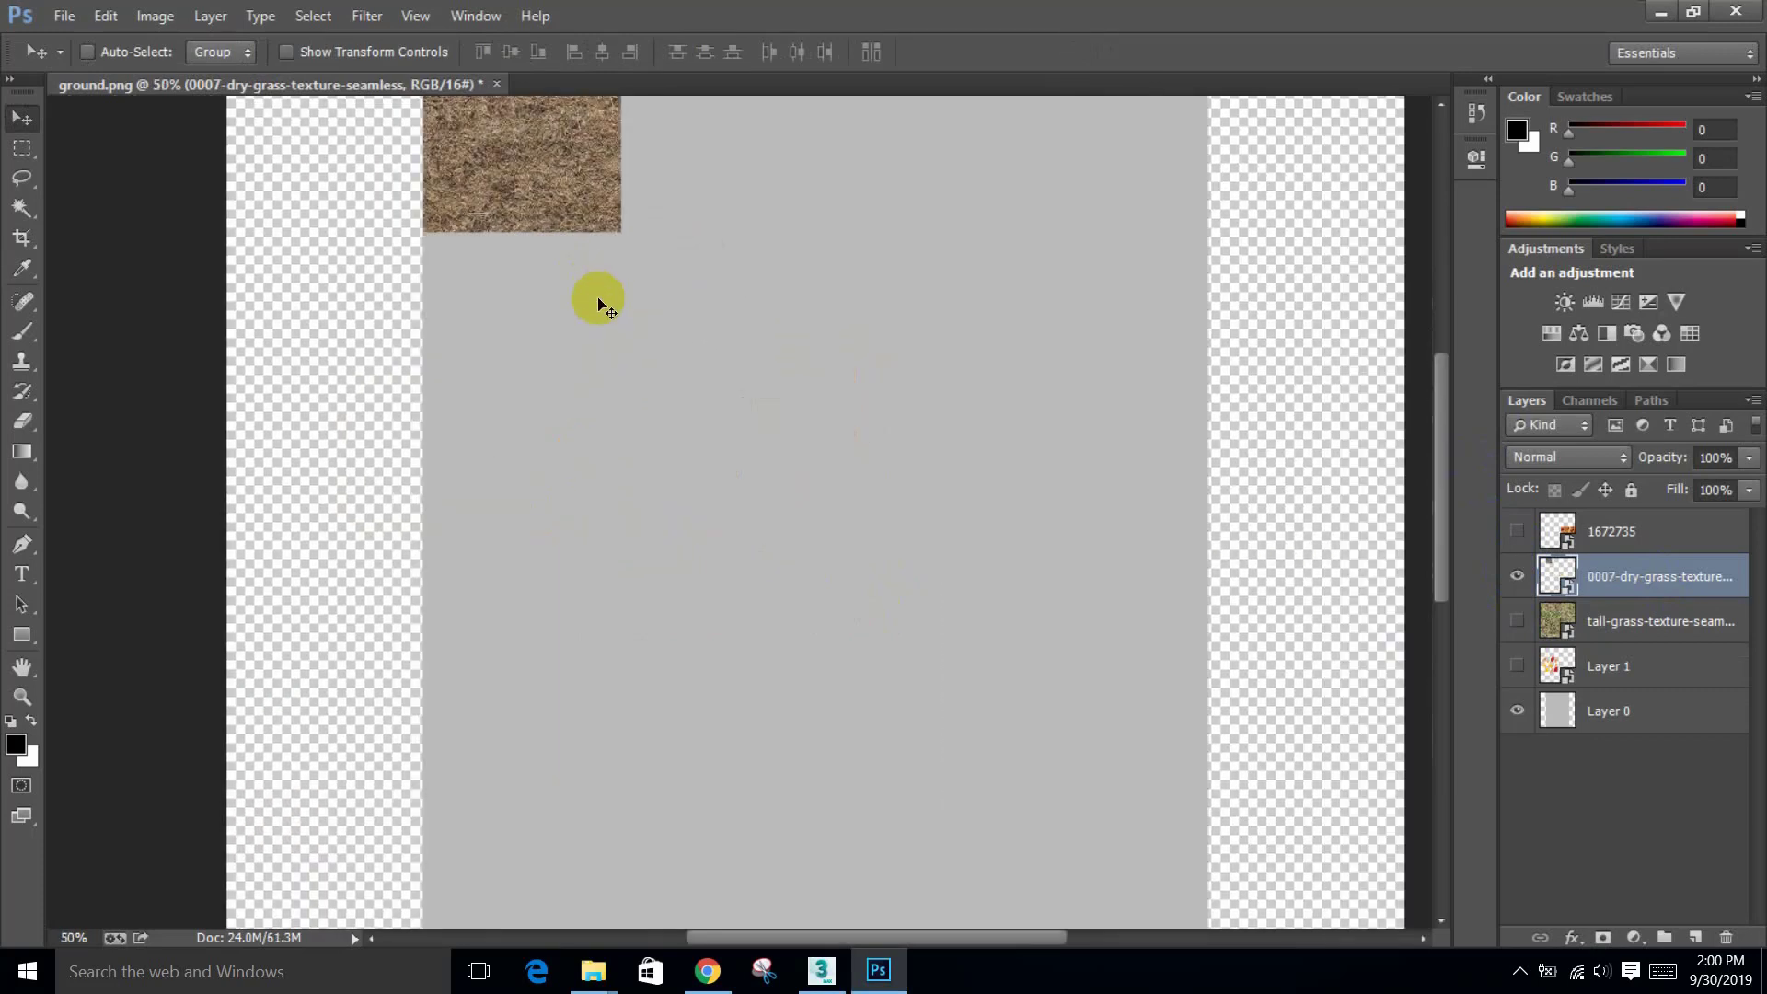
scroll(643, 369, up, 3)
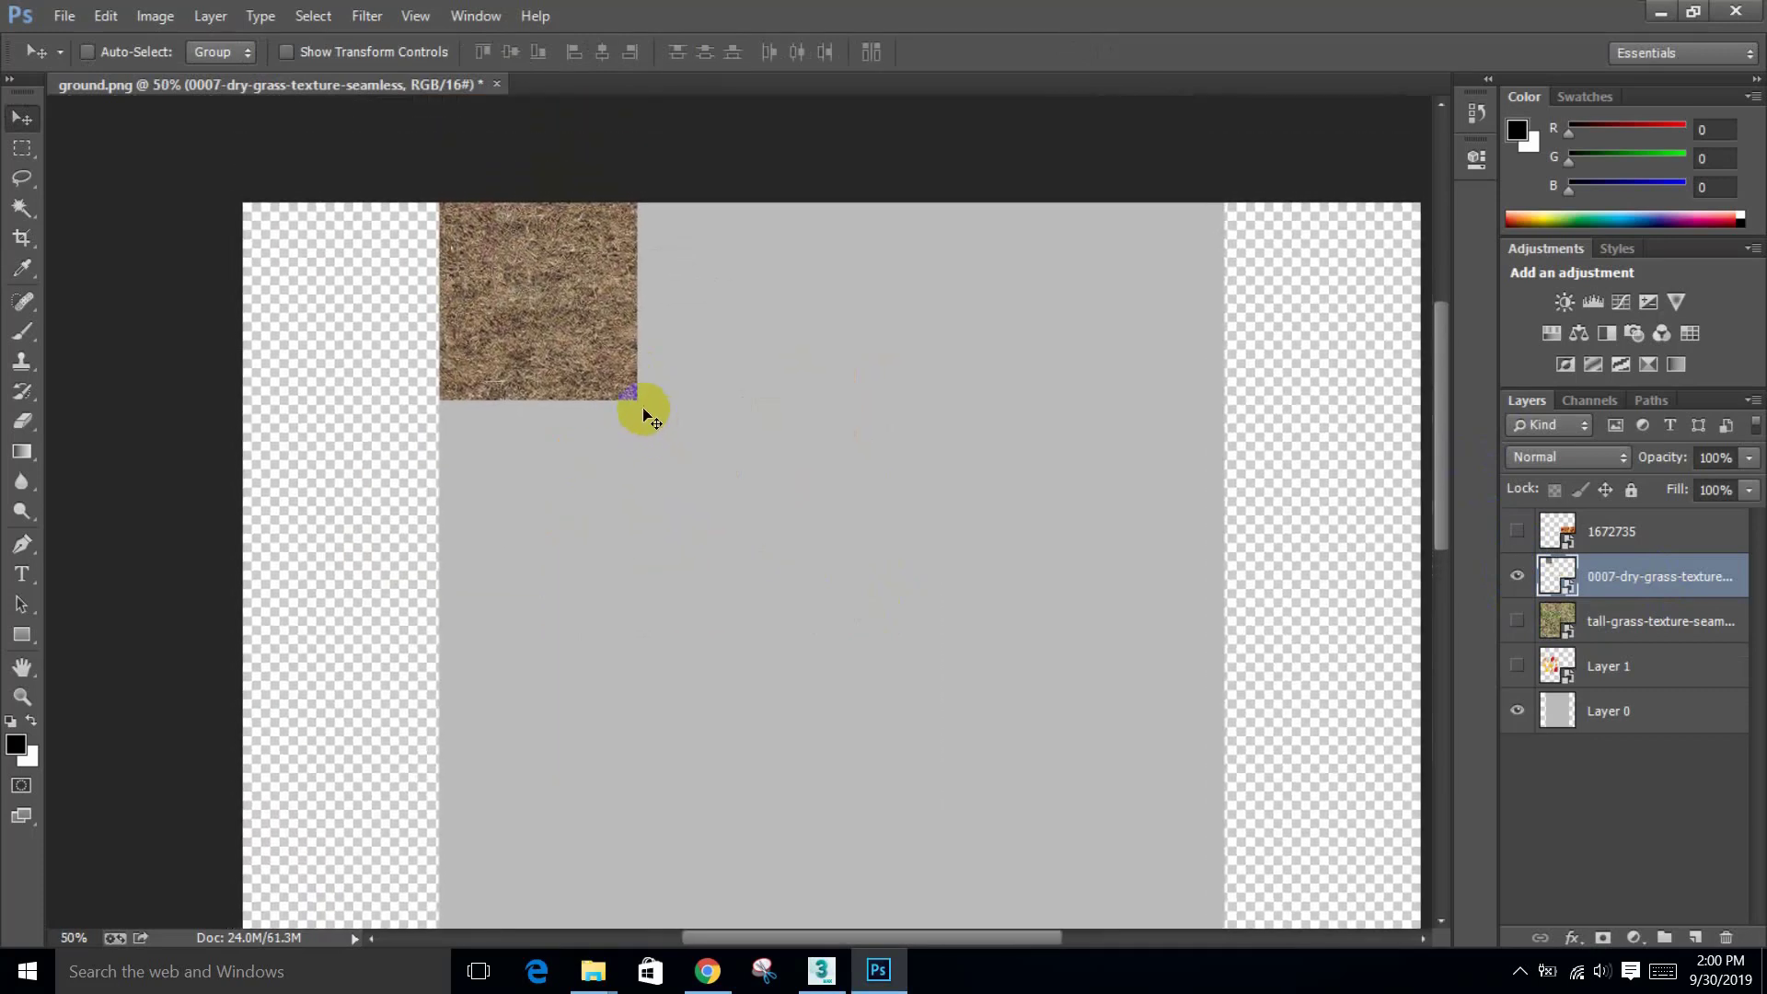
alt+drag(615, 367, 810, 375)
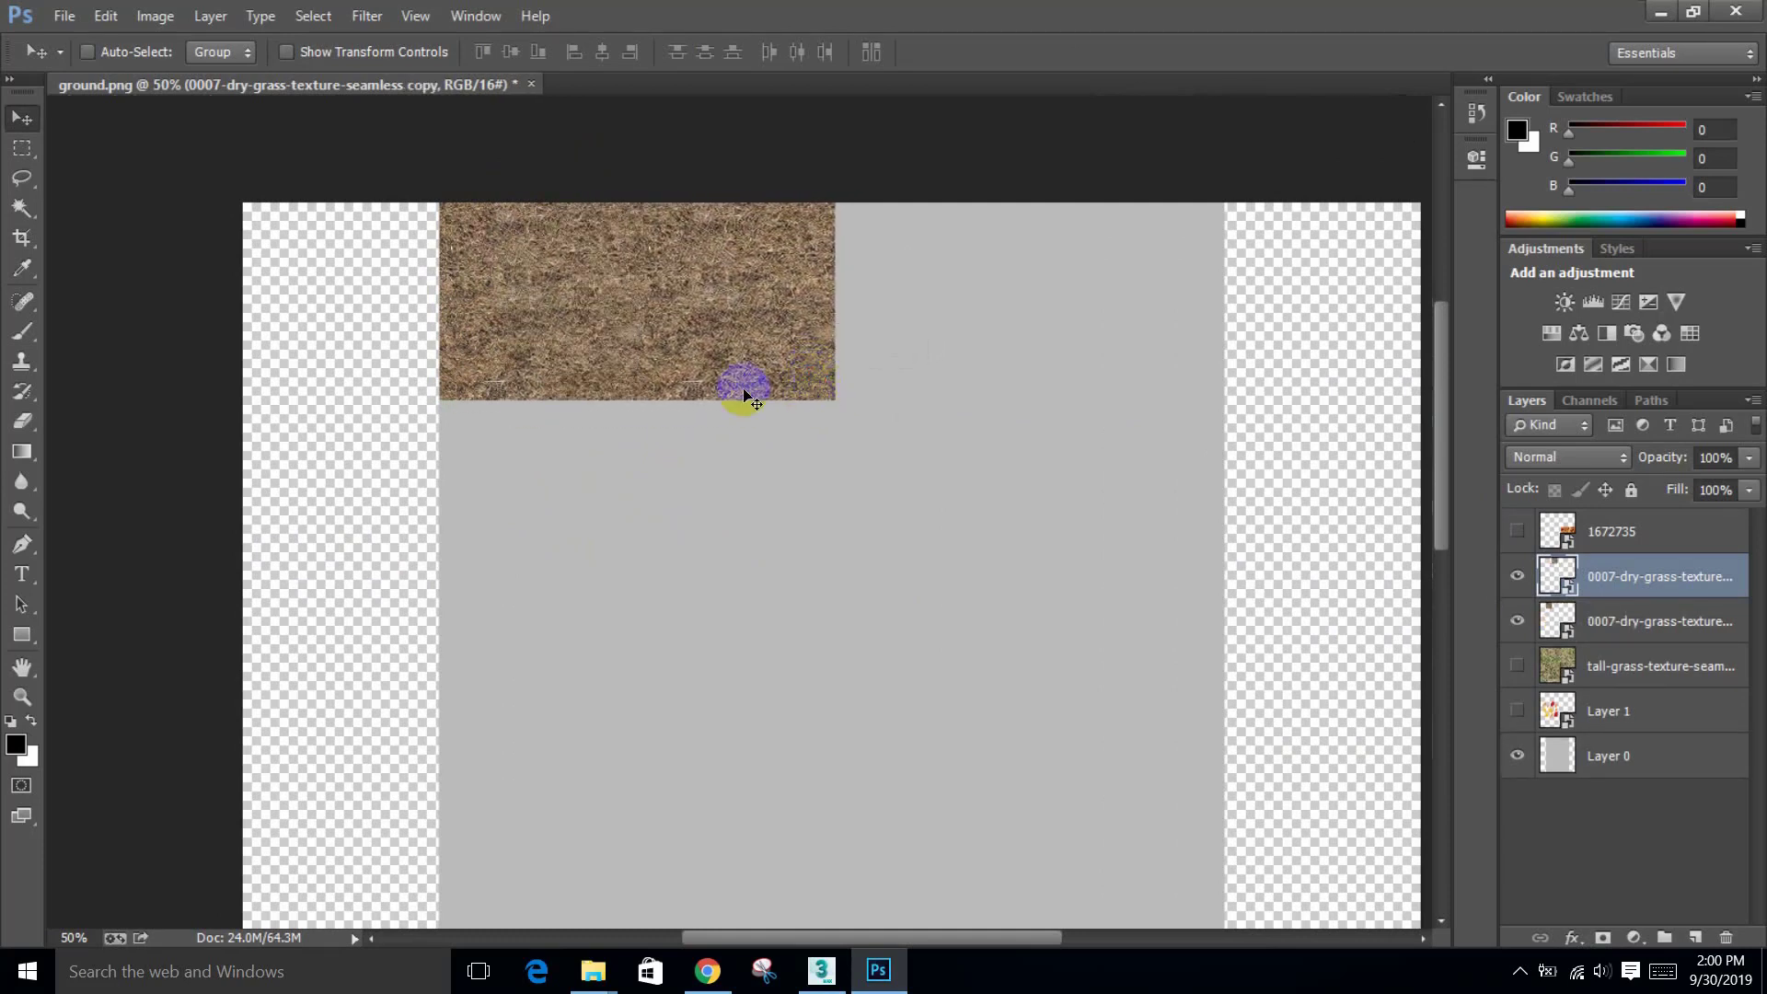
shift+click(1612, 623)
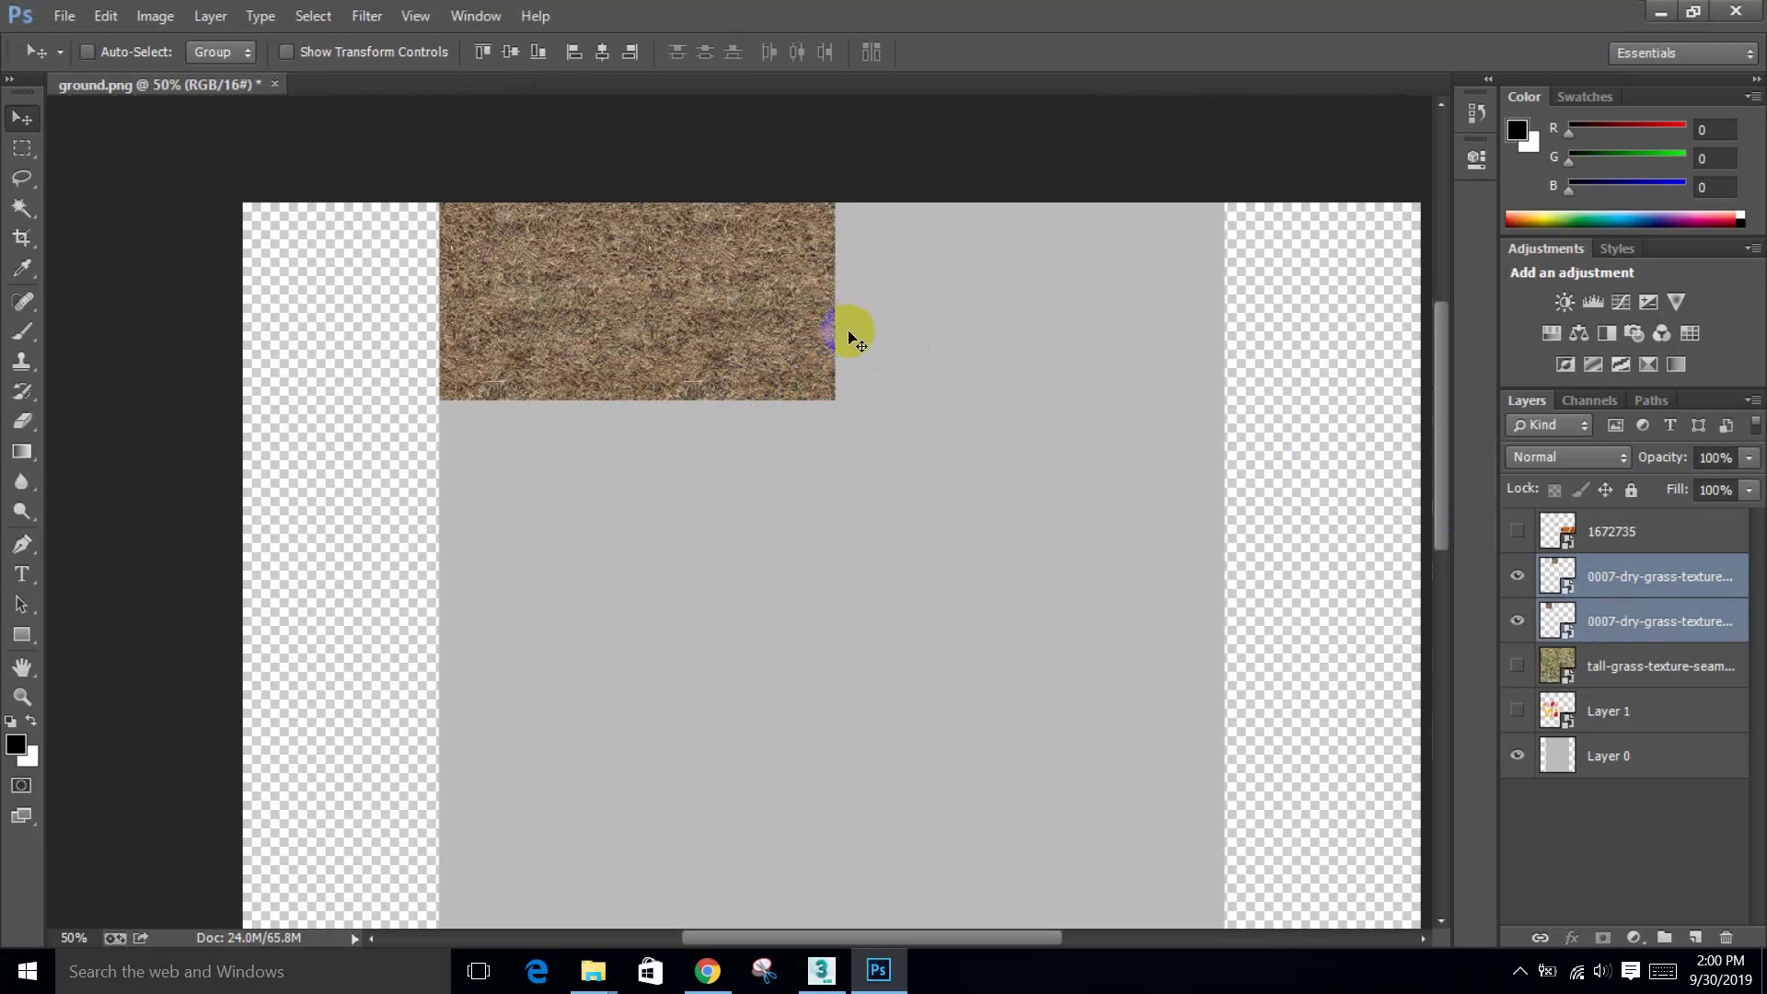
drag(801, 331, 1227, 375)
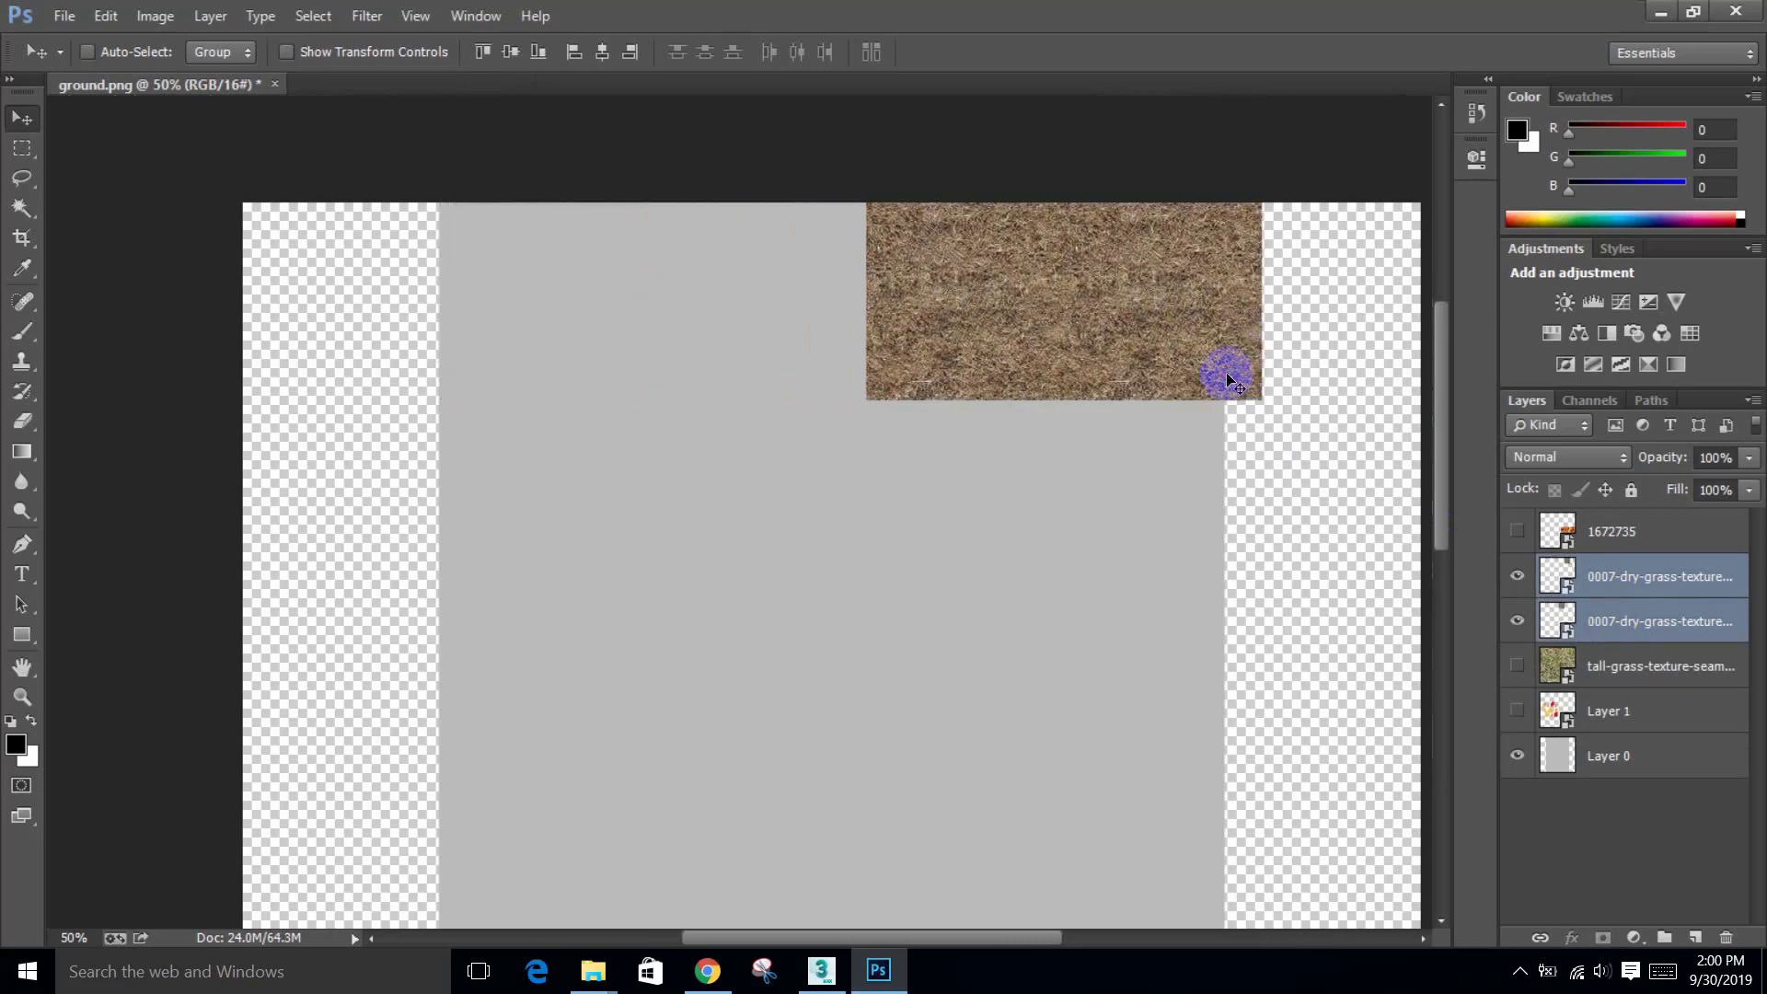
key(ctrl+z)
drag(803, 337, 1083, 384)
key(ctrl+a)
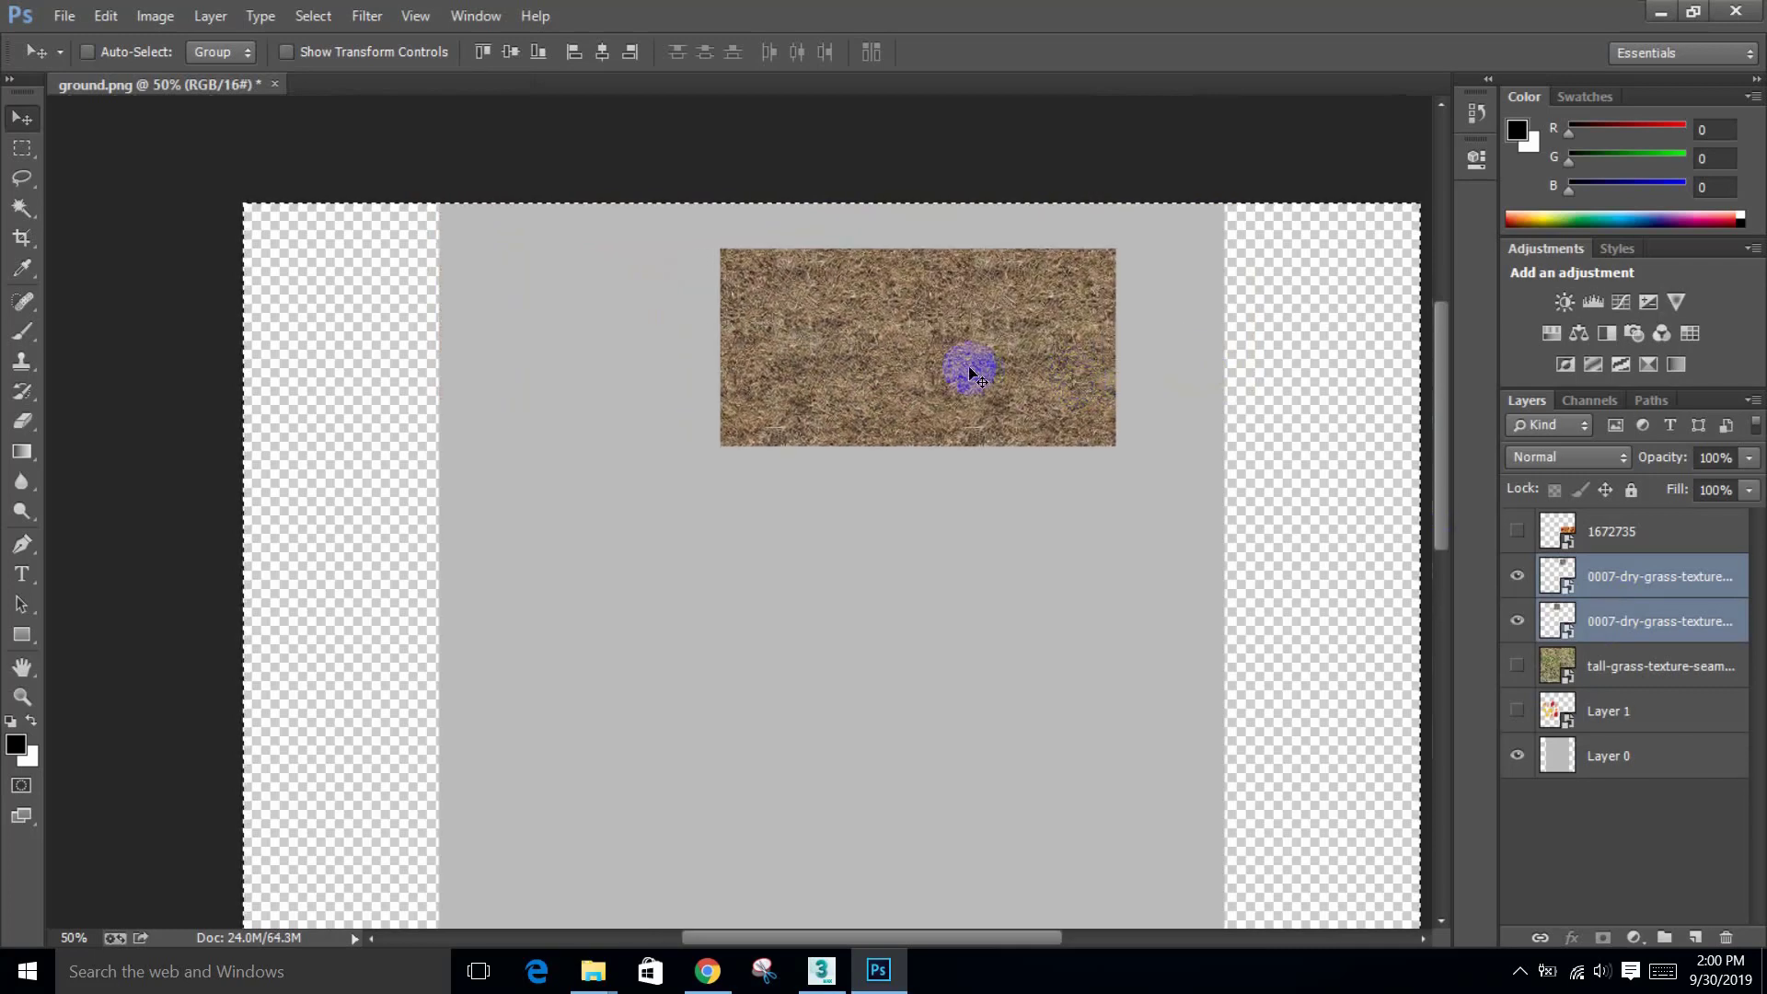
key(ctrl+z)
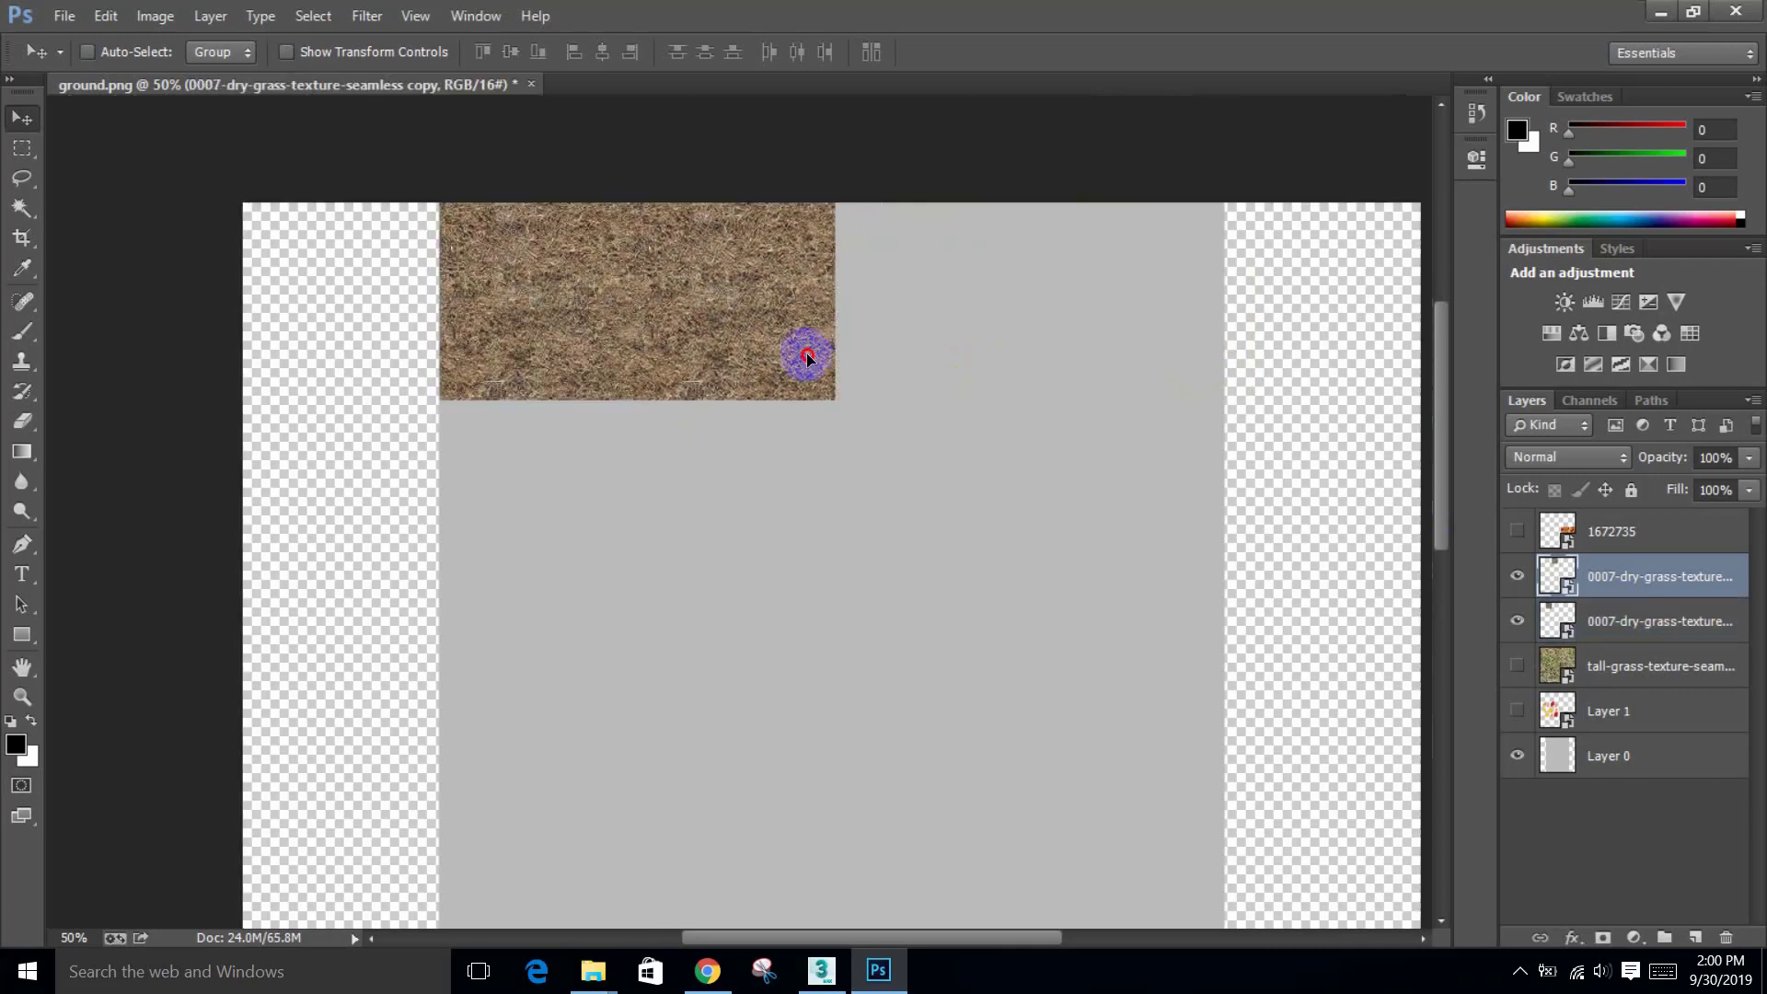
Step: Duplicate the dry-grass tiles to form a block three tiles wide and two tiles high
drag(806, 351, 971, 575)
key(ctrl+j)
shift+click(1622, 674)
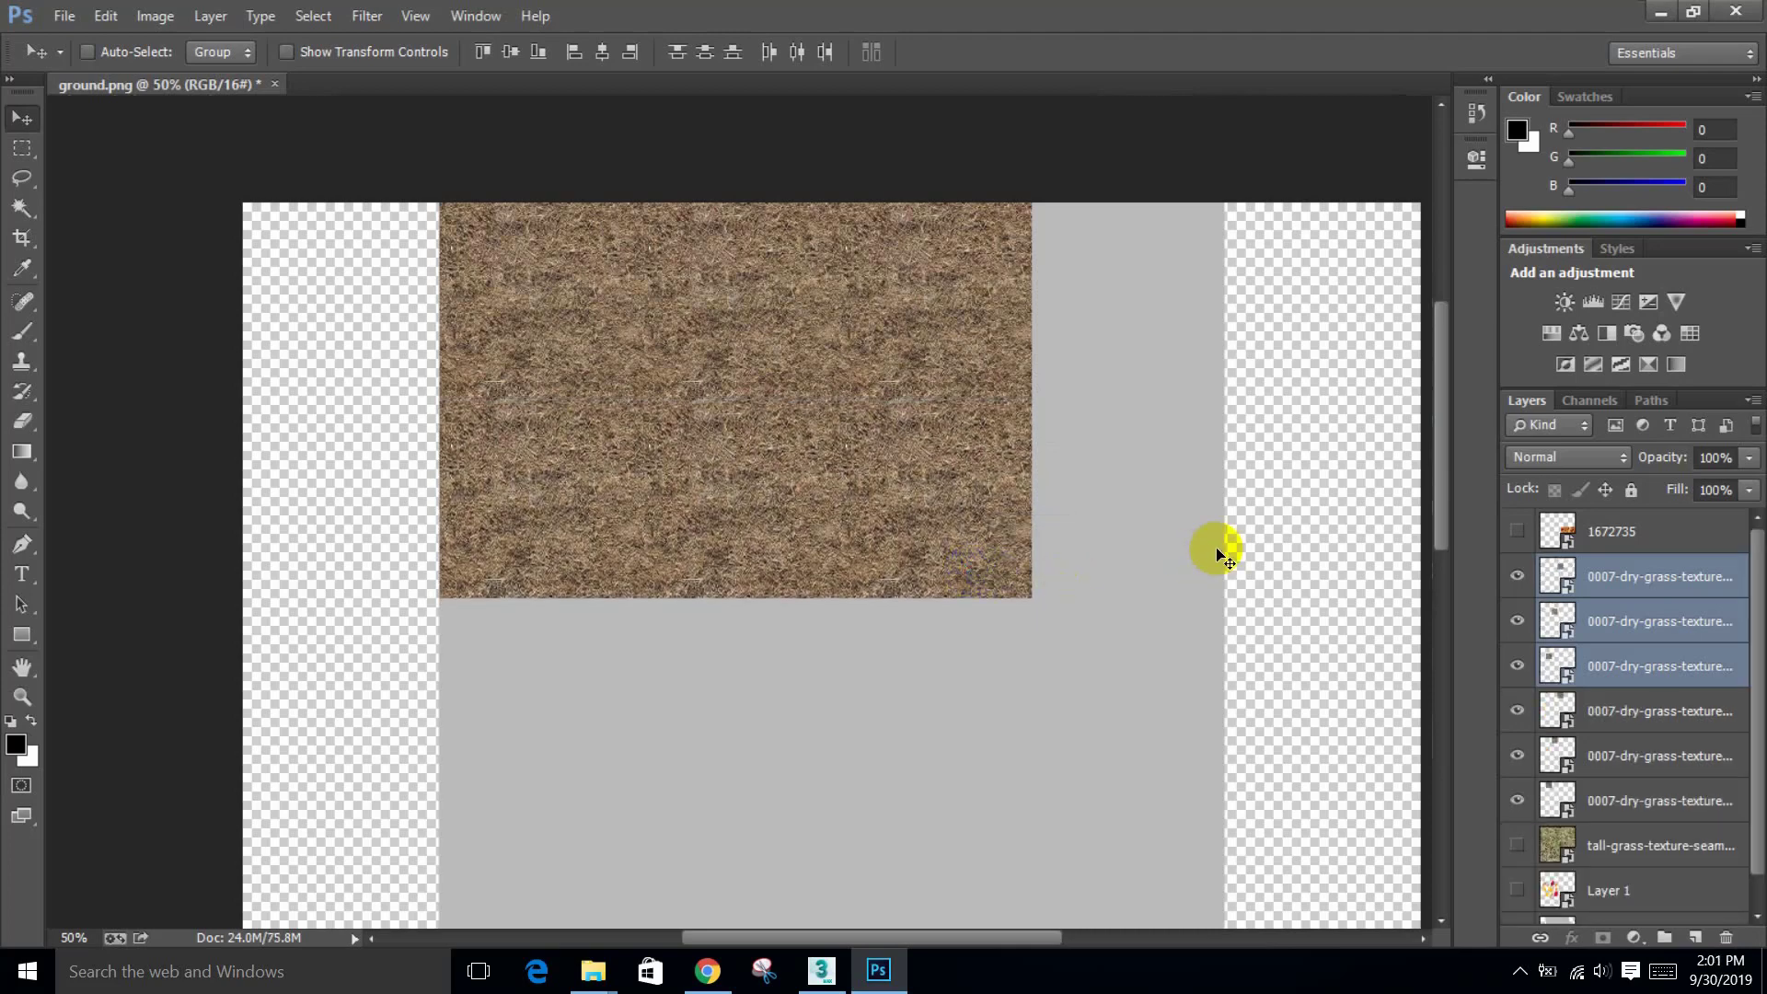
Step: Select all six 0007-dry-grass tile layers and put them into one group
click(1518, 714)
click(1517, 710)
click(1607, 592)
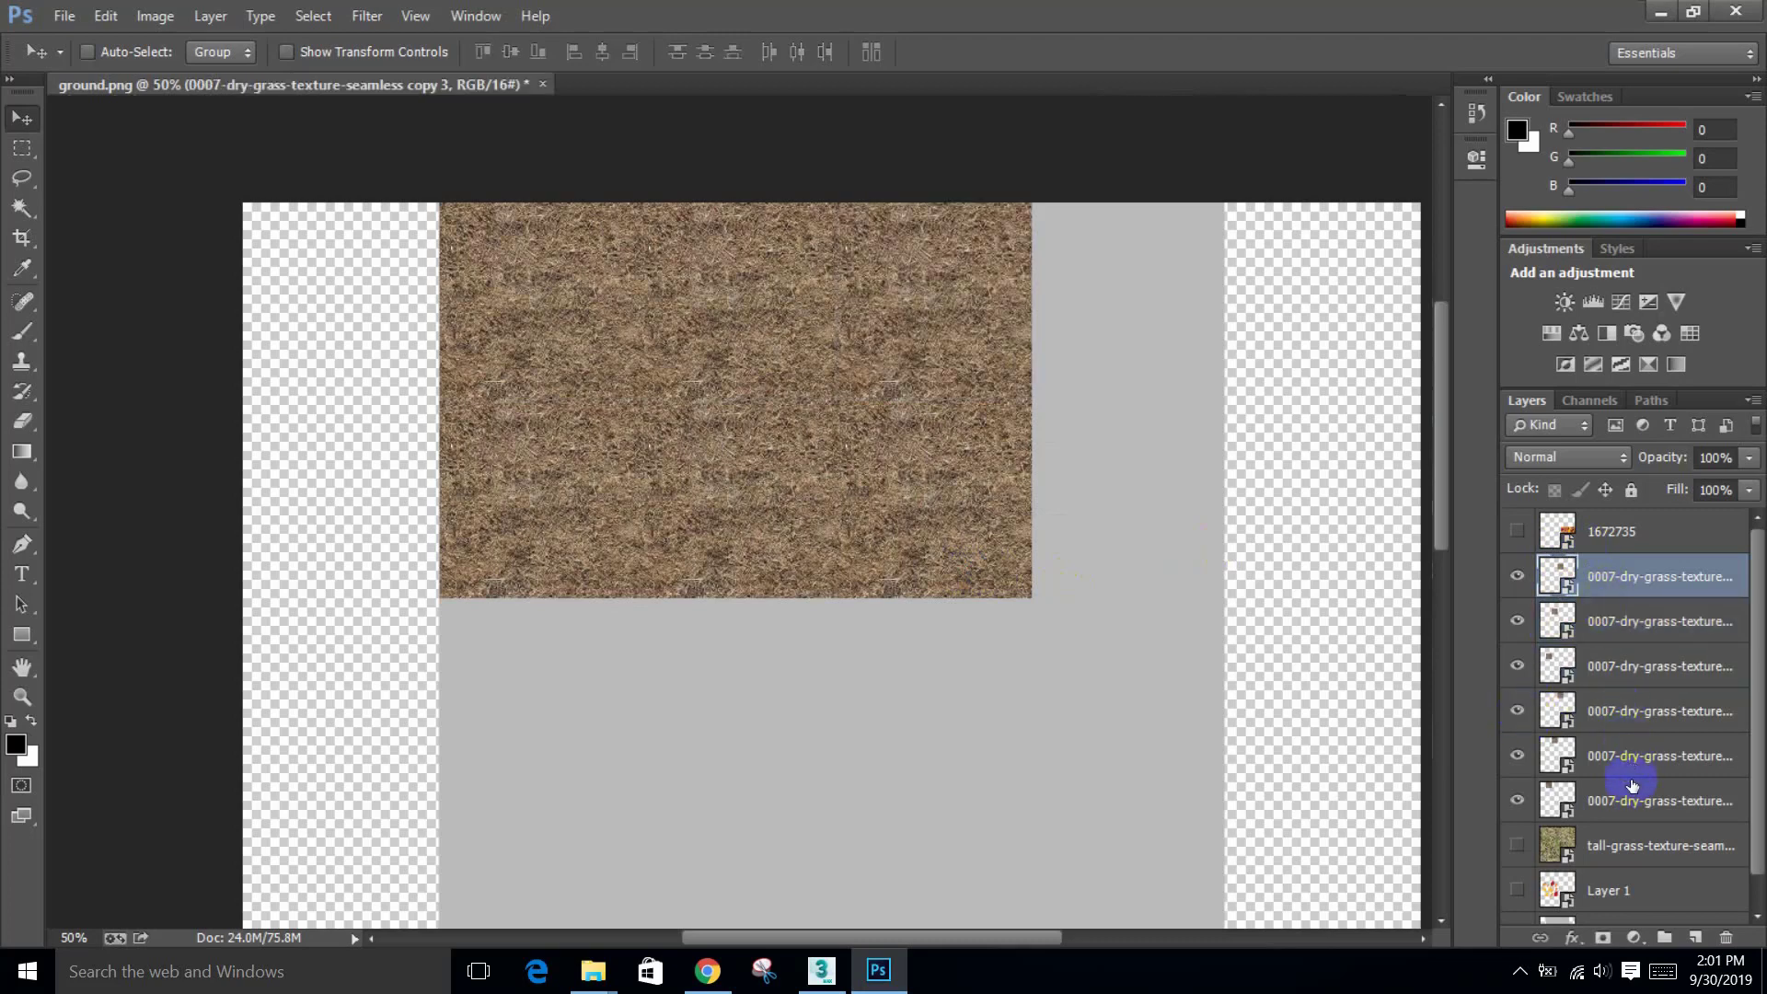
shift+click(1631, 793)
key(ctrl+g)
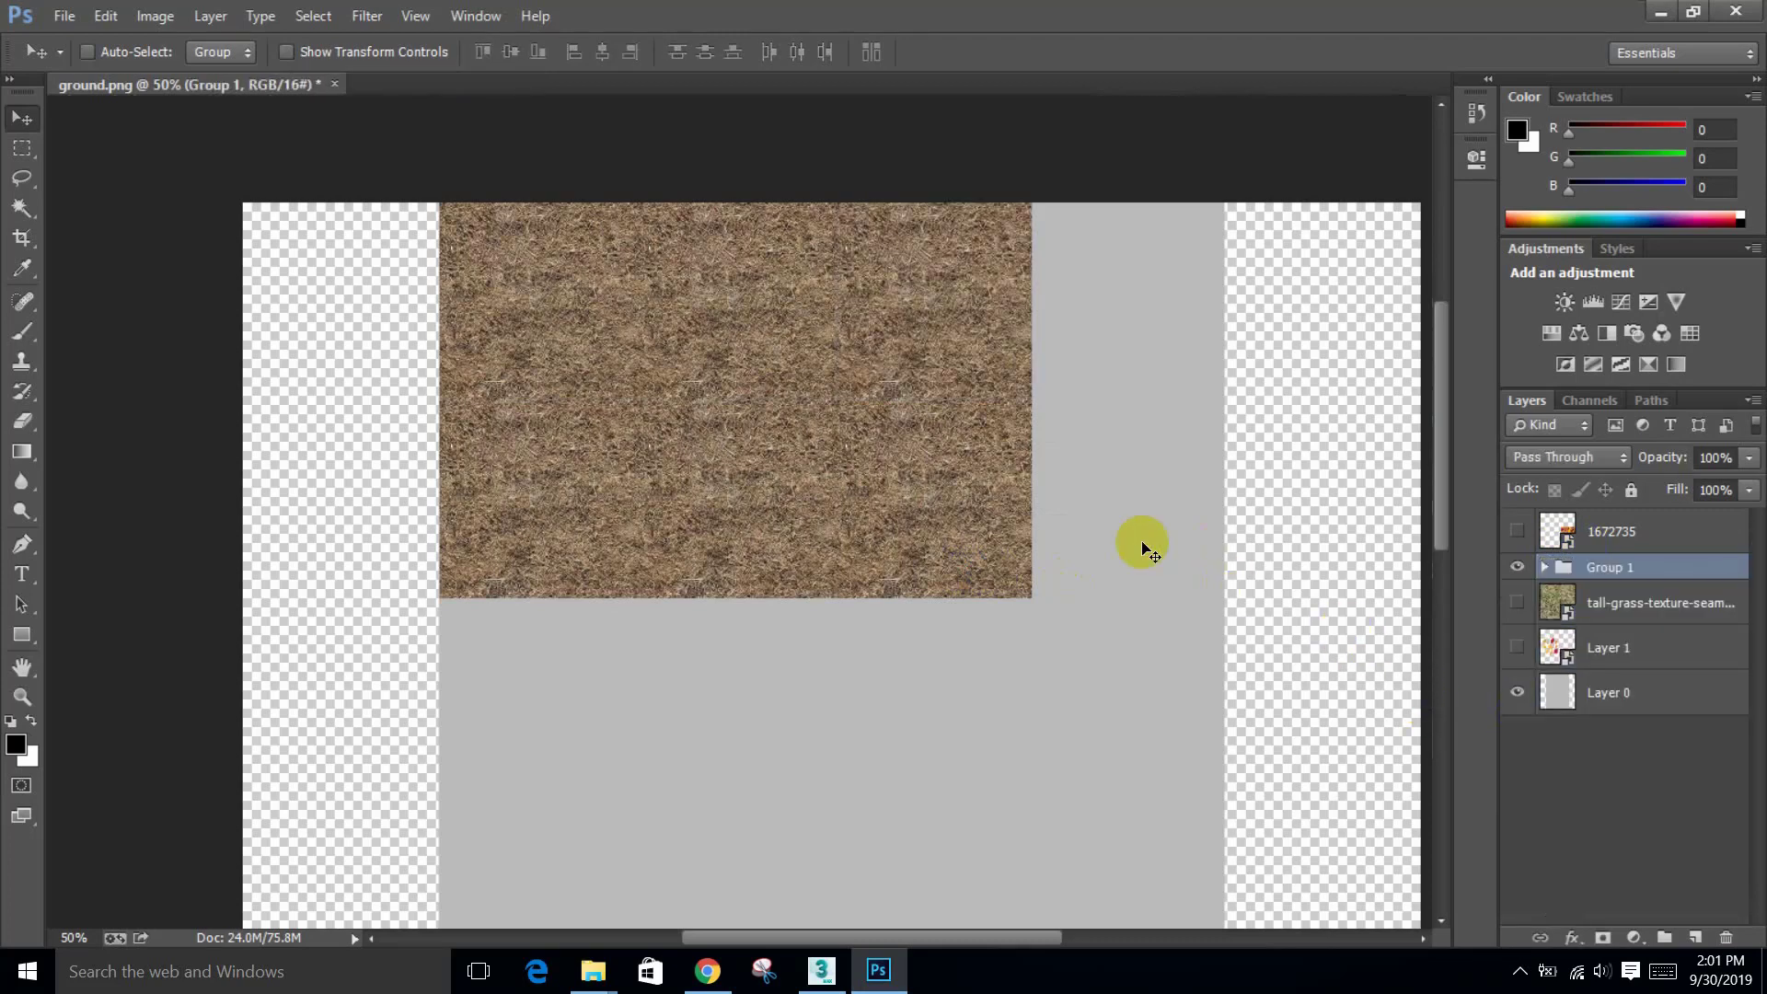
Step: Duplicate the grouped dry-grass block and place the copy directly below the original
alt+scroll(1003, 472, down, 1)
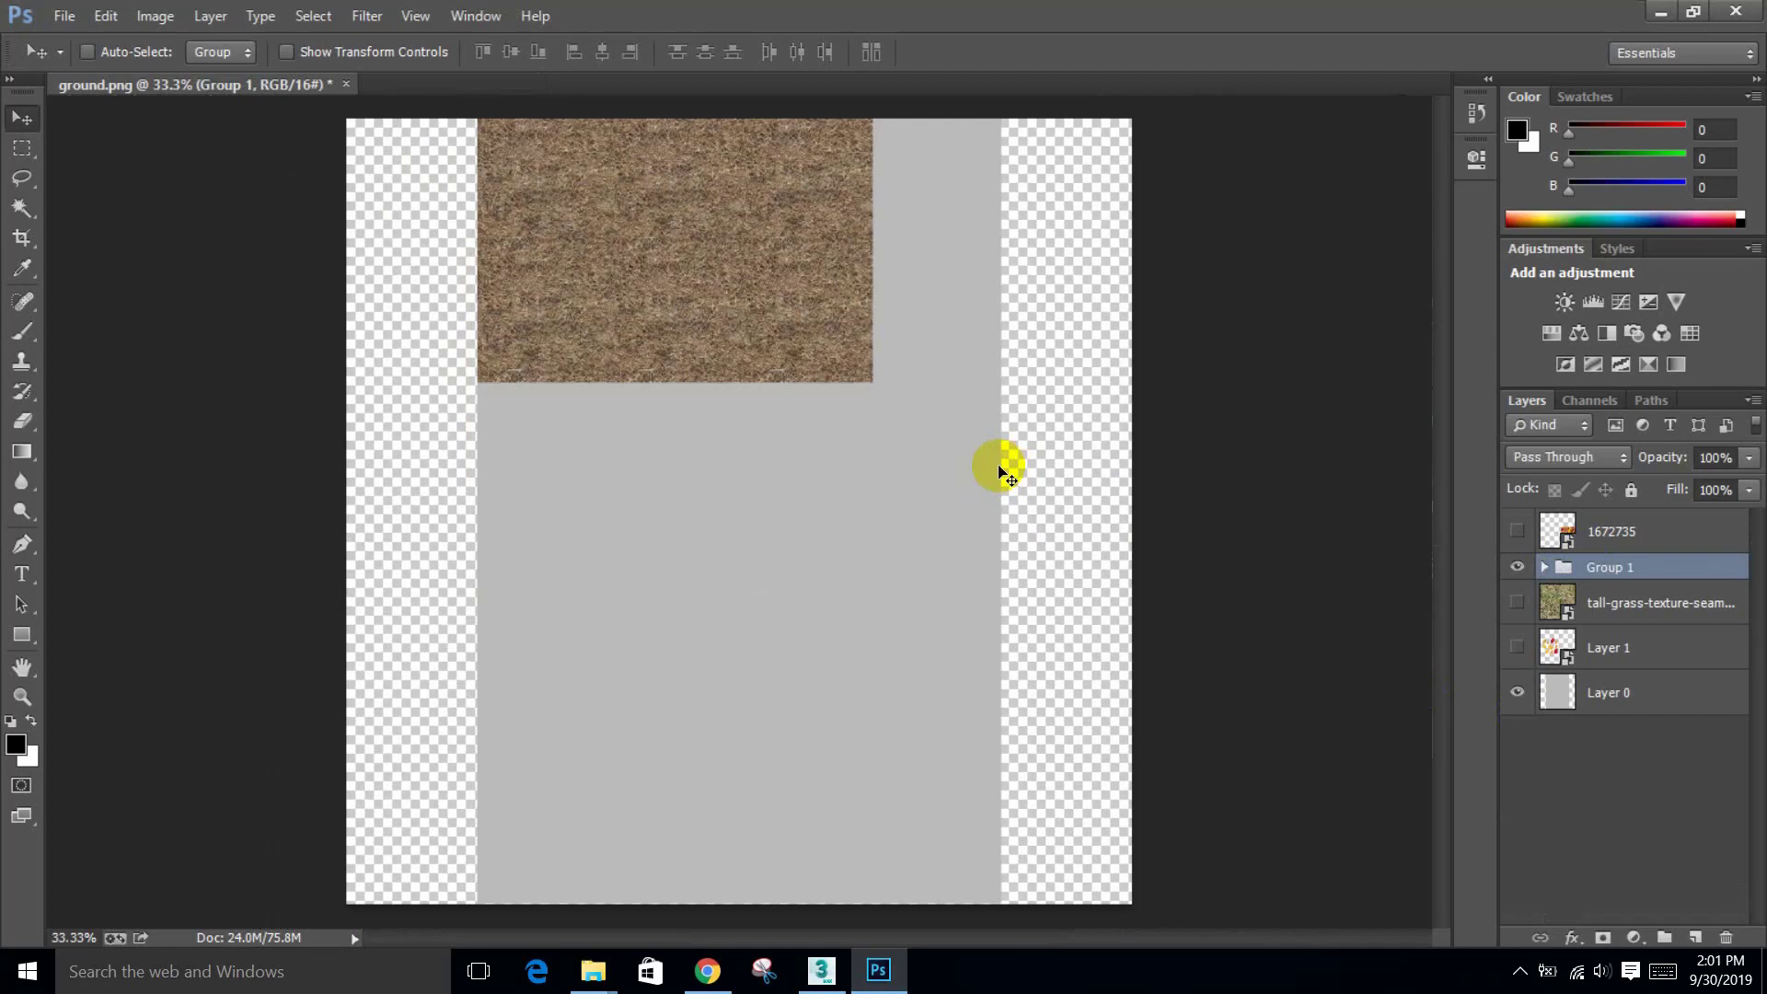
click(814, 665)
click(879, 381)
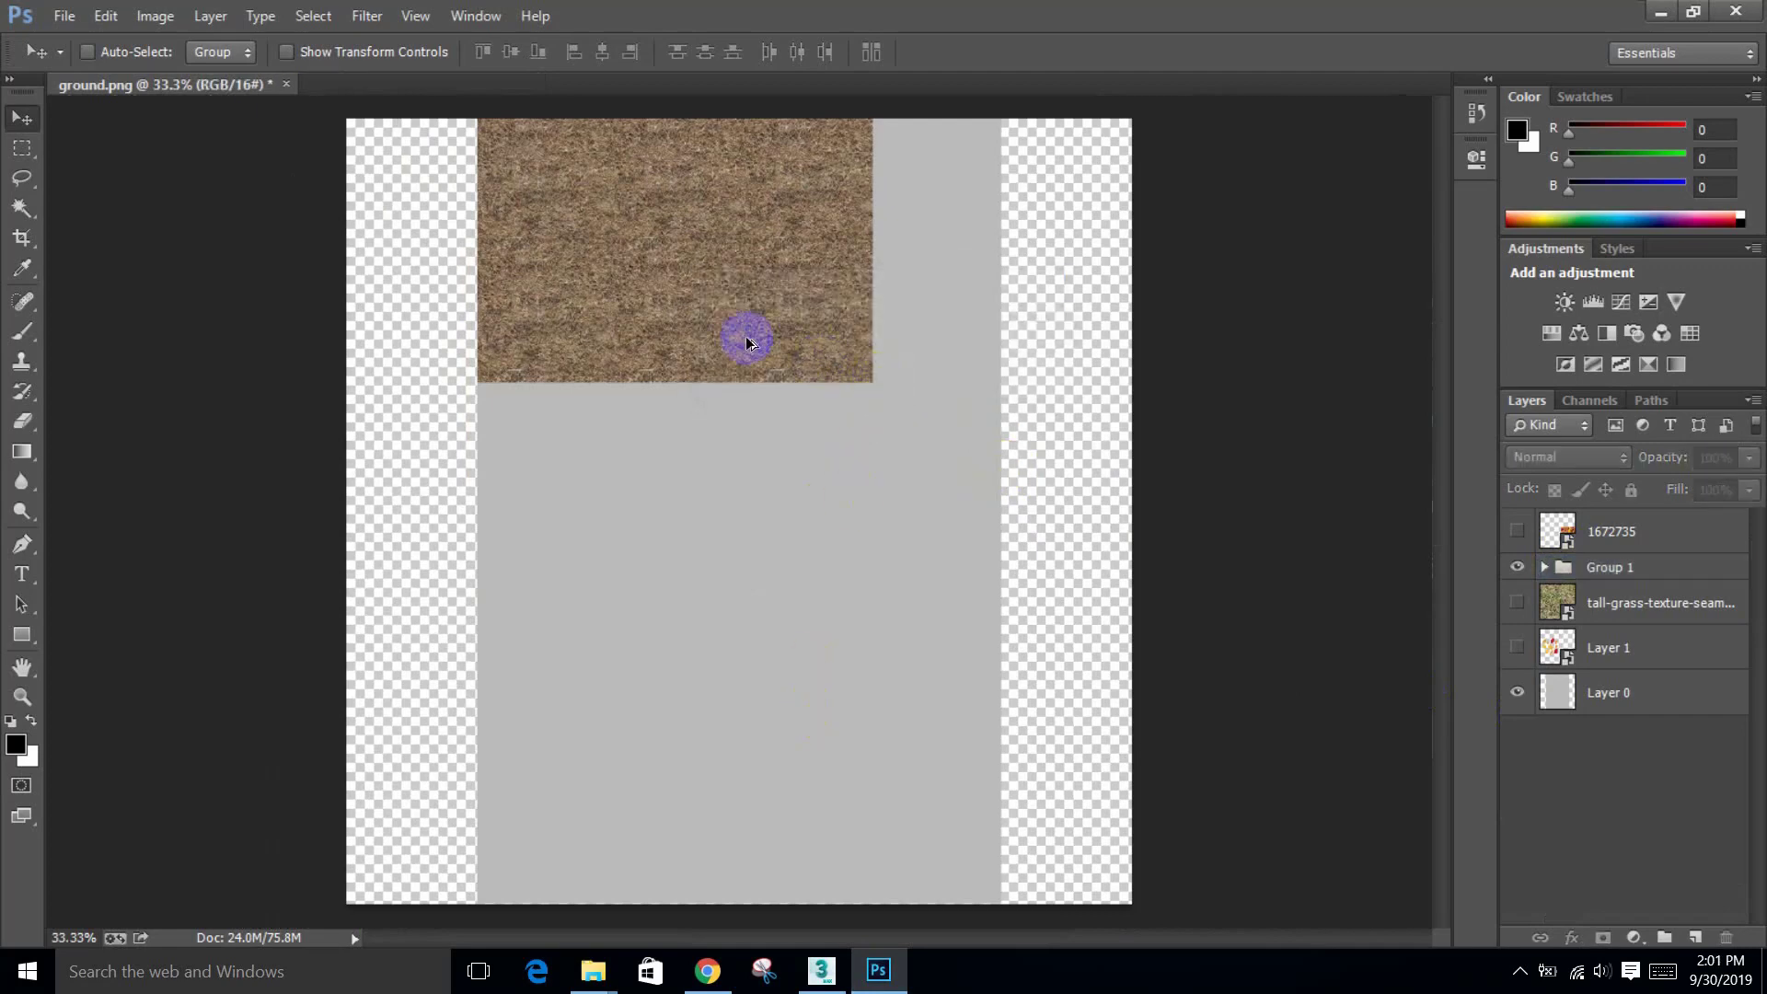
alt+drag(745, 339, 753, 603)
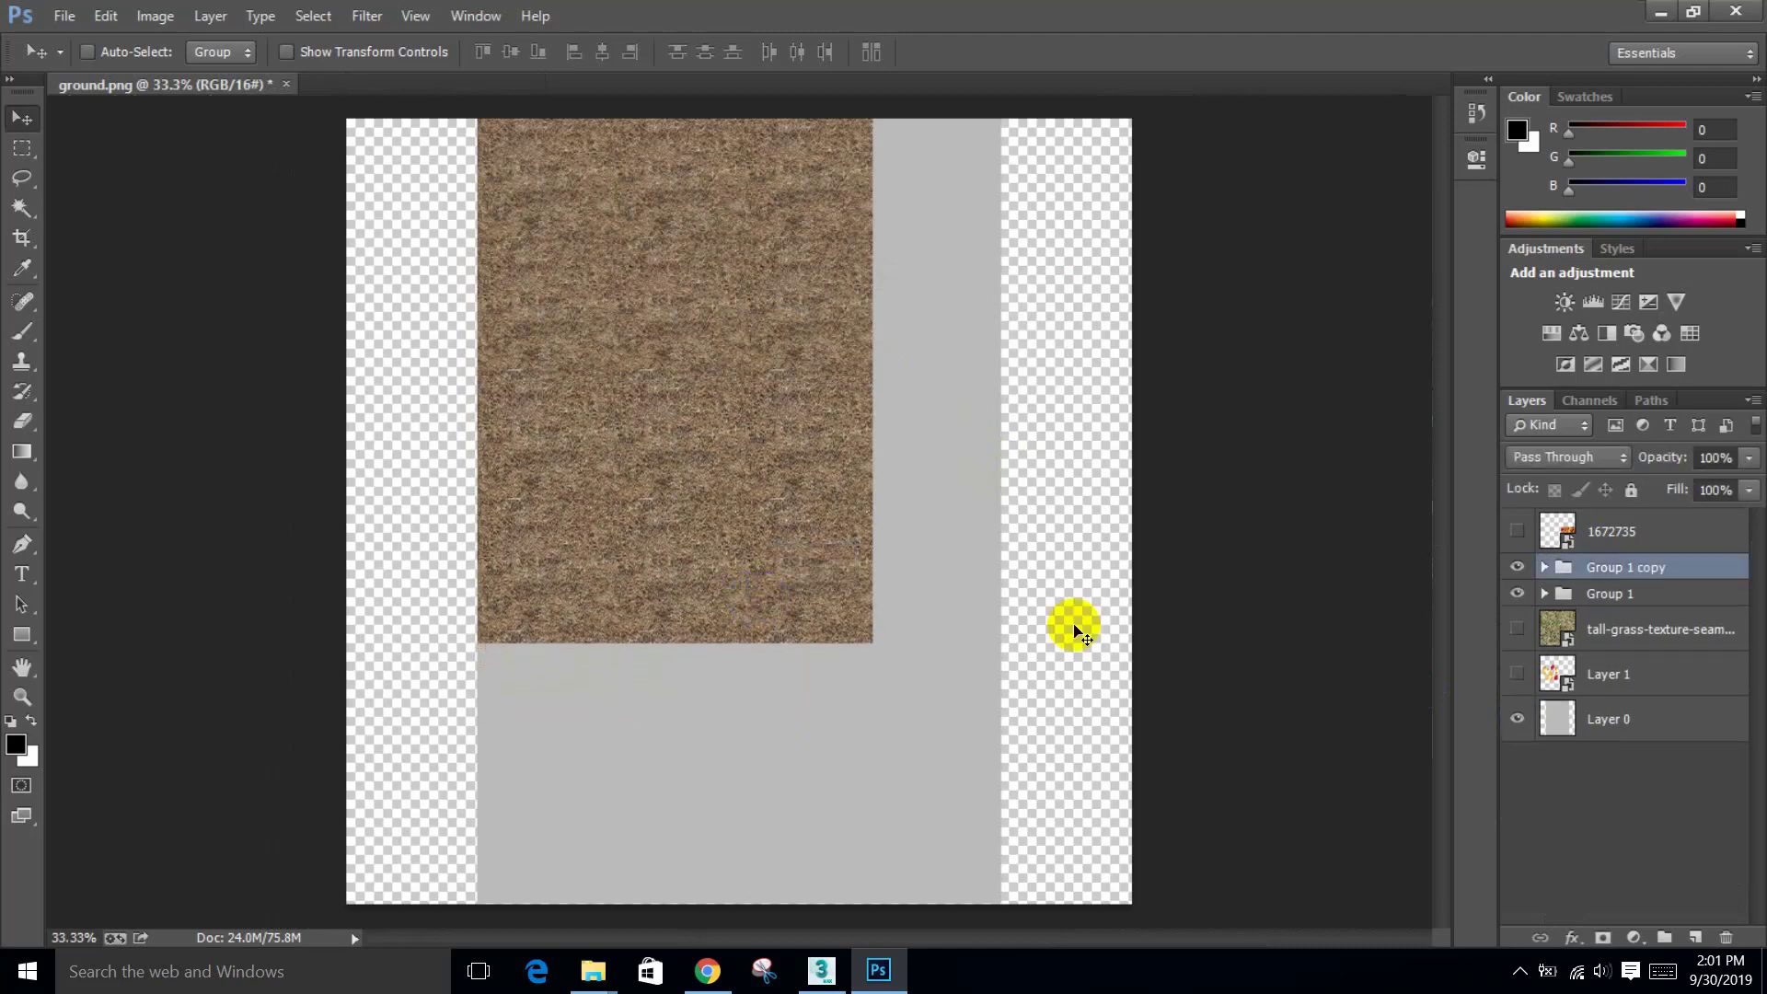
ctrl+click(1609, 597)
key(ctrl+g)
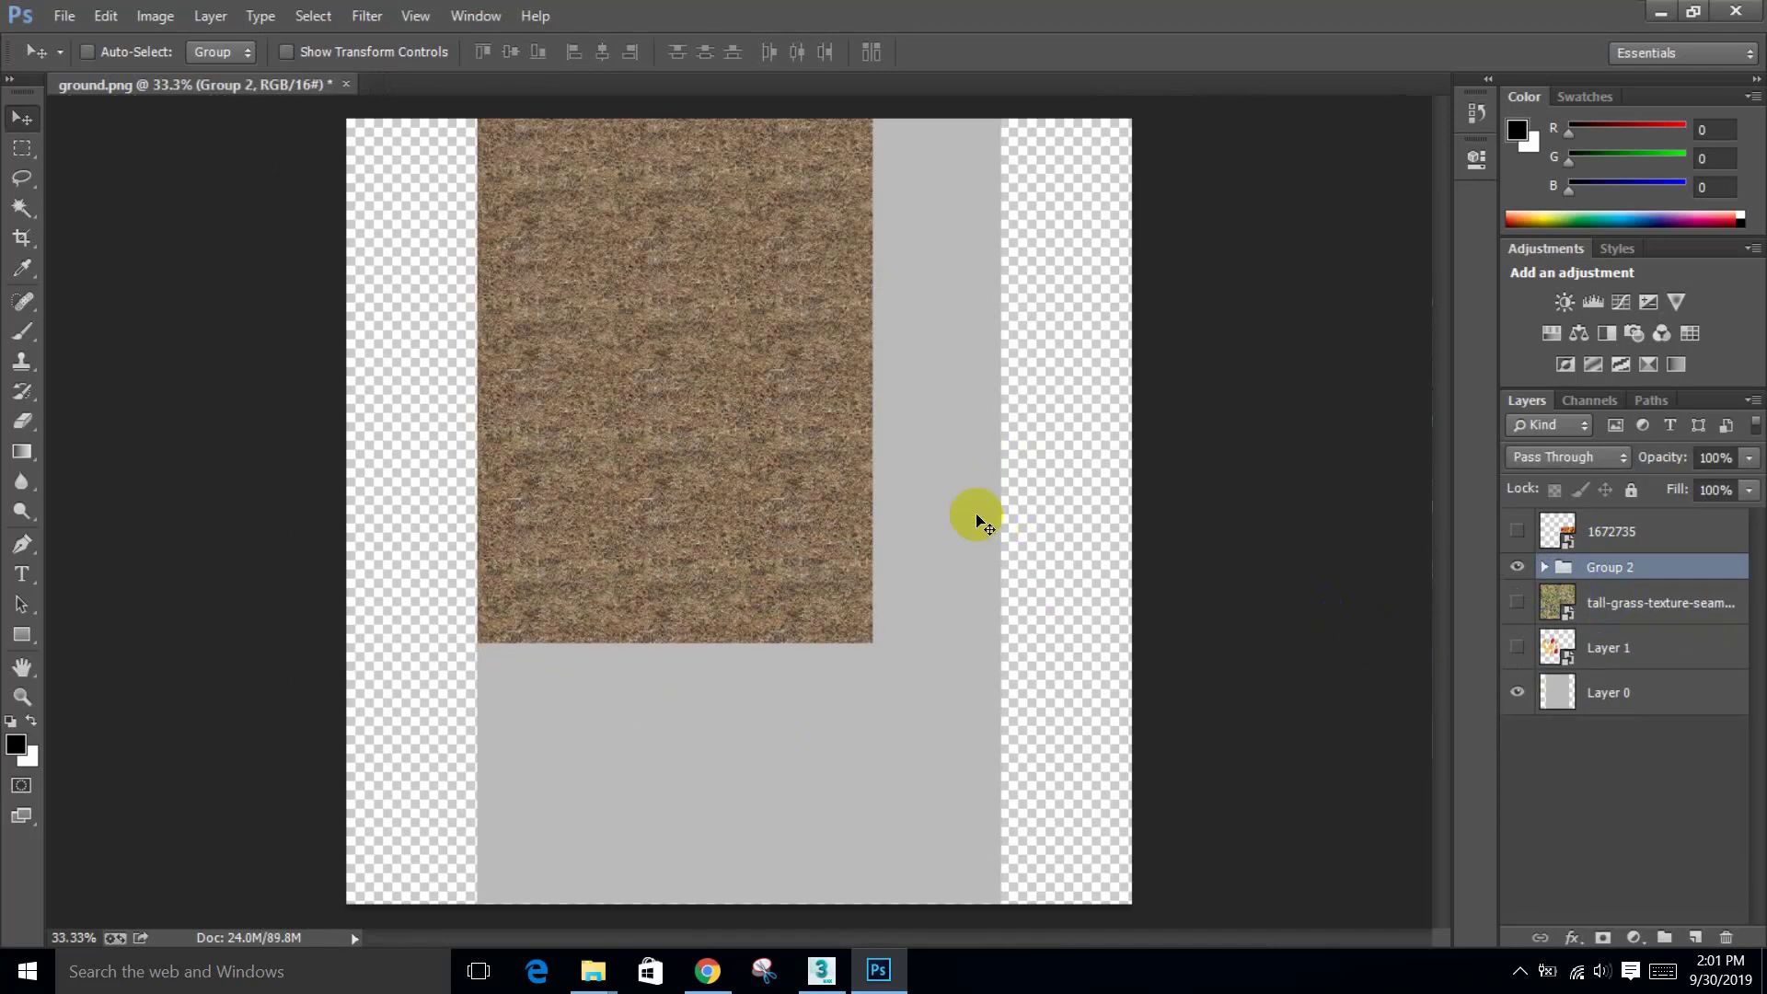
key(ctrl+z)
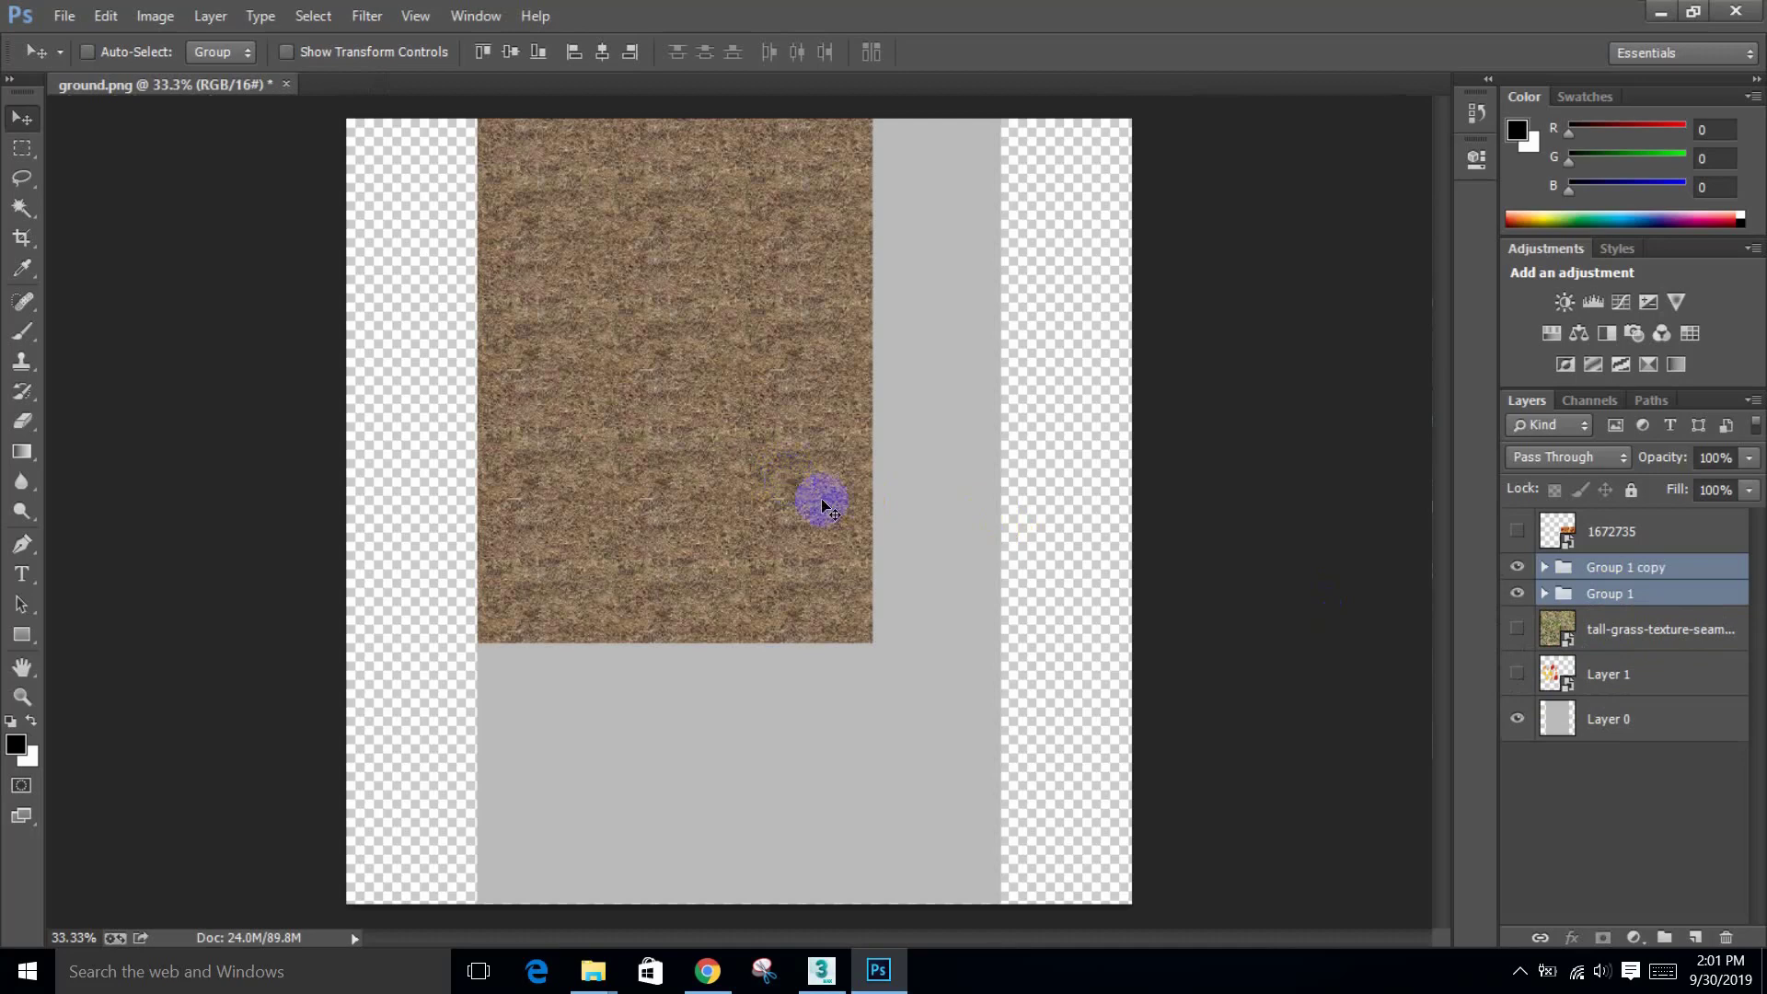
Step: Duplicate Group 1 copy down to the canvas's lower edge and group the three stacked dry-grass blocks together
click(1625, 603)
click(1627, 568)
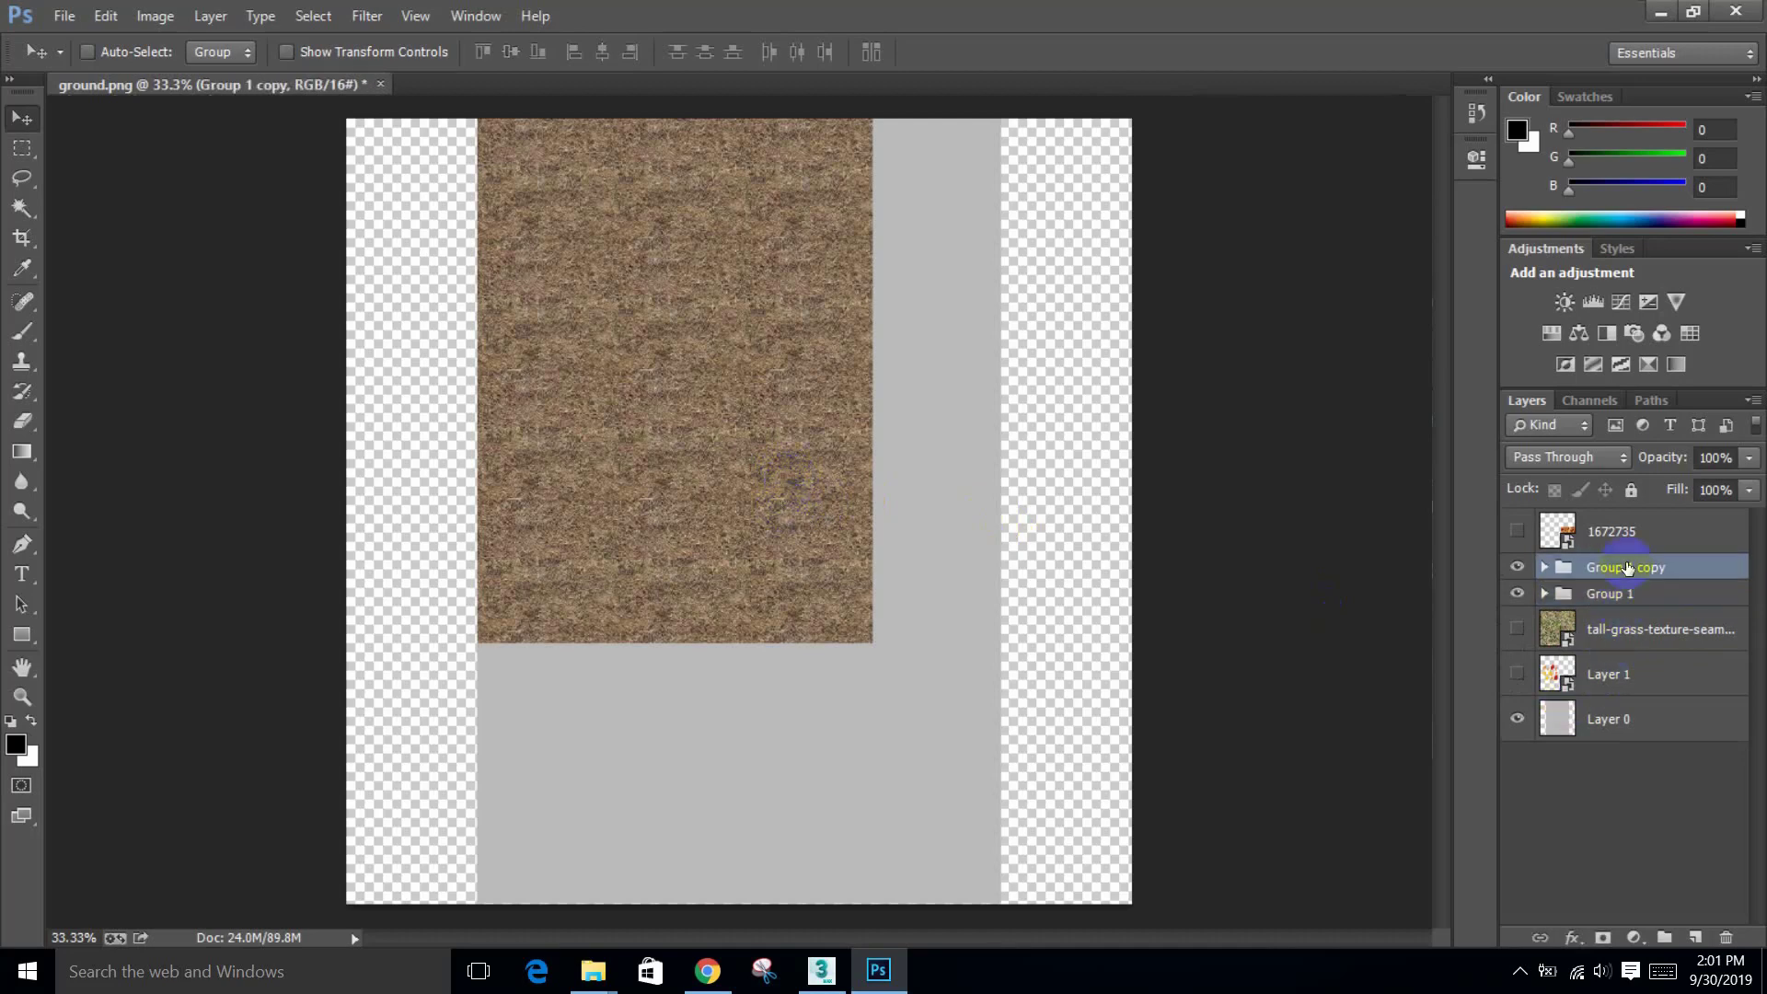
drag(798, 574, 806, 828)
alt+click(806, 832)
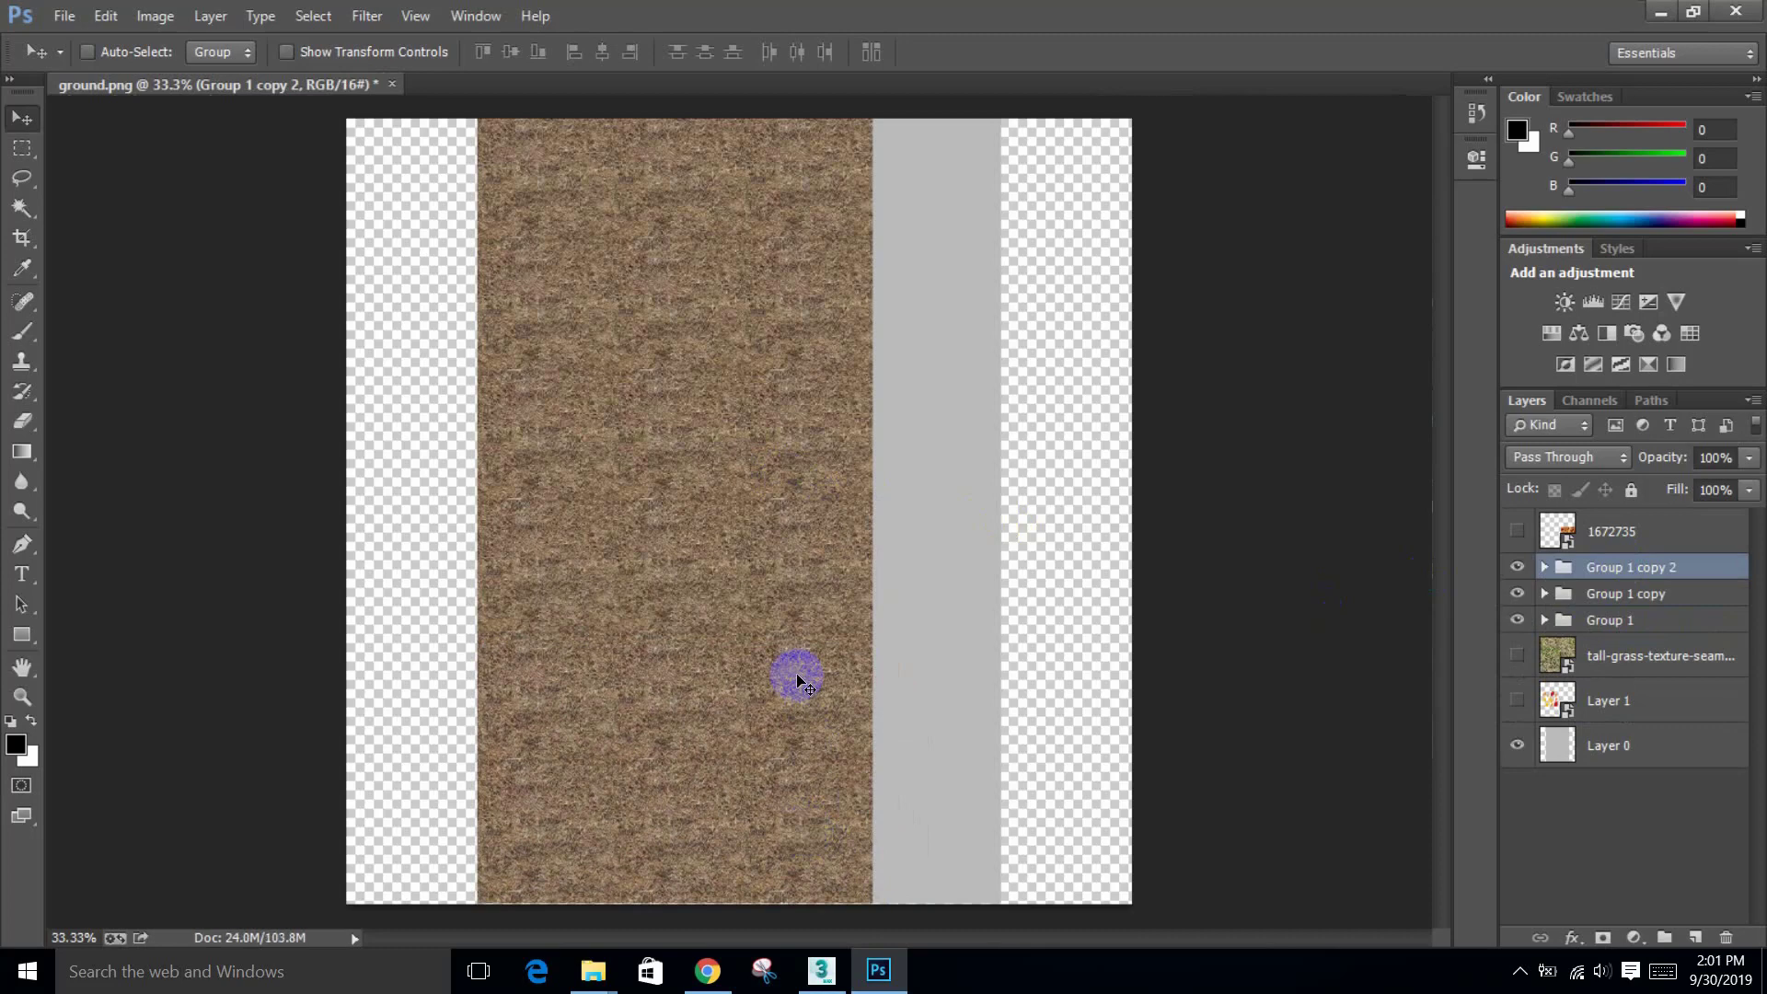
shift+click(1628, 618)
key(ctrl+g)
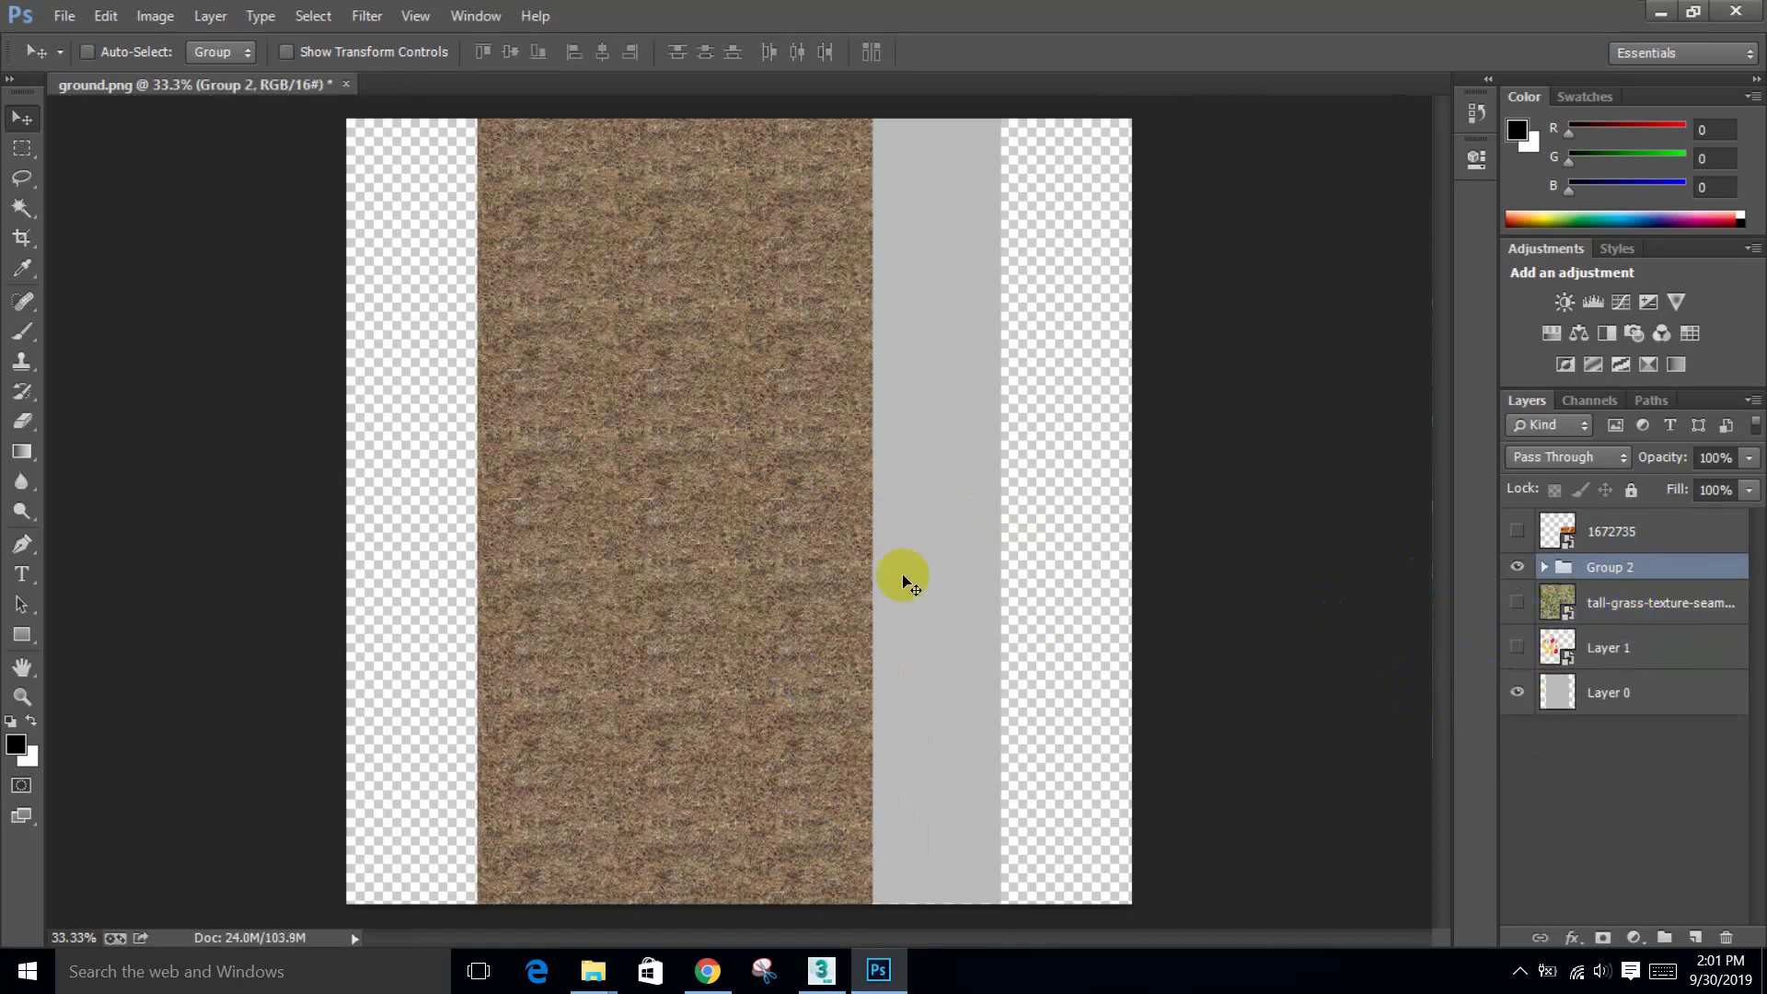
Step: Duplicate Group 2 to its right up to the canvas edge and group the two dry-grass columns
drag(903, 579, 1194, 586)
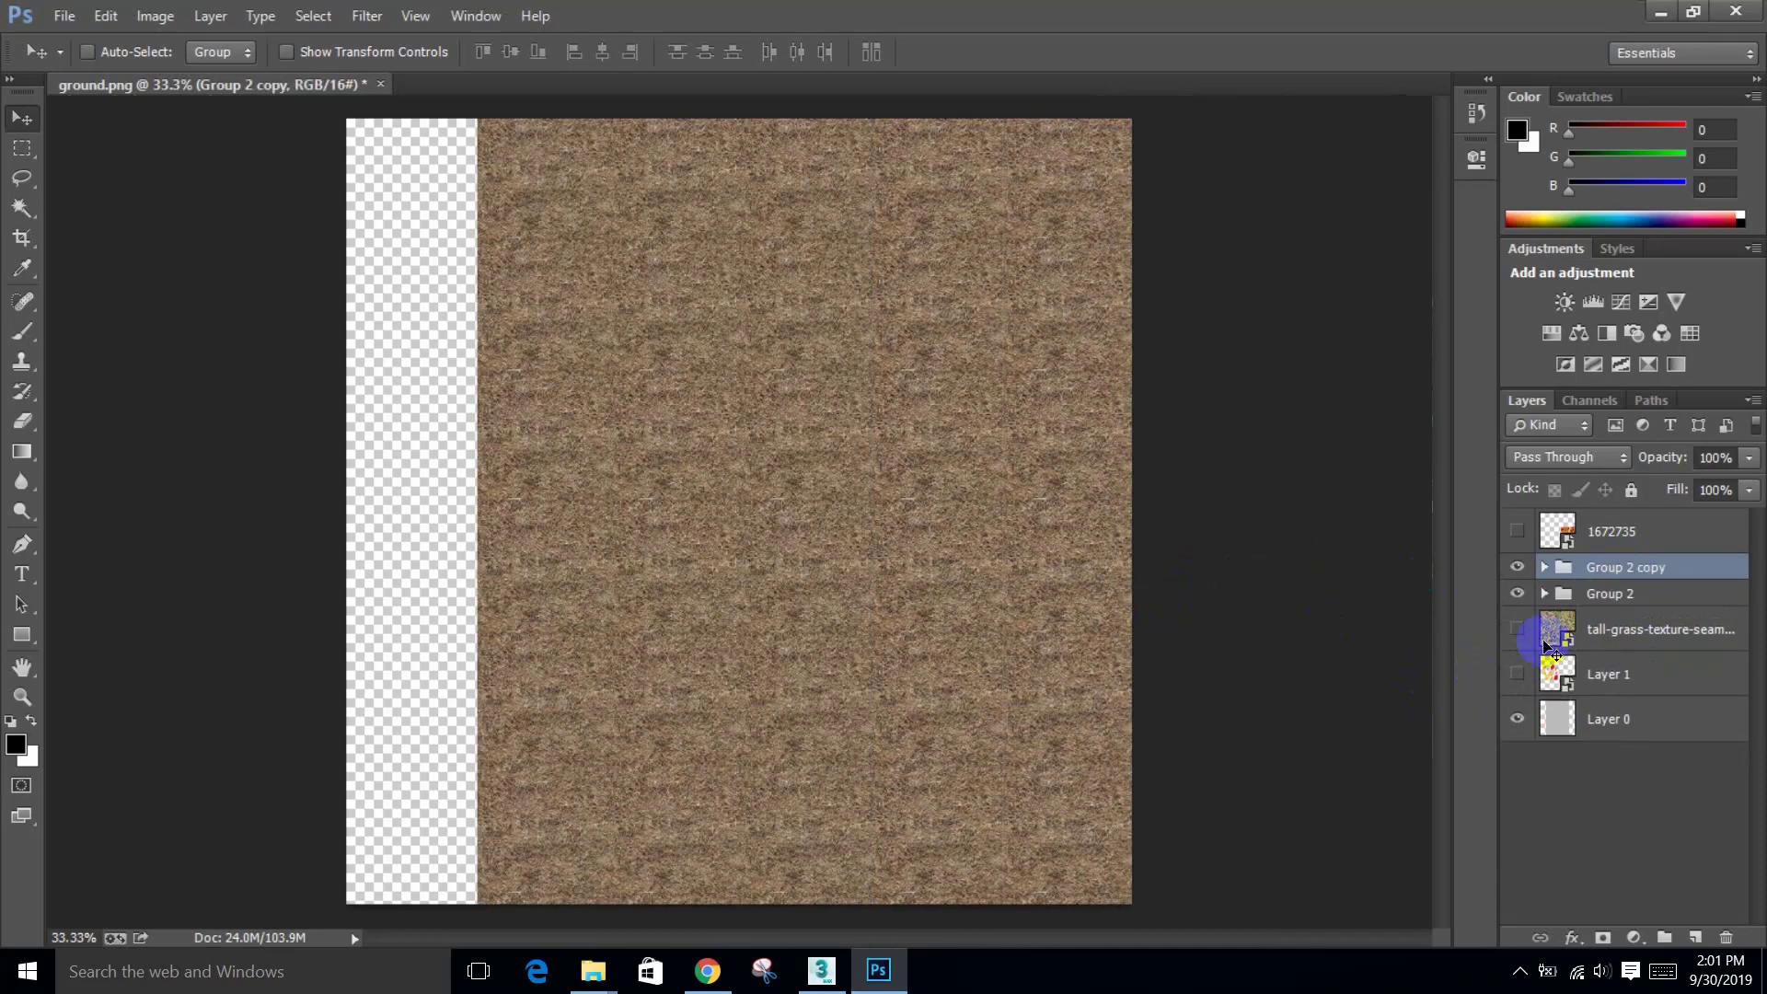
shift+click(1603, 597)
key(ctrl+g)
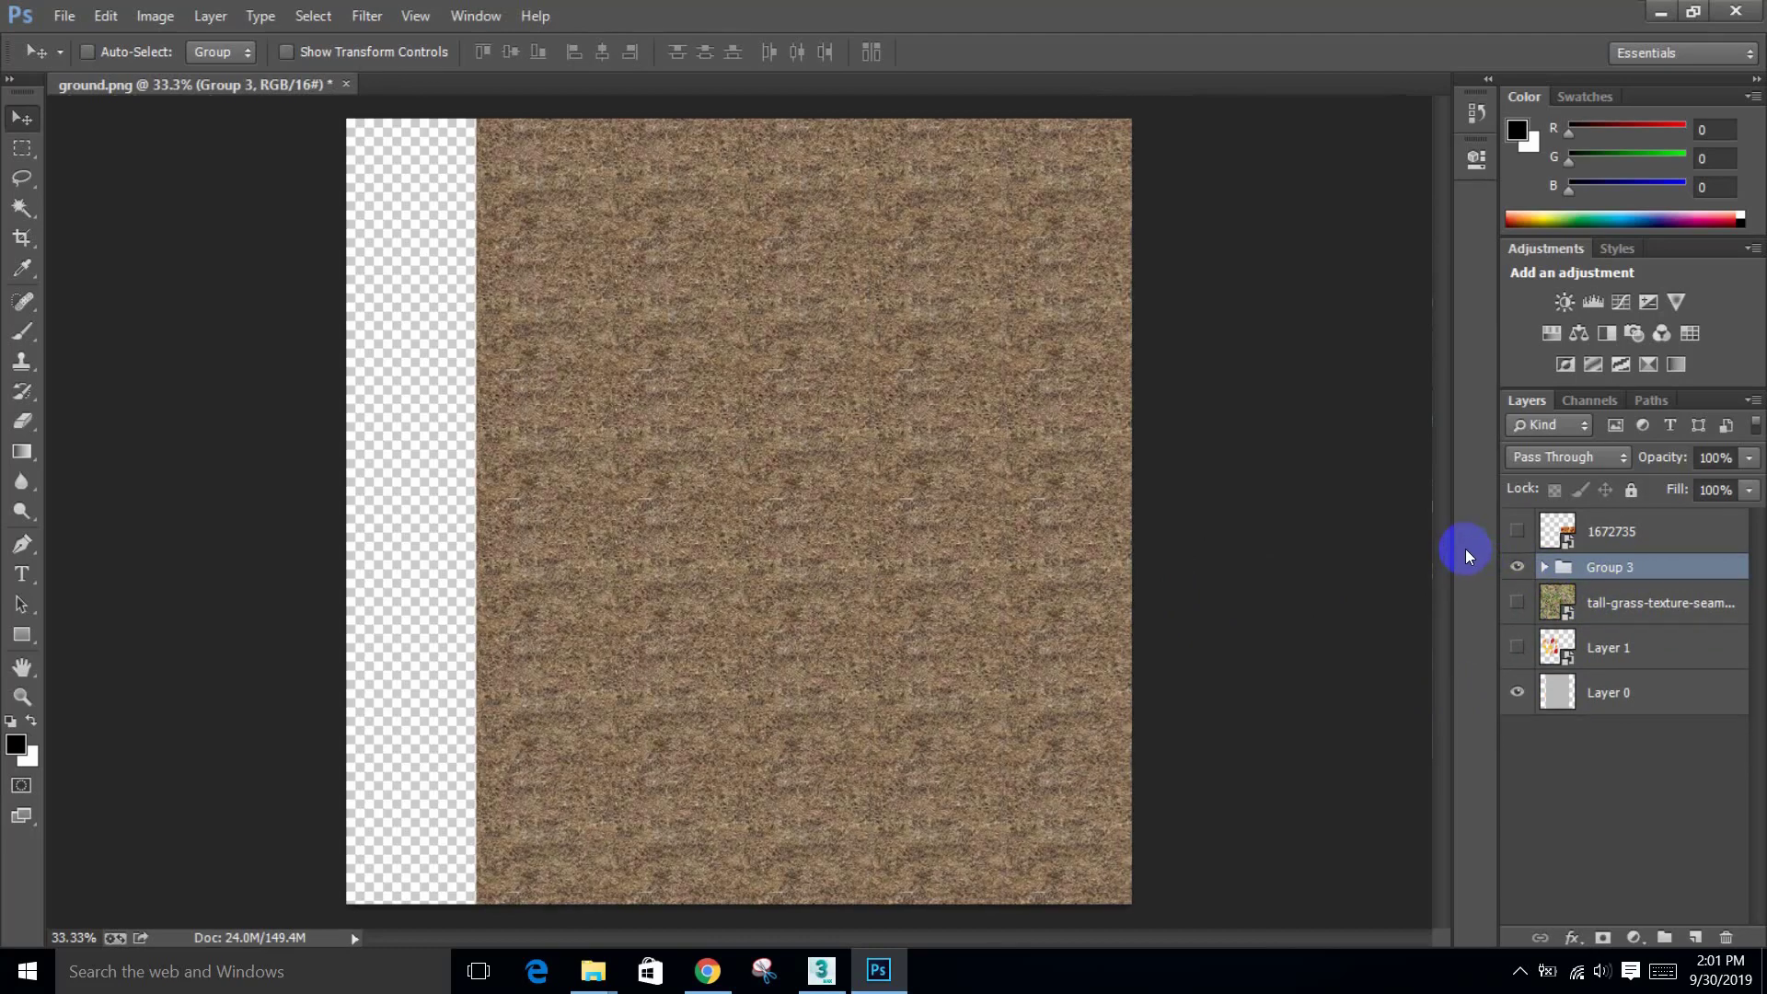
Step: Nudge the combined dry-grass group slightly to the left across the canvas
key(shift+Left)
key(shift+Left)
key(shift+Left)
key(shift+Left)
key(shift+Left)
key(shift+Left)
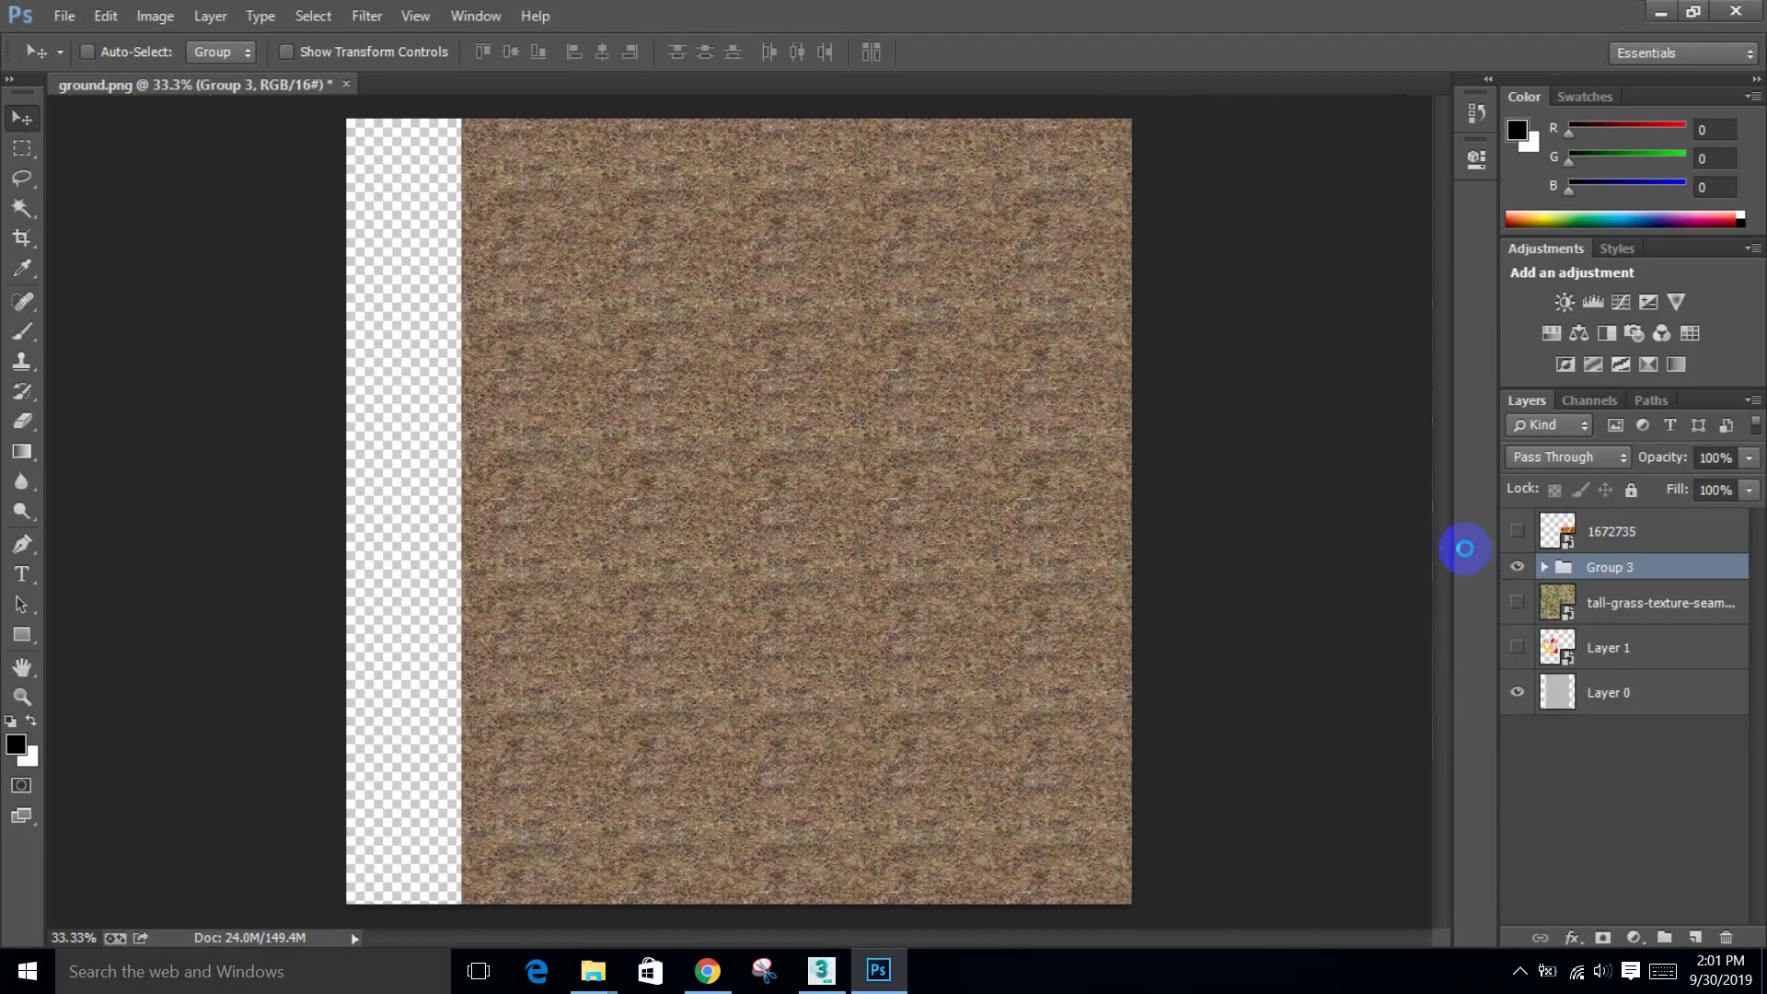
key(shift+Left)
key(shift+Left)
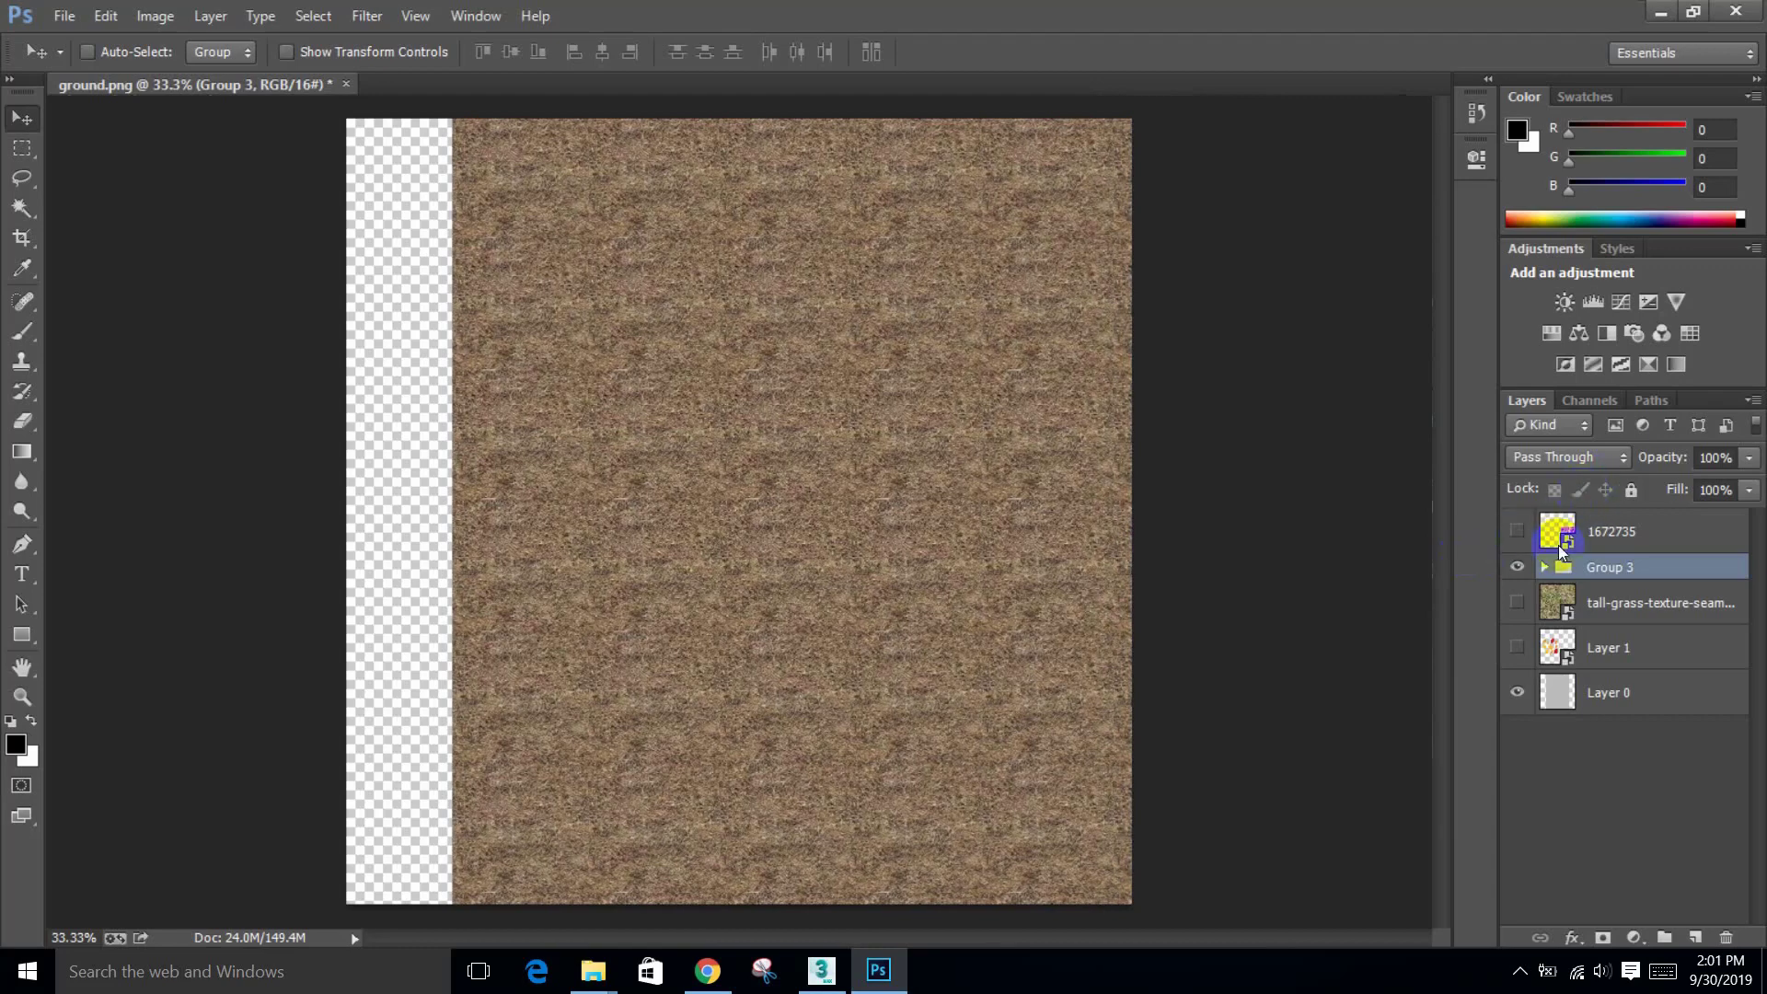
Step: Hide the dry-grass Group 3, then show and select the leaf cutouts on Layer 1
click(1515, 567)
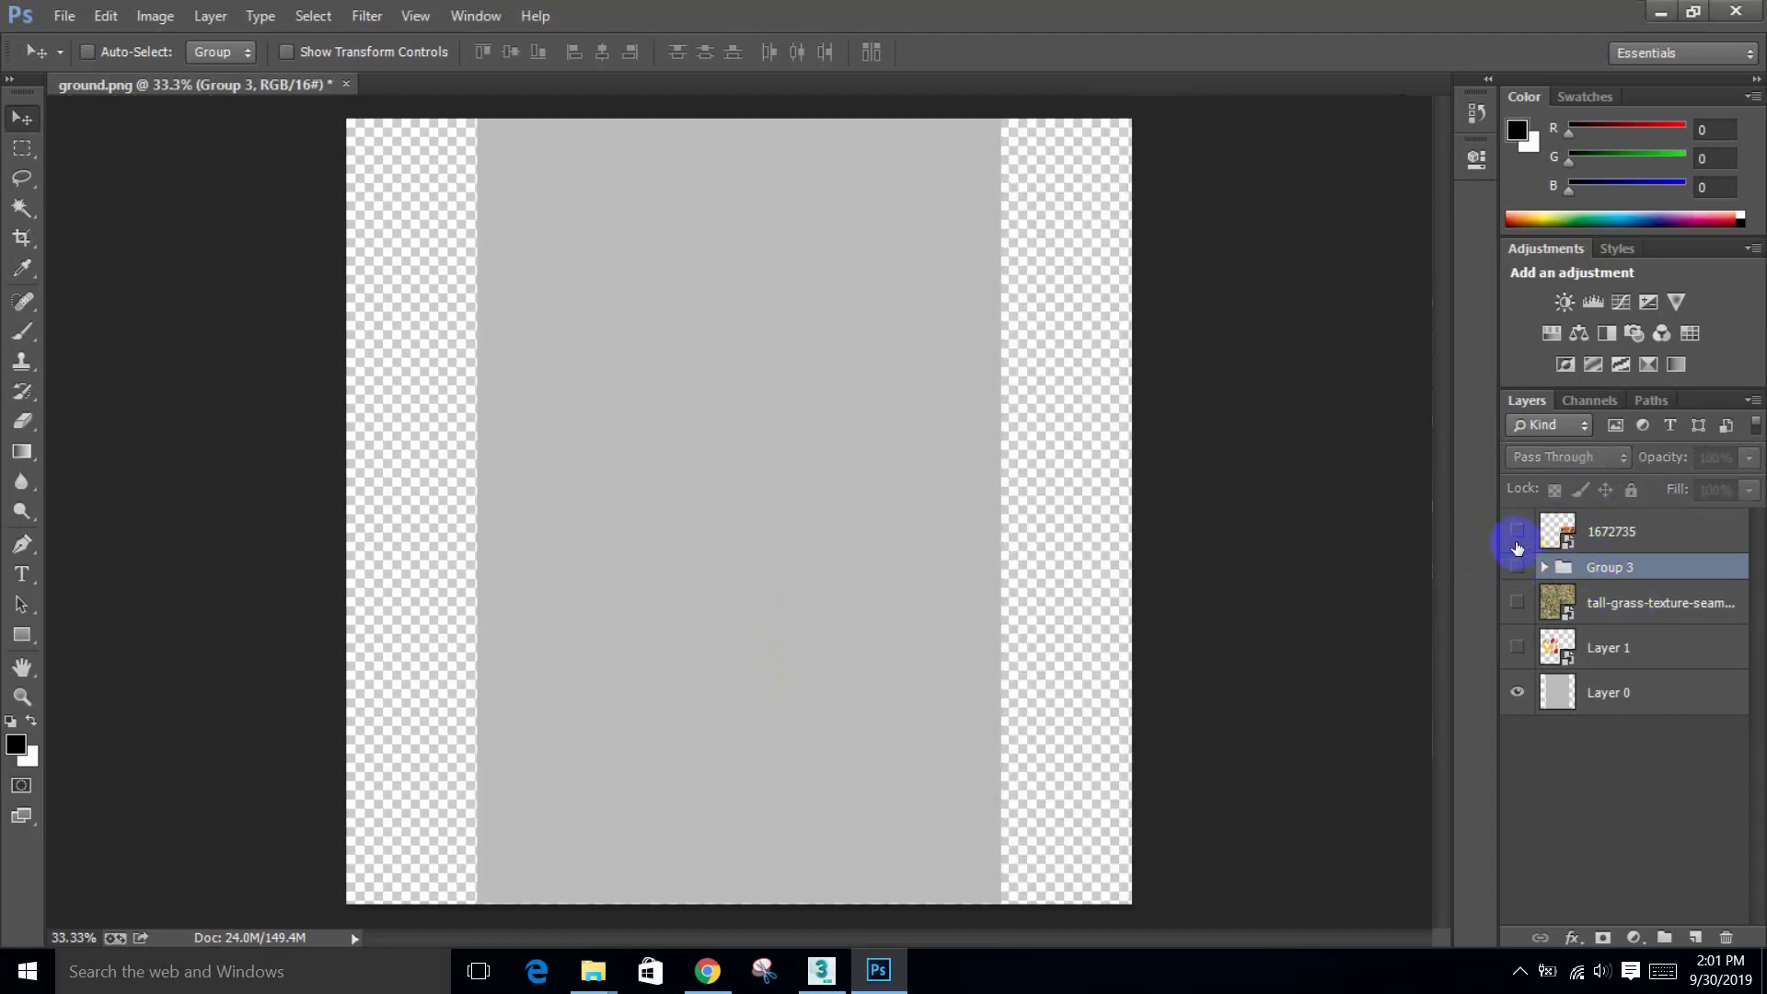
click(1517, 532)
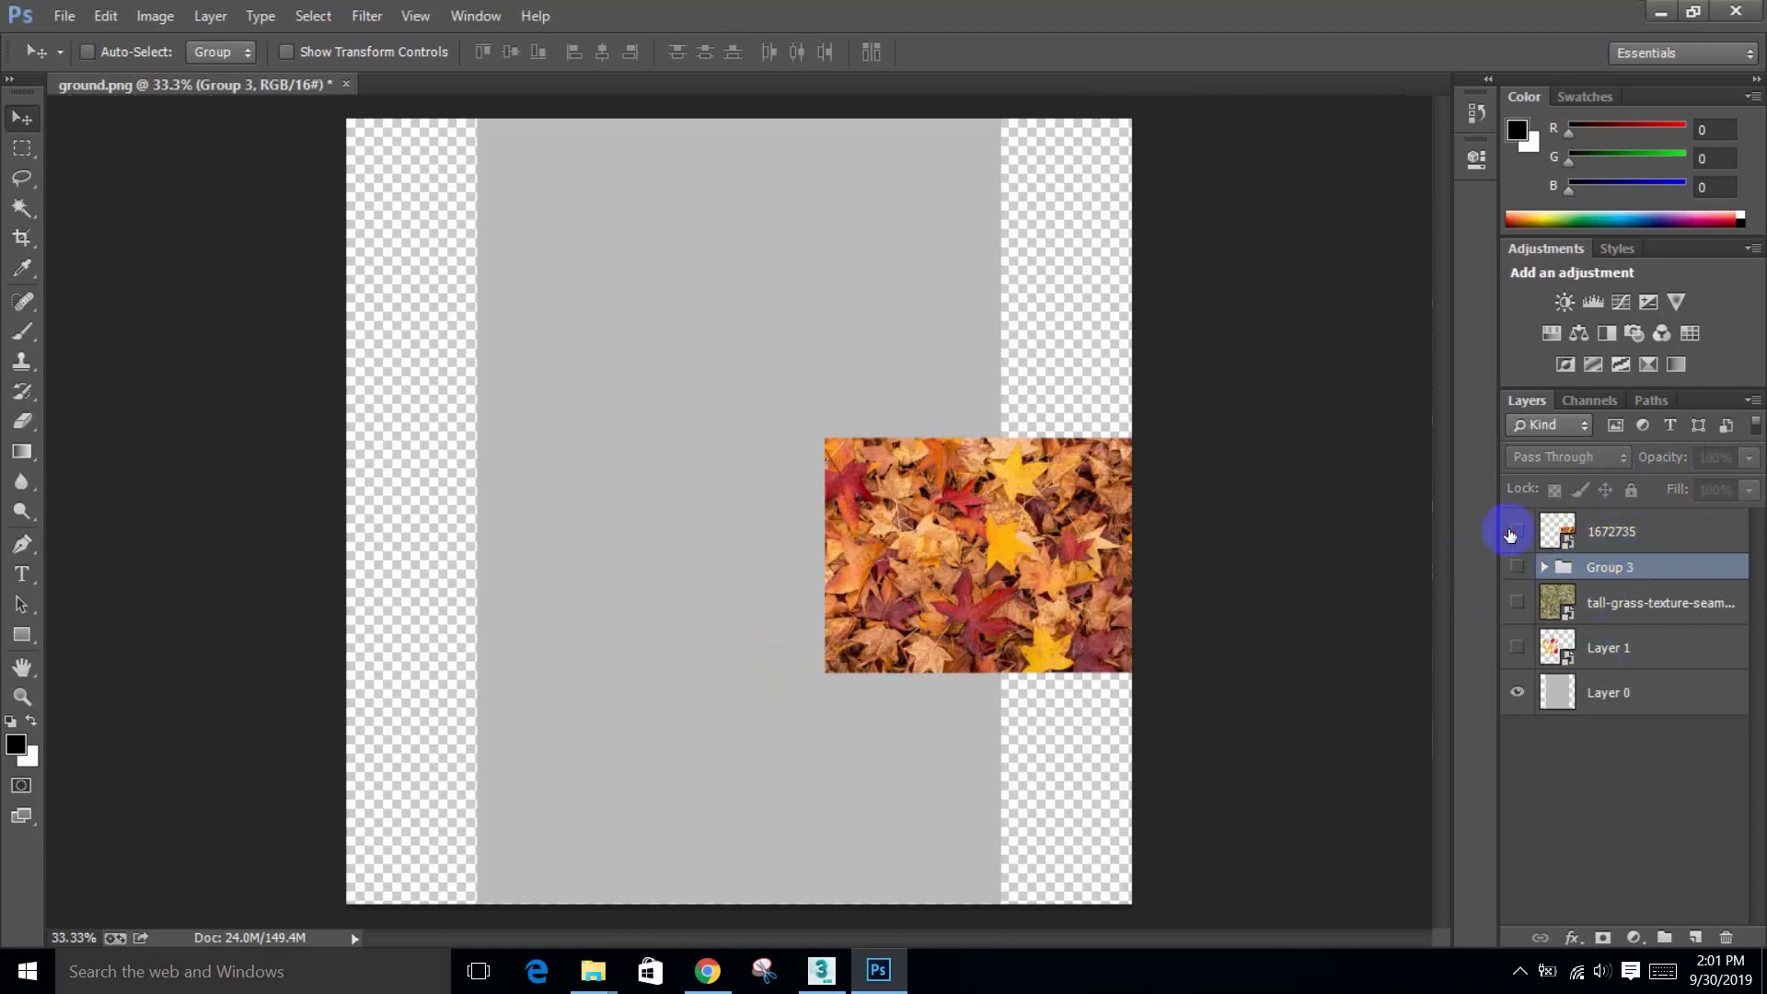
click(1517, 531)
click(1520, 649)
click(1612, 655)
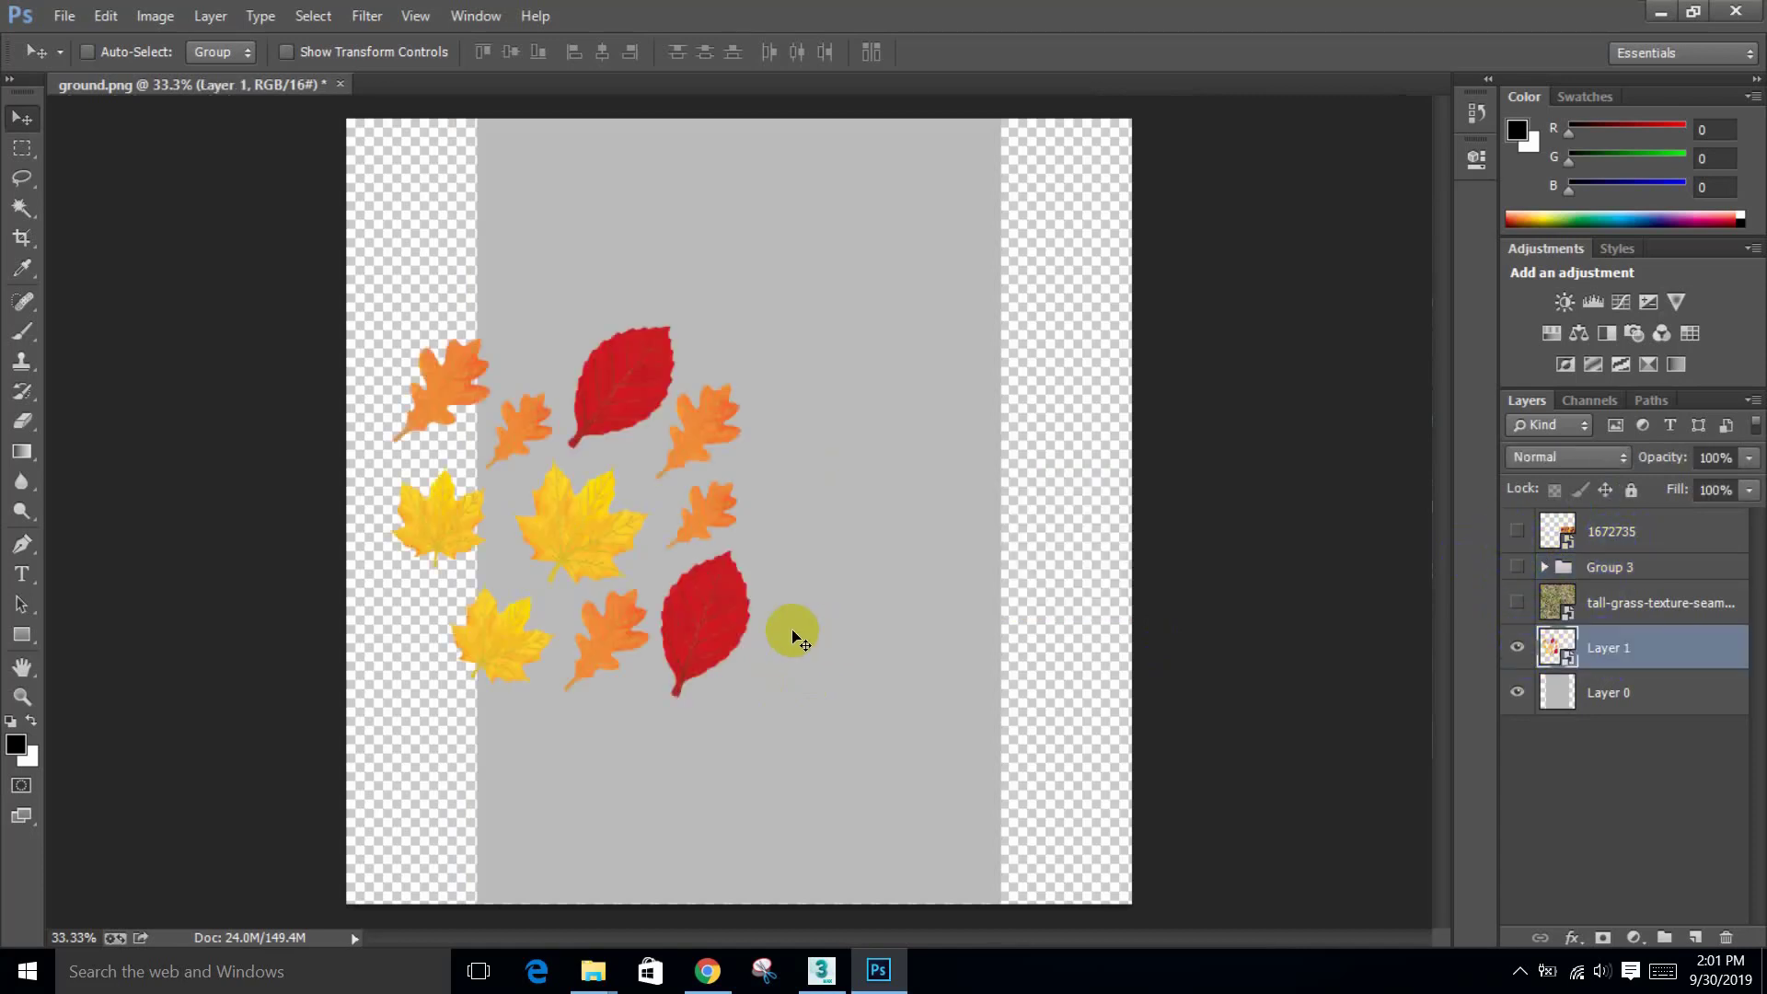
Step: Move the leaf cutouts toward the lower middle of the canvas and scale them down to a small cluster
drag(755, 615, 882, 732)
key(ctrl+t)
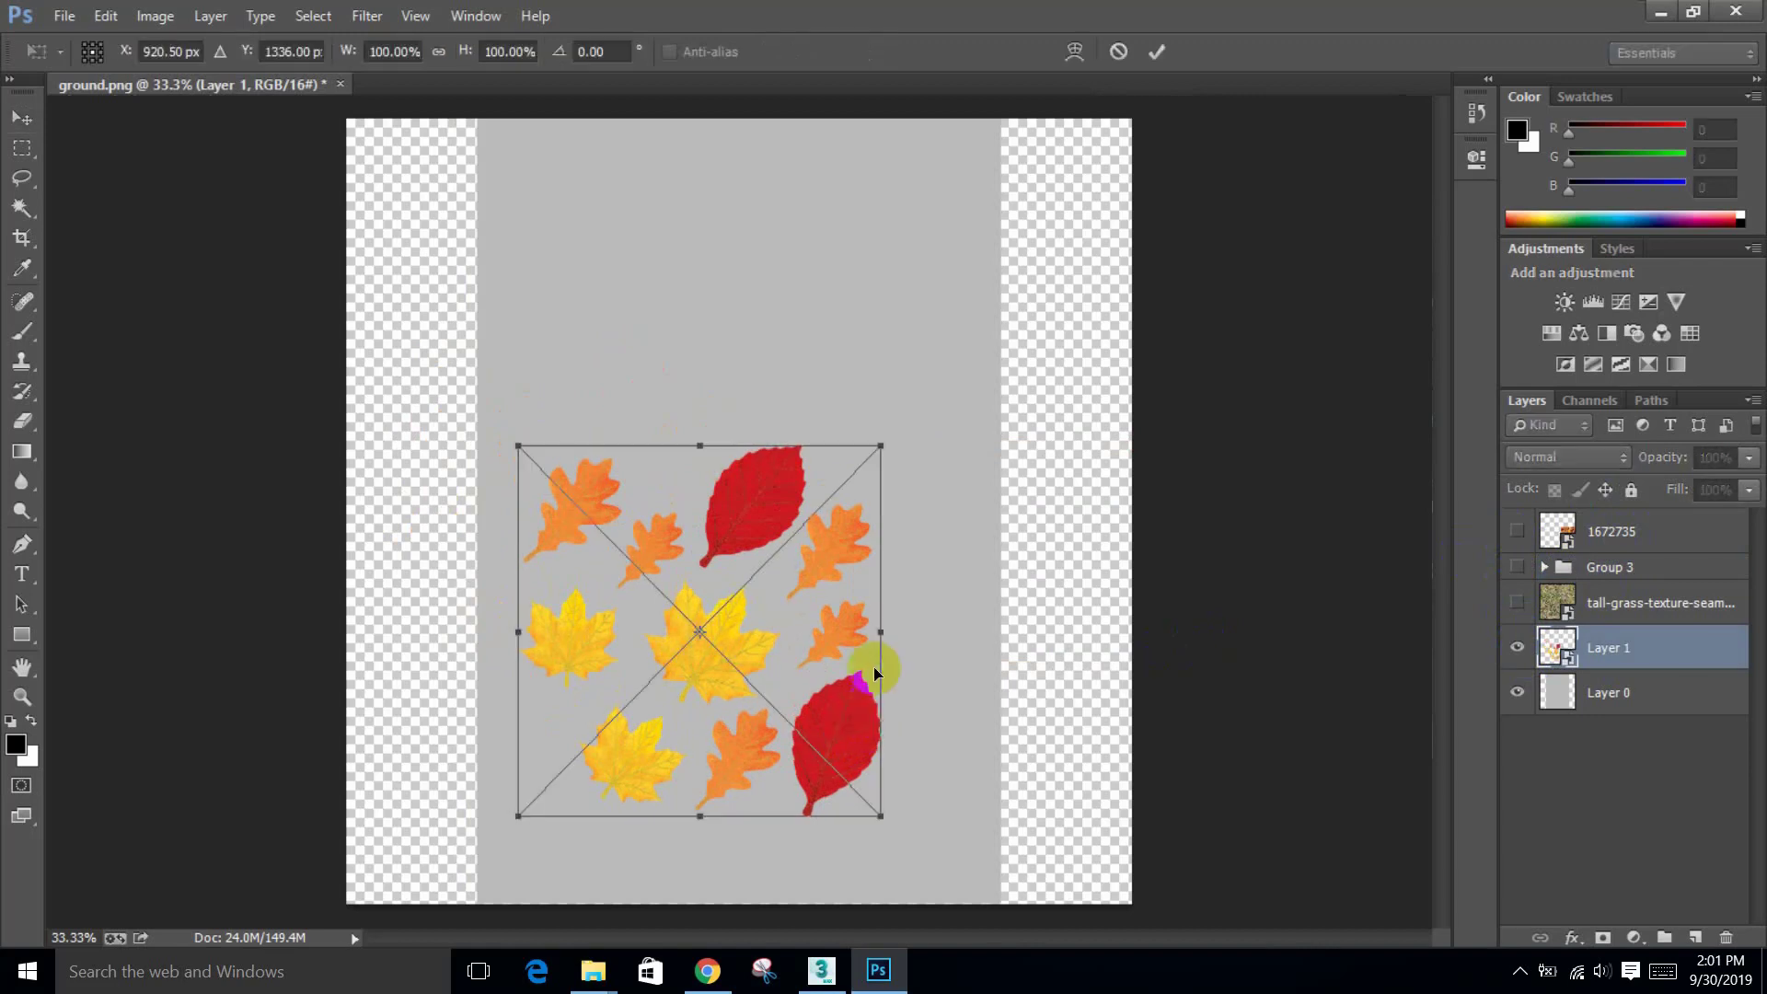
alt+shift+drag(879, 445, 840, 697)
key(Return)
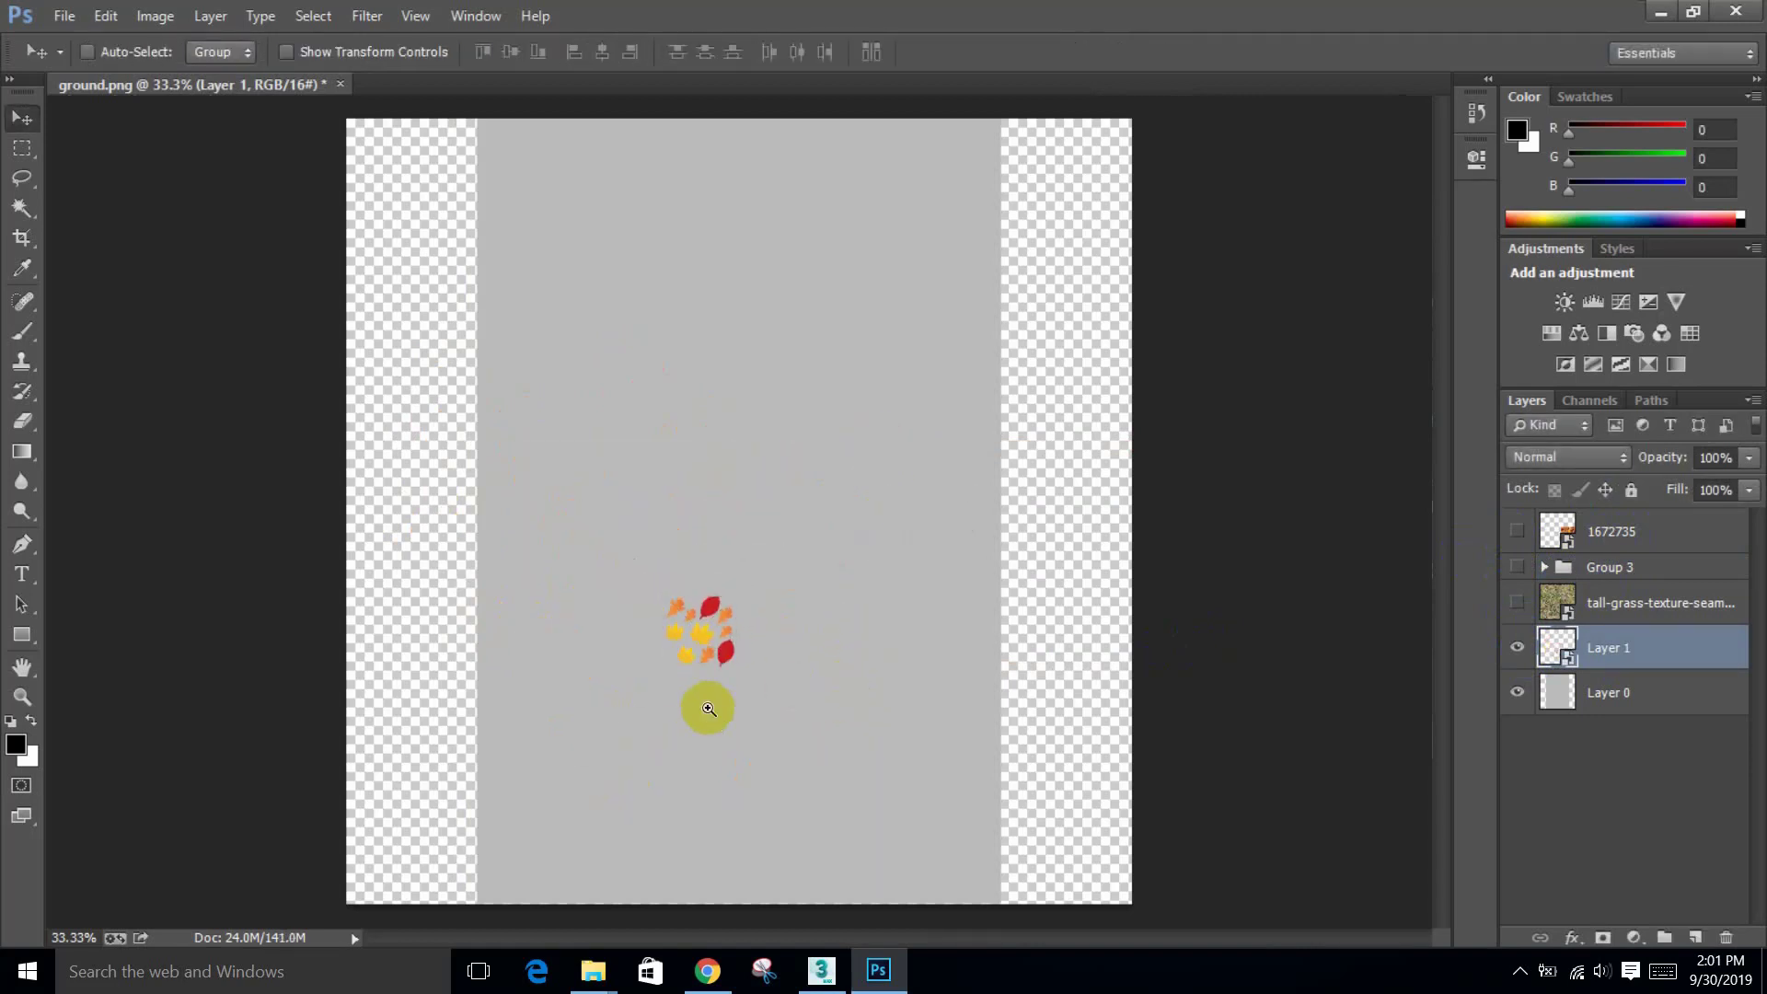
ctrl+click(709, 706)
ctrl+click(707, 700)
ctrl+click(710, 670)
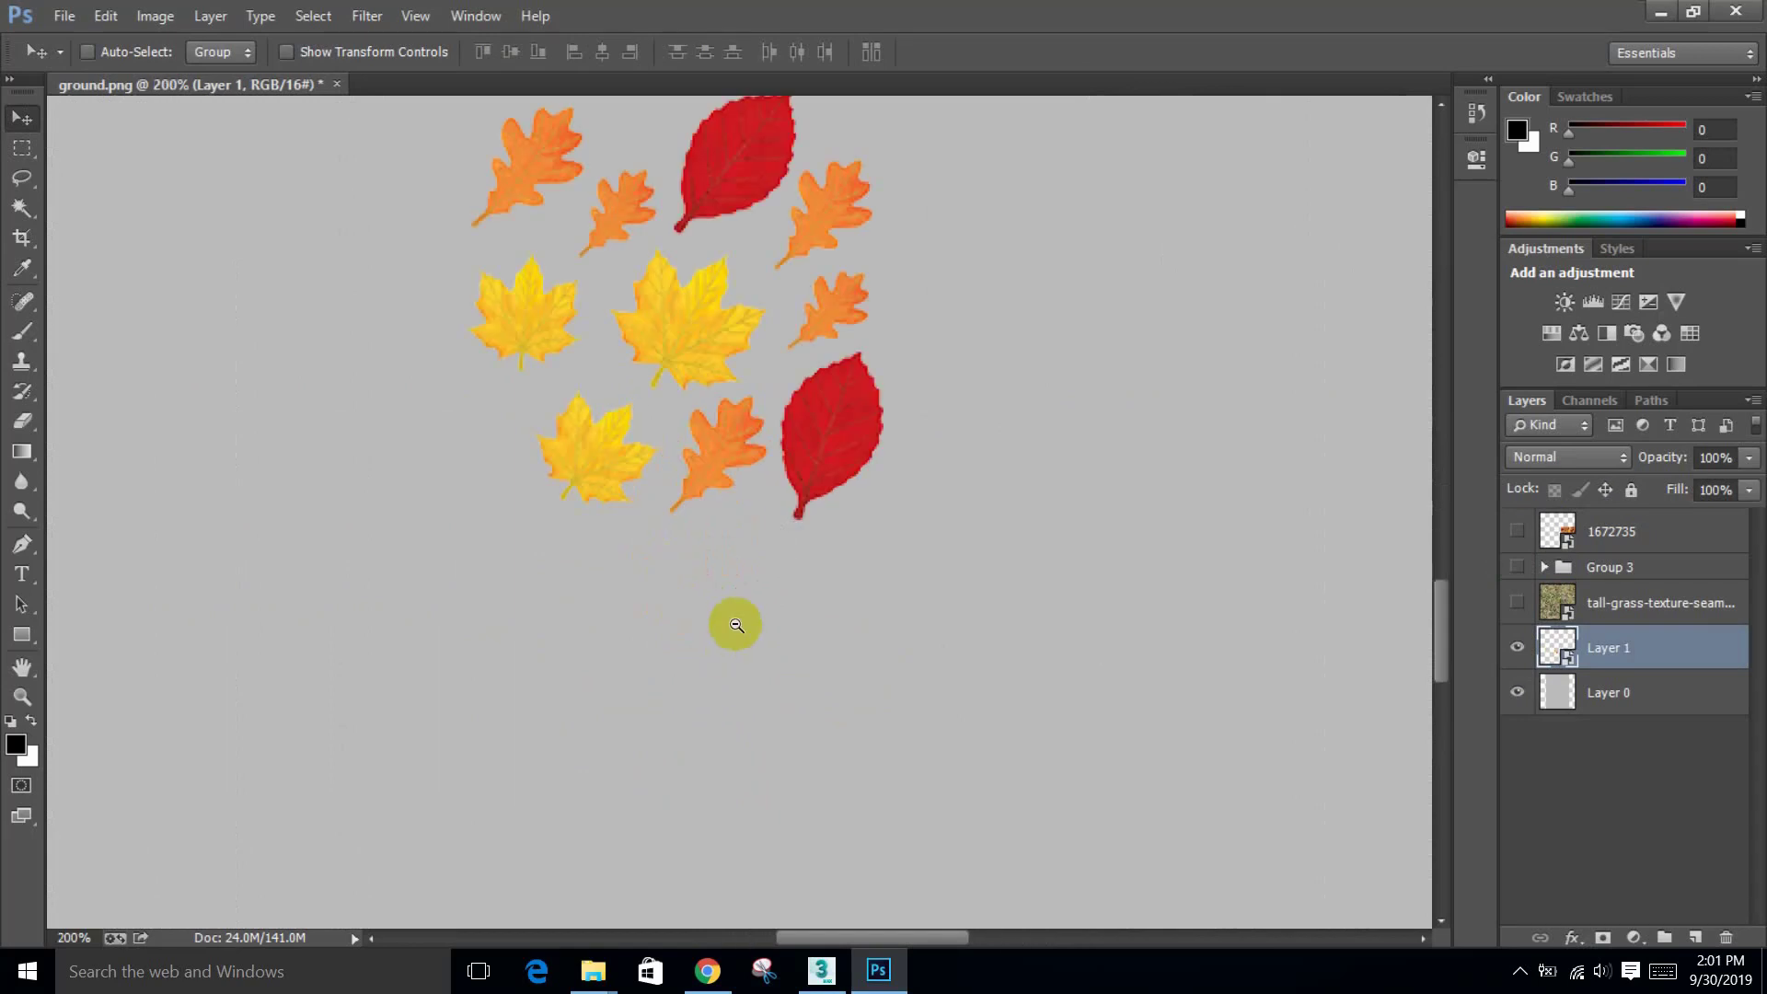
alt+click(736, 522)
alt+click(736, 522)
alt+click(736, 521)
alt+click(737, 522)
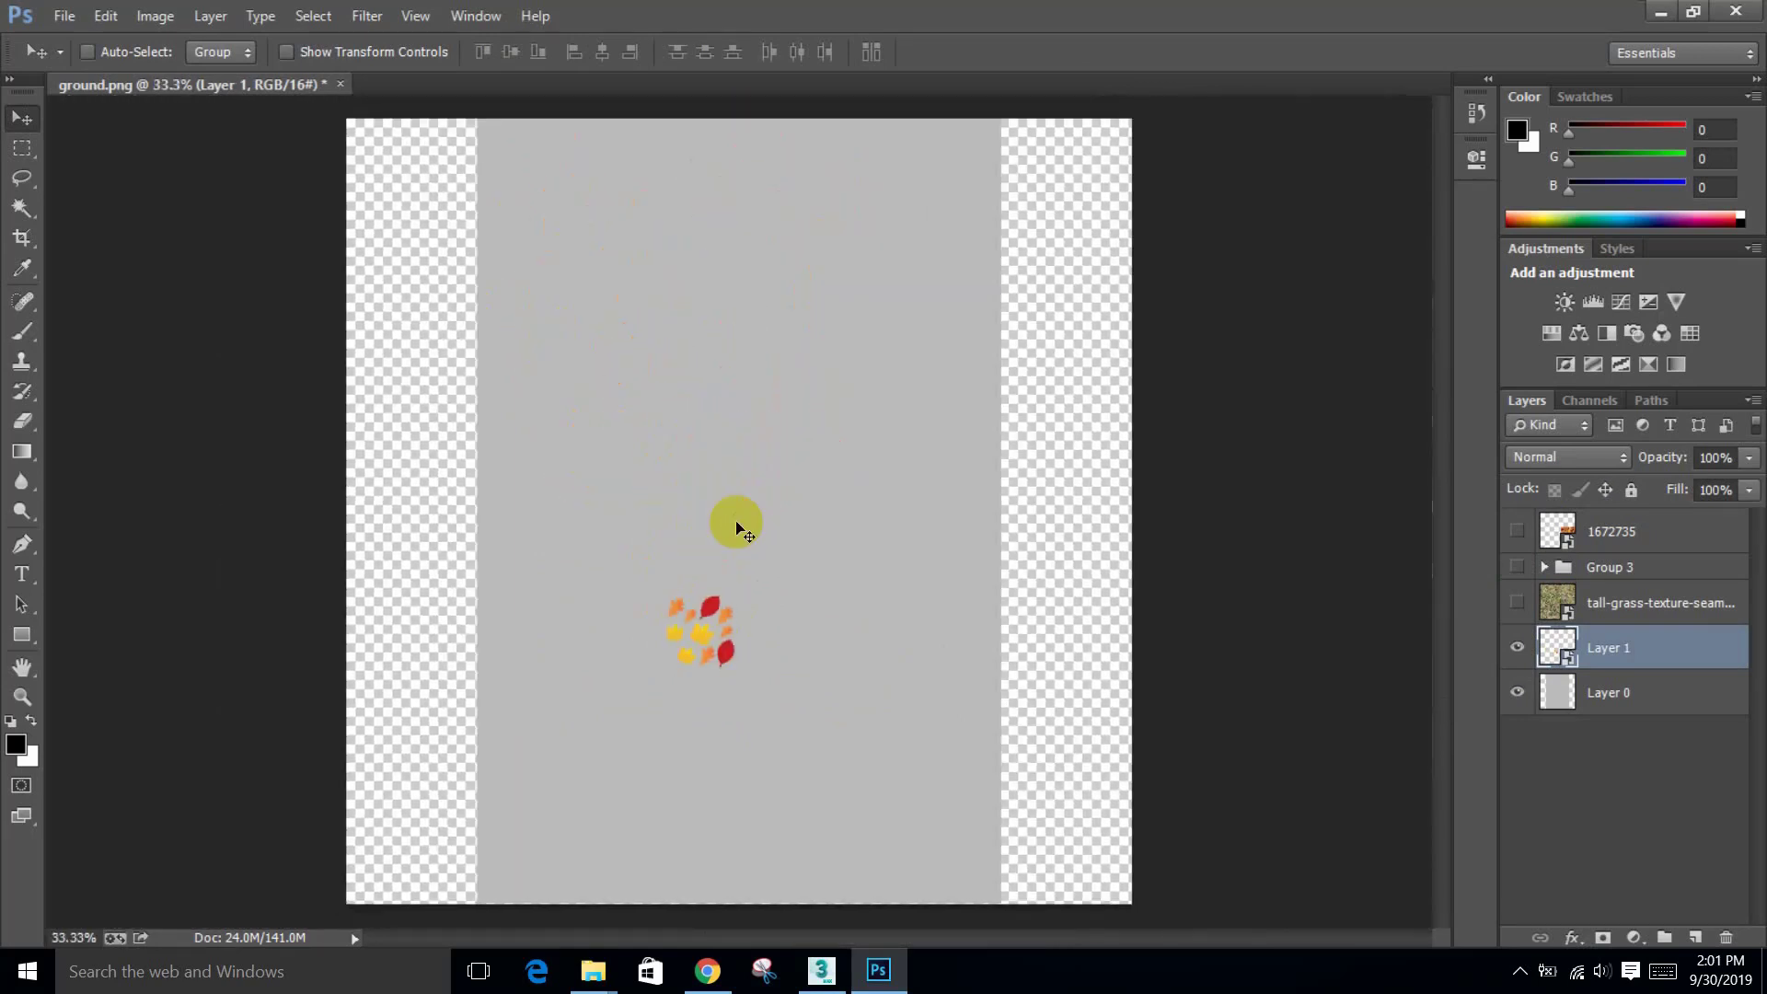
Step: Scale the leaf cutouts on Layer 1 down further to about 14% and apply the transform
key(ctrl+t)
shift+drag(736, 594, 723, 618)
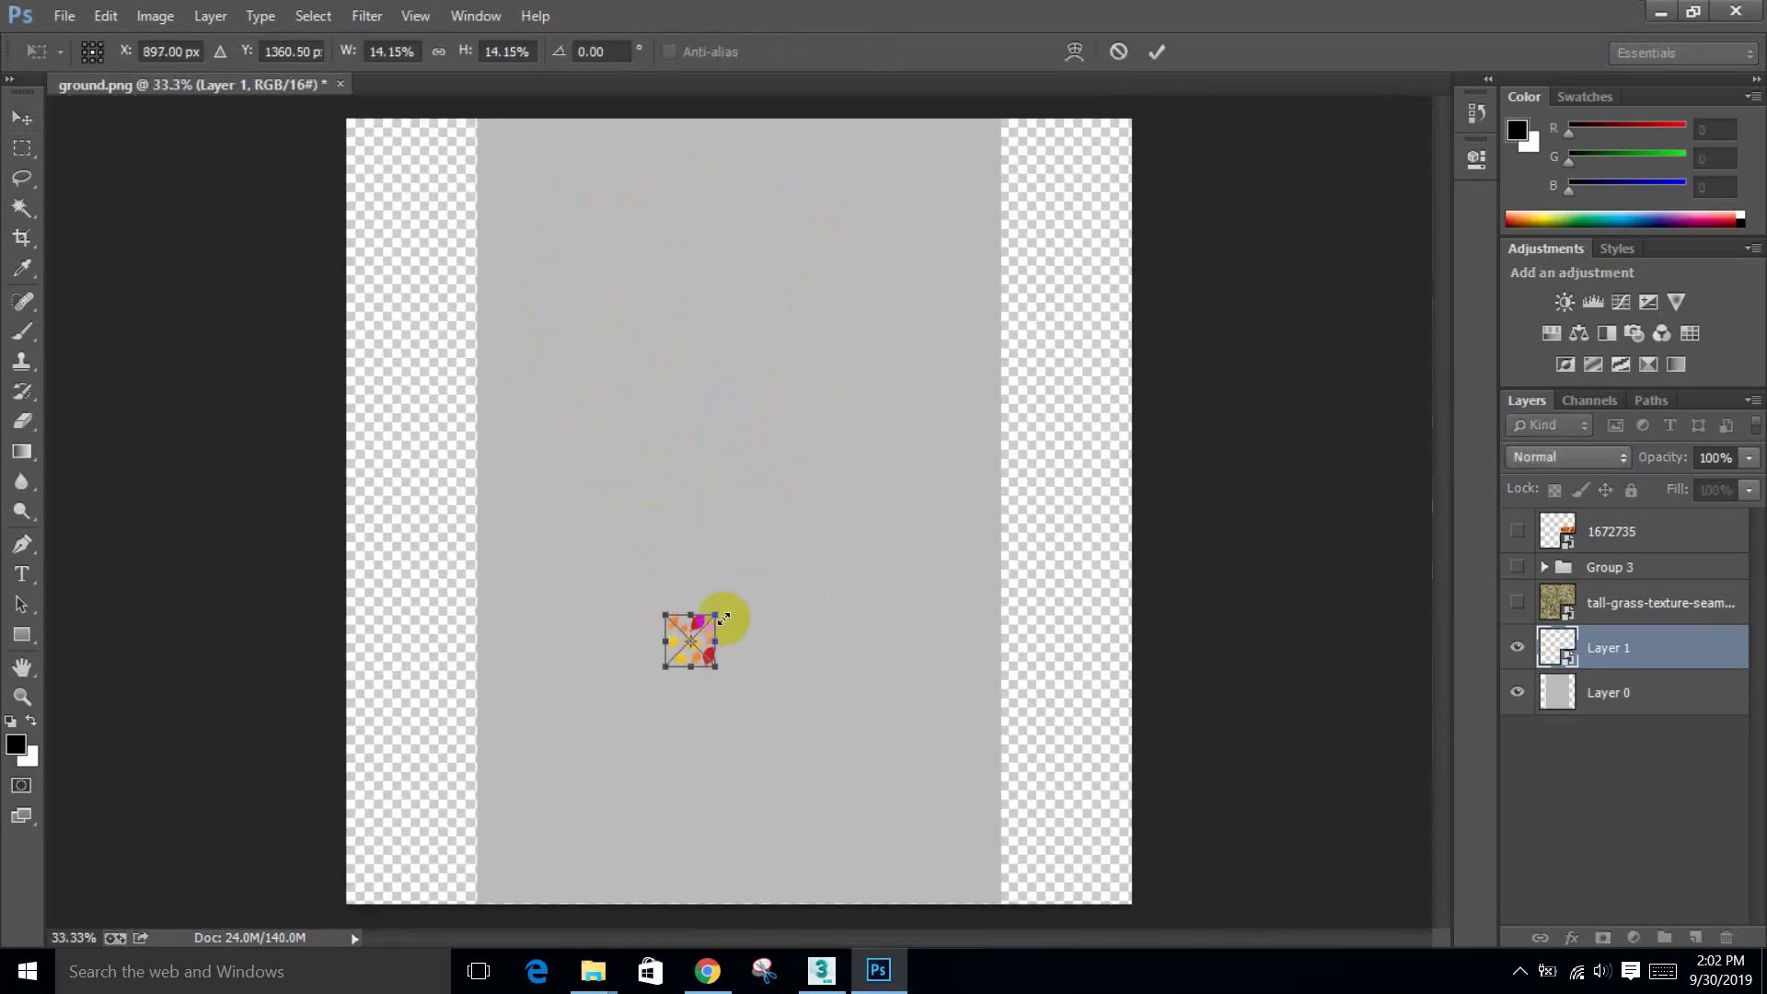
key(Return)
Step: Switch to 3ds Max, close the Render Map and Edit UVWs windows, and exit isolation to show the whole scene
click(823, 969)
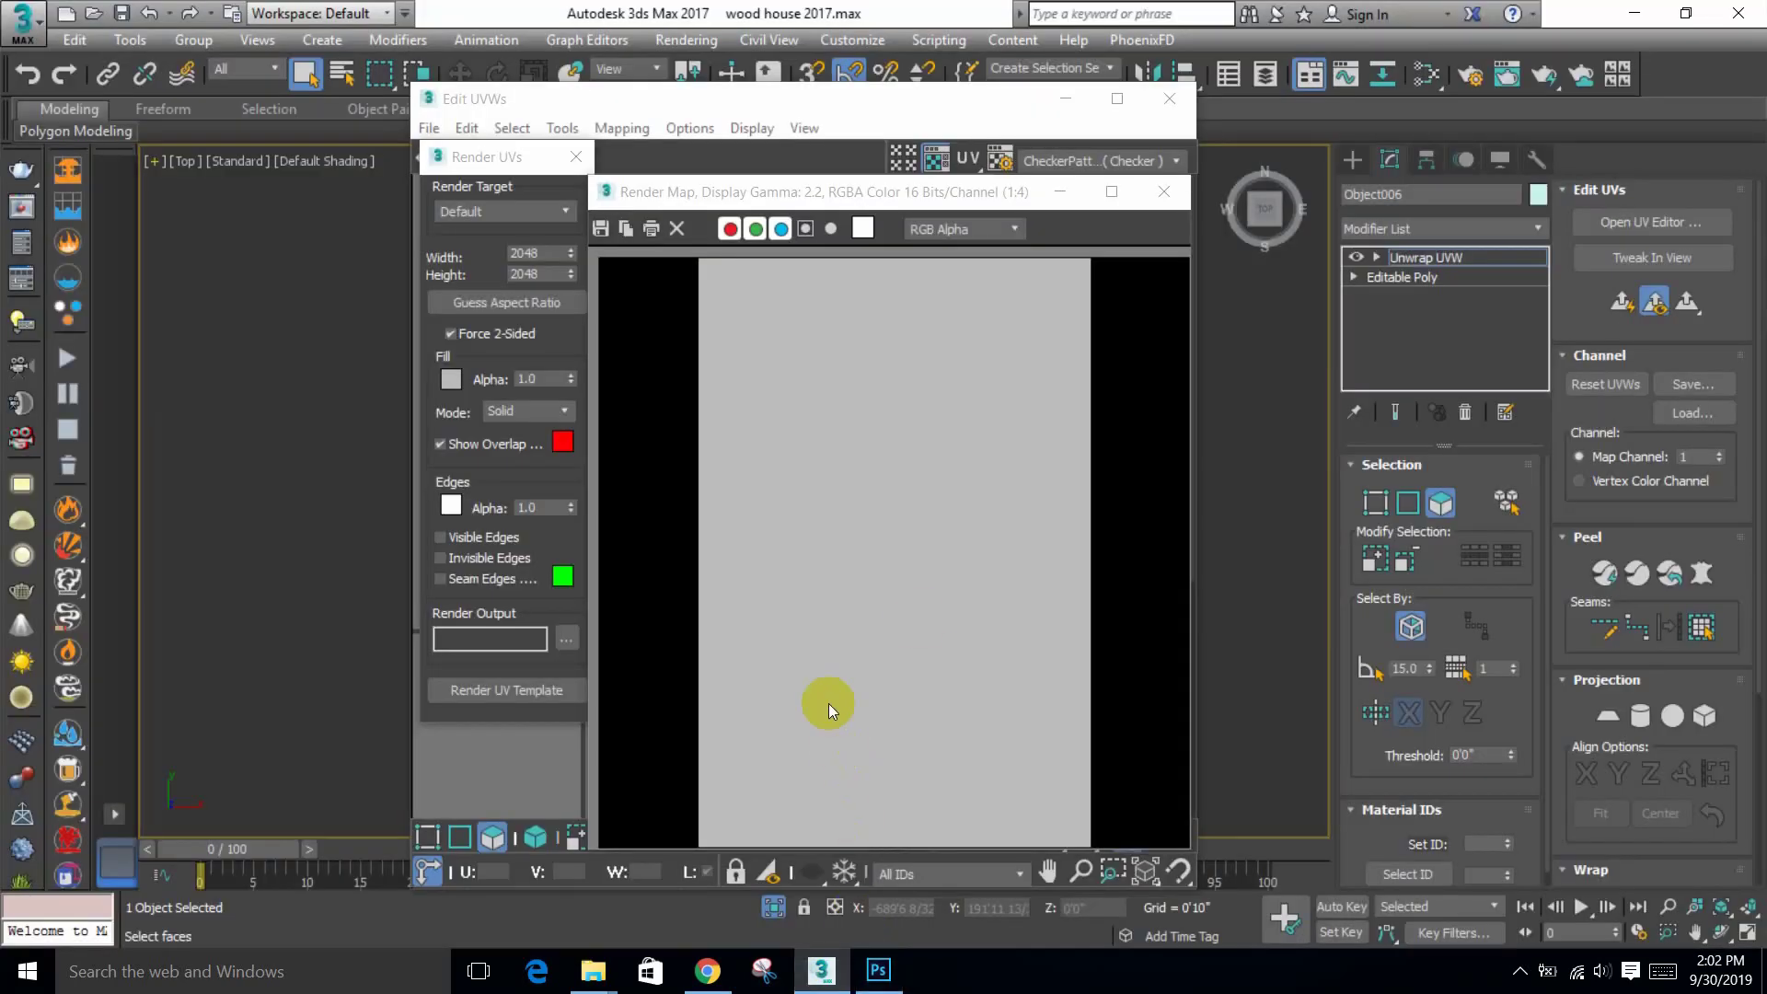
click(1164, 192)
click(1170, 99)
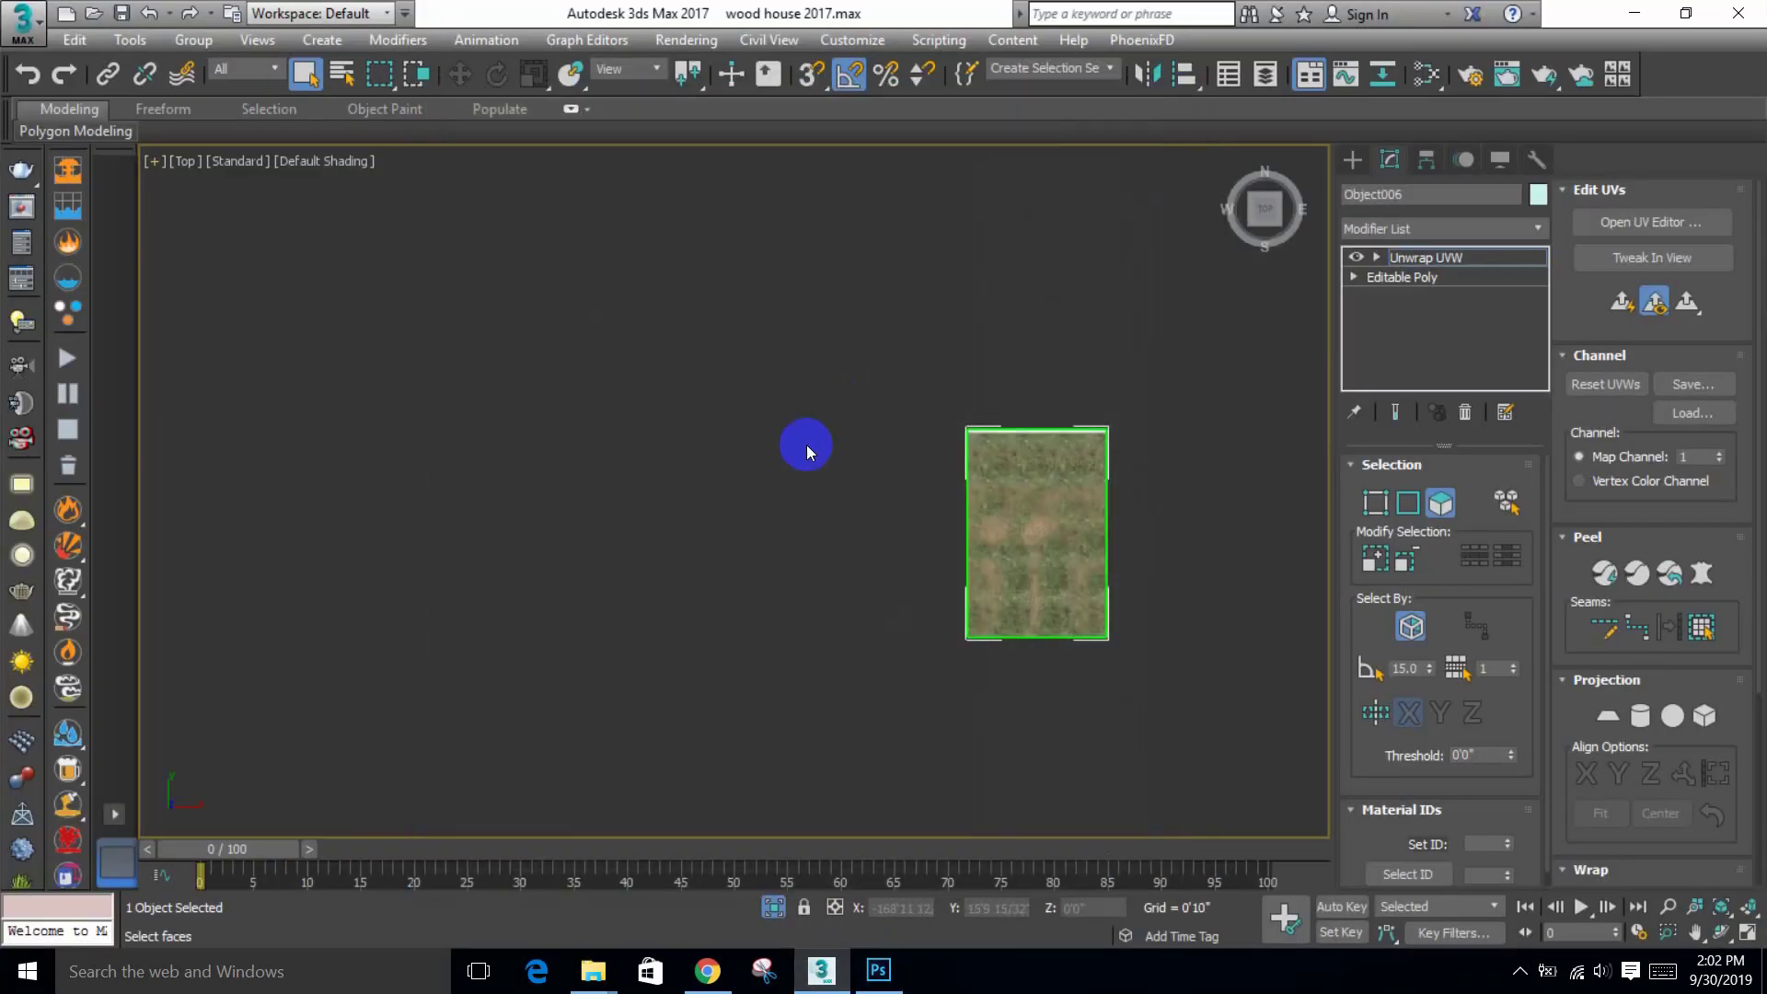
click(773, 908)
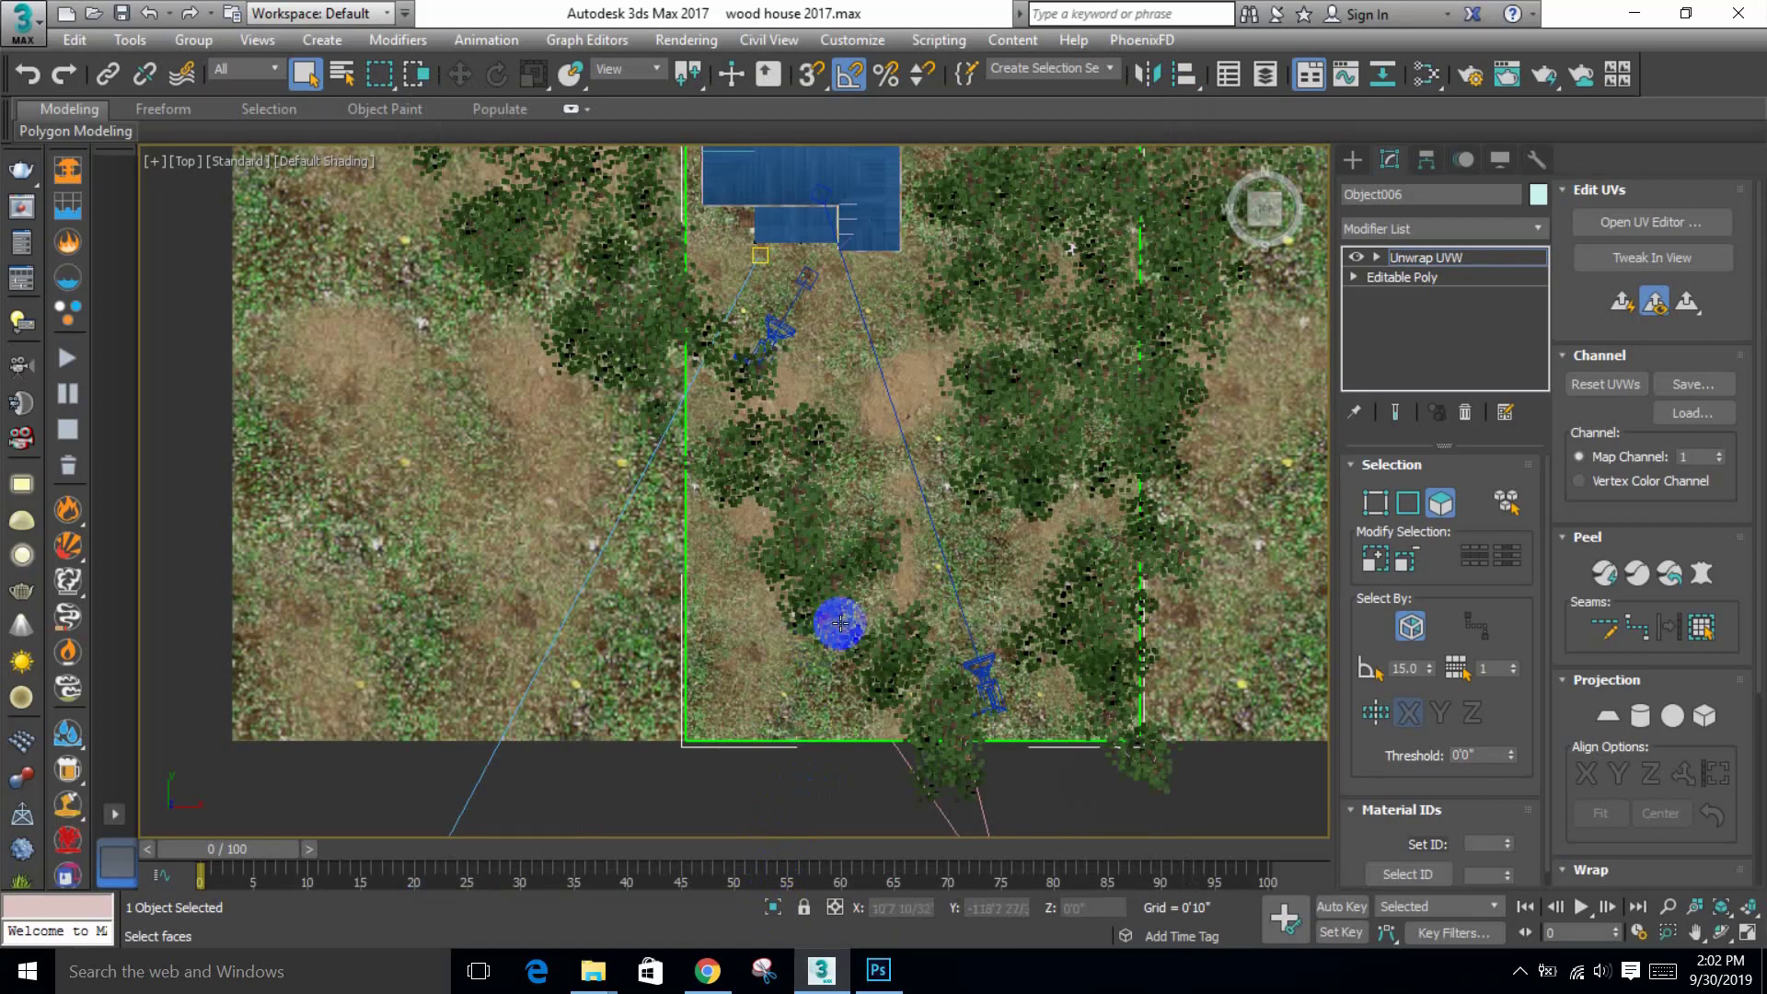
Step: Display edged faces in the top view and compare the ground's layout with the texture canvas in Photoshop
scroll(1049, 607, down, 2)
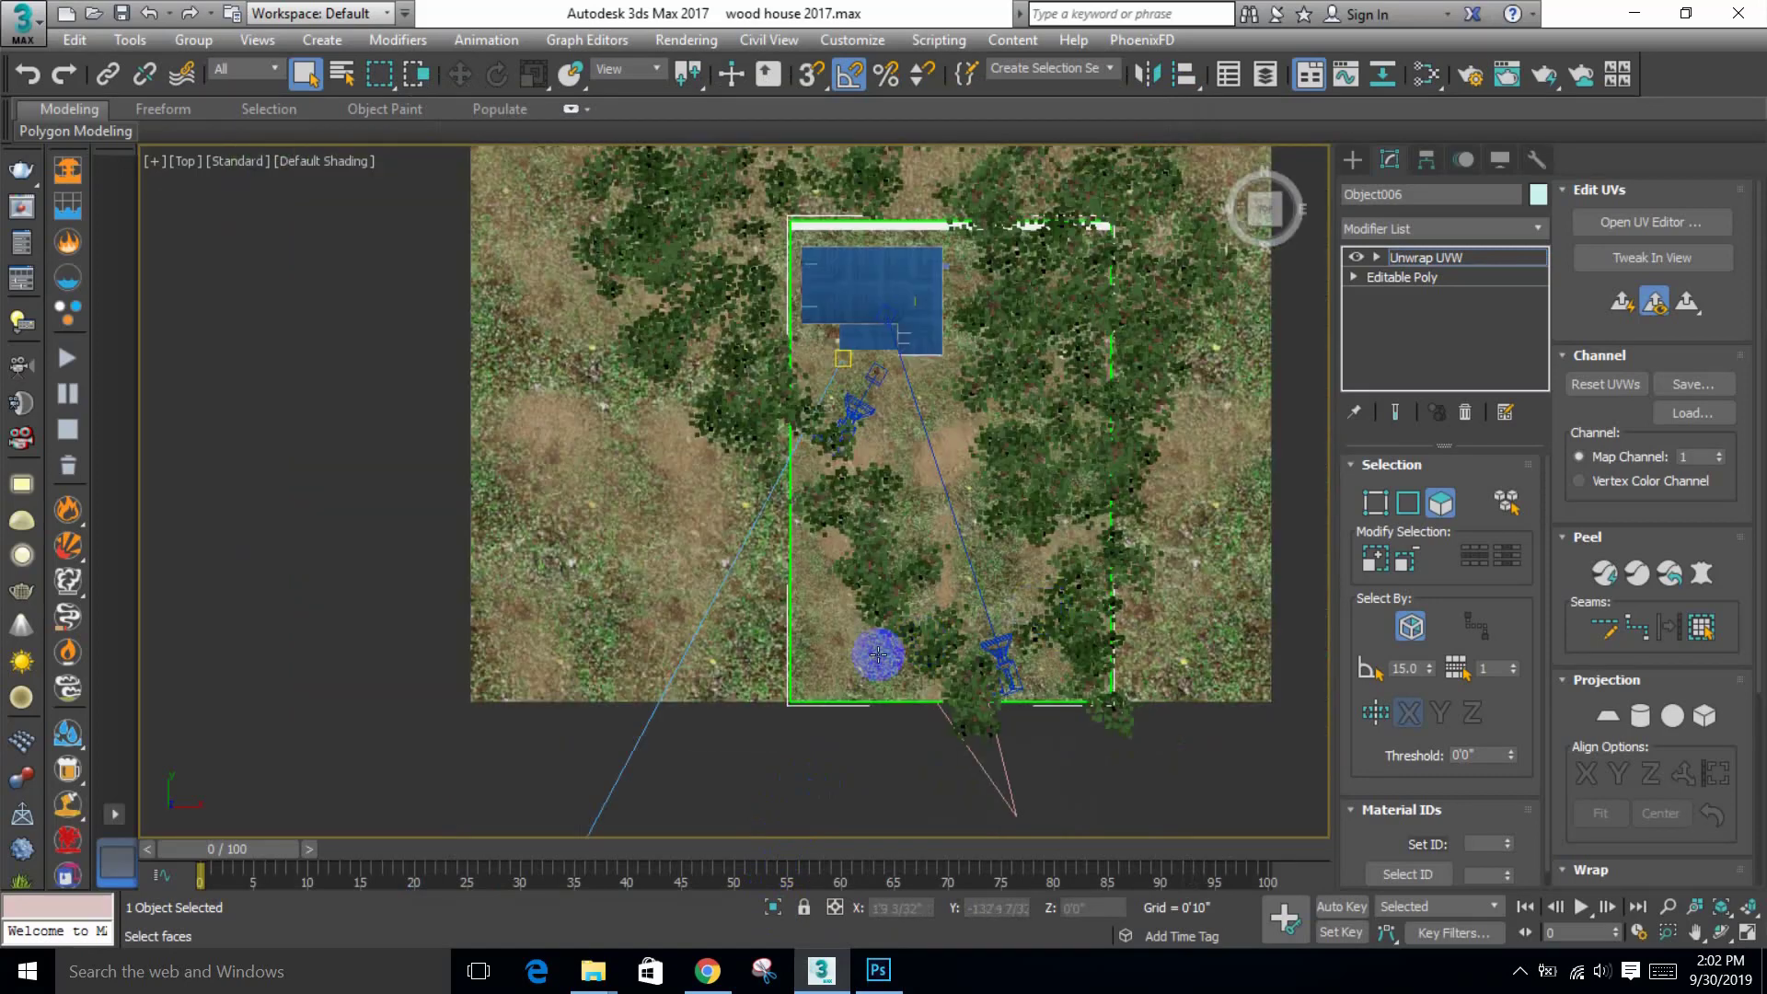
key(F4)
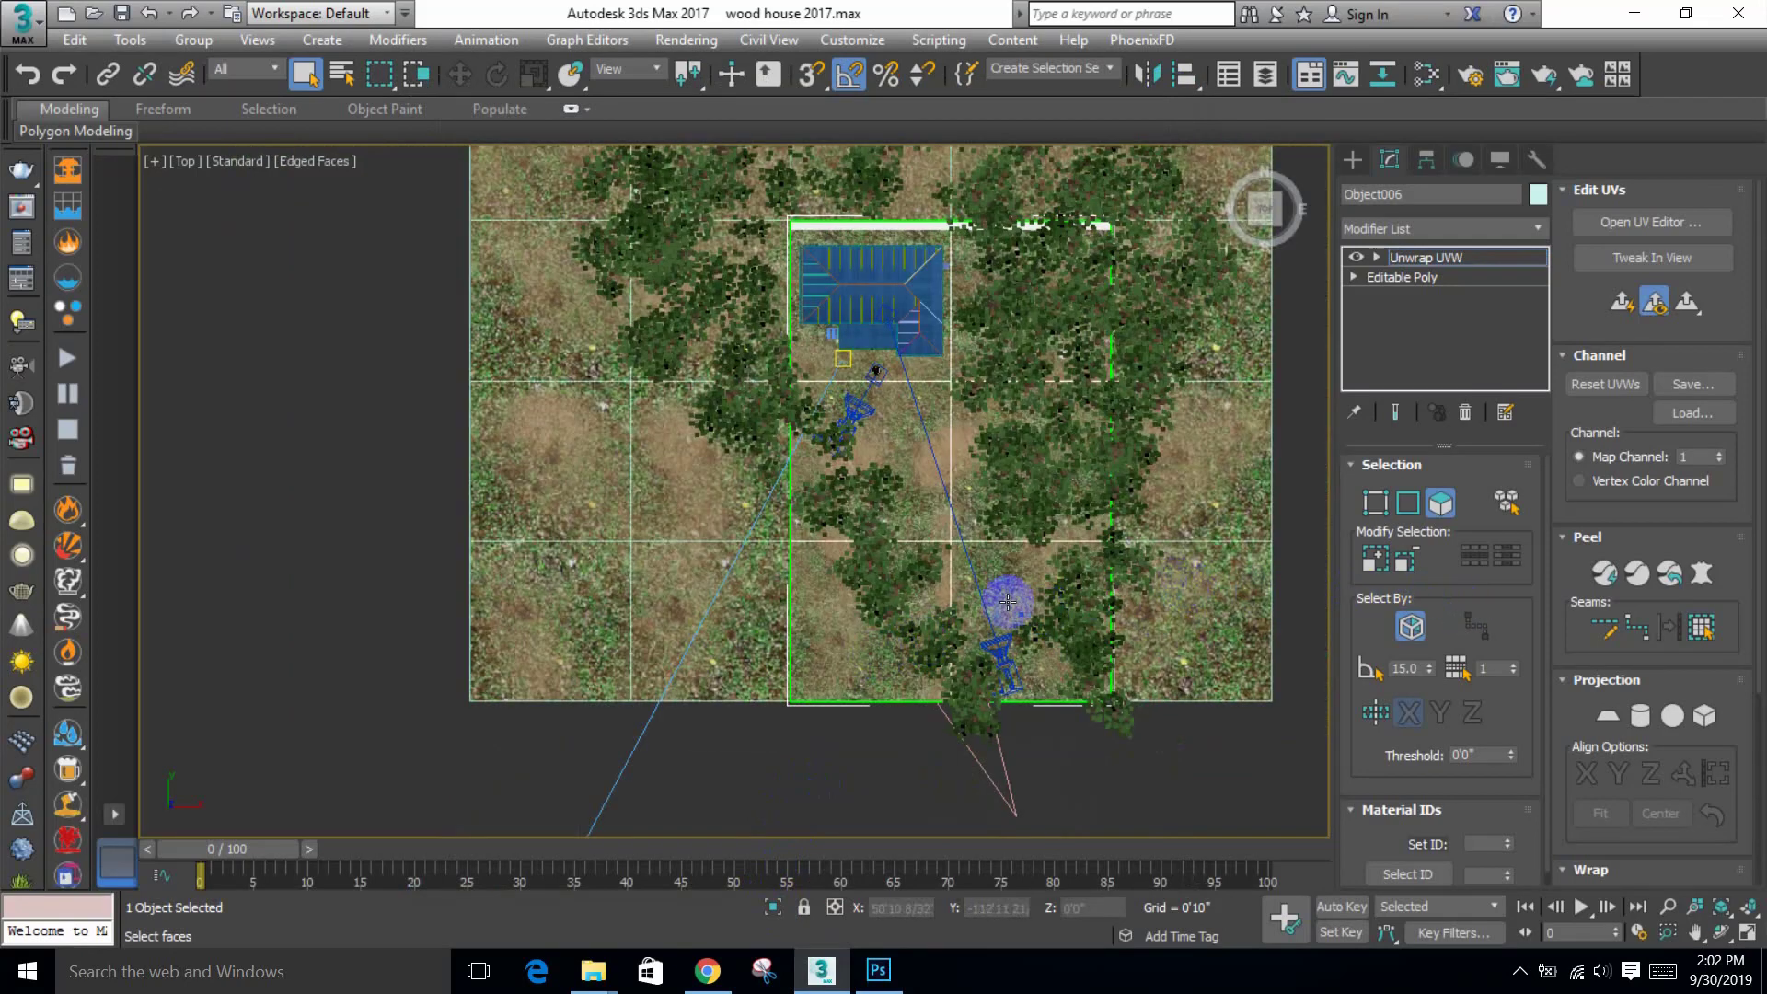
key(alt+Tab)
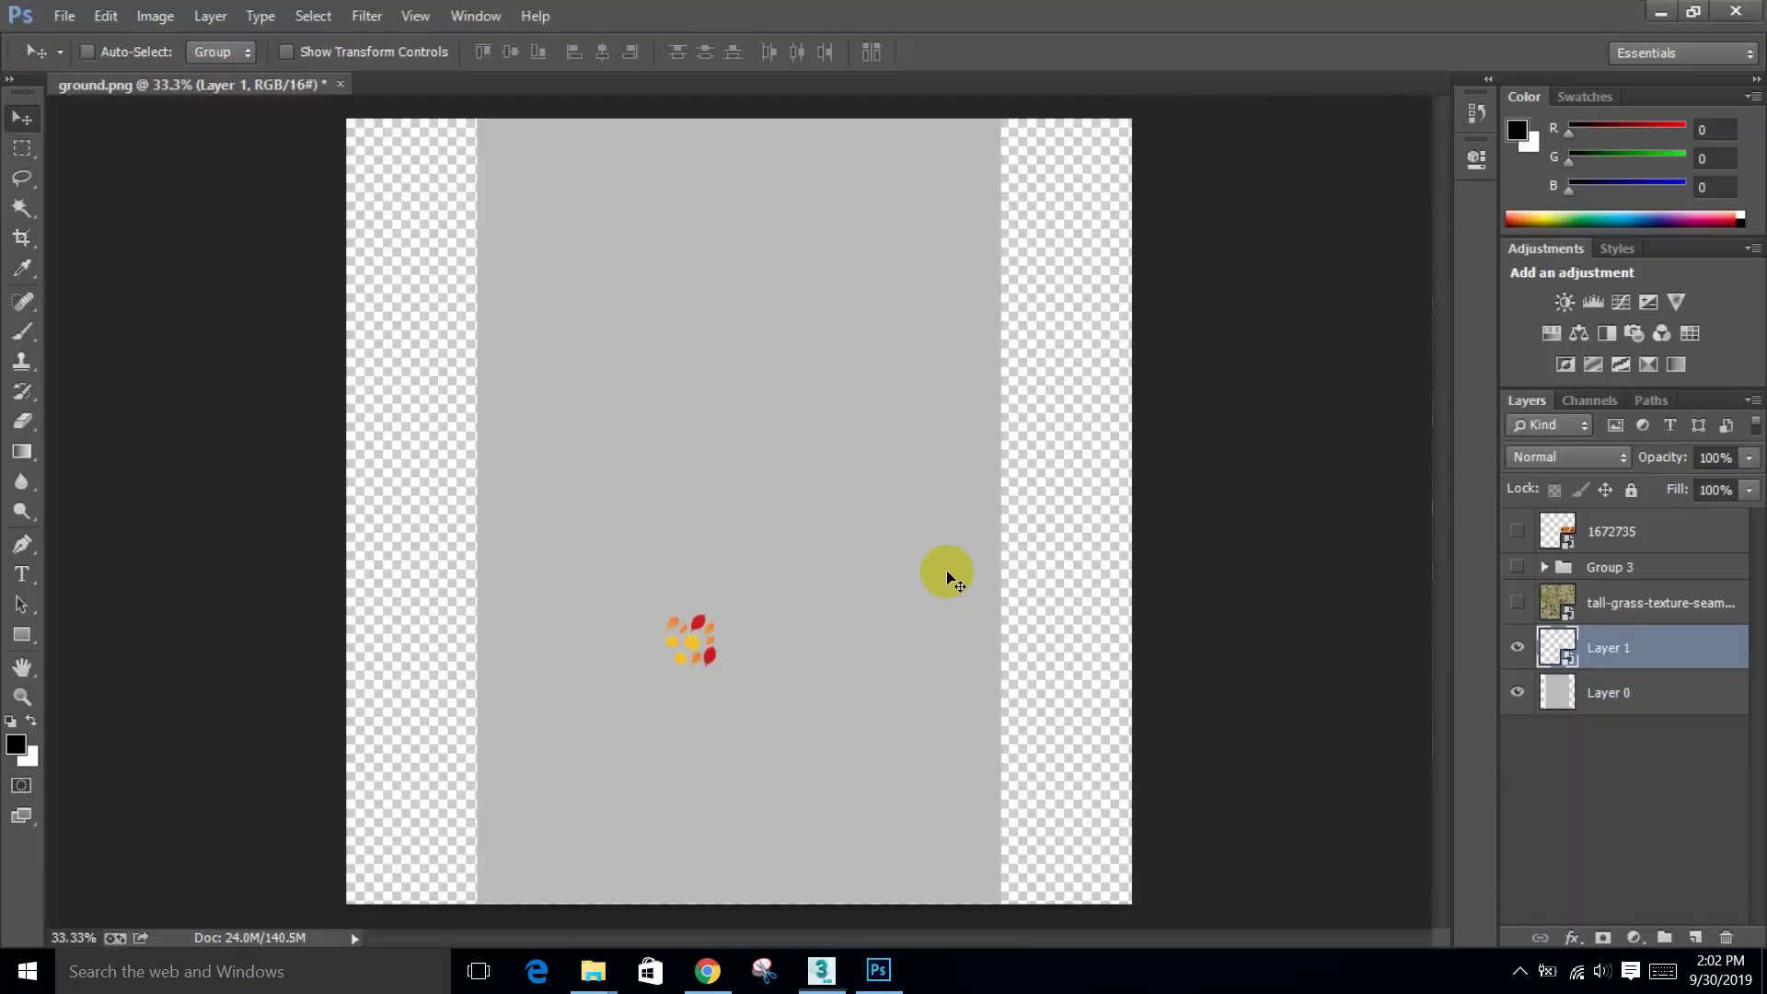
key(alt+Tab)
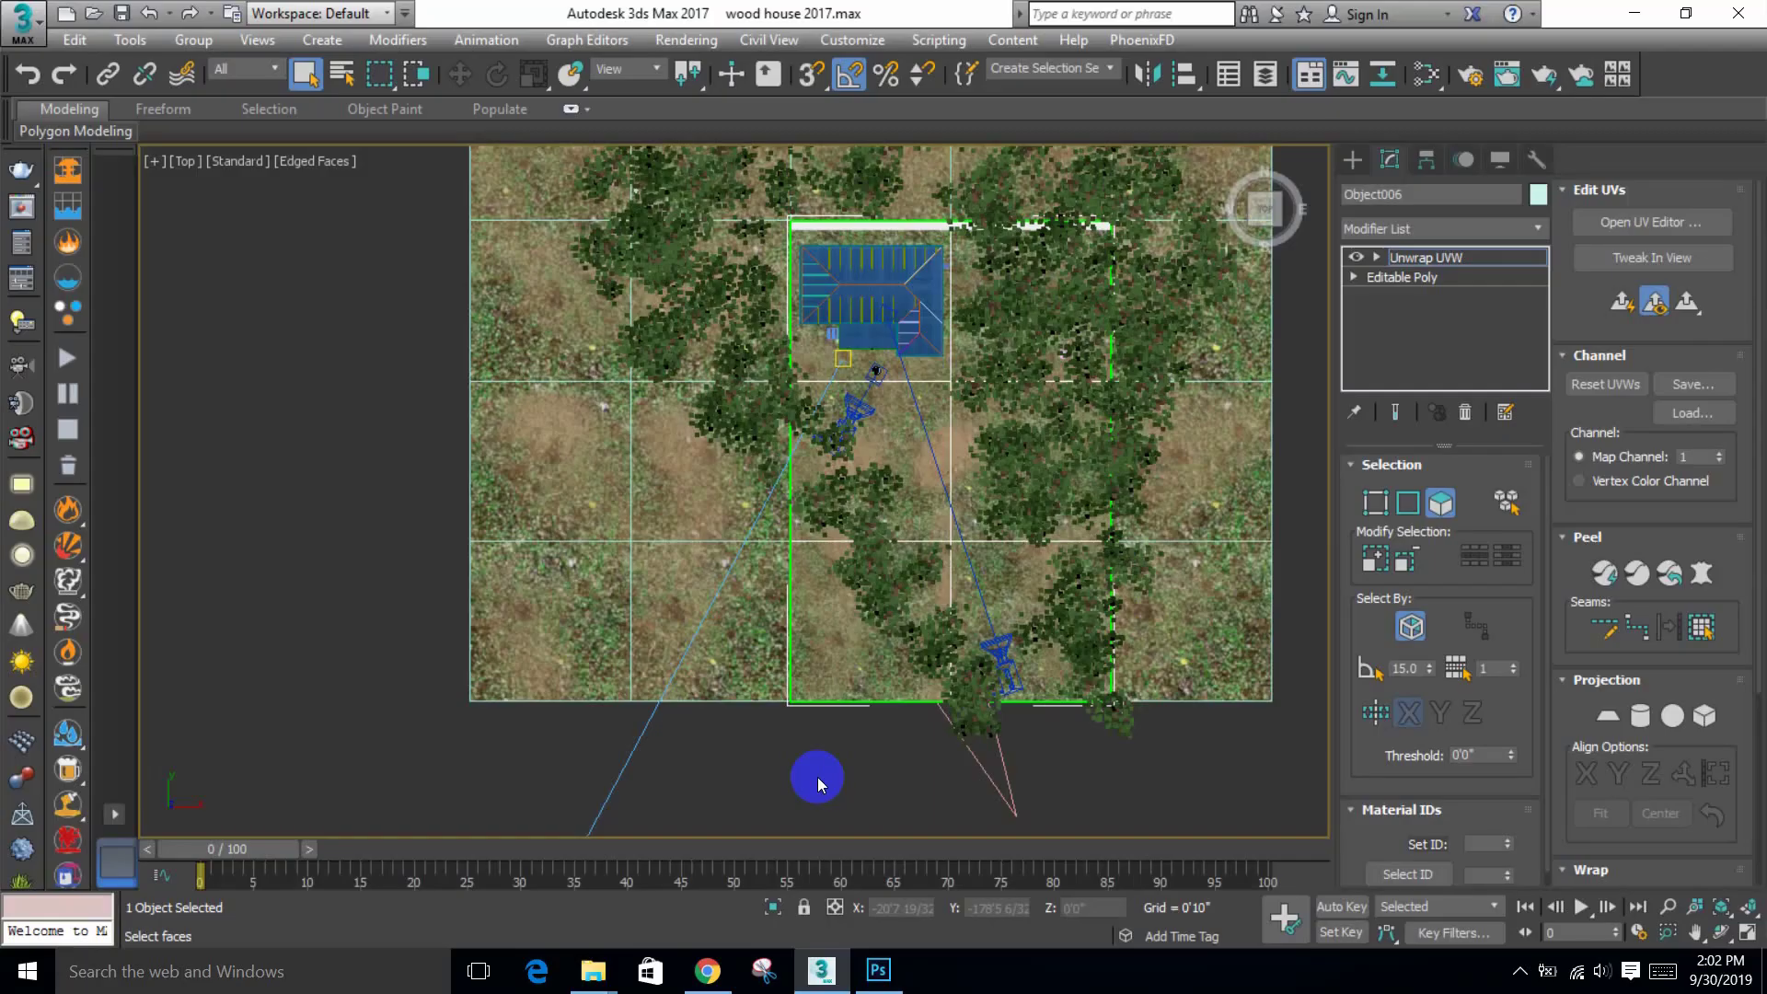
Step: Switch back to Photoshop, move the leaf cluster near the canvas's lower edge and stack a duplicate of it directly above
key(alt+Tab)
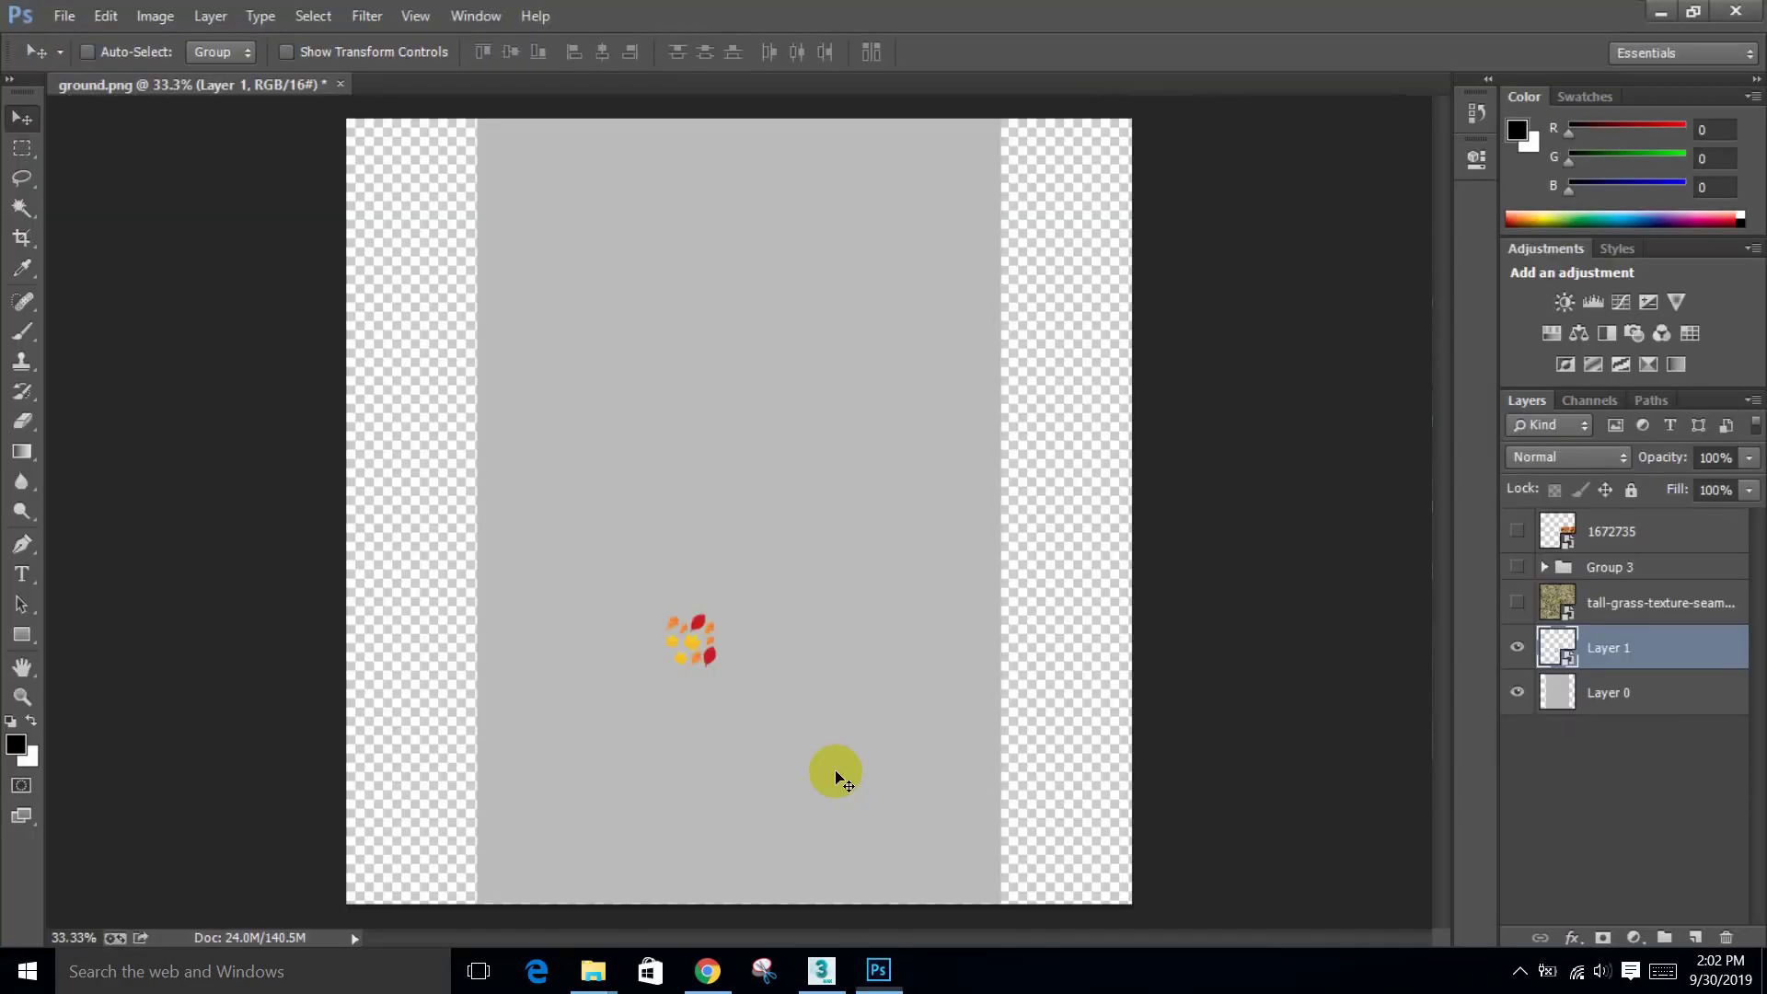
drag(709, 672, 774, 783)
ctrl+click(781, 756)
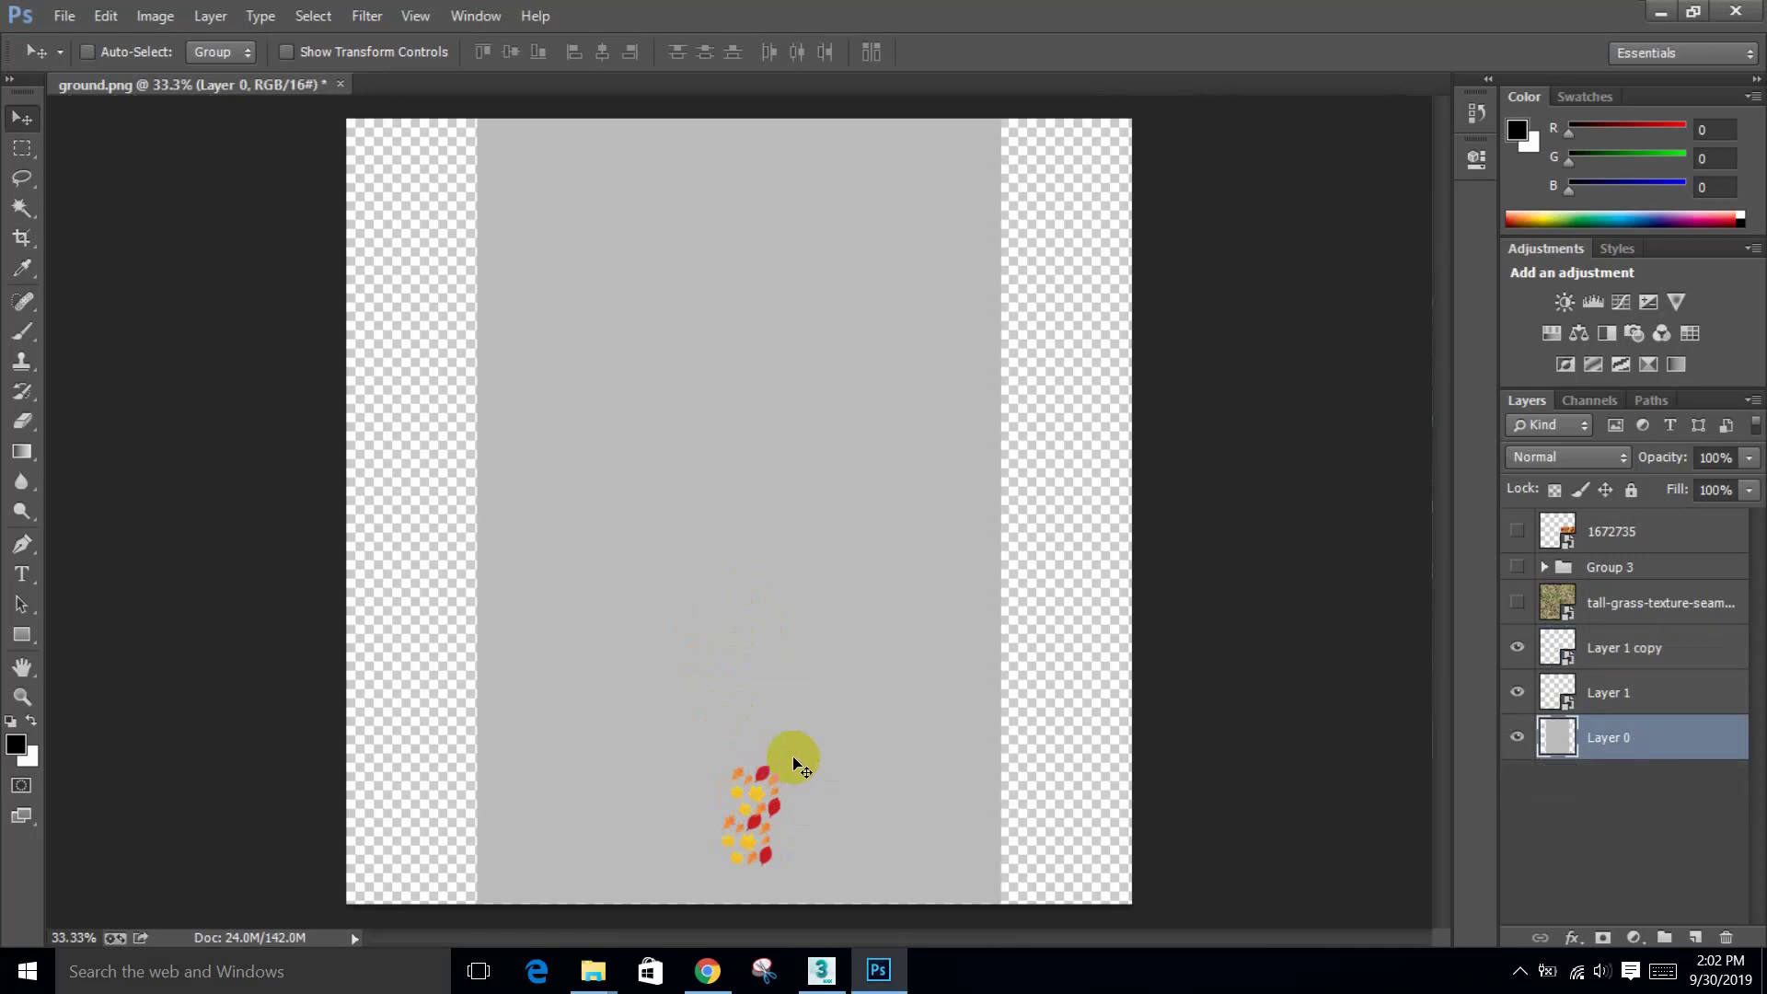
key(ctrl+j)
key(ctrl+z)
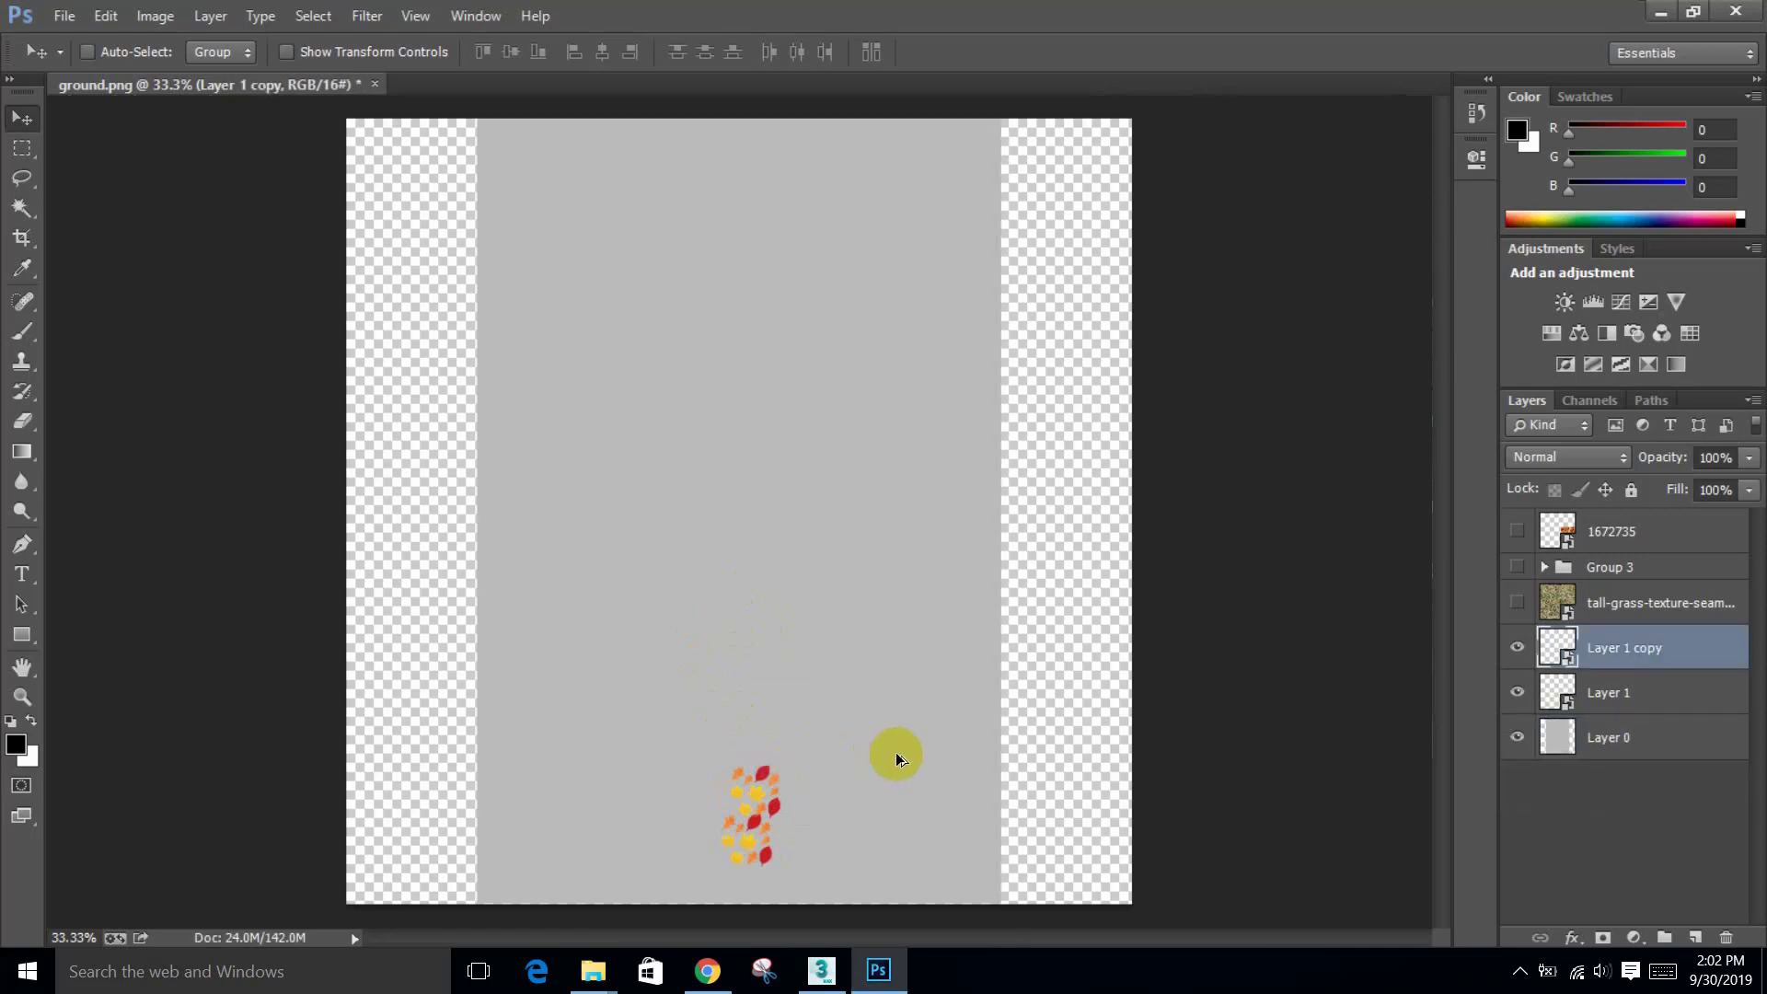
drag(899, 758, 771, 801)
shift+click(1564, 693)
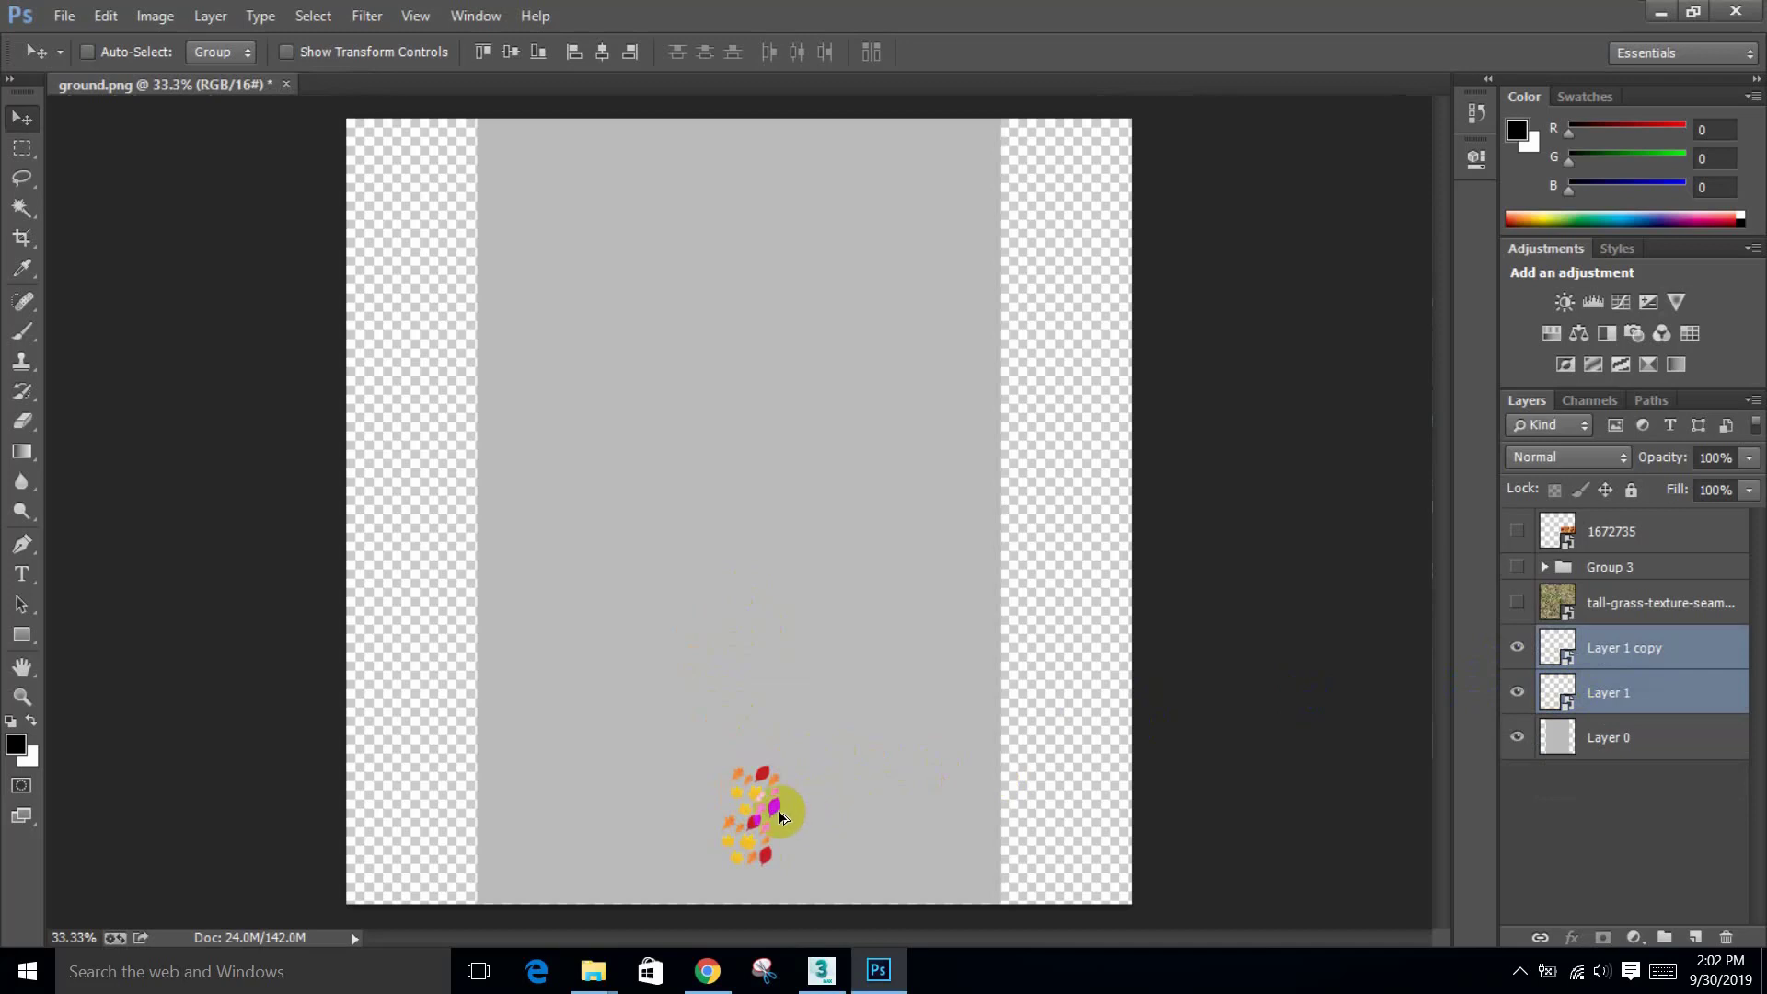
ctrl+alt+drag(782, 797, 793, 749)
key(ctrl+z)
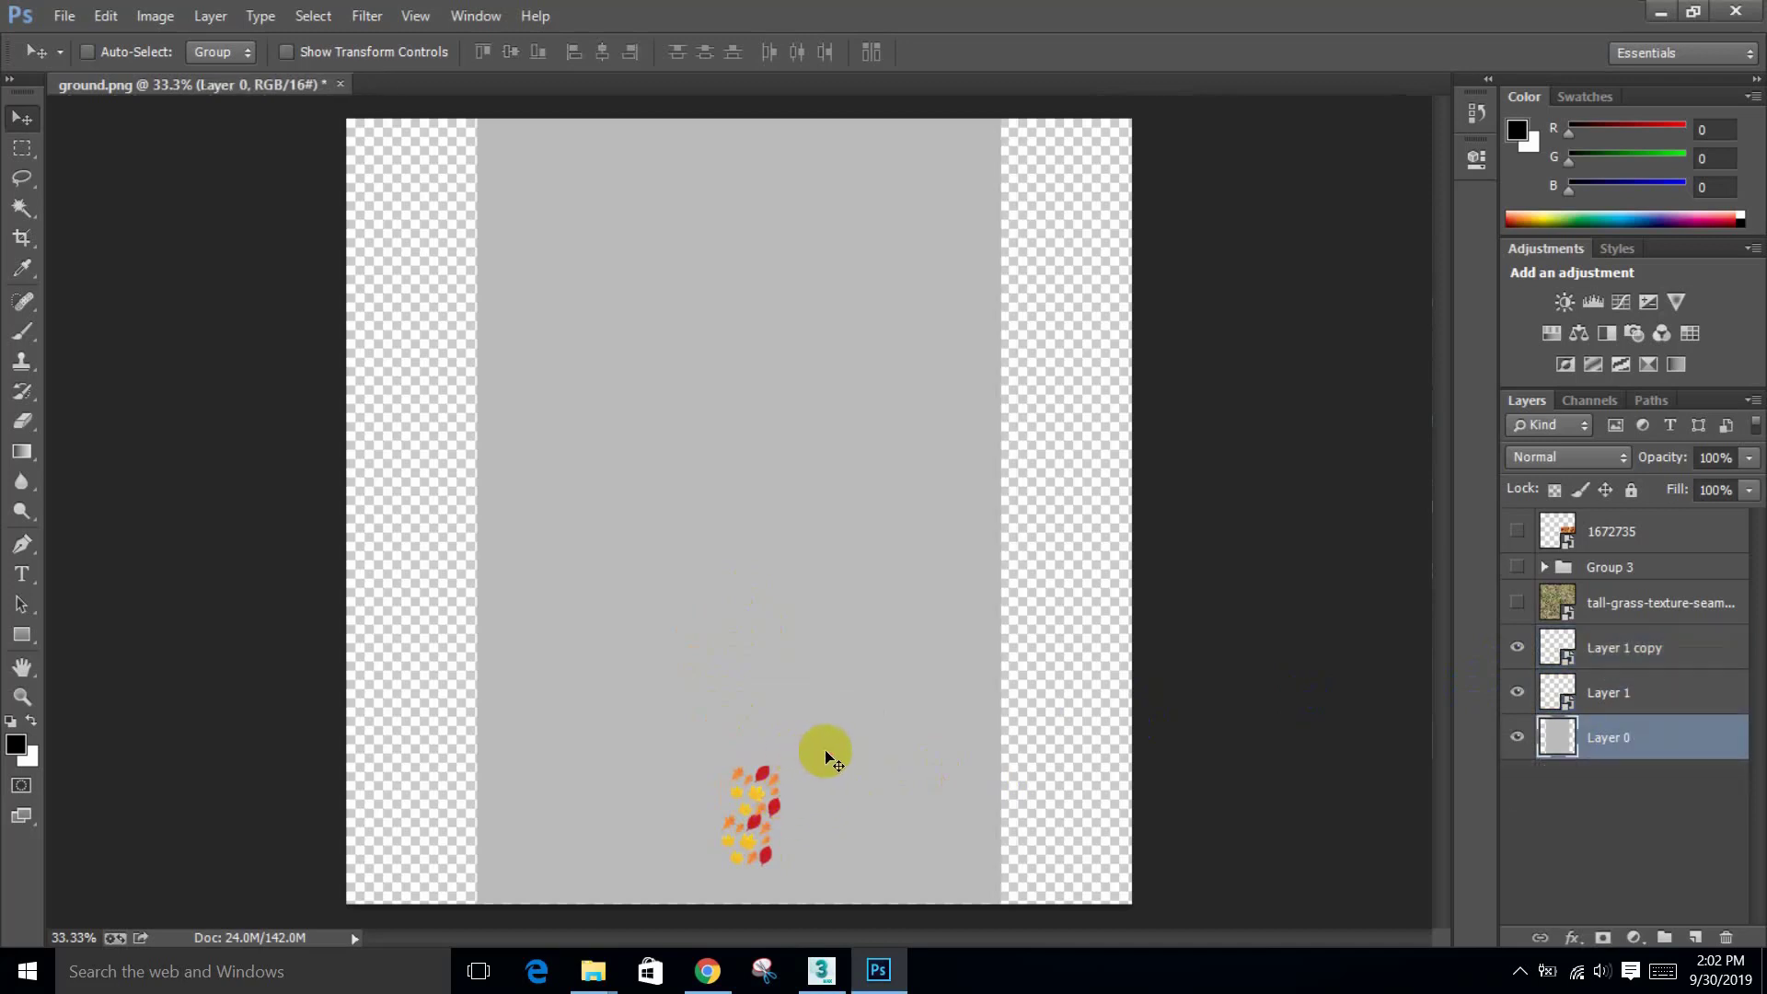
click(1556, 638)
shift+click(1600, 692)
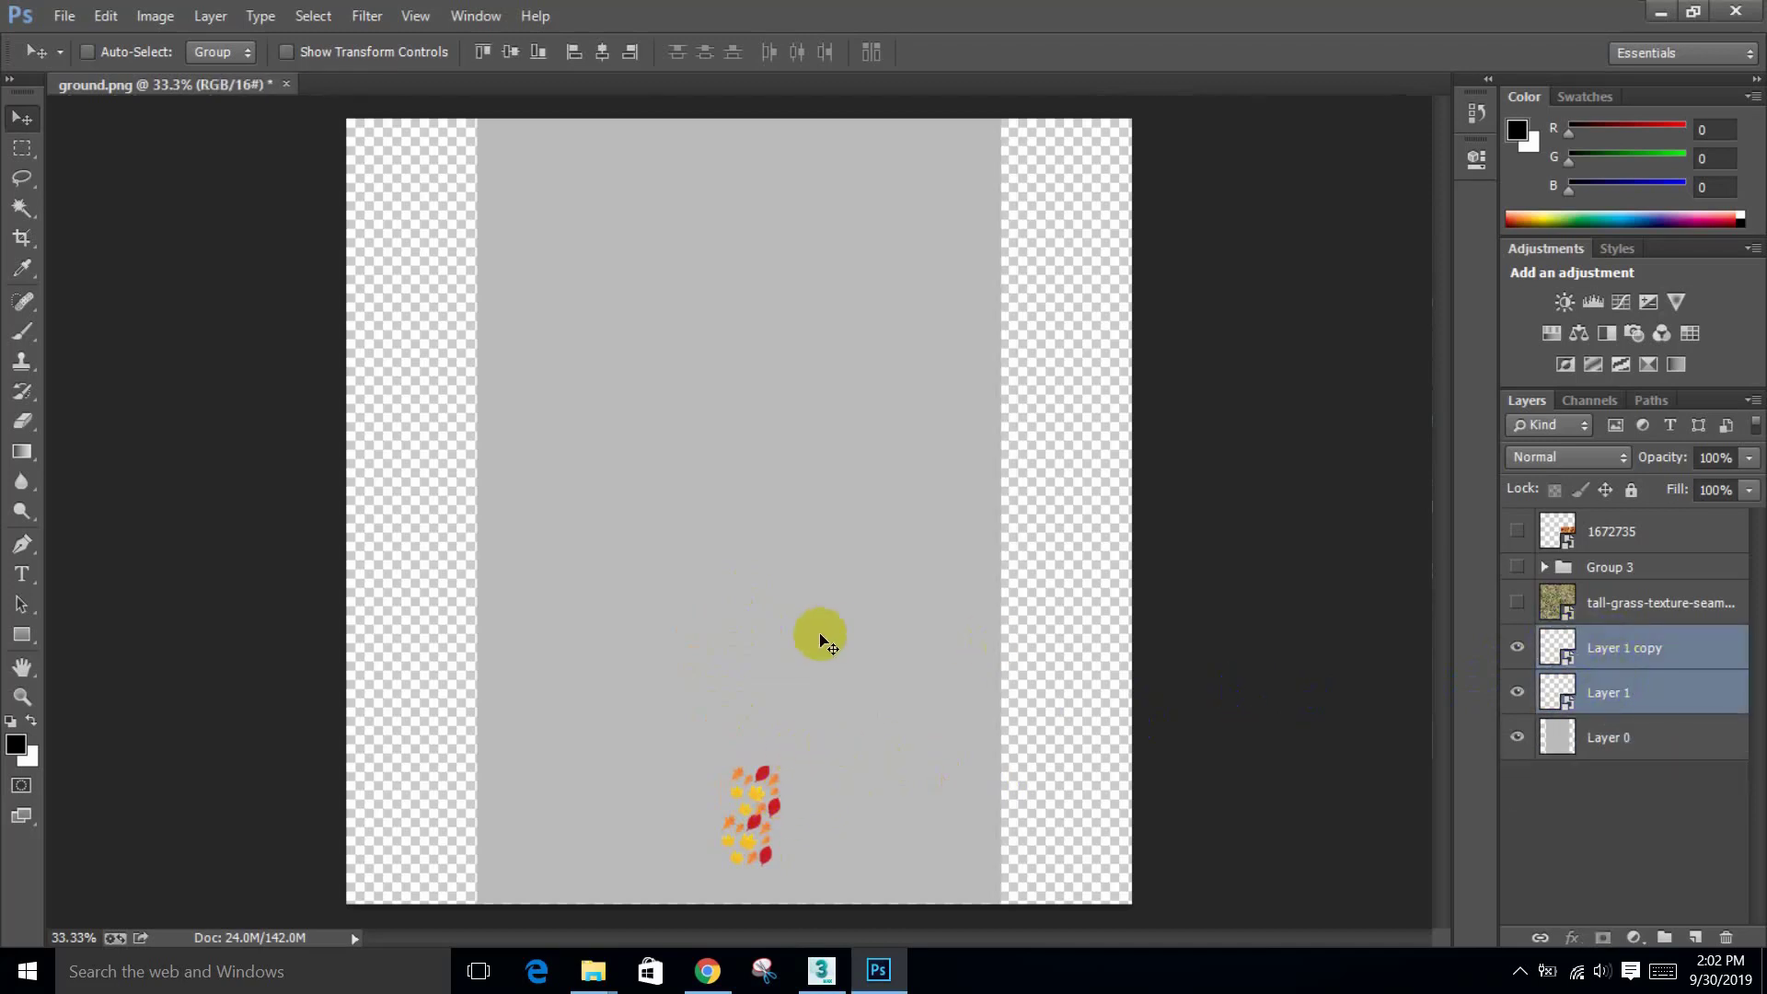
Step: Lock the gray Layer 0 and duplicate the two leaf clusters upward, undoing any accidental copy of the background
click(1600, 753)
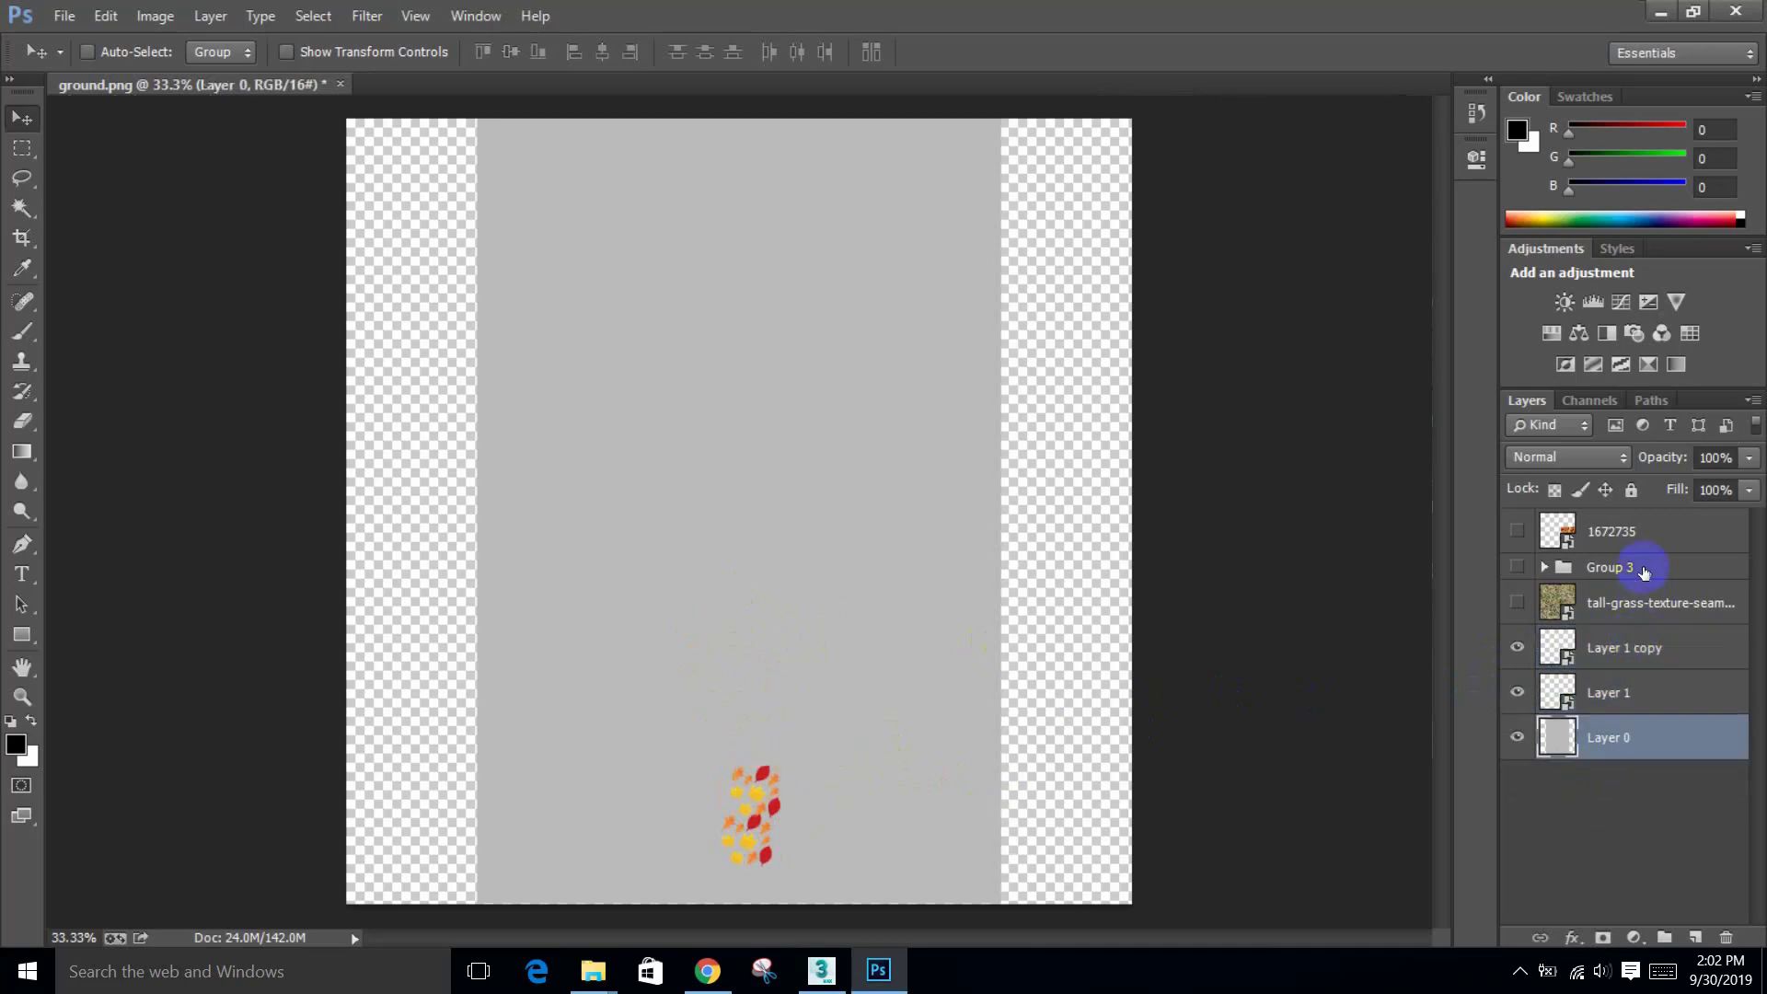
click(1630, 493)
click(1648, 696)
shift+click(1647, 650)
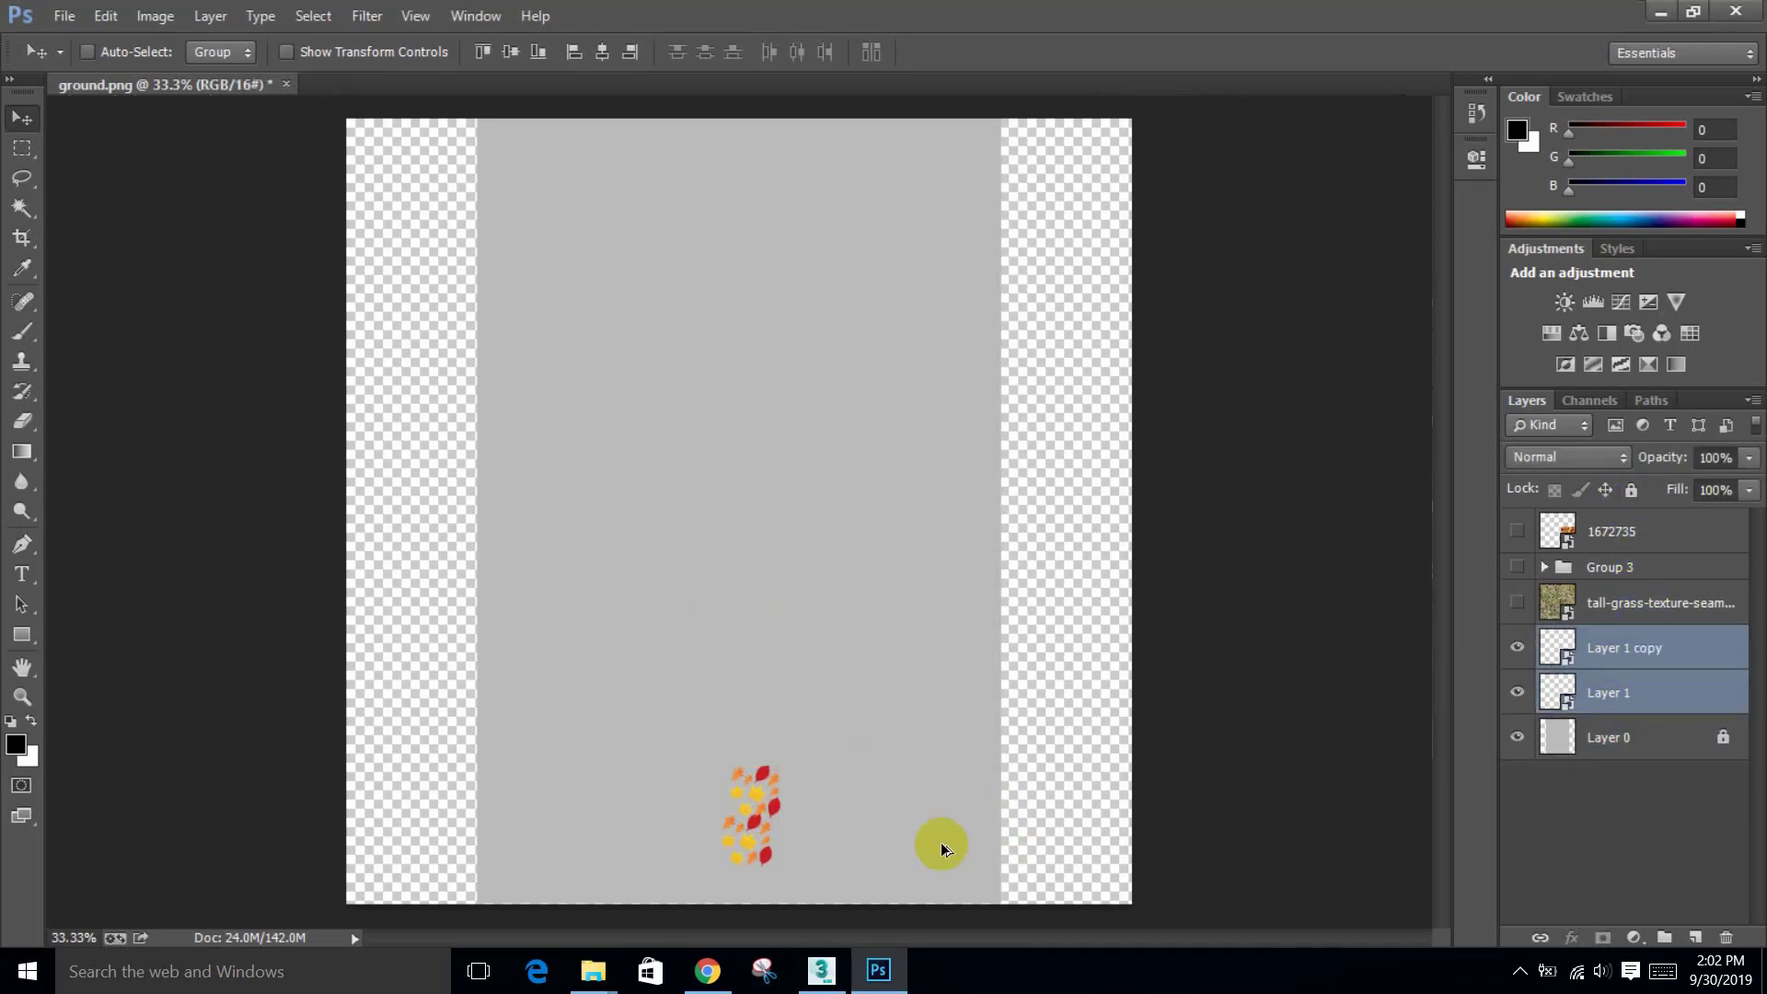
alt+drag(773, 819, 732, 619)
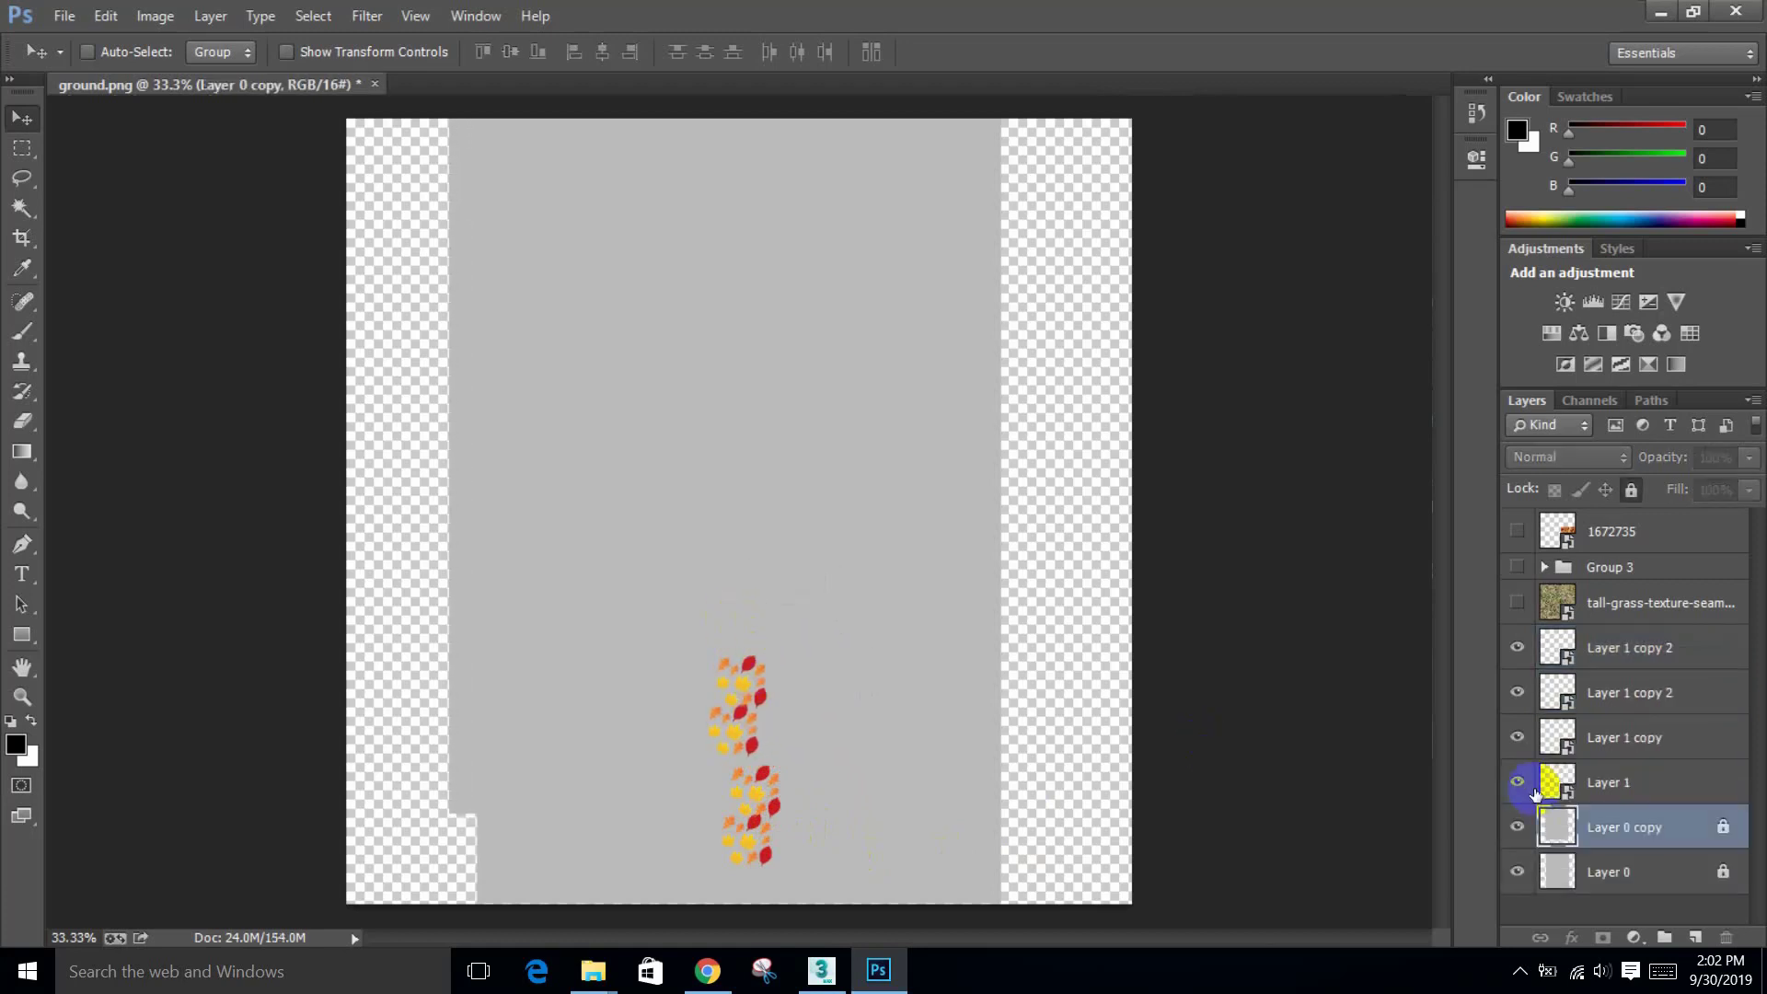
key(ctrl+z)
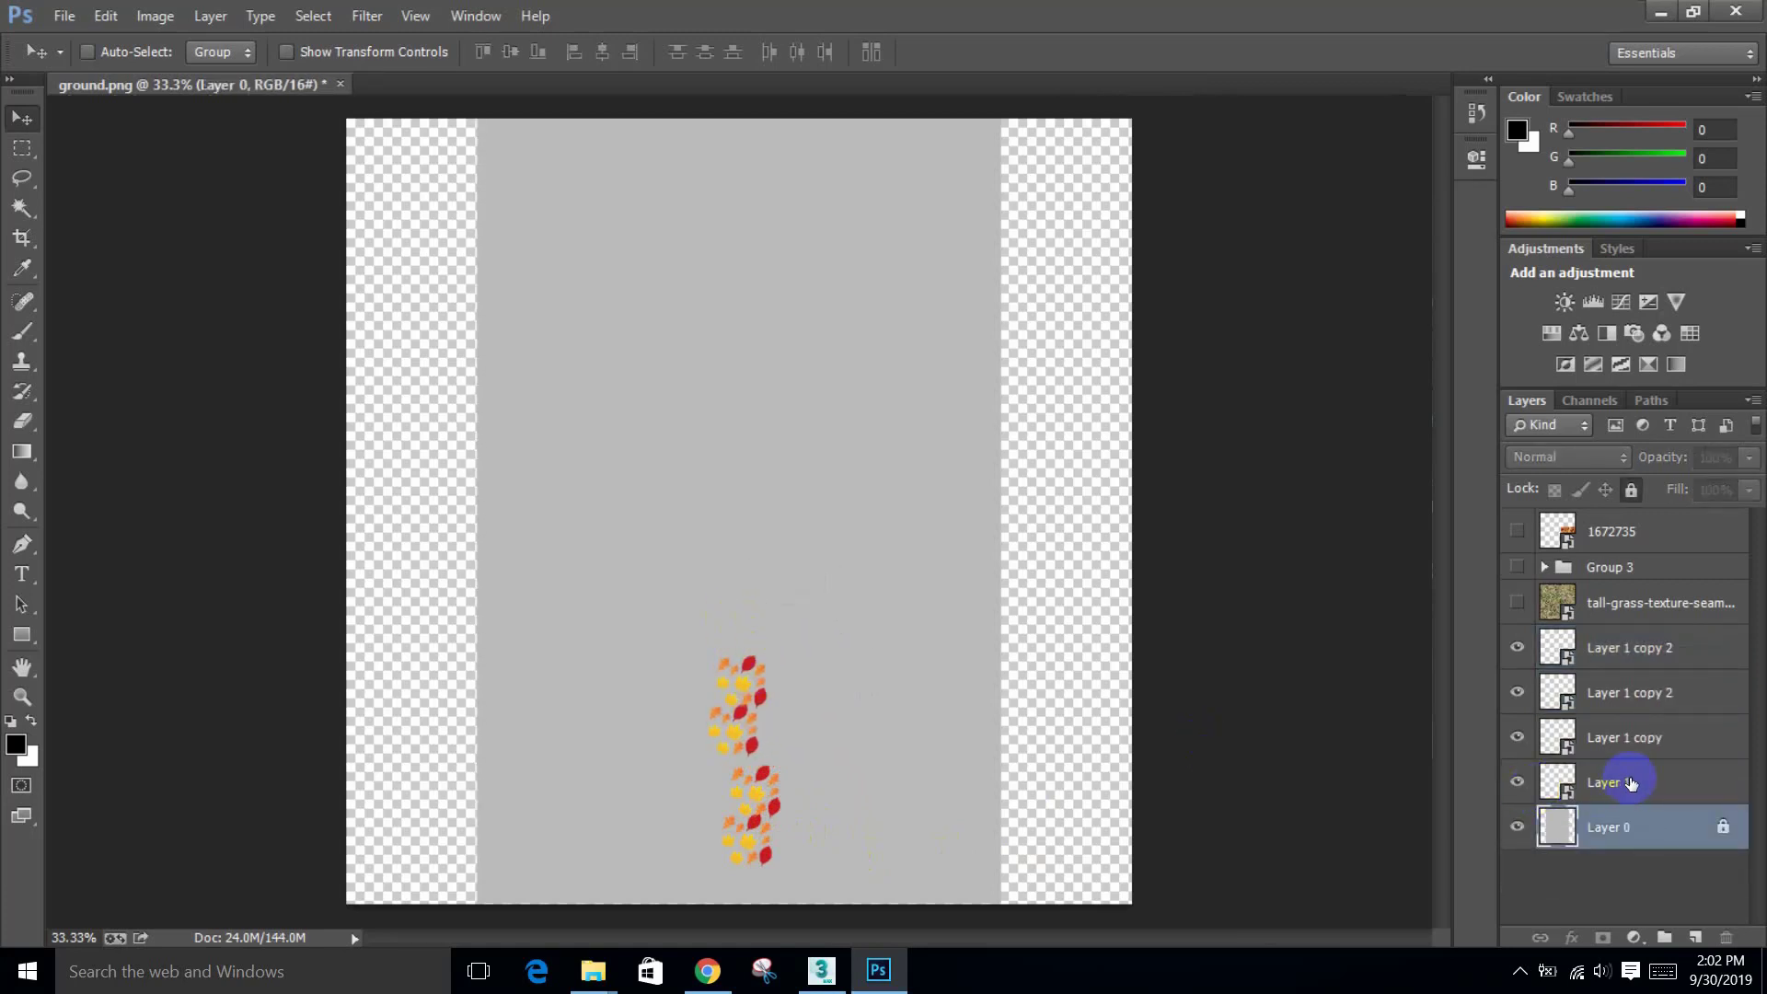
Step: Group the four leaf cluster layers and duplicate the group upward to extend the column of leaves
click(1517, 827)
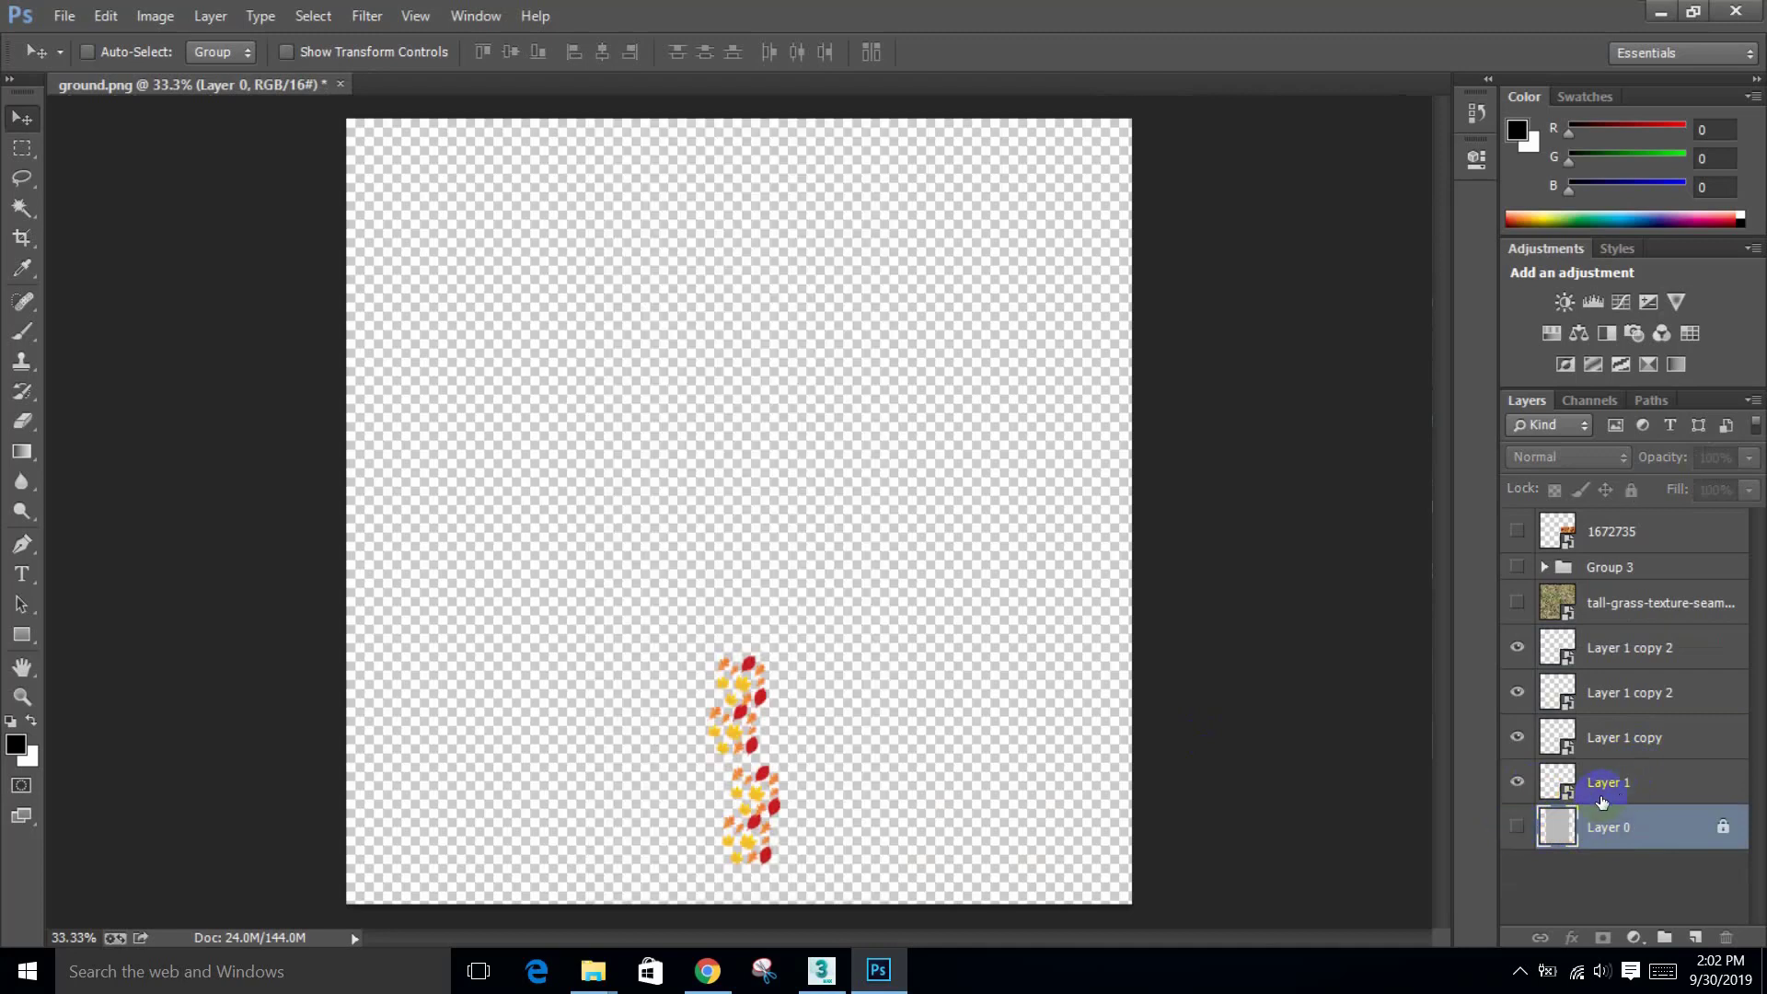
click(1603, 788)
shift+click(1627, 651)
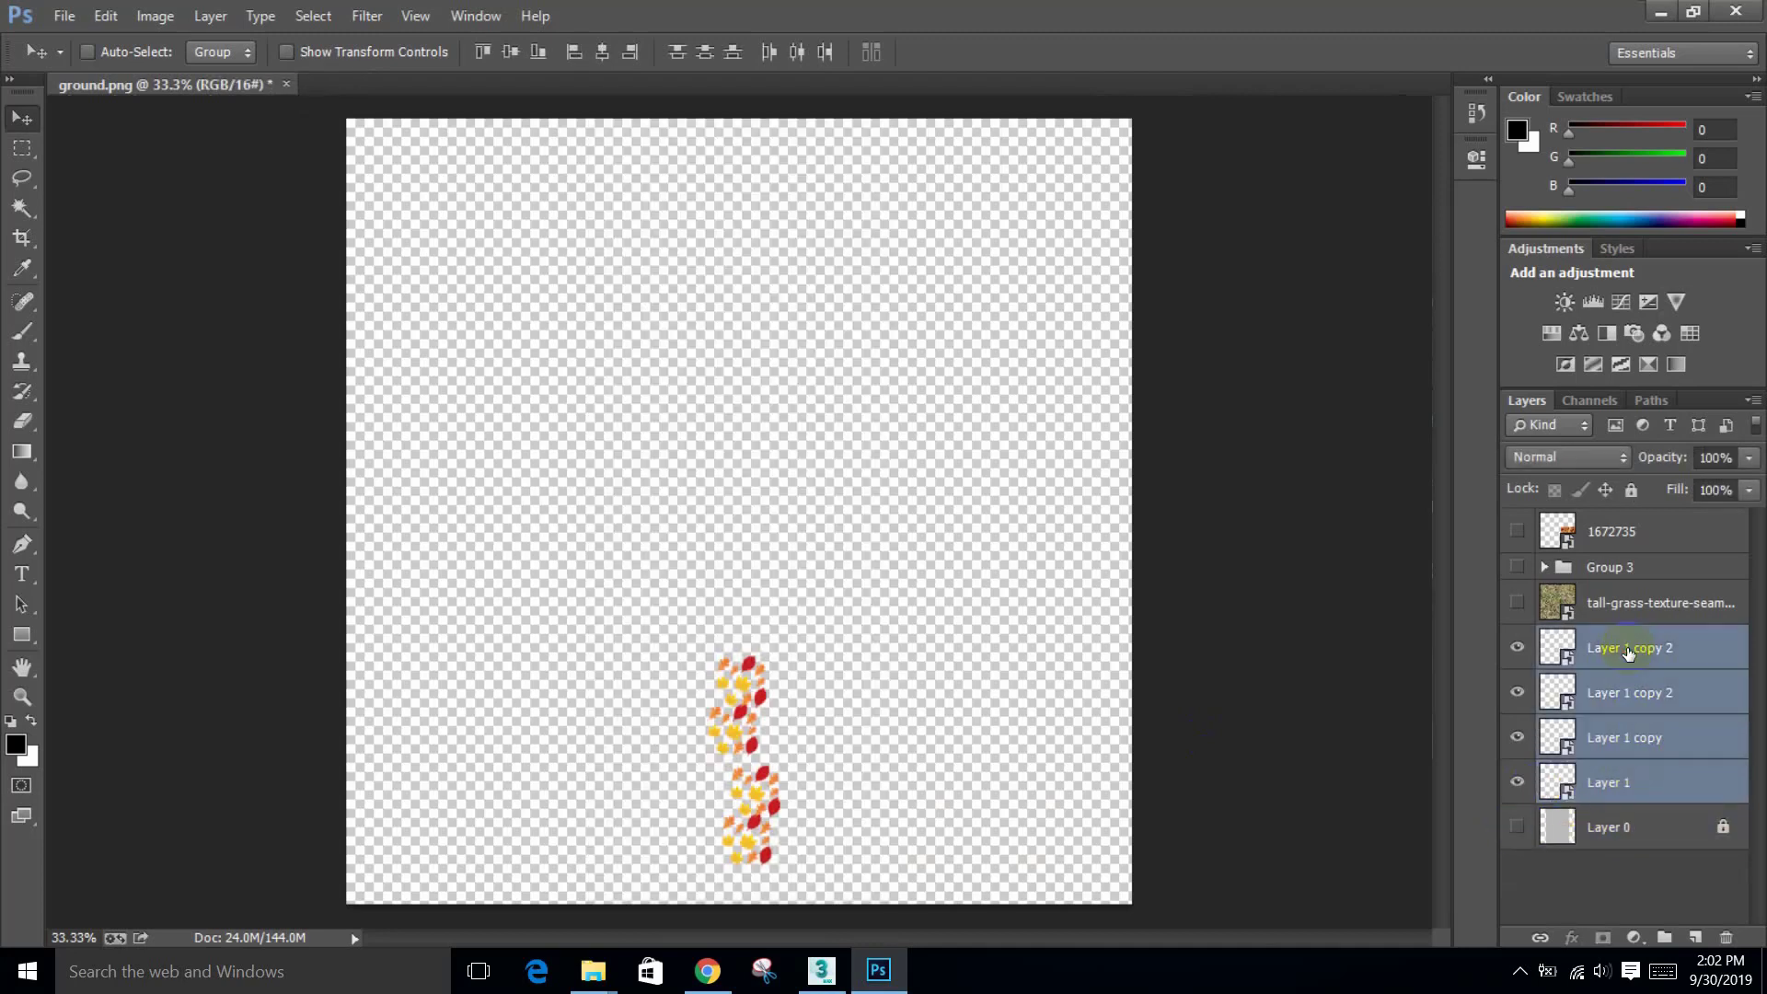
key(ctrl+g)
click(1519, 677)
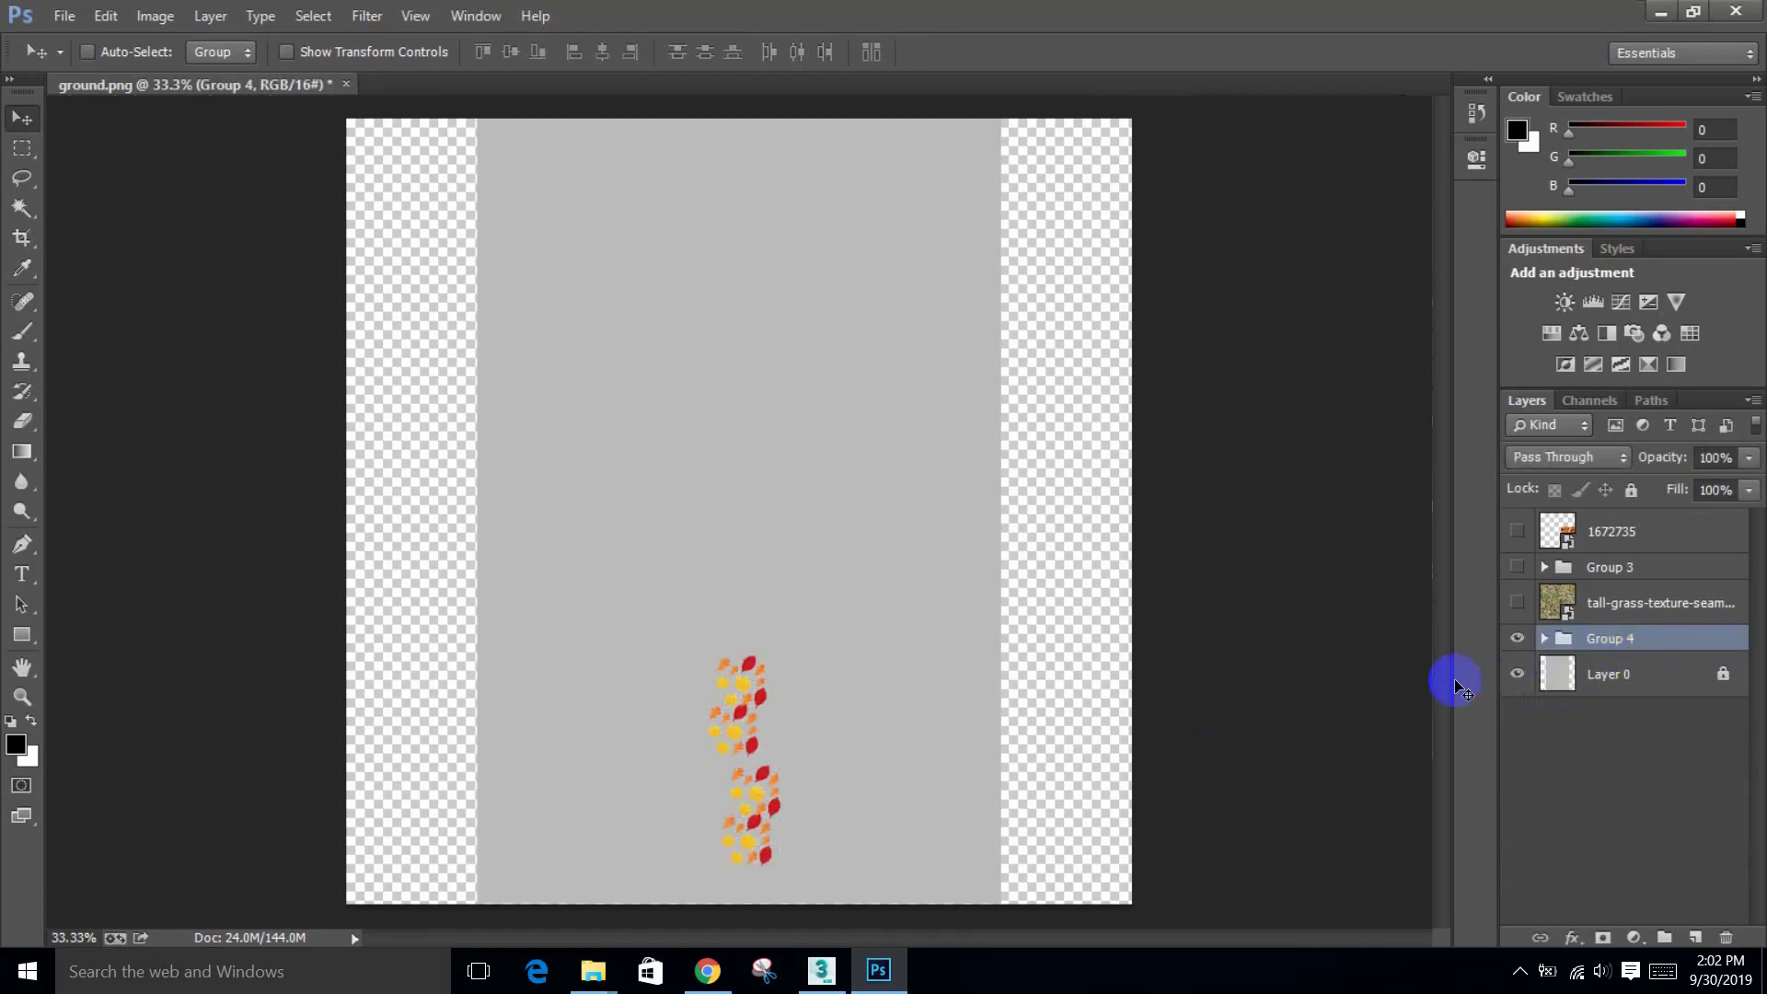
alt+drag(762, 700, 750, 502)
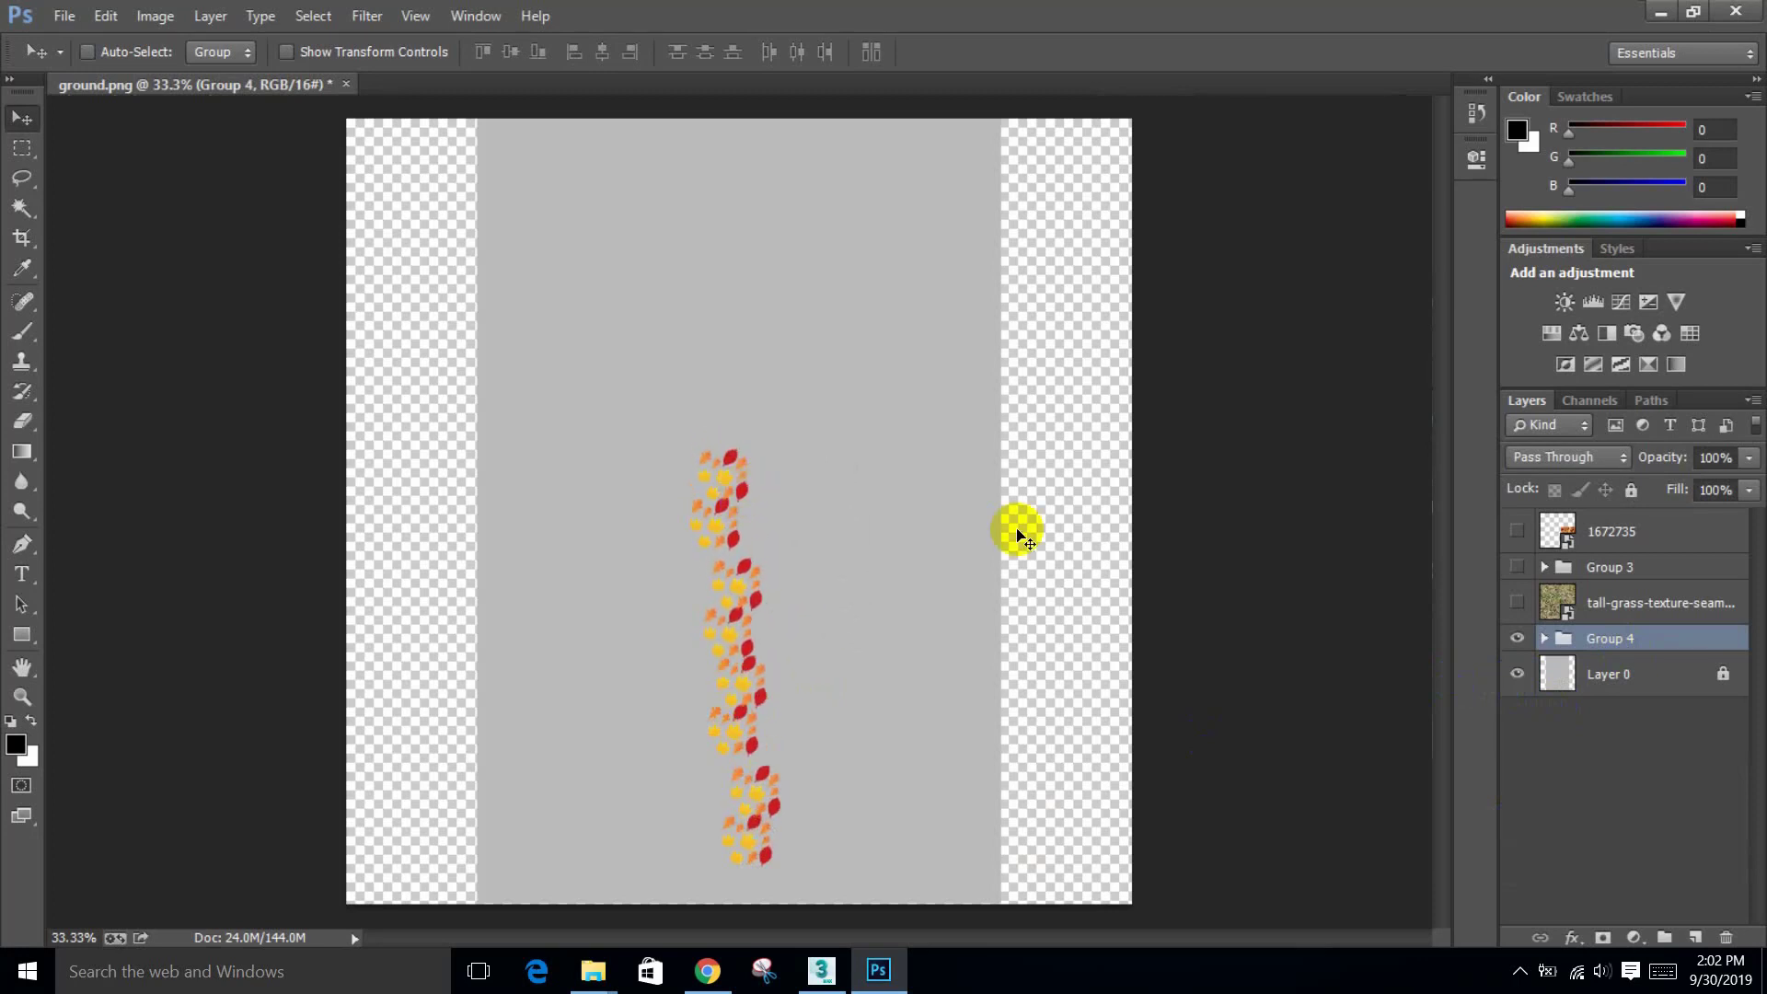
Step: Show the fallen-leaves photo layer 1672735, move it toward the leaf column and scale it down to about 15.5%
click(1517, 532)
click(1634, 534)
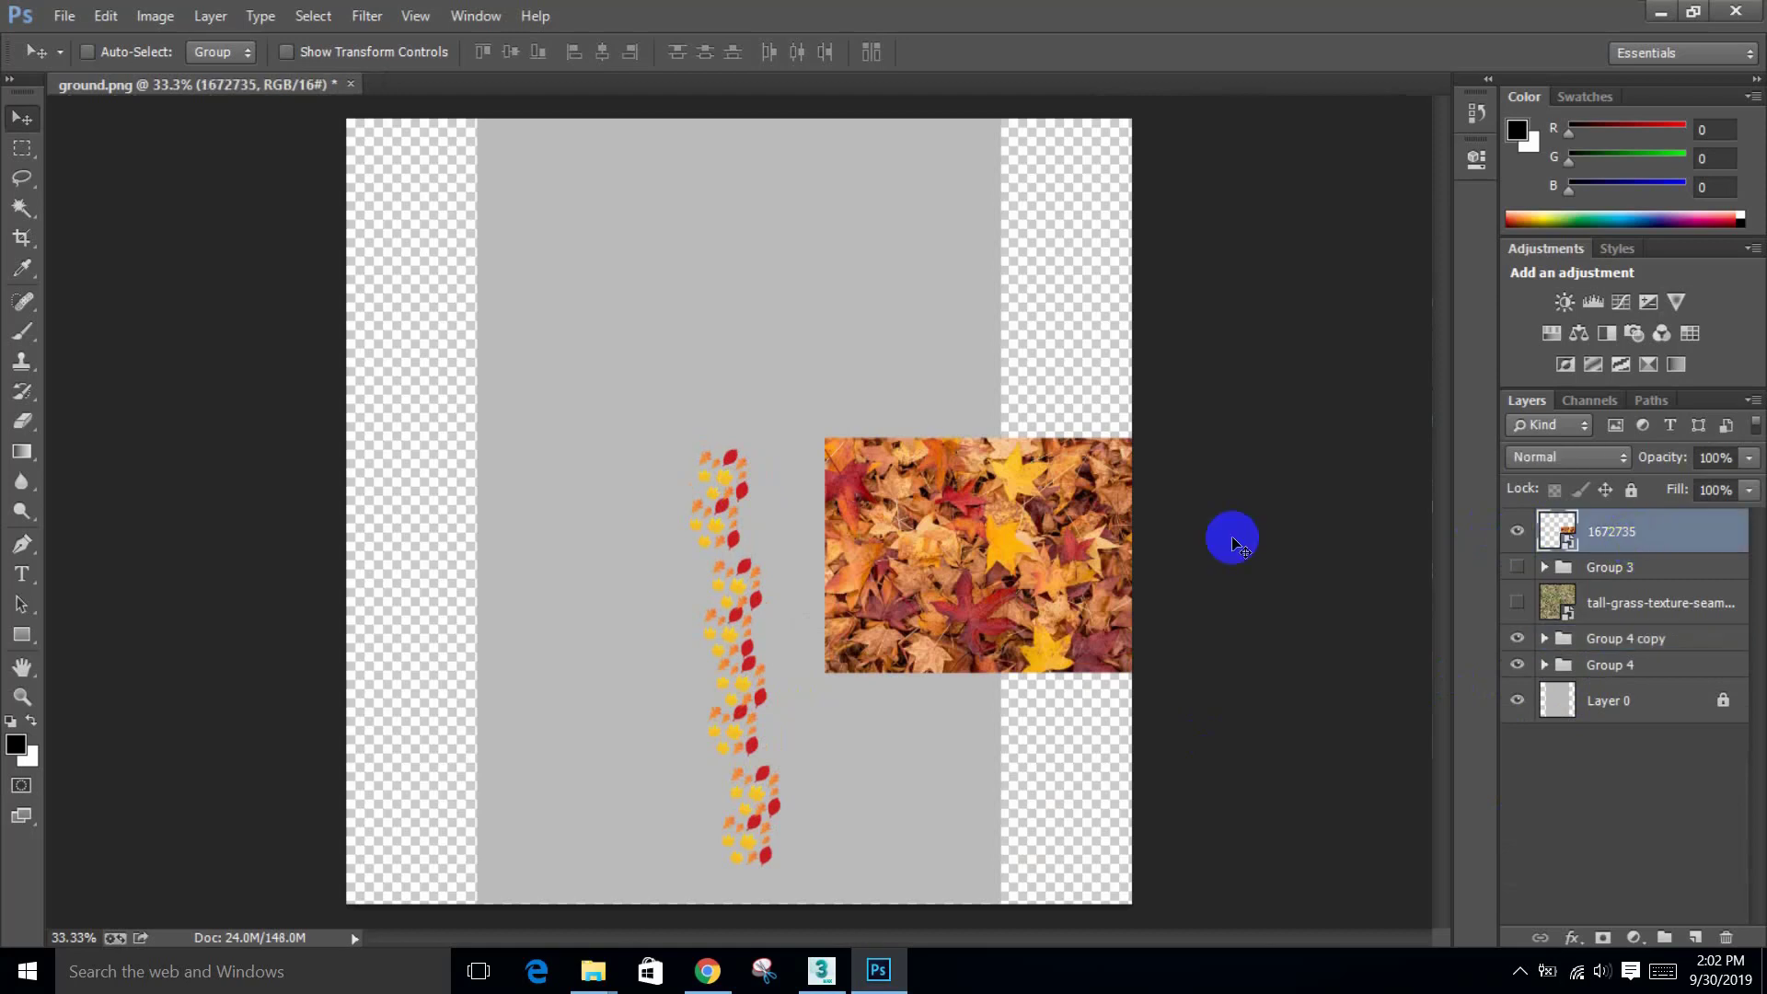
drag(1083, 506, 909, 542)
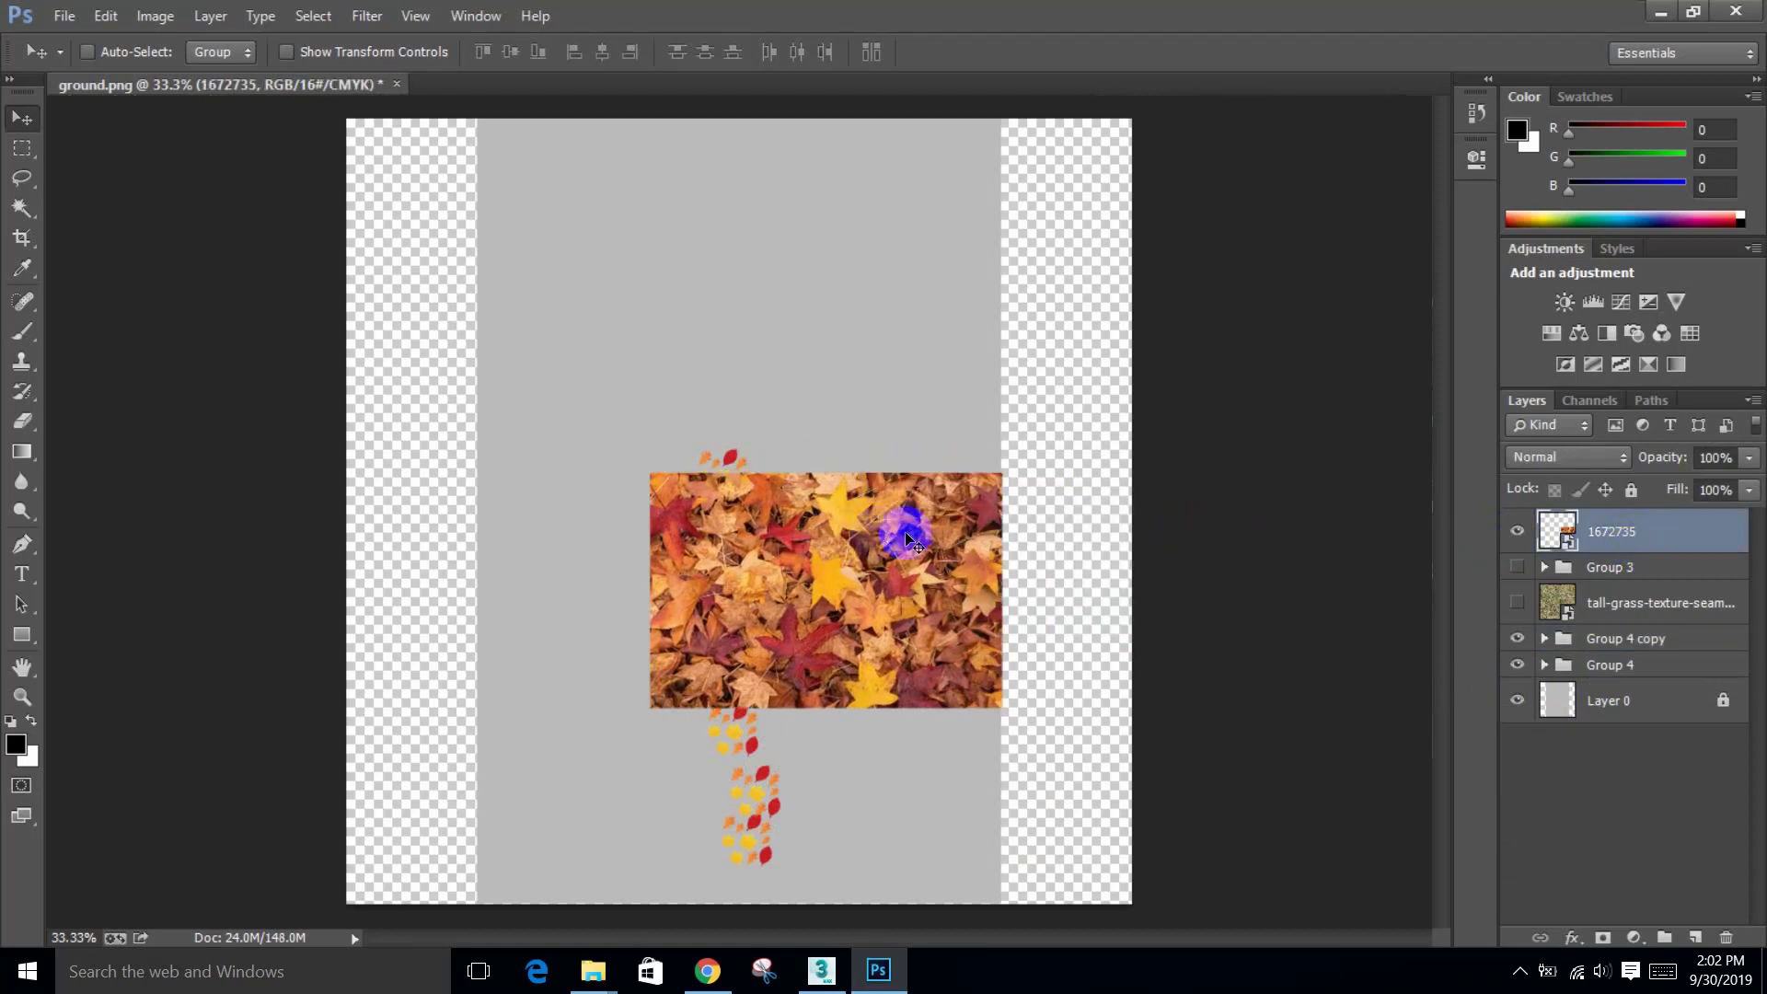
key(ctrl+t)
alt+shift+drag(1006, 474, 845, 613)
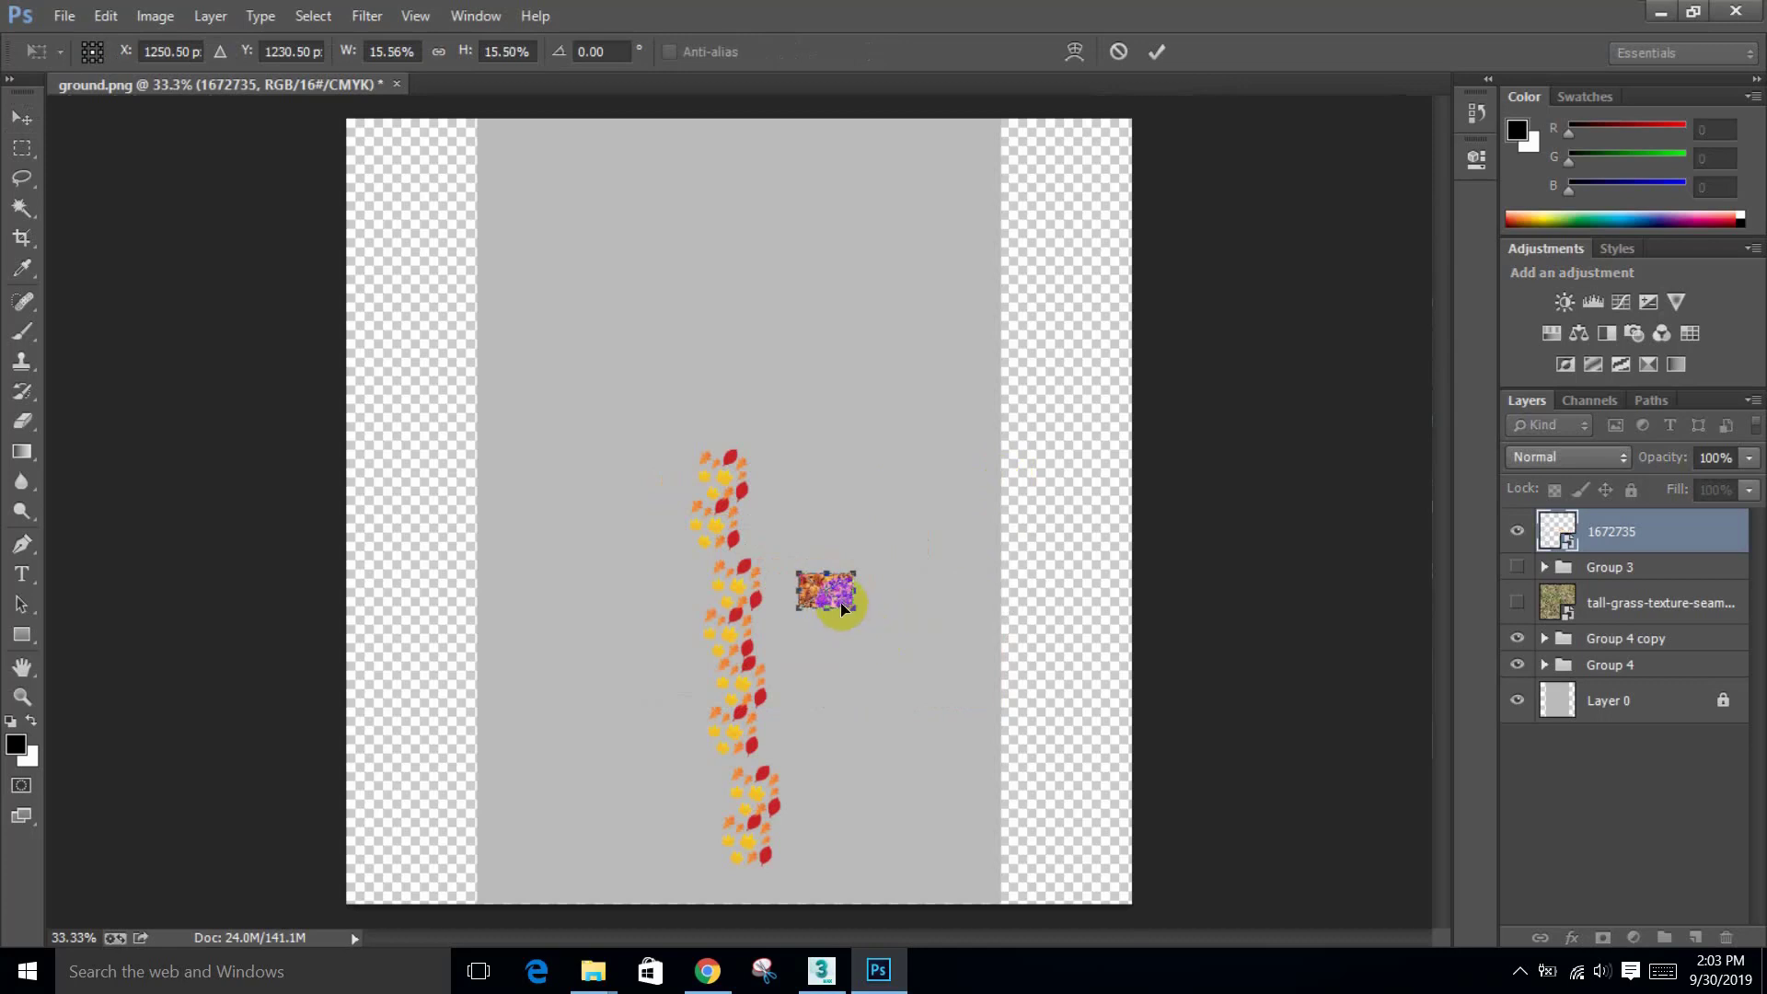
double_click(833, 600)
Step: Move the small fallen-leaves patch onto the lowest leaf cluster and stack a duplicate of the patch against it
drag(826, 663, 797, 782)
ctrl+click(773, 842)
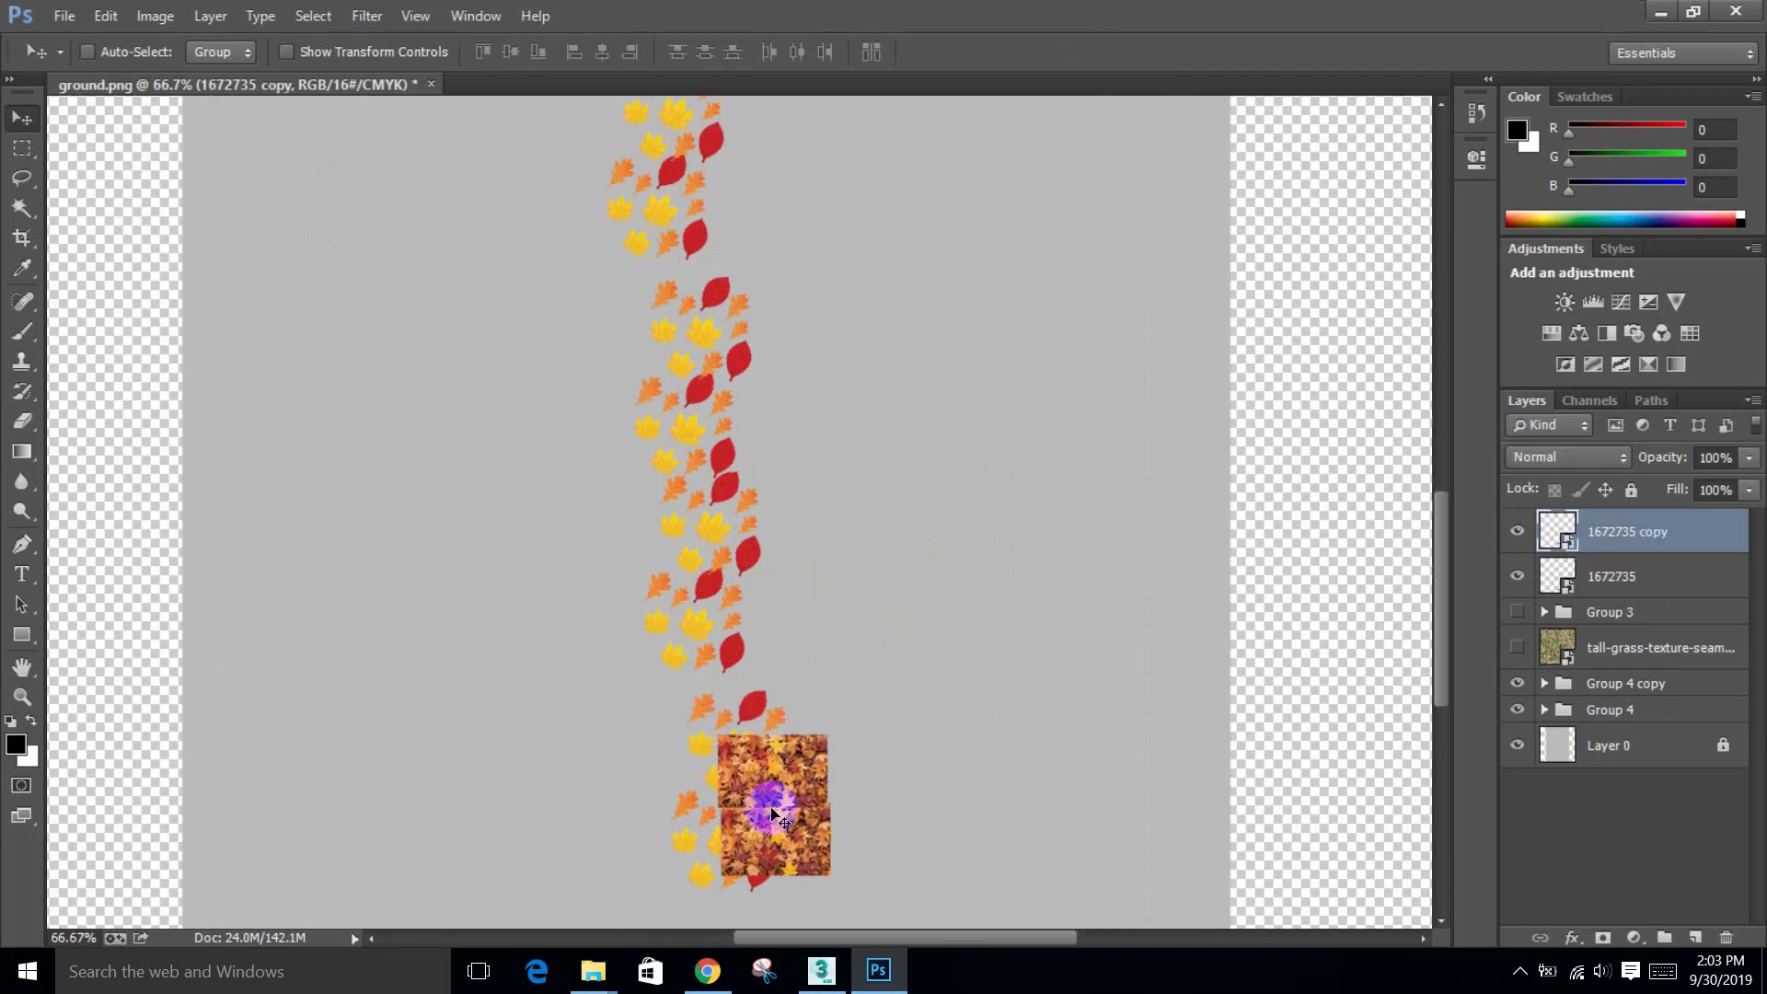
ctrl+click(763, 812)
ctrl+click(763, 813)
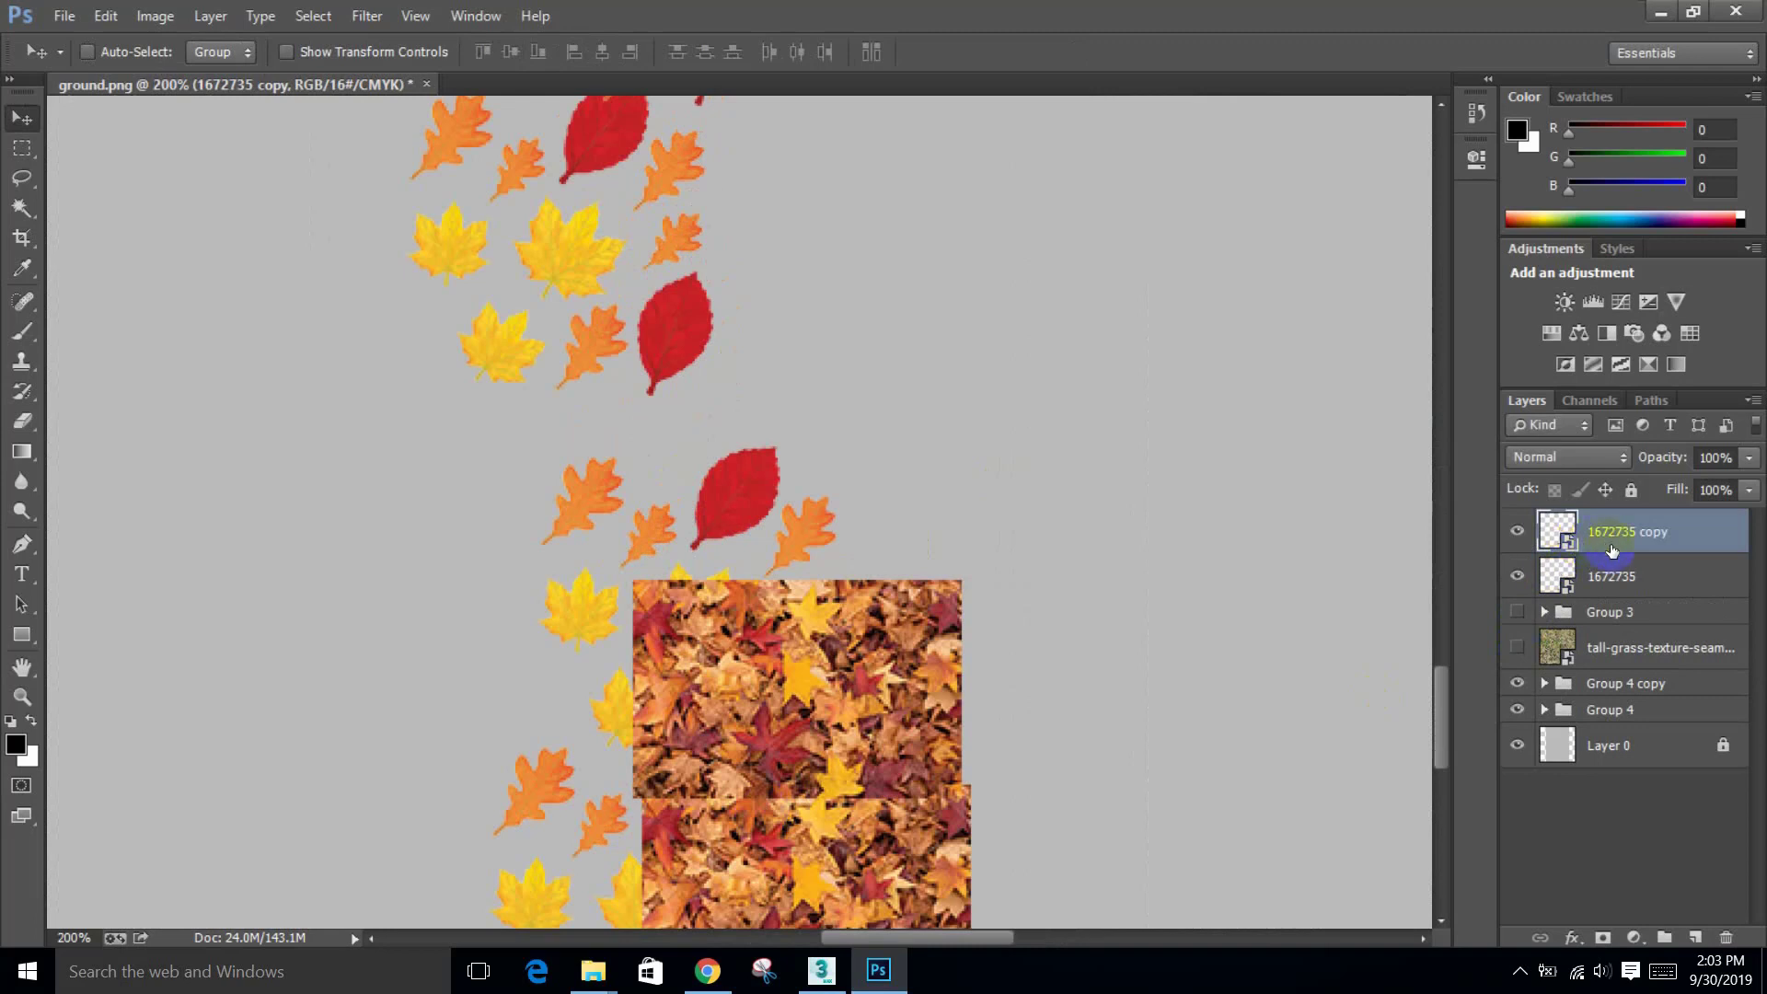
Step: Group the duplicated fallen-leaves patch and place its group beneath Group 4, just above Layer 0
key(ctrl+g)
drag(1615, 603, 1649, 742)
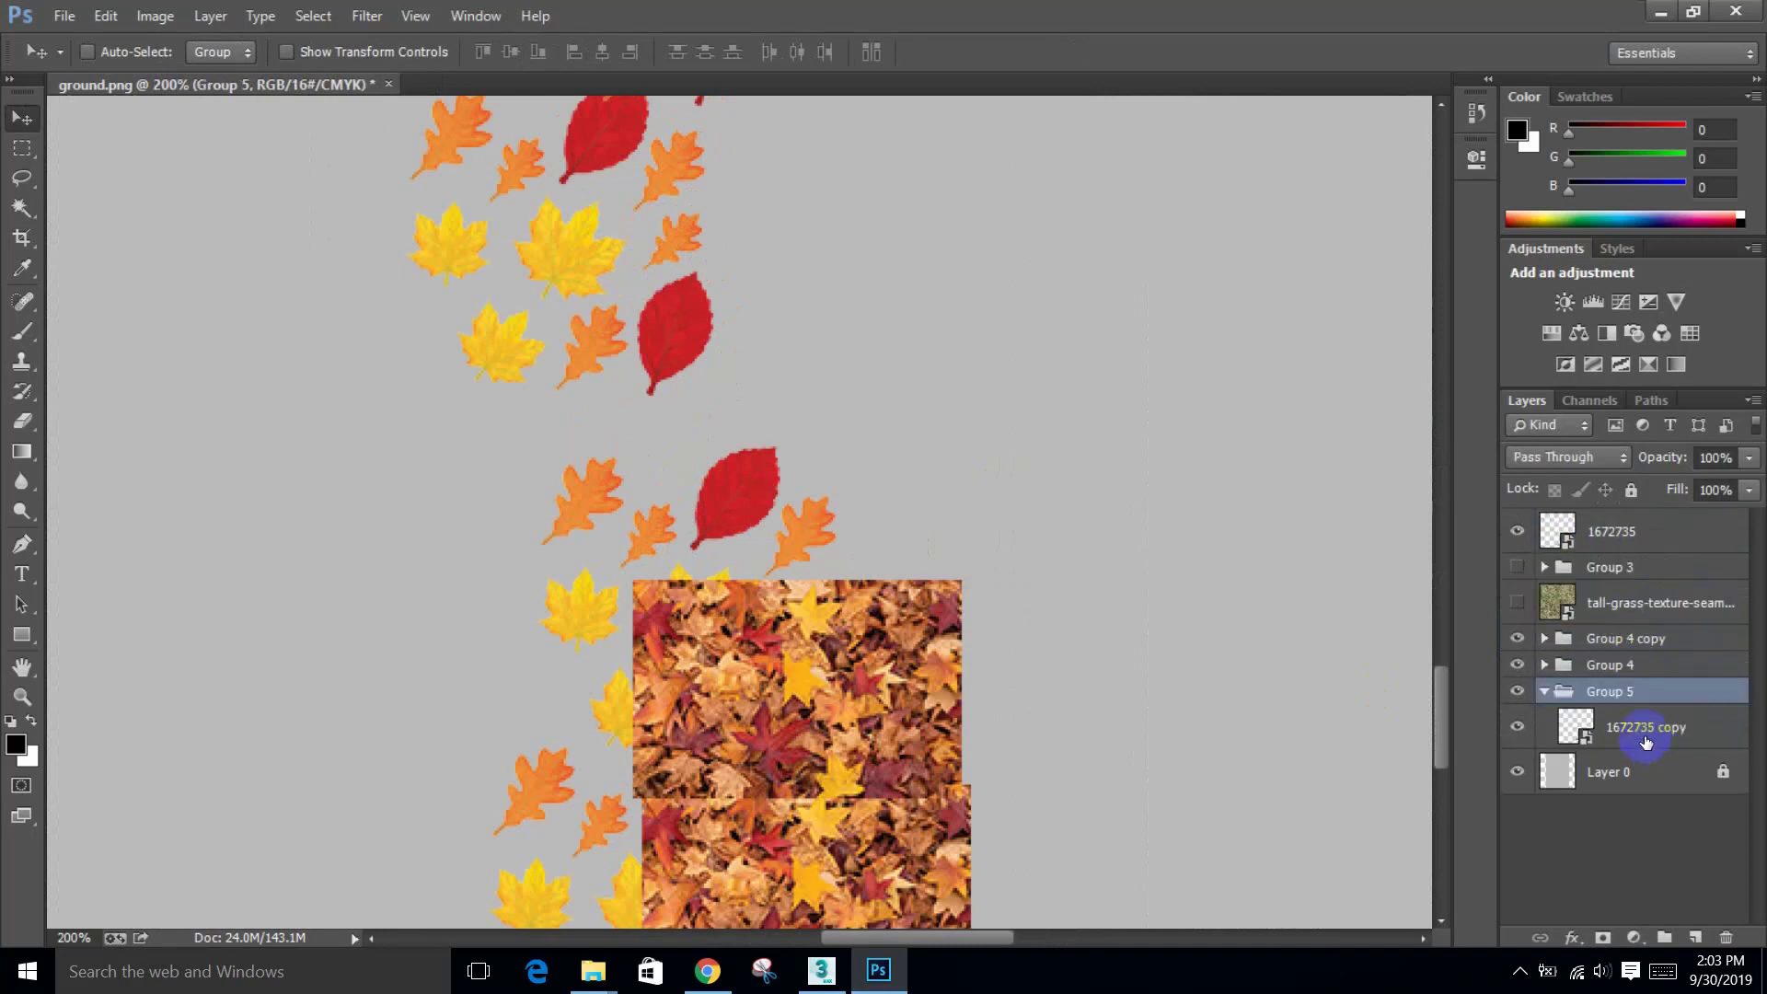
click(1517, 691)
click(1517, 688)
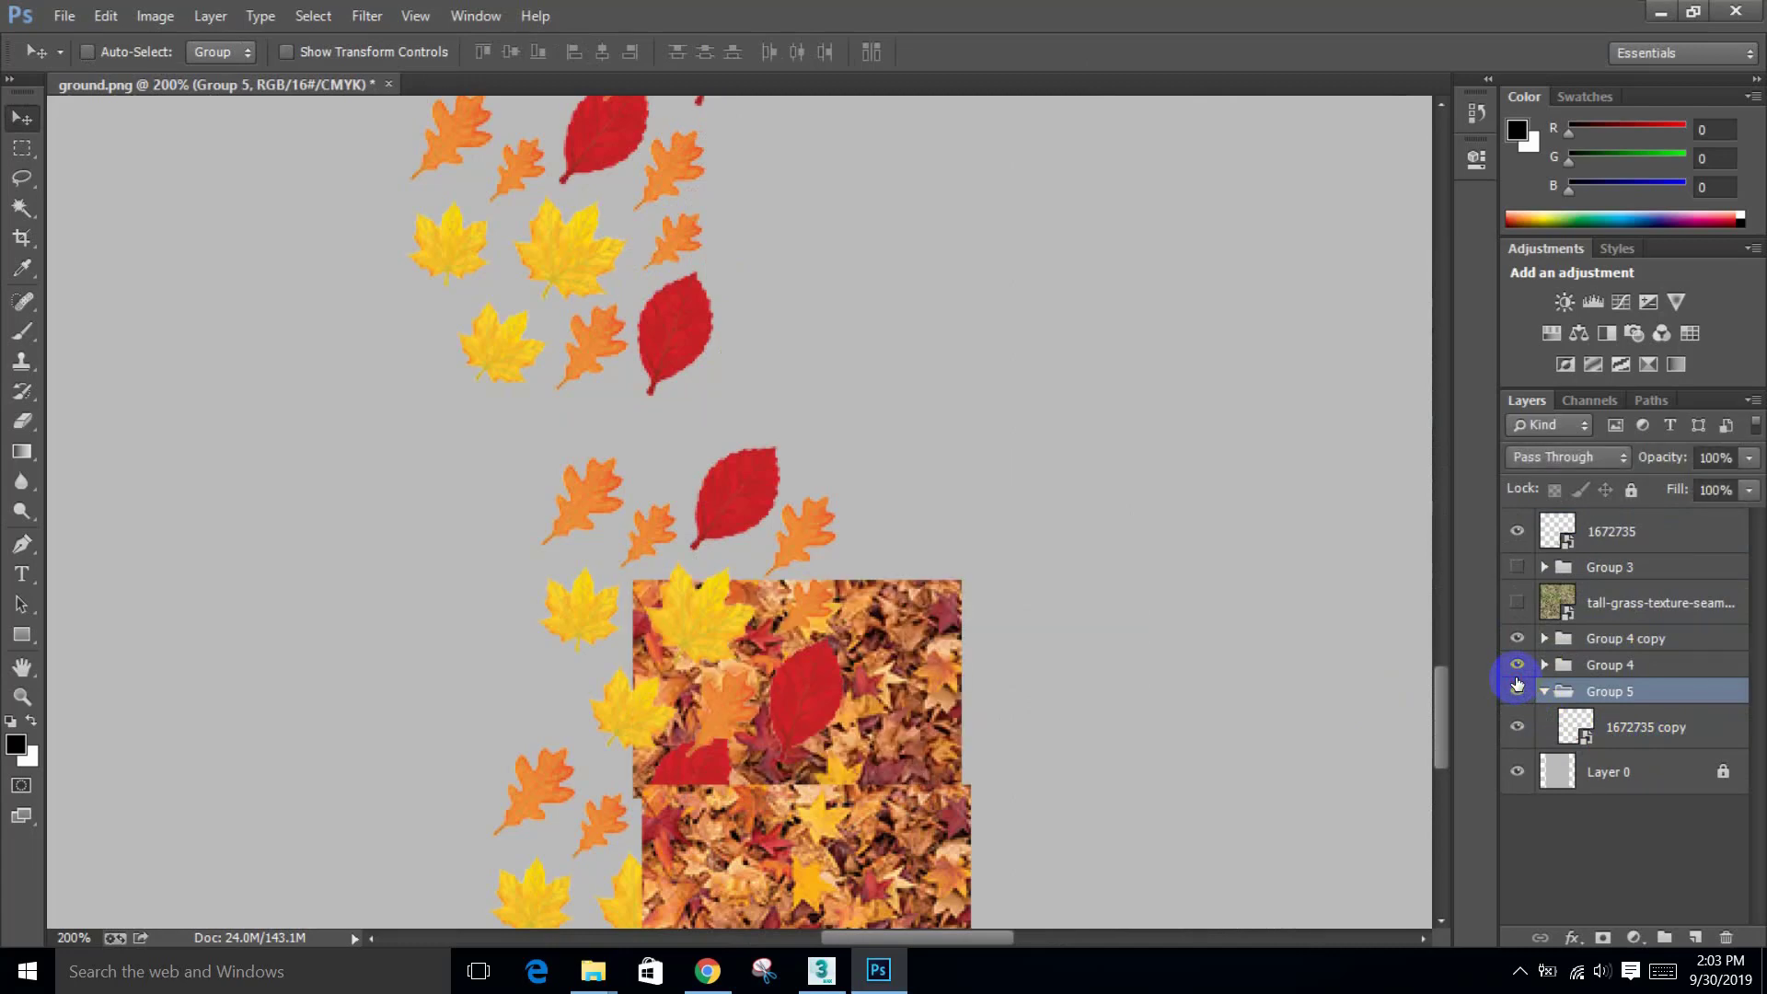
Step: Toggle the visibility of Group 4 and Group 4 copy to check which leaf clusters each group holds
click(1518, 664)
click(1518, 664)
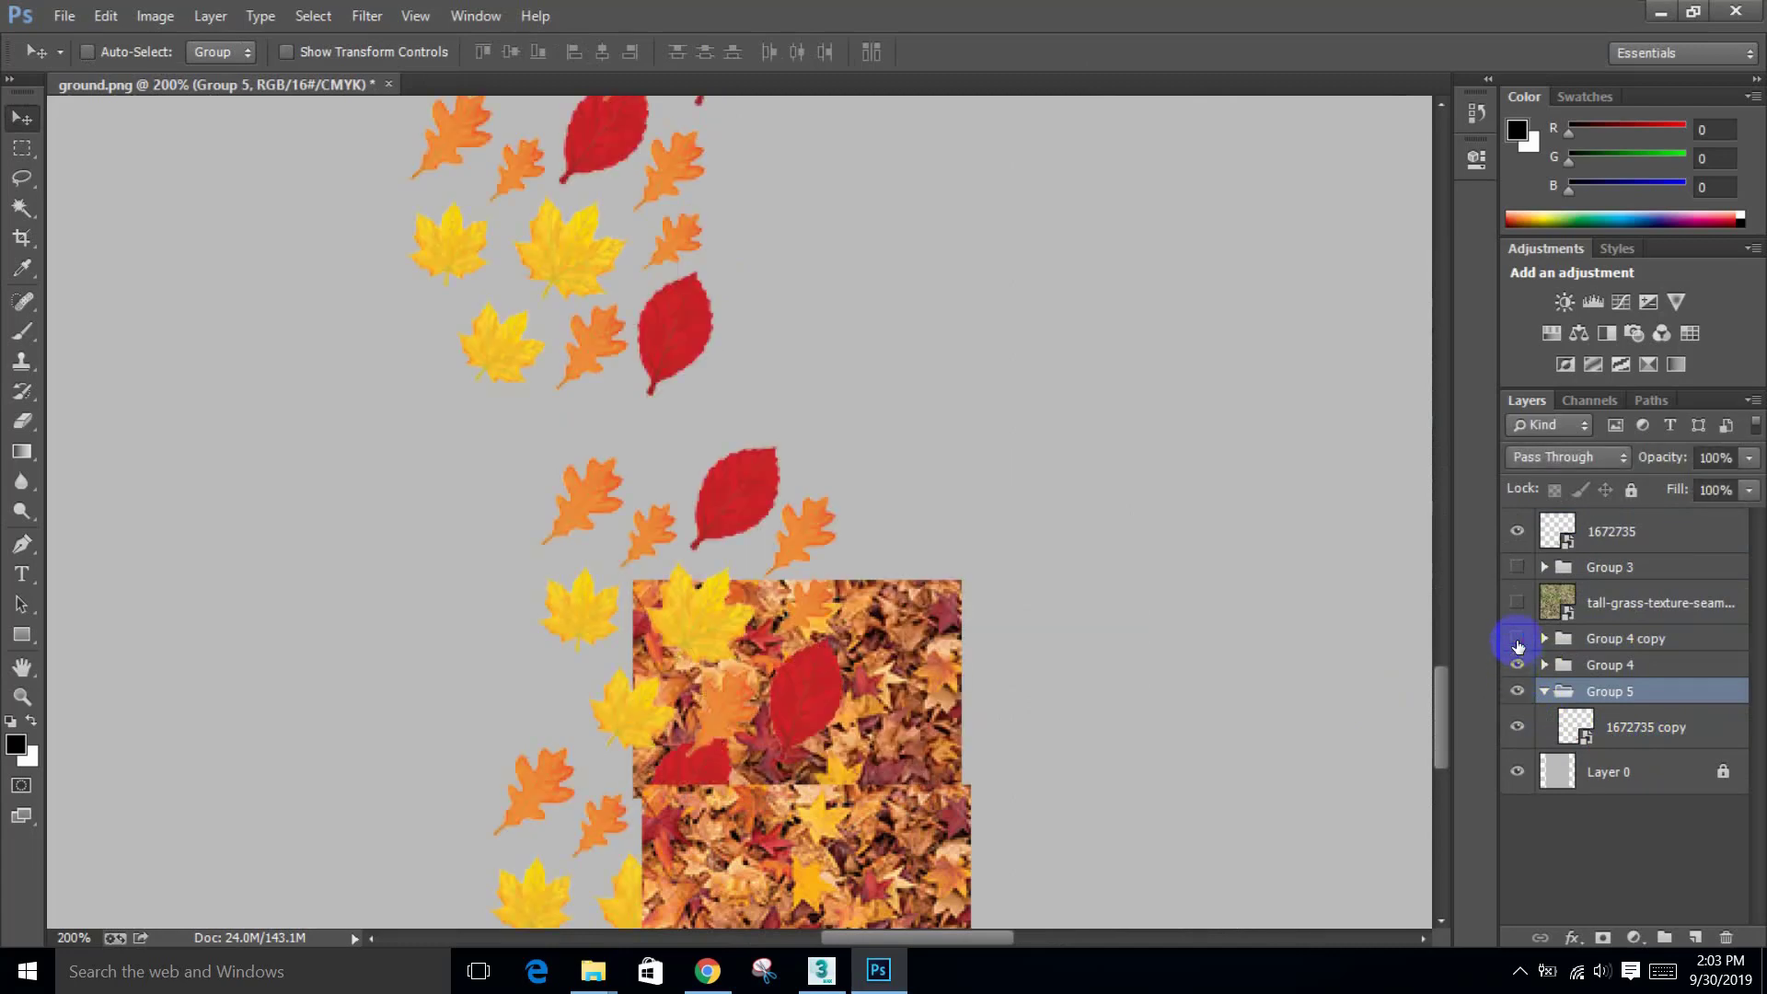
alt+scroll(1142, 650, down, 3)
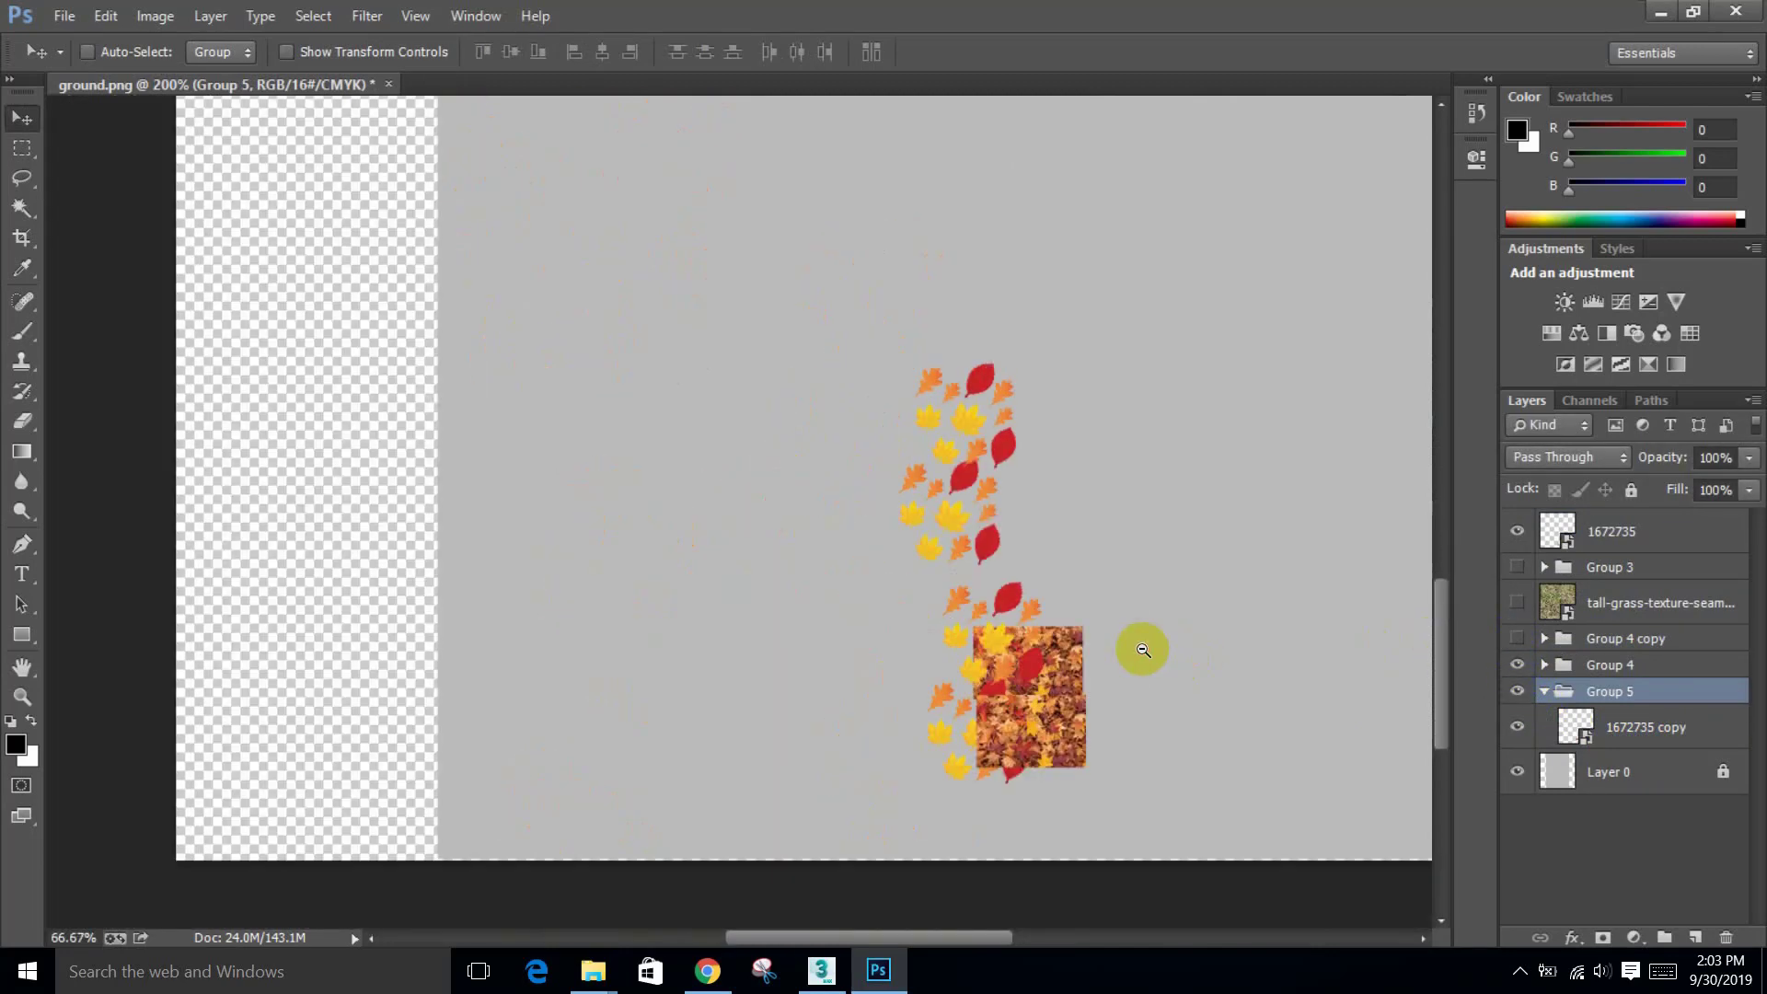
click(1518, 640)
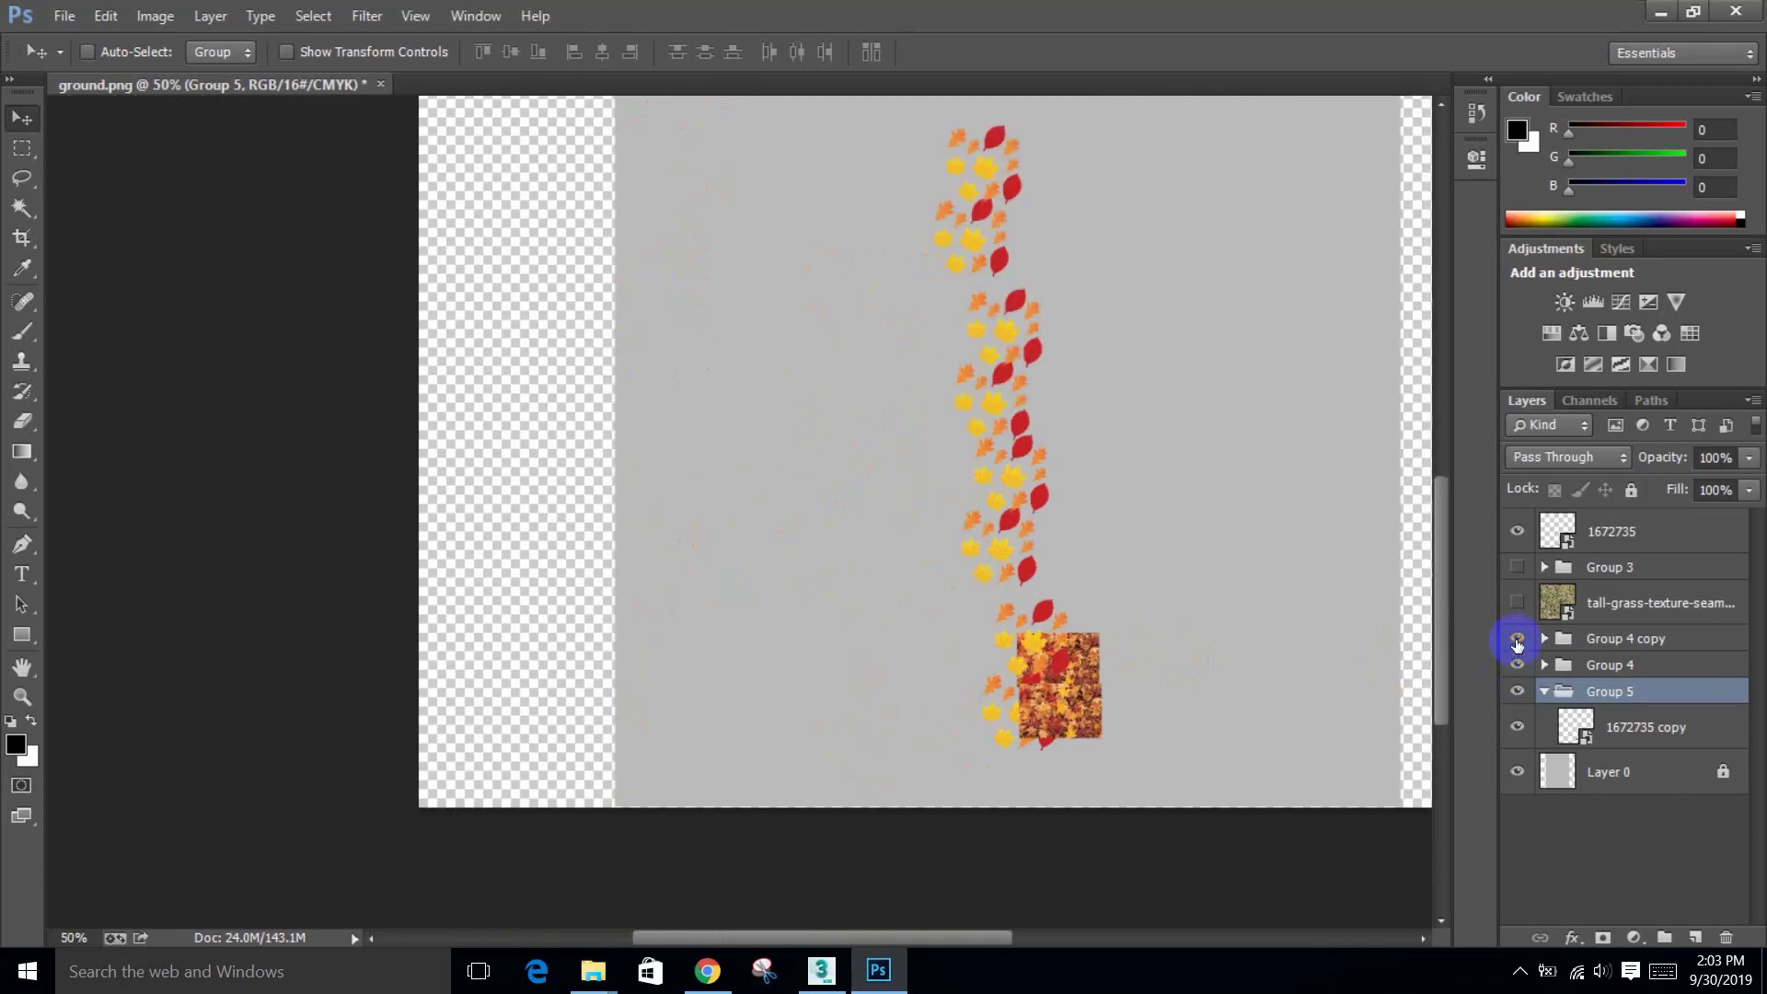
Step: Combine Group 4 and Group 4 copy into one new group of leaf clusters
click(1592, 644)
click(1598, 666)
ctrl+click(1604, 641)
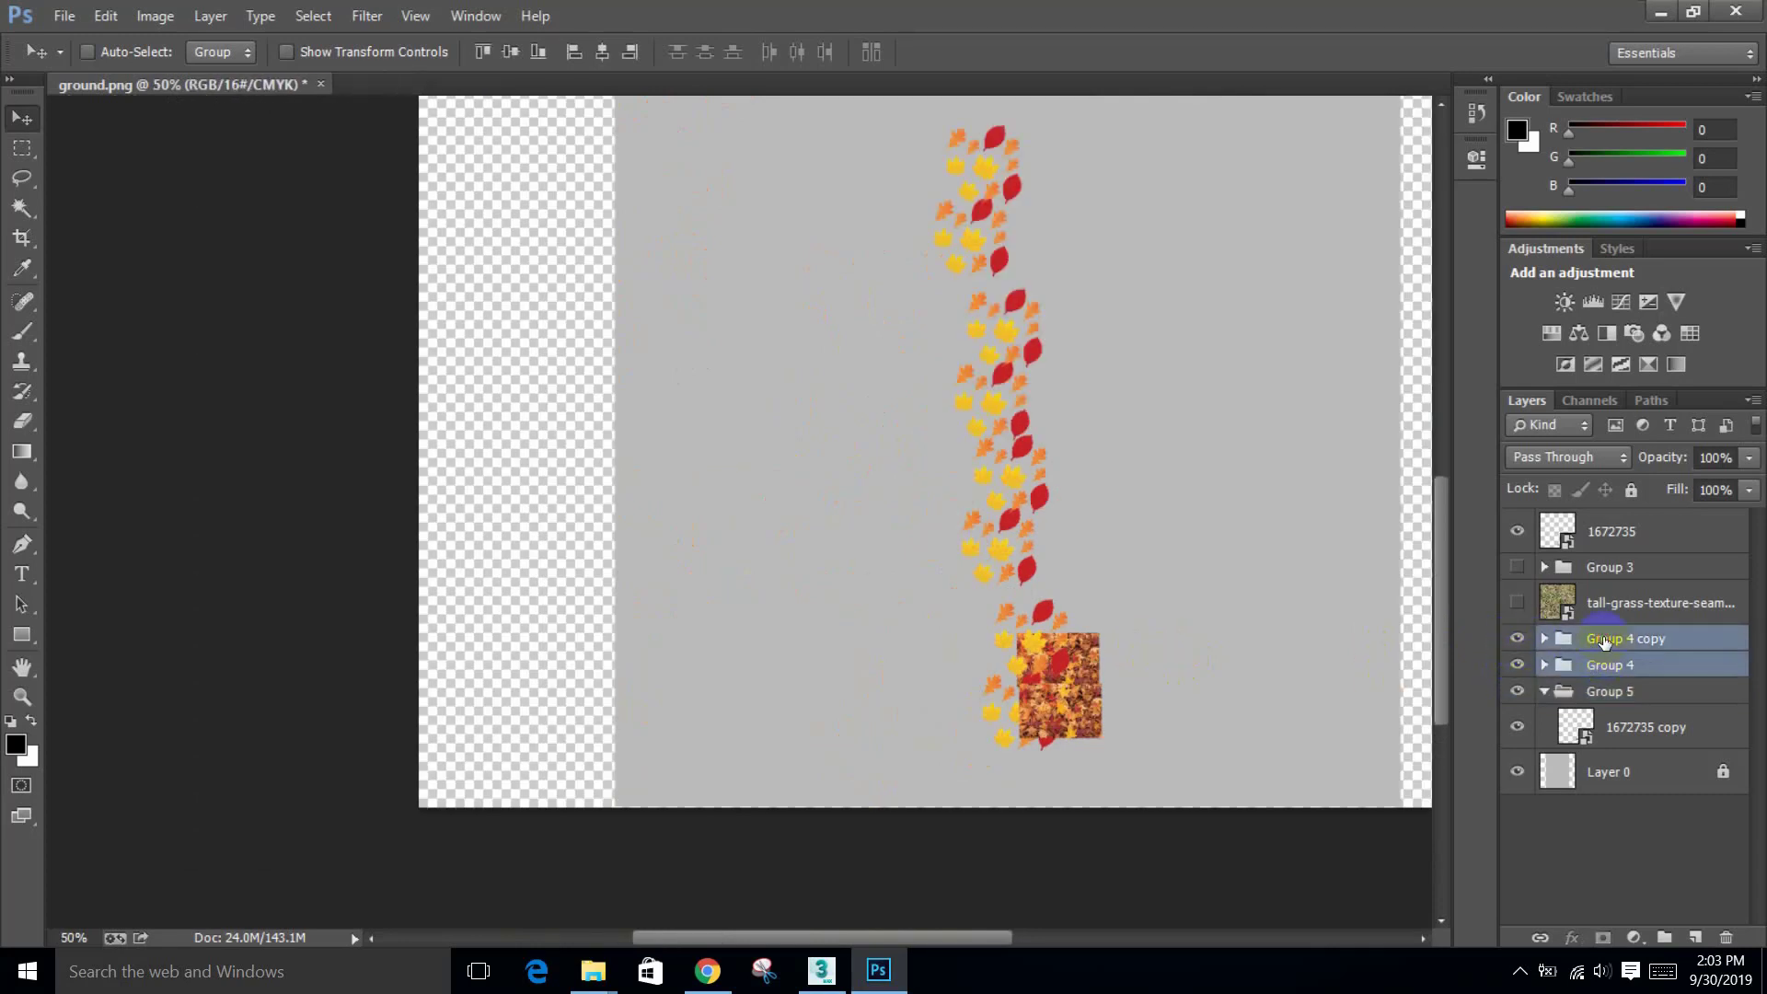
key(ctrl+g)
Step: Collapse Group 5 and toggle its visibility to check which fallen-leaves patch it holds
click(1545, 666)
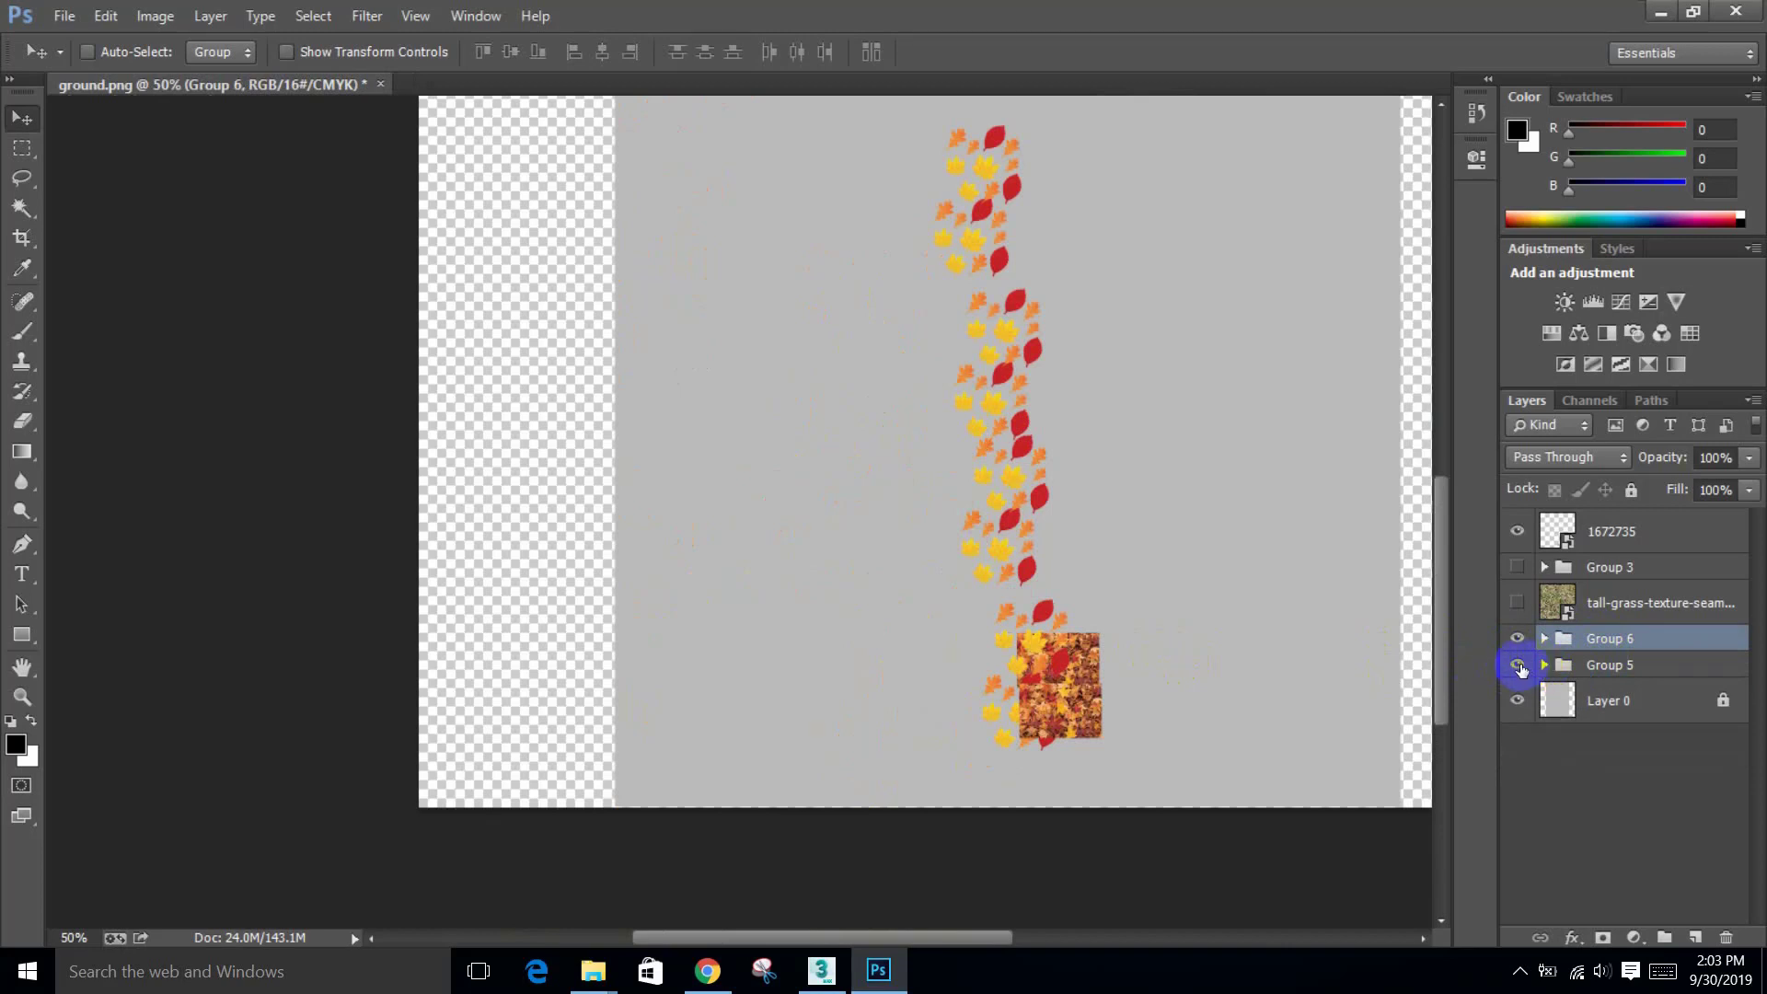
click(1519, 666)
click(1518, 667)
Step: Try combining Group 6 and Group 5 into one group and shifting the fallen-leaves patch, and undo the grouping and moves
shift+click(1618, 671)
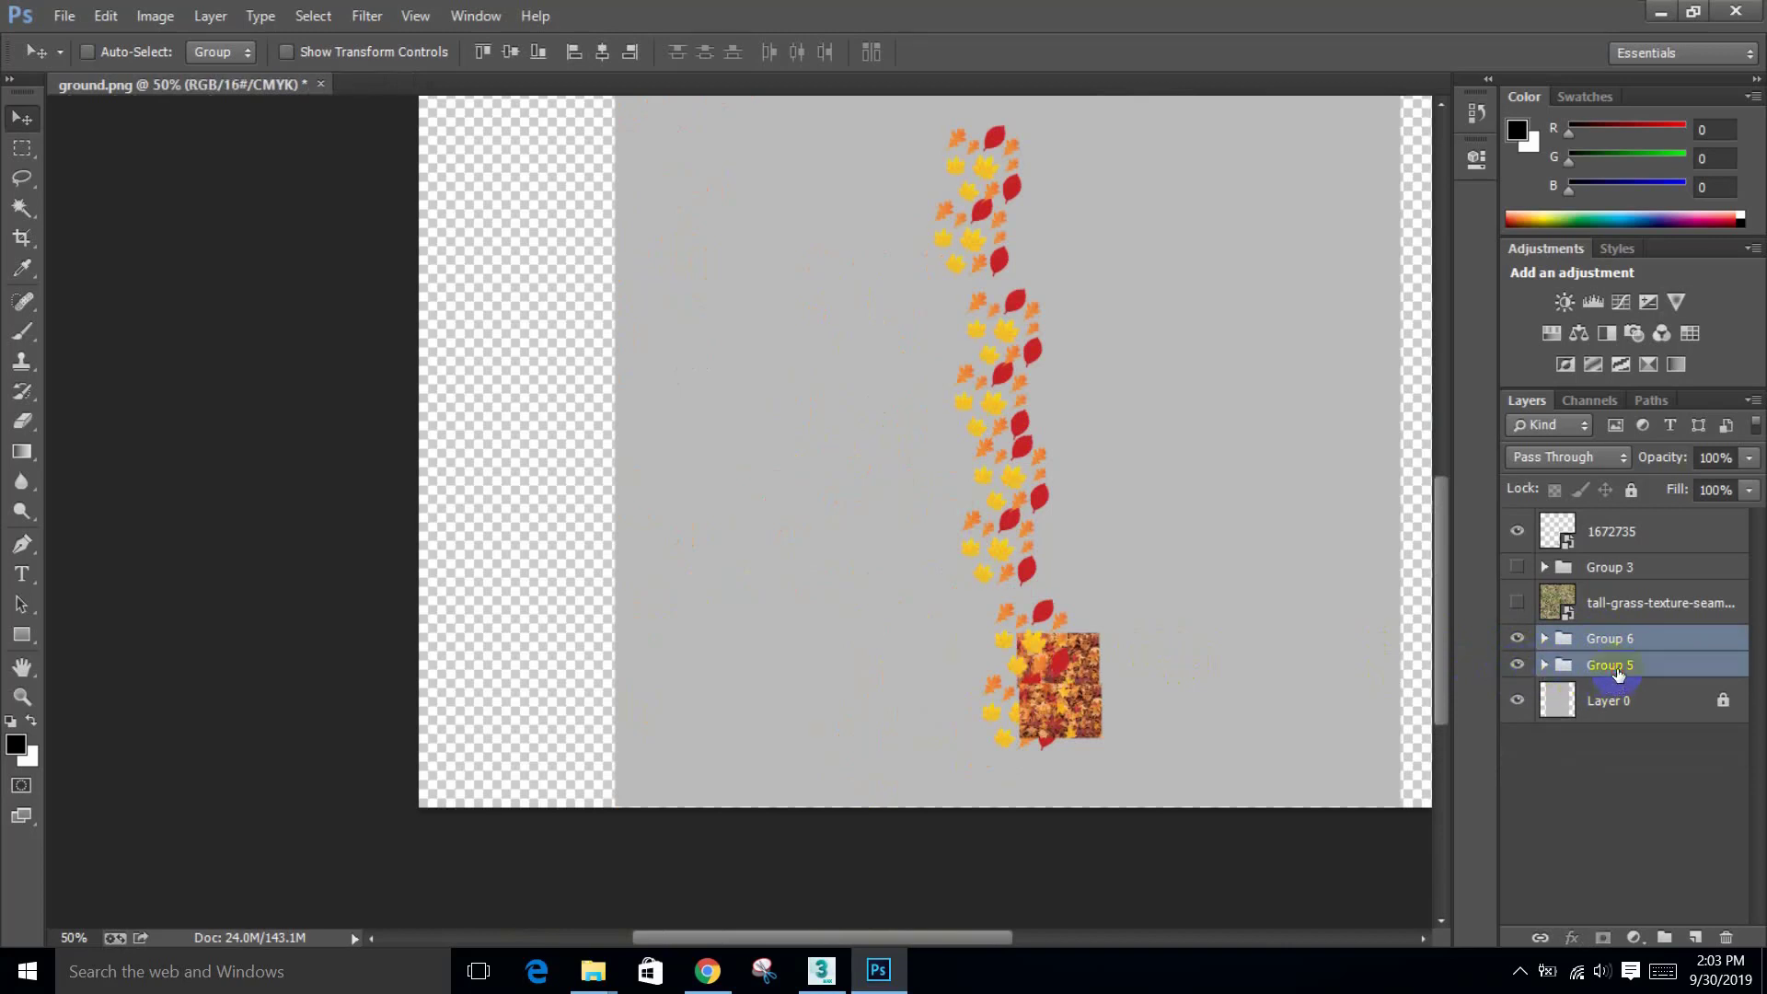
key(ctrl+g)
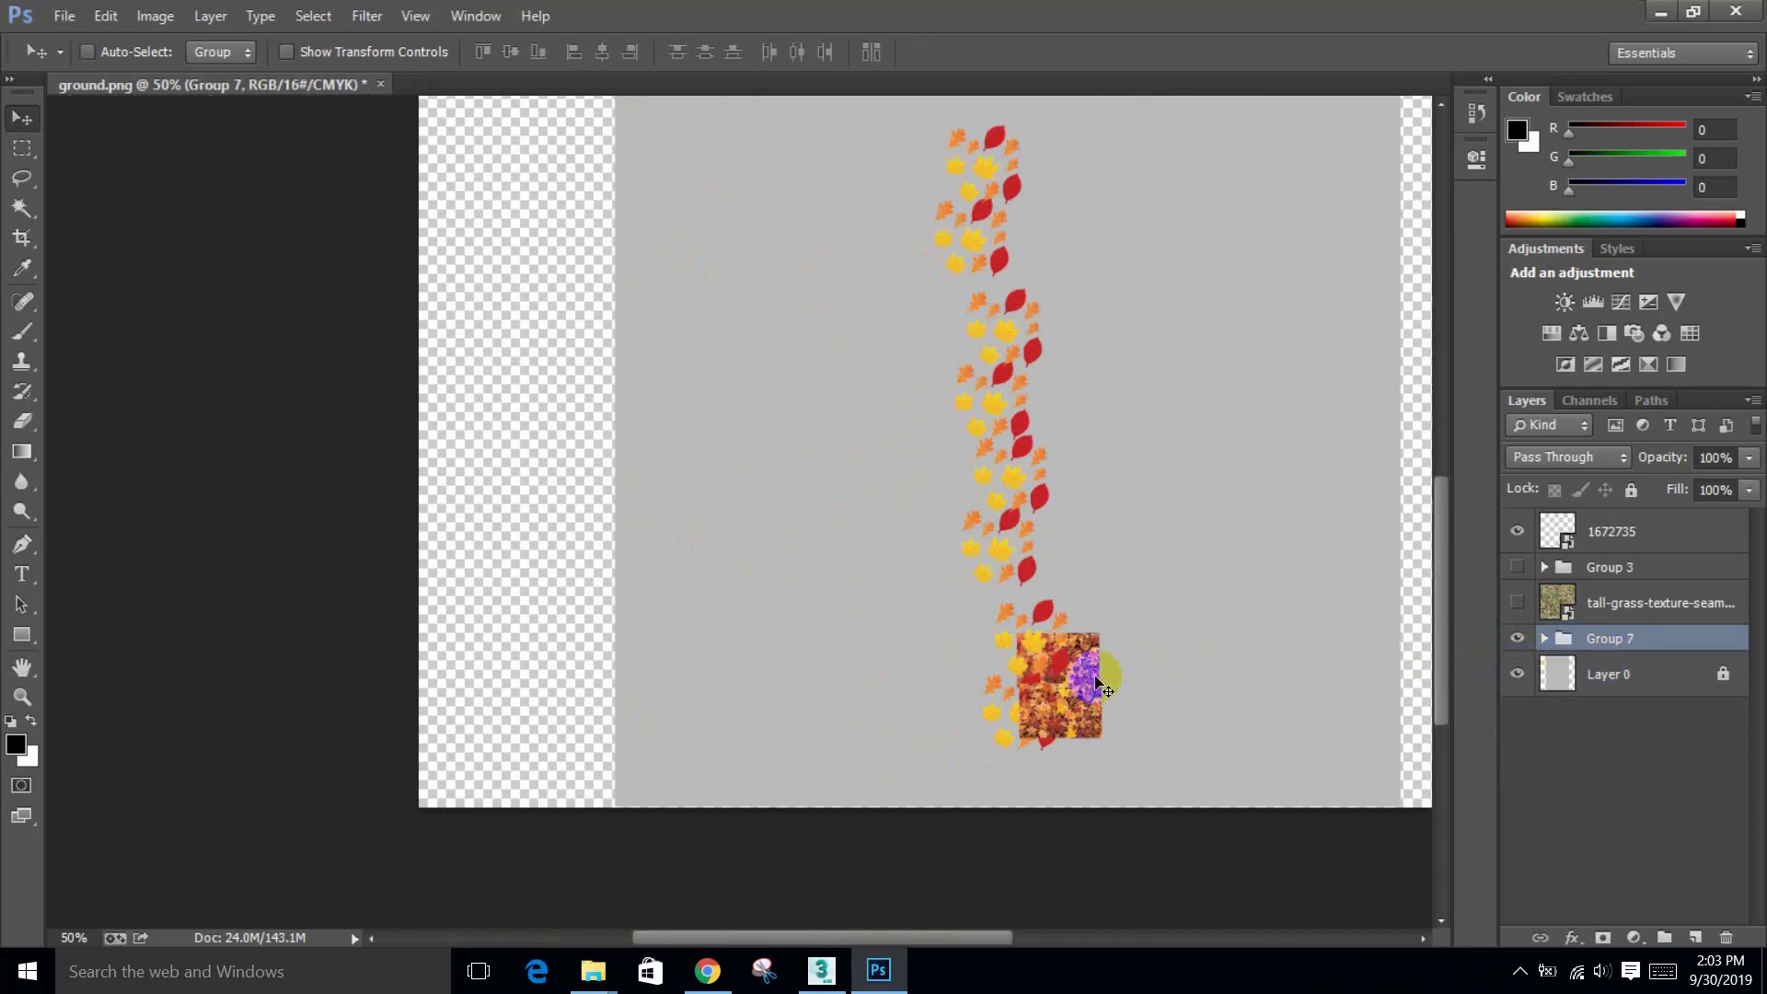
drag(1095, 682, 1092, 678)
key(ctrl+z)
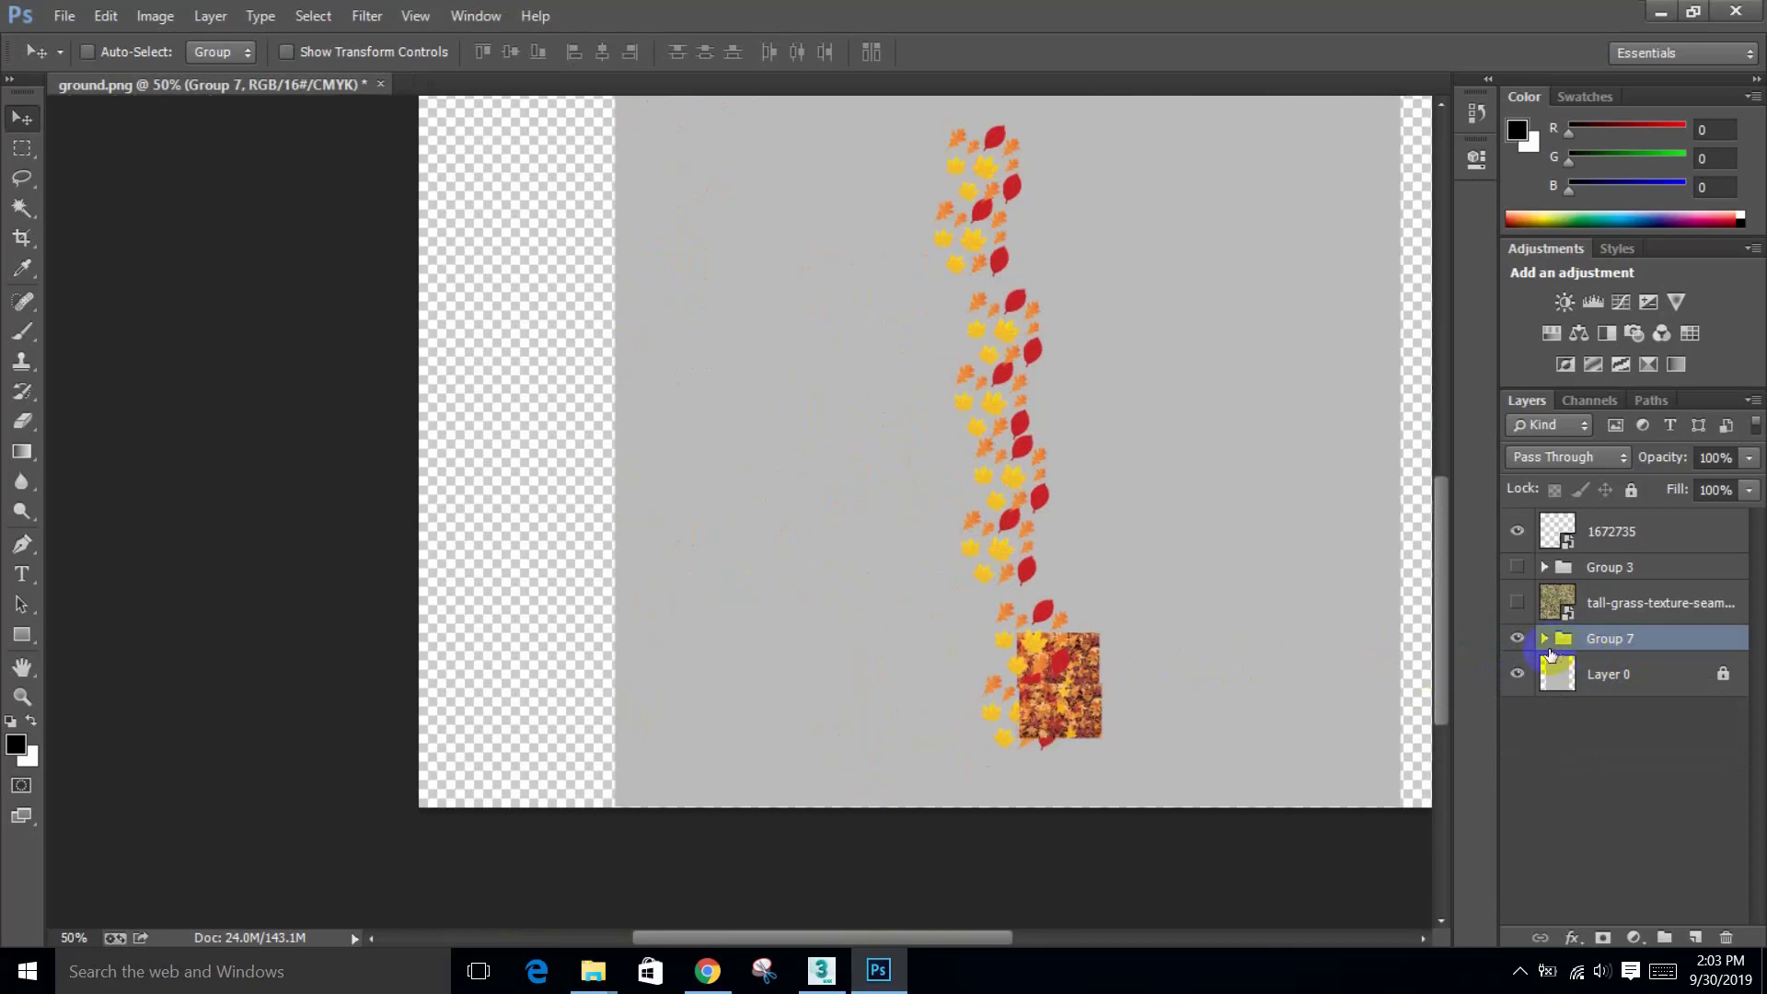
key(ctrl+shift+g)
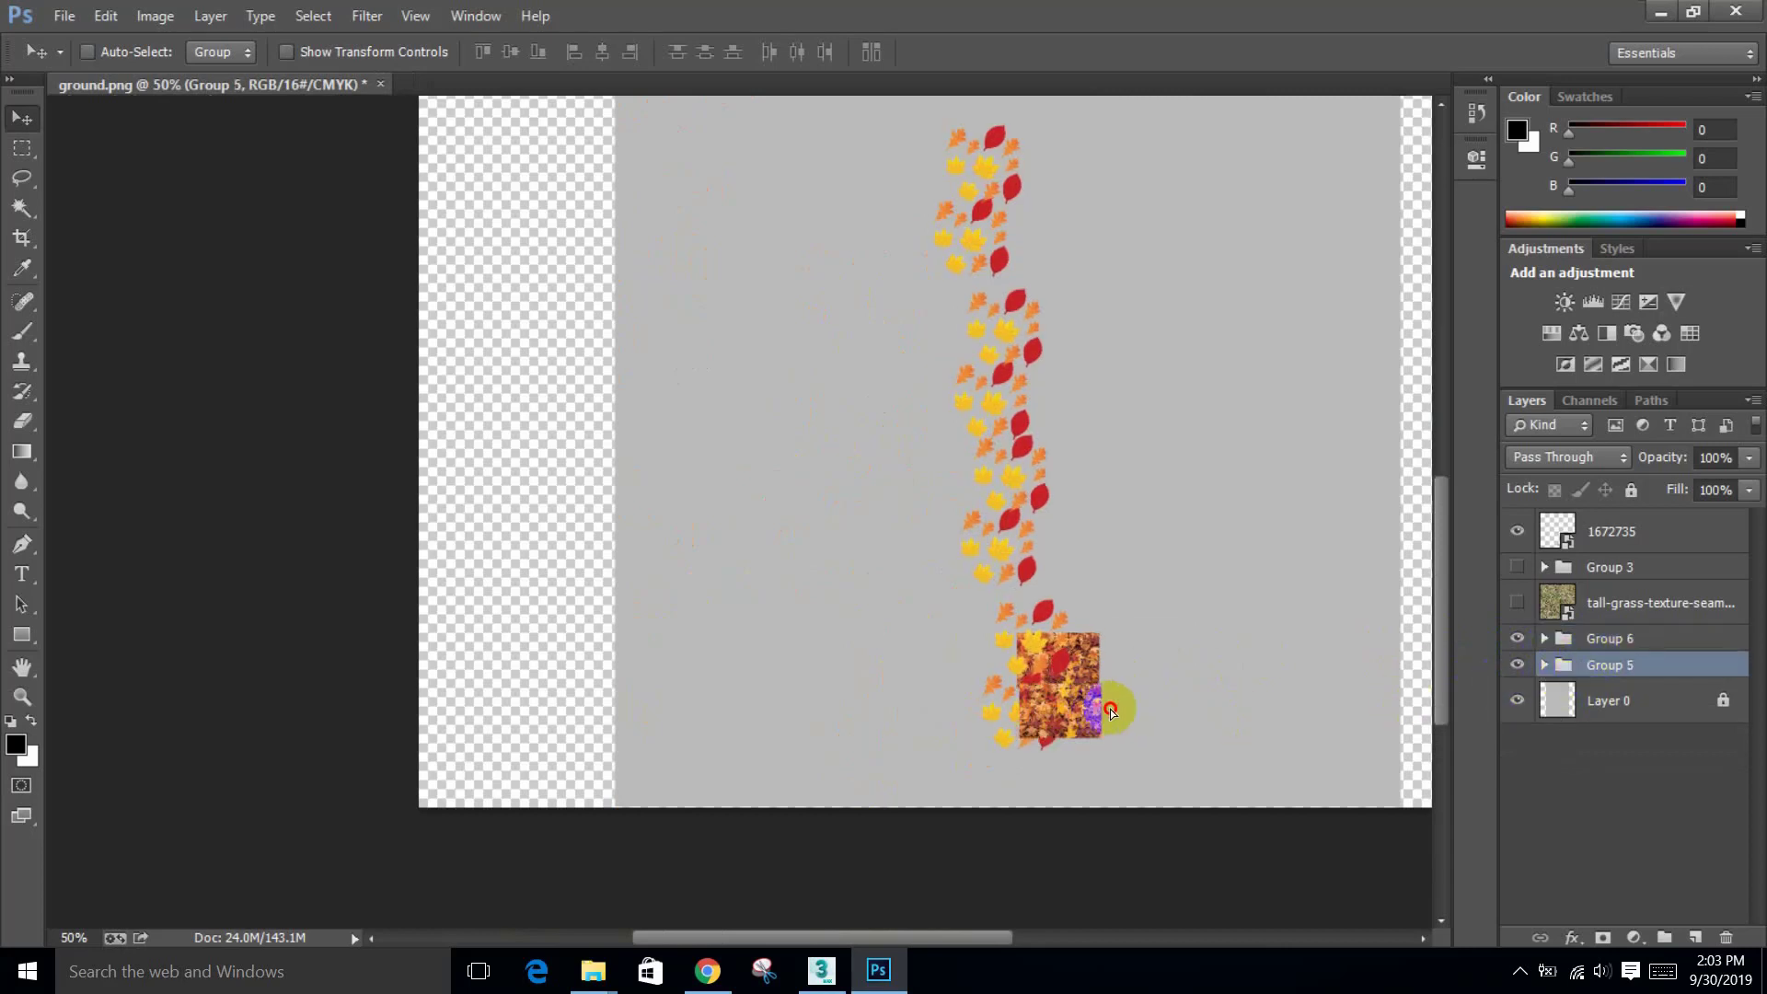
drag(1110, 709, 1106, 695)
key(ctrl+z)
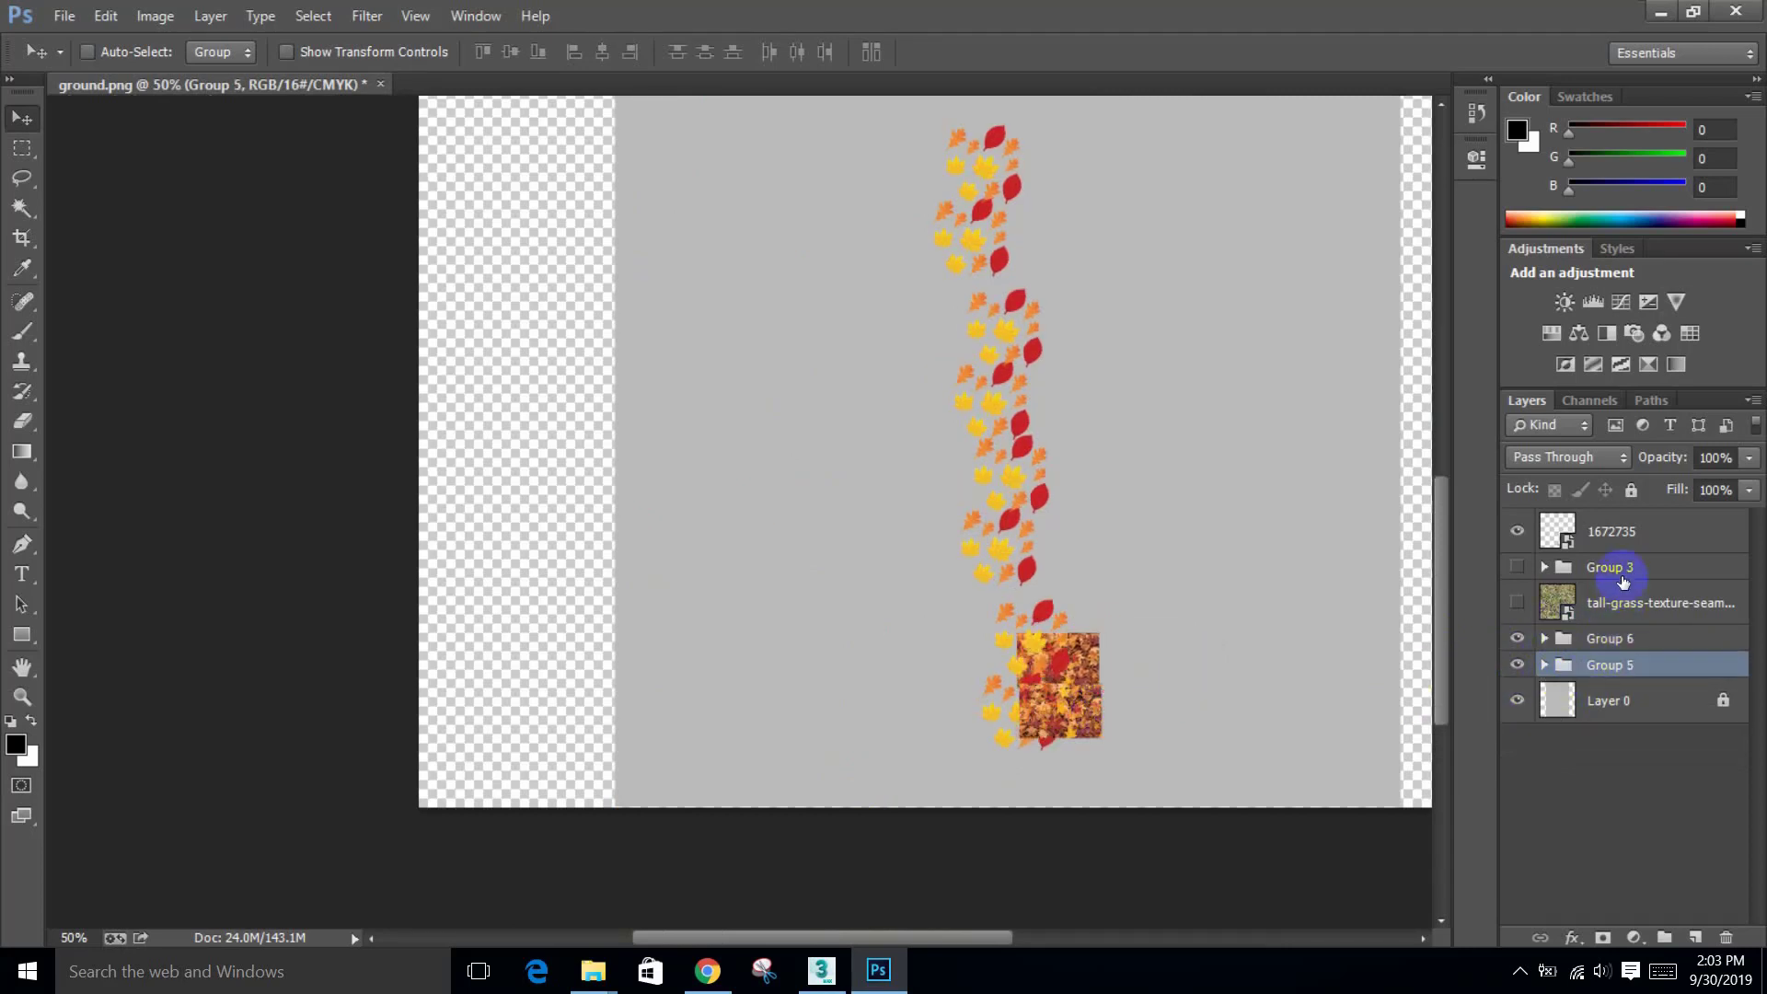
Step: Try deleting the hidden Group 3, and undo the deletion
click(1622, 568)
key(Delete)
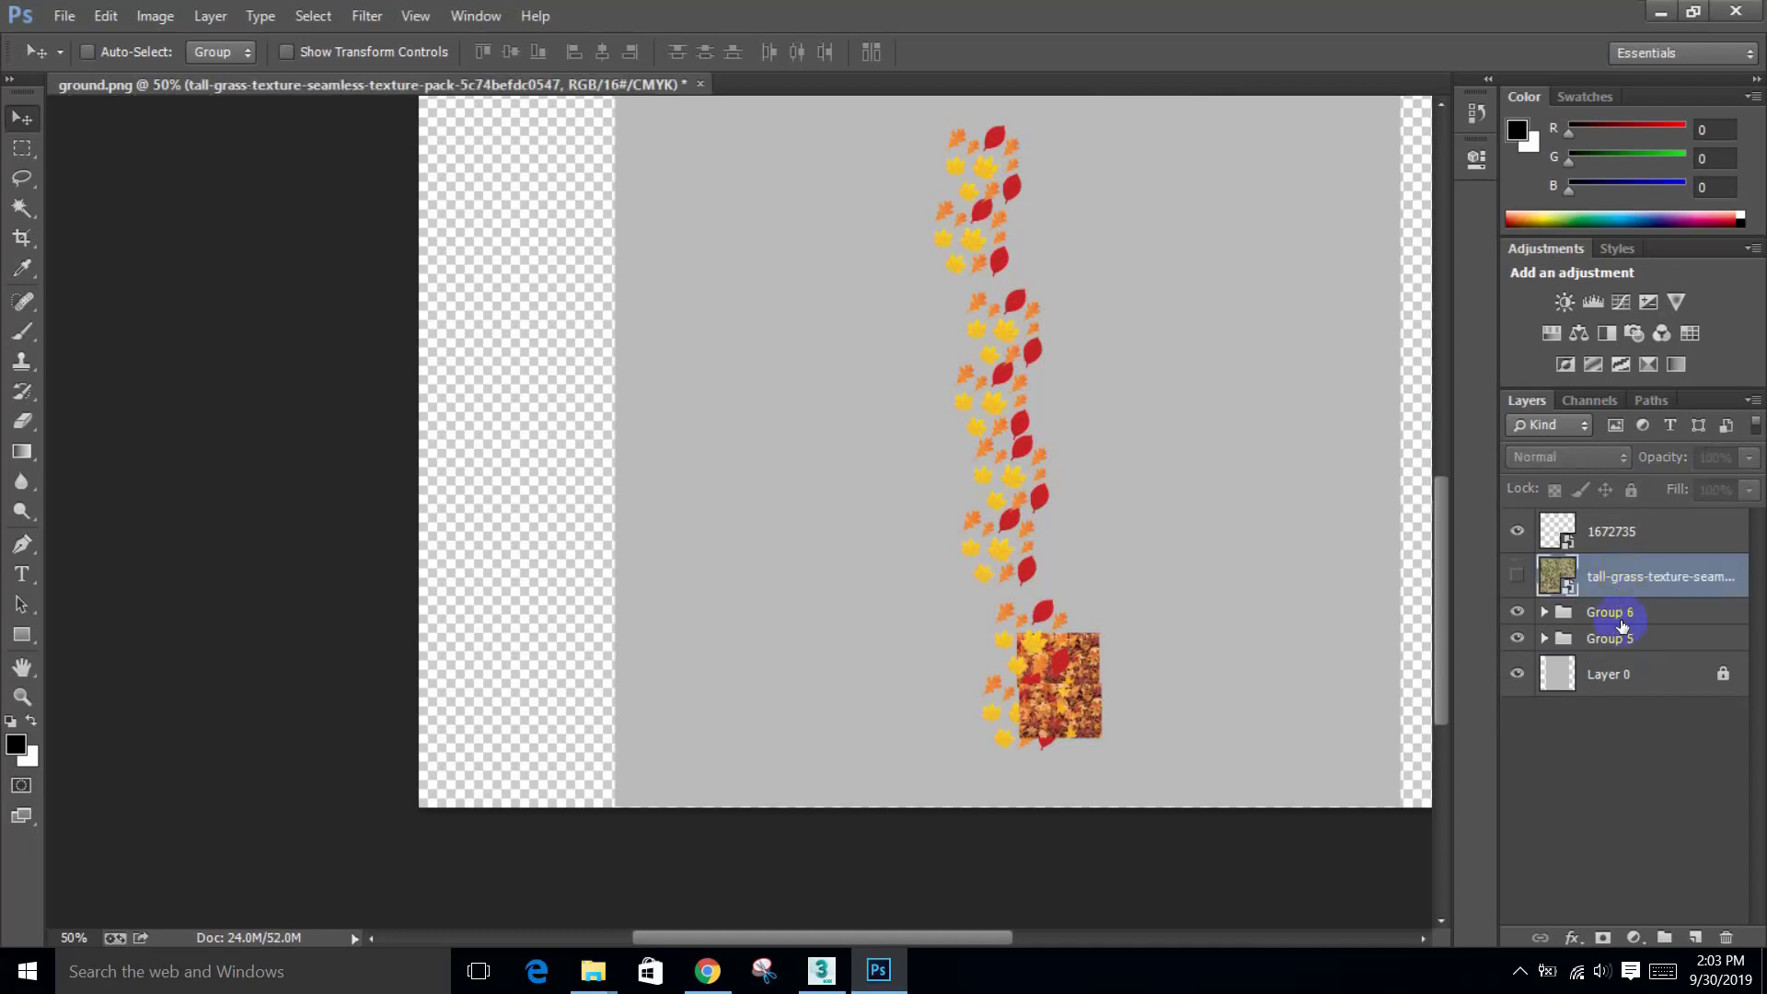
click(1622, 641)
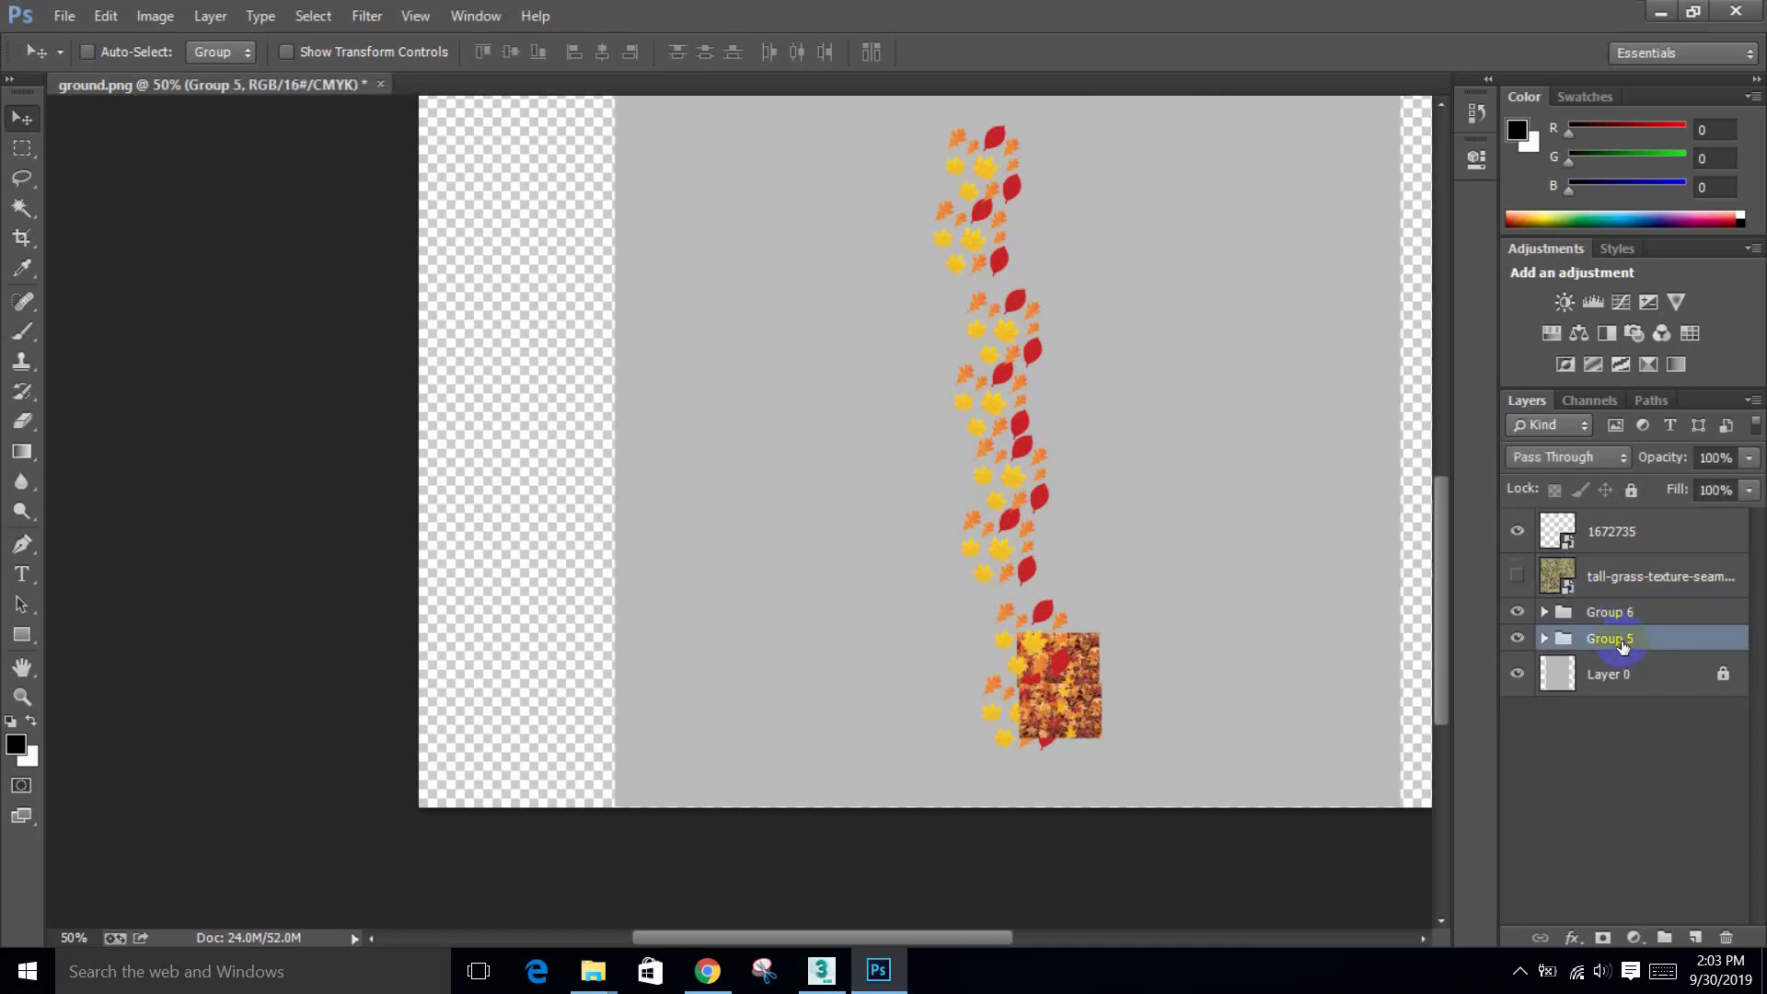
key(ctrl+z)
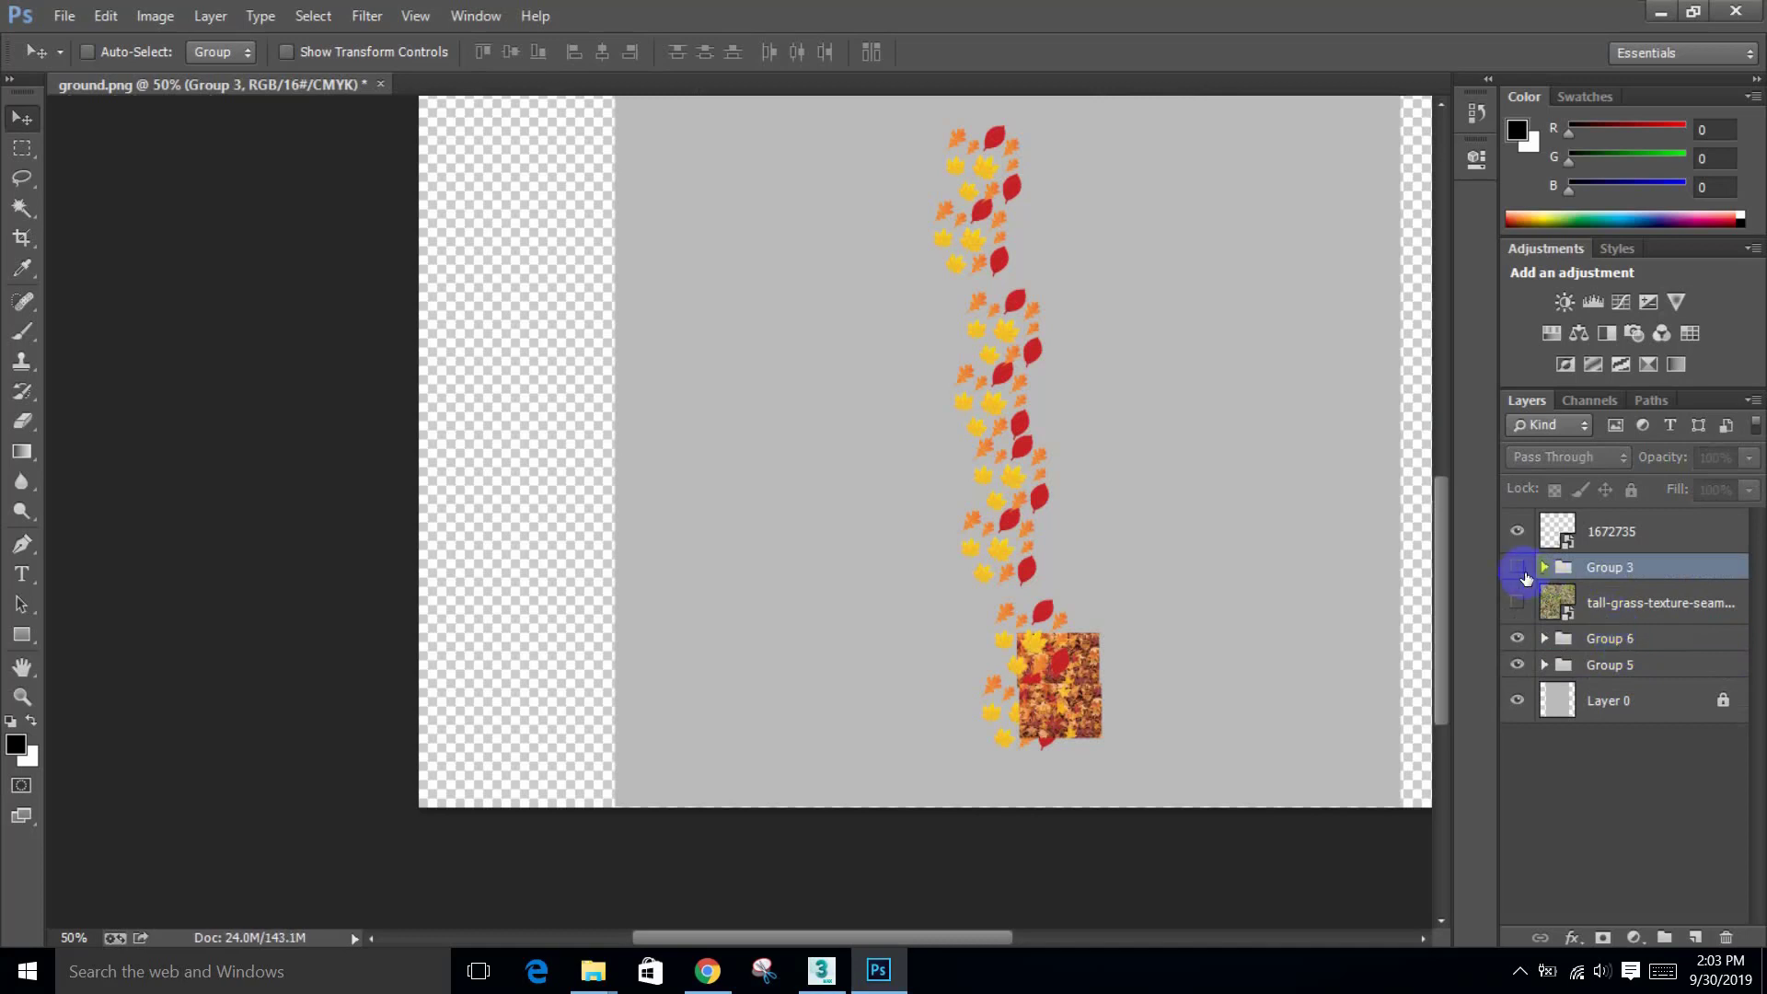
Step: Toggle the visibility of Group 3 and Group 6 to check what each group contains
click(1517, 567)
click(1516, 567)
click(1617, 639)
click(1519, 642)
click(1519, 639)
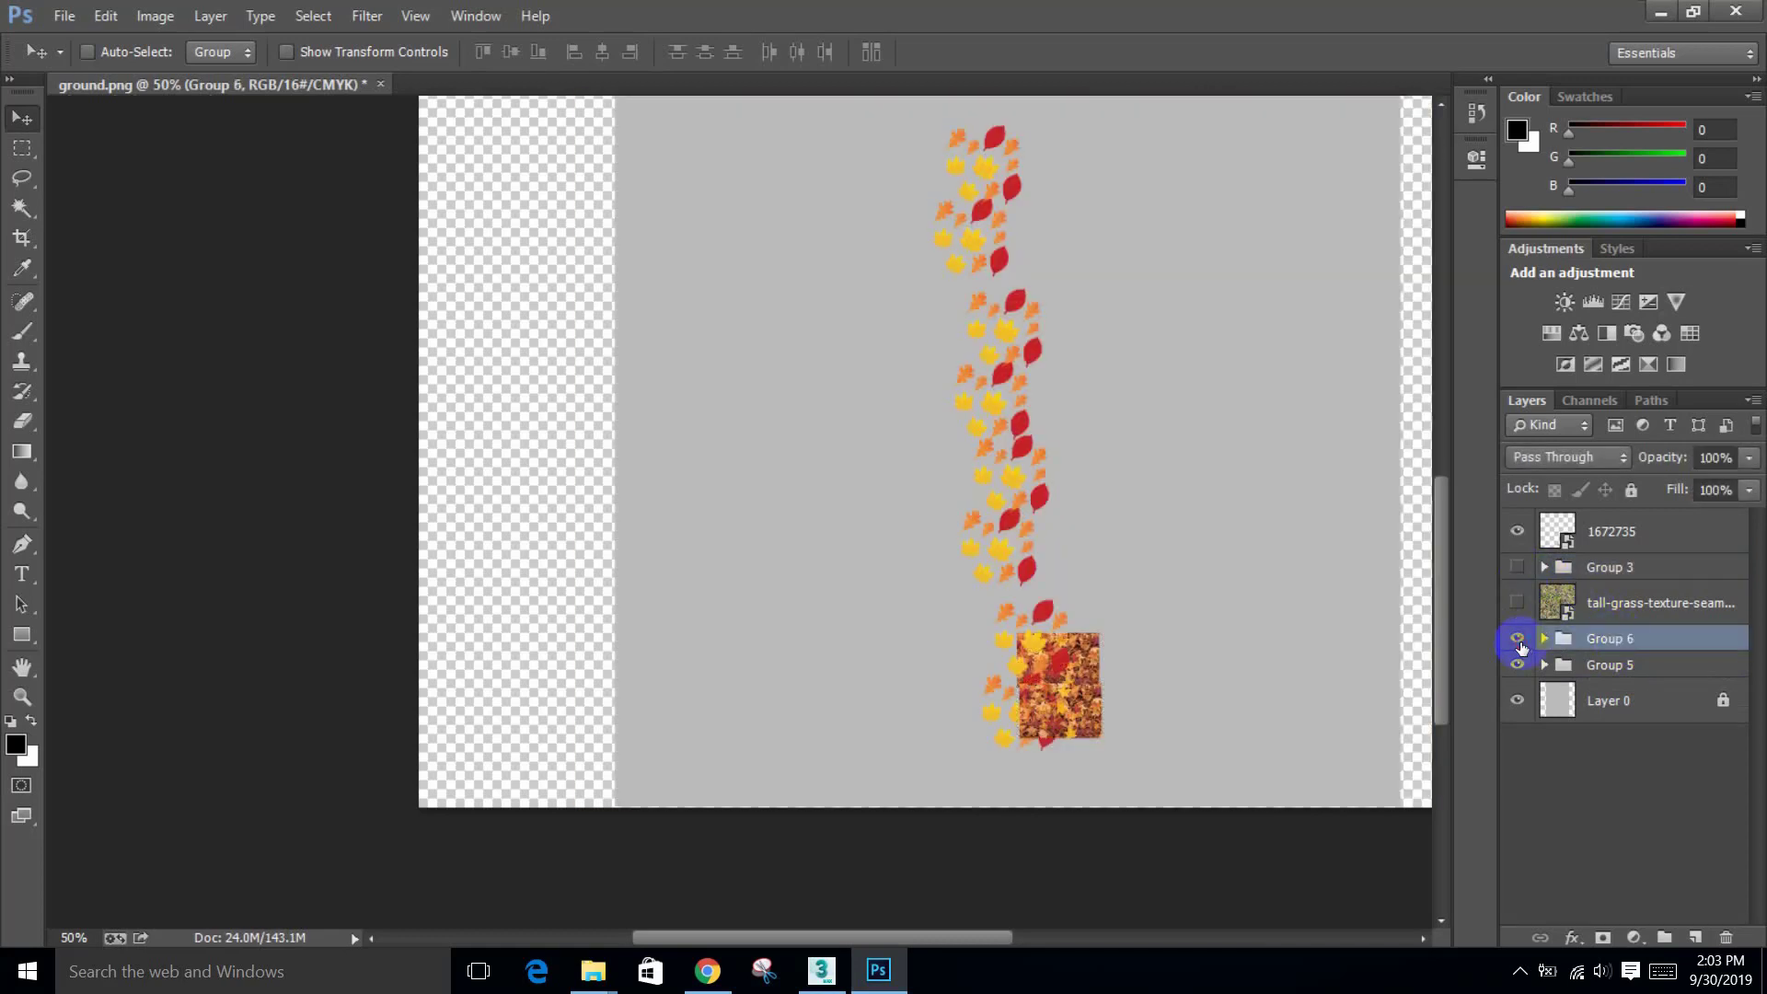
Step: Hide Group 6 and the 1672735 layer so only Group 5 shows over Layer 0, and expand Group 5
click(1518, 638)
click(1518, 665)
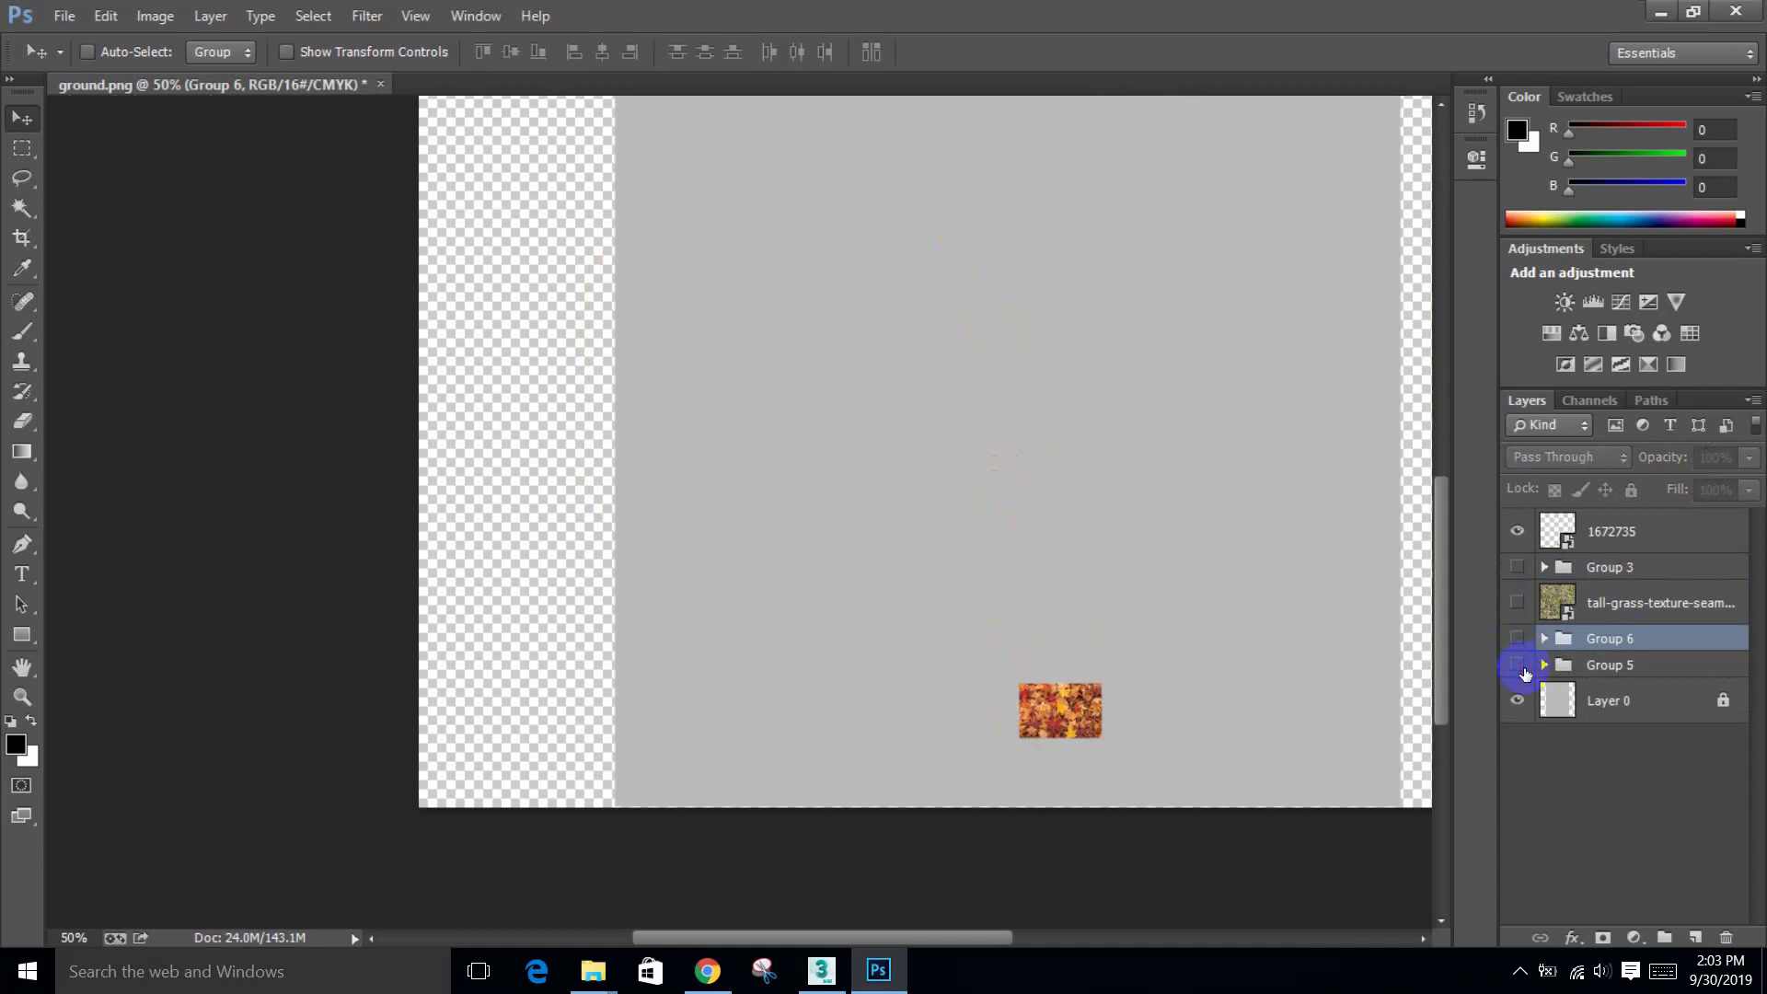
click(1519, 666)
click(1519, 666)
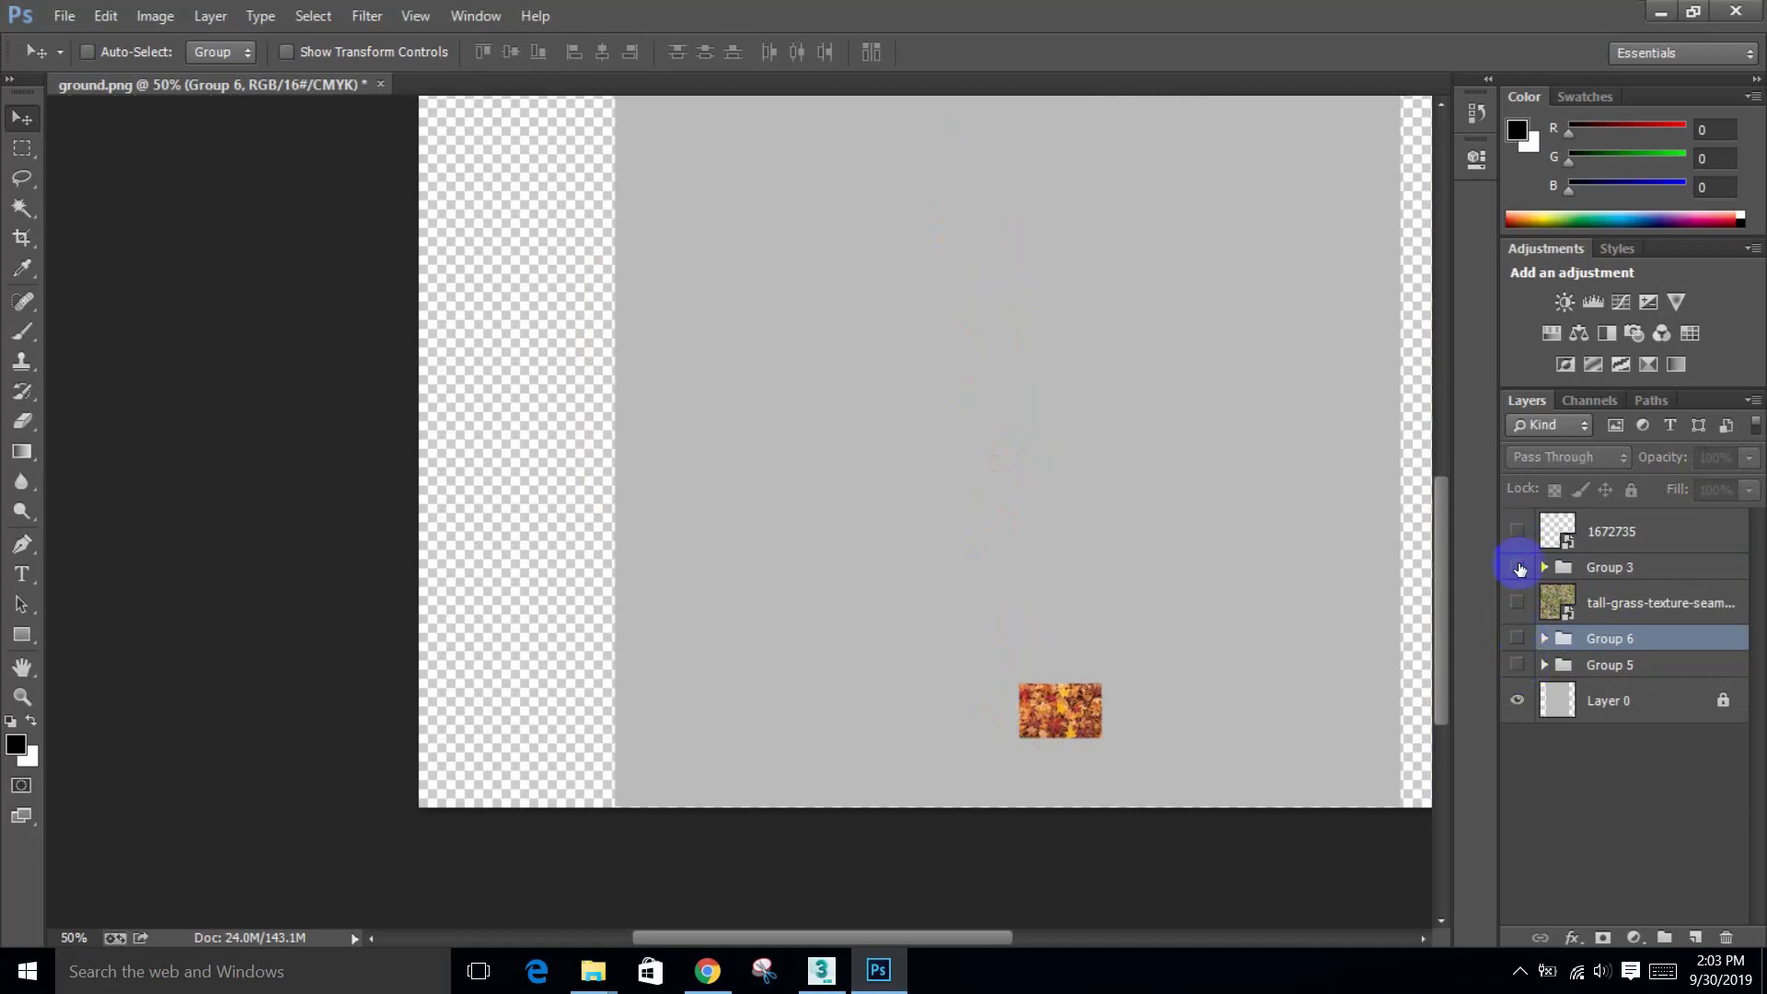
click(1519, 568)
click(1519, 665)
click(1542, 665)
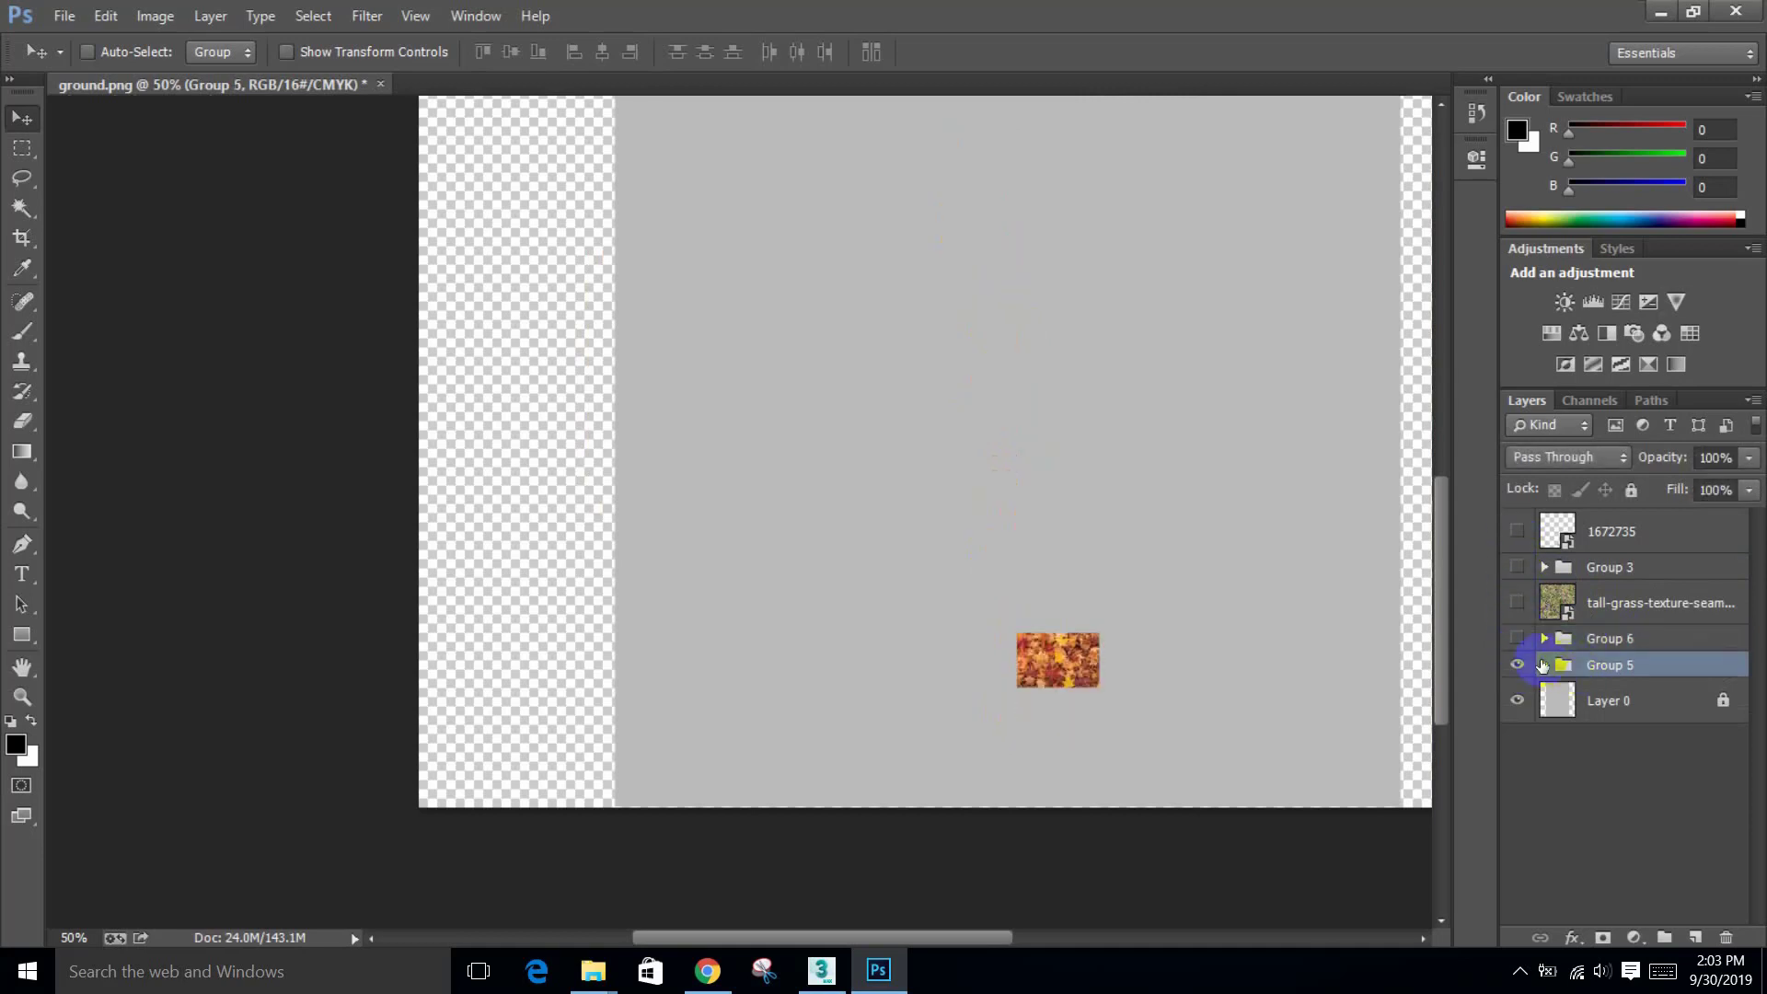
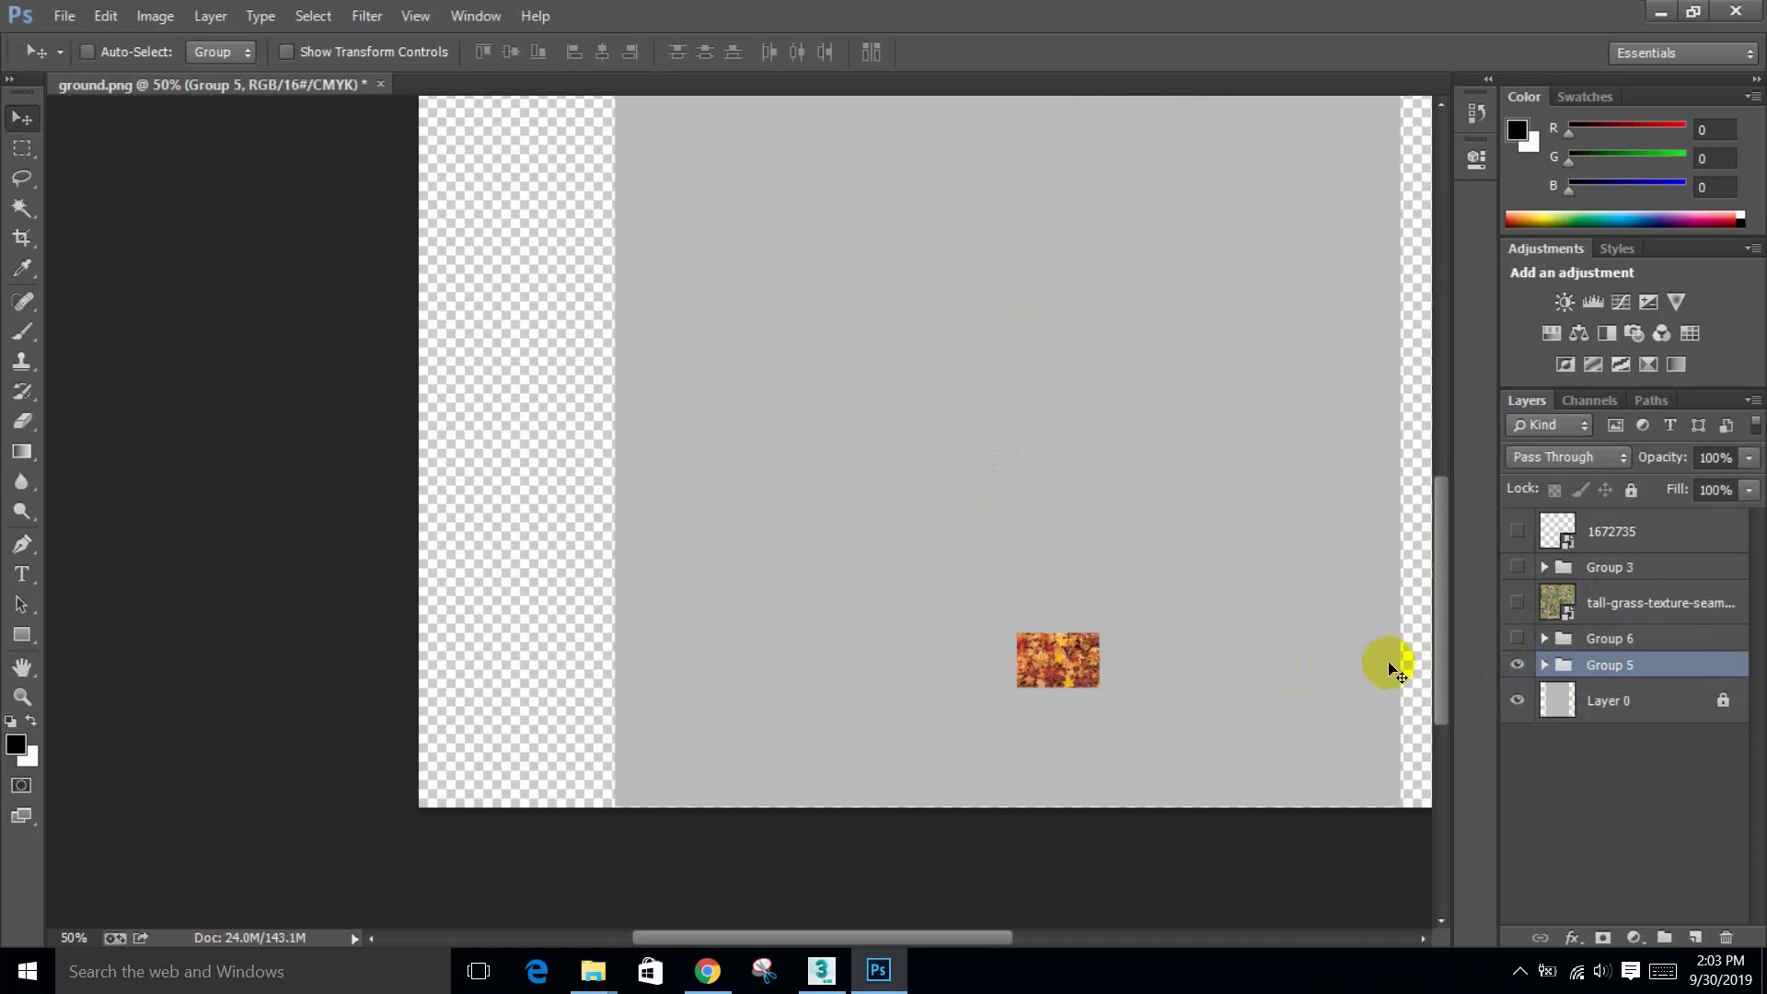
Step: With Group 6 shown, duplicate the fallen-leaves patch just above and slightly offset from the original, and combine both patches into one group
click(1515, 638)
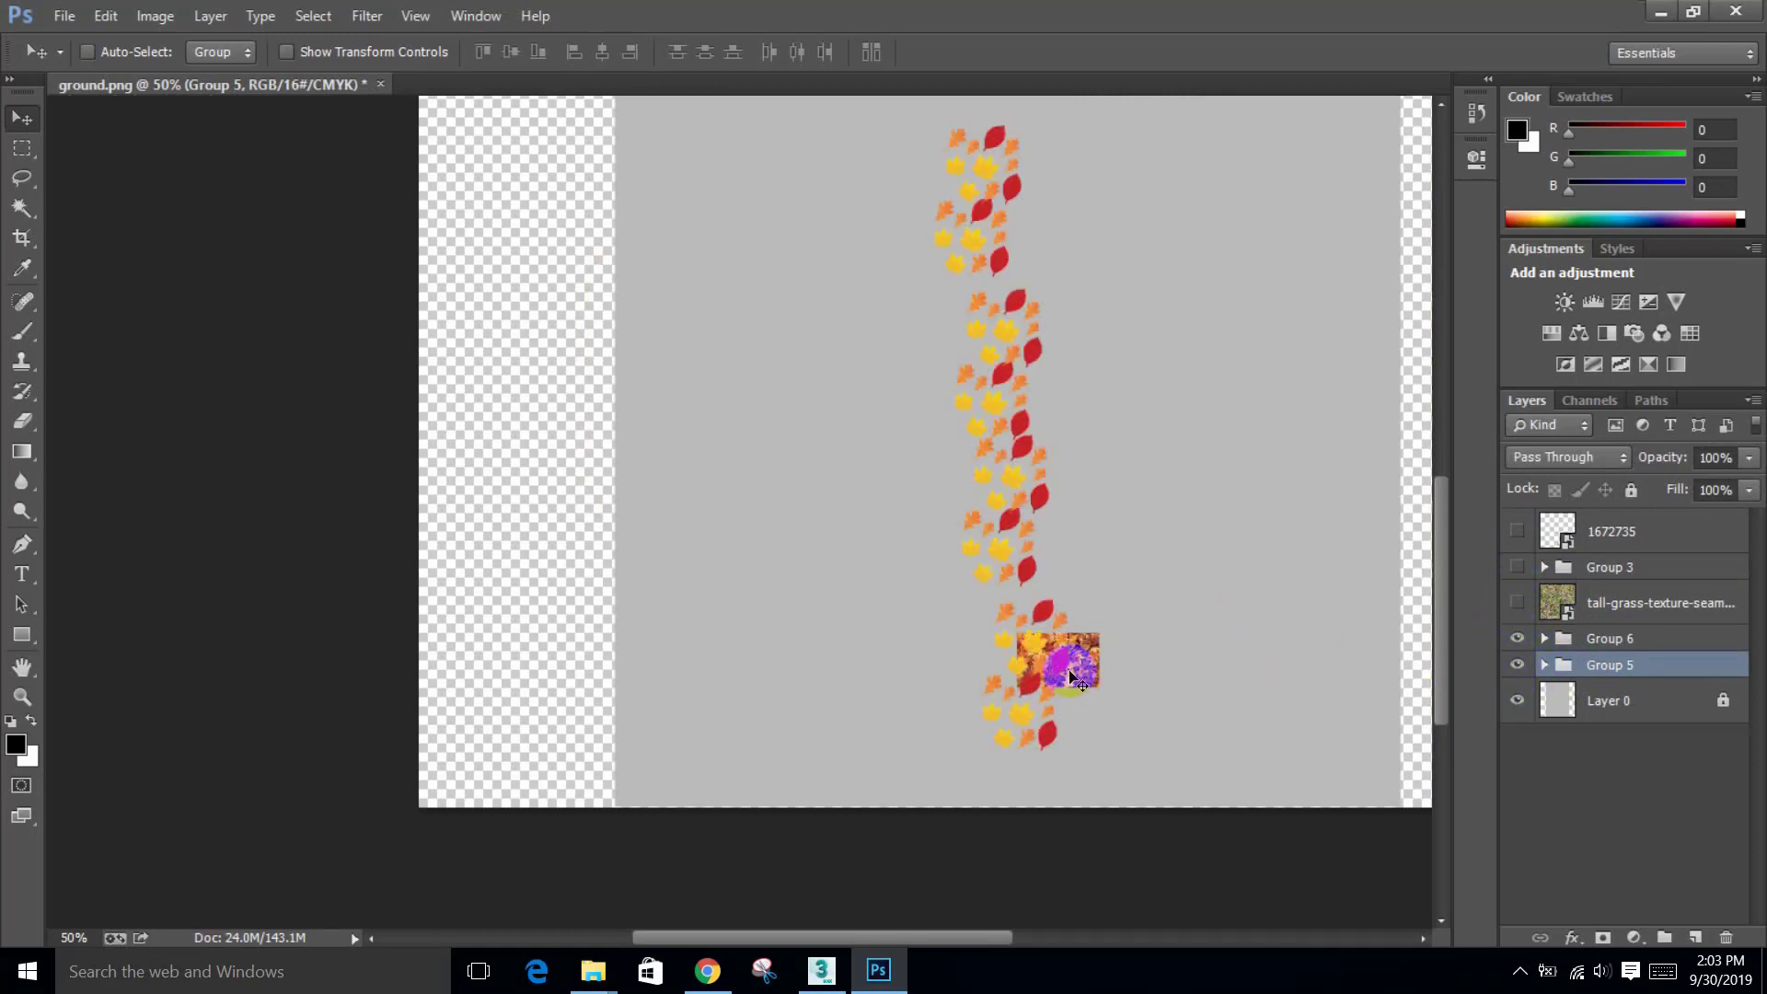
drag(1095, 677, 1089, 582)
ctrl+click(1084, 636)
ctrl+click(1084, 636)
ctrl+click(1084, 635)
ctrl+click(1086, 631)
shift+click(1608, 692)
key(ctrl+g)
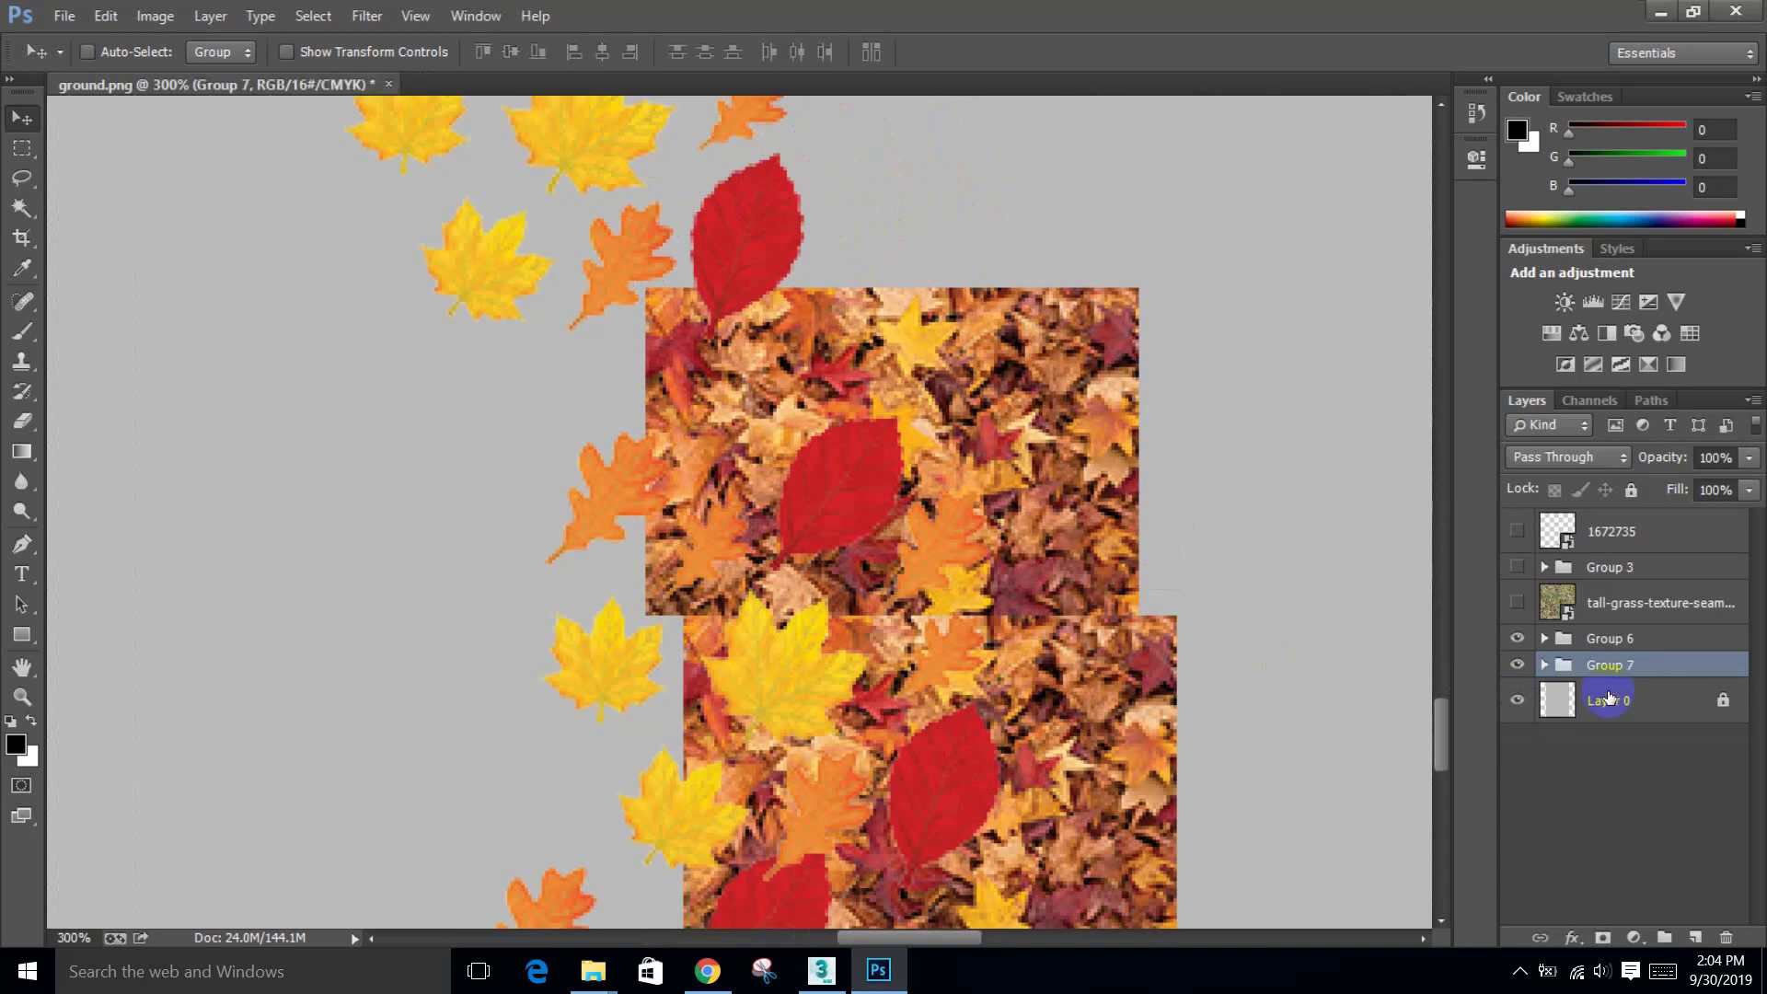
Step: Enlarge the grouped fallen-leaves patches slightly and place a duplicate of the group directly above it along the leaf trail
alt+scroll(1157, 663, down, 1)
alt+scroll(1157, 663, down, 1)
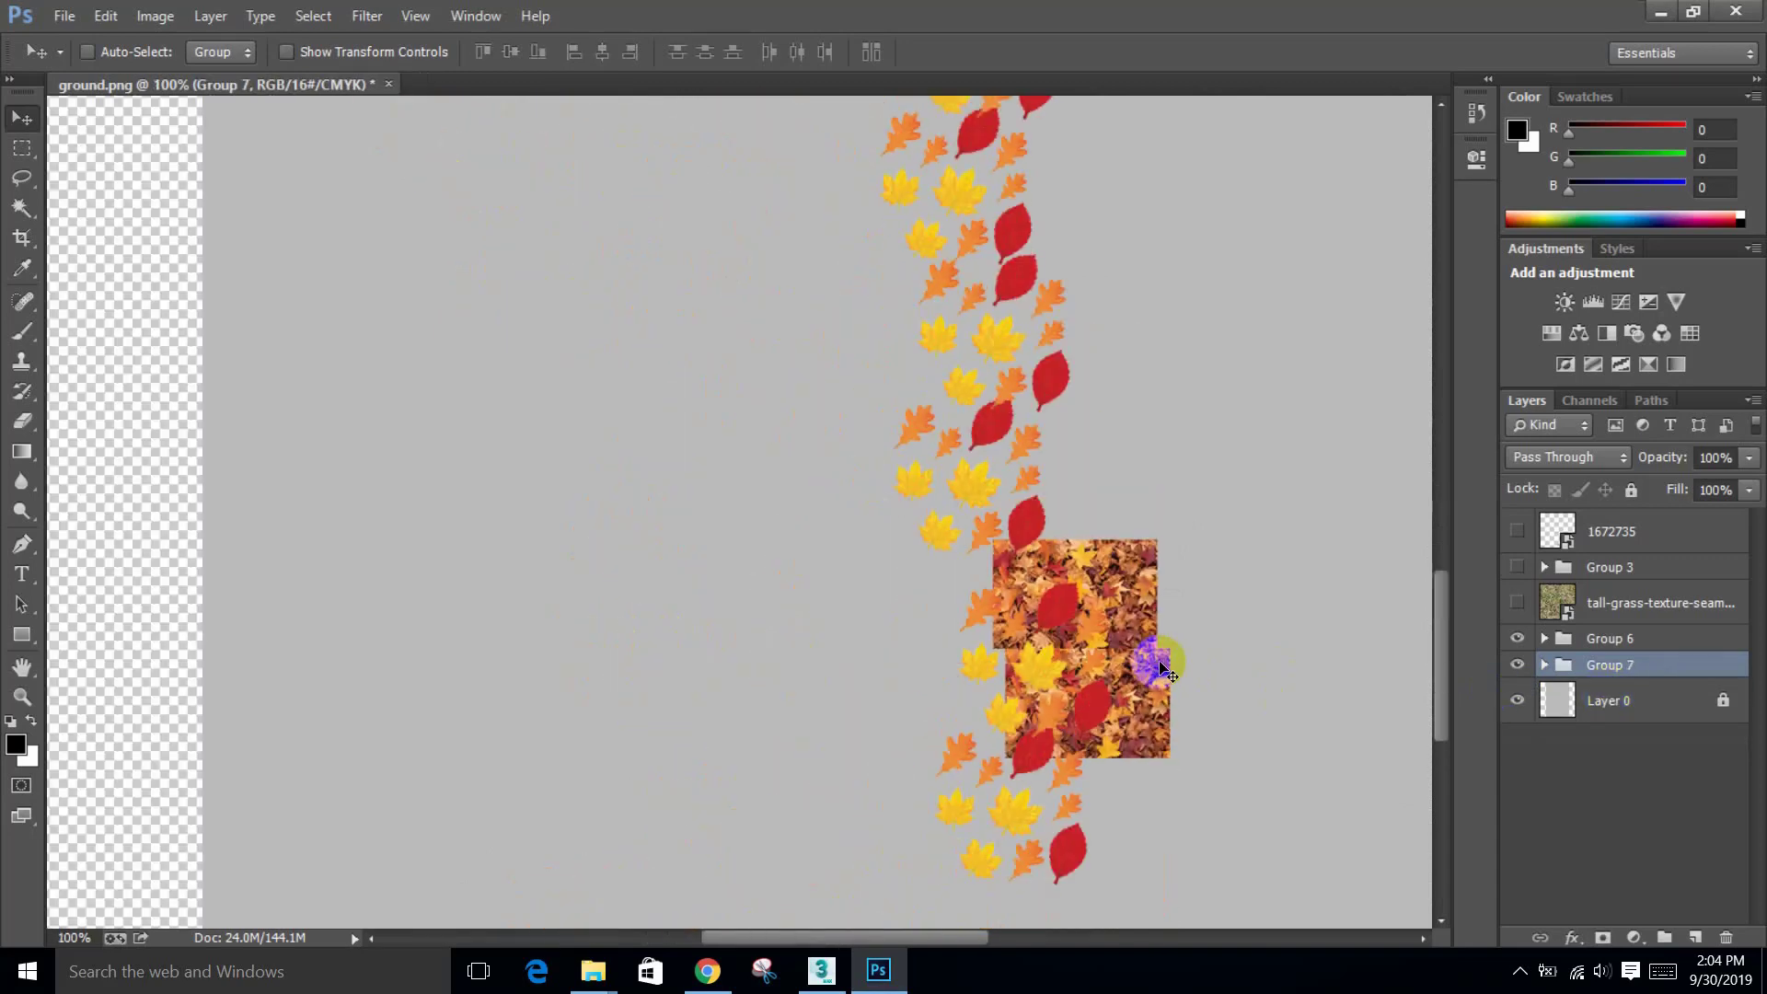
key(ctrl+t)
alt+drag(1170, 754, 1203, 797)
key(Return)
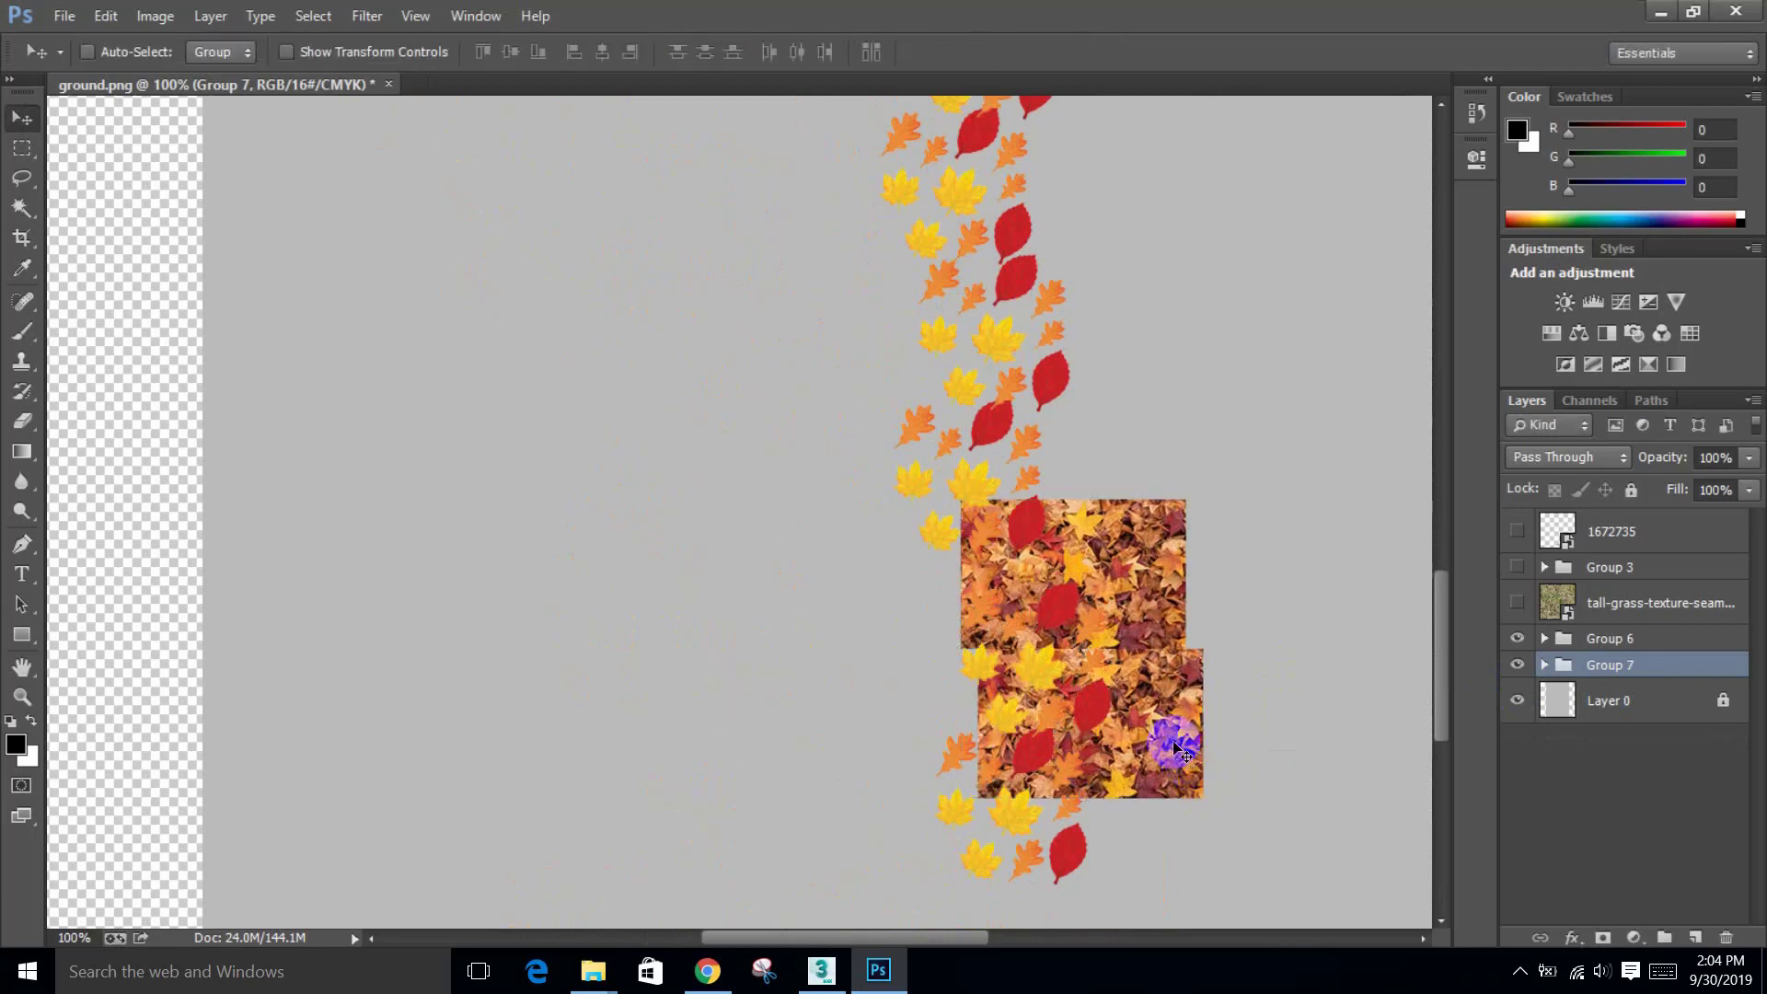
alt+drag(1174, 736, 1027, 446)
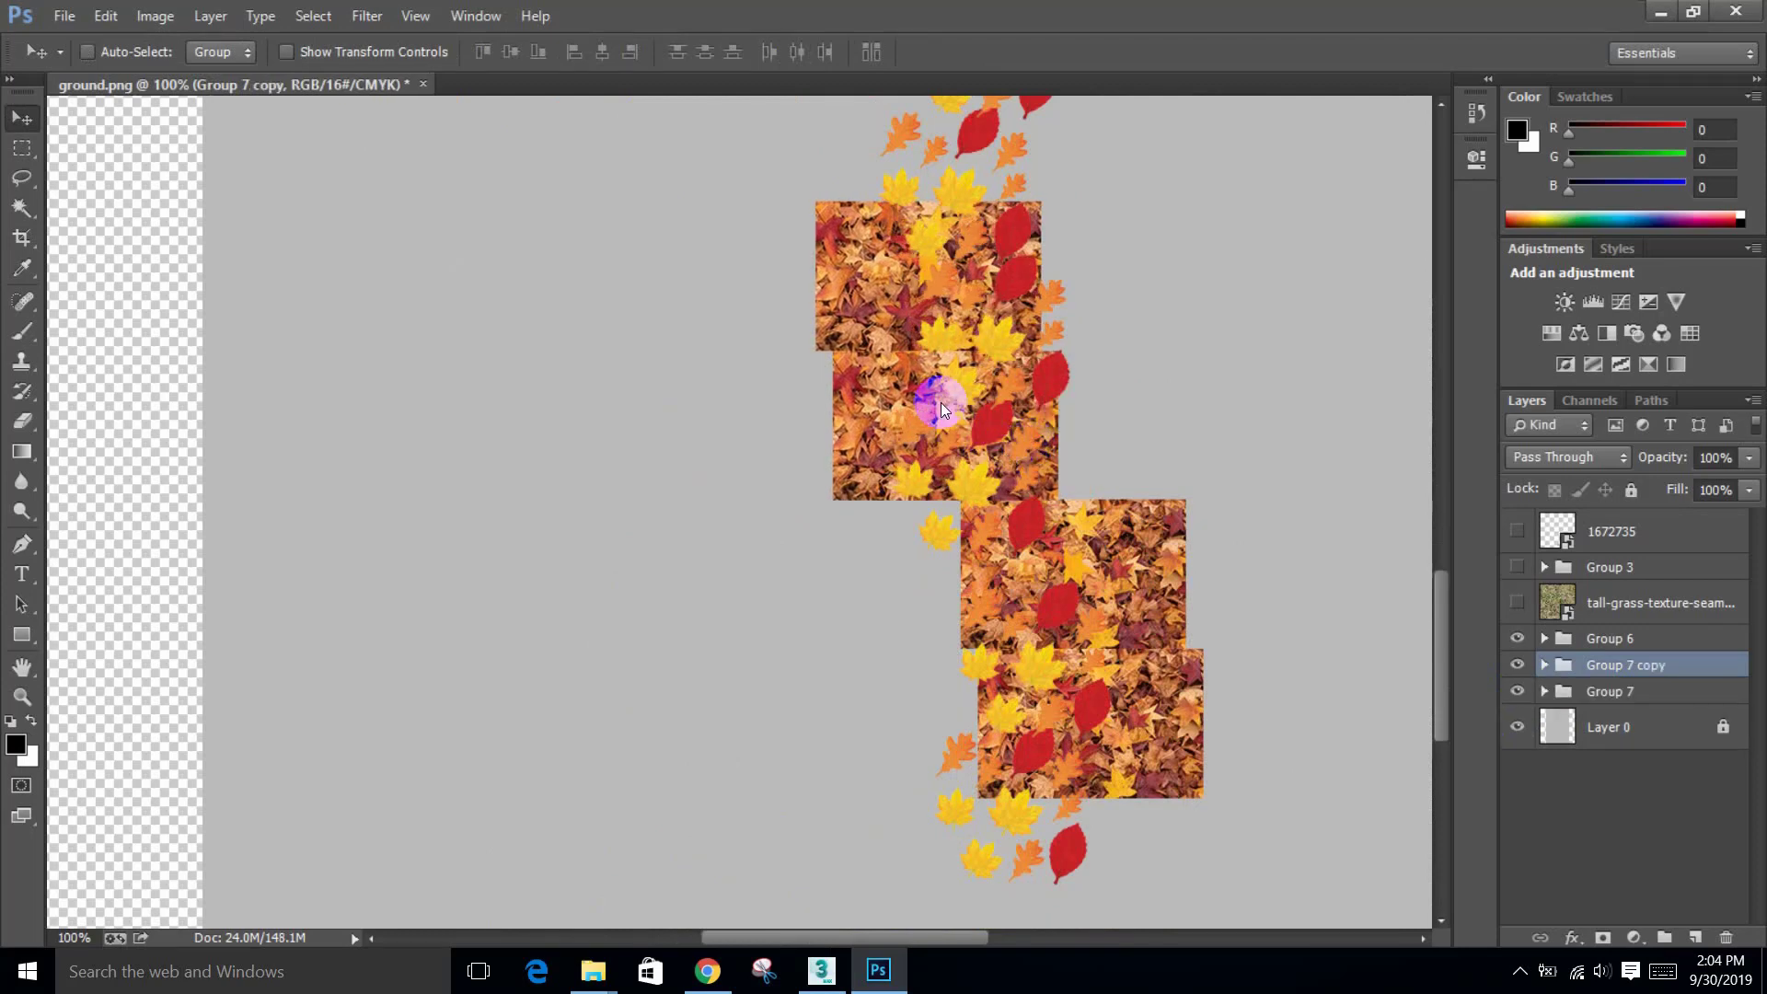
Step: Save the layered document as ground.psd in the wood house folder with Maximize Compatibility on
key(ctrl+shift+s)
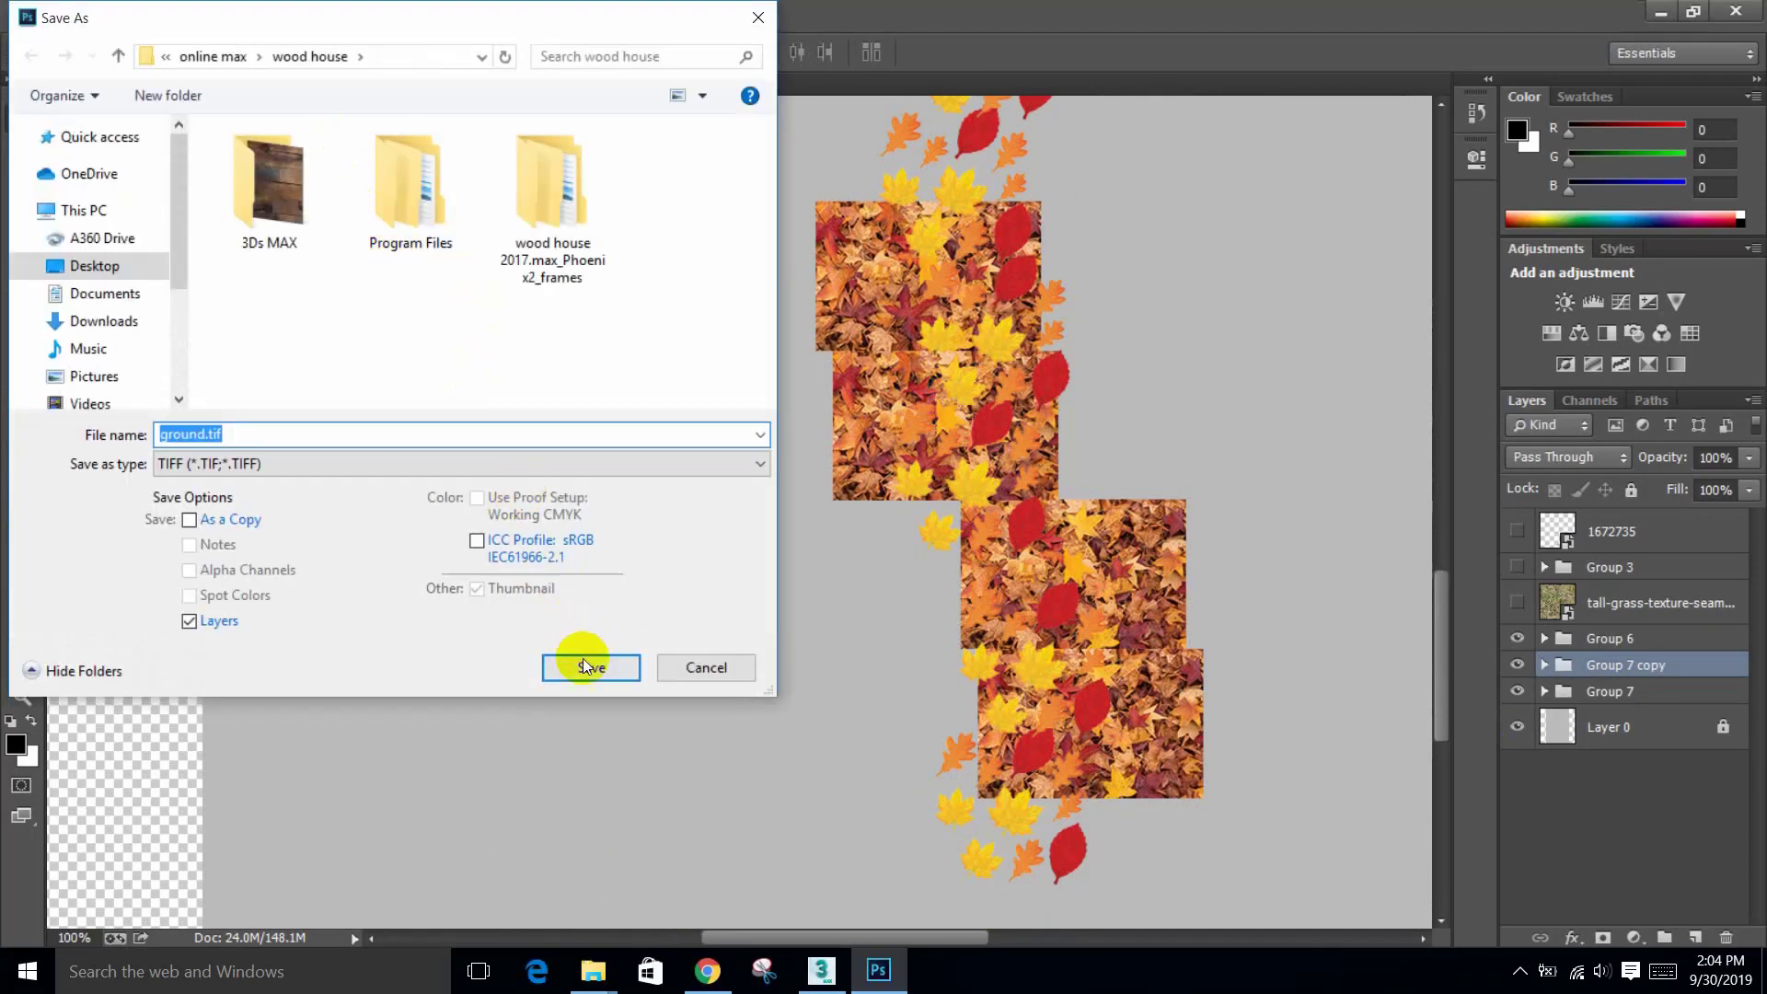
click(583, 662)
key(Return)
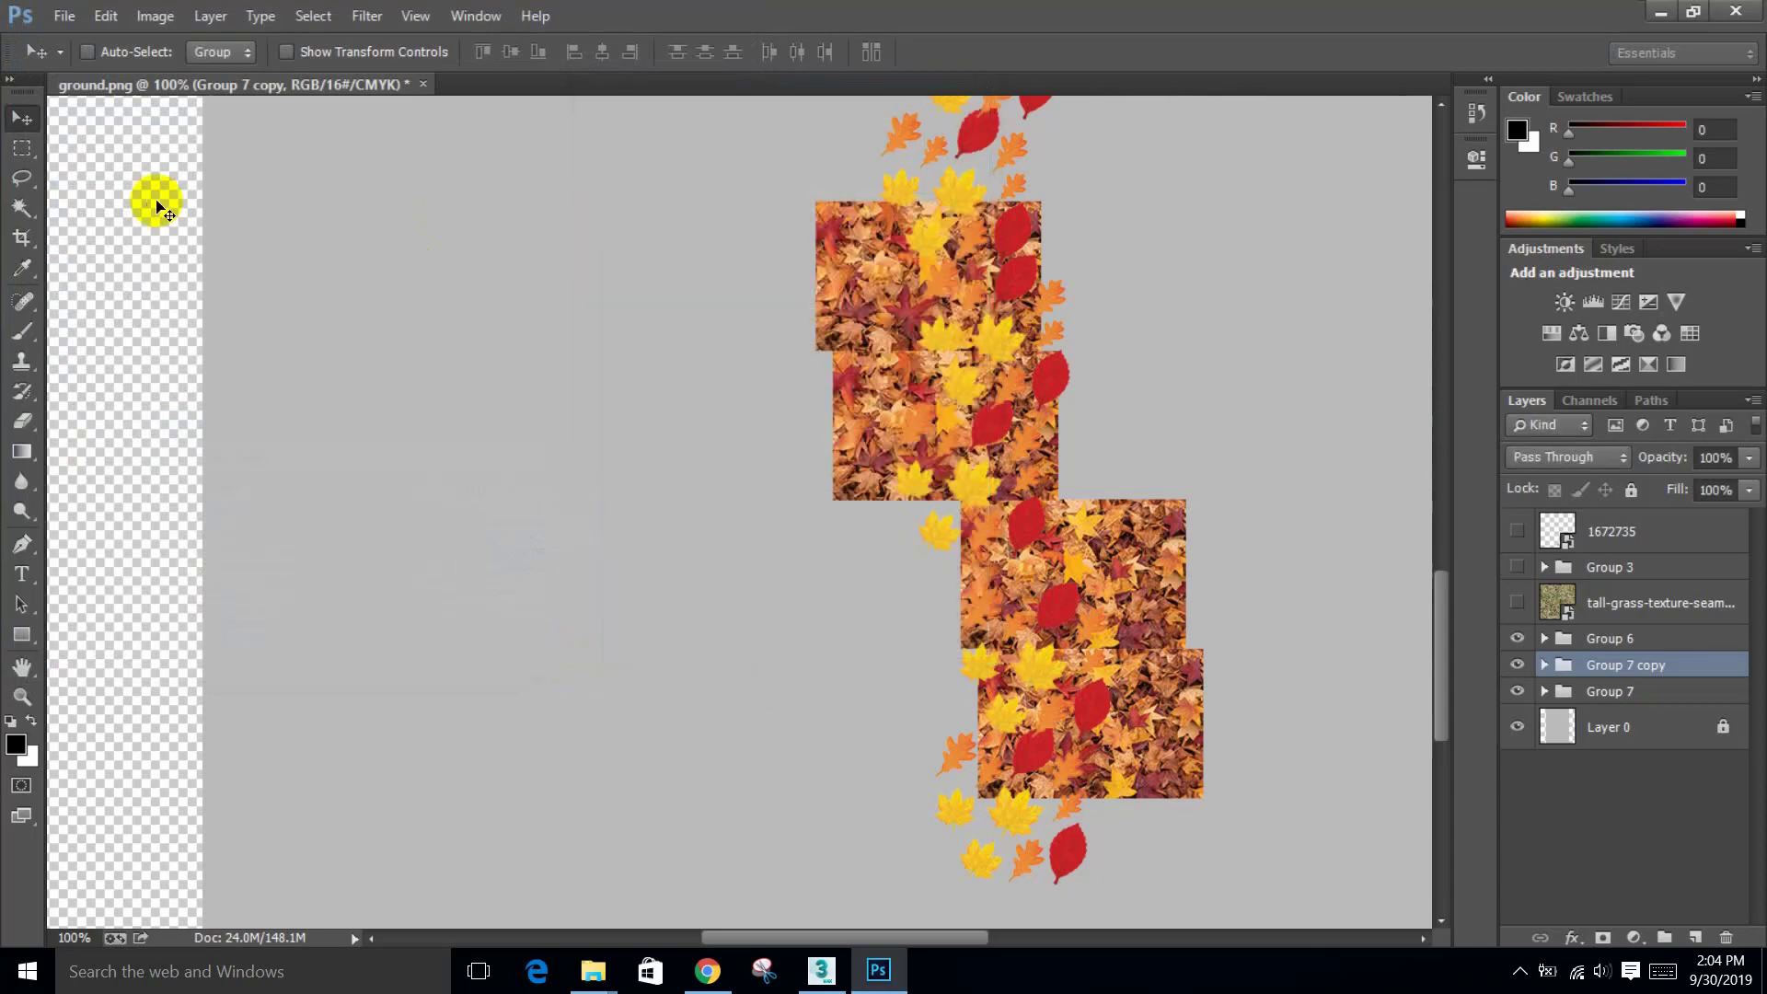
key(ctrl+shift+s)
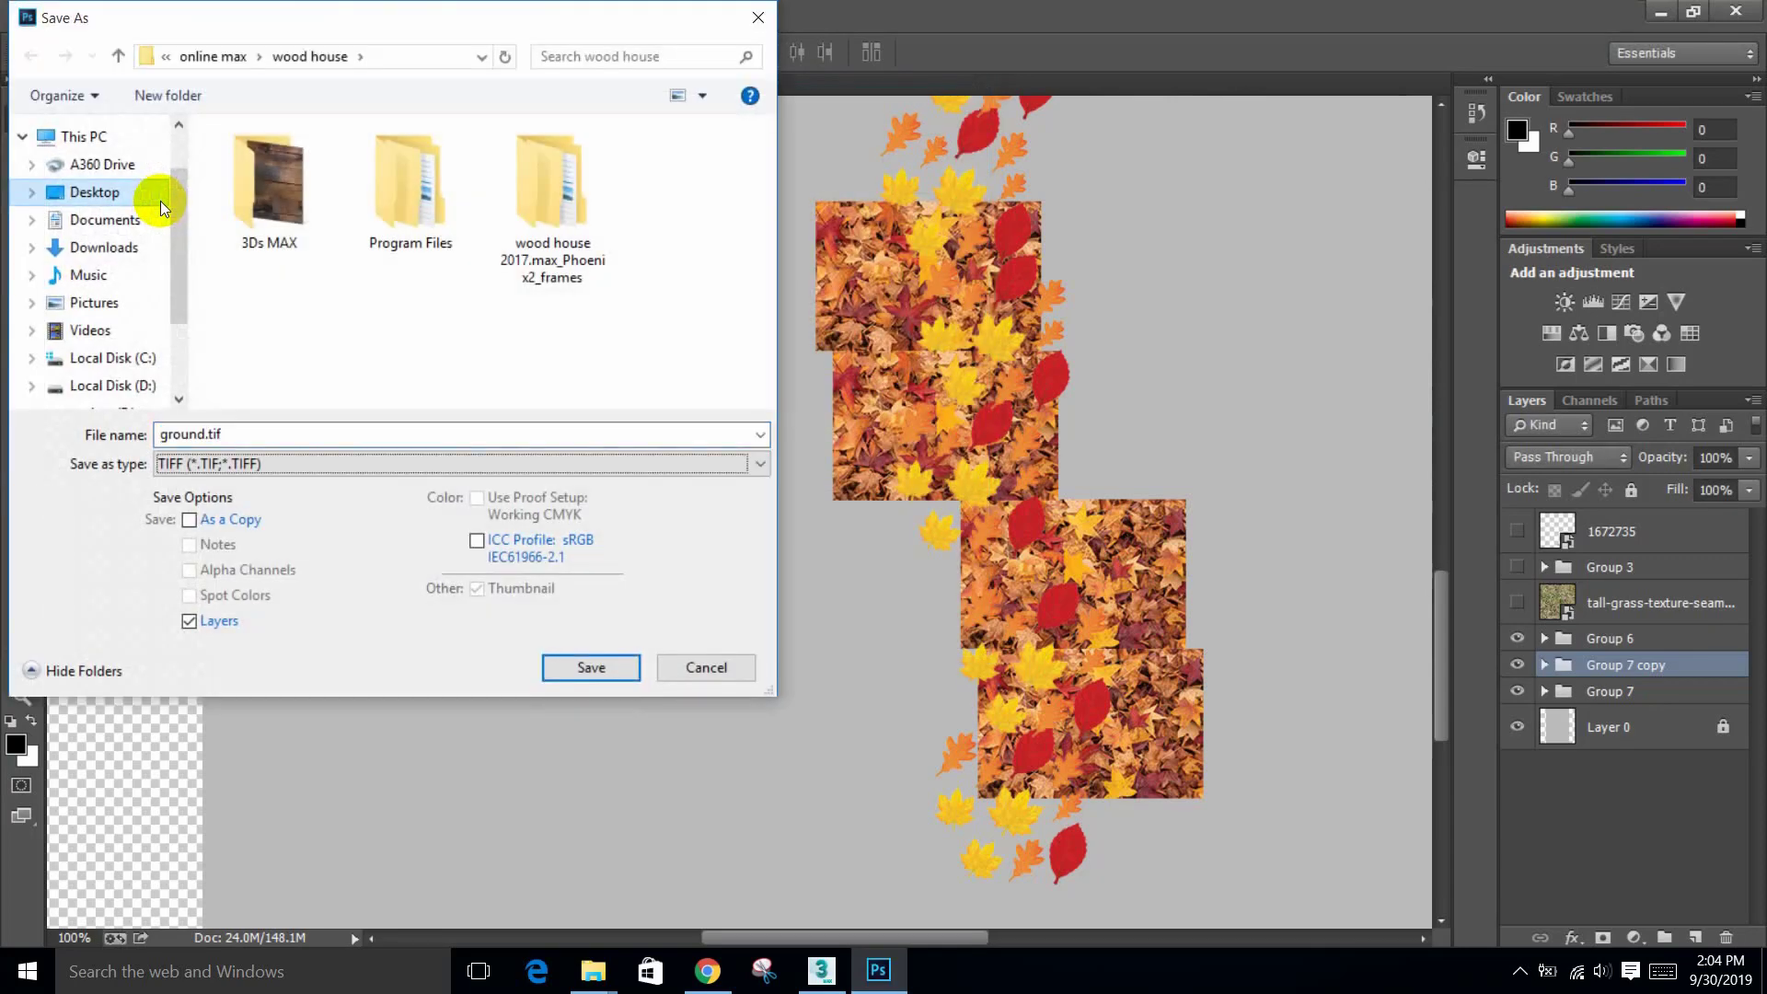
key(p)
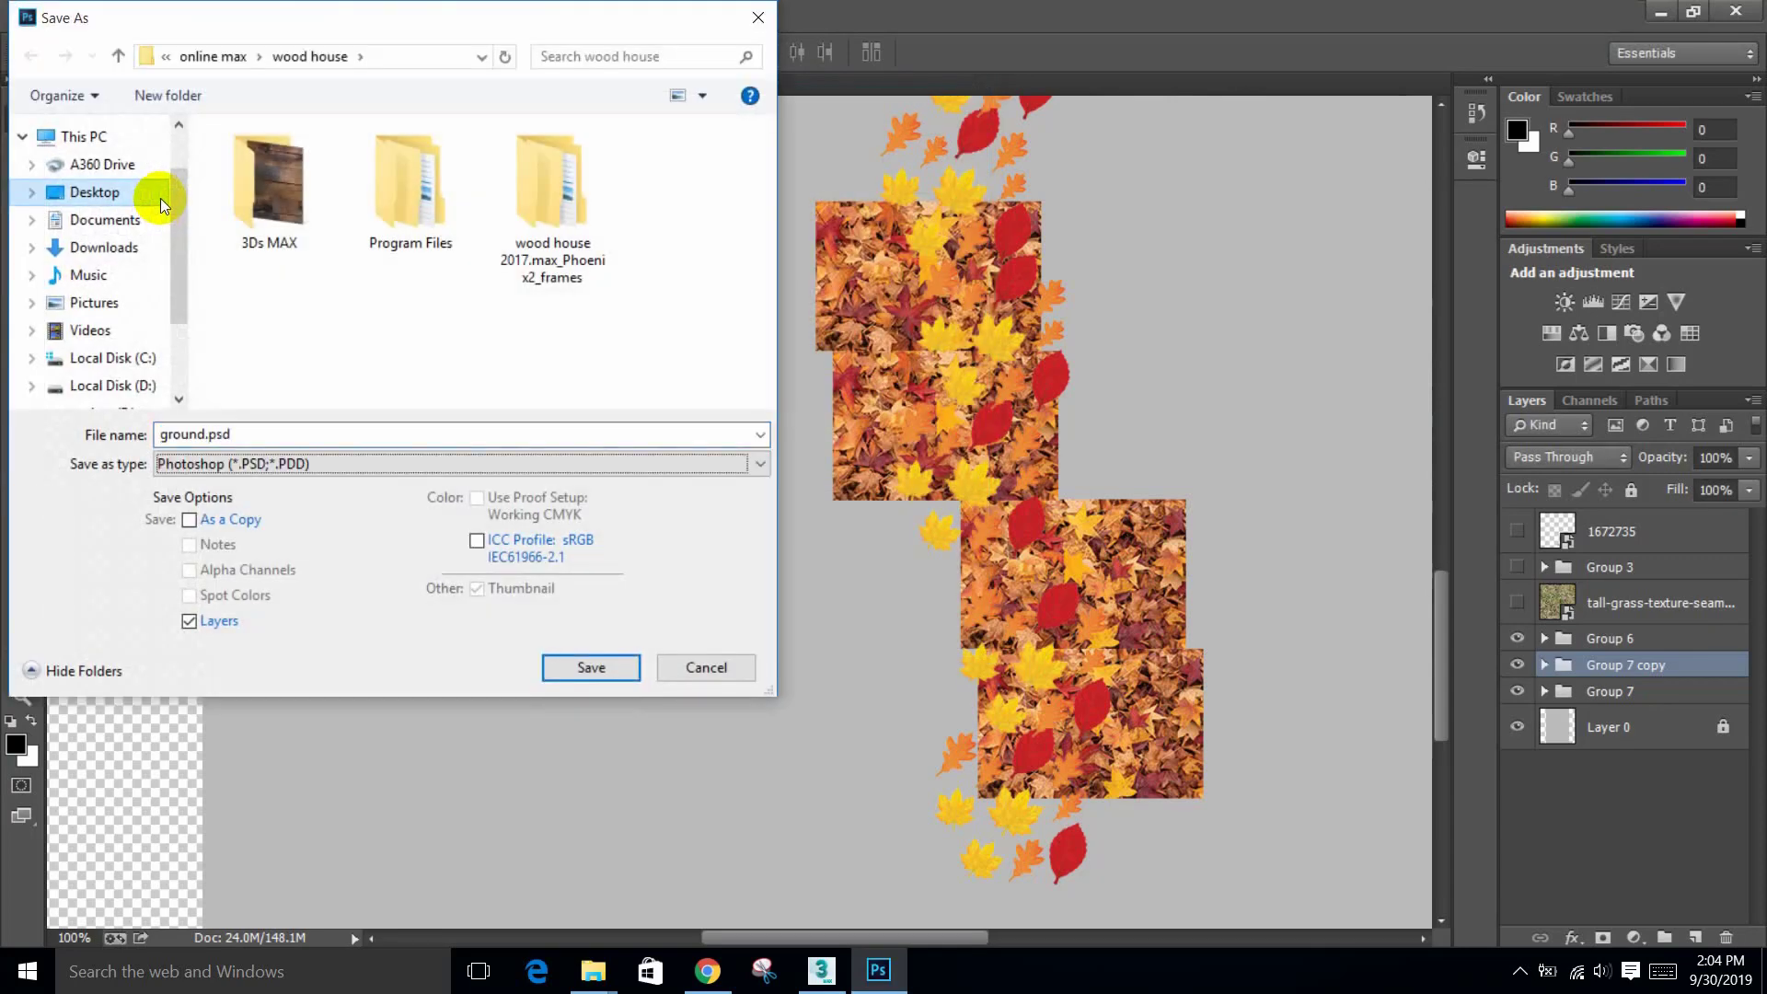
click(588, 661)
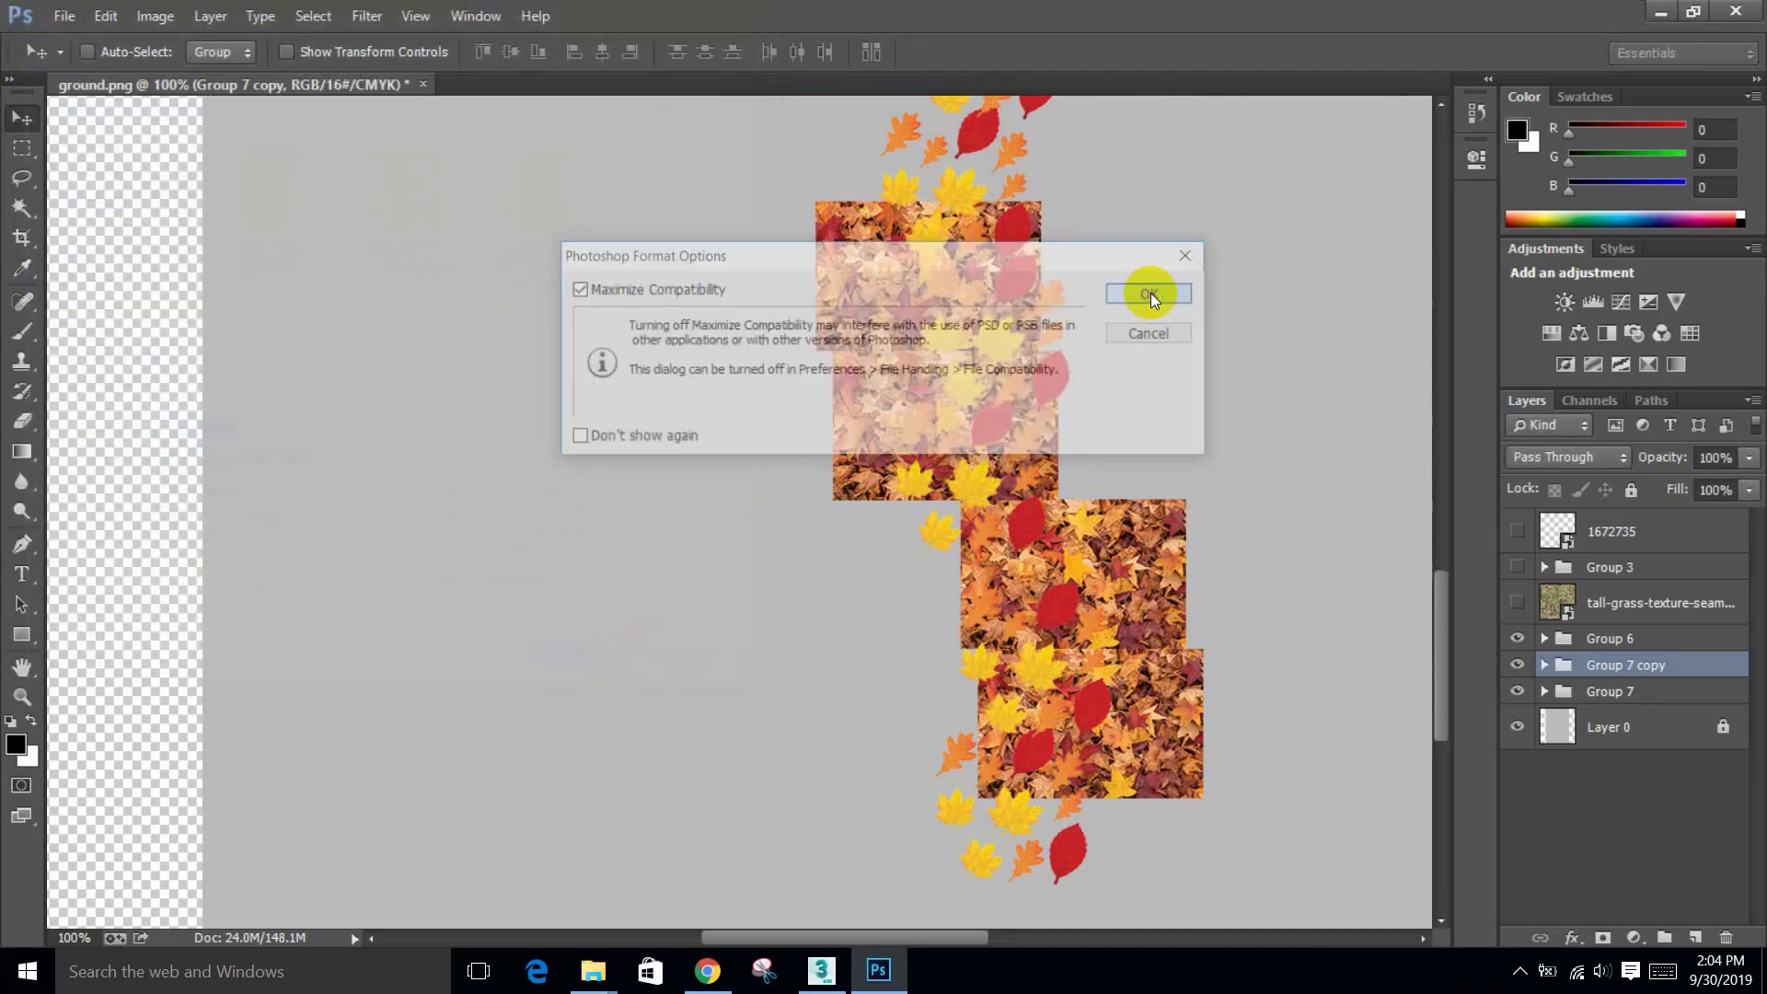
click(1150, 292)
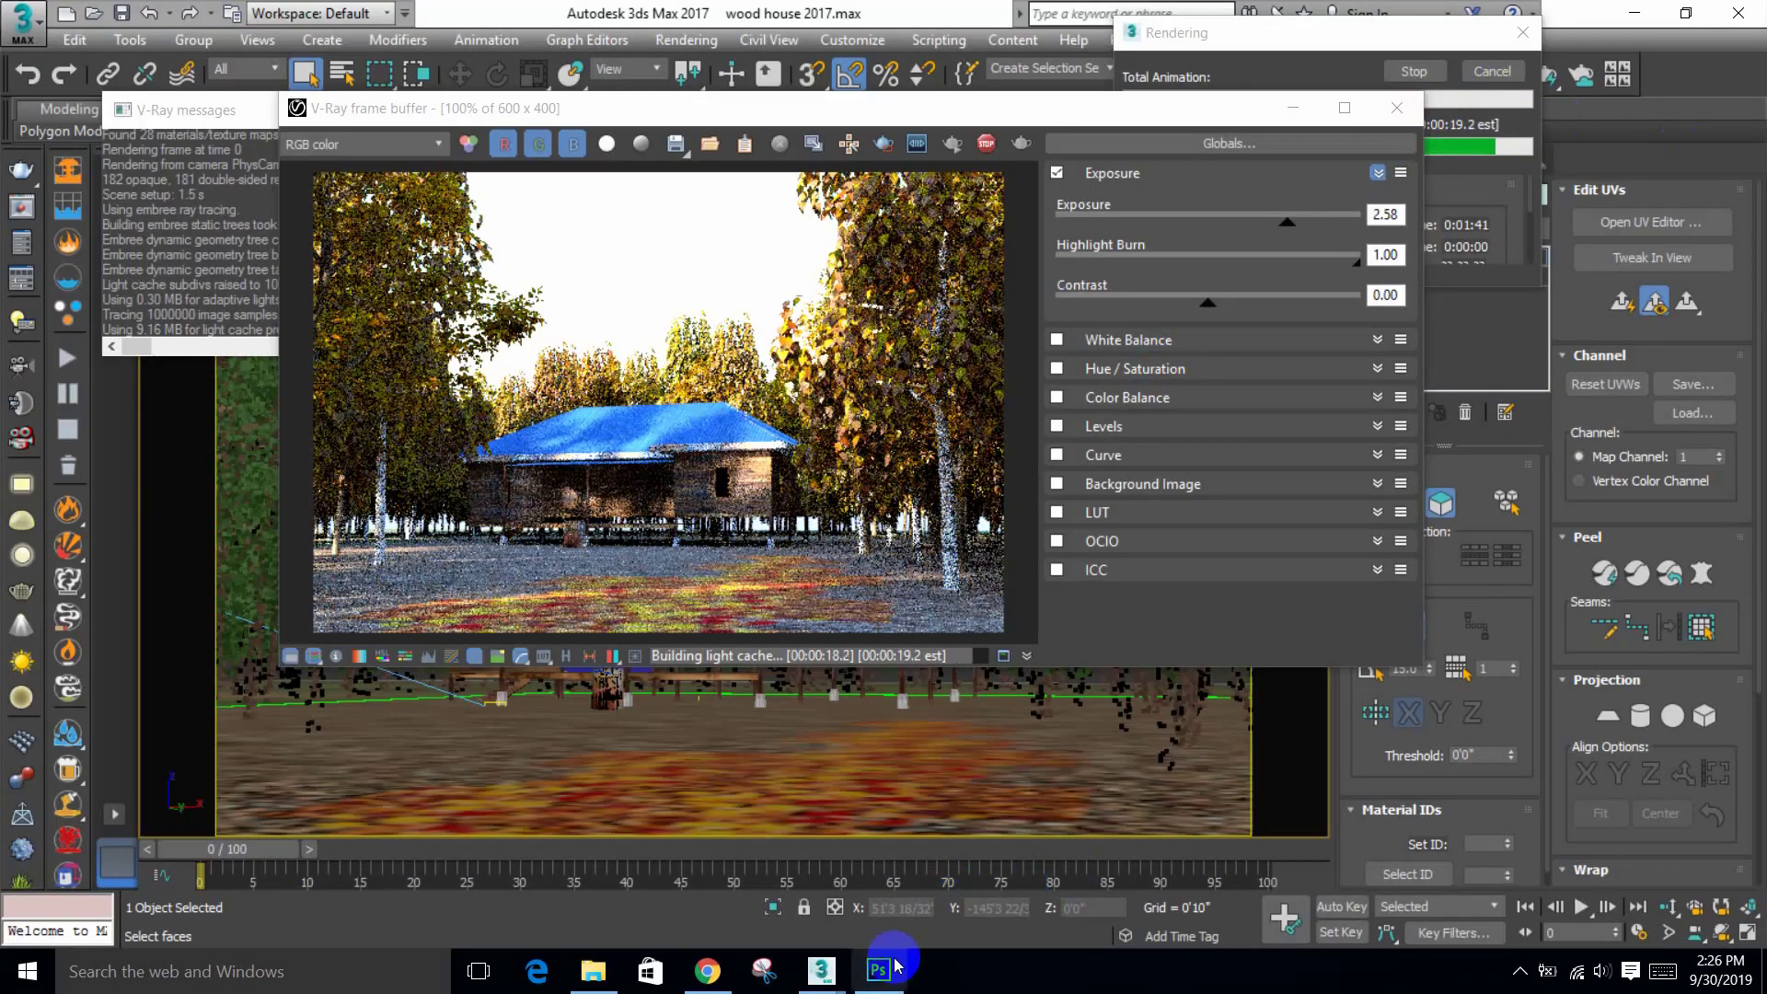
Step: Switch to Photoshop, view the whole leaf trail on the dry grass, and close the program while saving the changes to ground.psd
click(879, 969)
click(885, 554)
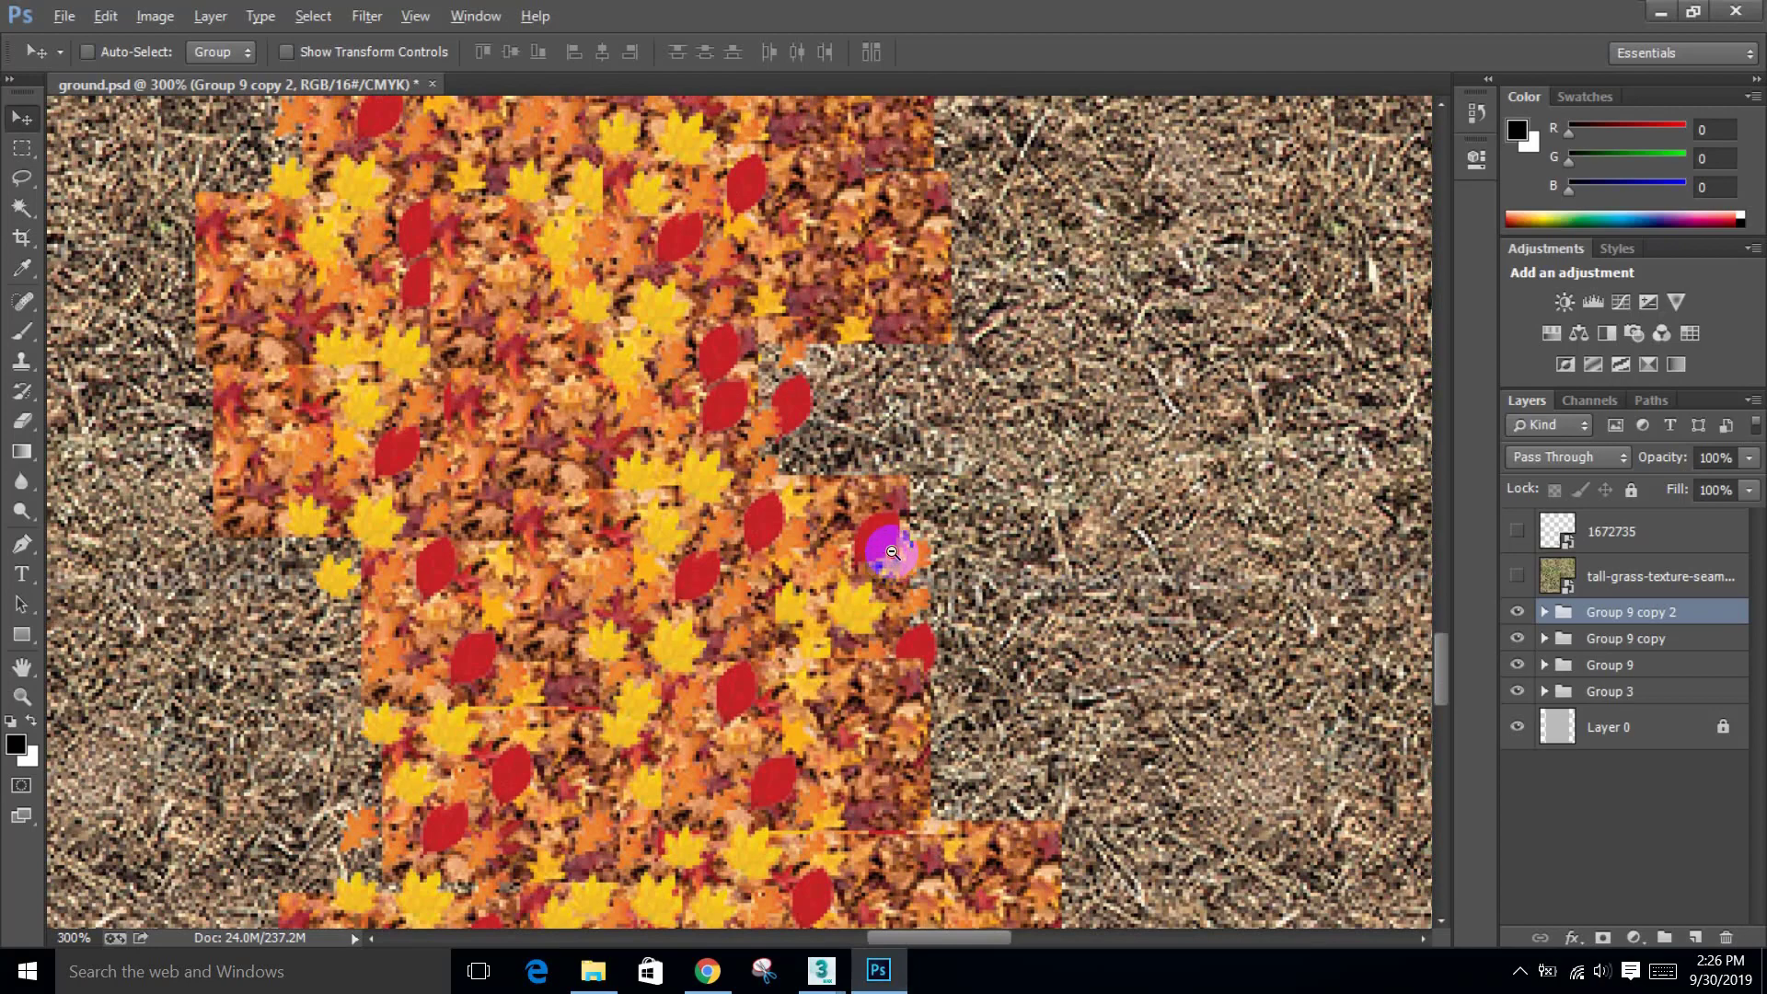
alt+click(892, 553)
alt+click(892, 552)
alt+click(892, 552)
click(1756, 9)
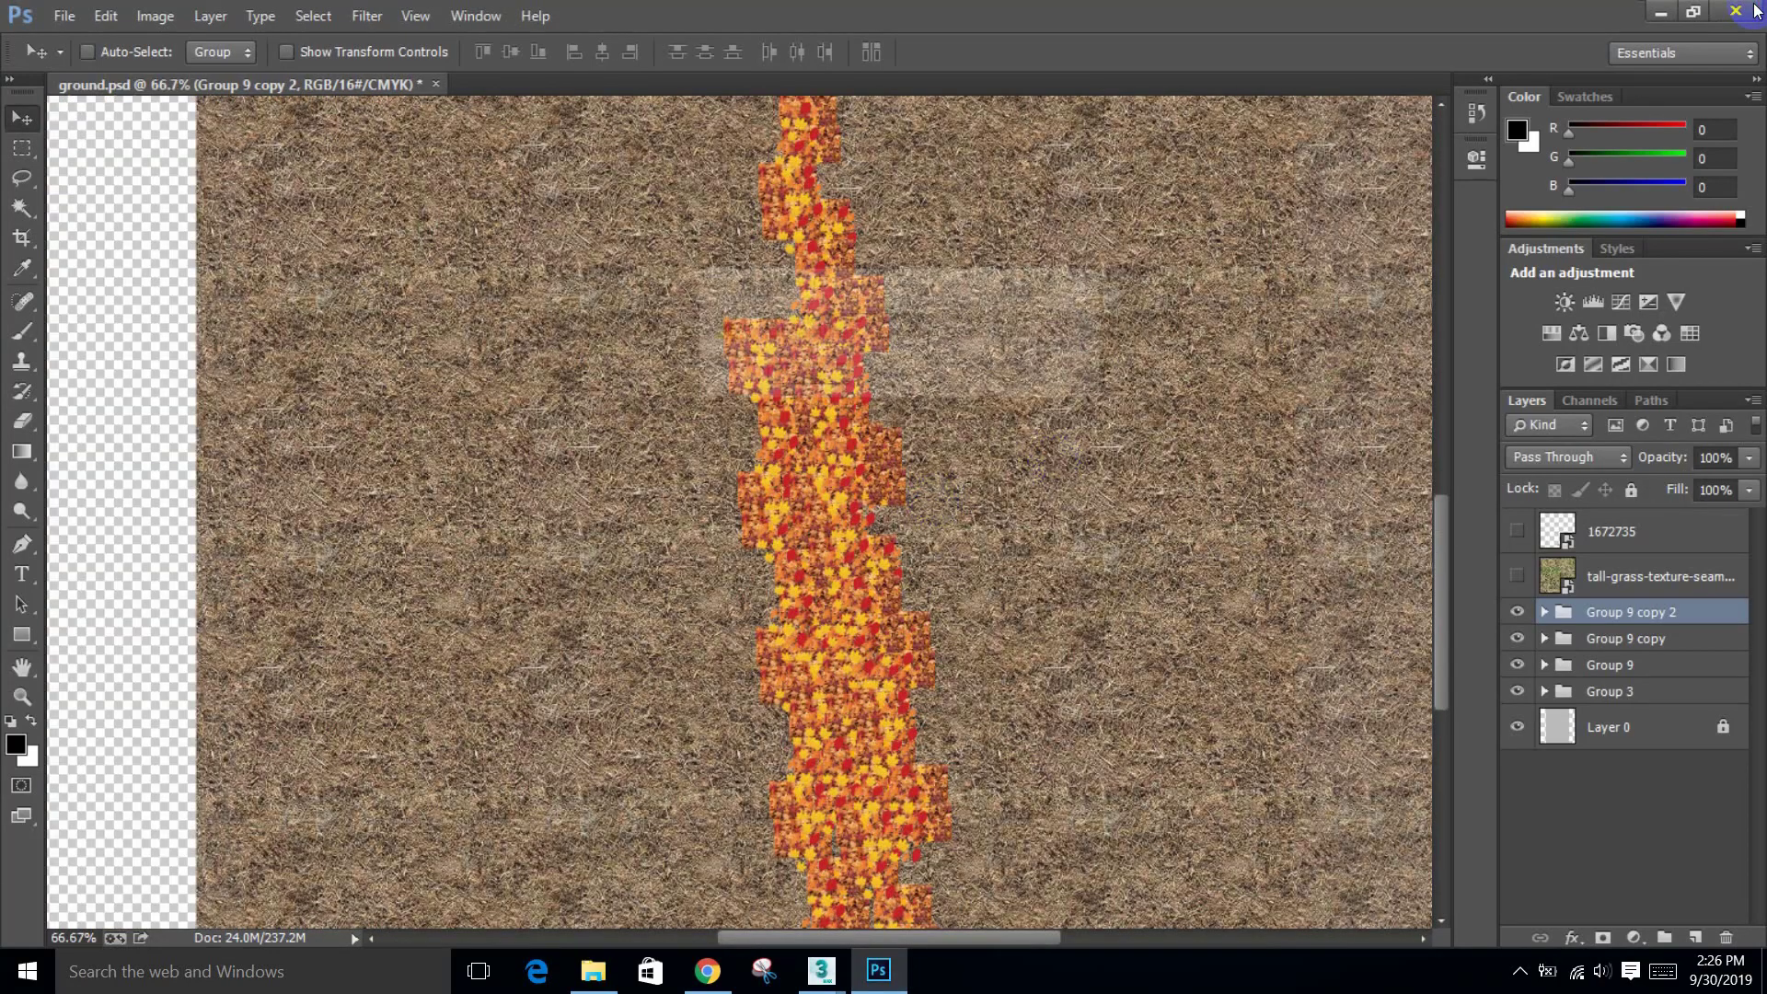
click(825, 375)
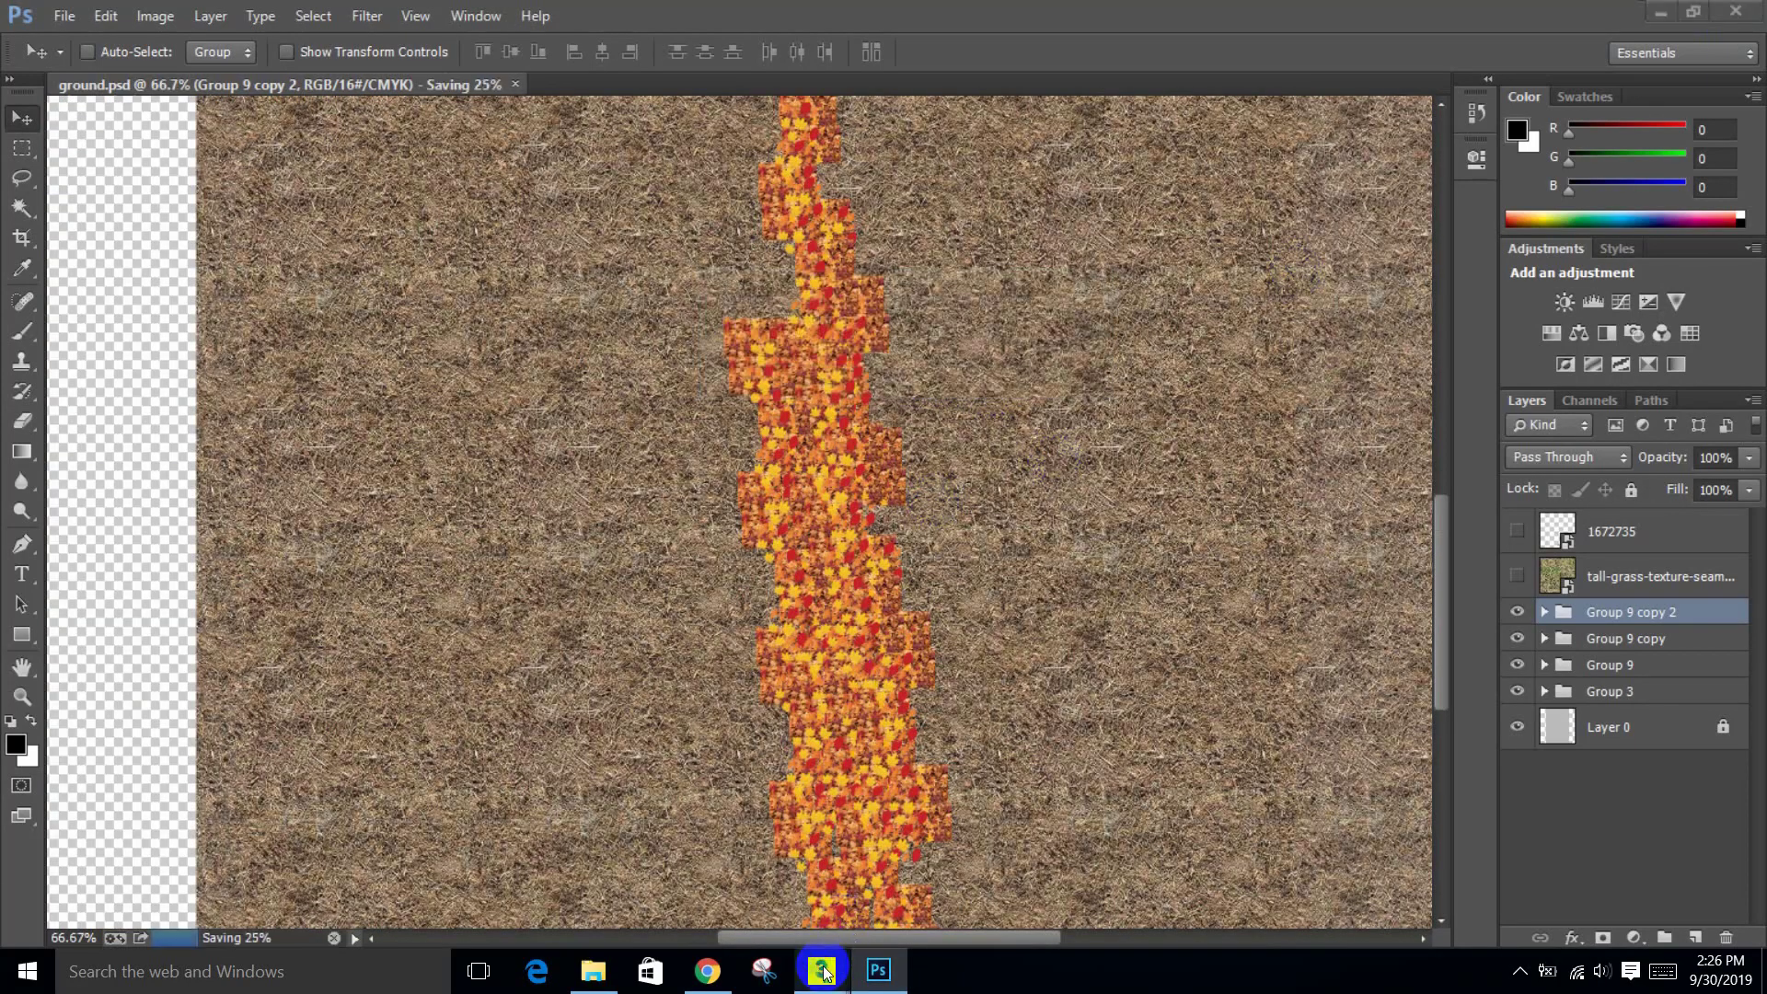
Step: Return to 3ds Max, stop the running V-Ray render and close the frame buffer
mouse_move(824, 967)
click(920, 851)
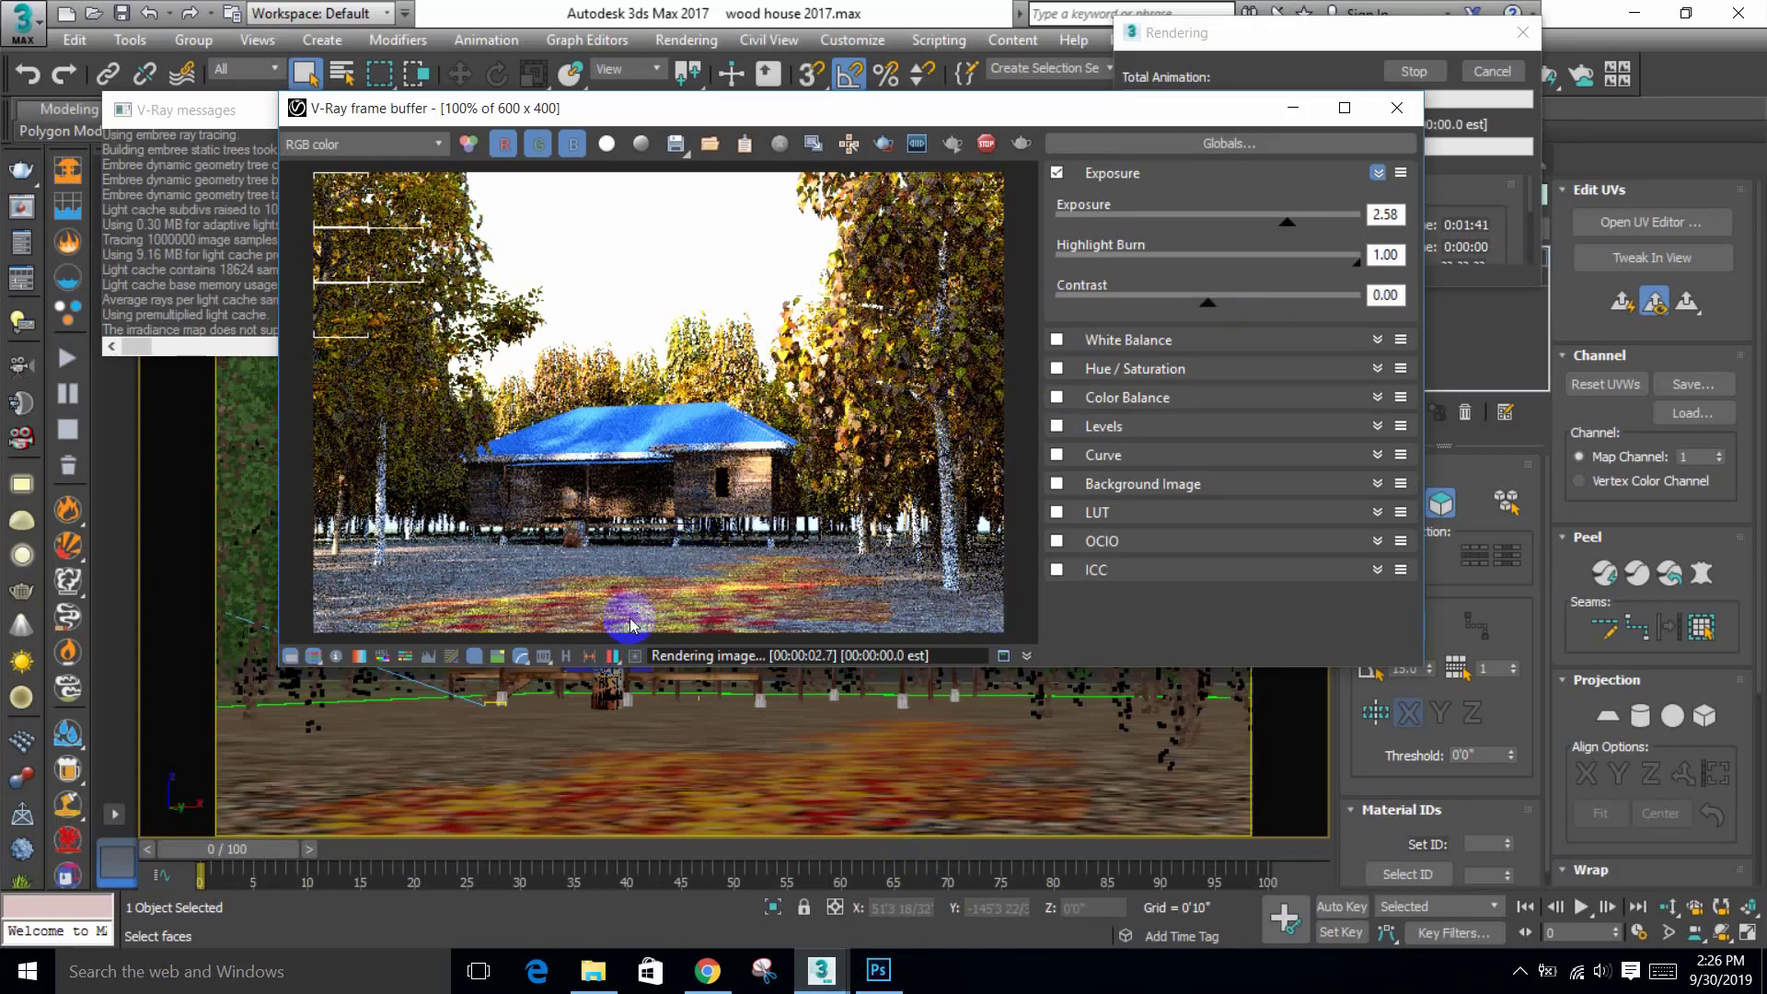
click(1413, 71)
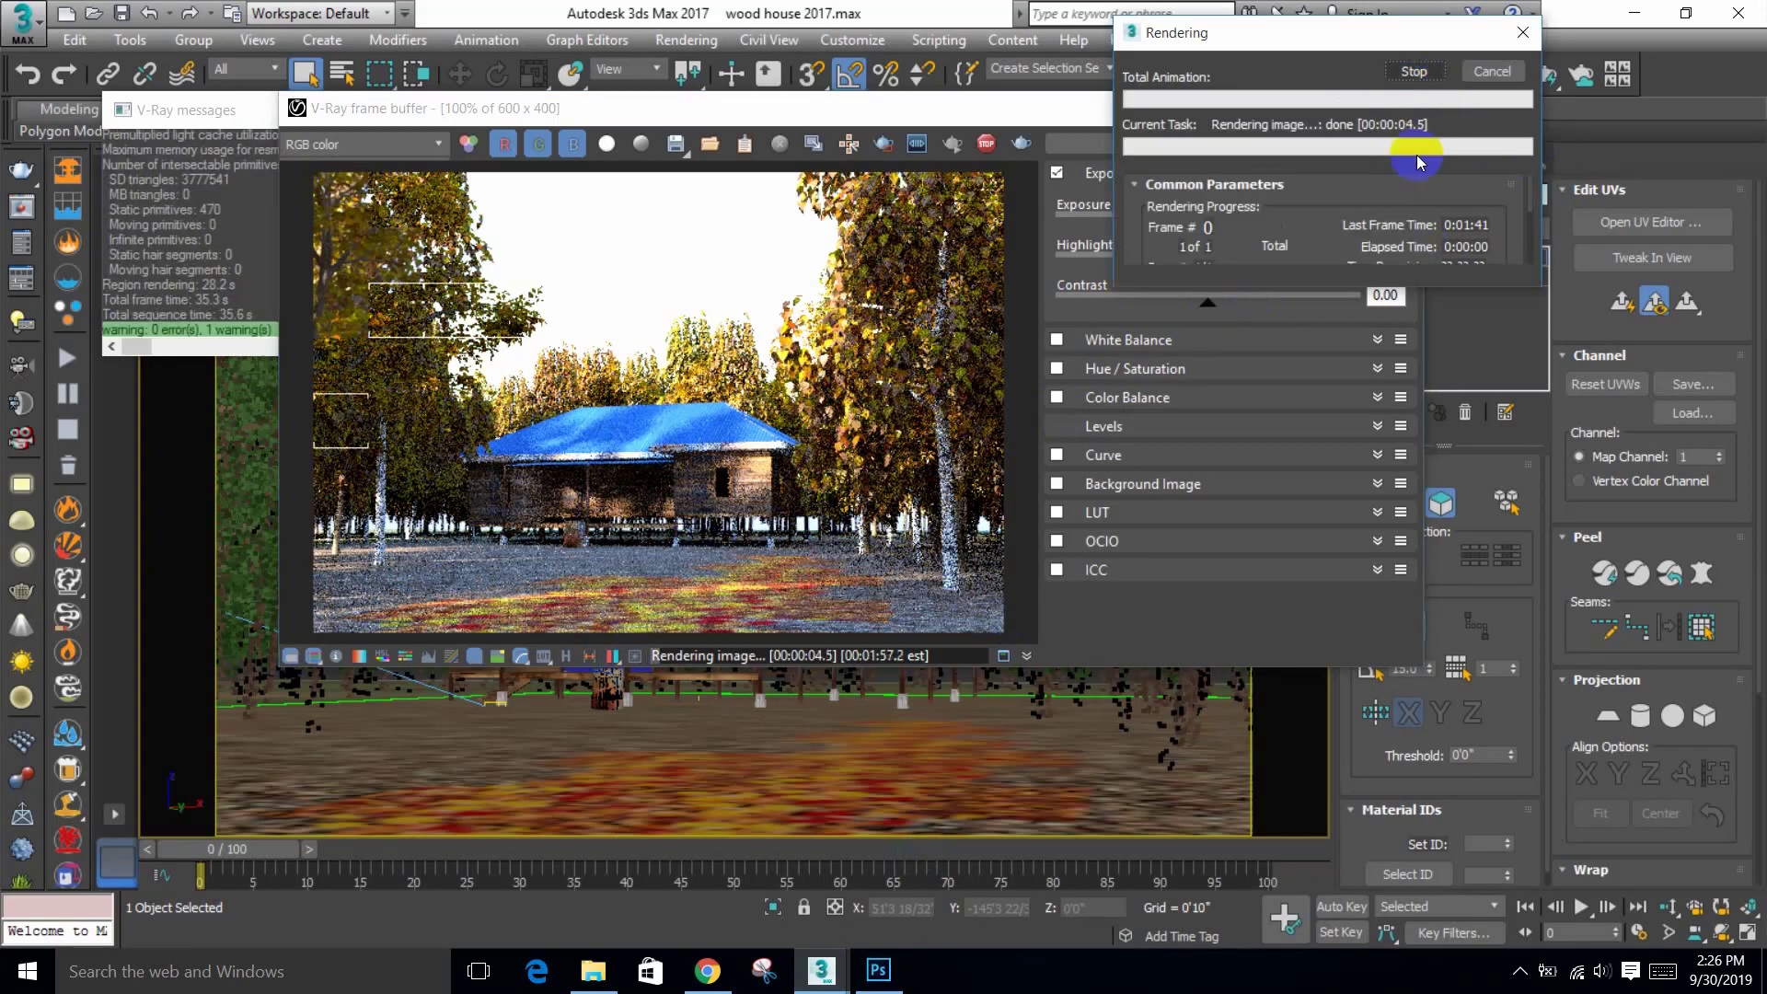
click(1418, 108)
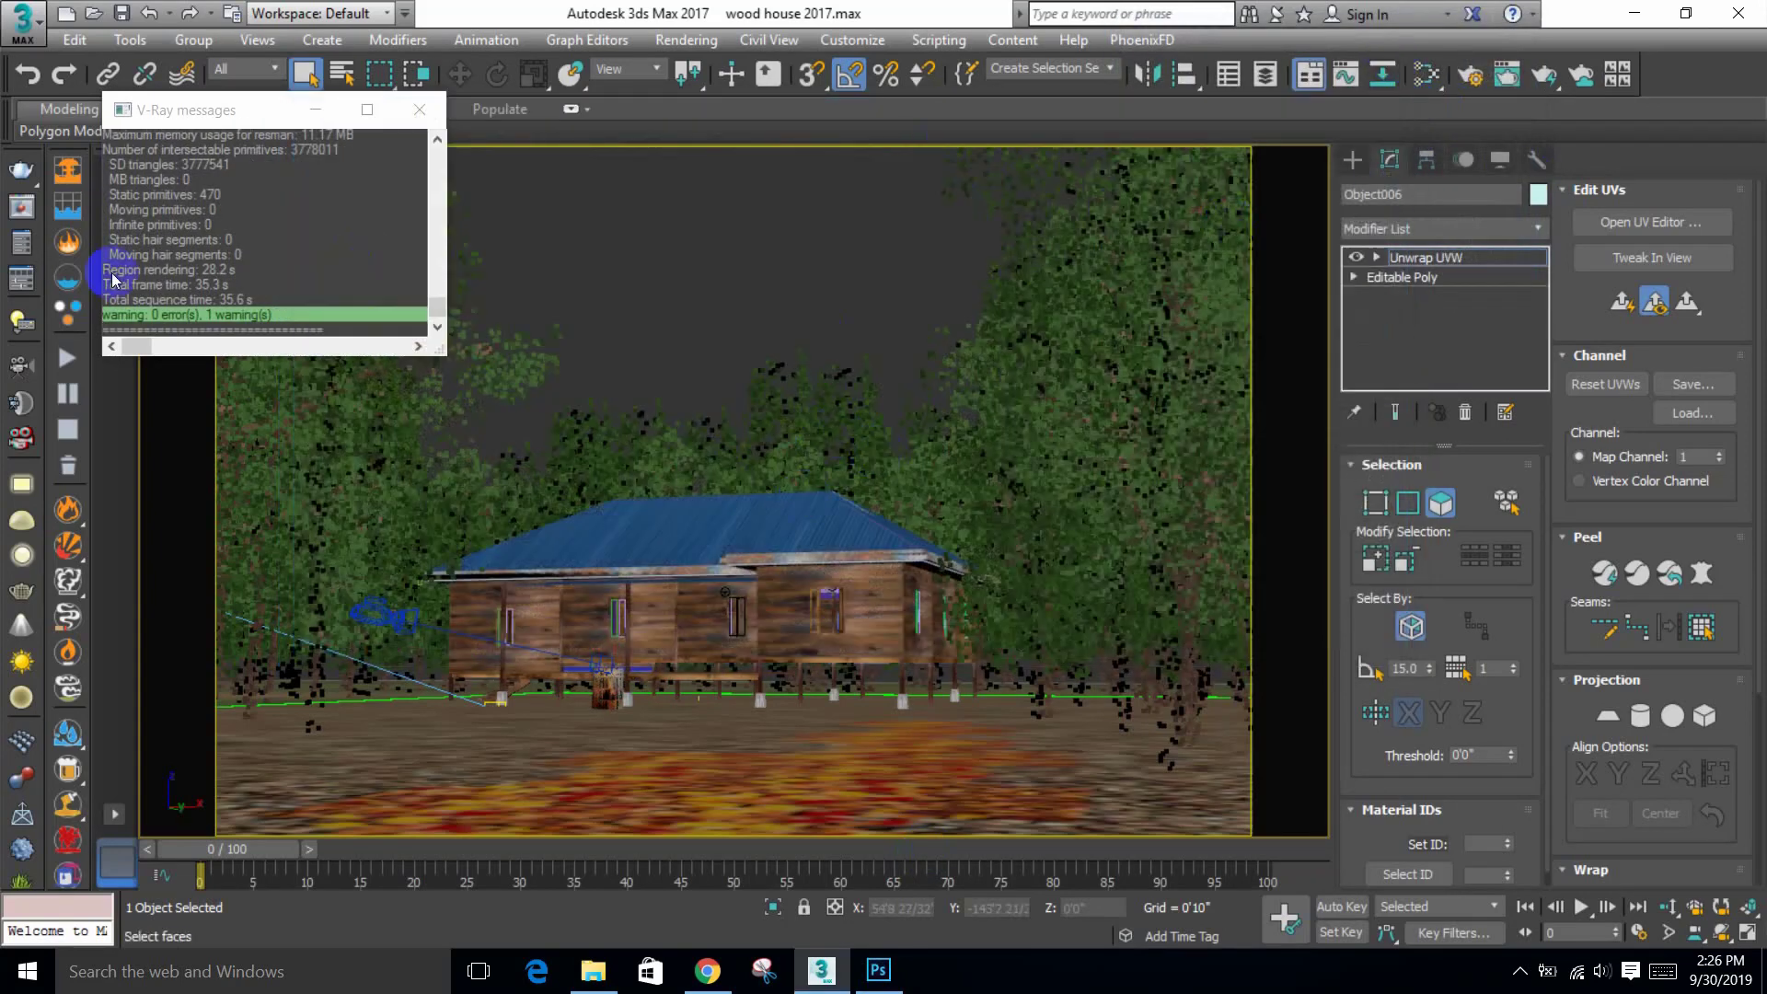
Step: Start a Forest Pro object from the Itoo Software geometry category and check its library browser without importing a model
click(1353, 159)
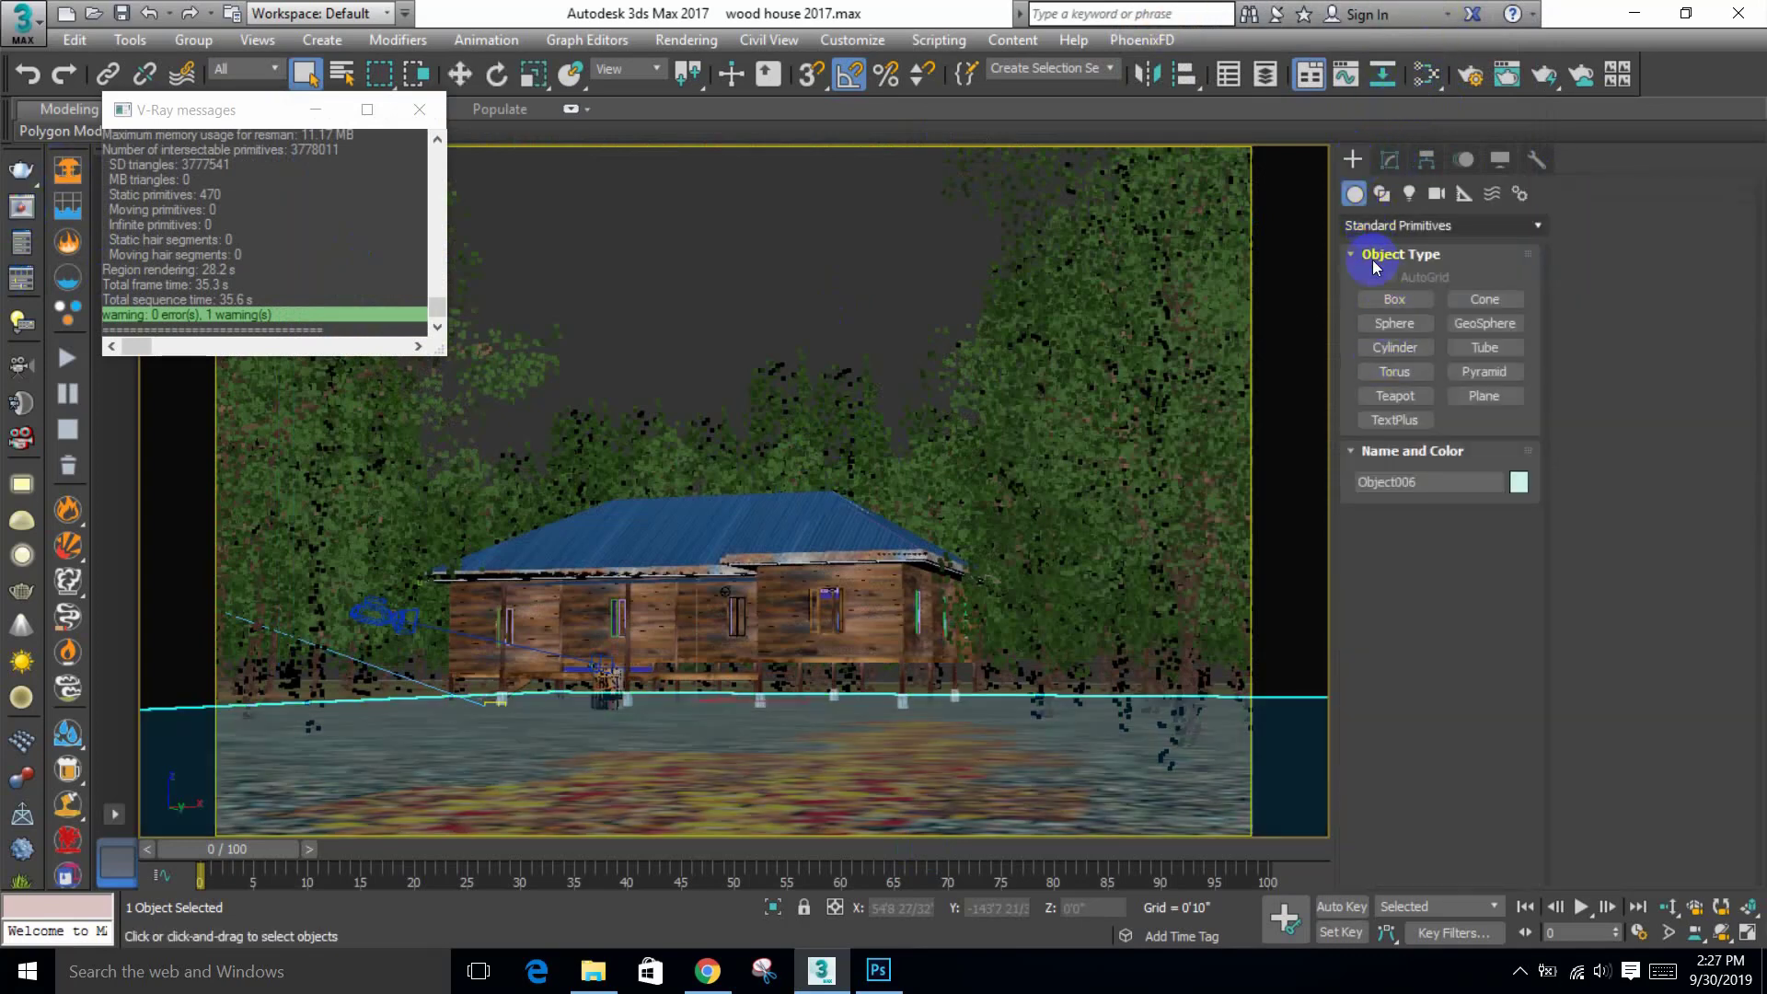
click(1399, 226)
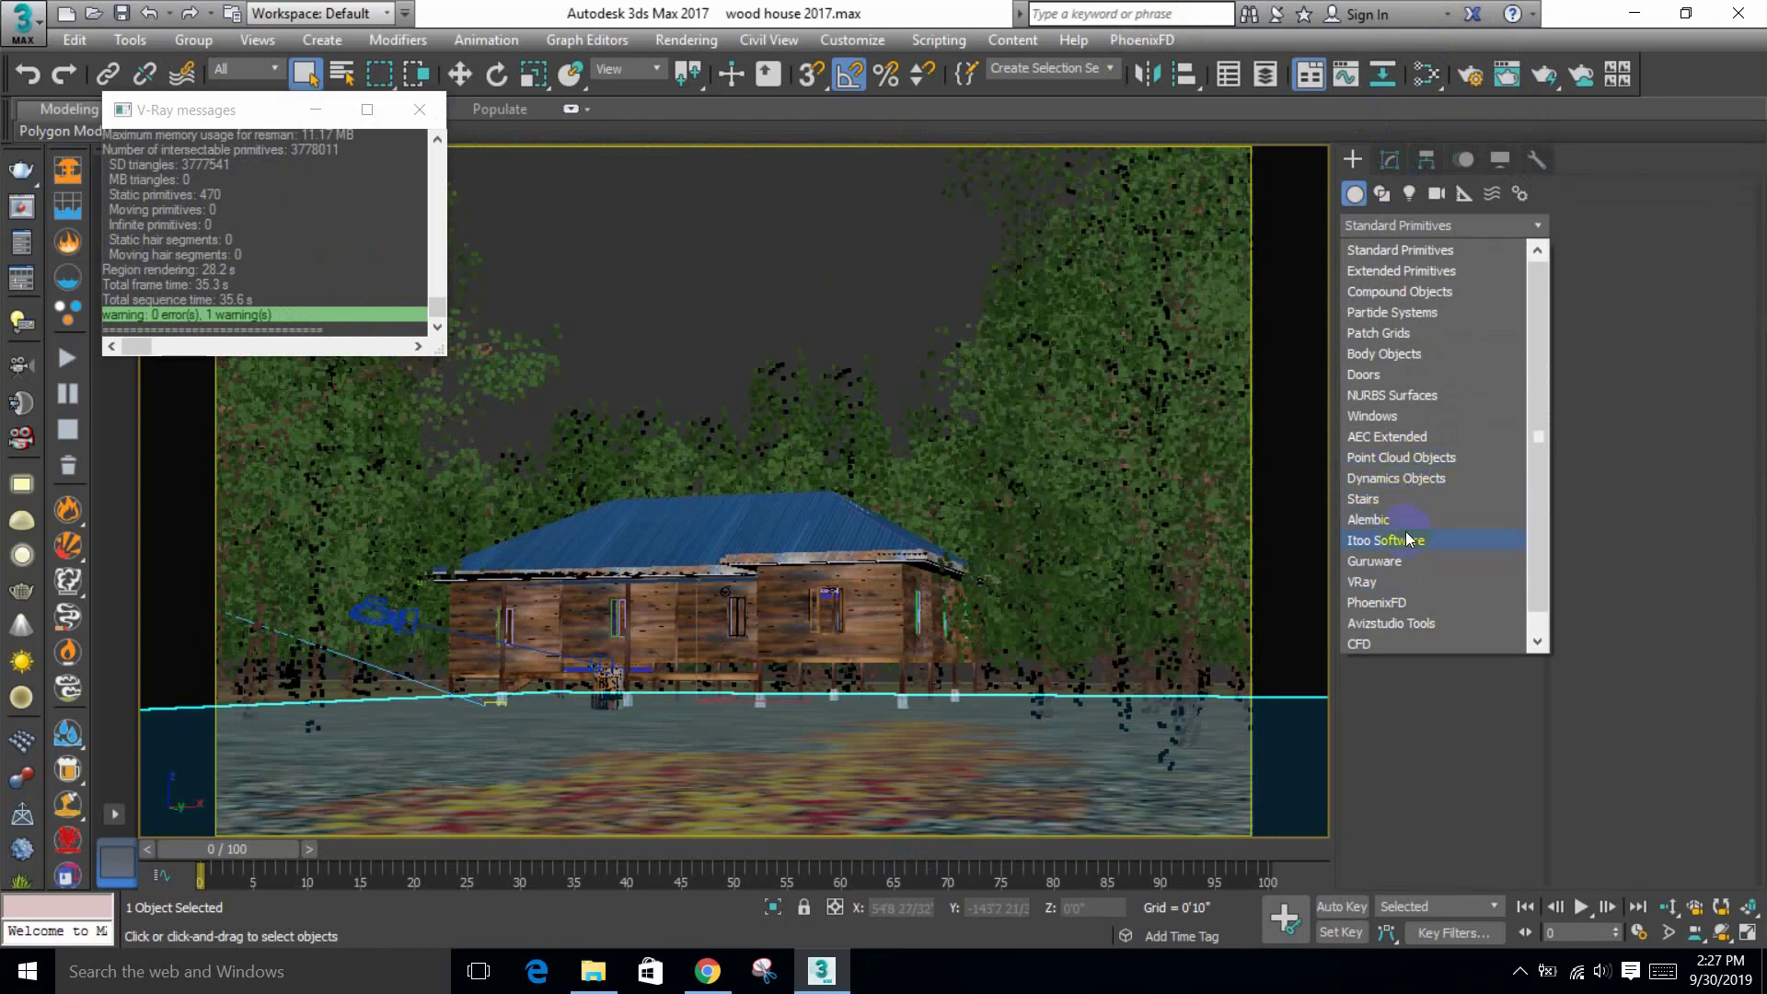
click(1386, 540)
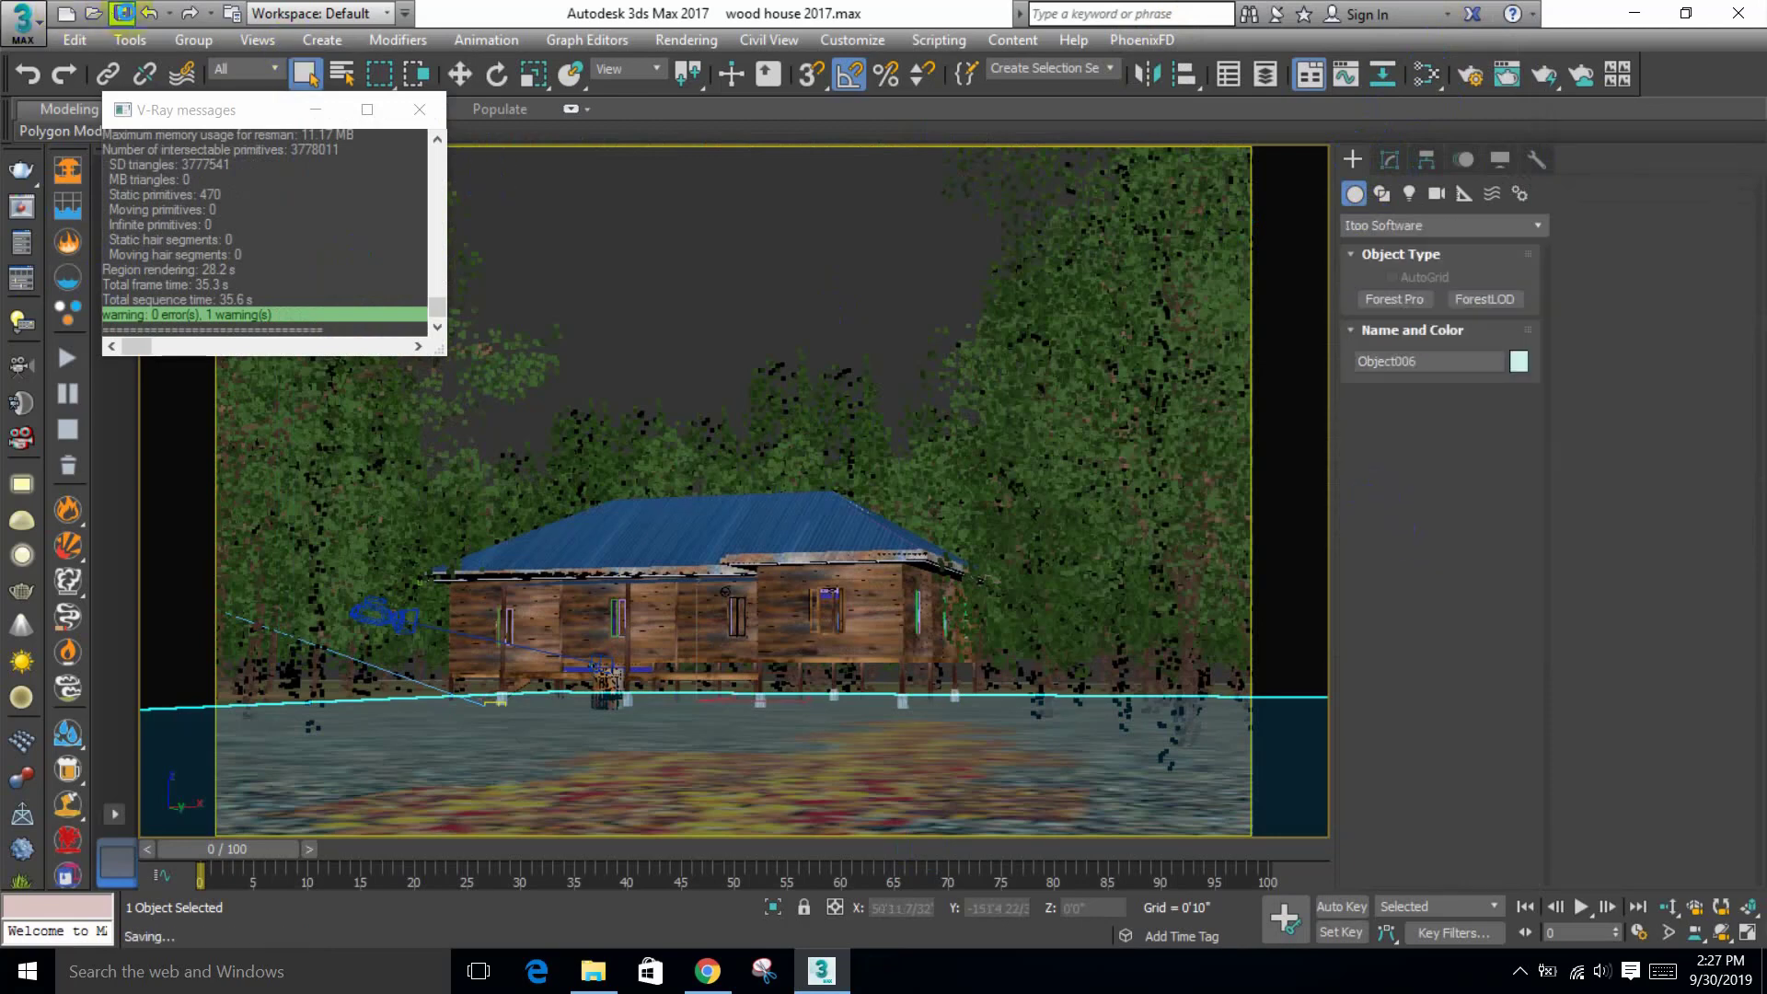
click(1389, 300)
click(1443, 481)
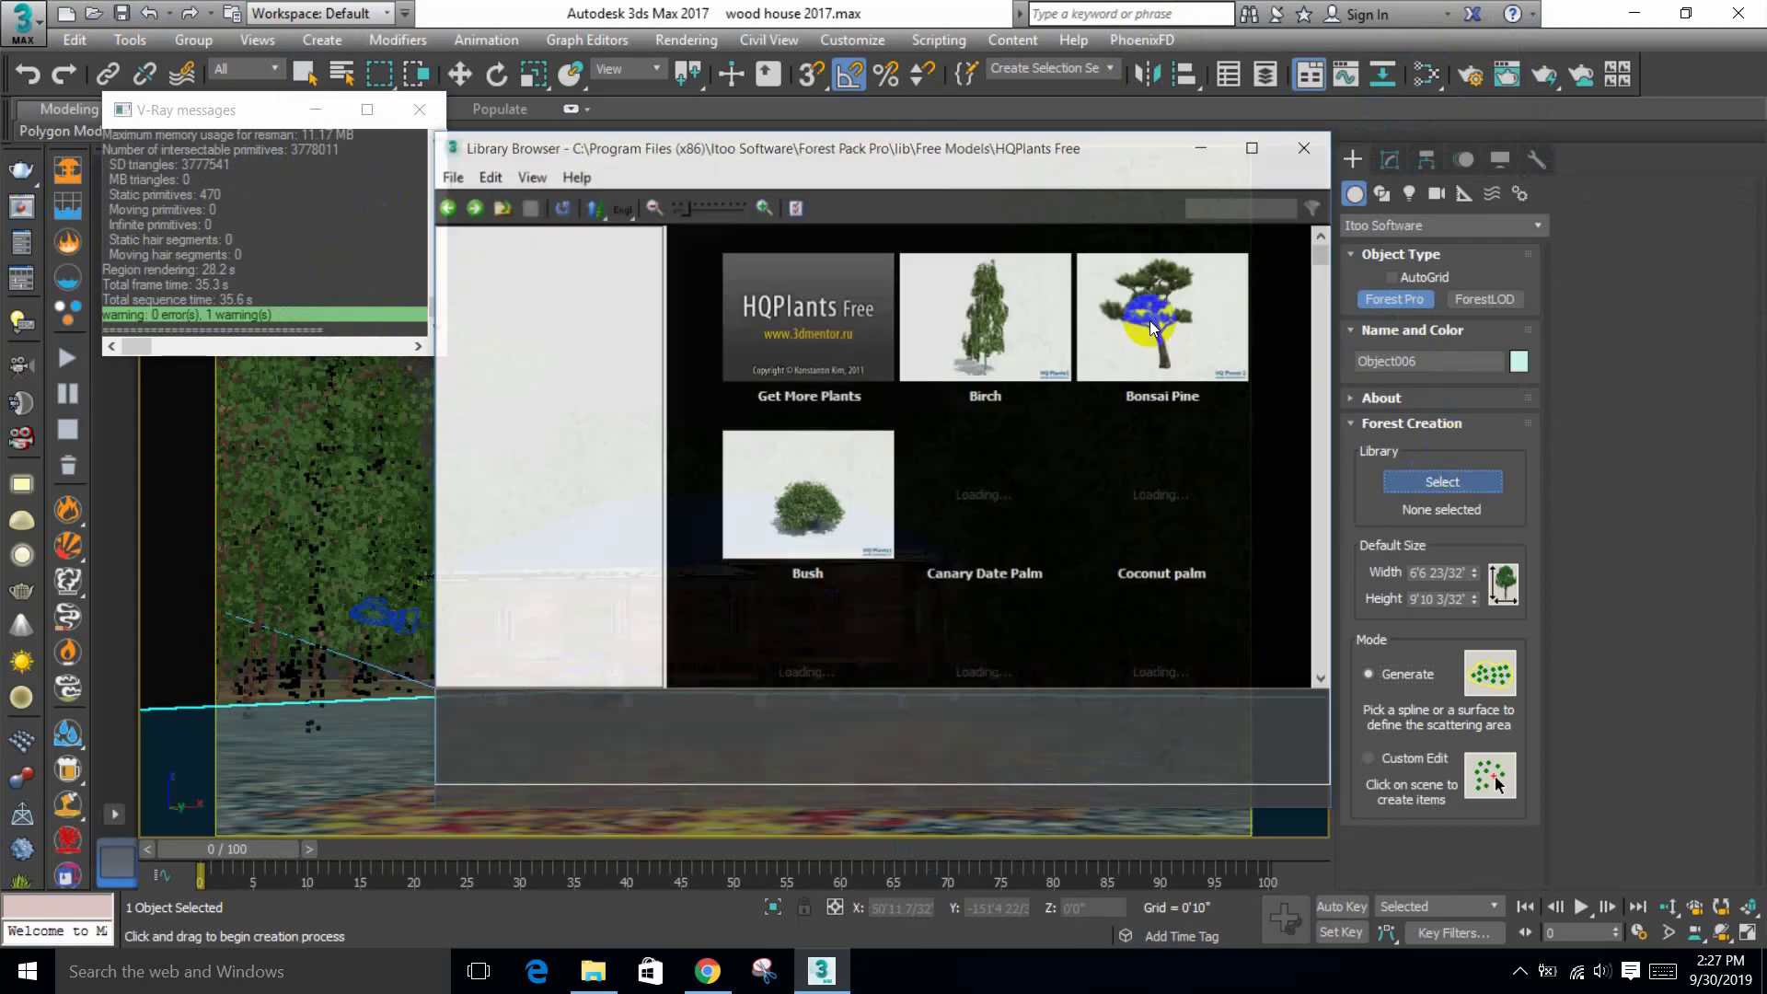
click(1307, 147)
Step: Draw a closed, partly curved Line spline with AutoGrid on the ground around the fallen-leaves trail, from the plot's front edge toward the house
scroll(823, 539, down, 5)
alt+middle_drag(820, 577, 724, 721)
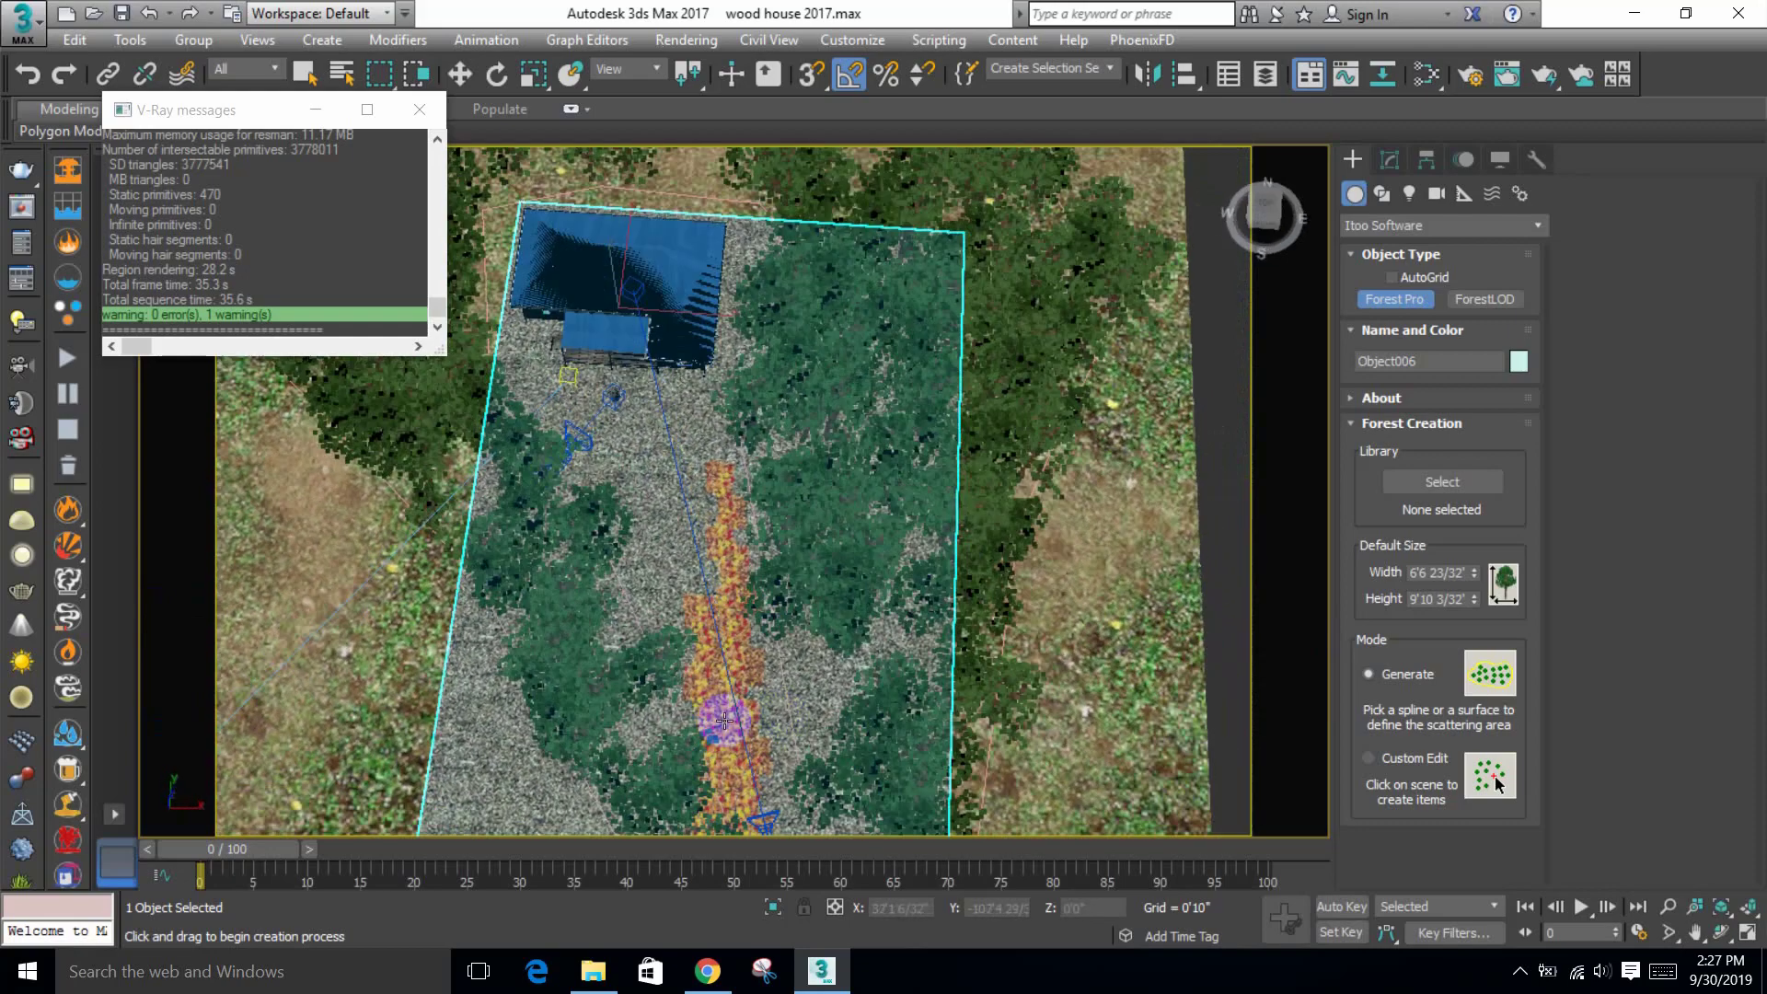
click(1381, 194)
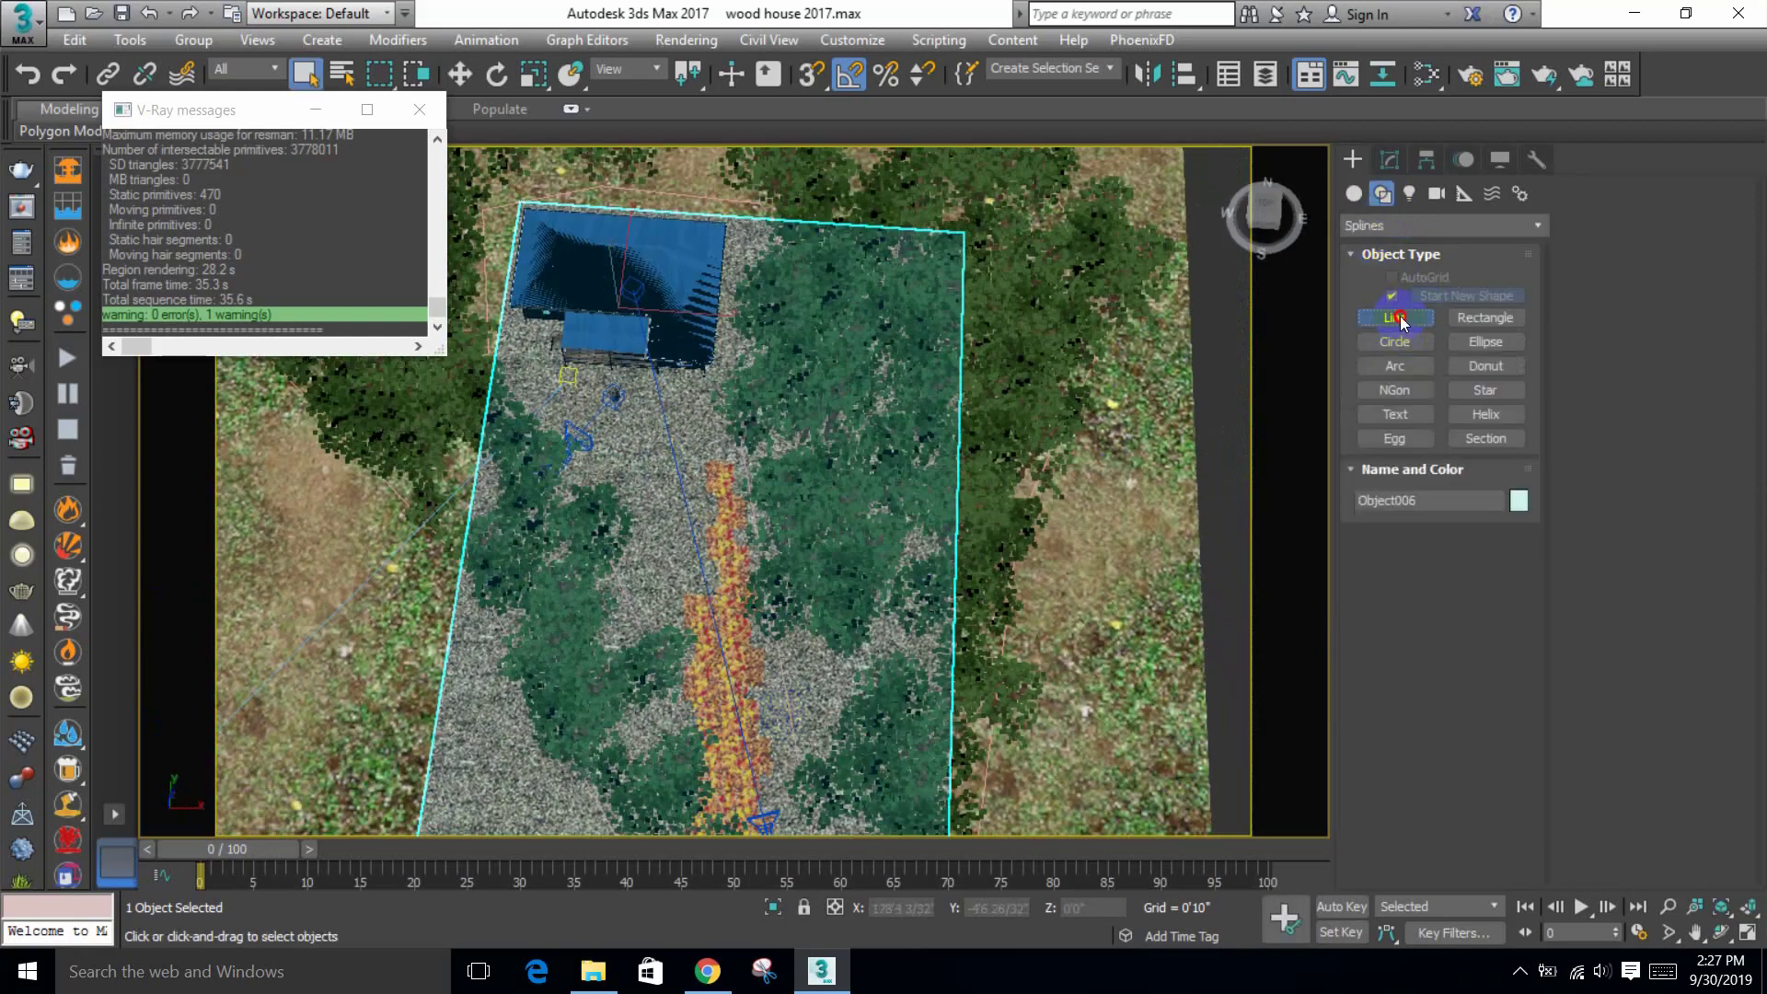
click(1397, 318)
middle_drag(920, 663, 819, 501)
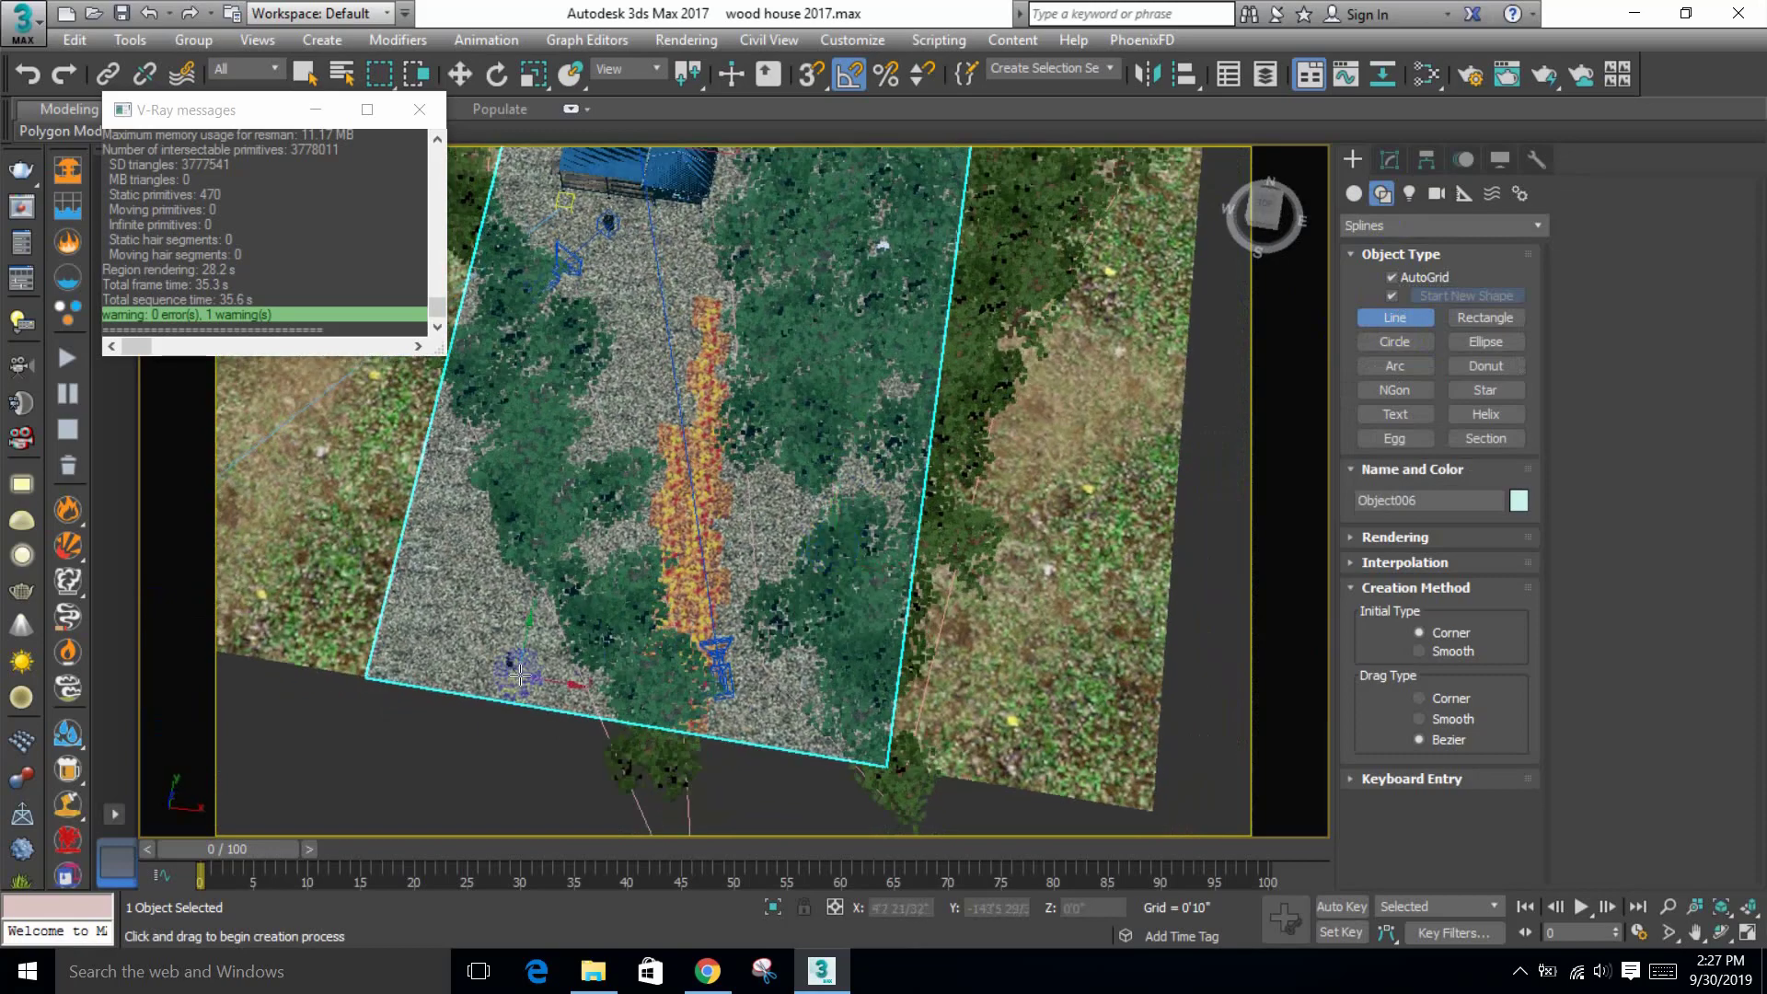
scroll(602, 702, up, 3)
click(582, 699)
click(655, 480)
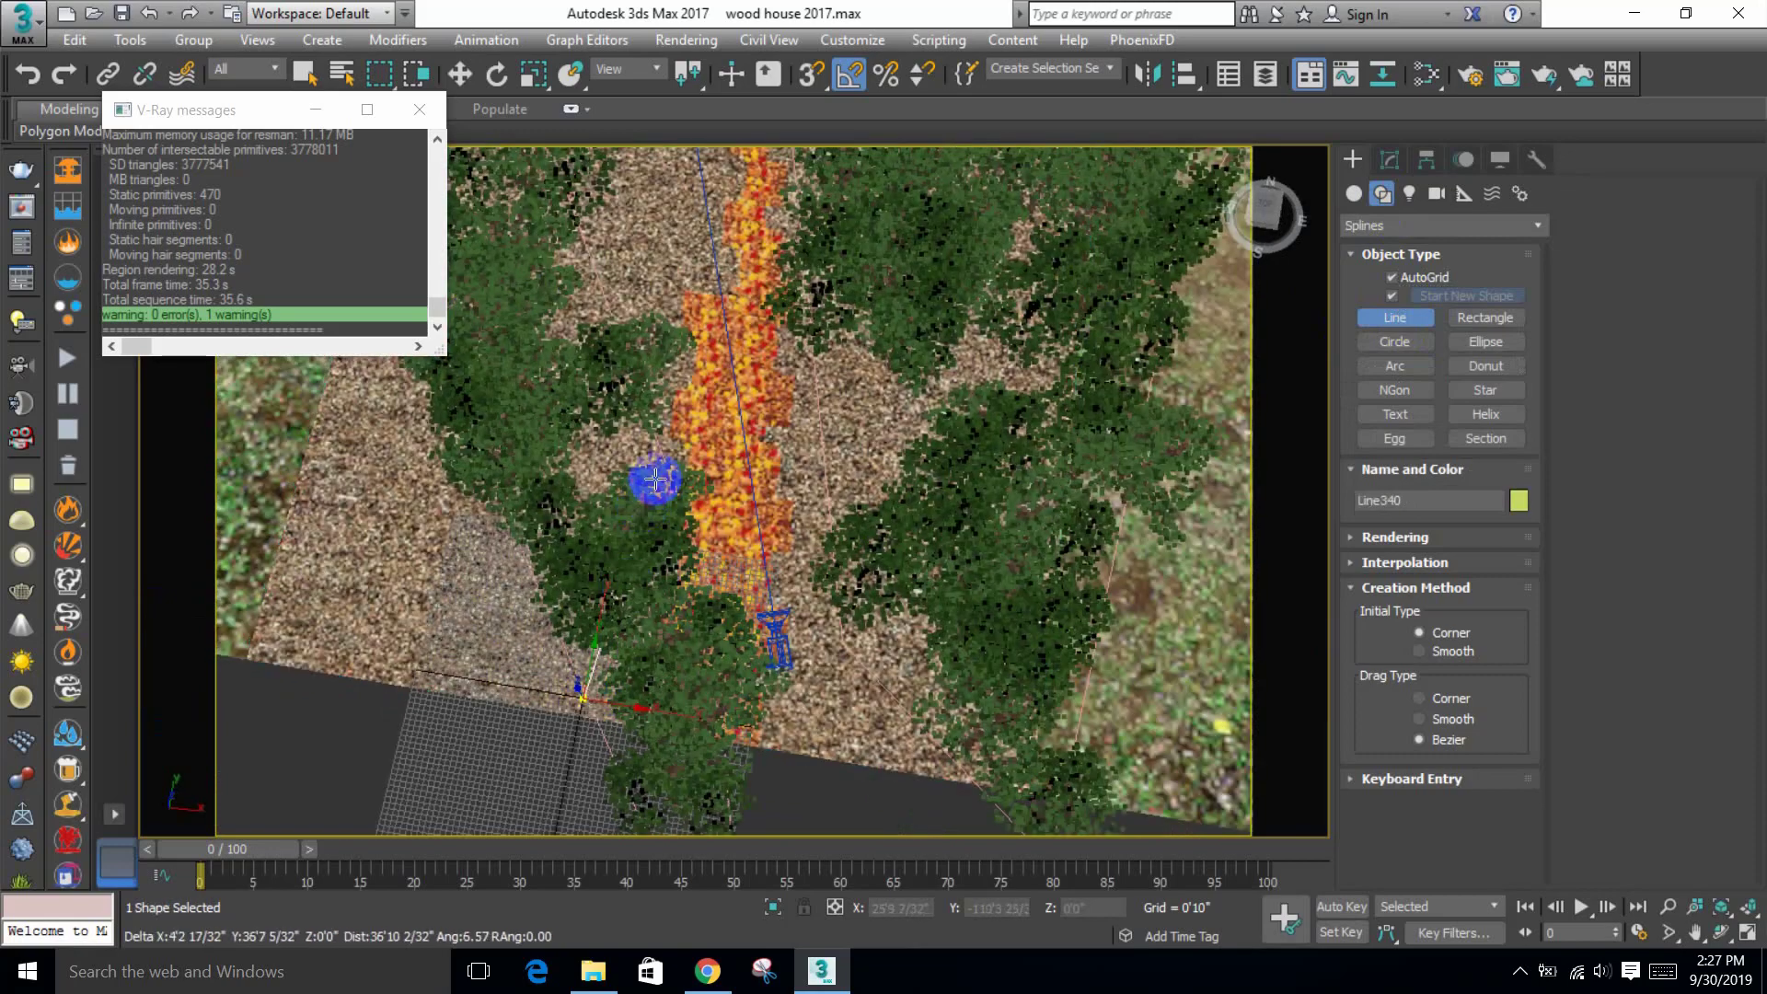
click(674, 350)
scroll(678, 257, down, 2)
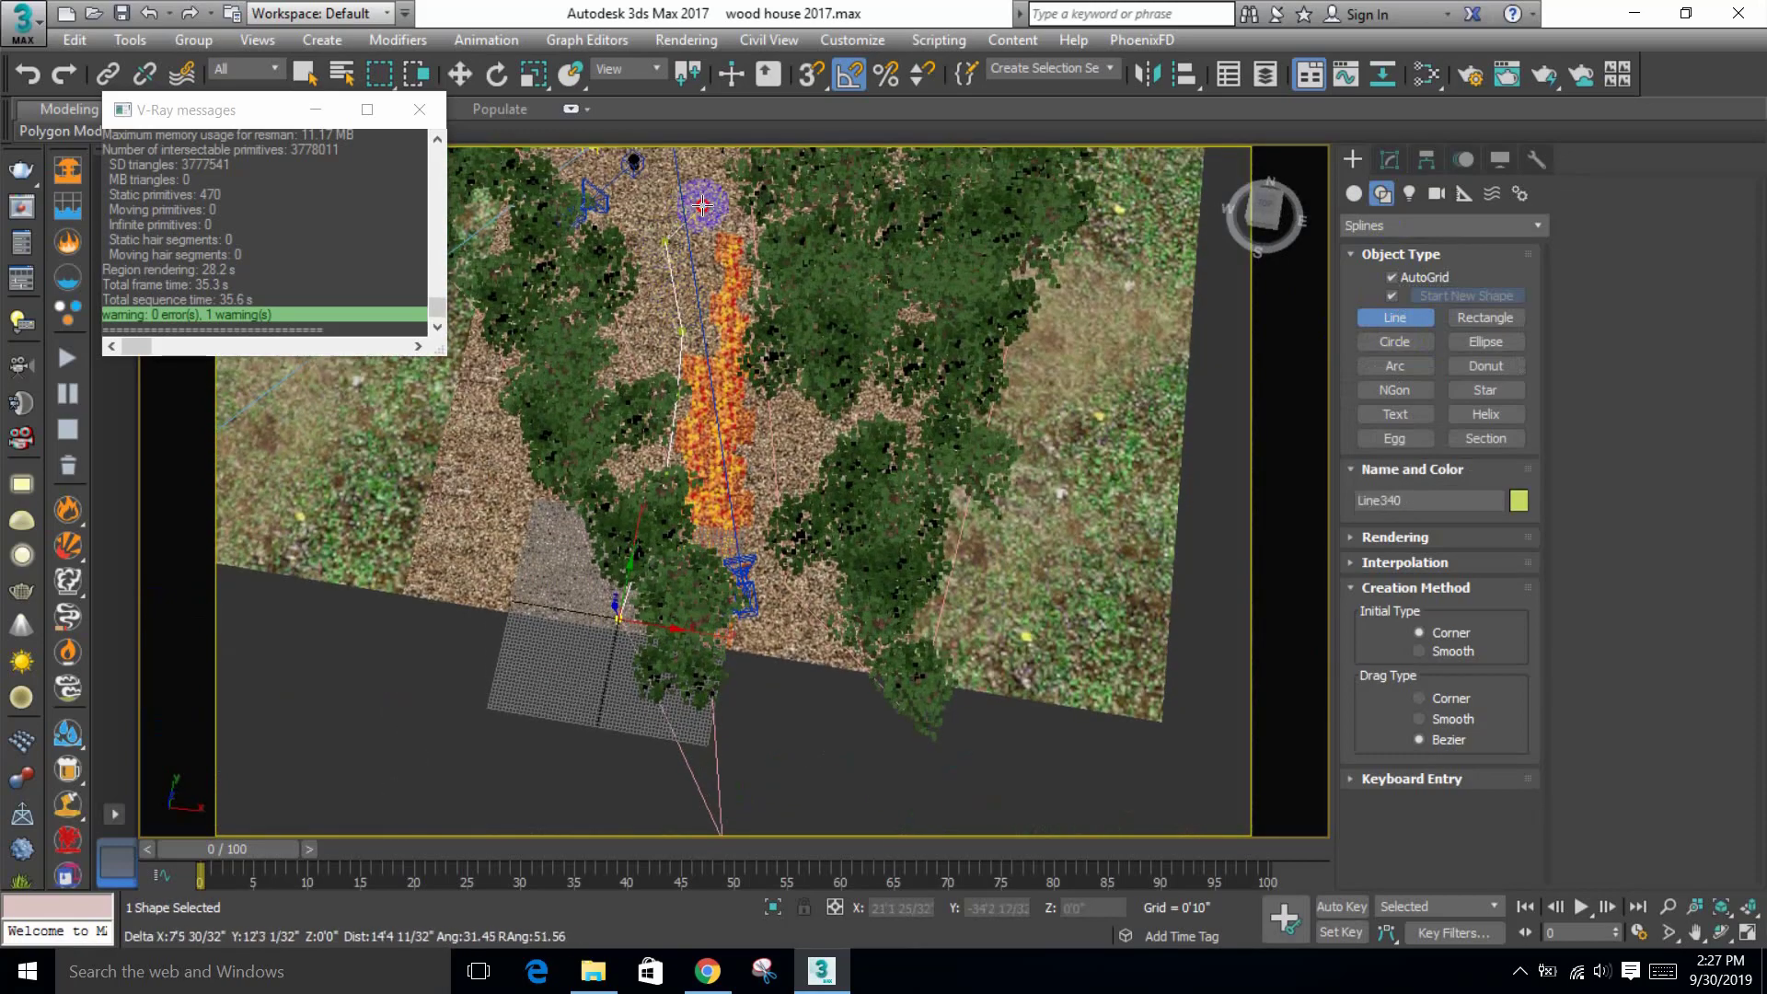
drag(702, 205, 727, 197)
drag(783, 208, 793, 230)
drag(818, 456, 819, 483)
drag(820, 580, 817, 591)
drag(813, 599, 808, 613)
drag(798, 635, 767, 657)
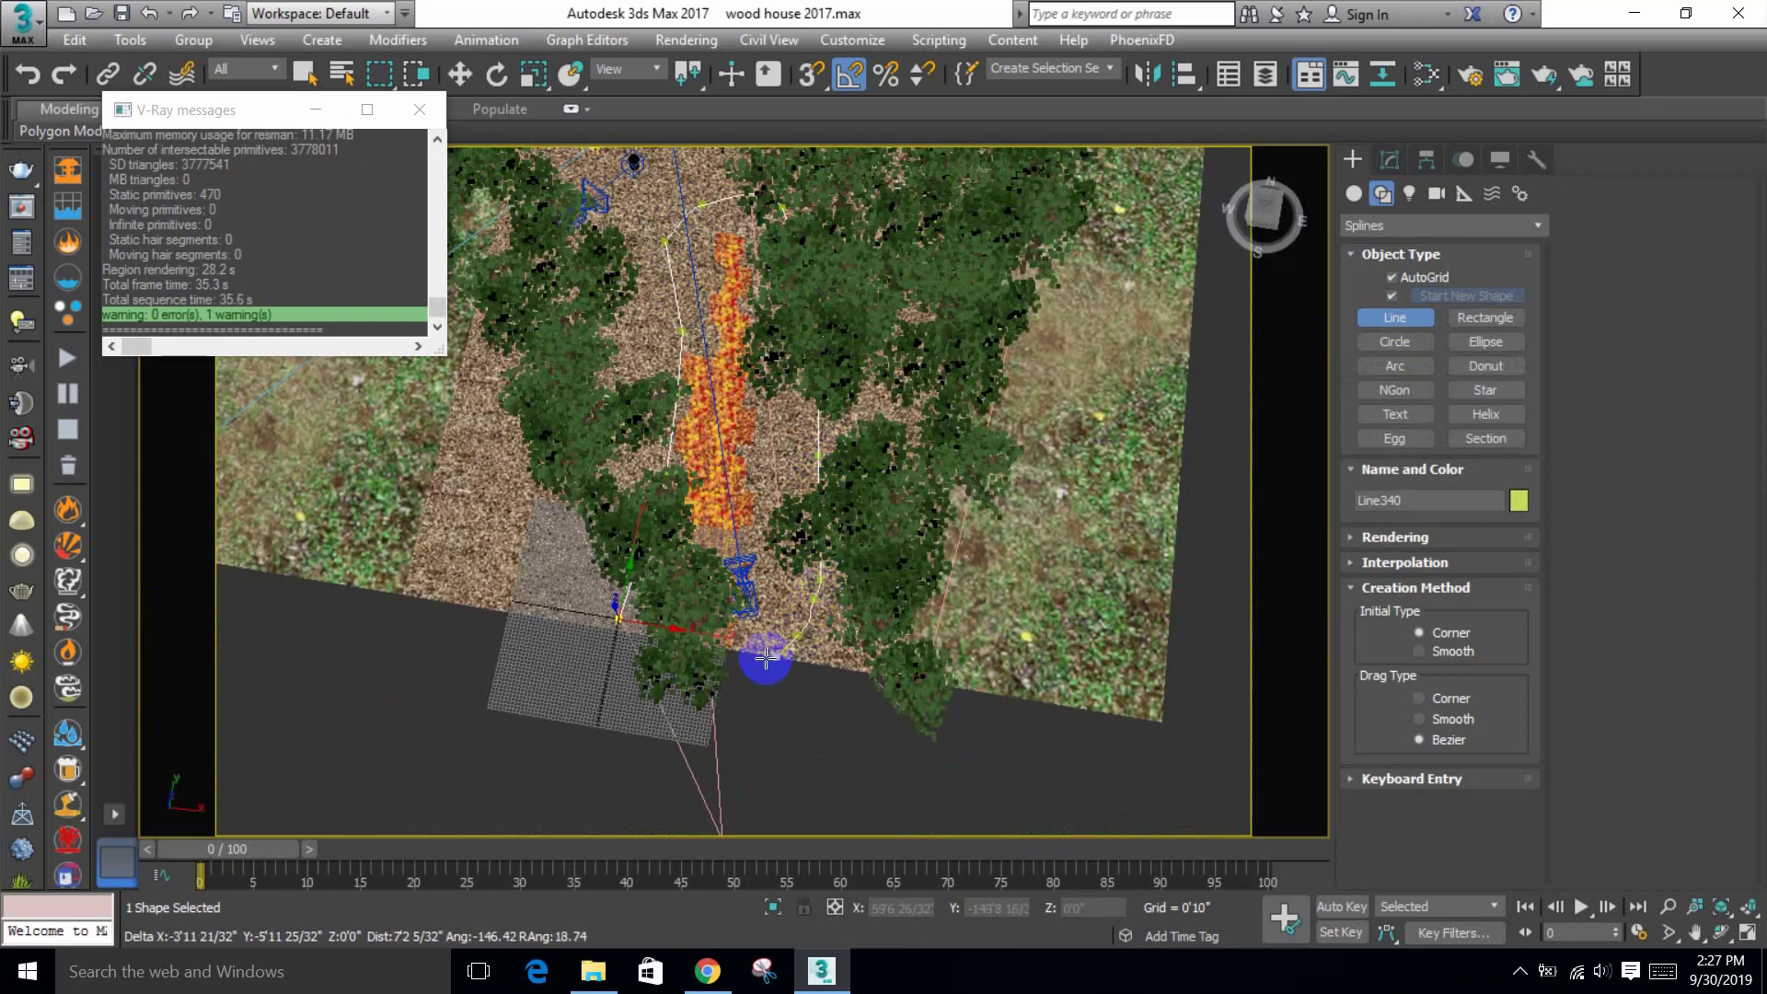
click(627, 631)
click(854, 561)
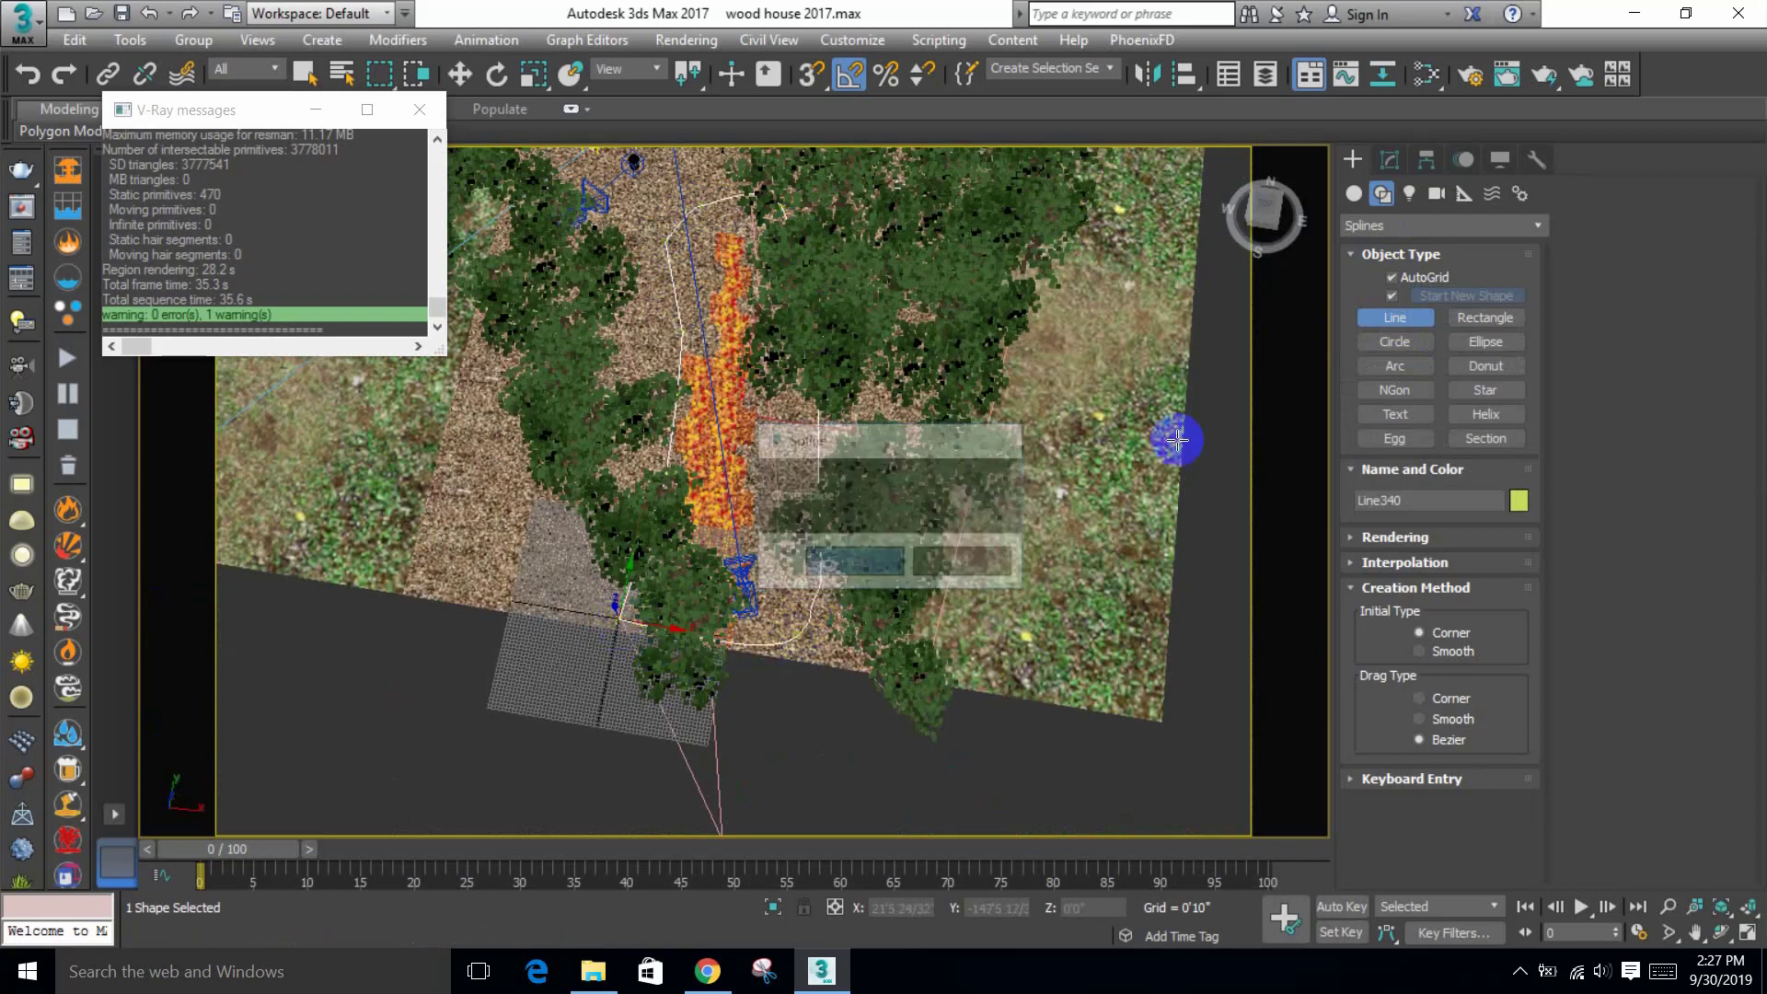
right_click(1124, 419)
Step: Start a Forest Pro object with the Maple leaves preset from the Leaves presets library, with AutoGrid off
alt+middle_drag(1125, 419, 1175, 386)
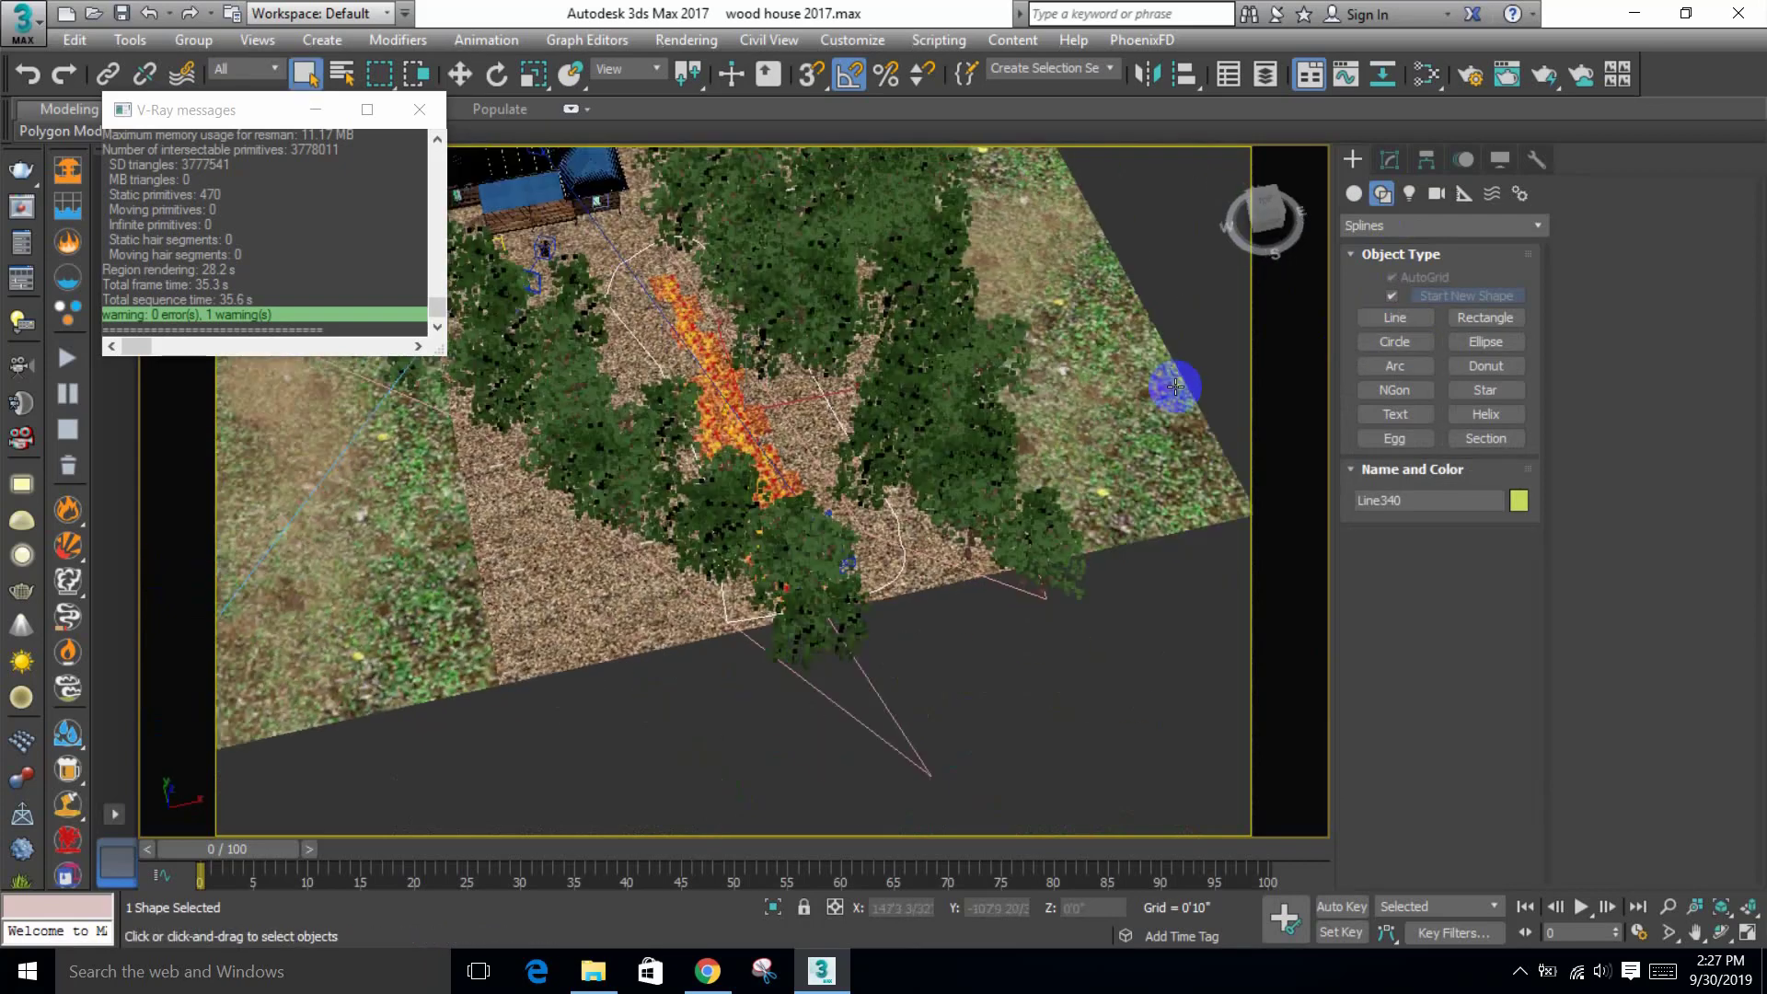
click(1359, 195)
click(1381, 302)
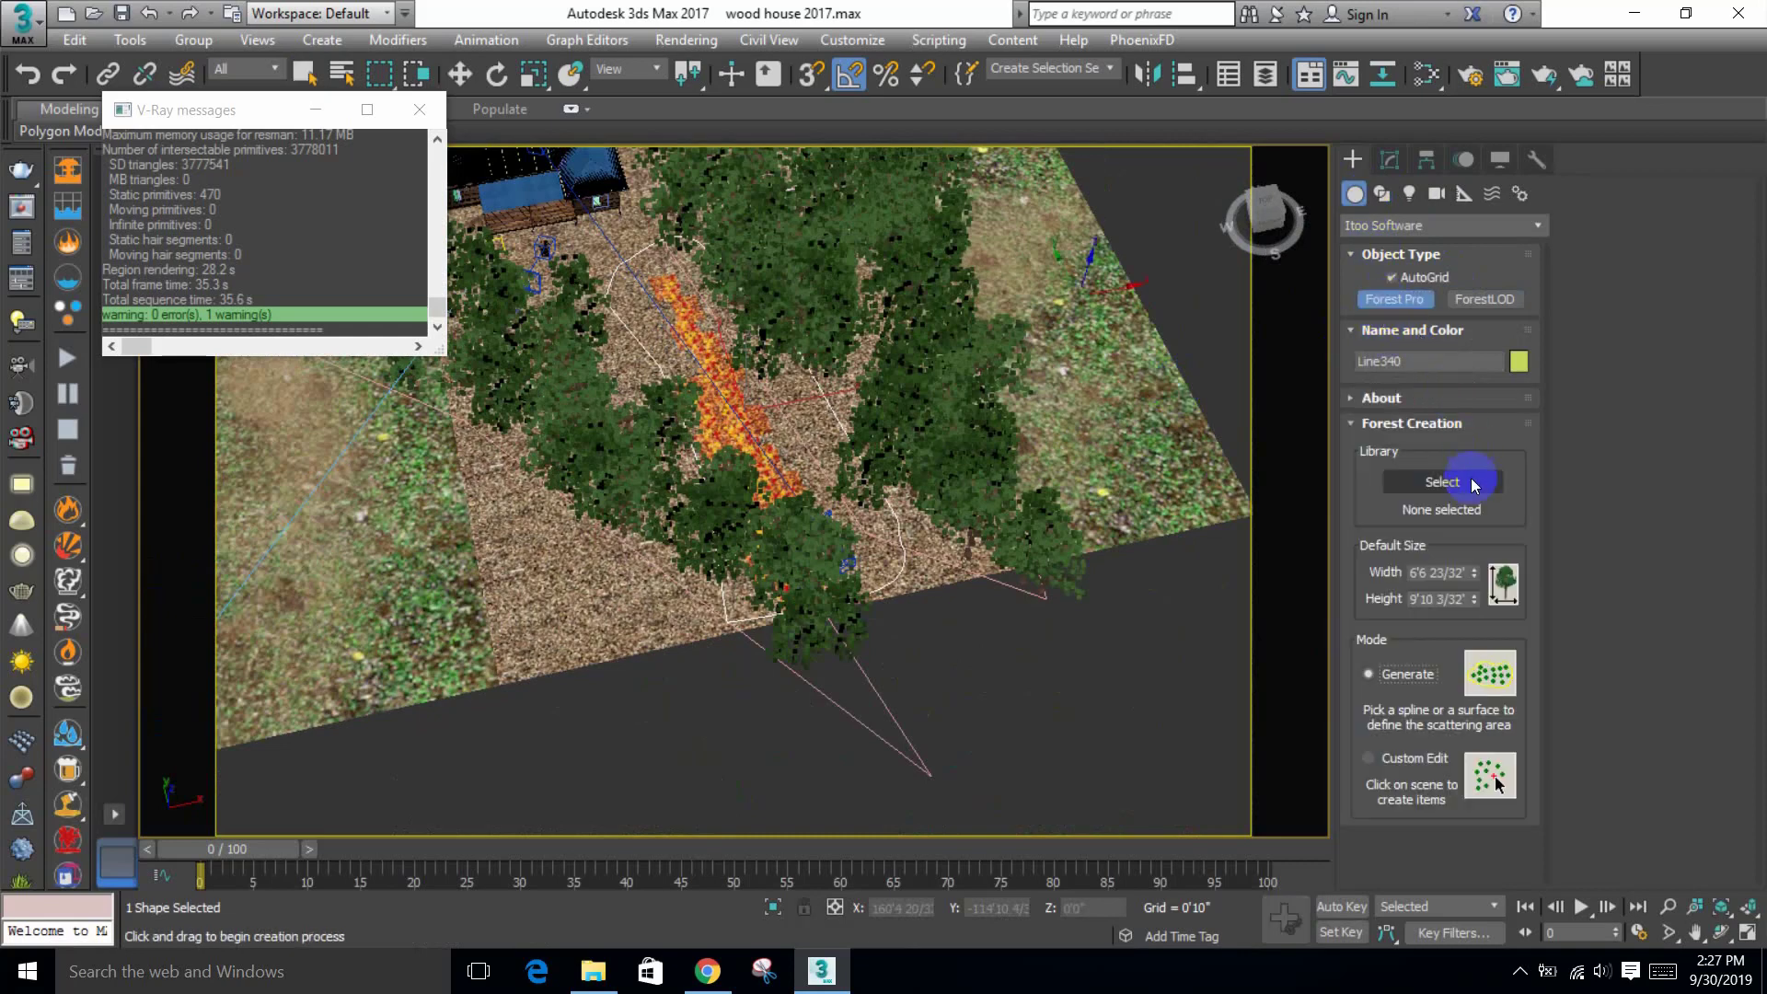
click(1442, 482)
click(489, 361)
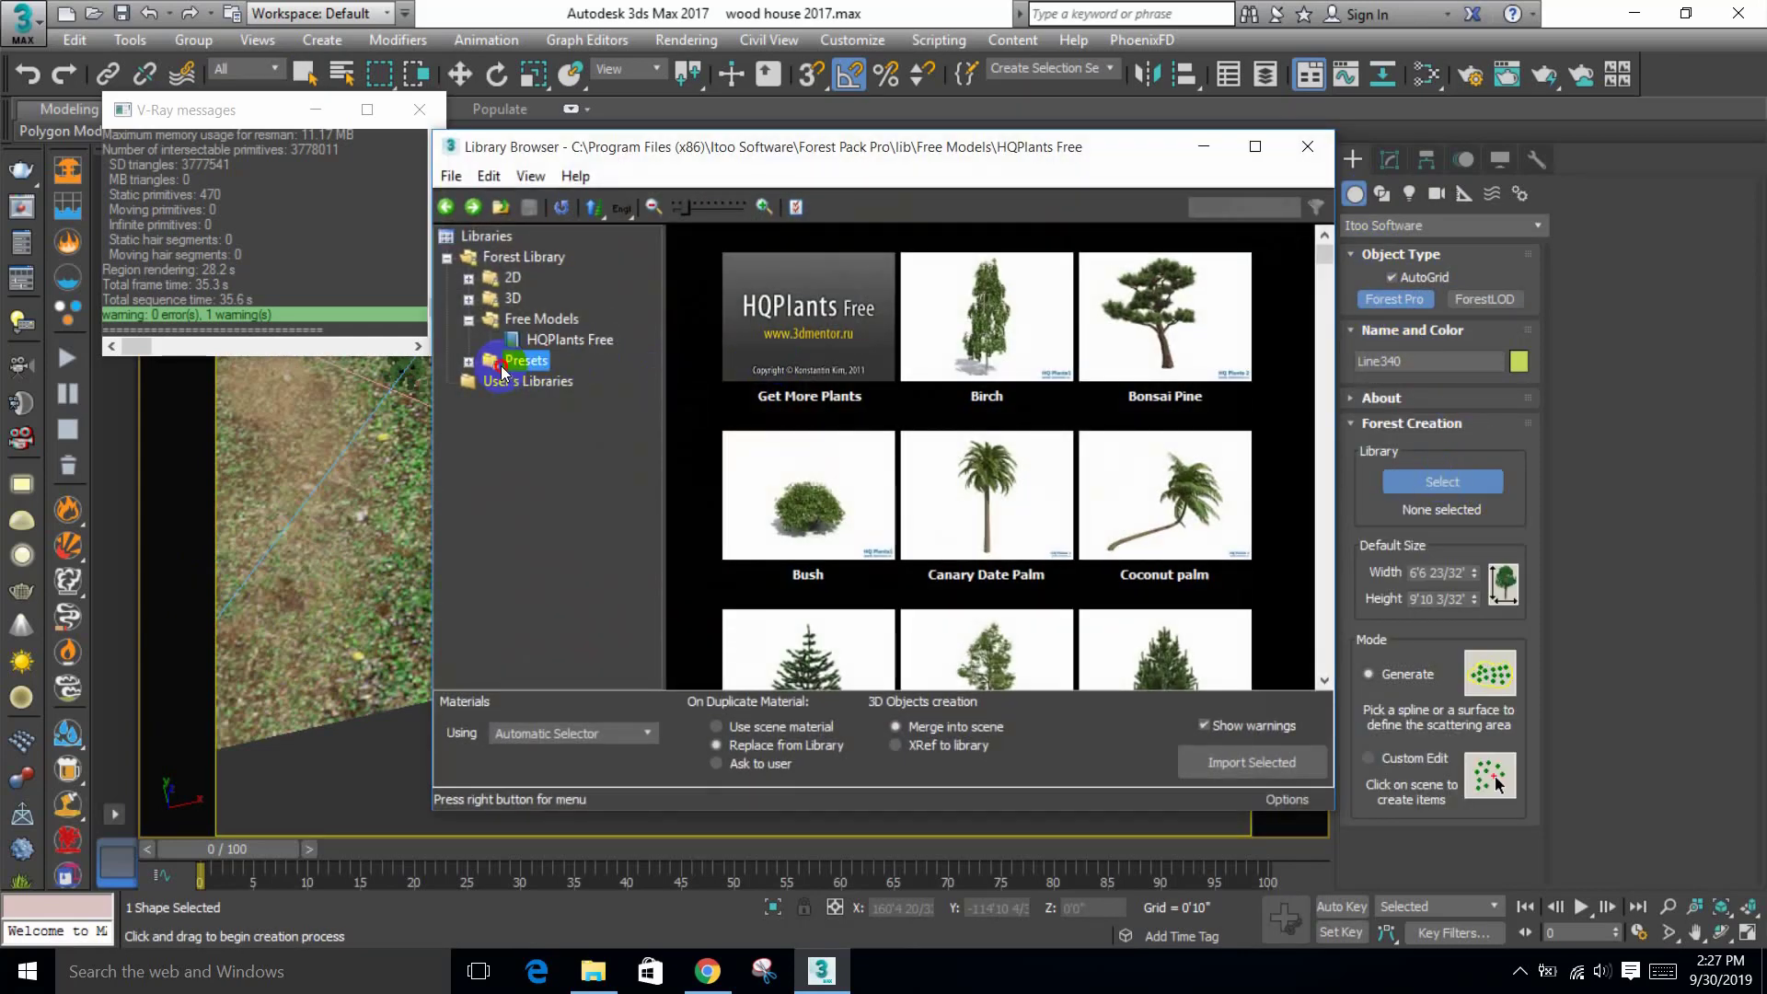
click(469, 362)
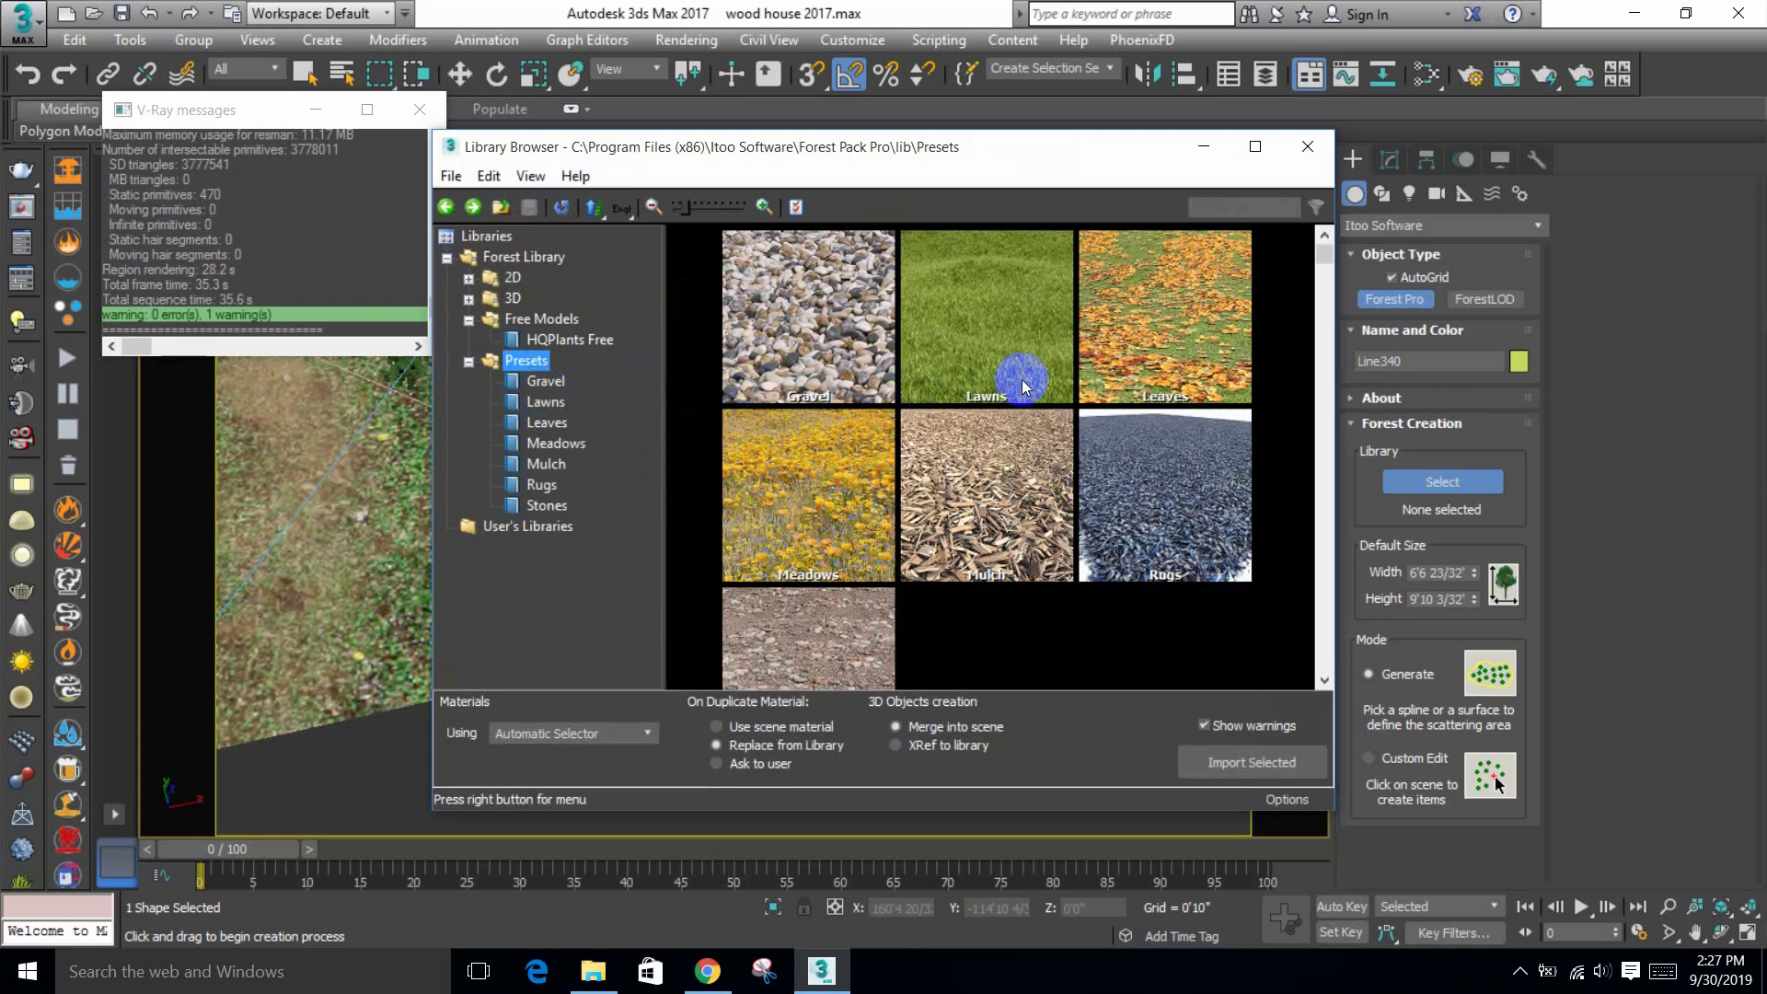
double_click(1126, 348)
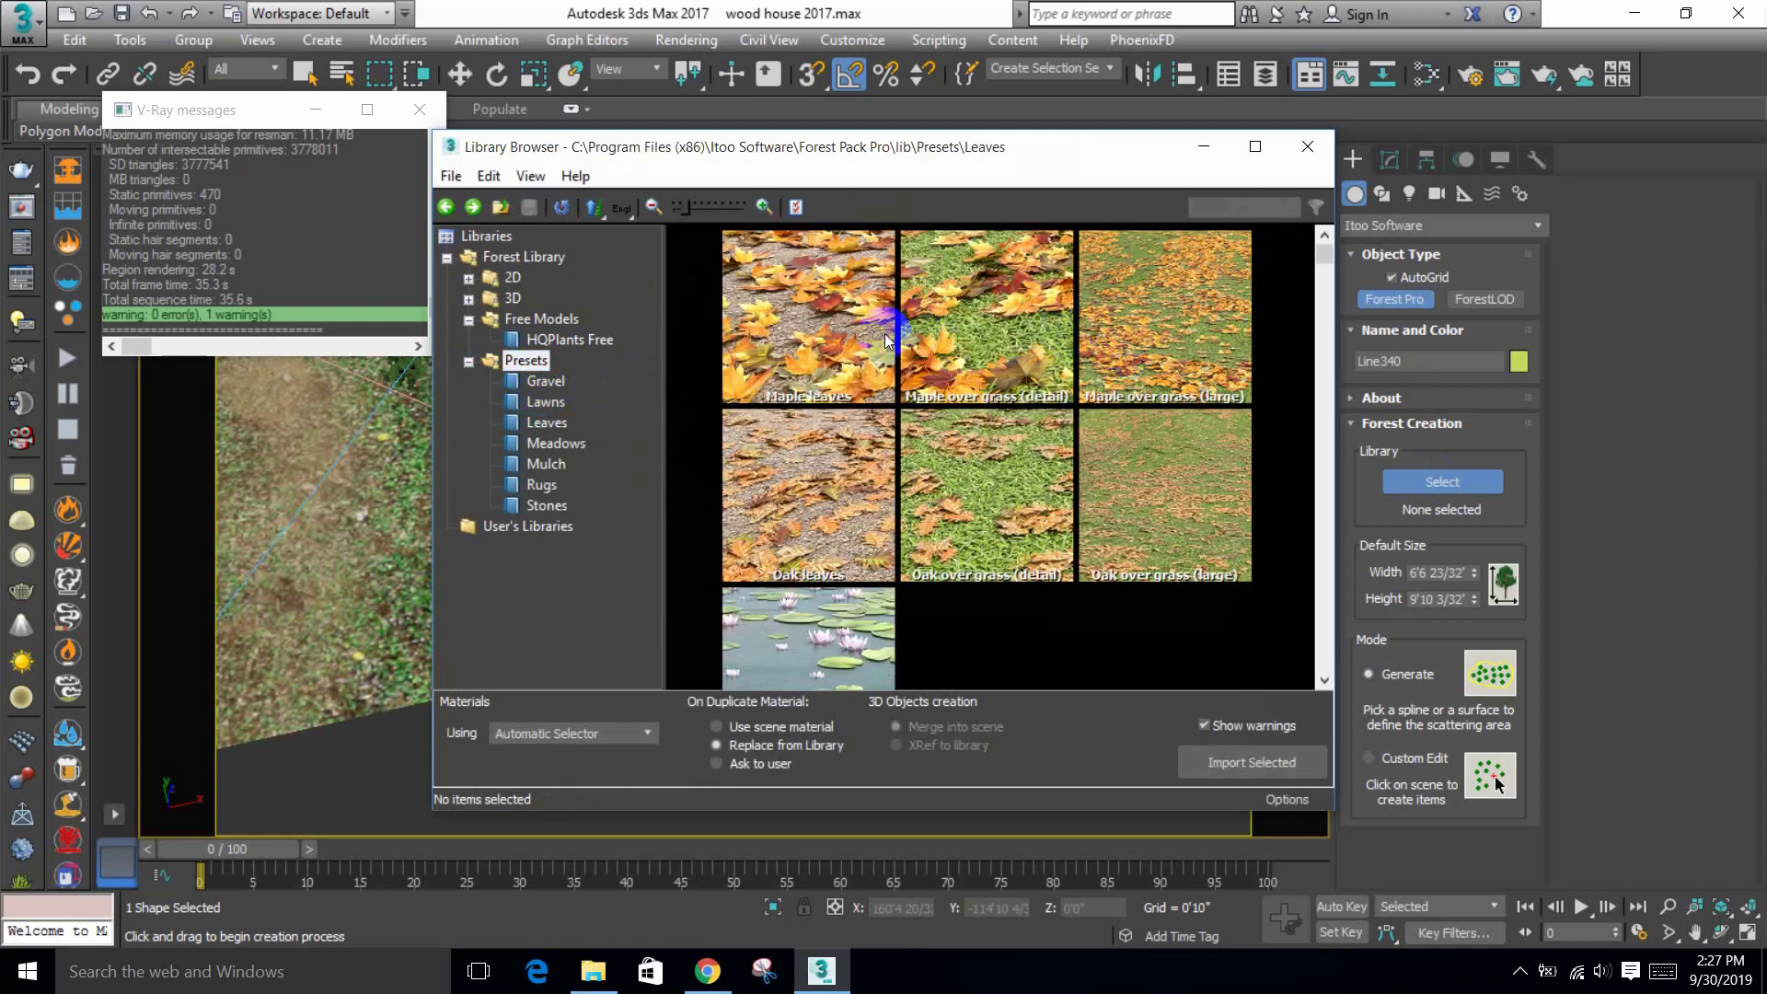
click(801, 348)
double_click(801, 348)
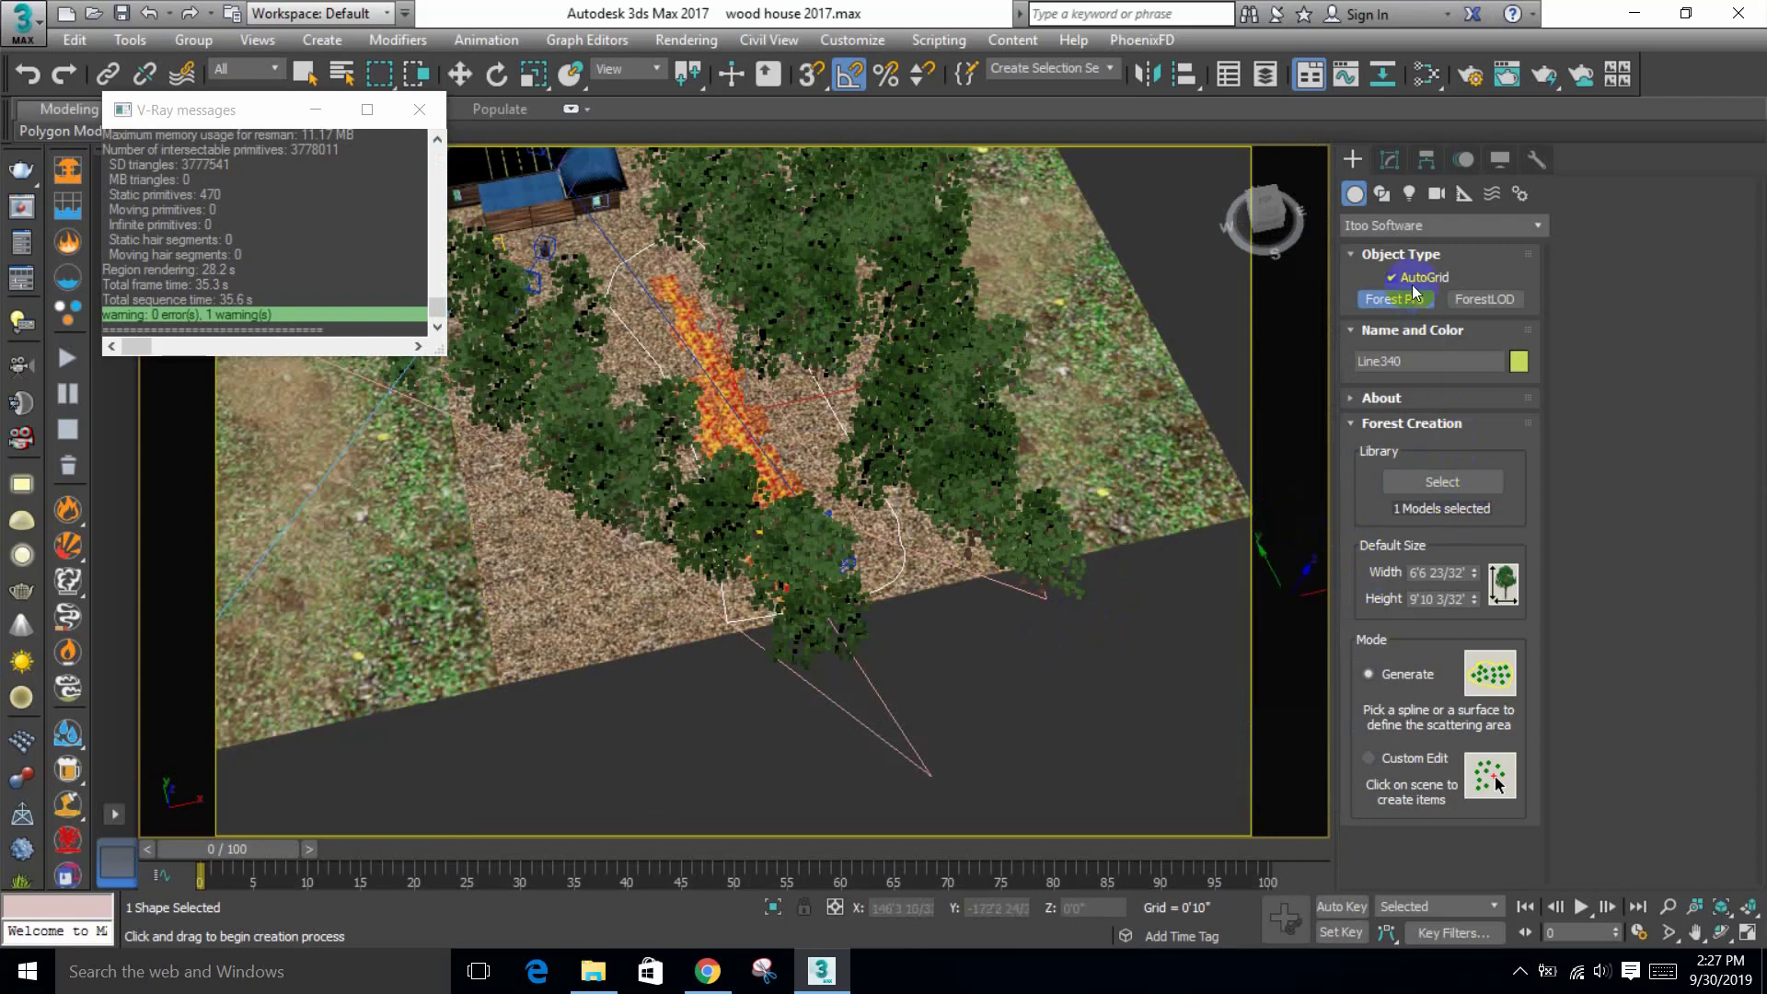
scroll(919, 540, up, 8)
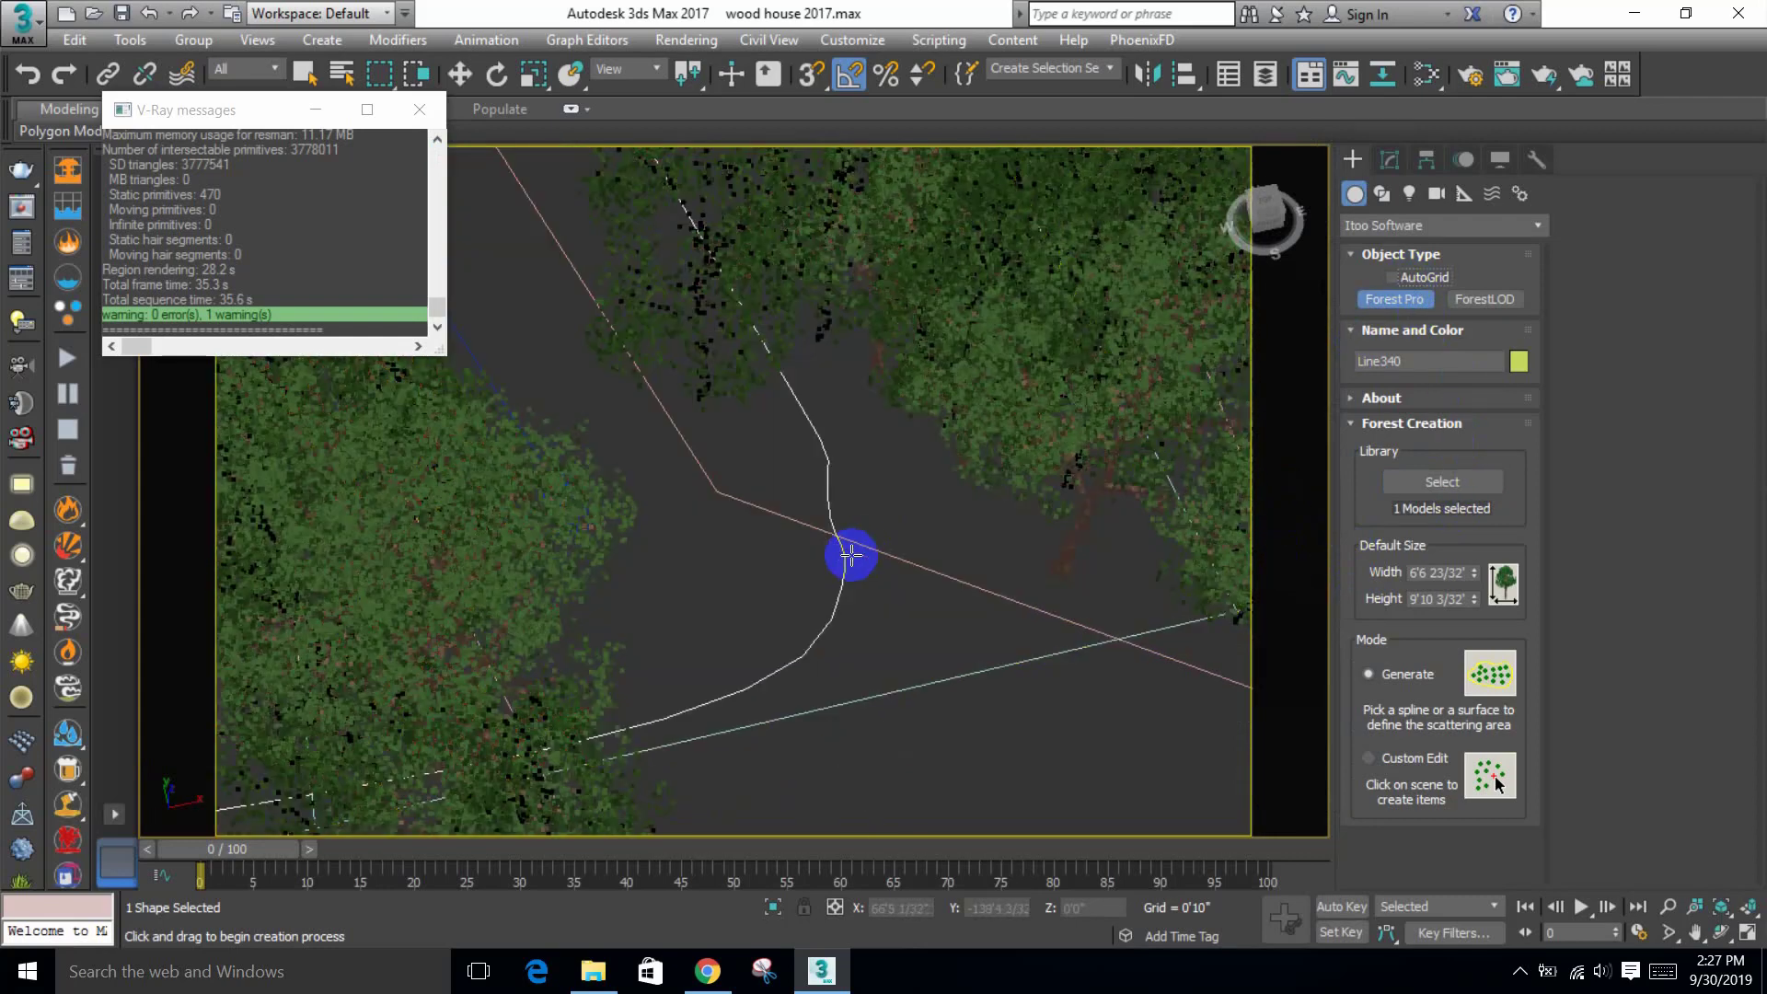
Step: Scatter the maple leaves inside the closed trail spline, rescaling the XRef objects to the system unit scale
click(838, 560)
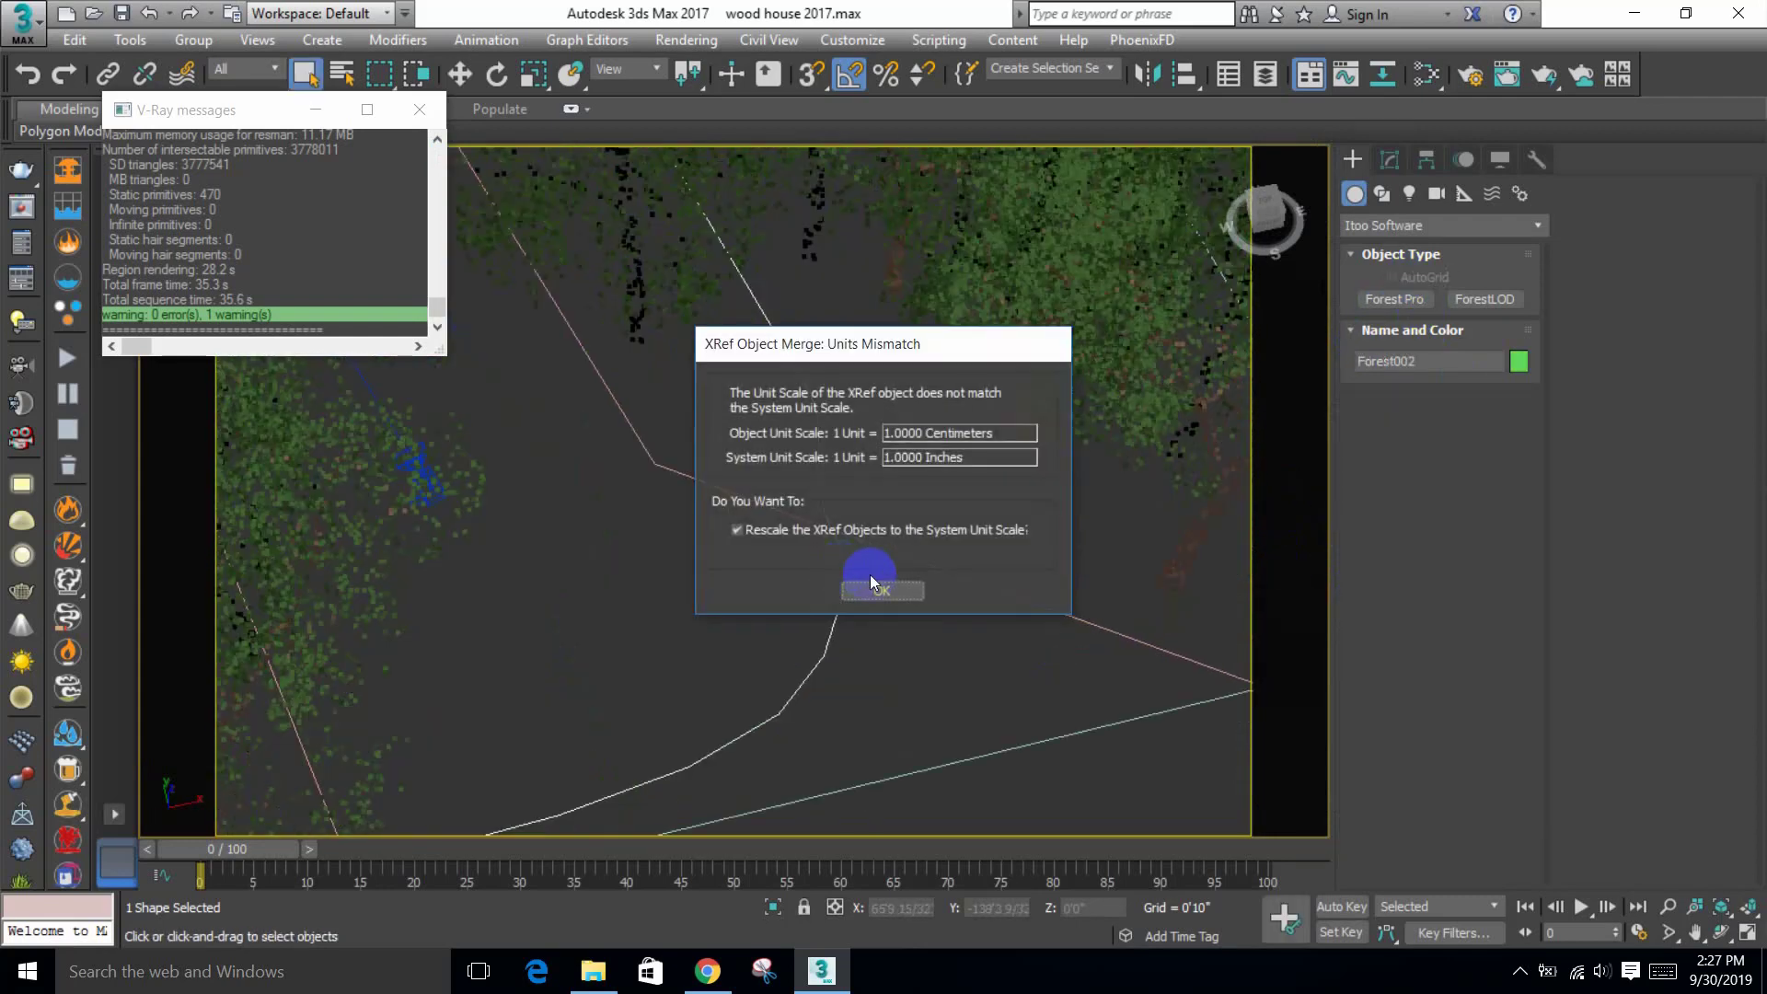
click(897, 593)
click(898, 594)
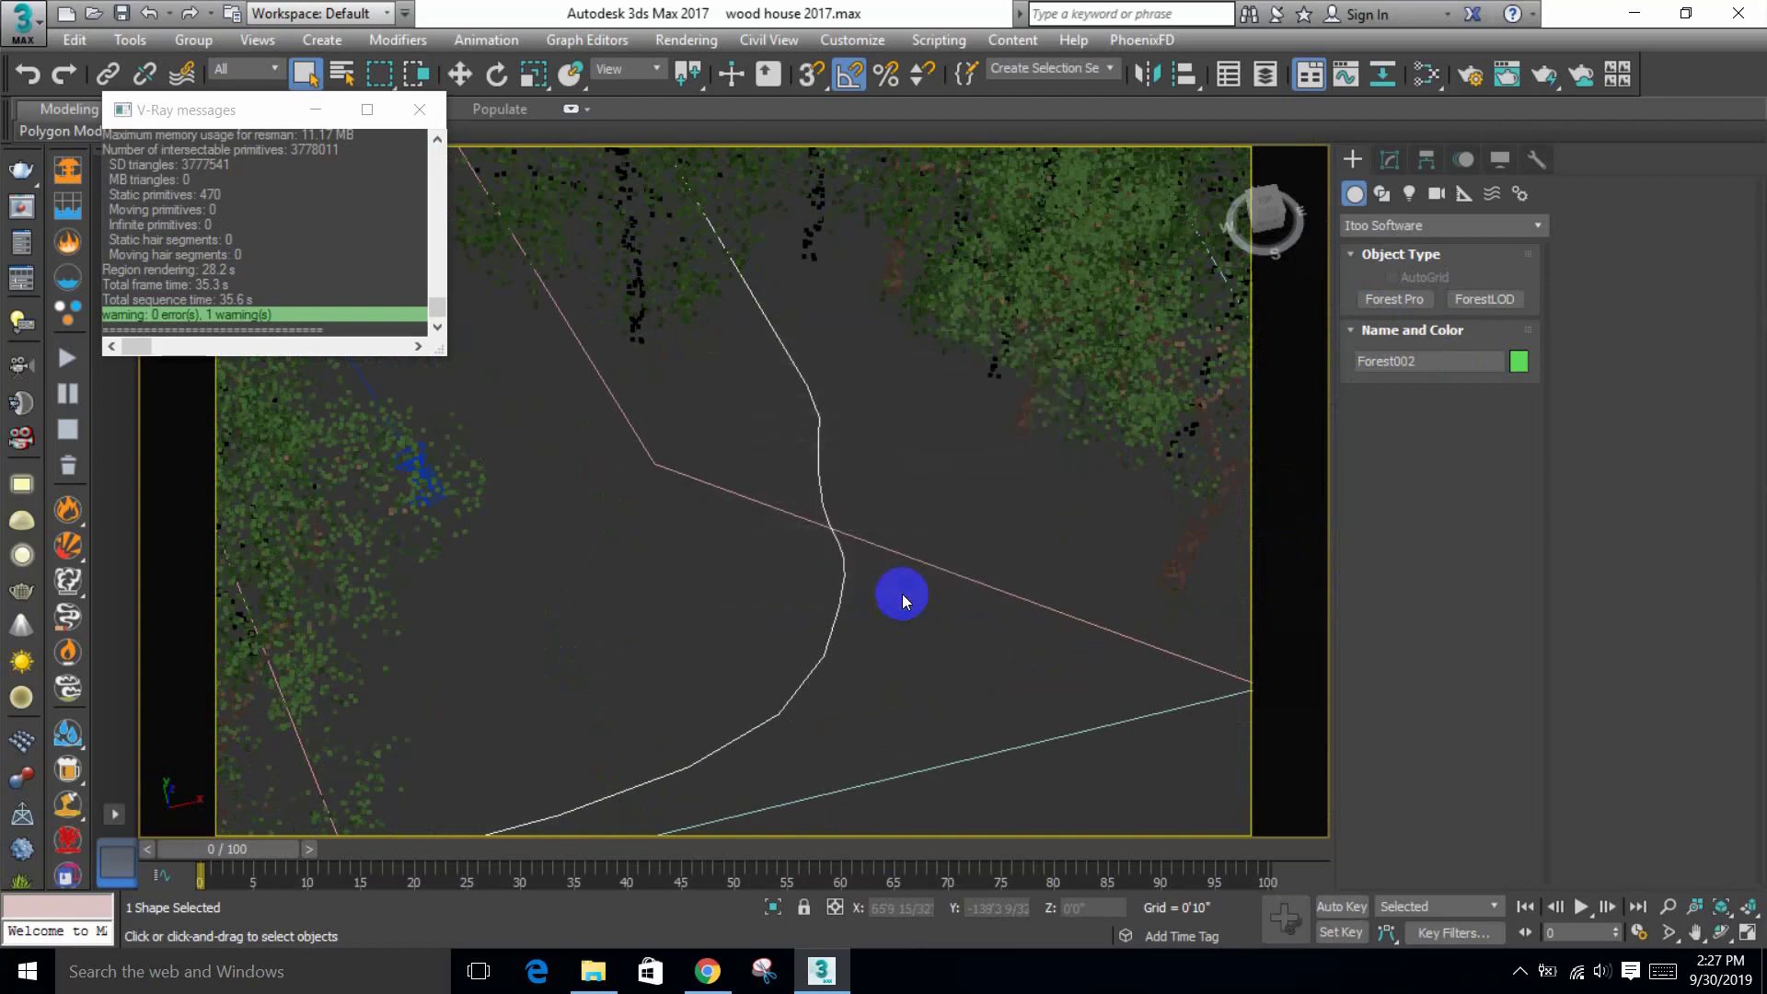
alt+middle_drag(845, 599, 824, 566)
Step: Look through the scene cameras and set the viewport to PhysCamera001, which frames the whole house
key(c)
key(Down)
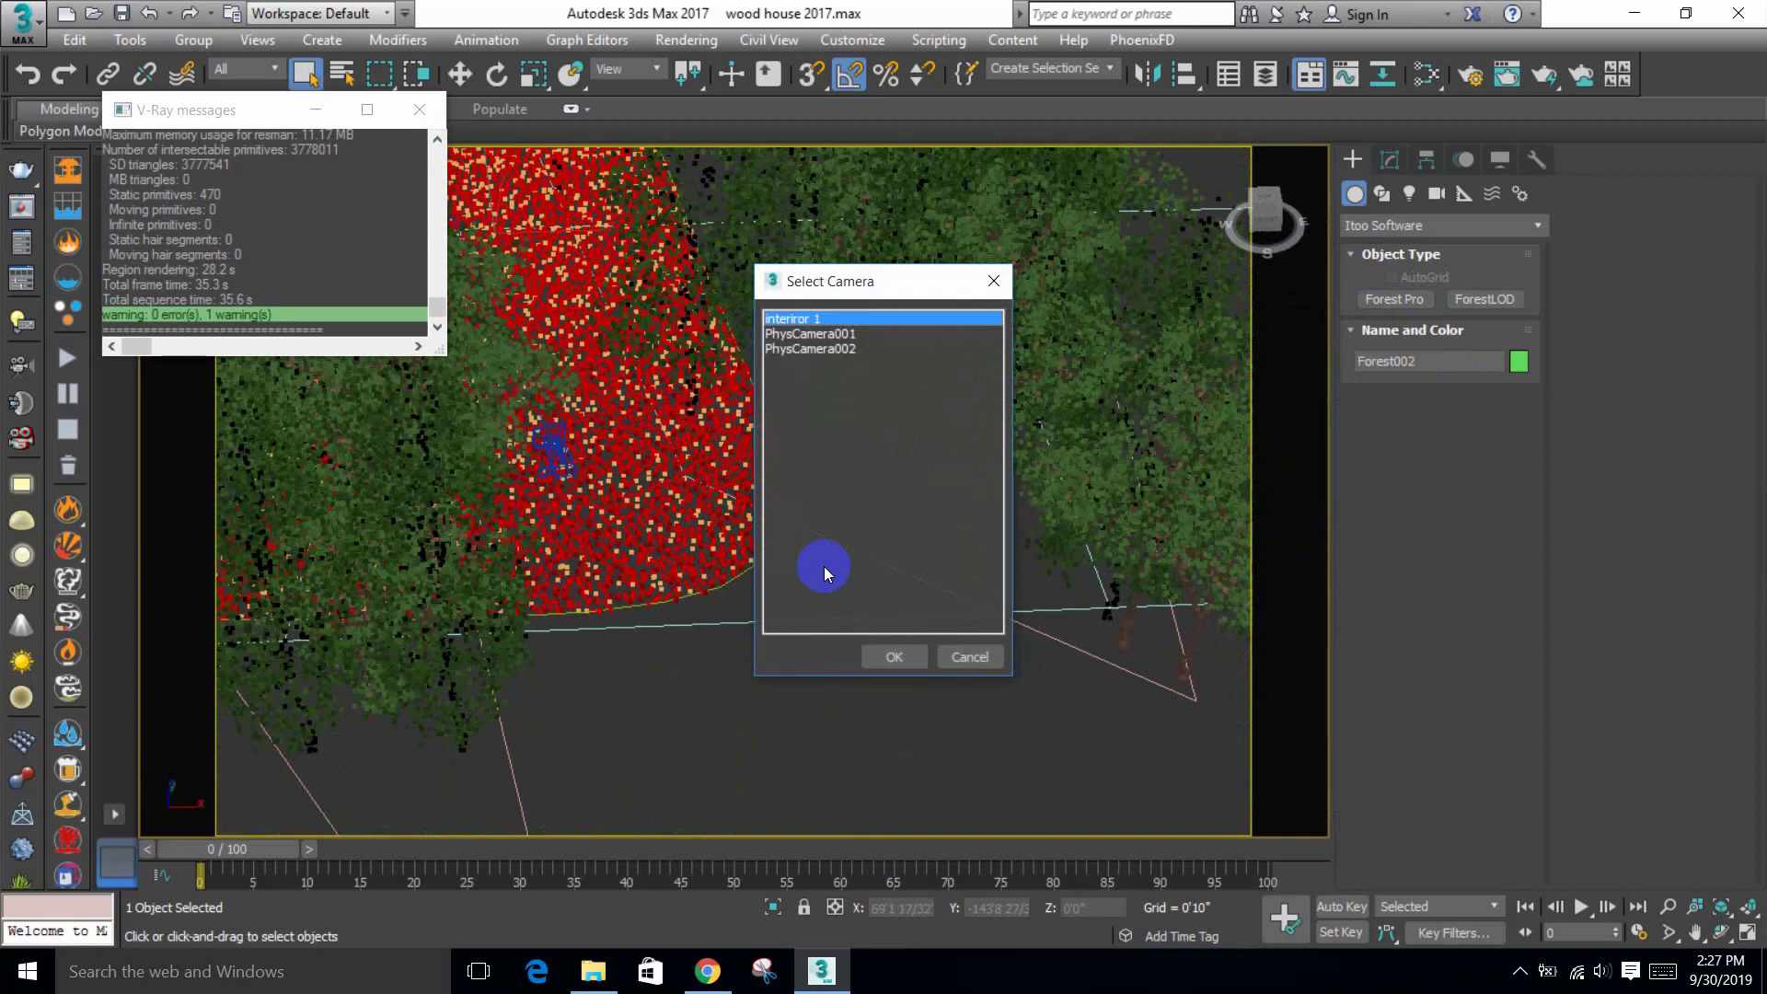
key(Down)
key(Down)
key(Return)
key(c)
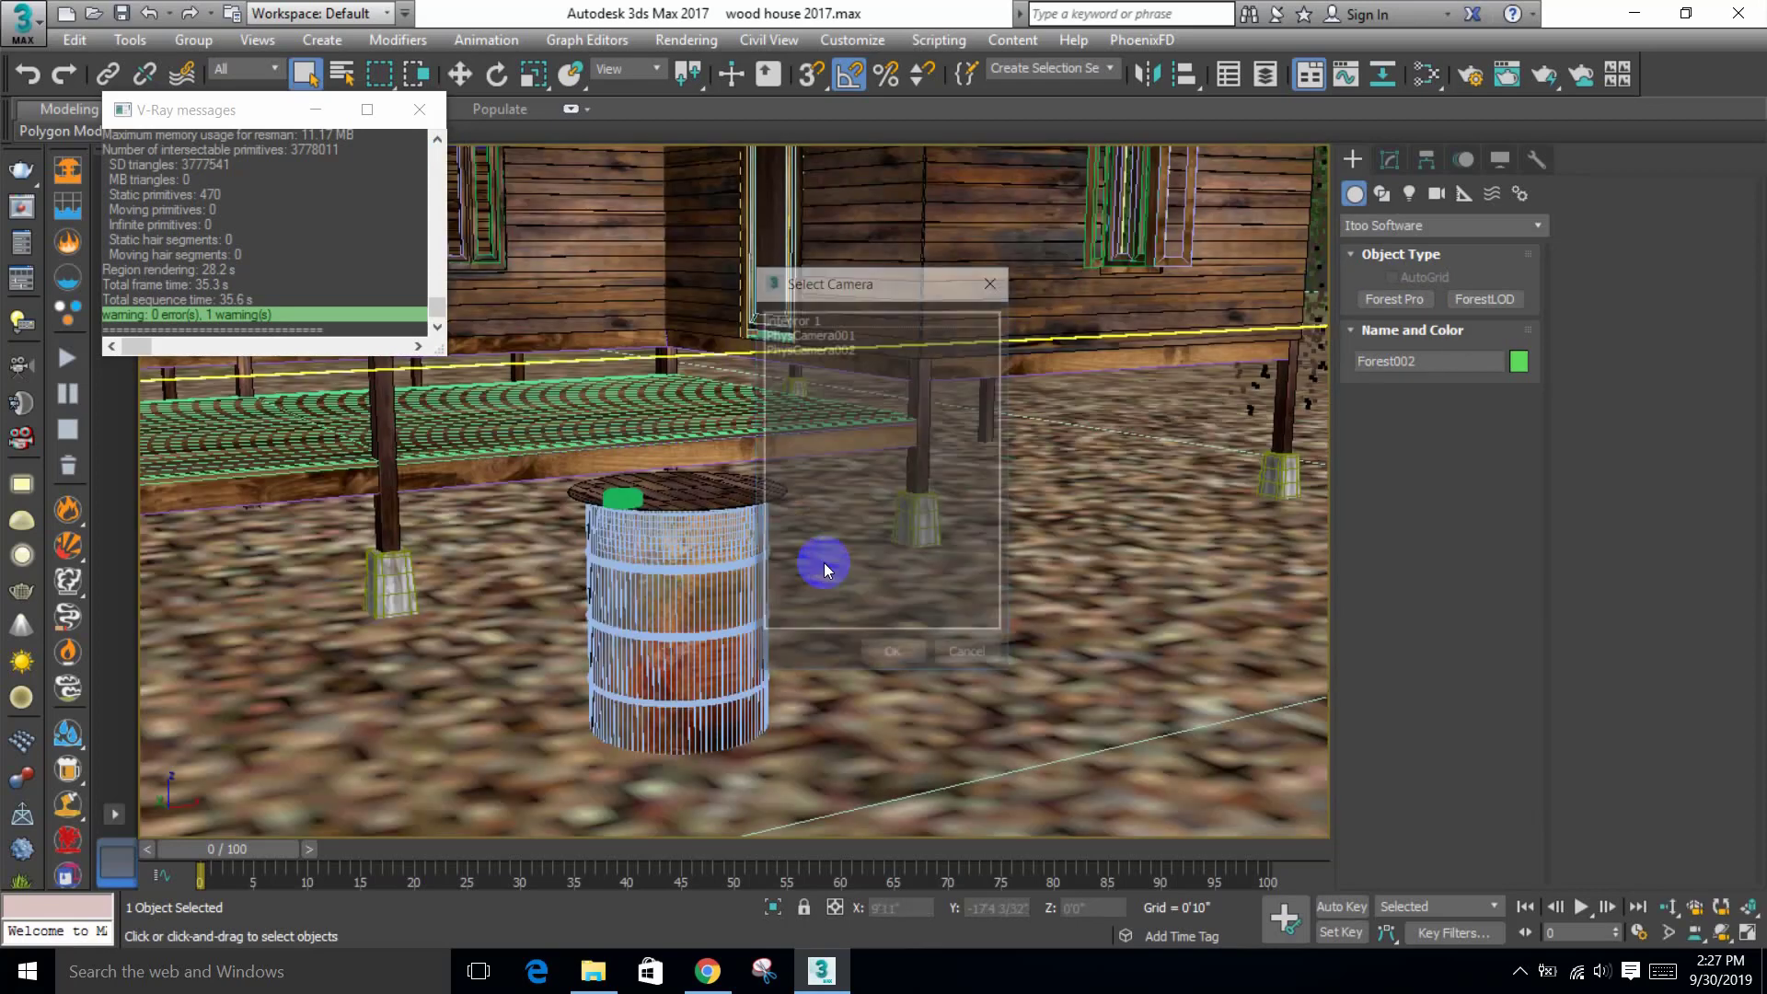
key(Down)
key(Return)
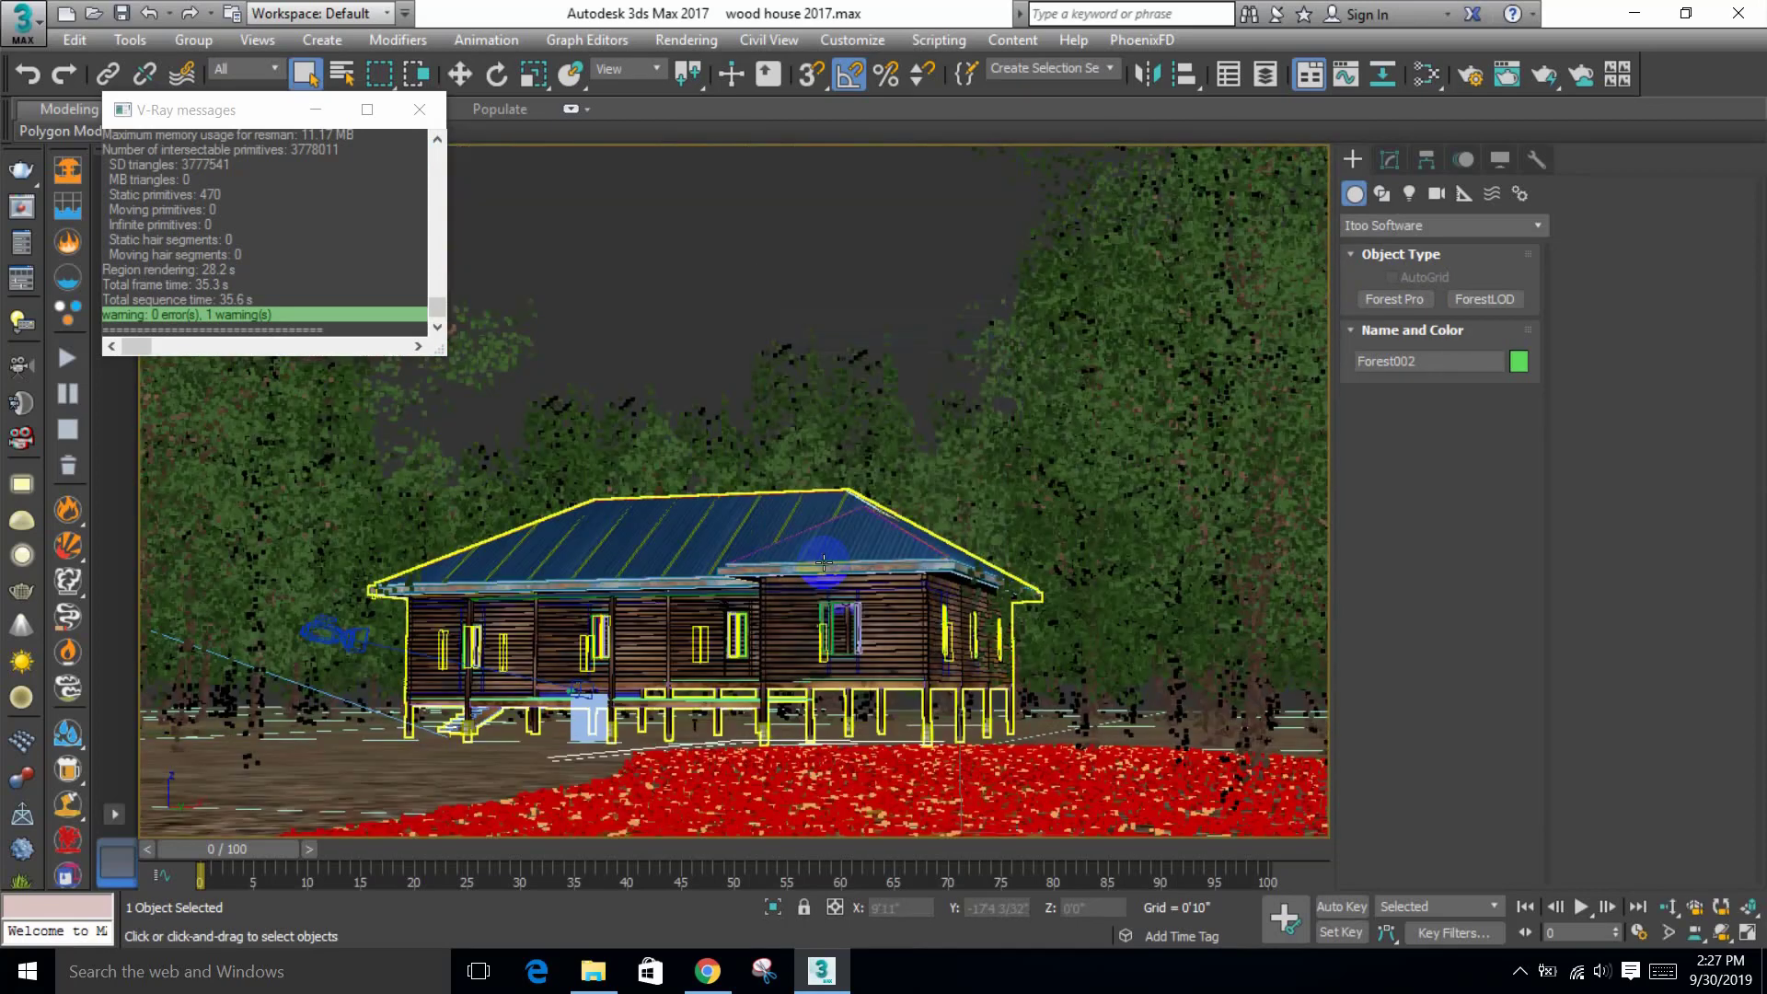
Step: Set the maple-leaf Forest's distribution map X density to about 181'6"
click(1389, 161)
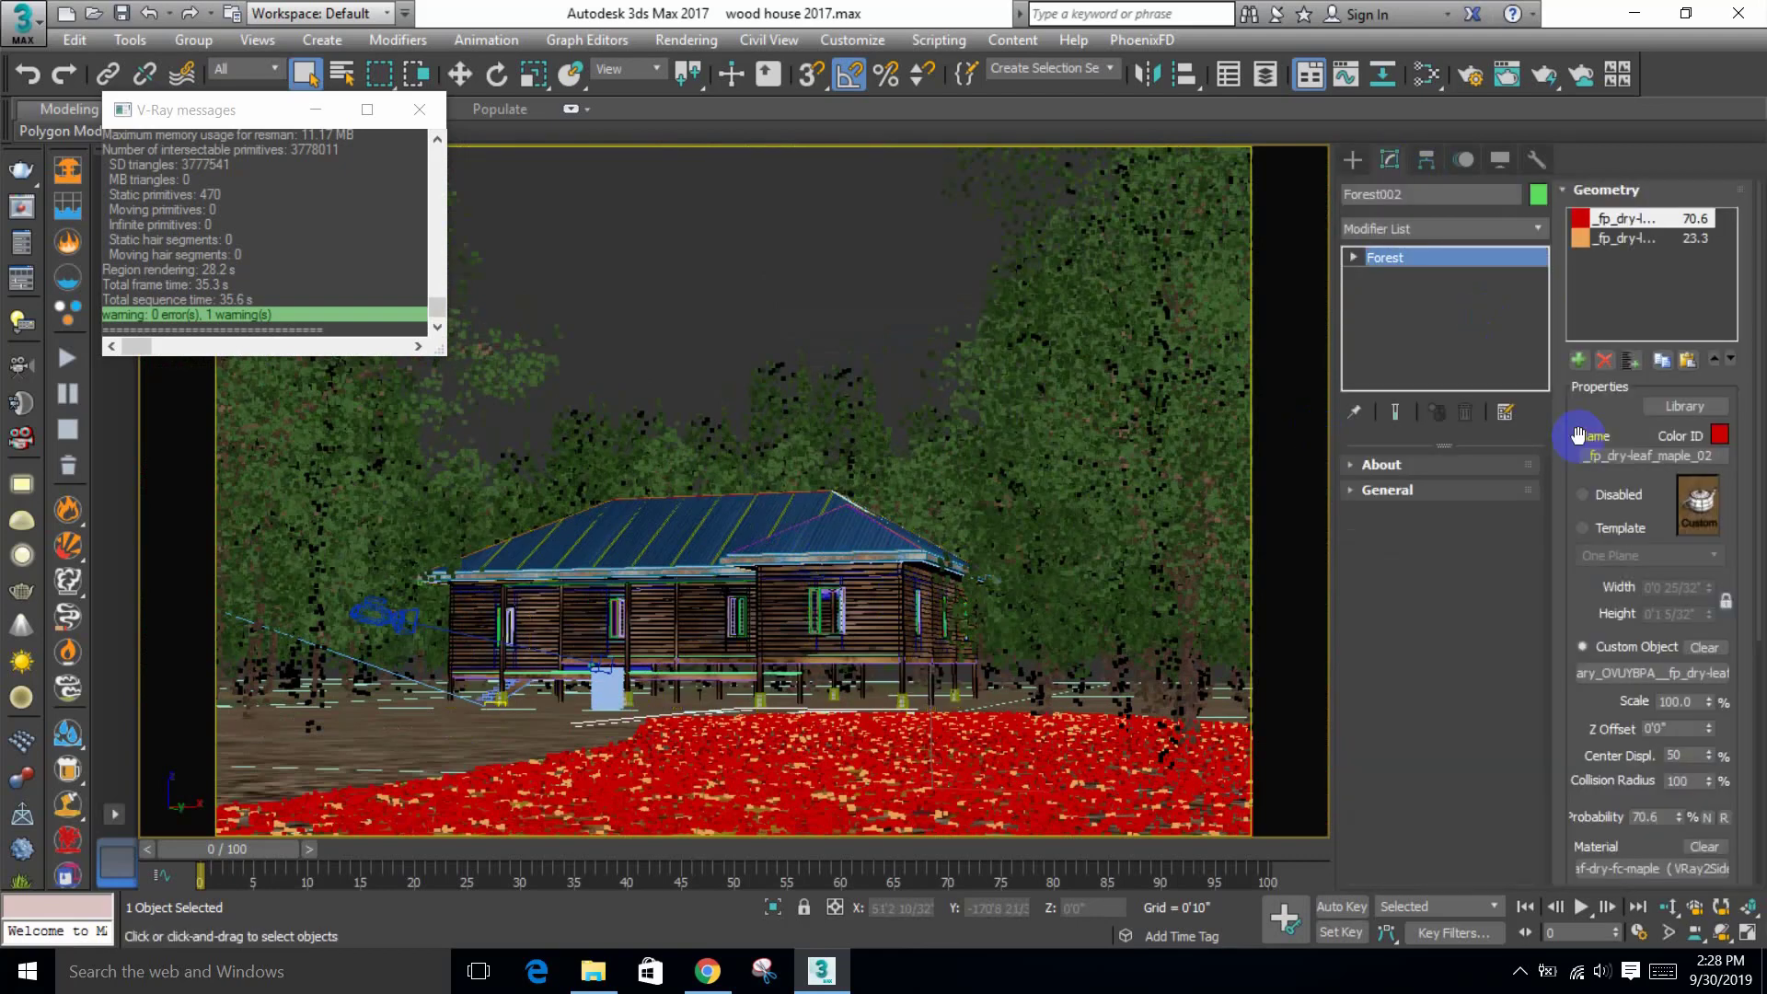
click(1597, 191)
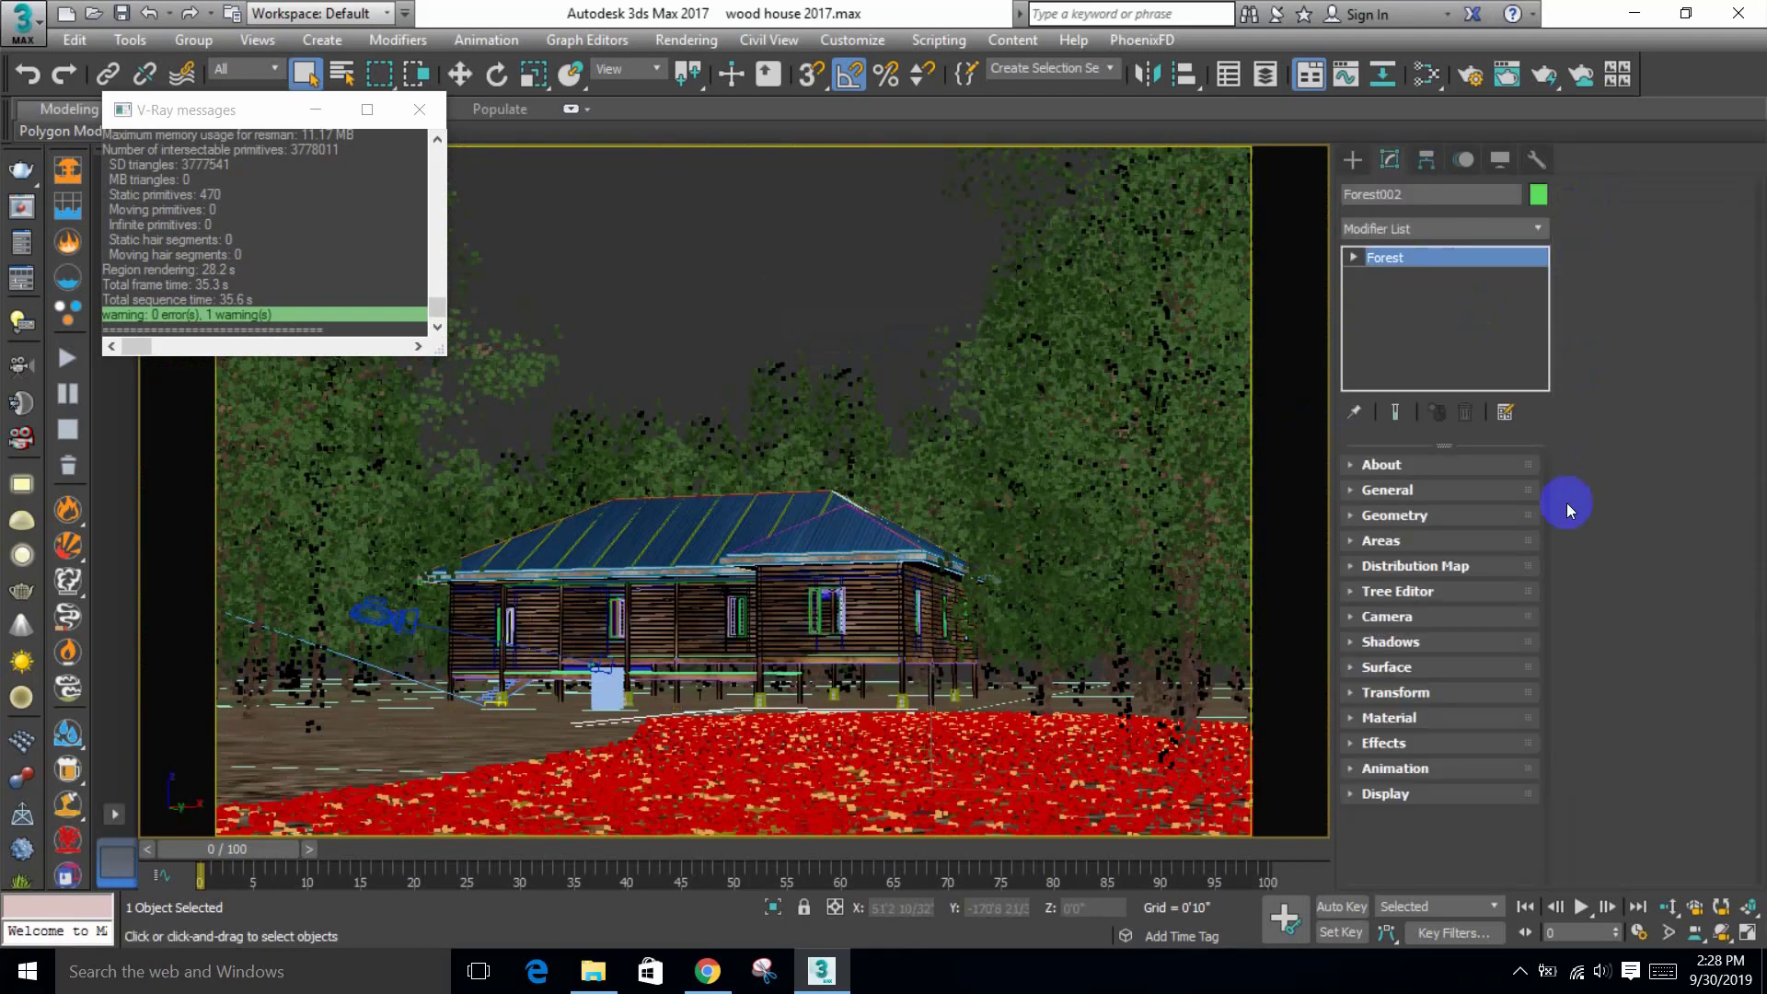
click(1483, 567)
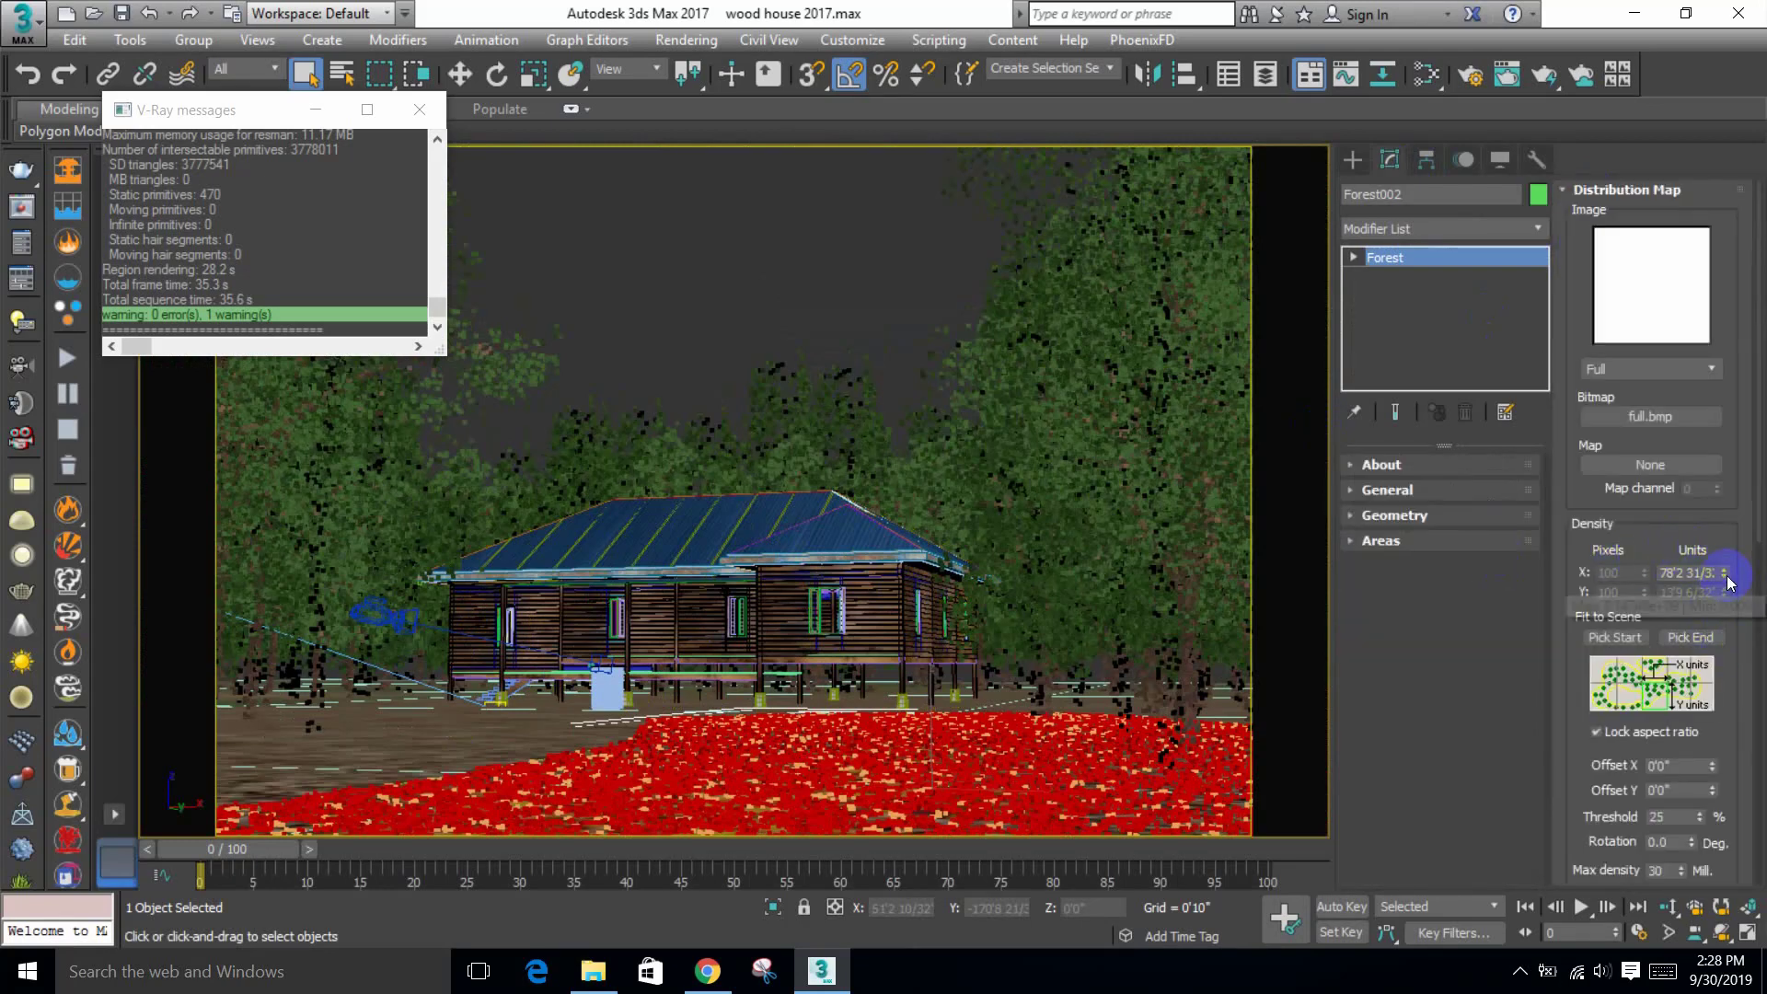
drag(1724, 590, 1714, 497)
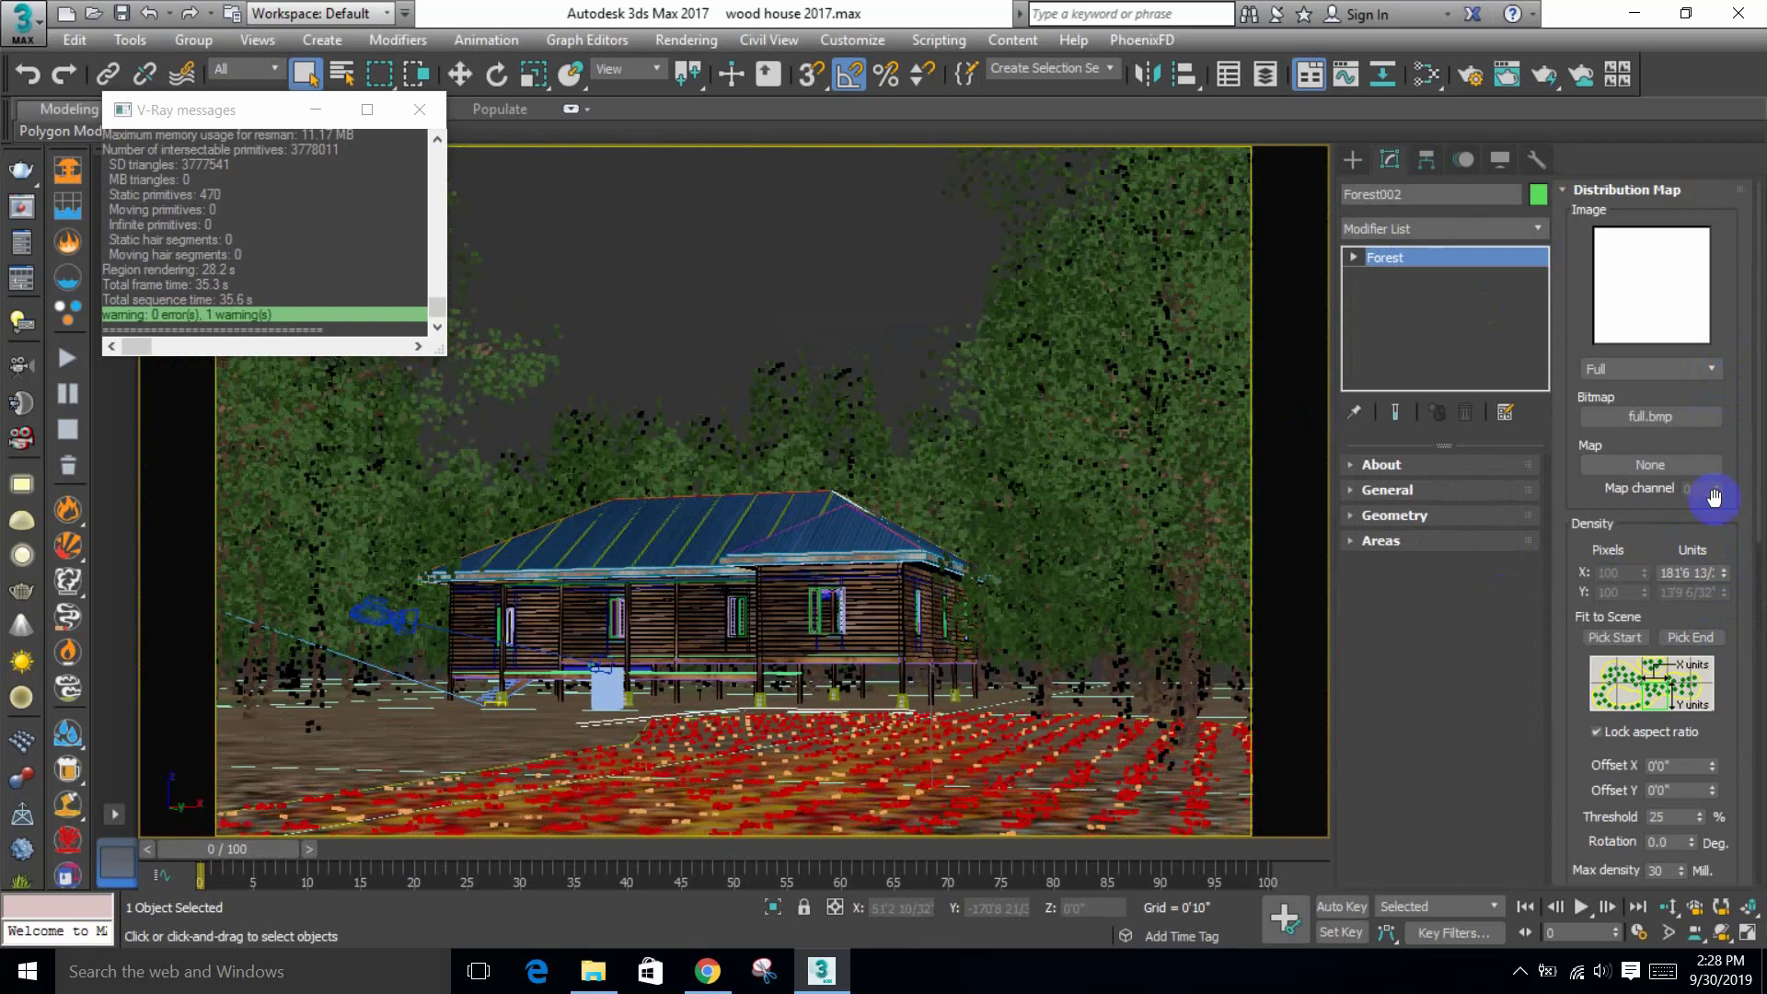
Step: Try the Scattered and Very Scattered distribution maps for the leaves, with an X density of 16'4 1/32"
click(1622, 370)
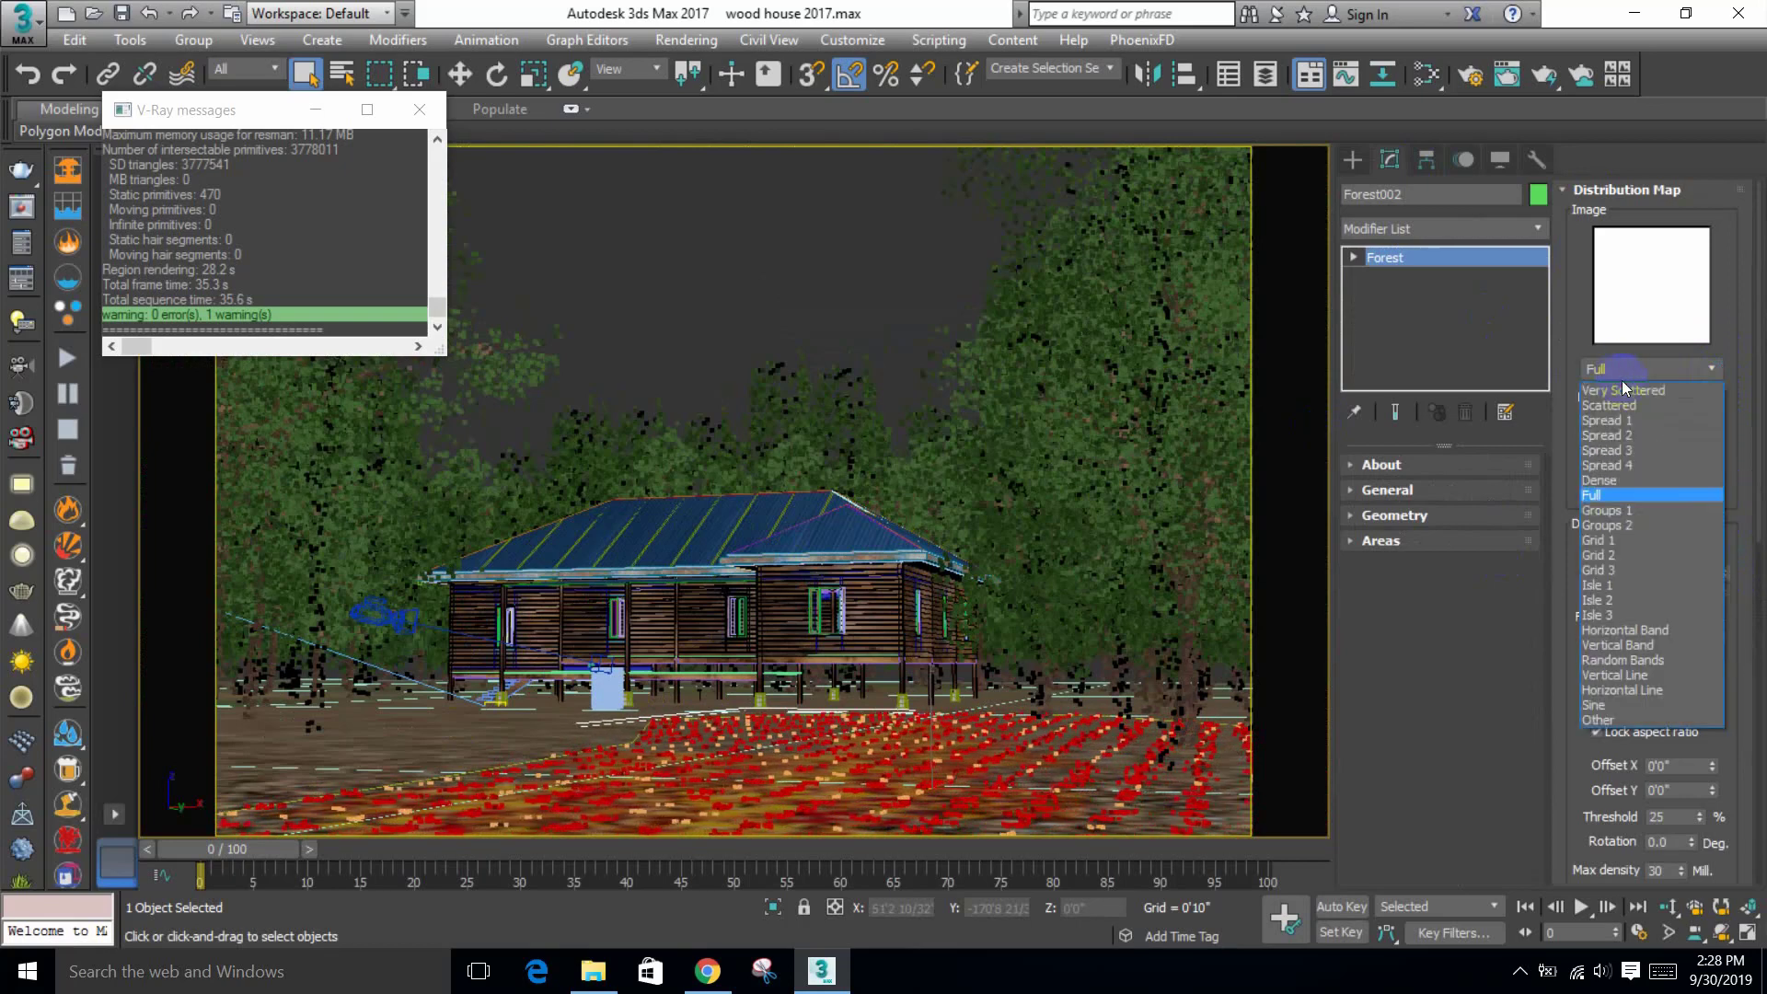
click(1630, 408)
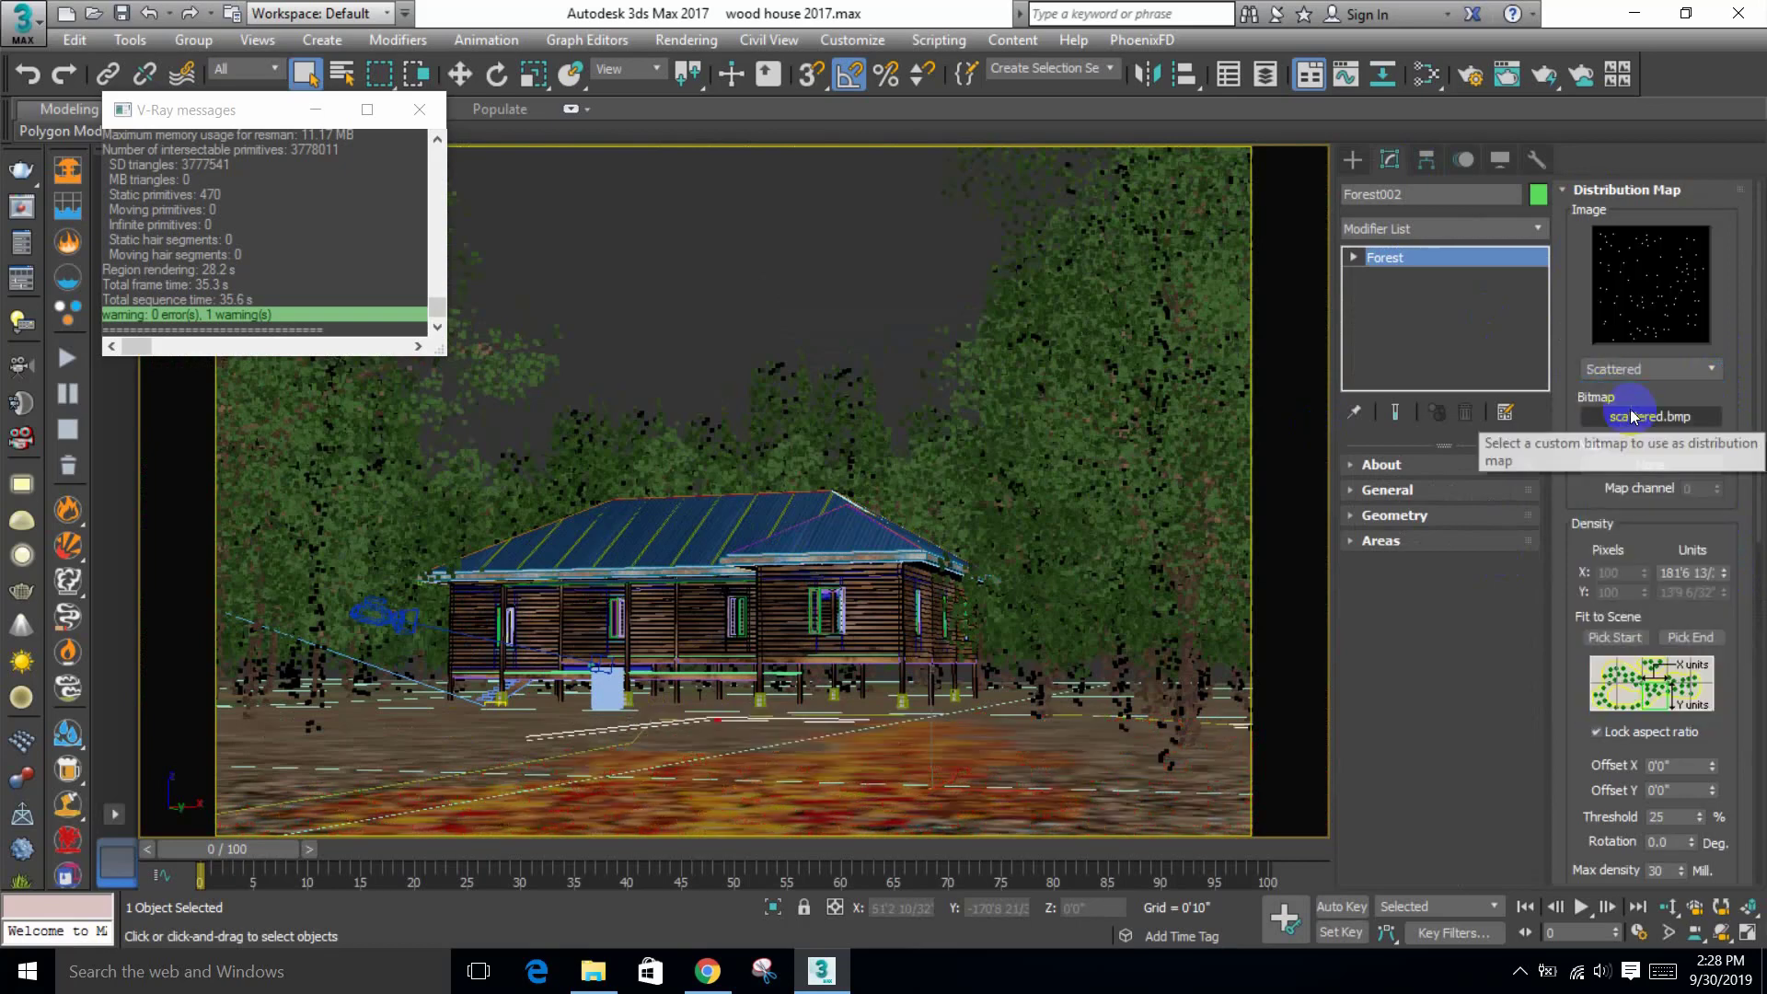
drag(1722, 578, 1724, 667)
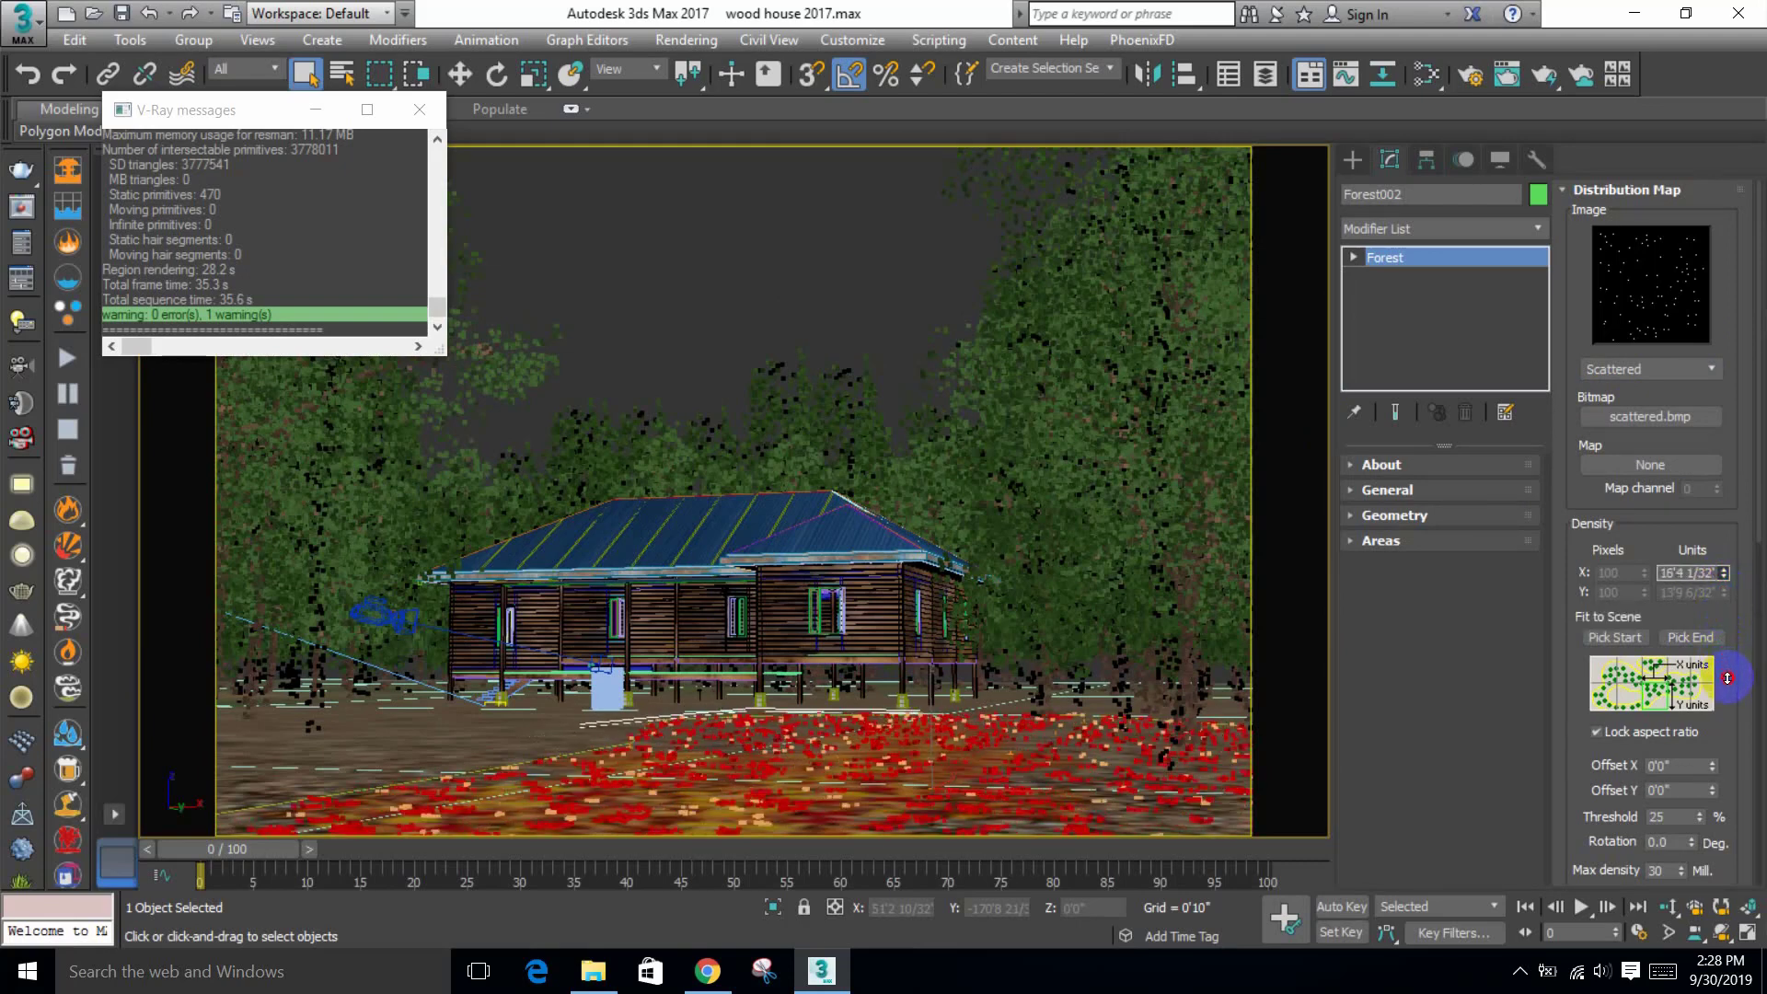
click(1658, 370)
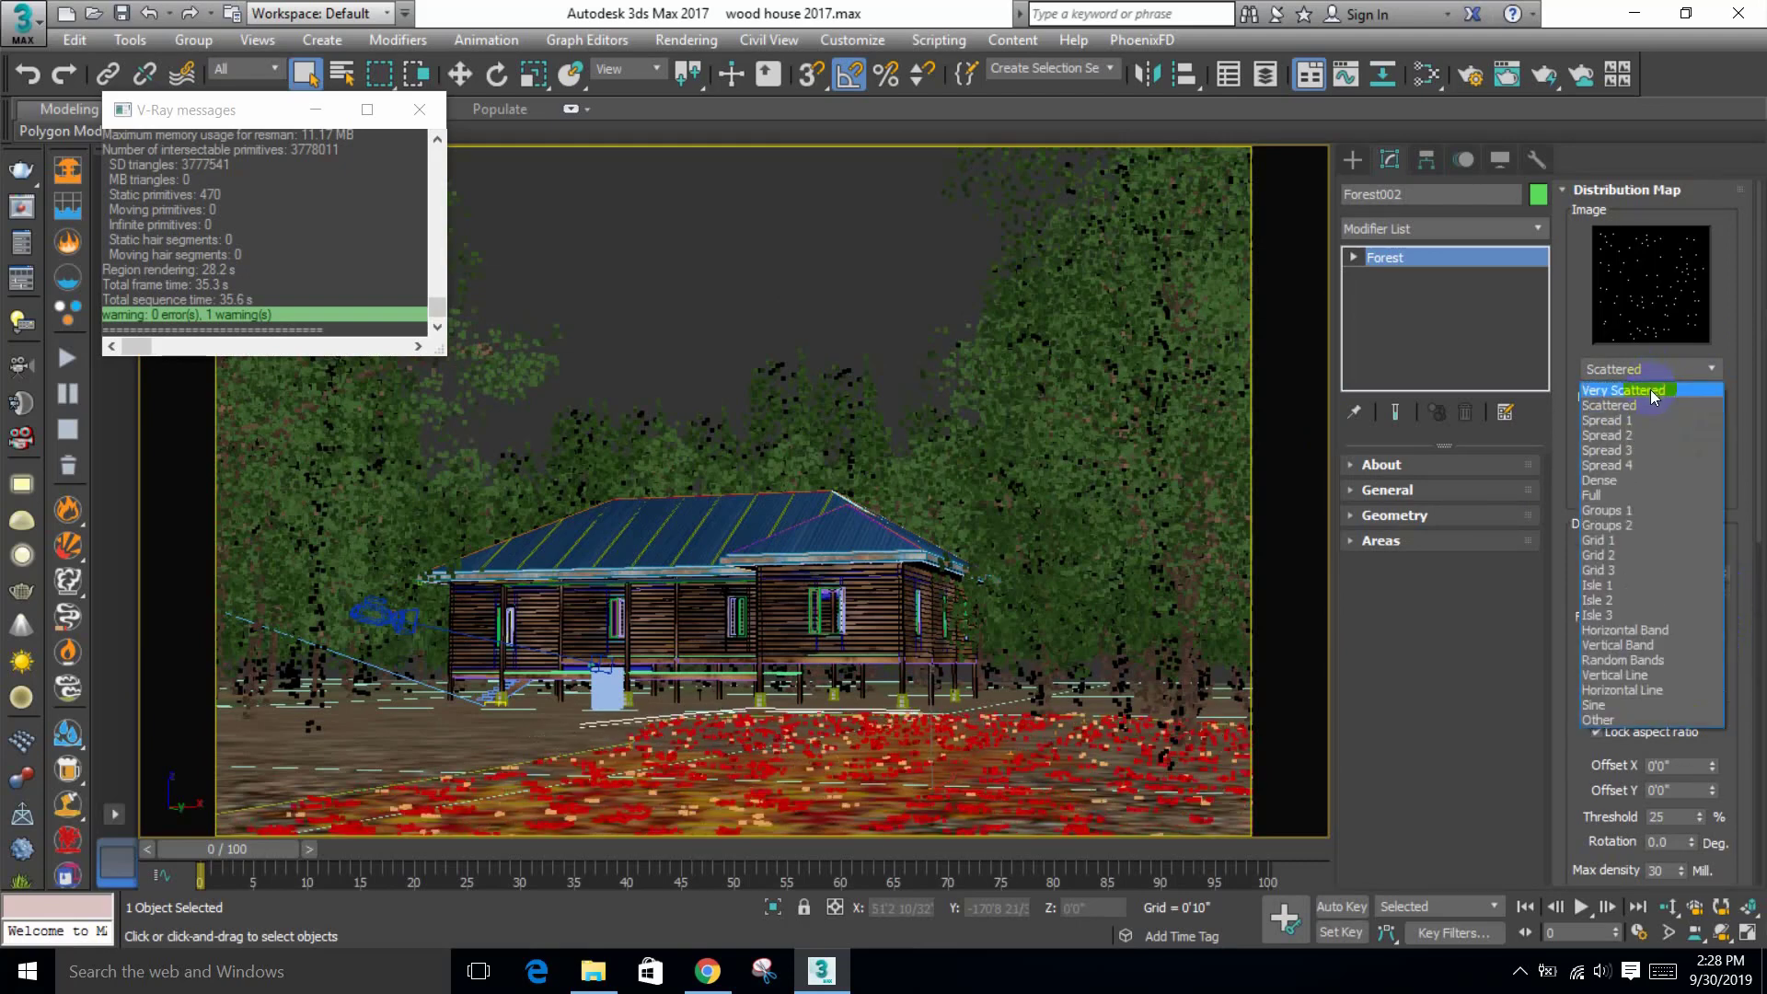
click(1649, 391)
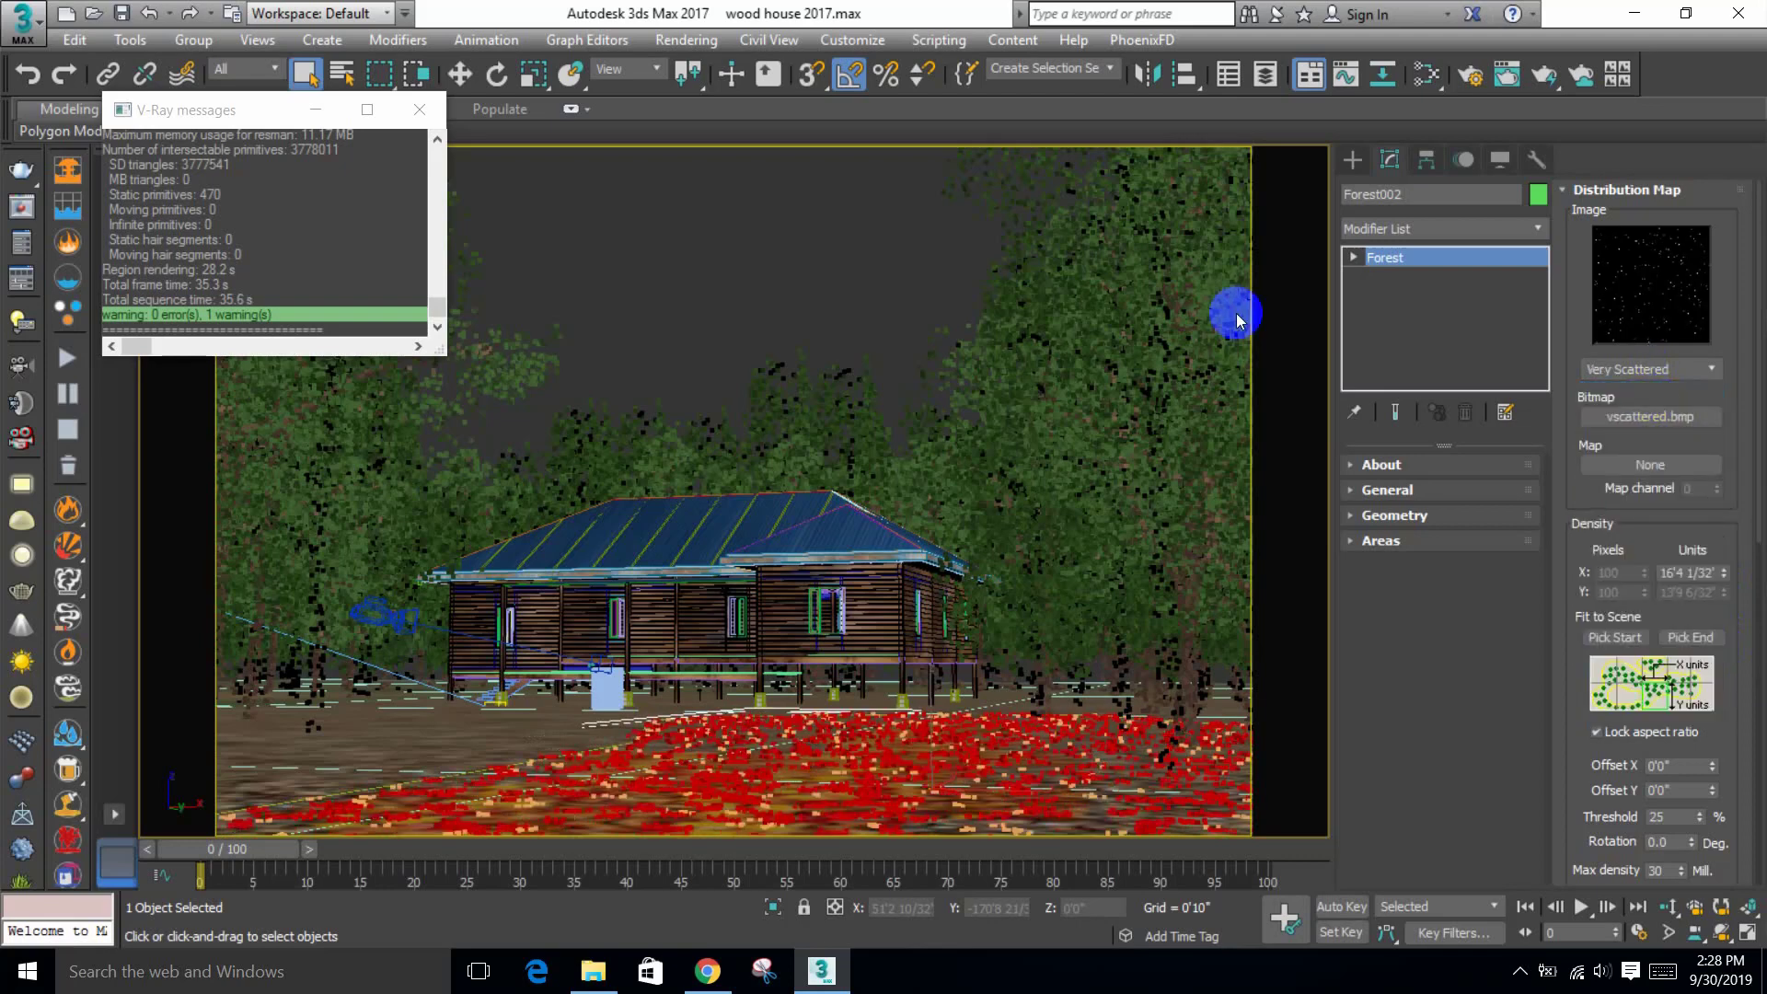
Step: Save the scene, render the house camera view with V-Ray and close the frame buffer
click(114, 15)
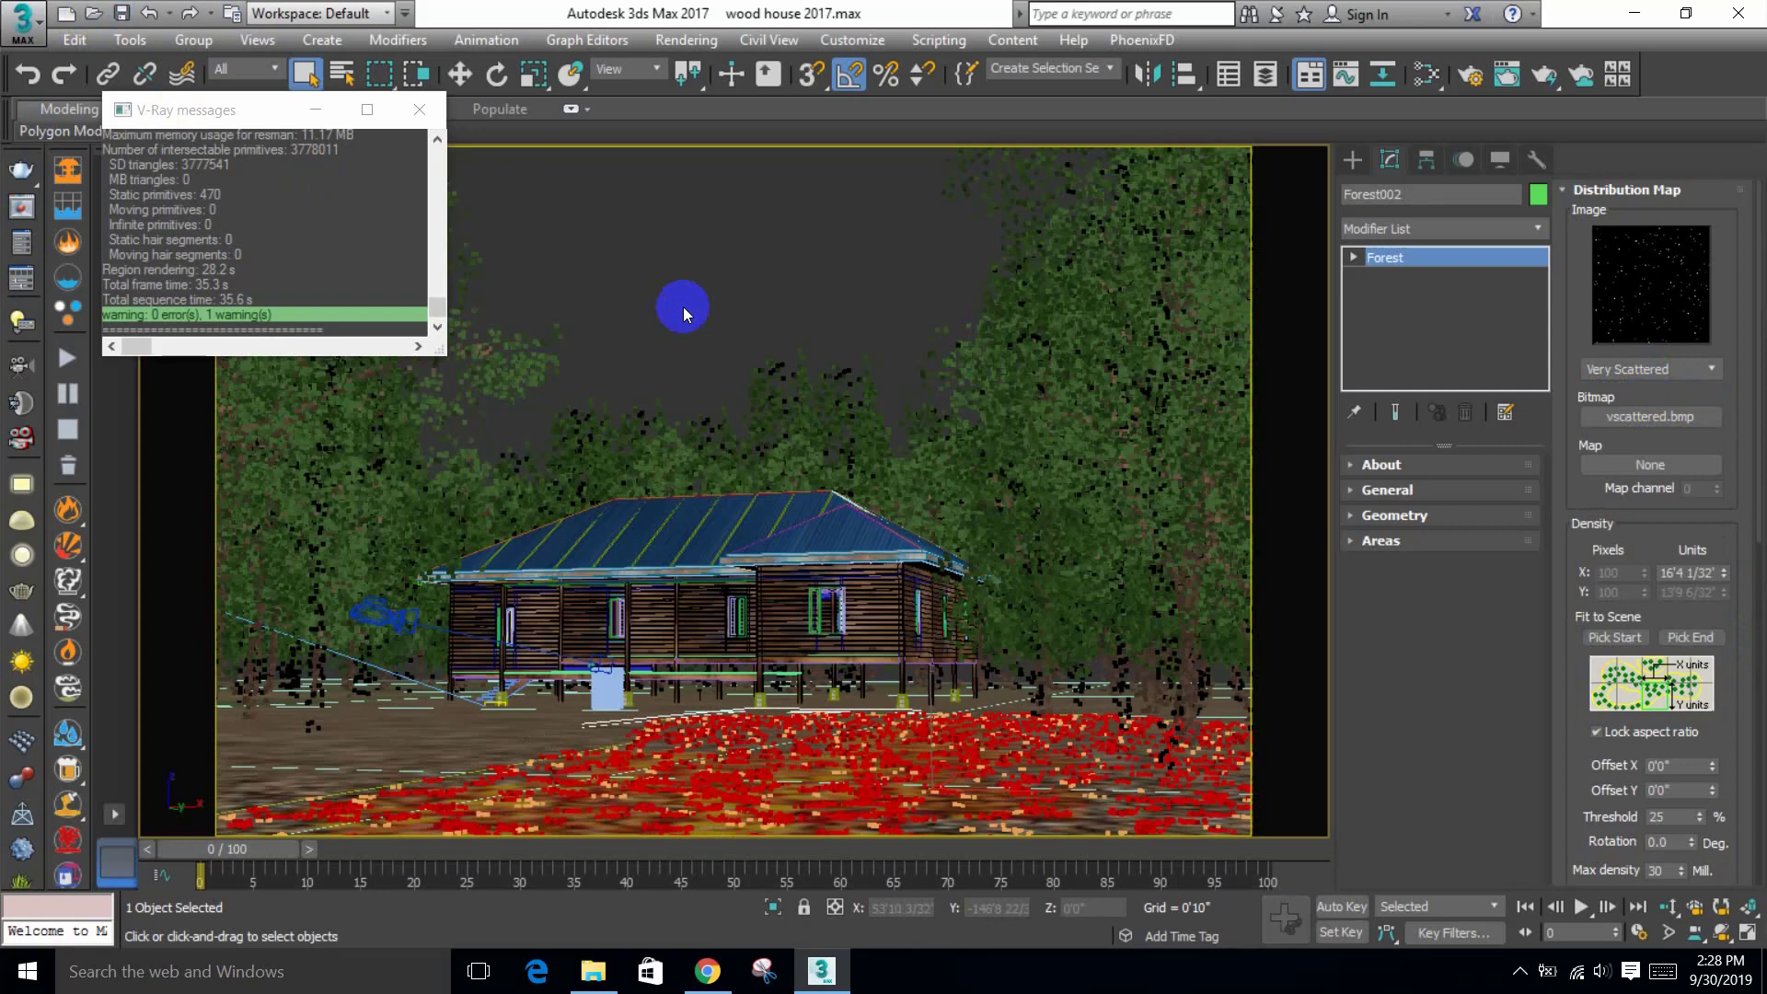
key(shift+q)
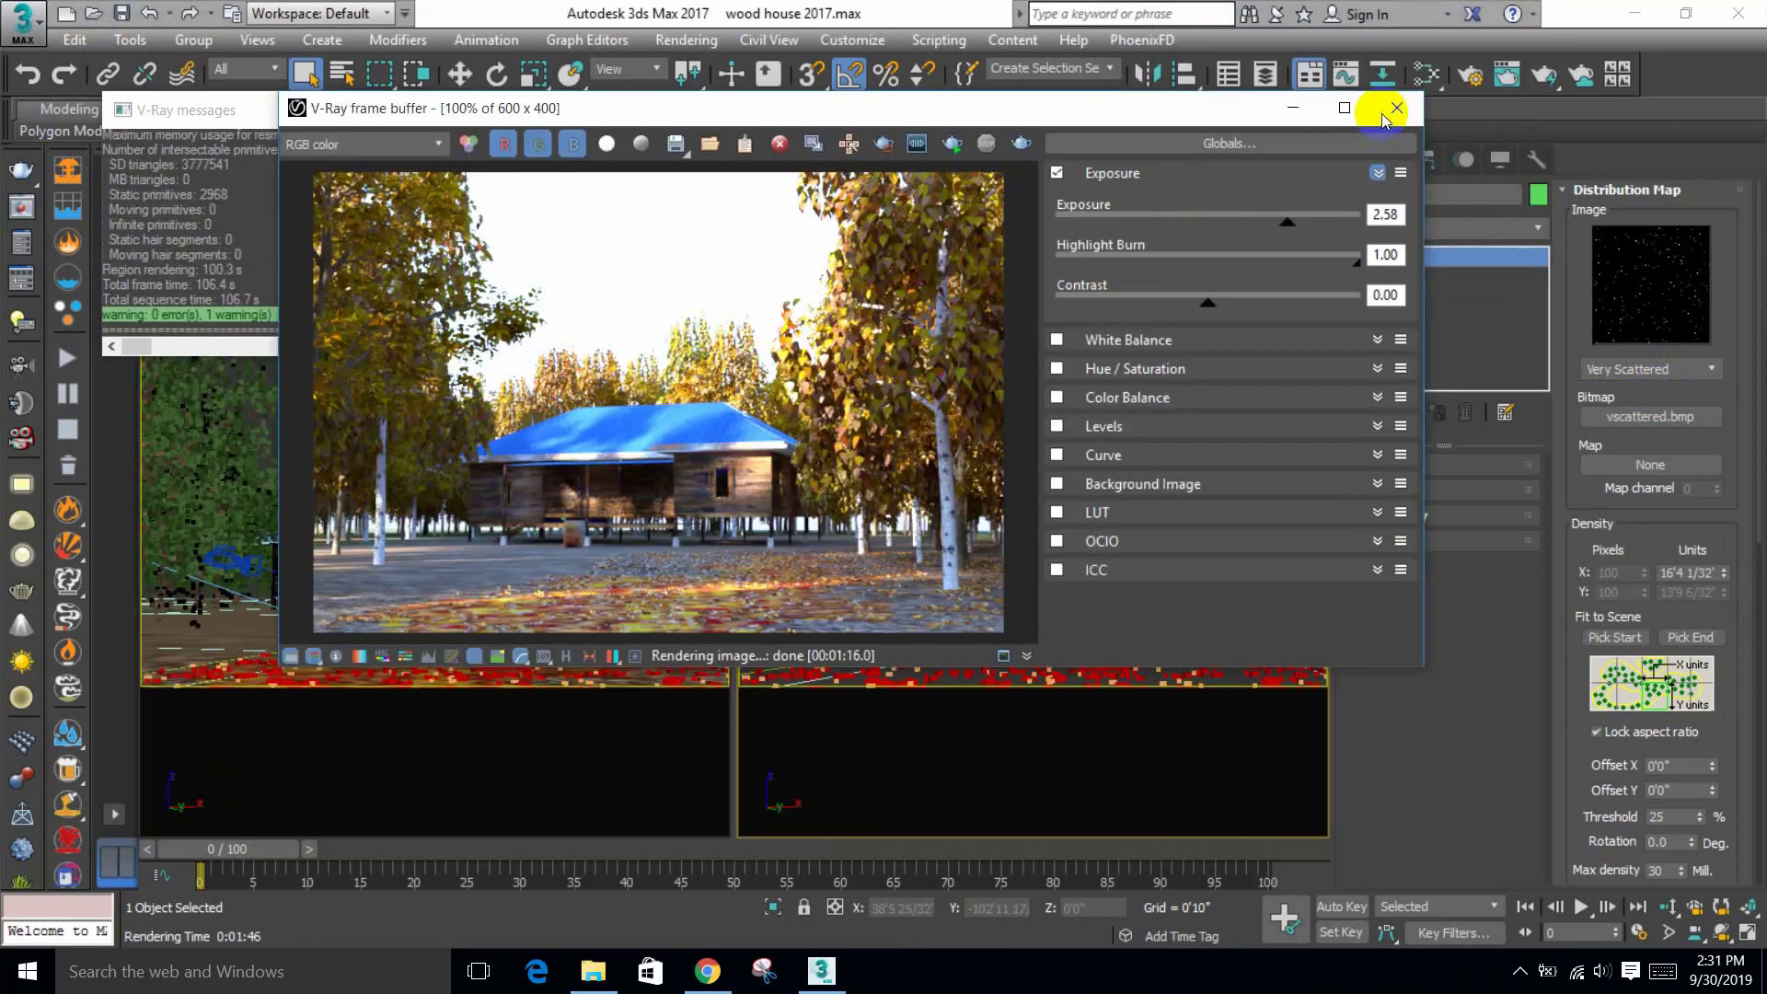
click(1461, 407)
click(1702, 549)
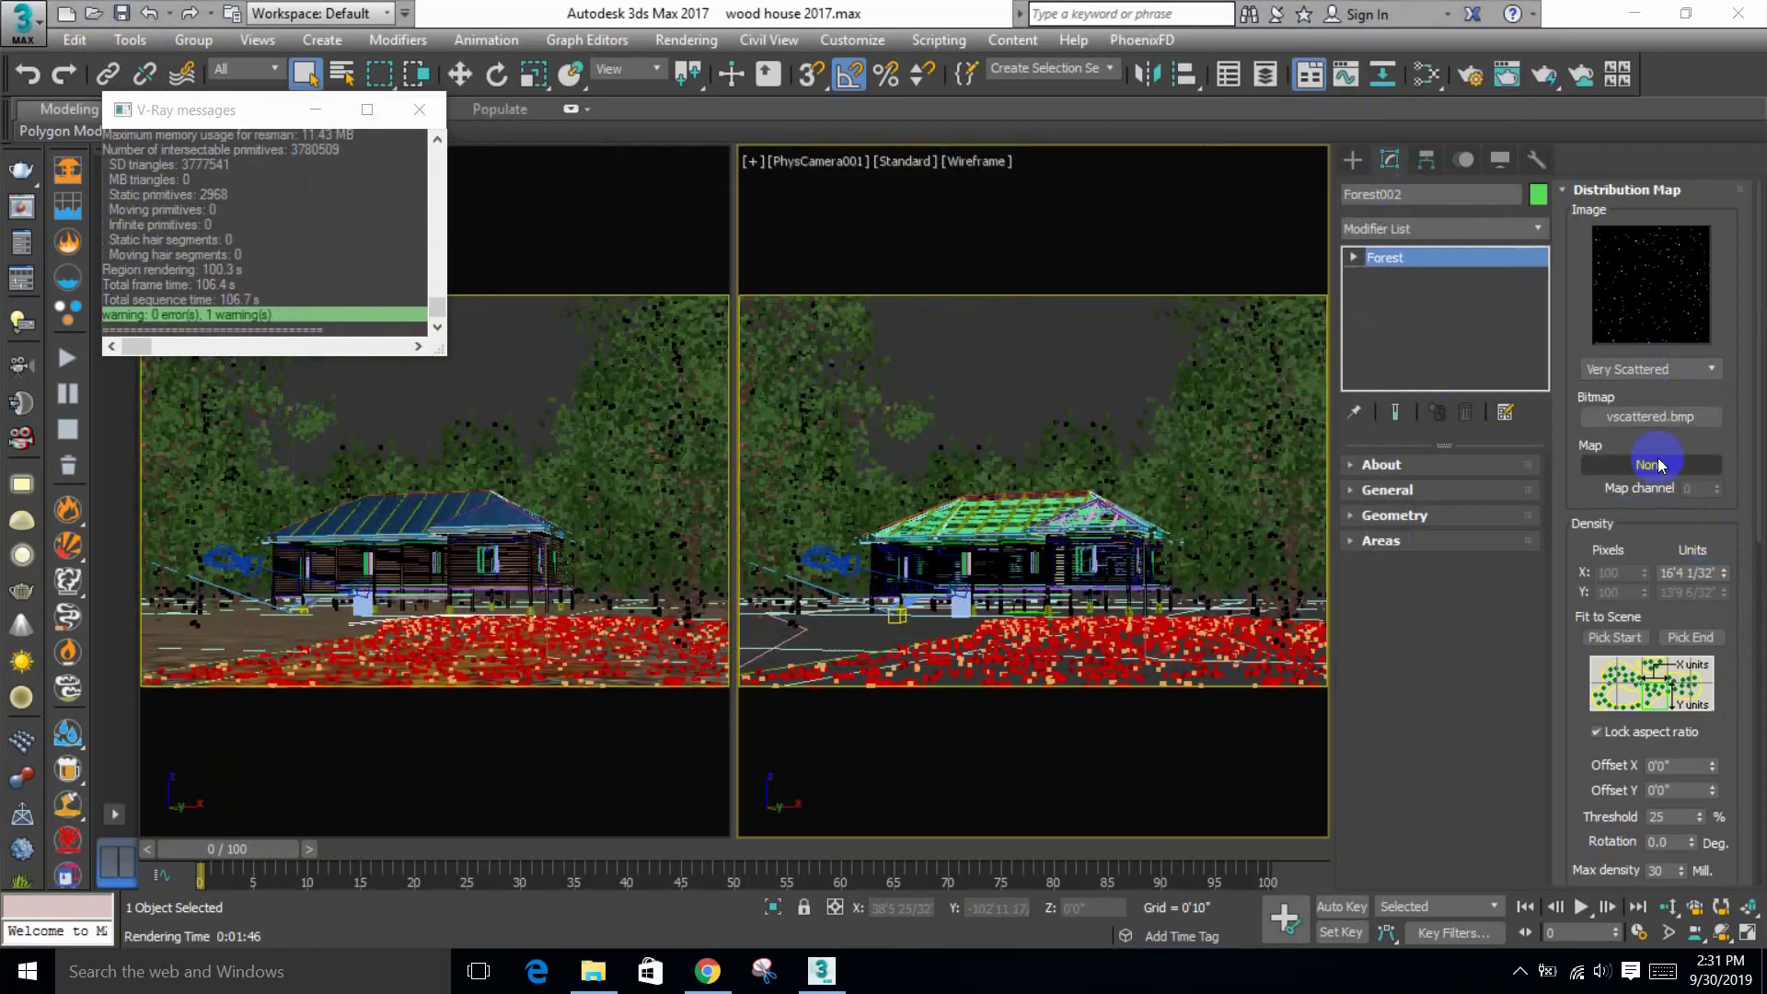
Step: Set the leaves' distribution map to Full with an X density of about 43'7"
click(1633, 369)
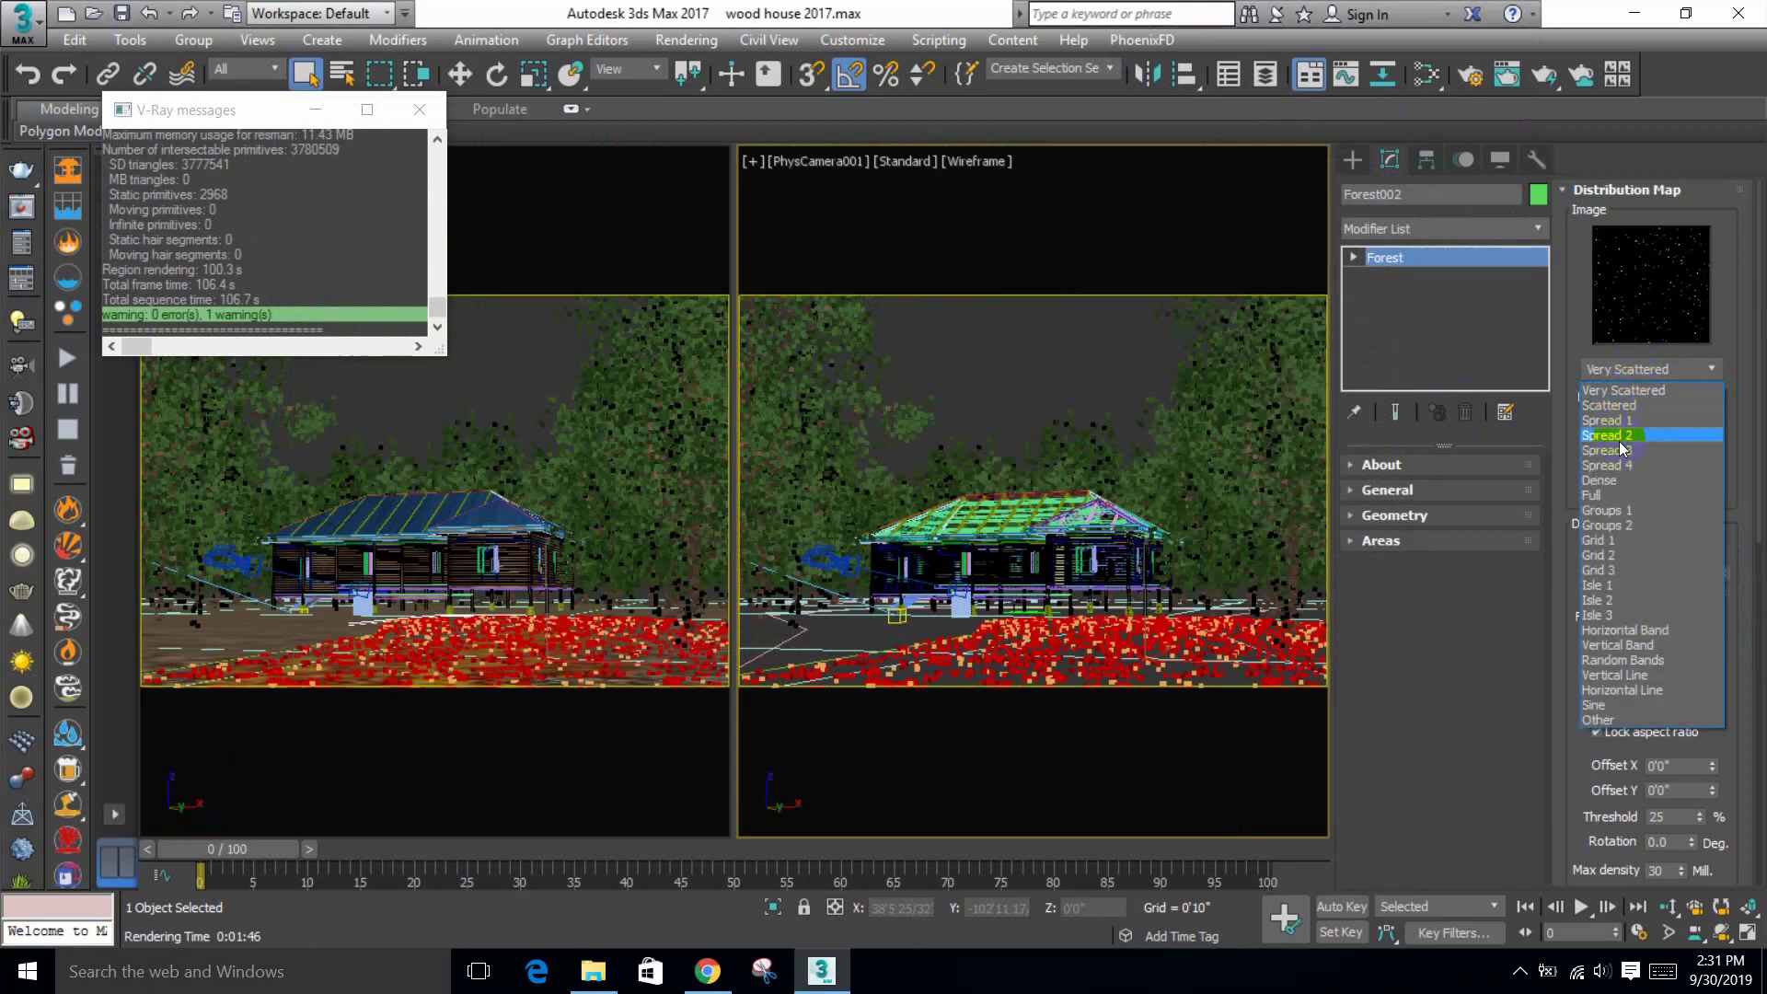
click(1619, 493)
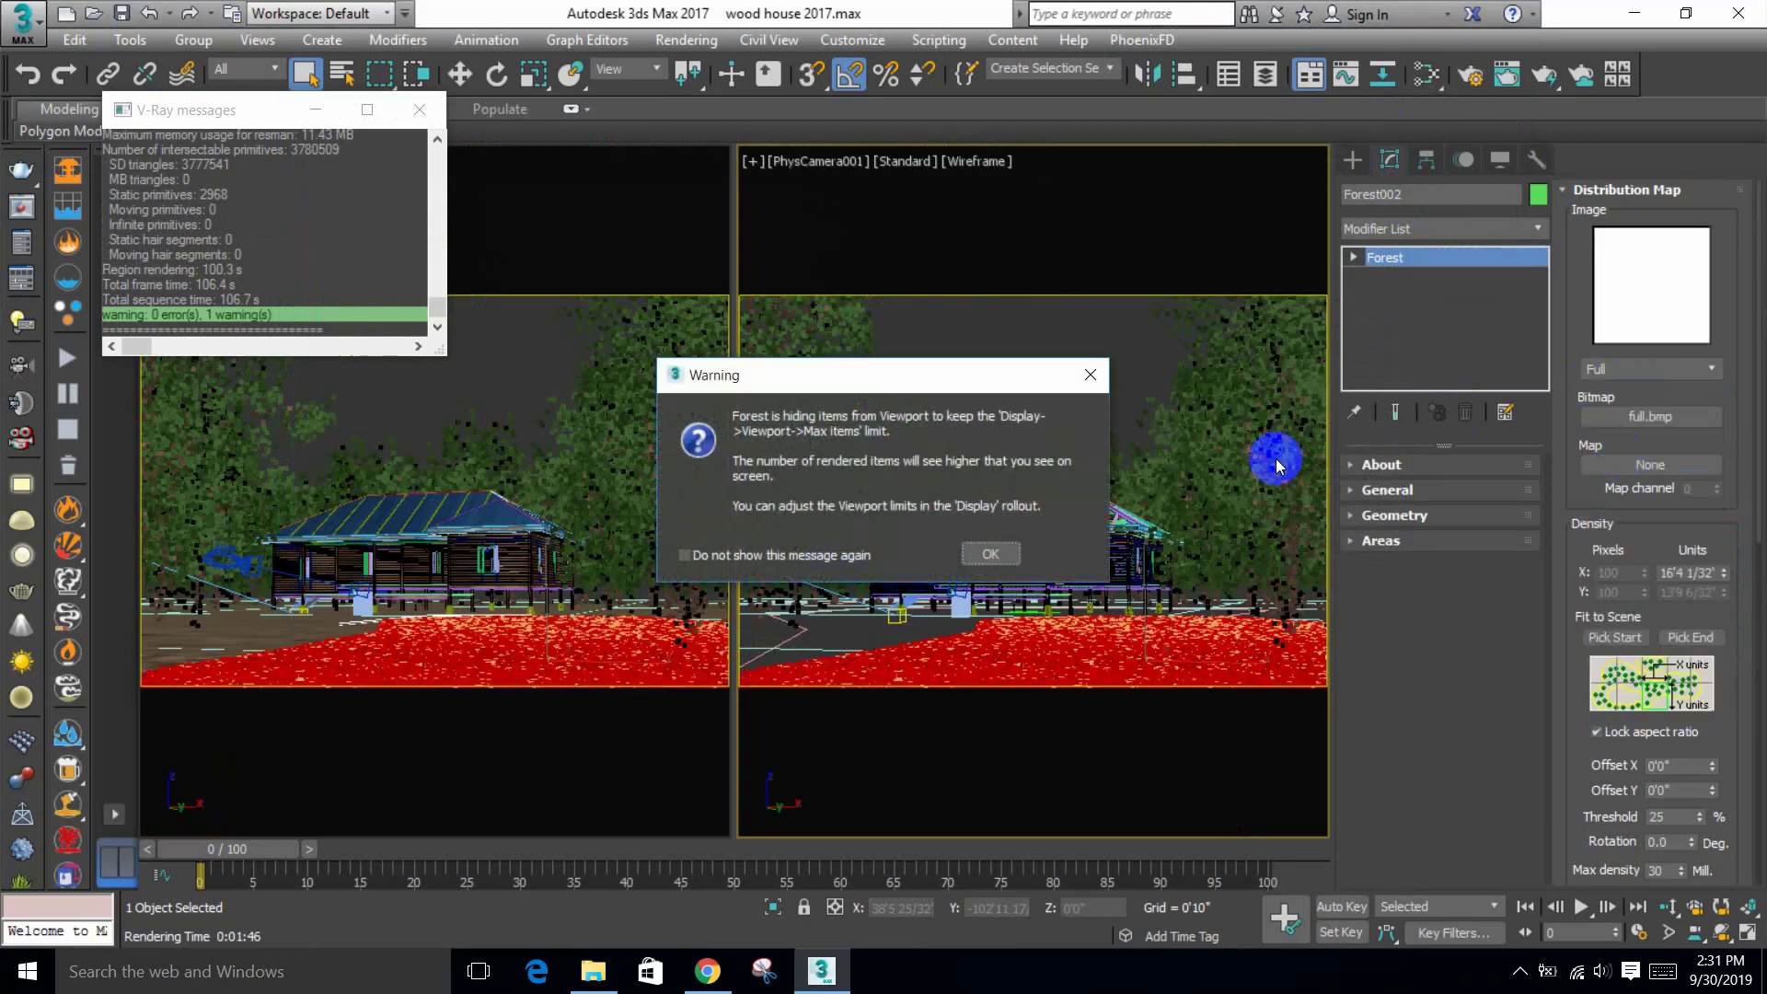
click(998, 552)
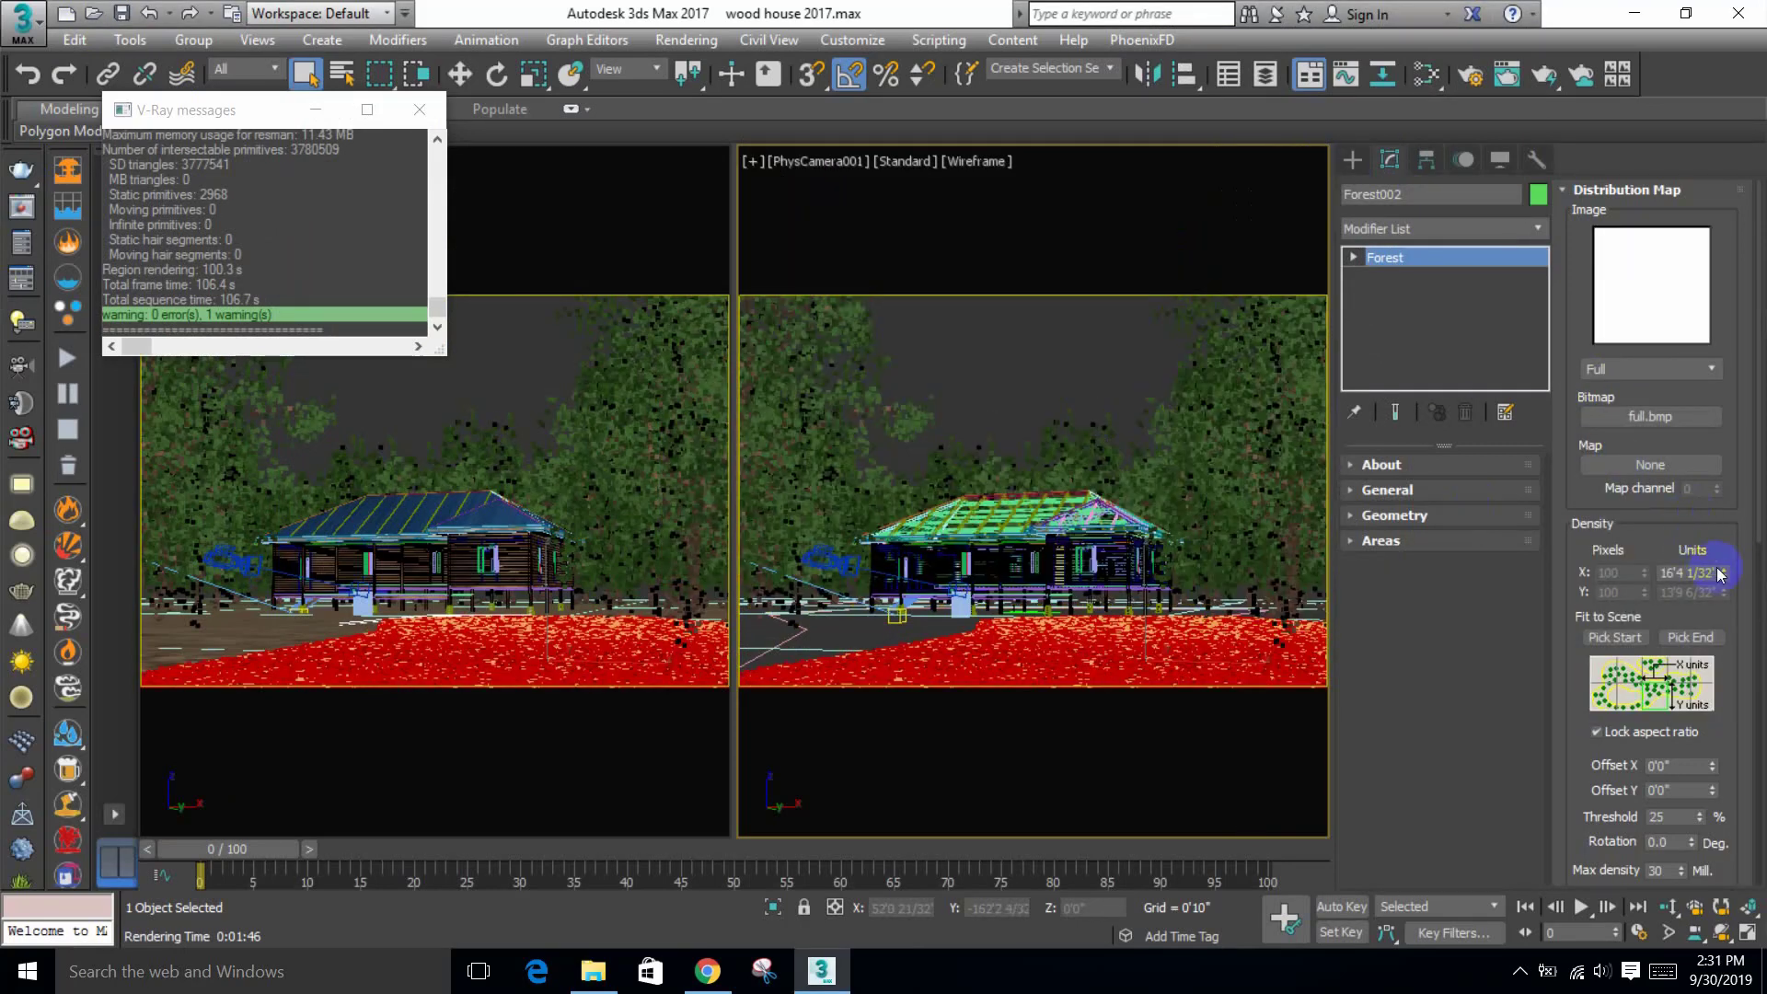
drag(1722, 566, 1719, 433)
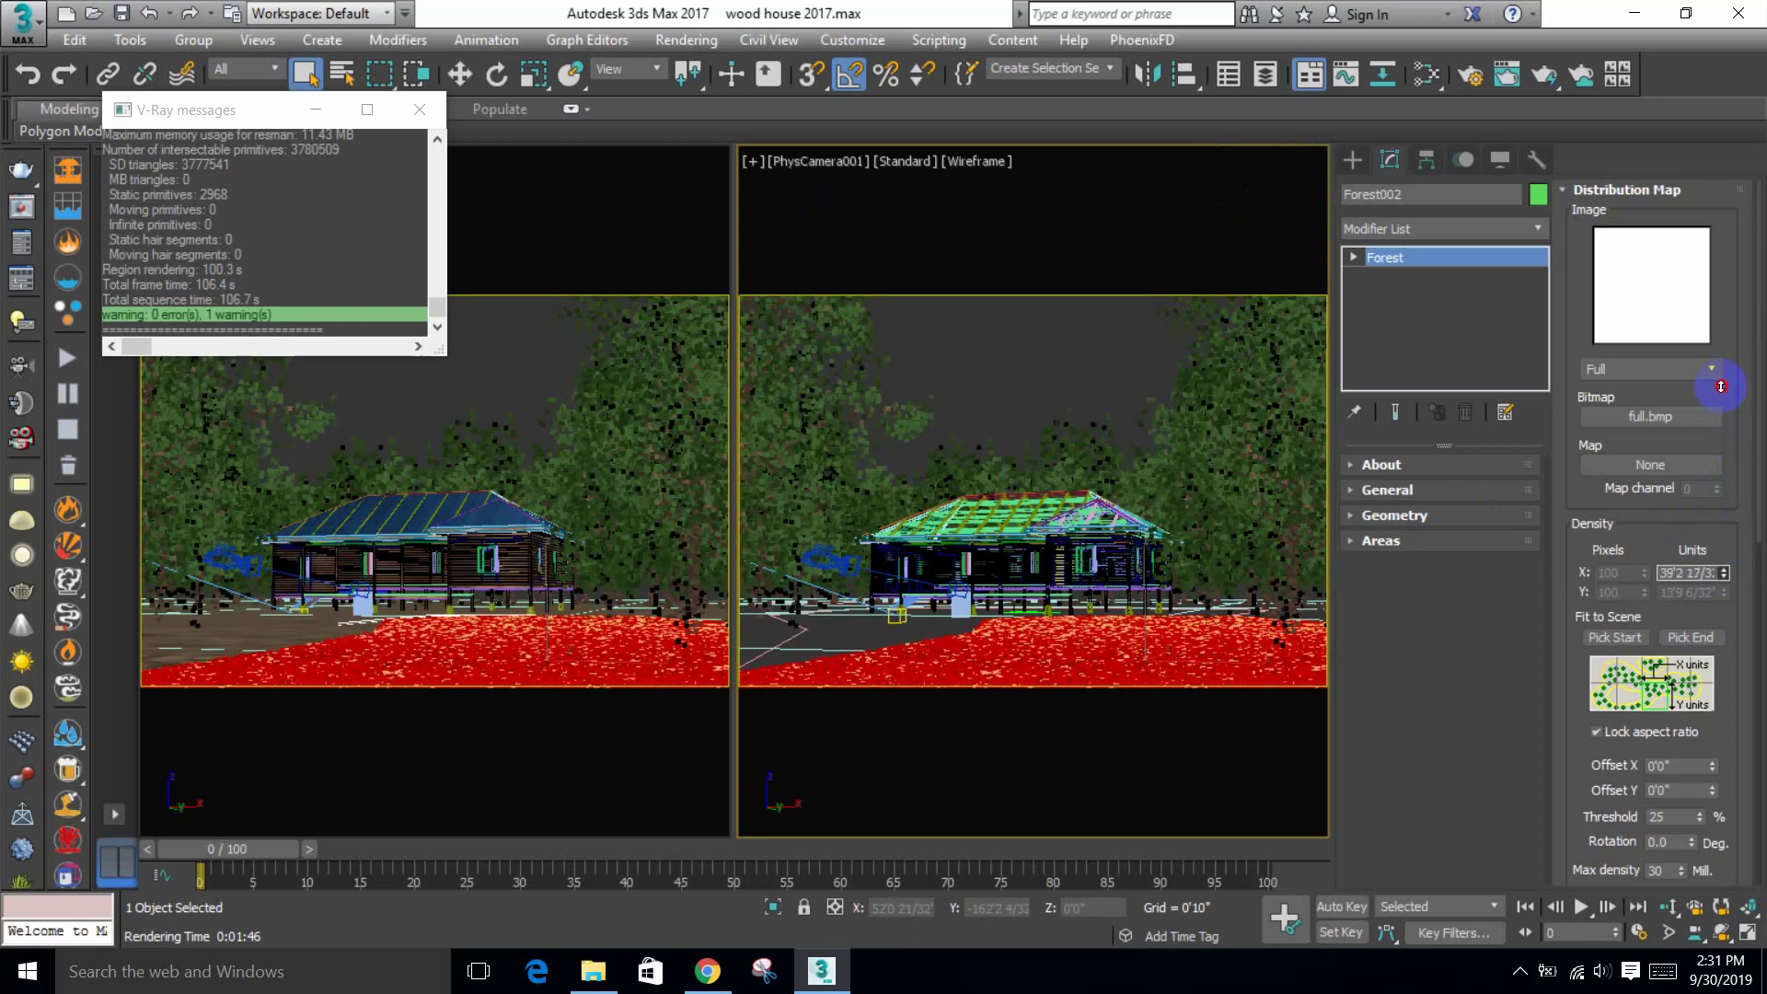
Step: Render the denser leaf cover in V-Ray, inspect the result in the frame buffer and close it
key(shift+q)
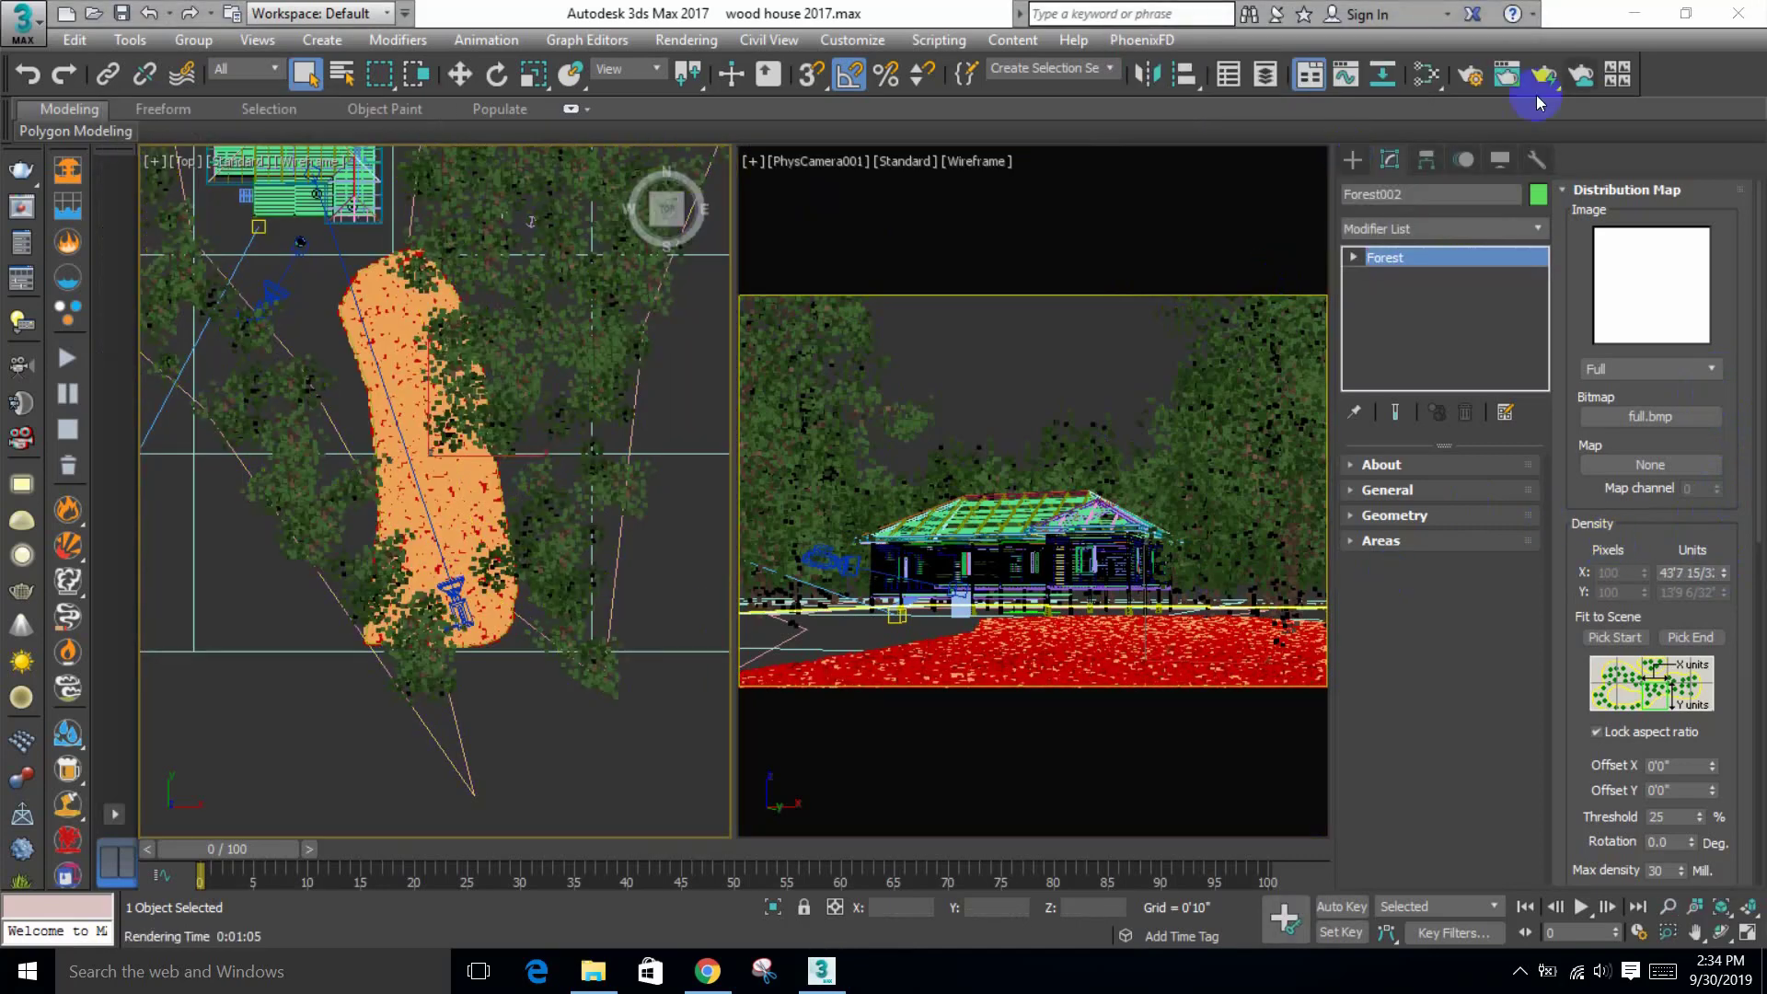
click(31, 209)
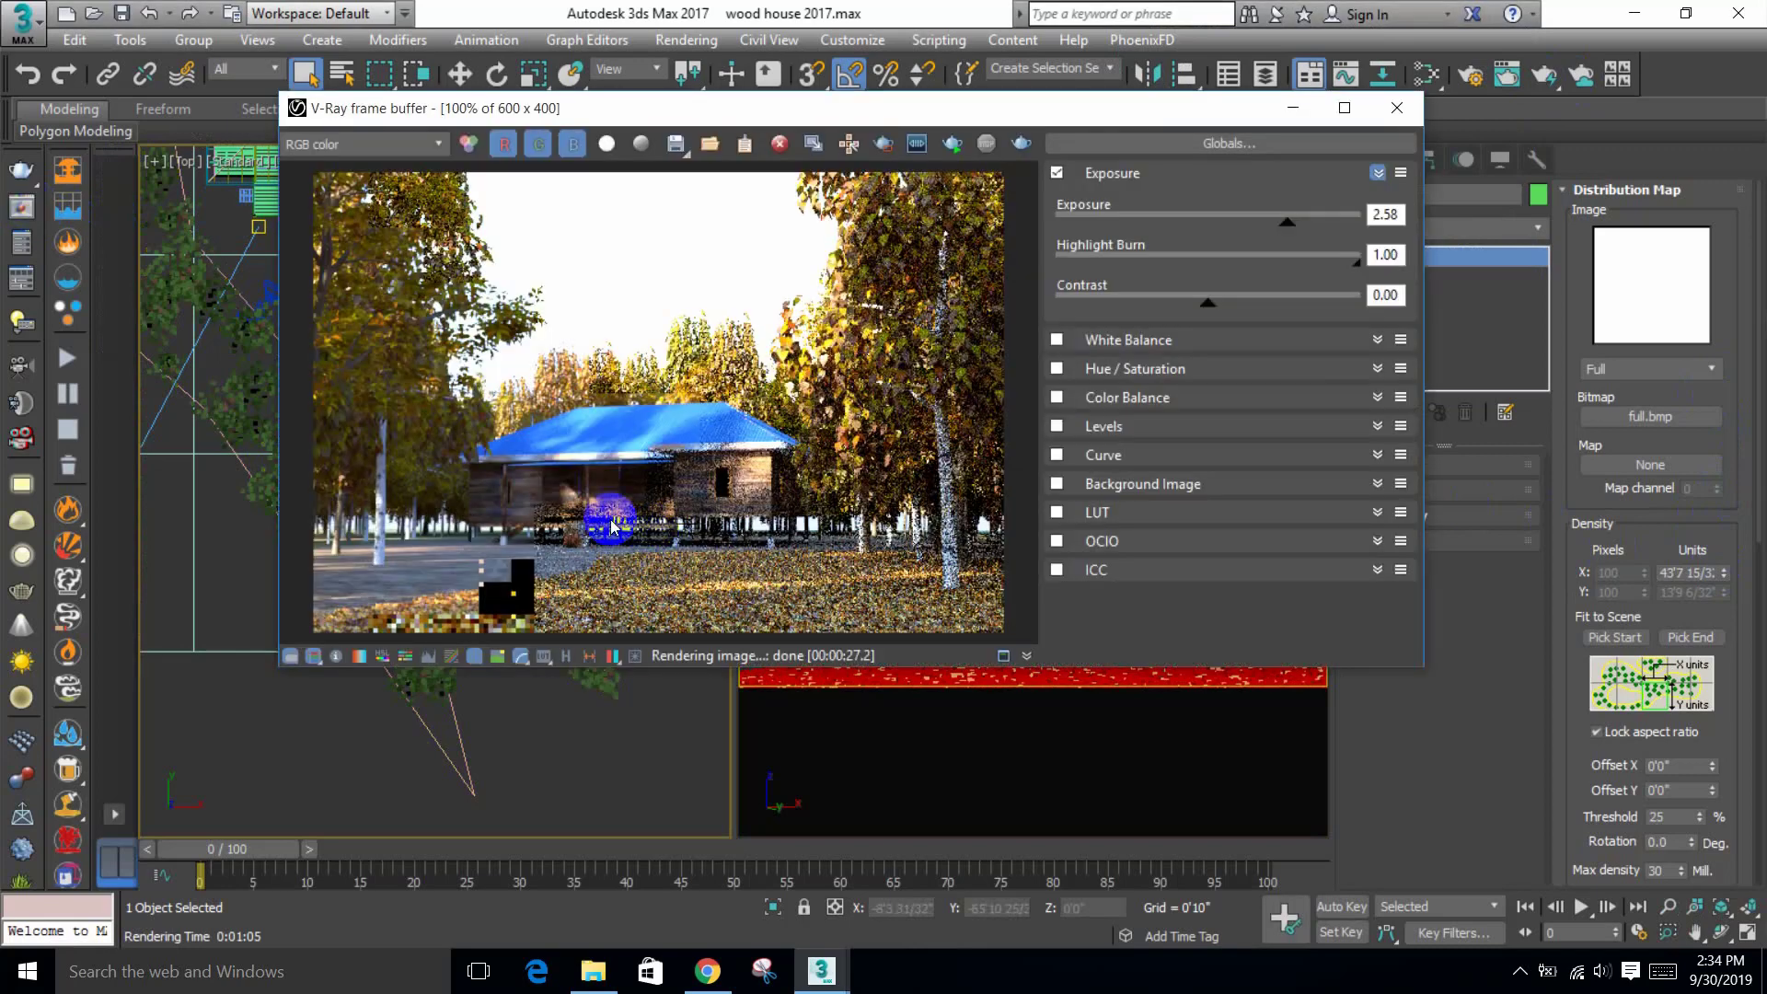
click(1381, 109)
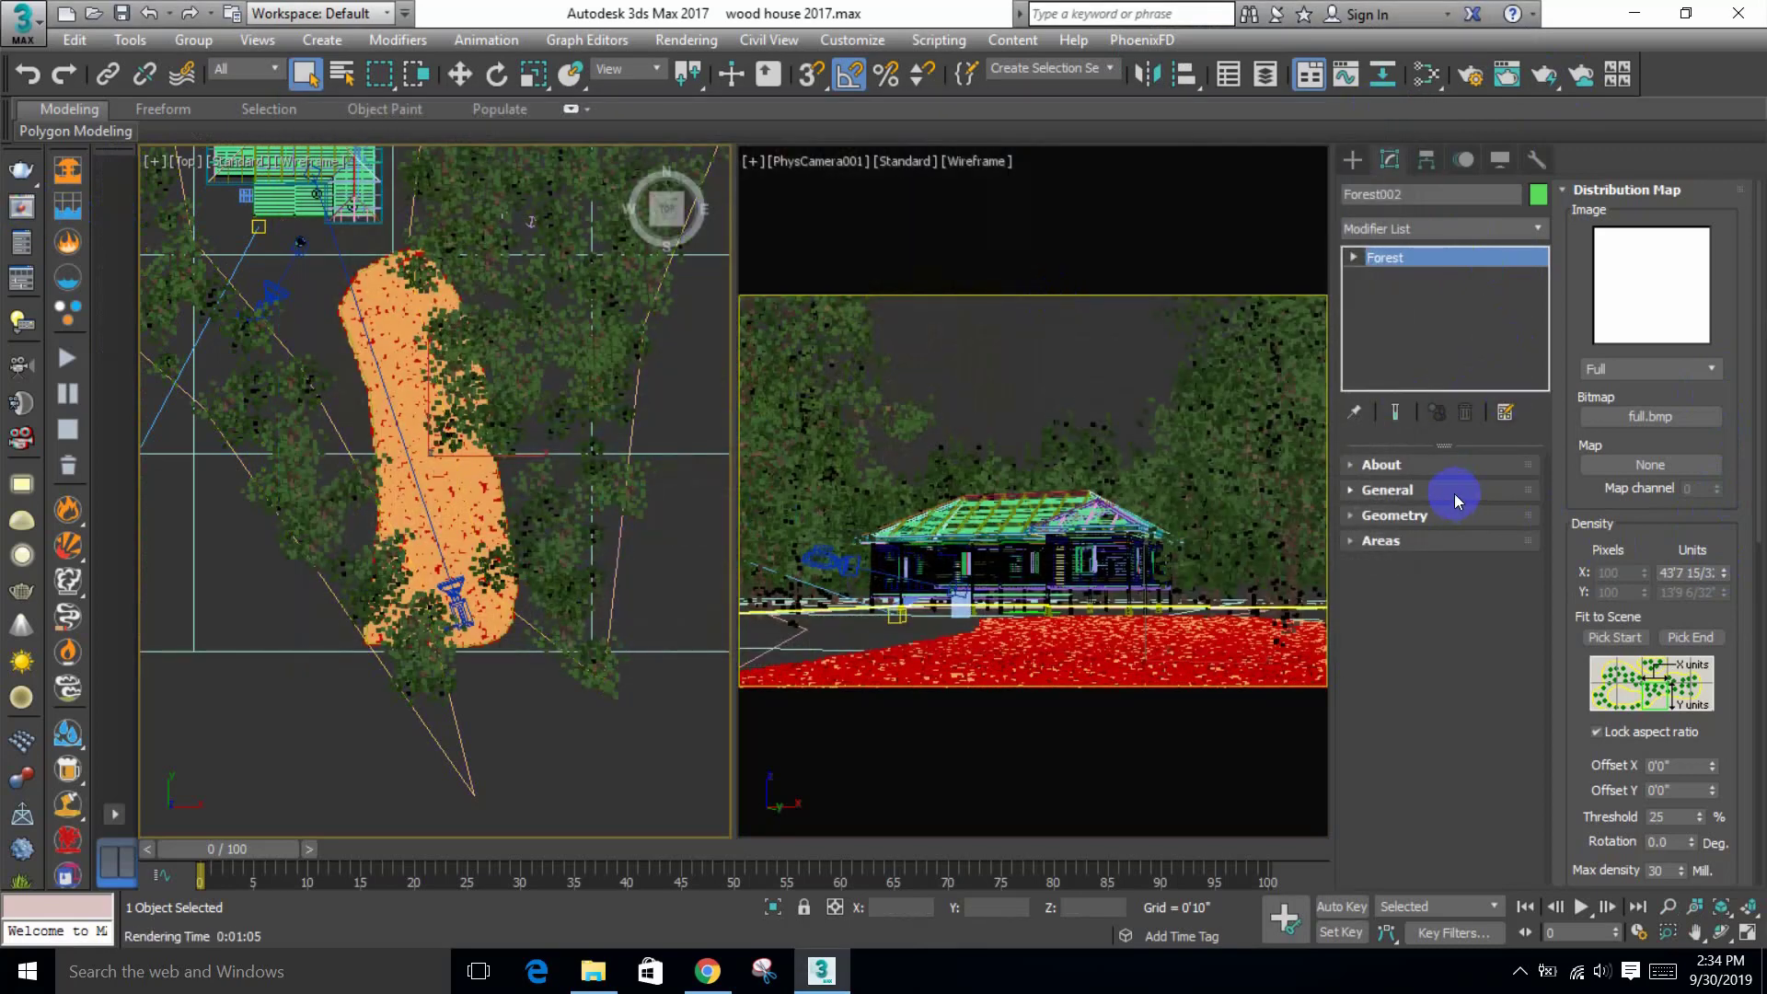
Step: Deselect the leaf scatter, start another Forest Pro object and open its library at the Leaves presets
click(1249, 605)
click(1353, 160)
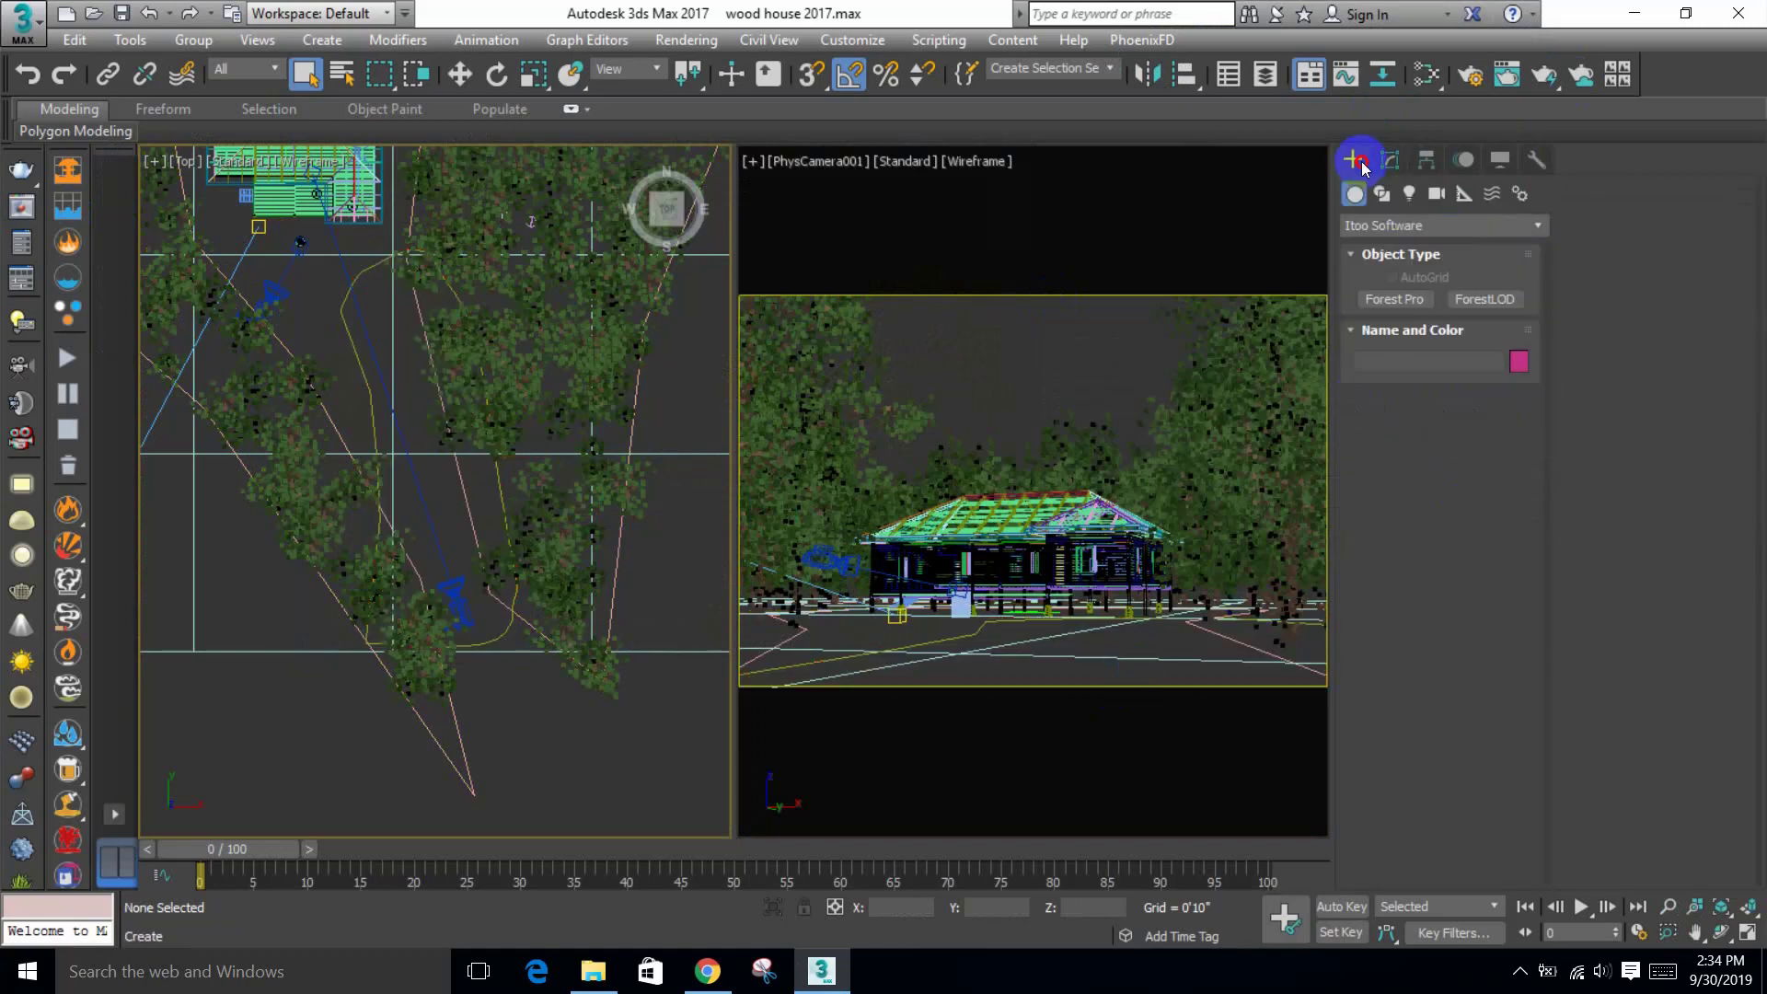
click(1391, 301)
click(1442, 481)
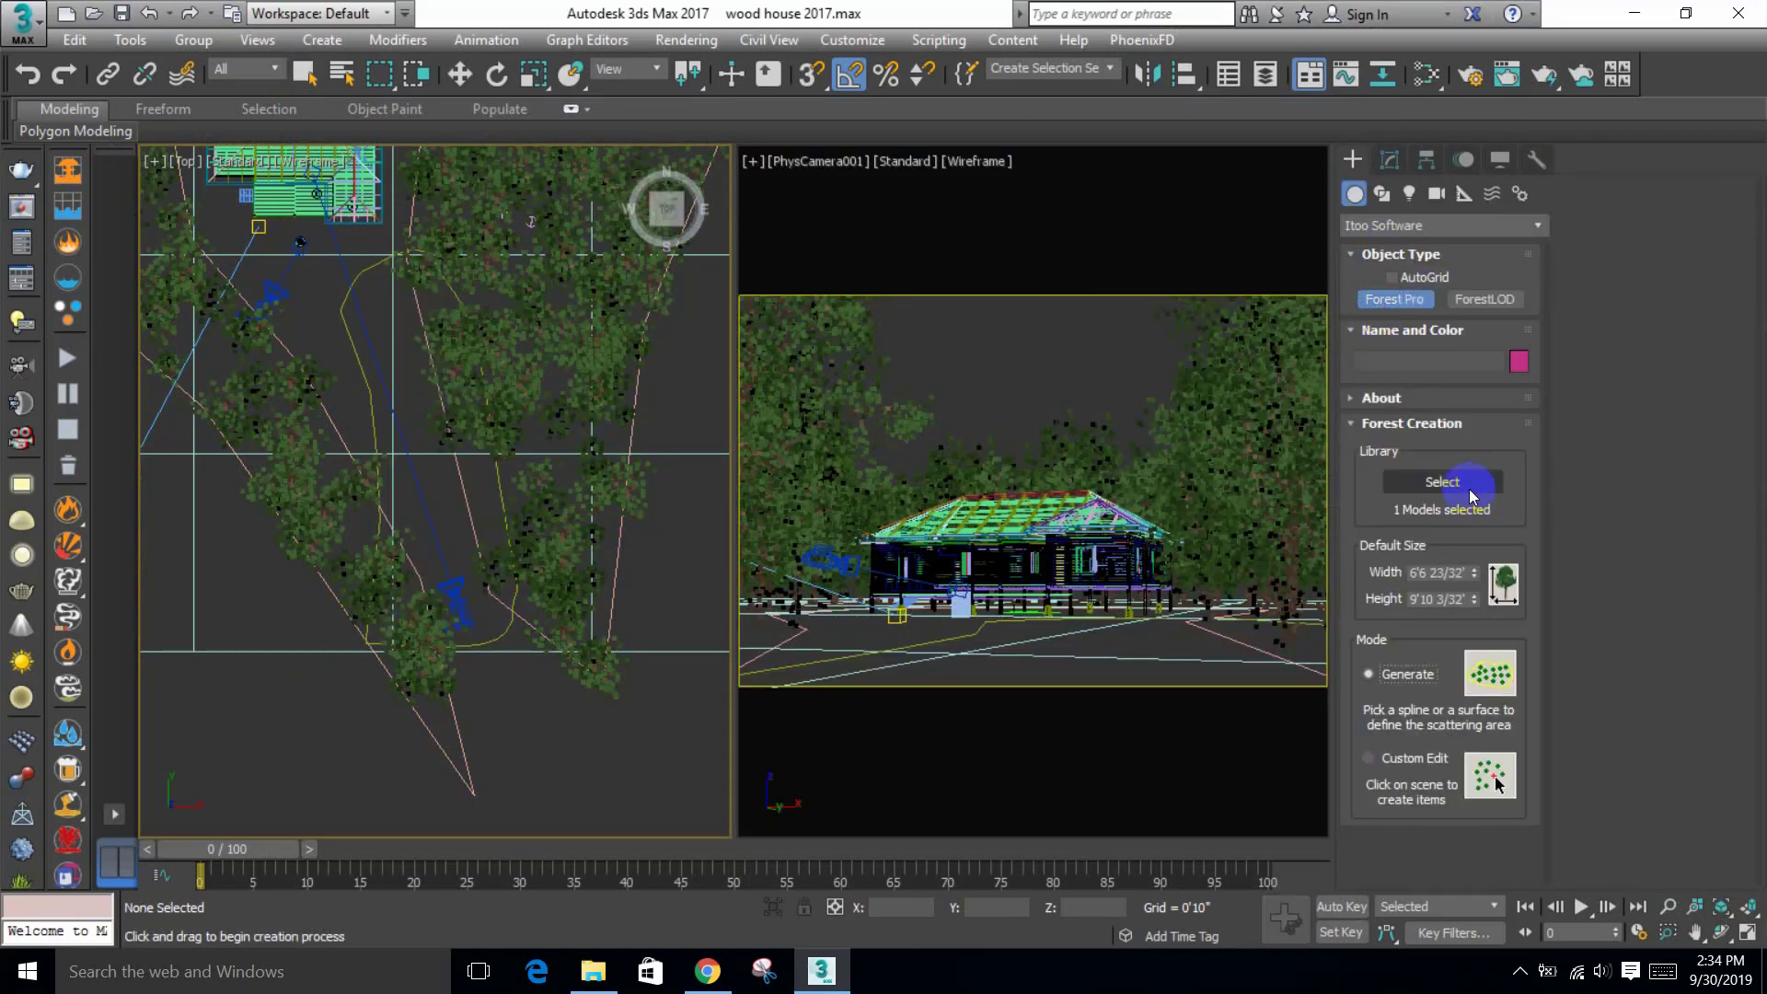
click(957, 333)
click(1153, 318)
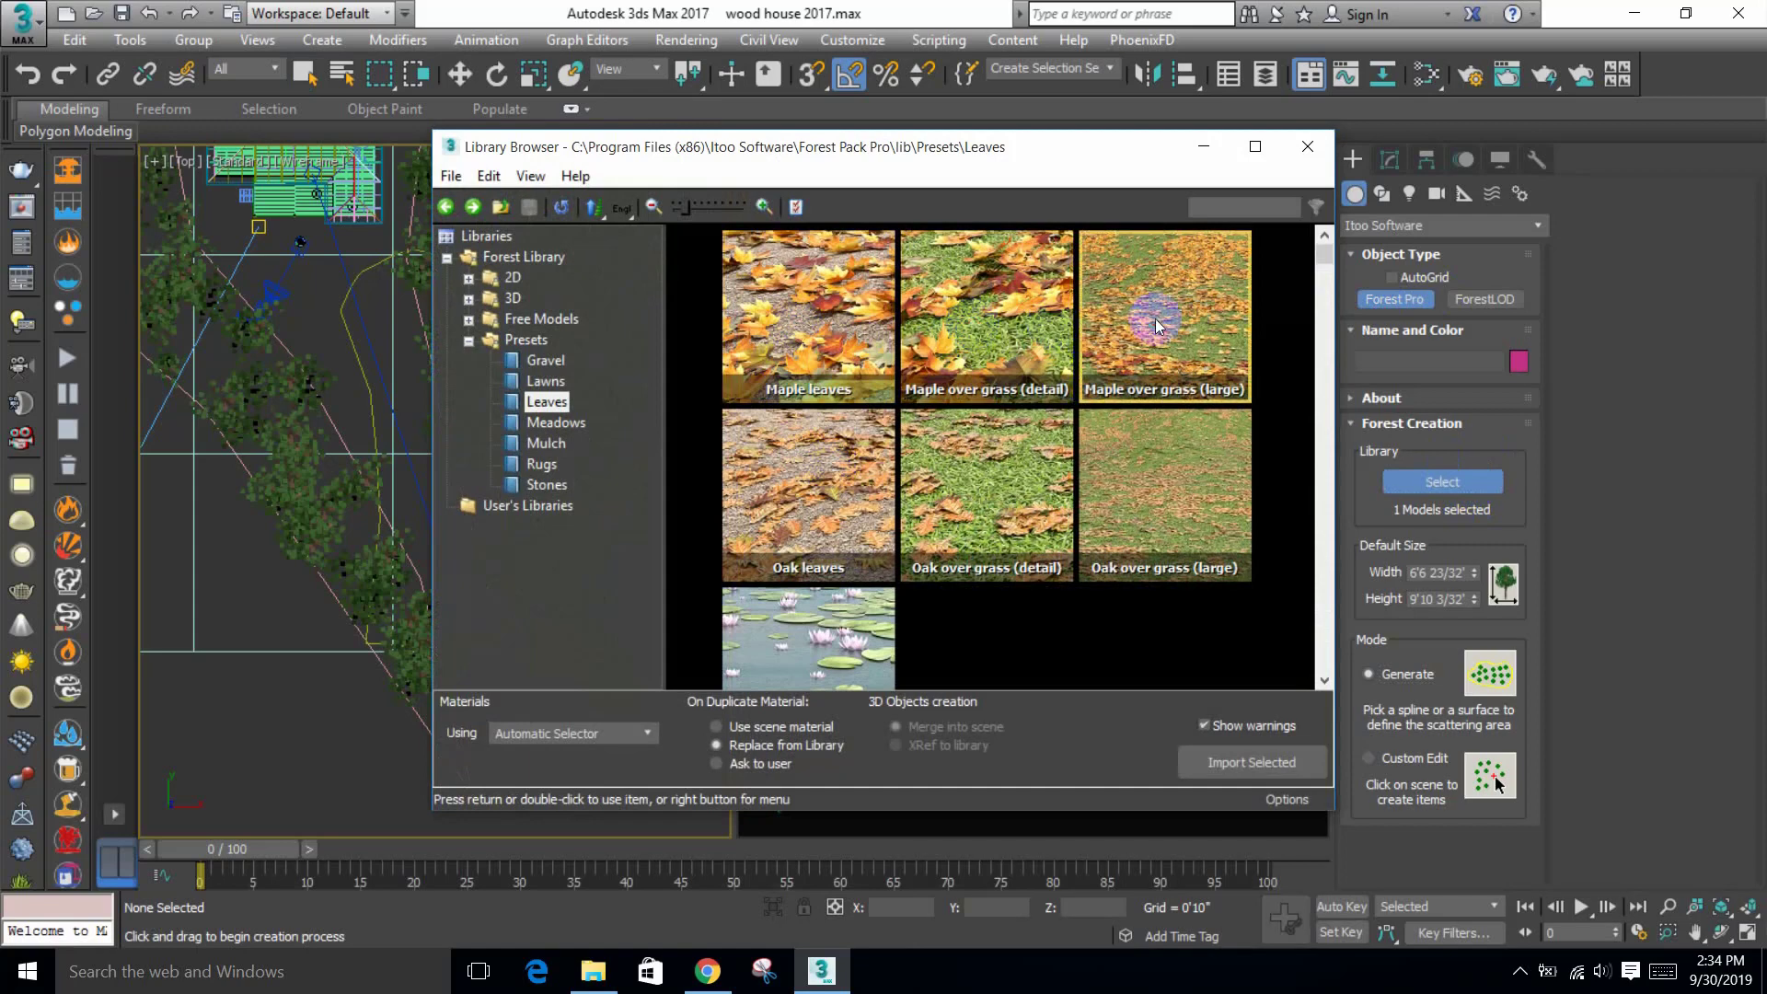
scroll(898, 485, down, 1)
Step: Go back to the library's Presets overview and open the Meadows category
click(526, 349)
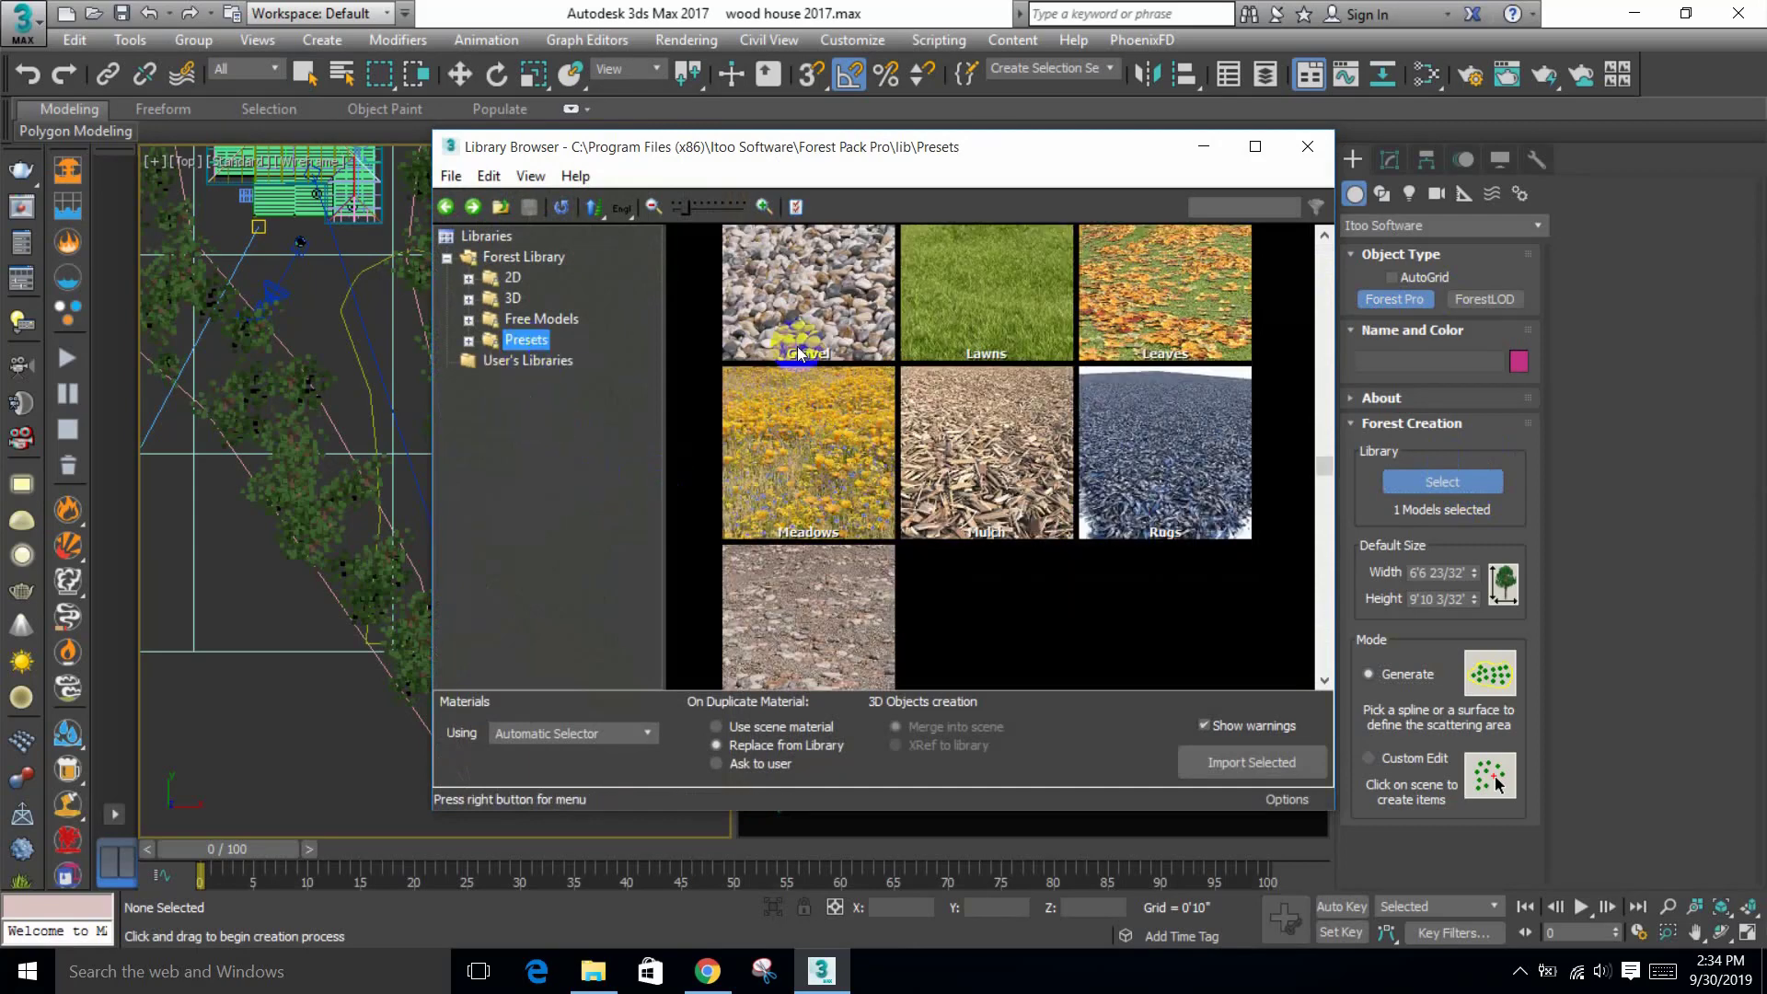
click(1115, 304)
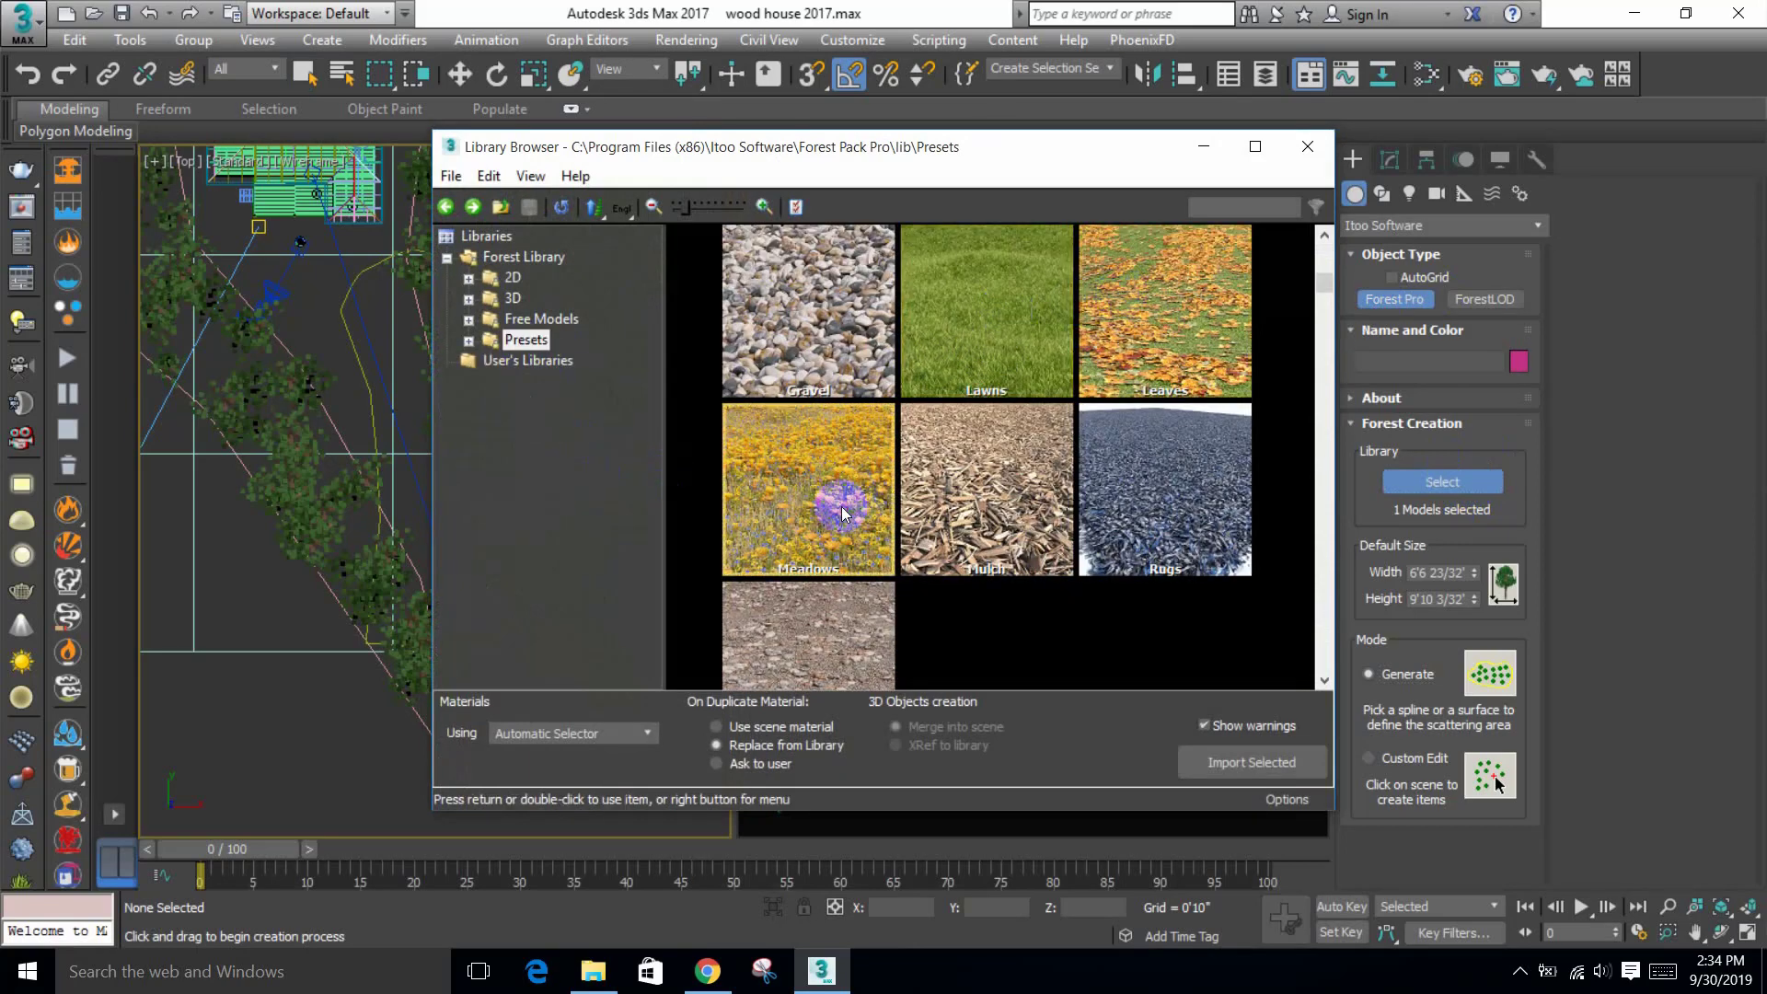
scroll(837, 506, down, 2)
click(826, 420)
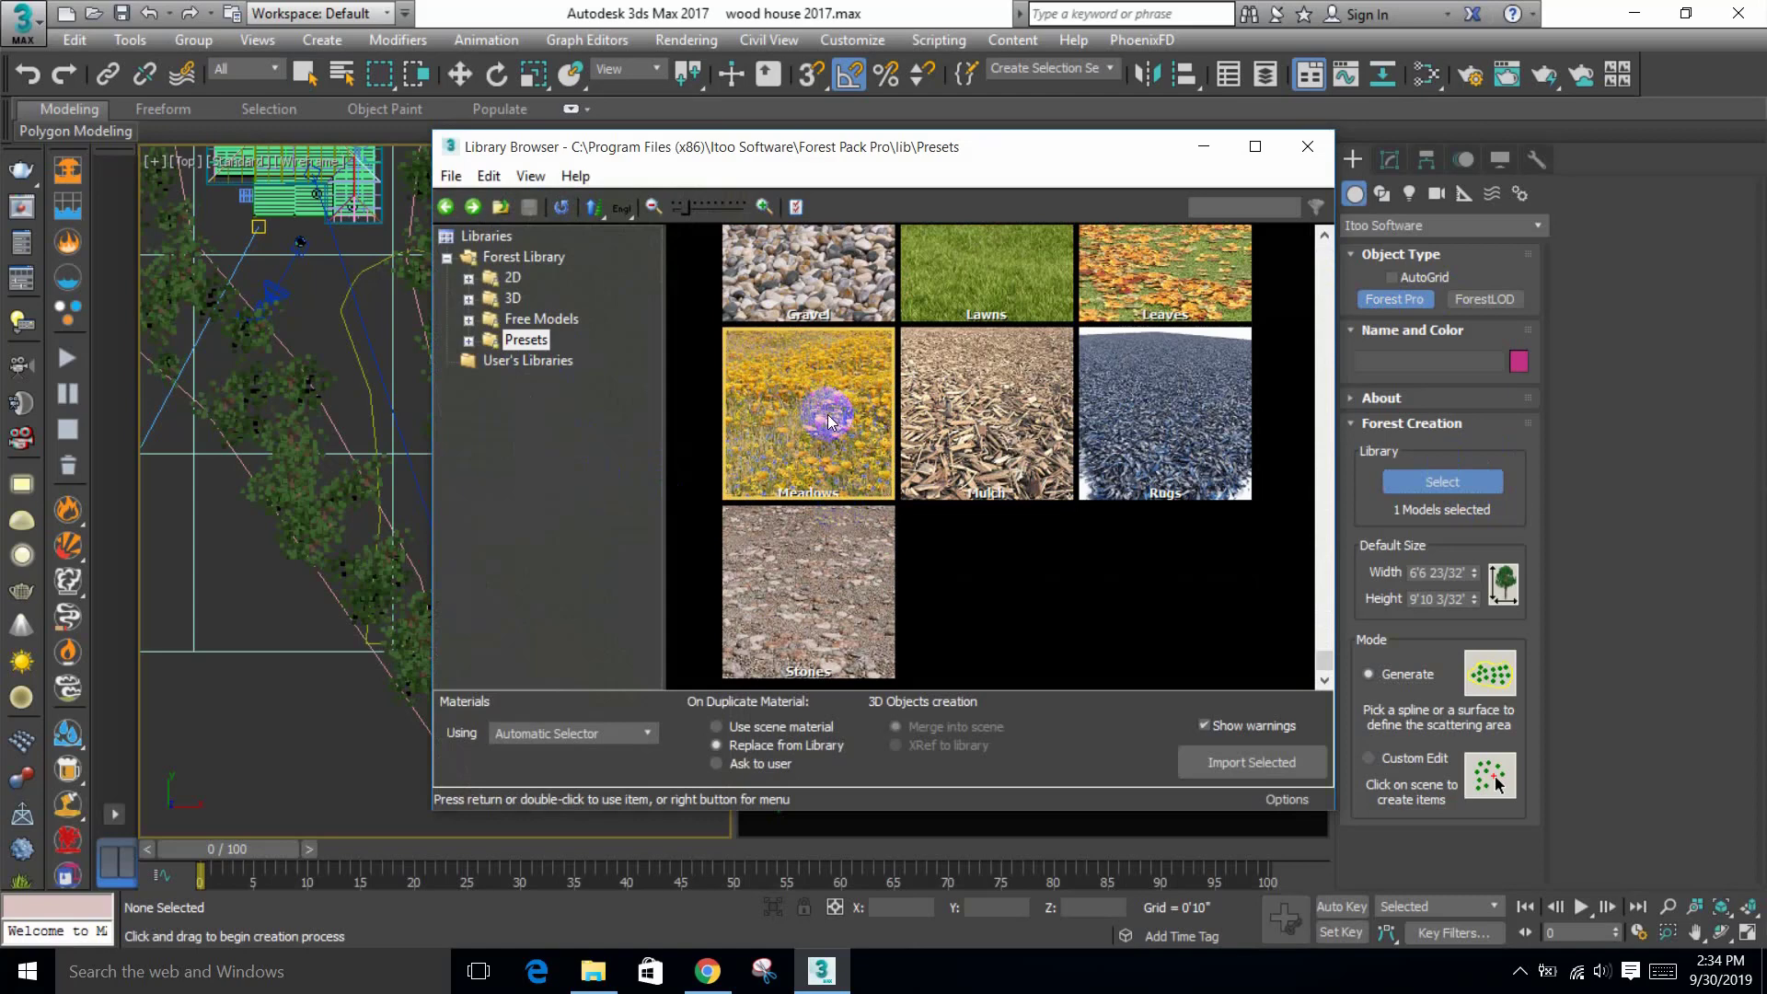
double_click(885, 418)
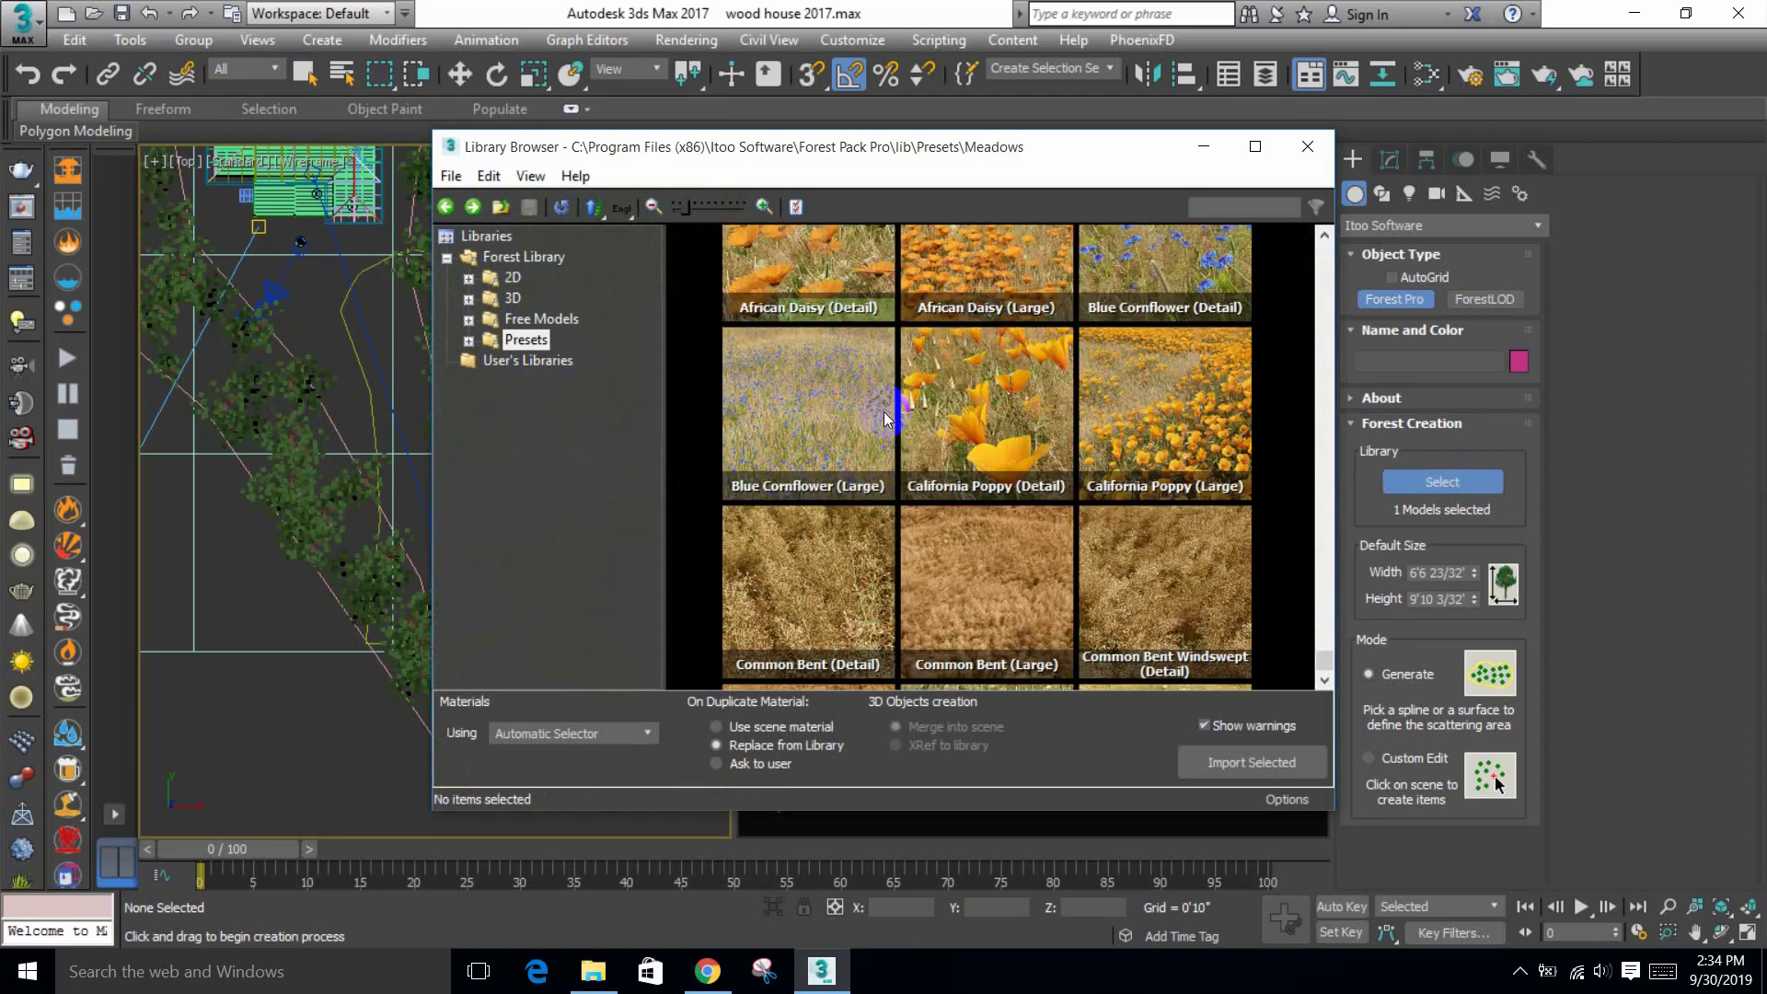
Step: Look through the Meadows presets, comparing the flower and dry-grass options, including California Poppy (Large)
scroll(1127, 492, down, 3)
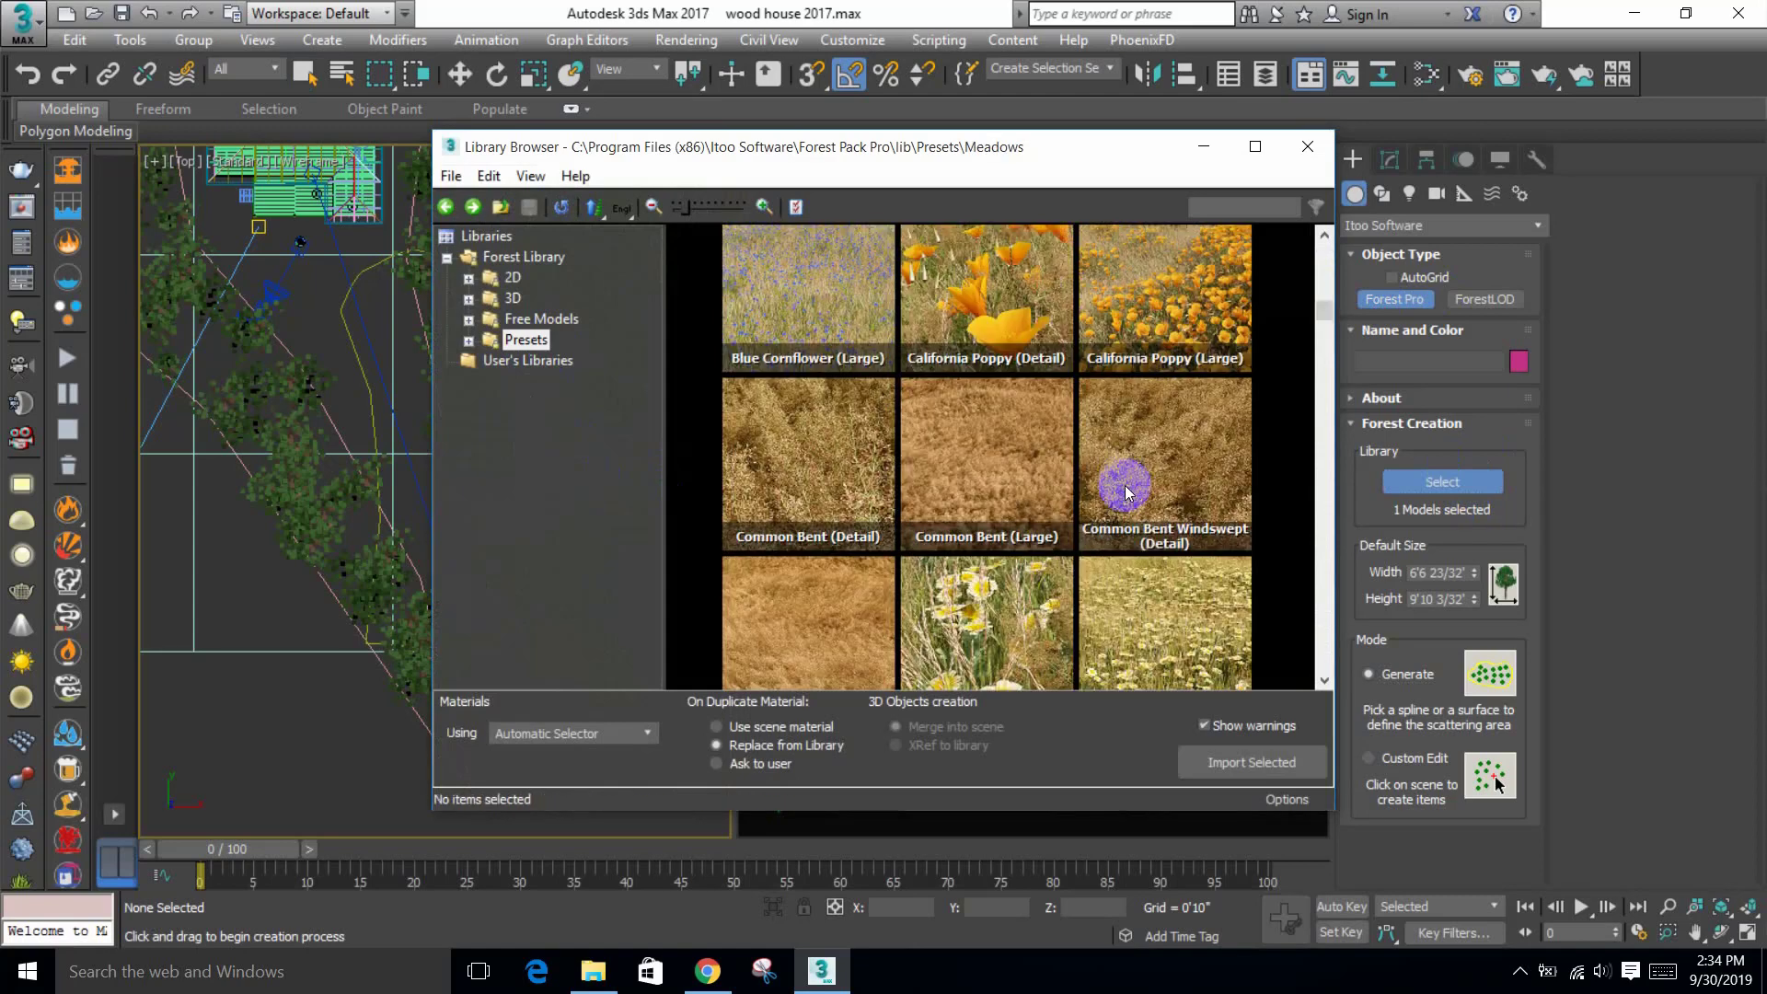
scroll(1128, 492, down, 4)
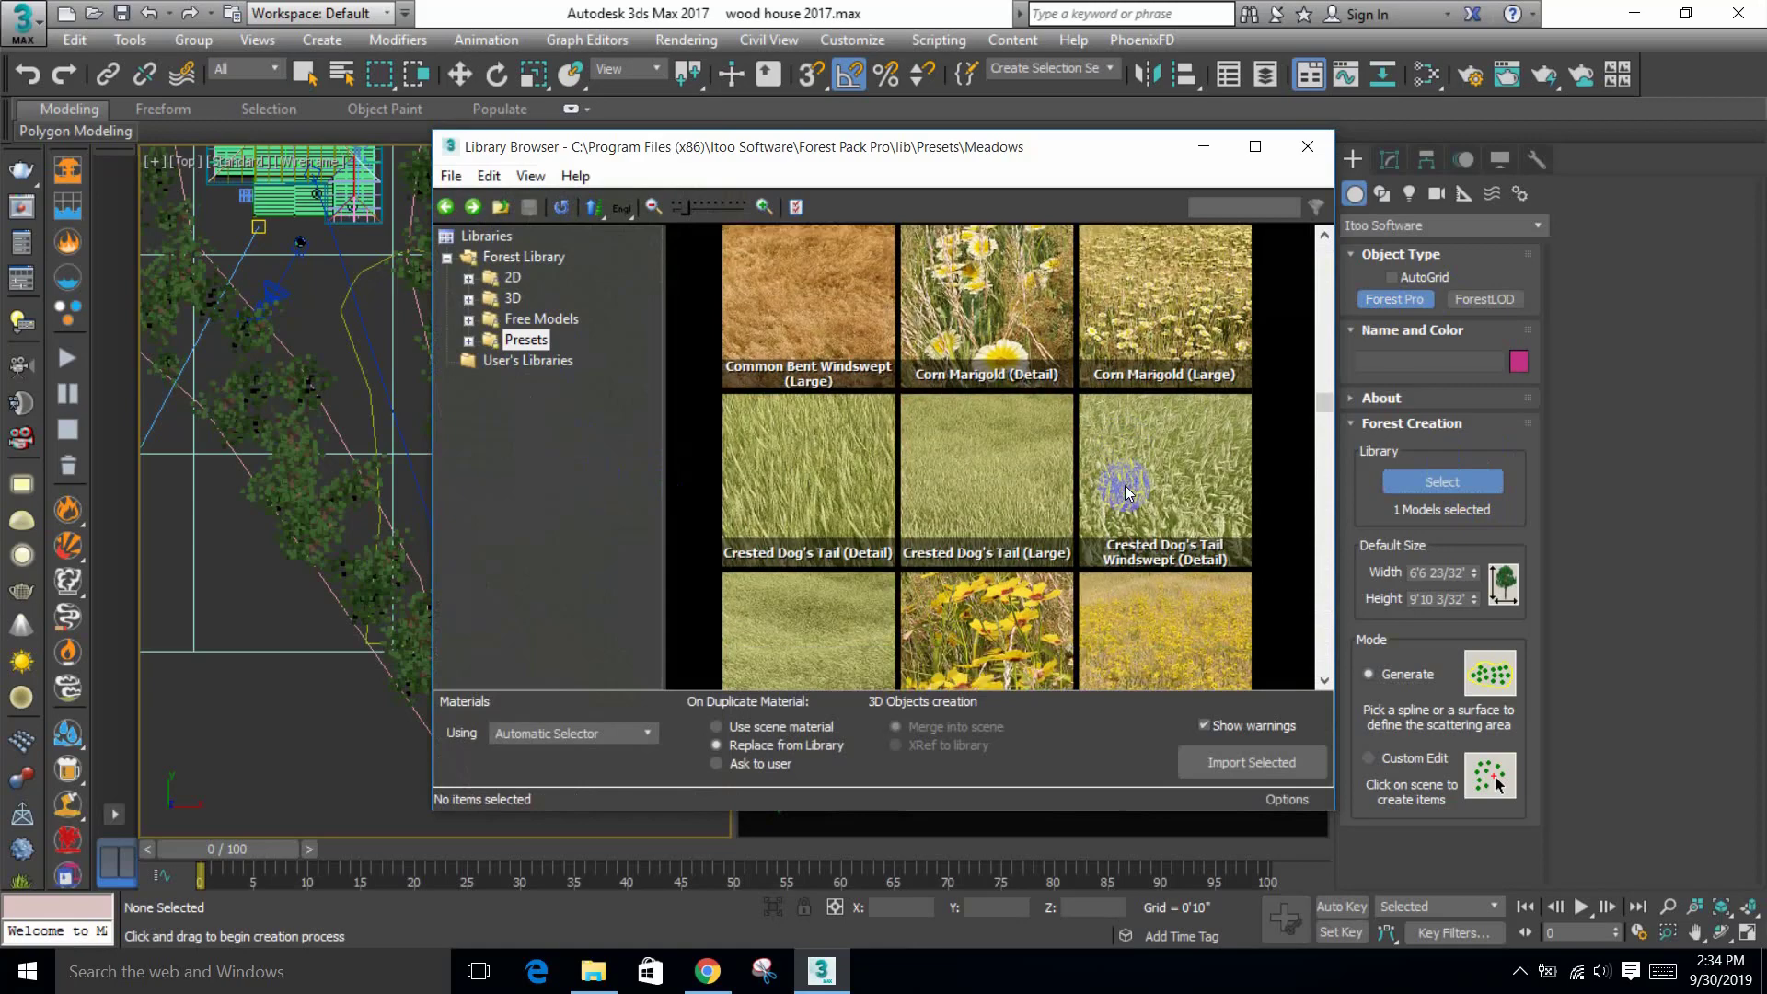
scroll(1127, 493, down, 6)
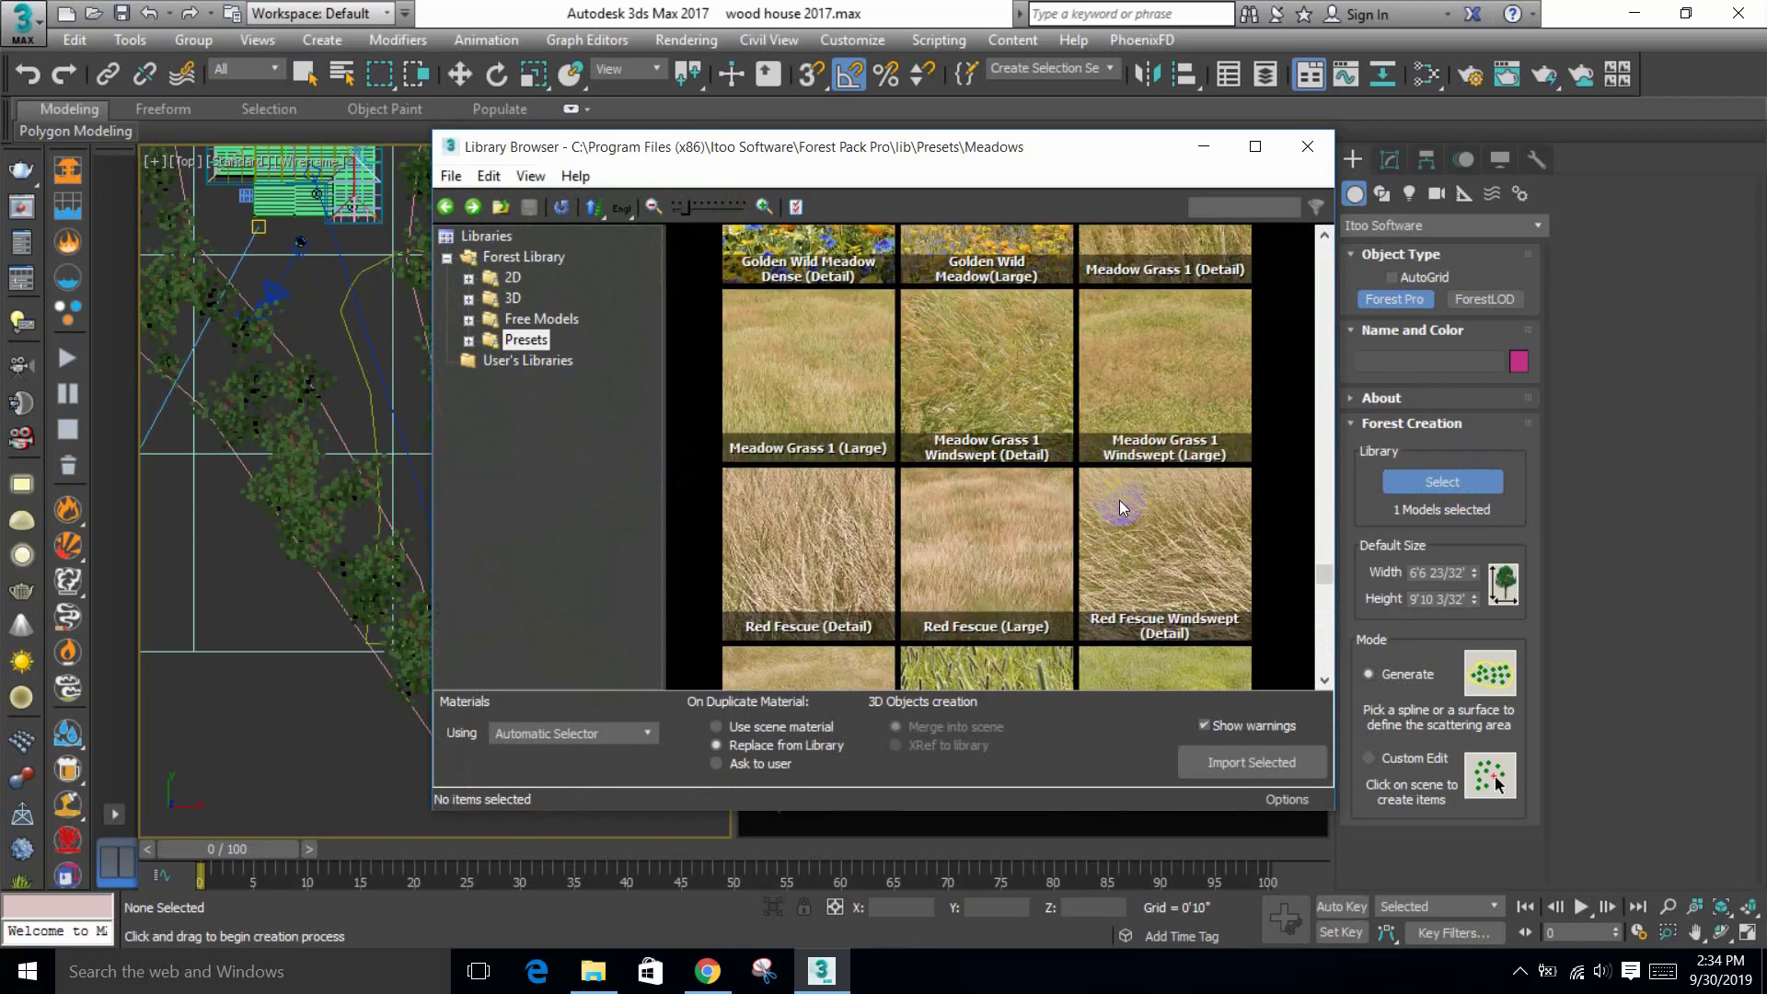
scroll(1114, 506, down, 2)
scroll(1114, 506, up, 4)
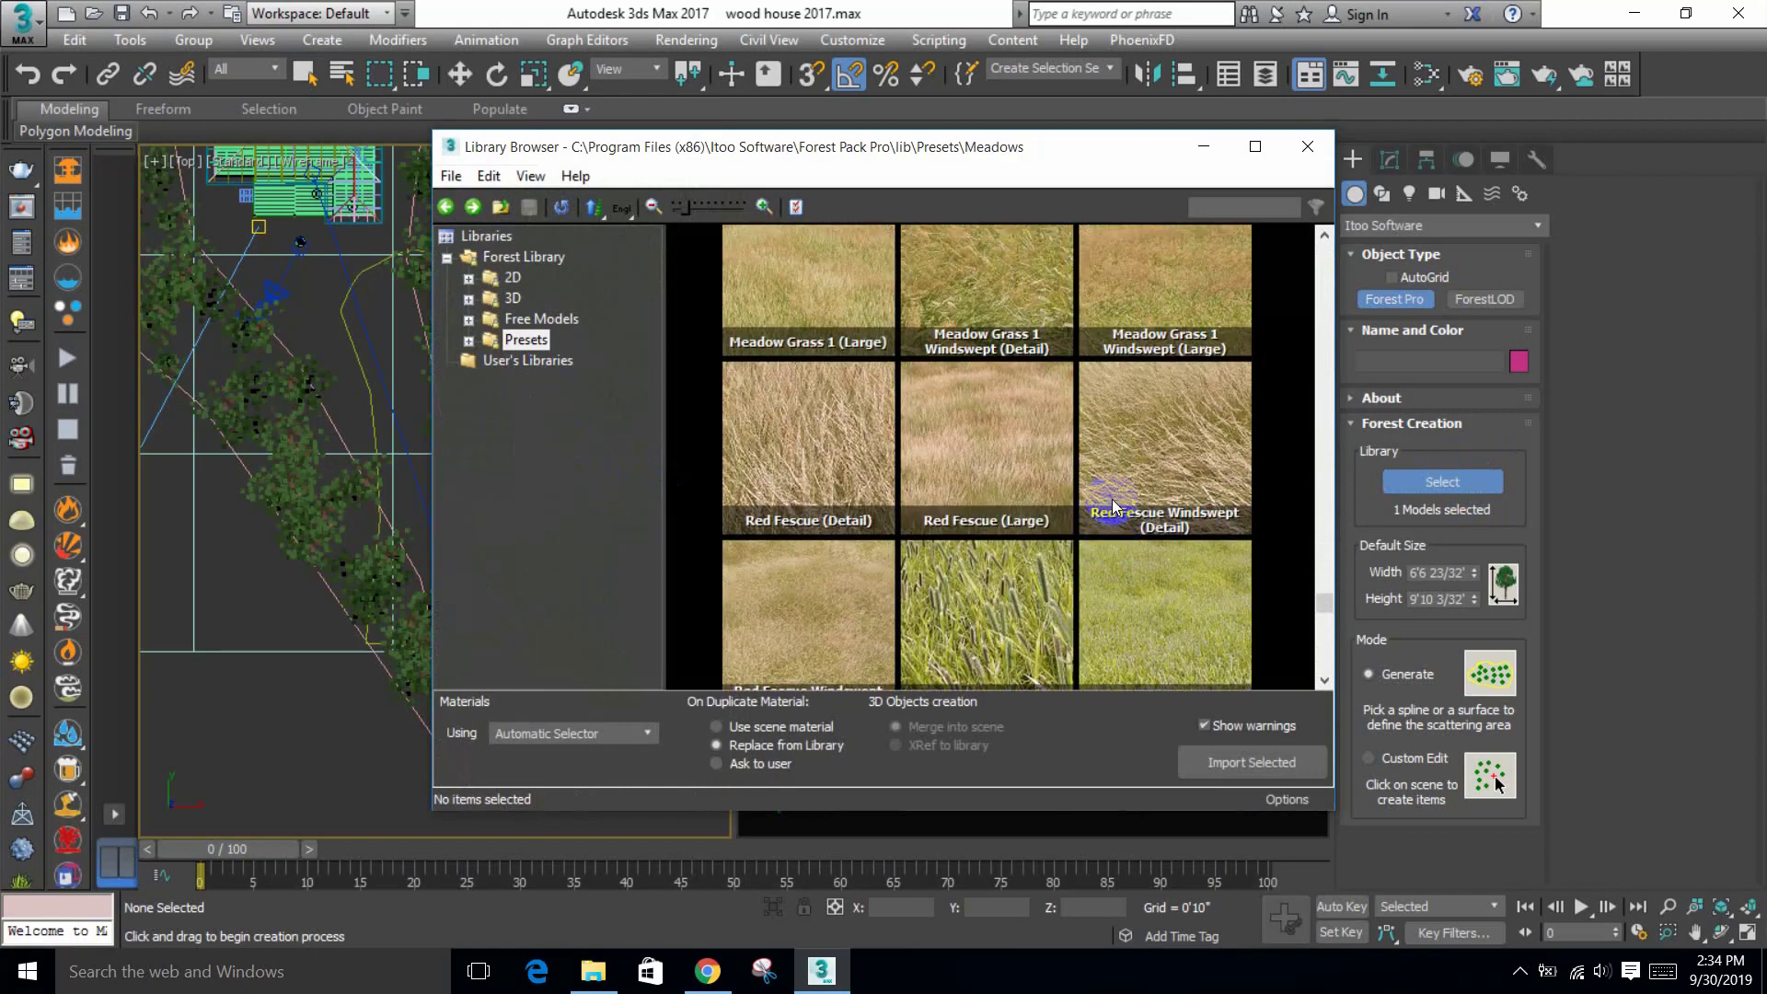
scroll(1114, 506, up, 6)
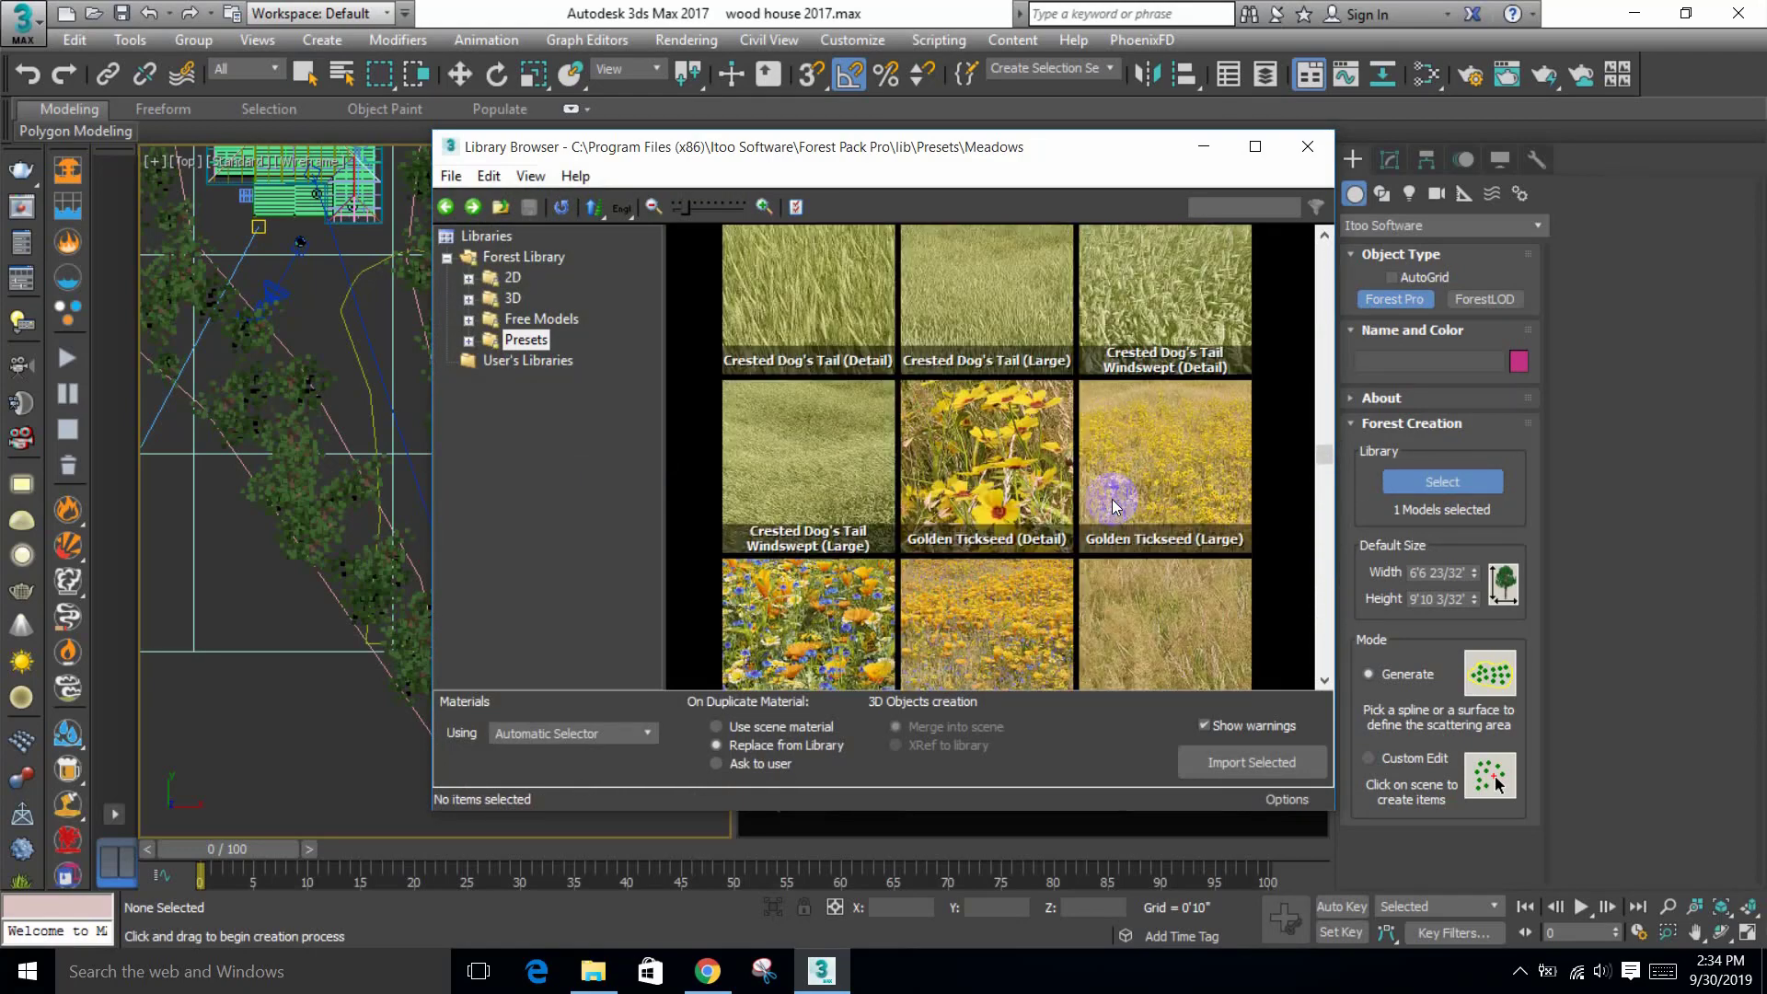
scroll(1113, 506, up, 3)
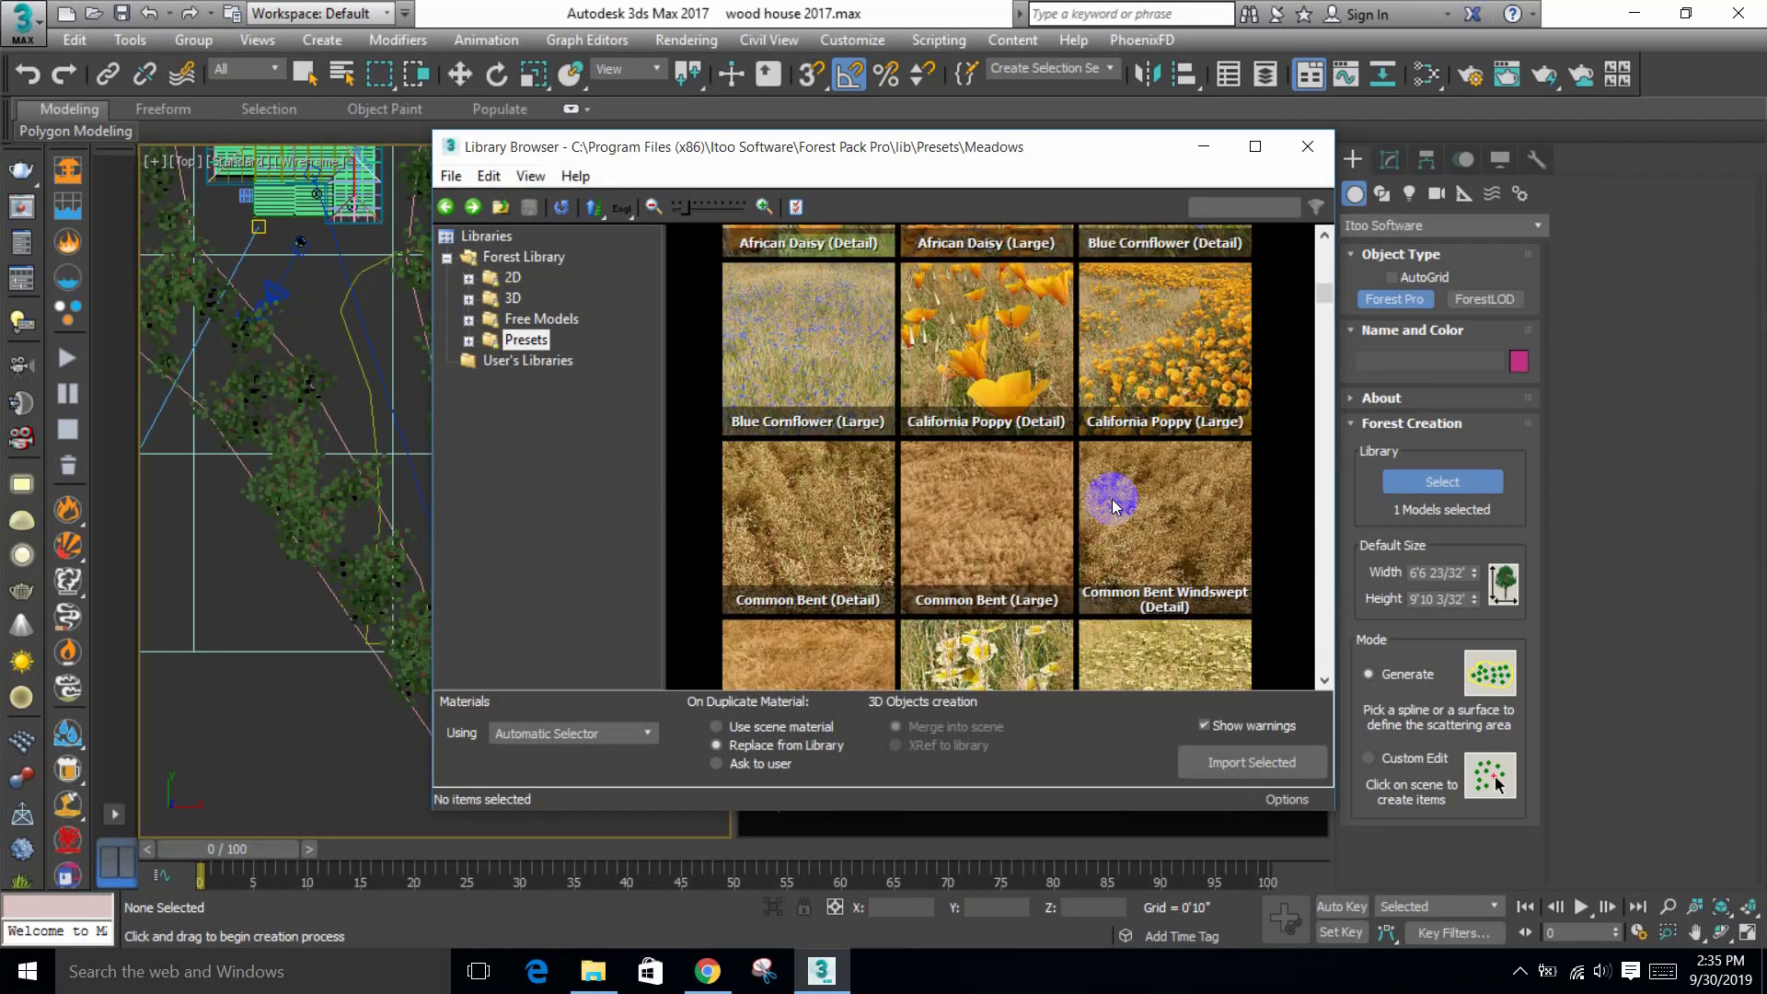
scroll(1114, 507, down, 1)
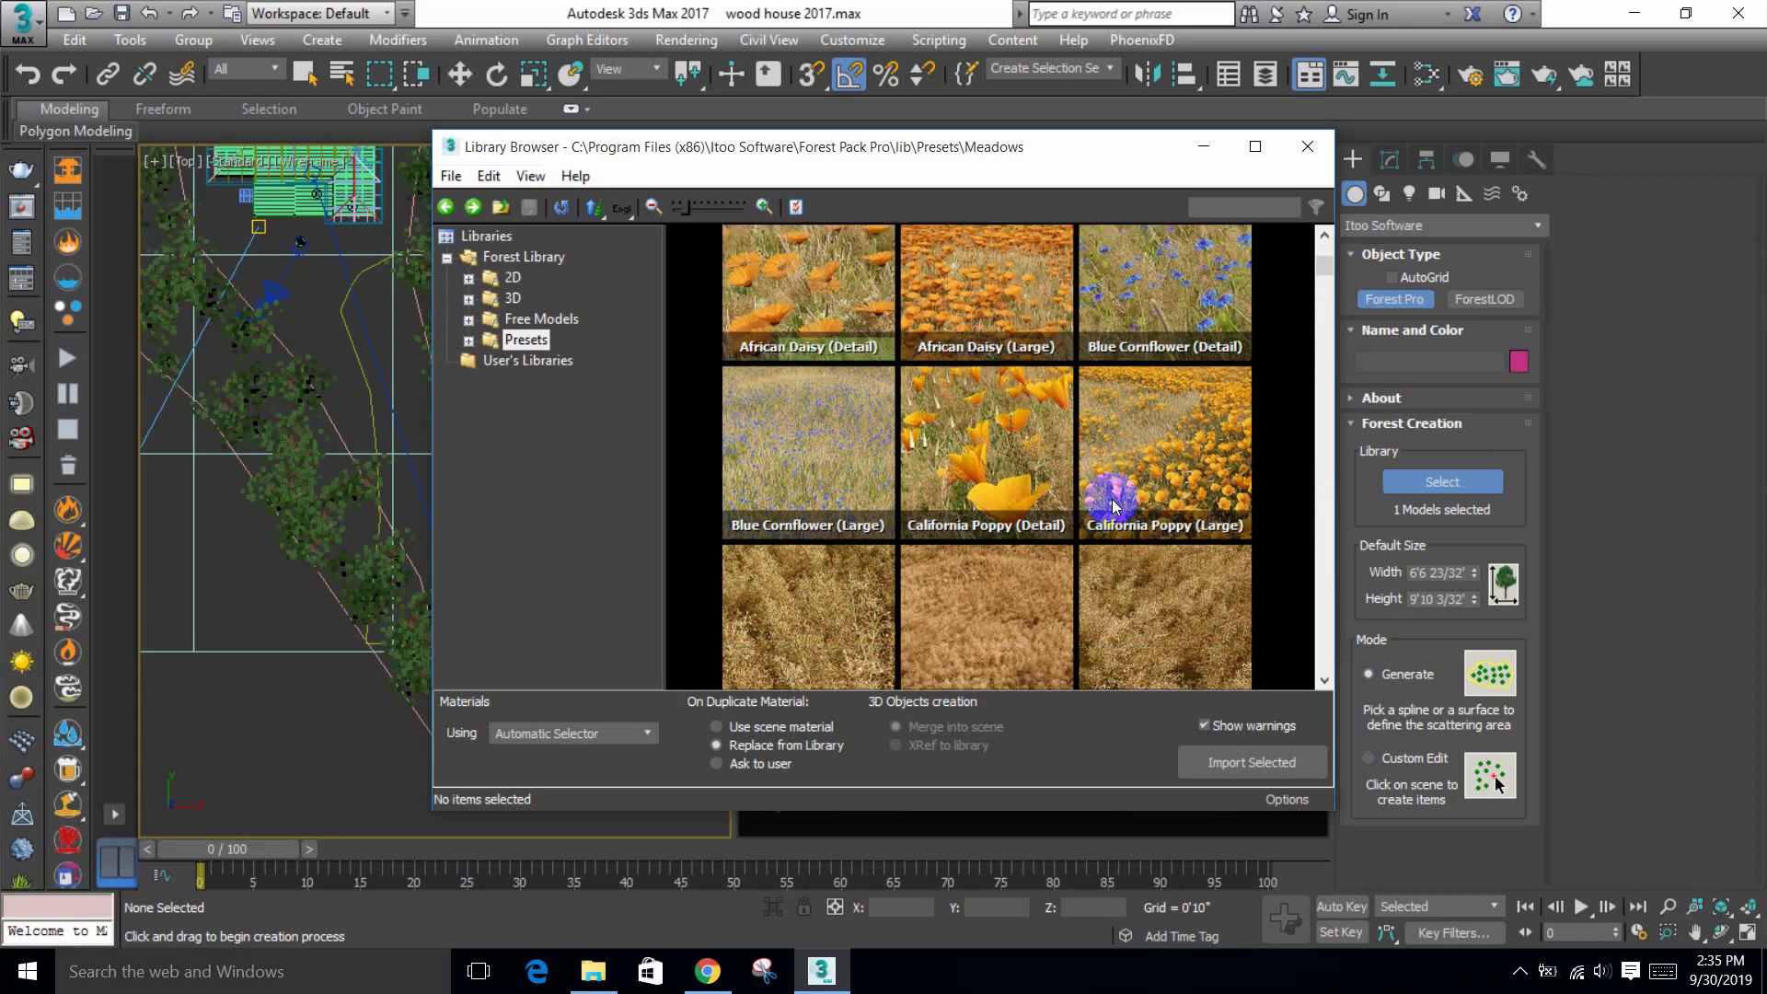
click(1155, 455)
scroll(1150, 464, down, 4)
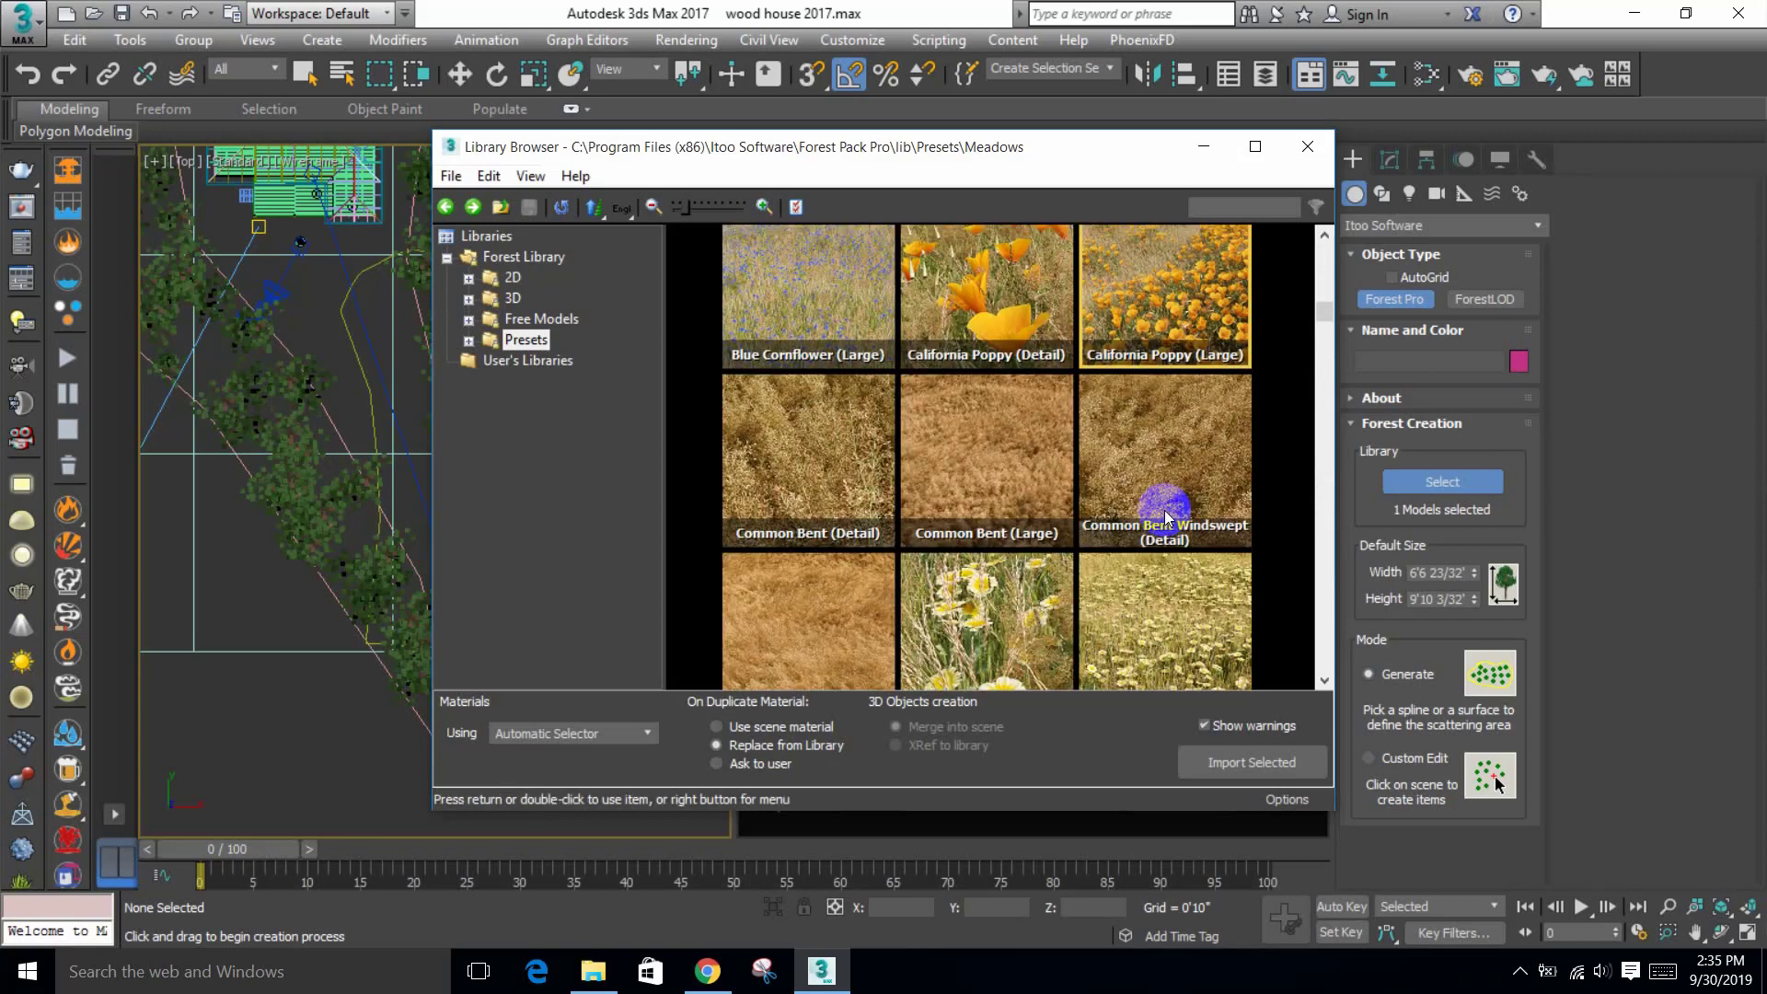
scroll(1151, 460, up, 2)
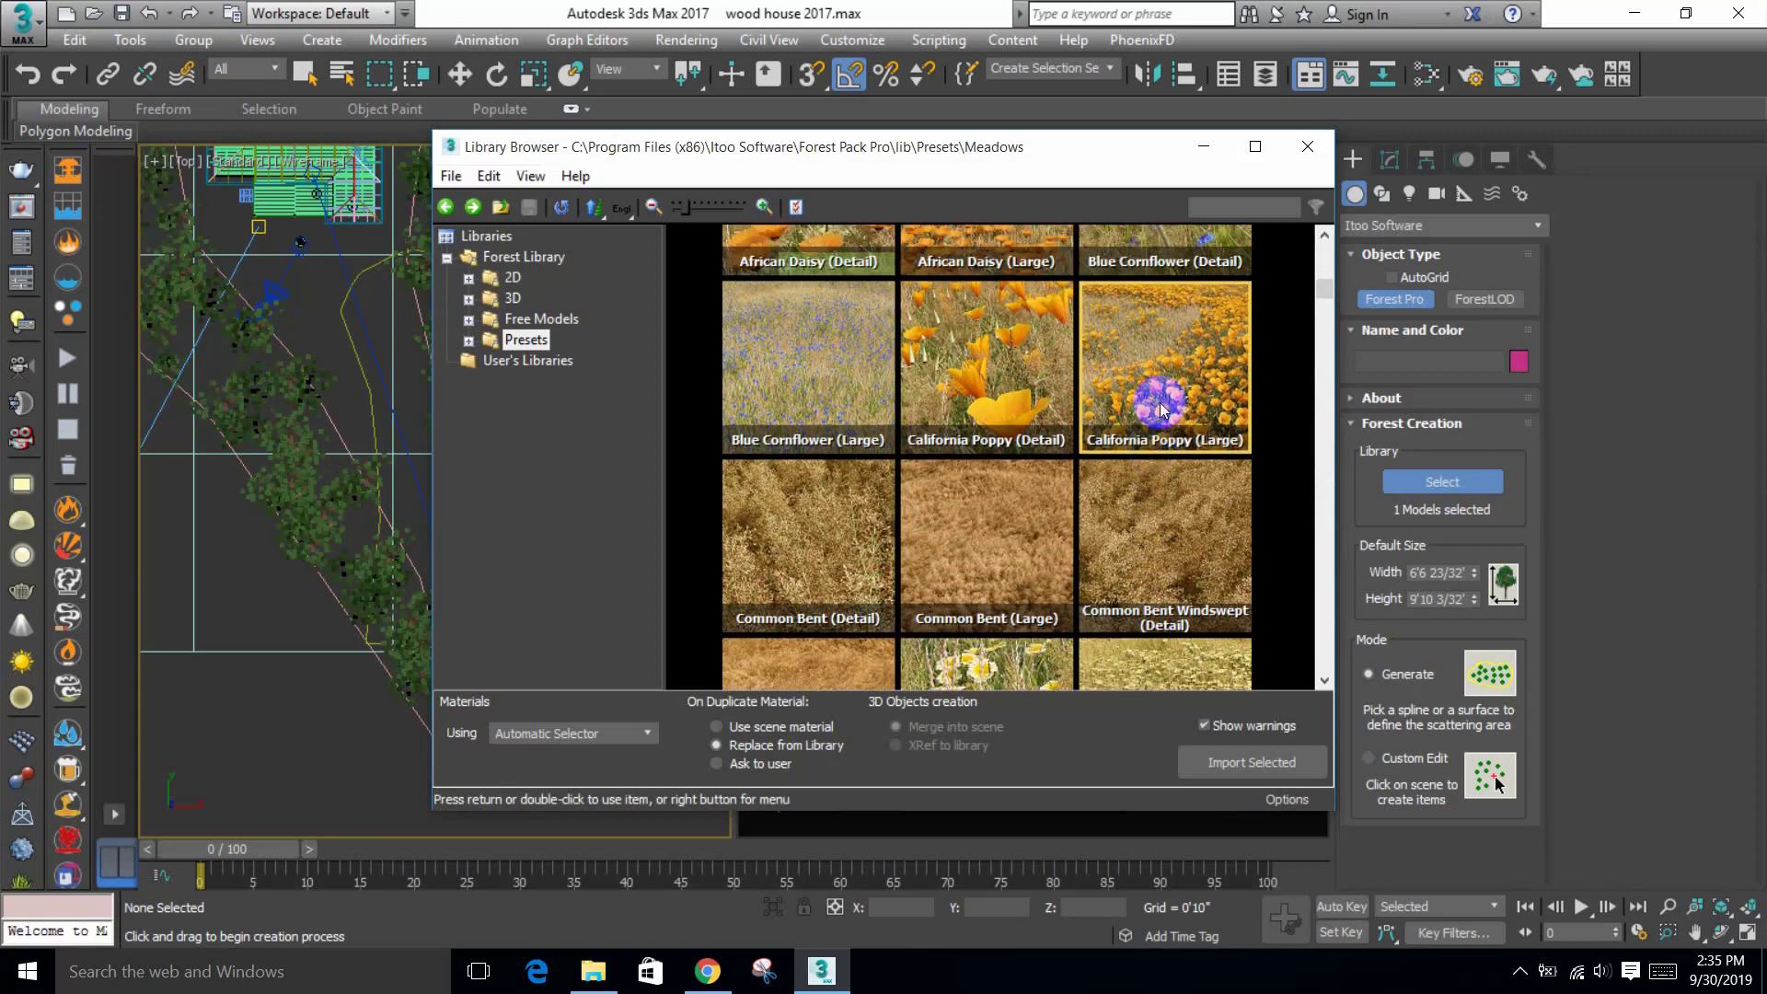
Step: Return from the Meadows presets to the overview of all Presets categories
click(520, 340)
click(468, 339)
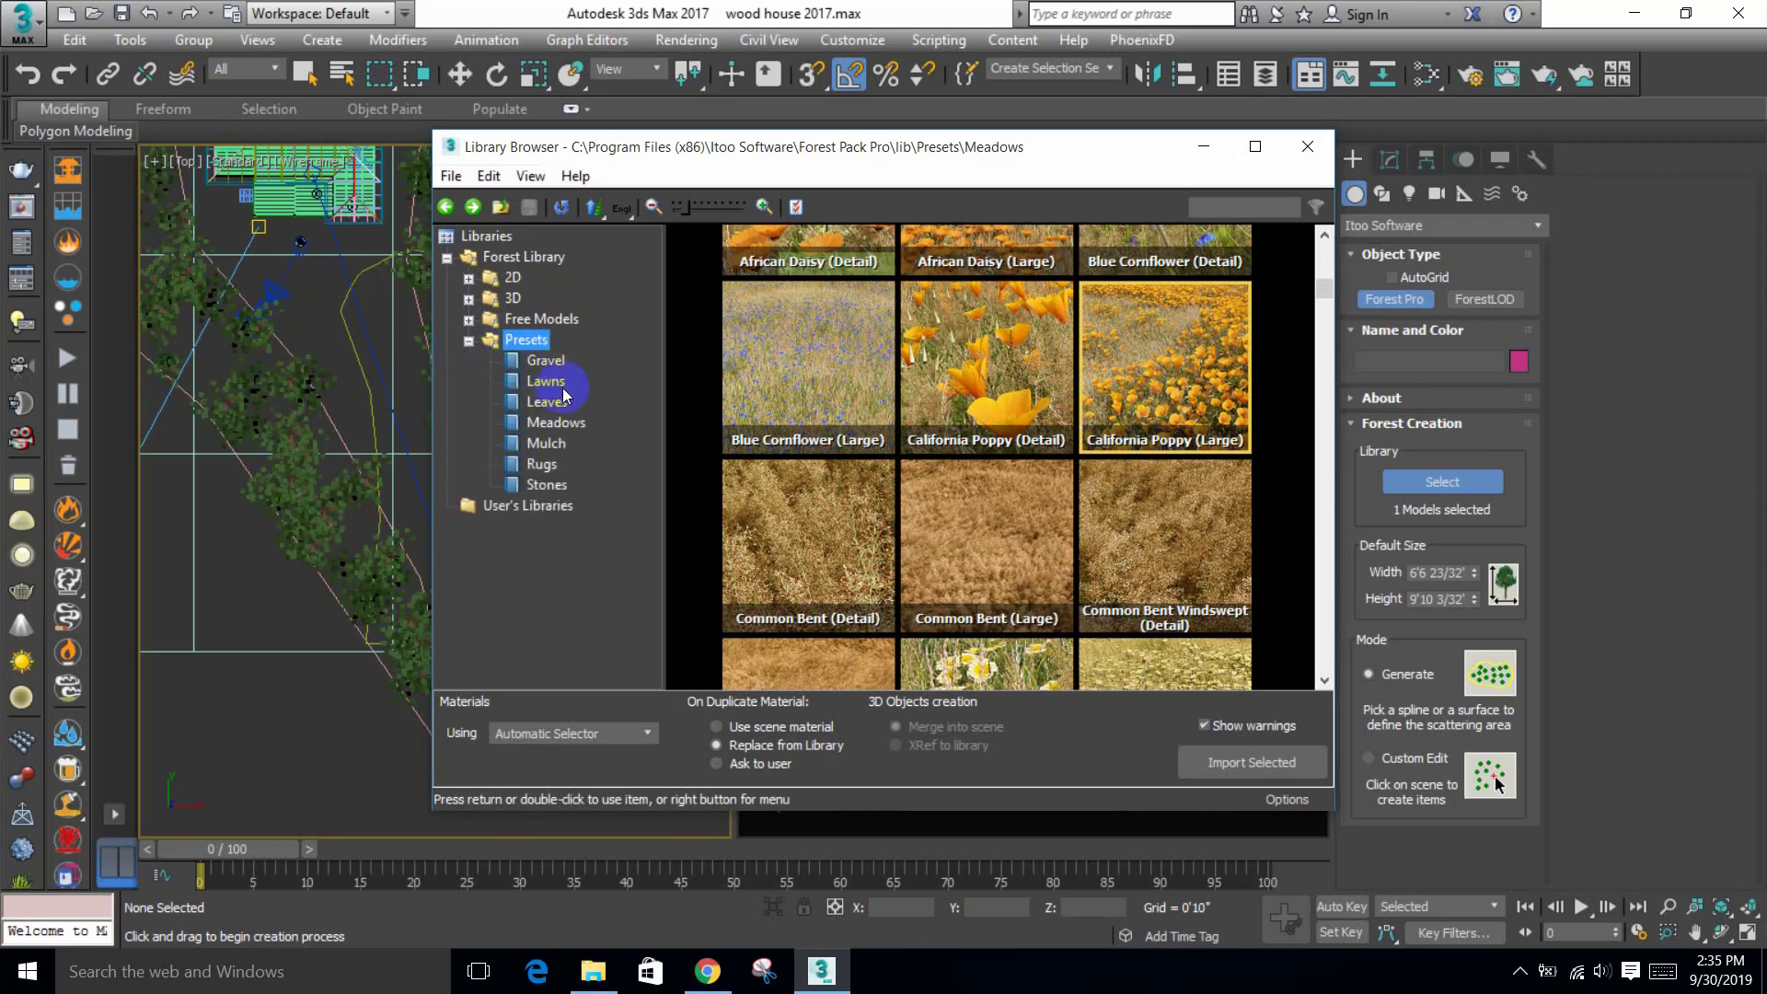
double_click(524, 340)
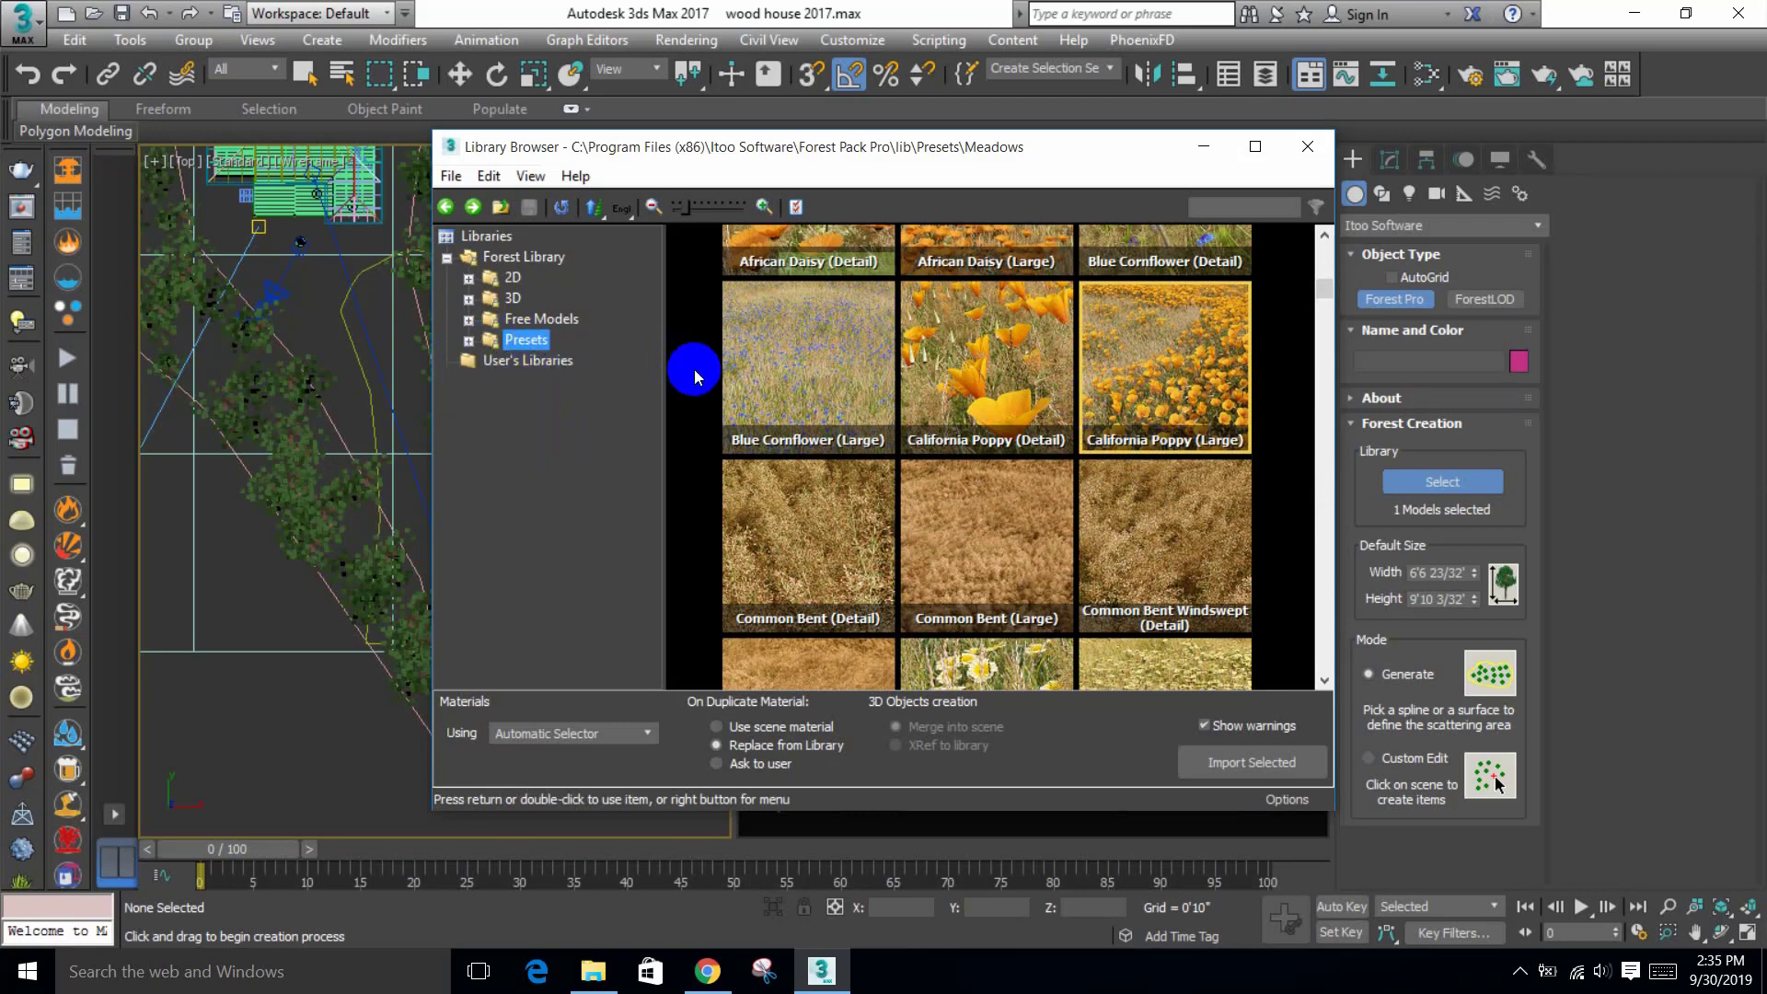
scroll(700, 368, up, 3)
click(468, 342)
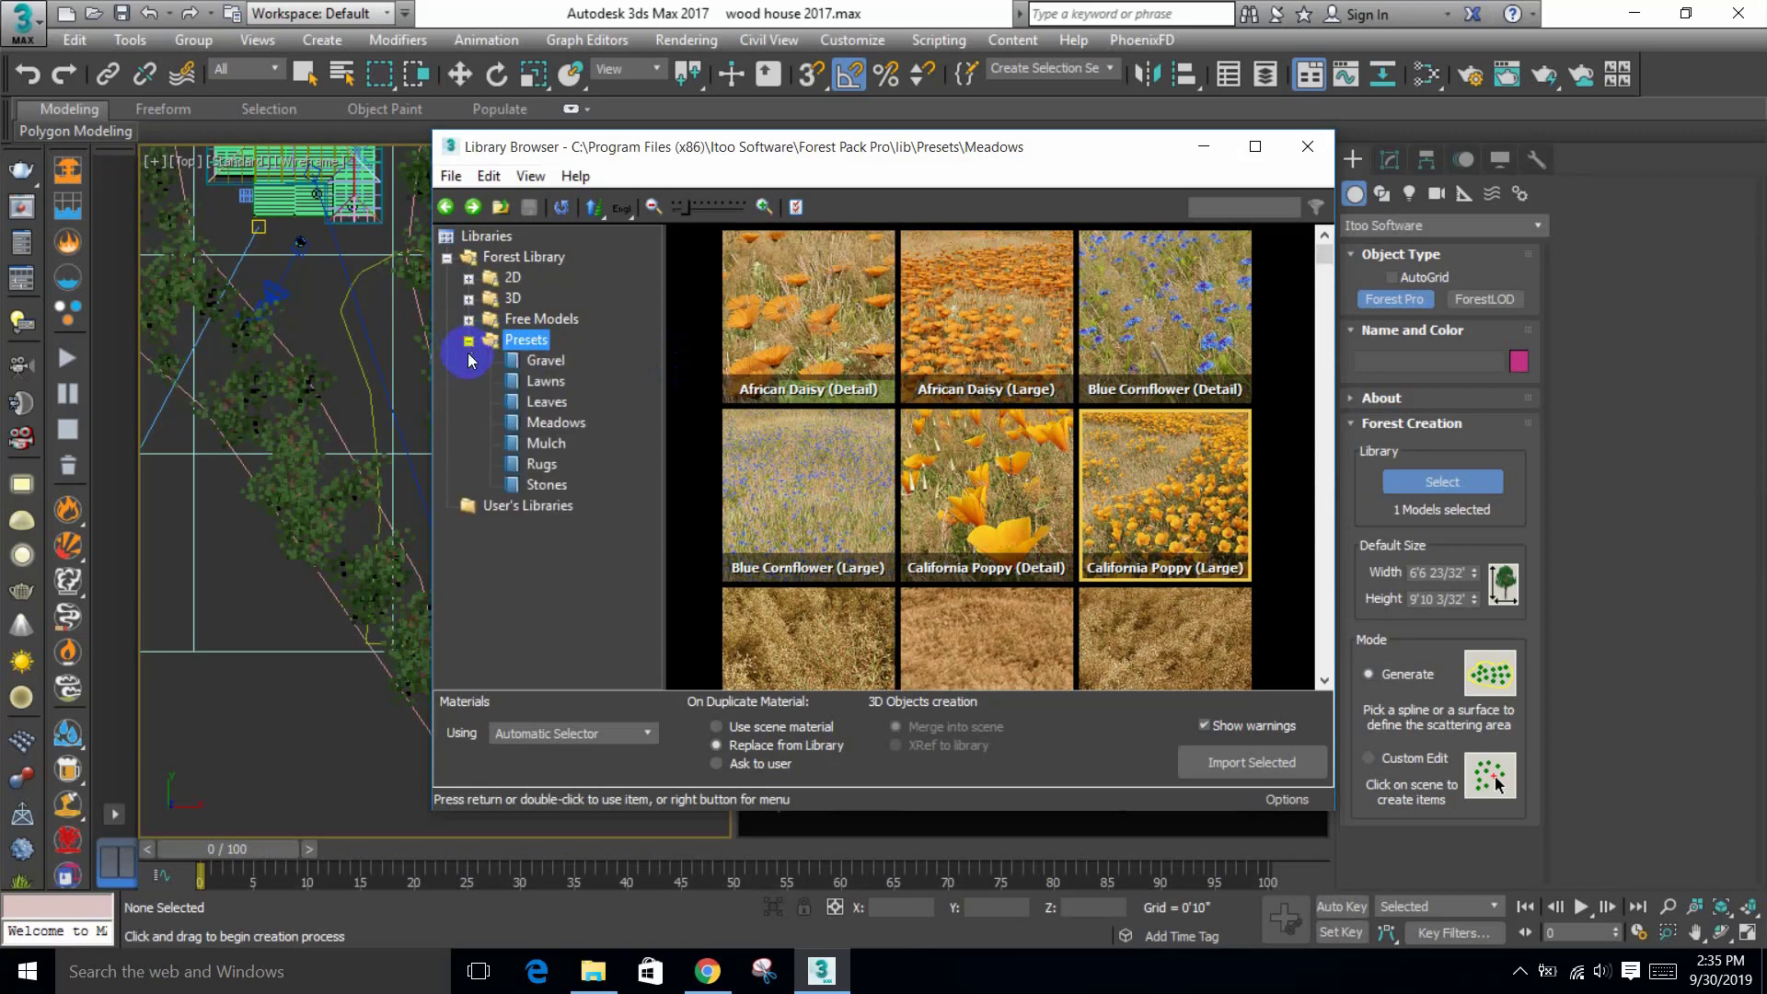
double_click(520, 340)
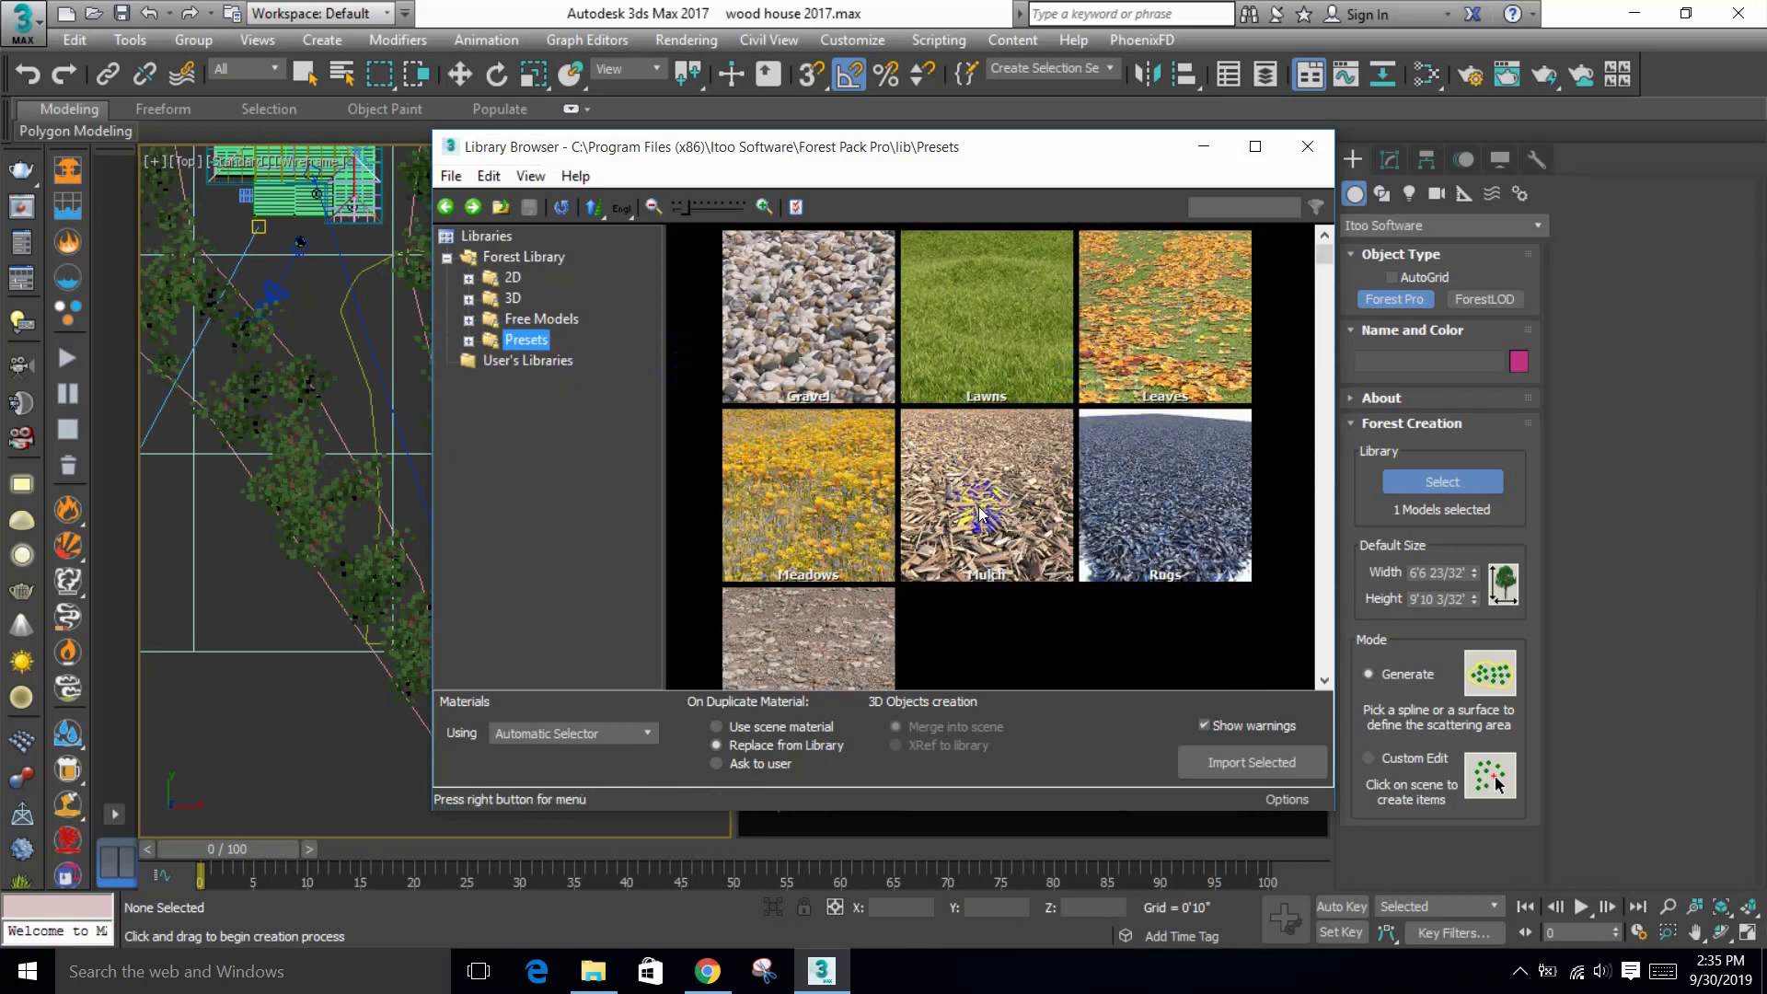
Step: Scatter the Maple leaves preset from the Leaves category inside the closed curved spline in the Top view, rescaling XRef objects to system units
double_click(1166, 317)
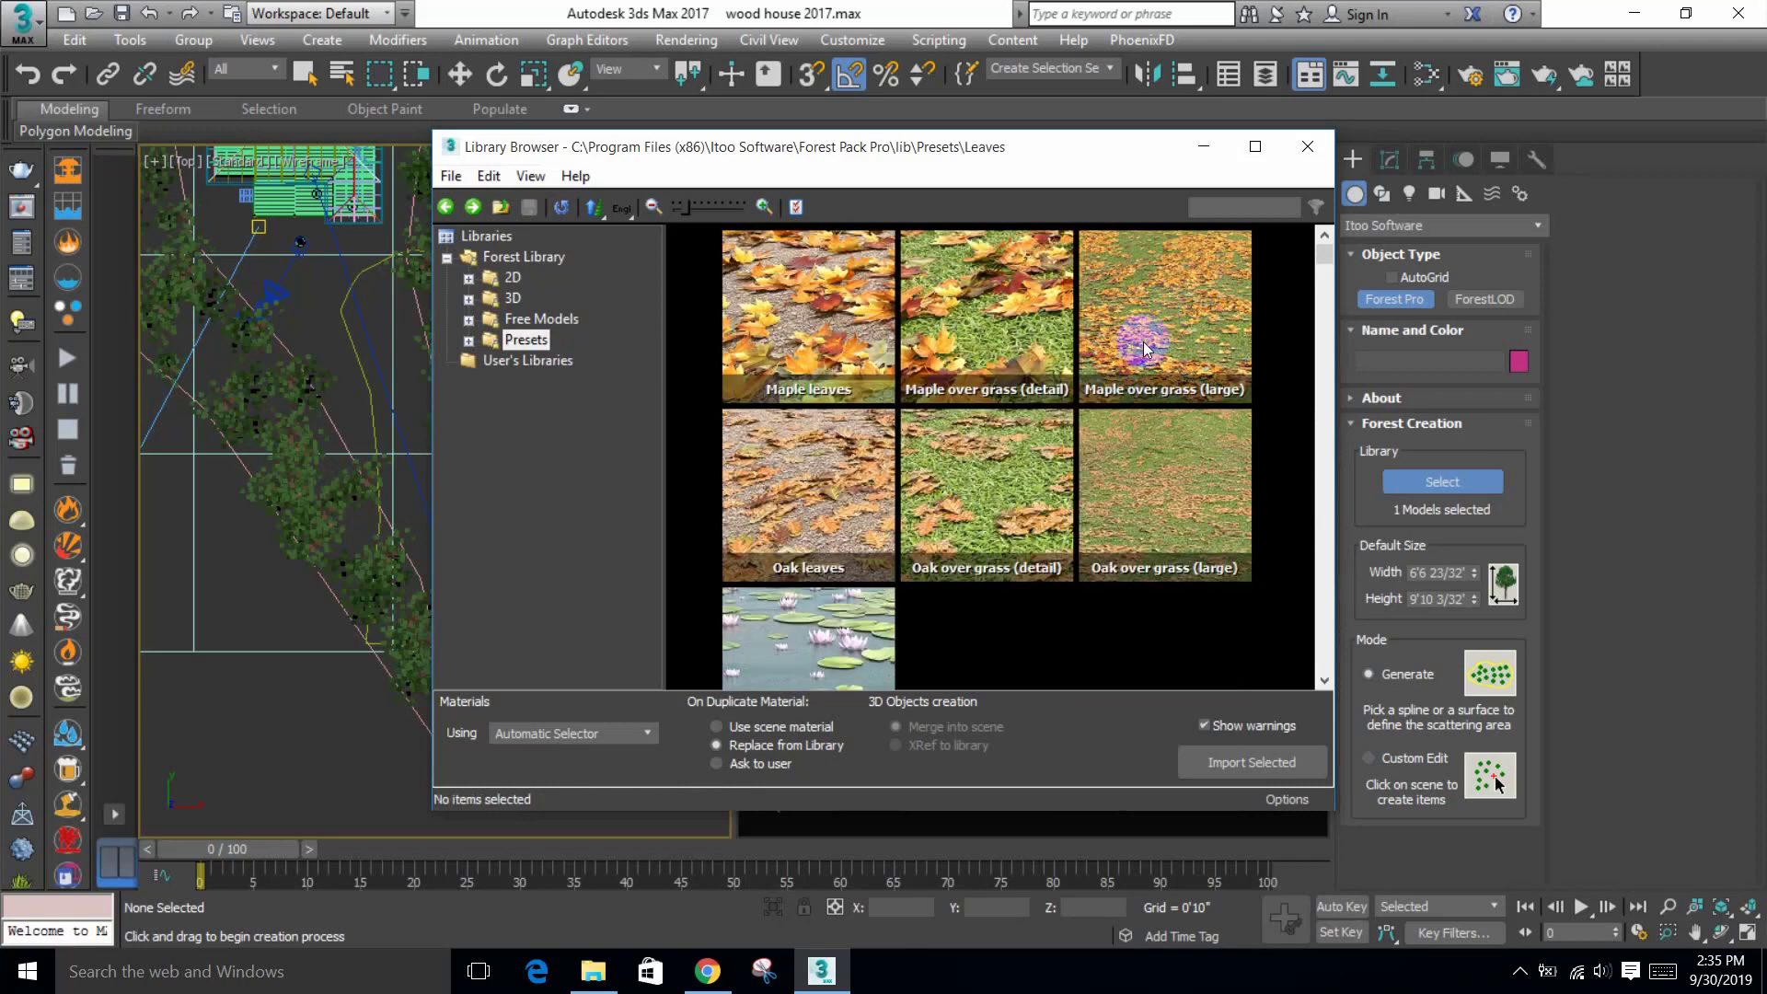
double_click(825, 316)
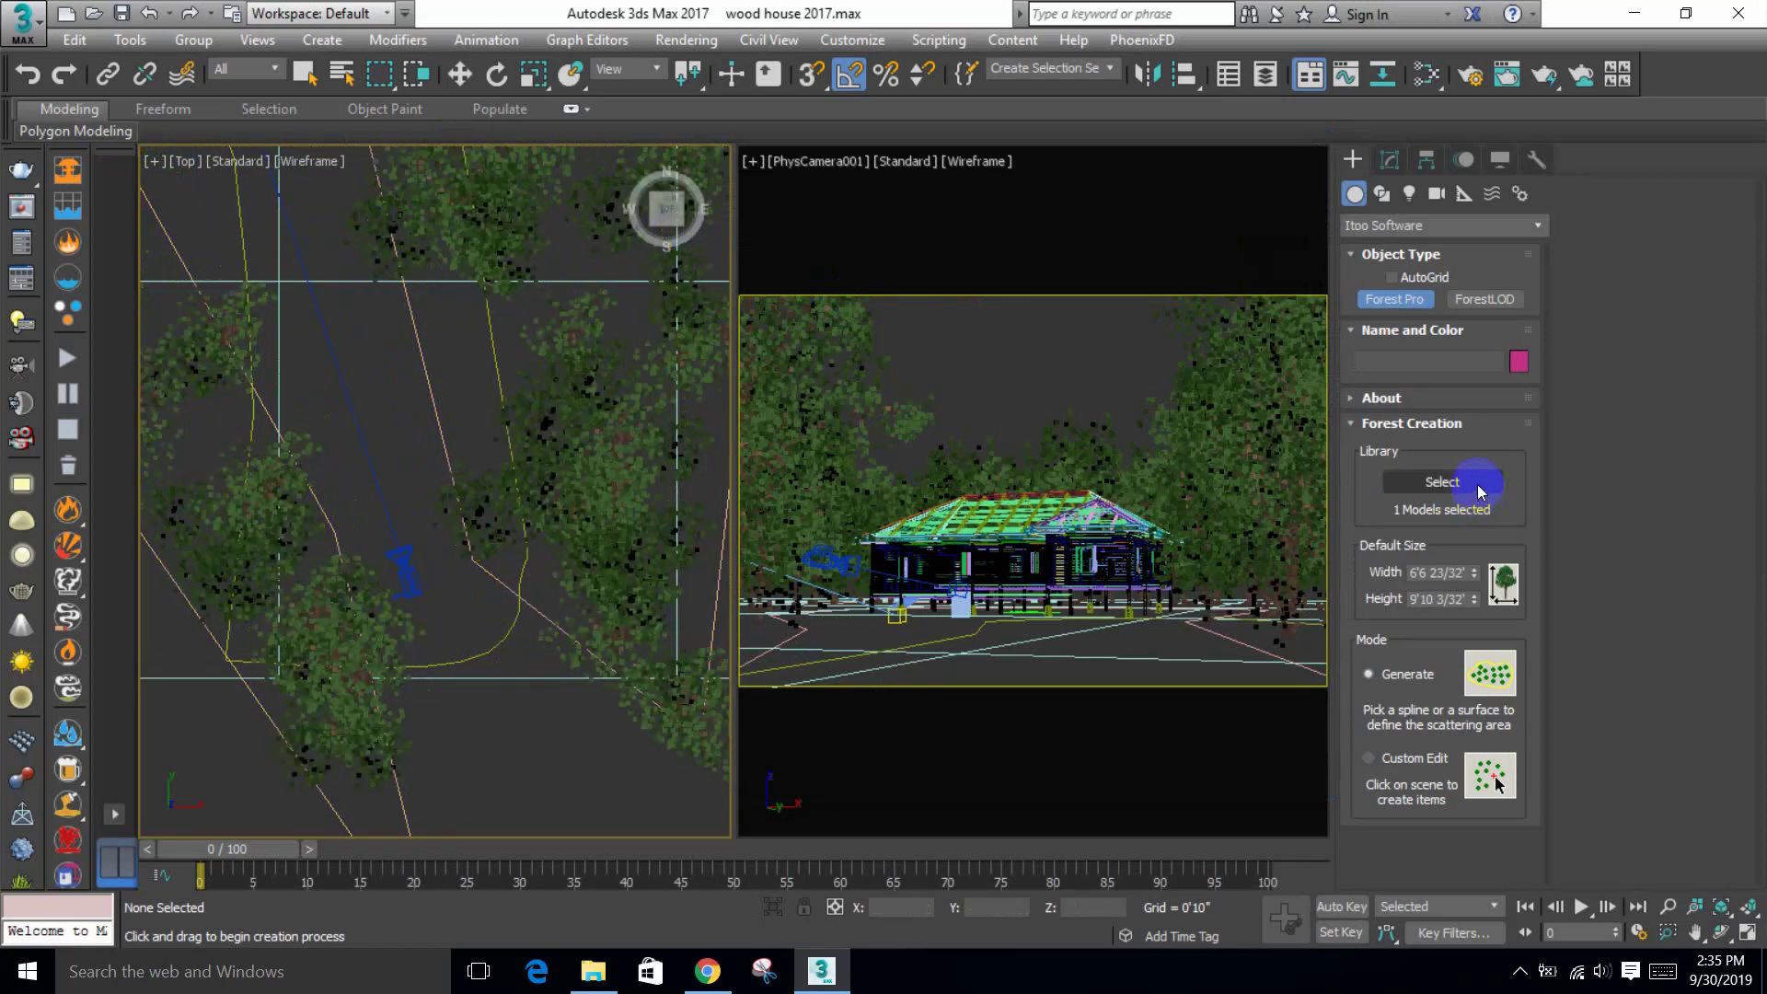
click(494, 644)
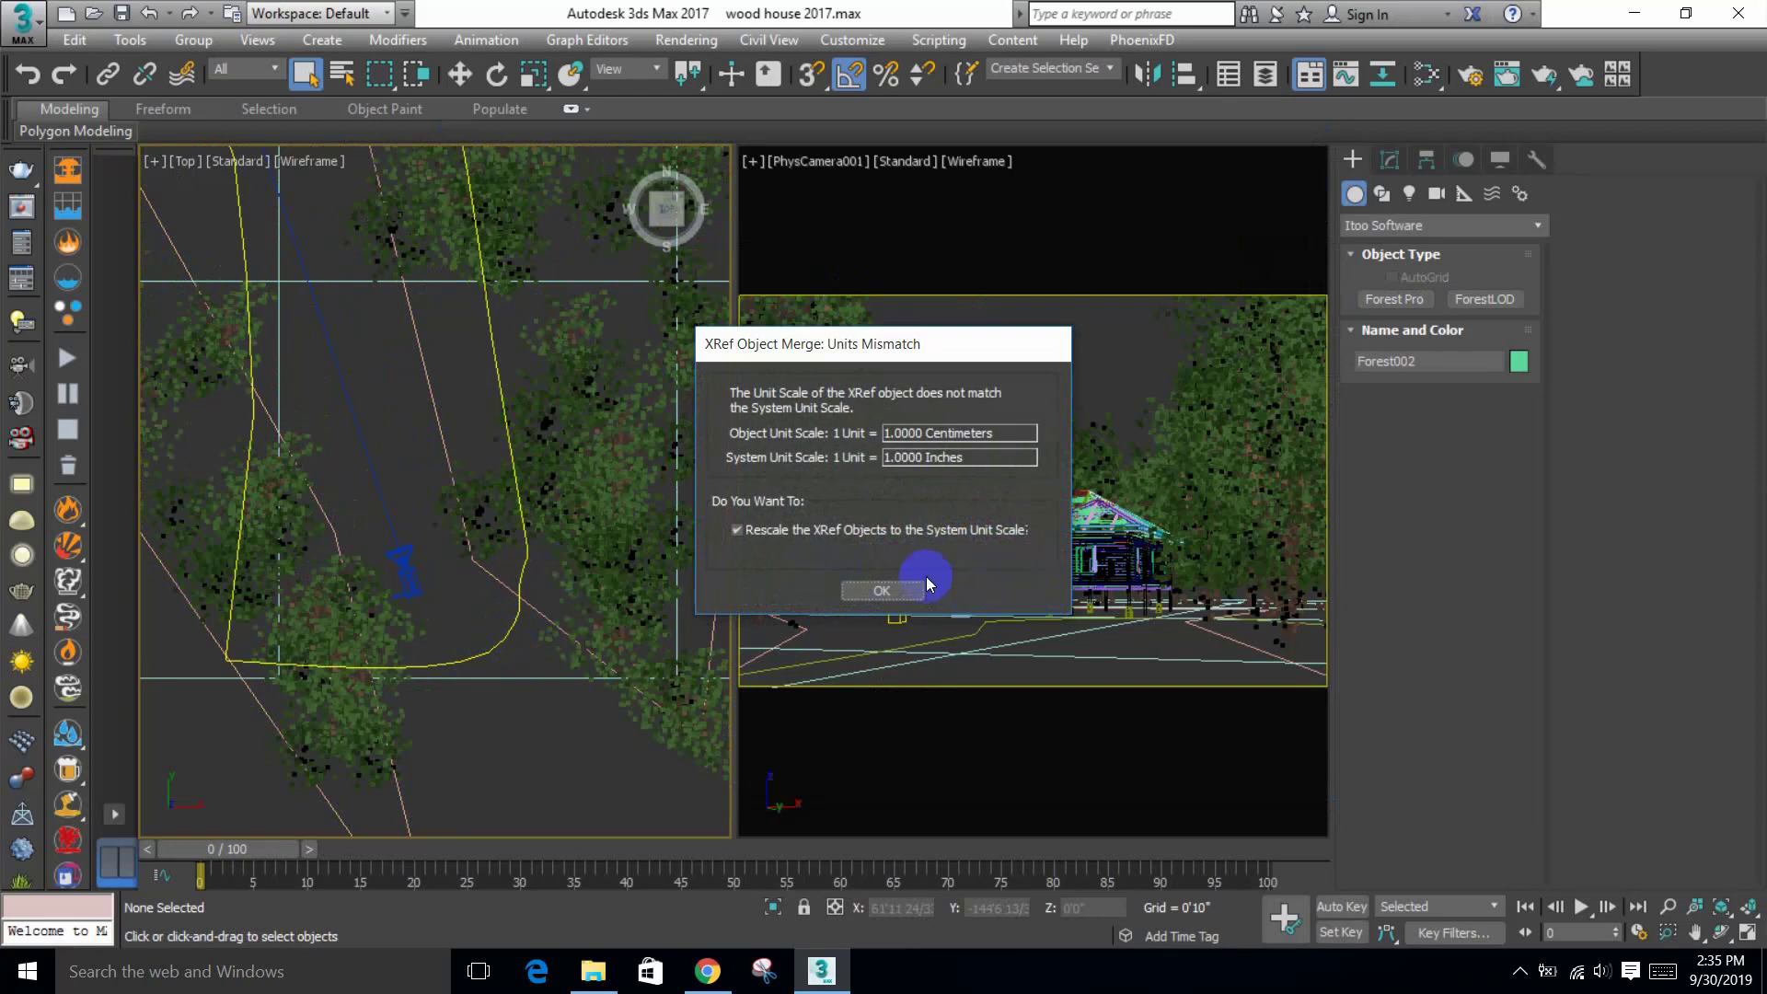
click(882, 591)
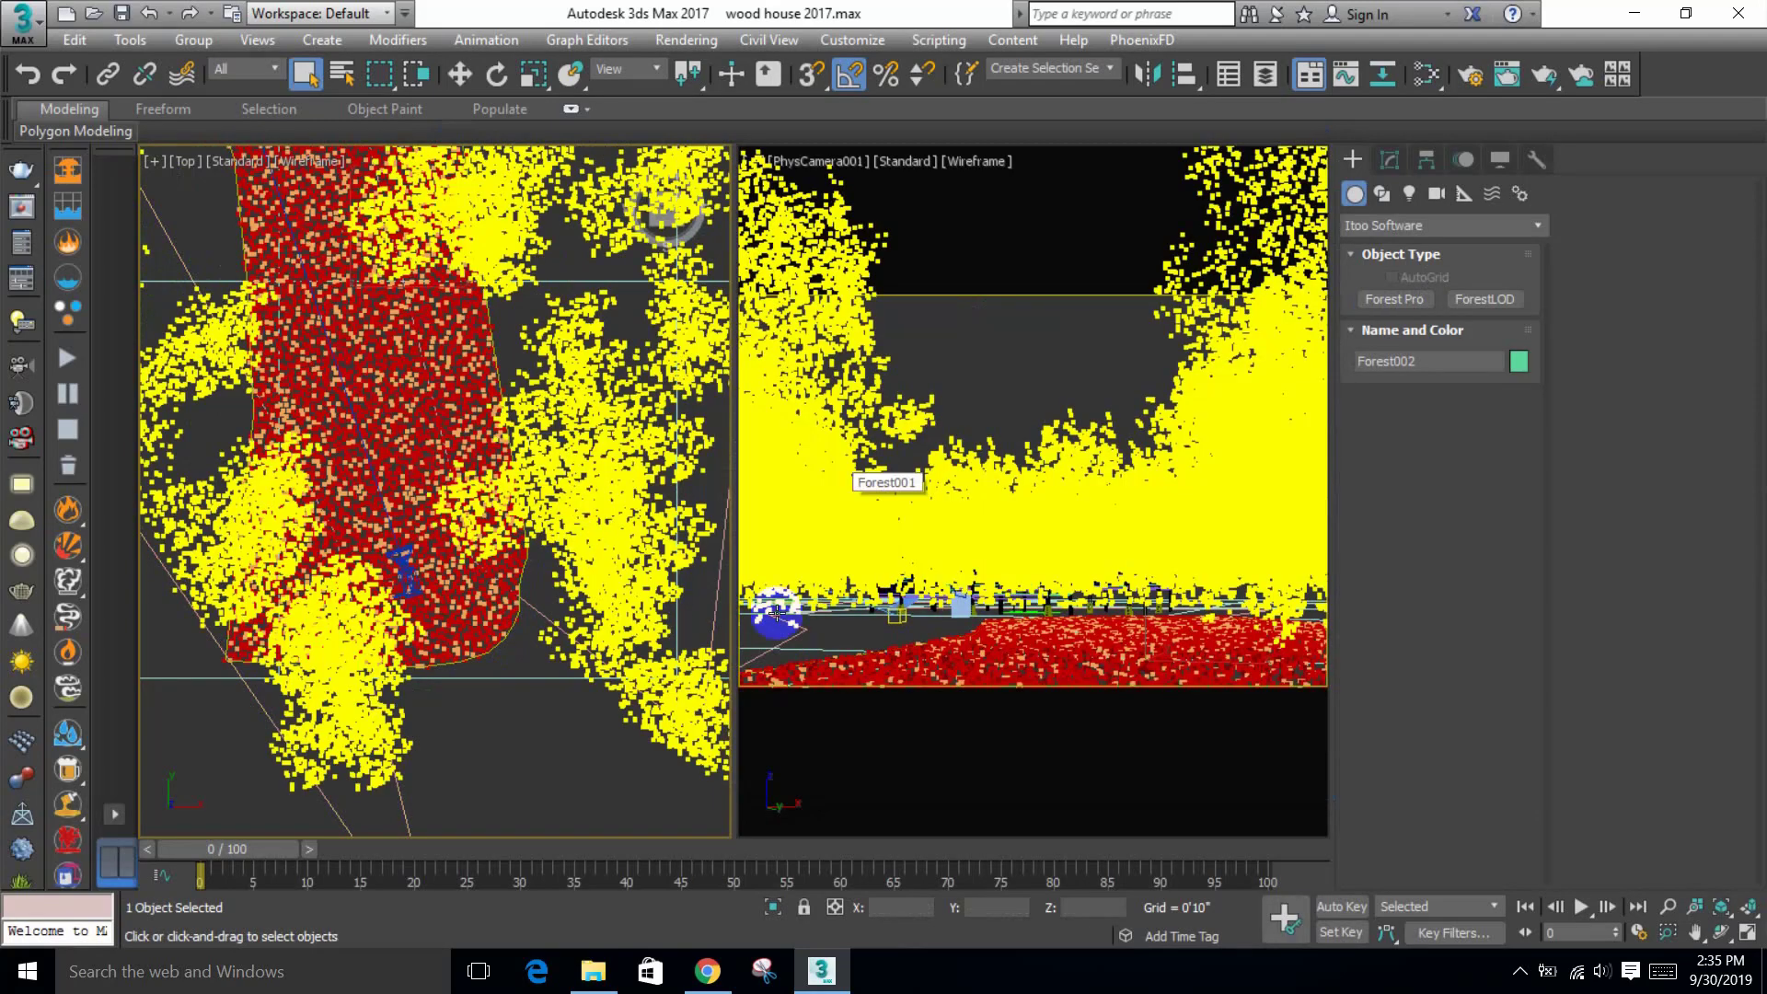
Step: Select the leaf area's boundary line and move the vertices on its western side outwards to widen the leaf cover
scroll(189, 392, up, 5)
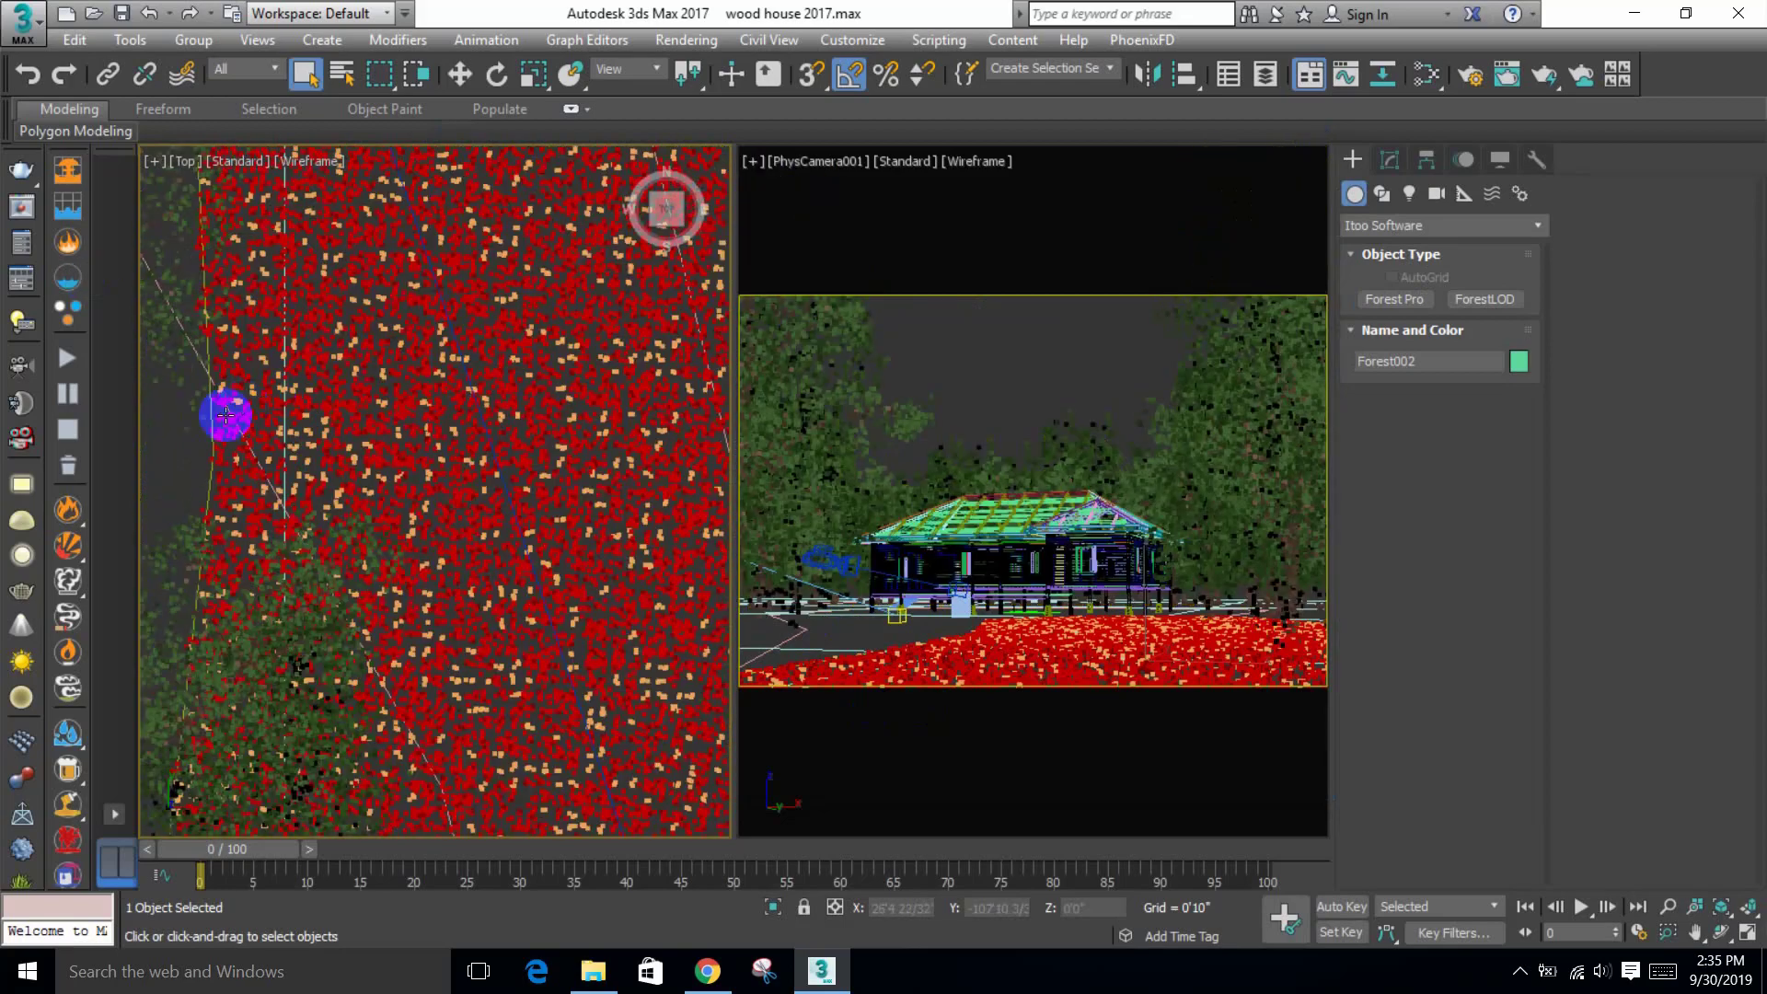
scroll(378, 362, down, 3)
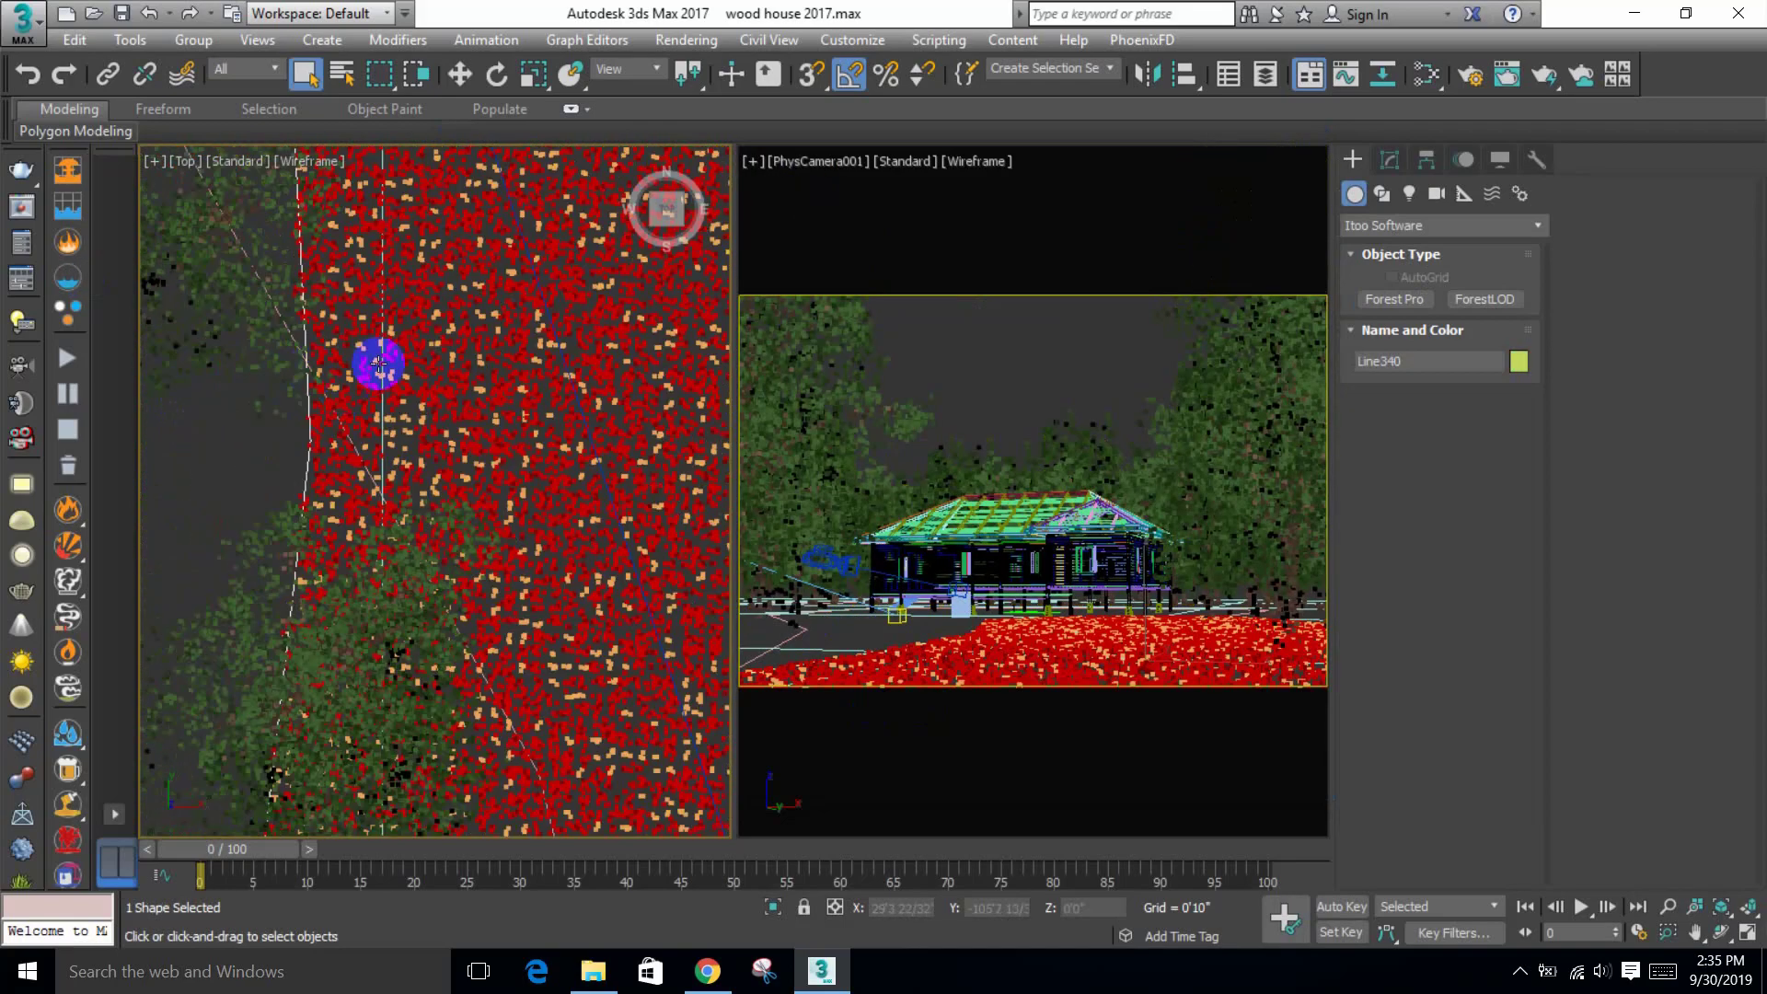
click(378, 364)
scroll(377, 437, down, 4)
drag(265, 376, 308, 395)
key(w)
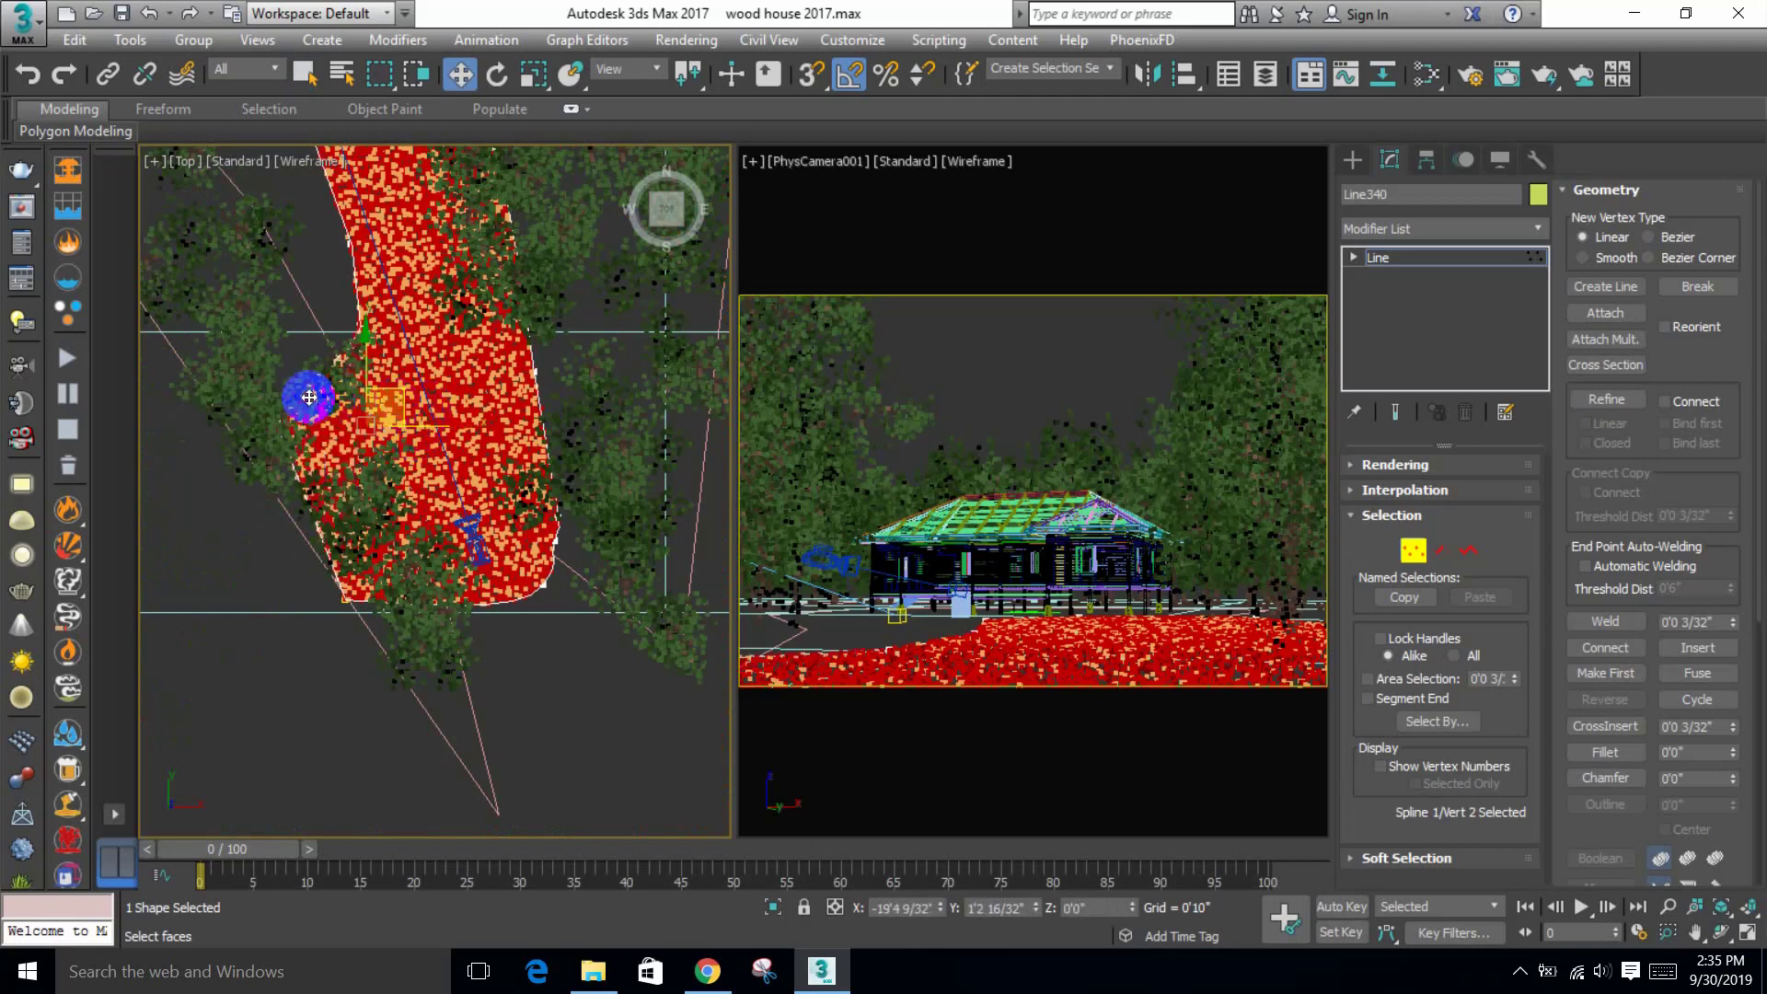
drag(286, 283, 402, 363)
middle_drag(400, 308, 423, 405)
drag(406, 375, 256, 315)
drag(411, 389, 412, 386)
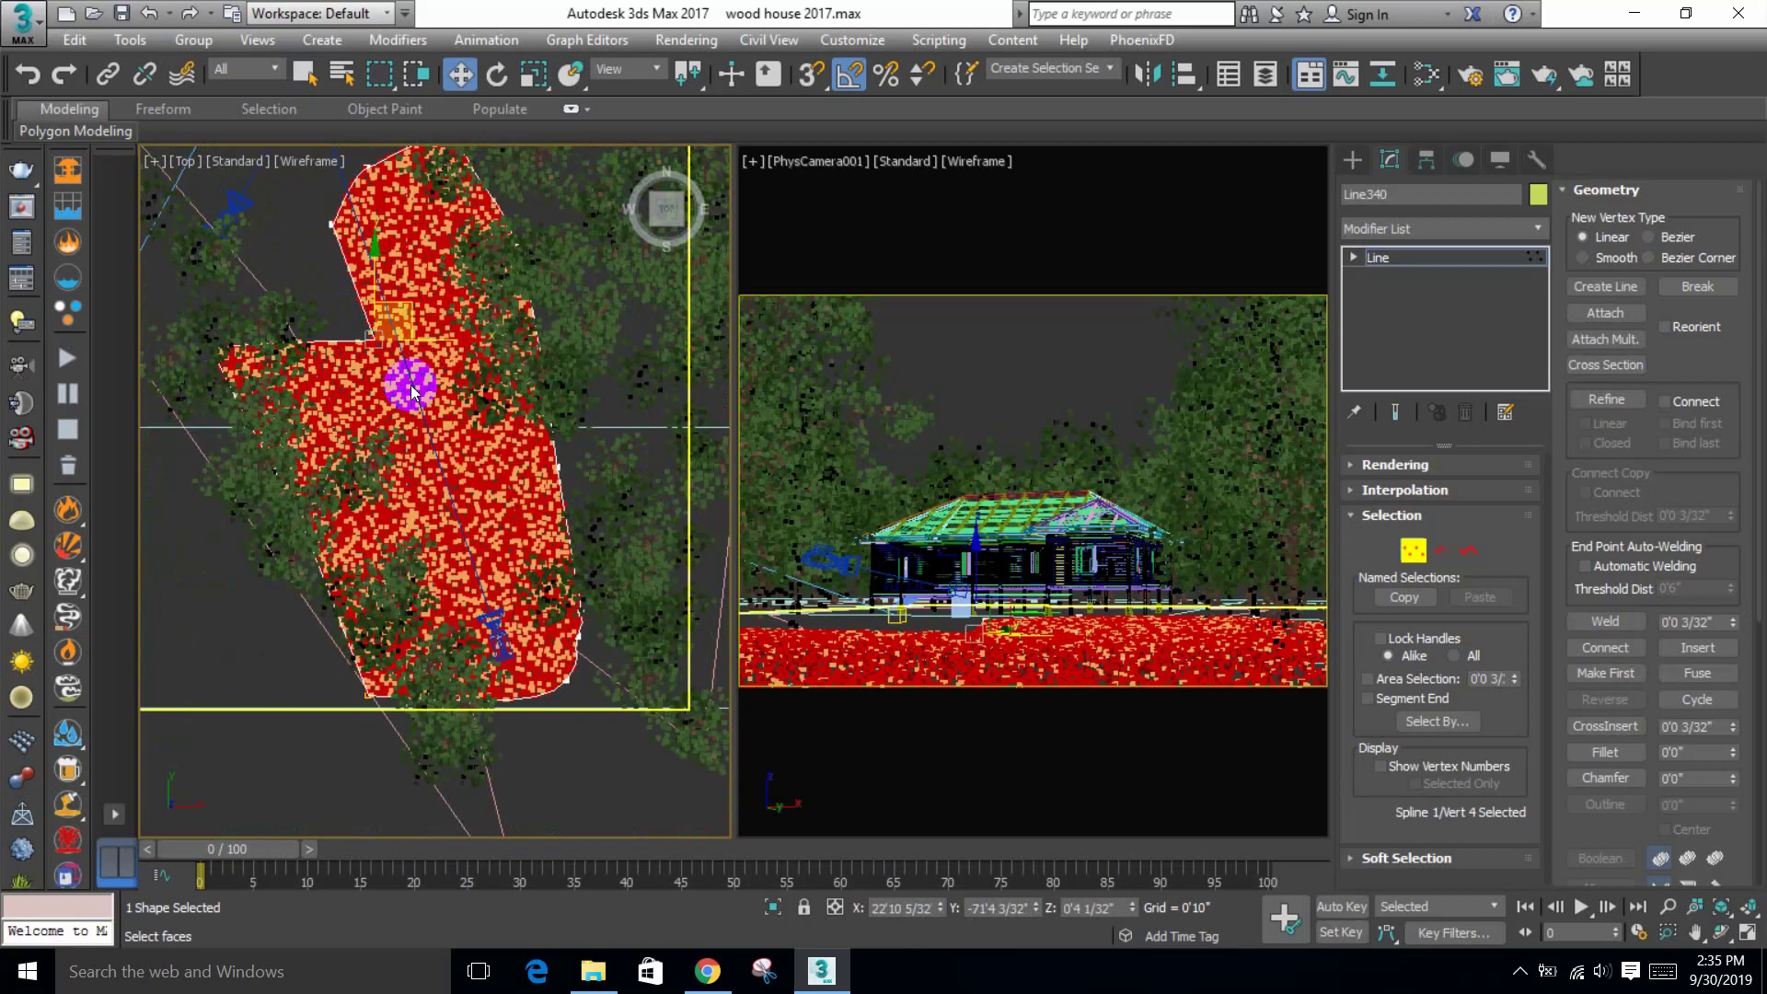
Step: Delete the boundary vertex at the inner notch, move the northwestern vertices into a smooth outline, and leave vertex editing
key(Delete)
middle_drag(300, 245, 327, 330)
drag(318, 279, 386, 349)
drag(382, 281, 340, 281)
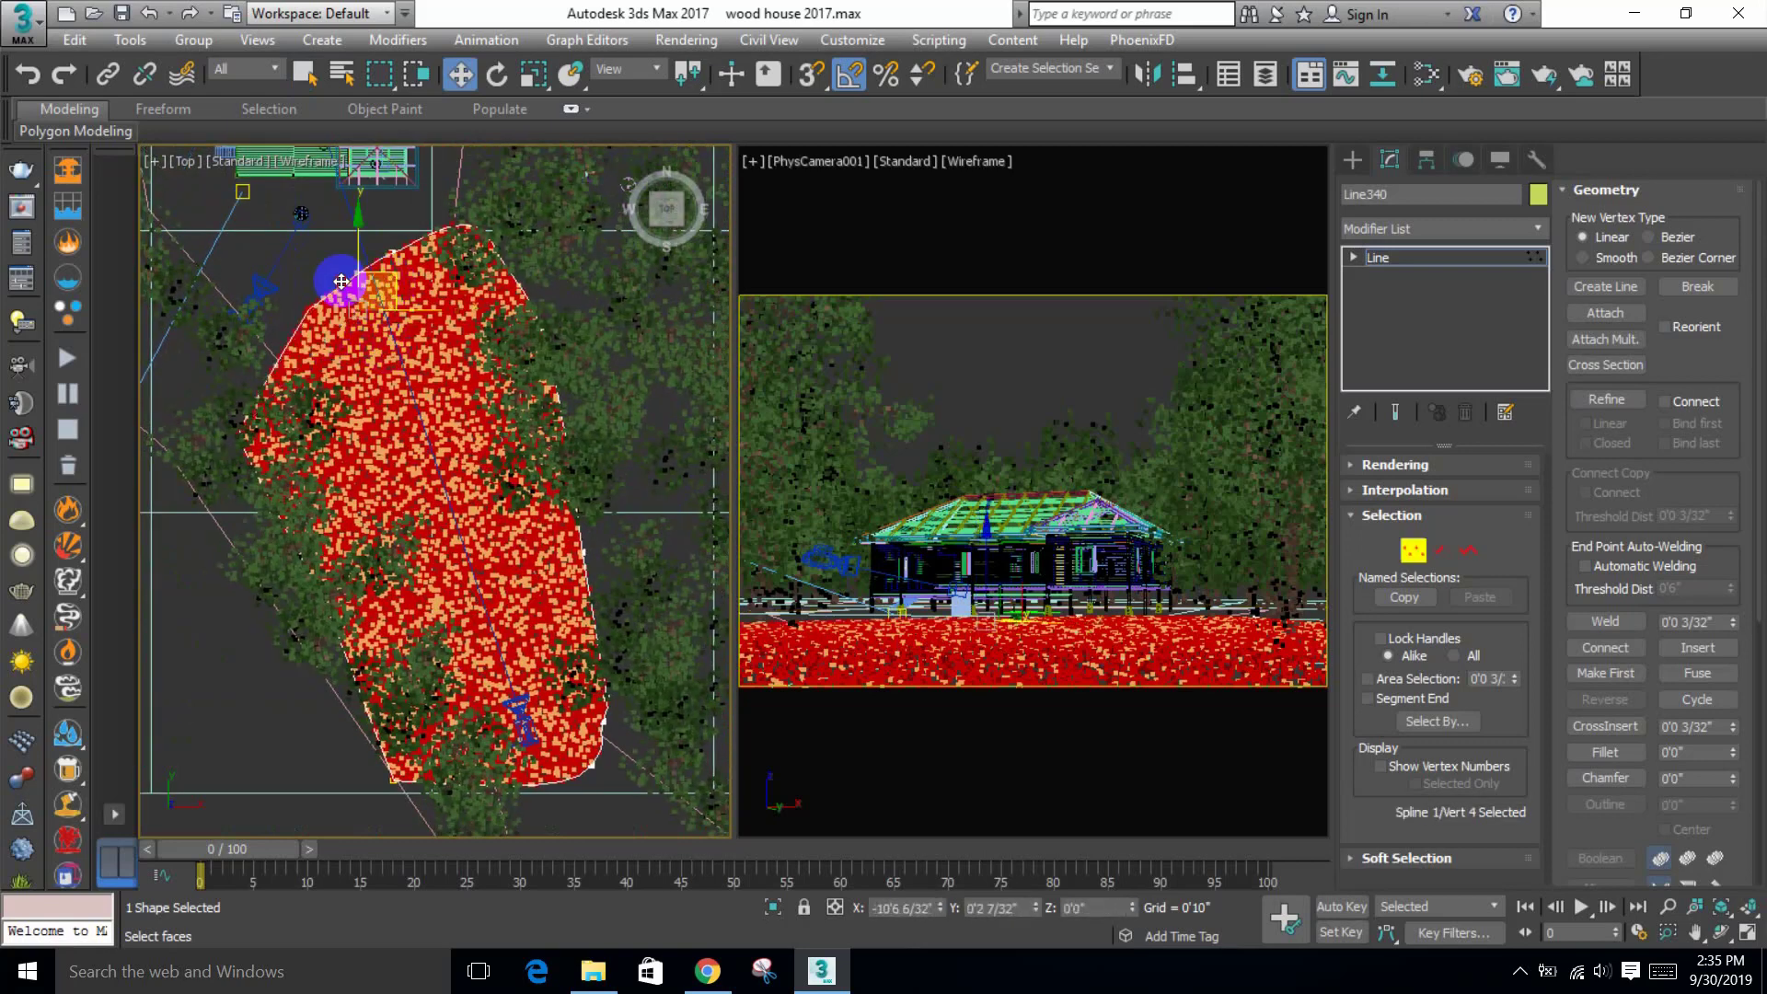
click(1411, 553)
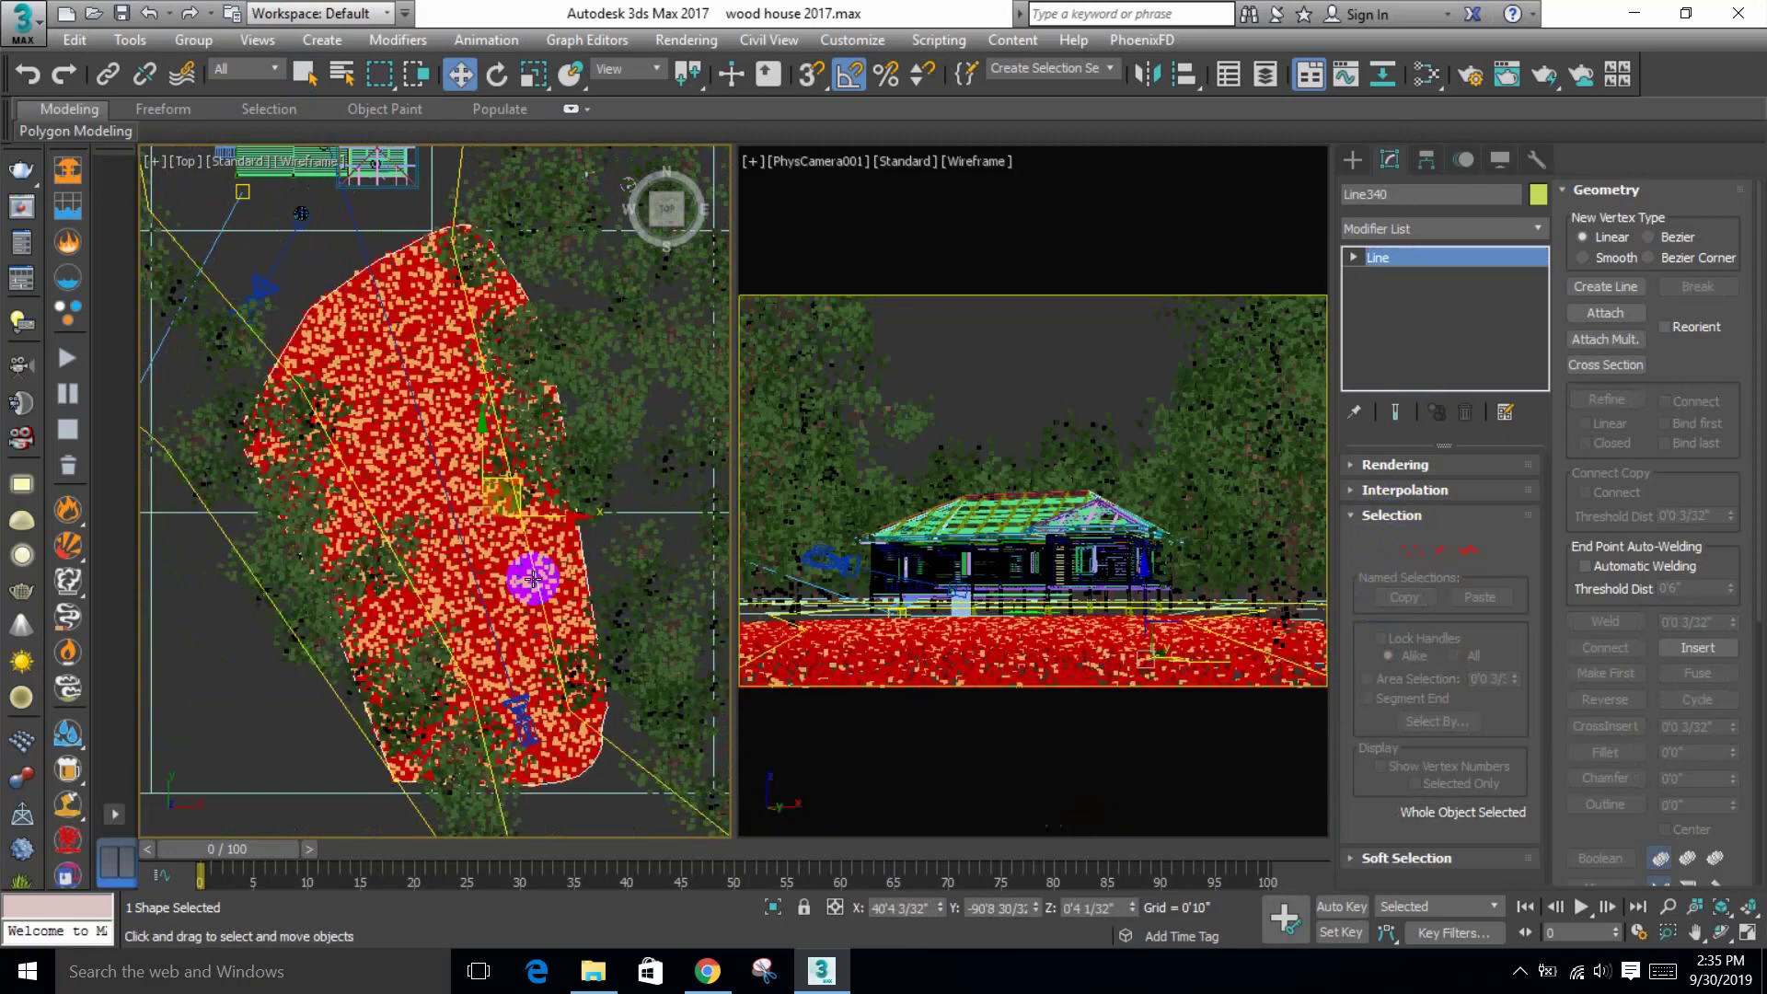
Step: Select the new leaf scatter and increase the X density units in its distribution map to space the leaves out
click(553, 579)
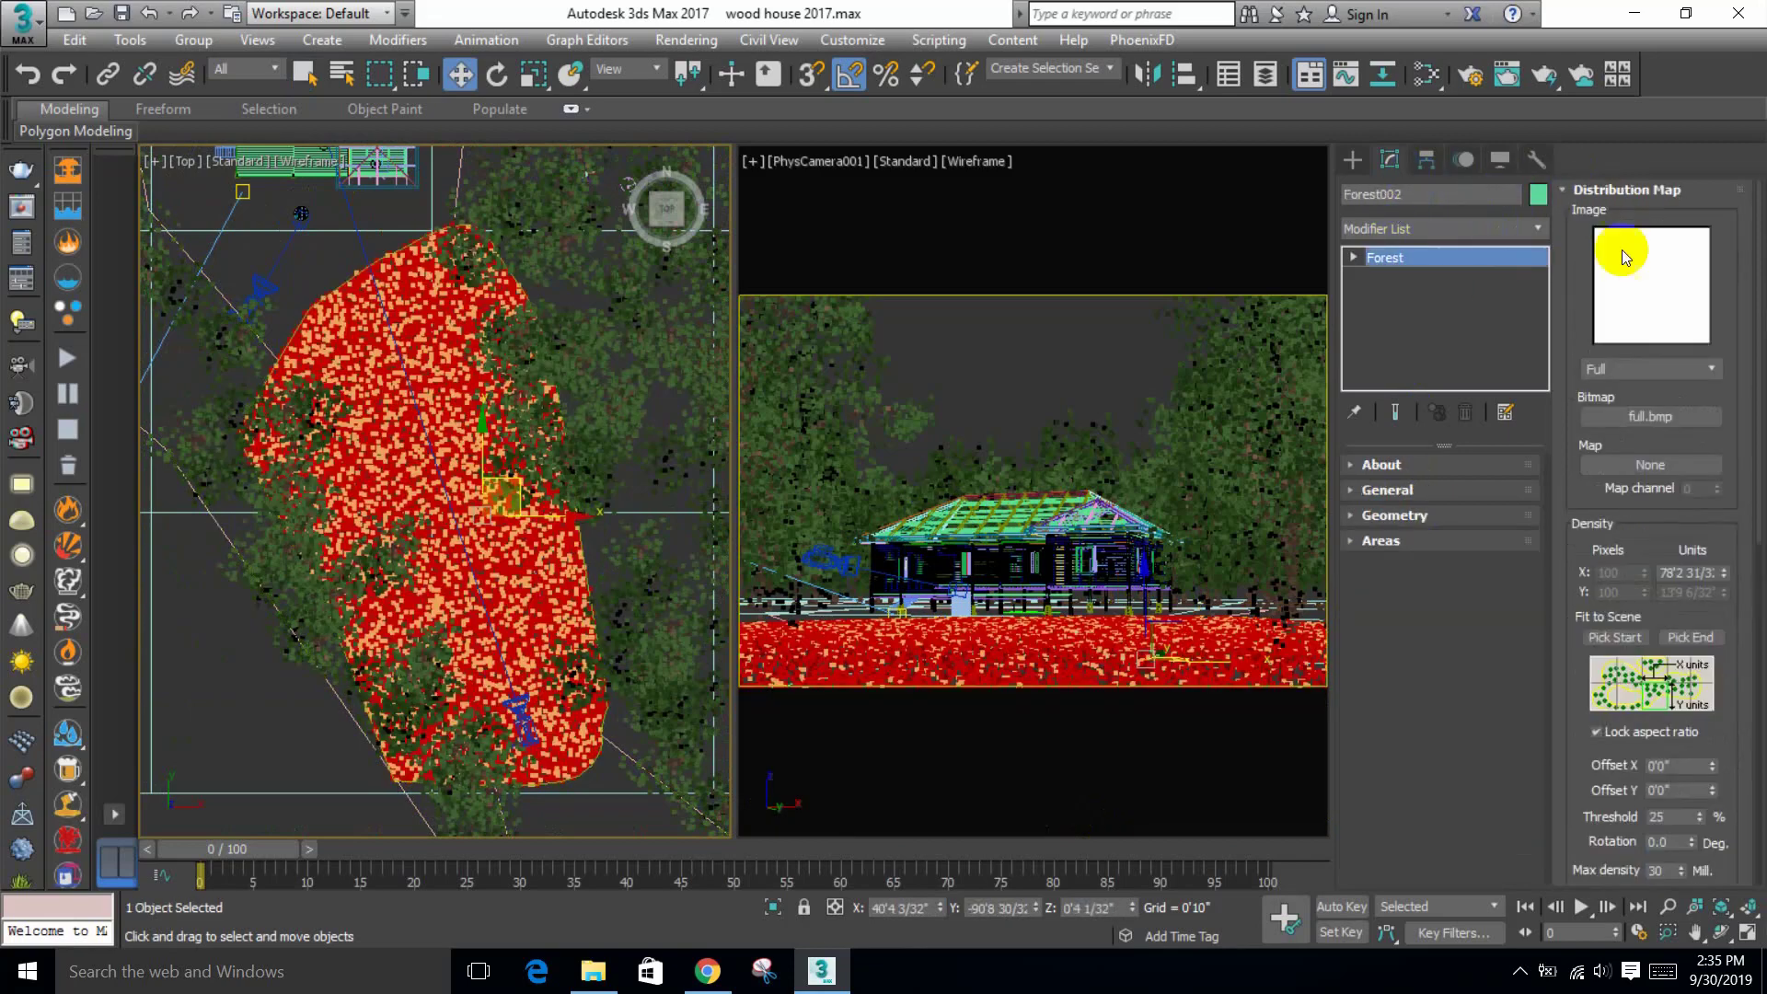
click(1723, 569)
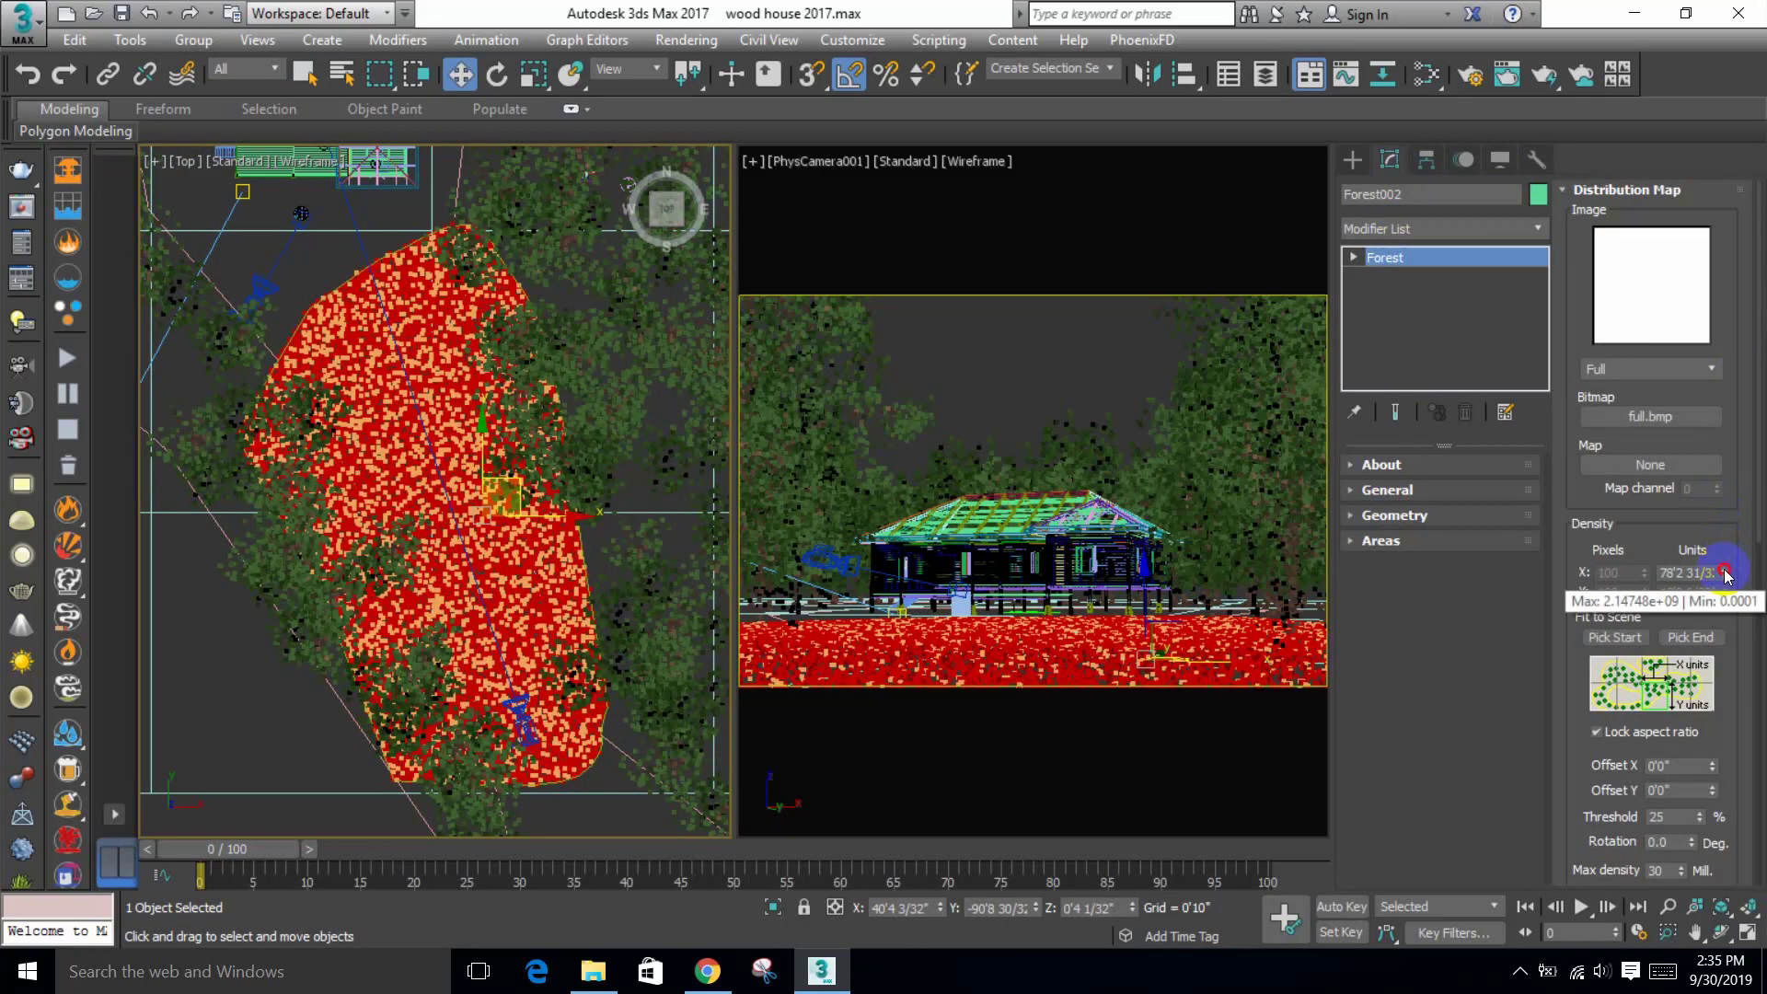
drag(1725, 572, 1716, 467)
click(1646, 191)
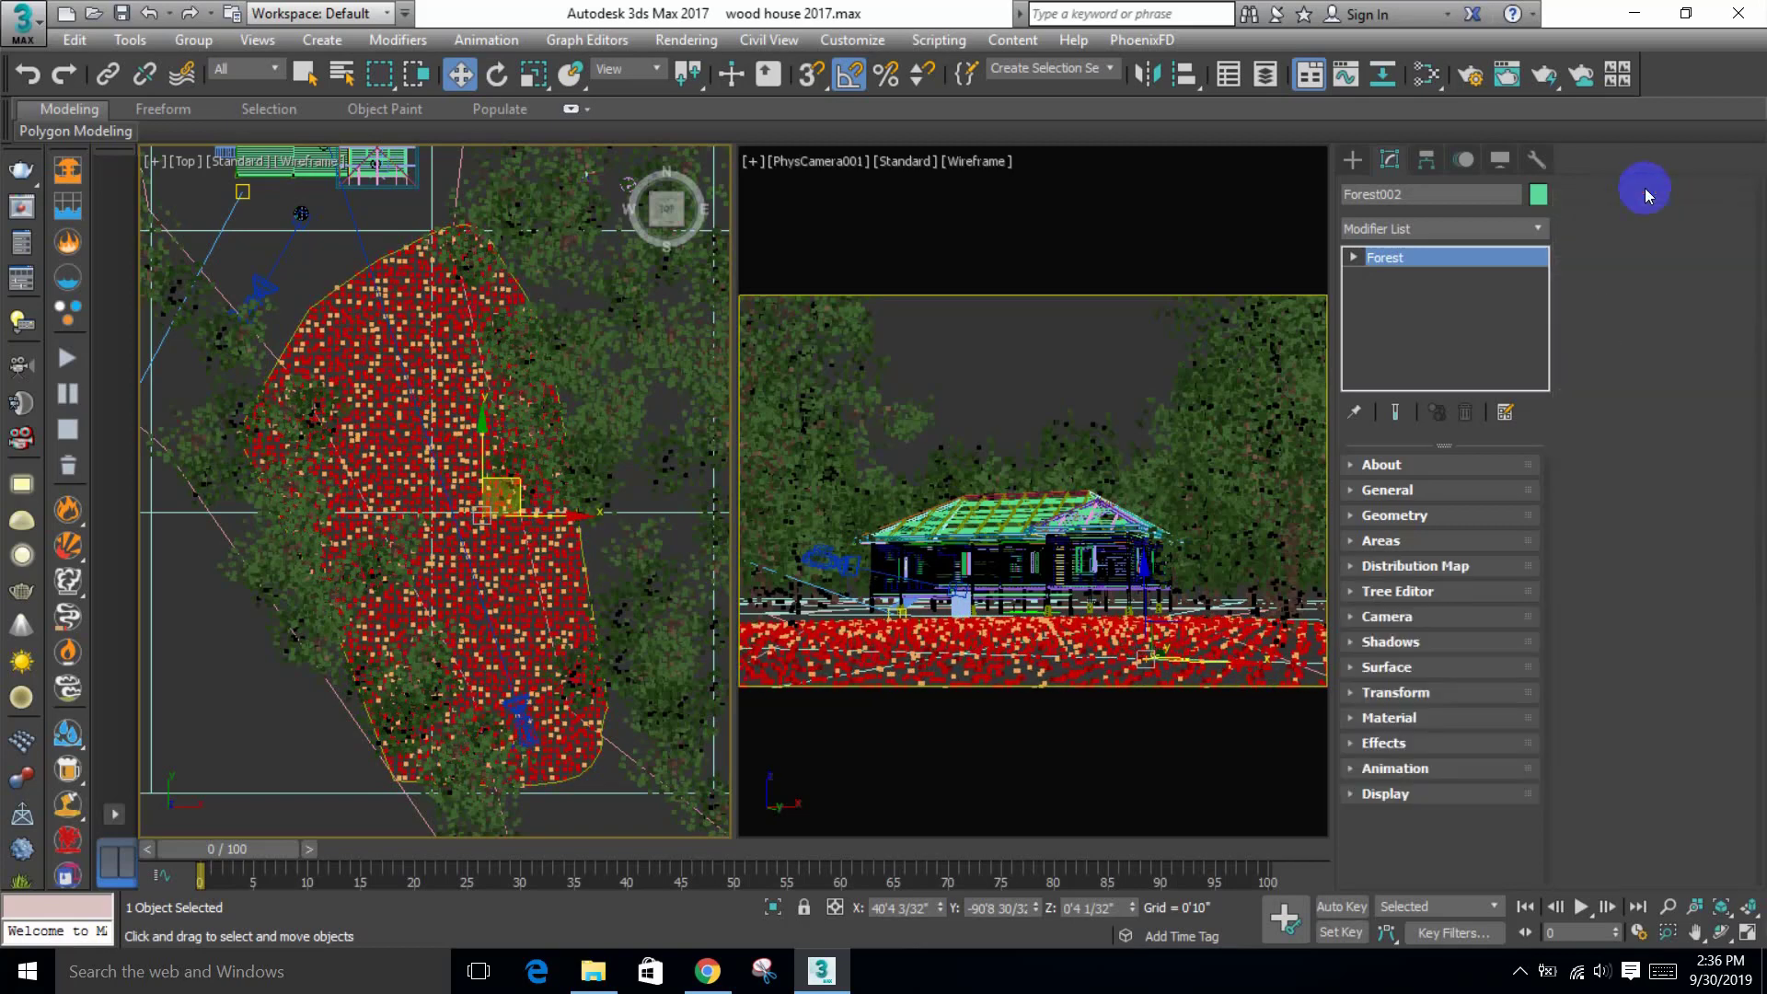
Step: Set the leaf scatter's X scale range to about 118–242% and its distribution map's X density to about 214'9"
click(1474, 700)
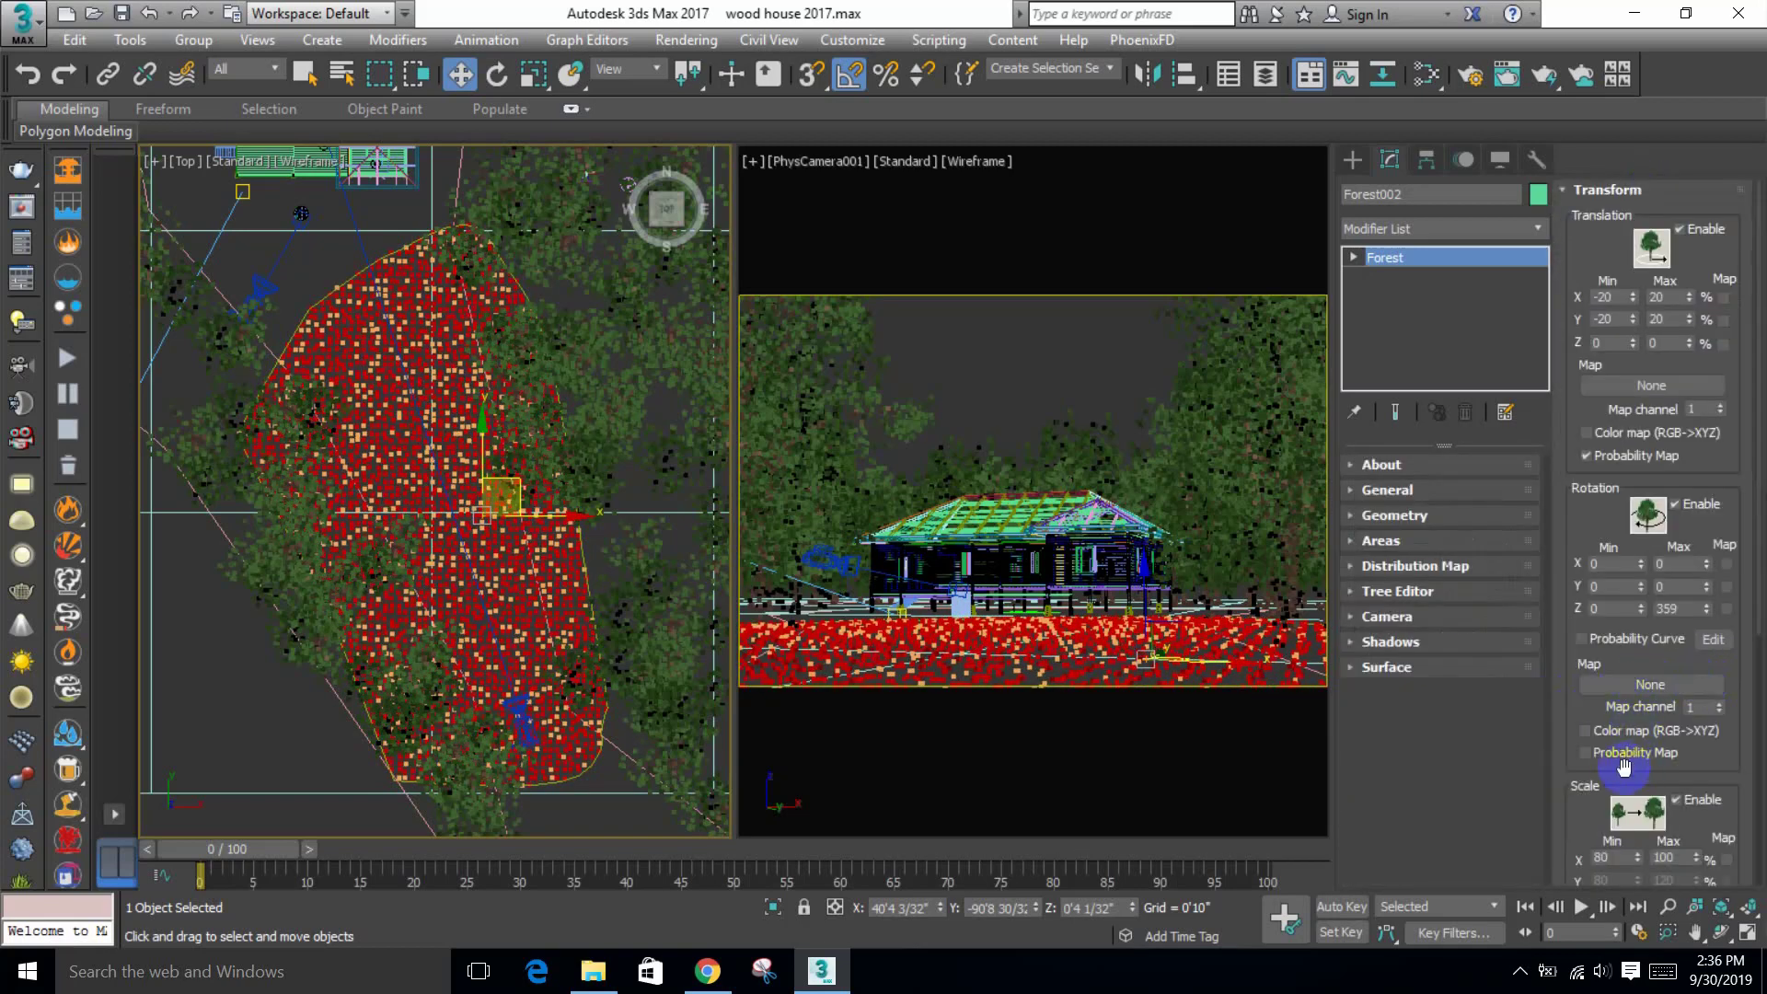
scroll(1721, 736, down, 3)
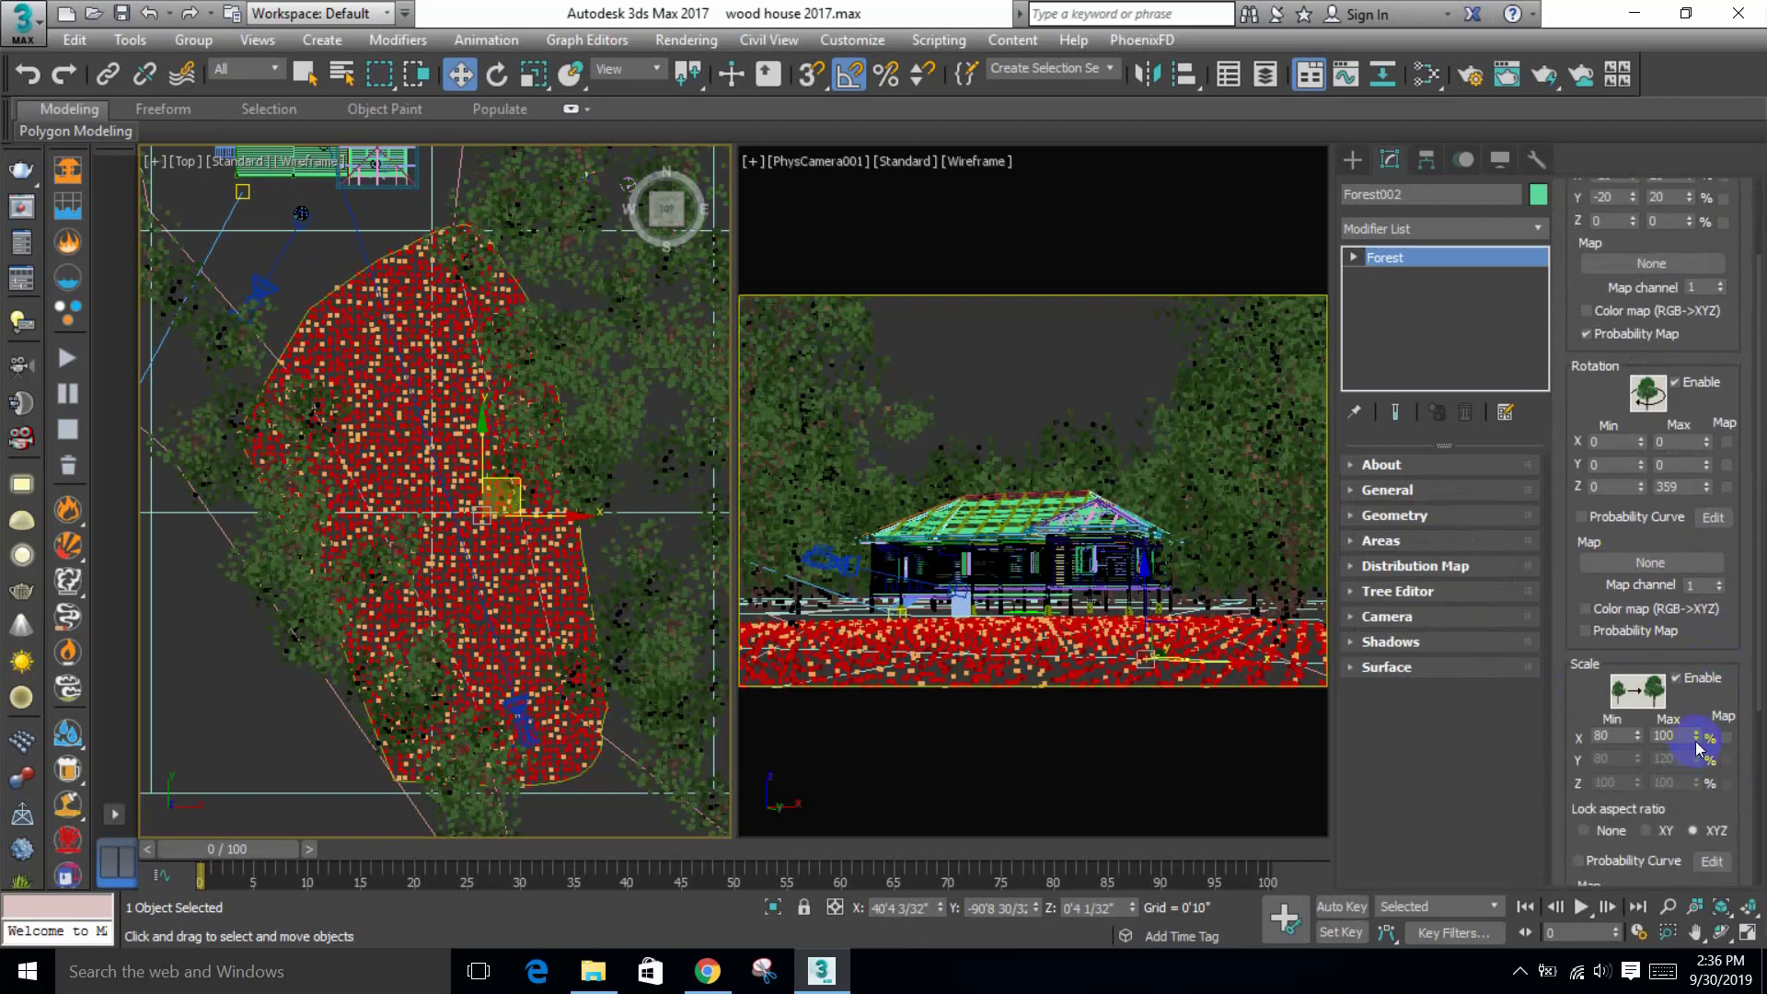
drag(1695, 715, 1687, 597)
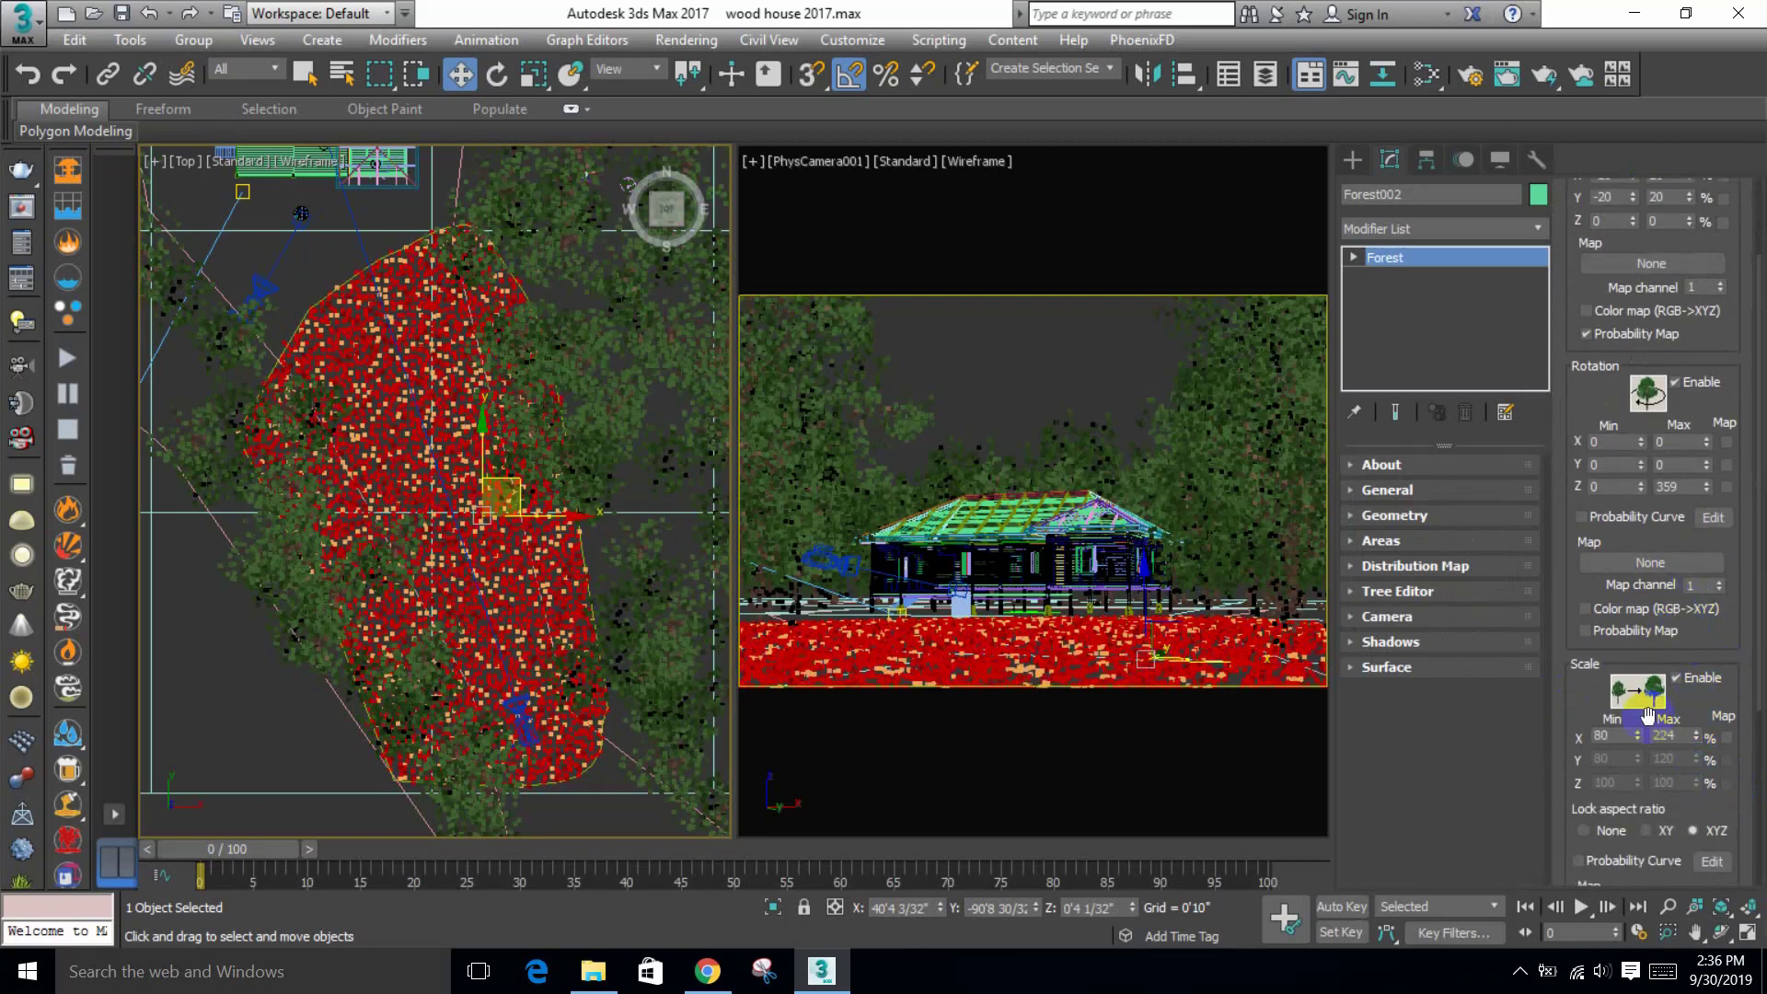
drag(1639, 737, 1635, 693)
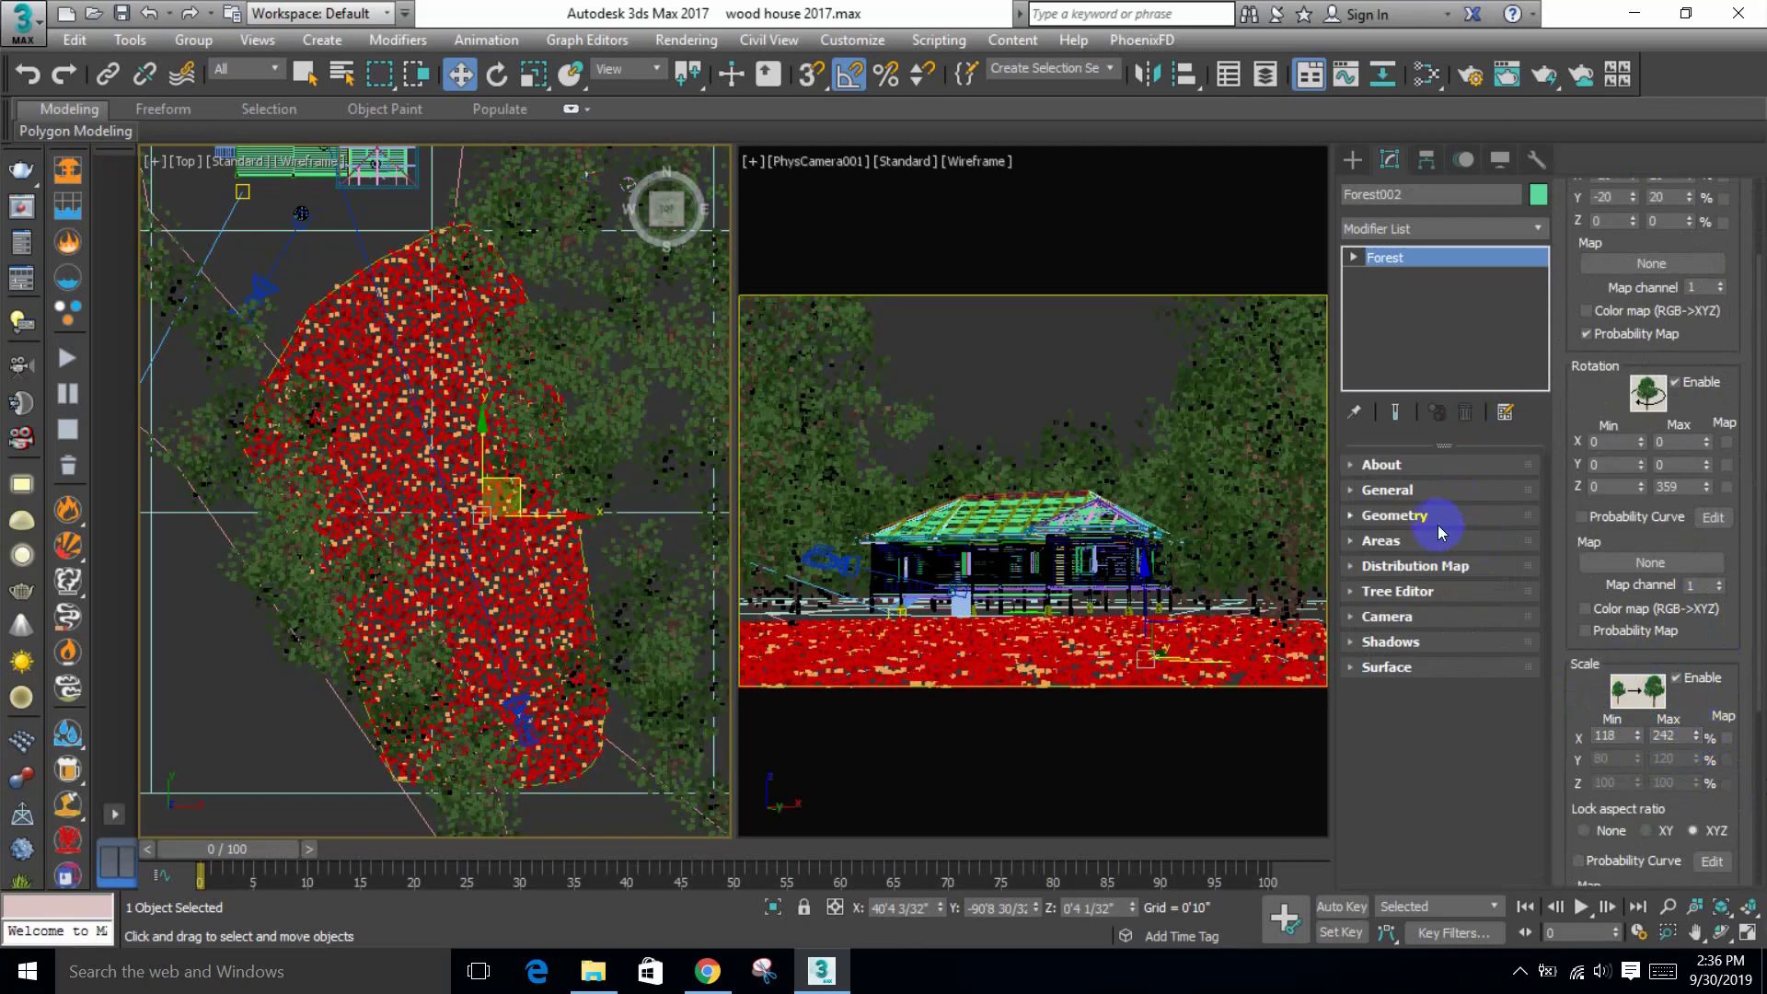
click(1436, 565)
drag(1729, 456, 1719, 397)
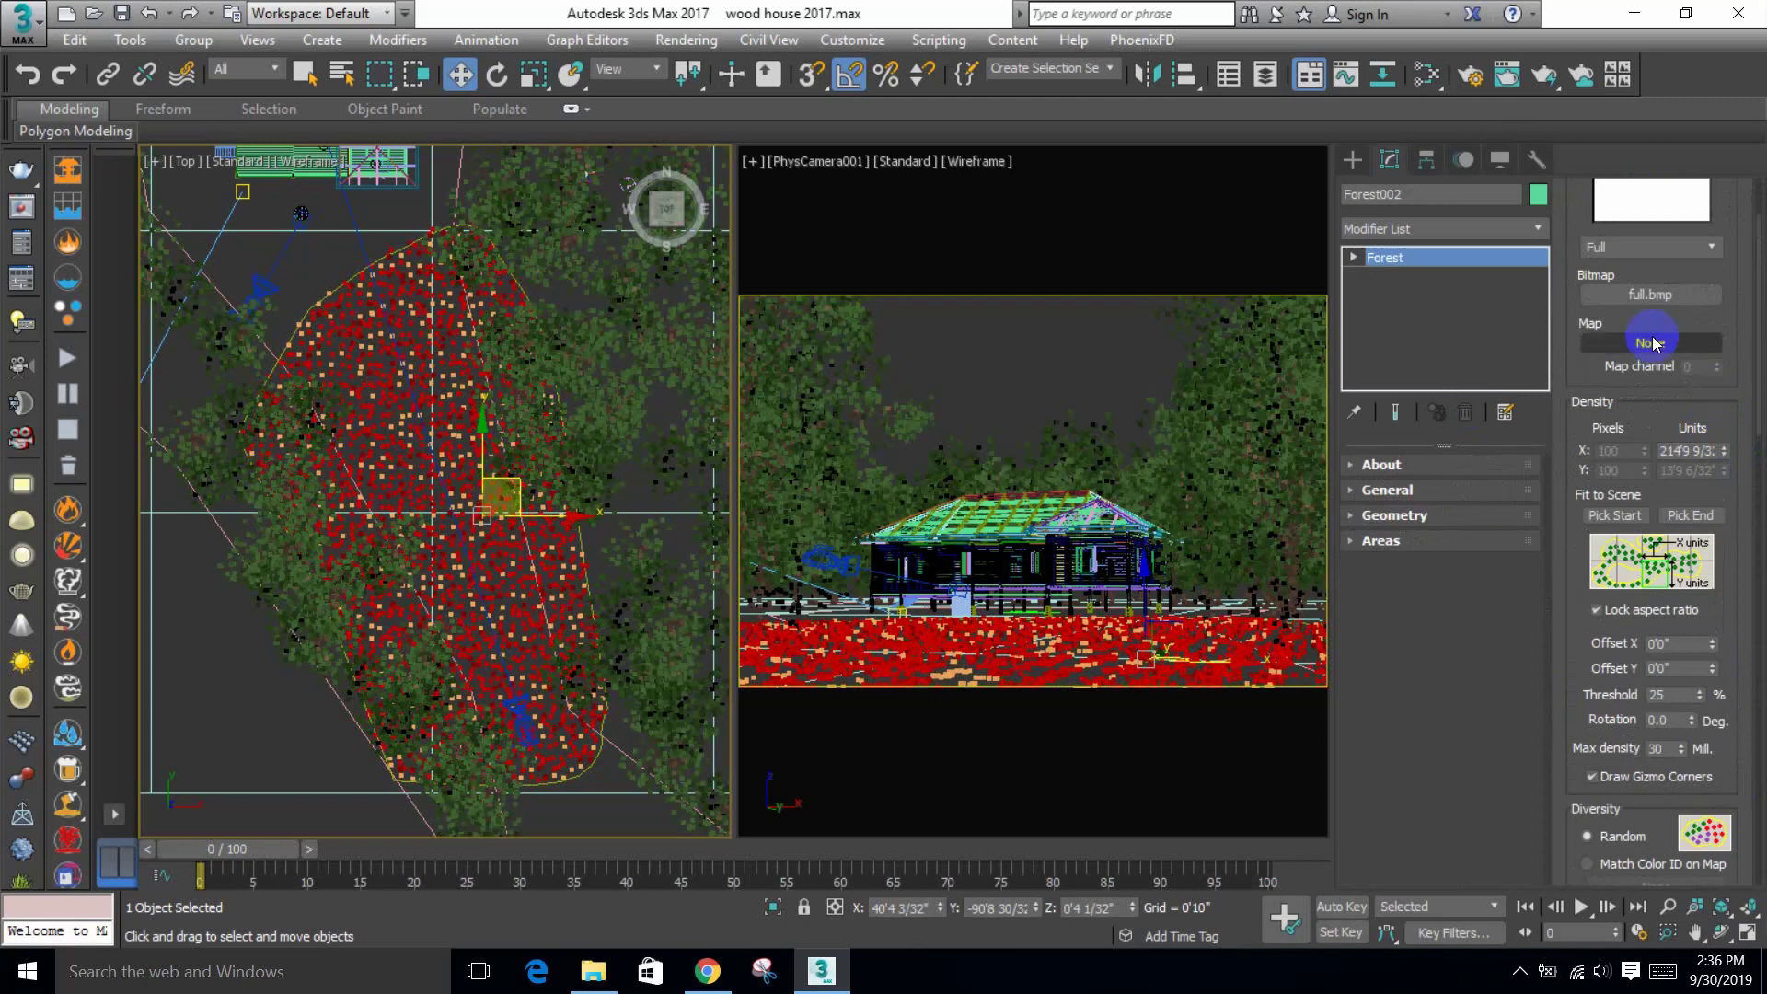
Step: Render the camera view, inspect the leaf scatter in the V-Ray frame buffer, and stop the render
key(shift+q)
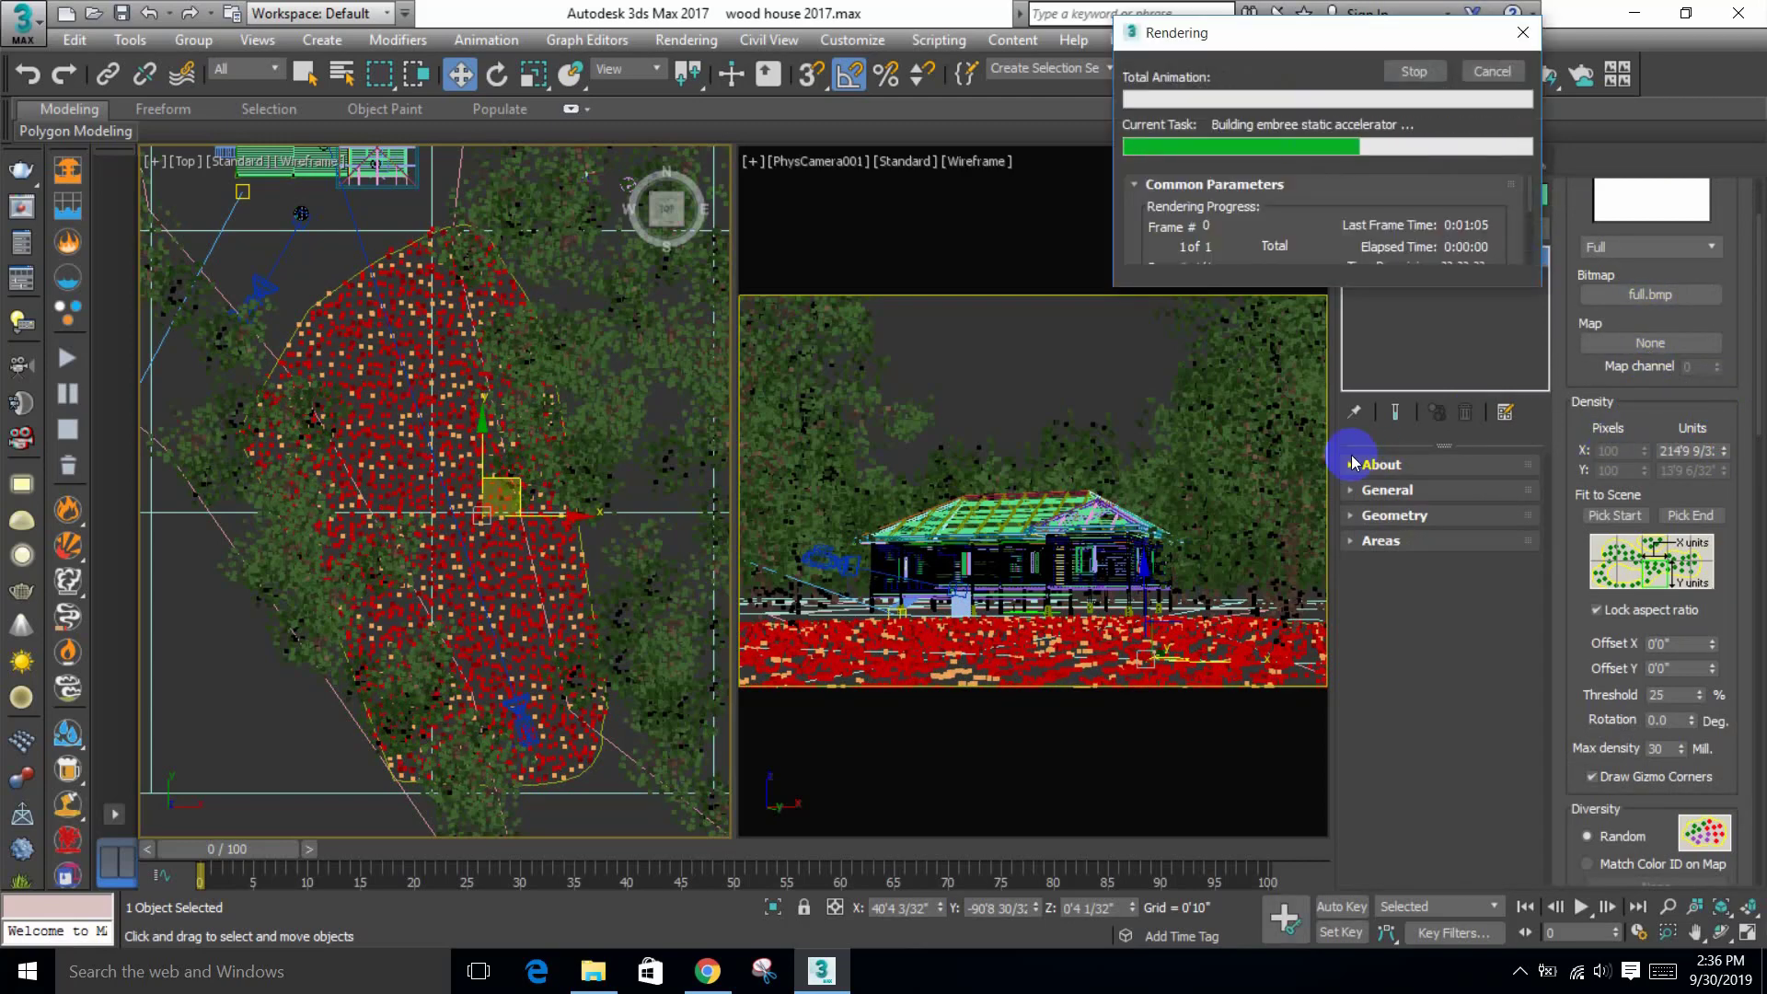
scroll(532, 614, down, 2)
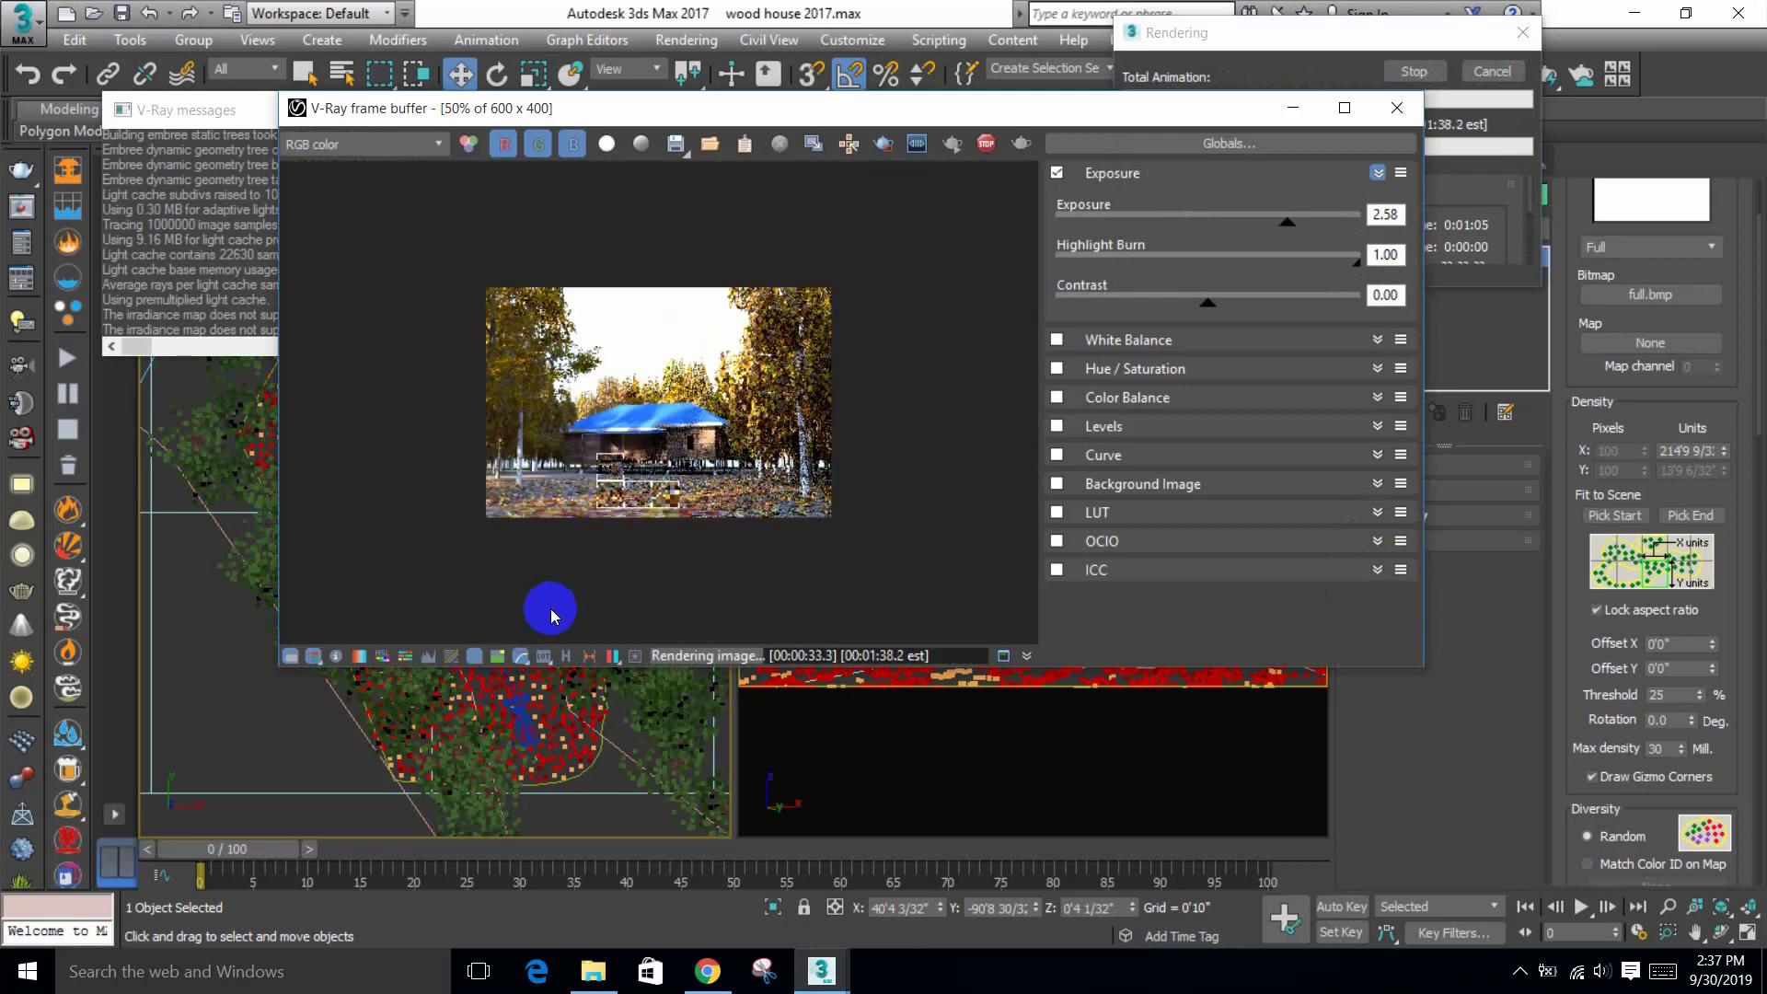
scroll(552, 607, up, 1)
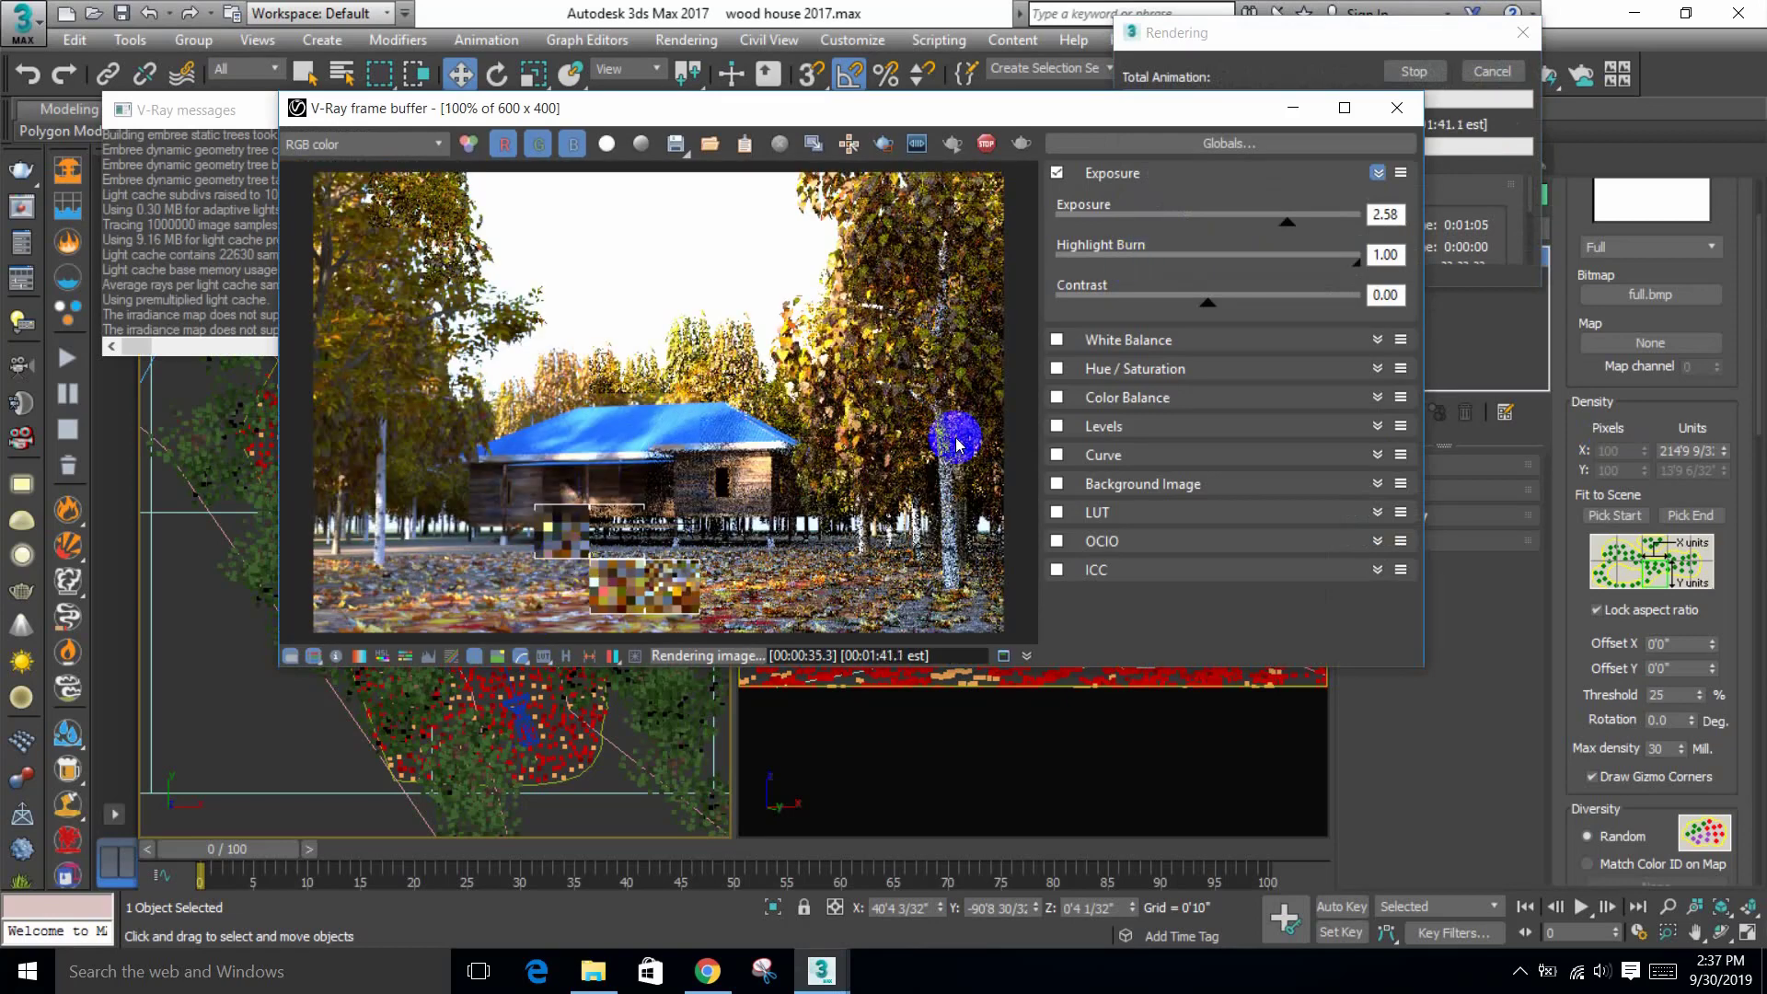
click(1418, 145)
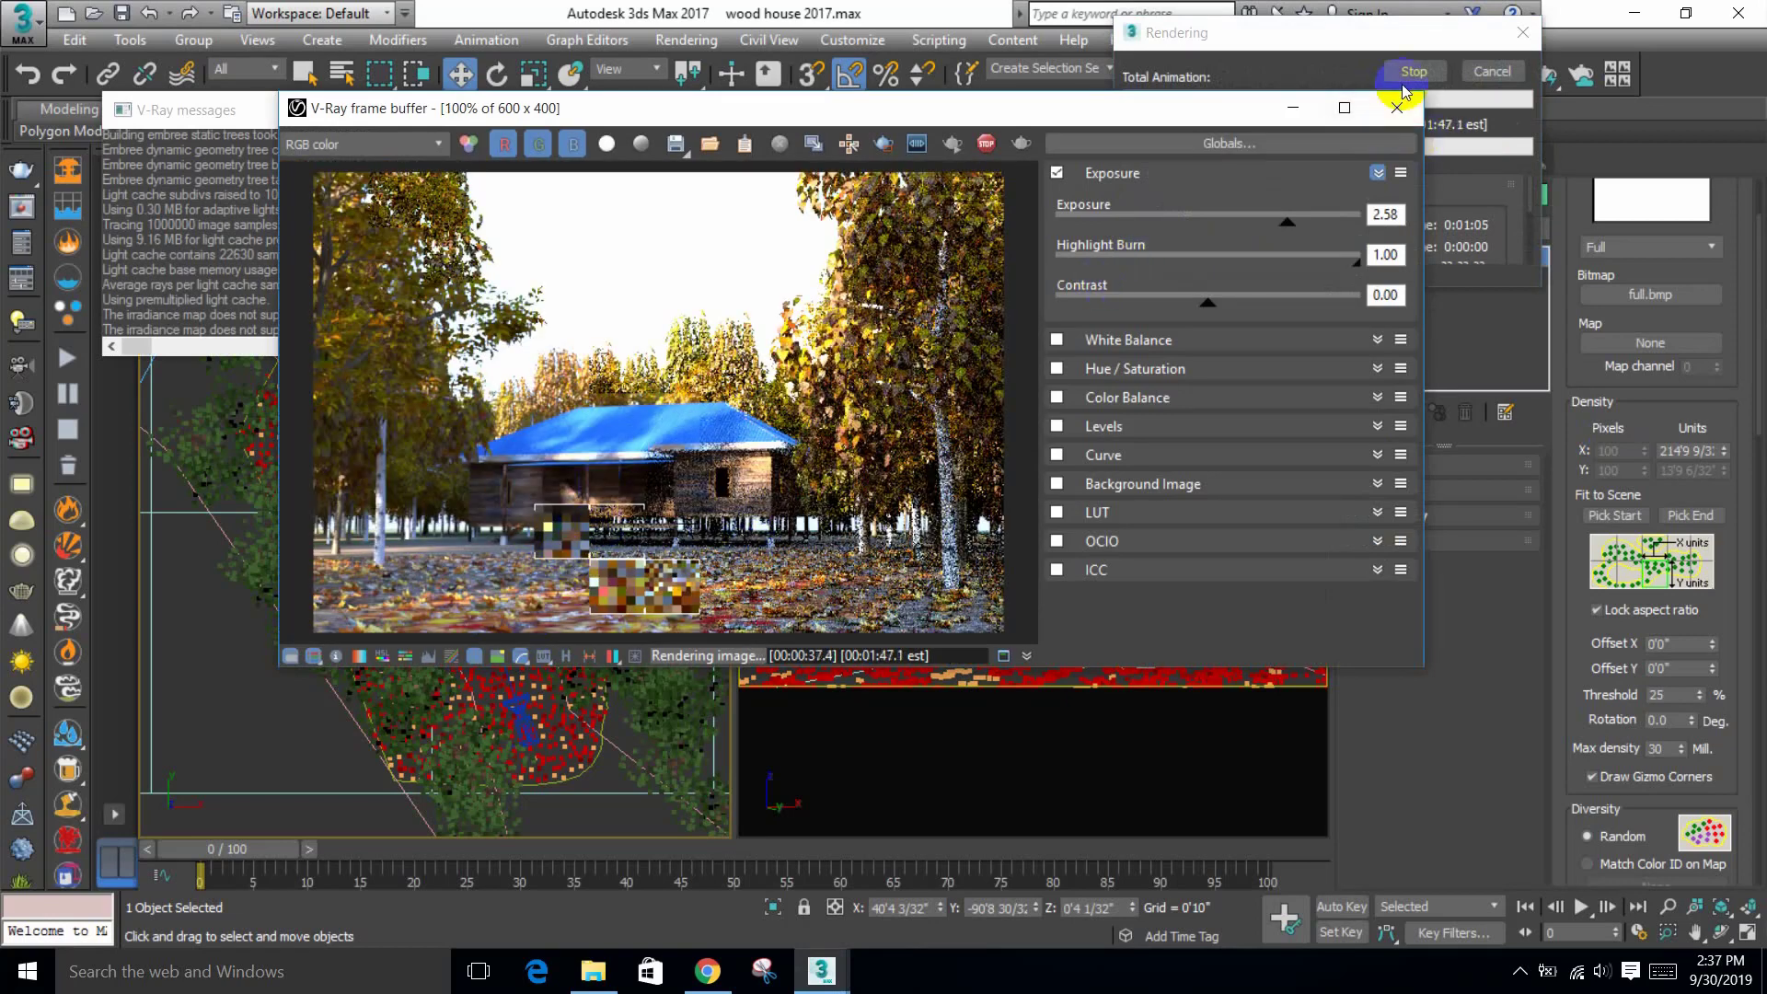
click(1376, 115)
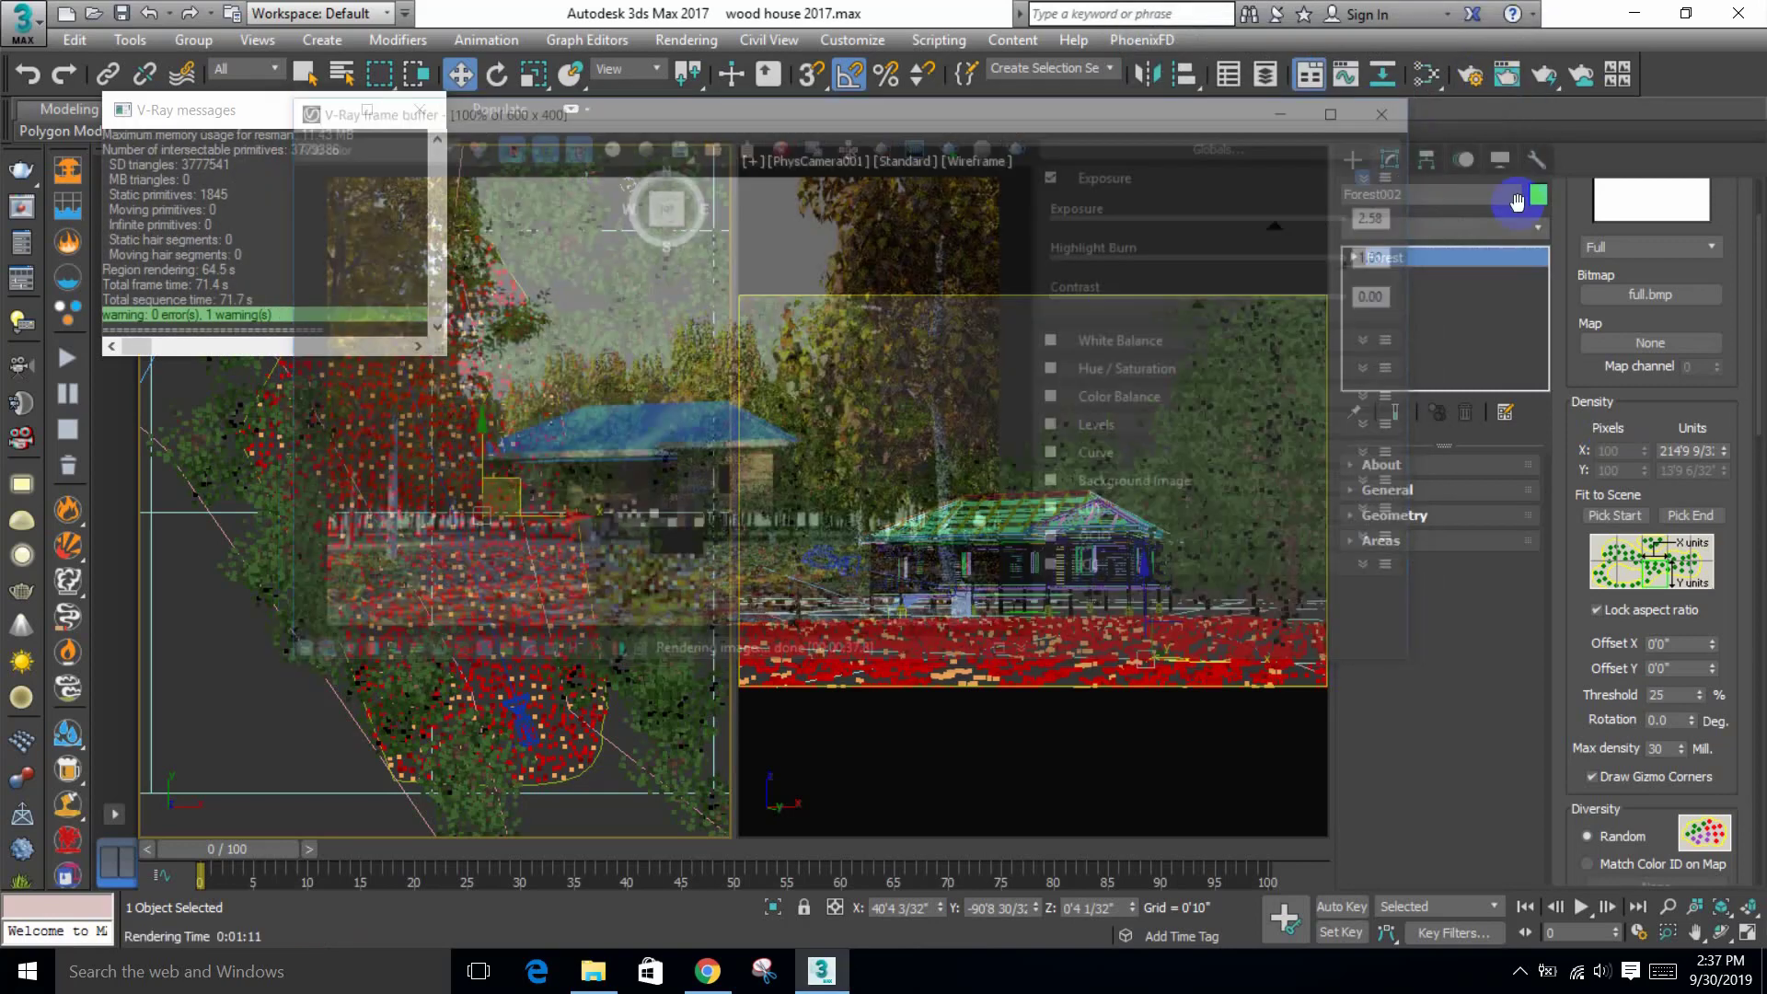
Step: Add a paint area to the leaf scatter's Areas and switch off its Line340 area
click(1627, 188)
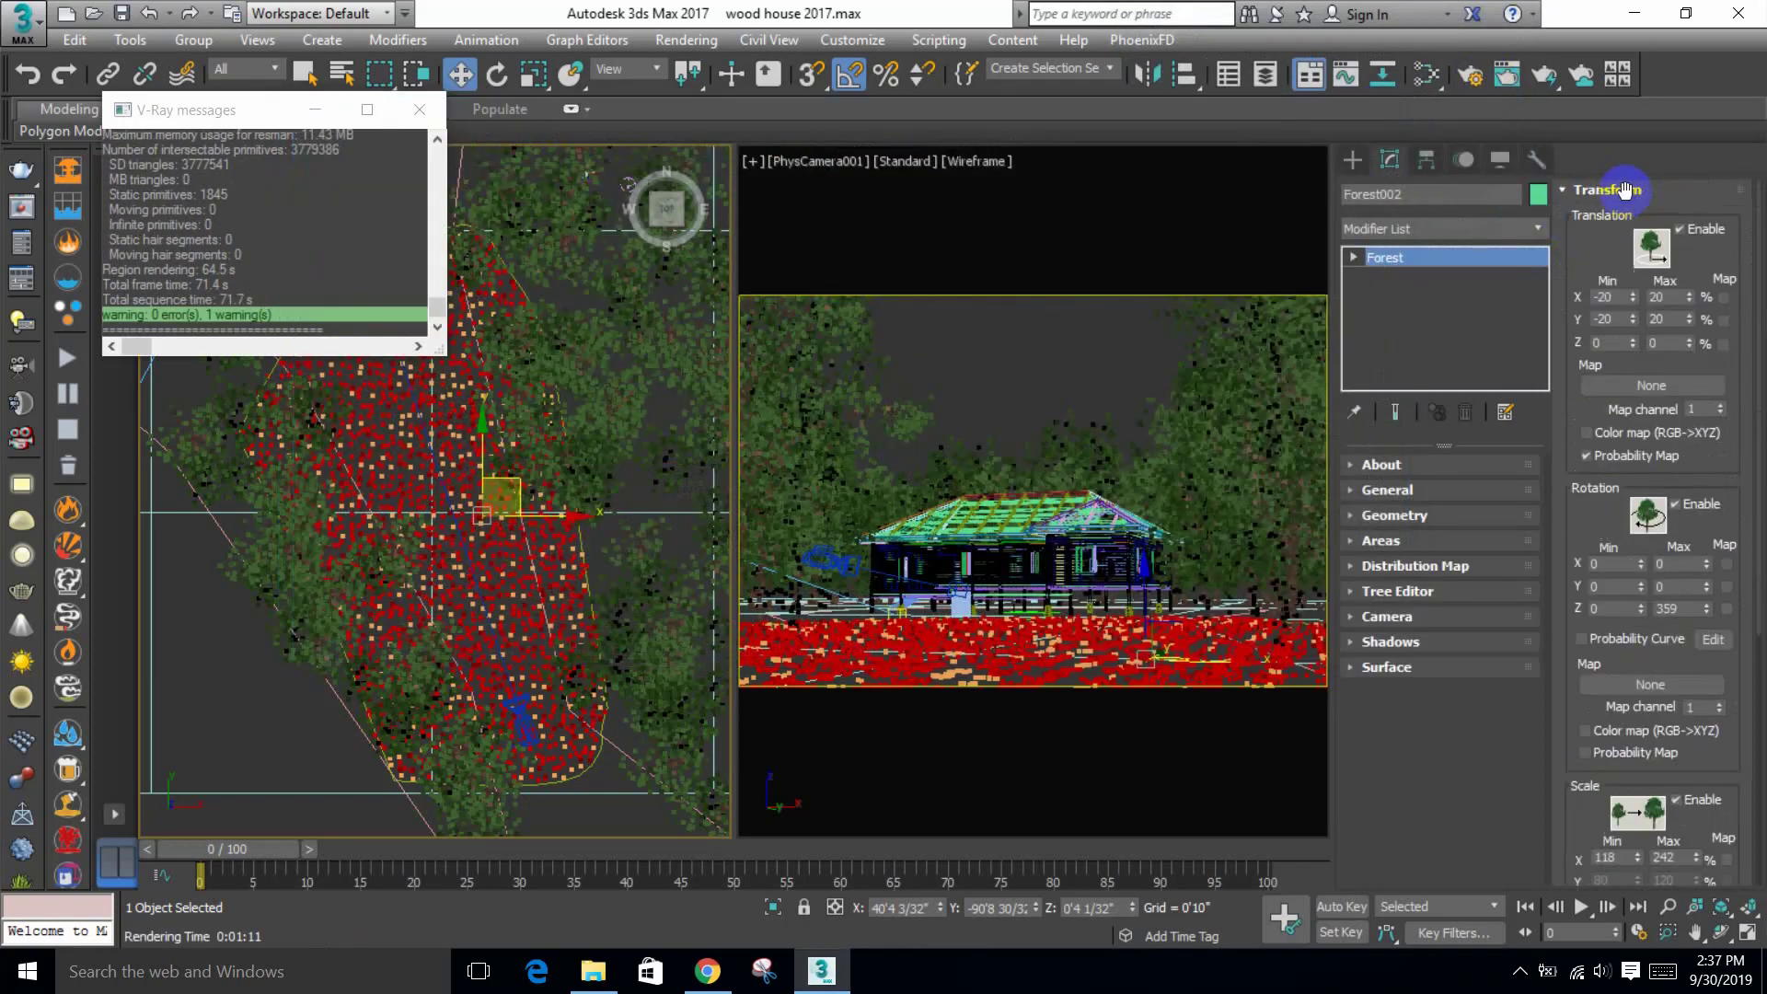
click(1638, 192)
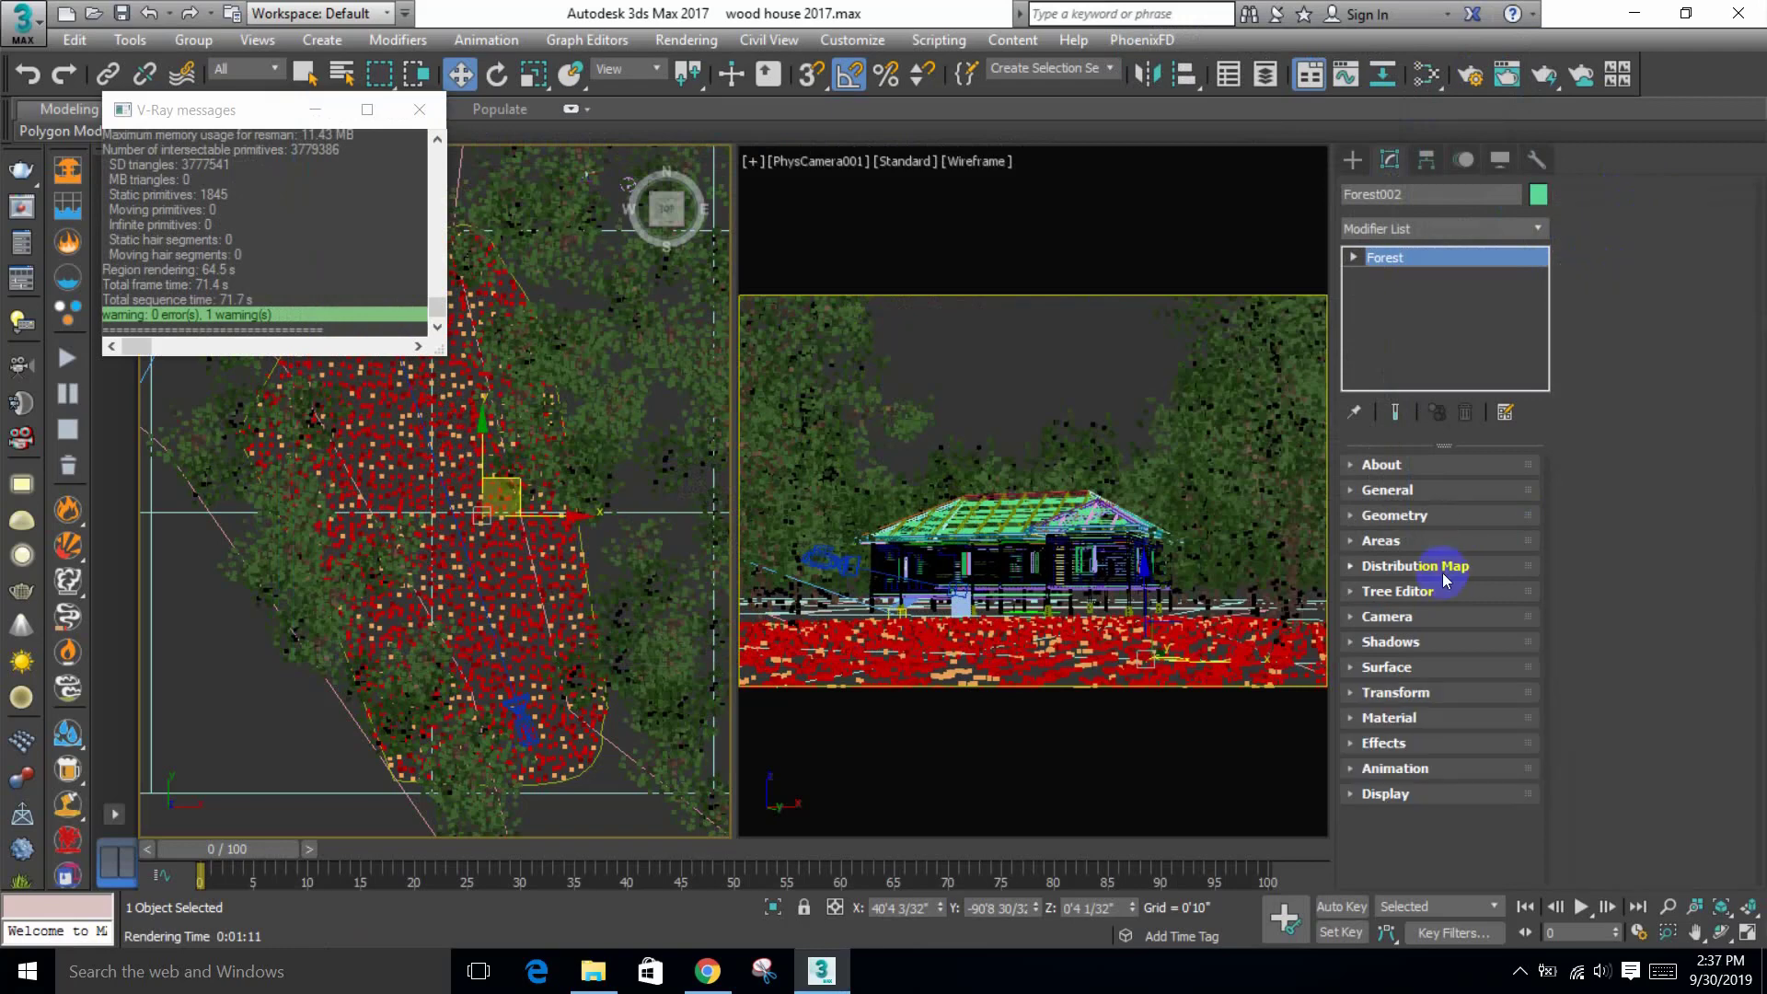
click(1381, 540)
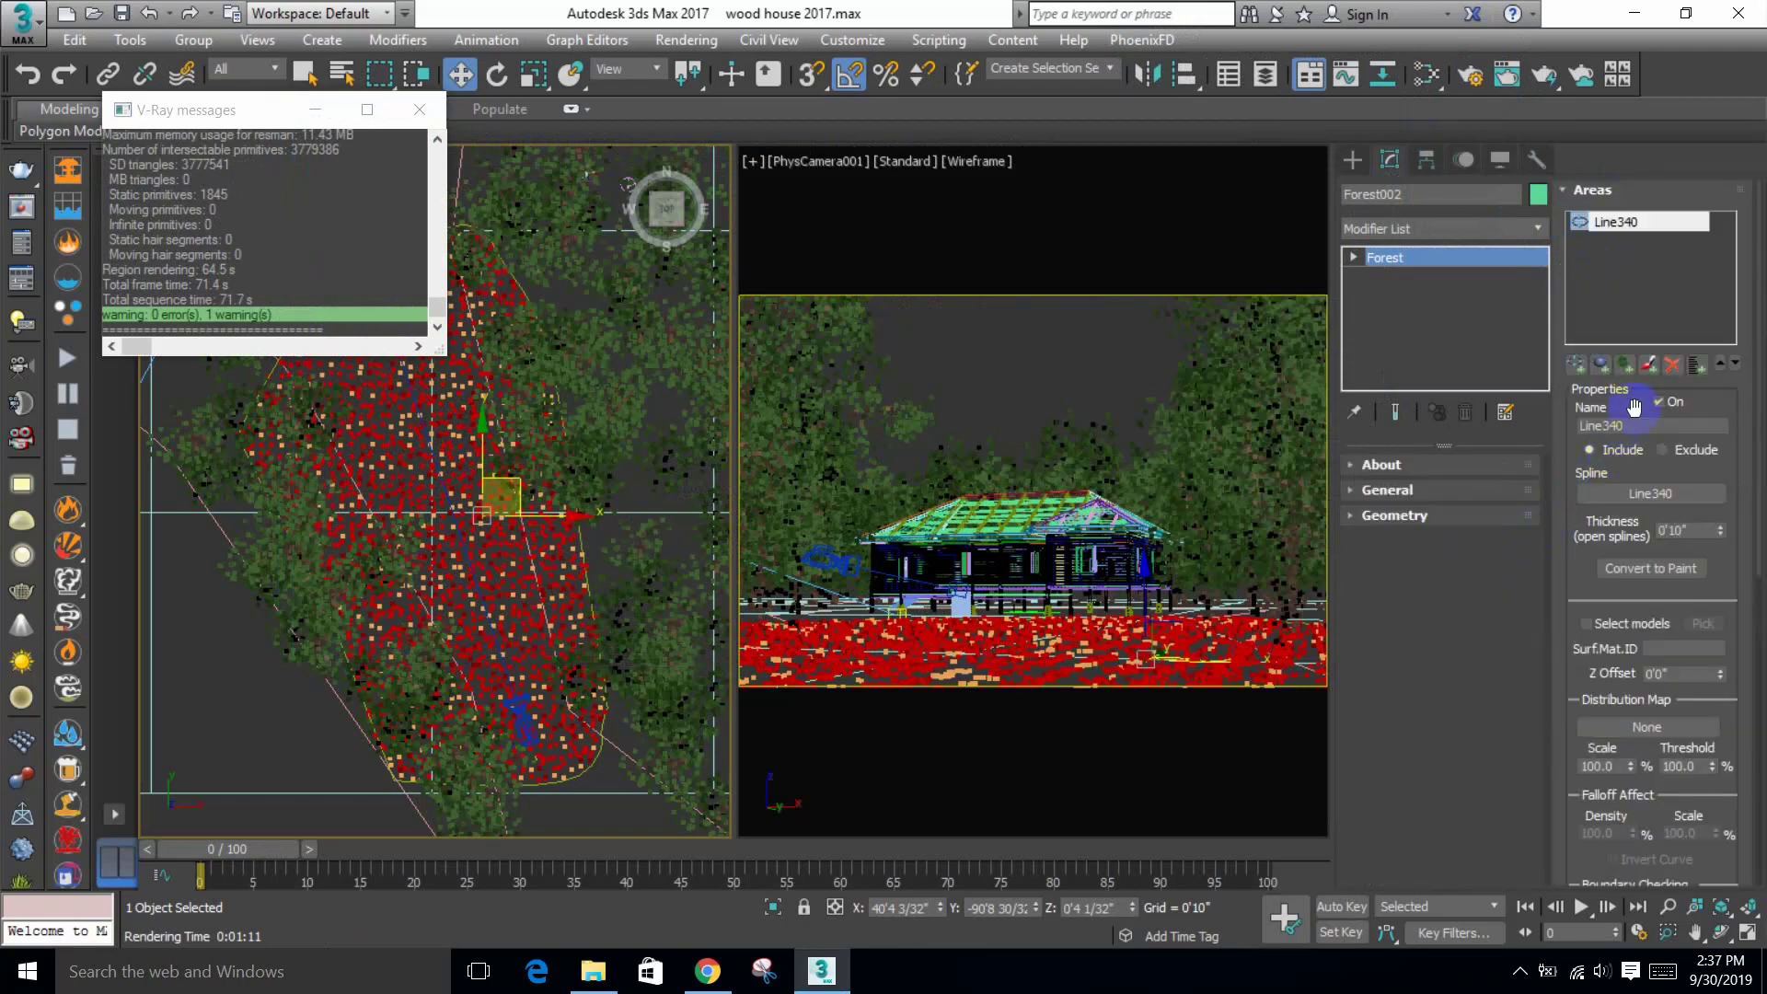
click(1647, 366)
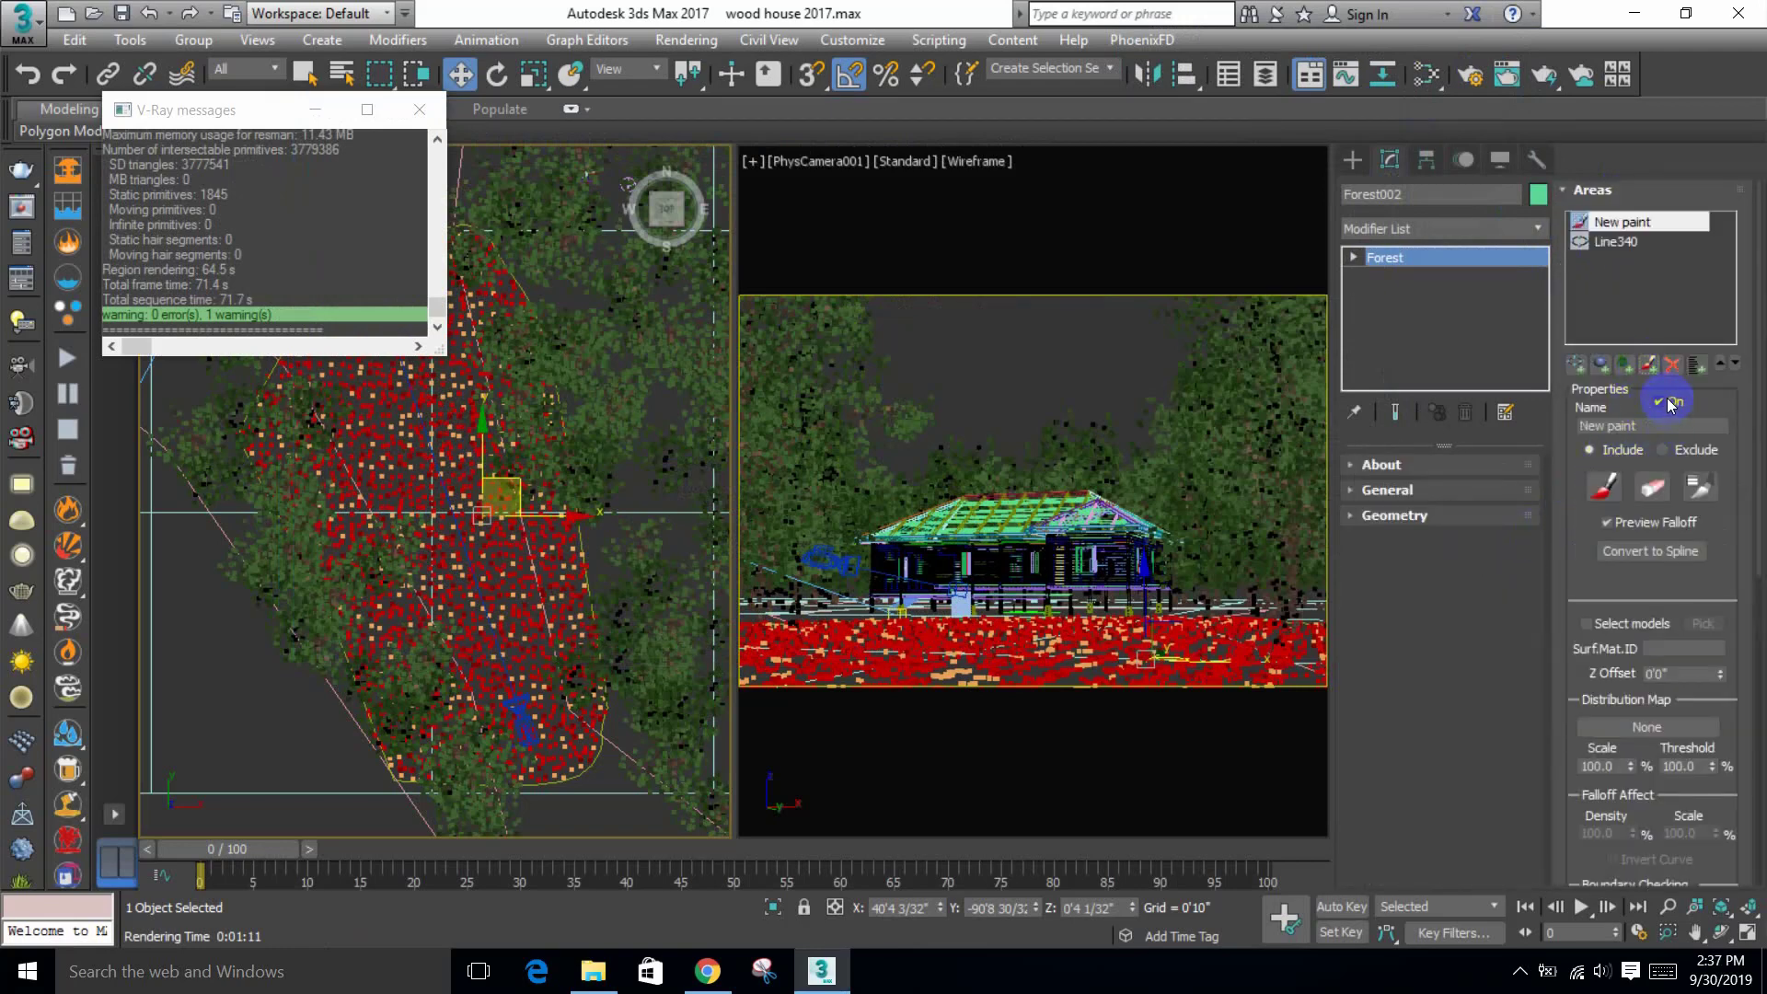
click(1606, 242)
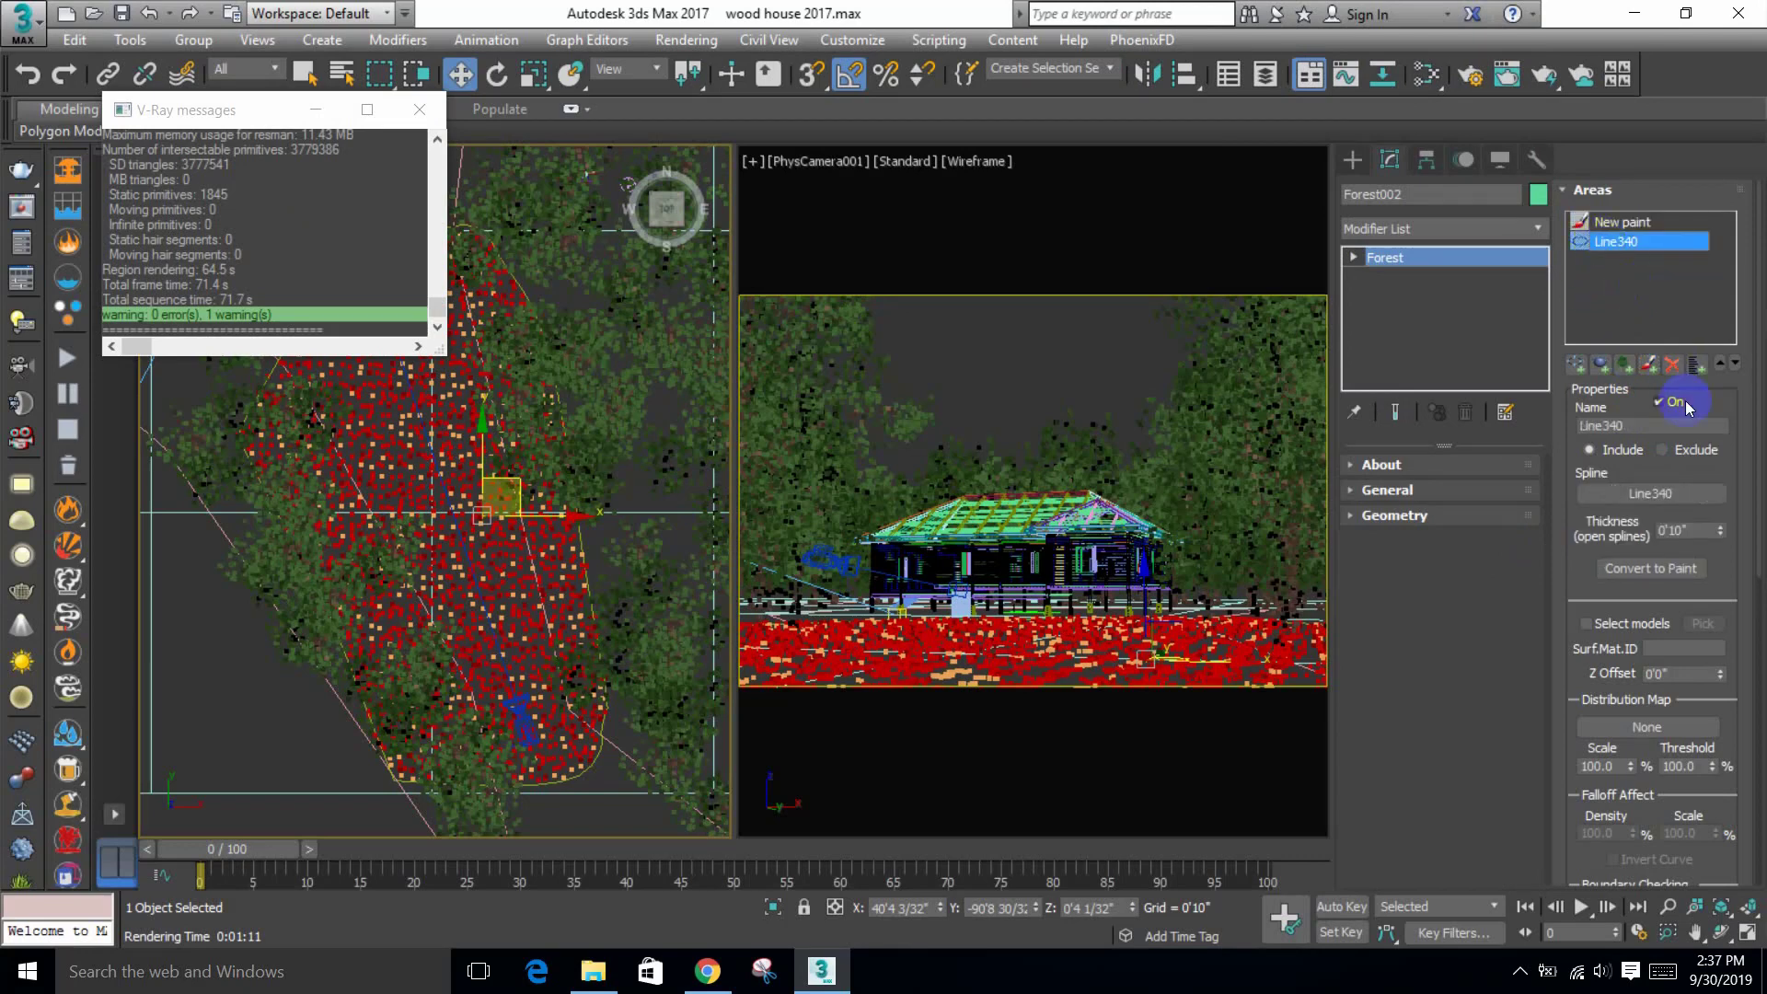
click(1680, 405)
click(1662, 584)
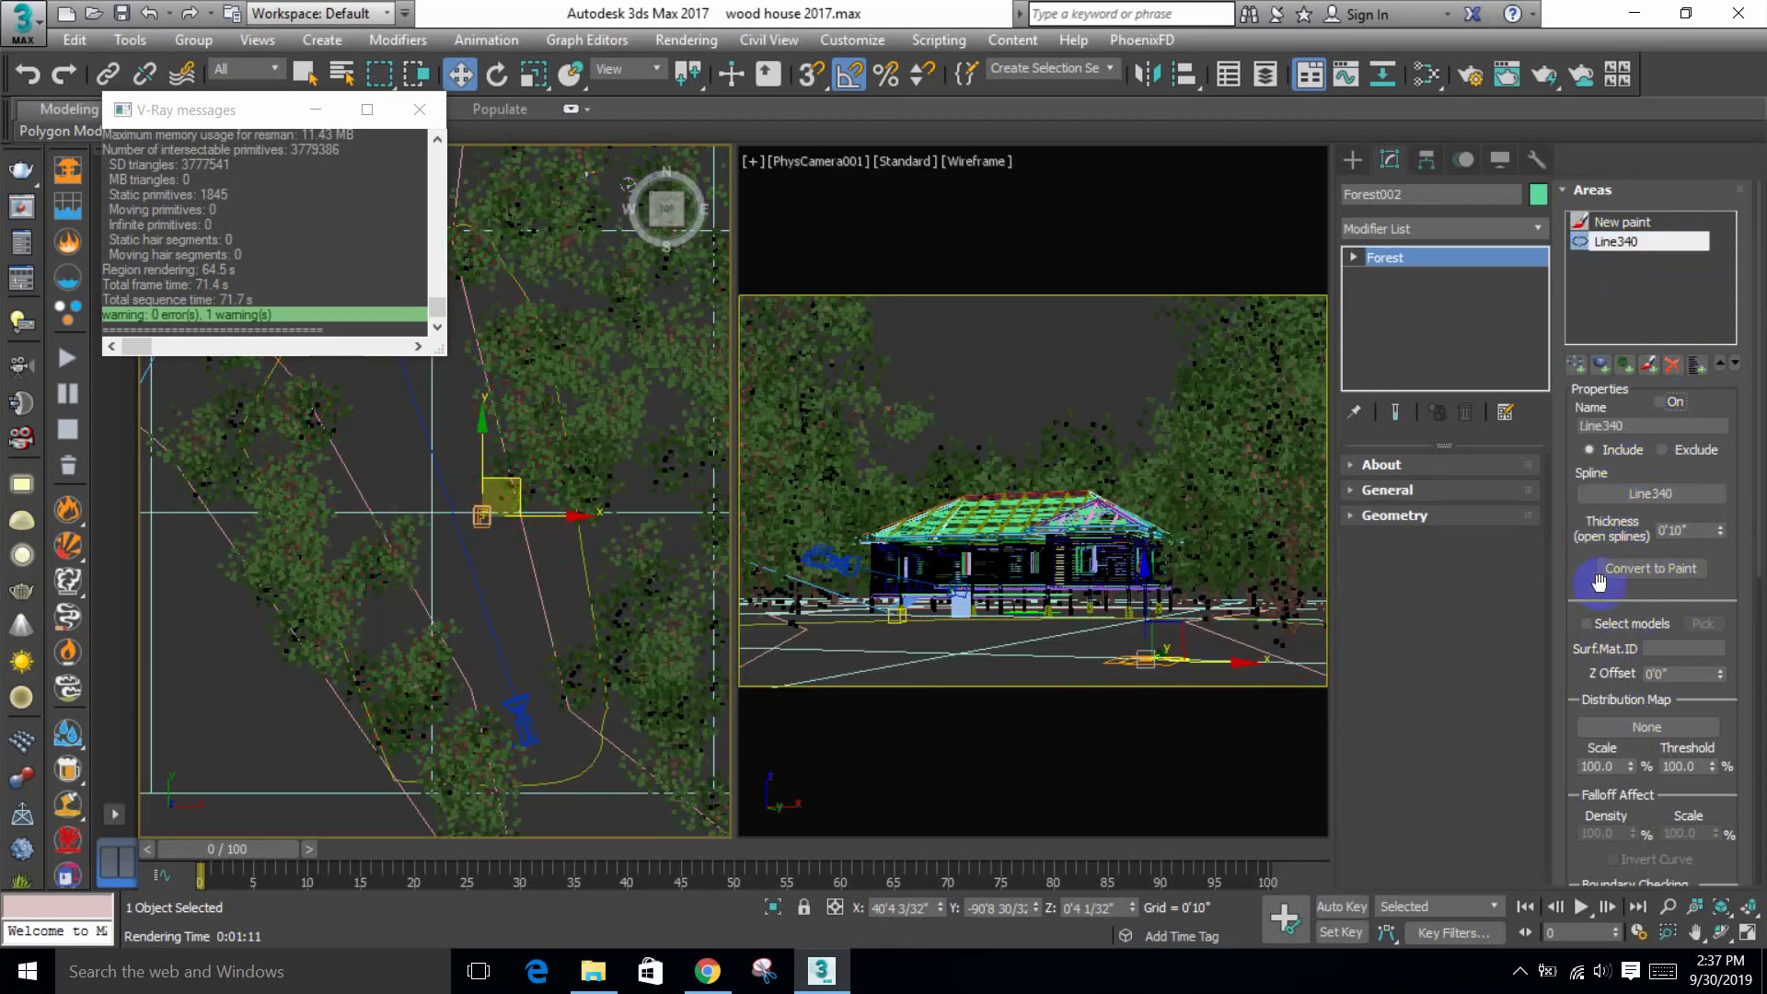
drag(1598, 582, 1548, 521)
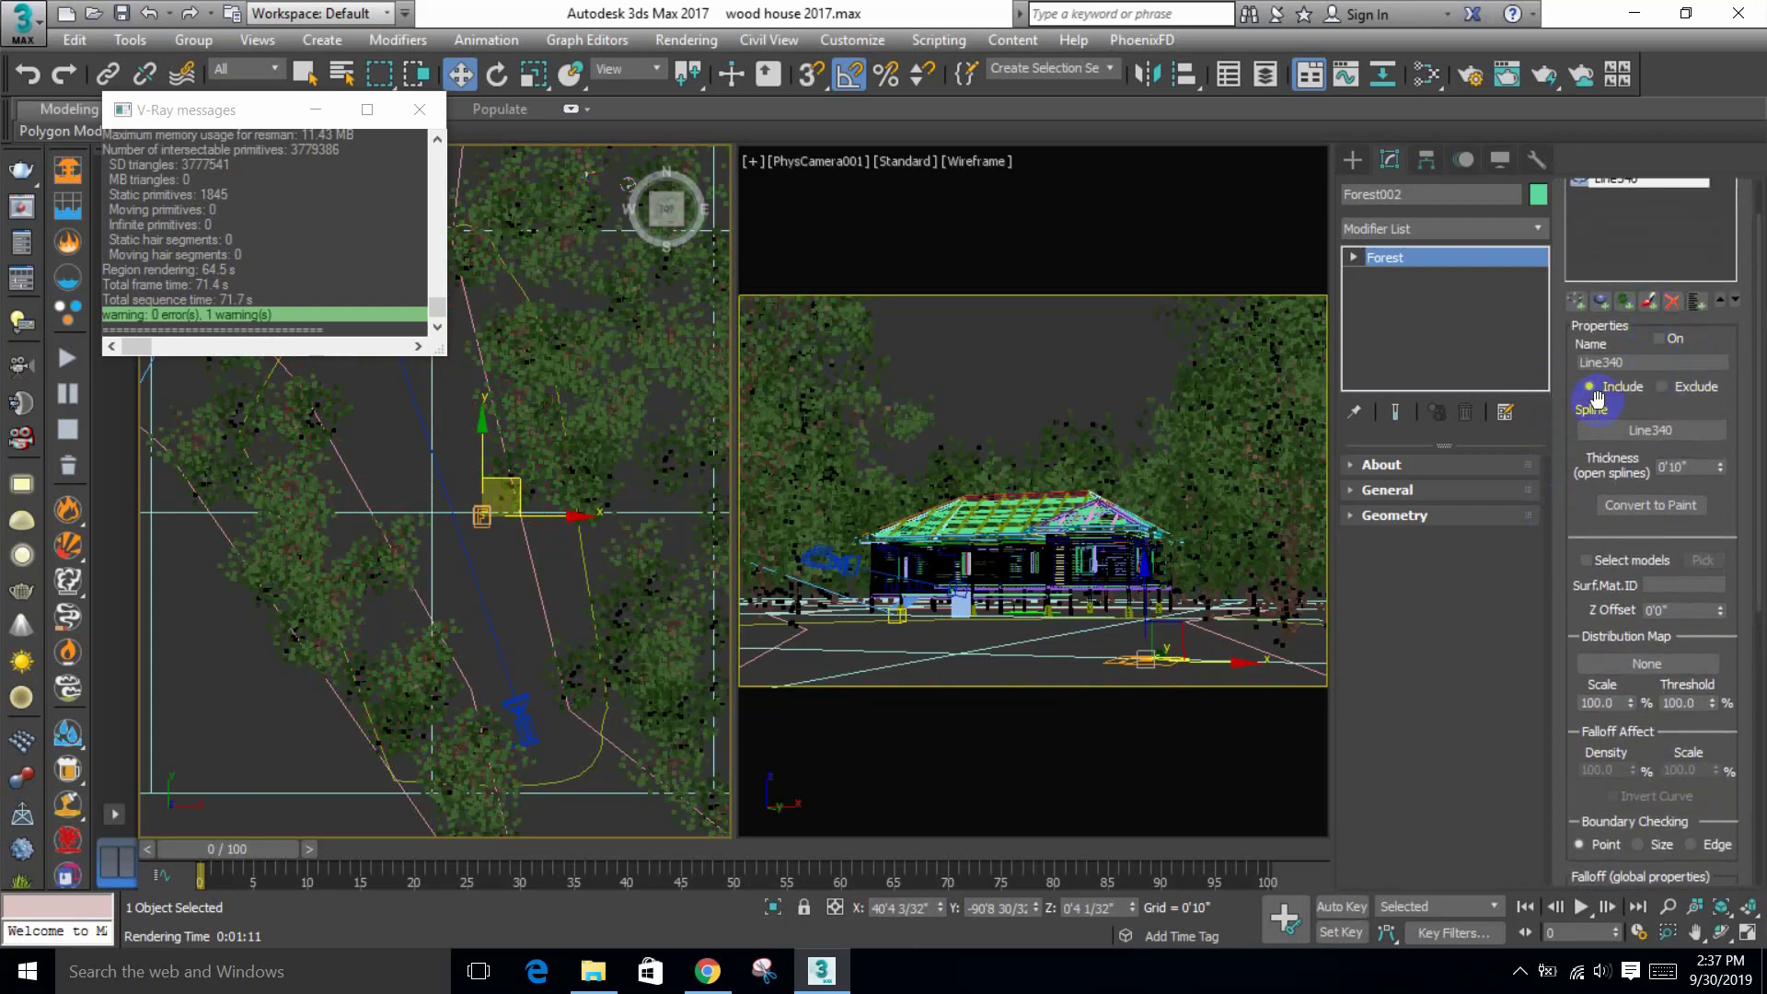
drag(1588, 405, 1610, 543)
Step: Try to start painting leaves in the new paint area of the scatter
click(1629, 227)
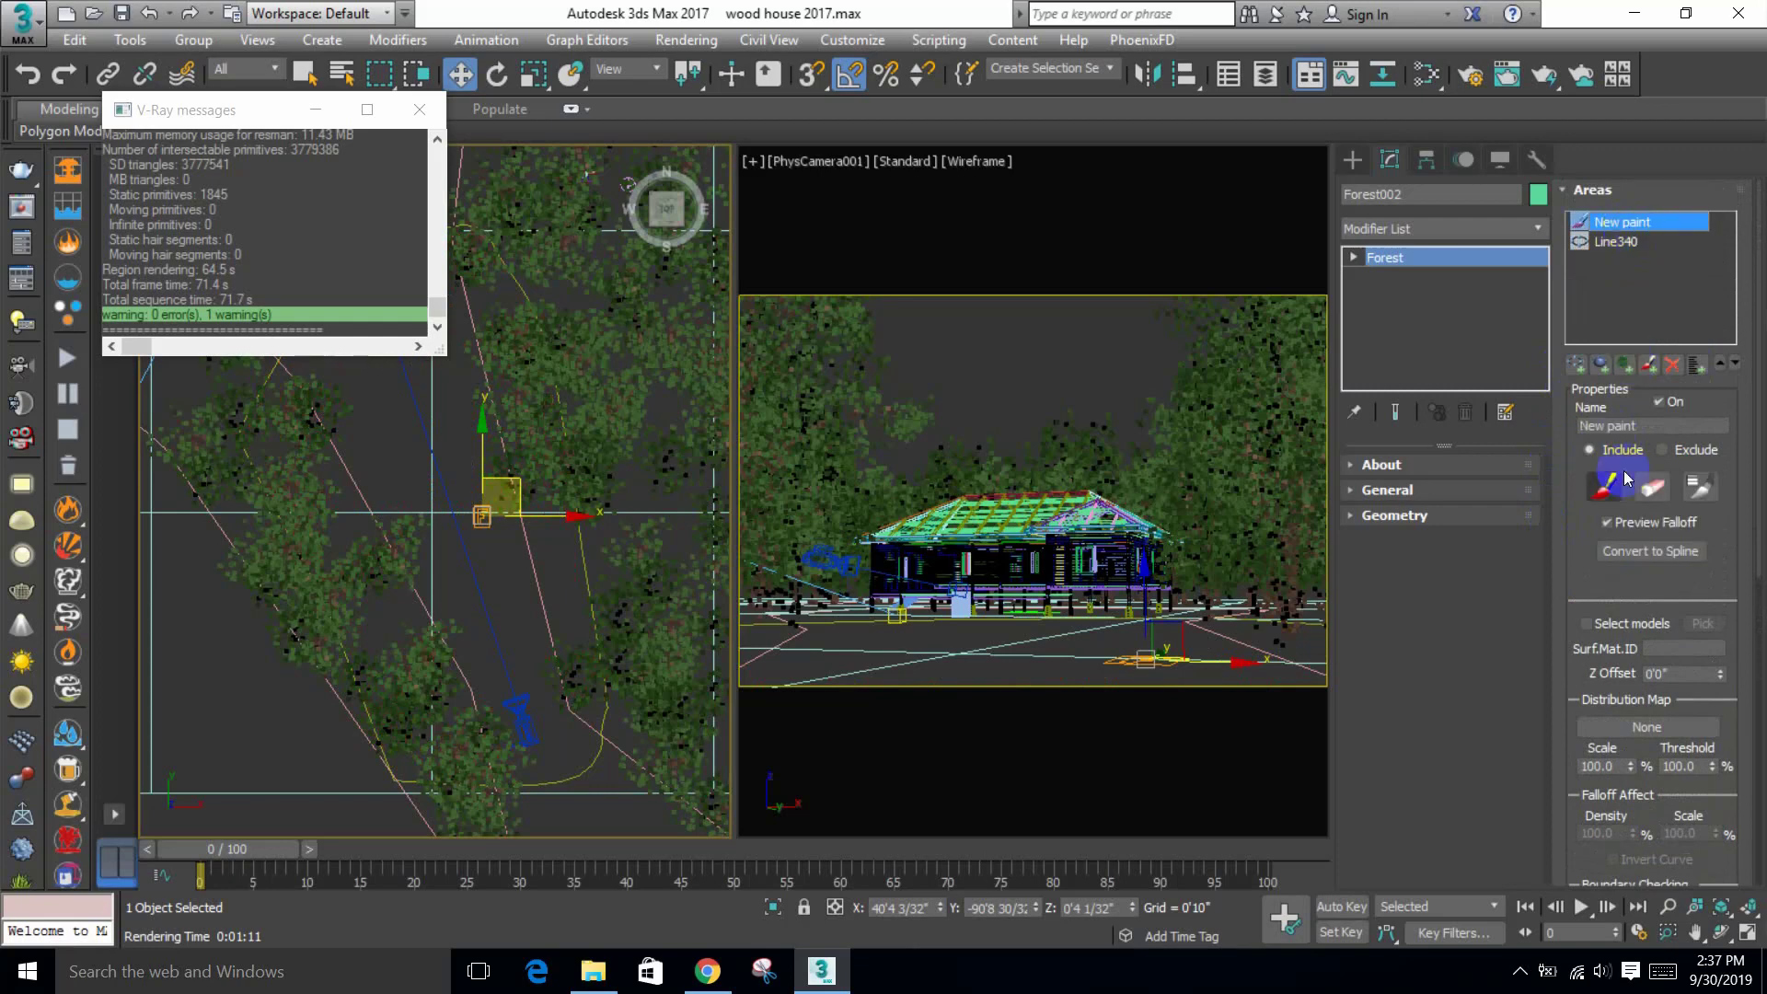
click(1617, 490)
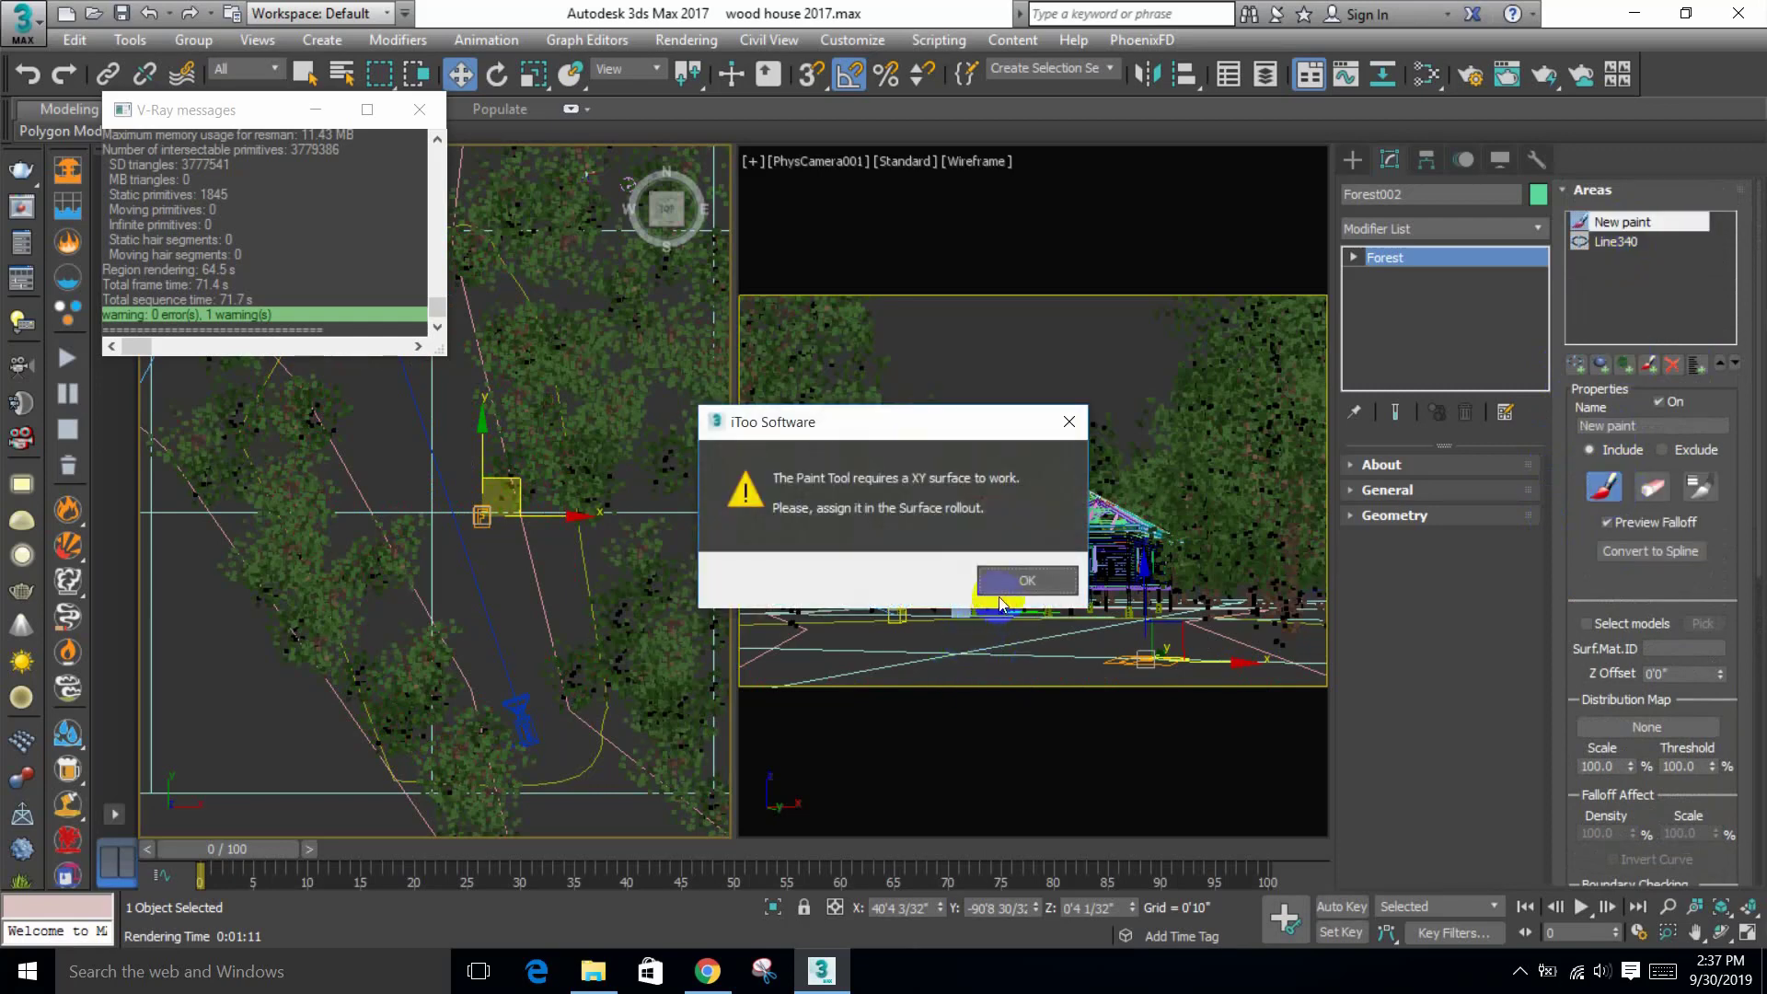
click(1000, 596)
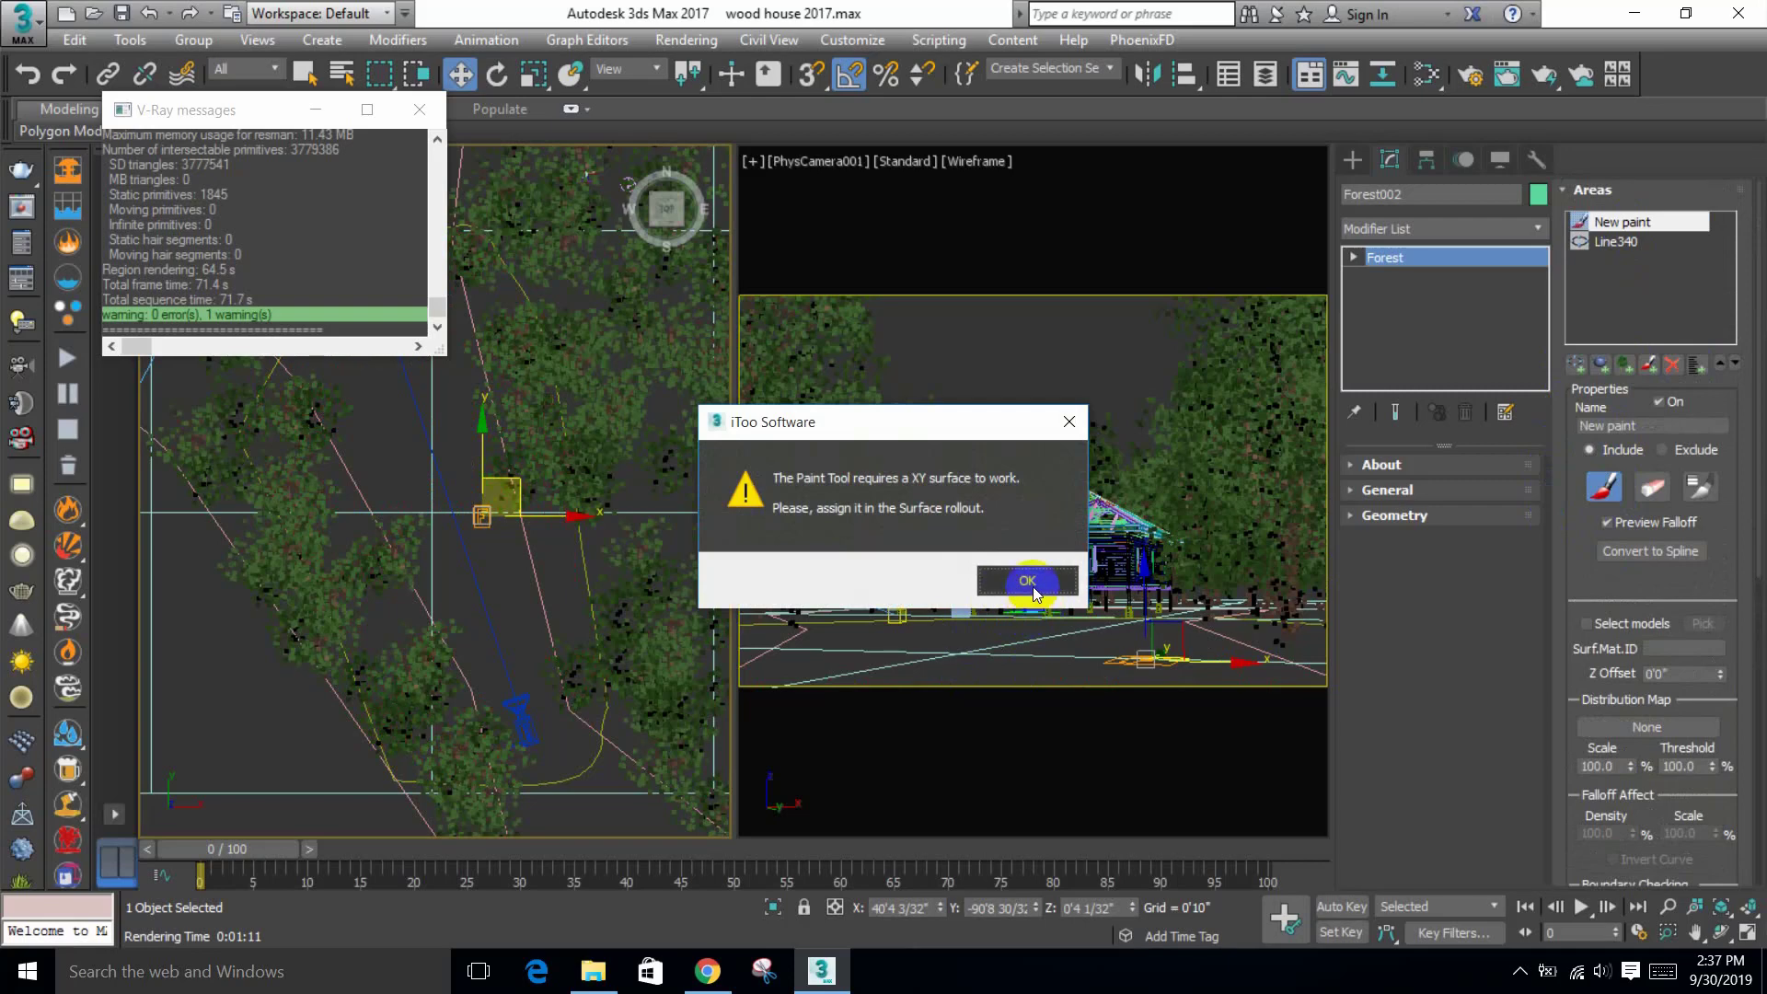
click(1031, 580)
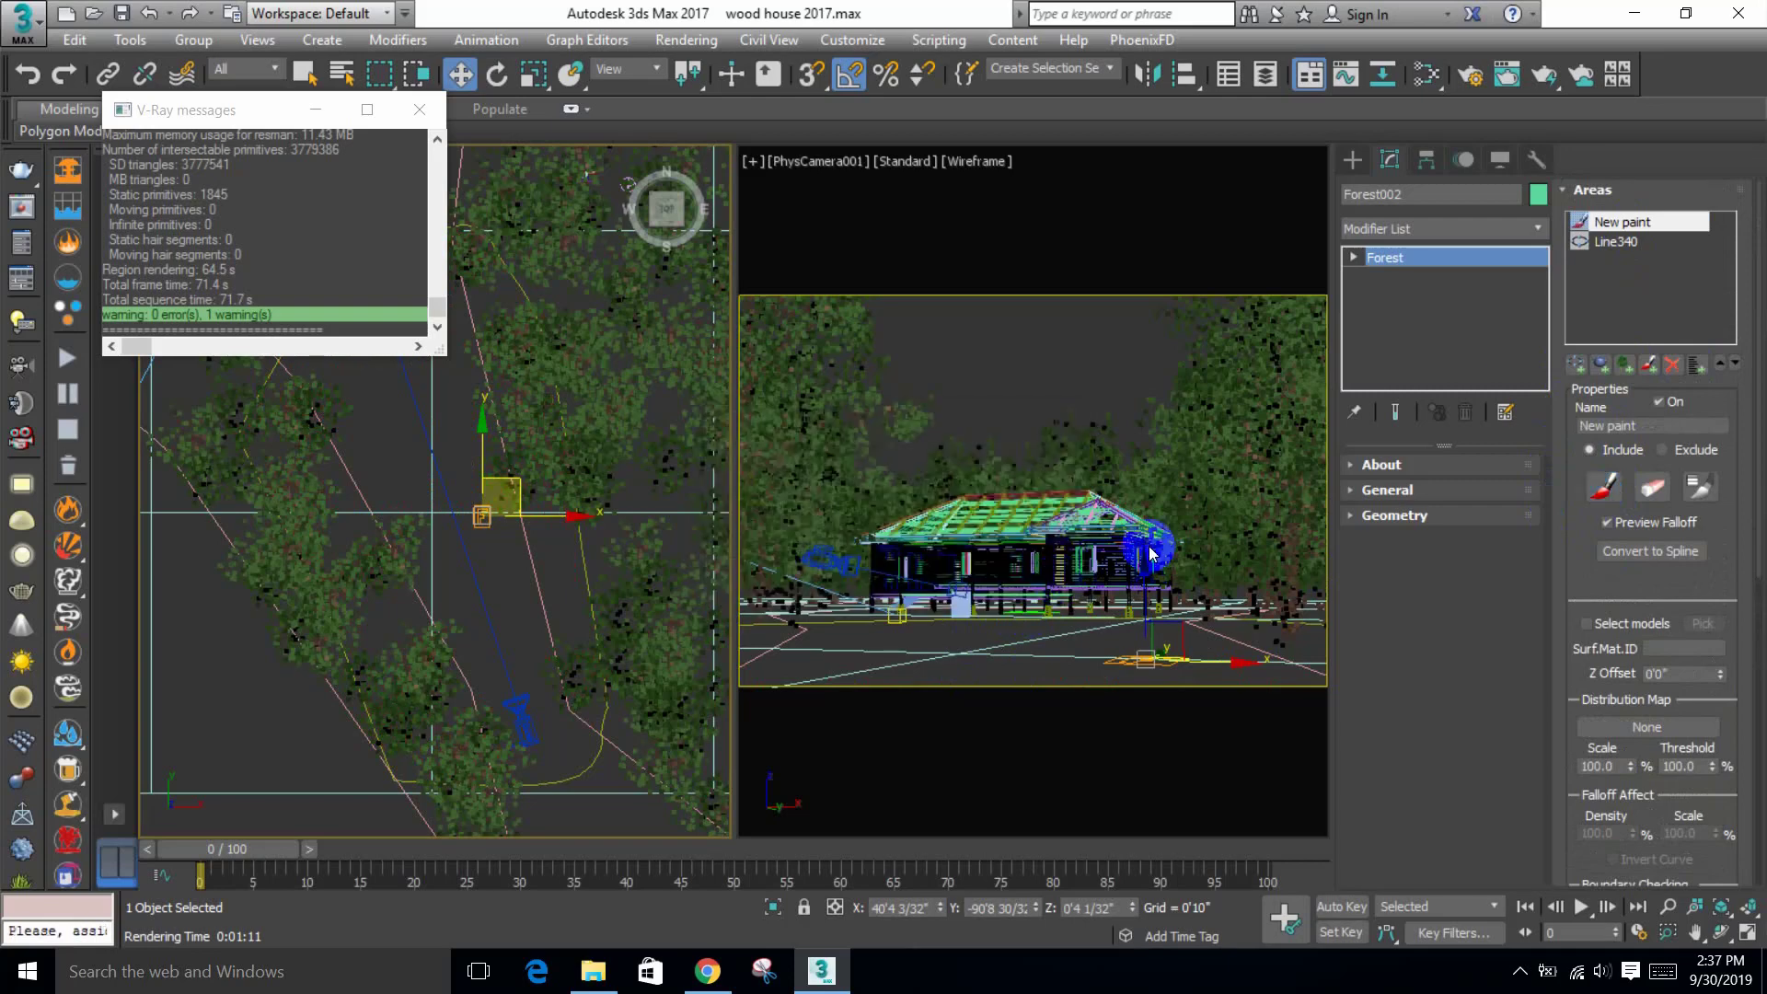
Step: Check the leaf scatter's Surface, Geometry and Distribution Map settings, and try its paint brush again
click(1592, 189)
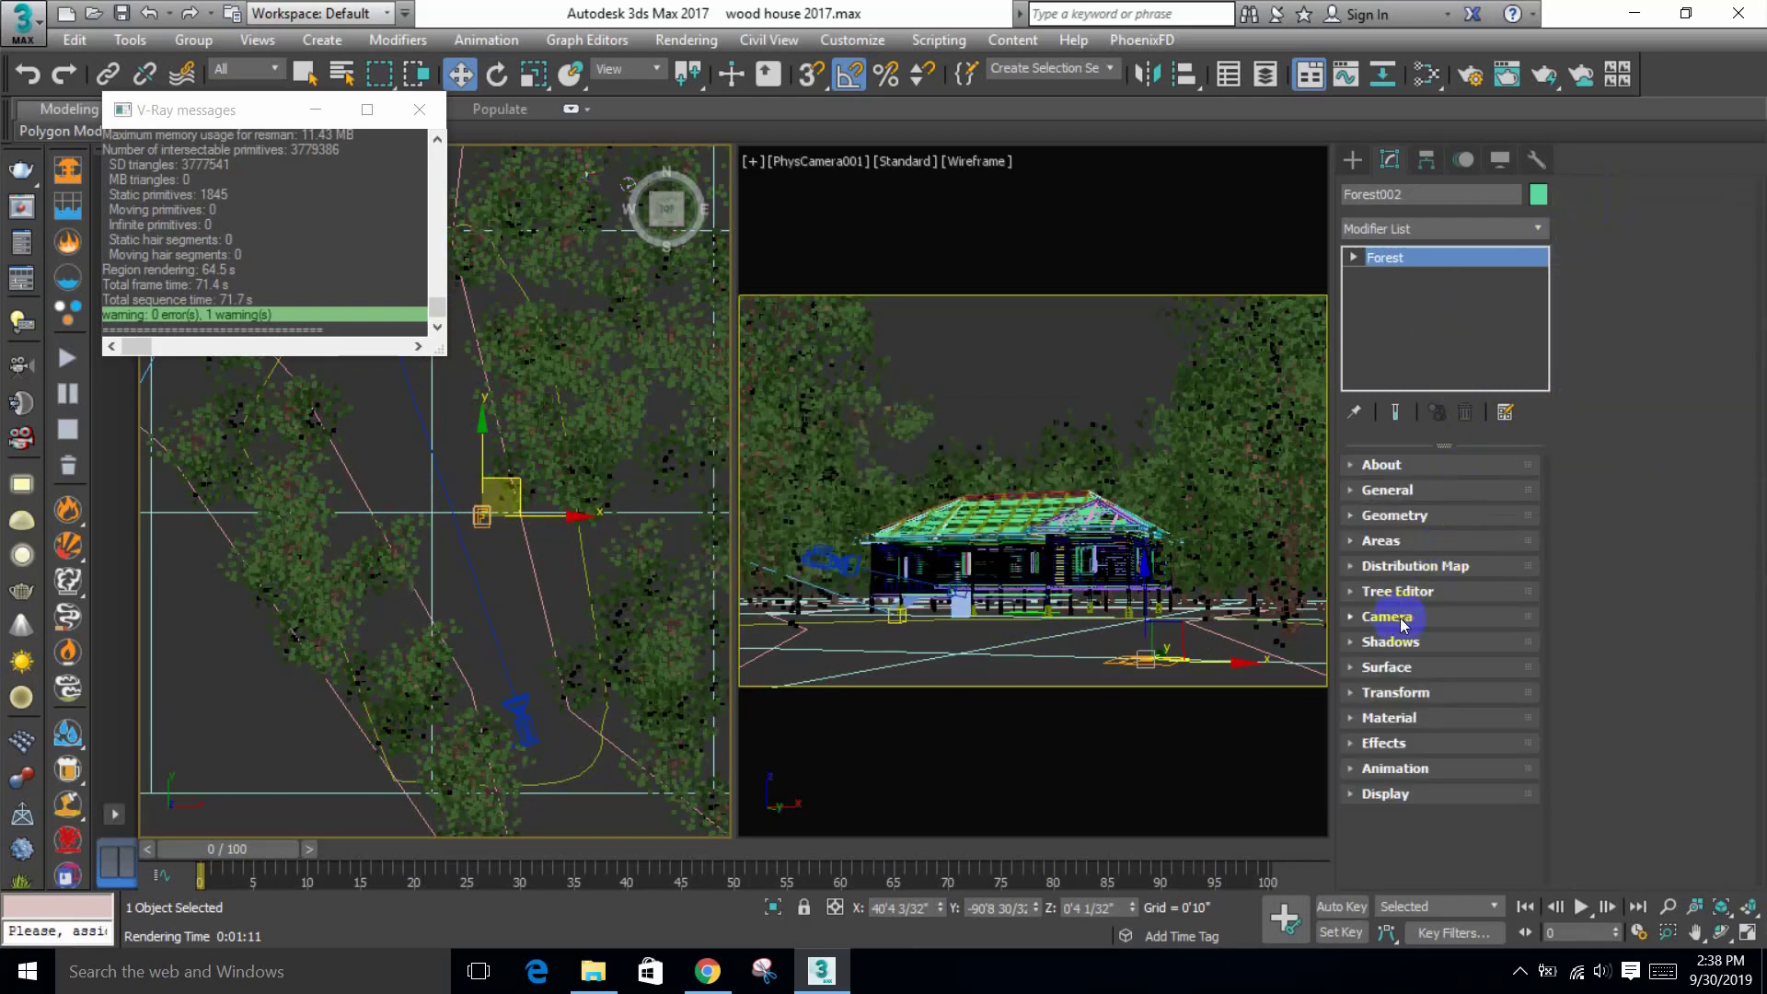
click(1408, 668)
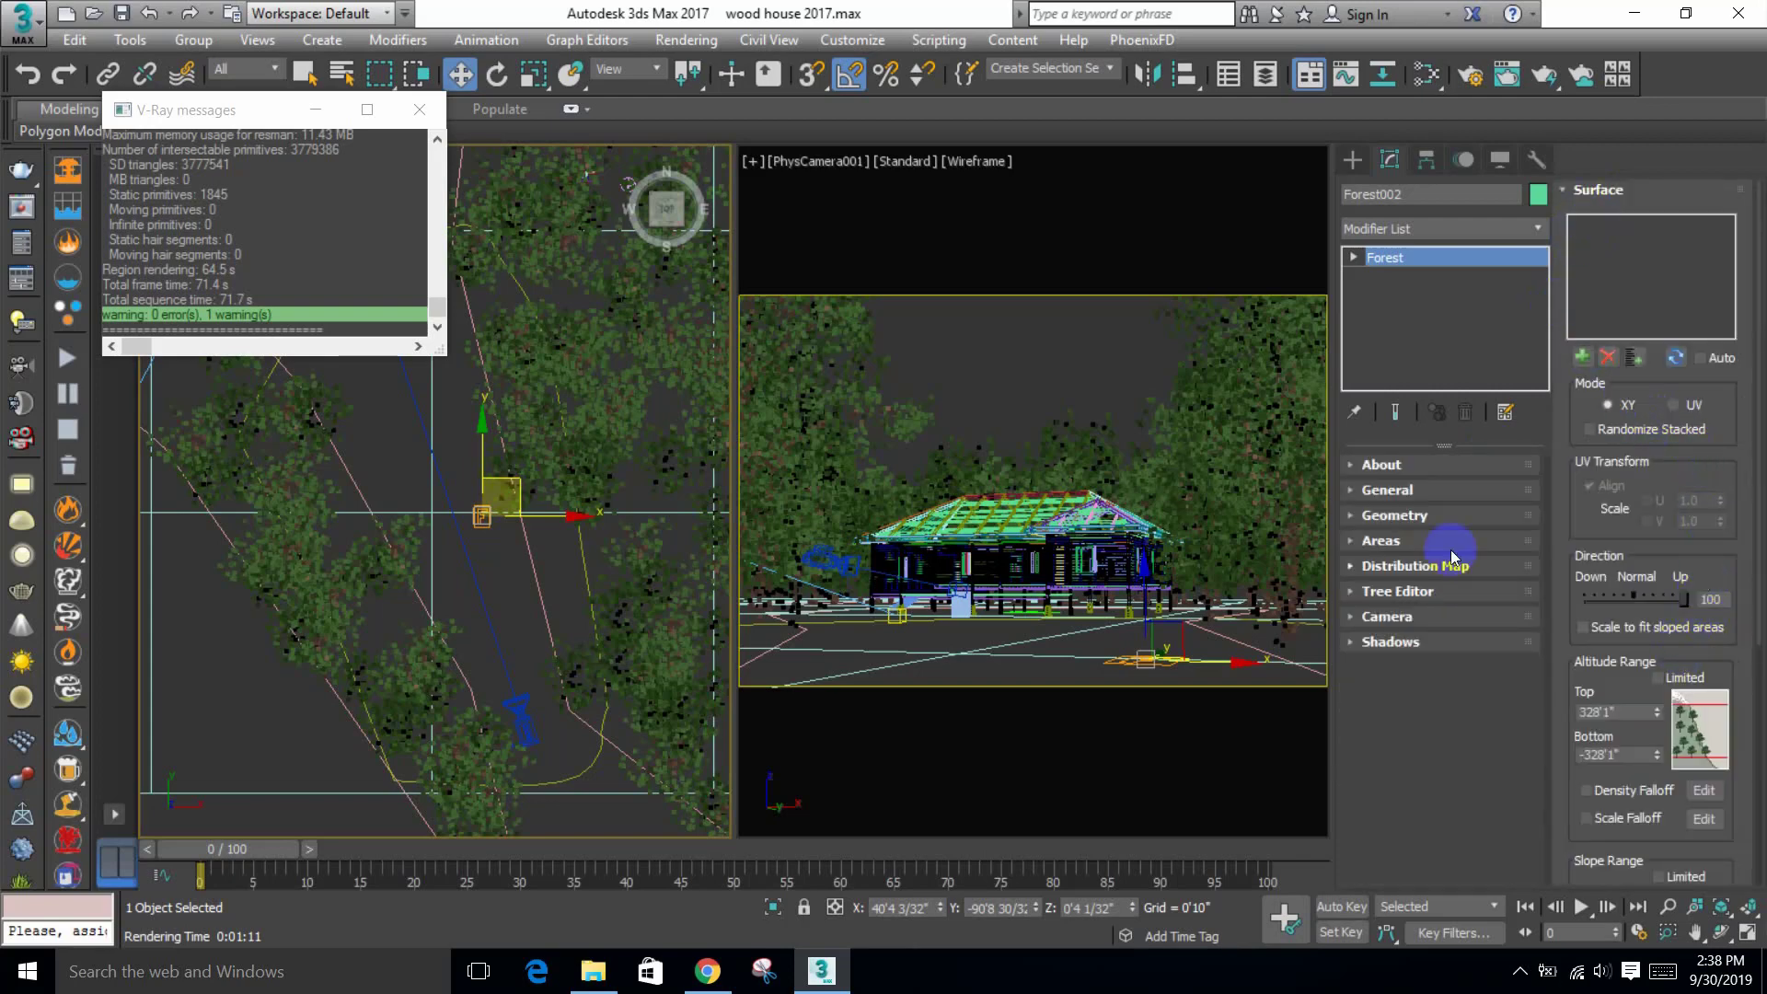
click(1396, 516)
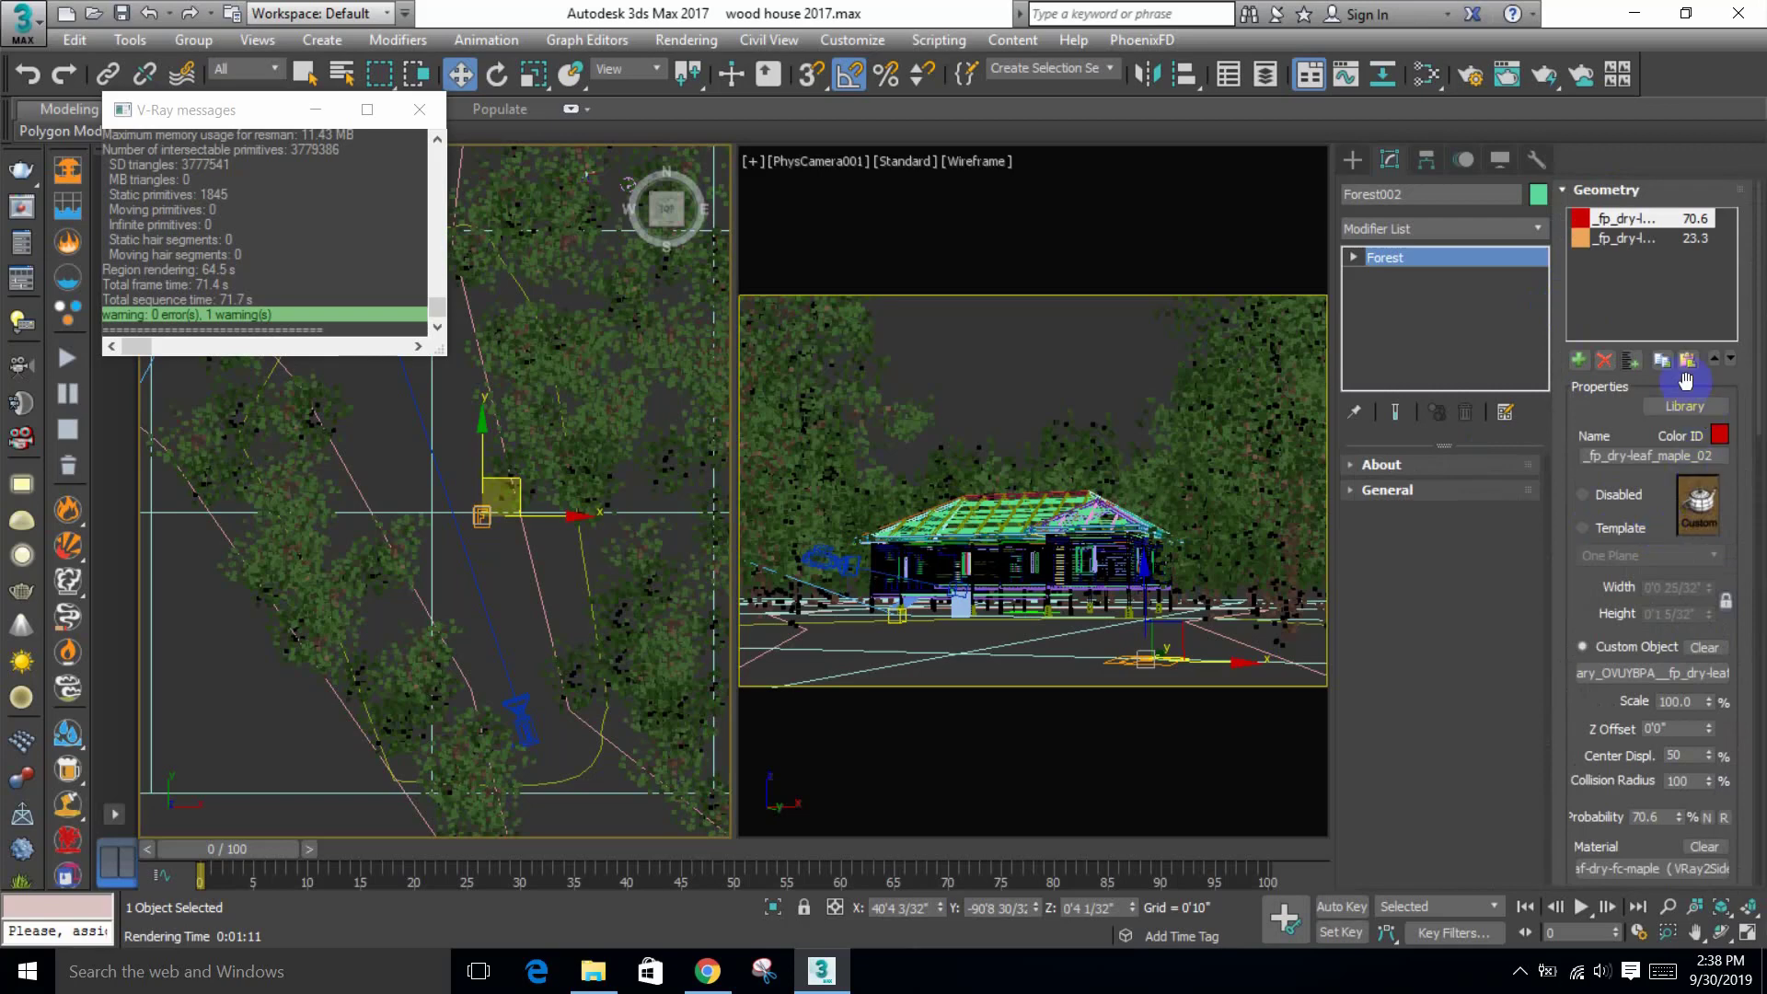
click(1628, 189)
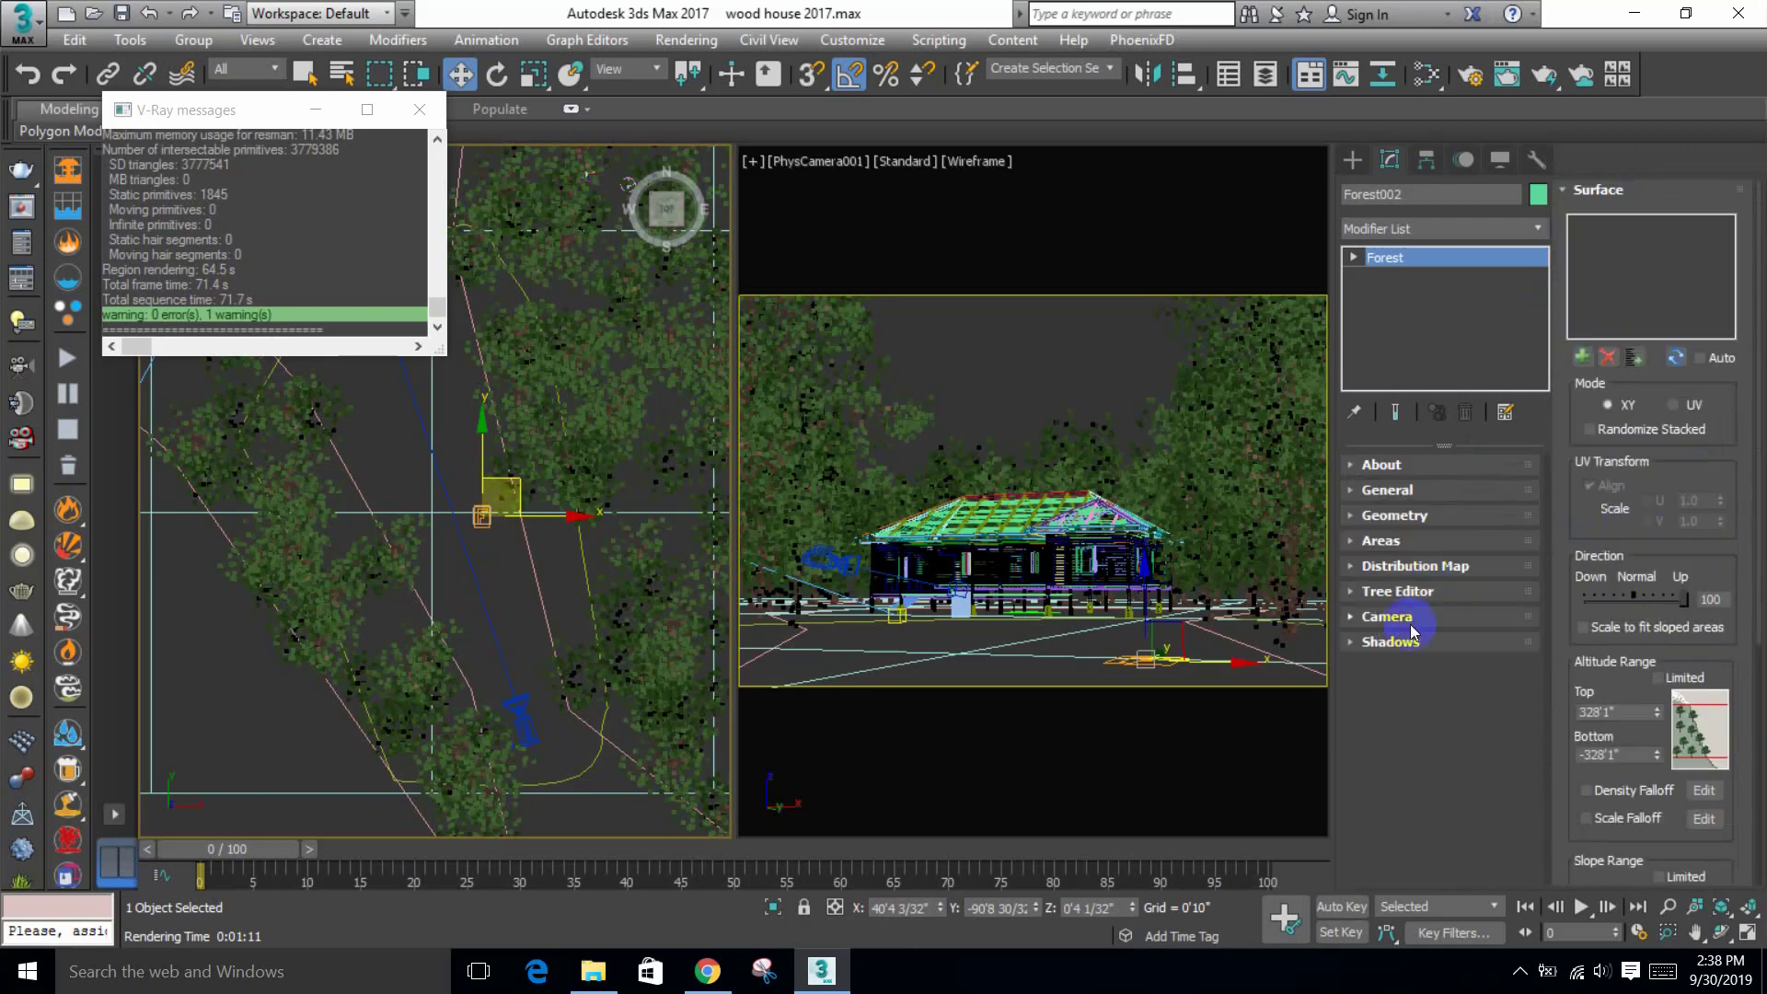
click(1420, 566)
click(1629, 190)
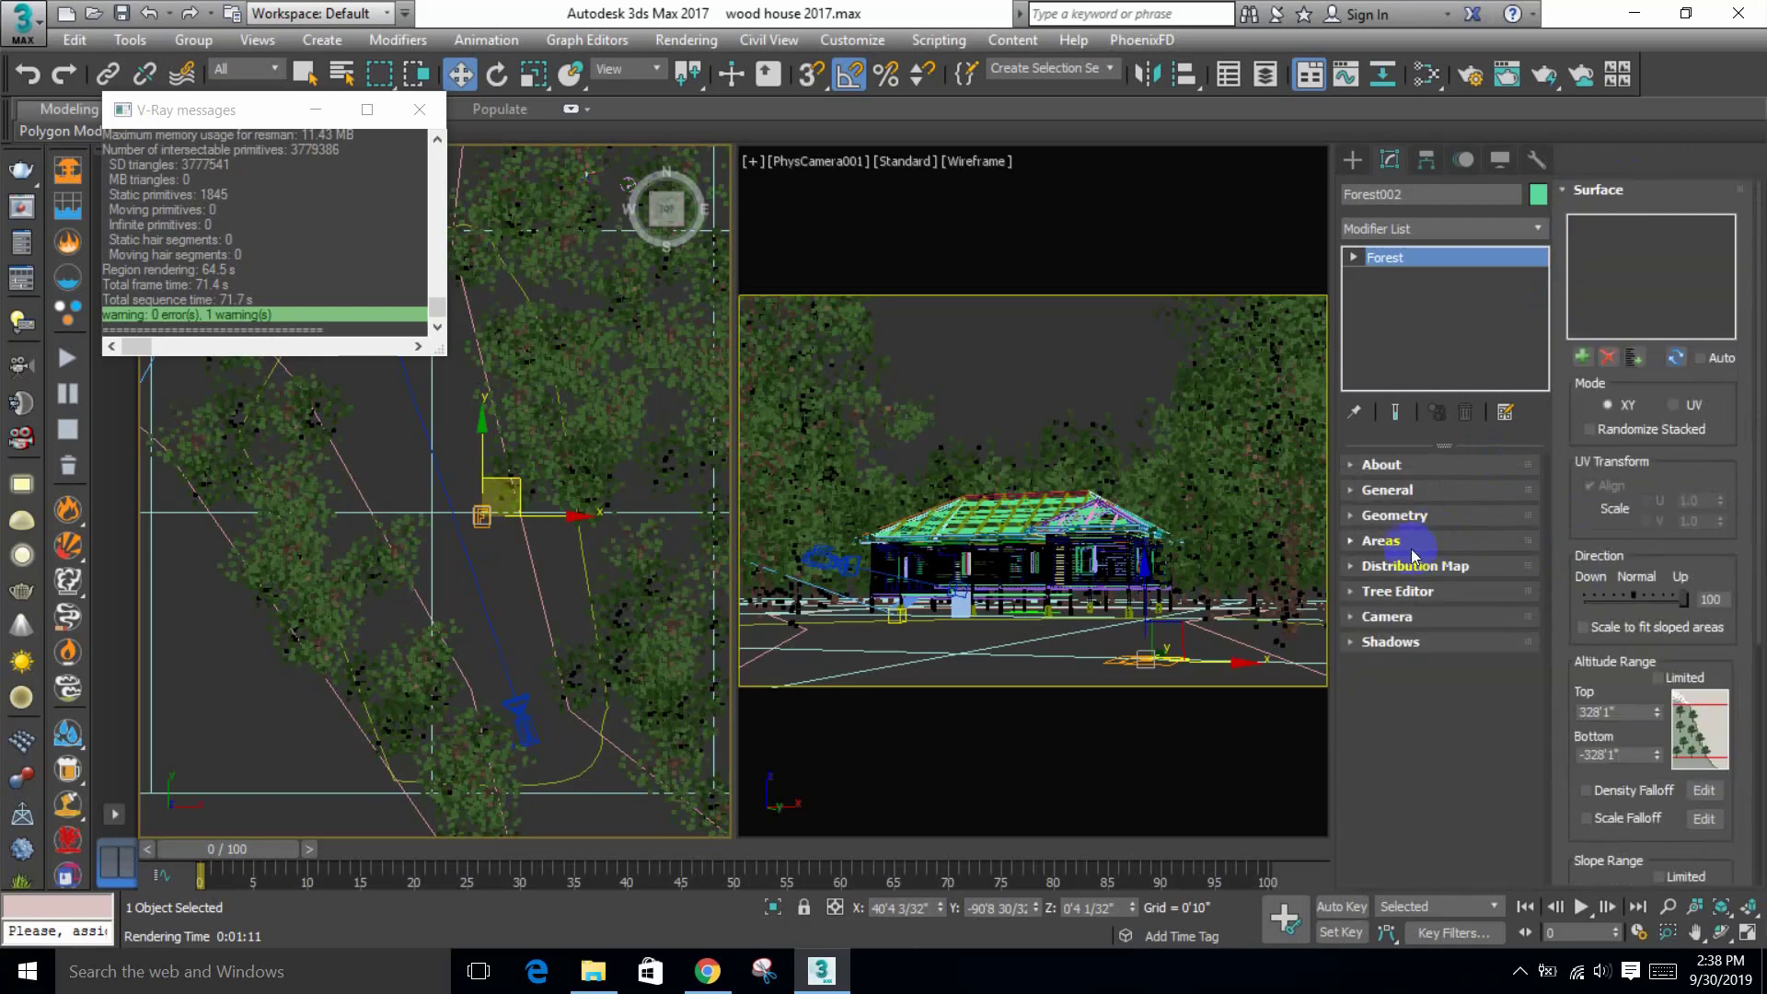
click(1412, 545)
click(1603, 488)
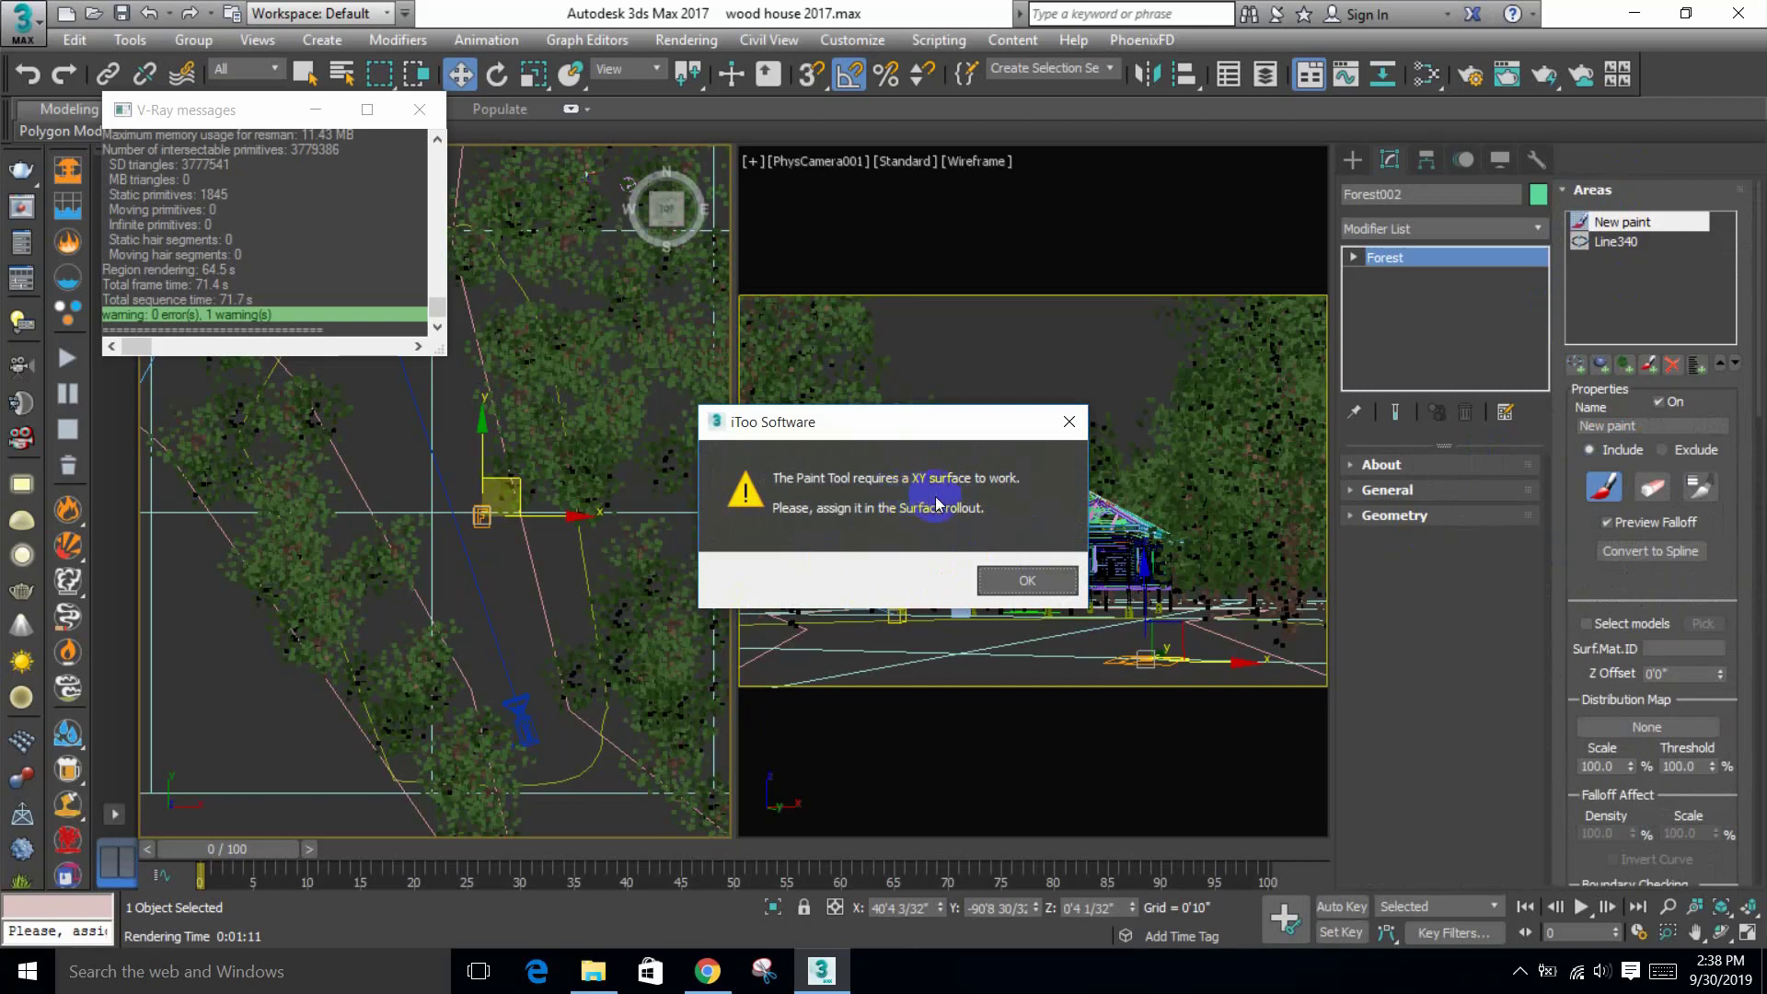
click(1000, 580)
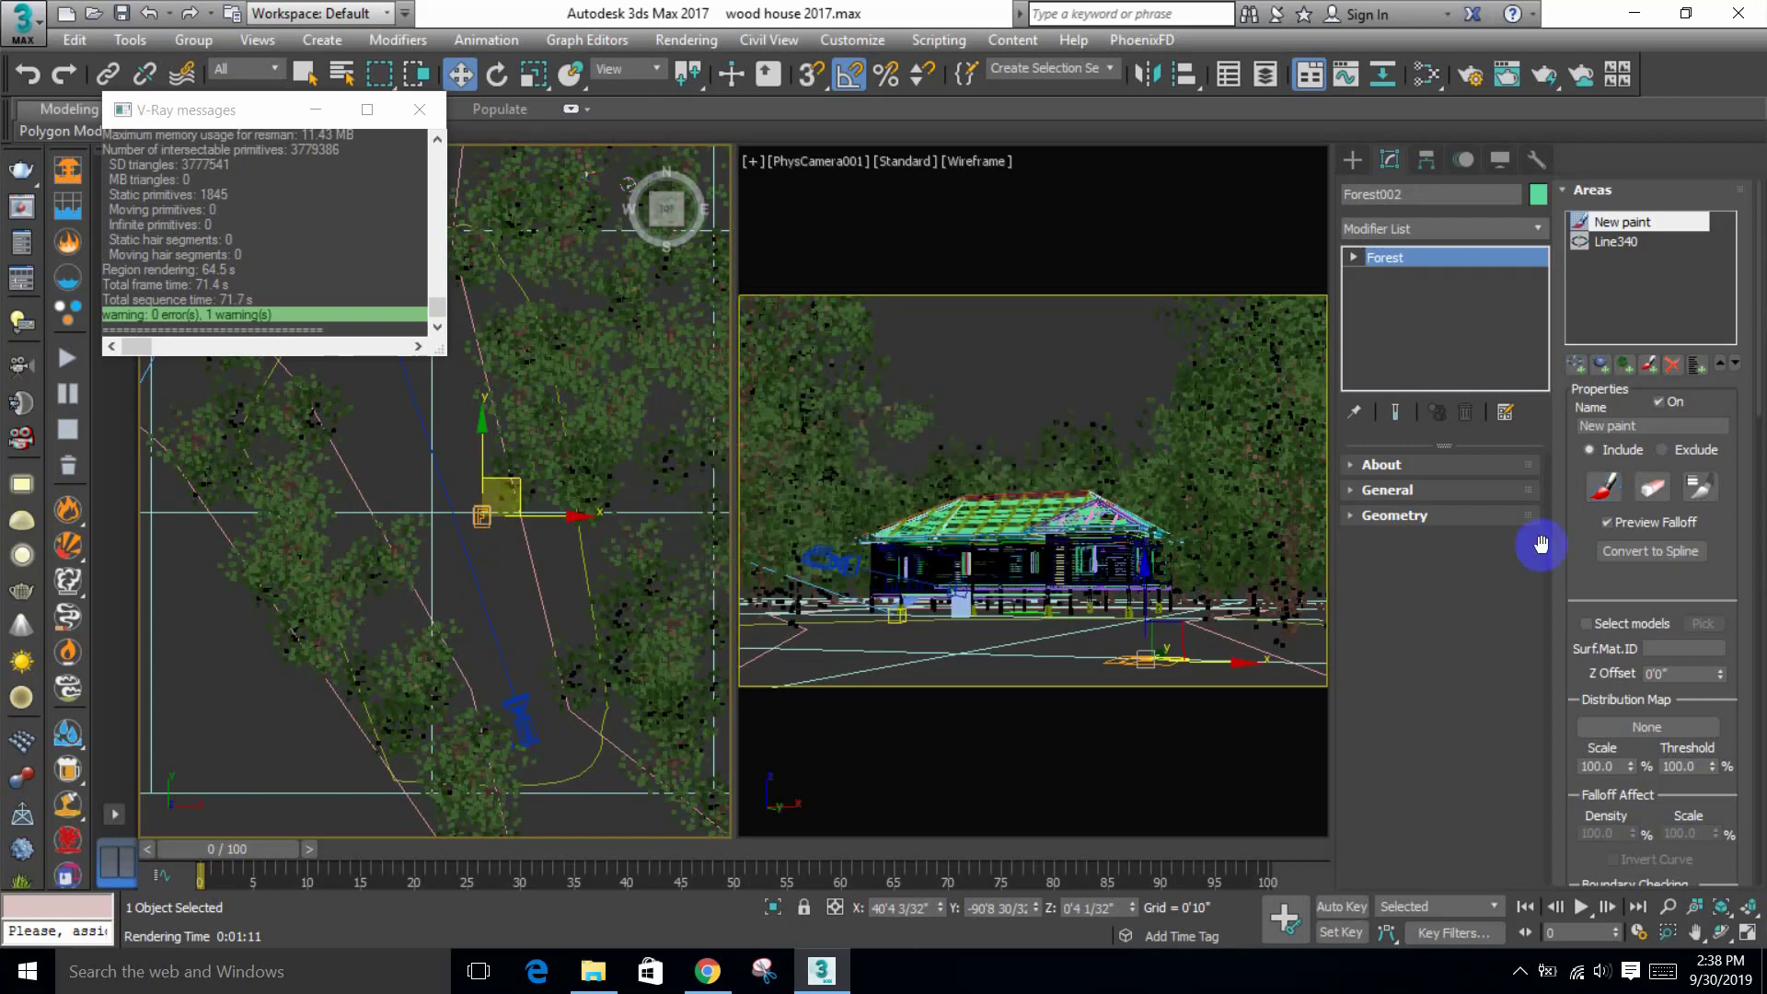
click(1602, 488)
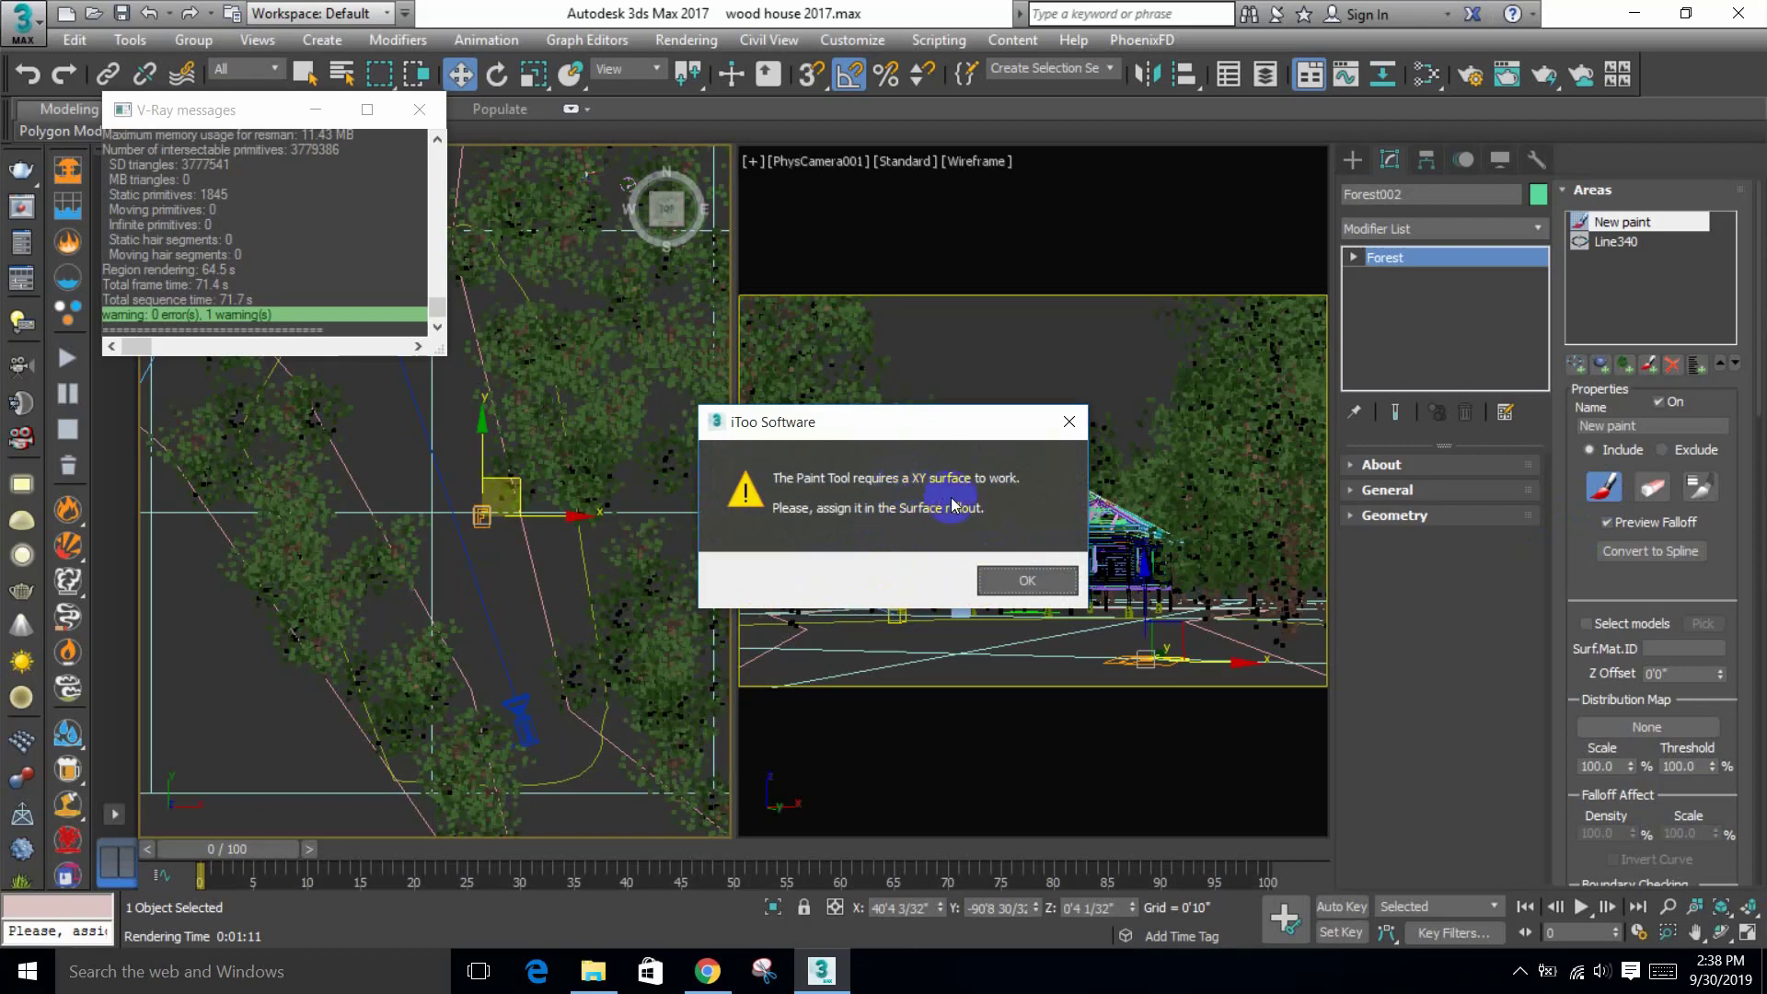
click(1027, 580)
Step: Try to assign a surface to the leaf scatter by picking it in the top view
click(1589, 231)
click(1597, 188)
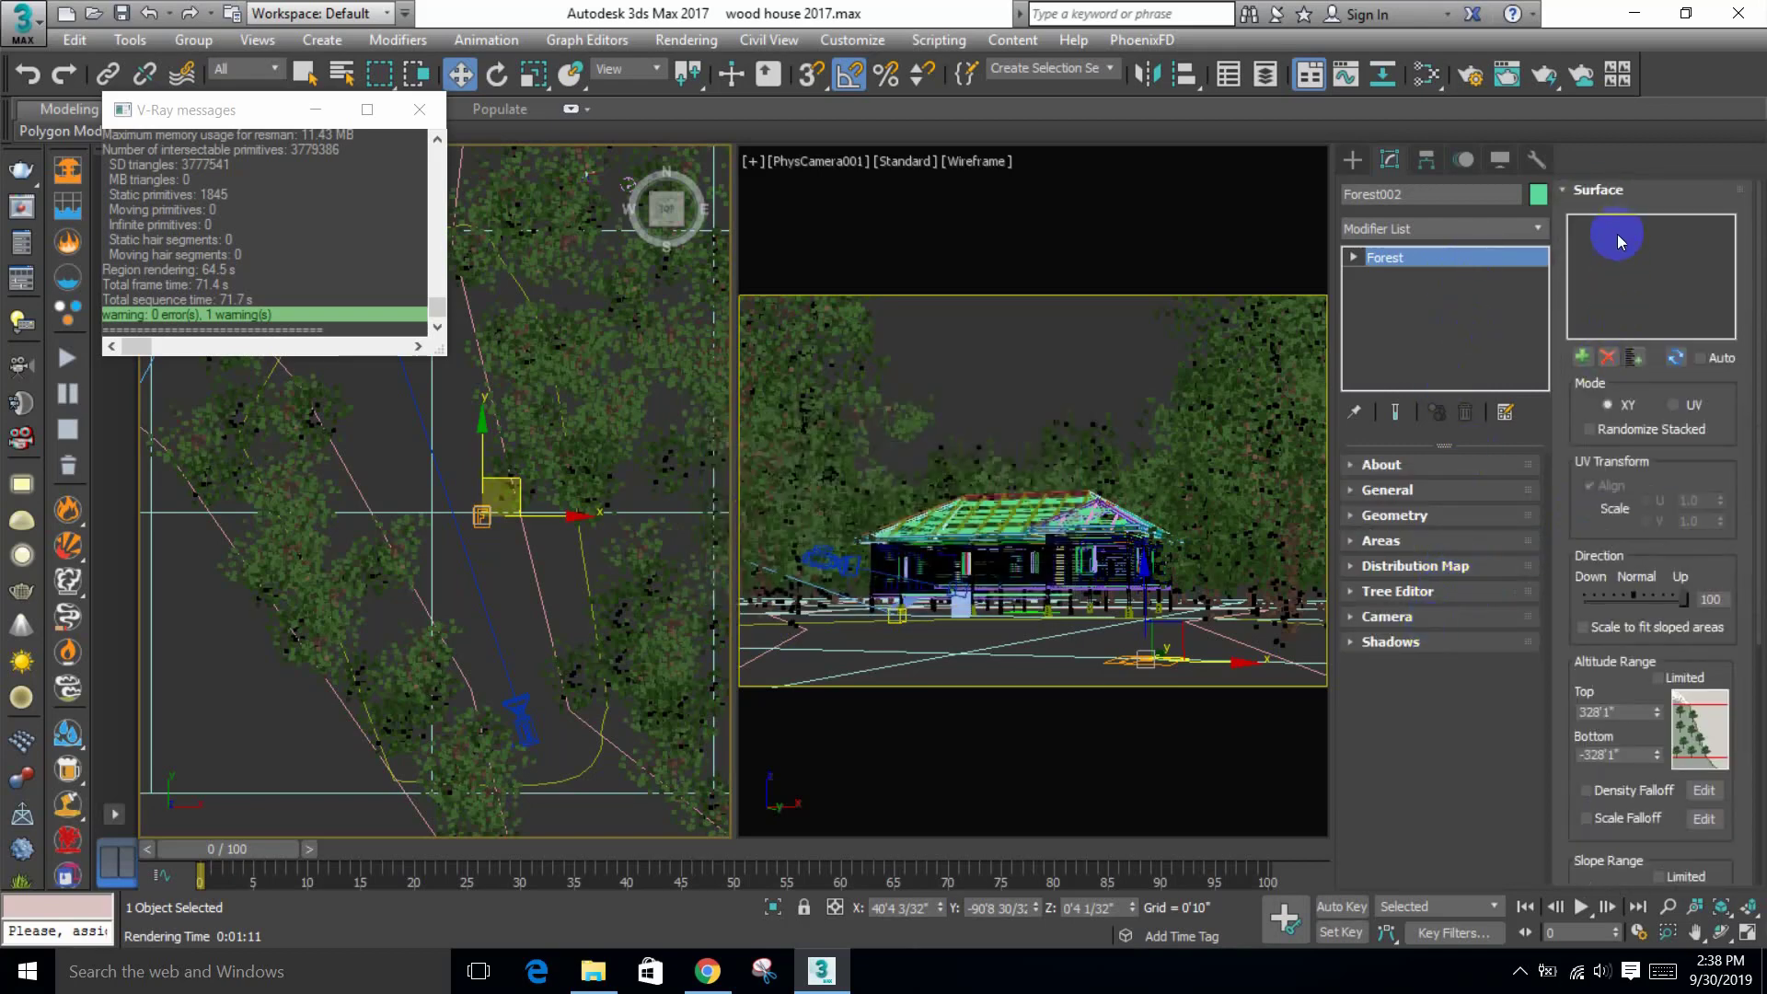
click(664, 649)
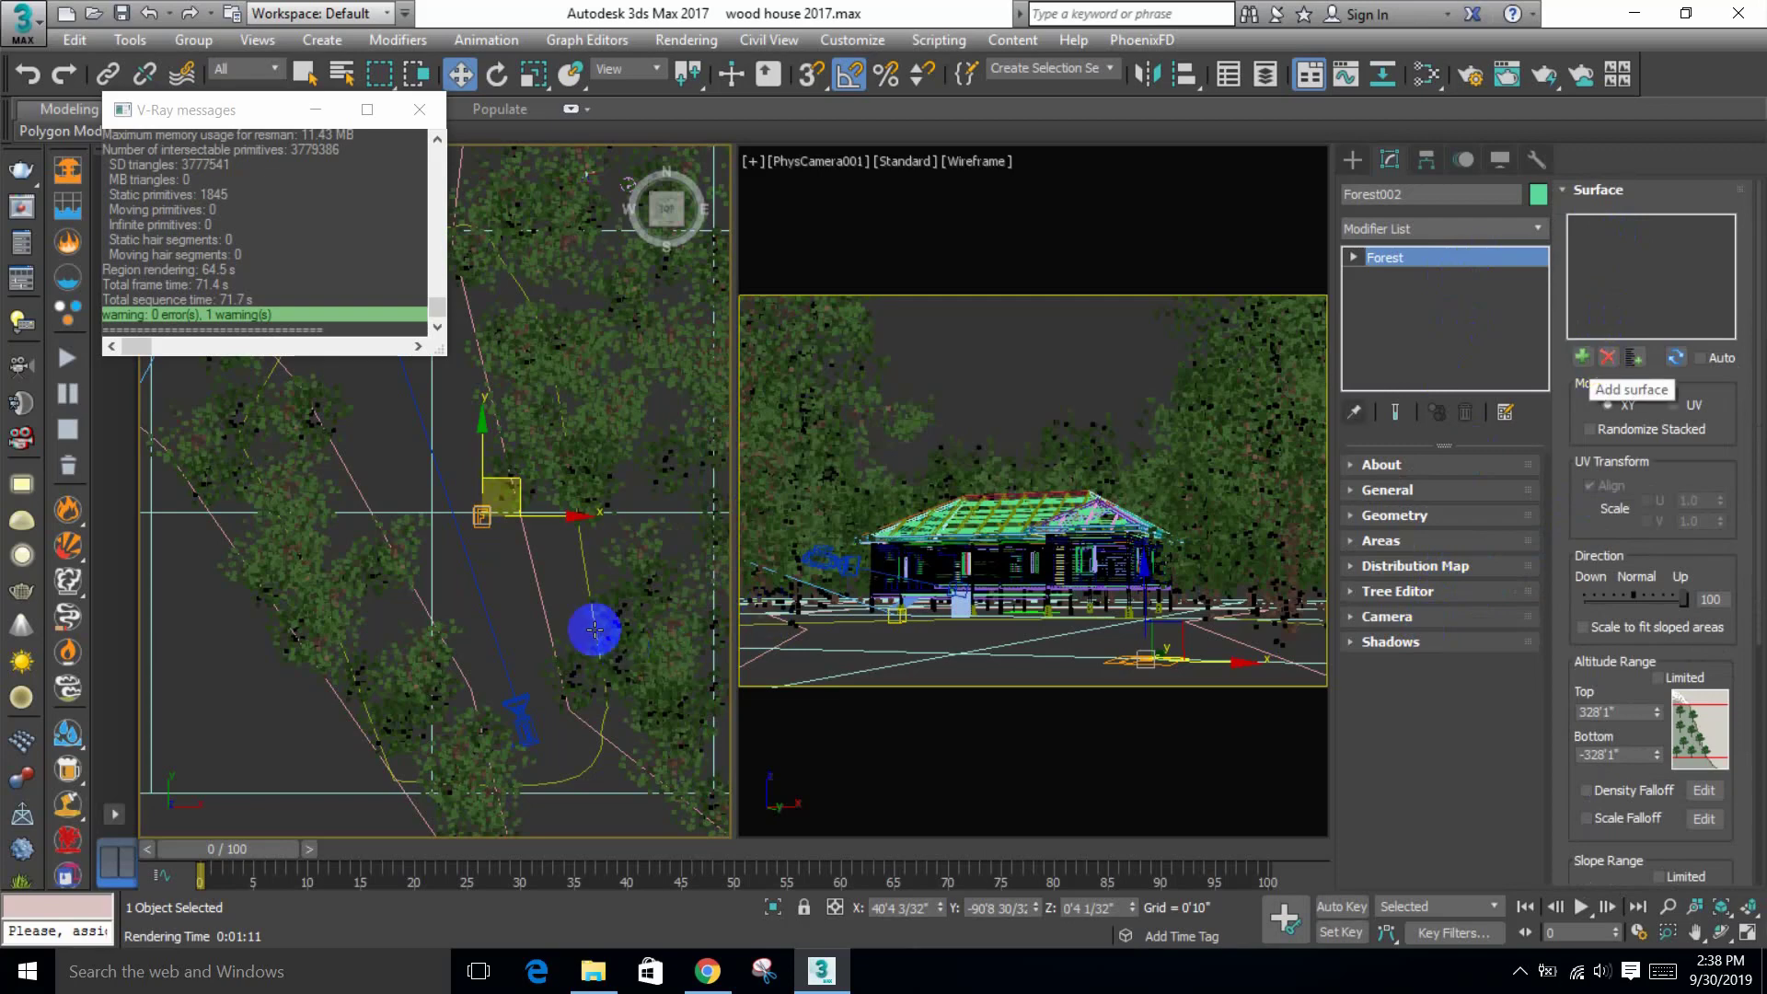
scroll(556, 548, down, 2)
click(577, 696)
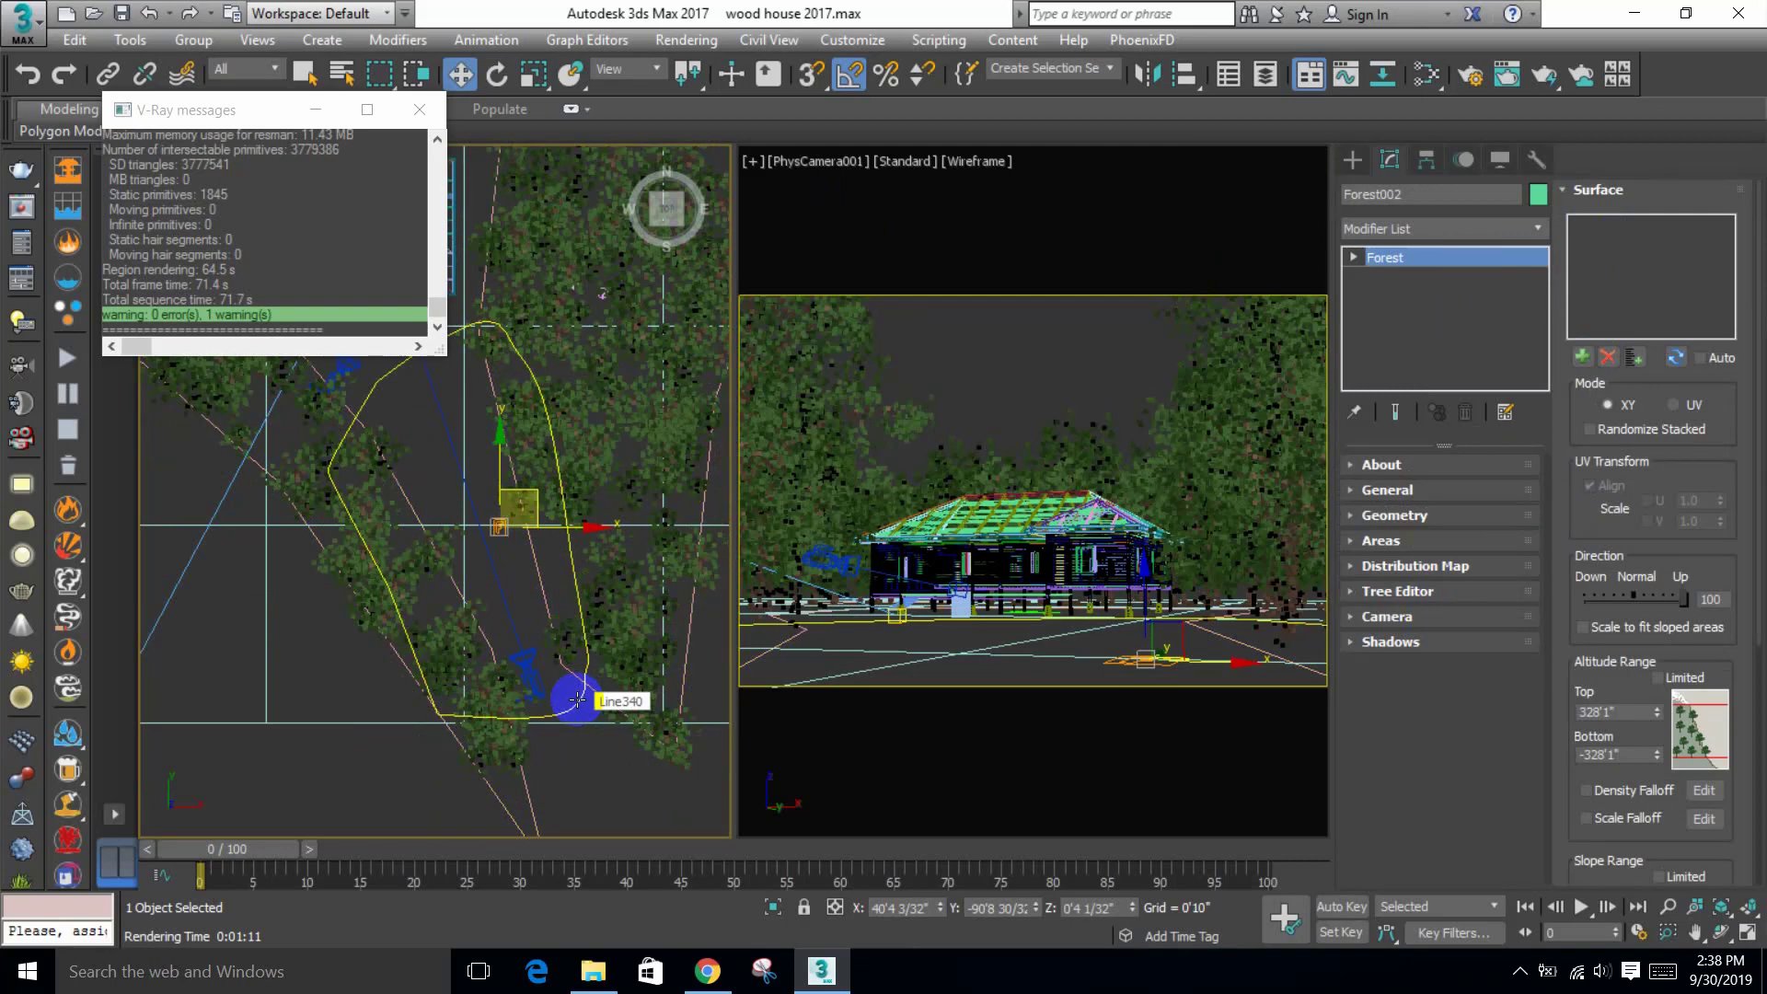
Step: Select the ground plane and isolate it in the viewports
click(340, 816)
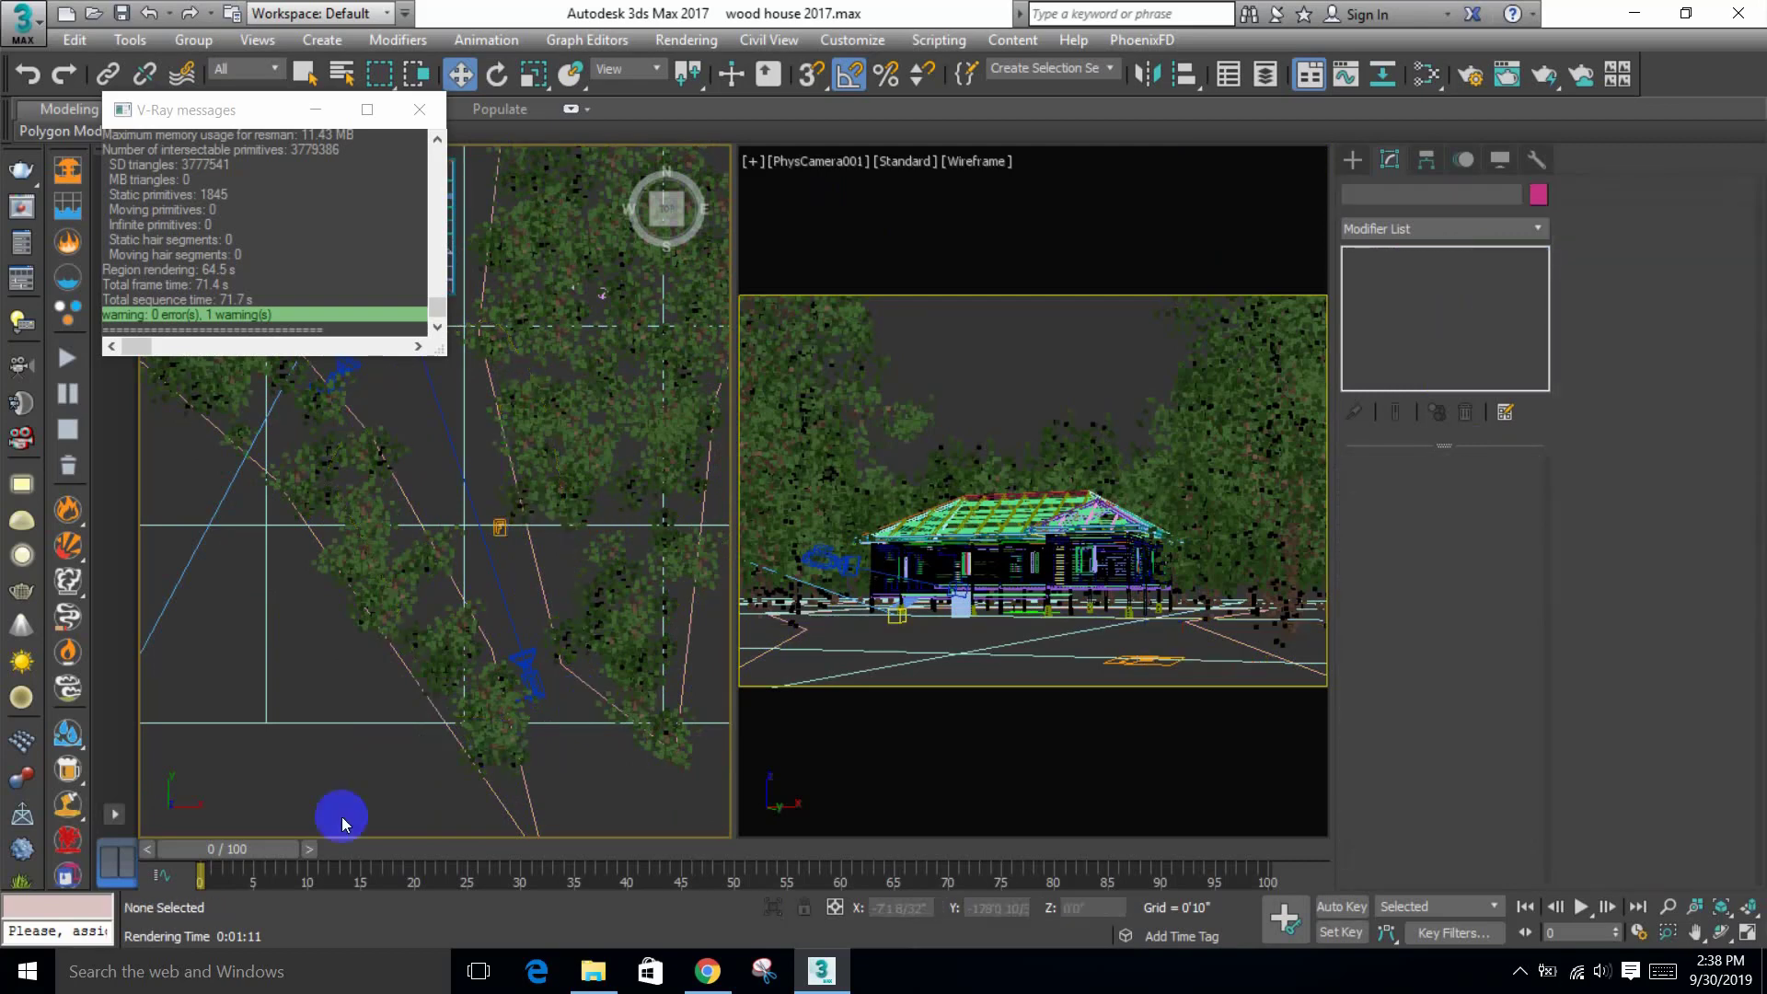
click(328, 723)
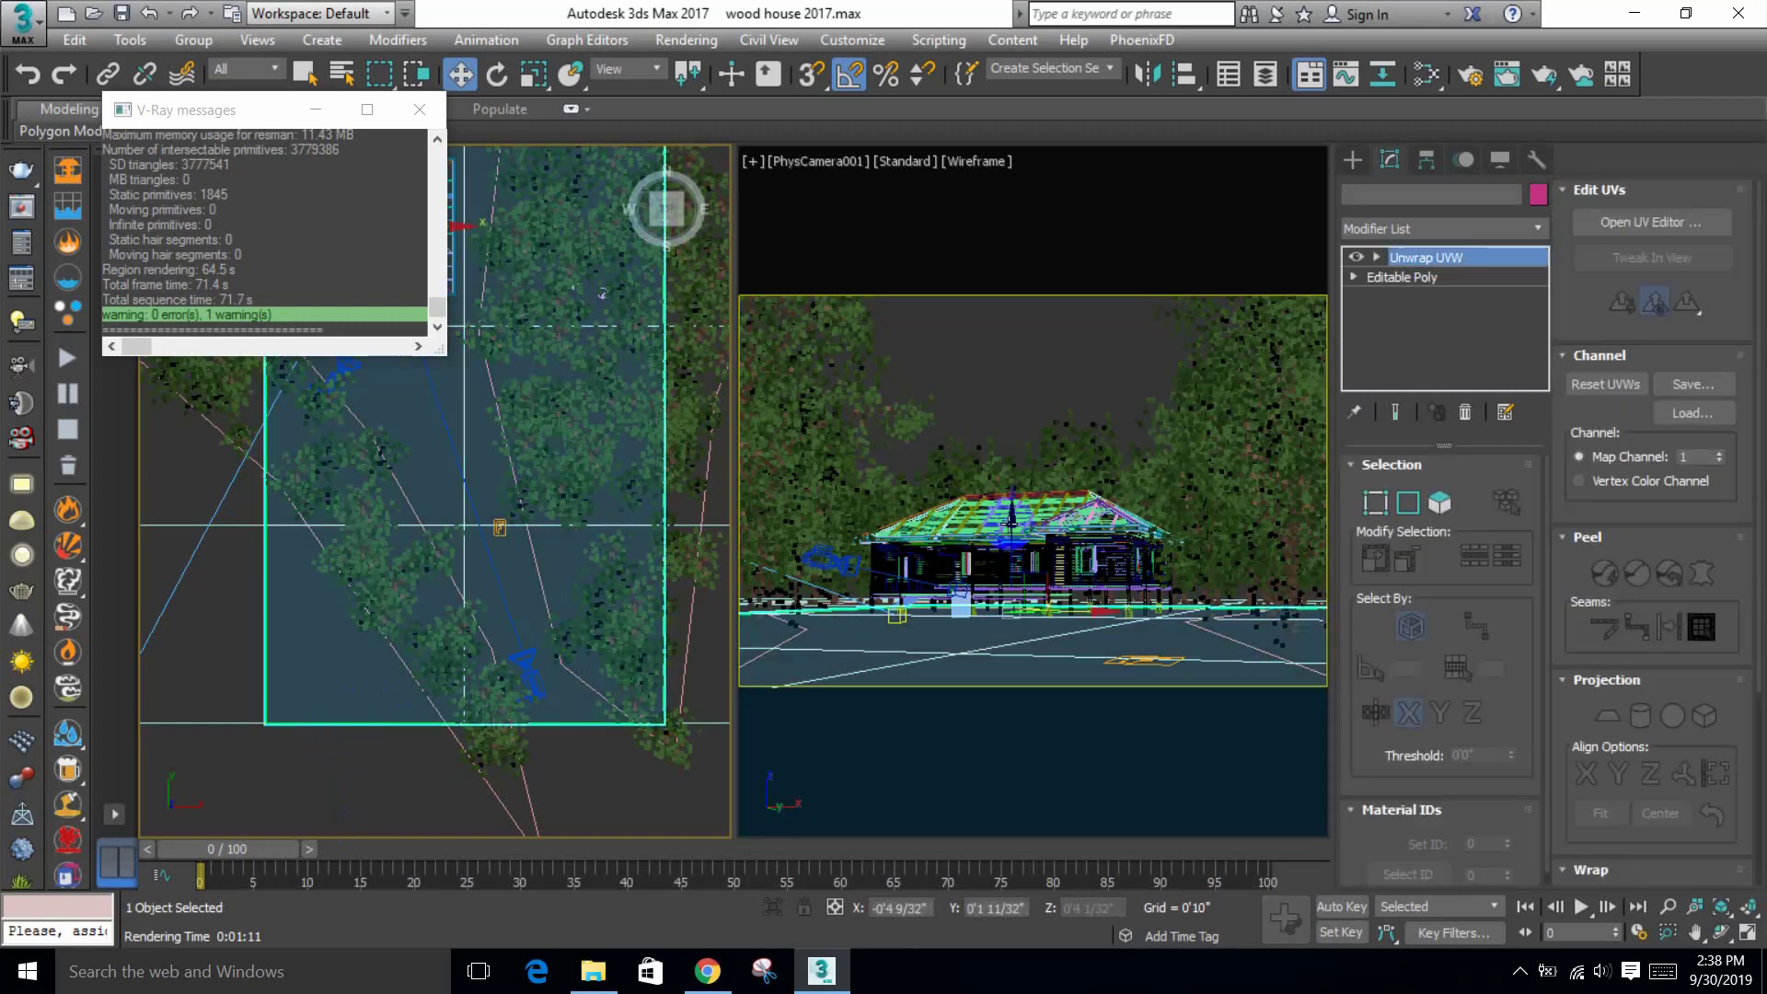
key(alt+q)
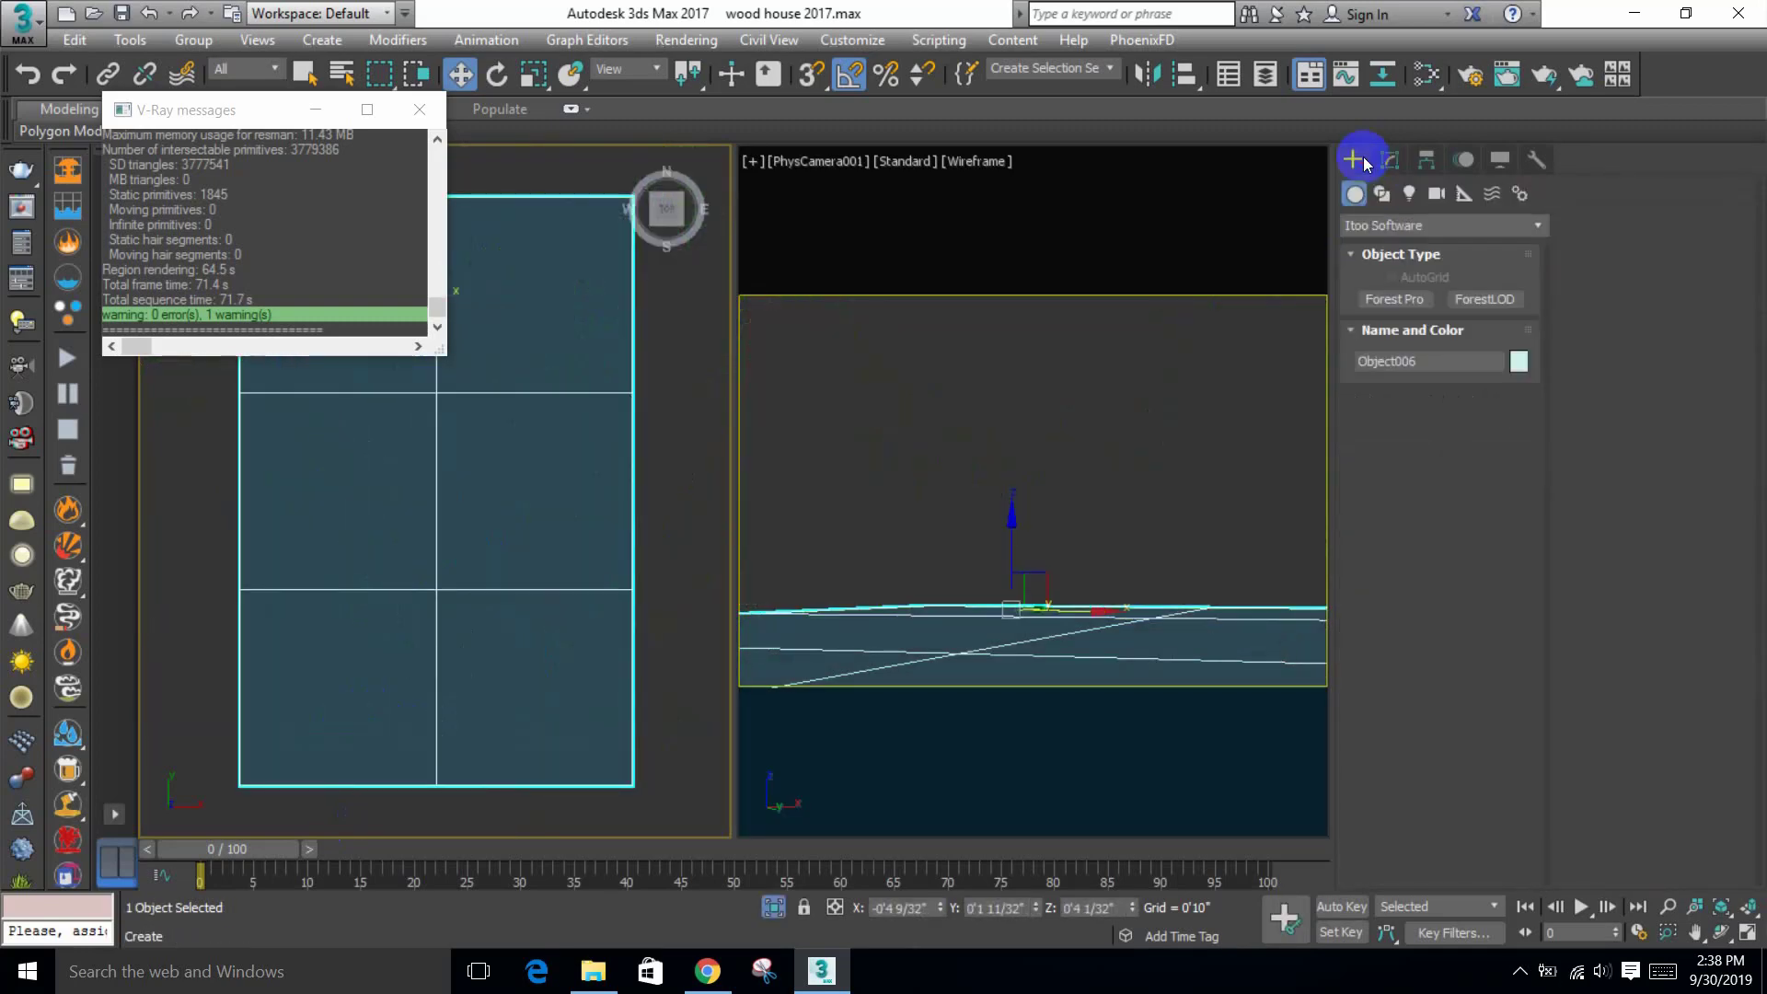
Step: Create a Forest Pro scatter using the isolated ground as its surface, restore the hidden objects, and open the scatter's parameters
click(1393, 299)
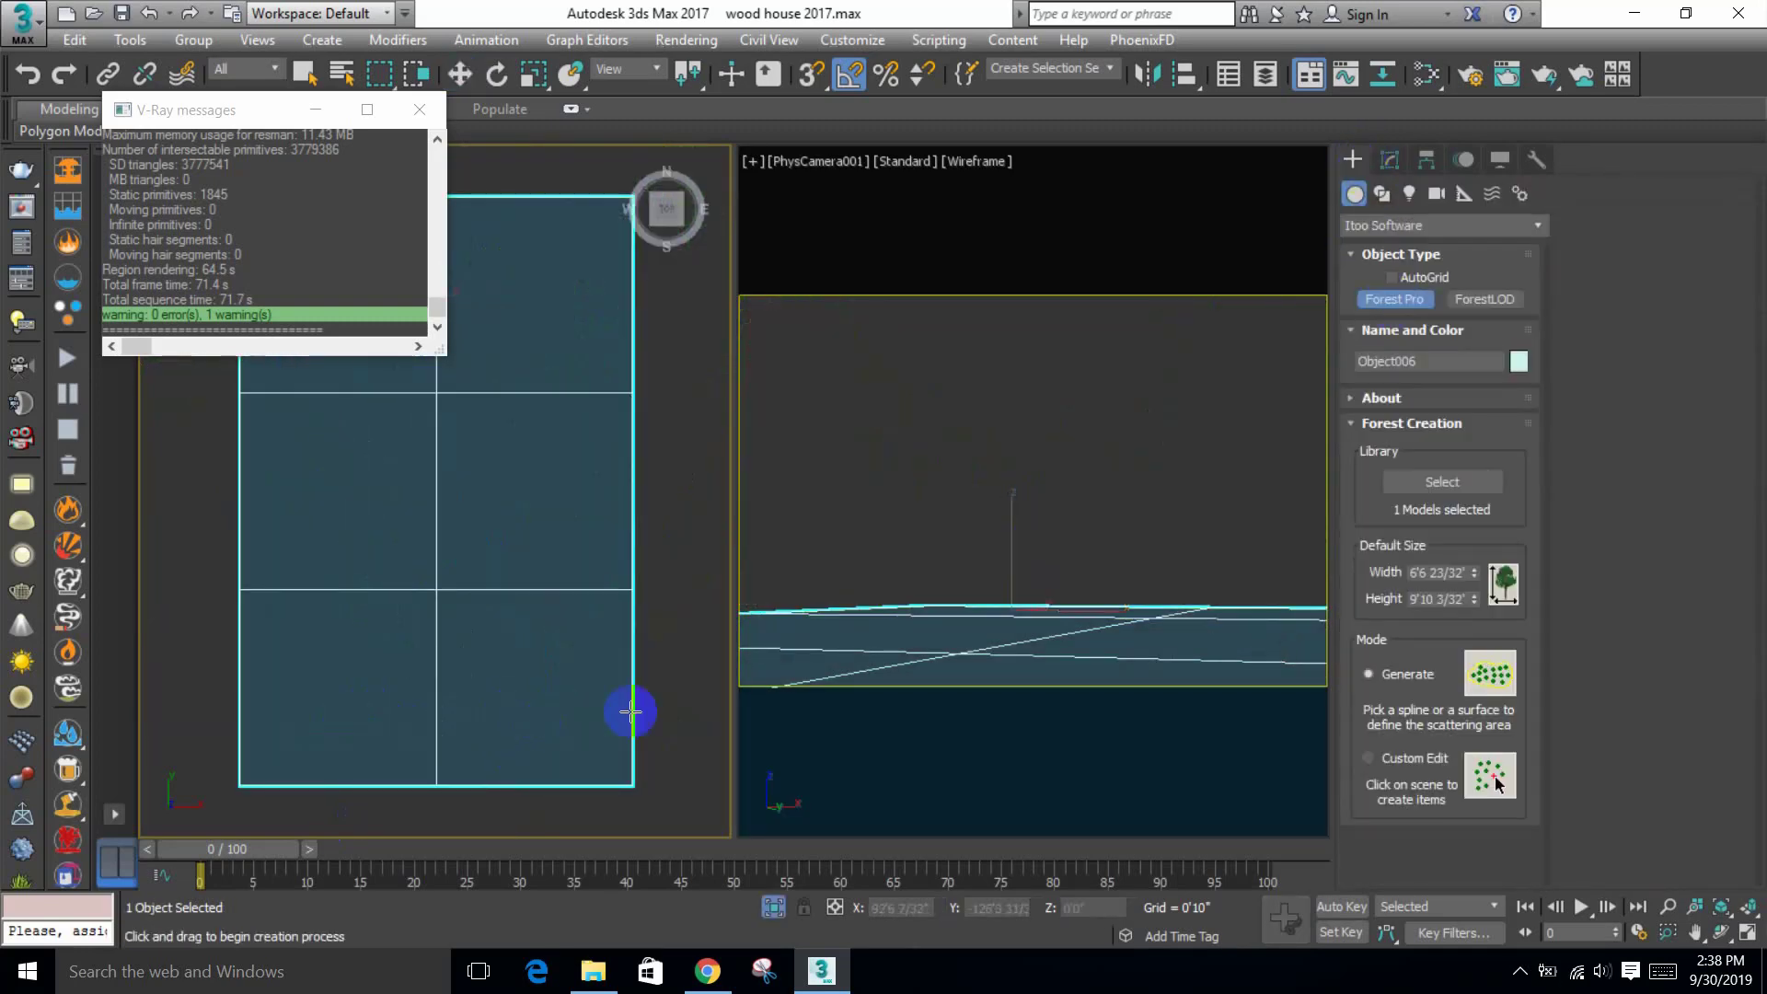
scroll(643, 651, down, 4)
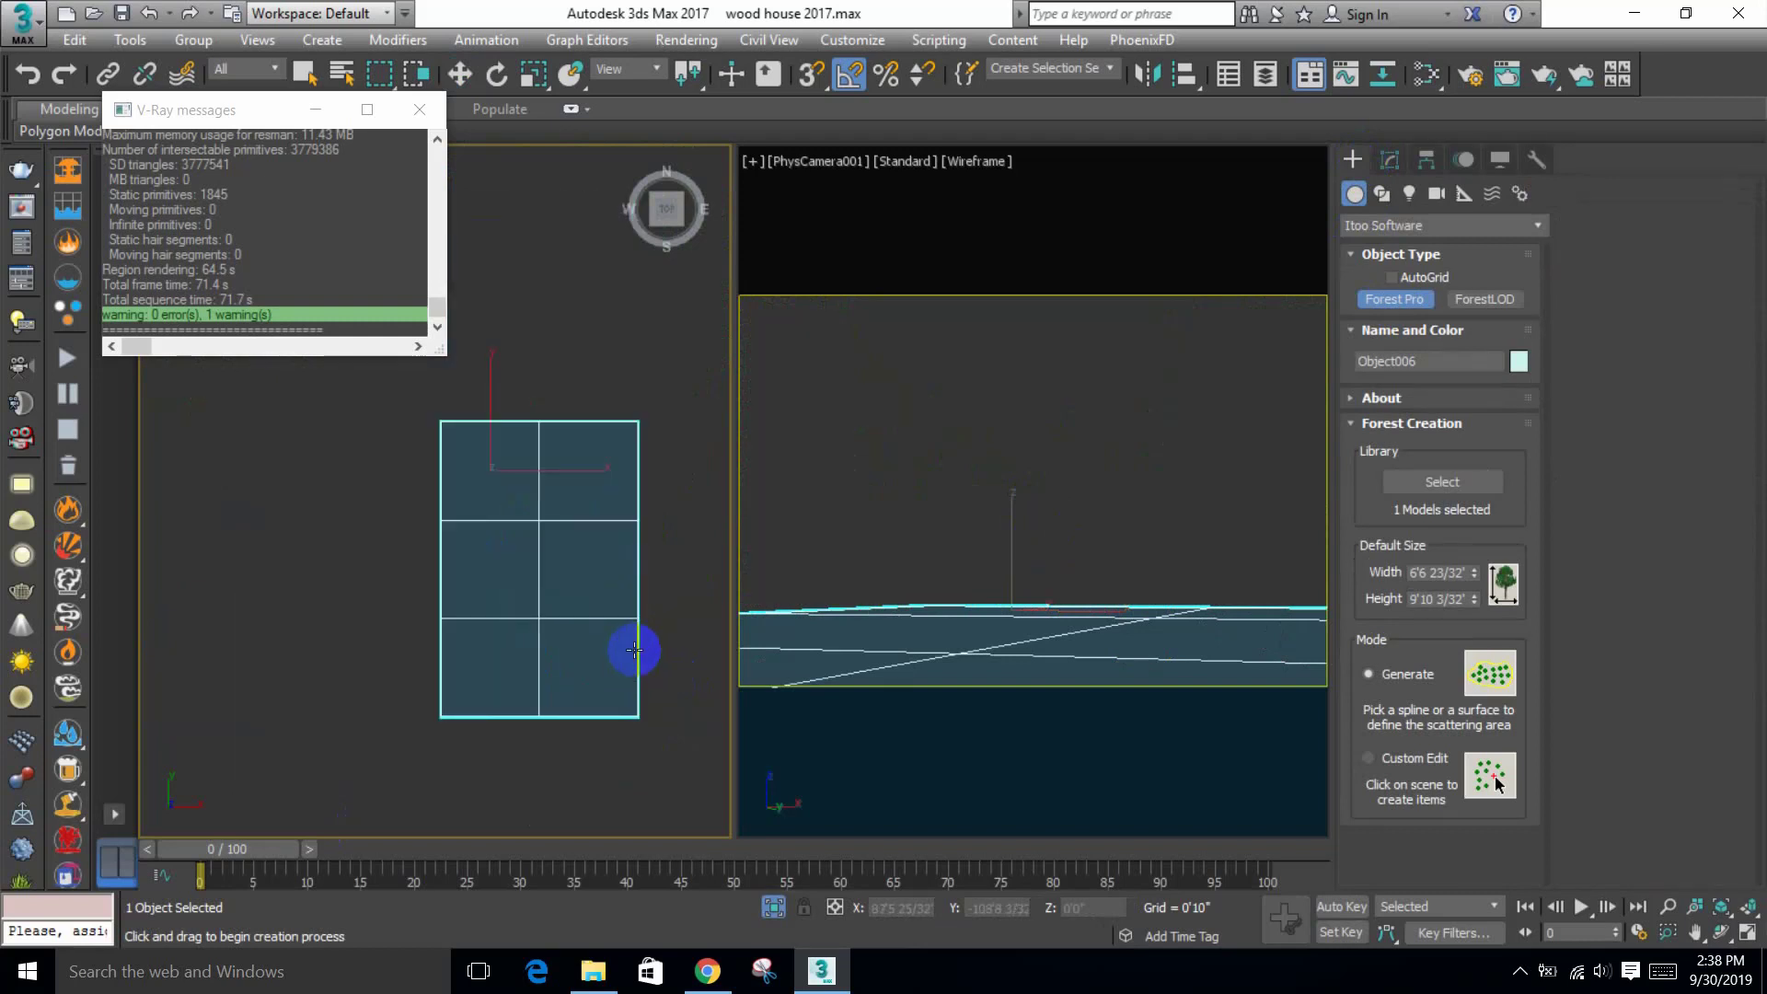
click(635, 651)
scroll(570, 643, up, 2)
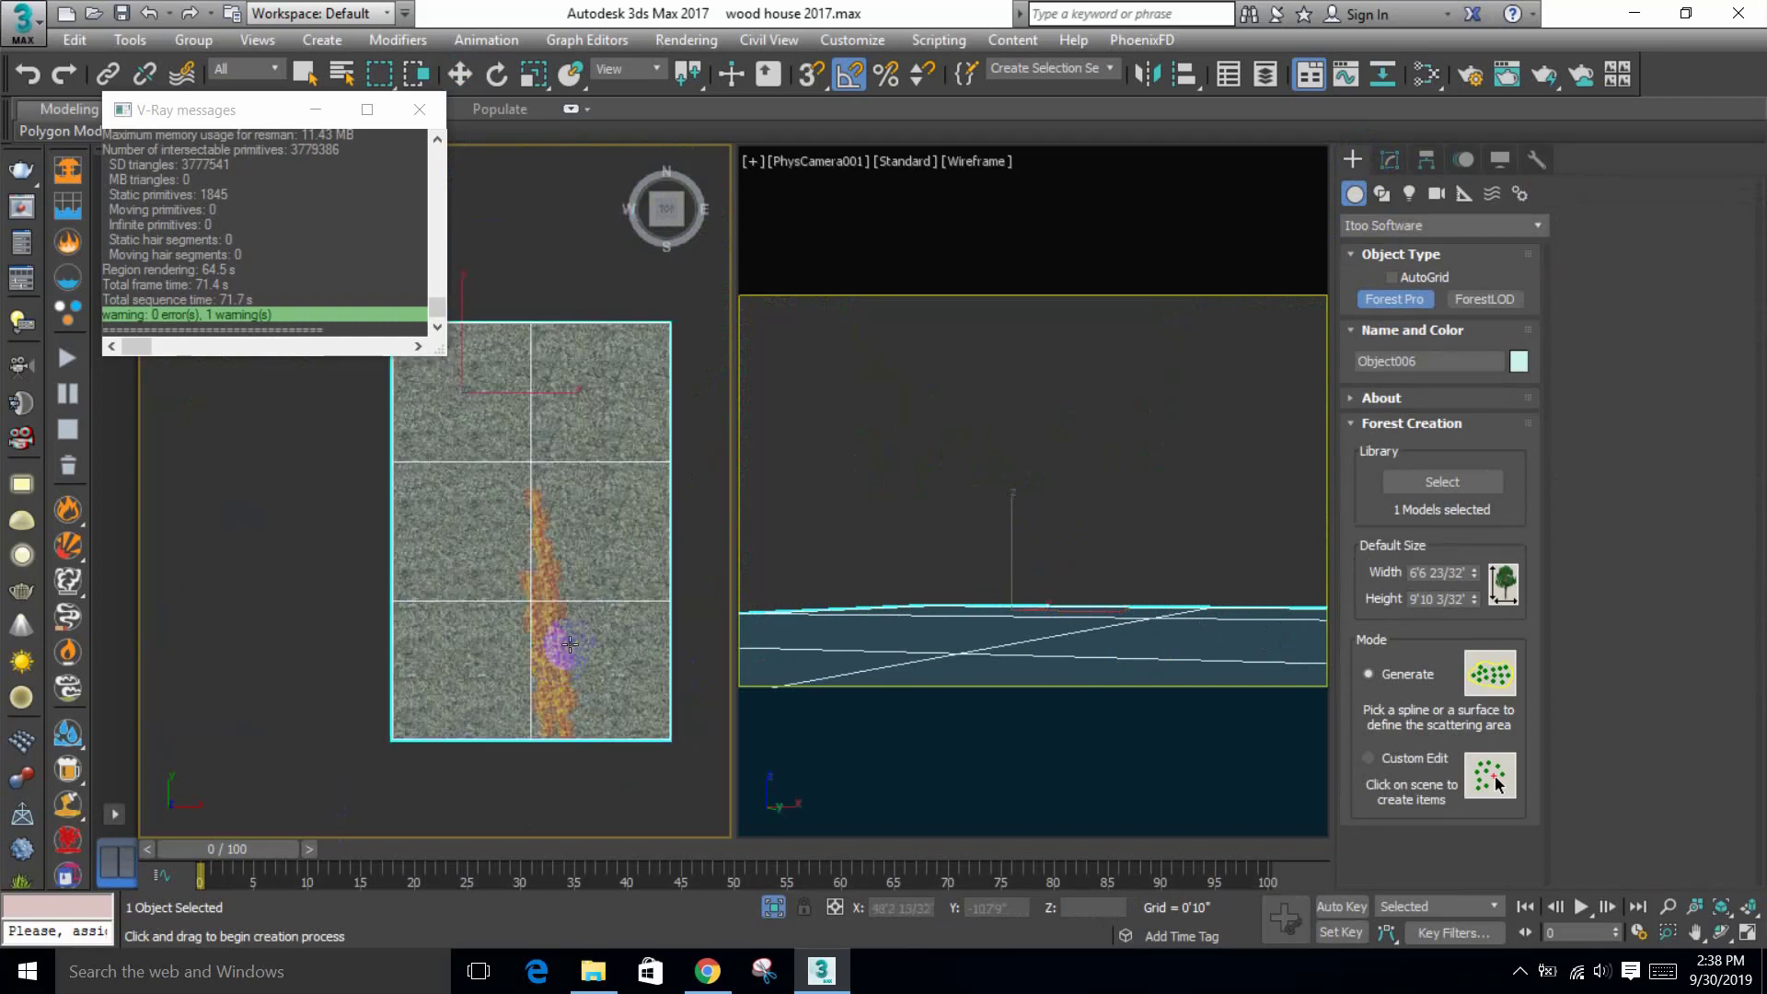
click(604, 613)
click(916, 587)
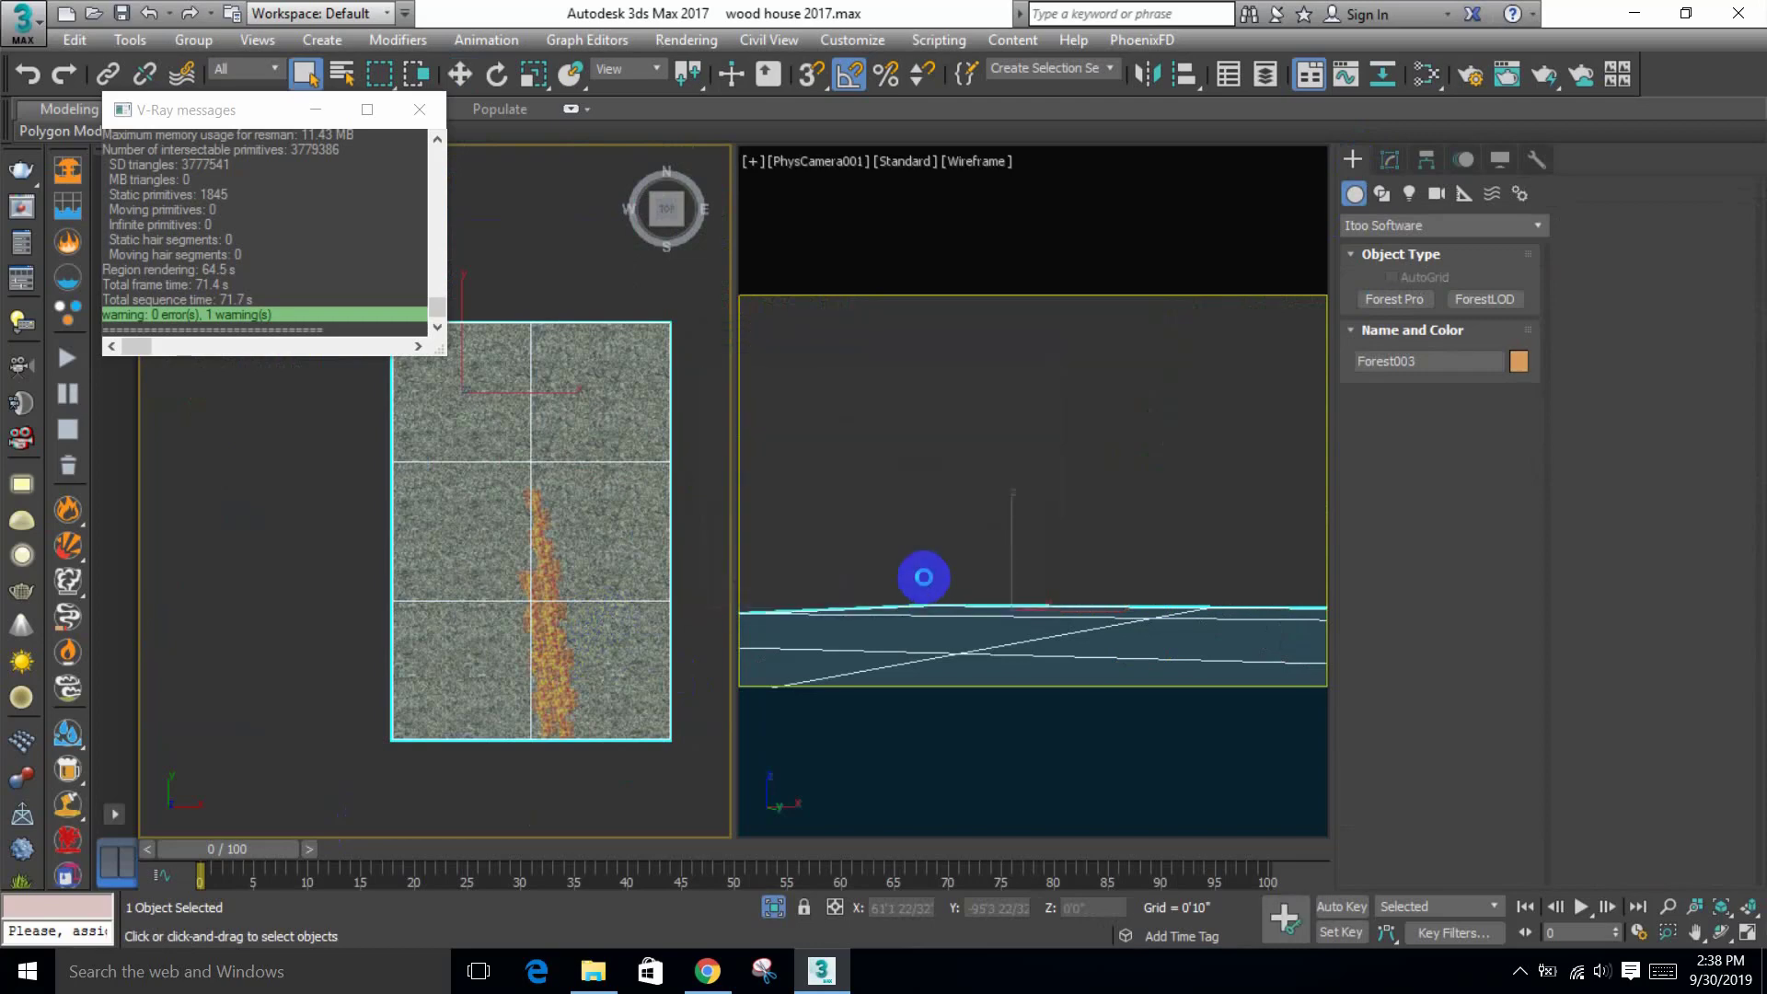
click(915, 590)
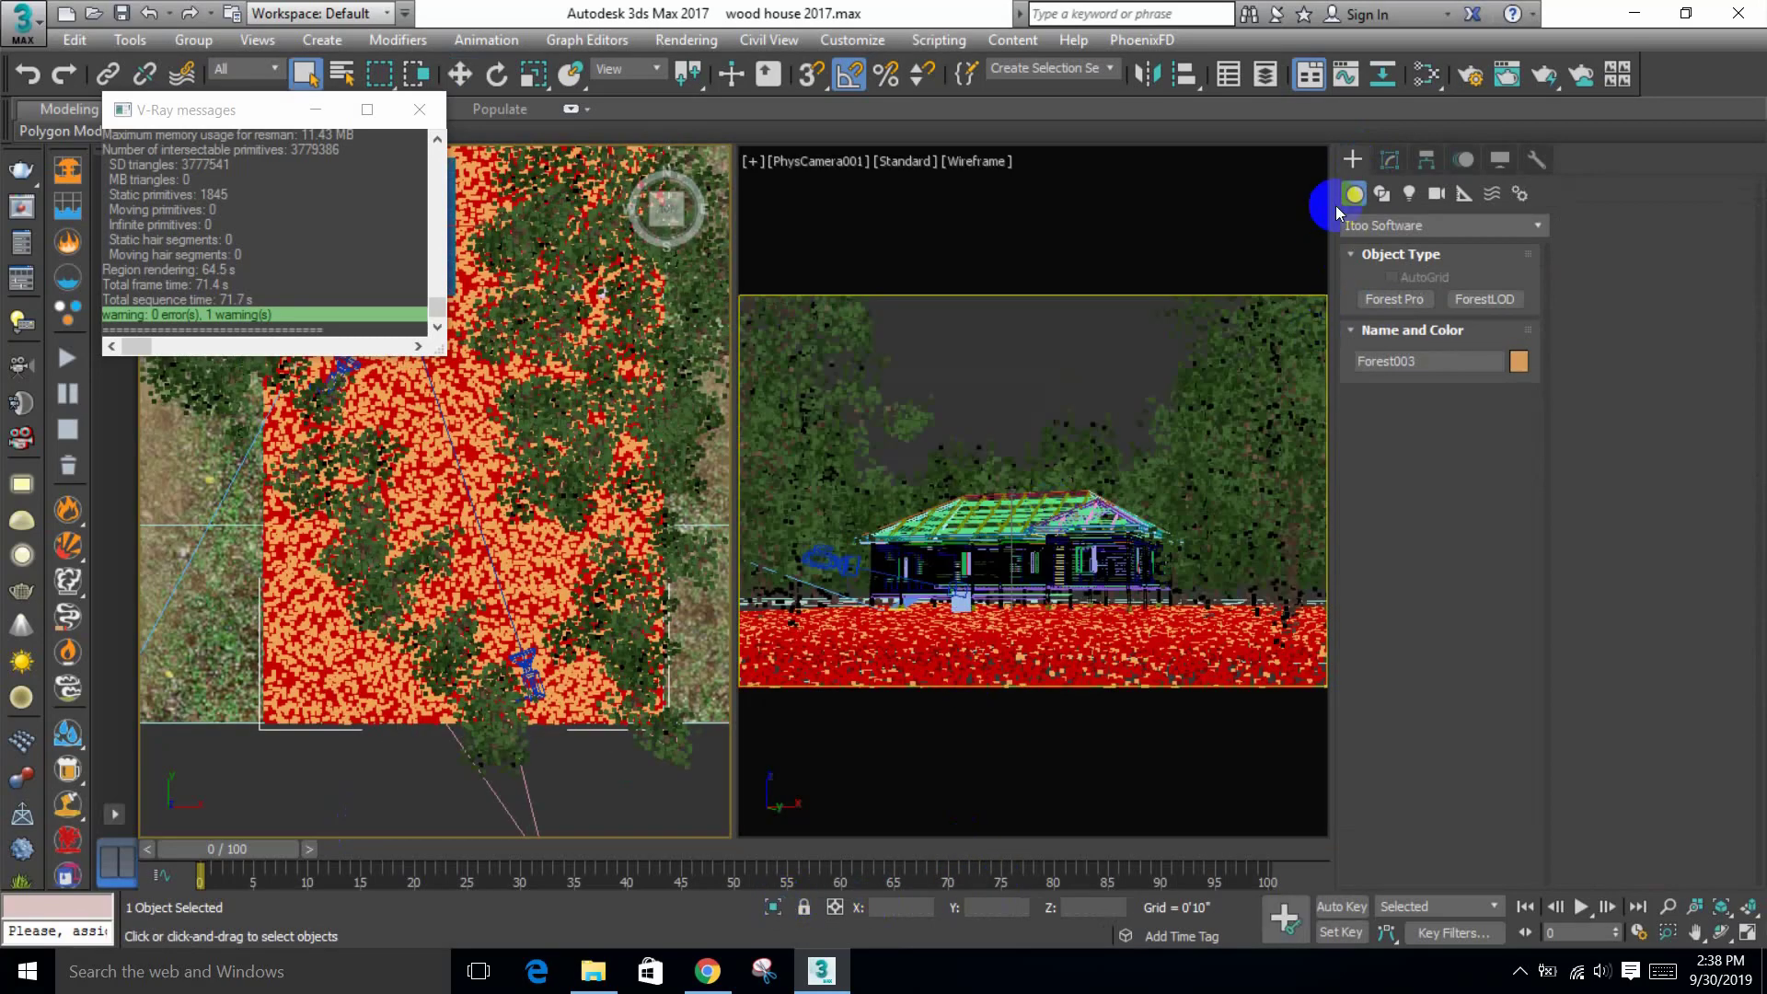
click(1391, 164)
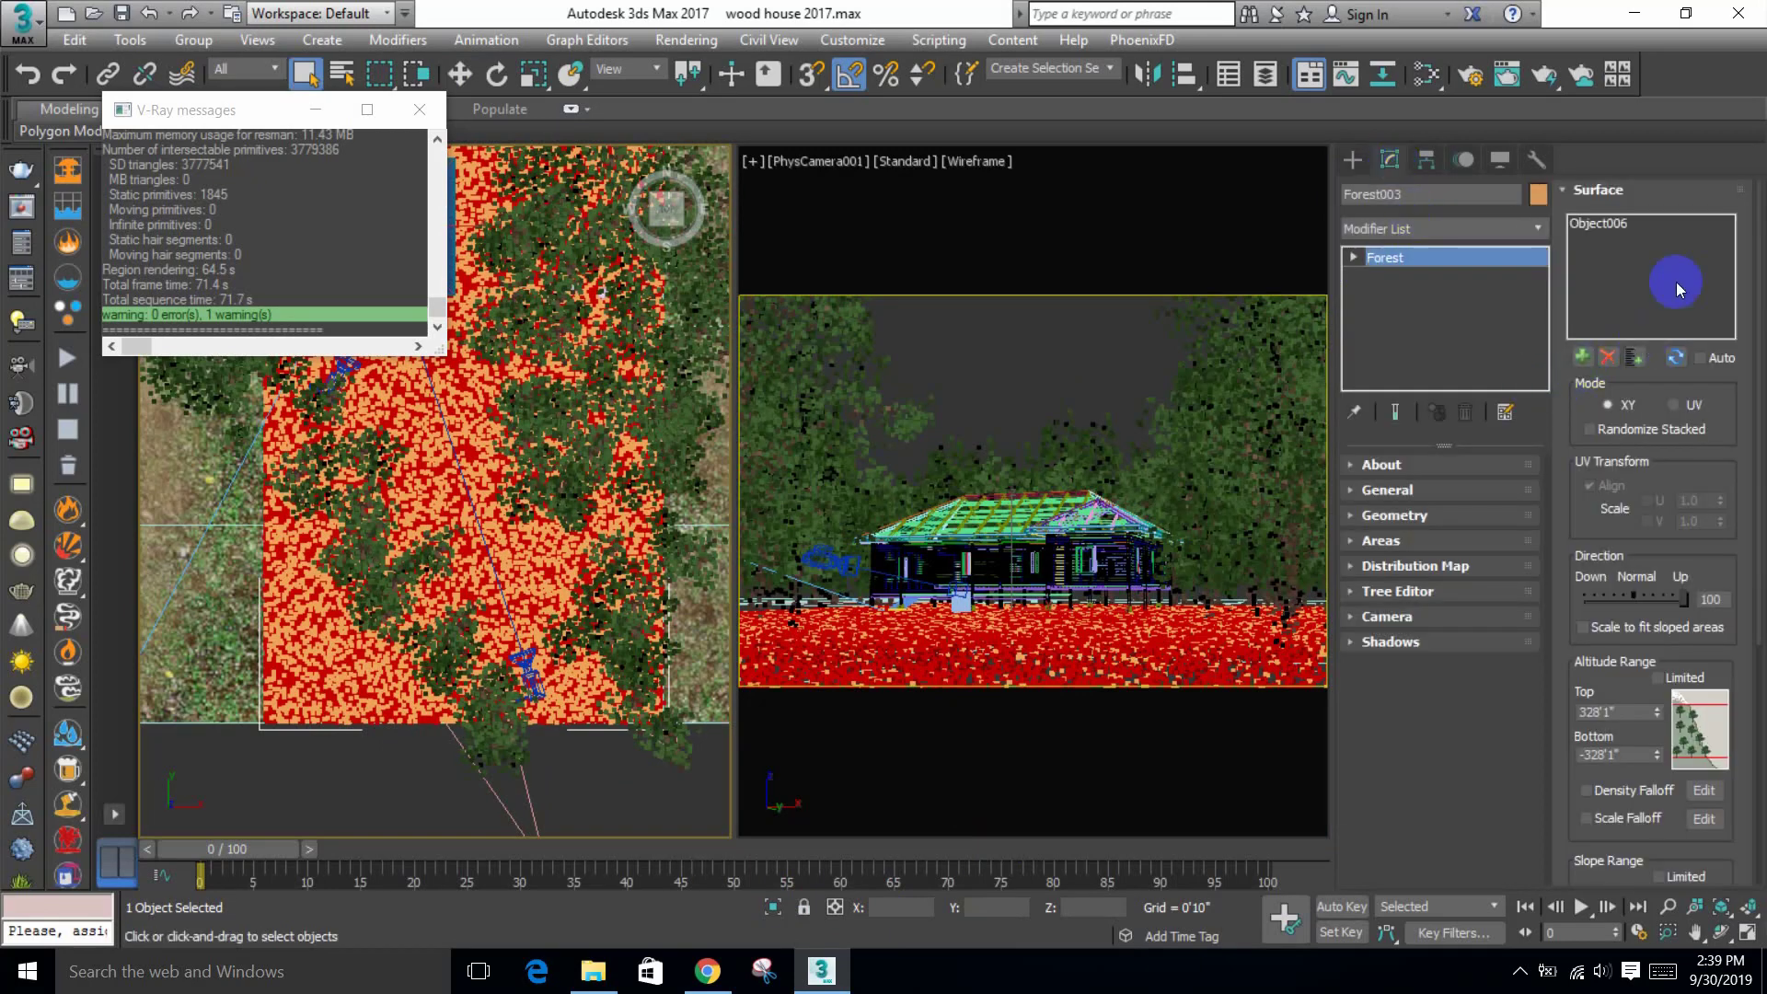
Step: Turn off the scatter's Surface Area, add a new paint area in include mode, and activate its paint brush
click(1647, 195)
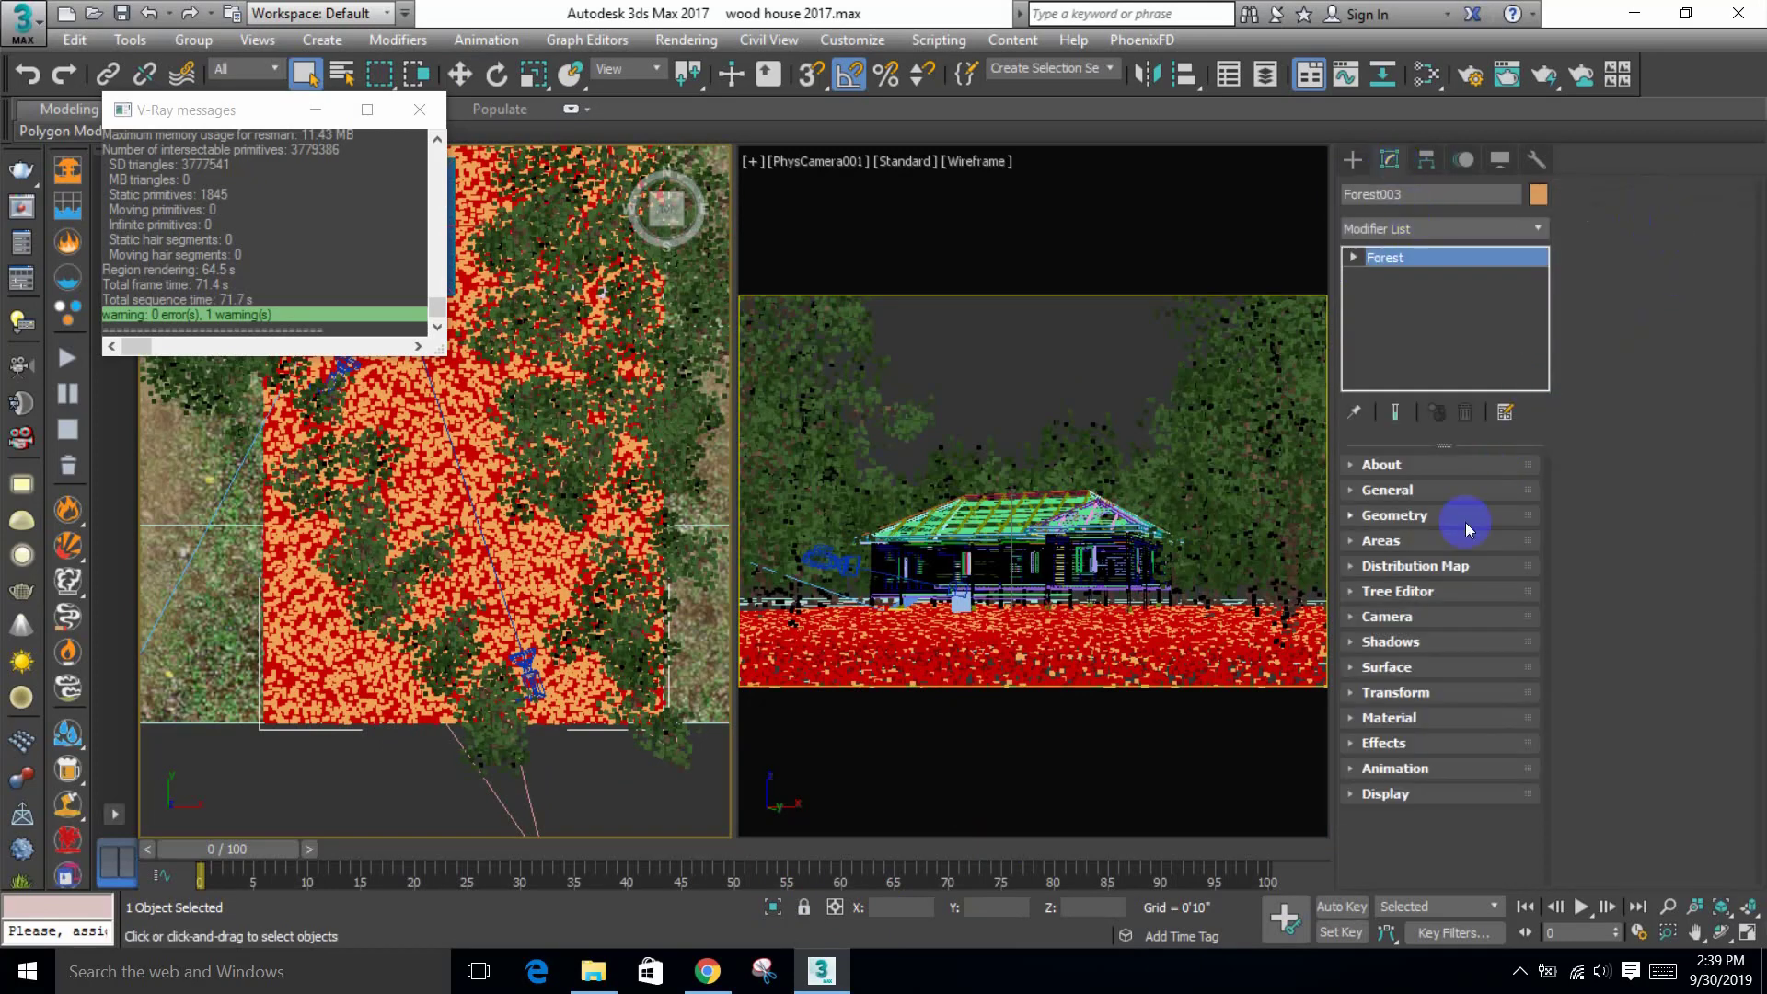
click(1415, 543)
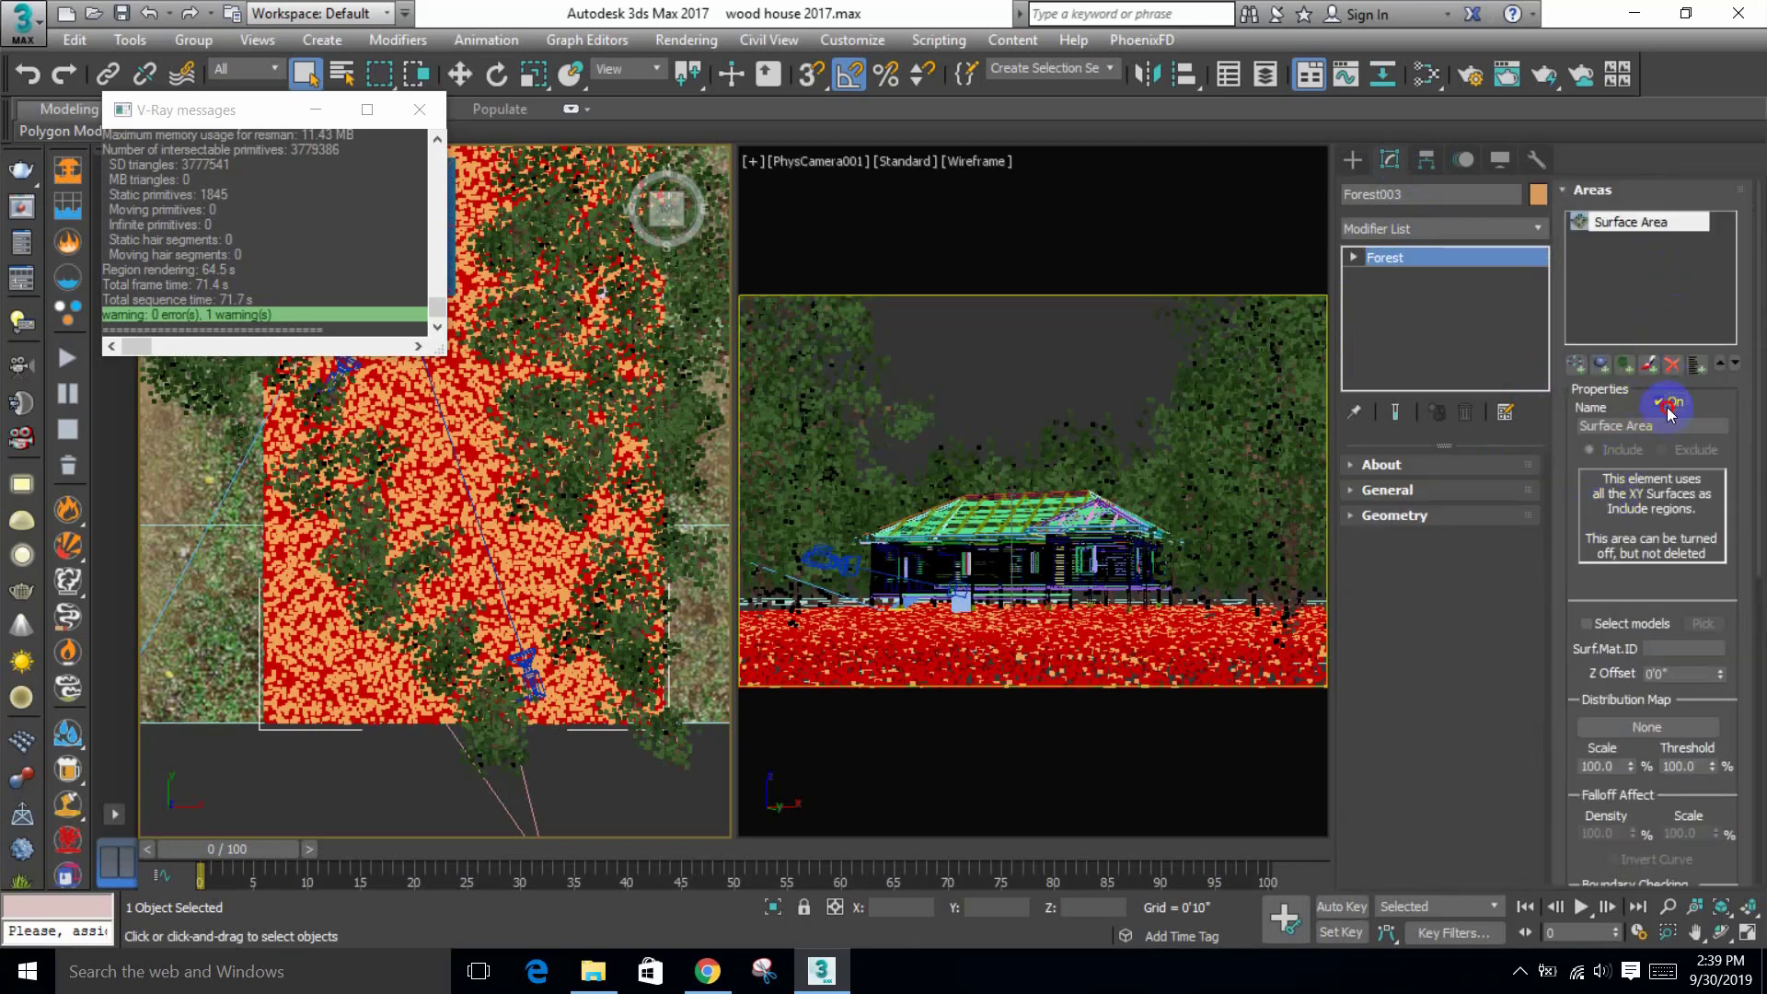
click(1667, 403)
click(1650, 365)
click(1612, 485)
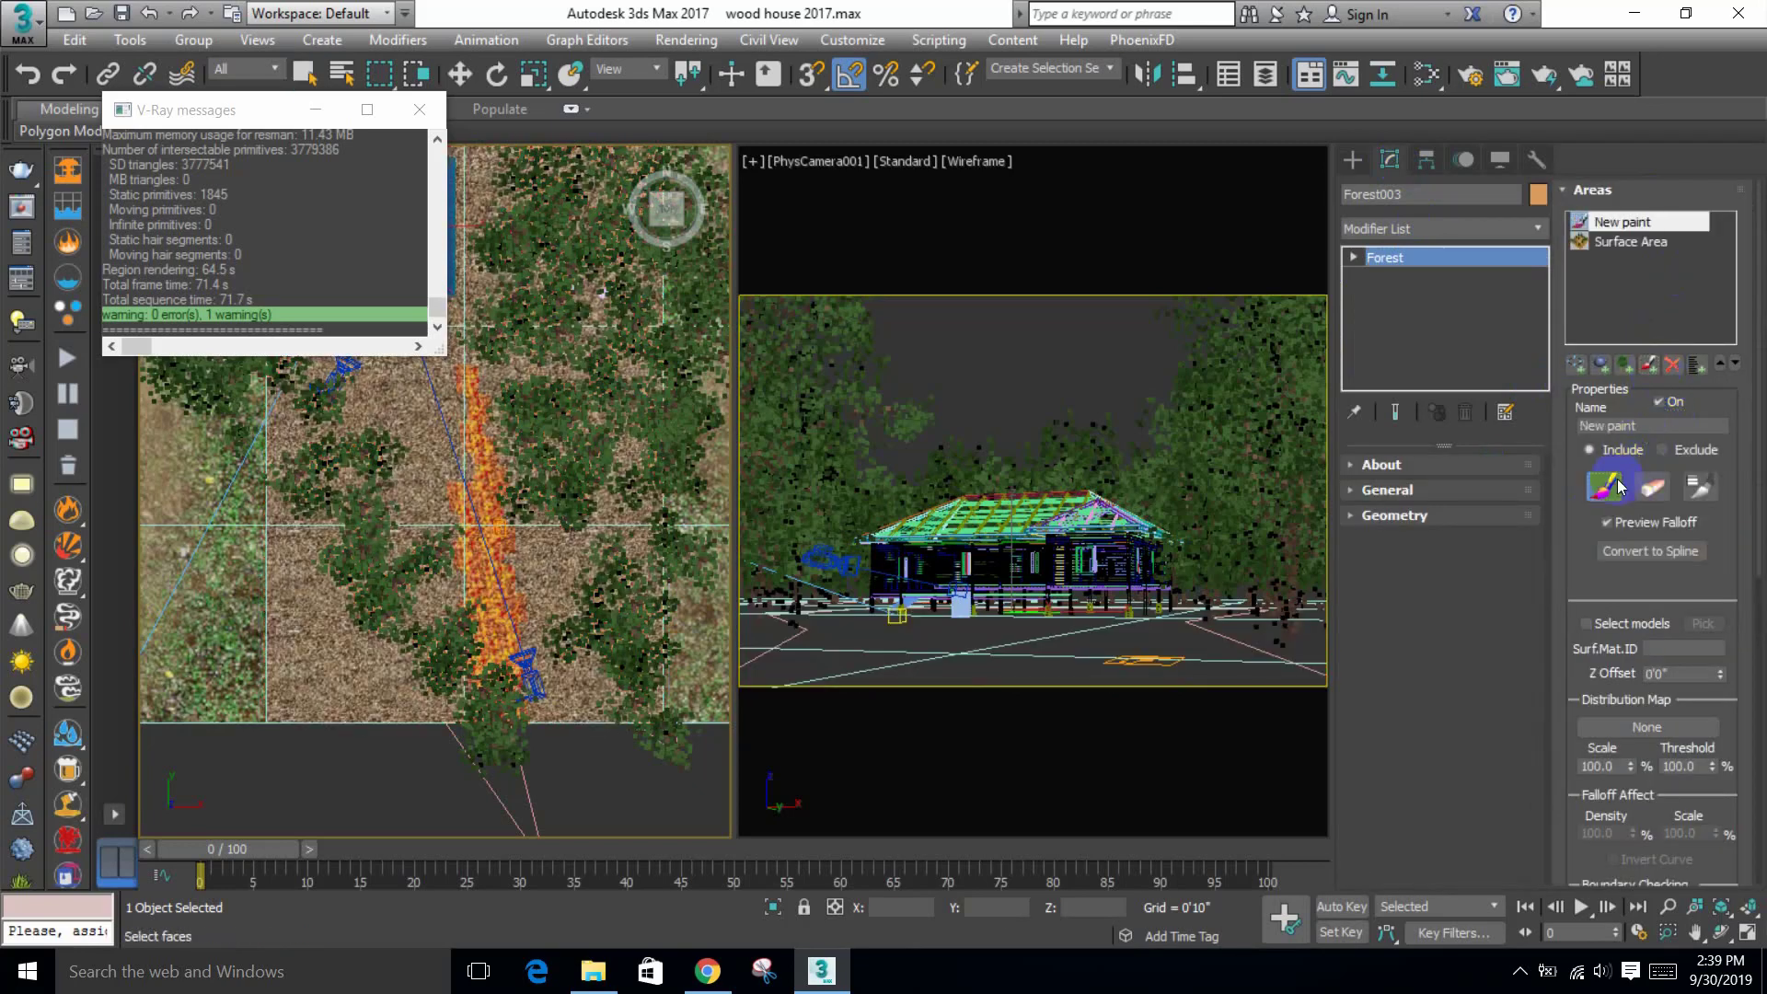
scroll(508, 593, up, 3)
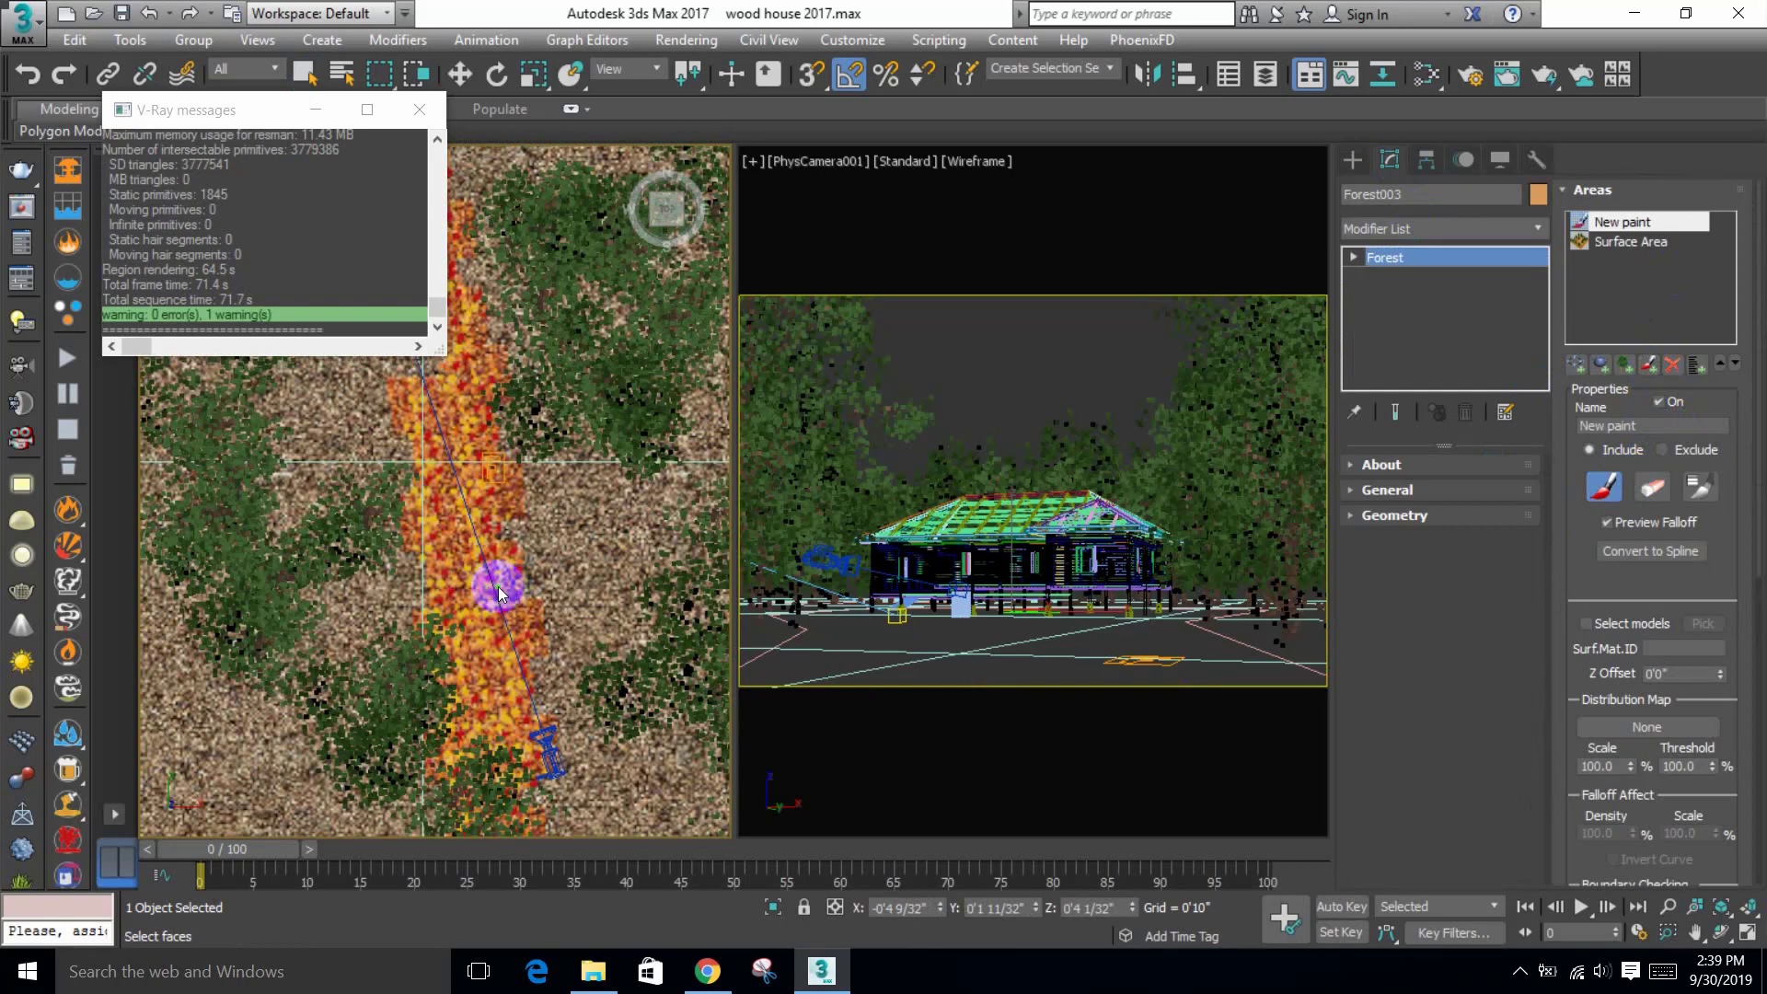
Step: Set the paint brush's maximum size to about 7'10" in the painter options
click(1691, 489)
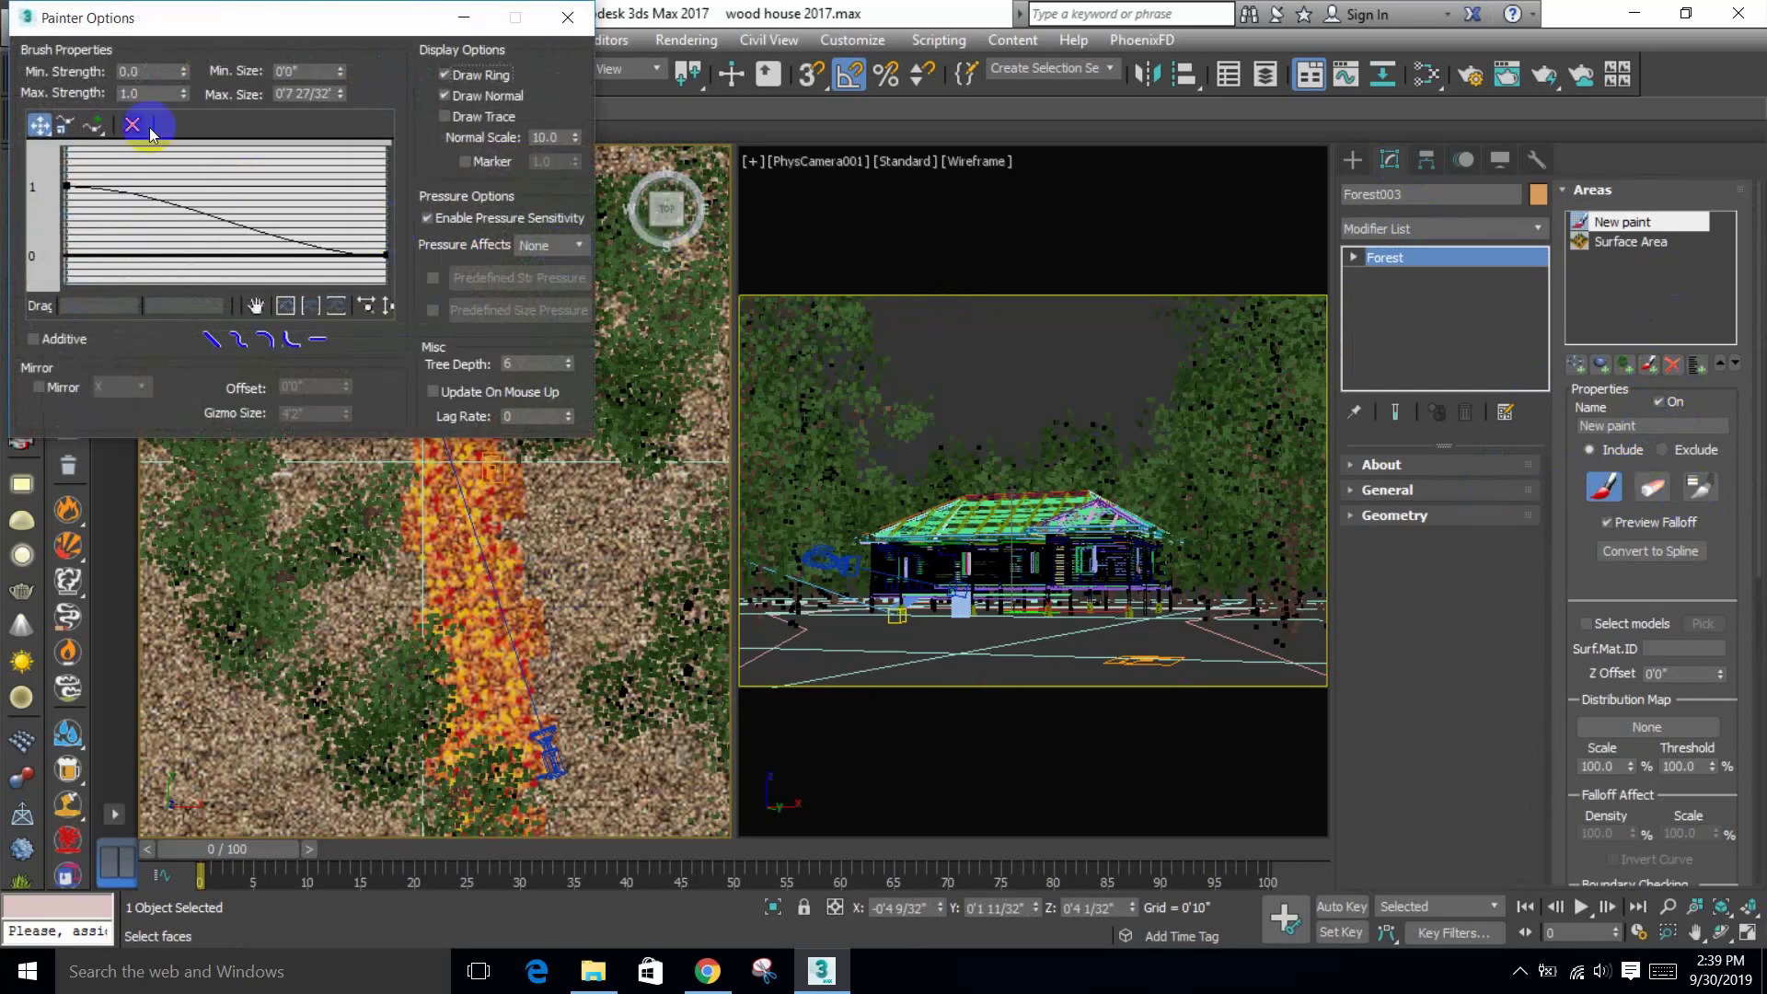
mouse_move(340, 94)
mouse_down()
mouse_move(329, 769)
mouse_move(316, 174)
mouse_up()
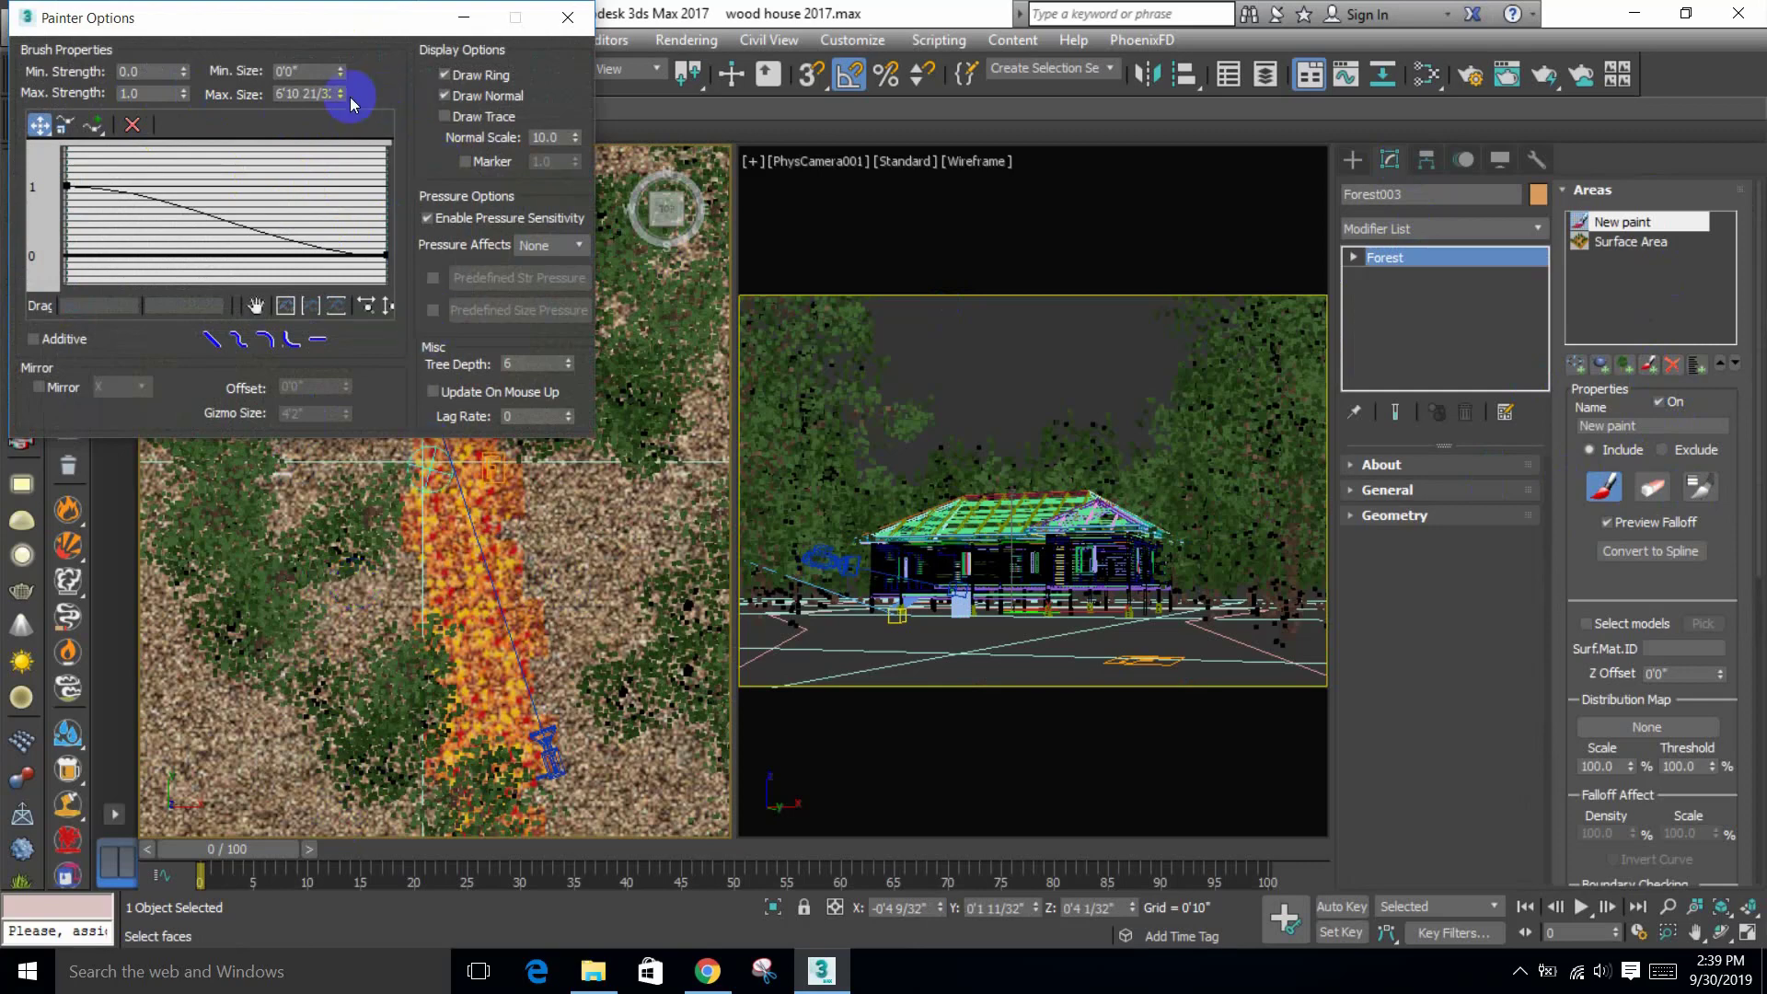
drag(342, 94, 319, 891)
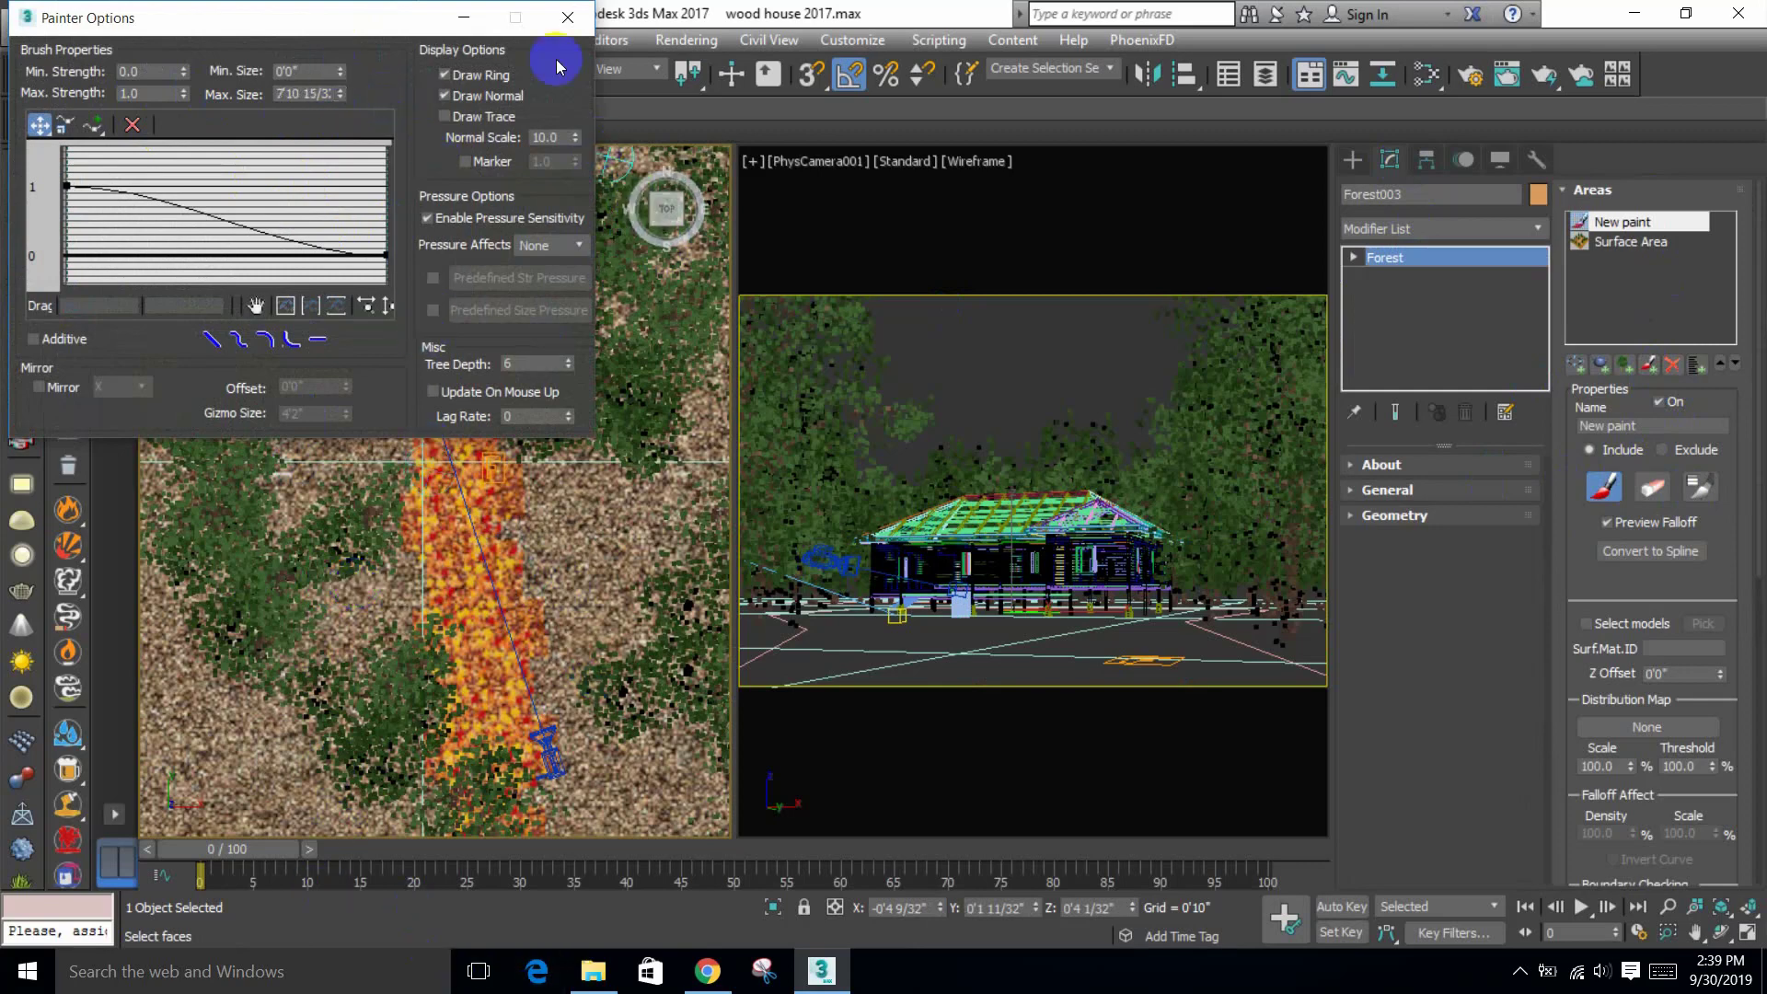
drag(350, 23, 261, 22)
Step: Shade the camera view, paint leaves over the ground in front of the house, and close the painter options
scroll(518, 623, down, 3)
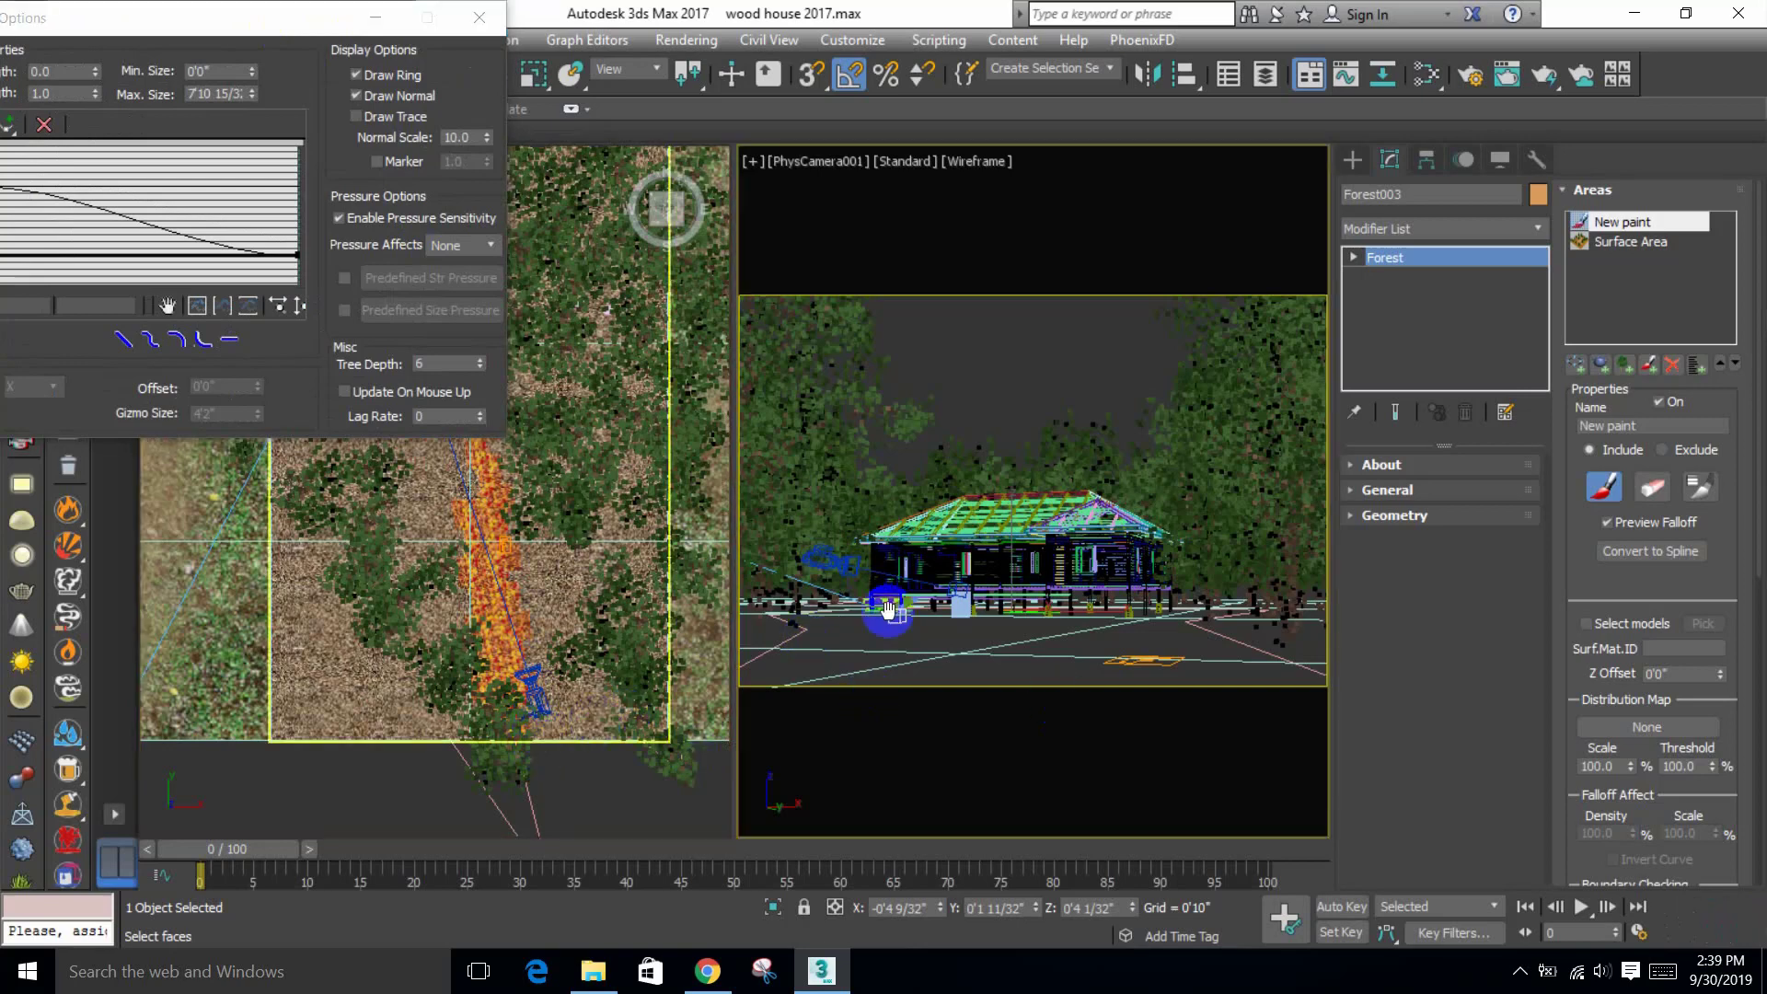
key(F3)
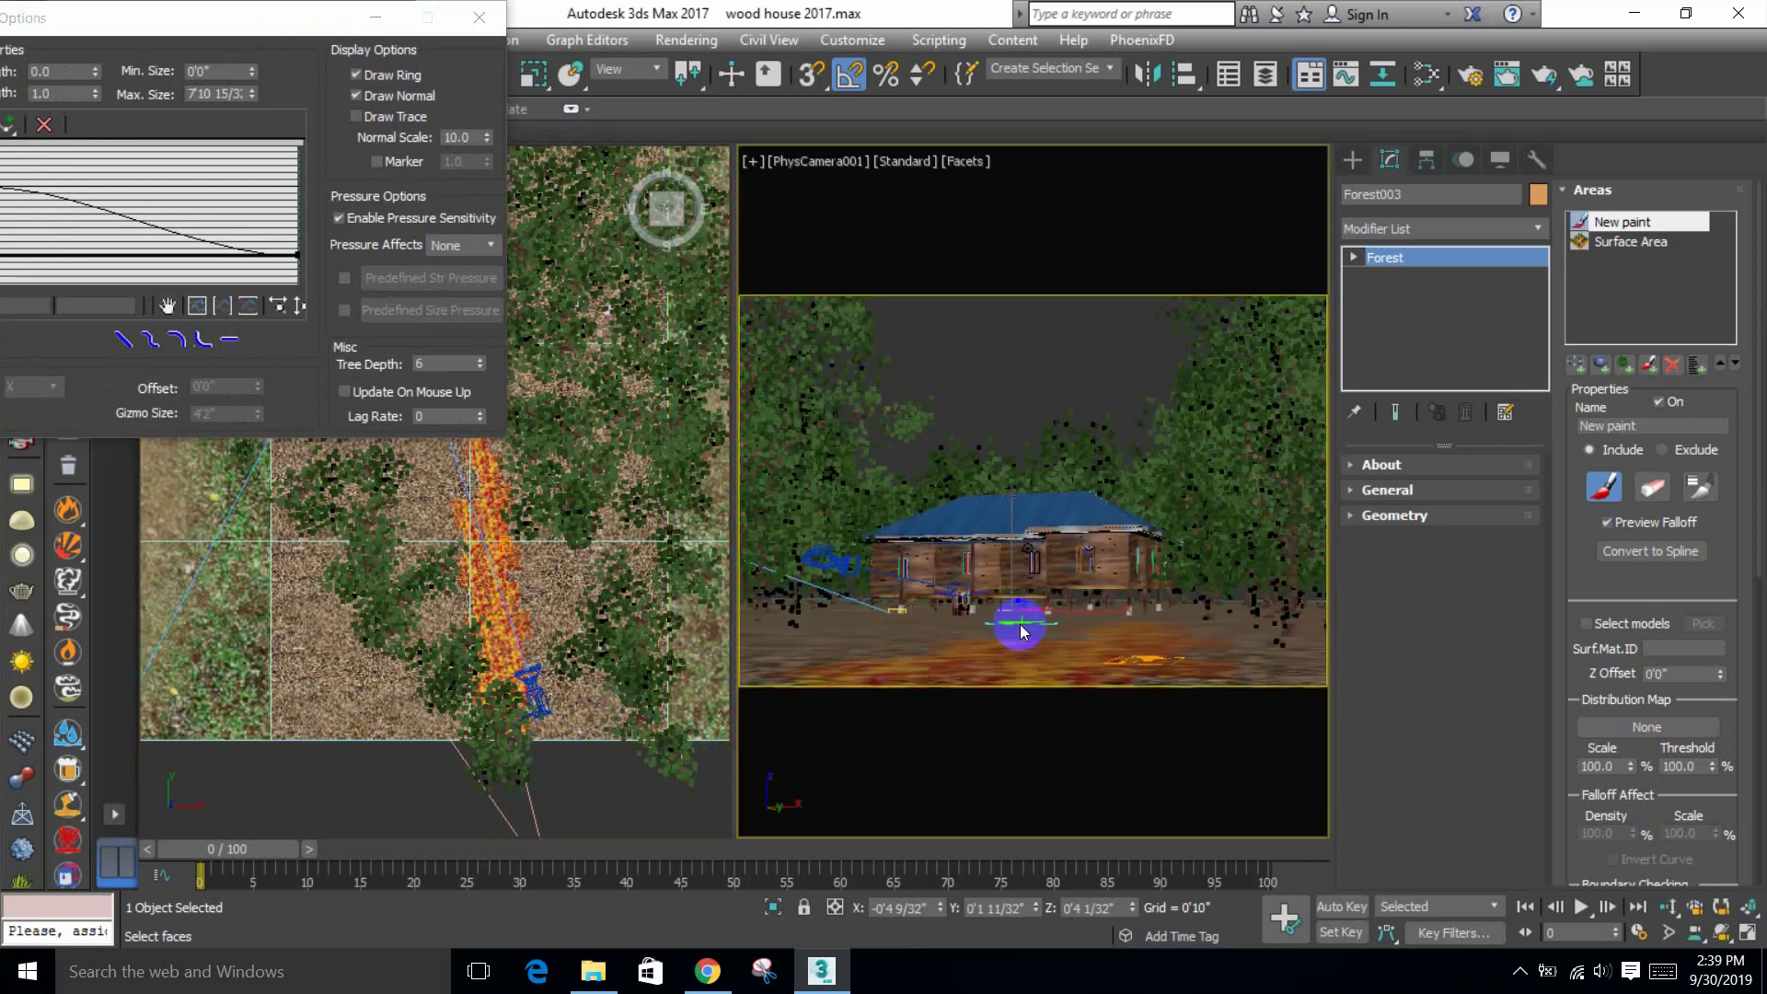
mouse_move(1024, 650)
mouse_down()
mouse_move(892, 678)
mouse_move(997, 654)
mouse_move(1042, 679)
mouse_move(1118, 662)
mouse_move(1127, 623)
mouse_move(1092, 623)
mouse_move(1148, 637)
mouse_move(1110, 694)
mouse_move(1130, 690)
mouse_move(1108, 620)
mouse_move(1073, 682)
mouse_move(1030, 710)
mouse_up()
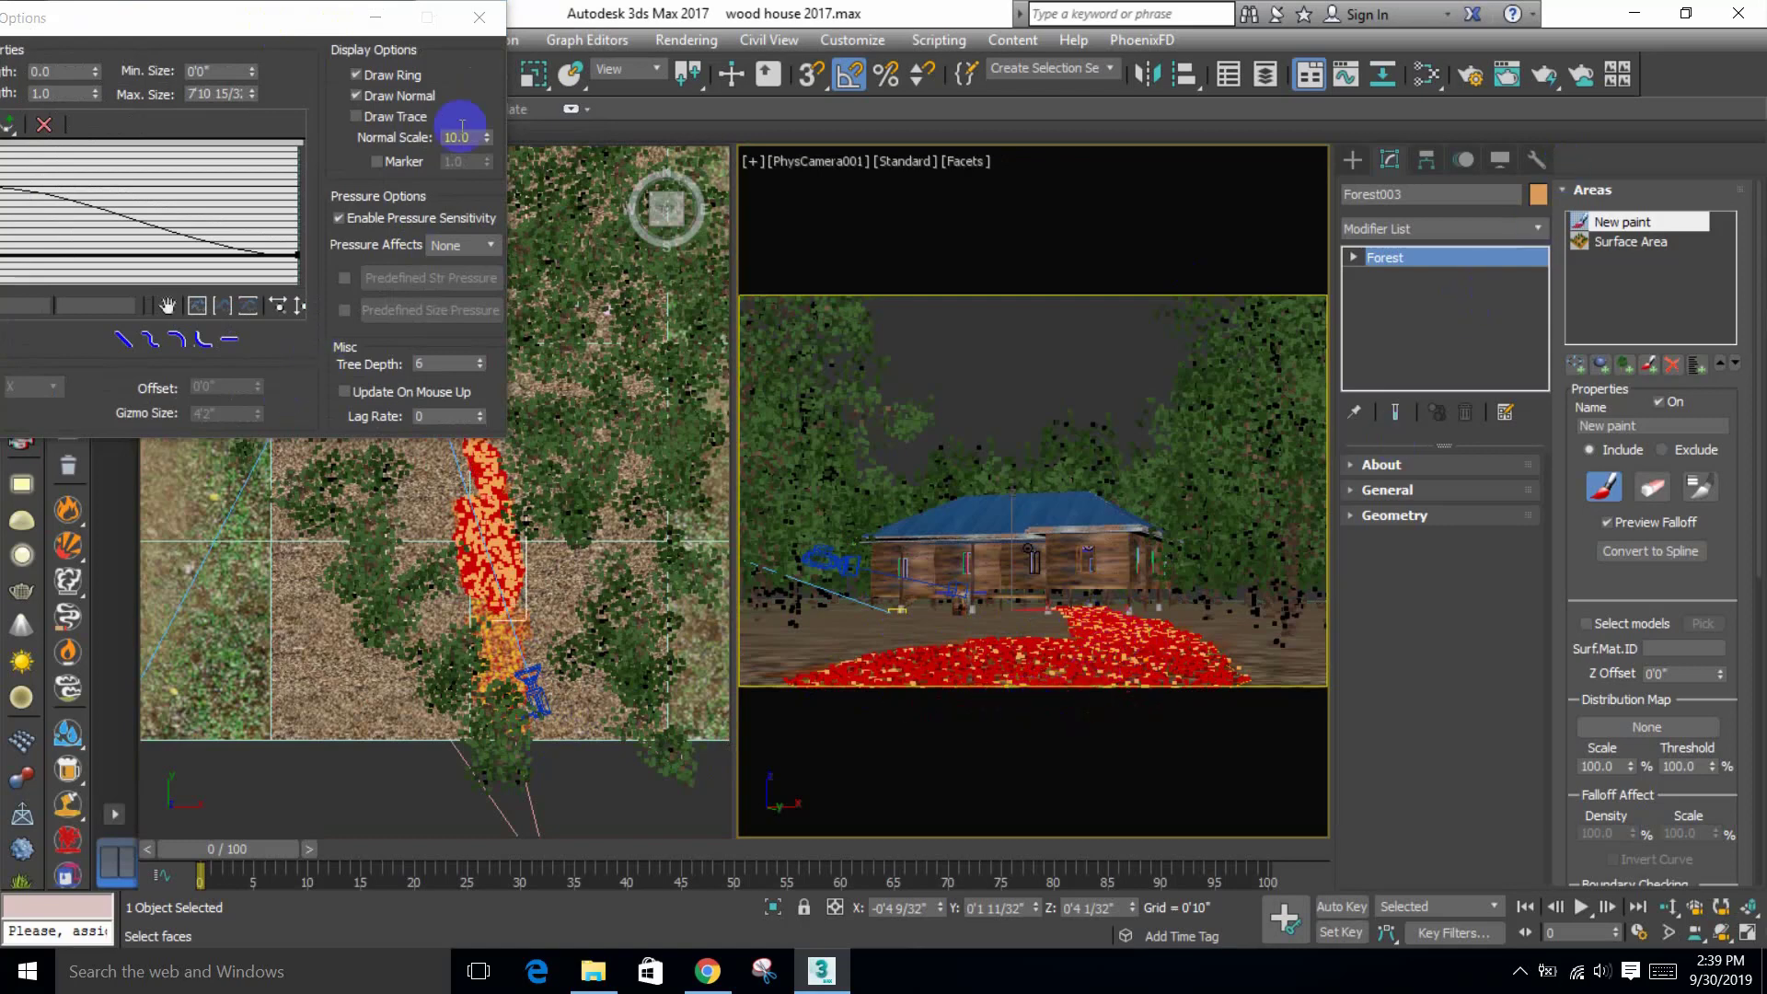
click(478, 18)
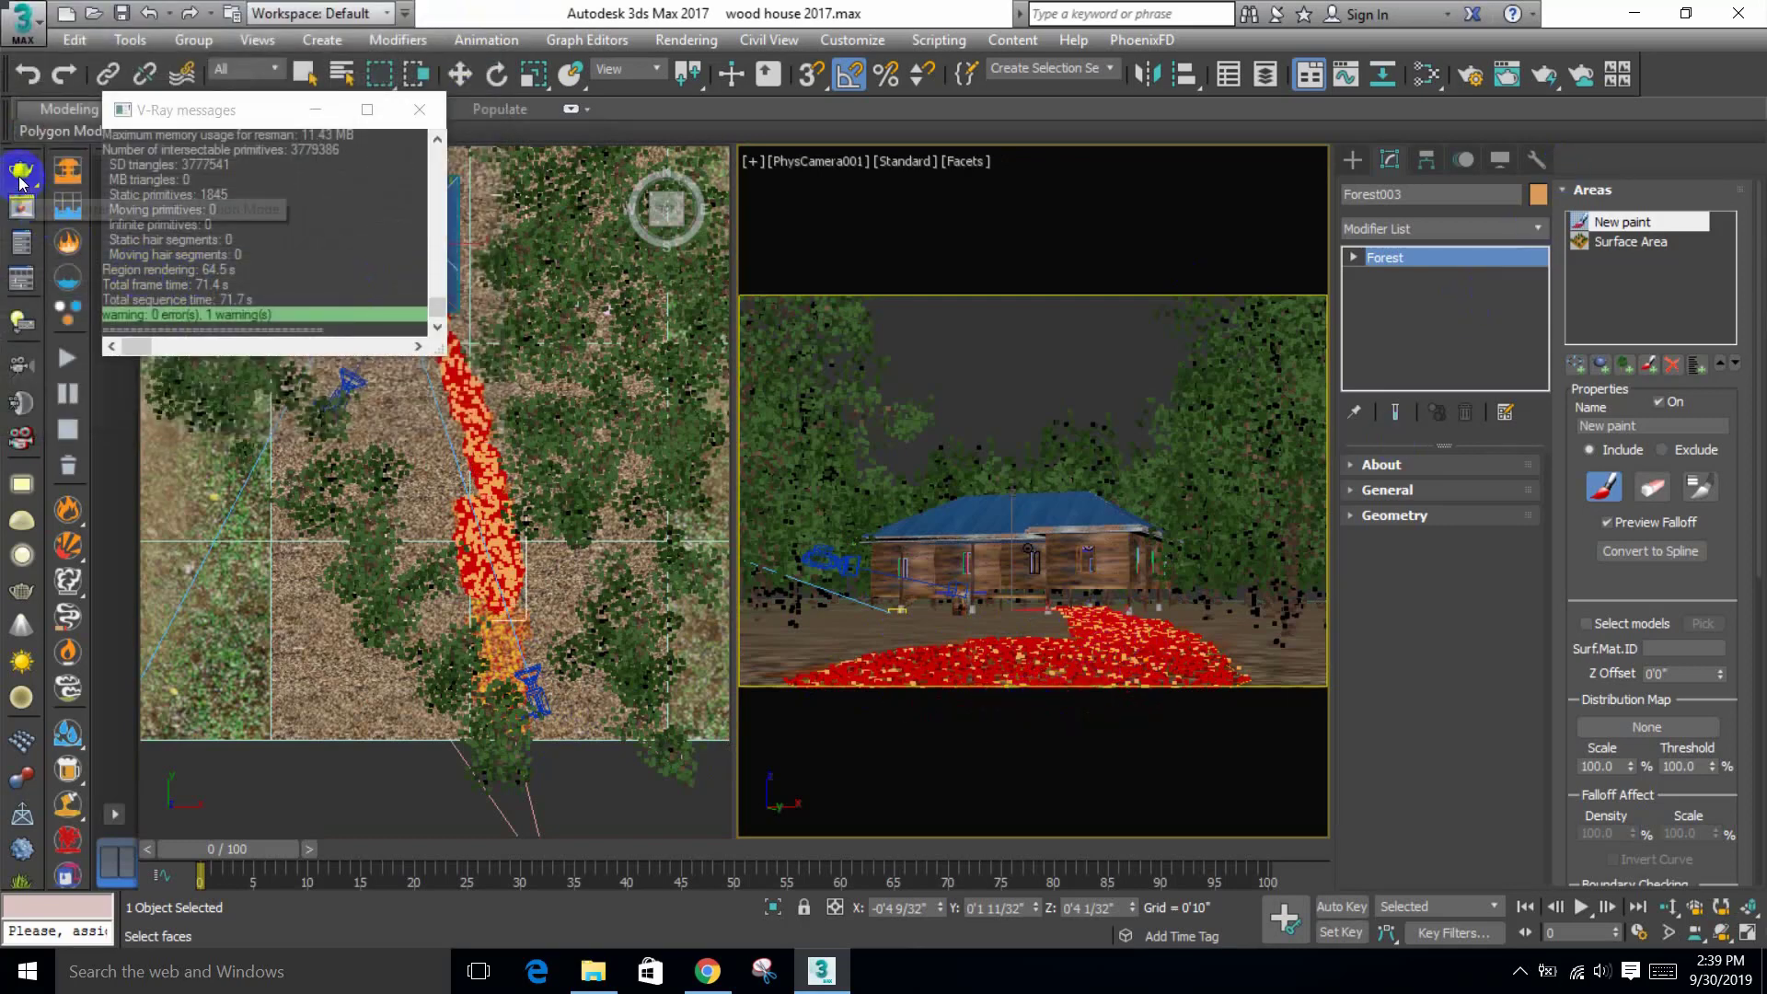
Step: Render the camera view in V-Ray, stopping it once the painted leaves can be judged
click(23, 208)
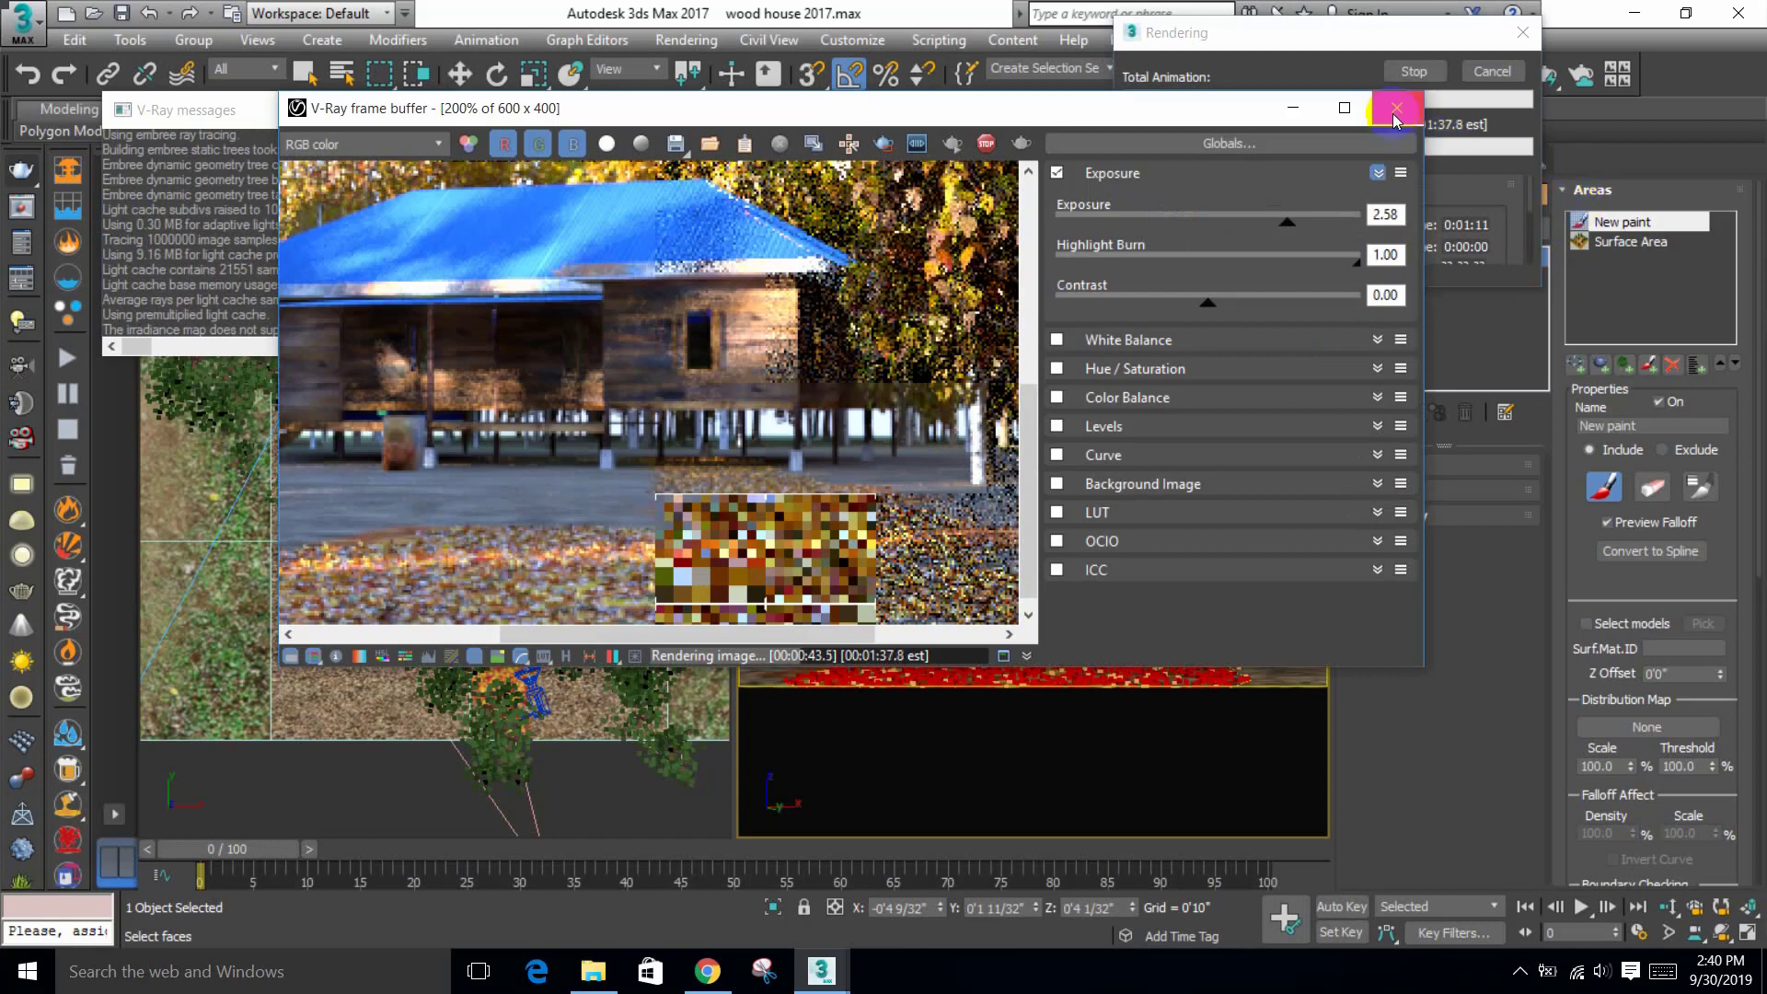
click(1411, 74)
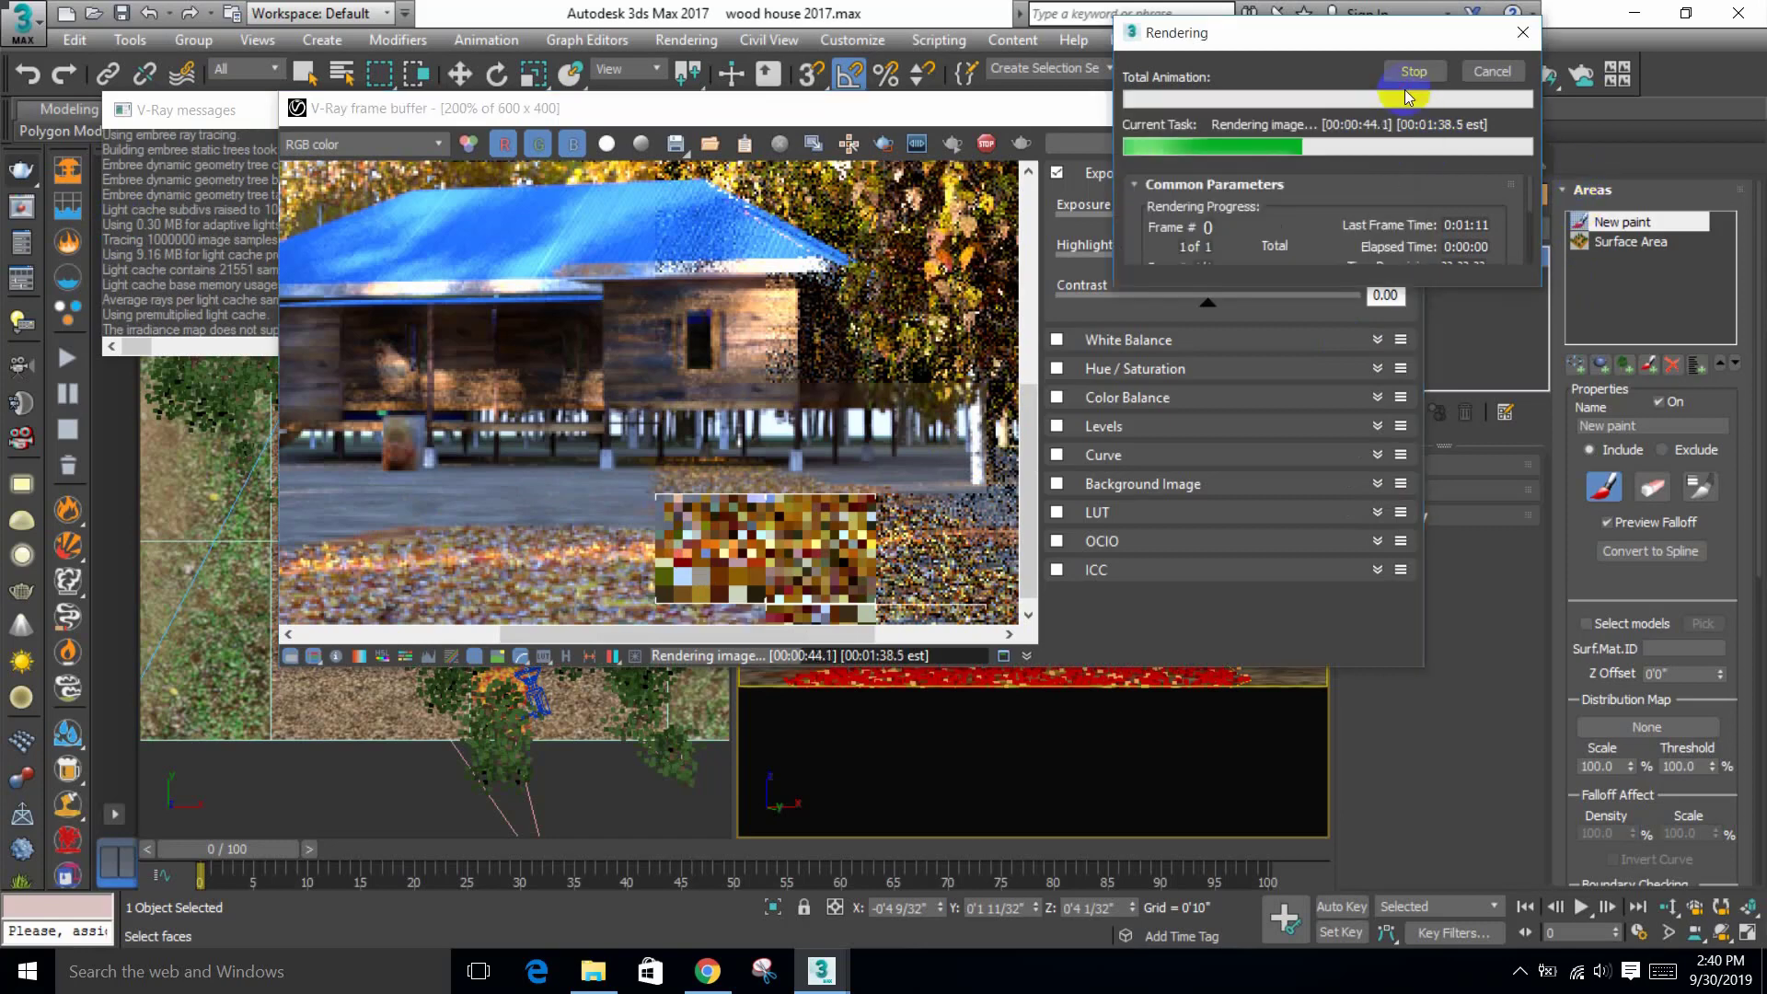
click(1593, 189)
drag(1162, 122, 1038, 104)
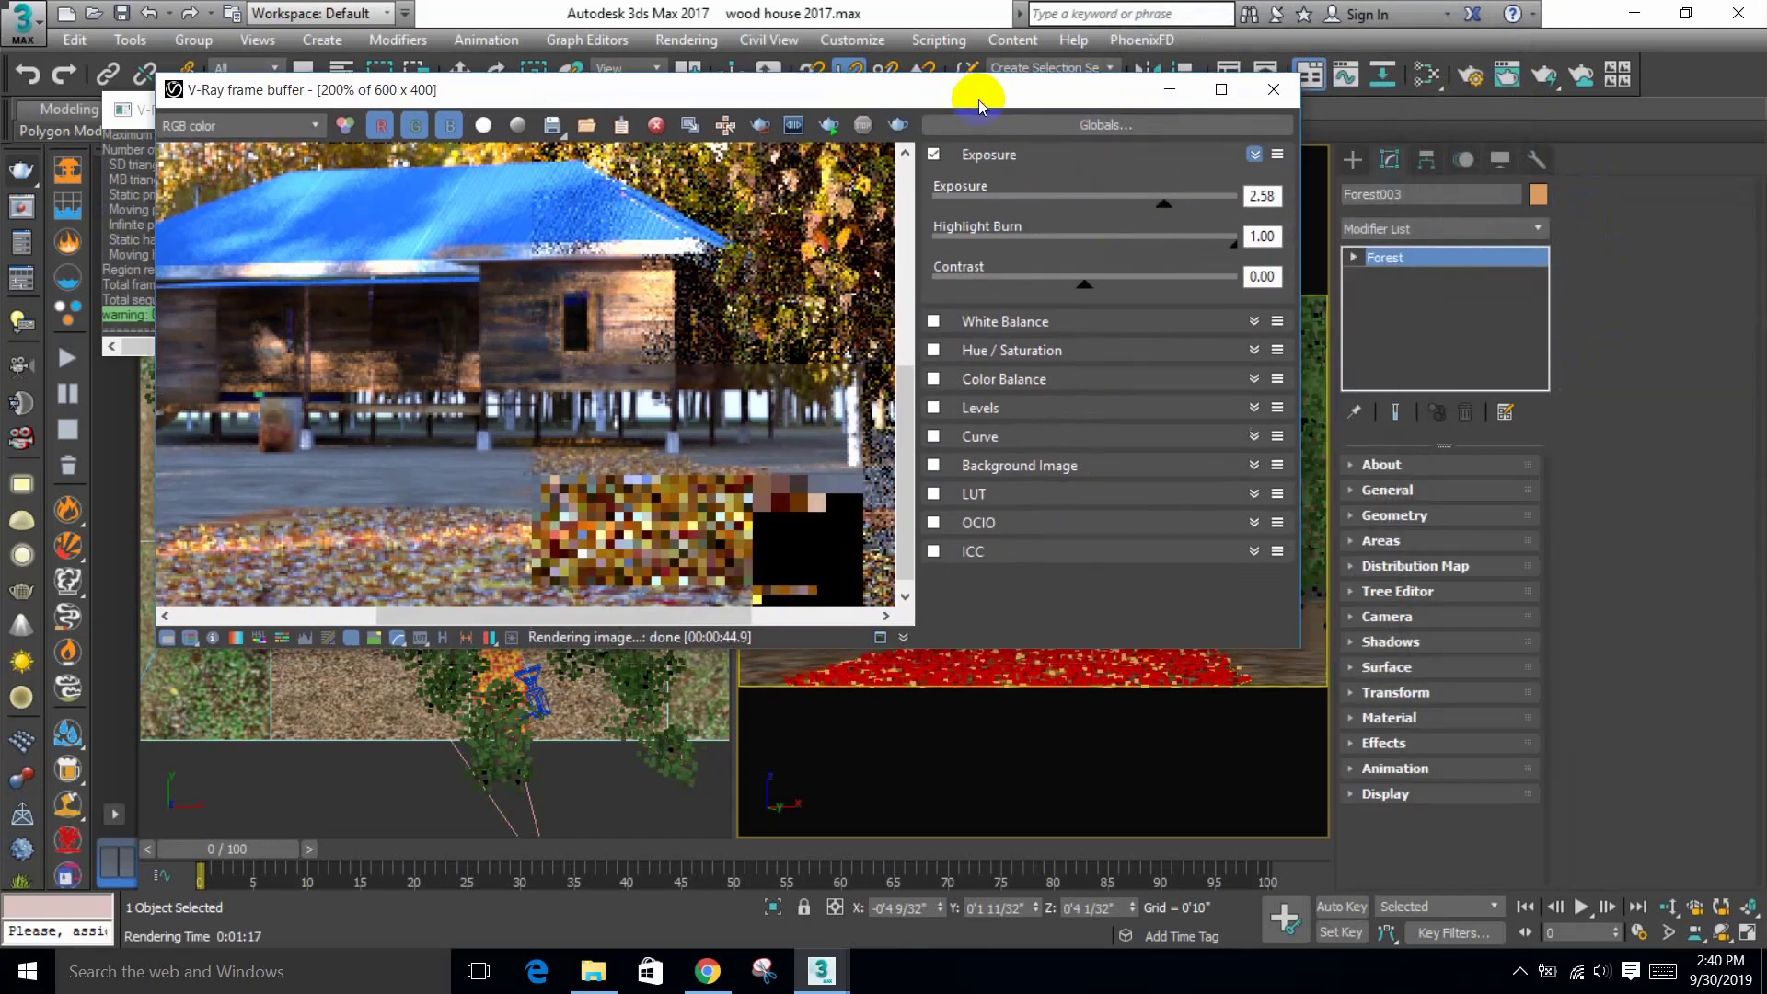
Step: Set the leaf scatter's random X scale range to 100–250 %
click(1408, 692)
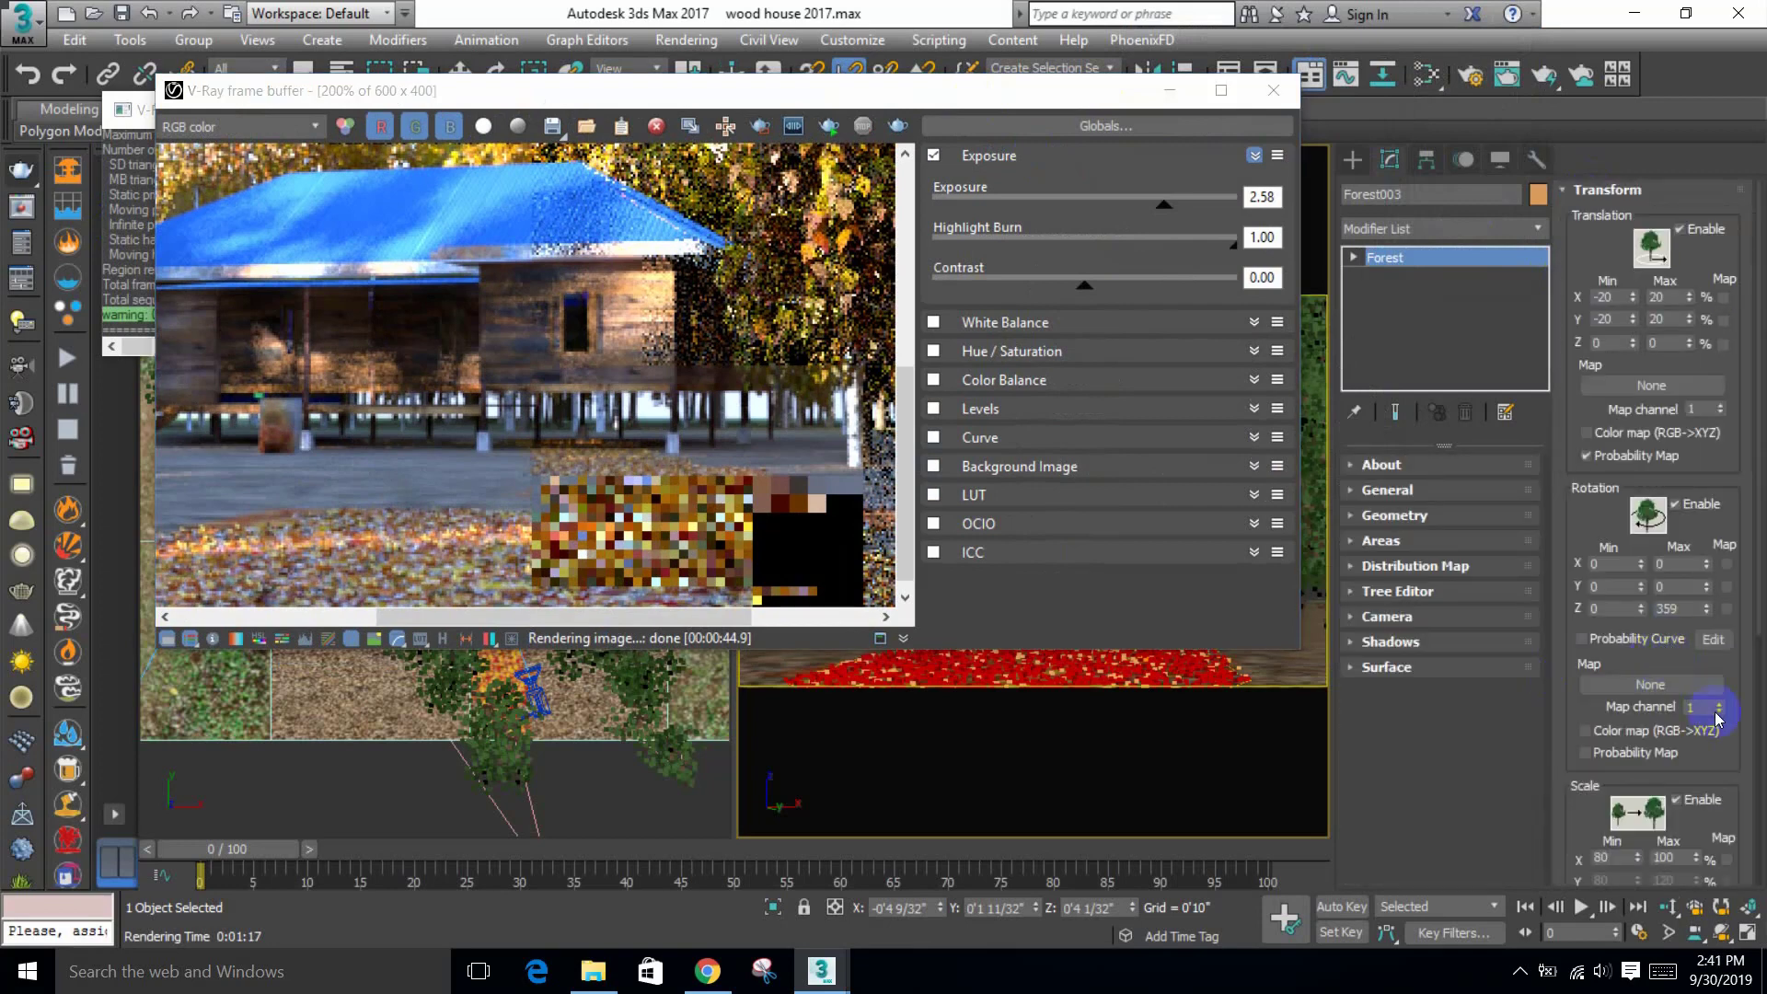
drag(1735, 778, 1714, 610)
double_click(1666, 688)
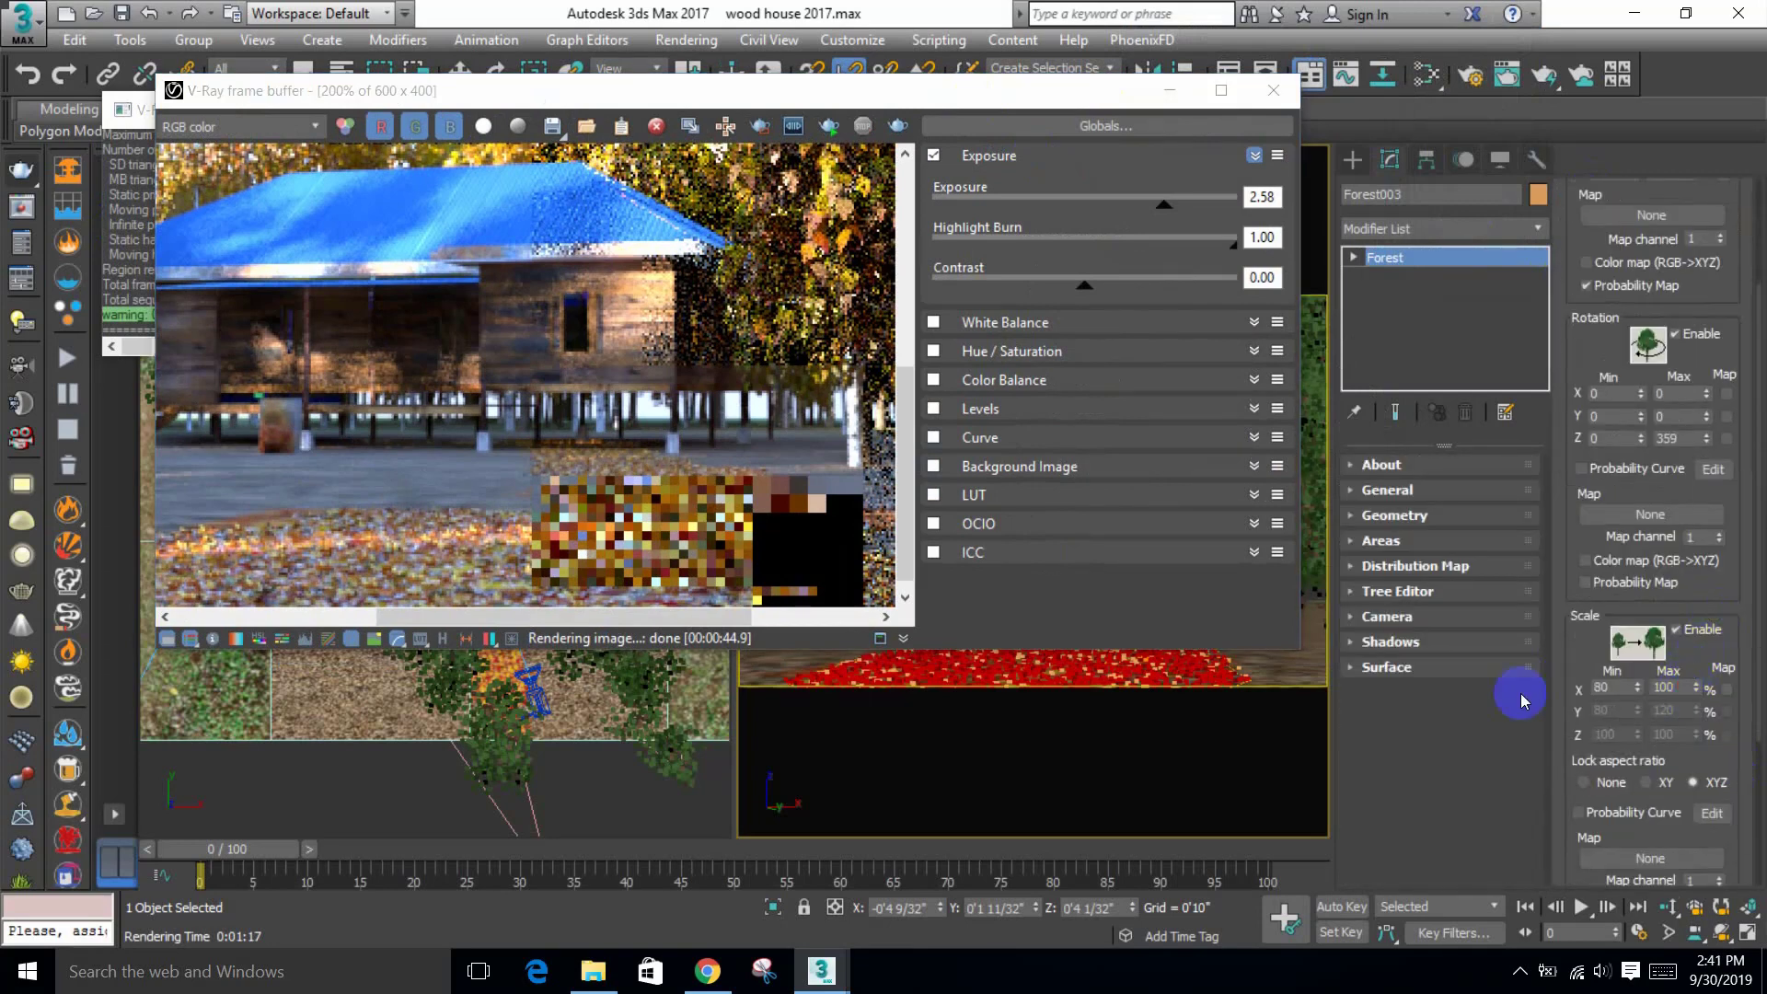
text(250)
key(Return)
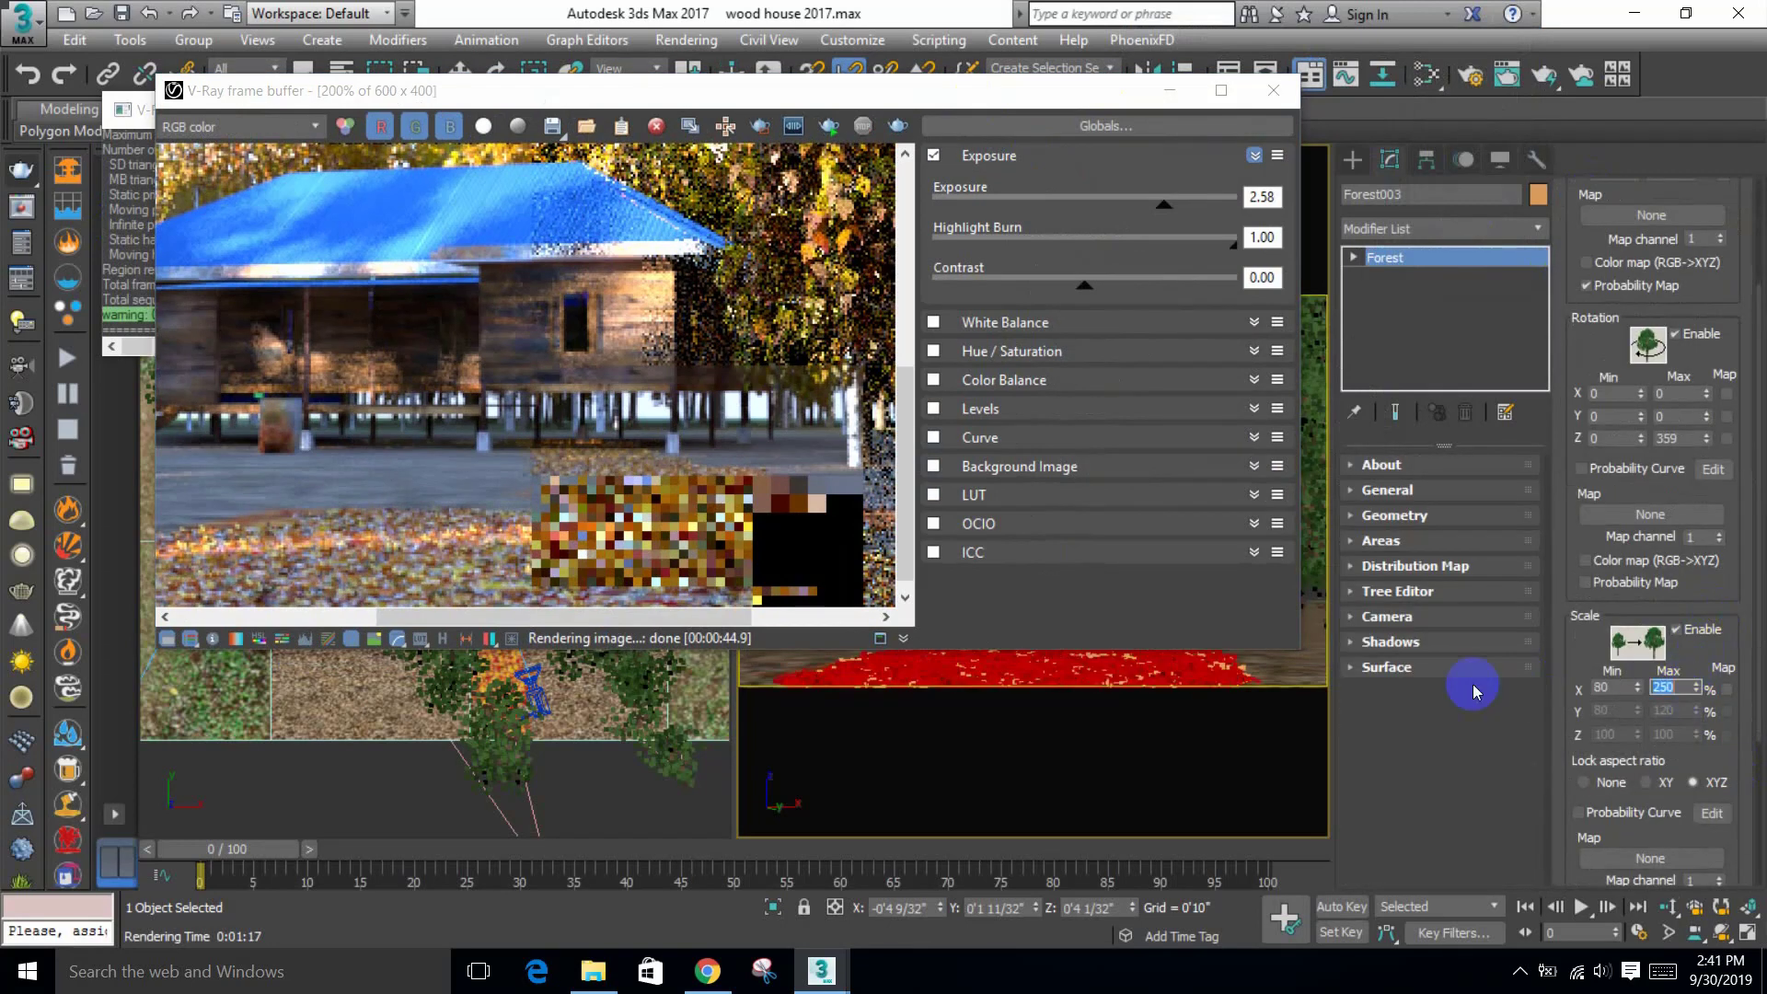
double_click(1602, 688)
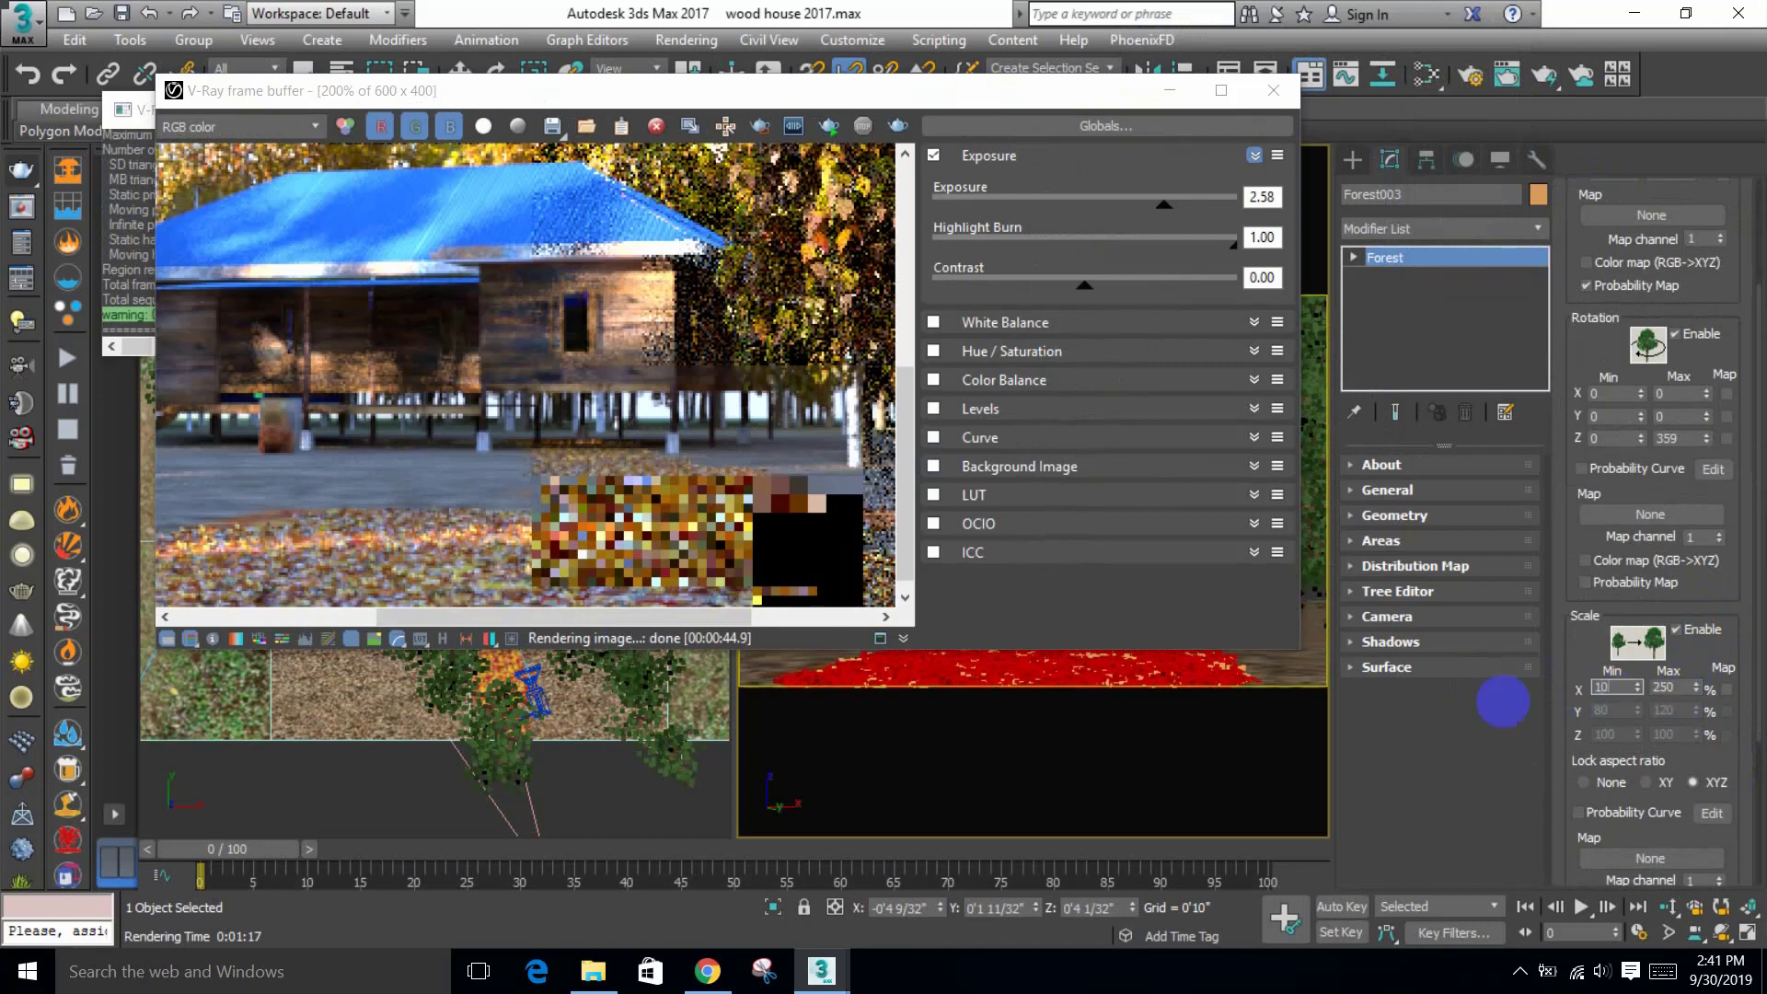
Step: Change the leaf scatter's distribution map to Scattered and set its X density units to 22'8 9/32"
click(1467, 565)
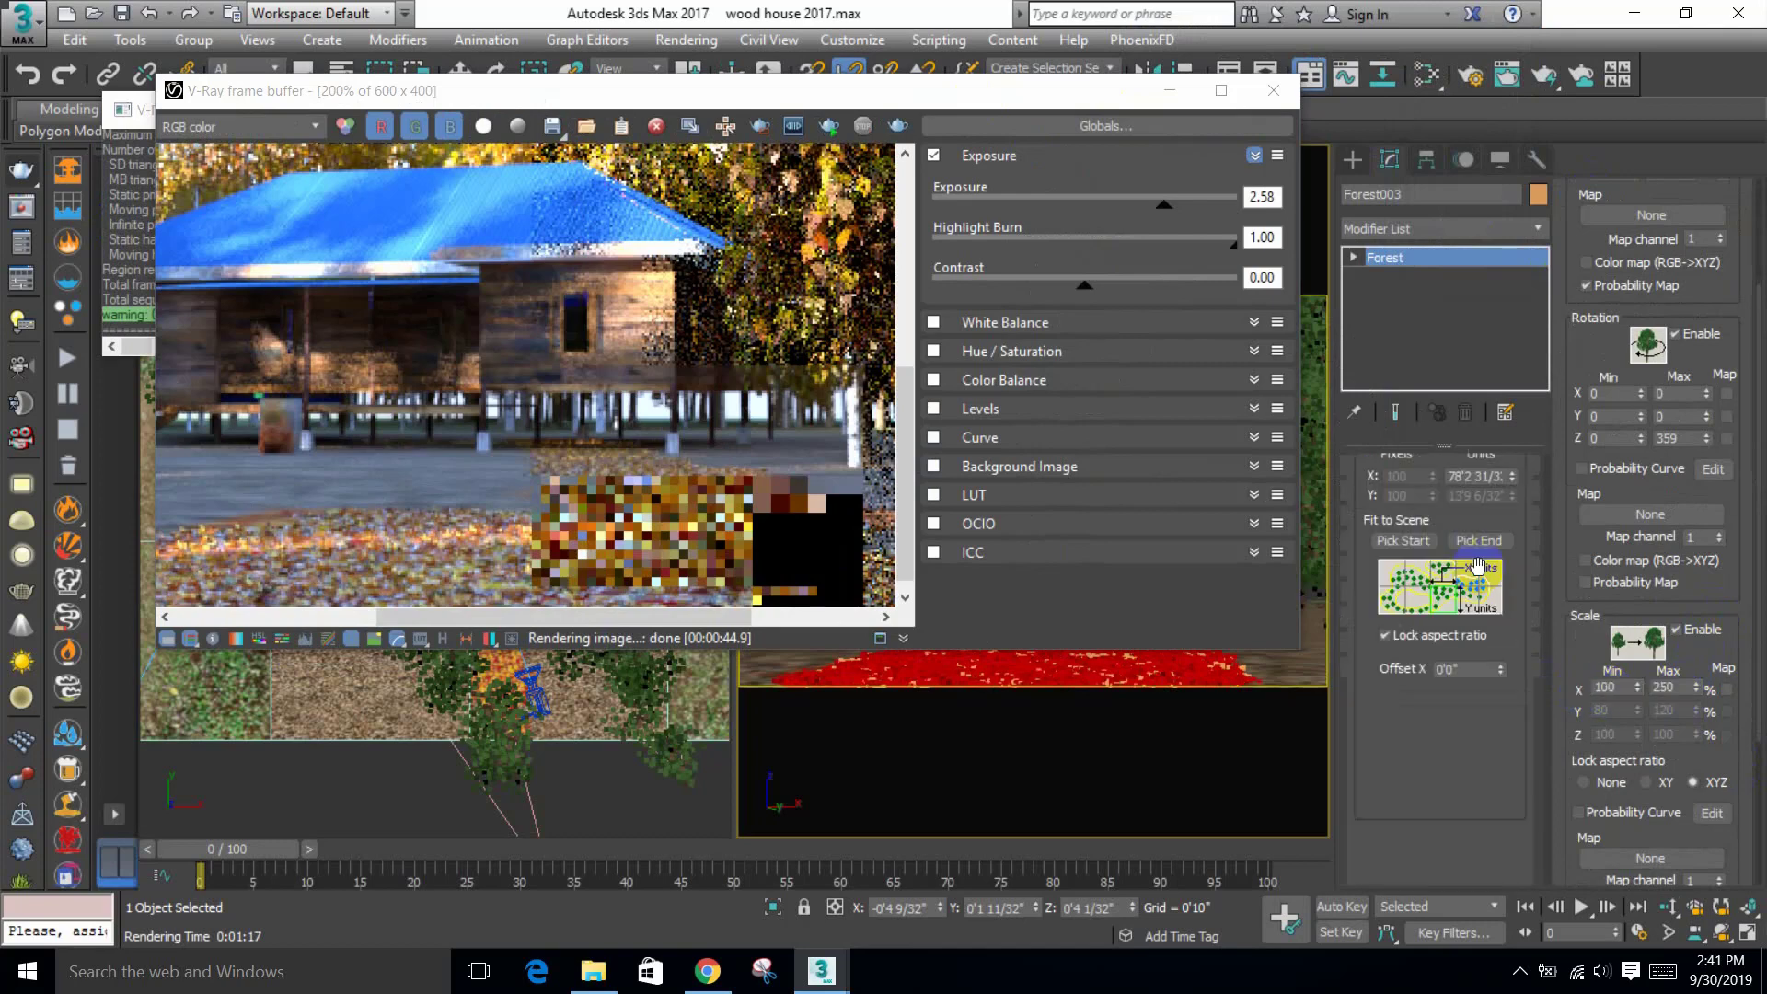
drag(1602, 383, 1610, 557)
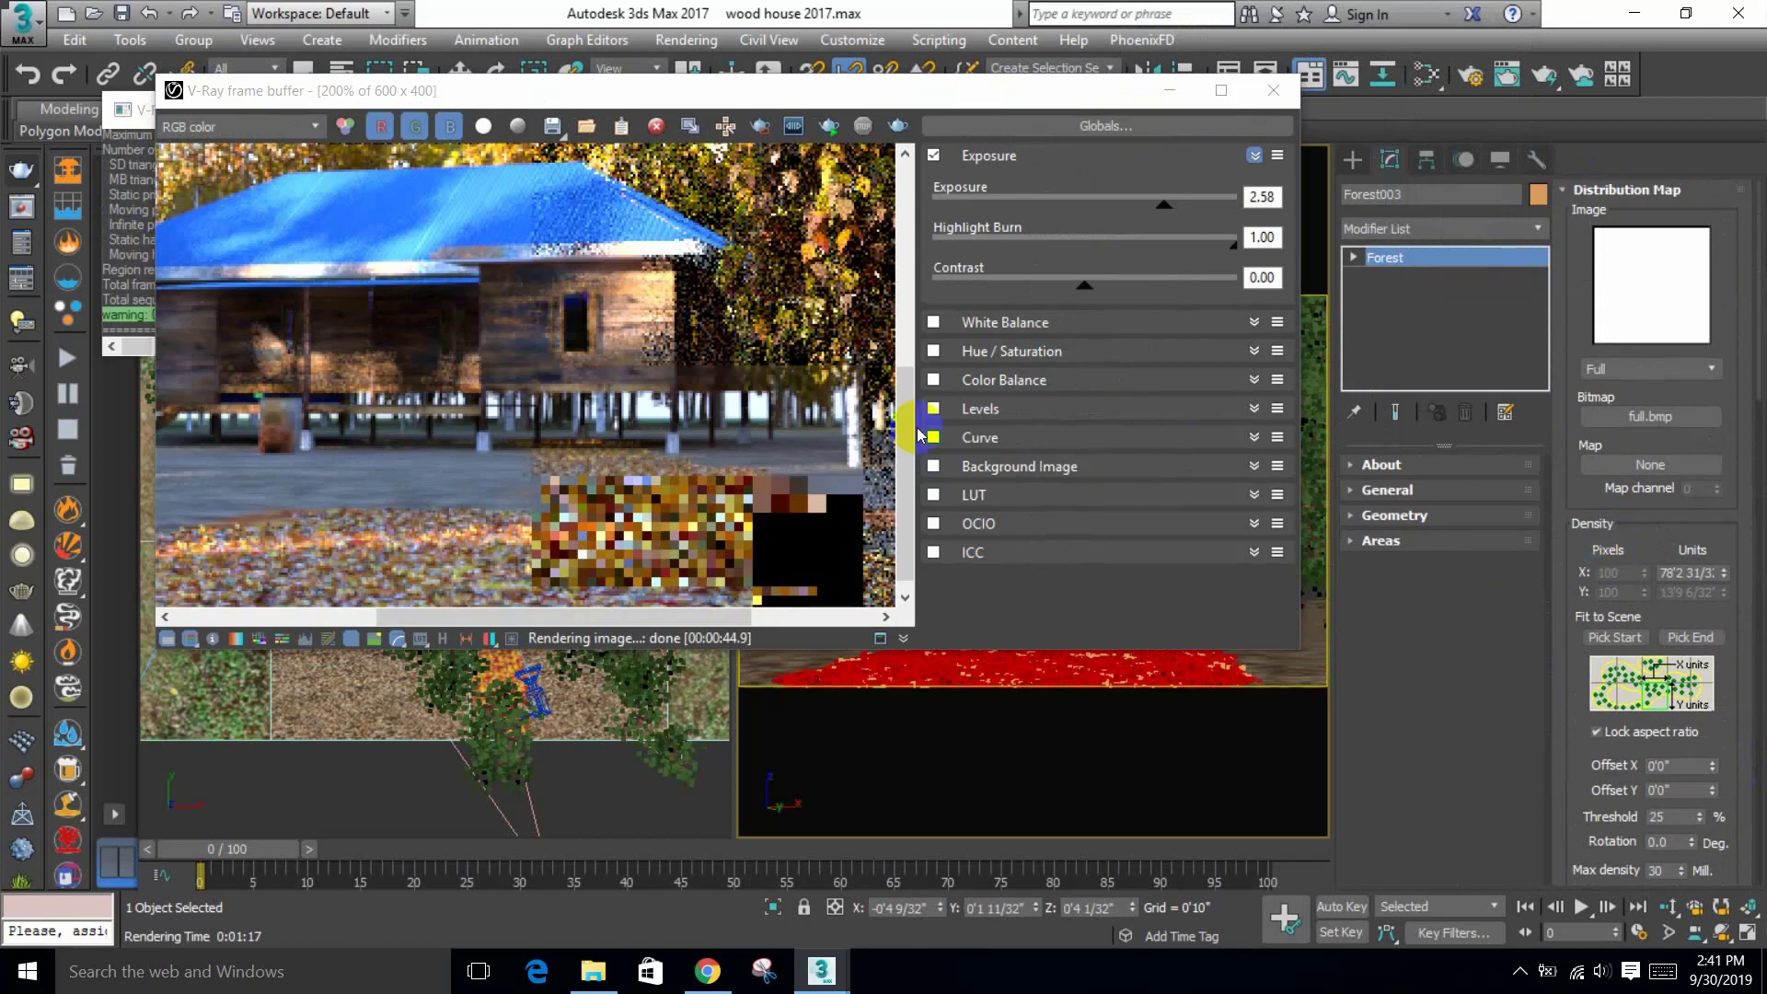
click(714, 429)
scroll(713, 461, down, 1)
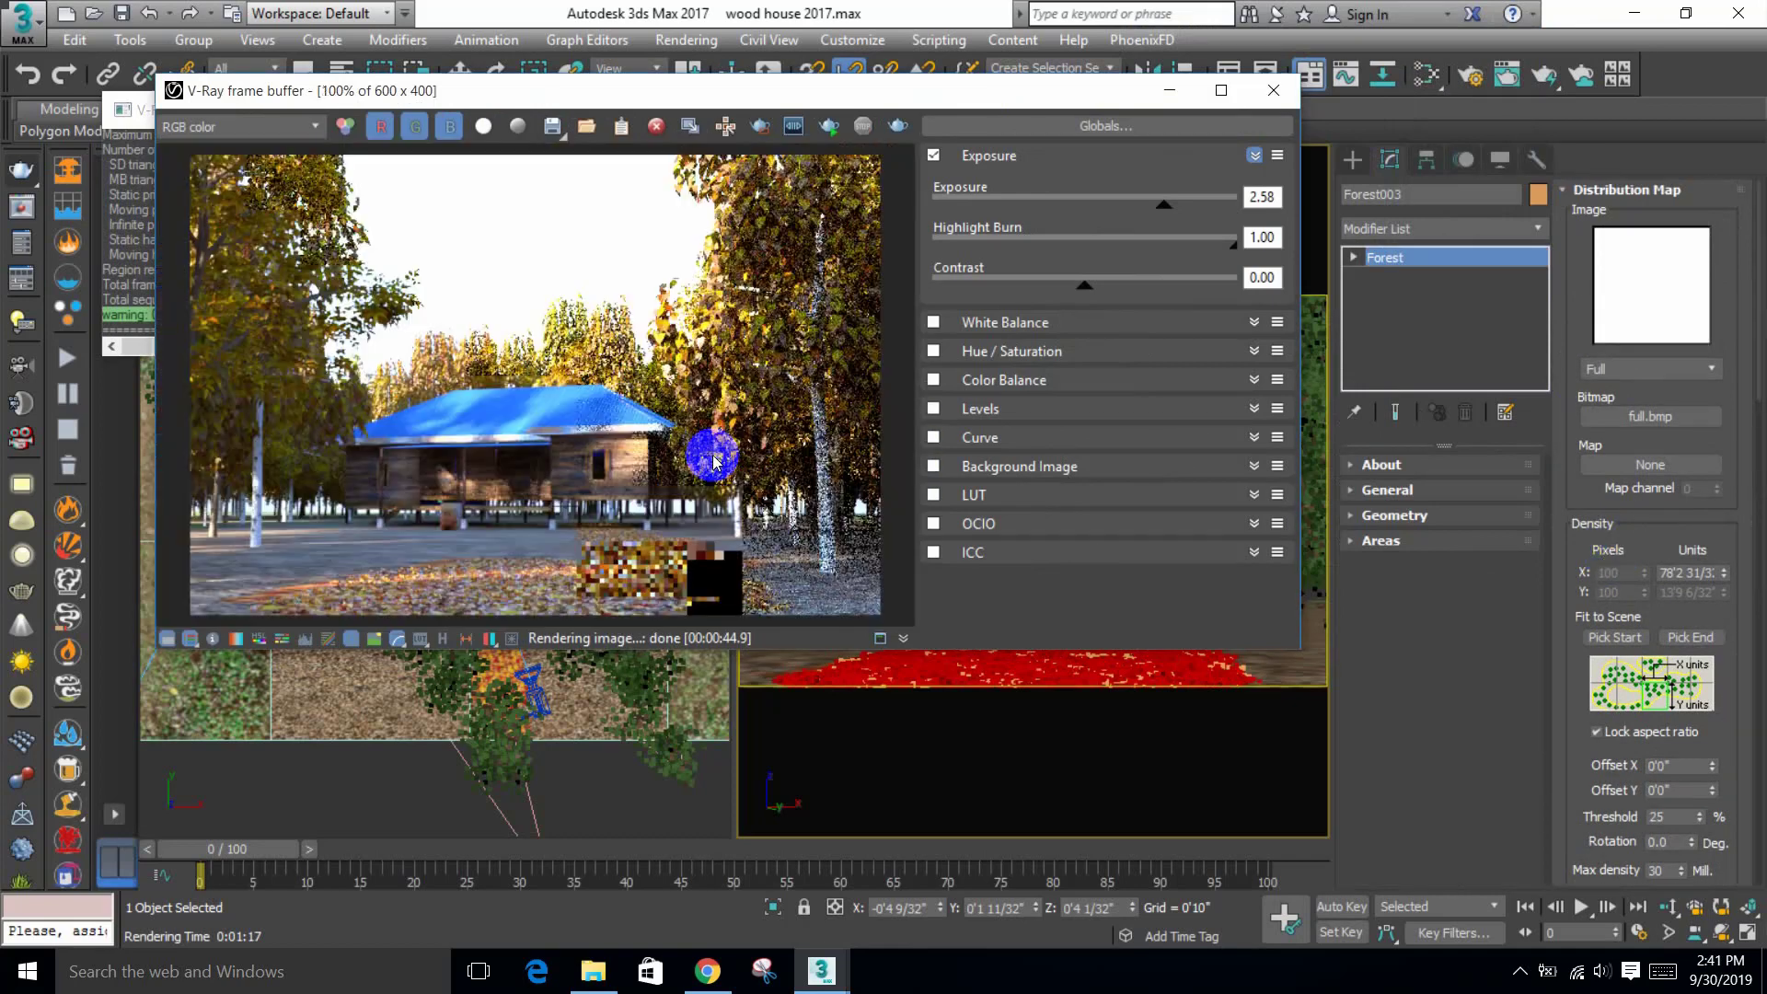
click(1651, 368)
click(1636, 408)
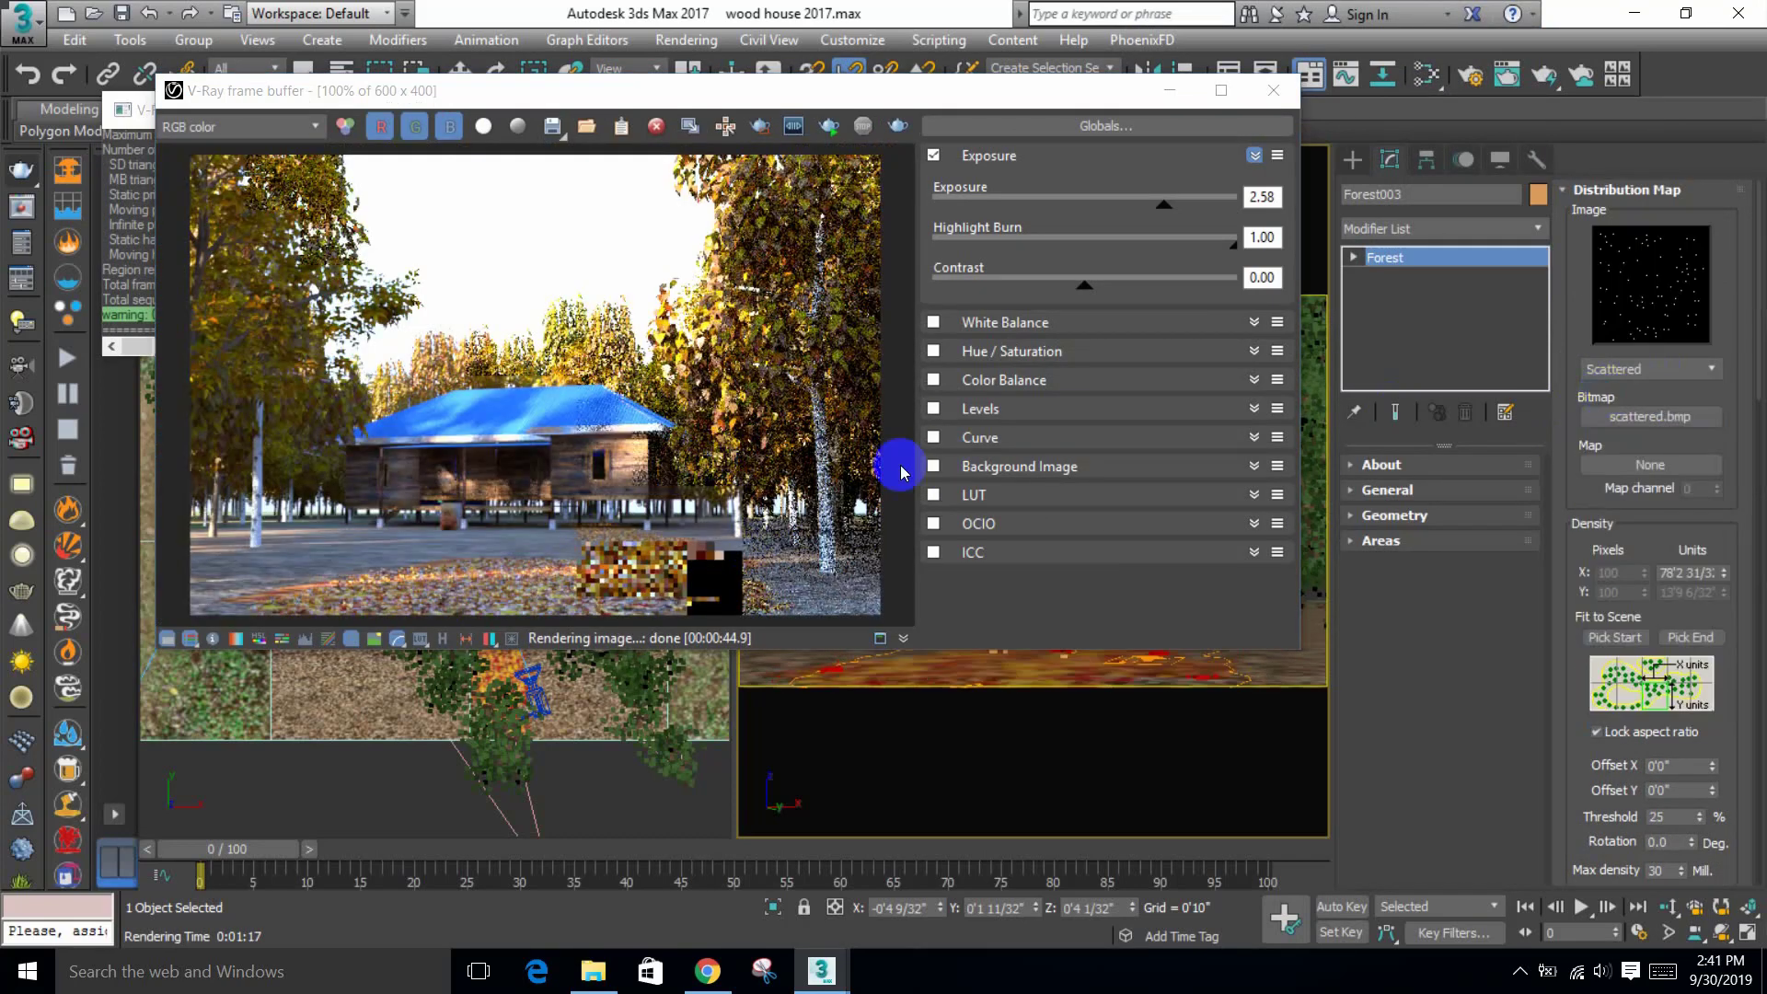
click(1273, 90)
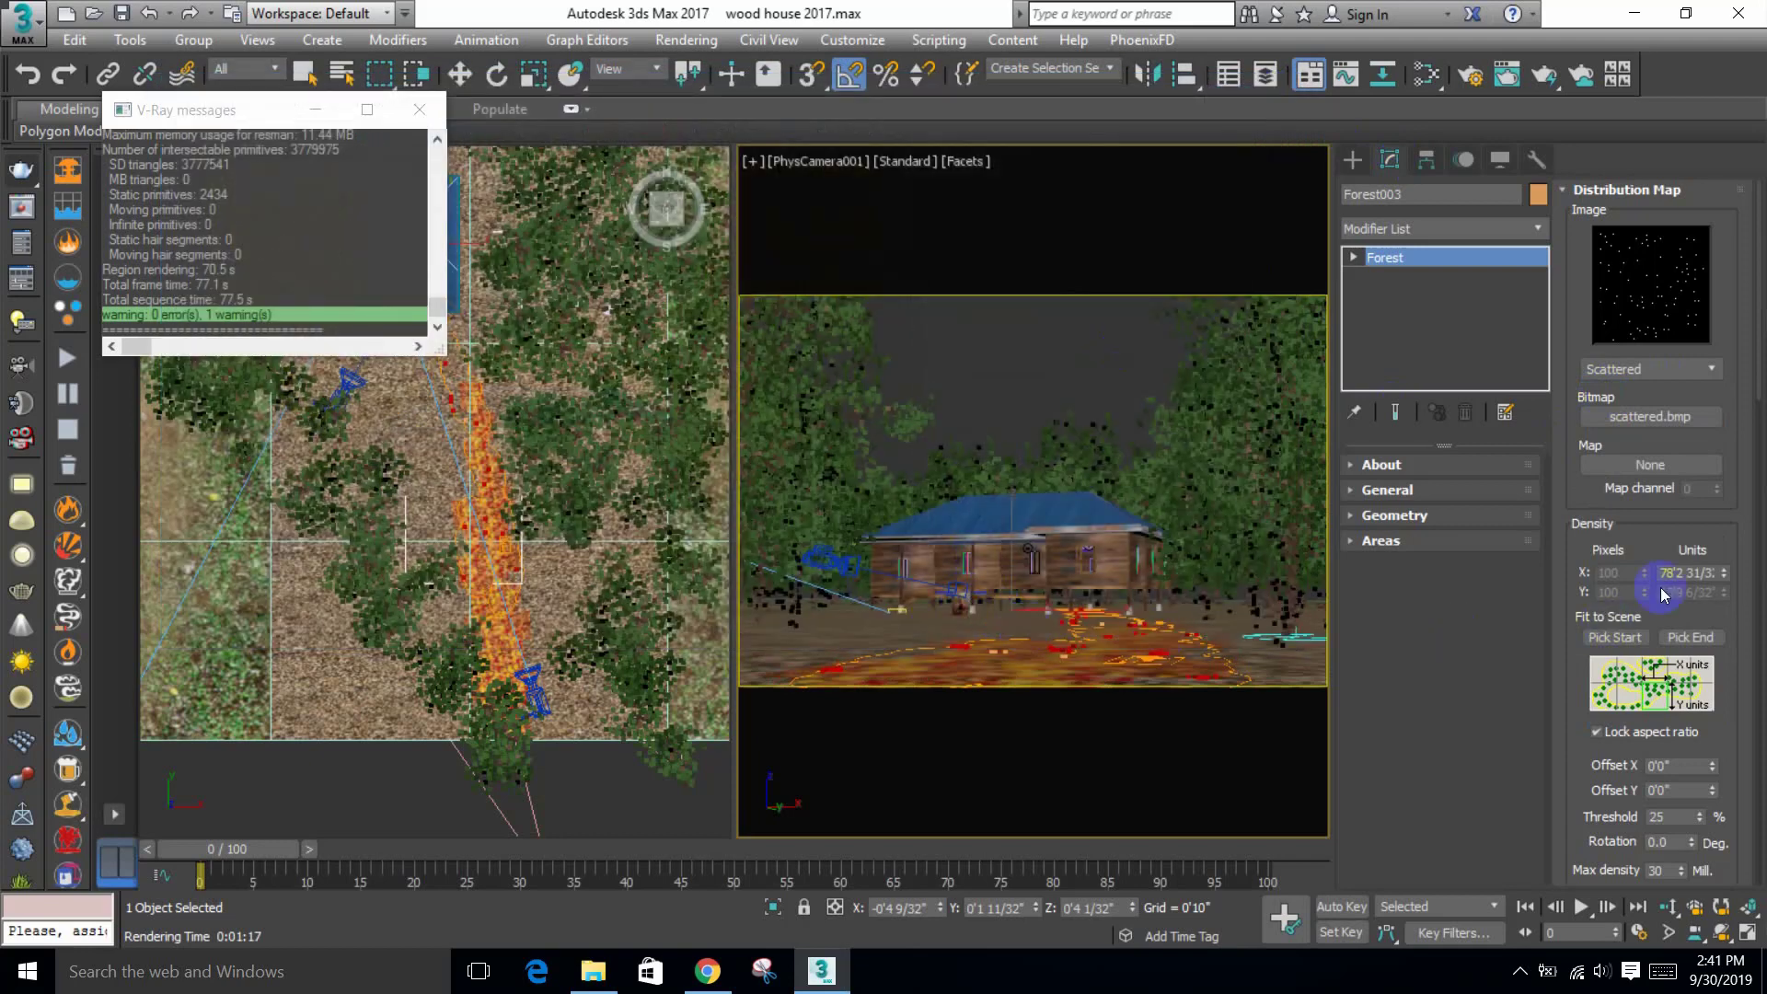
drag(1717, 585, 1739, 655)
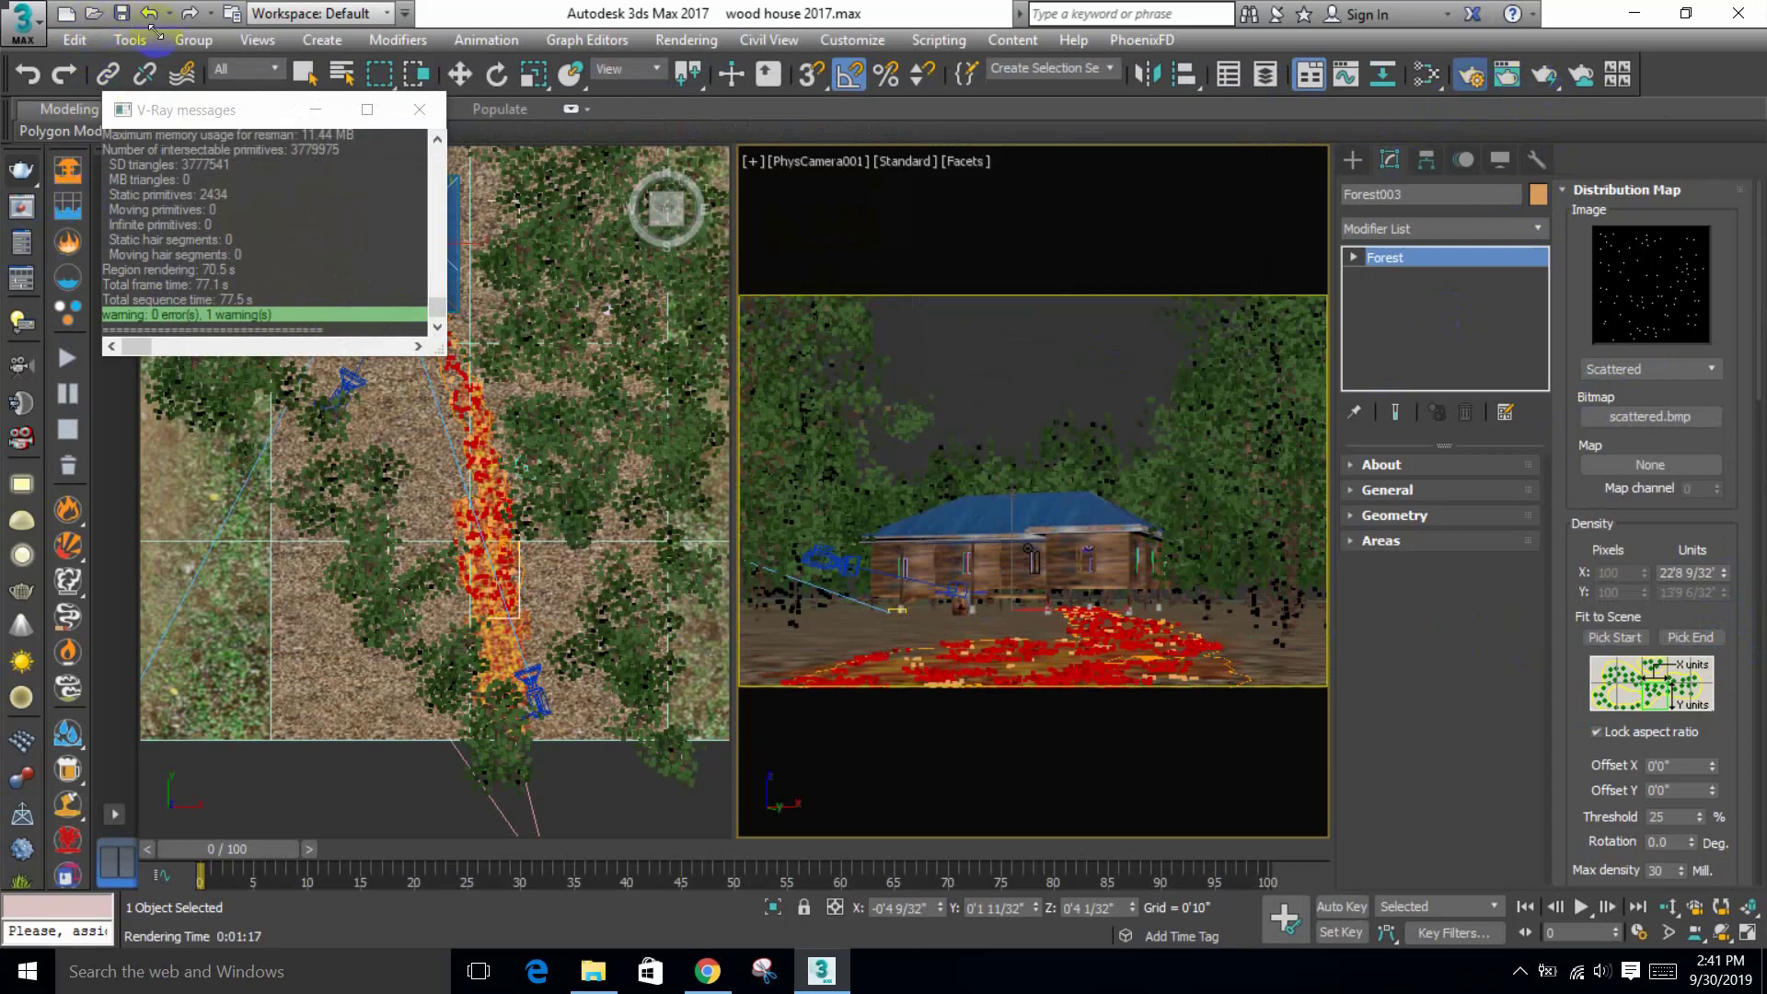
Step: Save the scene and render the camera view in V-Ray to check the scattered leaves
key(F10)
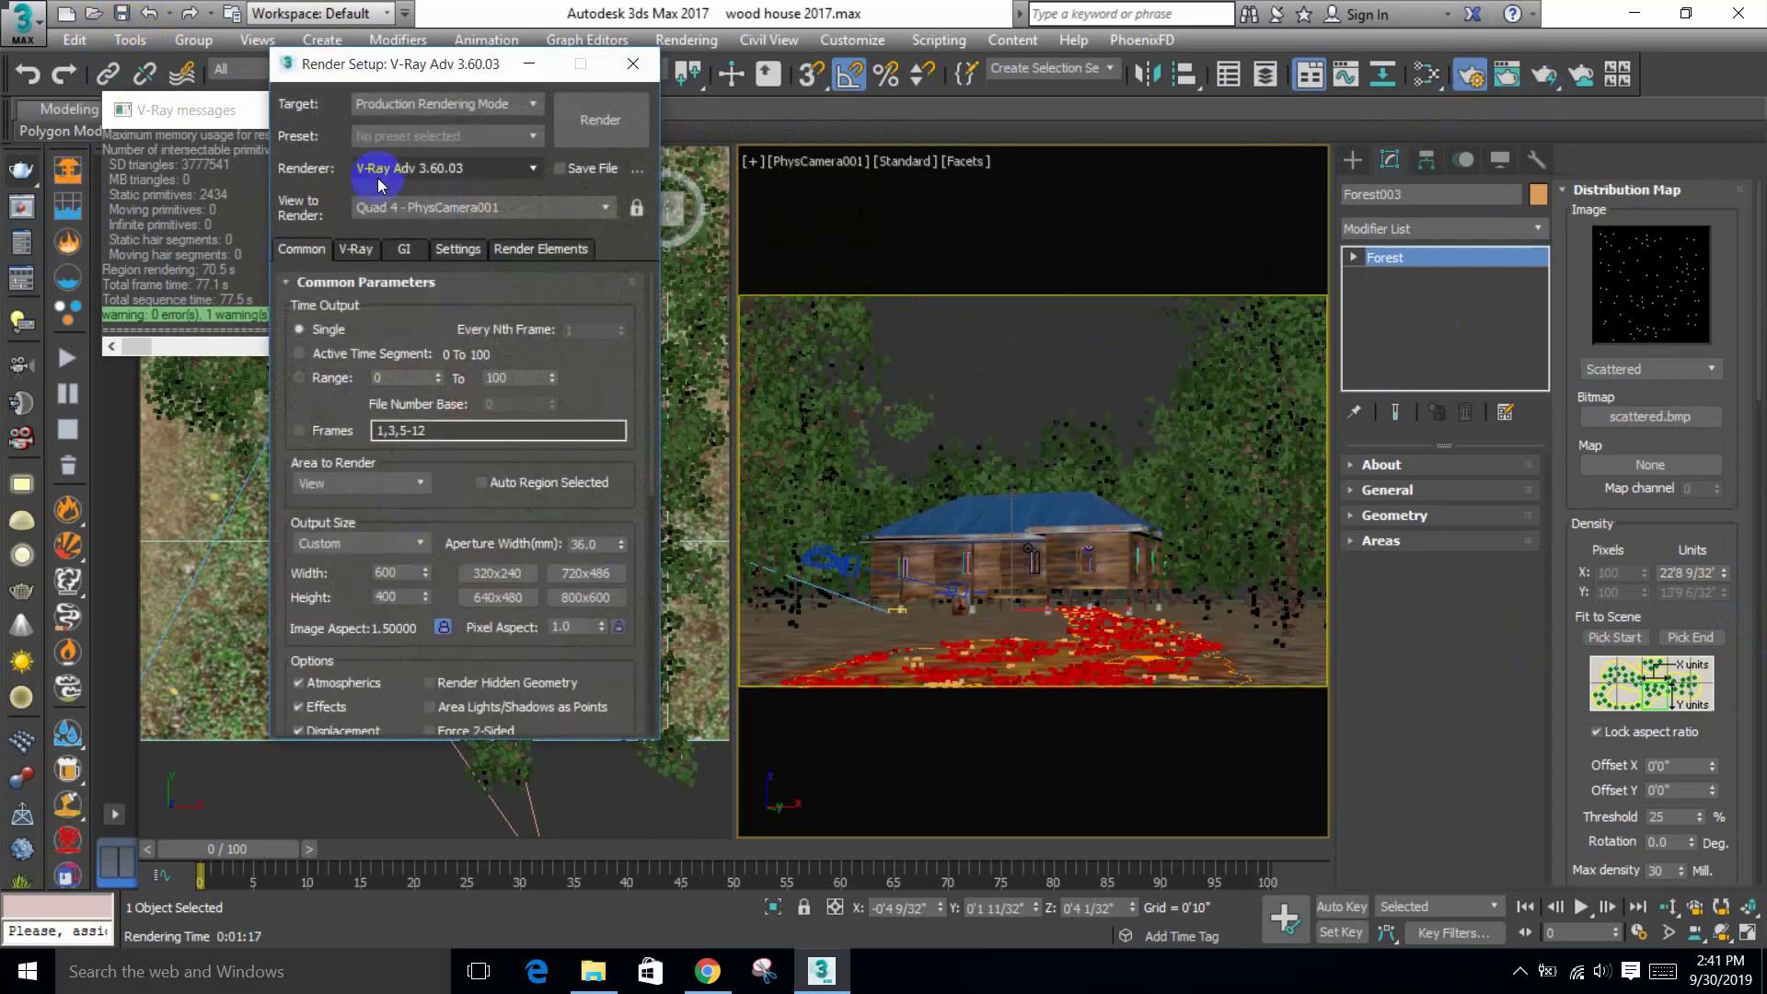
click(120, 15)
click(589, 169)
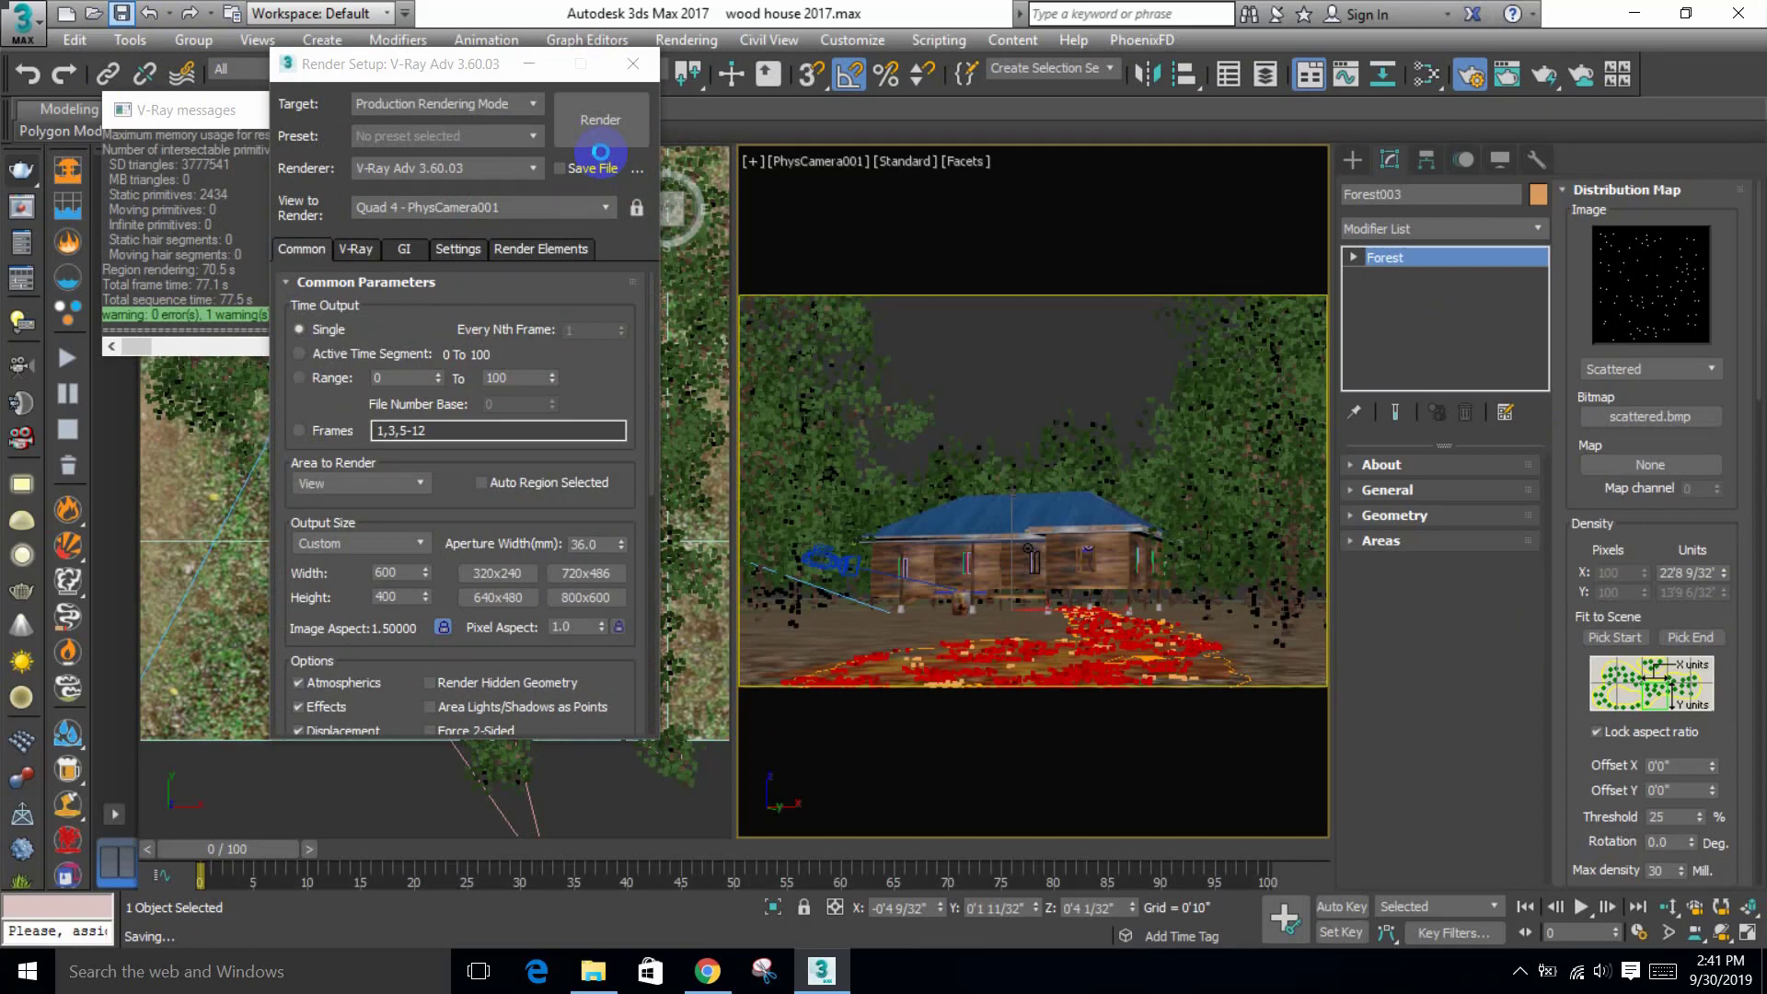
drag(1612, 569, 1648, 516)
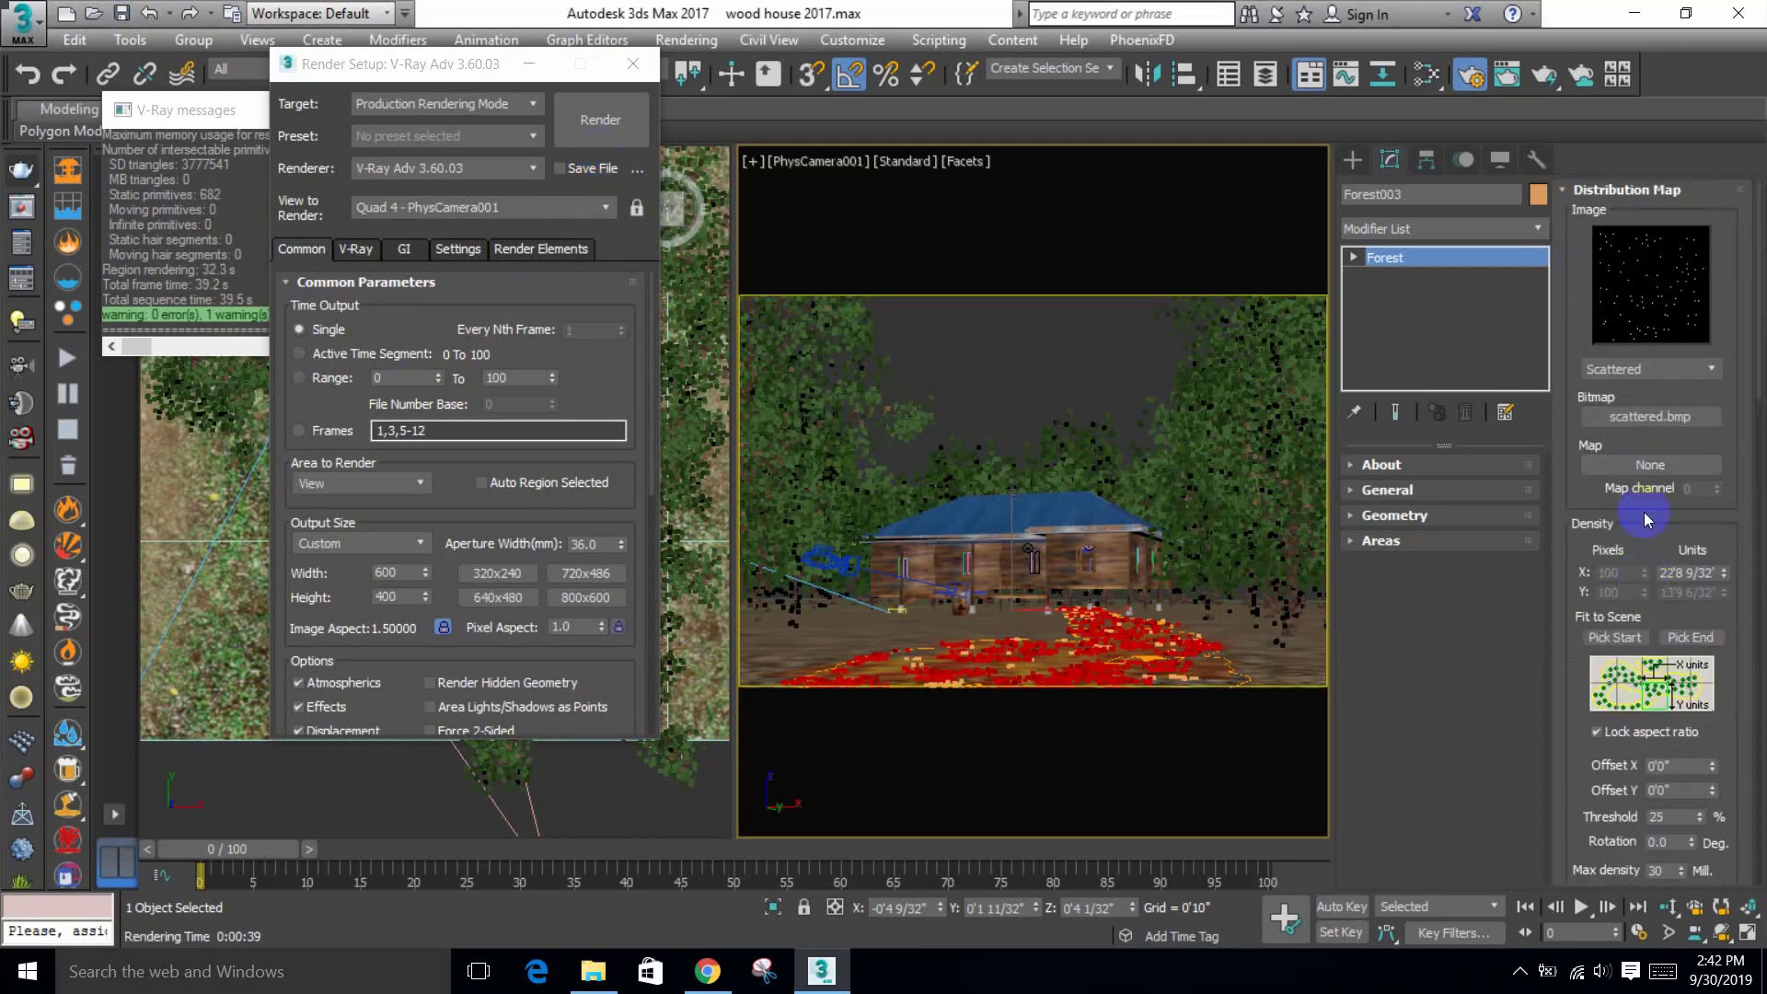
Step: Set the leaf scatter's random X scale to a maximum of 150 % and a minimum of 80 %
click(1641, 189)
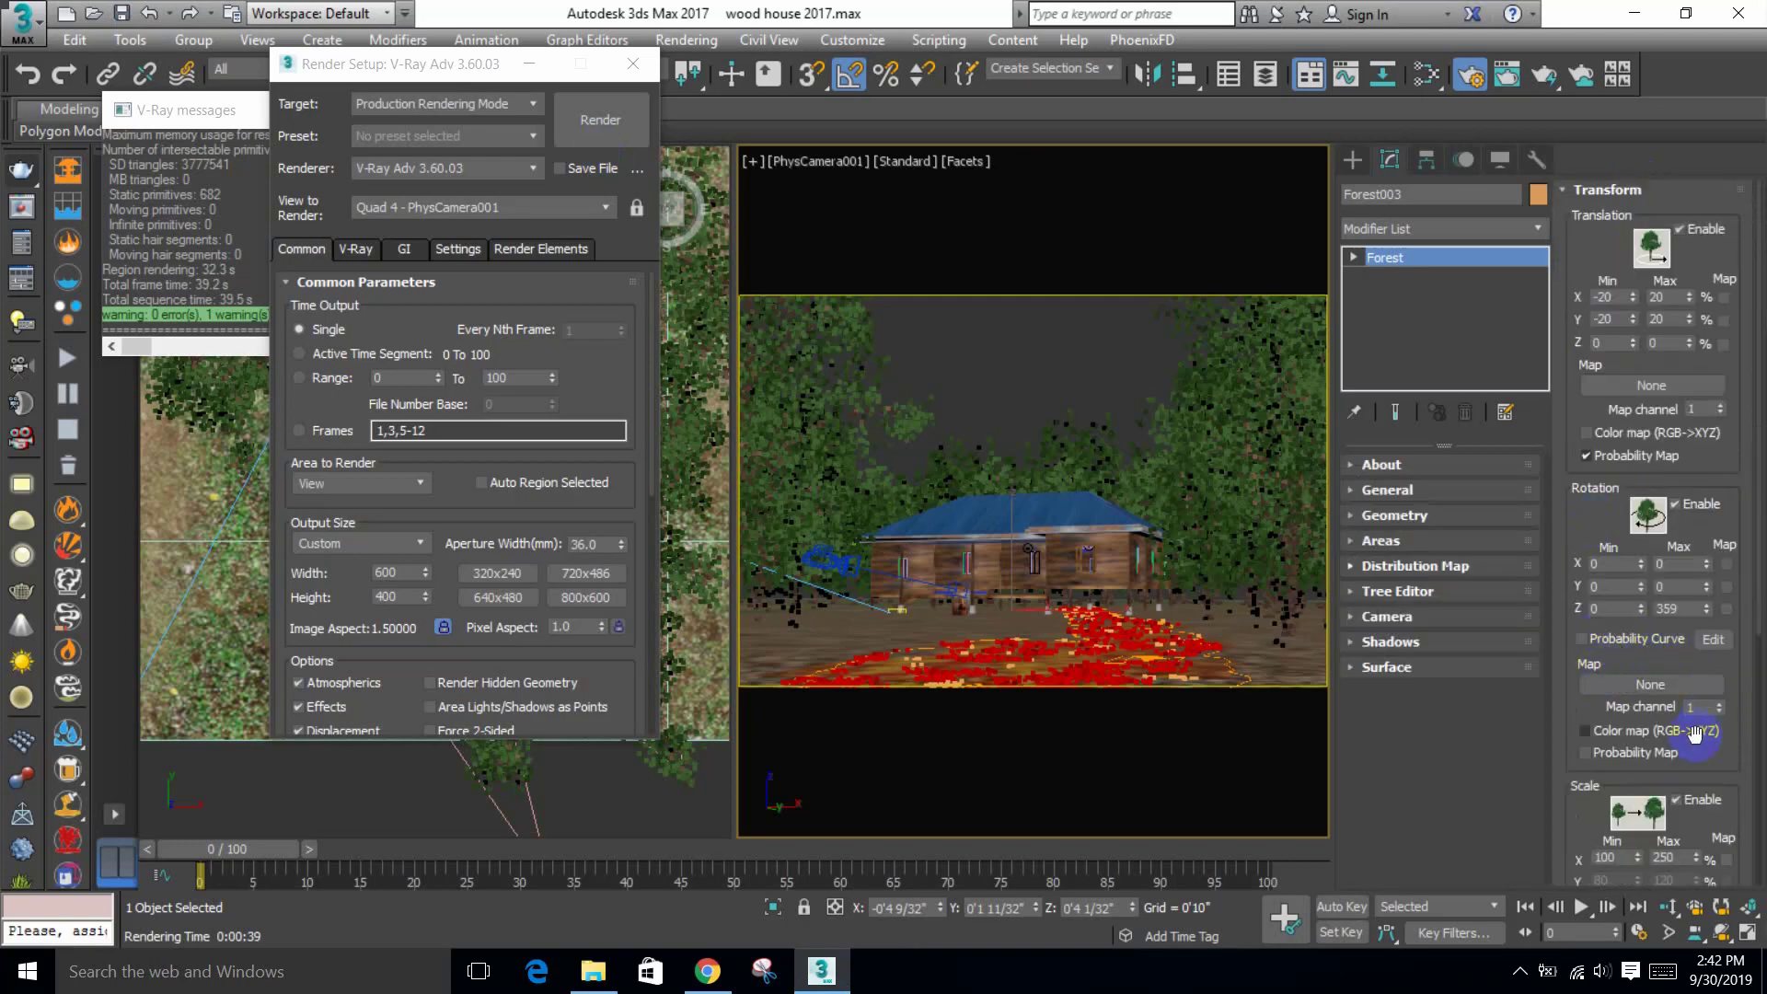
drag(1707, 822, 1707, 781)
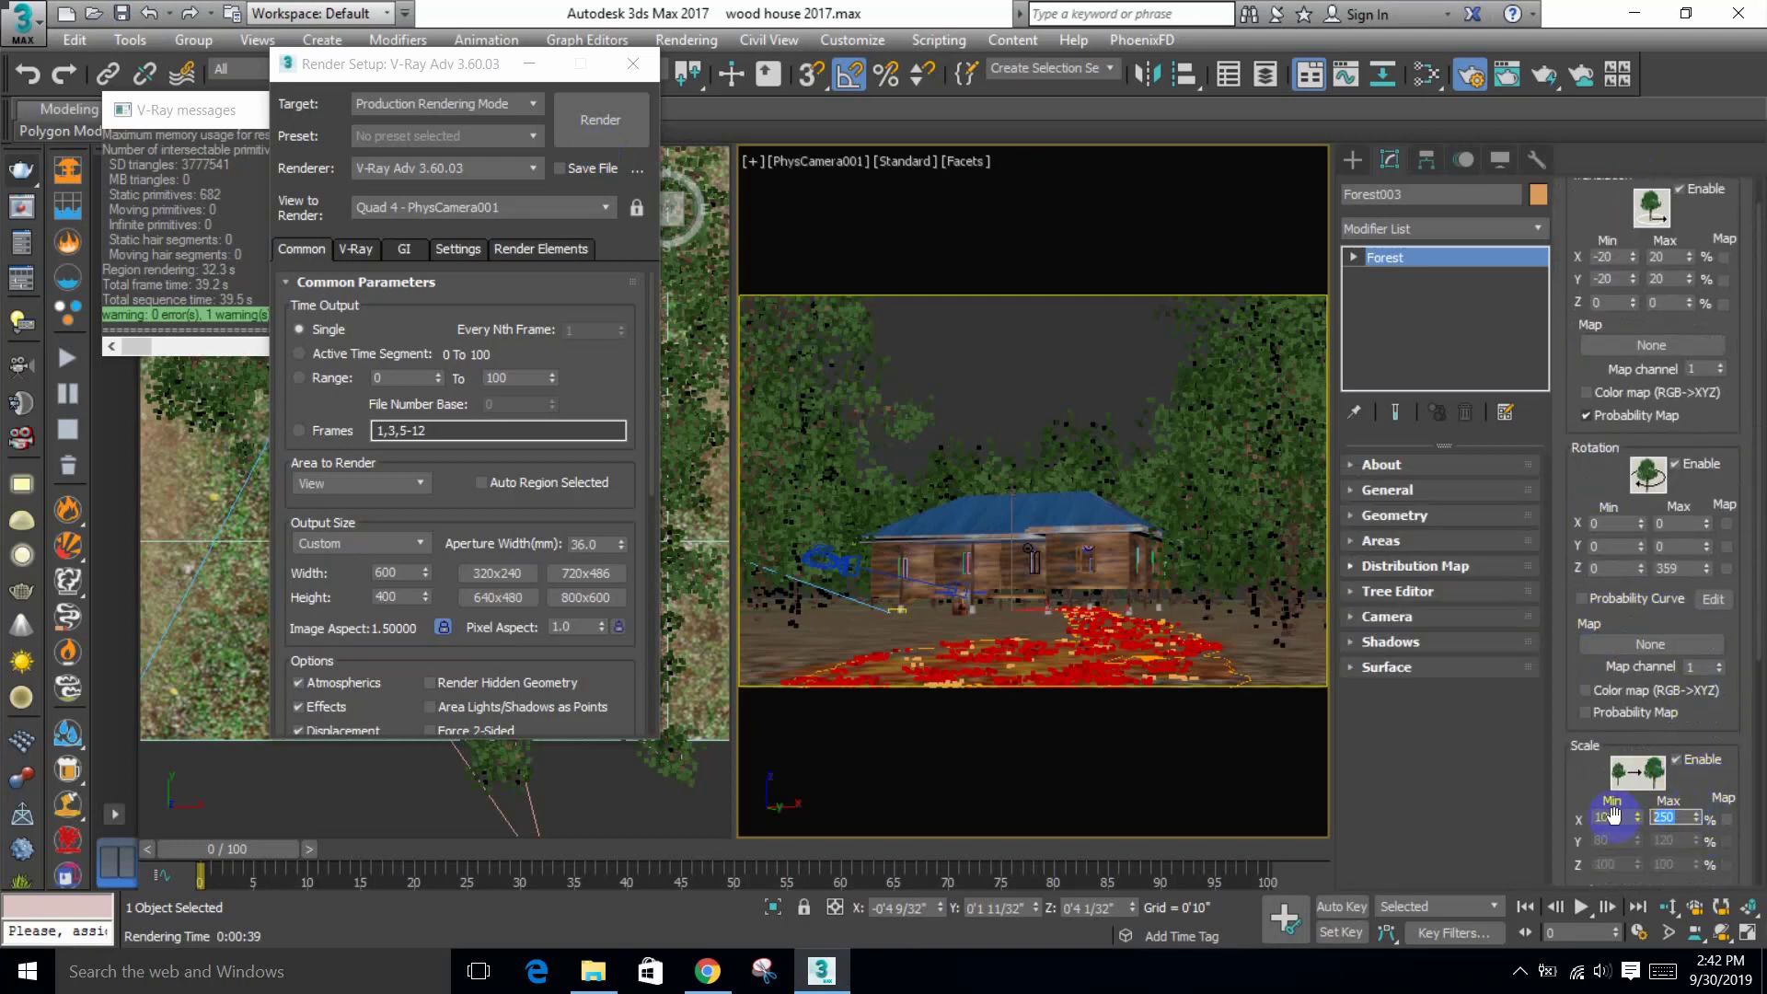
key(Return)
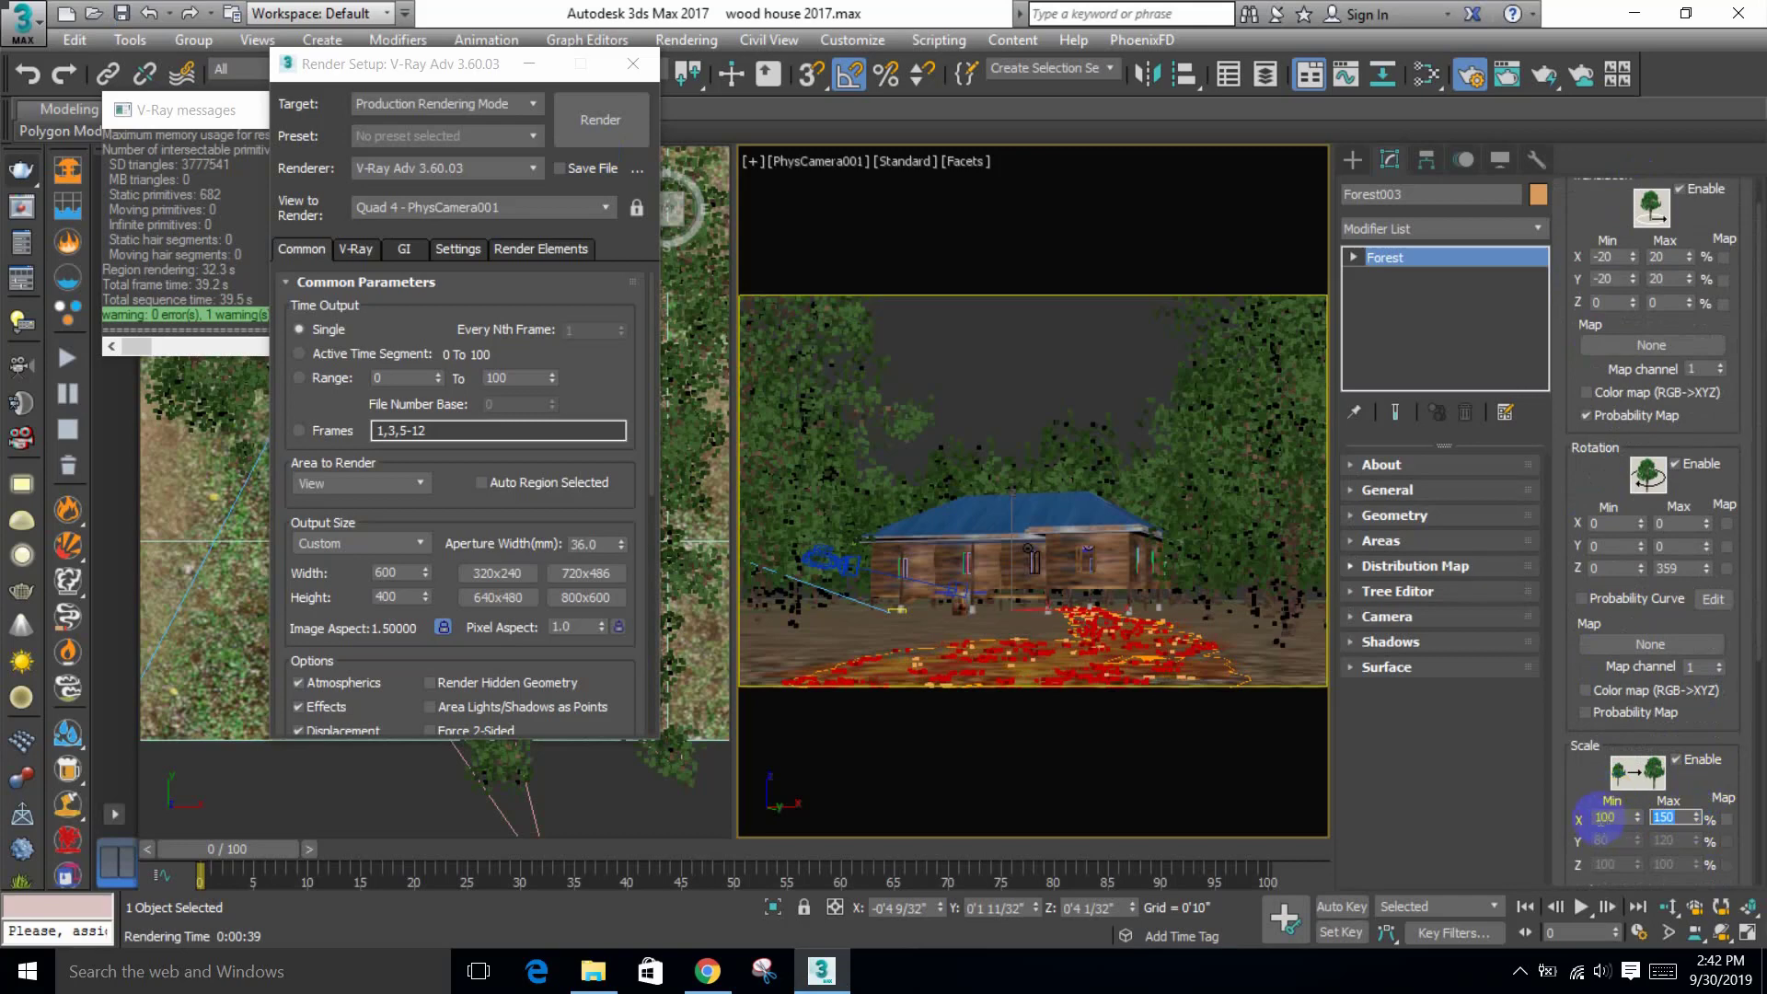
click(1620, 817)
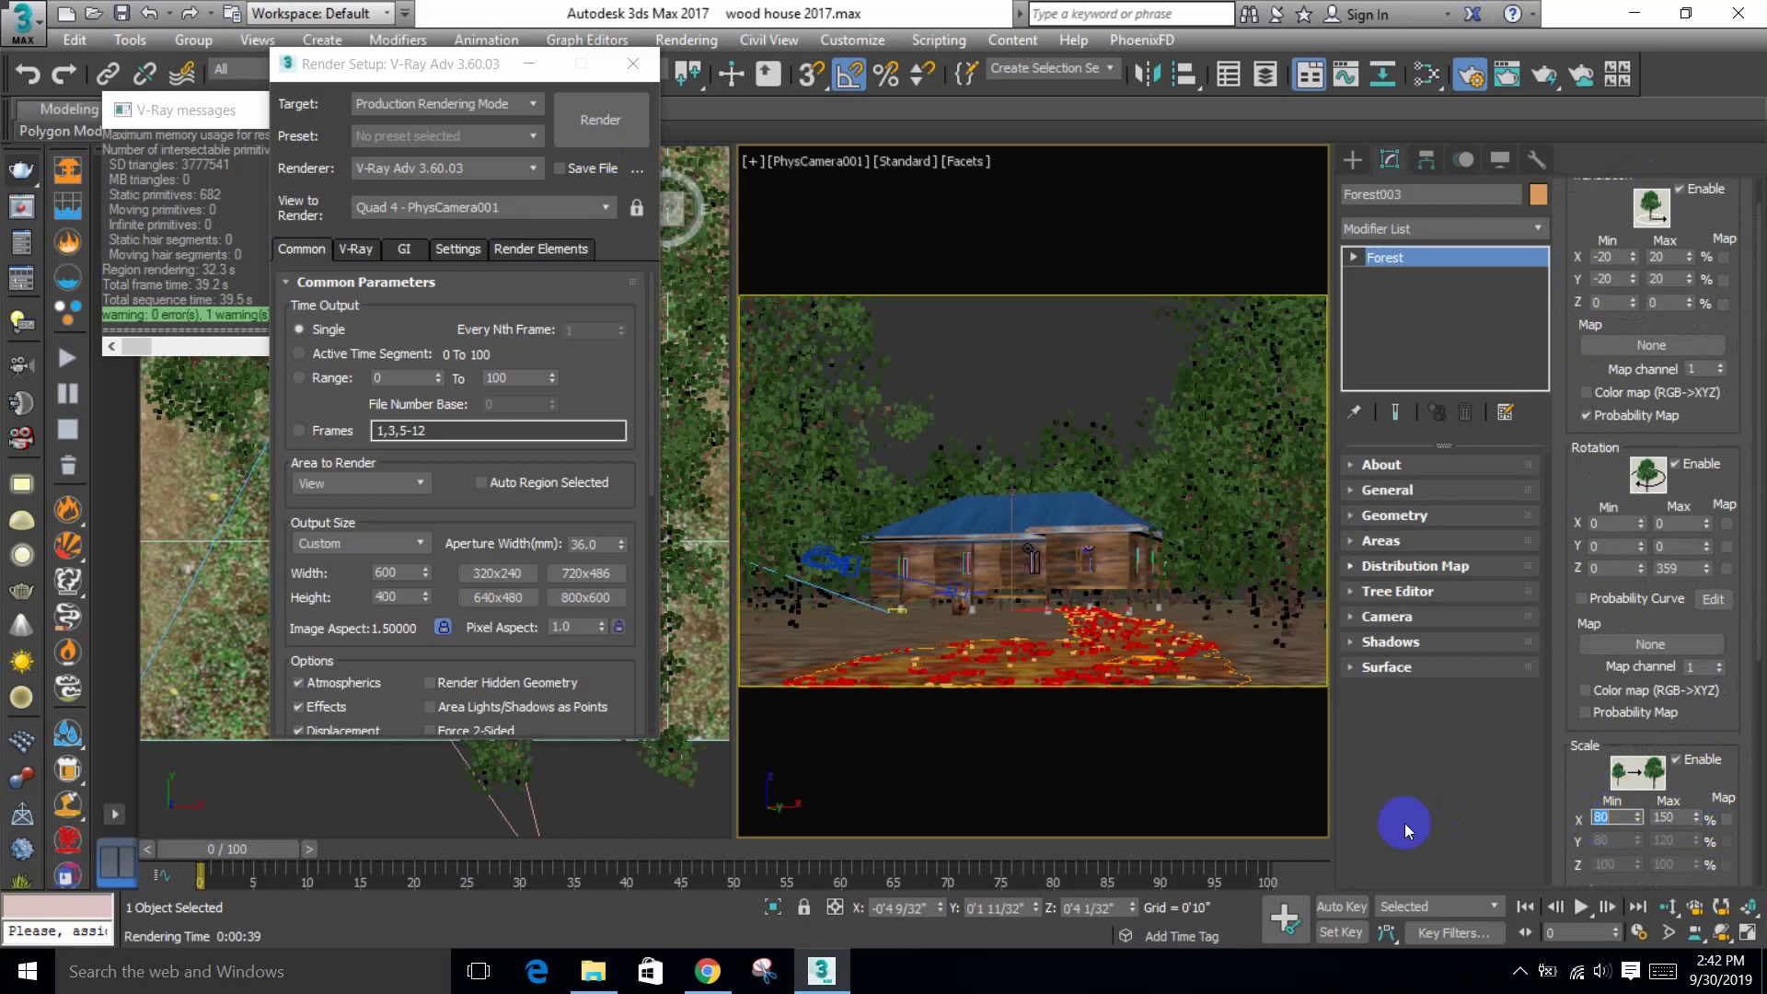
scroll(1613, 691, up, 1)
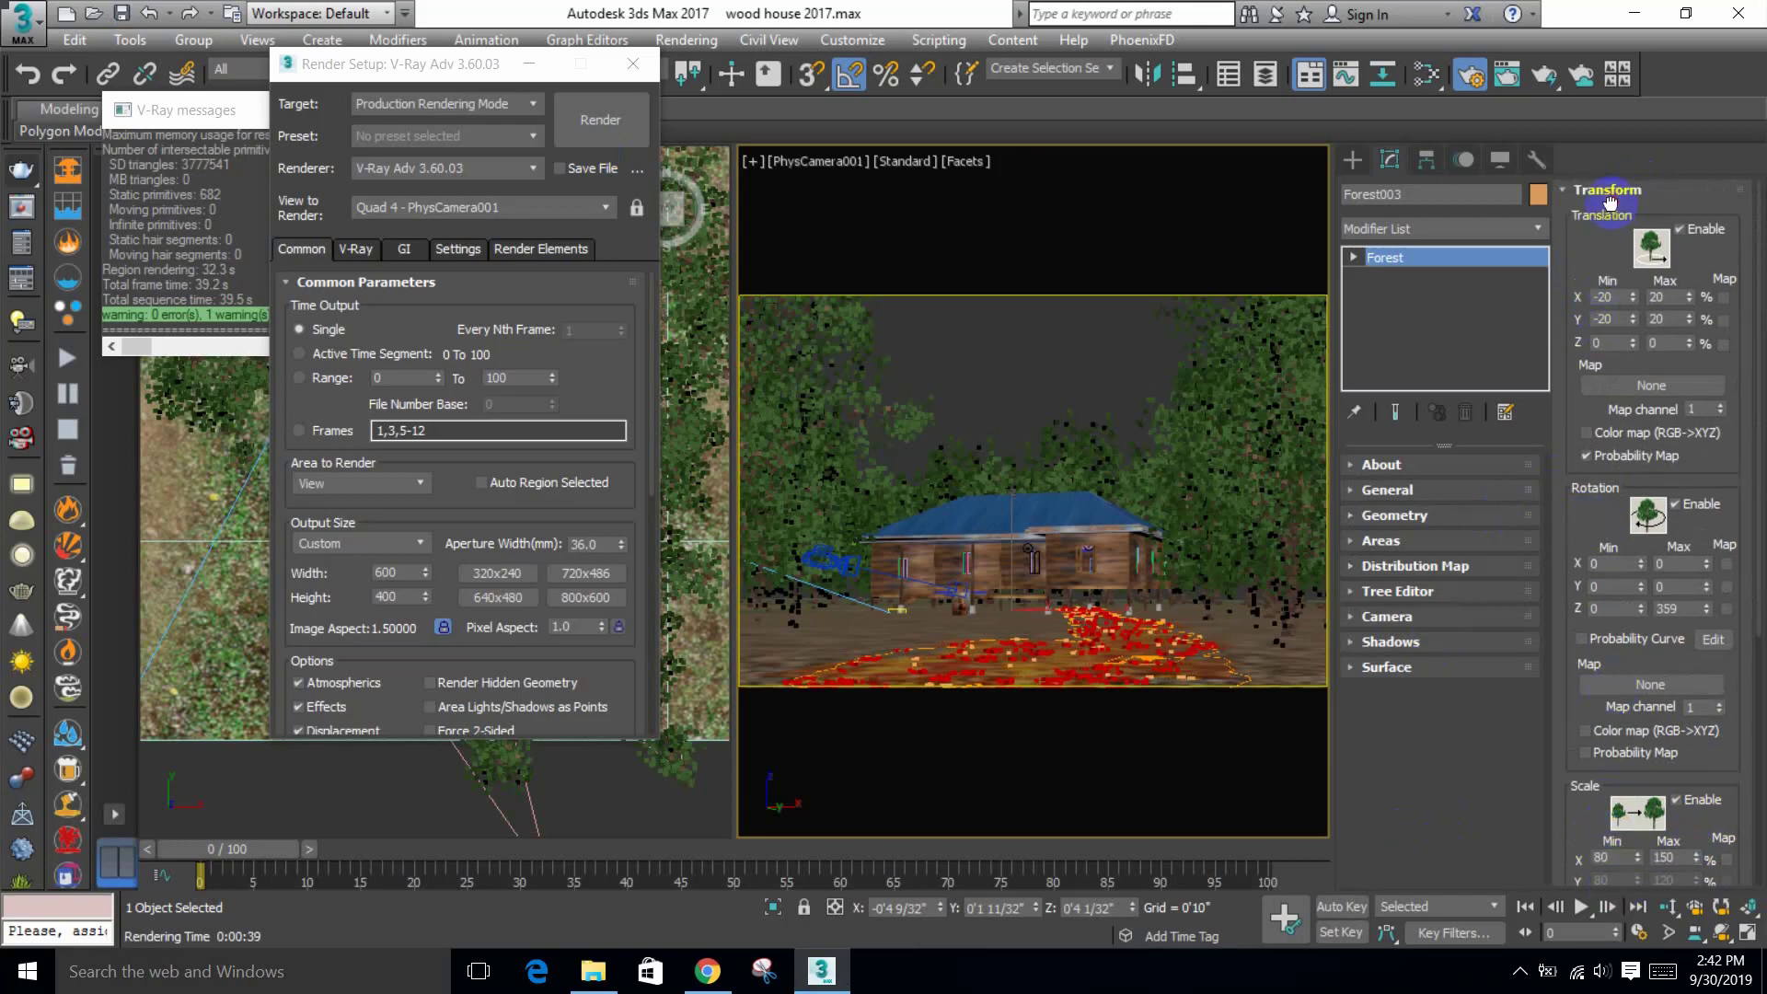
Step: Set the leaf scatter's X density units to 18'10" and close the render settings
click(1456, 565)
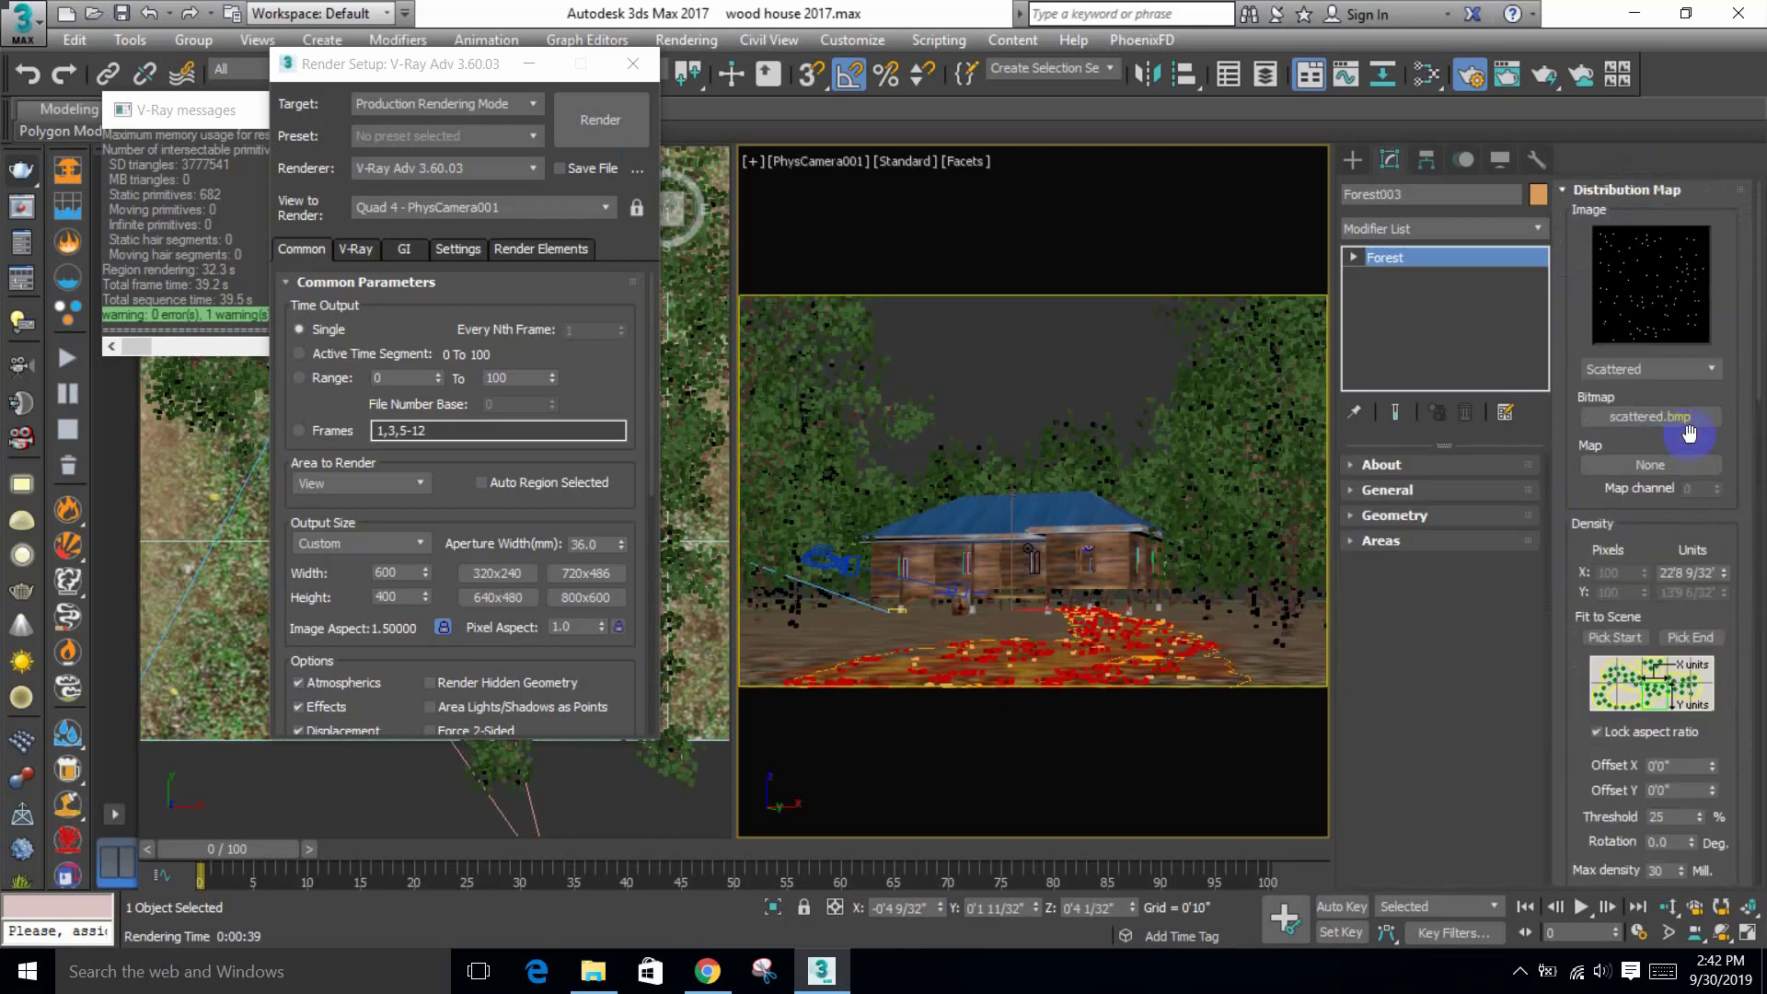
drag(1723, 580, 1723, 584)
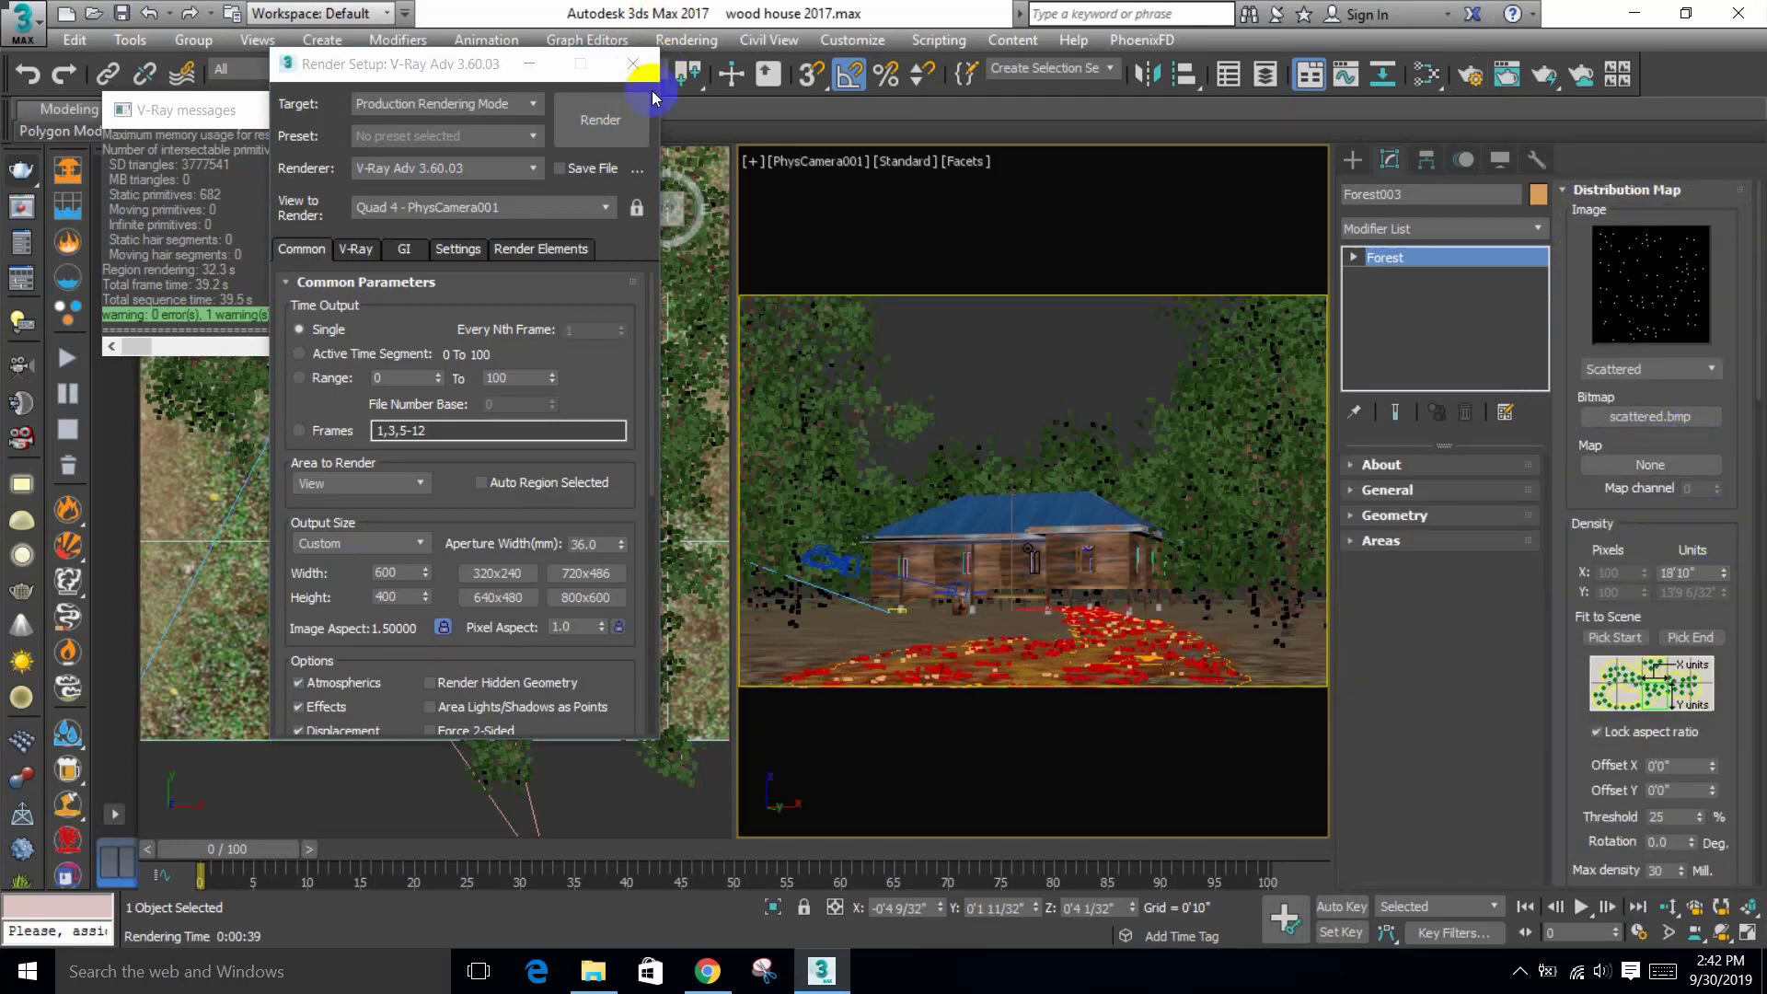
click(635, 63)
scroll(414, 594, down, 3)
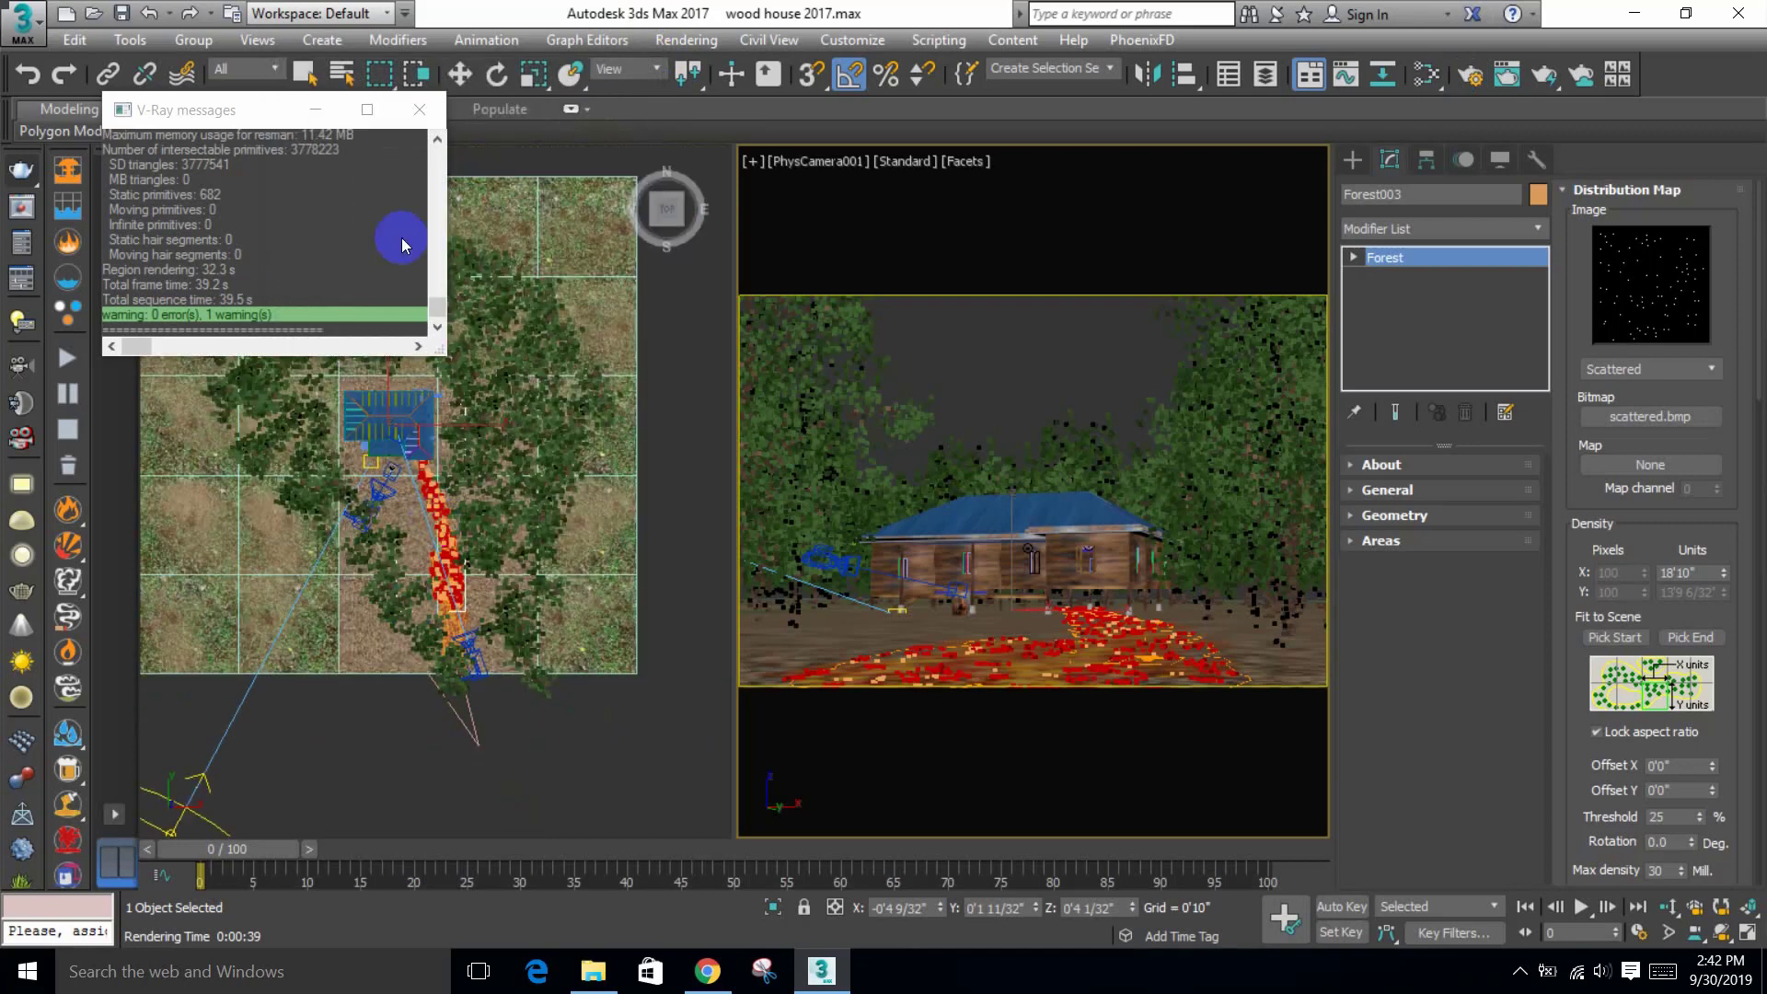
Step: Examine the maple-leaf scatter's geometry items and painted area settings
right_click(365, 637)
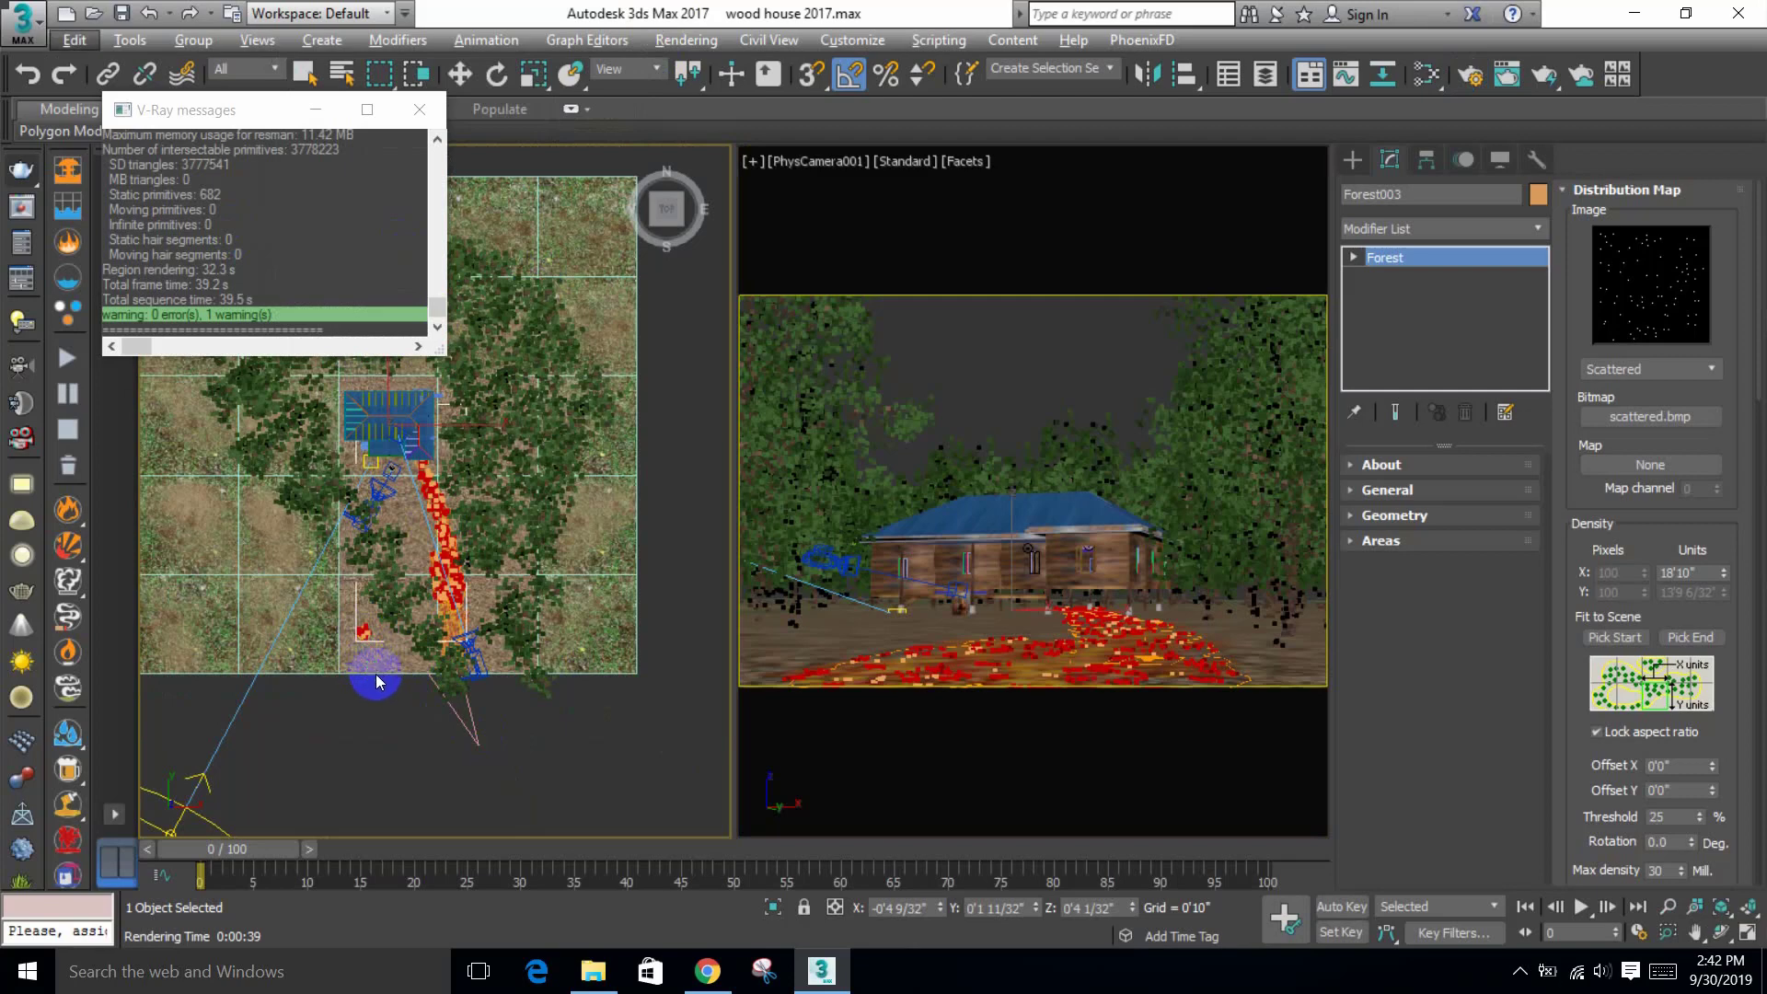
scroll(375, 681, up, 3)
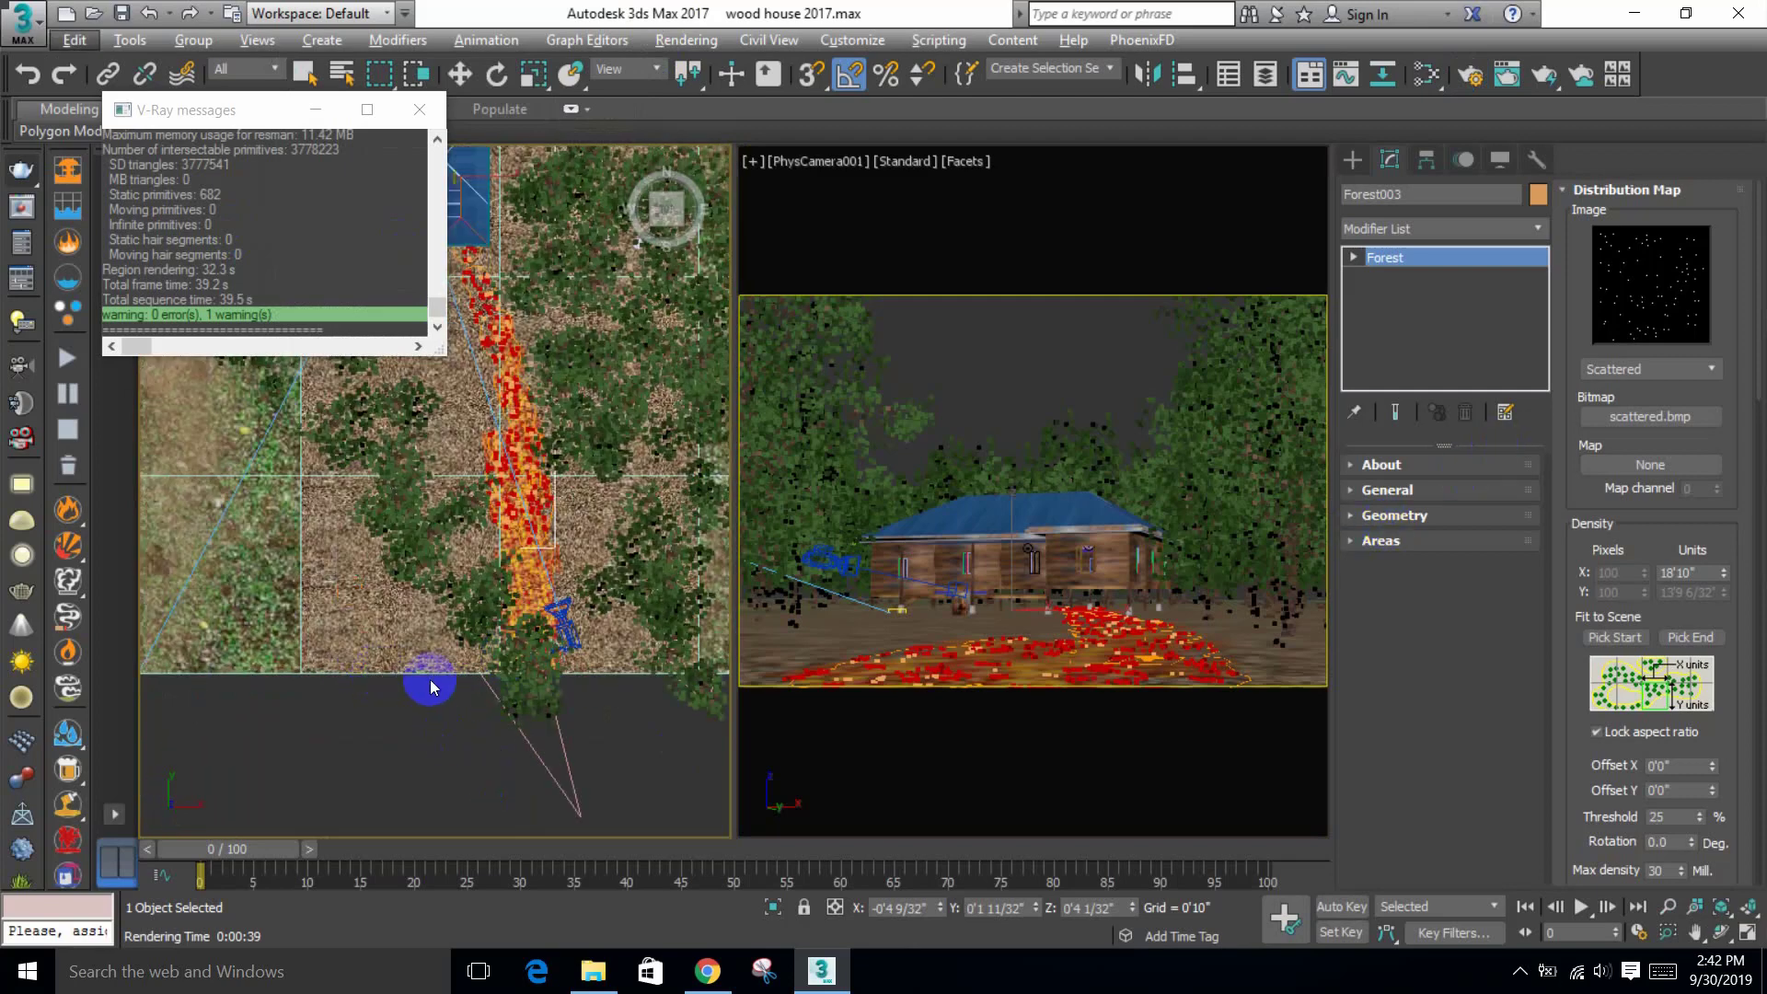
click(1634, 189)
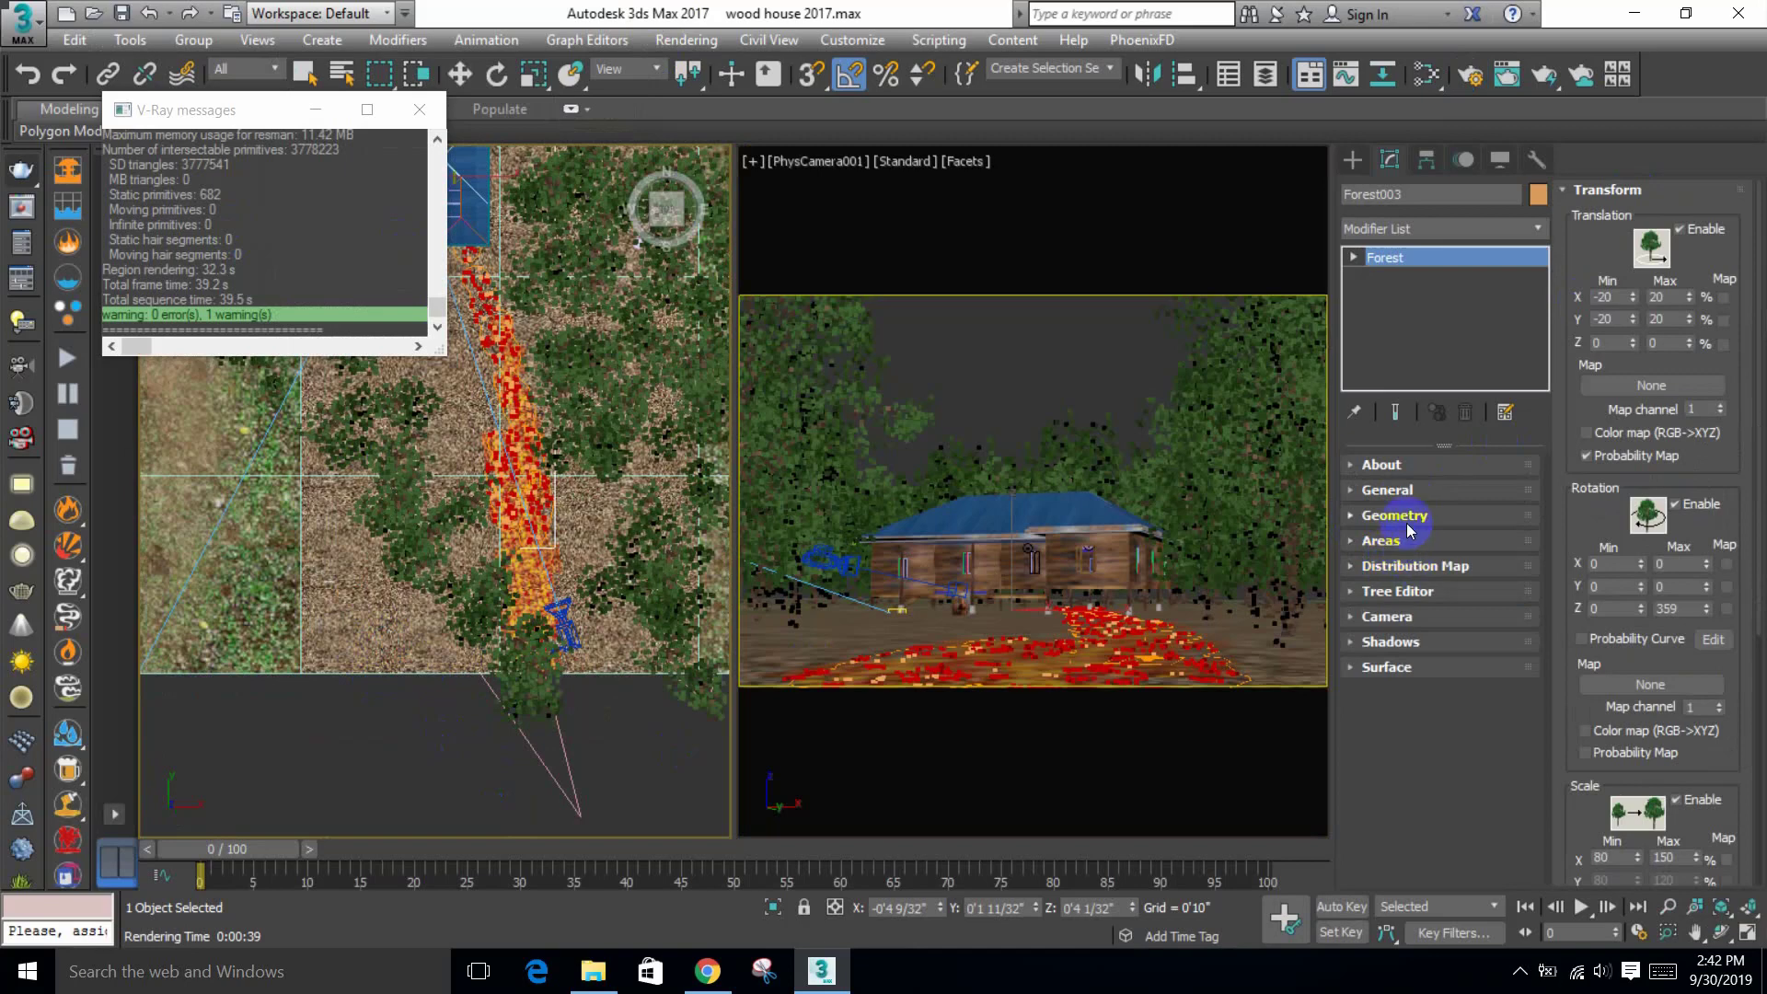
click(1407, 523)
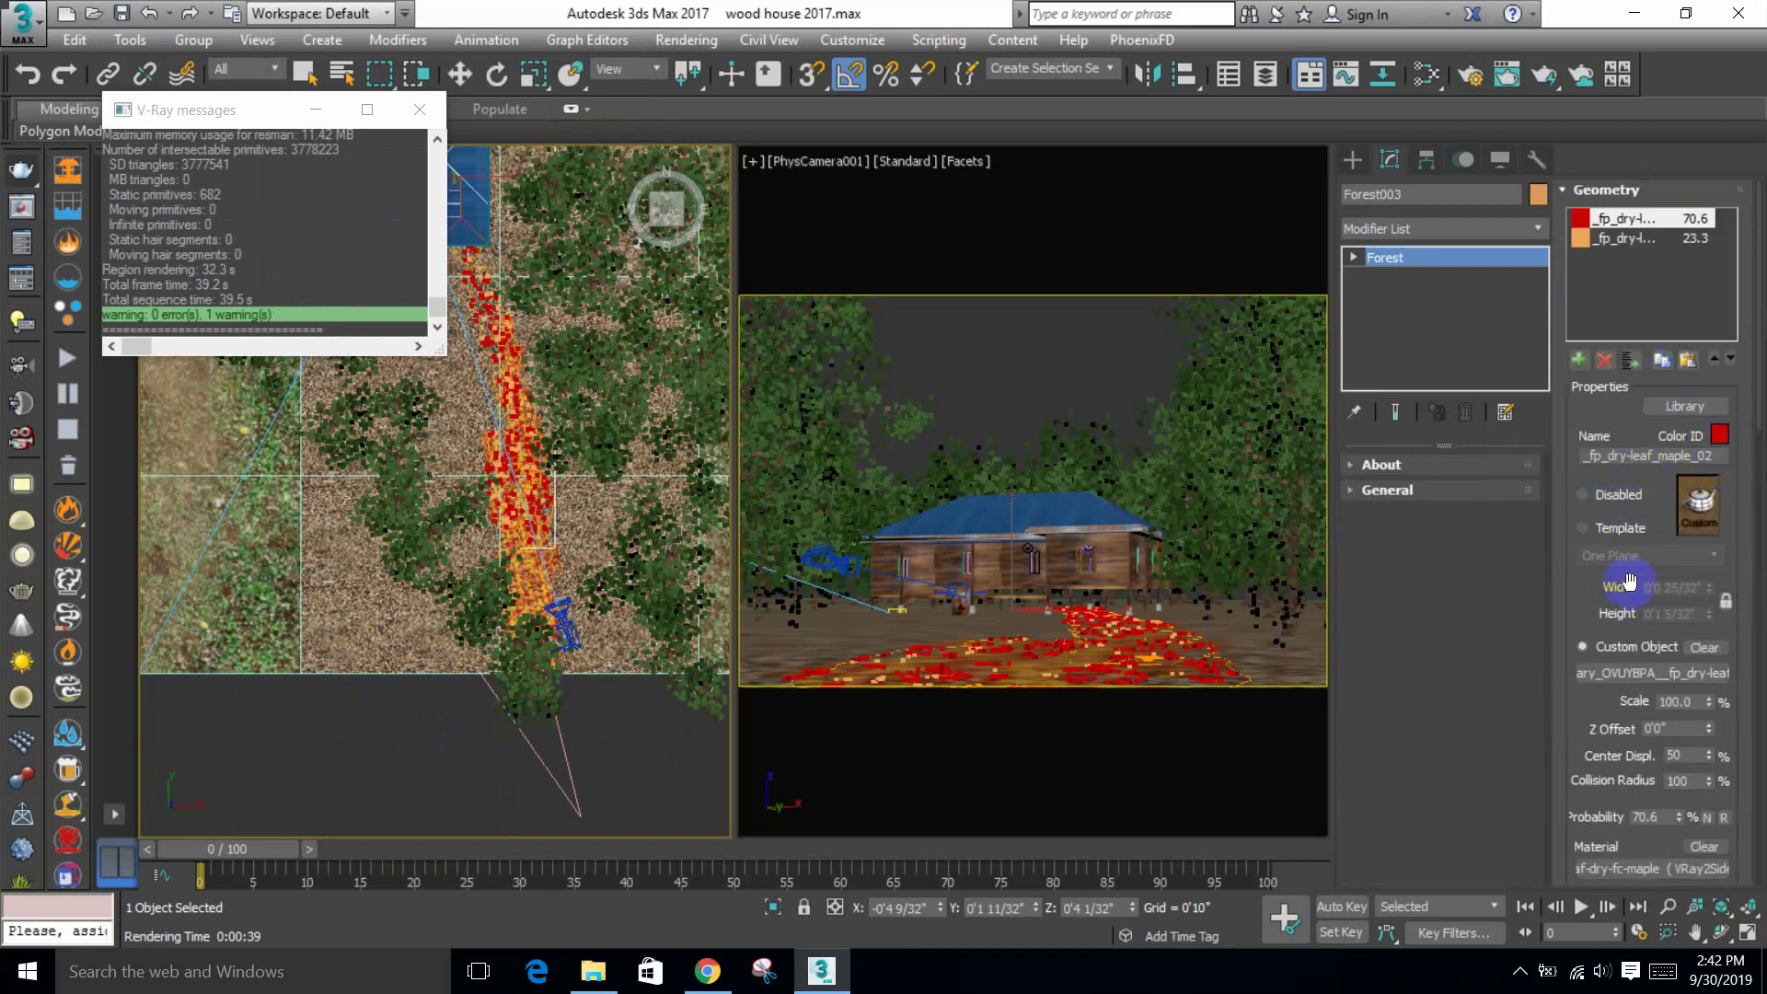
click(1654, 189)
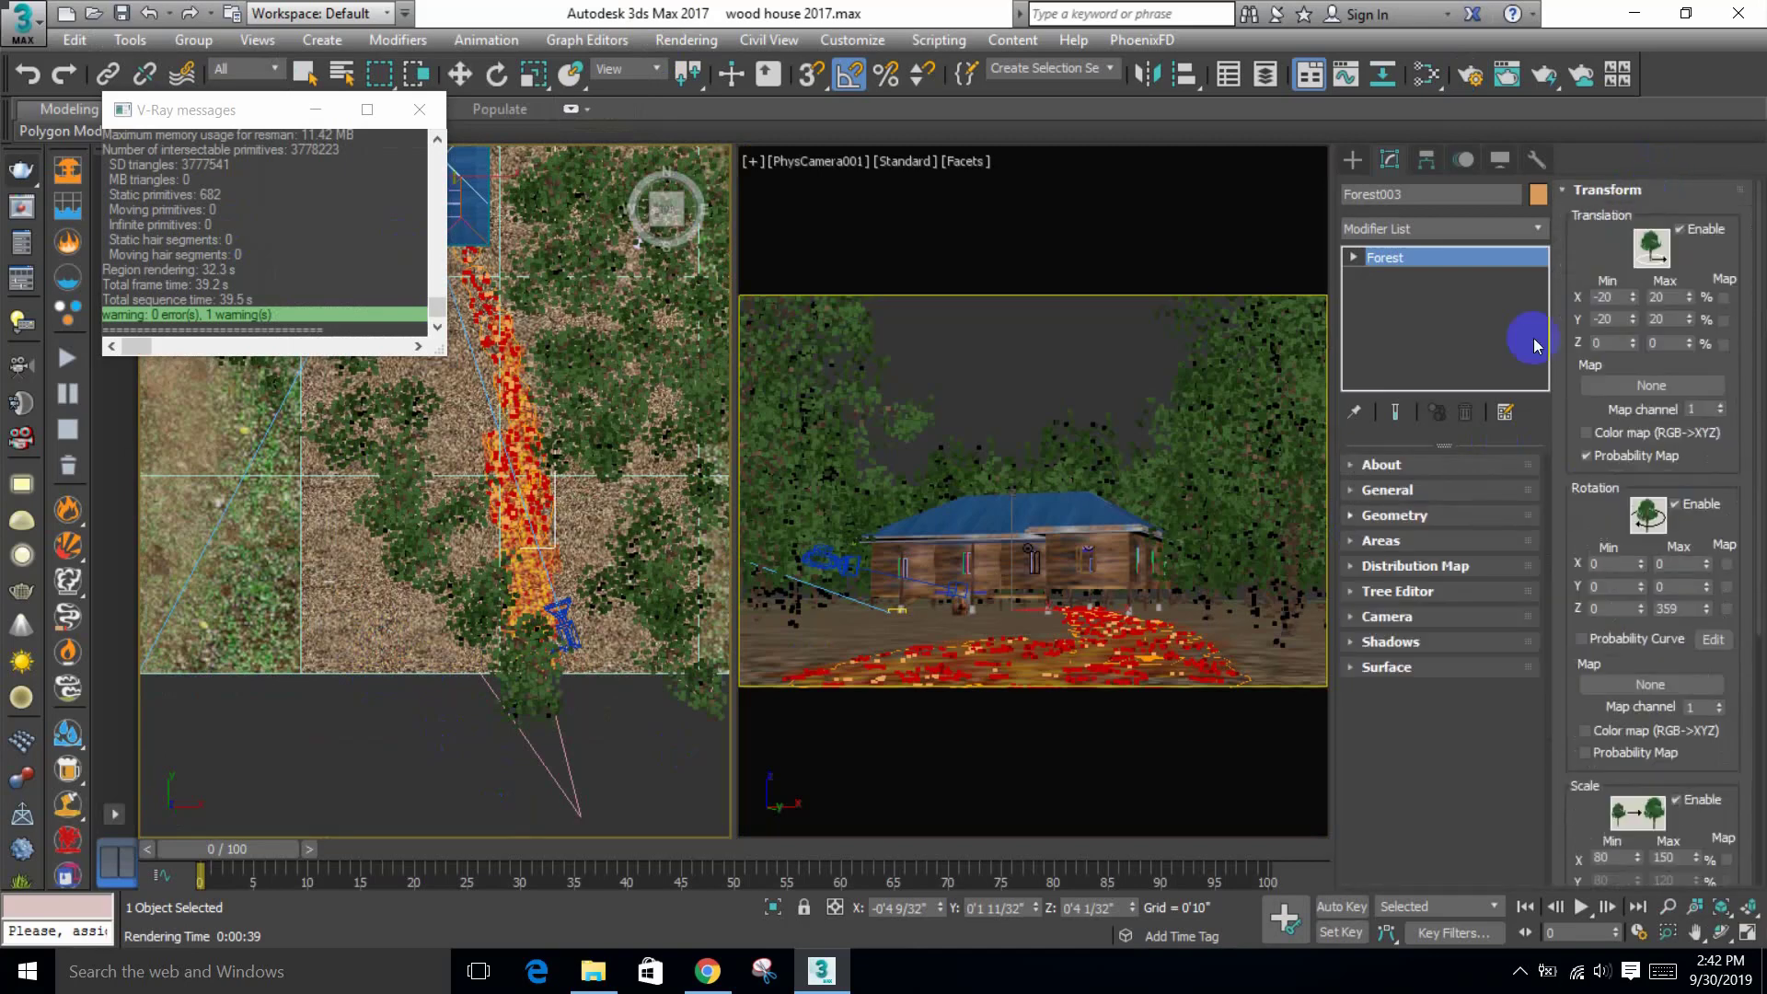
click(1404, 548)
click(1607, 479)
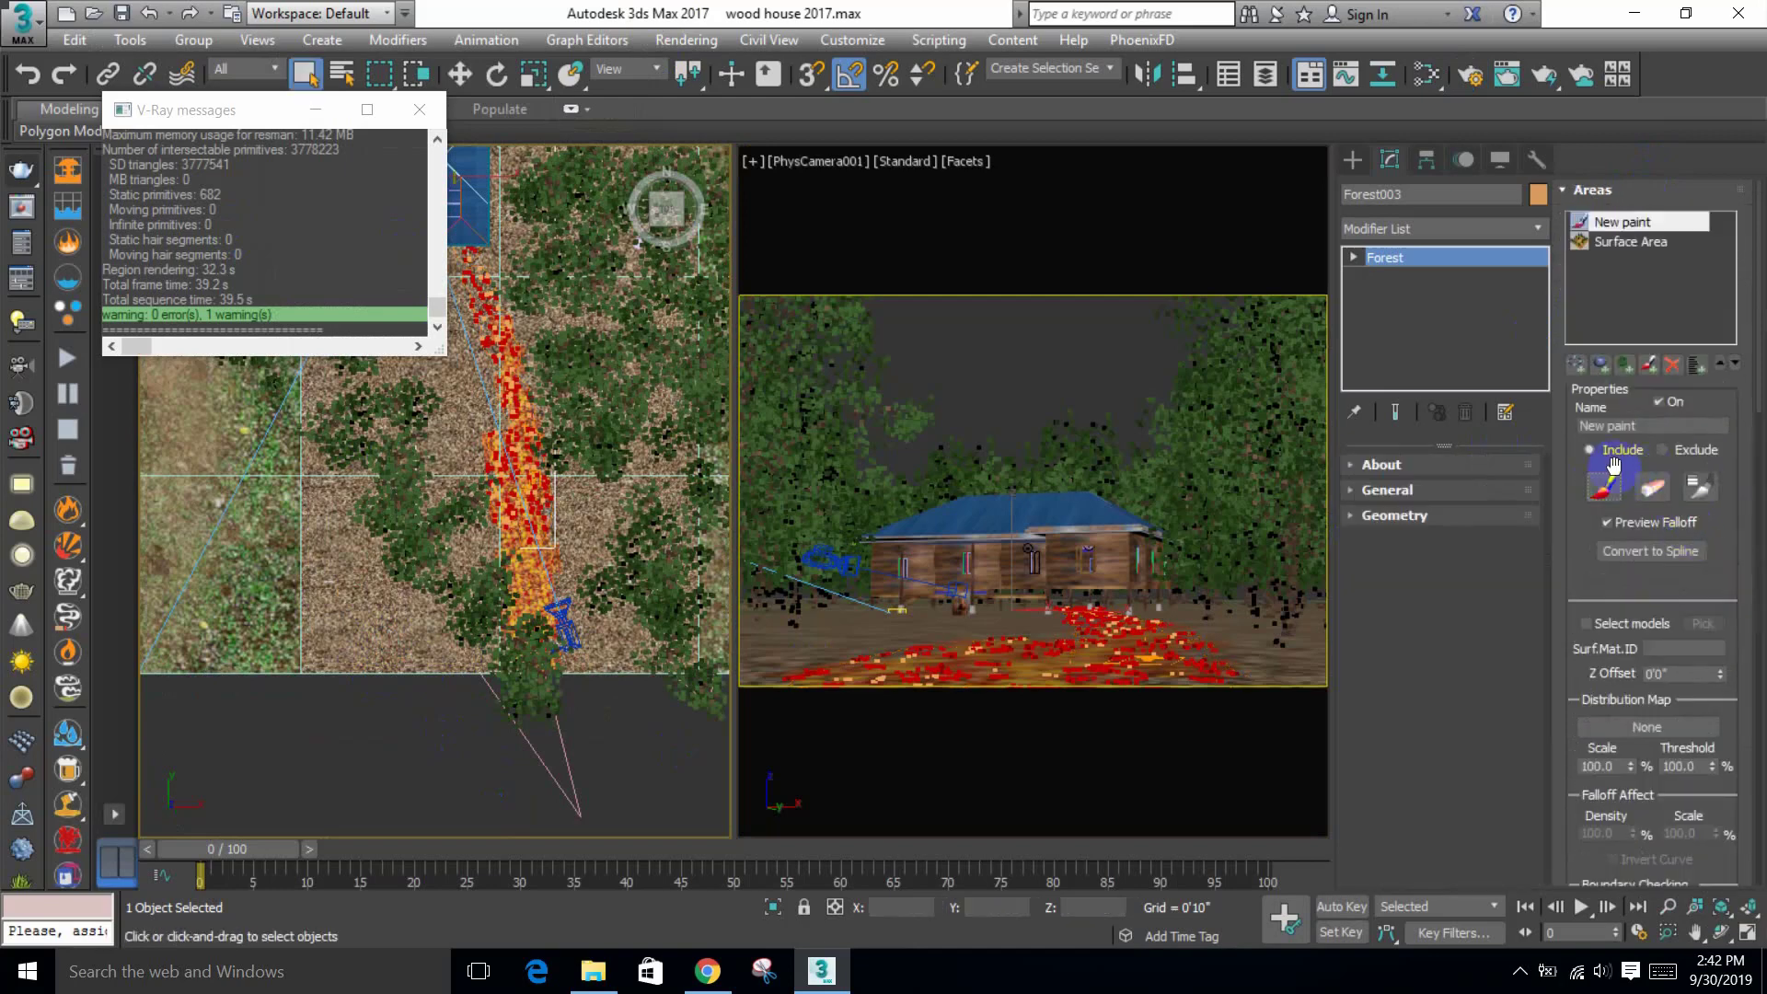
Step: Isolate the ground and start a new Forest Pro scatter using the Meadows preset Common Bent Windswept (Detail)
click(392, 674)
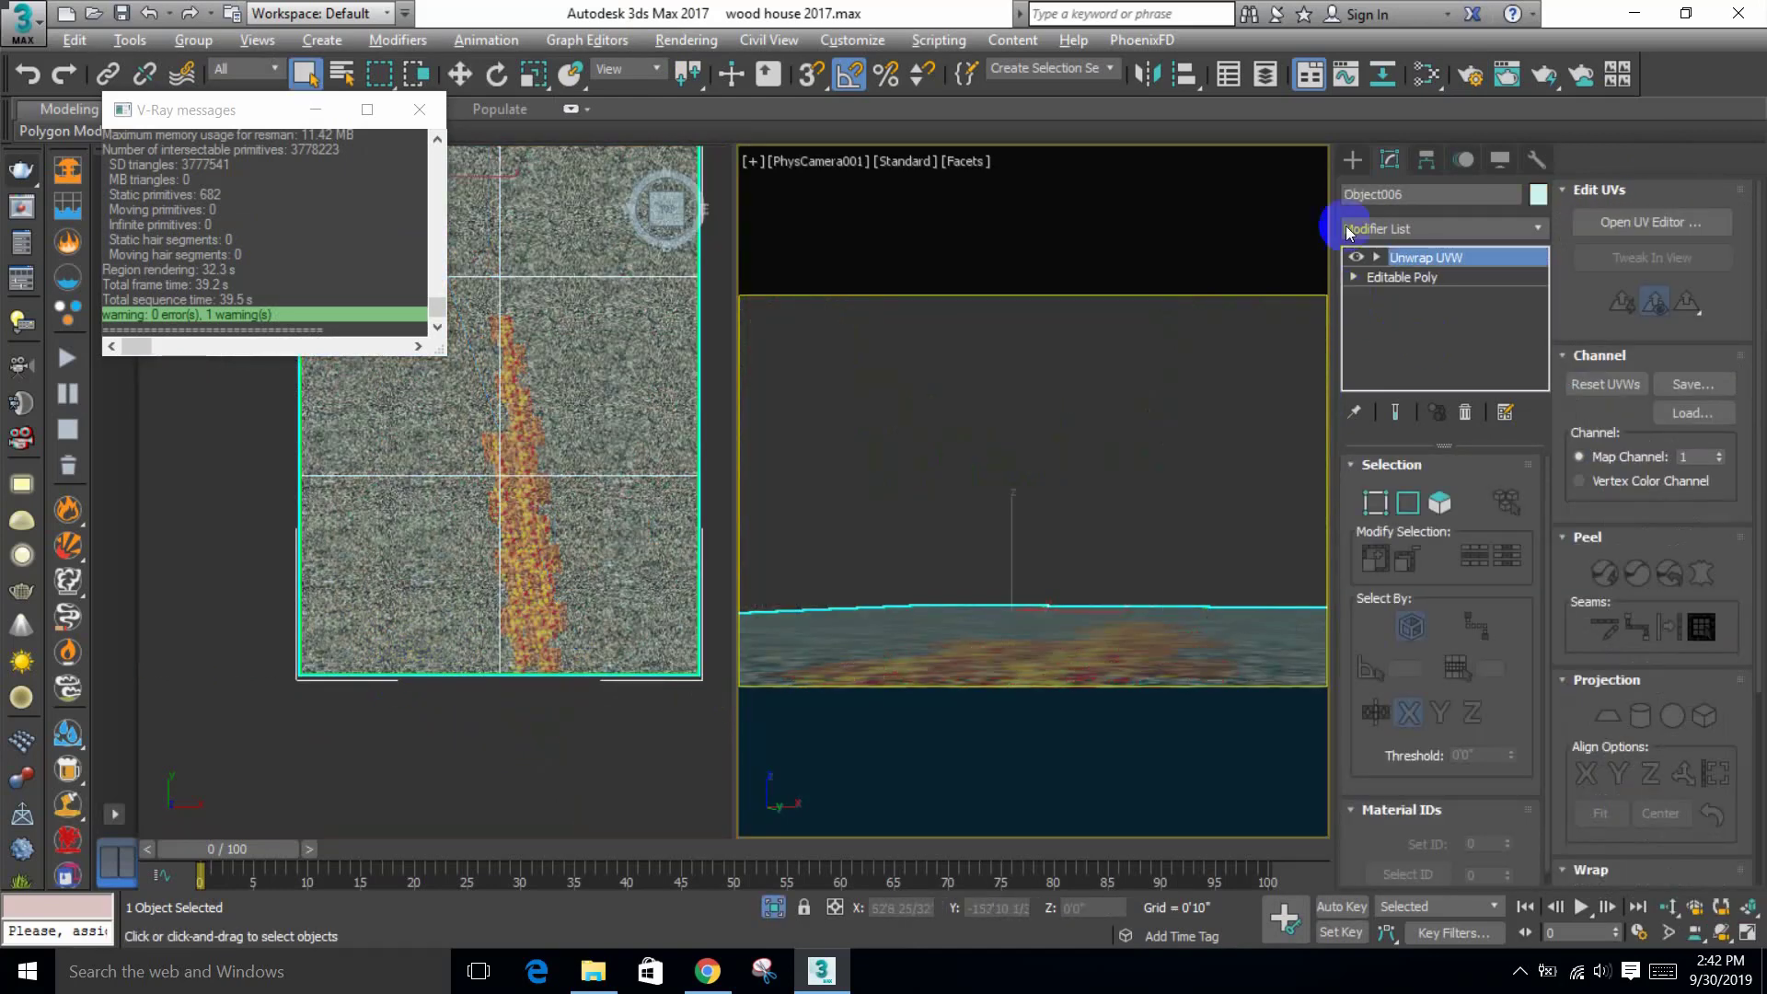
click(1354, 162)
click(1394, 299)
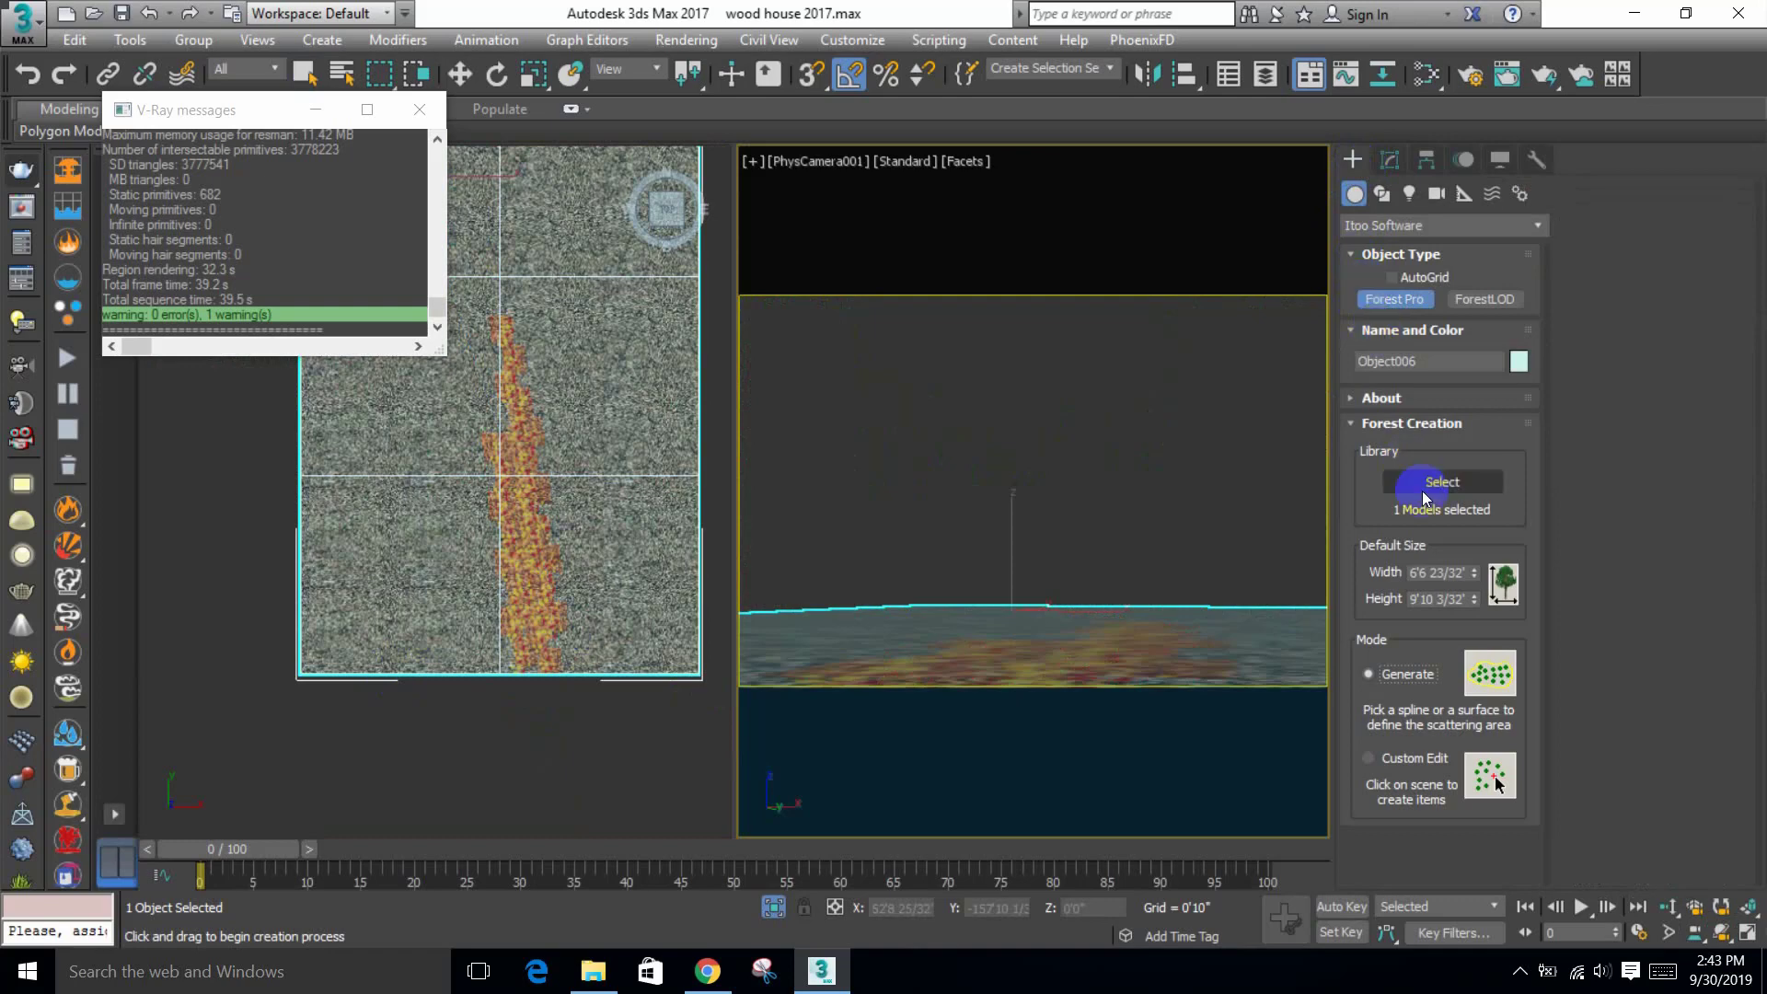
click(1422, 482)
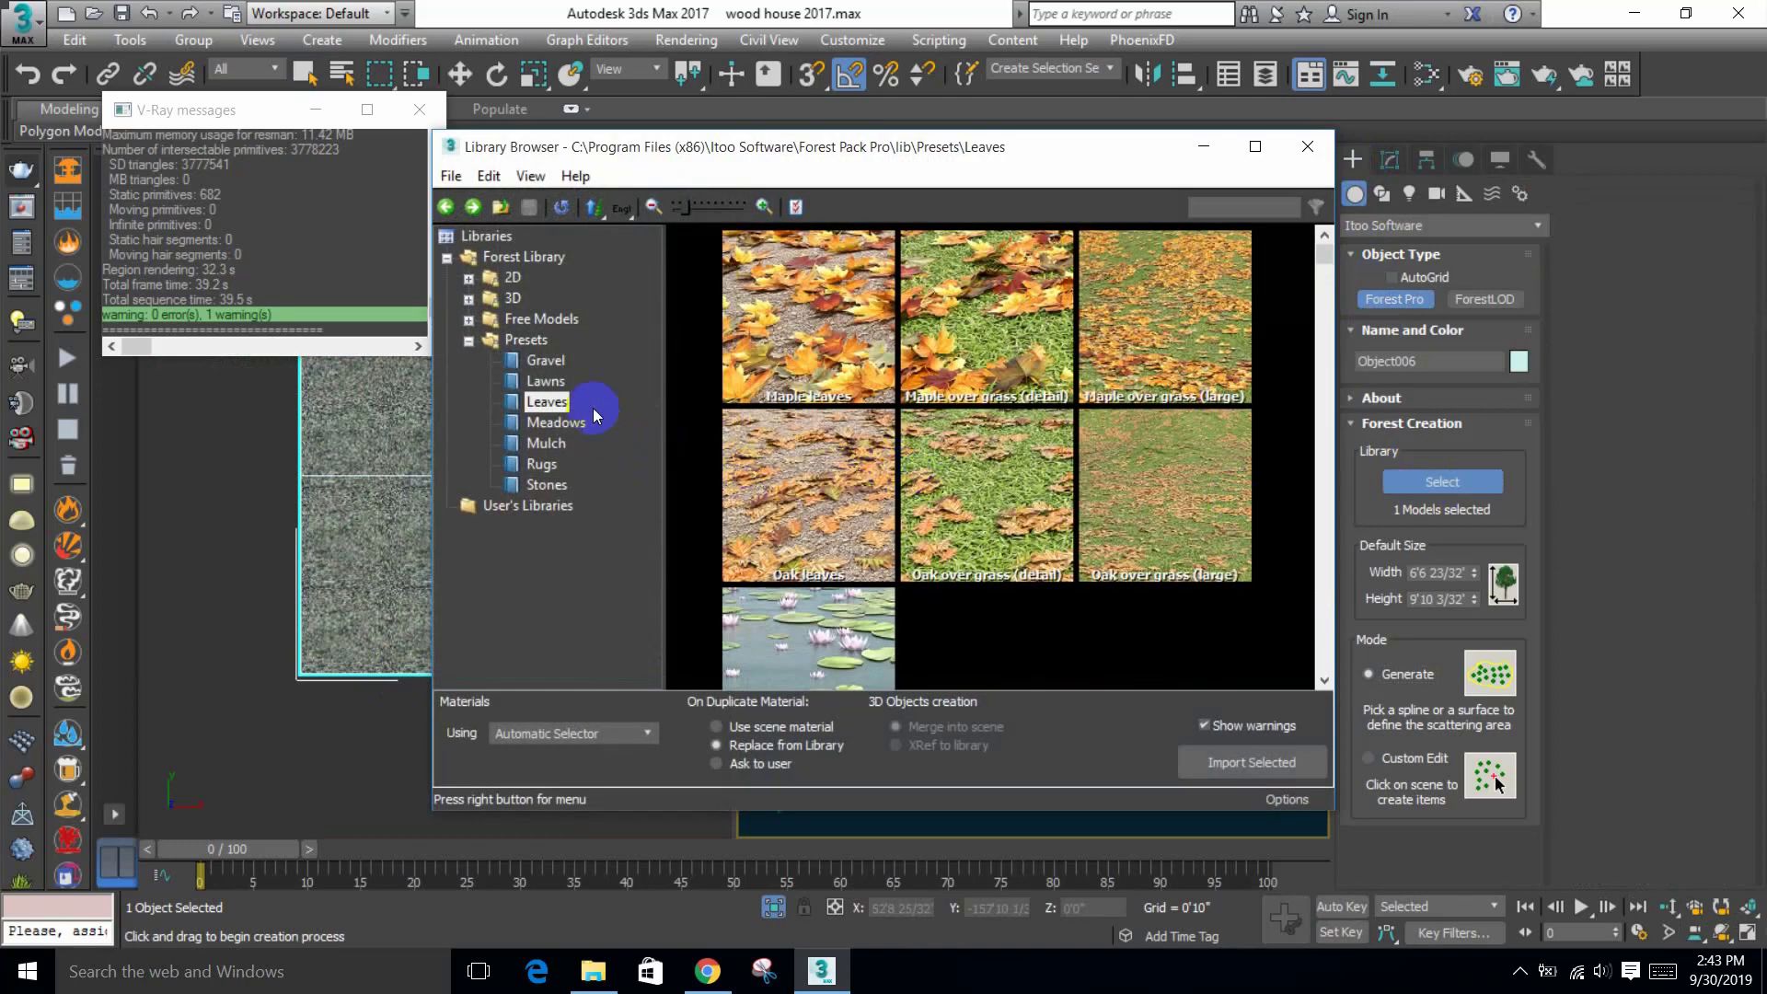
double_click(526, 339)
click(1017, 312)
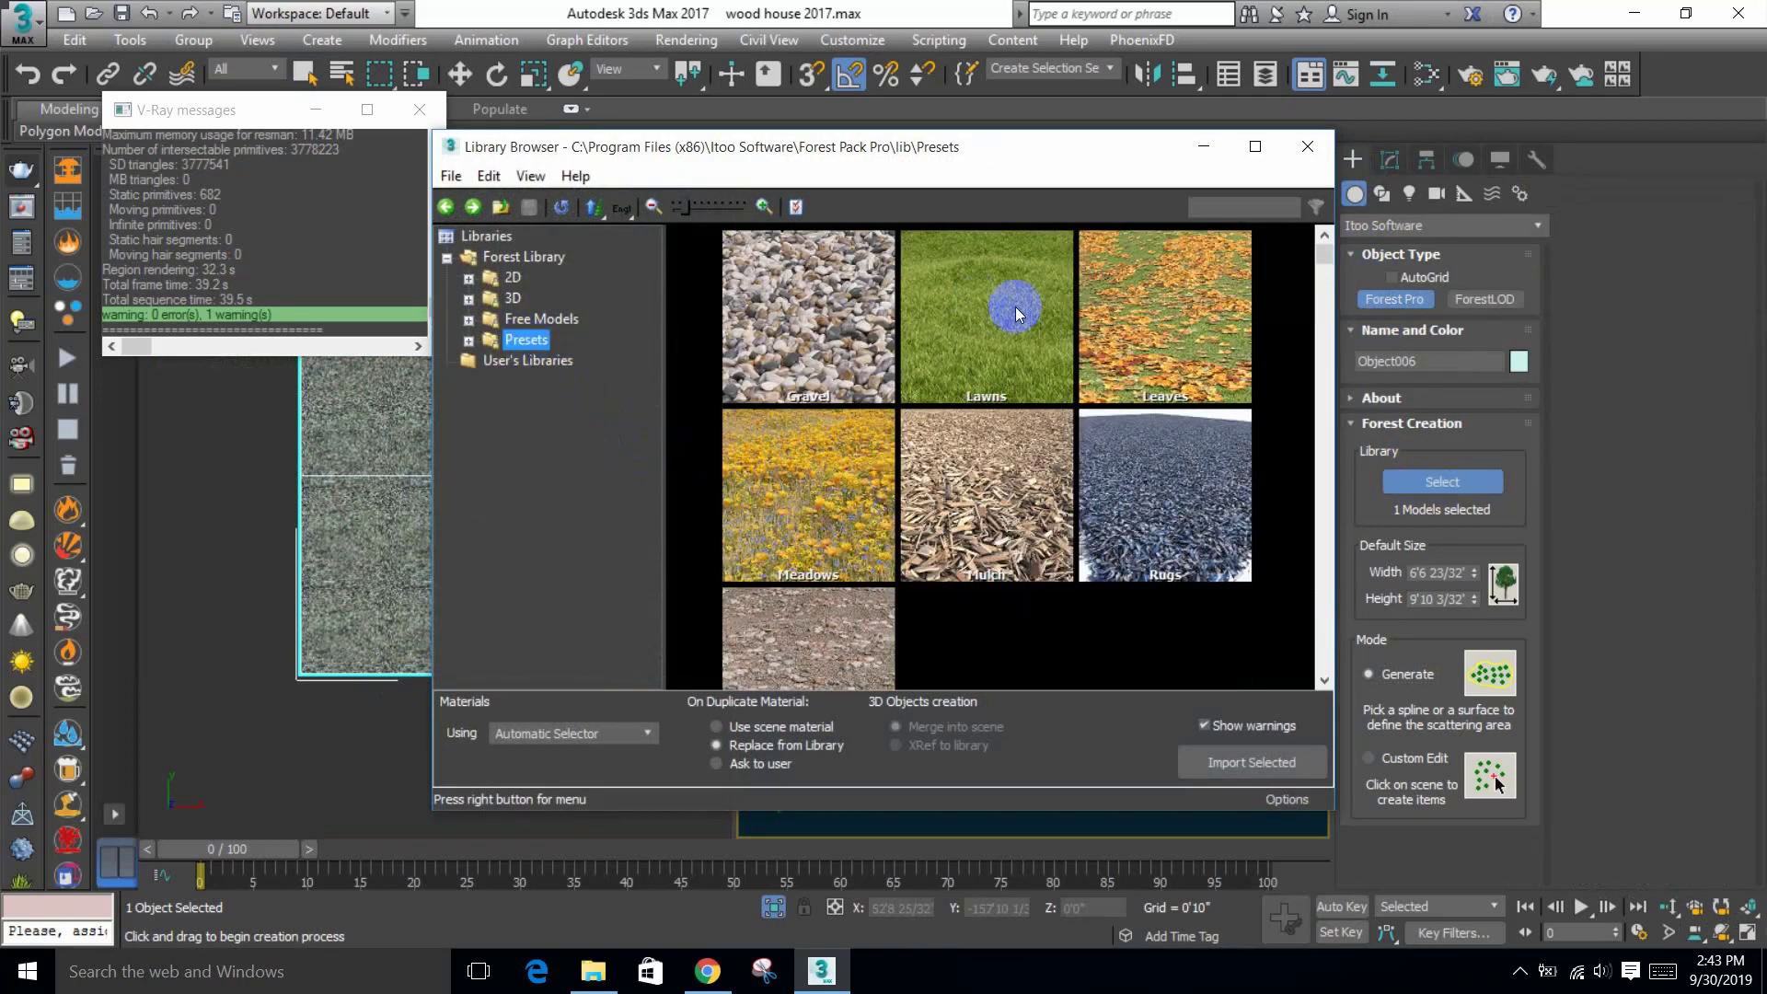
scroll(891, 540, down, 1)
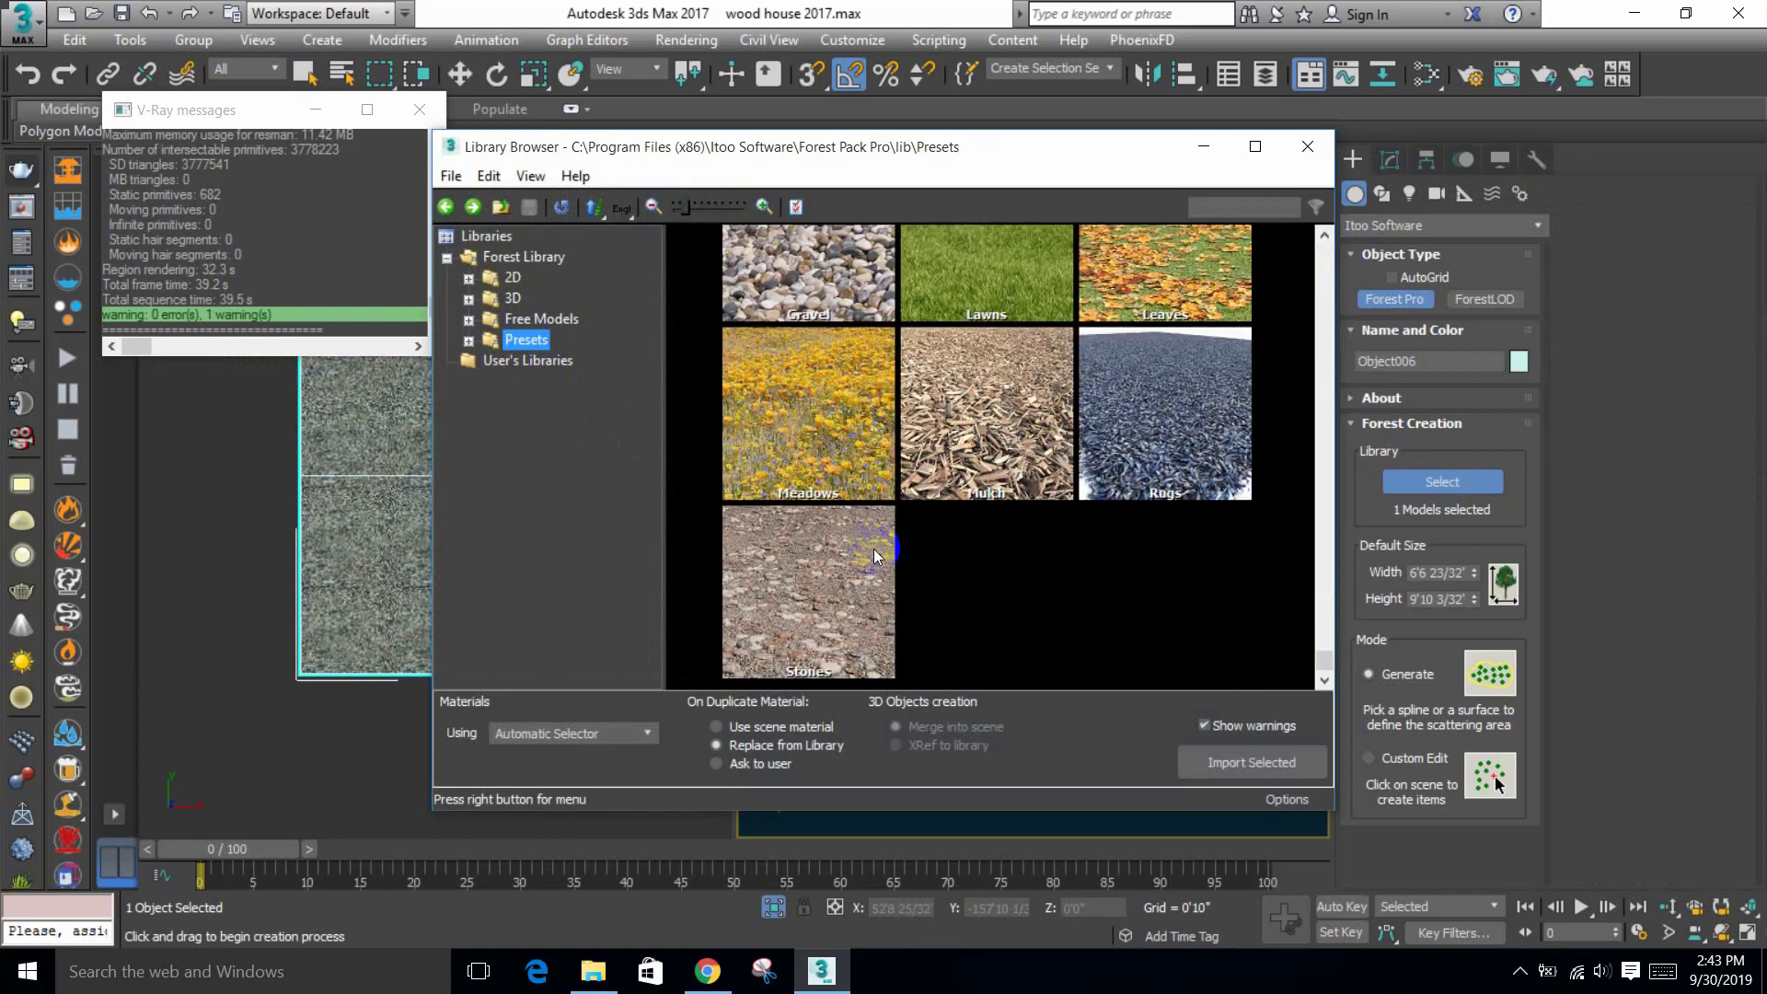
click(840, 449)
double_click(840, 449)
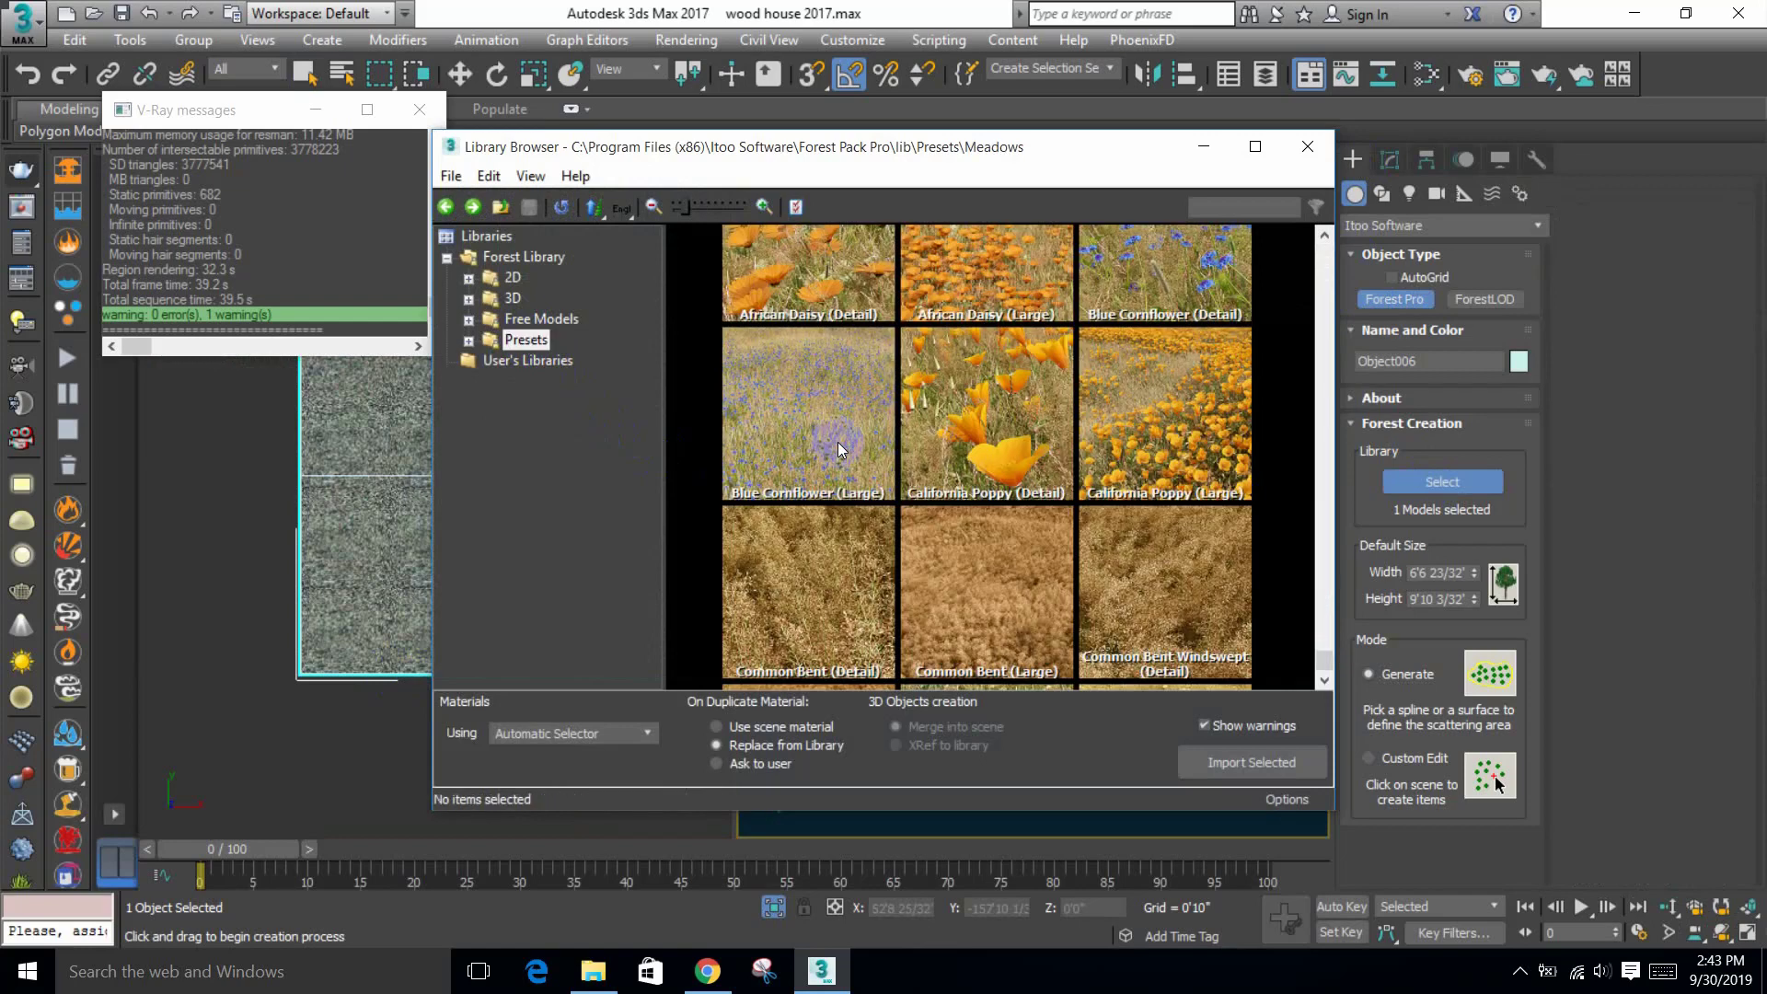
double_click(1168, 604)
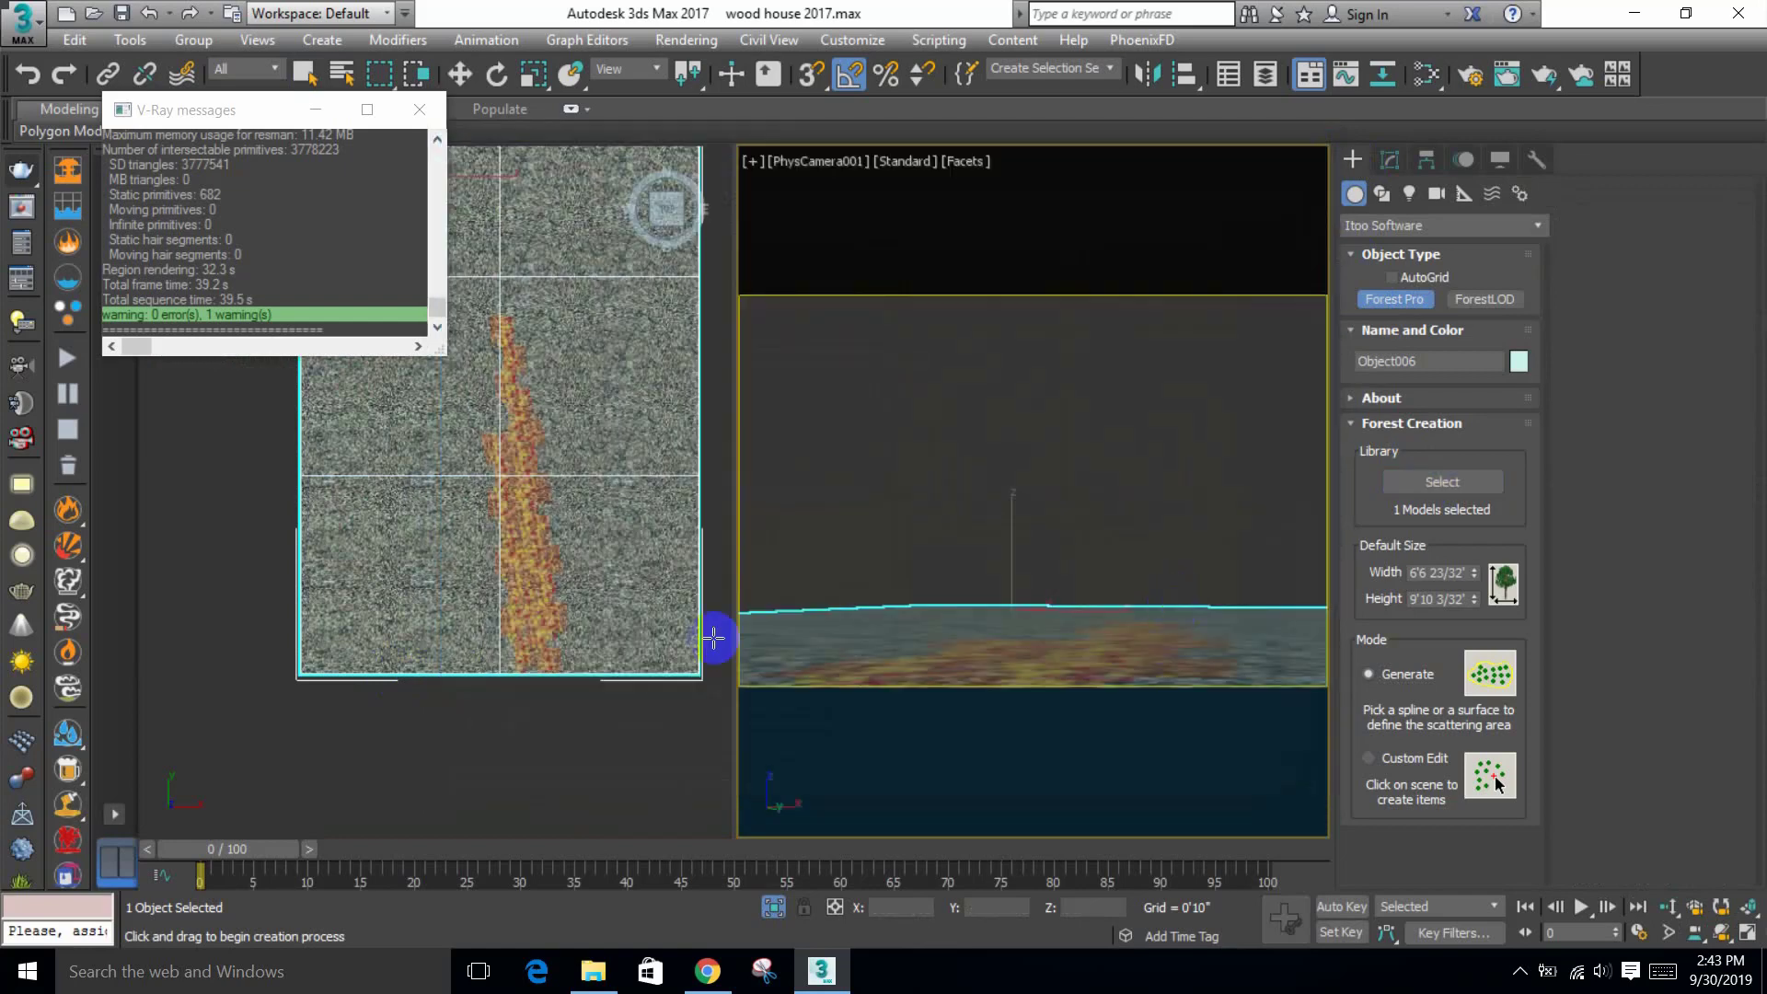
Step: Scatter the meadow preset on the ground surface, rescaling its XRef objects to the system unit scale, and exit isolation
click(432, 596)
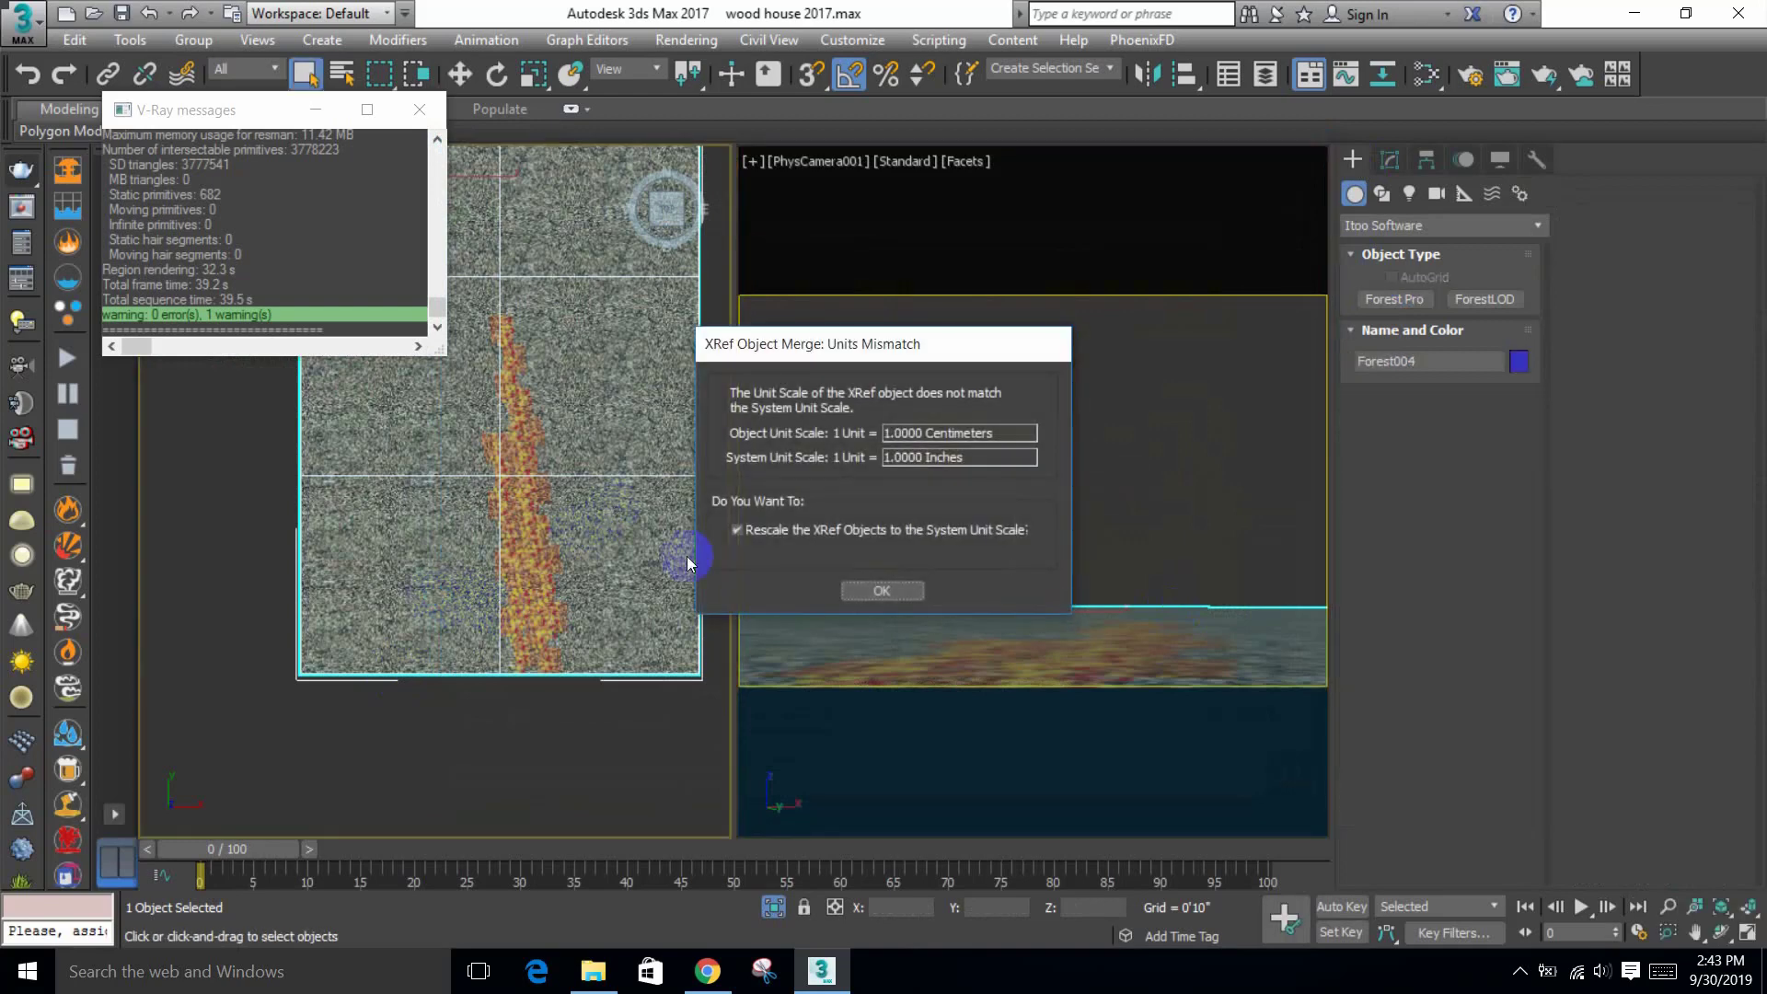
click(874, 594)
click(882, 591)
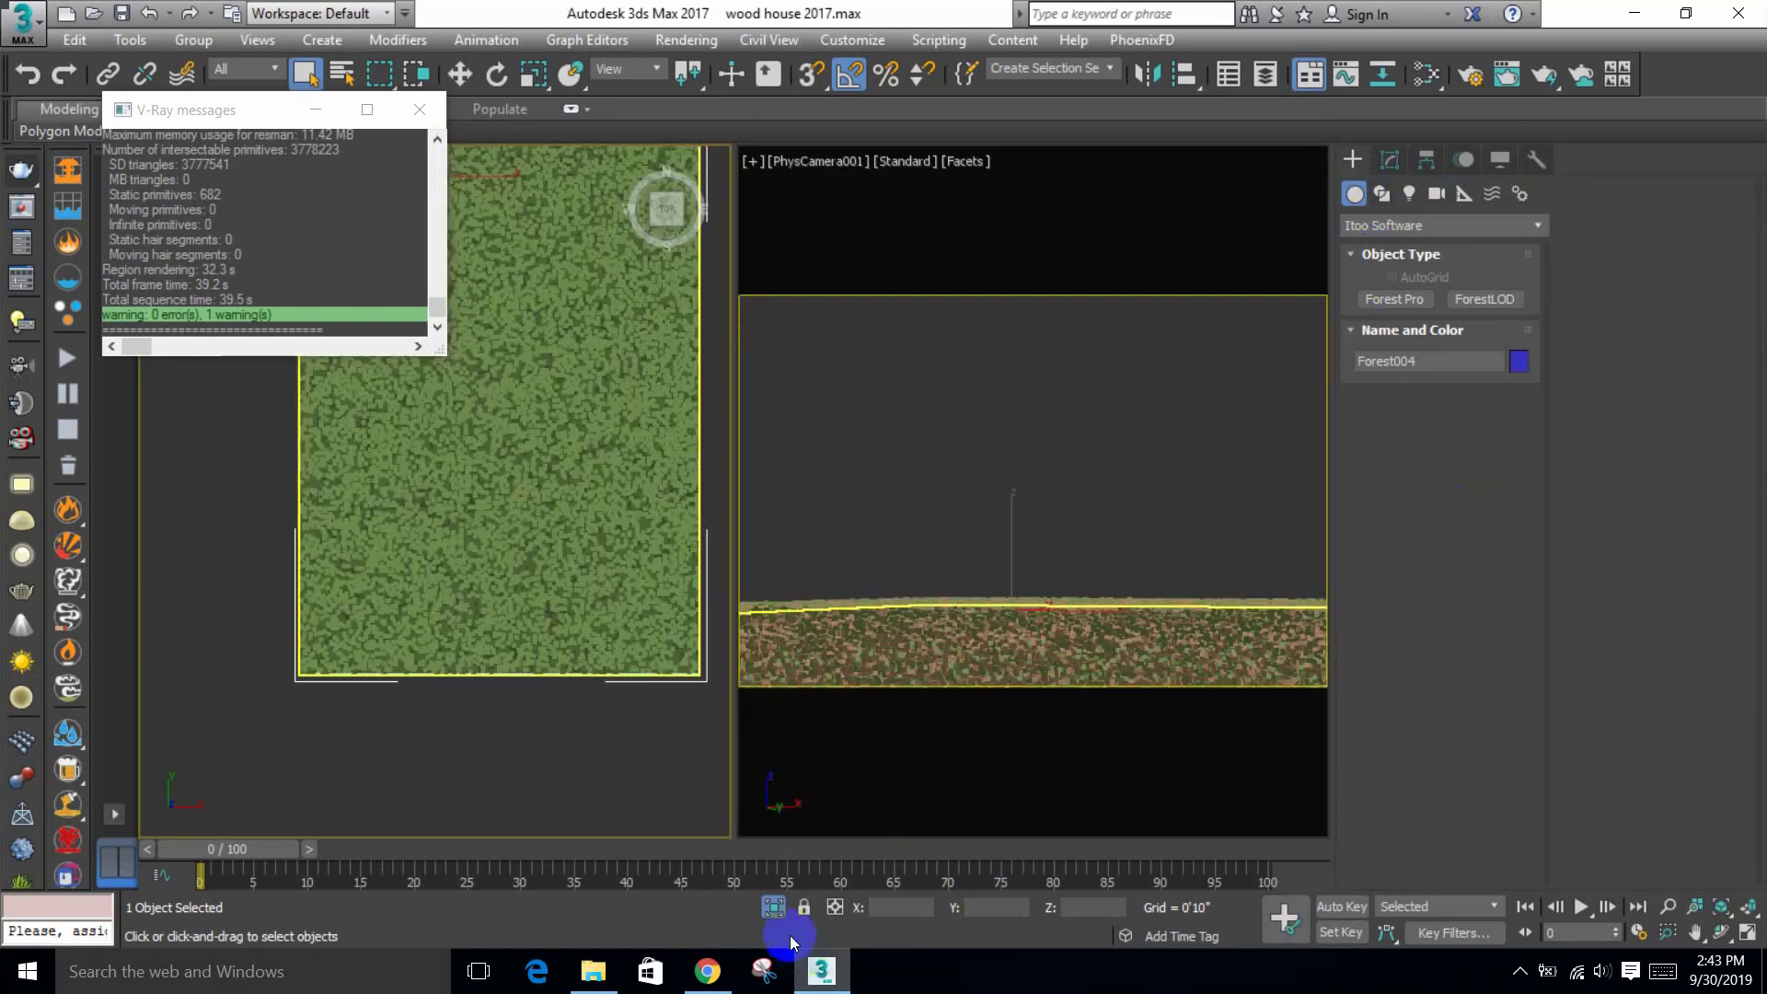
click(773, 907)
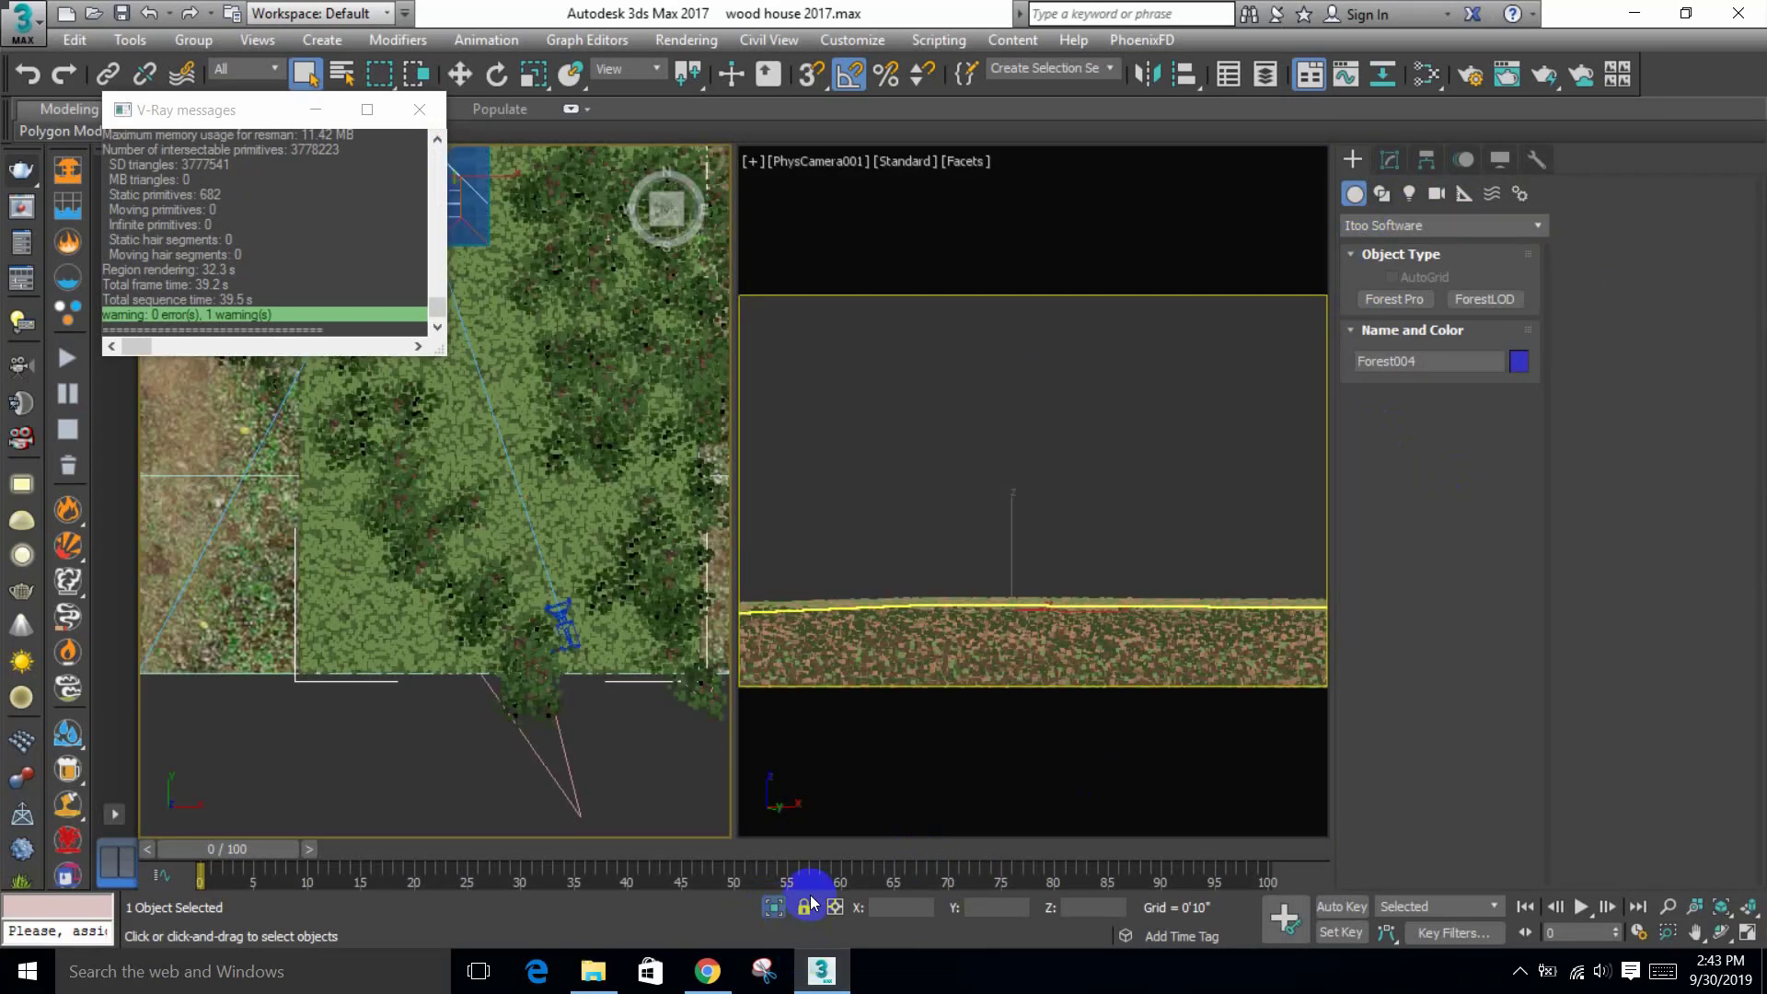
Step: Turn off the meadow scatter's Surface Area and add a paint area to it
click(1390, 159)
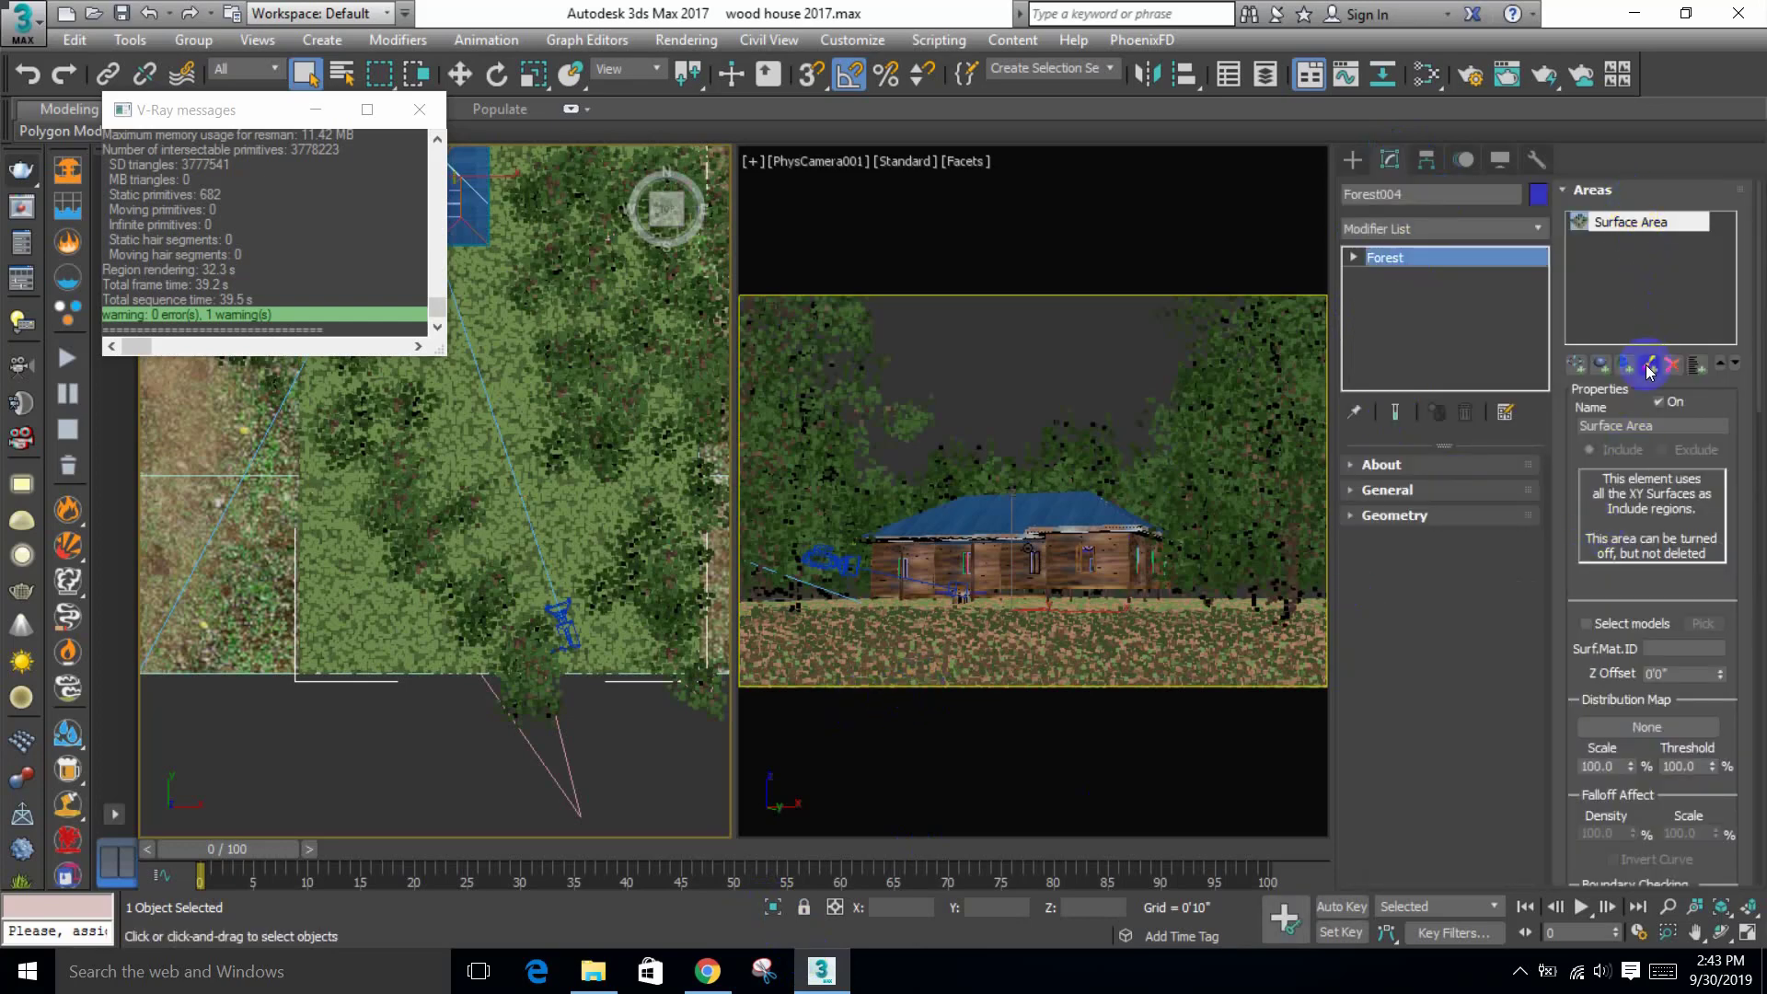
click(1670, 402)
click(1652, 365)
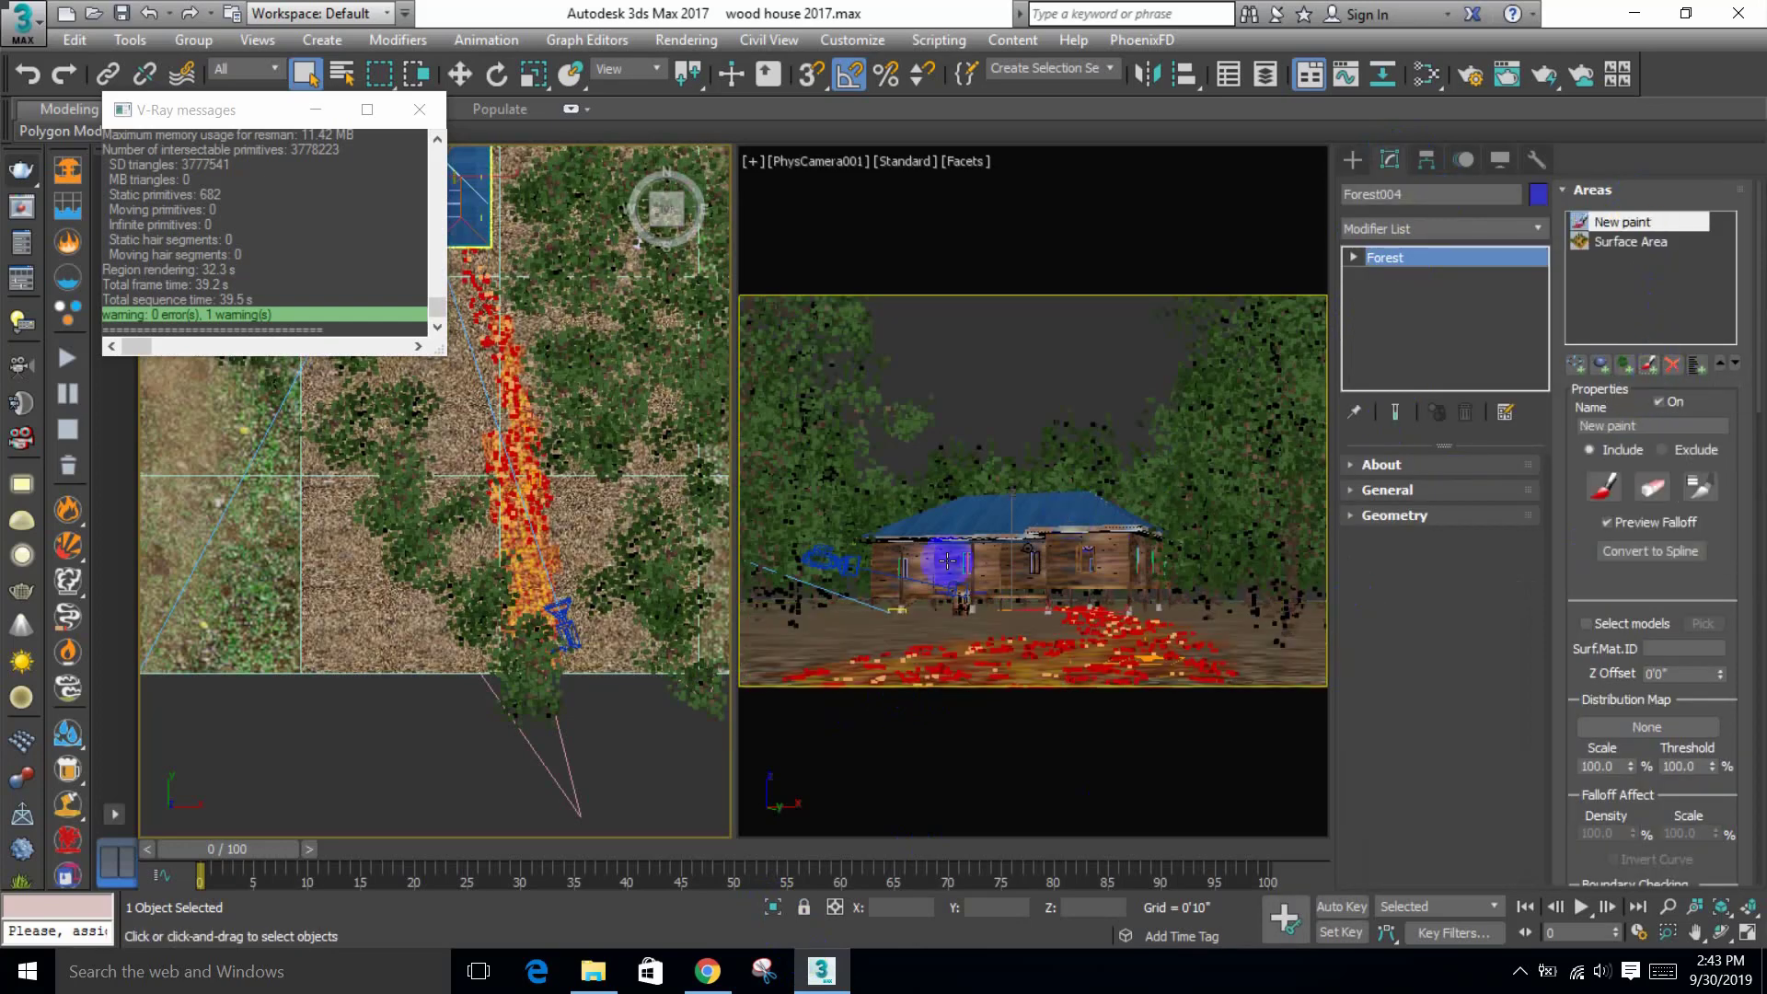
Step: Set the paint brush's maximum size to 11'1 5/32" and paint grass across the ground on both sides of the leaf path
click(1687, 504)
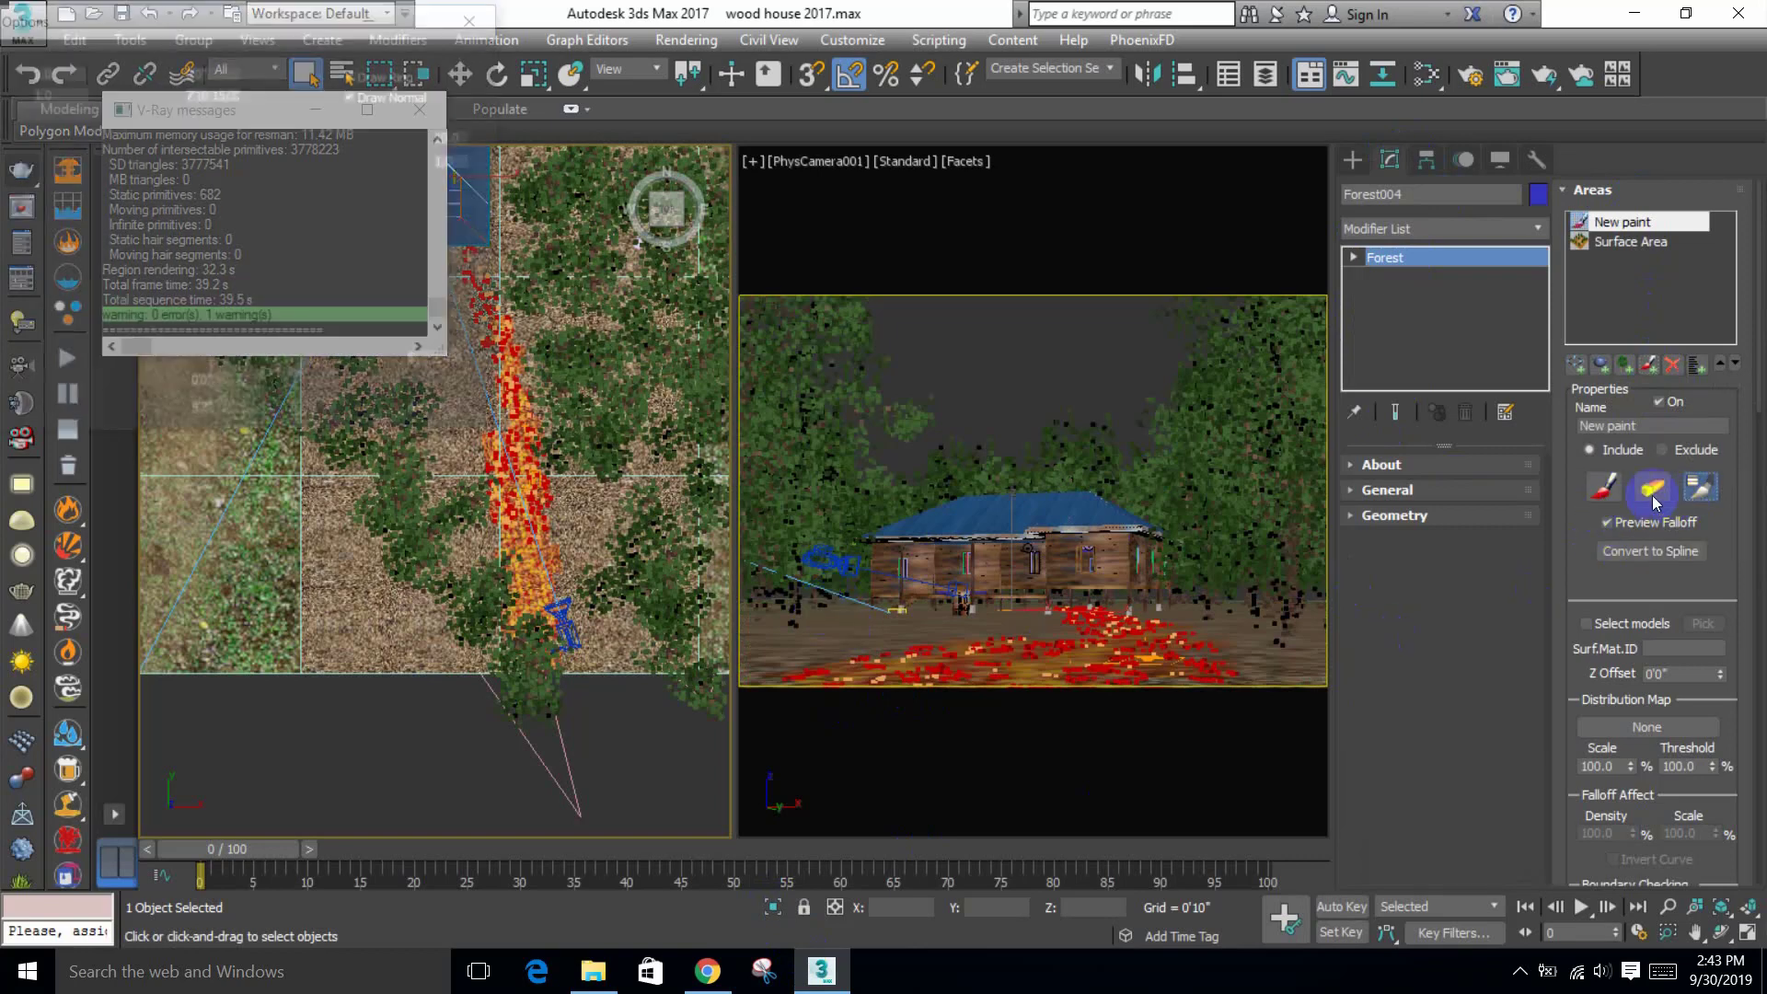
drag(253, 94, 416, 704)
click(1604, 485)
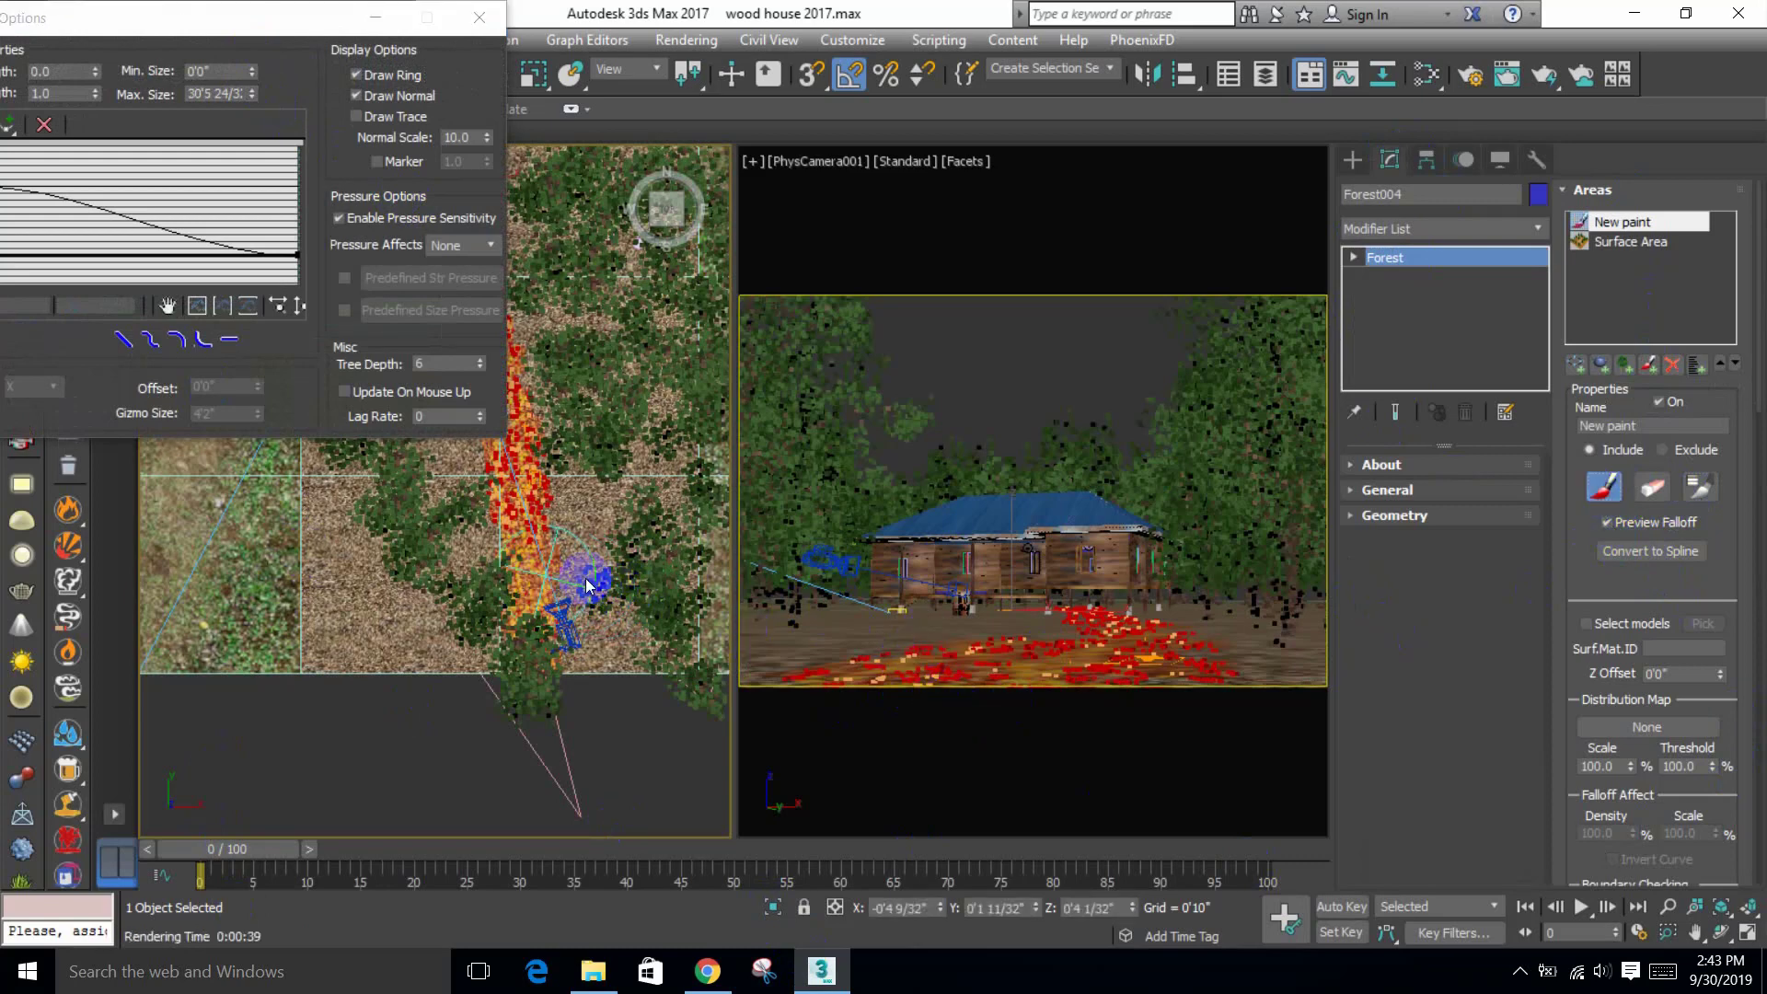
click(1037, 631)
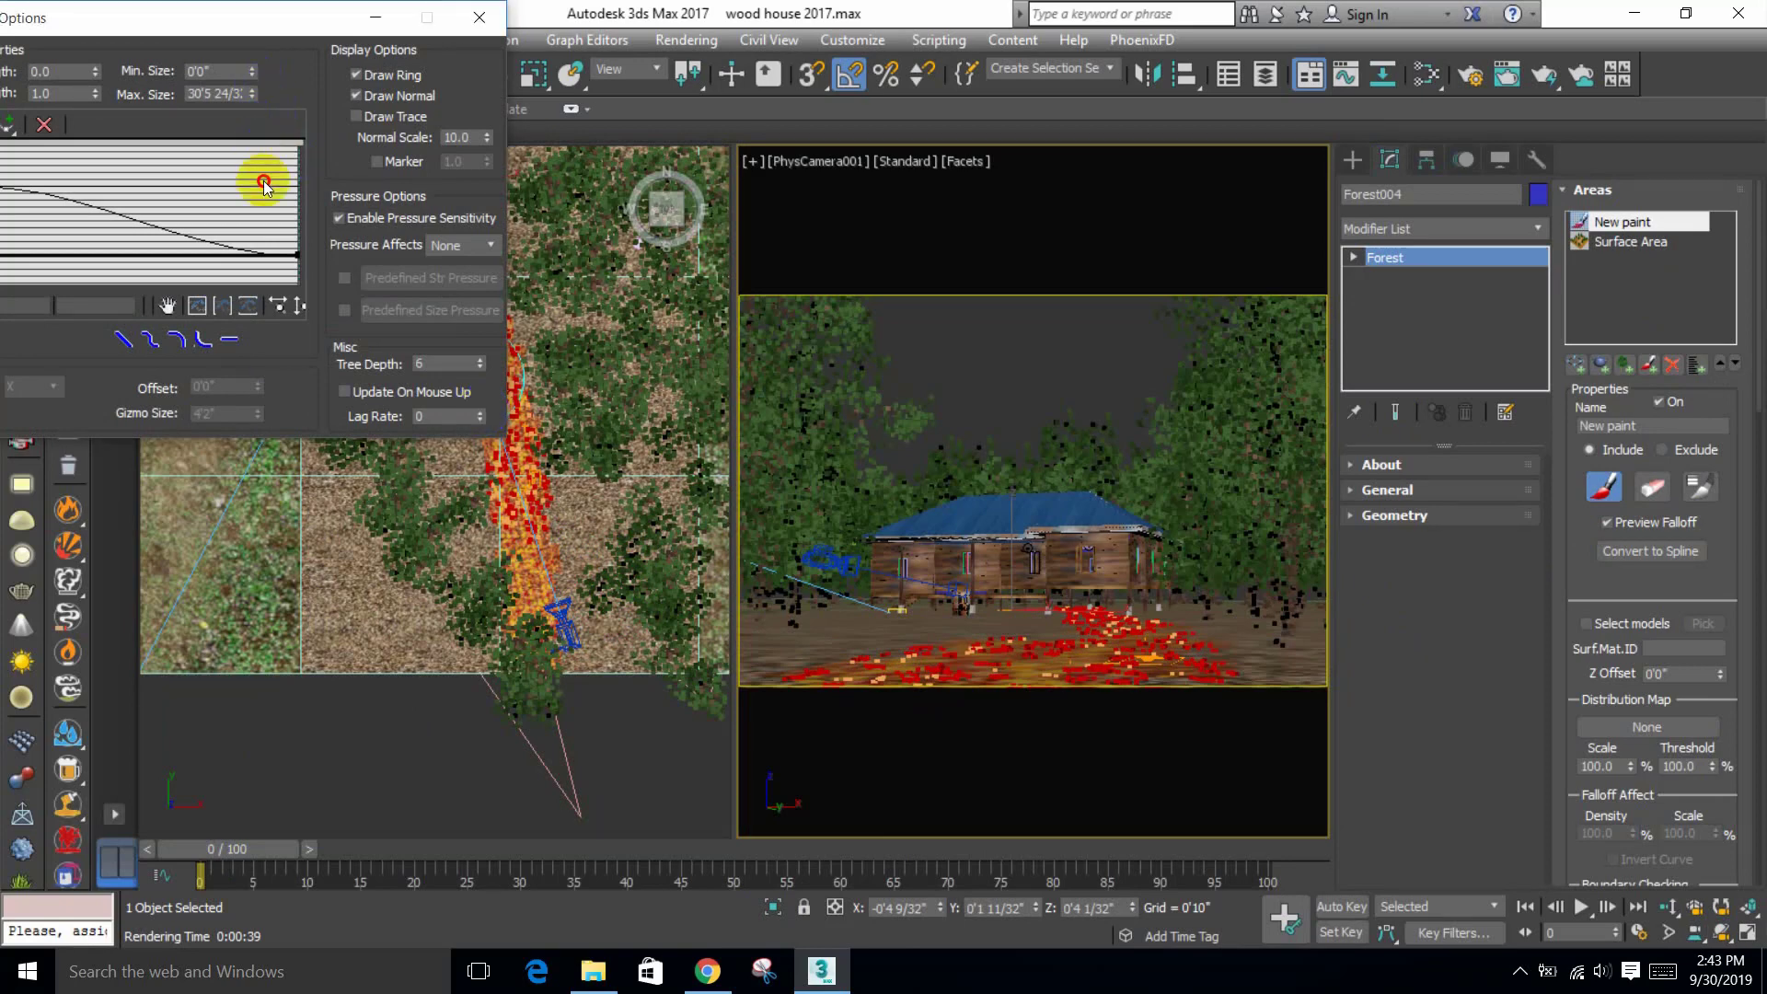
drag(252, 127, 271, 326)
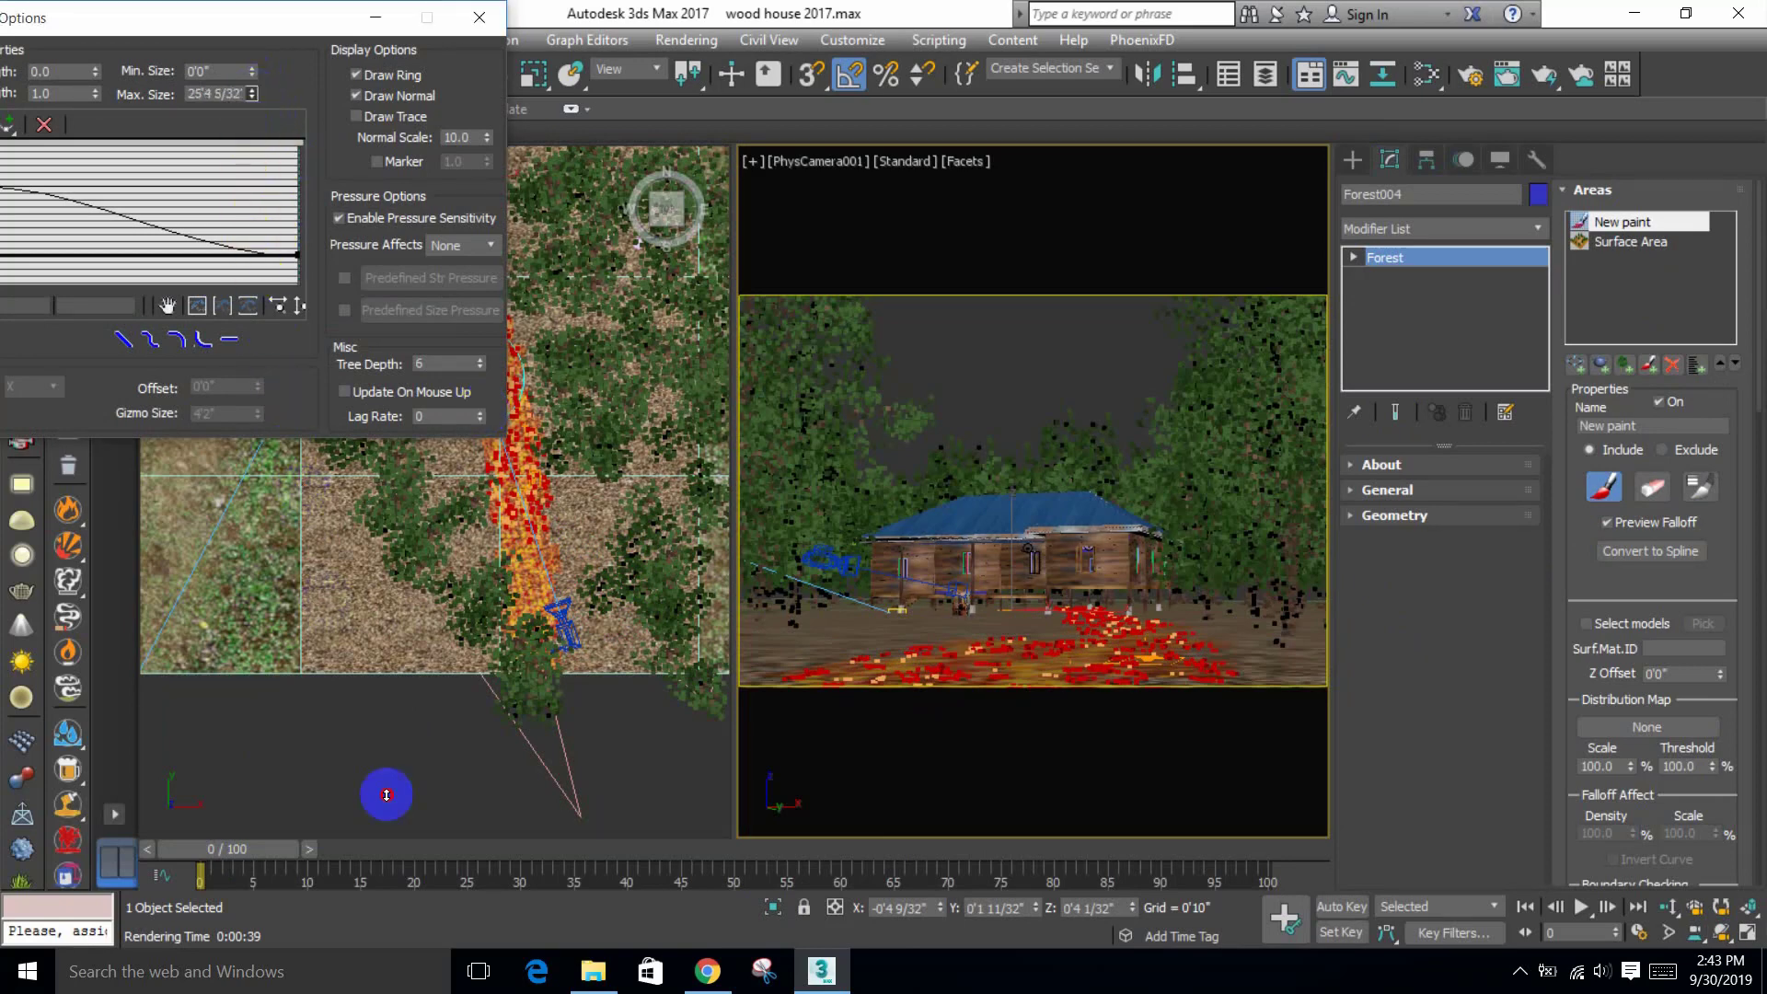
drag(387, 795, 844, 852)
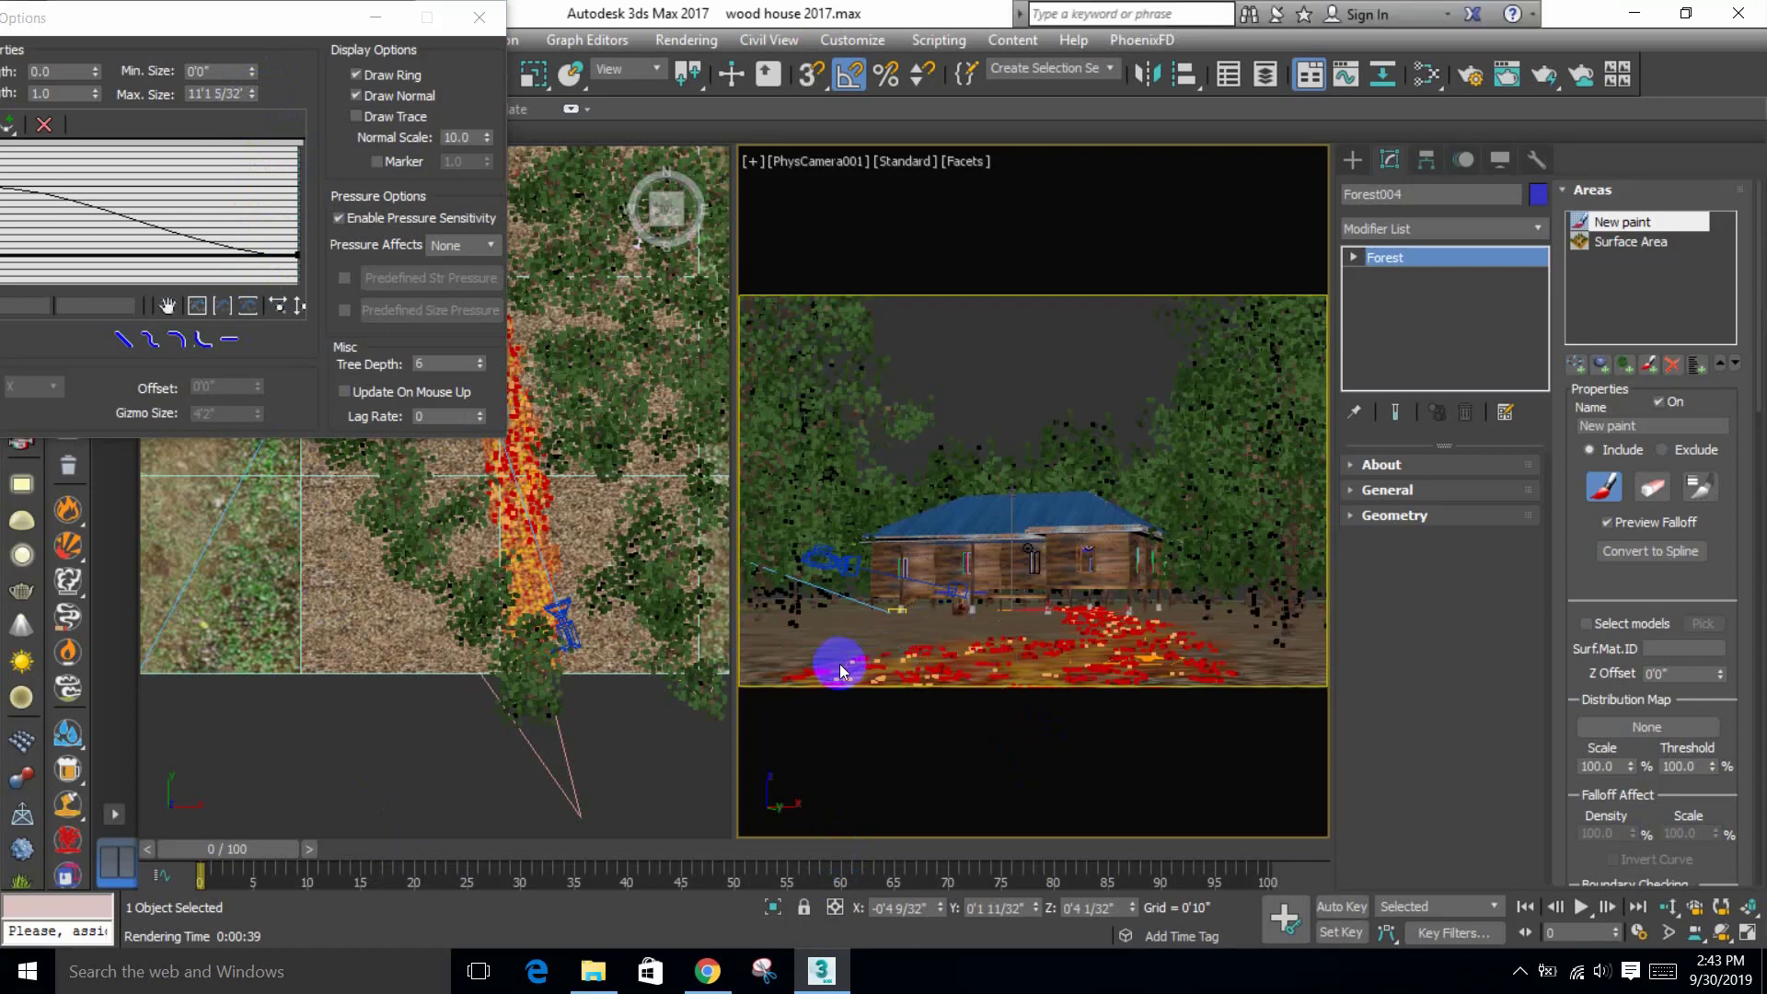
mouse_move(839, 662)
mouse_down()
mouse_move(903, 632)
mouse_move(1246, 654)
mouse_move(1202, 620)
mouse_move(1314, 667)
mouse_move(1325, 615)
mouse_move(1316, 702)
mouse_up()
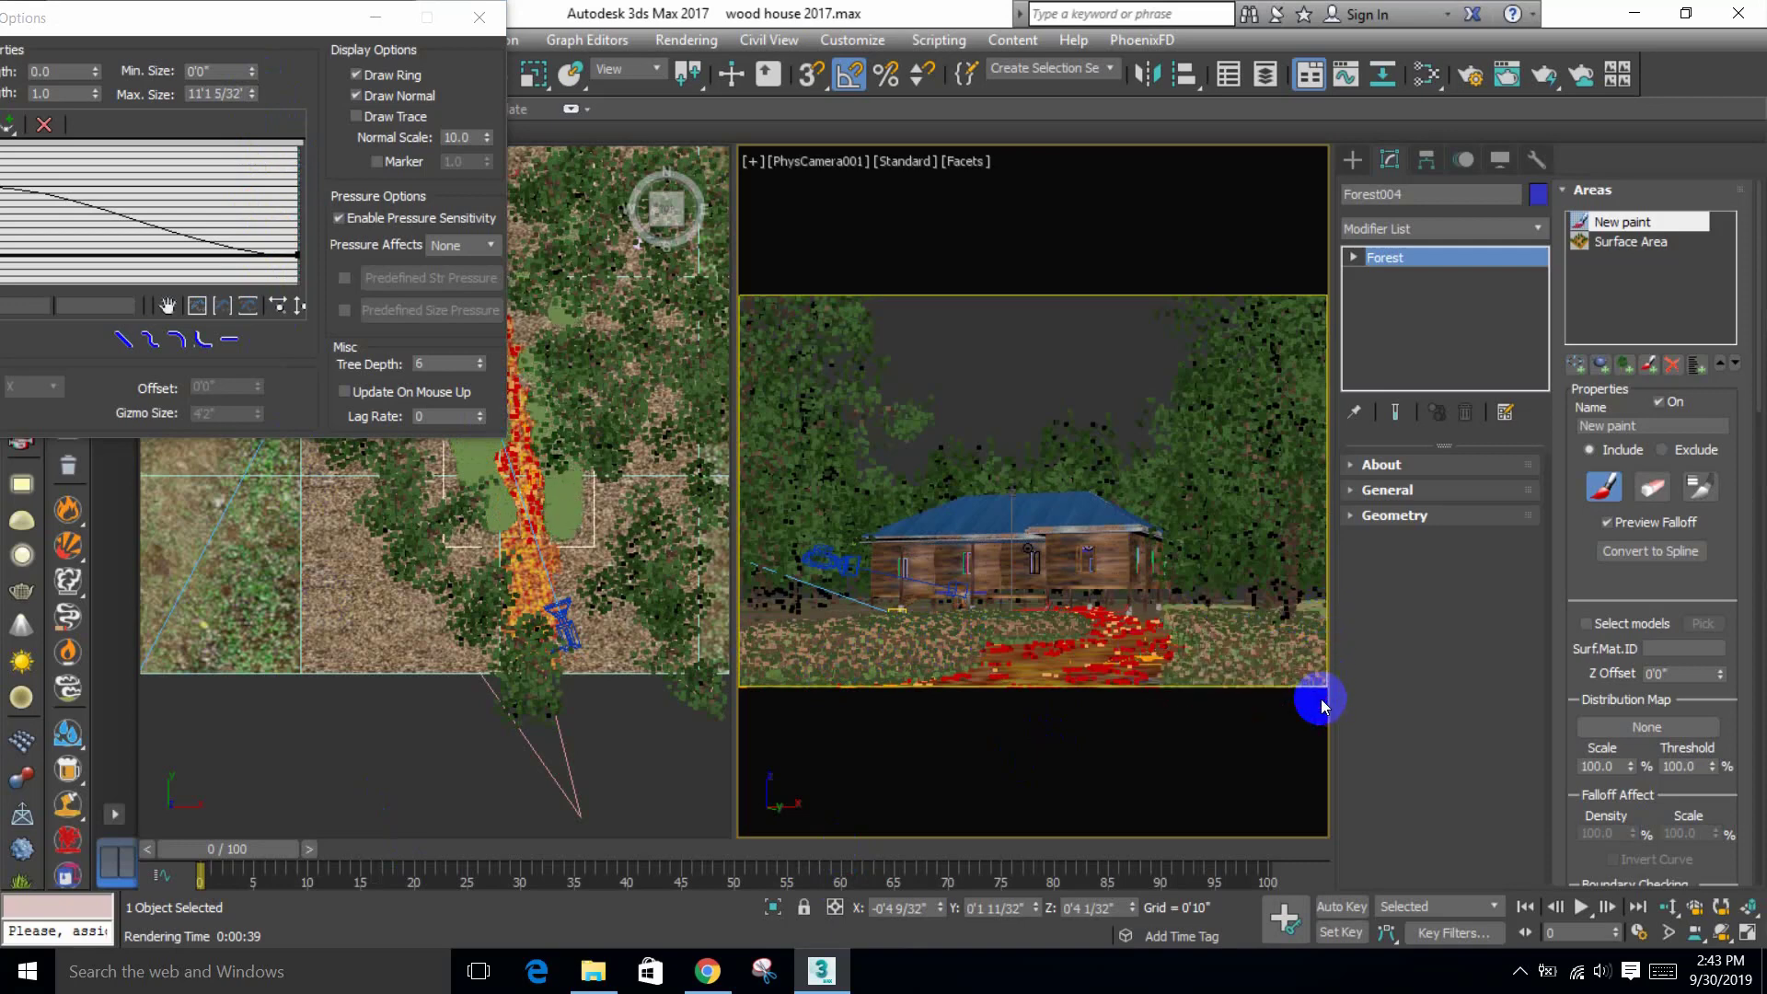
Step: Render the camera view in V-Ray to check the painted meadow grass
click(1553, 83)
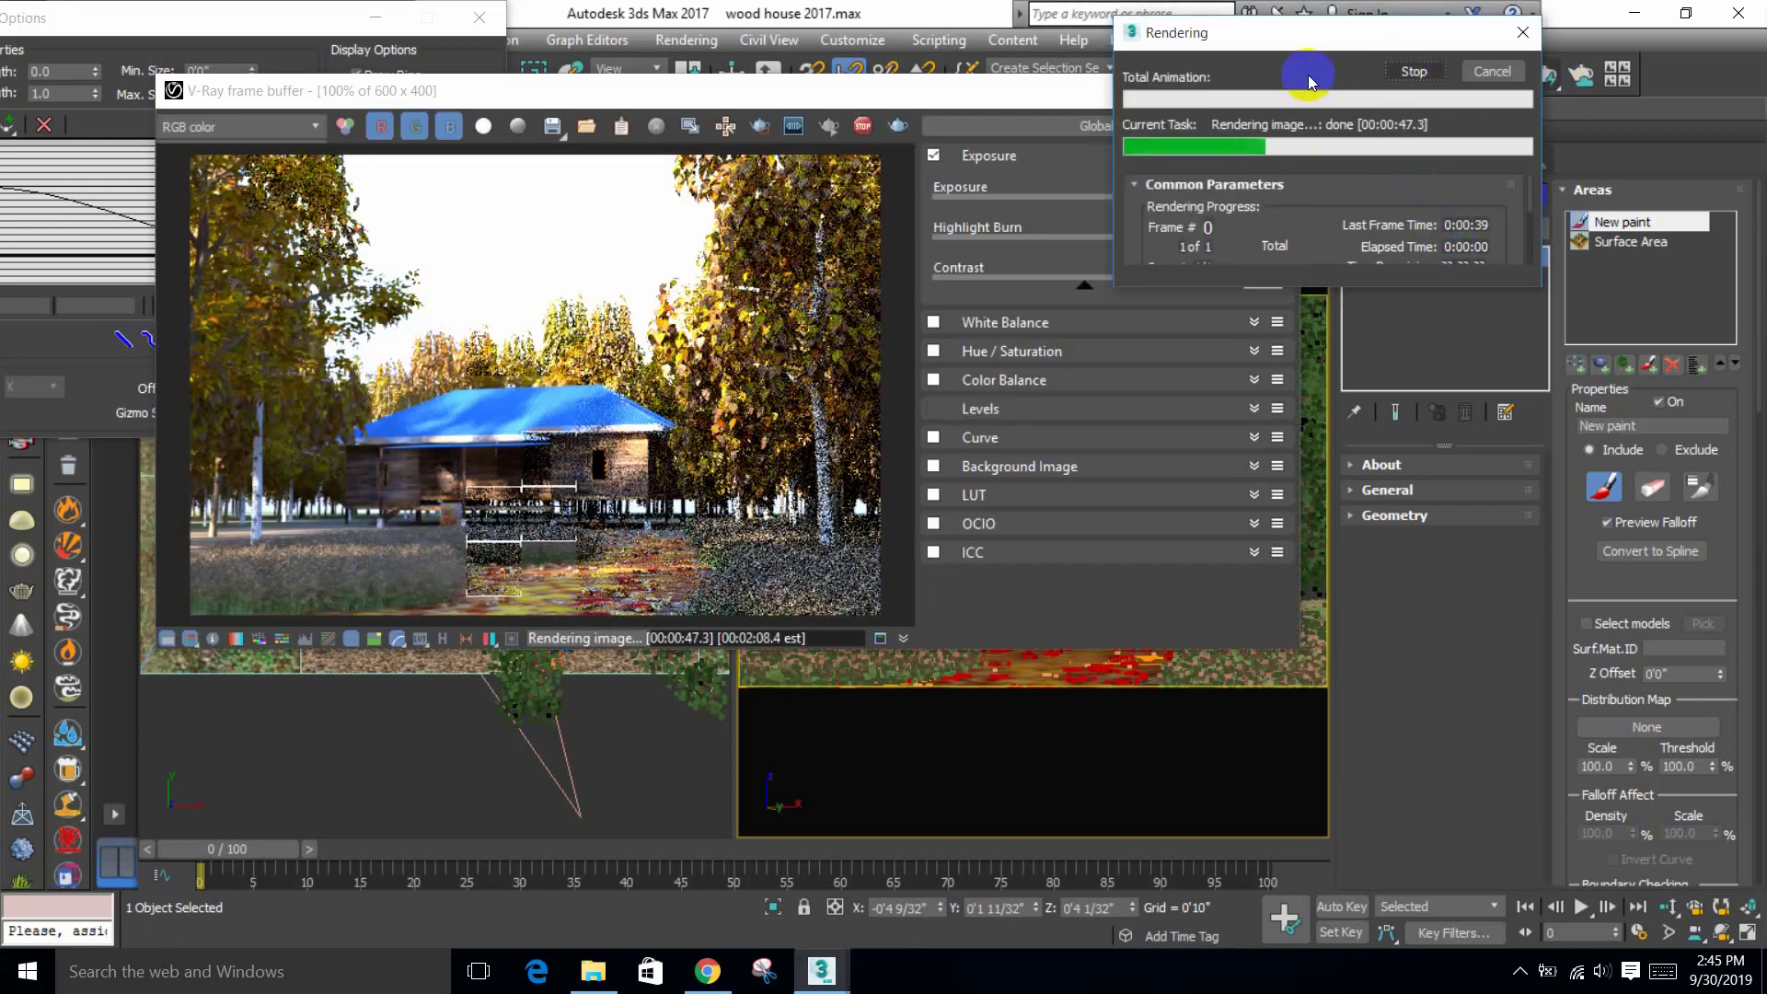
click(1276, 88)
Step: Replace the painted scatter's three common bent models with one new geometry item
click(1601, 190)
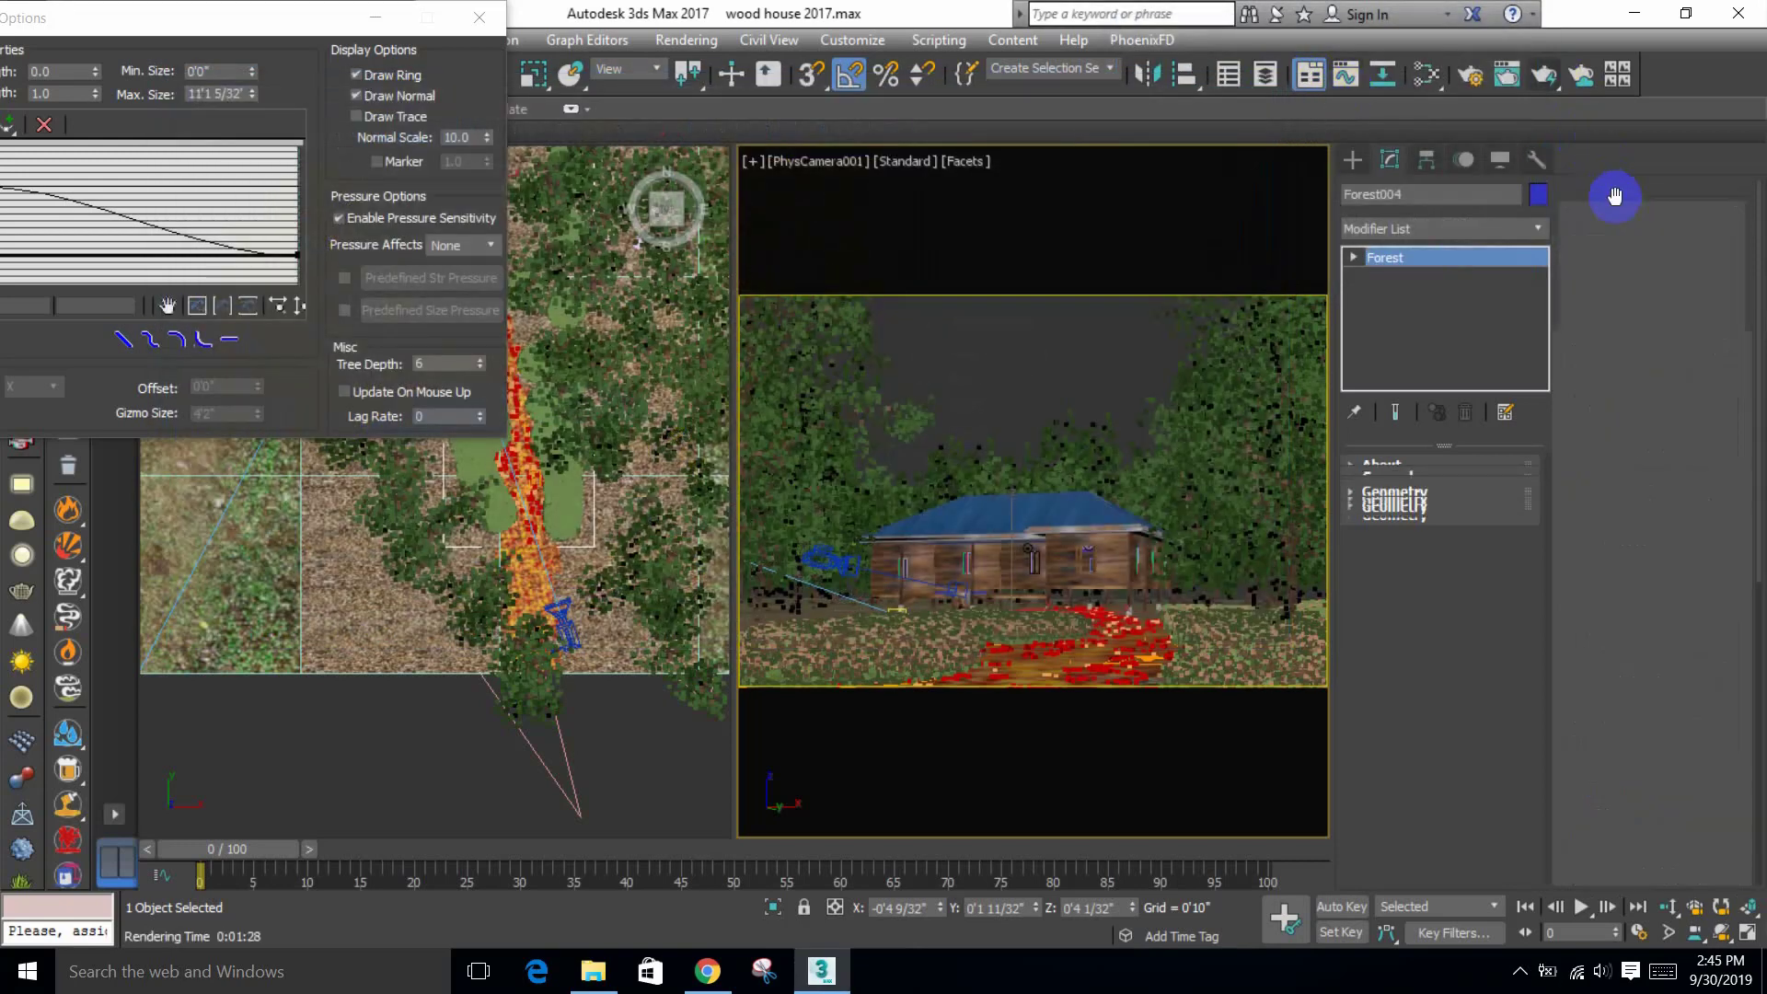
click(1484, 514)
click(1606, 221)
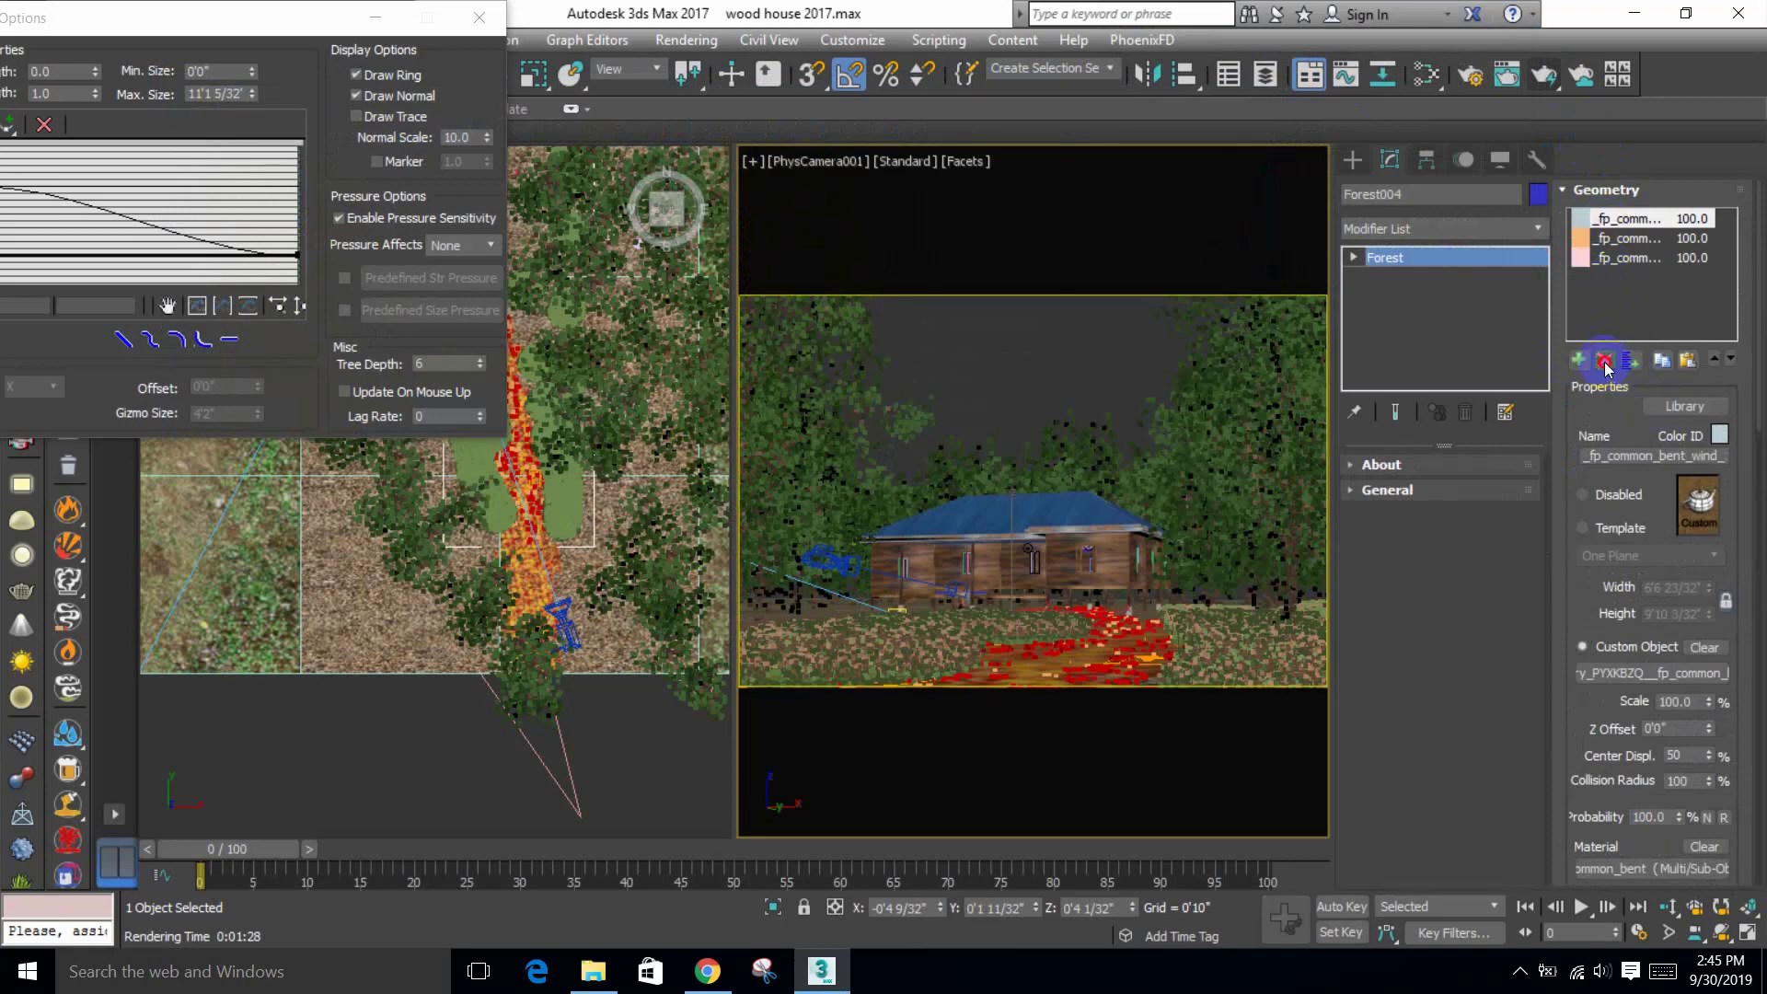
click(1606, 363)
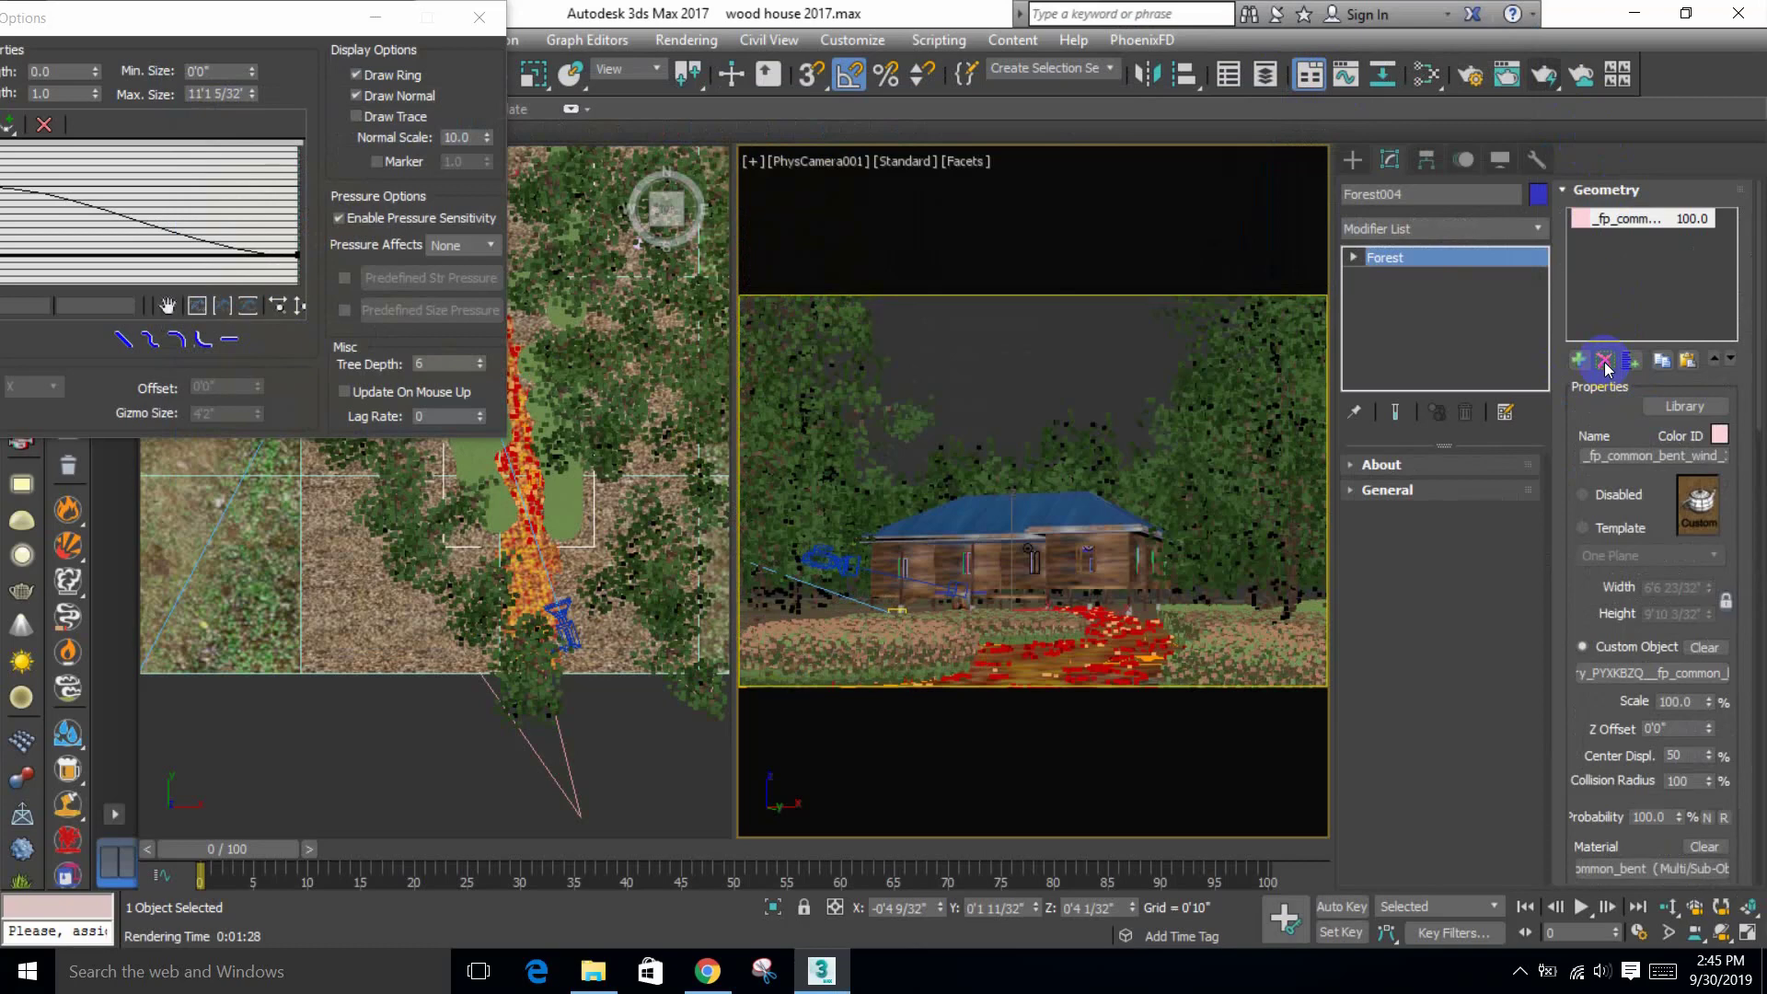
click(1580, 359)
click(1624, 219)
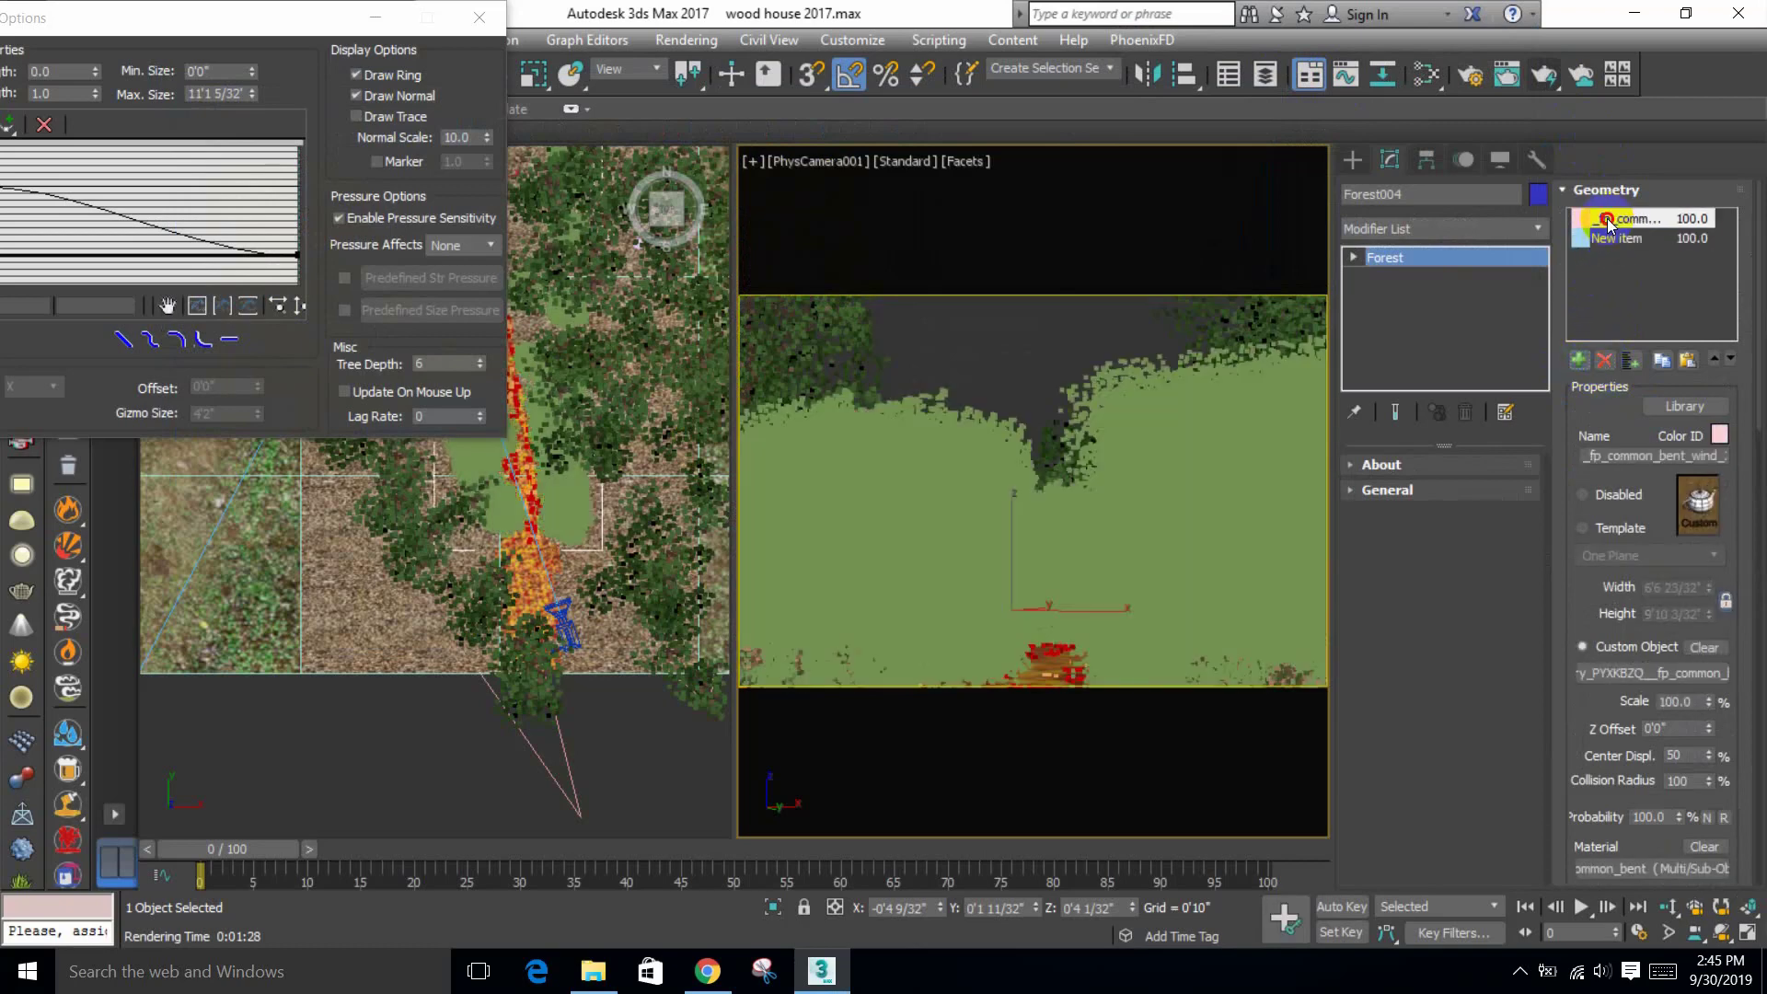
click(1632, 364)
click(1610, 238)
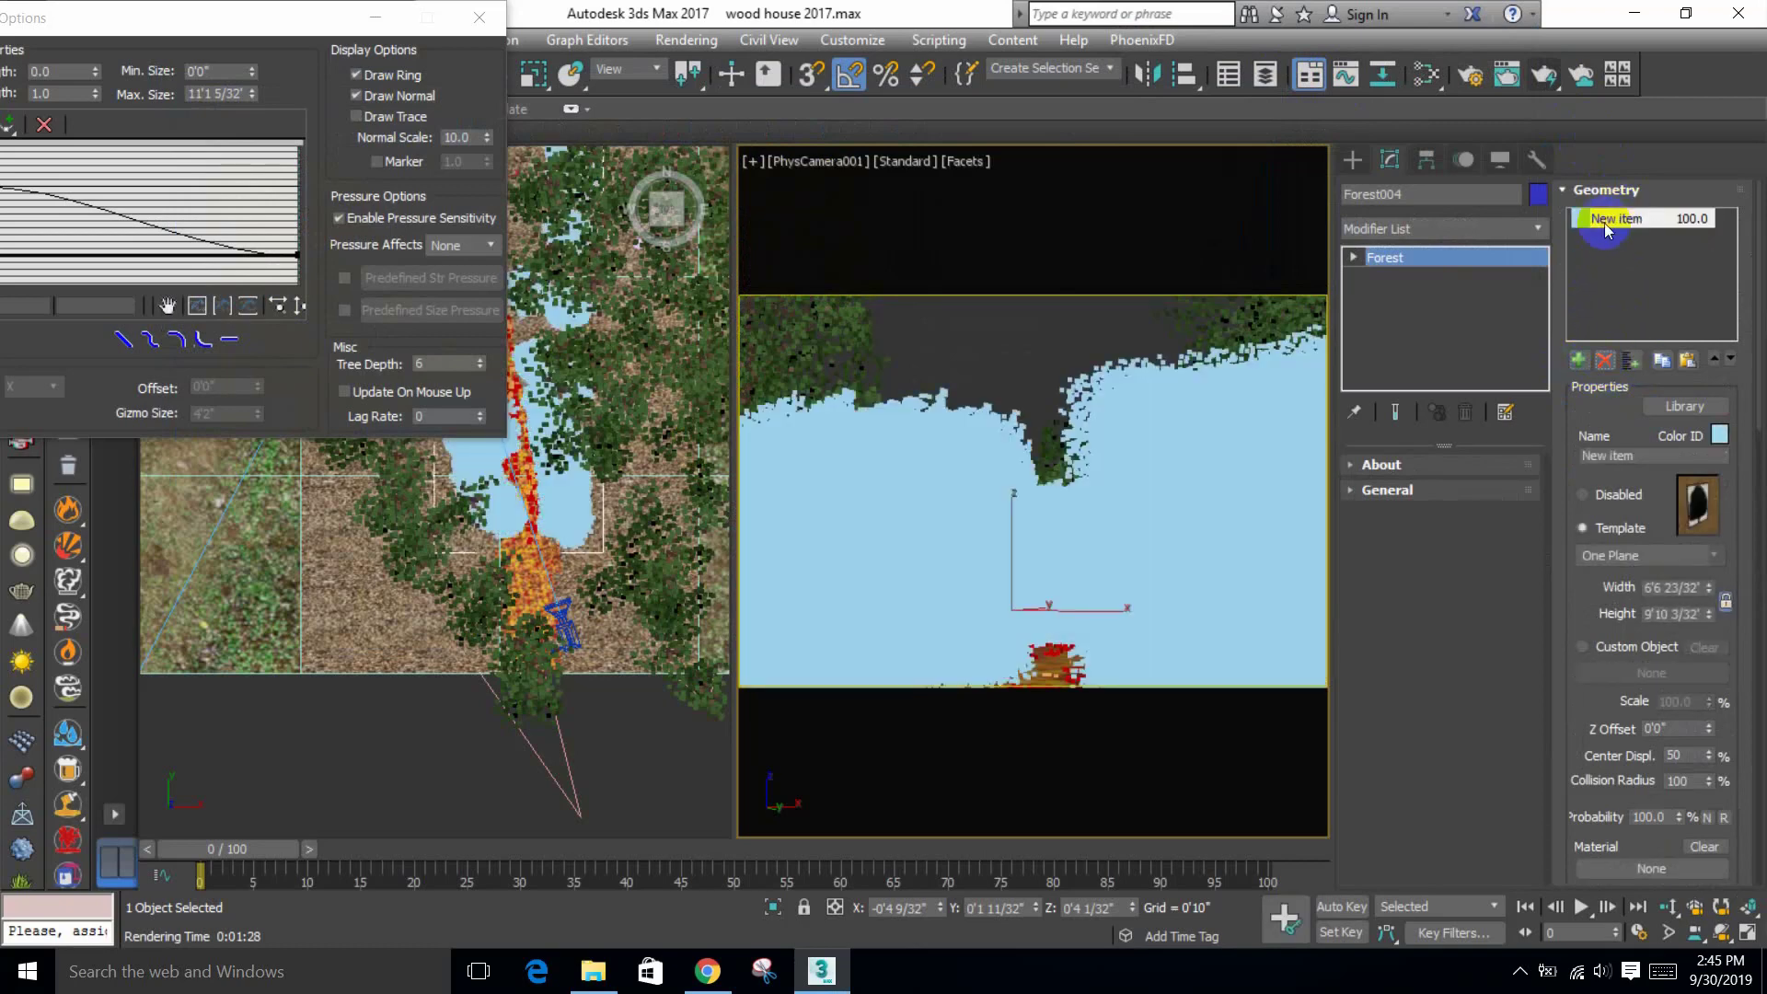
Step: Look through the Meadows and Lawns presets in the Forest Pack library for plants to use in the painted scatter
click(1704, 409)
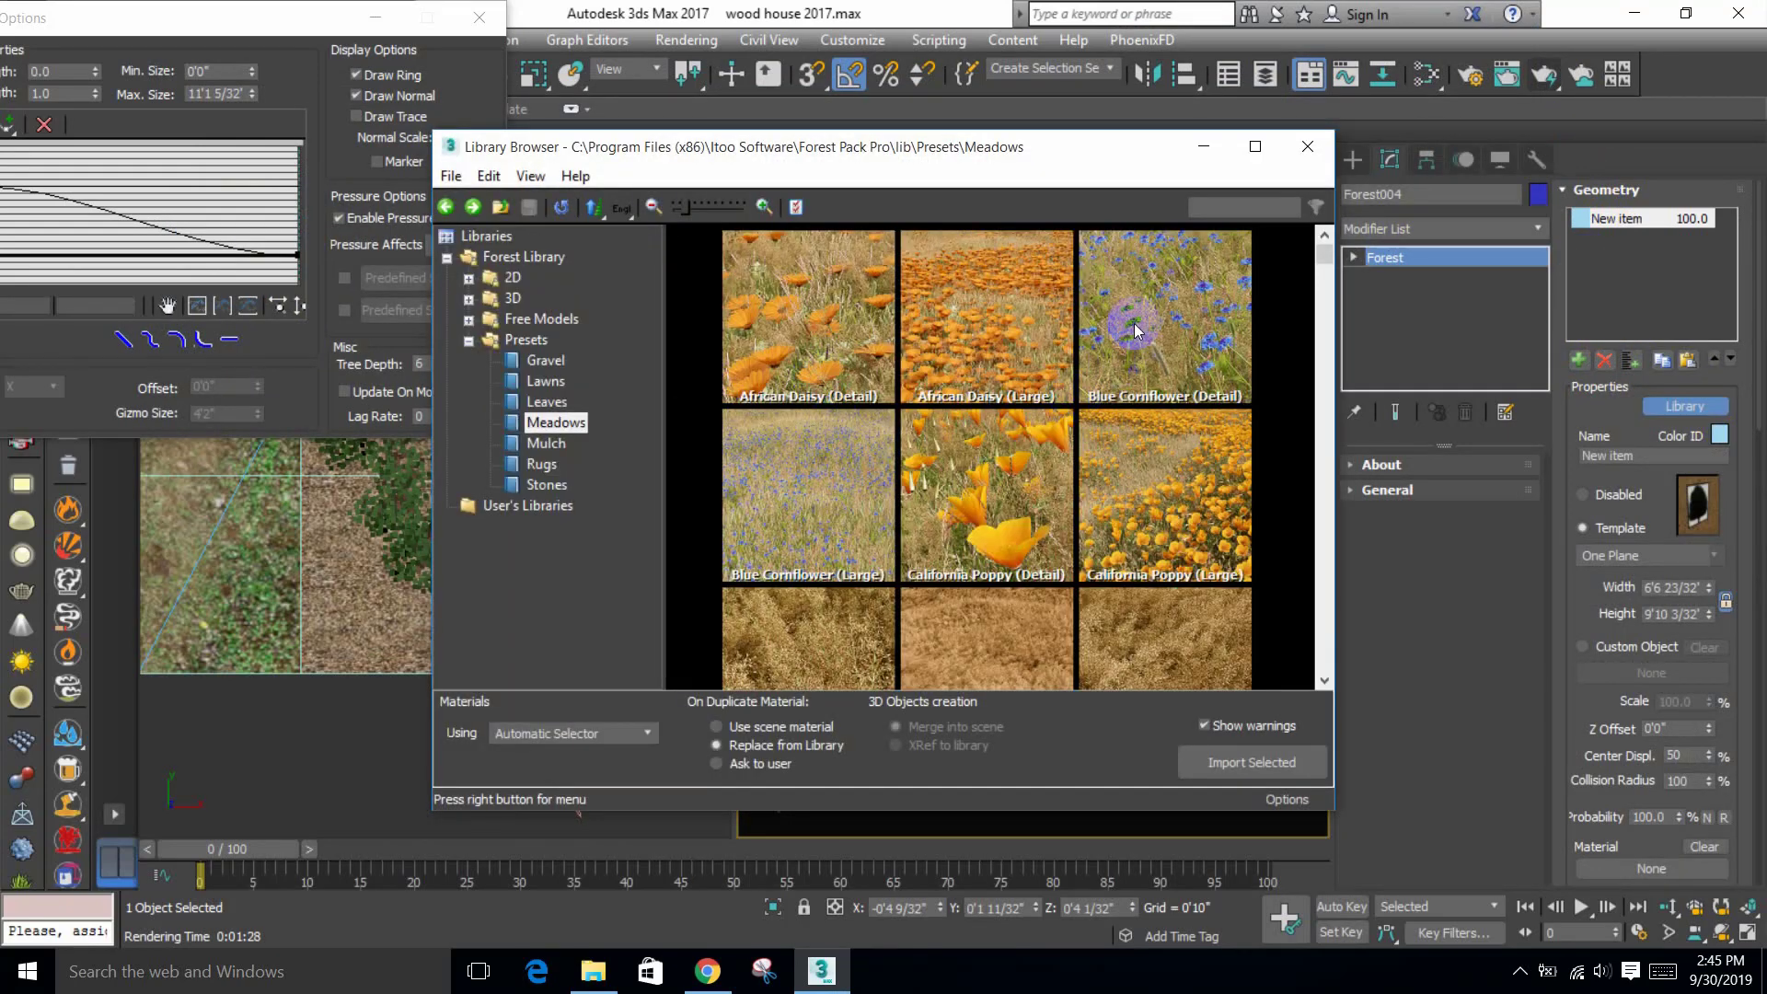
scroll(1138, 334, down, 1)
scroll(889, 595, down, 5)
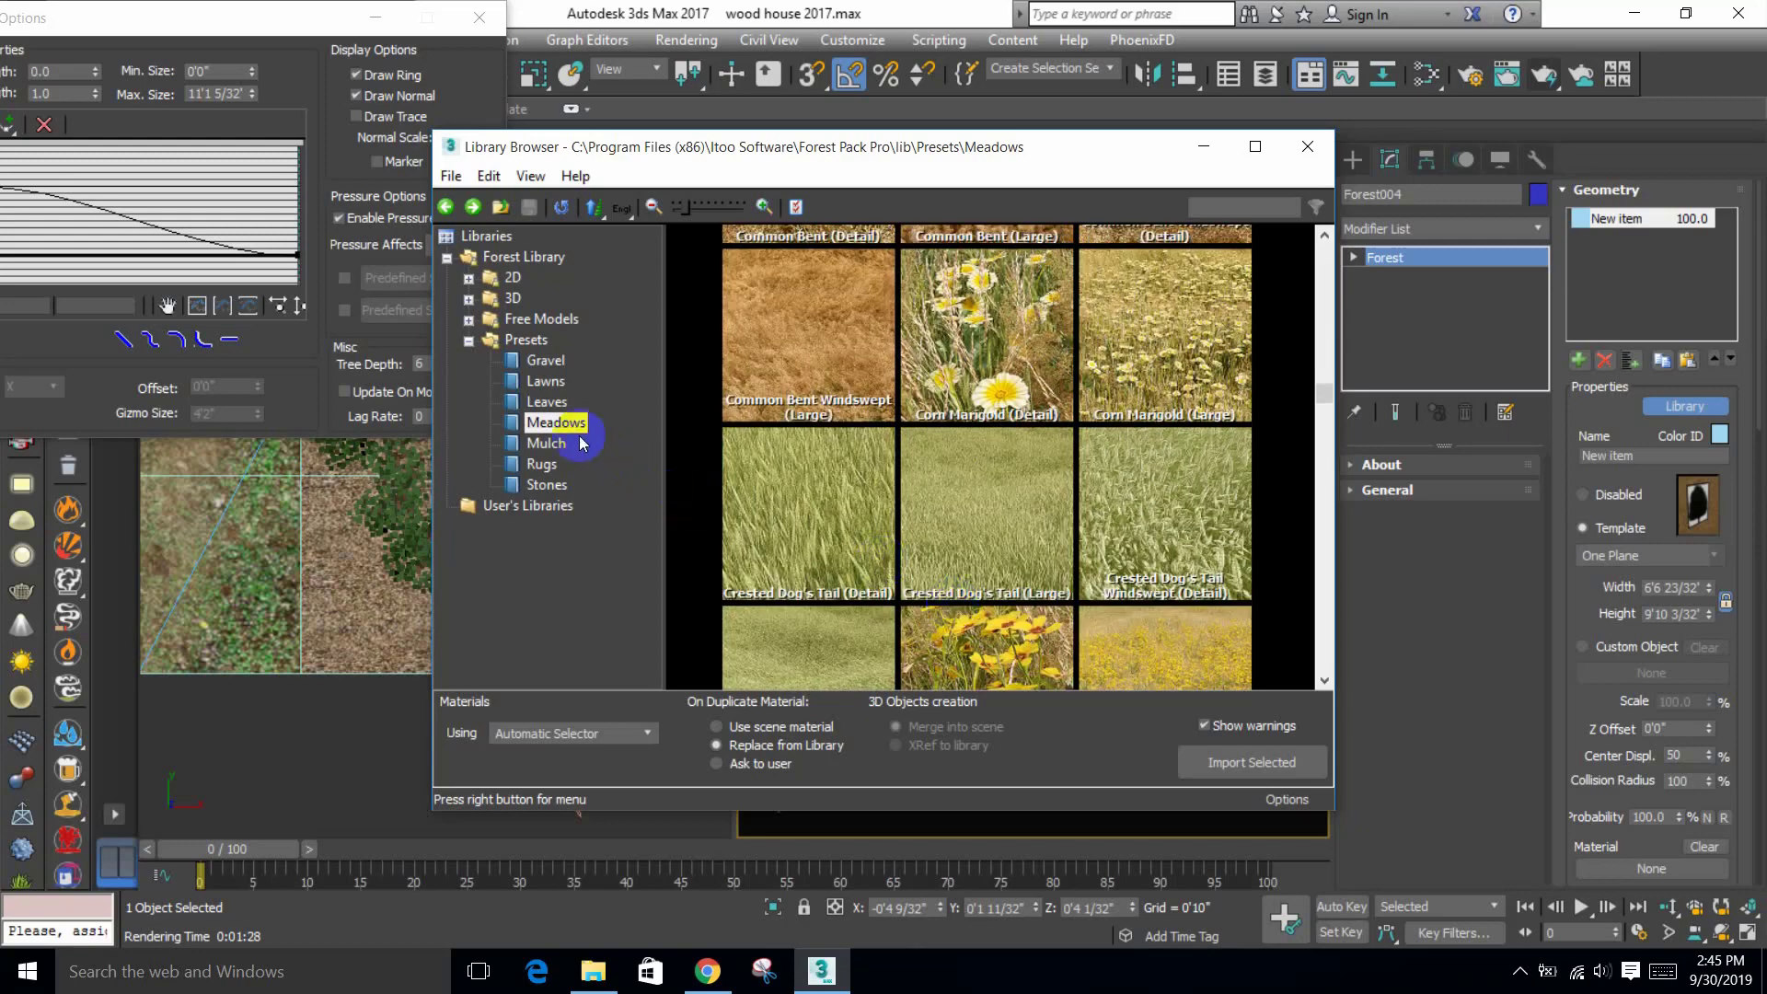
double_click(526, 340)
scroll(1023, 463, up, 1)
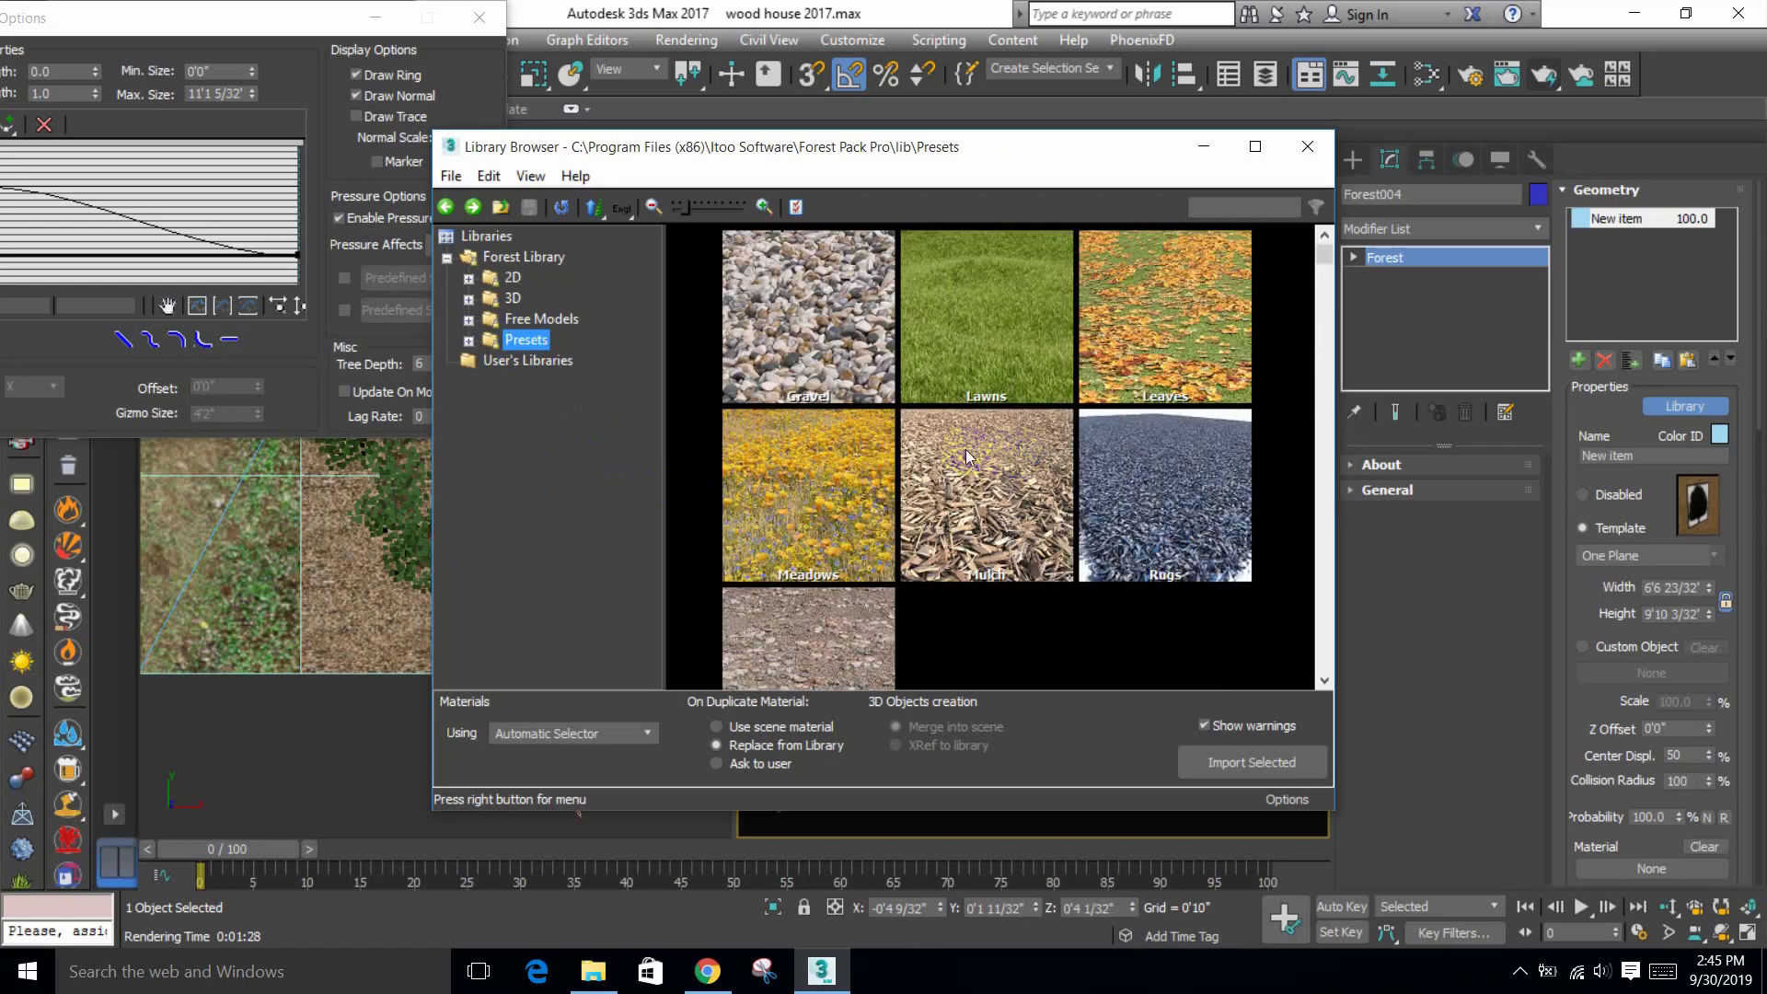
click(887, 473)
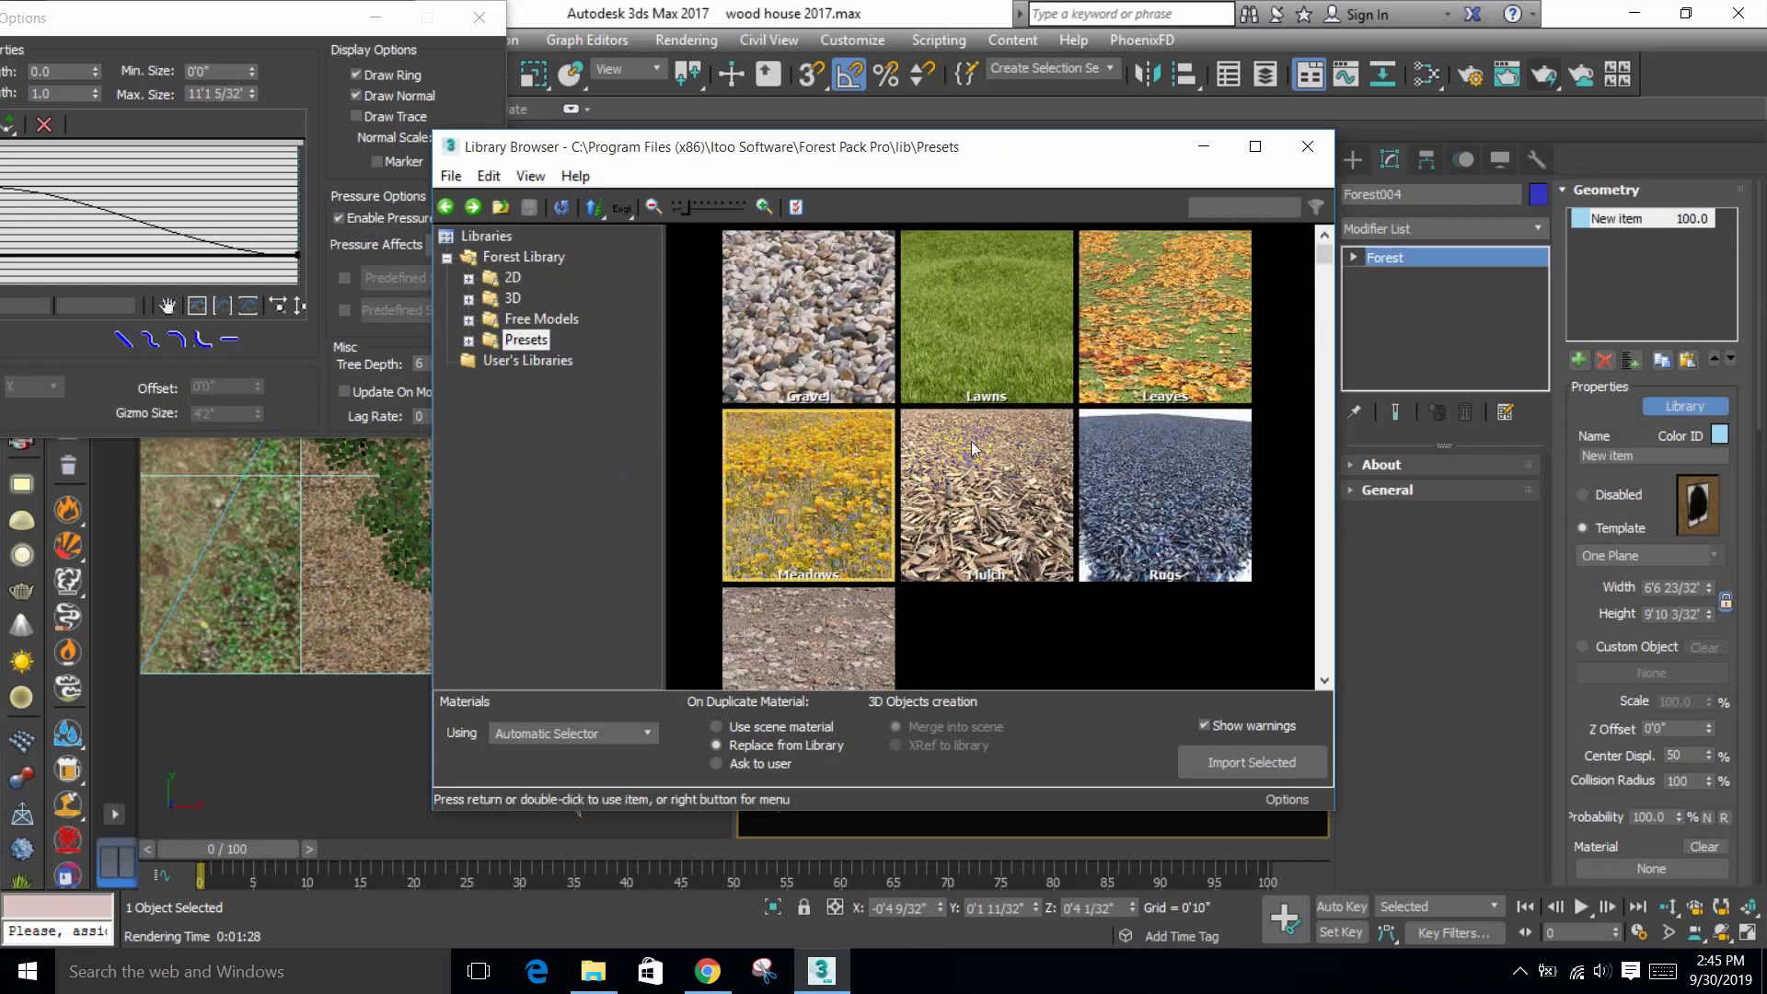
click(976, 350)
double_click(983, 345)
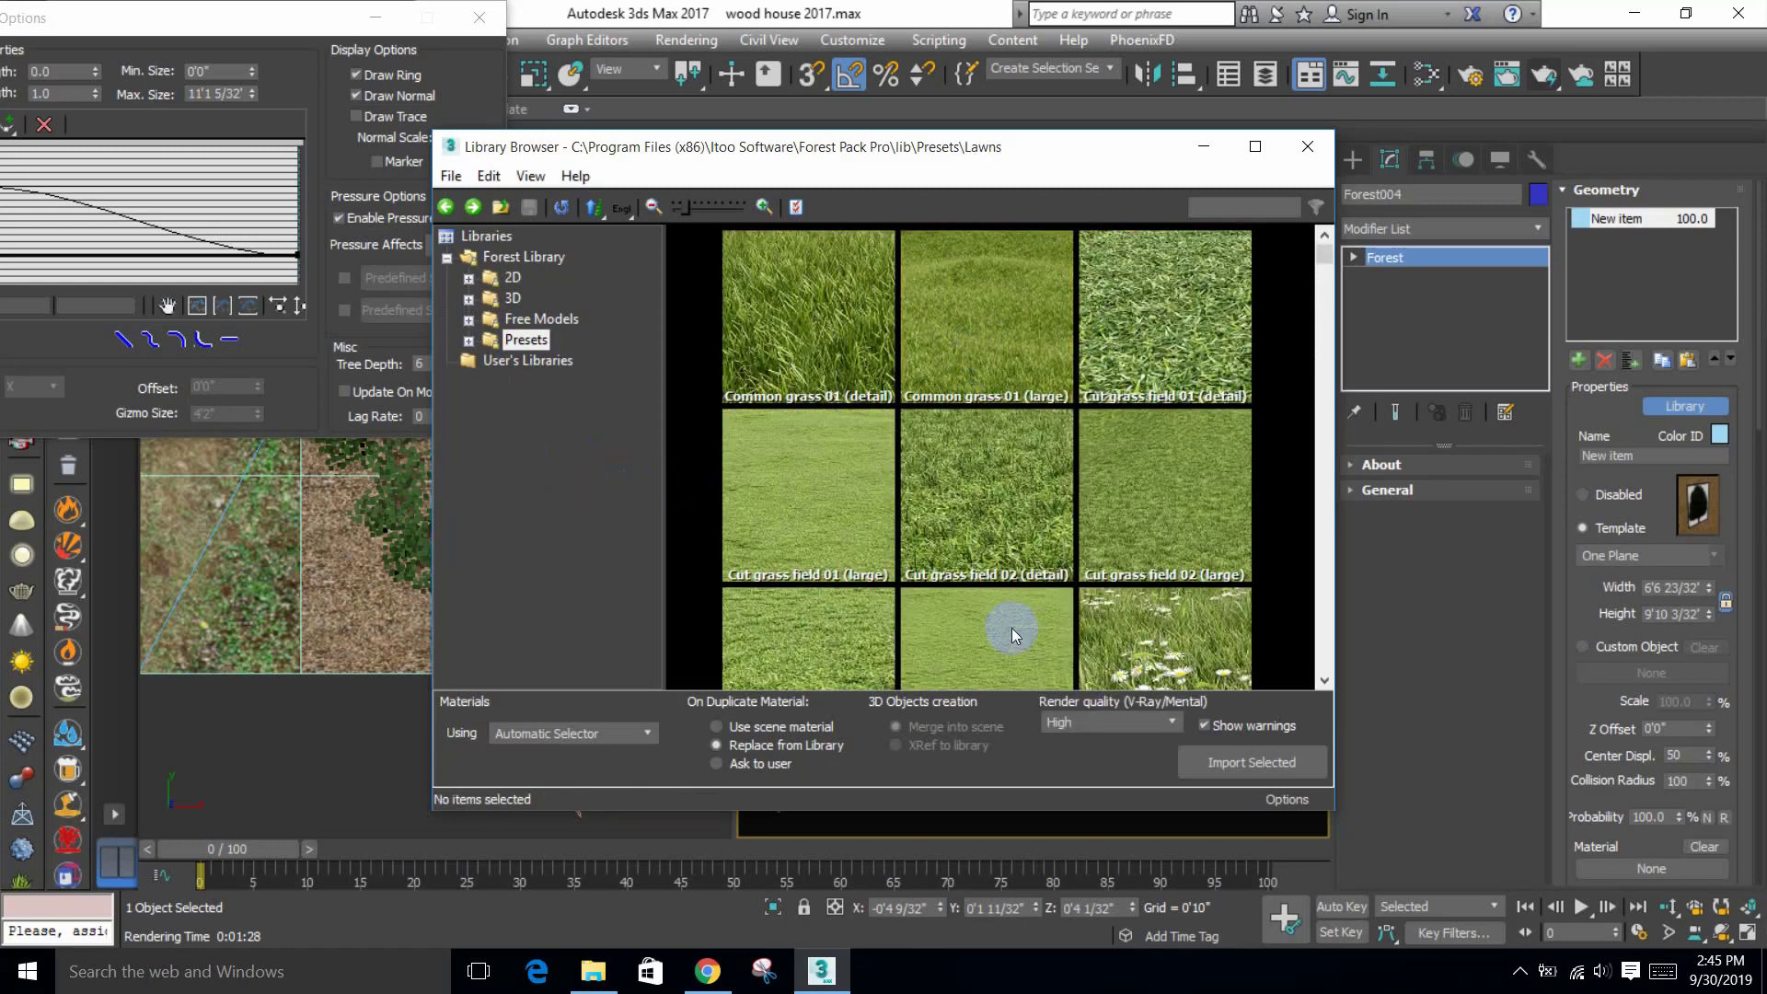
scroll(1008, 620, down, 2)
scroll(1008, 620, down, 5)
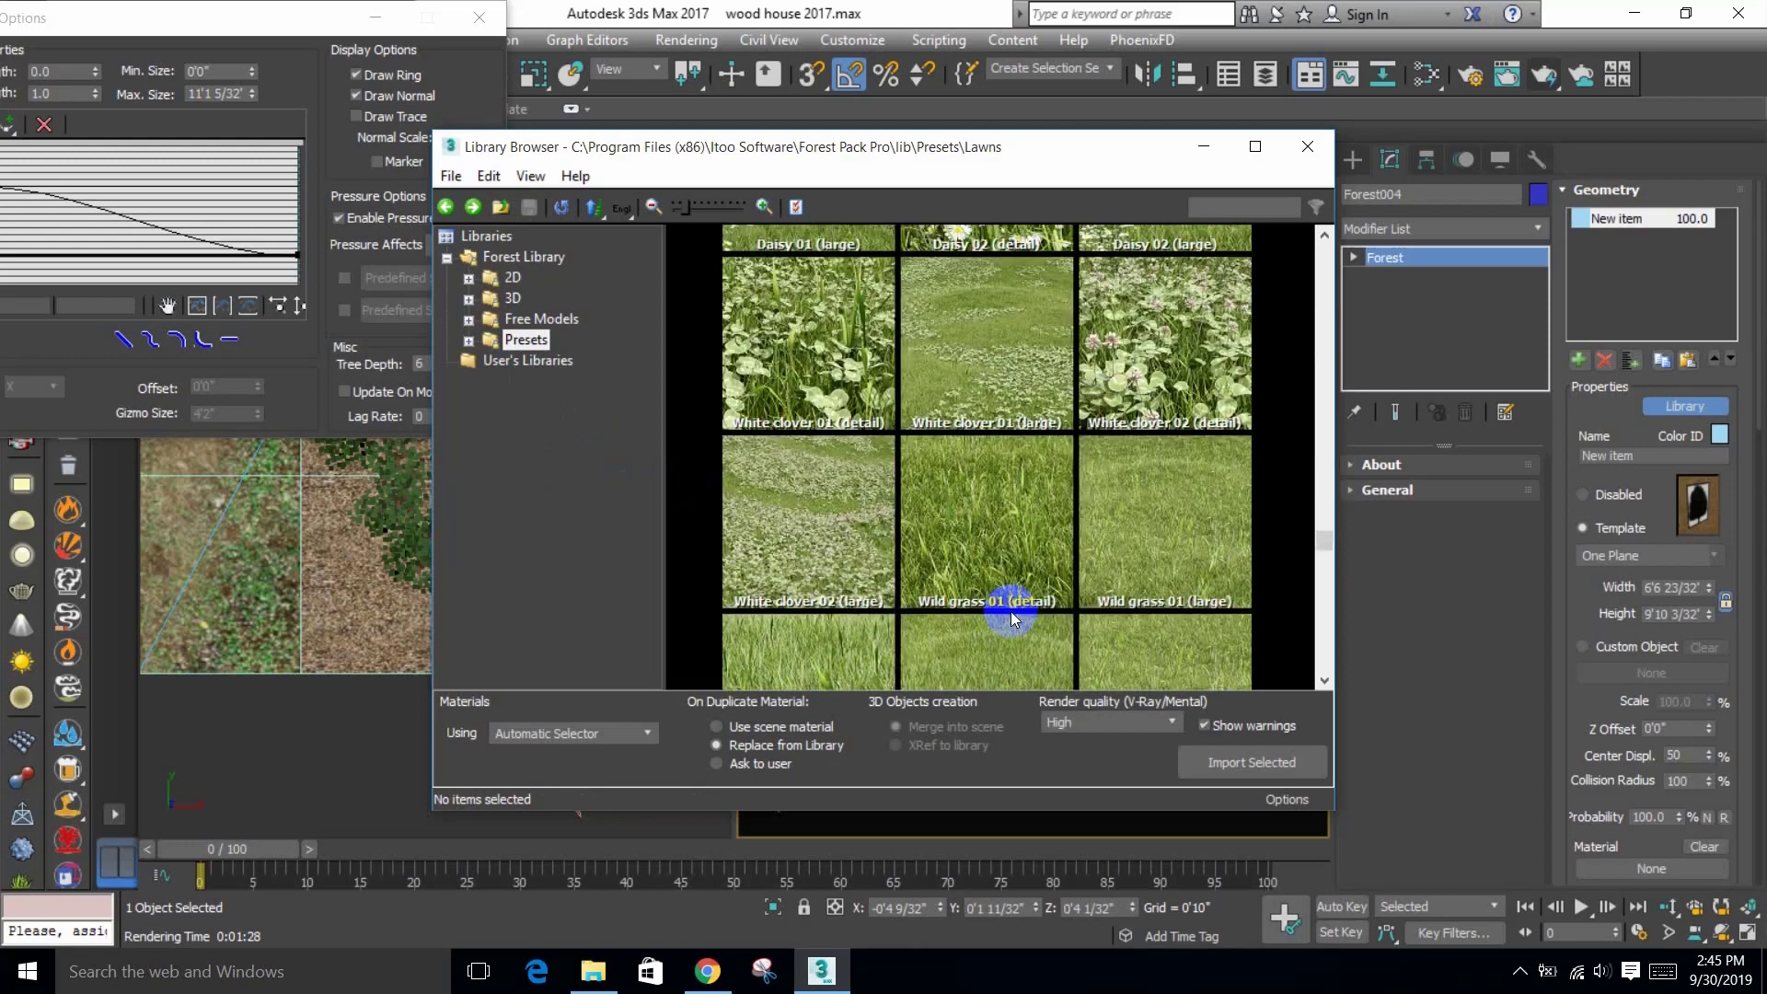
scroll(1020, 610, down, 1)
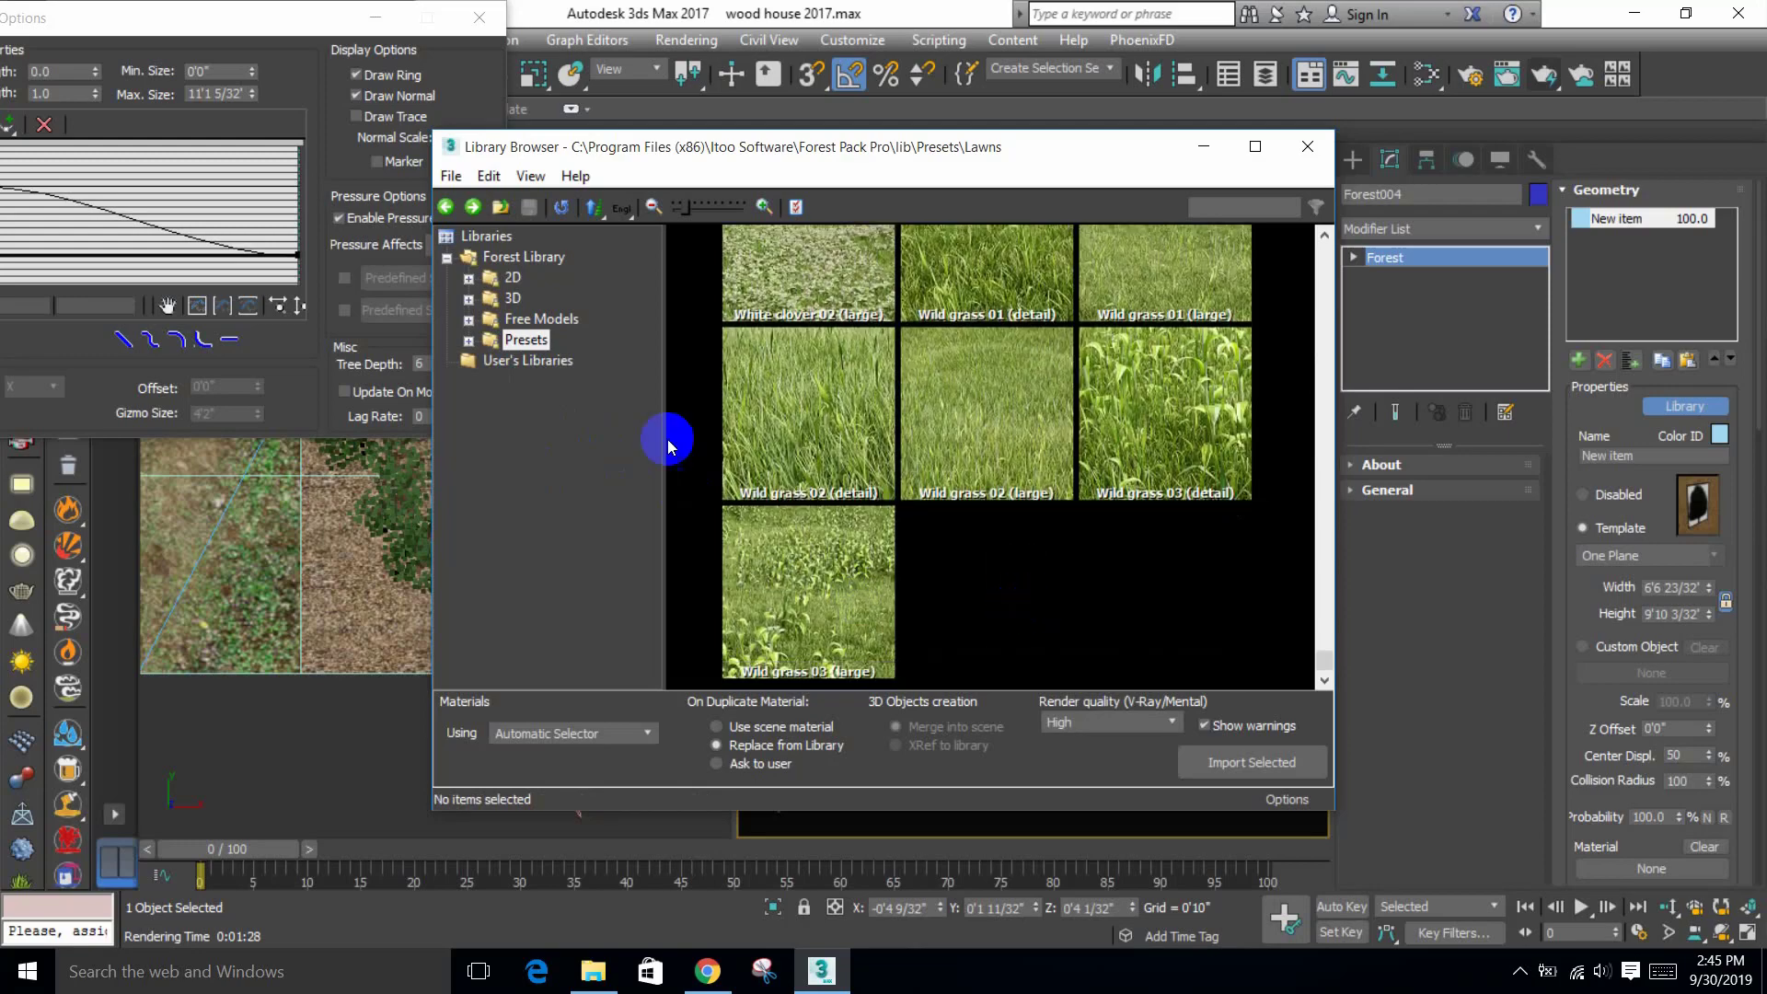
double_click(525, 340)
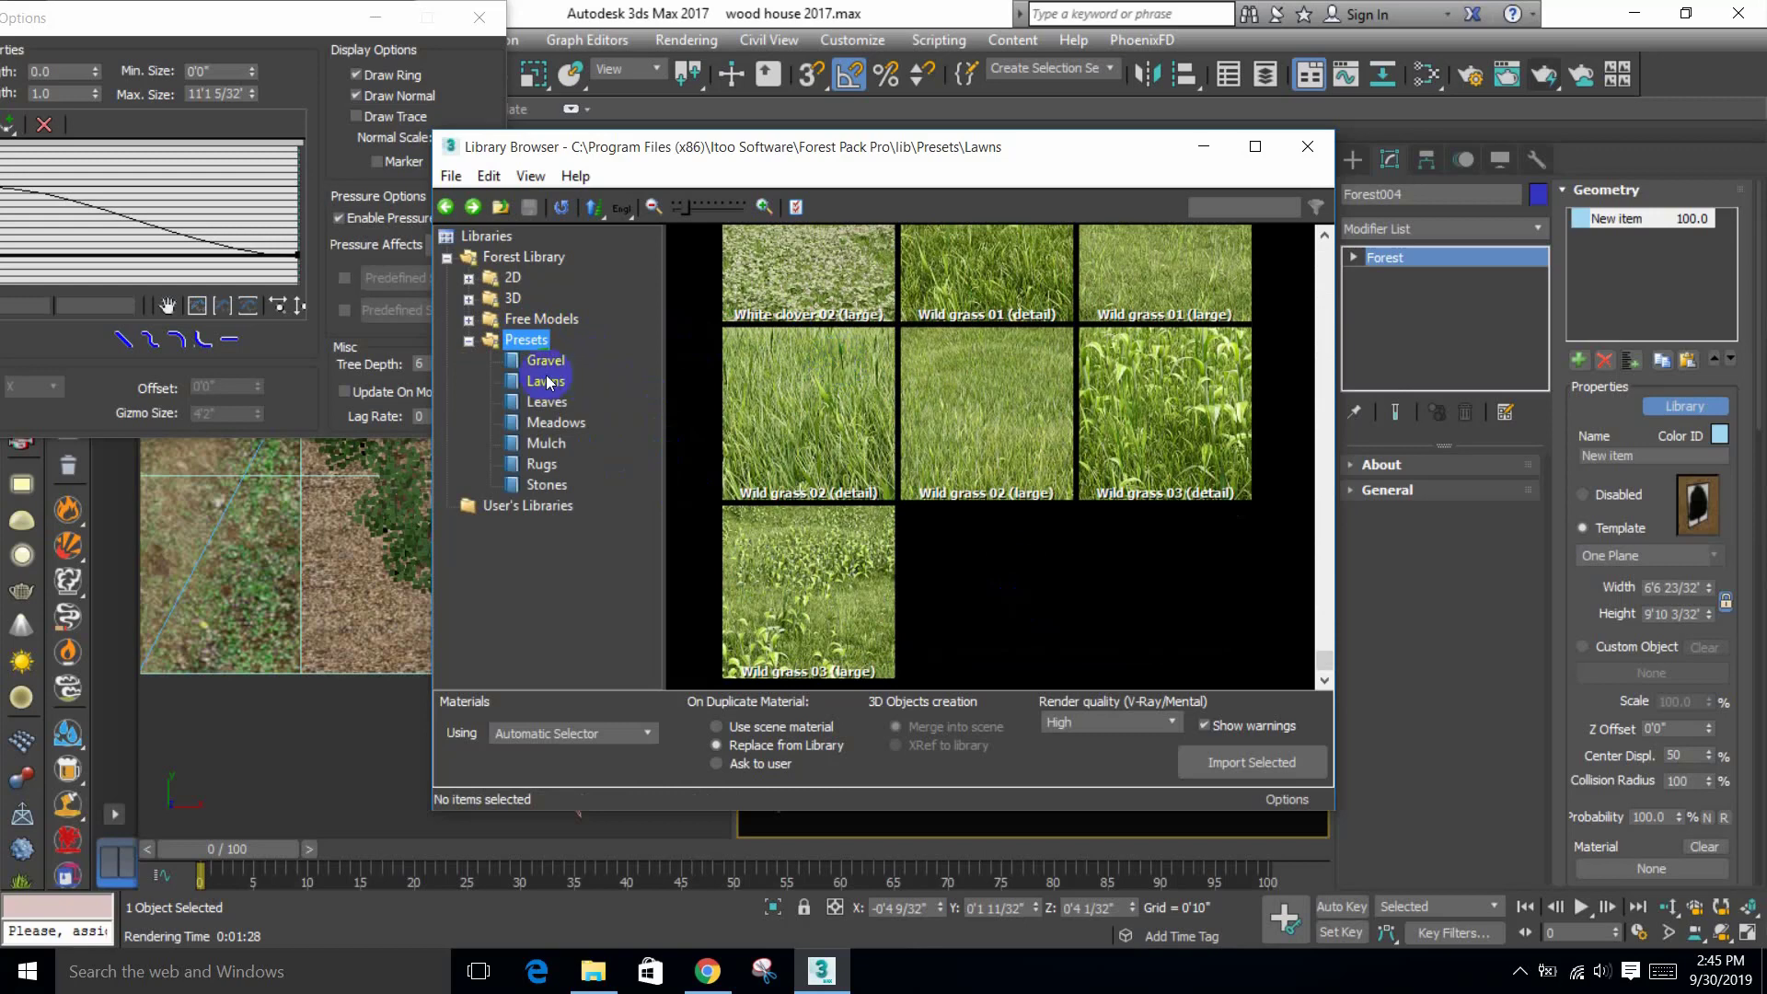
double_click(518, 347)
scroll(788, 406, up, 2)
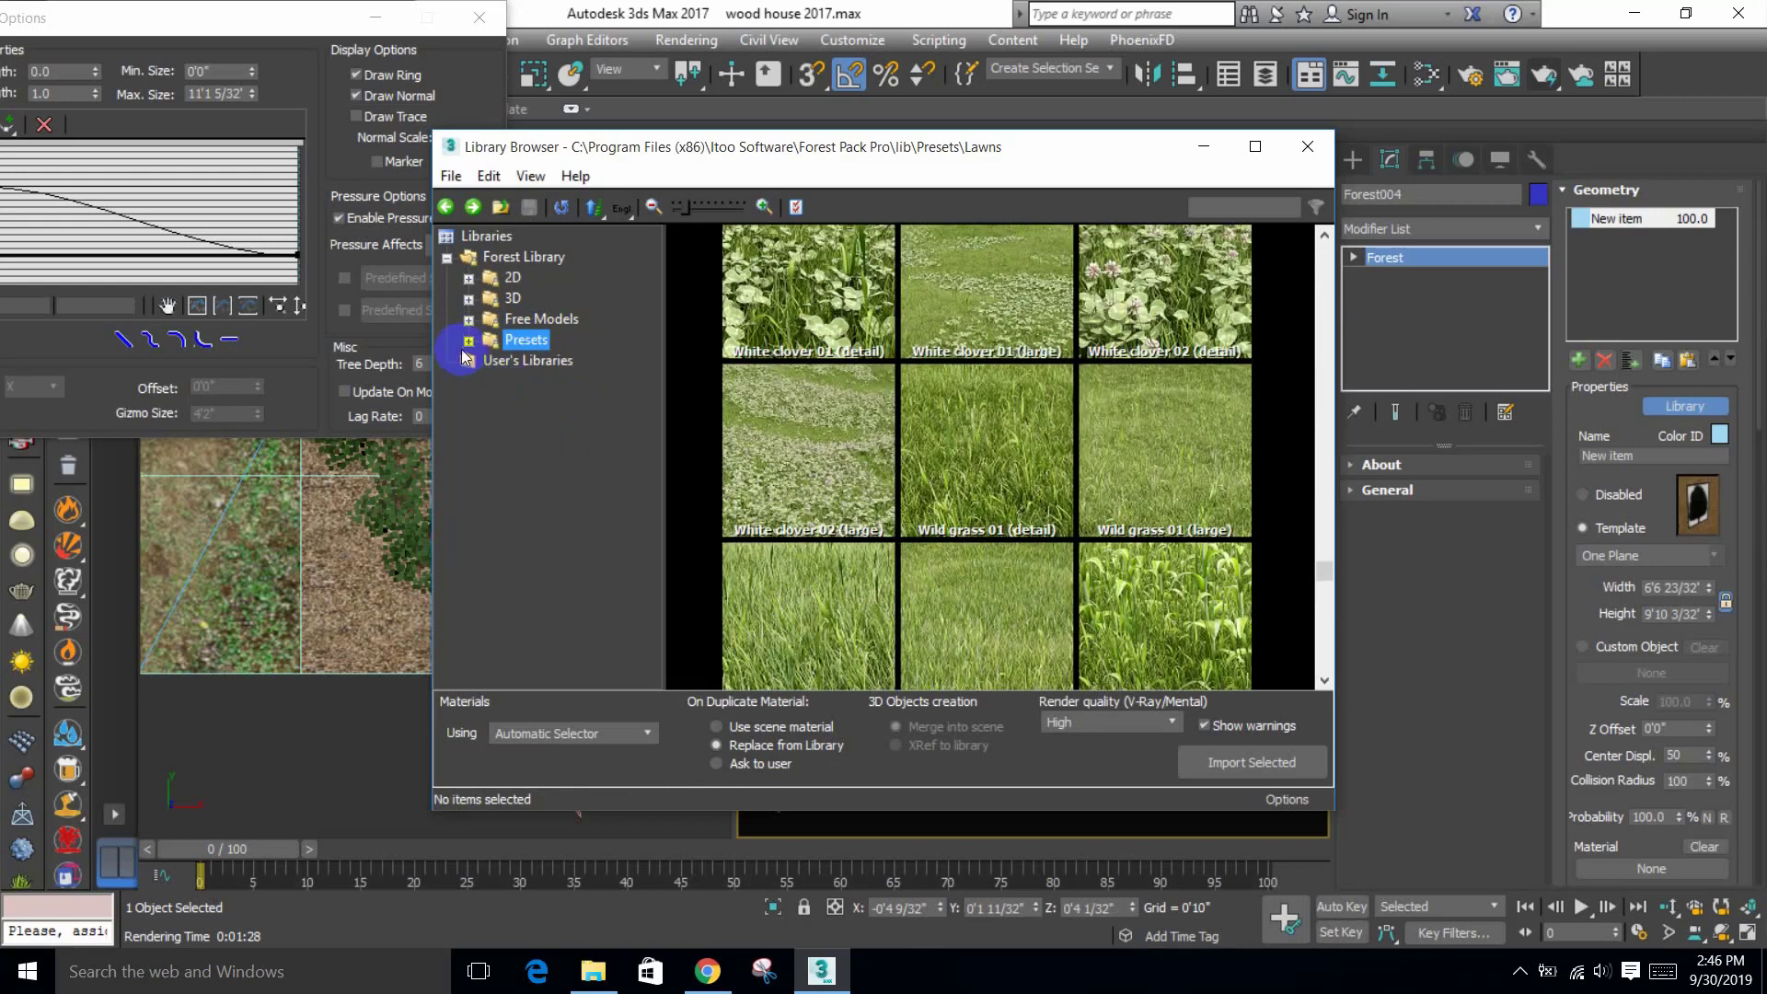
click(472, 210)
click(818, 369)
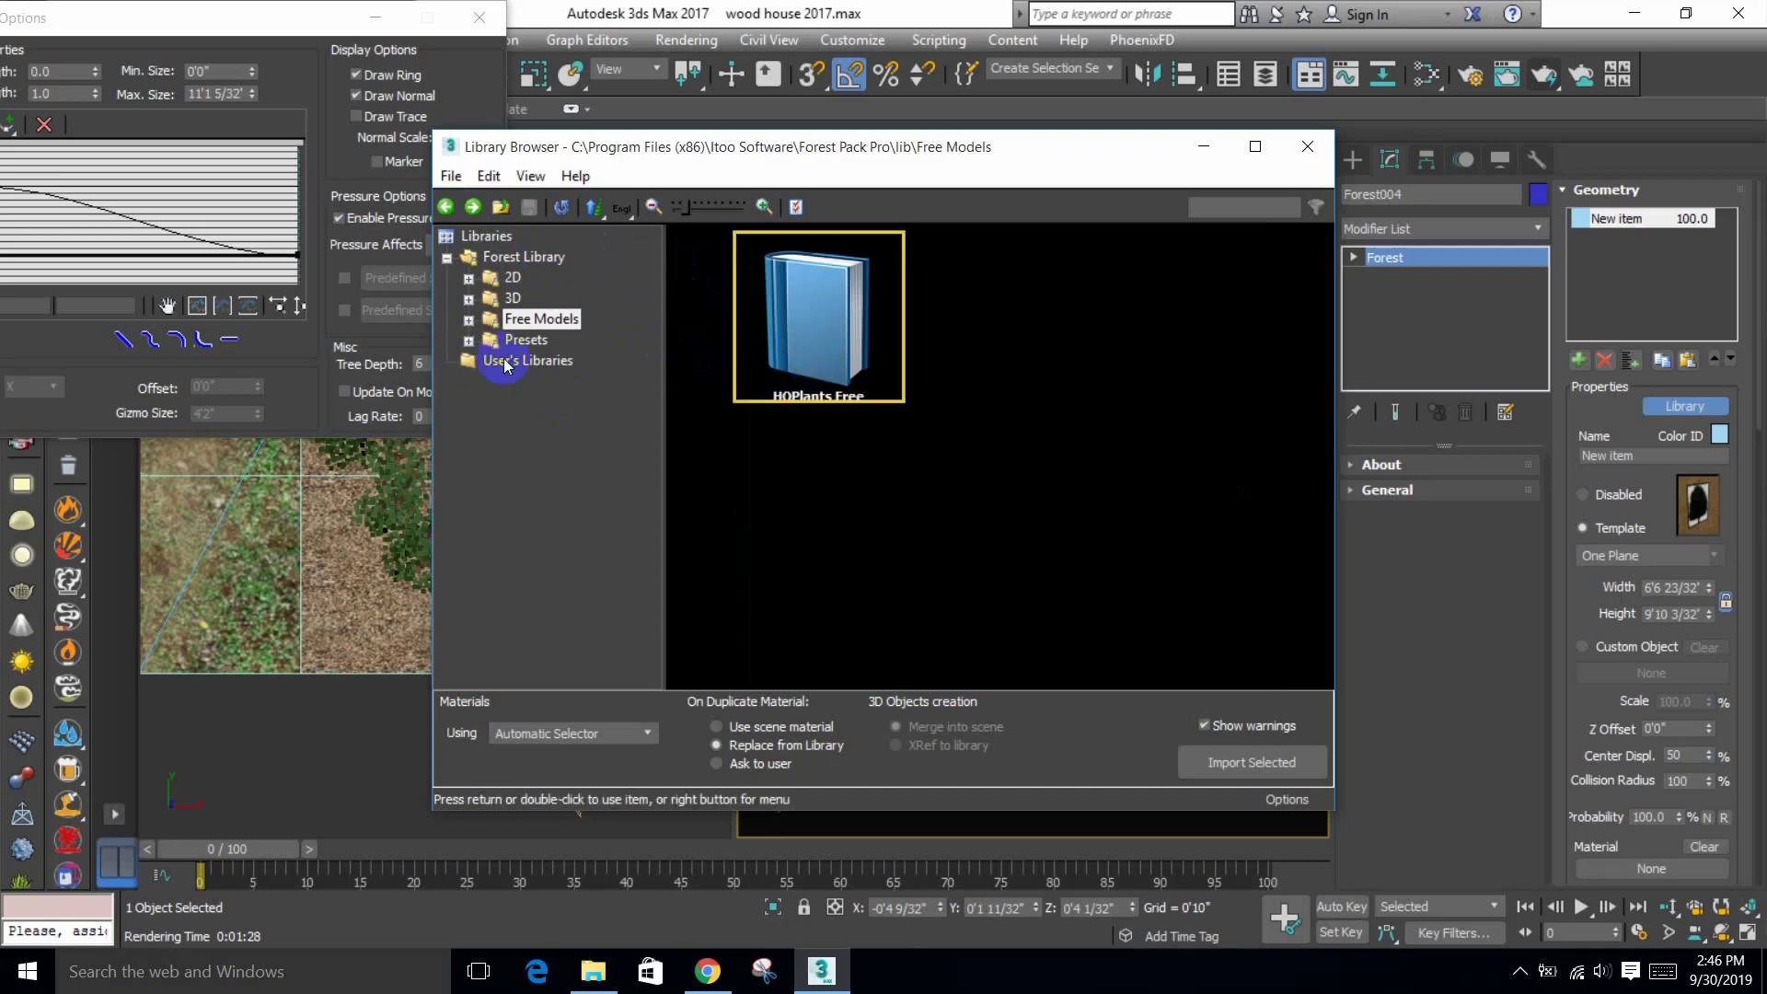
click(468, 341)
click(527, 341)
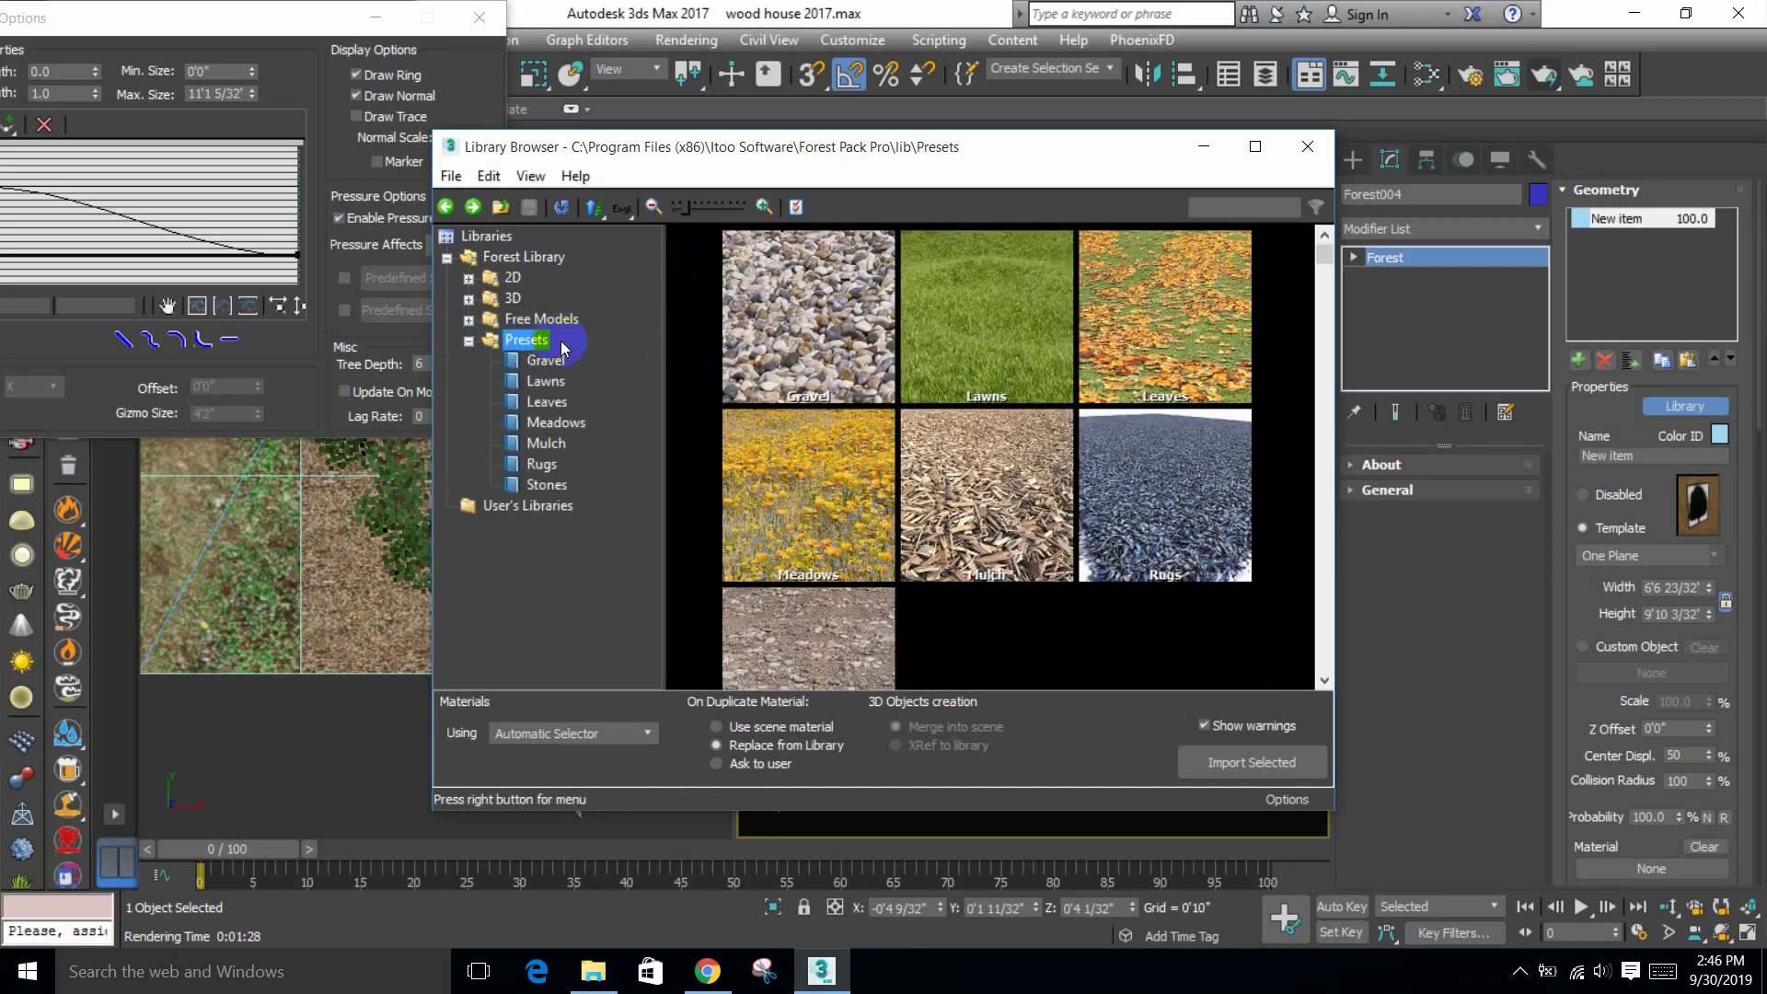
Step: Import the California Poppy (Large) meadow preset into the painted scatter, rescaling its objects to the system unit scale
double_click(844, 531)
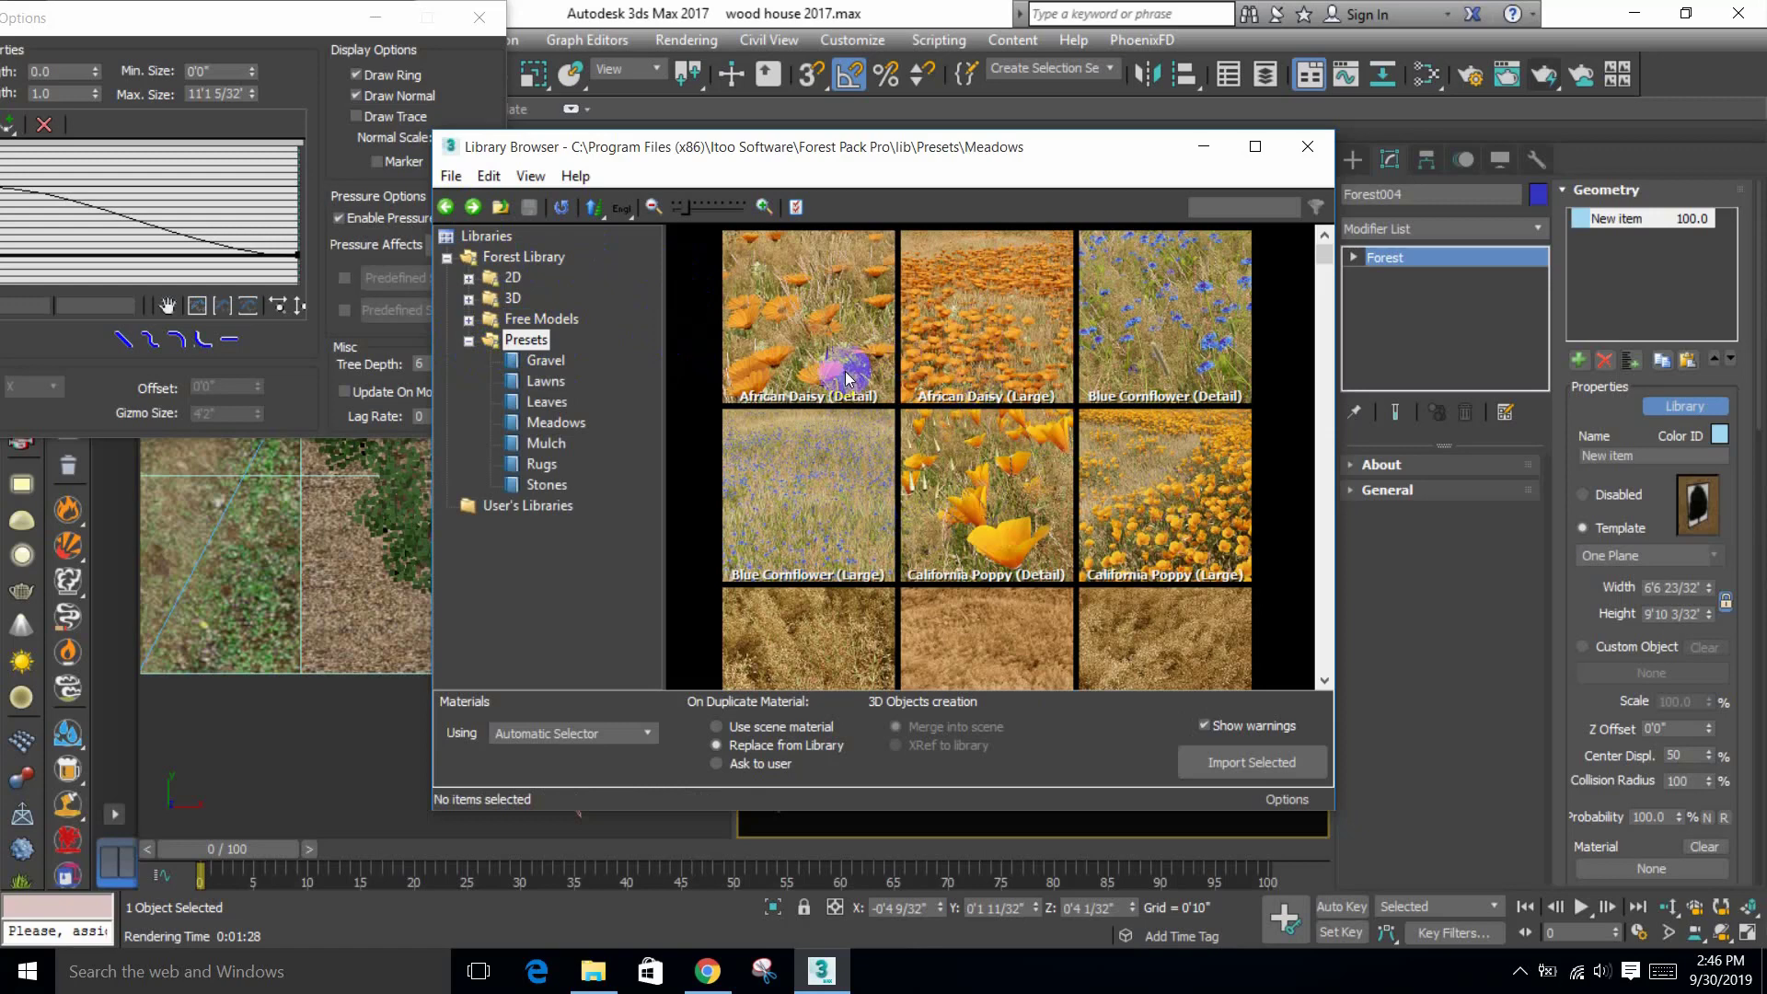
click(1197, 523)
double_click(1208, 517)
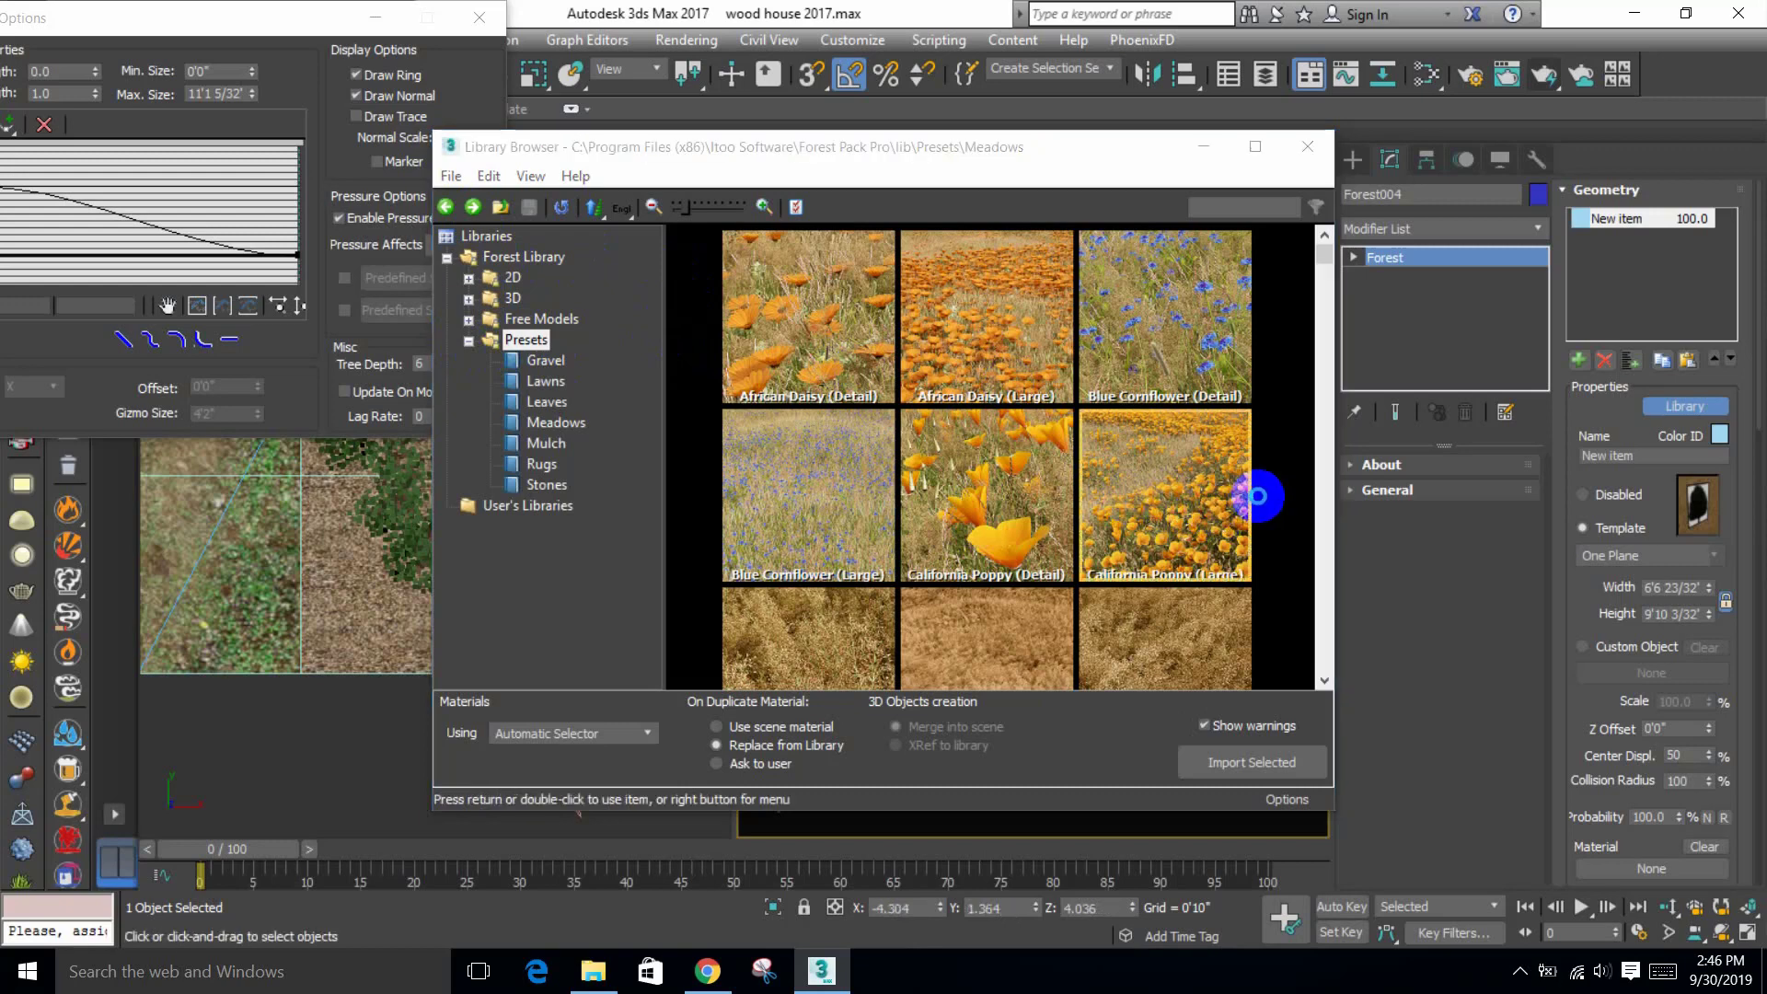
click(909, 591)
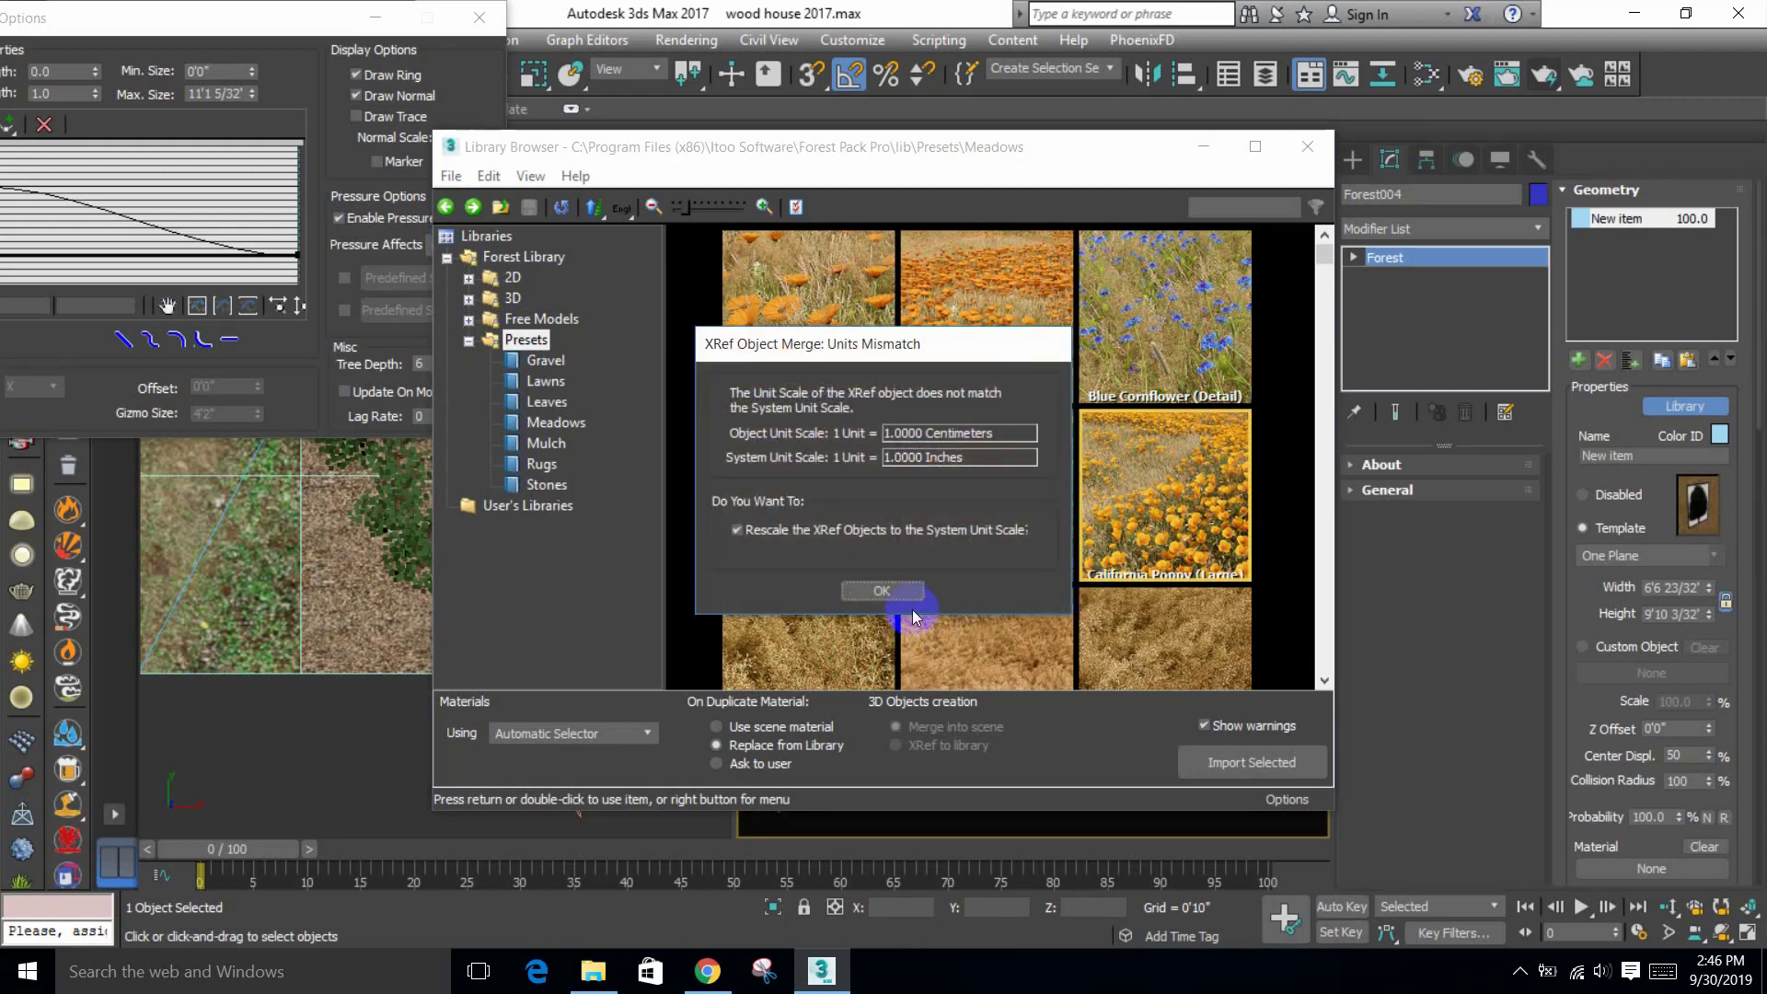
click(888, 590)
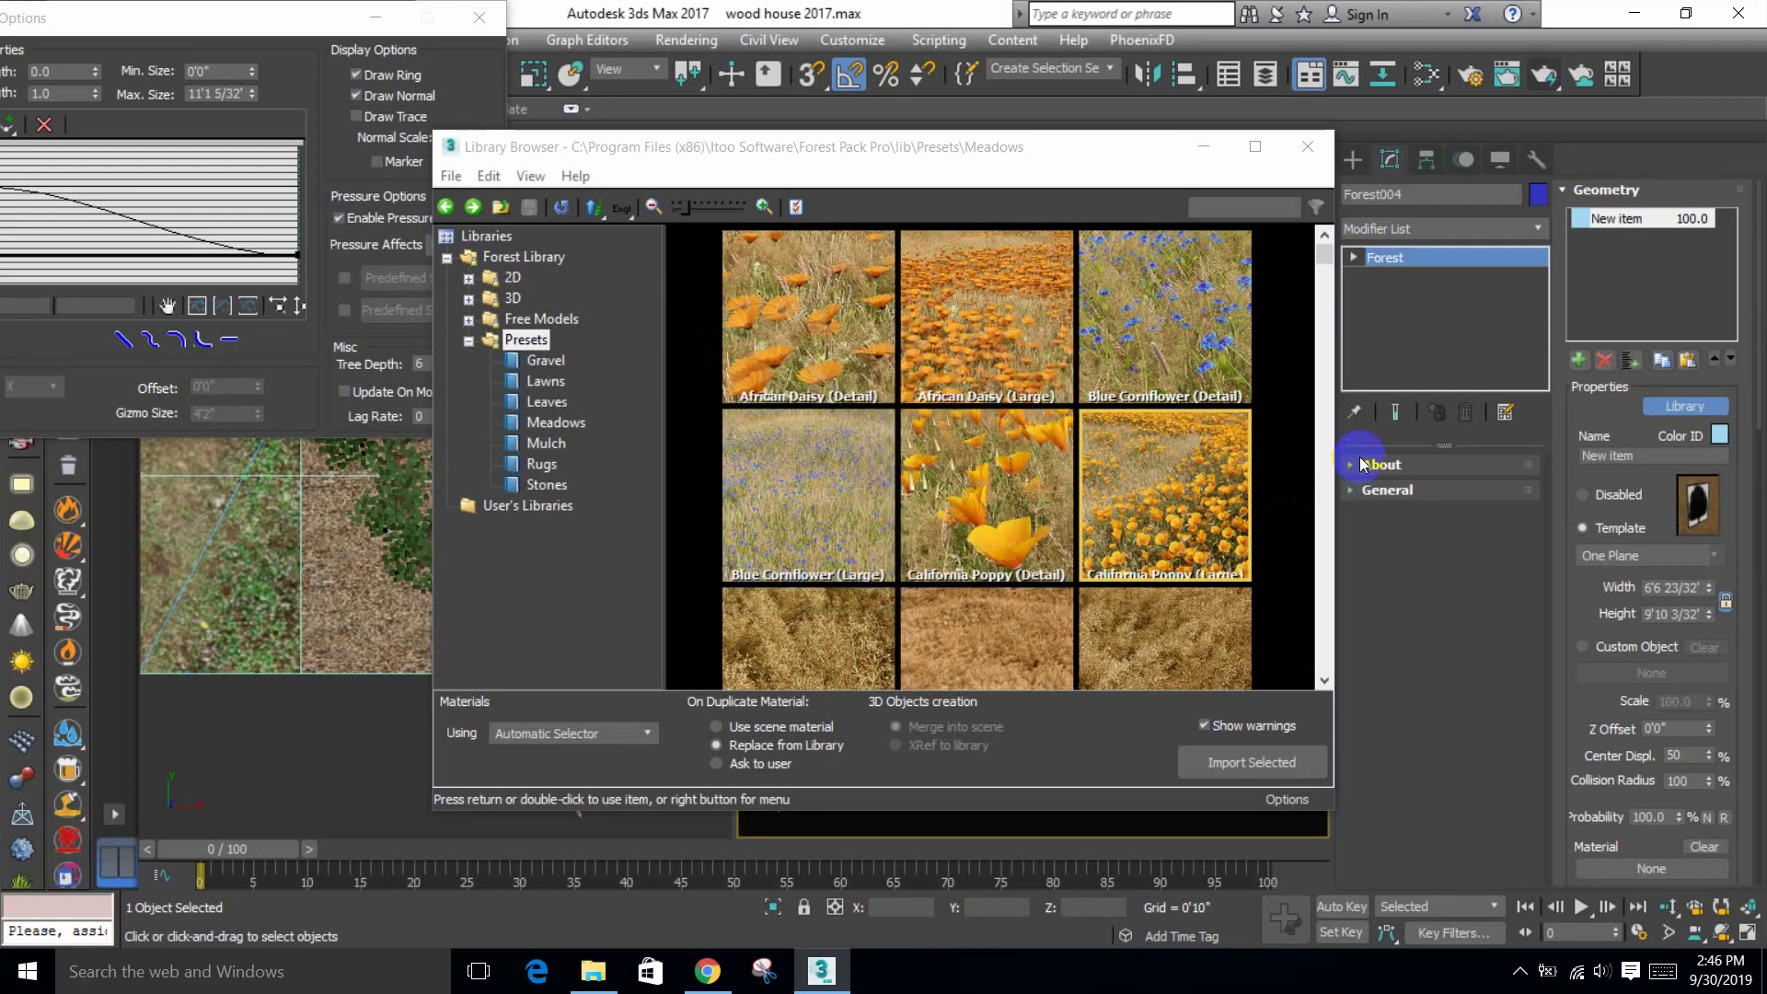
click(1164, 754)
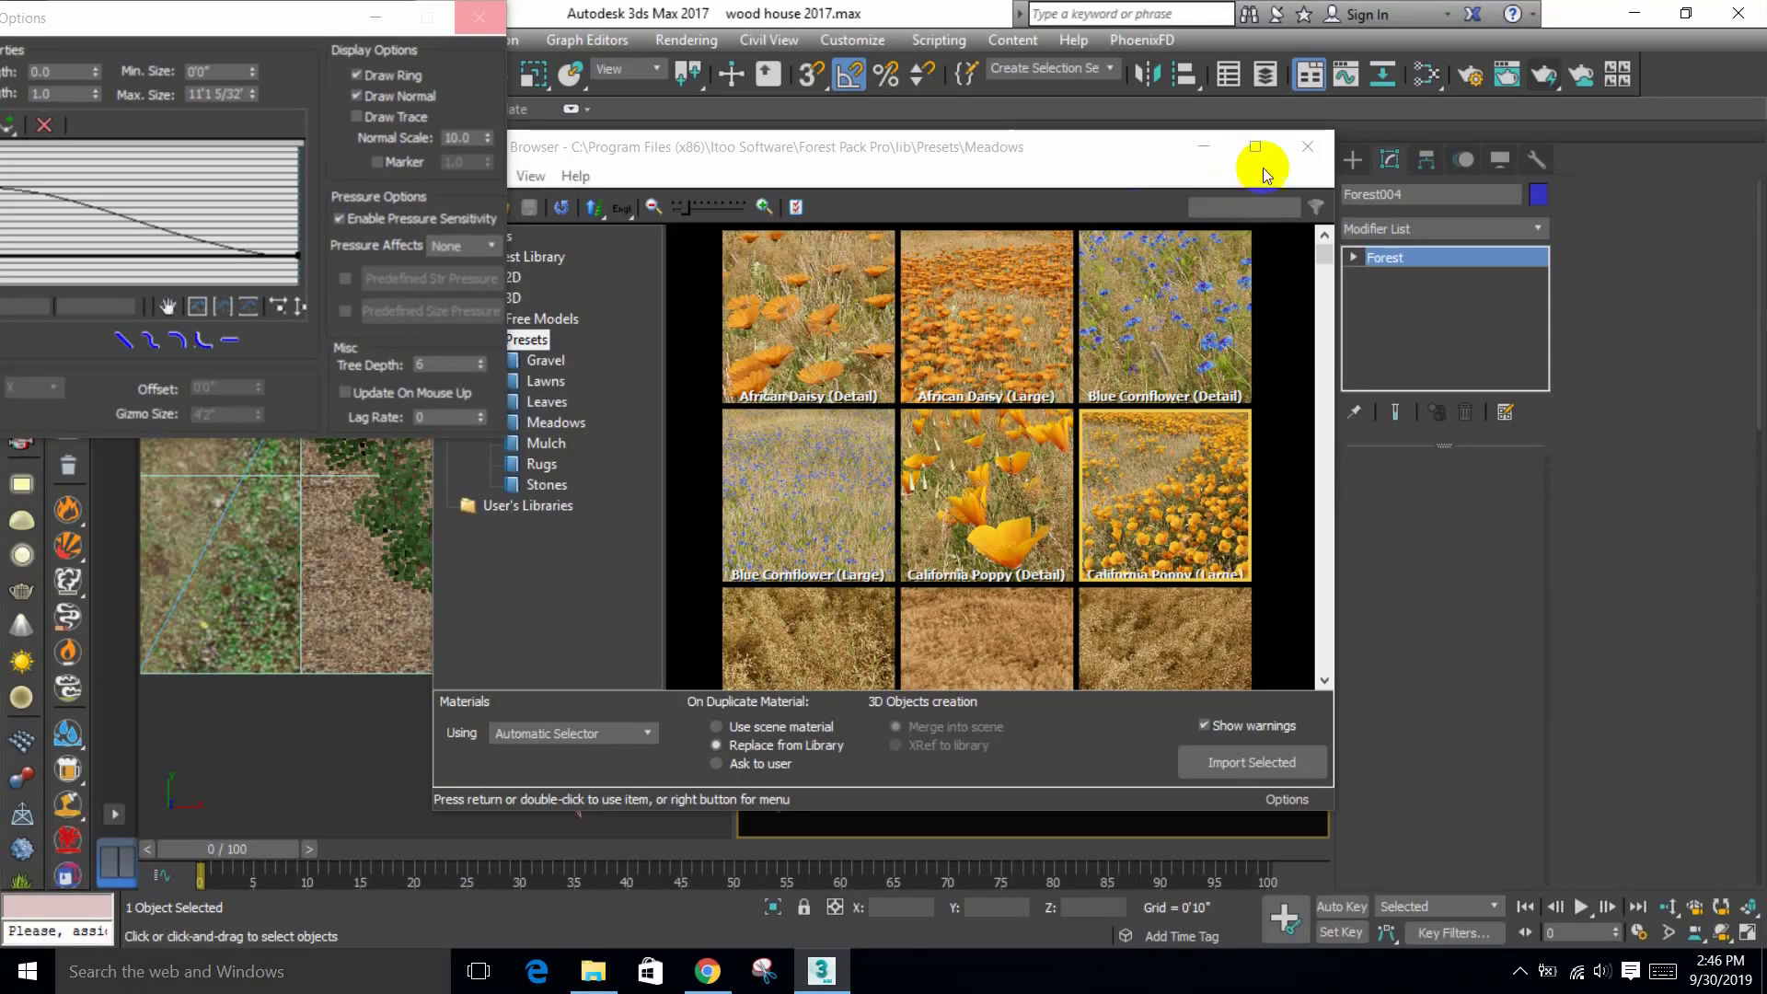
click(1292, 138)
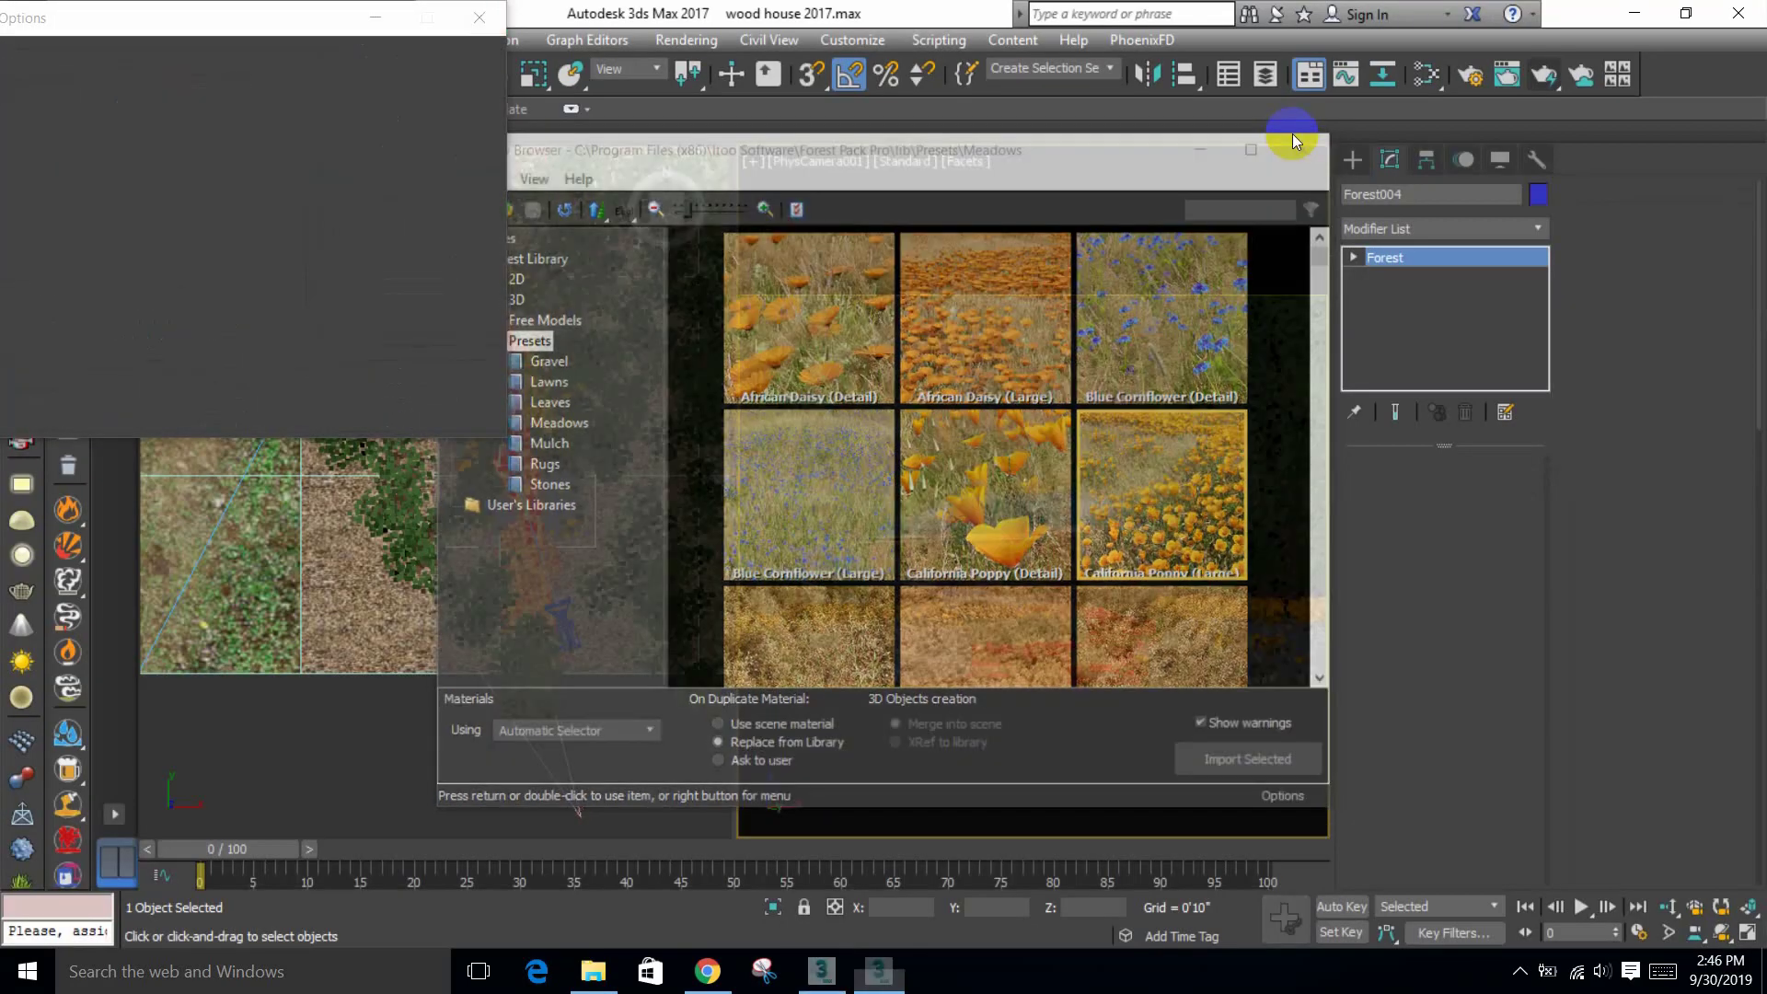
Step: Close the painter options and render the camera view in V-Ray to check the painted poppies
click(1113, 405)
click(460, 50)
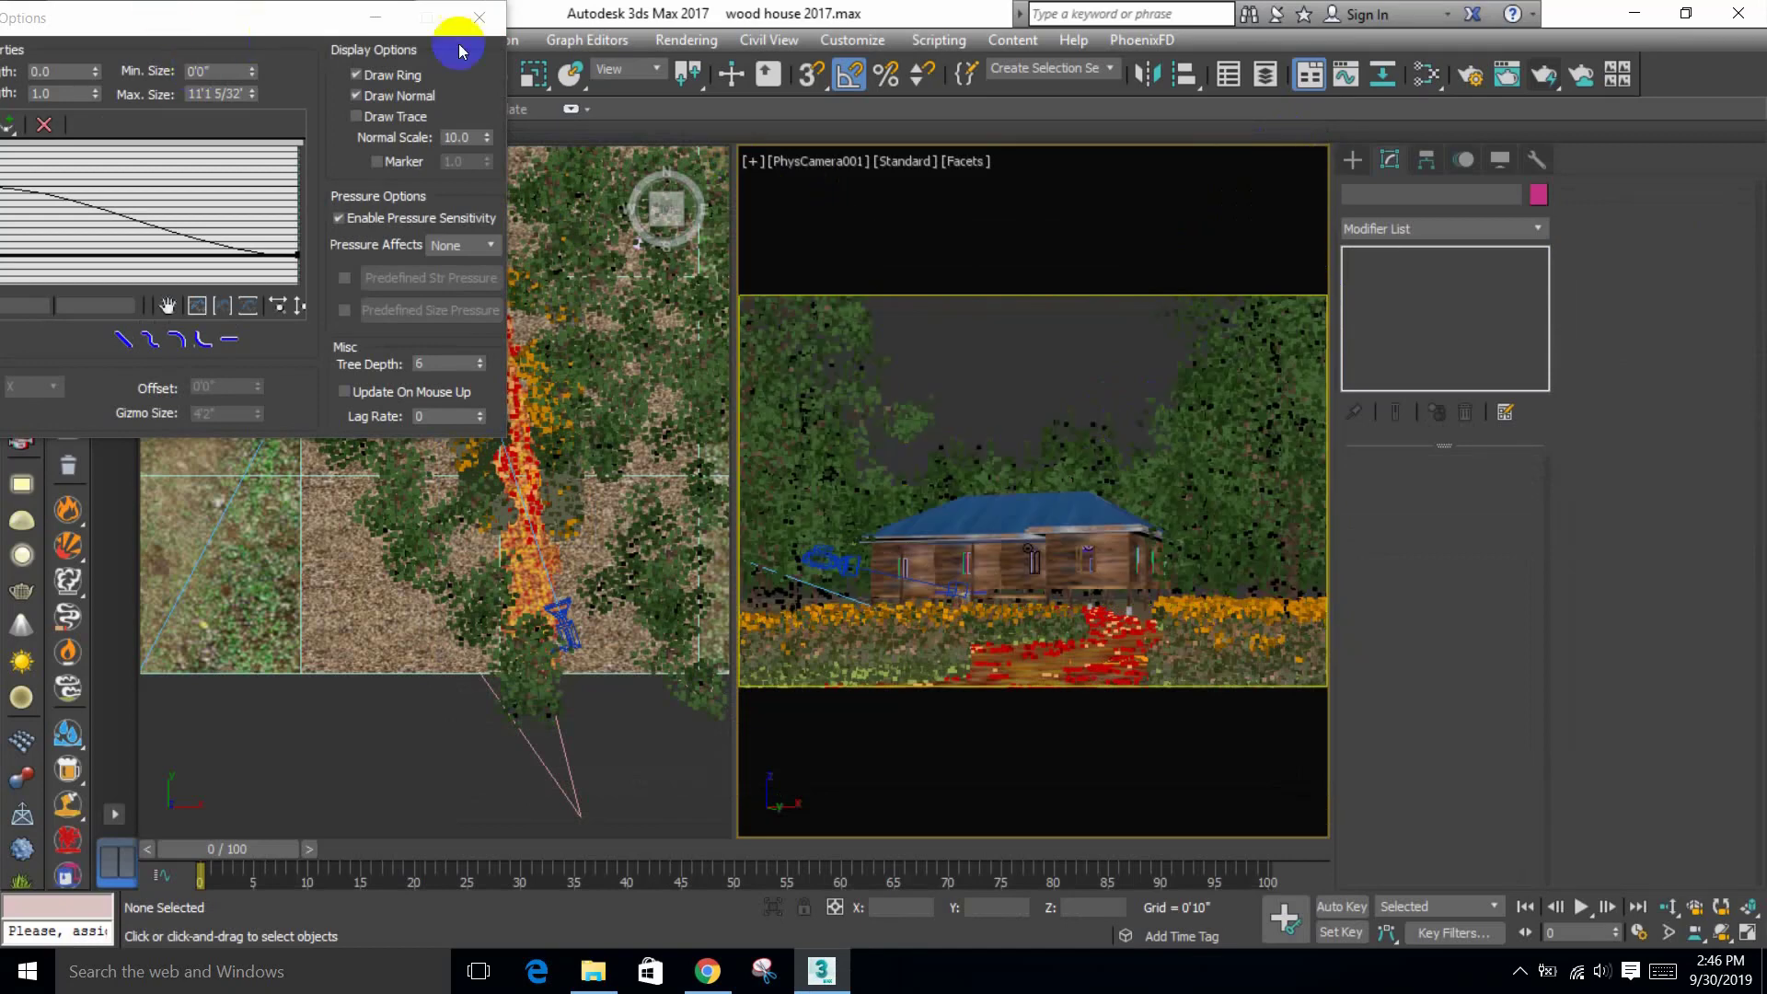
click(478, 18)
click(121, 13)
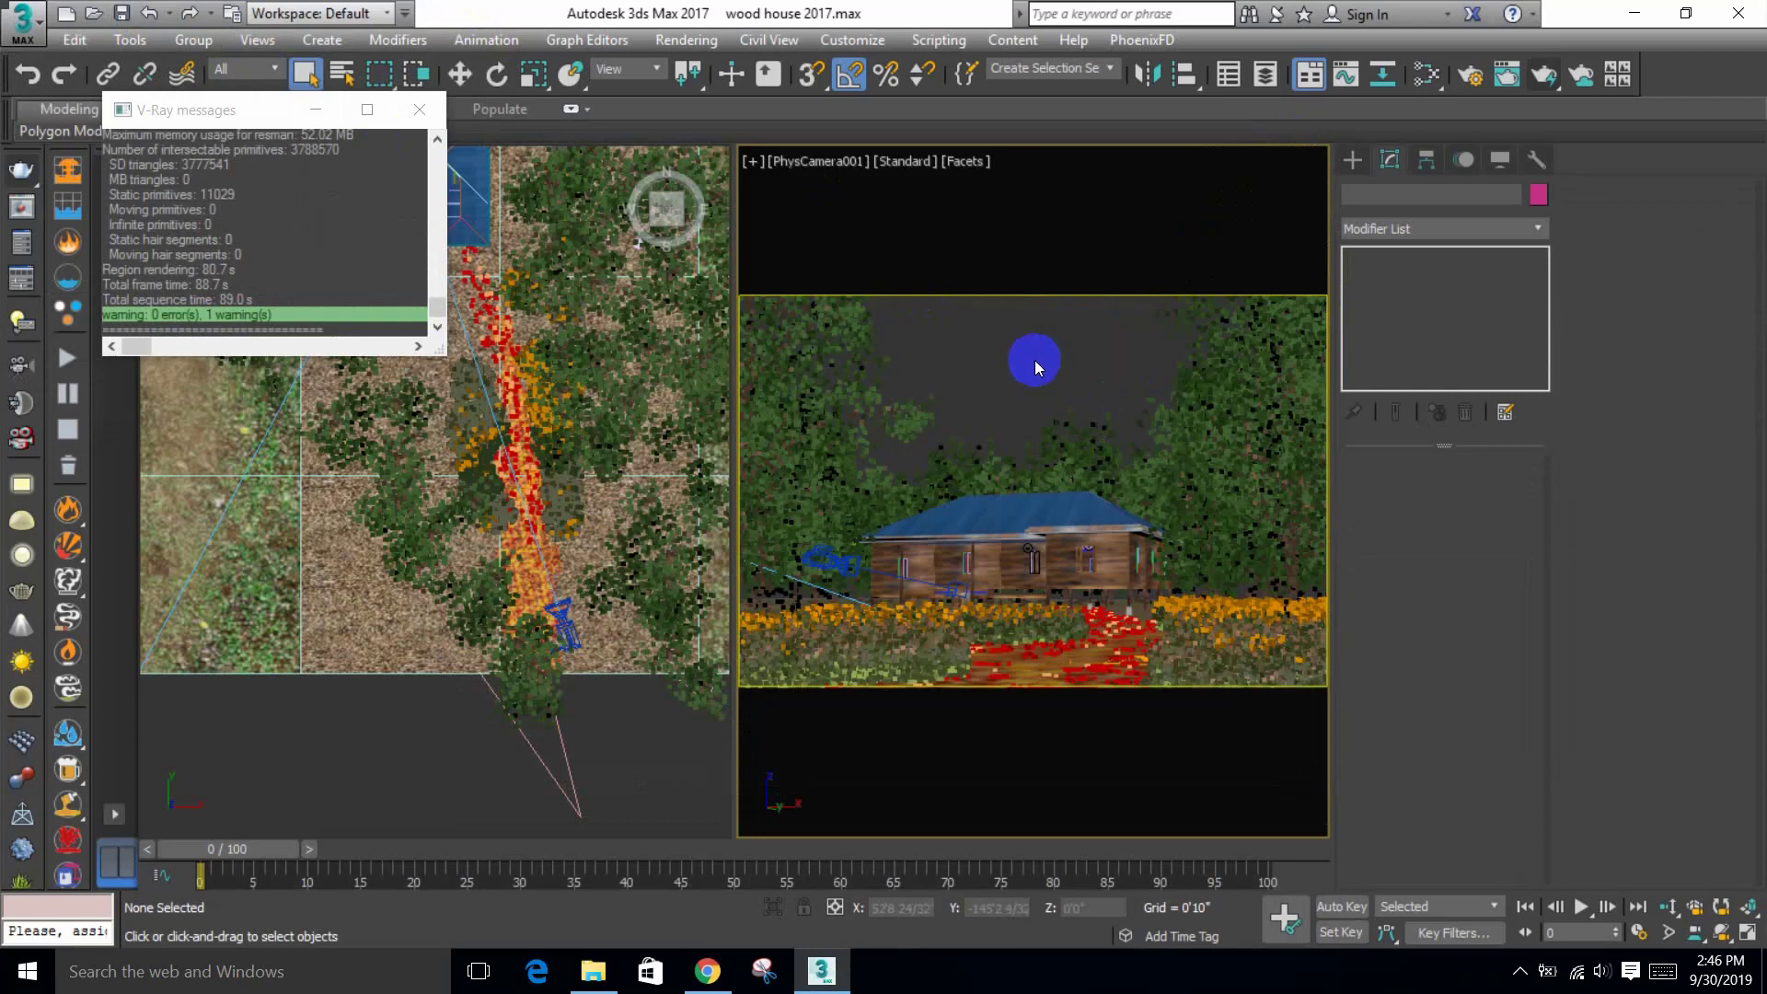
key(shift+q)
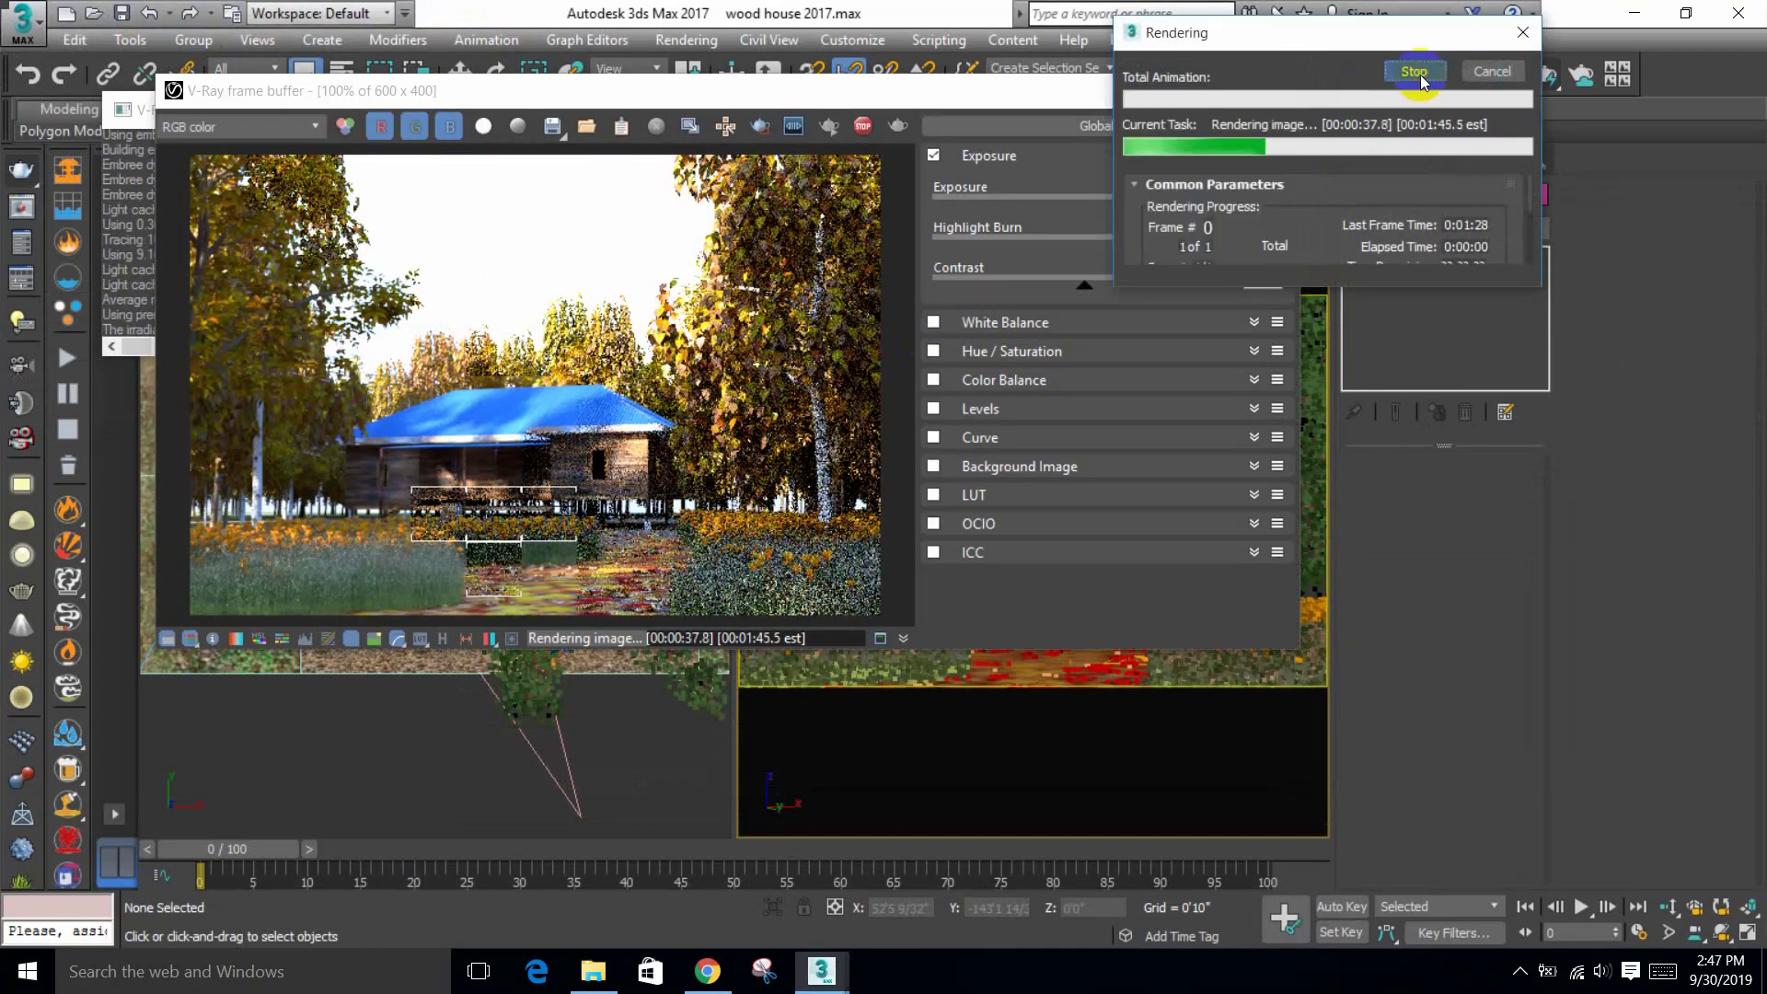
click(1274, 90)
Step: Replace the painted scatter's California poppy models with one new geometry item
click(1211, 390)
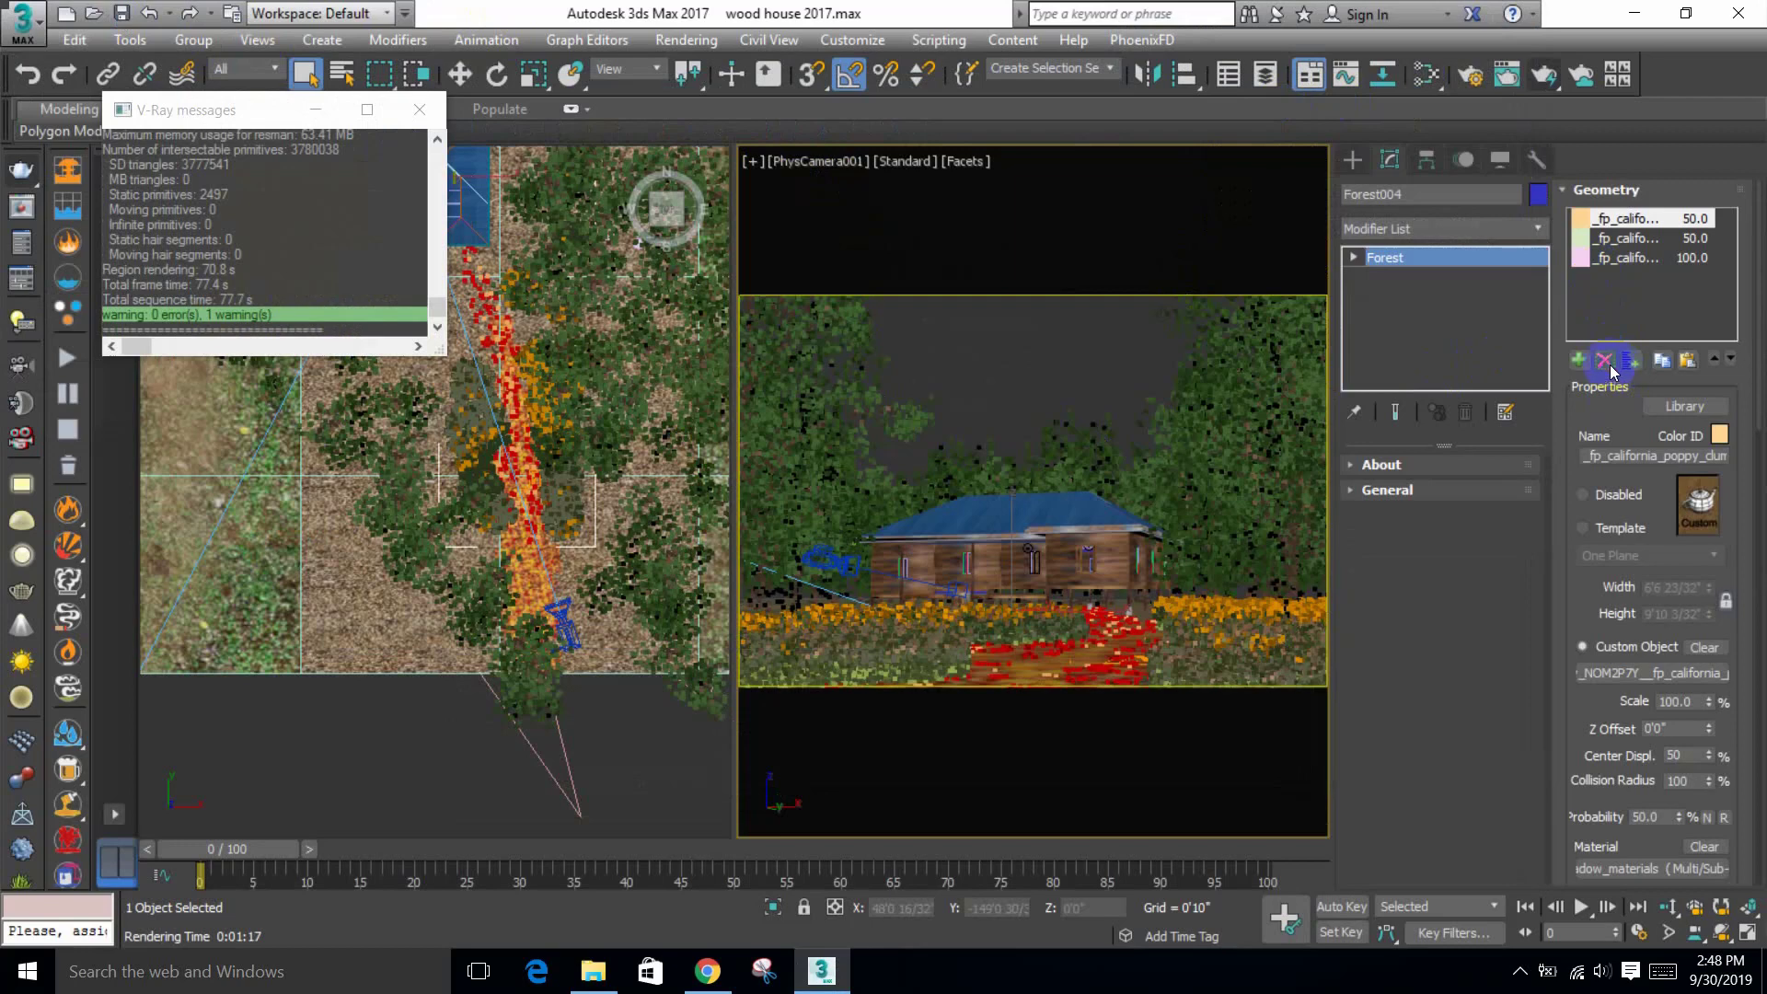
click(1604, 360)
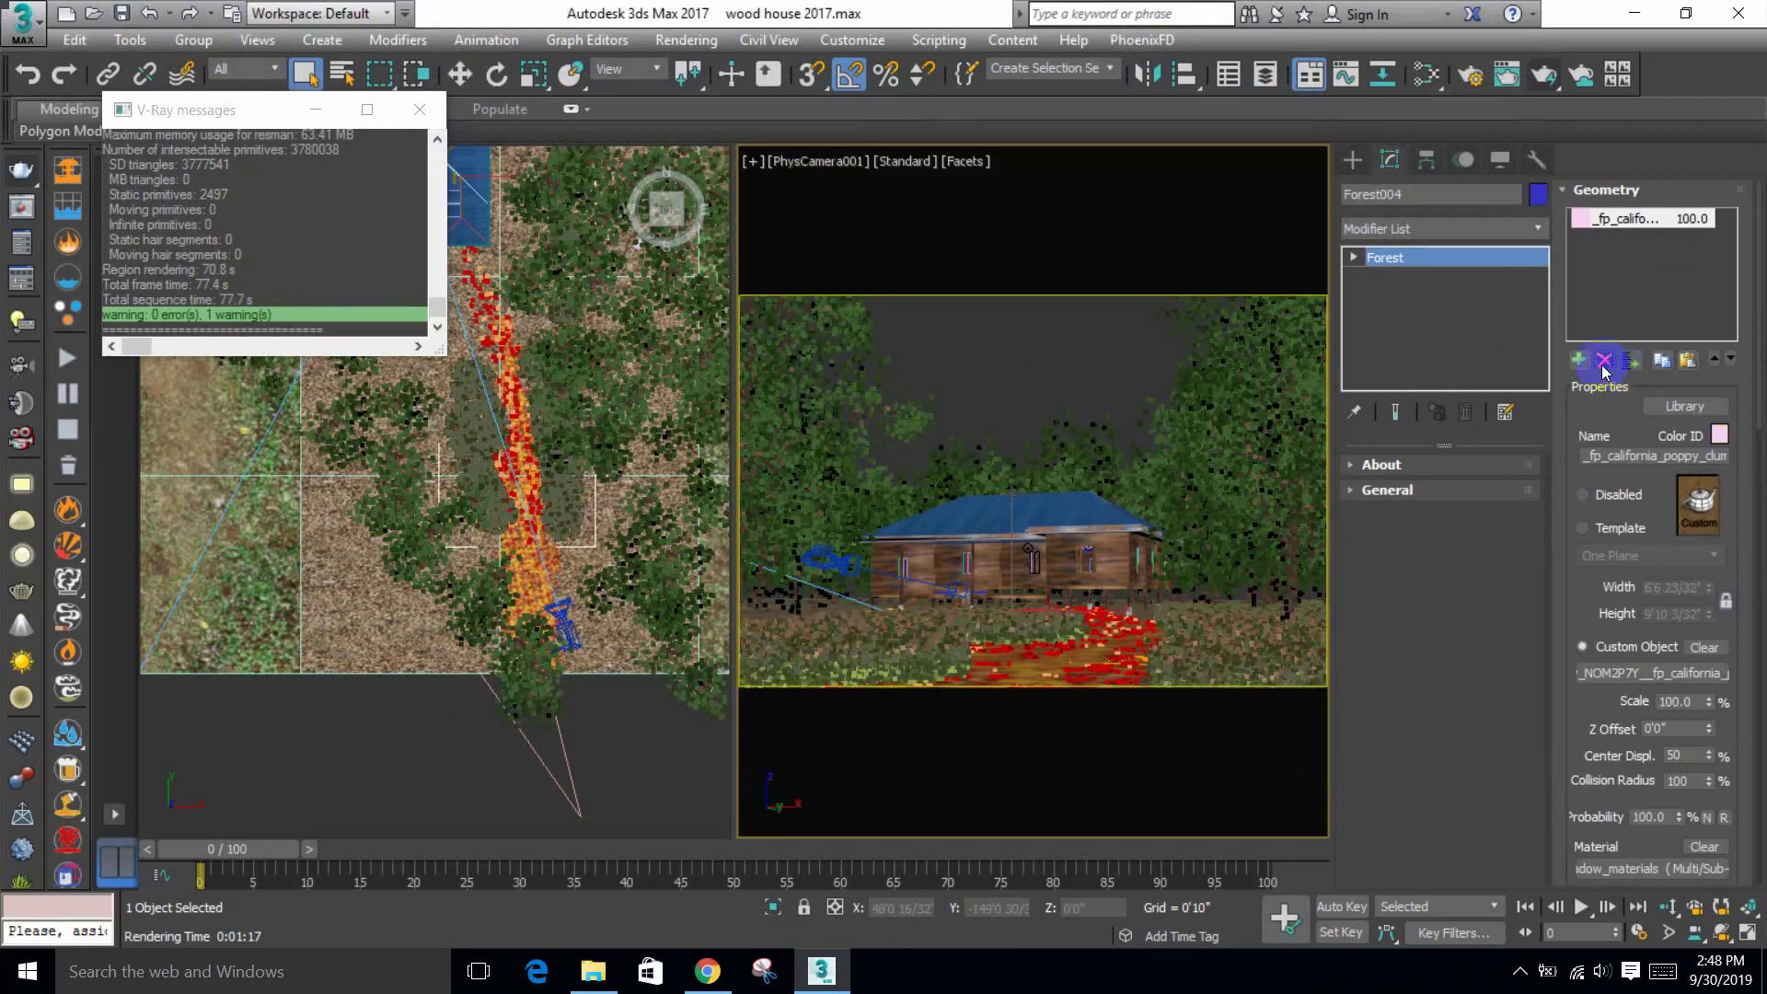
click(1576, 361)
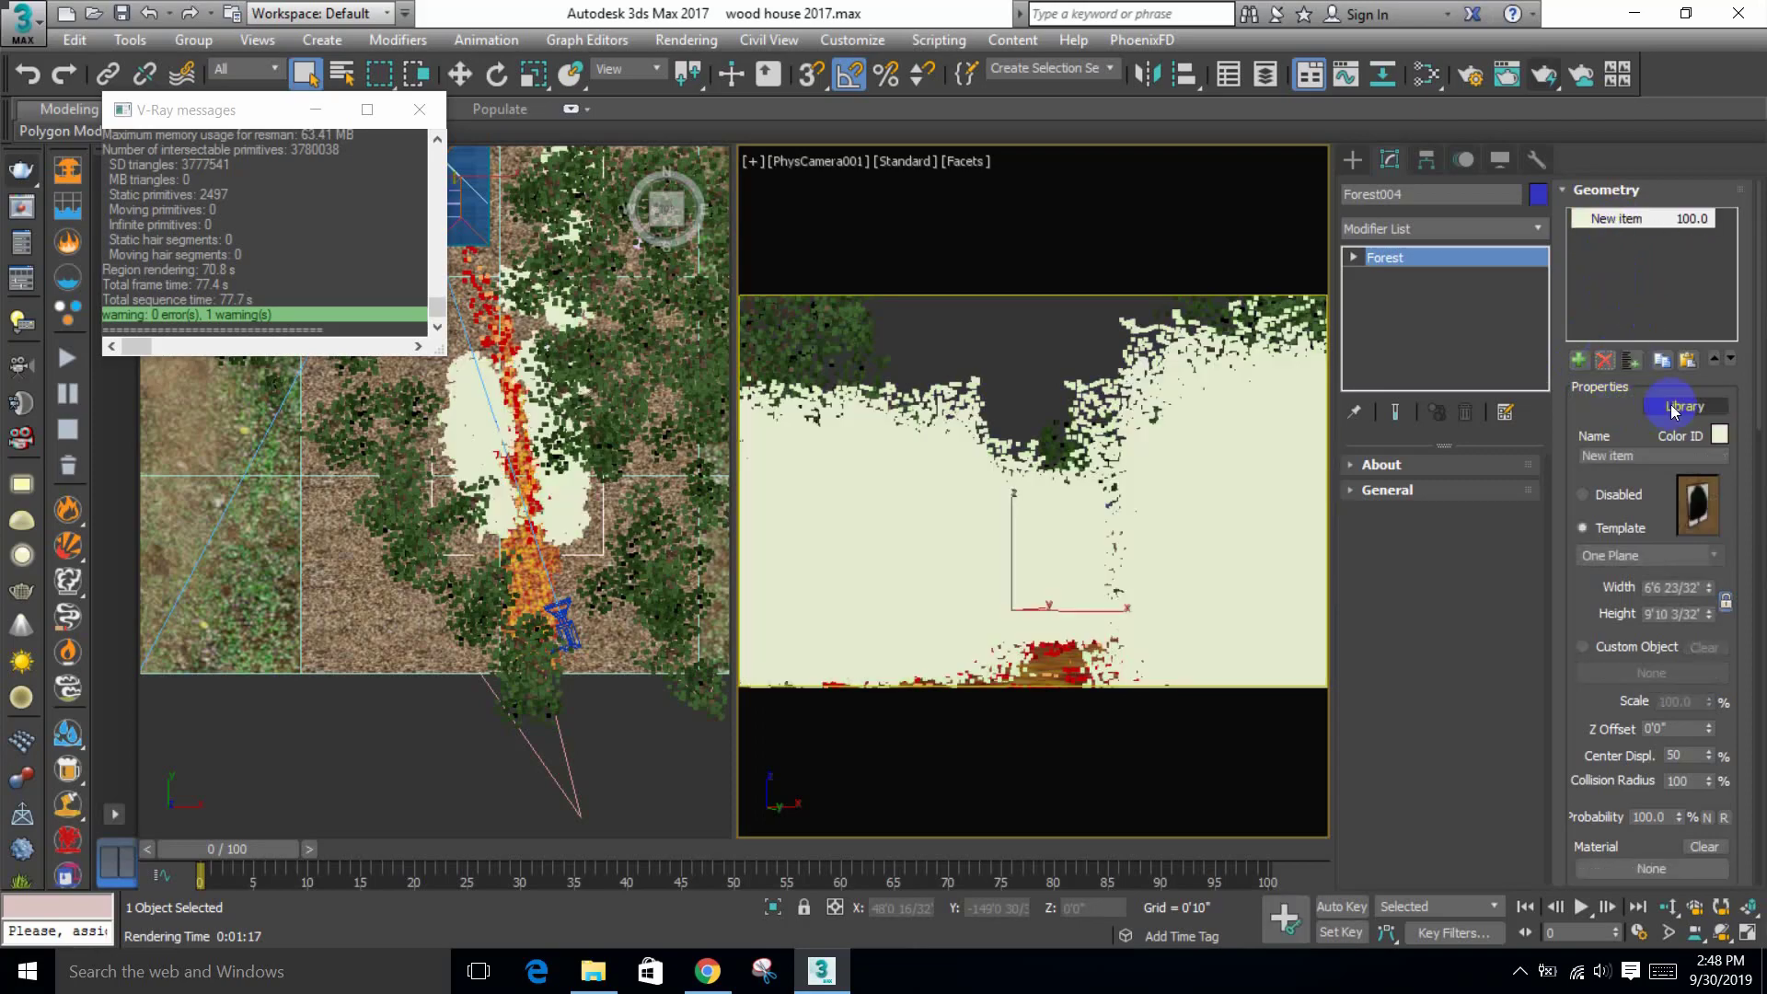
Step: Import the Daisy 01 (detail) lawn preset into the painted scatter, rescaling its objects to the system unit scale
click(1671, 410)
scroll(984, 357, down, 4)
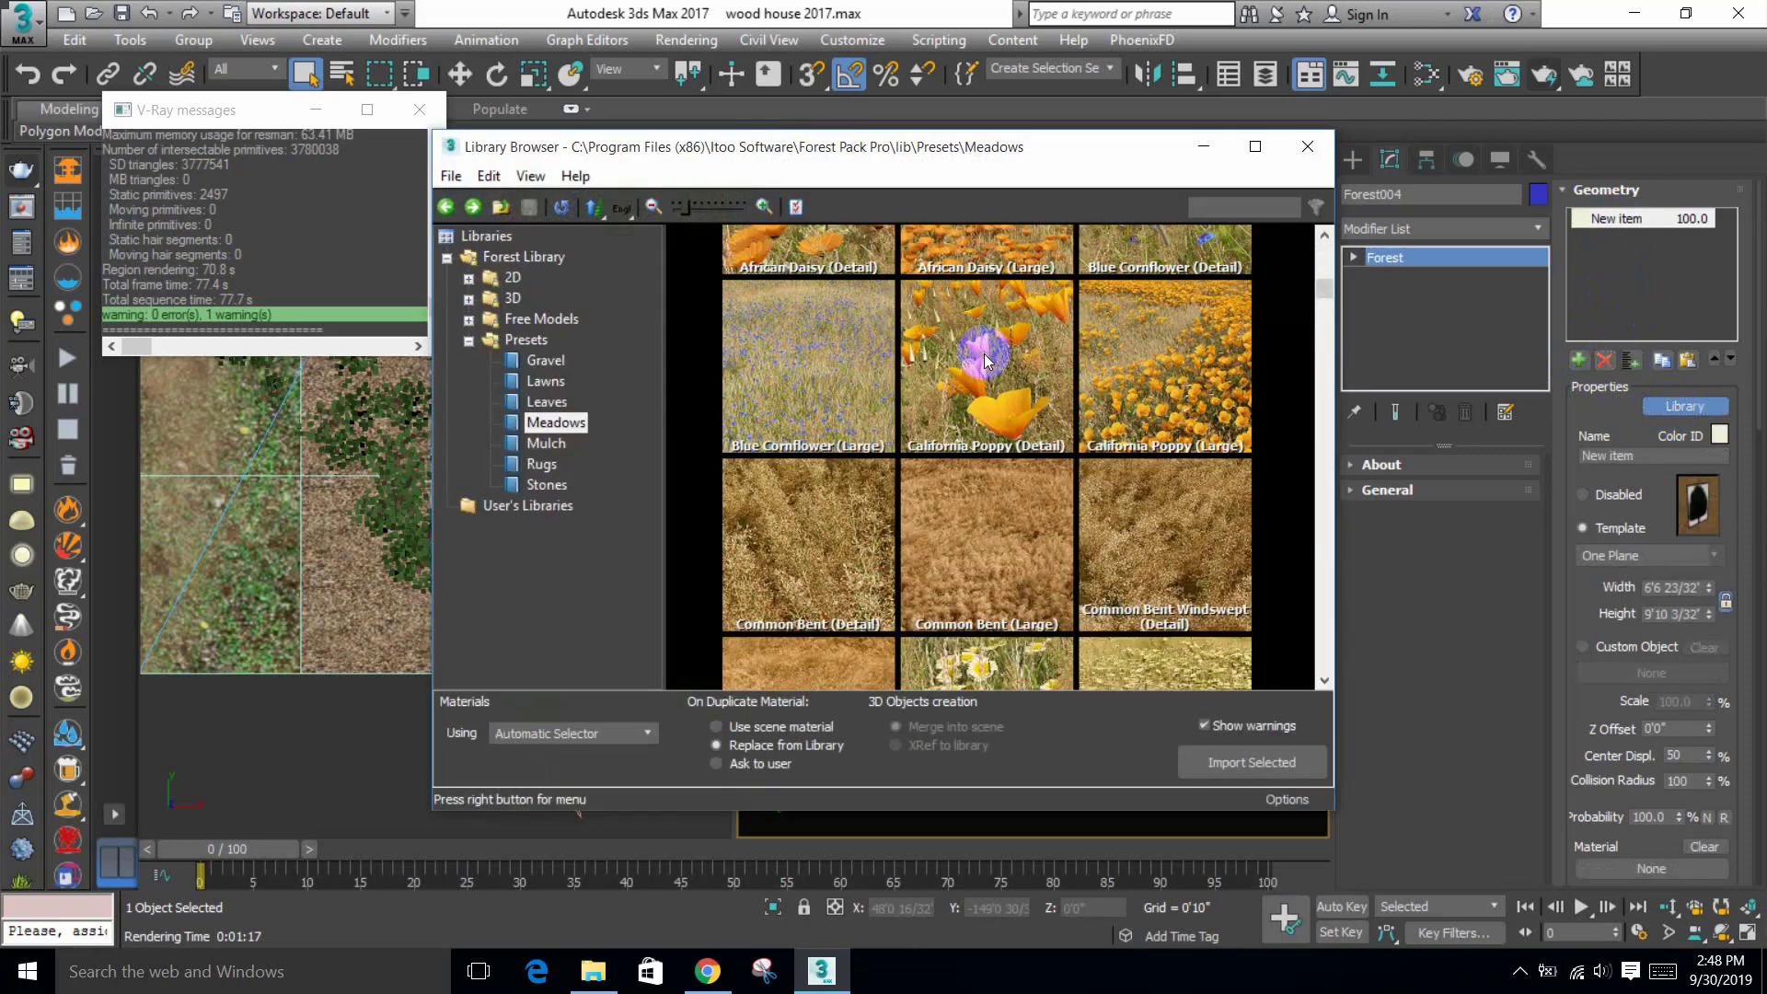
scroll(985, 357, up, 2)
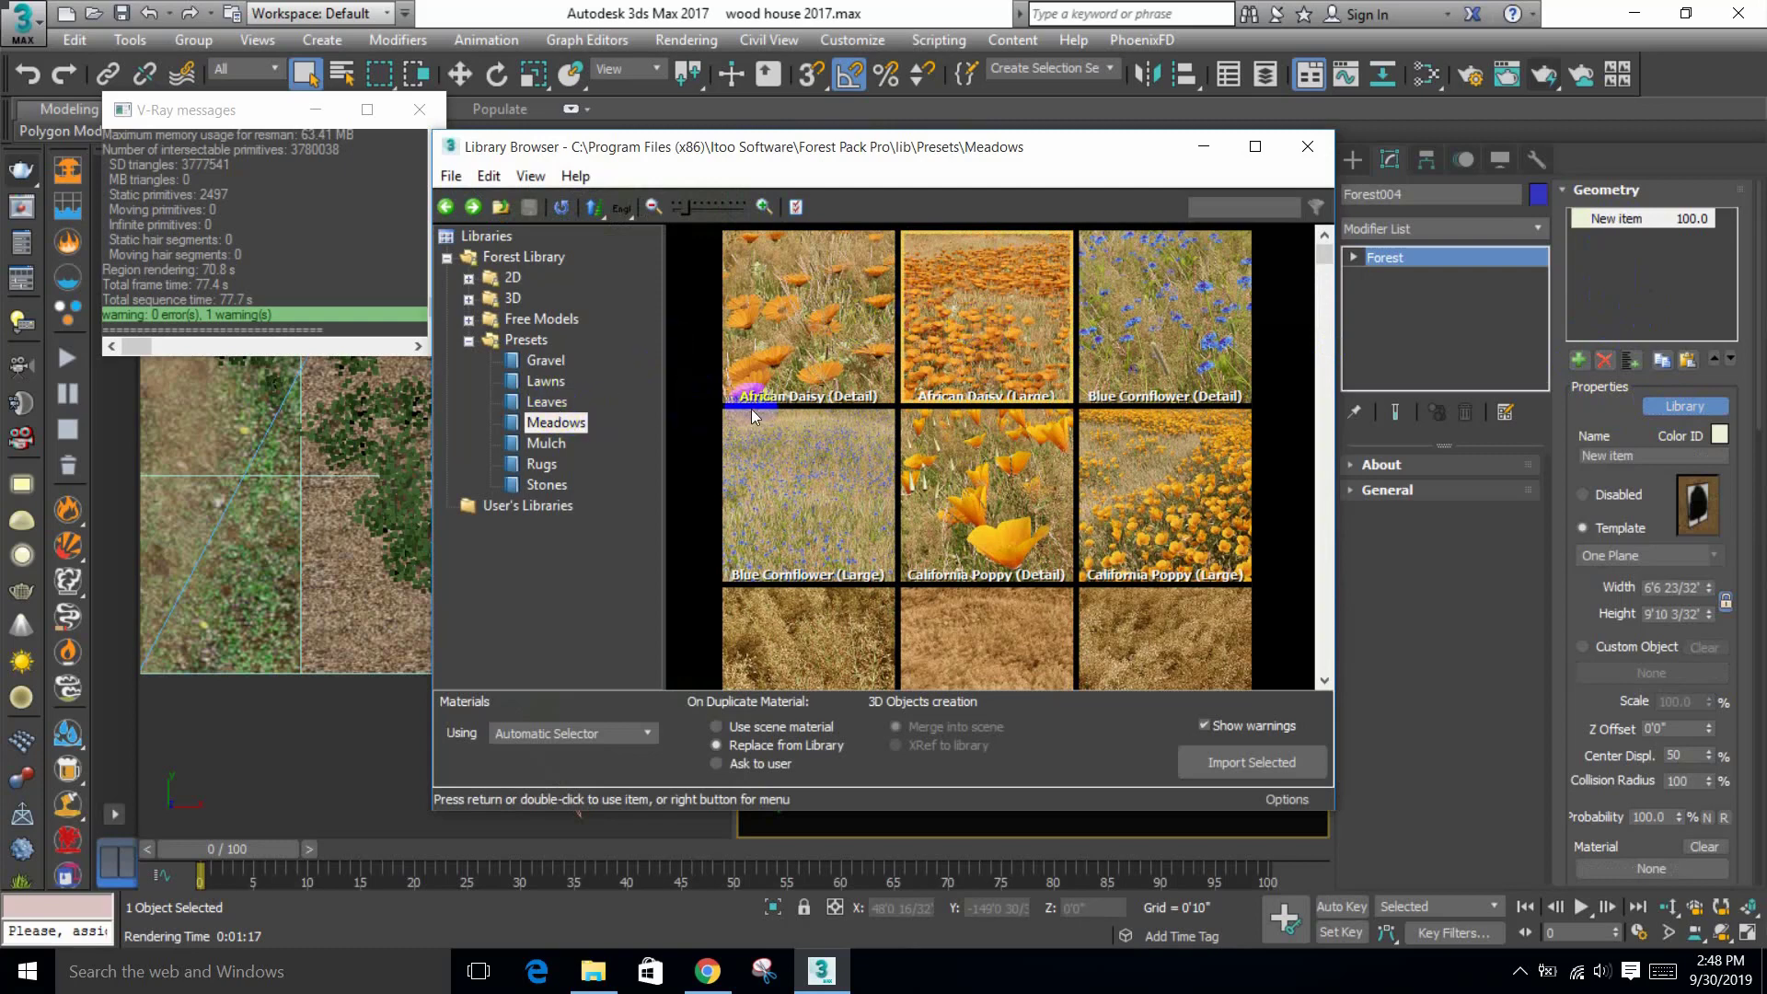
double_click(529, 341)
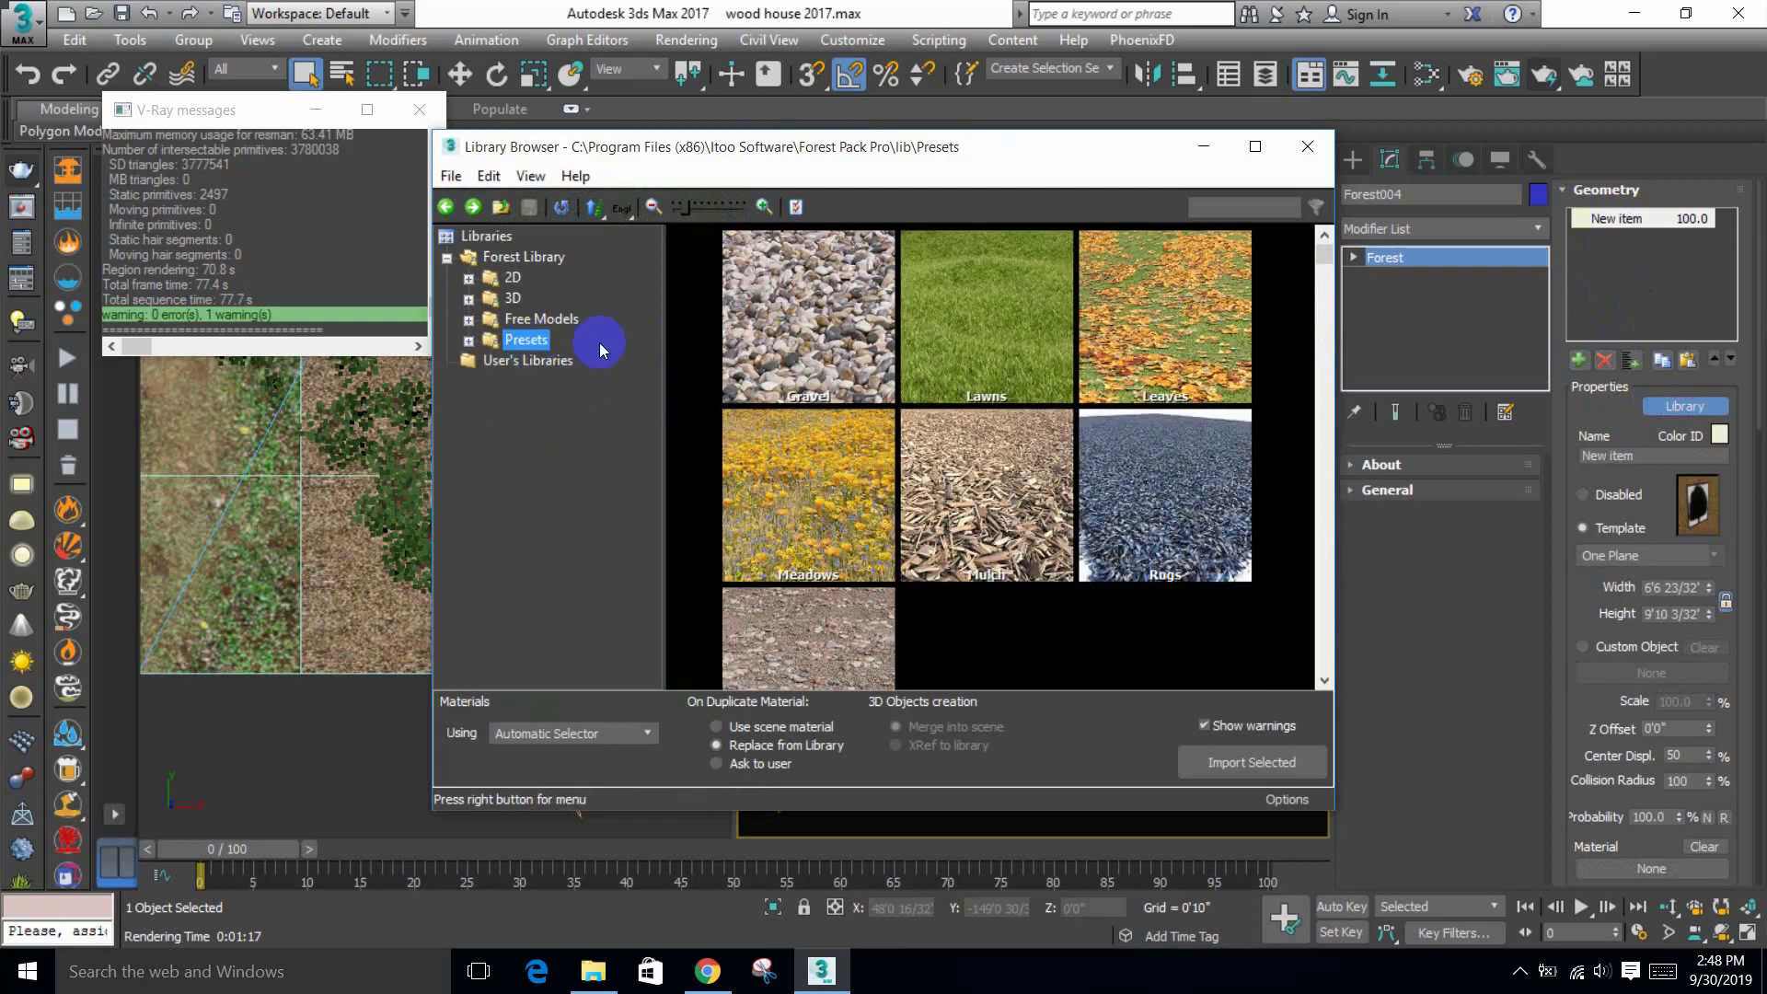
double_click(962, 343)
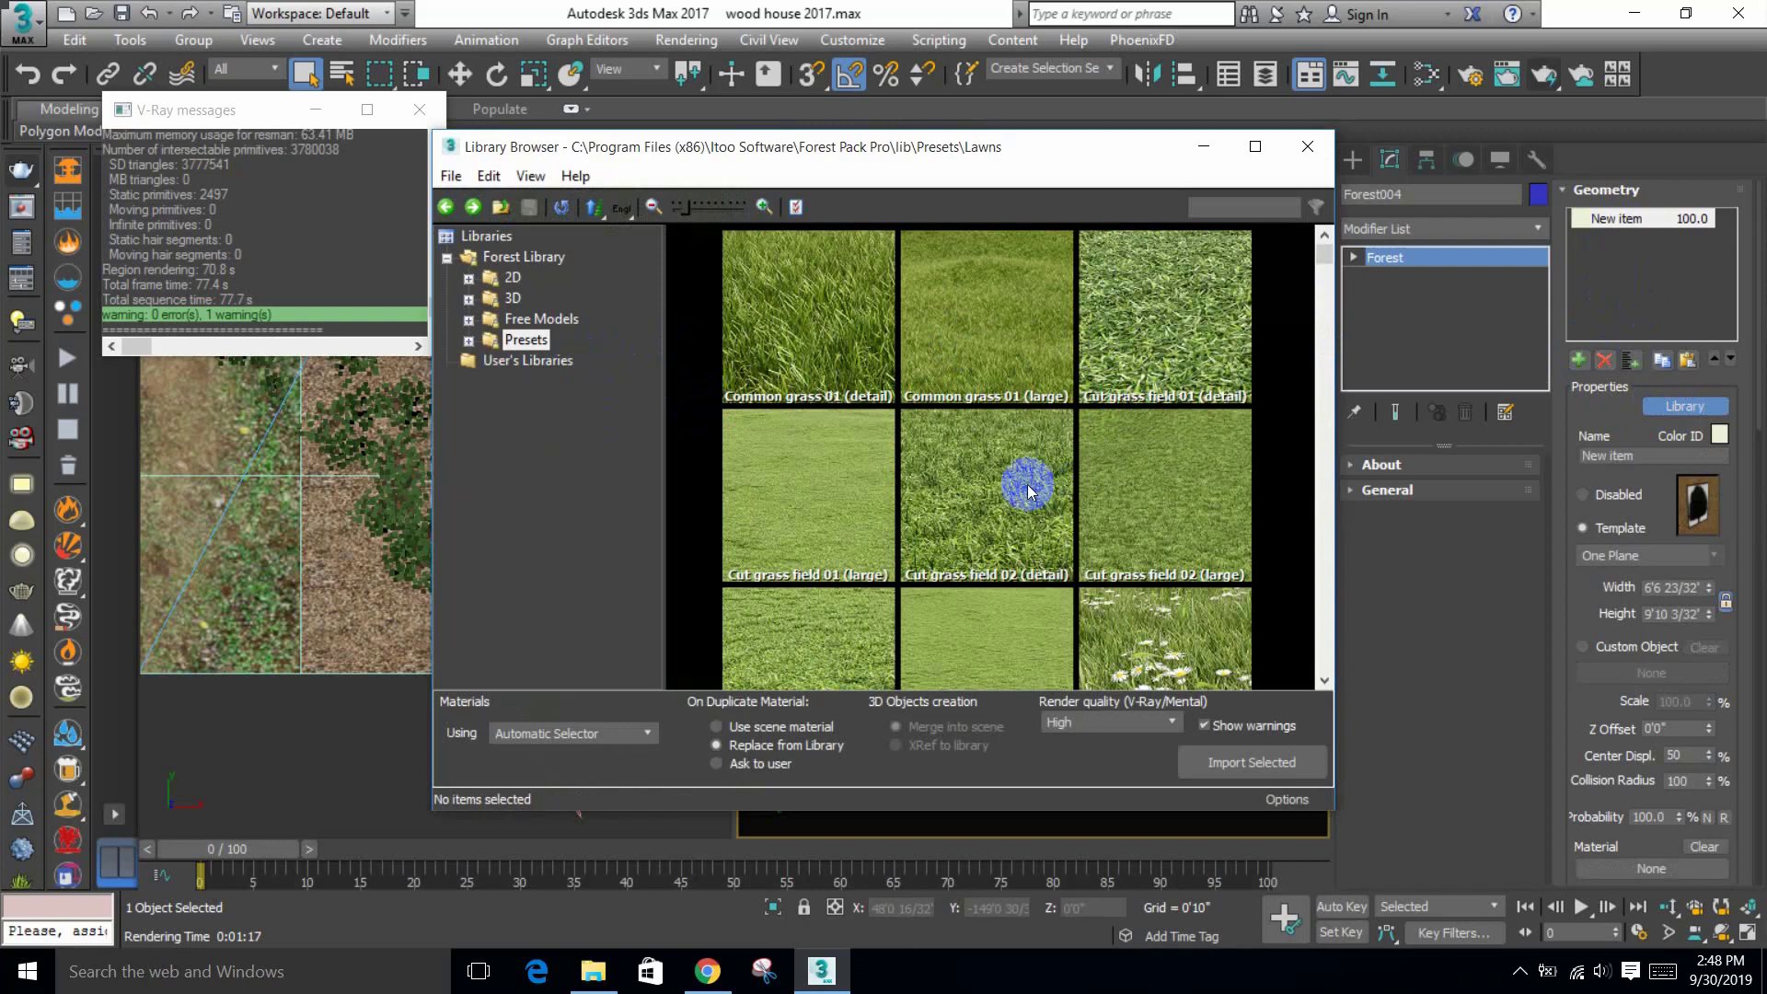
scroll(1029, 492, down, 1)
double_click(1183, 584)
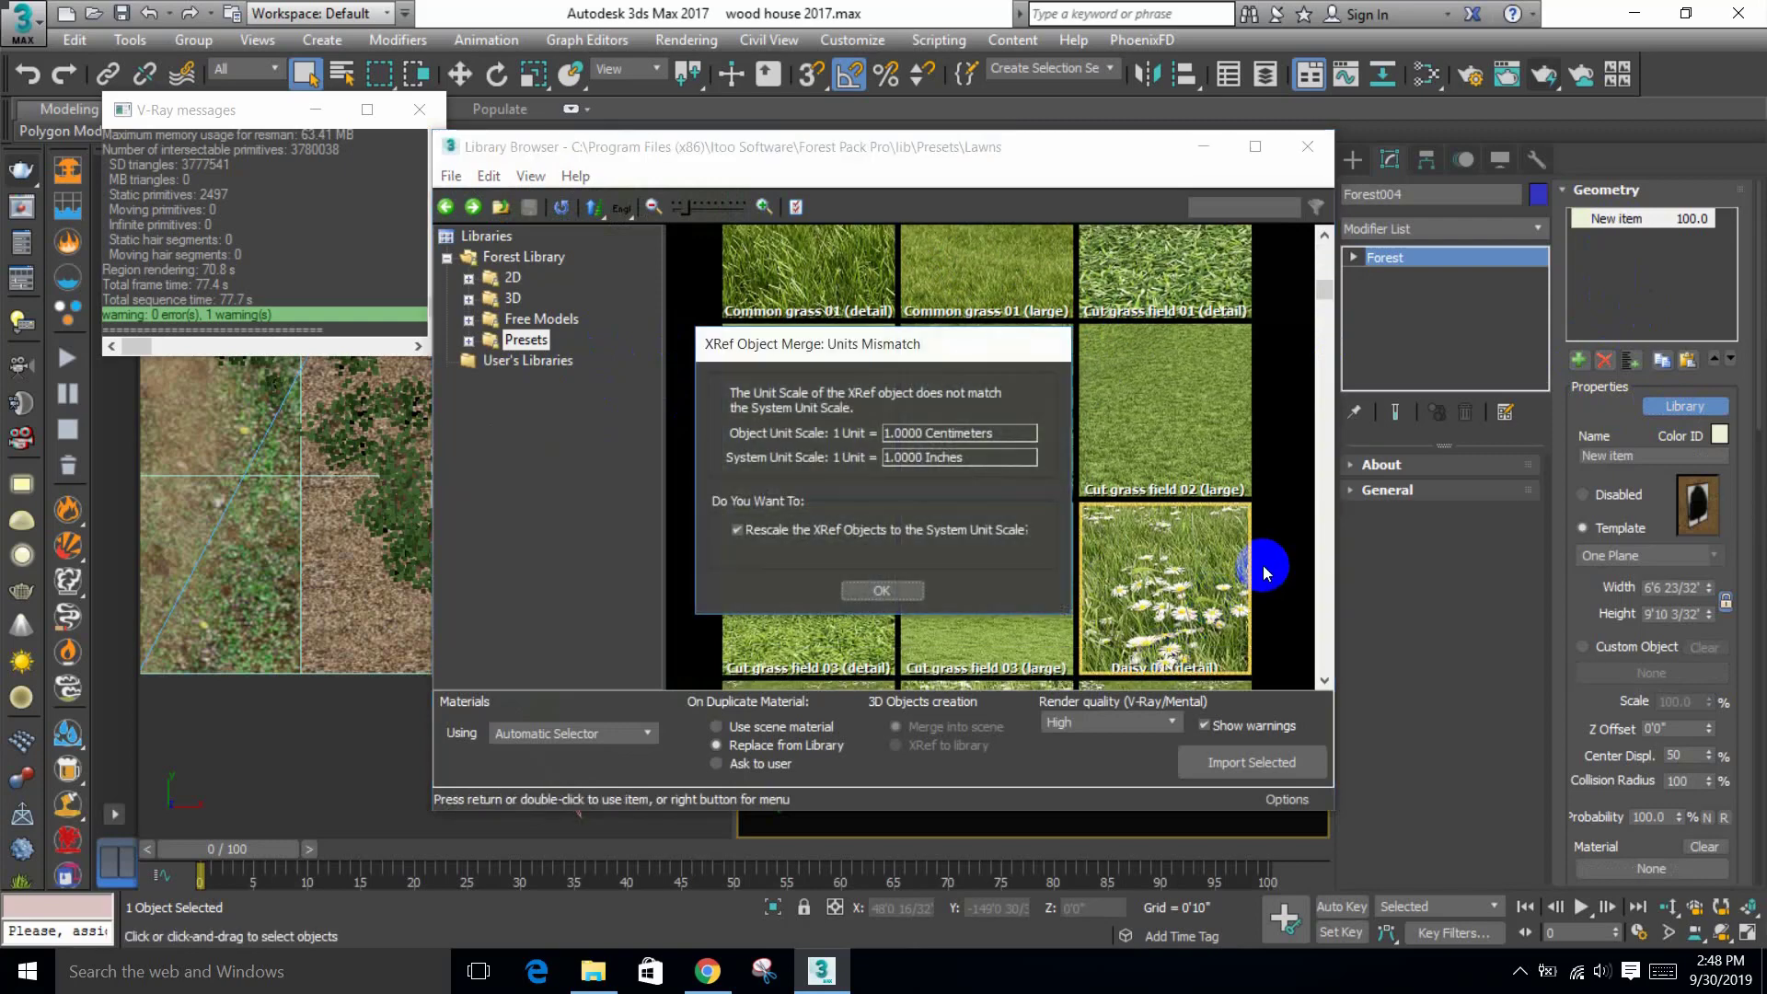
click(923, 588)
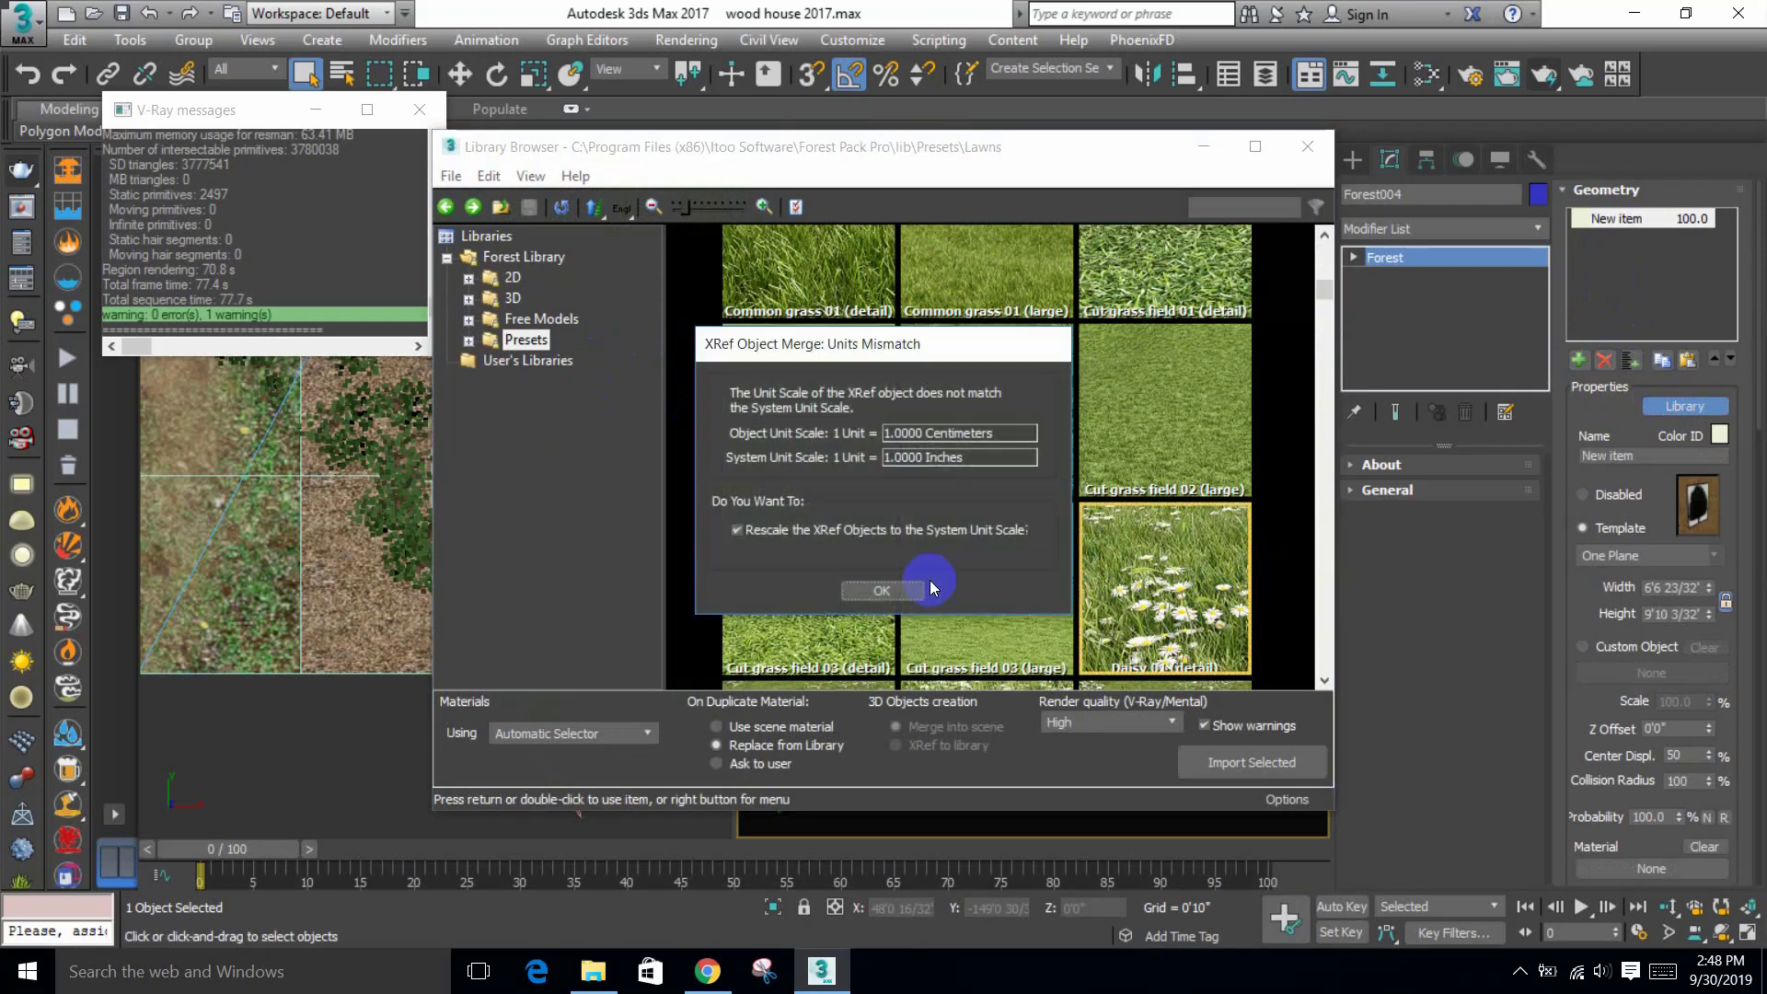
click(914, 592)
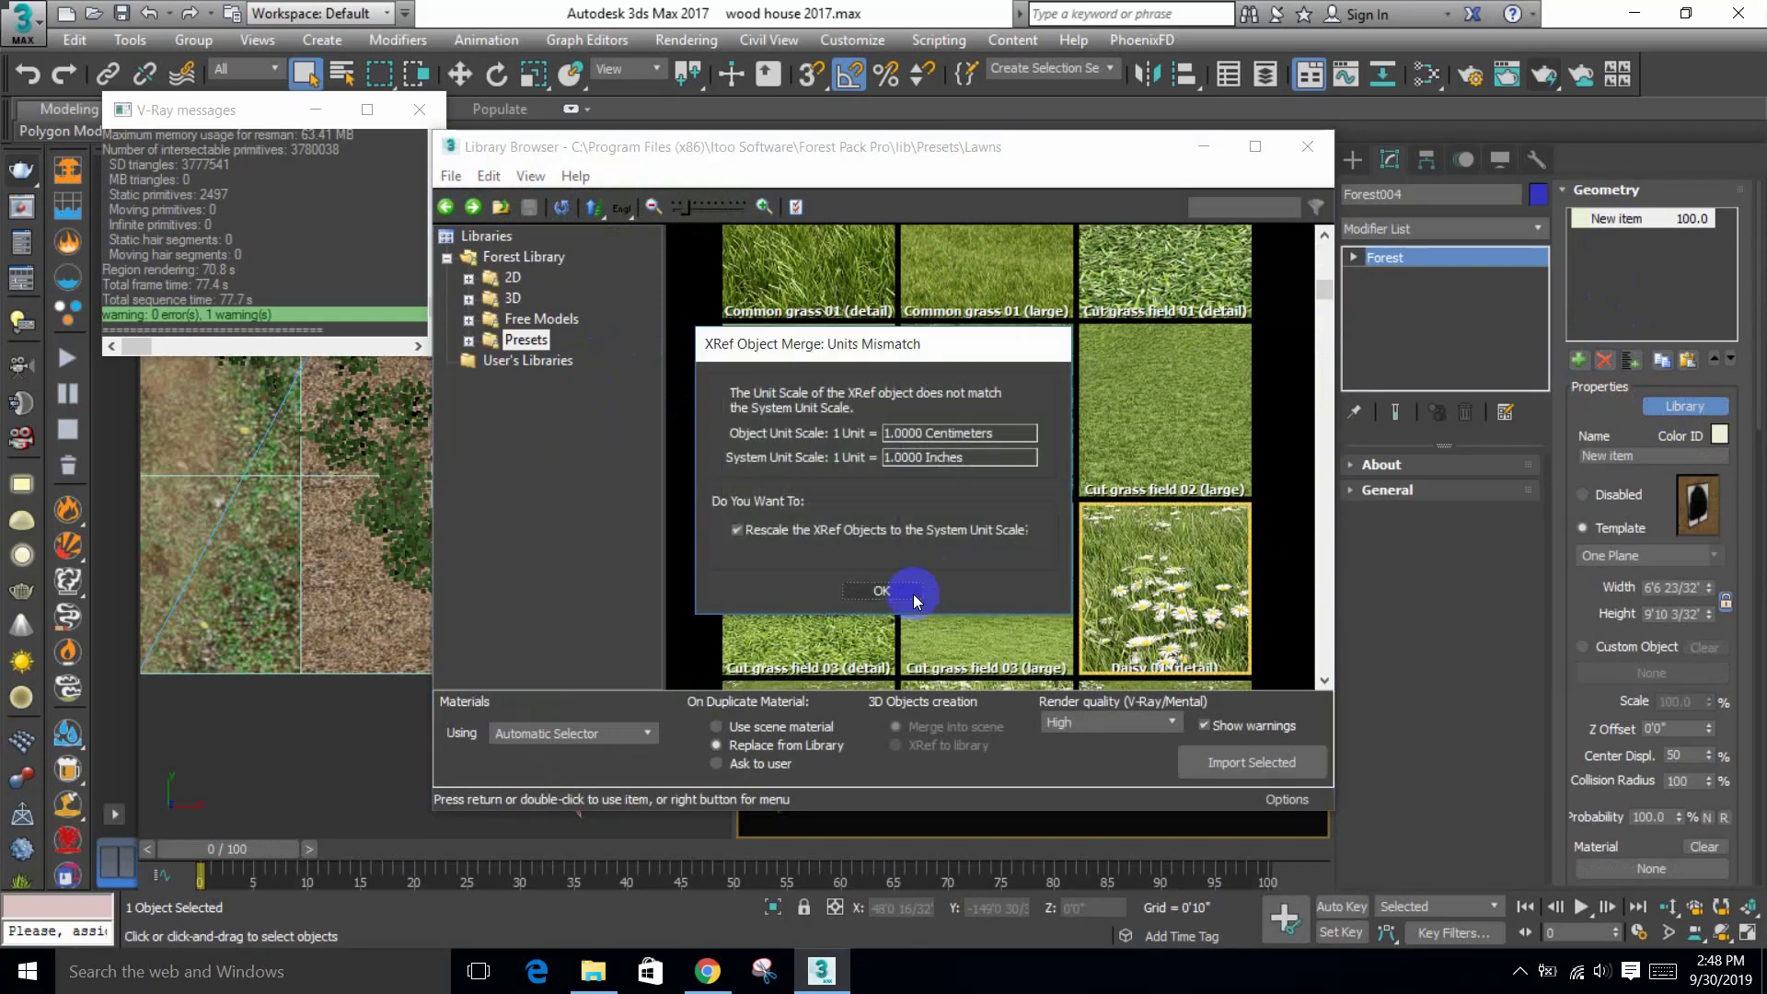
click(1318, 162)
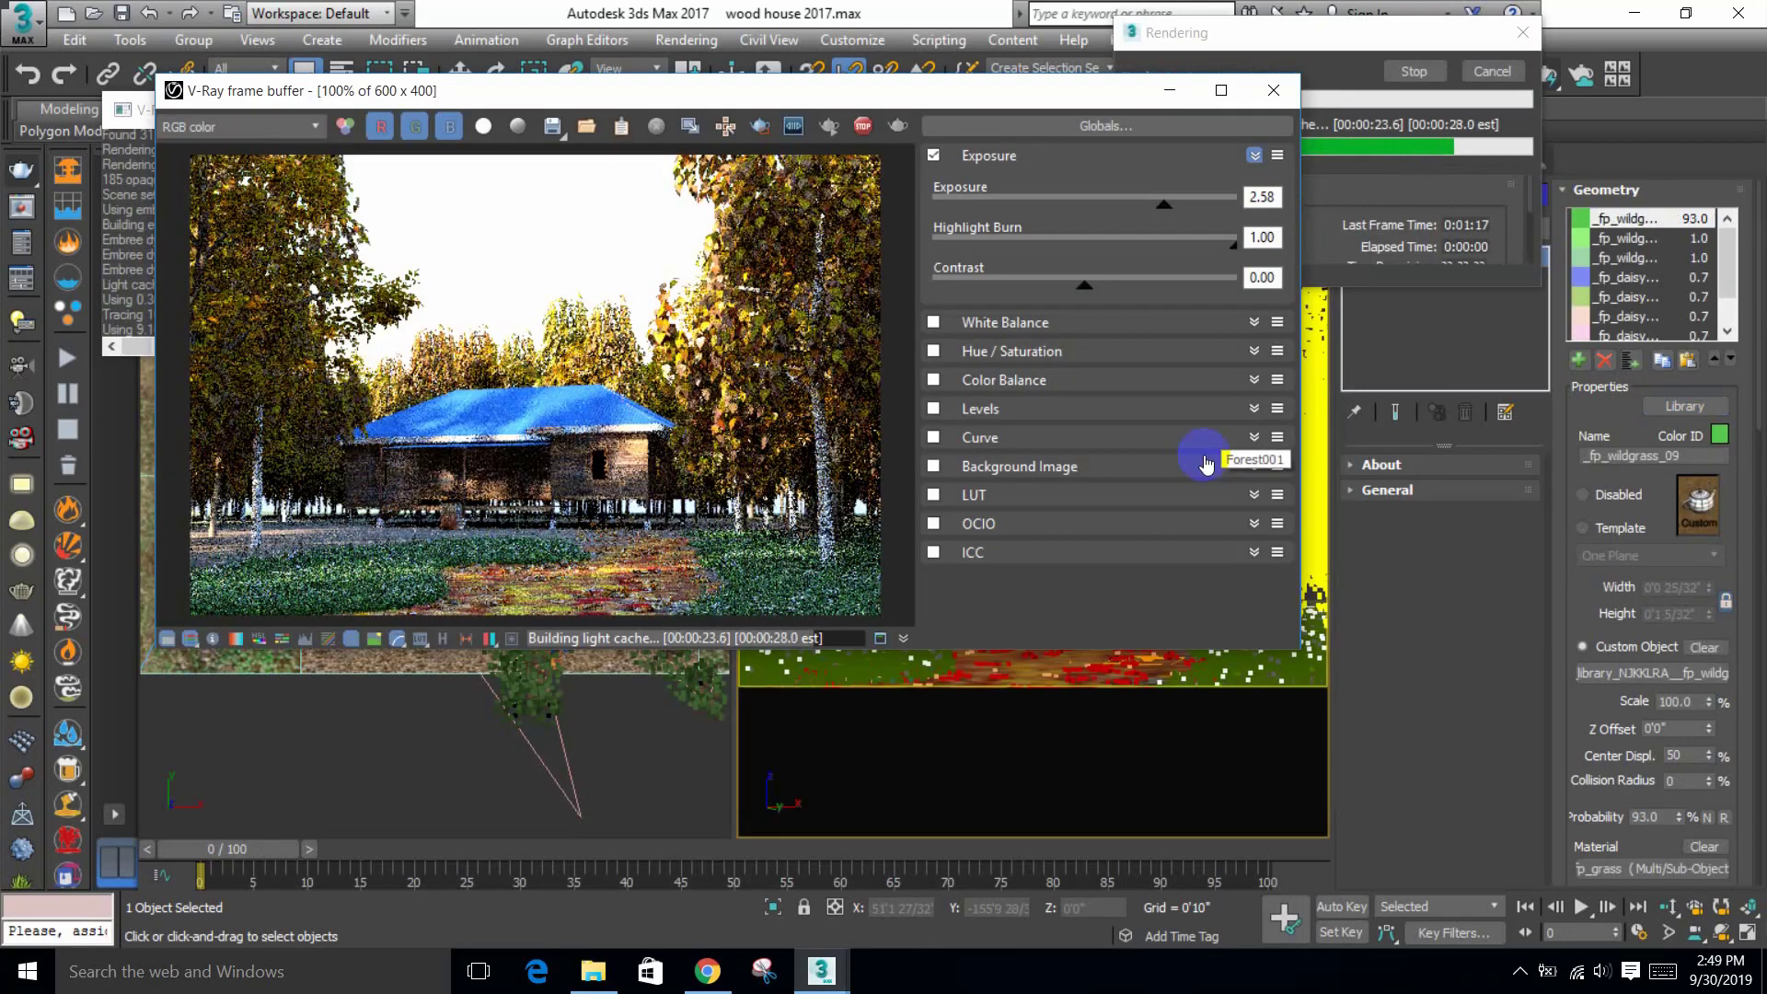
Step: Check the painted daisy lawn in a V-Ray render of the camera view and stop the render early
click(1274, 90)
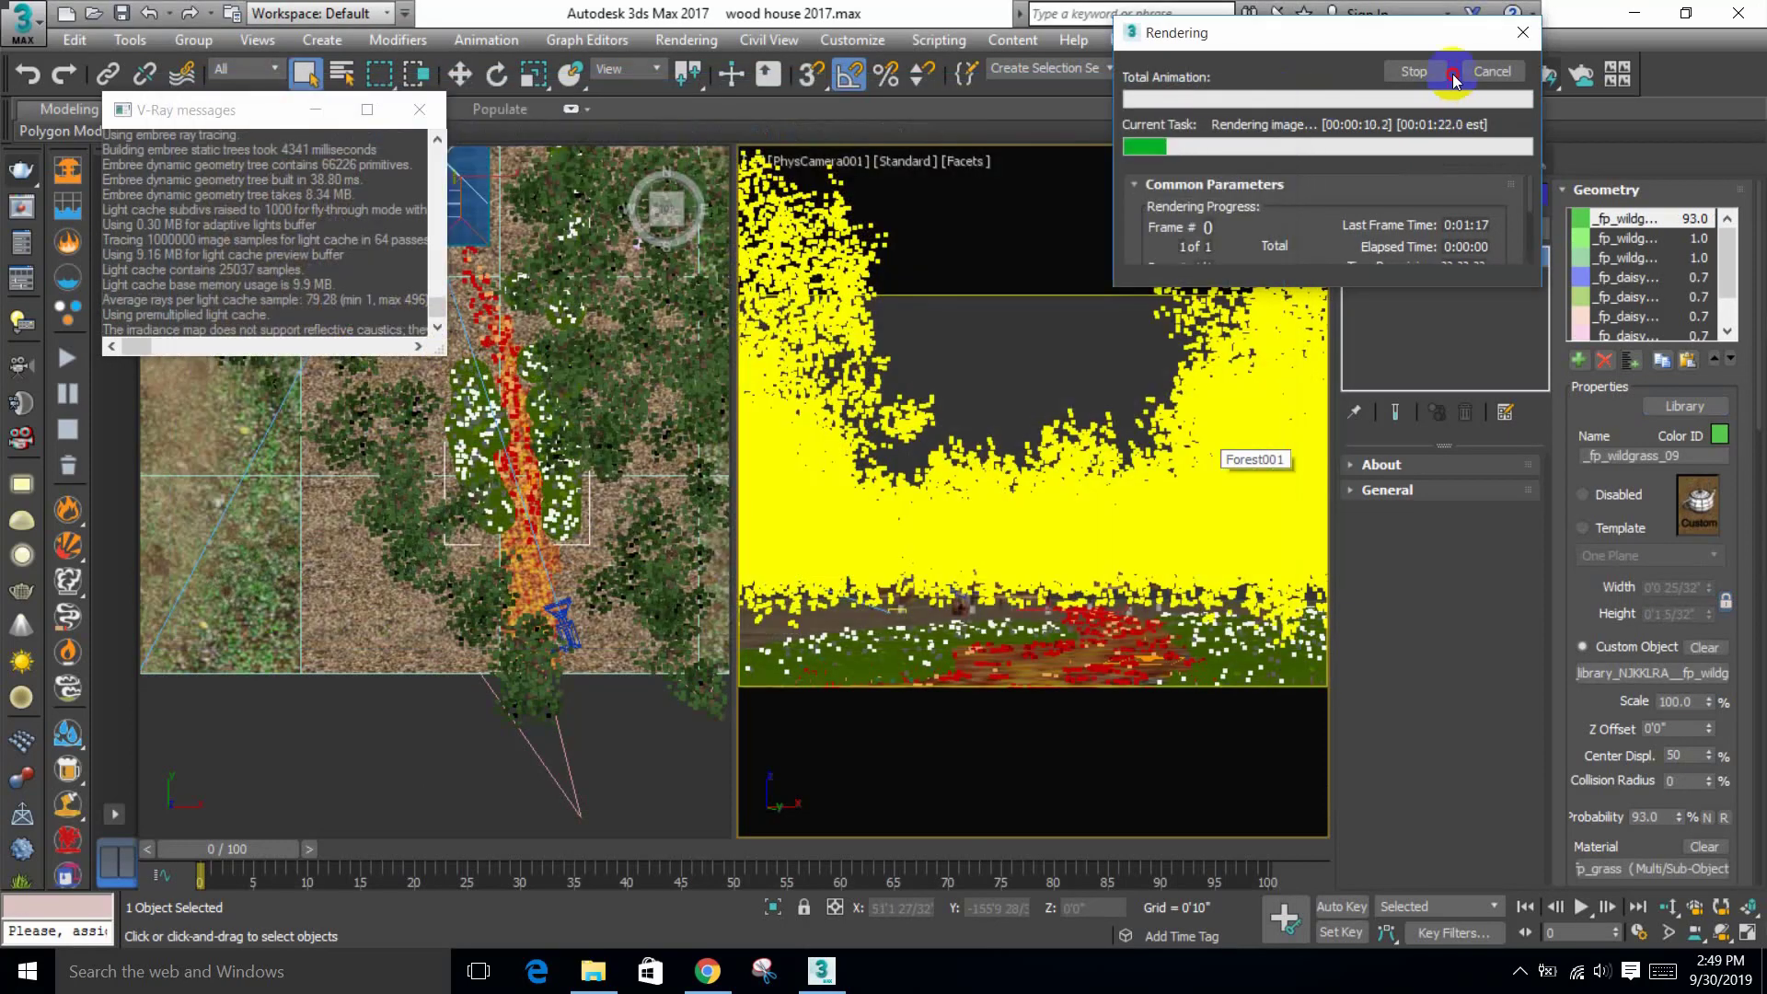
click(1425, 70)
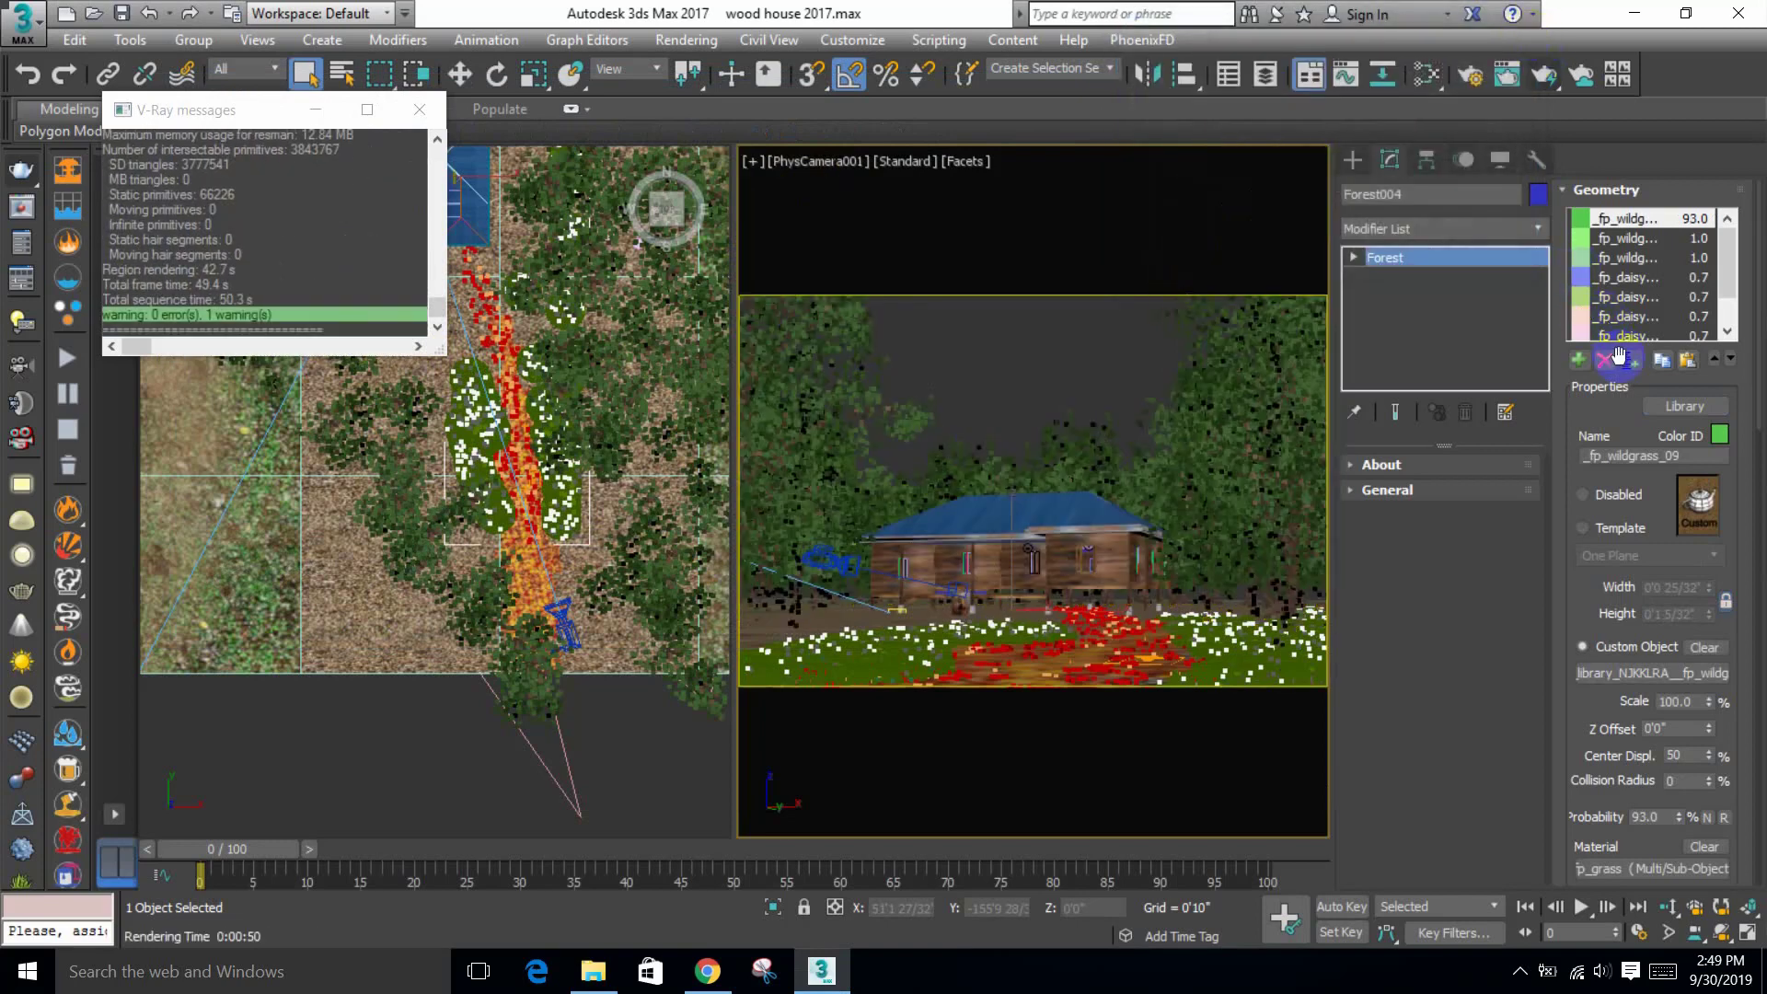
Step: Replace the painted scatter's wild grass and daisy models with a single new geometry item
click(1619, 356)
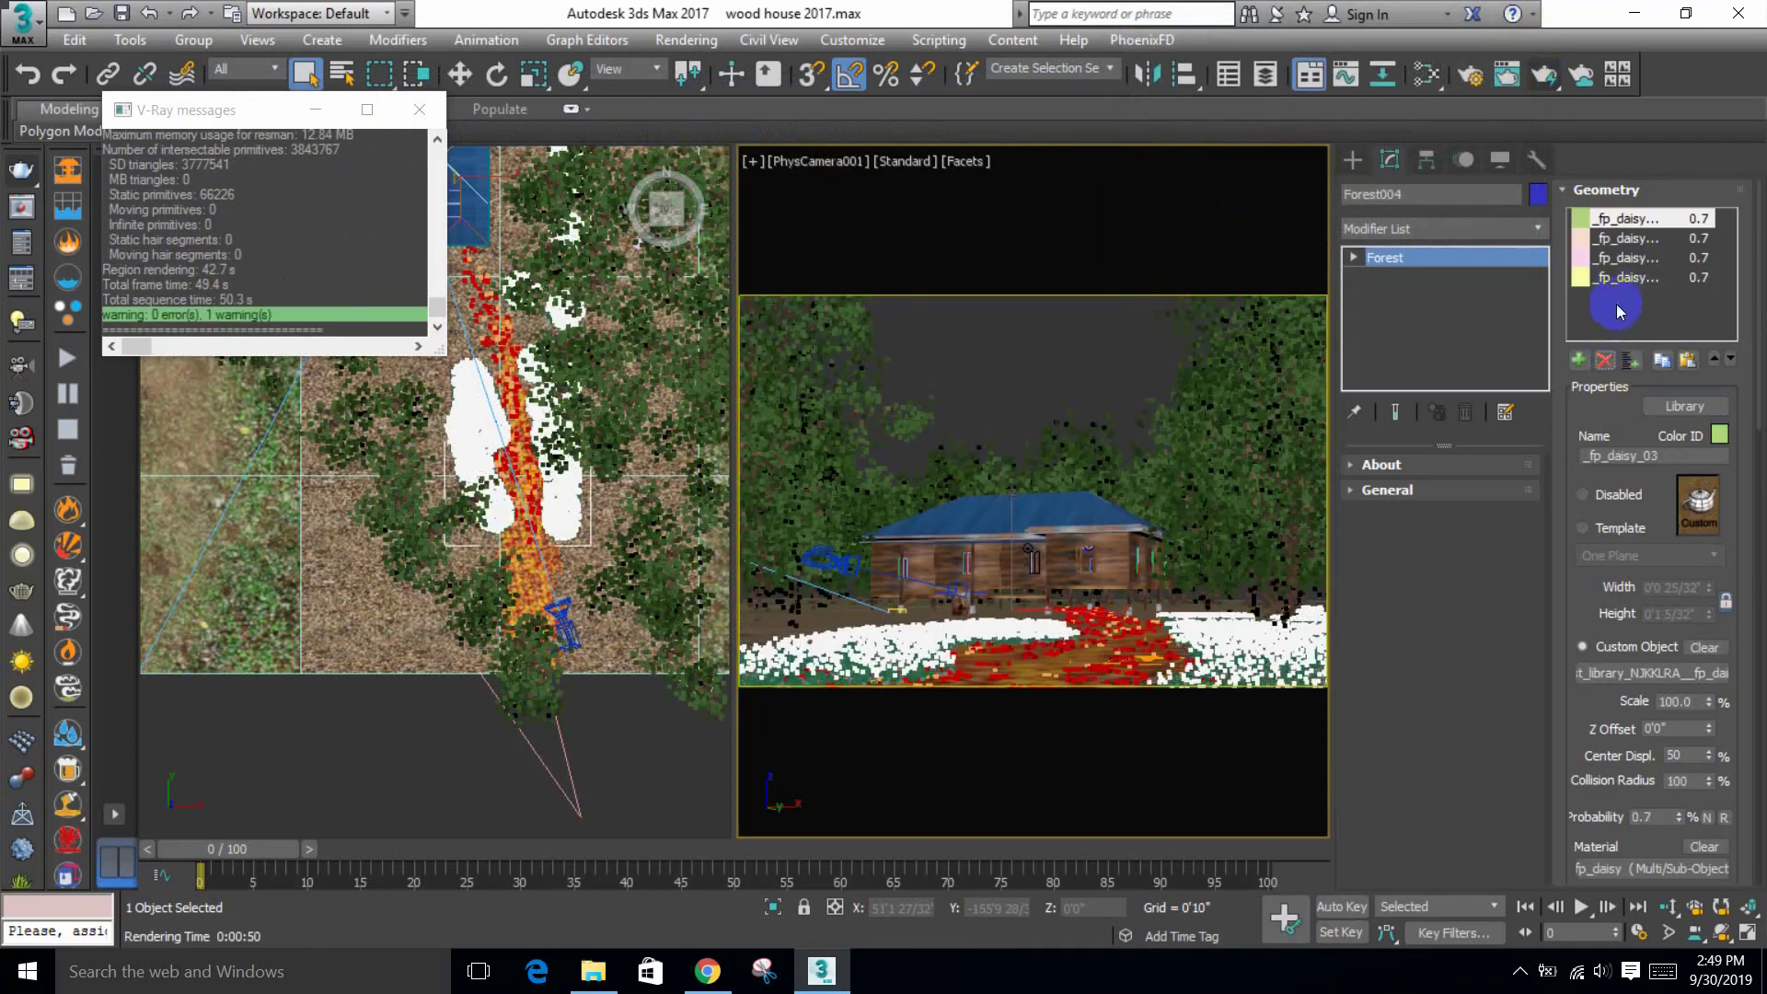
click(1602, 360)
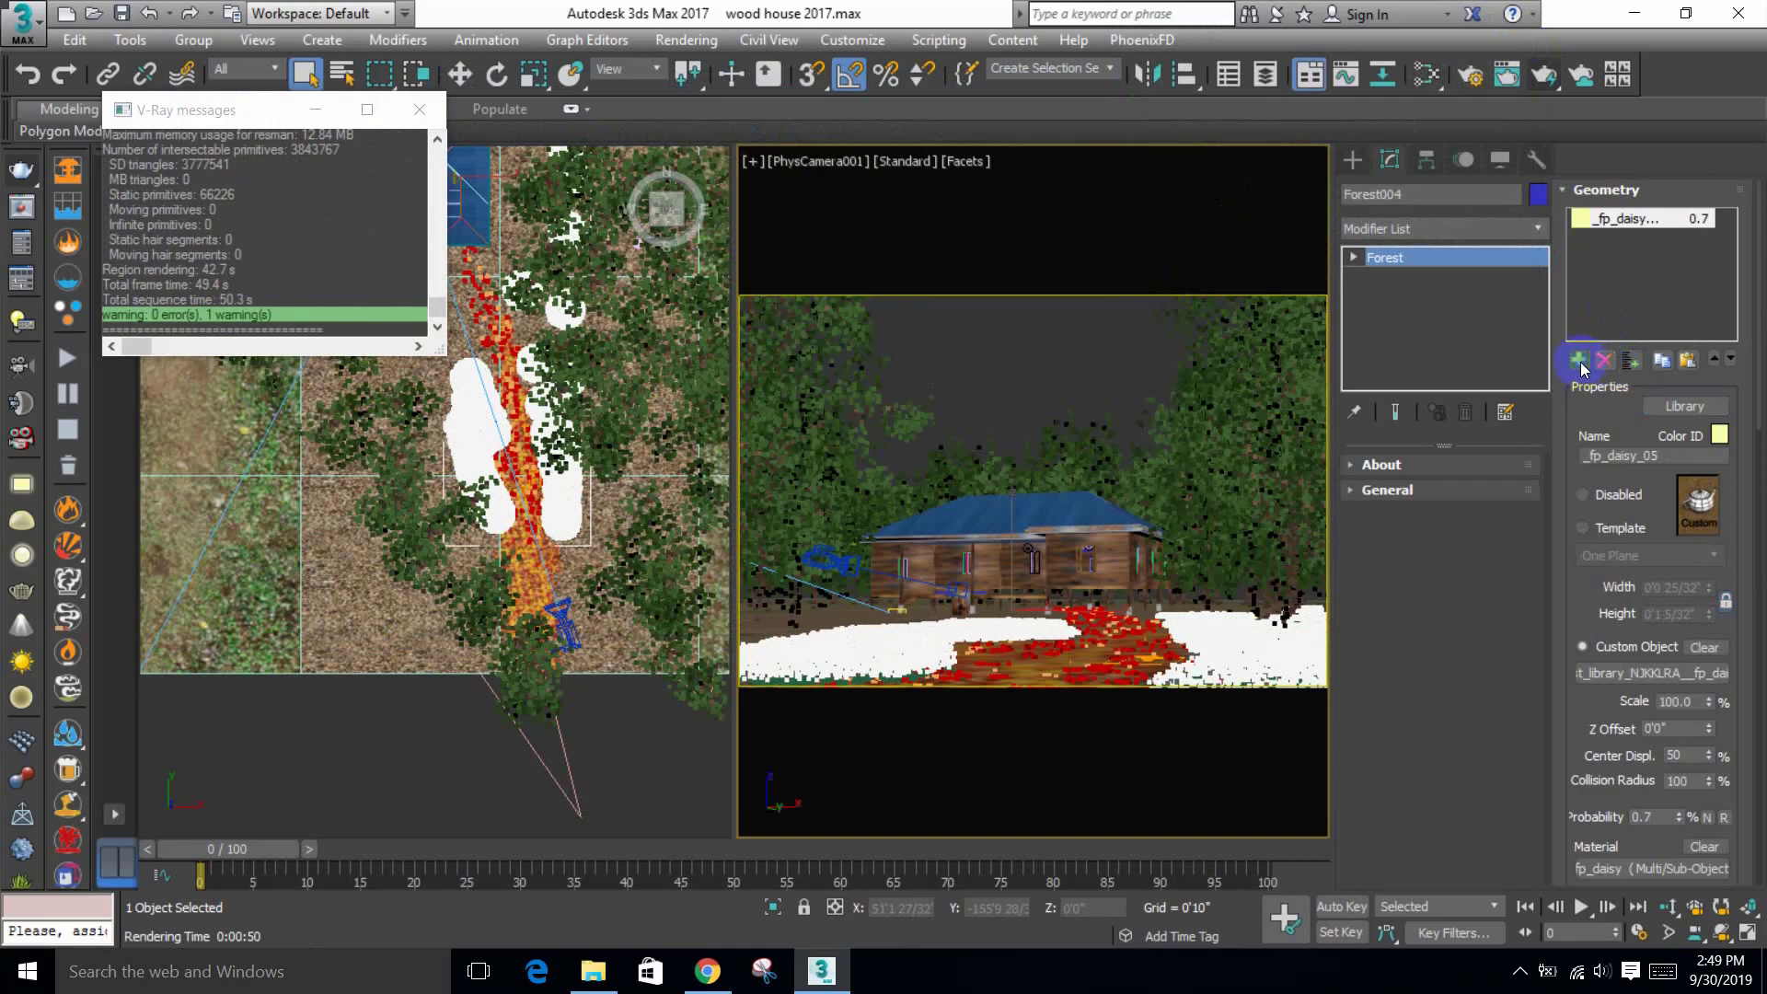
click(1579, 359)
click(1603, 362)
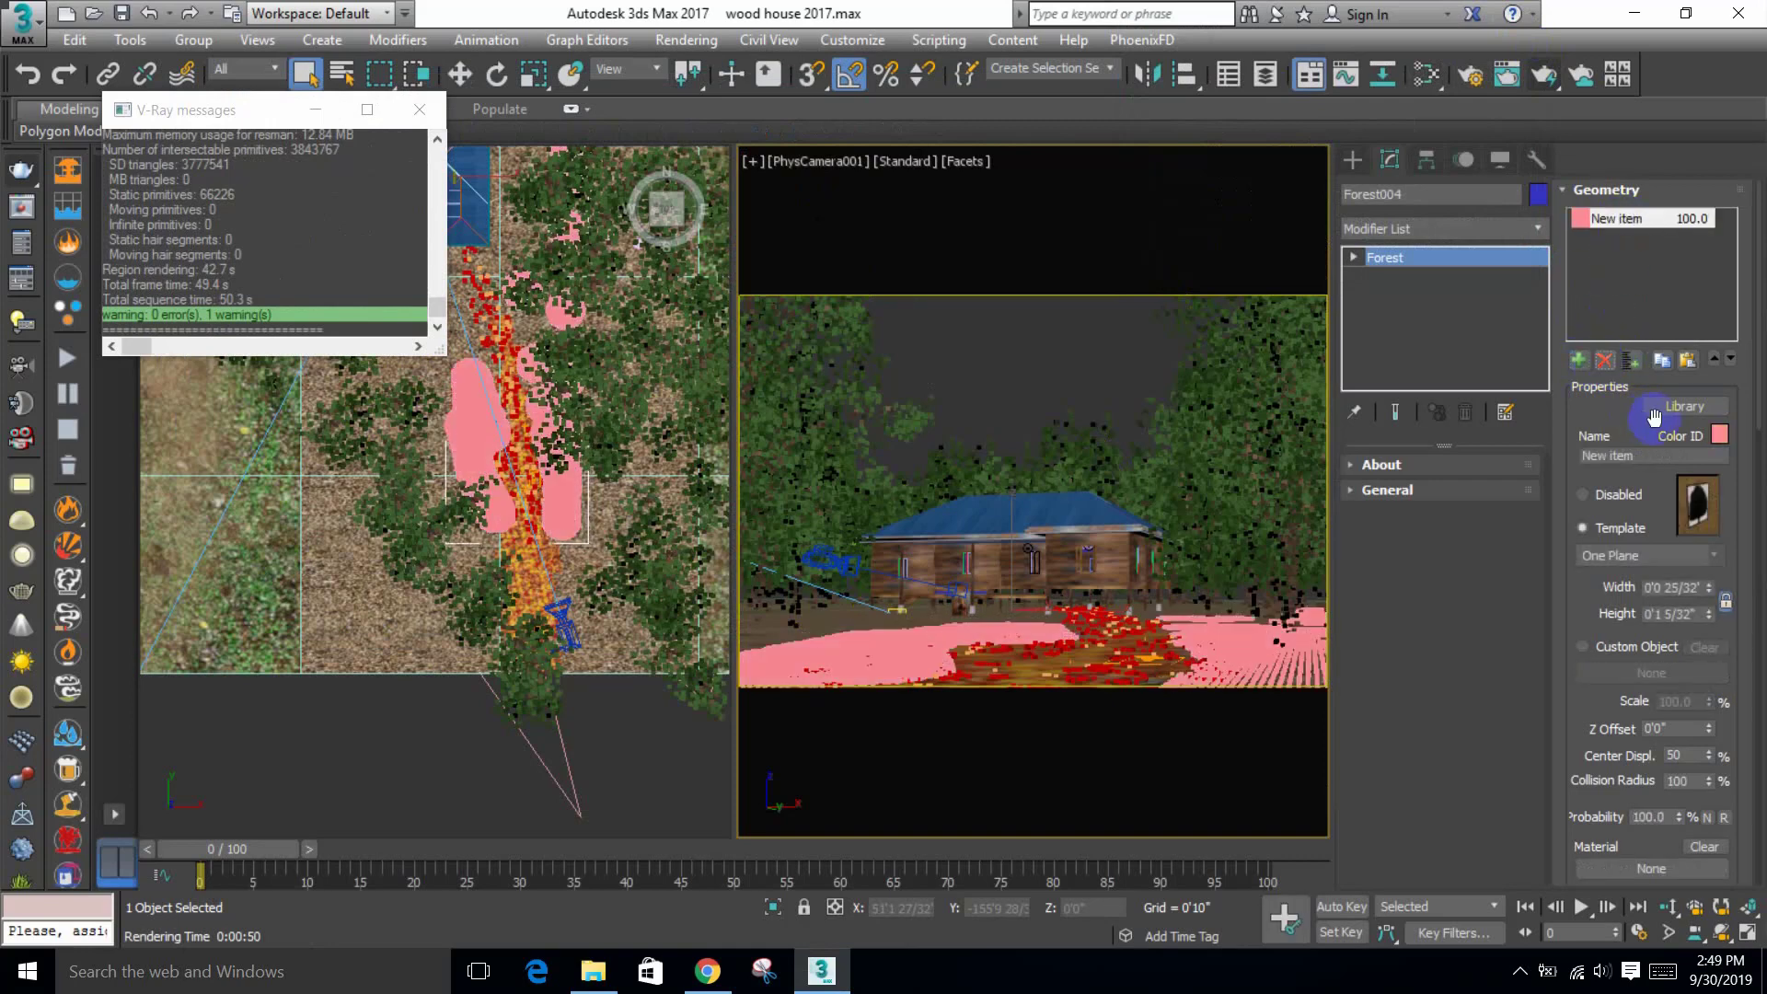
Step: Import the Corn Marigold (Large) meadow preset from the Forest library into the painted scatter
click(1664, 410)
click(718, 451)
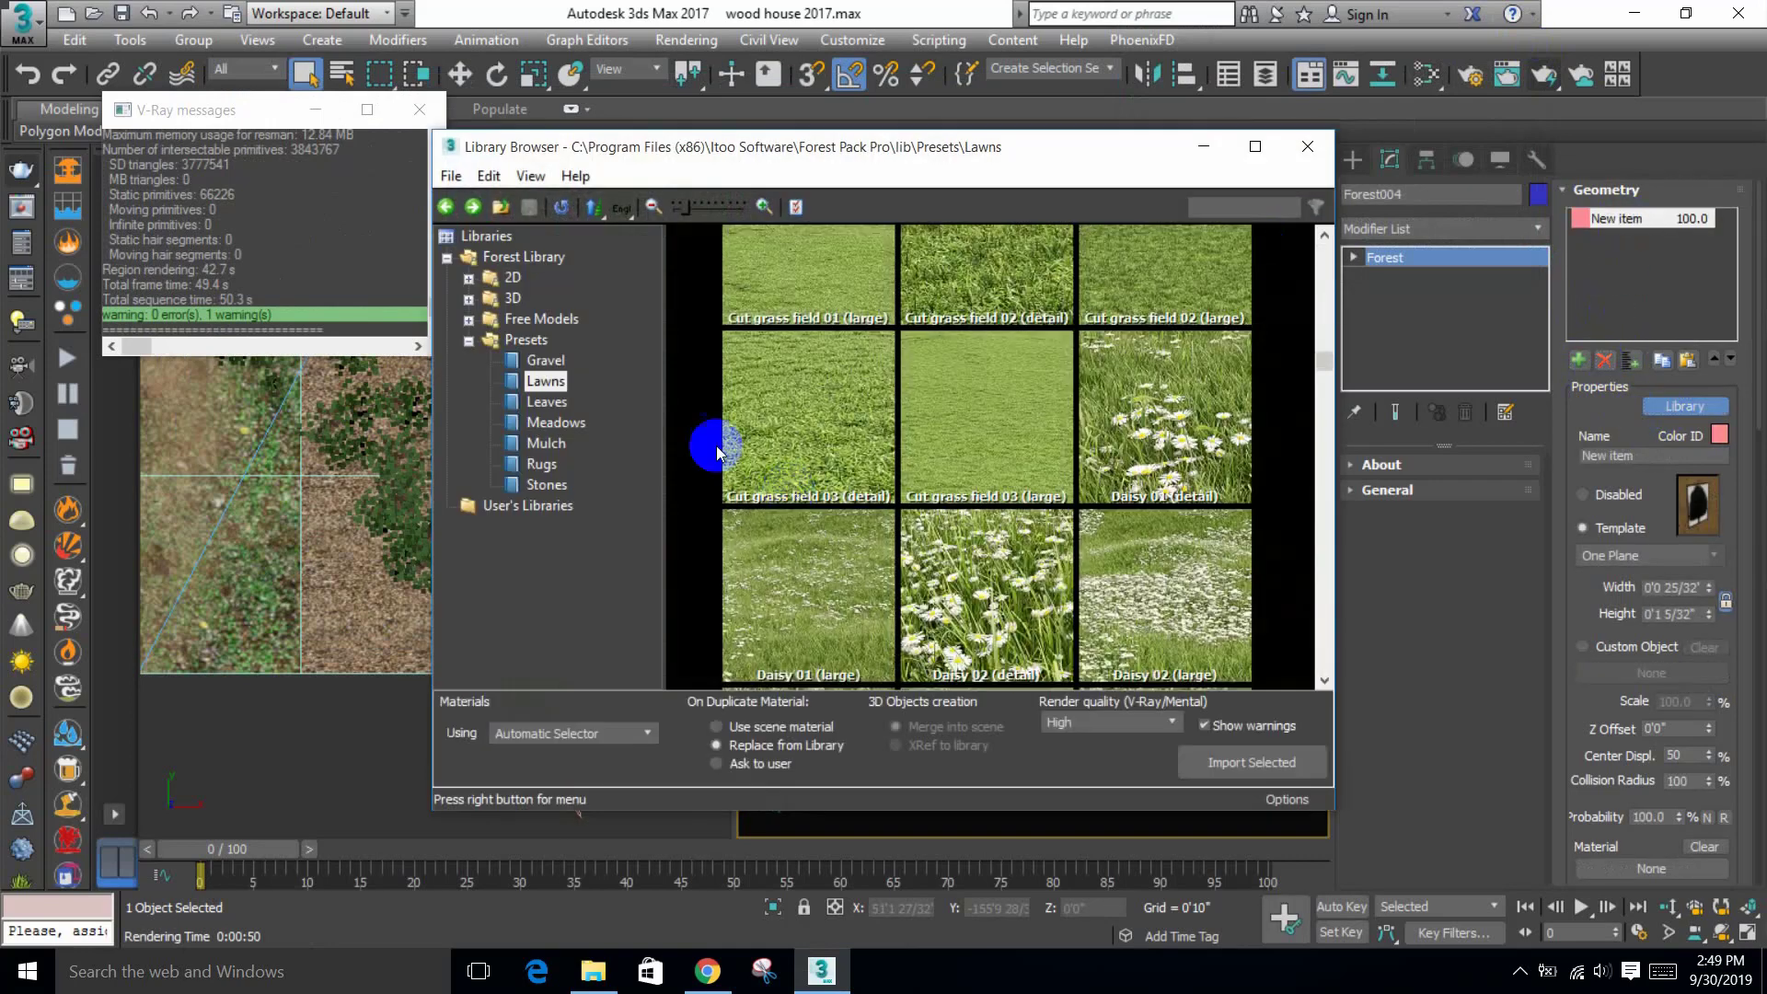
click(549, 429)
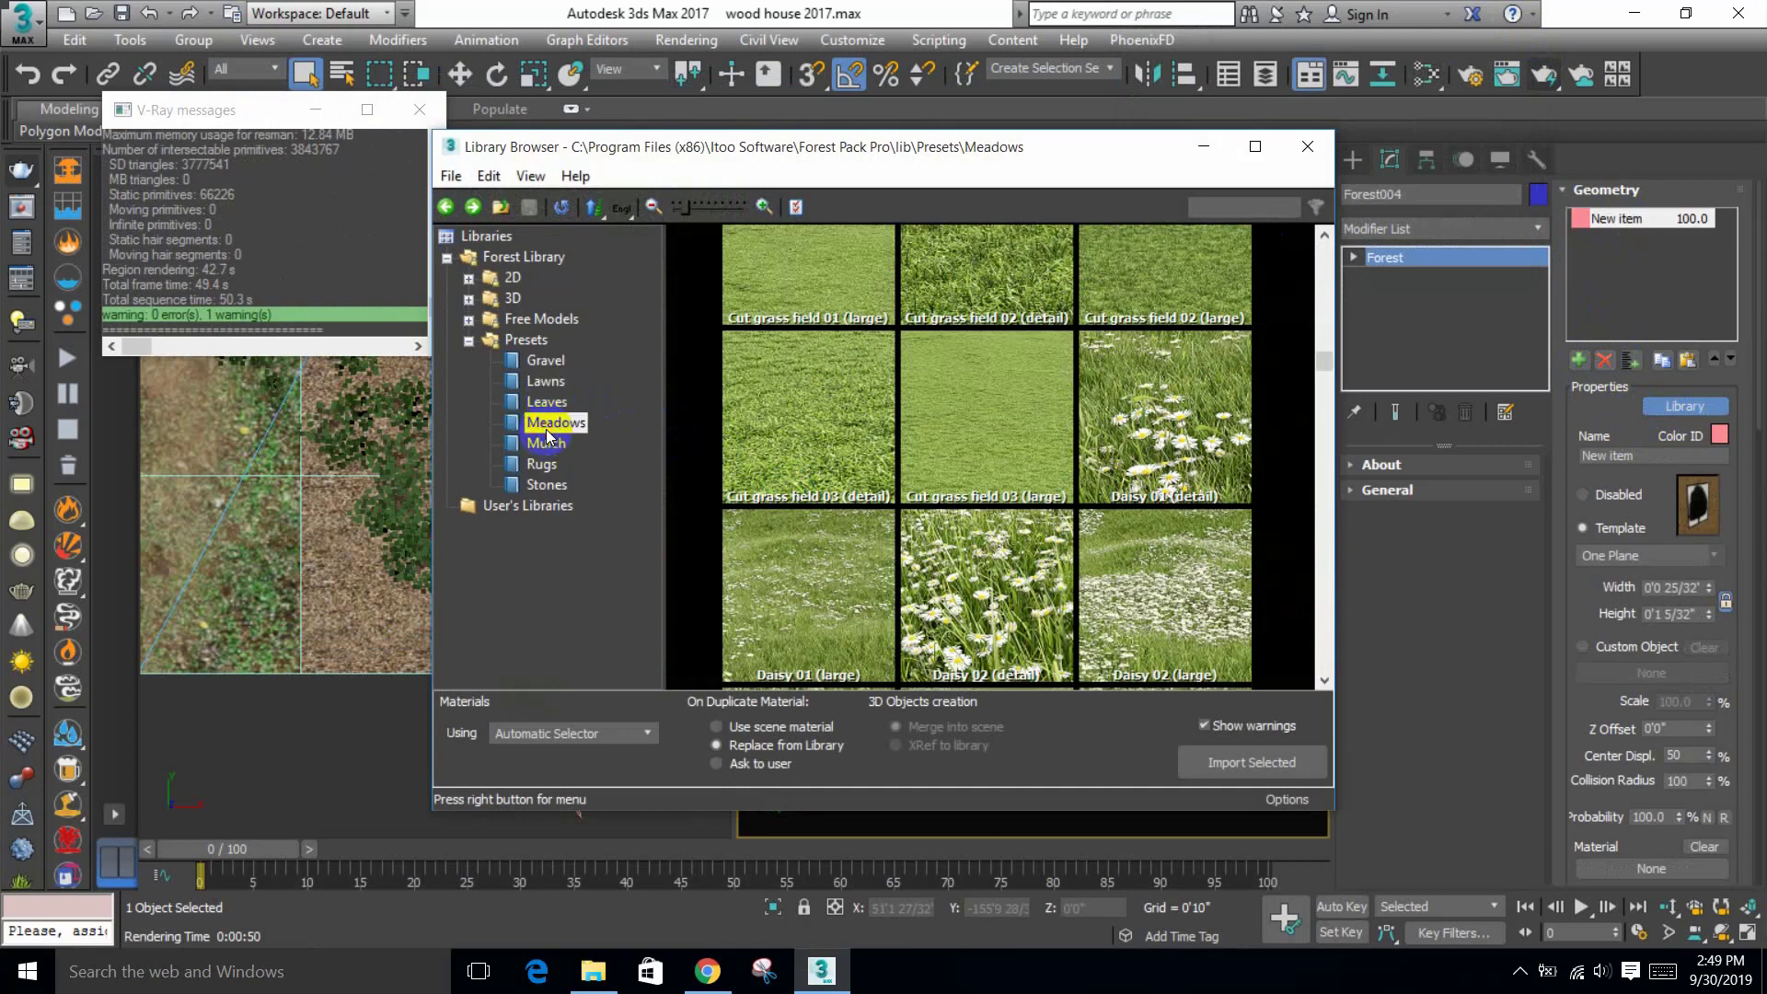
scroll(928, 416, down, 1)
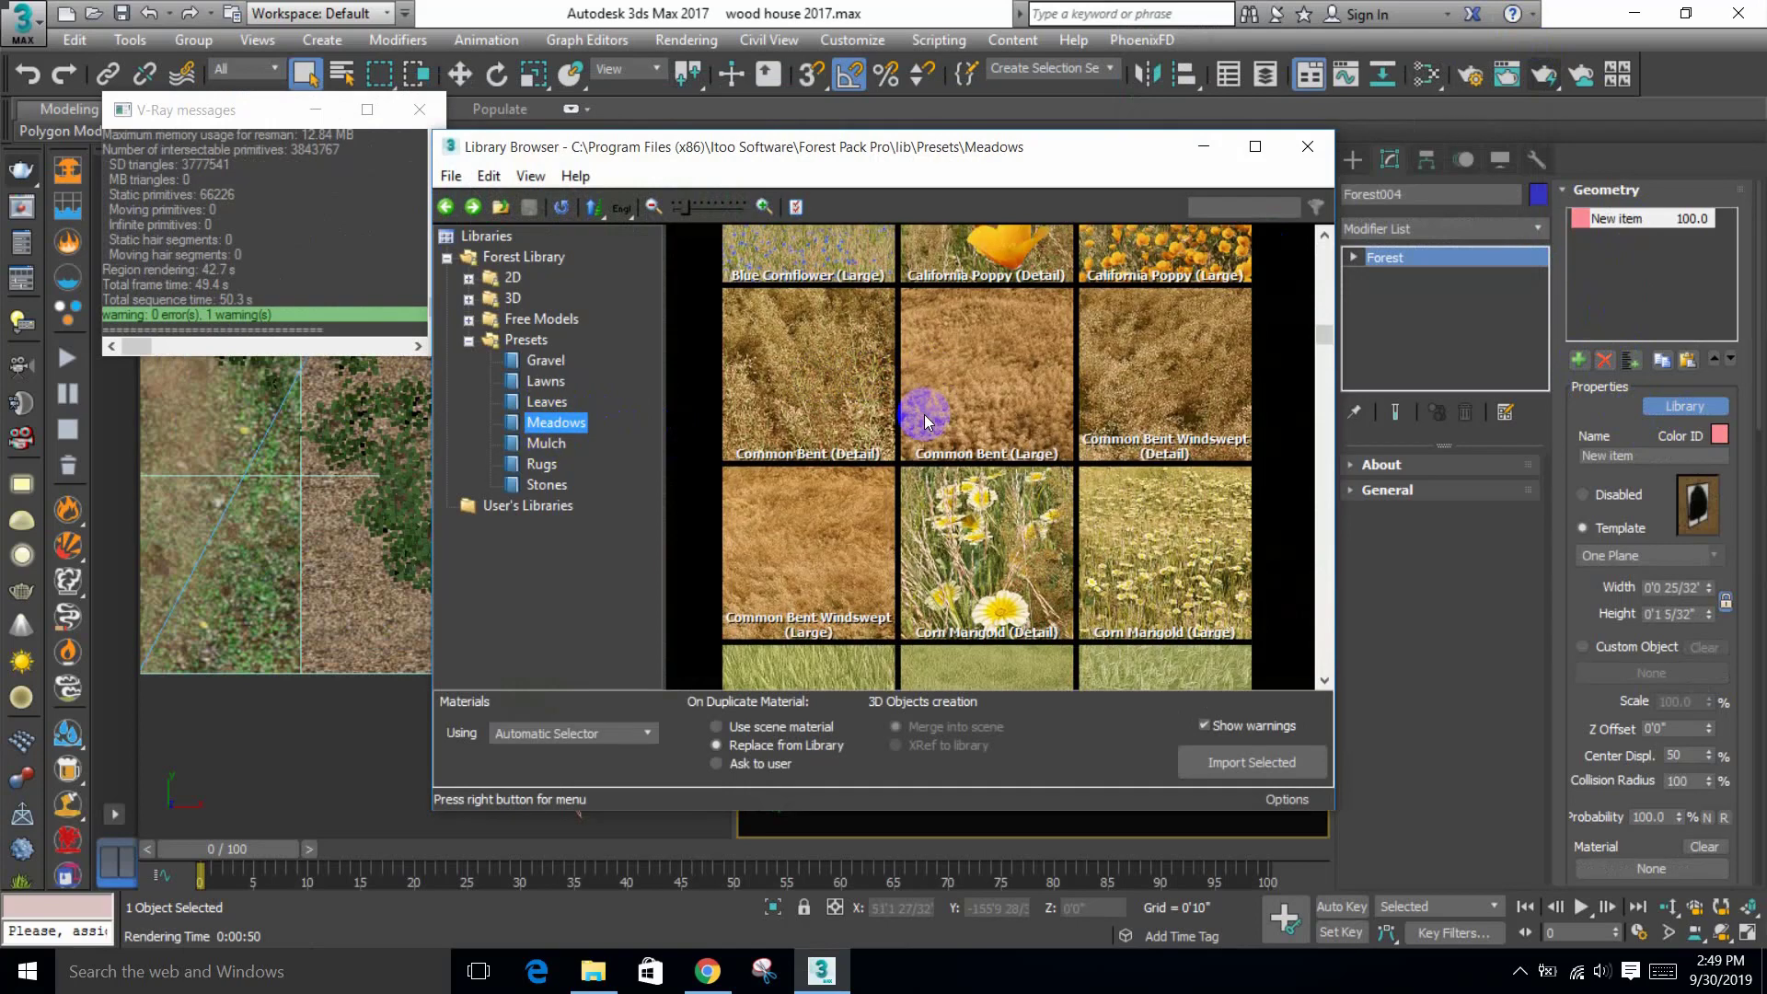
scroll(926, 421, down, 3)
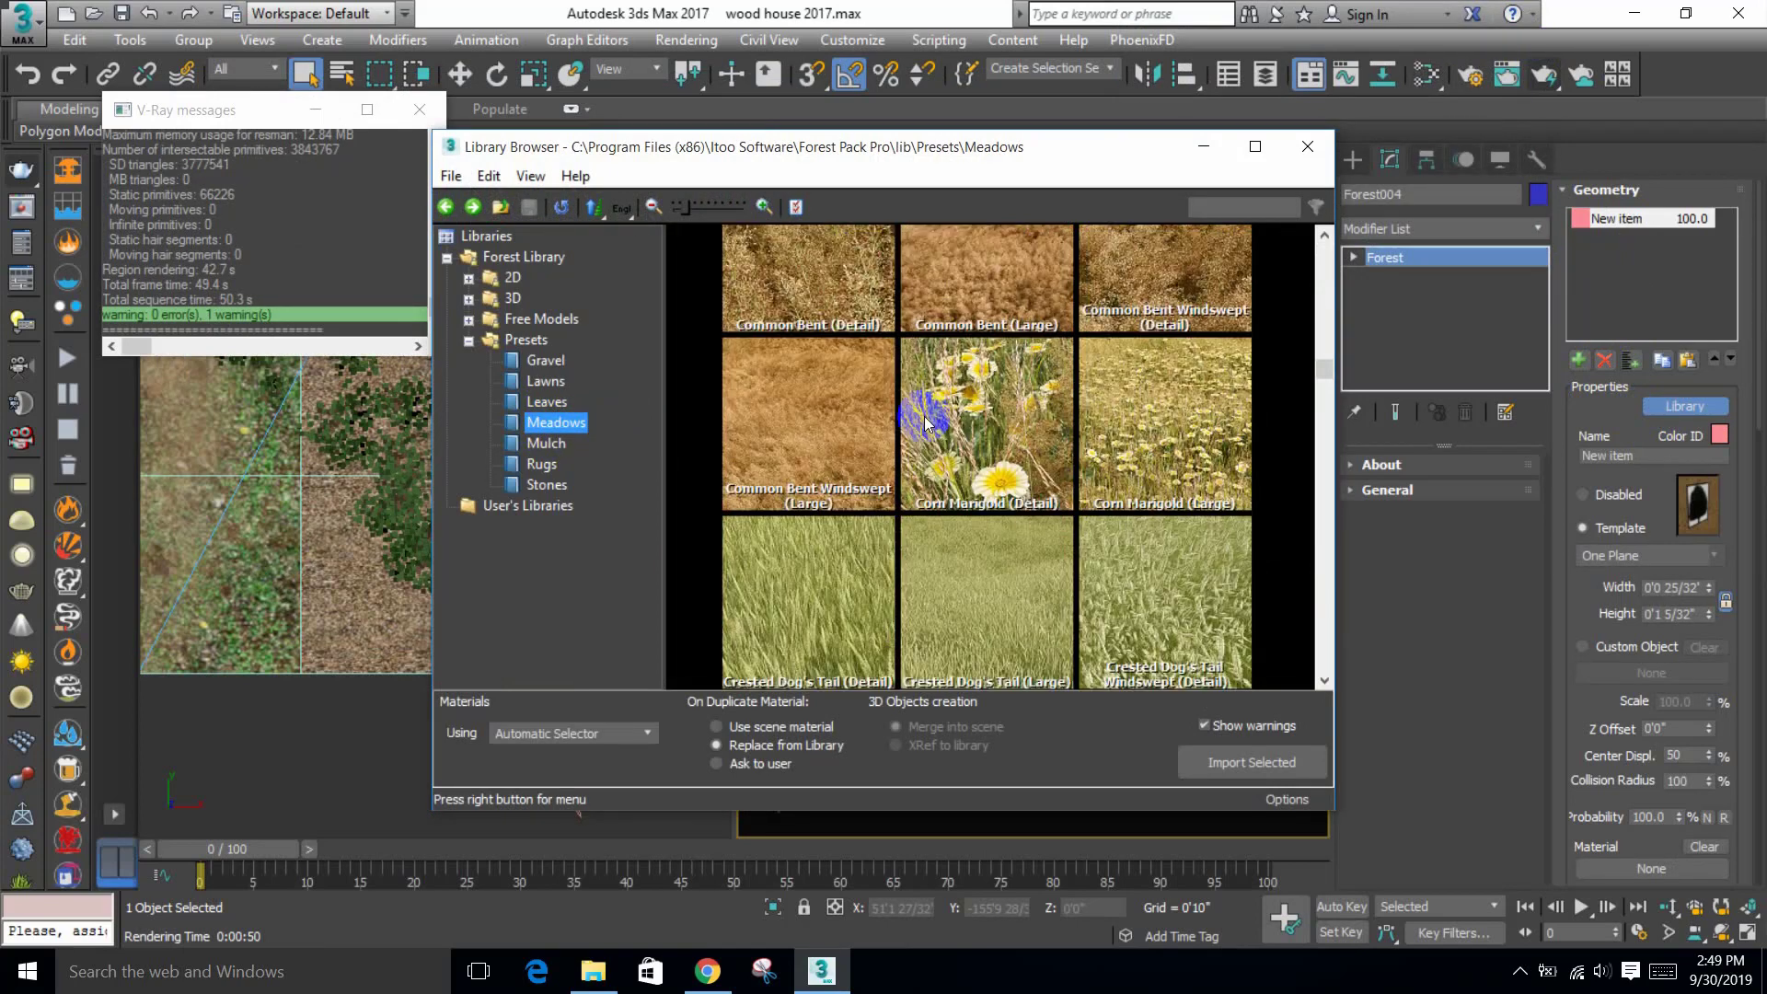
click(1110, 416)
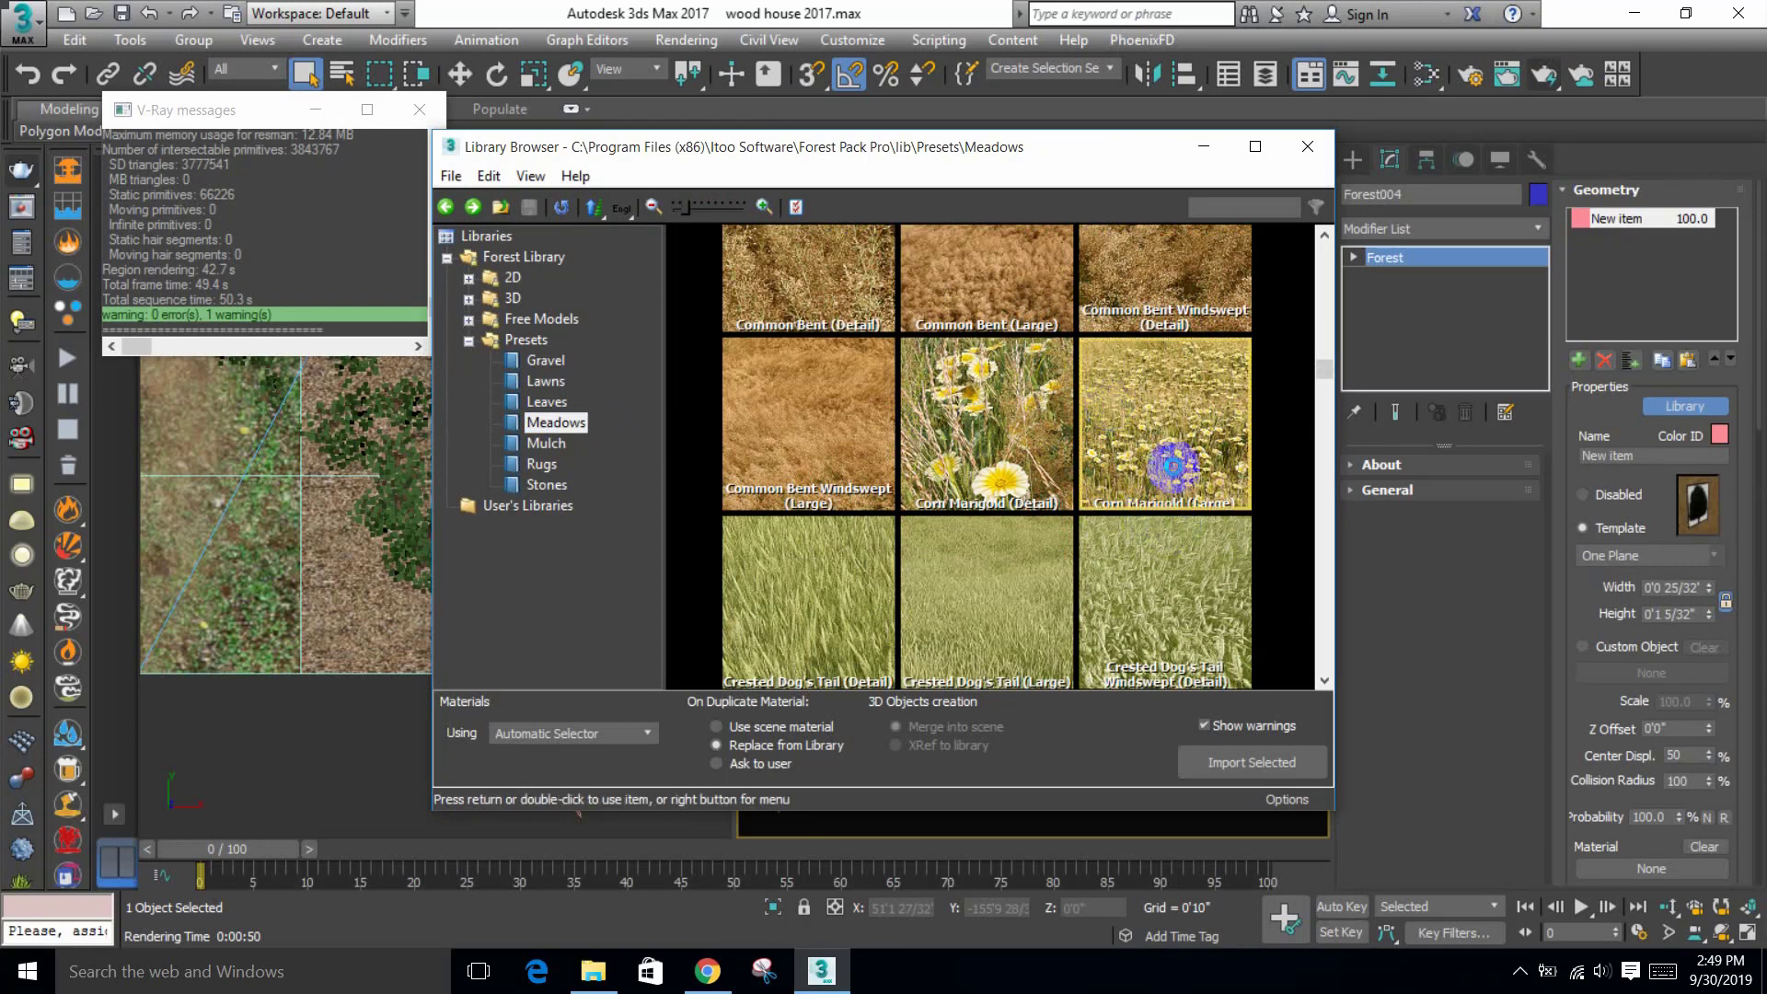
double_click(1173, 466)
click(902, 582)
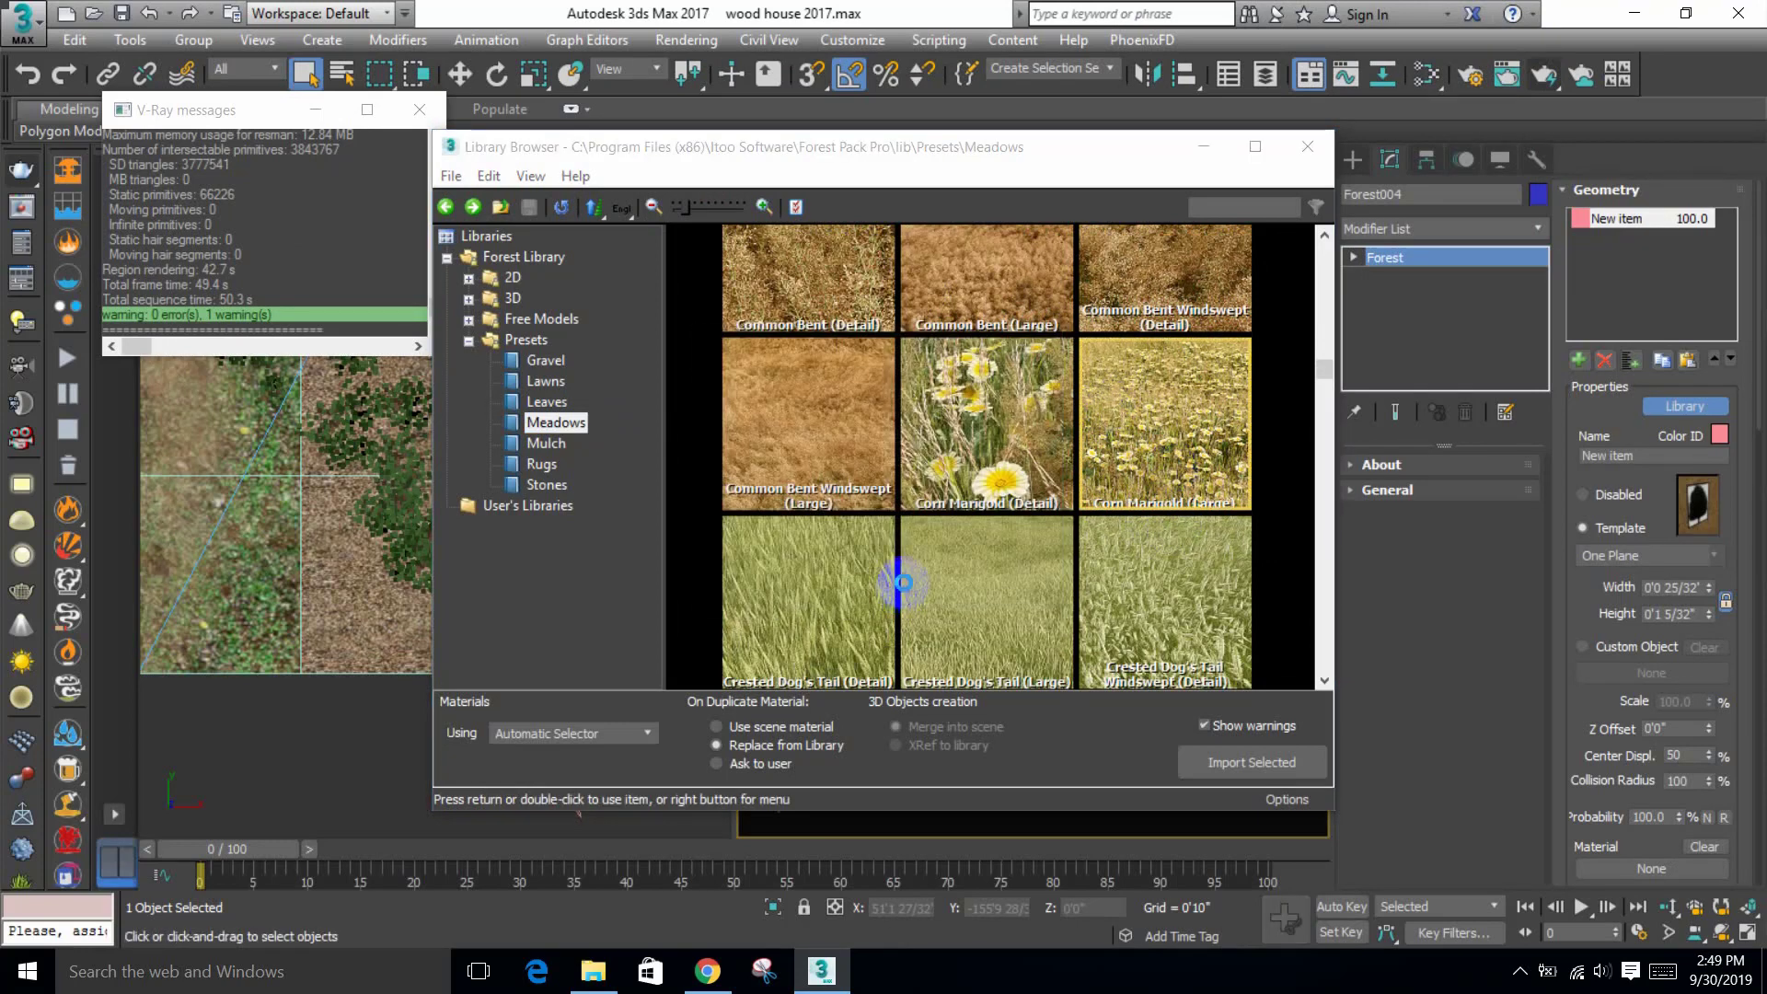
click(897, 581)
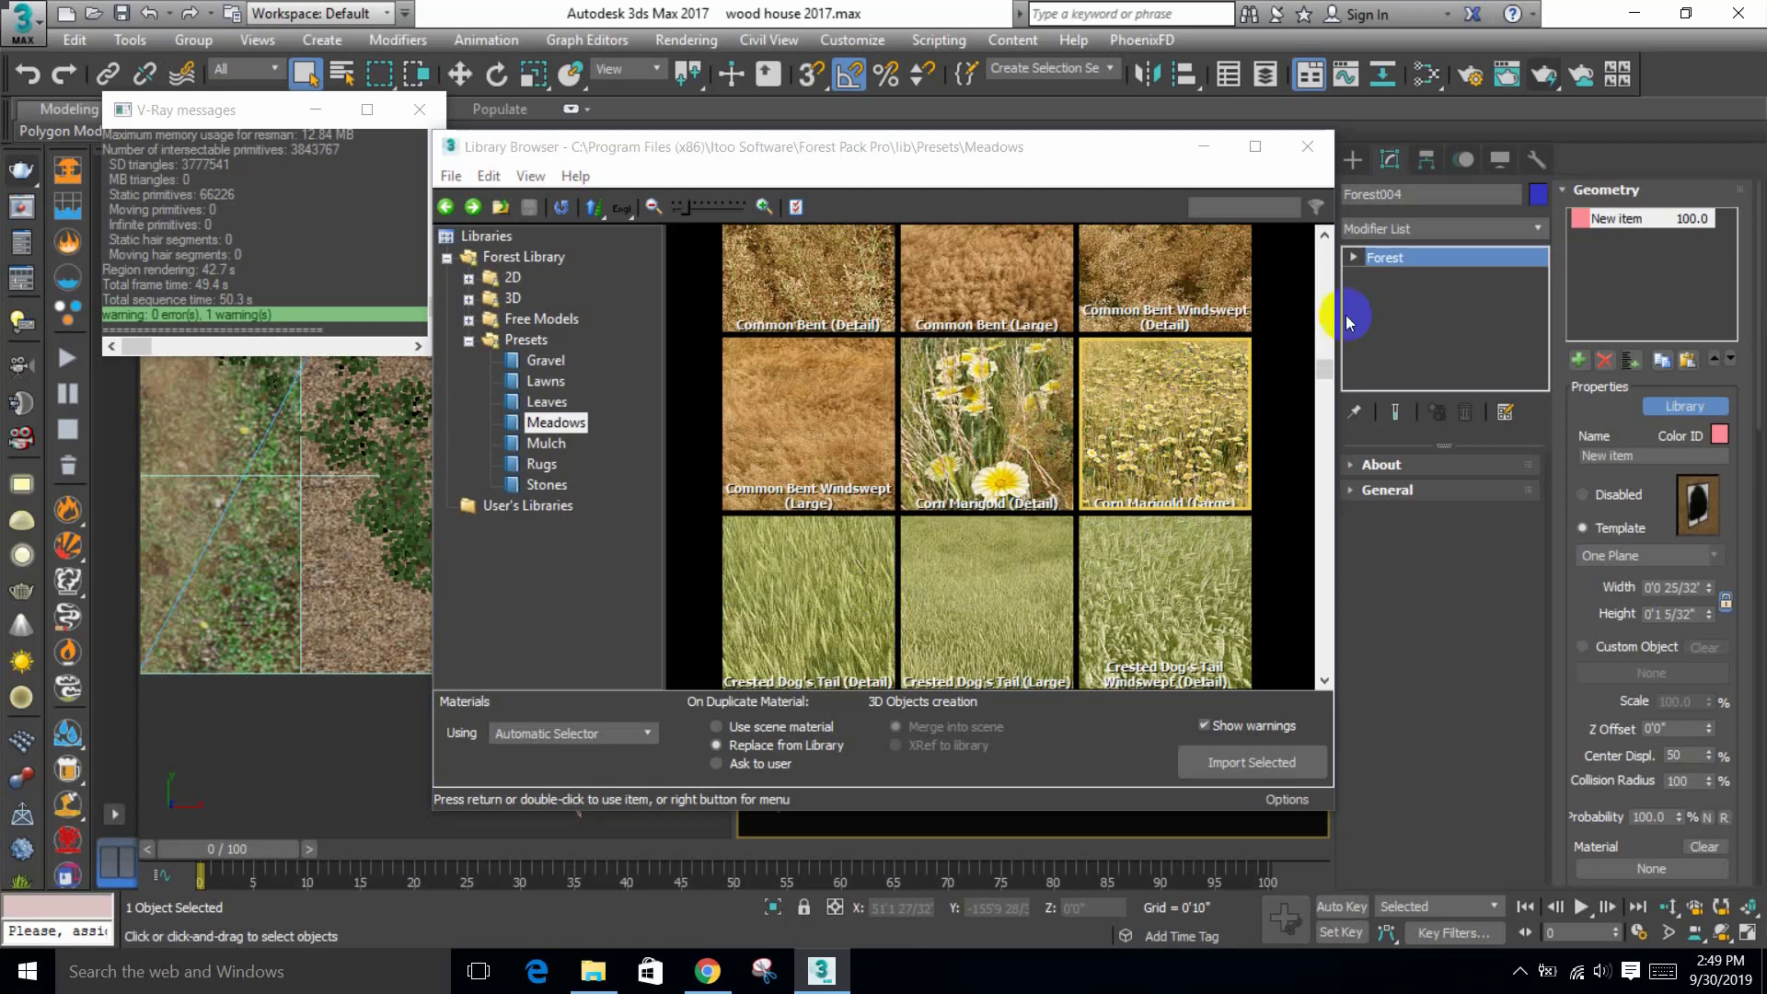
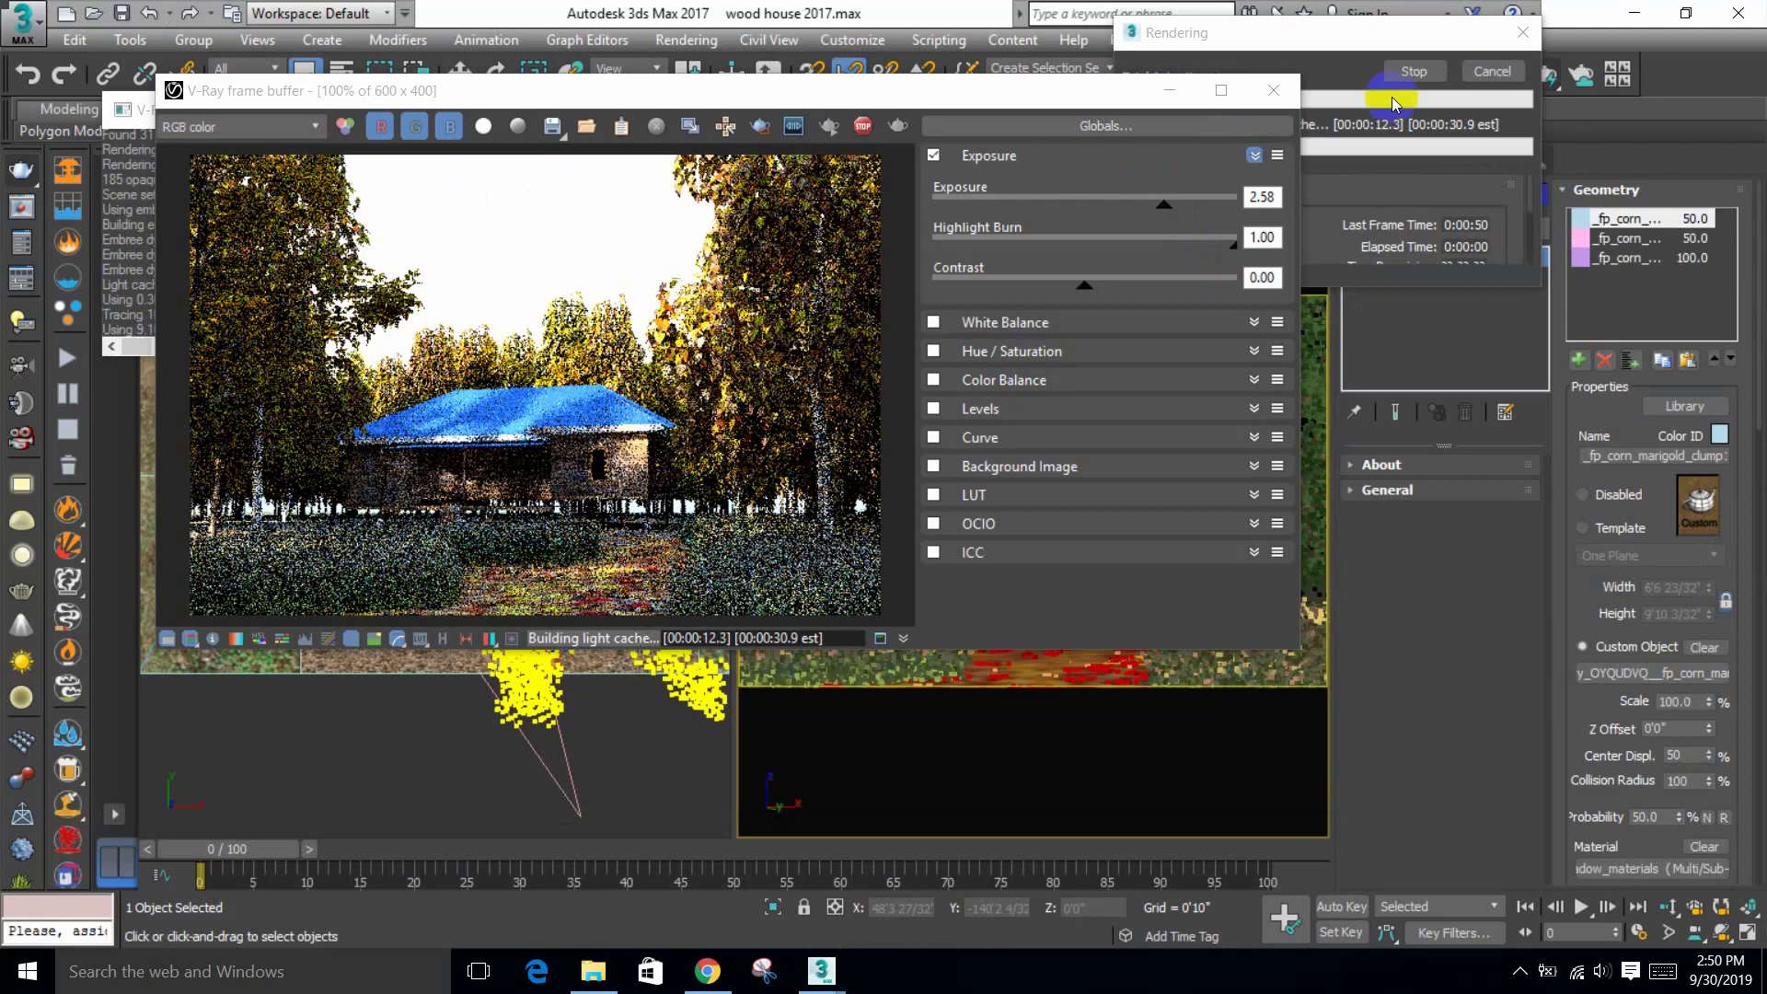
Step: Stop the render and lower the flower scatter's X scale range to a minimum of 68% and maximum of 97%
click(1408, 76)
click(1275, 94)
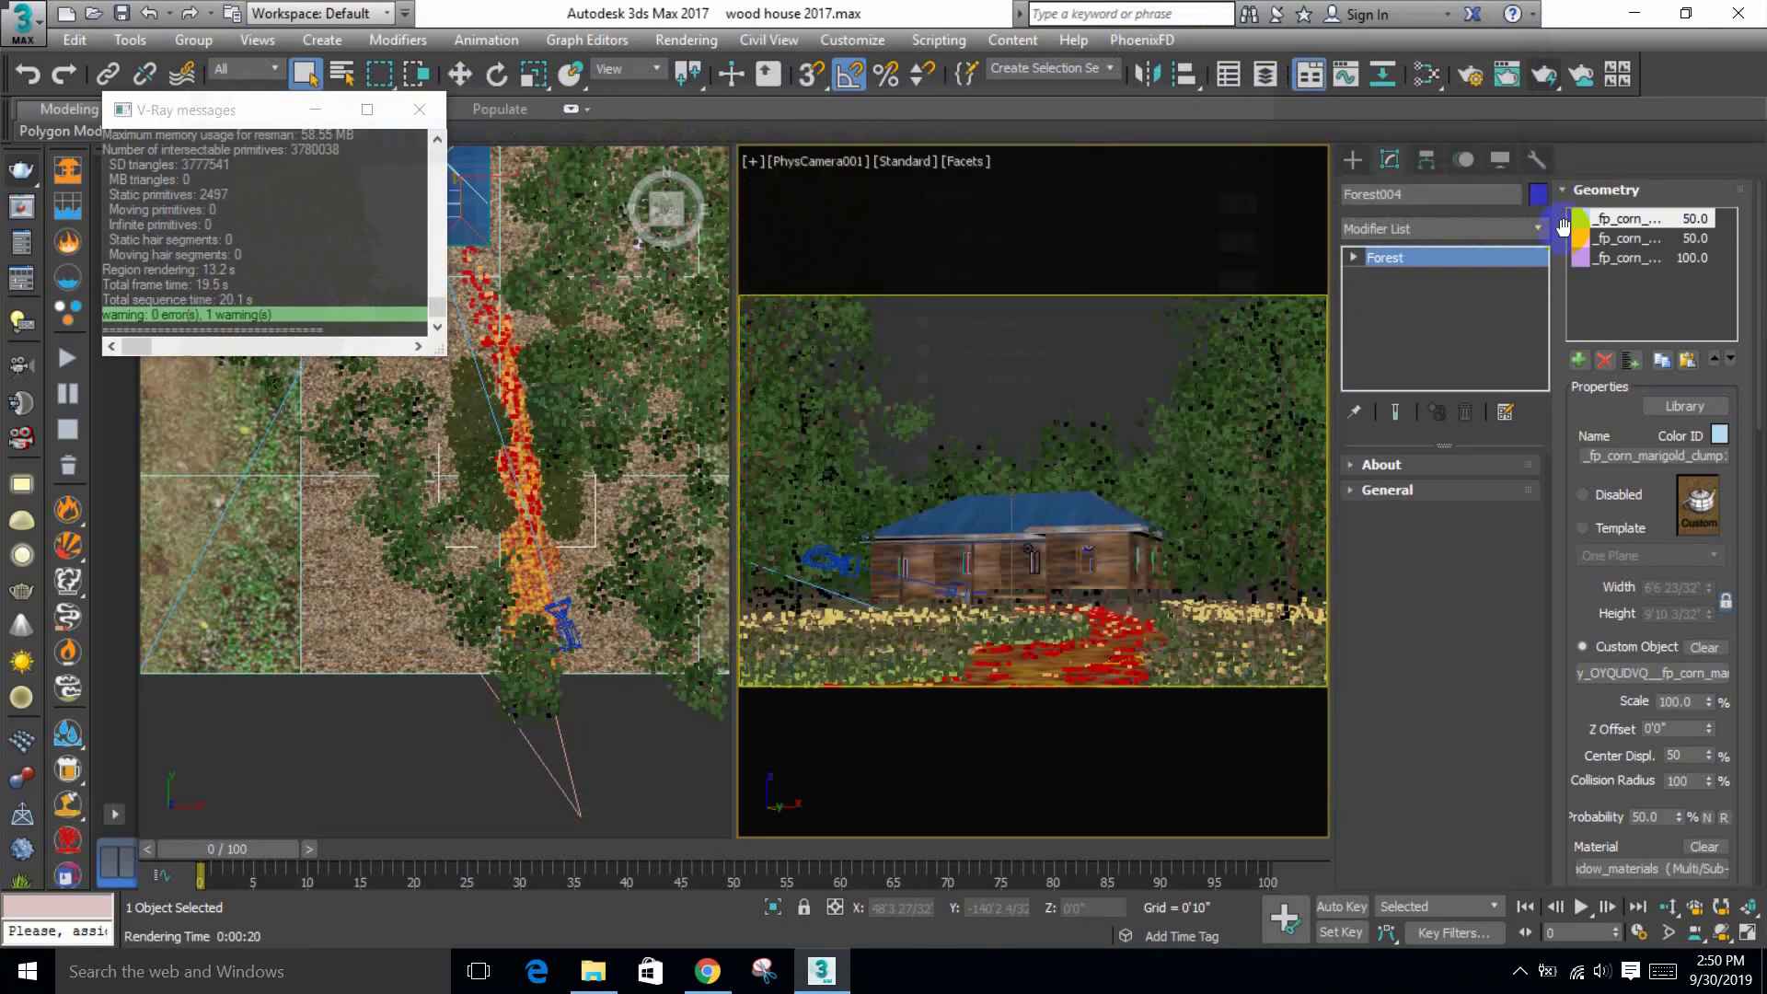
click(1587, 190)
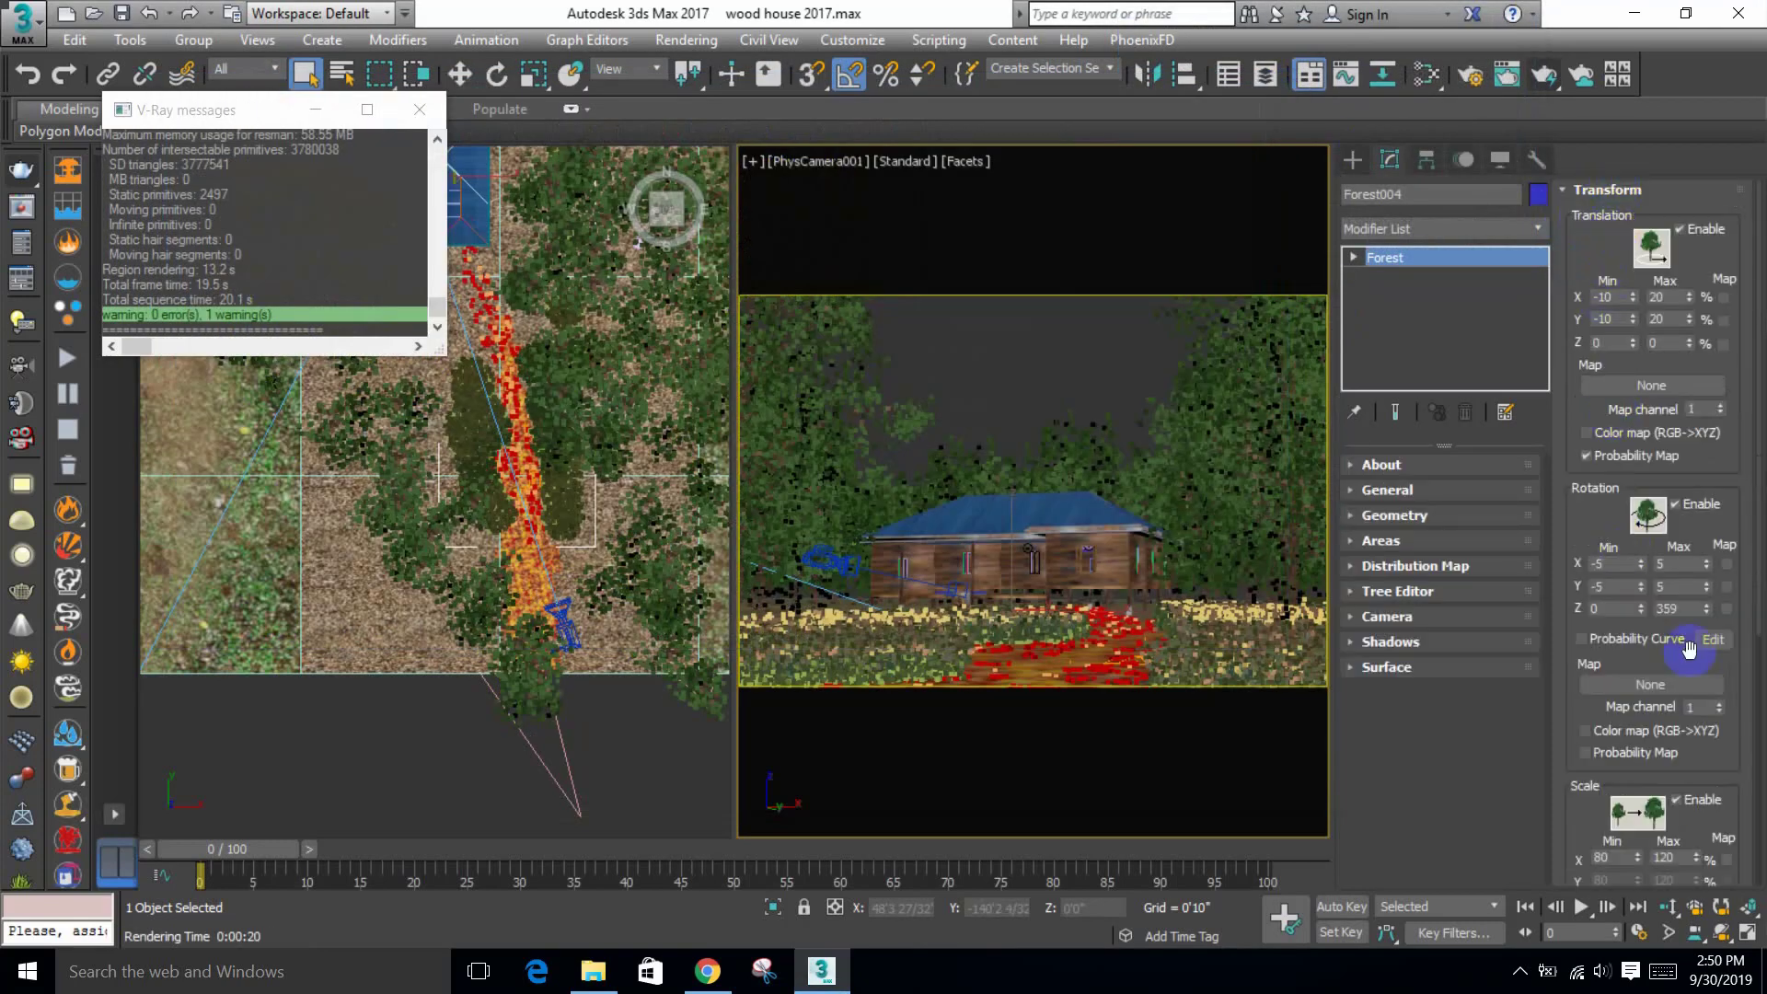
scroll(1583, 408, down, 3)
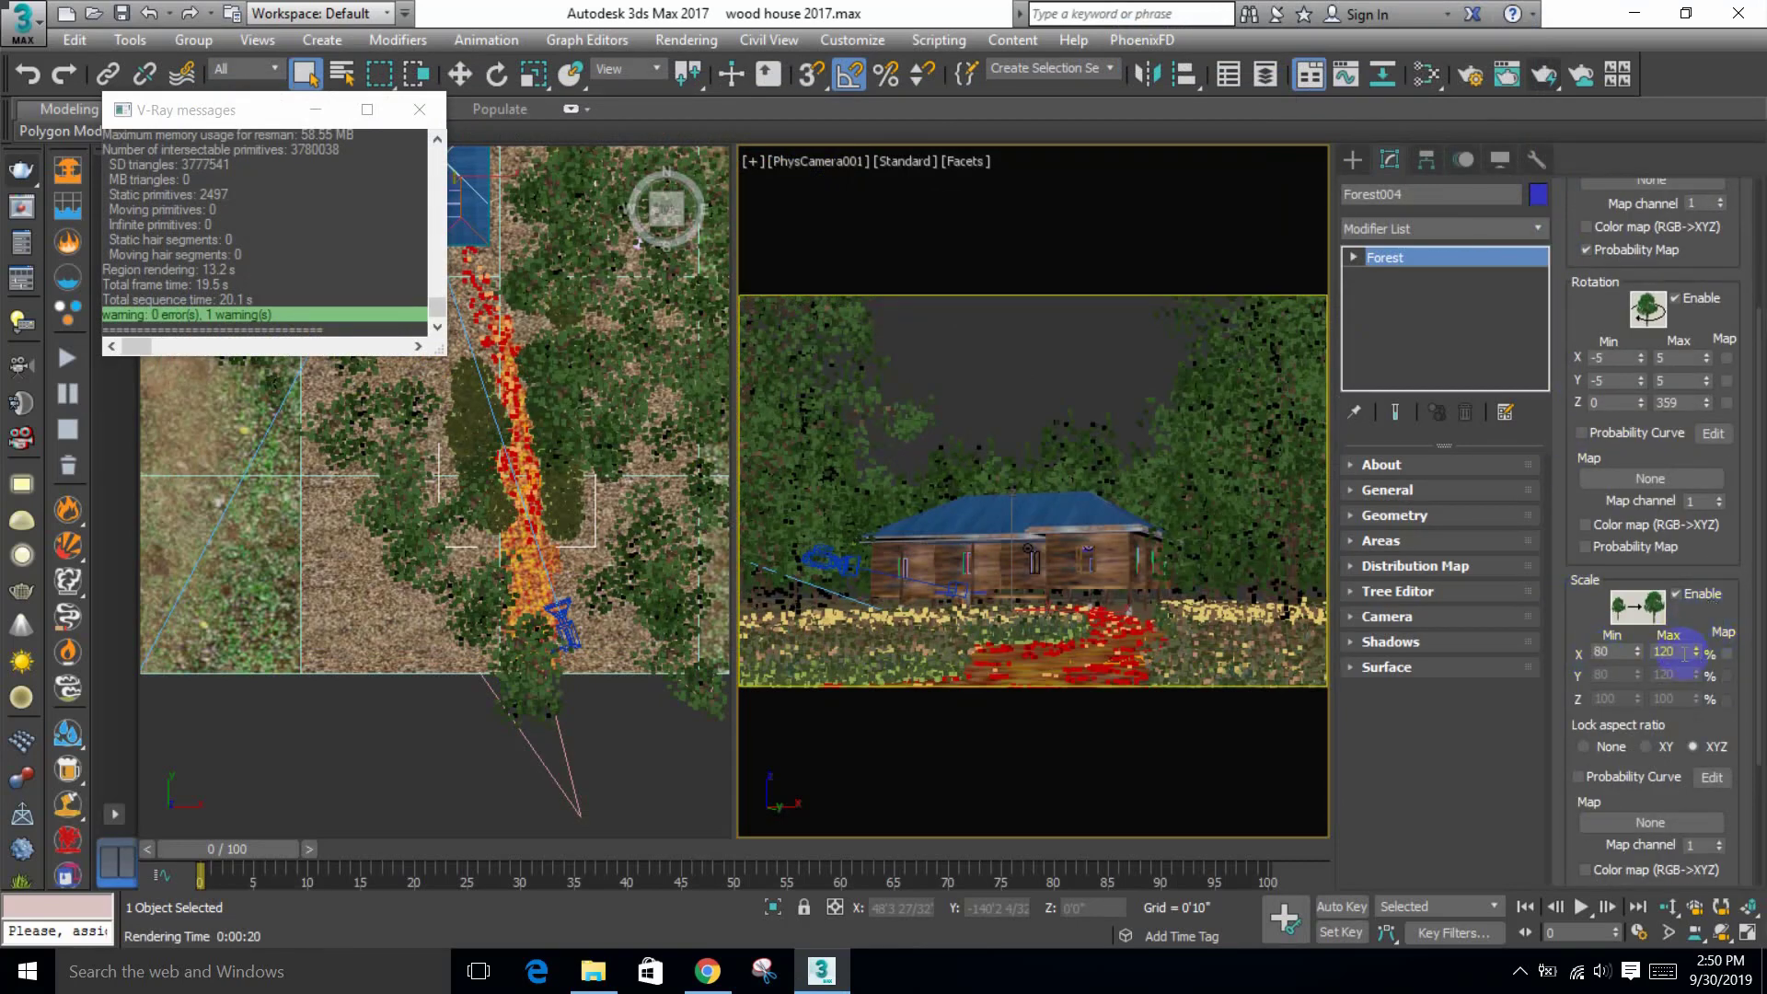
drag(1697, 652, 1638, 666)
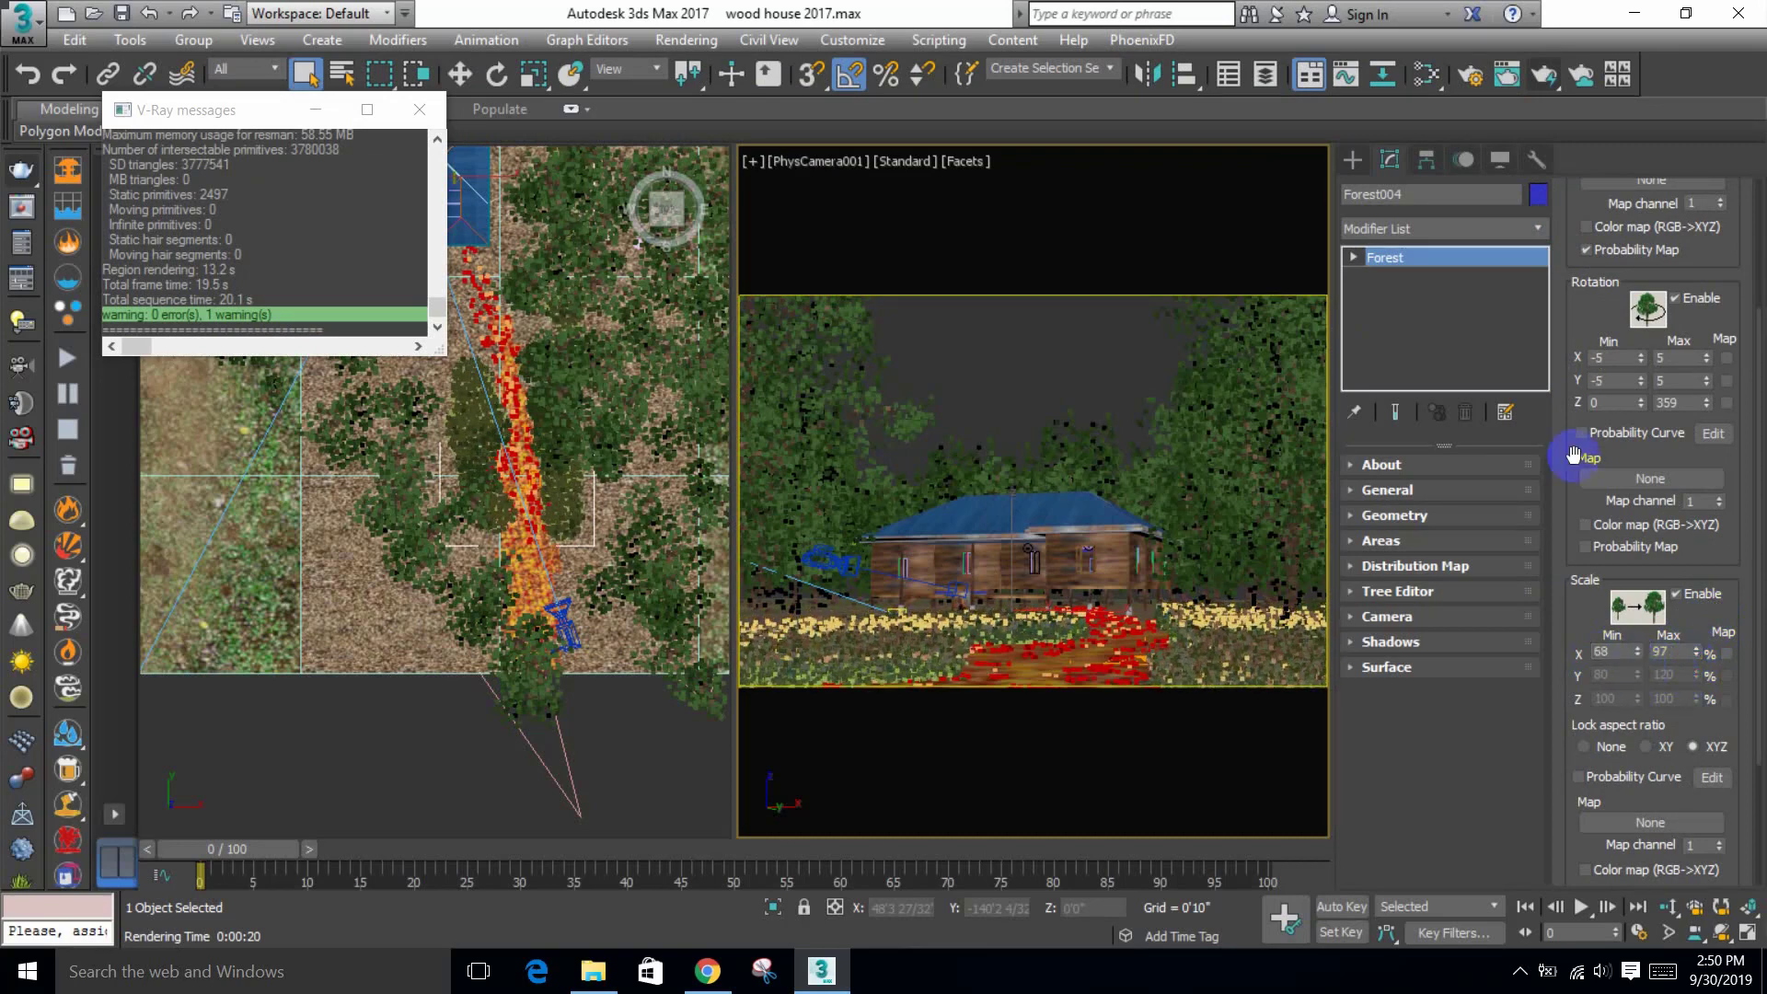
Step: Run a short test render of the camera view to check the smaller flowers, and close the frame buffer
click(1538, 81)
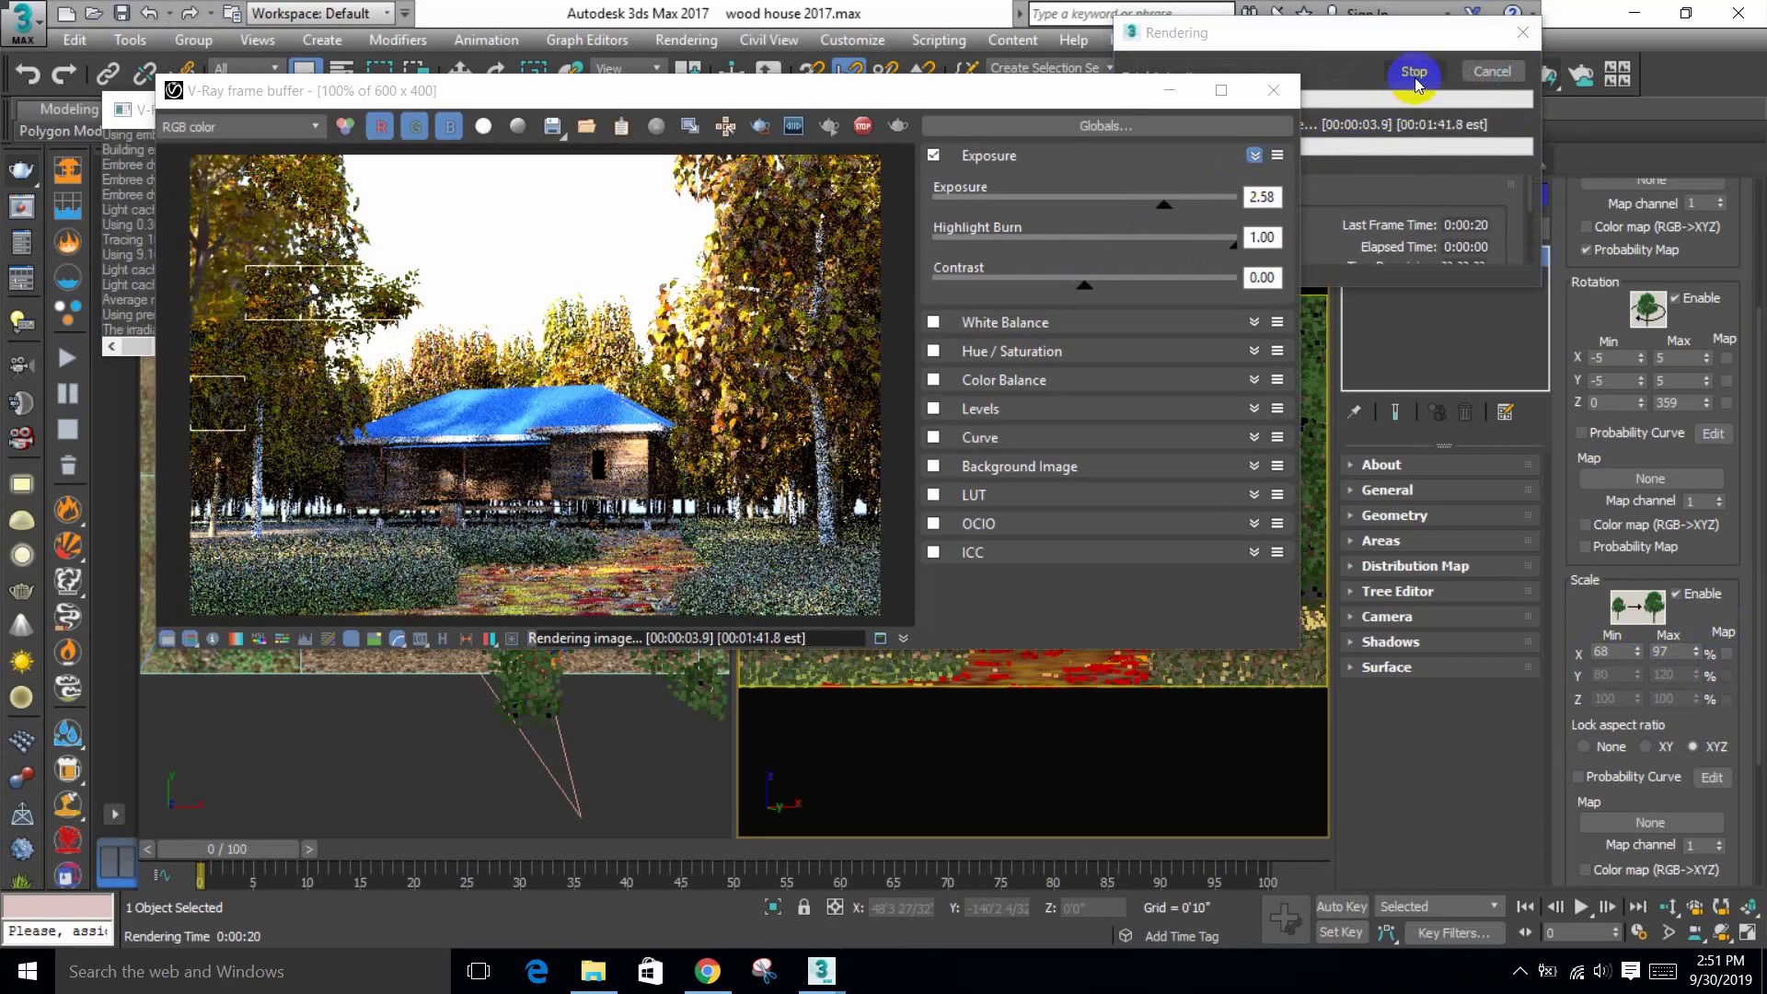
click(1414, 74)
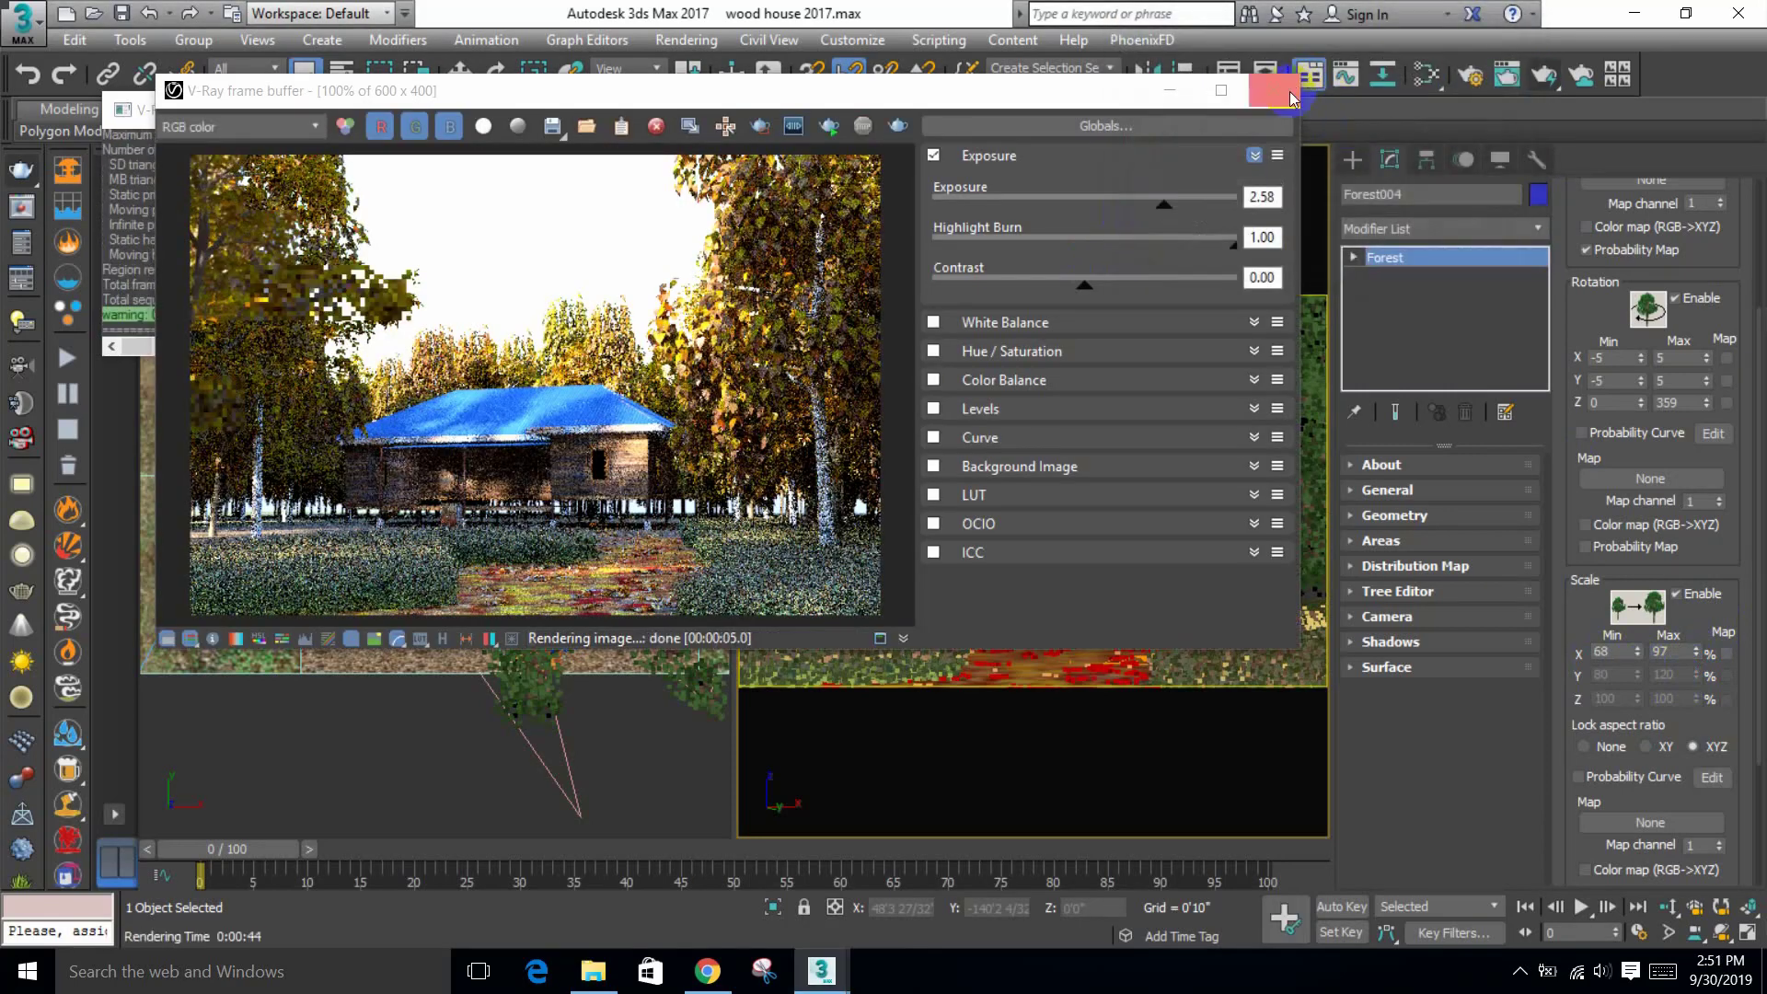
click(1291, 98)
Step: Set the flower scatter's distribution map density to about 200'11" X units
scroll(1604, 497, up, 3)
click(1604, 204)
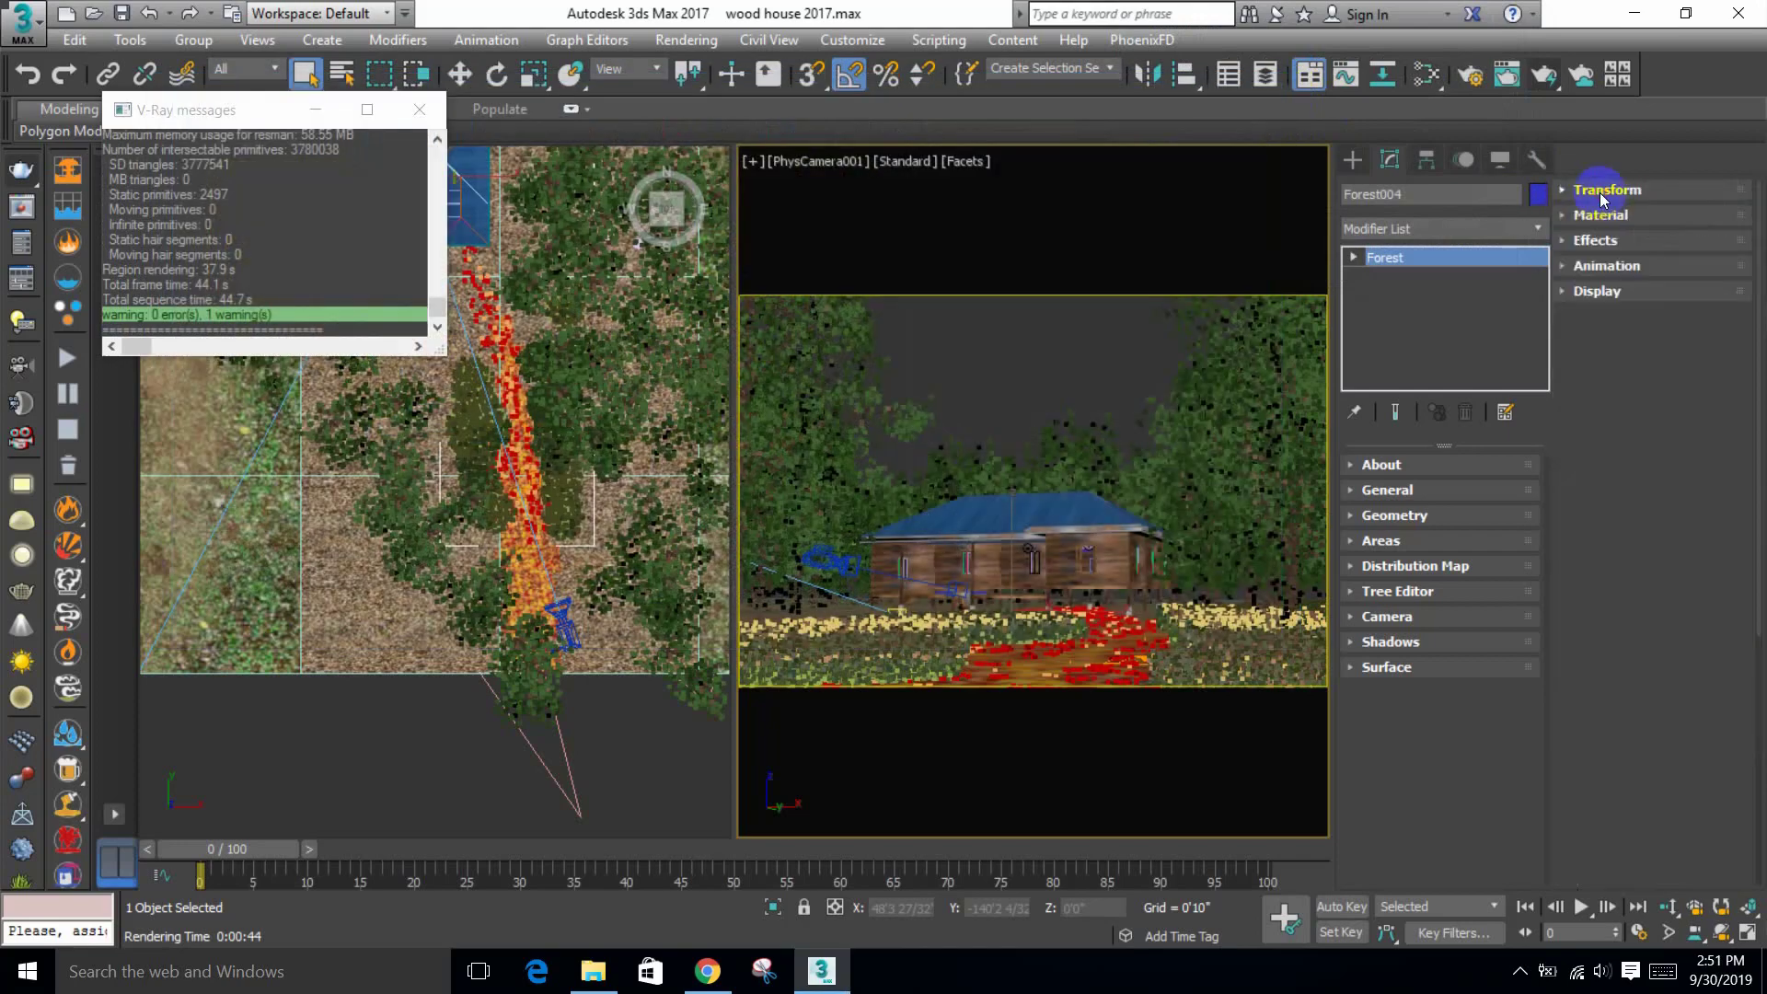
click(1417, 565)
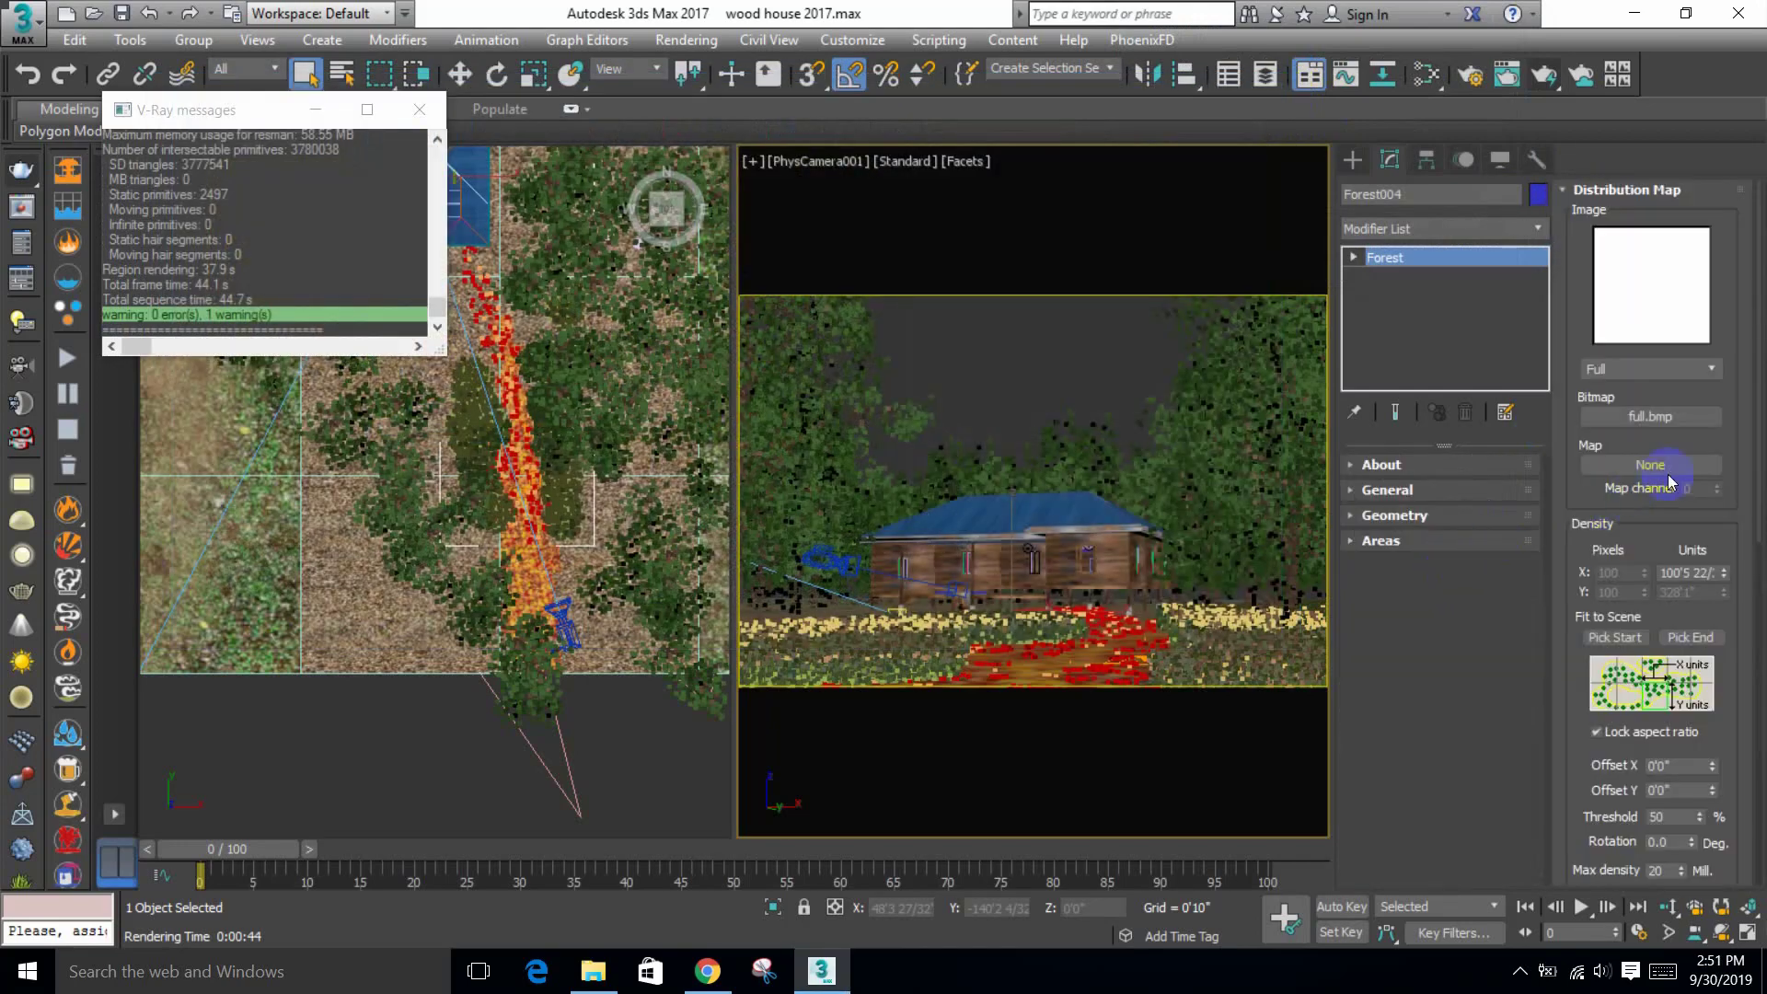
drag(1725, 577, 1720, 456)
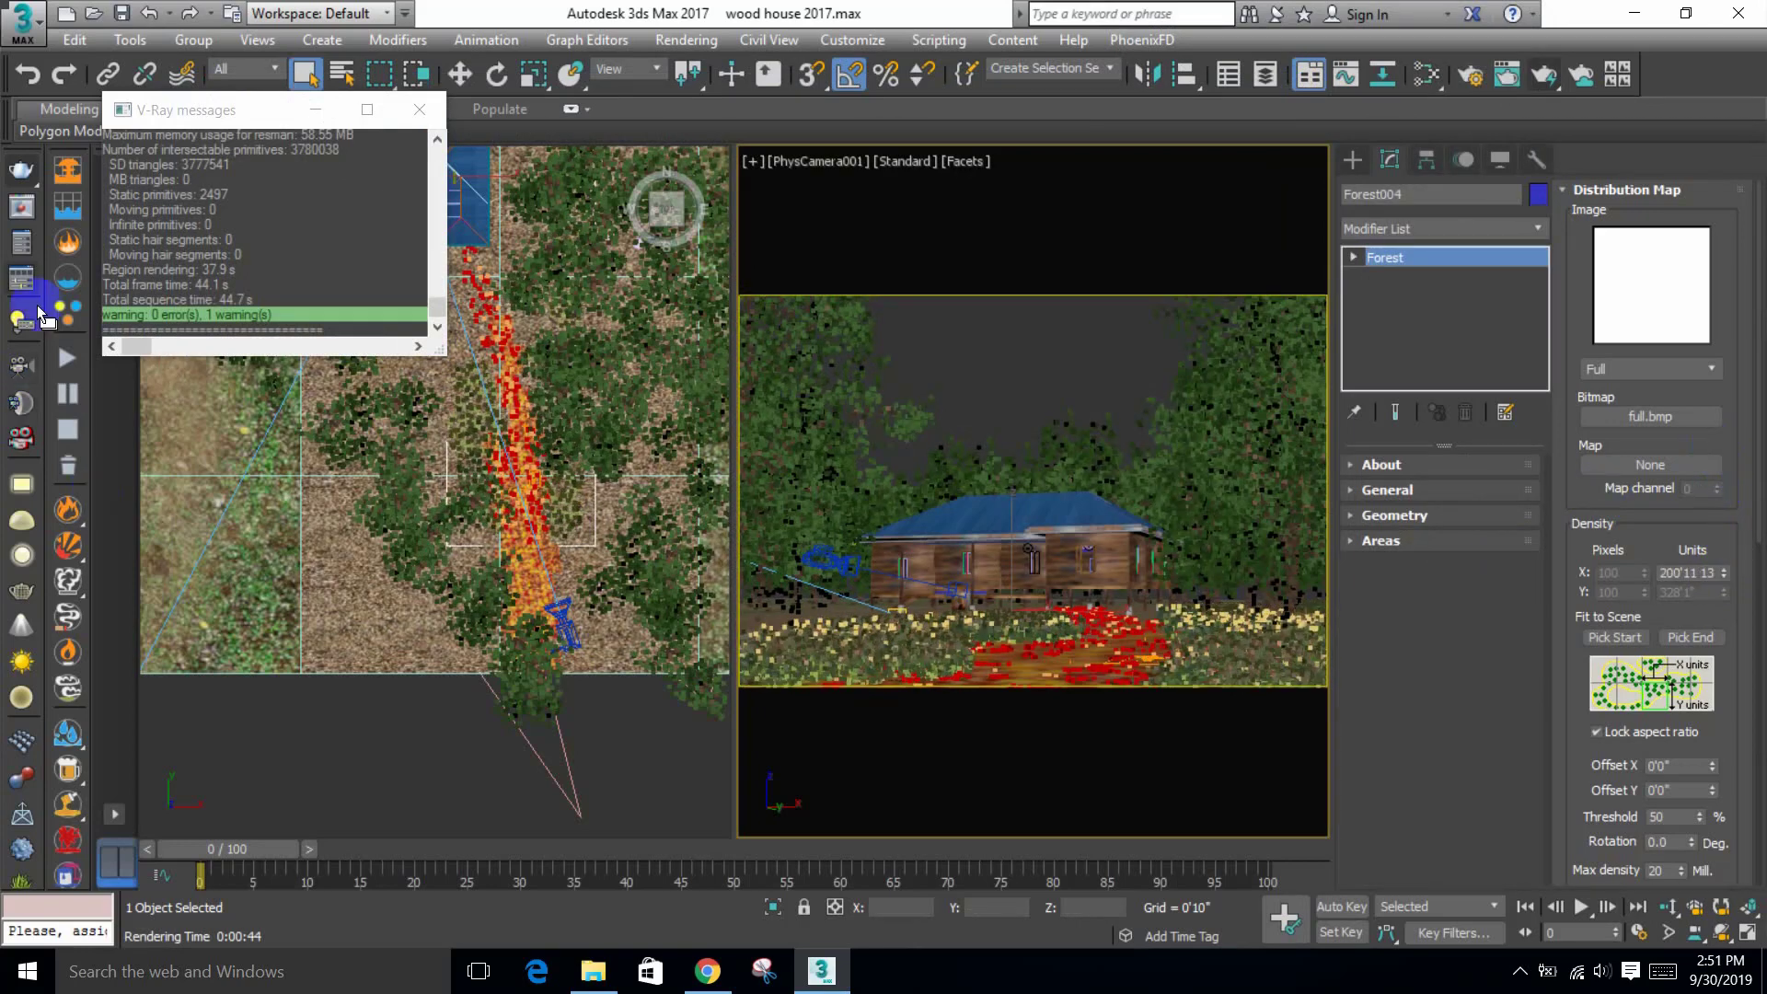
Step: Review the rendered image in the V-Ray frame buffer and close it
click(24, 171)
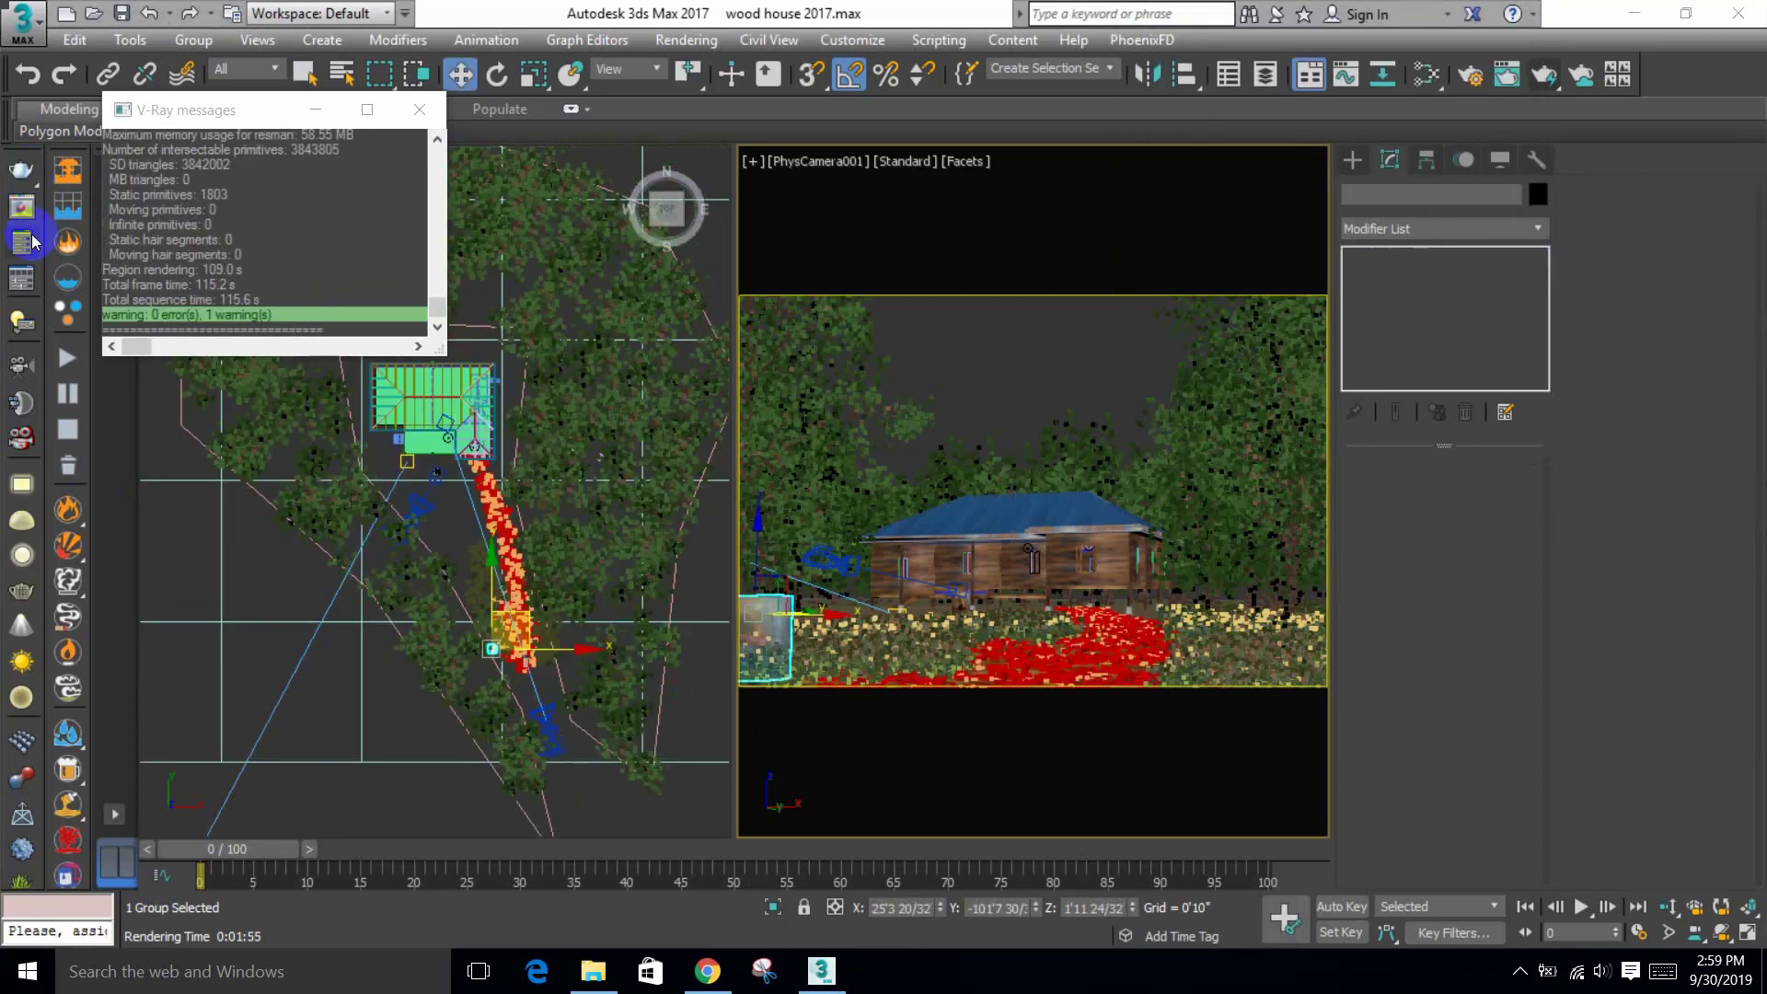
click(21, 210)
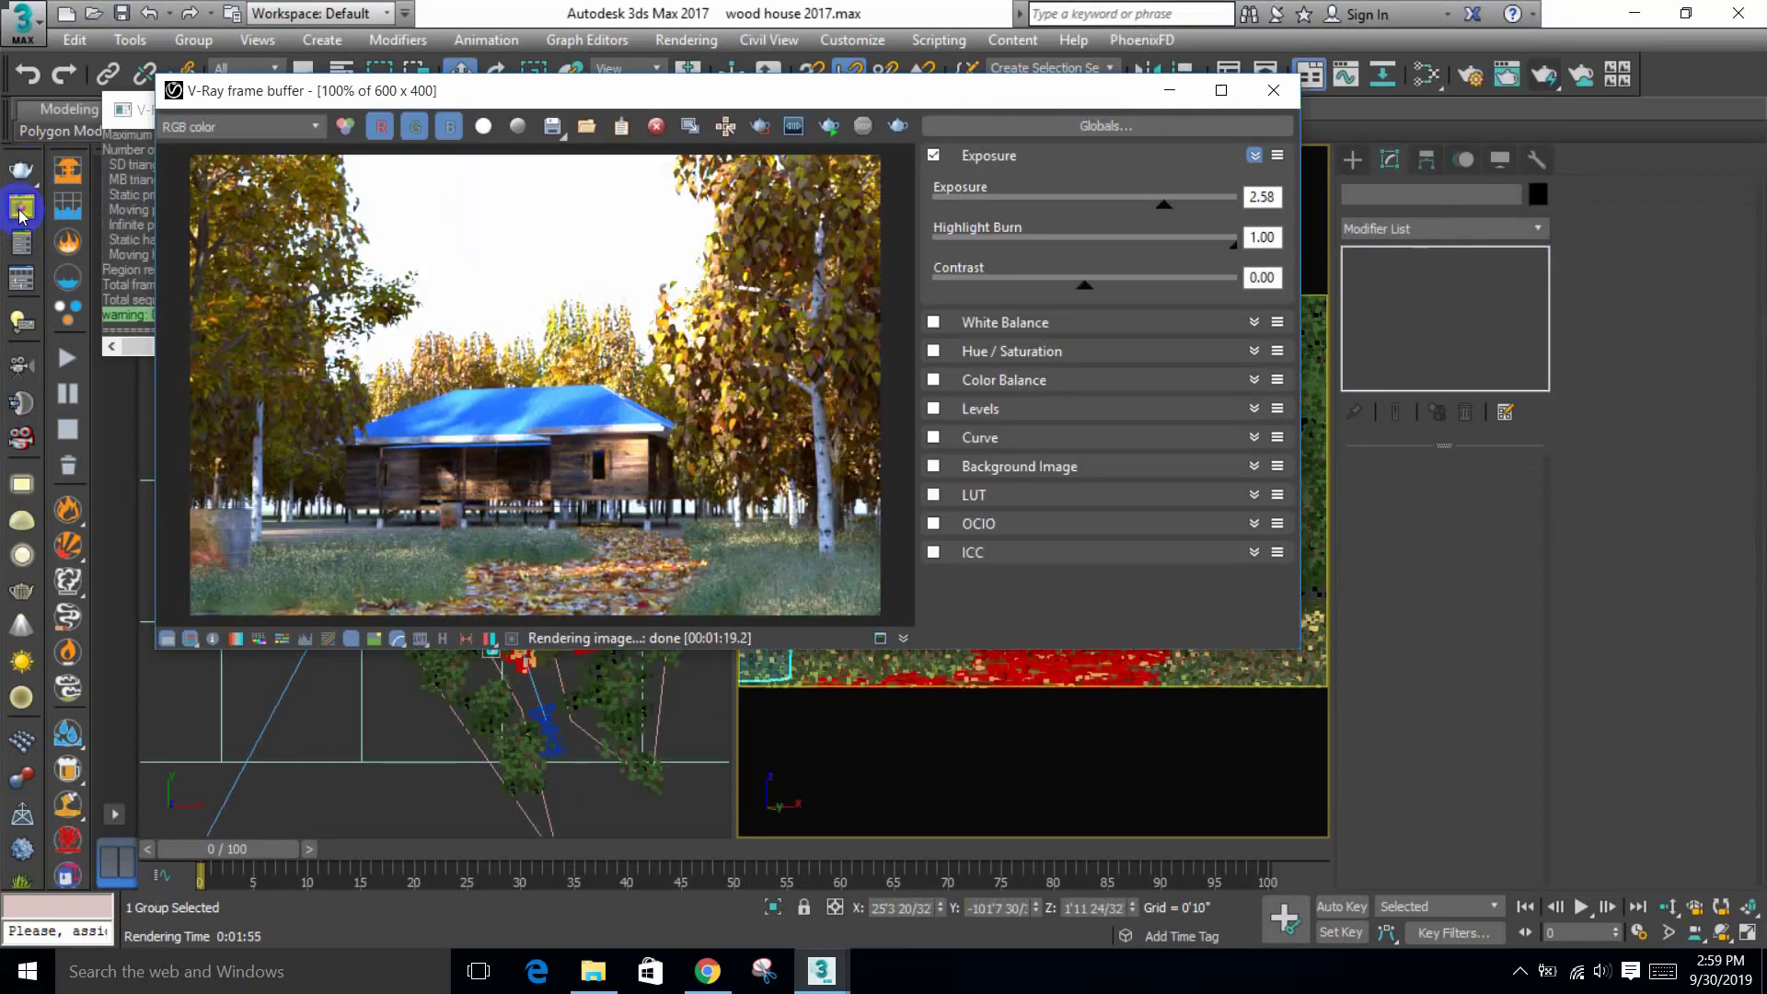
click(1274, 90)
Step: Select the camera of the perspective view and enable its depth of field
click(833, 163)
click(916, 596)
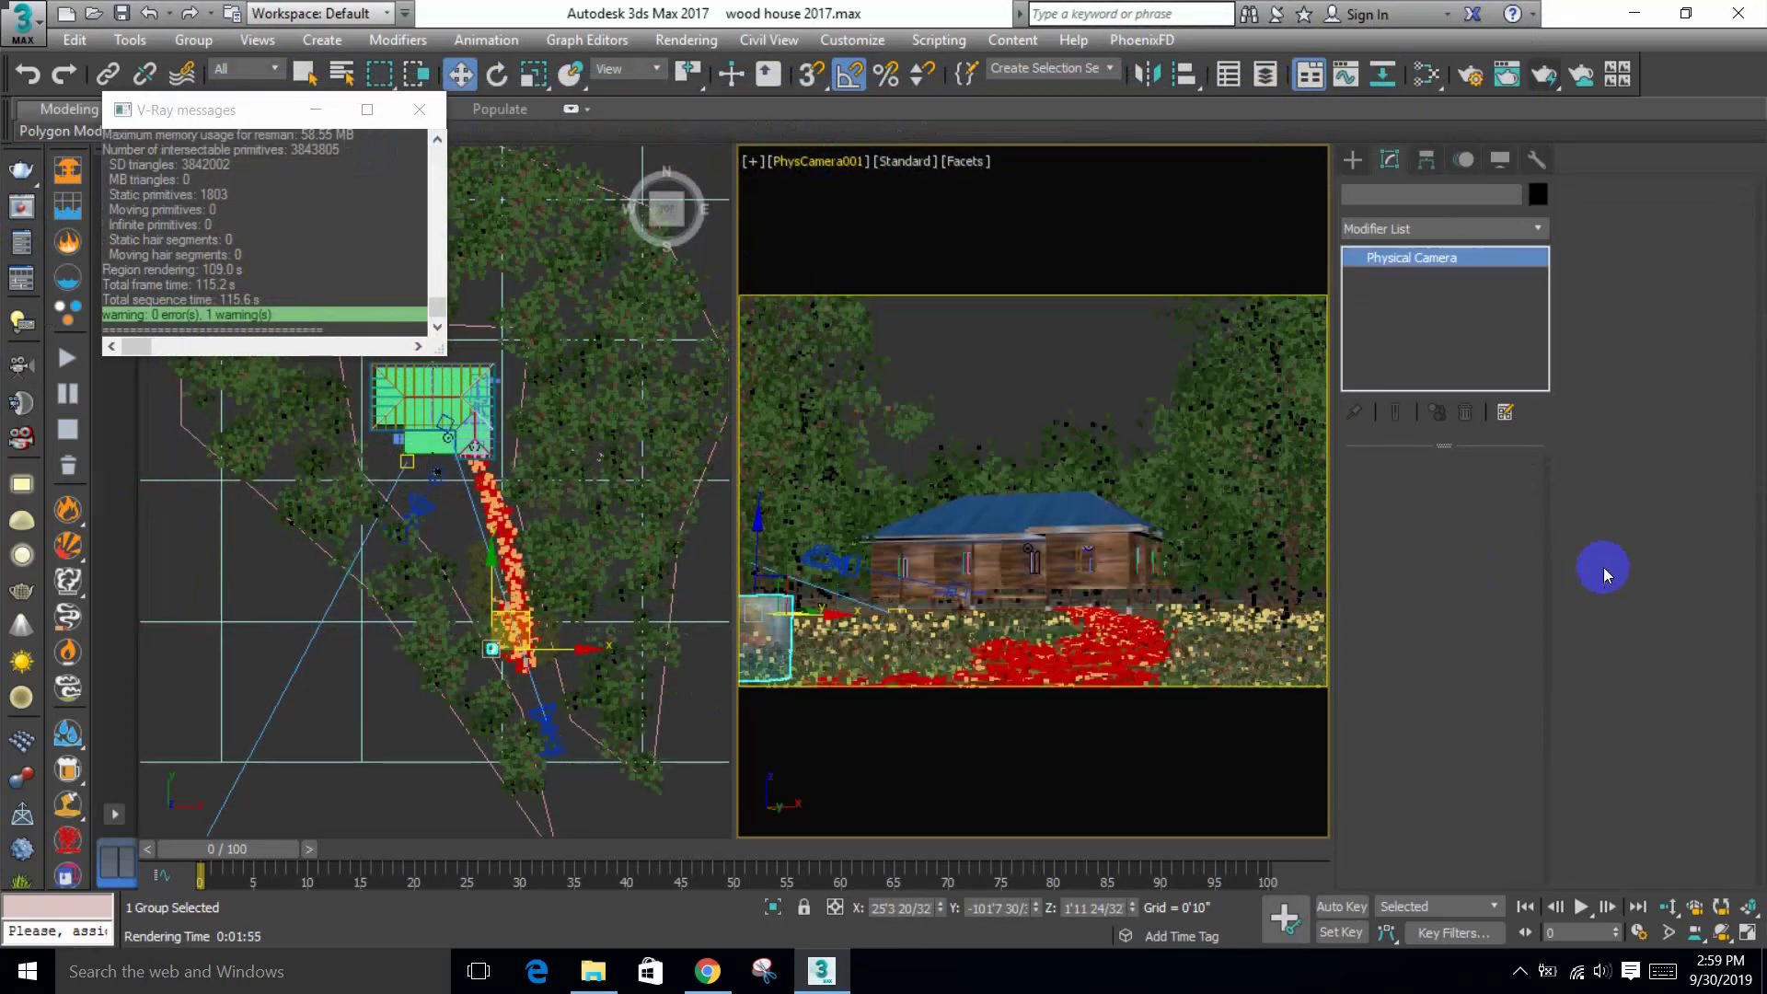
drag(1618, 456, 1596, 352)
click(1606, 421)
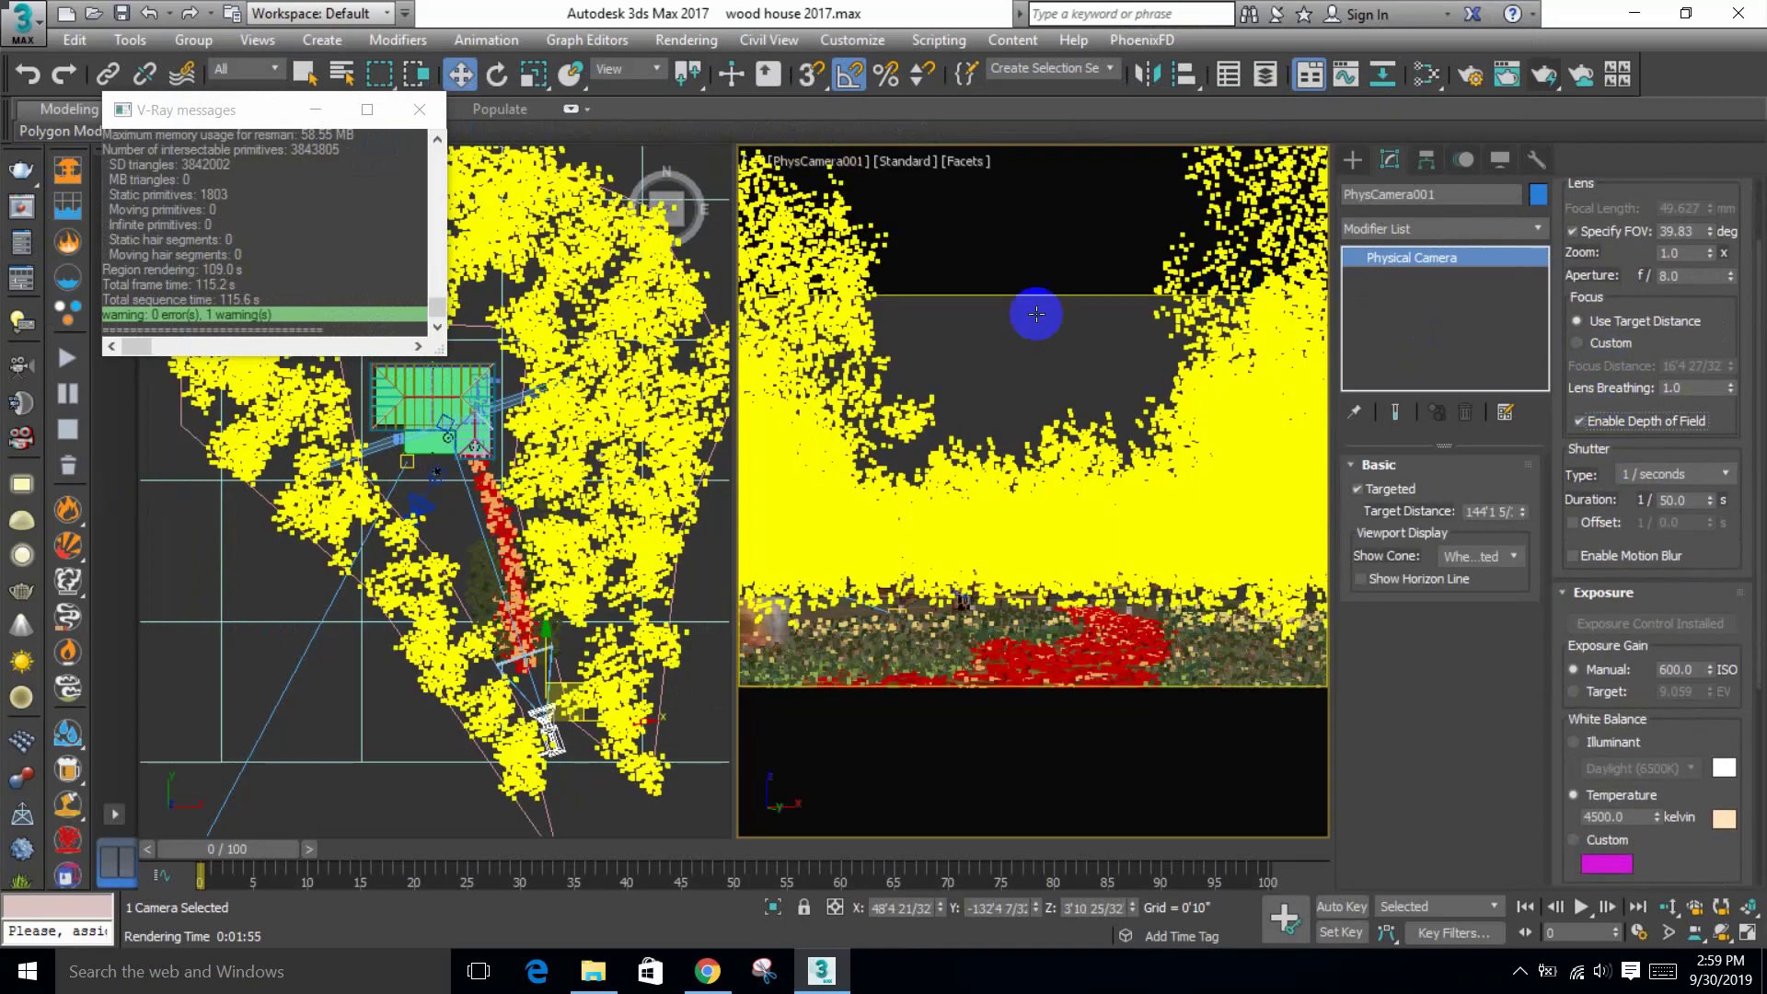
Step: Configure the camera with an aperture of f/0.5, manual exposure gain of 100 ISO and shutter duration of 1/200 s
click(428, 115)
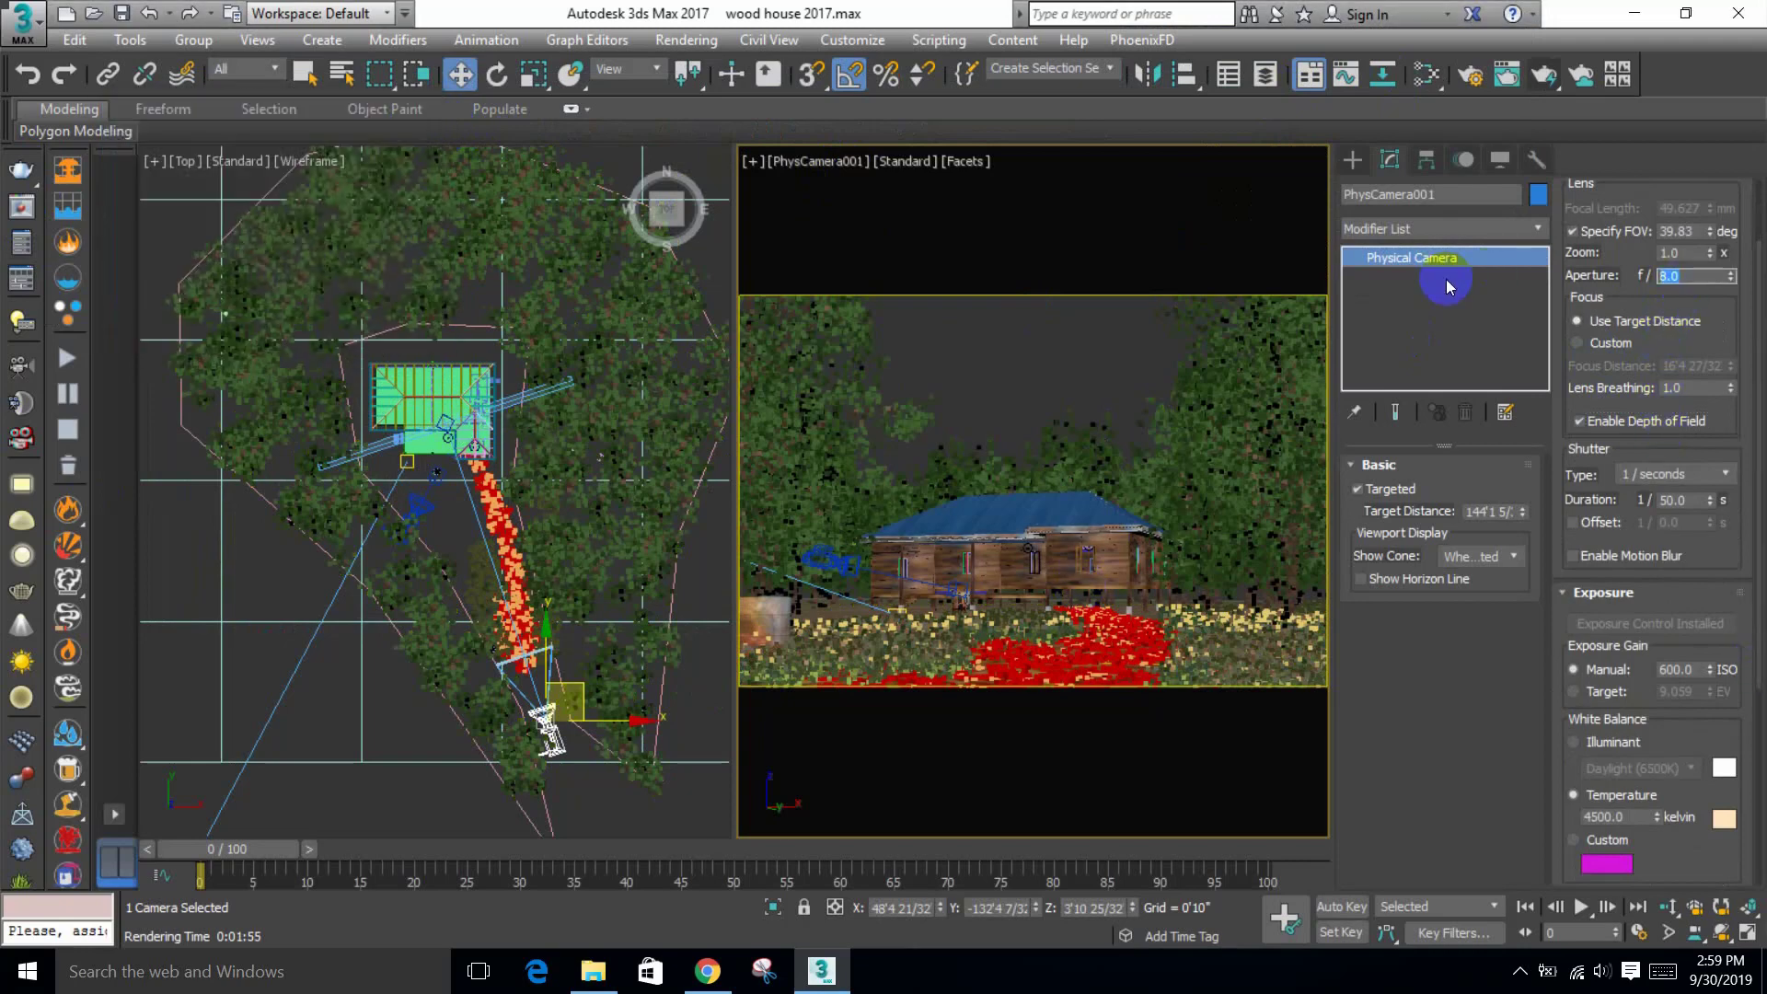
text(2)
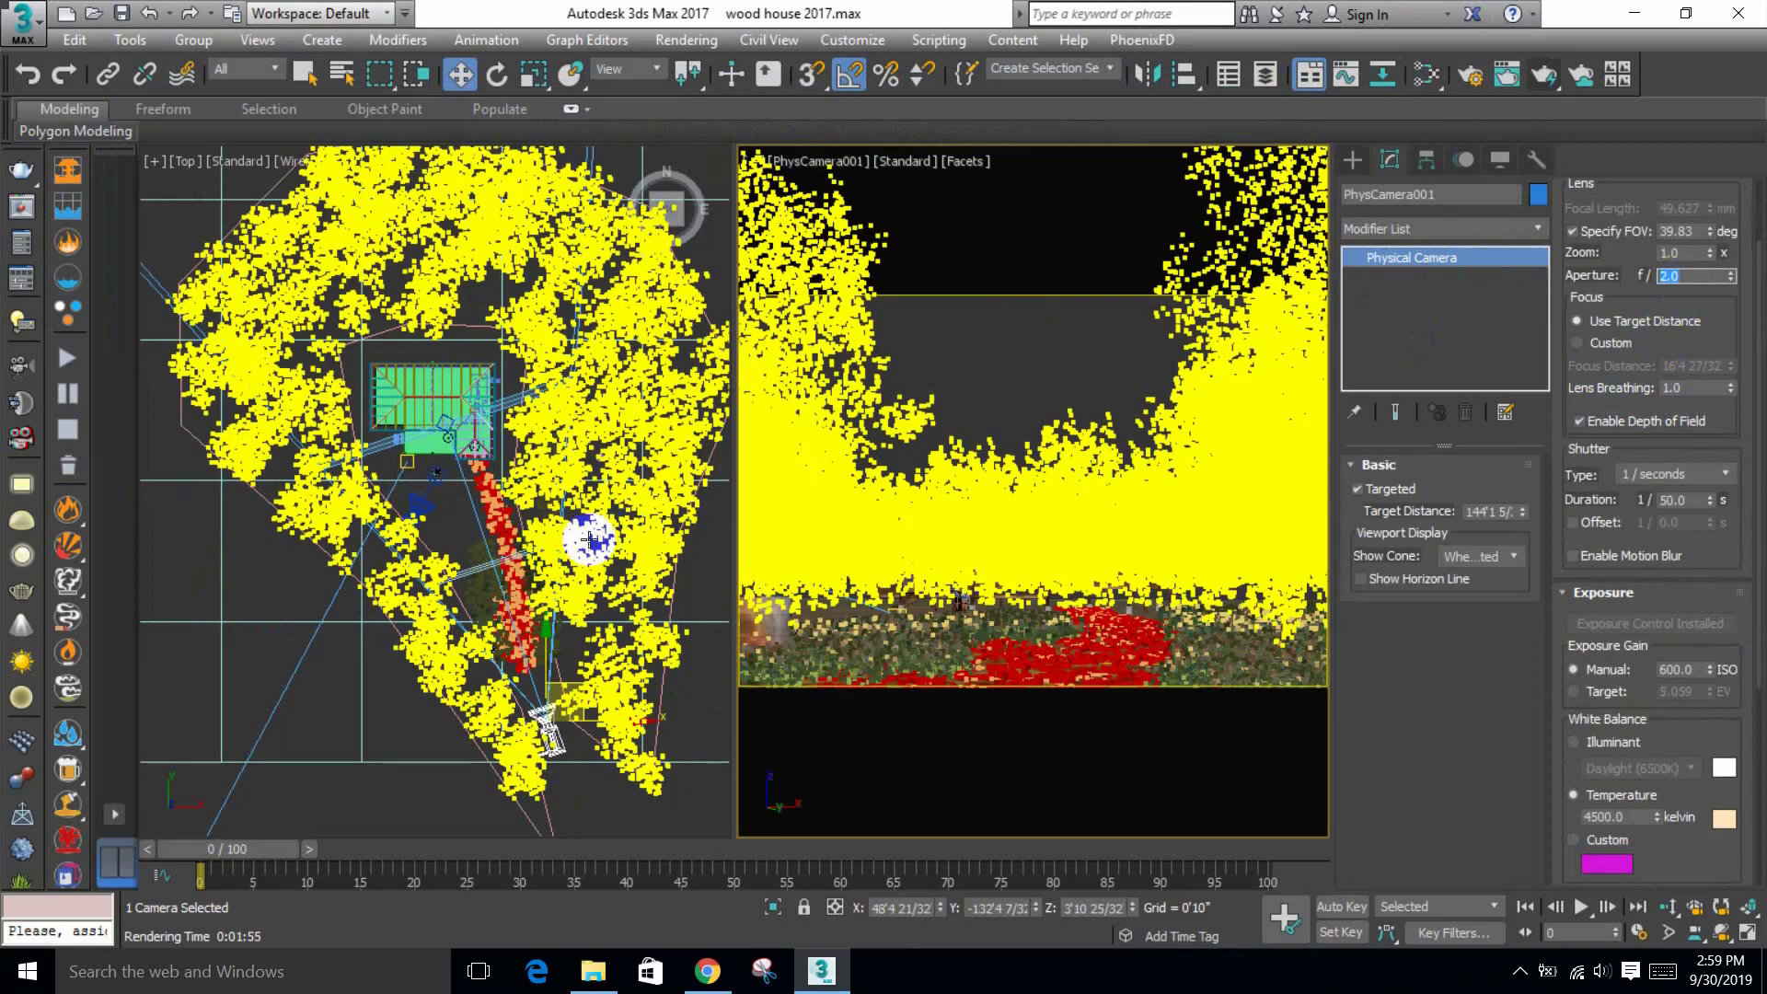
scroll(579, 520, down, 4)
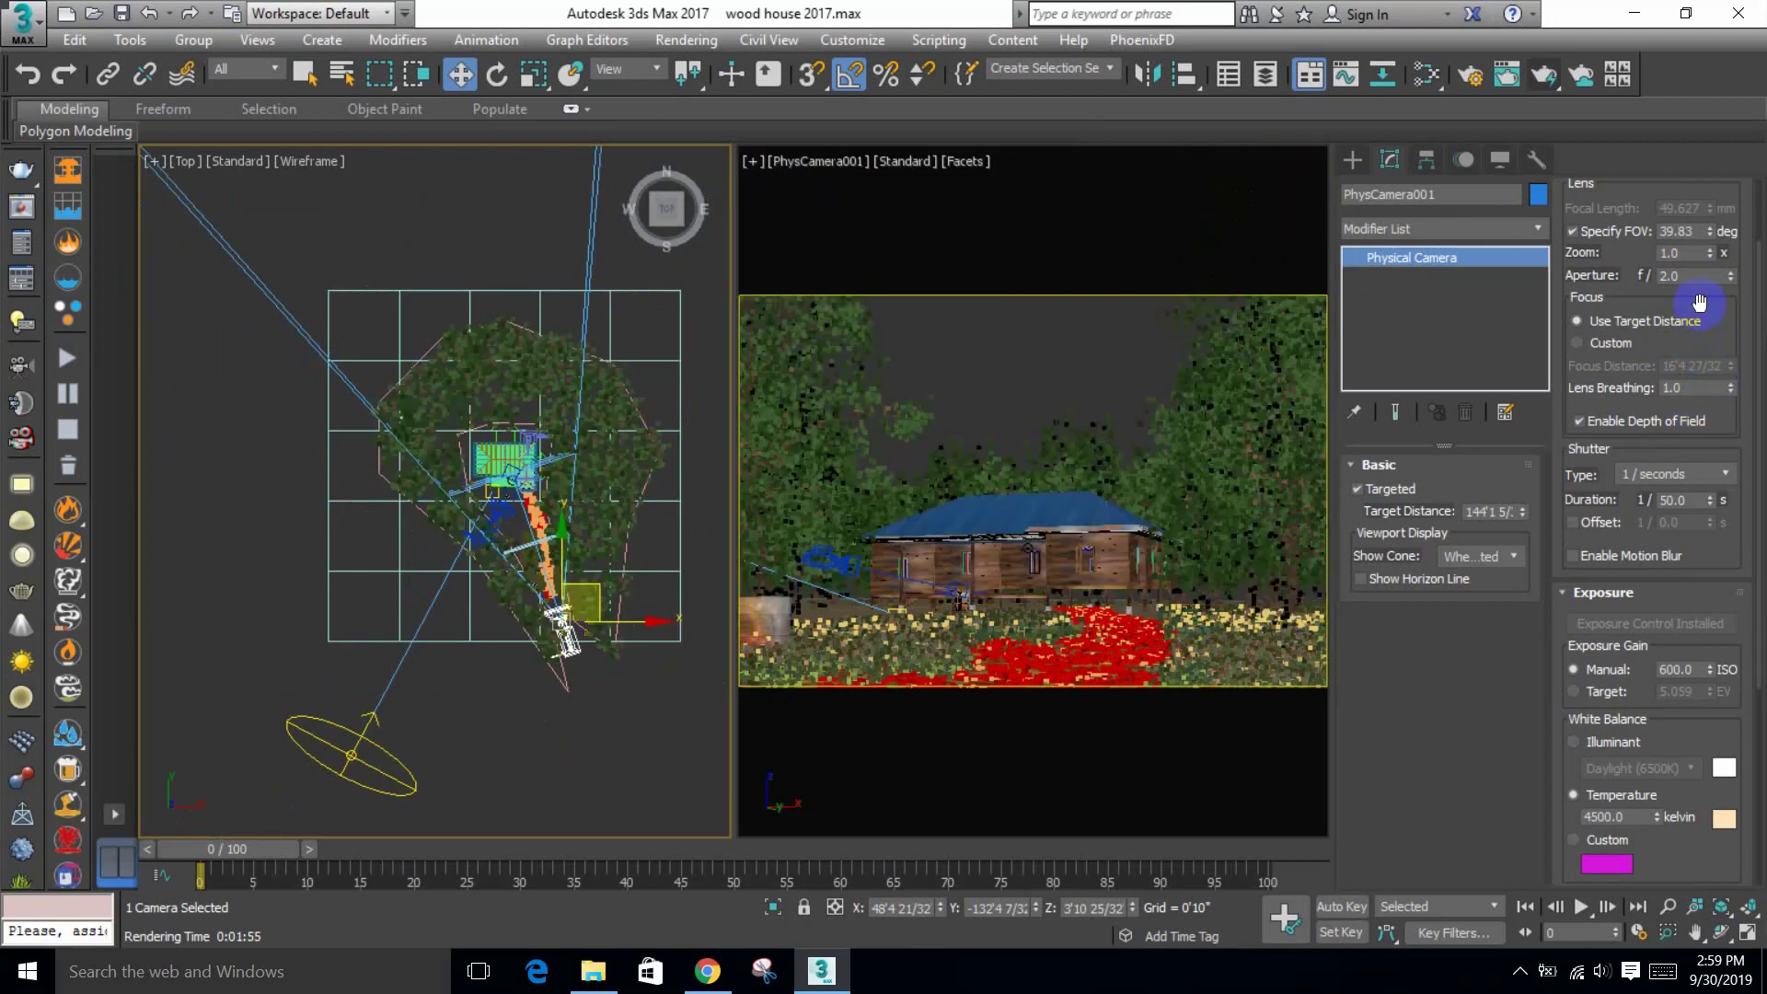
drag(1730, 277, 1724, 363)
drag(1693, 669, 1385, 687)
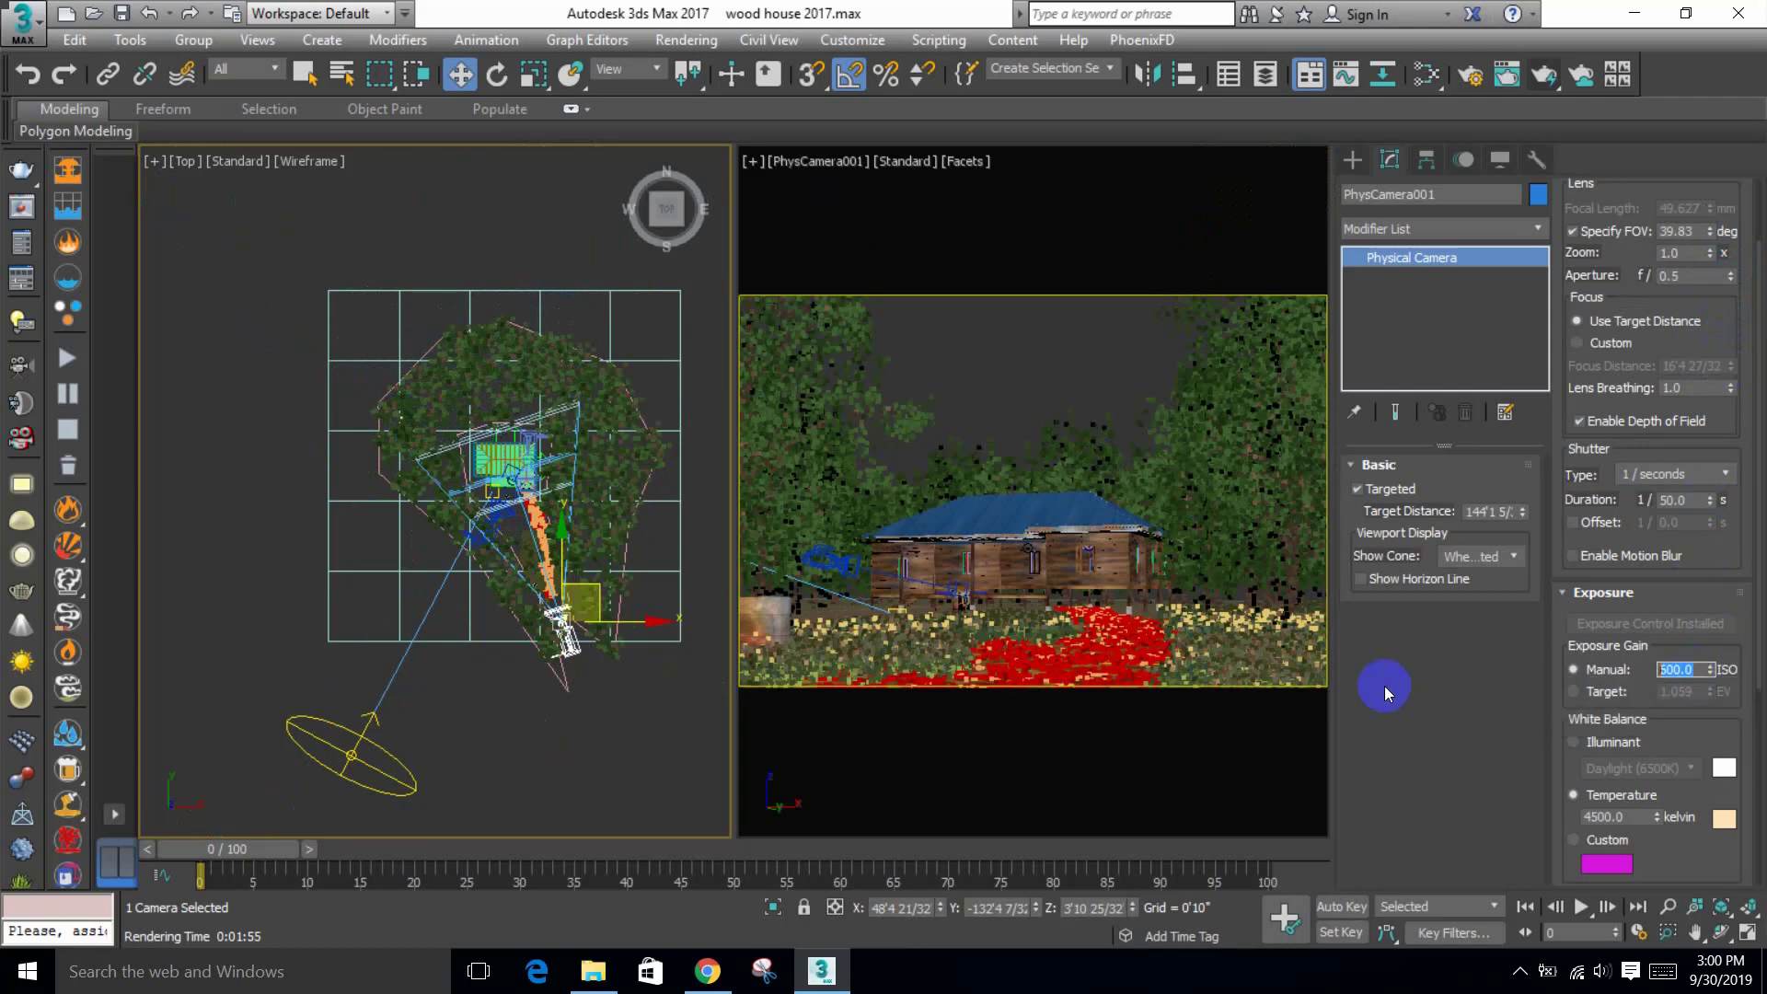
click(1670, 500)
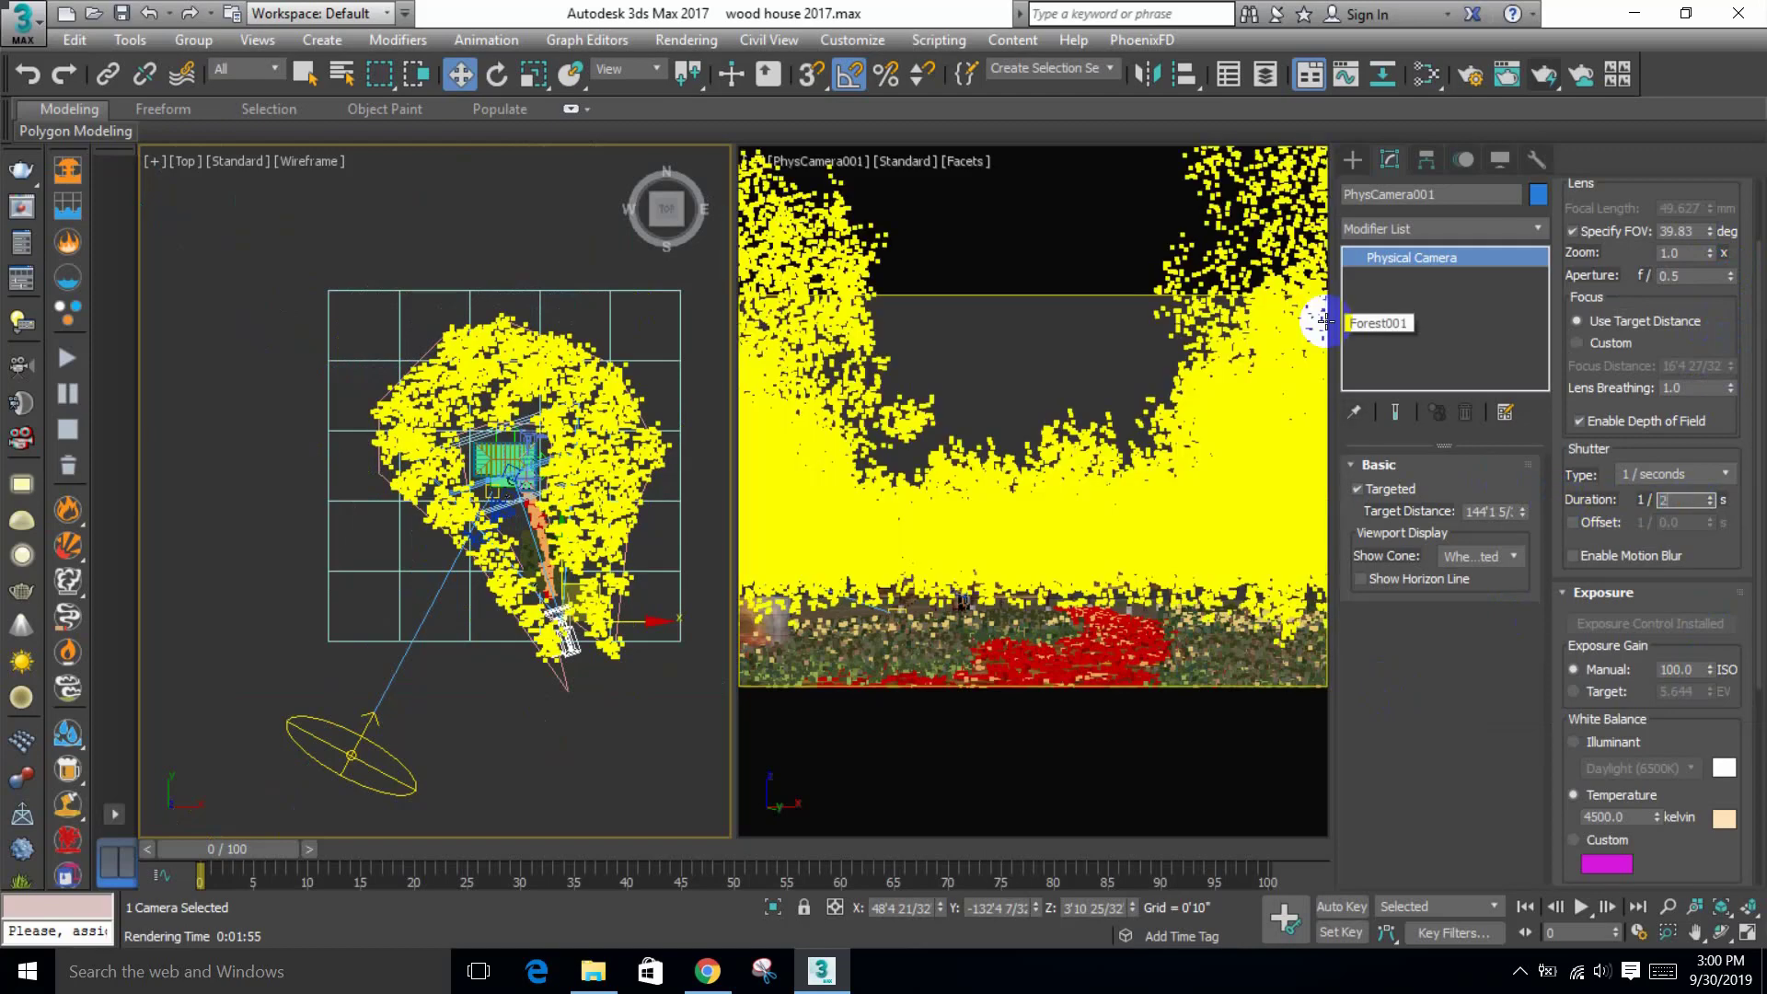
key(Return)
Step: Render the camera view with exposure correction enabled at -0.62, and stop the render
middle_click(1108, 216)
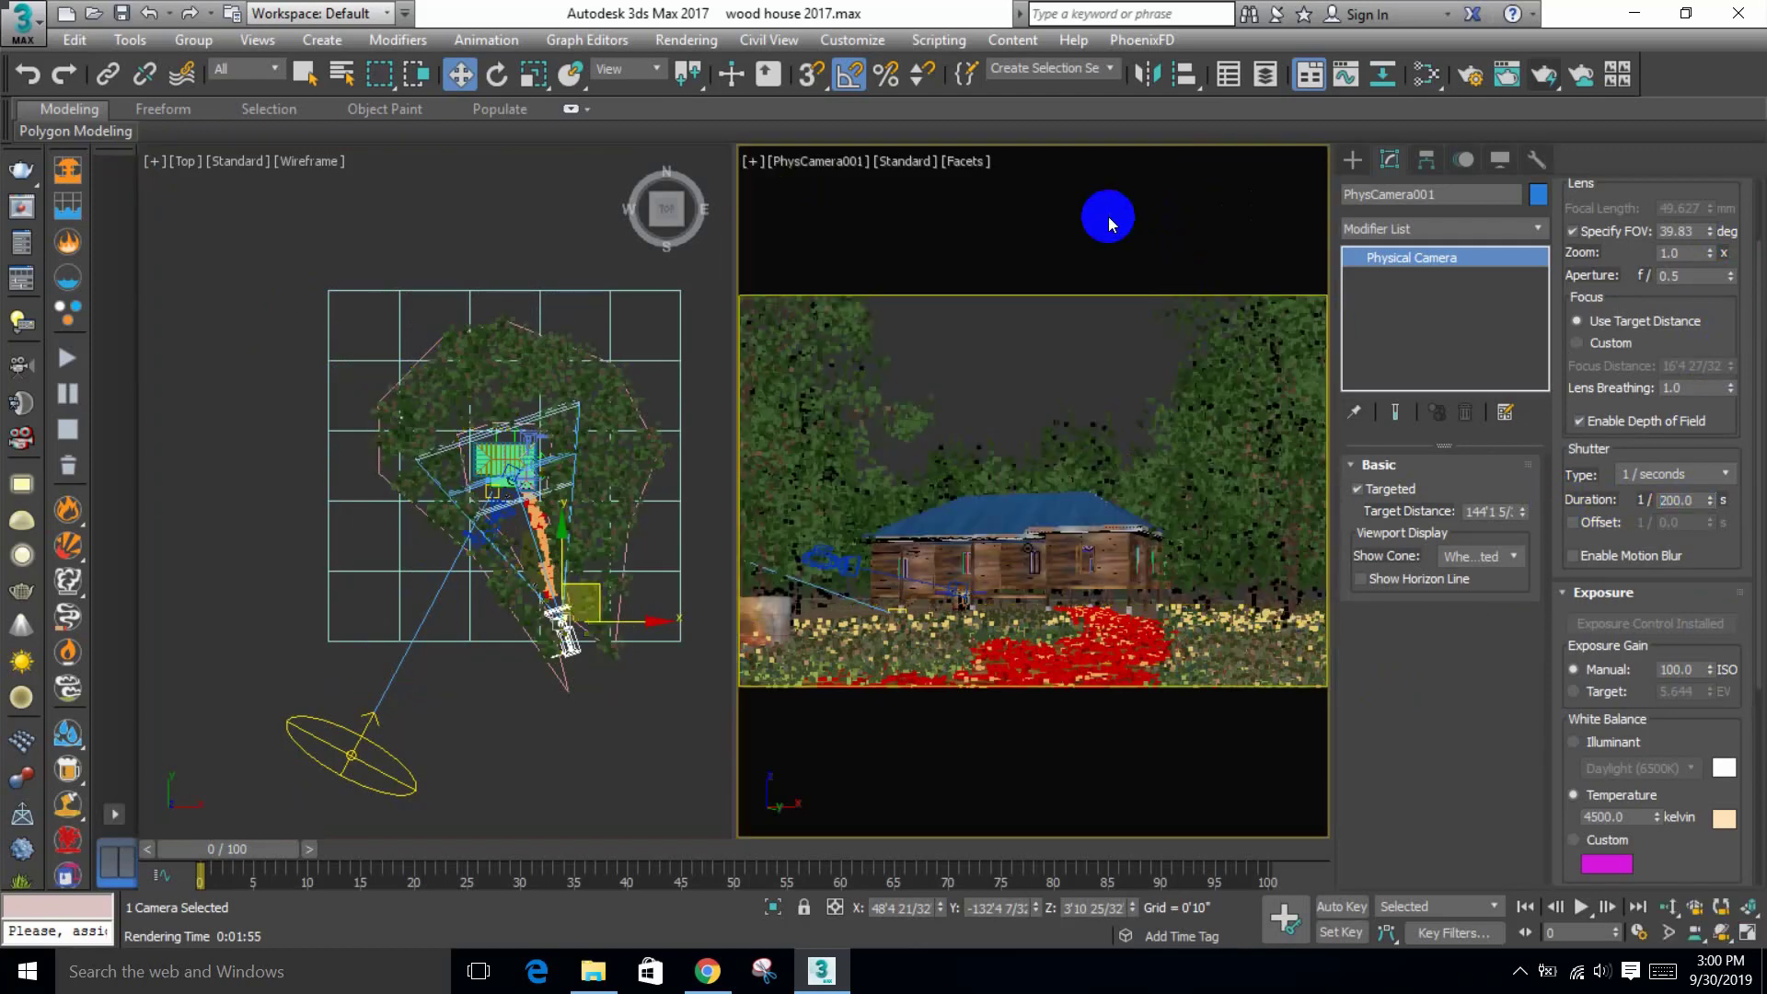
key(shift+q)
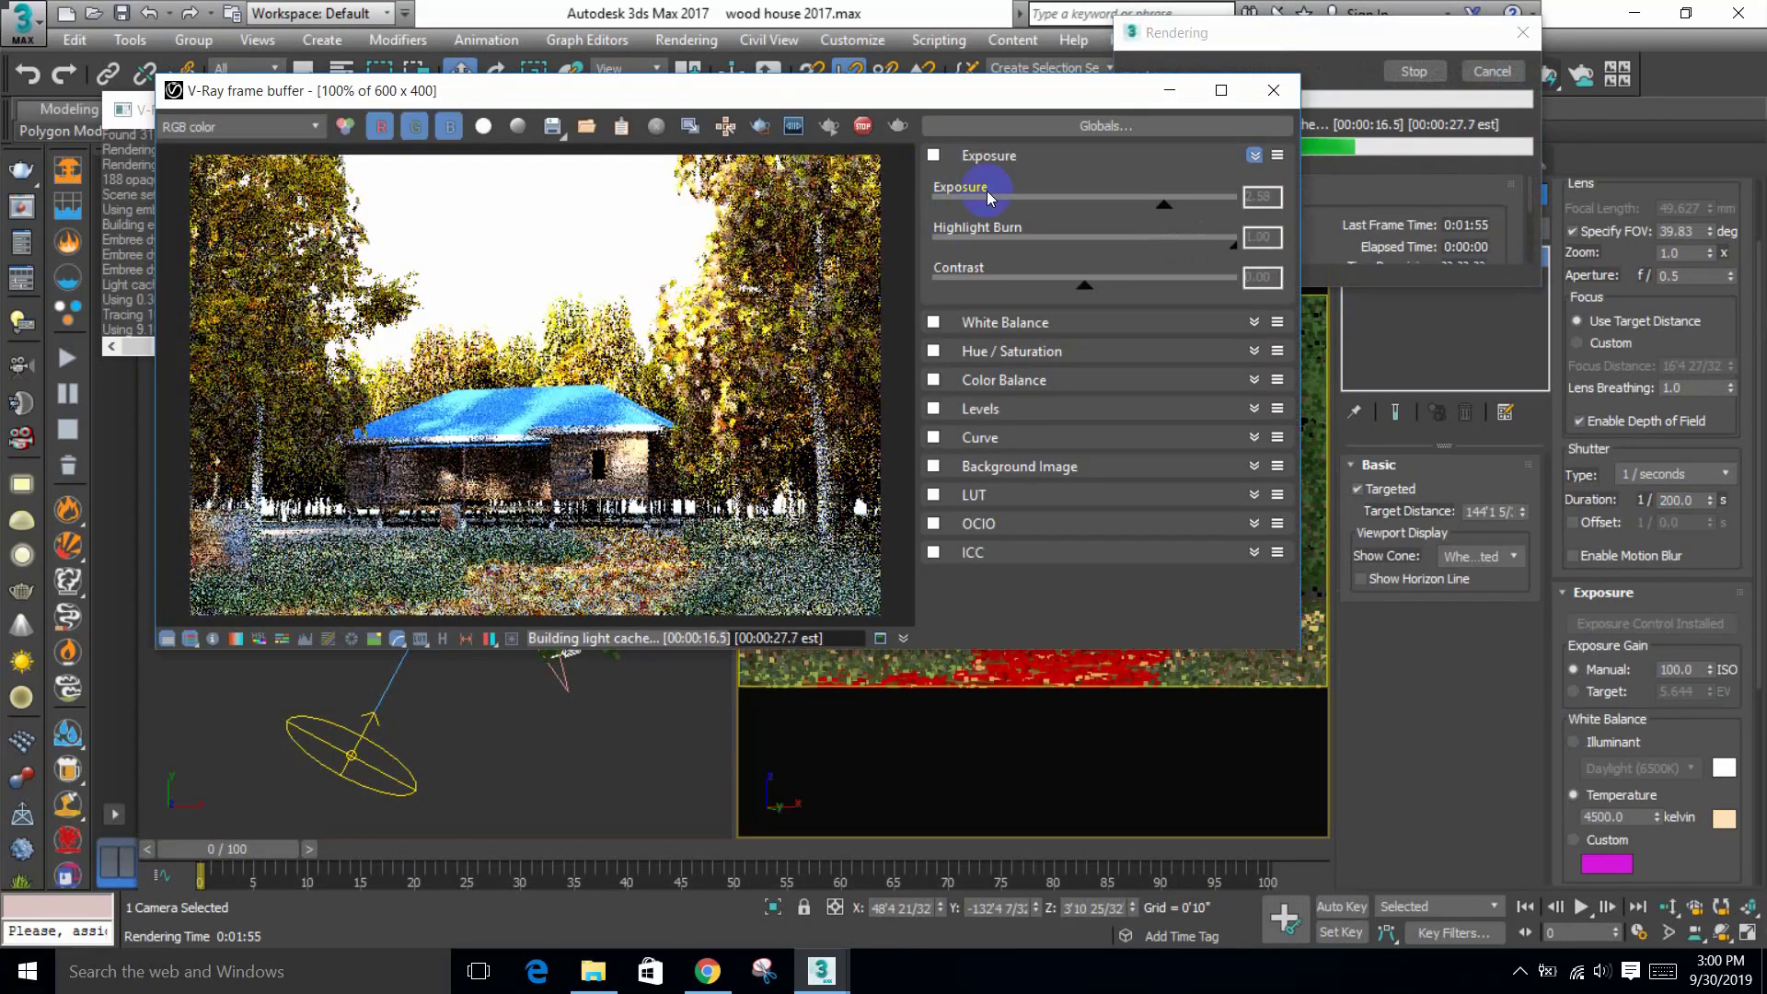
click(933, 155)
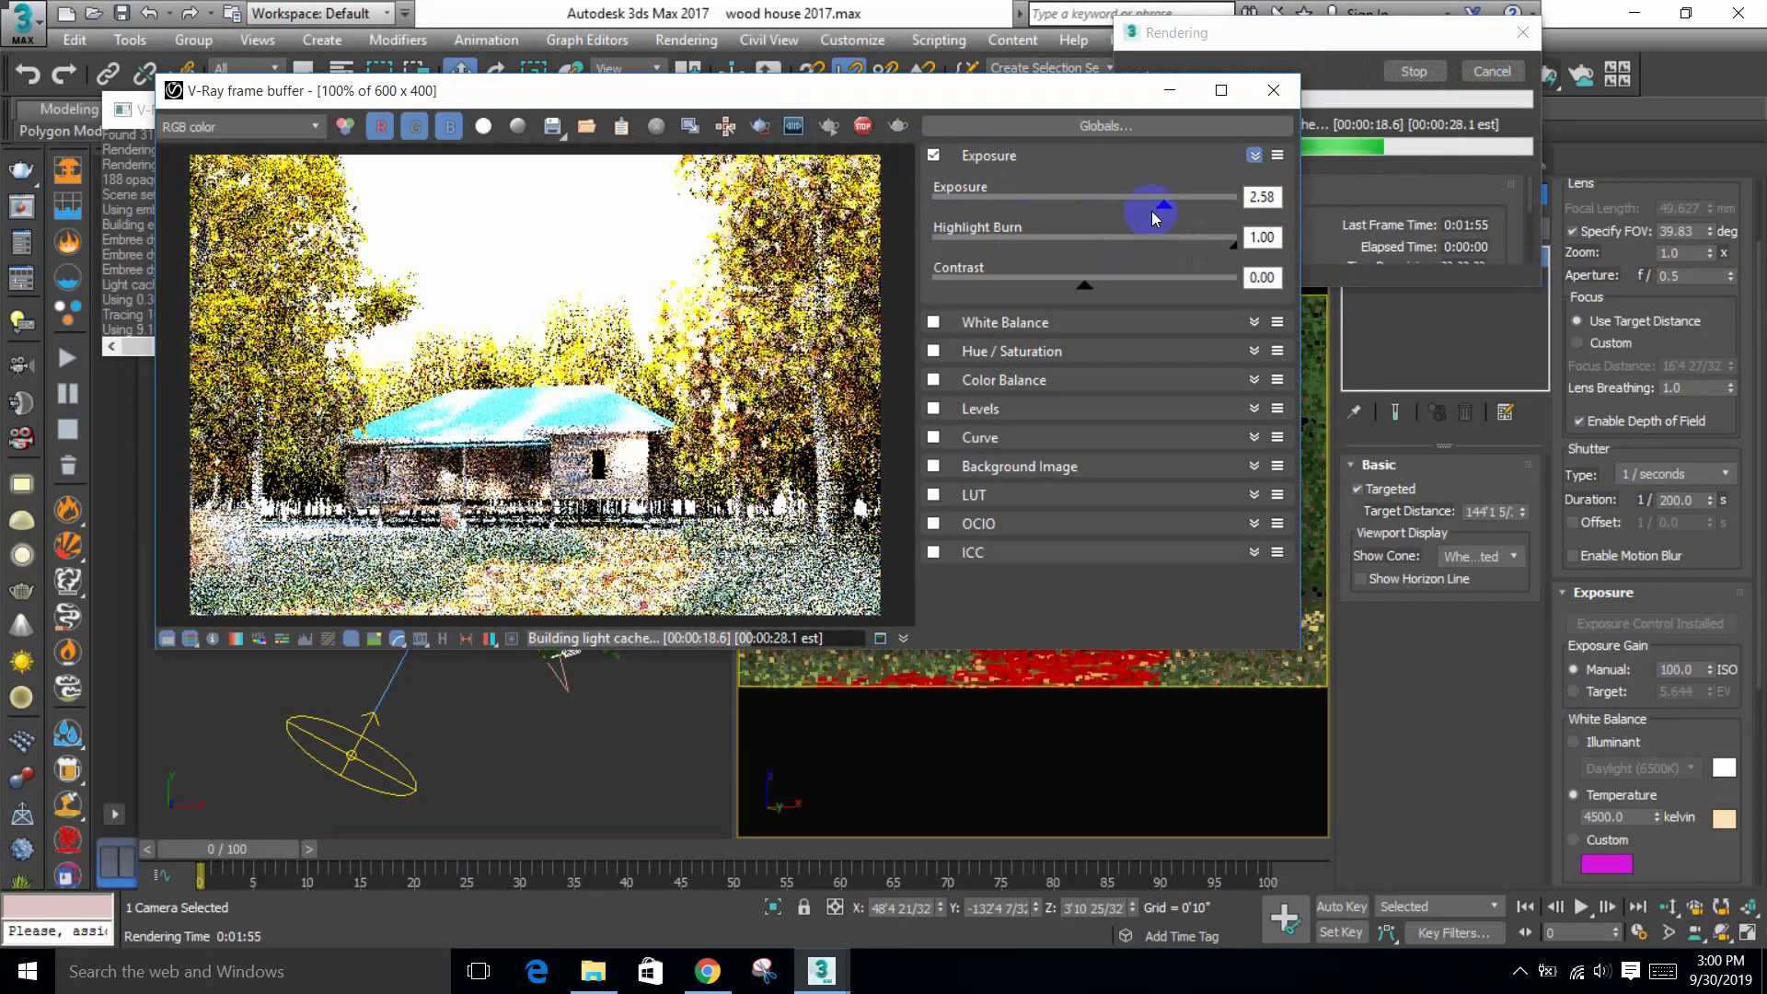
click(934, 155)
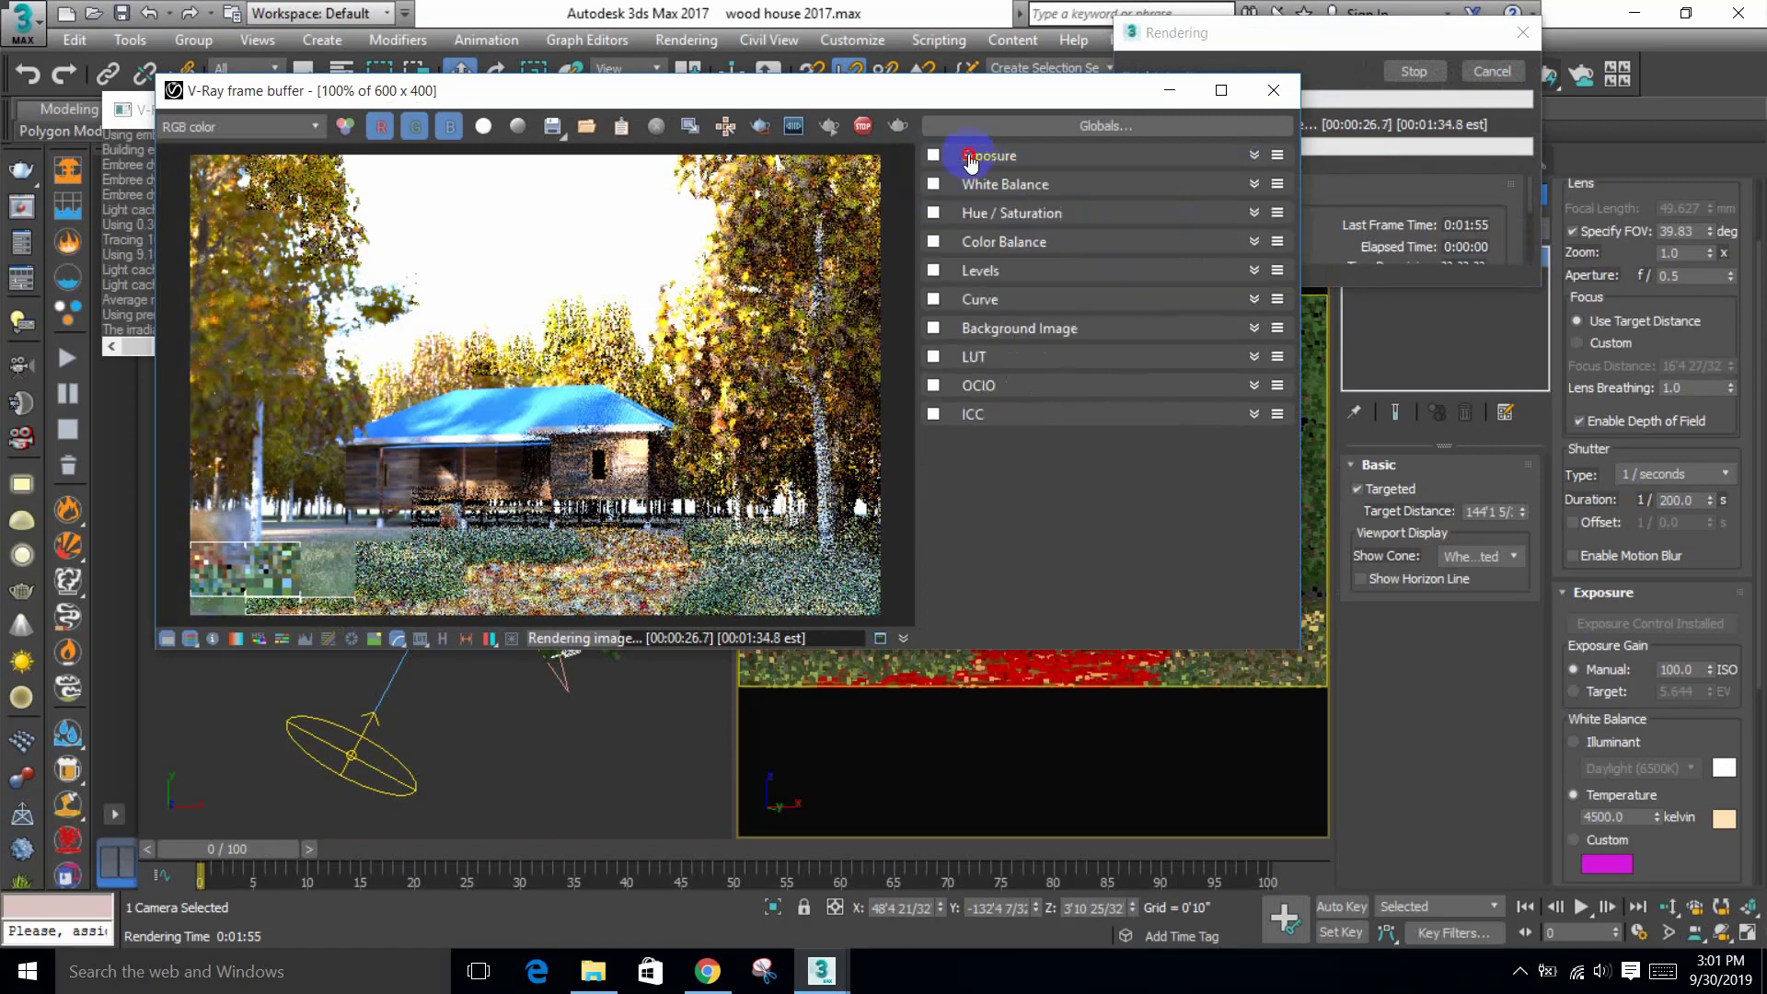
click(934, 156)
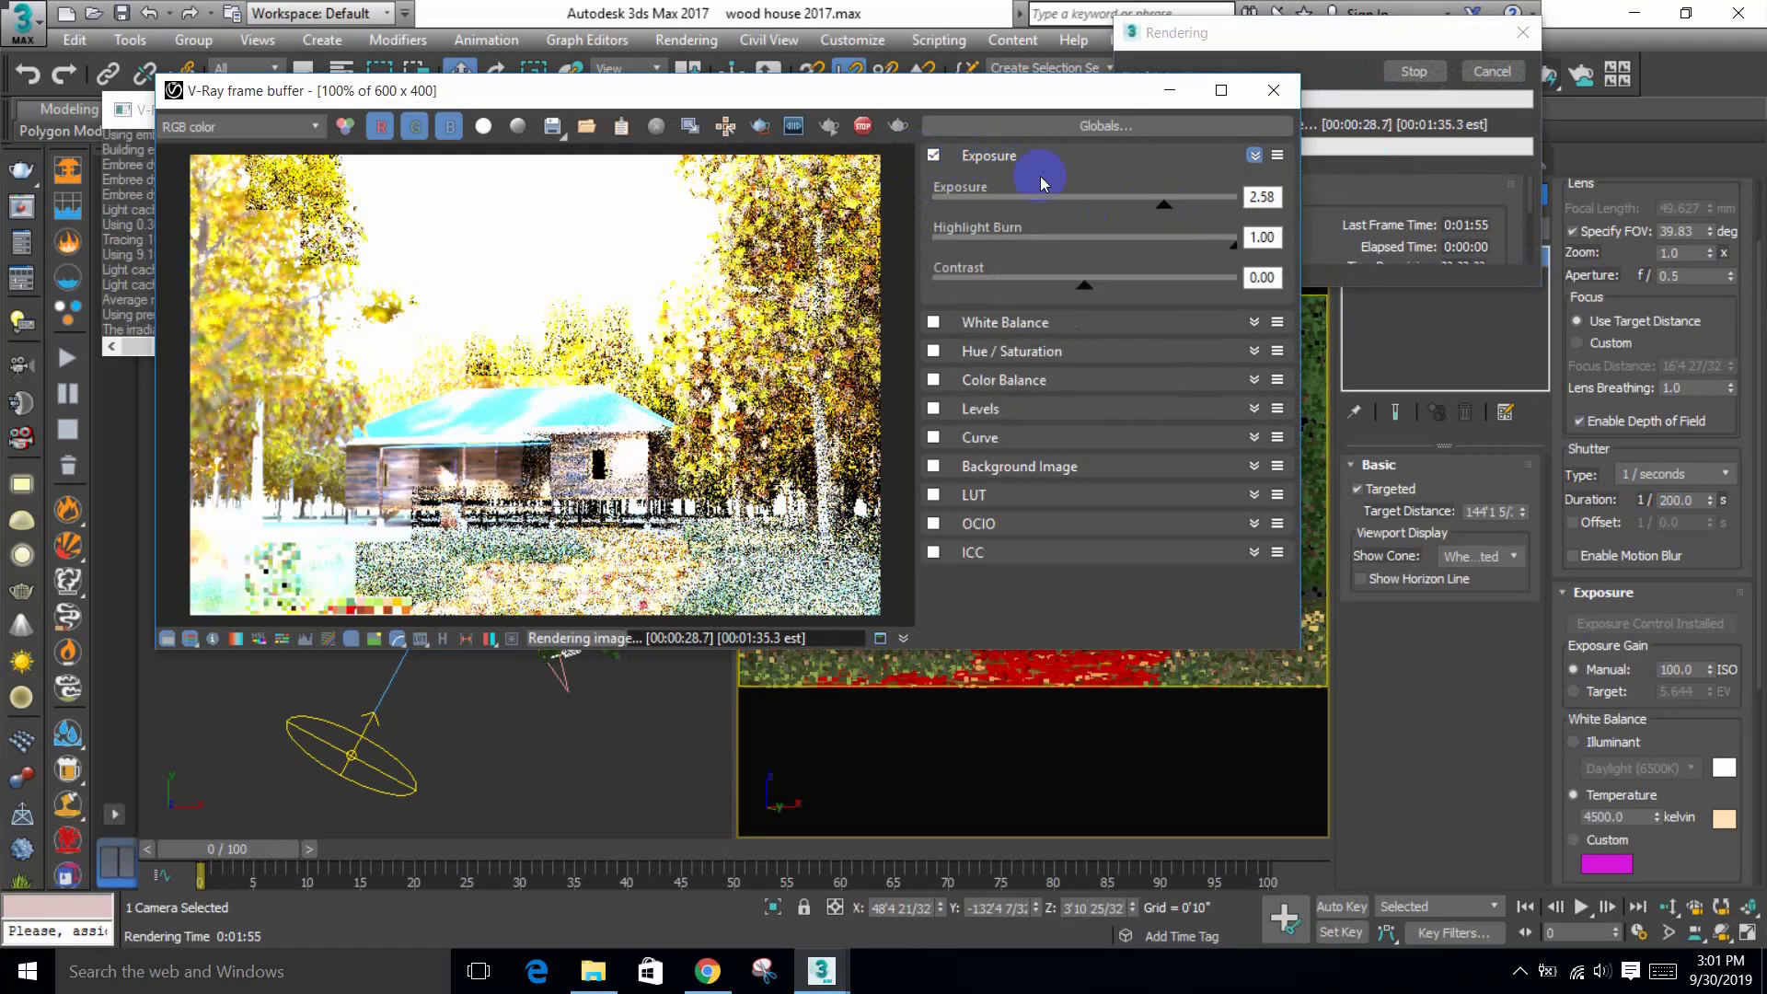
drag(1172, 211, 1066, 226)
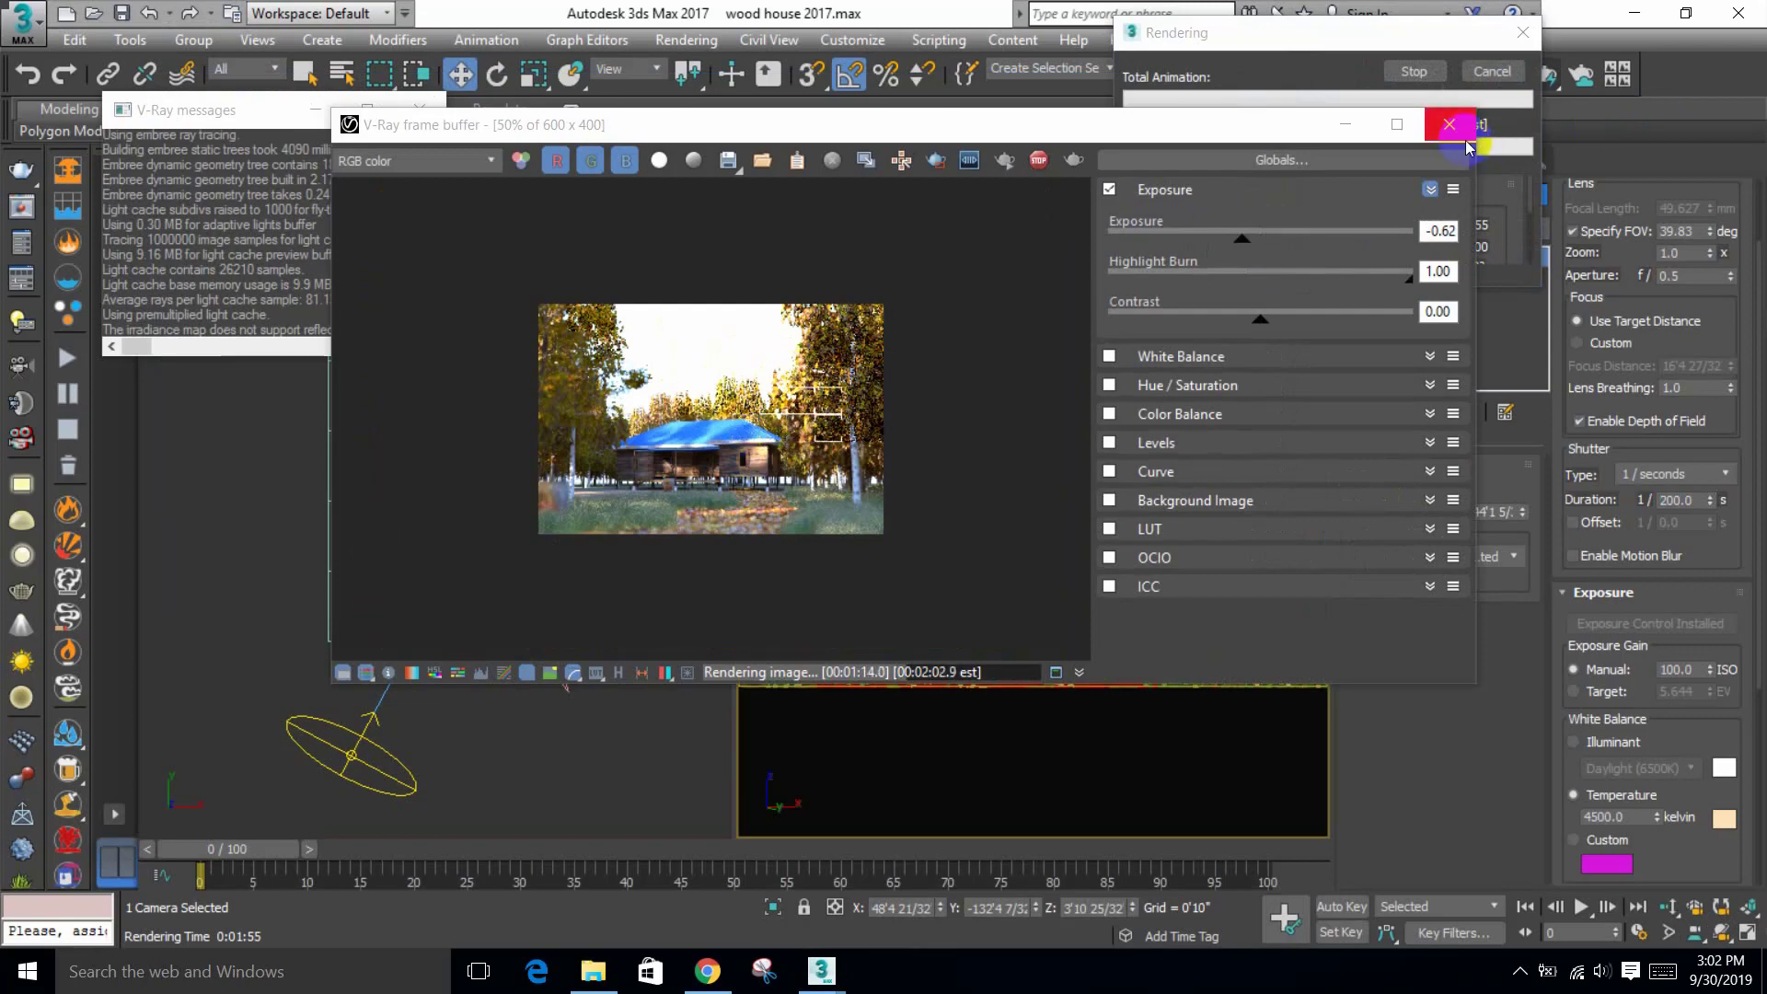
click(1450, 124)
click(1417, 71)
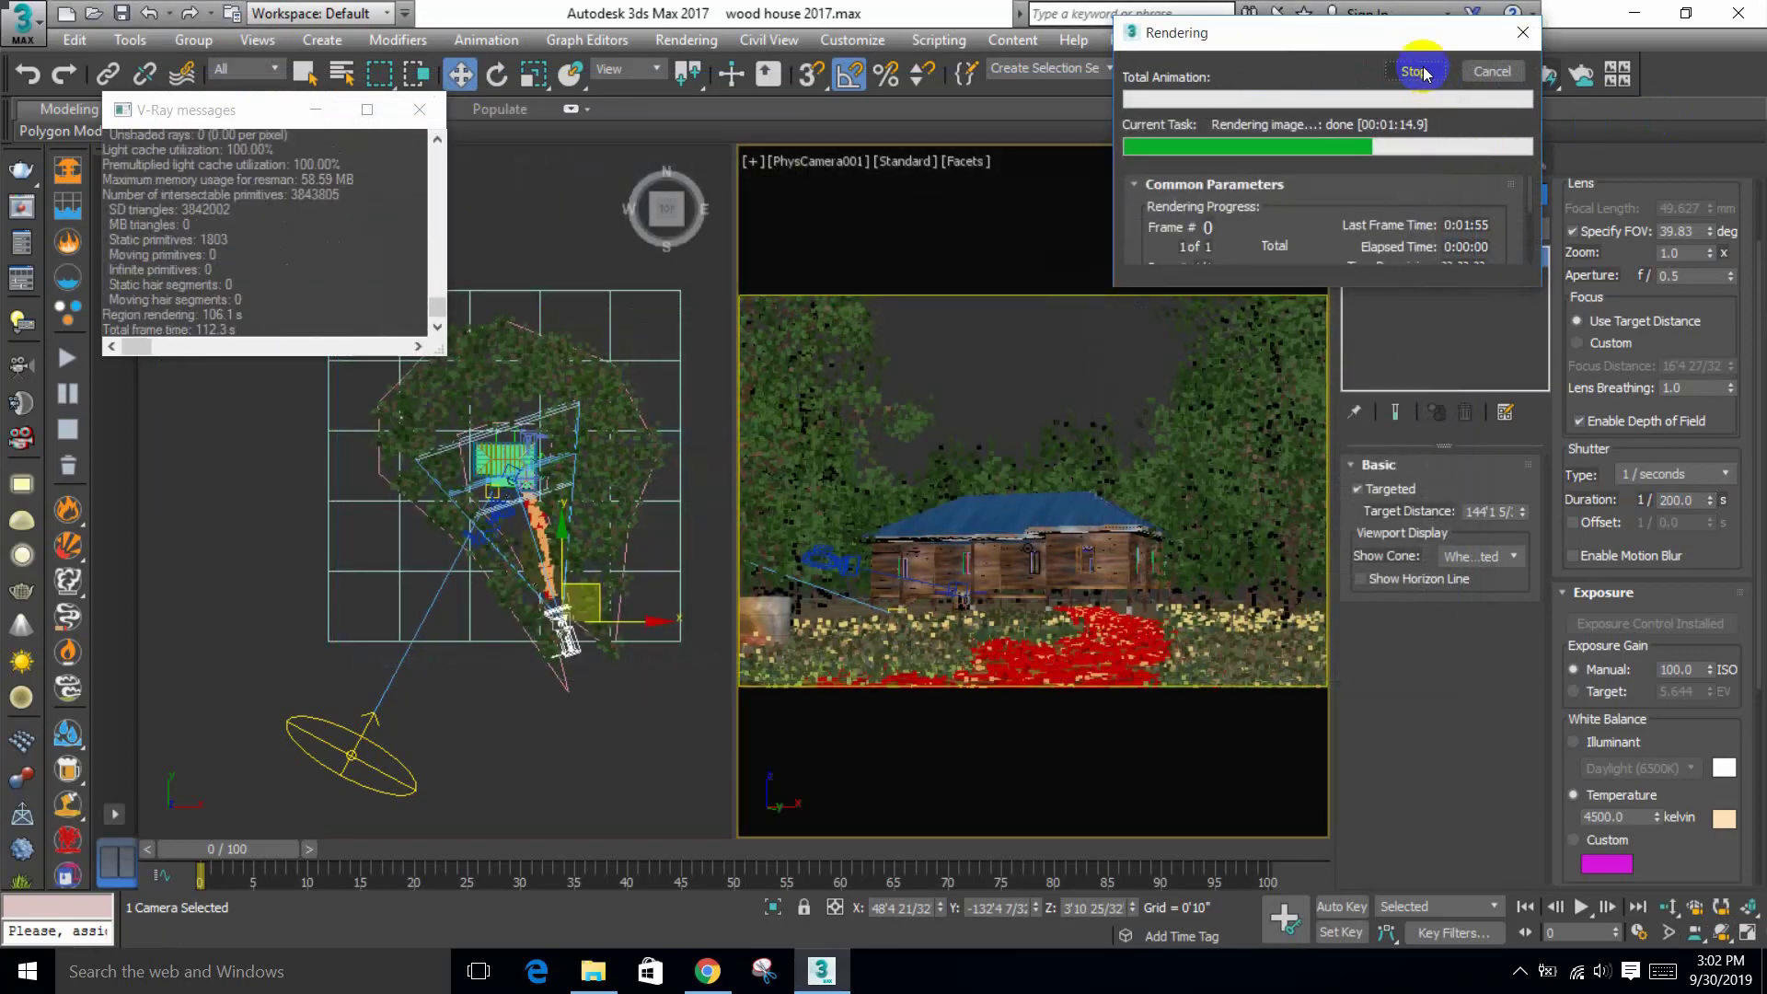
Step: Set the camera's aperture to f/1.0
scroll(572, 445, up, 5)
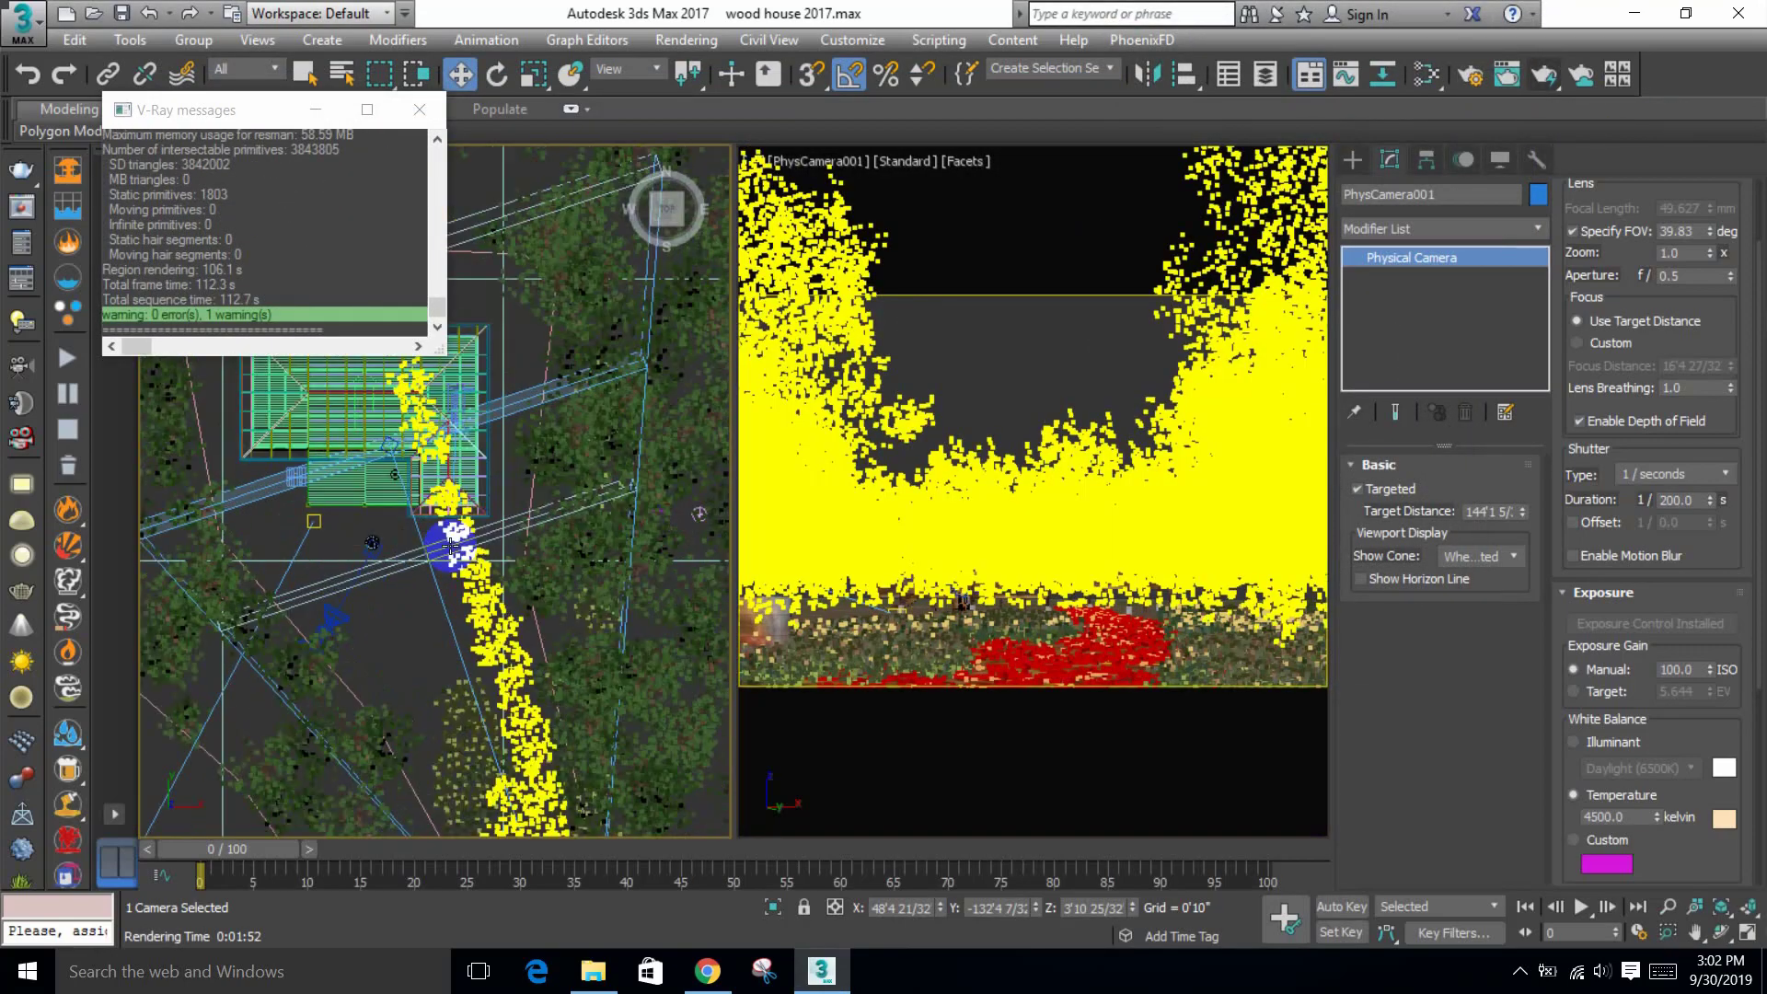
scroll(451, 547, up, 2)
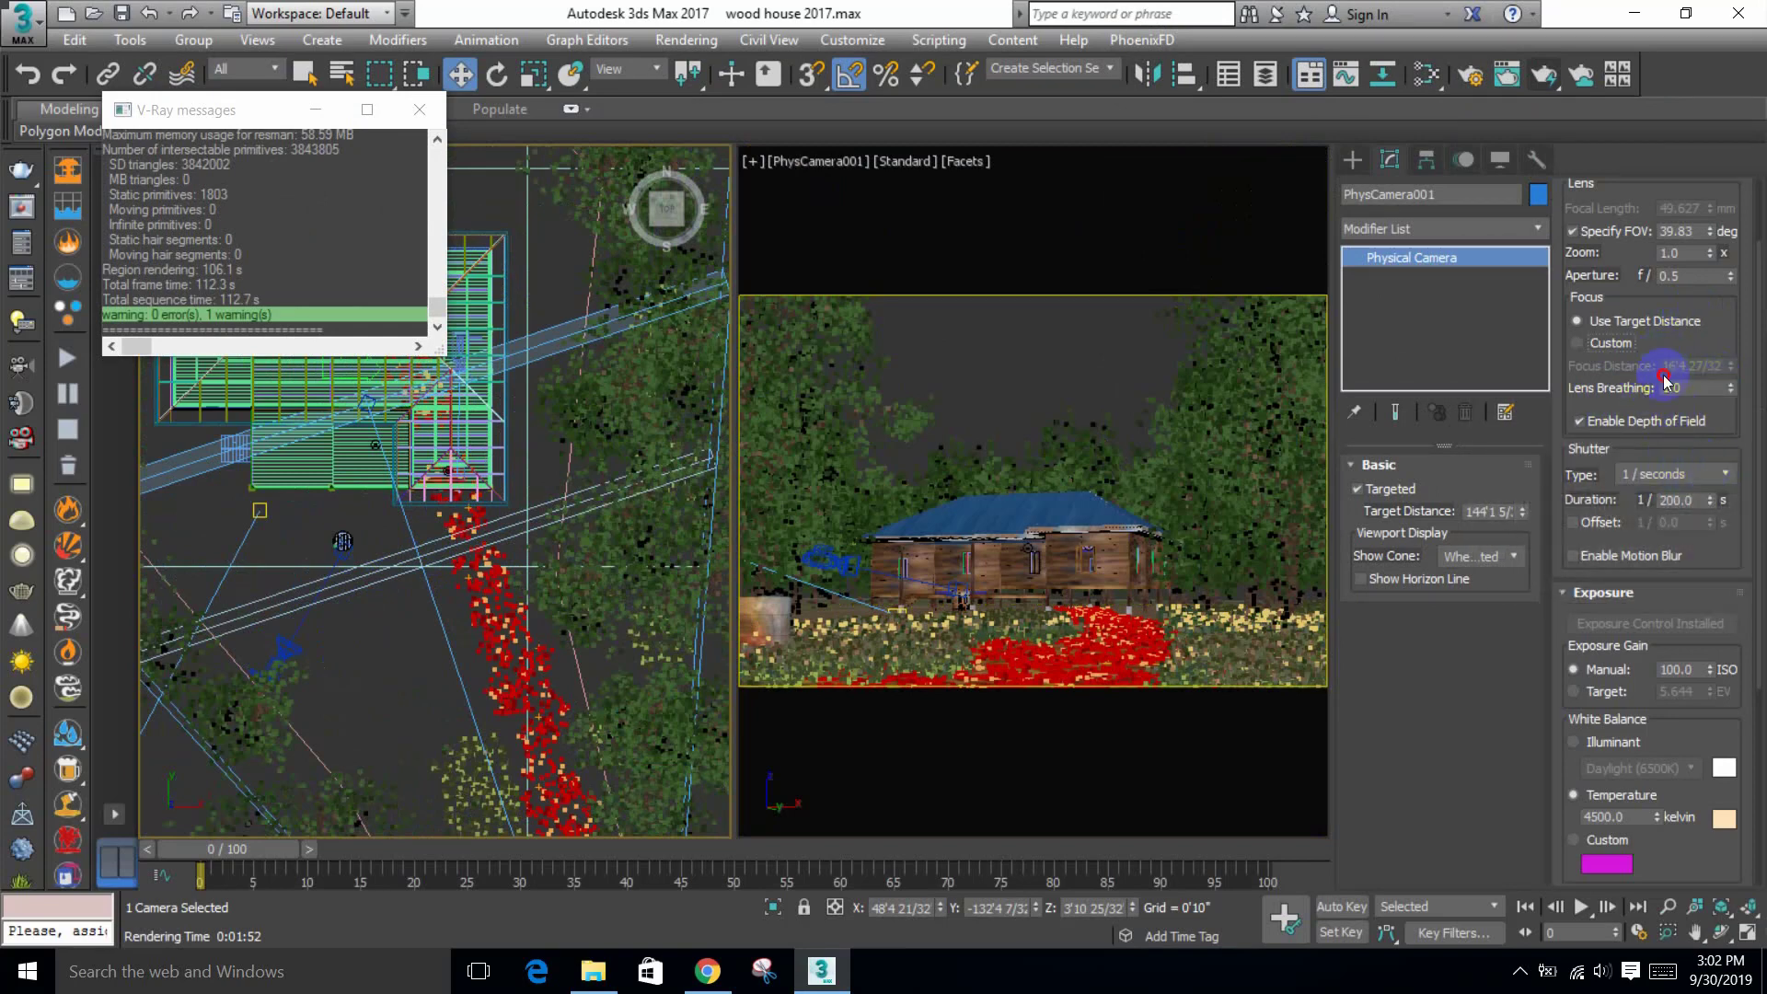
drag(1730, 285, 1589, 276)
key(Return)
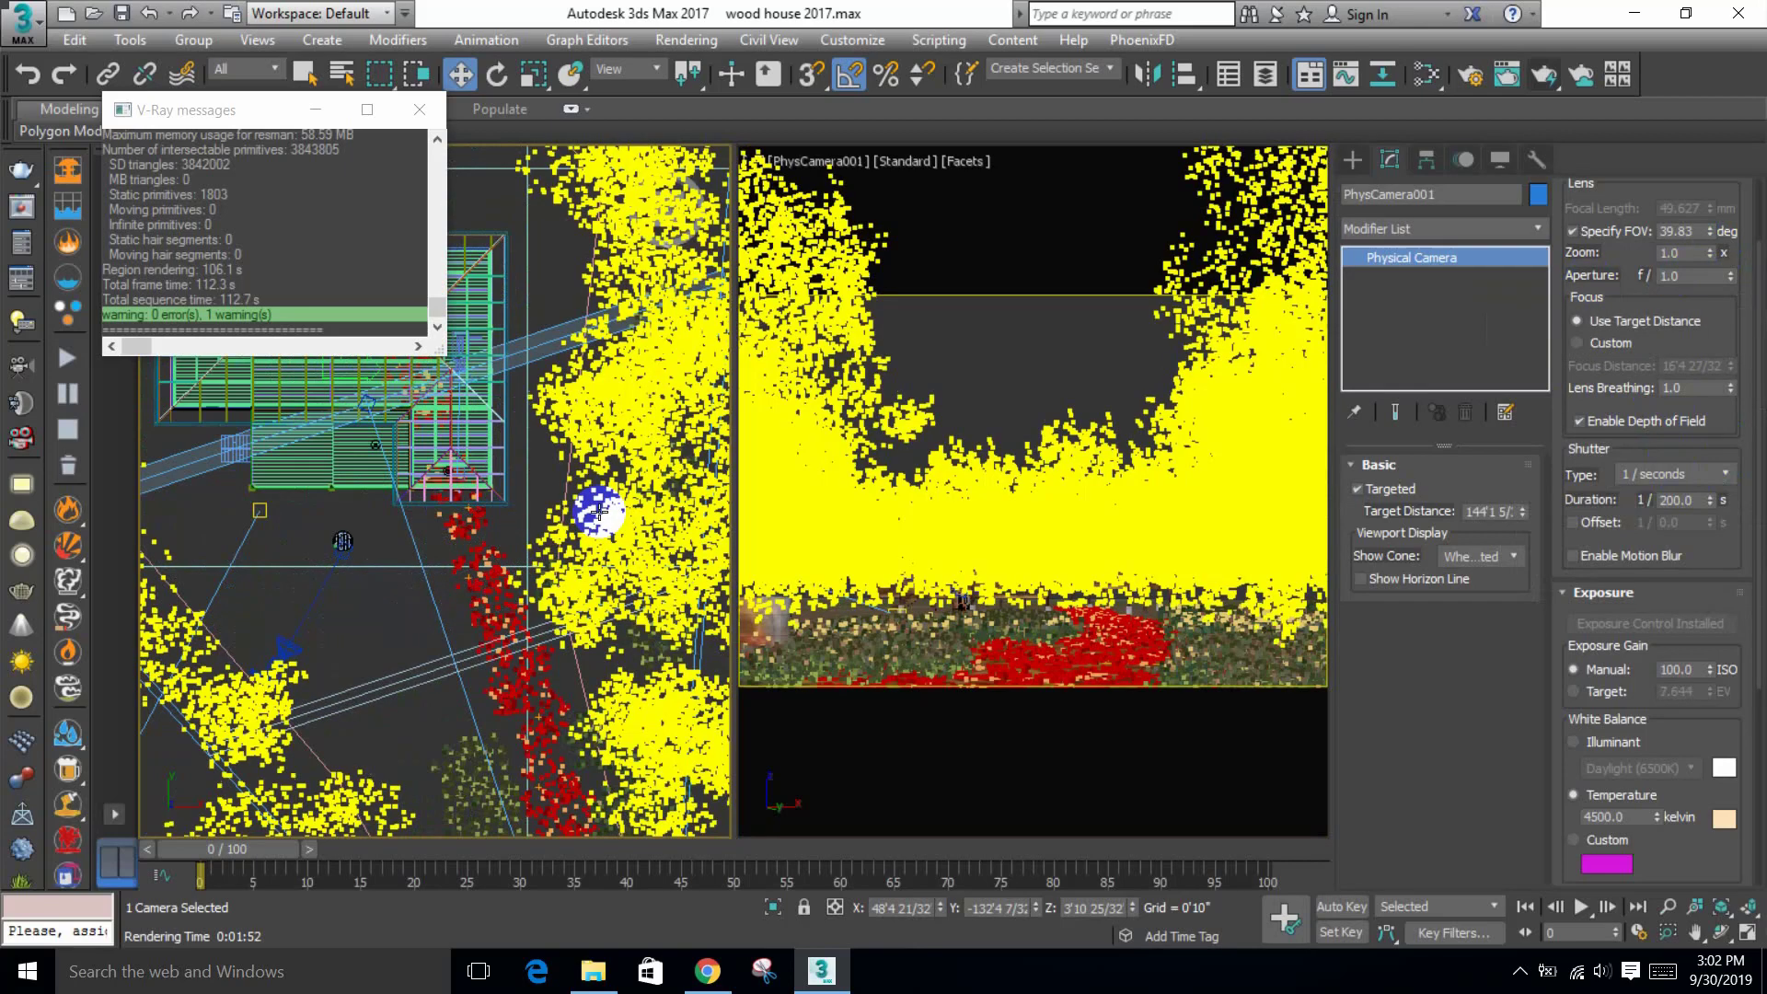
Step: Render the camera view again and set the frame buffer's exposure correction to 0.02
middle_drag(592, 513, 663, 521)
key(shift+q)
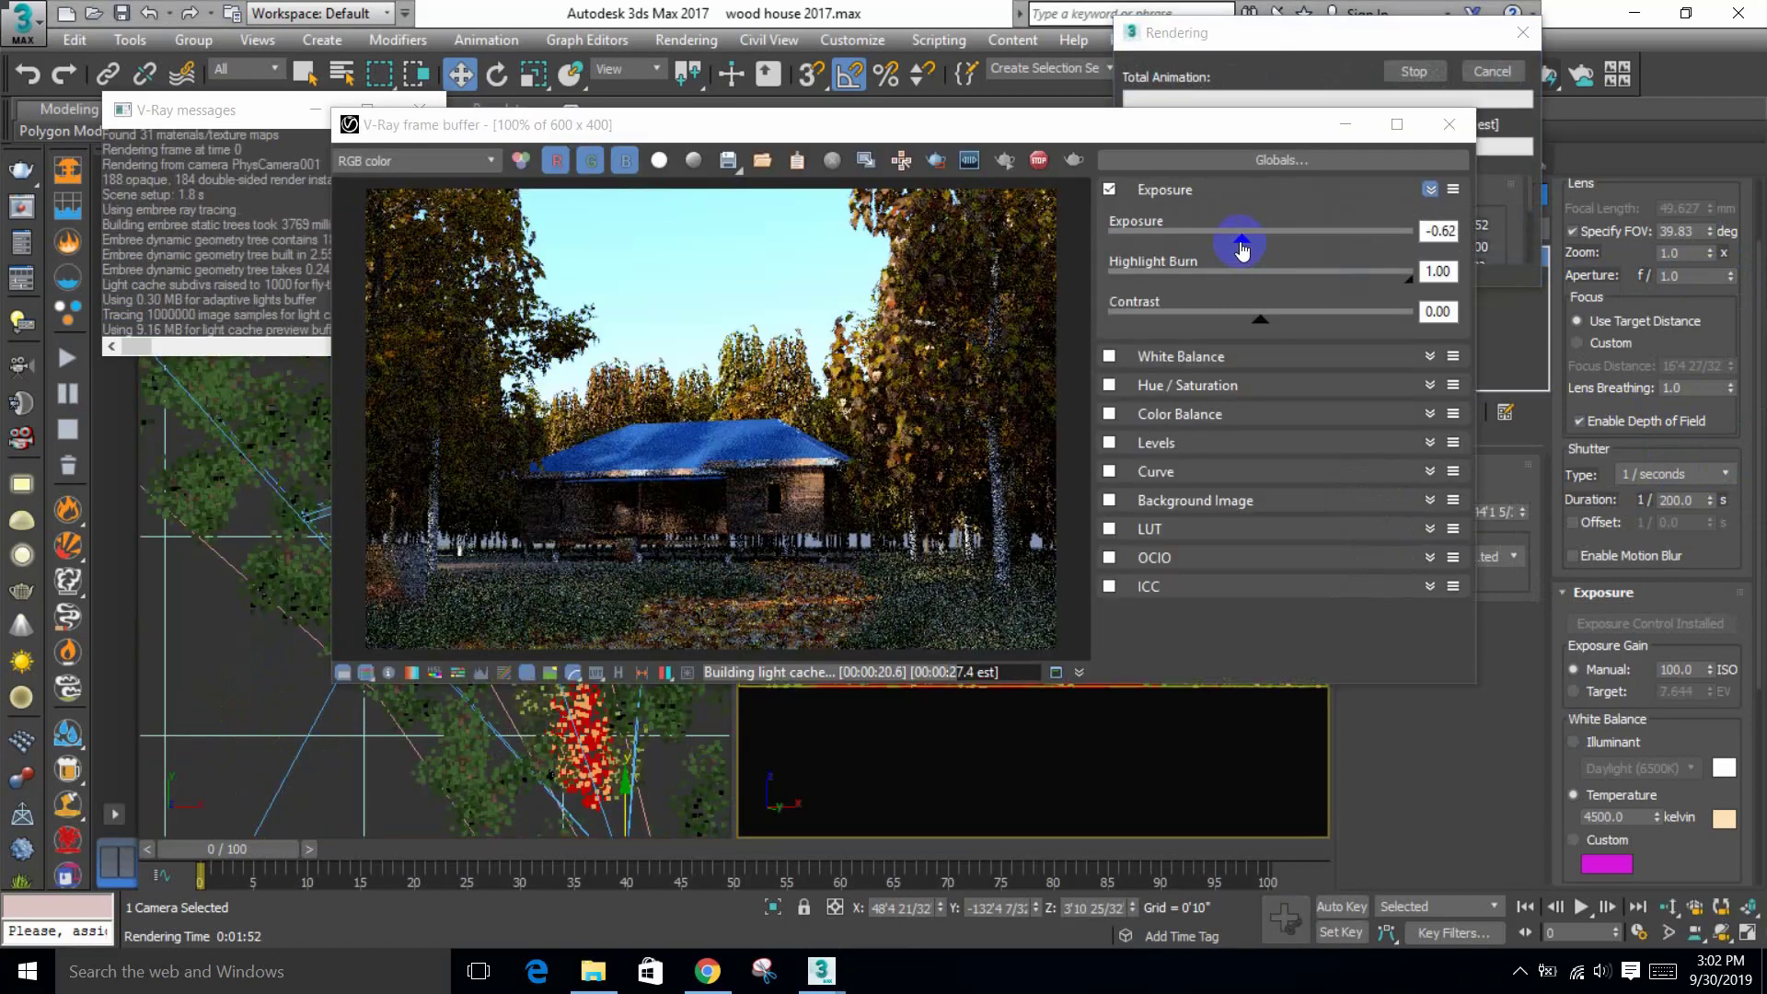
drag(1240, 245, 1259, 243)
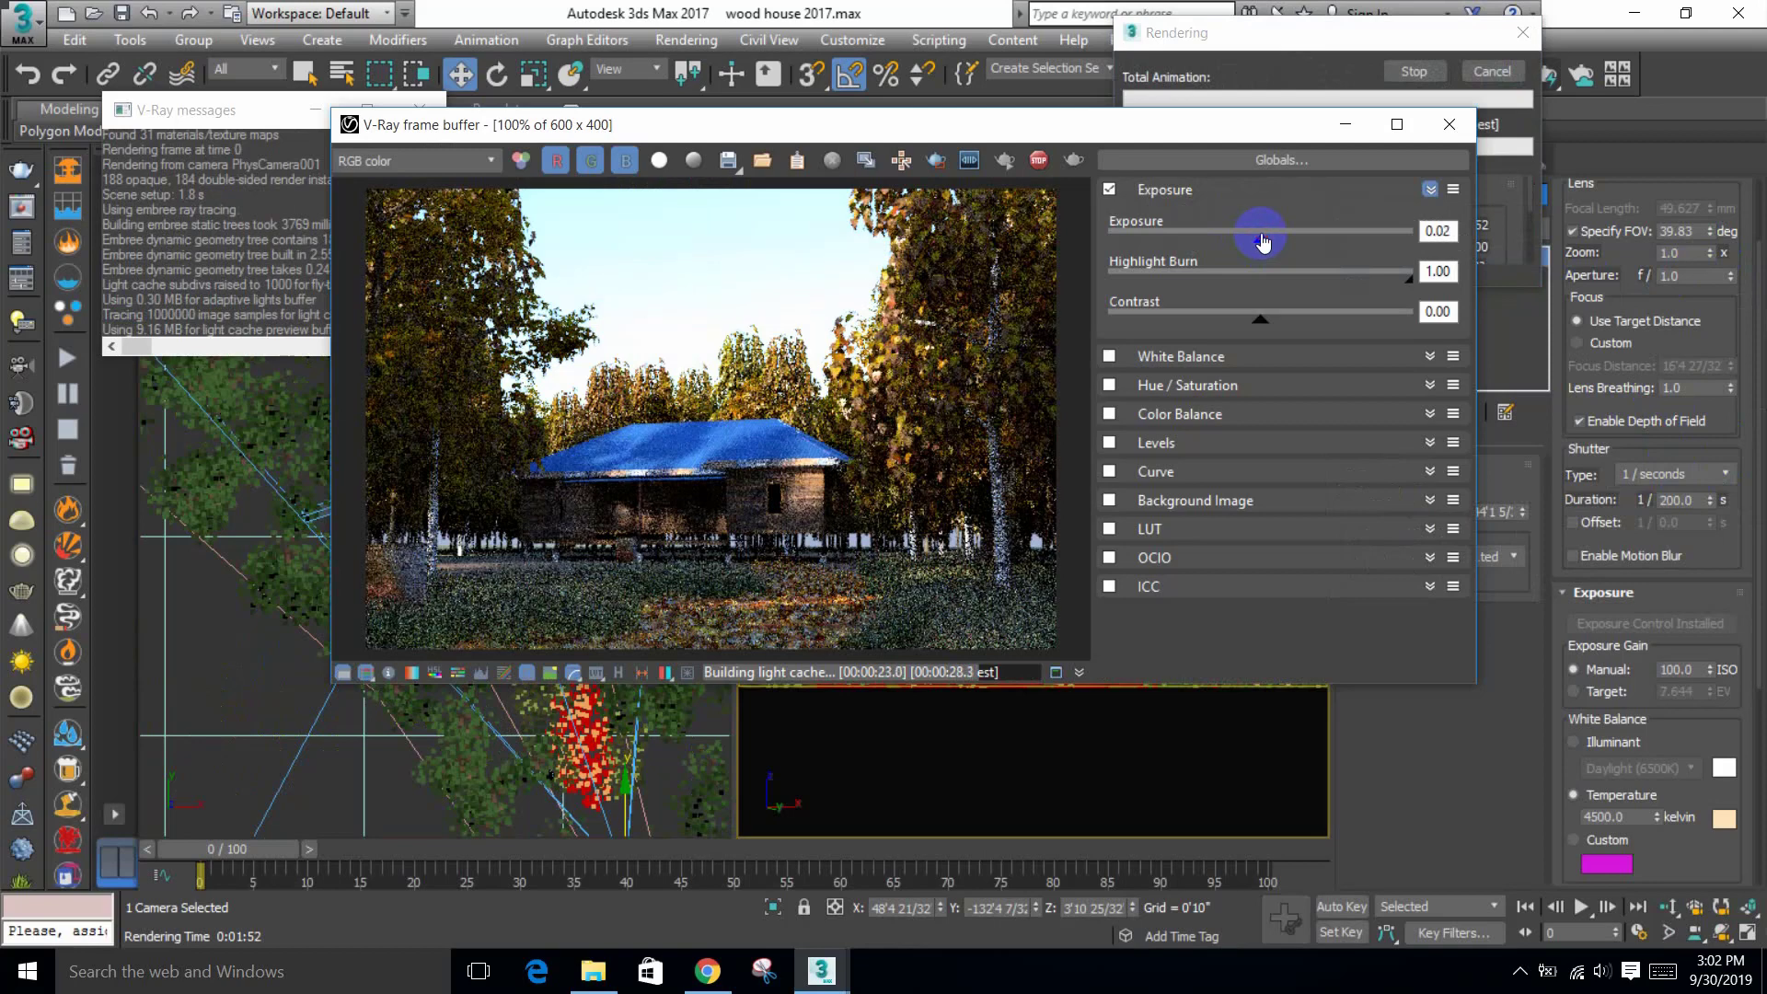
Step: Enable white balance correction for the render and set its temperature to 7517
click(1167, 356)
click(1109, 356)
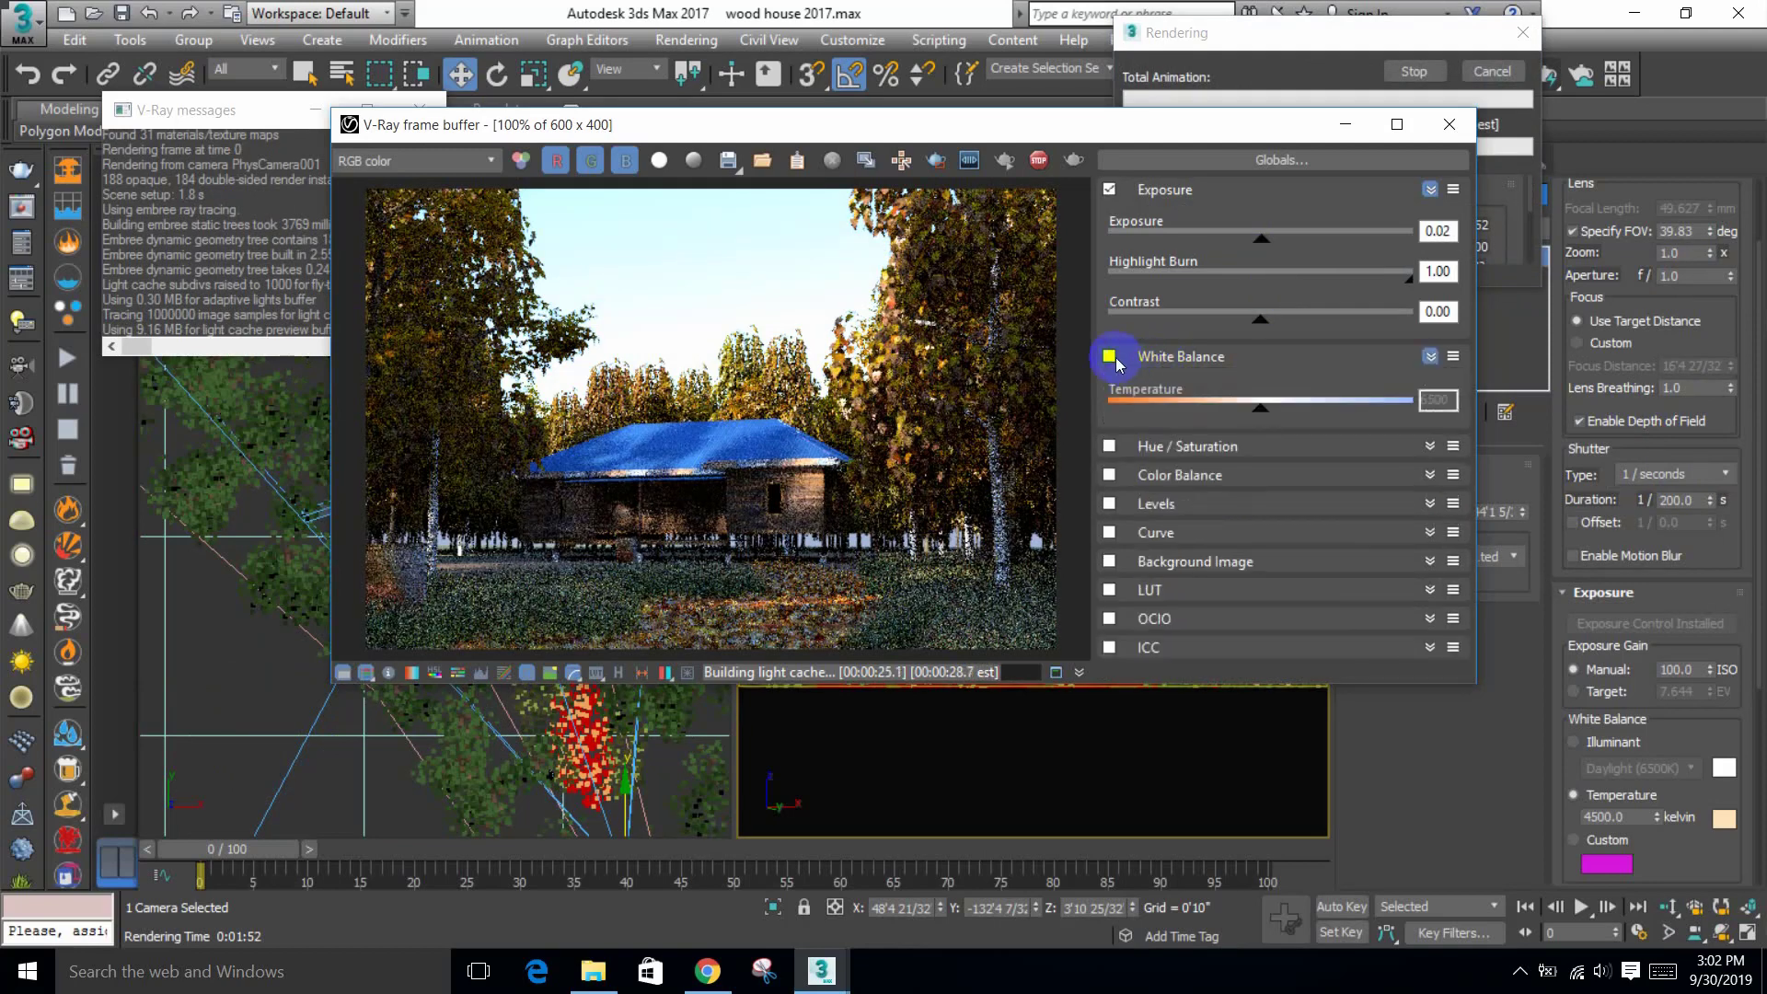
click(1109, 357)
drag(1270, 416, 1300, 417)
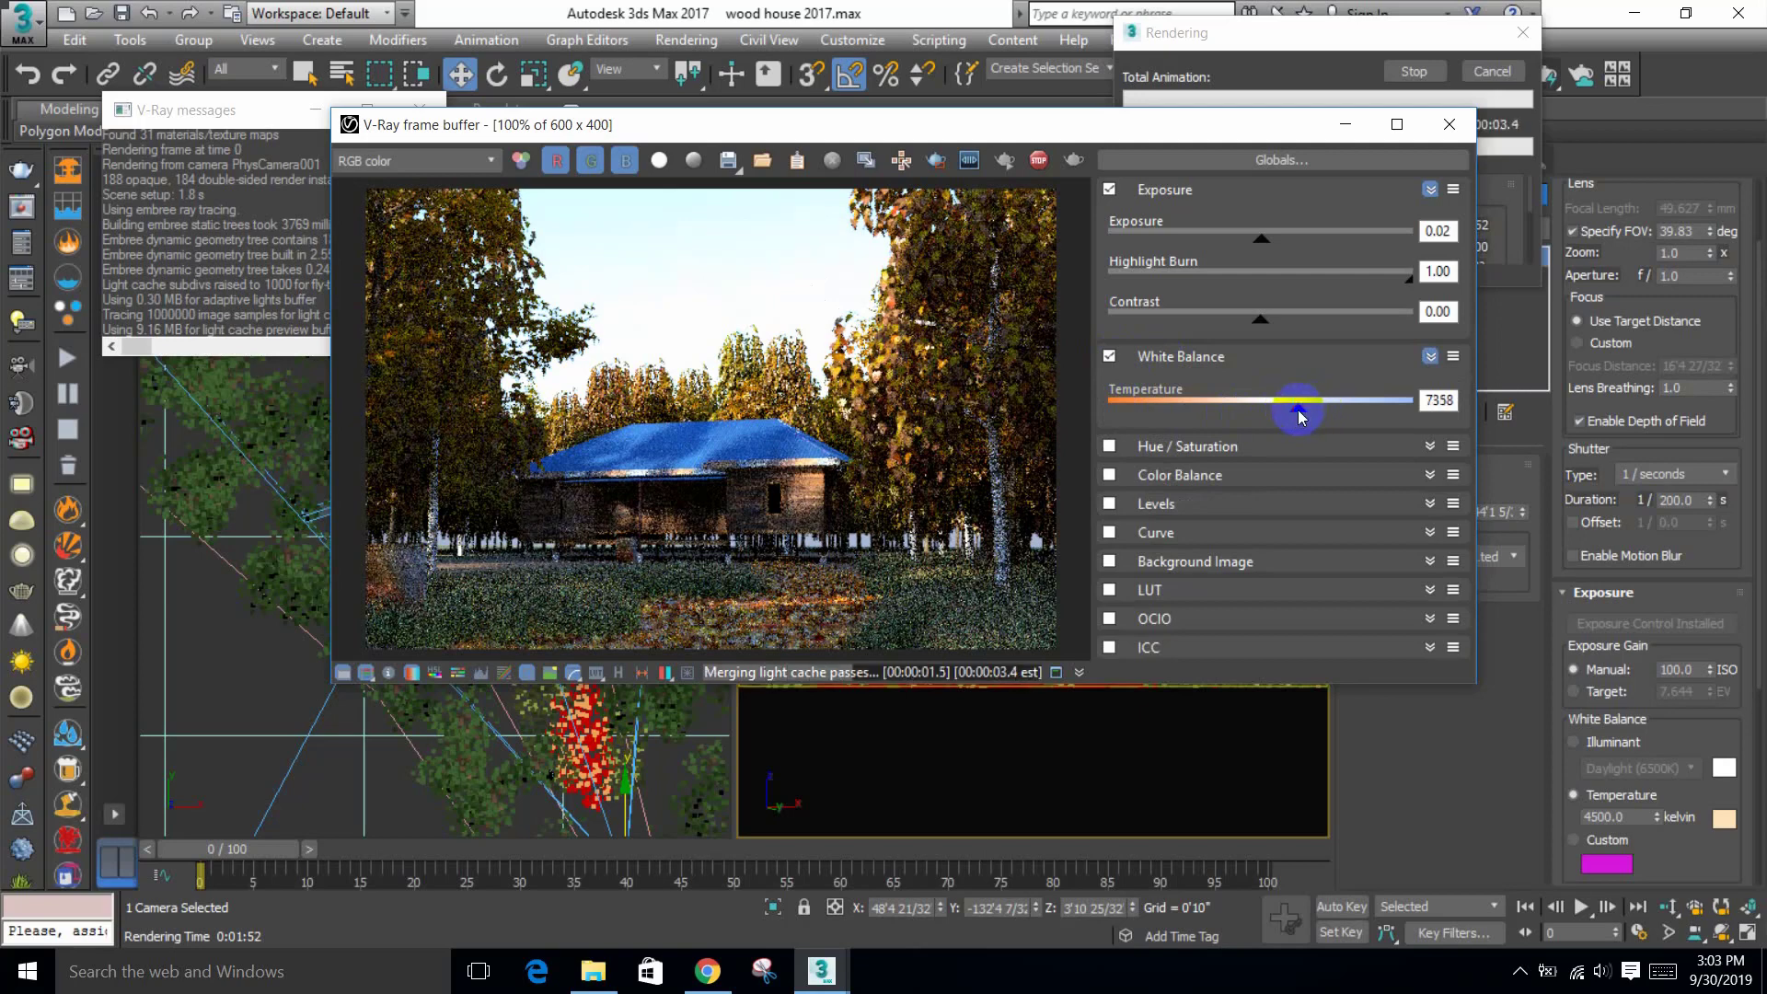
drag(1297, 412, 1317, 414)
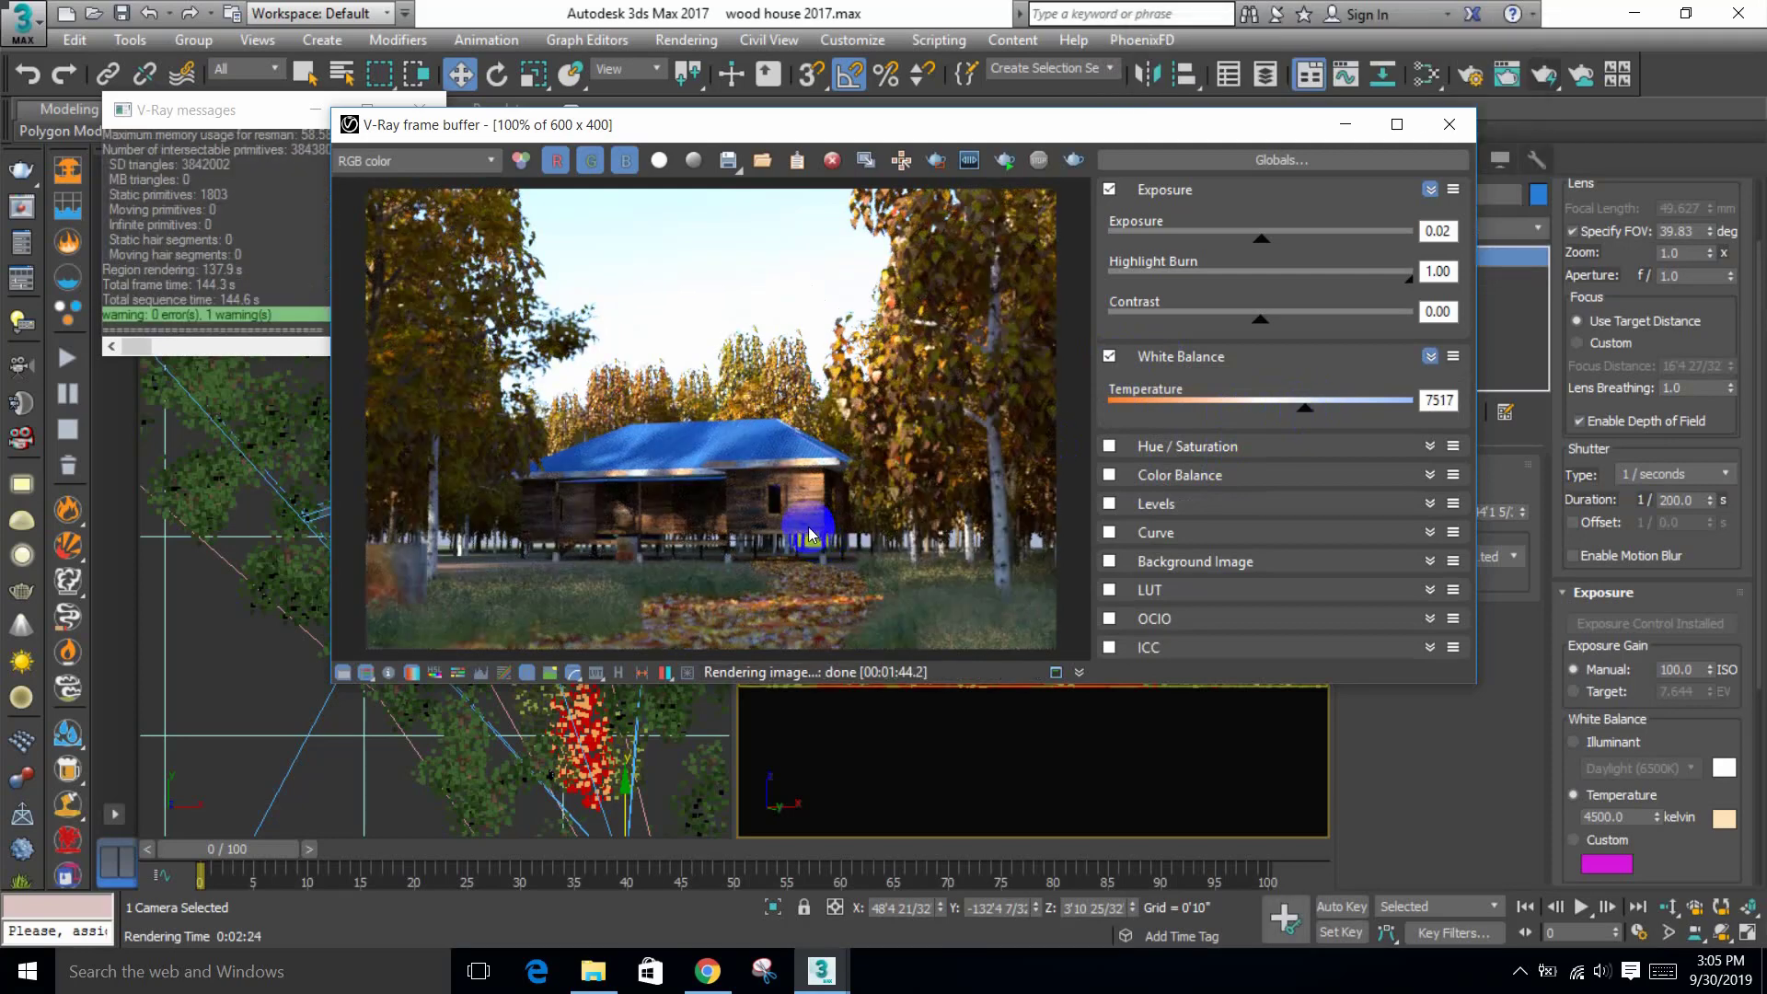
Step: Save the scene and examine the rendered trees and house roof up close, closing the frame buffer and render settings
click(121, 13)
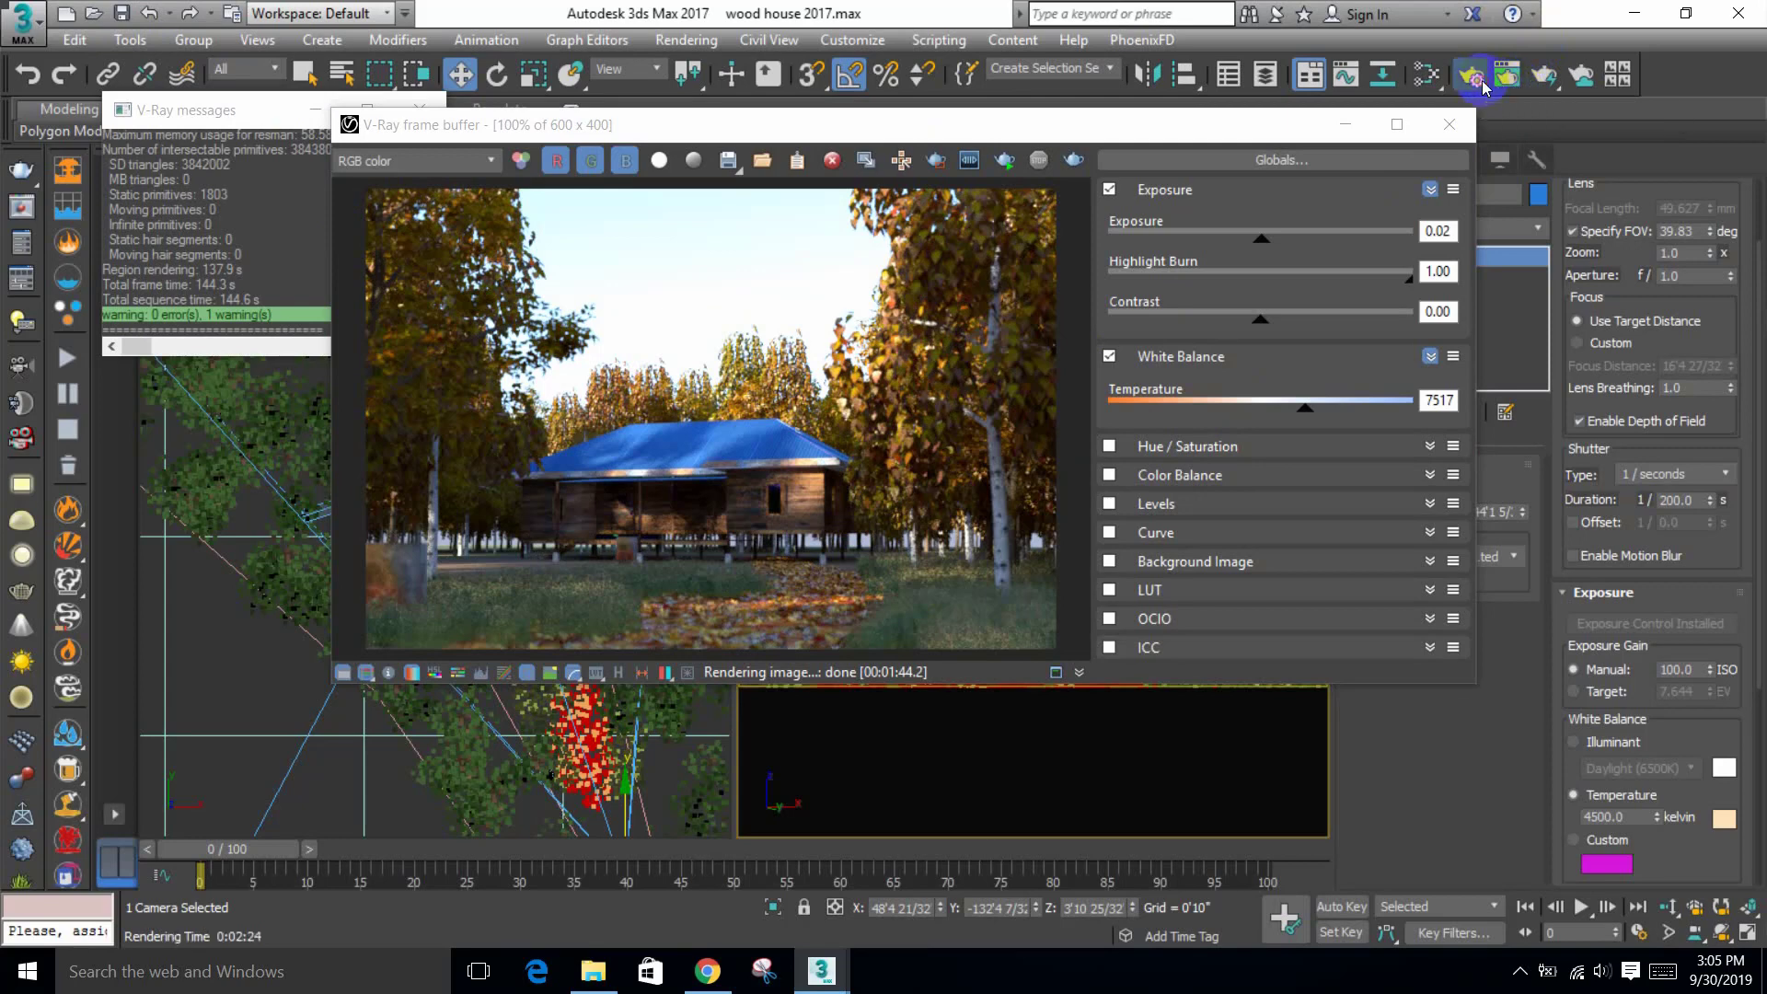
key(F10)
click(1025, 323)
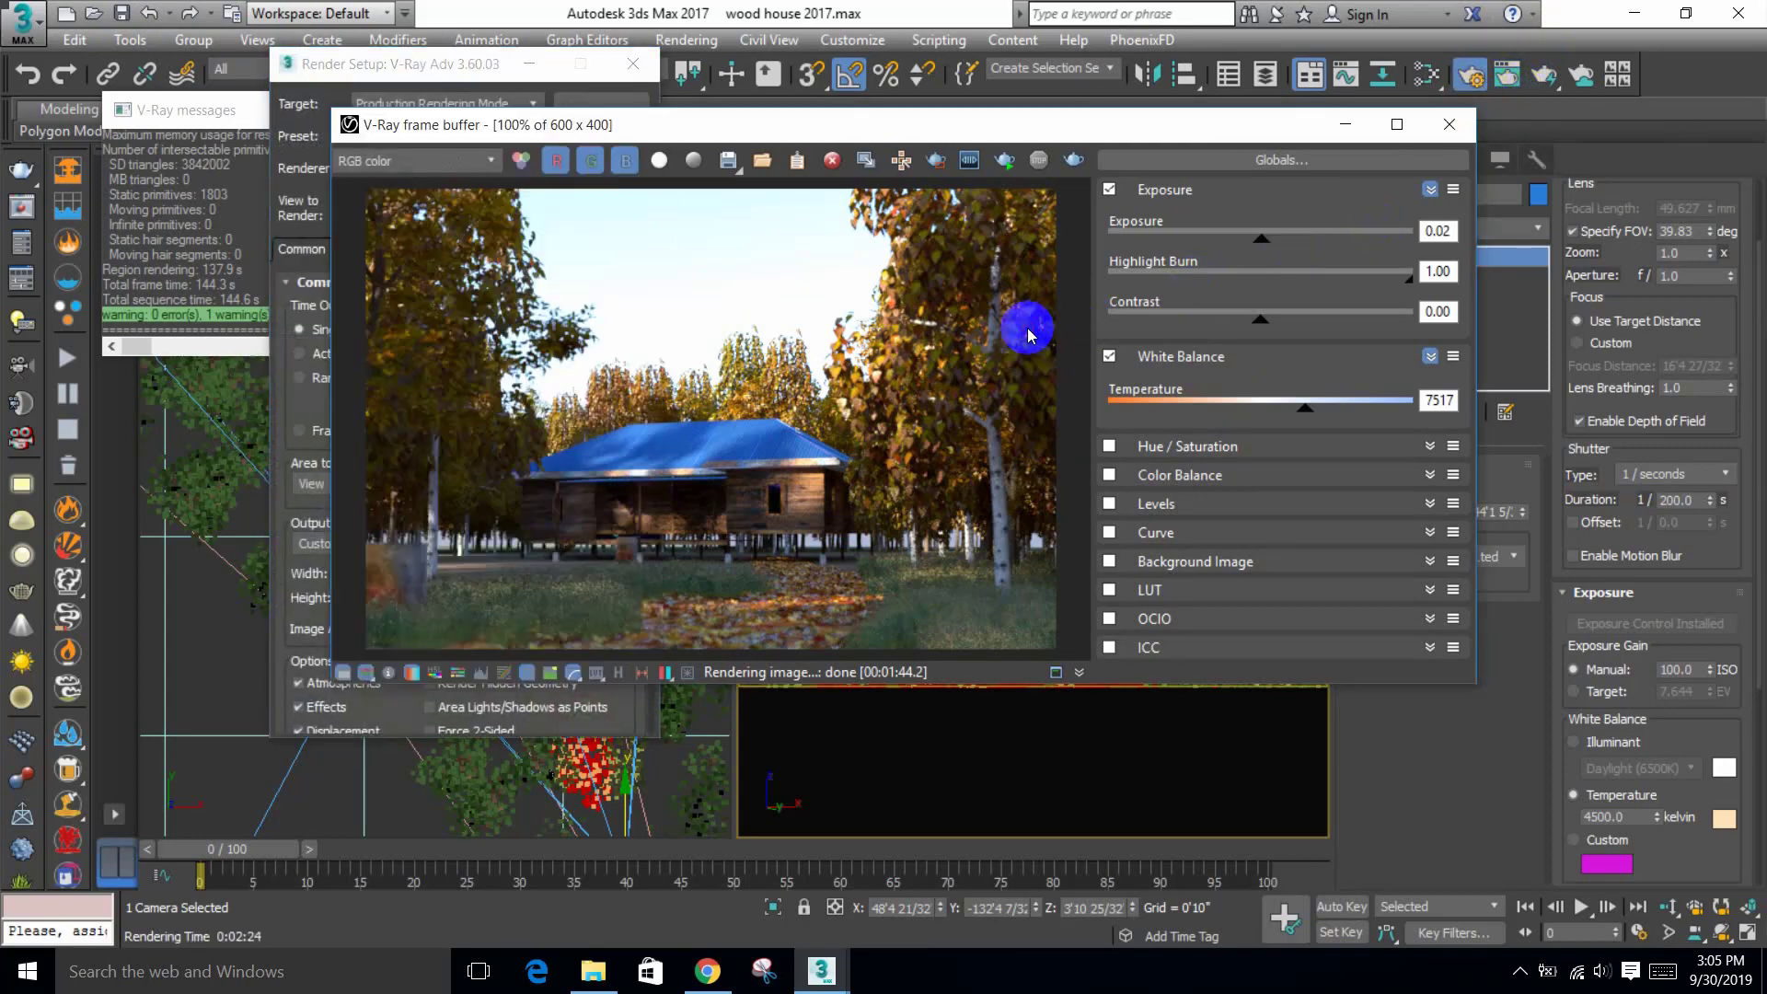
scroll(1010, 357, up, 1)
scroll(1006, 353, up, 1)
scroll(1004, 346, down, 3)
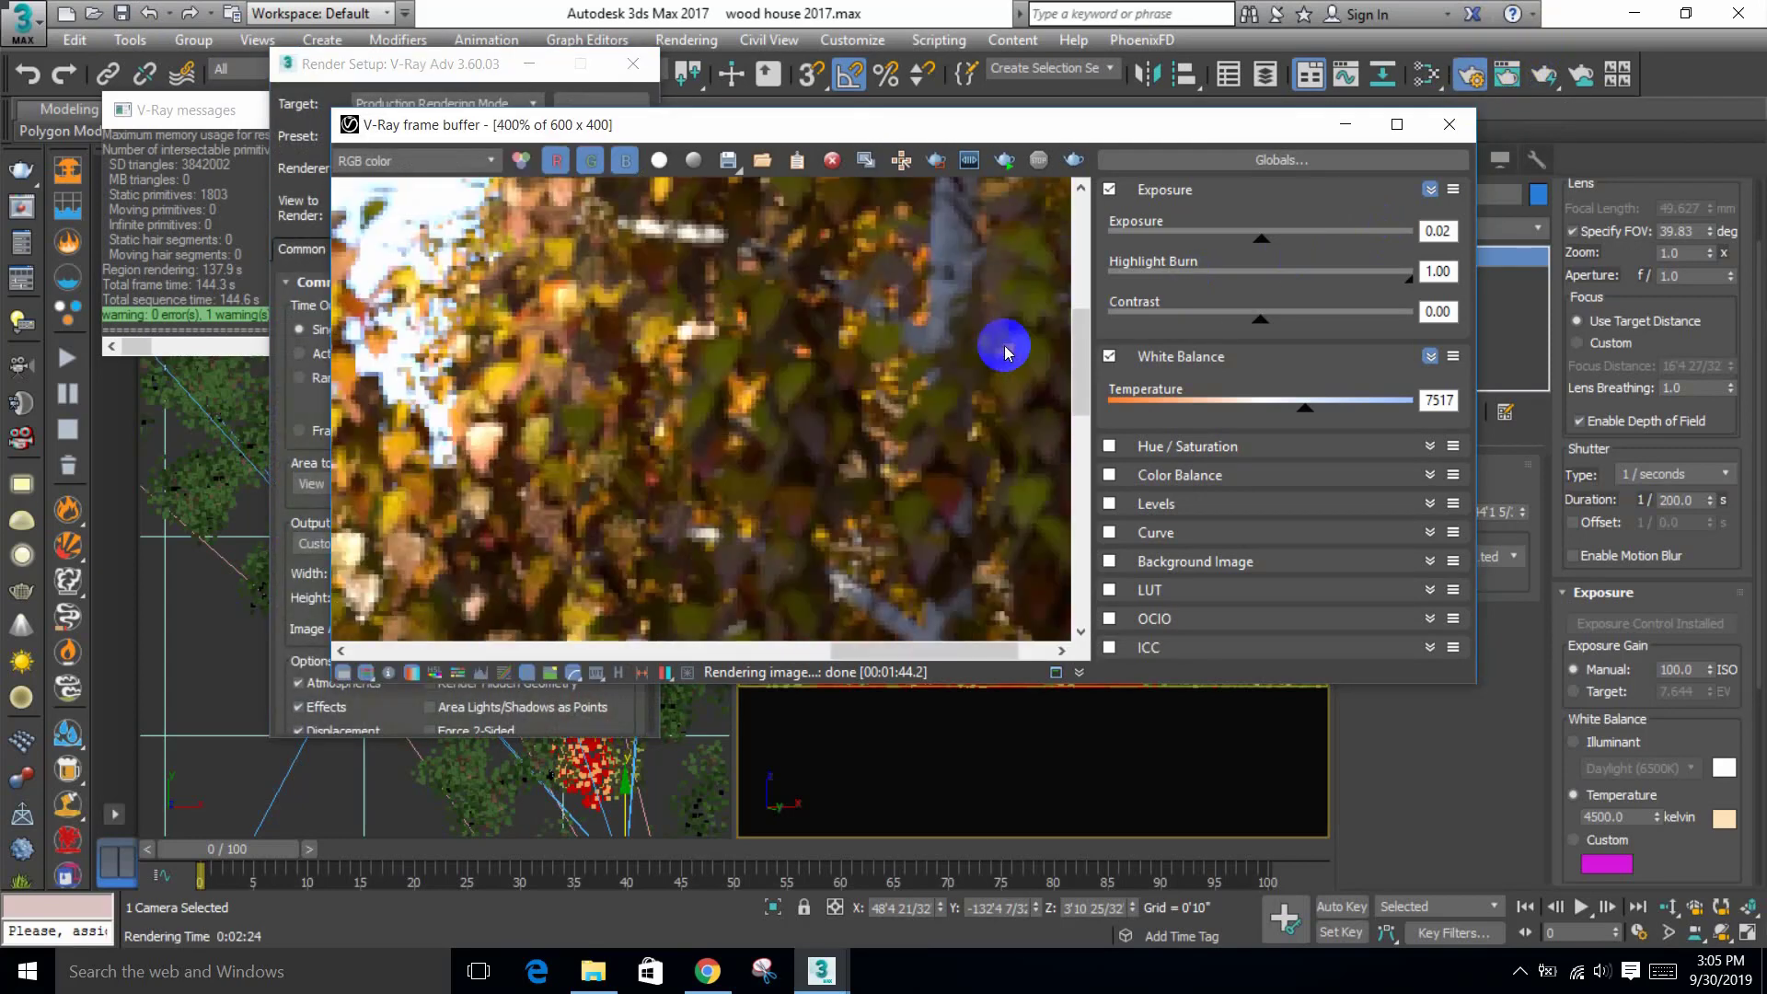
scroll(936, 411, up, 1)
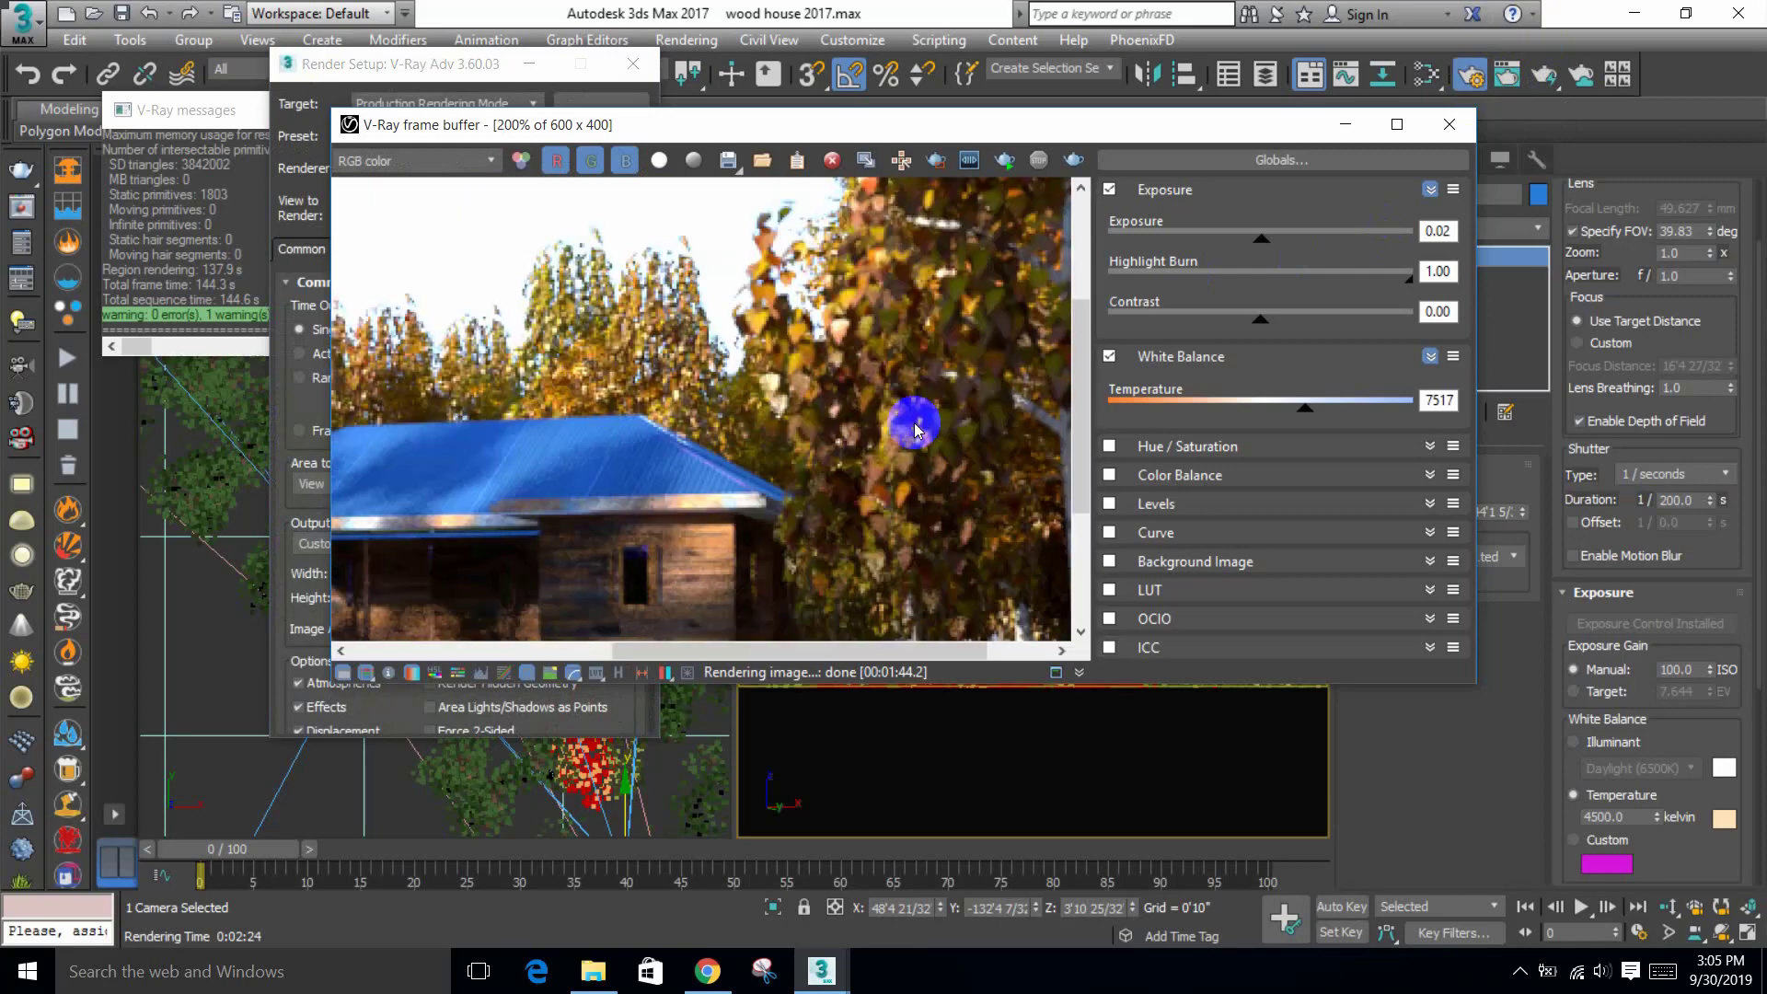
scroll(915, 429, down, 1)
click(1449, 124)
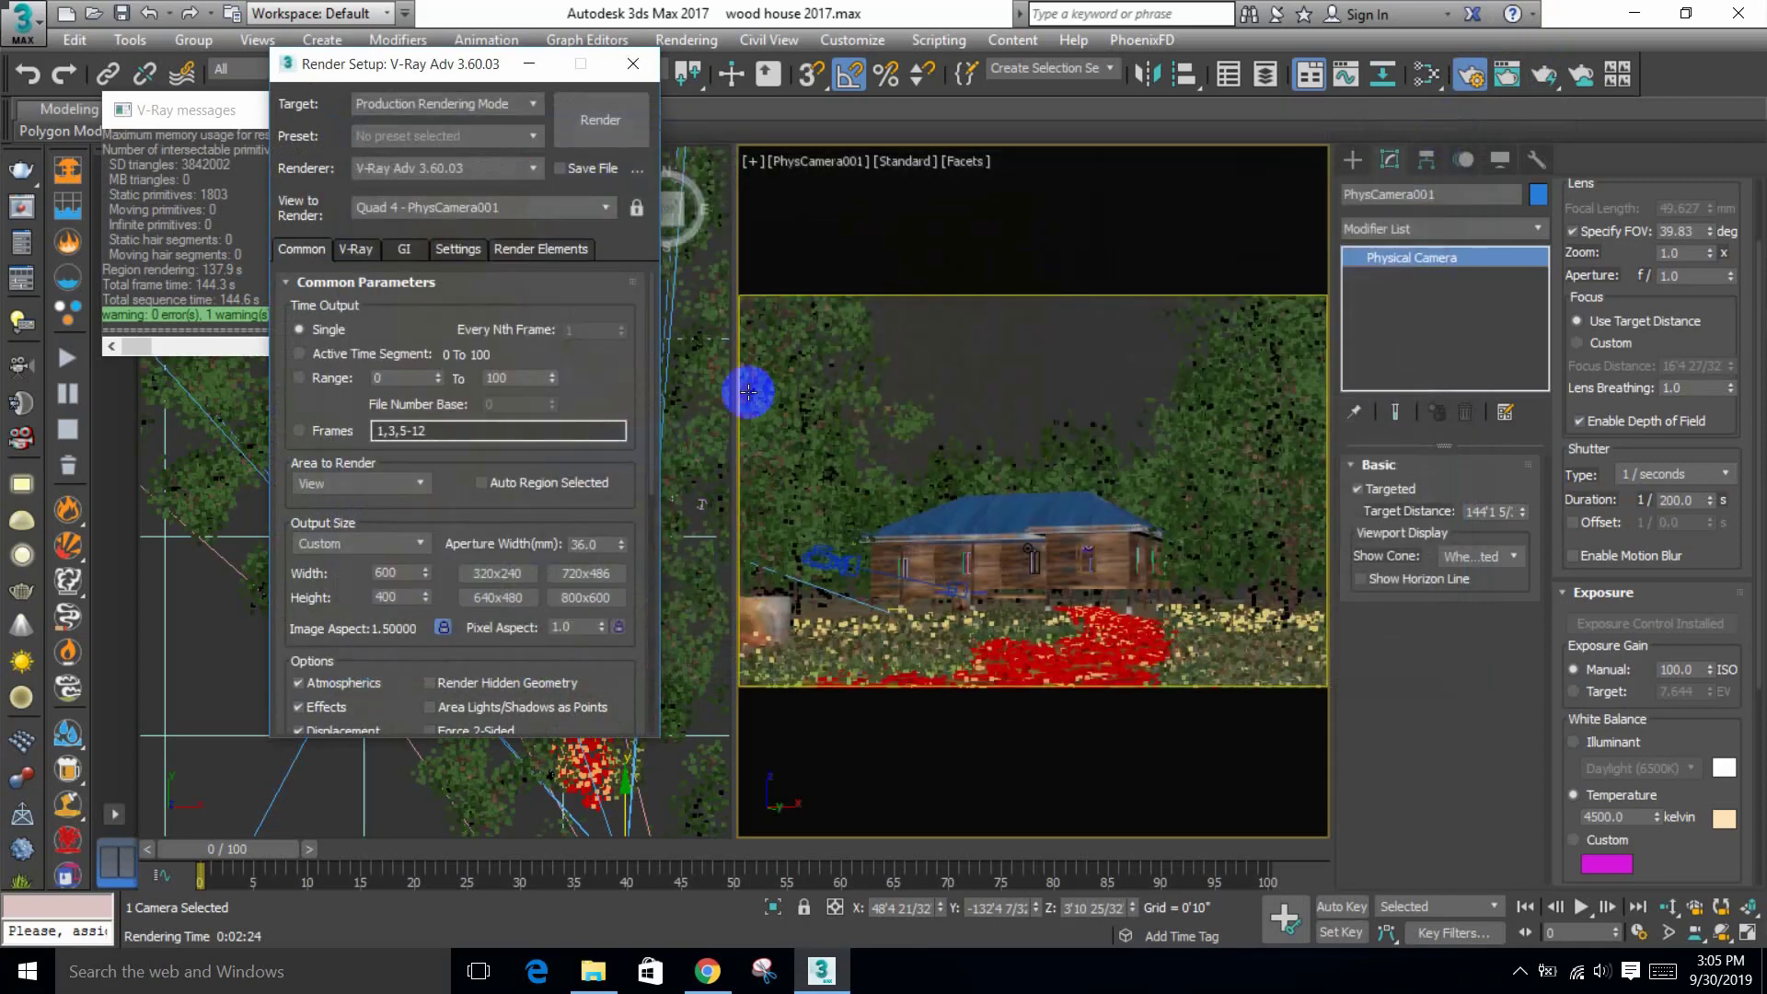
click(632, 63)
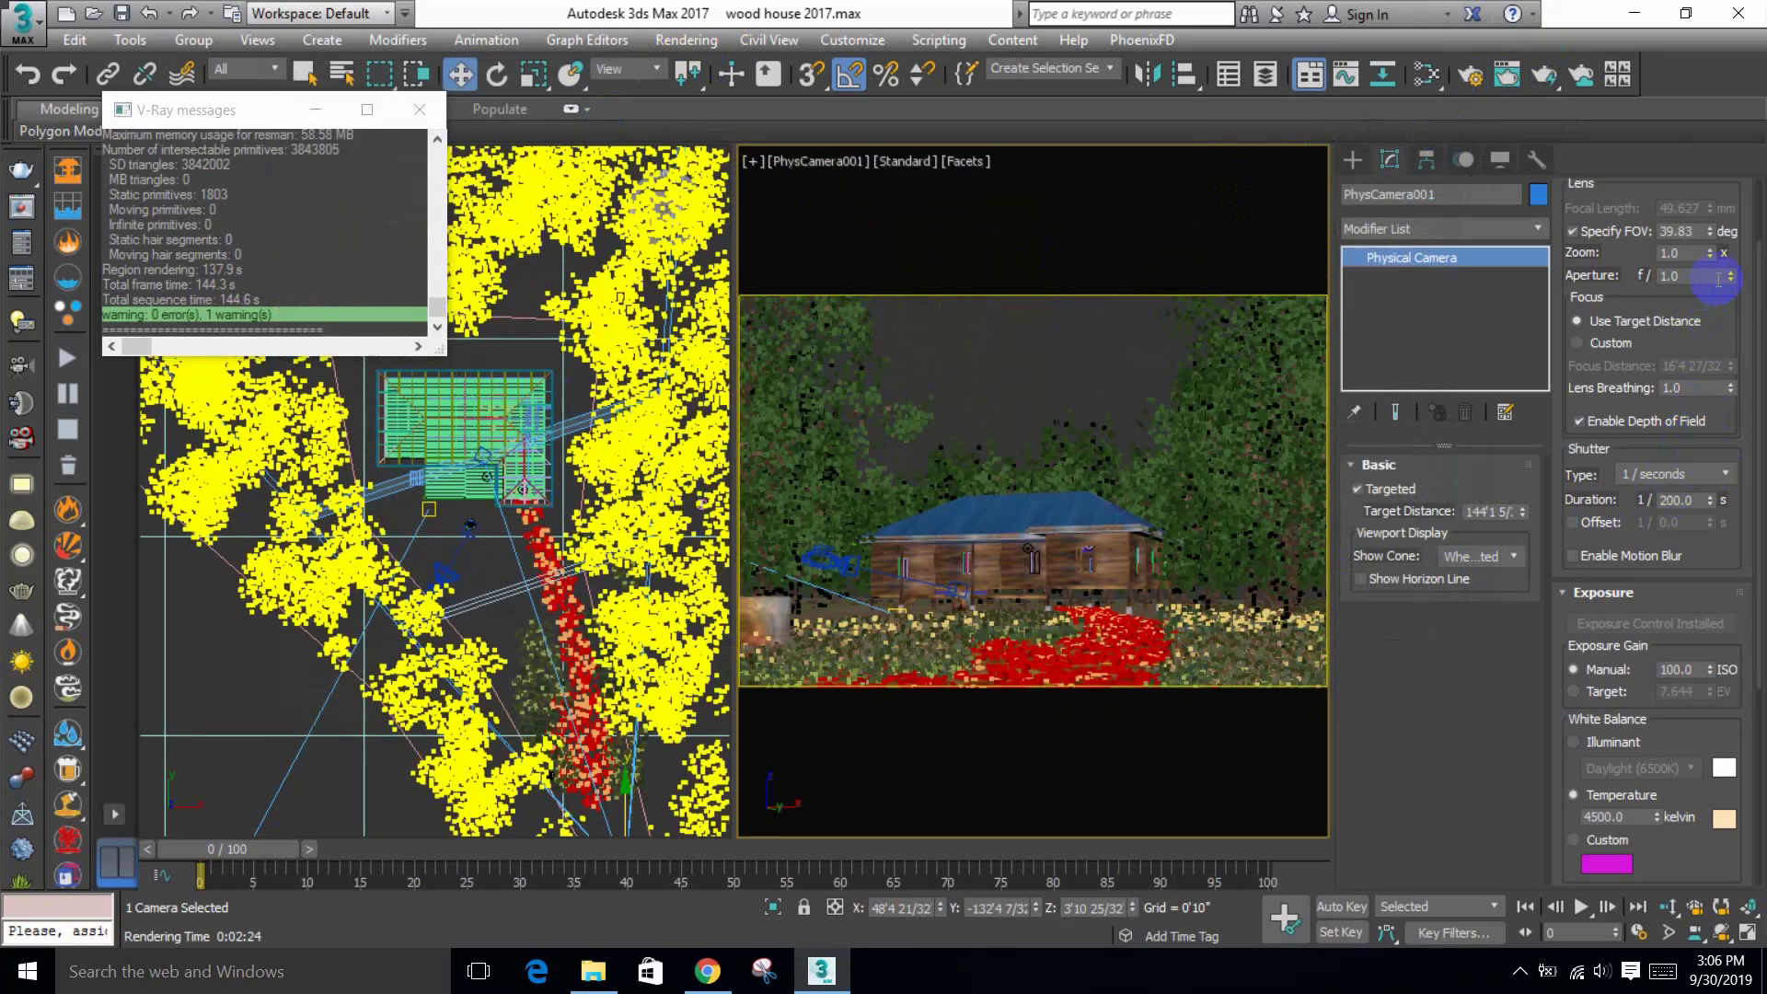
Step: Set the camera's aperture to f/0.59 and move its target in the top view to about X 7'5", Y -15'4"
drag(1707, 304, 1730, 367)
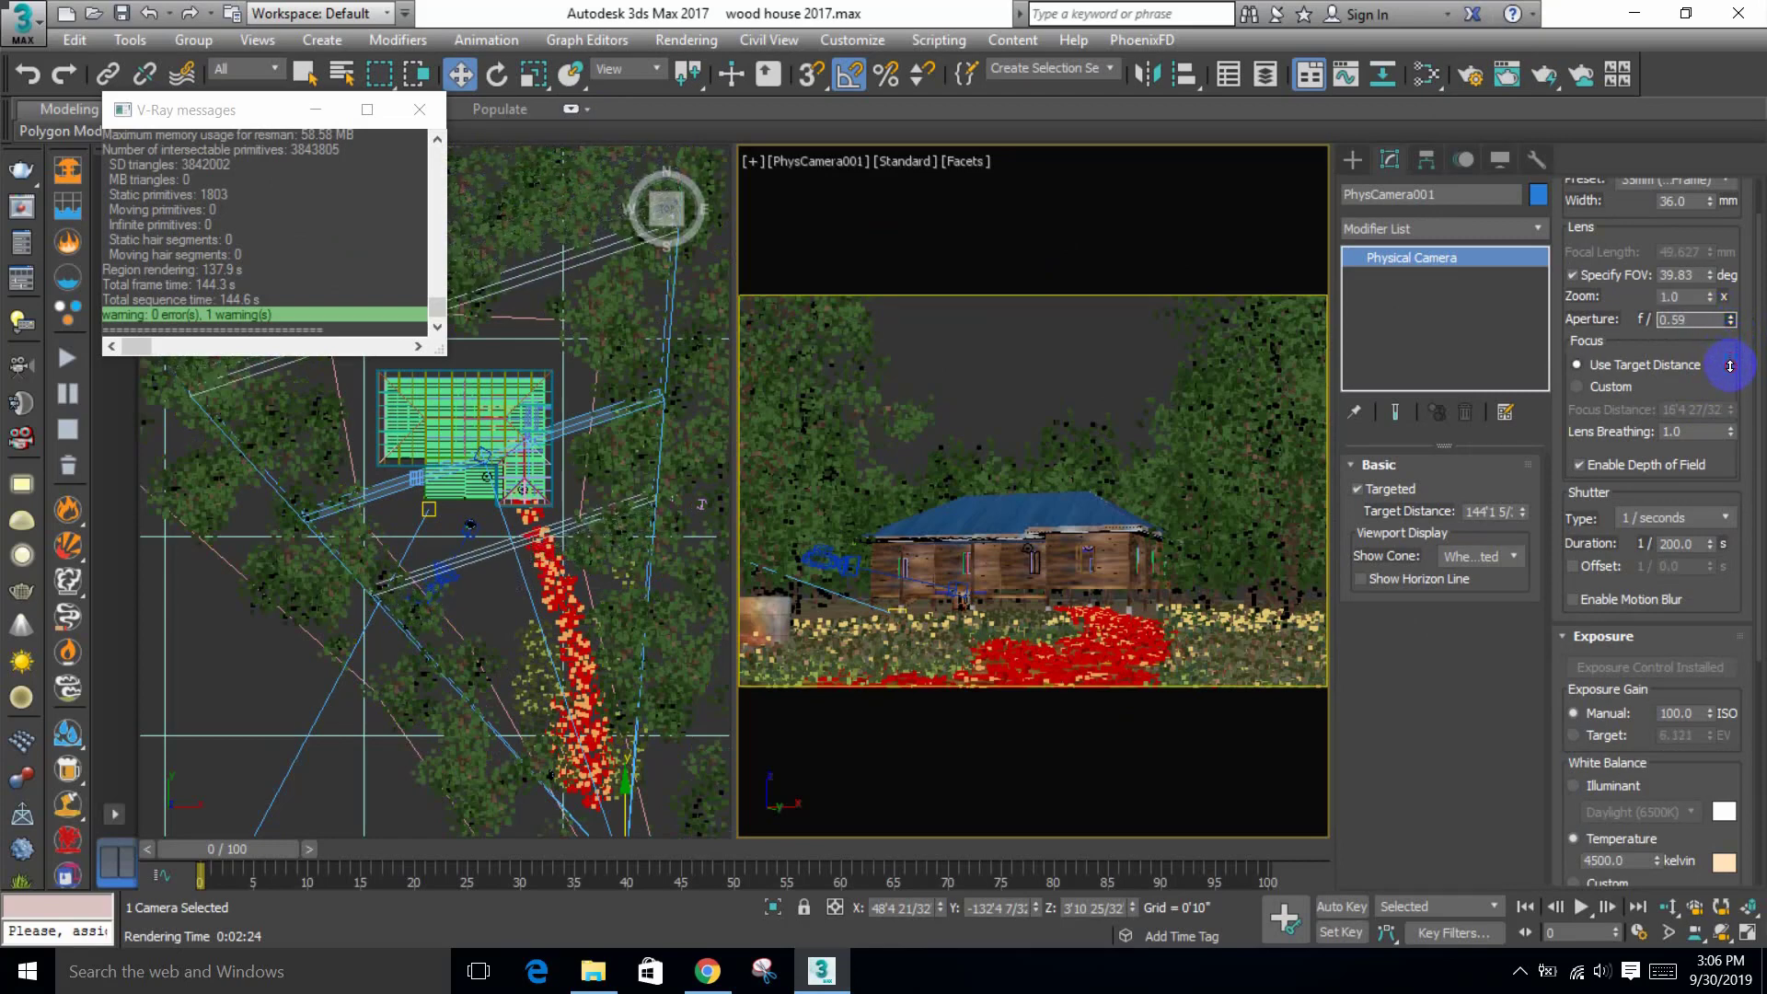
click(829, 171)
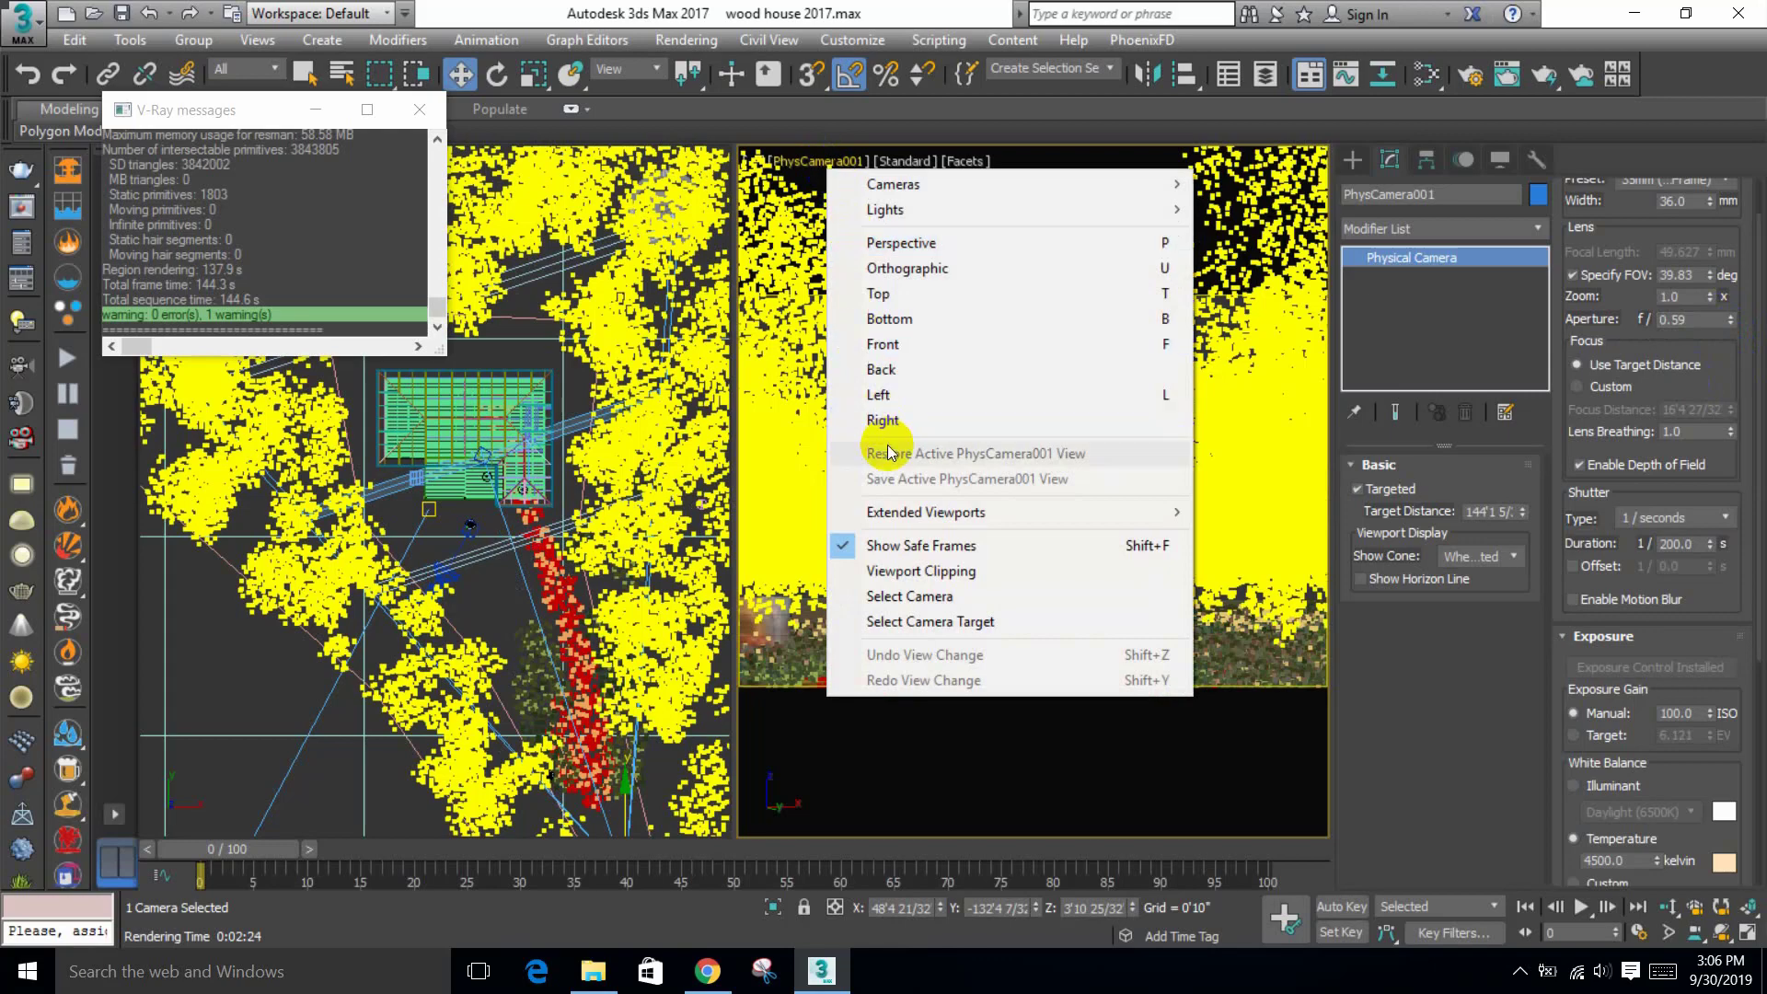
click(902, 621)
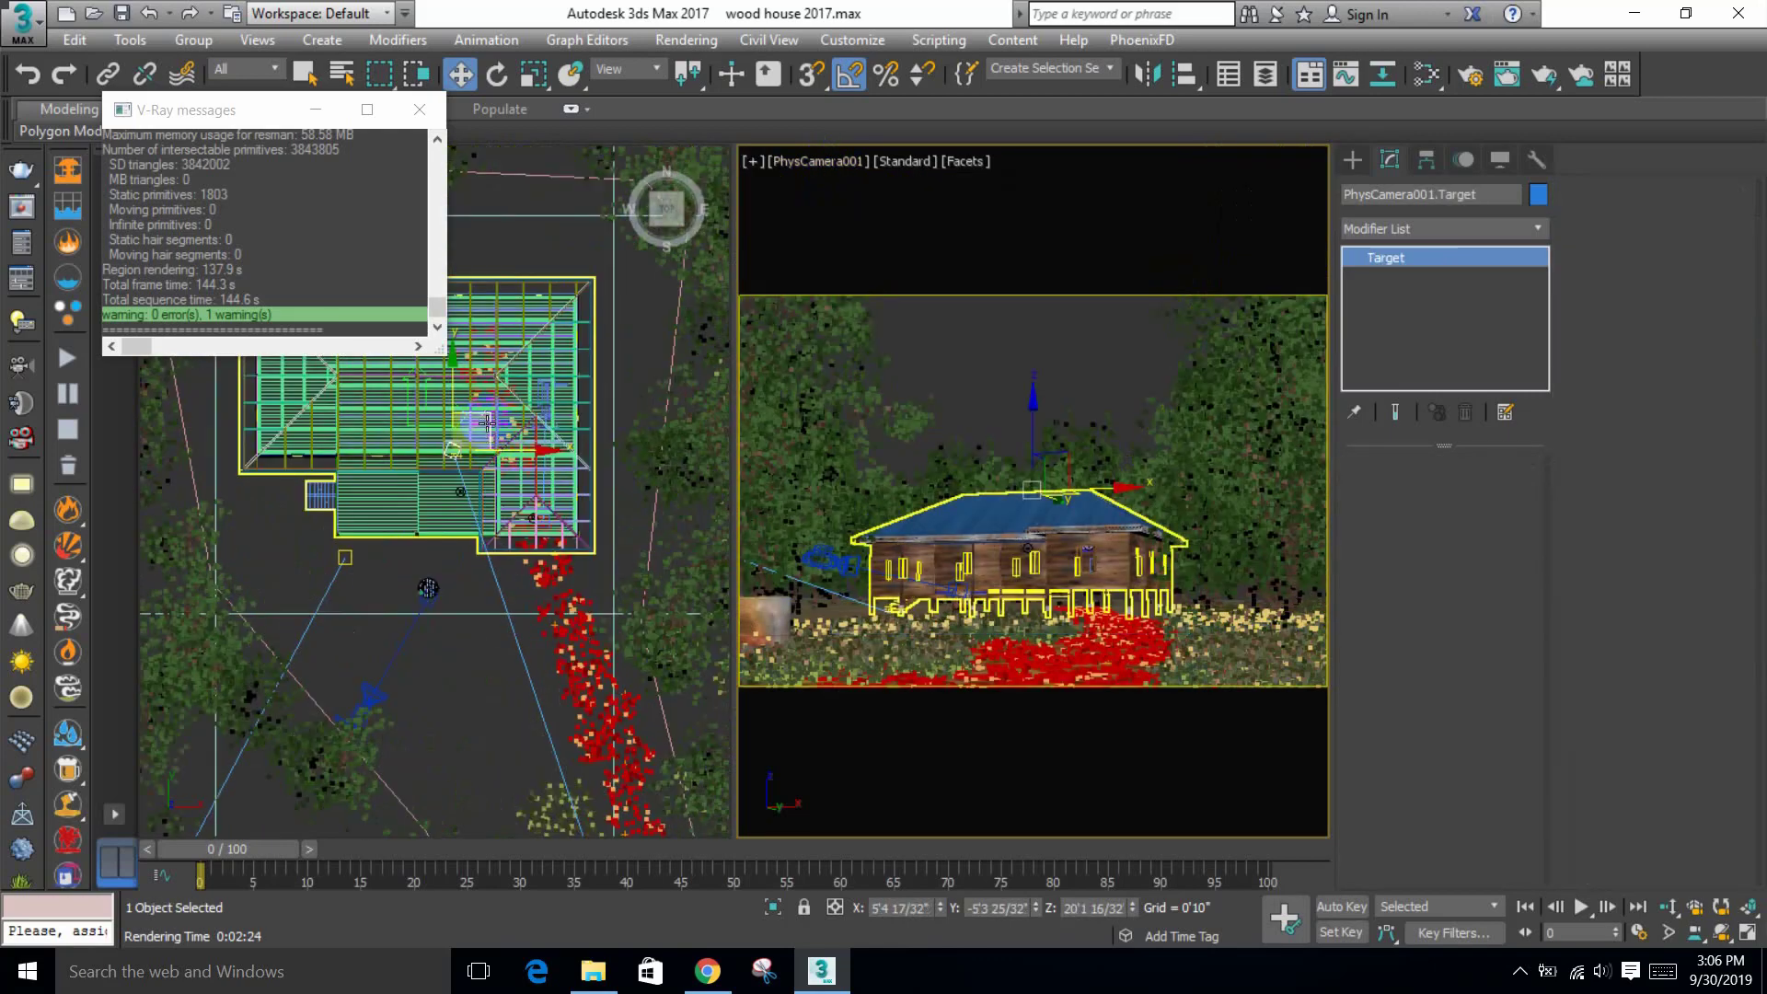
middle_drag(487, 423, 489, 427)
drag(493, 425, 720, 465)
scroll(615, 442, down, 3)
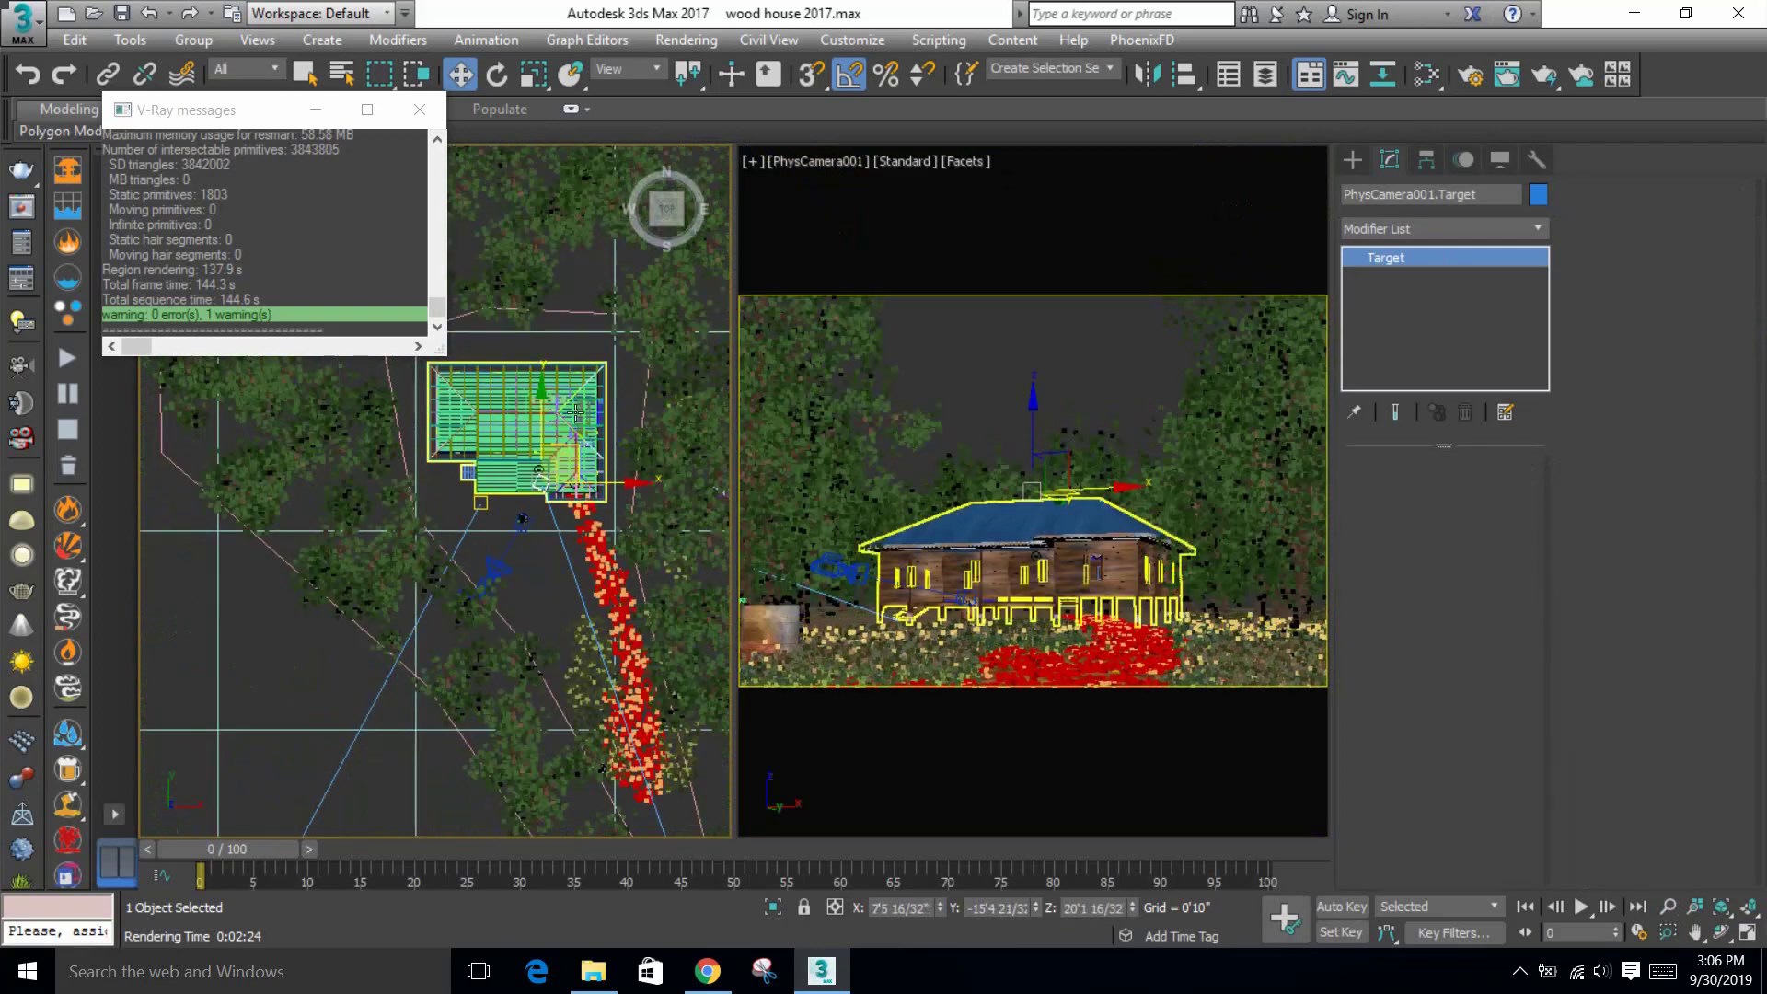
Step: Set the physical camera's aperture to f/0.62 and its shutter duration to 1/300 s
click(791, 168)
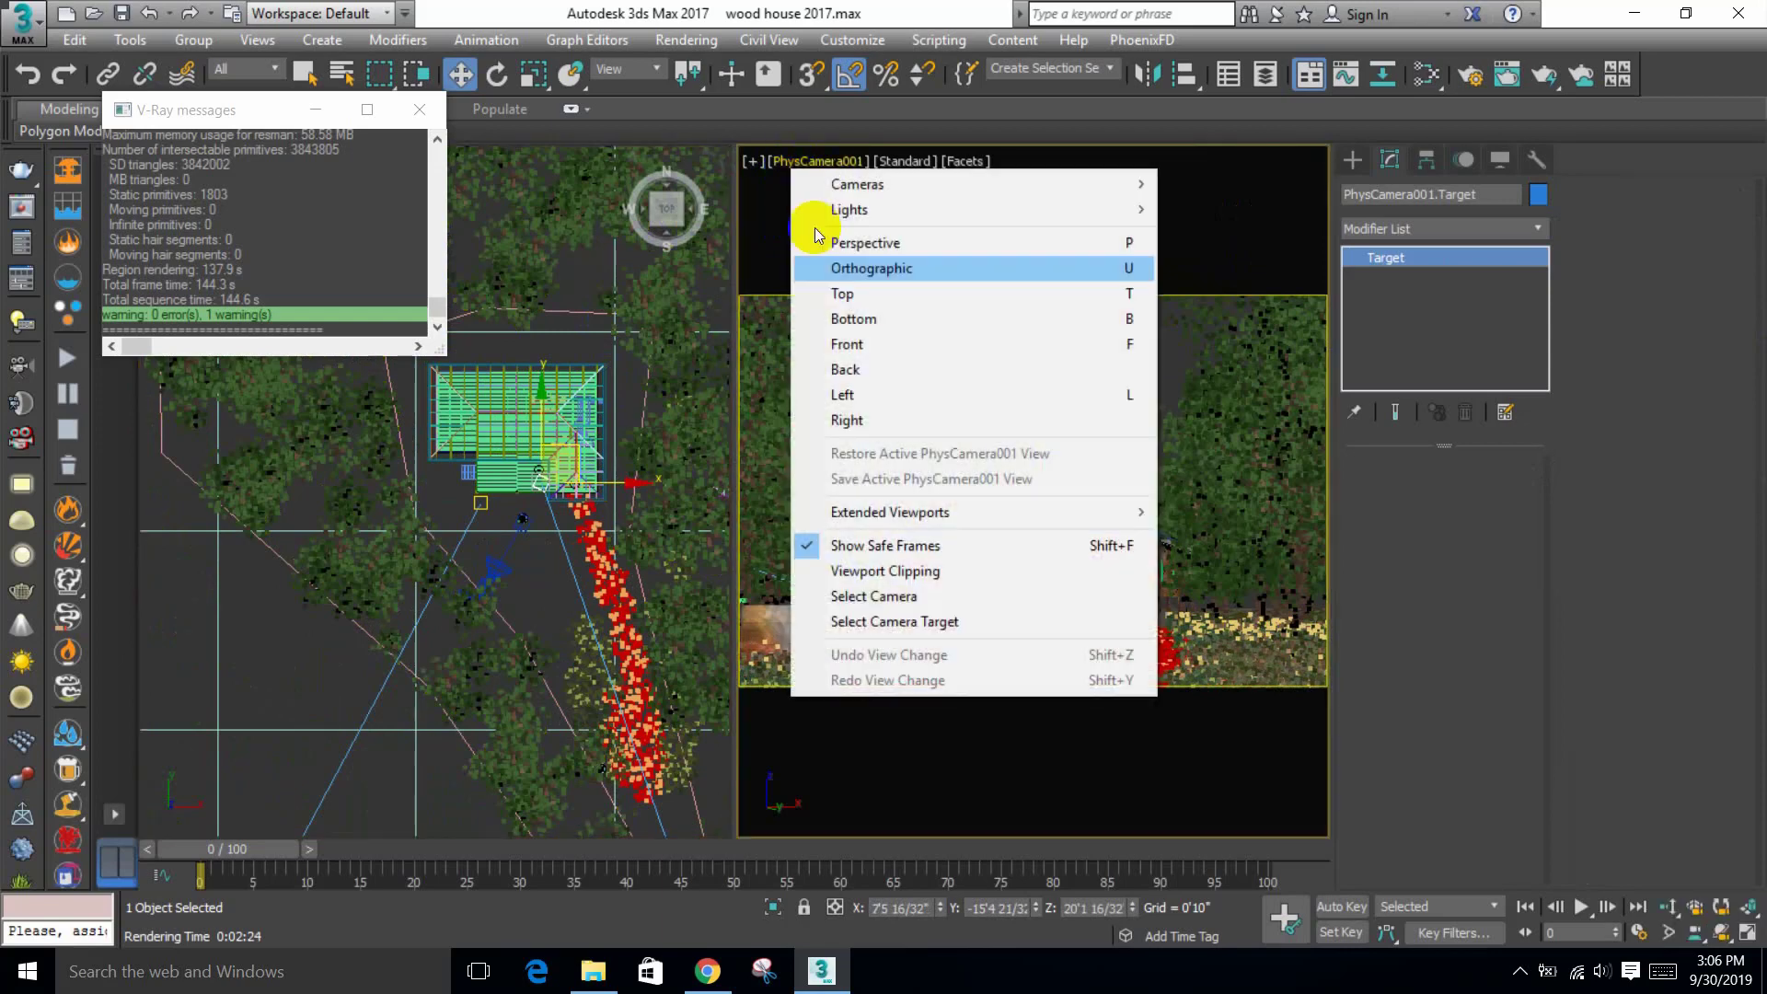
click(865, 597)
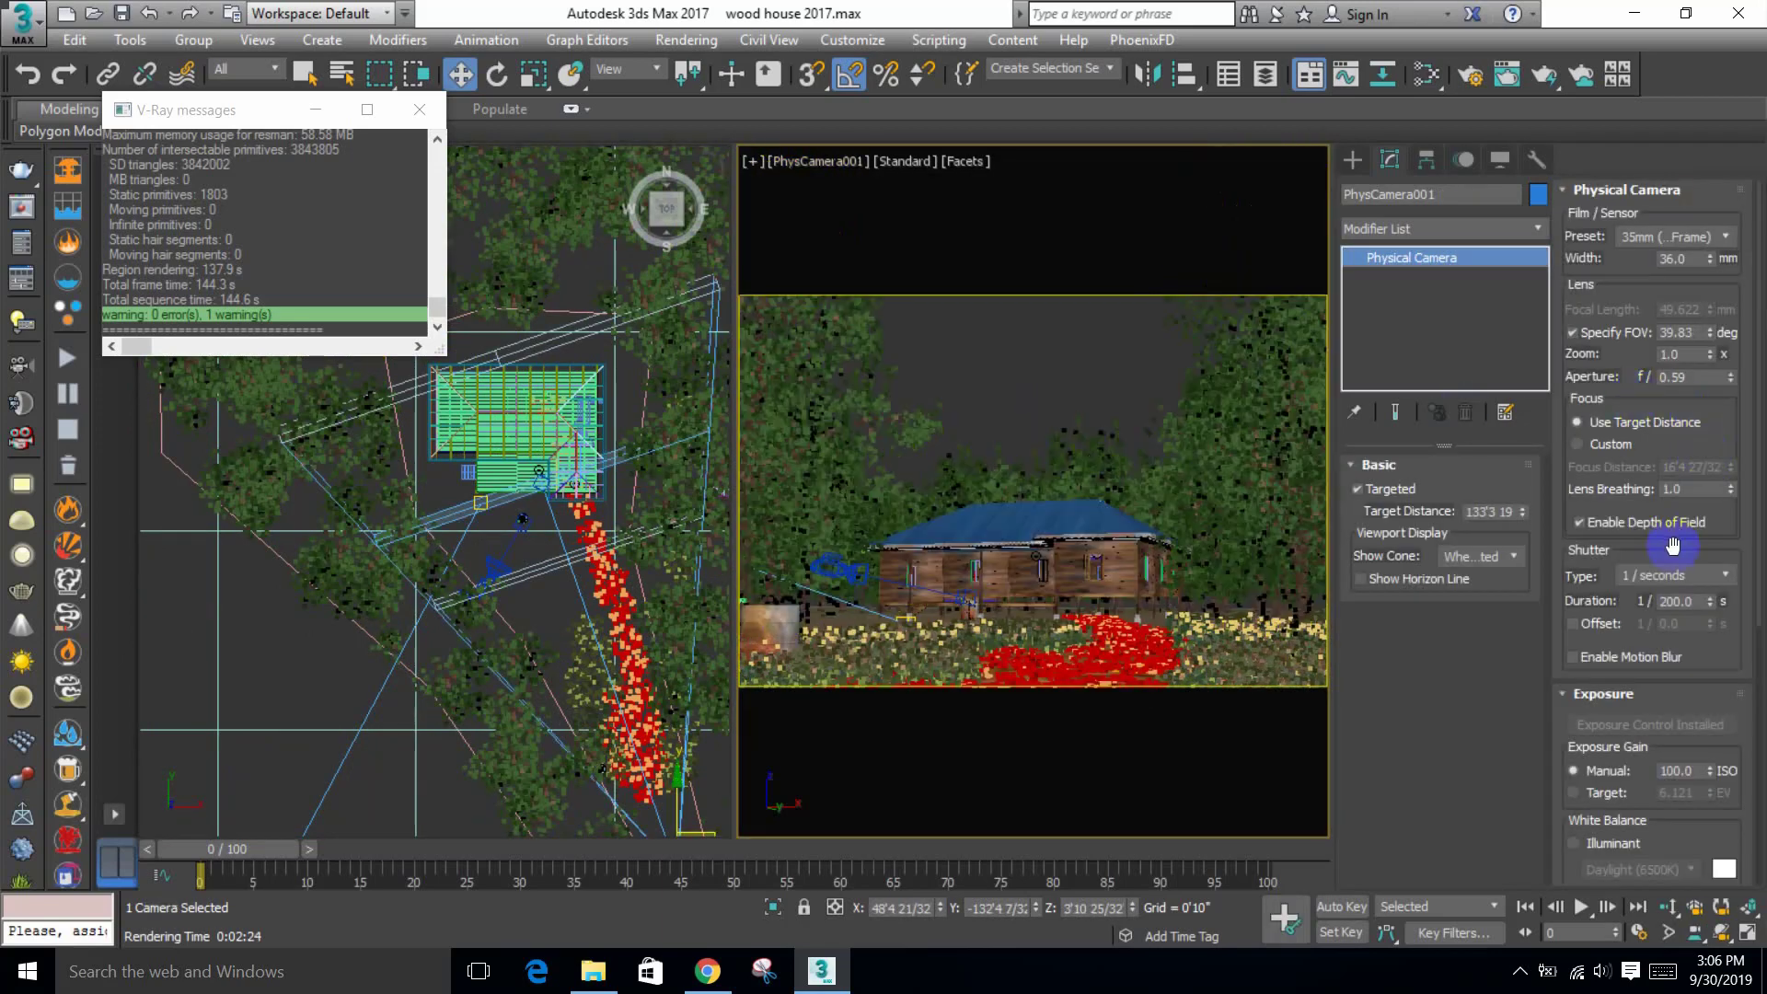
scroll(1672, 546, down, 1)
drag(1730, 365, 1730, 365)
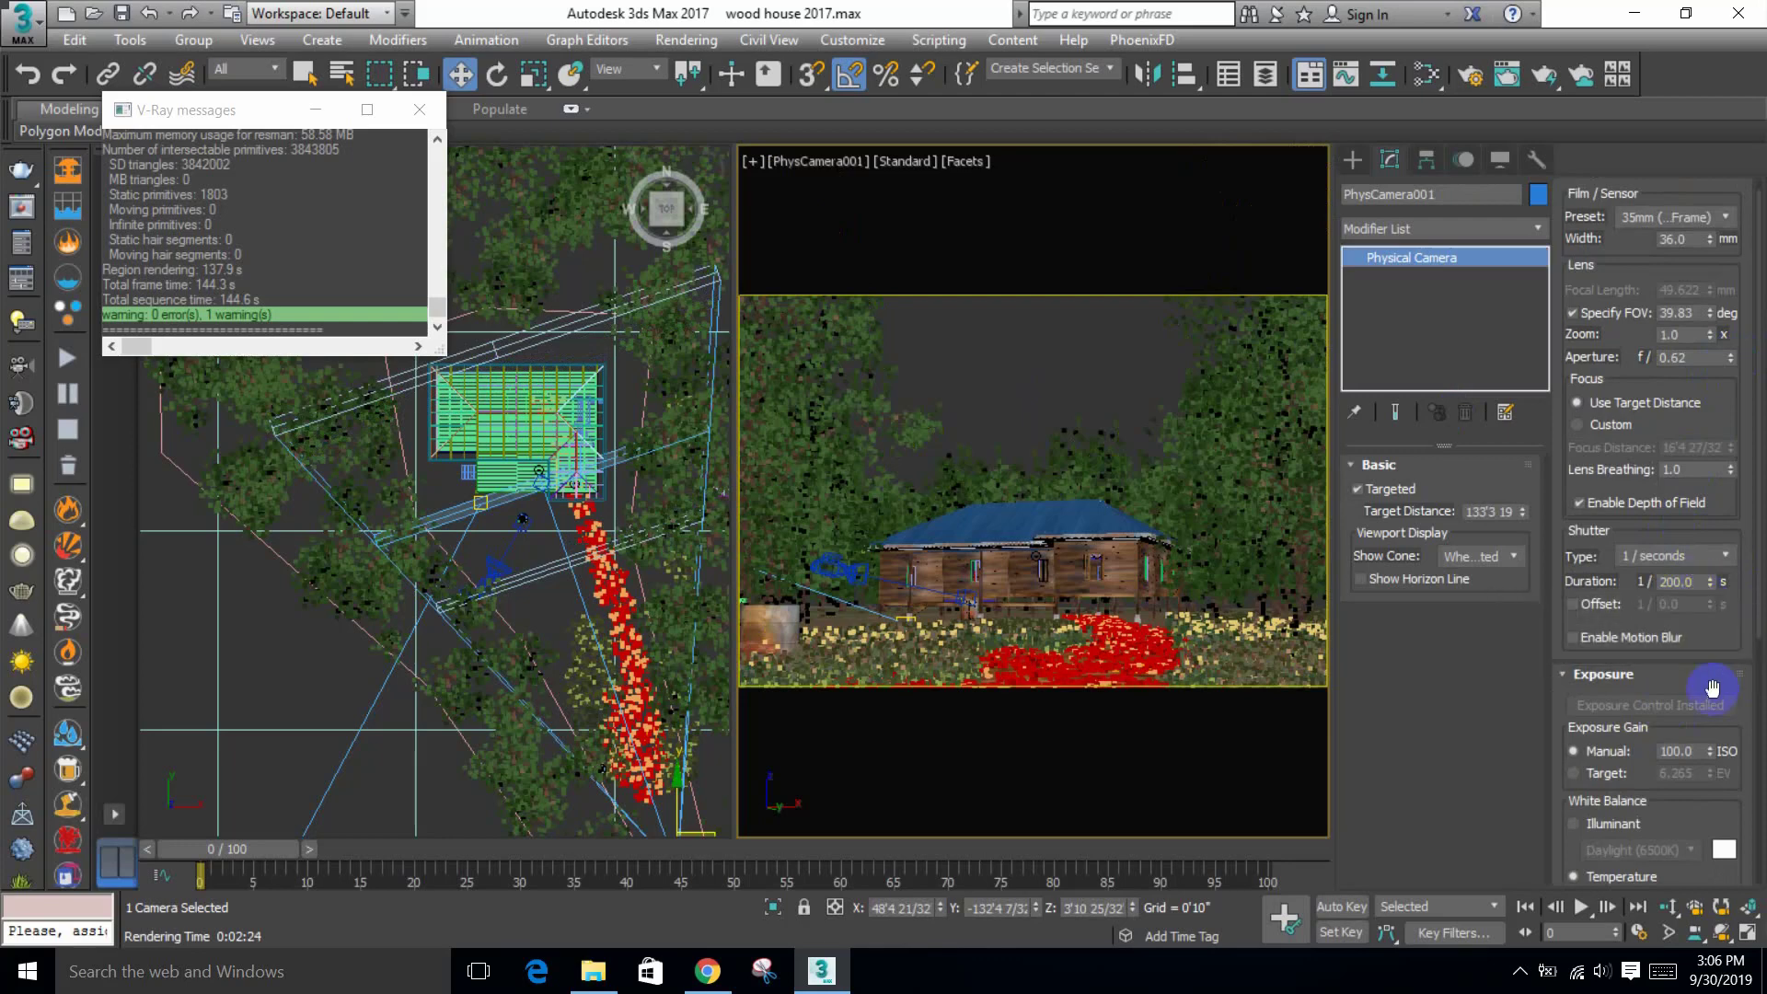
drag(1698, 584, 1637, 585)
key(Return)
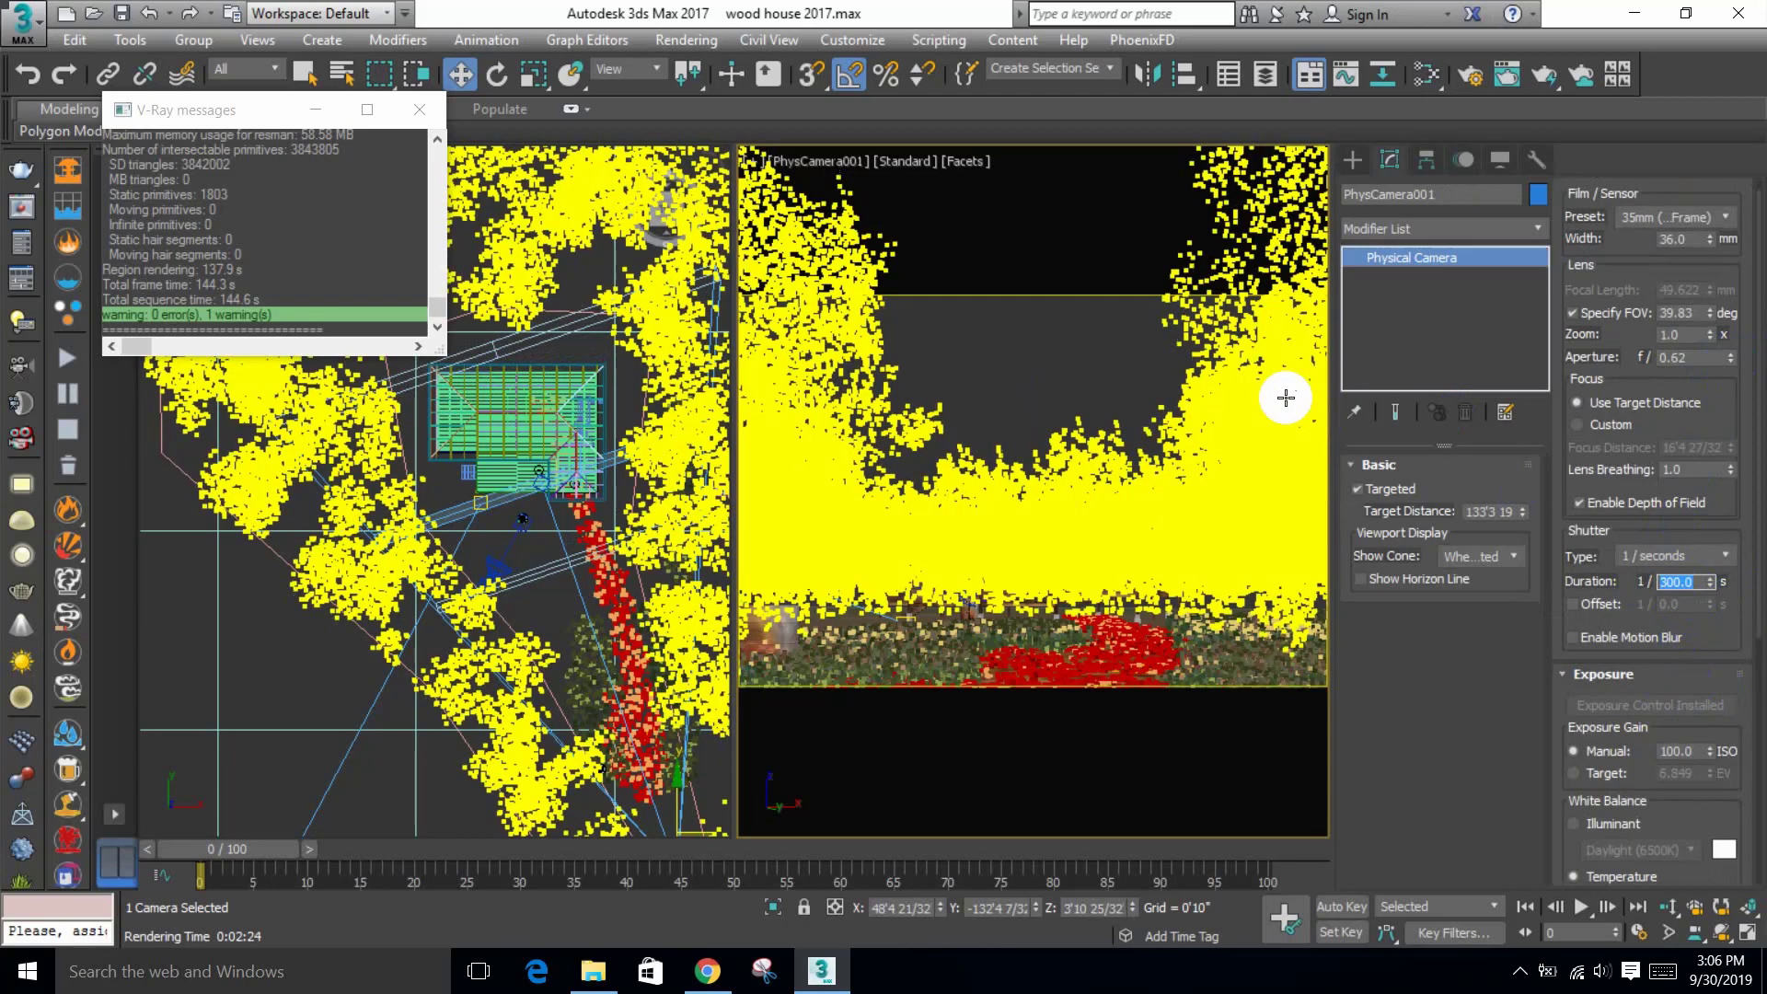
Step: Render the camera view, stop the render partway, and save the scene
key(shift+q)
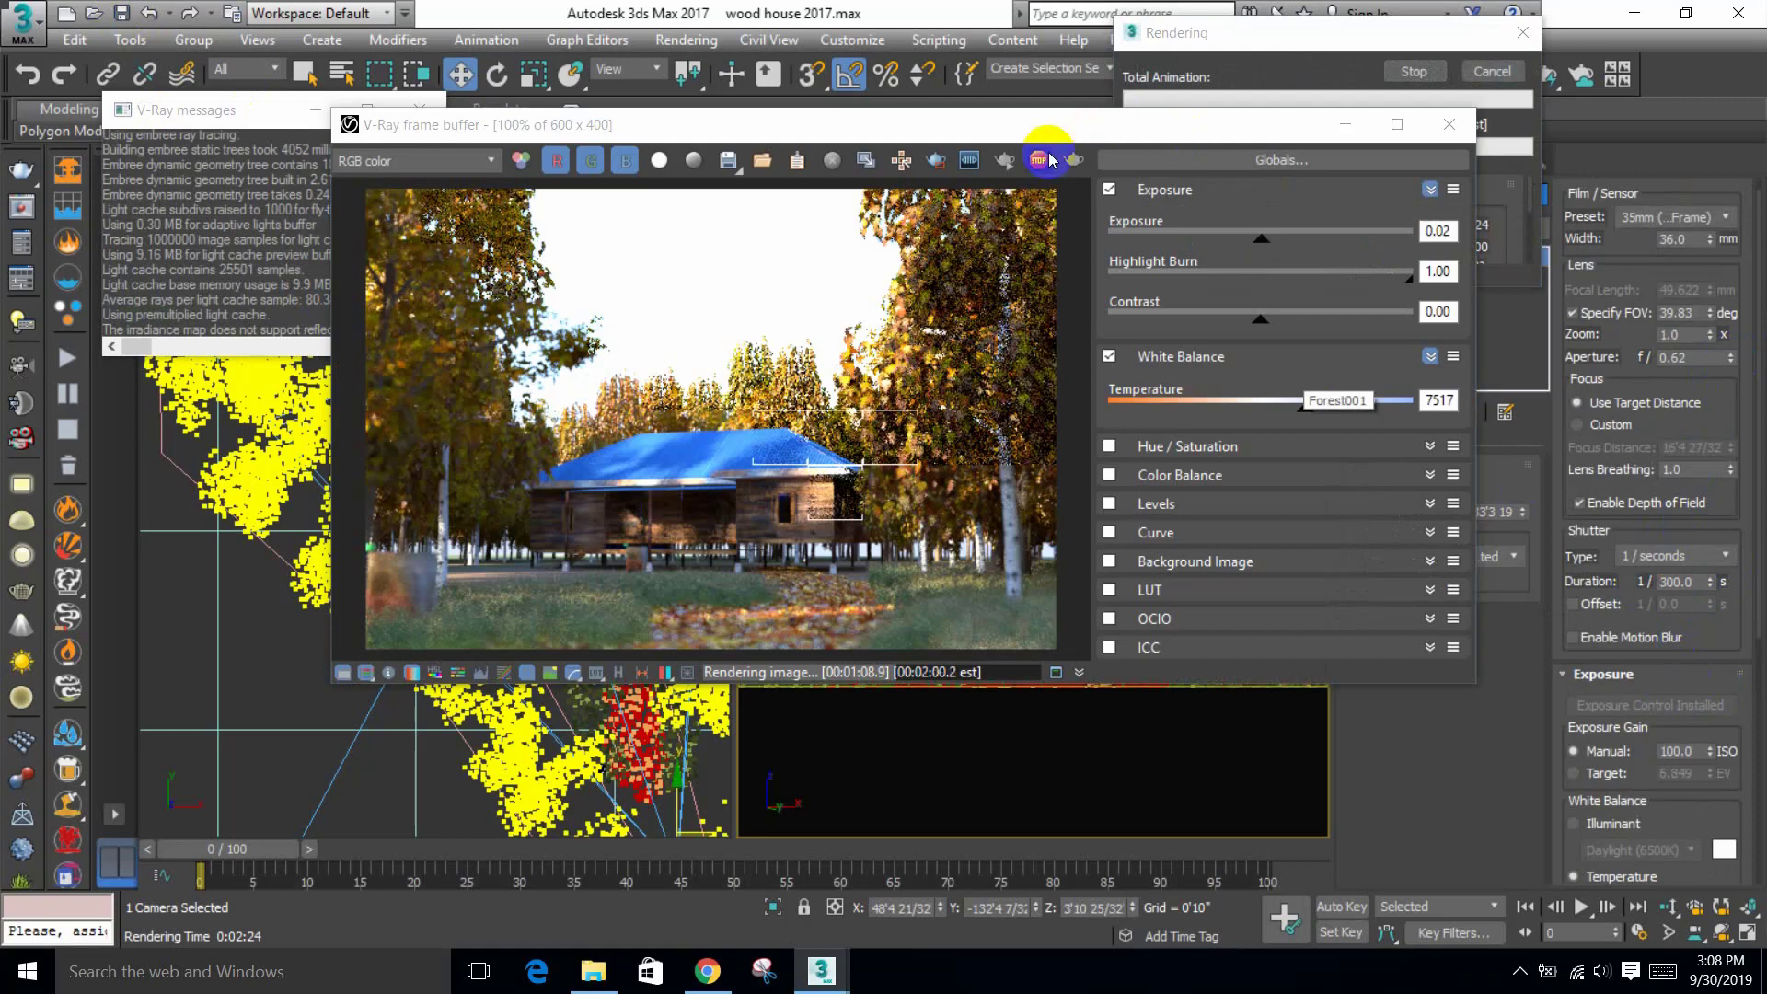
click(1040, 160)
click(121, 13)
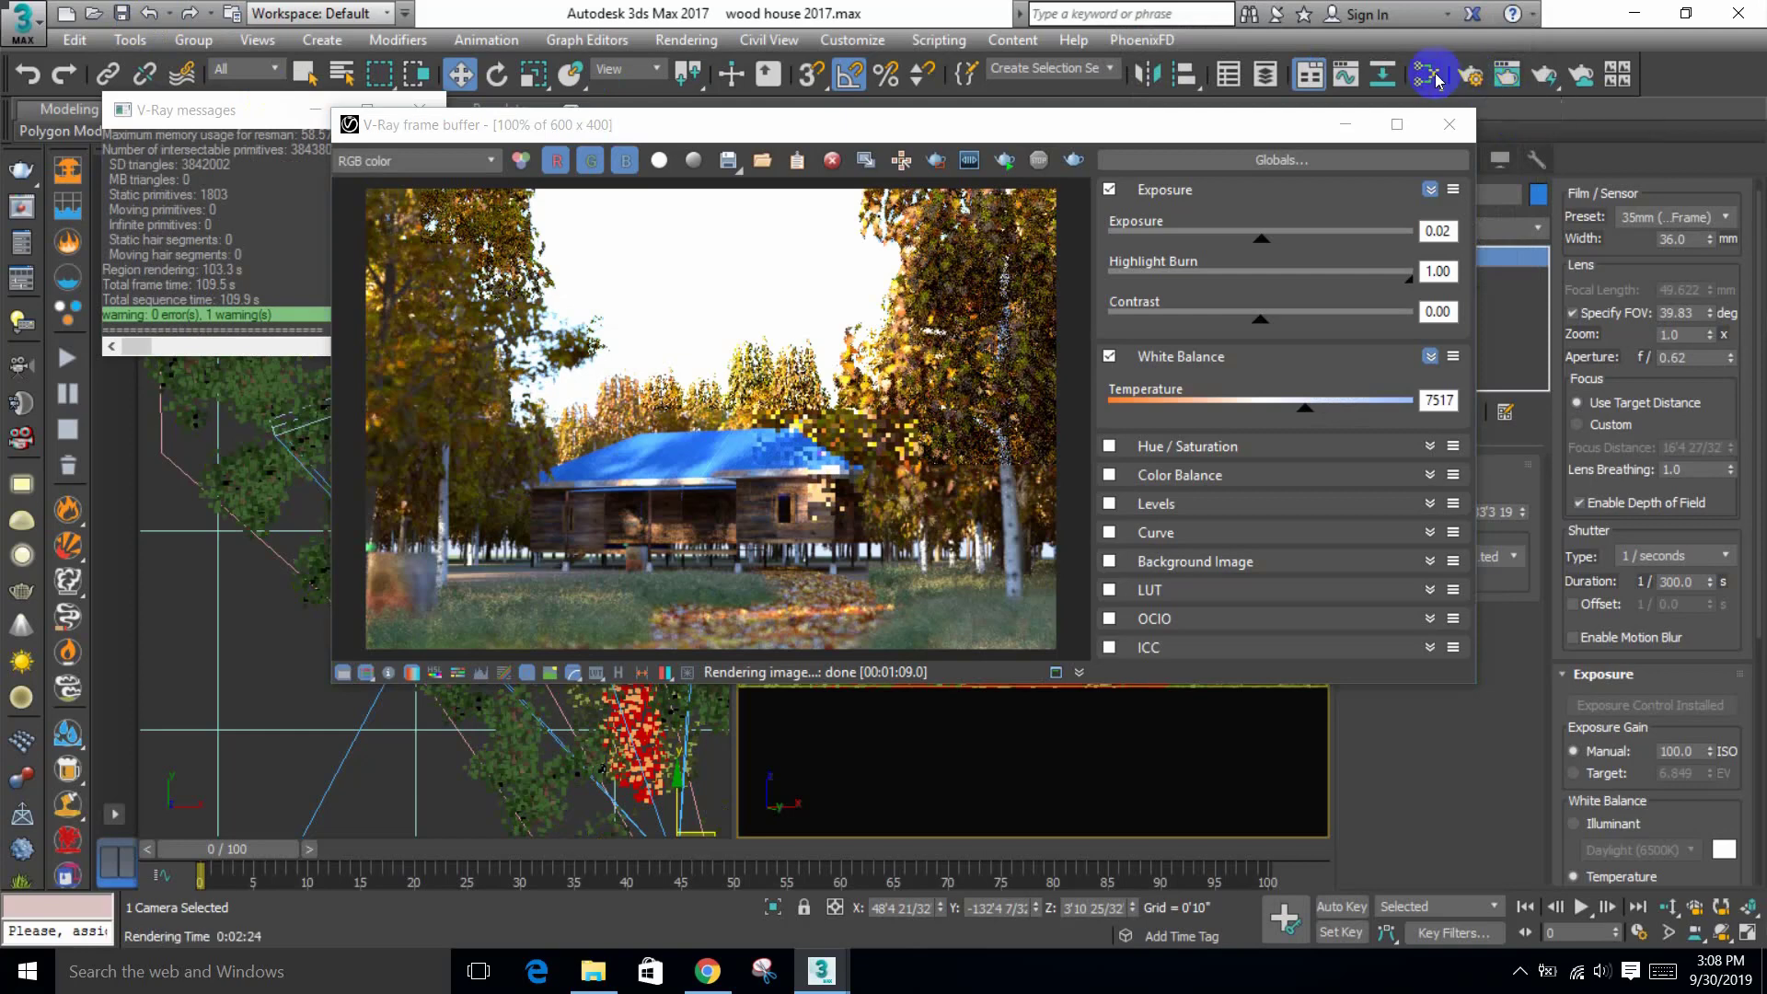
Step: Set the render output size to 1200 x 800 and the bucket image sampler's max subdivs to 6
click(1469, 73)
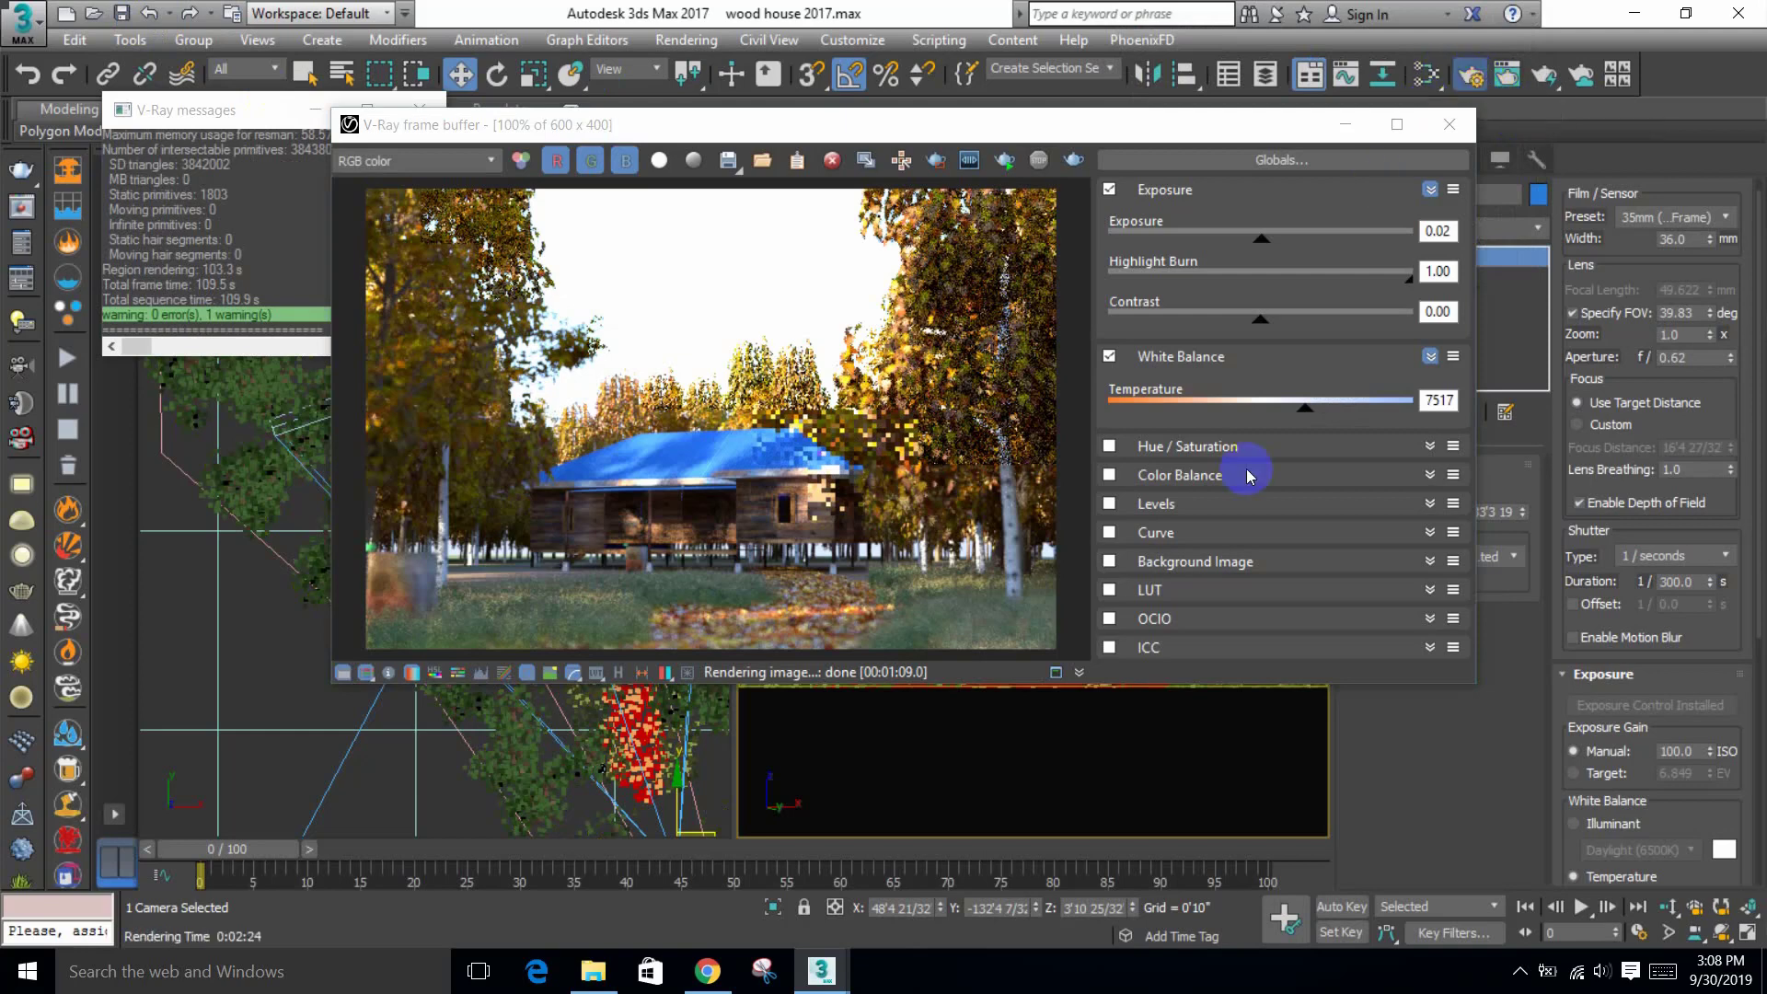
text(500)
drag(405, 573, 288, 572)
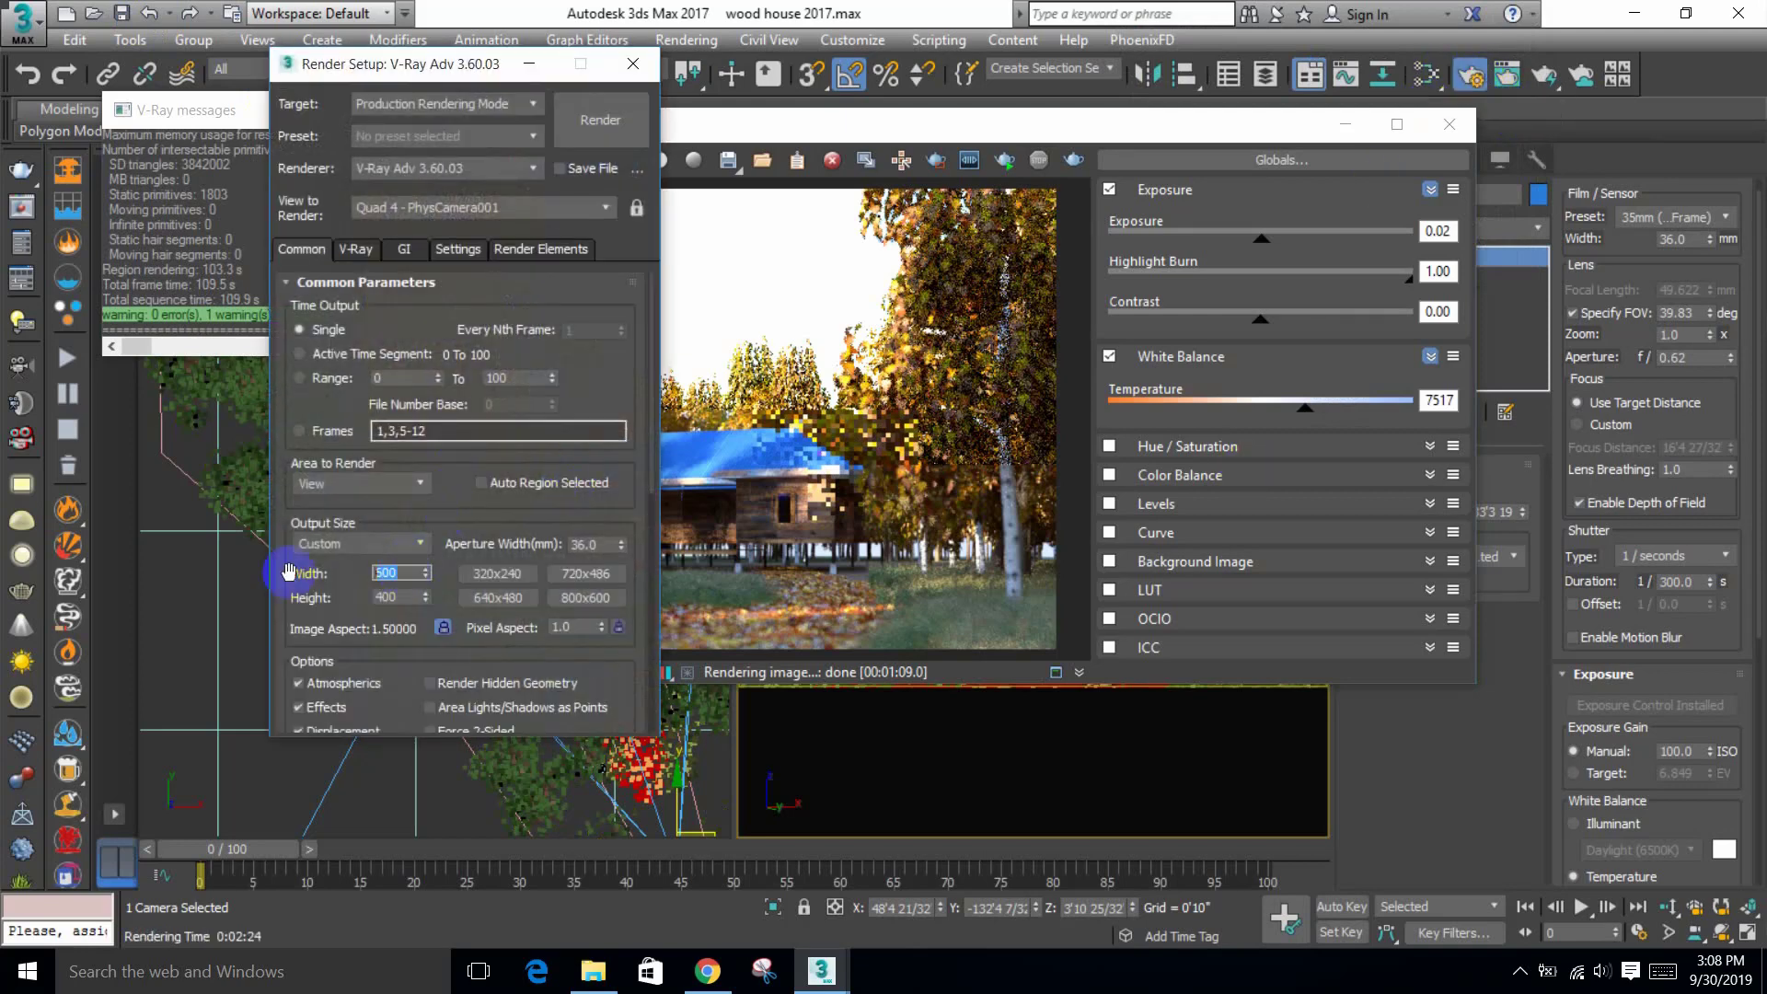
text(1200)
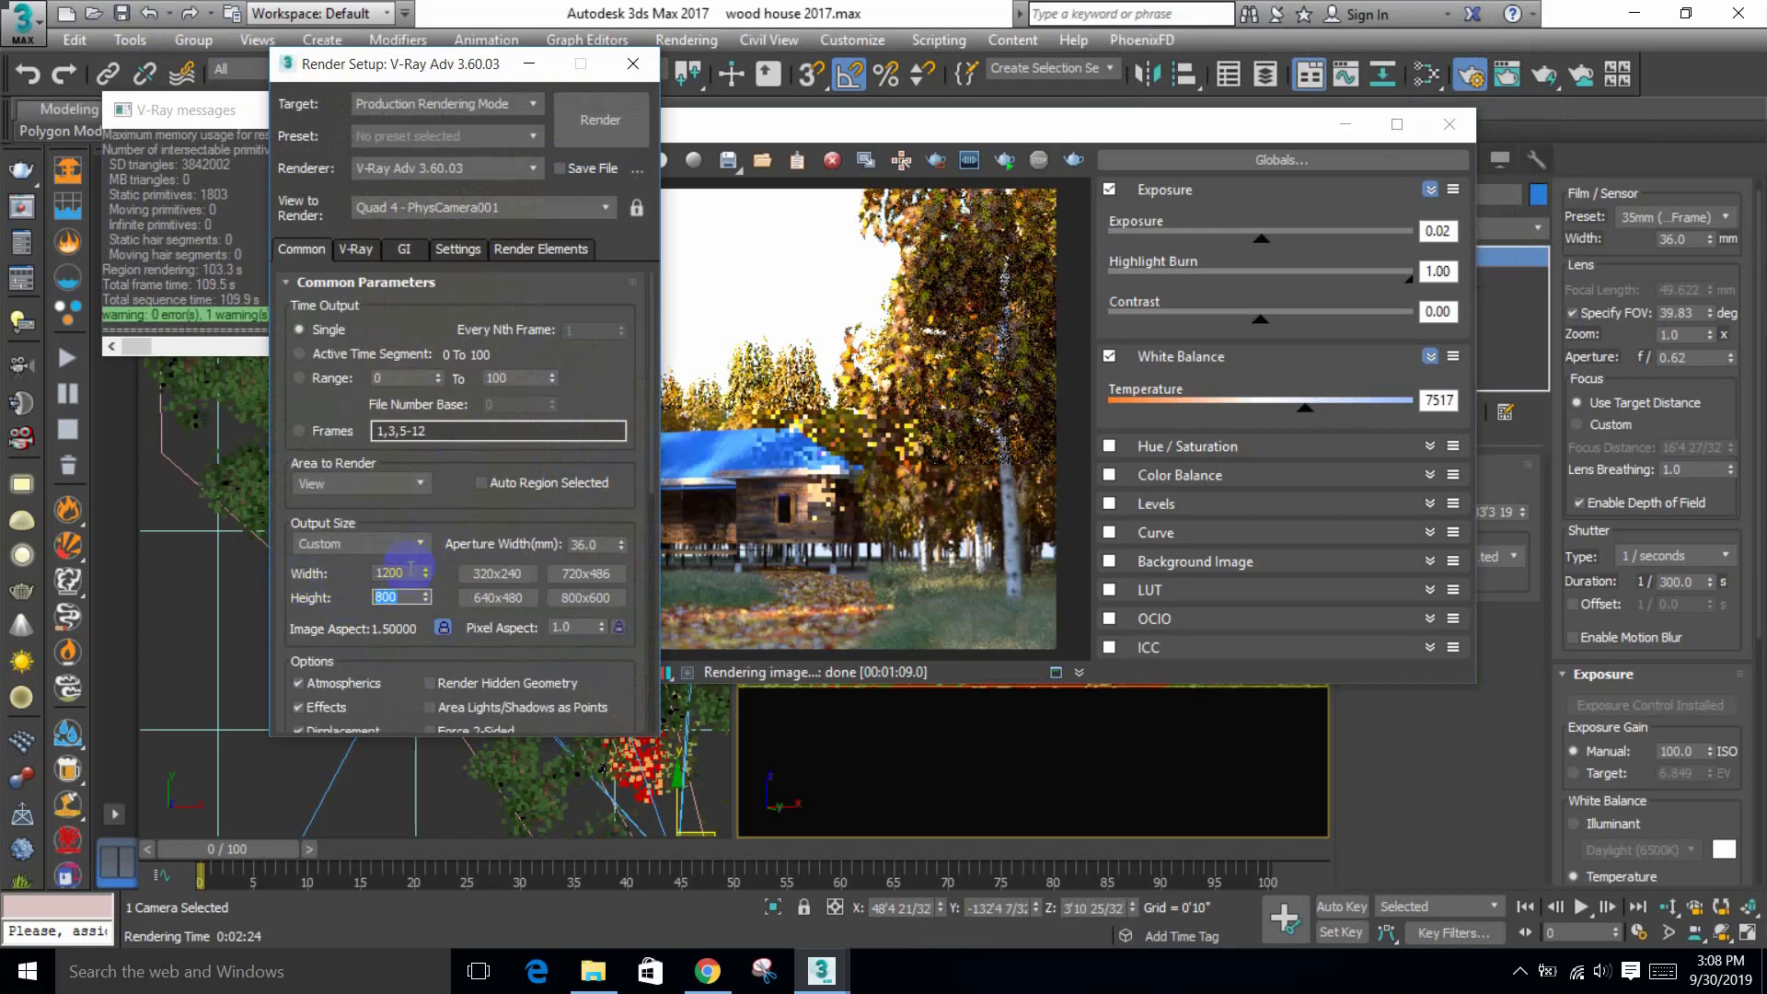
click(355, 248)
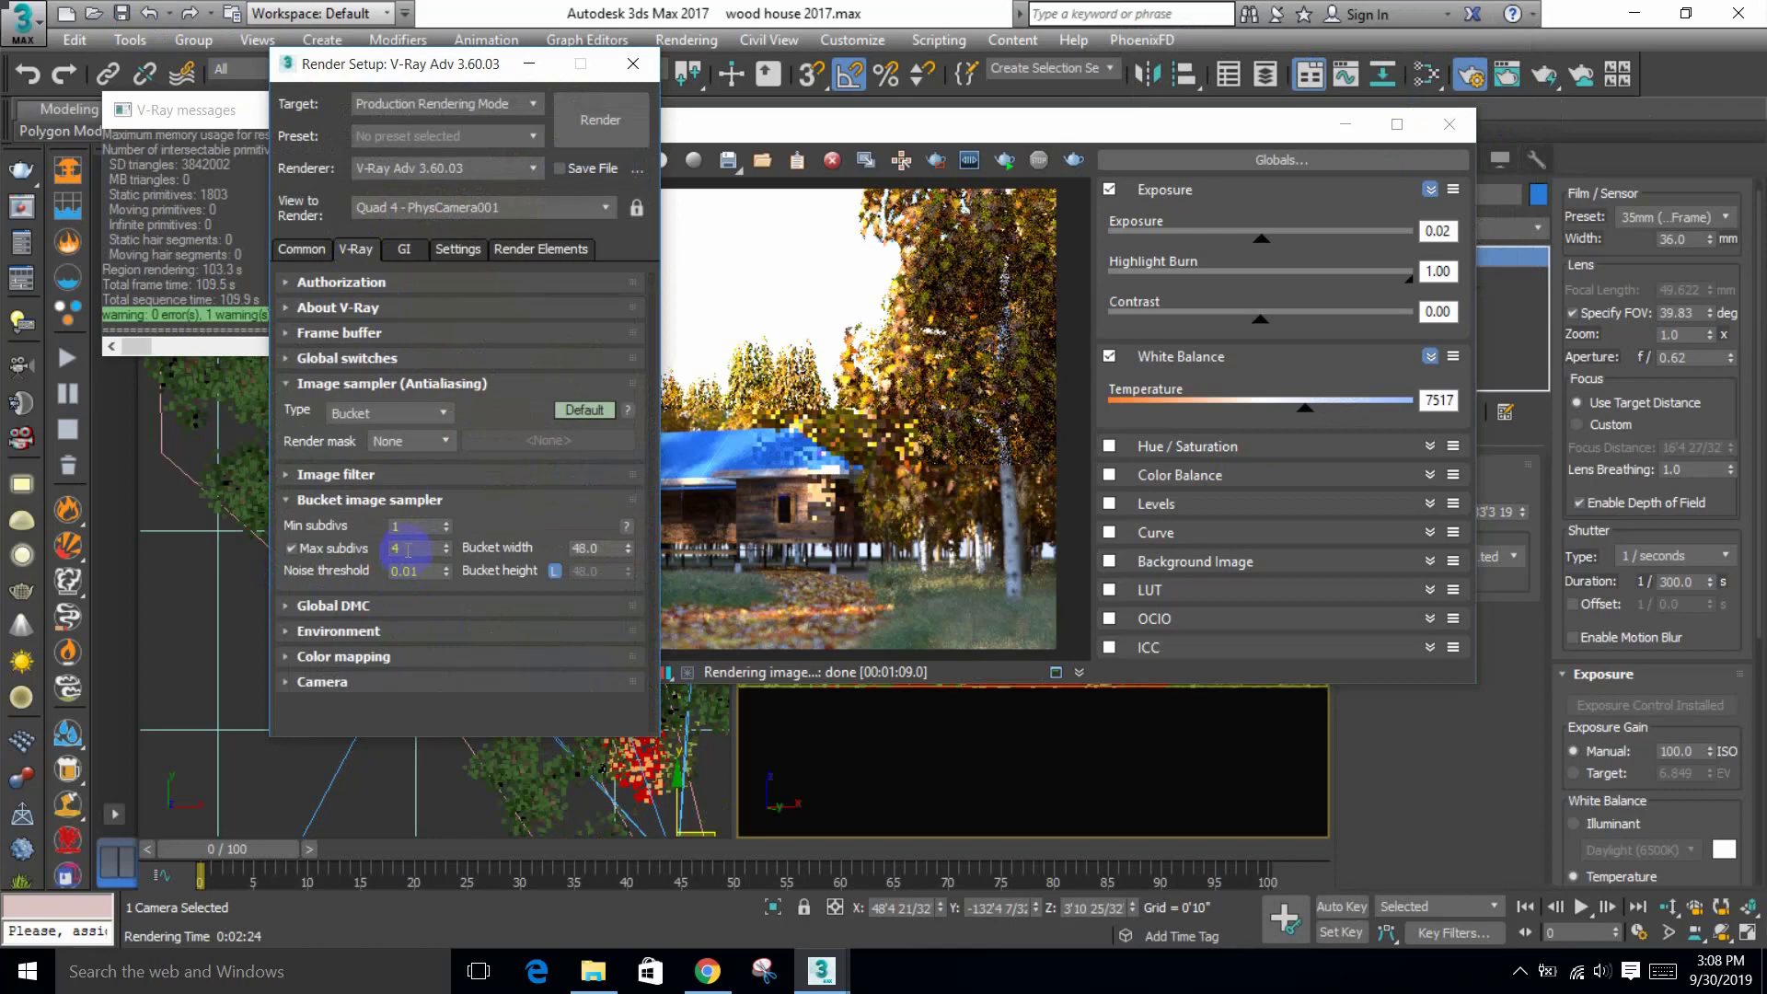
text(6)
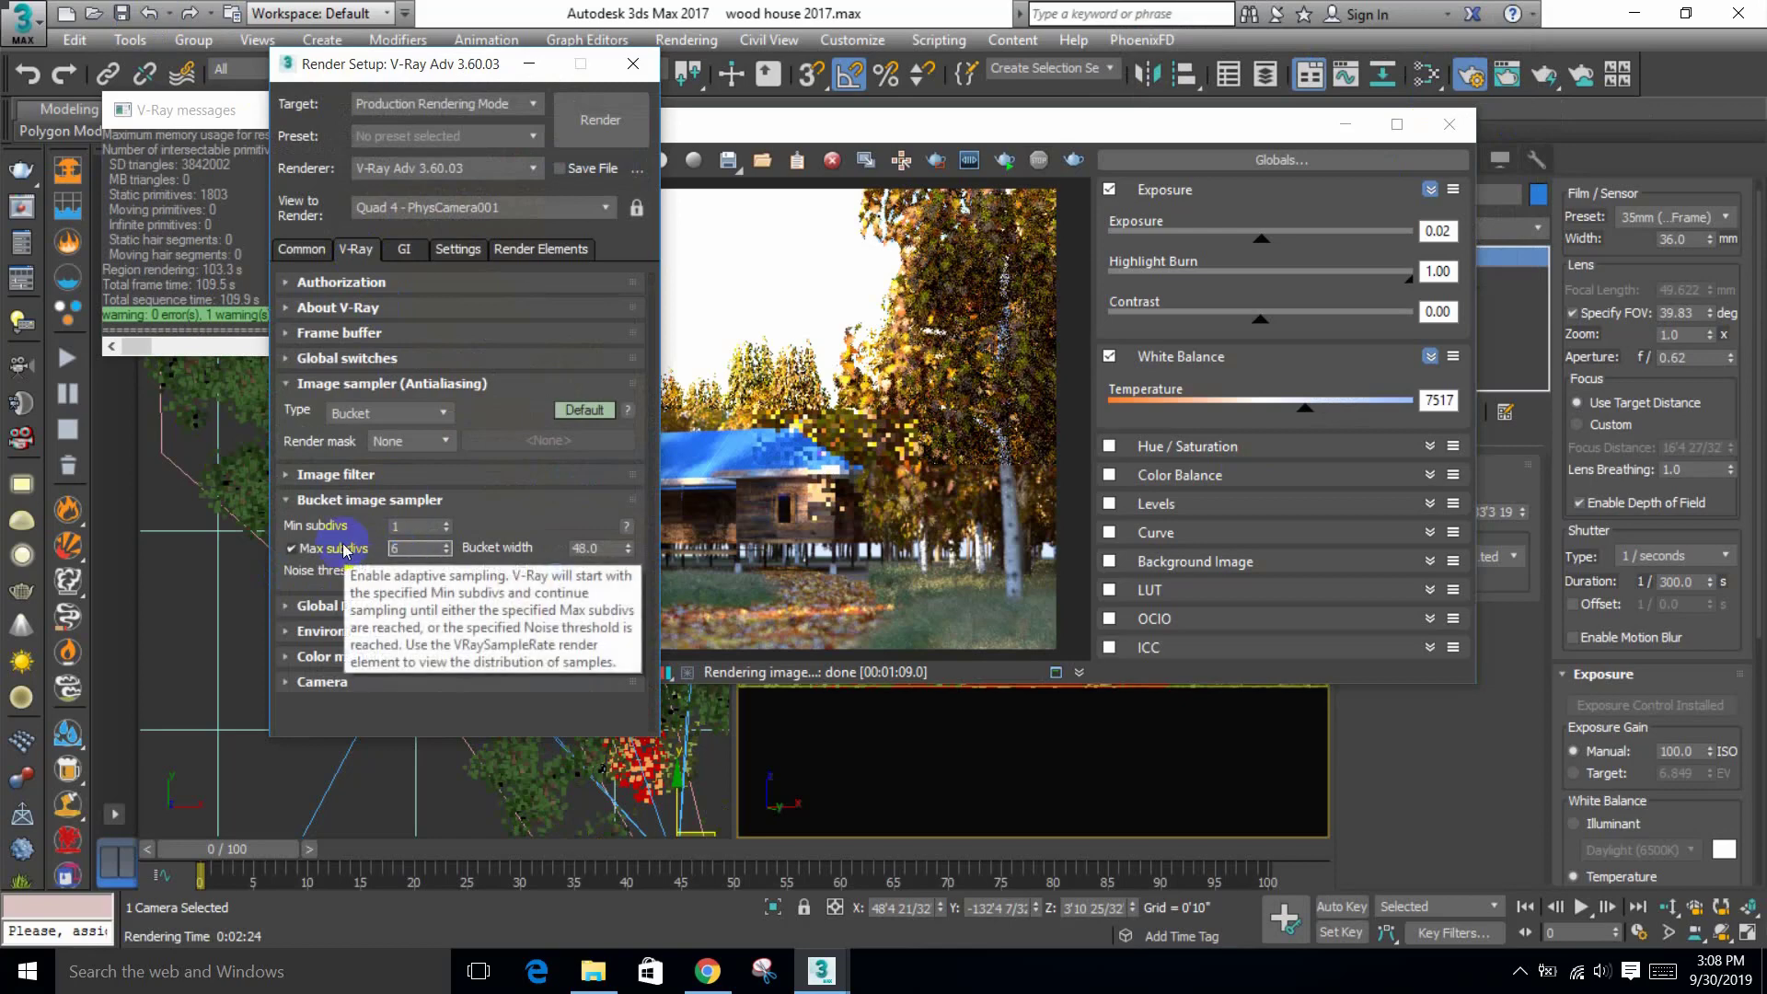
Step: Set the irradiance map preset to Medium and expand the light cache settings
click(403, 248)
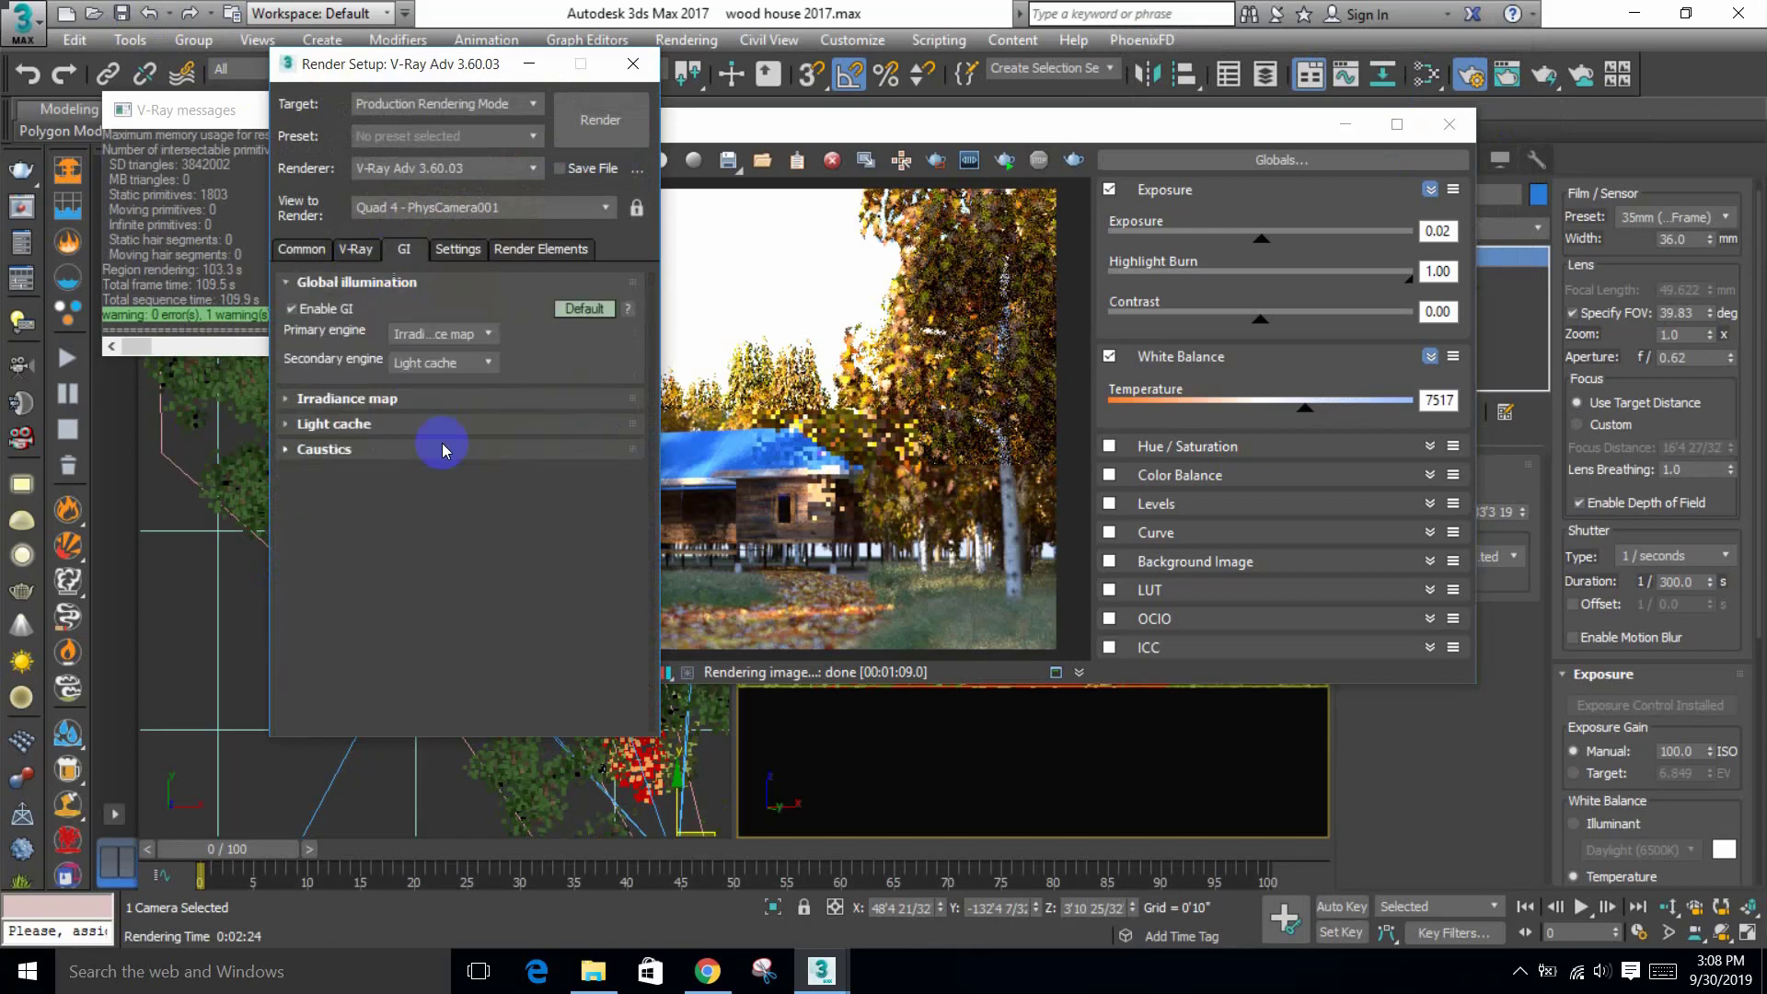
click(471, 401)
click(469, 377)
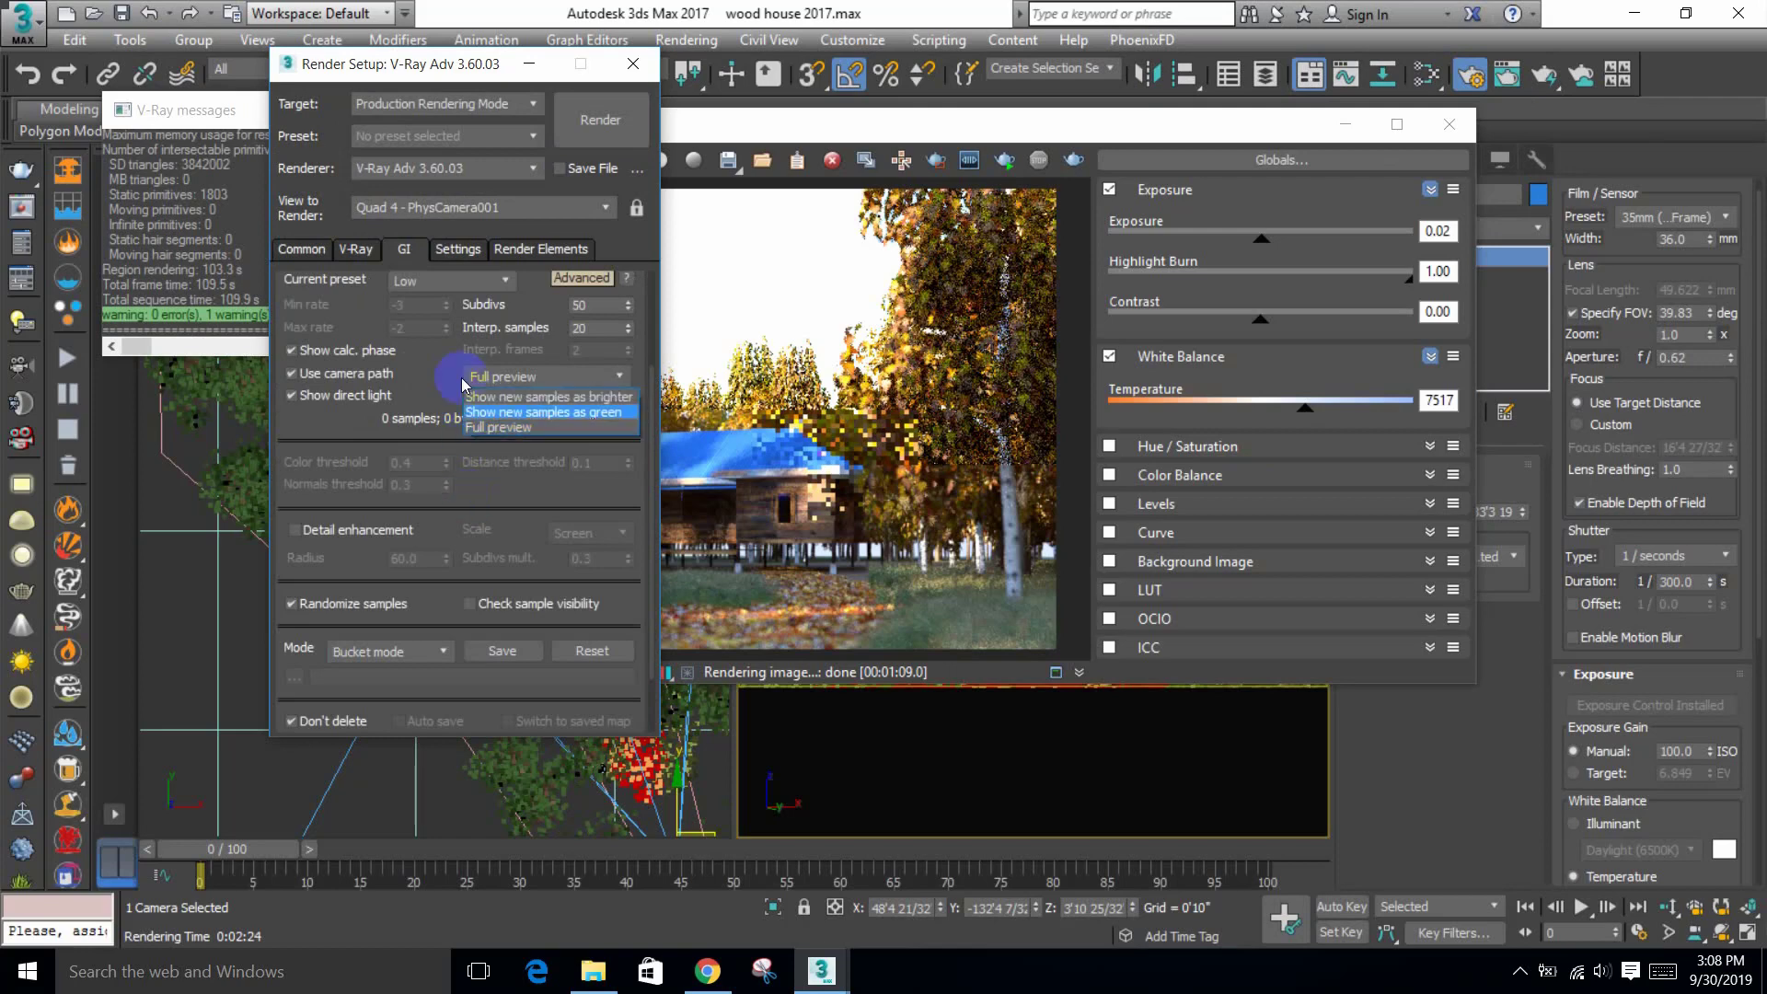
scroll(448, 334, up, 2)
click(448, 333)
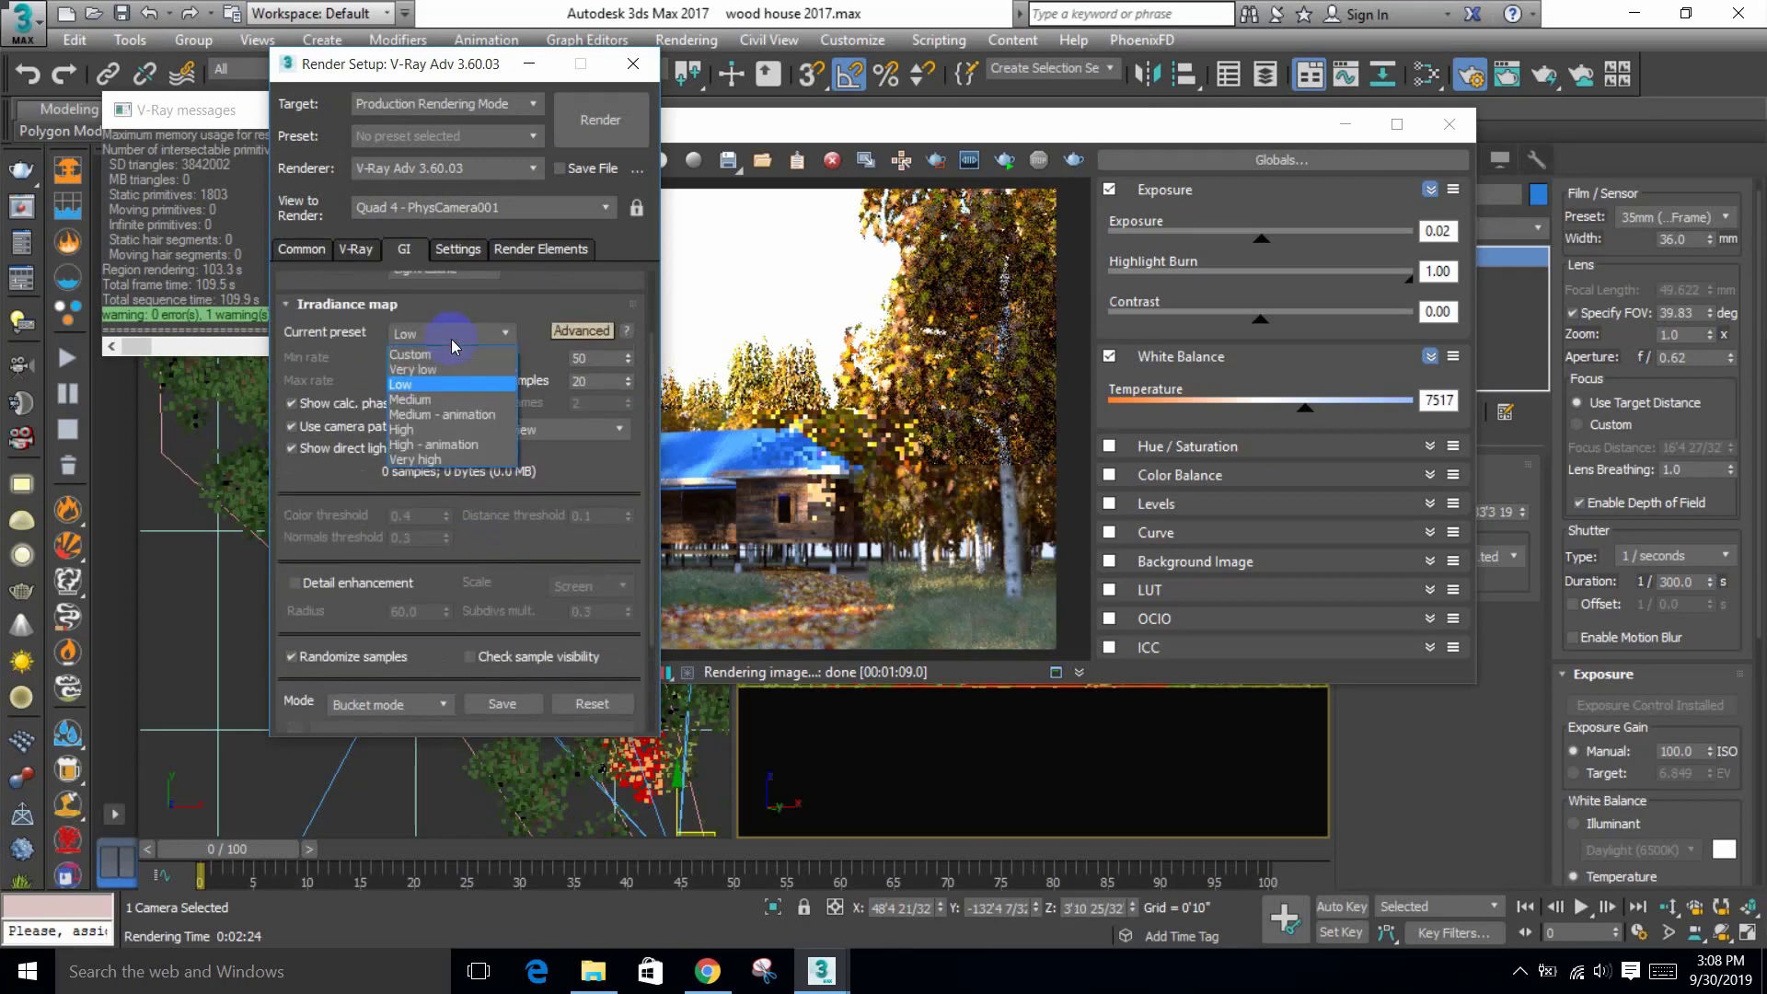
click(432, 400)
scroll(442, 386, down, 5)
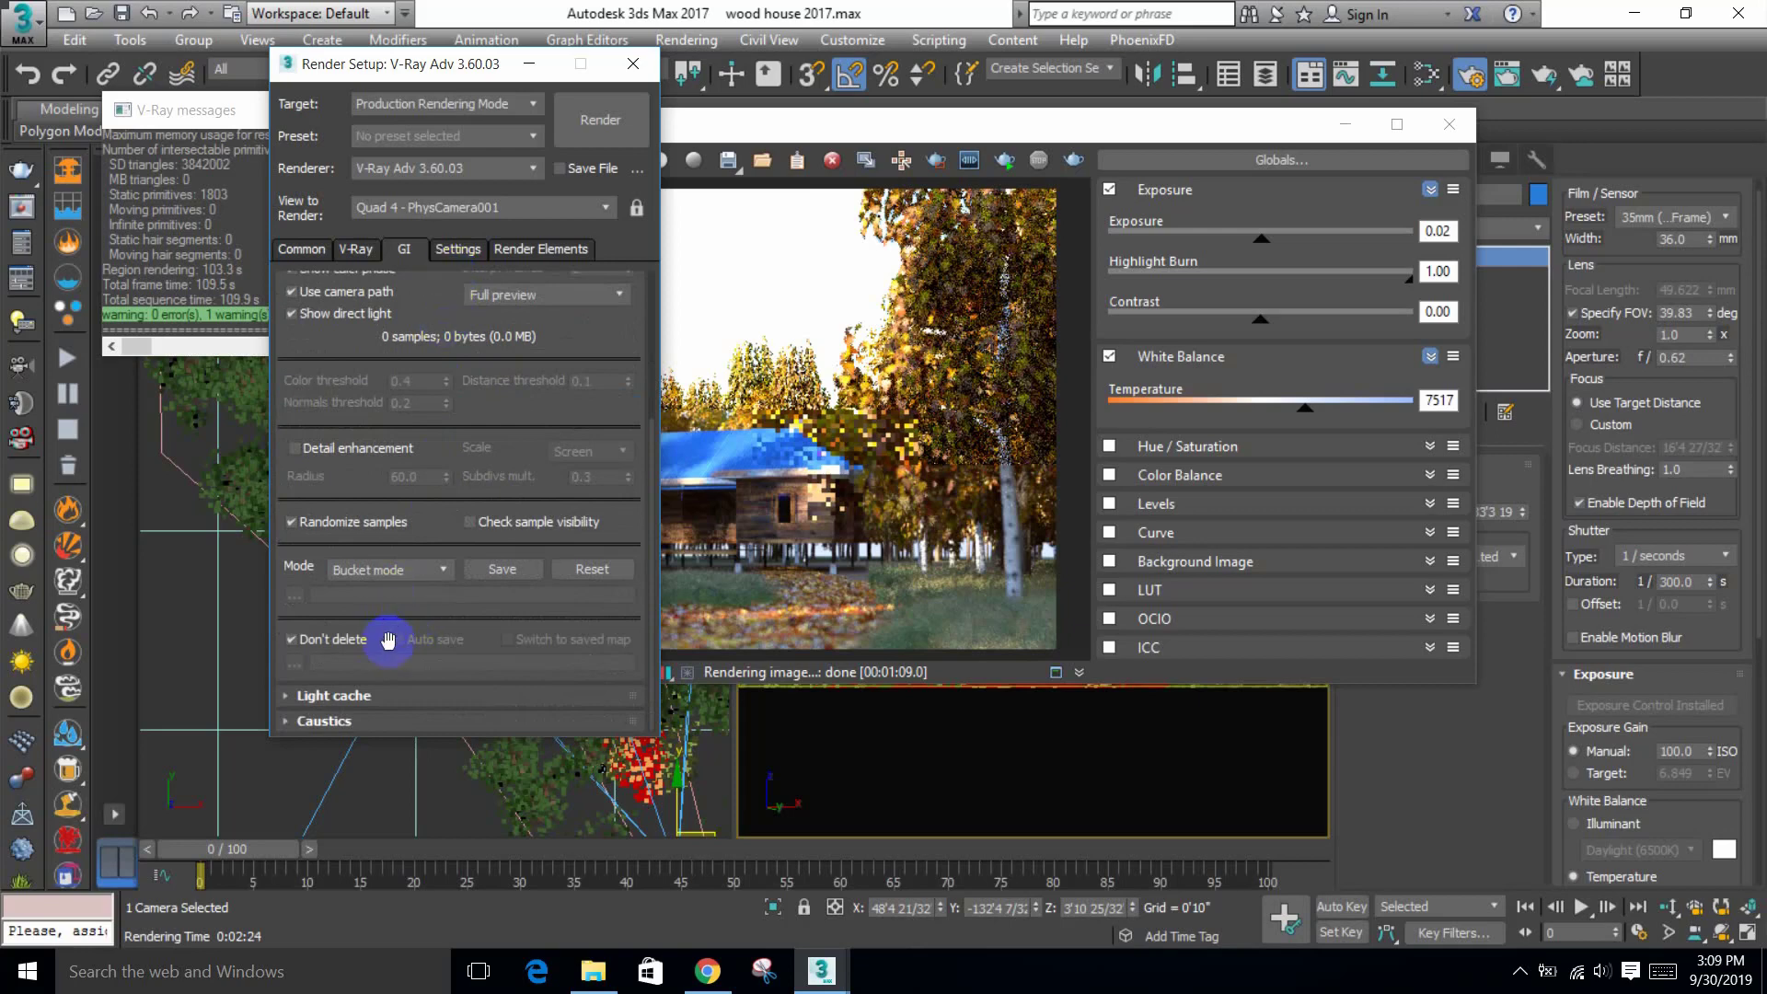
click(317, 695)
scroll(421, 678, down, 6)
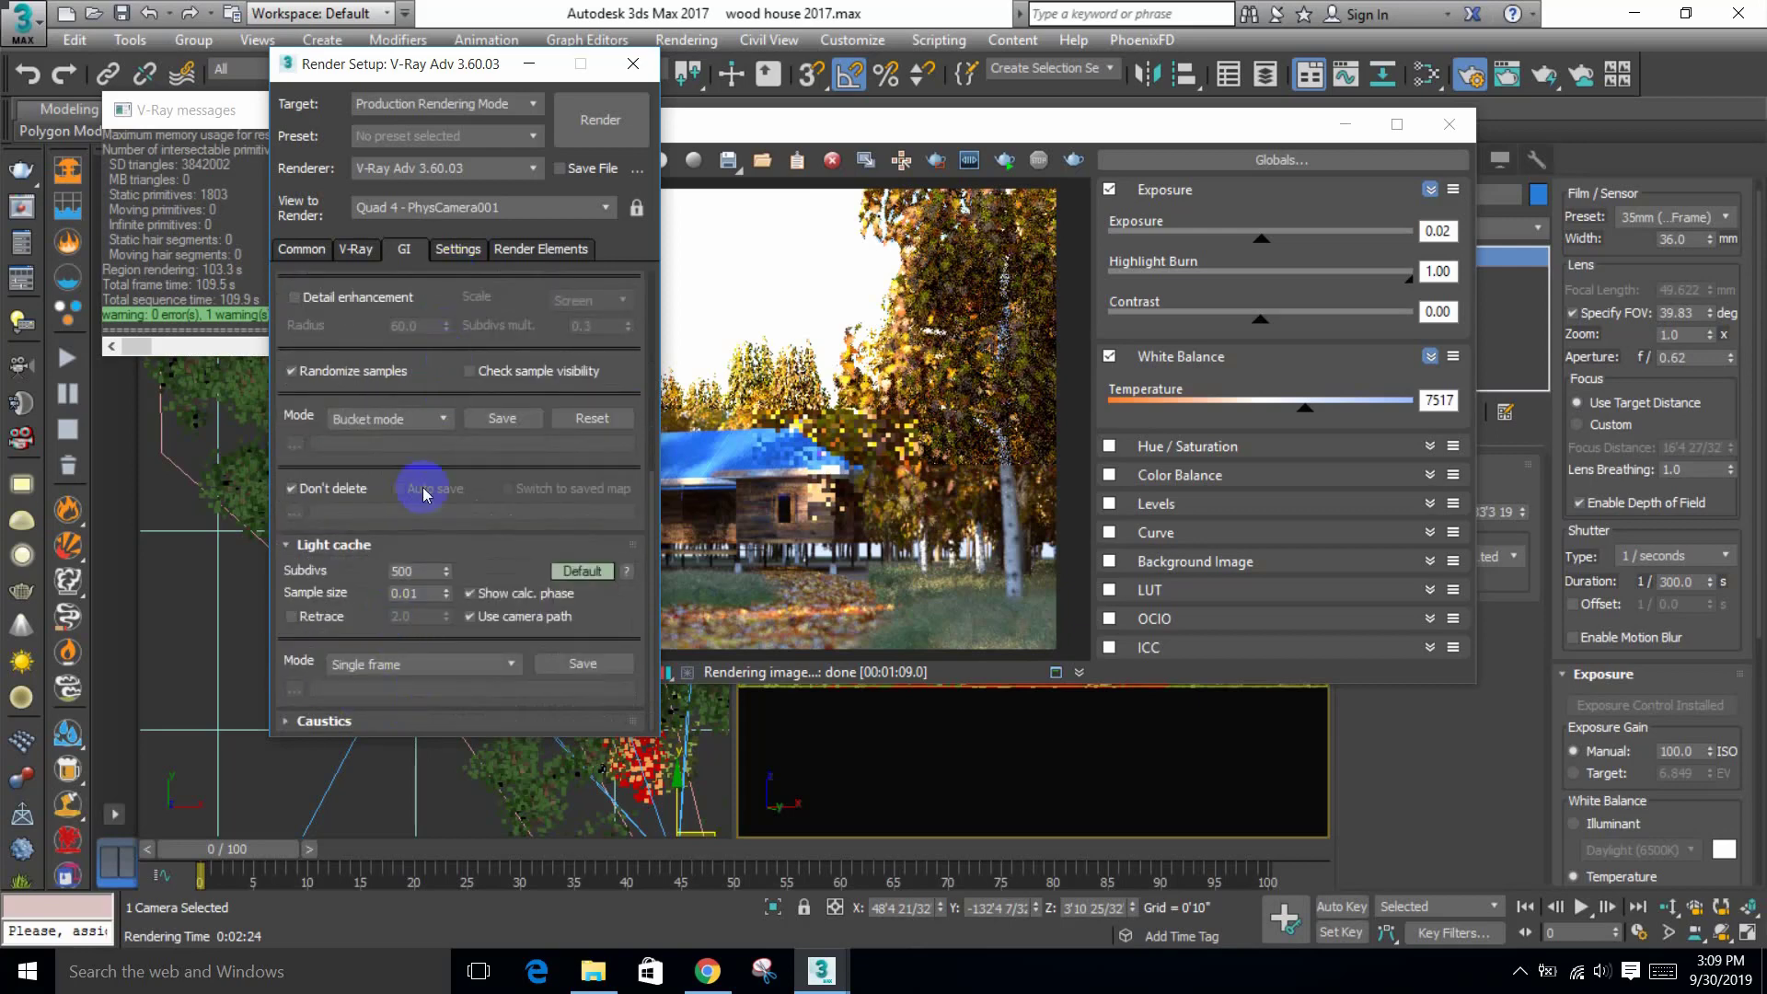
Step: Add a VRayDenoiser render element, review its parameters, and start rendering the camera view
click(457, 249)
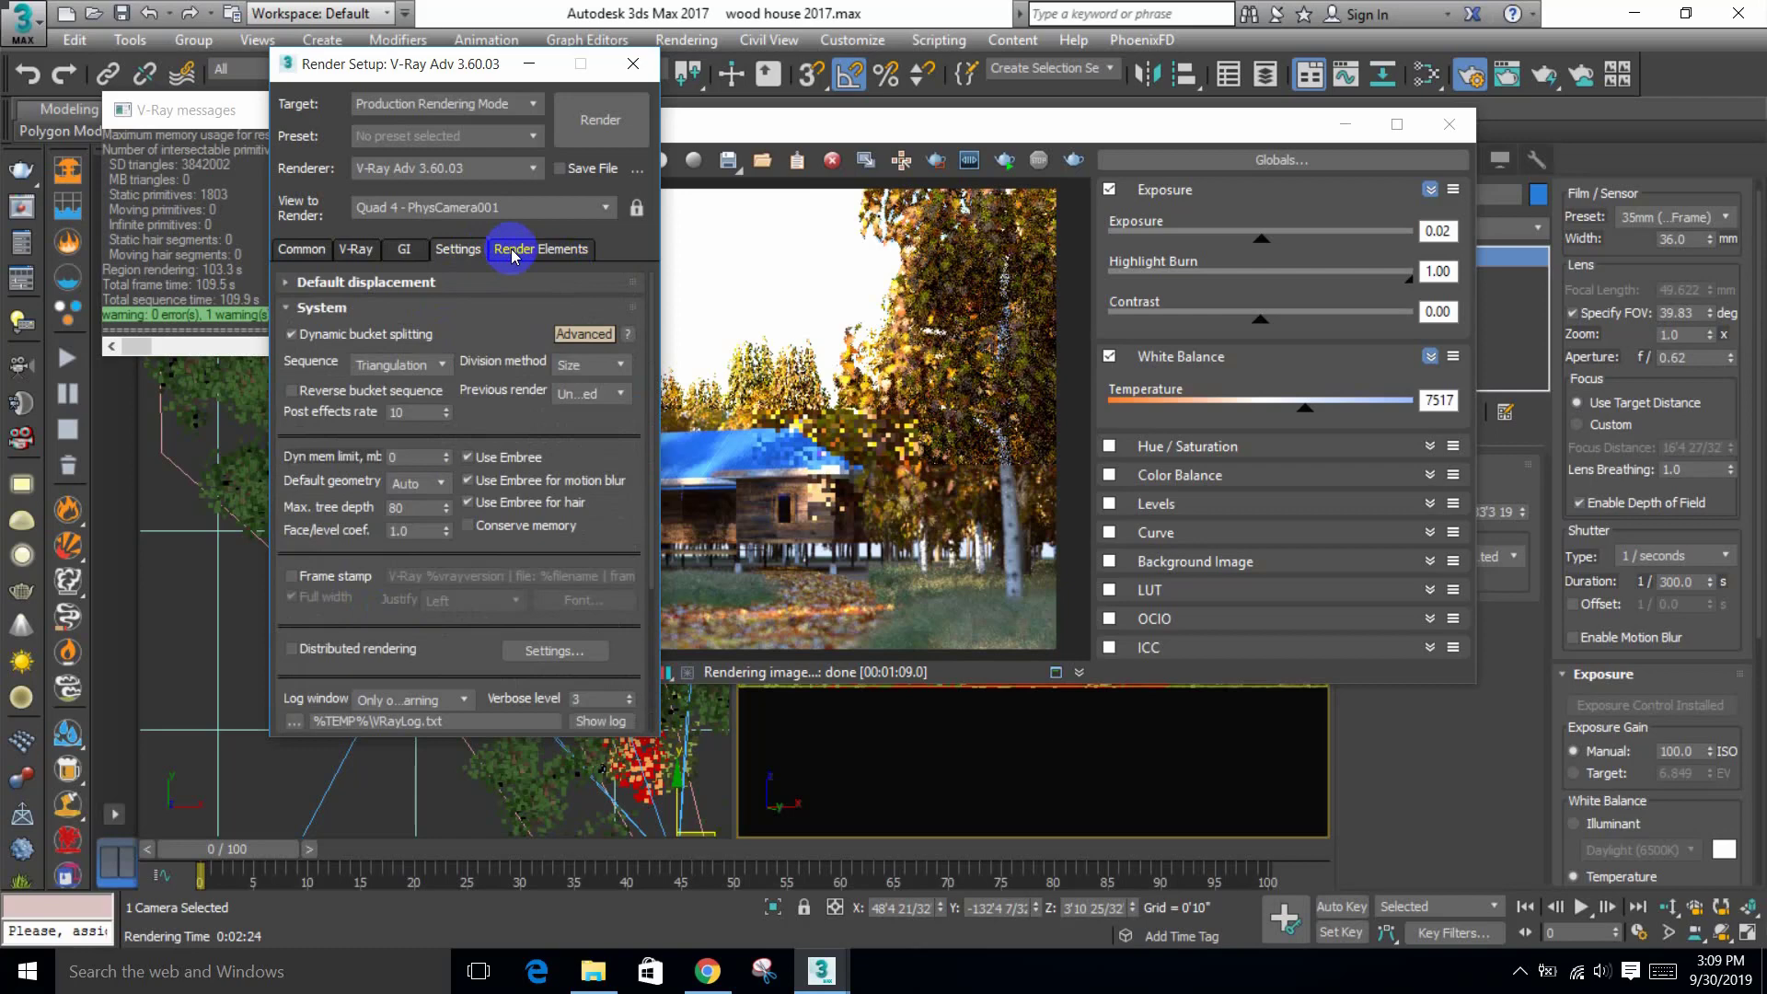
click(512, 251)
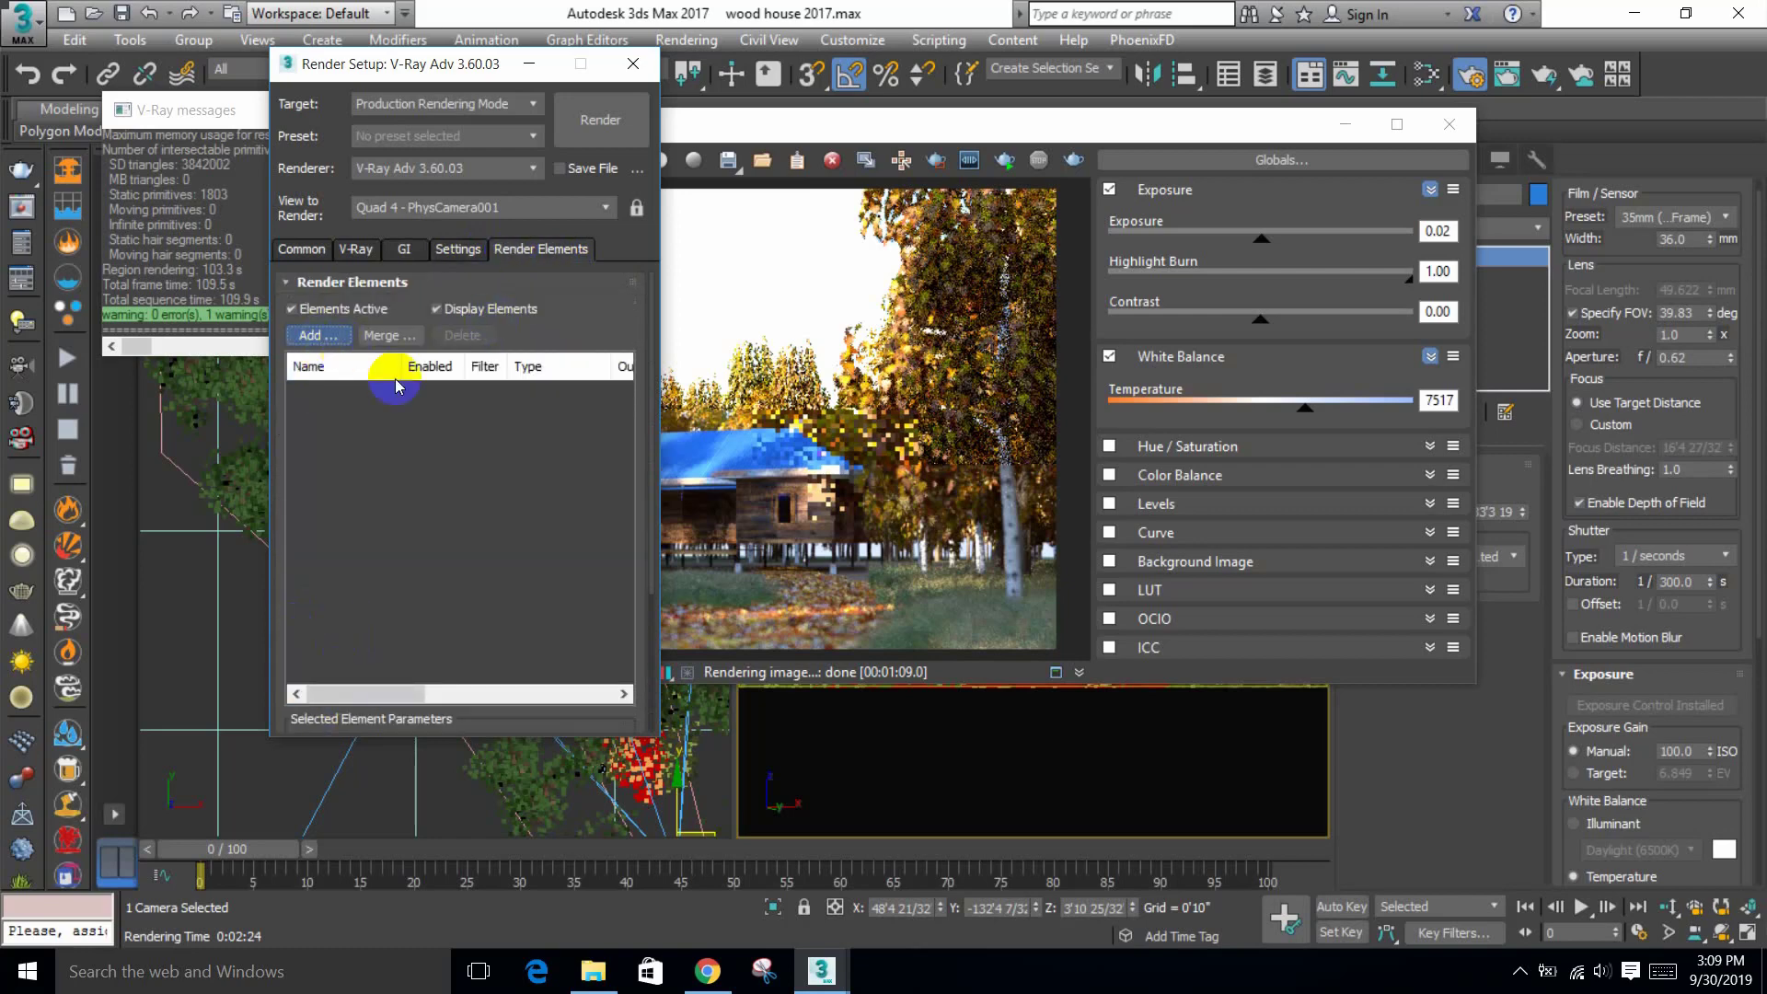
click(313, 425)
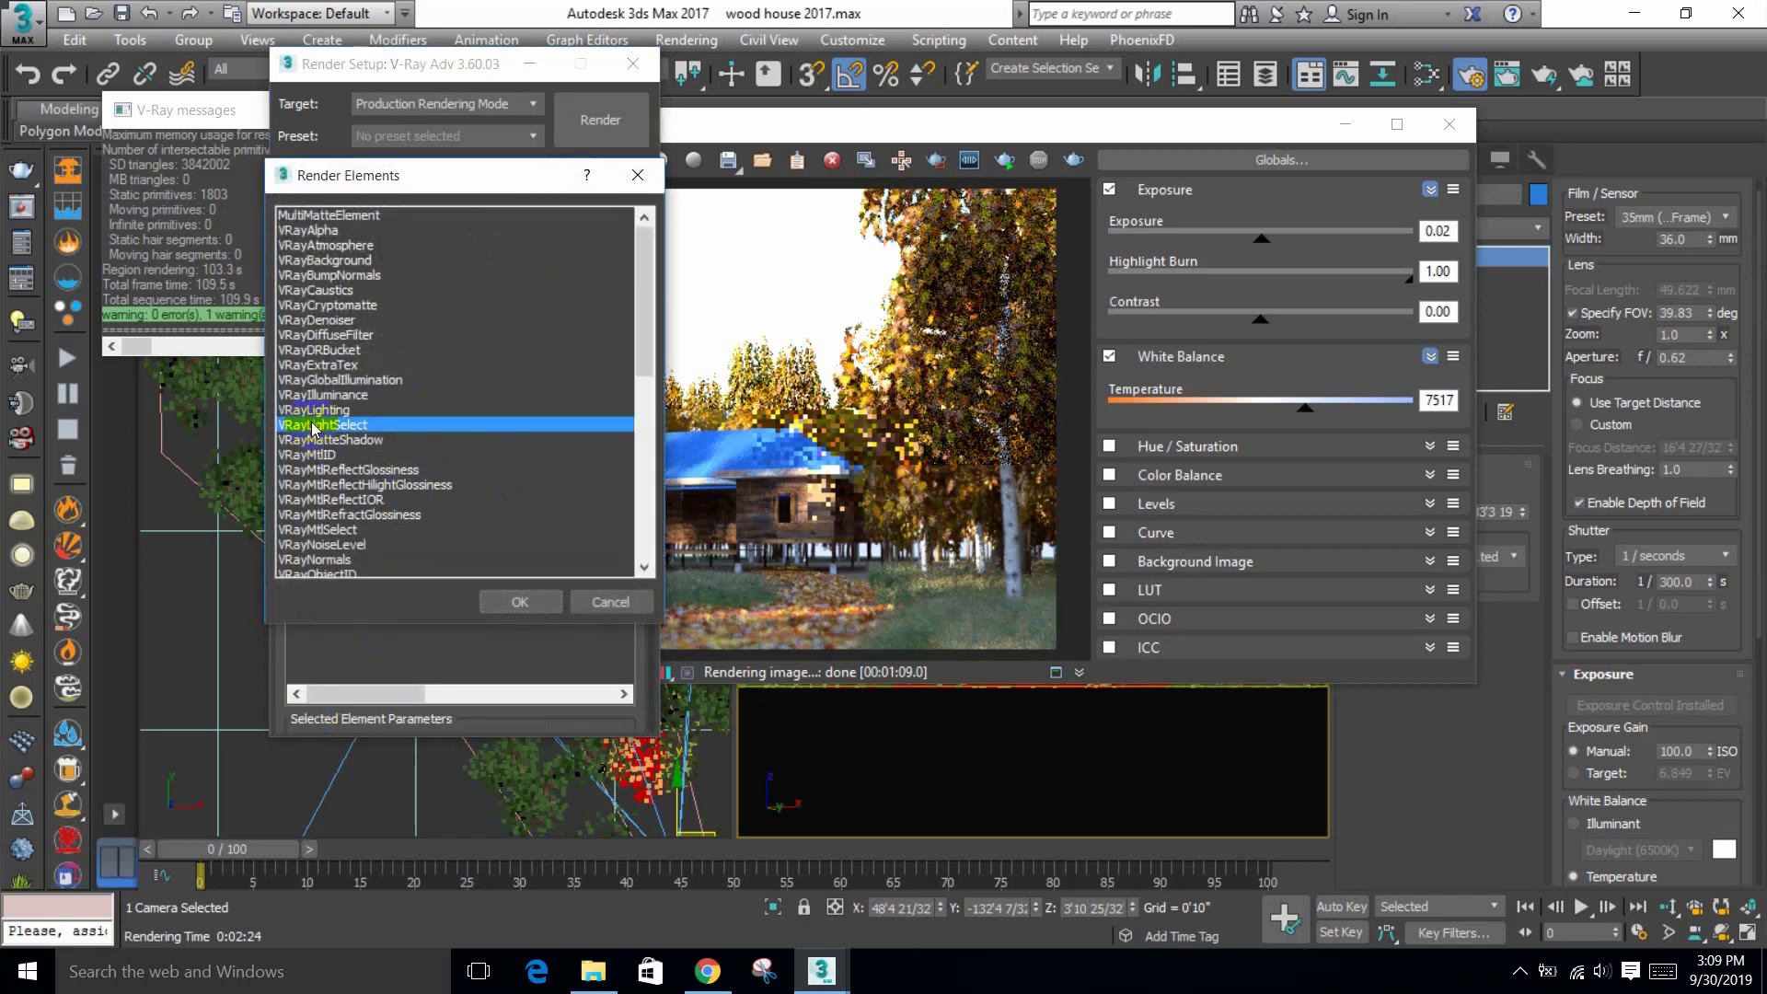
click(319, 322)
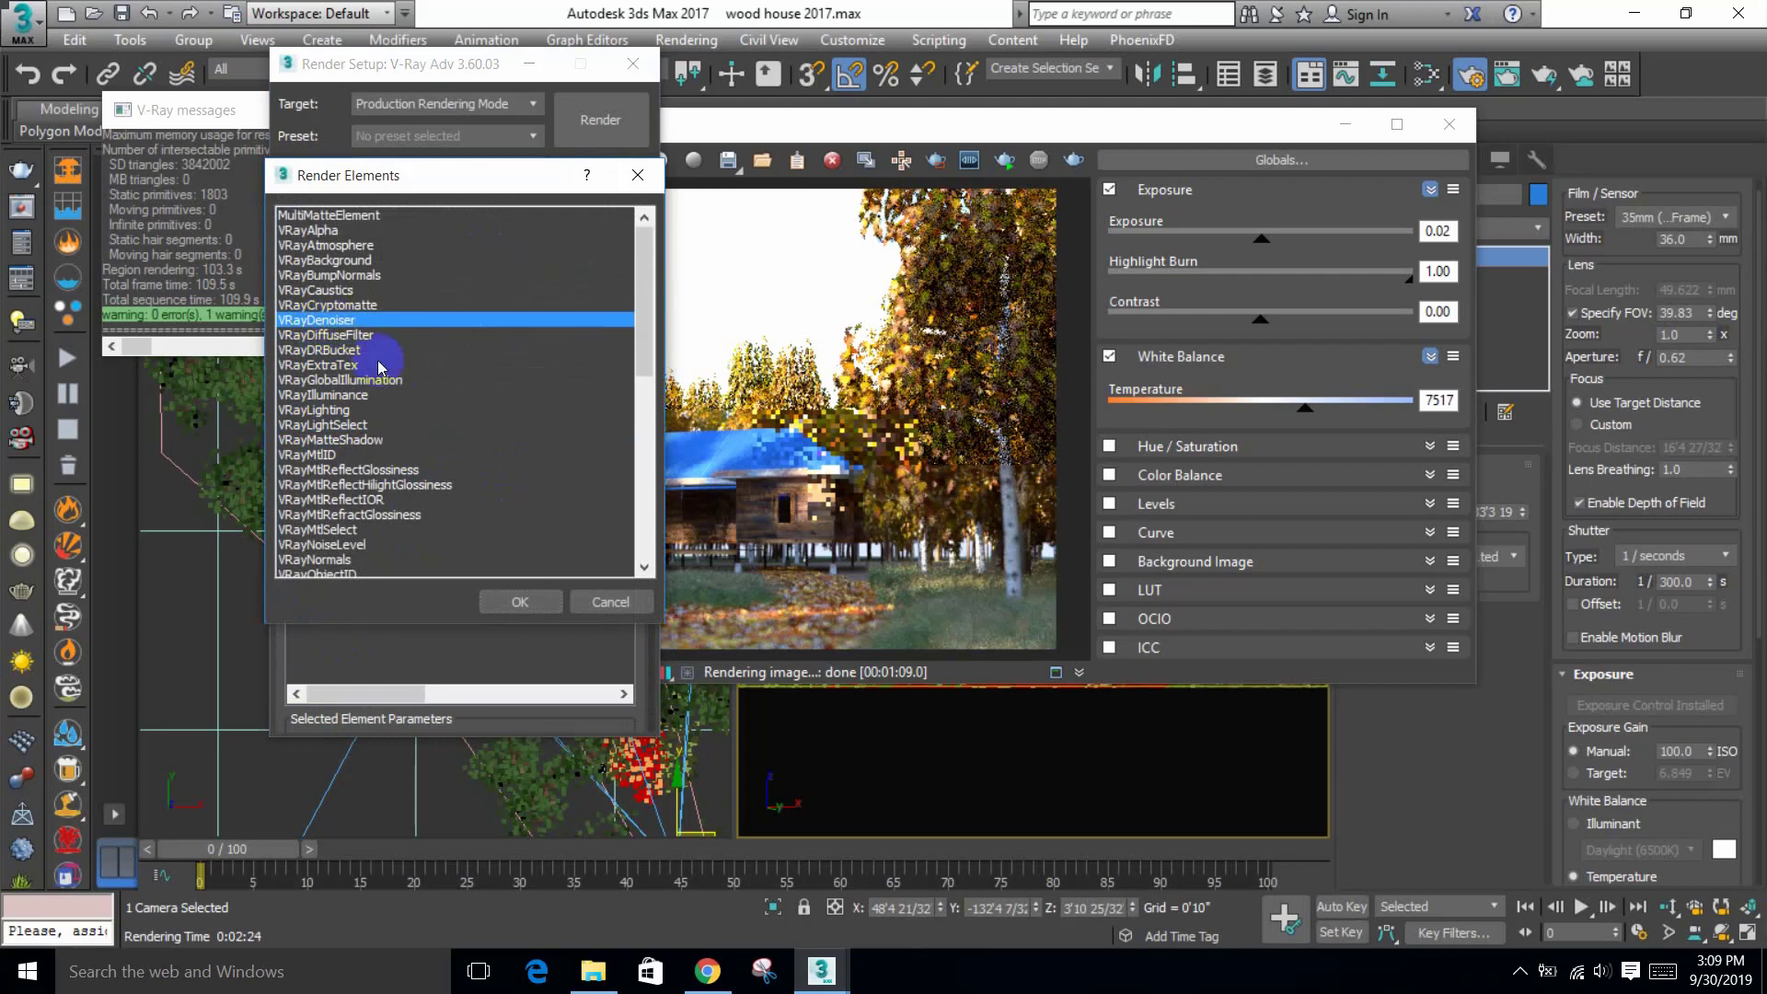
click(515, 600)
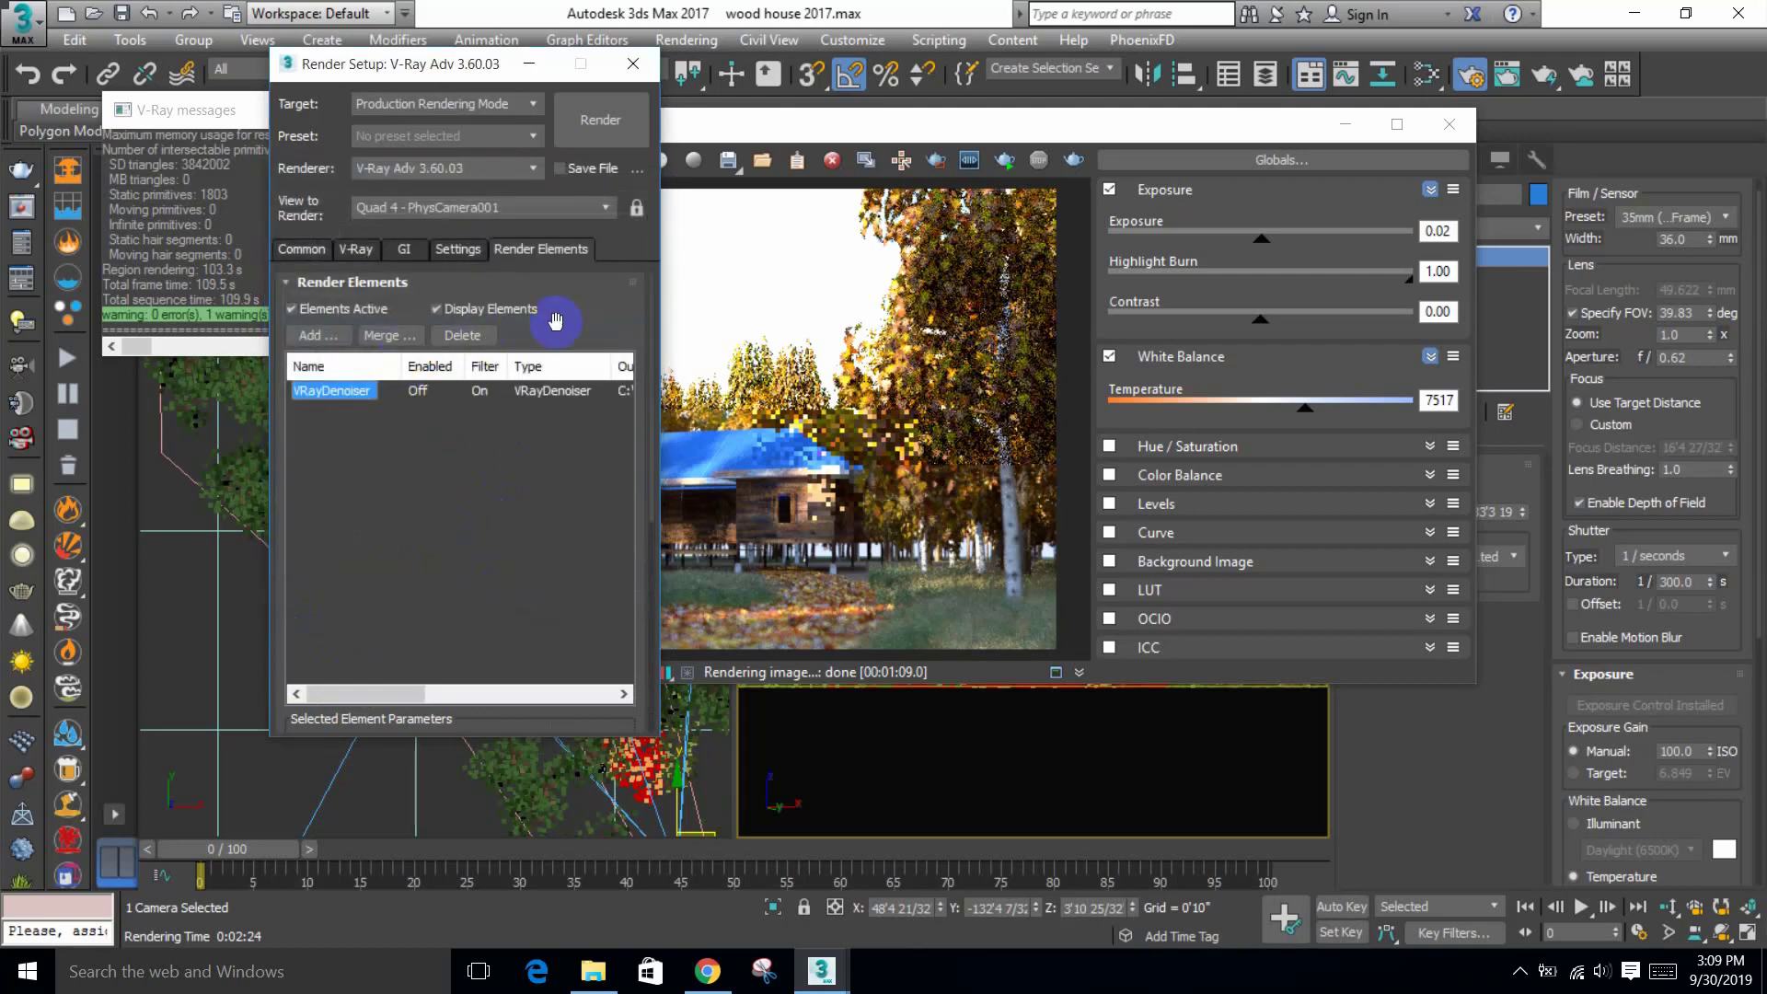
drag(556, 320, 555, 91)
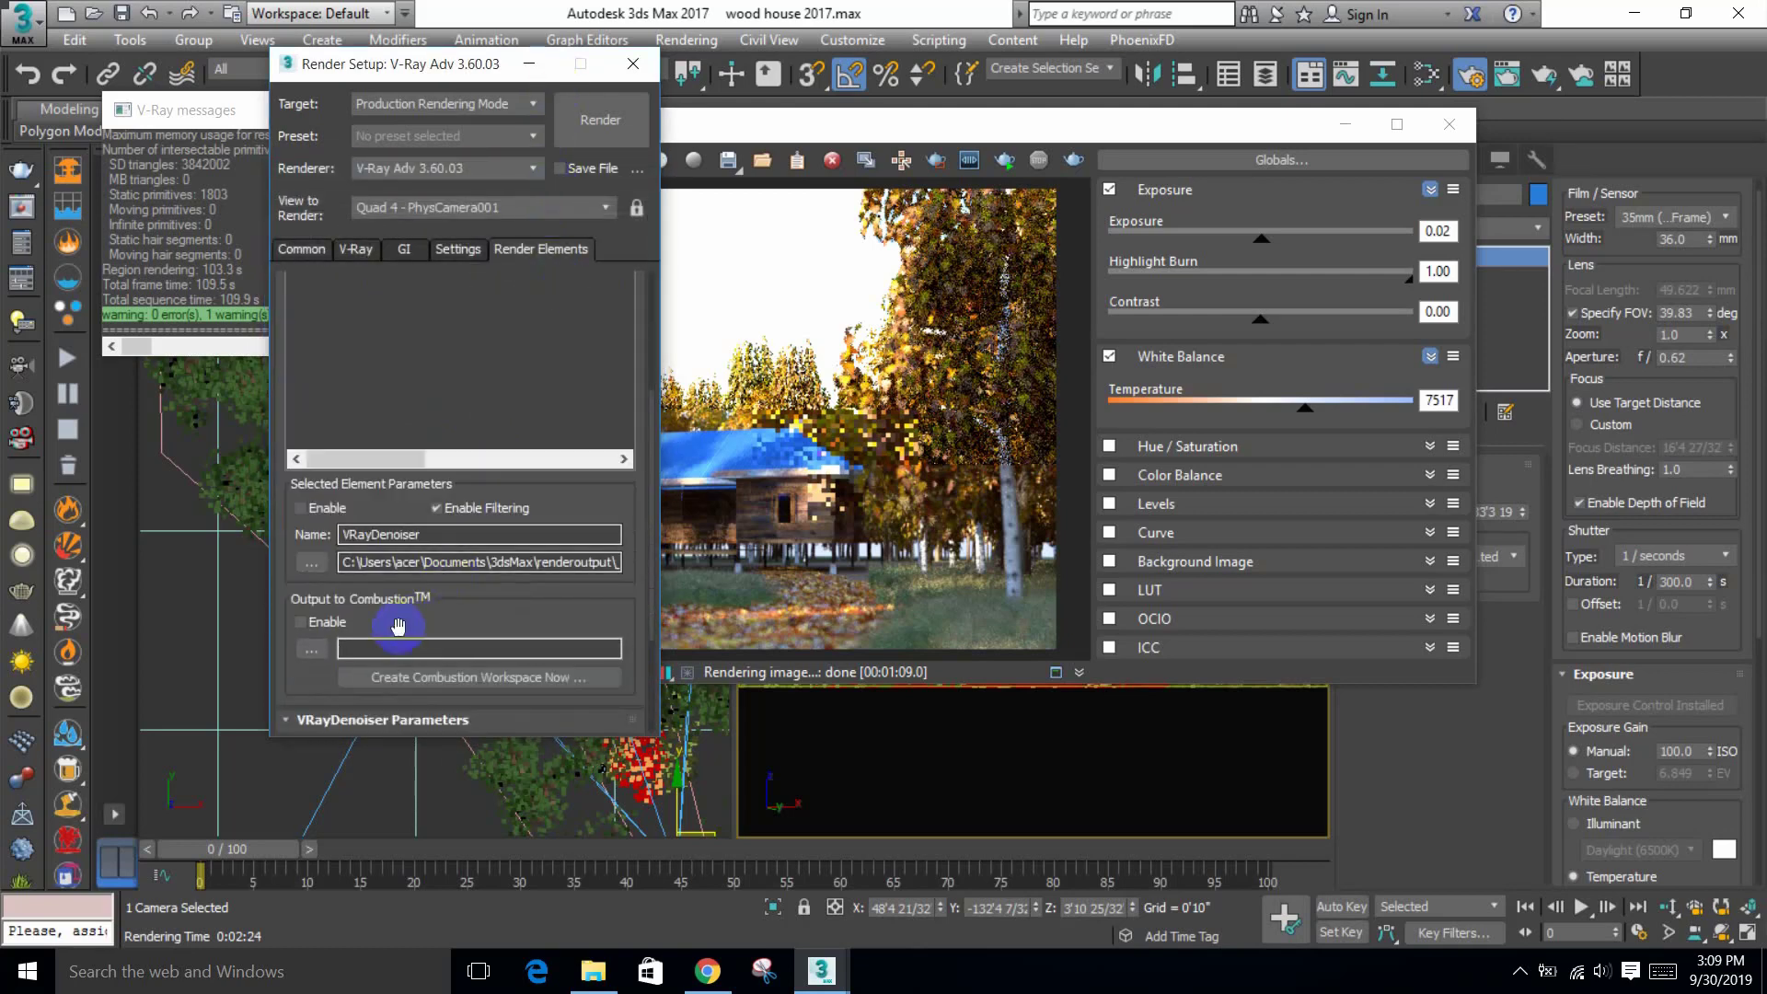
drag(394, 620, 379, 439)
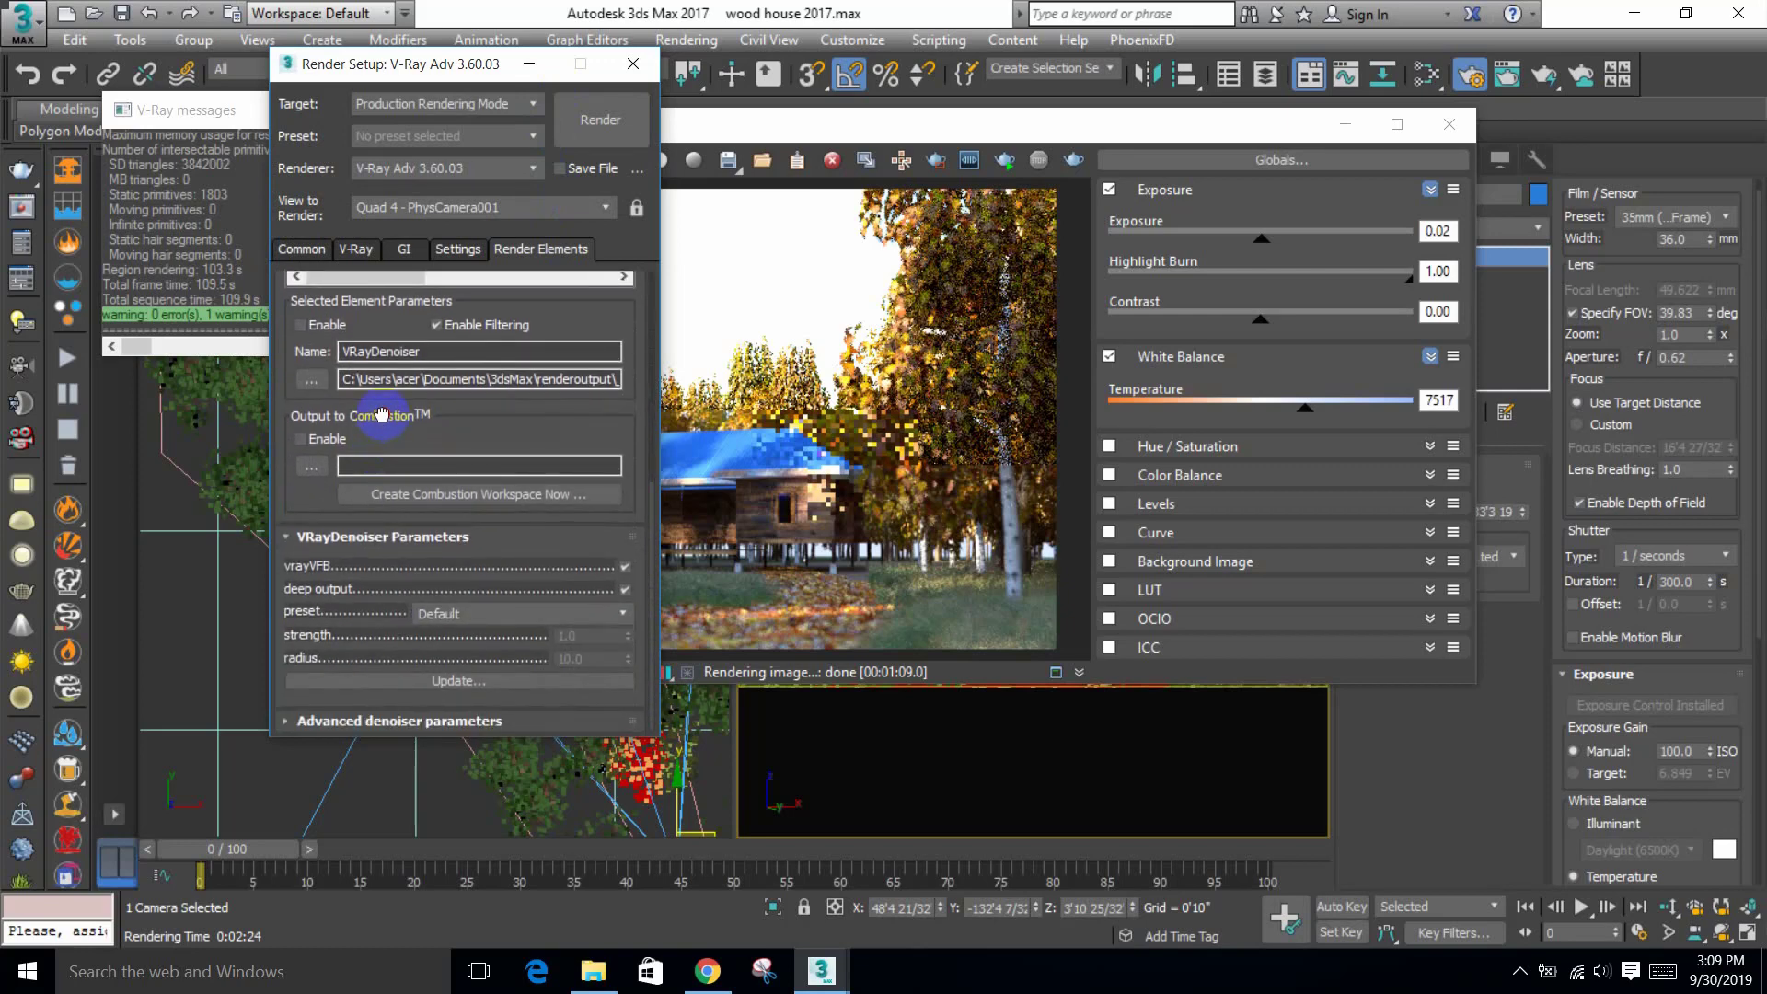
click(1071, 162)
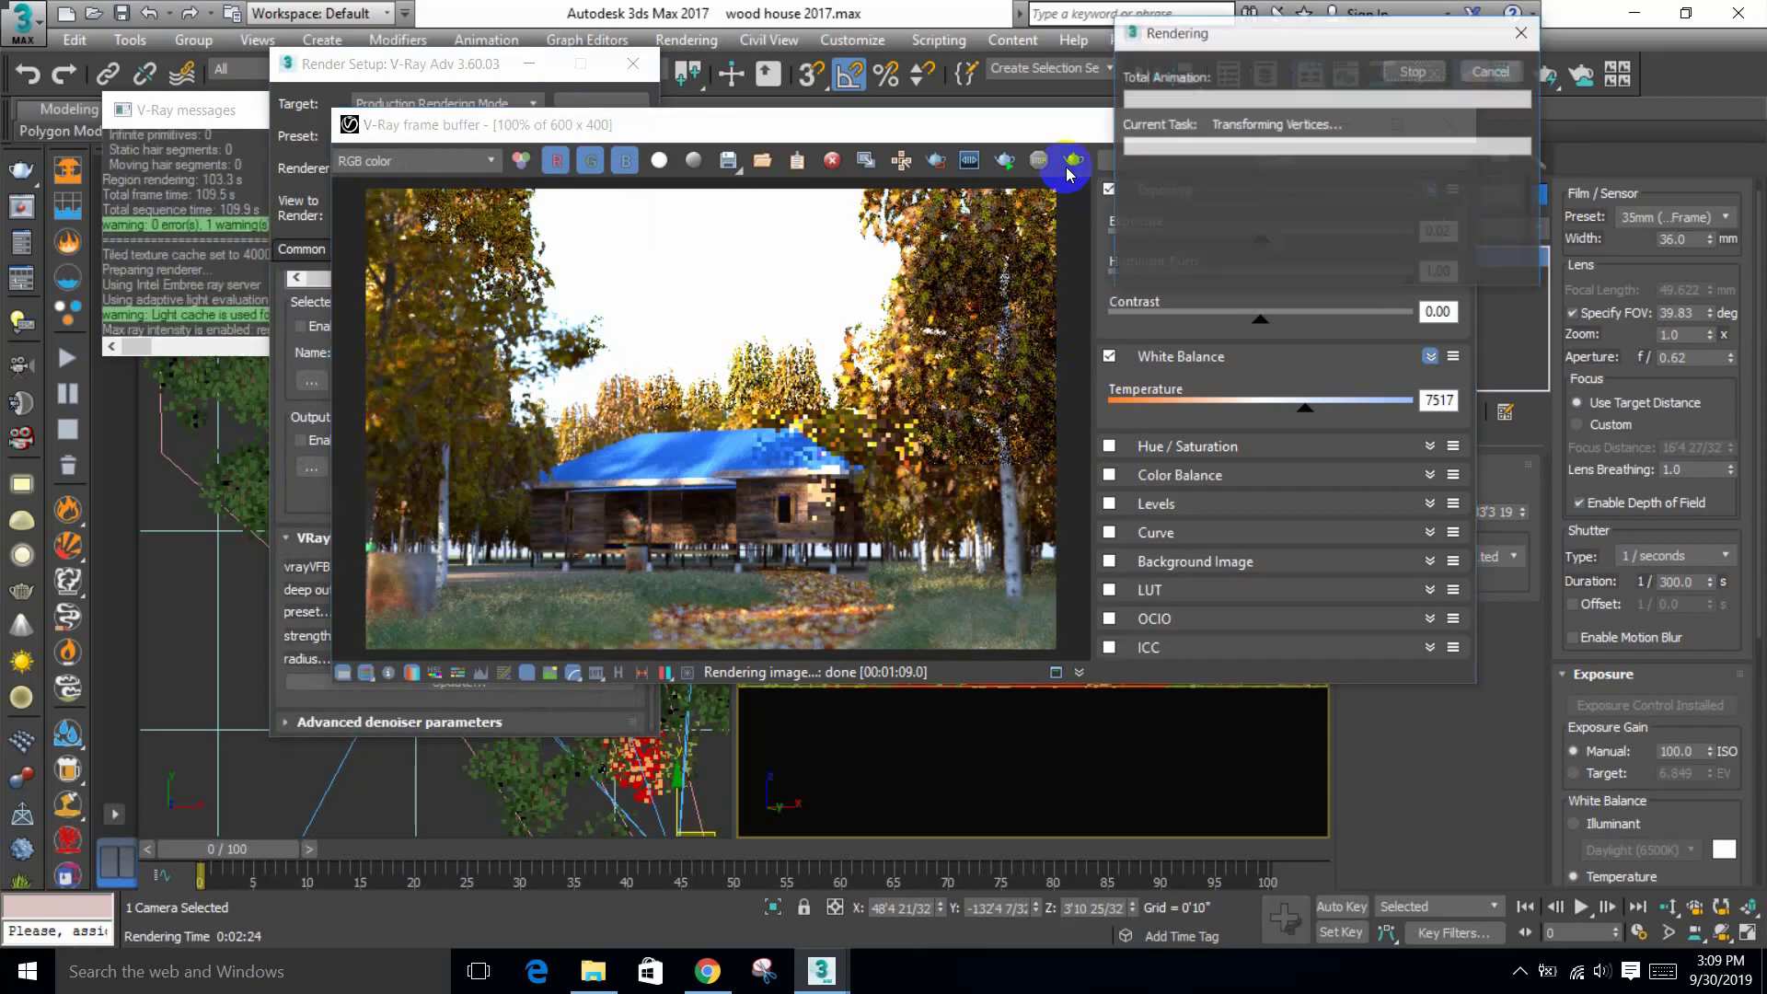